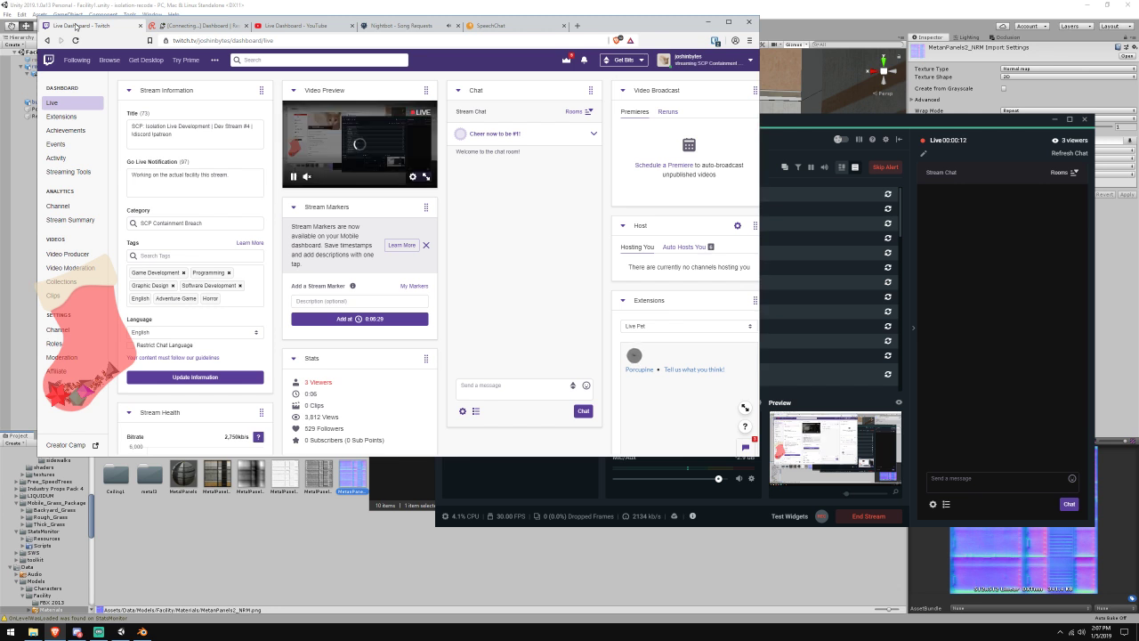
Pause the live preview on the YouTube dashboard and return to the Twitch dashboard
click(296, 26)
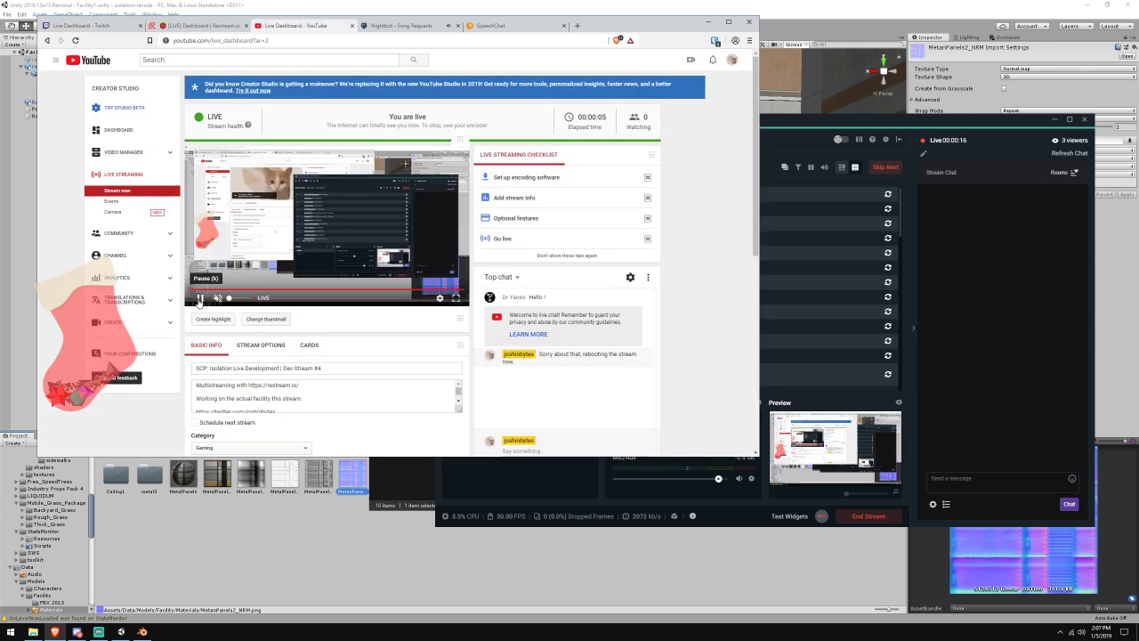
click(199, 299)
click(88, 27)
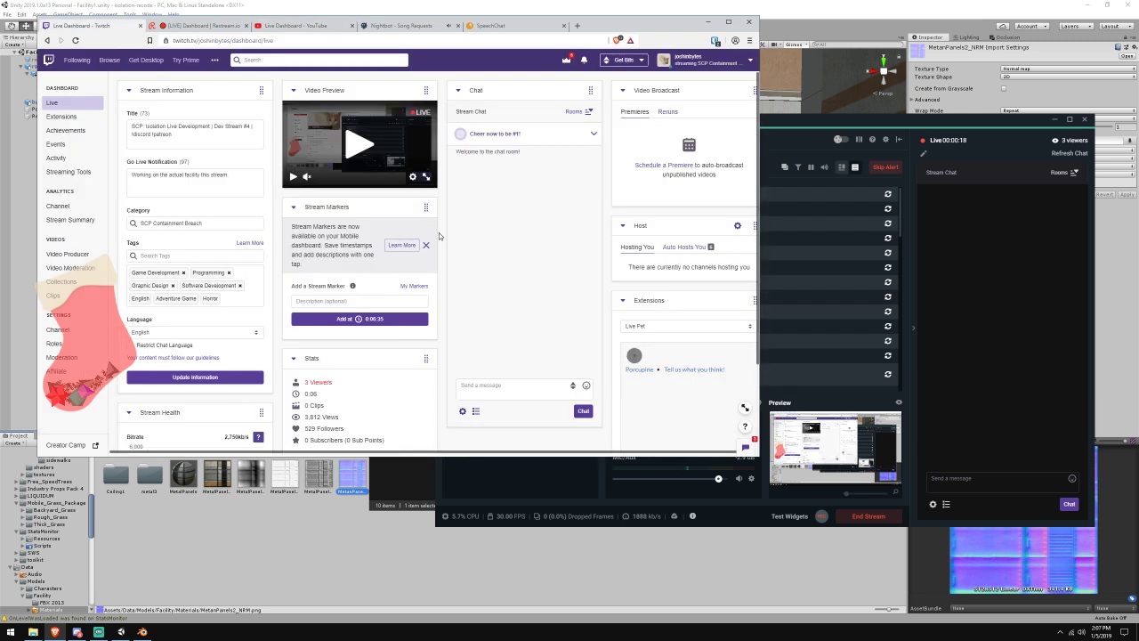
Read the latest messages in Discord's english-chat and switch to the Unity editor
key(alt+Tab)
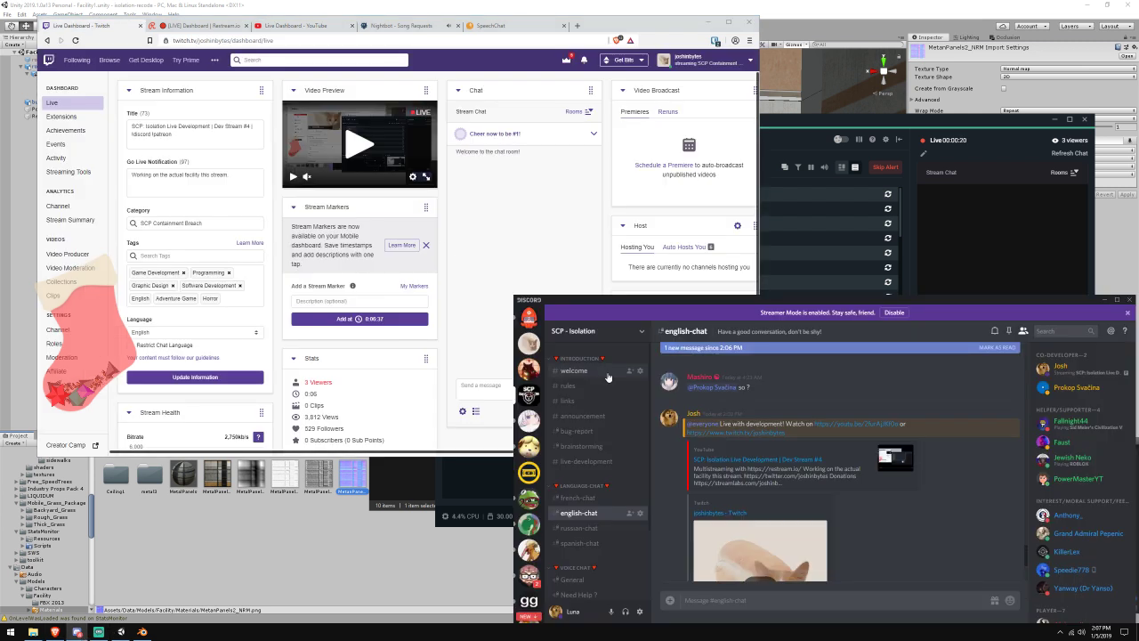
scroll(798, 459, down, 3)
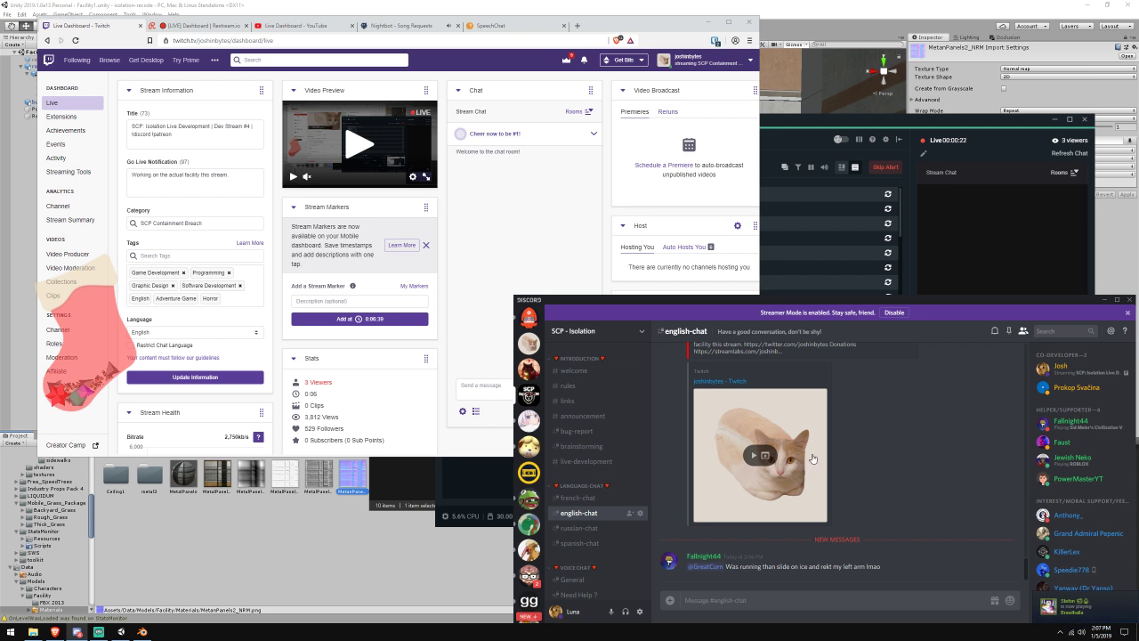
click(1105, 302)
click(905, 4)
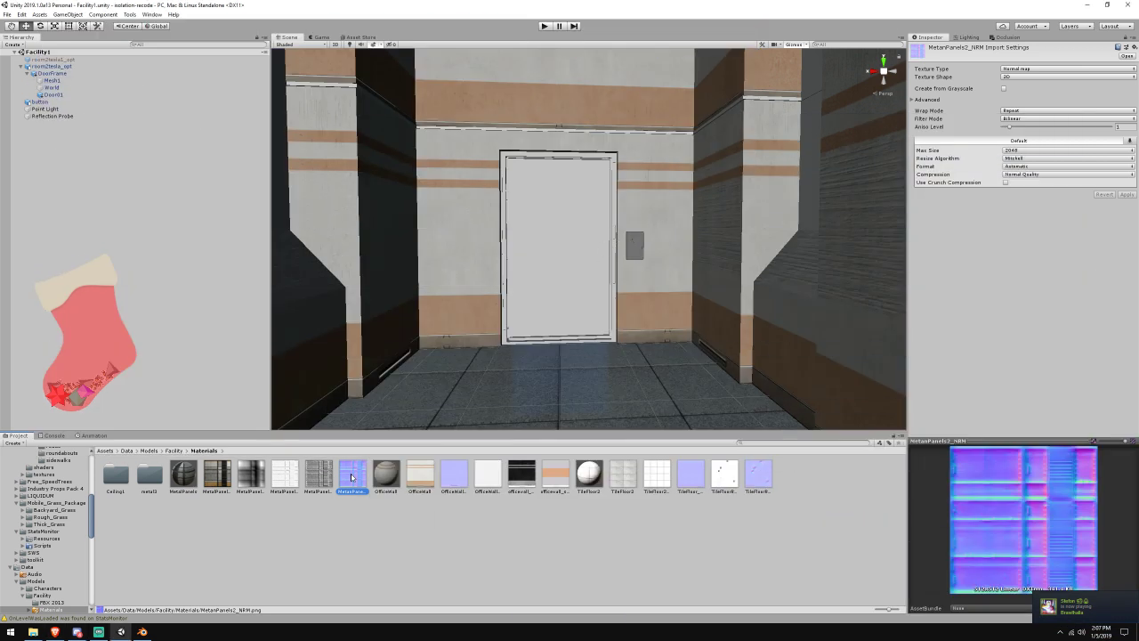
Create a folder named MetalPanels2 inside the Facility Materials folder
right_click(252, 515)
mouse_move(324, 305)
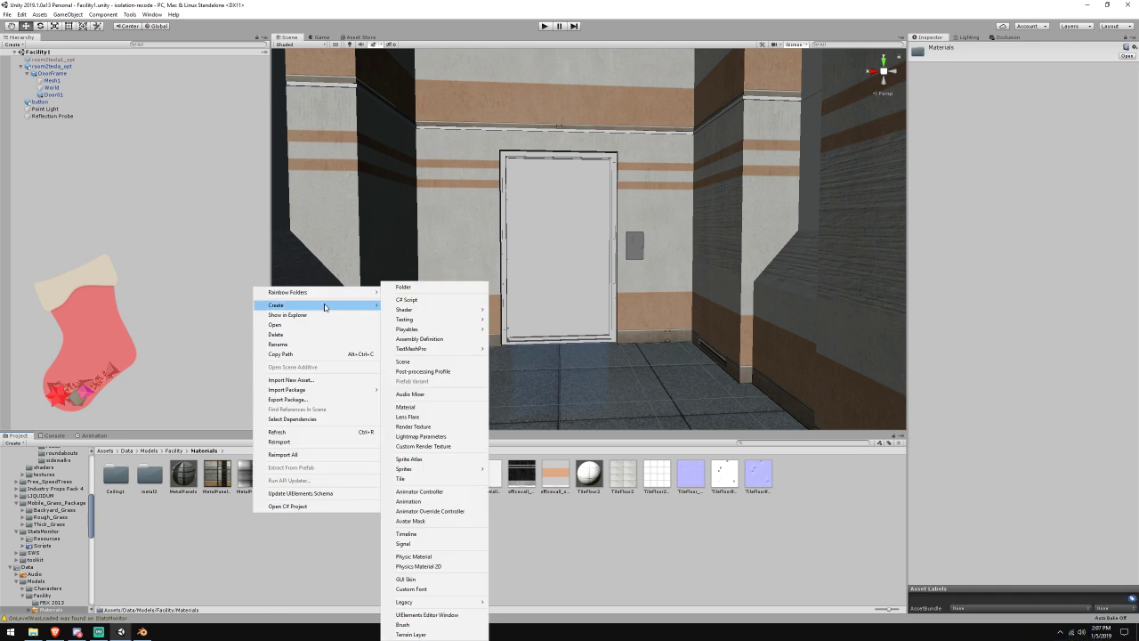
click(428, 290)
text(MetalPanel)
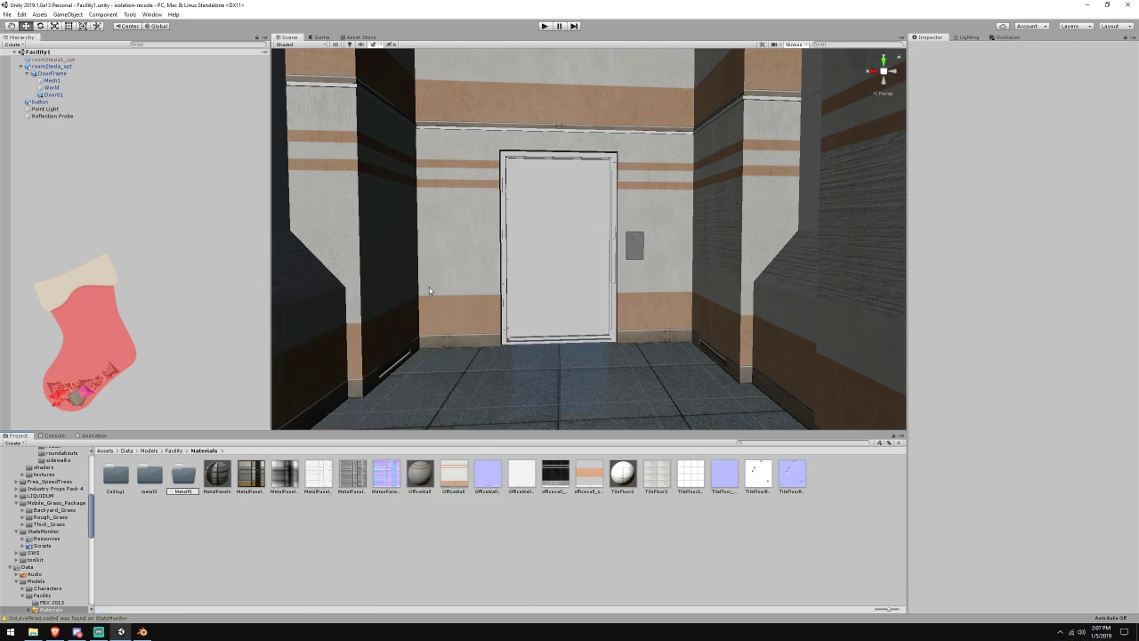
key(BackSpace)
key(BackSpace)
key(BackSpace)
text(nels2)
key(Return)
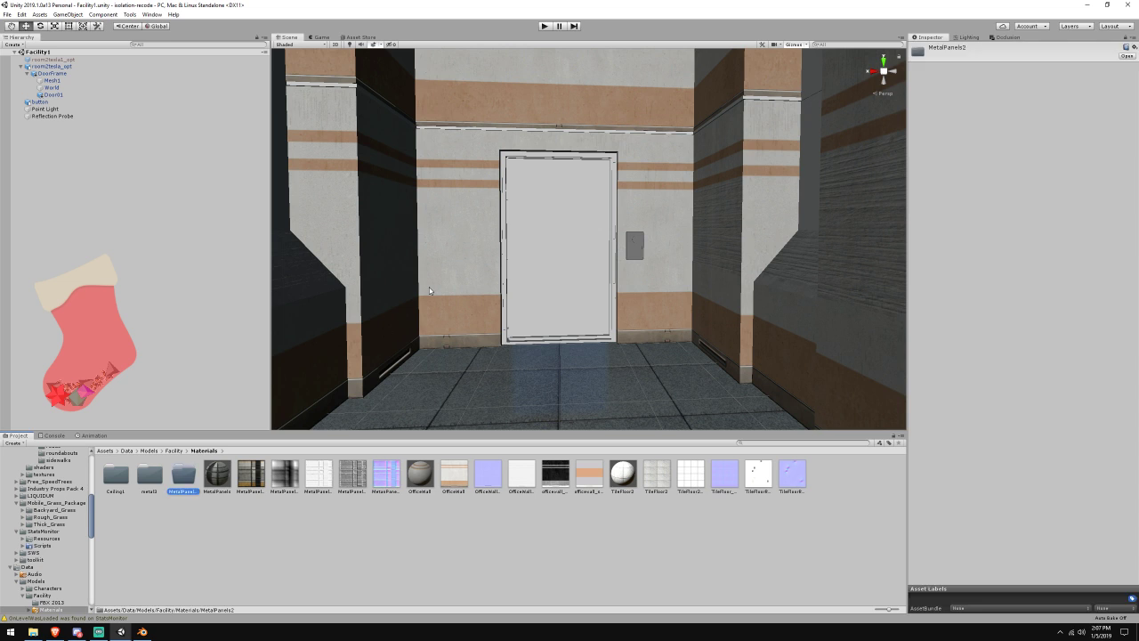
Rename the MetalPanels material to MetalPanels2
click(218, 480)
click(251, 482)
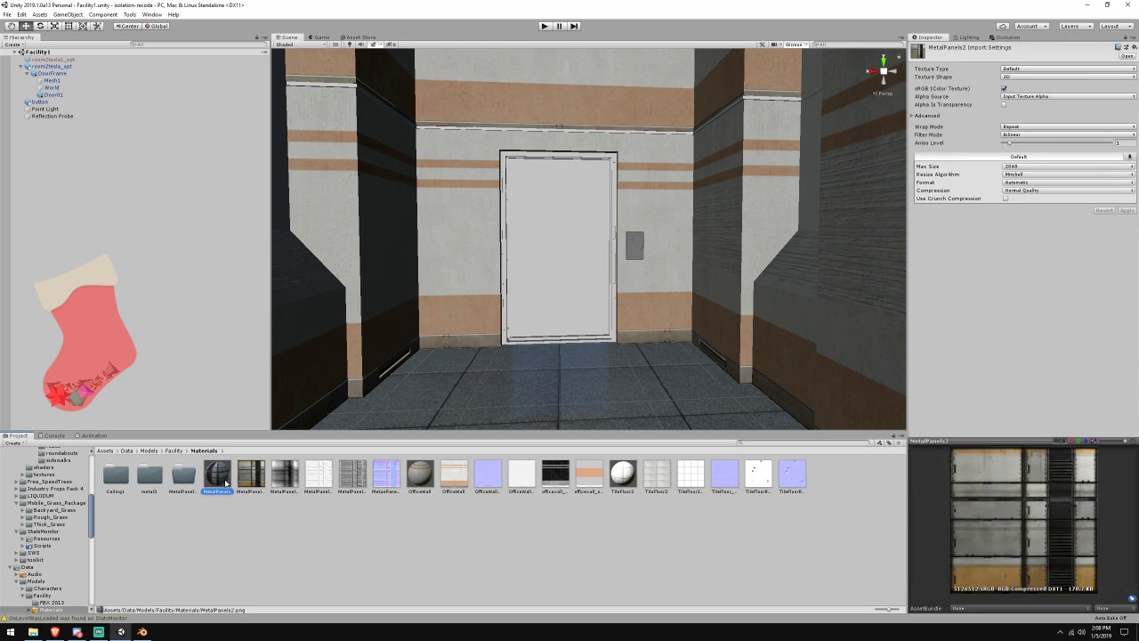
right_click(225, 480)
click(263, 311)
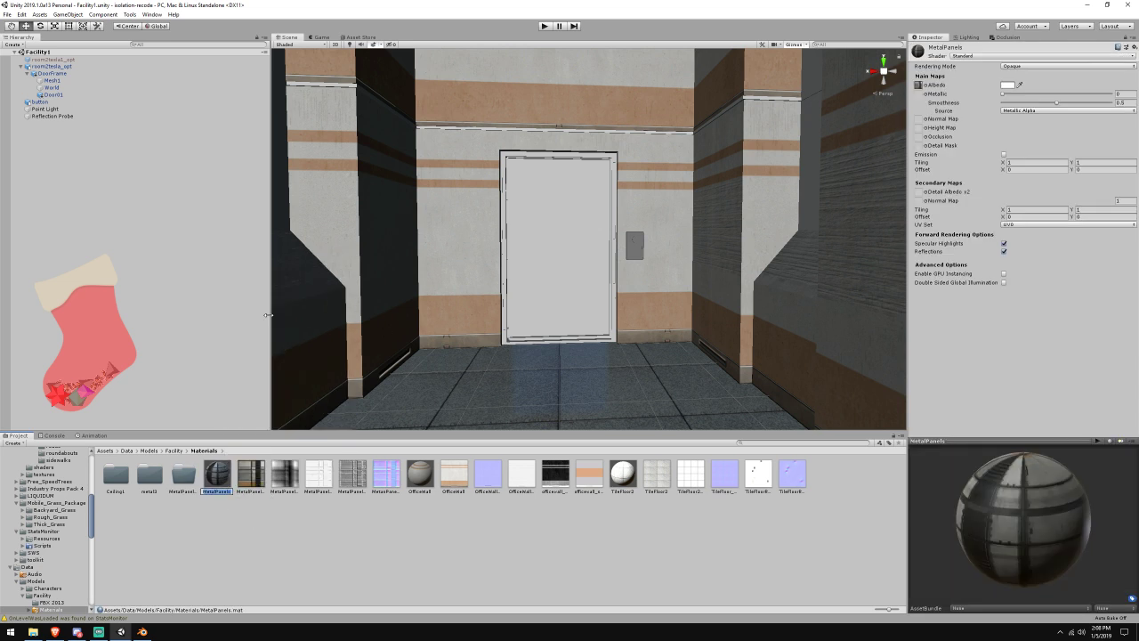
text(2)
key(Return)
click(225, 478)
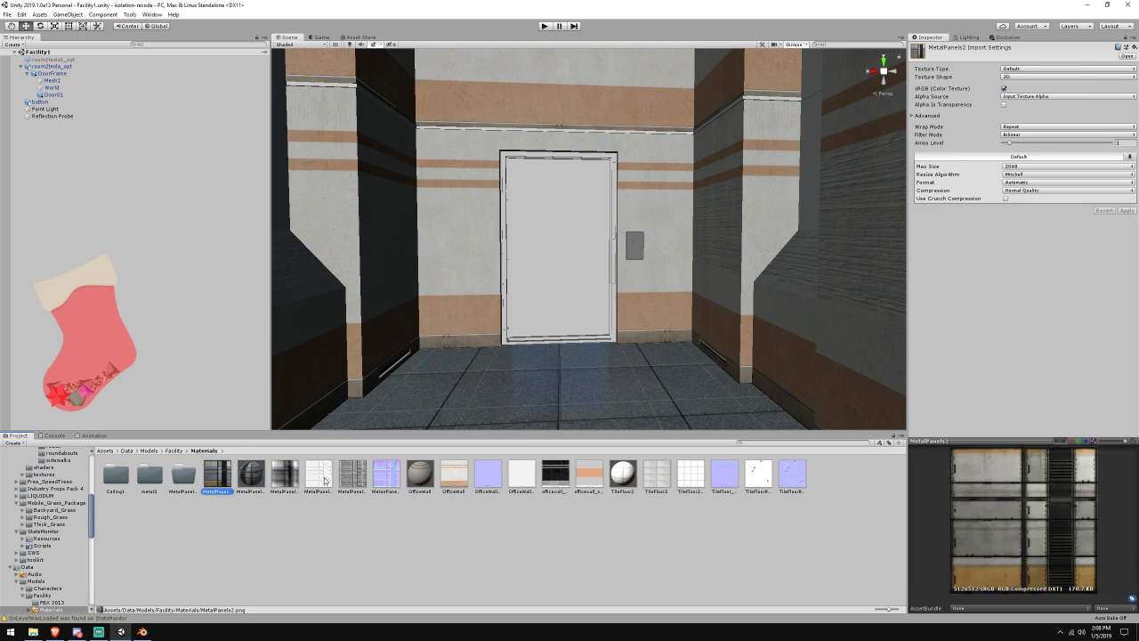
Correct the misspelled normal map name MetanPanels2_NRM to MetalPanels2_NRM
click(325, 481)
click(353, 481)
click(388, 481)
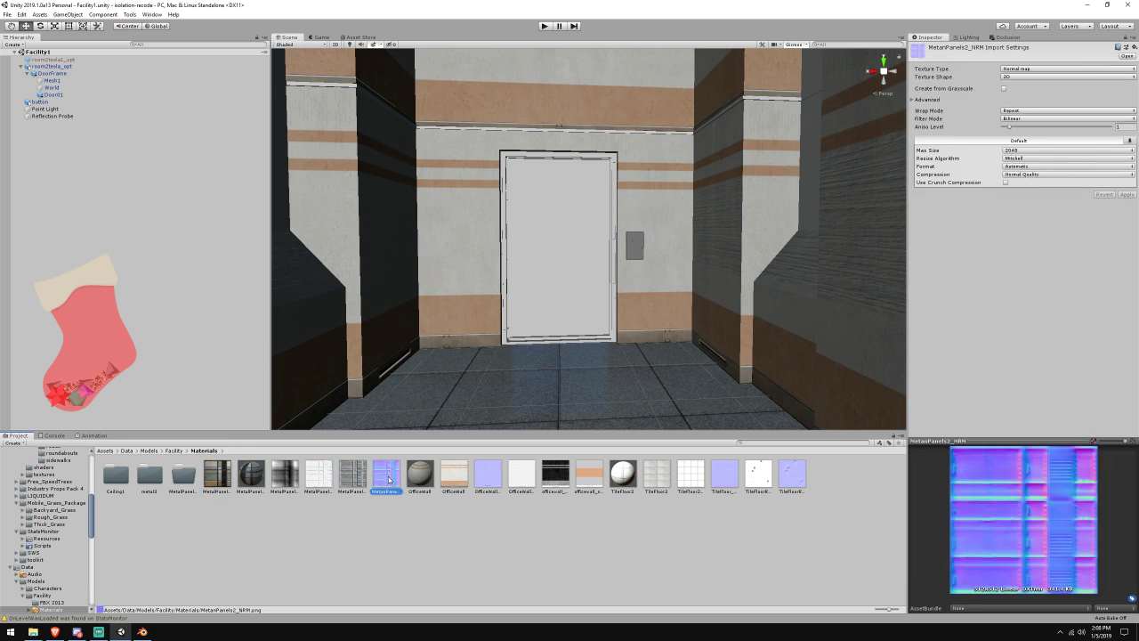
click(350, 480)
right_click(381, 484)
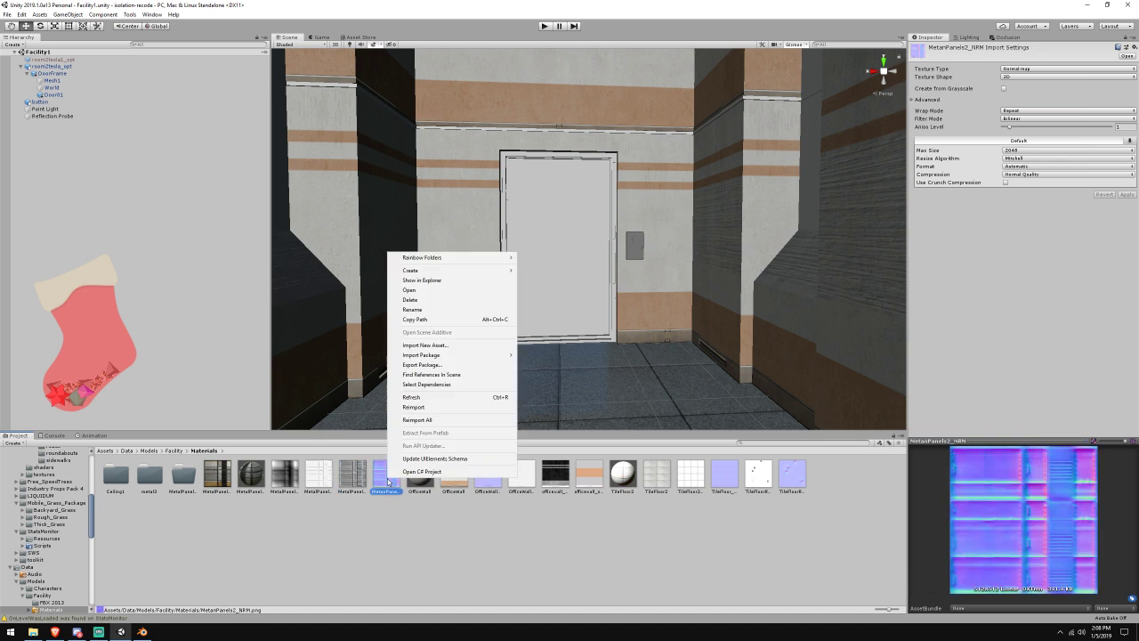
click(425, 317)
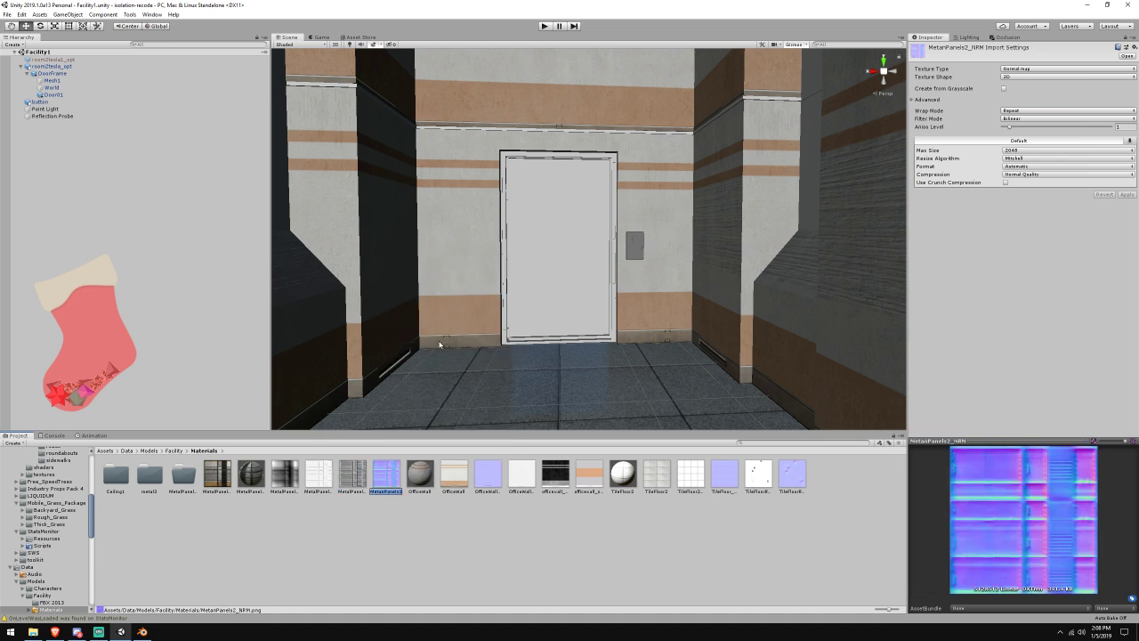
click(387, 490)
key(BackSpace)
text(l)
key(Return)
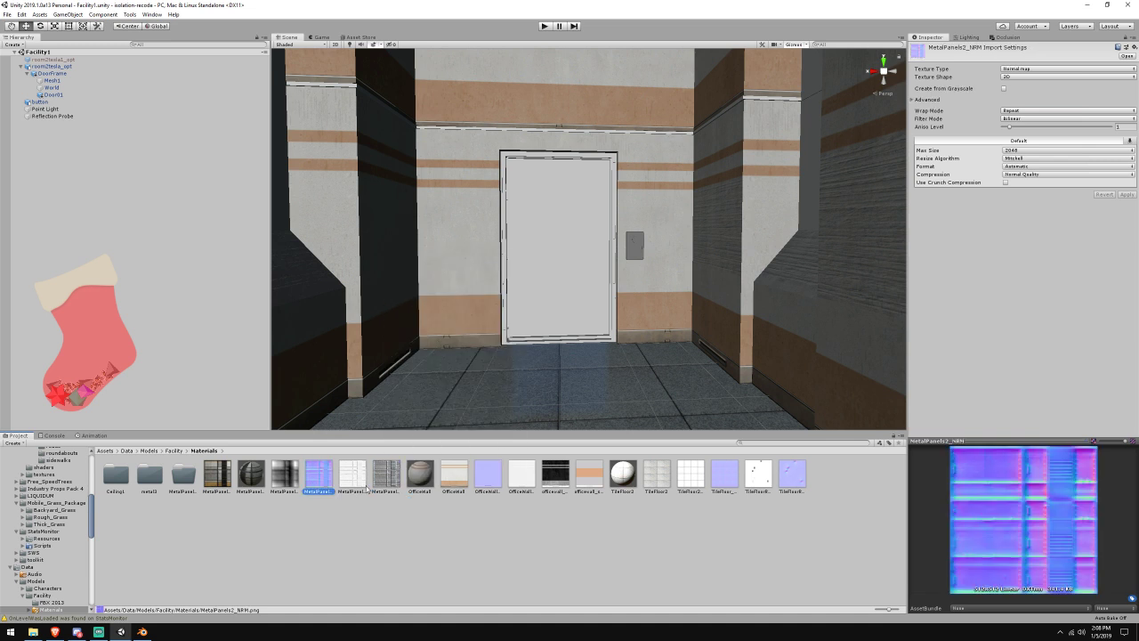
Move the MetalPanels2 material and its five textures into the MetalPanels2 folder
key(Right)
key(Right)
shift+click(220, 485)
key(shift+Delete)
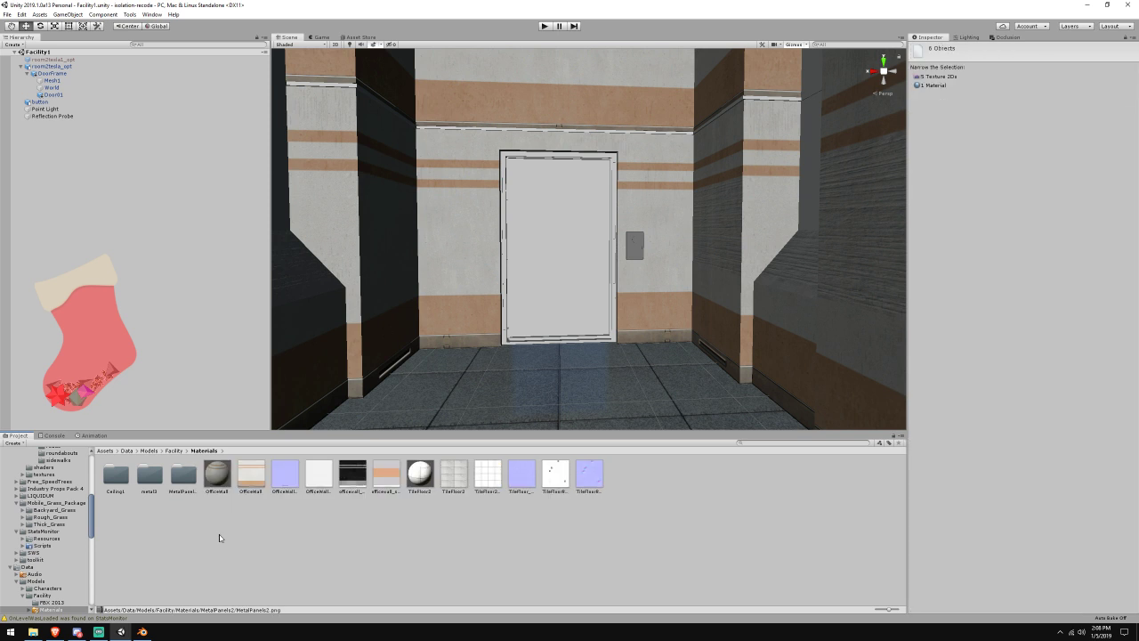
Rename the metal3 folder to Metal3
right_click(148, 480)
click(170, 315)
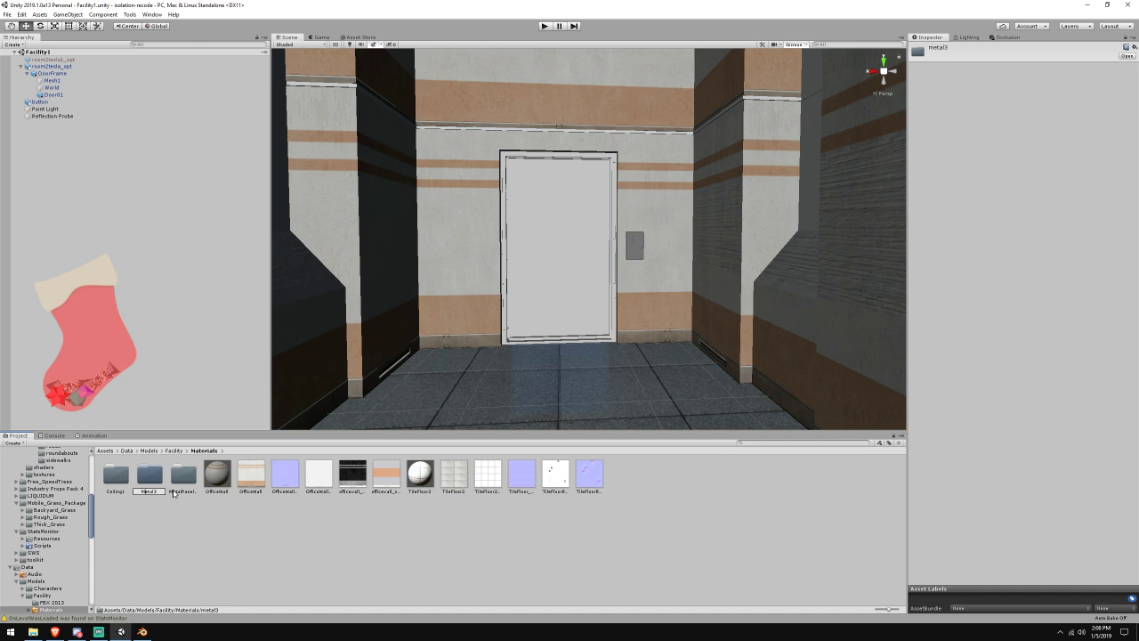
text(Metal3)
key(Return)
Create a folder named OfficeWall inside the Facility Materials folder
click(241, 539)
right_click(244, 538)
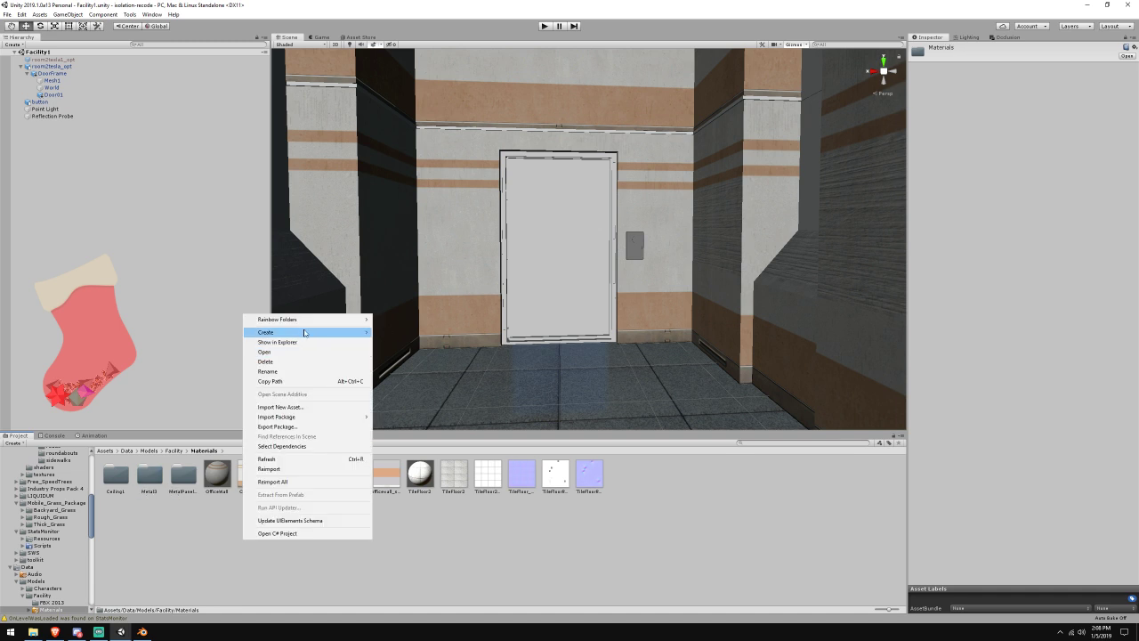
mouse_move(303, 332)
click(414, 286)
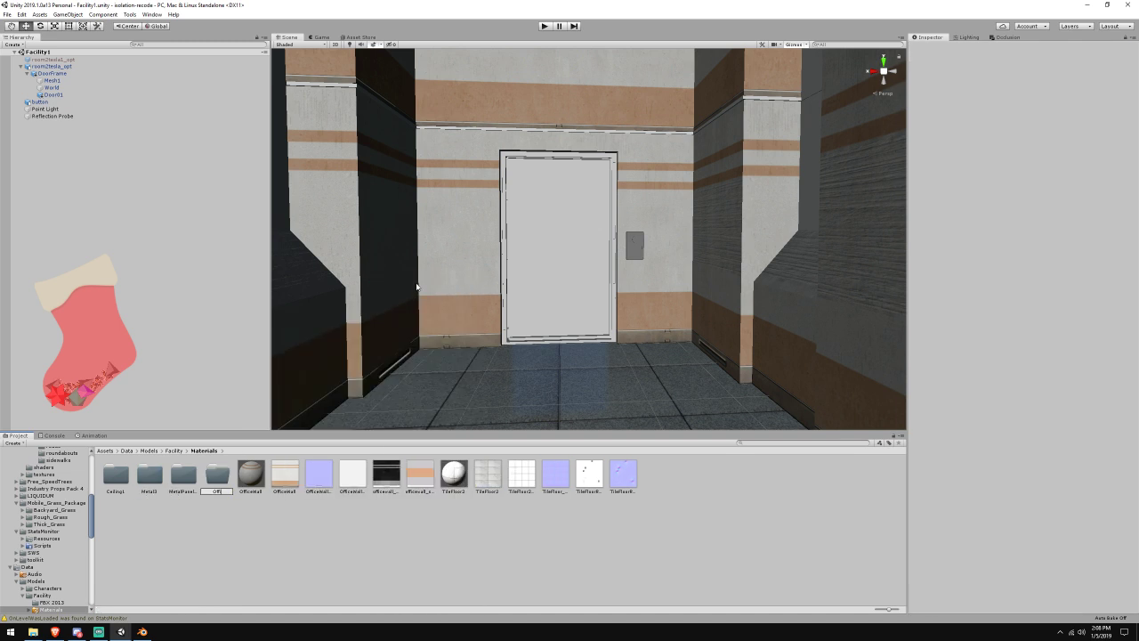
key(Return)
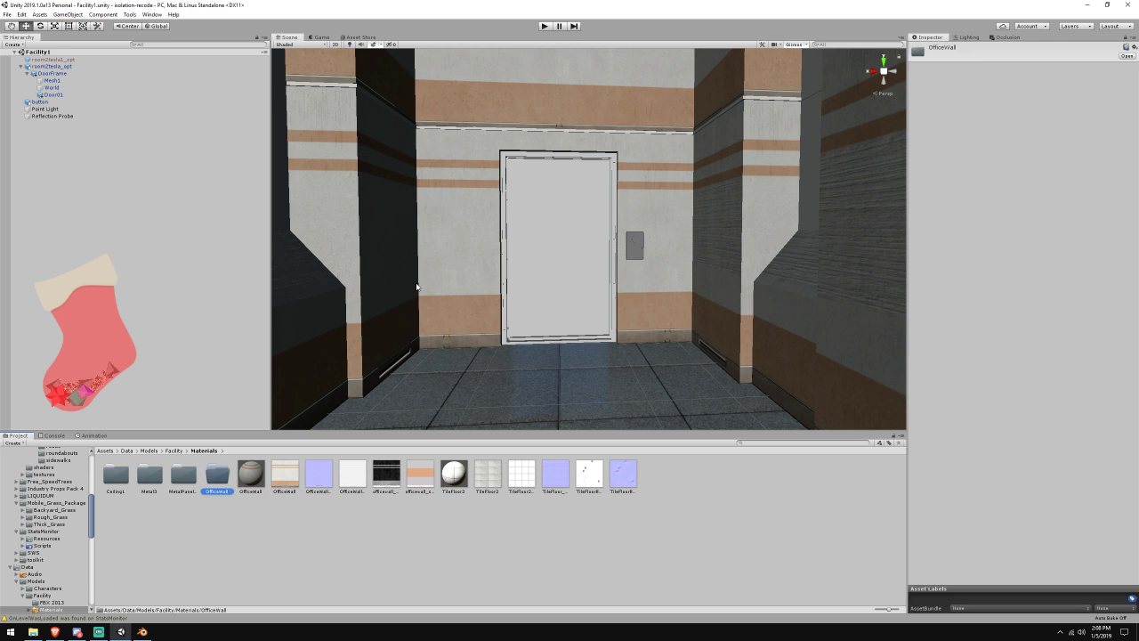
Move the OfficeWall material and its five textures into the OfficeWall folder
click(261, 483)
shift+click(427, 479)
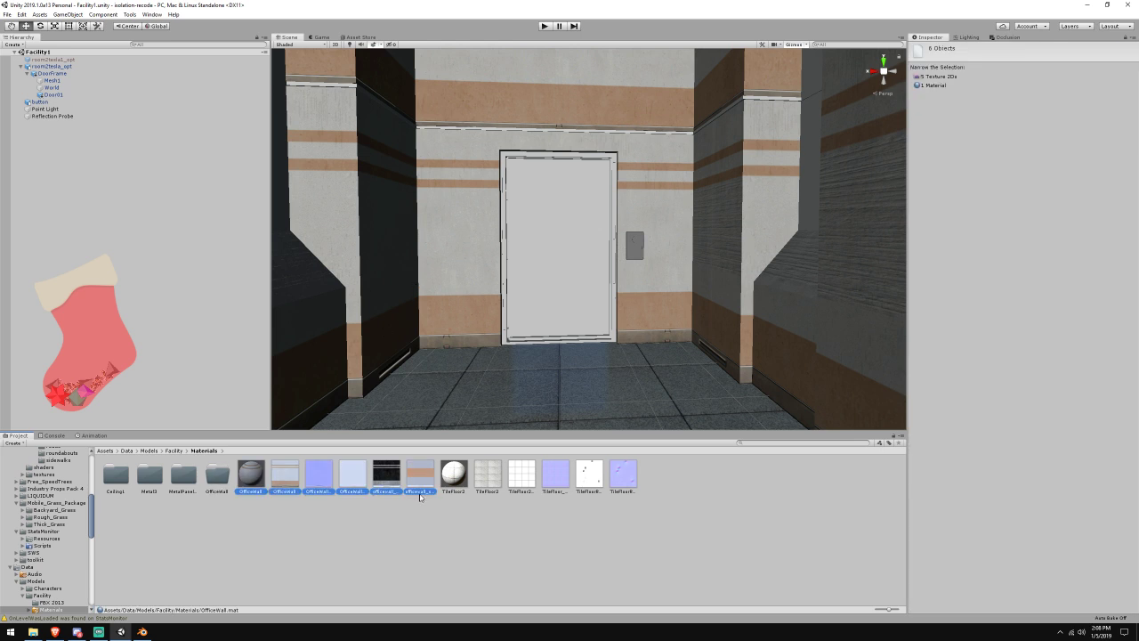
drag(427, 479, 210, 483)
Create a folder named TileFloor2 inside the Facility Materials folder
right_click(258, 523)
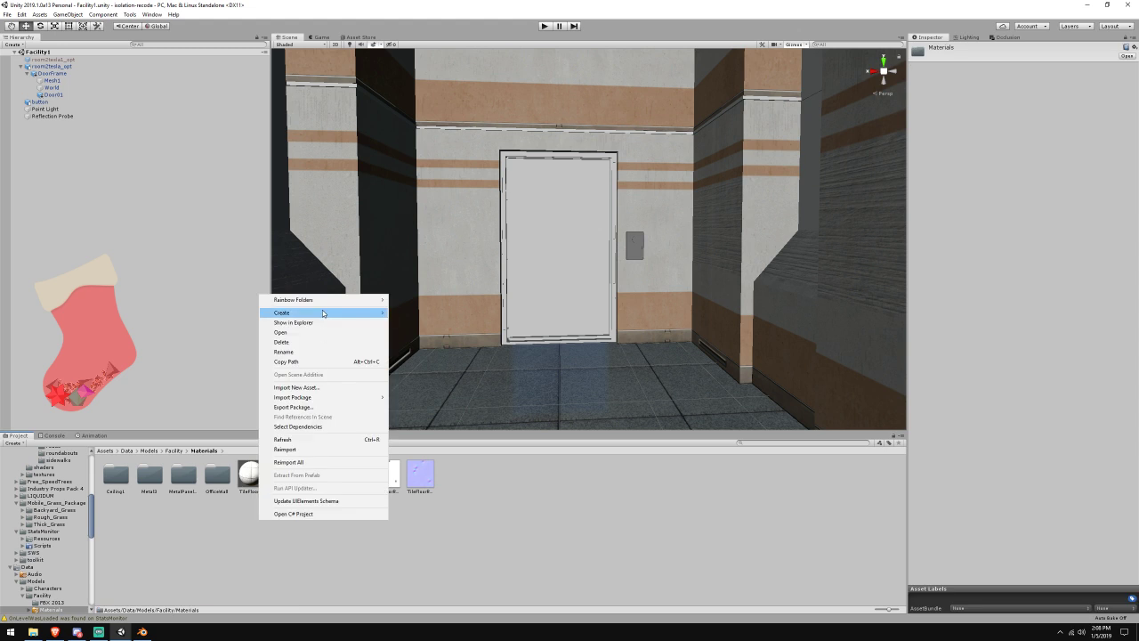
mouse_move(338, 311)
click(433, 287)
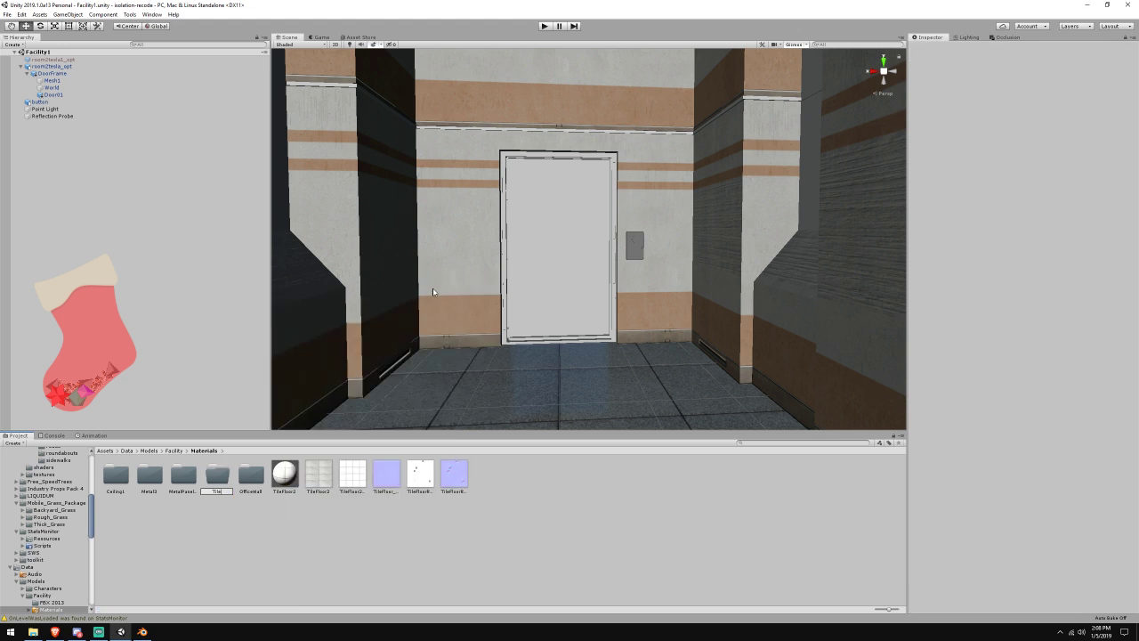
text(TileFloor2)
key(Return)
Move the TileFloor2 material and the five tile floor textures into the TileFloor2 folder
click(285, 476)
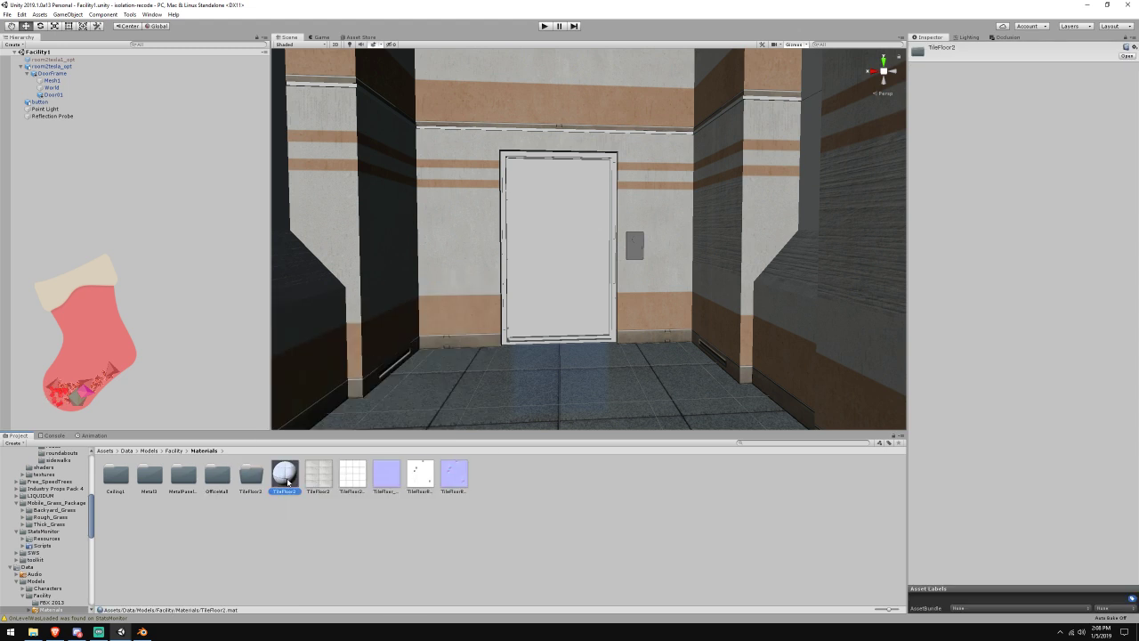
shift+click(461, 485)
drag(461, 485, 253, 481)
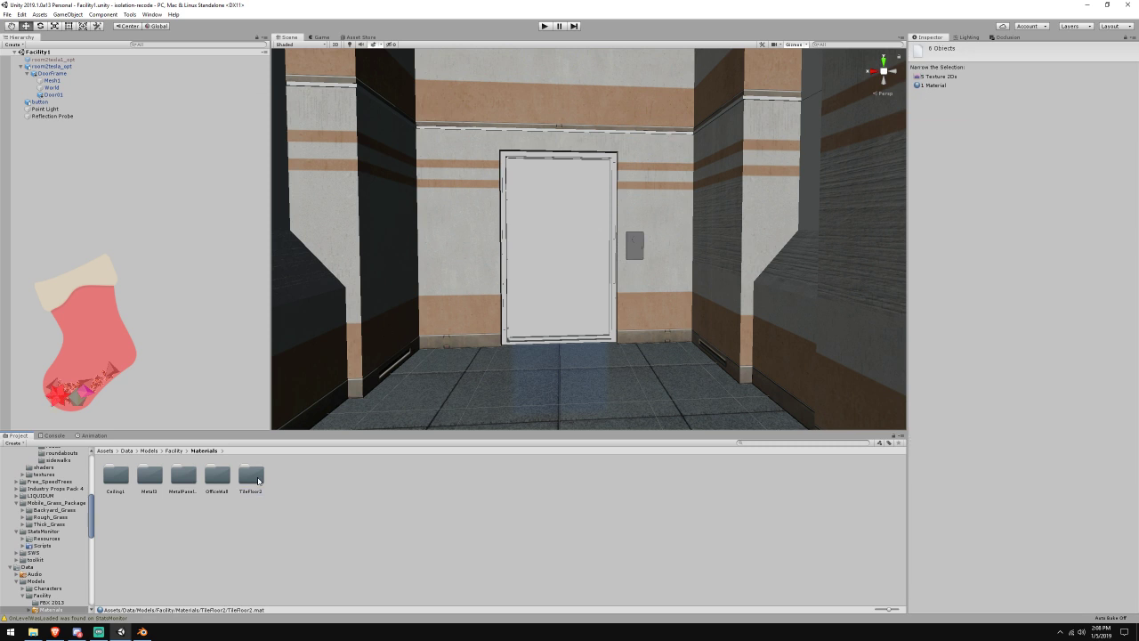
Open the TileFloor2 folder and inspect its material and each of its textures
double_click(253, 478)
click(127, 474)
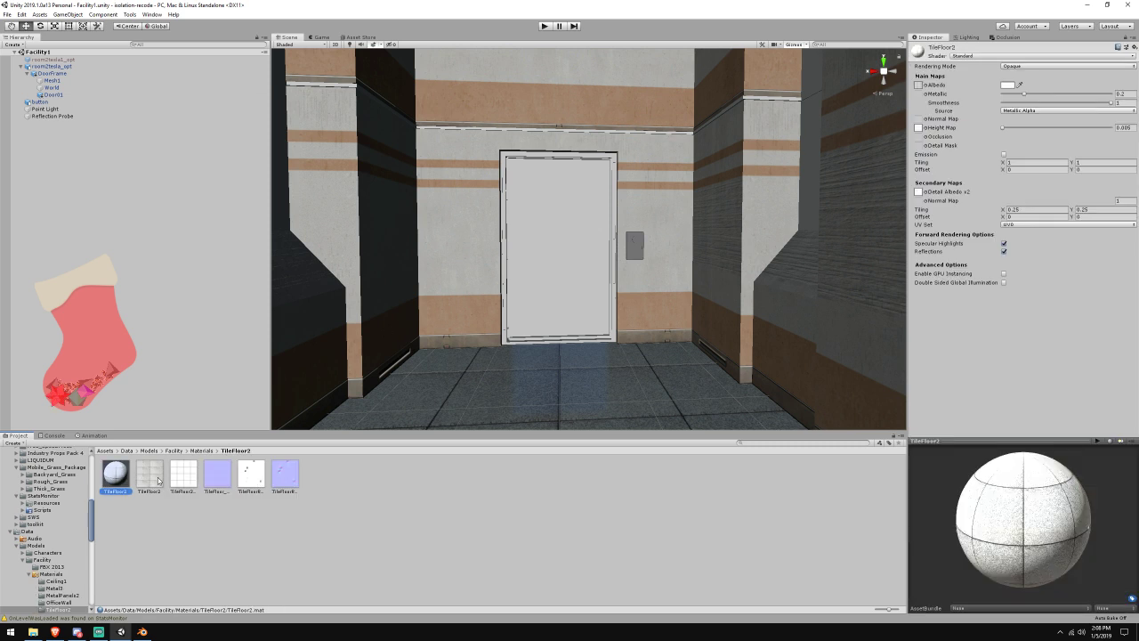
key(Right)
key(Right)
key(Right)
key(Right)
key(Right)
key(Left)
key(Left)
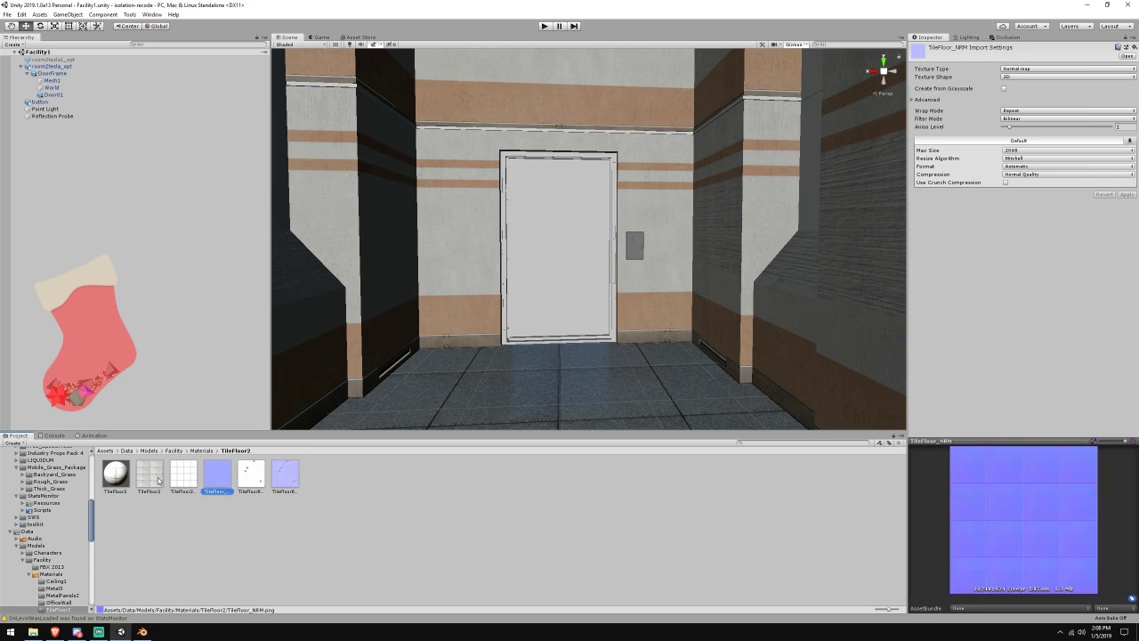
Open the OfficeWall folder and inspect its material, normal map and specular texture
click(203, 451)
double_click(217, 476)
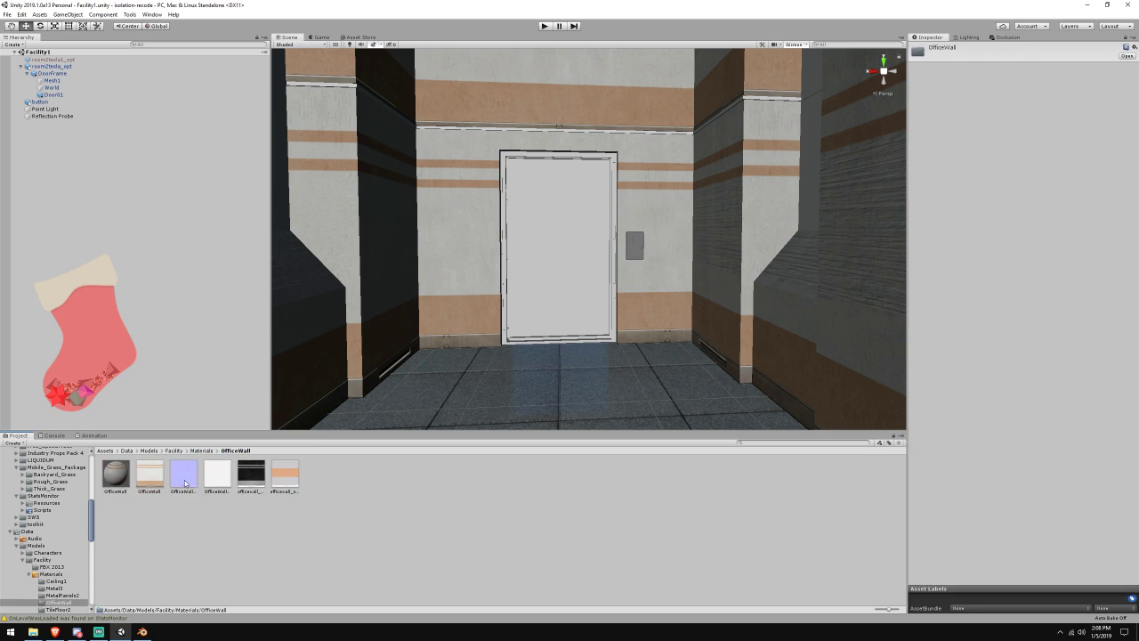
click(121, 481)
key(Right)
key(Left)
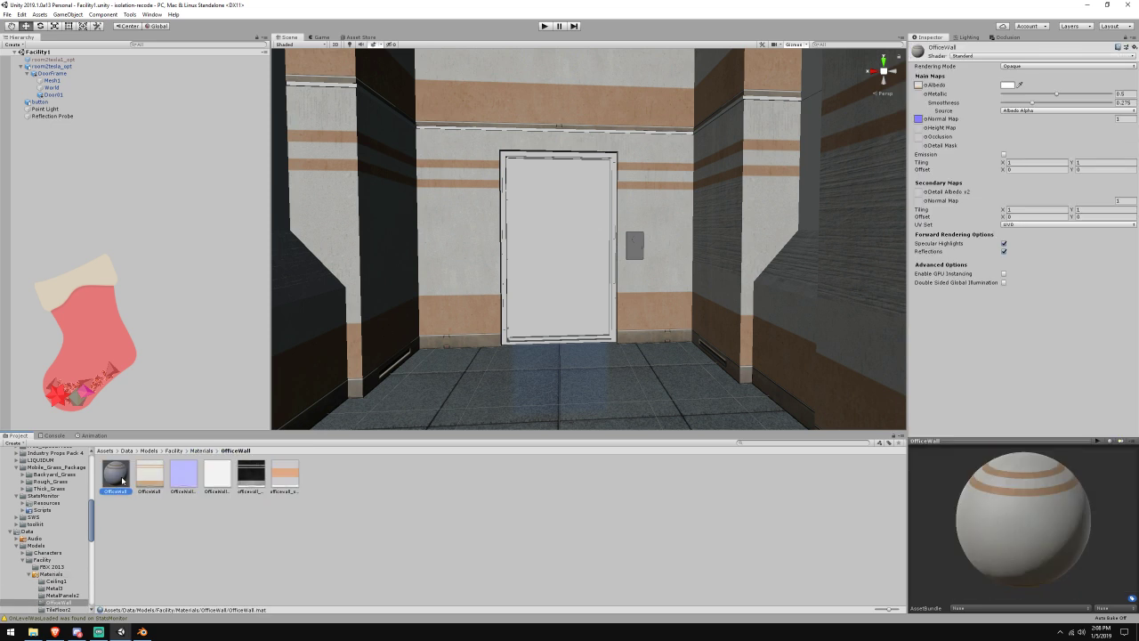
key(Right)
key(Right)
key(Left)
key(Right)
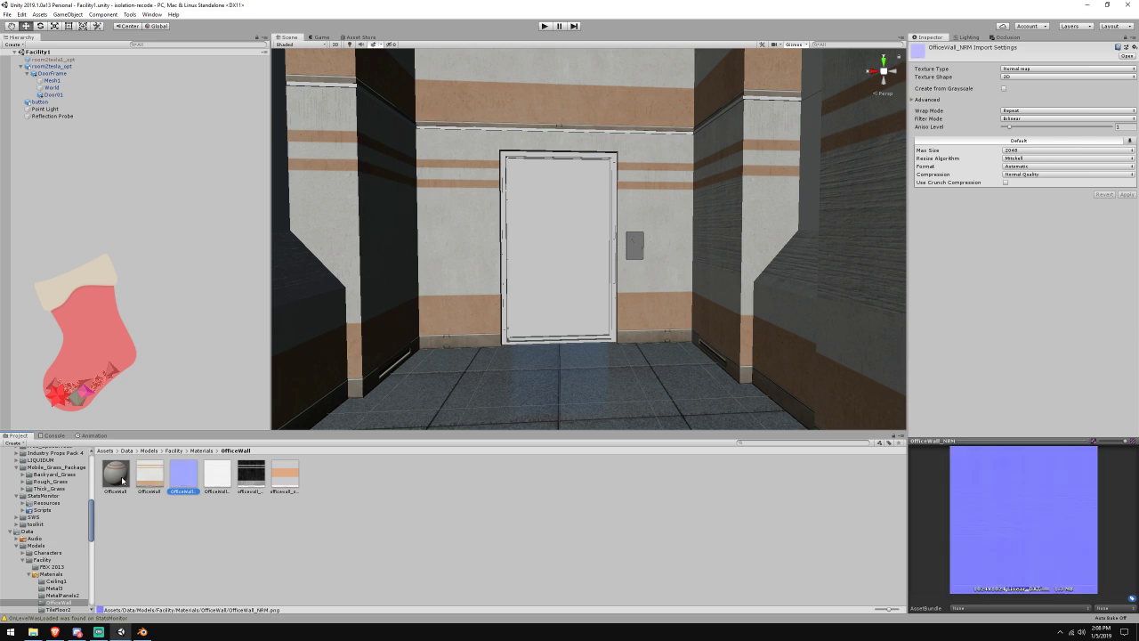
key(Right)
key(Right)
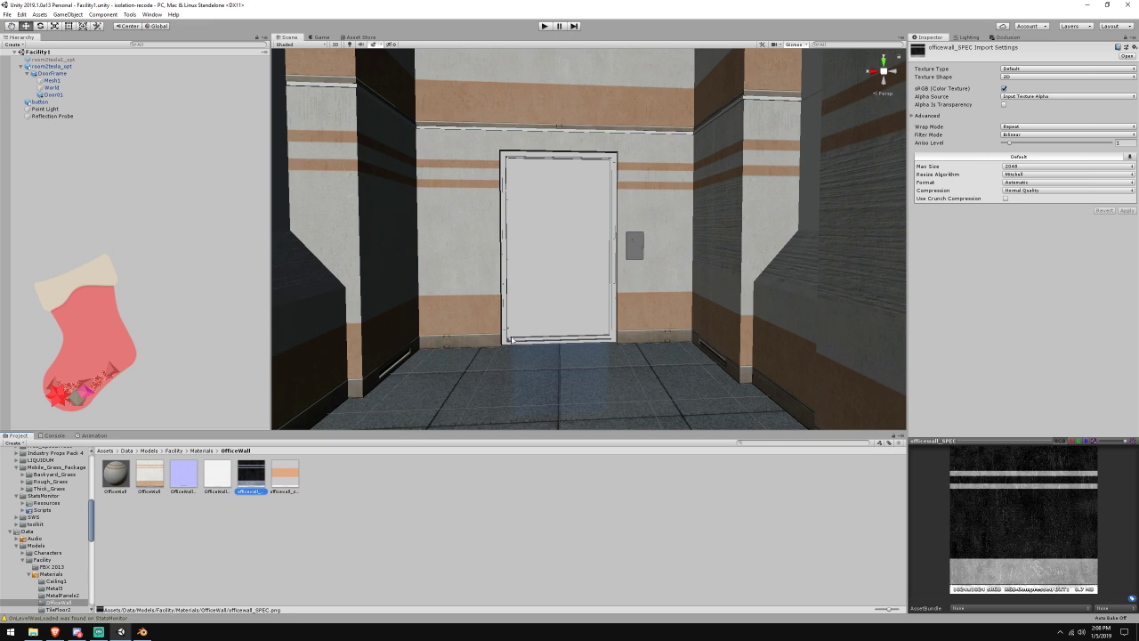
Delete the orange-striped texture at the end of the OfficeWall folder
right_drag(511, 339, 558, 331)
click(623, 290)
click(285, 481)
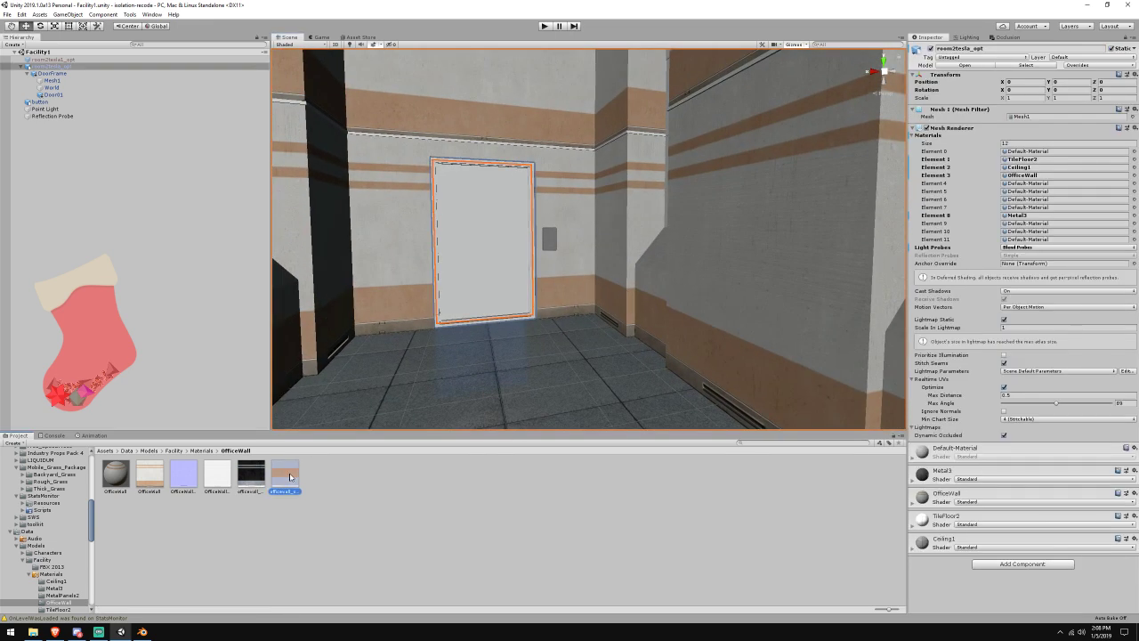
key(shift+Delete)
View the officewall_SPEC texture and the room2tesla_opt model's properties, and switch to Streamlabs OBS
click(258, 482)
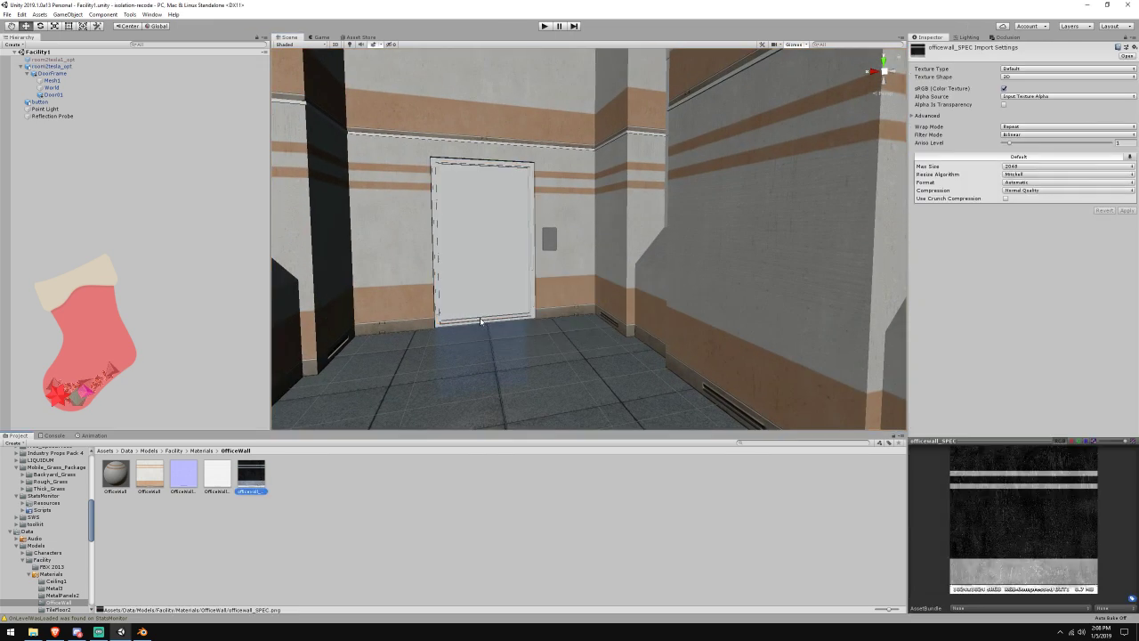
click(410, 273)
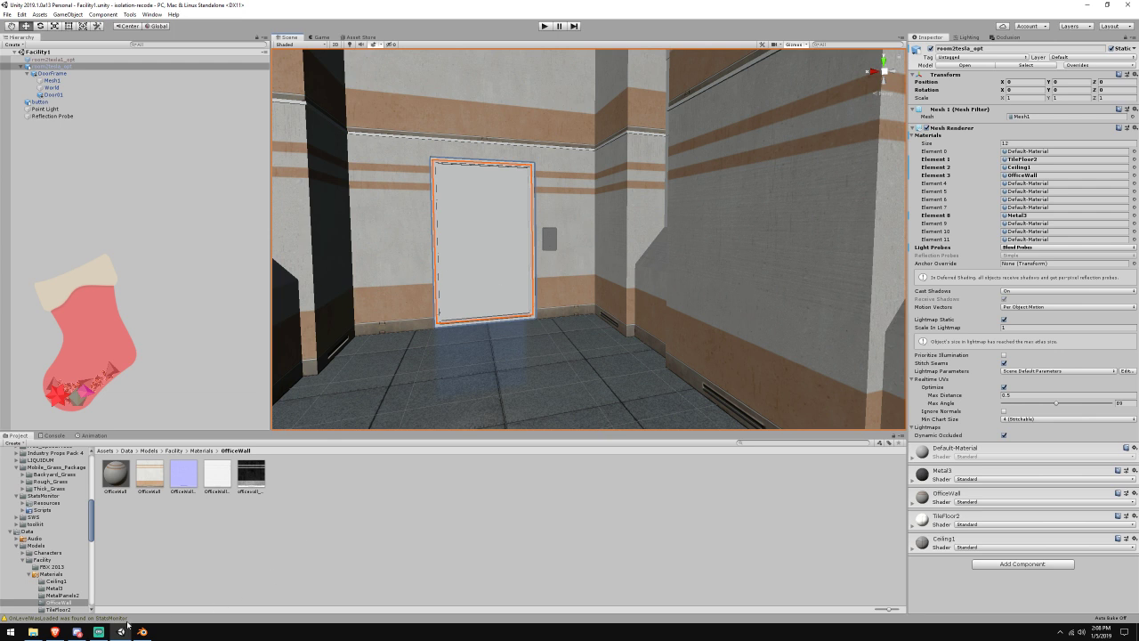
click(122, 631)
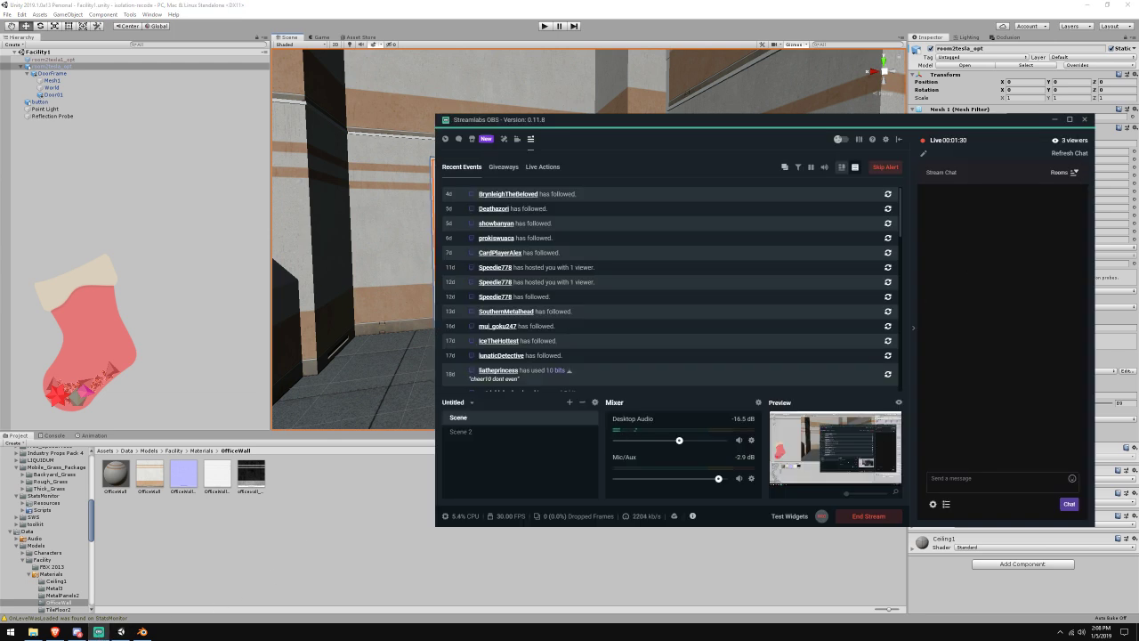
Return to Unity and open the OfficeWall material assigned to Element 3 of the room2tesla_opt model
click(1056, 120)
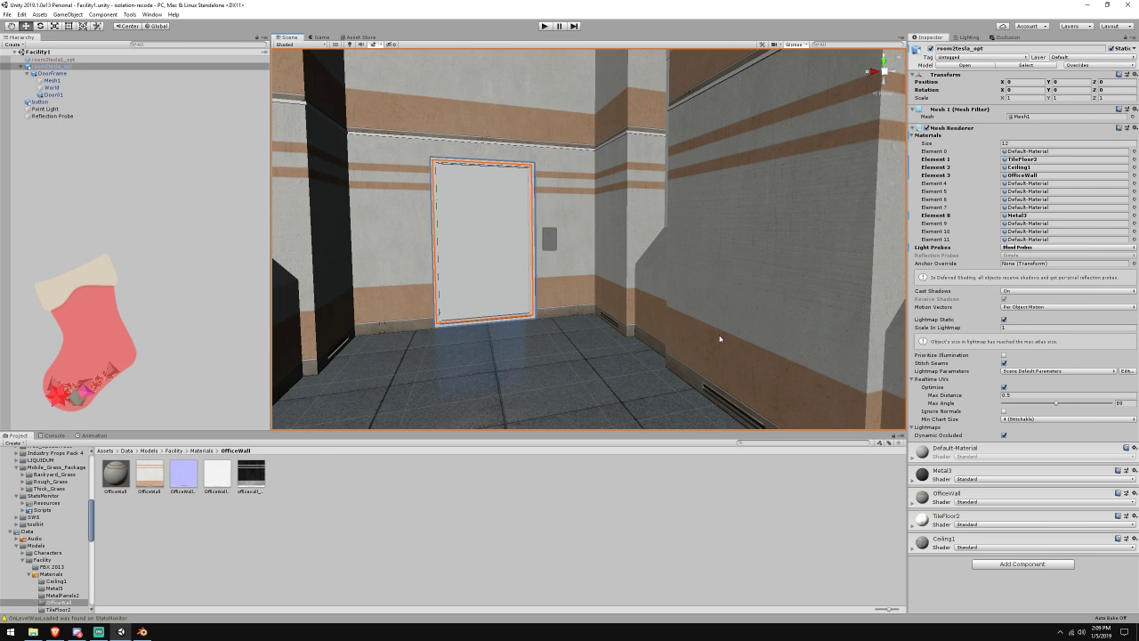
click(1035, 175)
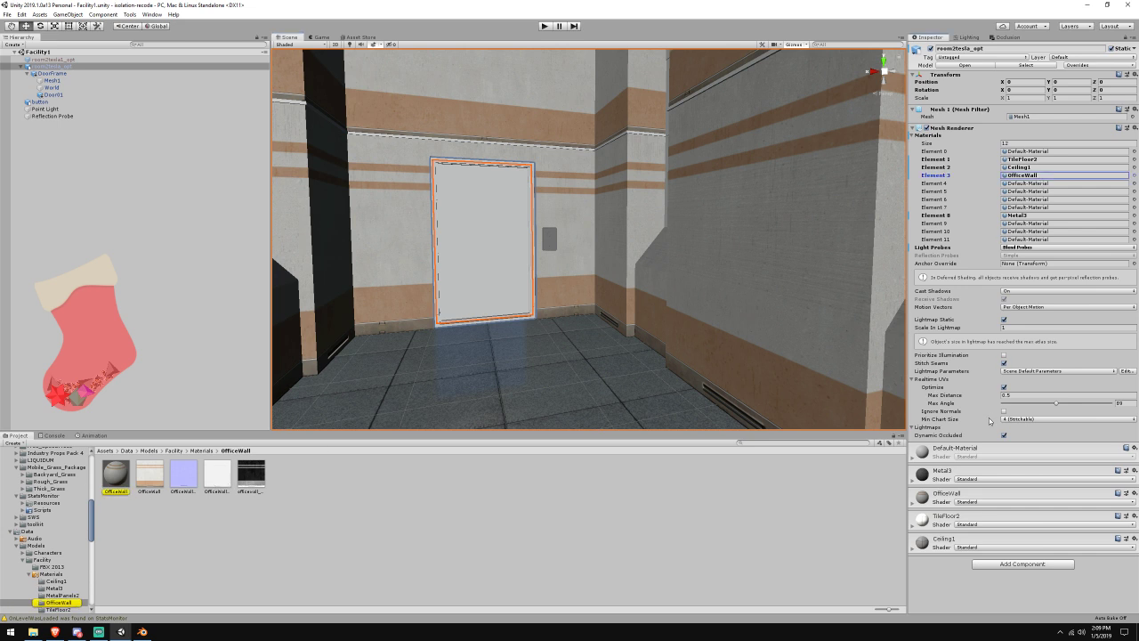
click(129, 484)
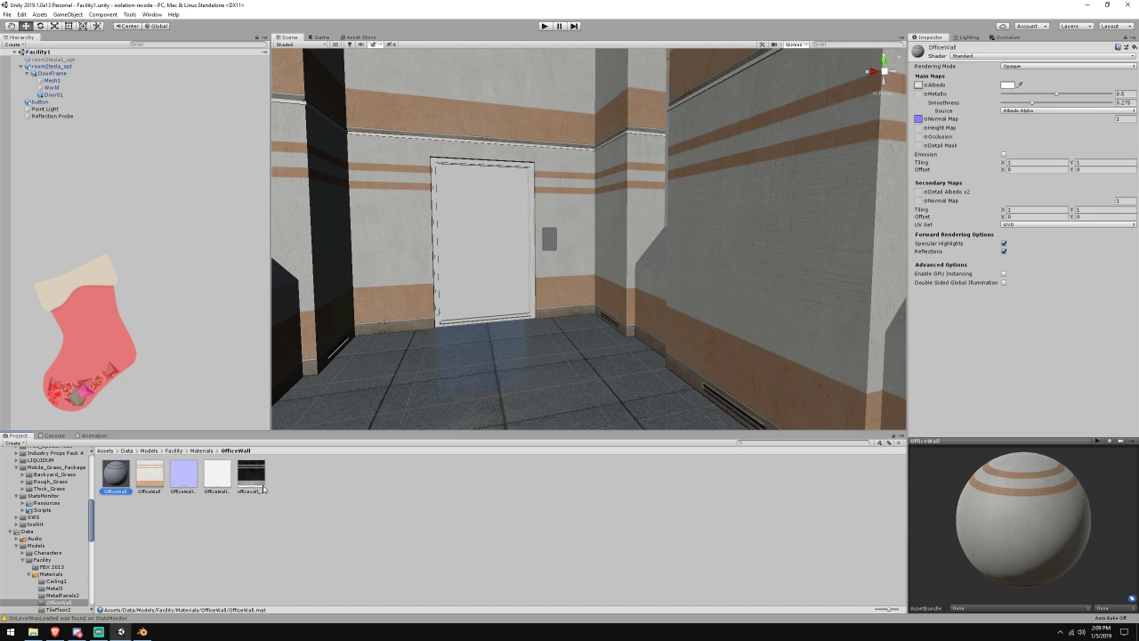
Rename the officewall_SPEC texture so its name begins with OfficeWall, and select the OfficeWall material again
right_click(261, 485)
click(320, 326)
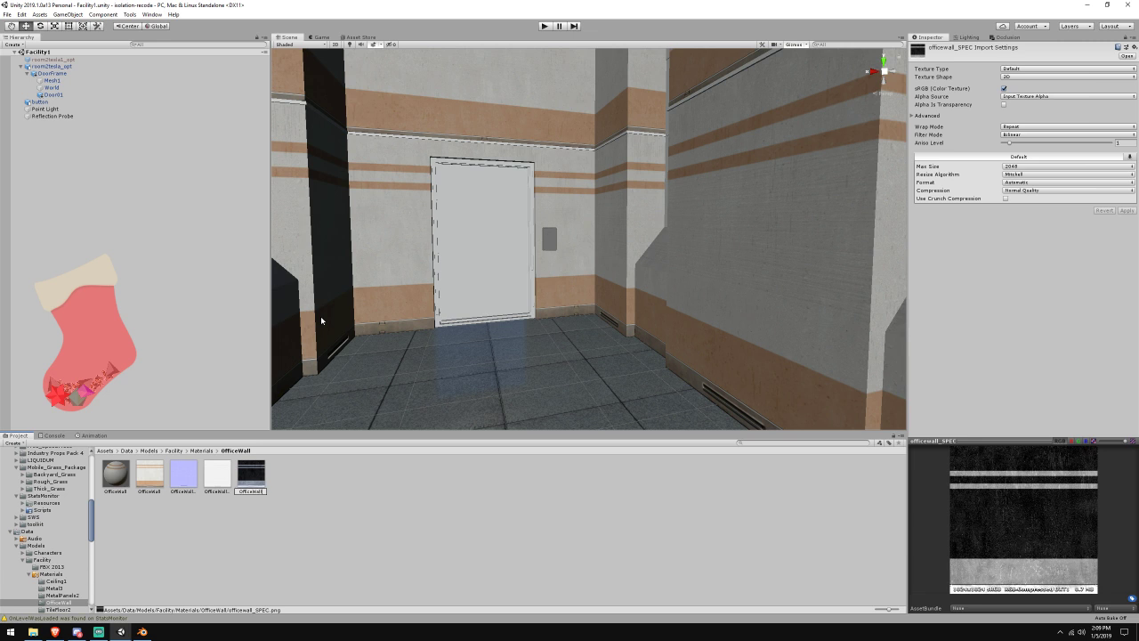
click(116, 483)
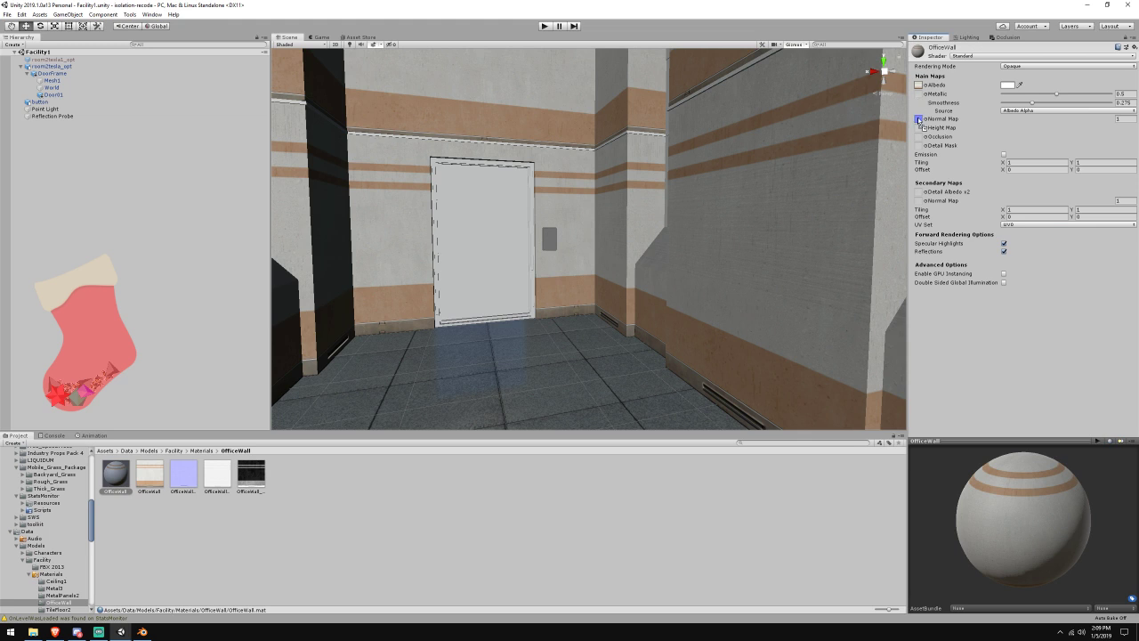
drag(919, 119, 919, 120)
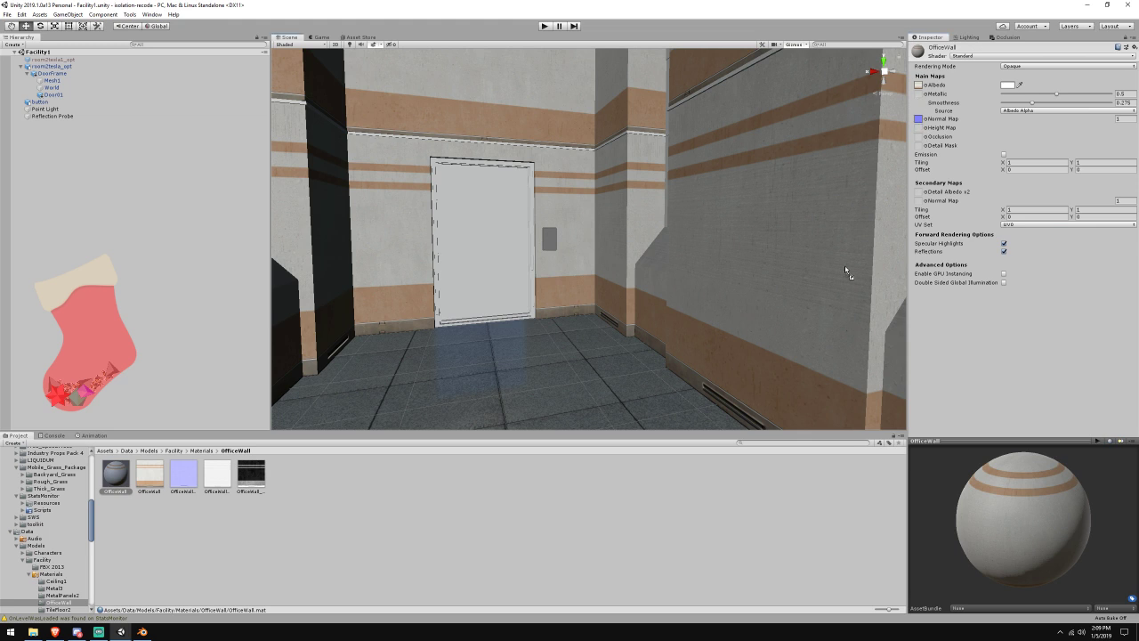
Try the Standard (Specular setup) shader on the OfficeWall material and switch it back to Standard
click(970, 56)
click(1007, 236)
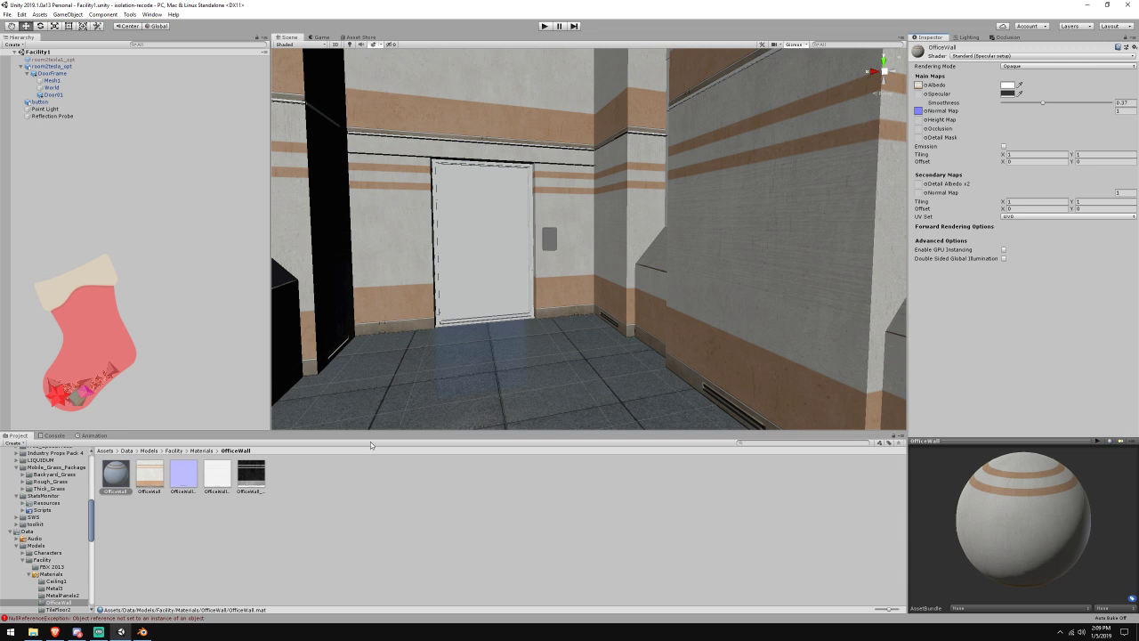
click(989, 57)
click(963, 224)
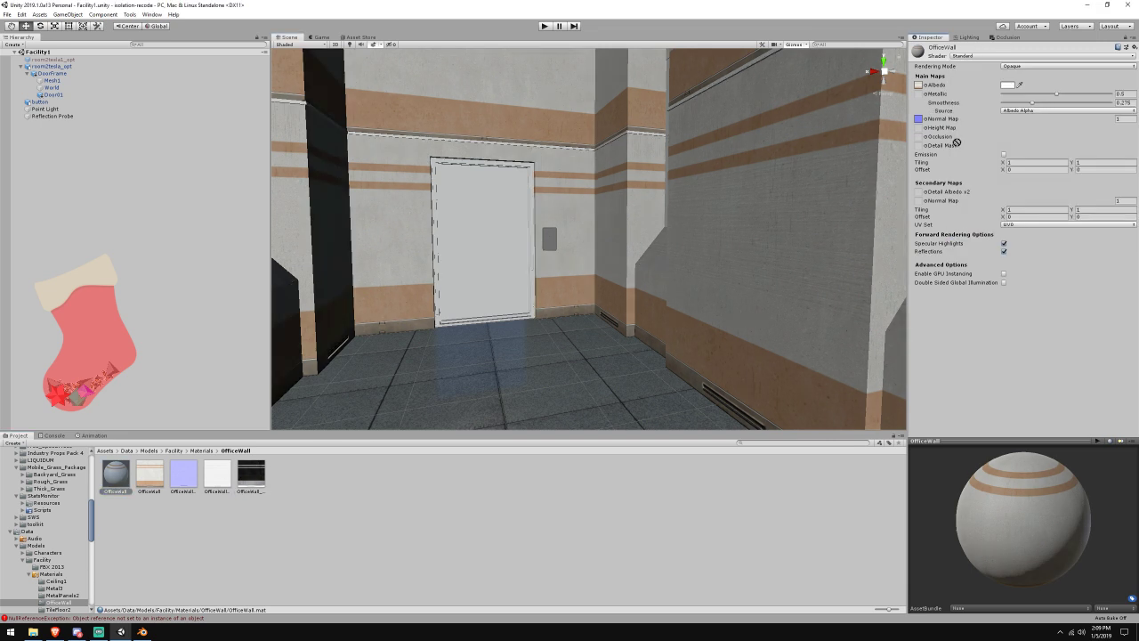
Assign the OfficeWall specular texture to the material's Metallic map and set the smoothness source to Metallic Alpha
drag(922, 98, 921, 97)
key(s)
right_drag(642, 269, 622, 267)
right_drag(429, 87, 579, 234)
key(w)
click(1023, 110)
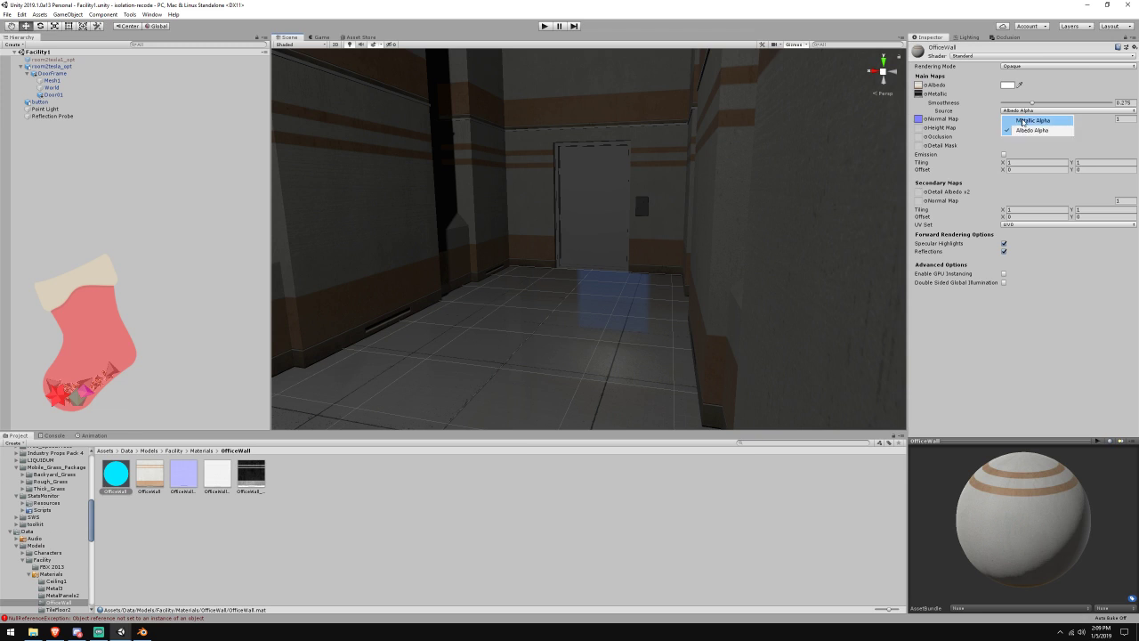
click(1021, 117)
Adjust the OfficeWall material's smoothness to 0.463 while checking the corridor walls and doorway in the scene
drag(1032, 105, 1076, 106)
right_drag(765, 160, 815, 162)
key(s)
key(w)
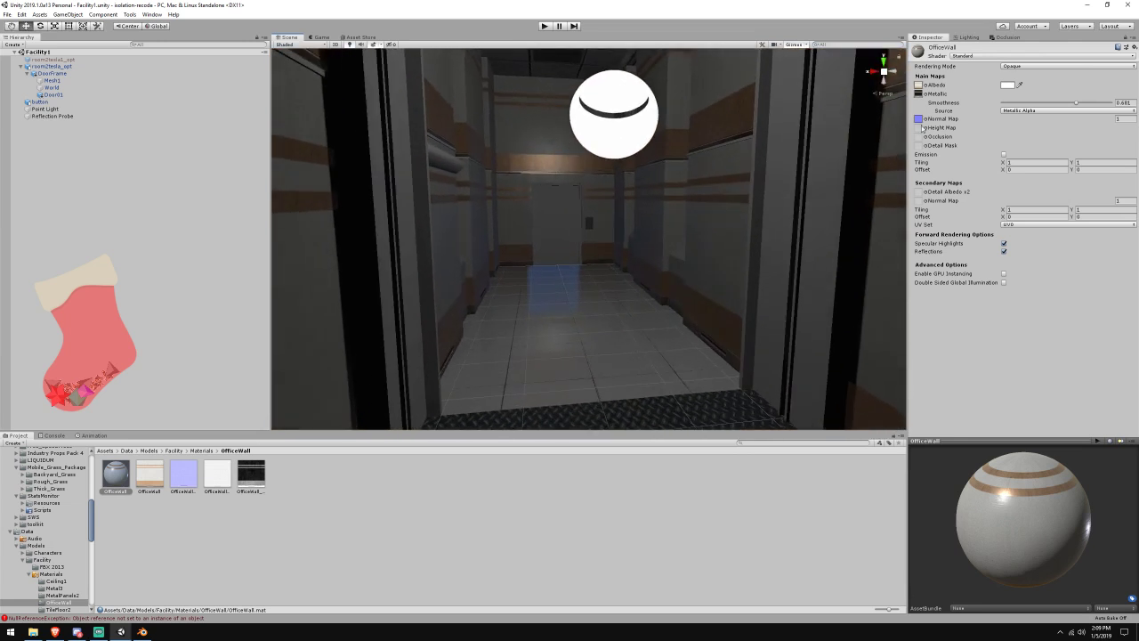
click(1075, 105)
mouse_move(1075, 105)
mouse_down()
mouse_move(989, 102)
mouse_move(1053, 100)
mouse_up()
key(w)
right_drag(783, 153, 716, 126)
key(w)
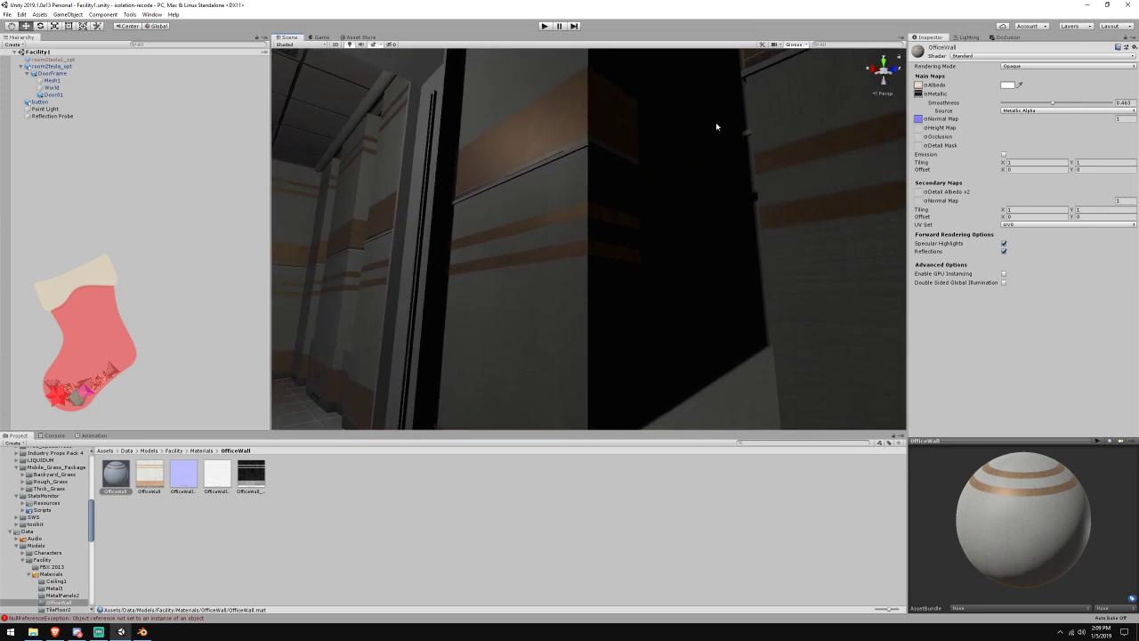
right_drag(524, 259, 371, 315)
key(a)
key(w)
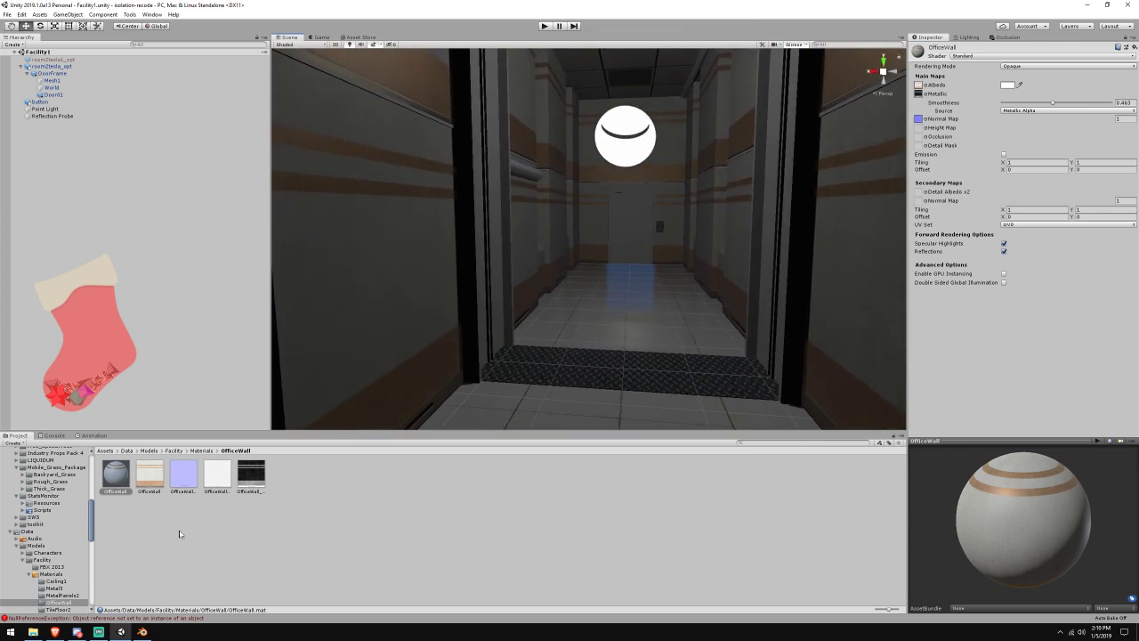
Check the english-chat channel in Discord, and send "Robot voice?" in the Twitch live dashboard's chat in the browser
click(77, 630)
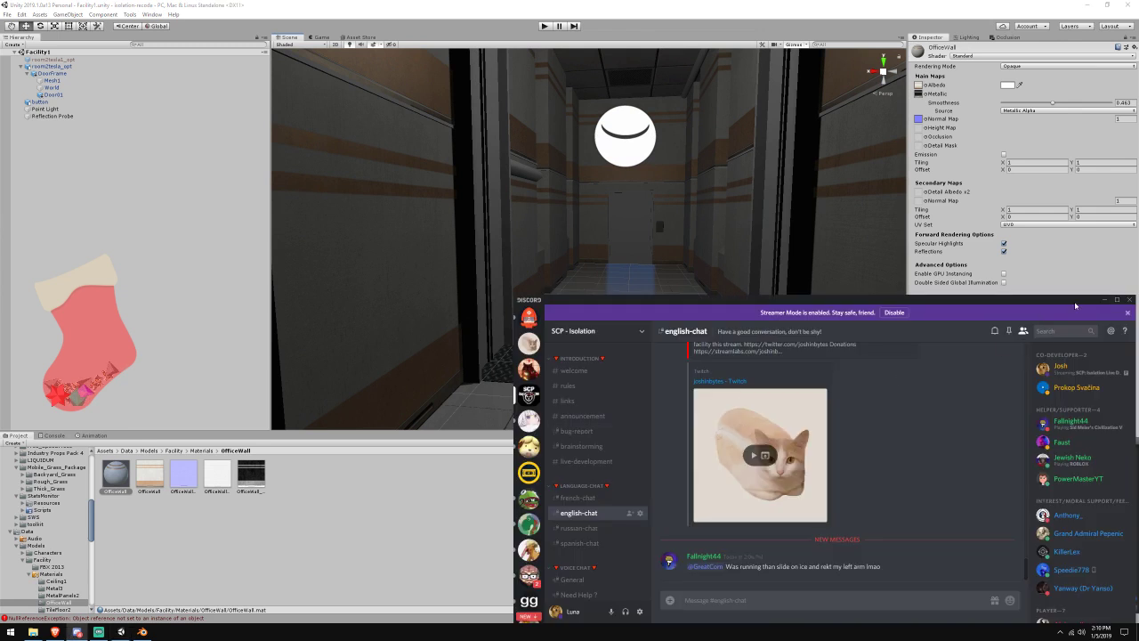
click(1104, 300)
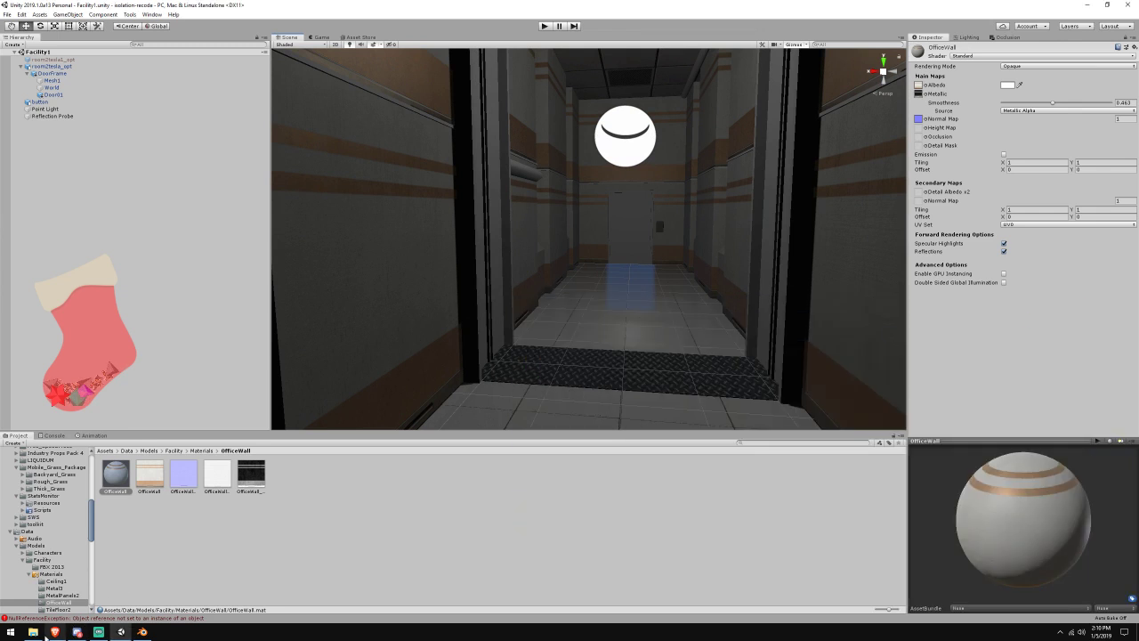
click(55, 631)
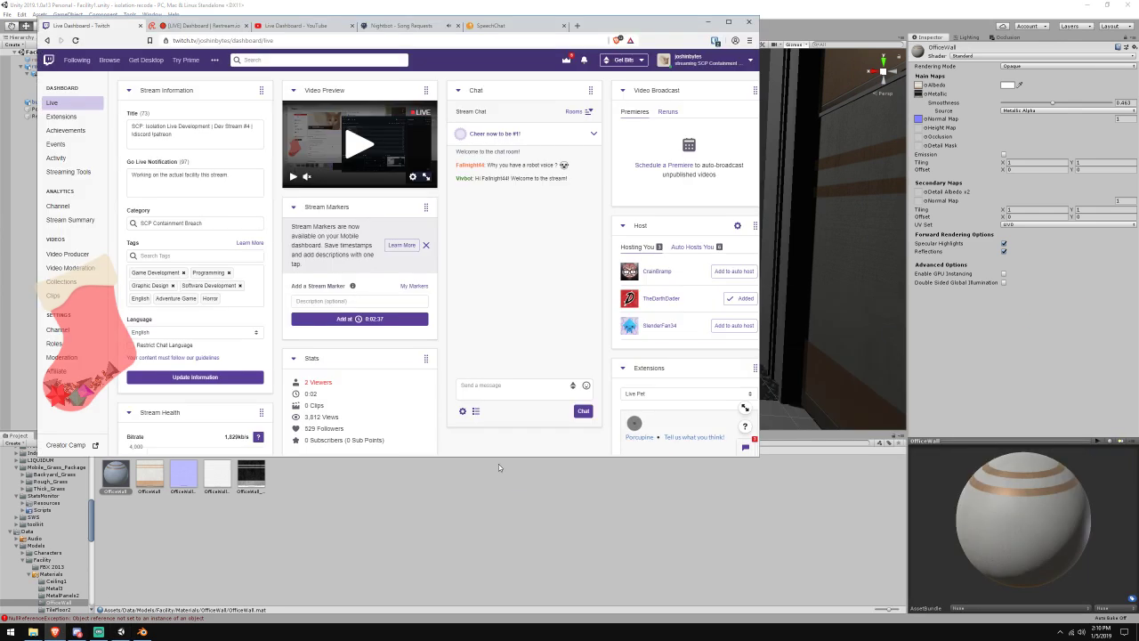
click(492, 394)
text(Rabot vo)
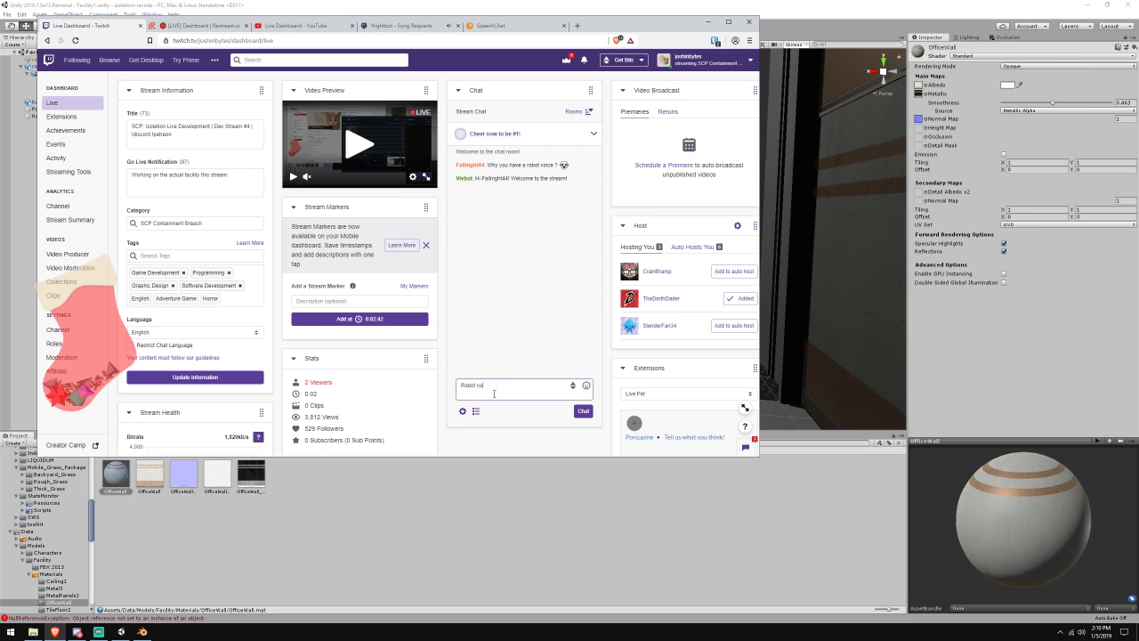
text(ice?)
key(Return)
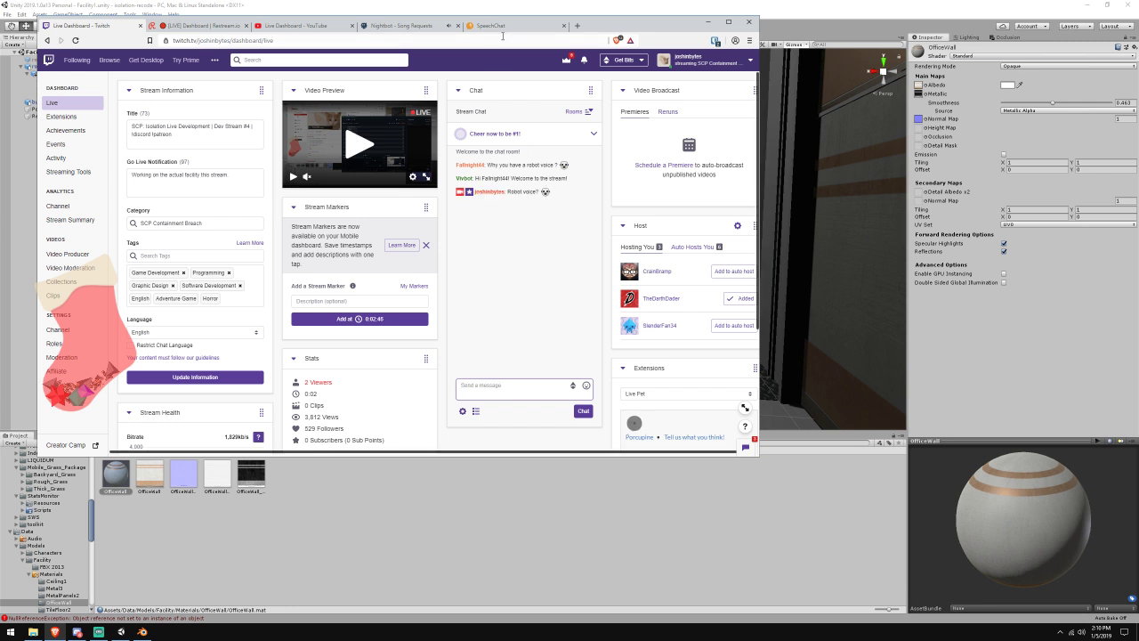
click(504, 30)
click(99, 27)
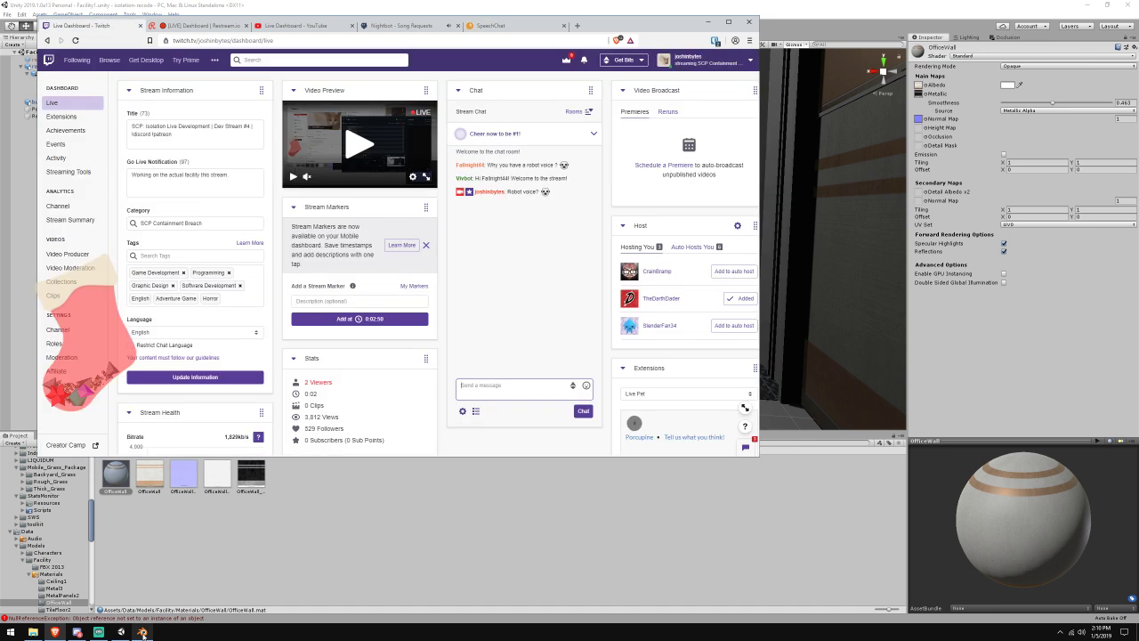
Switch to Streamlabs OBS and choose the input device in the Mic/Aux source's properties
click(99, 631)
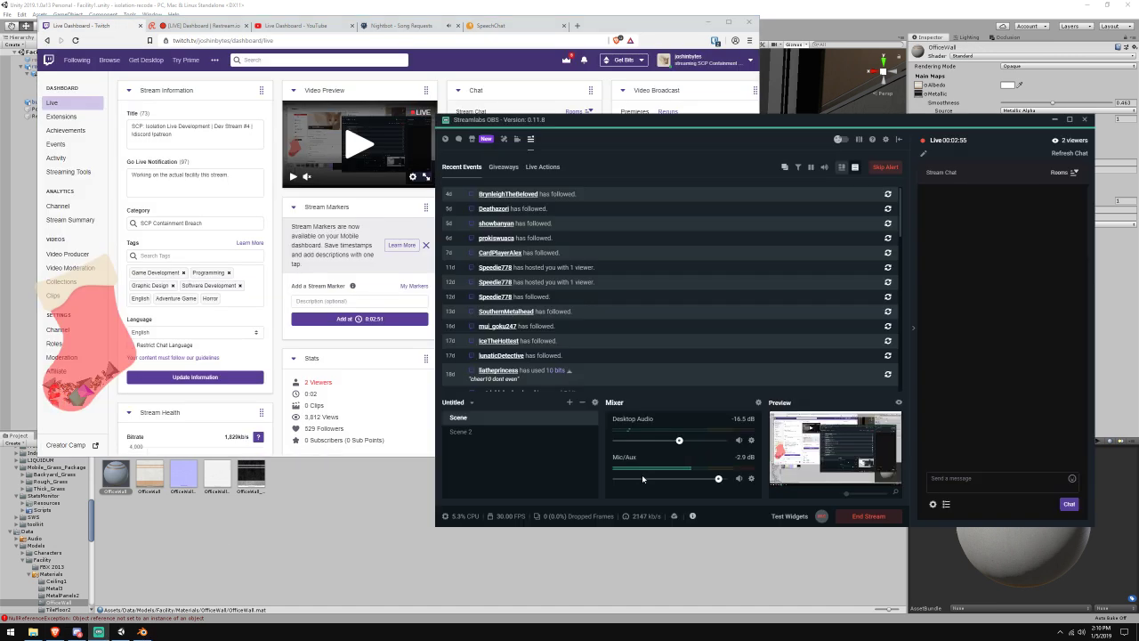
click(750, 478)
click(792, 538)
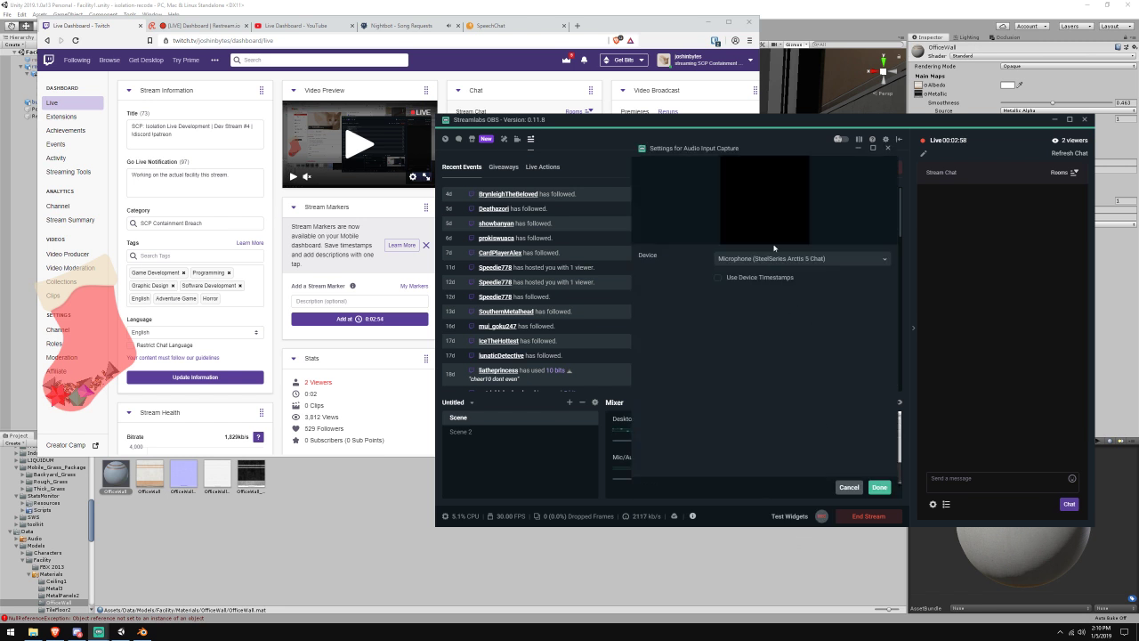
click(800, 259)
click(797, 299)
click(879, 488)
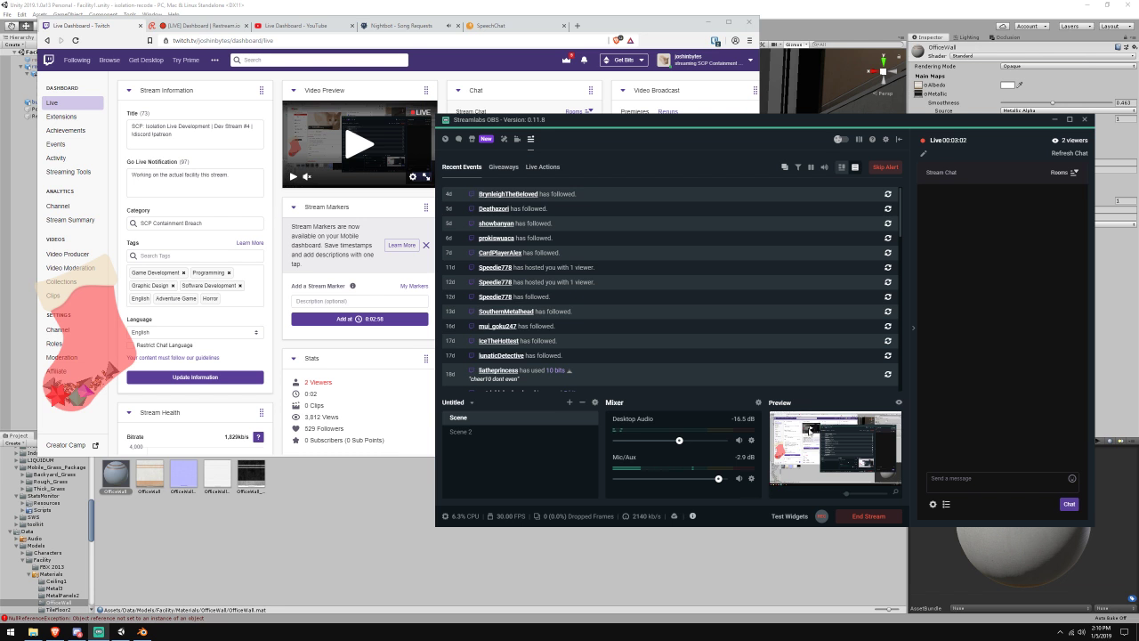
click(723, 100)
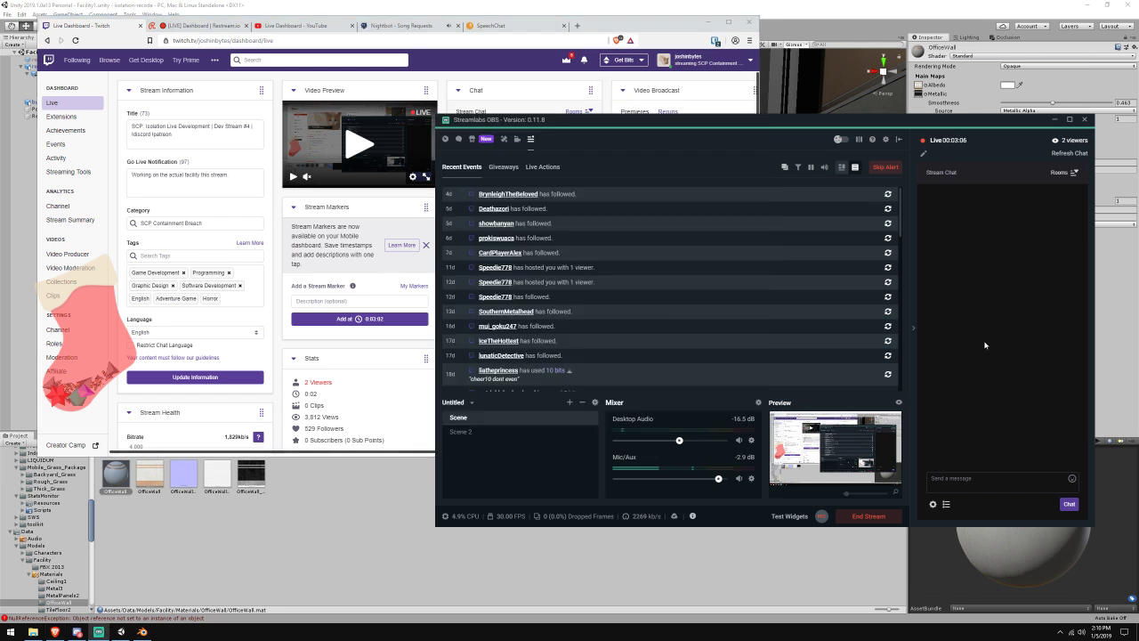
click(979, 342)
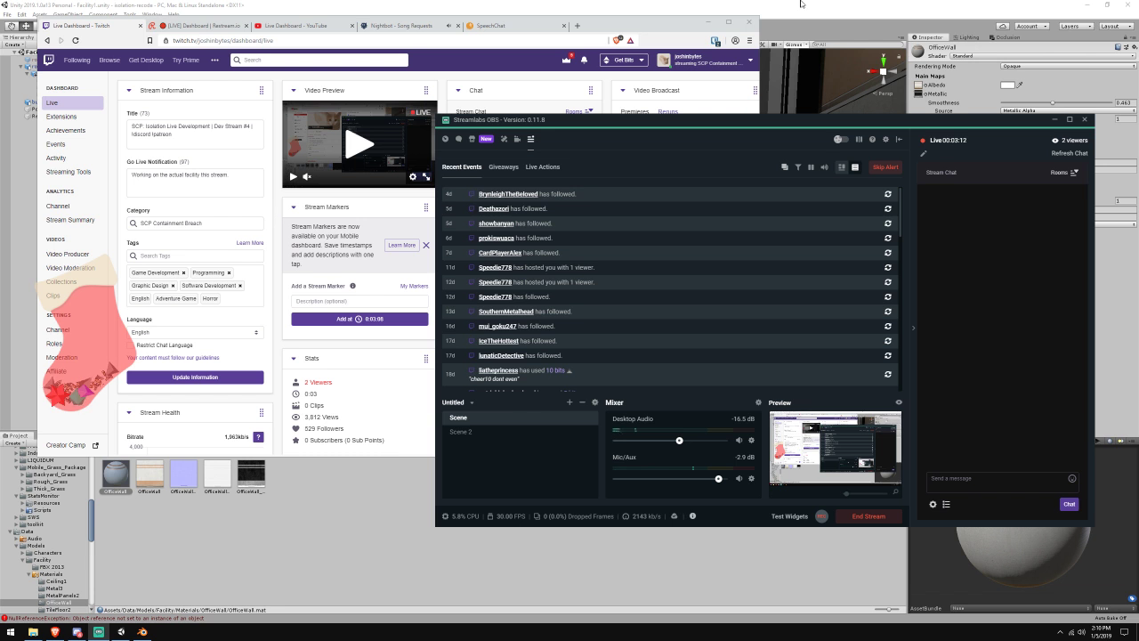
Reload and unmute SpeechChat in the browser, and connect it to the Twitch account
click(545, 92)
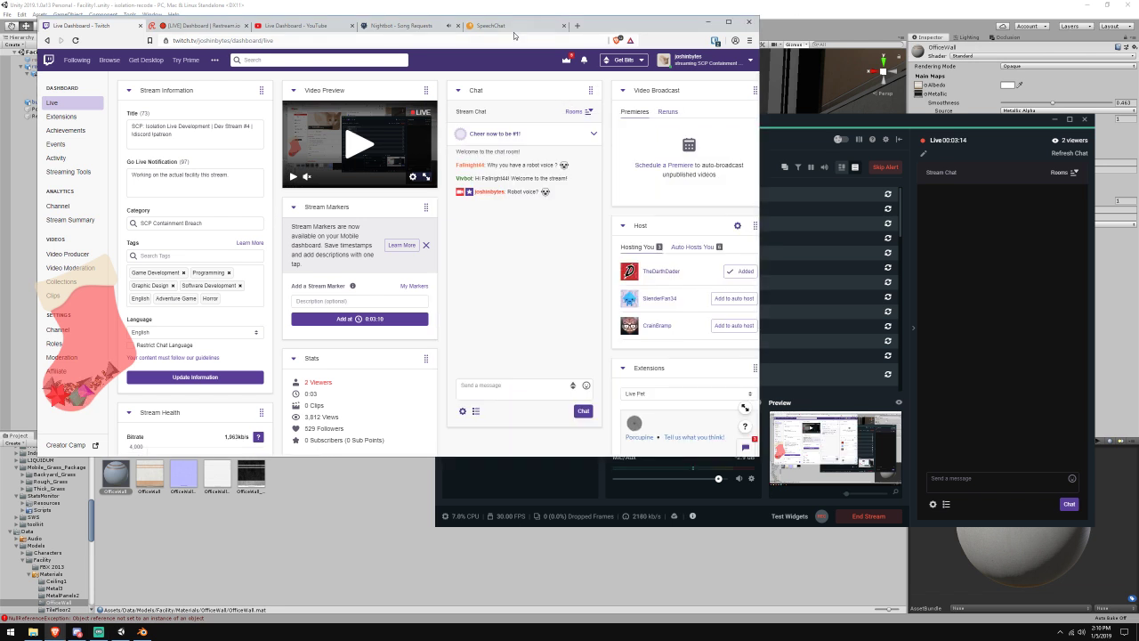
key(ctrl+shift+Tab)
click(75, 41)
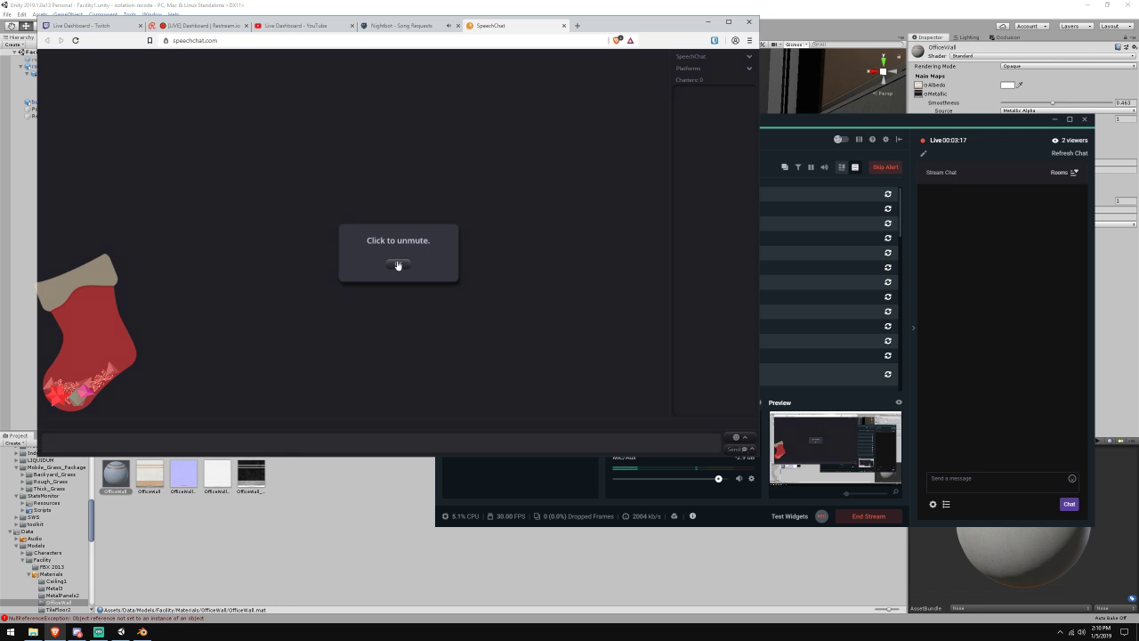
click(398, 264)
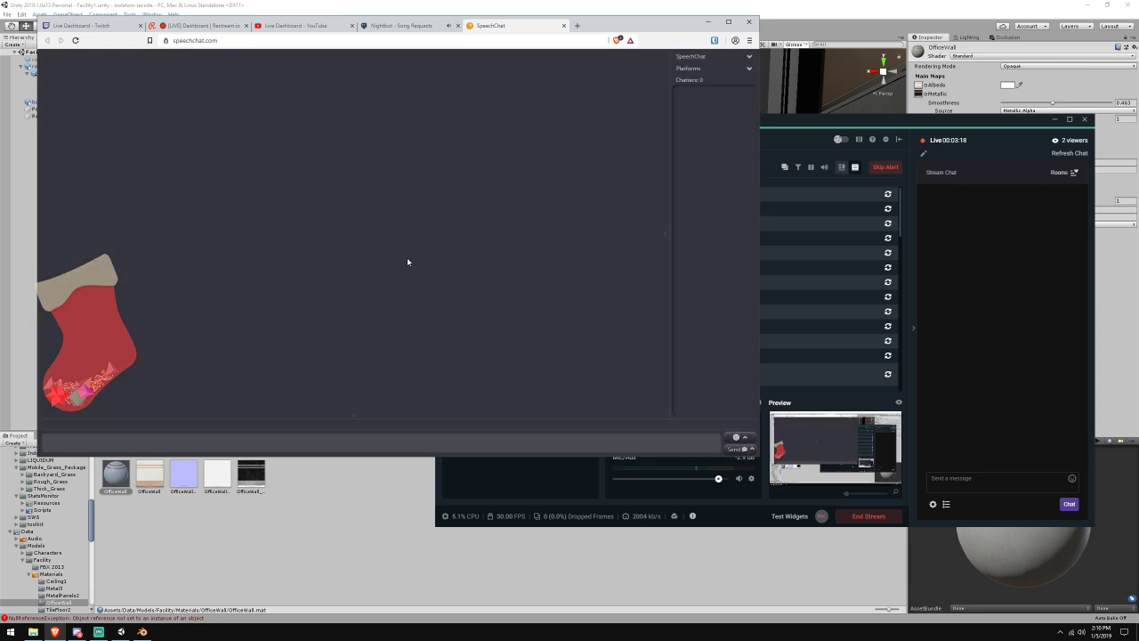
click(689, 68)
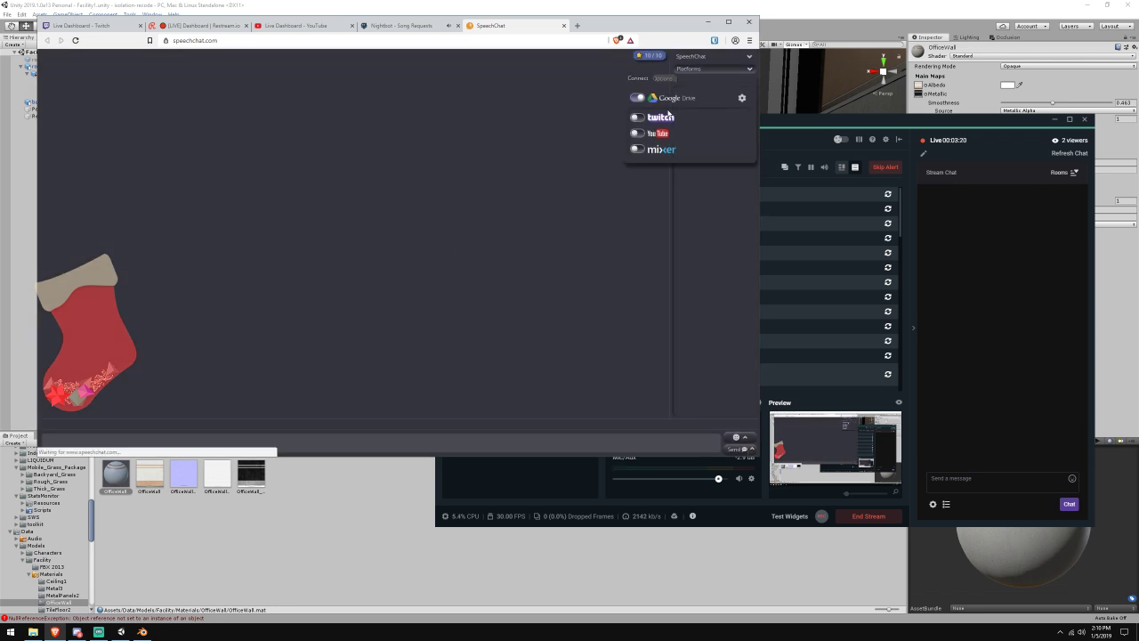
click(638, 123)
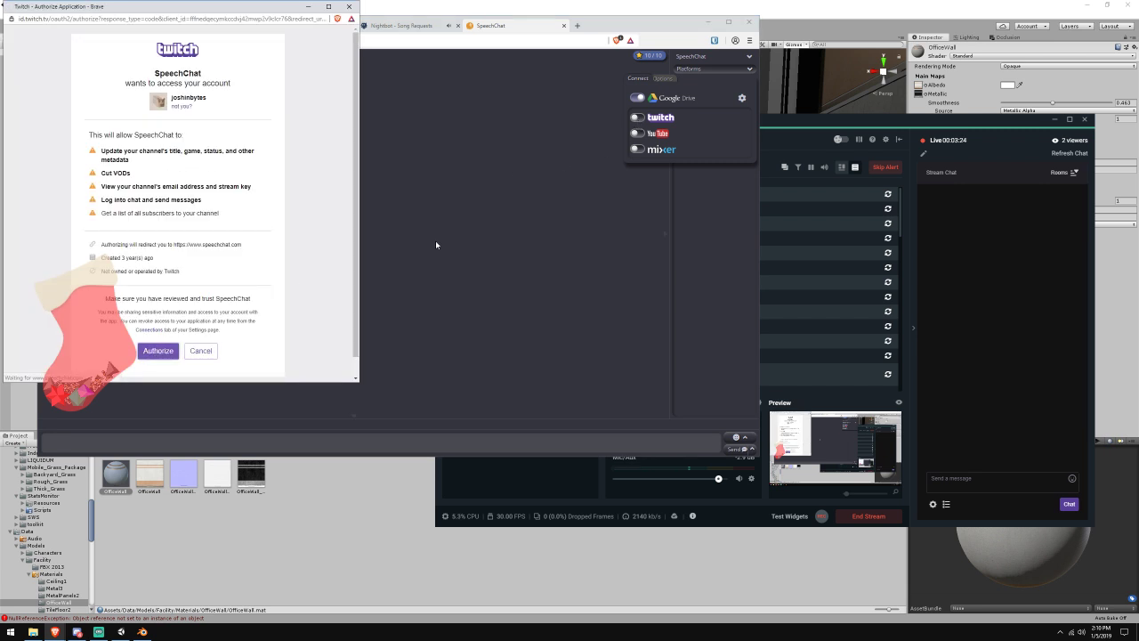
Connect YouTube to SpeechChat using the first listed Google account and allow the requested access
click(638, 136)
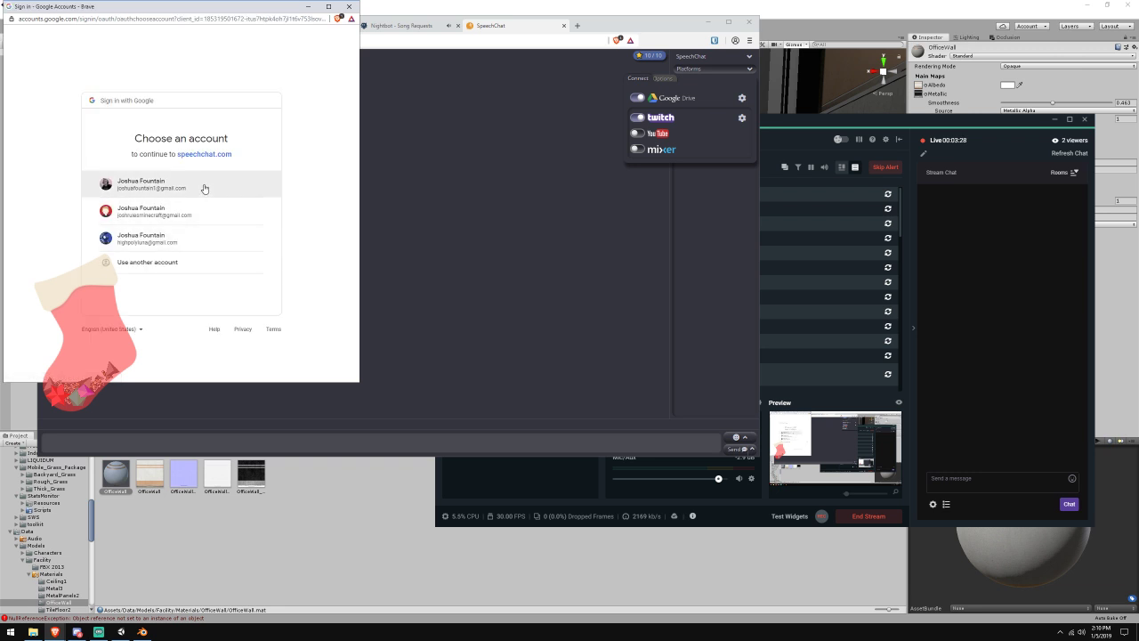
click(204, 188)
click(236, 227)
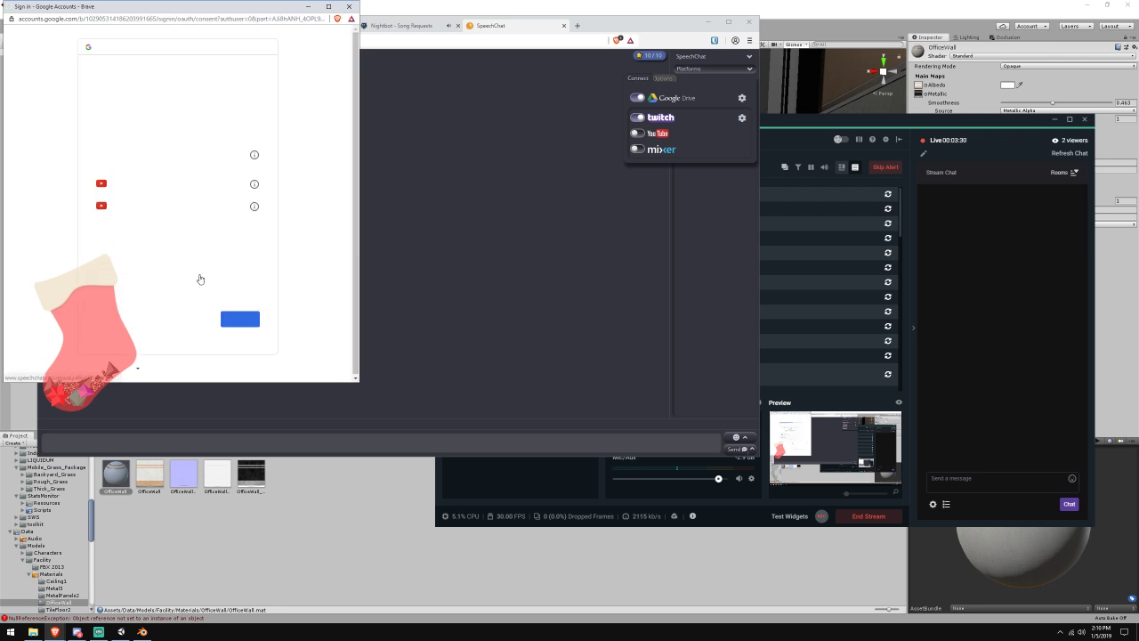
click(240, 319)
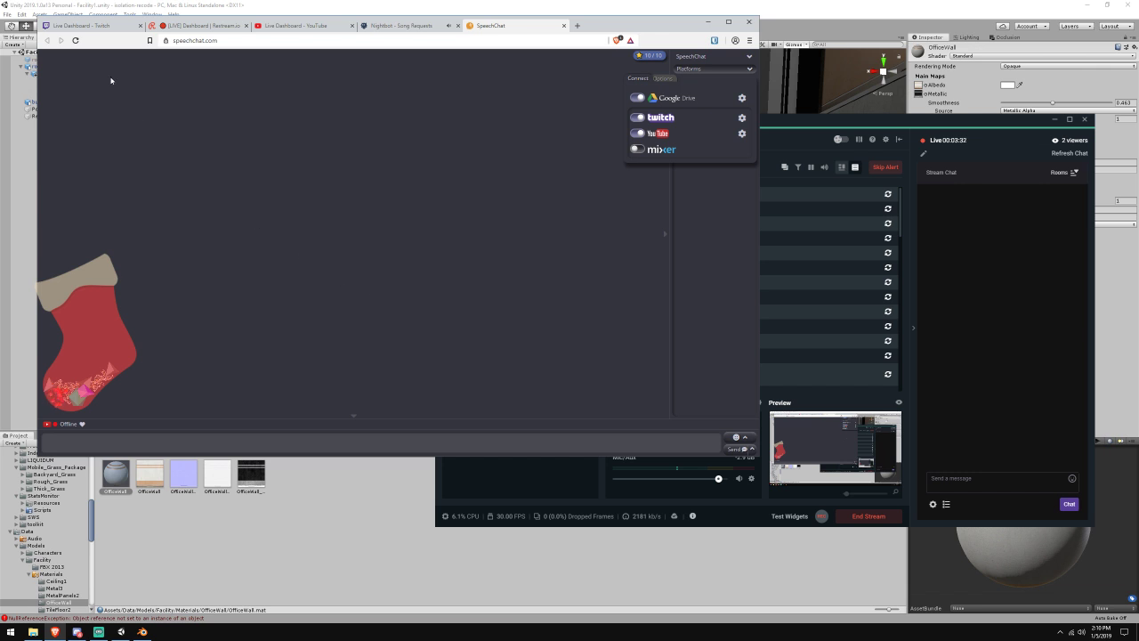
Recheck SpeechChat's platform connections and options after reloading it, and turn off the Brave shields for the site
click(75, 40)
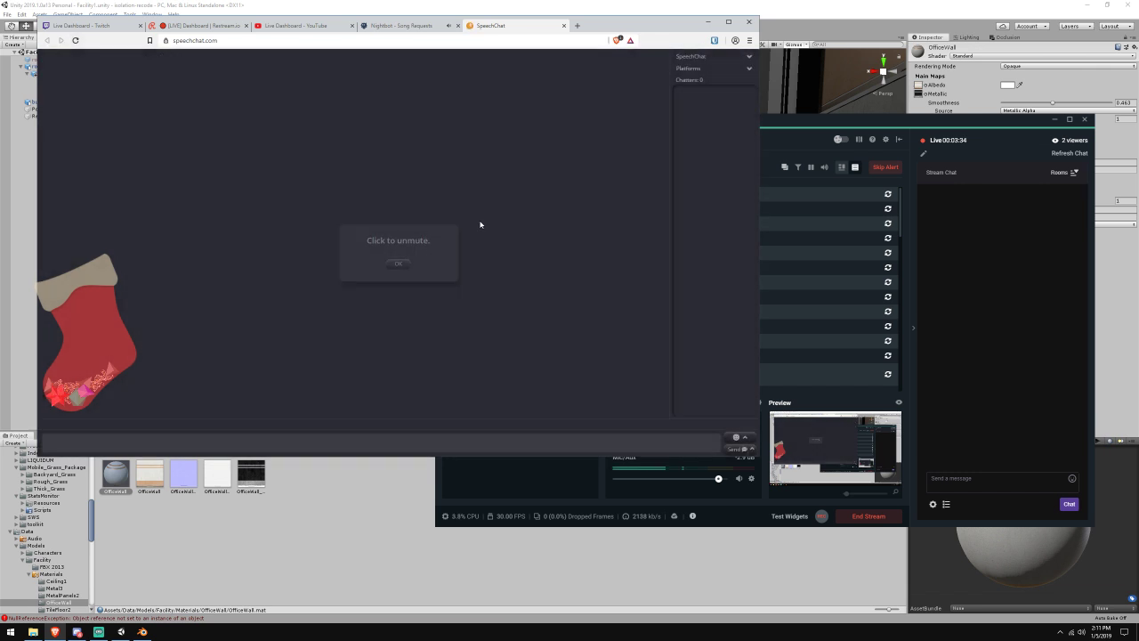
click(479, 224)
click(712, 68)
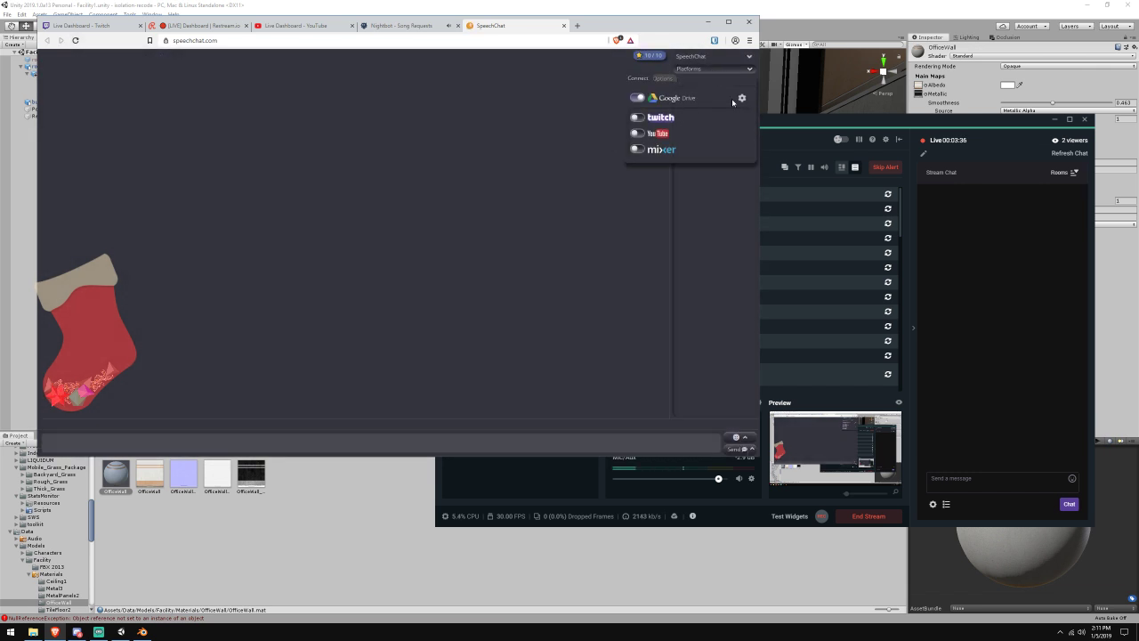
click(661, 79)
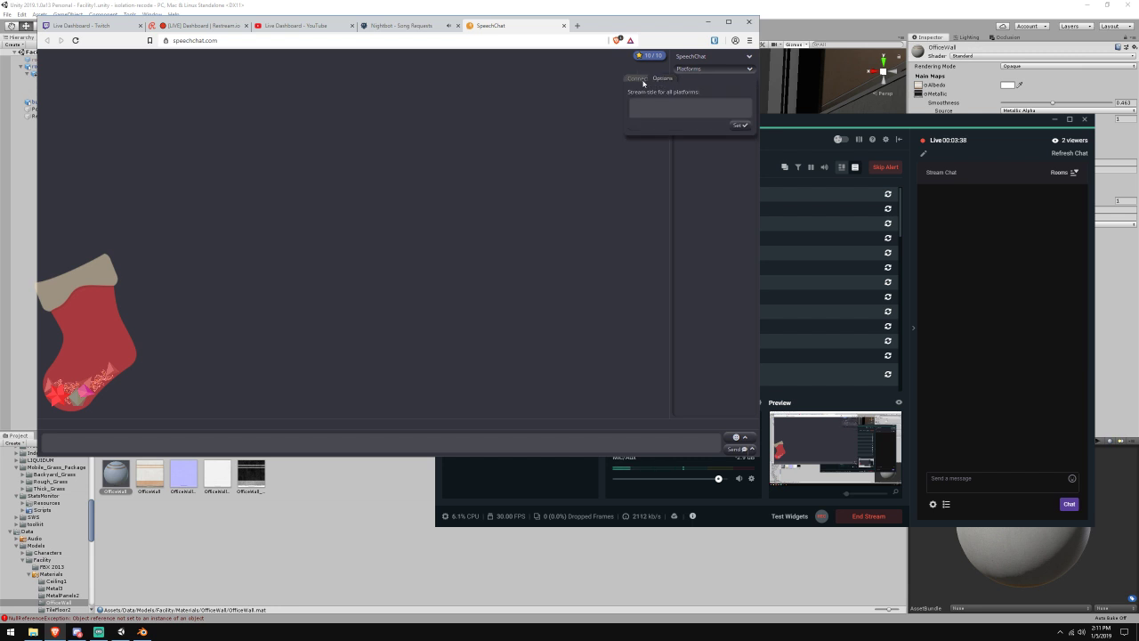
click(638, 78)
click(616, 40)
click(603, 64)
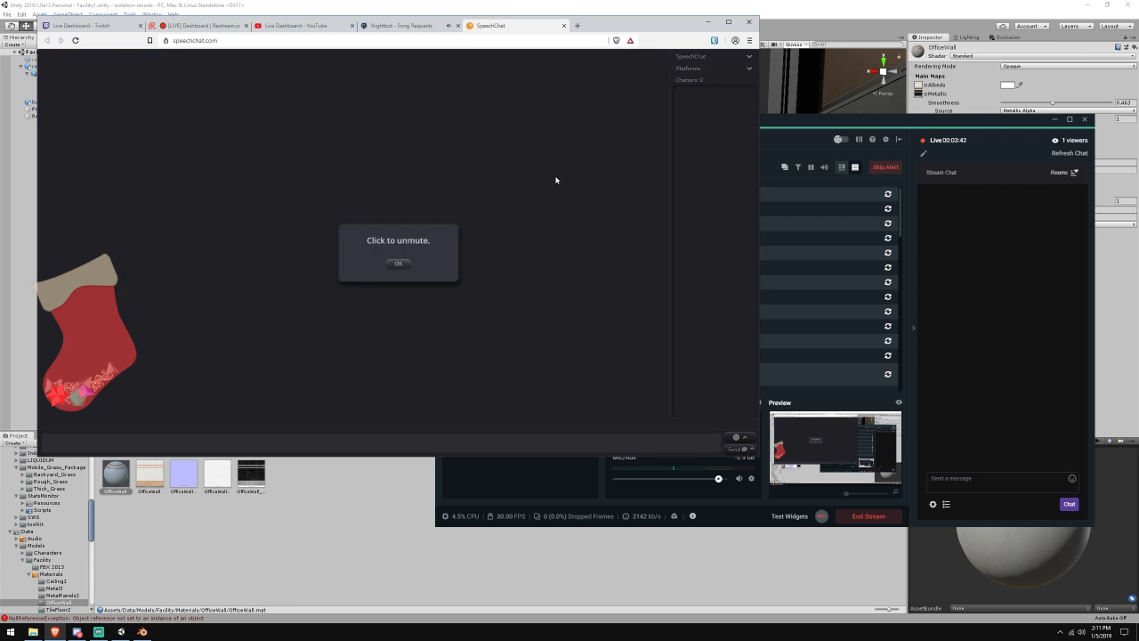
Unmute SpeechChat, connect YouTube to it using the YouTube brand account, and allow the requested access
click(398, 264)
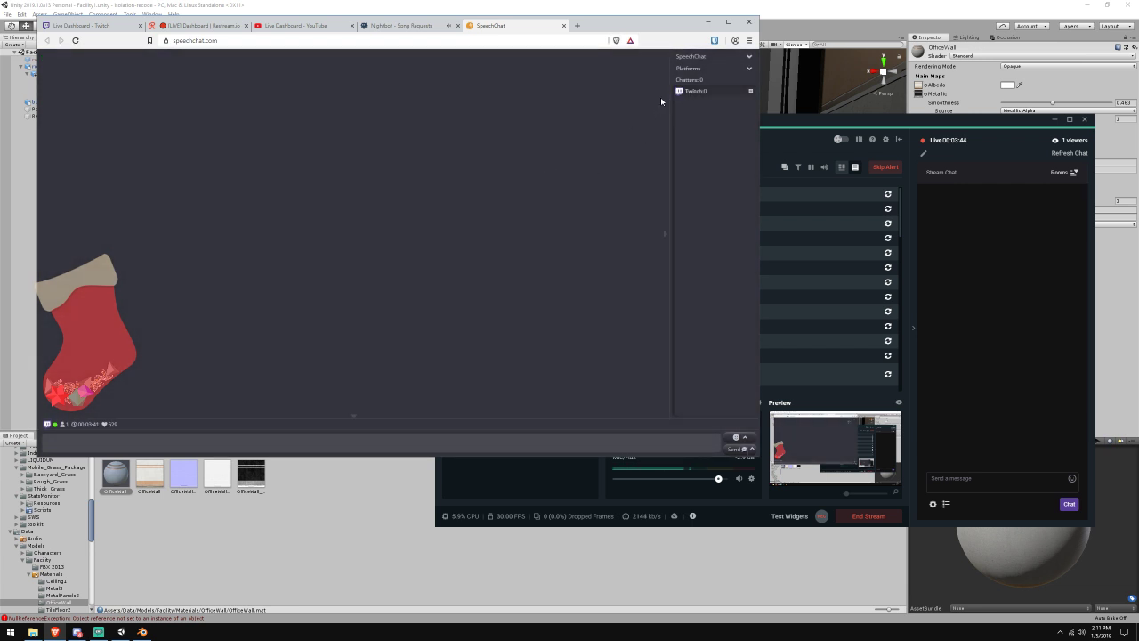
click(703, 70)
click(634, 135)
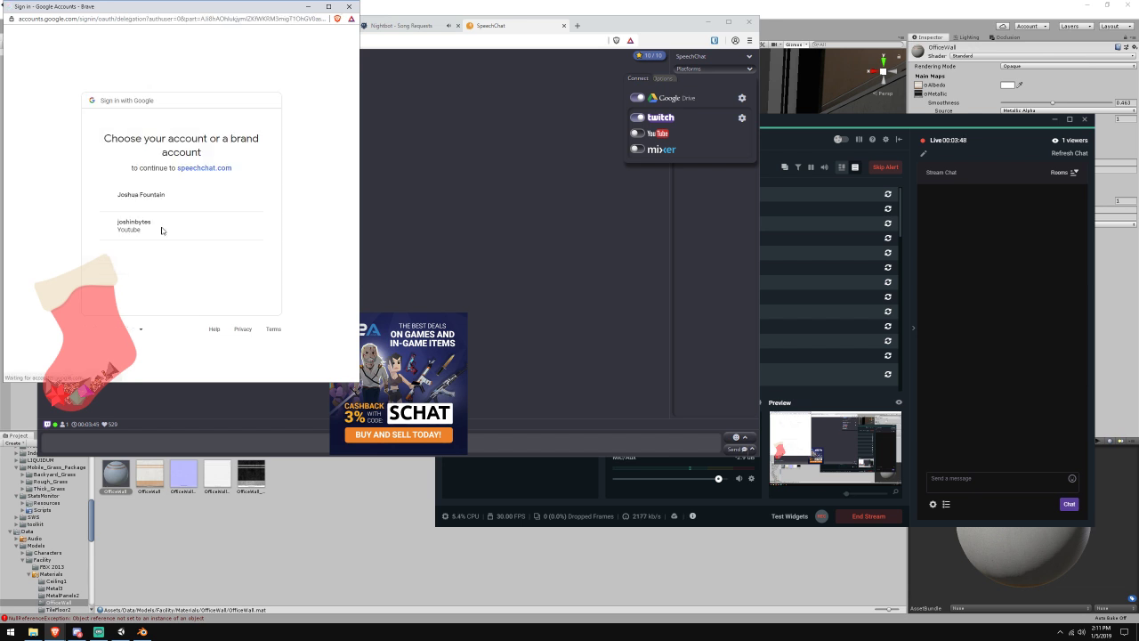
click(160, 229)
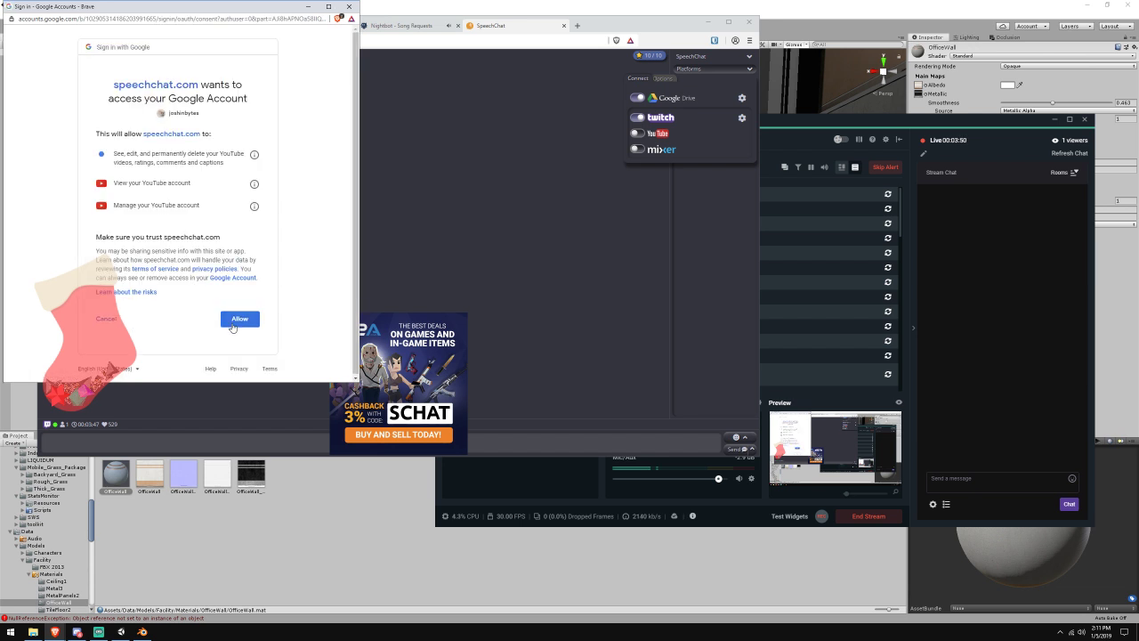
click(239, 317)
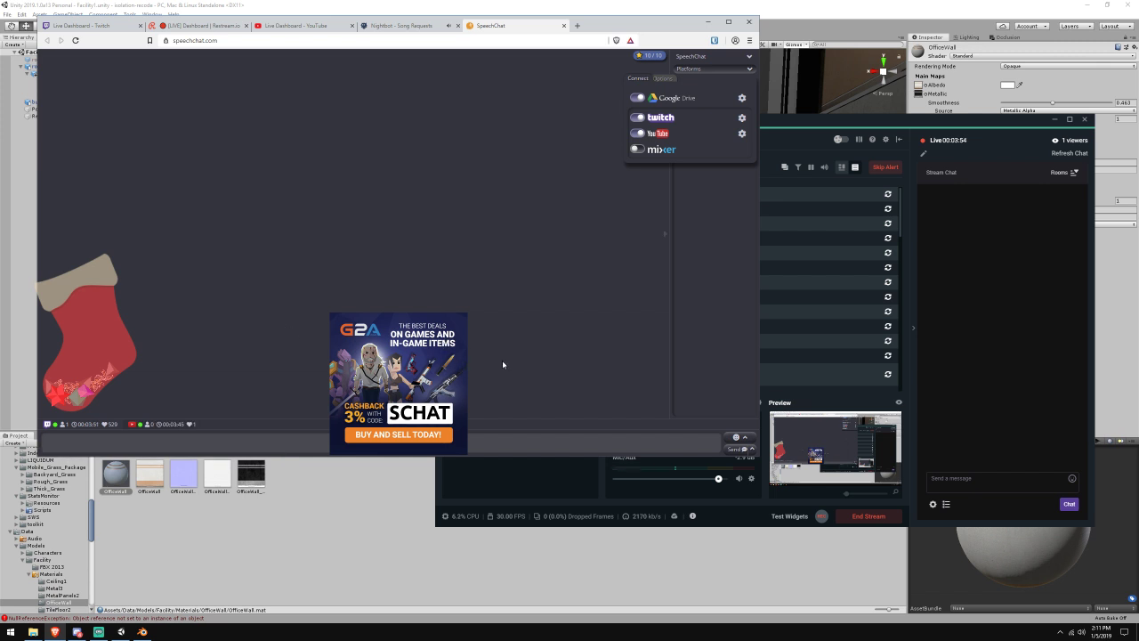
Check the Twitch and YouTube live dashboards for chat messages, and return to the Unity scene
click(93, 26)
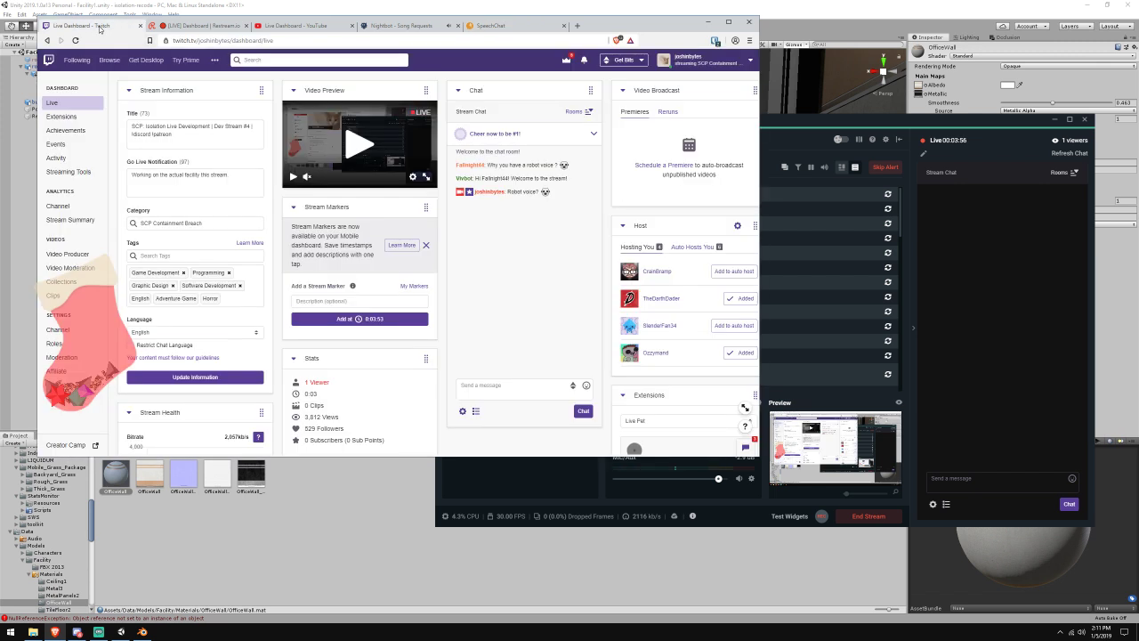
click(319, 27)
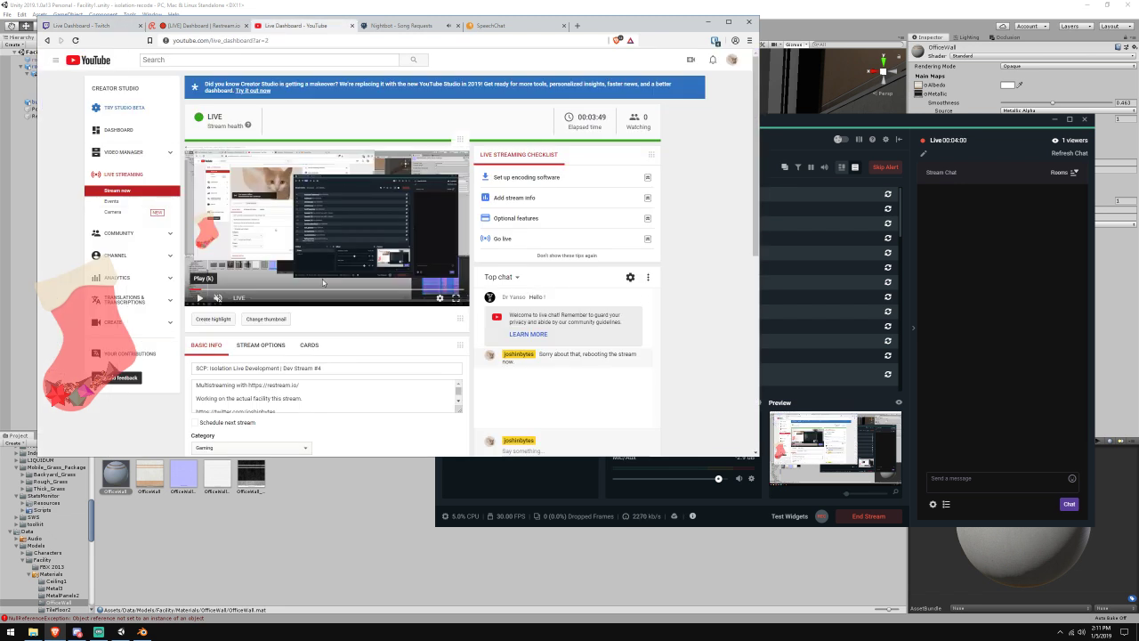
click(101, 27)
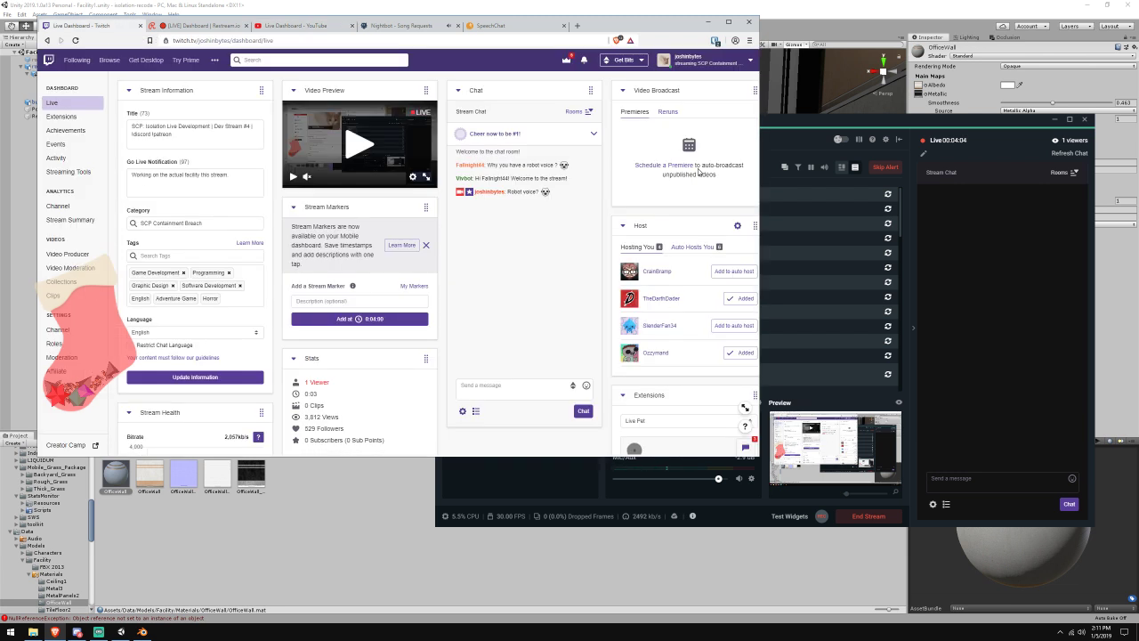
click(708, 21)
click(704, 13)
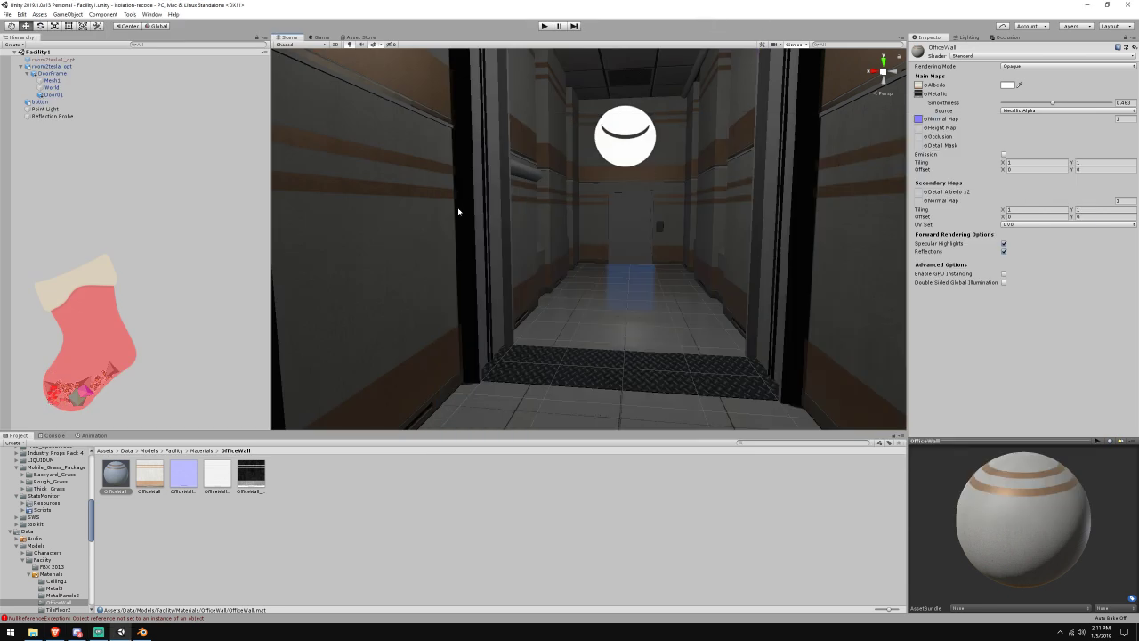
Select the room mesh, review its assigned materials, and open the MetalPanels2 folder in the Facility materials
right_drag(497, 215, 780, 402)
click(611, 179)
click(501, 109)
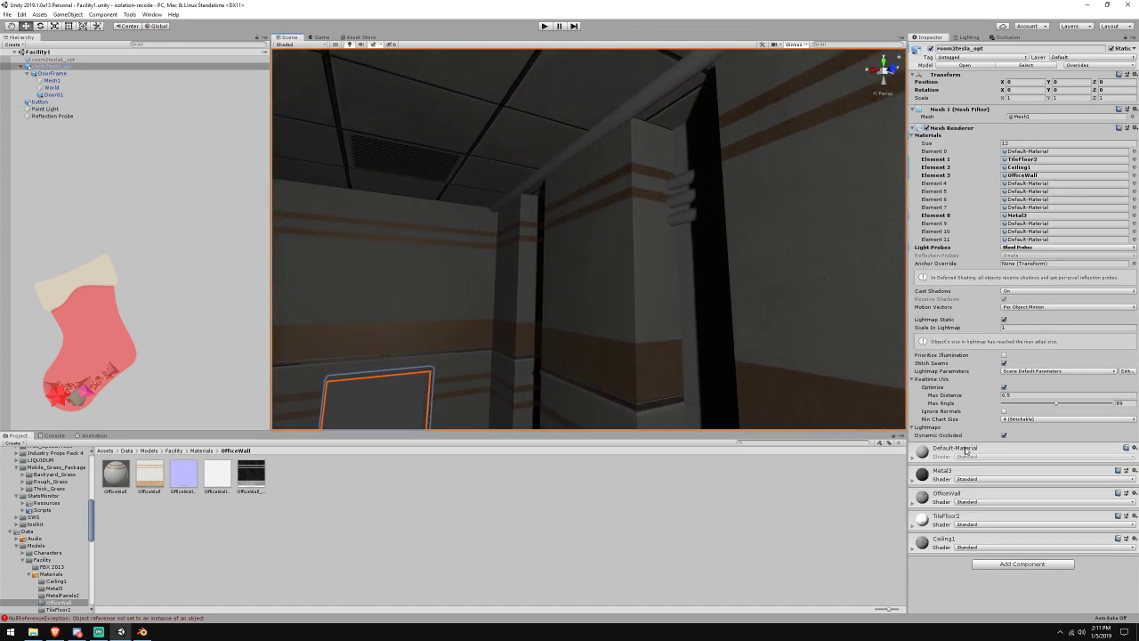
click(1025, 216)
right_drag(772, 239, 660, 307)
click(208, 451)
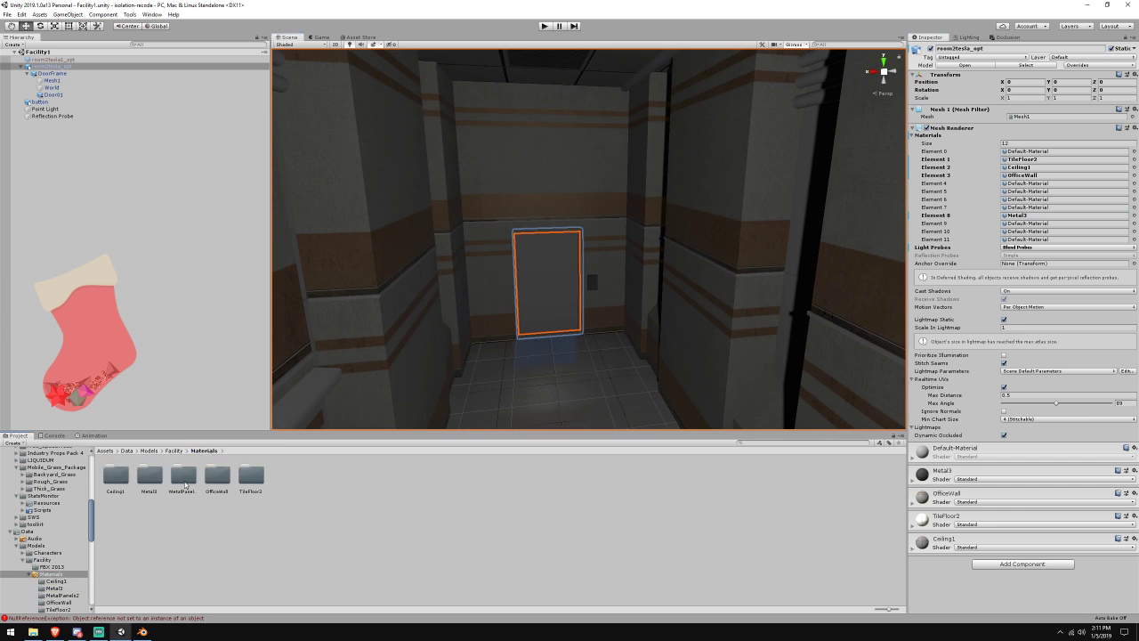
double_click(183, 477)
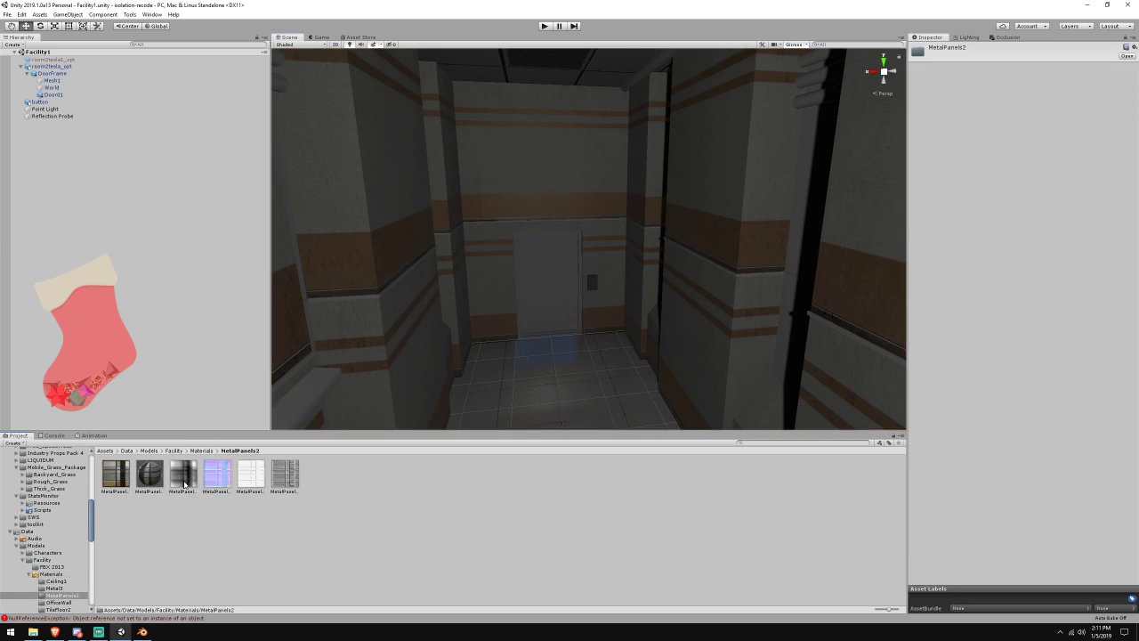
Delete the inactive room2tesla1_opt object from the Facility1 scene and select room2tesla_opt
click(84, 68)
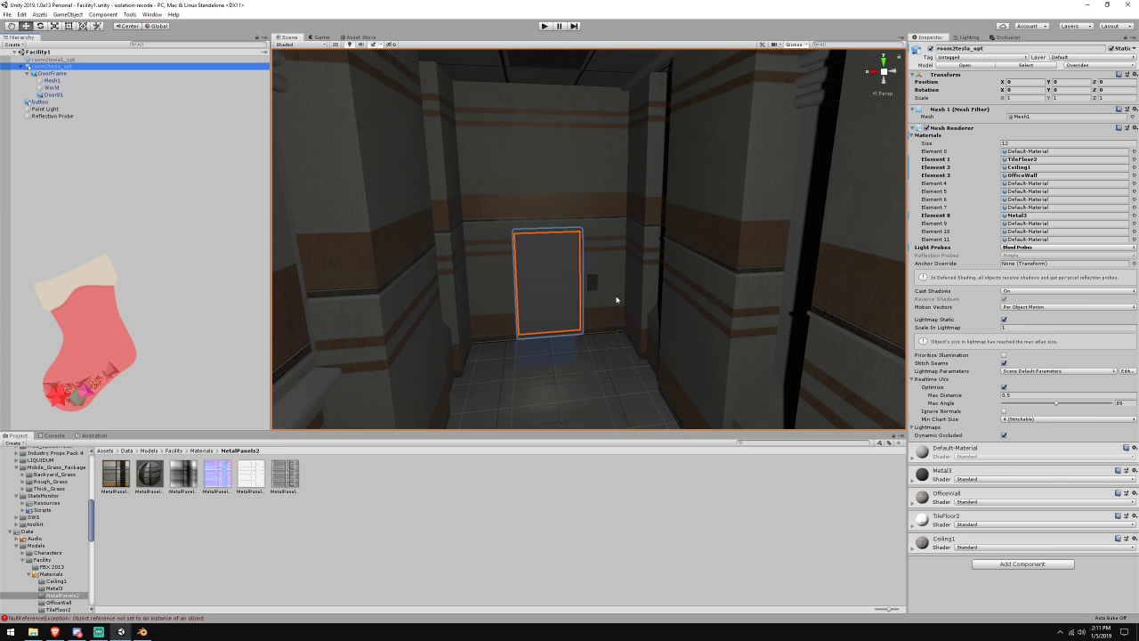
click(94, 63)
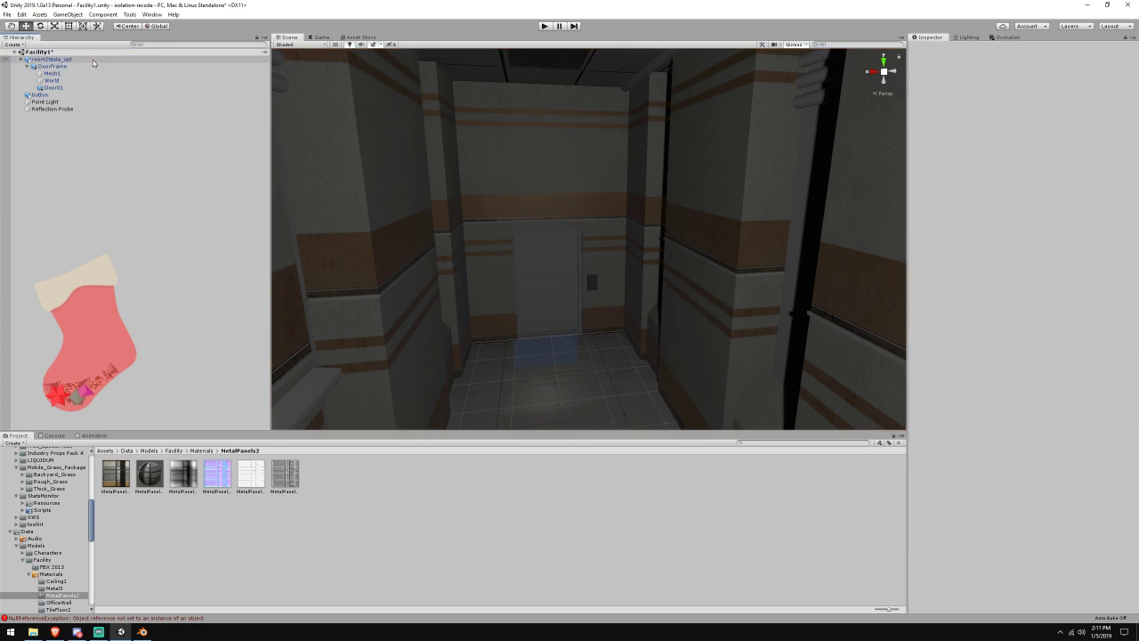
click(107, 61)
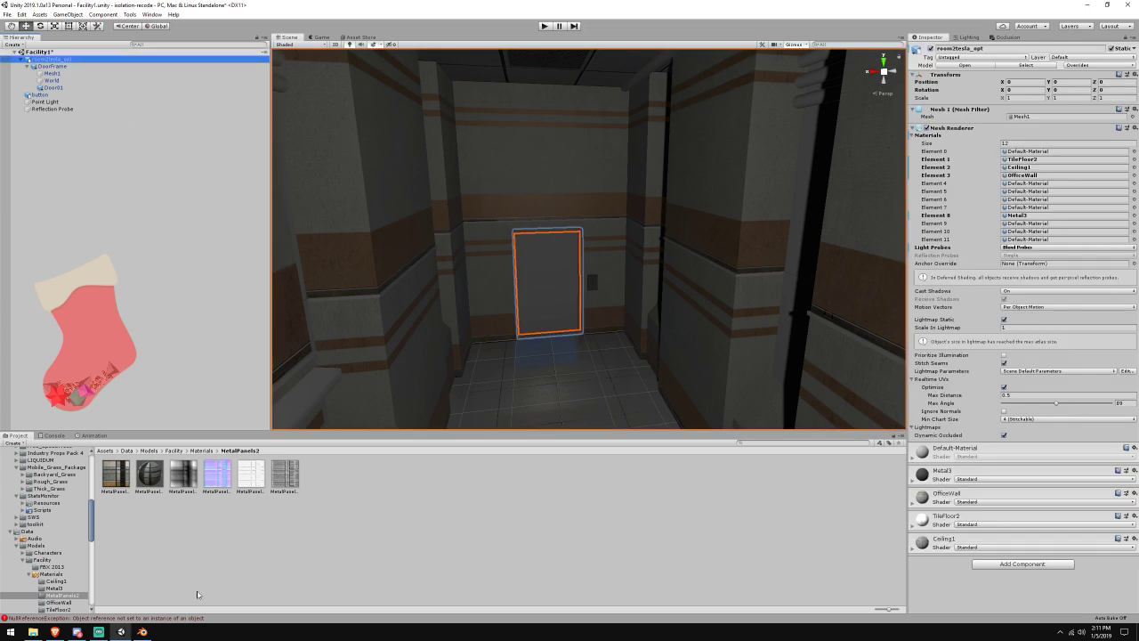
Check the drawnmesh4 material in Blender, and assign the MetalPanels2 material to Element 4 of room2tesla_opt in Unity
click(141, 632)
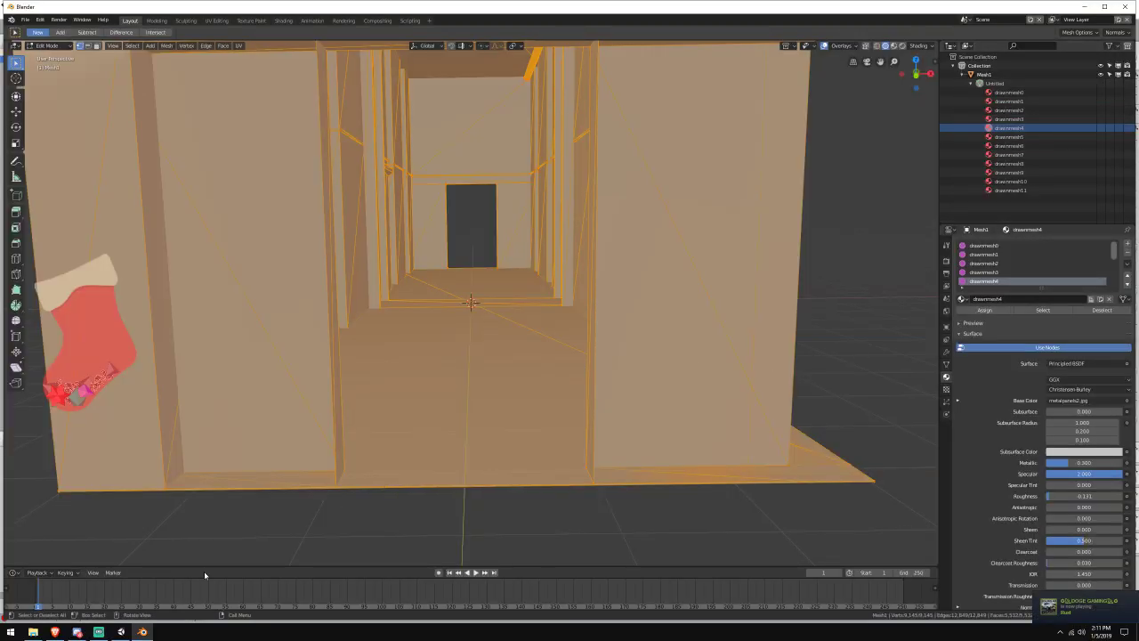
click(121, 632)
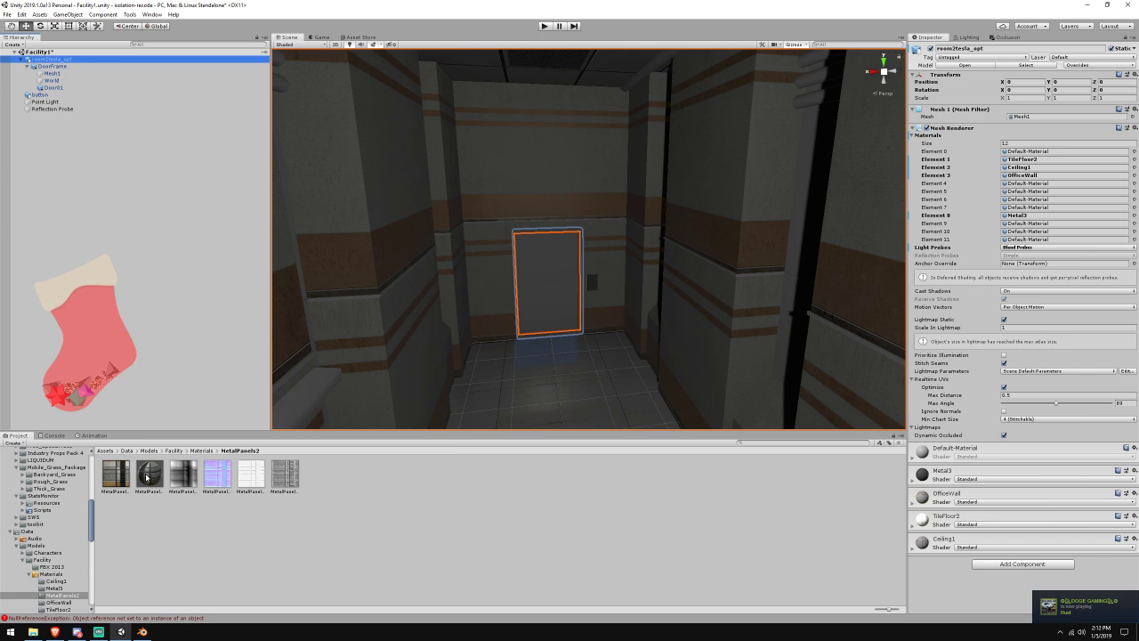
drag(147, 478, 1024, 184)
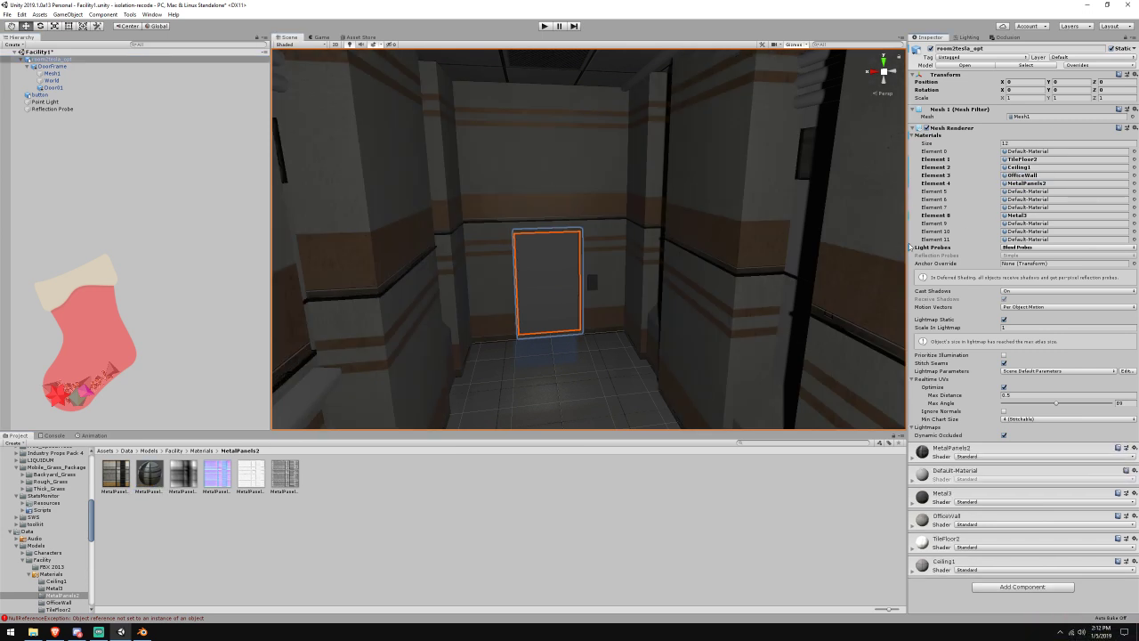
Inspect the metal panels in the room, undoing and redoing the material assignment to compare the look
right_drag(692, 342, 634, 363)
key(w)
key(z)
key(ctrl+z)
key(ctrl+y)
key(s)
Switch to the browser, read the Twitch chat, and play the YouTube stream preview at its live point
click(54, 631)
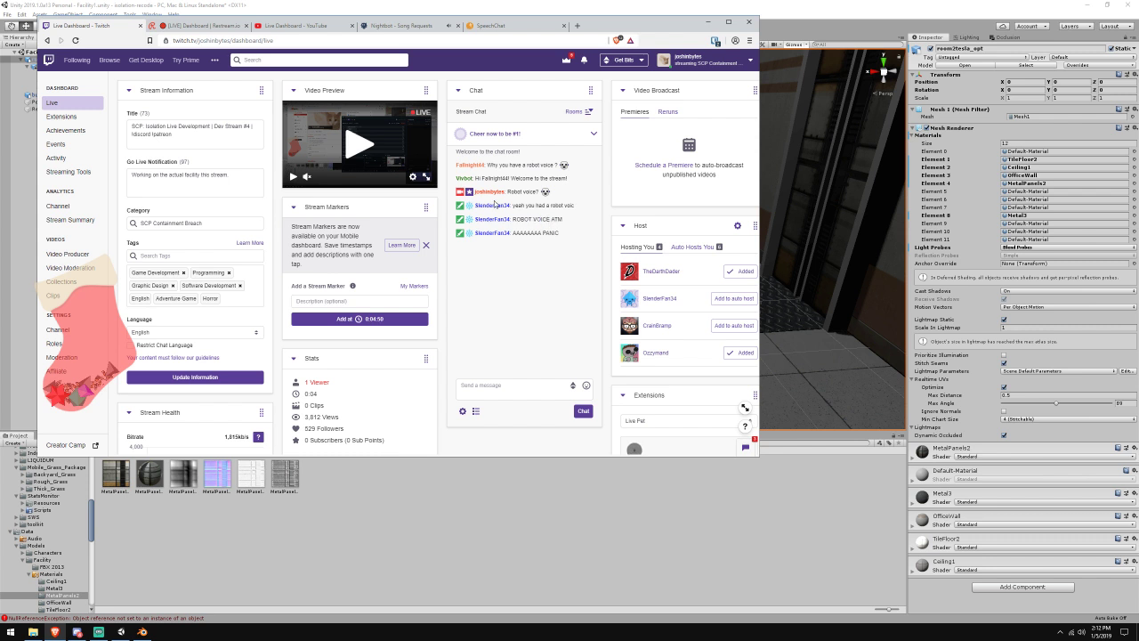
click(272, 28)
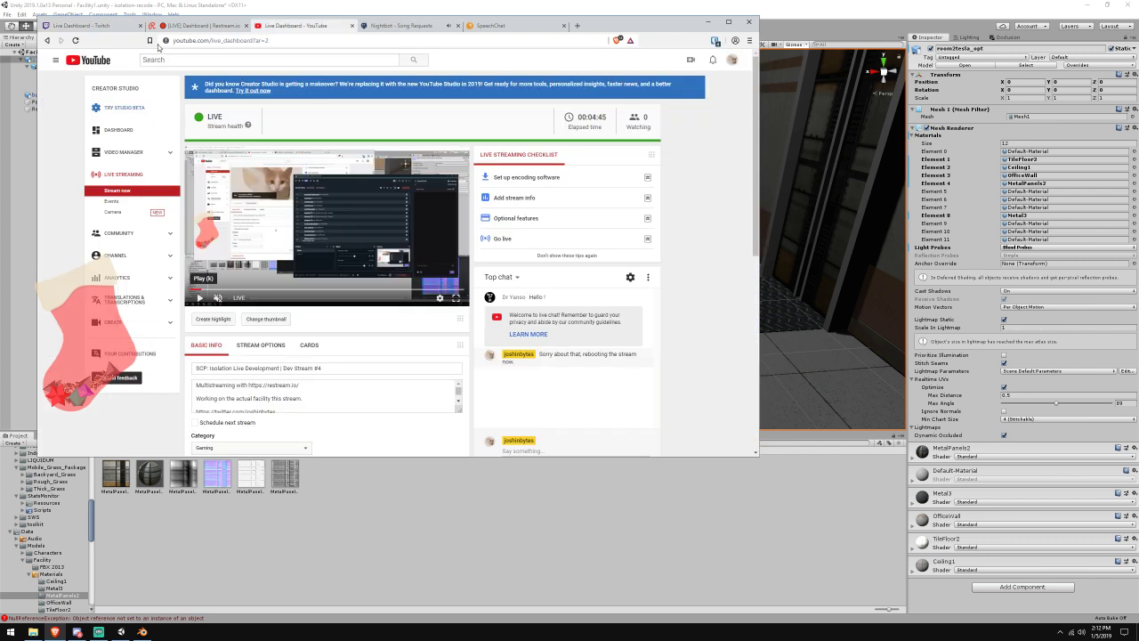
click(84, 26)
click(294, 26)
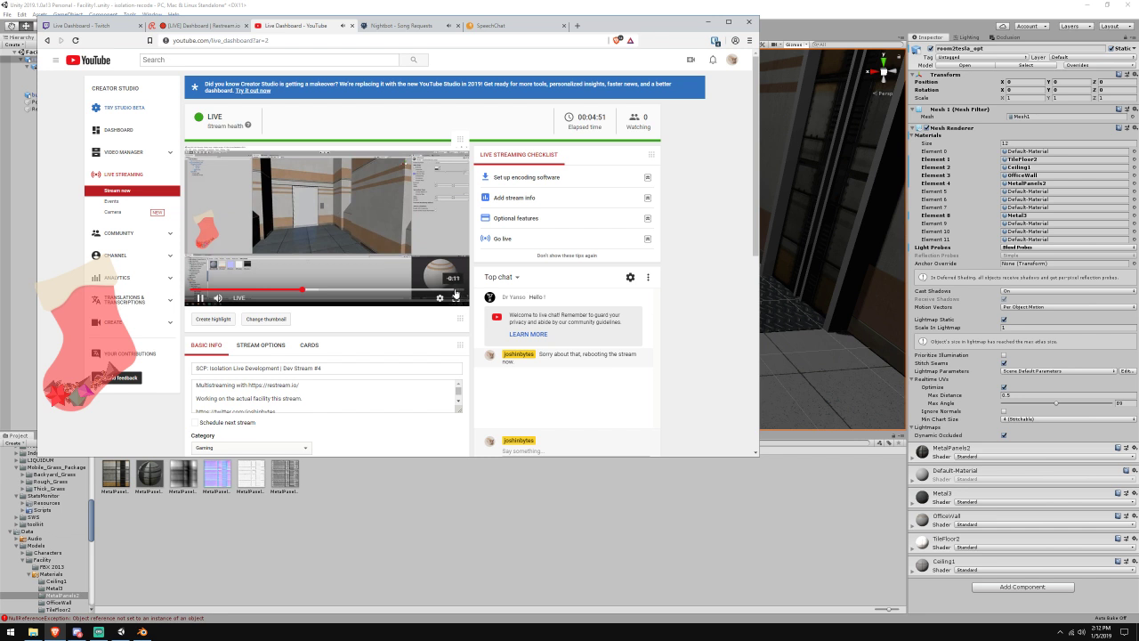
click(455, 290)
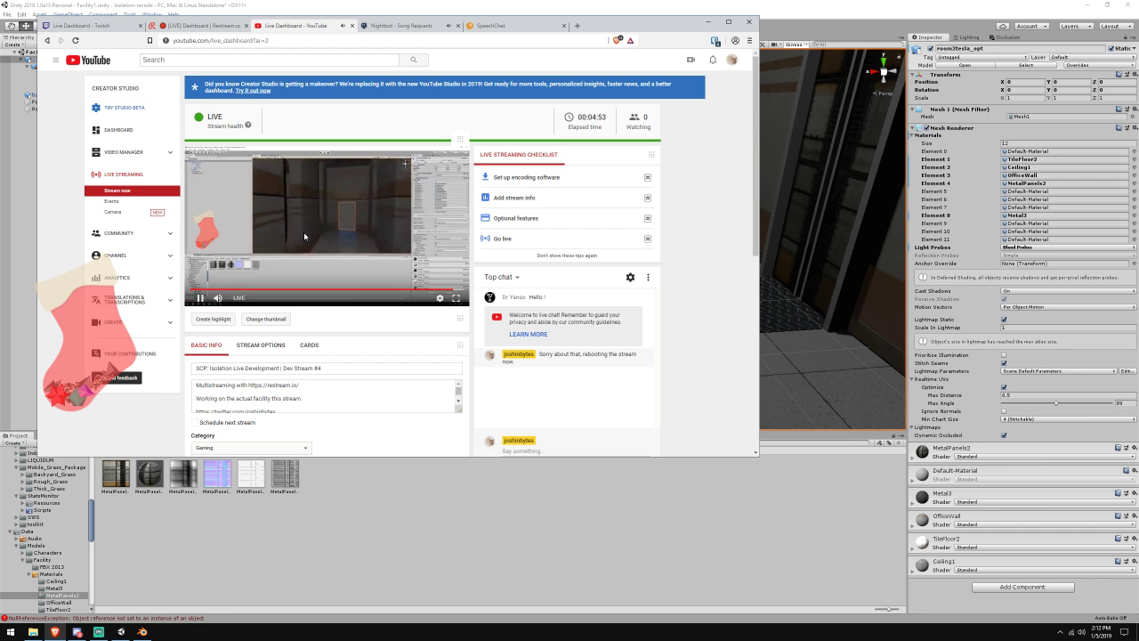
Send the message "WEIRD" in the Twitch stream chat
click(89, 25)
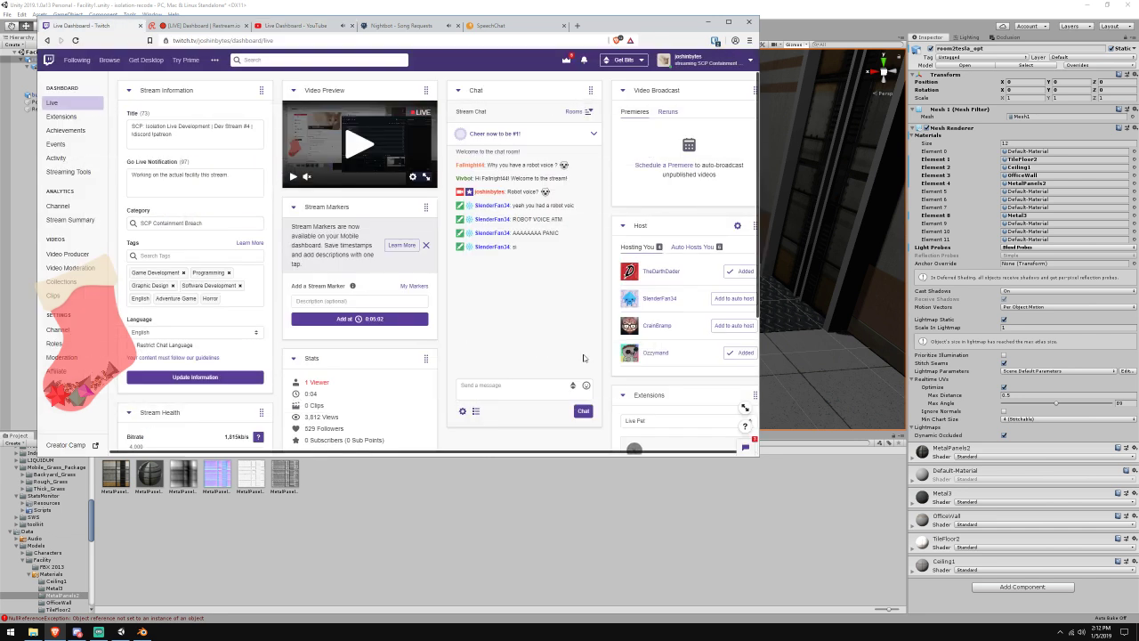
click(509, 385)
text(WEIRD)
key(Return)
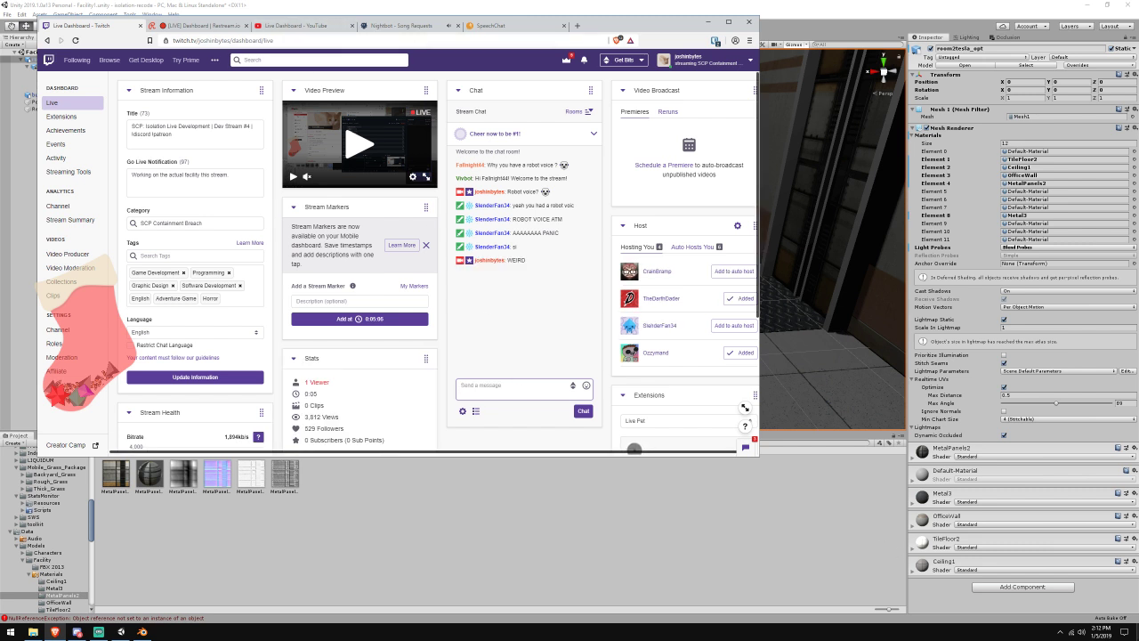
Open the Windows sound devices and show the properties of the SteelSeries Arctis 5 Chat recording microphone
right_click(1079, 632)
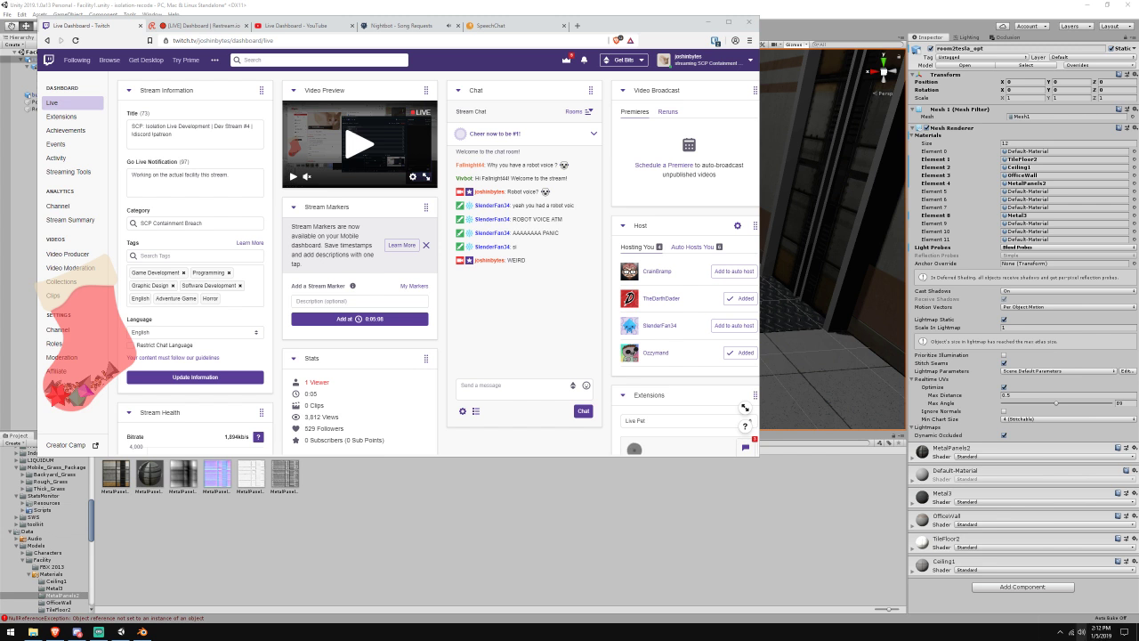
right_click(1081, 632)
click(1070, 580)
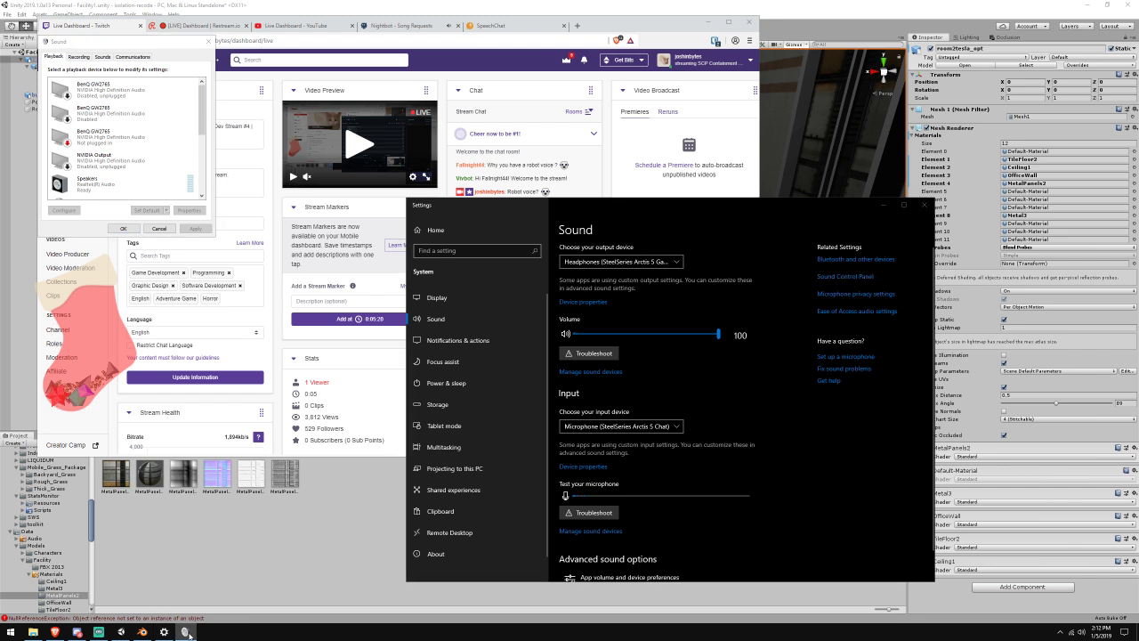
click(79, 57)
click(98, 182)
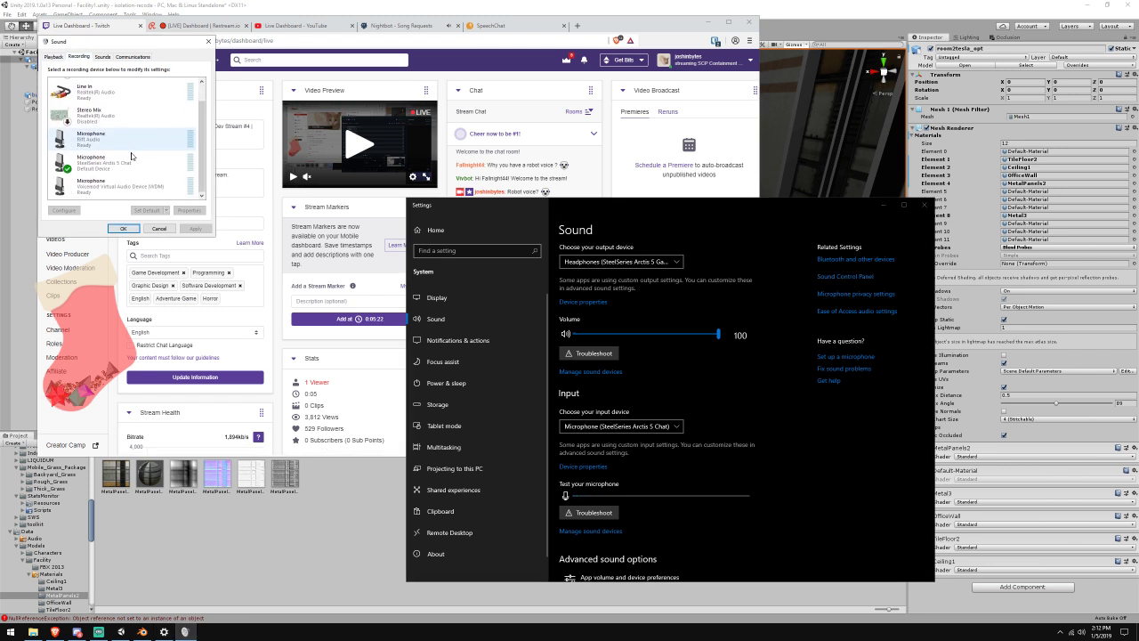
right_click(126, 166)
click(154, 216)
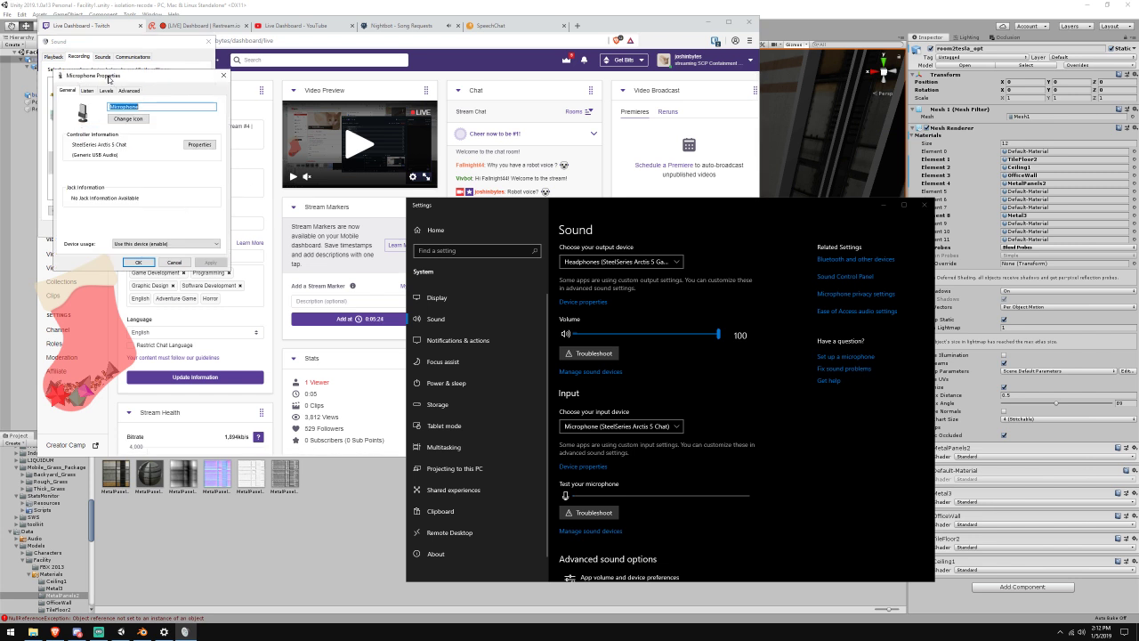
Set the microphone's default format to 2 channel, 16 bit, 48000 Hz (DVD Quality) and apply it despite the device being in use
click(106, 90)
click(129, 91)
click(131, 131)
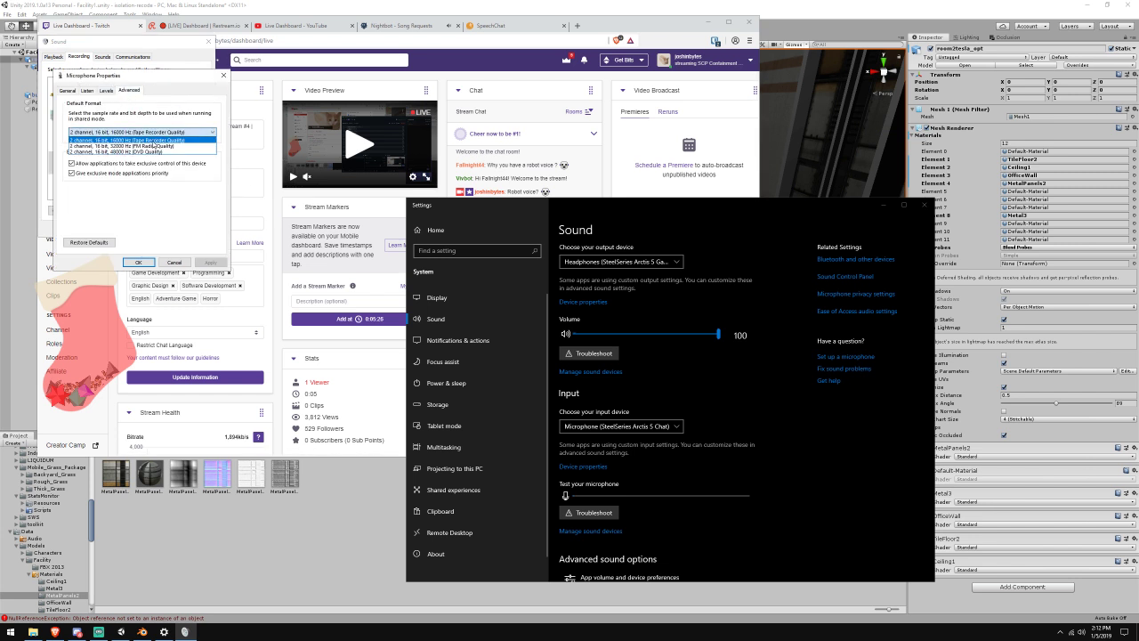
click(155, 152)
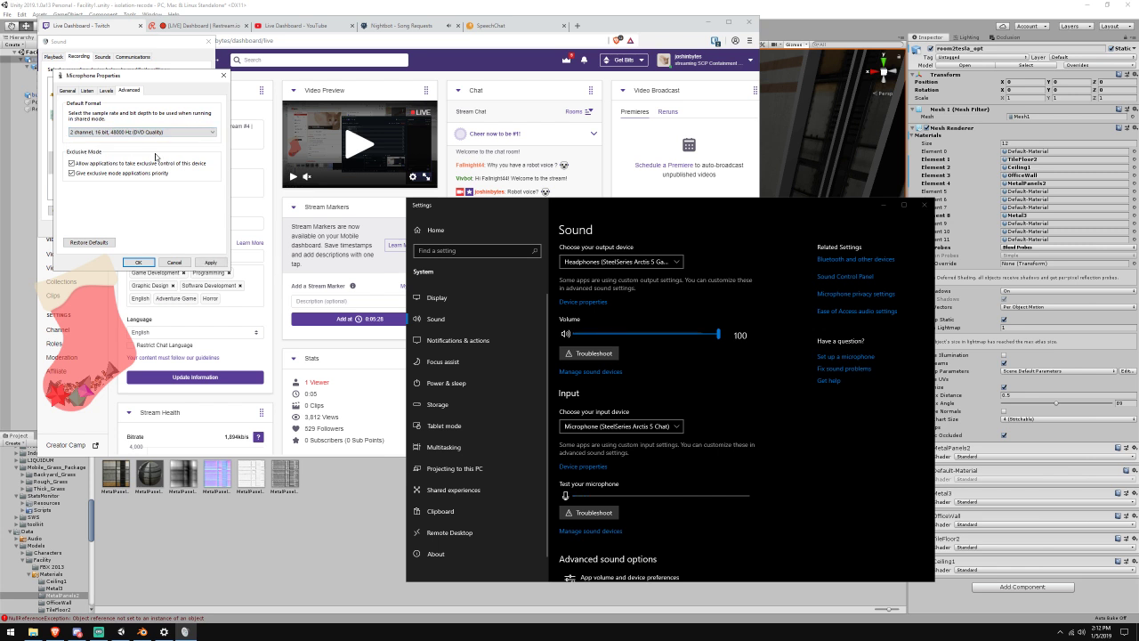
click(150, 260)
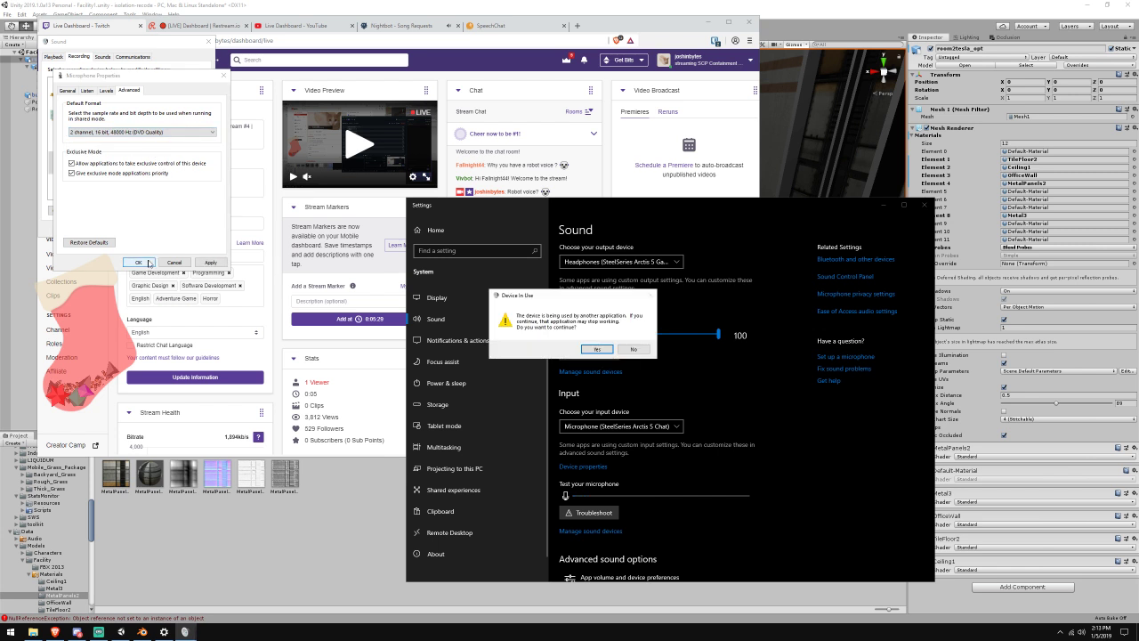
click(596, 349)
click(123, 231)
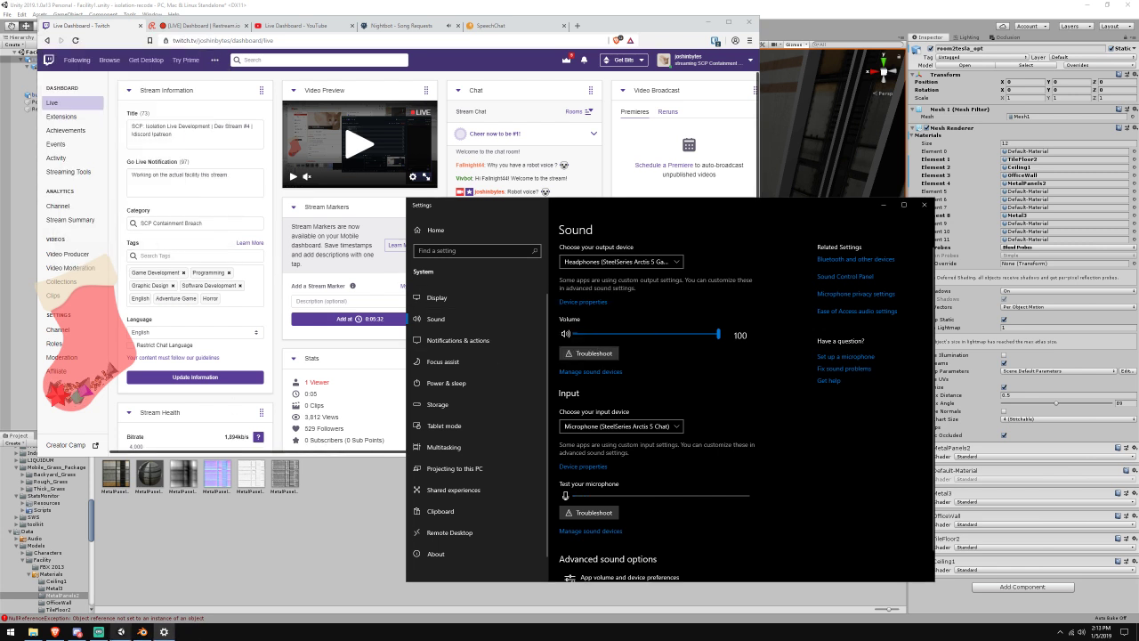
Check the Mic/Aux level in Streamlabs OBS, and return to the Twitch dashboard to read the chat
click(98, 632)
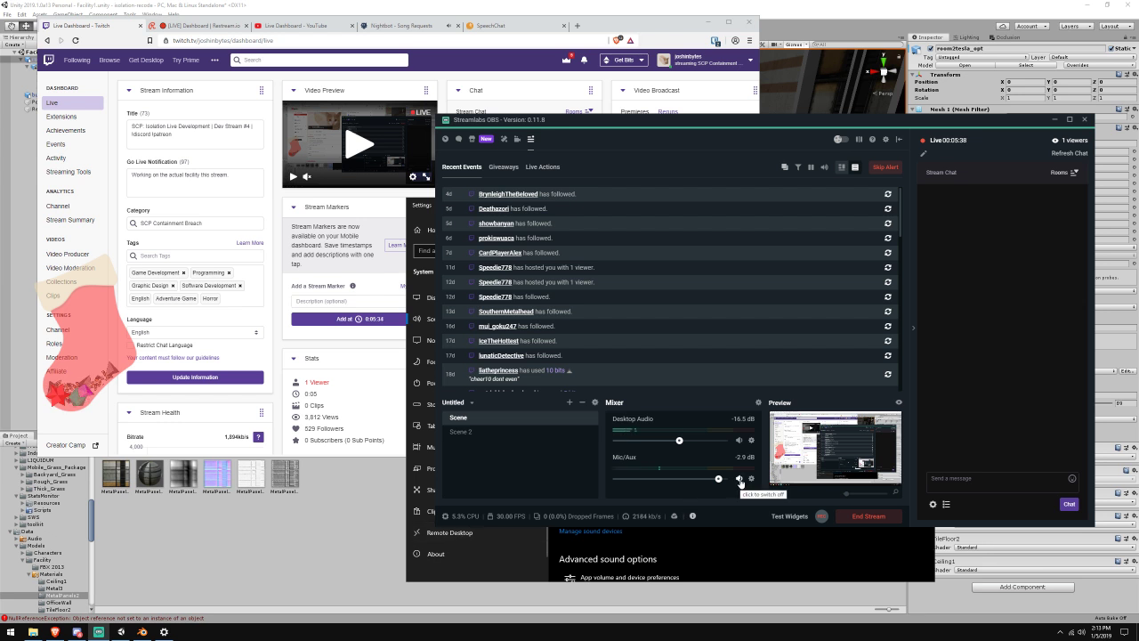
click(1055, 121)
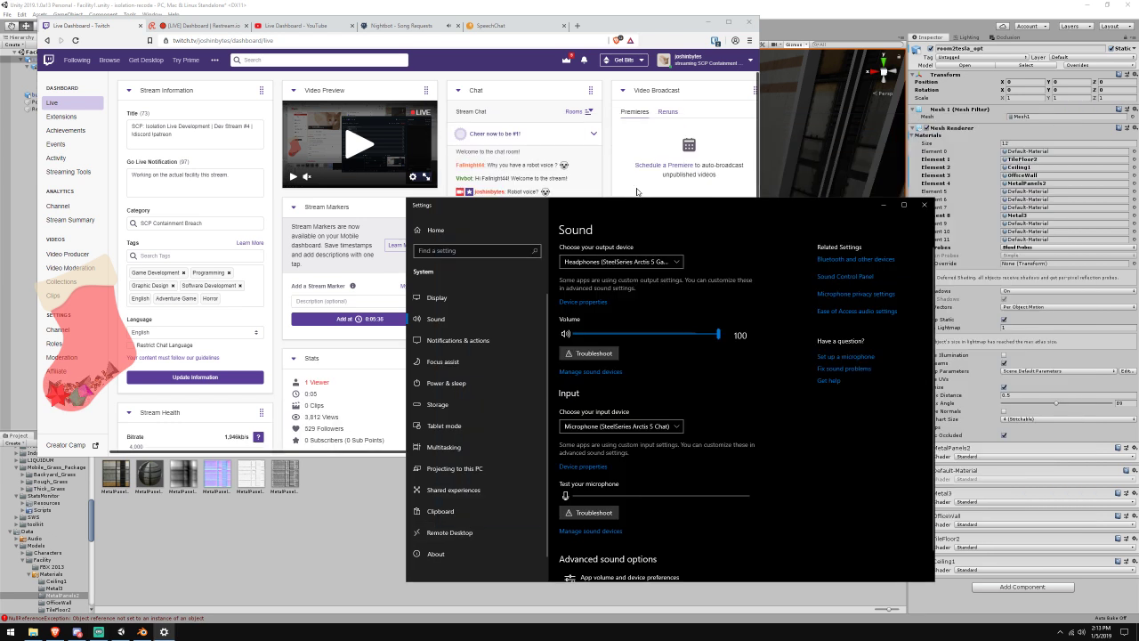
click(630, 178)
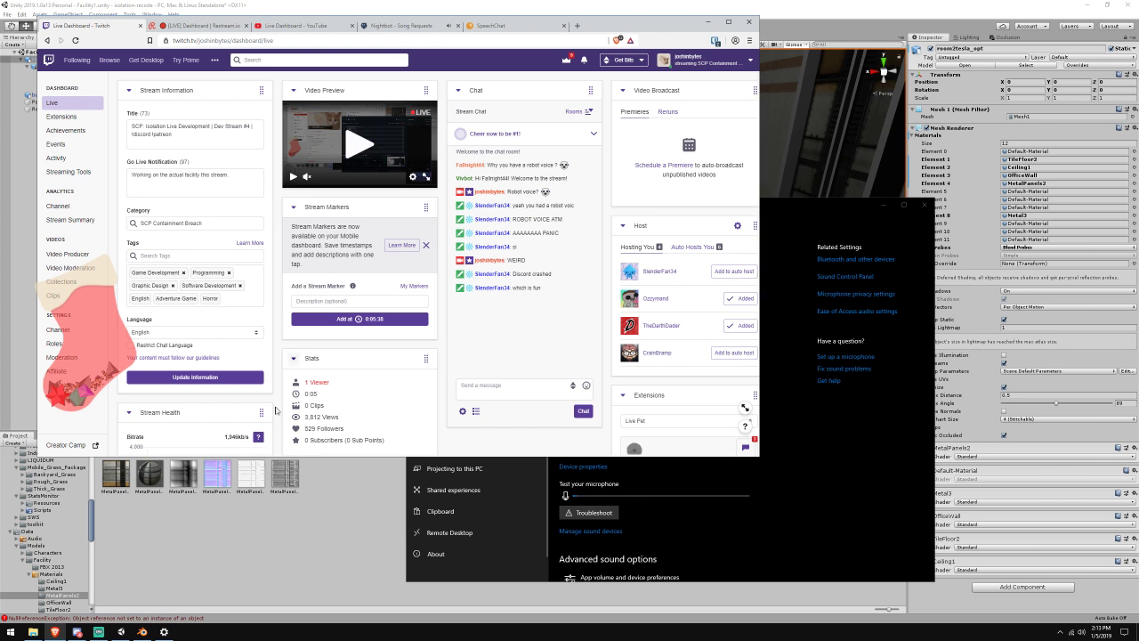
Quit Discord and exit BOINC Manager from the hidden background apps, leaving its running tasks option off
click(1060, 632)
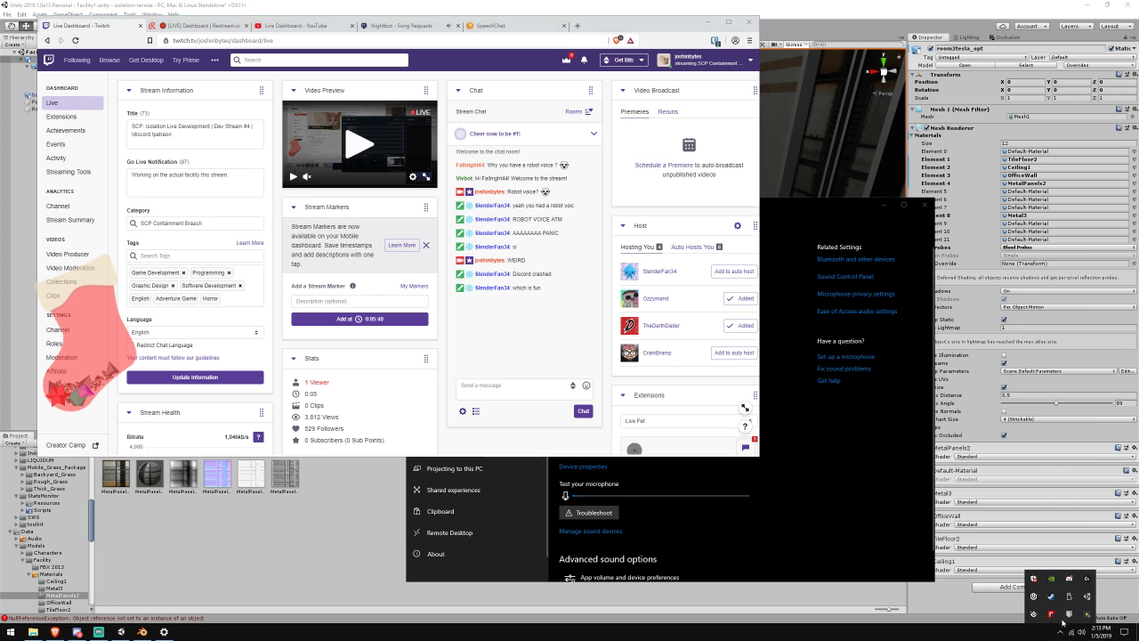
right_click(1055, 594)
click(1078, 575)
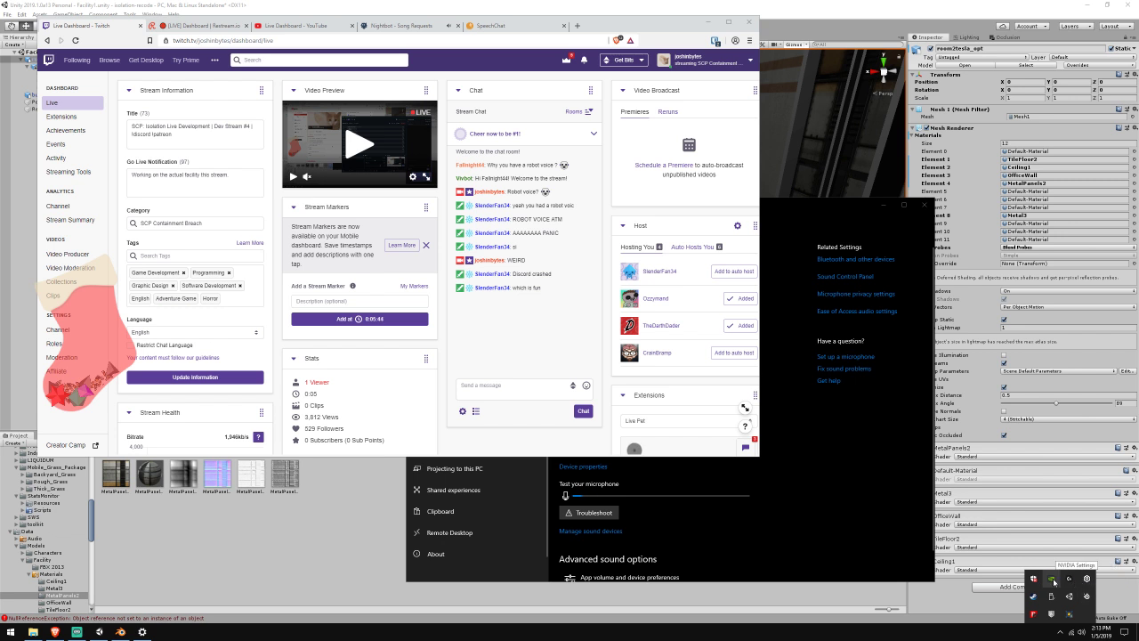
right_click(1073, 618)
click(1071, 612)
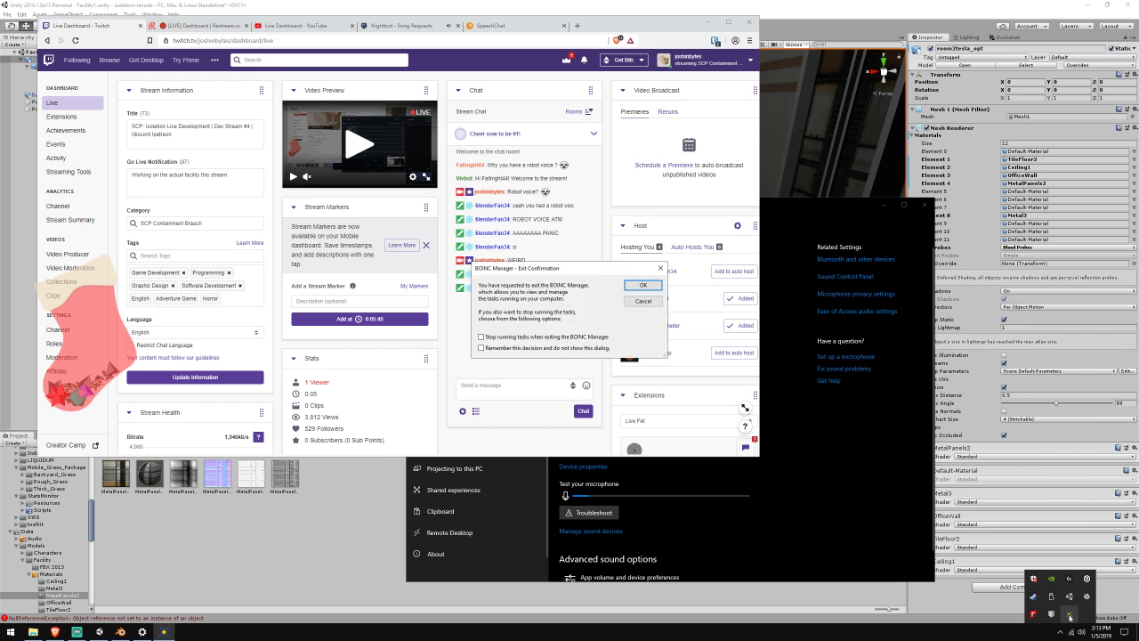
click(644, 286)
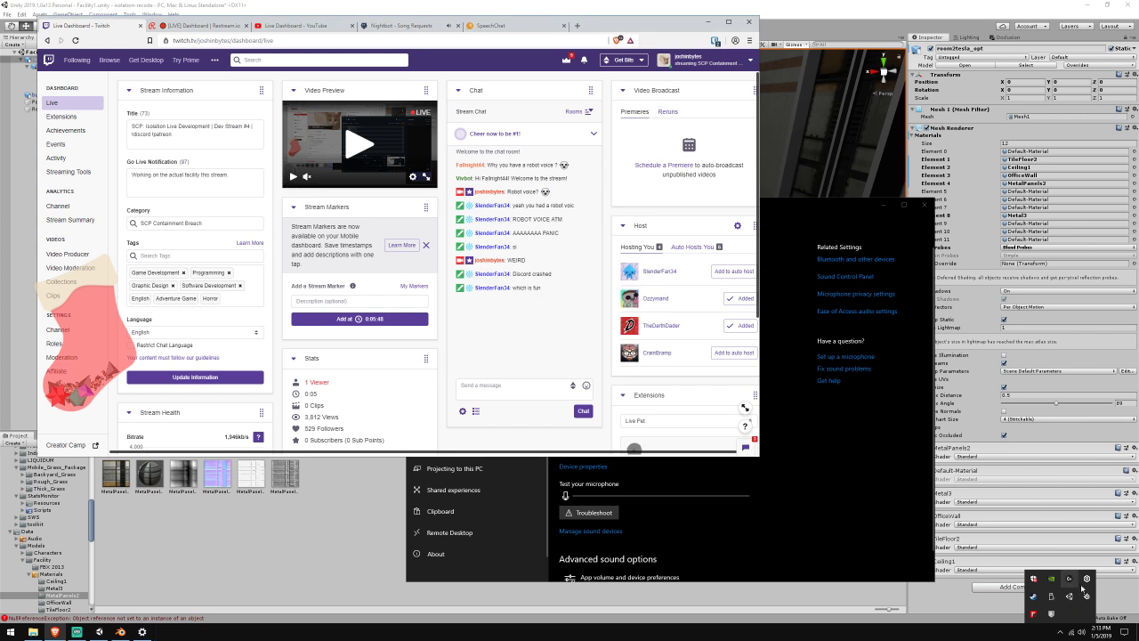
Exit the Steam client running in the background and return to the Twitch dashboard
right_click(1035, 598)
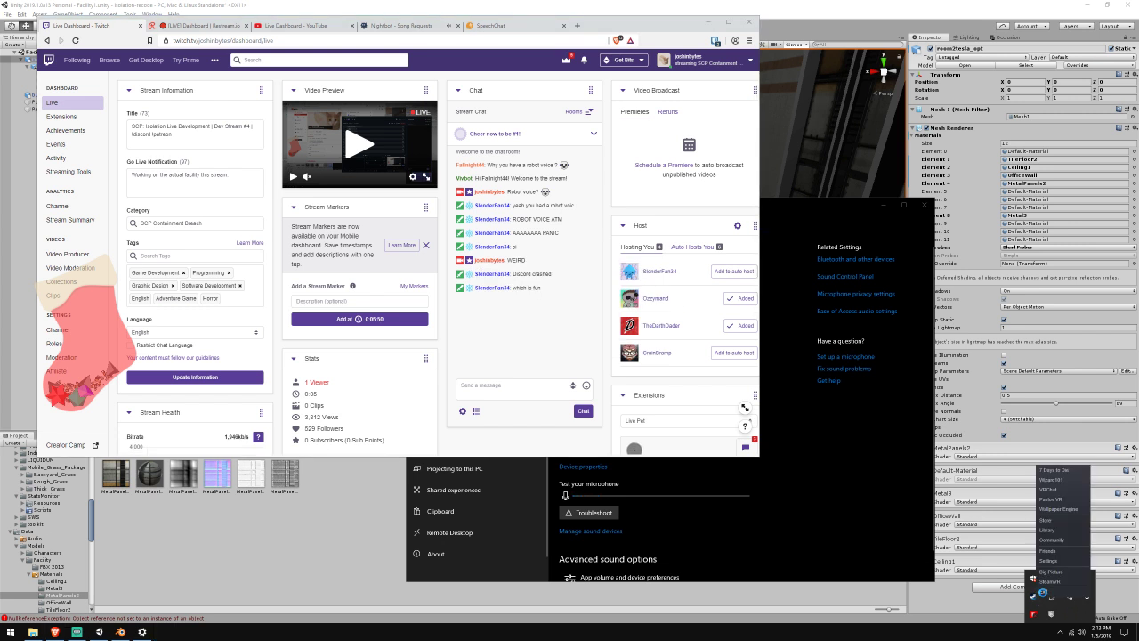
click(1042, 593)
click(526, 337)
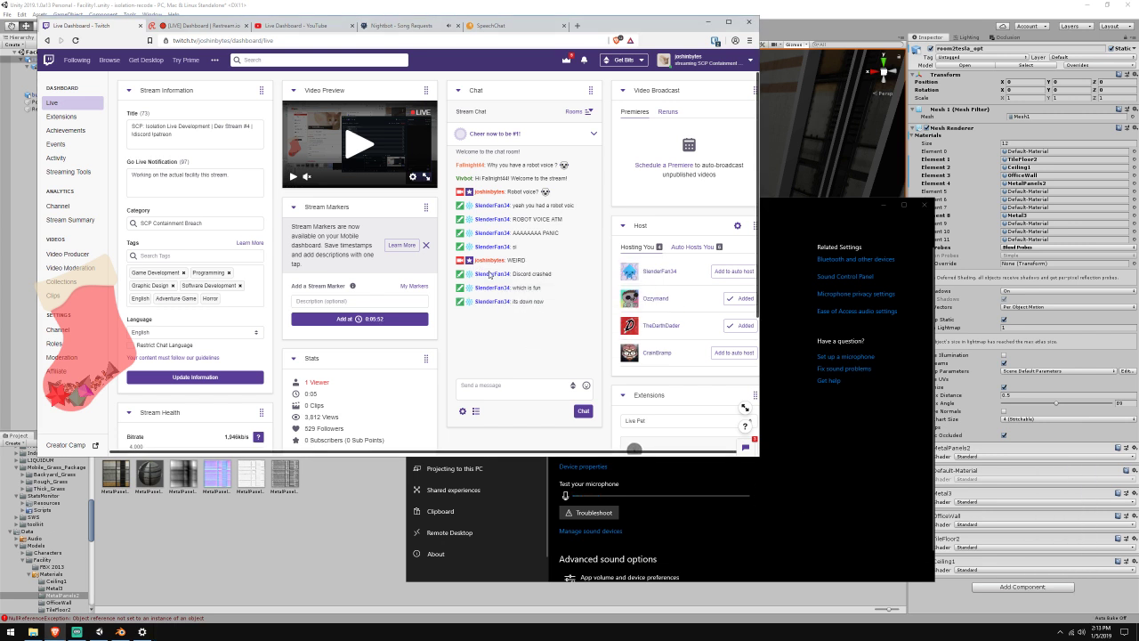
Play the dashboard's video preview with sound on to check the stream audio, and pause it
click(294, 177)
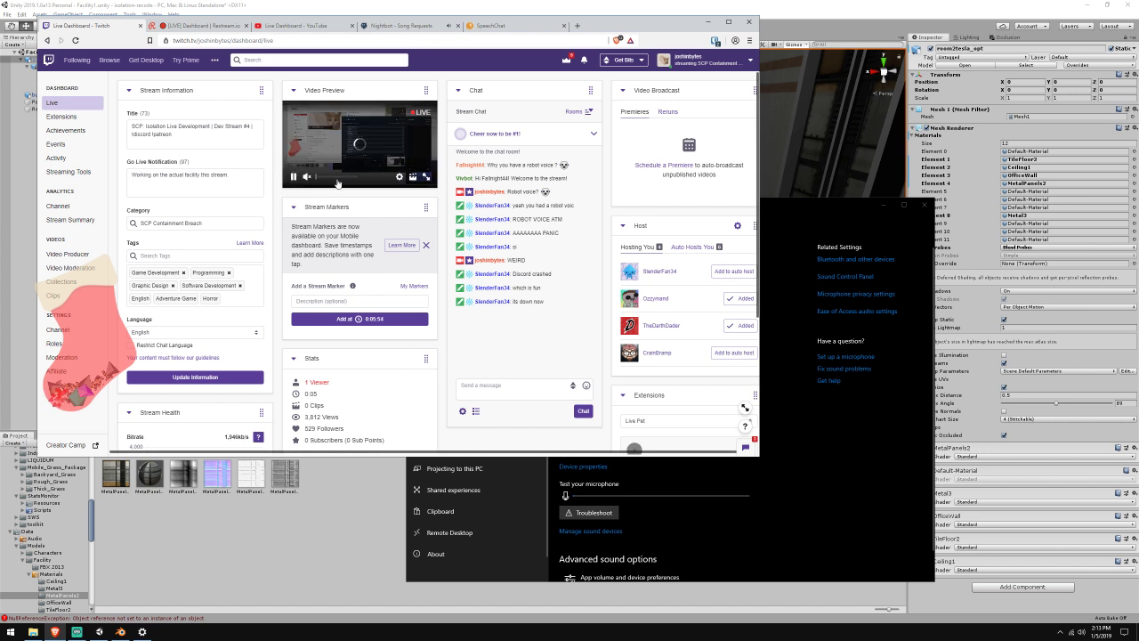
click(307, 177)
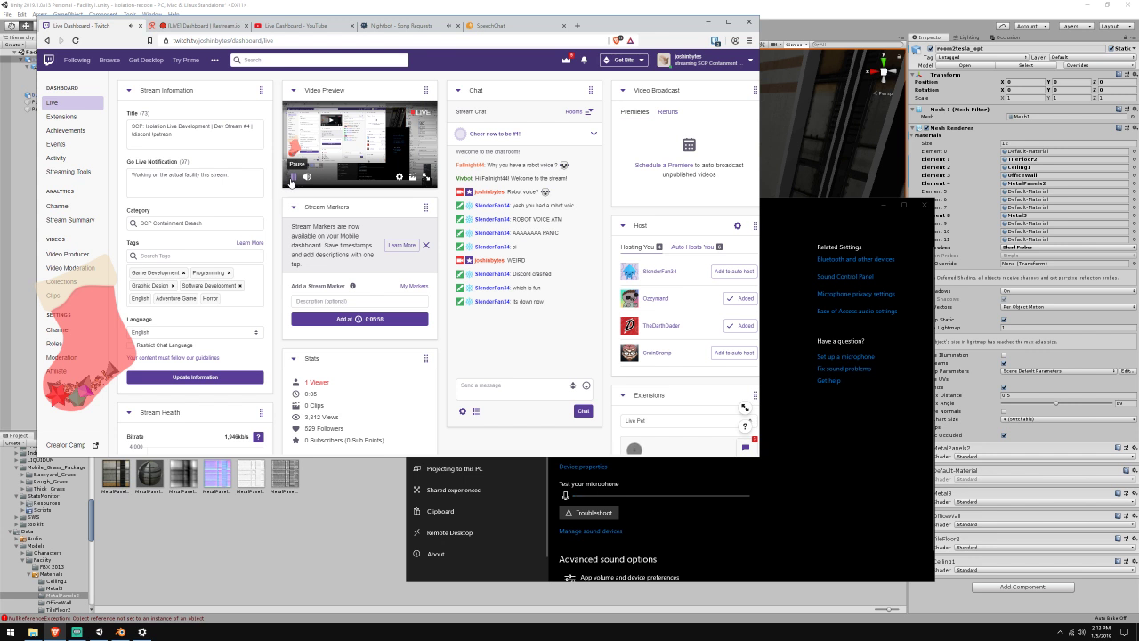
click(292, 180)
Look at the metal wall panels in the Unity scene, and check the base color texture of drawnmesh5 in Blender
click(498, 4)
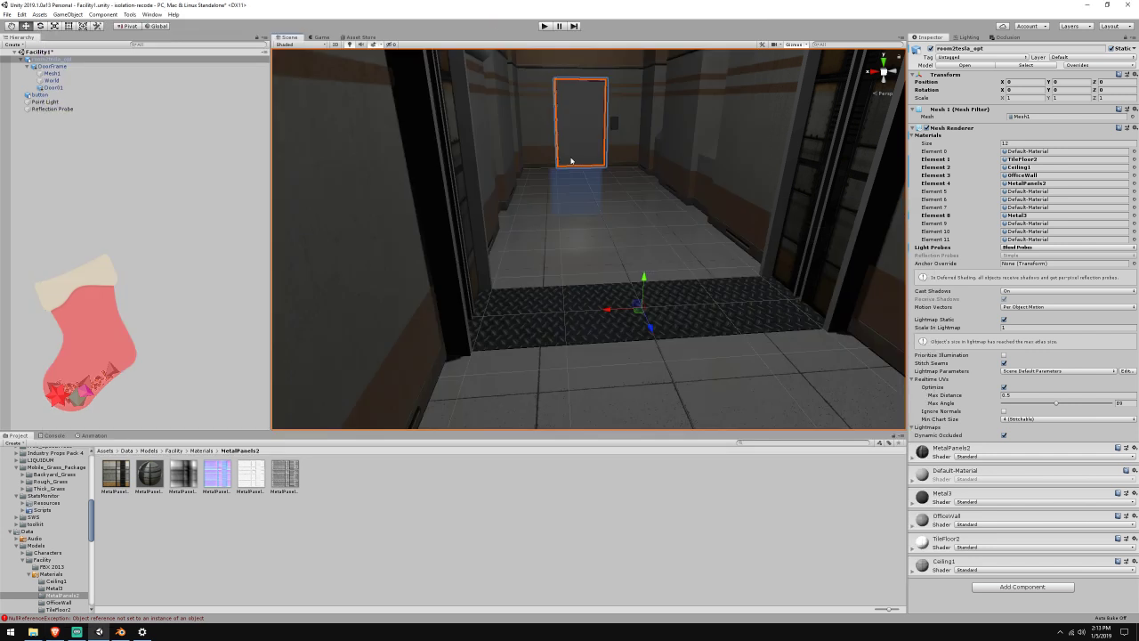
right_drag(572, 160, 584, 150)
key(w)
right_drag(666, 234, 785, 197)
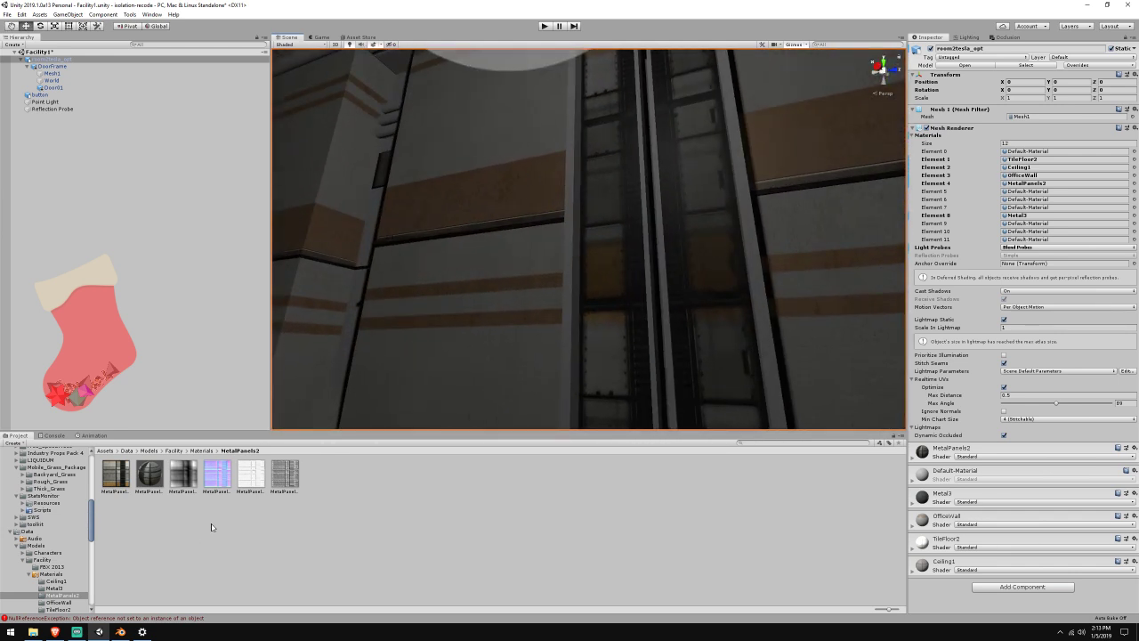
click(121, 633)
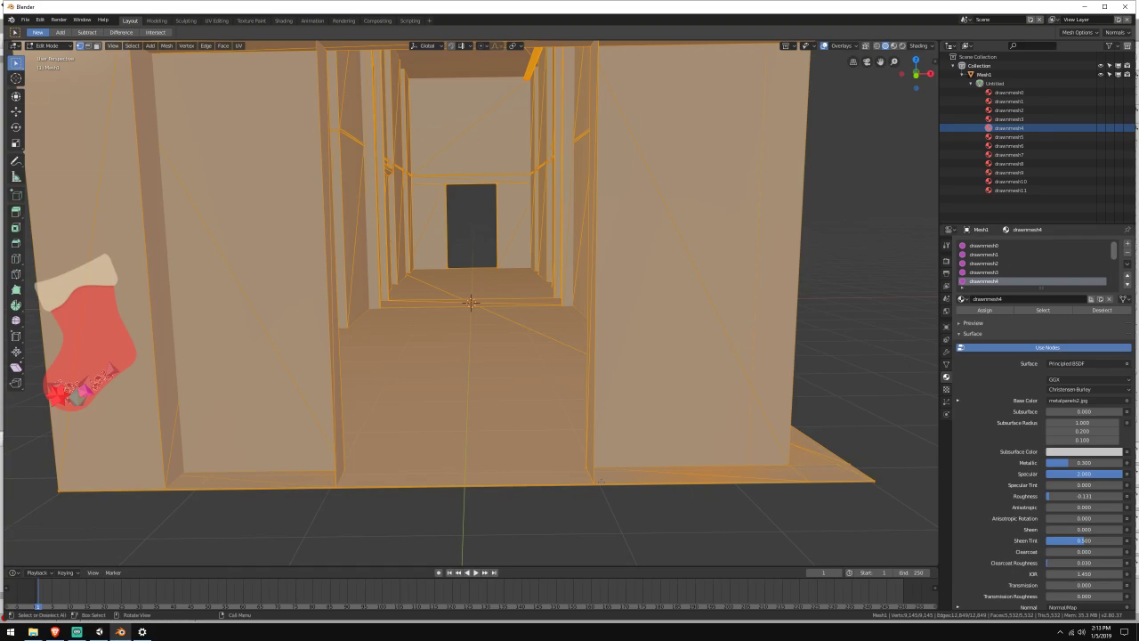
click(1019, 141)
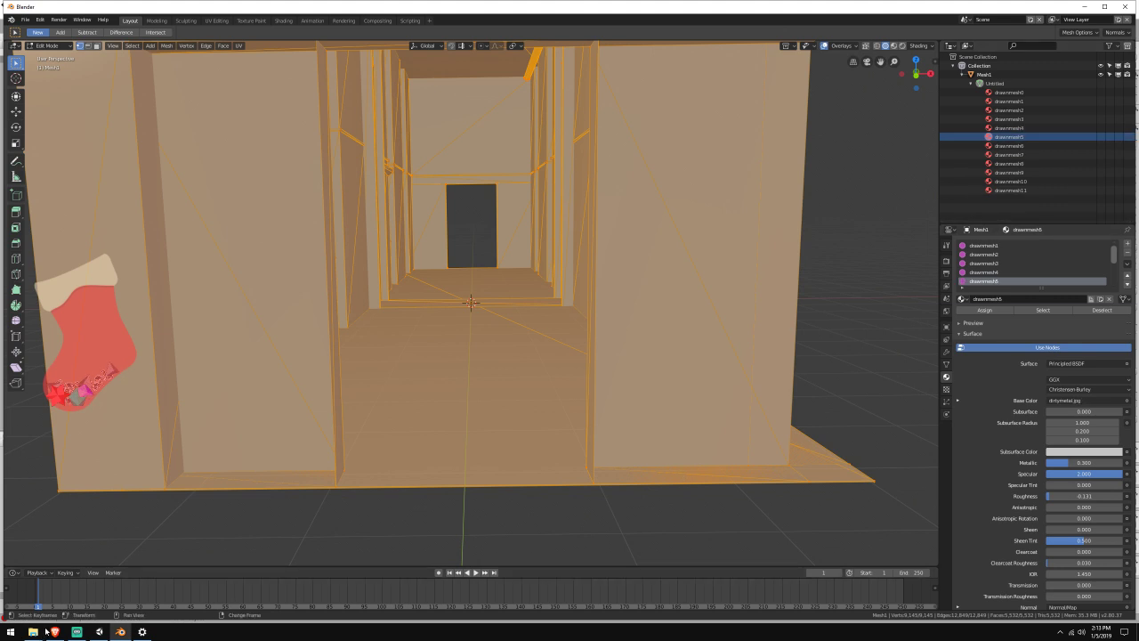
Return to Unity and browse in File Explorer to the scp-isolation folder inside GitLab on Data (SSD) (B:)
click(99, 632)
click(33, 631)
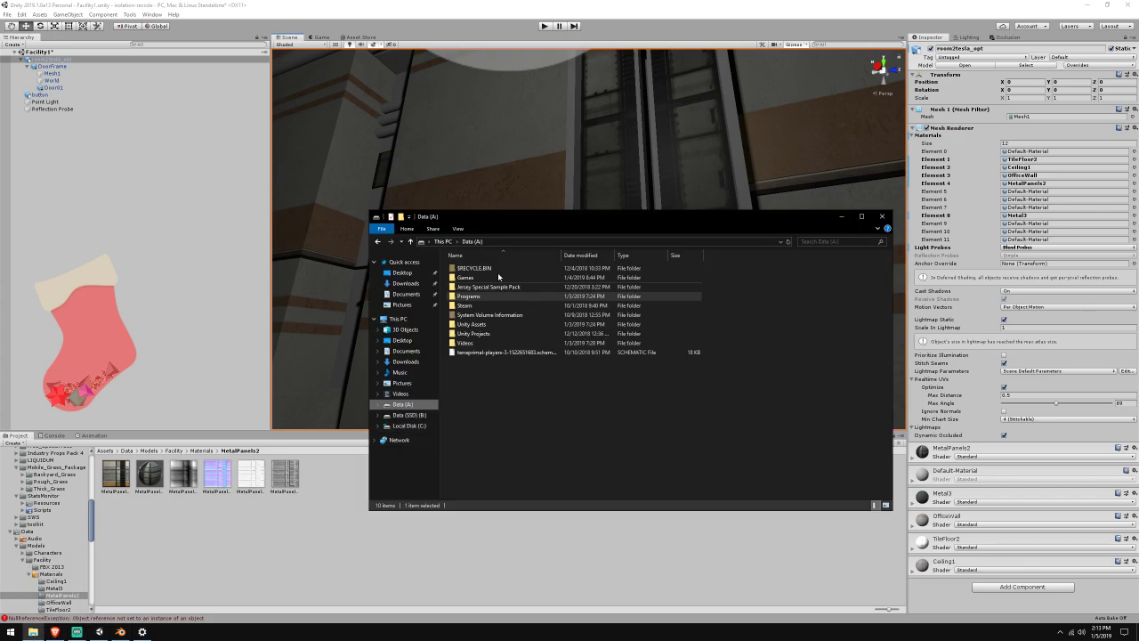
drag(513, 218, 590, 279)
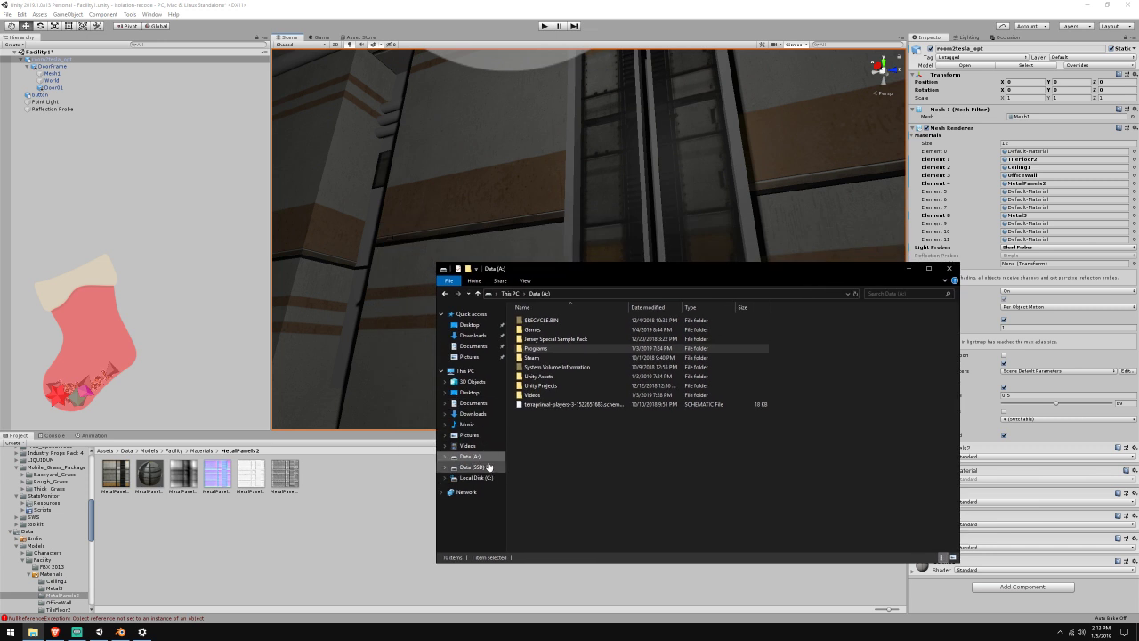
click(480, 477)
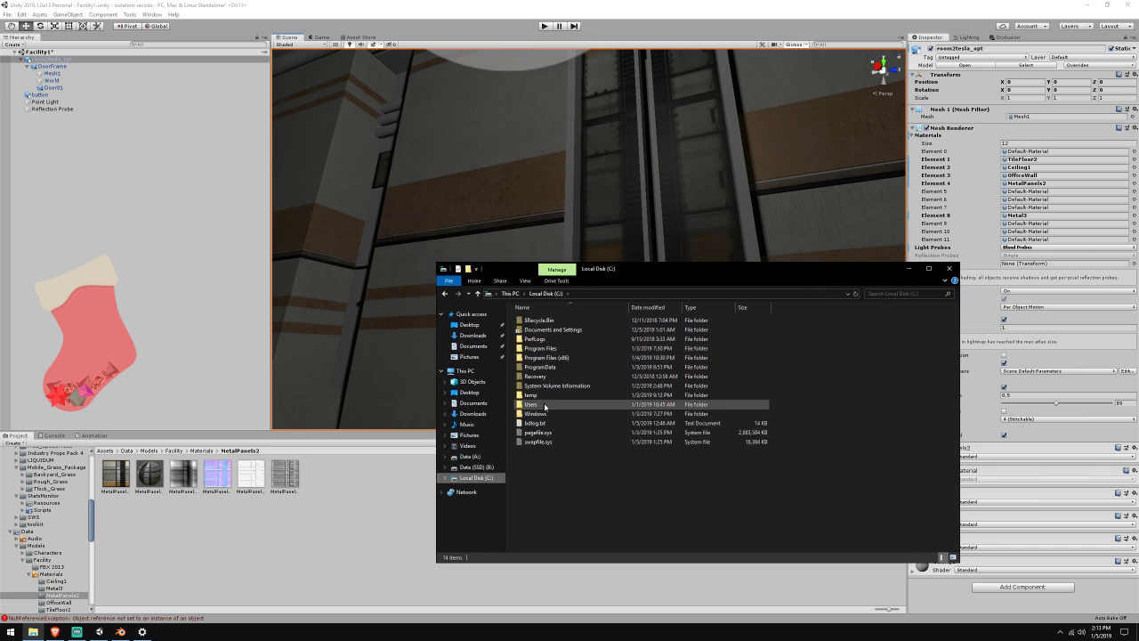
click(476, 467)
double_click(560, 348)
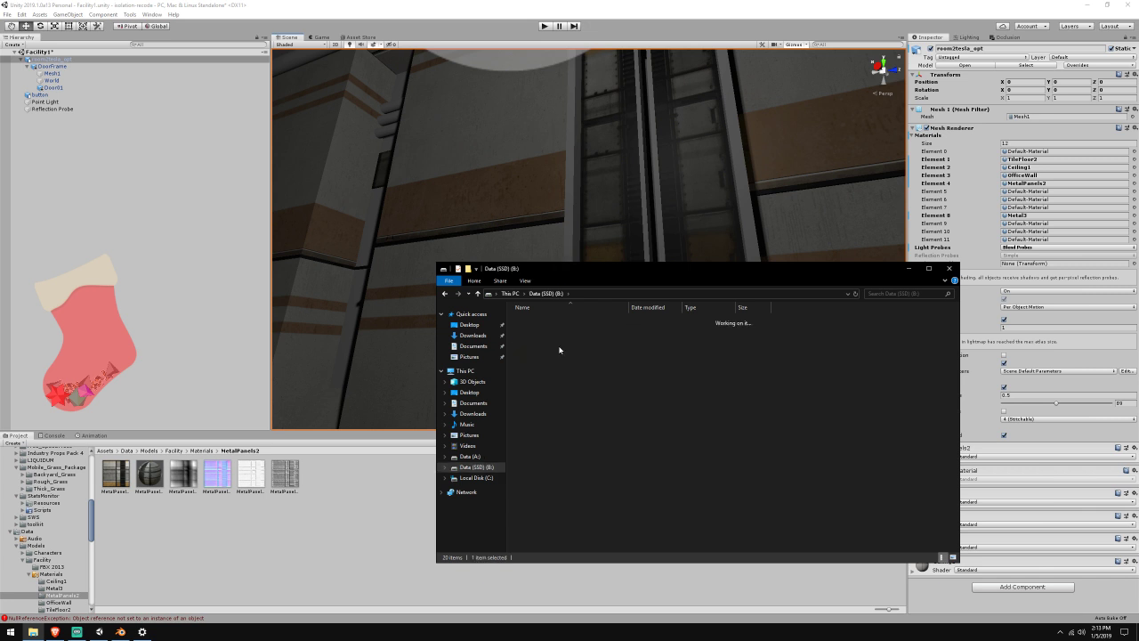
double_click(545, 320)
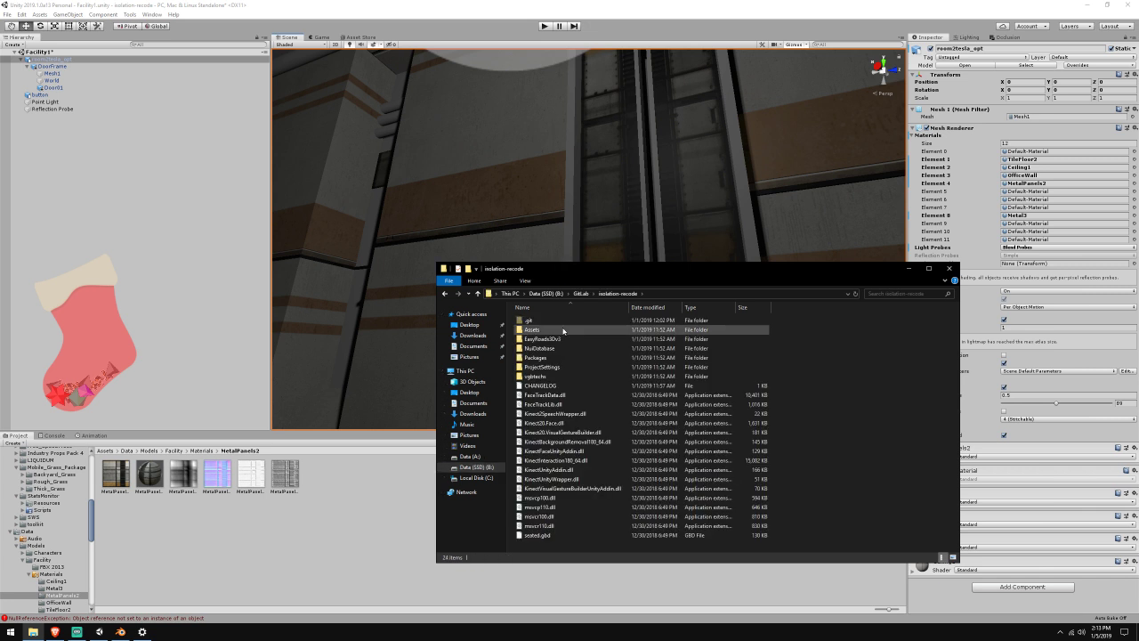
click(580, 293)
double_click(539, 329)
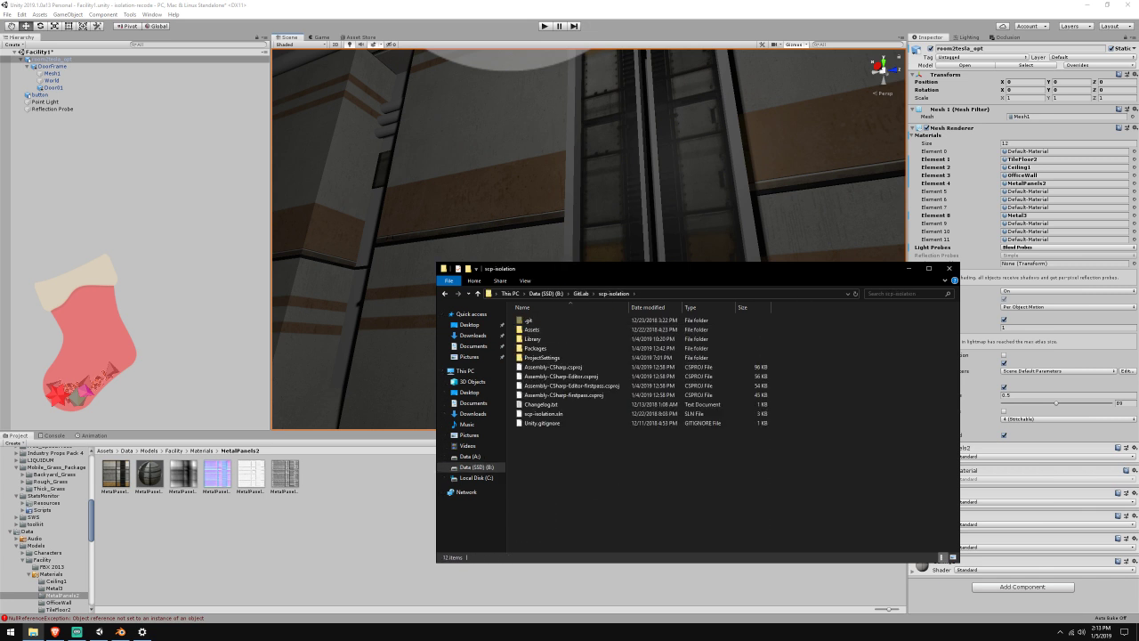
Search the scp-isolation folder for dirtymetal and look through the matching files
click(903, 294)
text(dirtyme)
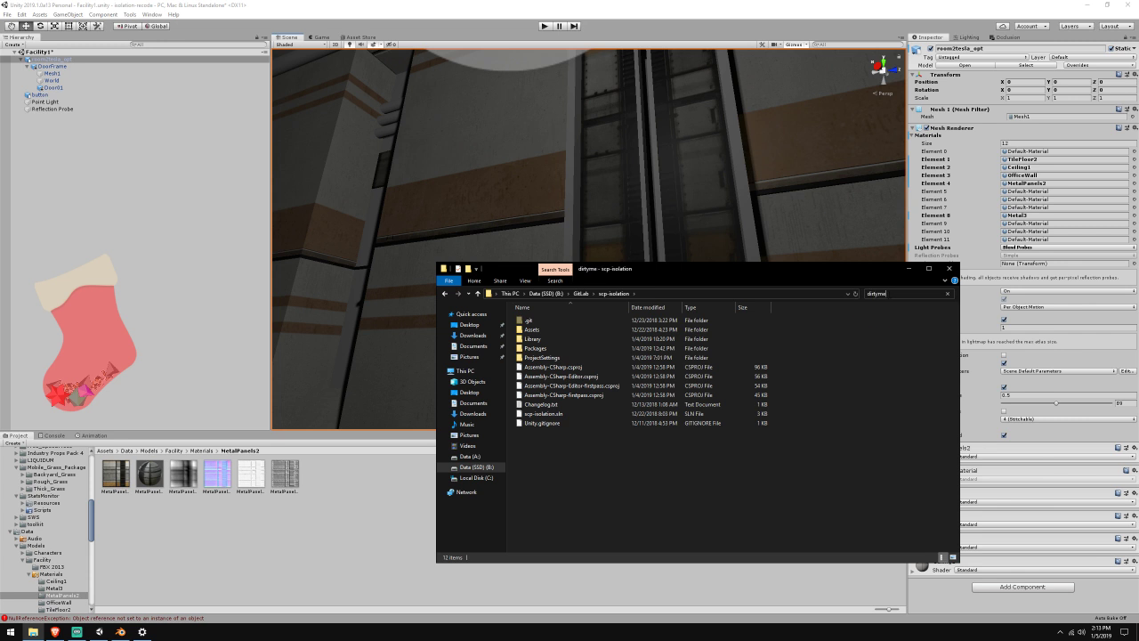
text(tal)
key(Return)
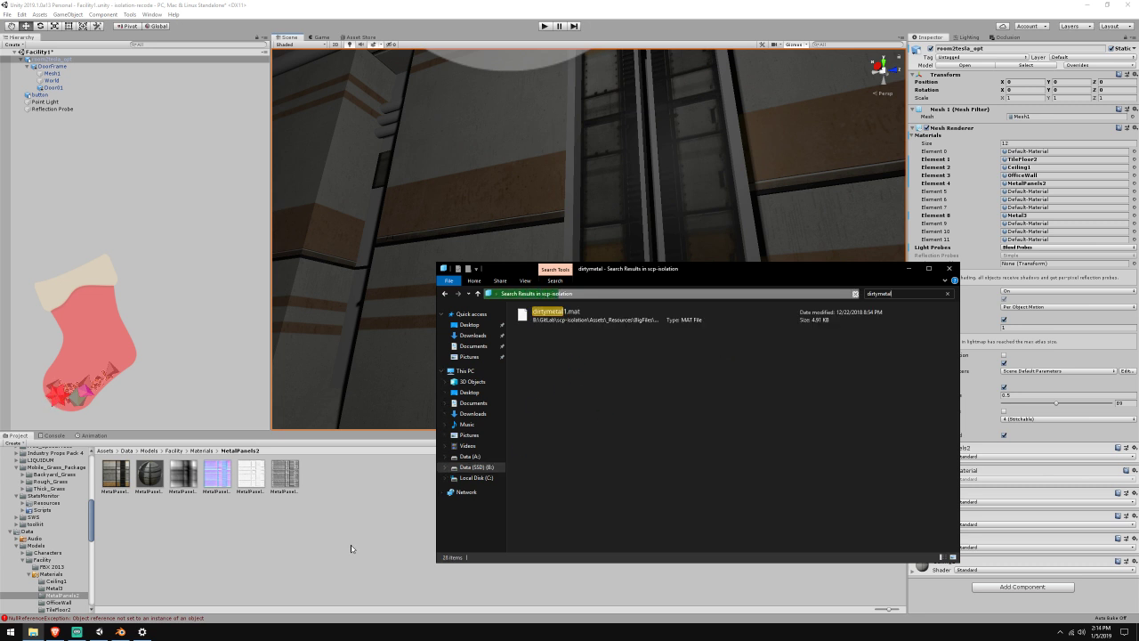
scroll(575, 483, down, 4)
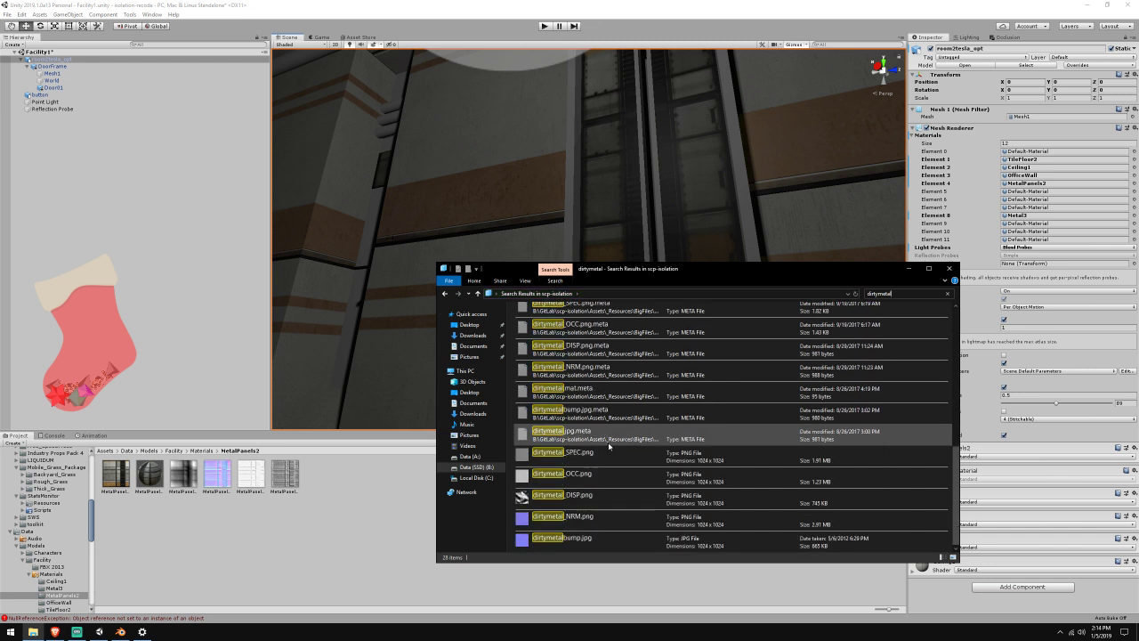
Select and copy dirtymetal.jpg together with the dirtymetal SPEC, OCC, DISP and NRM PNG textures, leaving out the META files
click(594, 456)
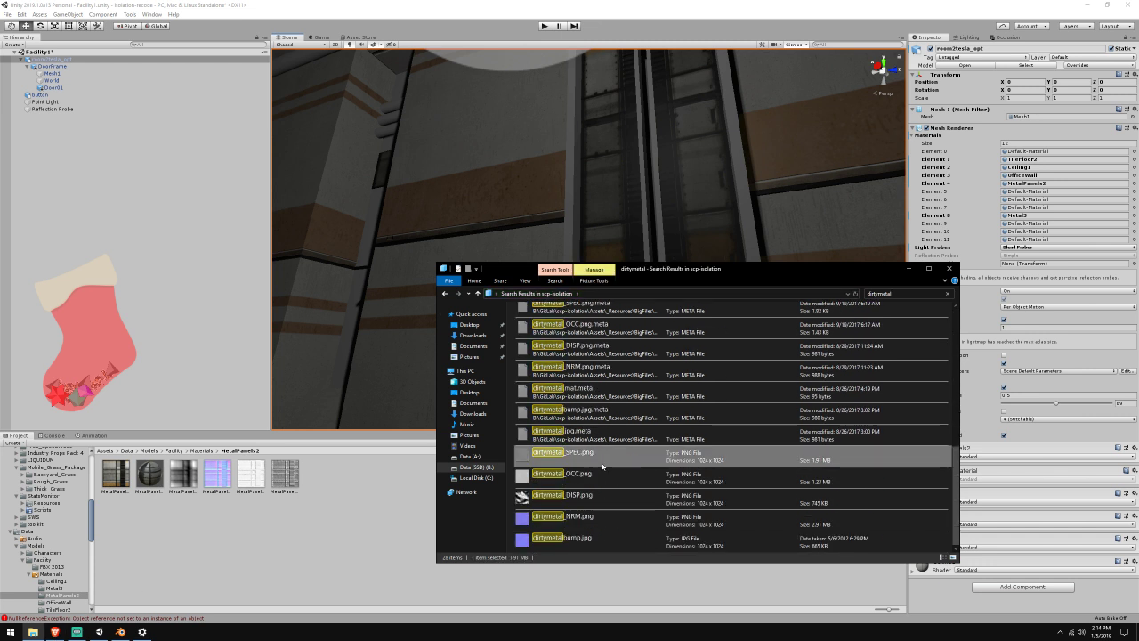
shift+click(603, 520)
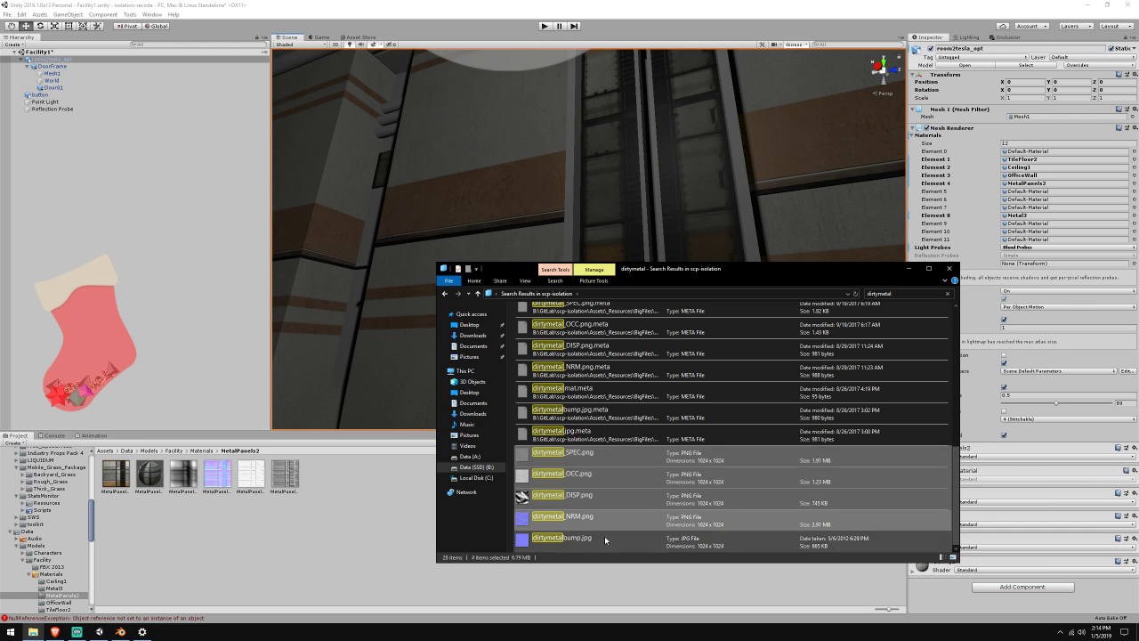
ctrl+click(612, 440)
scroll(610, 453, up, 4)
scroll(608, 477, down, 1)
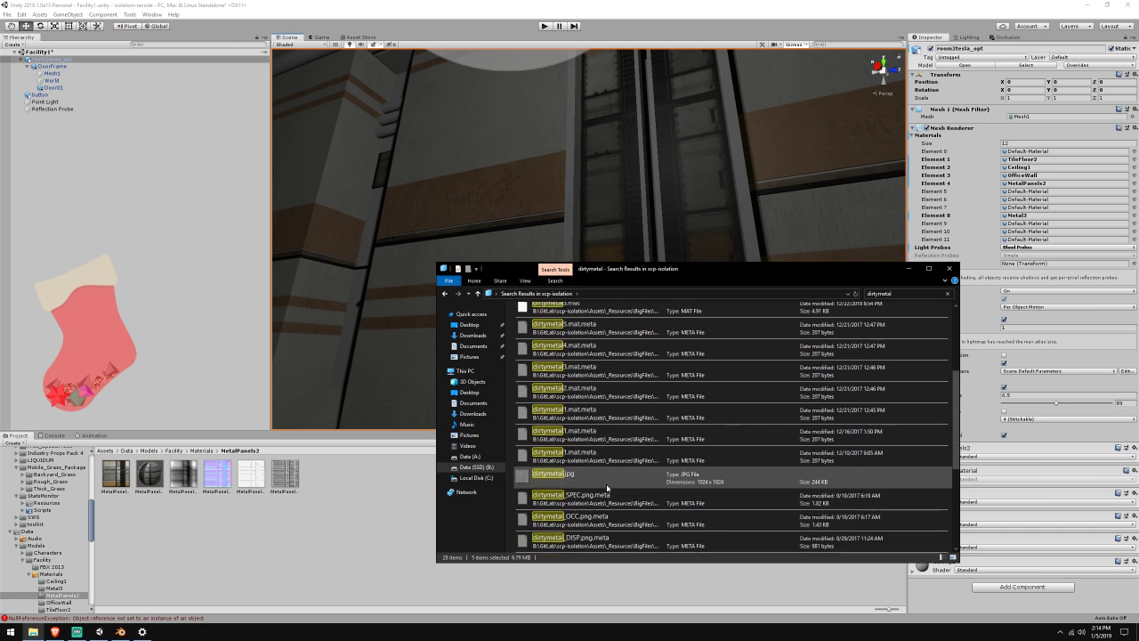
ctrl+click(606, 476)
scroll(626, 468, down, 3)
ctrl+click(614, 434)
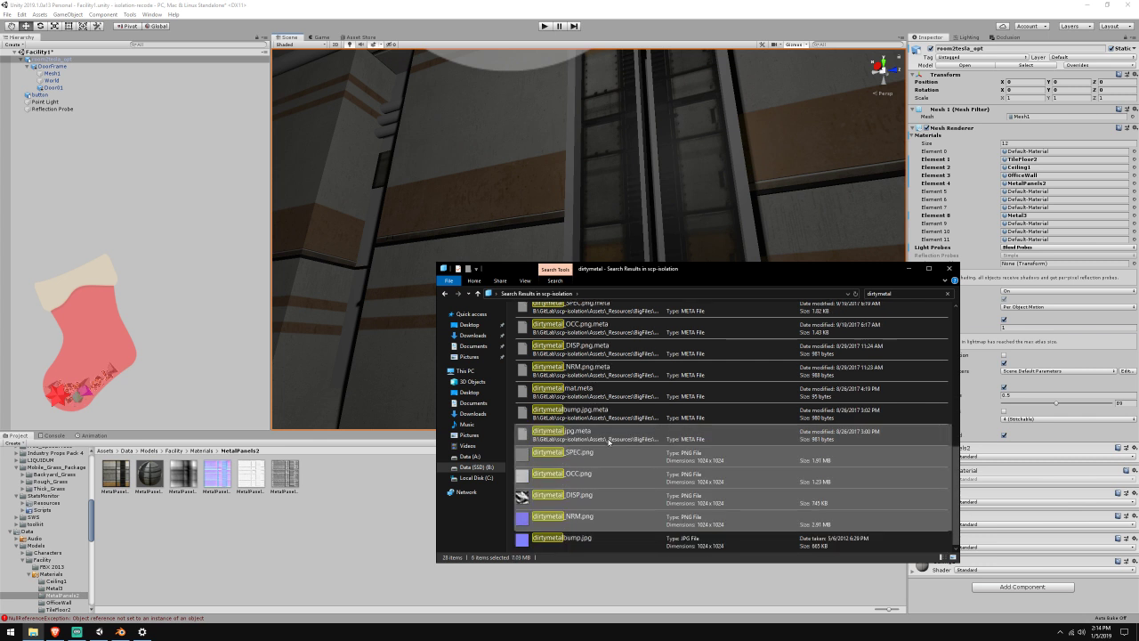
scroll(616, 471, up, 5)
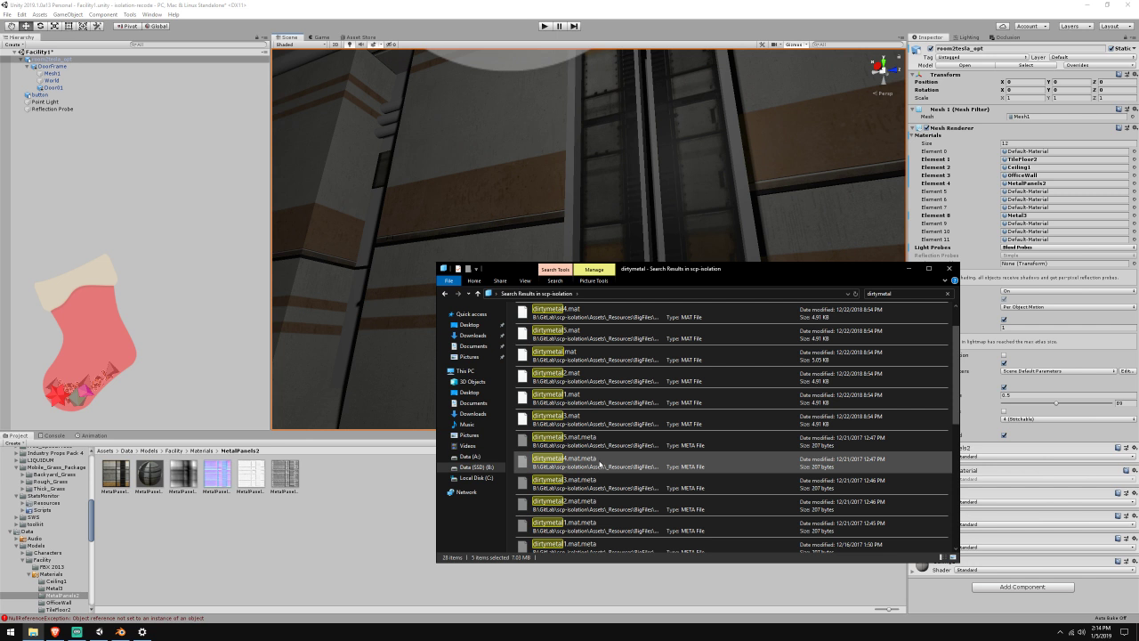
scroll(592, 494, down, 2)
right_click(590, 484)
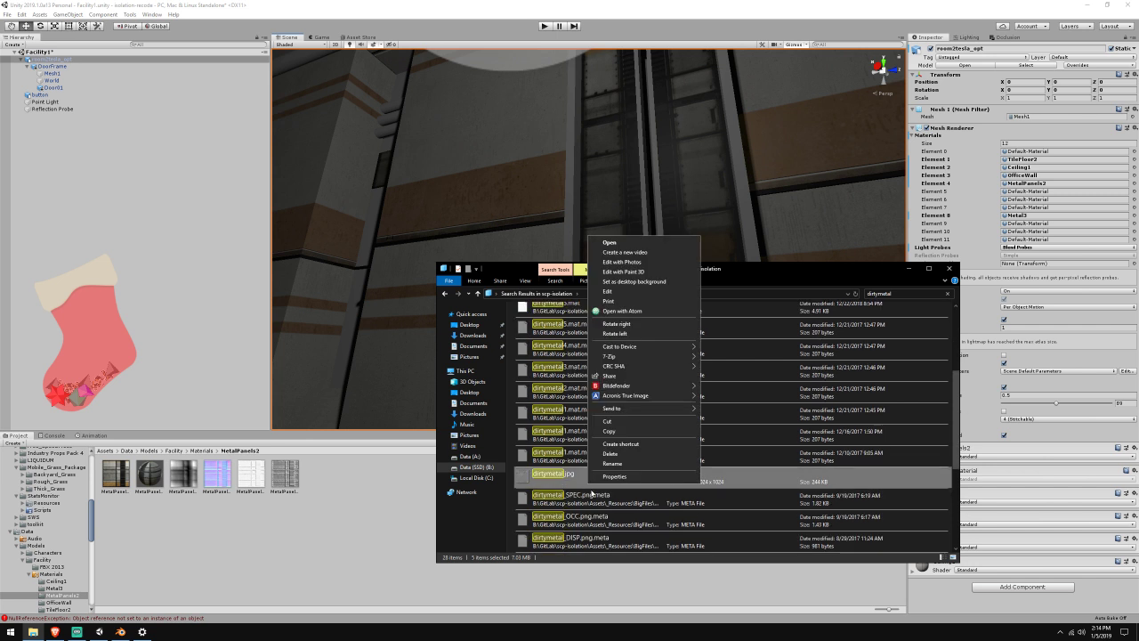
click(621, 431)
scroll(590, 478, down, 1)
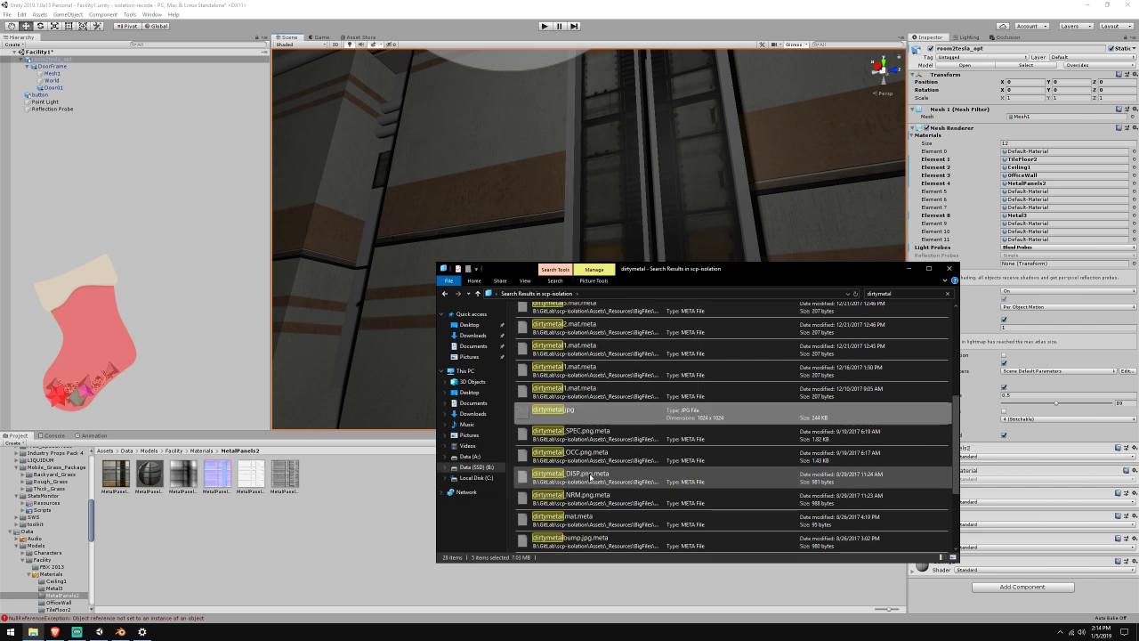
Create a folder named DirtyMetal in Unity's Facility Materials folder and open it
click(201, 451)
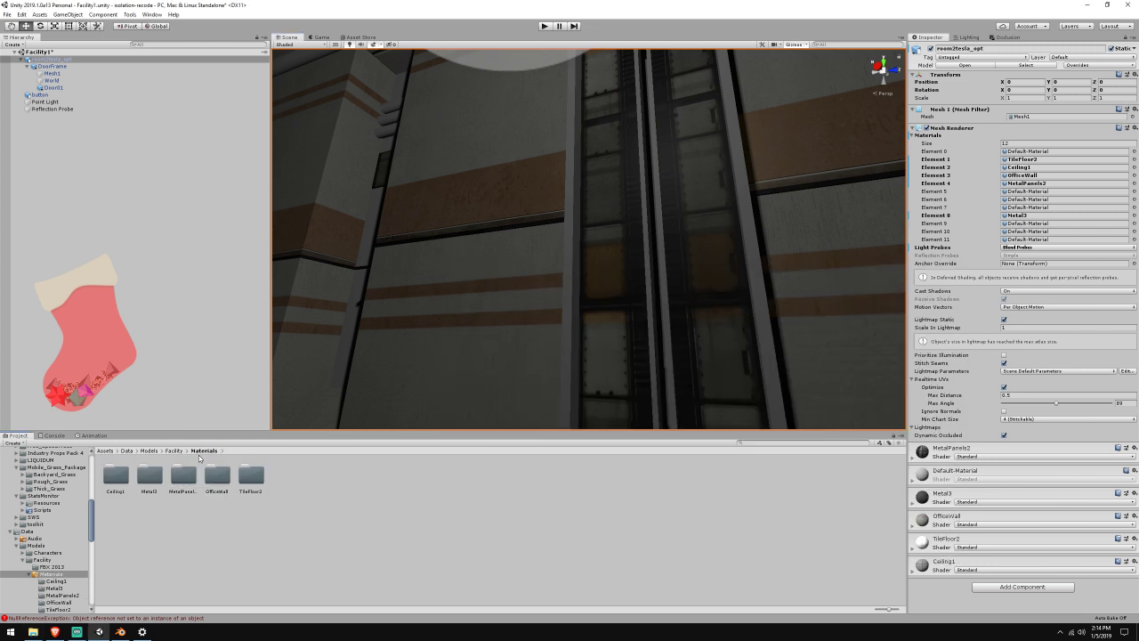
right_click(256, 539)
mouse_move(330, 329)
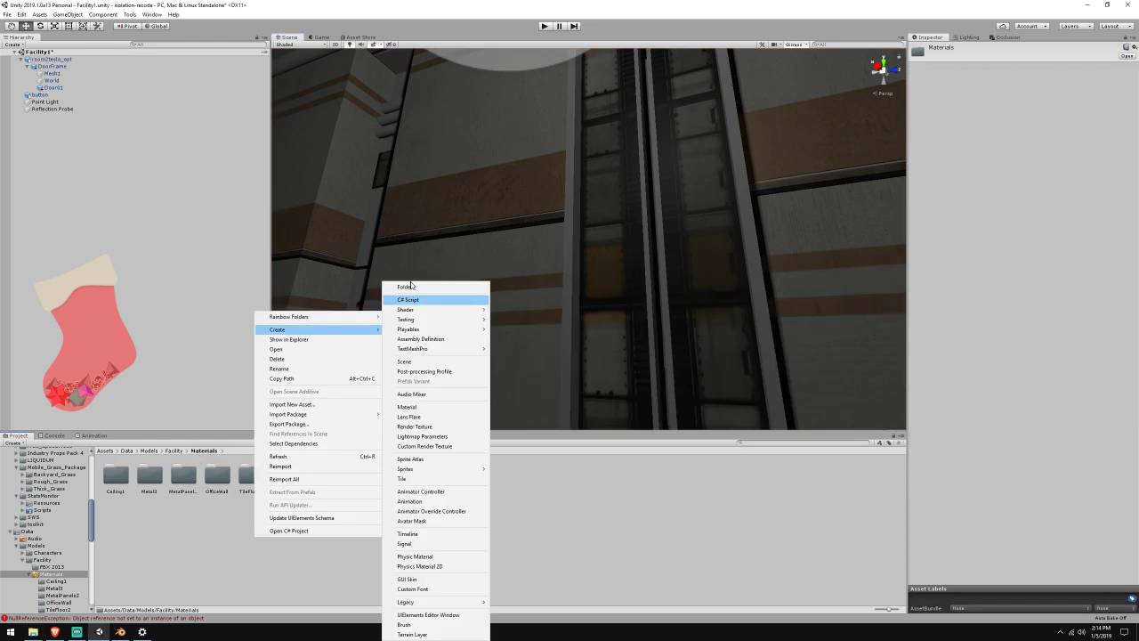
click(407, 286)
text(Dirt)
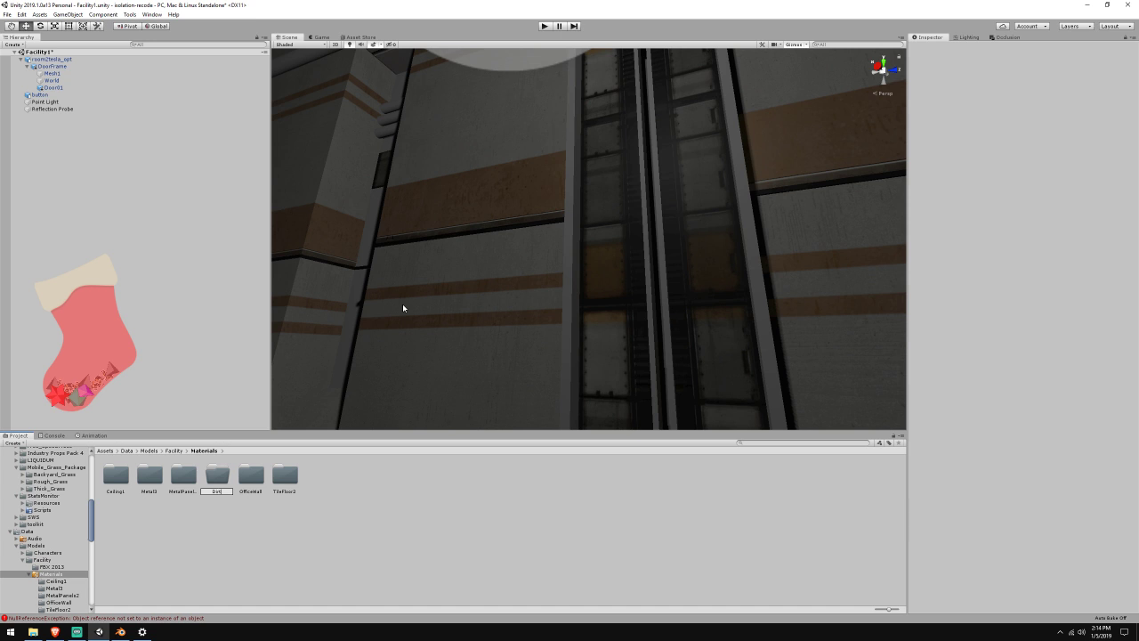
text(yMetal)
key(Return)
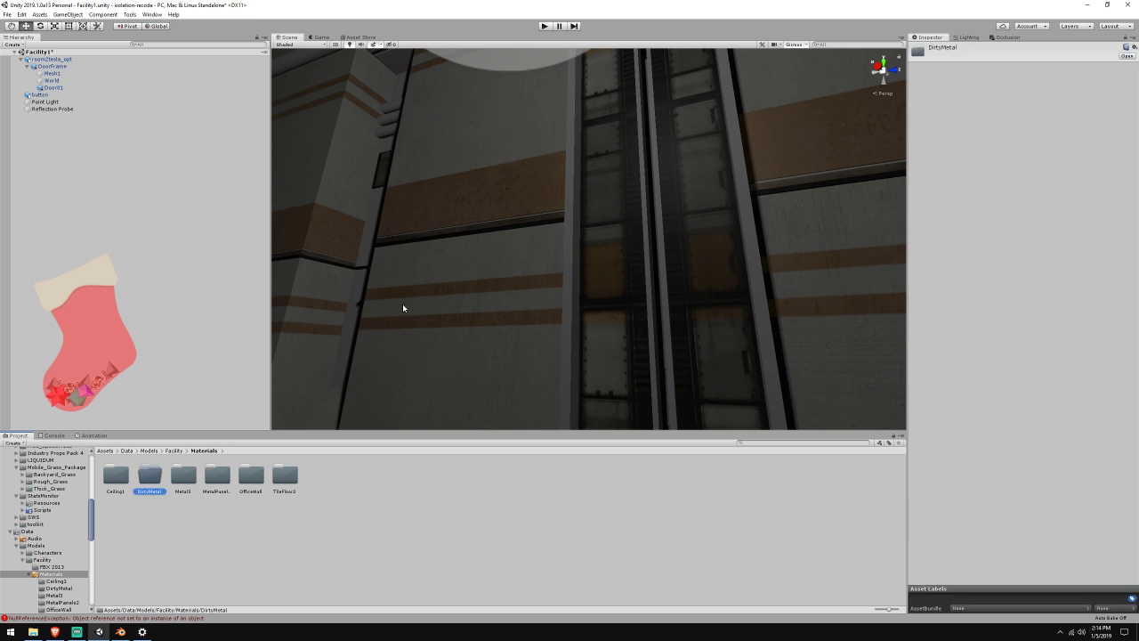
double_click(149, 475)
Import the five selected dirtymetal textures from File Explorer into the DirtyMetal folder
click(33, 631)
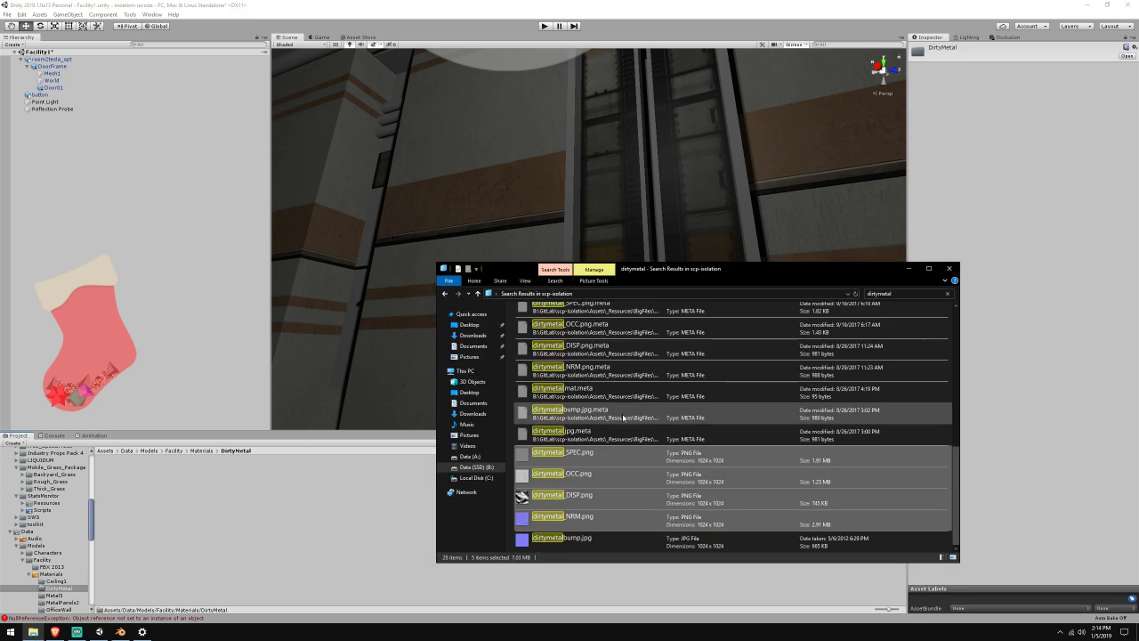
drag(552, 455, 315, 490)
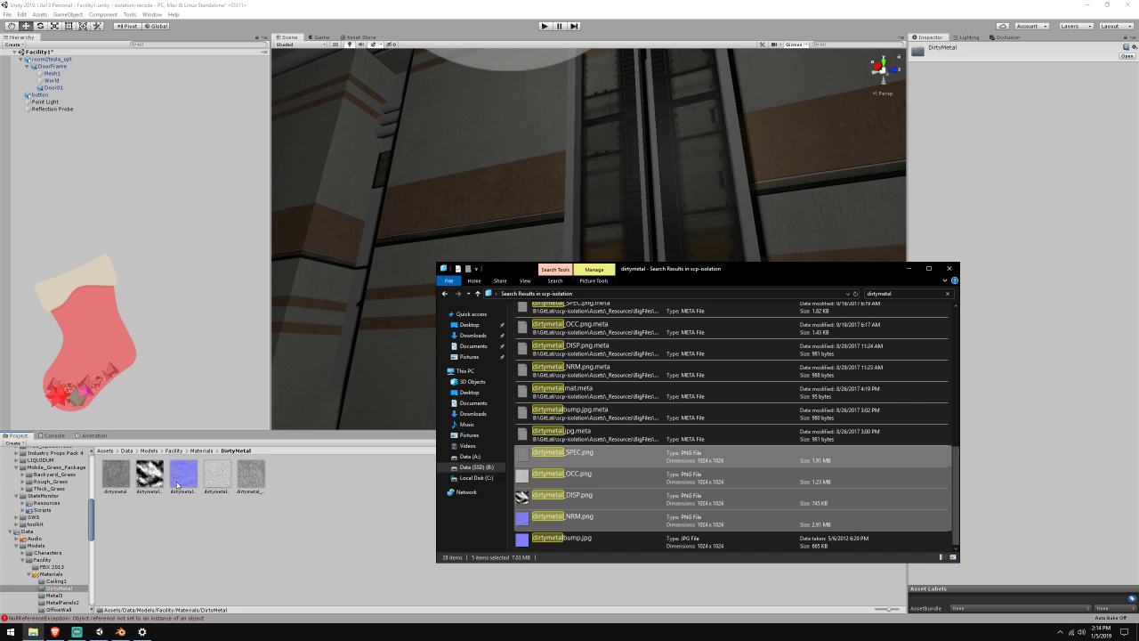
Rename the base dirtymetal texture to DirtyMetal
click(129, 477)
right_click(129, 478)
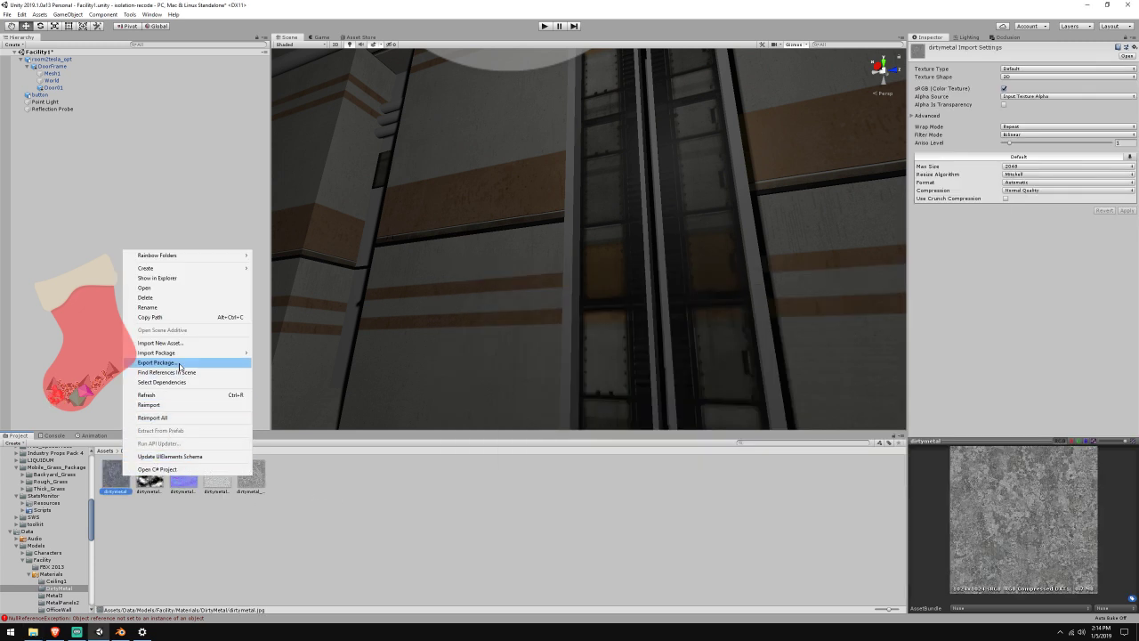
click(184, 307)
text(Dirt)
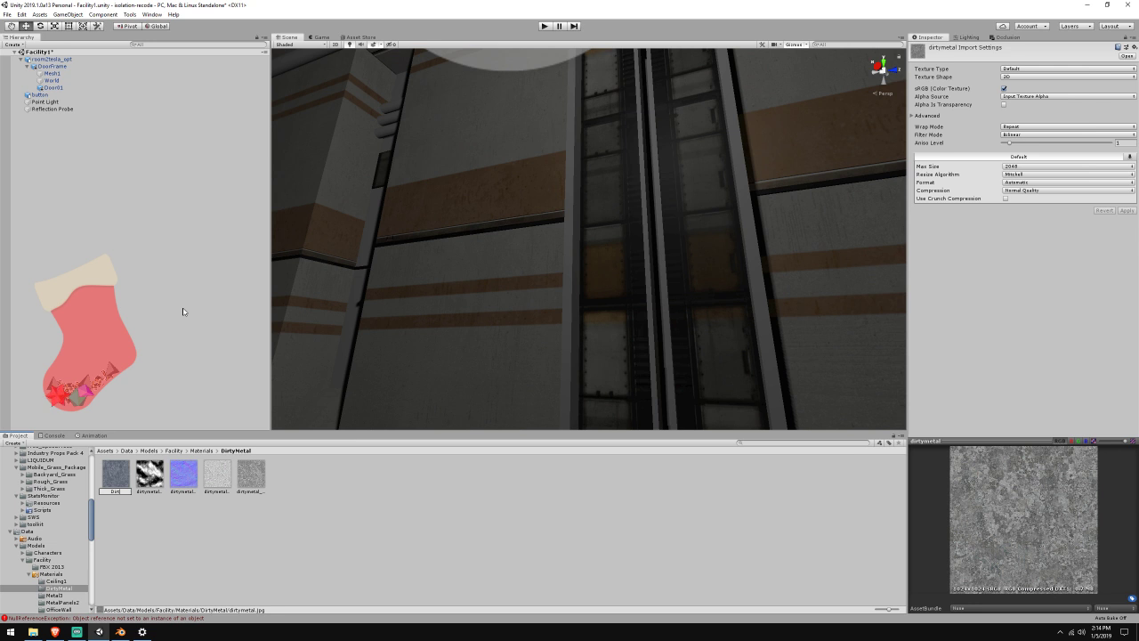
text(yMetal)
key(Return)
Check the live stream's status and chat in Streamlabs OBS and in the browser's Twitch, YouTube and SpeechChat pages, and return to Unity
click(77, 631)
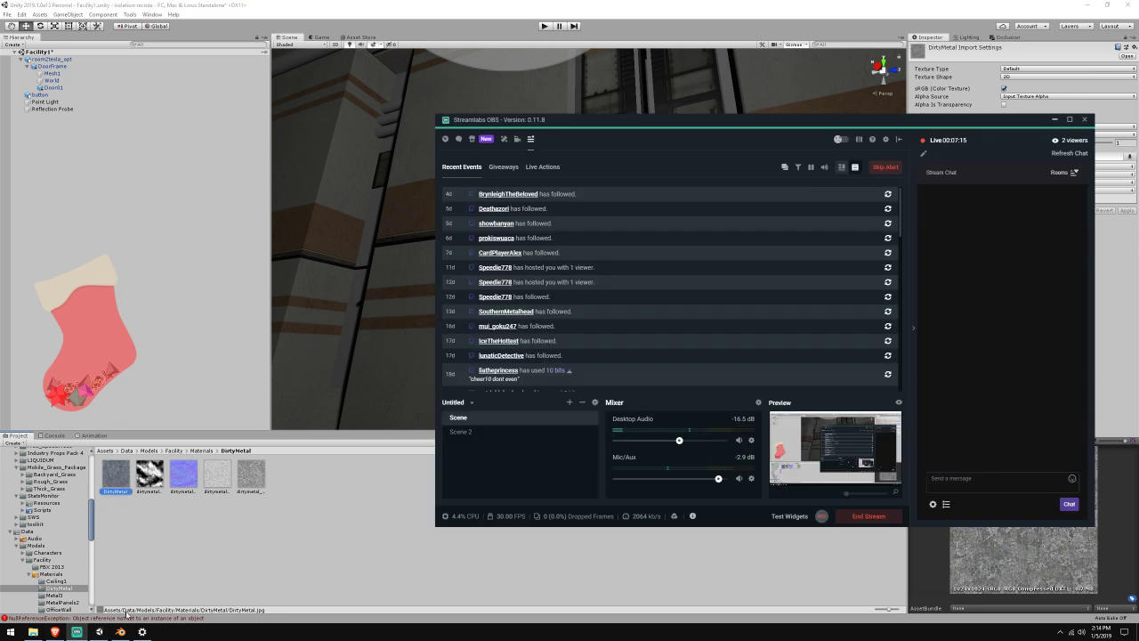
click(517, 140)
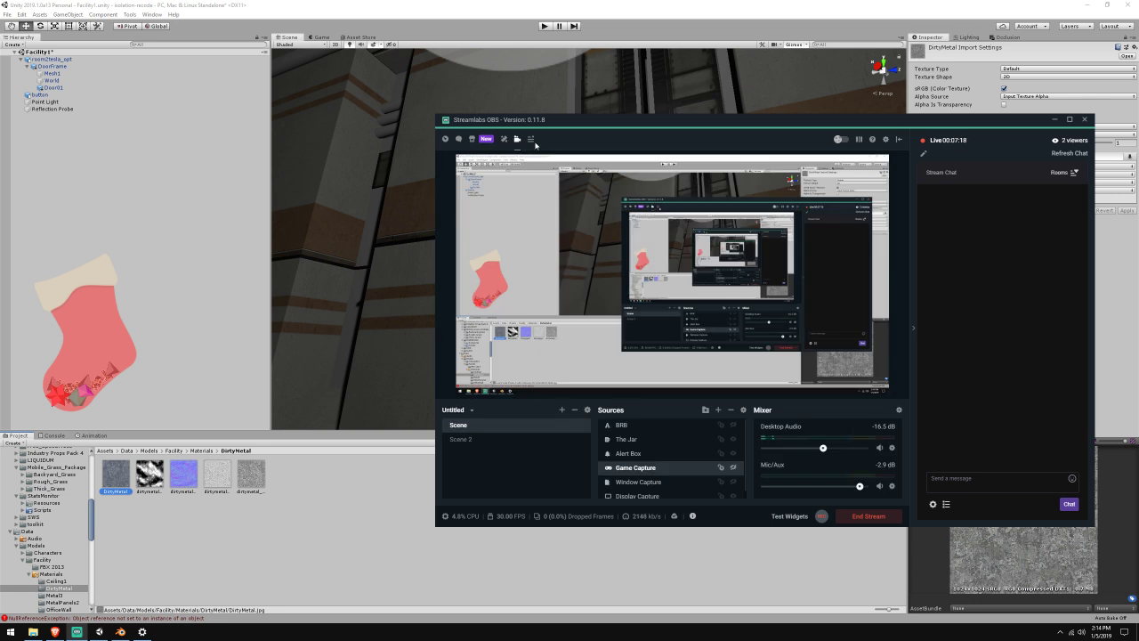
click(532, 141)
click(56, 631)
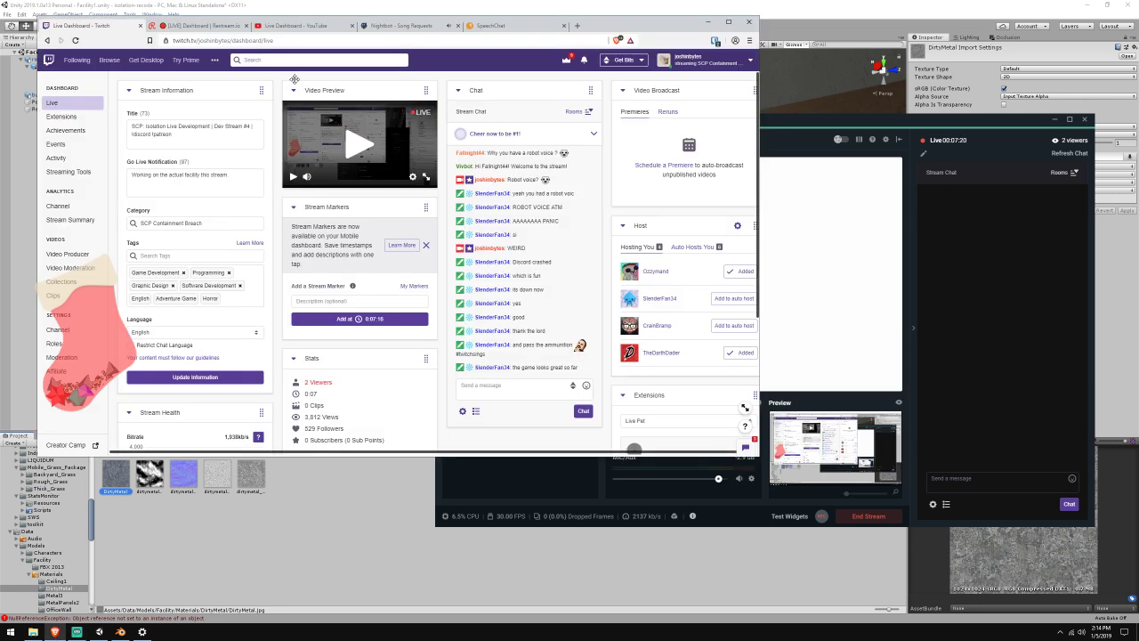
click(296, 25)
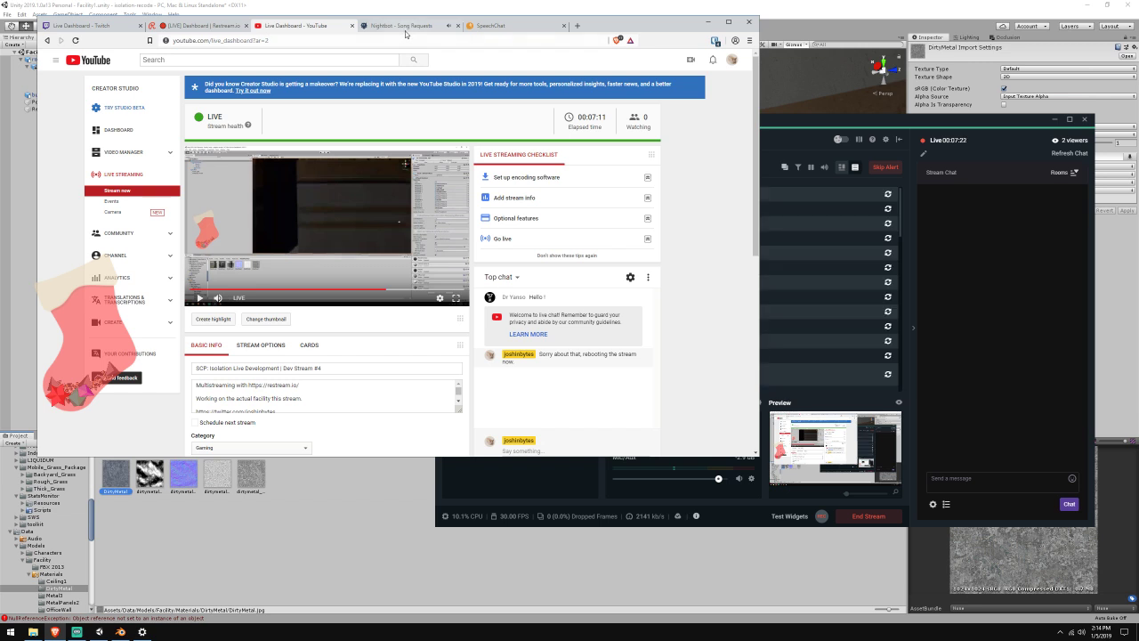
click(403, 26)
click(490, 25)
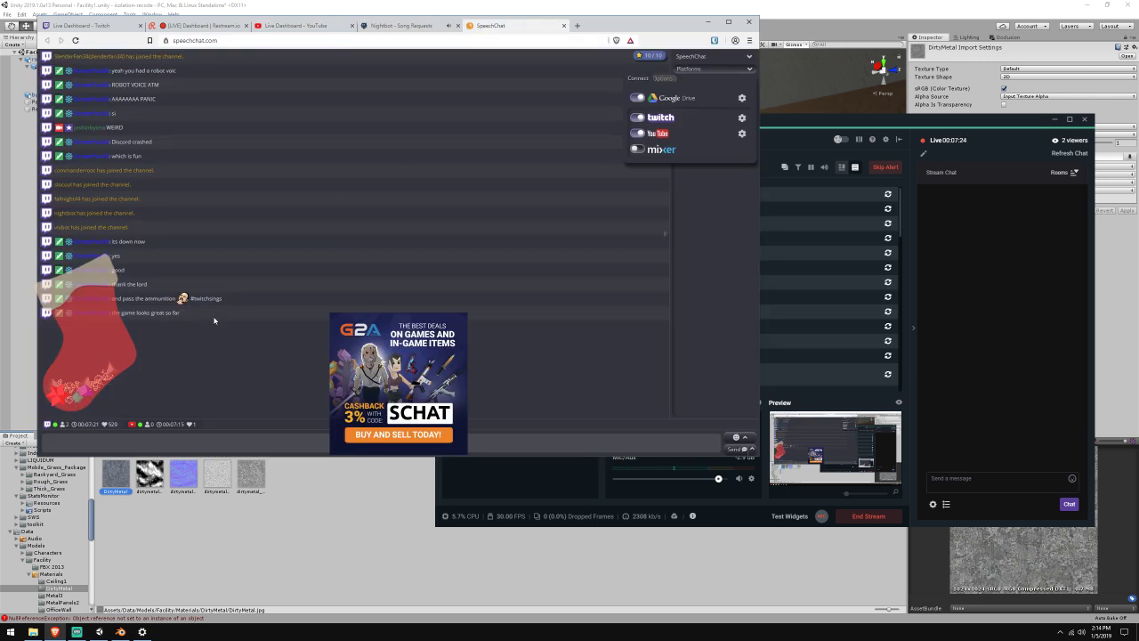
click(80, 25)
click(1013, 176)
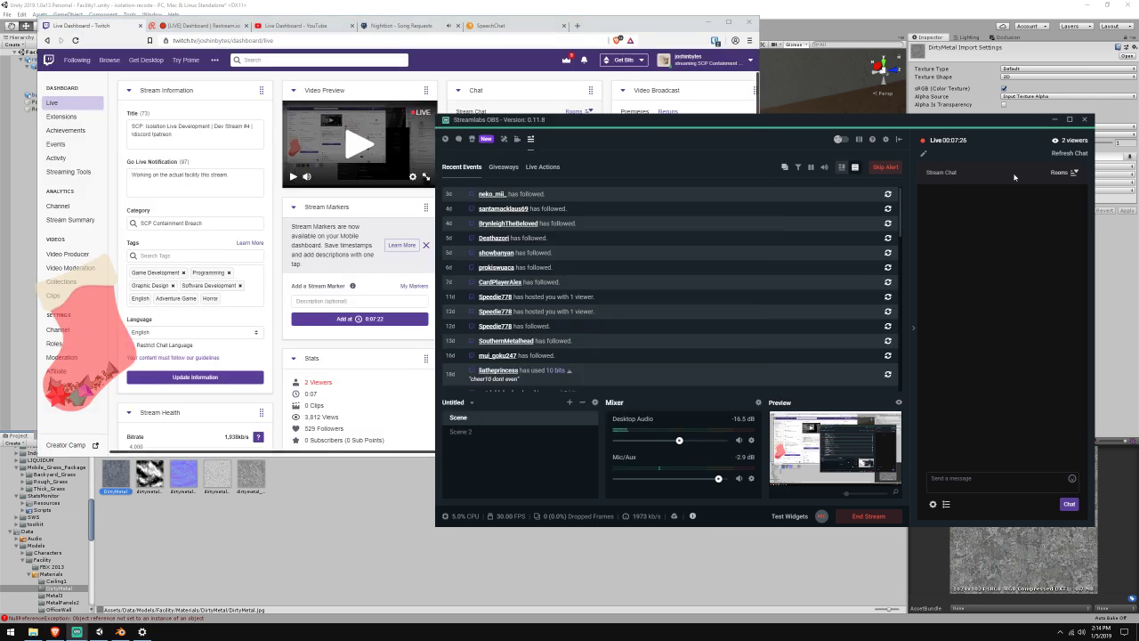
click(713, 26)
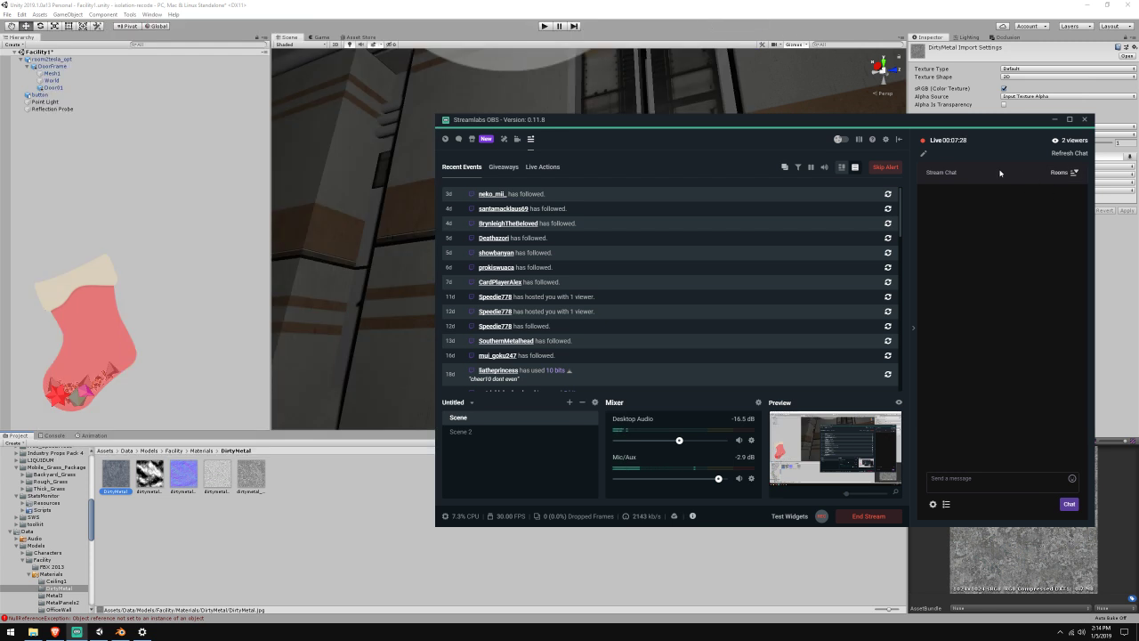
click(808, 3)
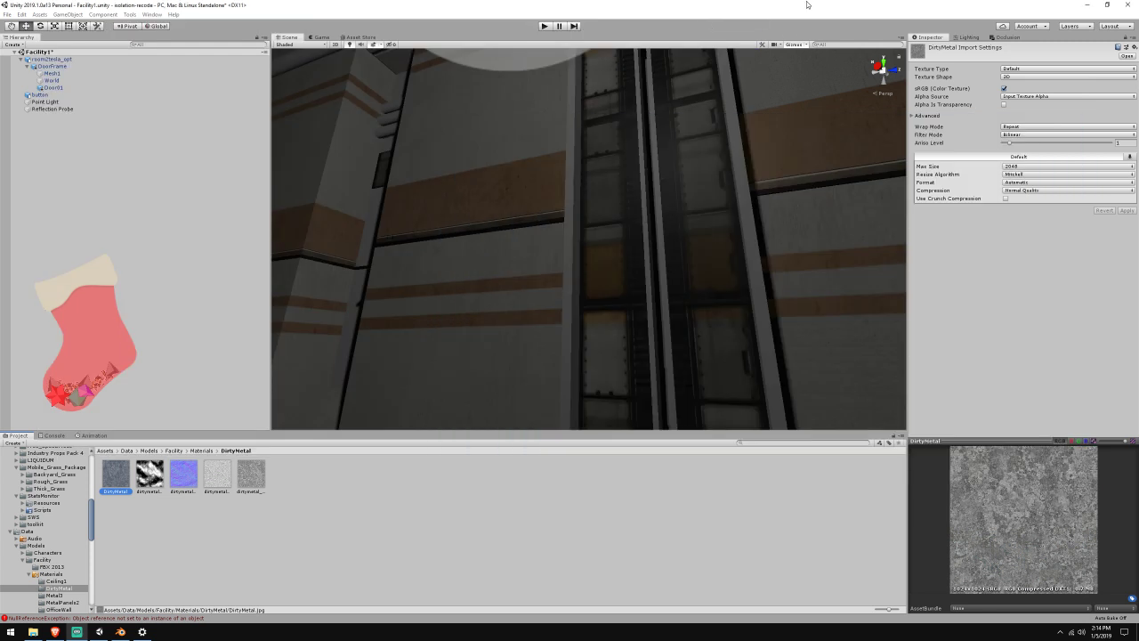
Rename the dirtymetal_DISP texture so that its prefix reads DirtyMetal, keeping the DISP suffix
right_drag(567, 237, 568, 275)
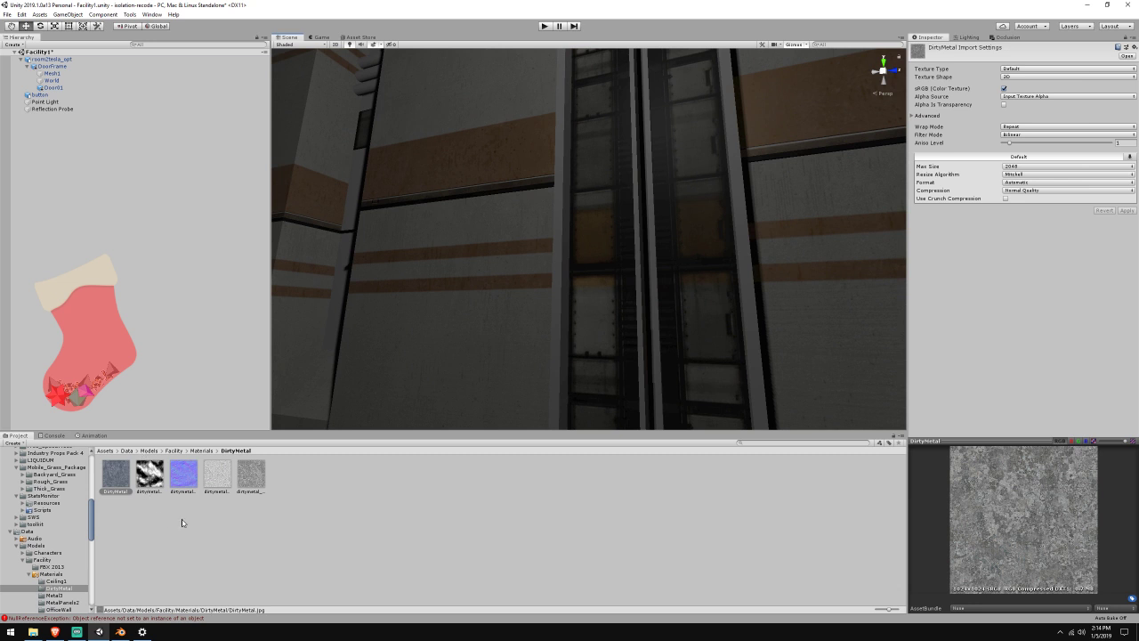
click(182, 523)
right_click(153, 475)
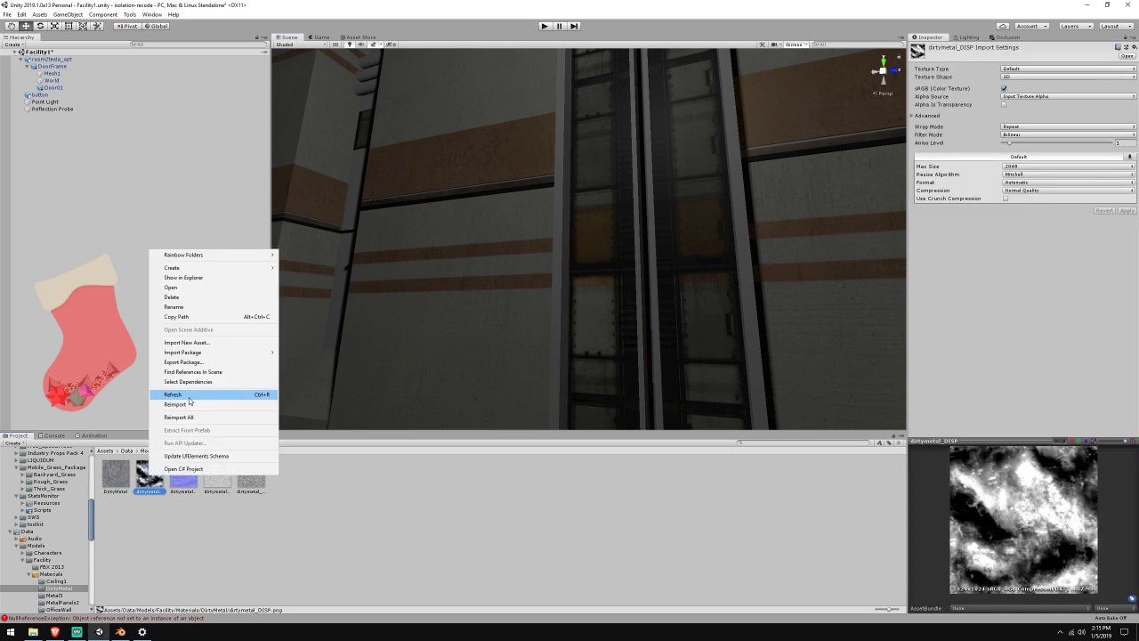
click(175, 306)
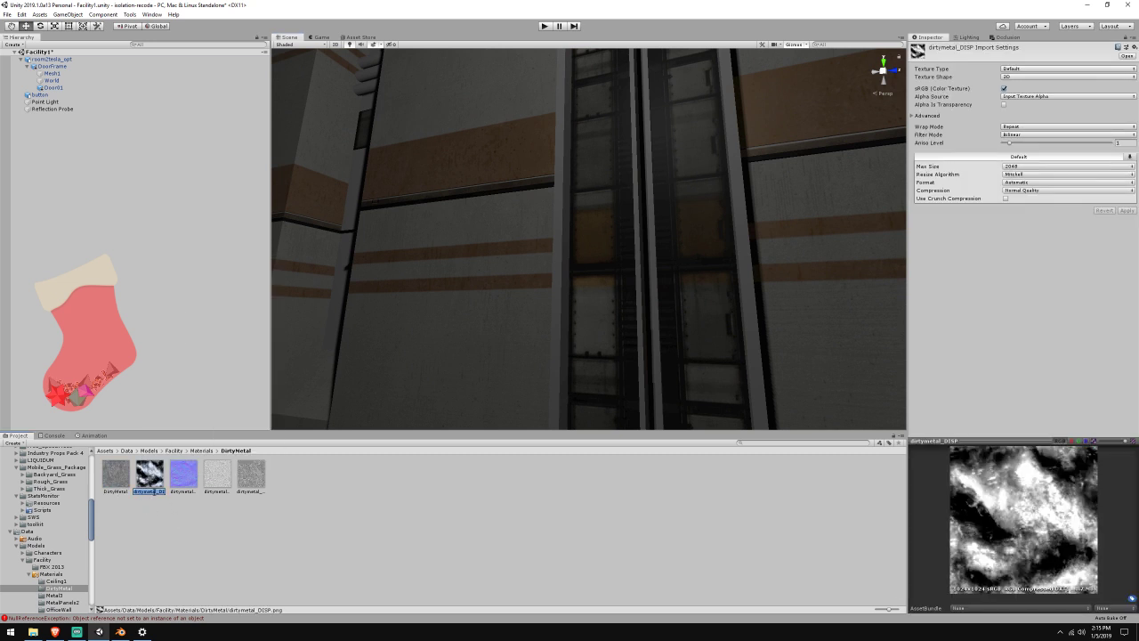
click(153, 492)
drag(157, 494, 51, 508)
text(D)
text(irtyMetal)
key(Return)
Change the prefix of the dirtymetal_NRM texture's name to DirtyMetal, keeping the NRM suffix
right_click(183, 491)
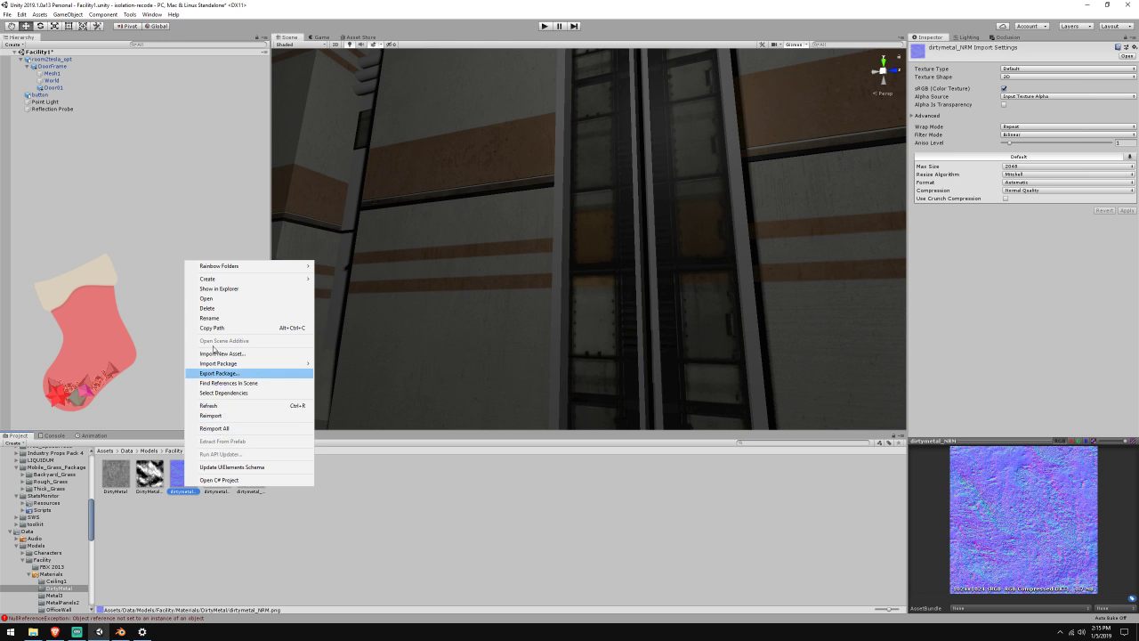
click(214, 317)
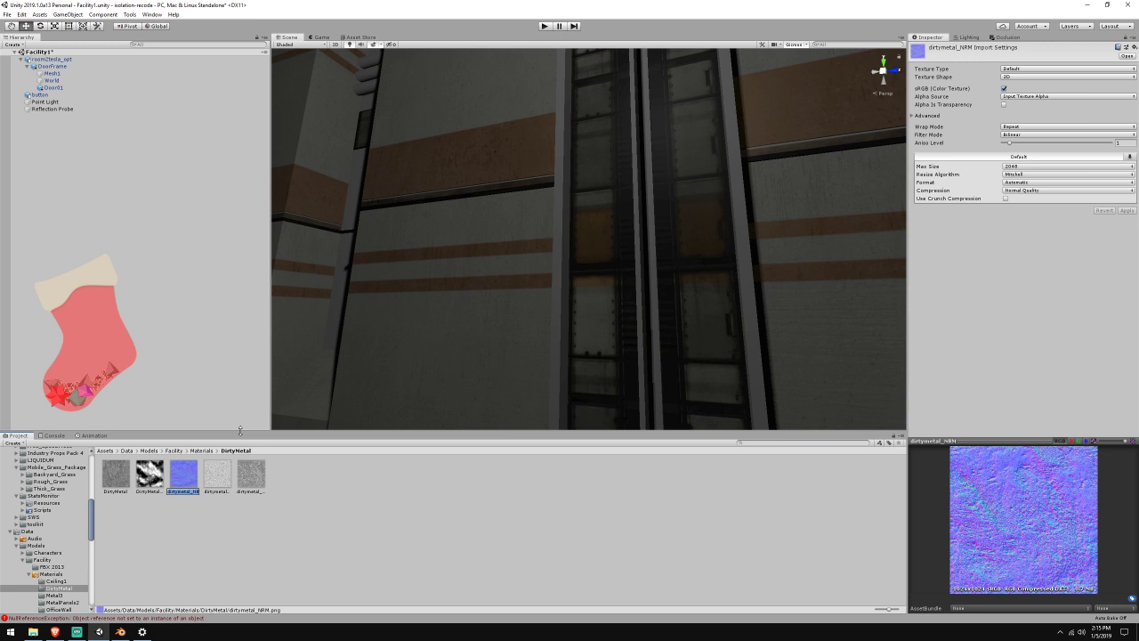
click(189, 493)
drag(191, 493, 94, 489)
text(D)
text(irtyMetal)
key(Return)
Capitalize the dirtymetal_OCC texture's name prefix as DirtyMetal, keeping the OCC suffix
click(232, 482)
right_click(232, 482)
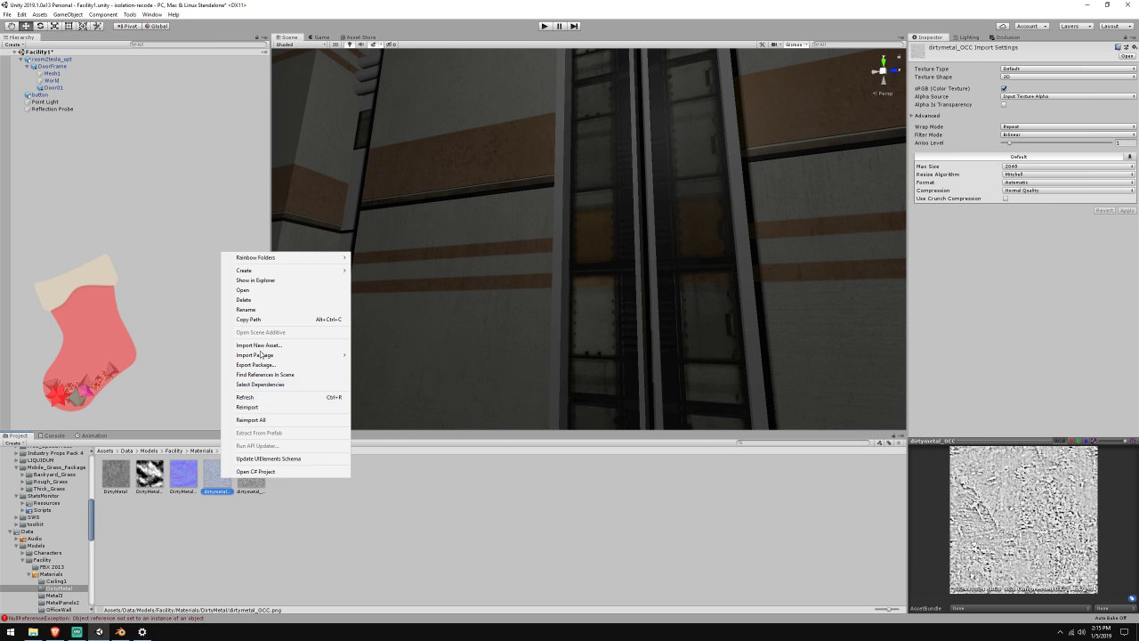
click(260, 312)
text(D)
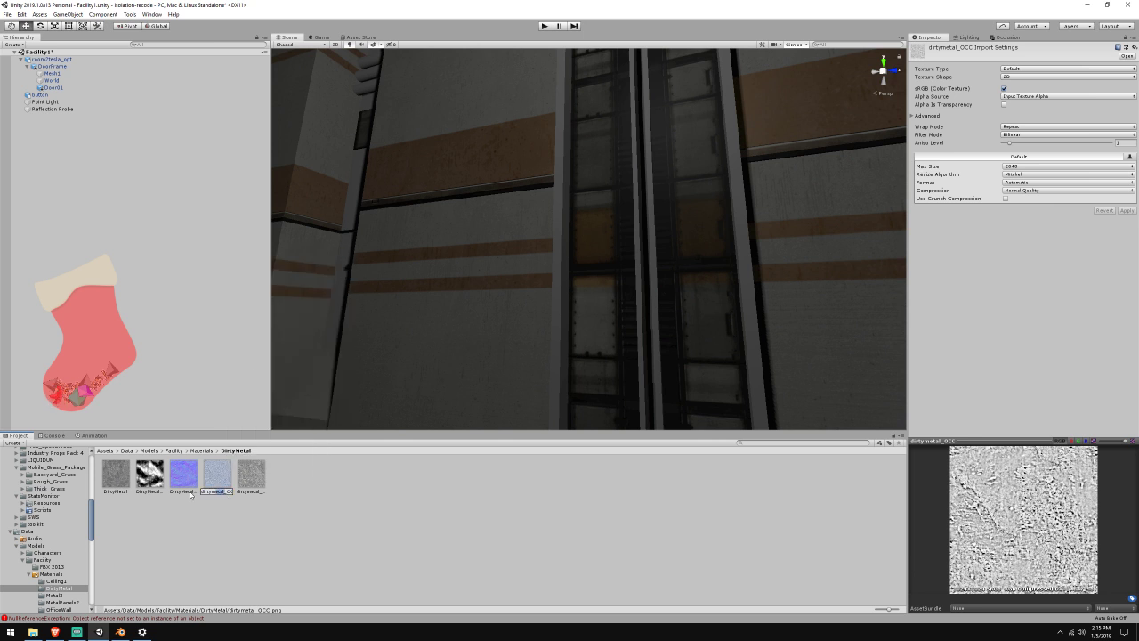
text(irtyMetal)
key(Return)
Rename the dirtymetal_SPEC texture with the prefix DirtyMetal, keeping the SPEC suffix
right_click(251, 481)
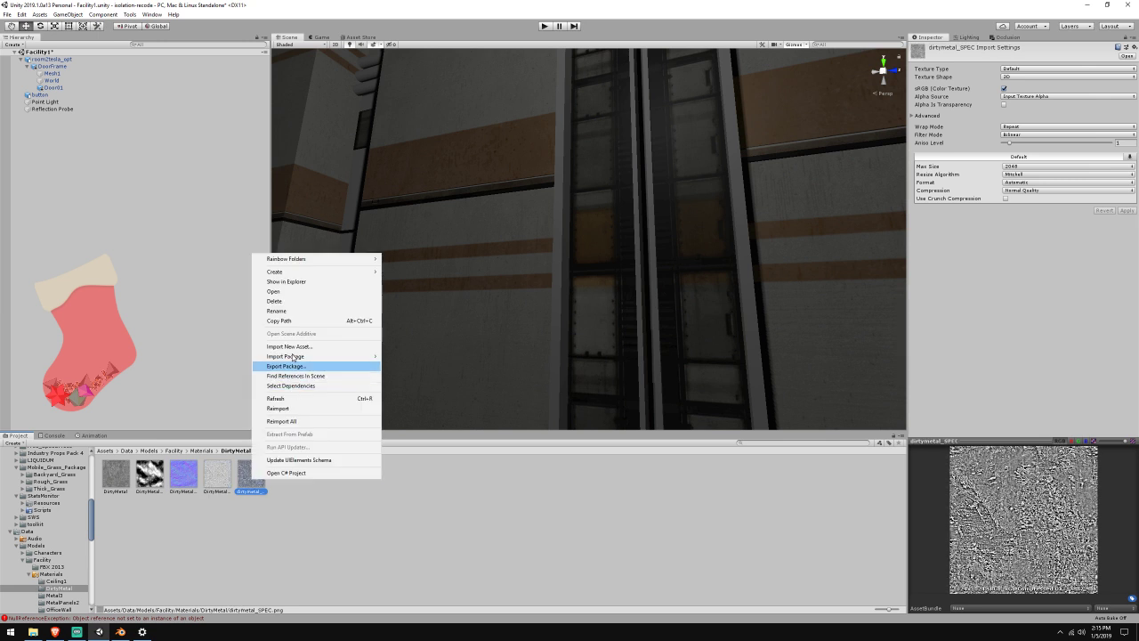
click(284, 310)
text(D)
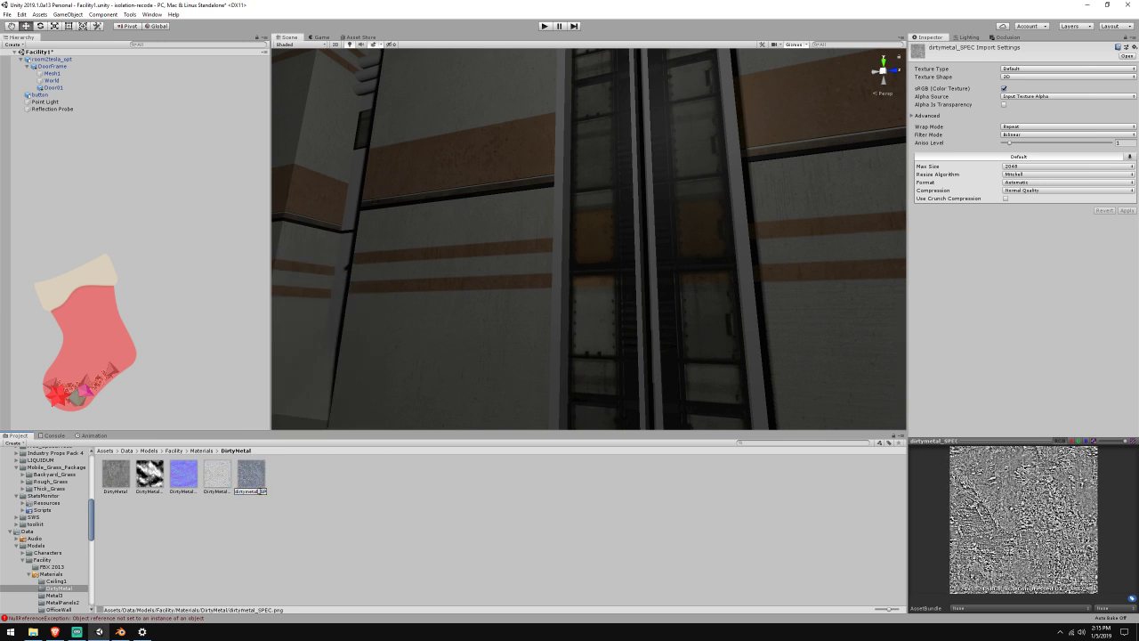
text(irtyMetal)
key(Return)
Create a new material named DirtyMetal in the DirtyMetal folder
right_click(162, 534)
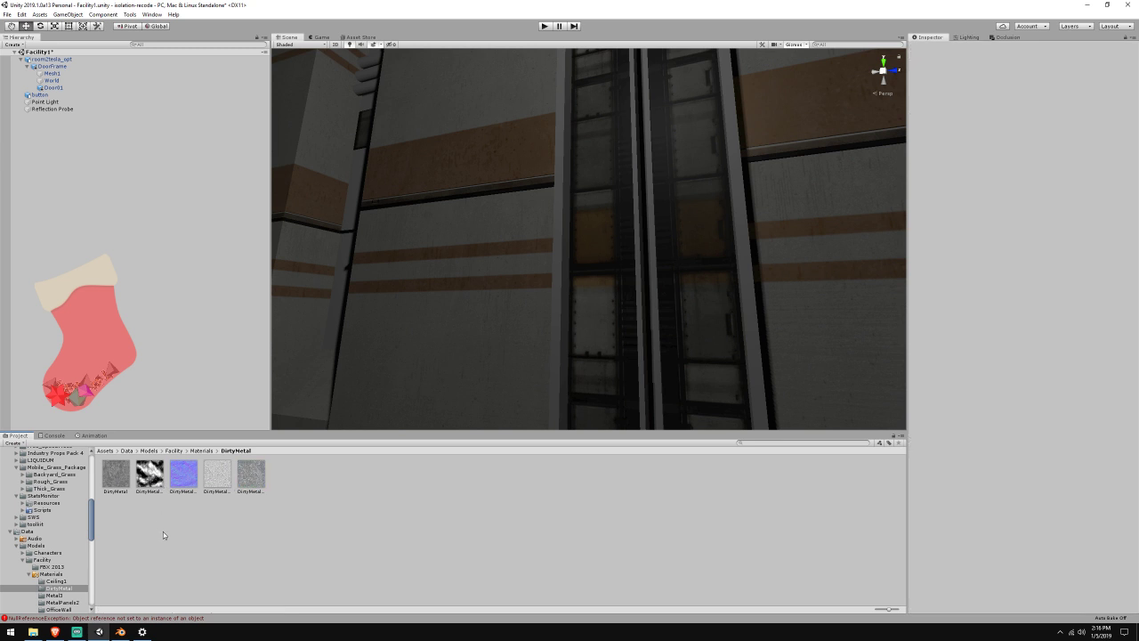
mouse_move(237, 326)
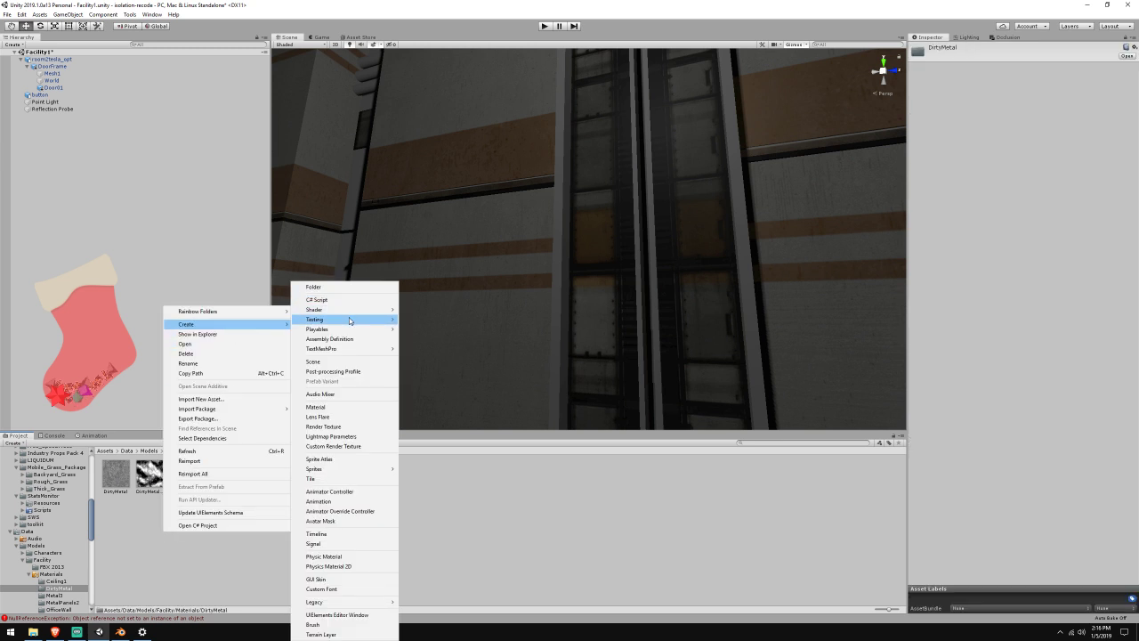
click(322, 407)
text(DirtyMetal)
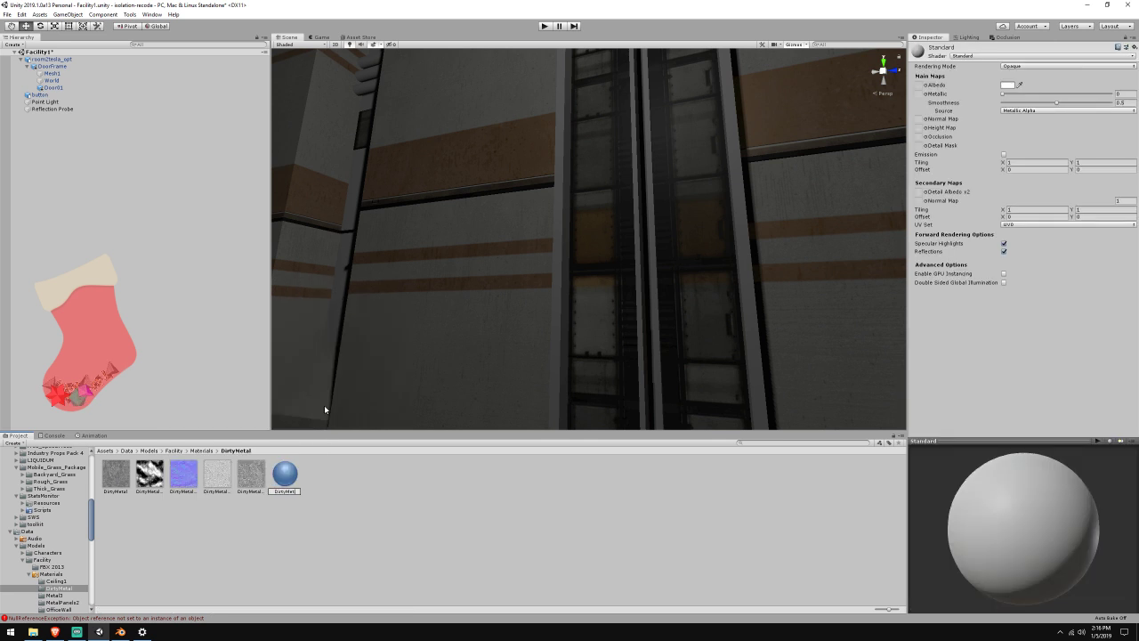
key(Return)
Assign the base, DISP and NRM textures as the DirtyMetal material's Albedo, Height Map and Normal Map, and fix the texture's normal map type
drag(705, 255, 924, 86)
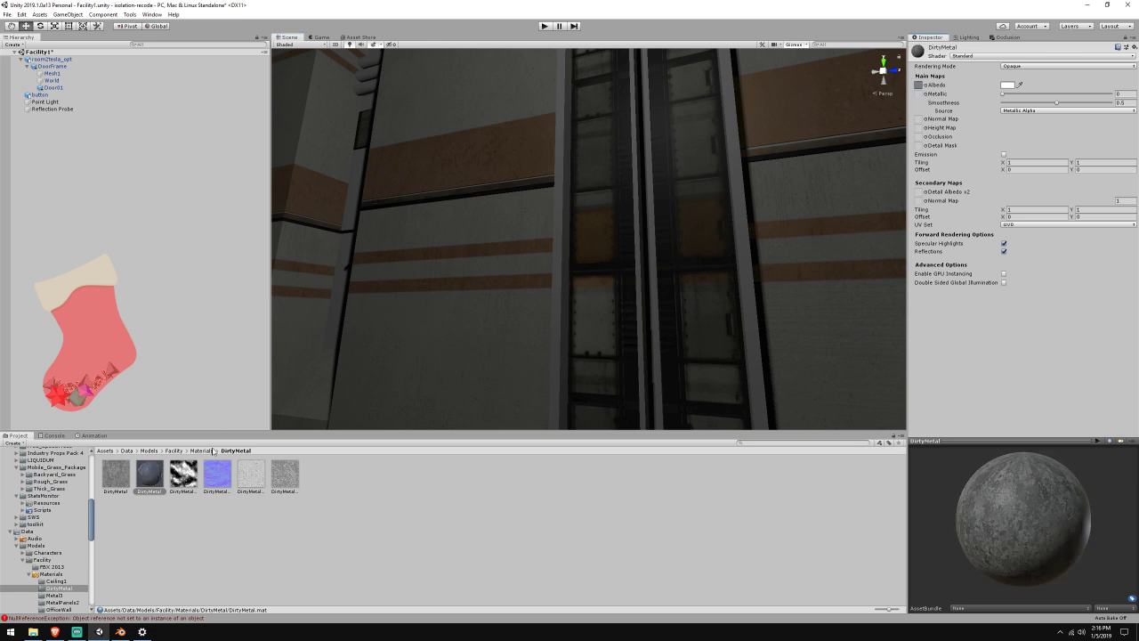
click(183, 476)
click(150, 474)
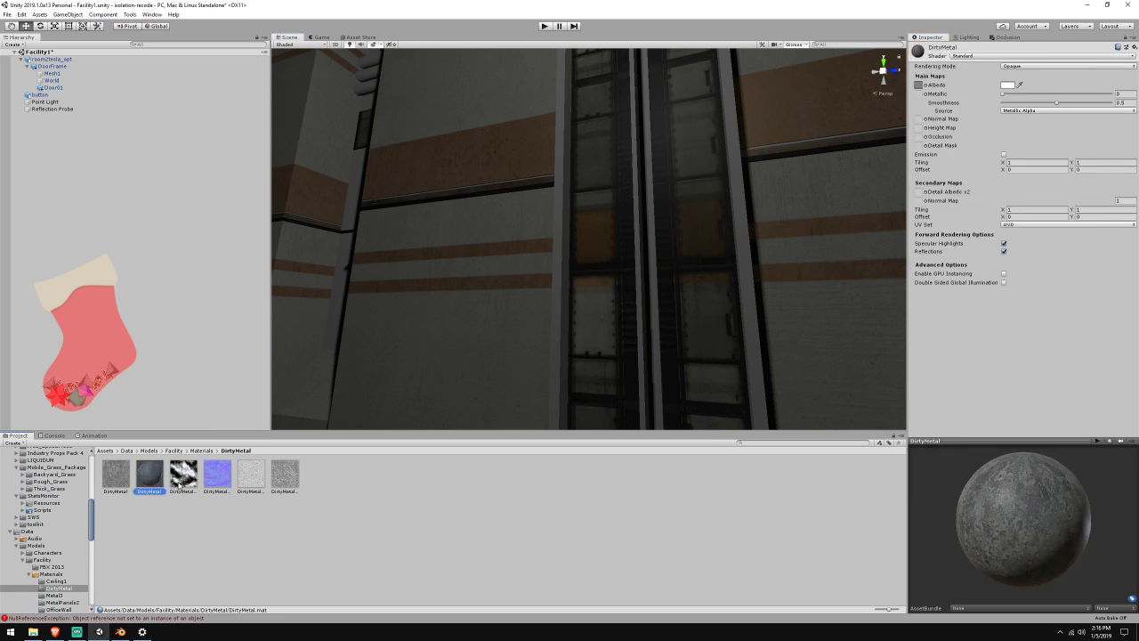
drag(896, 178, 920, 127)
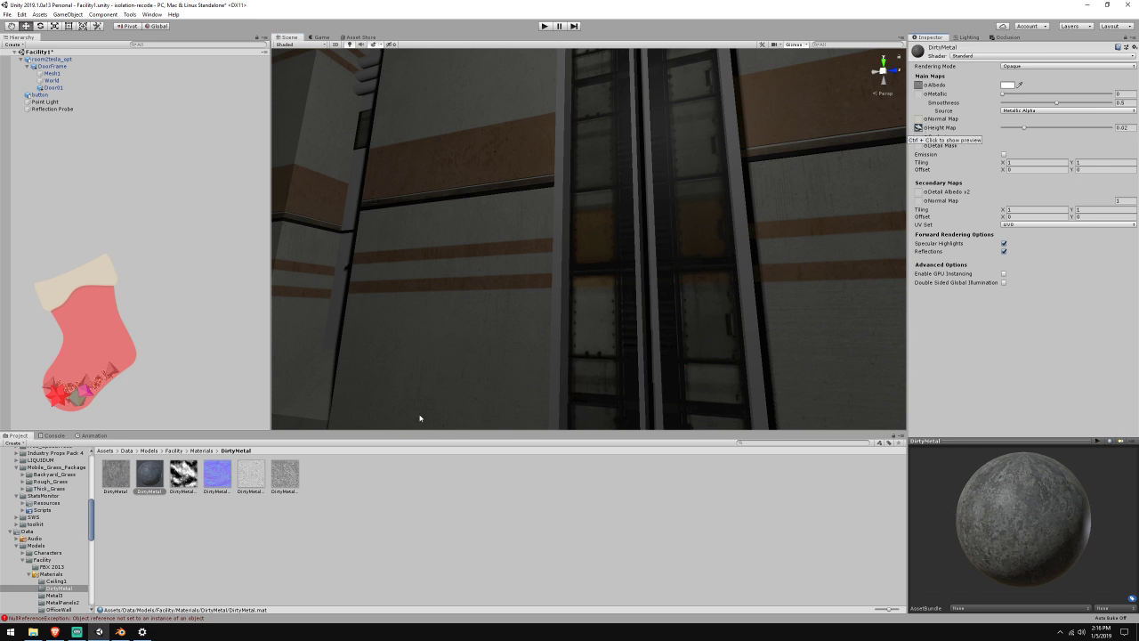
drag(217, 474, 919, 118)
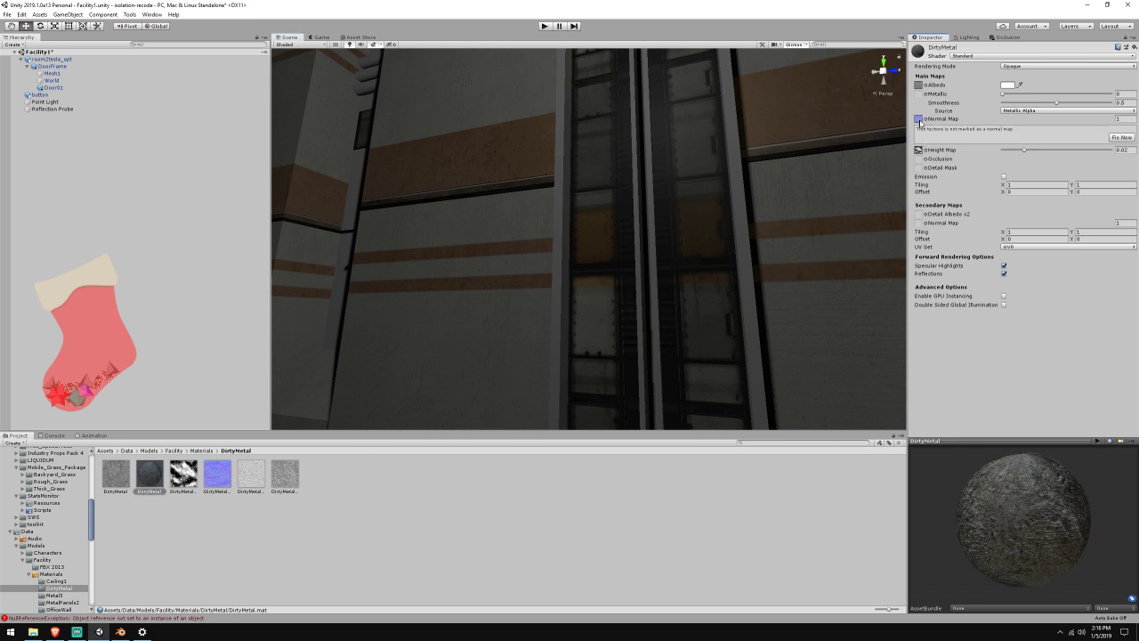
click(1129, 138)
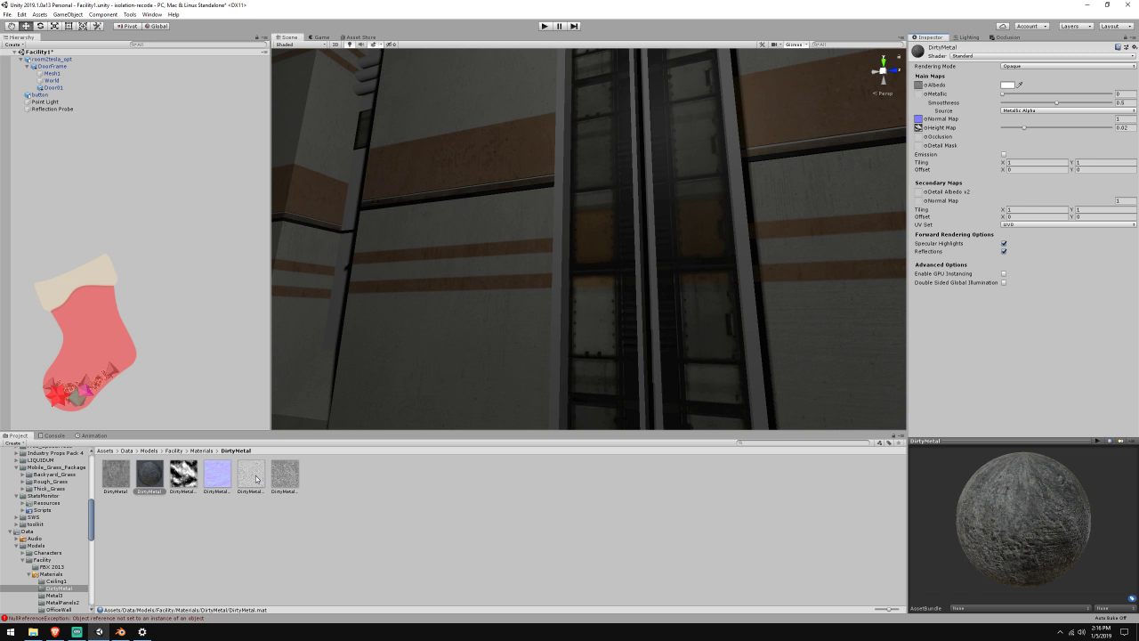
Assign the OCC texture to the DirtyMetal material's Occlusion and the SPEC texture to its Metallic map, leaving the occlusion strength at 1
click(253, 475)
click(148, 476)
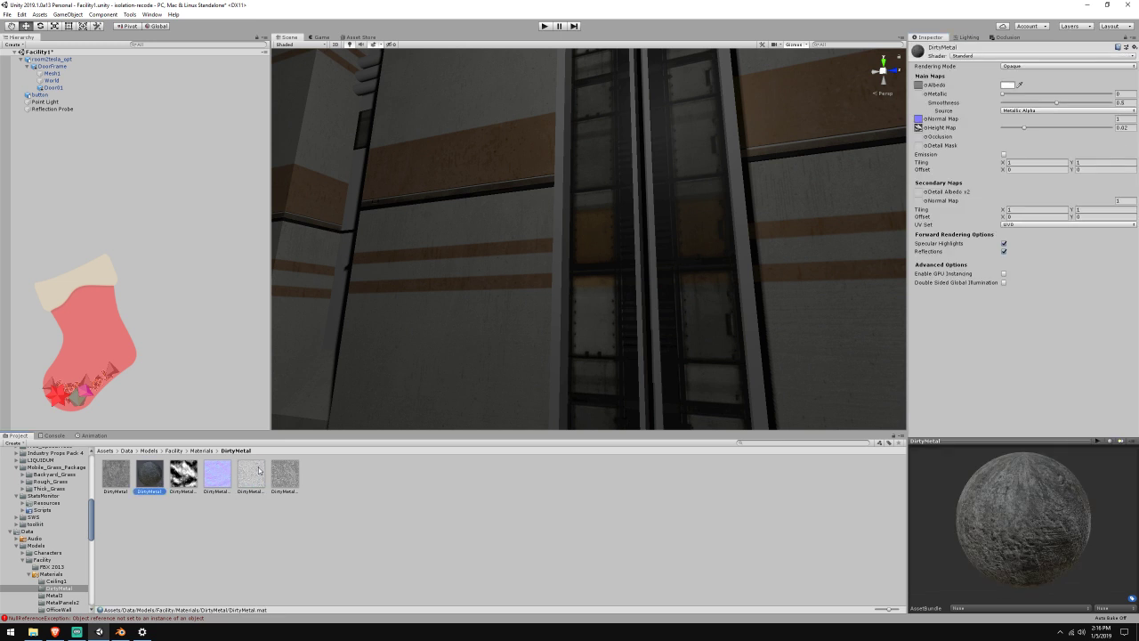
mouse_move(253, 475)
mouse_down()
mouse_move(801, 348)
mouse_move(918, 136)
mouse_up()
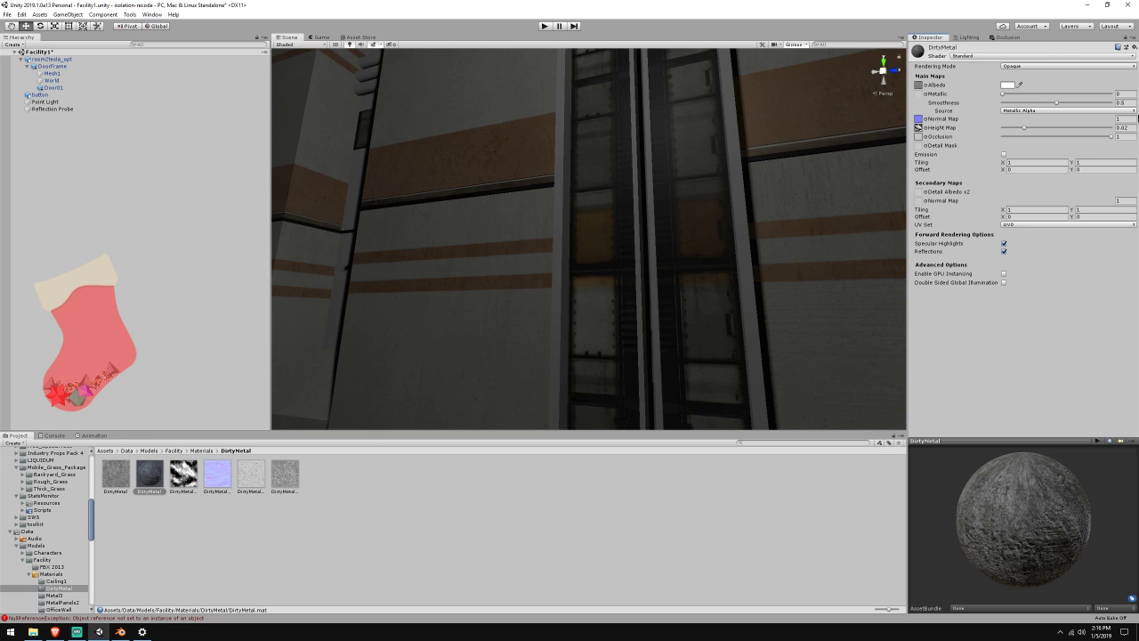
drag(1113, 137, 938, 157)
key(ctrl+z)
mouse_move(294, 481)
mouse_down()
mouse_move(732, 374)
mouse_move(926, 191)
mouse_move(920, 95)
mouse_up()
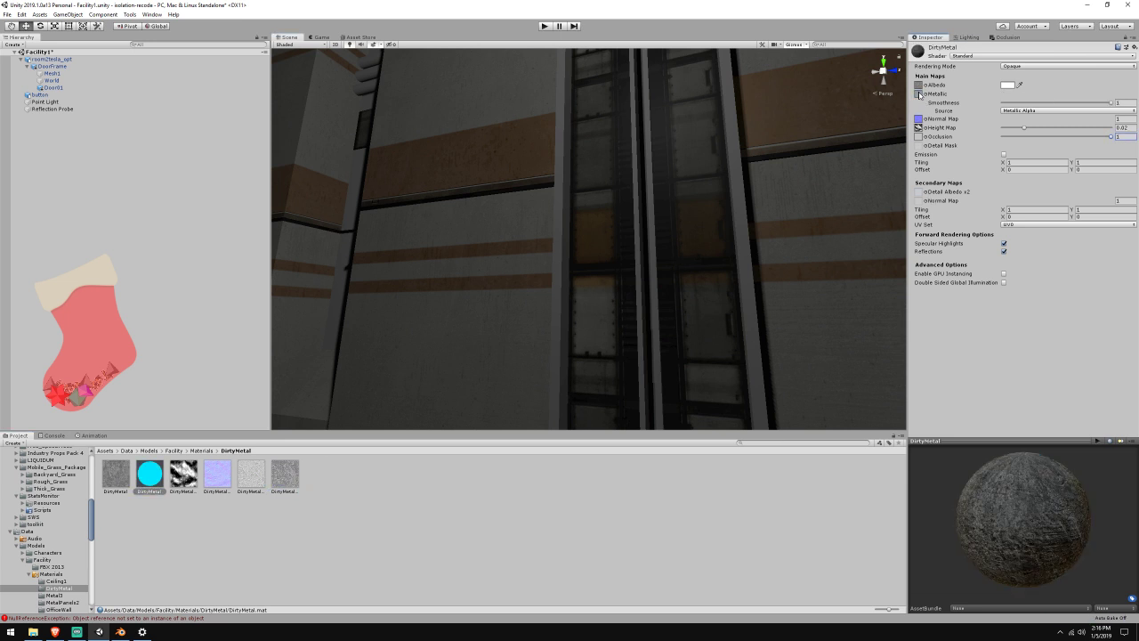
click(920, 95)
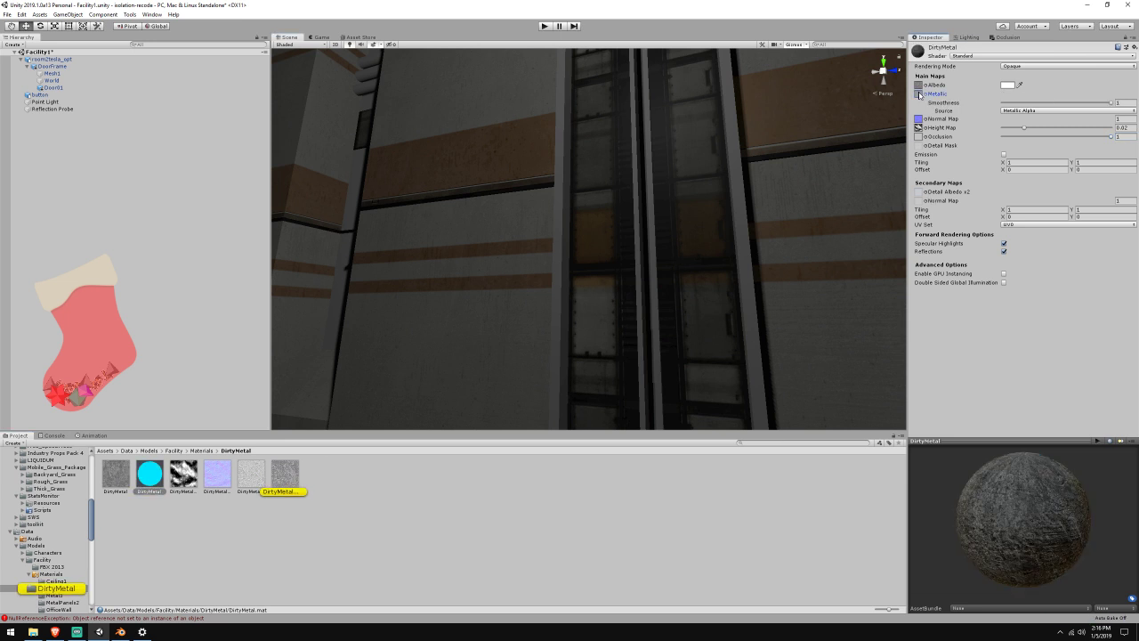
Clear the NullReferenceException errors from the Unity console and return to the DirtyMetal folder
click(147, 482)
click(166, 619)
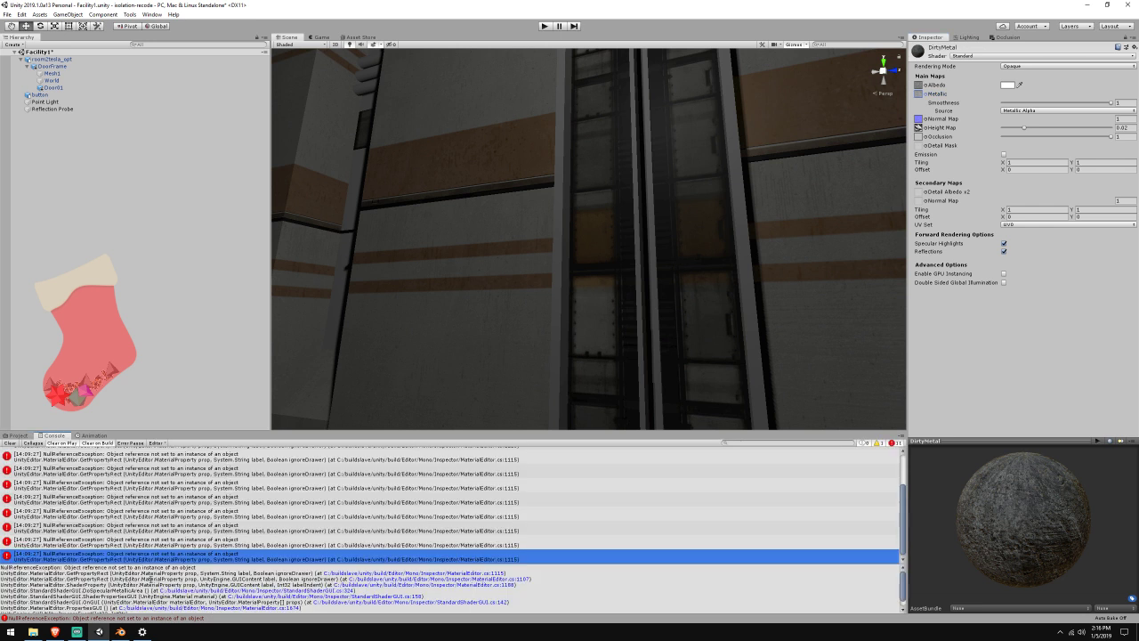
click(10, 442)
click(17, 435)
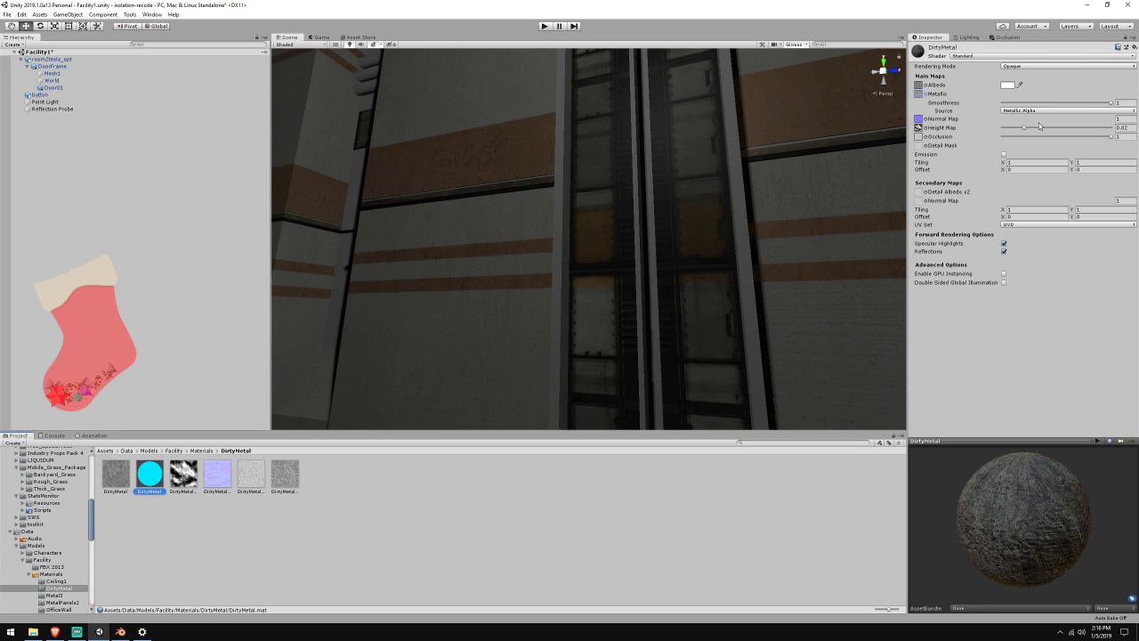
Assign the DirtyMetal material to Element 5 of room2tesla_opt's Mesh Renderer and compare the room without and with it
drag(1026, 130, 1026, 130)
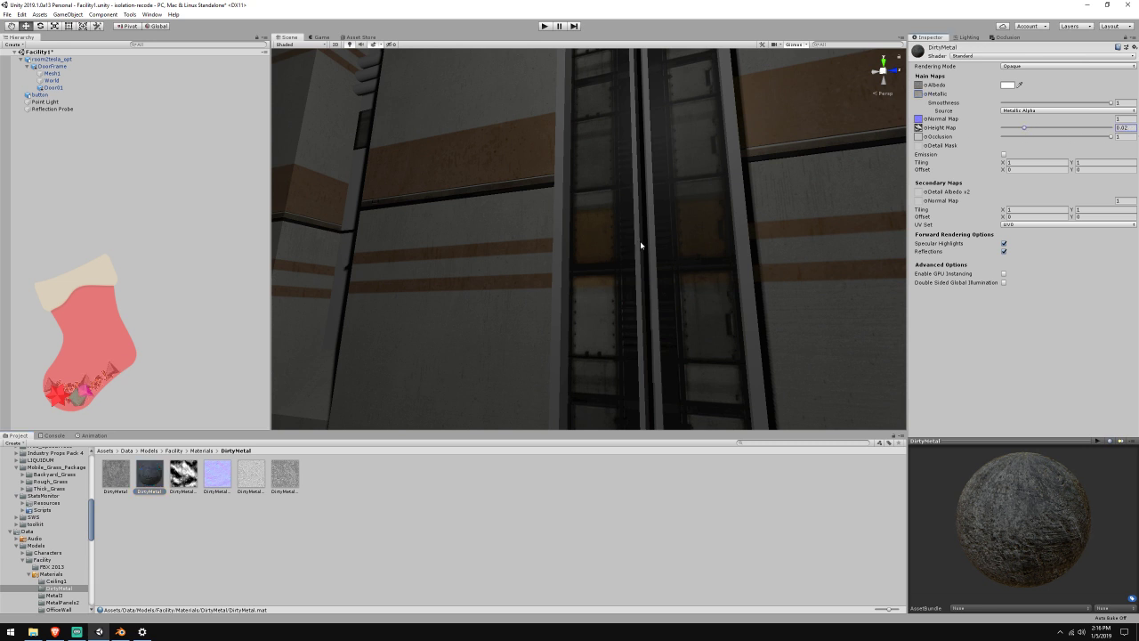
click(396, 292)
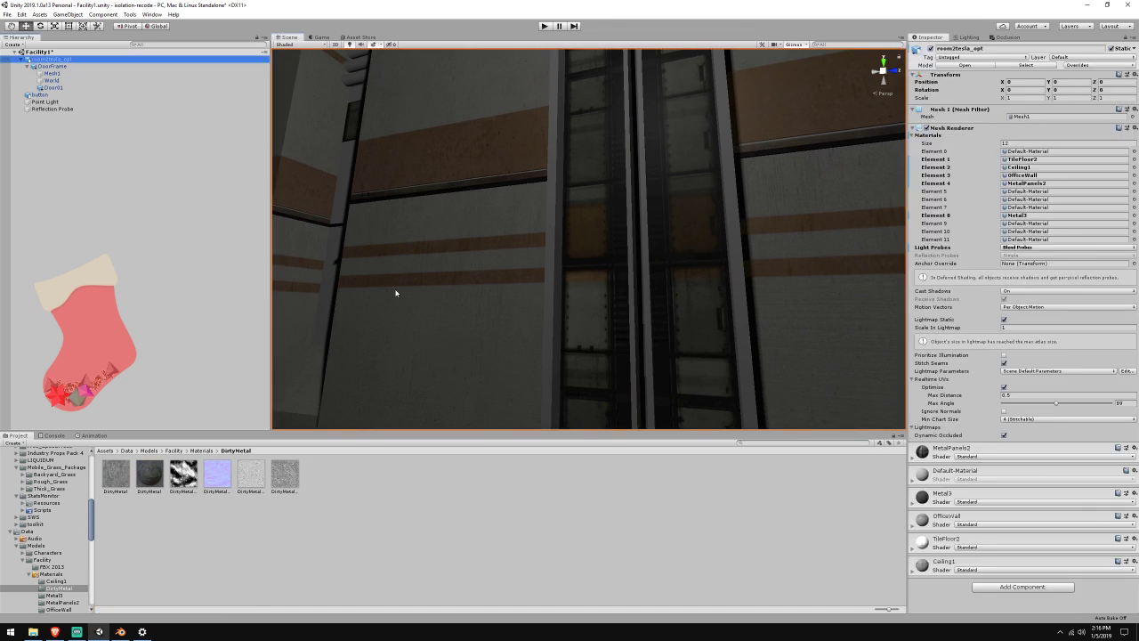
drag(151, 476, 1034, 194)
right_drag(703, 214, 492, 265)
key(ctrl+z)
key(ctrl+y)
key(s)
key(w)
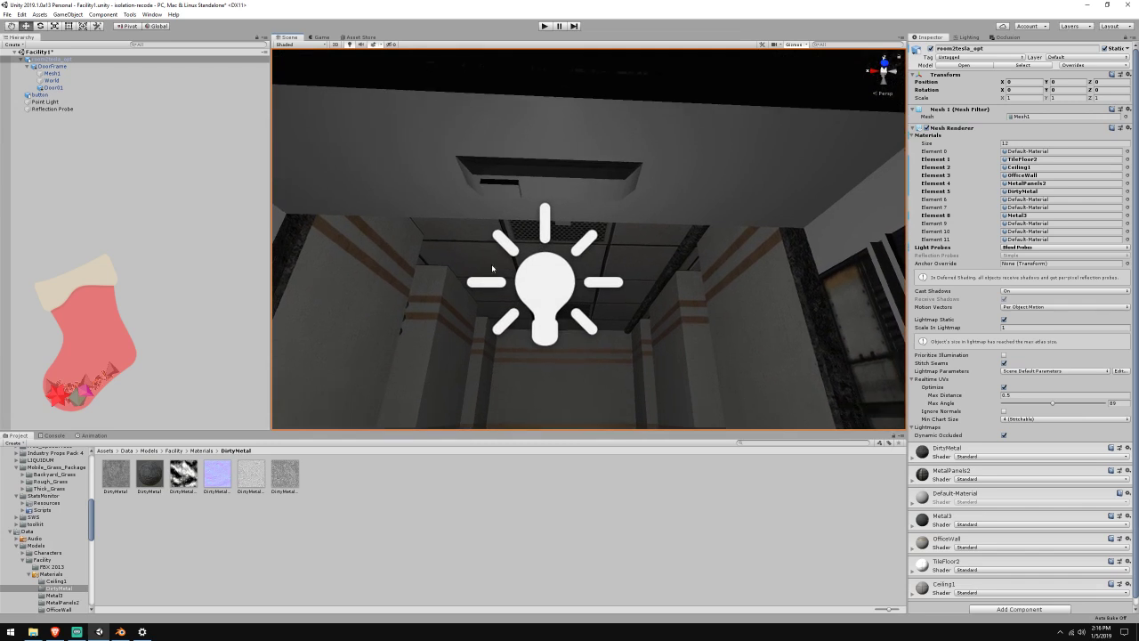
Switch to Blender, check drawnmesh6's base color texture, and search the scp-isolation files for white.jpg
click(121, 631)
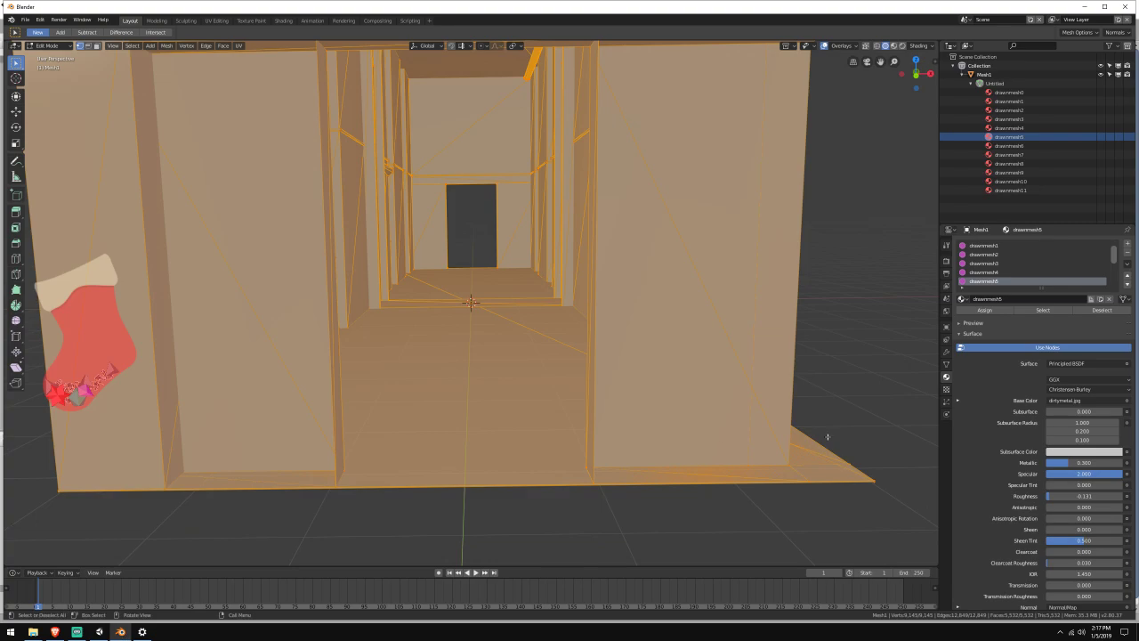
click(1023, 146)
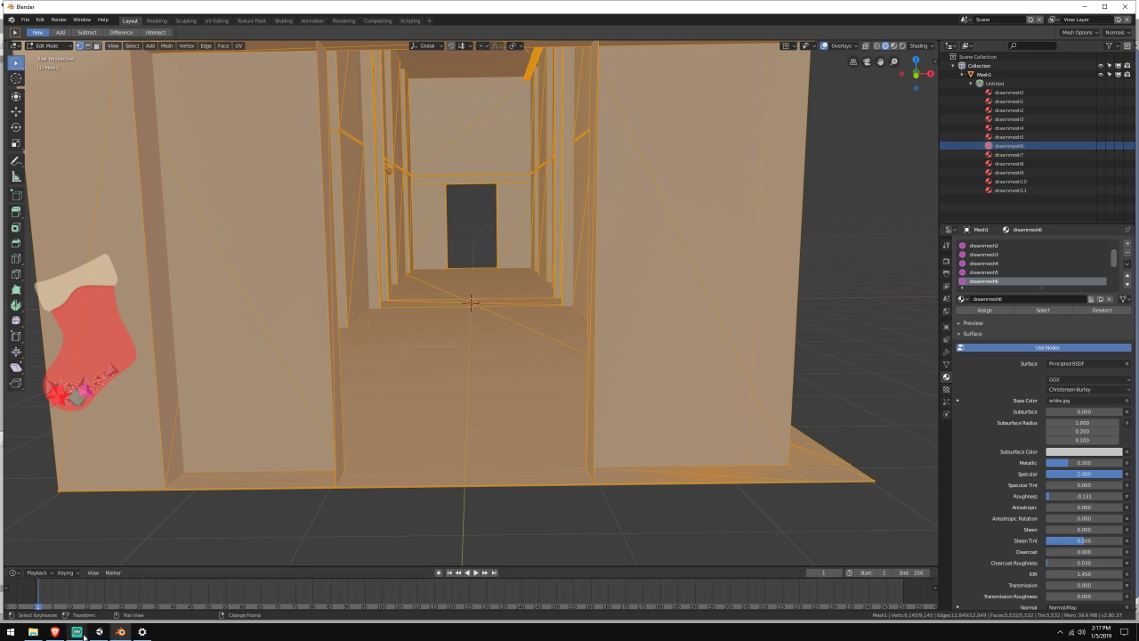
click(33, 632)
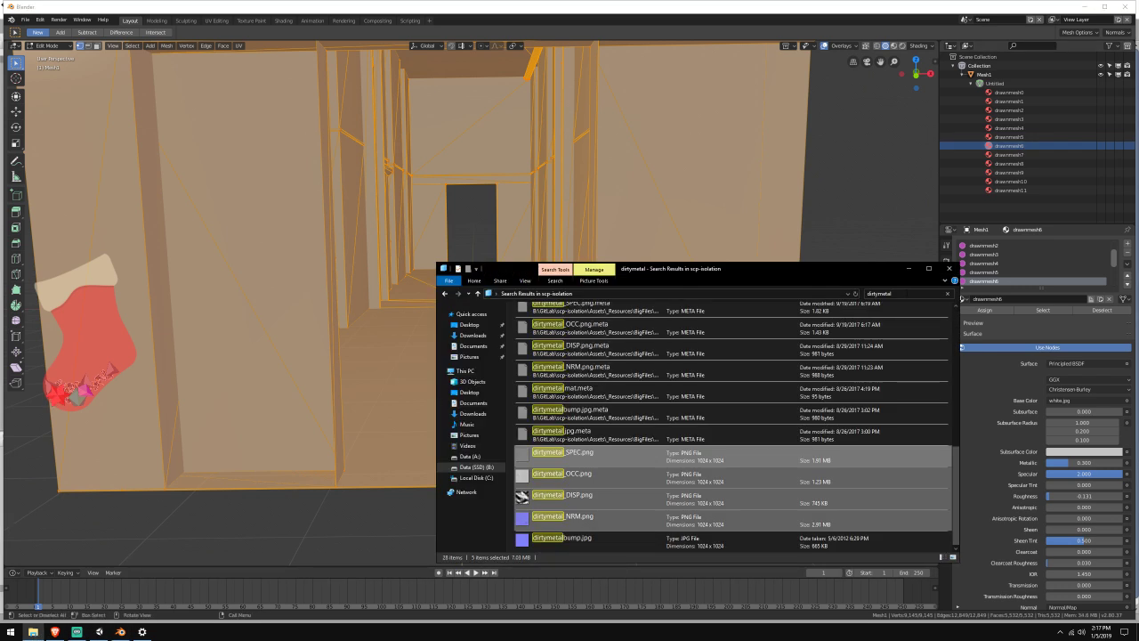
click(889, 293)
text(white)
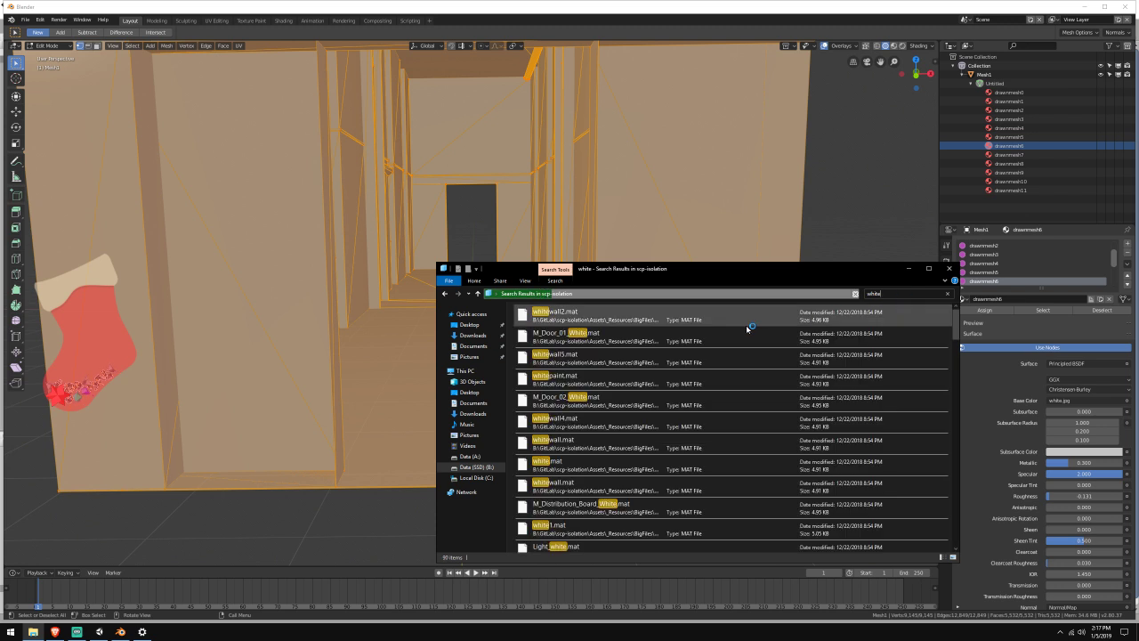
scroll(728, 367, down, 10)
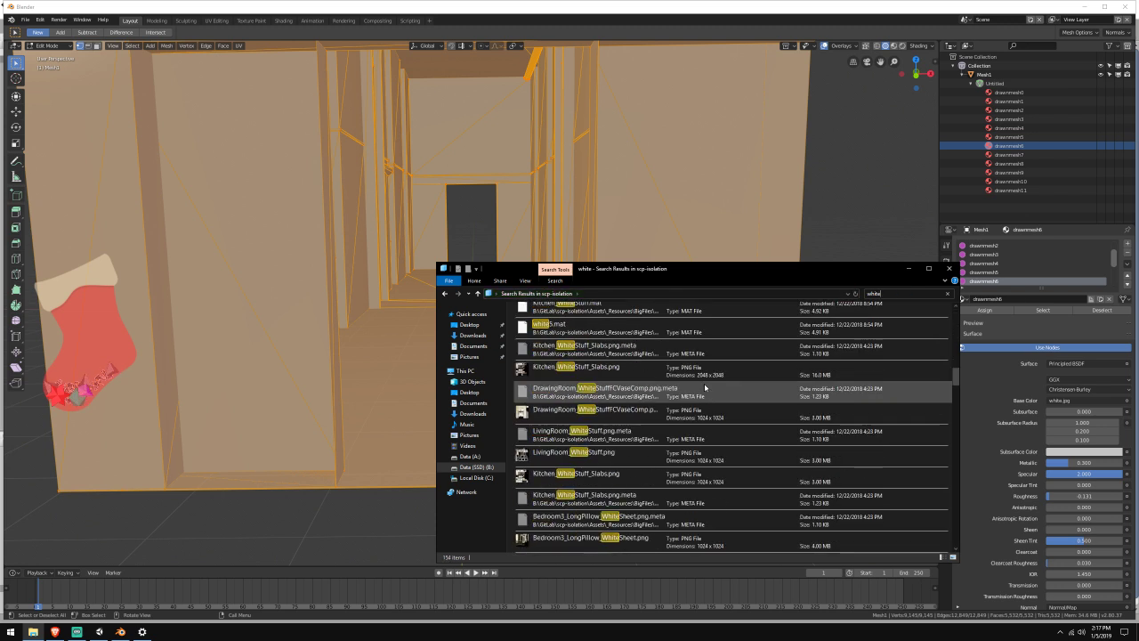
scroll(705, 387, down, 8)
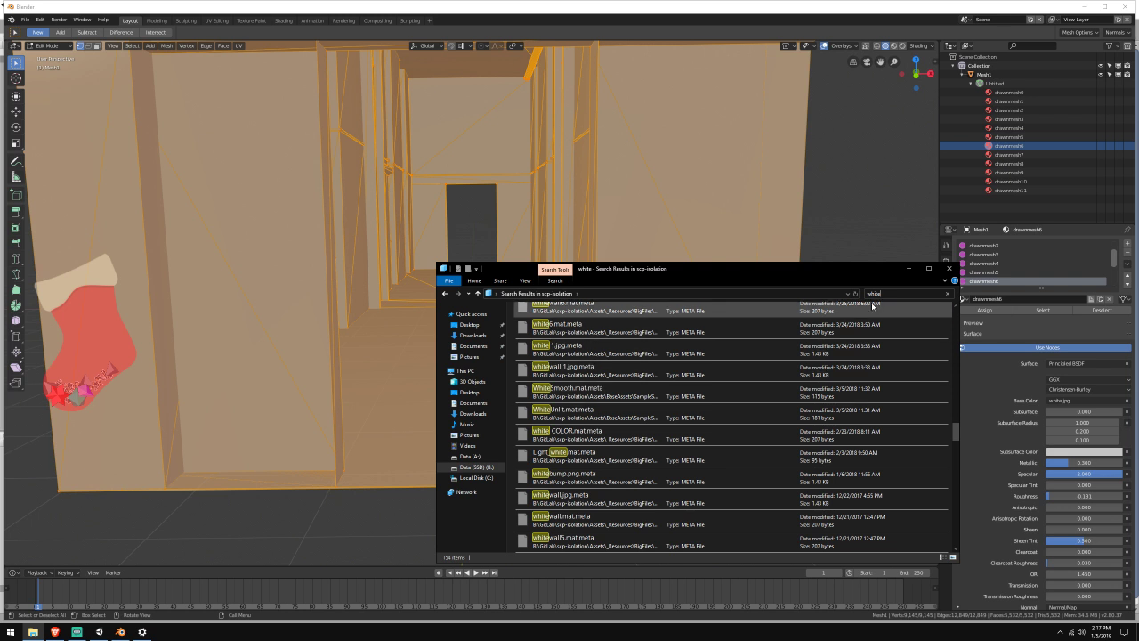
text(.jpg)
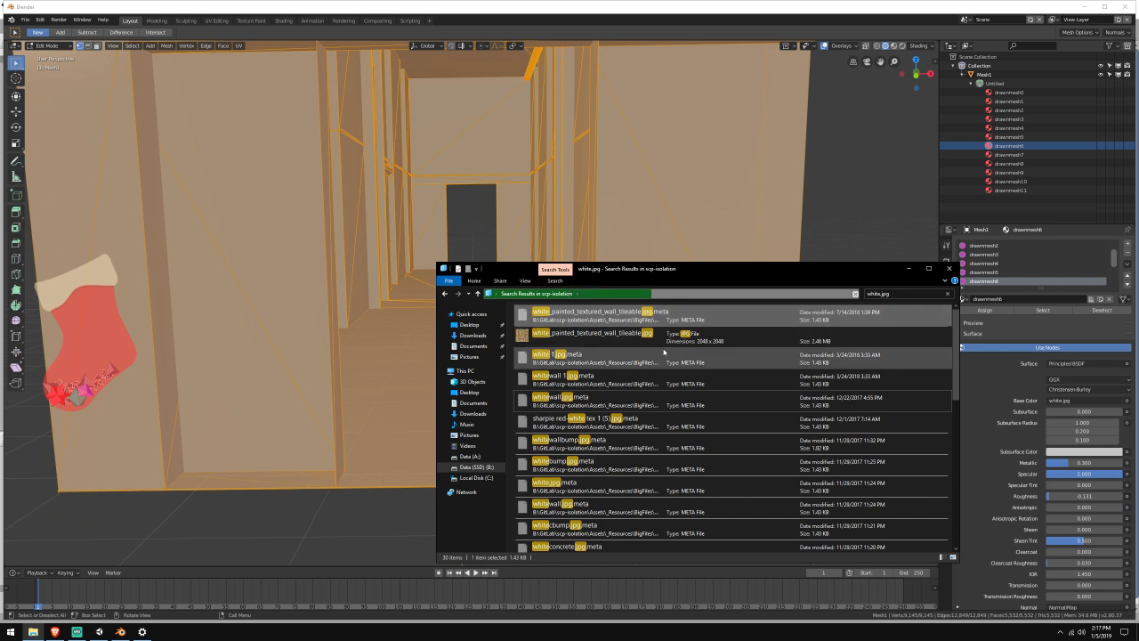
Look through the found image files and preview white 1.jpg
click(664, 341)
scroll(636, 410, down, 5)
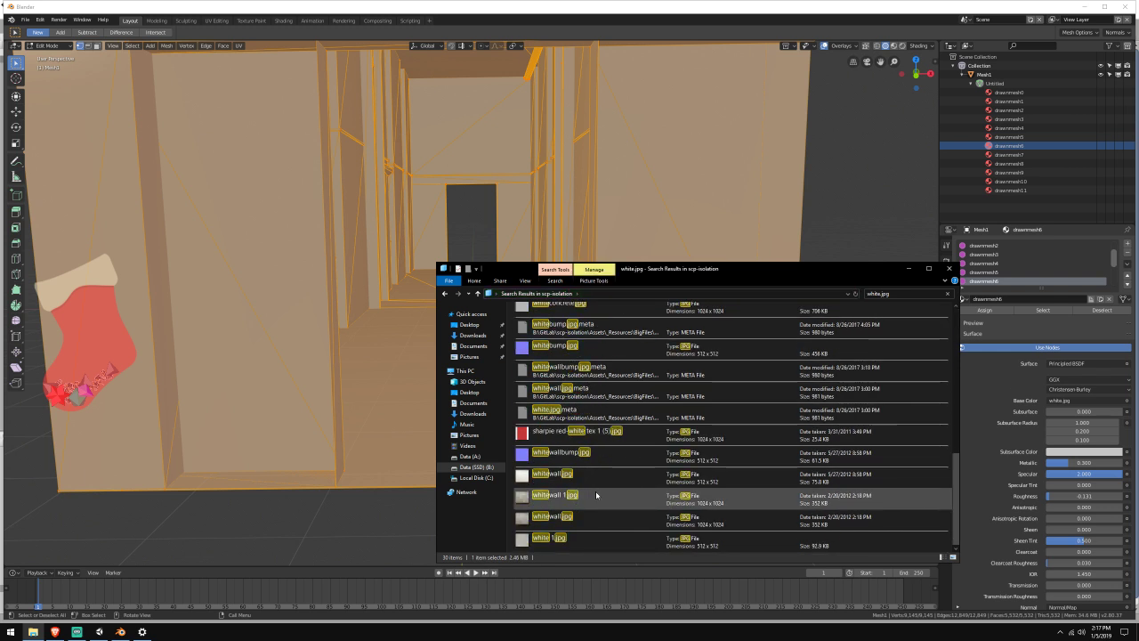
double_click(581, 541)
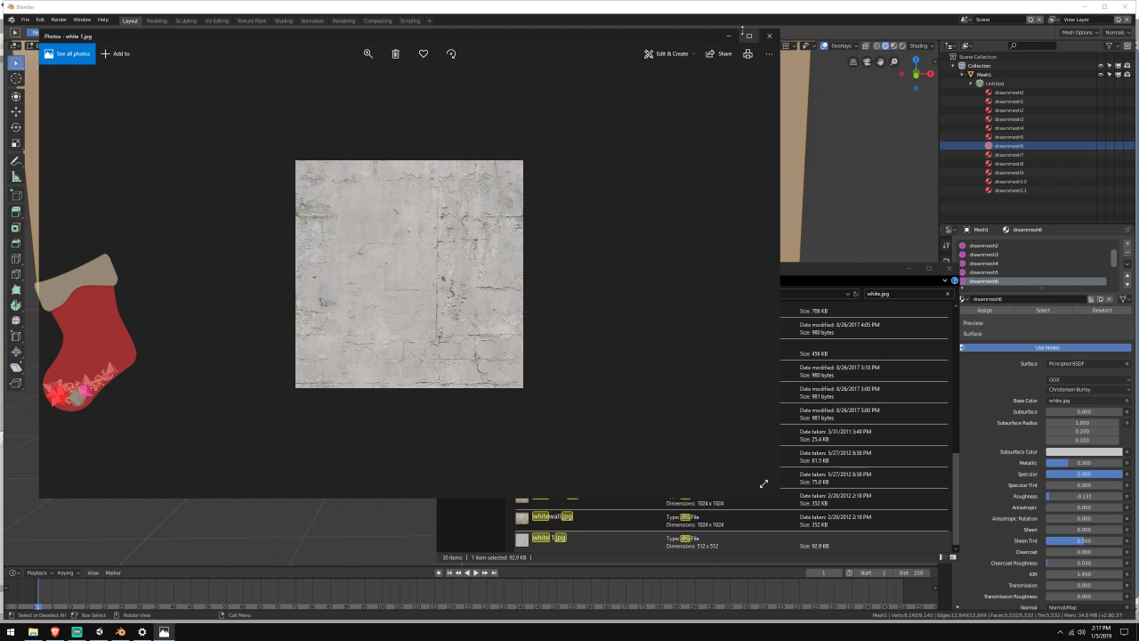
click(769, 36)
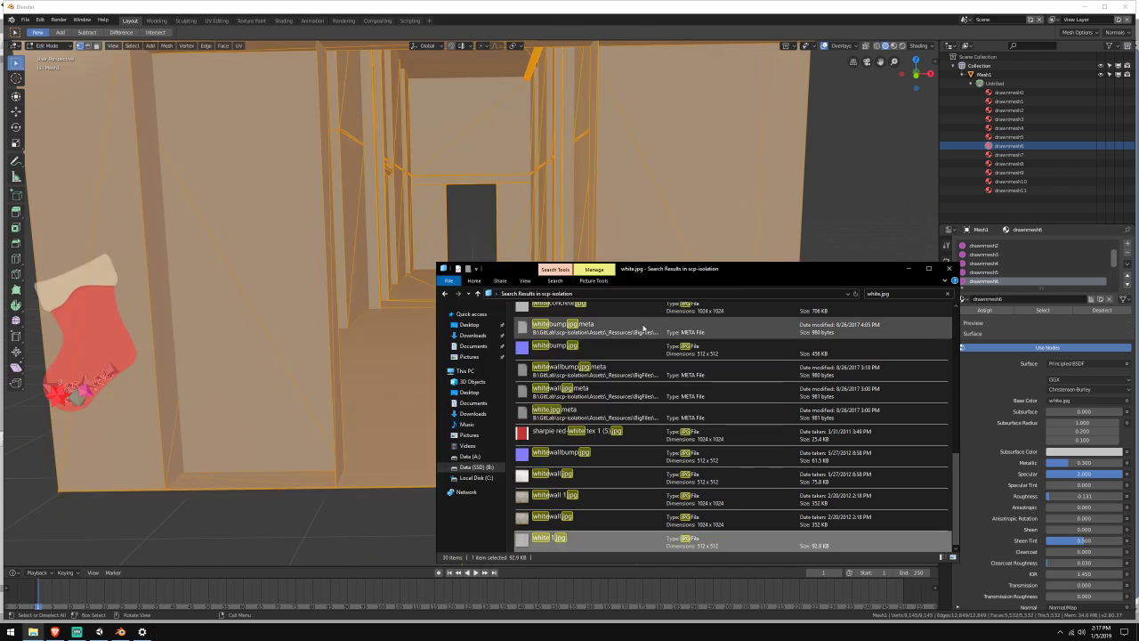
scroll(611, 456, up, 4)
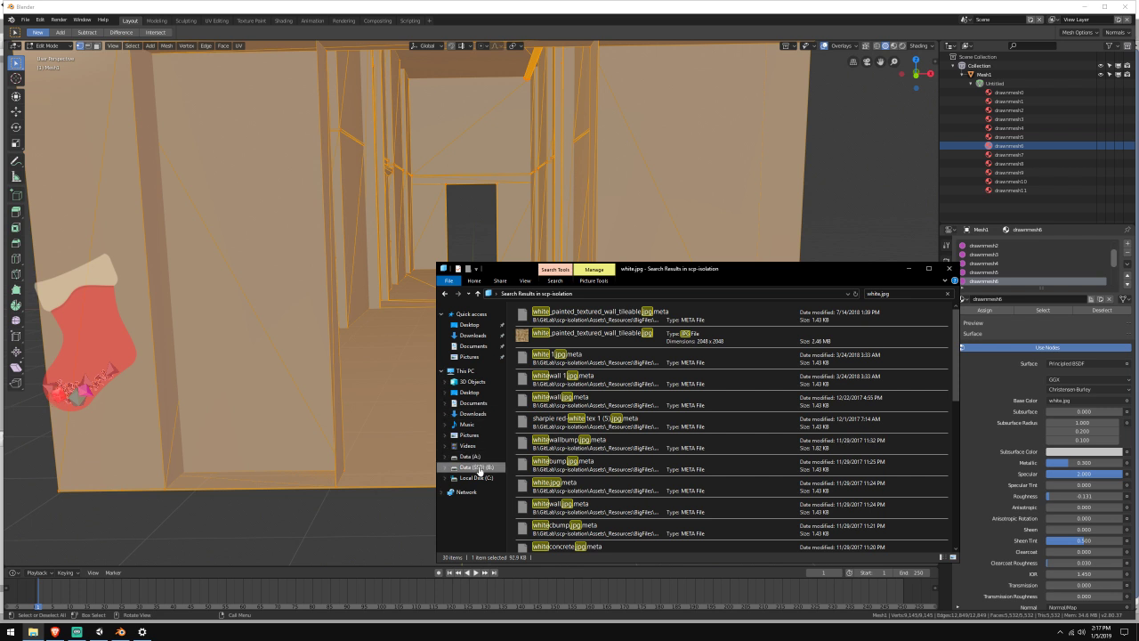
Open the SCP - Containment Breach v1.3.11 folder in Games on the Data (A:) drive and search it for white.jpg
click(483, 459)
double_click(568, 332)
click(564, 385)
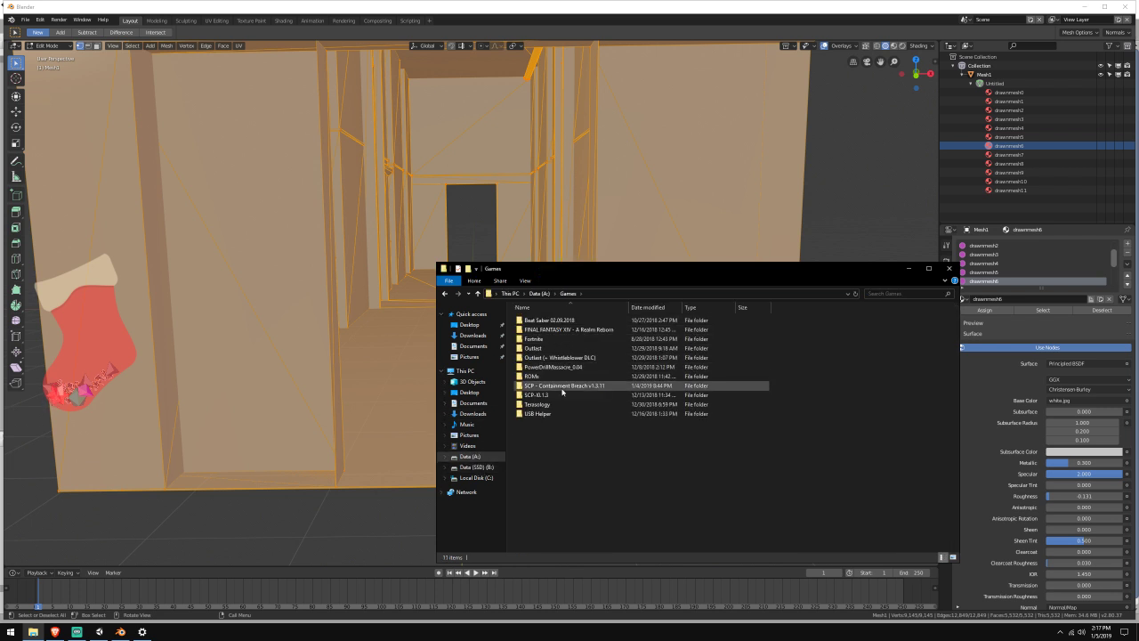
double_click(564, 385)
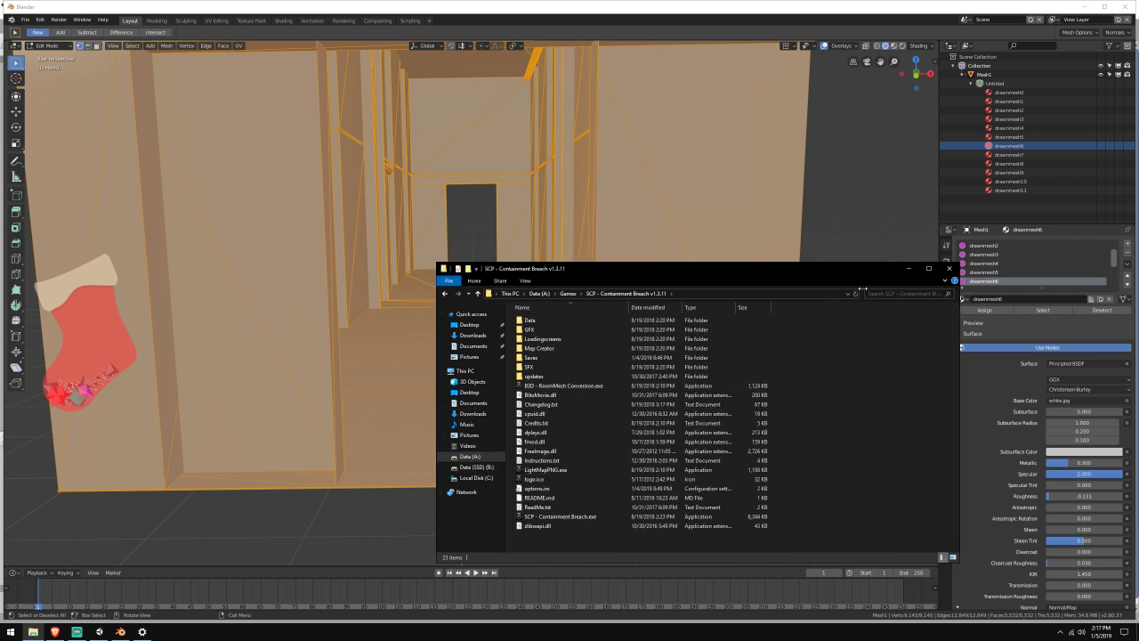
click(903, 293)
text(white.jpg)
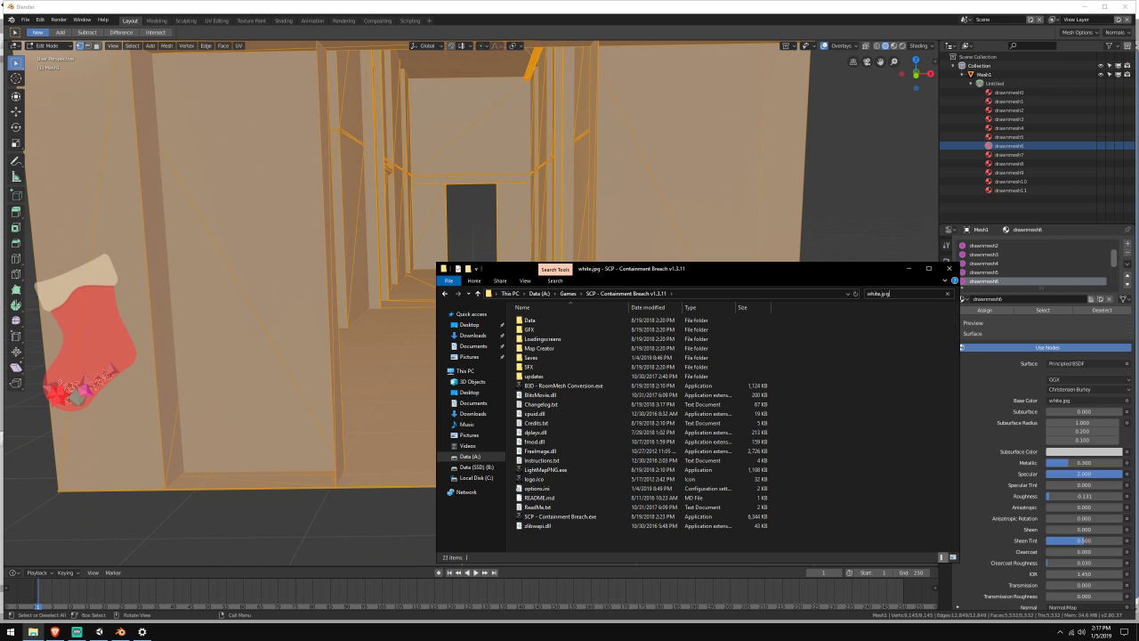
key(Return)
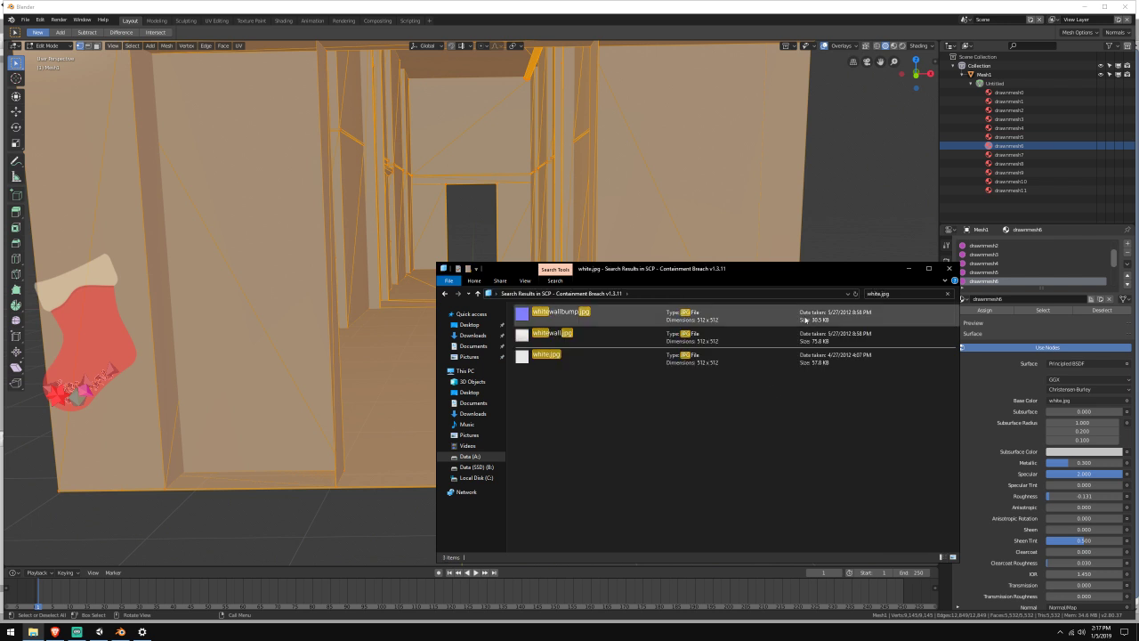
Preview white.jpg and whitewallbump.jpg from the game's files, closing each image after viewing
double_click(750, 359)
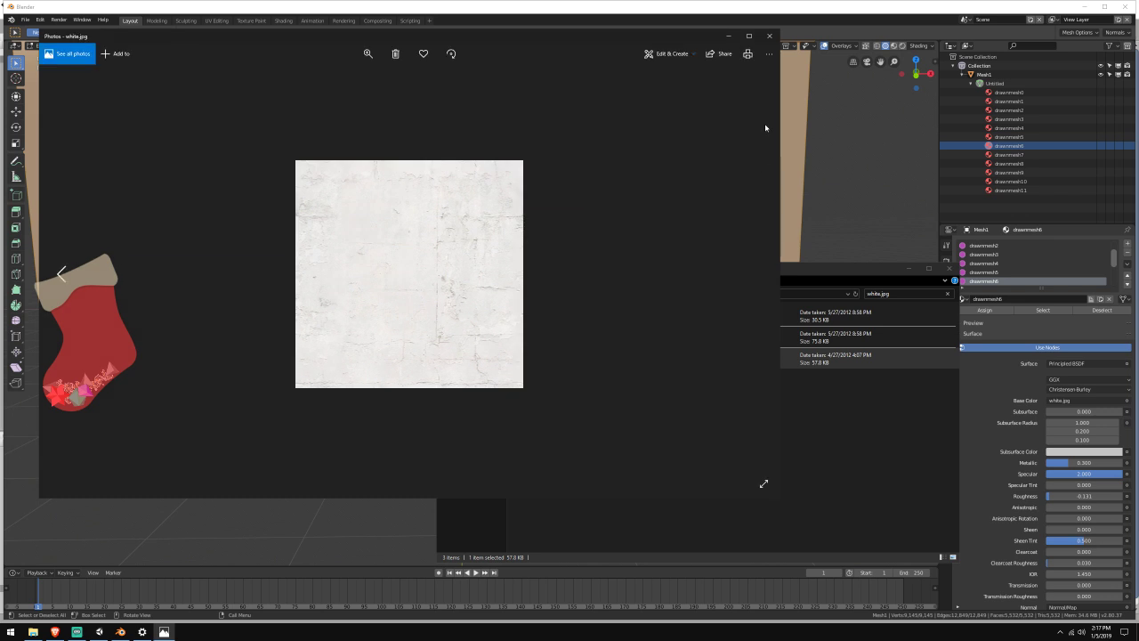
click(769, 36)
right_click(625, 355)
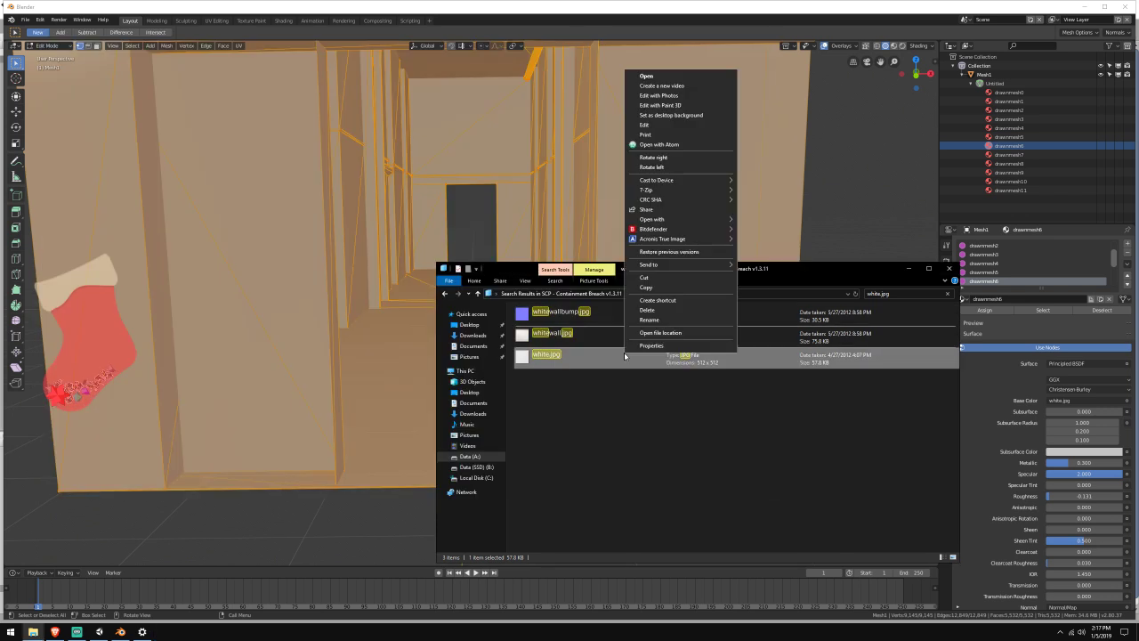
click(613, 313)
double_click(613, 314)
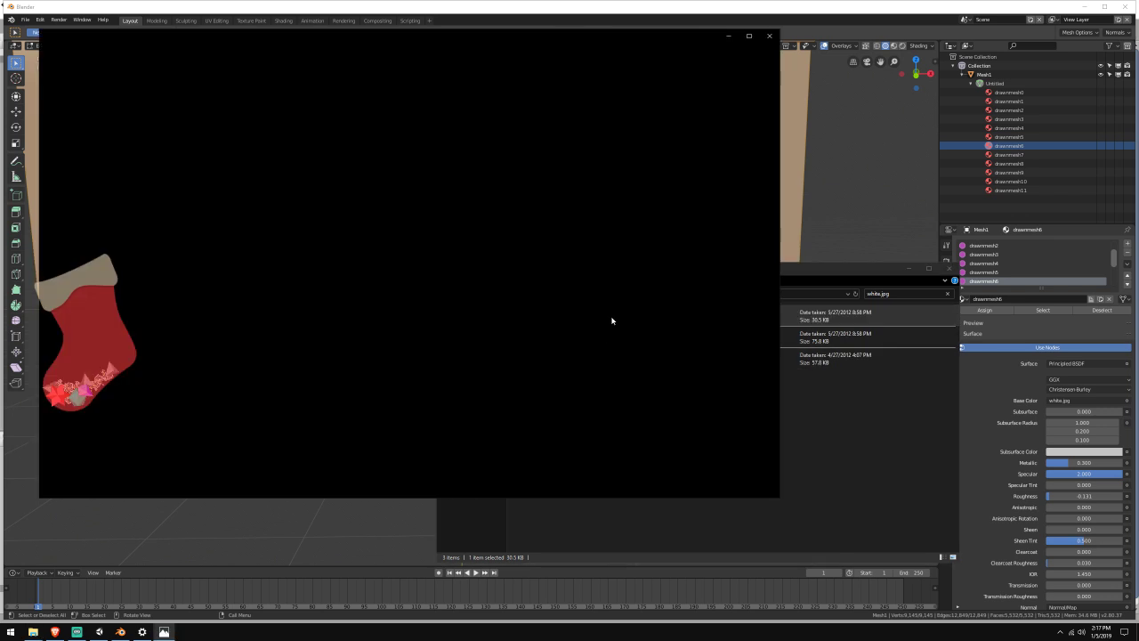
click(770, 36)
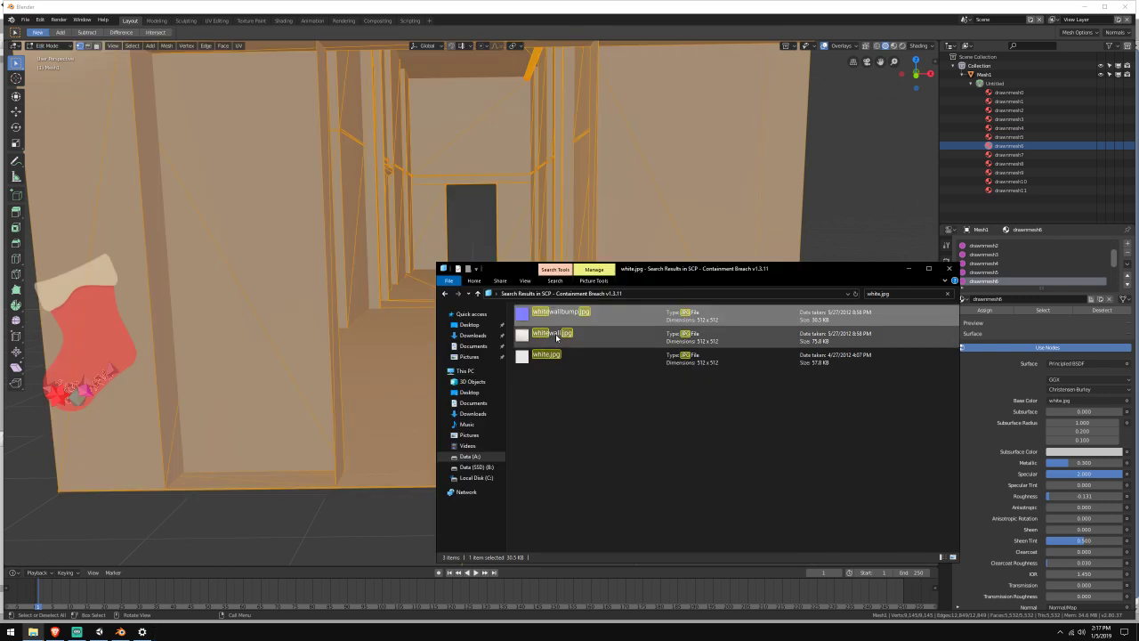
Switch to Unity, create a folder named White in Facility's Materials folder, and open it
click(99, 631)
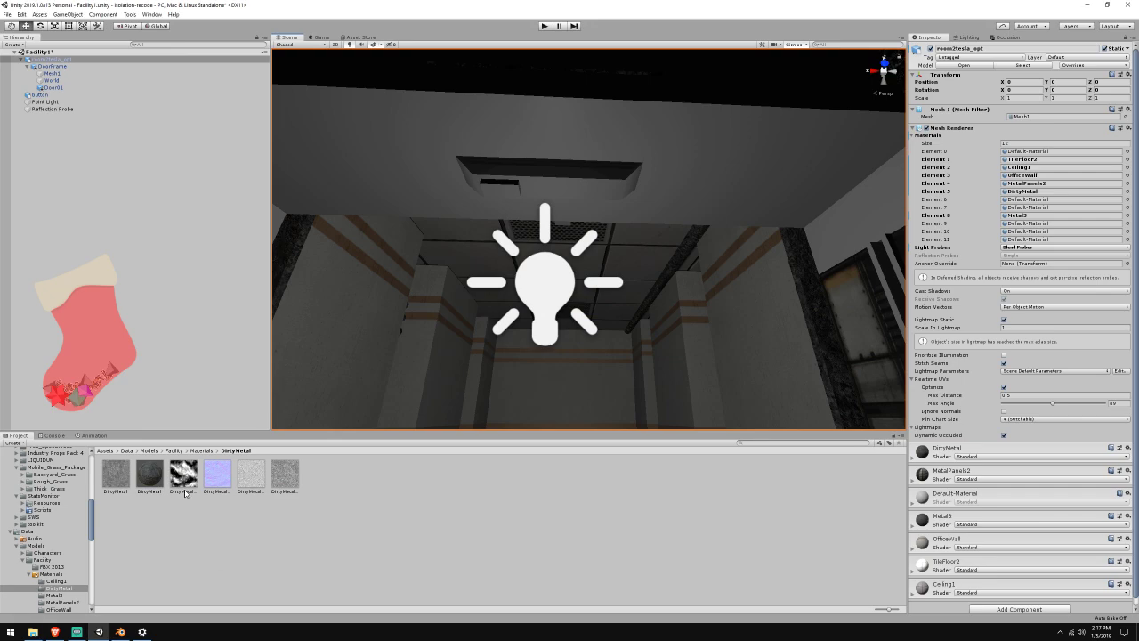
click(203, 451)
right_click(211, 519)
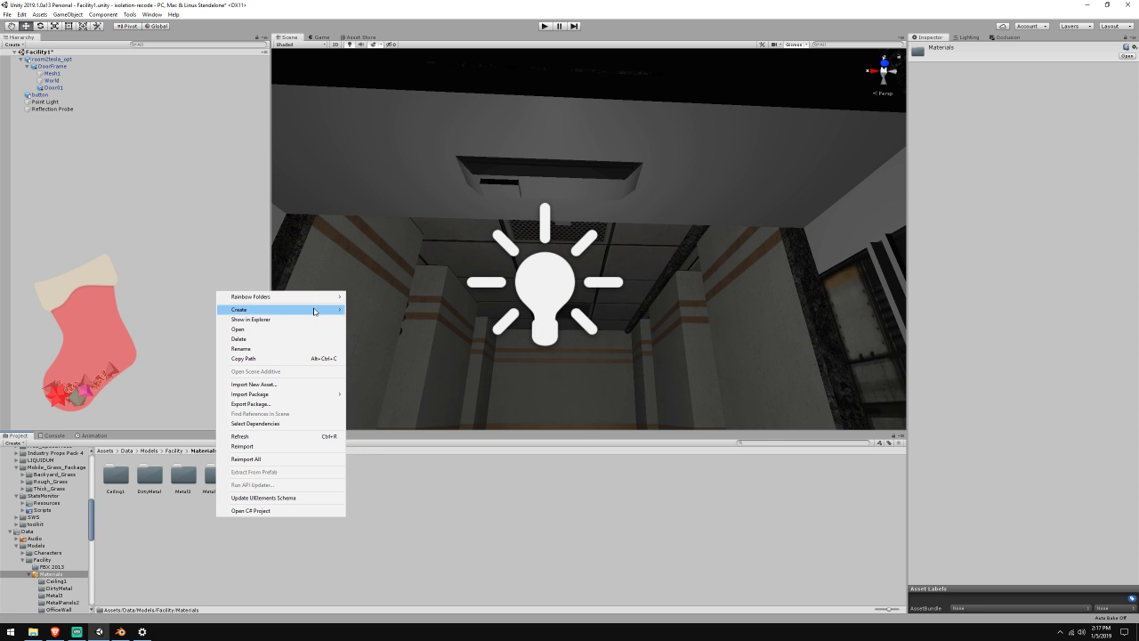
mouse_move(316, 309)
click(373, 287)
text(White)
key(Return)
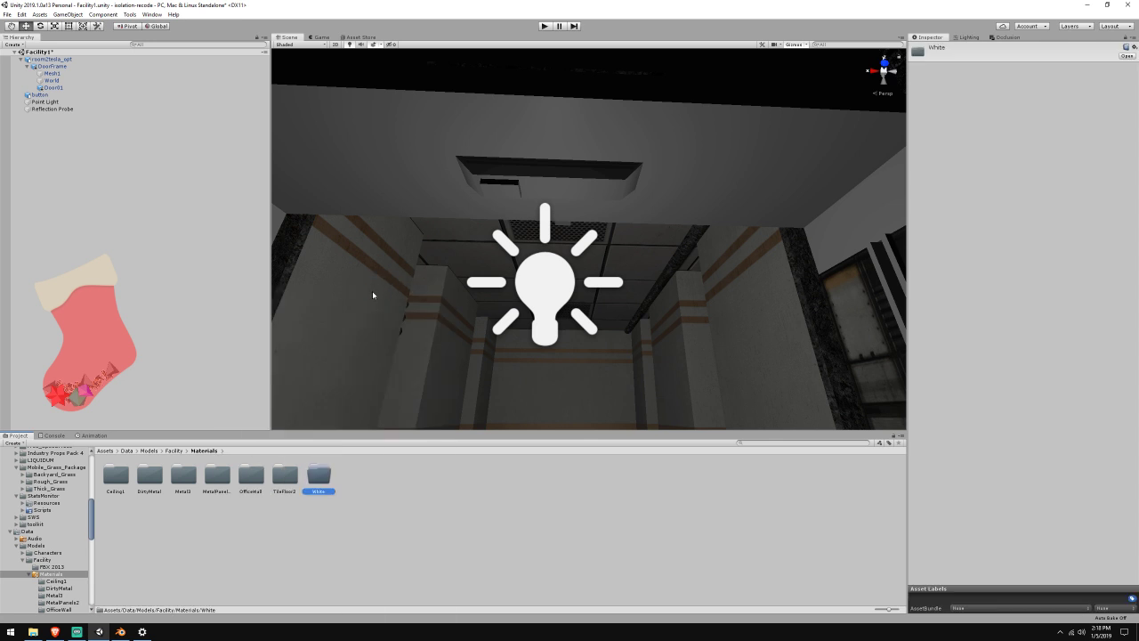
double_click(317, 475)
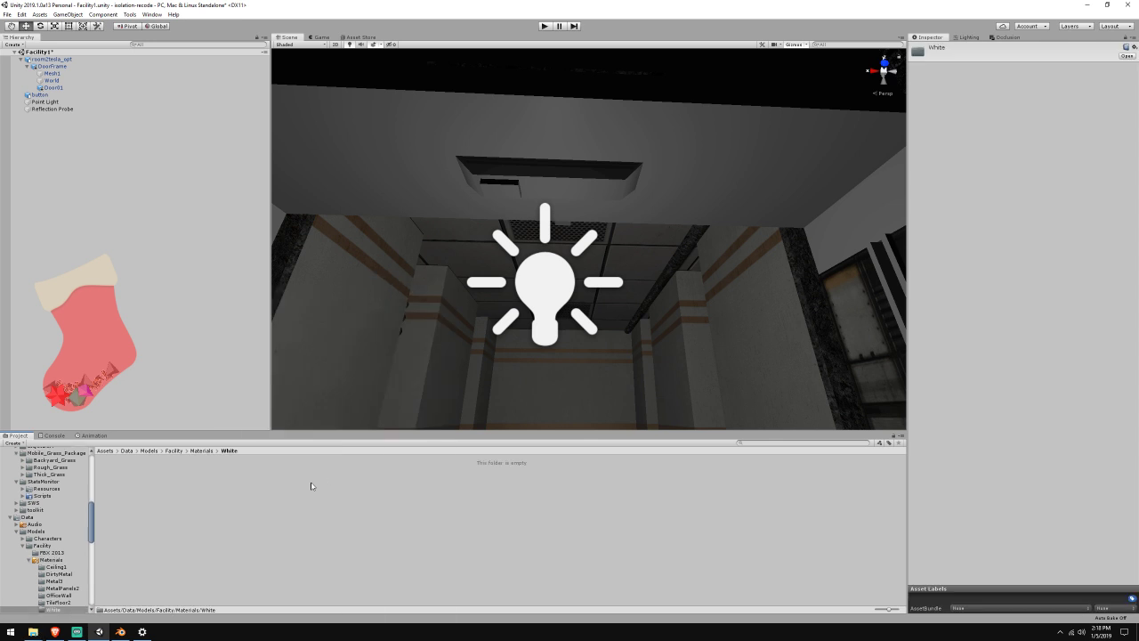
Import white.jpg from the SCP - Containment Breach files into the White folder and rename the texture White
click(40, 630)
click(561, 359)
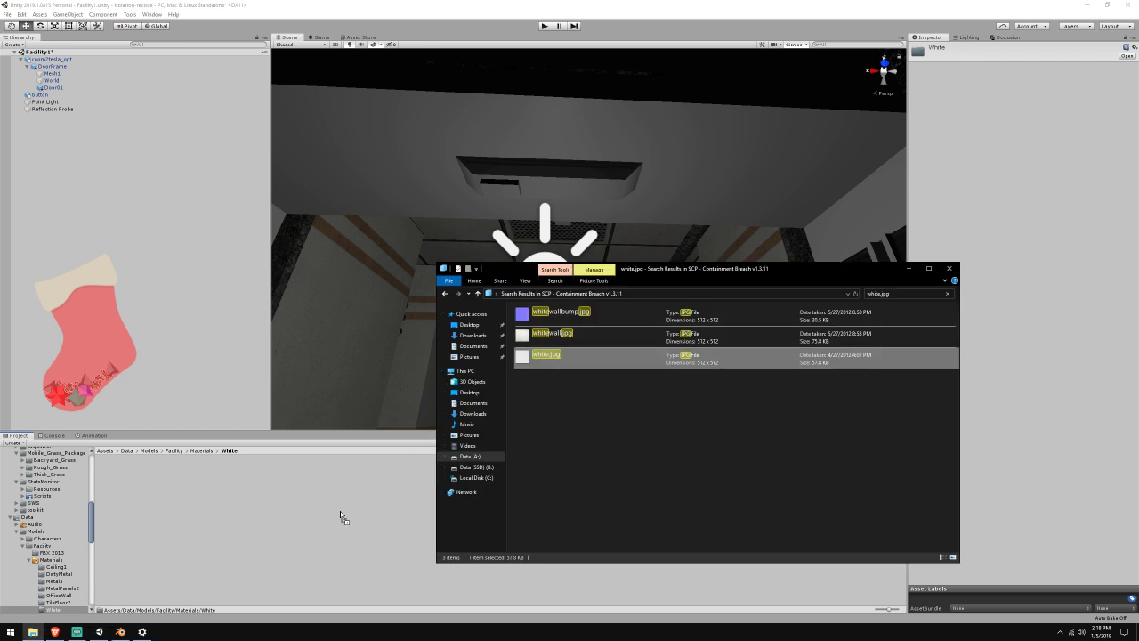
drag(340, 516, 329, 522)
click(200, 515)
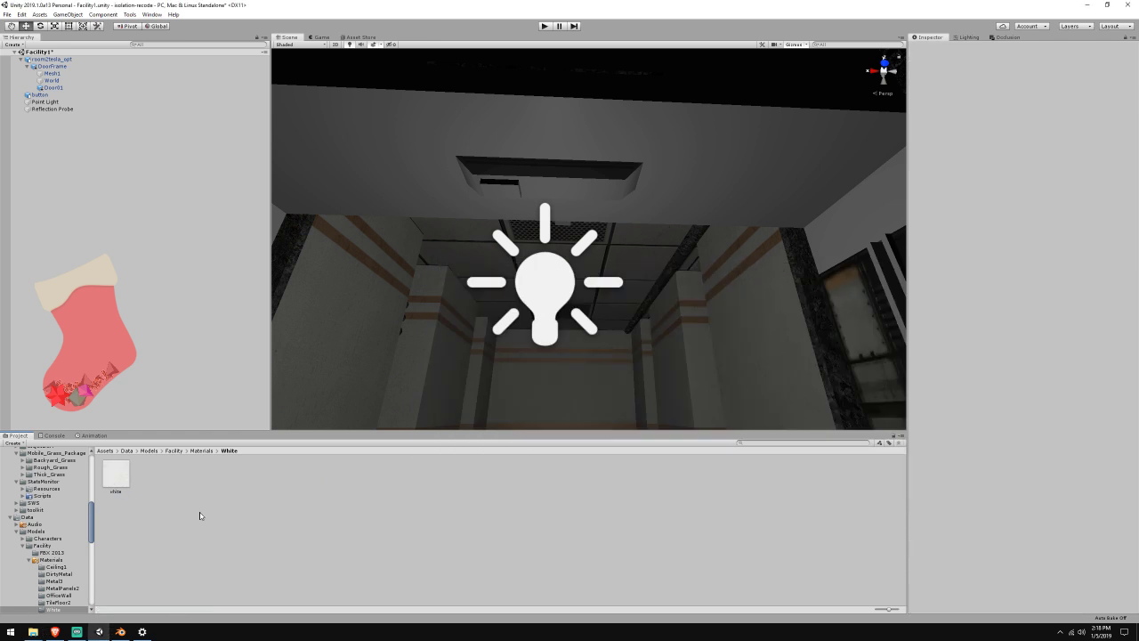
right_click(124, 492)
click(161, 312)
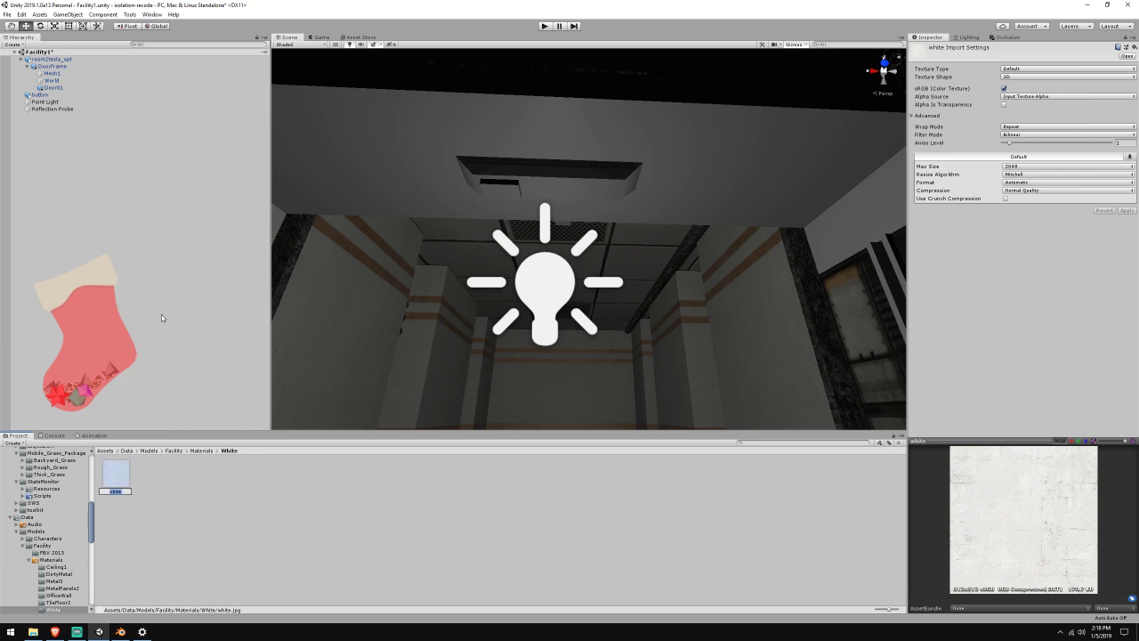
text(White)
key(Return)
Create a material named White in the White folder and assign the White texture as its Albedo
right_click(233, 506)
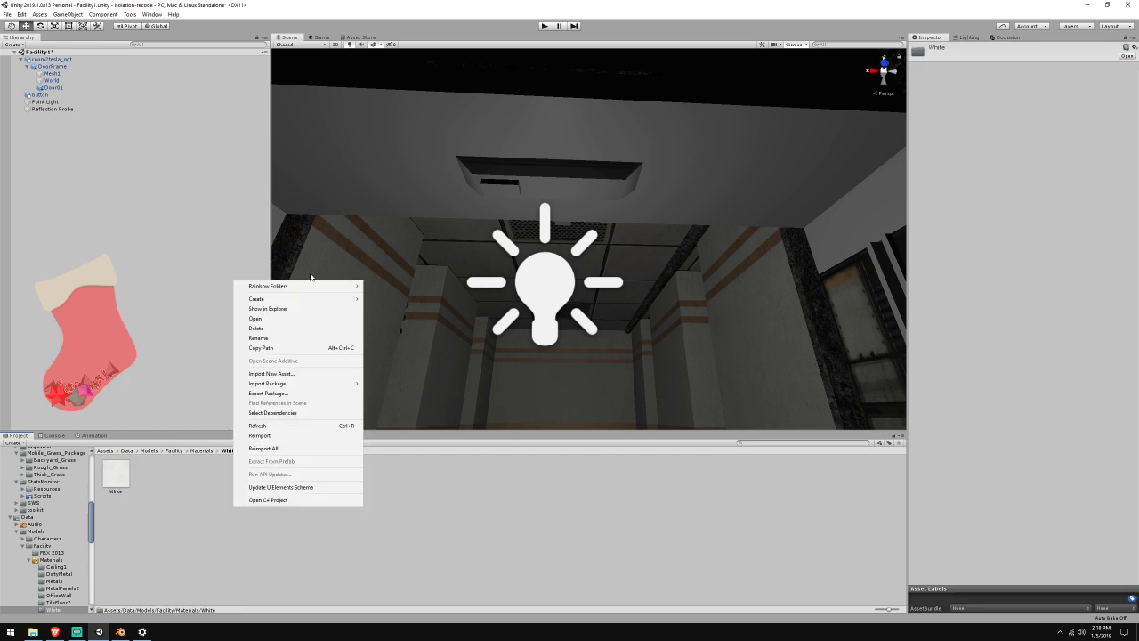
mouse_move(300, 305)
click(418, 408)
text(W)
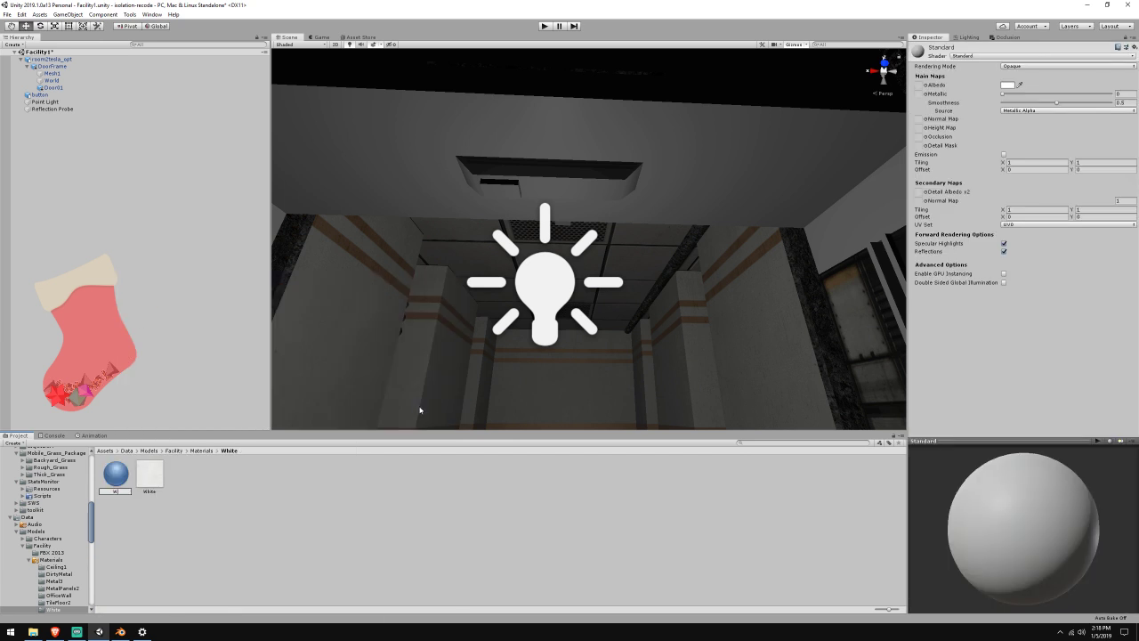
text(hite)
key(Return)
drag(122, 475, 917, 87)
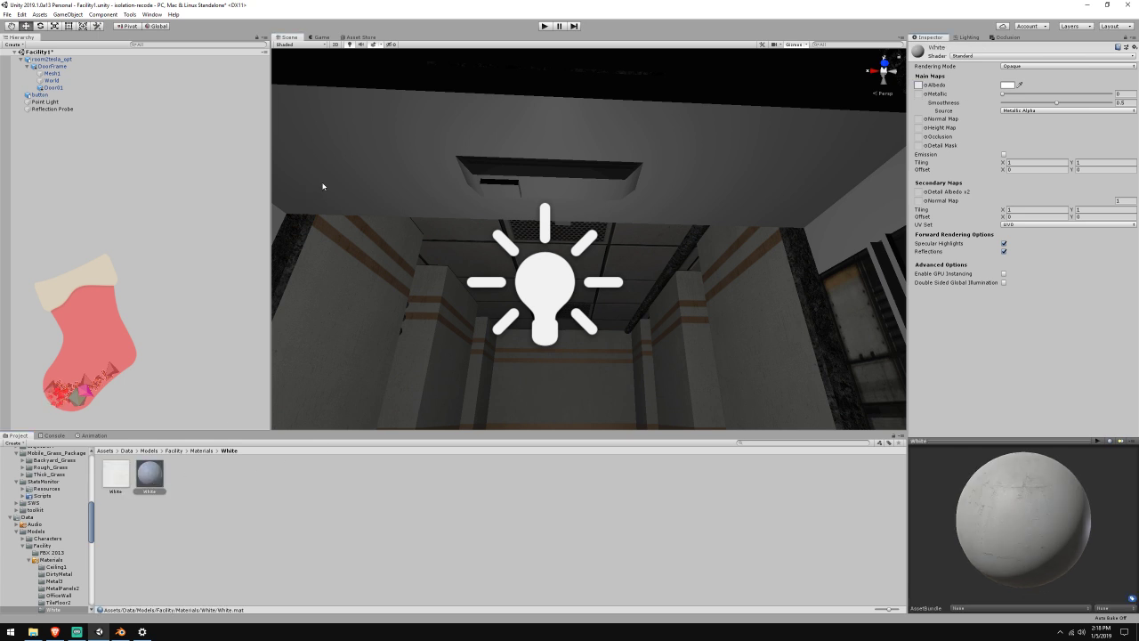
Assign the White material to Element 6 of room2tesla_opt's Mesh Renderer and compare the room without and with it
click(50, 59)
drag(149, 483, 1060, 201)
right_drag(774, 258, 784, 293)
key(s)
key(ctrl+z)
key(ctrl+y)
key(w)
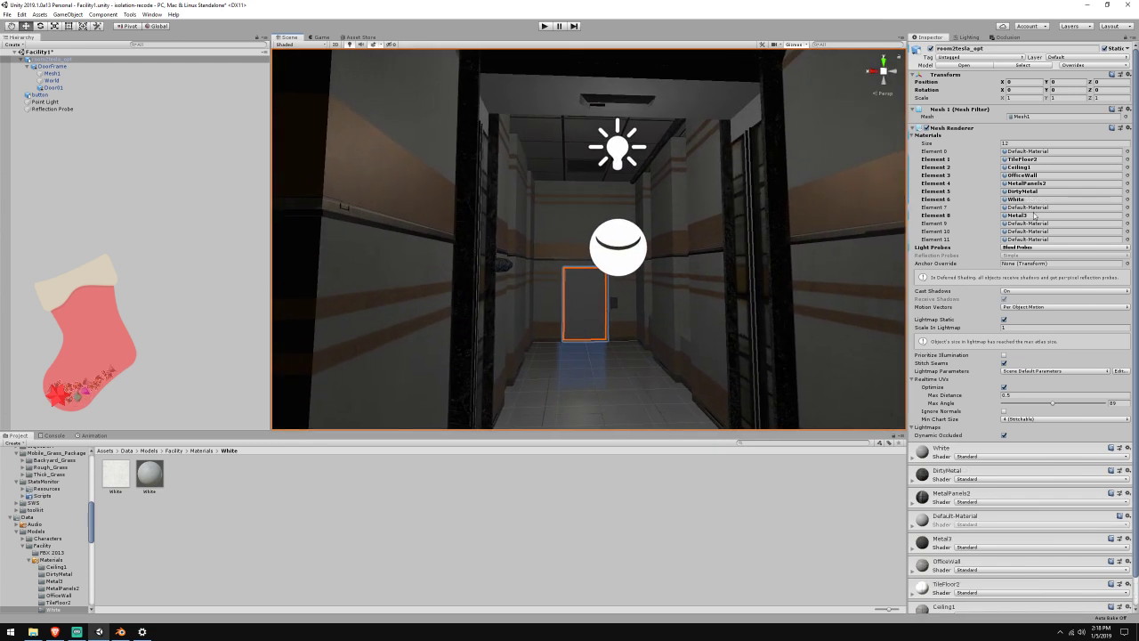
right_drag(617, 415, 527, 181)
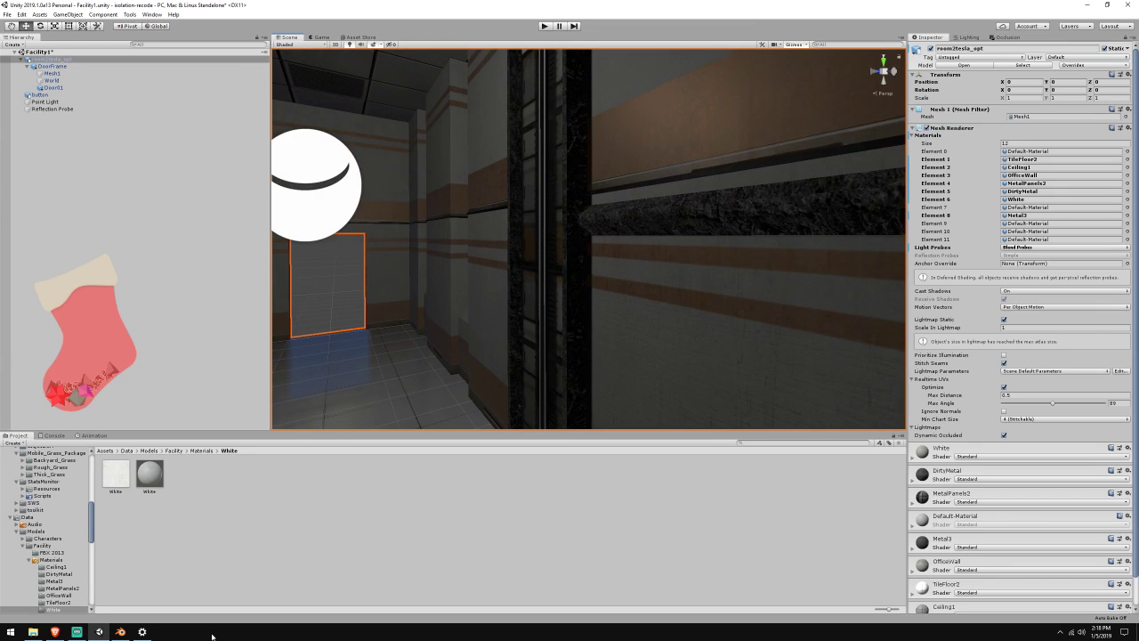
Switch to Blender, check the base color texture of drawnmesh7, and return to Unity to highlight the Element 7 material
click(120, 631)
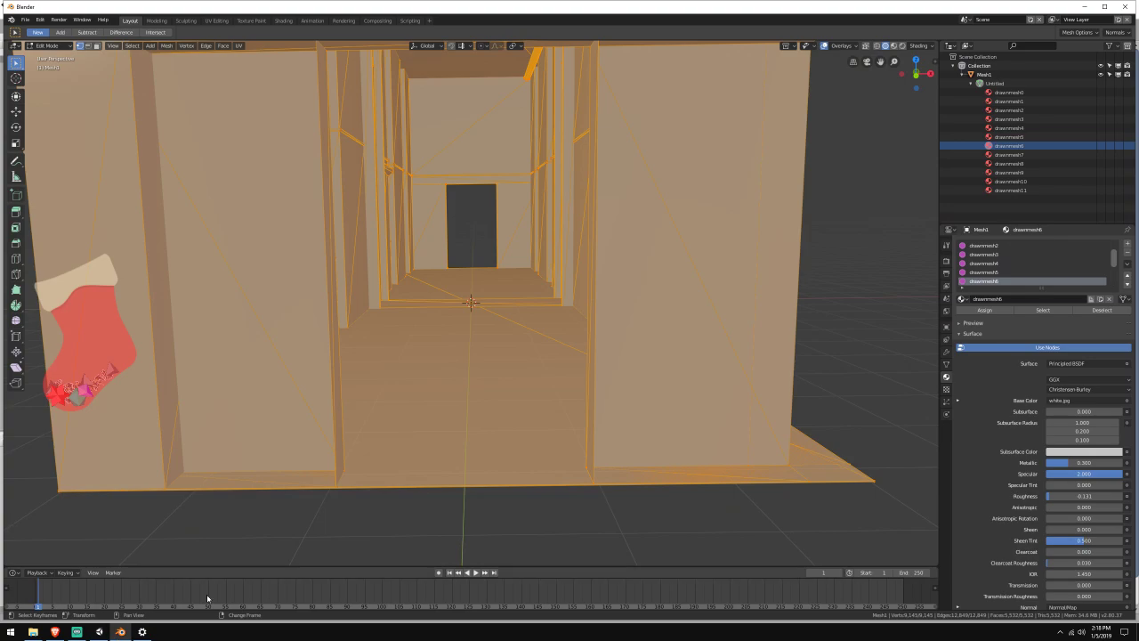
click(1010, 154)
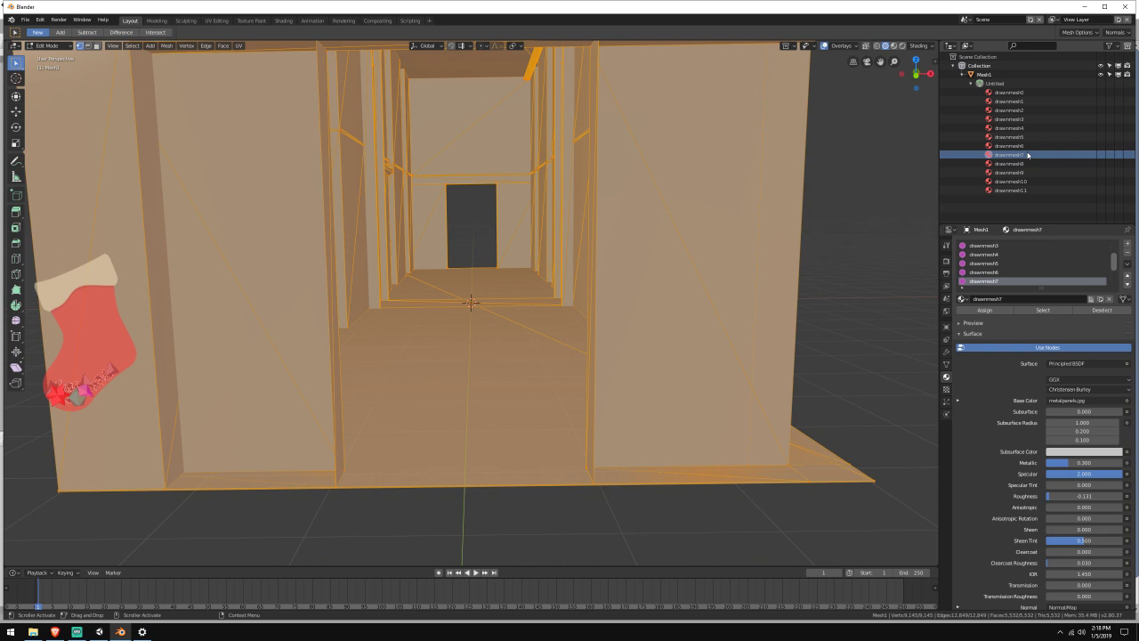
key(alt+Tab)
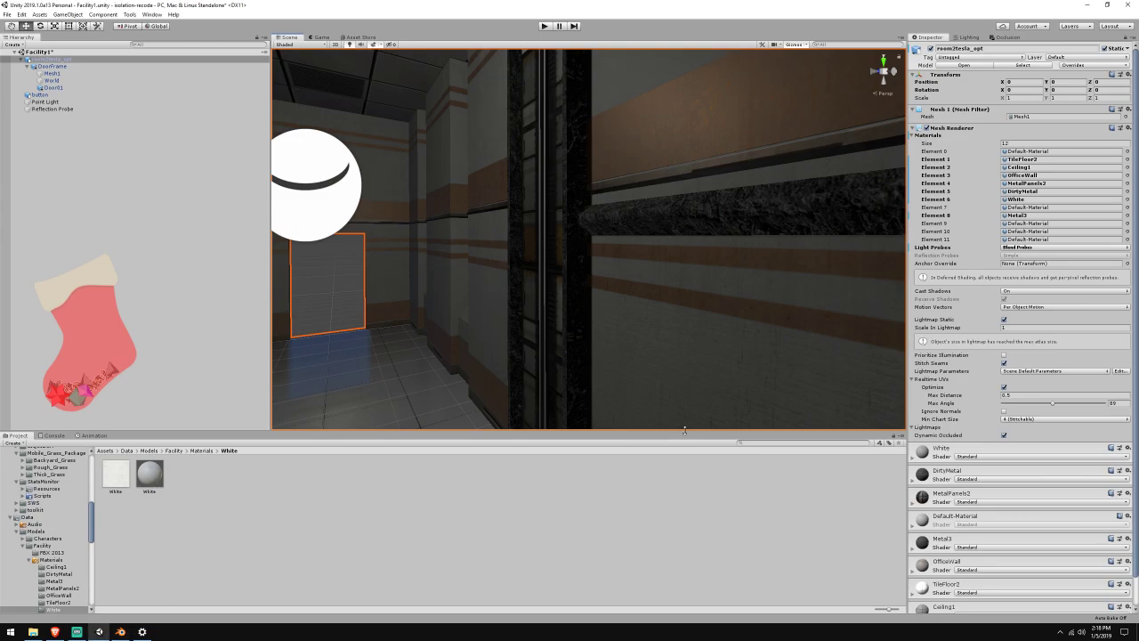
click(1029, 206)
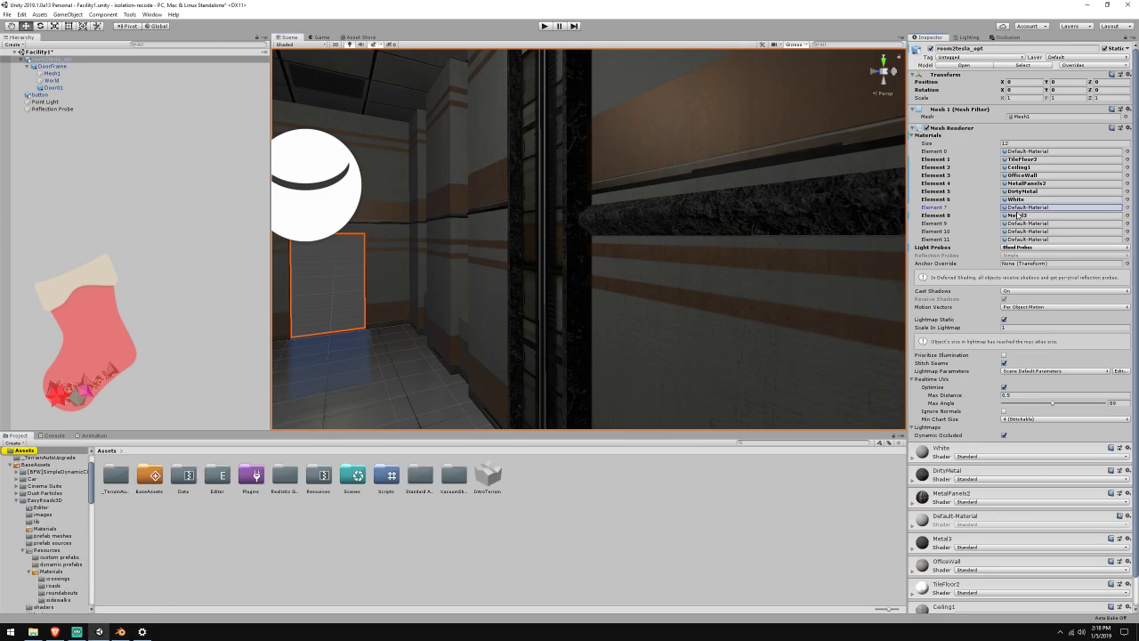
Switch to Blender and compare the base color textures of materials drawnmesh2 through drawnmesh7
click(120, 631)
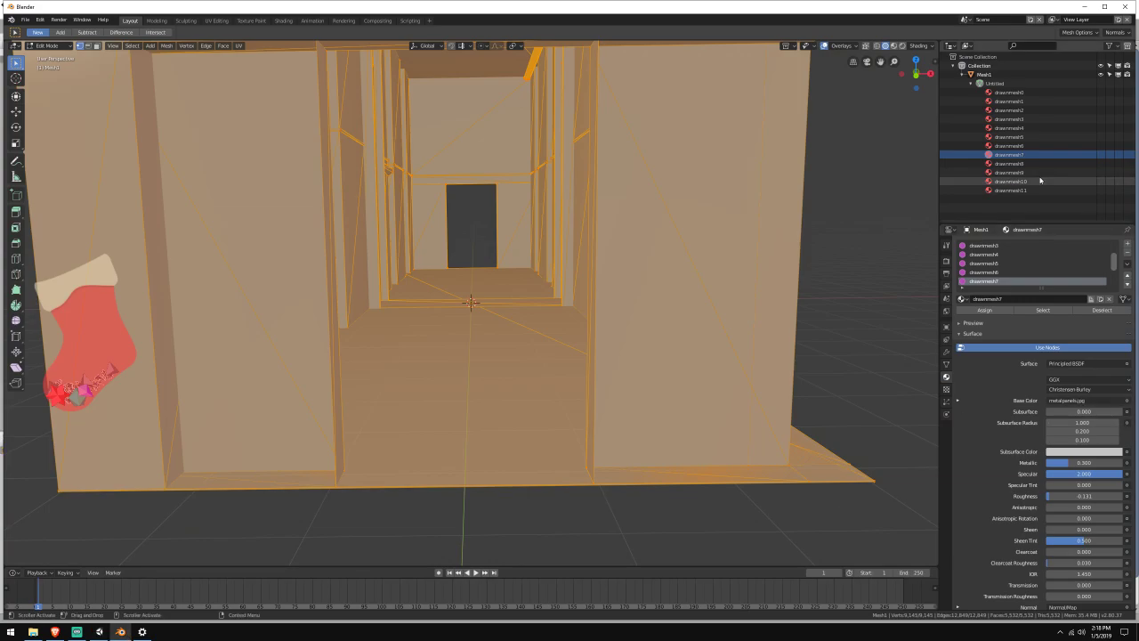
click(1044, 110)
key(Down)
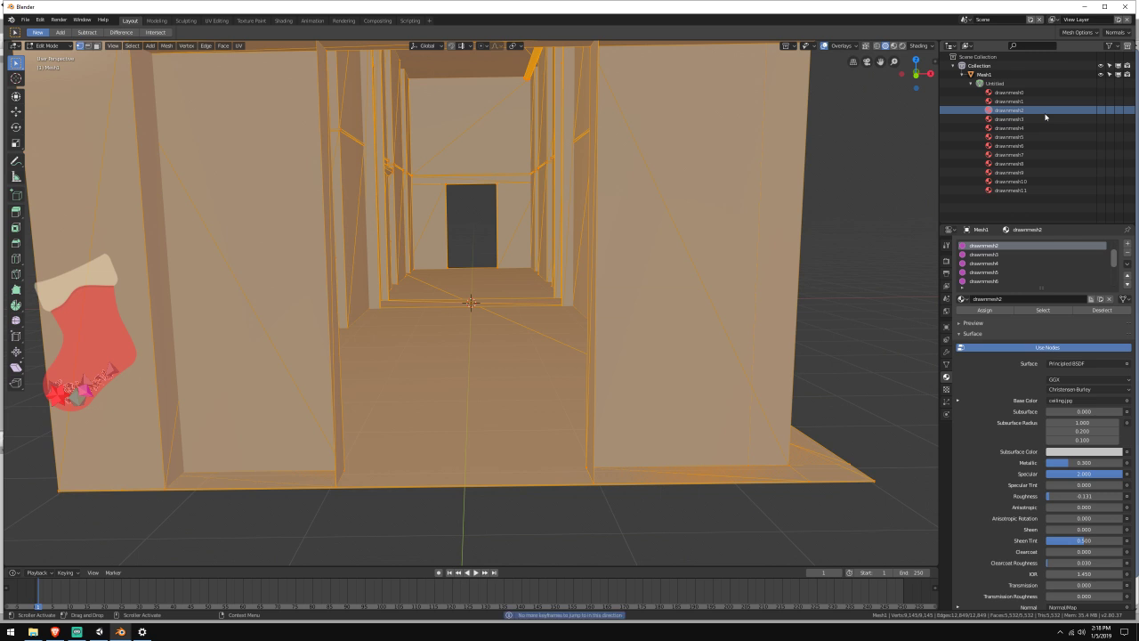
click(1054, 121)
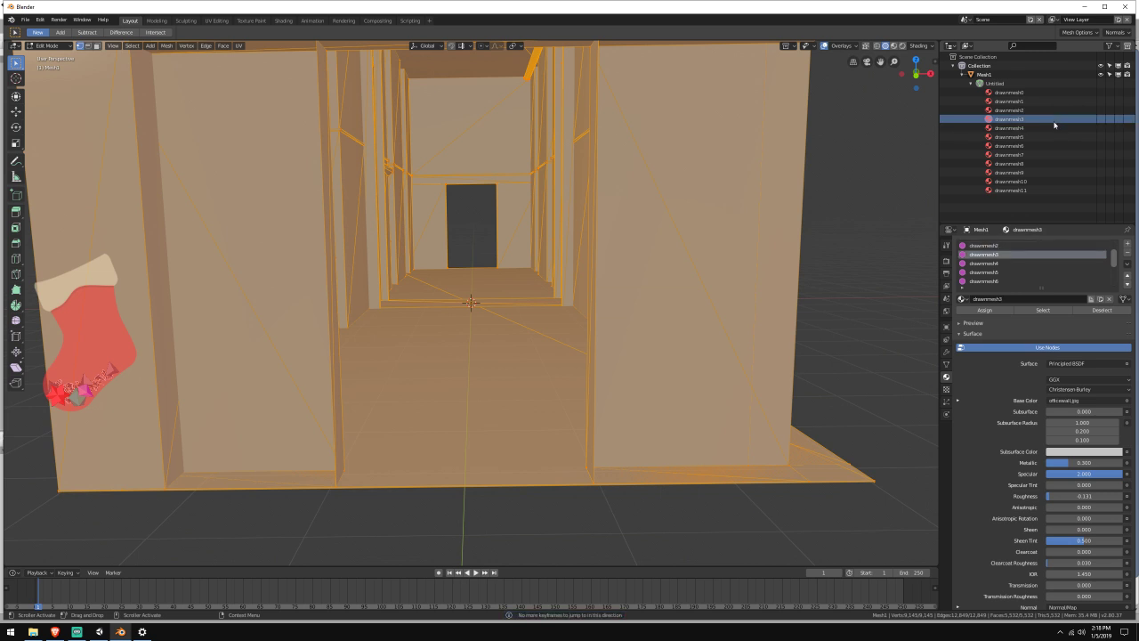
click(1052, 126)
click(1052, 137)
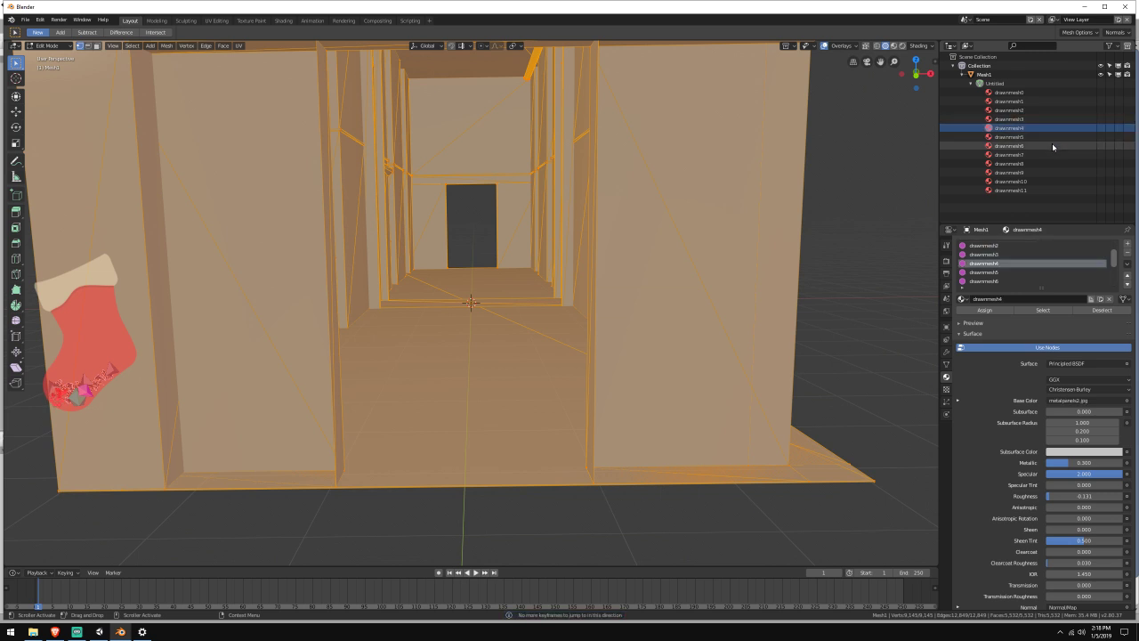
click(1052, 146)
click(1052, 155)
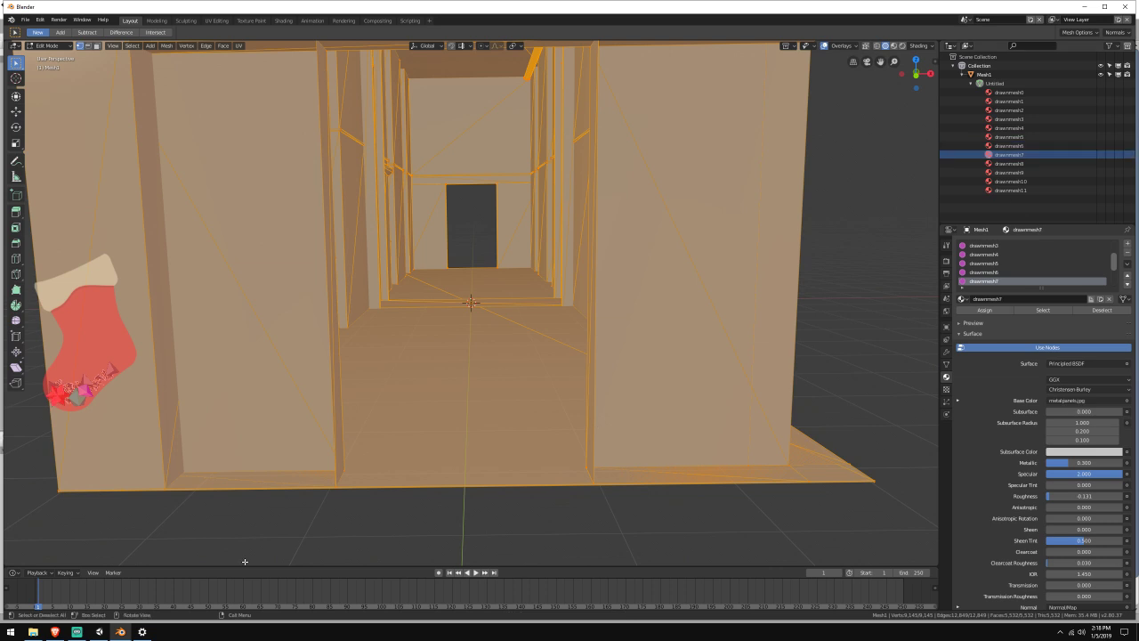
Switch to File Explorer and search the SCP - Containment Breach folder for metalpanels.jpg, including a broader search for metalpanels
click(99, 631)
click(32, 631)
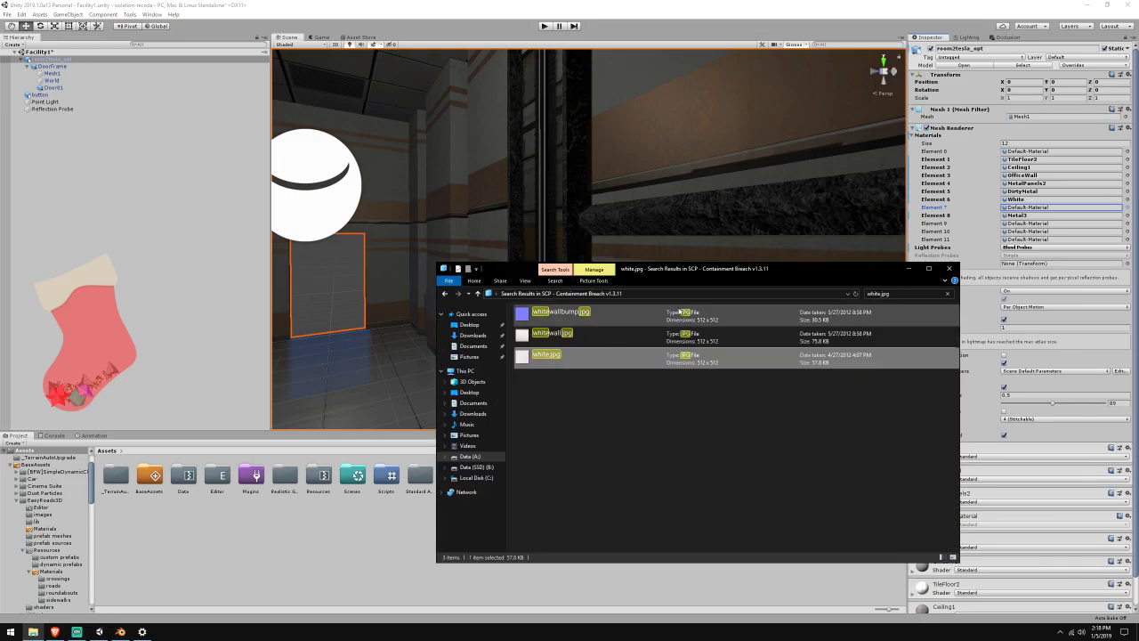
click(899, 294)
text(met)
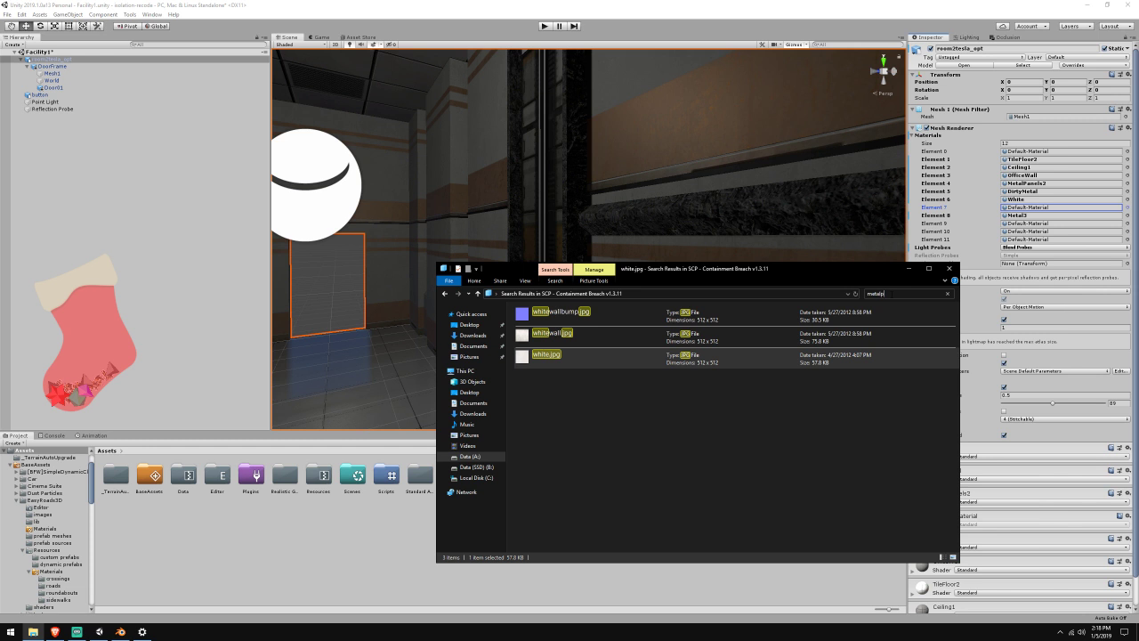
text(alpanels.jpg)
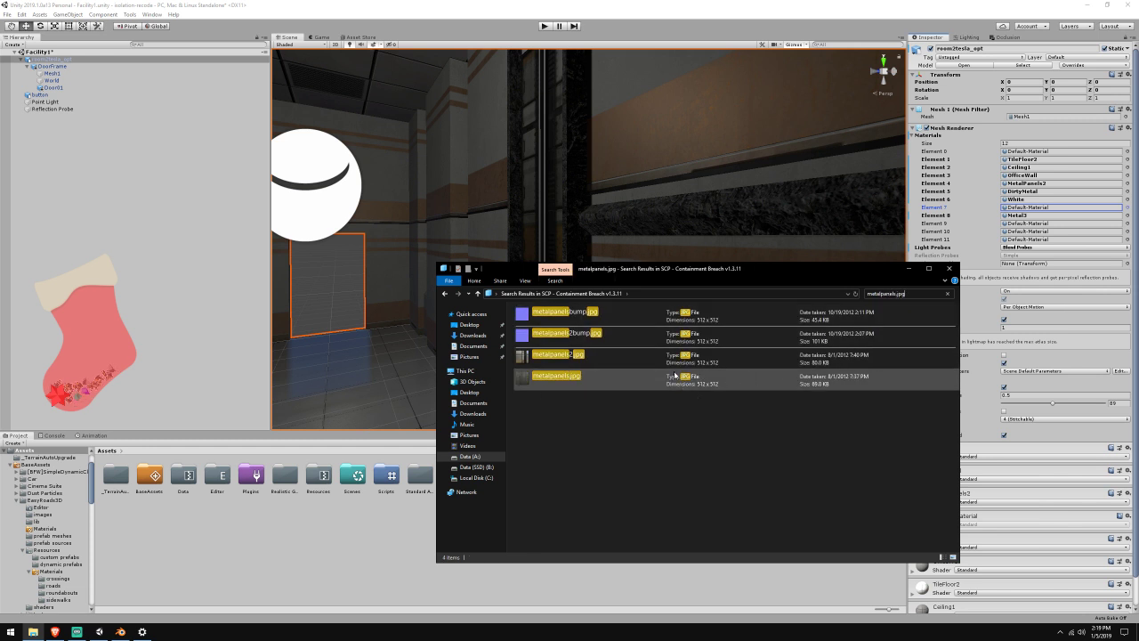
click(640, 380)
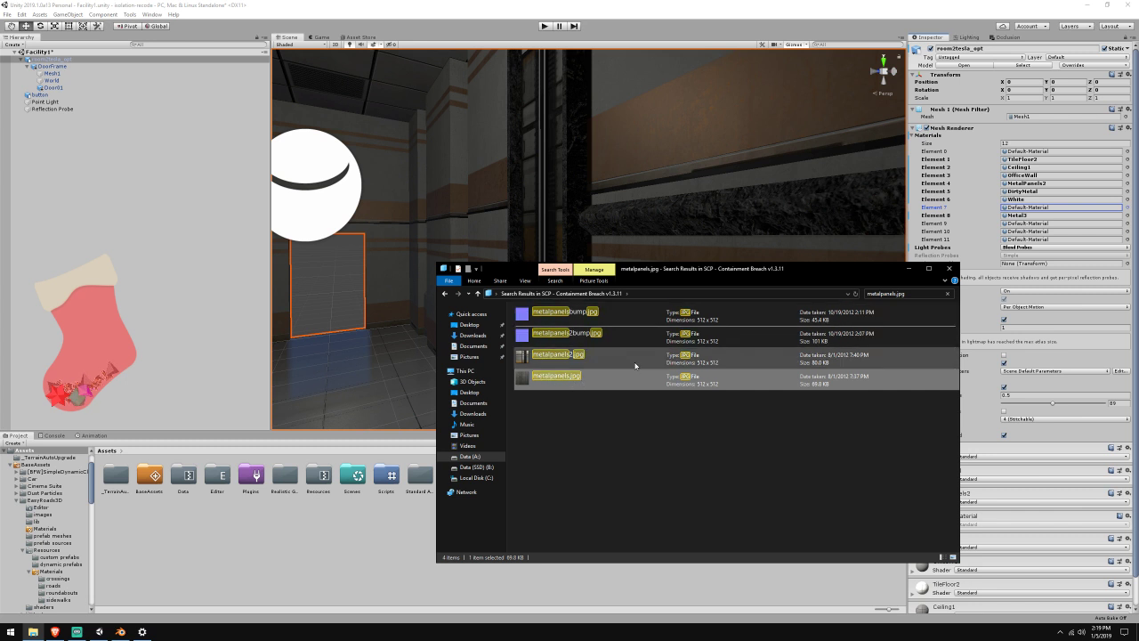
click(915, 293)
click(915, 293)
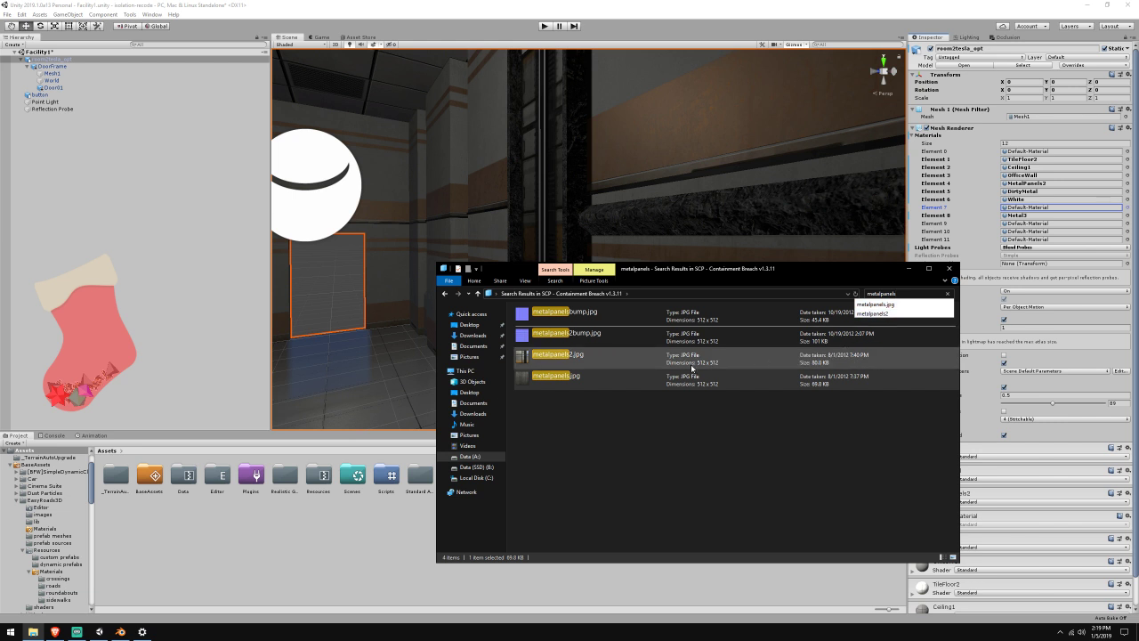
Browse to GitLab\scp-isolation on the Data (SSD) (B:) drive and search it for metalpanels
click(446, 294)
click(470, 455)
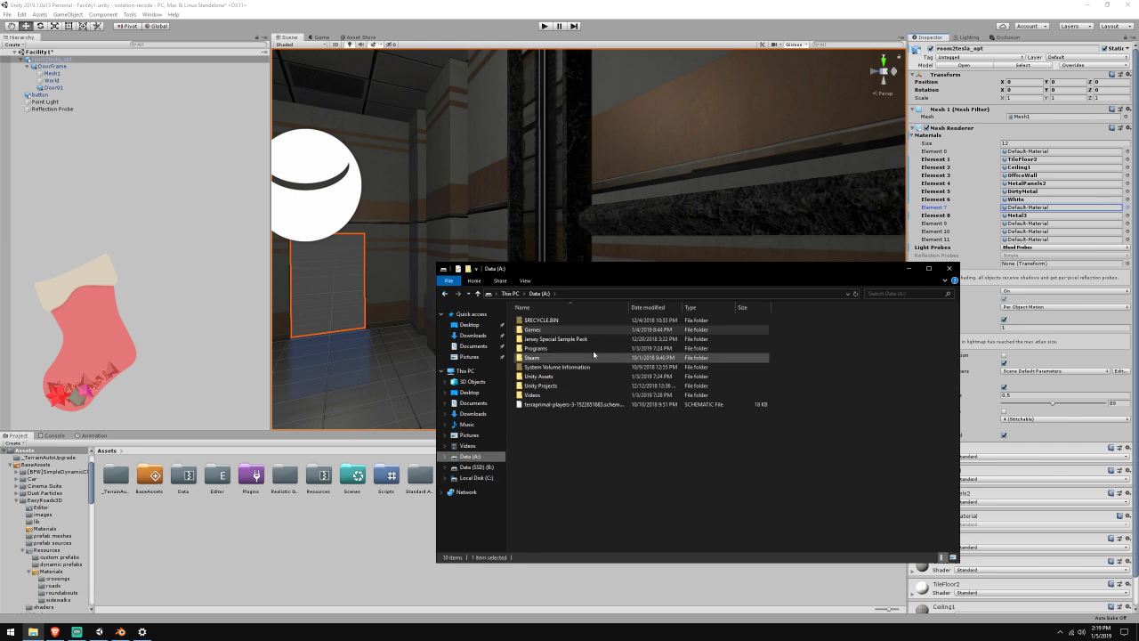
double_click(578, 348)
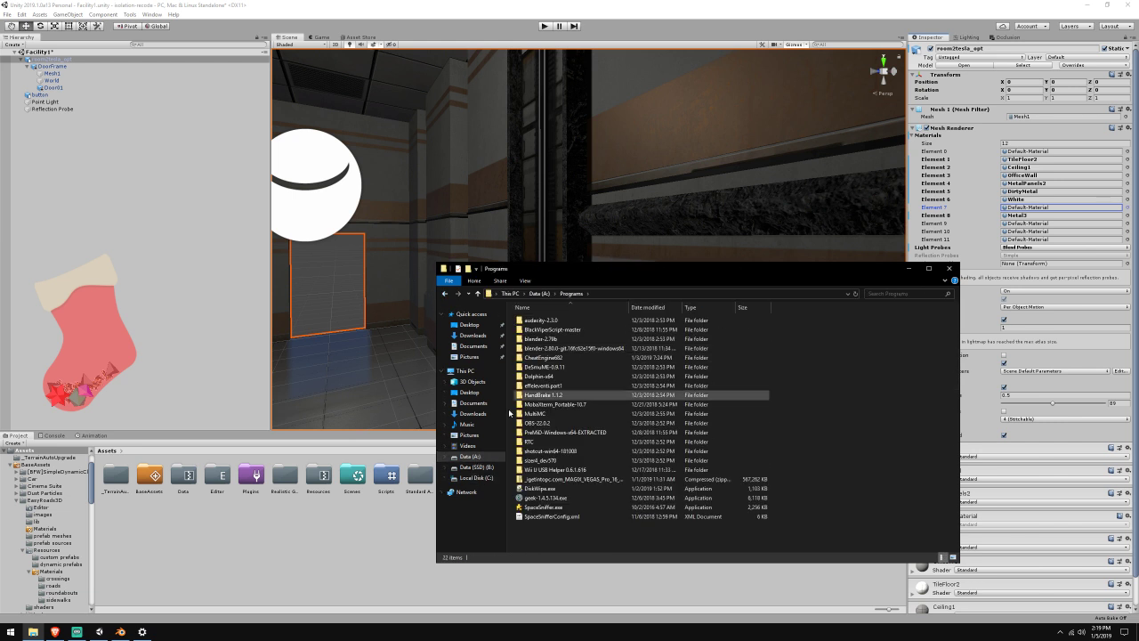
click(476, 467)
double_click(589, 344)
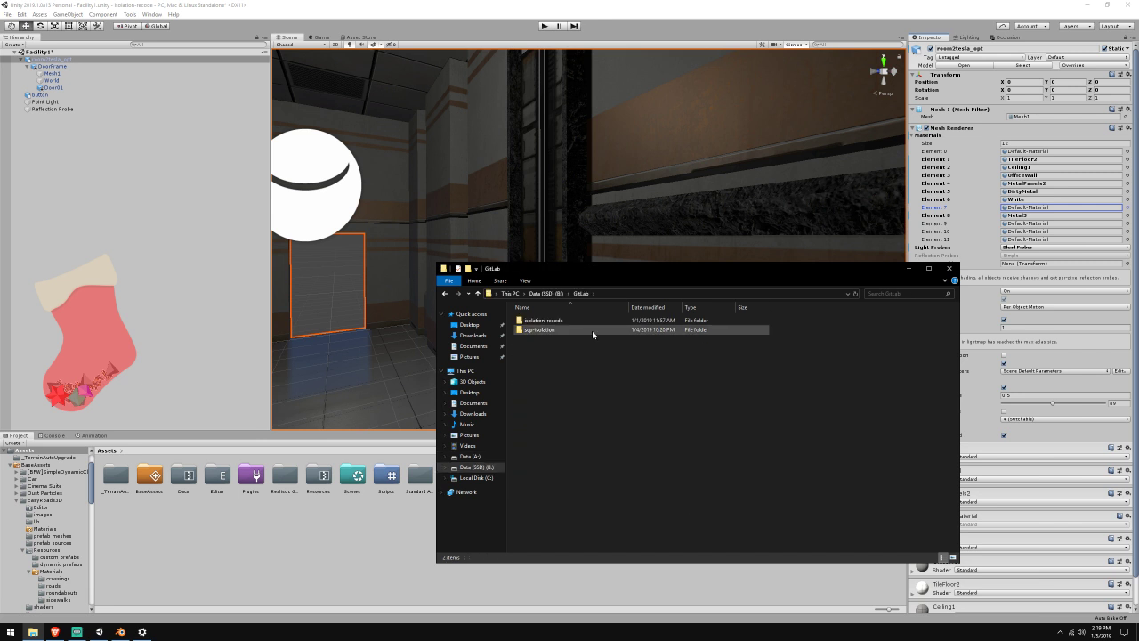
double_click(592, 330)
click(879, 294)
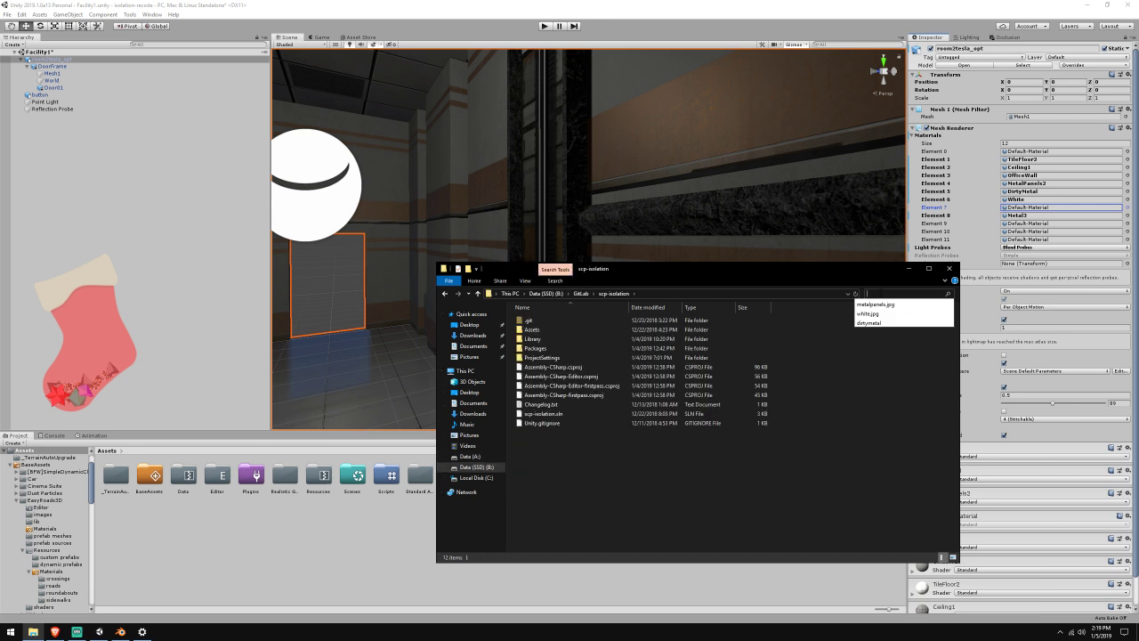
click(877, 304)
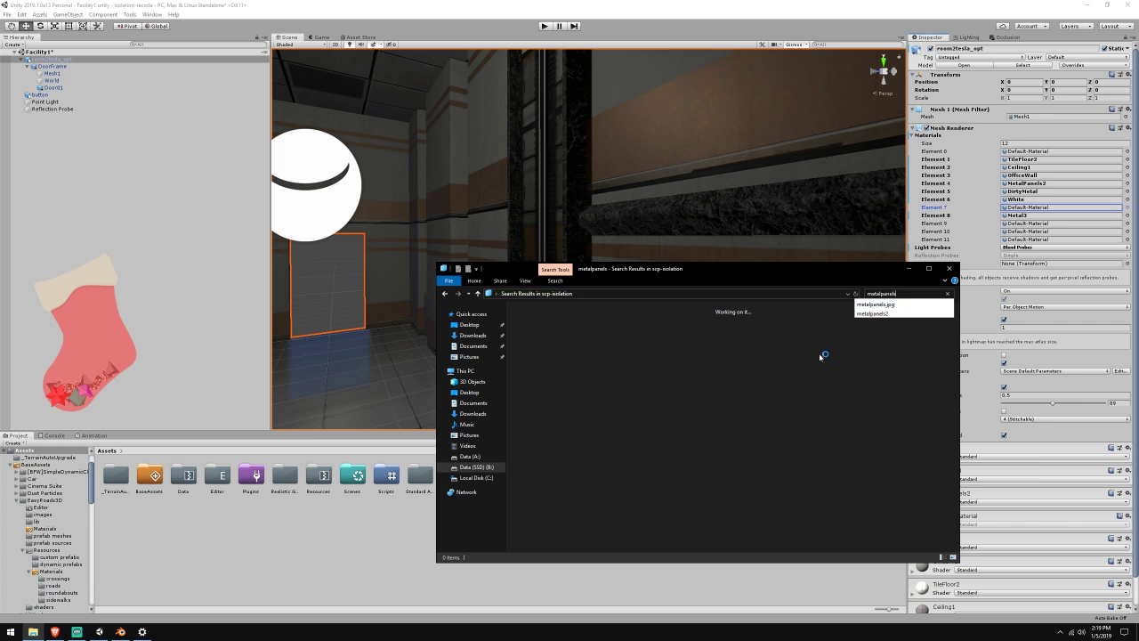
Check the live stream in Streamlabs OBS and minimize its window
click(76, 630)
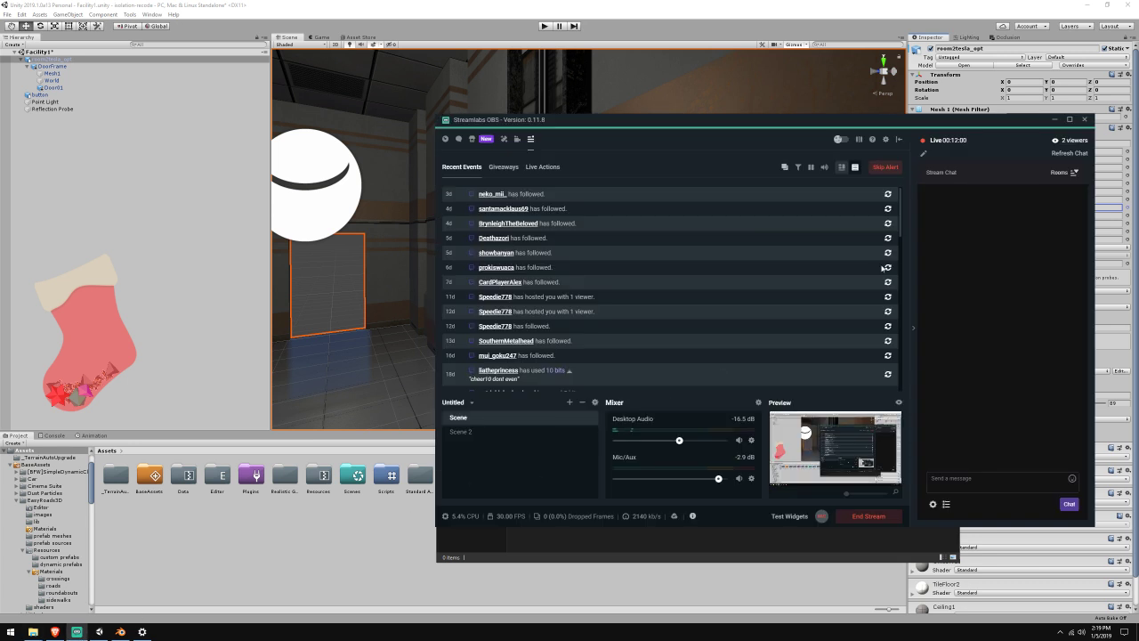
click(1055, 119)
Import metalpanels.jpg and the metalpanels _SPEC, _OCC, _NRM and _DISP PNG maps from the search results into Unity's root Assets folder
scroll(646, 388, down, 12)
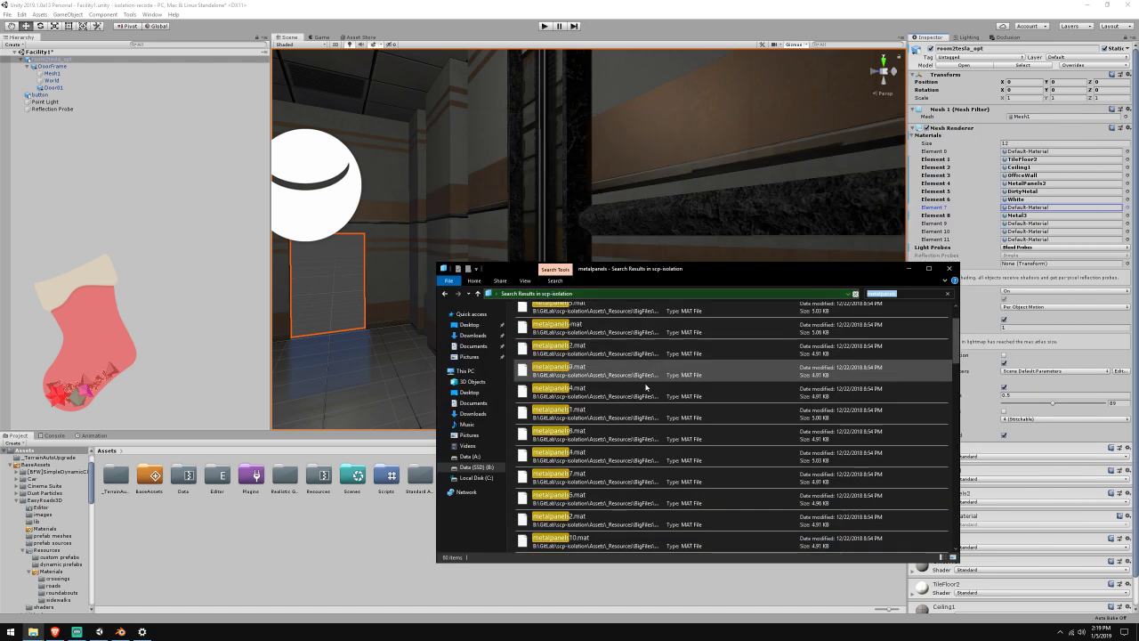
scroll(627, 453, down, 2)
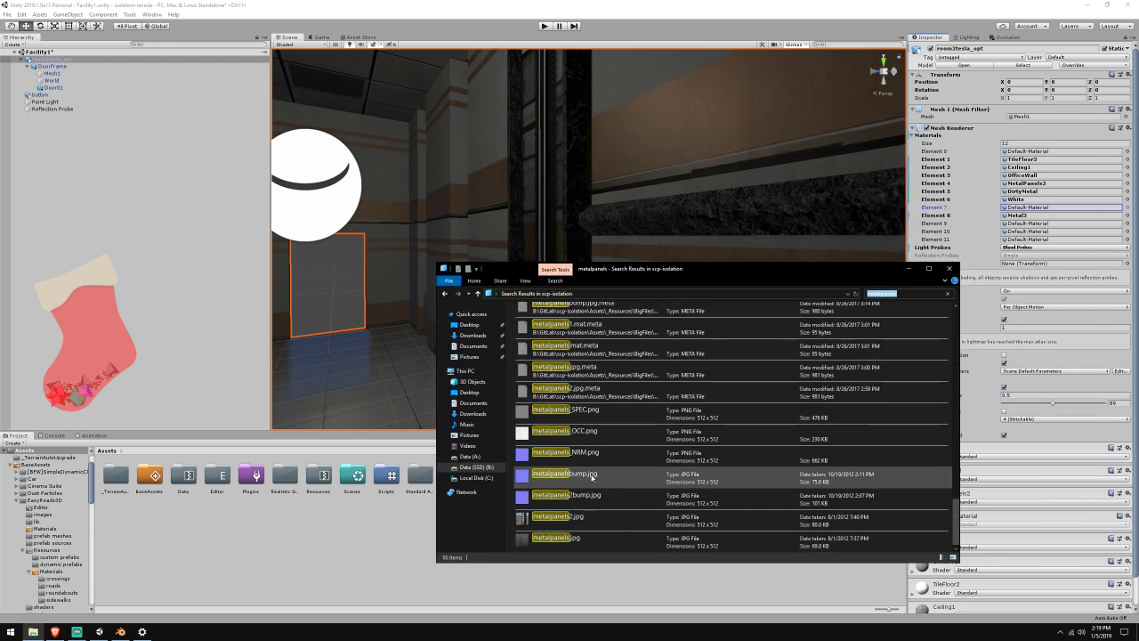
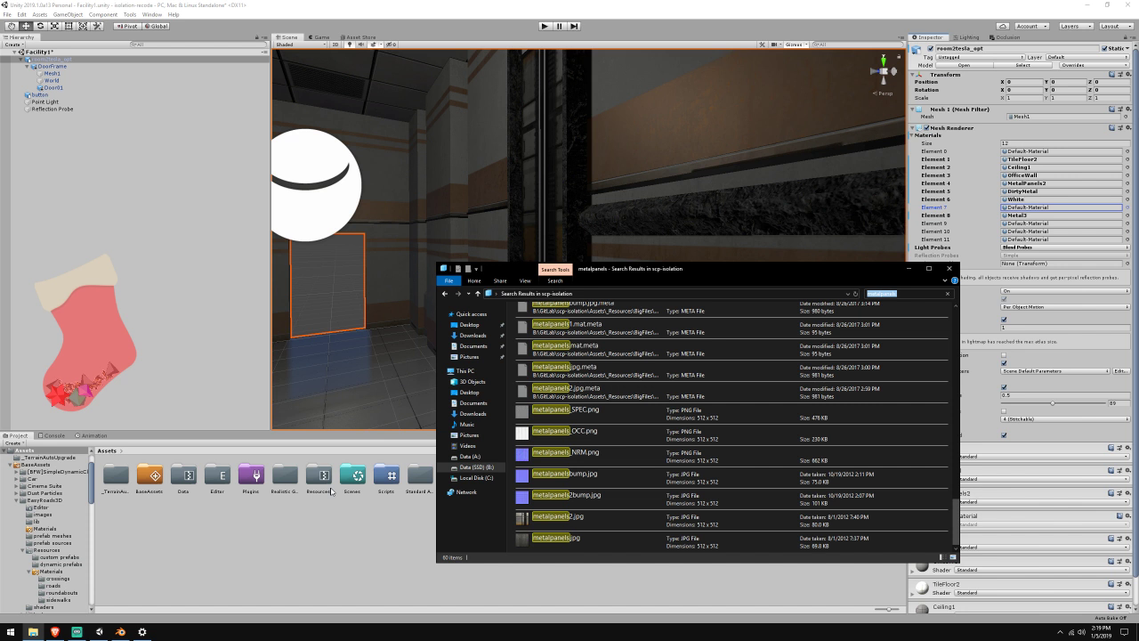
click(643, 412)
shift+click(648, 456)
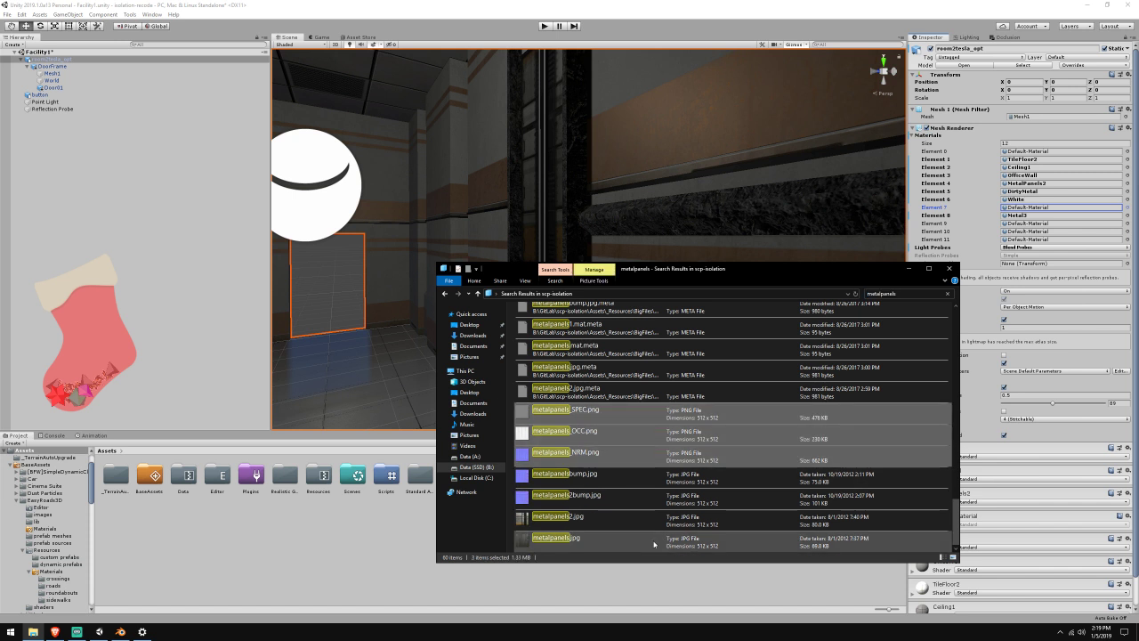
ctrl+click(614, 540)
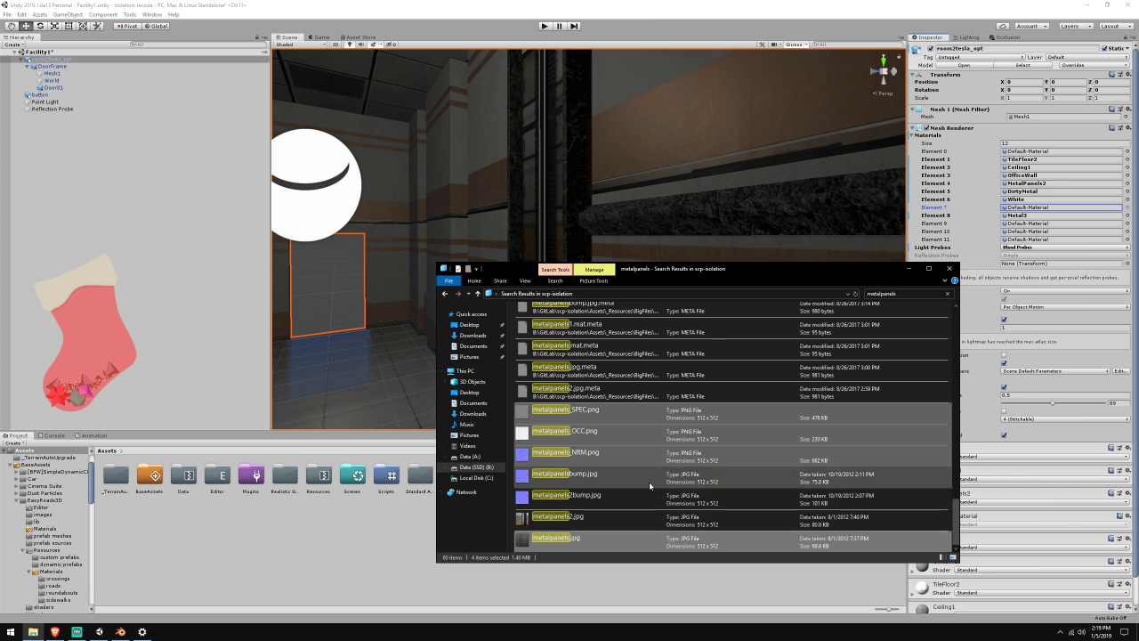
scroll(651, 484, up, 2)
scroll(648, 477, up, 5)
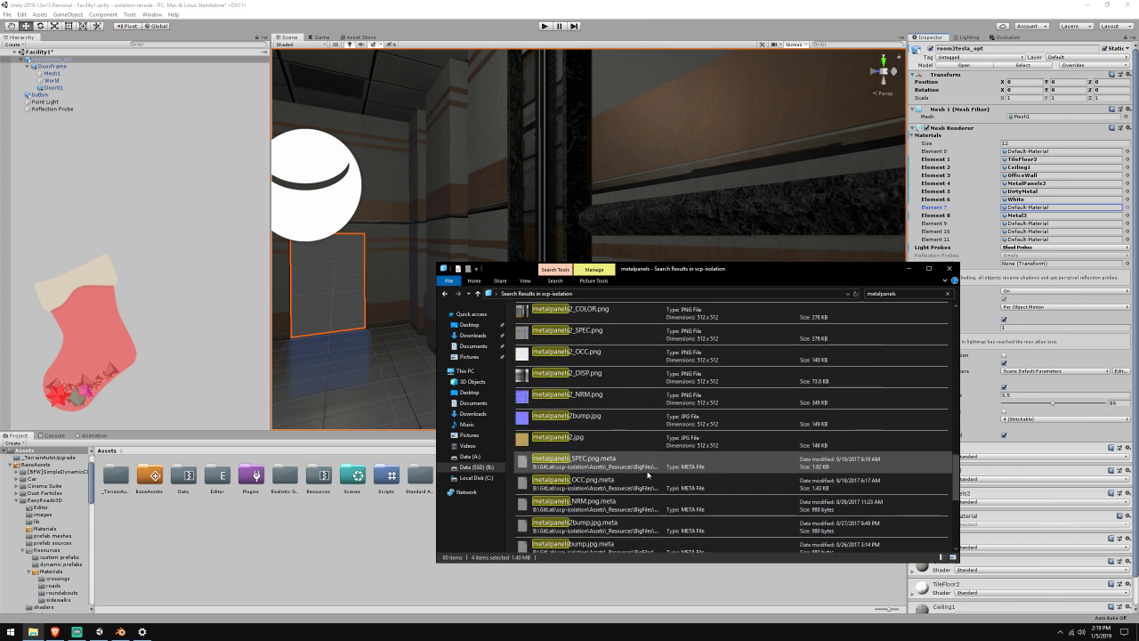
scroll(647, 475, down, 4)
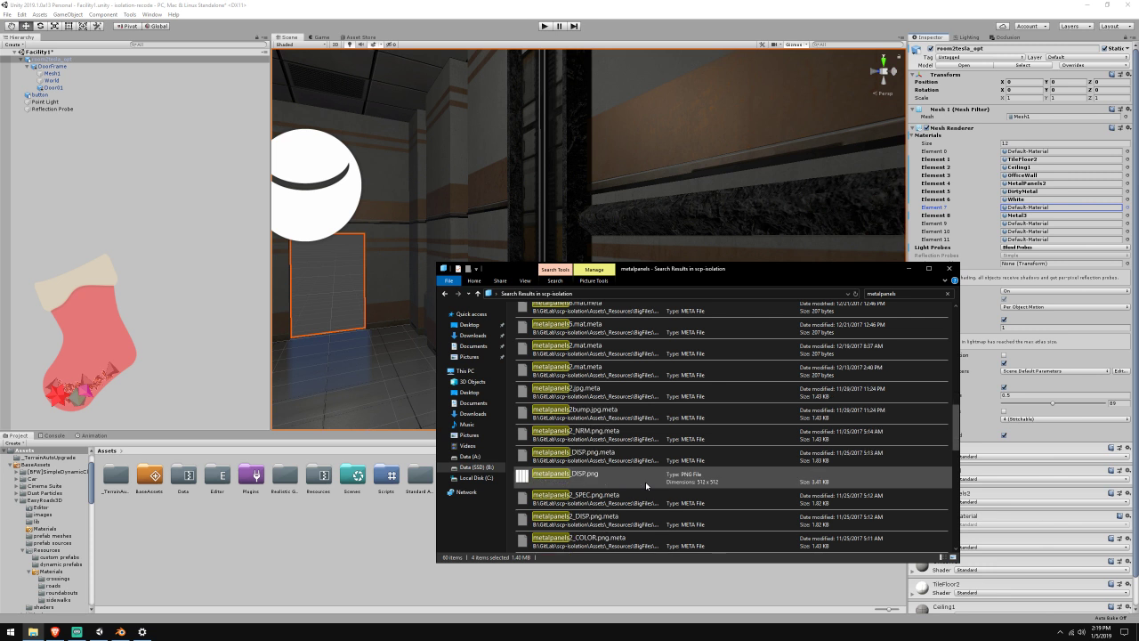
ctrl+click(652, 484)
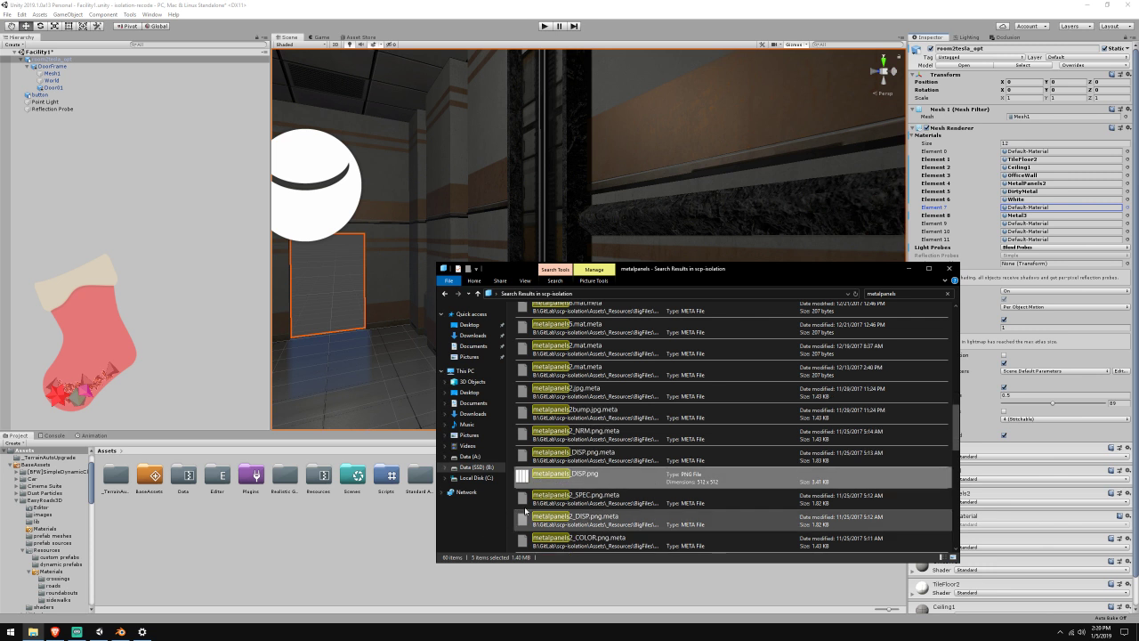
drag(568, 482, 316, 531)
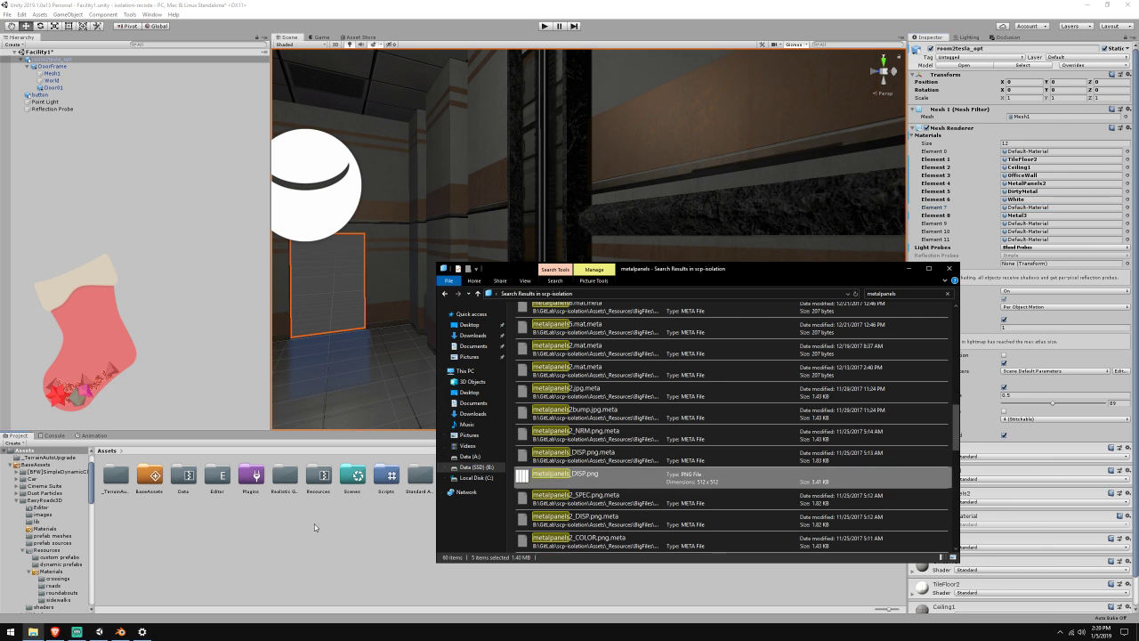
click(314, 524)
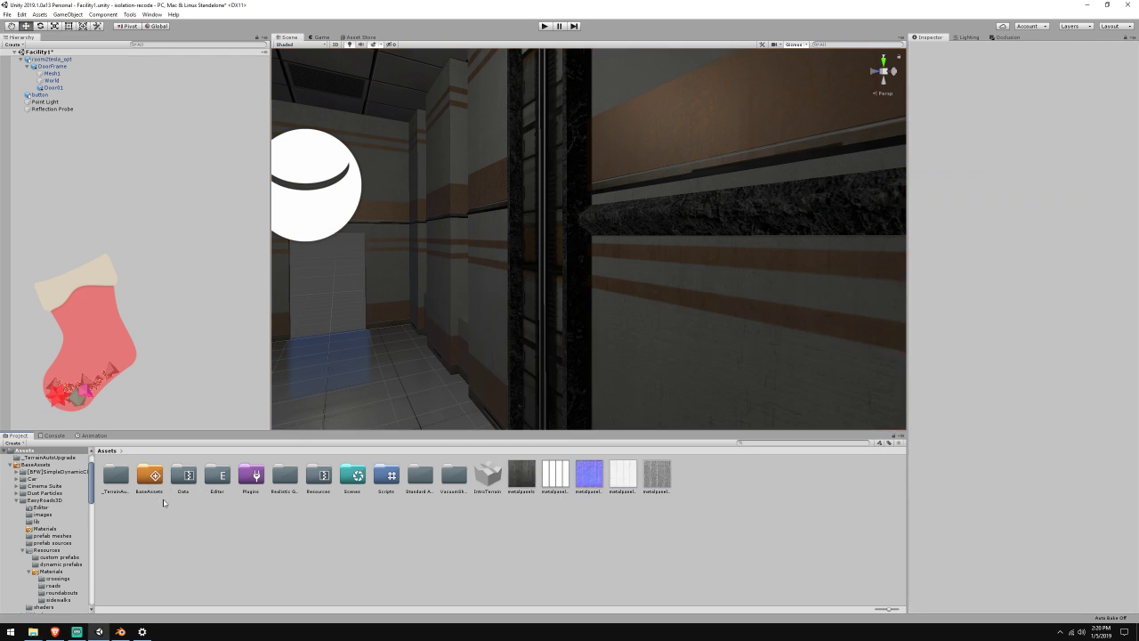
Create a folder named MetalPanels inside Data/Models/Facility/Materials
double_click(187, 482)
double_click(149, 474)
double_click(149, 475)
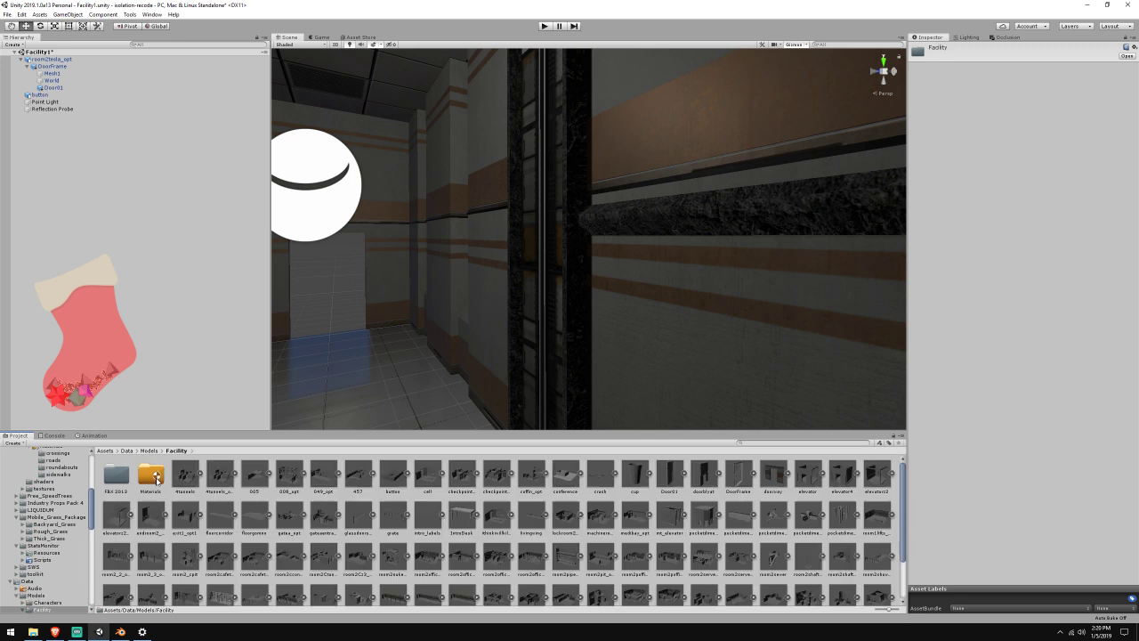
double_click(149, 474)
right_click(184, 563)
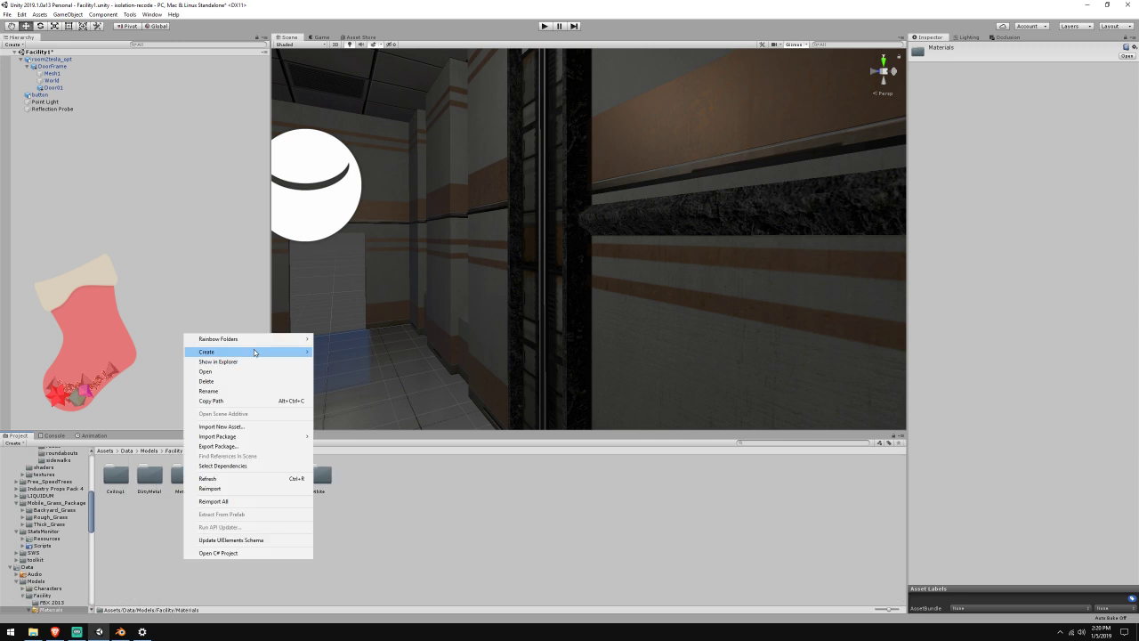
mouse_move(253, 349)
click(356, 297)
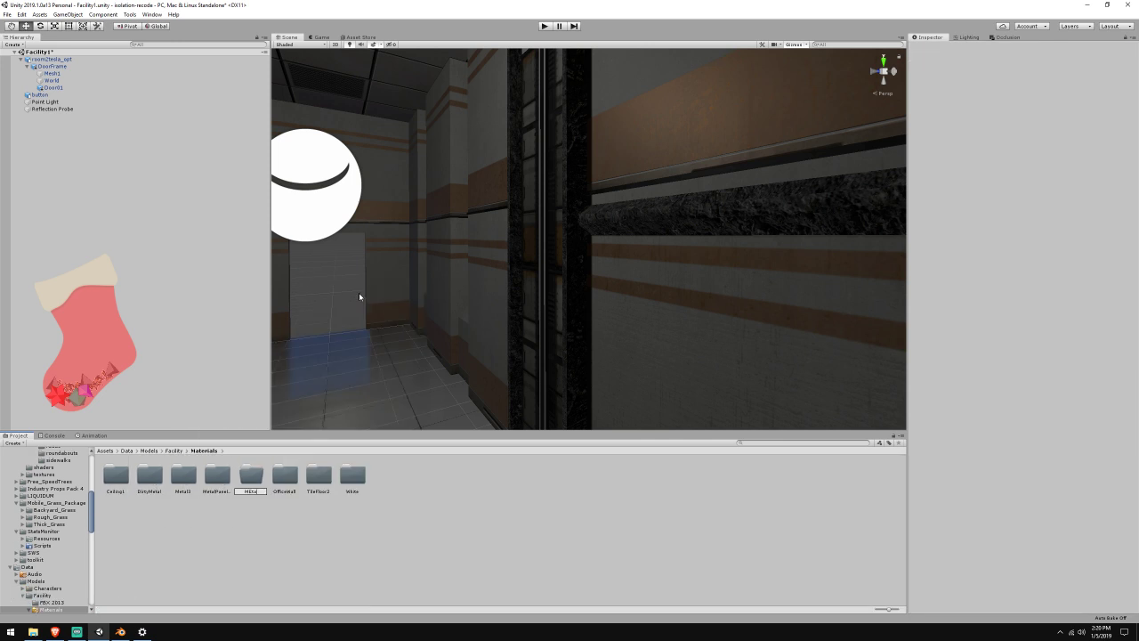
text(MetalPanels2)
key(Return)
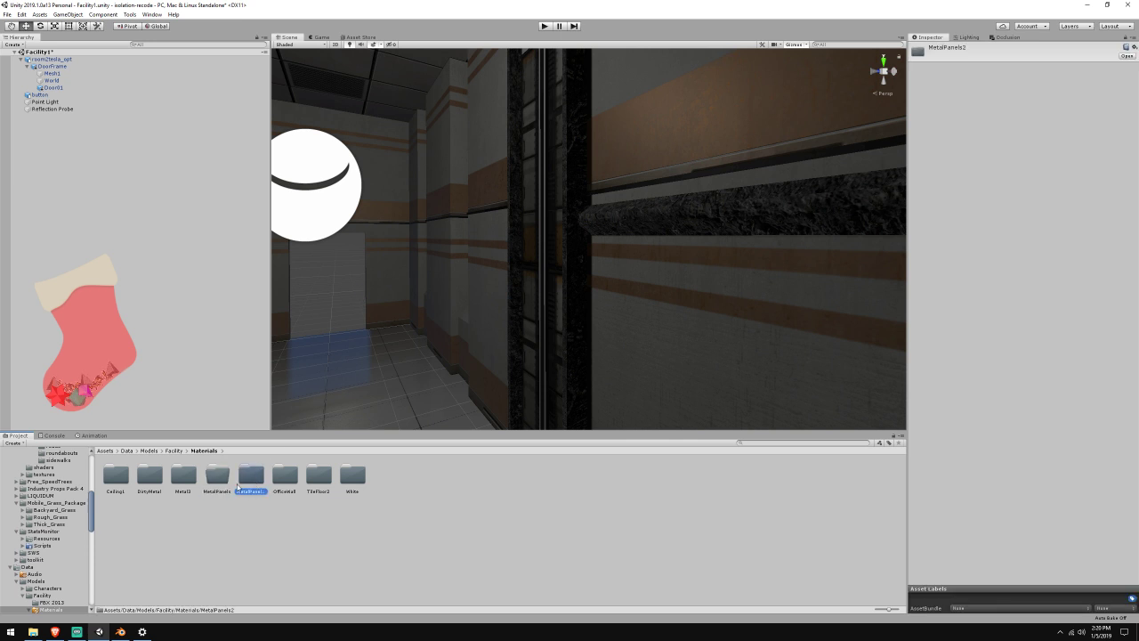
Move the five metalpanels textures from the root Assets folder into Data/Models/Facility/Materials/MetalPanels
scroll(52, 502, up, 10)
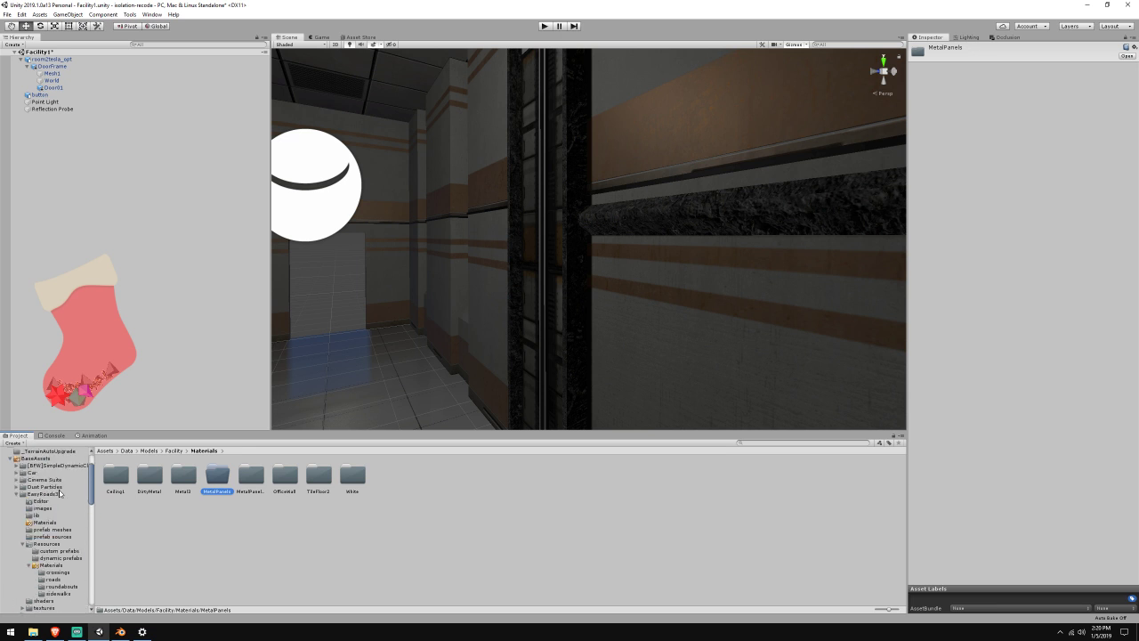
click(25, 486)
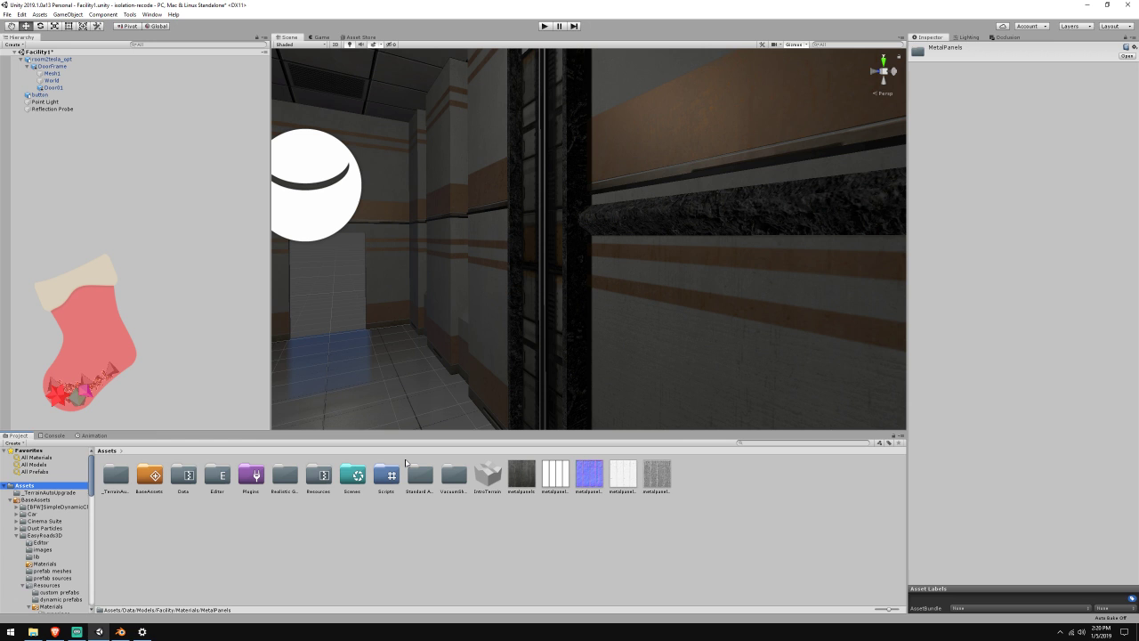
scroll(46, 556, down, 3)
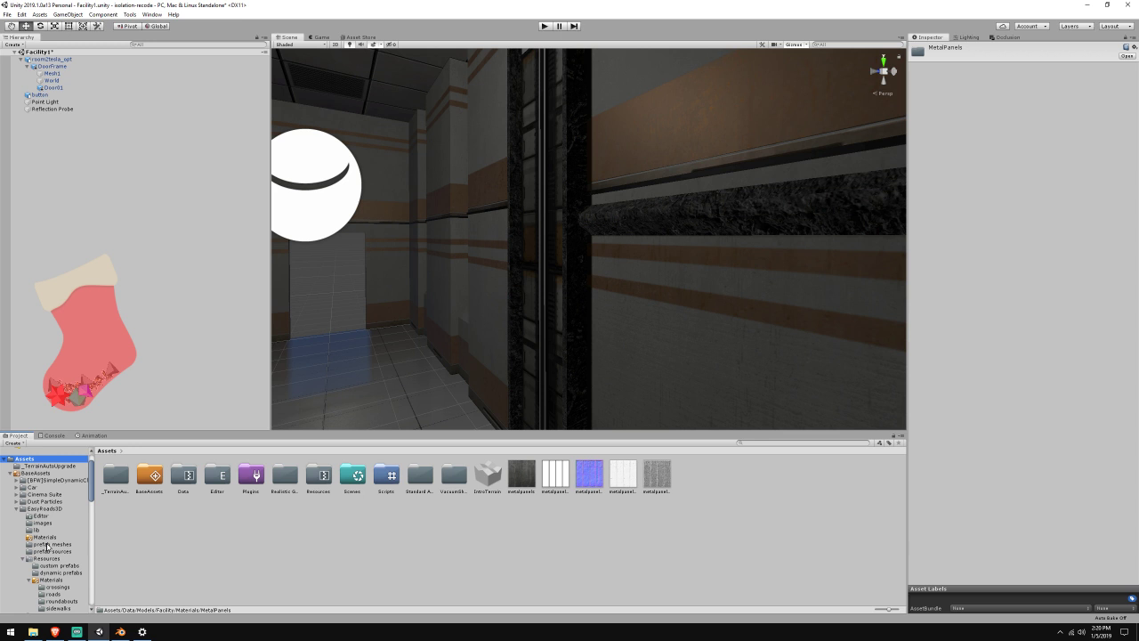
click(10, 477)
scroll(49, 525, down, 3)
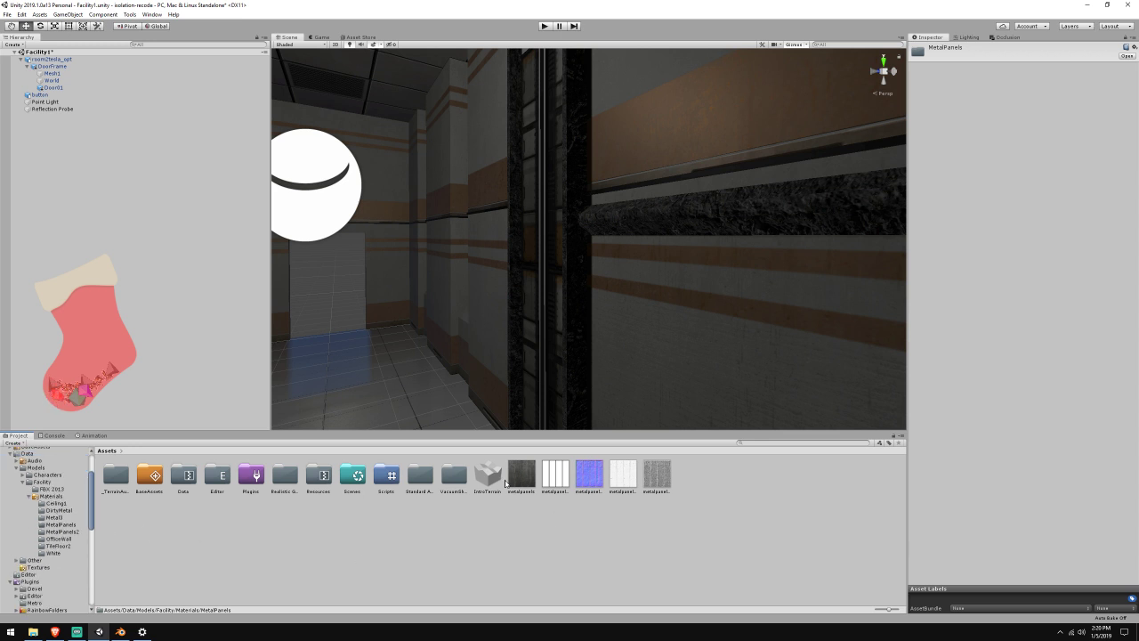
click(519, 481)
click(678, 484)
click(661, 485)
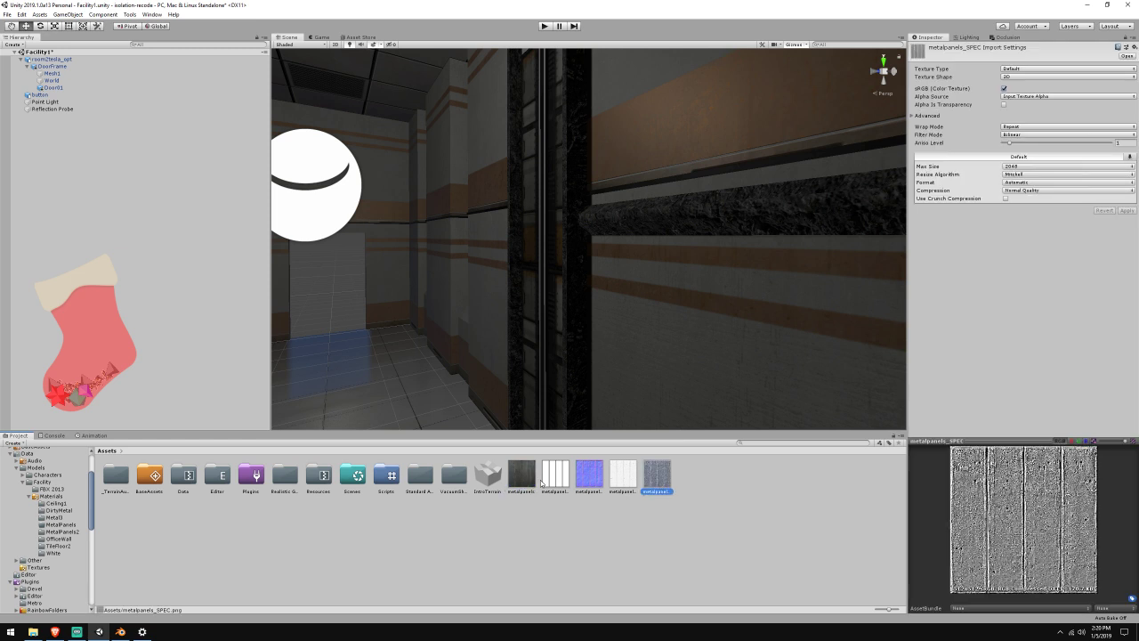
shift+click(524, 487)
drag(178, 526, 65, 525)
Create a material named MetalPanels inside the Facility/Materials/MetalPanels folder
click(64, 544)
right_click(222, 544)
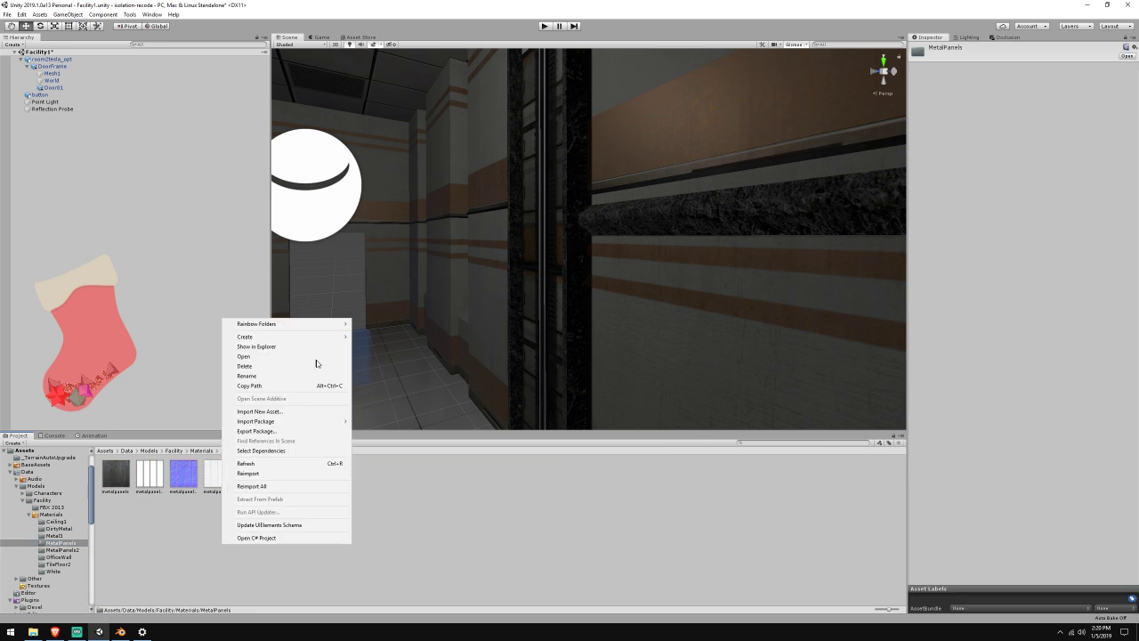
mouse_move(317, 337)
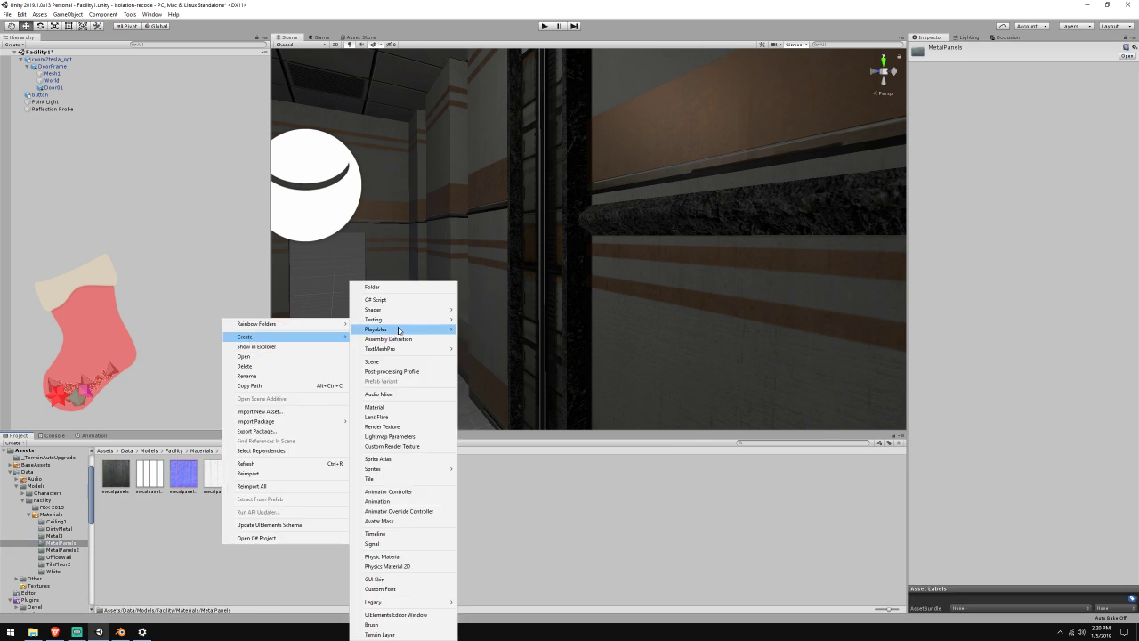
click(375, 407)
text(MetalPanels)
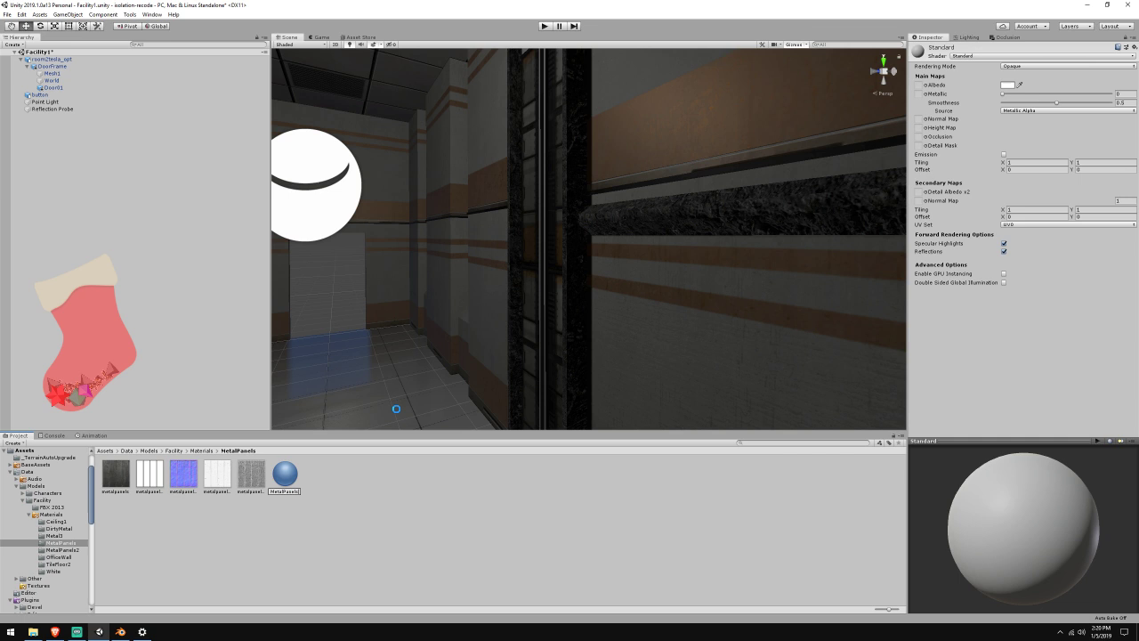
key(Return)
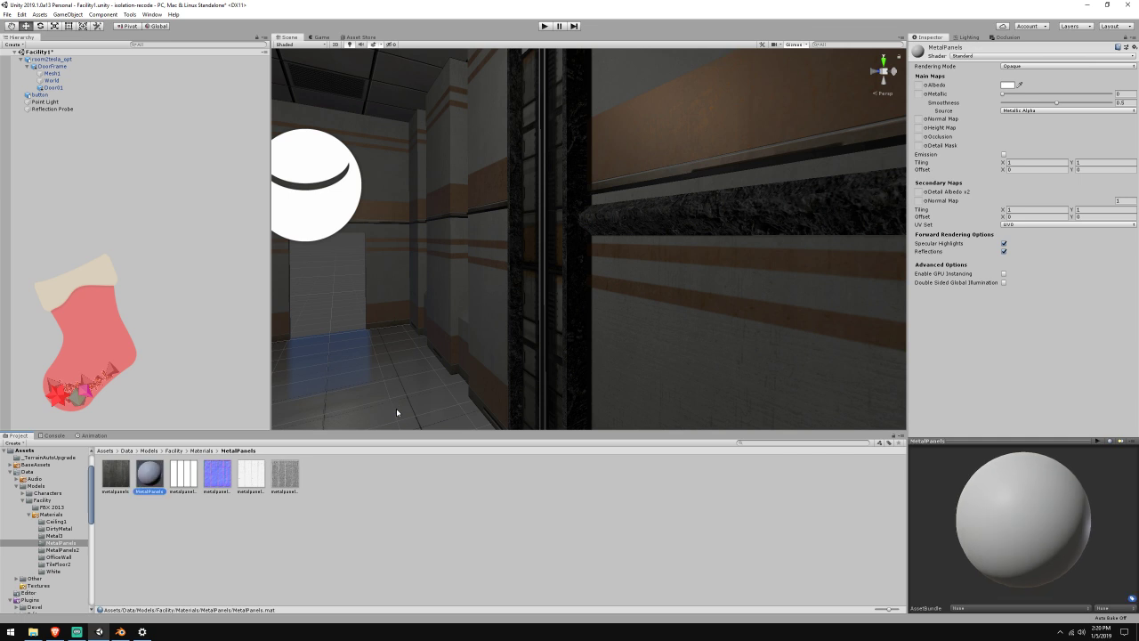
Rename the metalpanels base, _DISP and _NRM textures to MetalPanels, MetalPanels_DISP and MetalPanels_NRM
right_click(116, 484)
click(147, 312)
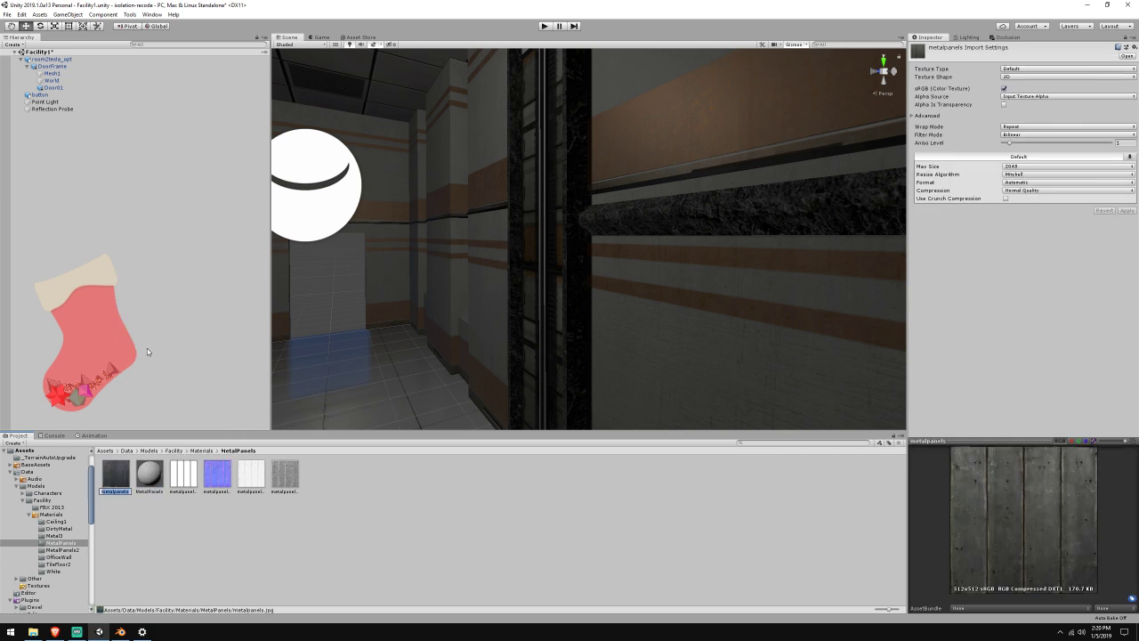
click(124, 490)
click(182, 474)
right_click(185, 469)
click(229, 297)
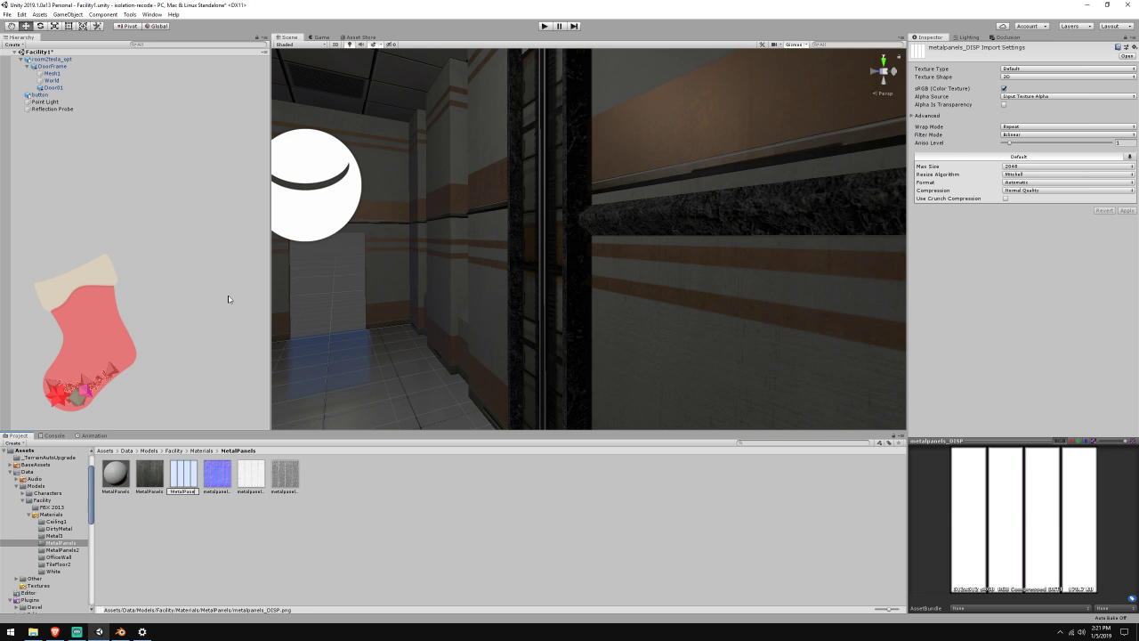
key(Return)
right_click(209, 481)
click(257, 308)
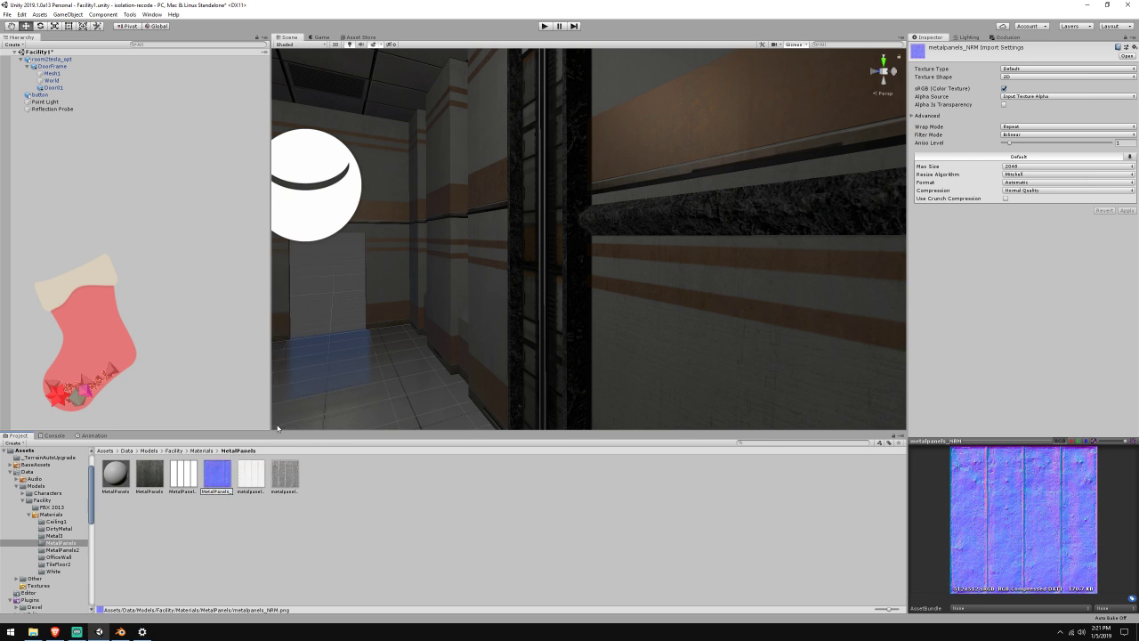
key(Return)
Rename the metalpanels _OCC and _SPEC textures to MetalPanels_OCC and MetalPanels_SPEC
right_click(260, 482)
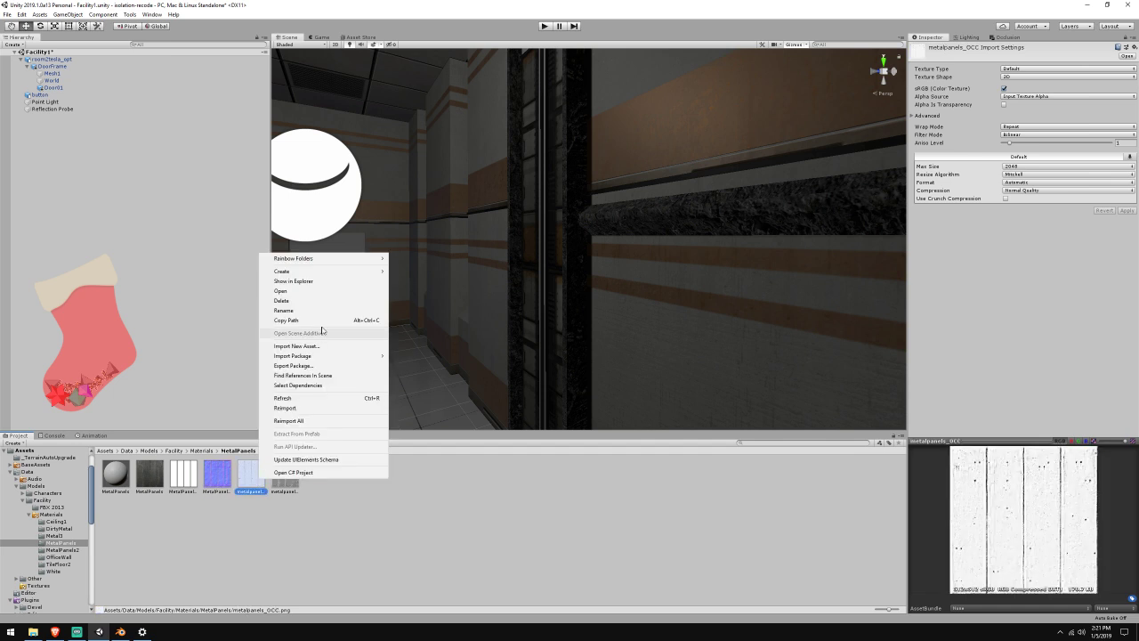
click(315, 310)
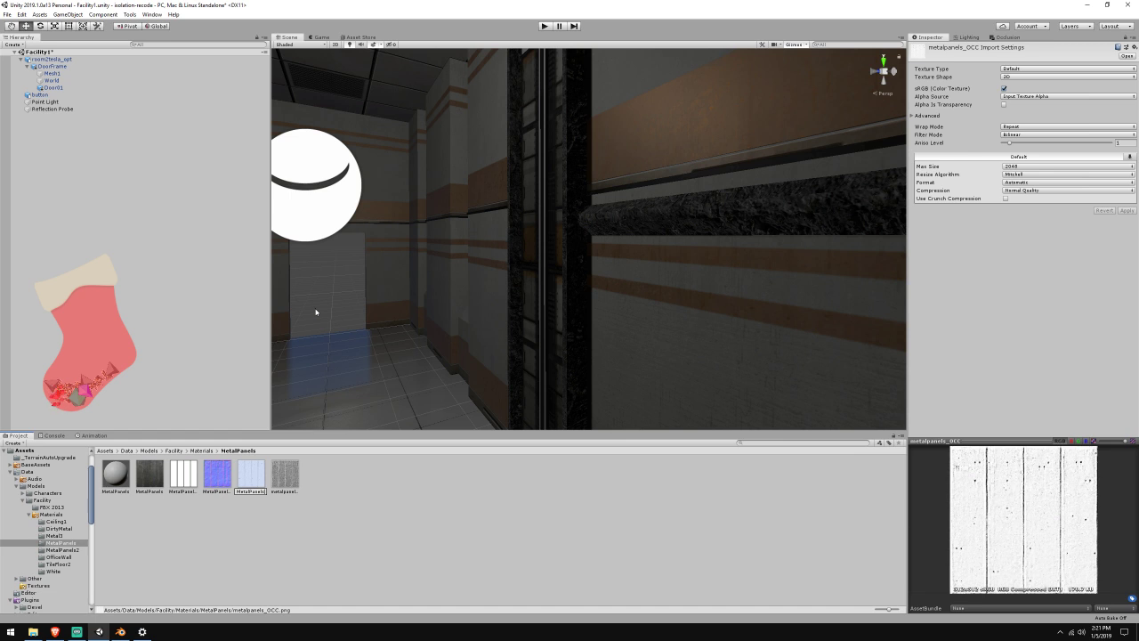
key(Return)
right_click(300, 486)
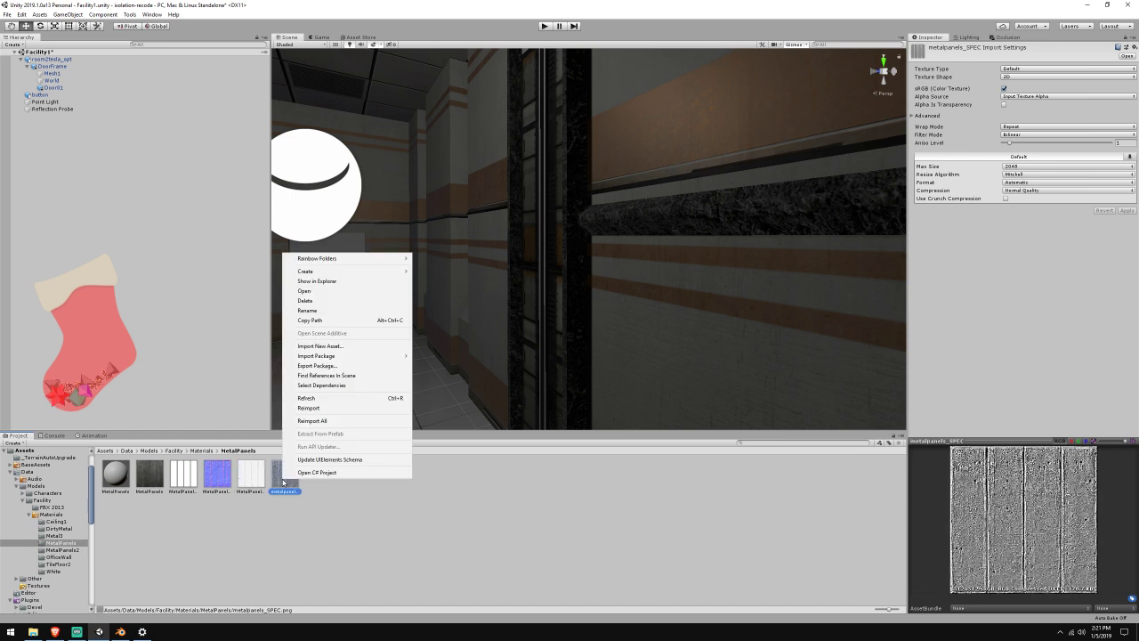
click(314, 313)
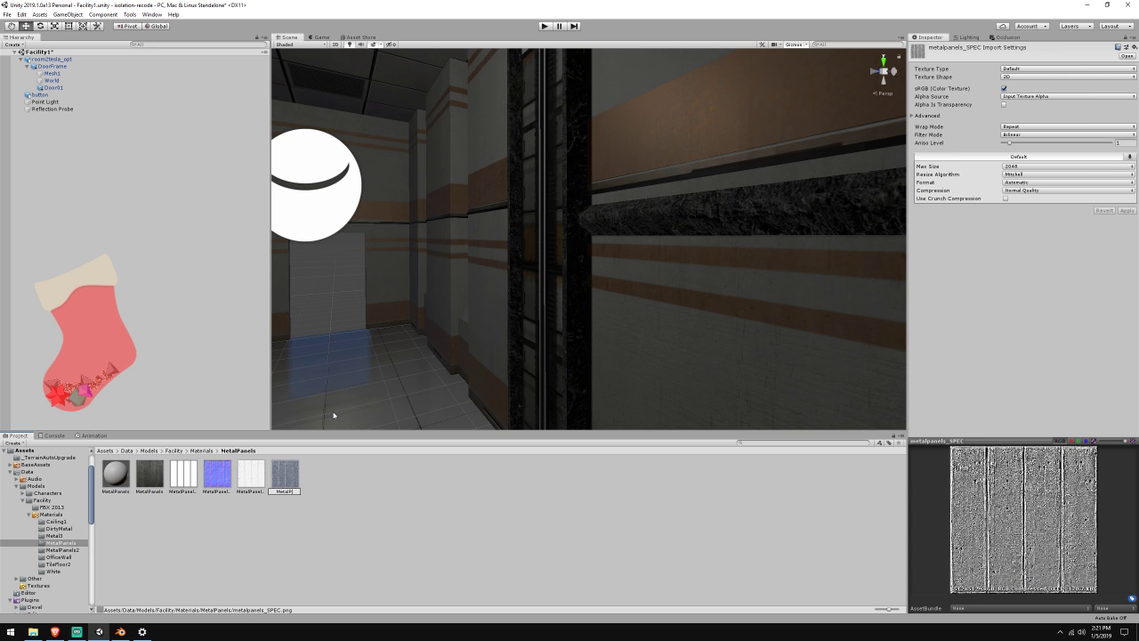
text(MetalPanels_SPEC)
key(Return)
Assign the base, _DISP and _NRM textures as the MetalPanels material's albedo, height and normal maps, fixing the normal map's import type
click(111, 486)
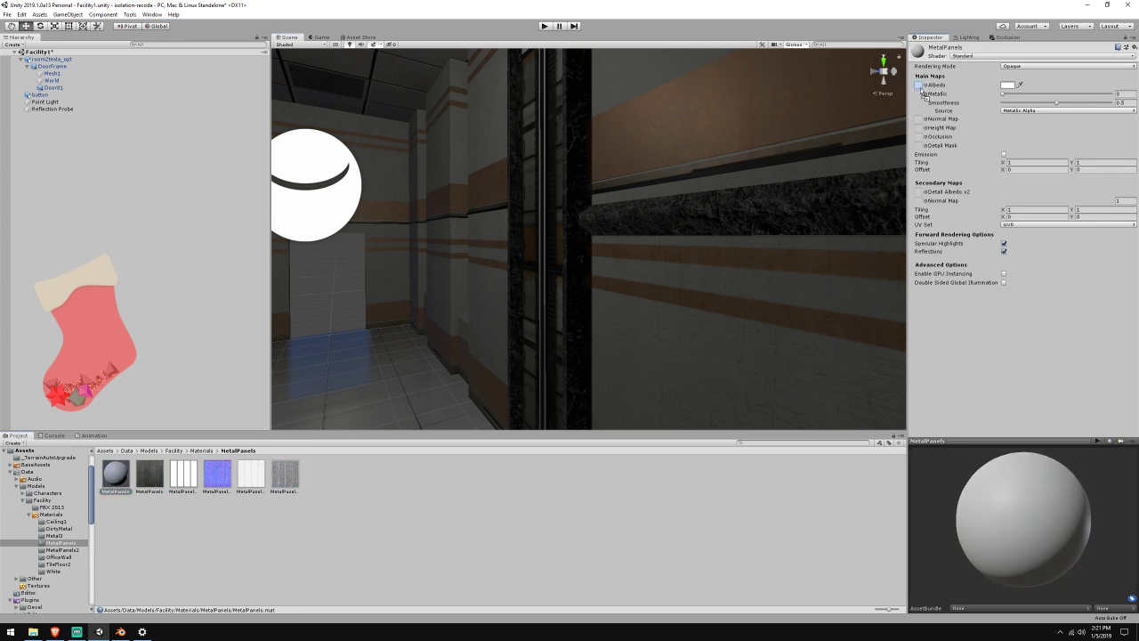
drag(925, 95, 920, 86)
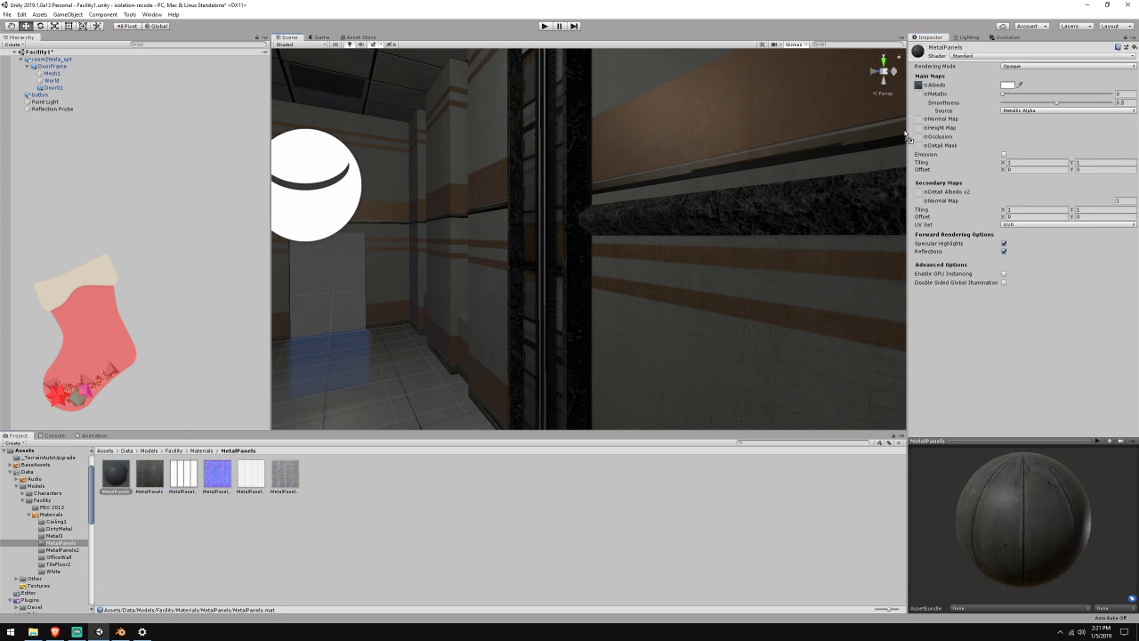
drag(906, 136, 920, 129)
drag(216, 490, 919, 119)
click(1123, 138)
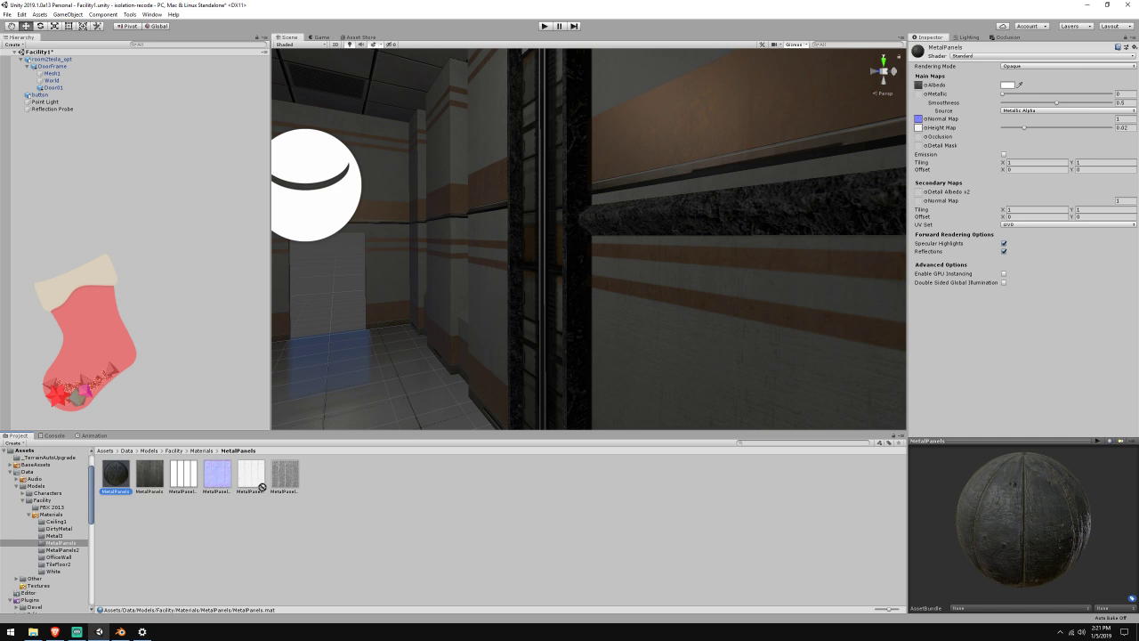
Assign the _OCC texture as the MetalPanels material's occlusion map and _SPEC as its metallic map, with smoothness about 0.557
click(251, 476)
click(118, 476)
drag(917, 137, 918, 138)
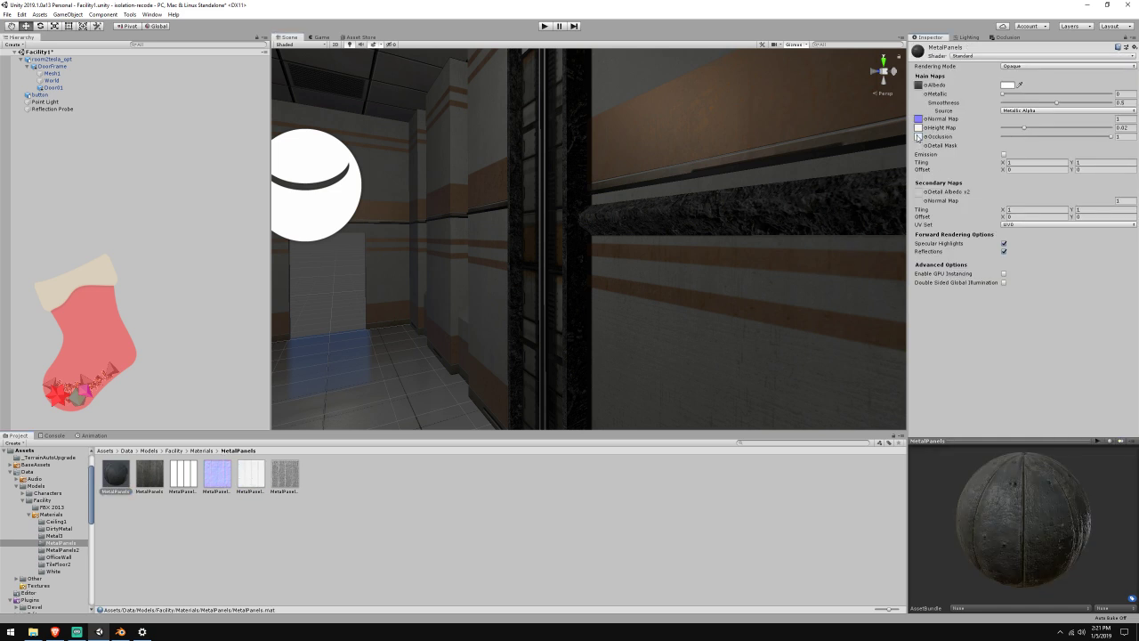
drag(258, 484, 921, 96)
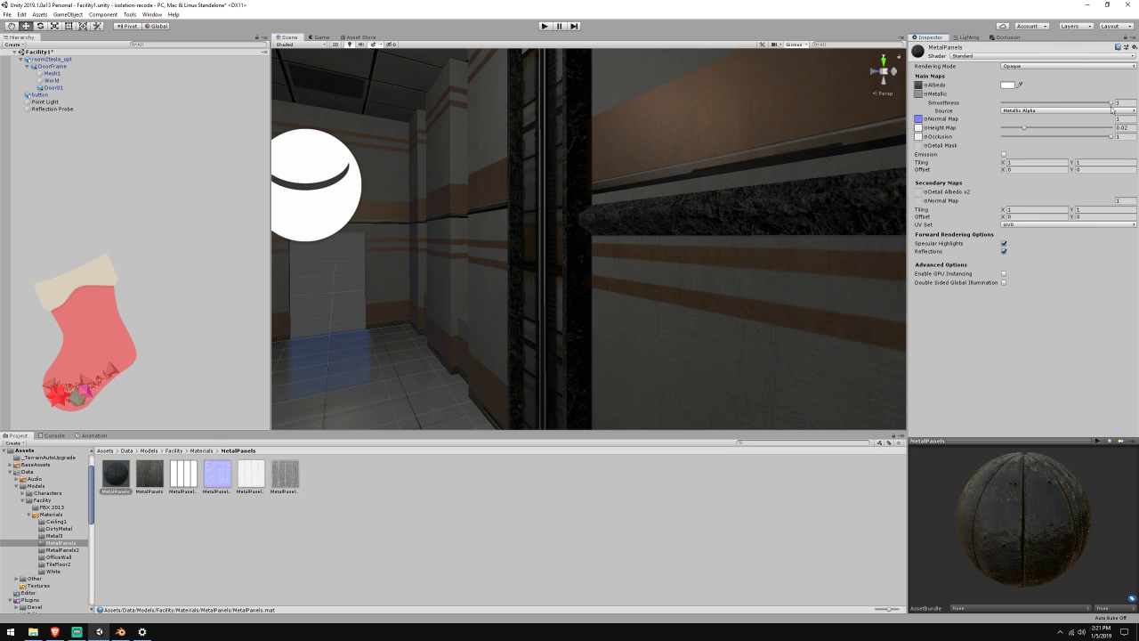
drag(1112, 109, 1072, 111)
Assign the MetalPanels material to Element 7 of room2tesla_opt's Mesh Renderer, toggling the change to compare it in the scene
scroll(628, 178, down, 5)
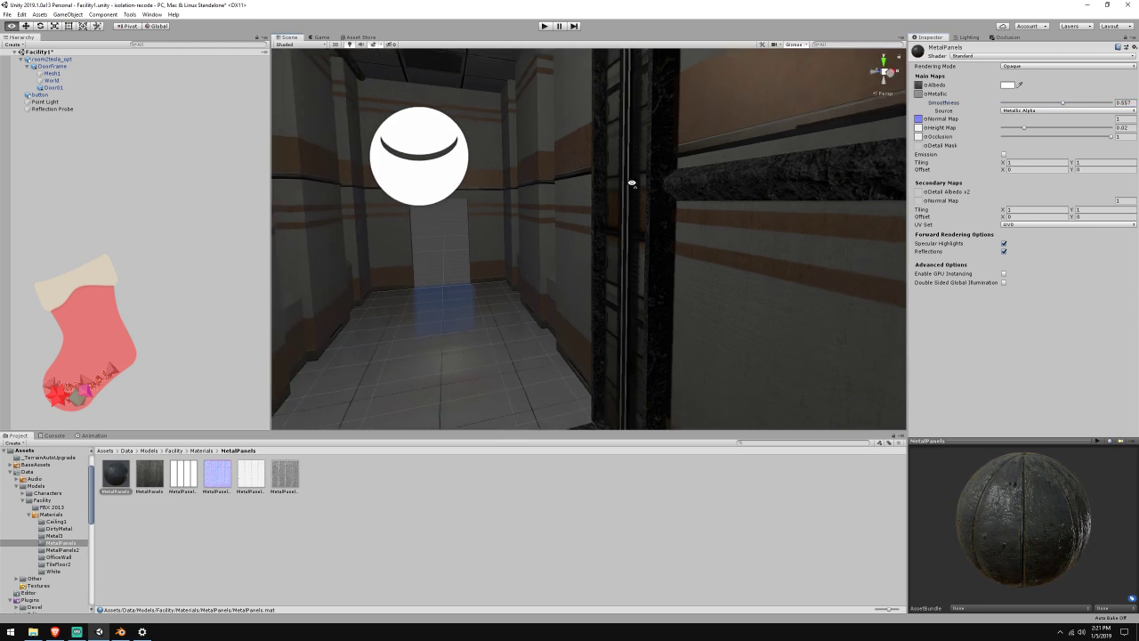
click(654, 196)
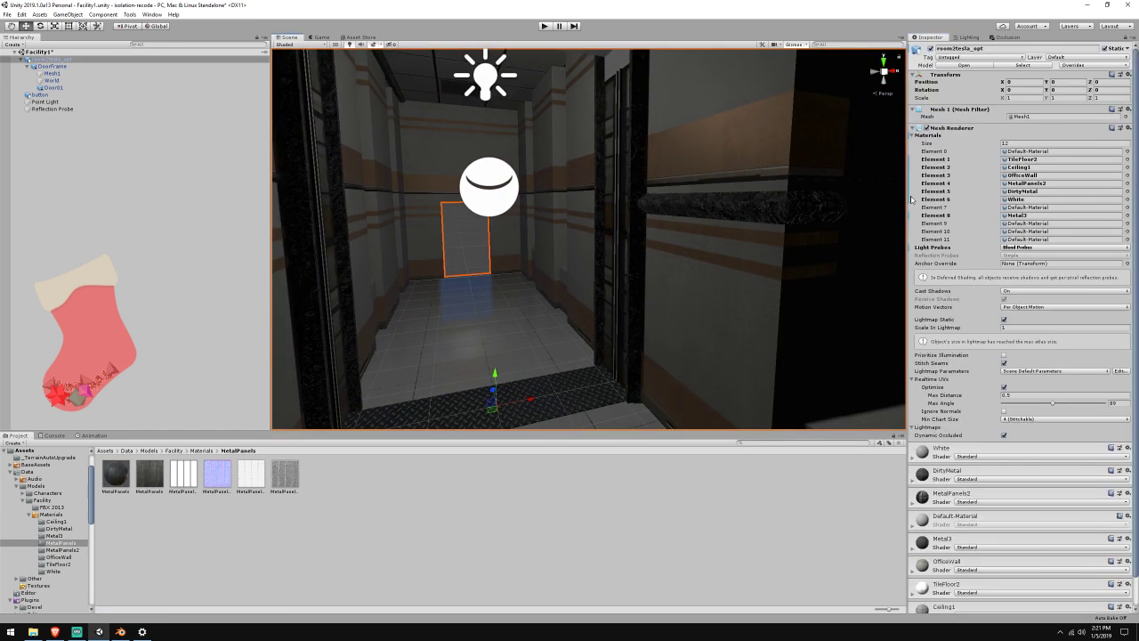
drag(116, 478, 1034, 209)
key(w)
right_drag(704, 277, 778, 255)
key(ctrl+z)
key(ctrl+y)
Open the MetalPanels material from Element 7 and lower its smoothness to about 0.46
click(1019, 208)
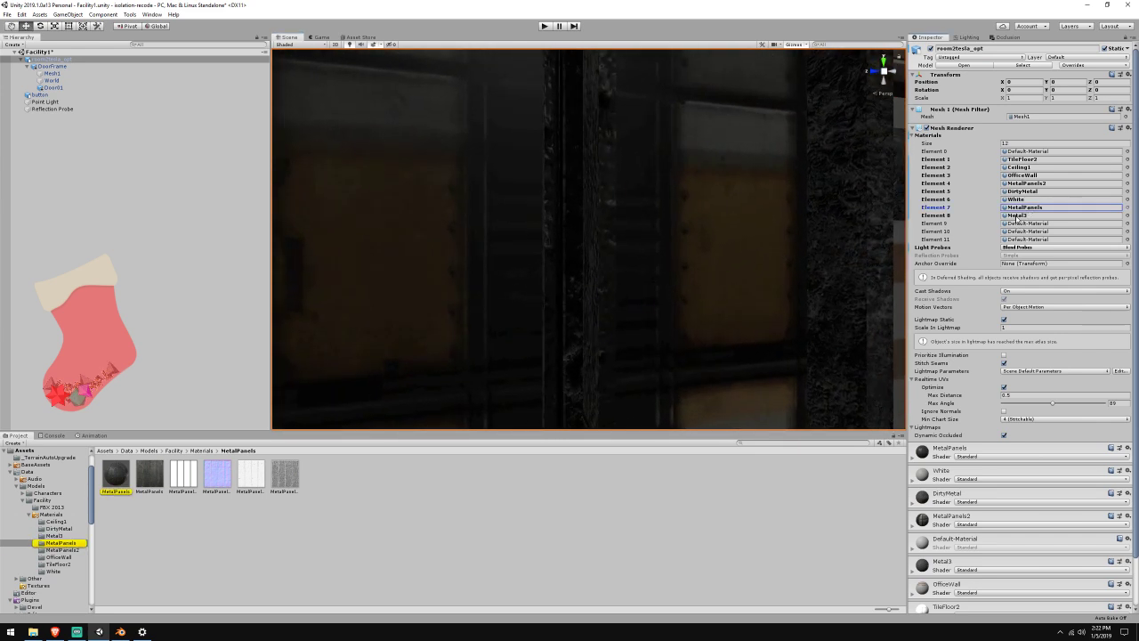
double_click(1019, 208)
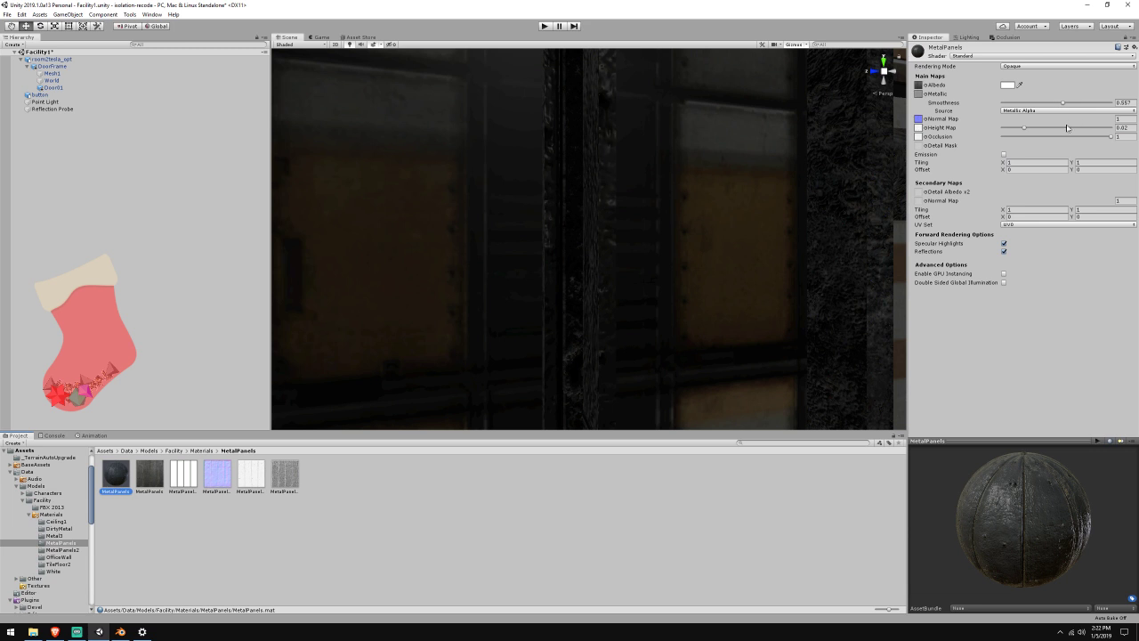
mouse_move(1064, 104)
mouse_down()
mouse_move(981, 104)
mouse_move(1072, 107)
mouse_move(1059, 110)
mouse_up()
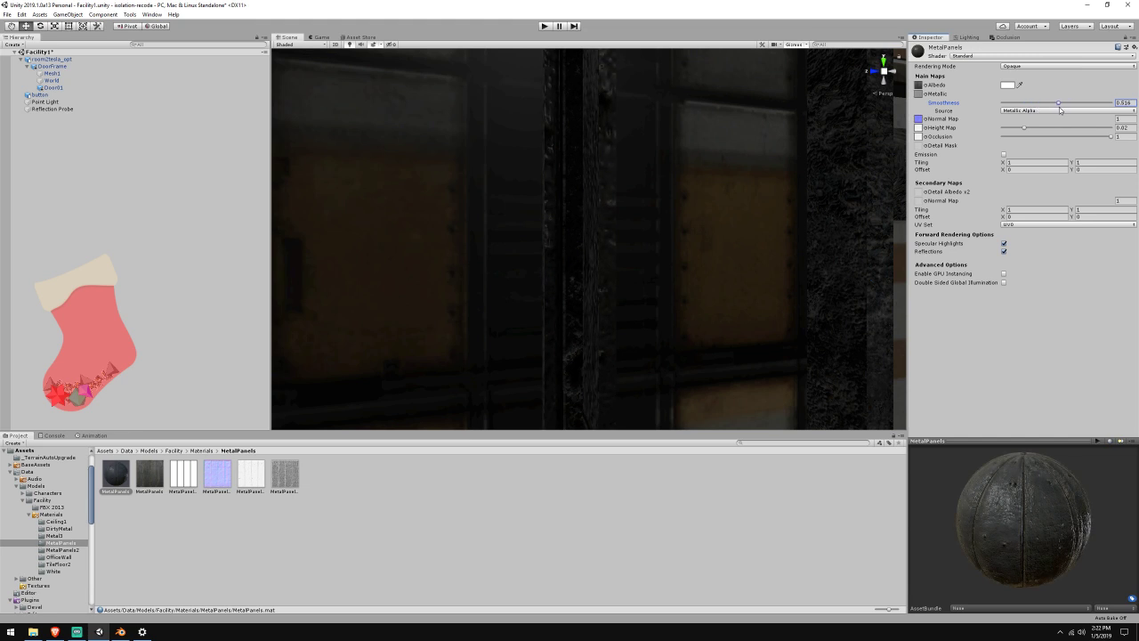
Open the MetalPanels2 material used by Element 4 of room2tesla_opt and assign its _NRM texture as the normal map
right_drag(845, 156, 775, 168)
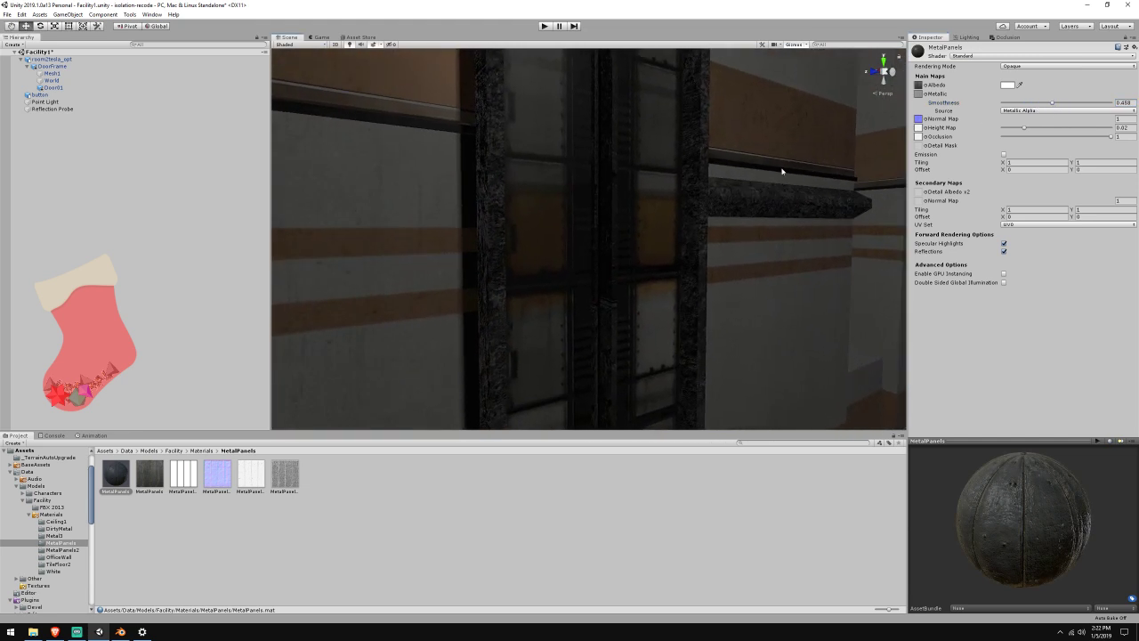
click(774, 169)
click(1021, 183)
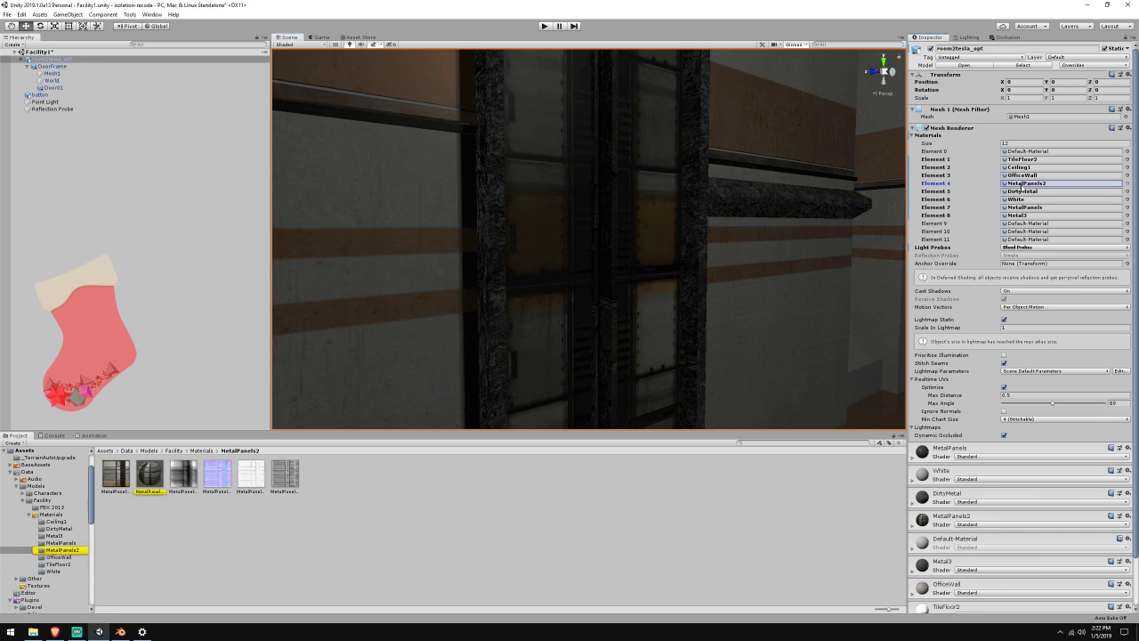
click(147, 476)
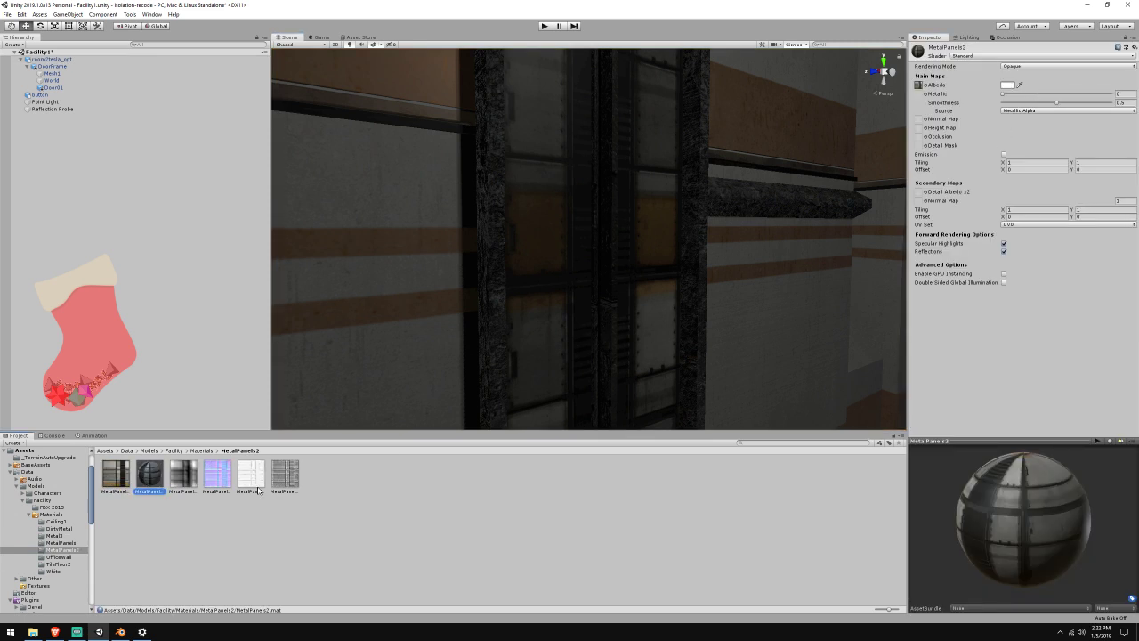
drag(225, 476, 919, 118)
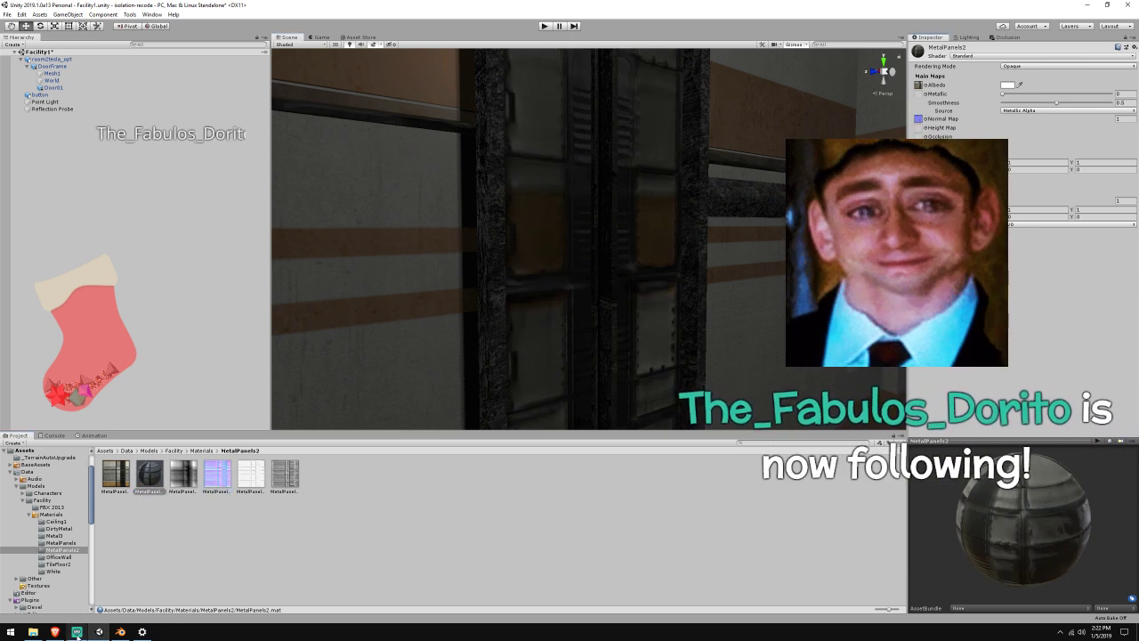
Check the live stream in Streamlabs OBS and the chat on the Twitch dashboard, then return to Unity
key(alt+Tab)
click(517, 138)
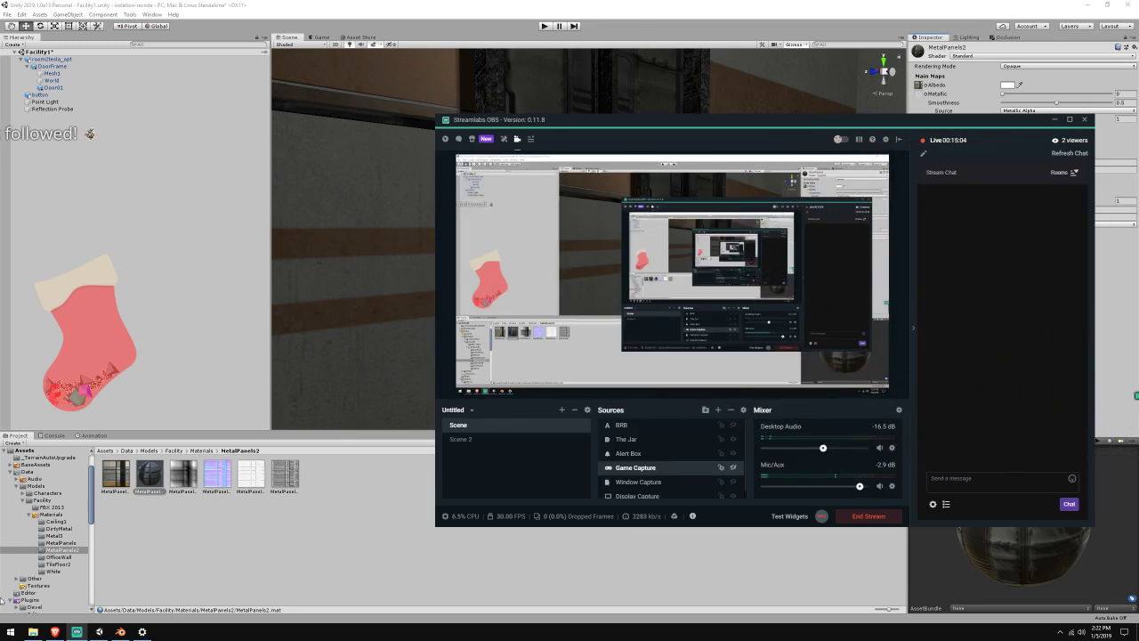
click(54, 630)
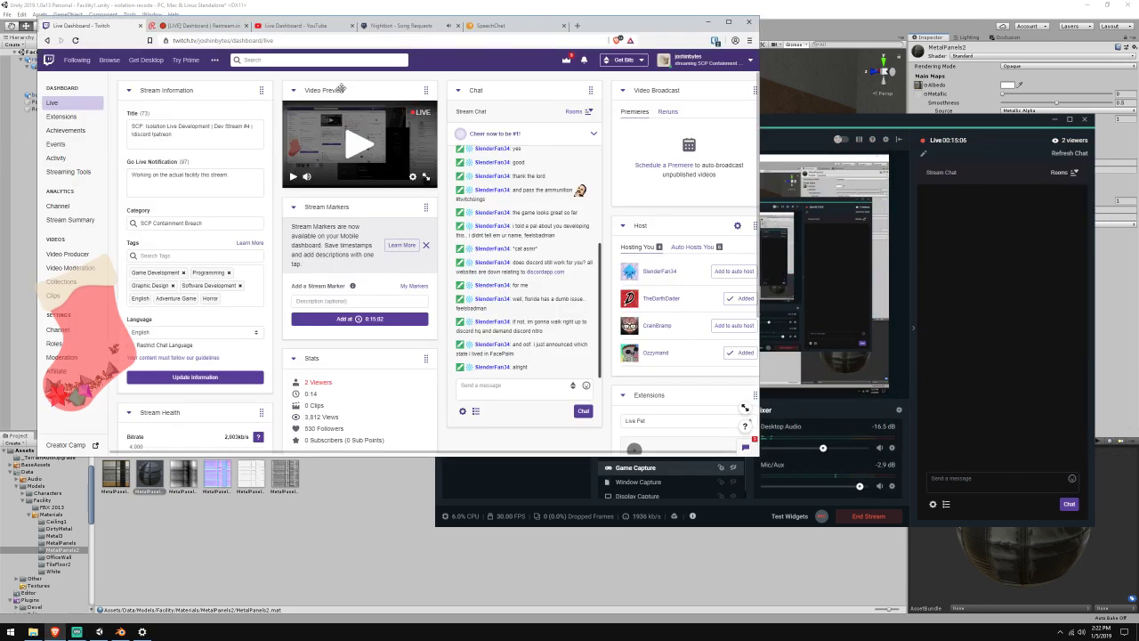
click(298, 25)
click(474, 3)
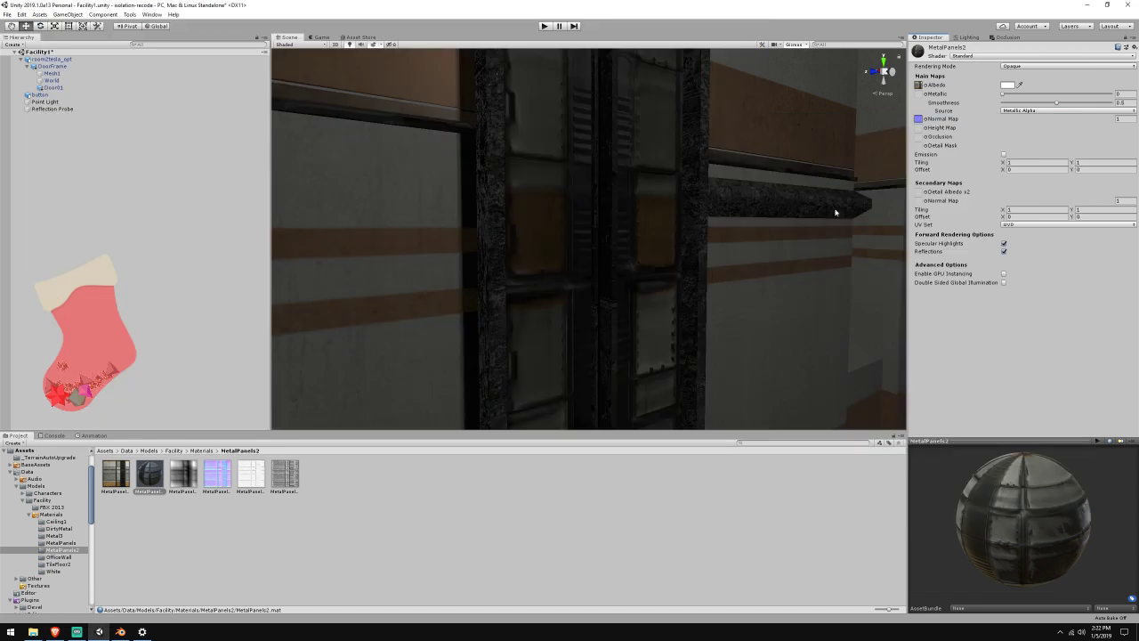
Assign the _DISP texture as the MetalPanels2 material's height map and the white occlusion texture as its occlusion map
scroll(801, 183, up, 3)
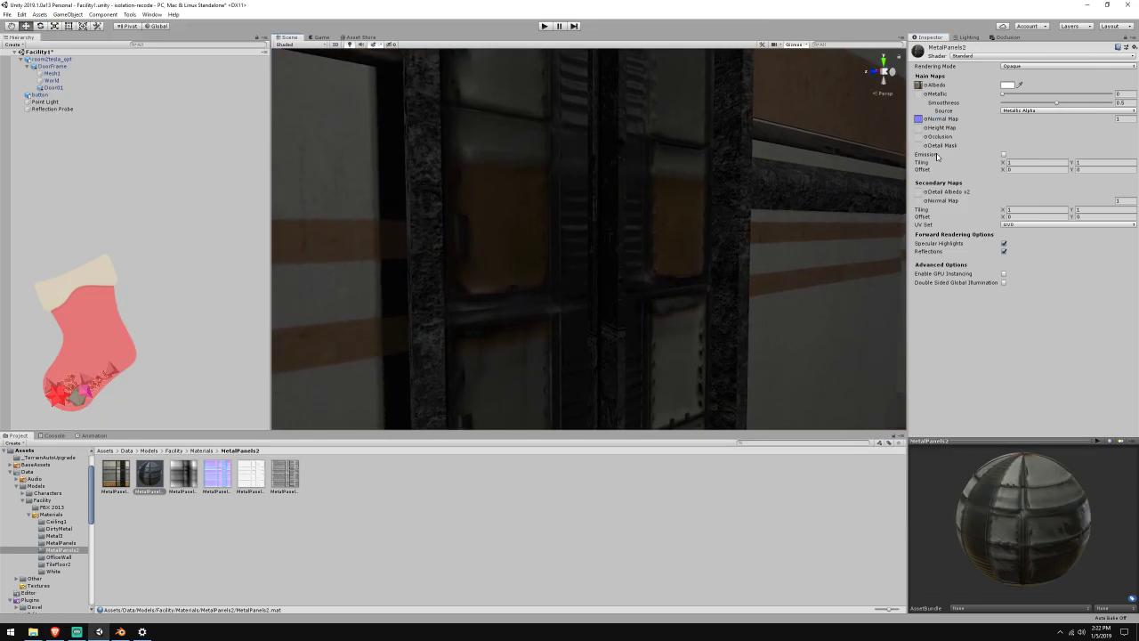
mouse_move(1108, 124)
mouse_down()
mouse_move(1130, 123)
mouse_move(1108, 124)
mouse_up()
drag(922, 141, 921, 137)
click(194, 480)
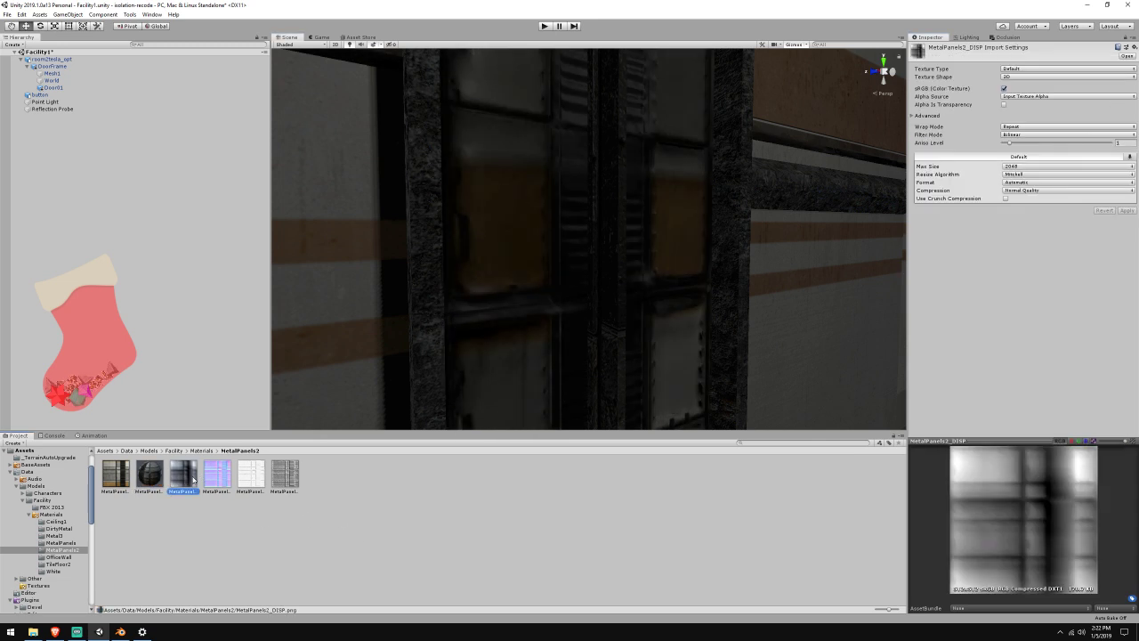
click(116, 480)
click(163, 483)
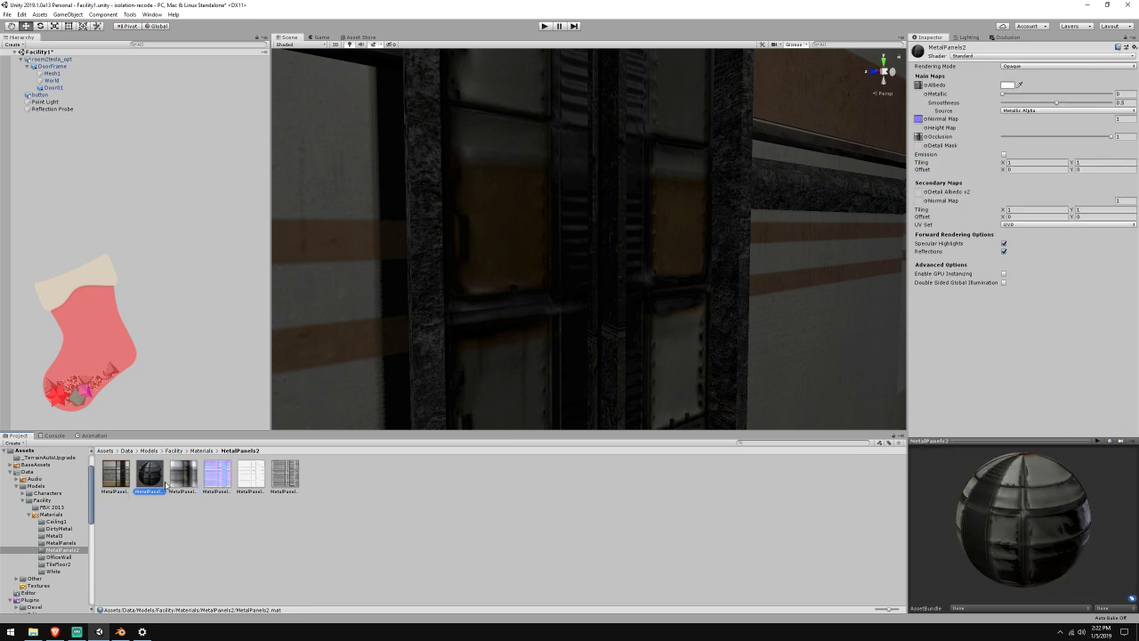
drag(652, 269, 919, 128)
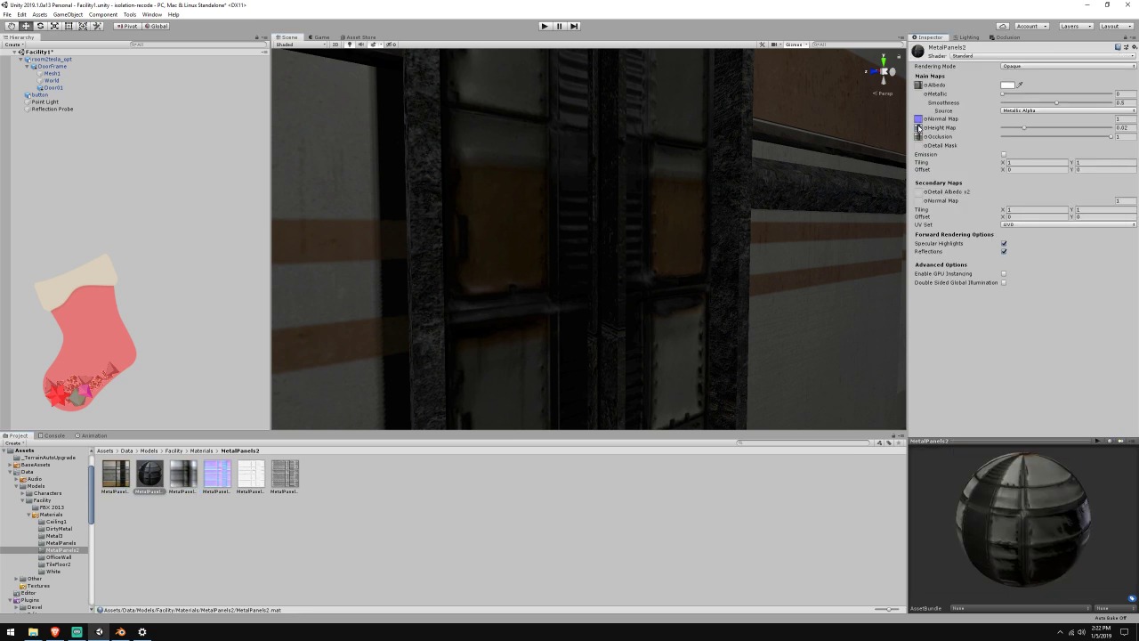
drag(251, 476, 921, 140)
Assign the _SPEC texture as MetalPanels2's metallic map and set its smoothness to about 0.396
click(292, 482)
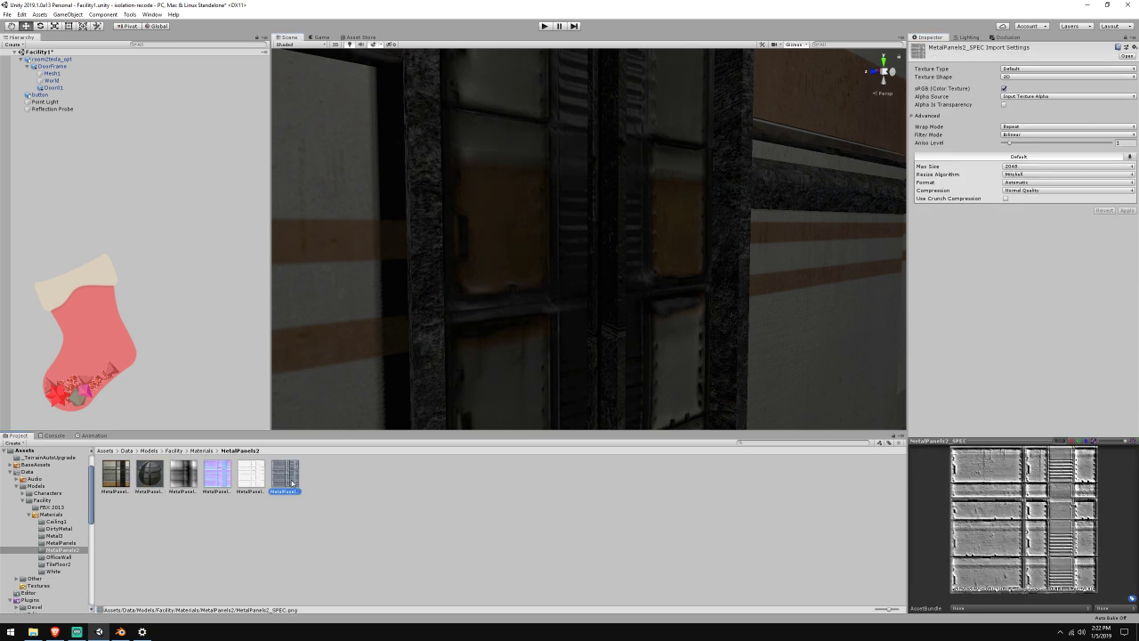
click(150, 481)
drag(825, 253, 920, 94)
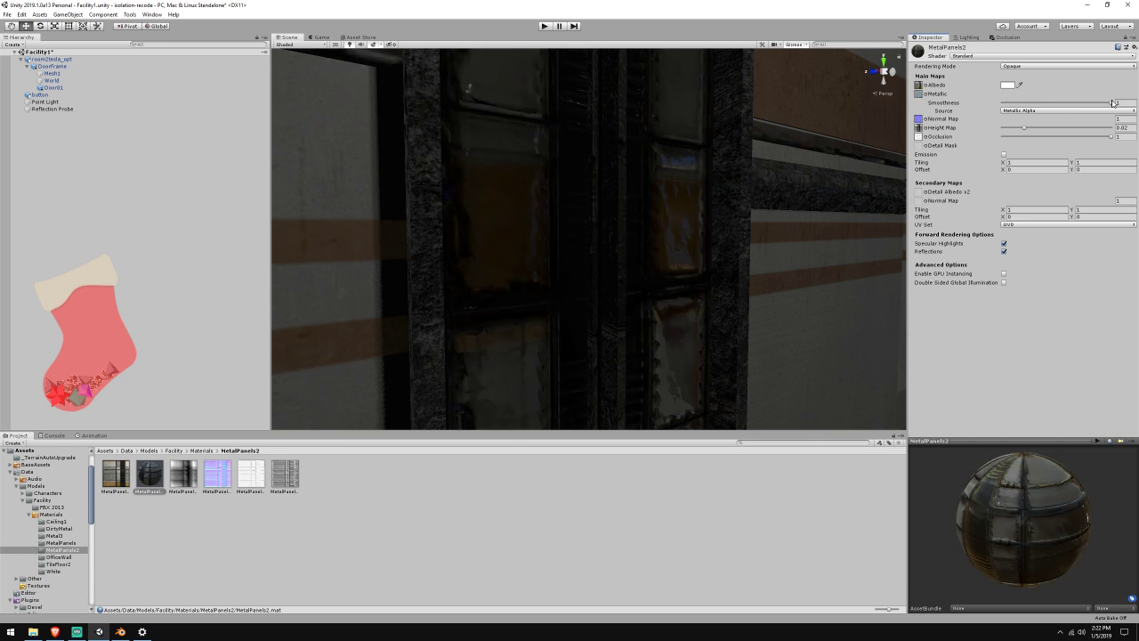
drag(1112, 104, 1049, 101)
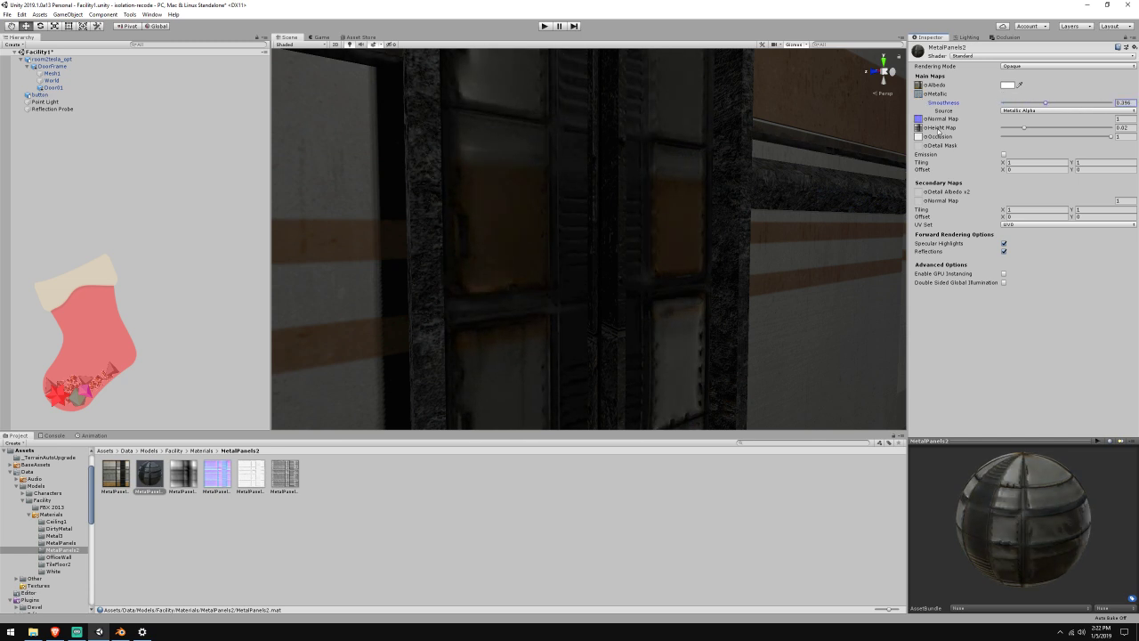
Try a height map strength of about 0.0391 on MetalPanels2, checking the door surface and the _DISP texture
scroll(771, 160, down, 4)
alt+drag(770, 160, 707, 598)
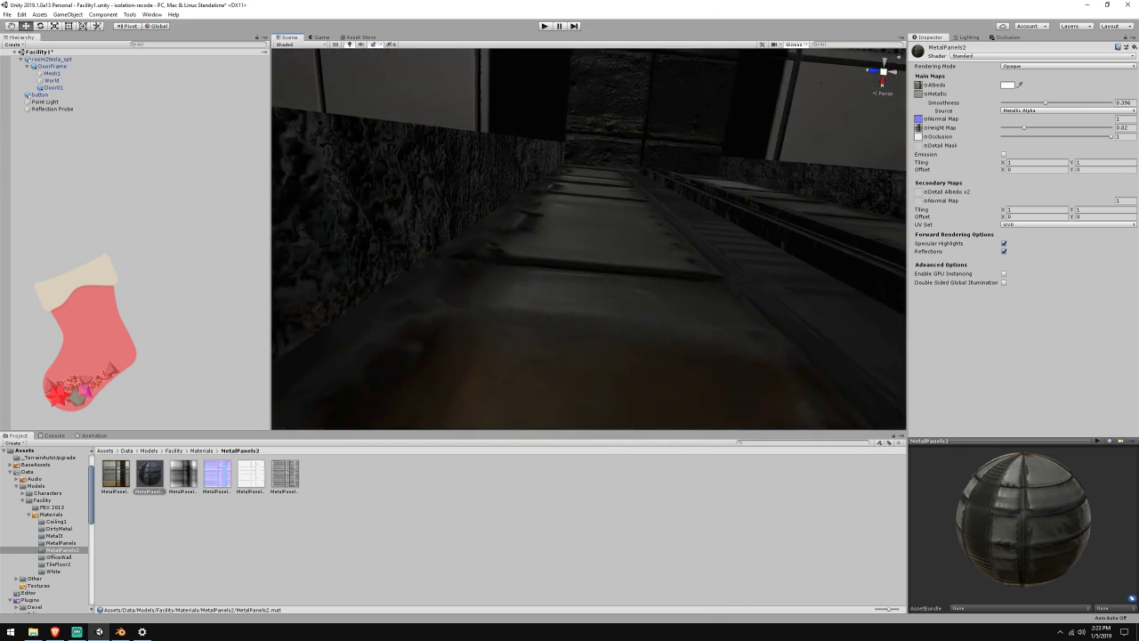
drag(1025, 130, 1051, 131)
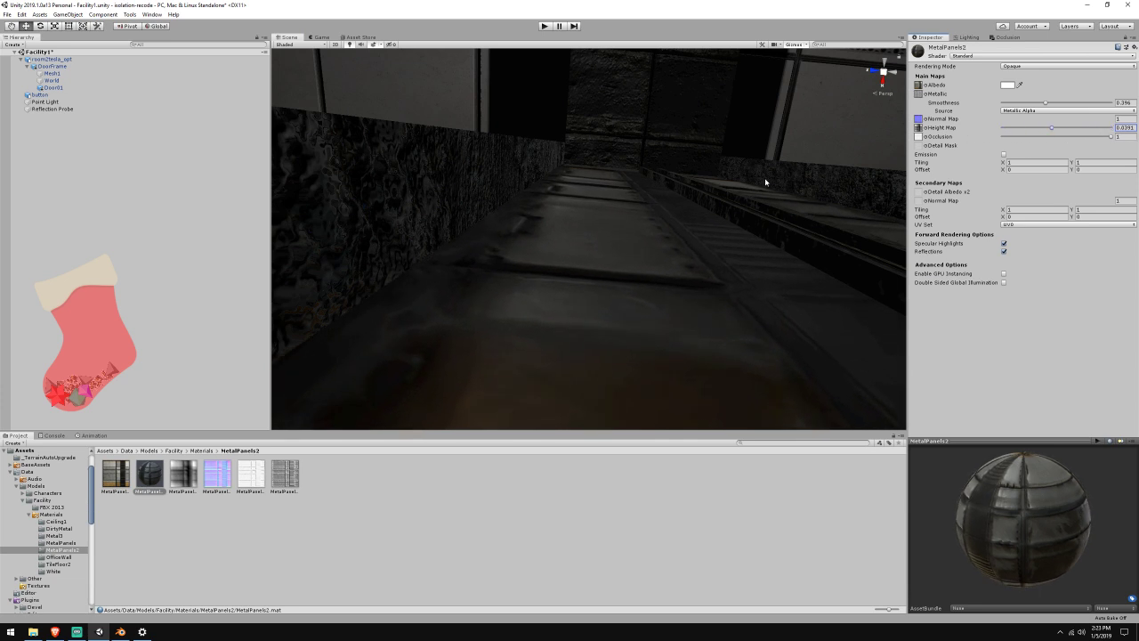
alt+drag(765, 181, 816, 263)
click(919, 129)
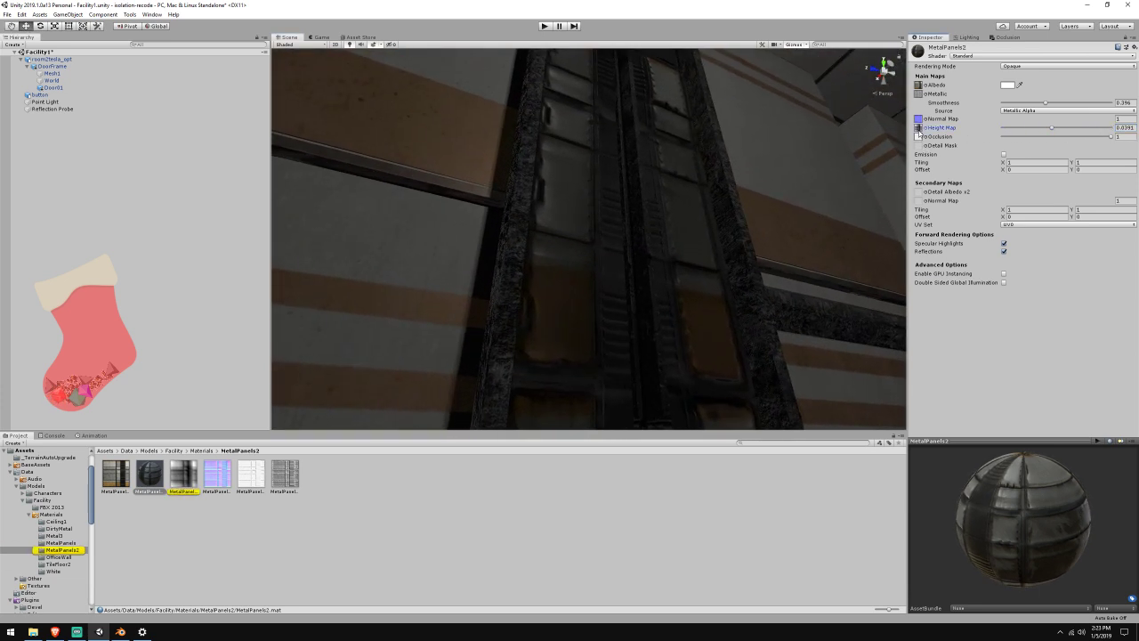
click(177, 478)
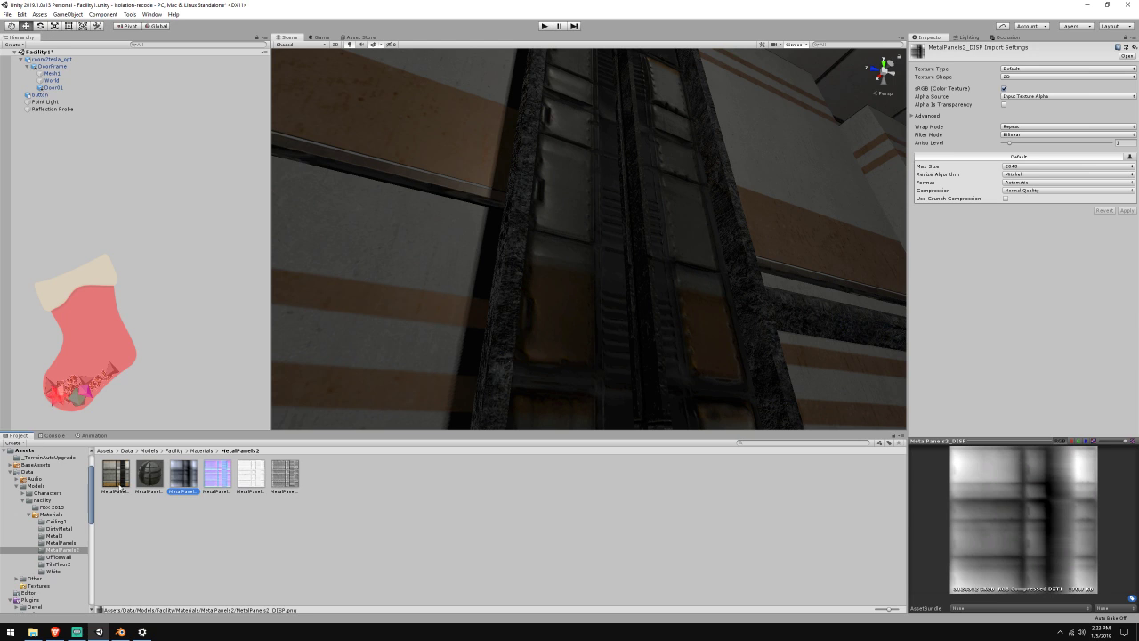
click(117, 475)
click(149, 475)
Lower MetalPanels2's height map strength to 0.005, compare the door, and clear the height map texture
right_drag(589, 348, 903, 175)
drag(1052, 130, 891, 140)
right_drag(880, 142, 902, 165)
click(917, 127)
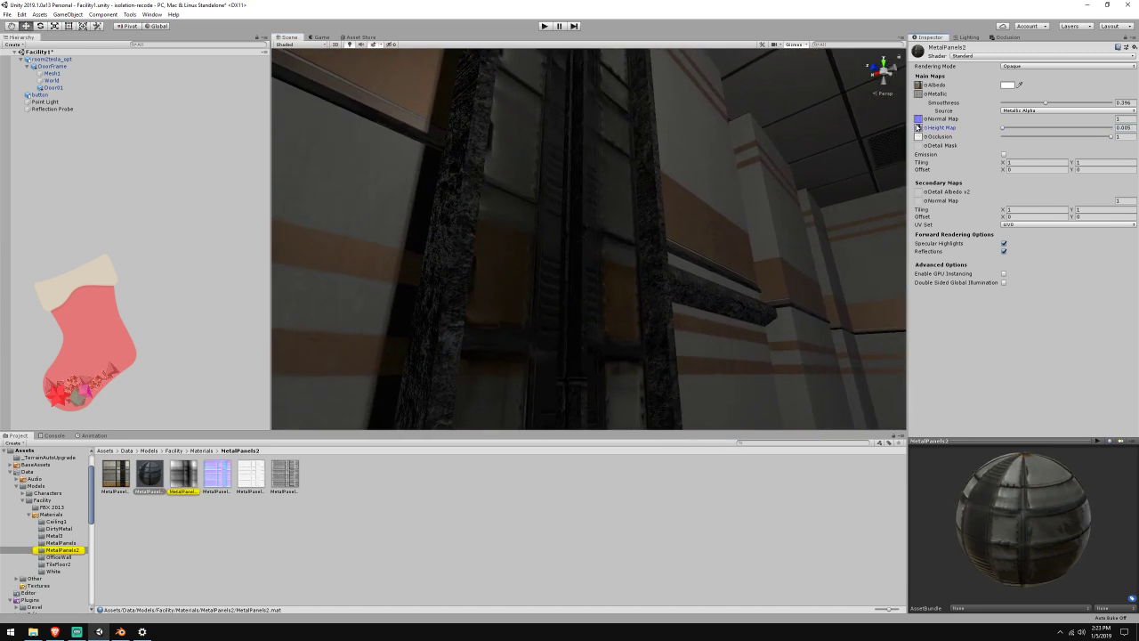
right_drag(703, 169, 726, 210)
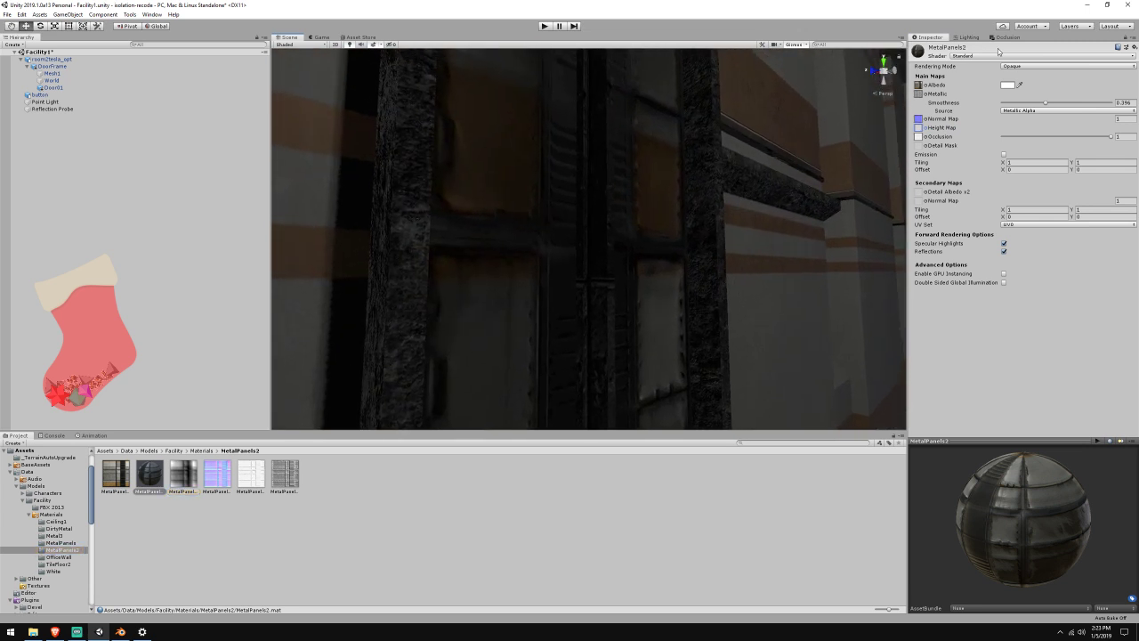
Switch MetalPanels2 to the VacuumShaders/Beast/Standard shader and assign the _DISP texture as its displace map
click(997, 55)
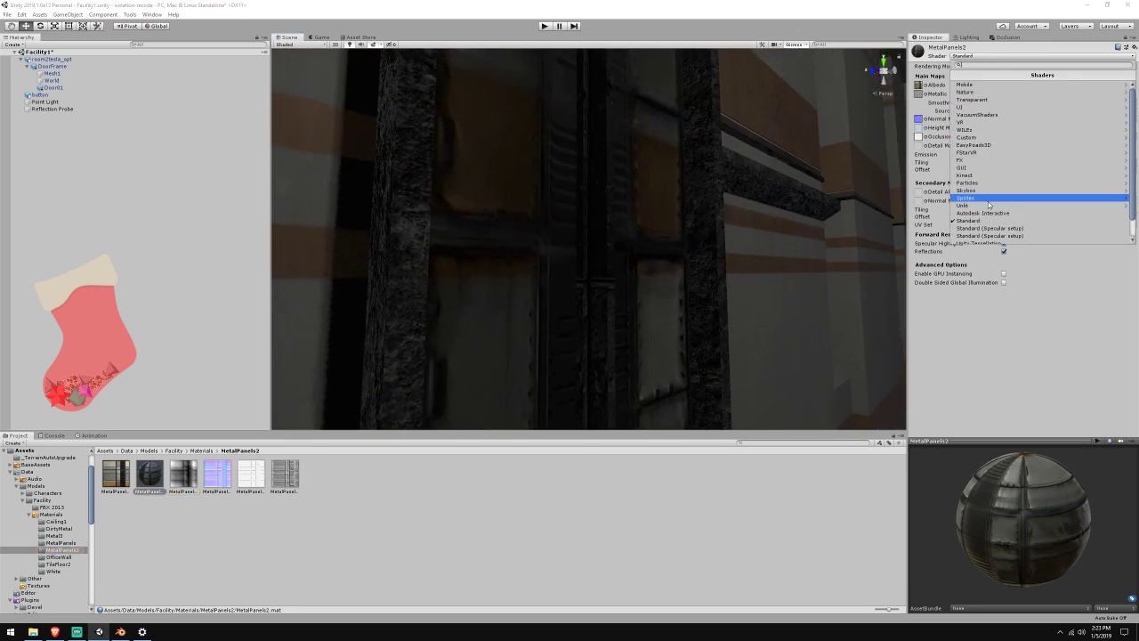
click(982, 114)
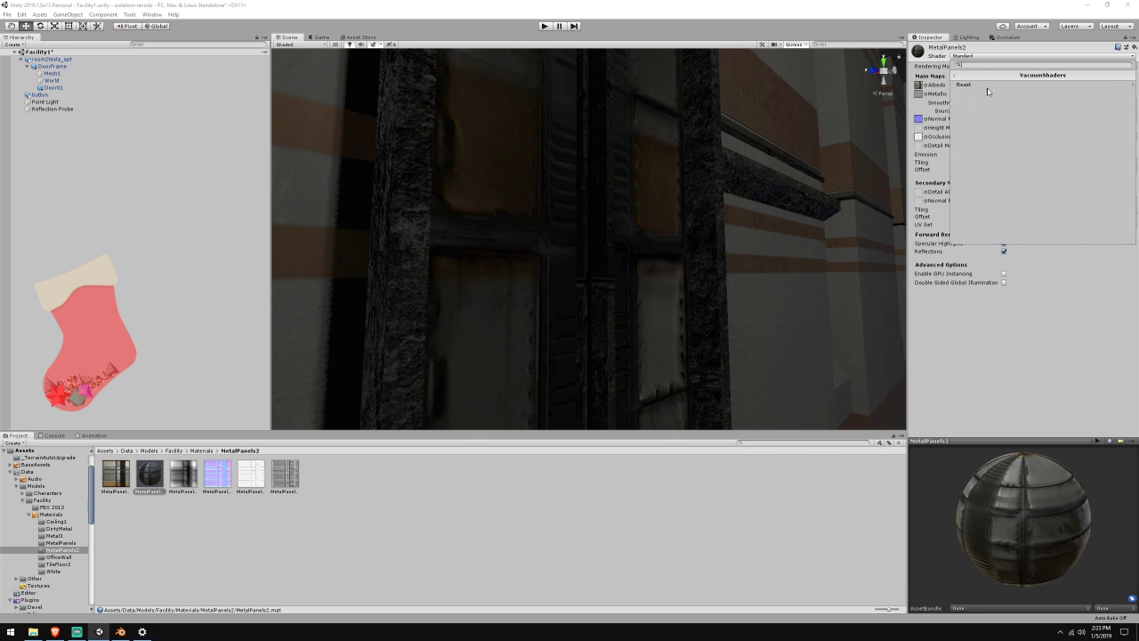
click(983, 85)
click(983, 85)
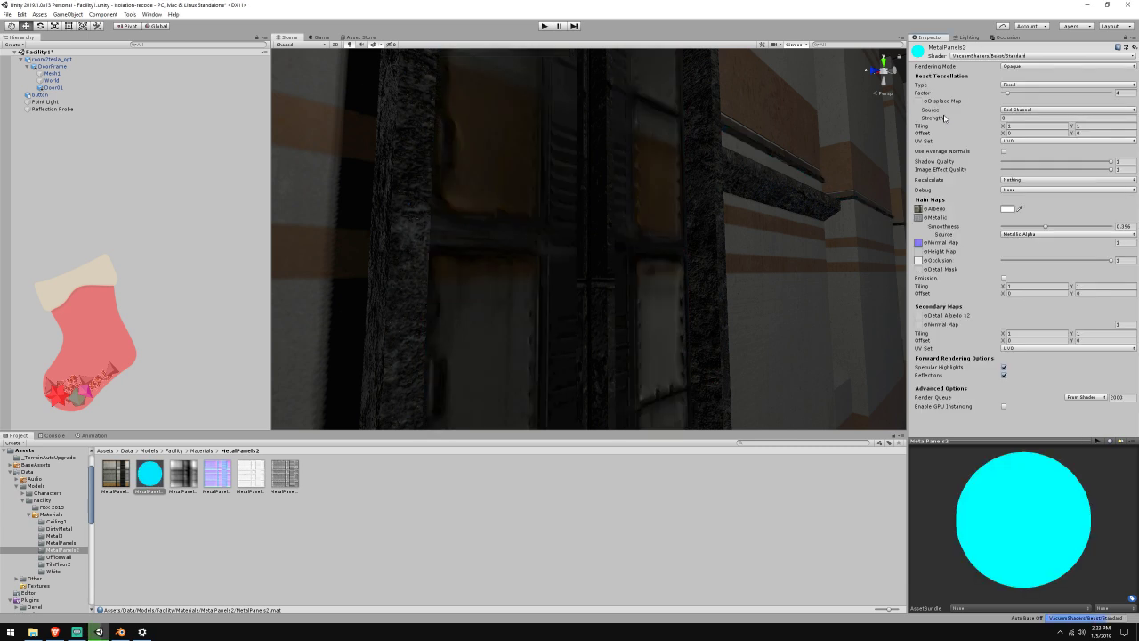
right_drag(785, 201, 801, 174)
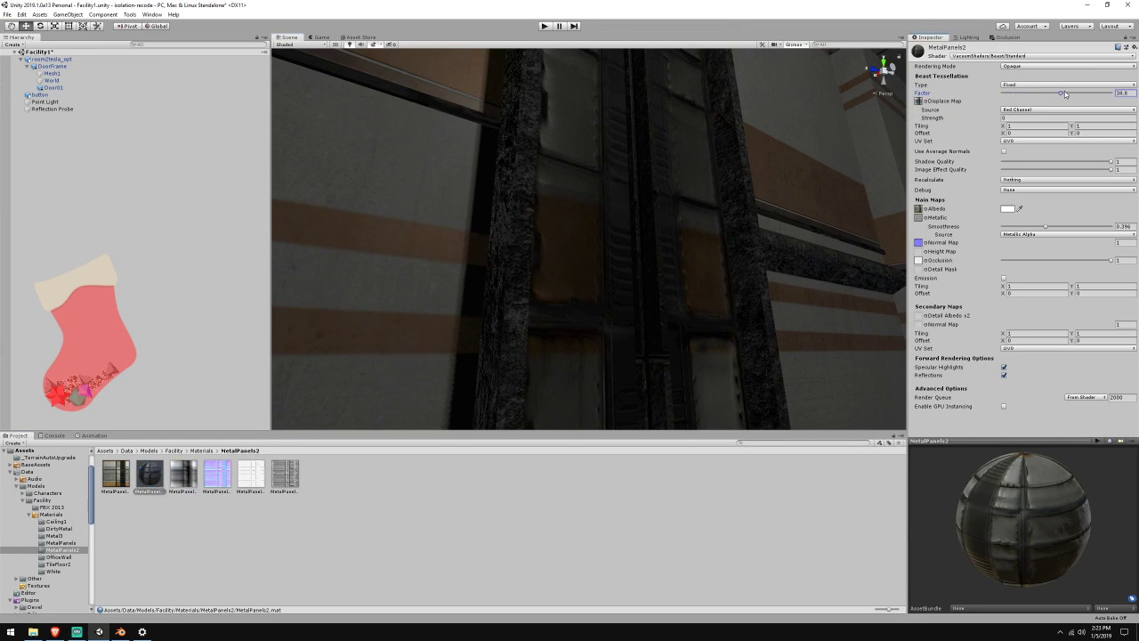
Try varying displacement strengths with the Alpha source on MetalPanels2, then return the source to Red Channel
drag(935, 121, 936, 121)
mouse_move(799, 153)
right_down()
mouse_move(808, 156)
mouse_move(808, 140)
right_up()
click(1028, 111)
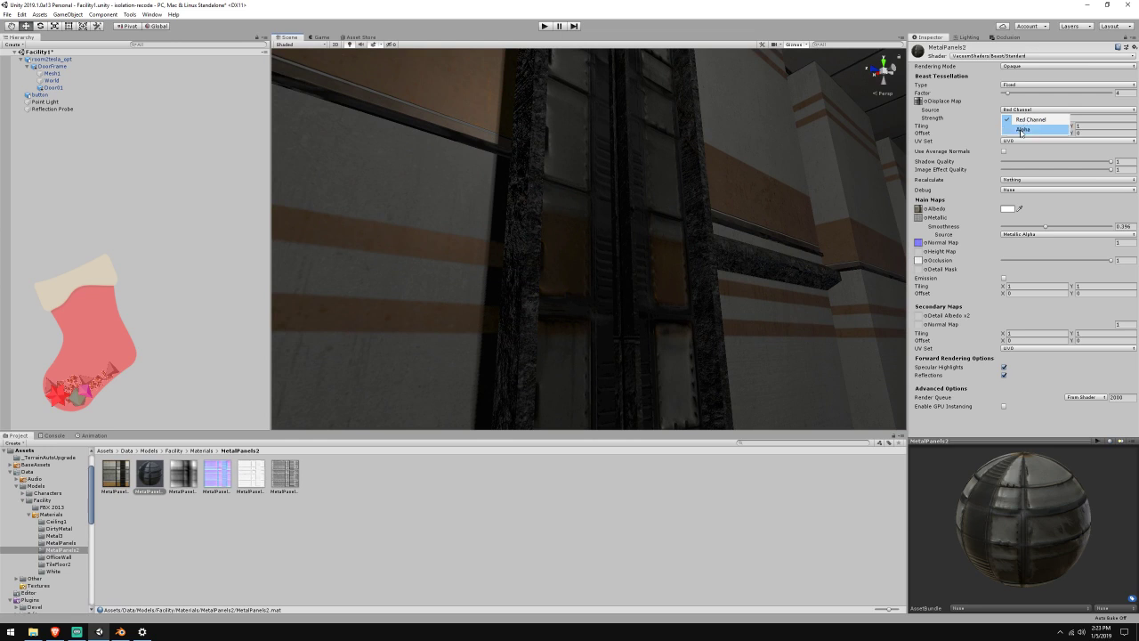
click(1021, 131)
drag(963, 121, 938, 121)
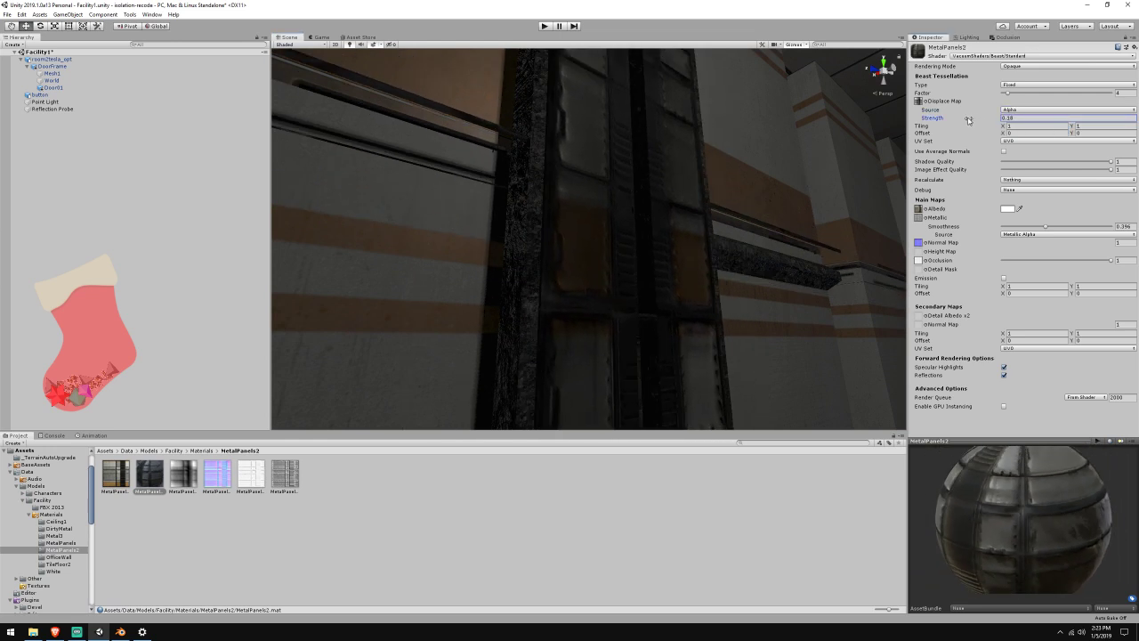
click(1023, 109)
click(1005, 126)
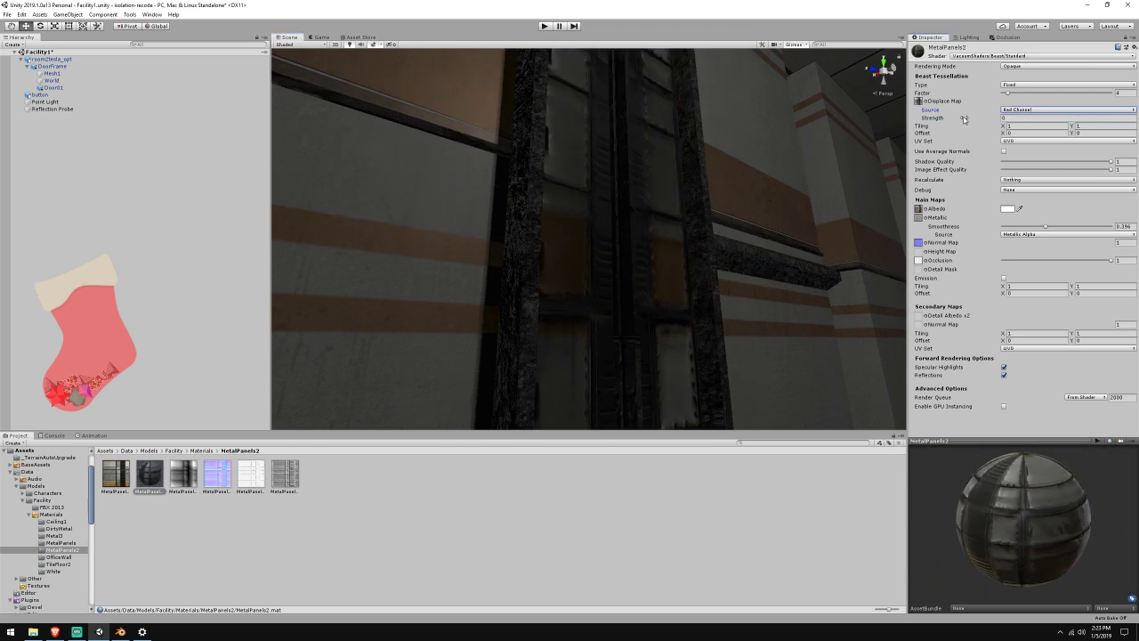
Try Use Average Normals with varying displacement strengths on MetalPanels2, then turn the option off
click(1004, 151)
drag(962, 121, 937, 123)
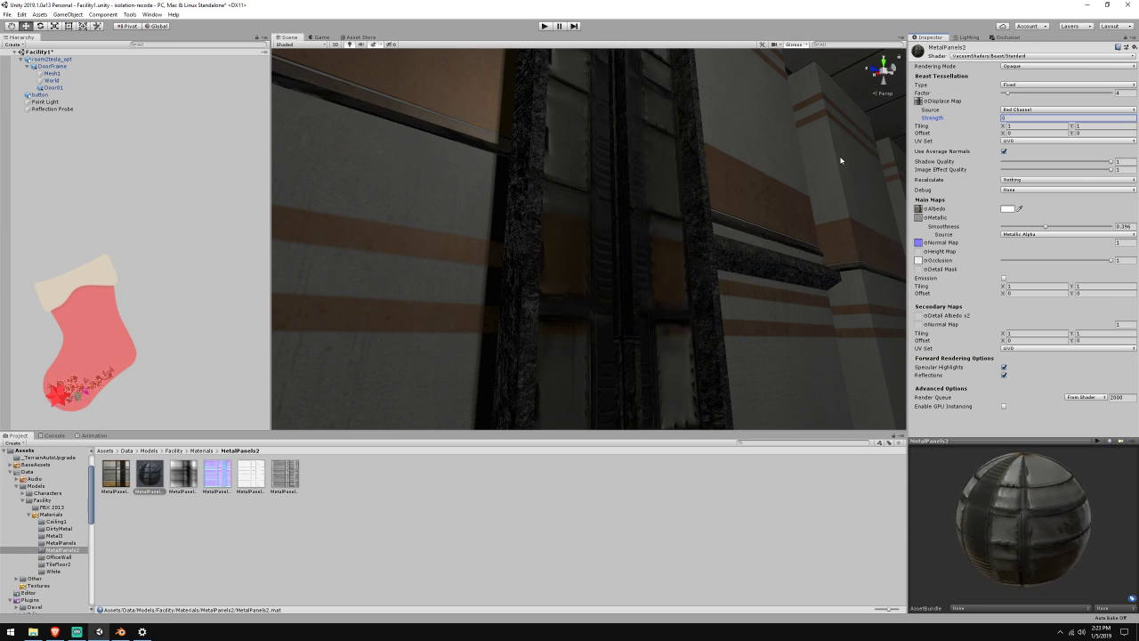
click(1004, 152)
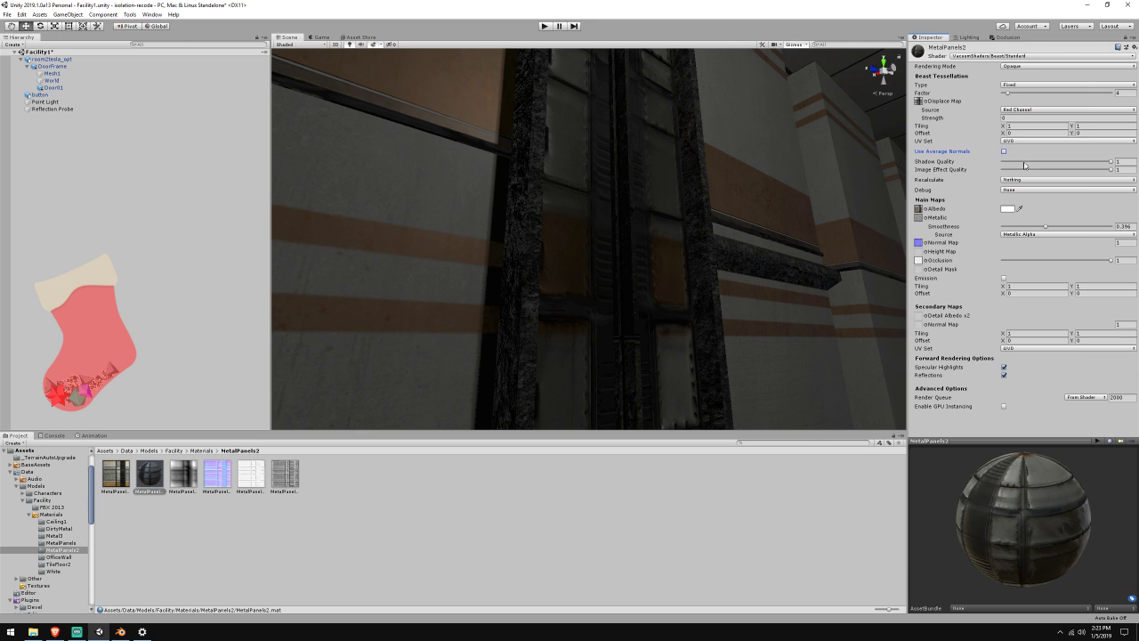
Try displacement strengths of 1 and 0.1 on MetalPanels2, checking the relief on the door panels
click(1034, 118)
text(1)
right_drag(808, 165, 797, 125)
key(s)
click(1023, 117)
text(0.1)
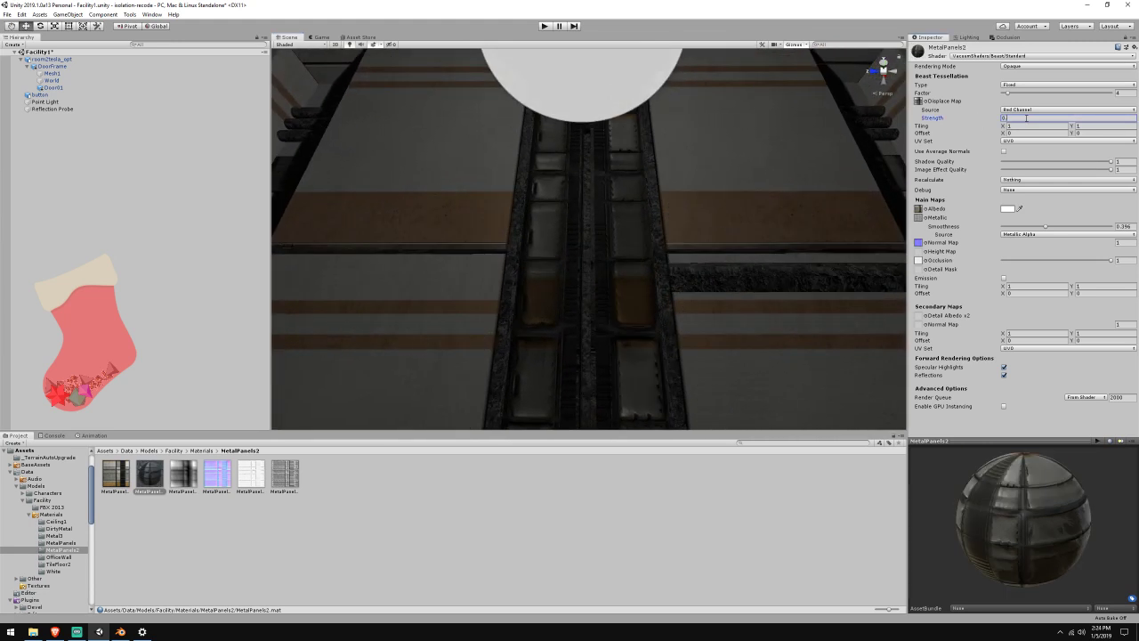
right_drag(732, 196, 784, 75)
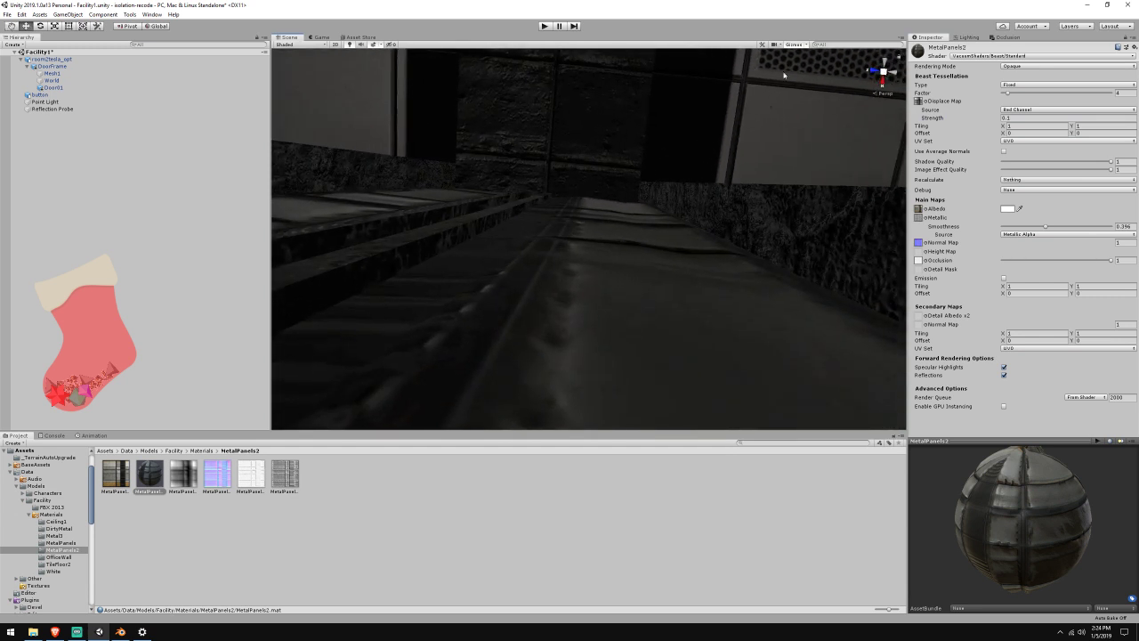
Set MetalPanels2's displacement strength to 0.05, then try higher tessellation factors before lowering the factor to 1
click(1028, 119)
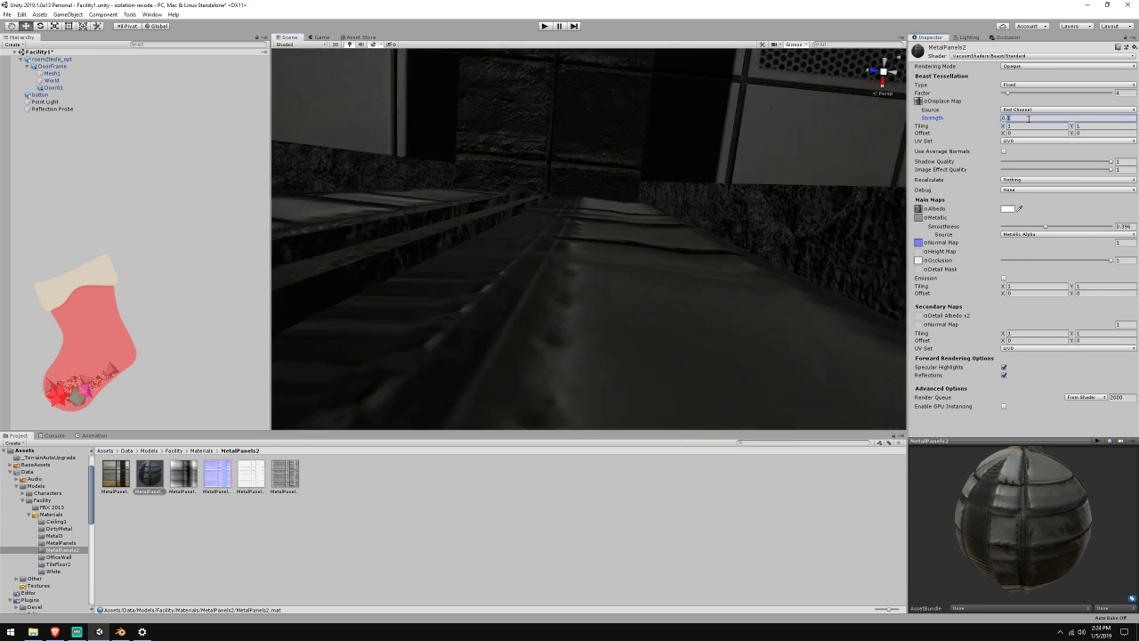
text(0.05)
right_drag(857, 165, 849, 303)
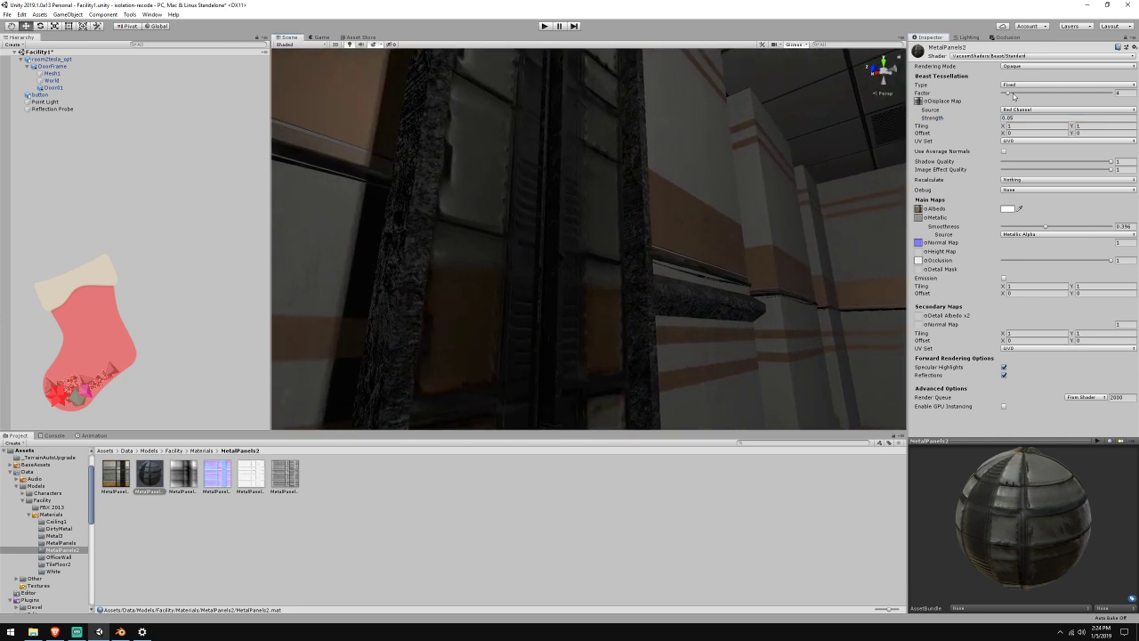
drag(1013, 95, 1101, 100)
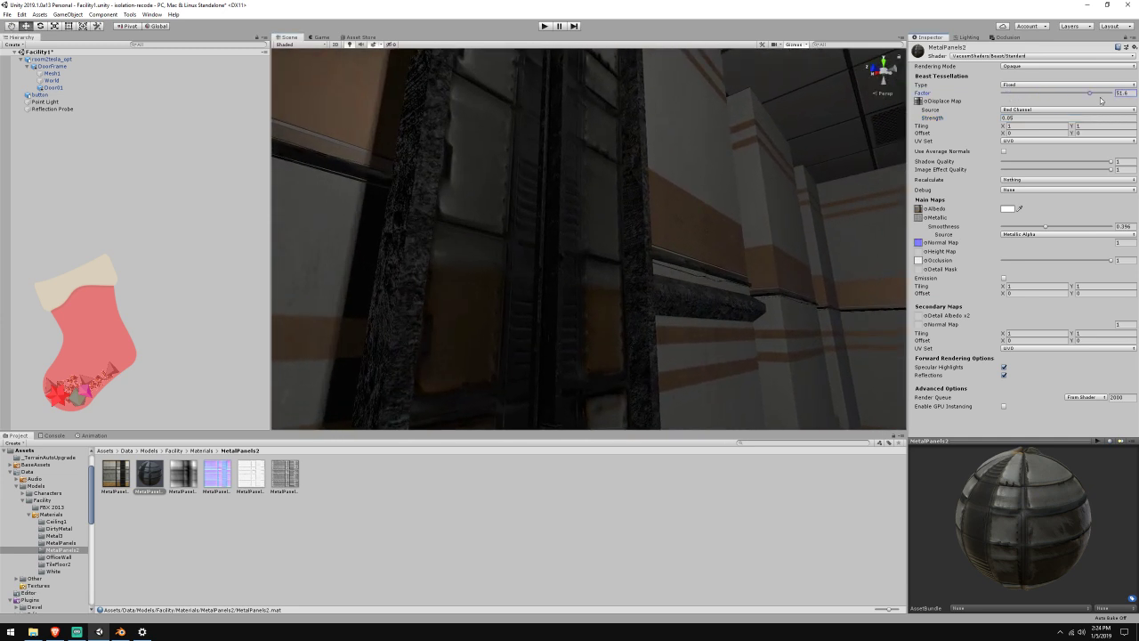
Try Distance Based tessellation on MetalPanels2 and raise the displacement strength to 0.8
click(1013, 85)
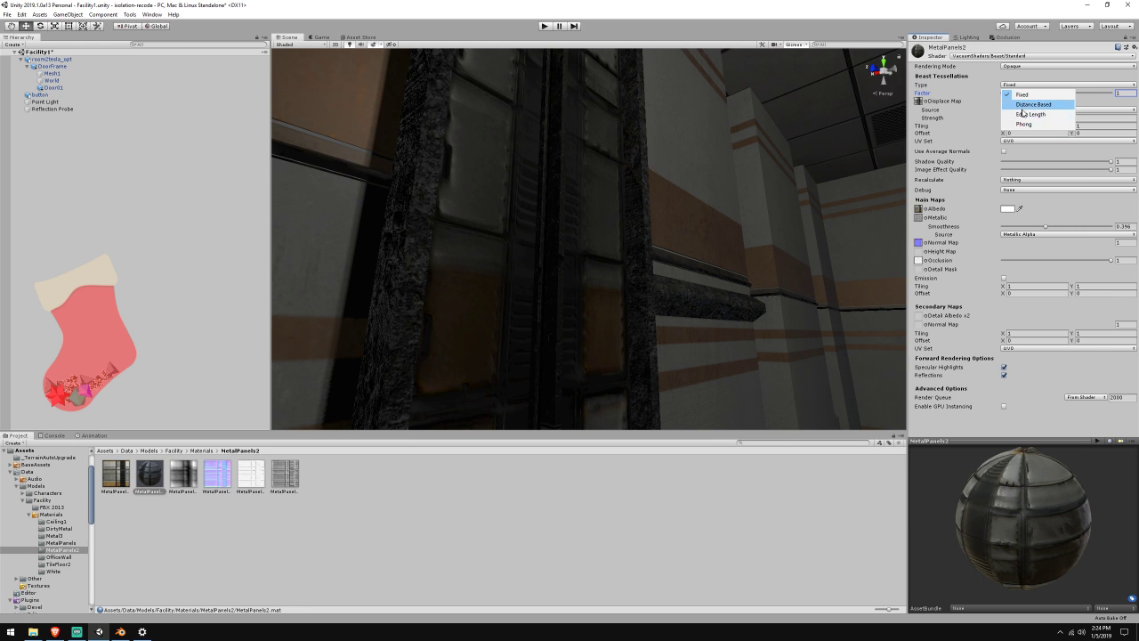
click(1030, 104)
right_drag(755, 117, 647, 606)
right_drag(644, 594, 654, 575)
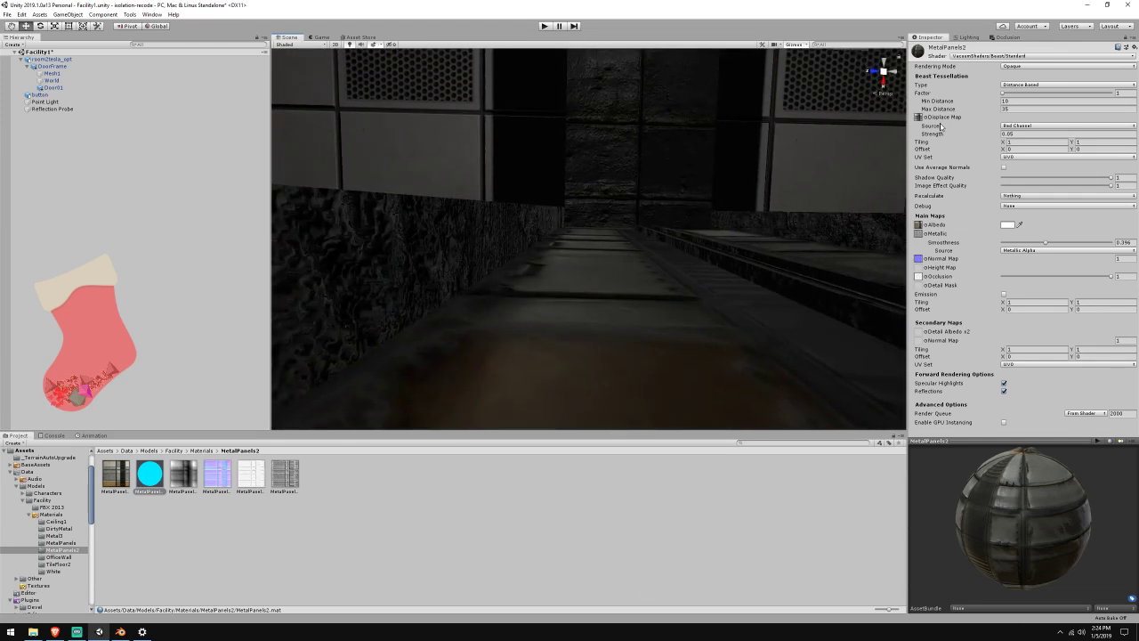
drag(933, 135, 985, 119)
Try the Edge Length and Phong tessellation types on MetalPanels2, comparing the door panels in the scene
click(1068, 85)
click(1023, 101)
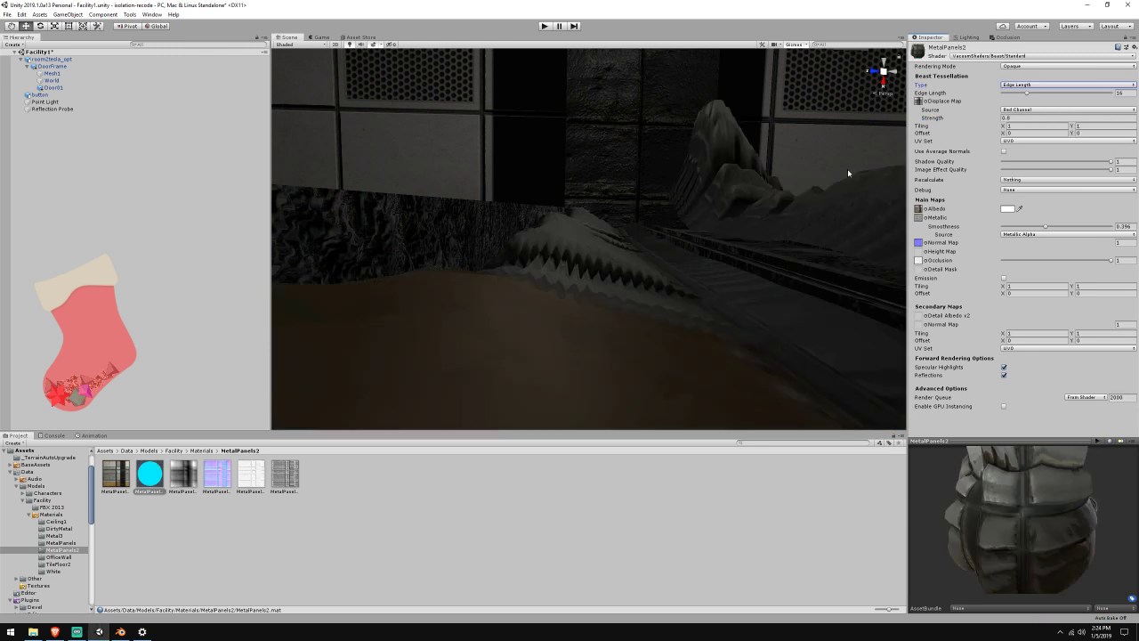
right_drag(851, 173, 769, 257)
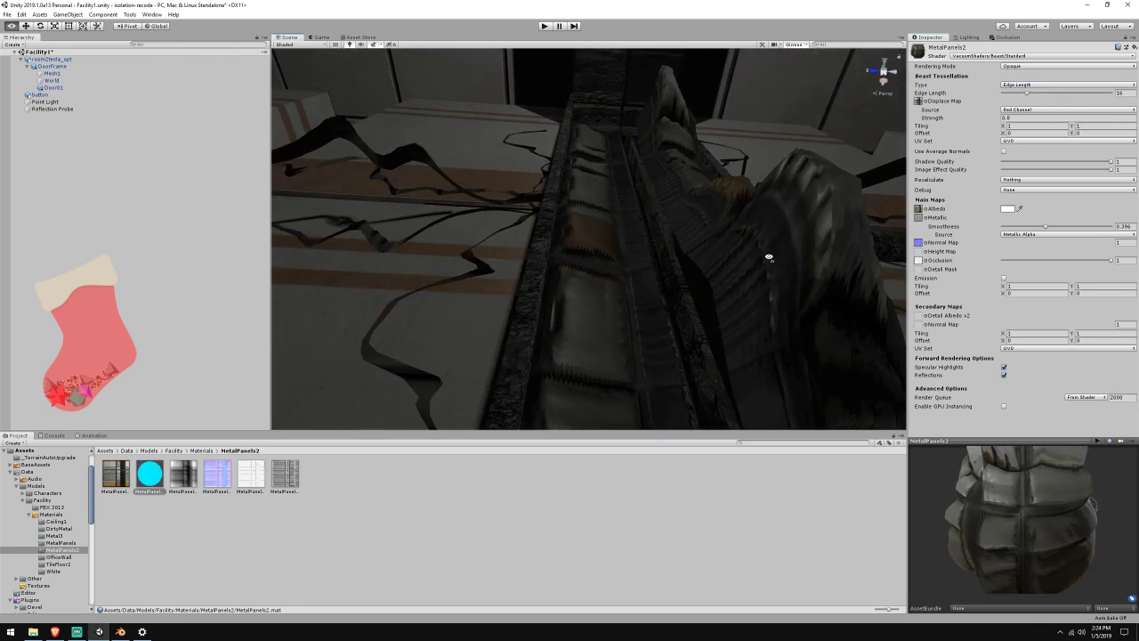
click(1024, 86)
click(1023, 125)
right_drag(748, 216, 738, 130)
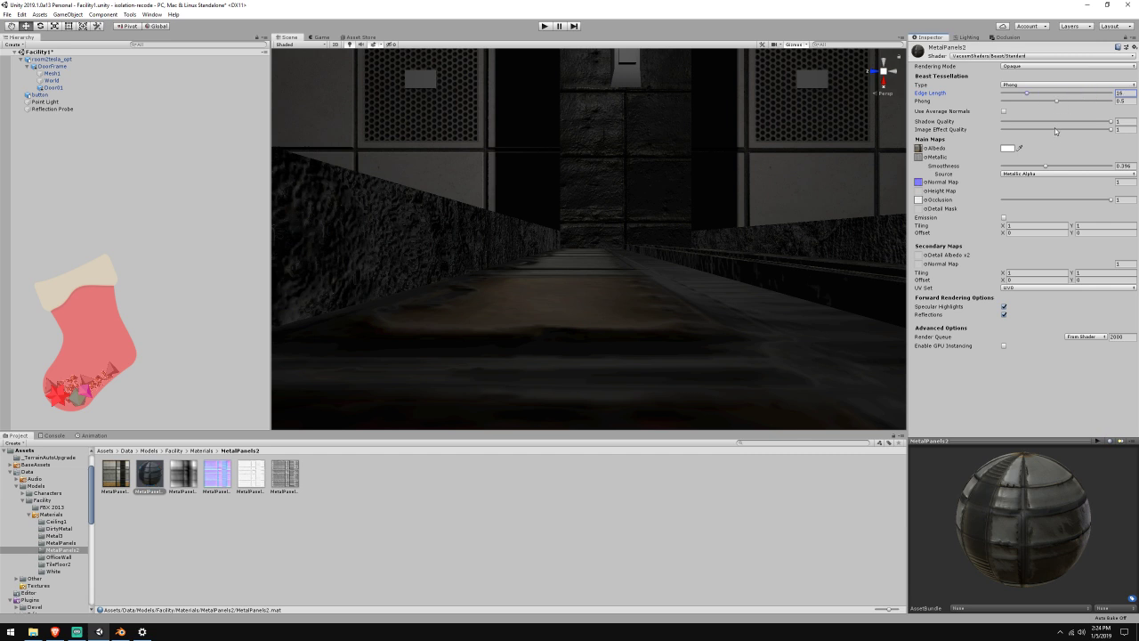
right_drag(716, 200, 767, 322)
Return MetalPanels2's tessellation type to Fixed and readjust the displacement strength while viewing the door
click(1004, 84)
click(1018, 93)
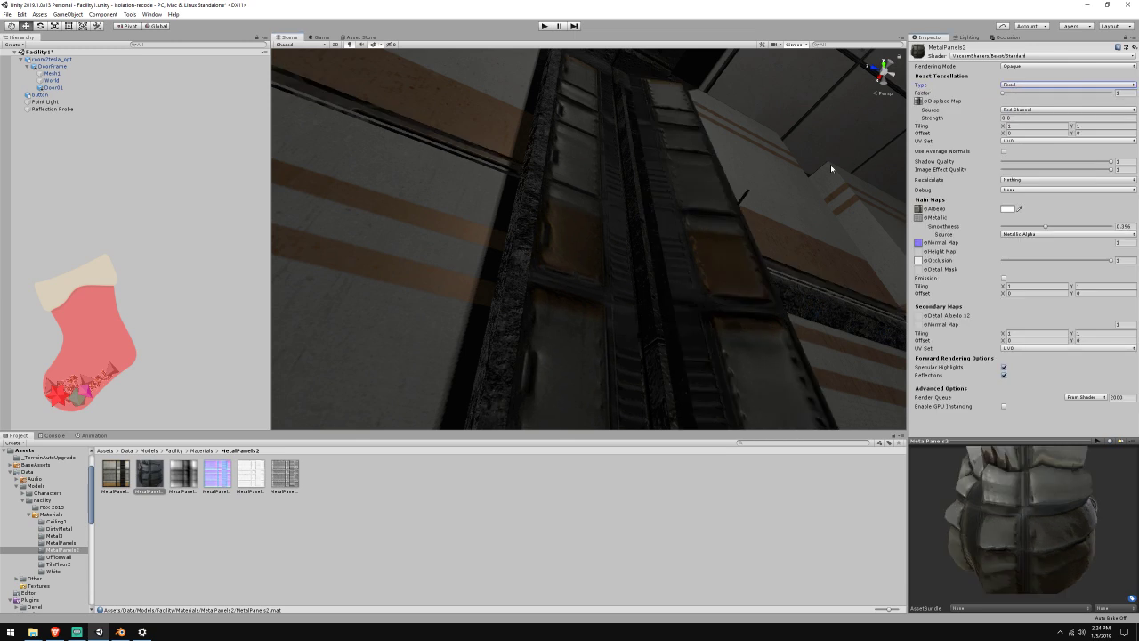
right_drag(839, 189, 618, 311)
drag(977, 118, 781, 105)
Clear the material selection and select the room2tesla_opt model in the scene to show its Mesh Renderer materials
click(770, 109)
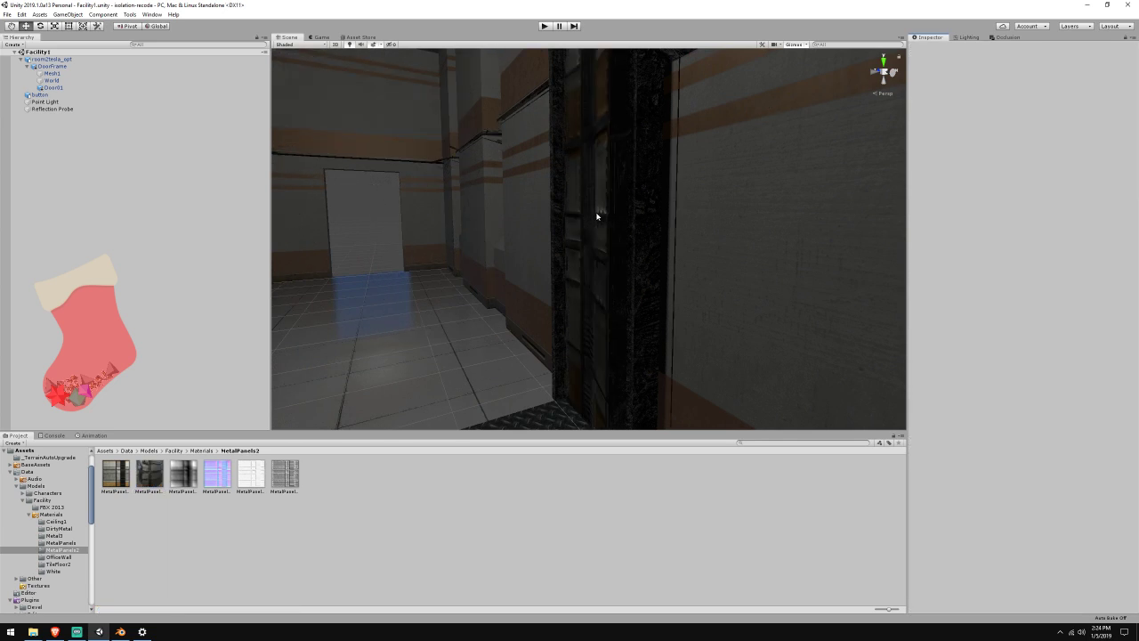
right_drag(597, 214, 640, 206)
click(617, 205)
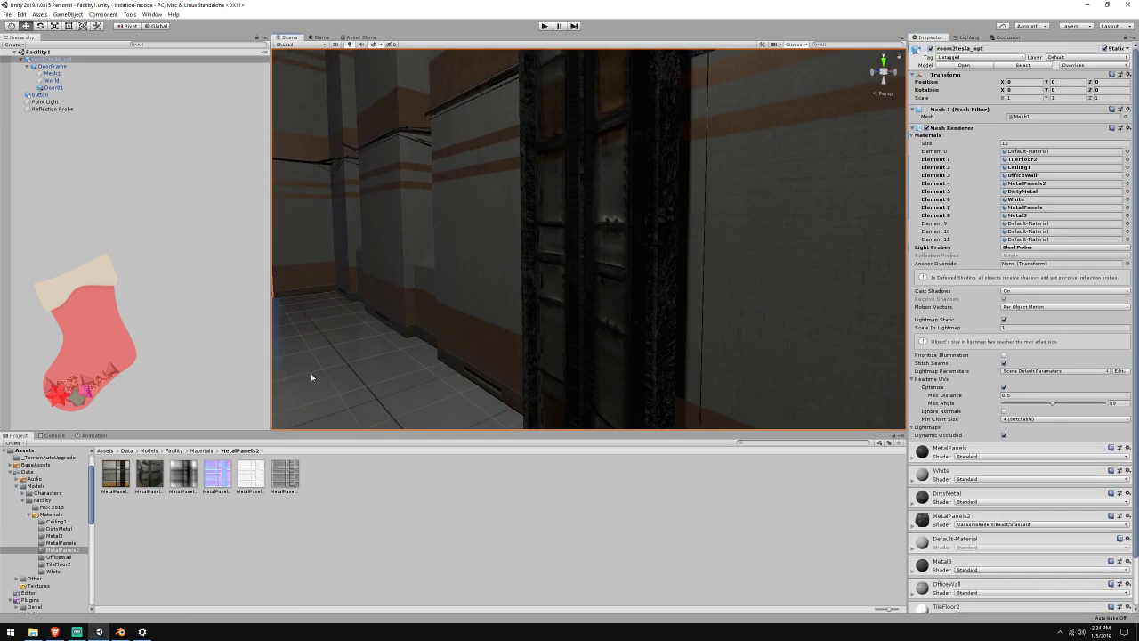
Select the MetalPanels2 material and examine its displacement on the preview sphere and on the door in the scene
click(144, 476)
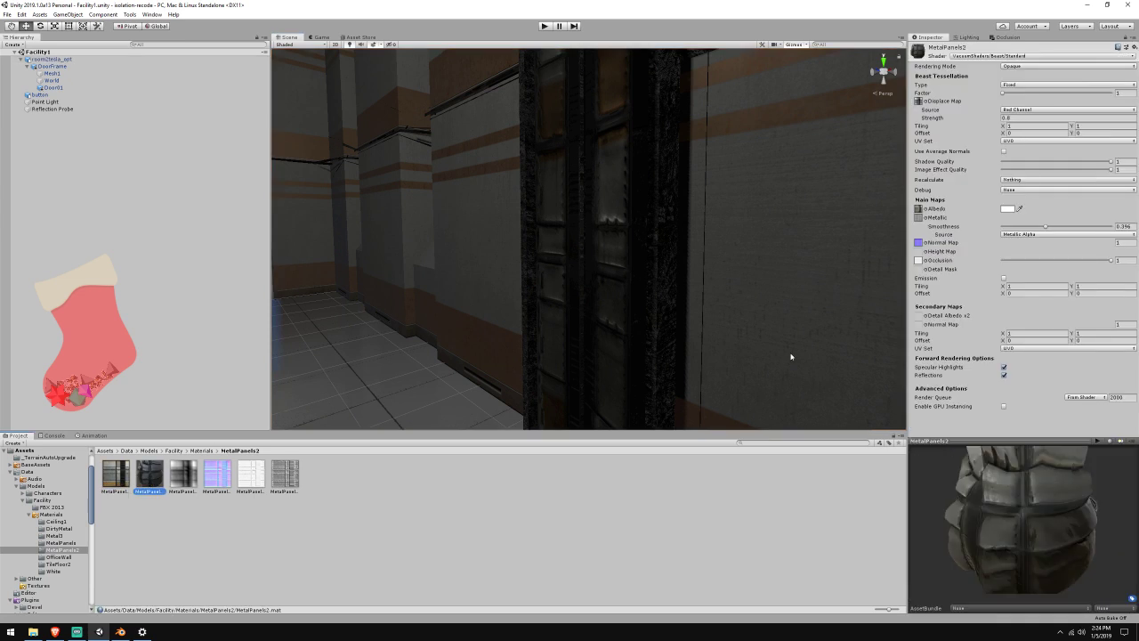
drag(997, 525, 1059, 498)
right_drag(713, 294, 536, 397)
key(w)
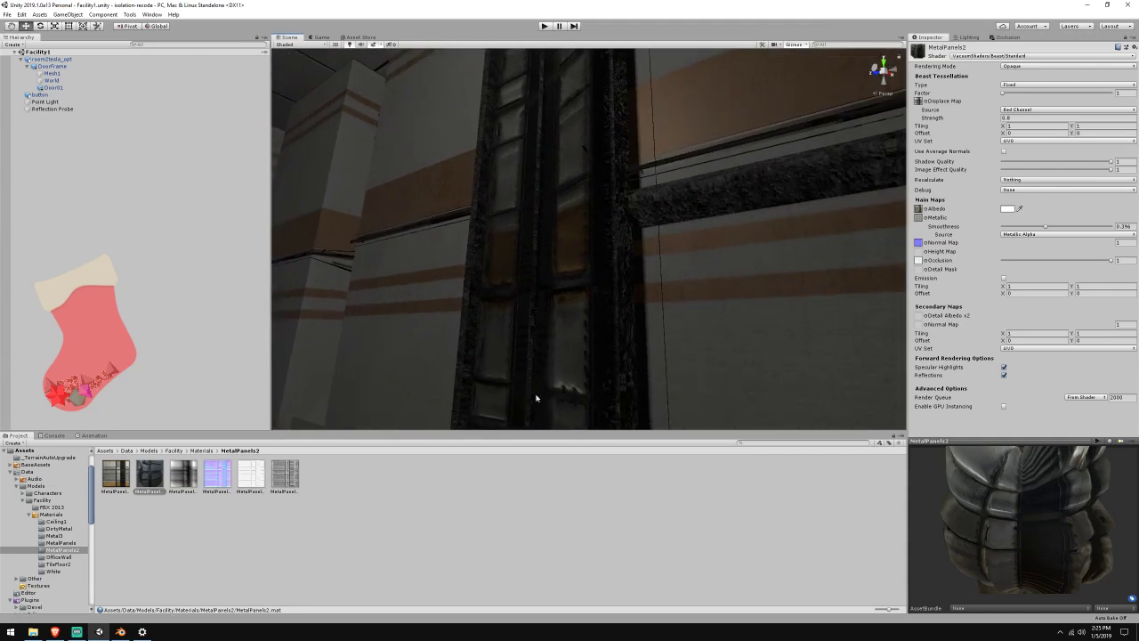
Switch to the browser to read the YouTube and Twitch stream chats, view the website linked in chat, and return to Unity
click(77, 631)
click(56, 631)
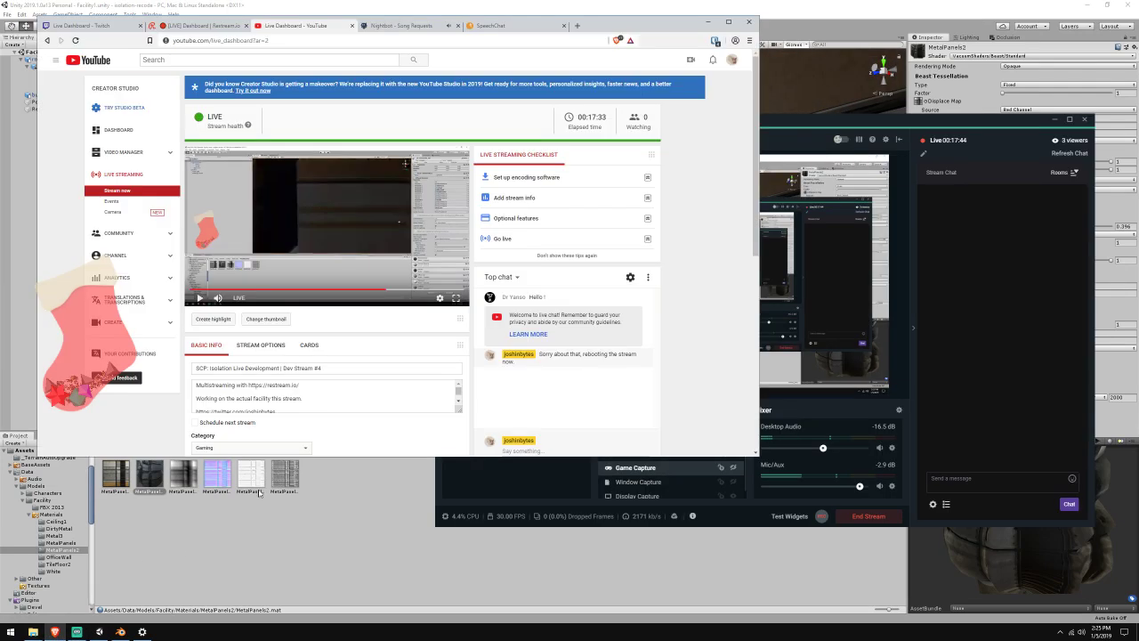
click(80, 25)
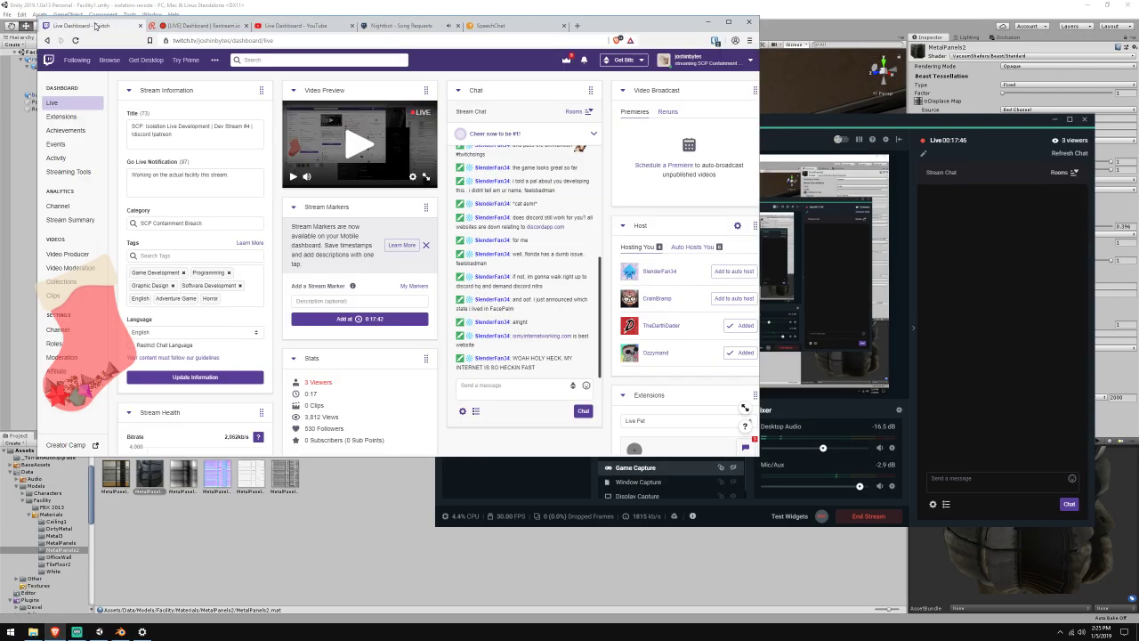
click(525, 335)
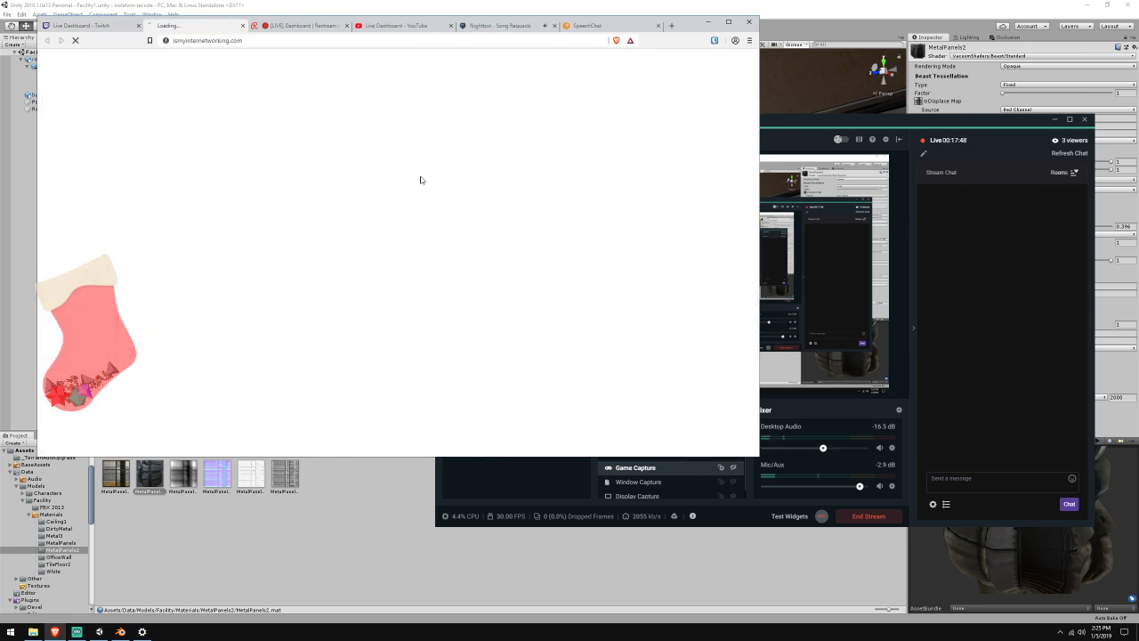
click(242, 27)
click(1001, 300)
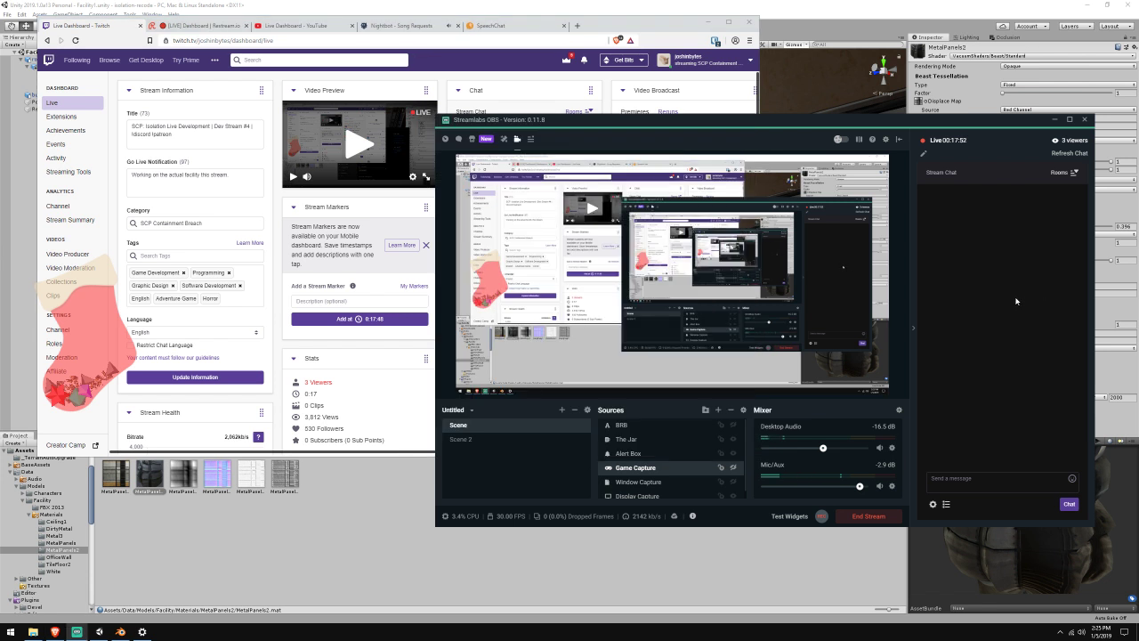
click(605, 25)
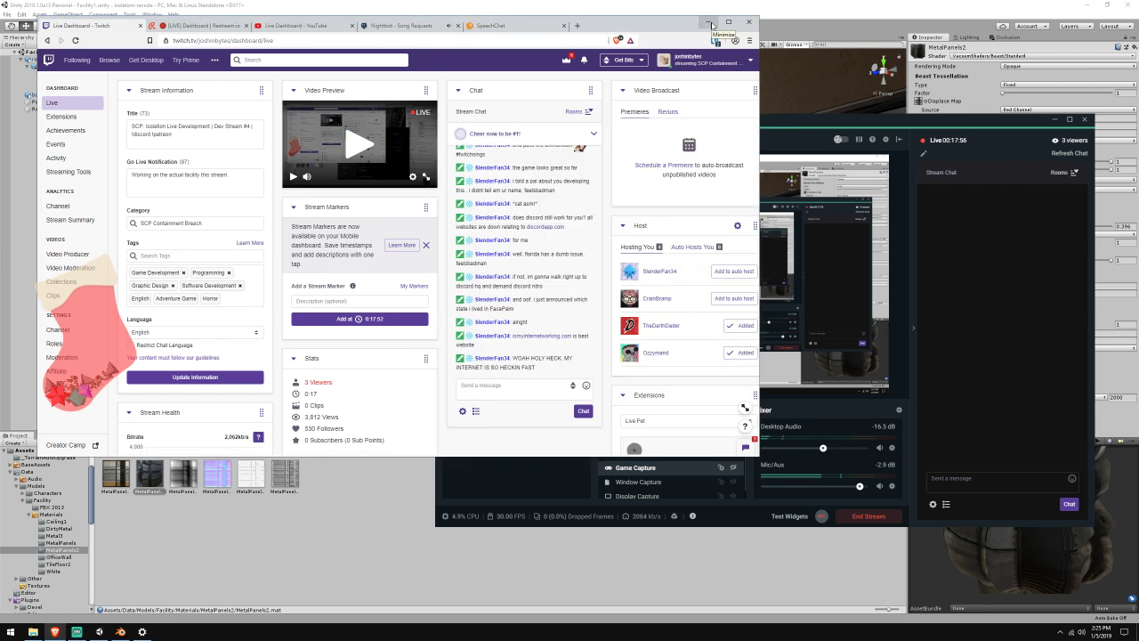
click(709, 21)
click(647, 4)
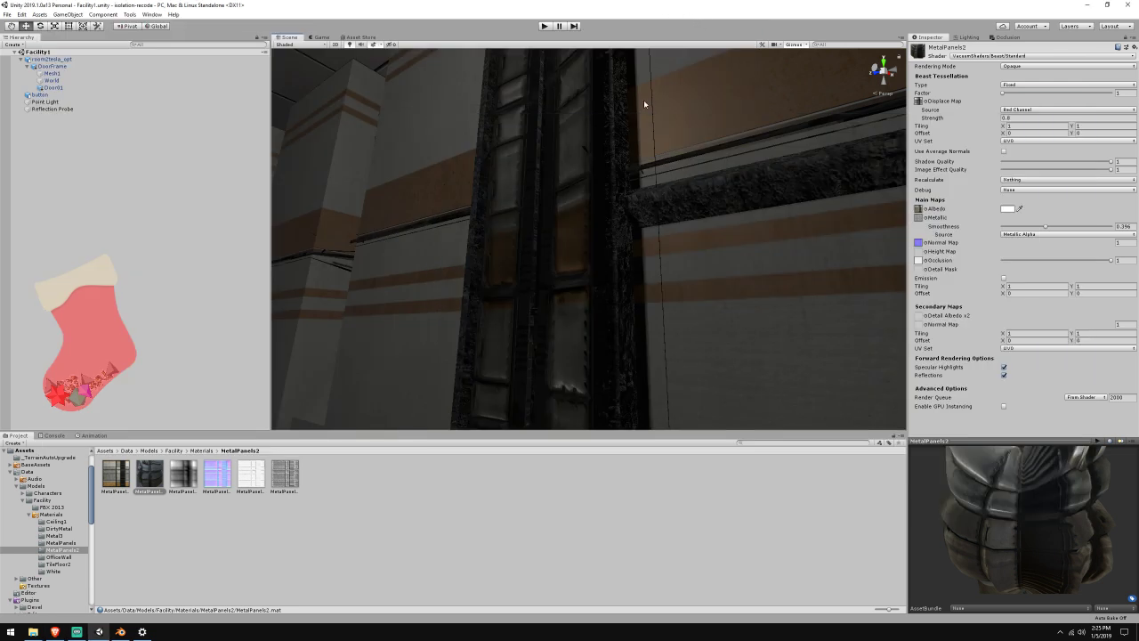
Set MetalPanels2's displacement strength to 0 and inspect the door panels and the preview sphere
right_drag(643, 100, 579, 267)
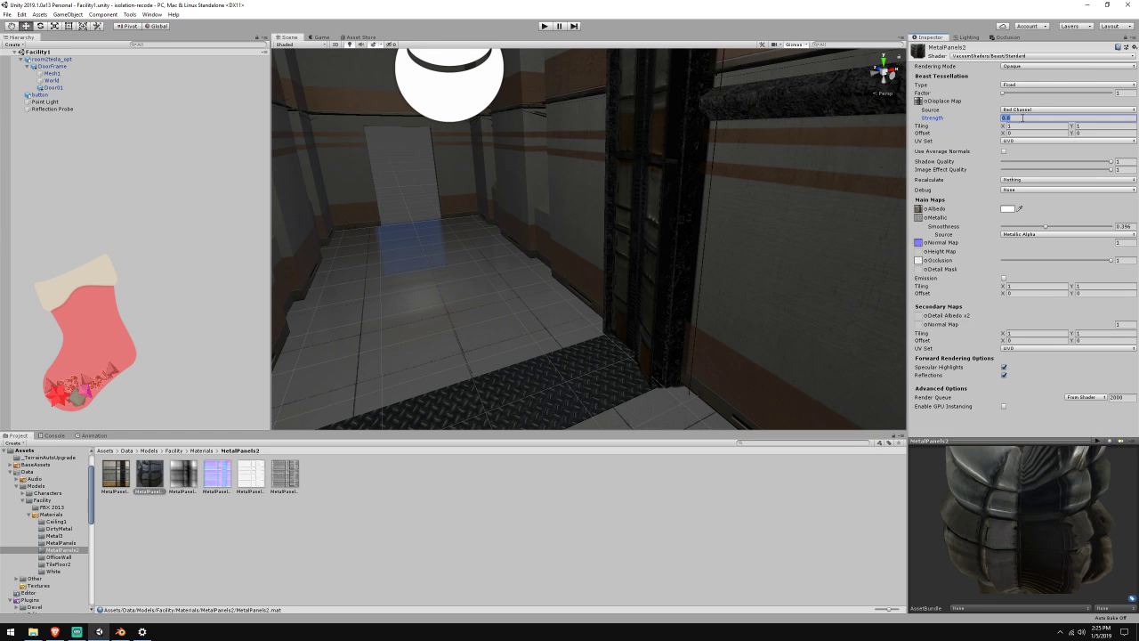
text(0)
right_drag(746, 196, 890, 583)
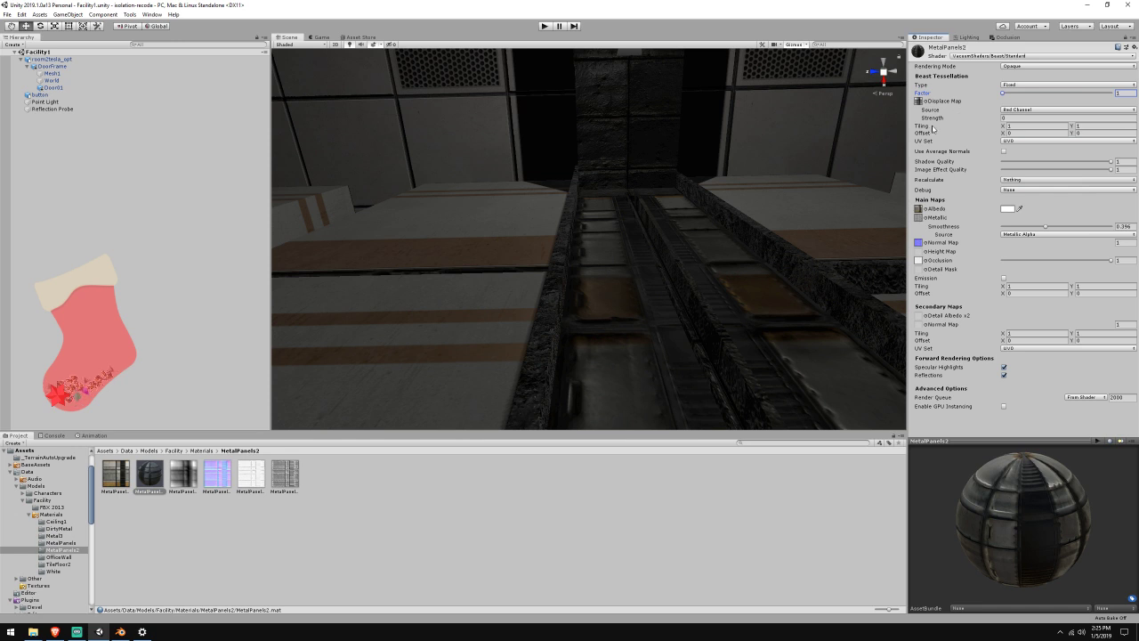
drag(932, 117, 966, 122)
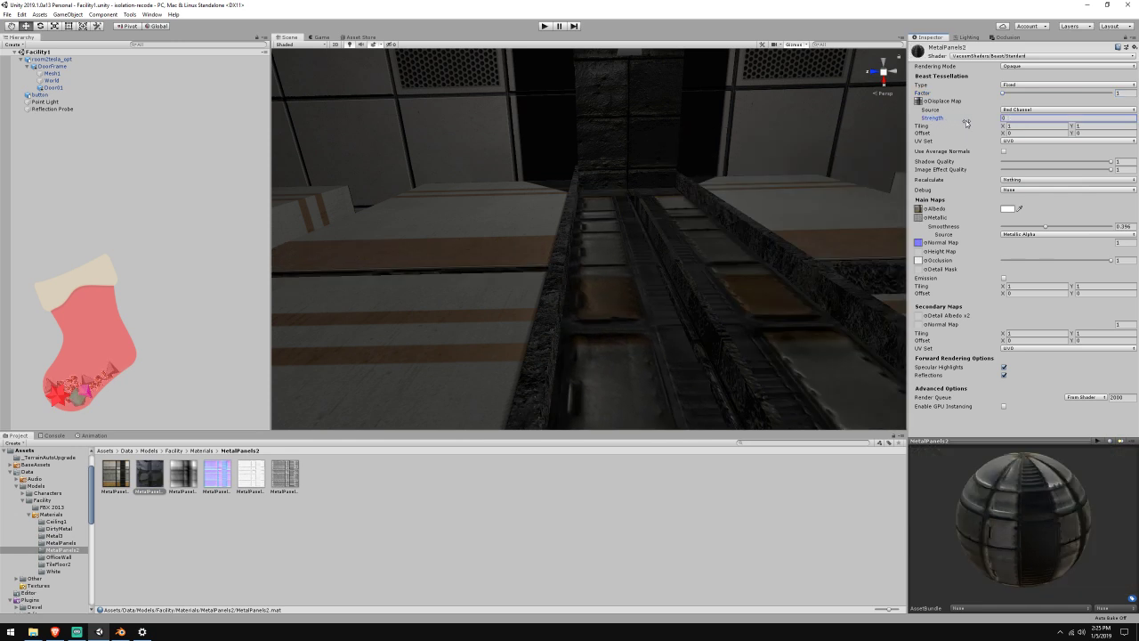
right_drag(756, 214, 961, 431)
mouse_move(1019, 496)
mouse_down()
mouse_move(1003, 476)
mouse_move(1000, 489)
mouse_up()
Switch to the browser and check the YouTube and Twitch live dashboards for new chat messages
click(54, 630)
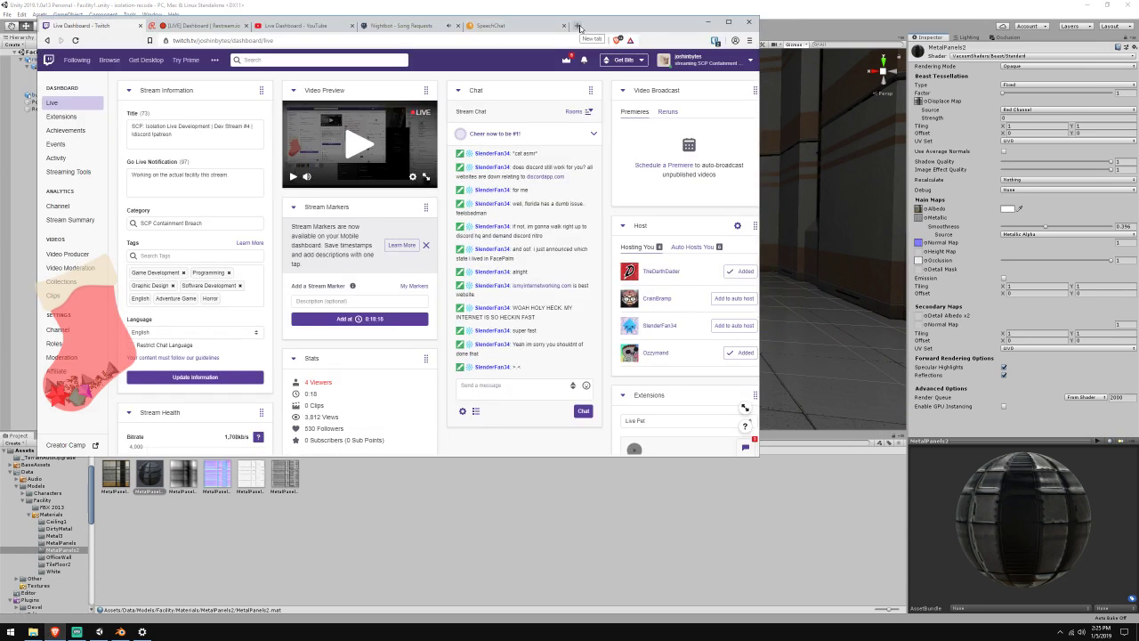
click(294, 26)
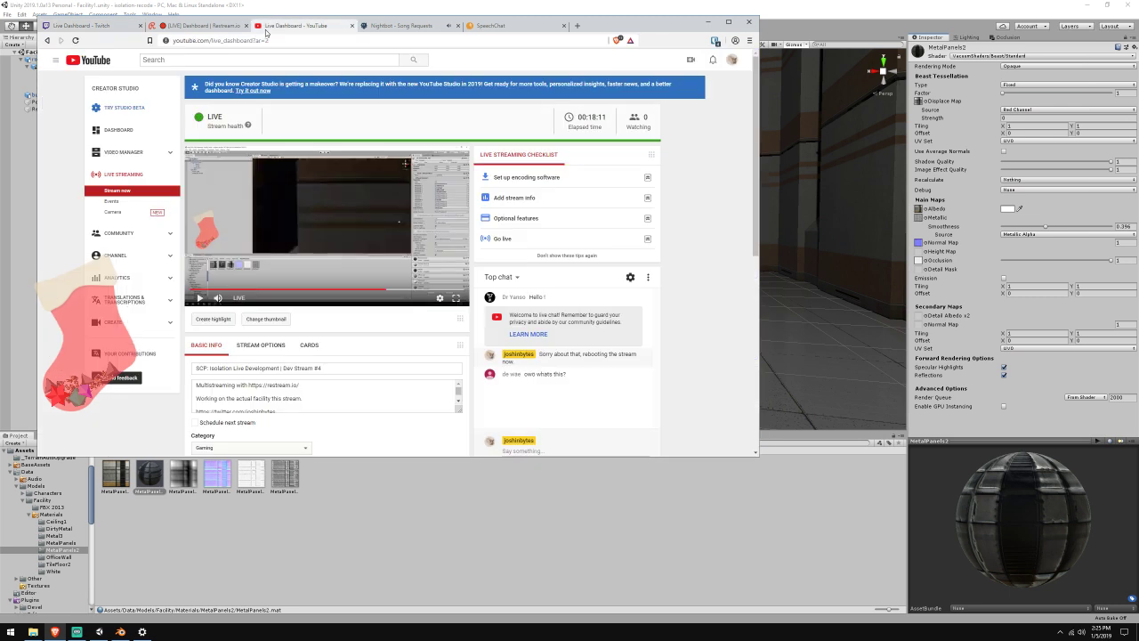
click(82, 28)
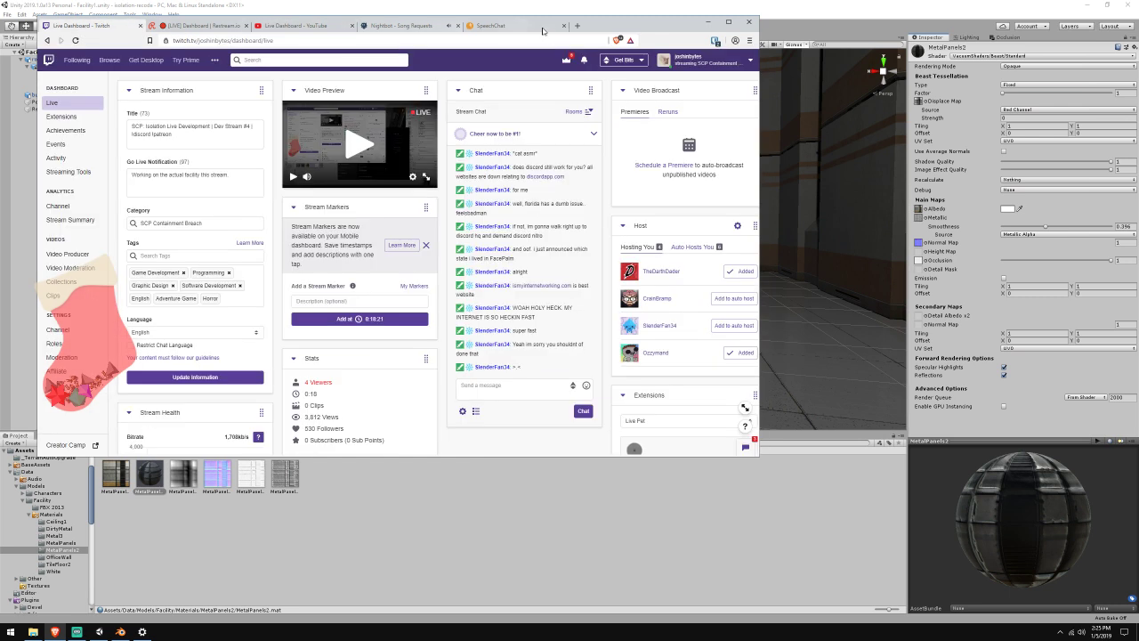
Search the web for "displacement map generator" and open NormalMap-Online's file picker for the source height map
click(578, 25)
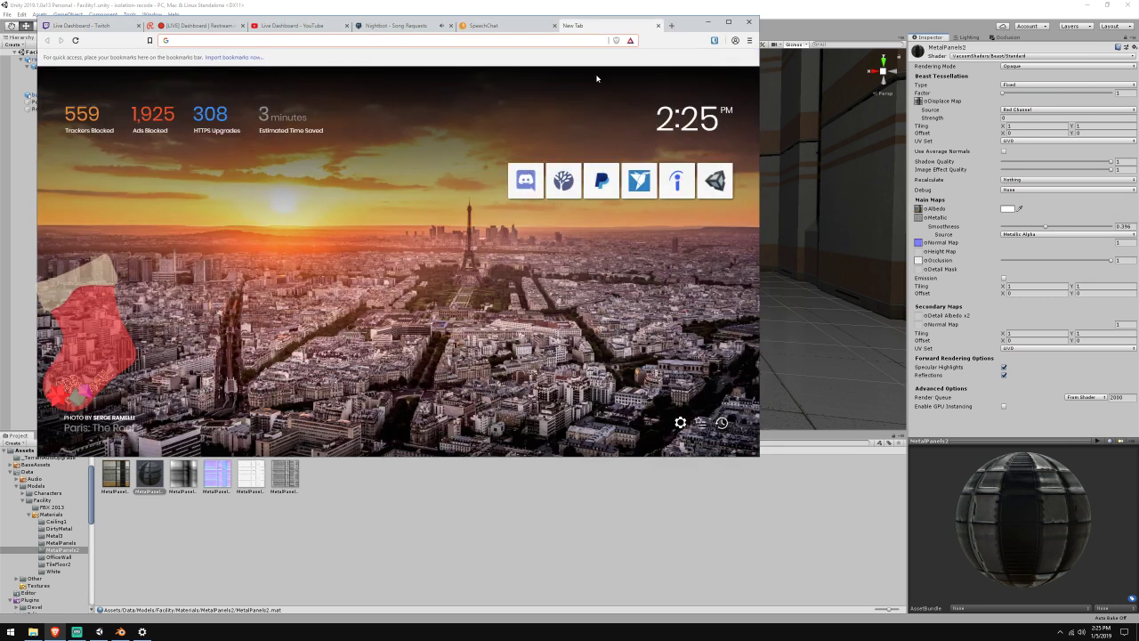
text(displacement)
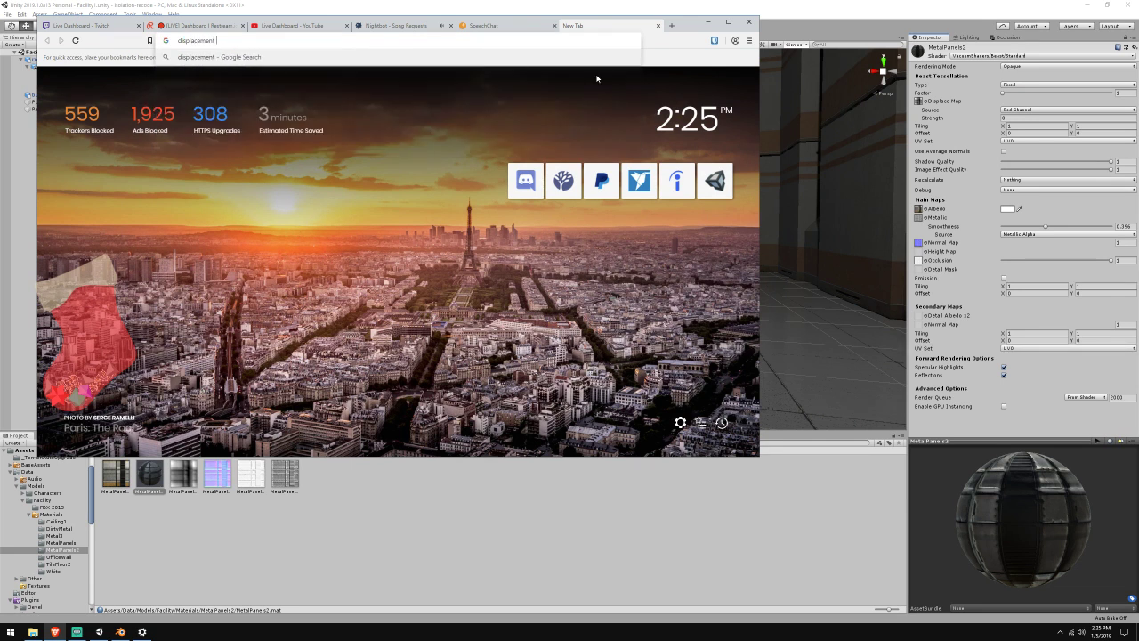
text( map generator)
key(Return)
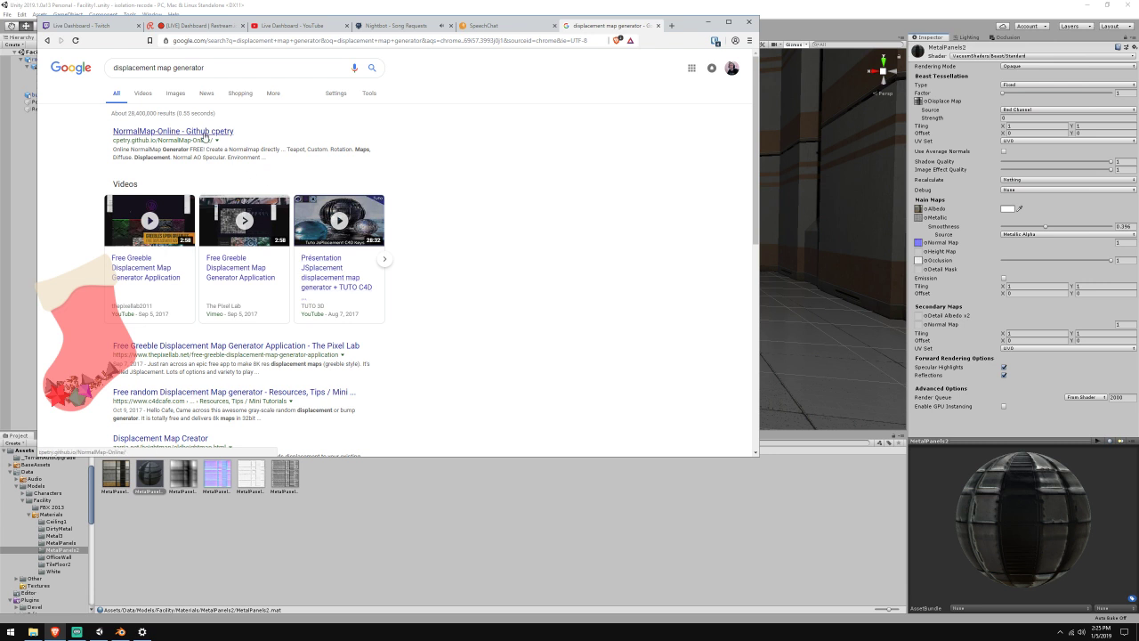
right_click(203, 136)
click(249, 143)
click(606, 28)
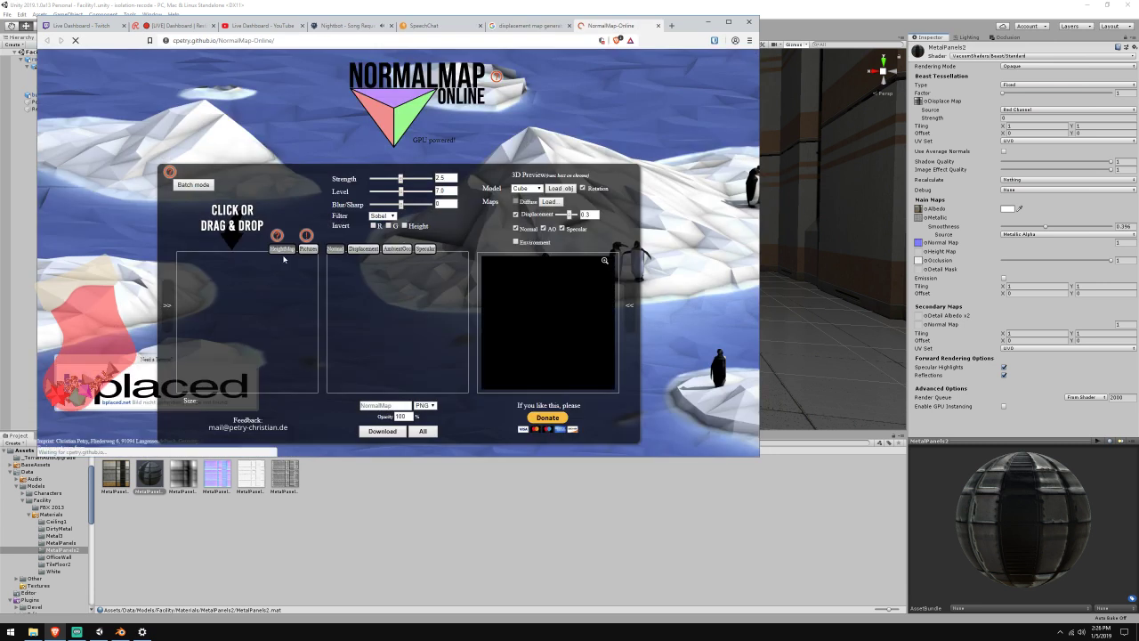
click(278, 277)
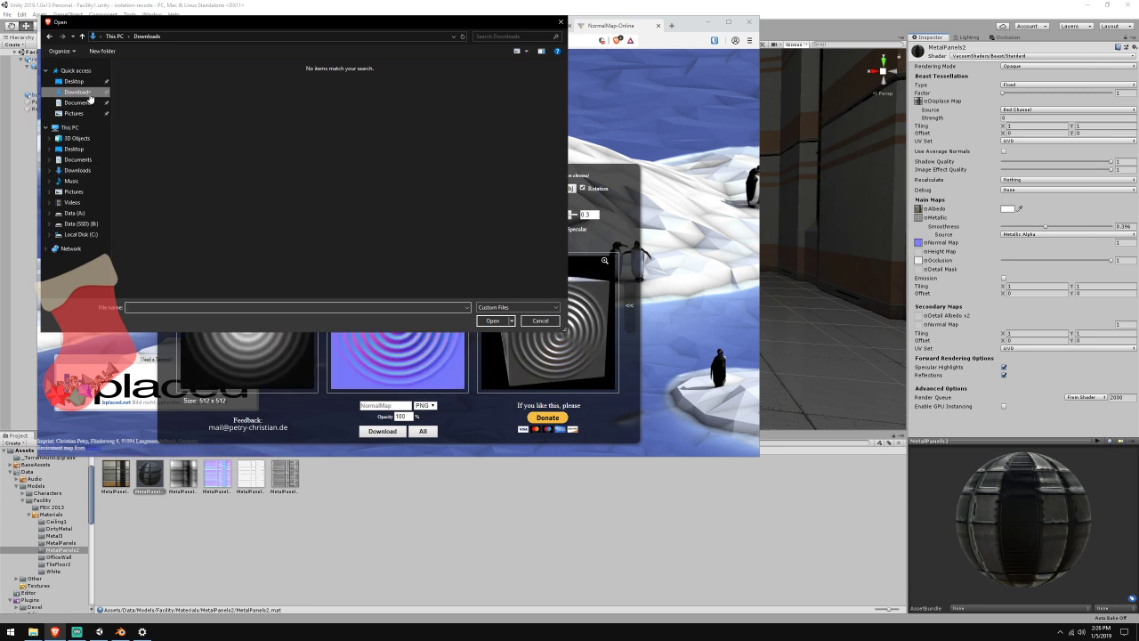
click(80, 224)
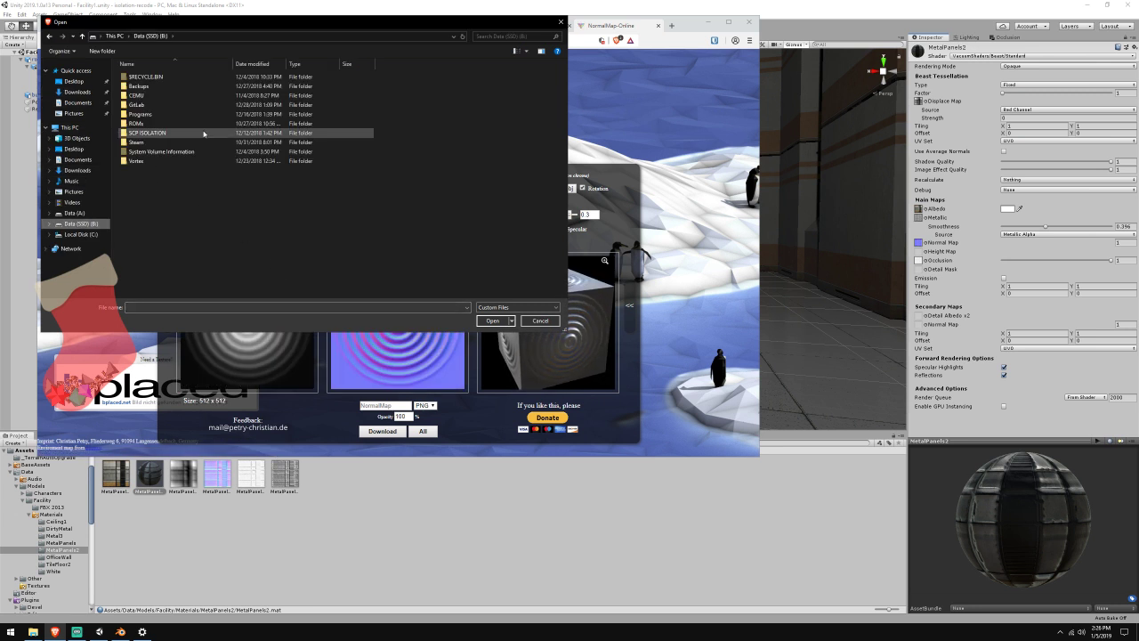
double_click(211, 105)
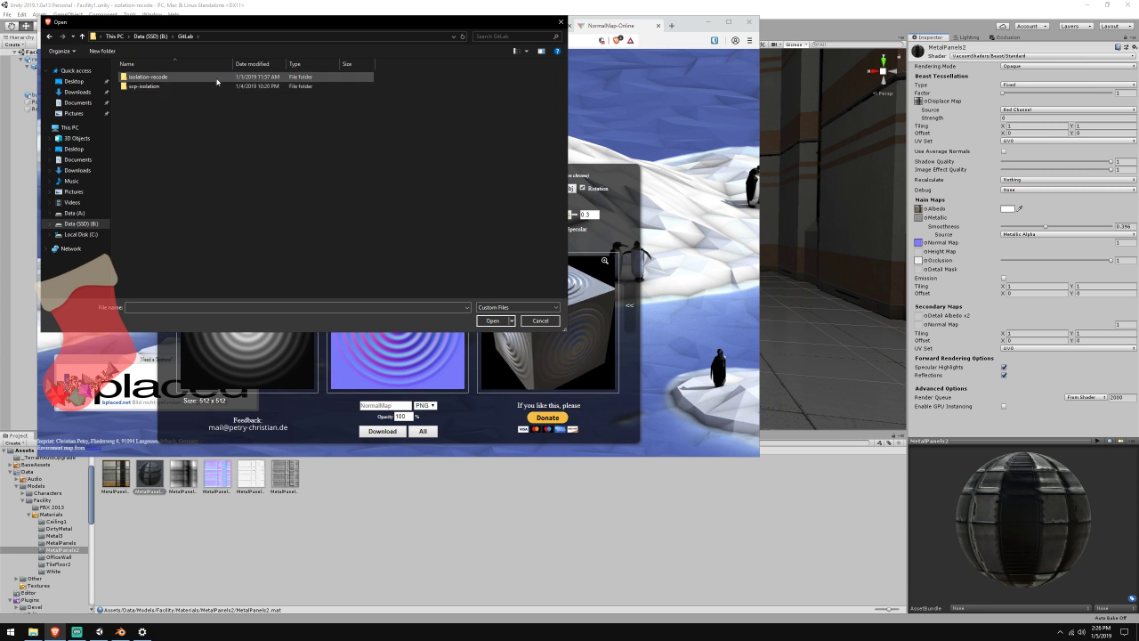
double_click(147, 85)
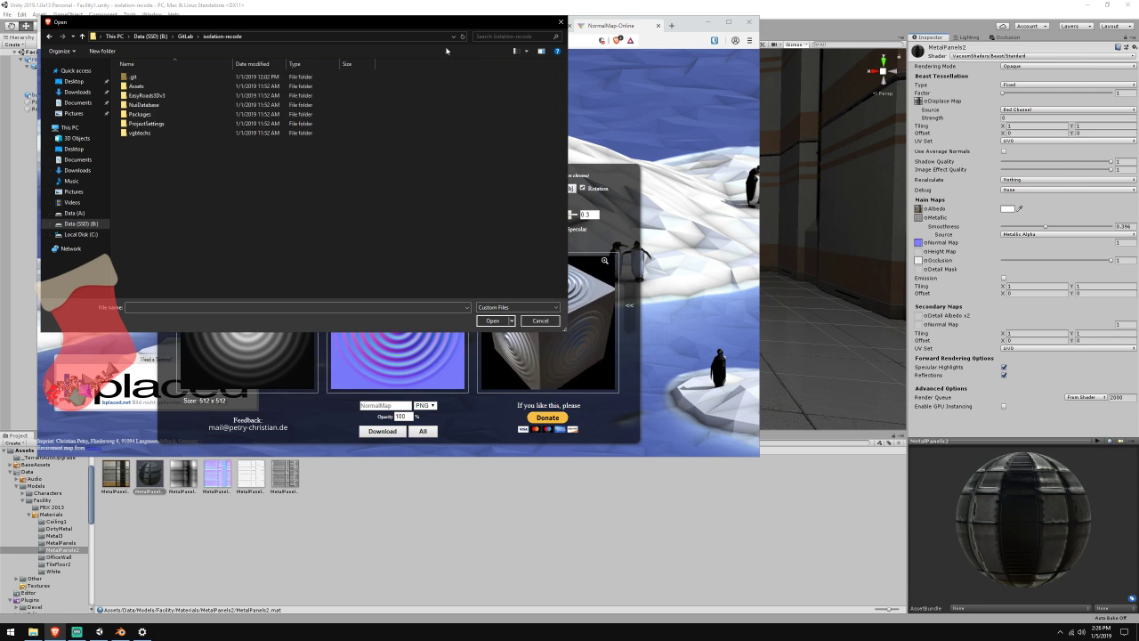
double_click(211, 87)
double_click(211, 96)
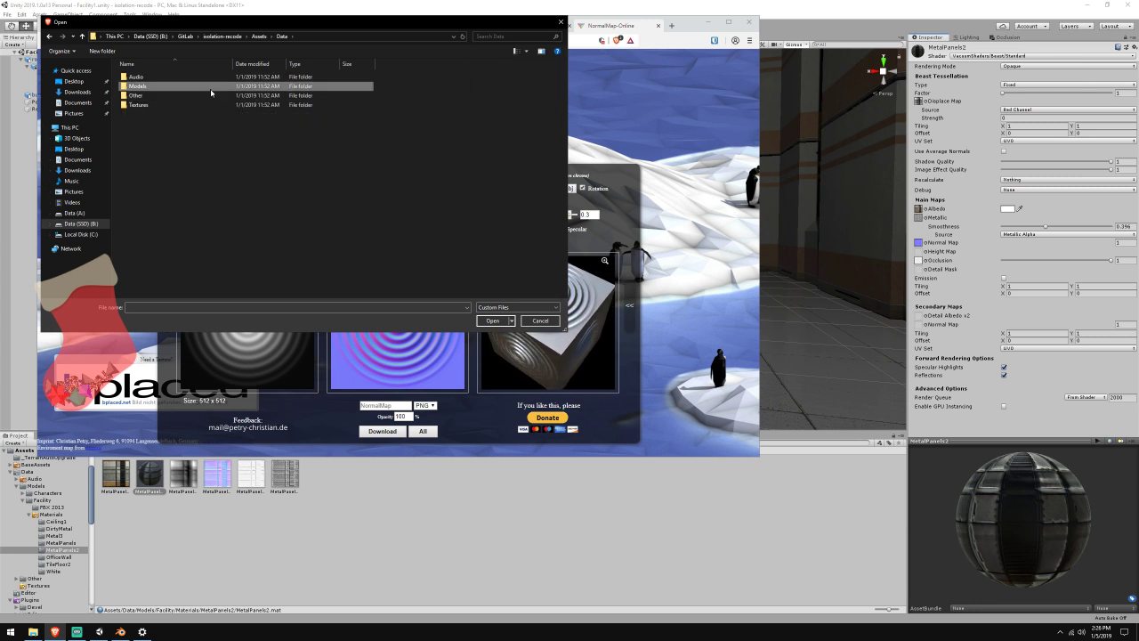
double_click(212, 87)
double_click(217, 77)
key(BackSpace)
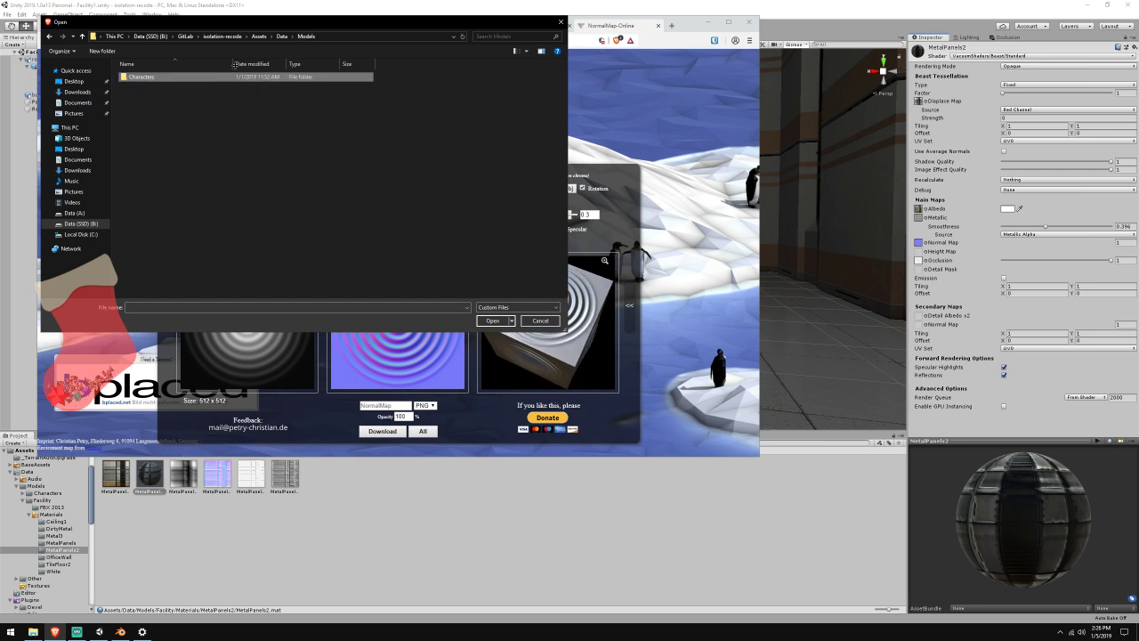
click(283, 36)
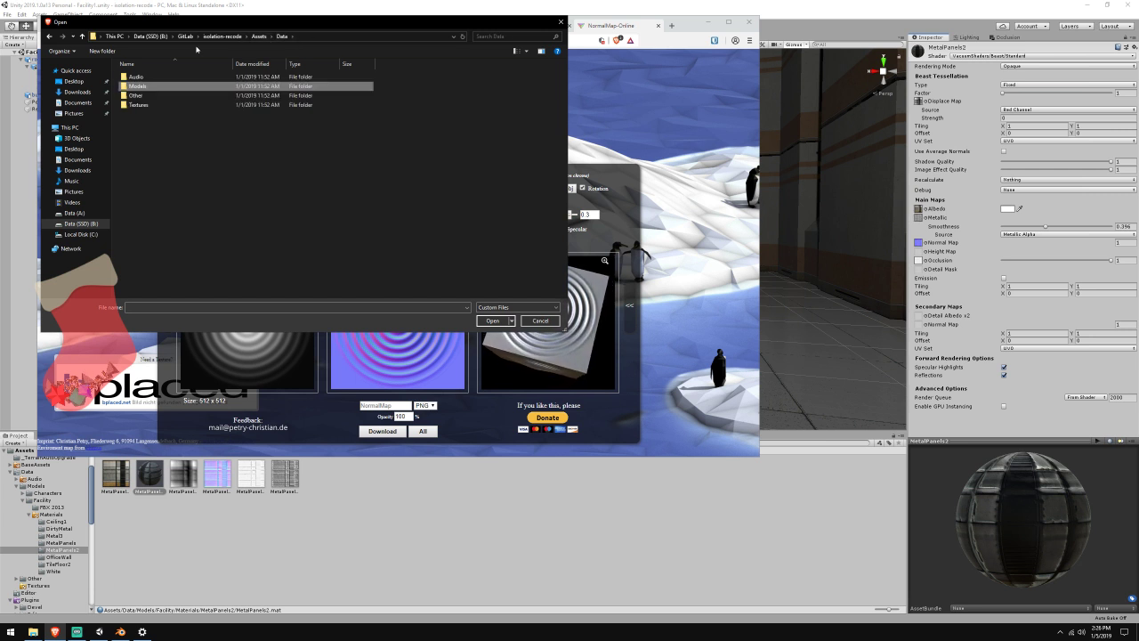
Browse to the Assets/Data/Models folder of the isolation-recode project in the user folder on Local Disk (C:)
click(80, 234)
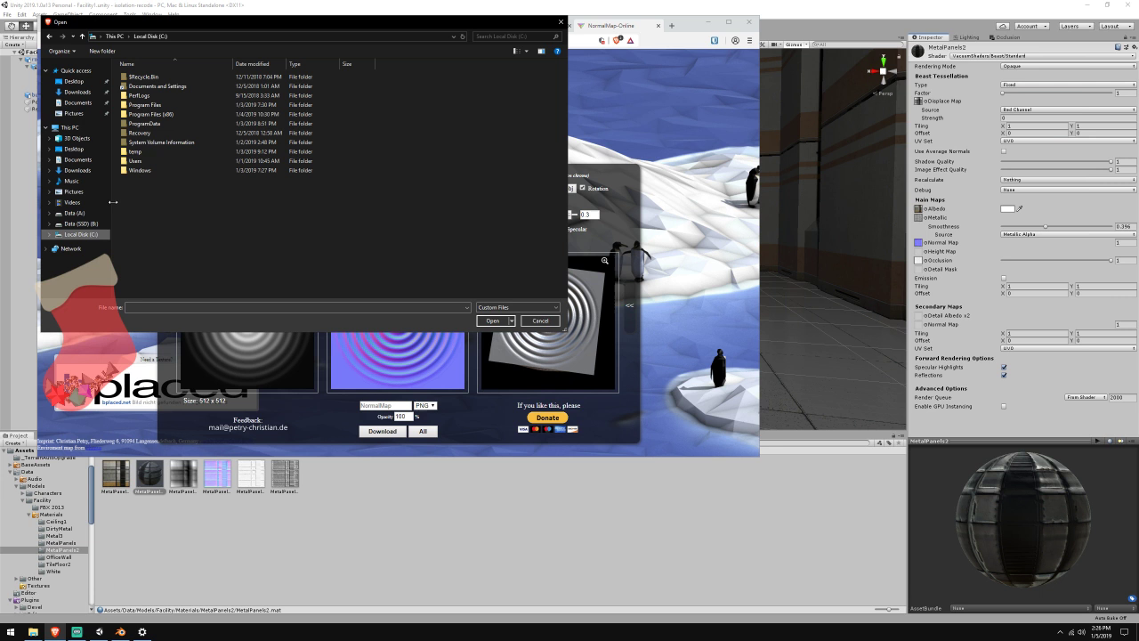
double_click(173, 160)
double_click(184, 114)
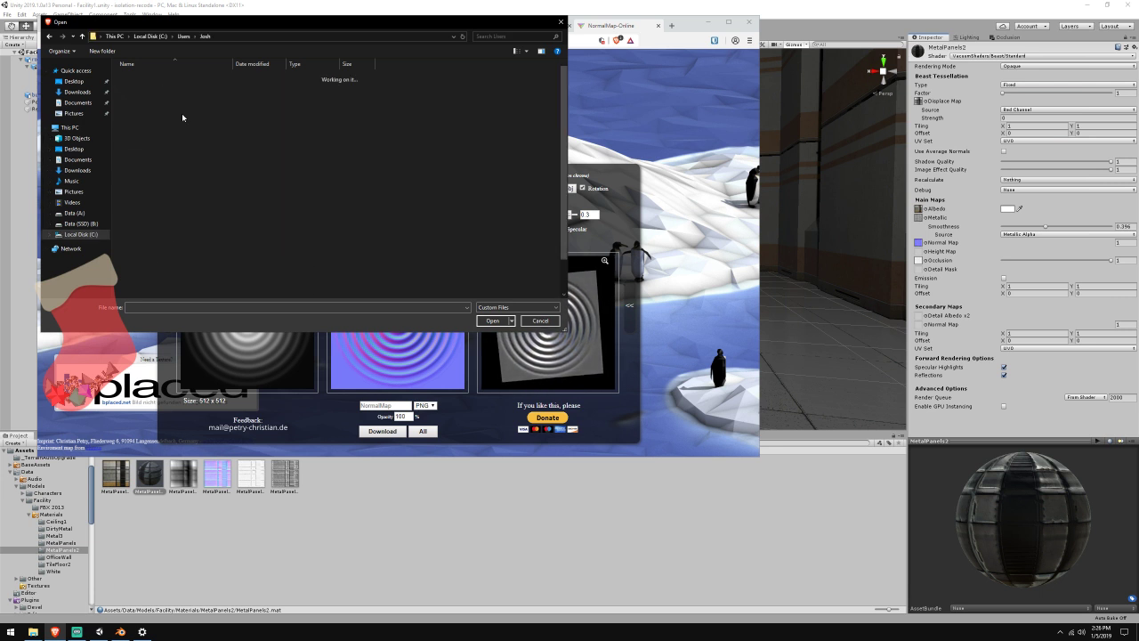
double_click(182, 182)
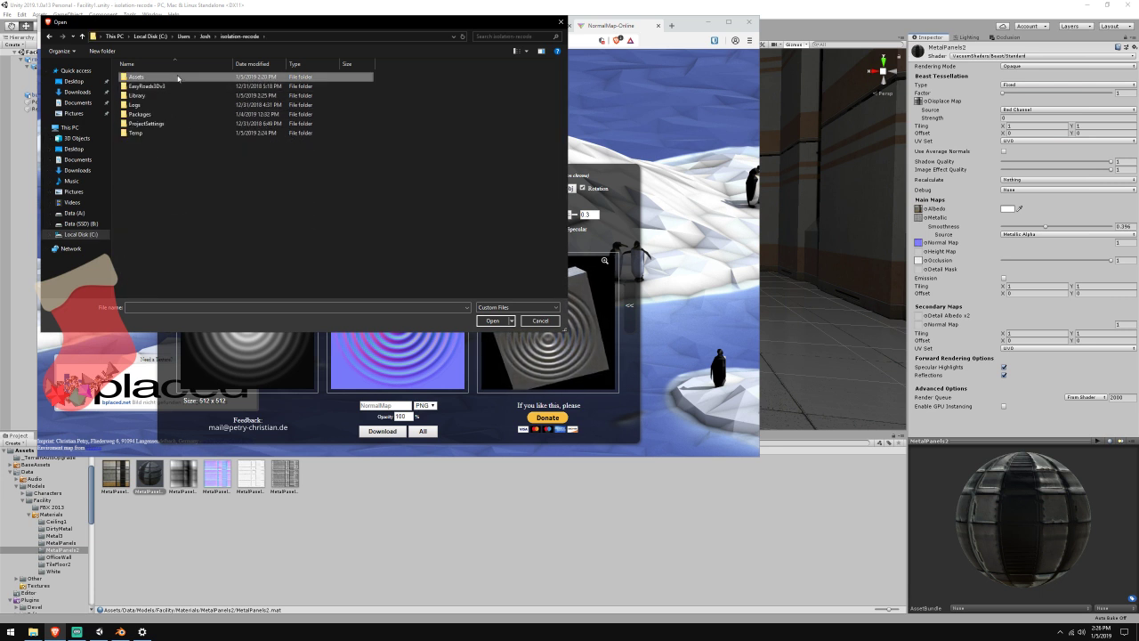
double_click(177, 78)
double_click(178, 87)
double_click(179, 86)
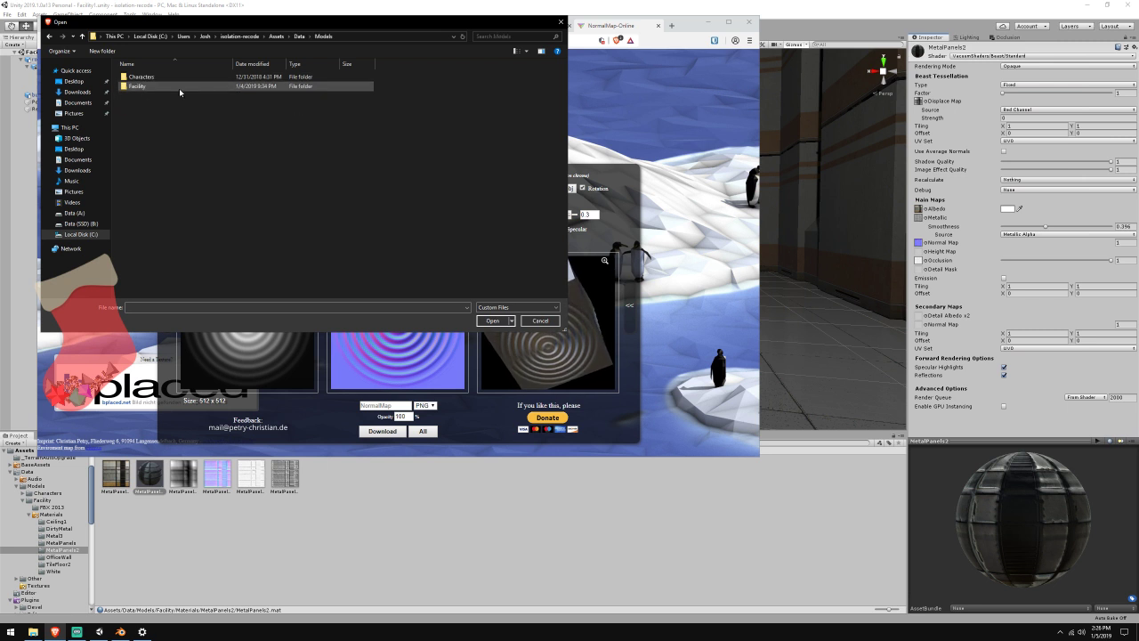
Load MetalPanels2.png from the Facility/Materials/MetalPanels2 folder as the source image
double_click(179, 87)
double_click(201, 77)
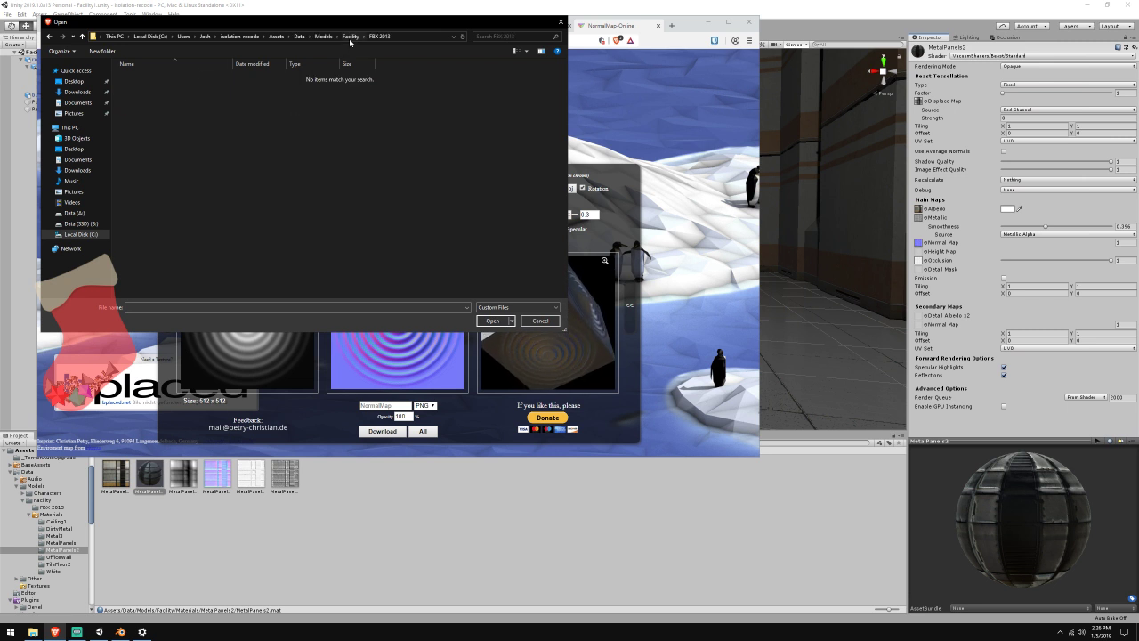
click(350, 36)
double_click(201, 86)
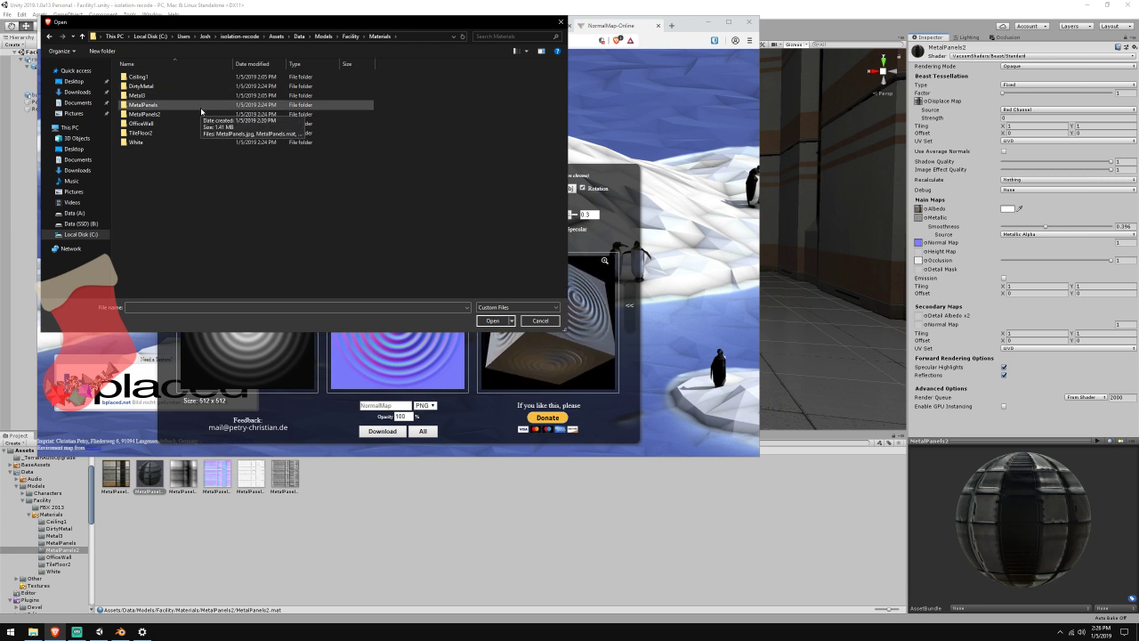
double_click(201, 114)
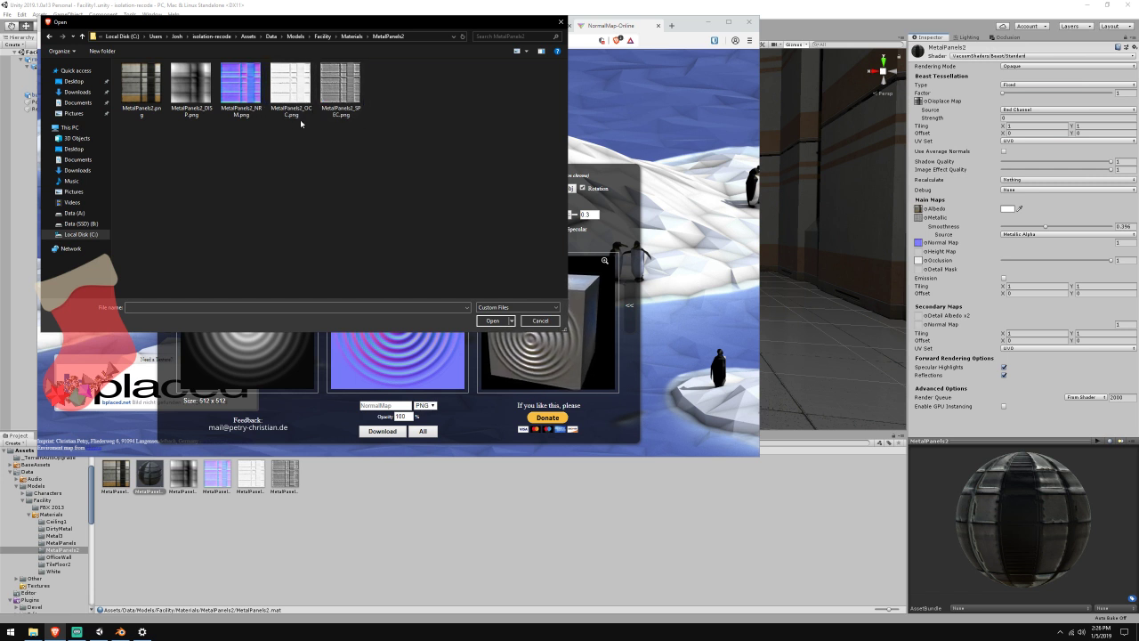
double_click(153, 102)
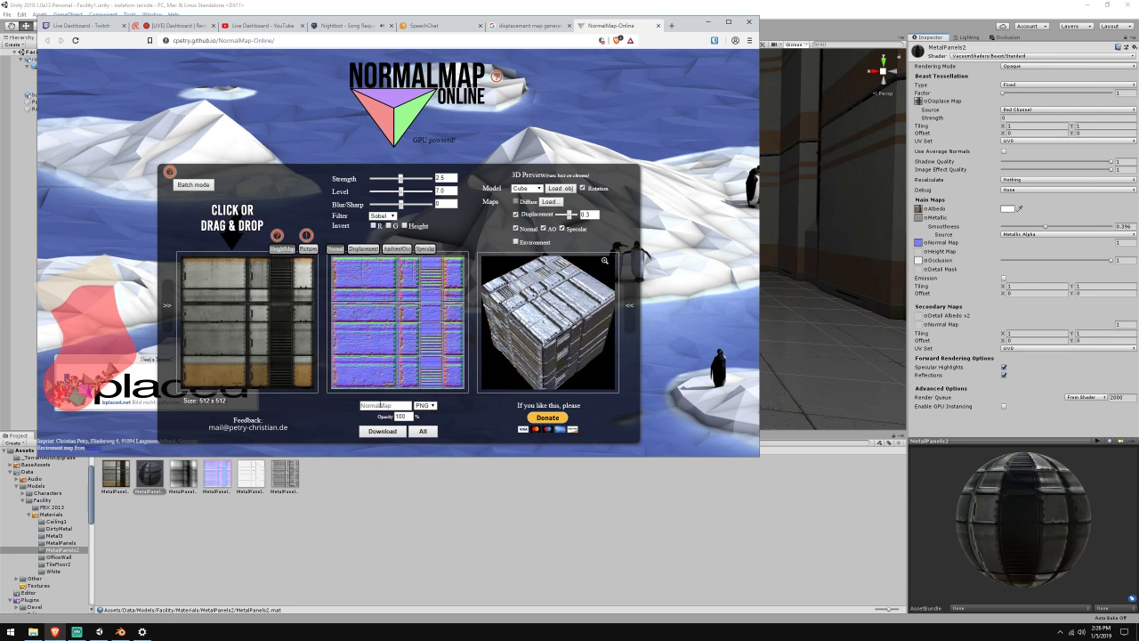
Generate the displacement map output, start downloading it as PNG, and browse to the isolation-recode project folder on Local Disk (C:)
click(362, 248)
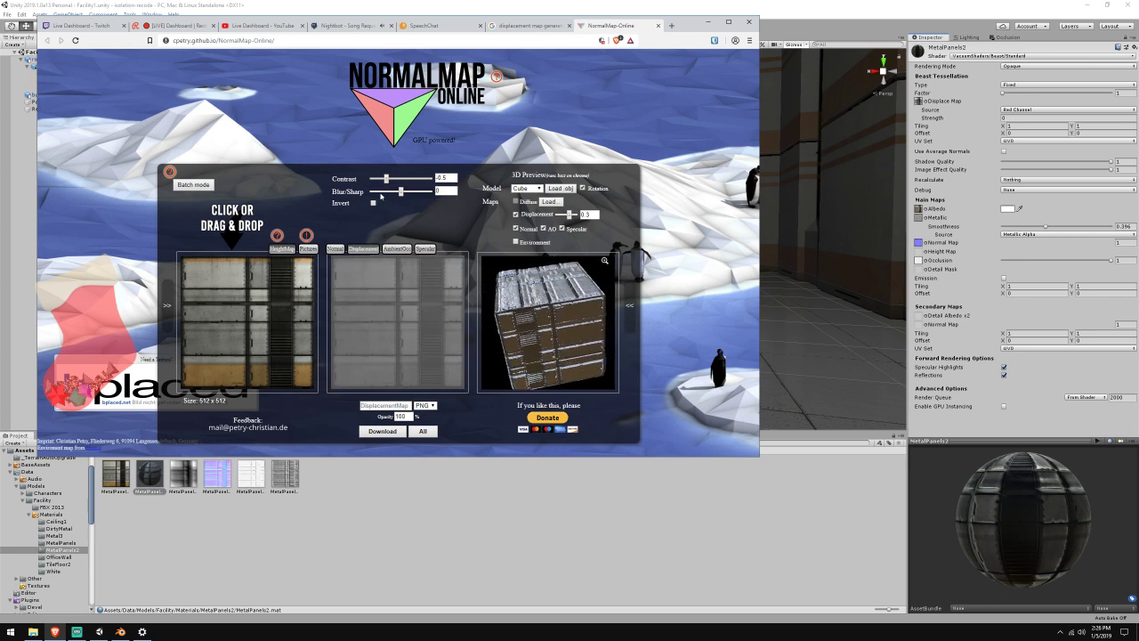
click(382, 432)
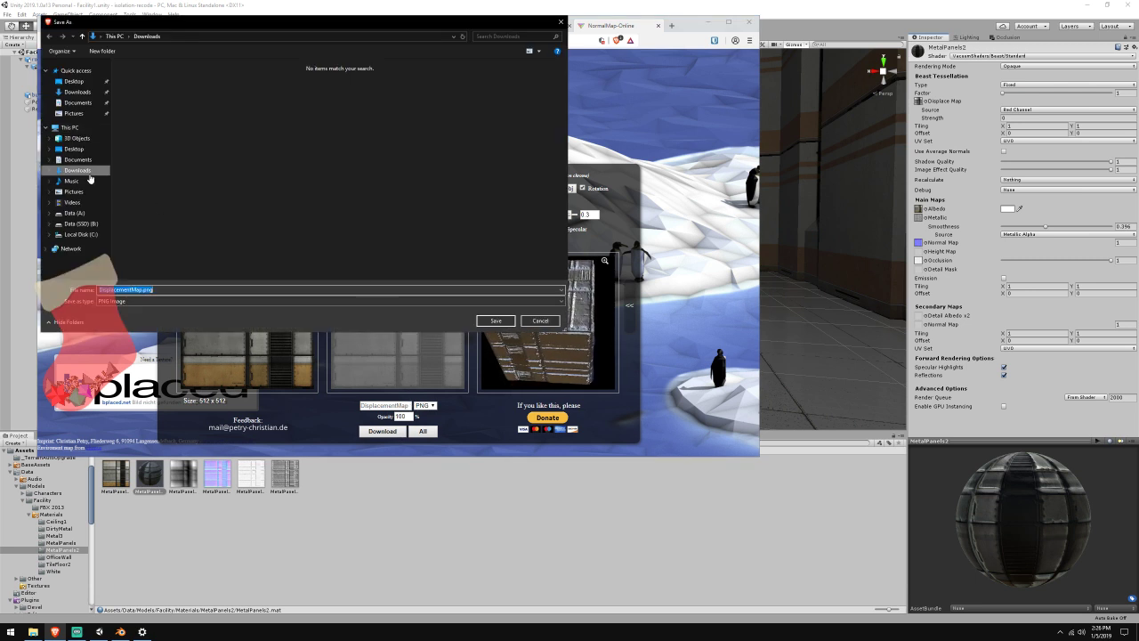
click(80, 234)
double_click(142, 160)
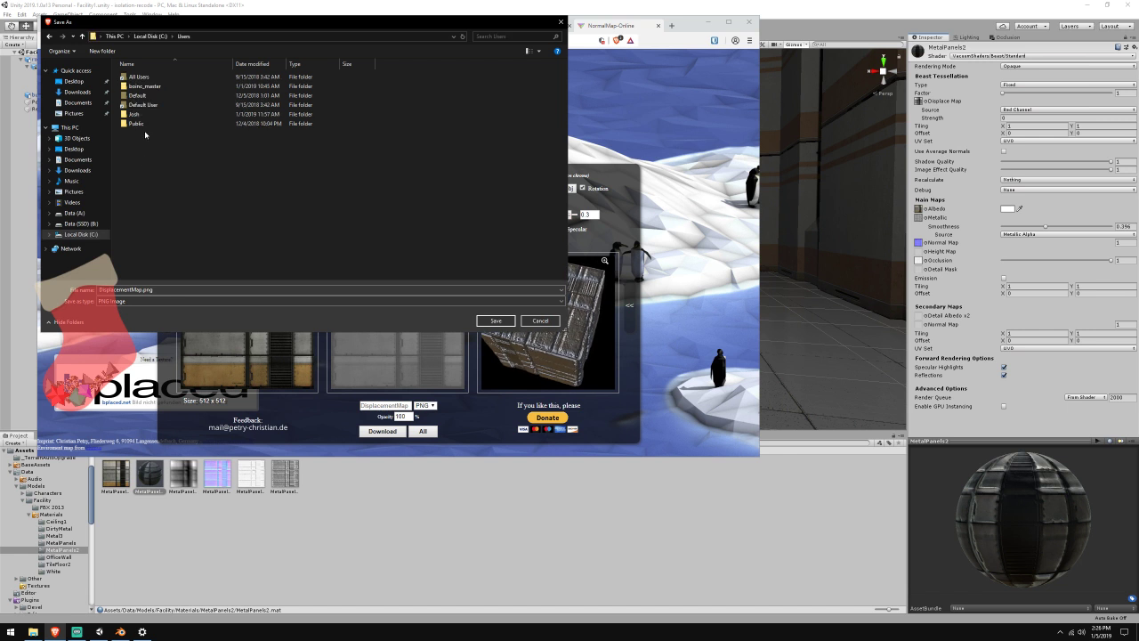
double_click(135, 109)
double_click(143, 181)
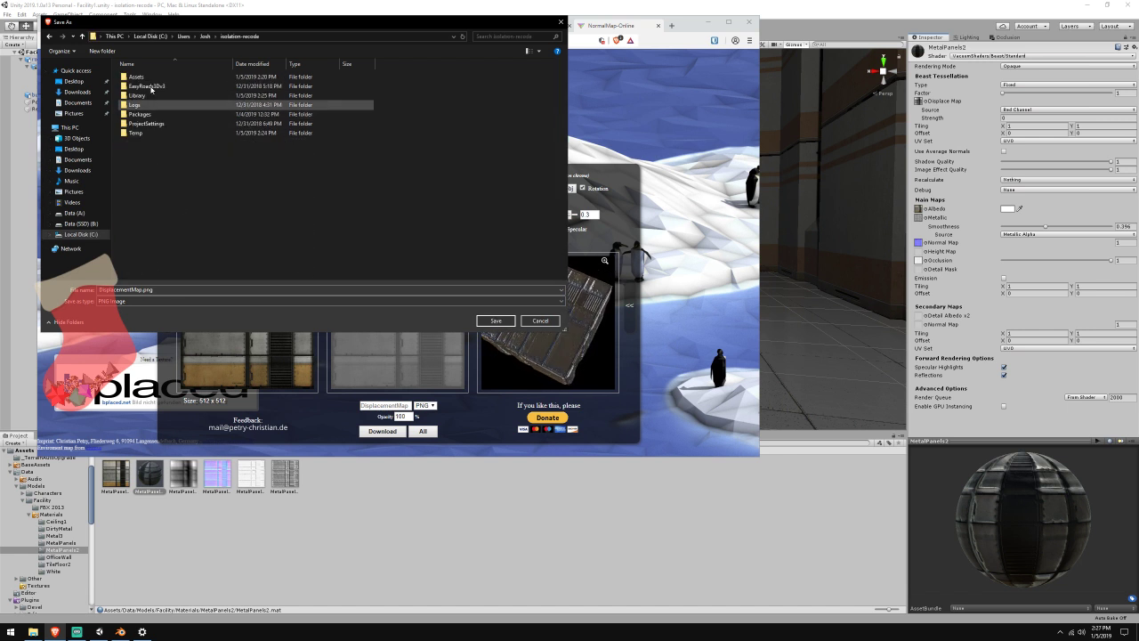
Save DisplacementMap.png in the Assets/Data/Models/Facility/Materials/MetalPanels2 folder
double_click(143, 77)
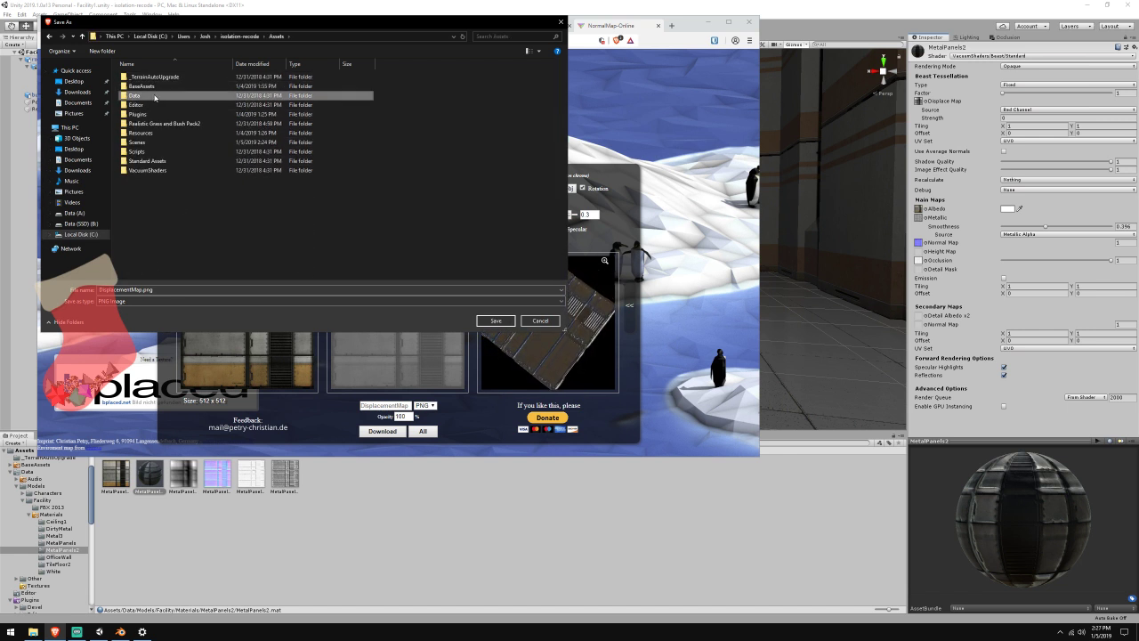
double_click(153, 95)
double_click(153, 85)
double_click(157, 85)
double_click(158, 85)
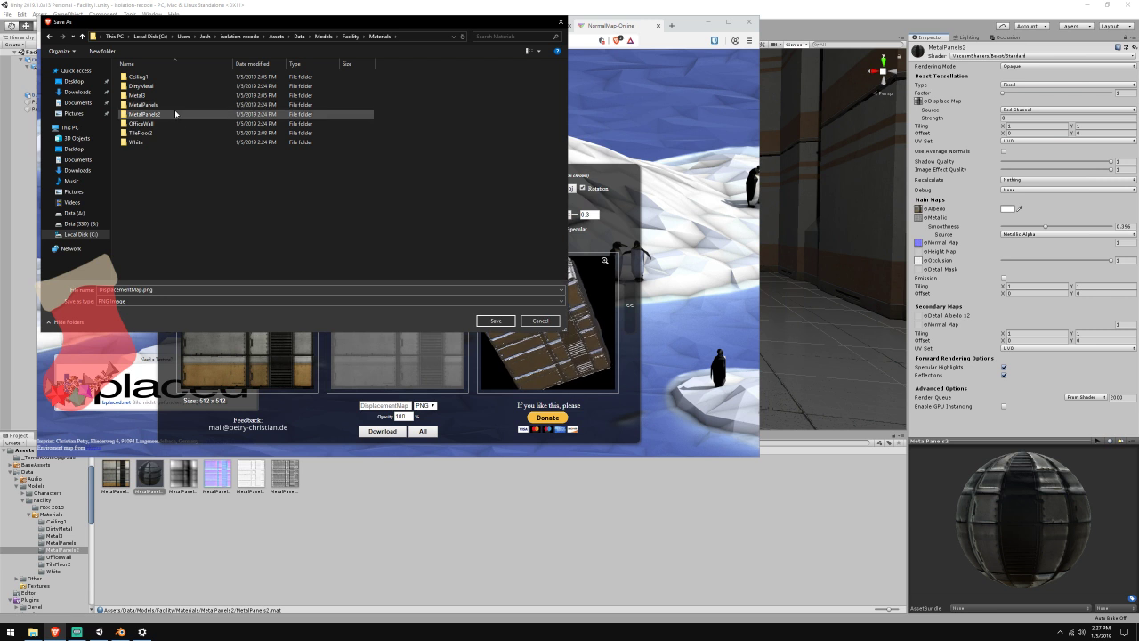
double_click(175, 115)
click(502, 319)
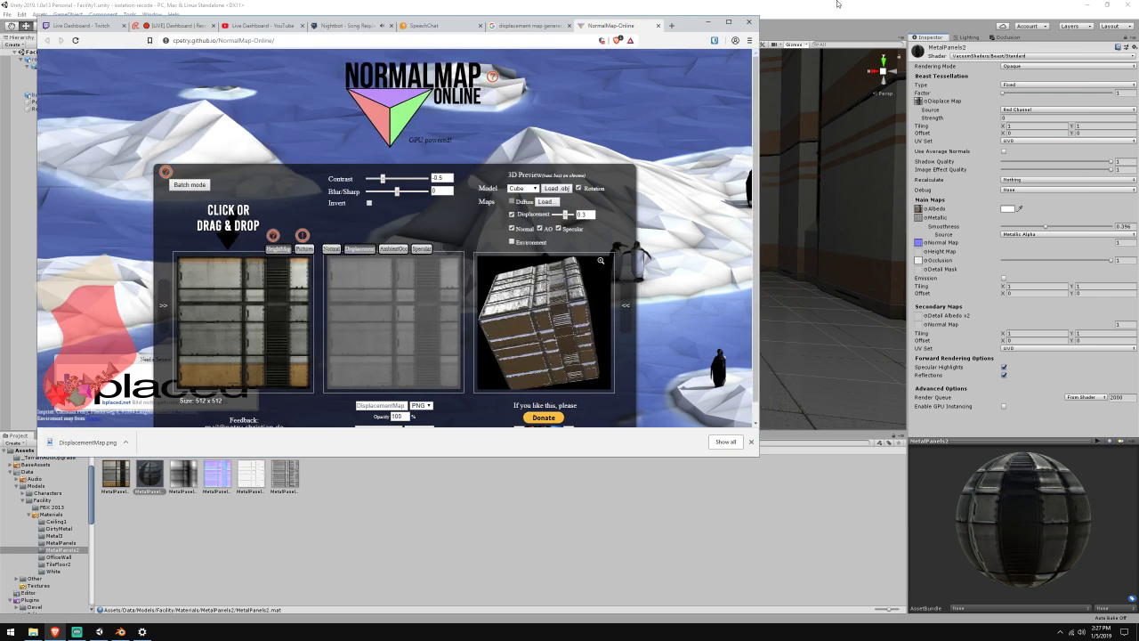
Switch to Unity, assign the new displacement map as MetalPanels2's Displace Map, and try a higher displacement strength
click(839, 3)
right_drag(709, 213, 662, 135)
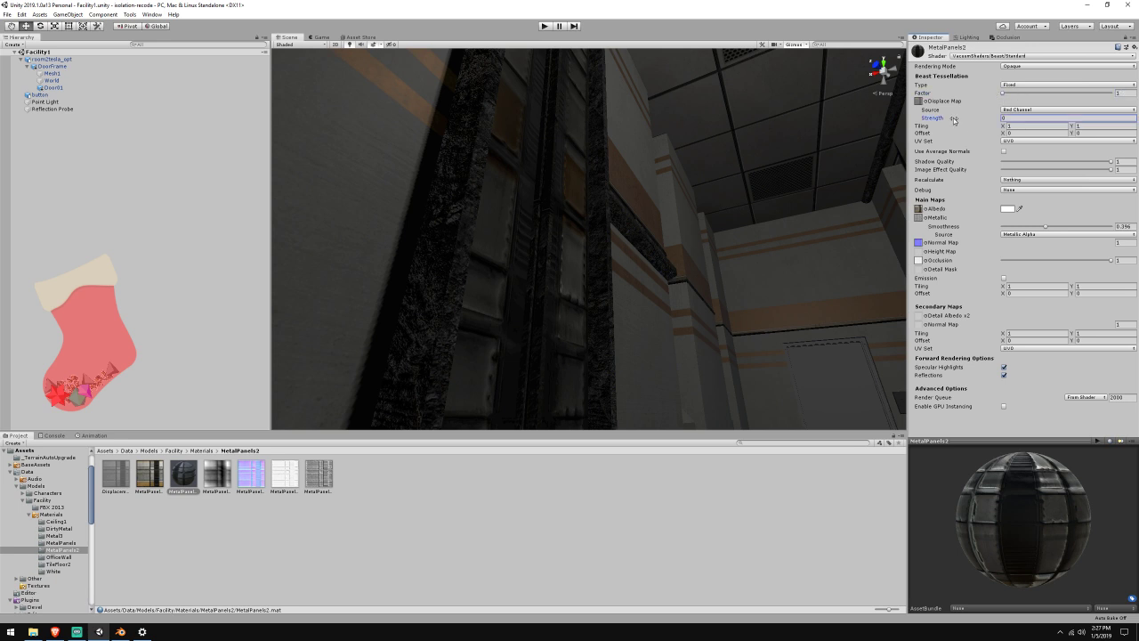
drag(953, 119, 1008, 119)
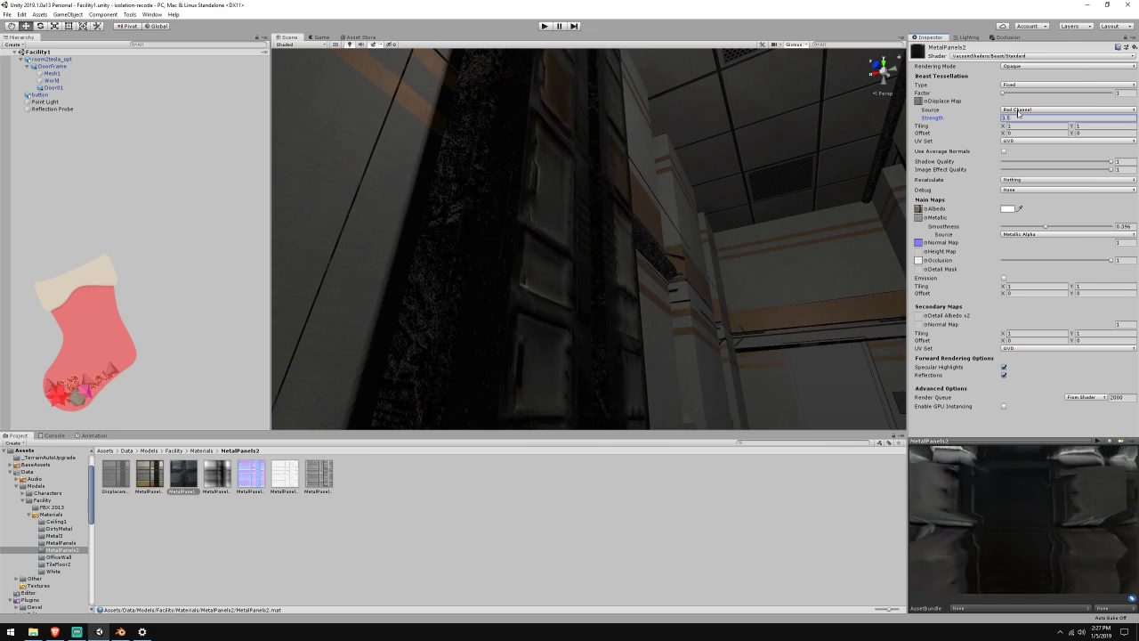
Try Alpha as the displacement source with a strength of 0.54, and return the source to Red Channel
click(1019, 109)
click(1023, 129)
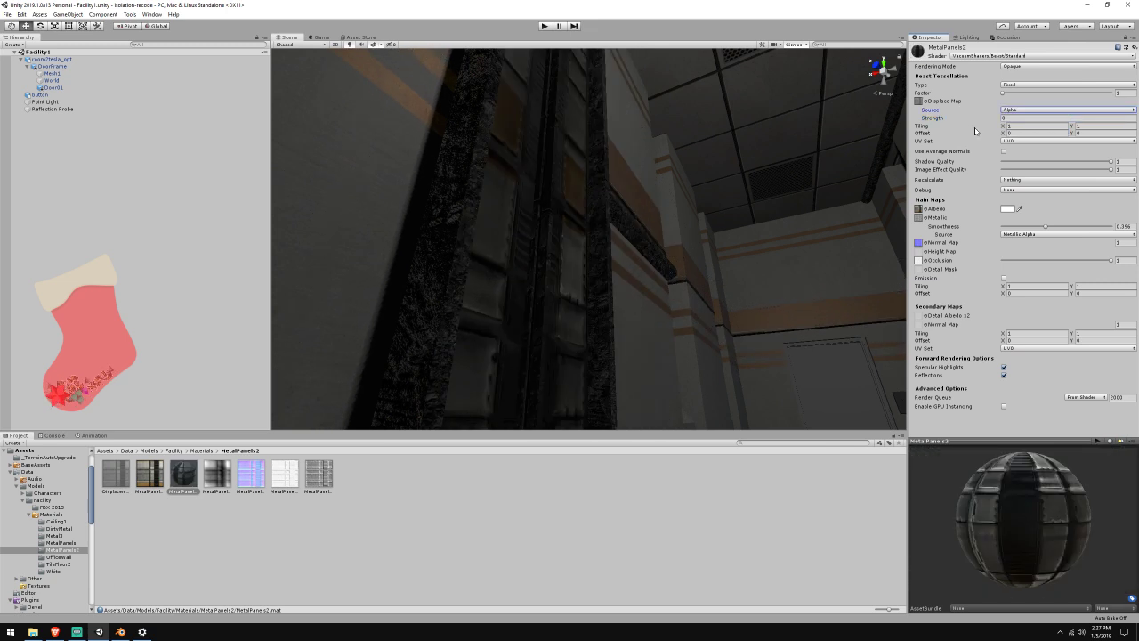
drag(940, 119, 951, 120)
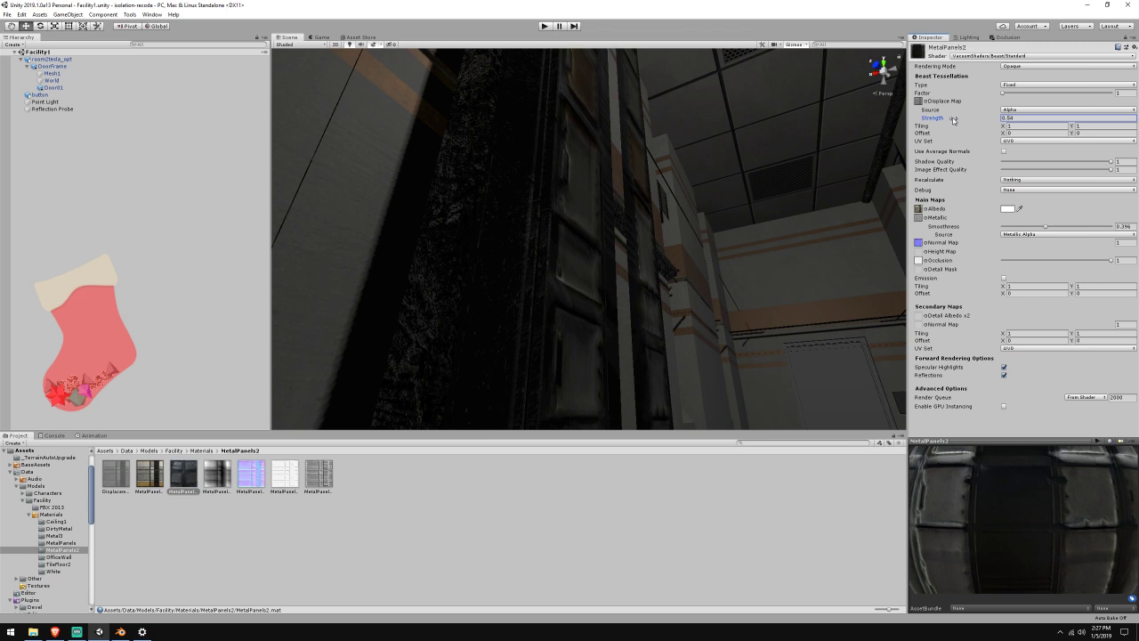
click(1019, 109)
click(1019, 116)
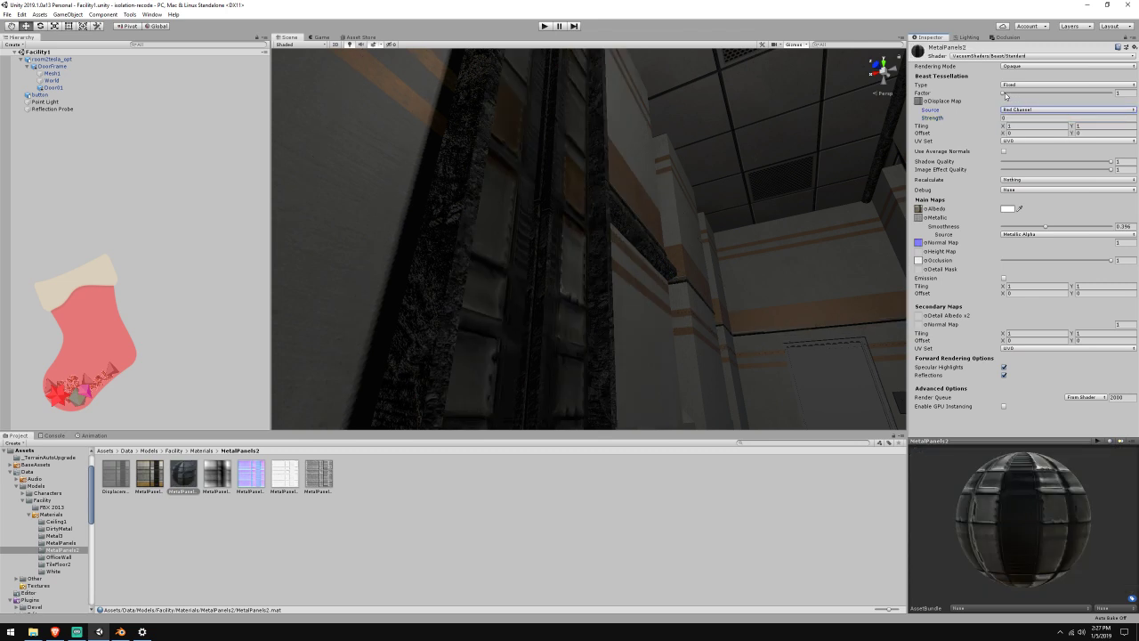
Set MetalPanels2's tessellation factor to 3.8 and displacement strength to 0.32, undoing a trial of negative strength
mouse_move(938, 121)
mouse_down()
mouse_move(957, 128)
mouse_move(945, 127)
mouse_up()
right_drag(740, 174, 651, 144)
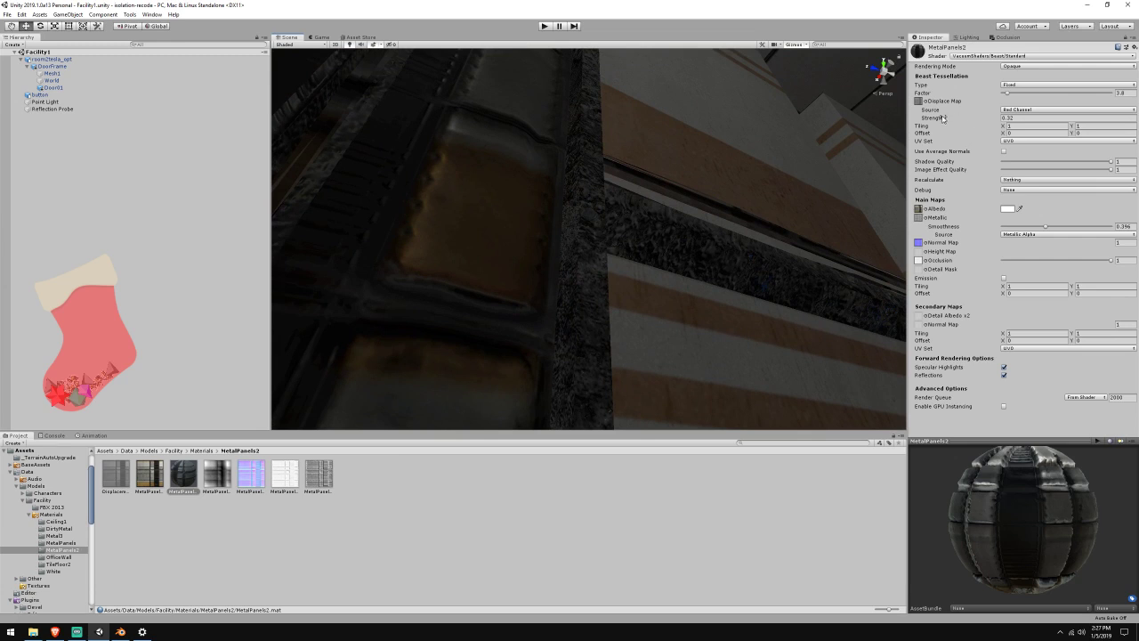
drag(940, 119, 932, 121)
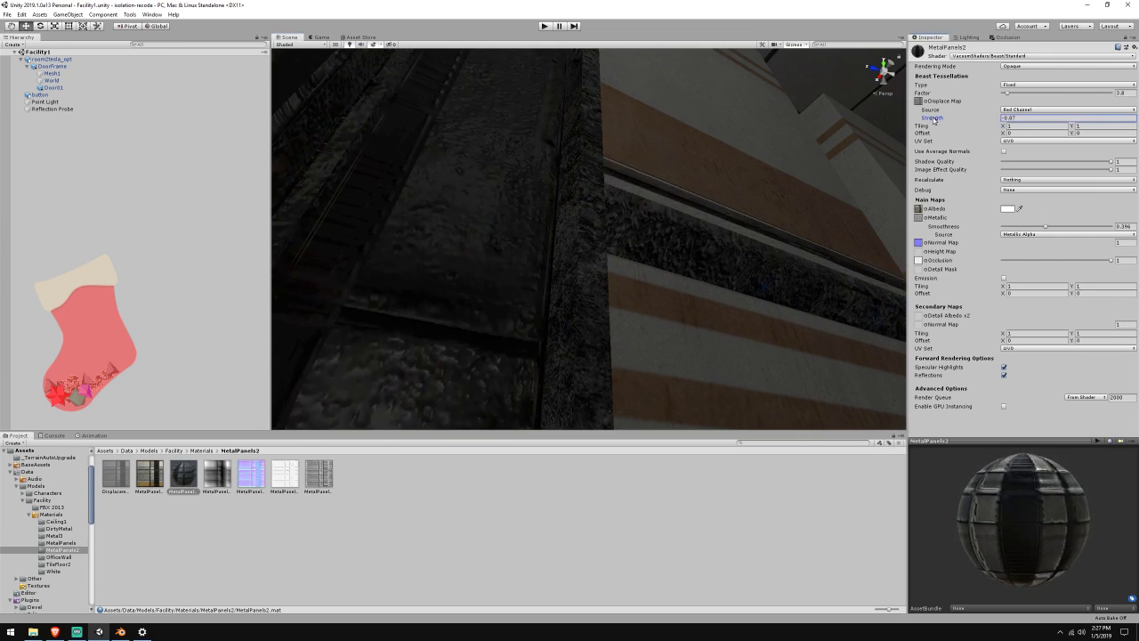
key(ctrl+z)
Set the displacement strength to 0.41, try high tessellation factors on the door frame, and bring the factor to 2.7
right_drag(858, 158, 680, 62)
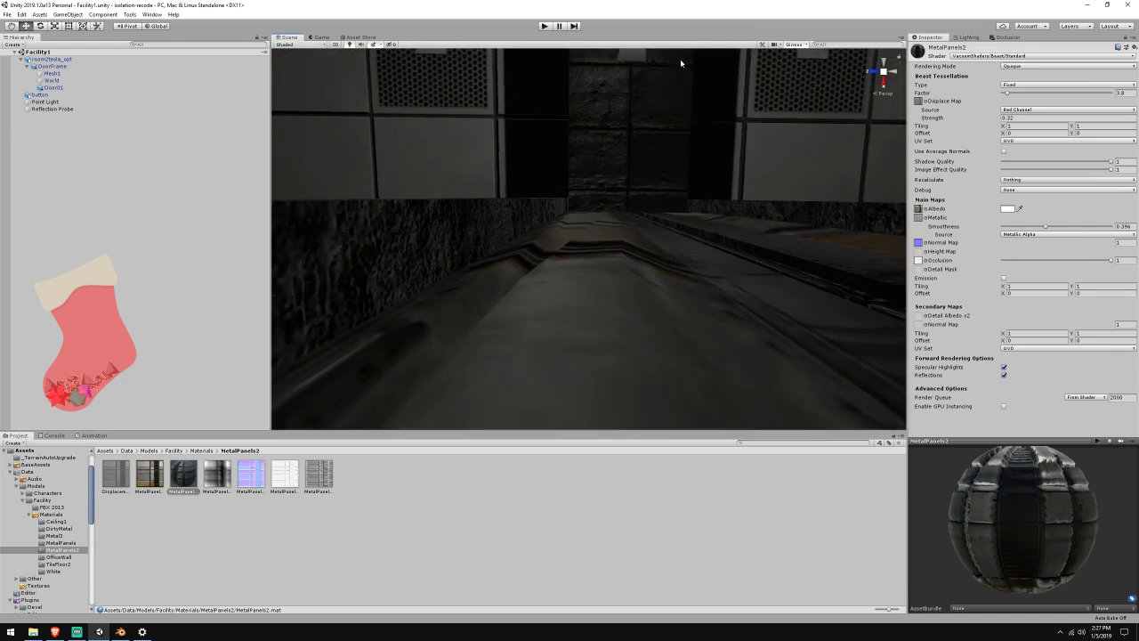
drag(937, 117, 940, 119)
drag(1025, 94, 1068, 94)
right_drag(758, 159, 763, 195)
drag(1067, 94, 1007, 95)
Check the stream in Streamlabs OBS, read the SpeechChat messages in the browser, and return to Unity
click(56, 632)
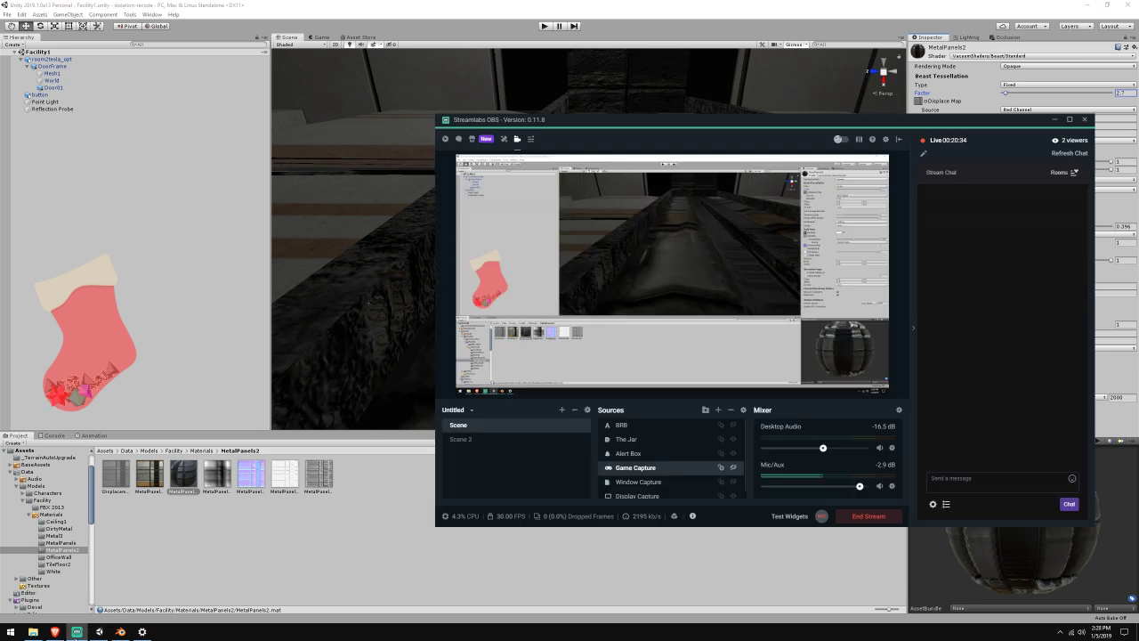
click(54, 632)
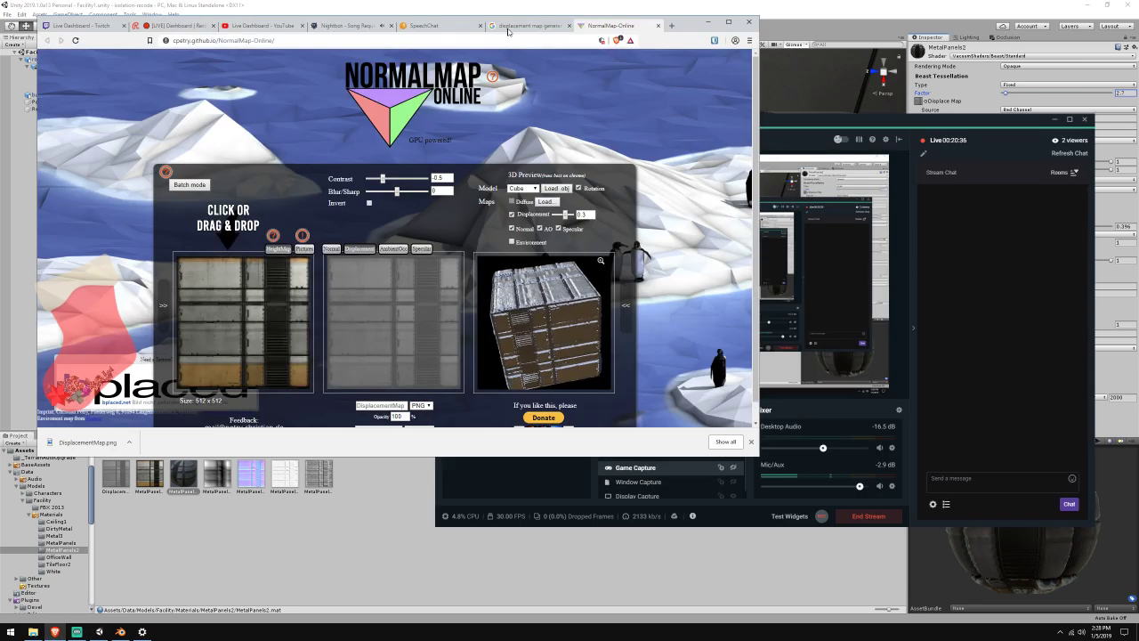
click(445, 27)
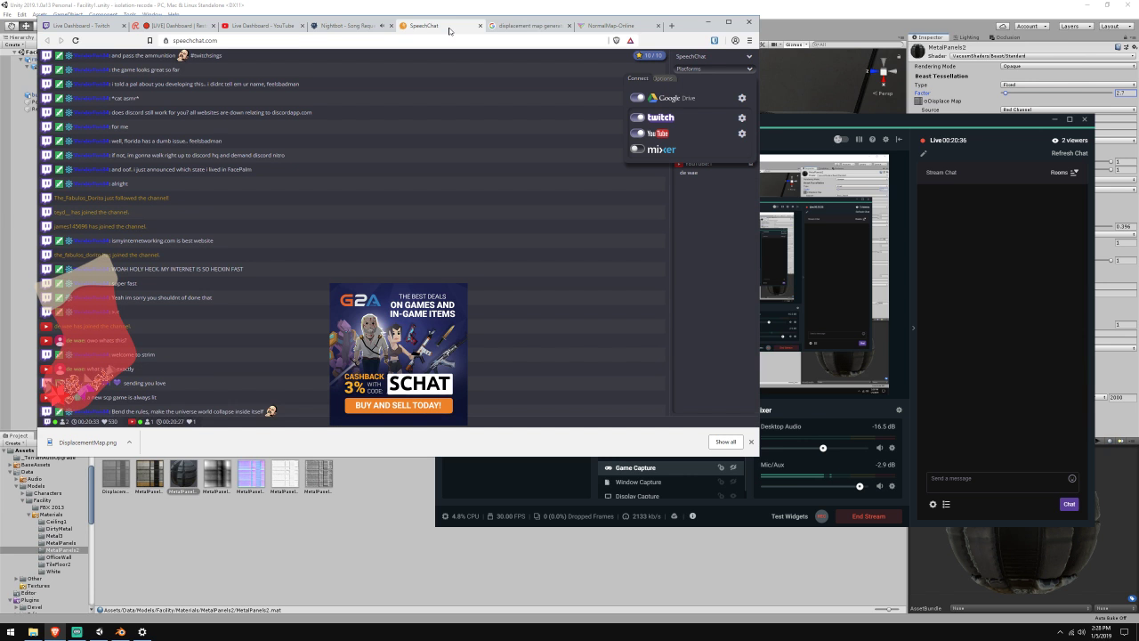
click(335, 204)
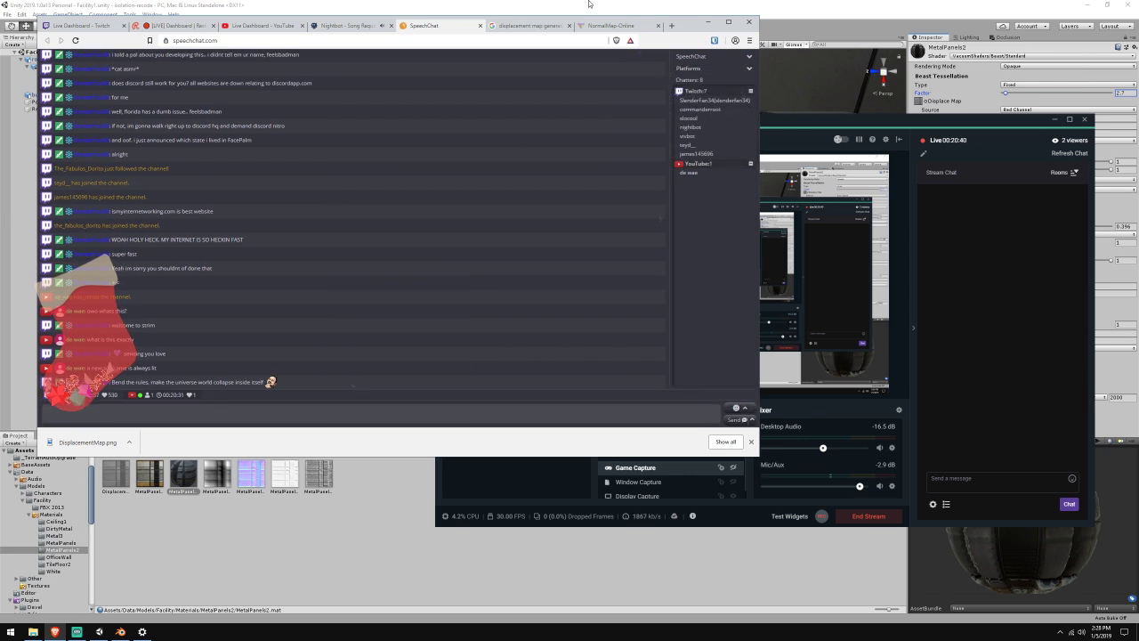
click(588, 3)
Set the tessellation factor to 6.1 and the tessellation type to Distance Based
drag(1005, 93, 1010, 95)
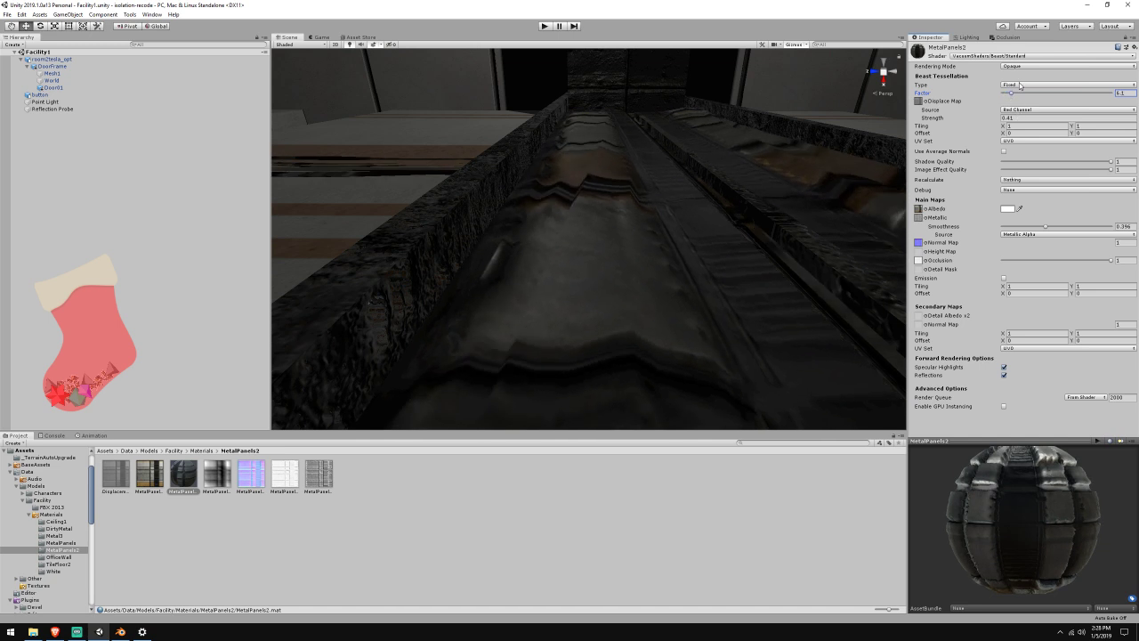
click(1020, 84)
click(1023, 104)
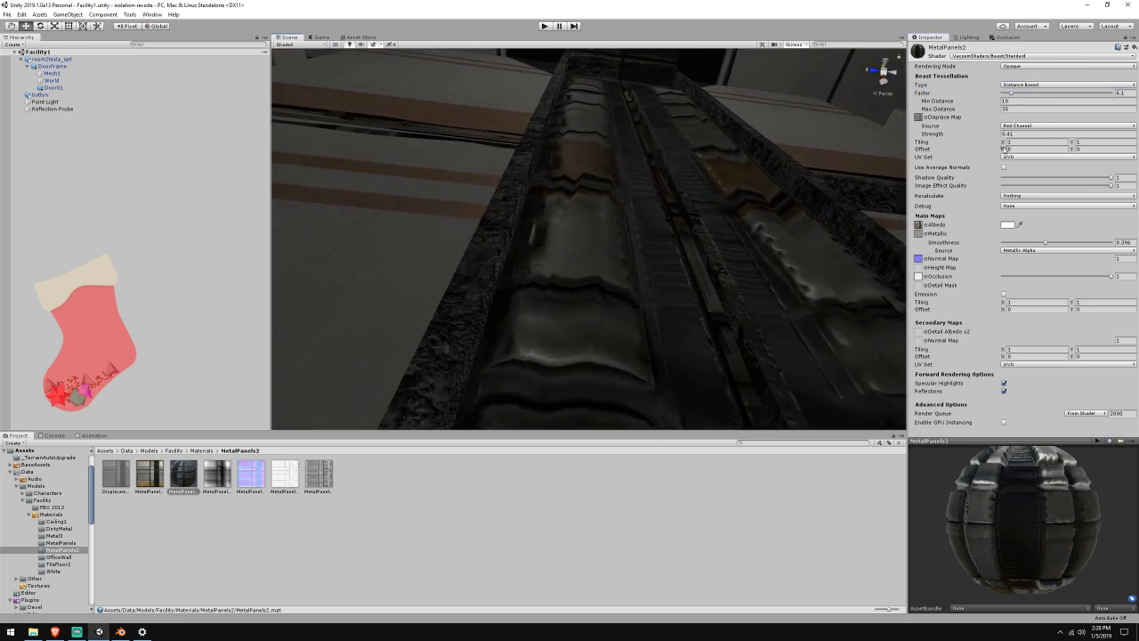
Try a displacement strength of 2.58 and other extreme values on the doorway, and undo these strength changes
drag(935, 134, 989, 134)
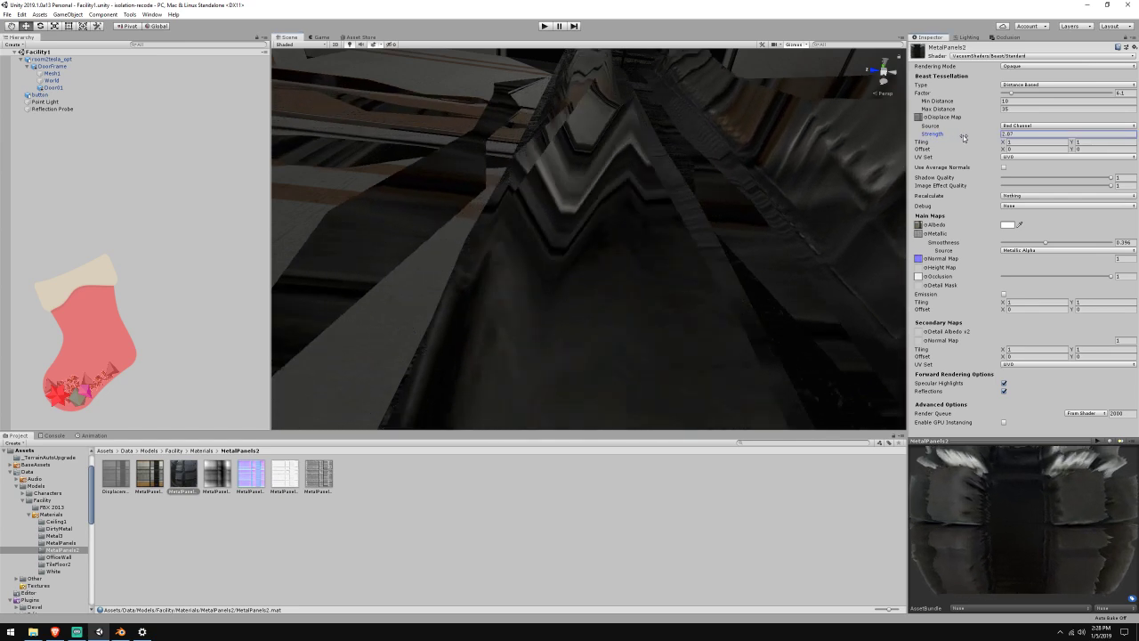
right_drag(701, 148, 800, 213)
right_drag(925, 242, 943, 249)
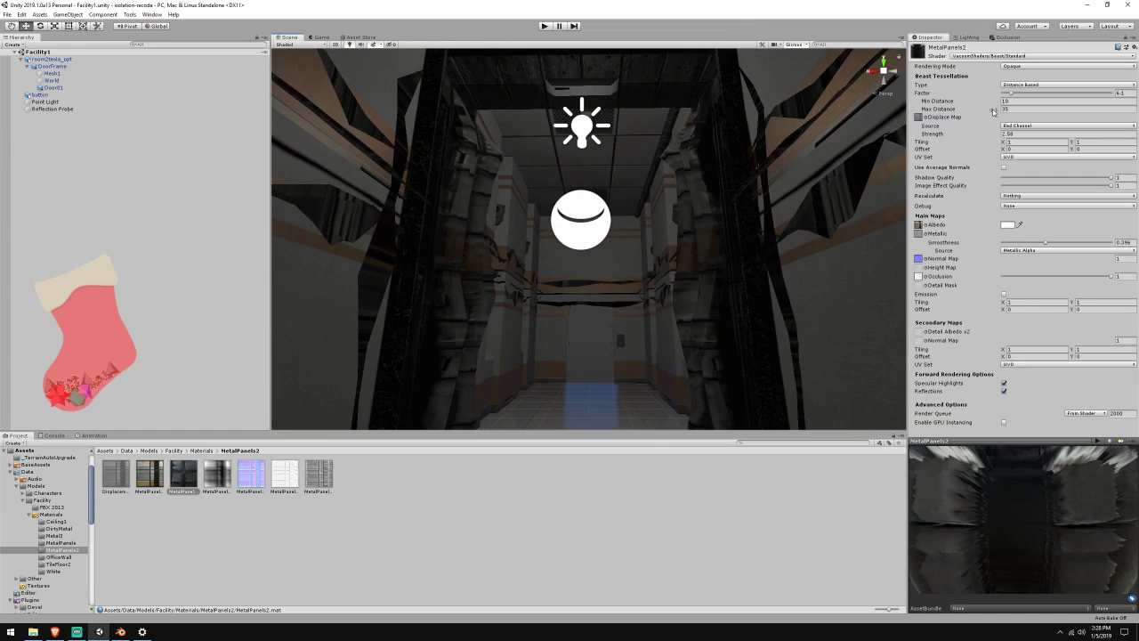
drag(939, 138, 791, 150)
key(ctrl+z)
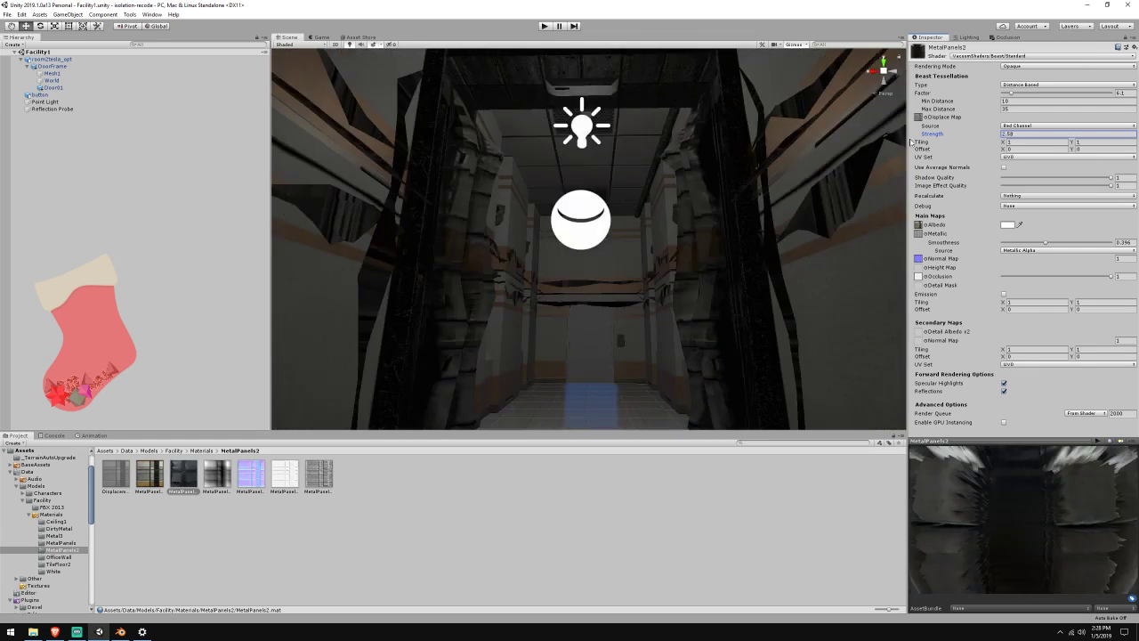
key(ctrl+z)
Switch MetalPanels2 to the Standard shader and inspect the door panels without tessellation
click(1011, 56)
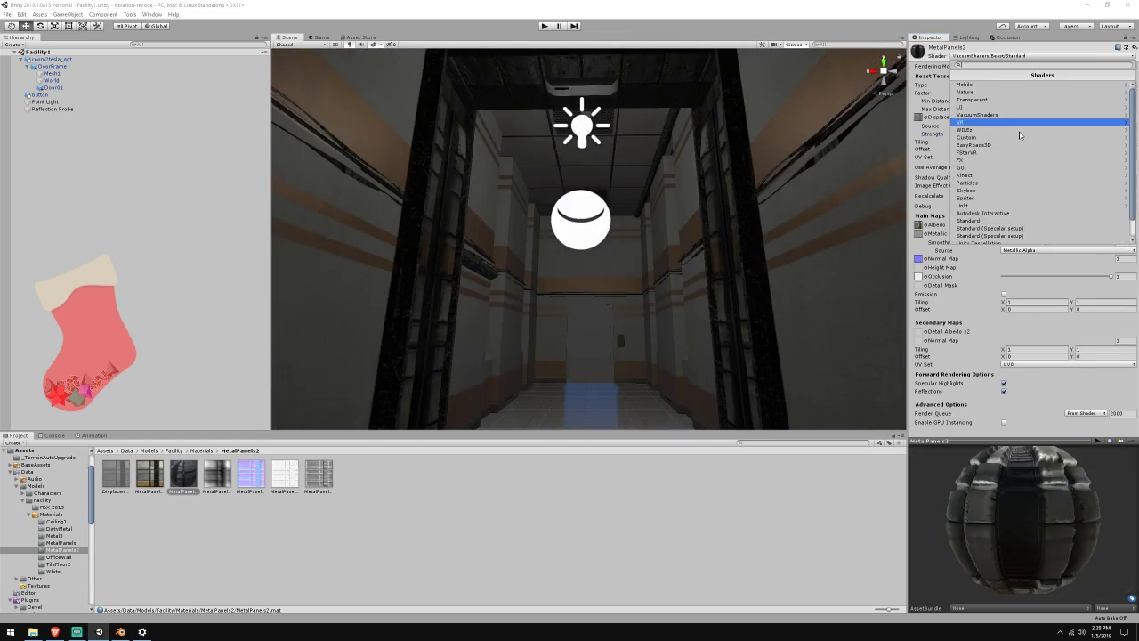
click(1003, 206)
right_drag(750, 201, 445, 401)
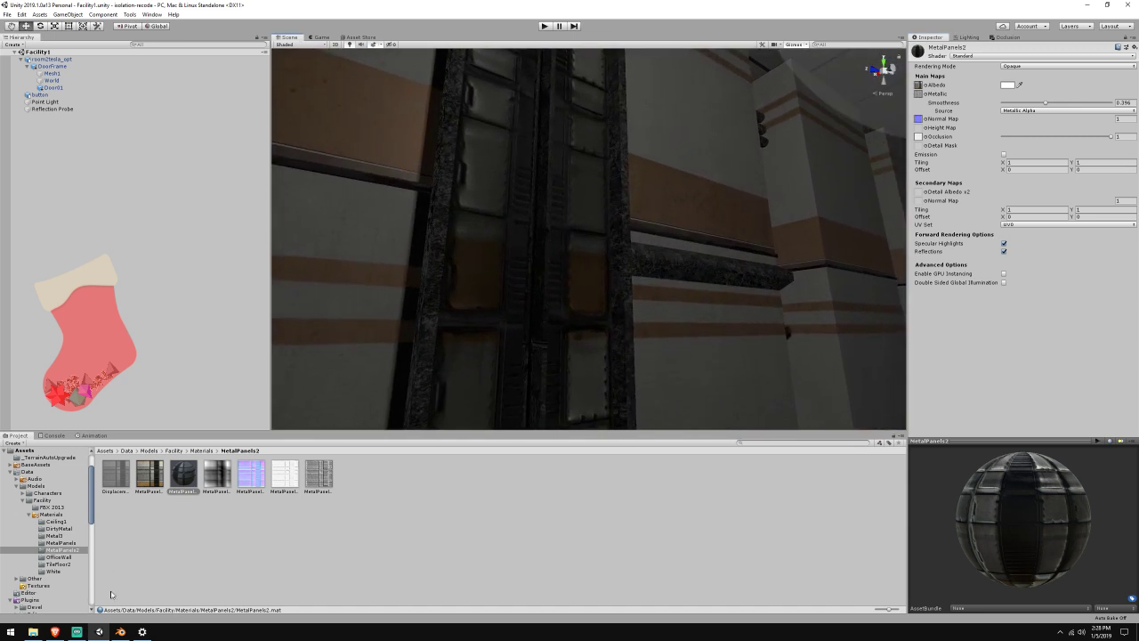
Check Streamlabs OBS and the SpeechChat messages for new viewer chat, minimize the file search window, and return to Unity
click(79, 633)
click(34, 633)
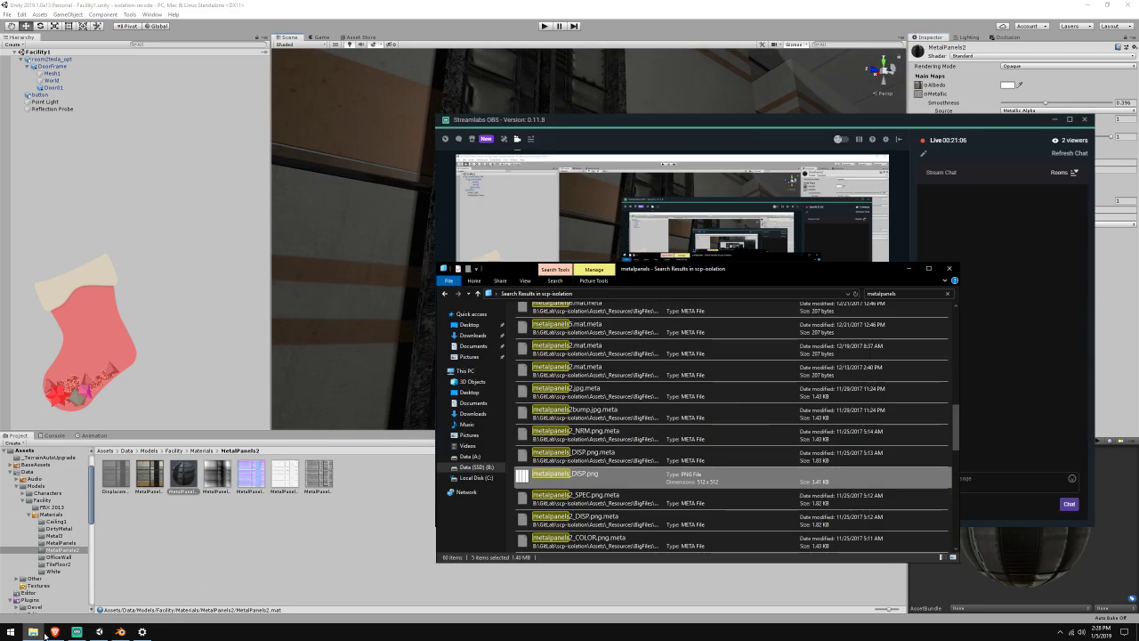
click(54, 632)
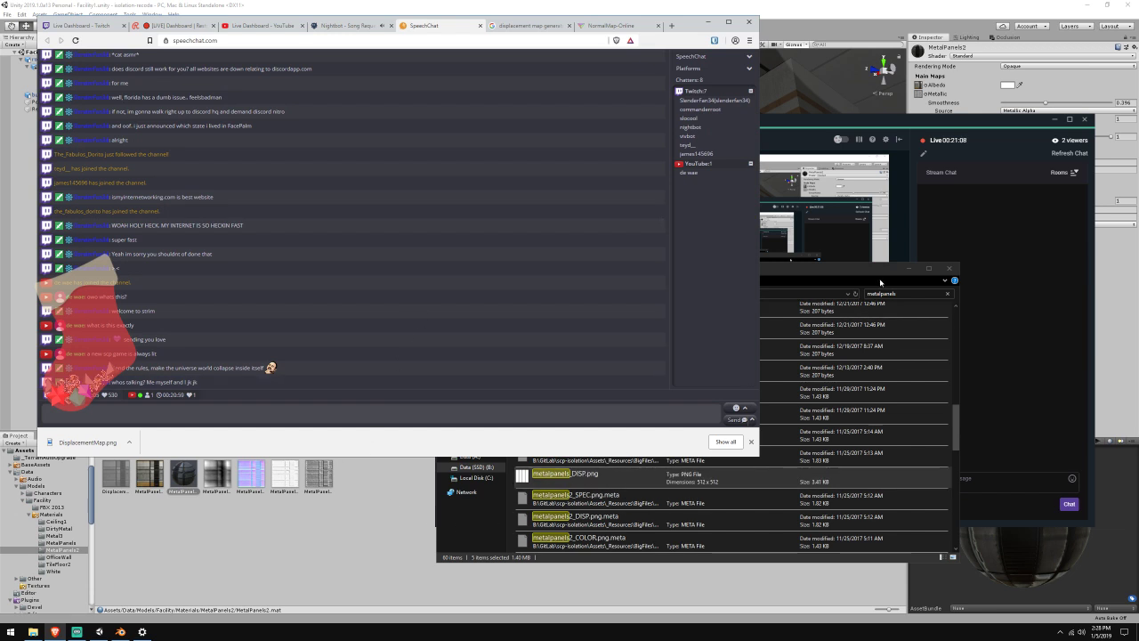
click(908, 268)
click(811, 104)
right_drag(738, 163, 862, 165)
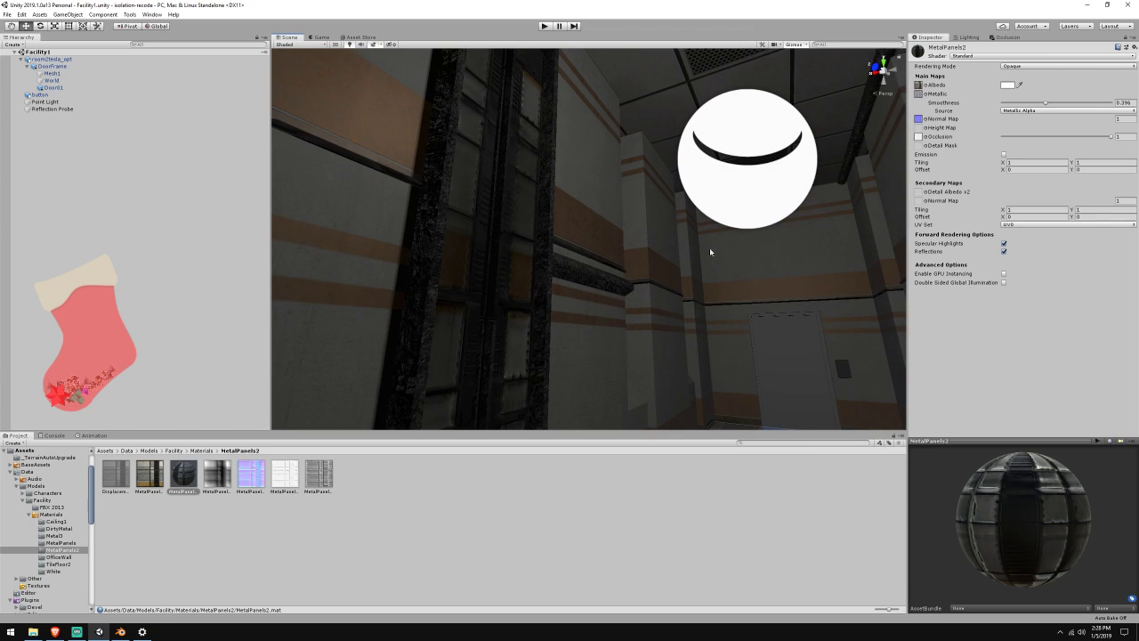
click(55, 633)
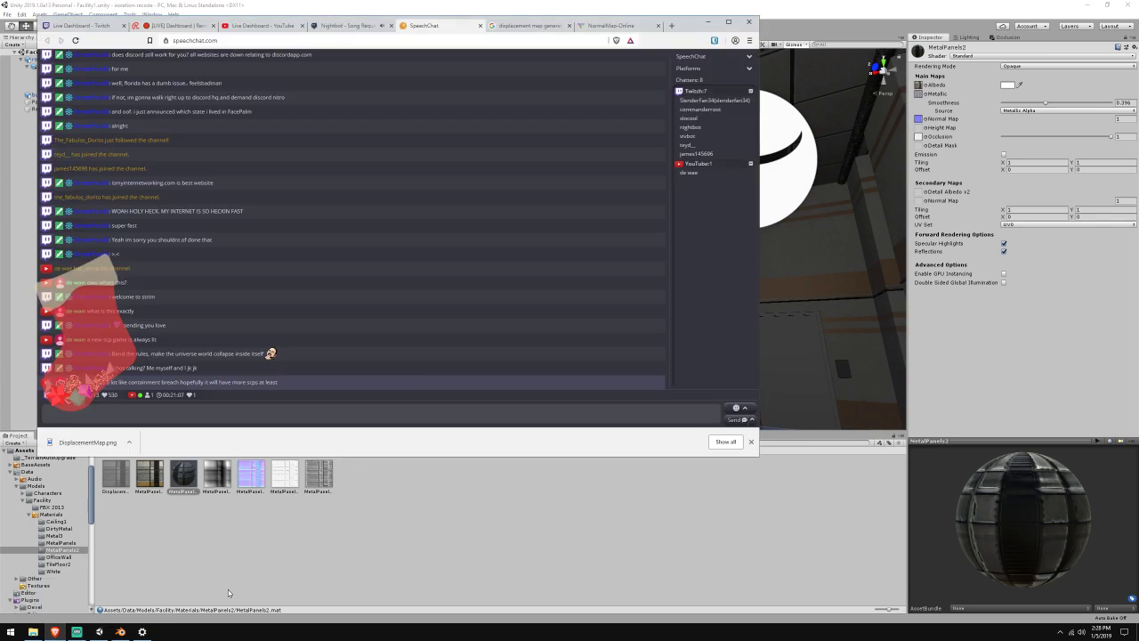
key(alt+Tab)
Assign the displacement texture as MetalPanels2's Height Map and adjust its height, keeping 0.005
right_drag(507, 125, 462, 455)
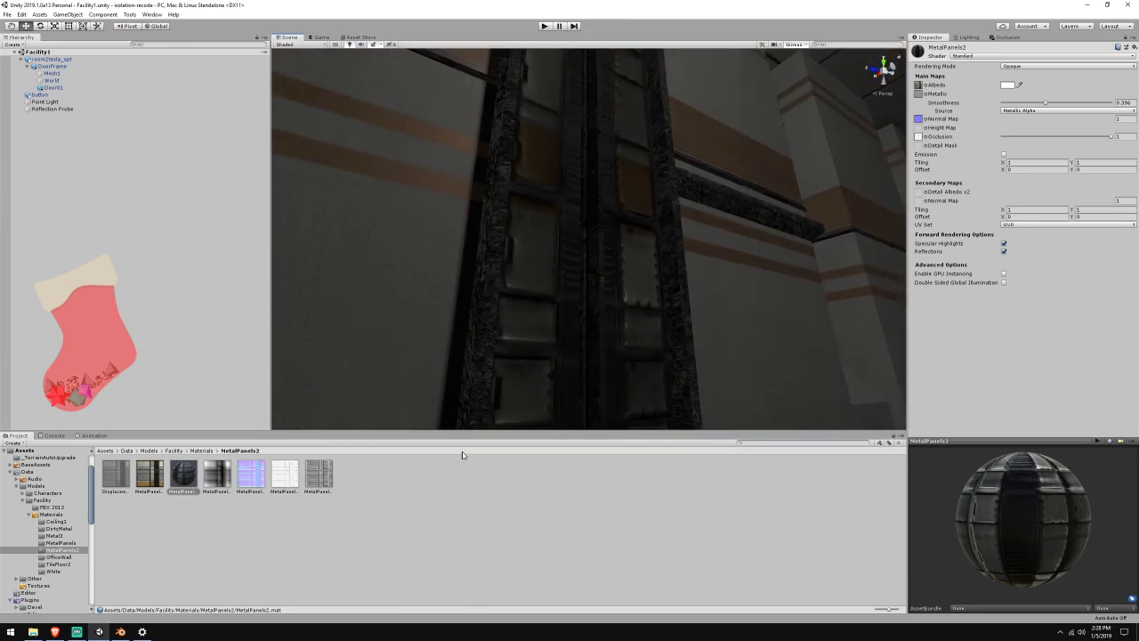
right_drag(625, 297, 572, 194)
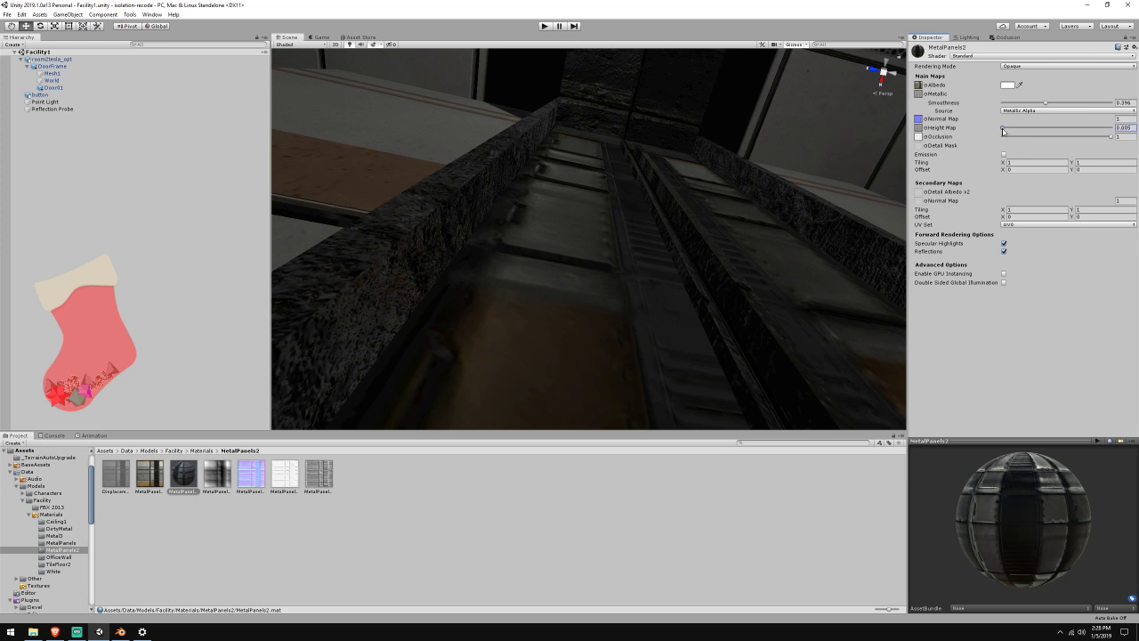
drag(1003, 131, 1008, 130)
Switch MetalPanels2 to the VacuumShaders/Beast/Standard shader and inspect the displaced door panels
click(995, 56)
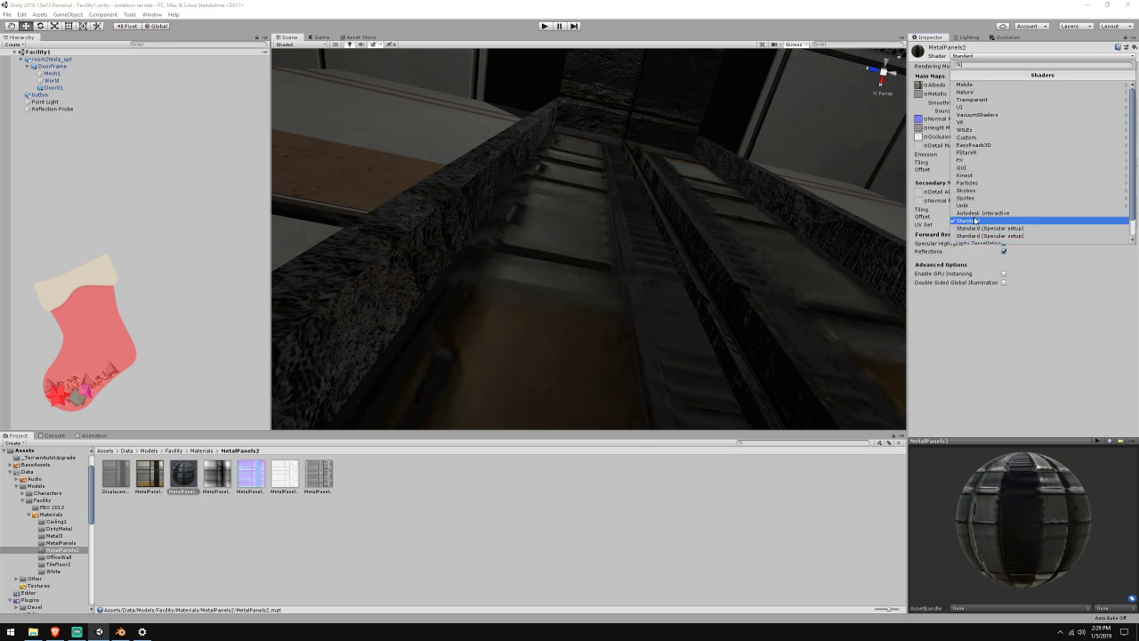
click(982, 115)
click(979, 85)
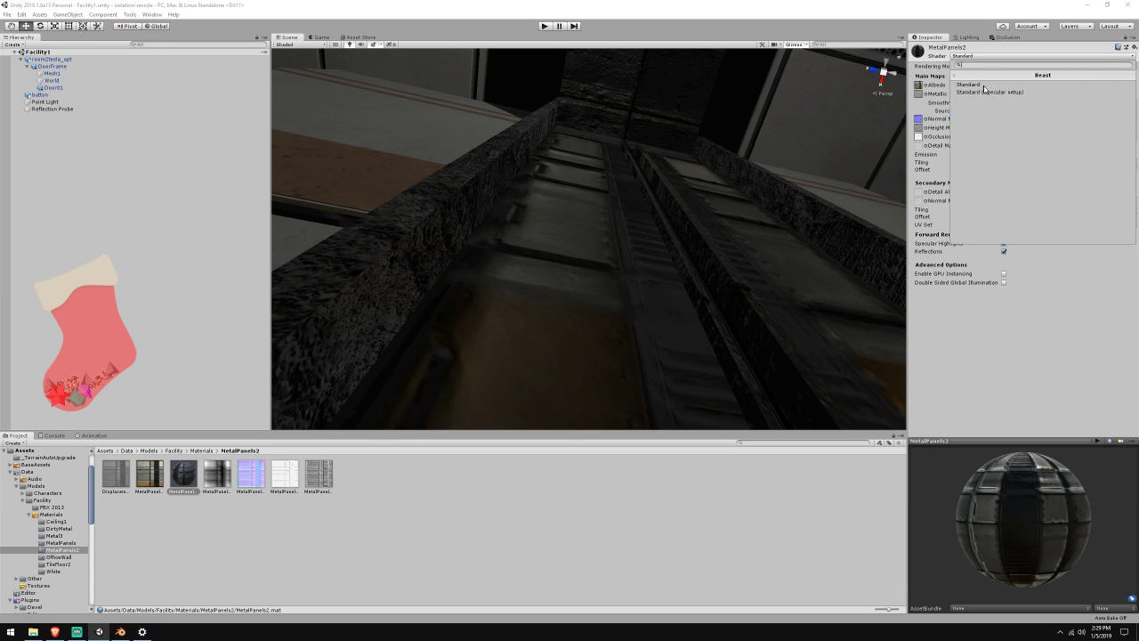
click(979, 86)
right_drag(814, 164, 738, 238)
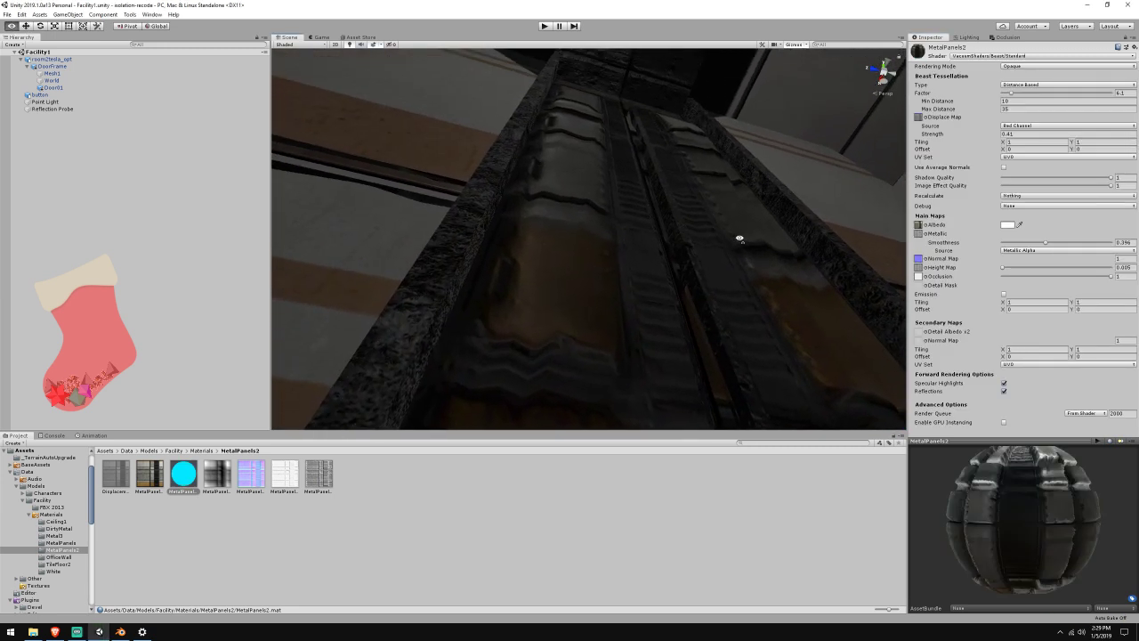
Check the SpeechChat messages for new viewer chat, return to Unity, and view the door panels
click(56, 633)
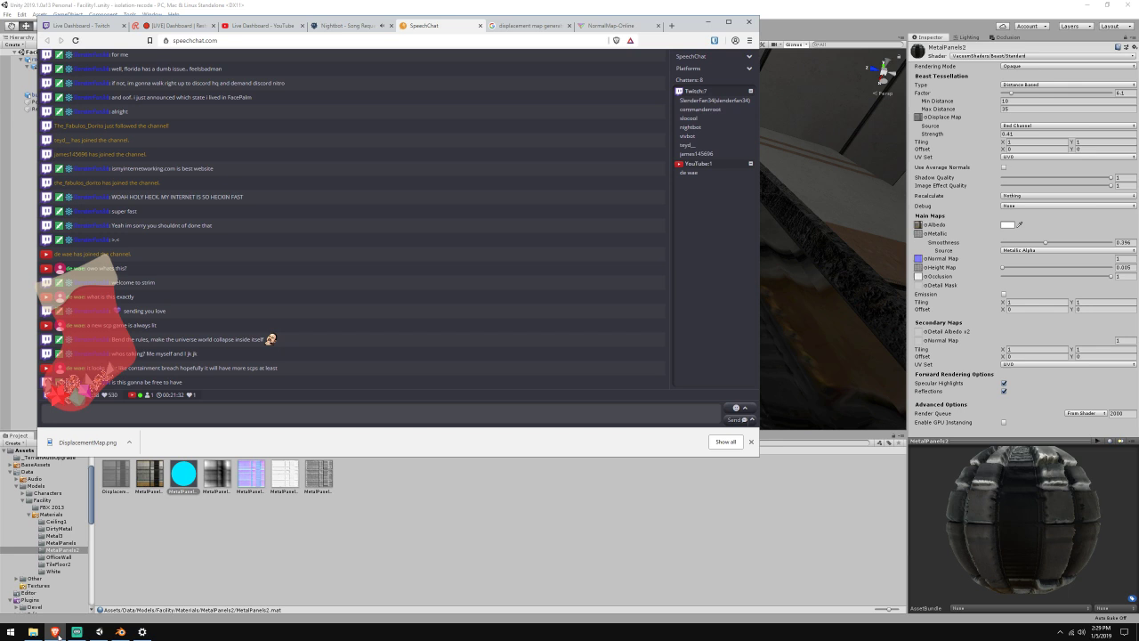
click(215, 581)
right_drag(430, 382, 551, 338)
Select room2tesla_opt, locate its Element 4 material in the project, and open MetalPanels2
click(89, 60)
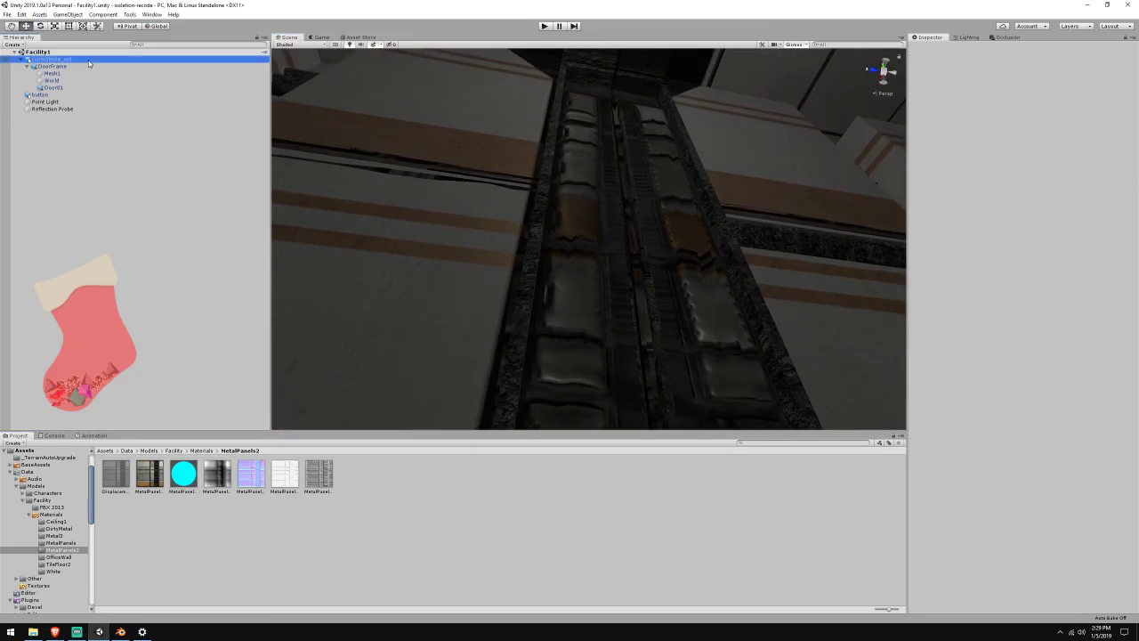
right_drag(623, 183, 586, 186)
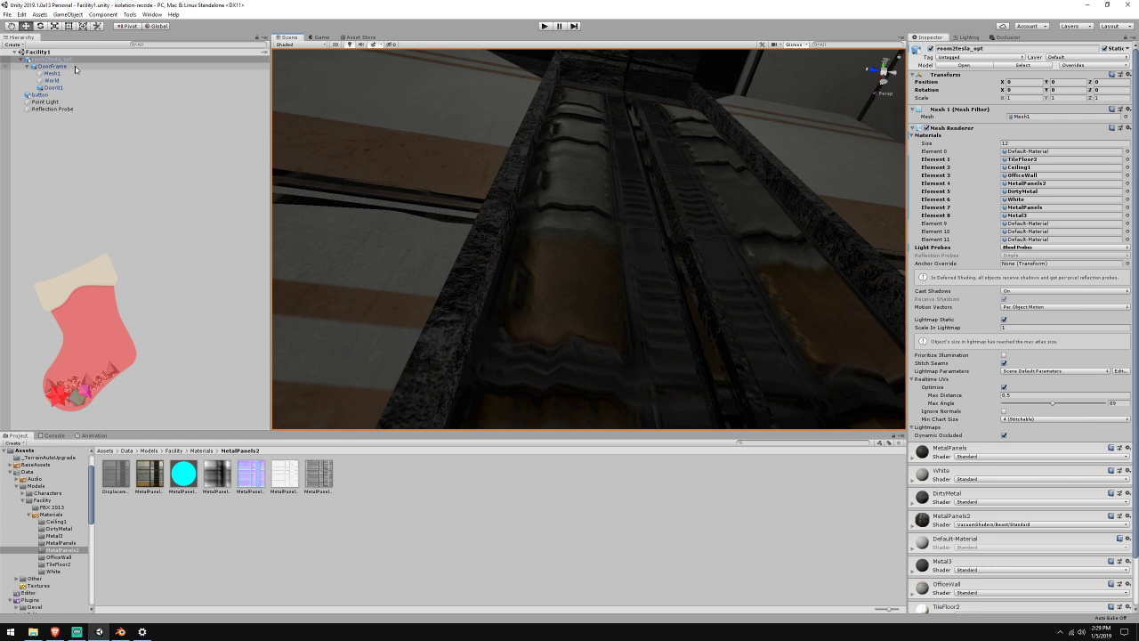
click(1052, 183)
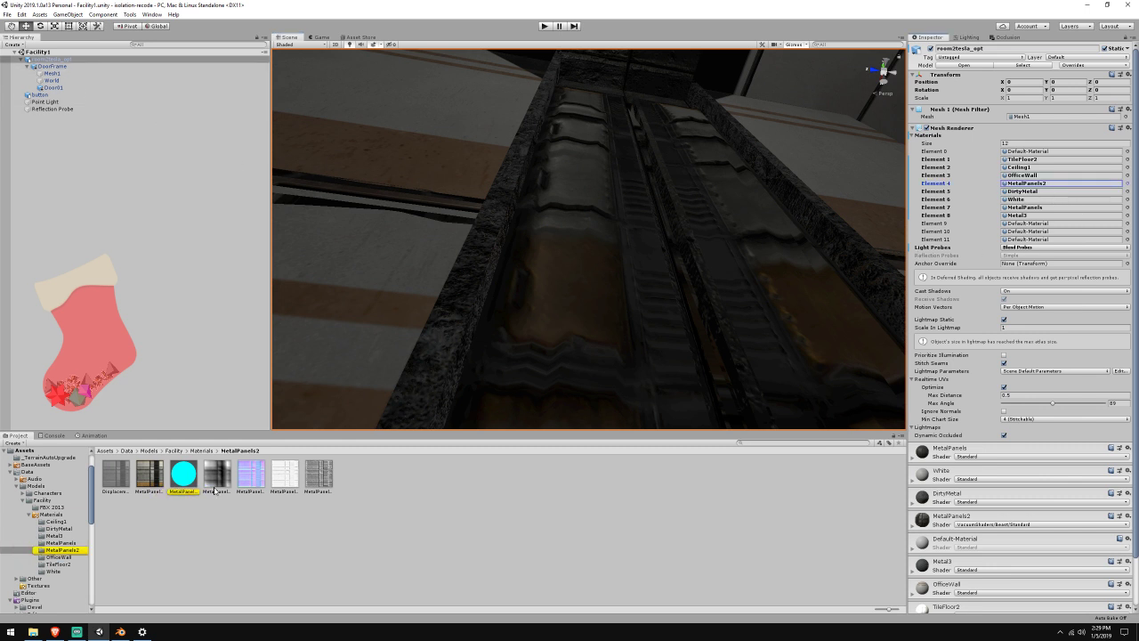
click(182, 485)
Try other textures from the MetalPanels2 folder as the material's Displace Map, including the white one, and leave a grey map assigned
drag(286, 486, 837, 162)
drag(920, 118, 951, 136)
drag(624, 255, 313, 416)
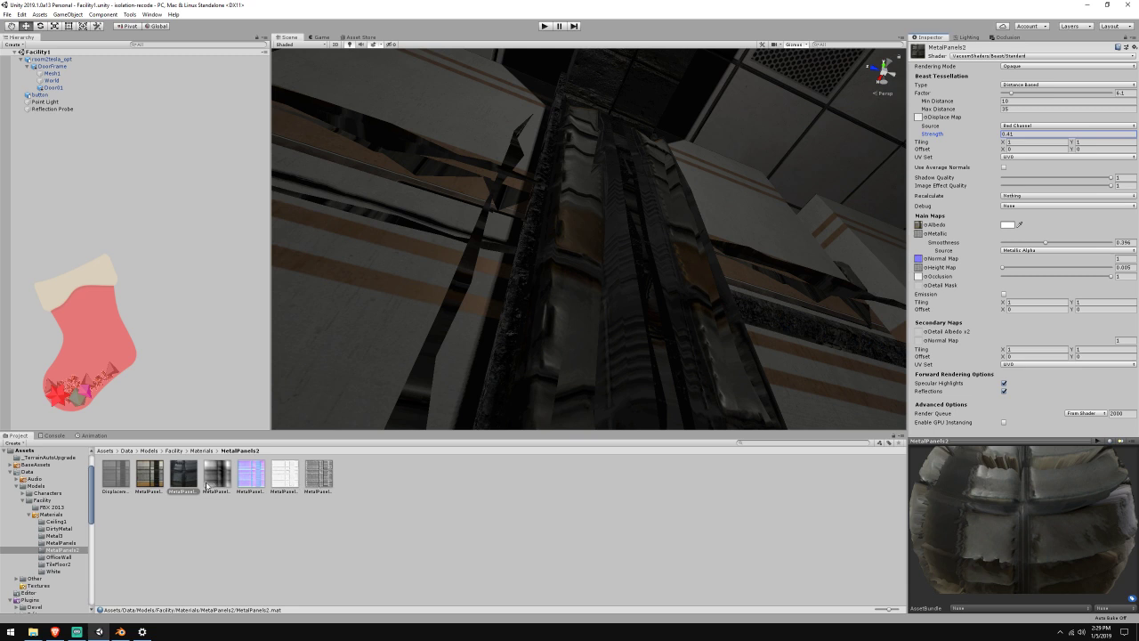
drag(933, 116, 920, 118)
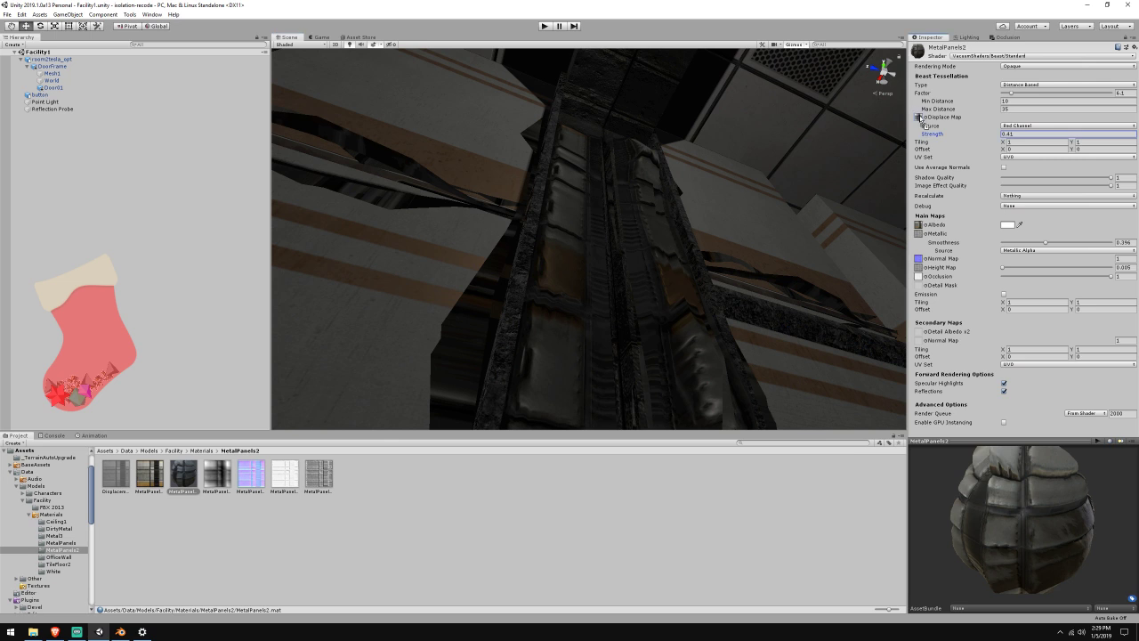
drag(920, 116, 919, 117)
Inspect the displaced door panels, the DisplacementMap texture, and the MetalPanels2 material preview from another angle
right_drag(819, 214, 849, 411)
drag(919, 466, 913, 510)
click(116, 474)
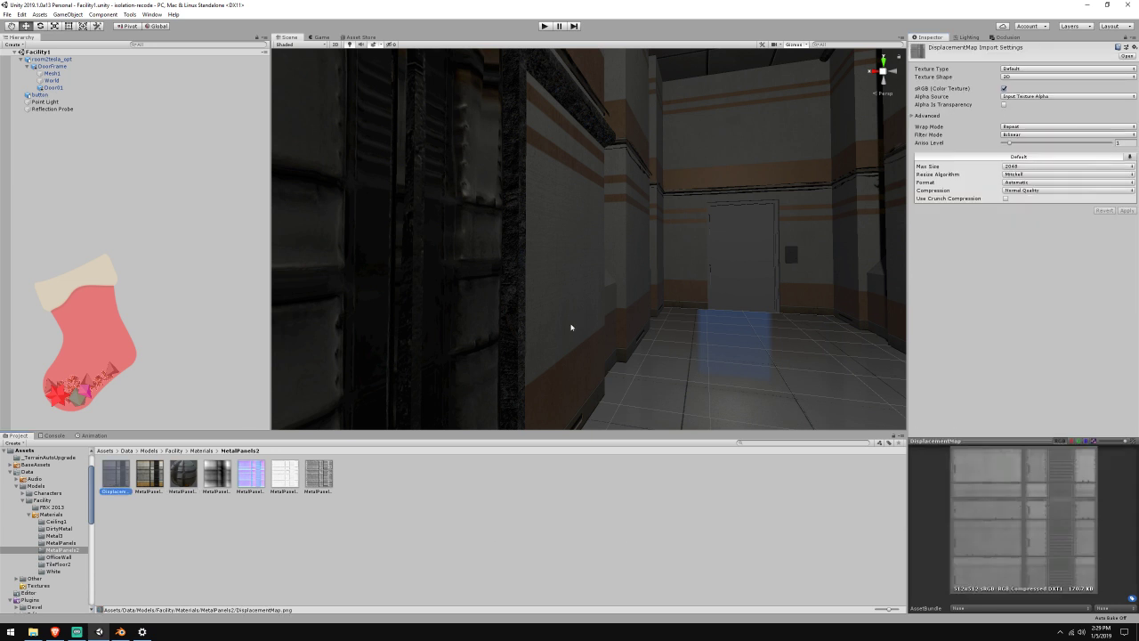
click(189, 481)
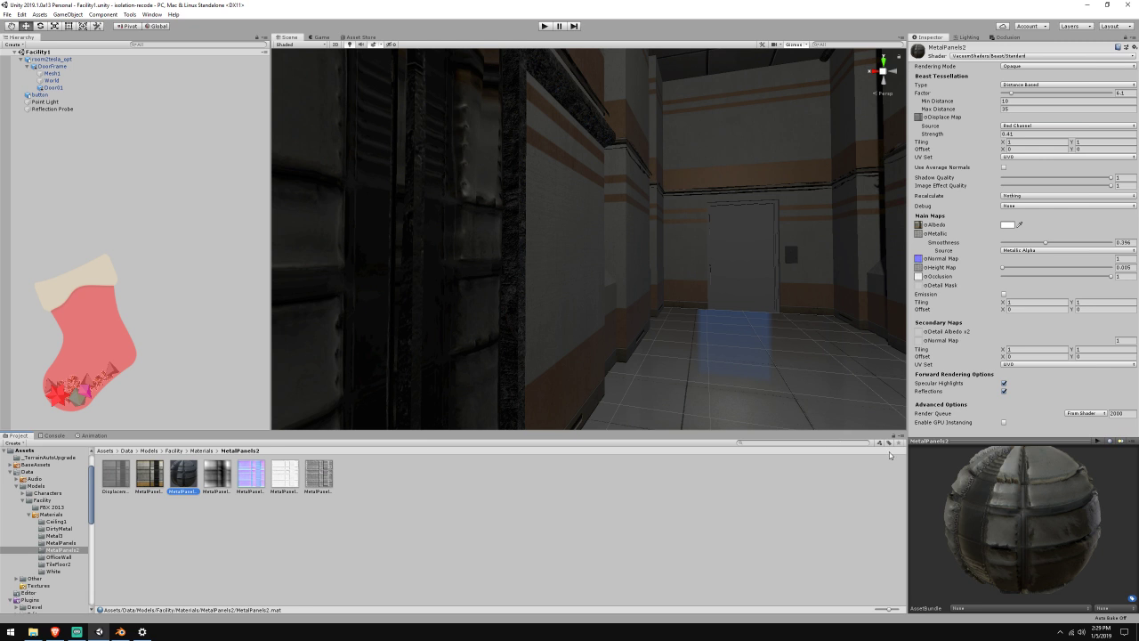
drag(983, 497, 811, 589)
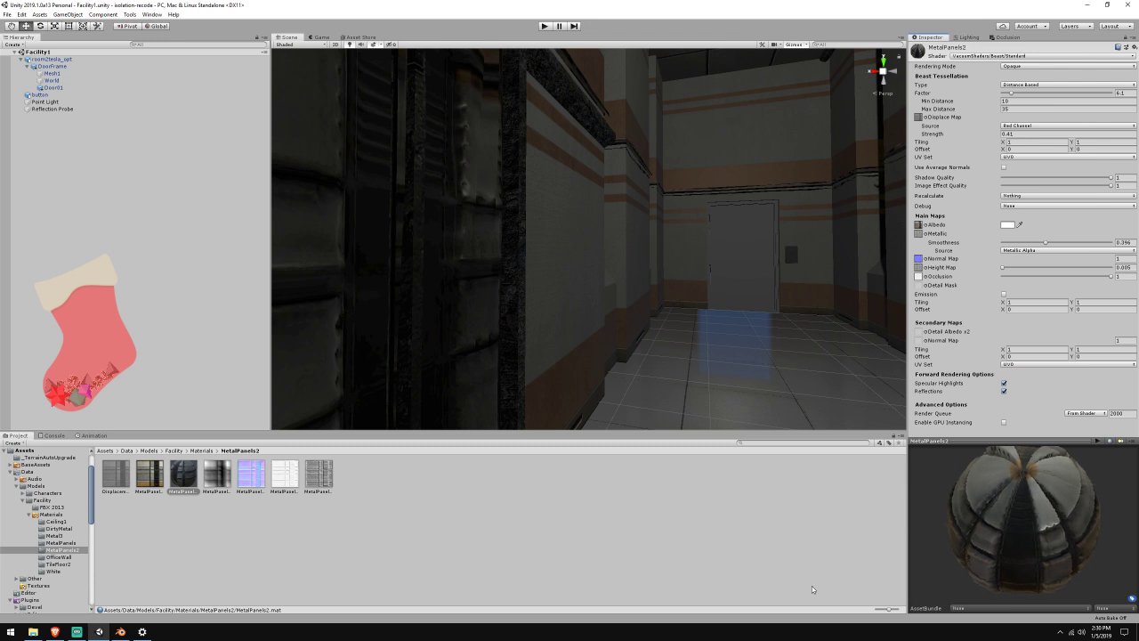
Check SpeechChat for new viewer messages, return to Unity, and switch MetalPanels2 to the Standard shader
click(54, 631)
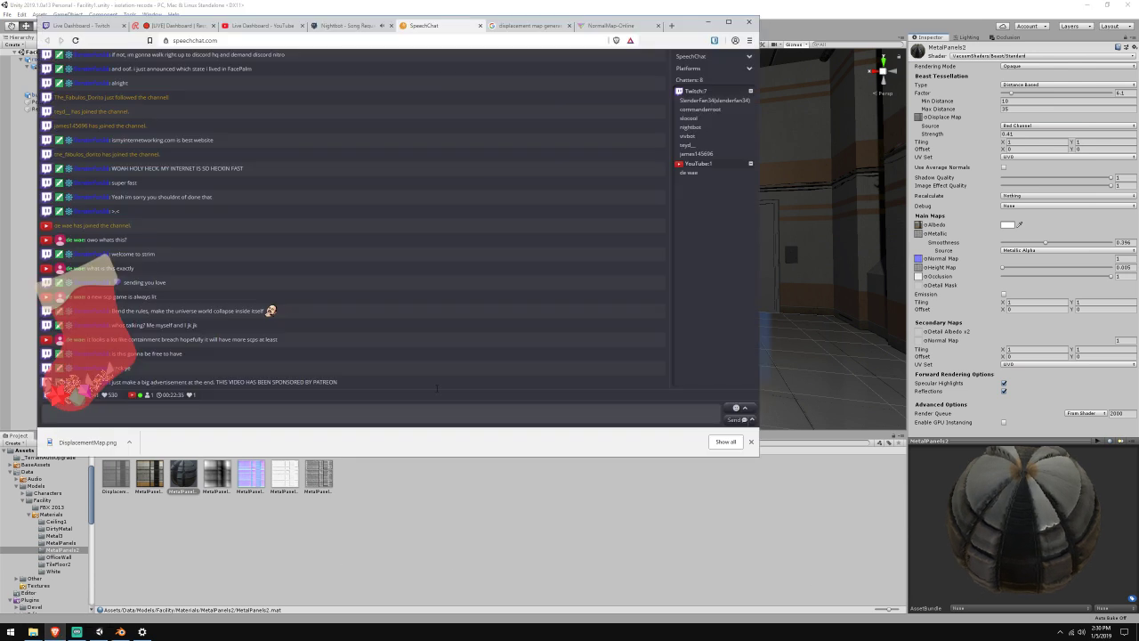
click(516, 4)
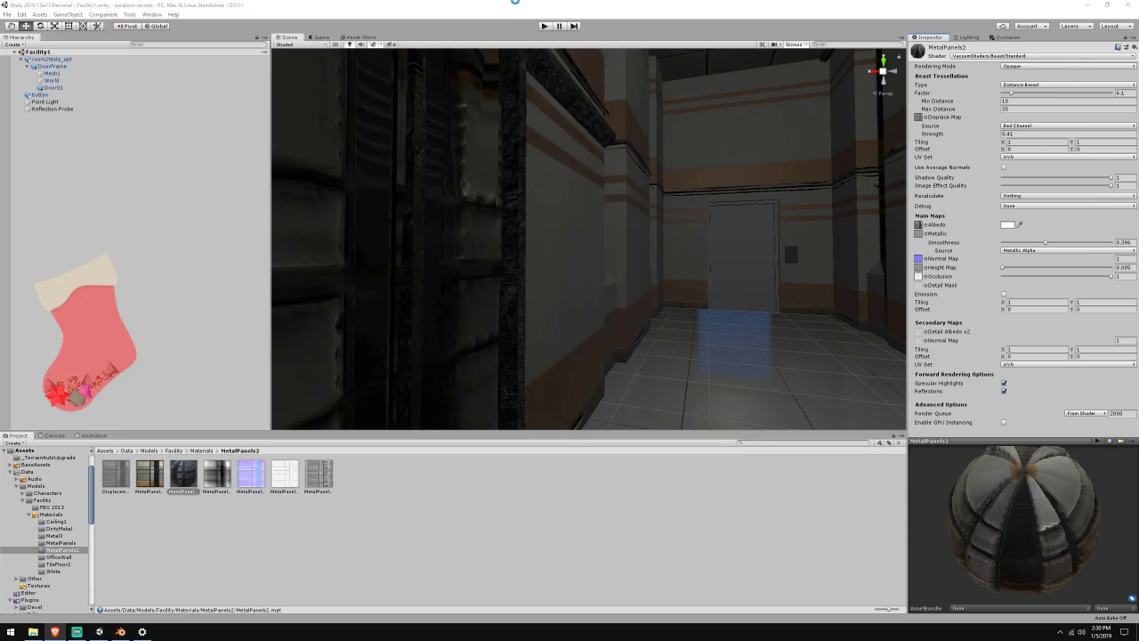
click(1026, 57)
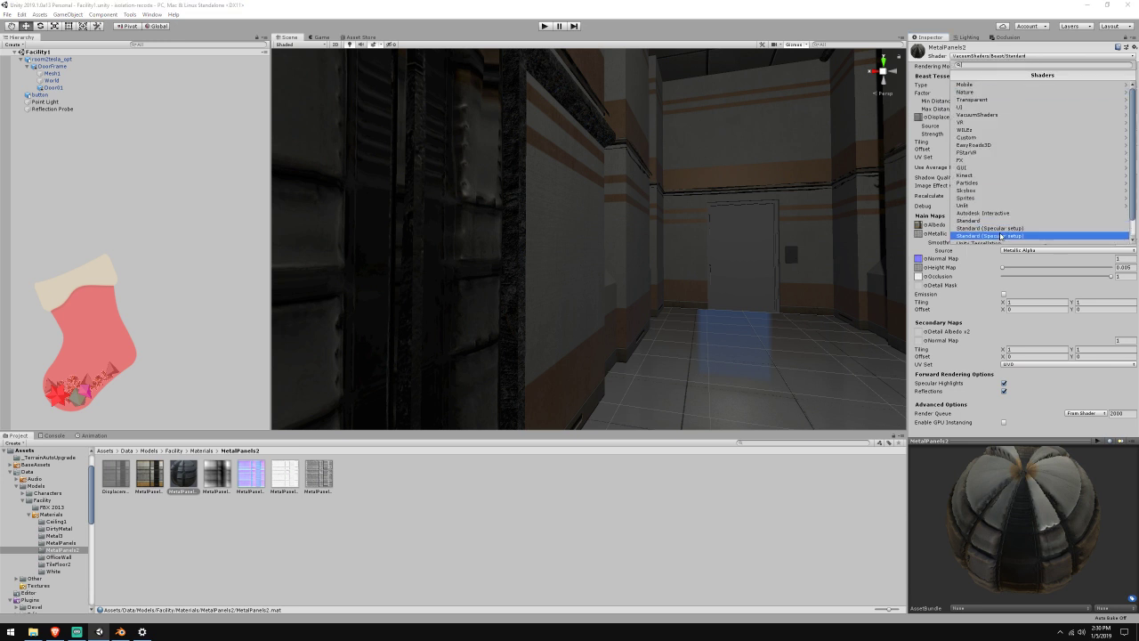
click(1032, 223)
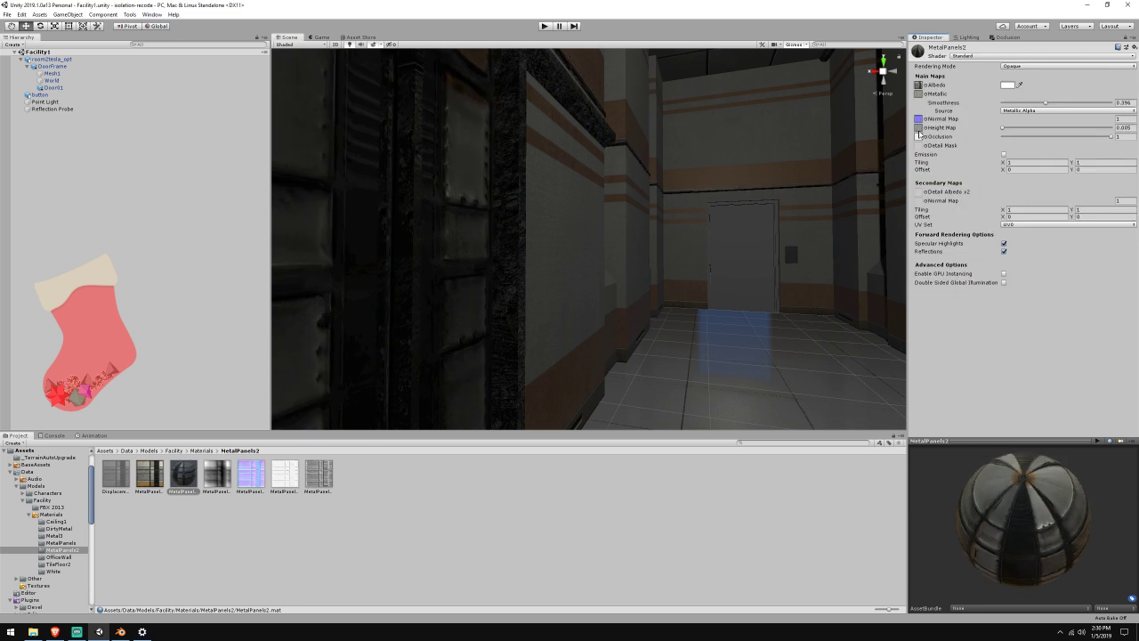
Replace MetalPanels2's Height Map with the DisplacementMap texture and inspect the door panels up close
click(919, 135)
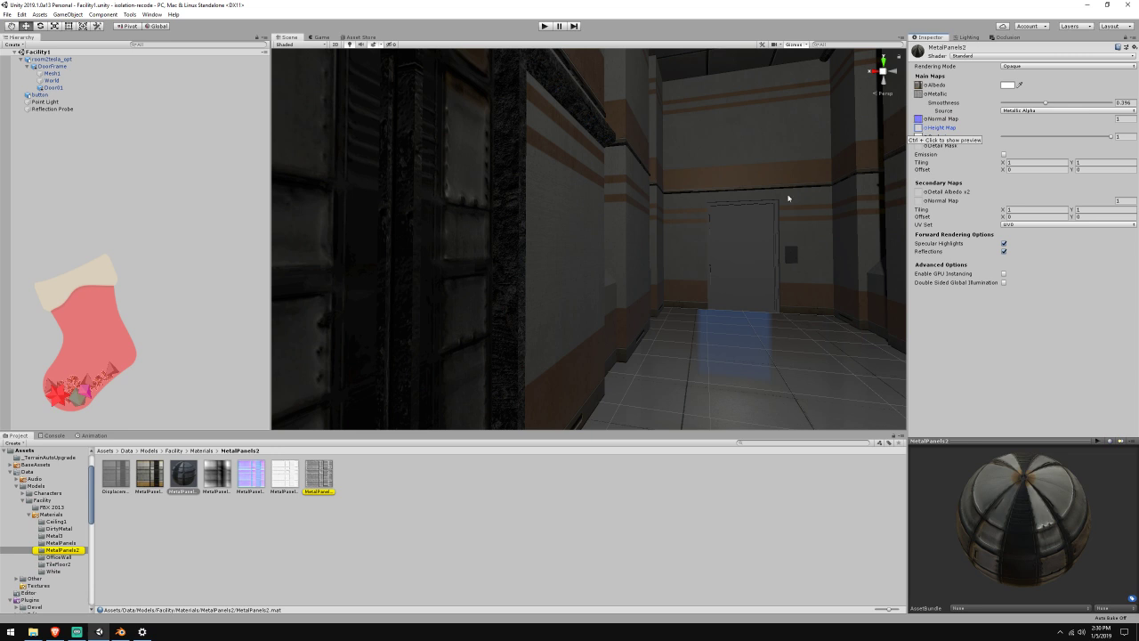
right_drag(788, 197, 663, 194)
drag(135, 473, 980, 135)
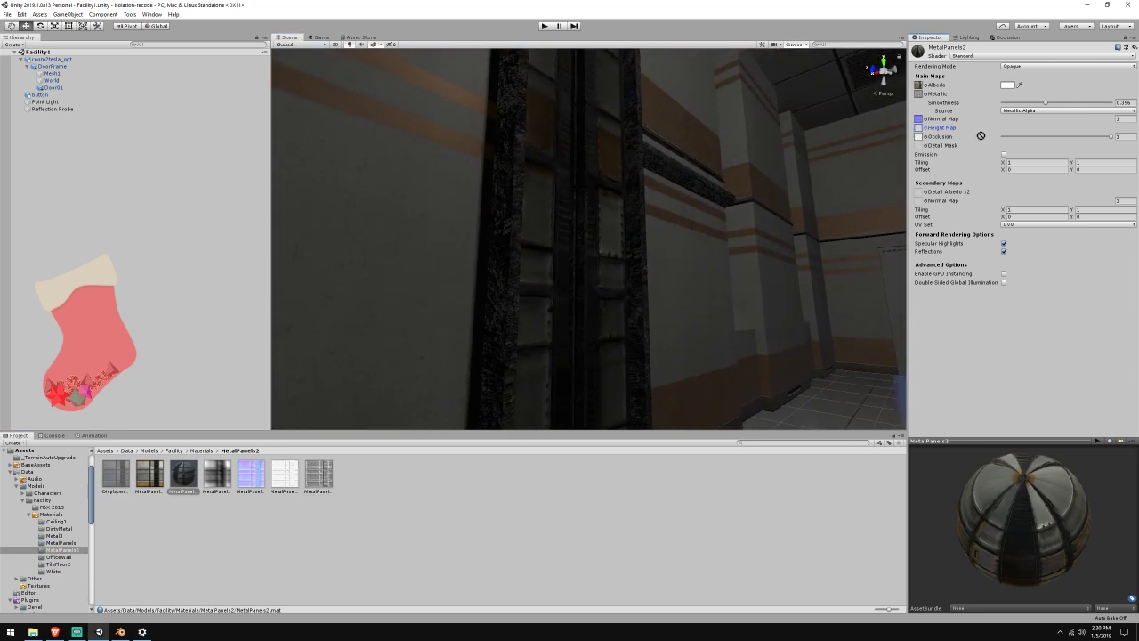
right_drag(890, 151, 643, 67)
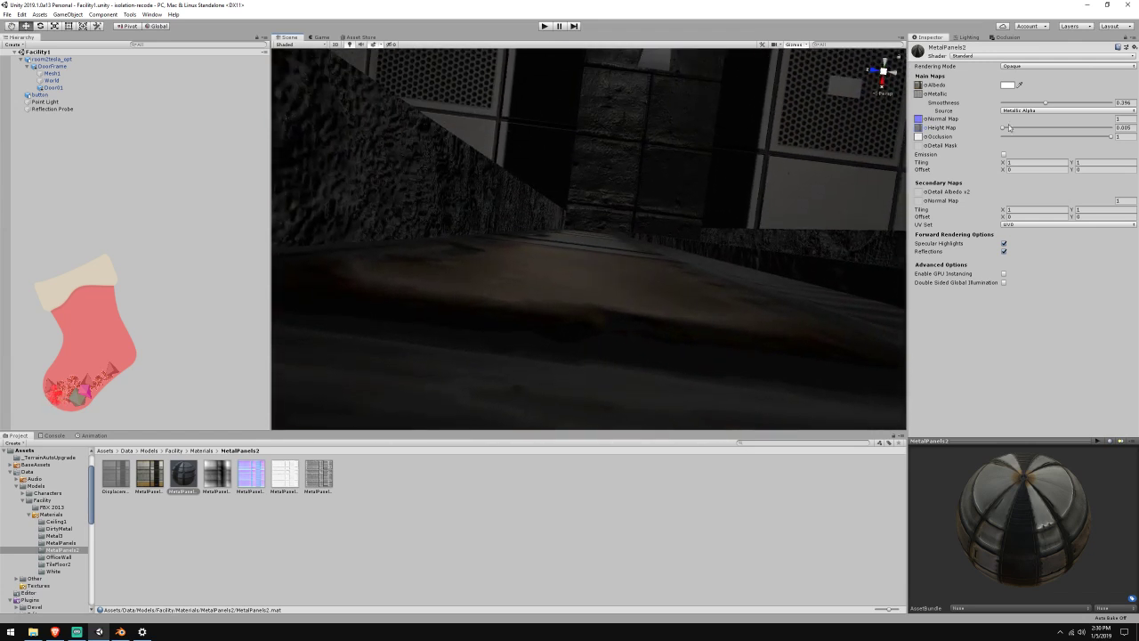
Try a Height Map strength of 0.08 on MetalPanels2 and inspect the parallax effect on the door panels
drag(1004, 130, 968, 133)
drag(1003, 130, 1123, 136)
right_drag(725, 207, 719, 279)
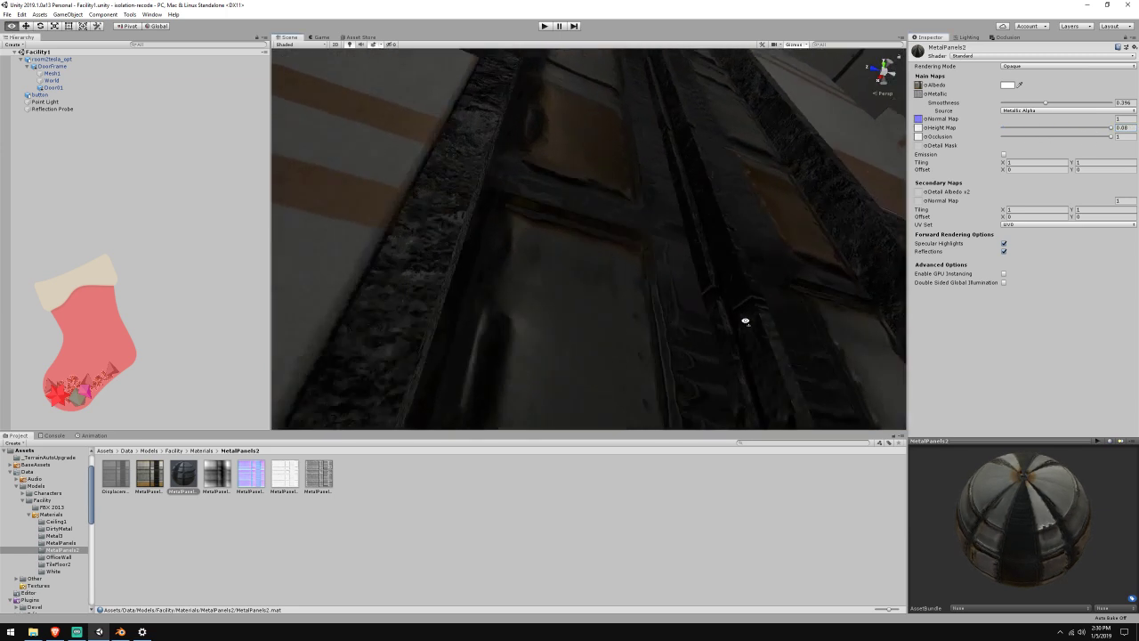
right_drag(745, 320, 759, 299)
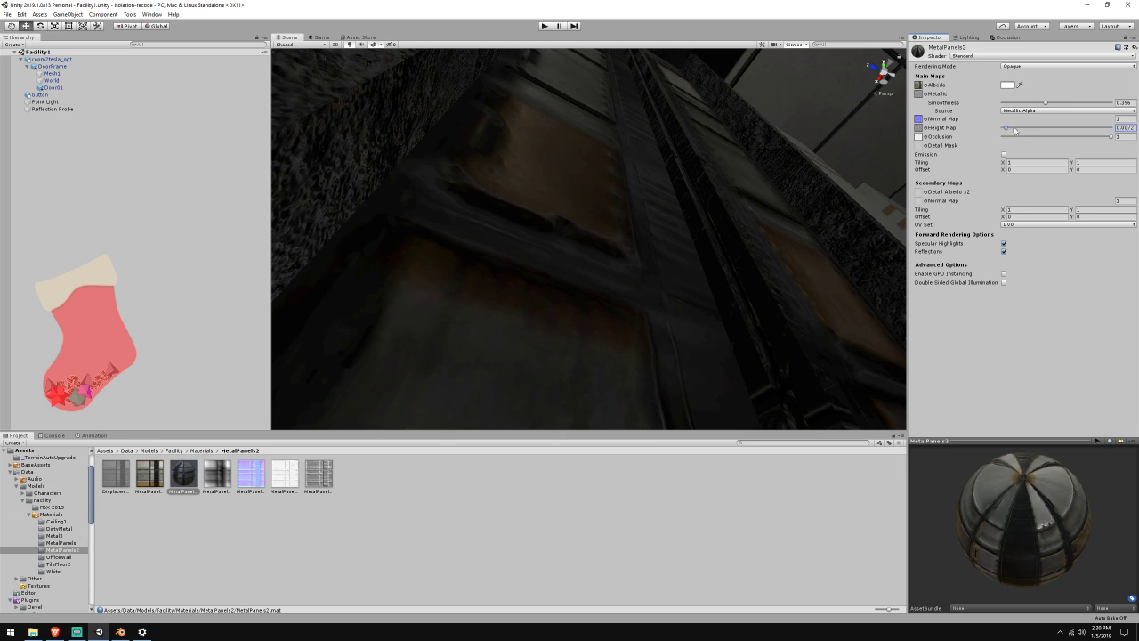
Lower the height map strength of the MetalPanels2 material to its minimum of 0.005
drag(1014, 130, 996, 131)
click(58, 633)
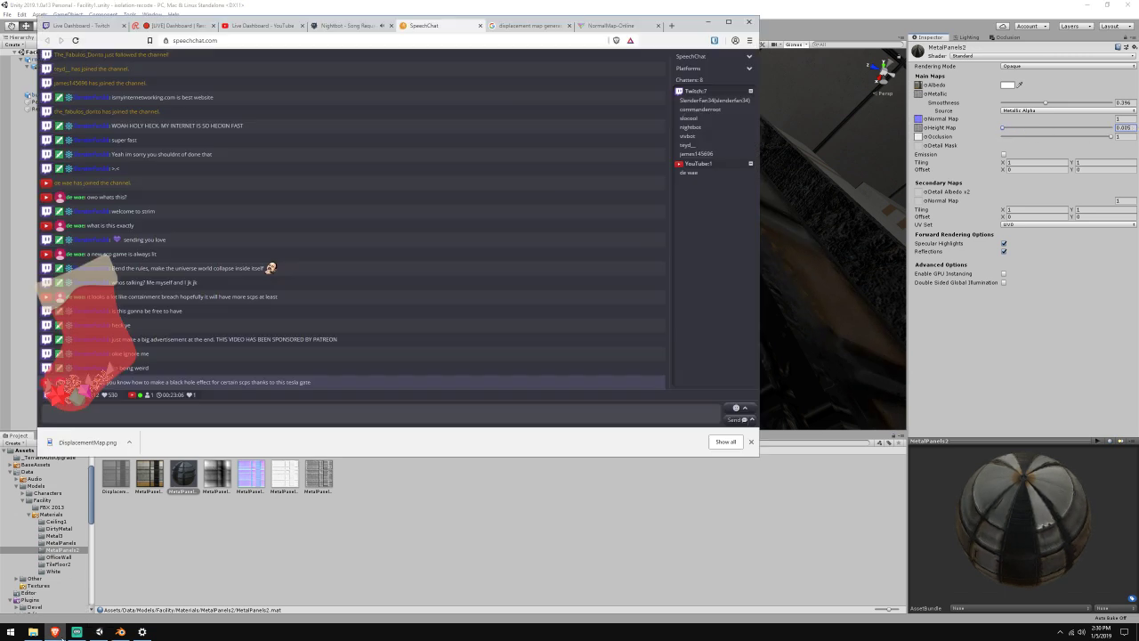
click(533, 3)
right_drag(640, 178, 511, 105)
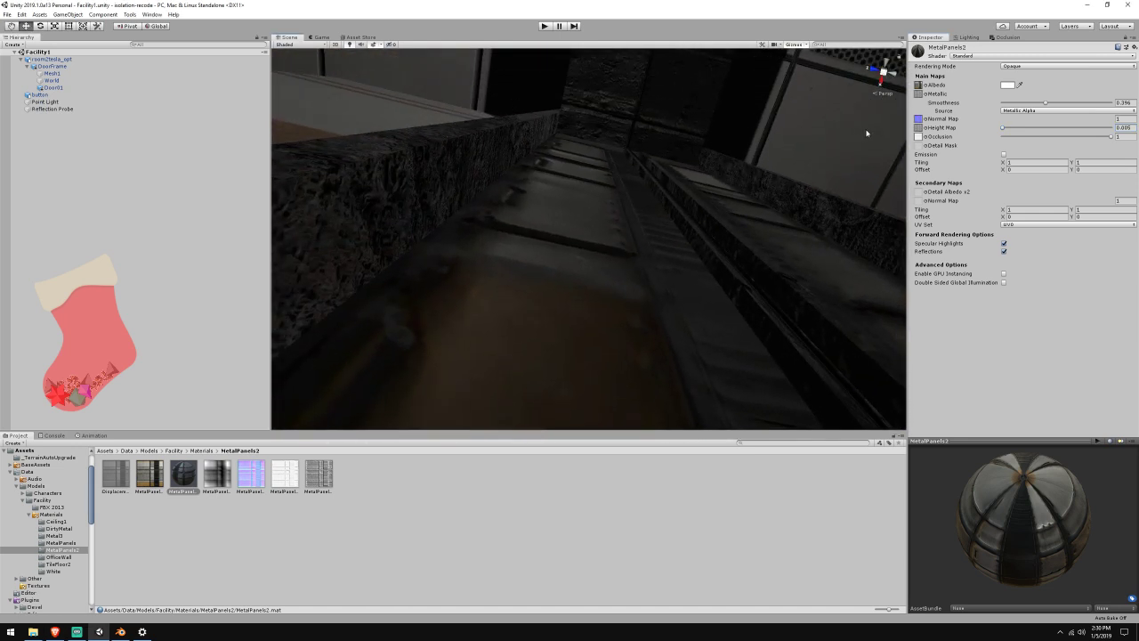
click(1126, 127)
text(0)
Remove the height map texture from the MetalPanels2 material and return to the closed door
right_drag(543, 376, 627, 400)
click(925, 127)
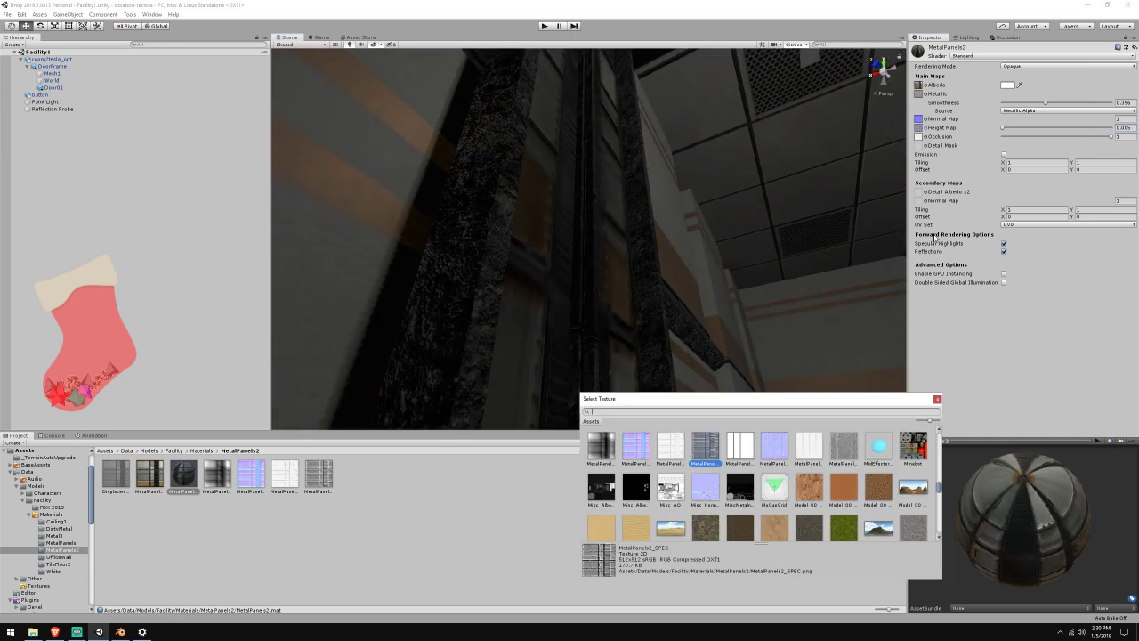
click(936, 399)
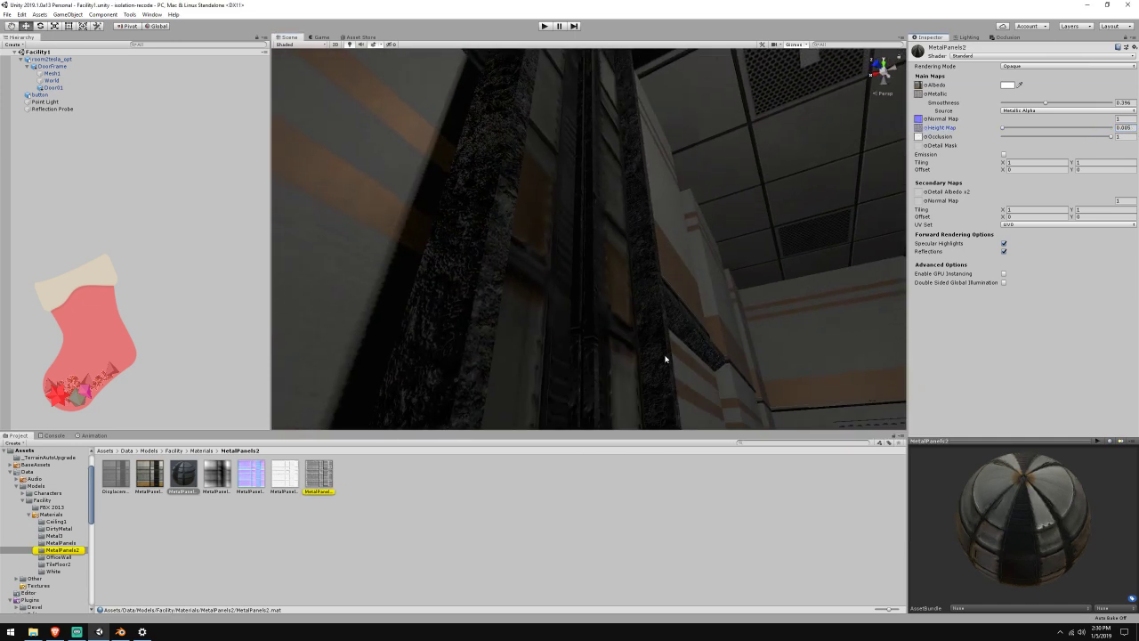
right_drag(498, 383, 520, 409)
right_drag(522, 388, 644, 213)
key(w)
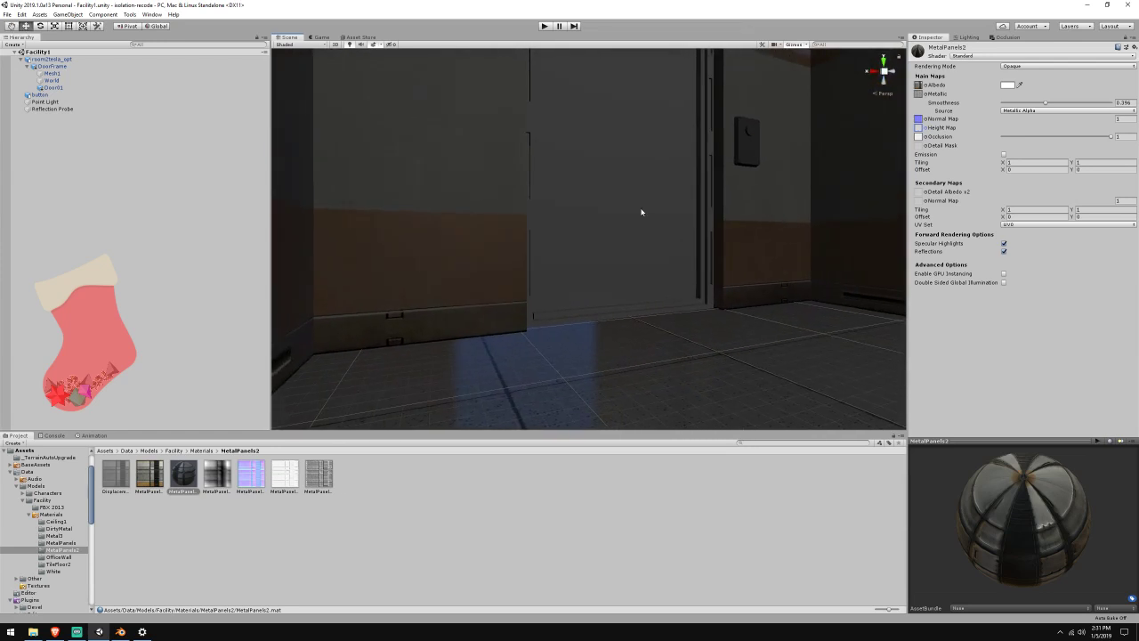
Switch the Reflection Probe's type to Realtime and inspect the floor reflection in front of the door
click(656, 215)
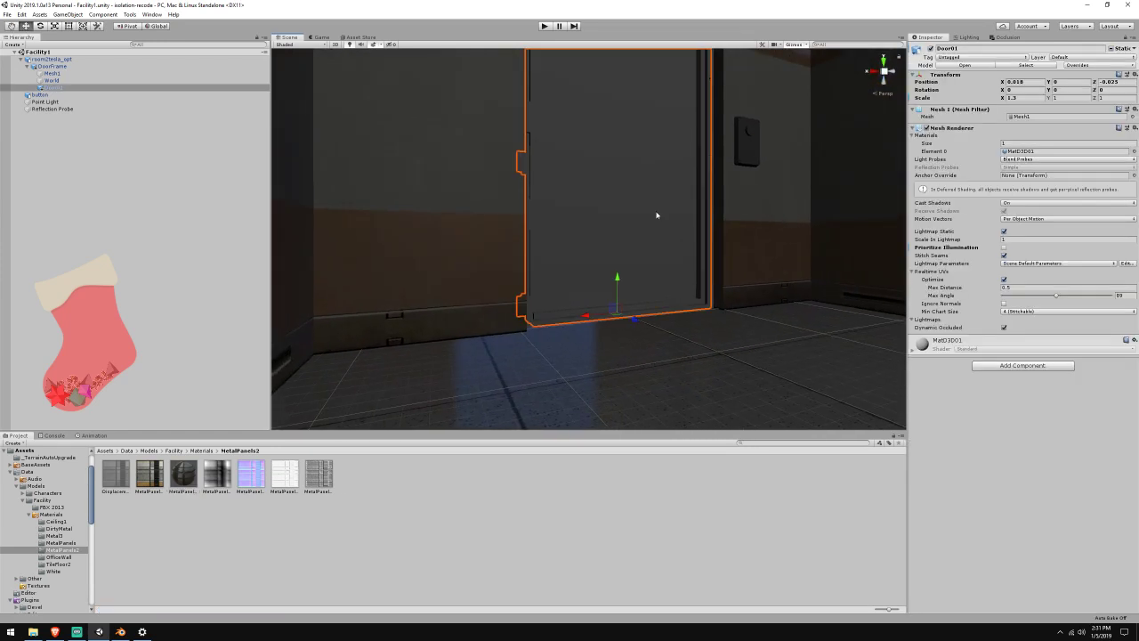
click(51, 108)
right_drag(453, 232, 459, 255)
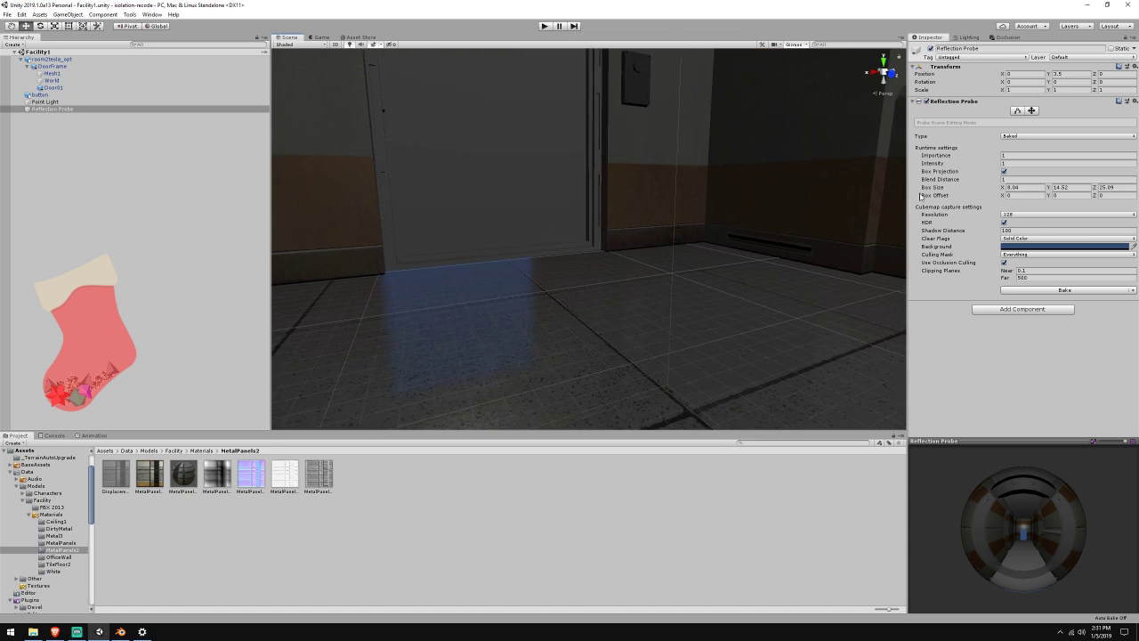
click(1020, 138)
click(1021, 161)
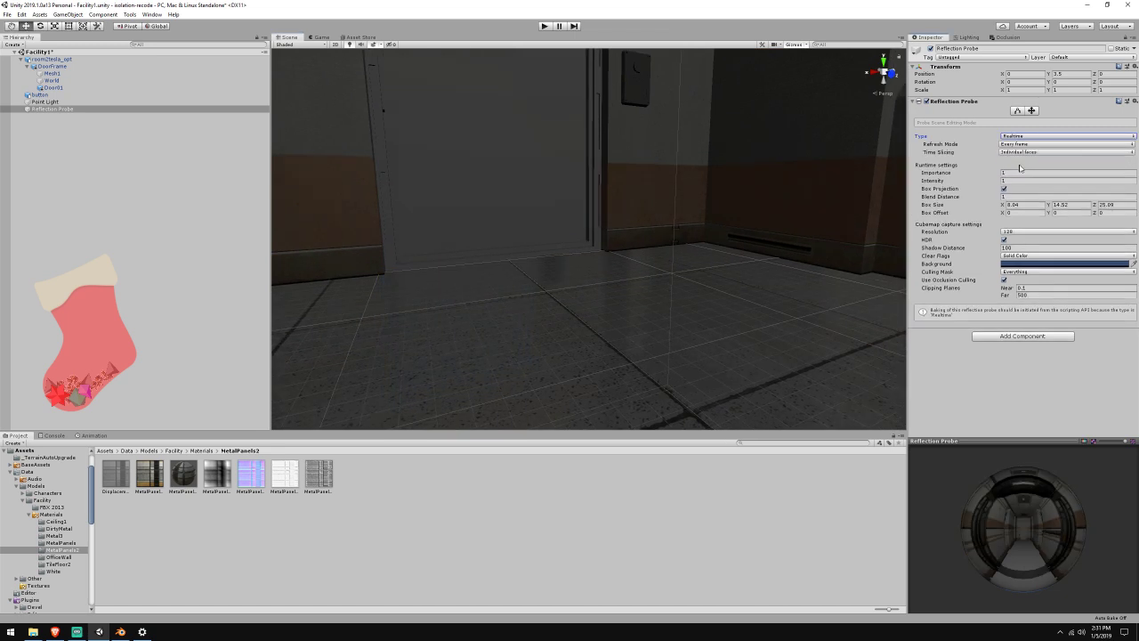
right_drag(783, 178, 723, 175)
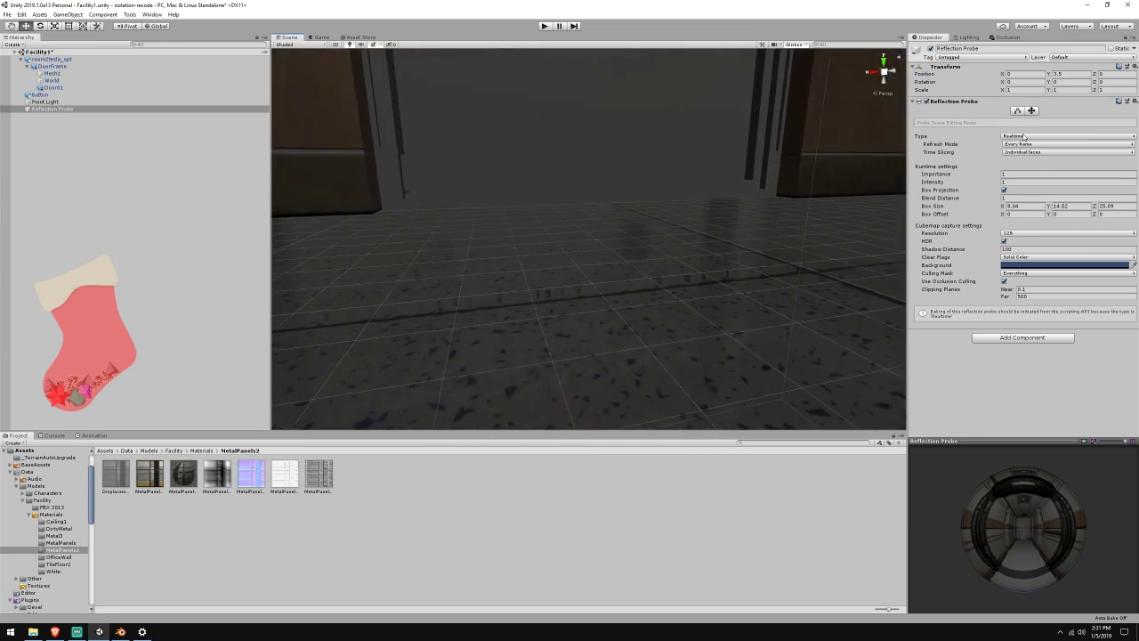
Set the Reflection Probe's type back to Baked and bake it
click(1023, 136)
click(1023, 145)
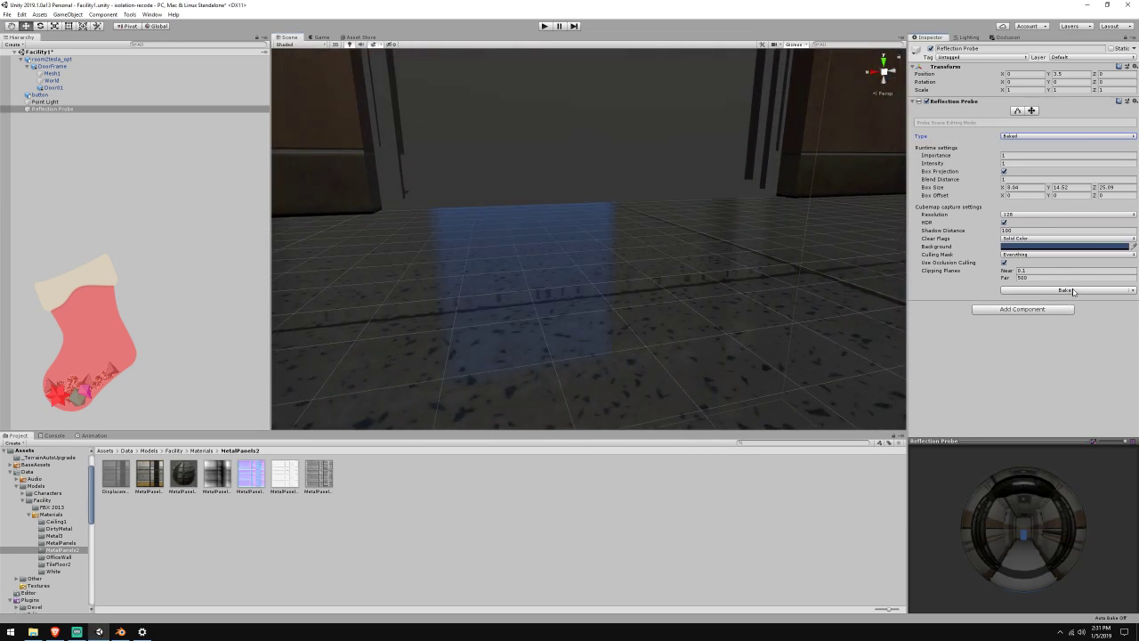
click(1132, 290)
click(1041, 291)
Mark the door frame's Mesh1 object as lightmap static
click(407, 171)
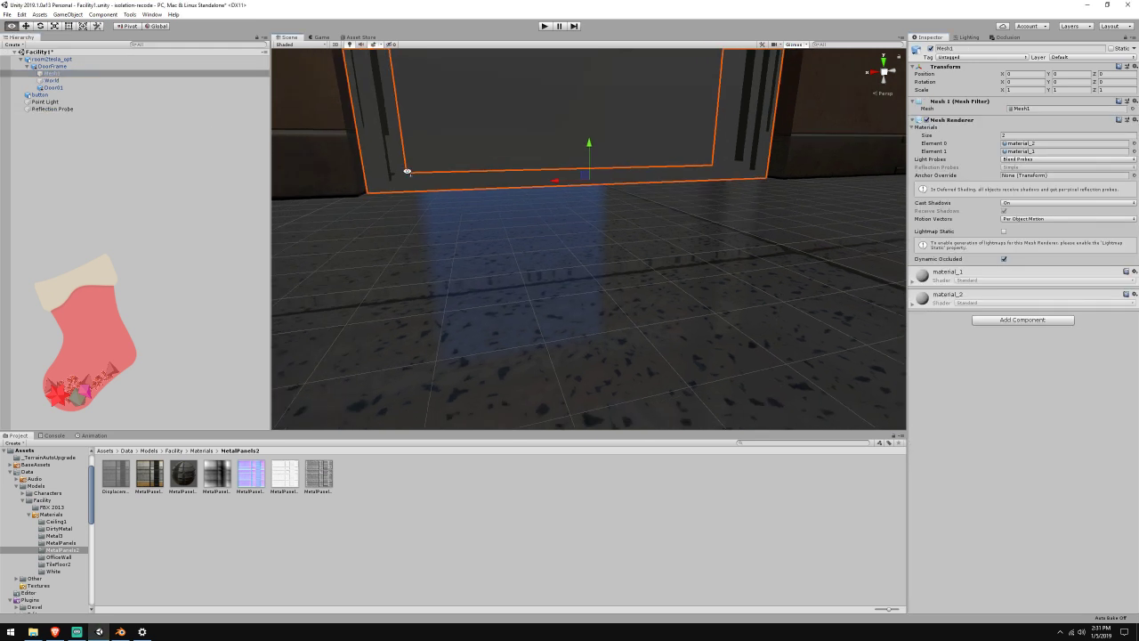
key(f)
click(998, 320)
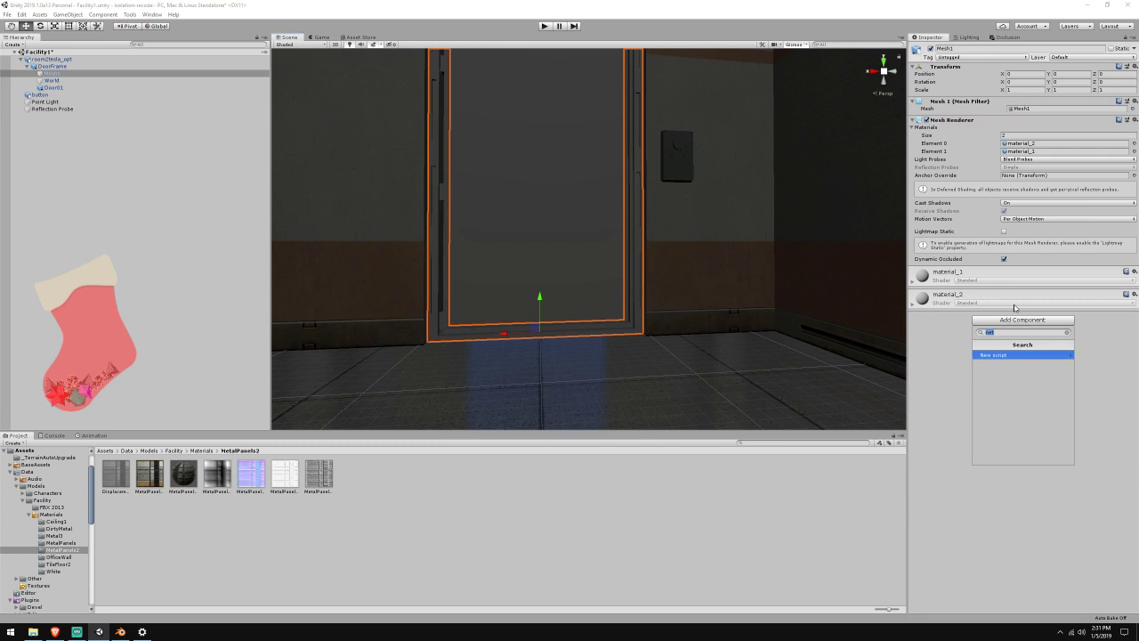
click(1004, 231)
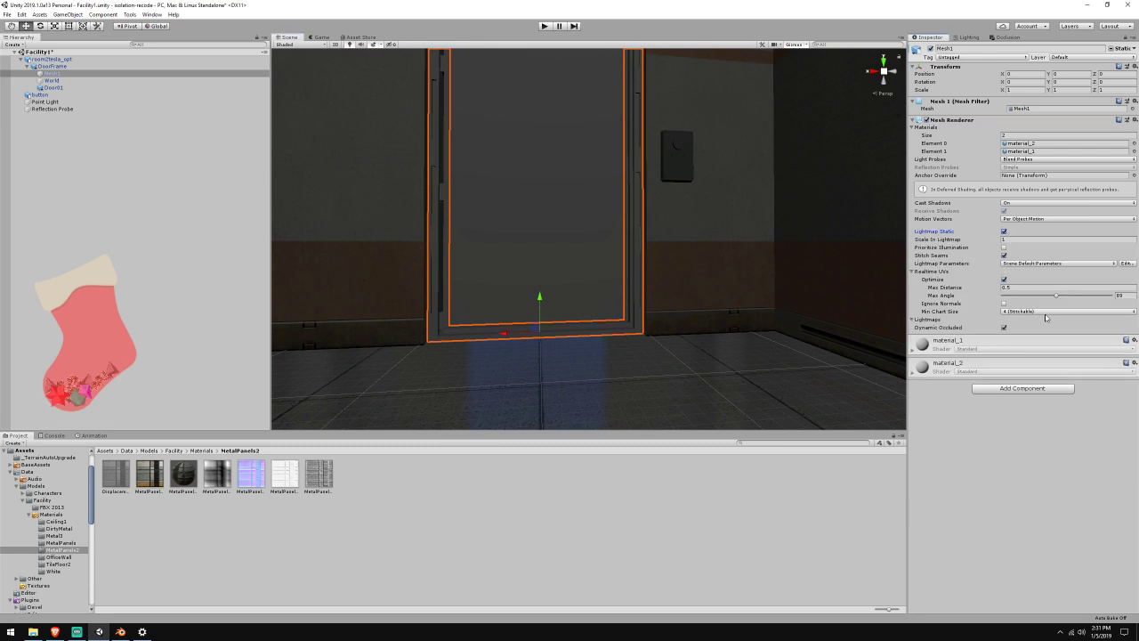
Try adding a Box Collider to the door frame's Mesh1 object and remove it again
click(1041, 391)
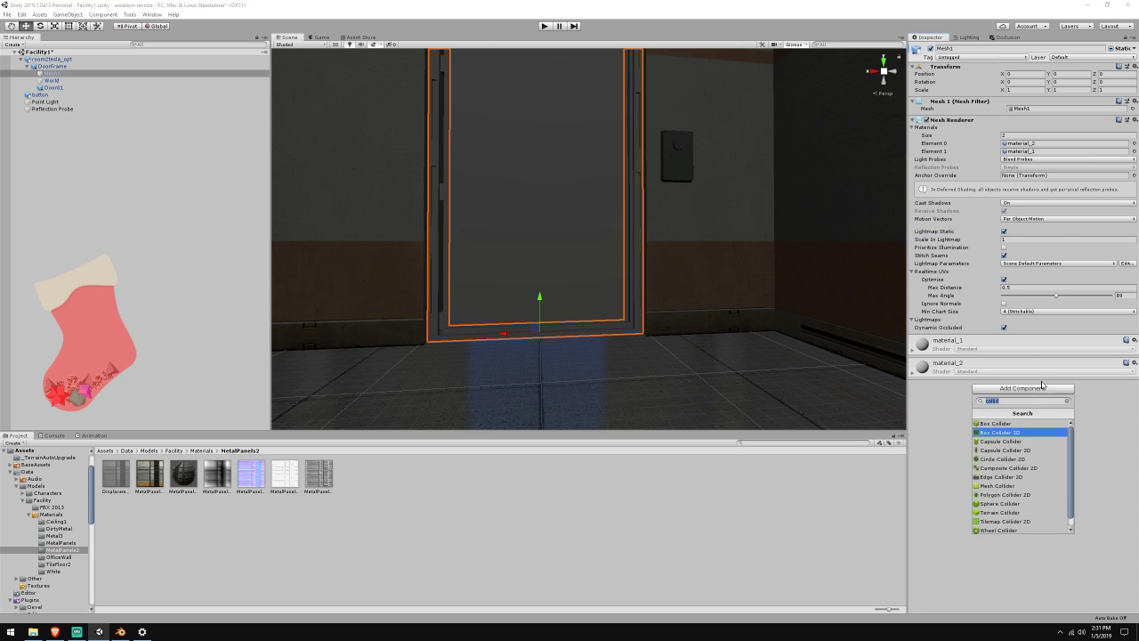
key(Up)
key(Return)
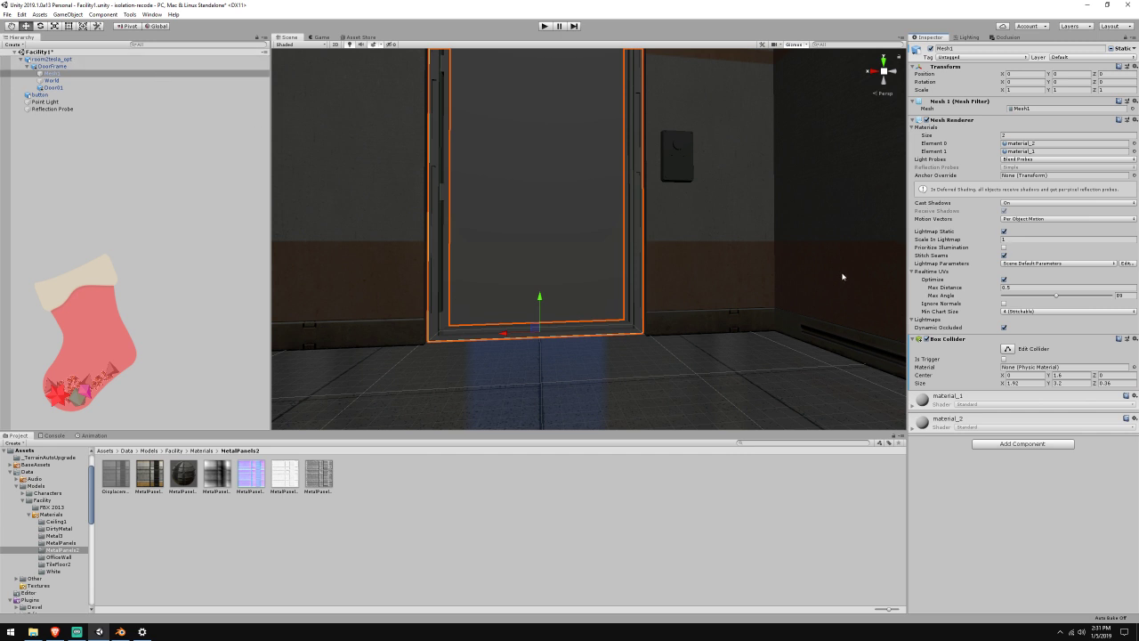
right_click(946, 341)
click(968, 370)
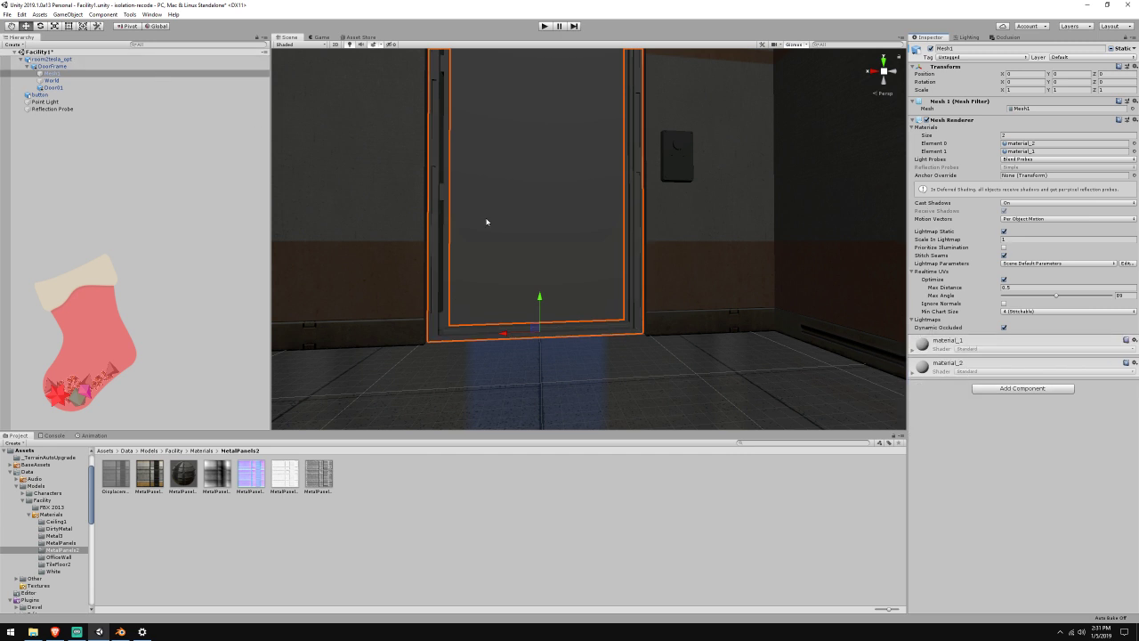
Try adding a Box Collider to the parent DoorFrame object and remove it again
click(395, 187)
click(994, 113)
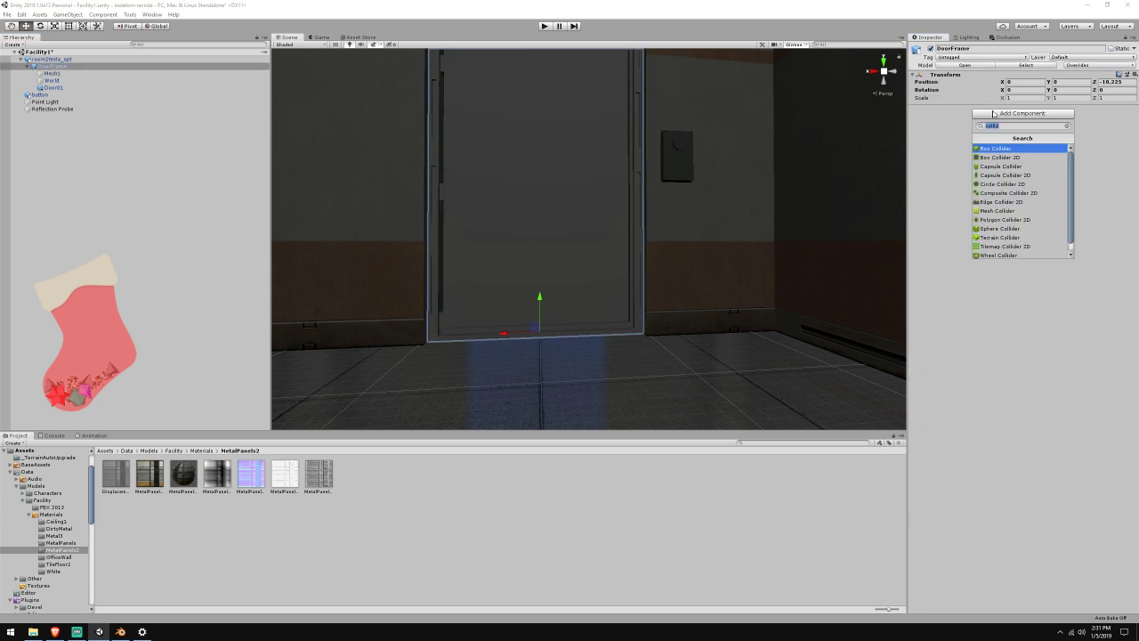
text(box)
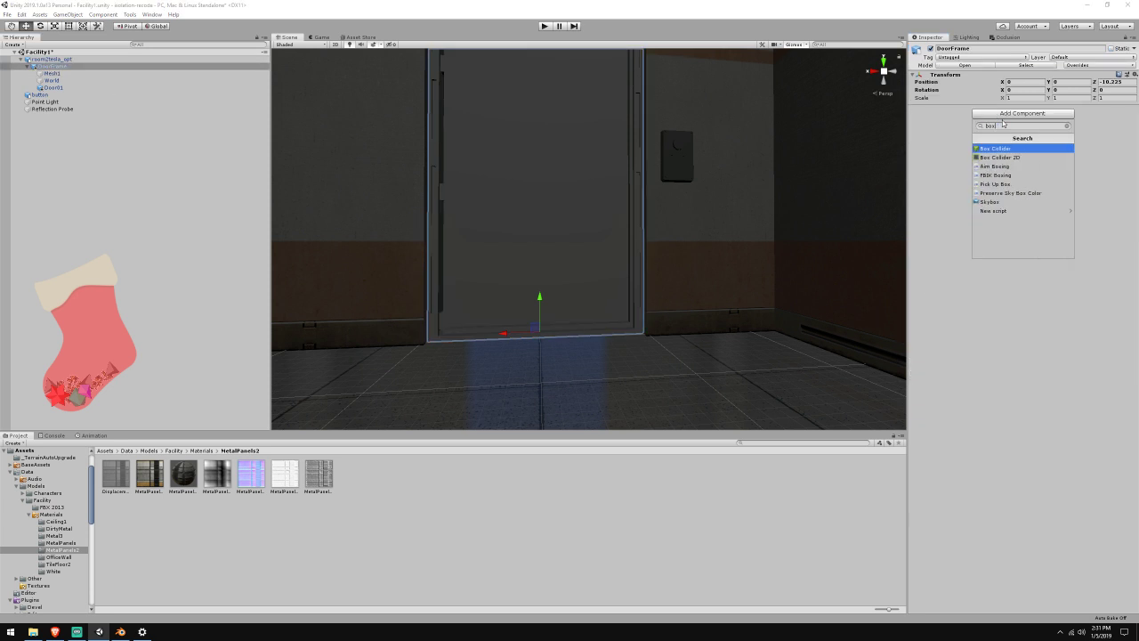
key(Return)
right_click(986, 110)
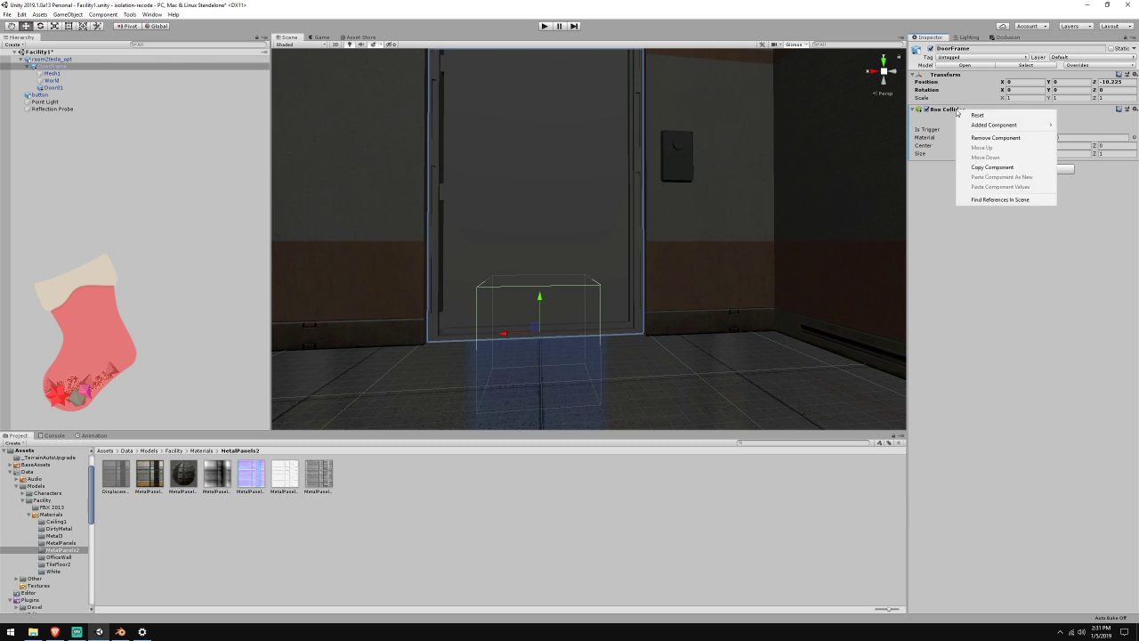
click(988, 129)
Add a Box Collider to the Door01 object
click(78, 88)
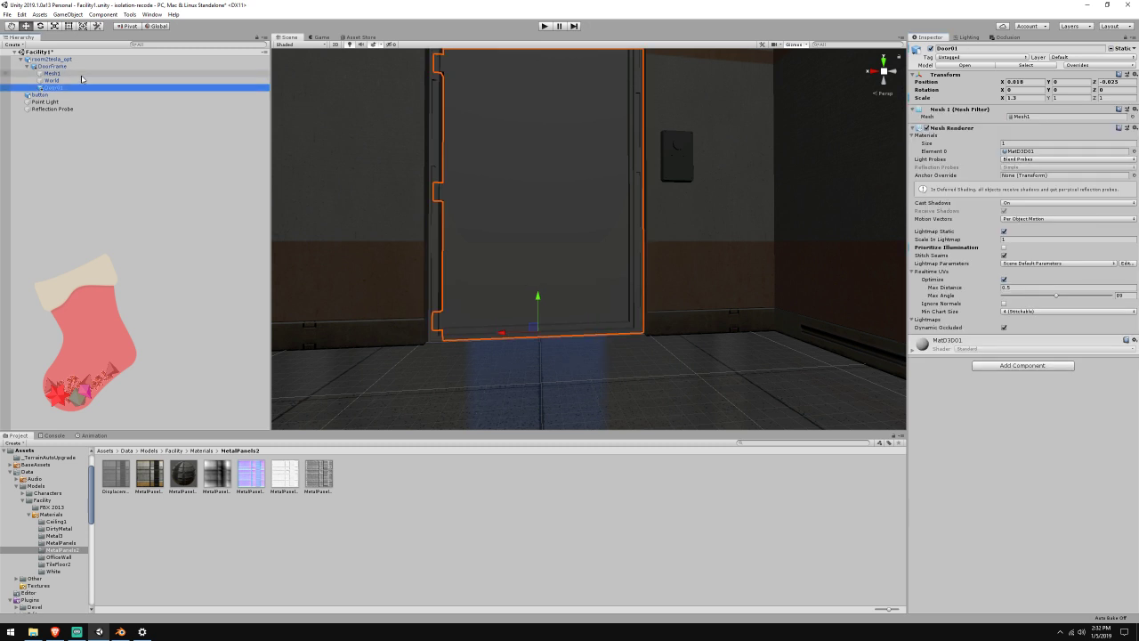
click(1010, 364)
key(Return)
key(f)
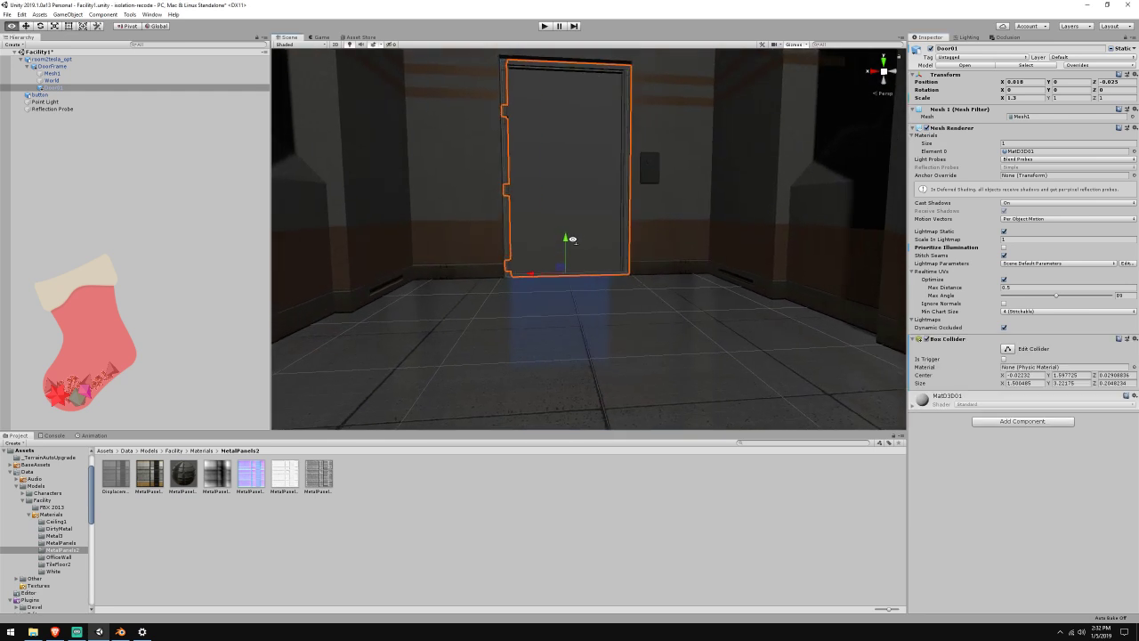
Bake the Reflection Probe again with the updated door objects
mouse_move(572, 238)
right_down()
mouse_move(551, 298)
mouse_move(552, 228)
right_up()
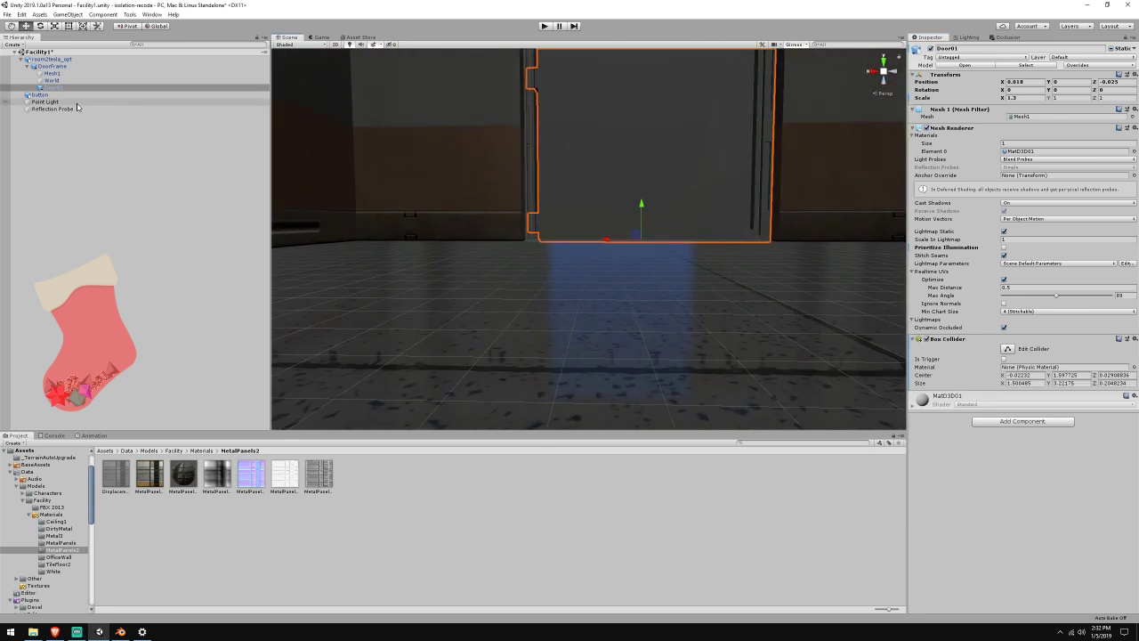
click(80, 108)
click(1086, 290)
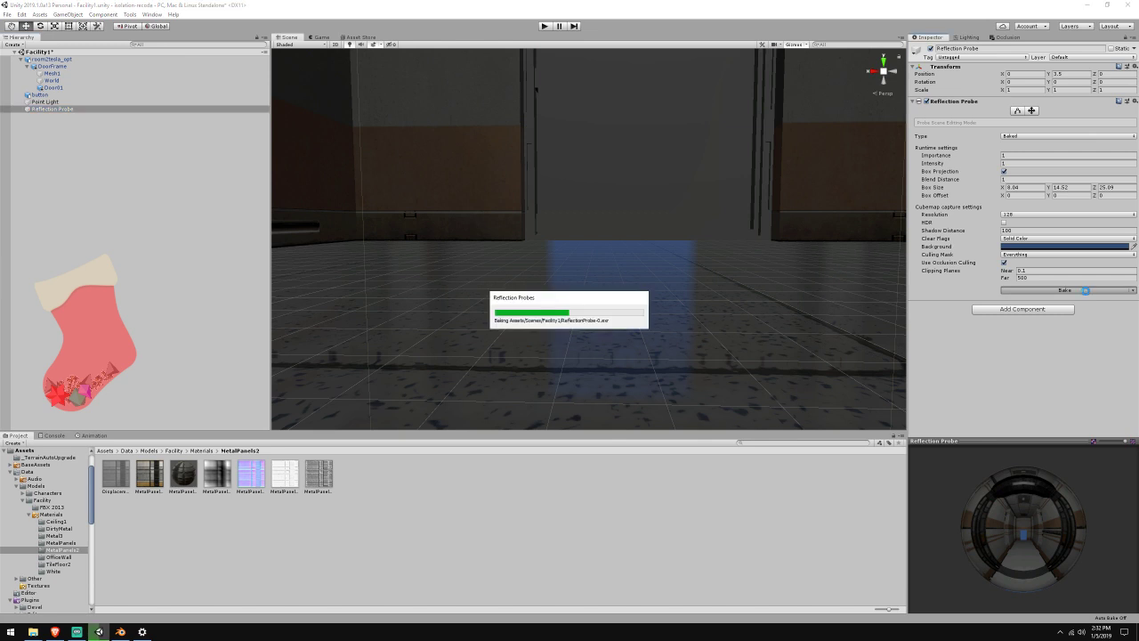
Change the Reflection Probe to Realtime and compare the reflections on the floor and around the door
click(1018, 136)
click(1023, 165)
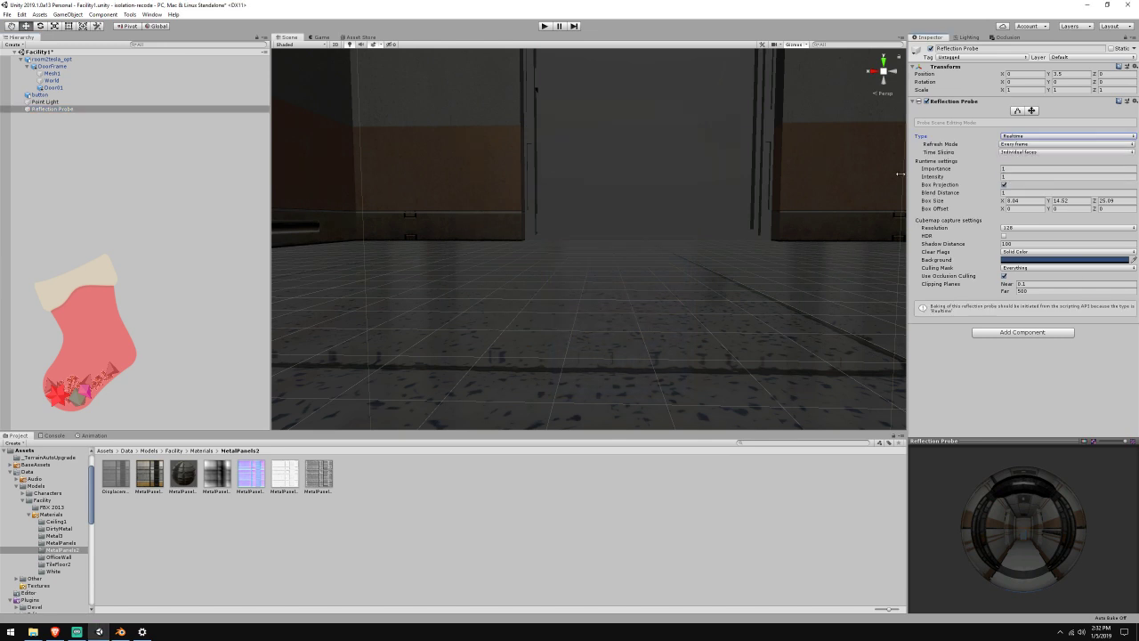
right_drag(774, 151, 496, 326)
right_drag(623, 213, 834, 140)
key(w)
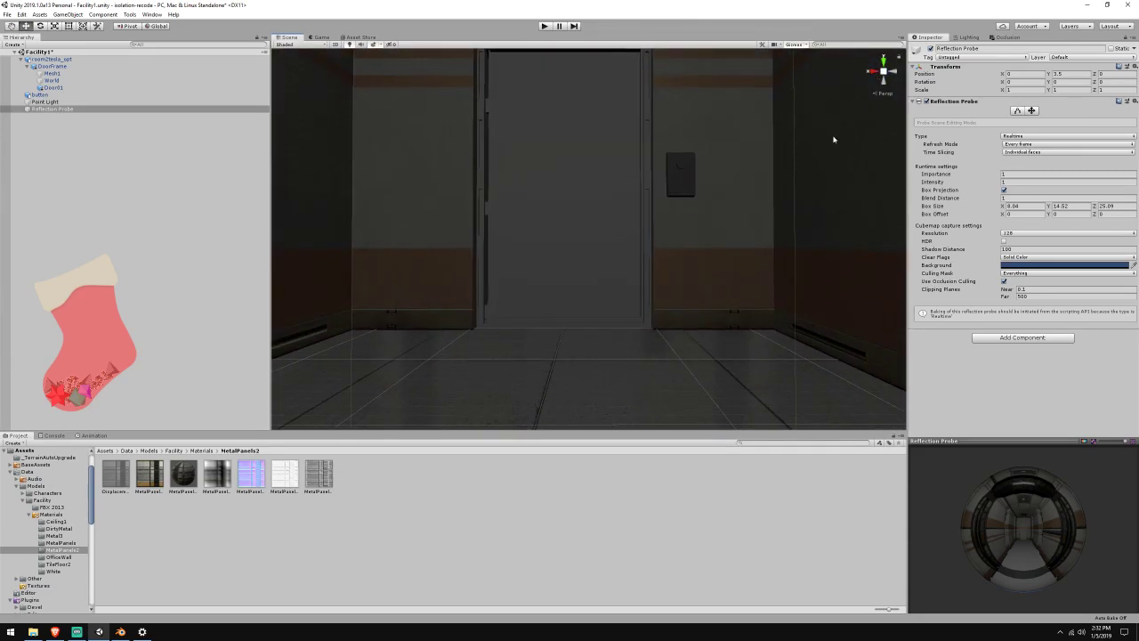
Bake the scene's occlusion culling data with the existing parameters
click(969, 38)
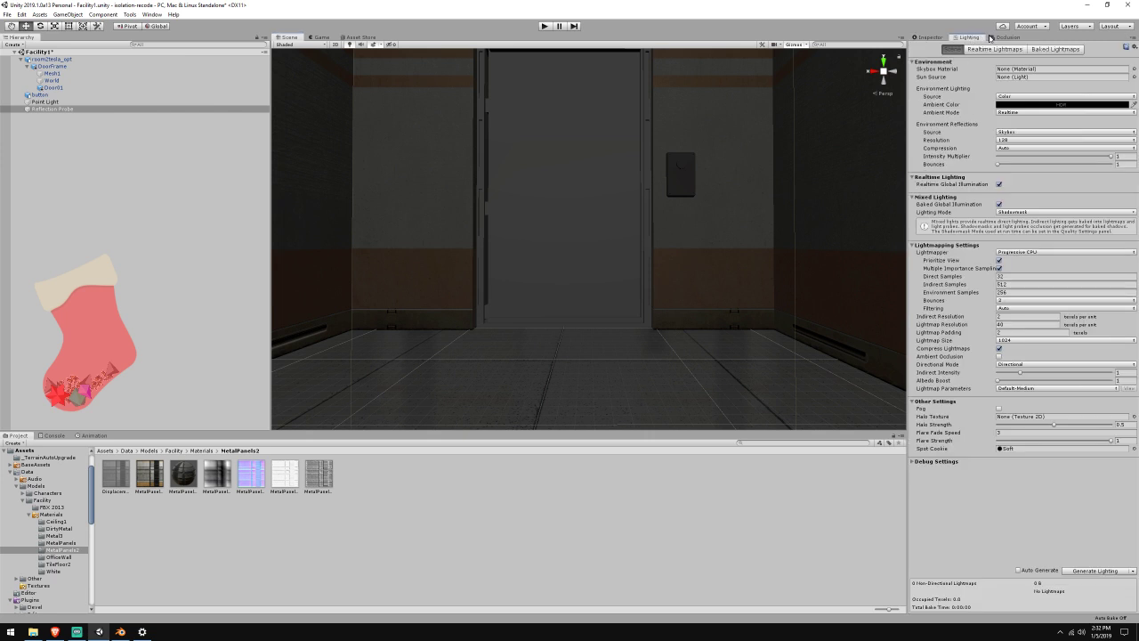
click(990, 37)
click(1012, 49)
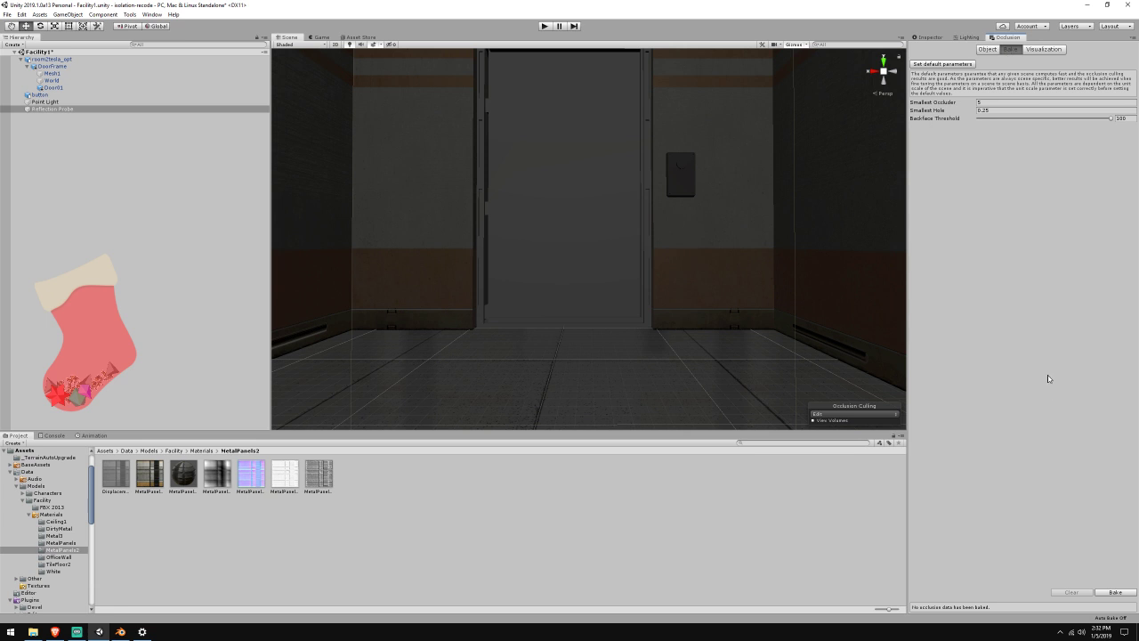
click(987, 49)
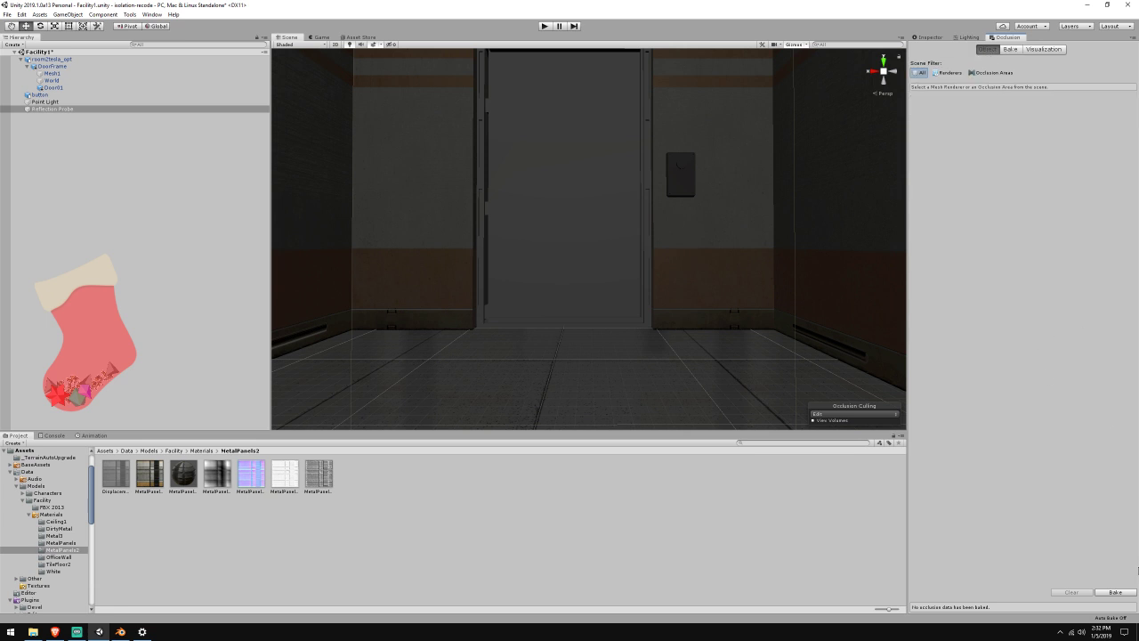
click(1115, 590)
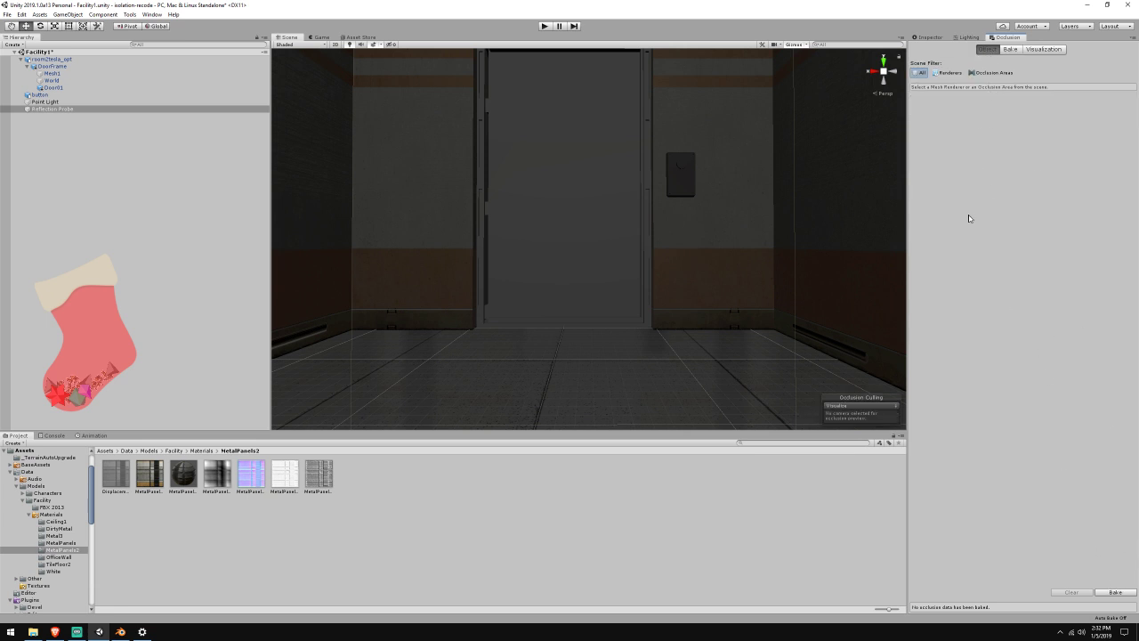
click(879, 406)
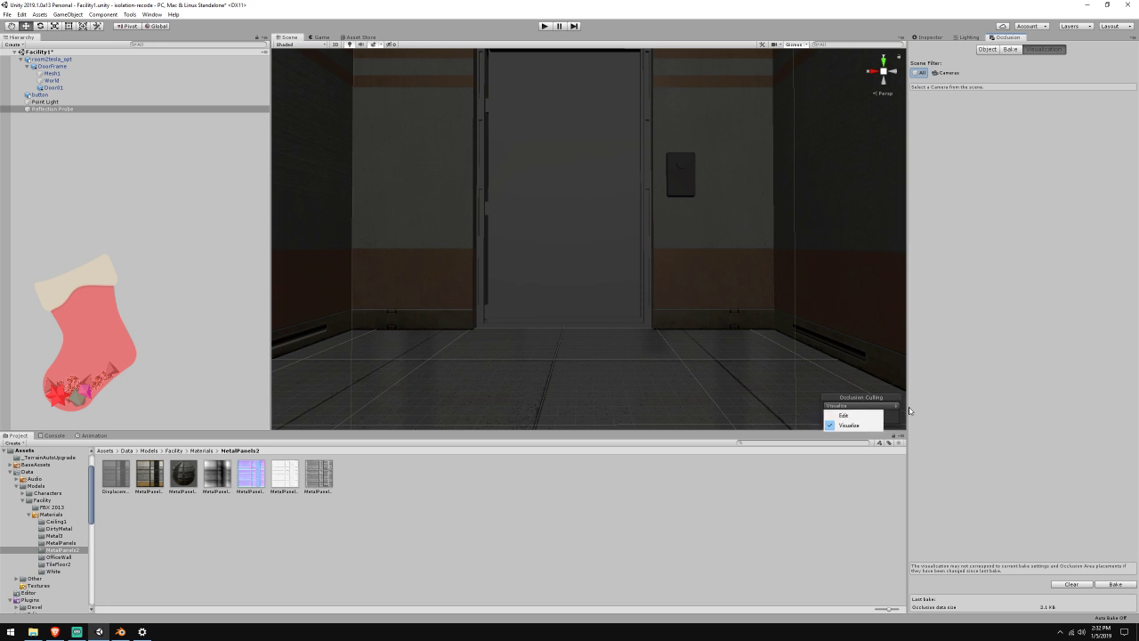
click(910, 410)
Return the Reflection Probe to the Baked type and rebake it using the new occlusion data
click(968, 38)
right_drag(851, 112, 834, 158)
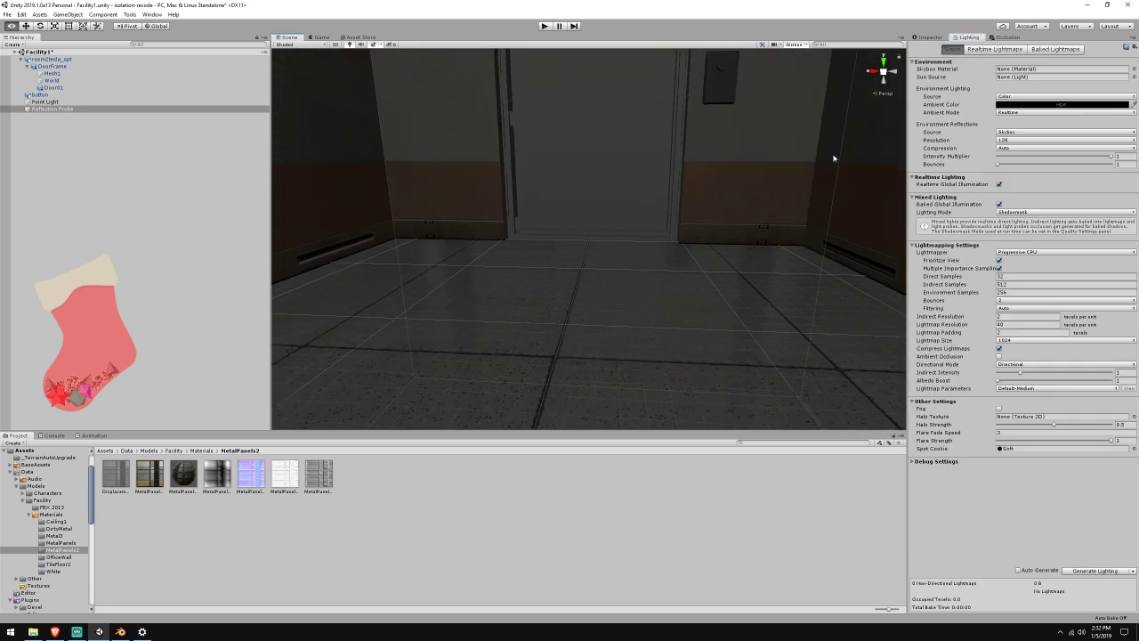
click(55, 102)
click(55, 109)
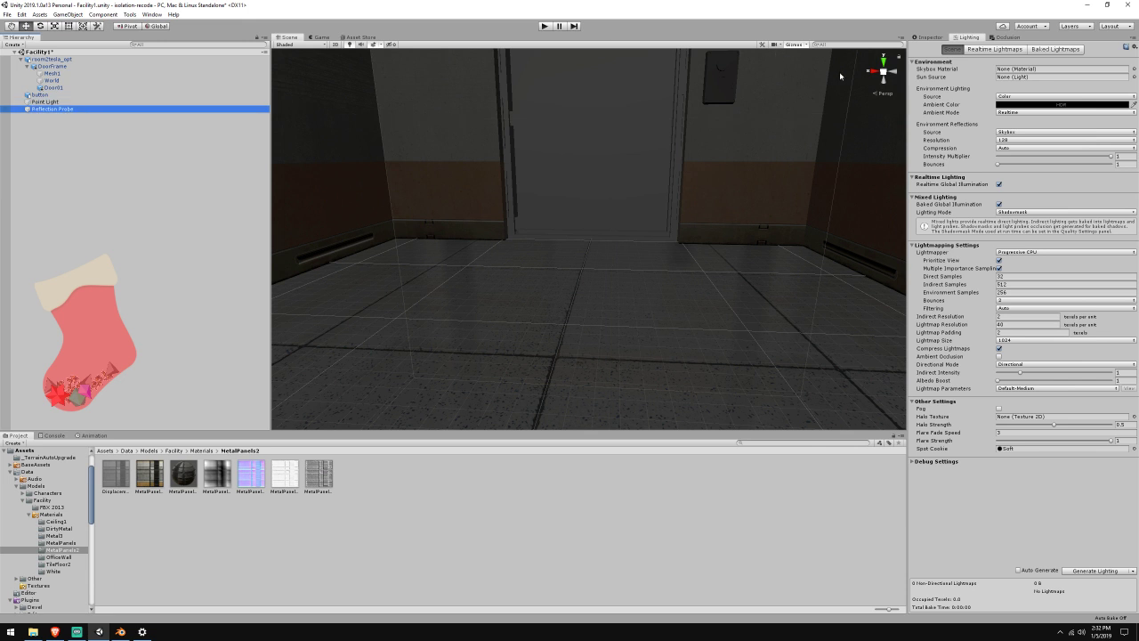
click(917, 40)
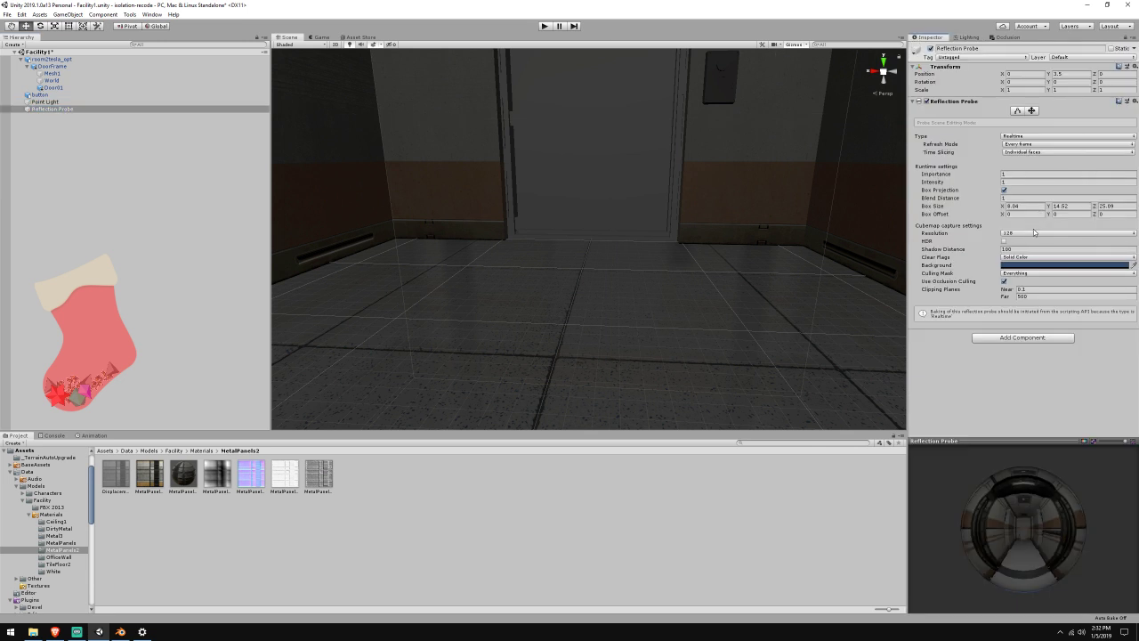
click(1021, 137)
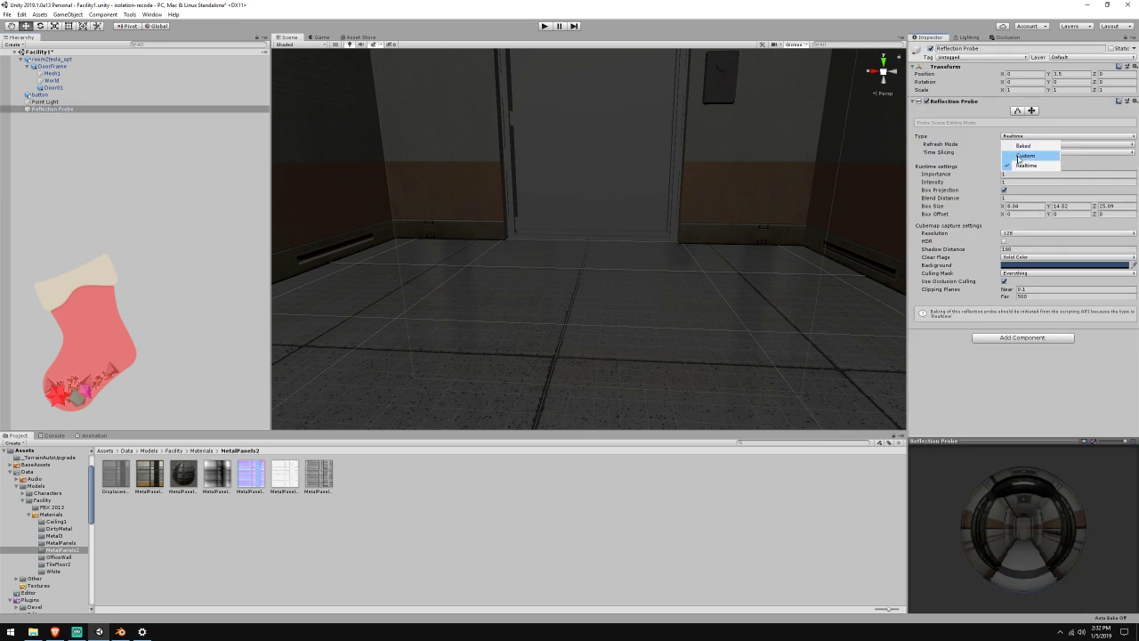
click(1024, 145)
click(1053, 290)
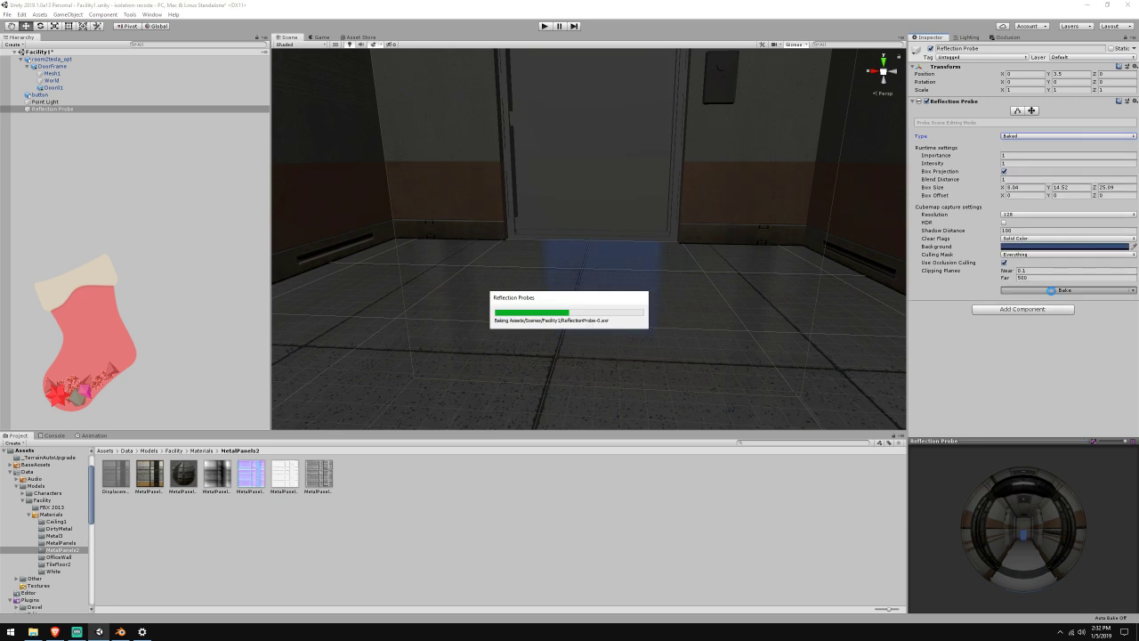
Set the Reflection Probe's resolution to 256, rebake it and check the floor reflection at the door
key(s)
right_drag(744, 242, 744, 204)
key(w)
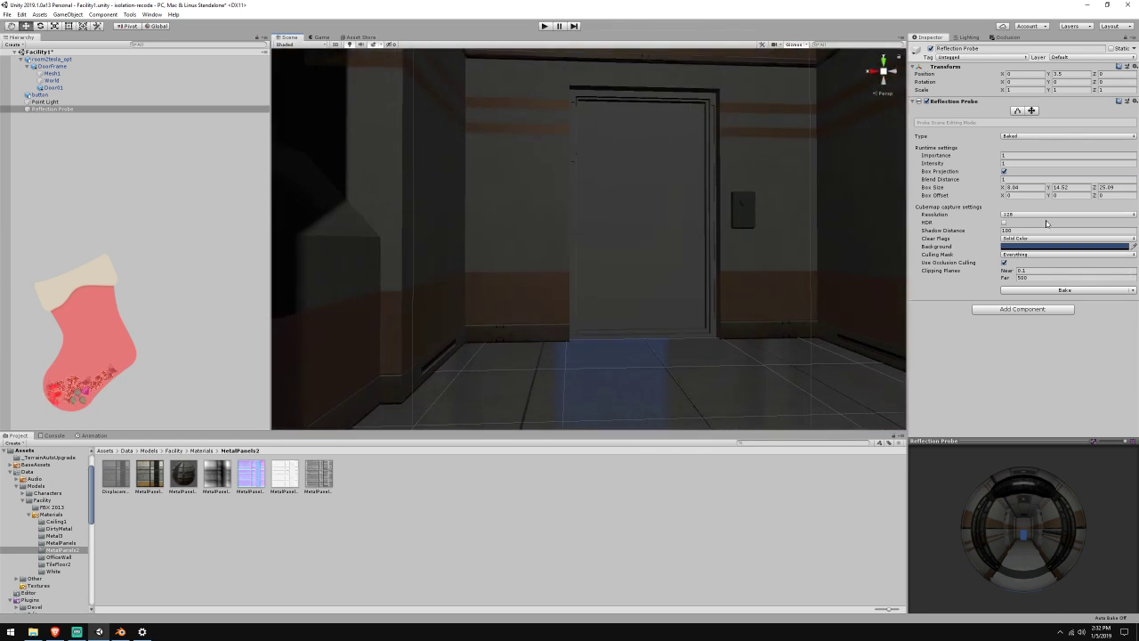
click(1028, 214)
click(1020, 262)
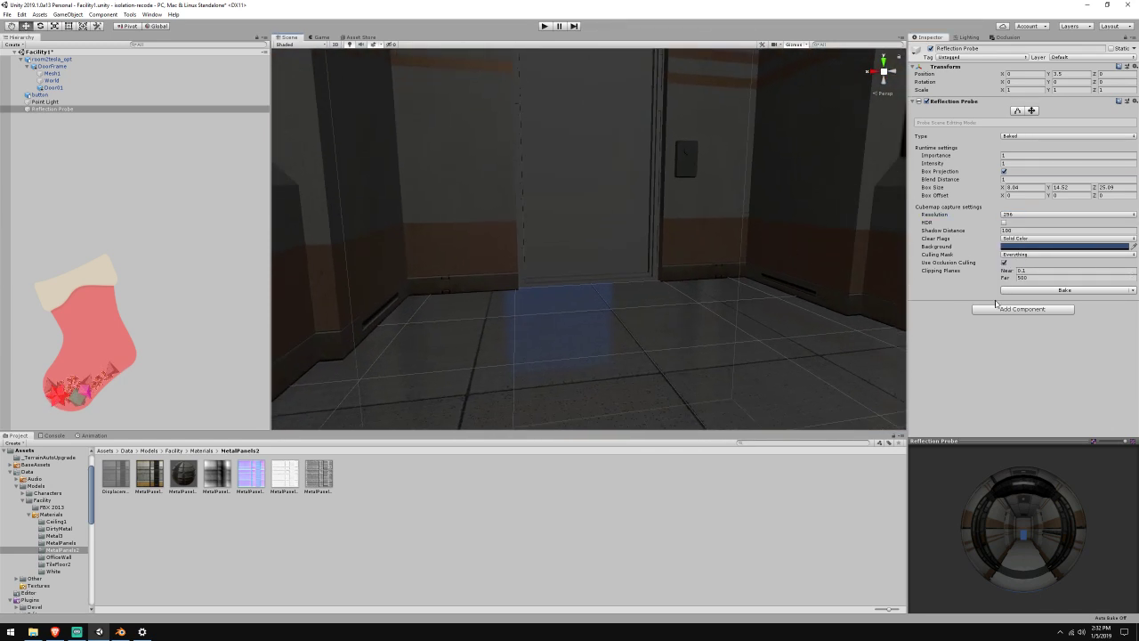
click(1033, 290)
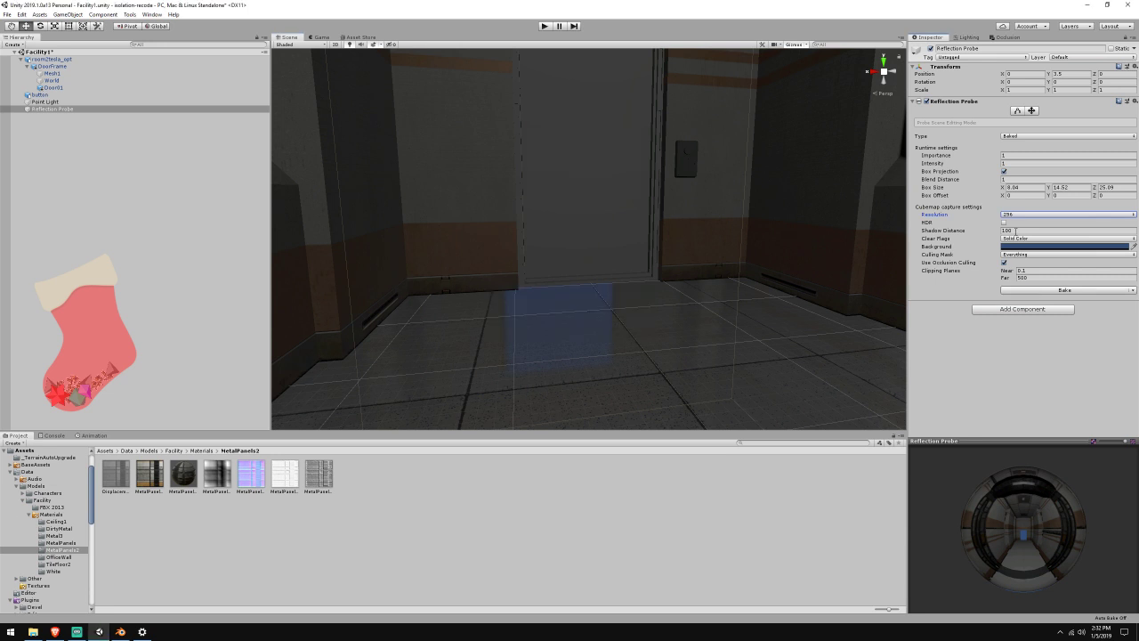
right_drag(780, 214, 723, 265)
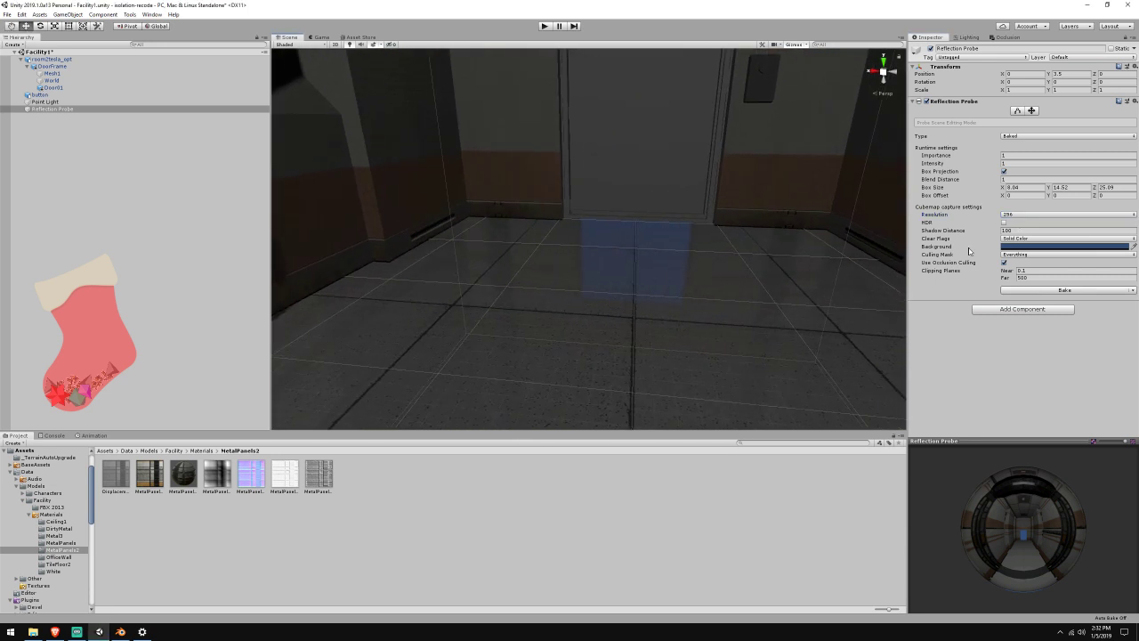
Set the Reflection Probe's resolution to 64, rebake it and inspect the room's reflections
click(1020, 218)
click(1023, 242)
click(1032, 291)
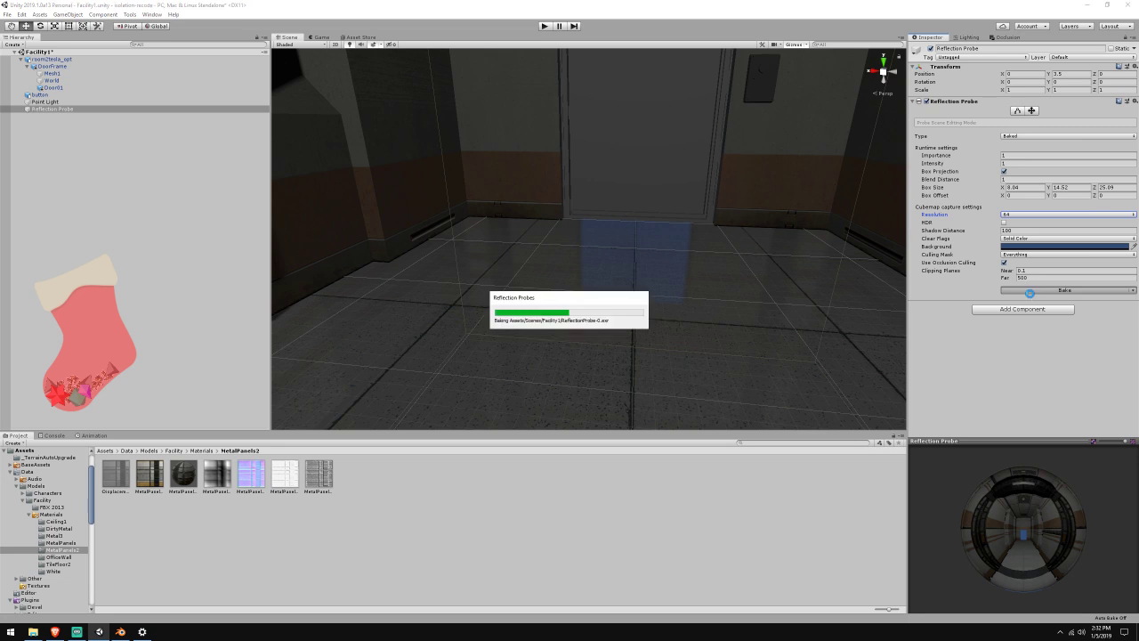
key(s)
right_drag(731, 269, 857, 303)
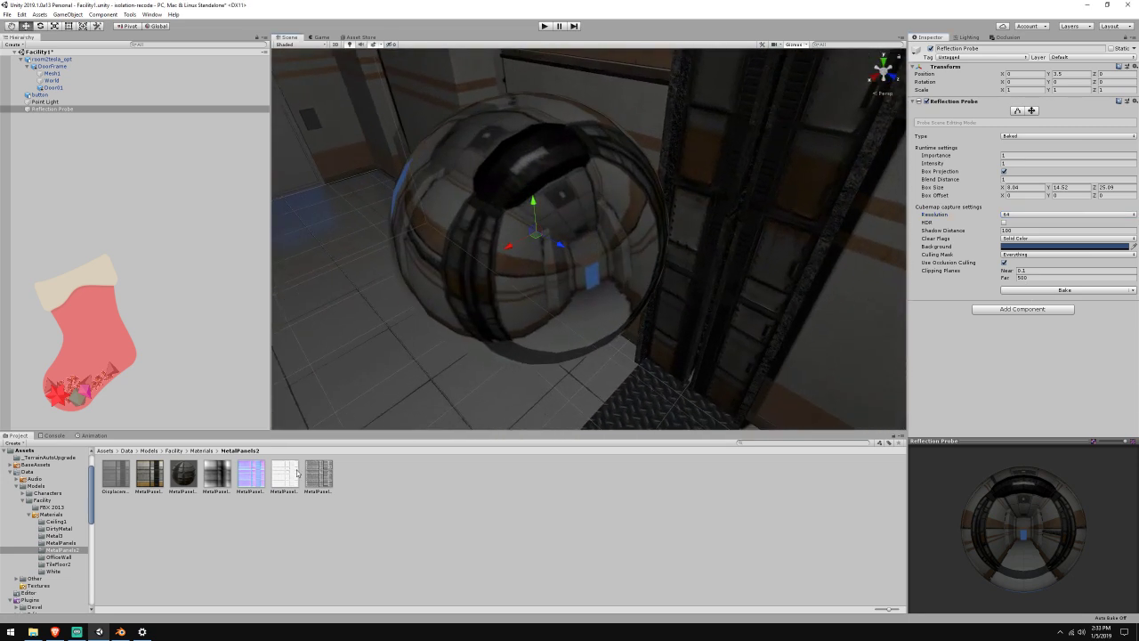
Switch to the browser, close the displacement map search and NormalMap-Online pages, and return to Unity
click(51, 632)
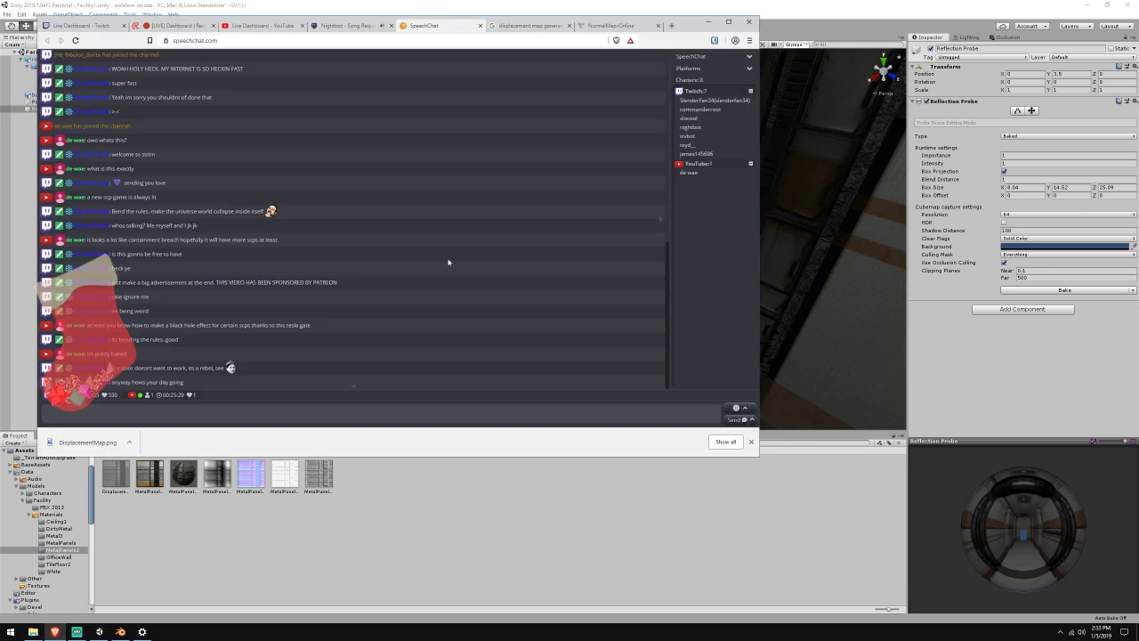
click(569, 28)
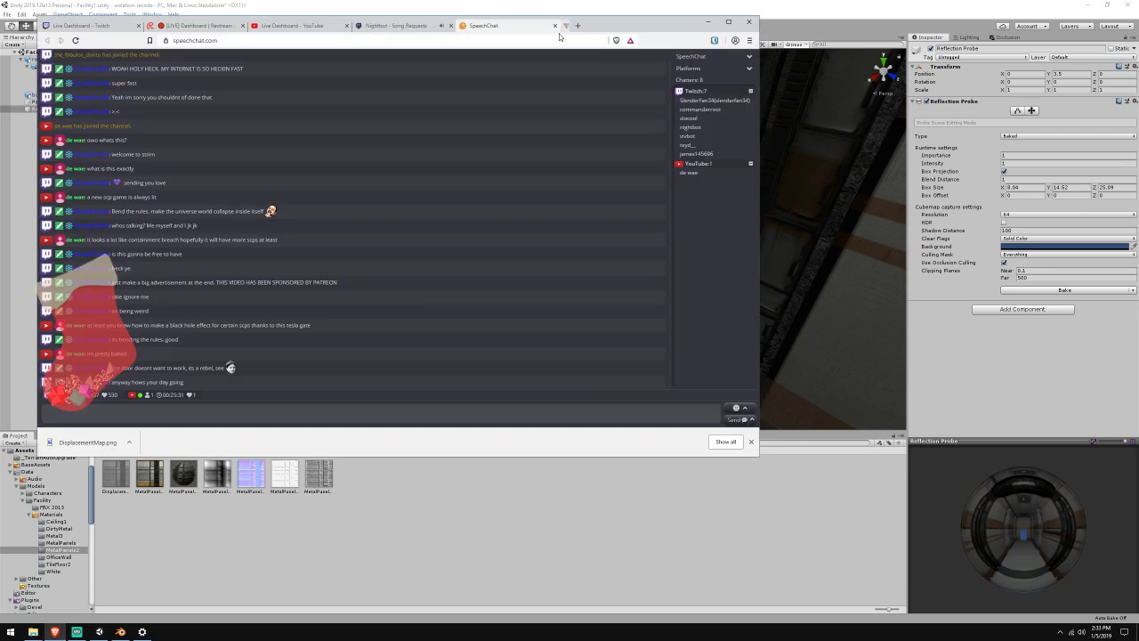
click(490, 4)
Select material Element 9 of room2tesla_opt in the scene and check the base texture of drawnmesh9 in Blender
alt+drag(633, 201, 1085, 177)
right_drag(1084, 177, 1013, 153)
key(w)
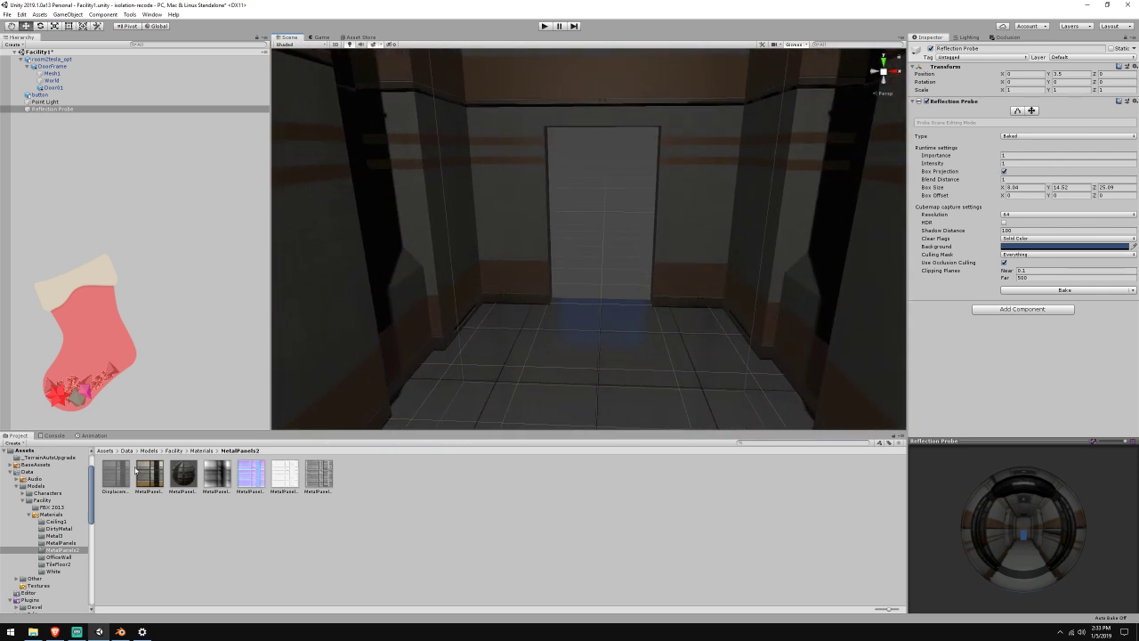
click(52, 59)
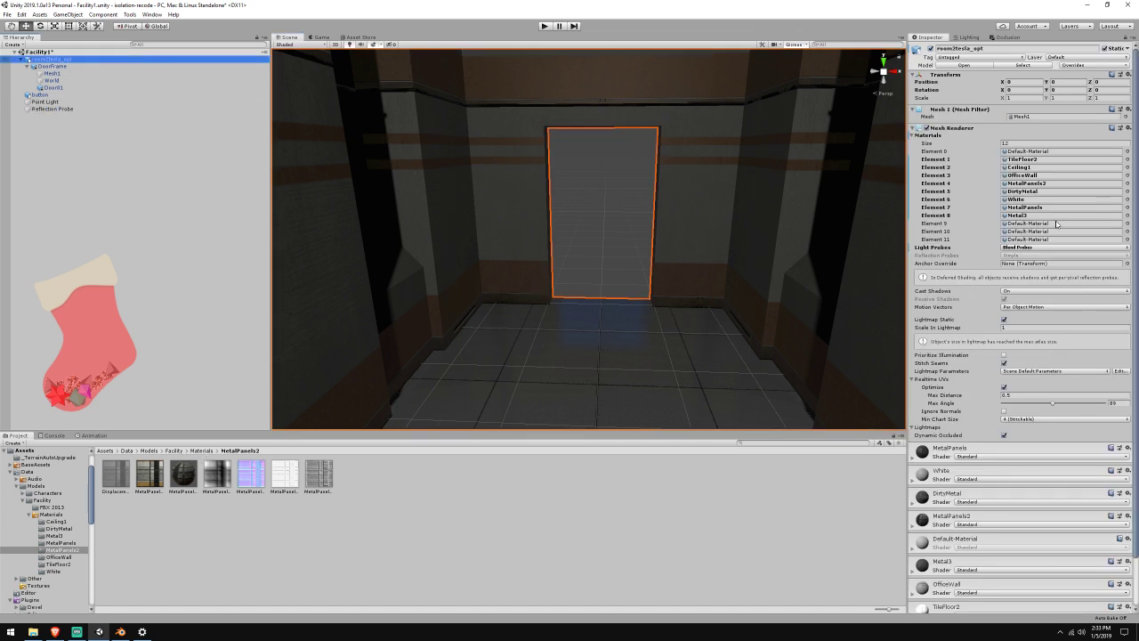
click(1056, 223)
click(120, 631)
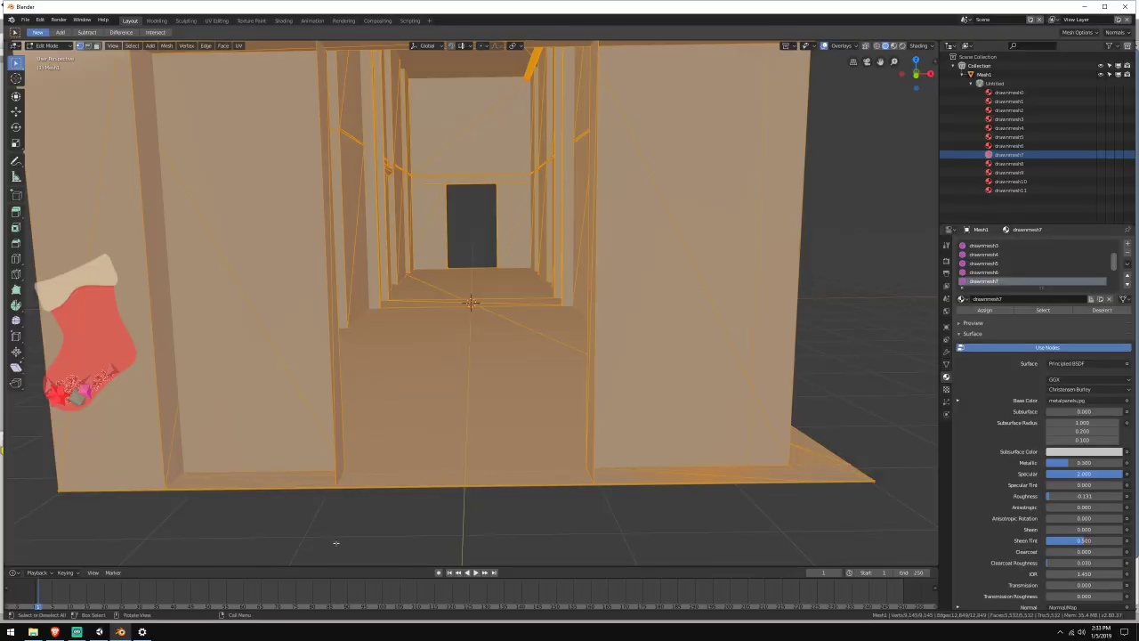
click(1061, 163)
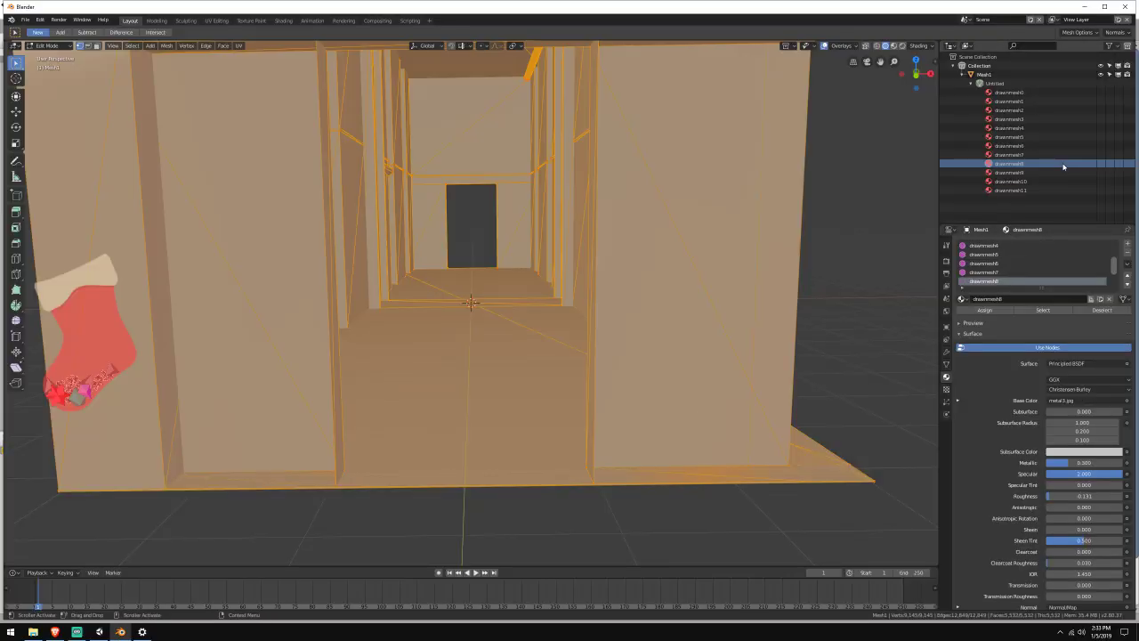
click(1059, 172)
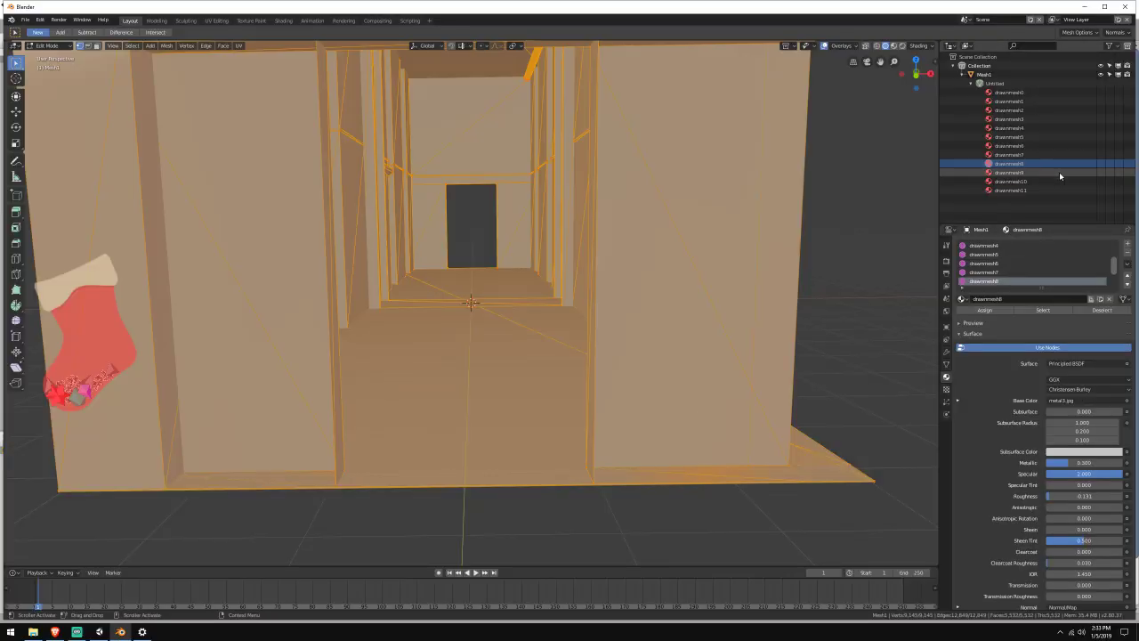
click(56, 632)
mouse_move(37, 637)
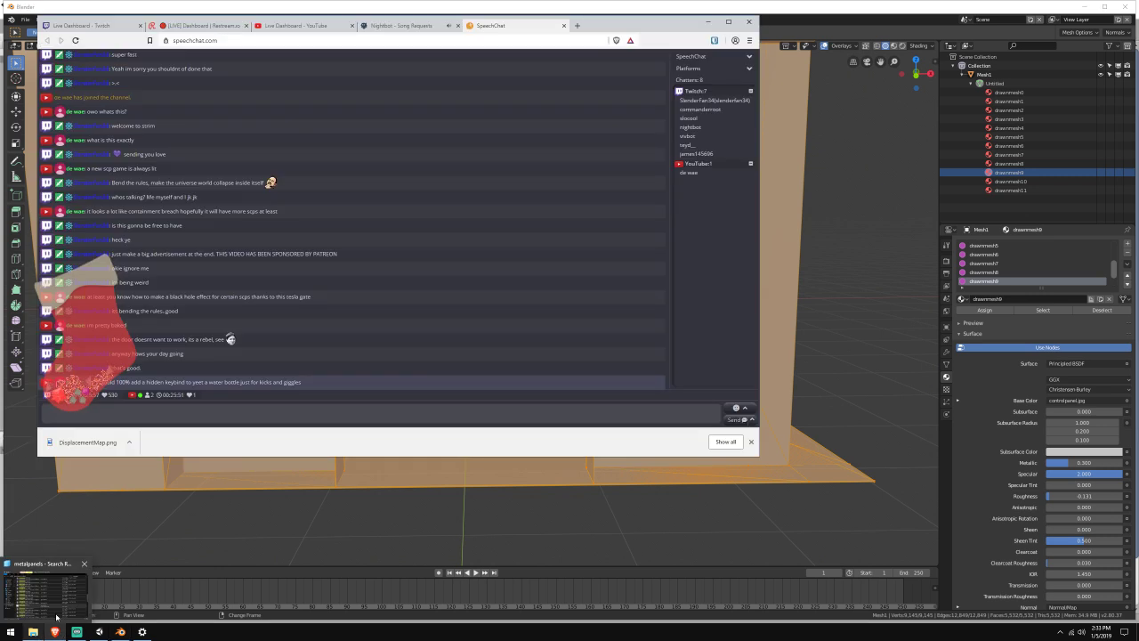
click(56, 615)
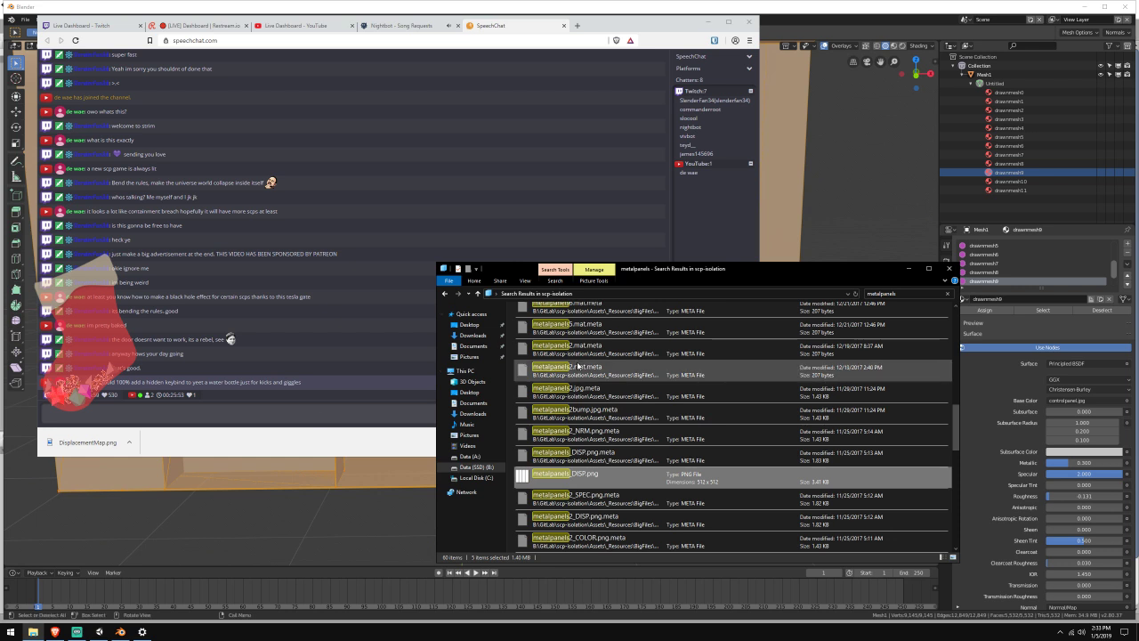
click(100, 631)
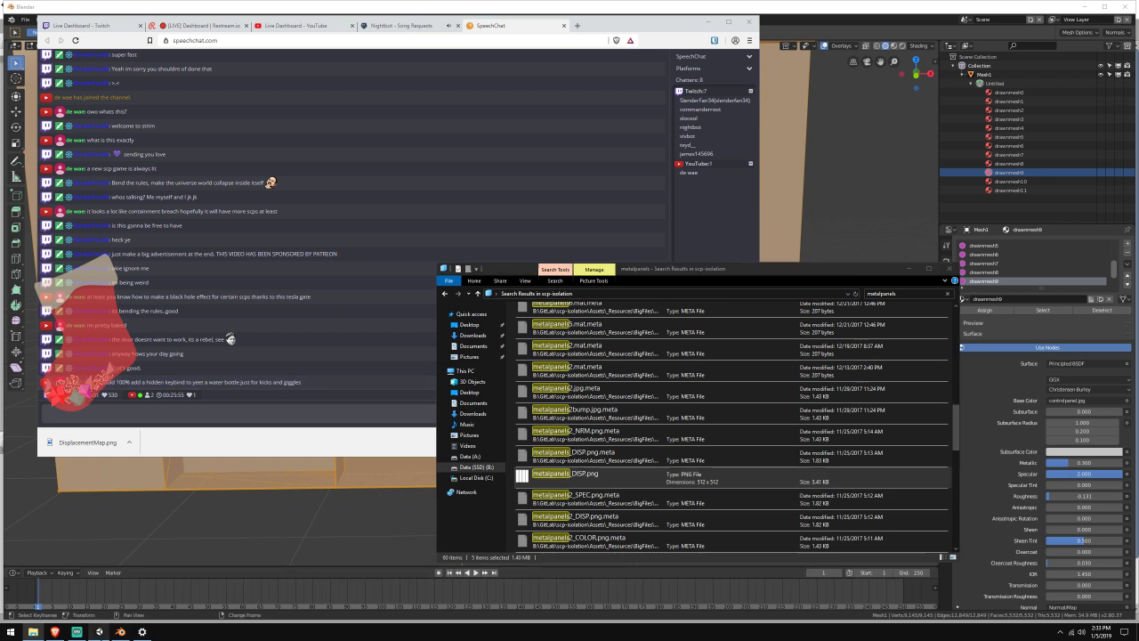
right_drag(593, 289, 637, 299)
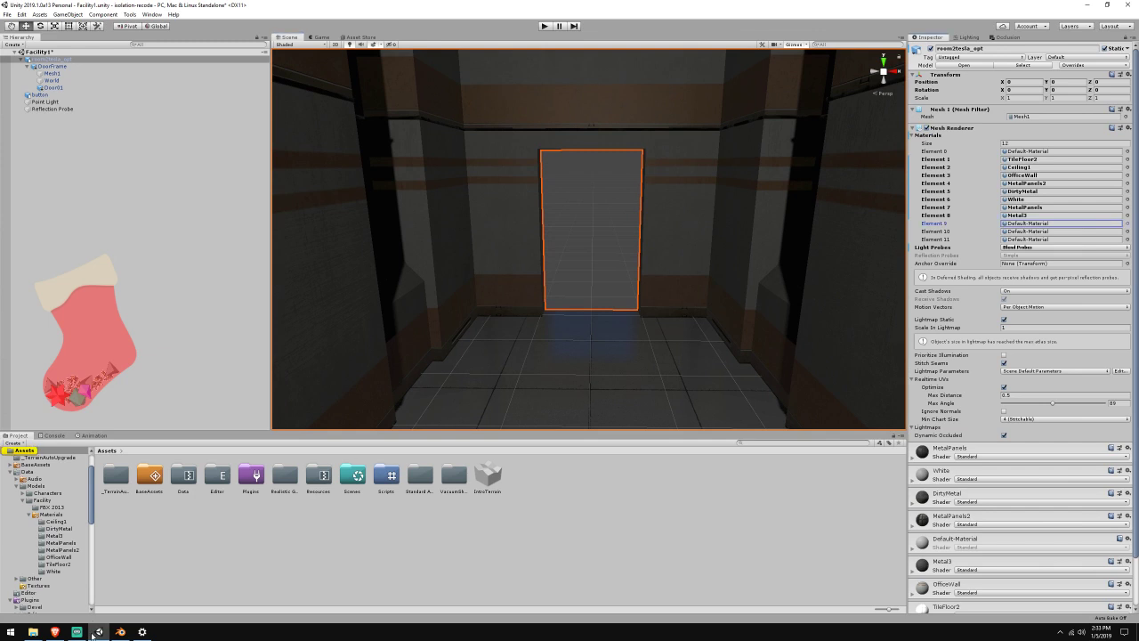
click(125, 637)
click(125, 637)
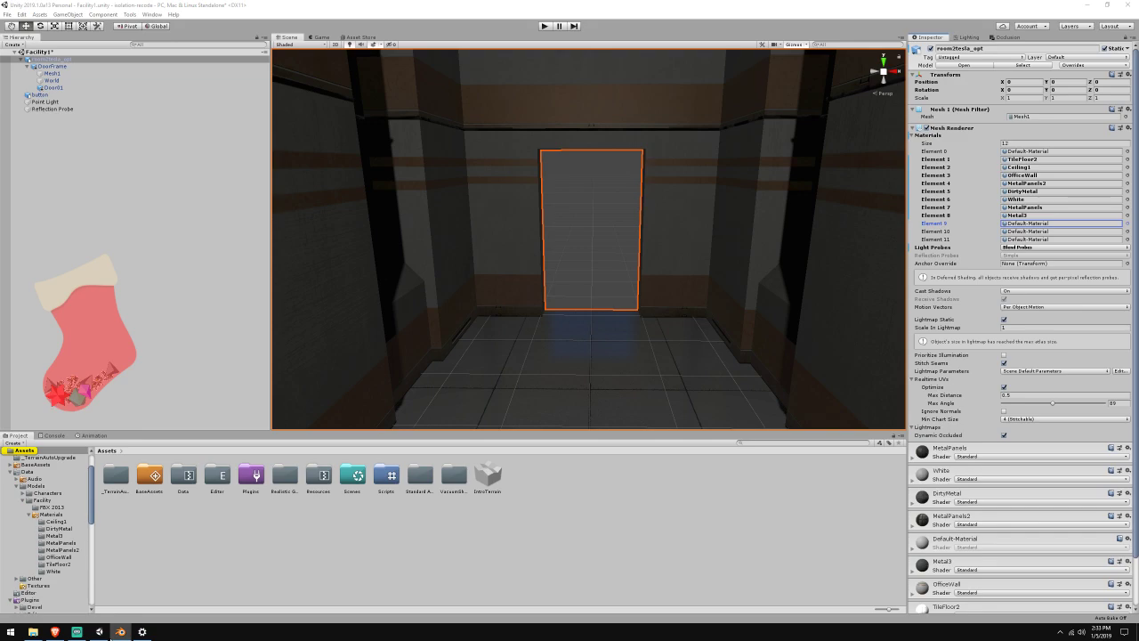
Switch to File Explorer, search the scp-isolation folder for "controlpanel" and select controlpanel_SPEC.png
click(33, 632)
click(883, 293)
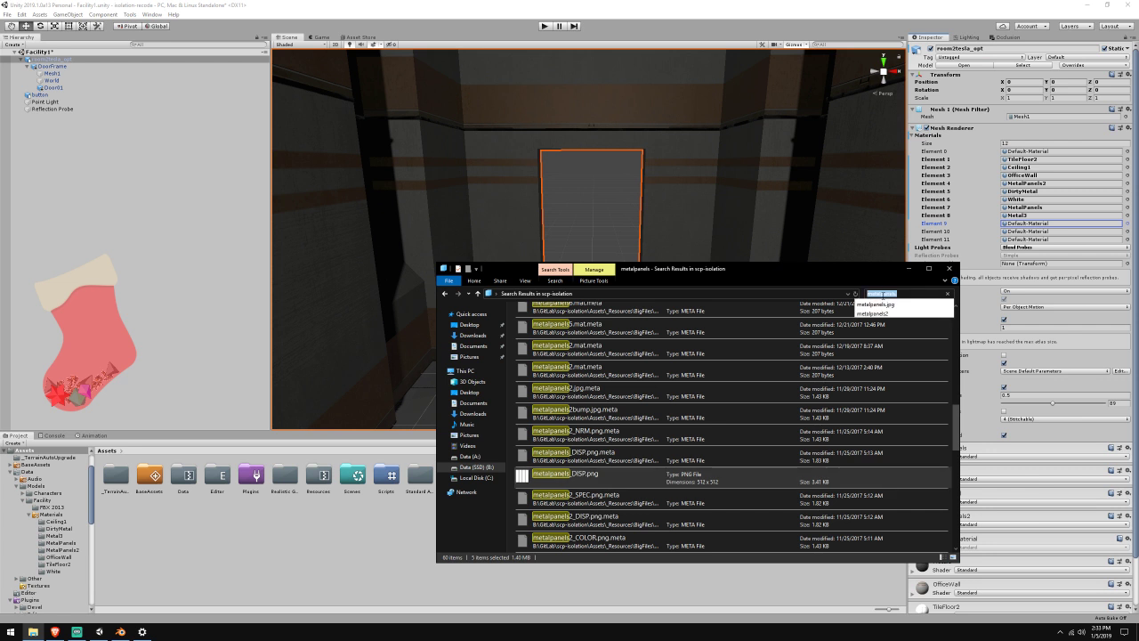
text(controlpanel)
key(Return)
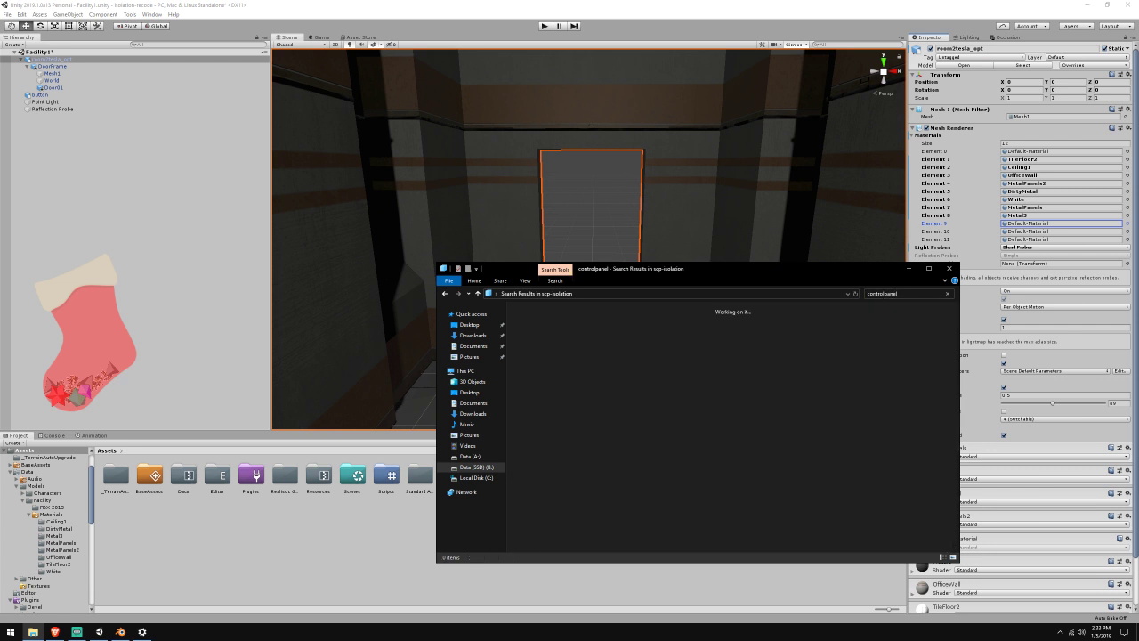
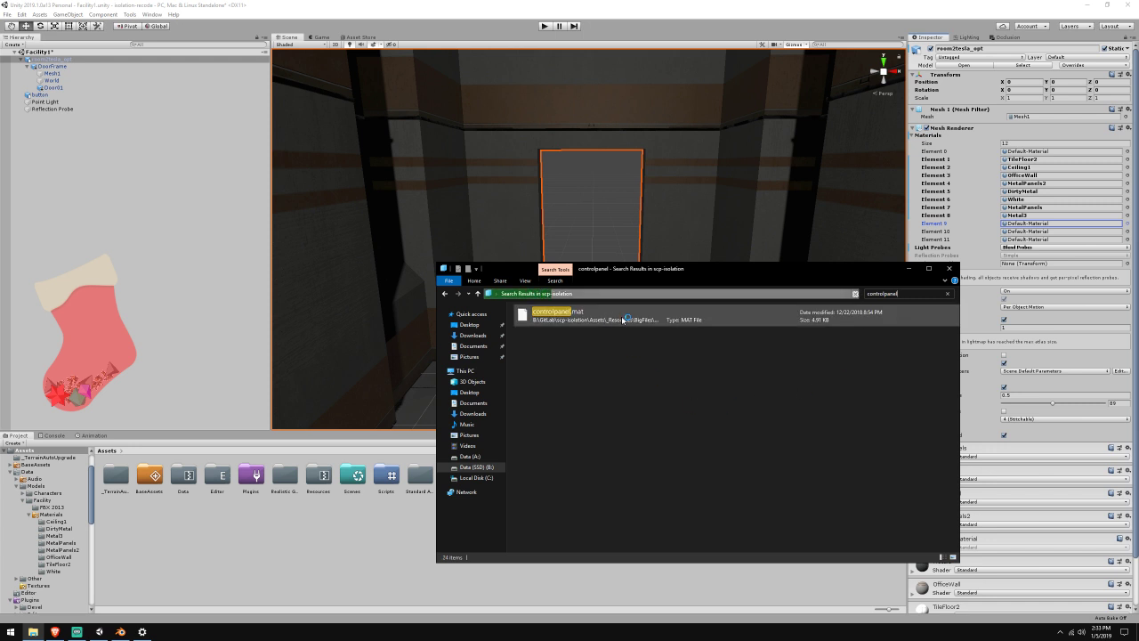
scroll(585, 425, down, 5)
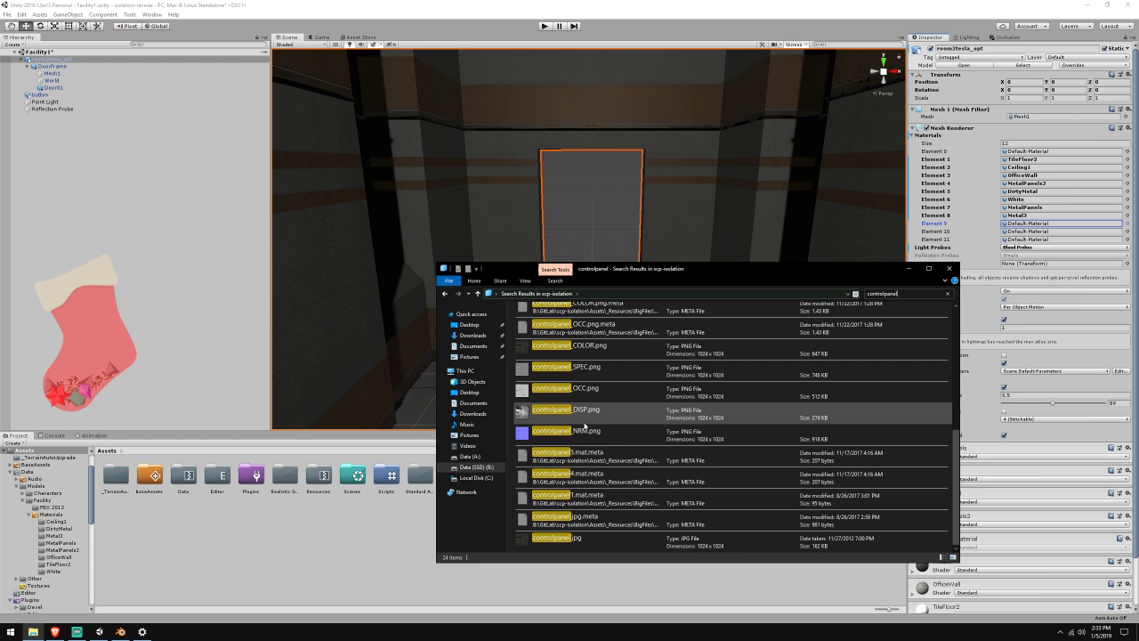
click(595, 373)
In Unity, create a folder named ControlPanel inside Assets/Data/Models/Facility/Materials
double_click(179, 478)
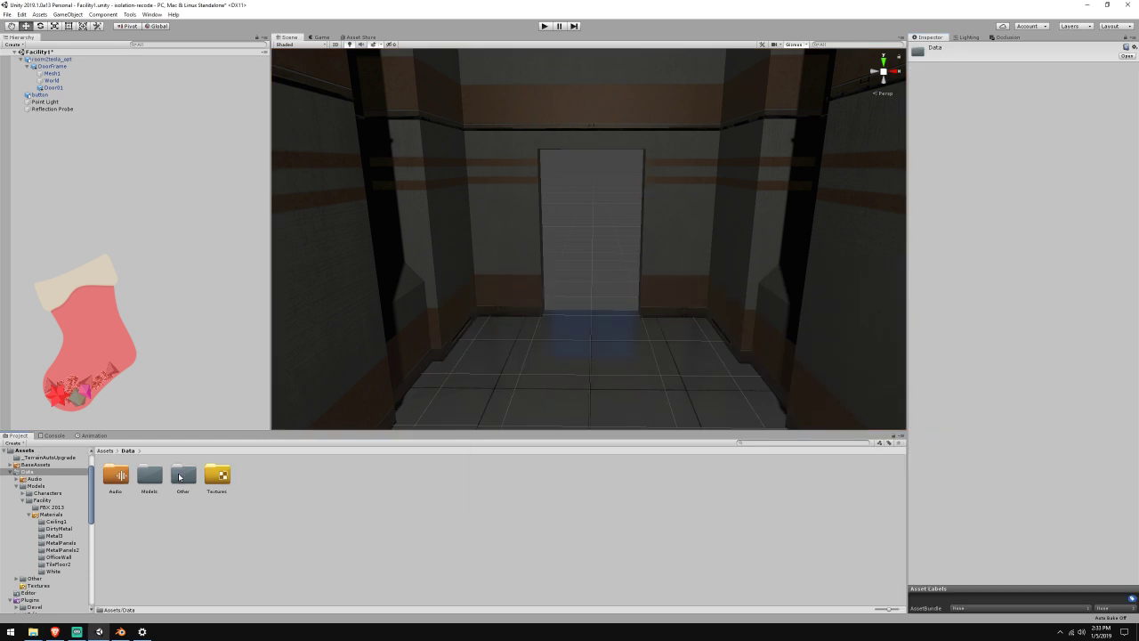
double_click(150, 476)
double_click(153, 478)
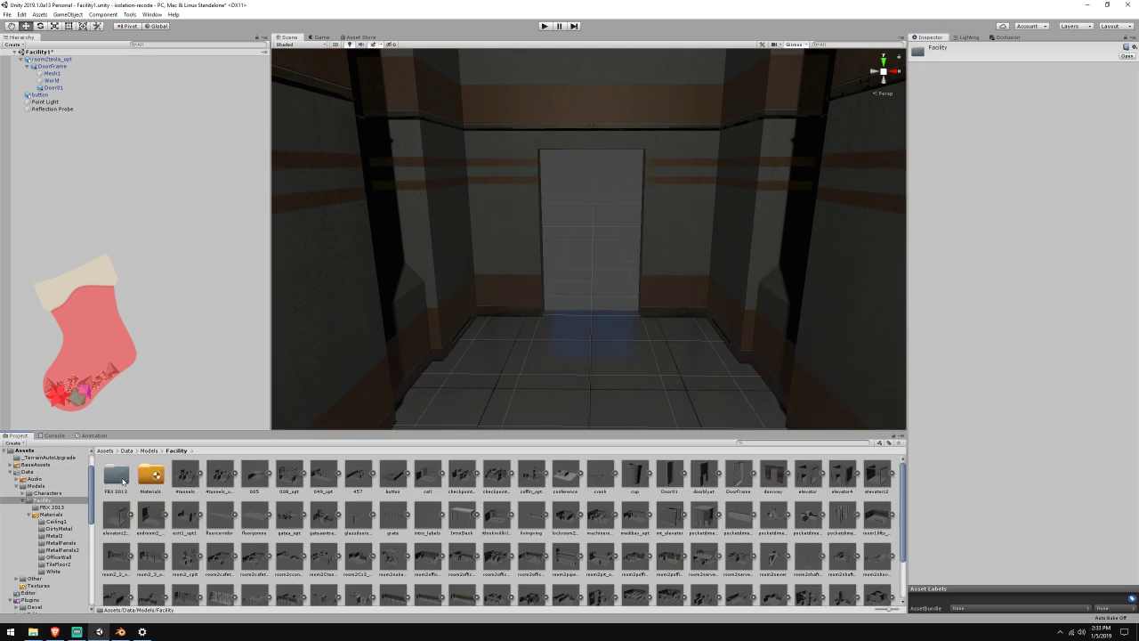
double_click(153, 478)
right_click(200, 555)
mouse_move(302, 347)
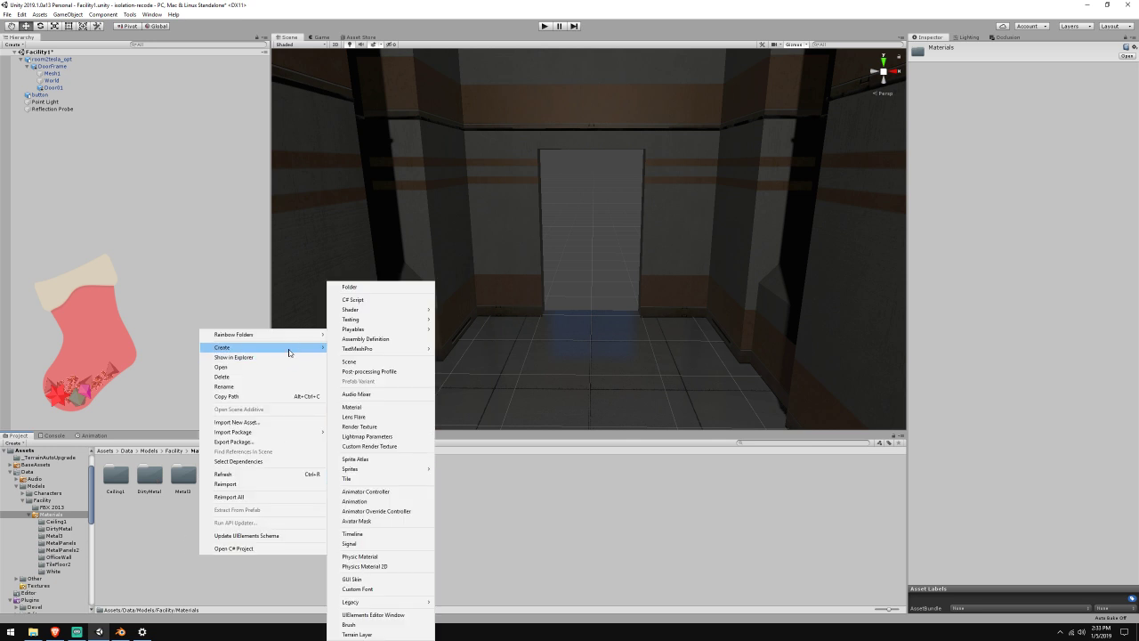
click(379, 297)
text(ControlPanel)
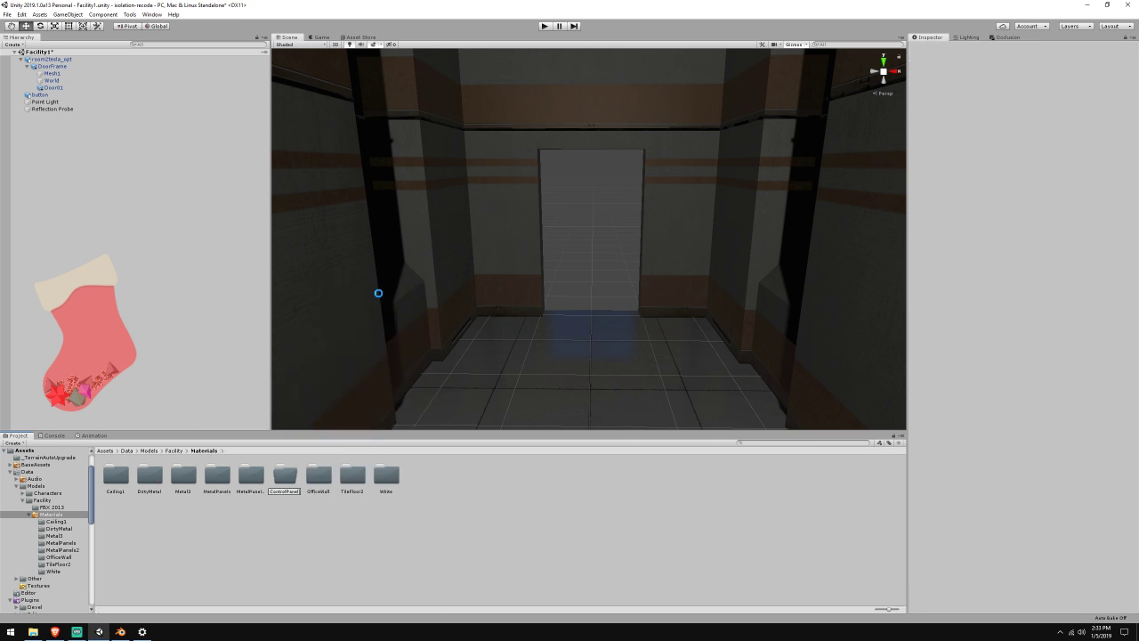
key(Return)
click(55, 631)
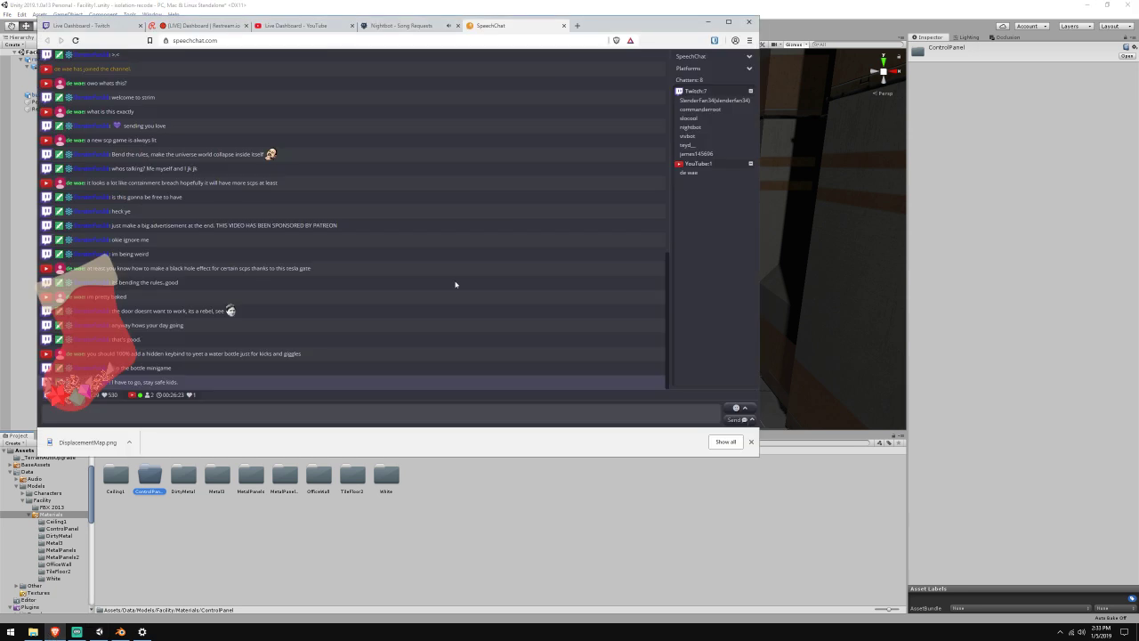
click(517, 4)
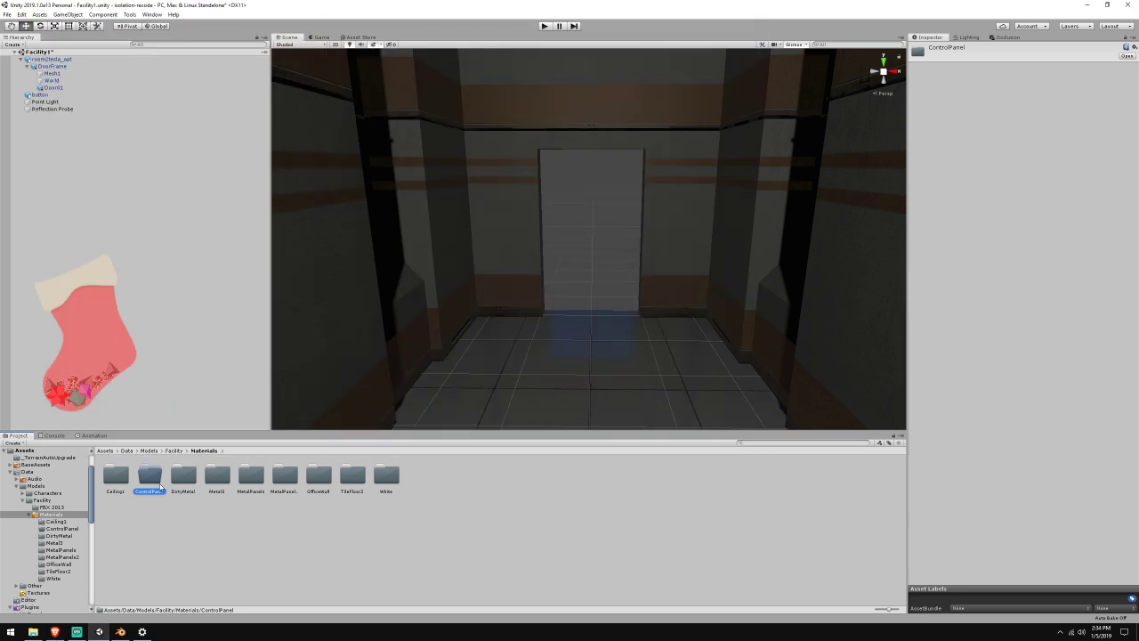
Import controlpanel.jpg and the controlpanel SPEC, OCC, DISP and NRM PNG textures from File Explorer into the ControlPanel folder
double_click(150, 481)
click(33, 631)
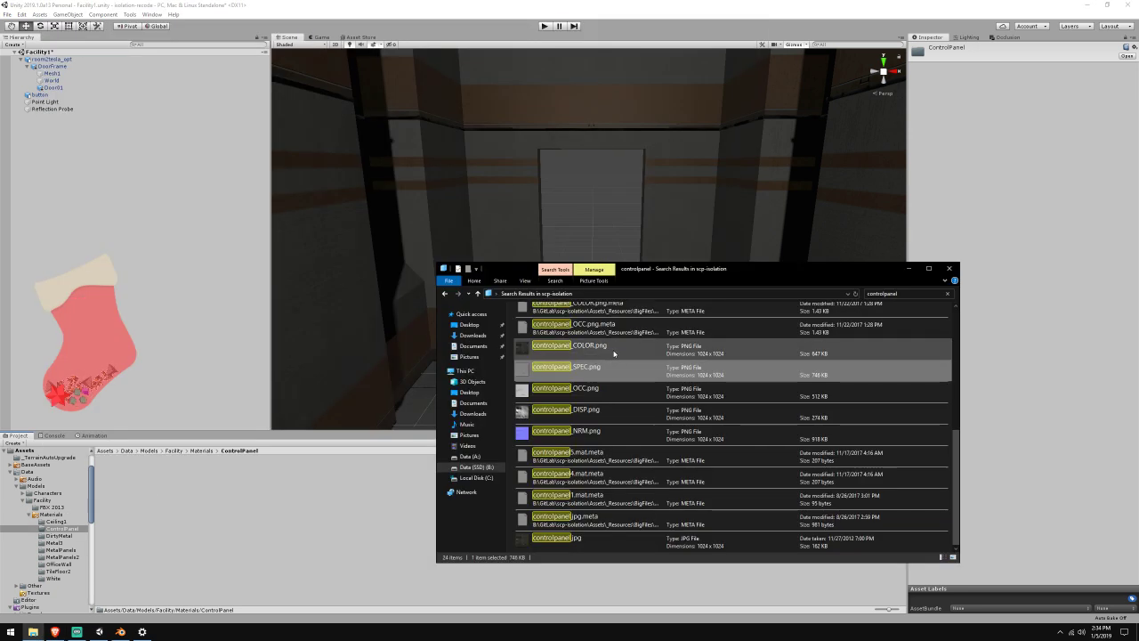
shift+click(607, 434)
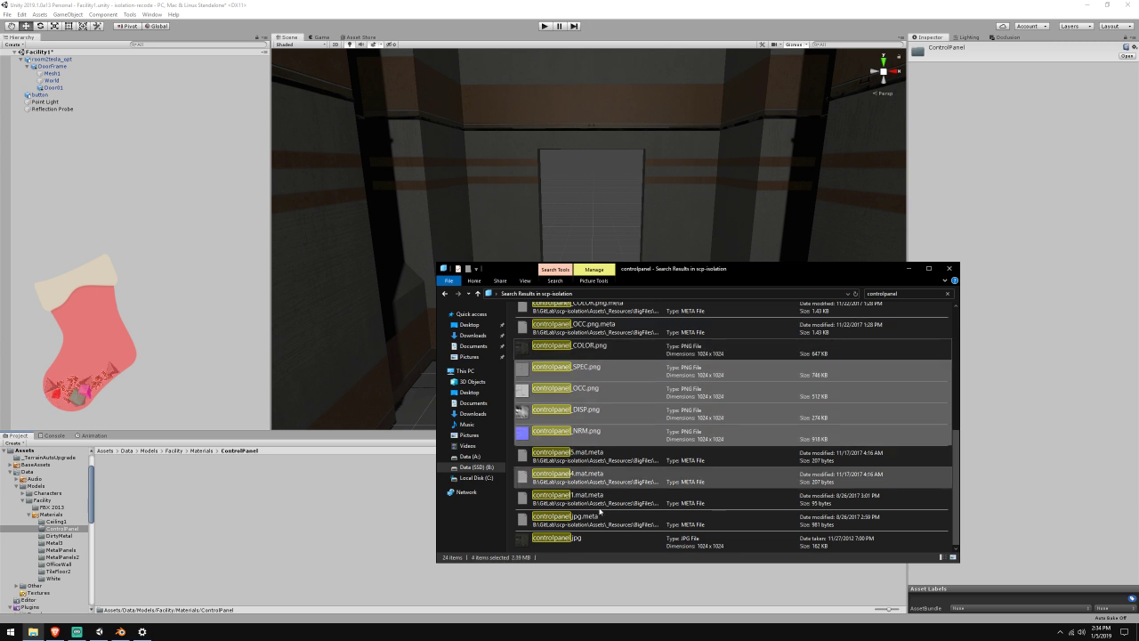
ctrl+click(590, 537)
drag(330, 503, 332, 503)
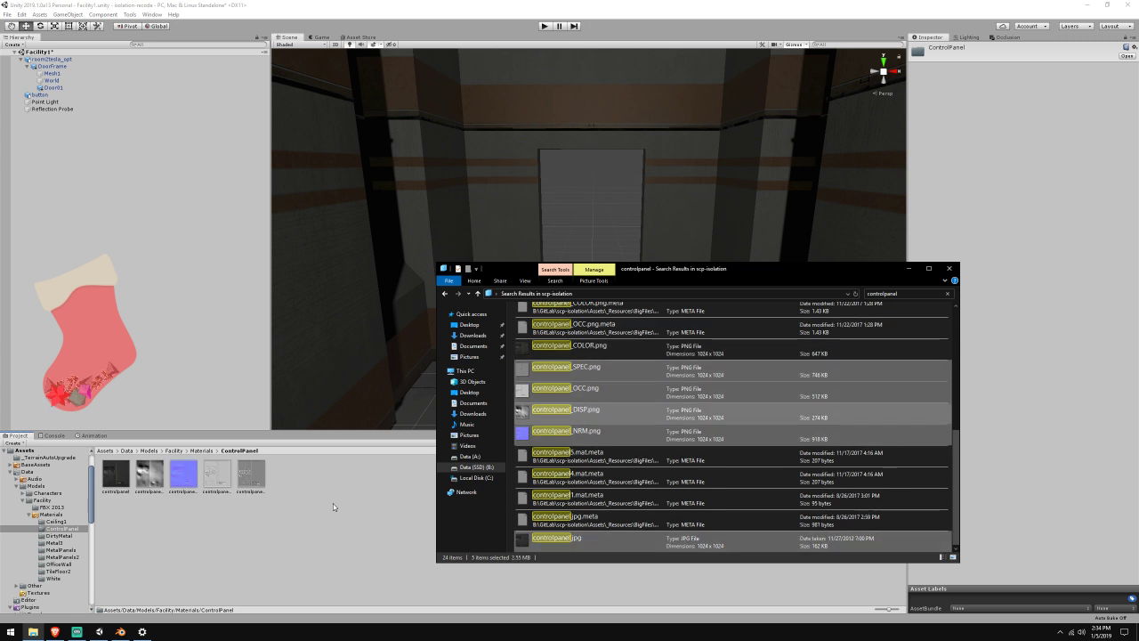
Capitalize the name of the controlpanel color texture as ControlPanel and rename the displacement texture as ControlPanel_DISP
click(116, 474)
right_click(116, 474)
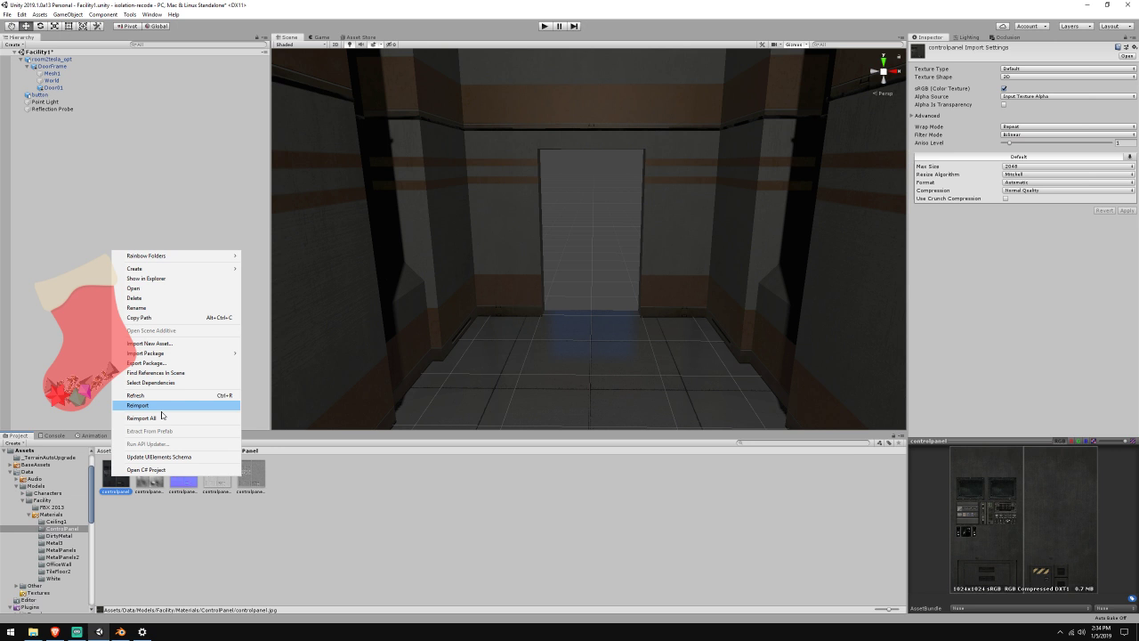
click(171, 307)
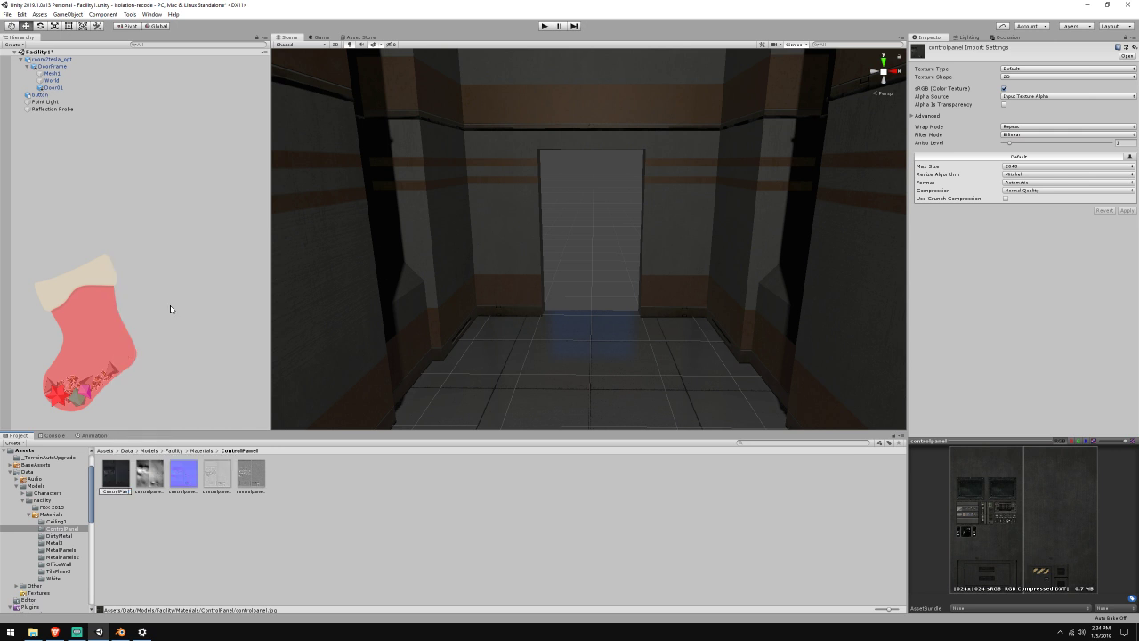
right_click(151, 464)
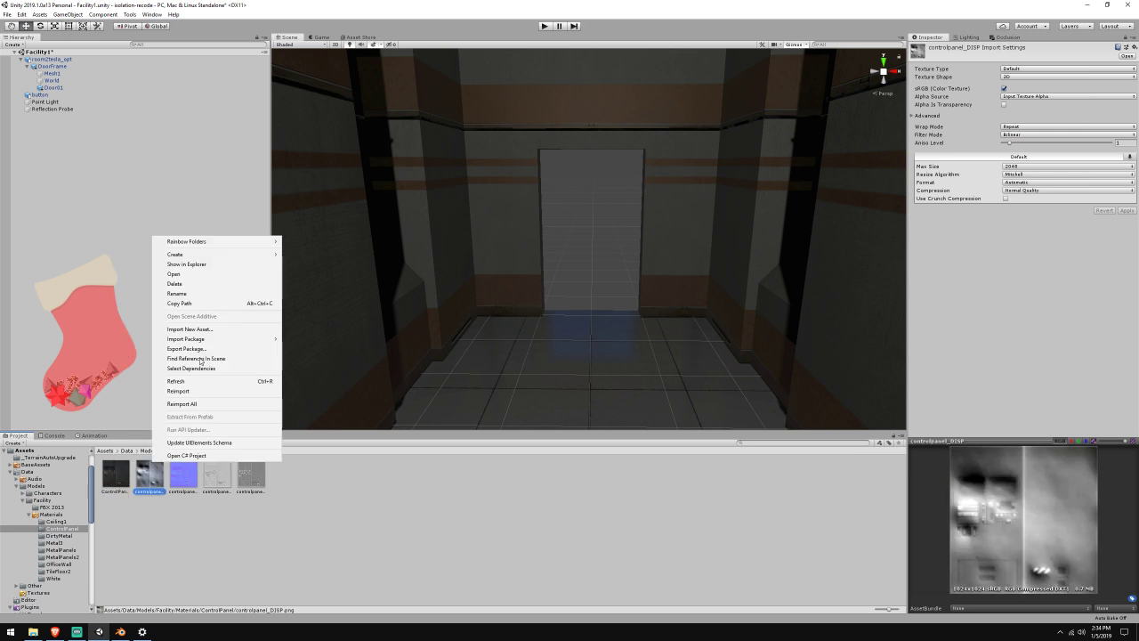
click(200, 288)
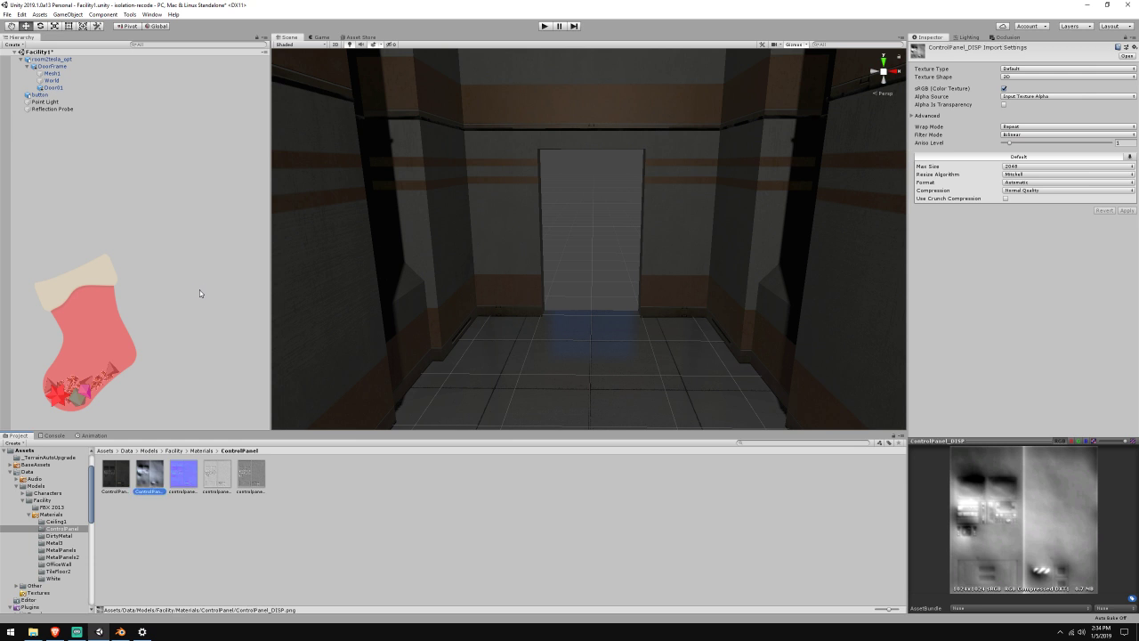
Capitalize the normal, occlusion and specular texture names as ControlPanel_NRM, ControlPanel_OCC and ControlPanel_SPEC
right_click(183, 478)
click(221, 307)
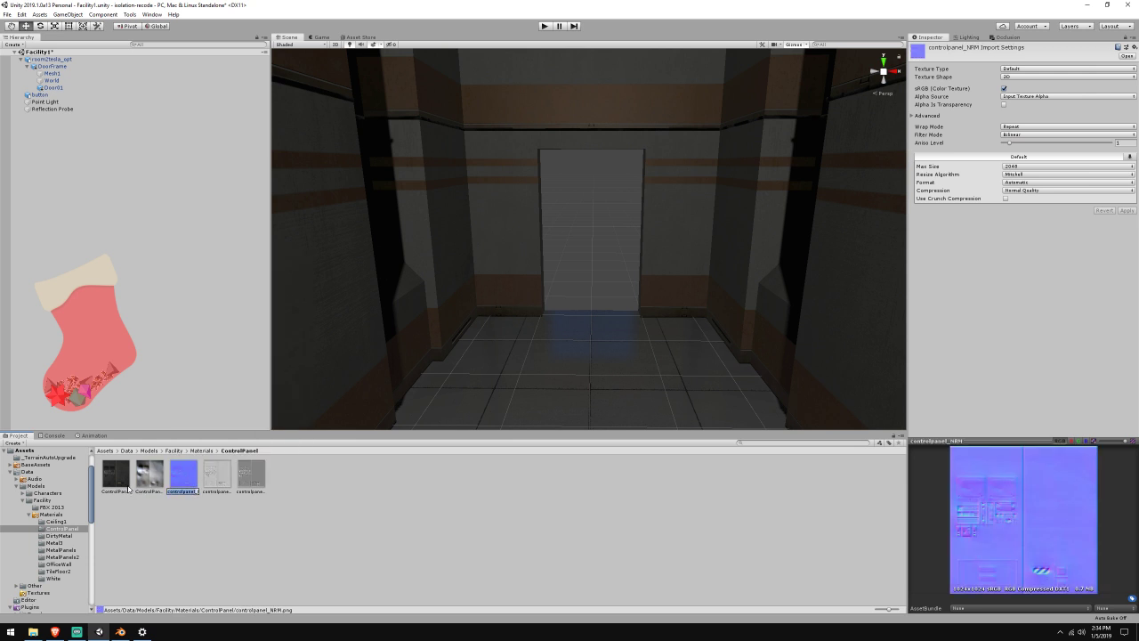
key(Return)
right_click(230, 483)
click(293, 311)
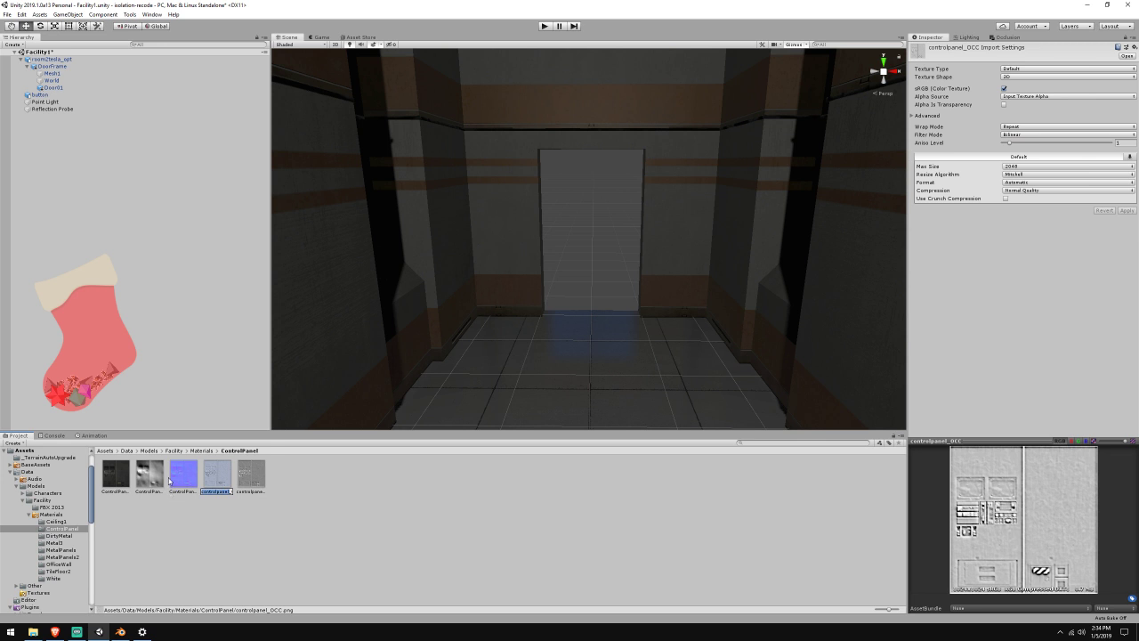
key(Return)
right_click(259, 490)
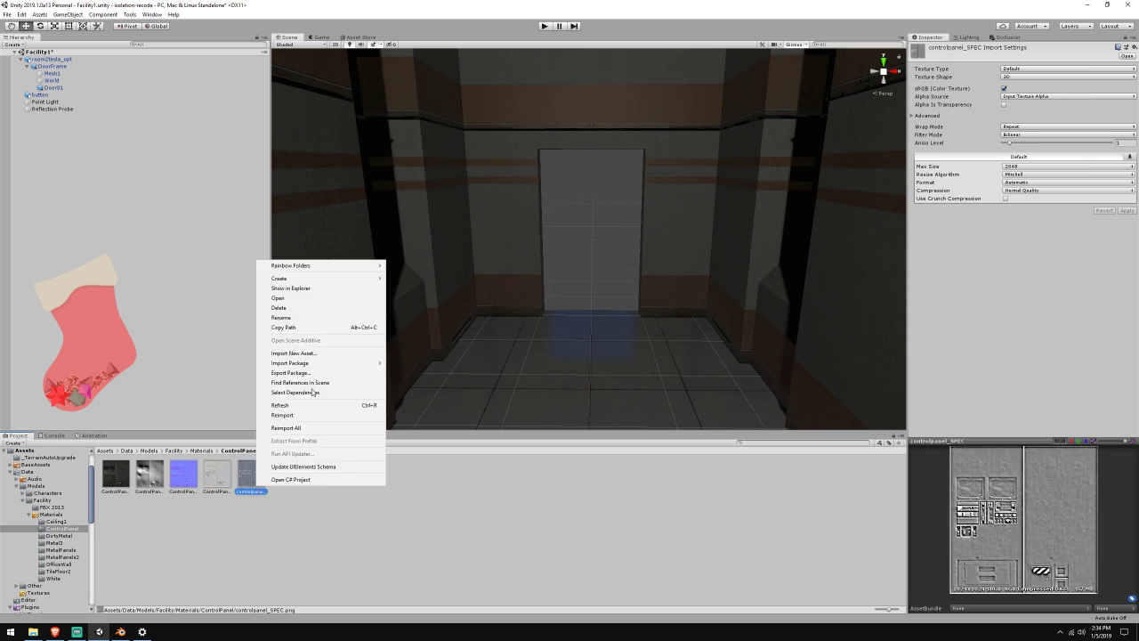
click(298, 314)
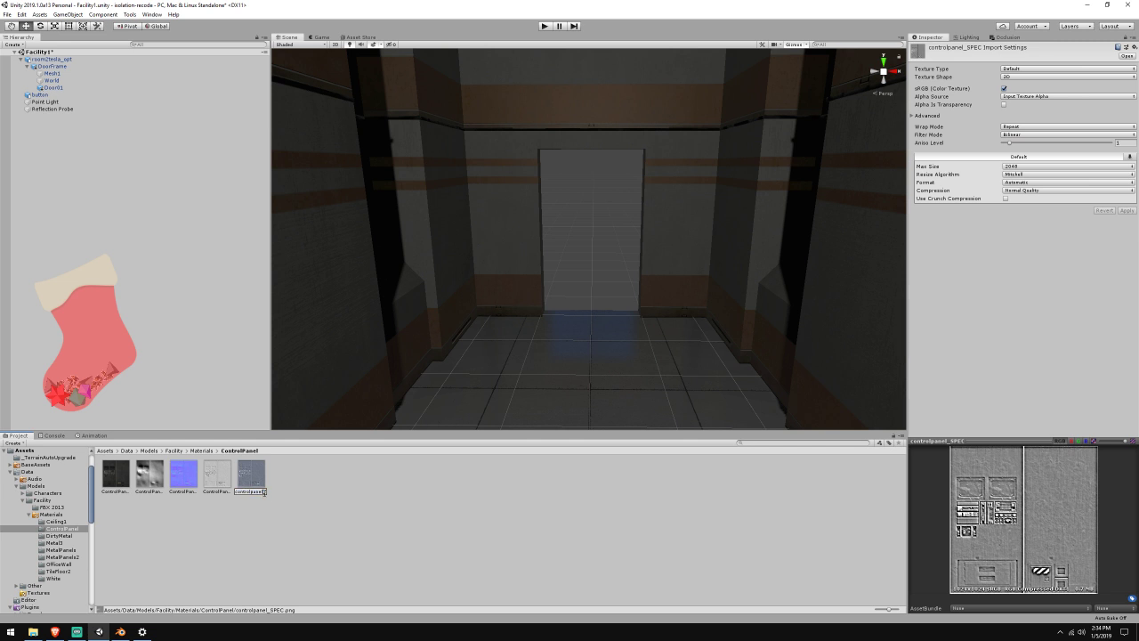
drag(264, 492, 161, 496)
key(Return)
Examine the doorway area and the components of the room2tesla_opt and DoorFrame objects
mouse_move(499, 246)
right_down()
mouse_move(541, 241)
mouse_move(628, 140)
mouse_move(995, 227)
mouse_move(555, 252)
mouse_move(546, 208)
mouse_move(515, 236)
right_up()
key(w)
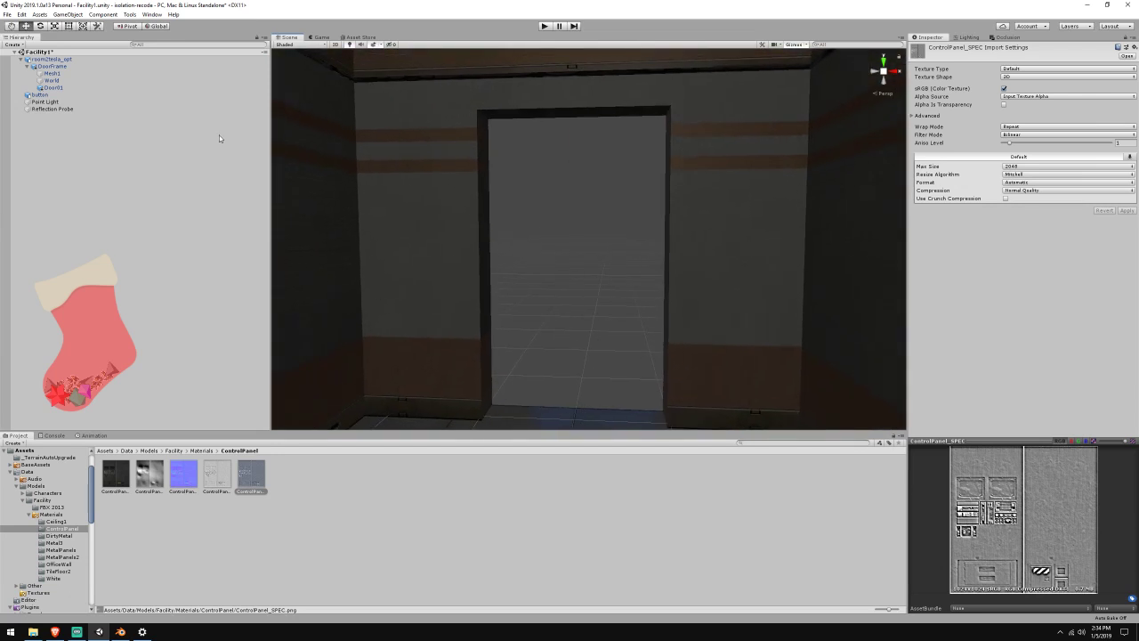
right_click(163, 99)
click(71, 68)
click(74, 61)
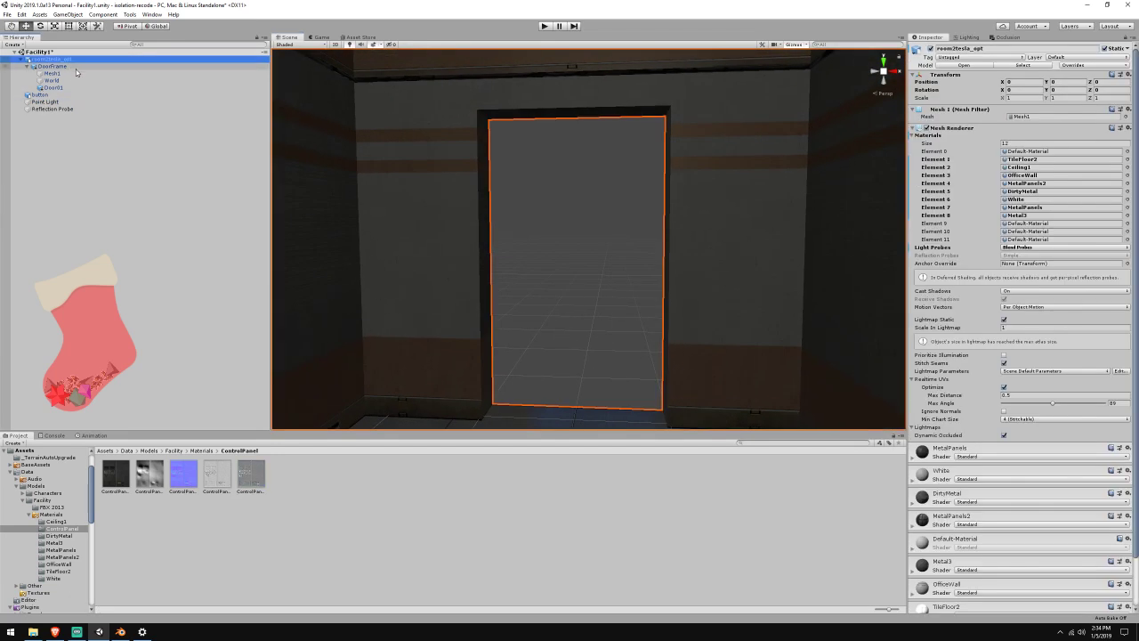
click(78, 67)
click(81, 62)
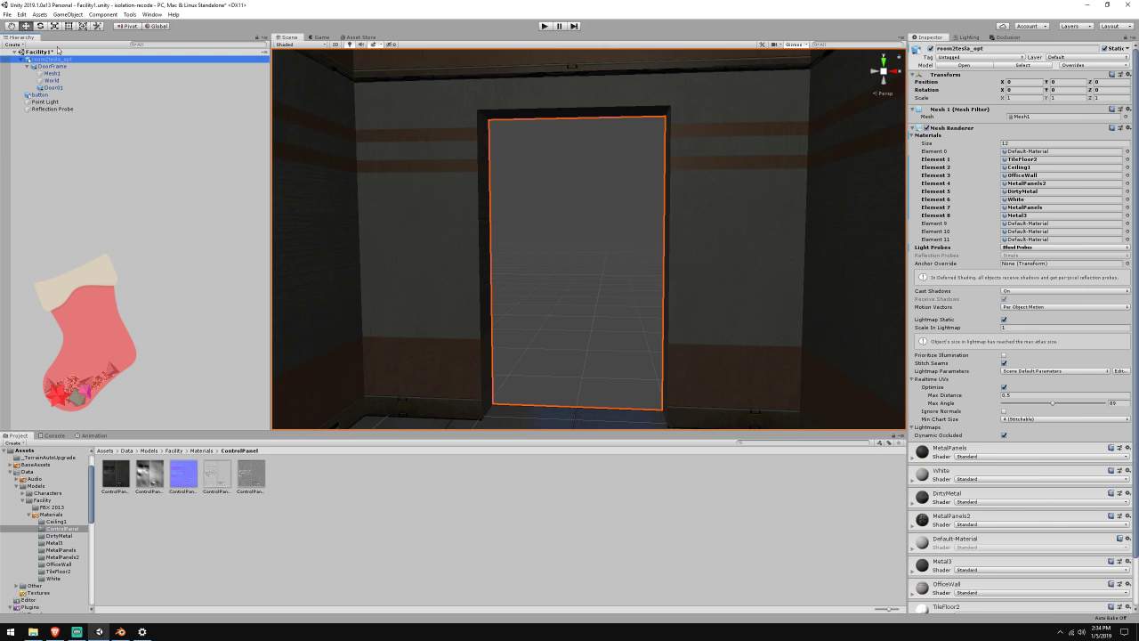
click(521, 223)
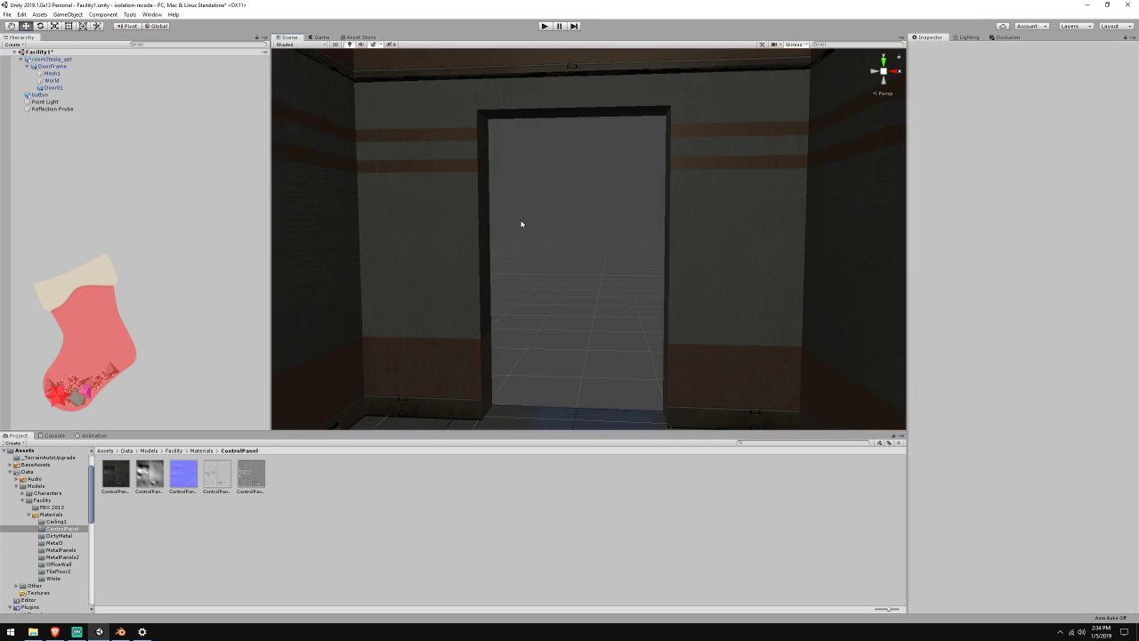
click(169, 67)
right_drag(336, 183, 483, 210)
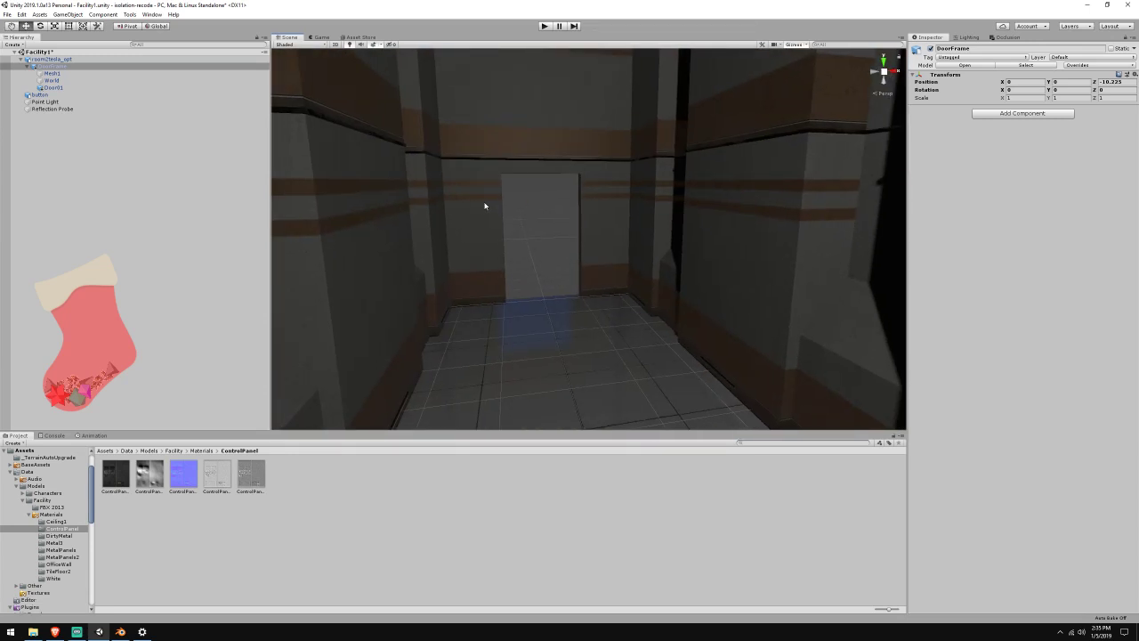
click(127, 60)
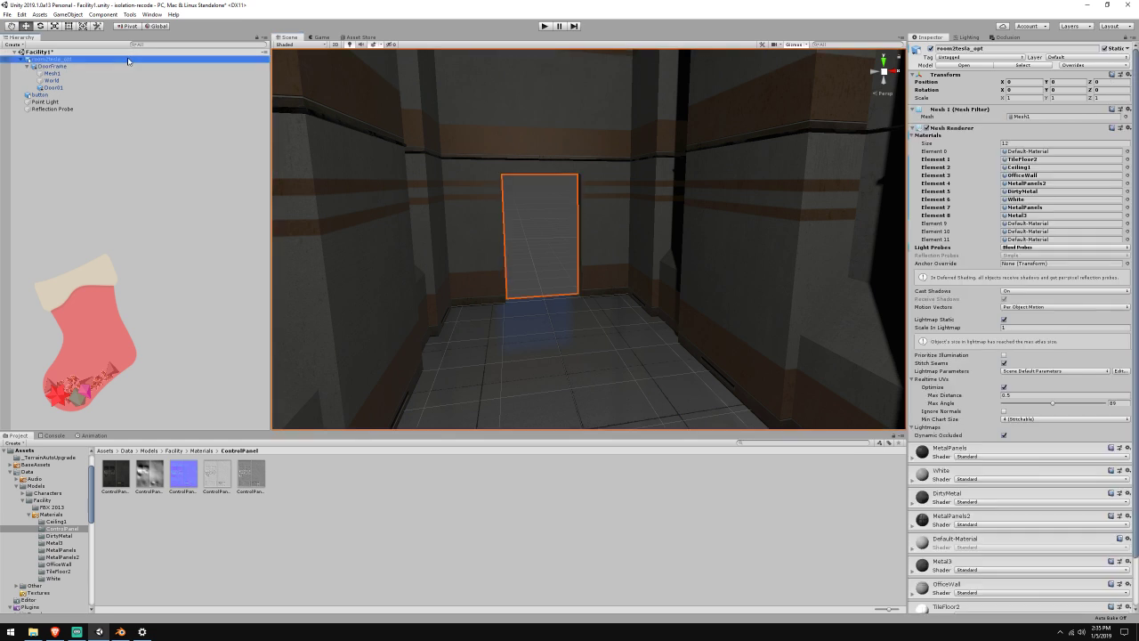
Collapse the DoorFrame hierarchy and make the button object a child of room2tesla_opt
click(32, 66)
click(39, 67)
click(39, 73)
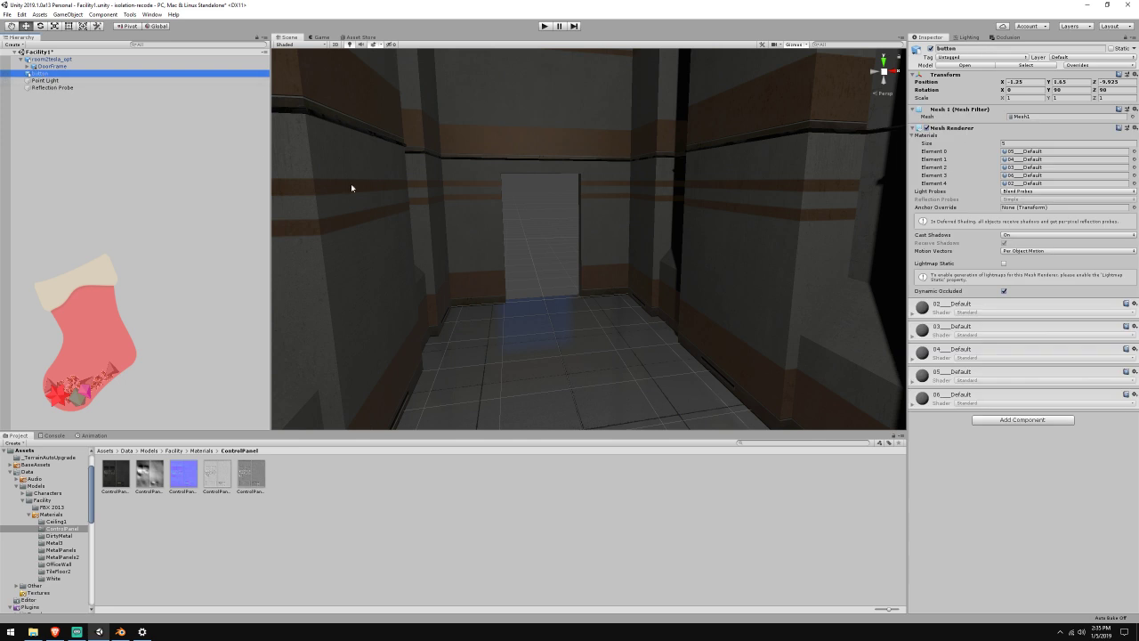
key(f)
key(w)
mouse_move(804, 176)
right_down()
mouse_move(811, 194)
mouse_move(792, 192)
right_up()
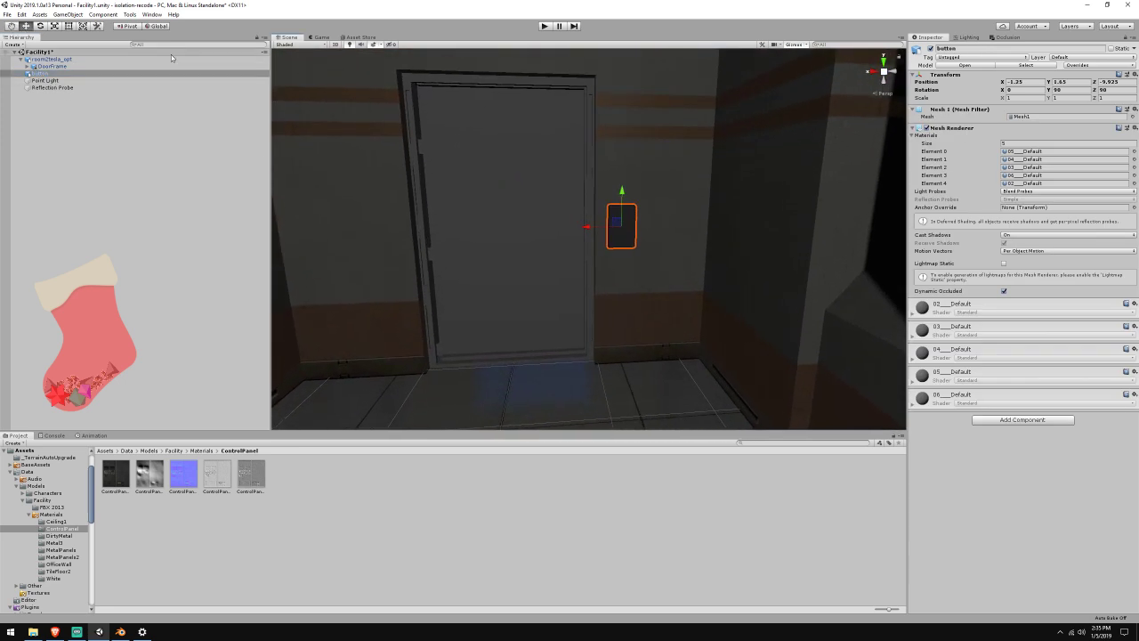
drag(89, 74, 93, 63)
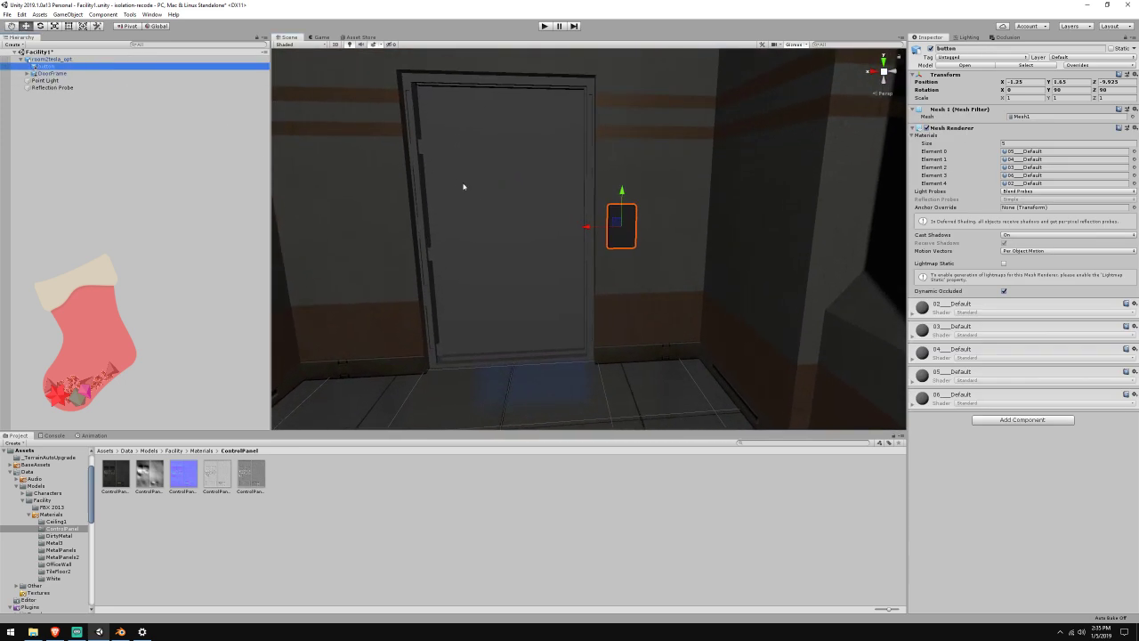
Change the texture type of ControlPanel_NRM to Normal map and apply the import settings
right_drag(463, 183, 586, 191)
key(w)
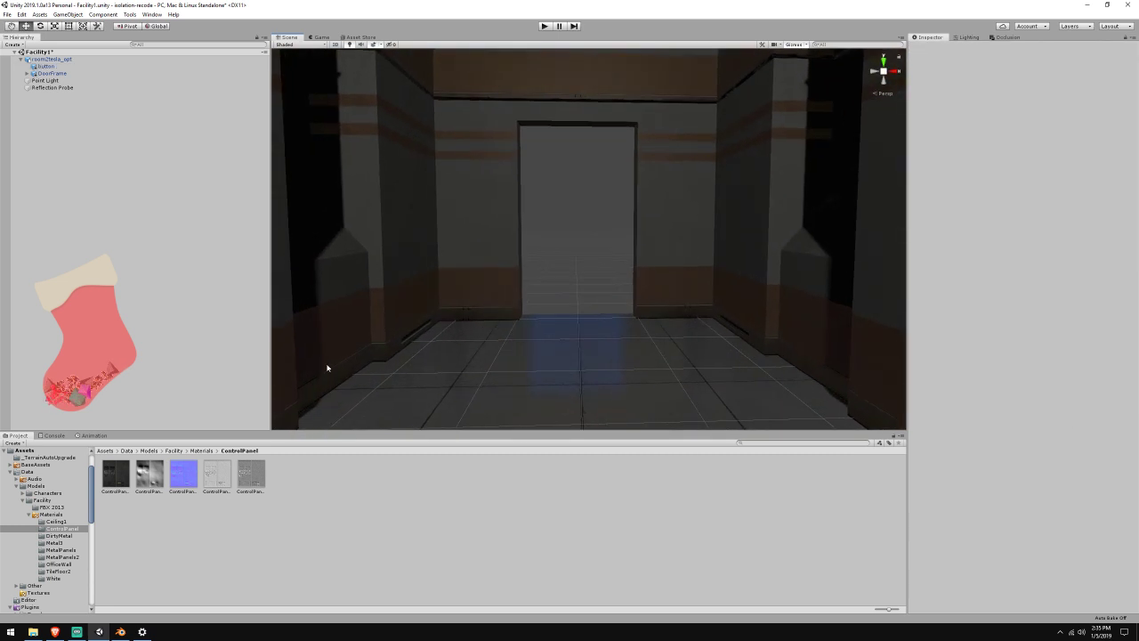
click(105, 478)
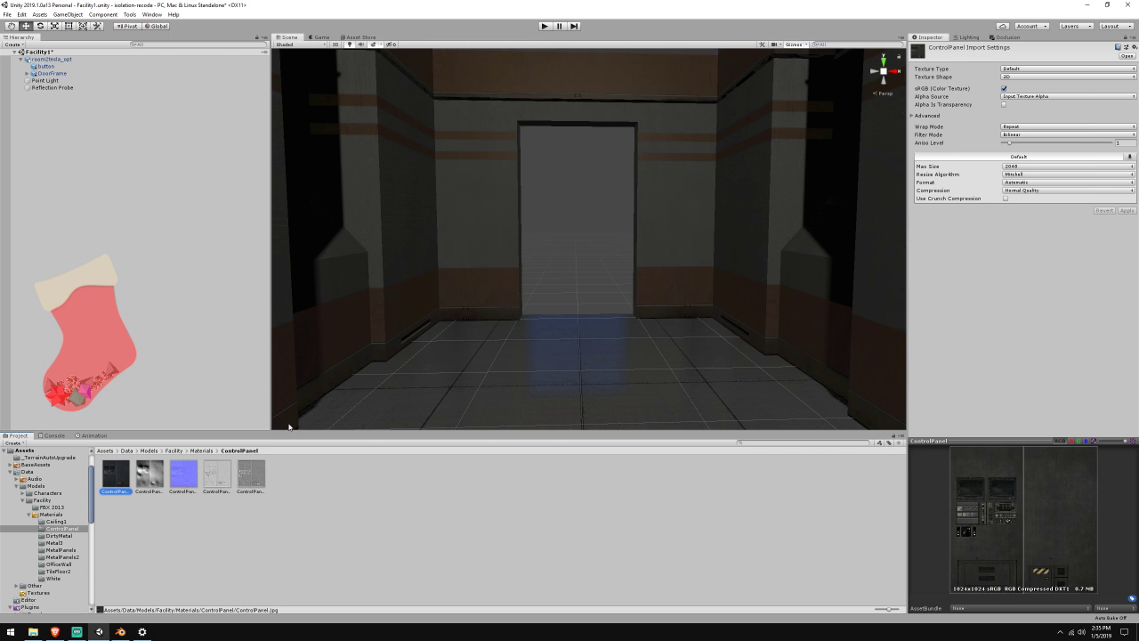
click(182, 475)
click(1037, 71)
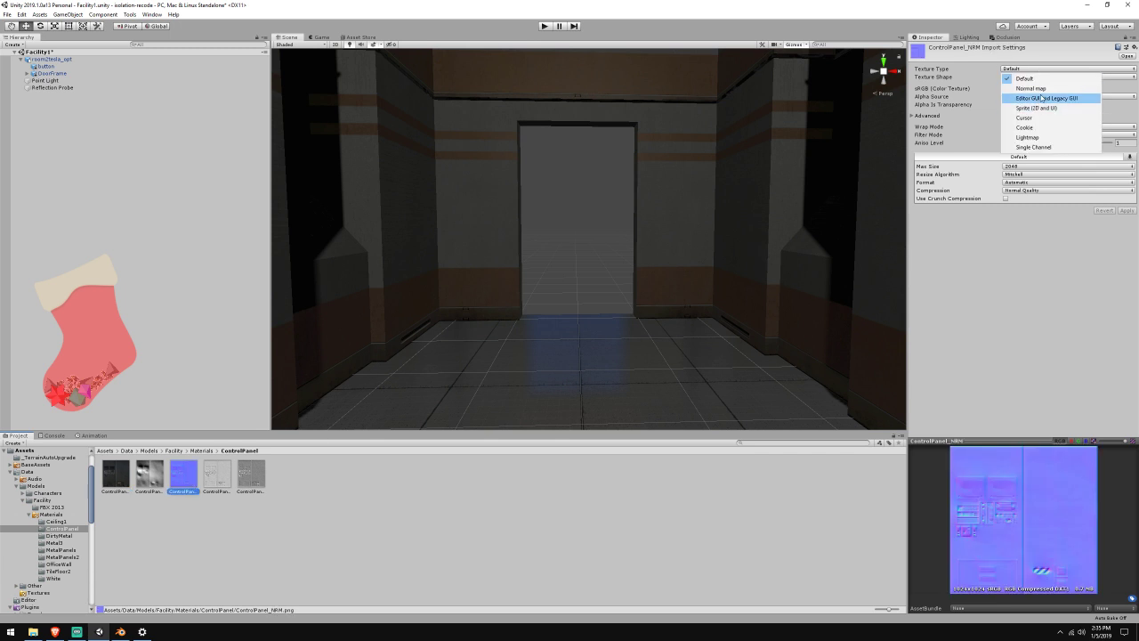
click(1032, 87)
click(1127, 195)
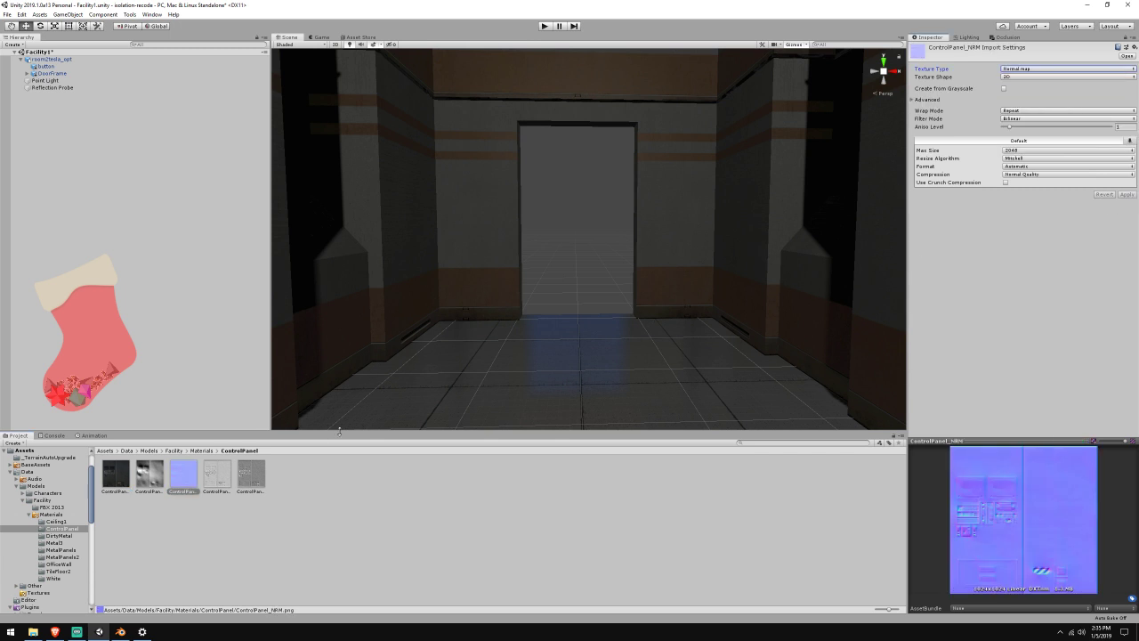
Create a material named ControlPanel in the ControlPanel folder
click(195, 521)
right_click(195, 524)
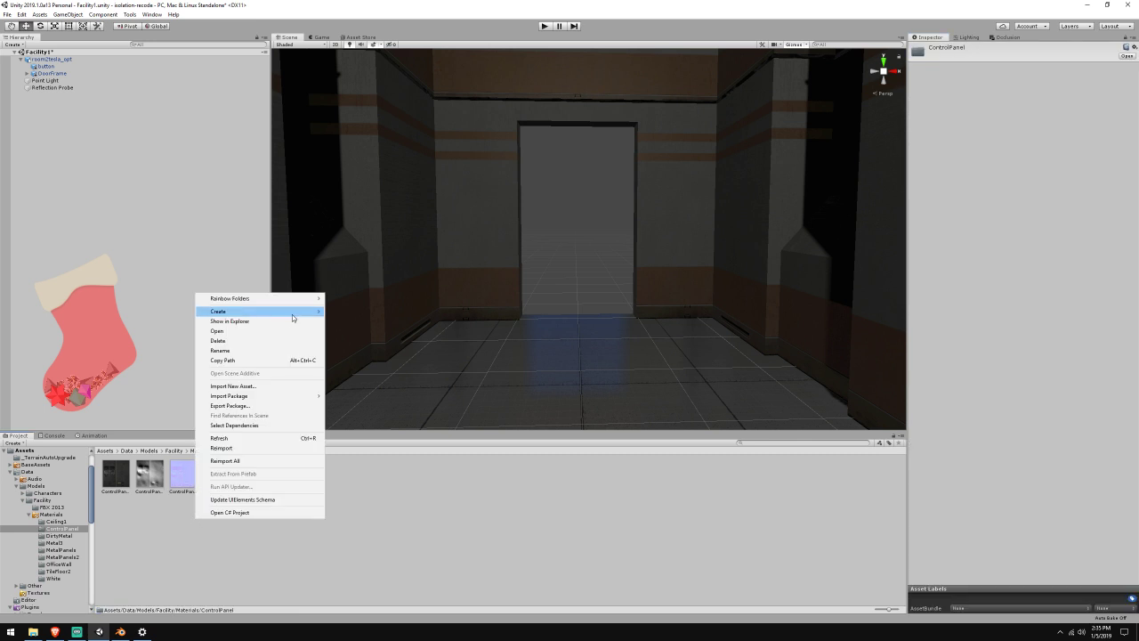
mouse_move(293, 313)
click(370, 407)
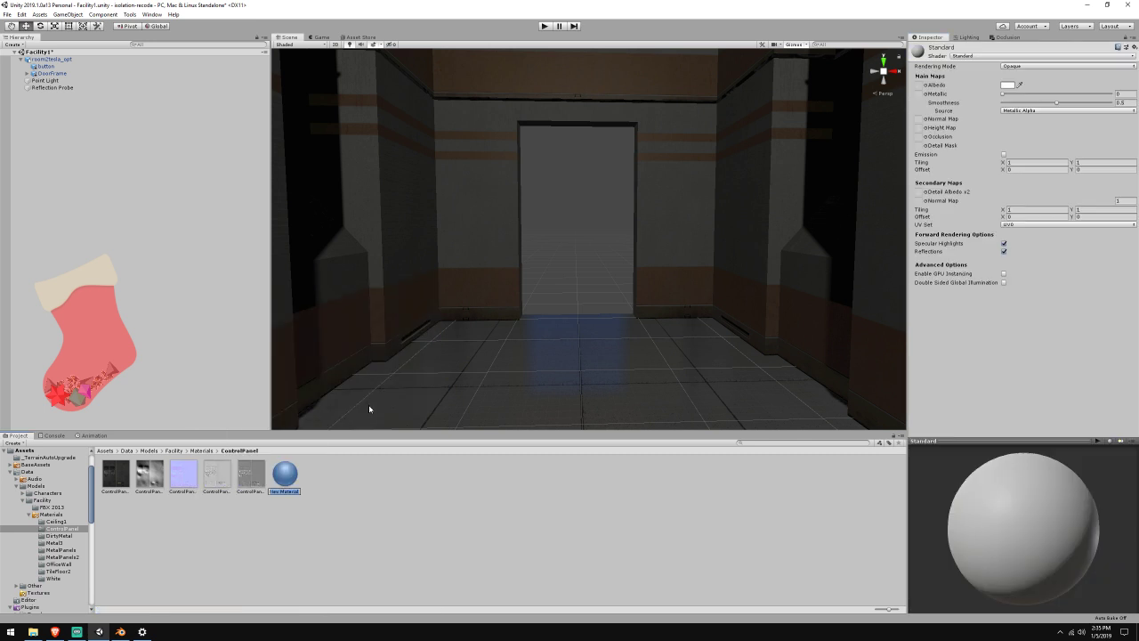
text(ControlPanel)
key(Return)
Assign the ControlPanel color texture as the material's albedo and ControlPanel_NRM as its normal map
drag(125, 485, 998, 121)
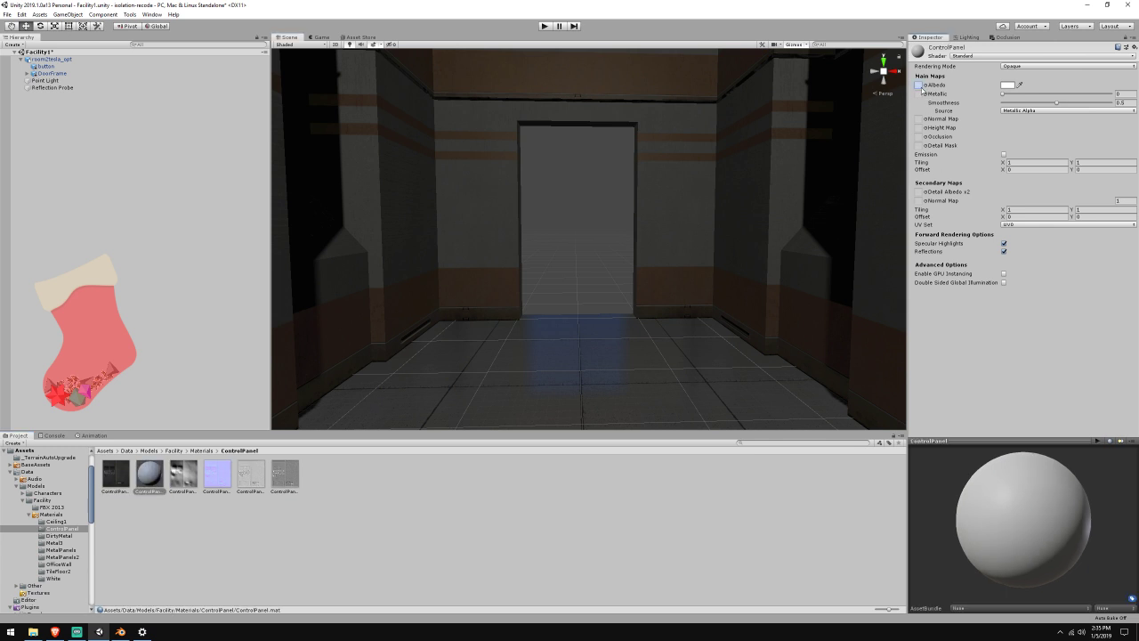
drag(920, 88, 919, 85)
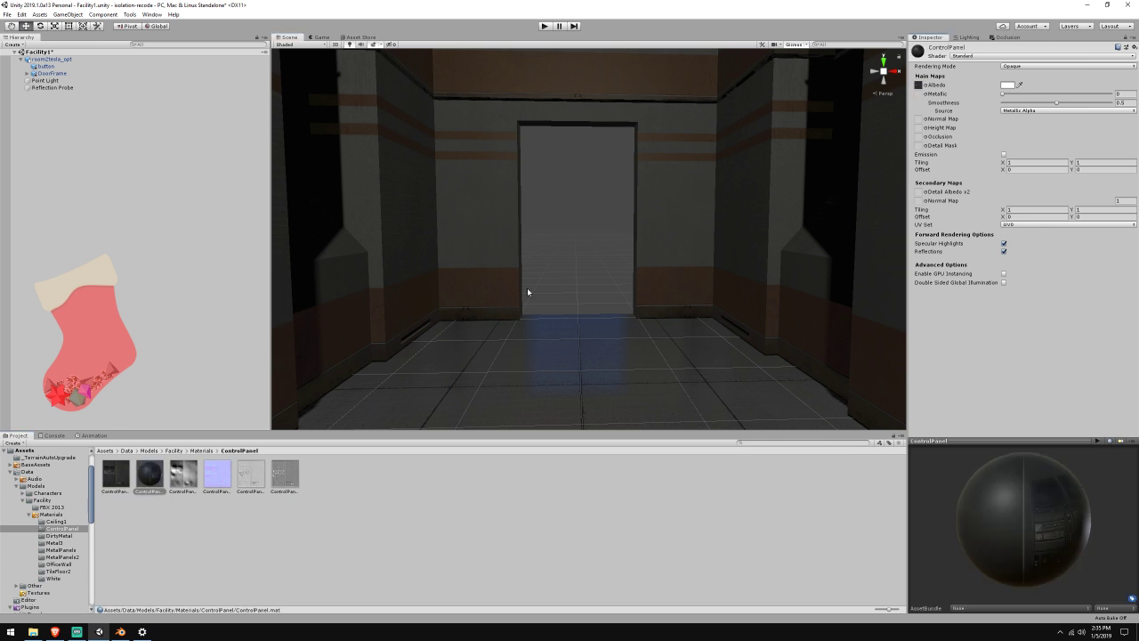
drag(226, 478, 920, 119)
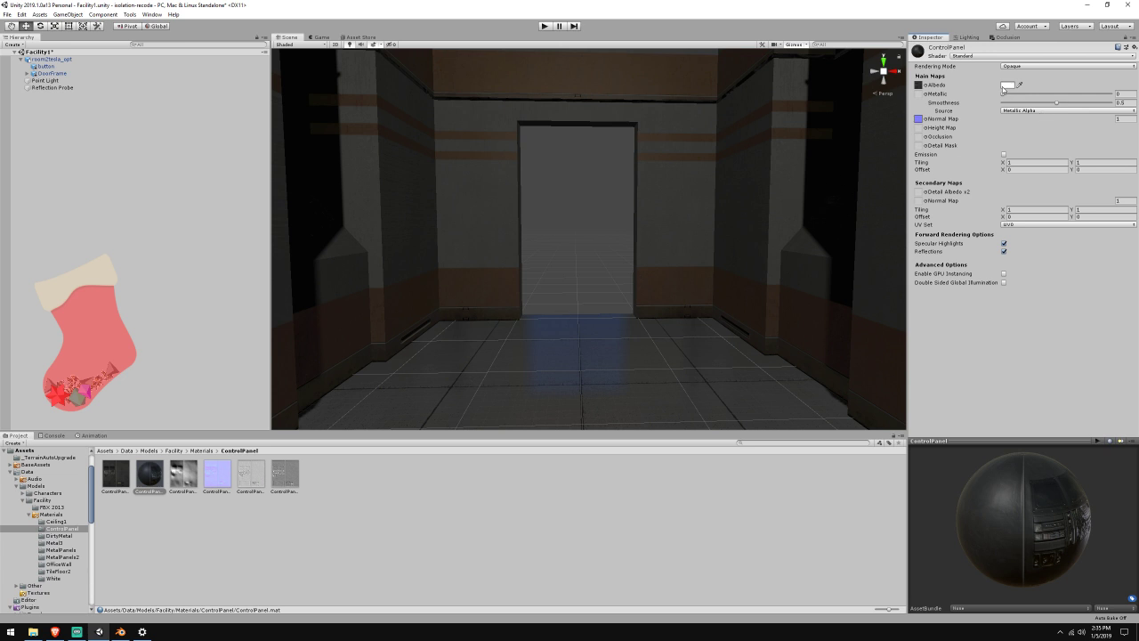
Assign ControlPanel_OCC as the ControlPanel material's occlusion map and ControlPanel_SPEC as its metallic map
click(244, 480)
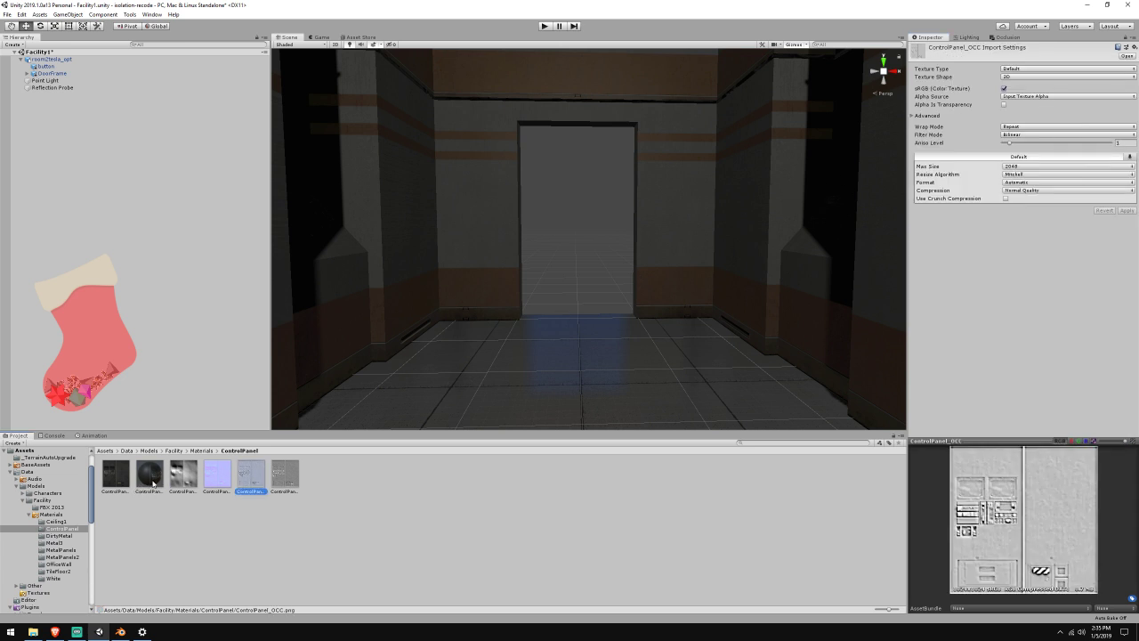
click(151, 478)
drag(250, 478, 920, 138)
click(253, 480)
click(149, 478)
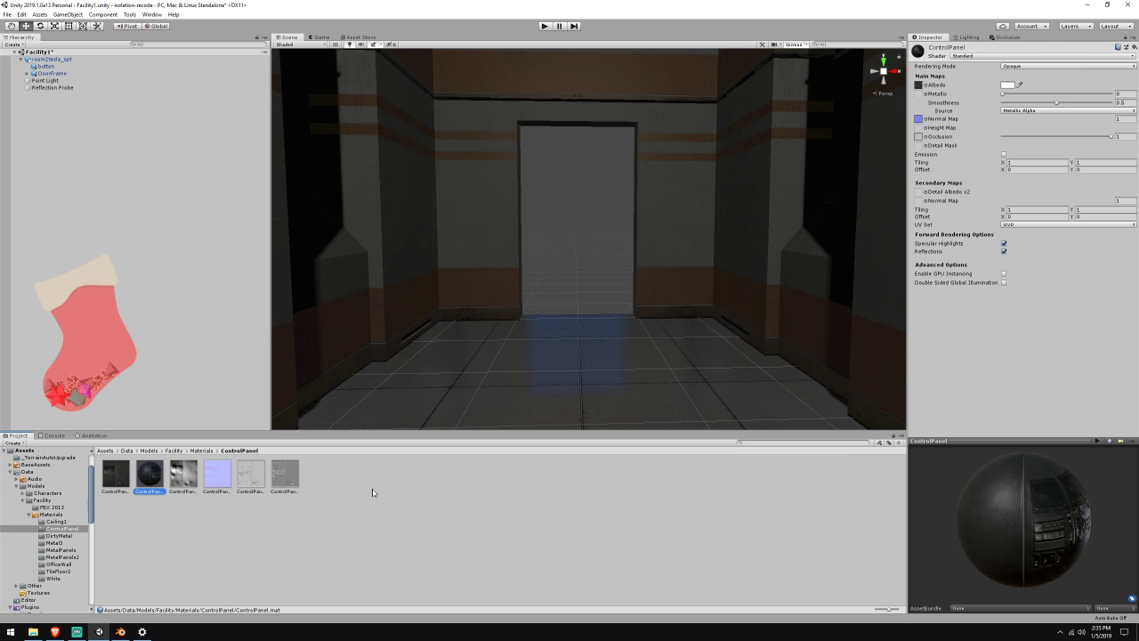
click(284, 475)
click(153, 480)
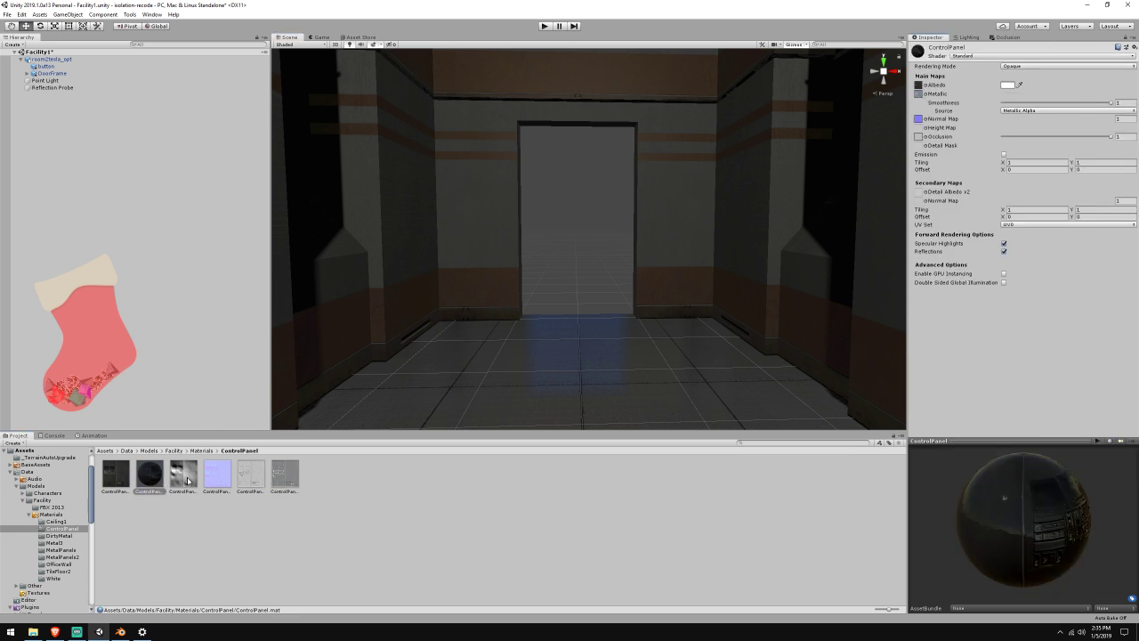
Assign ControlPanel_DISP as the ControlPanel material's height map and set the smoothness to 0.224
click(184, 477)
click(153, 480)
drag(184, 478, 922, 130)
key(ctrl+z)
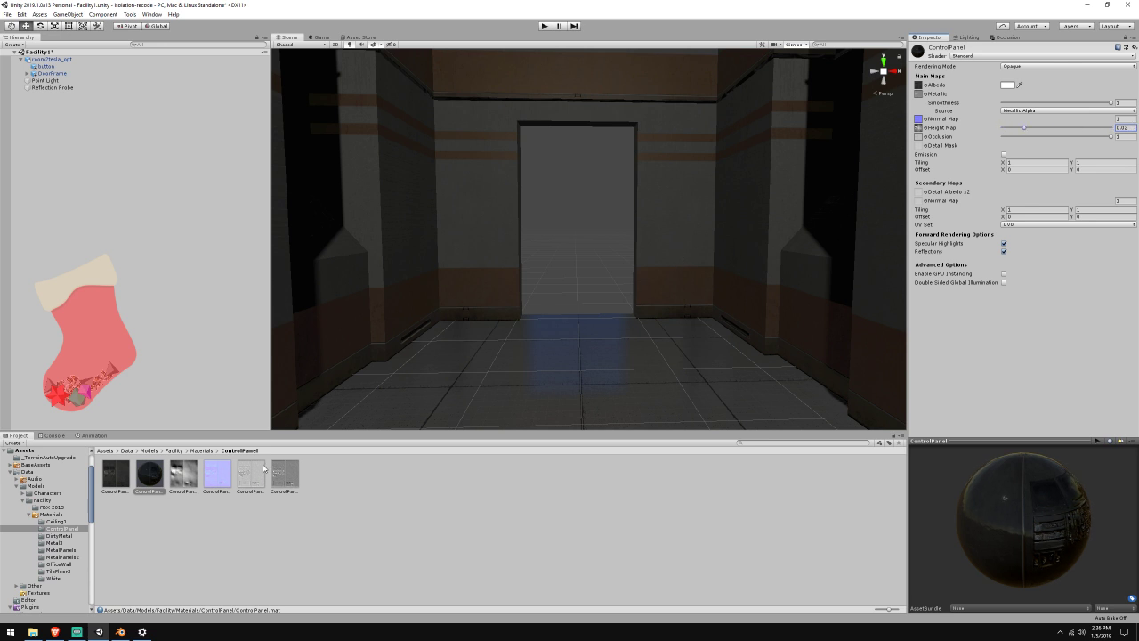
drag(1112, 102, 1027, 104)
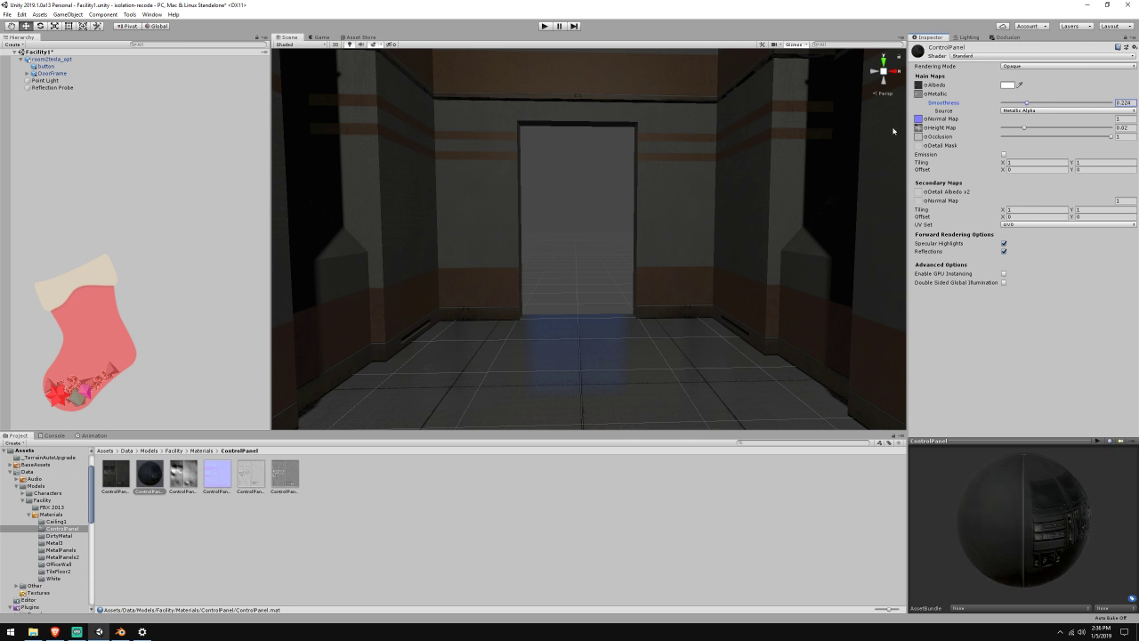
Assign the ControlPanel material to Element 9 of room2tesla_opt, undoing and redoing it to compare the room's look
right_drag(893, 131, 658, 160)
click(71, 58)
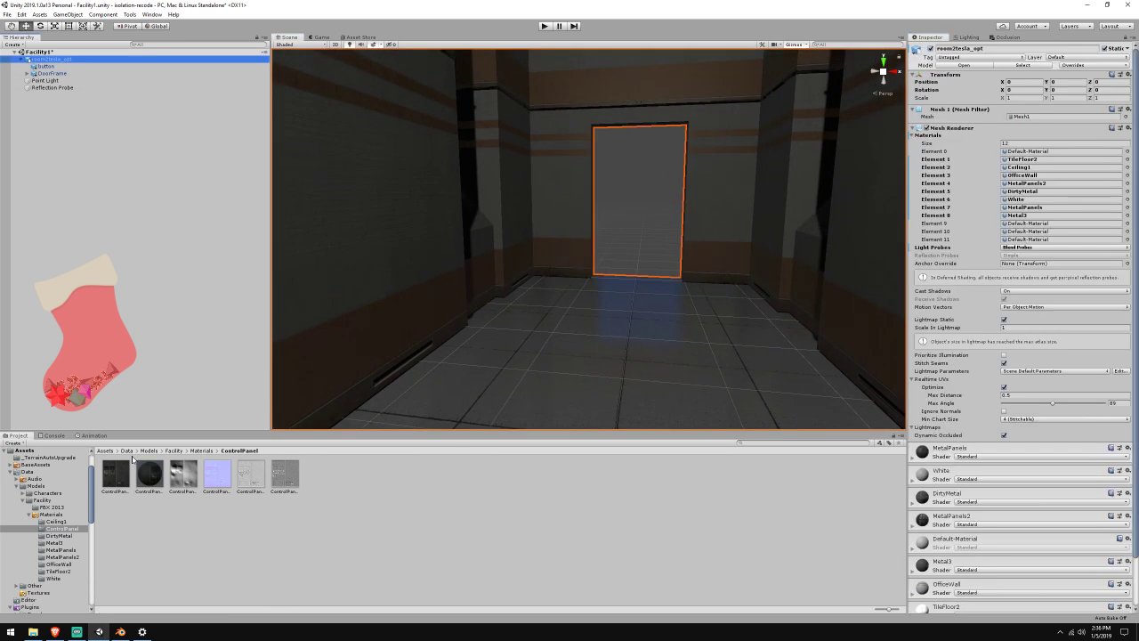
drag(150, 474, 1033, 222)
right_drag(730, 186, 1098, 162)
key(ctrl+z)
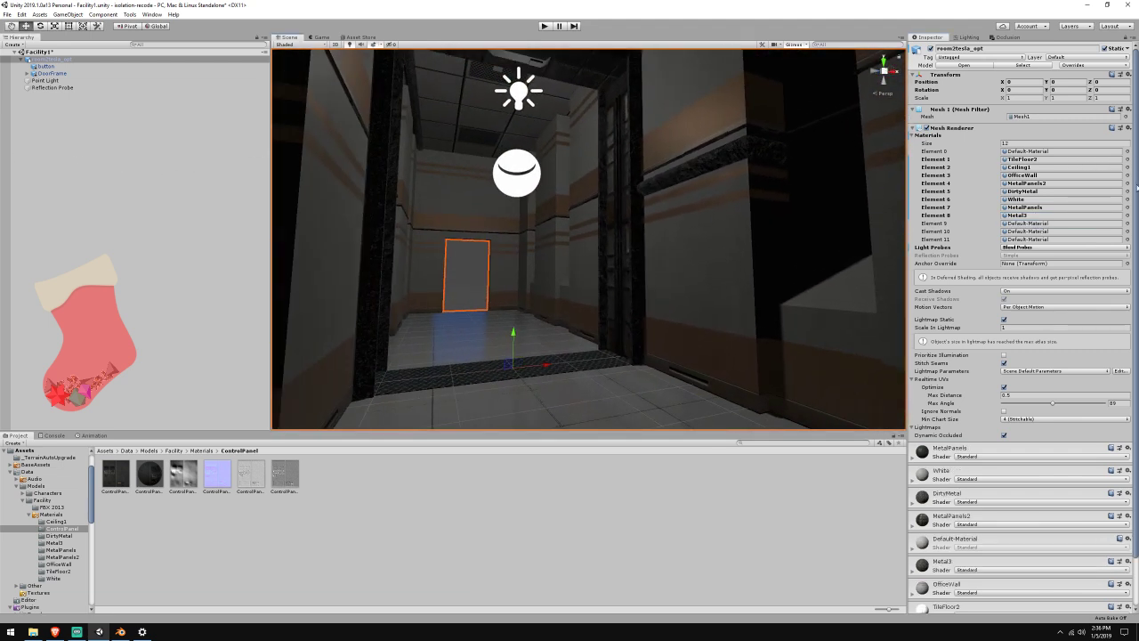
right_drag(837, 166, 56, 632)
key(ctrl+y)
key(w)
key(s)
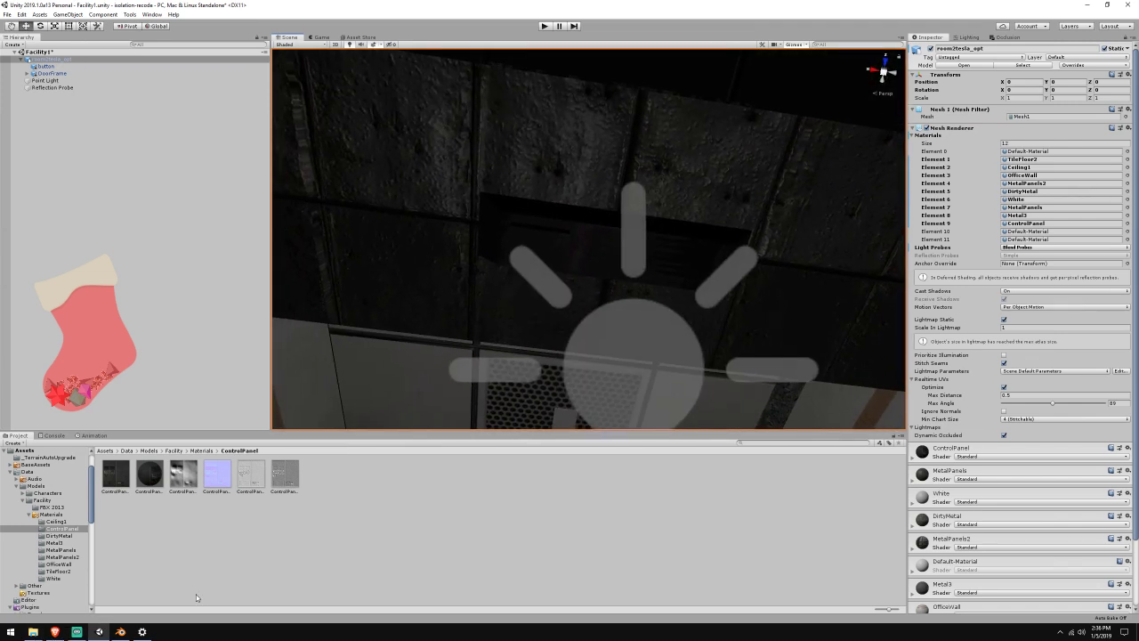
Switch to Blender and check which base color texture the drawnmesh10 material uses
click(121, 630)
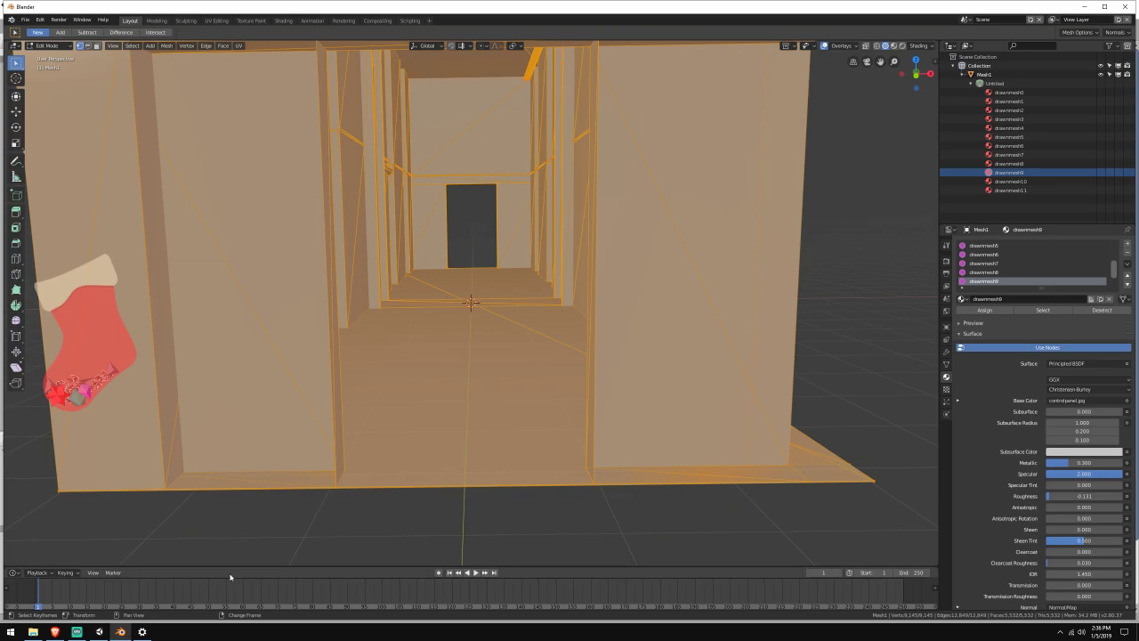
click(1040, 181)
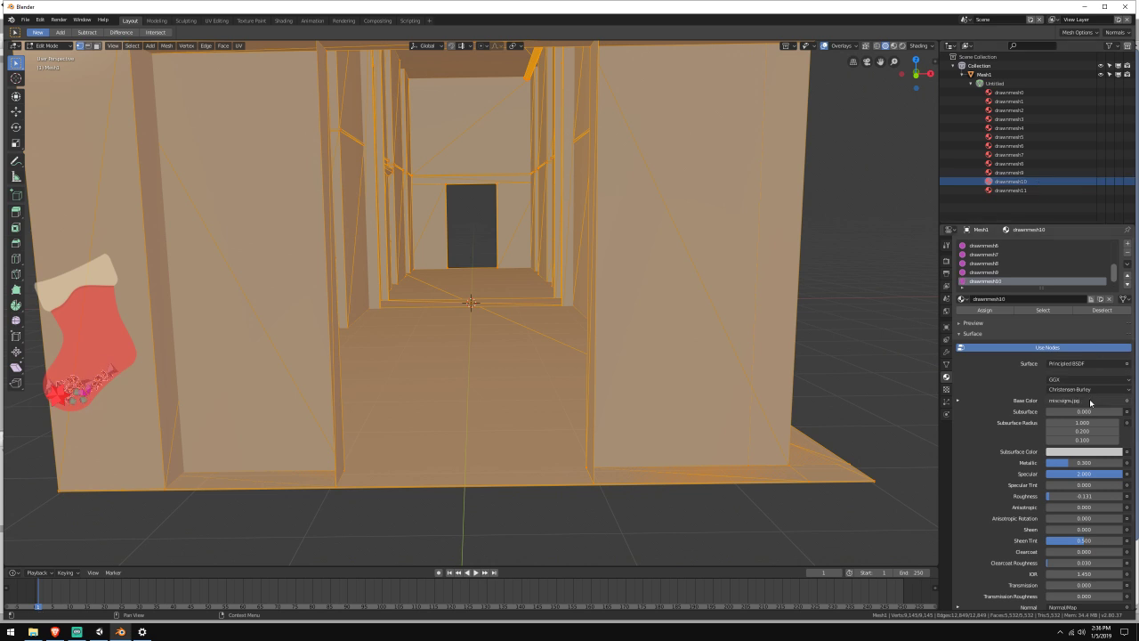
click(99, 631)
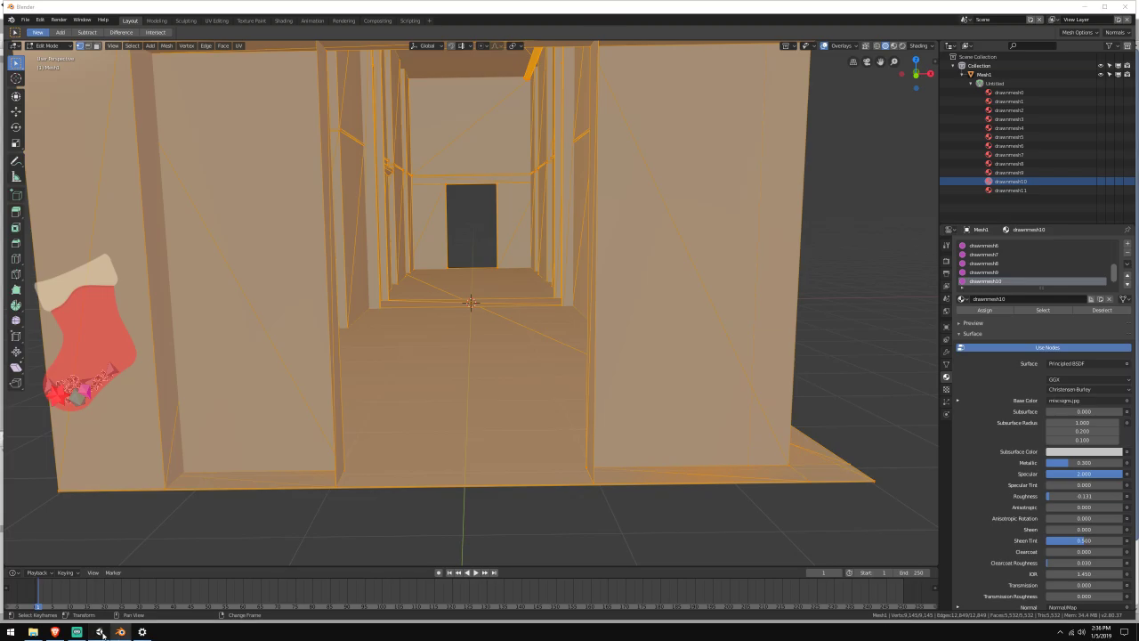
Switch to File Explorer and search the scp-isolation folder for "miscsigns"
click(43, 633)
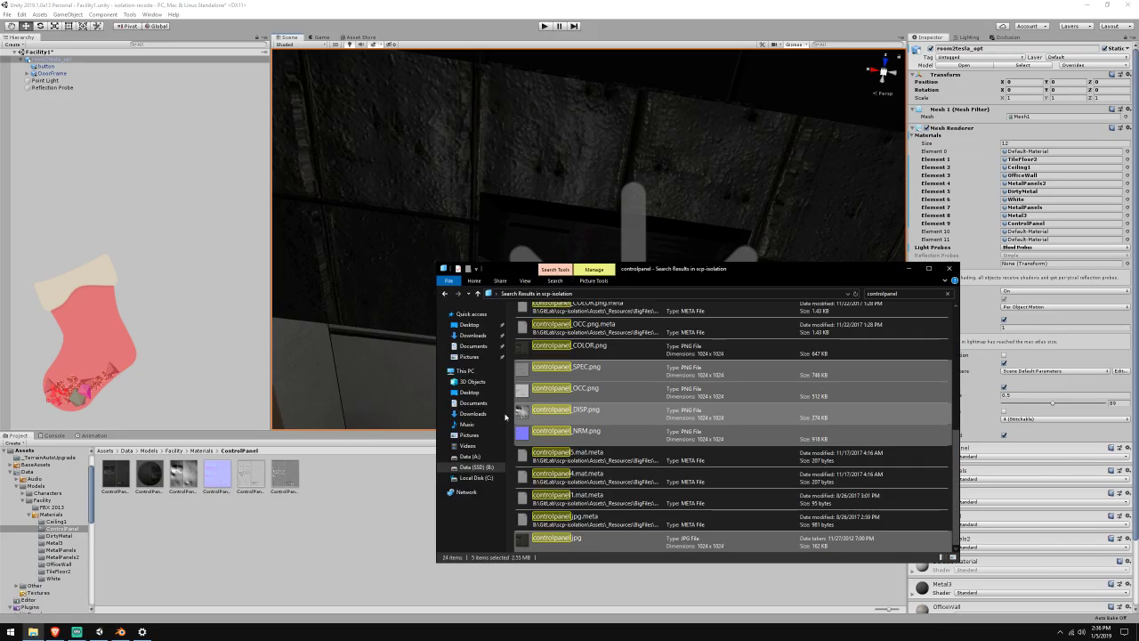
click(925, 301)
text(miscsigns)
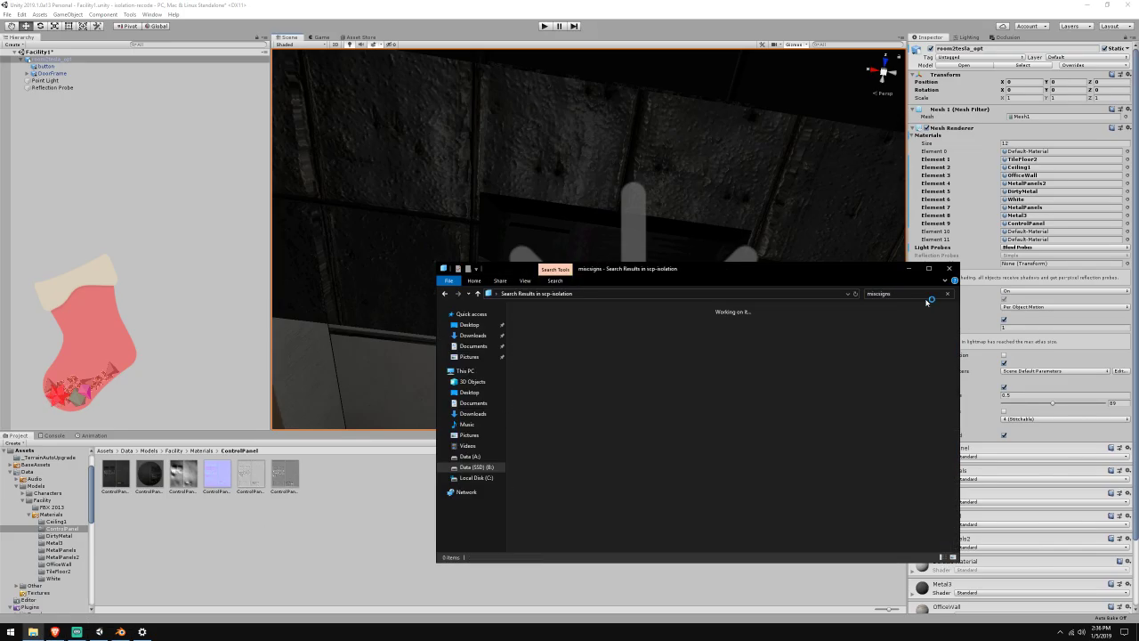
Create a folder named MiscSigns inside the Facility Materials folder
click(217, 474)
click(203, 450)
right_click(240, 534)
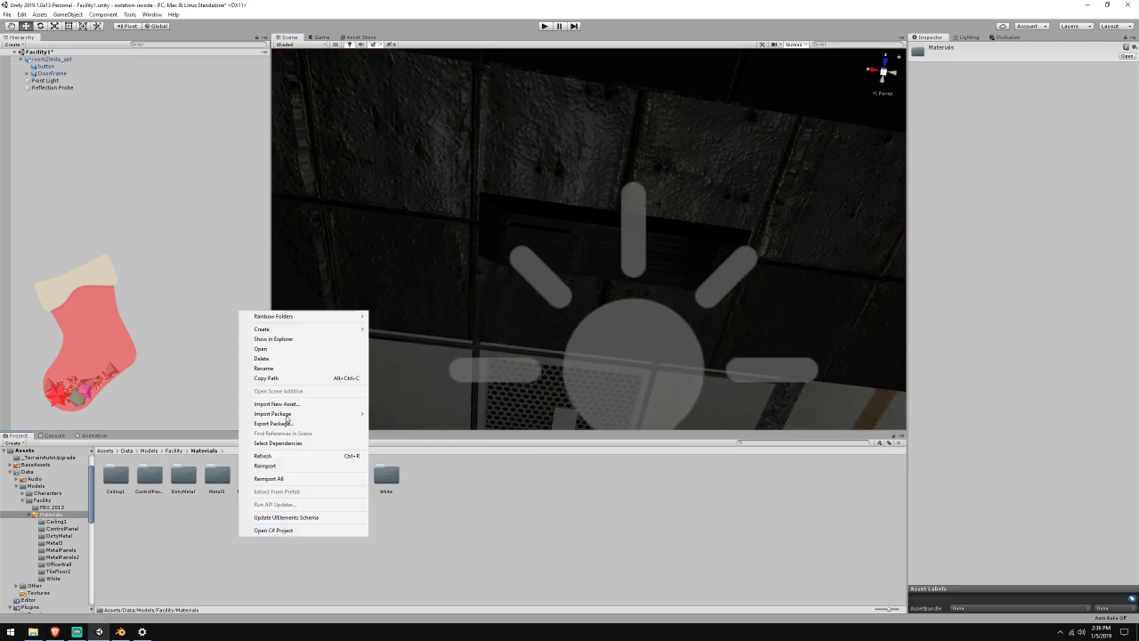
mouse_move(298, 329)
click(440, 288)
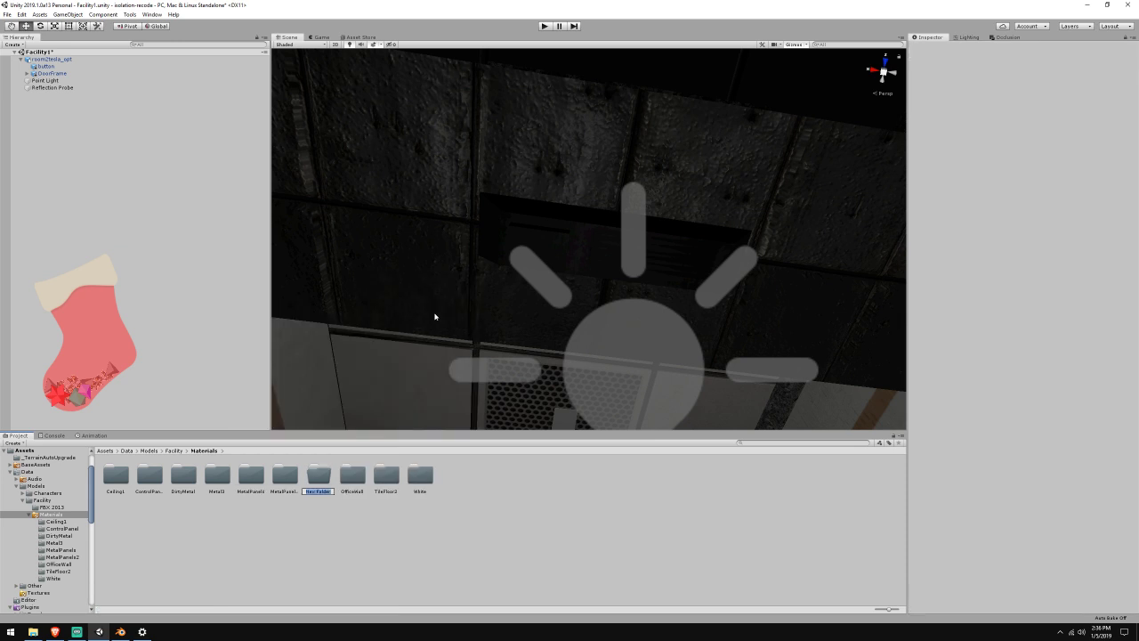
key(Return)
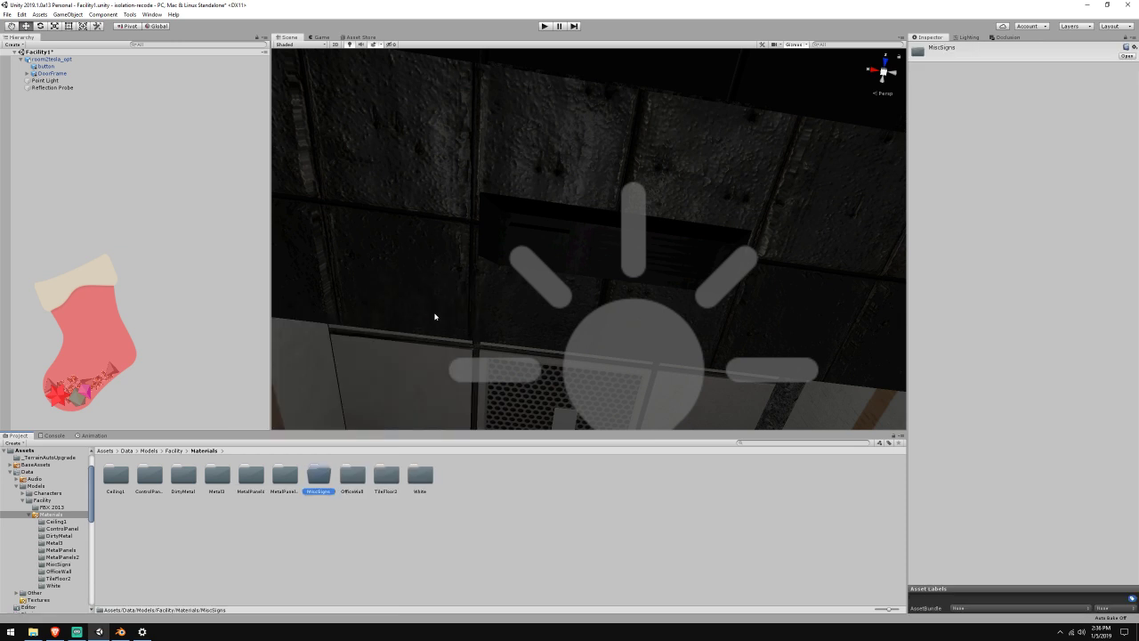
Find miscsigns.jpg in the scp-isolation search results and import it into the MiscSigns folder
key(alt+Tab)
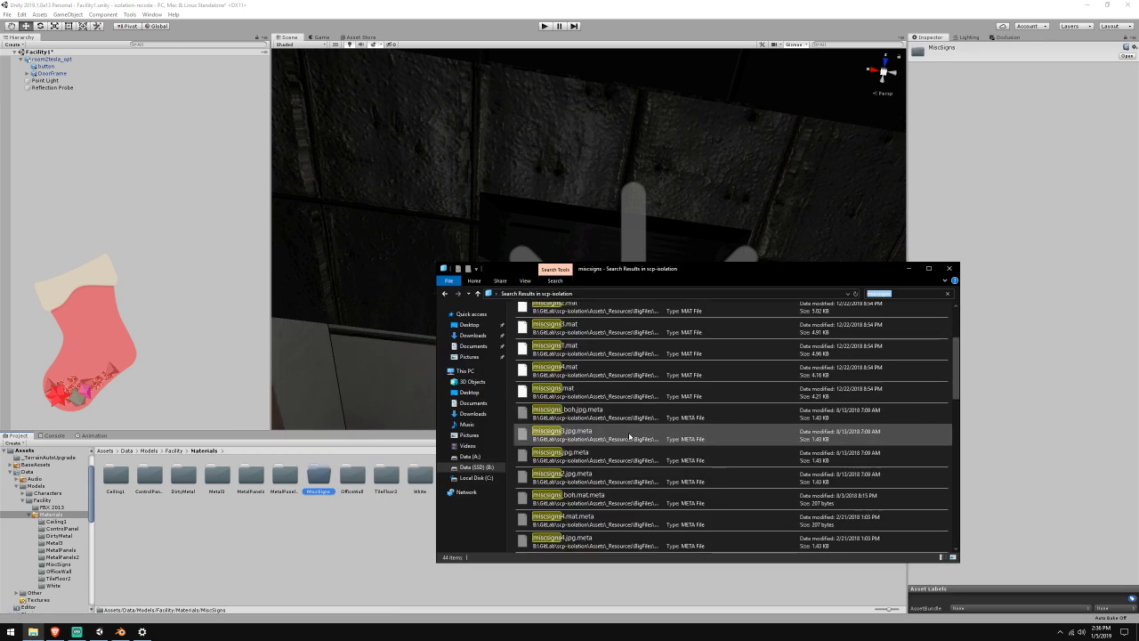
scroll(630, 383, down, 3)
scroll(623, 409, down, 5)
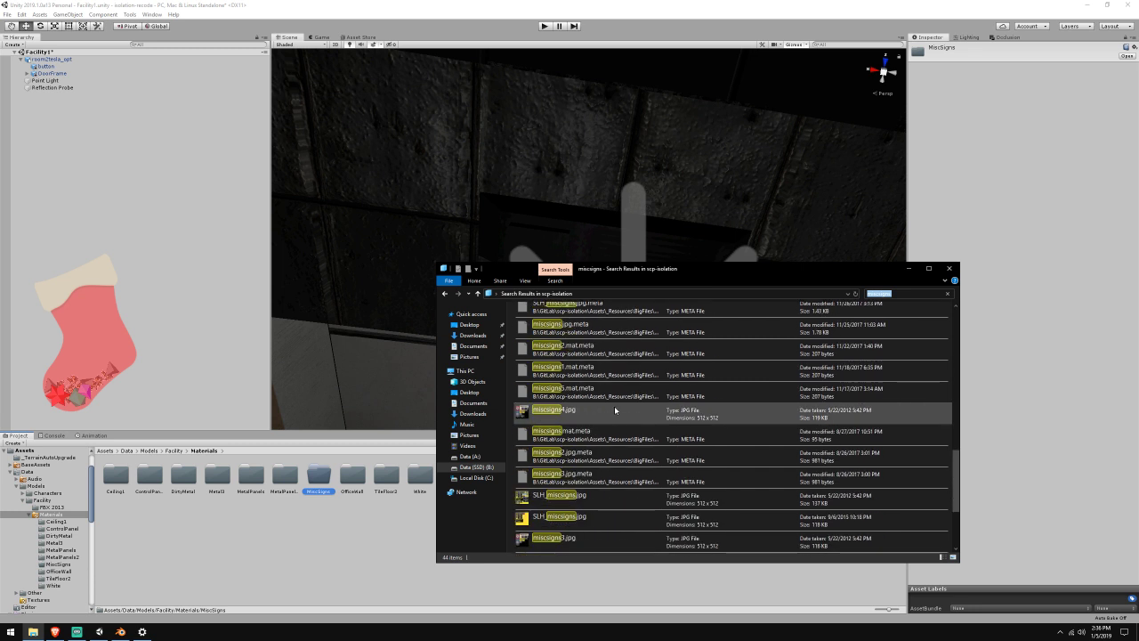
scroll(608, 445, down, 2)
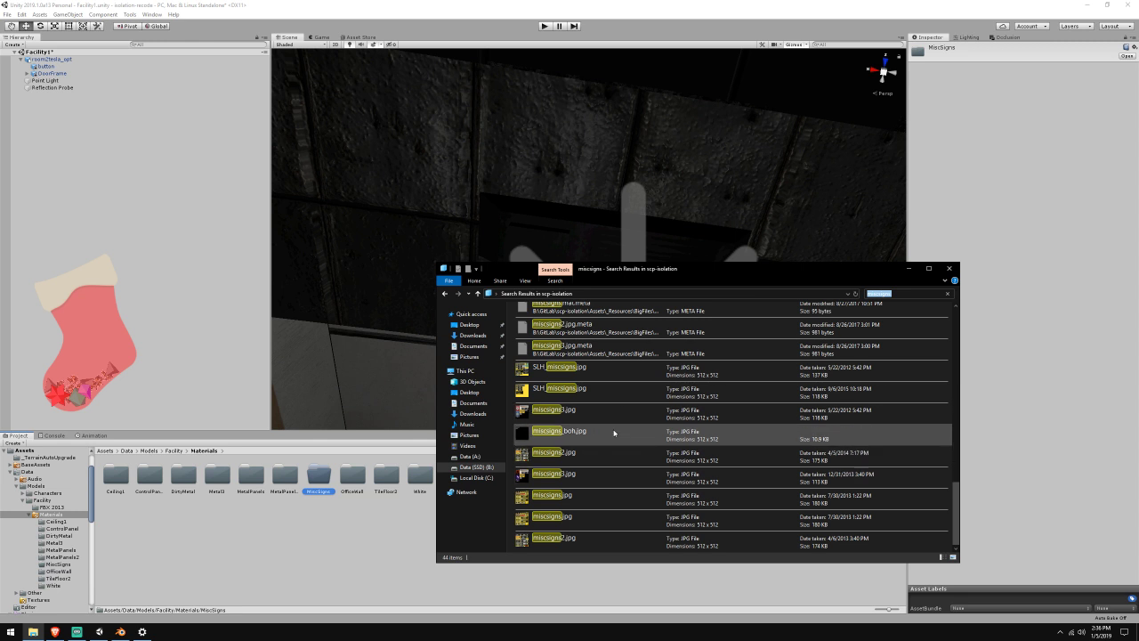
click(607, 495)
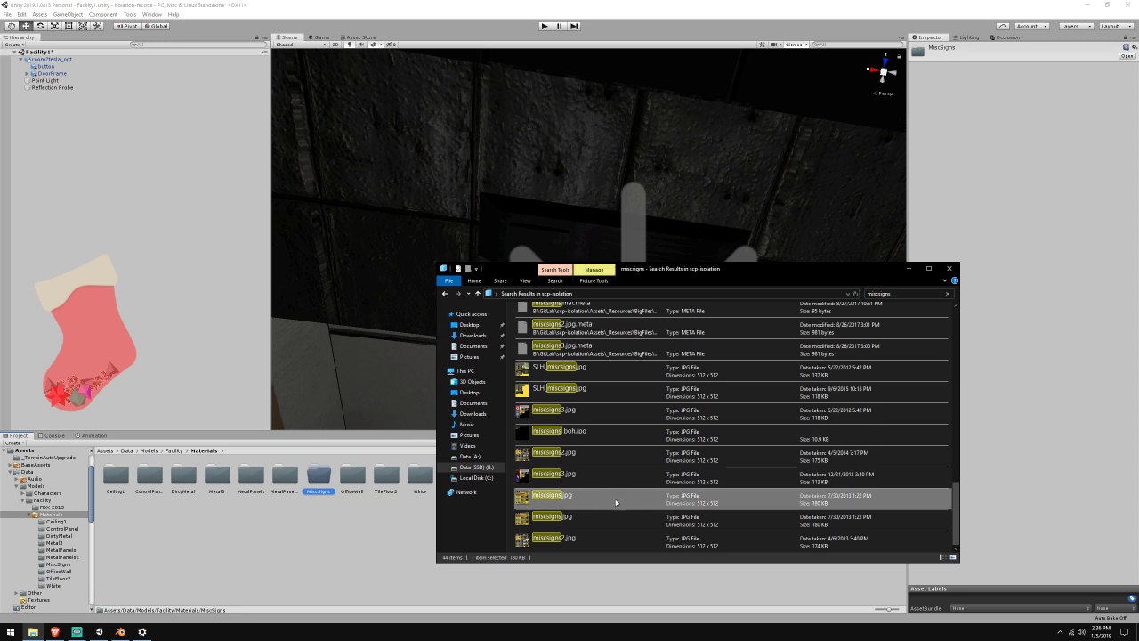
click(639, 521)
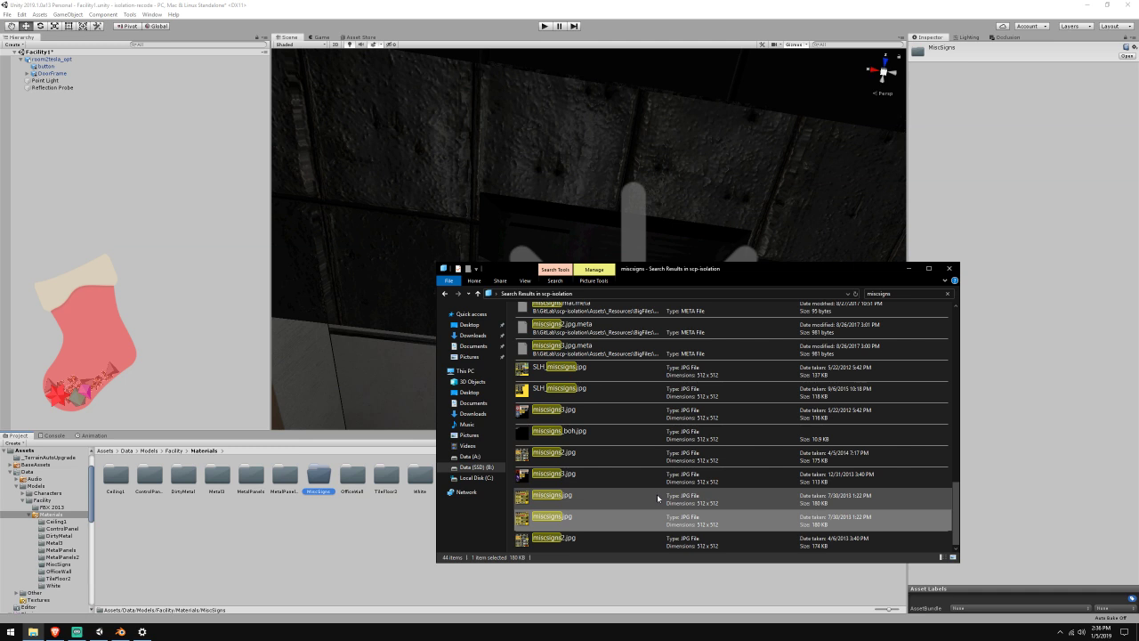
scroll(657, 499, up, 5)
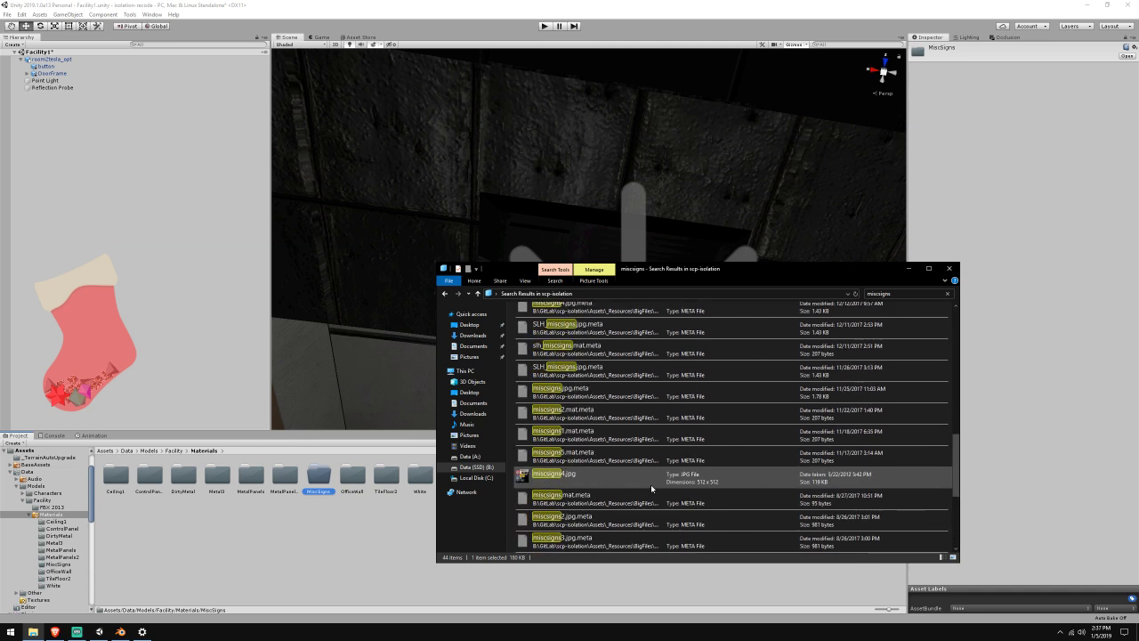
scroll(623, 498, down, 3)
drag(562, 526, 319, 474)
Create a material named MiscSigns in the MiscSigns folder
right_click(310, 516)
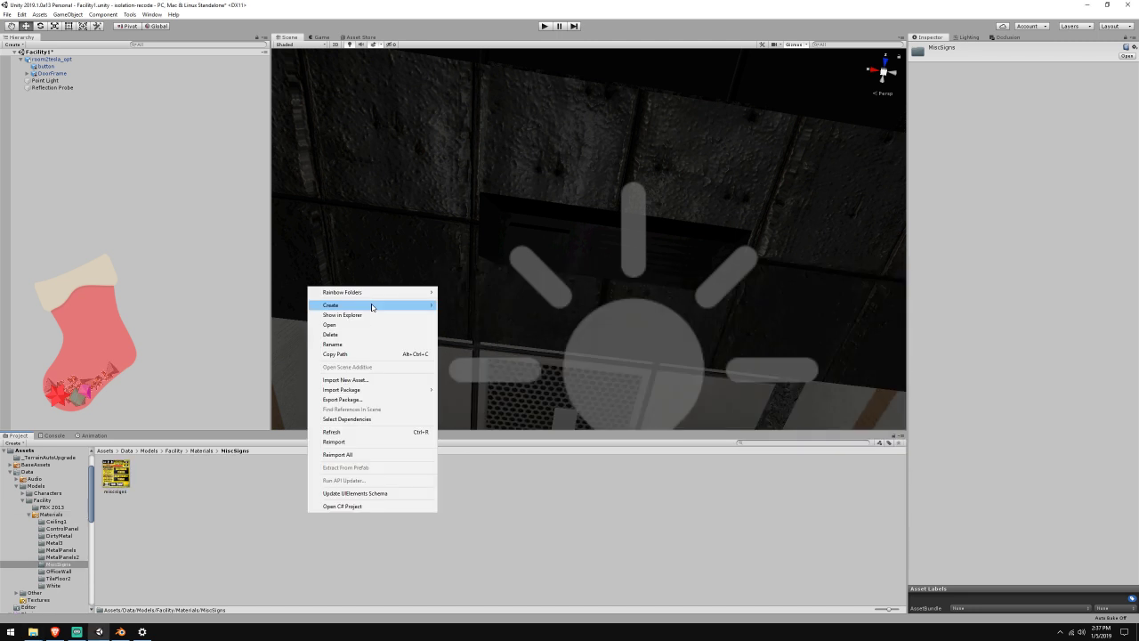
mouse_move(372, 305)
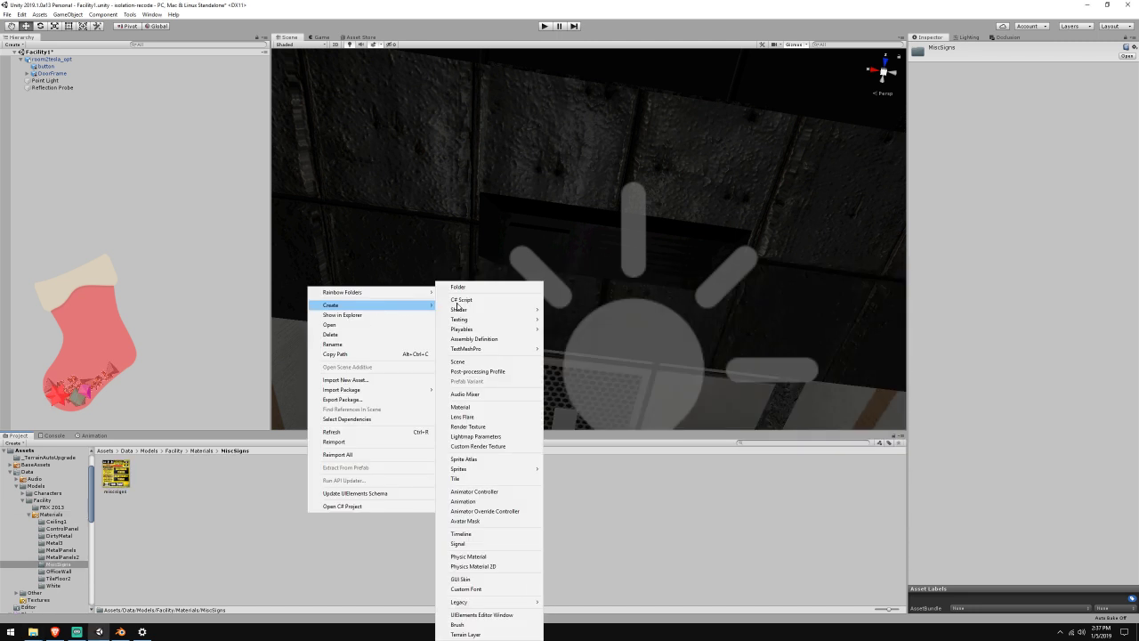
click(496, 406)
text(M)
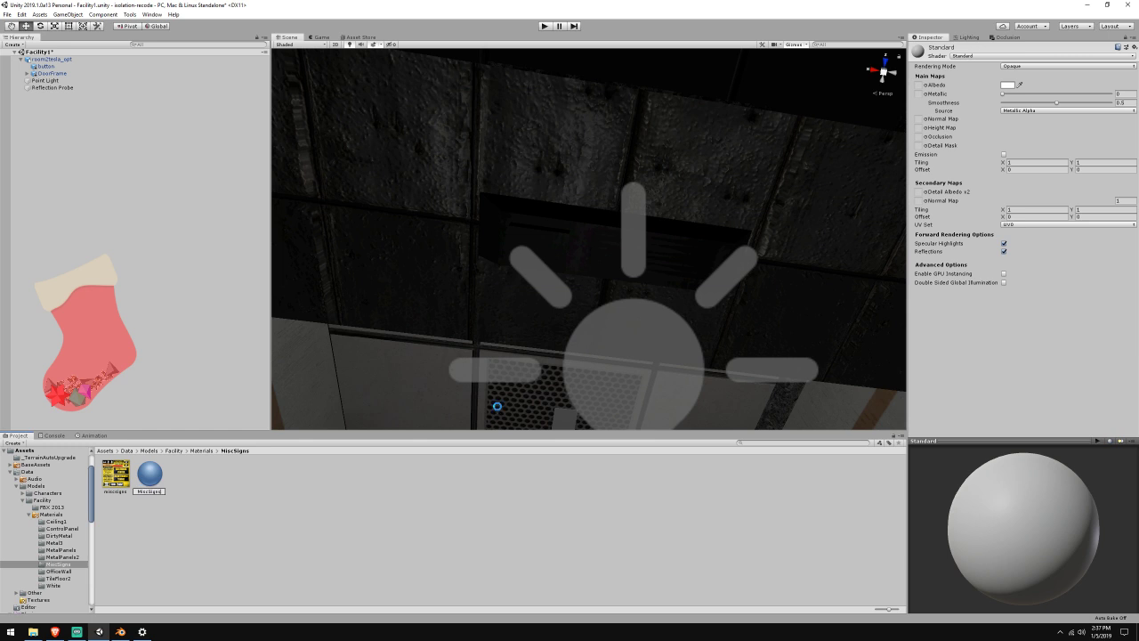
text(iscSigns)
key(Return)
Rename the imported texture MiscSigns and assign it as the MiscSigns material's albedo map
right_click(122, 476)
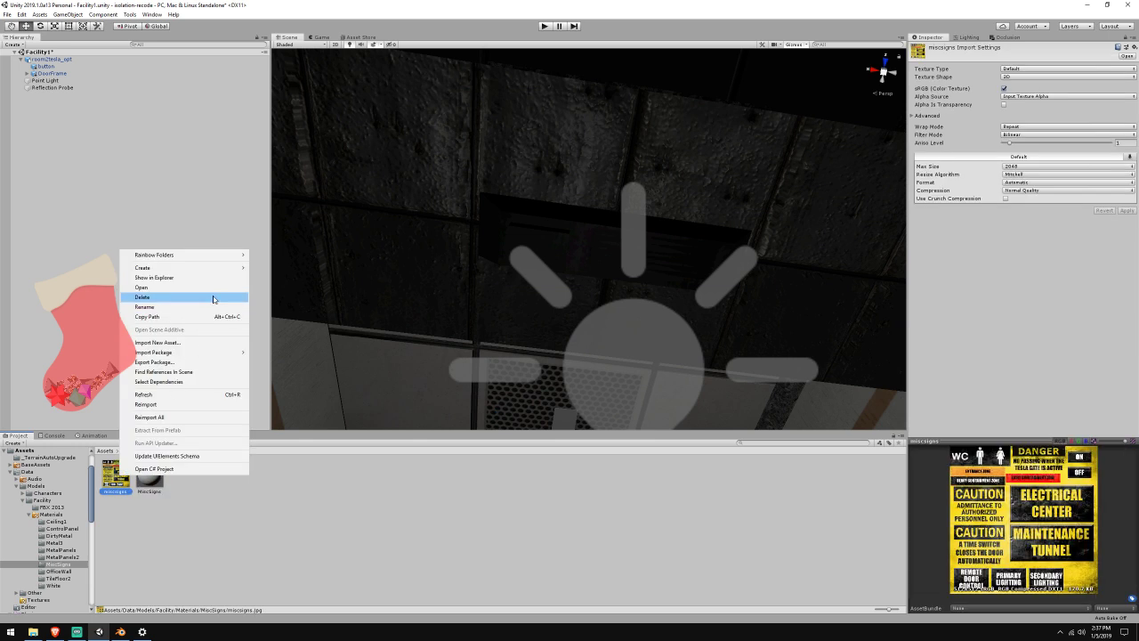
click(212, 306)
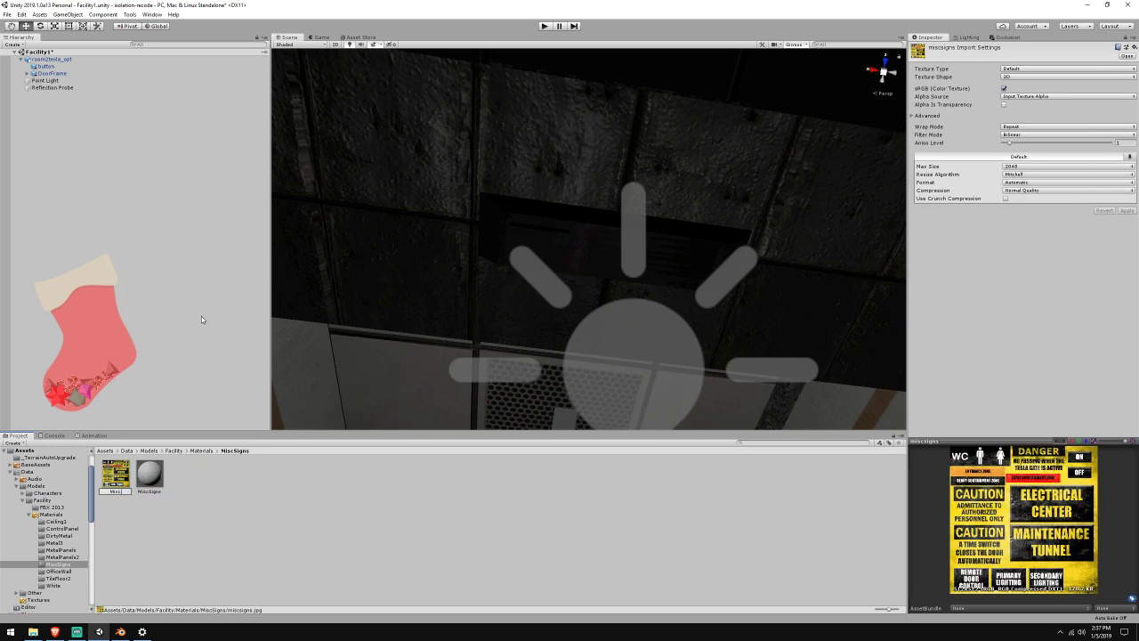
text(MiscSigns)
key(Return)
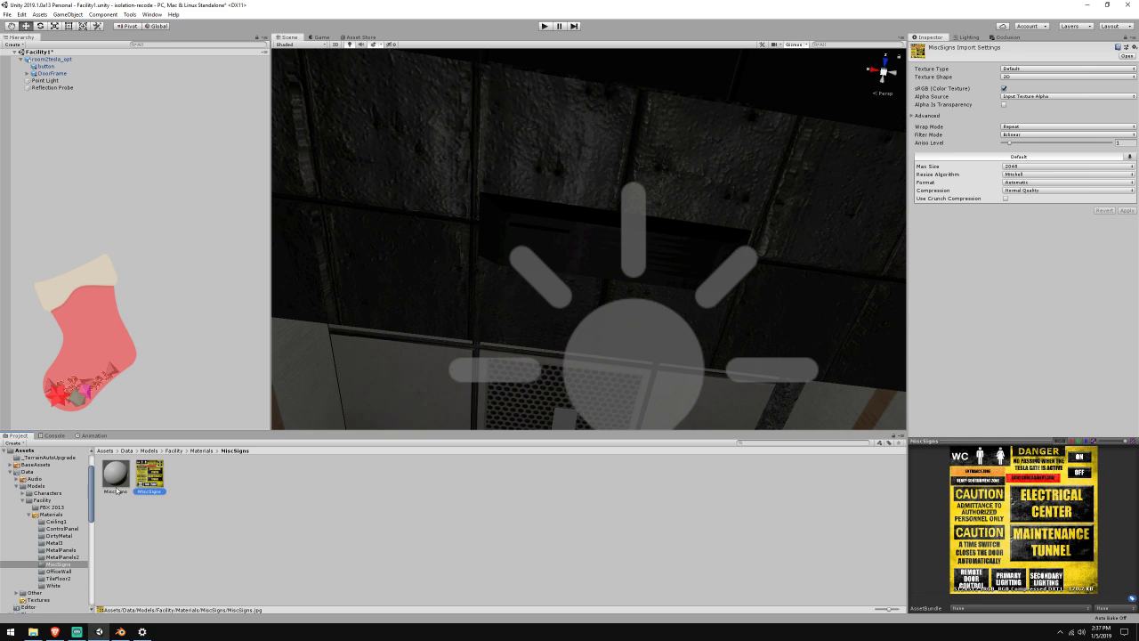
click(116, 475)
drag(150, 474, 920, 87)
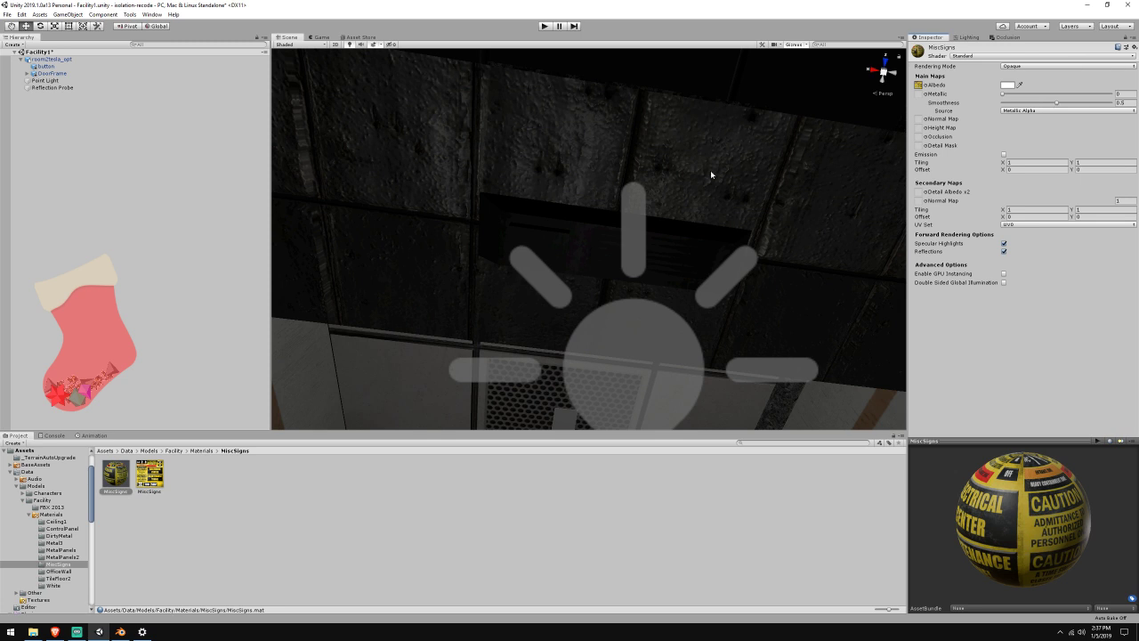
Assign the MiscSigns material to Element 10 of room2tesla_opt
scroll(710, 174, down, 5)
click(49, 60)
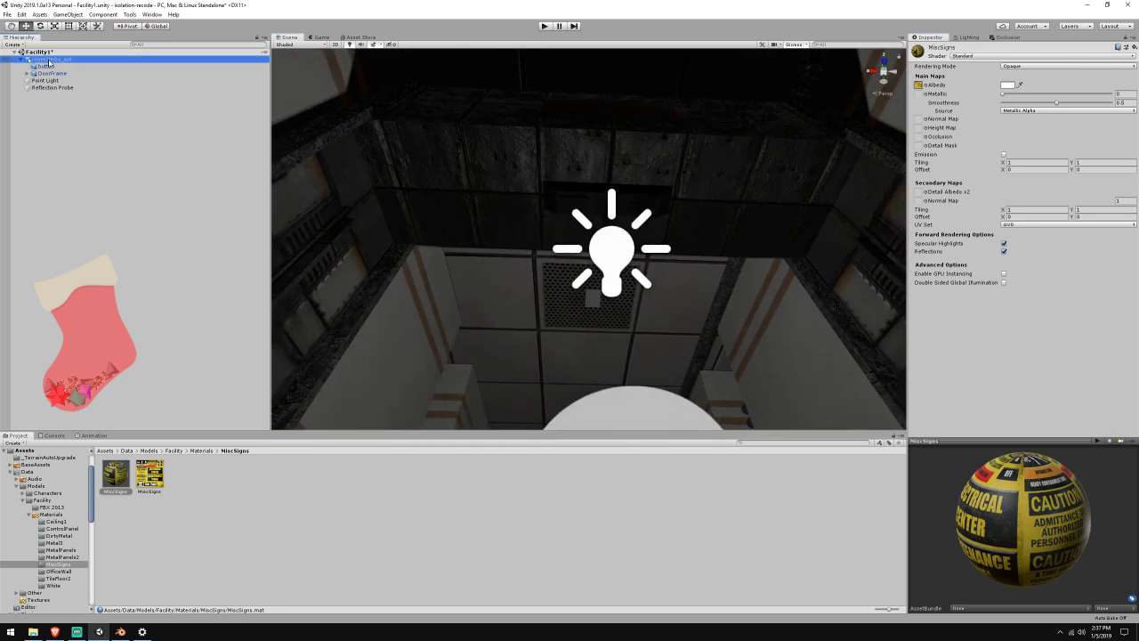
scroll(548, 242, down, 5)
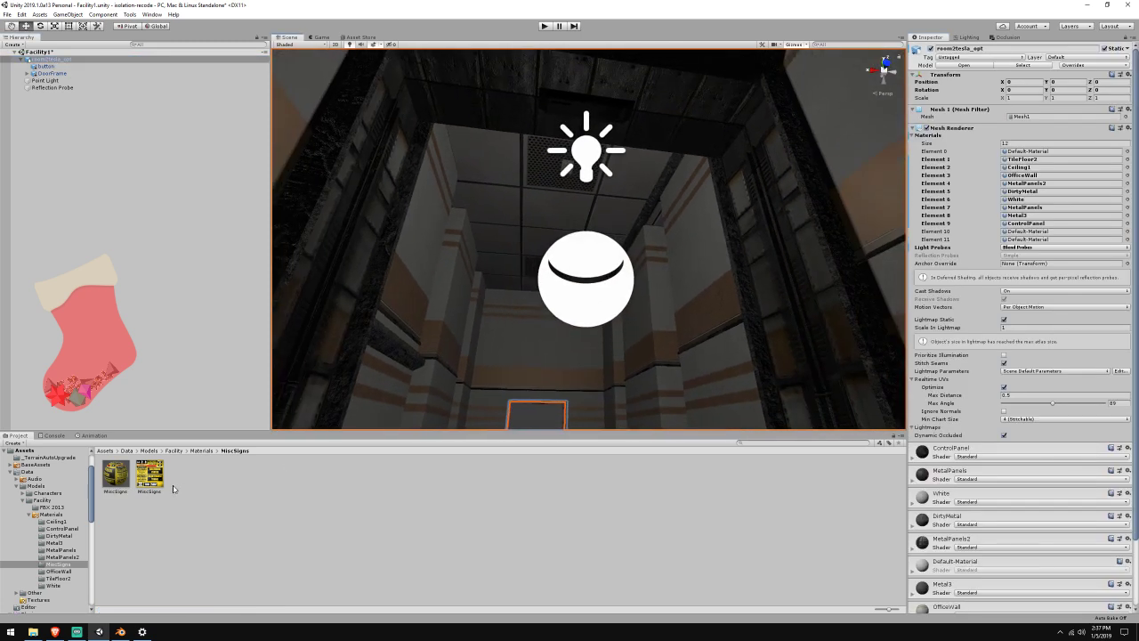
click(149, 476)
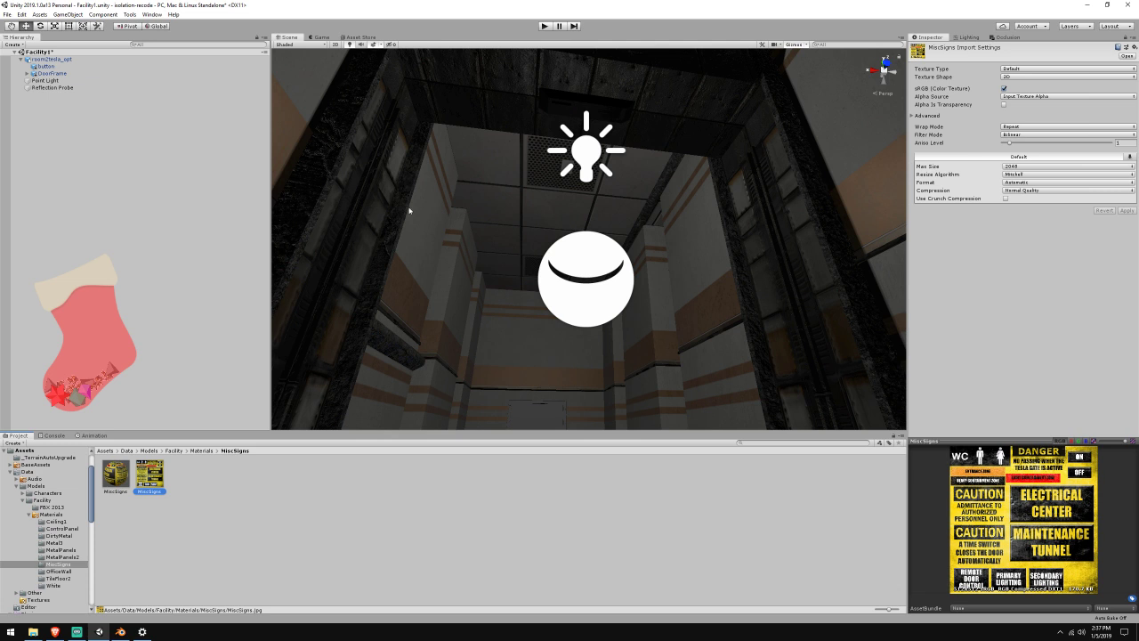
click(52, 58)
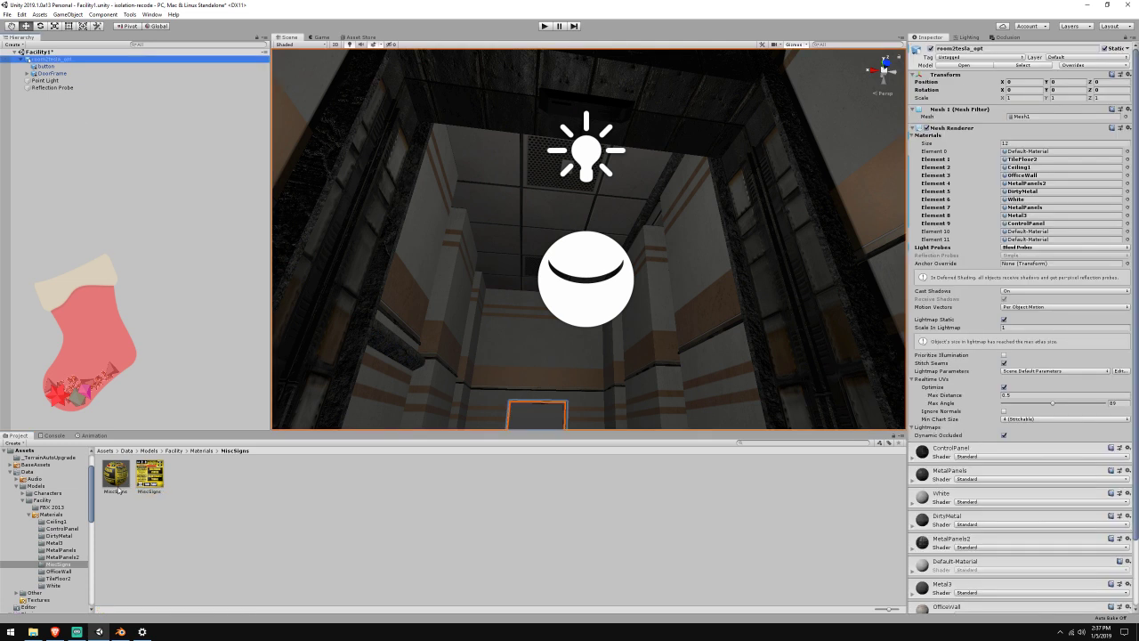
drag(118, 487, 1059, 231)
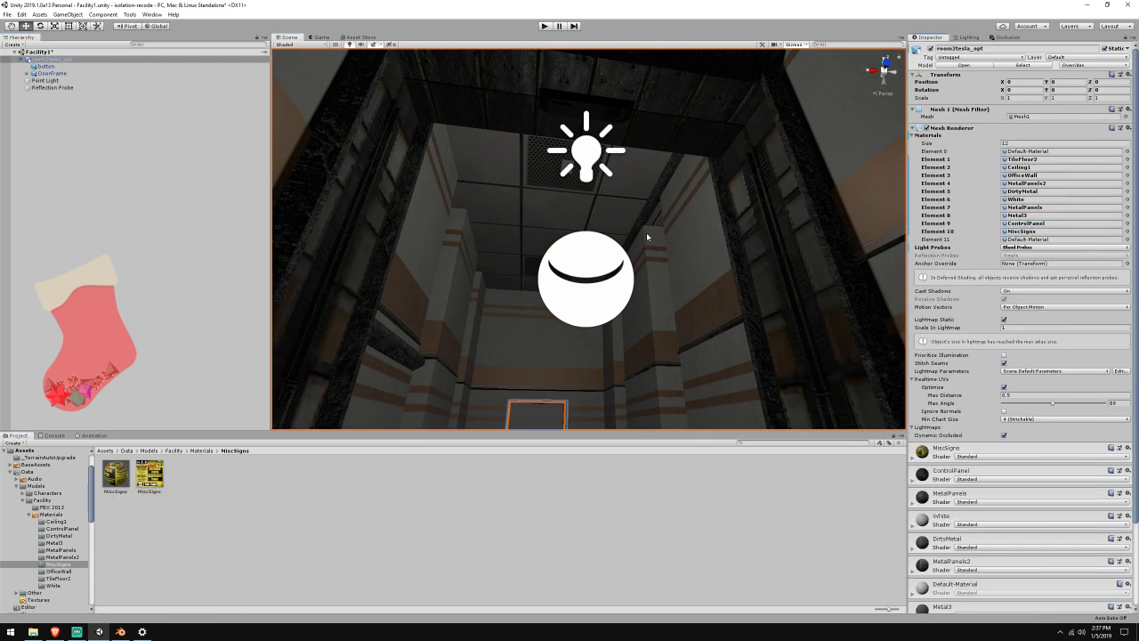
Undo and redo the Element 10 material assignment and look around the room to find where the signs appear
right_drag(646, 237, 811, 308)
key(w)
right_drag(1070, 333, 257, 308)
key(ctrl+z)
right_drag(413, 307, 1137, 331)
key(w)
key(s)
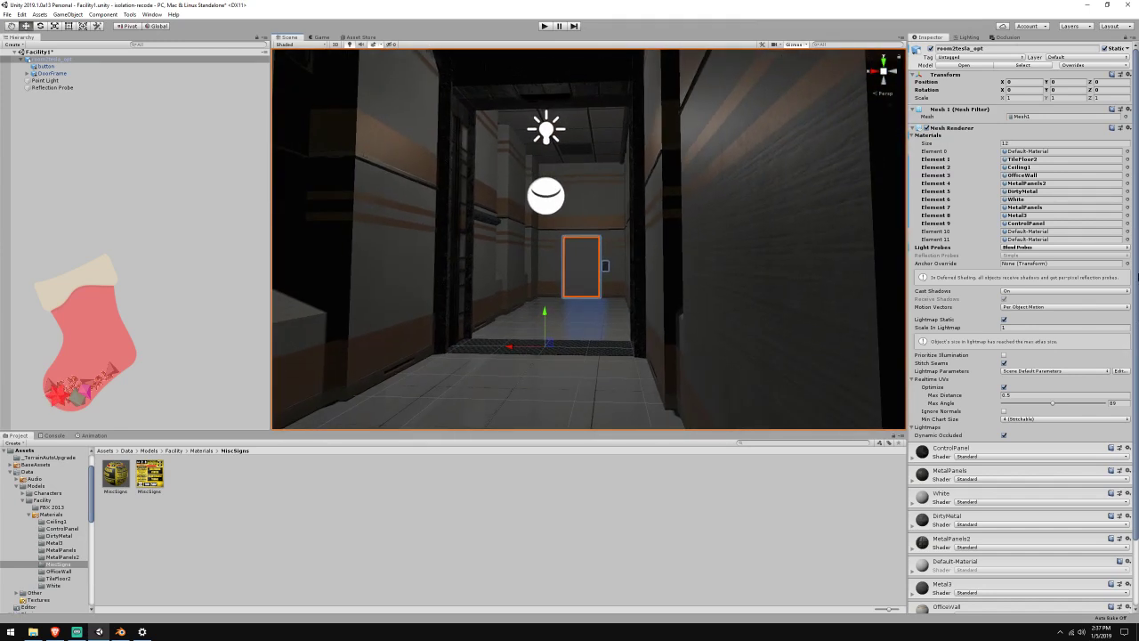
key(ctrl+y)
key(s)
right_drag(709, 264, 2, 124)
key(a)
key(w)
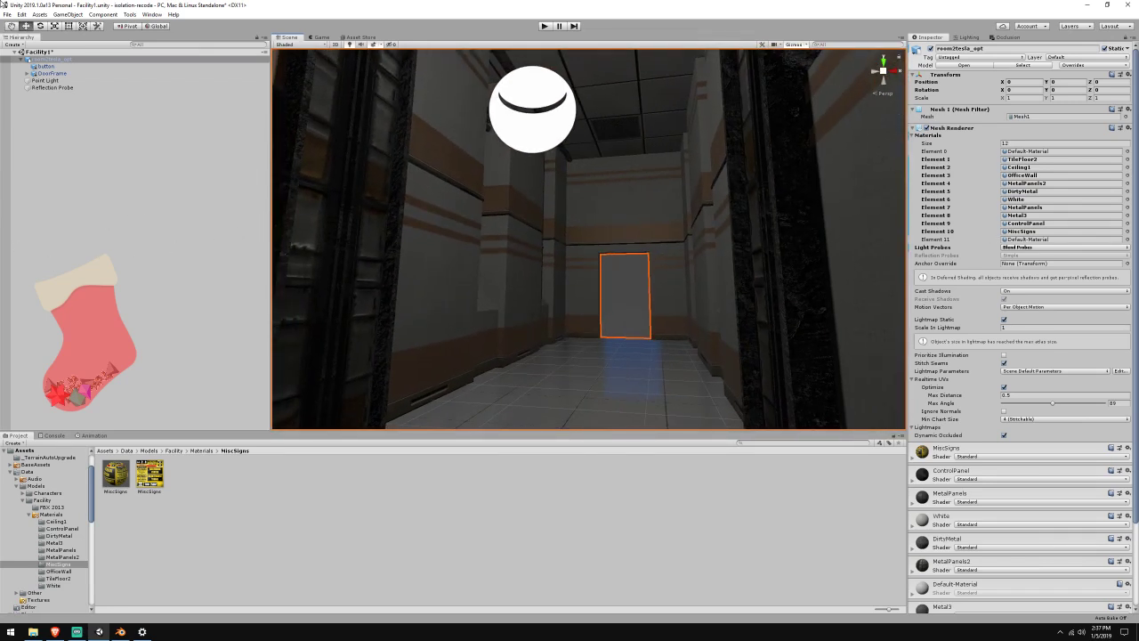
right_drag(350, 47, 400, 111)
right_drag(355, 48, 499, 239)
Move the Point Light up to the ceiling grate in front of the danger sign, to about Y 6.9 and Z 2.59
double_click(98, 81)
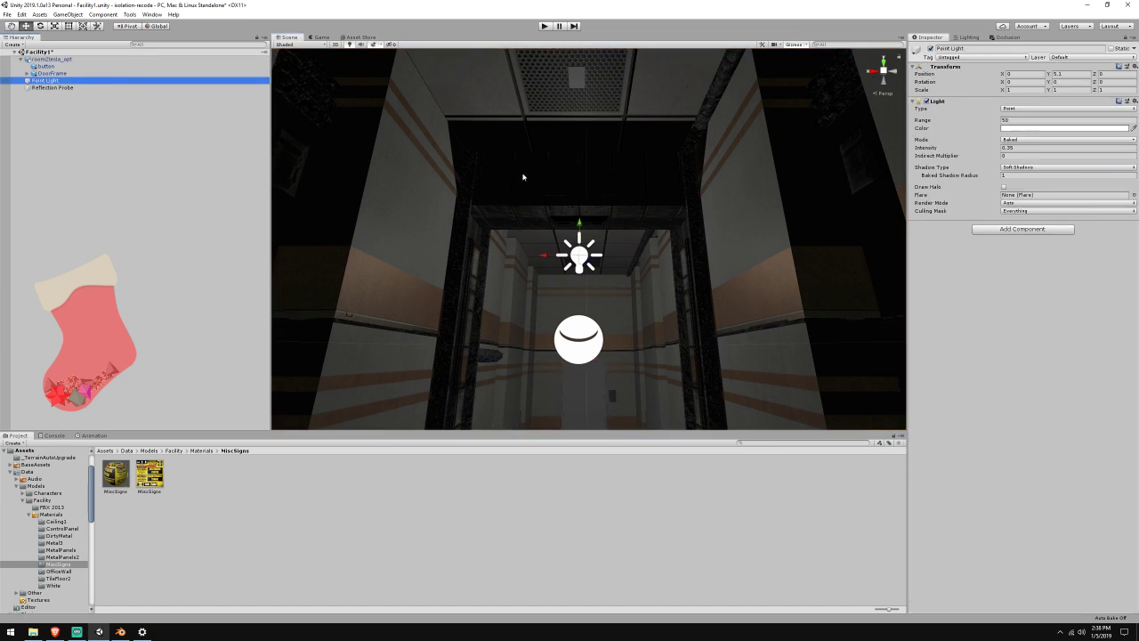
right_drag(480, 196, 771, 142)
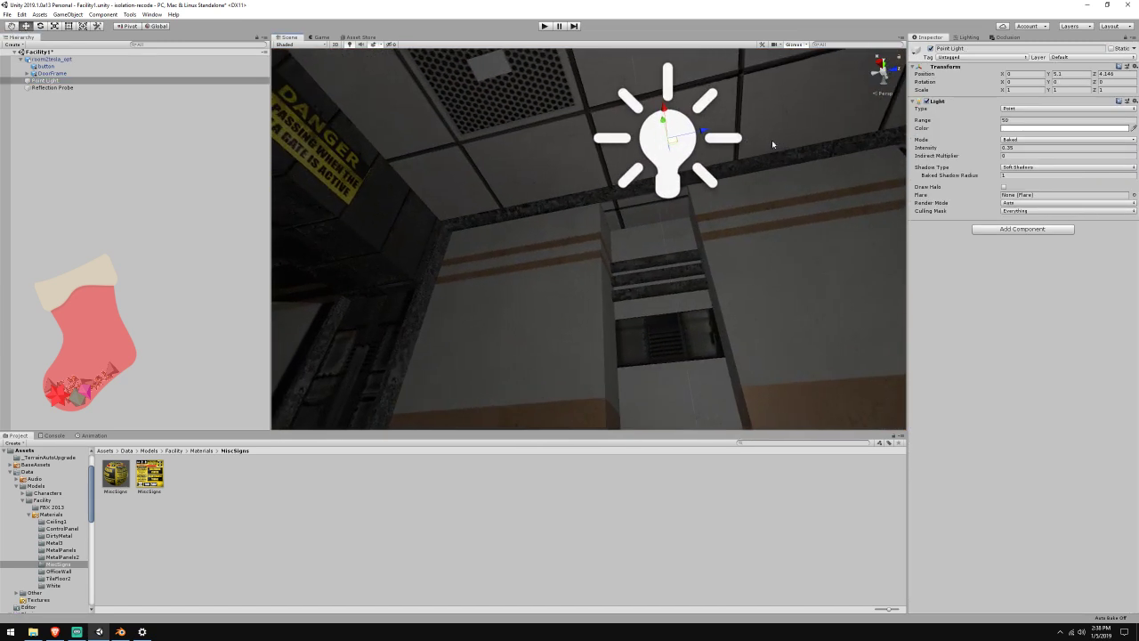
drag(705, 136, 507, 120)
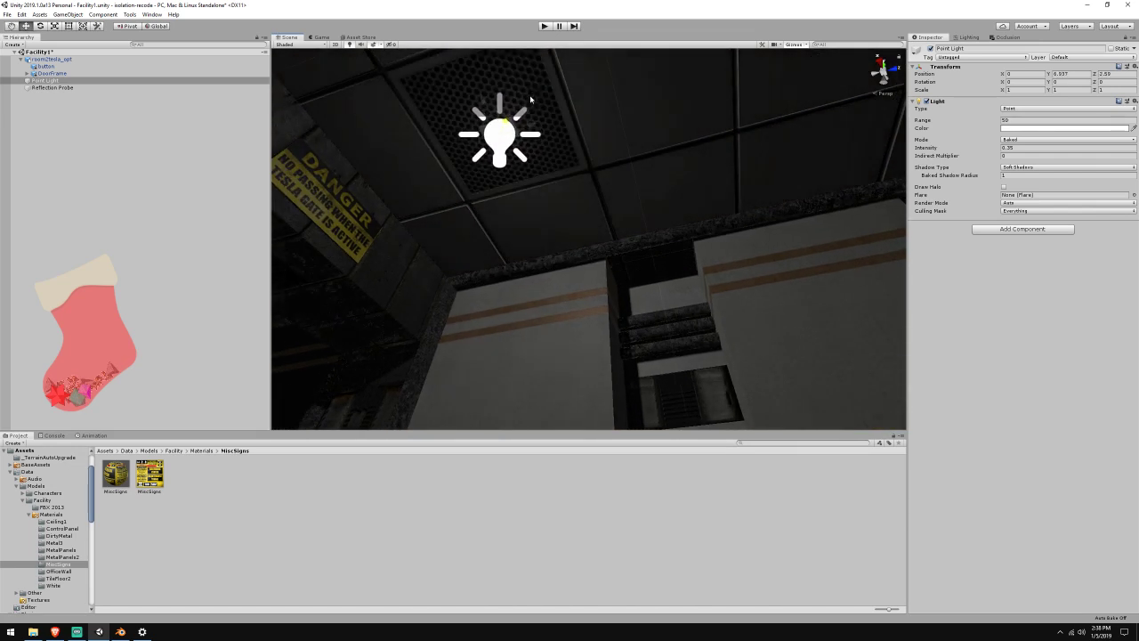
right_drag(507, 120, 584, 343)
Set the Point Light's range to 20, try an intensity of 1, and settle on an intensity of 0.5
click(1012, 120)
text(20)
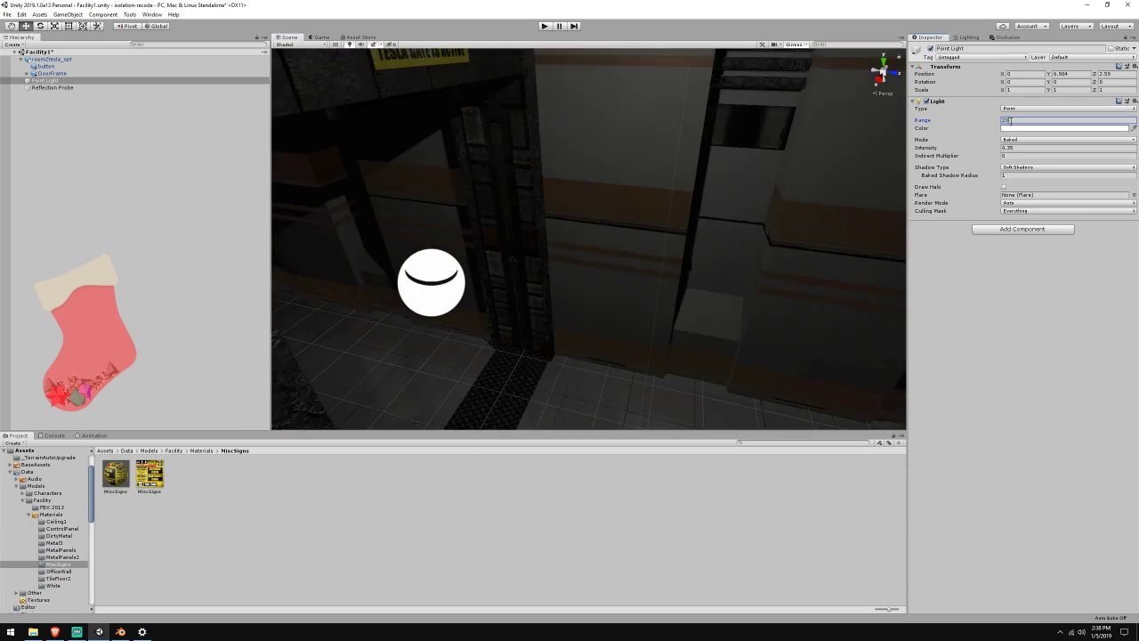
click(1018, 148)
text(1)
right_drag(776, 216, 713, 199)
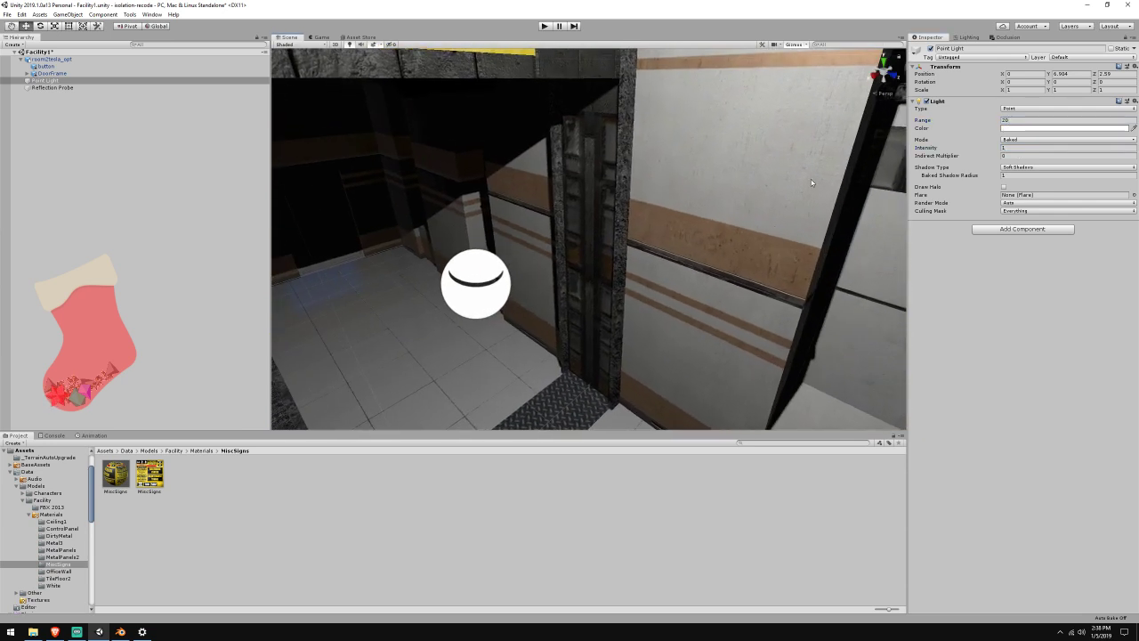
click(1023, 148)
text(0.5)
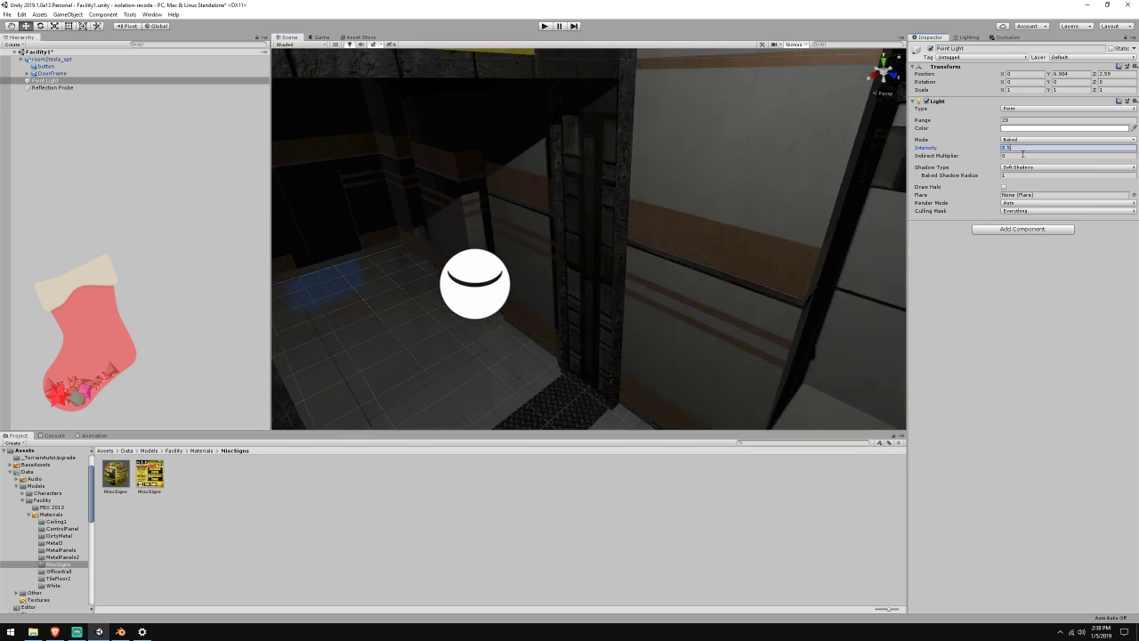
Raise the Point Light slightly toward the panel in the ceiling grate, to about Y 6.95
key(s)
right_drag(823, 162, 730, 123)
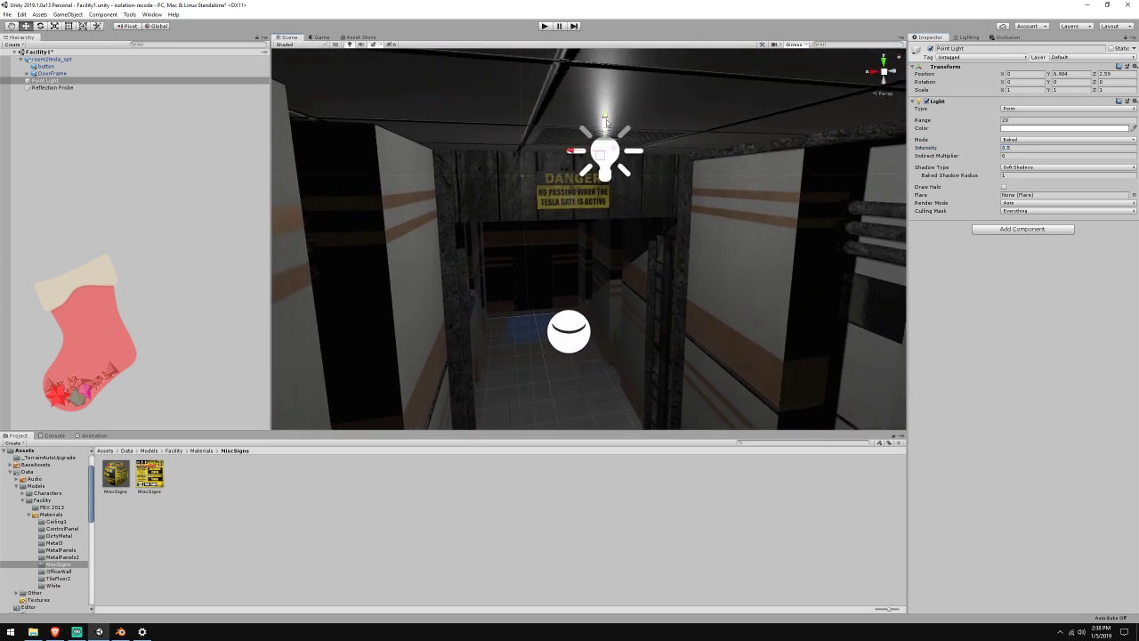
right_drag(607, 122, 637, 94)
key(w)
mouse_move(558, 188)
mouse_down()
mouse_move(559, 215)
mouse_move(559, 161)
mouse_move(559, 179)
mouse_up()
right_drag(568, 180, 560, 147)
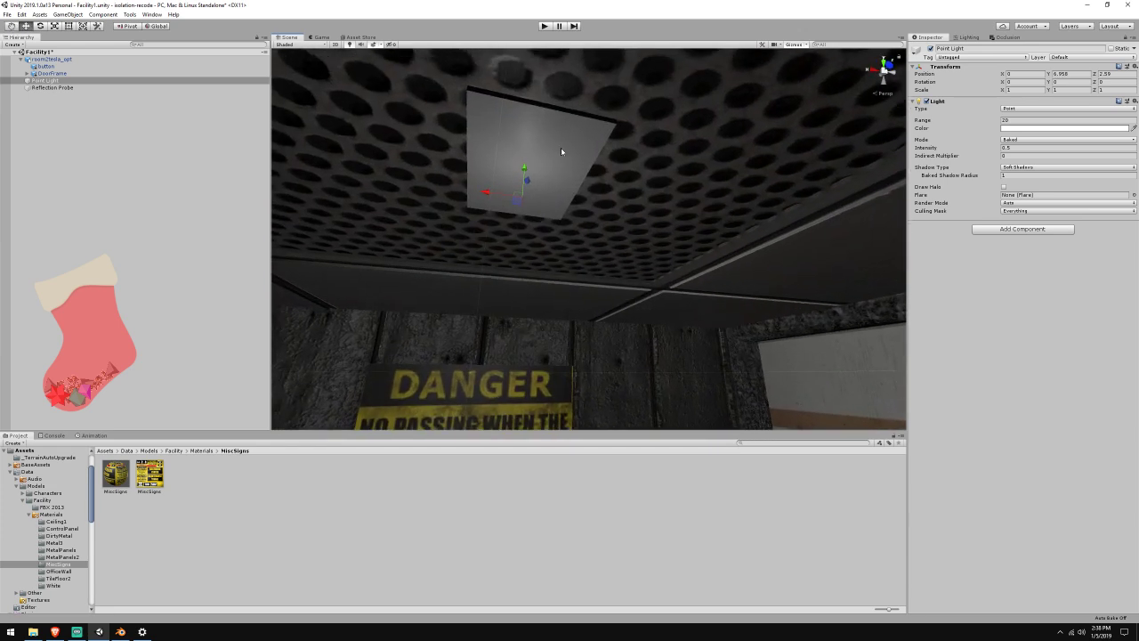
Locate the Element 11 material of room2tesla_opt and switch to Blender to check which base color texture drawnmesh11 uses
click(595, 177)
key(s)
mouse_move(701, 226)
right_down()
mouse_move(659, 184)
mouse_move(703, 205)
right_up()
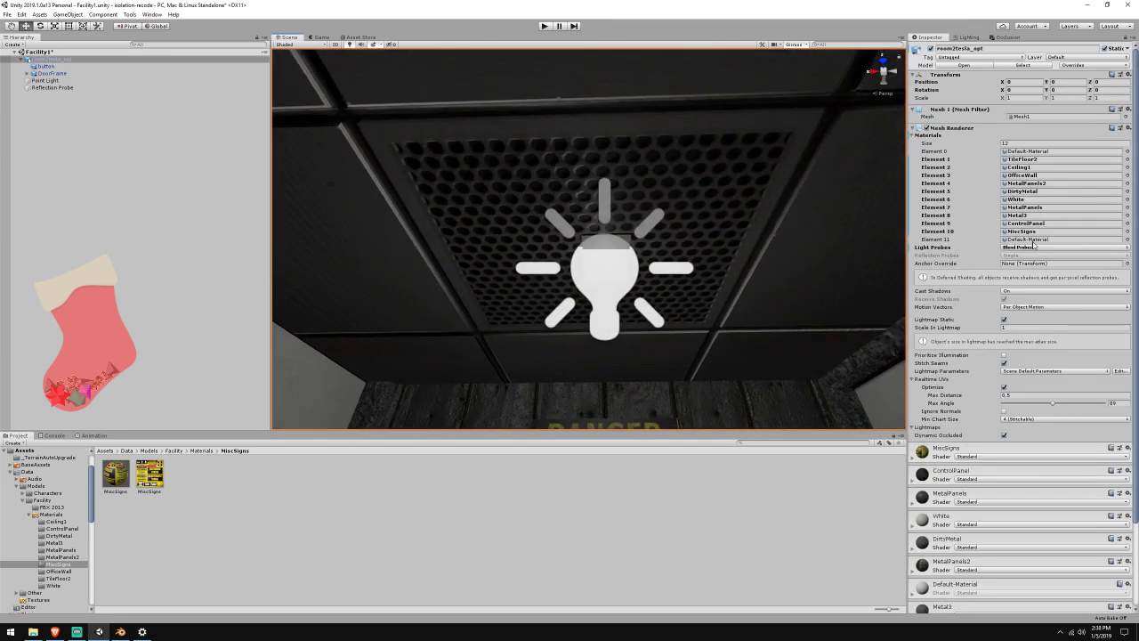
right_drag(832, 197, 1080, 250)
key(w)
click(1068, 240)
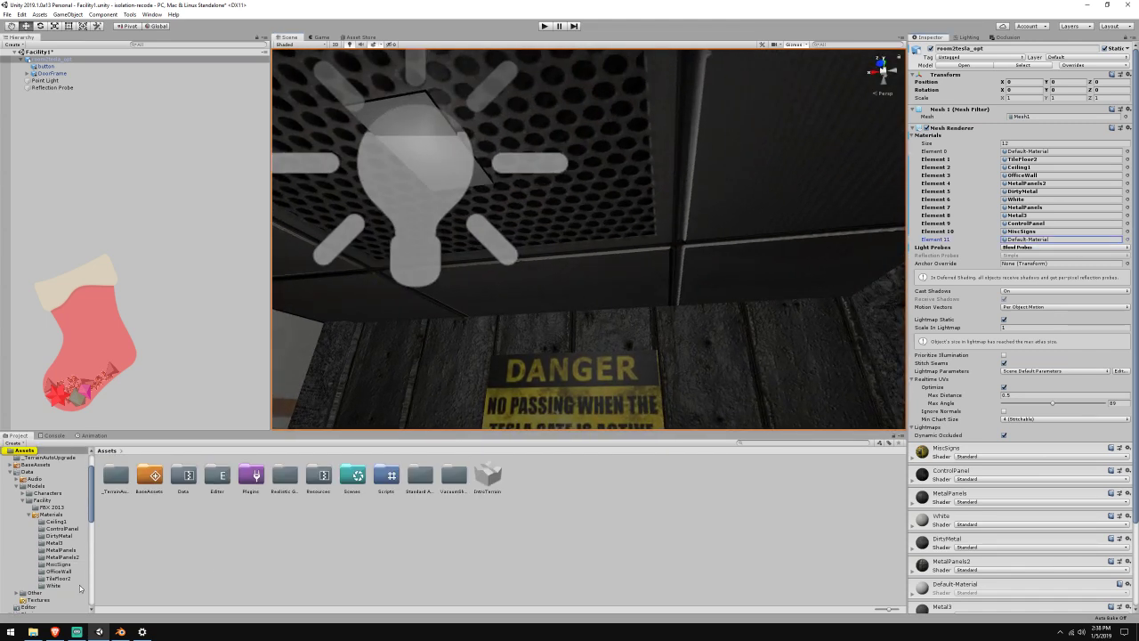
click(121, 631)
click(1010, 189)
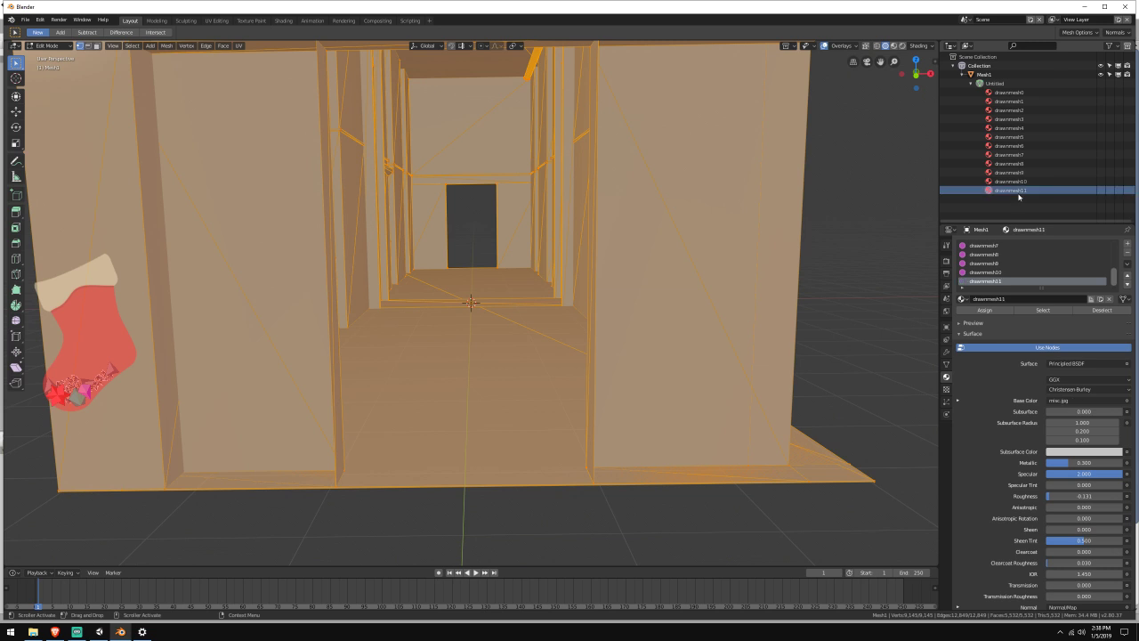
Switch to the browser and read the stream chat in SpeechChat
click(54, 631)
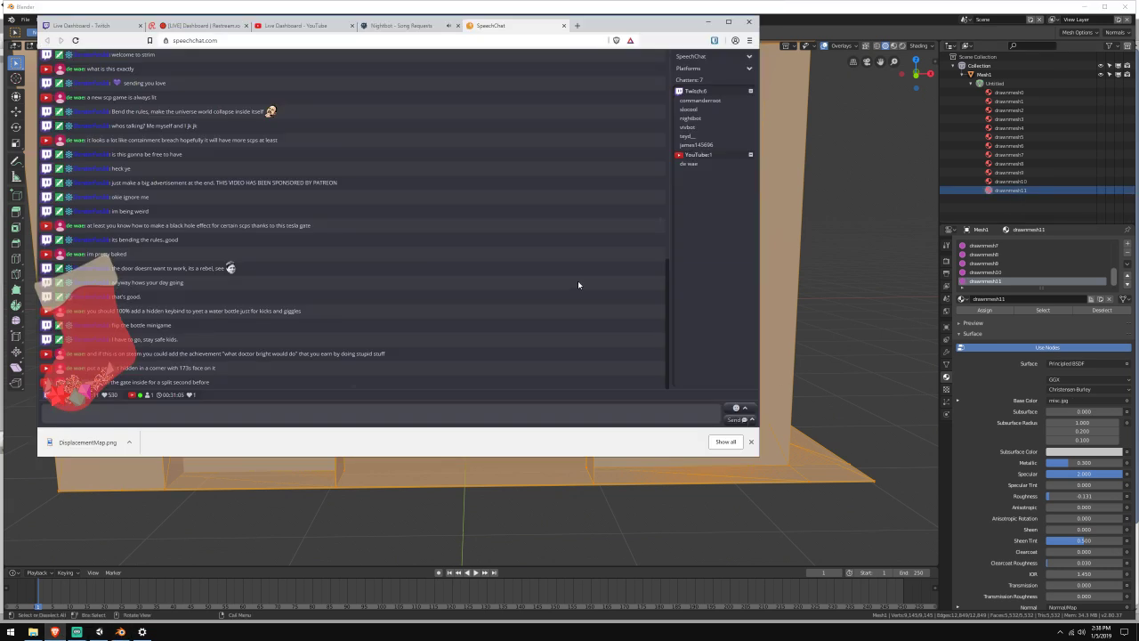
Switch to File Explorer and search the scp-isolation folder for "misc" to find the Element 11 texture files
click(55, 631)
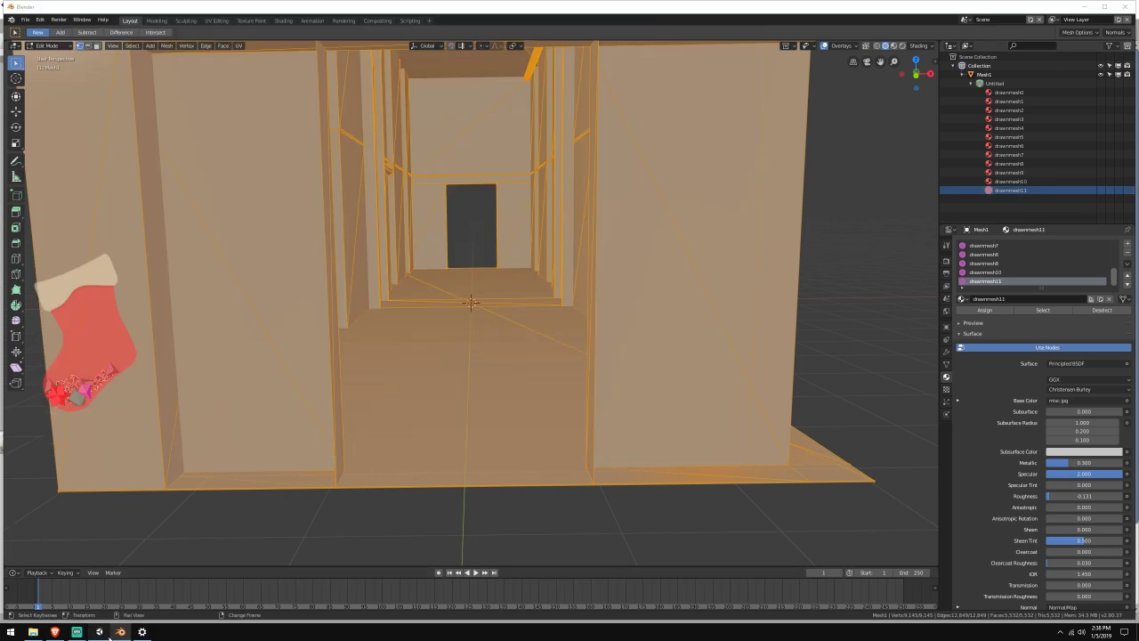
click(99, 631)
click(33, 631)
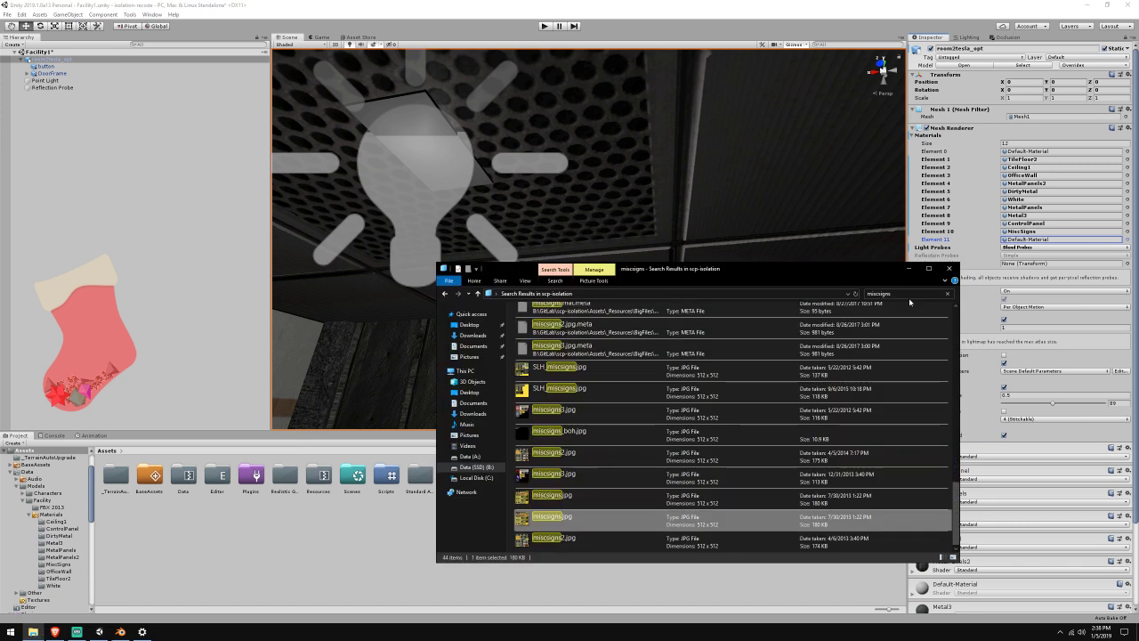
click(894, 293)
text(mis)
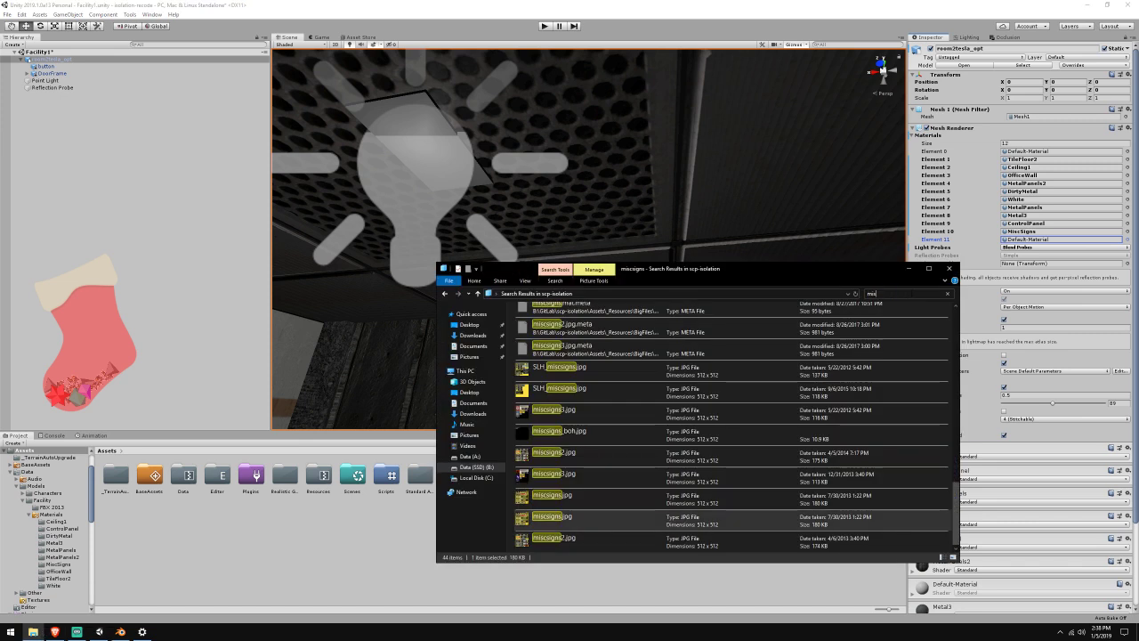
text(c)
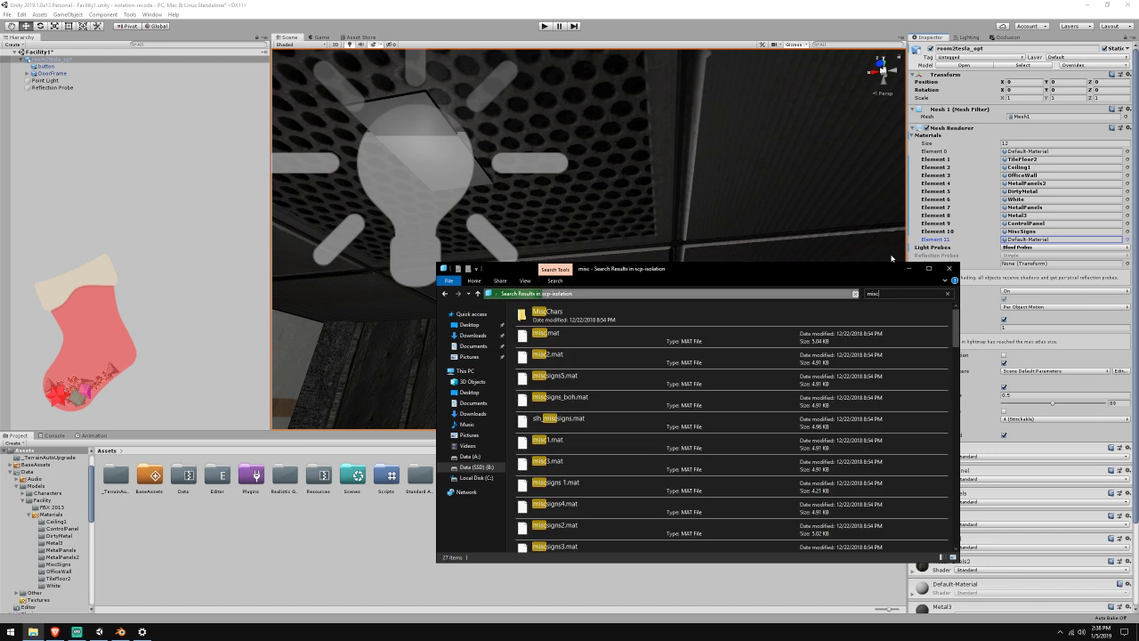
scroll(620, 374, down, 10)
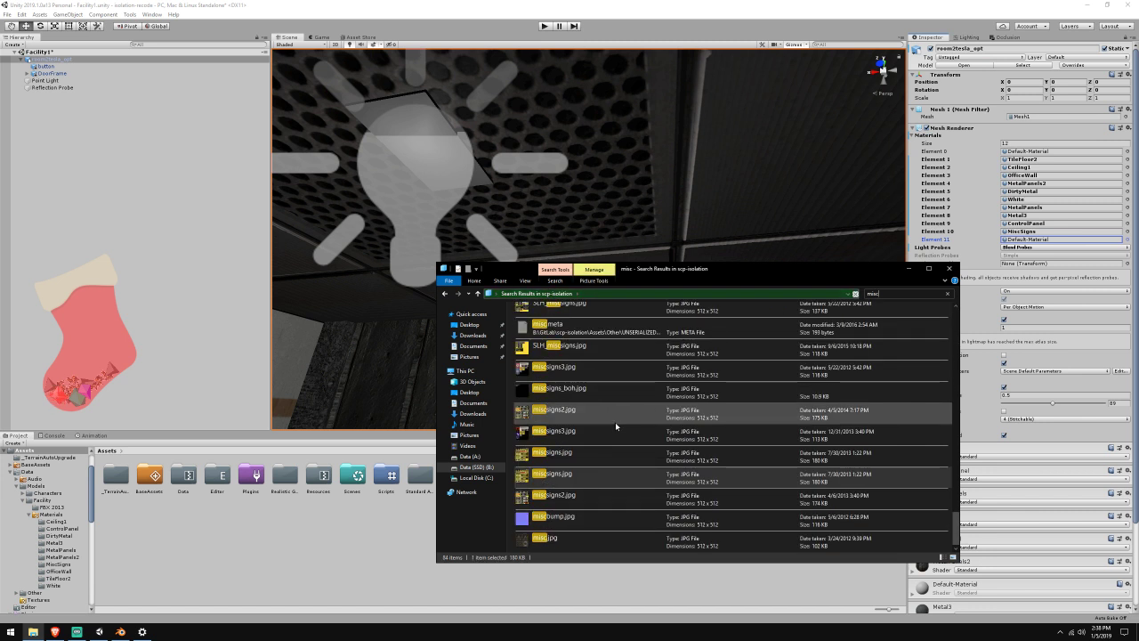
Preview the miscbump.jpg and misc.jpg images, then close both previews
click(543, 539)
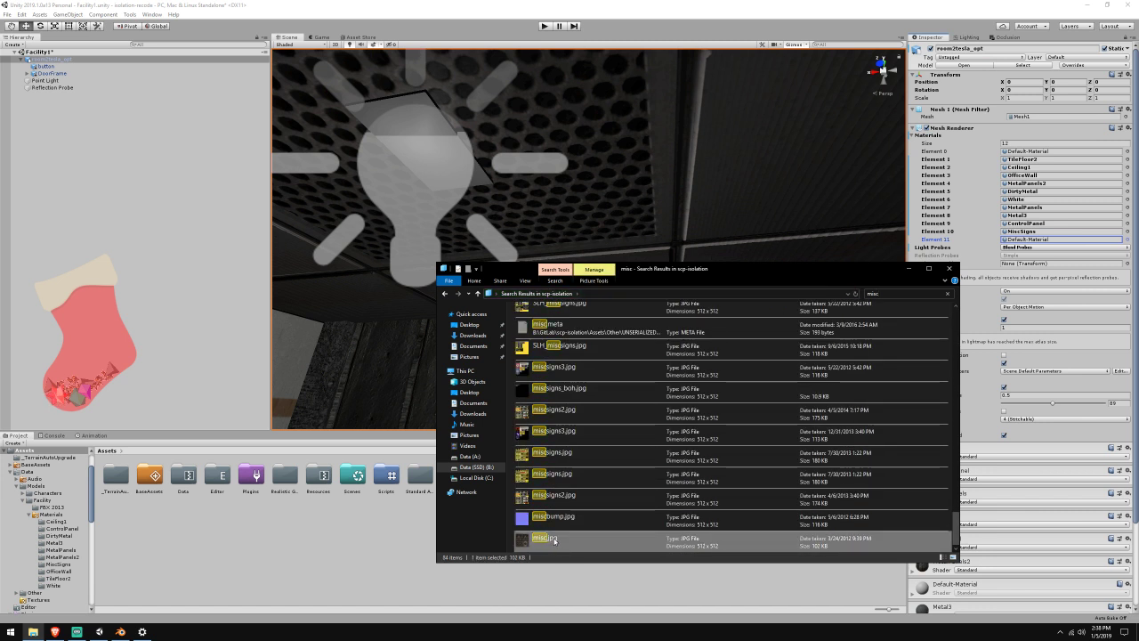
double_click(623, 521)
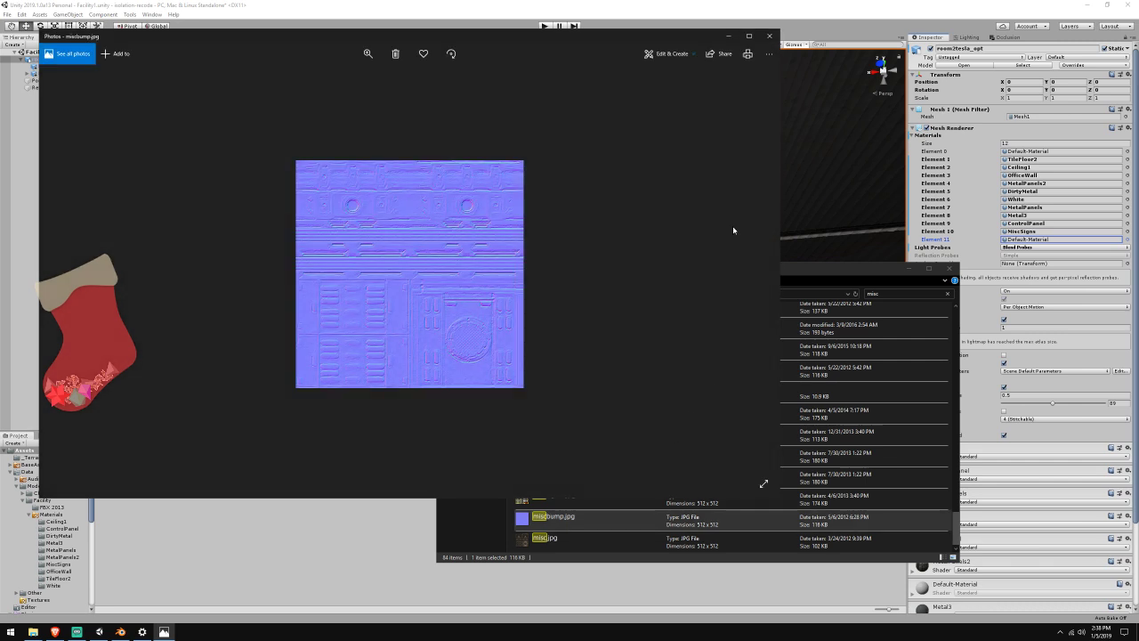
double_click(642, 538)
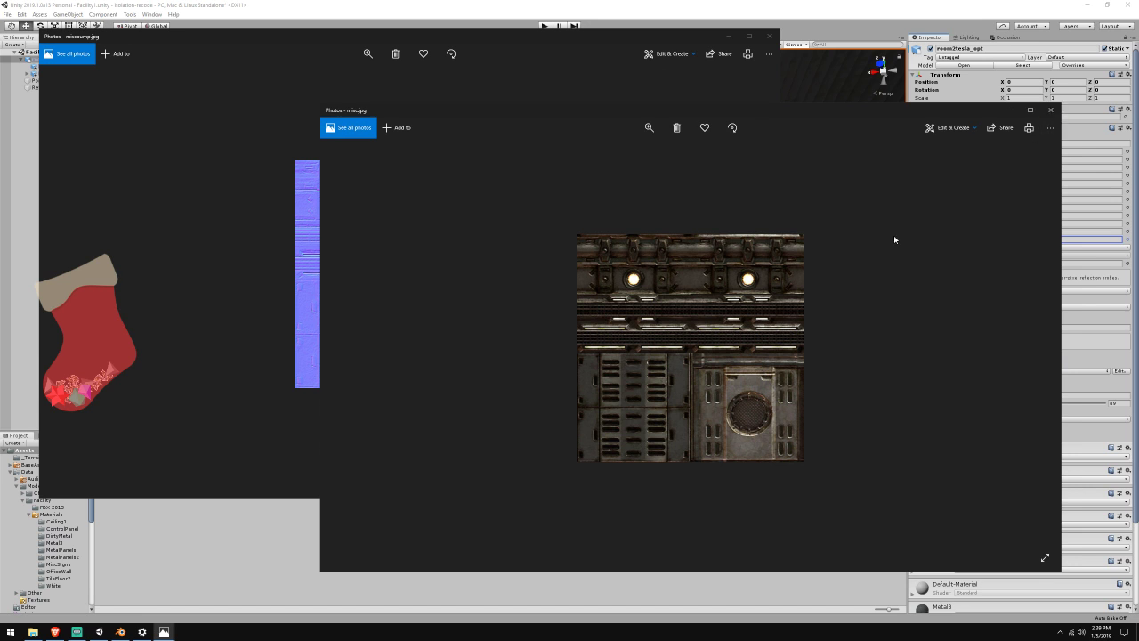
click(1049, 110)
click(770, 36)
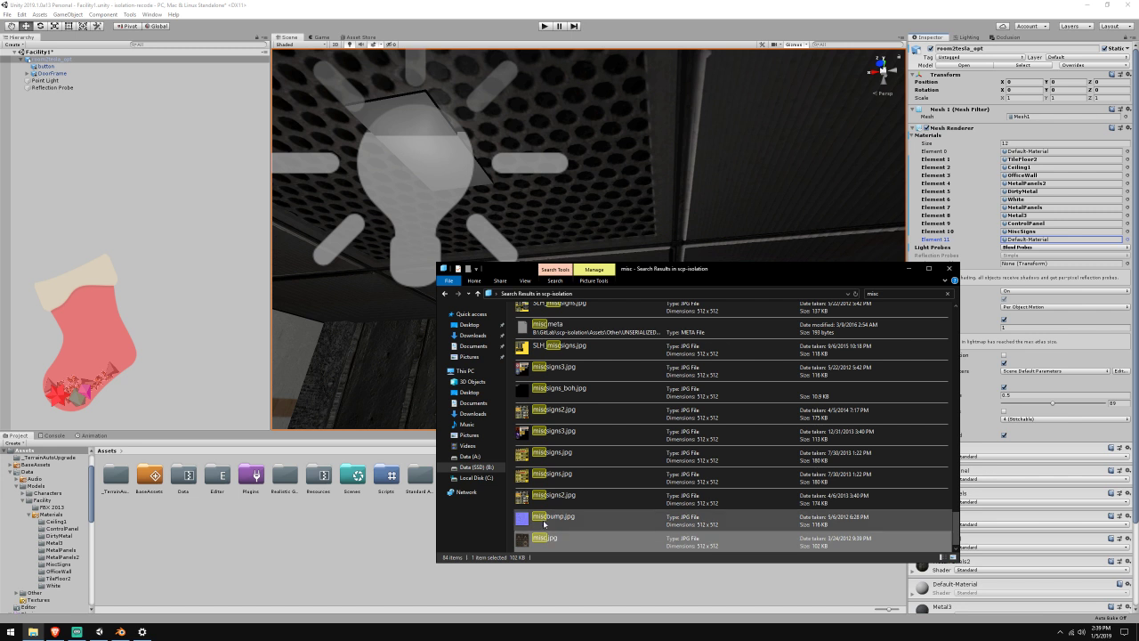
Create a folder named Misc inside Data/Models/Facility/Materials in the Unity project
double_click(181, 477)
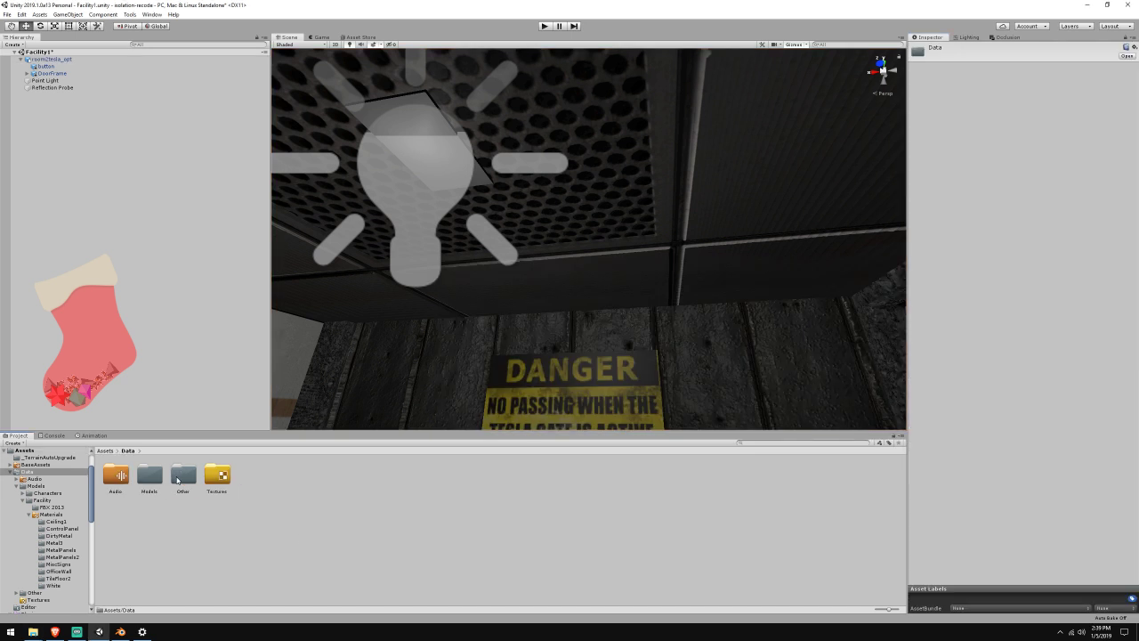
double_click(153, 478)
double_click(152, 476)
double_click(152, 476)
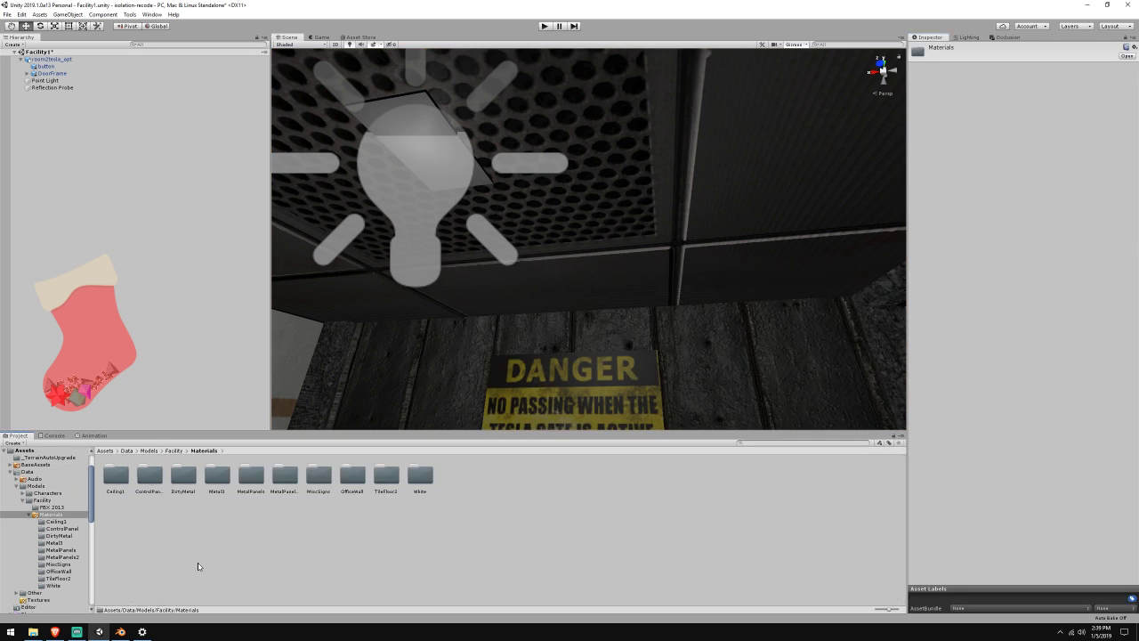
right_click(199, 564)
mouse_move(255, 358)
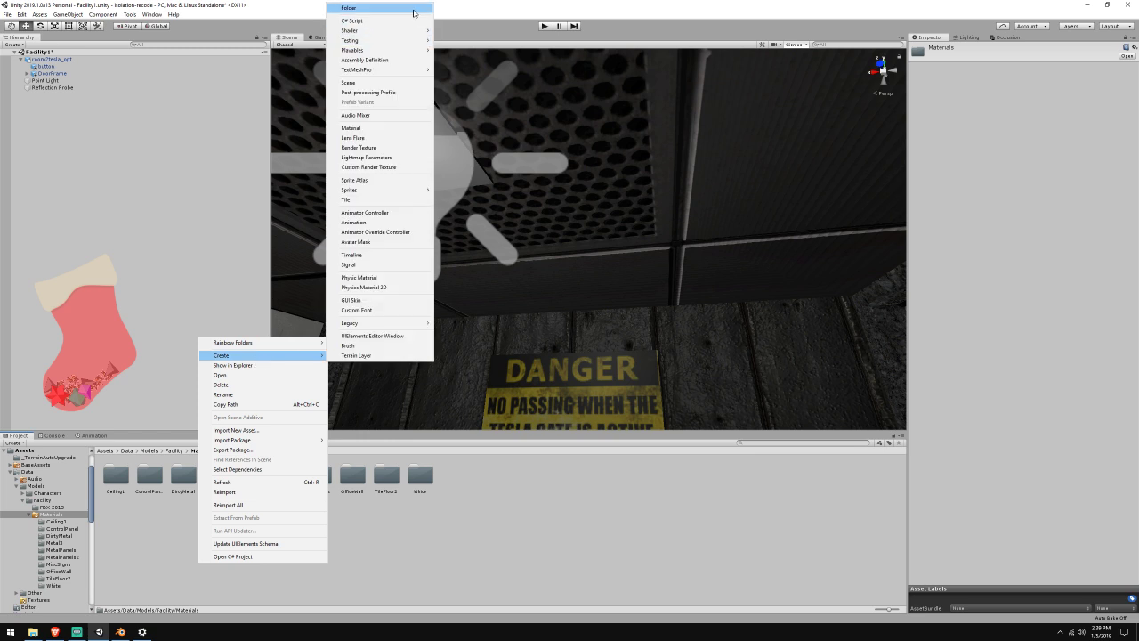
click(412, 9)
text(Misc)
key(Return)
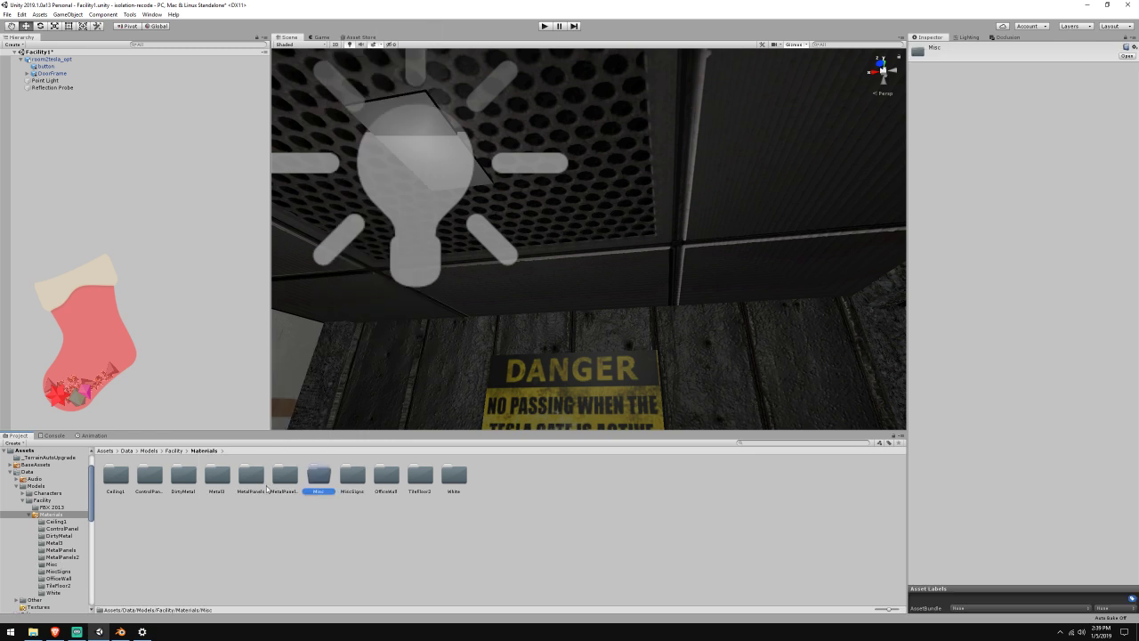
Import misc.jpg and miscbump.jpg from File Explorer into the new Misc folder
double_click(320, 483)
click(33, 631)
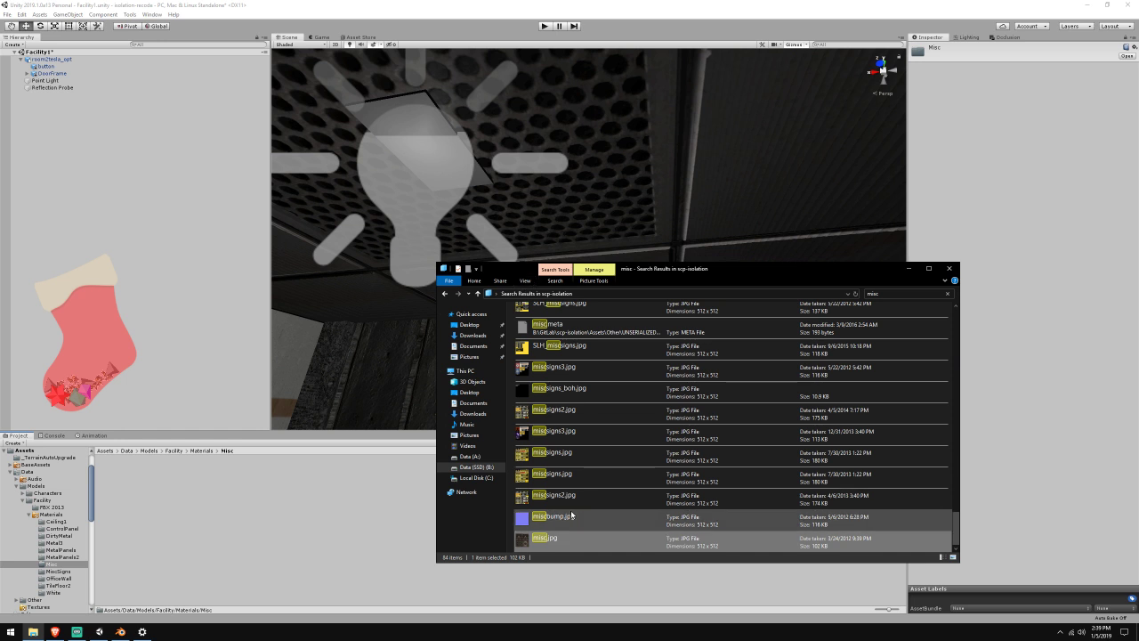
drag(572, 516, 399, 519)
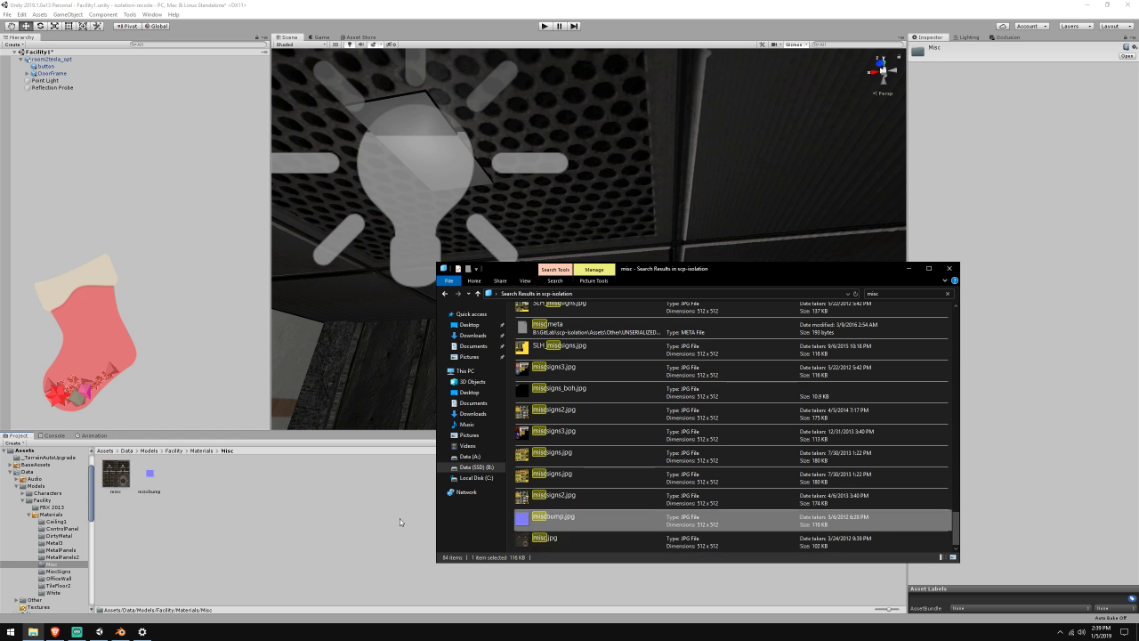
Create a material named Misc in the Misc folder
right_click(220, 491)
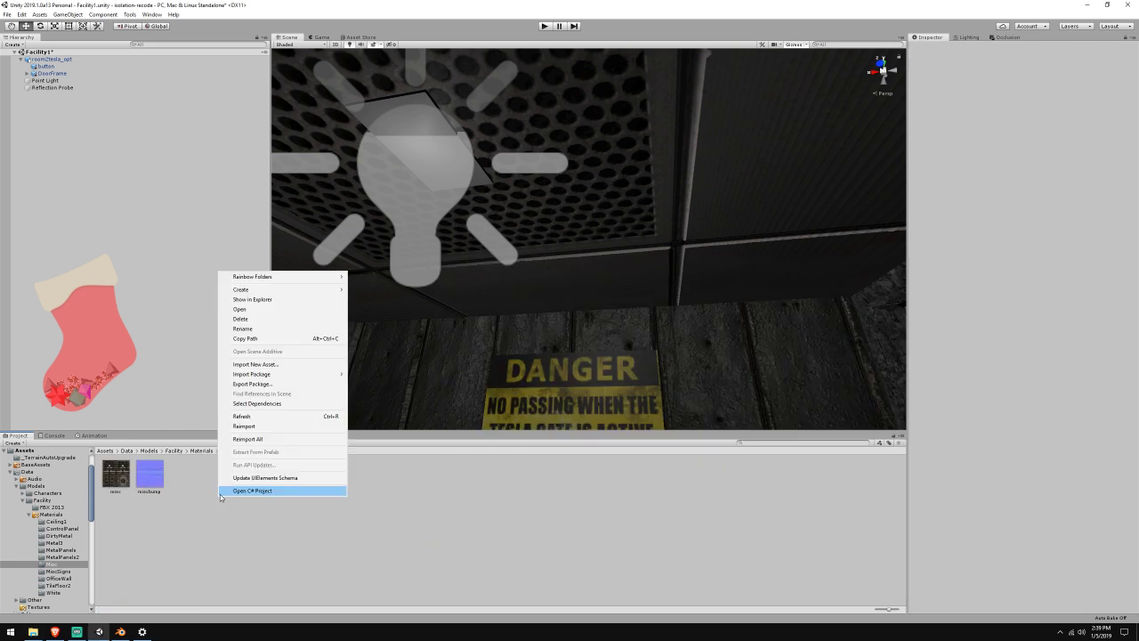
mouse_move(283, 292)
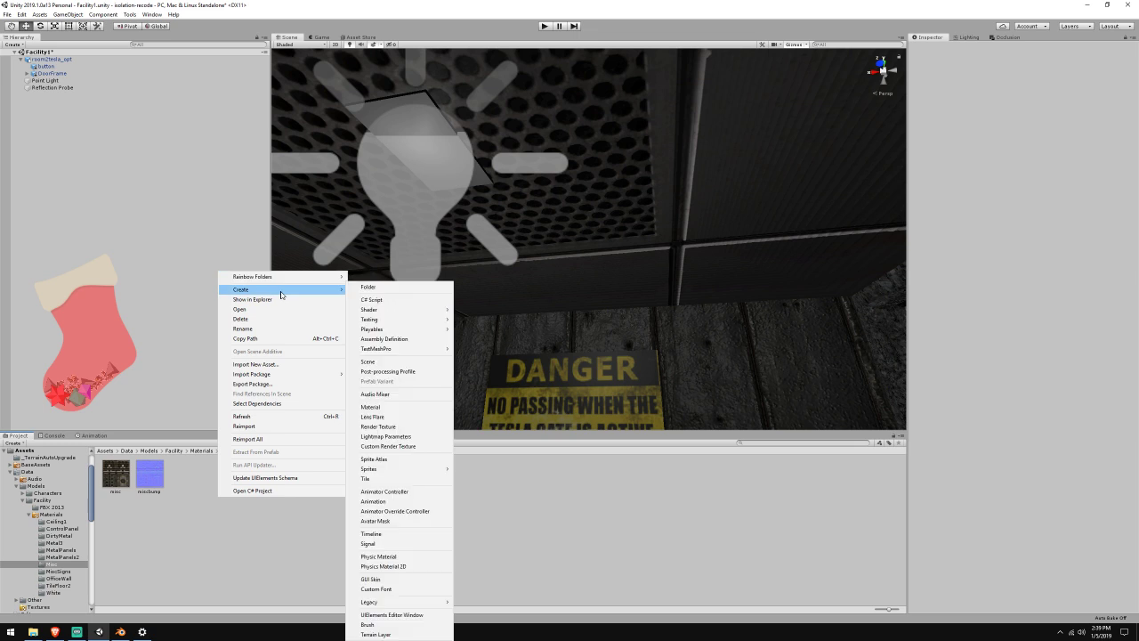
click(380, 407)
text(Misc)
key(Return)
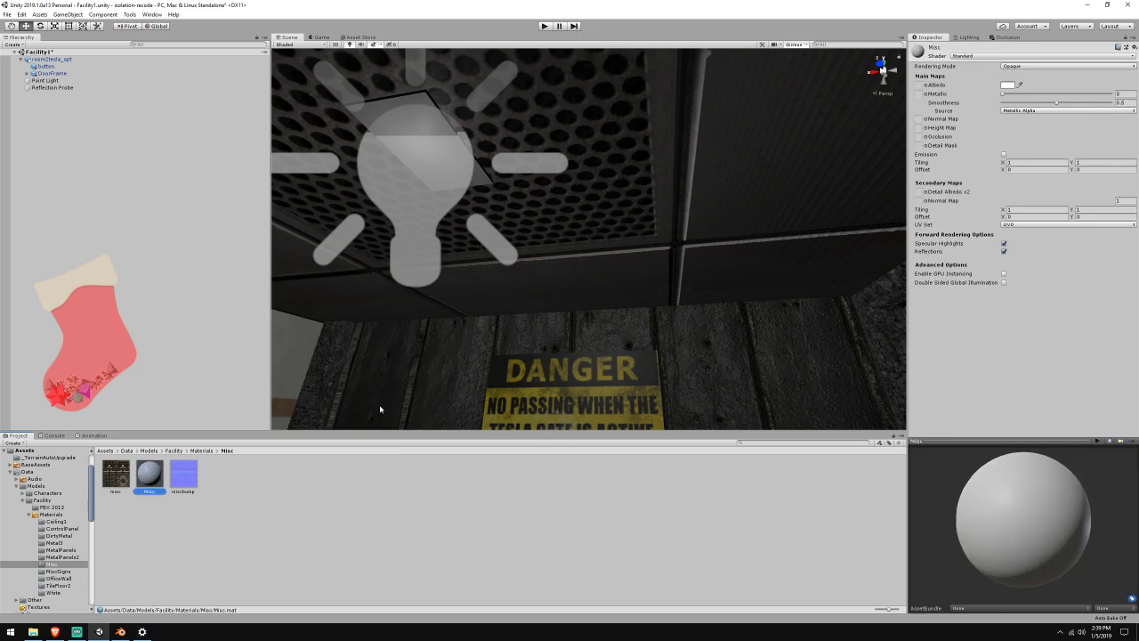
Rename the miscbump texture as Misc_NRM
click(174, 486)
right_click(176, 485)
click(285, 308)
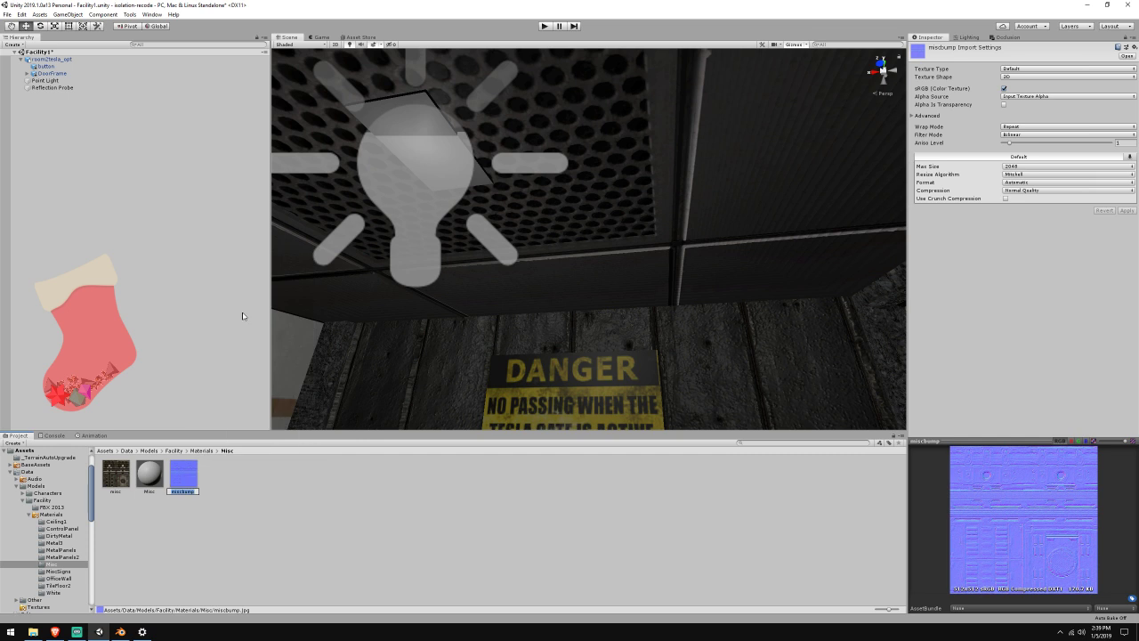
text(Misc_NRM)
key(Return)
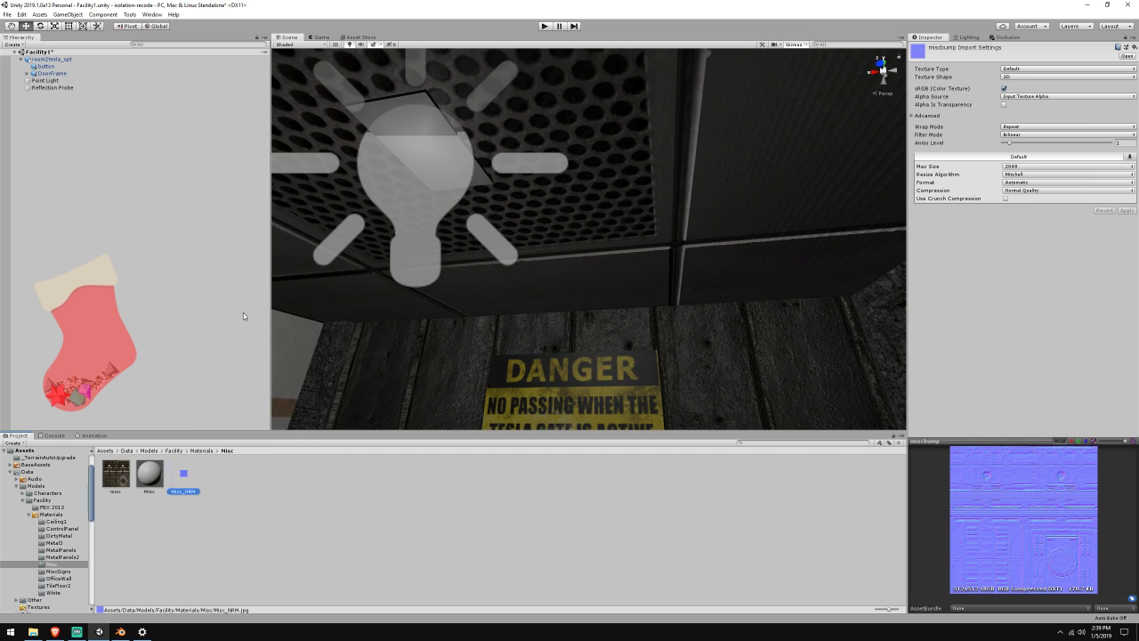
Rename the misc color texture as Misc with a capital M
click(116, 473)
right_click(115, 477)
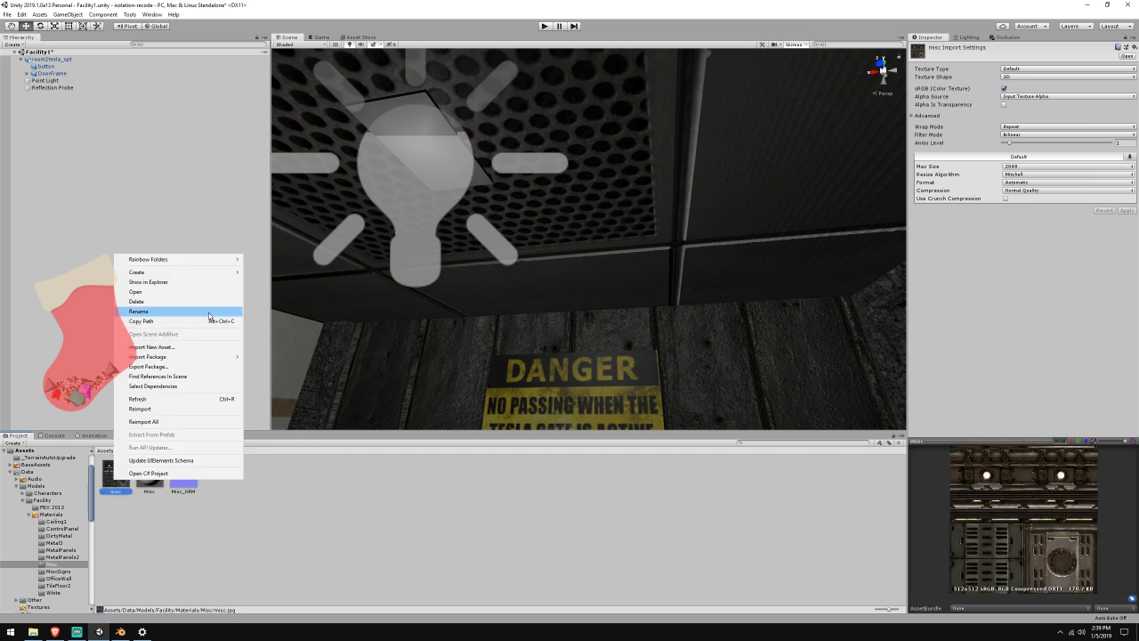
click(208, 311)
text(Misc)
key(Return)
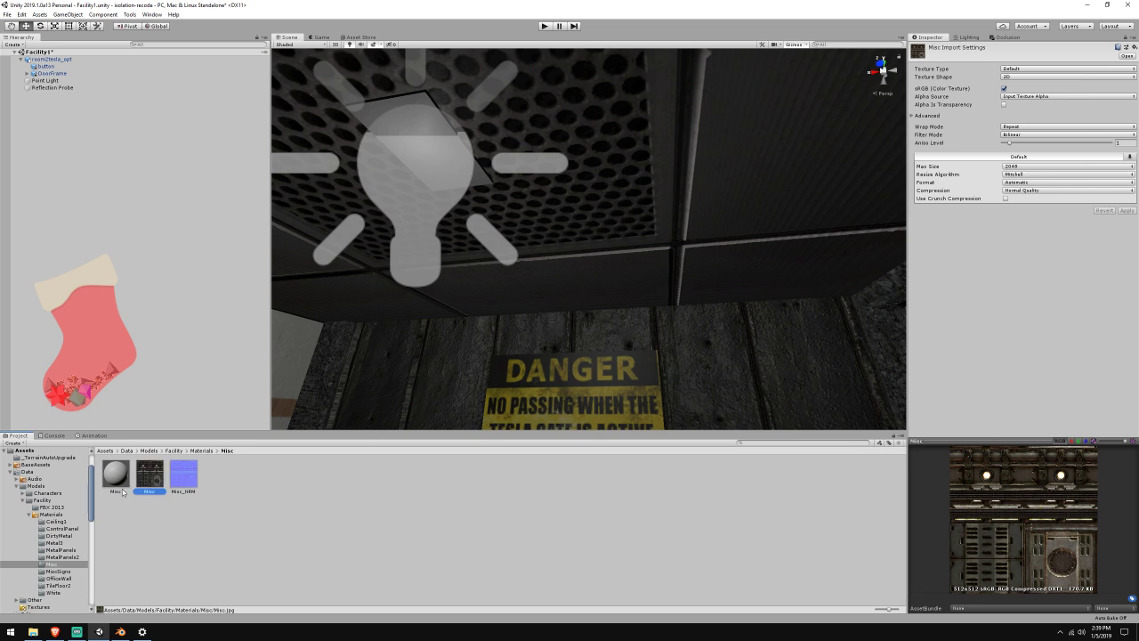
Give the Misc material the Misc texture as albedo and Misc_NRM as a corrected normal map, with smoothness about 0.25
click(118, 478)
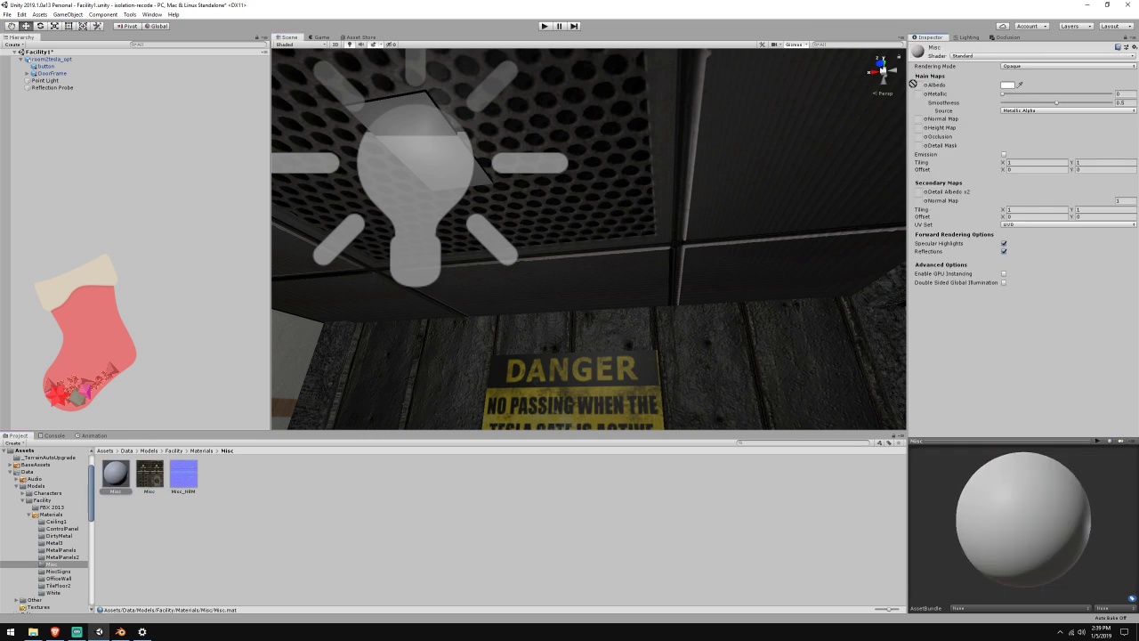
drag(912, 83, 918, 85)
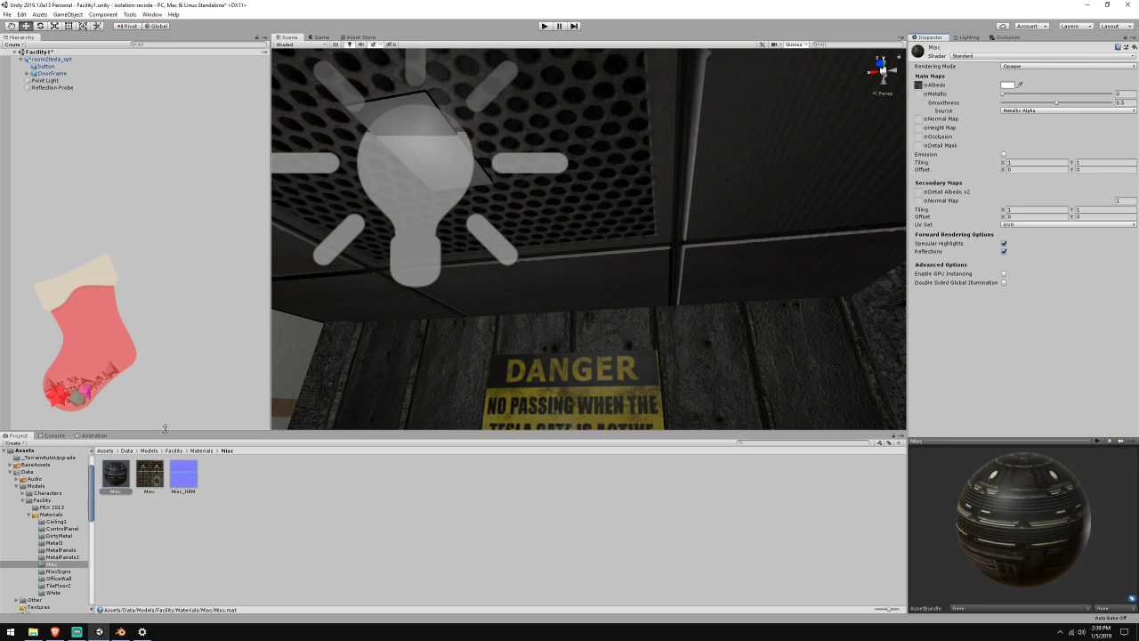
drag(195, 499, 648, 254)
drag(923, 121, 922, 122)
click(1122, 138)
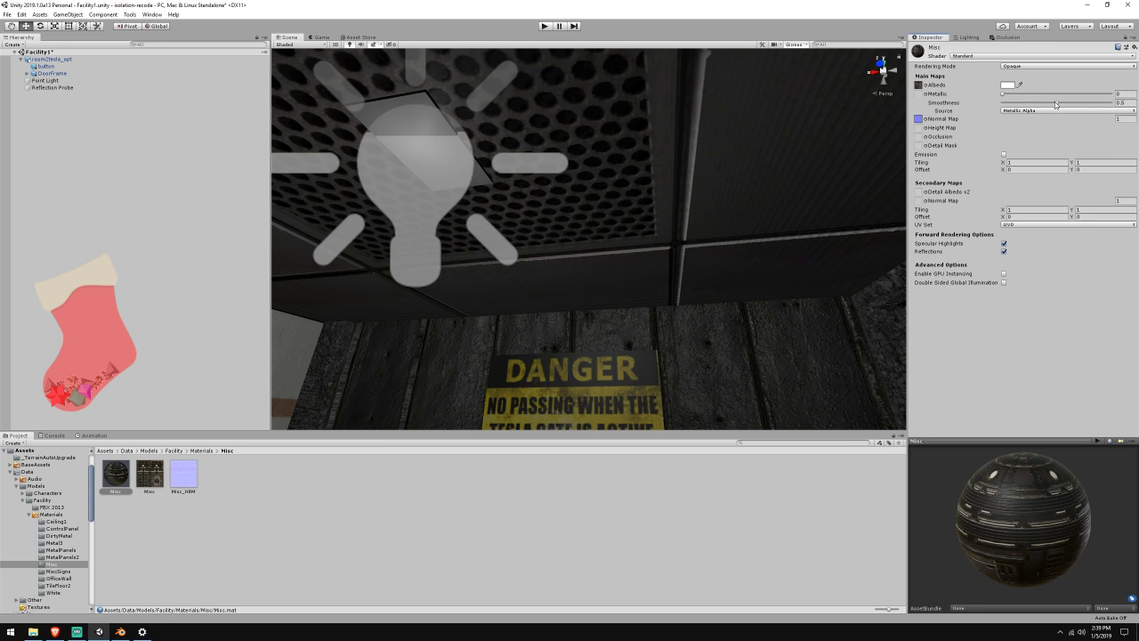
drag(1056, 104, 1032, 110)
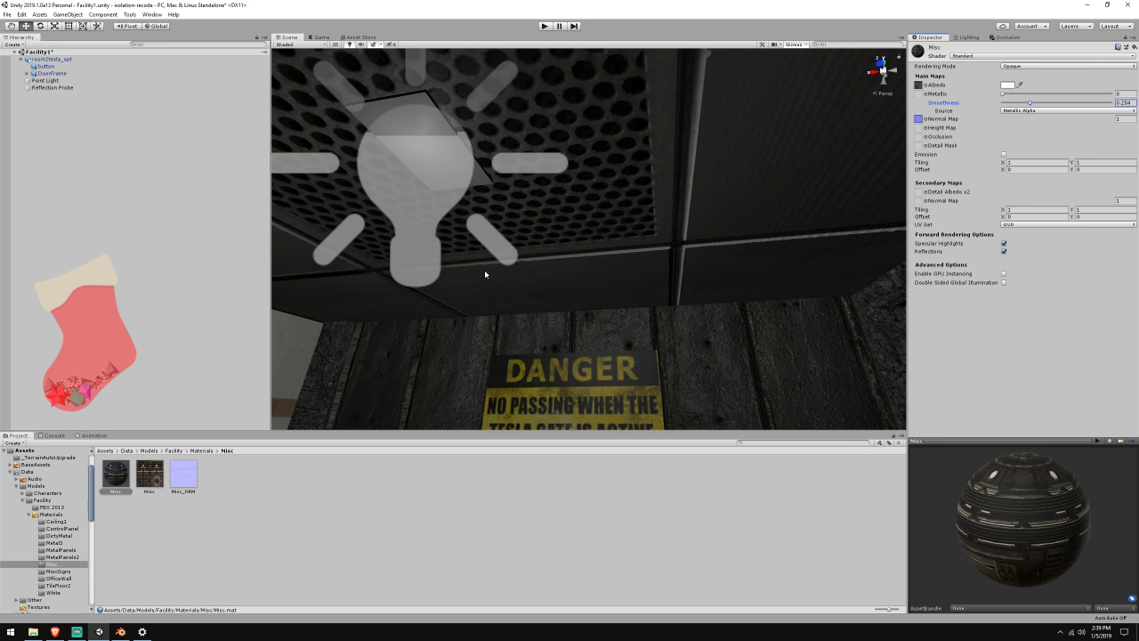
Assign the Misc material to Element 11 of room2tesla_opt and inspect the light panel in the ceiling grate
click(53, 59)
click(104, 482)
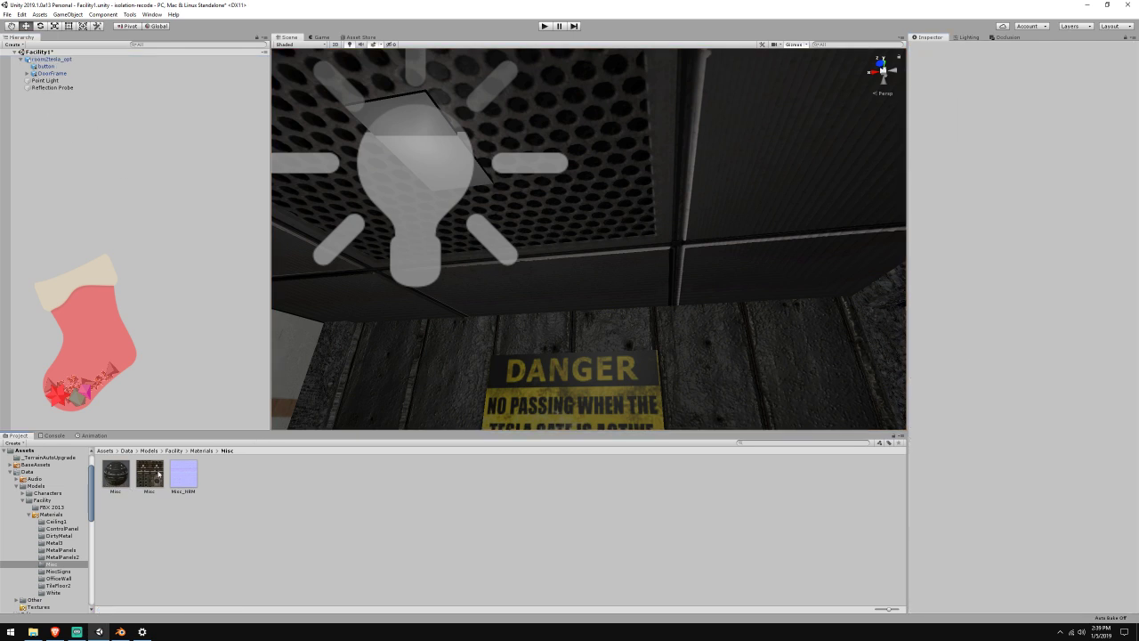
click(91, 61)
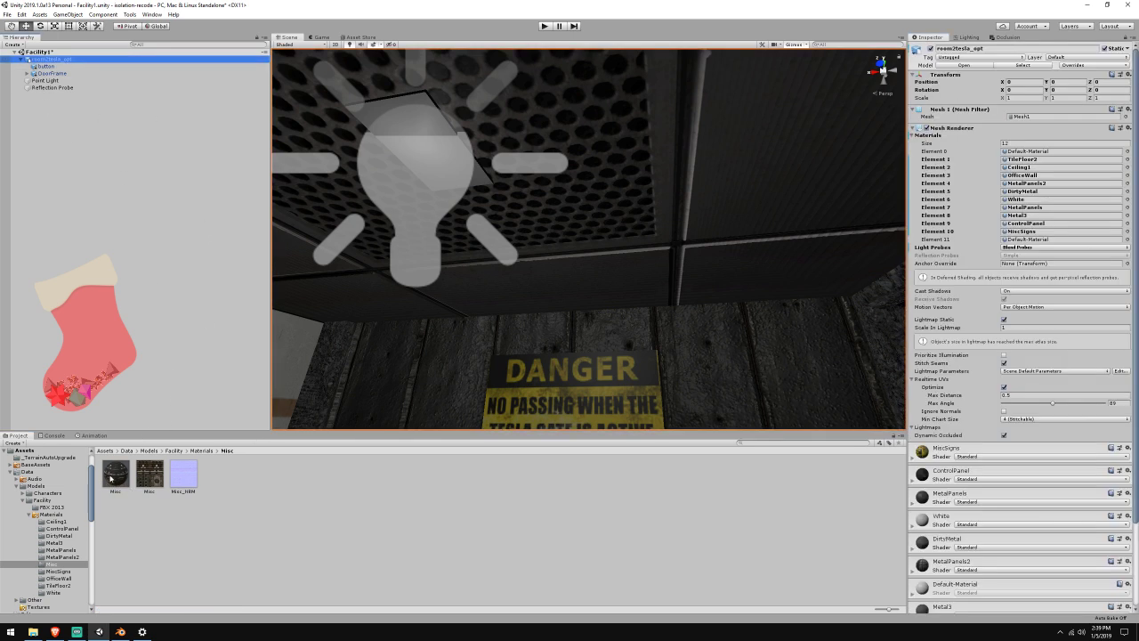
drag(108, 474, 1042, 240)
right_drag(731, 233, 907, 136)
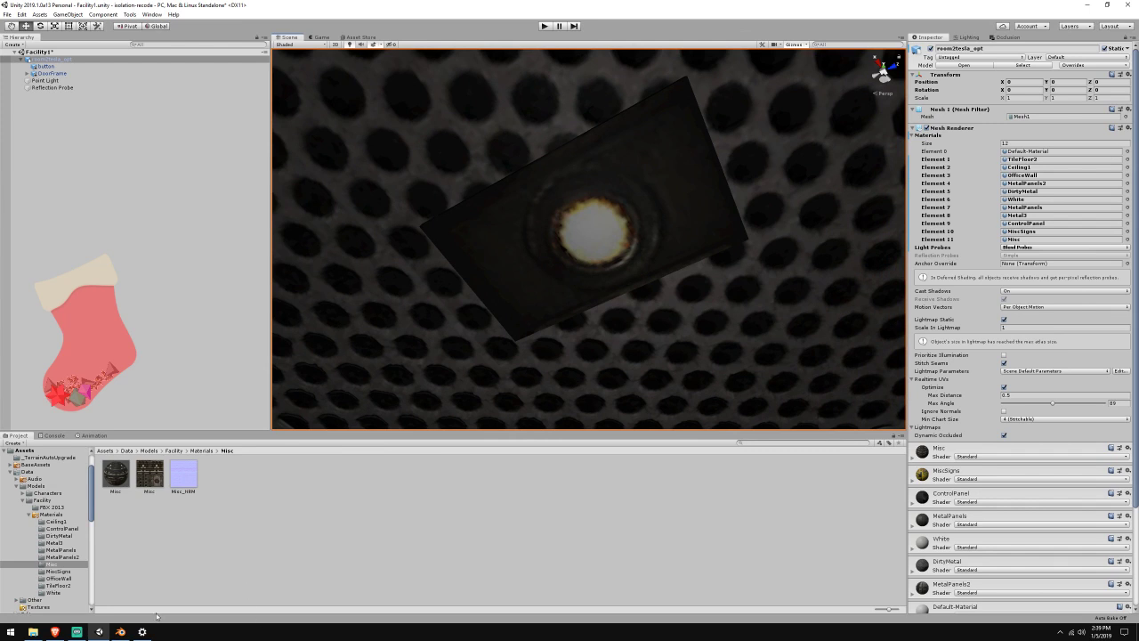
Switch to the browser, search for waifu2x in a new tab and open the waifu2x.udp.jp upscaler
click(54, 630)
drag(575, 22, 846, 129)
click(842, 128)
text(waifu2x)
key(Return)
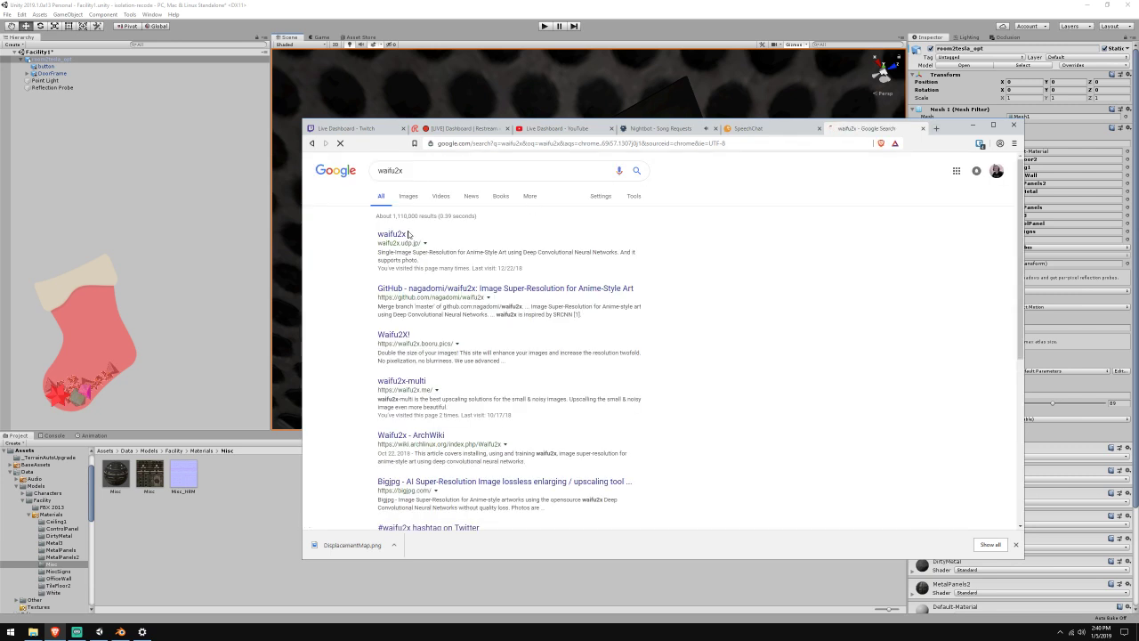
click(334, 232)
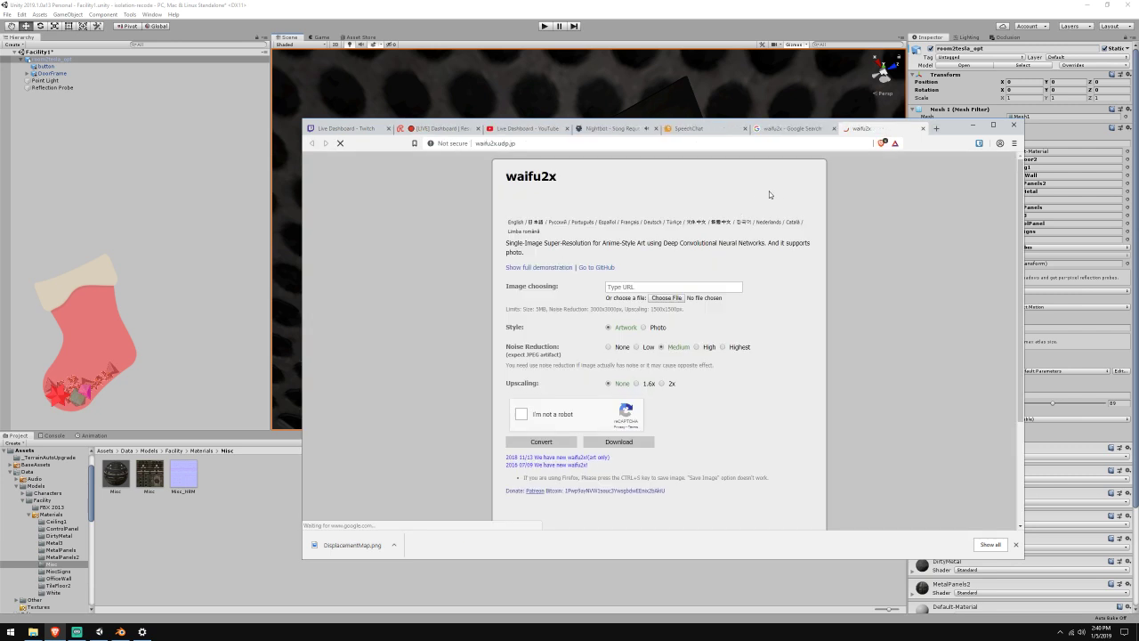
Choose Misc.jpg from the project's Facility/Materials/Misc folder as the image to upscale
click(669, 299)
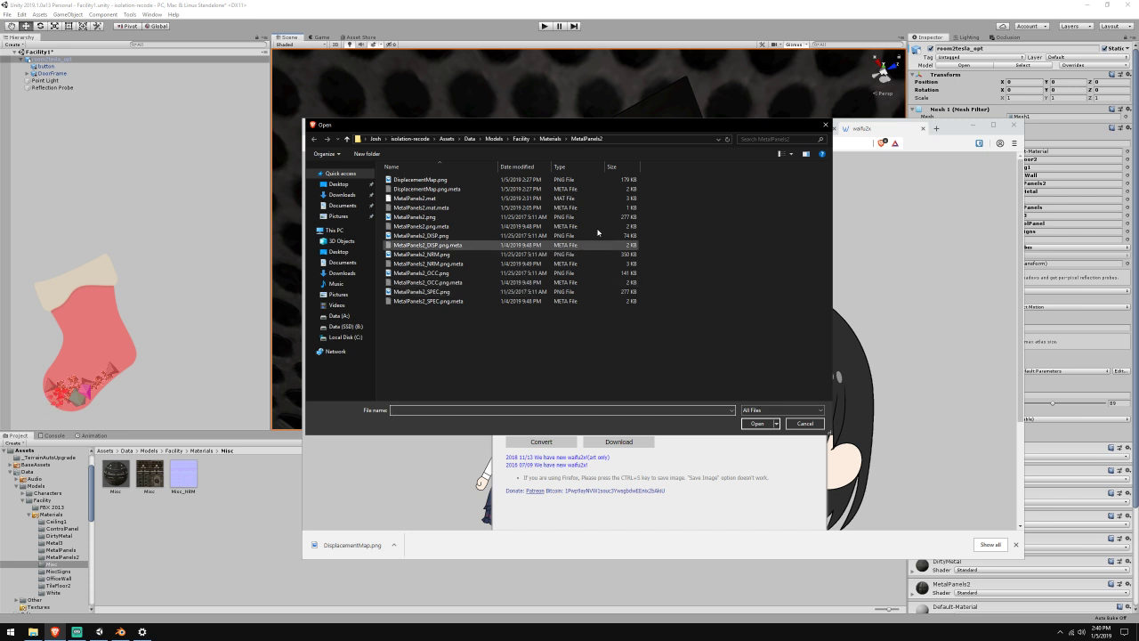
click(552, 138)
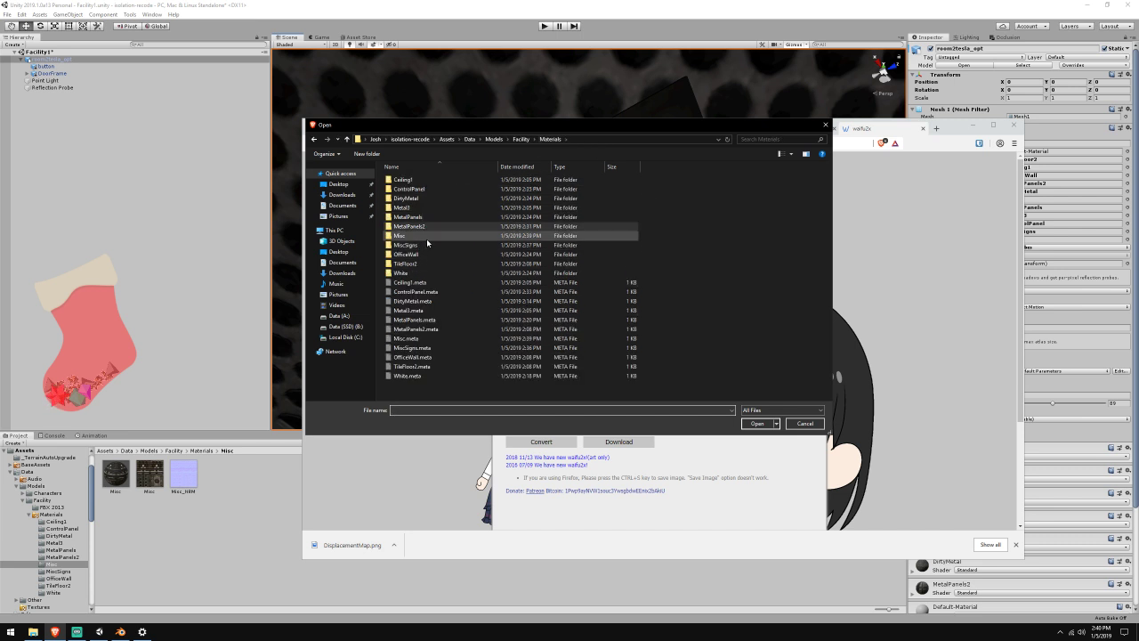
double_click(427, 236)
click(432, 181)
double_click(432, 180)
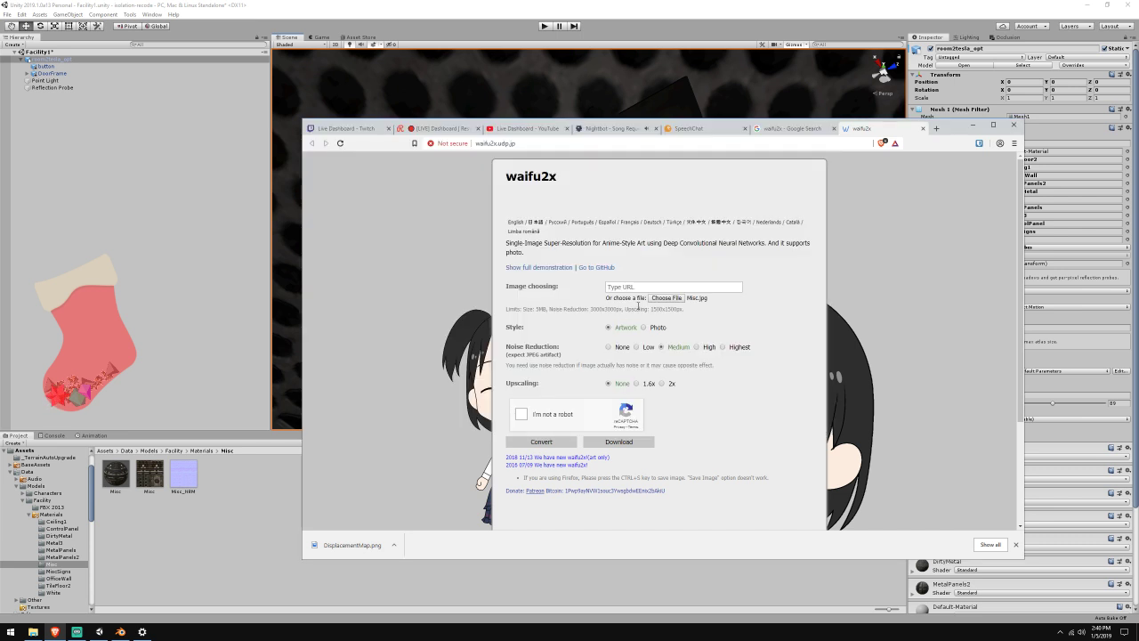
Convert Misc.jpg in Photo style with Low noise reduction and 2x upscaling, completing the motorcycle image verification
click(646, 327)
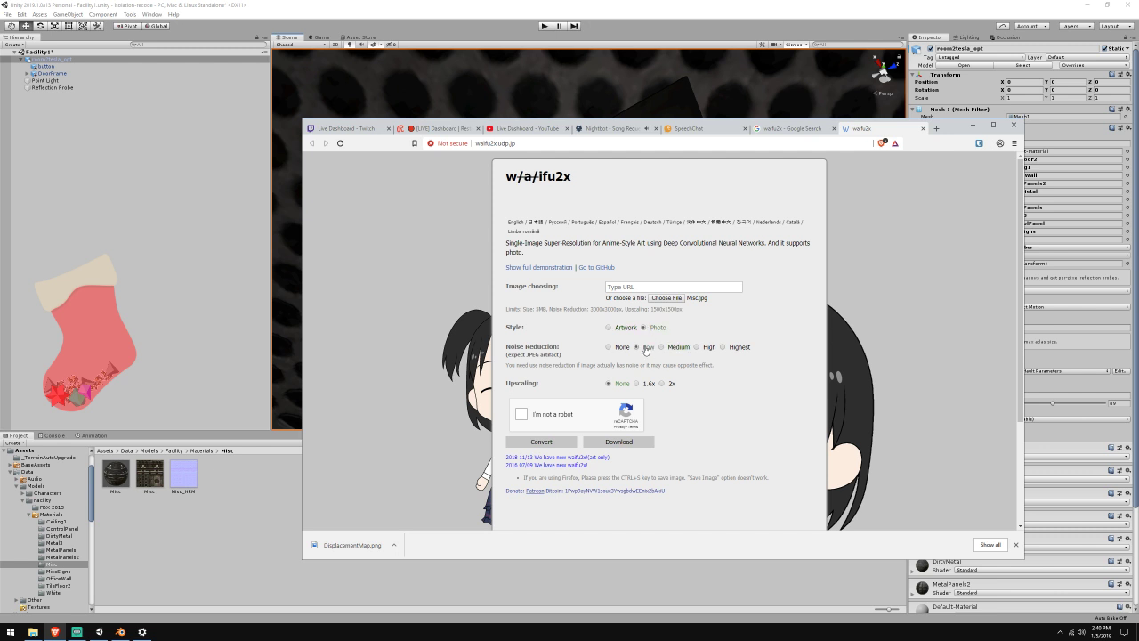
click(523, 417)
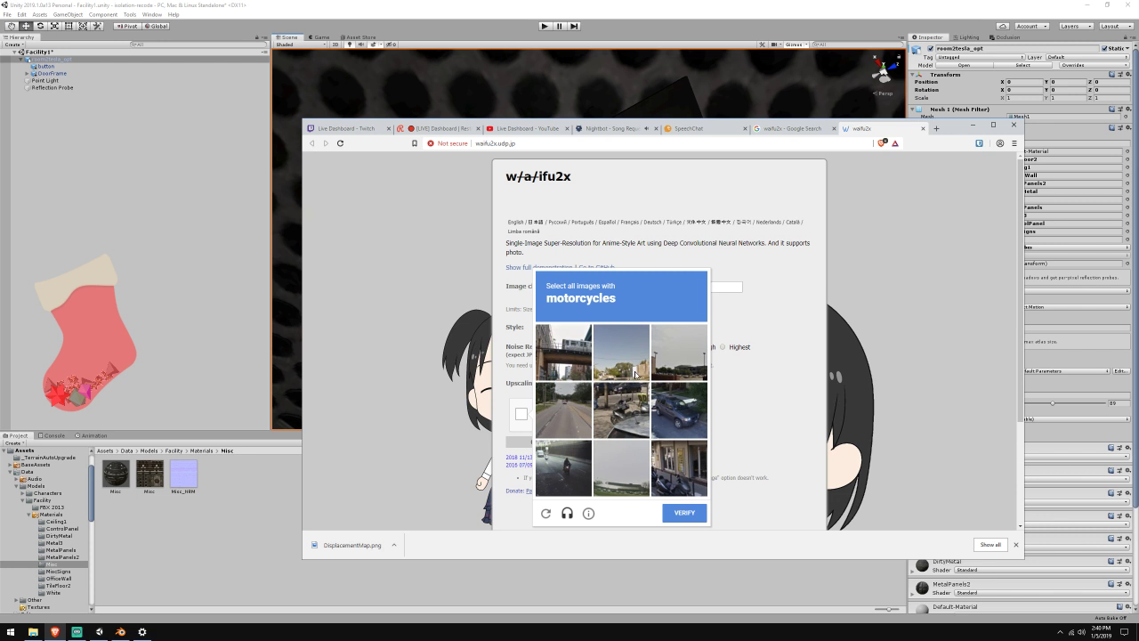
click(581, 465)
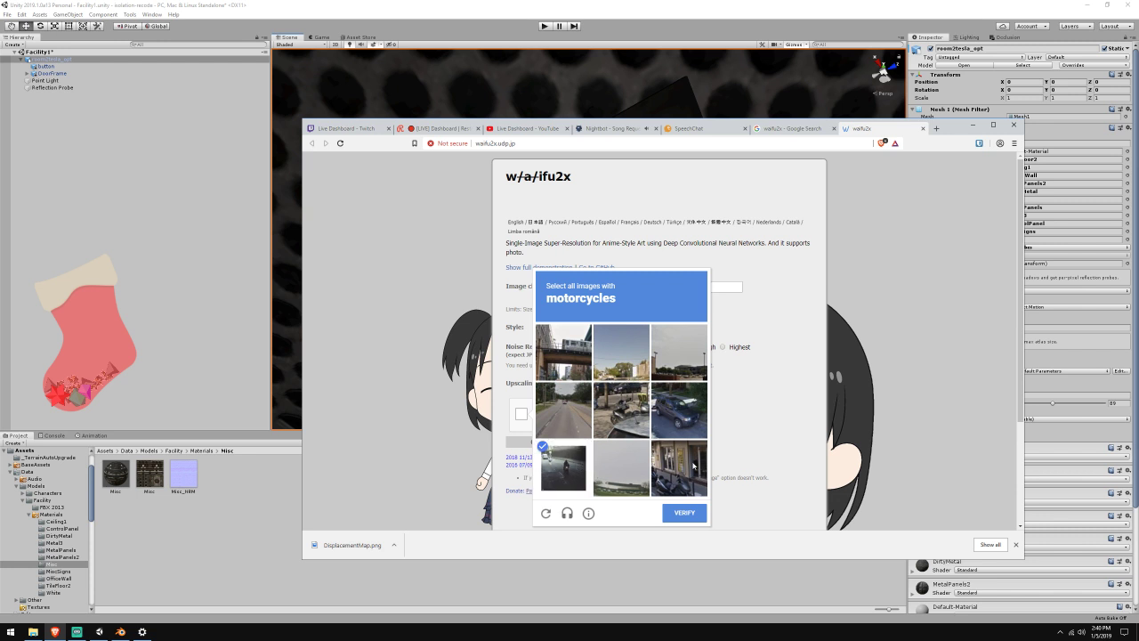
click(693, 465)
click(636, 411)
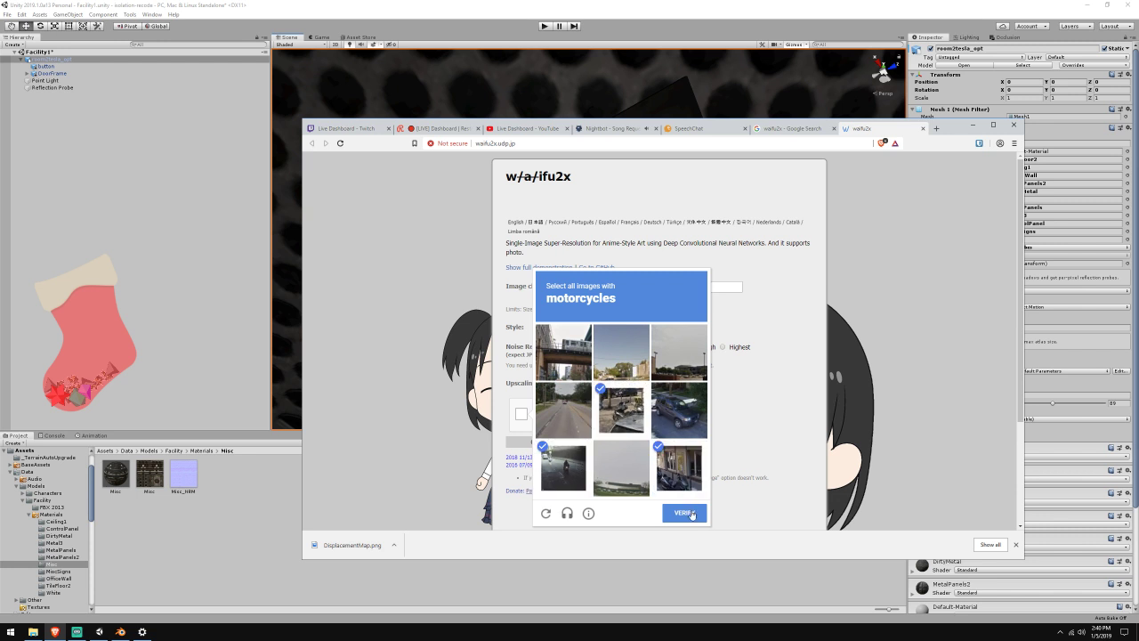
click(685, 513)
click(551, 443)
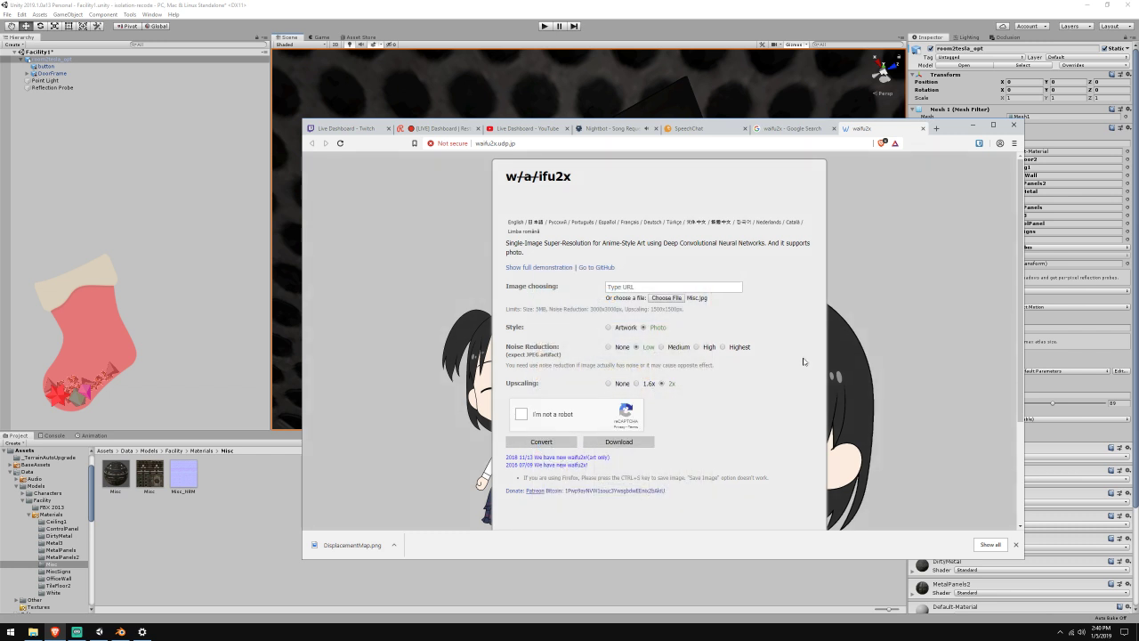
click(76, 632)
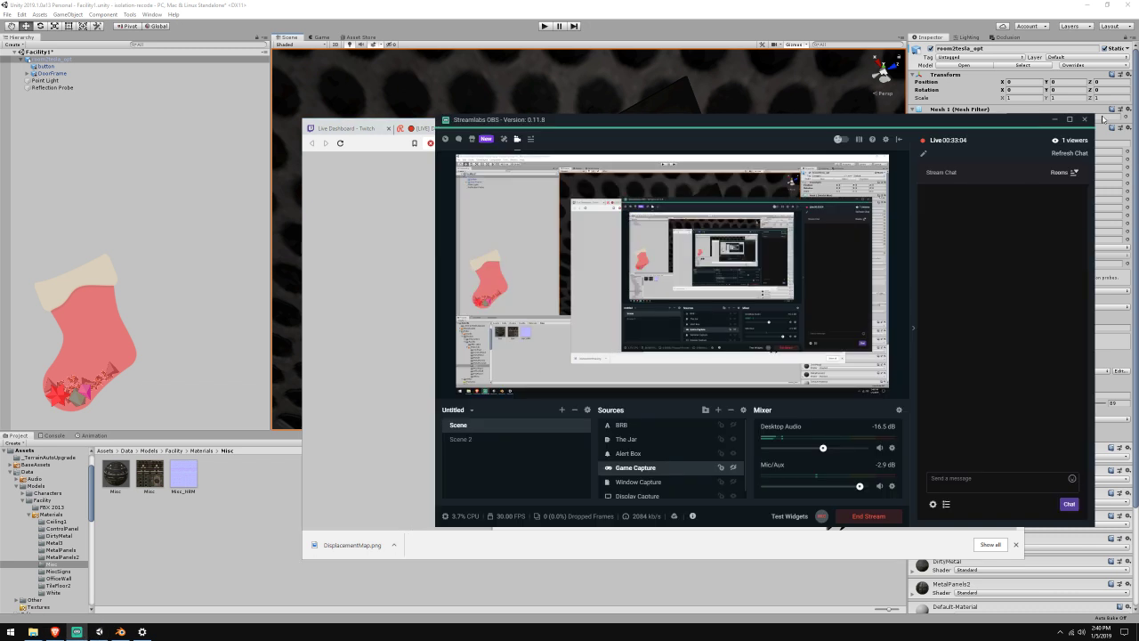
click(1054, 121)
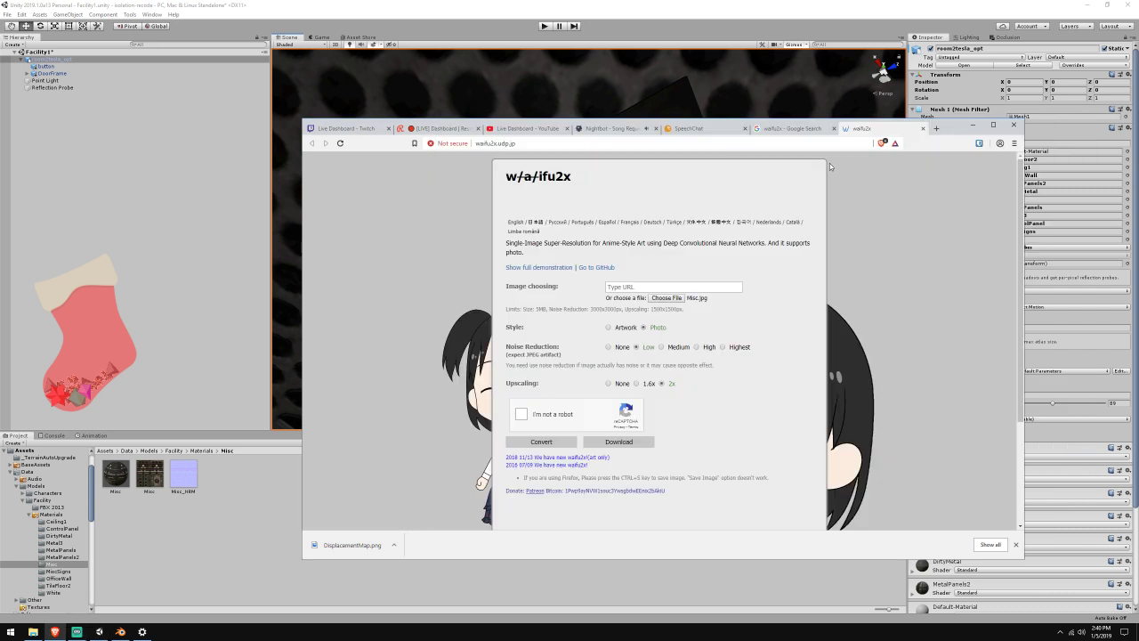
Close the waifu2x search results, save the upscaled PNG into the Materials/Misc folder and return to Unity
click(834, 129)
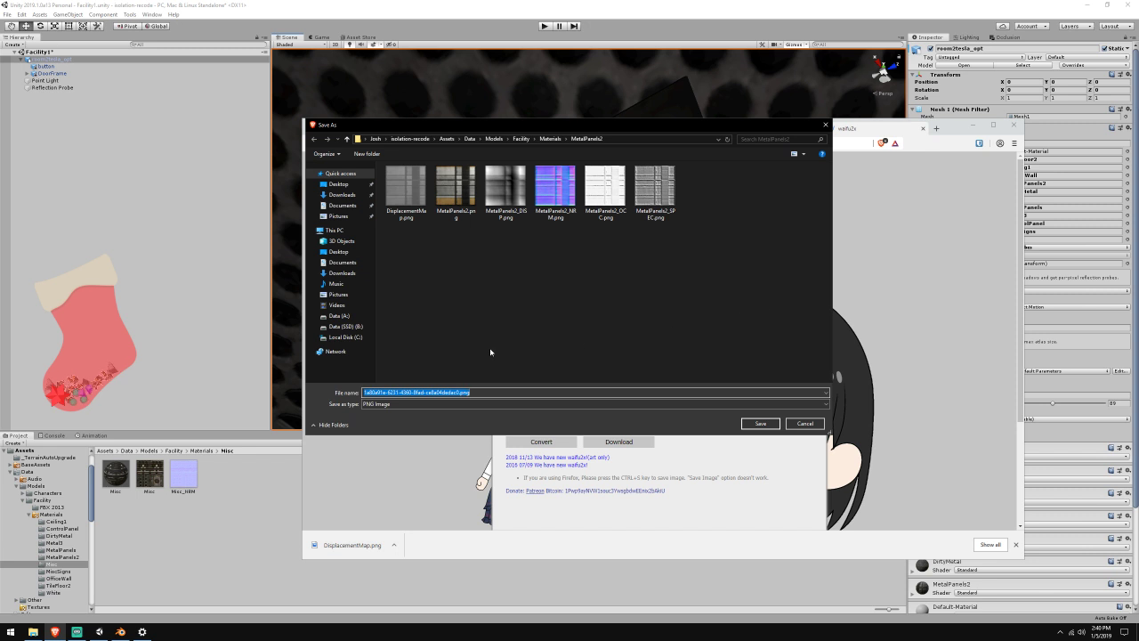
click(550, 139)
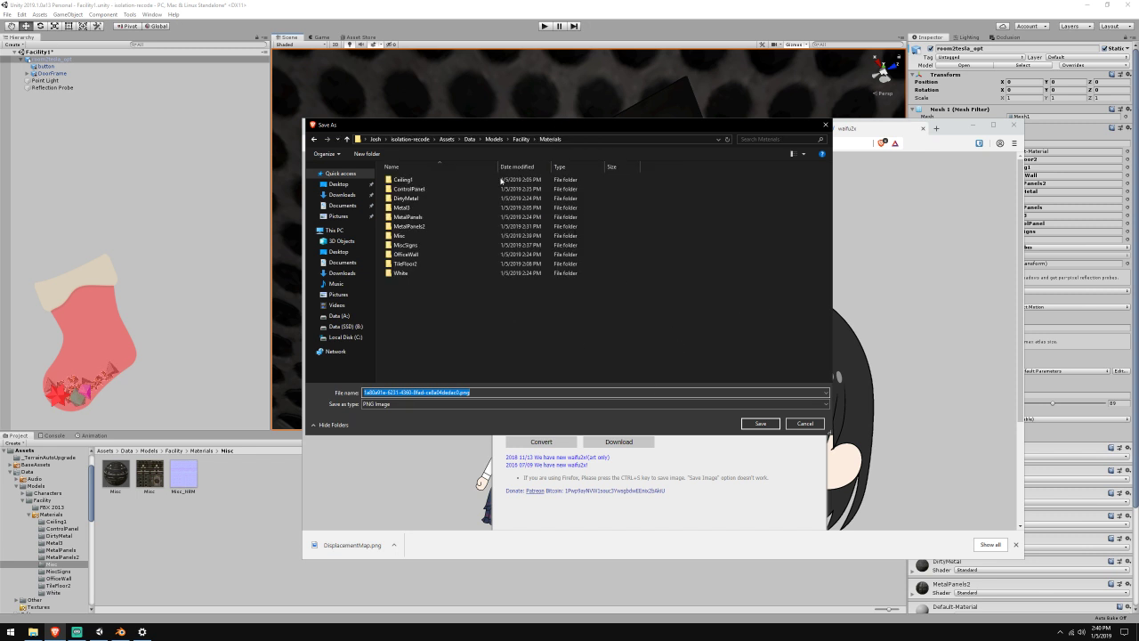
click(425, 234)
double_click(425, 234)
key(Return)
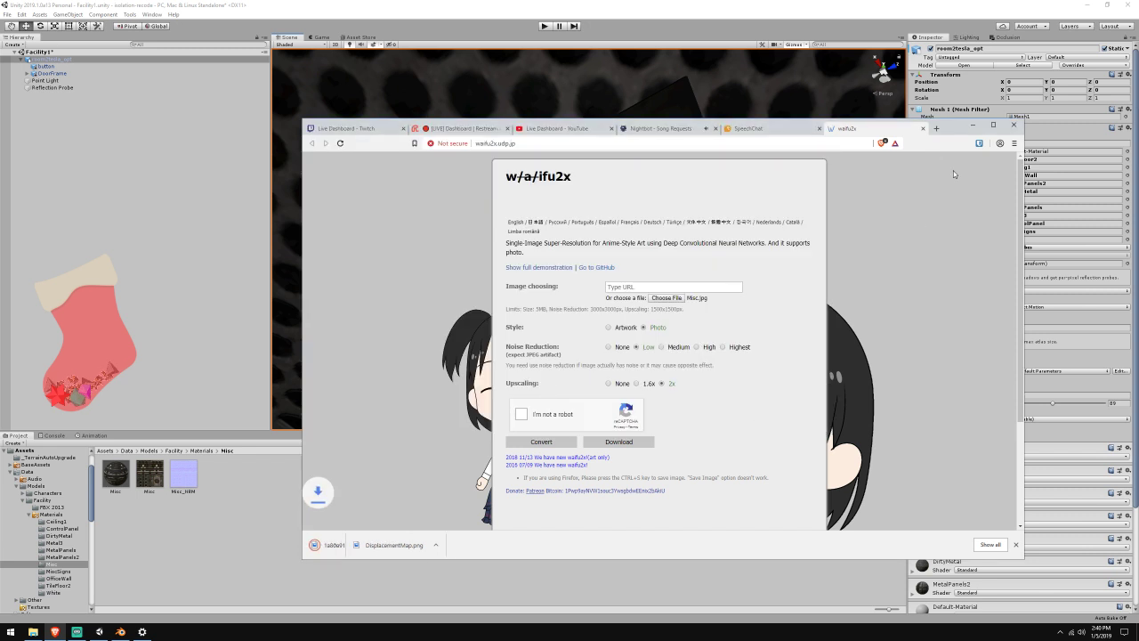
click(972, 125)
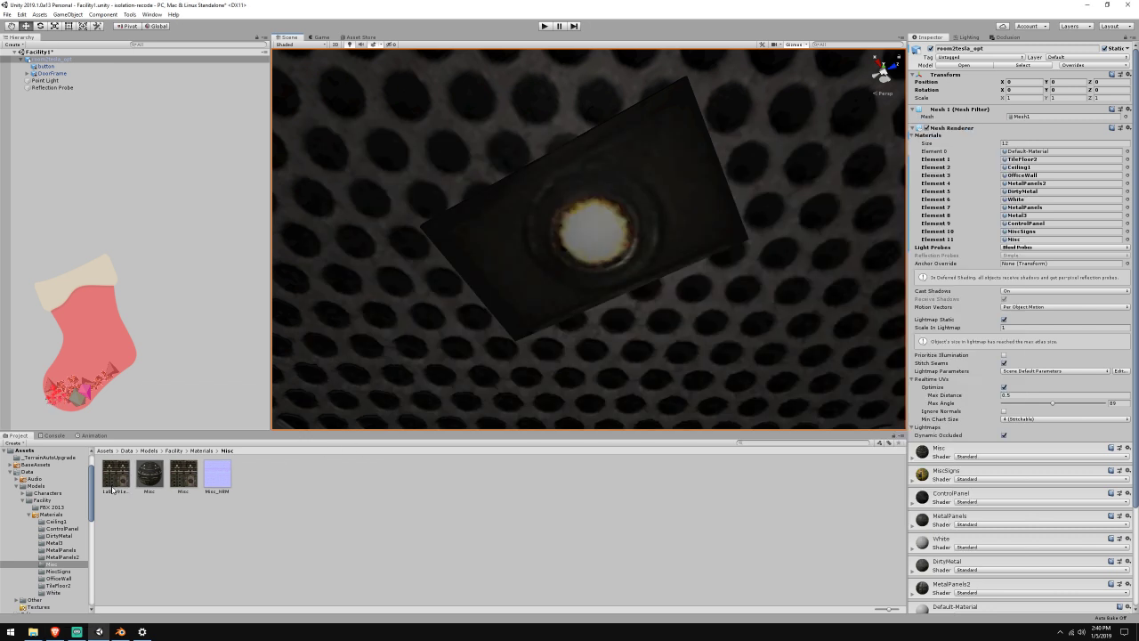
Compare the upscaled PNG with the original Misc texture in the Misc folder
click(113, 480)
click(184, 479)
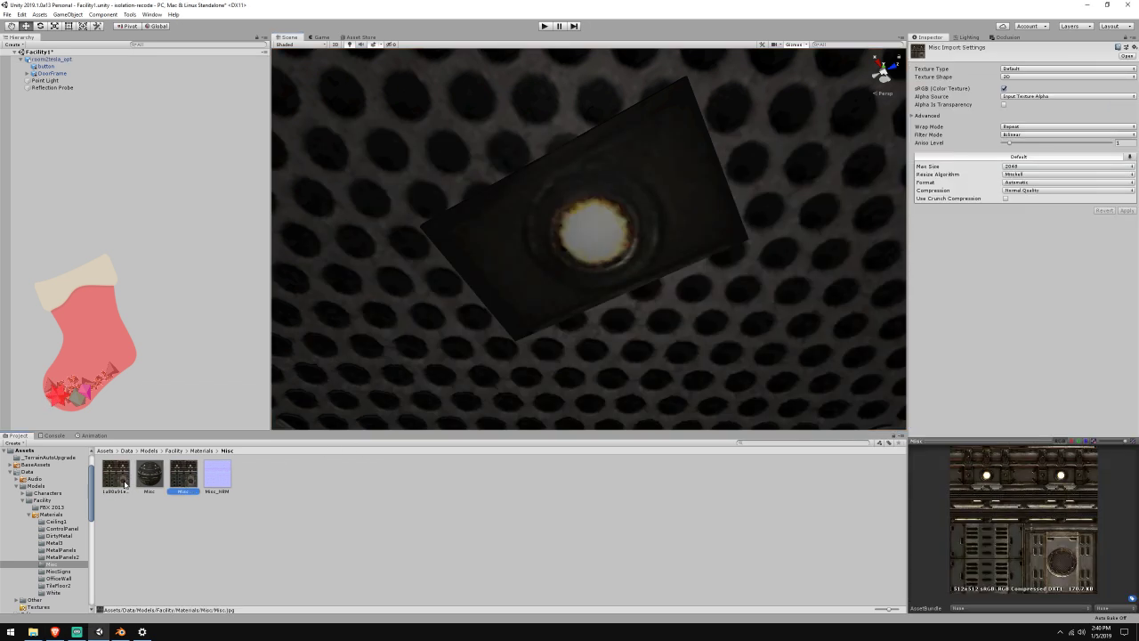
click(124, 484)
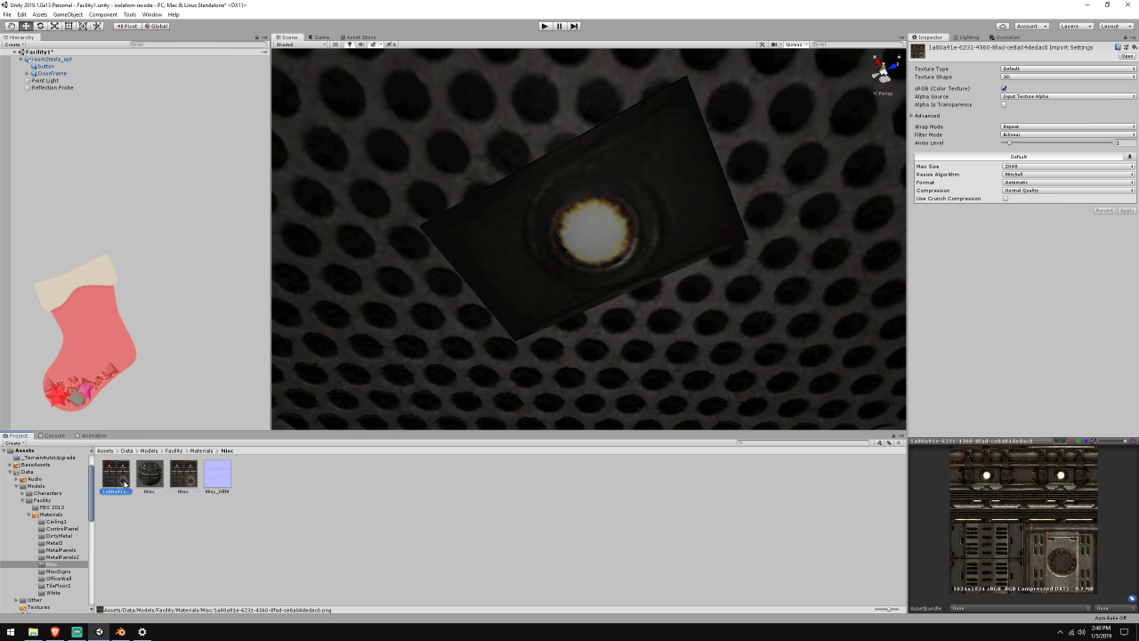
click(186, 479)
click(104, 483)
Assign the original Misc texture as the Misc material's albedo and delete the upscaled PNG from the folder
click(151, 478)
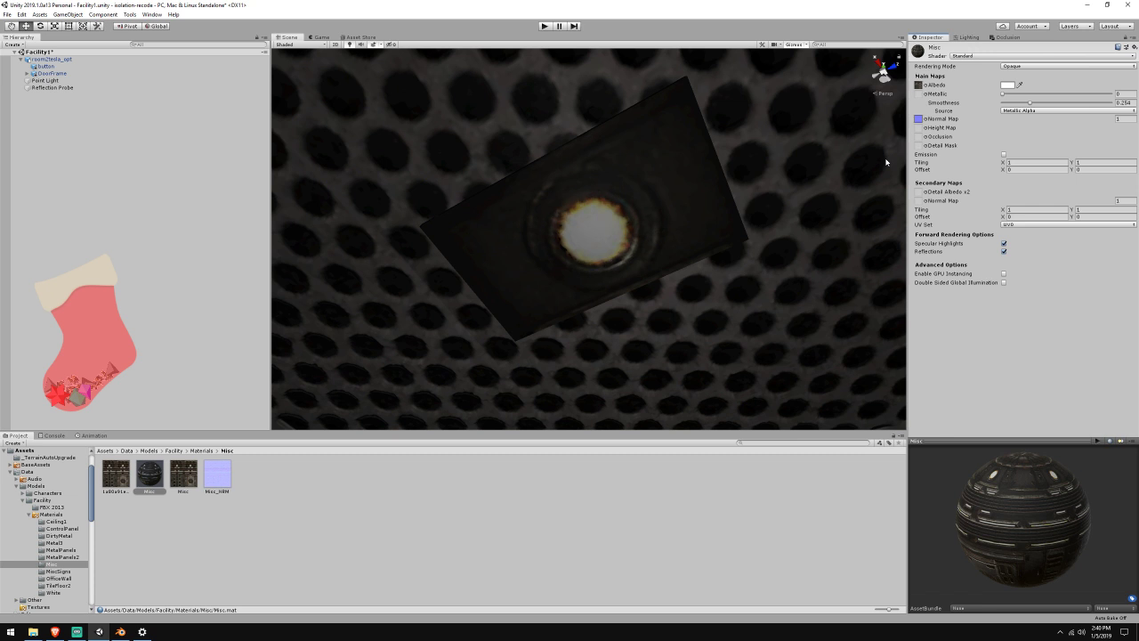
drag(169, 444, 919, 85)
click(110, 484)
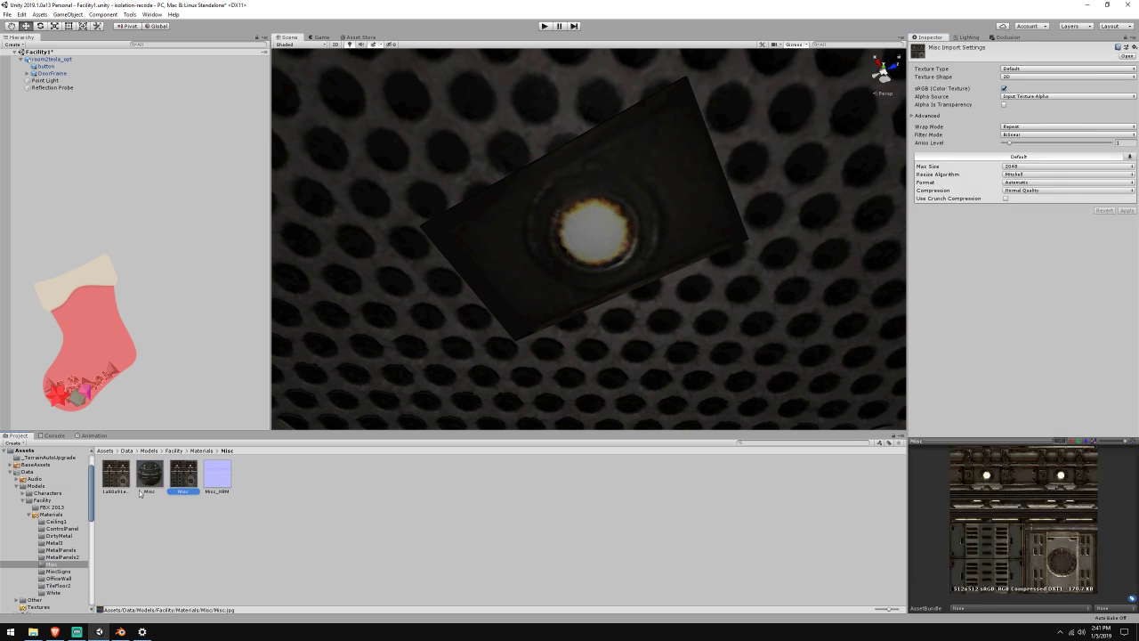
key(shift+Delete)
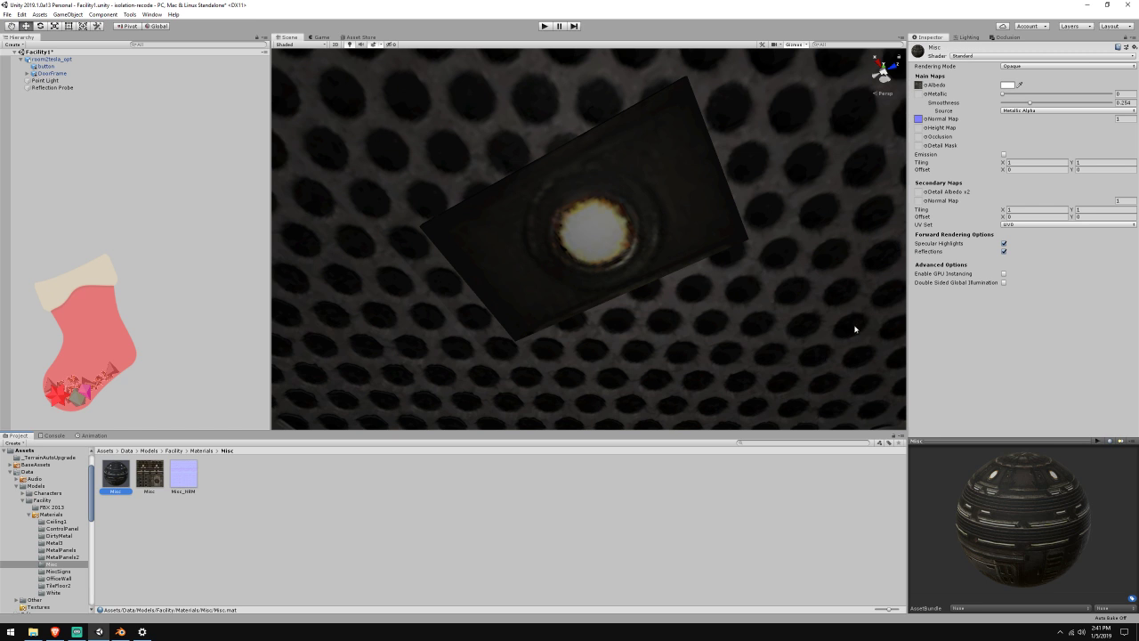
Set the Misc material's smoothness source to Albedo Alpha and bring its smoothness well below the maximum
click(1017, 111)
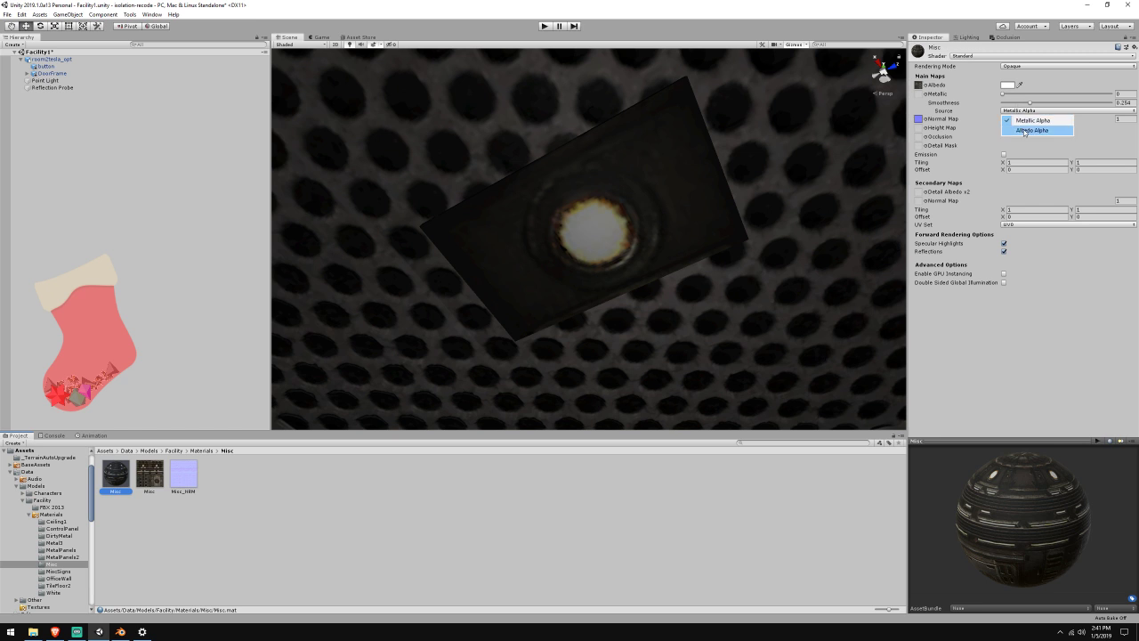
click(1023, 128)
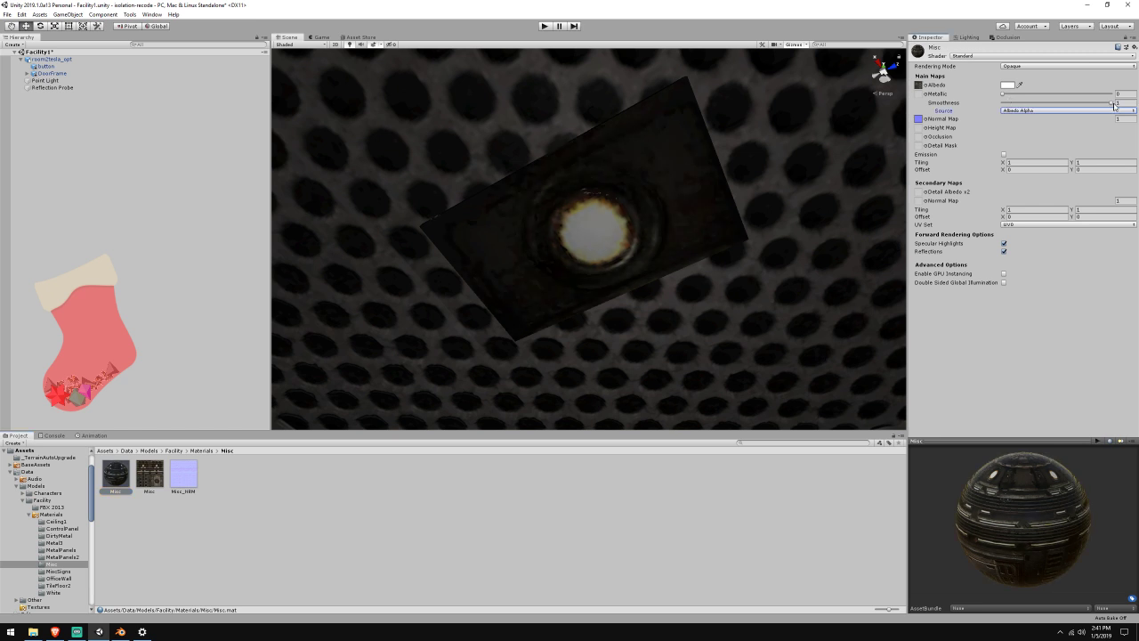
drag(1113, 104, 1041, 104)
Duplicate the Point Light and move the copy along the corridor's Z axis to about -2.575, under the other ceiling grate
right_drag(756, 183, 502, 332)
click(83, 80)
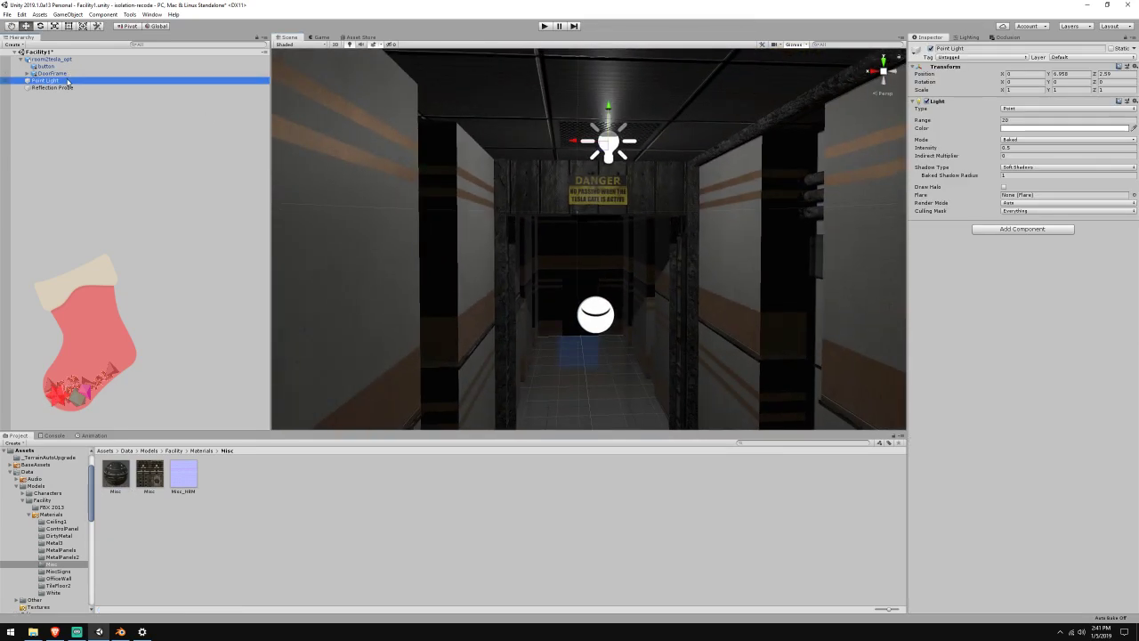
key(ctrl+d)
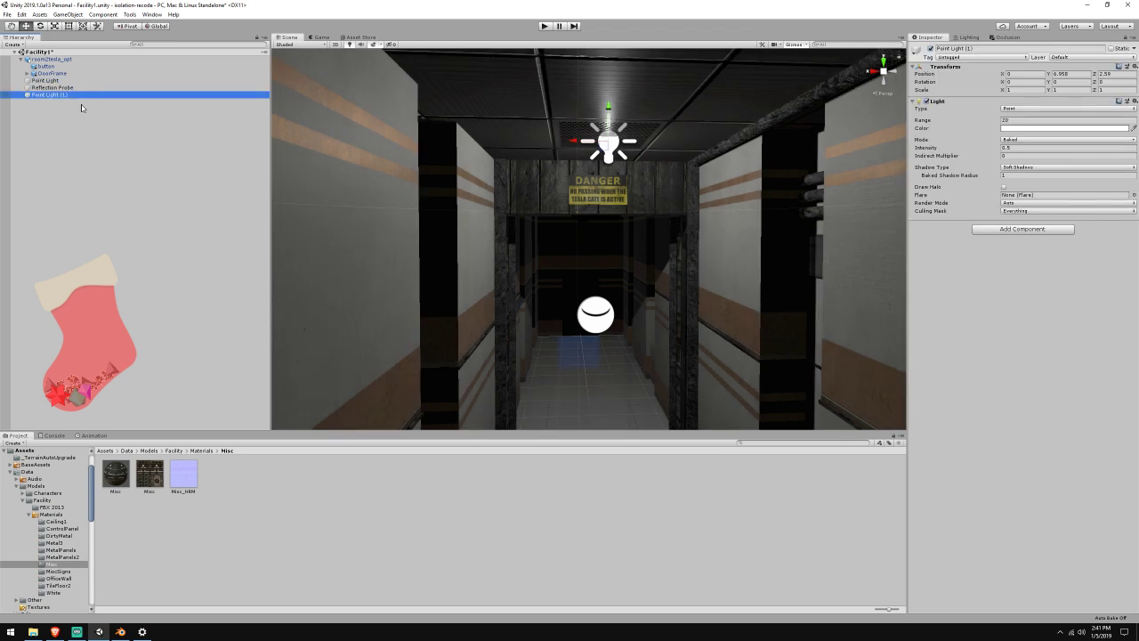
key(w)
right_drag(588, 147, 795, 104)
drag(719, 149, 492, 152)
Adjust the scene camera speed and examine the duplicated light's alignment with the lamp in the ceiling grate
key(w)
key(a)
right_drag(492, 152, 459, 58)
key(w)
key(s)
right_drag(801, 115, 720, 160)
key(a)
right_drag(865, 155, 827, 157)
key(s)
key(s)
key(w)
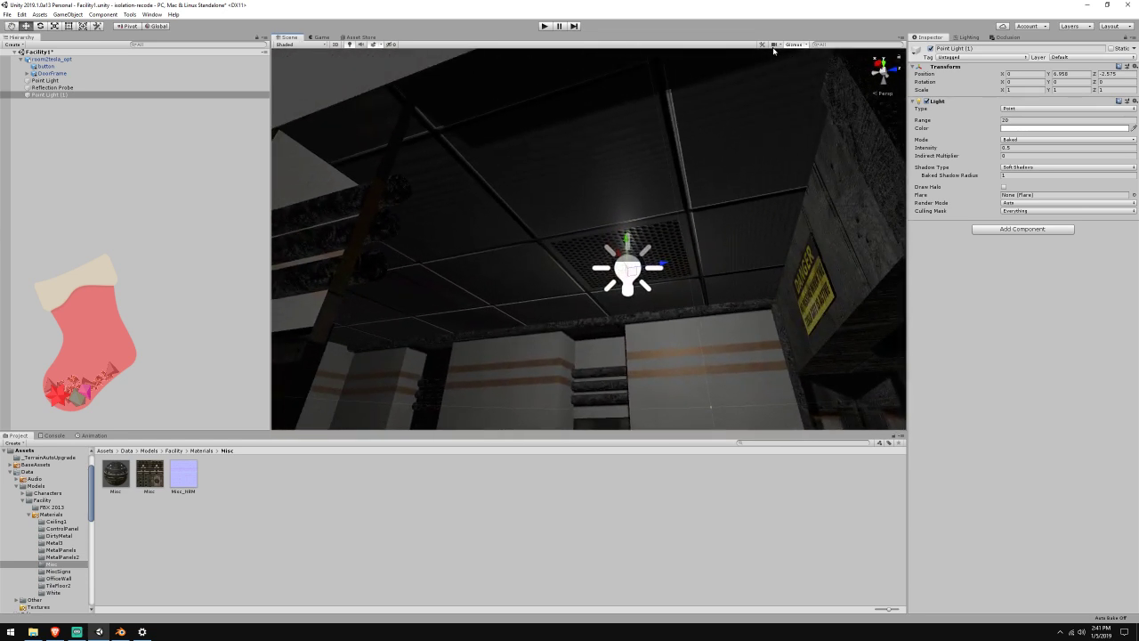
click(774, 43)
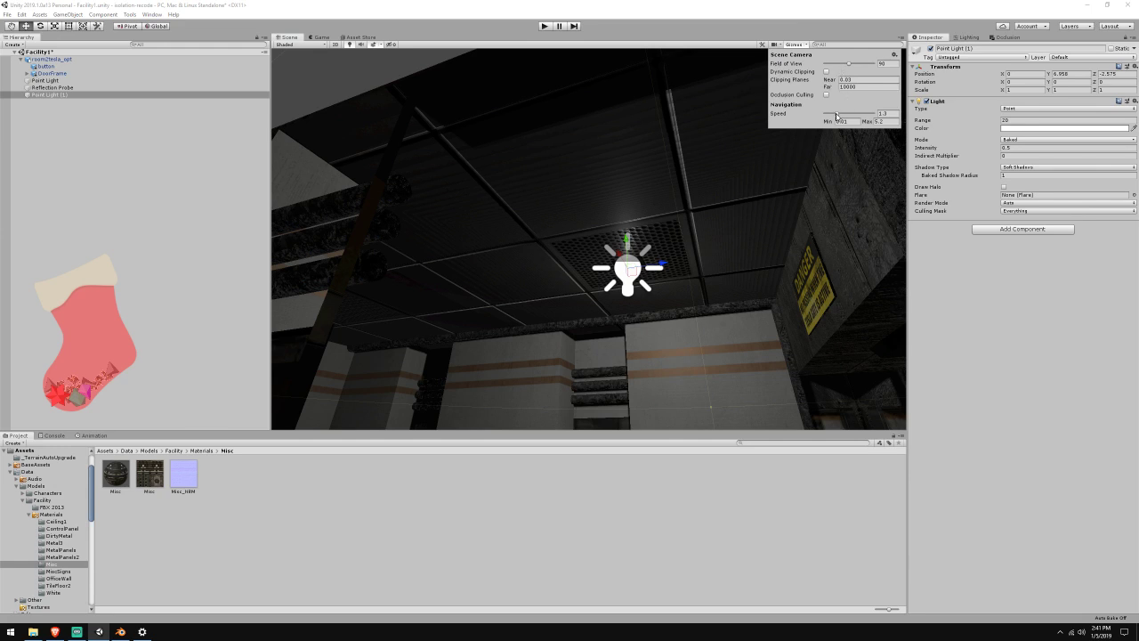
key(w)
right_drag(709, 158, 765, 170)
key(s)
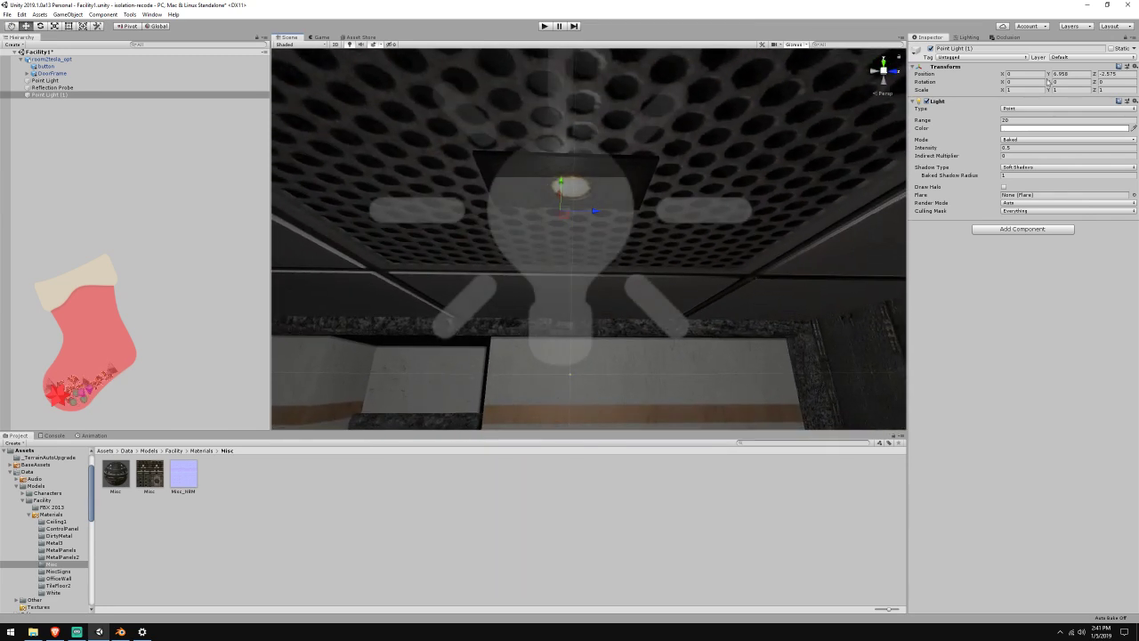
Set the duplicated light's position to Z -2.55 and Y 6.95
key(BackSpace)
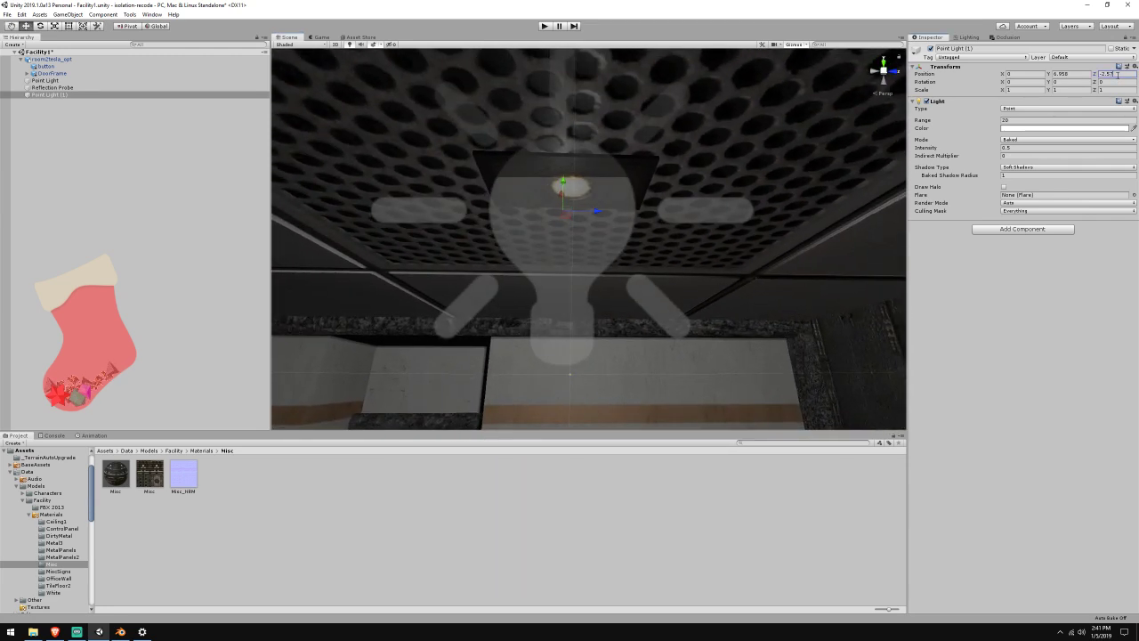
key(BackSpace)
text(5)
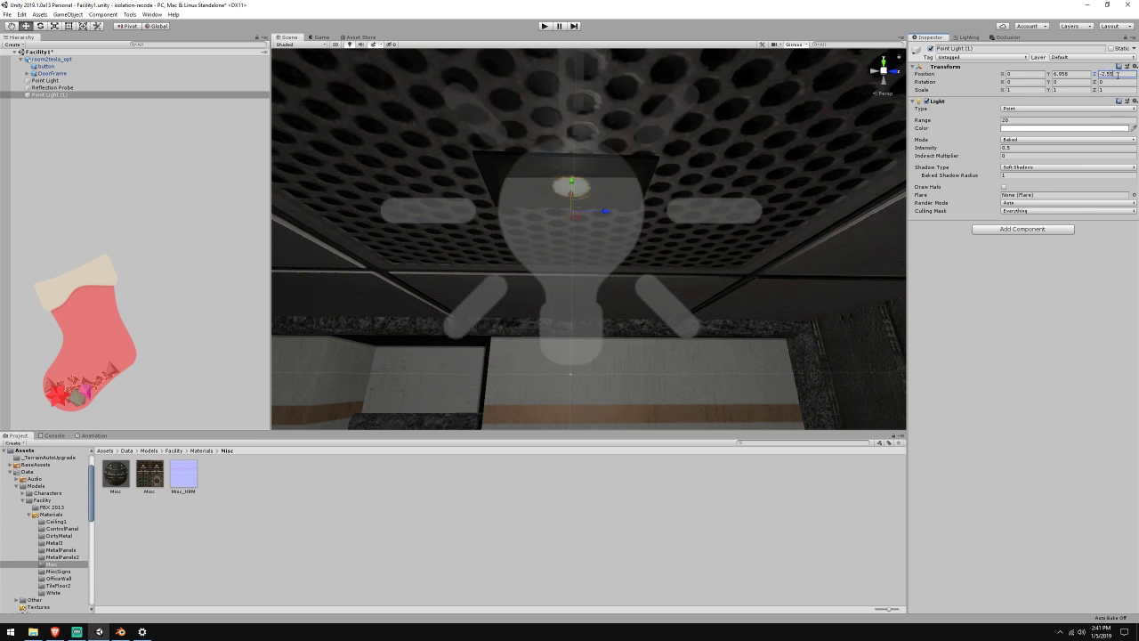
key(BackSpace)
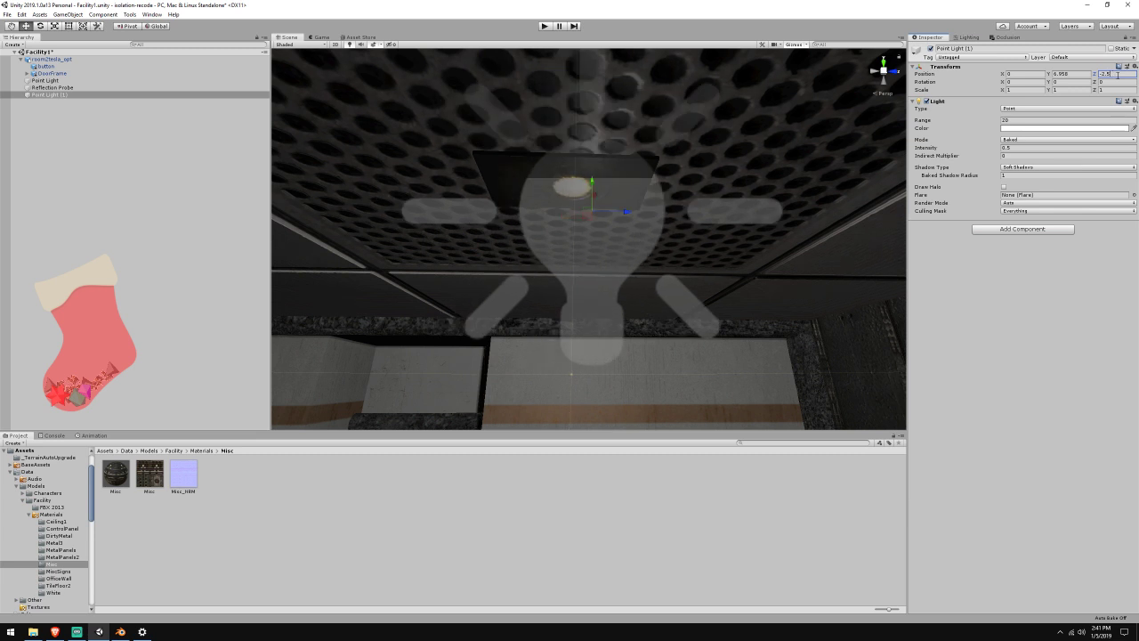
text(5)
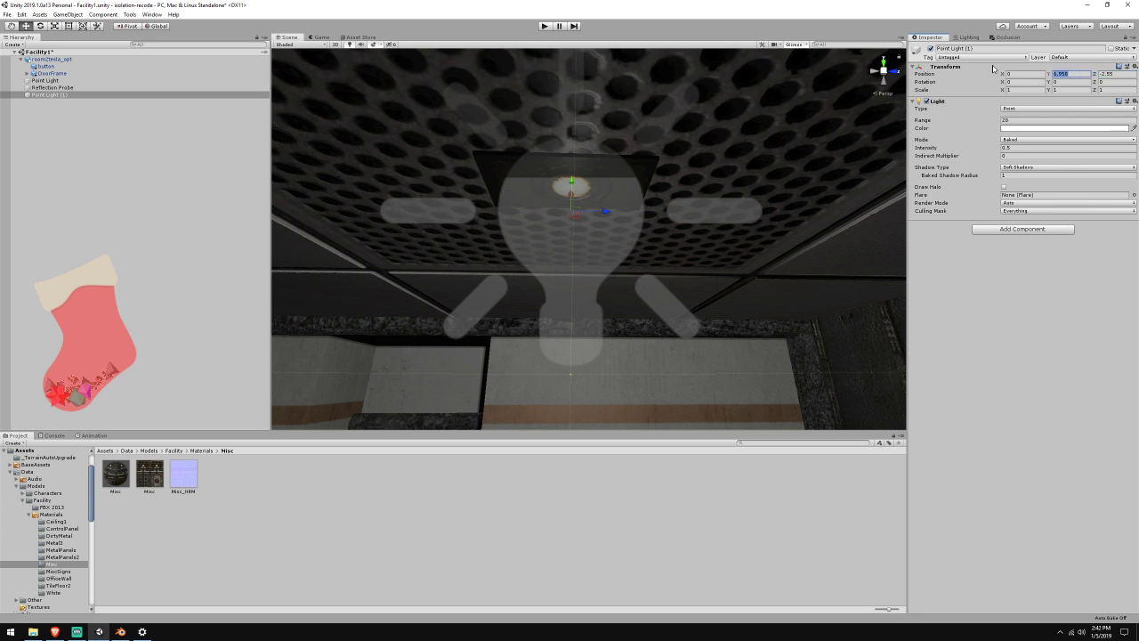
text(5)
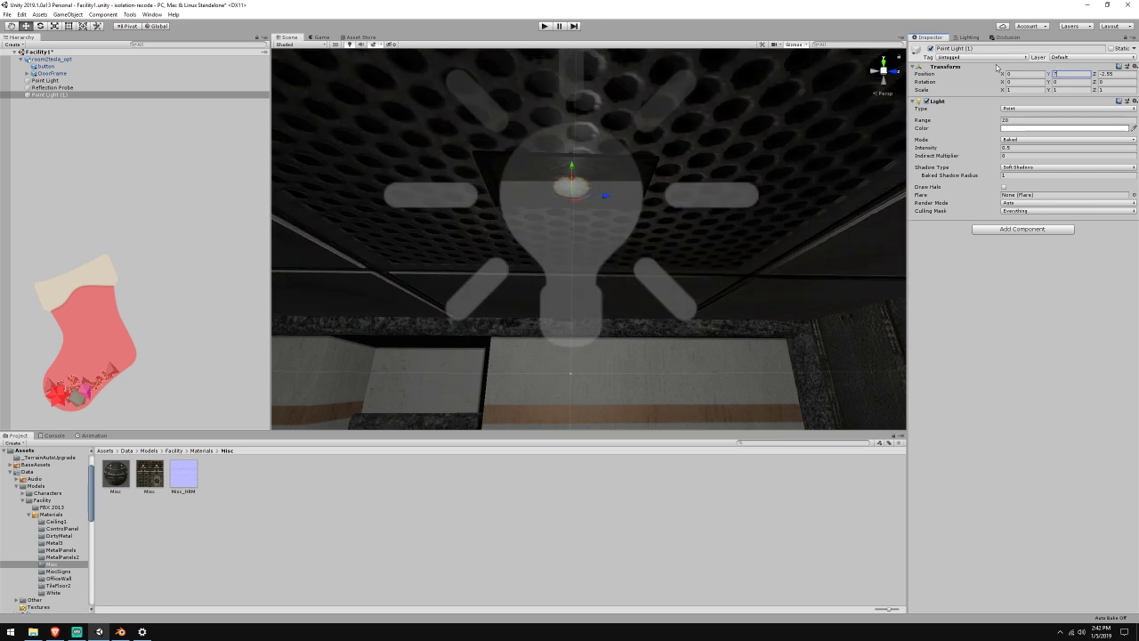
text(6.958)
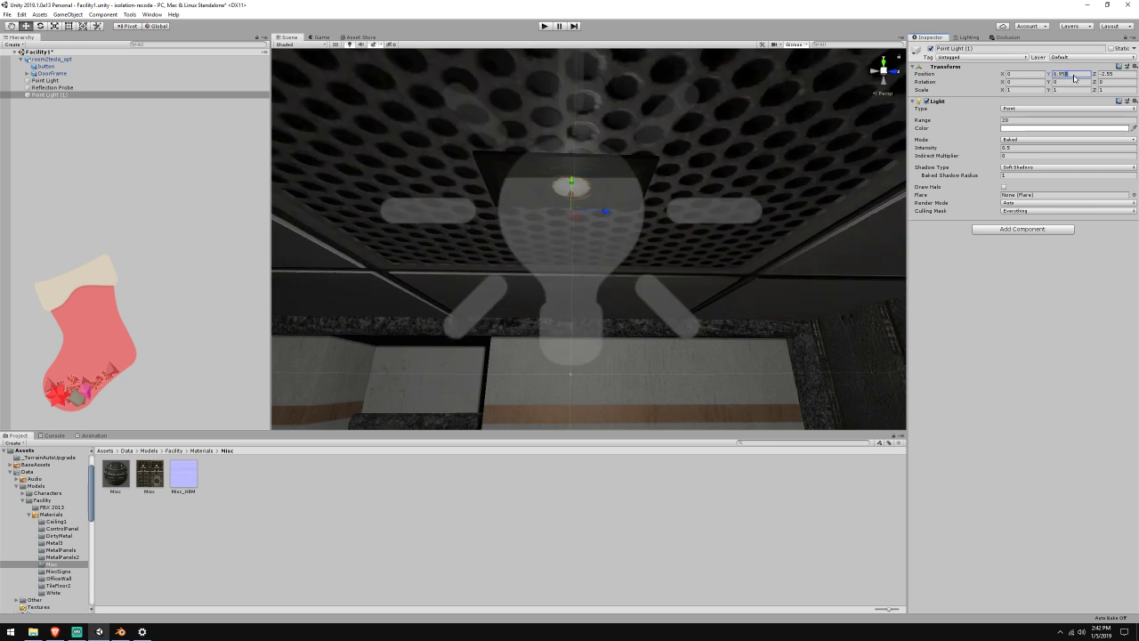
key(BackSpace)
Select the duplicated point light and try a lower baked shadow radius
right_drag(666, 202, 731, 170)
click(608, 278)
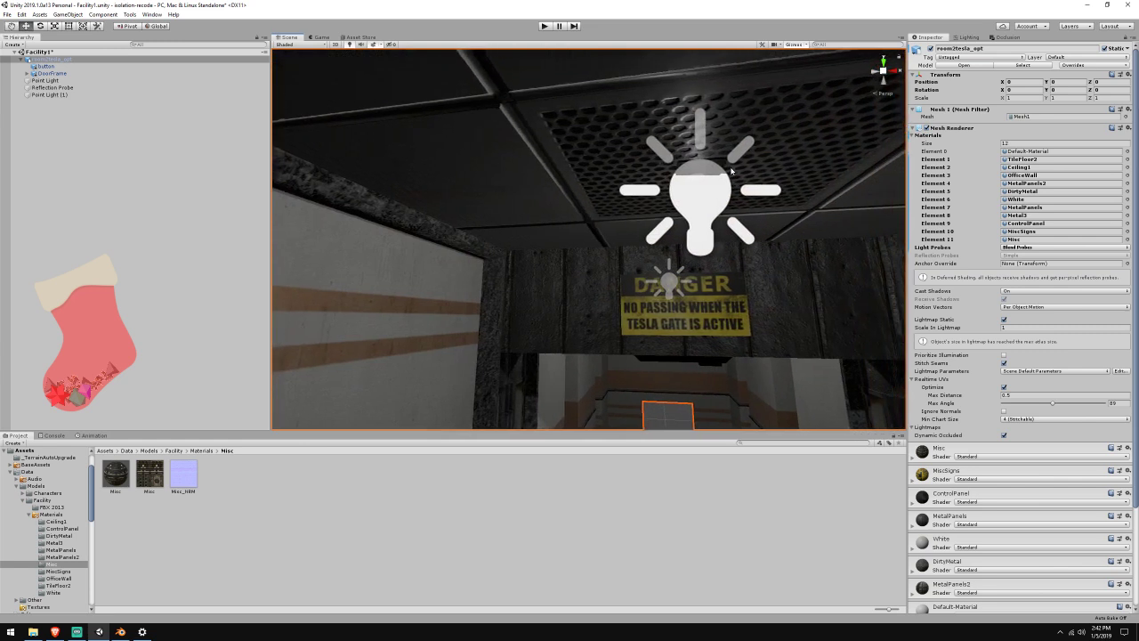
click(703, 189)
right_drag(810, 256, 813, 258)
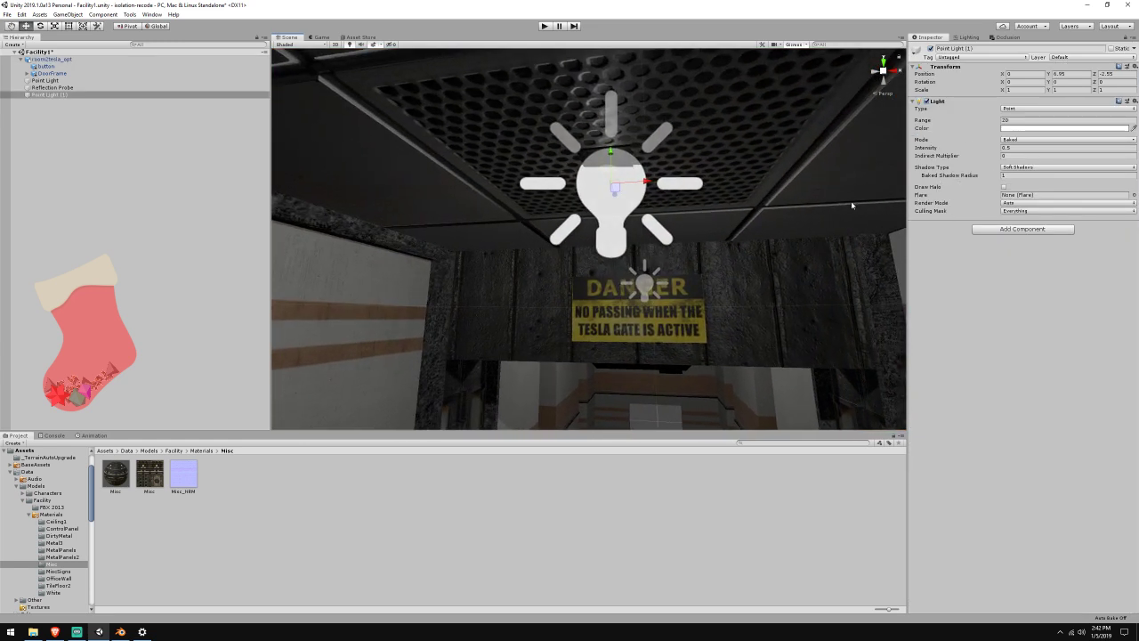
right_drag(851, 205, 814, 215)
drag(949, 176, 943, 176)
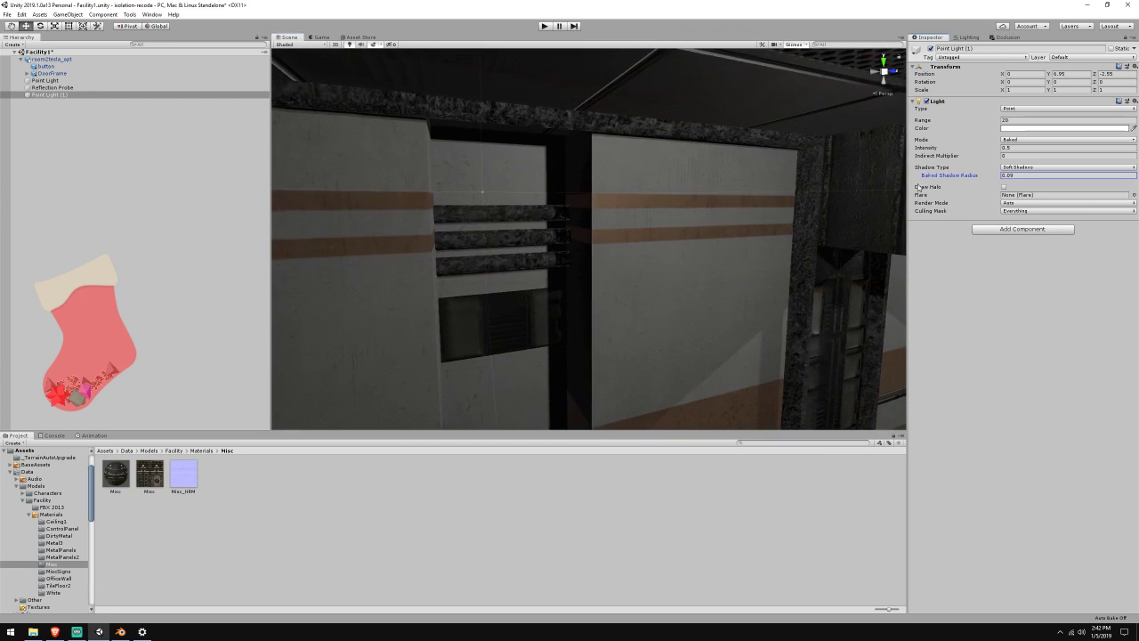
Lower the scene camera's navigation speed and view the duplicated light beside the tesla gate's danger sign
right_drag(763, 258, 812, 100)
click(775, 43)
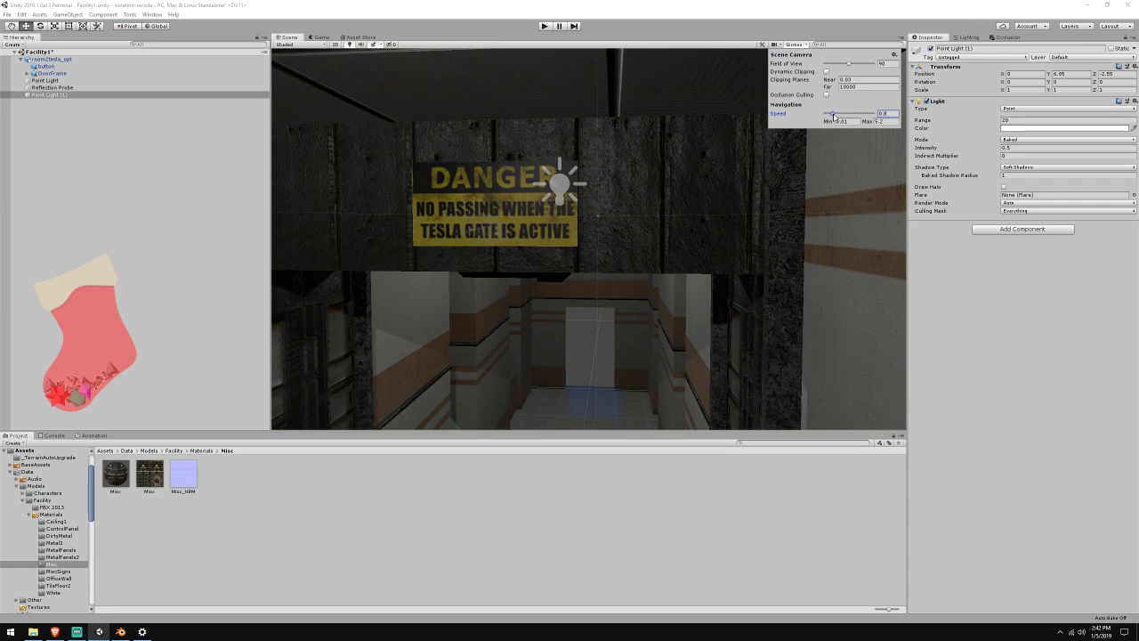
right_drag(824, 210, 760, 222)
key(s)
key(w)
Reorder Point Light (1) directly below Point Light in the scene hierarchy
click(55, 94)
drag(55, 95, 58, 85)
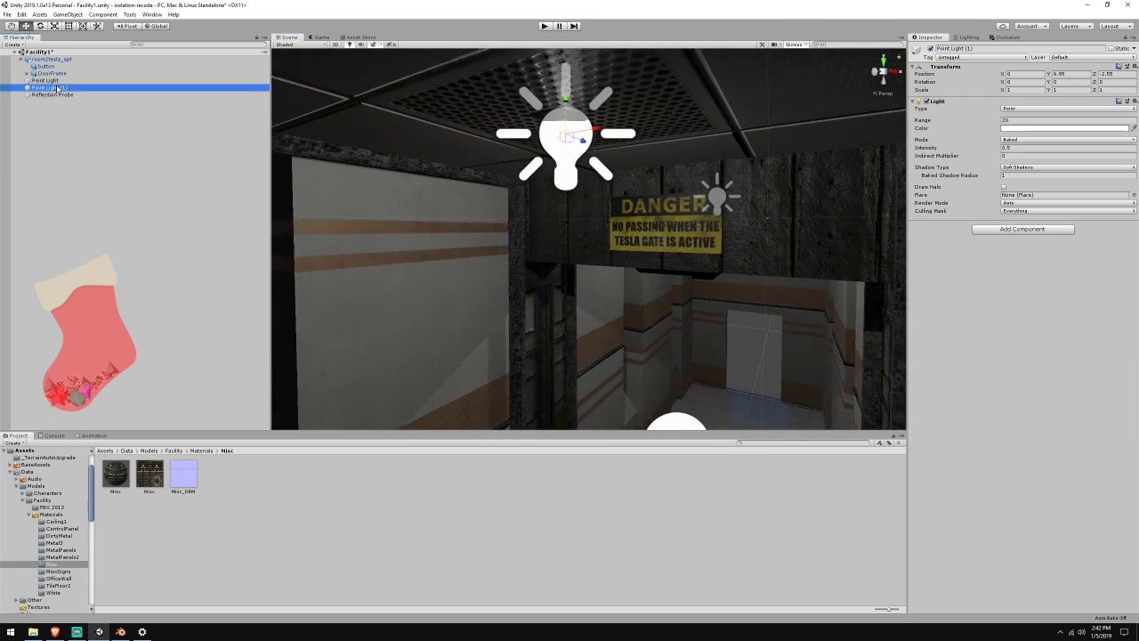
click(73, 127)
Set the original Point Light's position to Y 6.95 and Z 2.55
click(81, 82)
key(f)
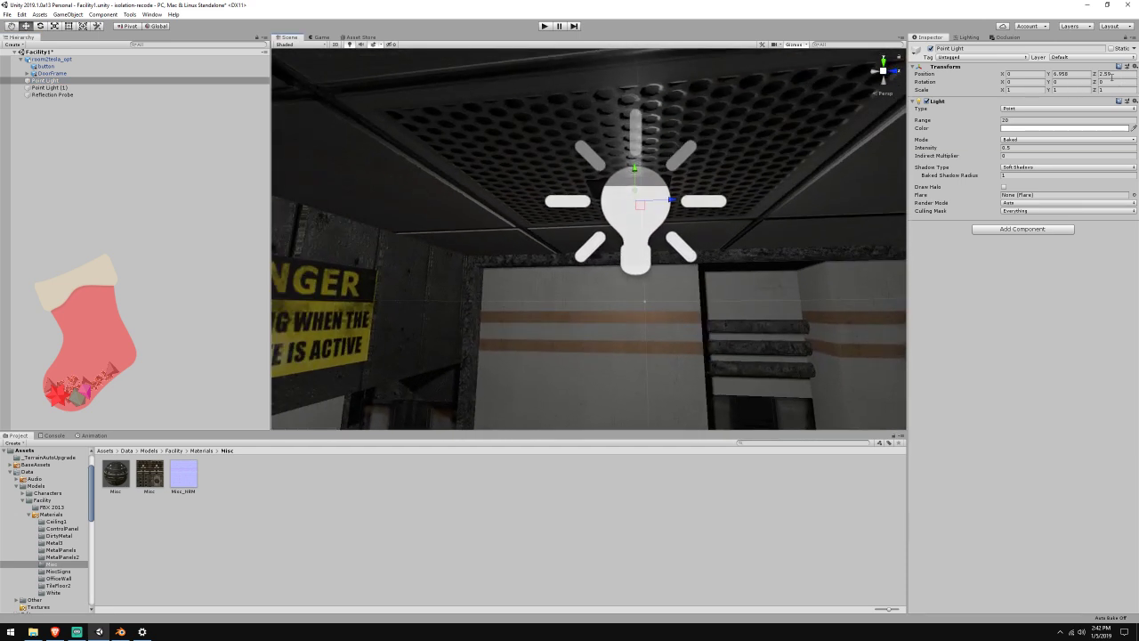
key(w)
right_drag(818, 159, 832, 159)
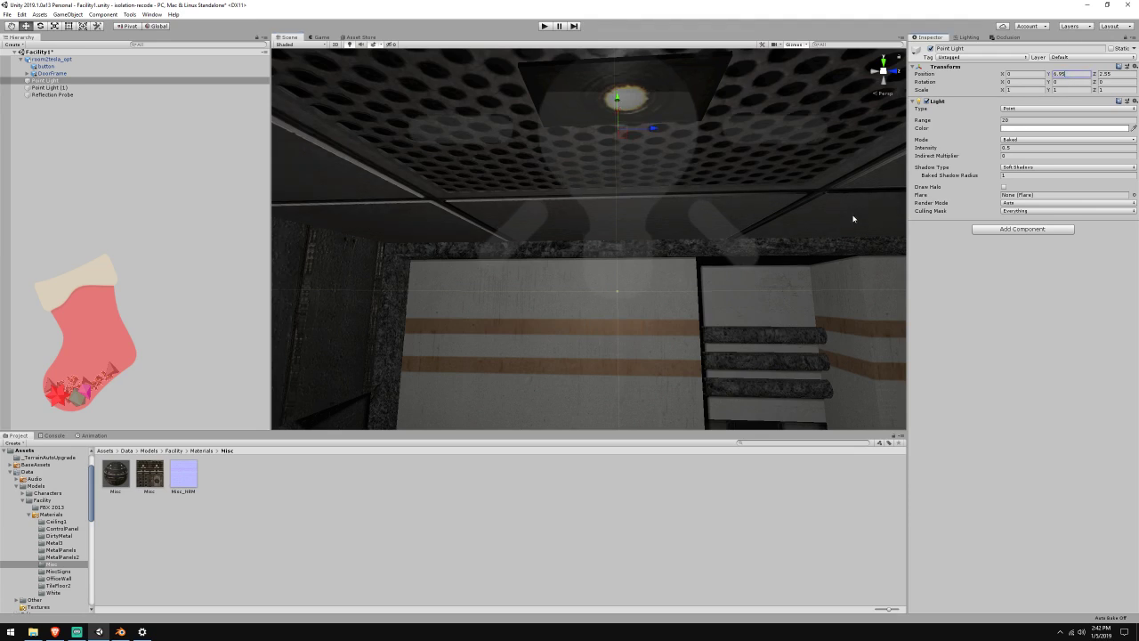
Examine the point light's placement under the ceiling grate and its alignment with the light beyond the tesla gate
right_drag(852, 218, 951, 271)
key(s)
key(w)
key(d)
key(w)
right_drag(685, 259, 623, 231)
key(w)
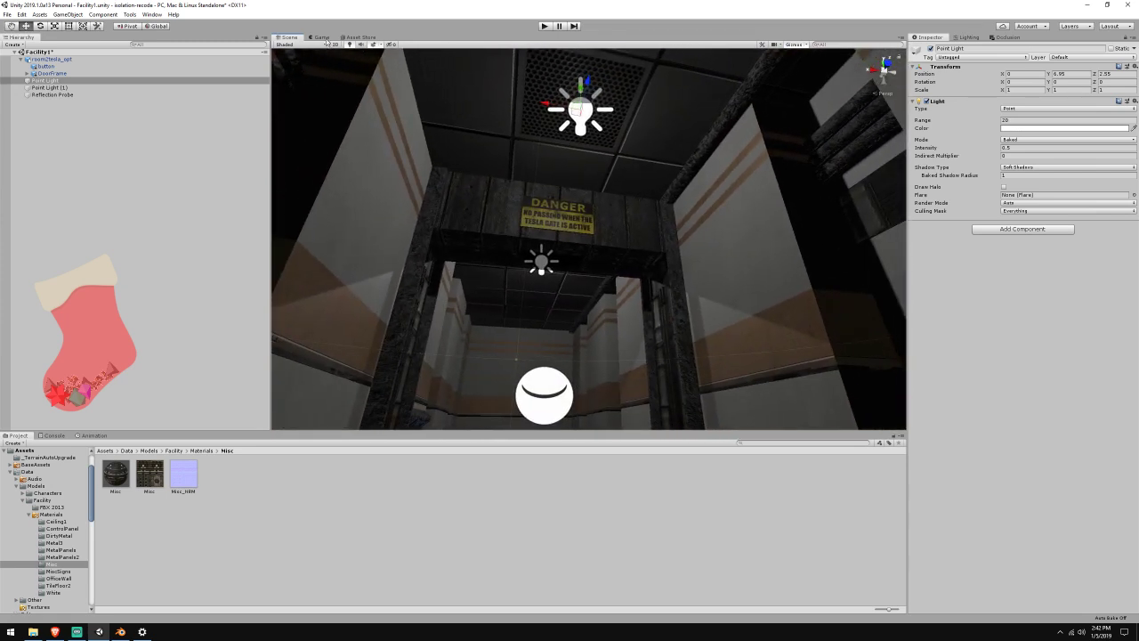
click(322, 37)
click(288, 38)
Create an empty game object and make it a child of room2tesla_opt
click(105, 452)
right_drag(307, 311, 539, 403)
click(540, 395)
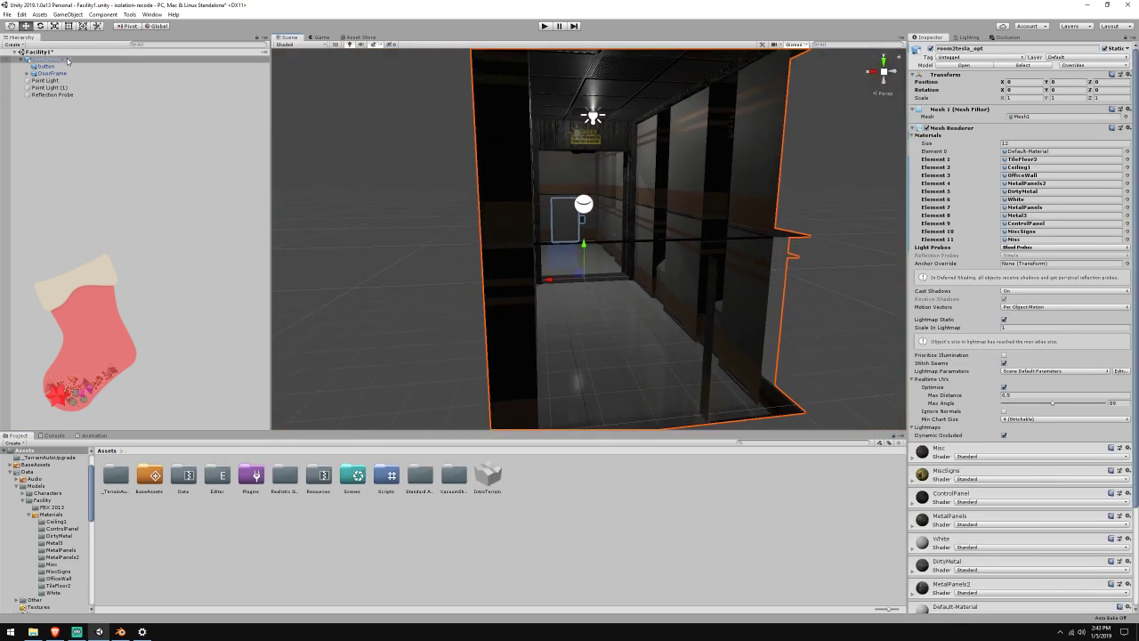
click(34, 60)
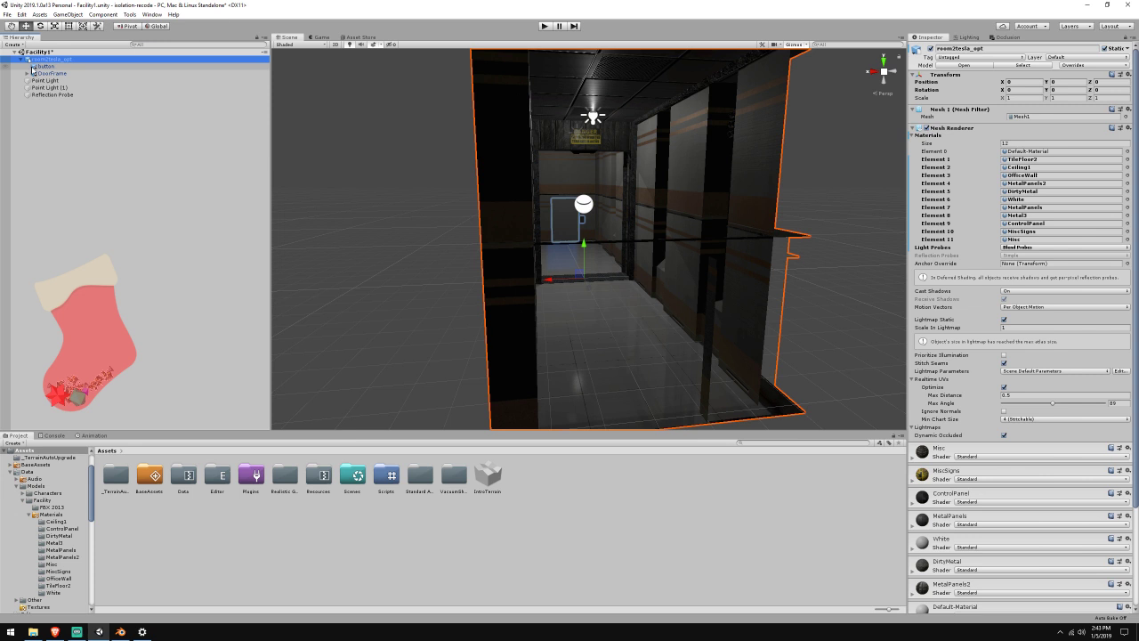
click(64, 14)
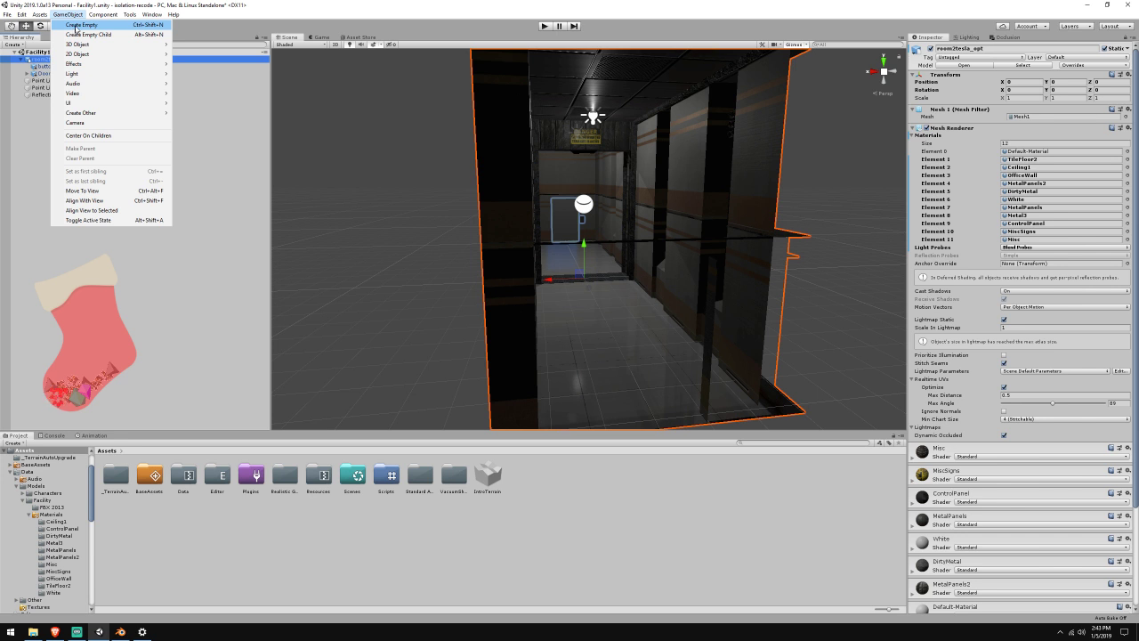
click(78, 28)
drag(63, 103, 100, 79)
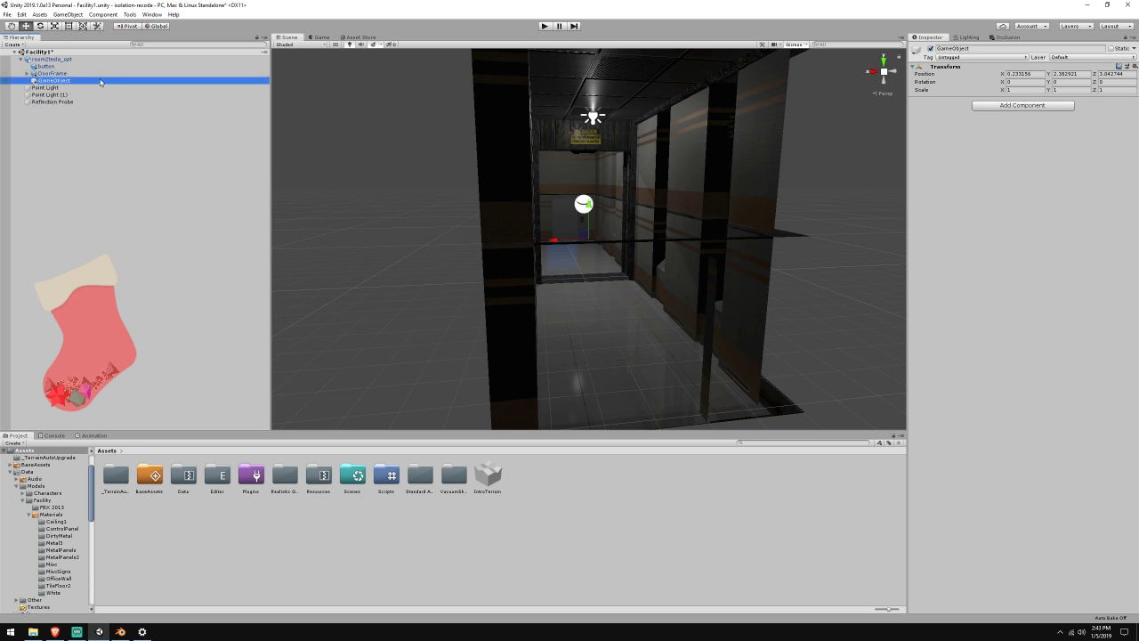
Reset the empty object's position to 0, 0, 0 and add a Box Collider to it
right_click(967, 75)
click(978, 75)
click(1016, 105)
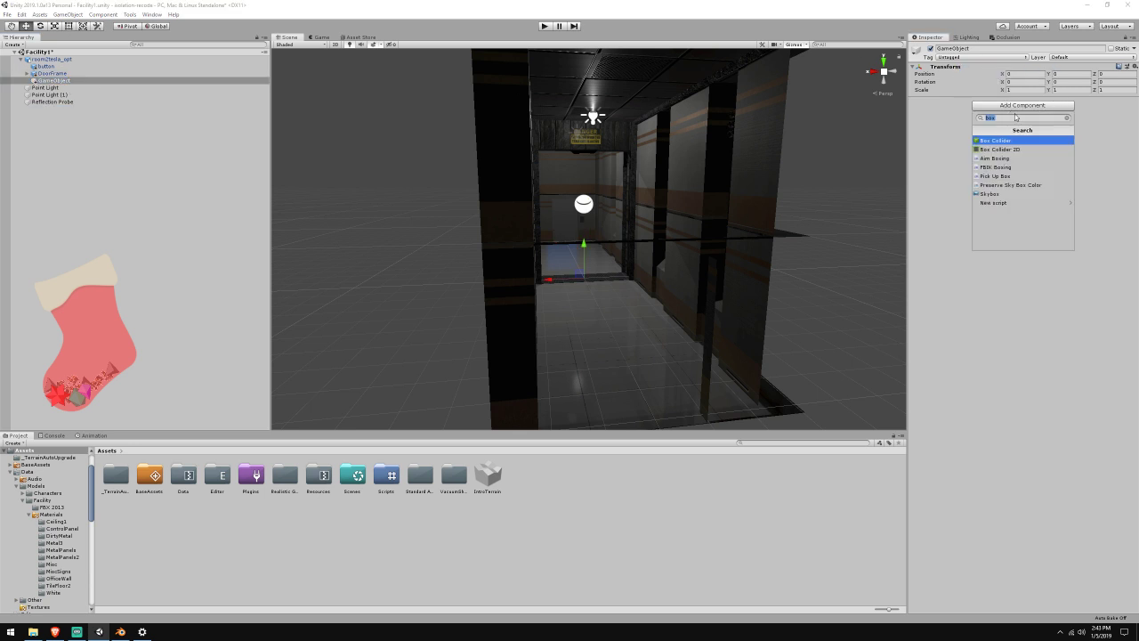
text(box)
key(Return)
Flatten the box collider at the tesla gate floor by setting its Y size to 0.1
right_drag(699, 201, 729, 204)
key(w)
key(d)
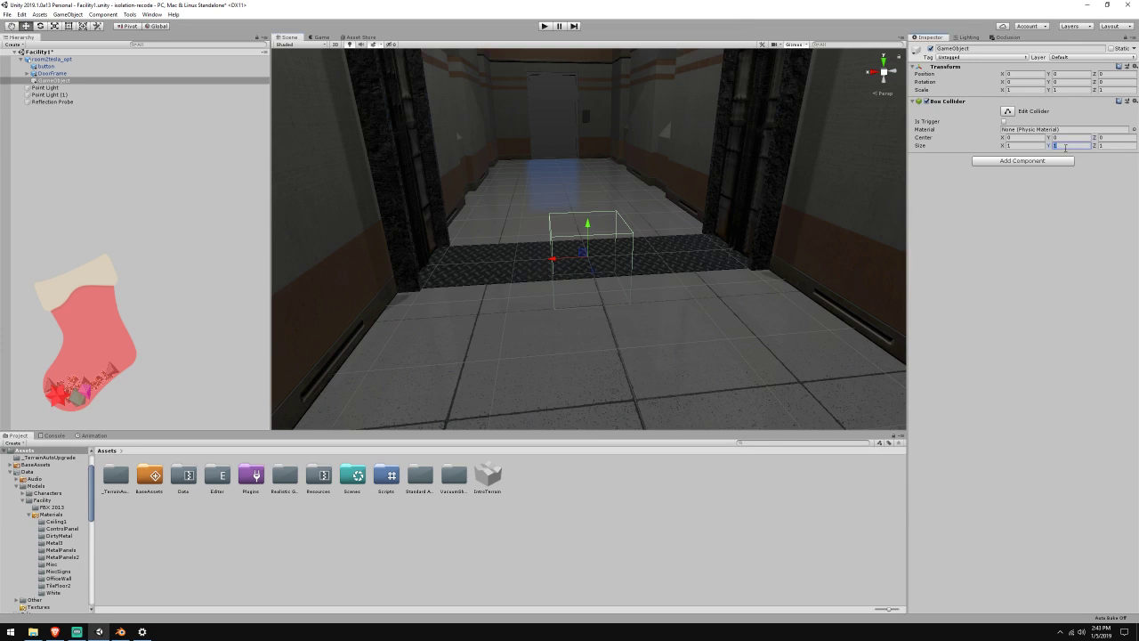
text(0.5)
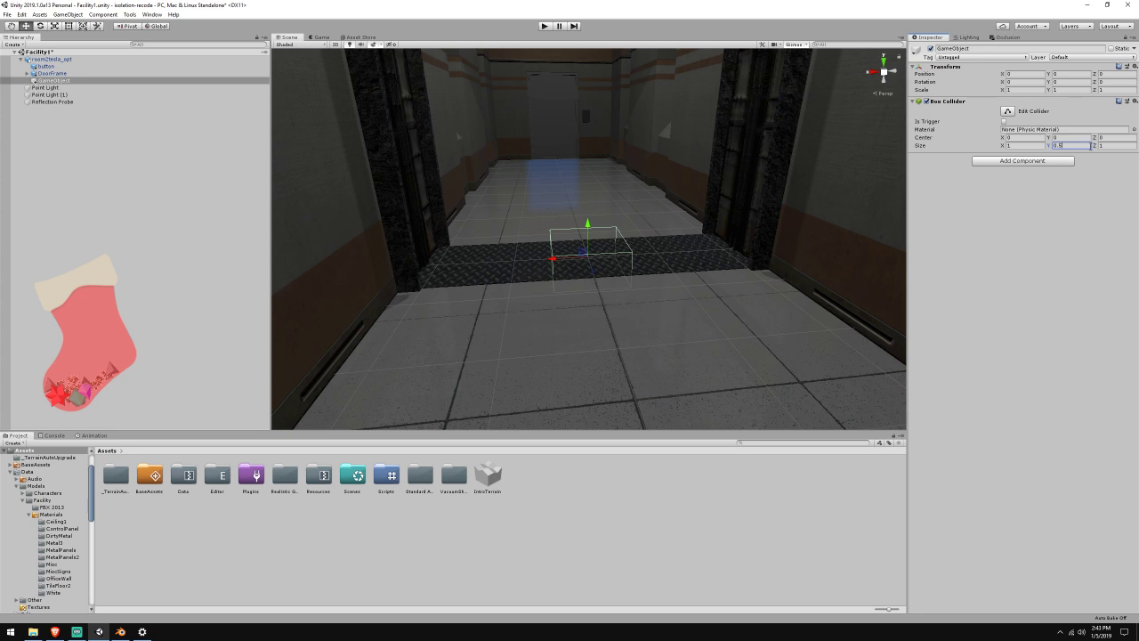
key(BackSpace)
text(2)
key(w)
right_drag(828, 183, 819, 205)
key(s)
click(1060, 145)
key(BackSpace)
text(1s)
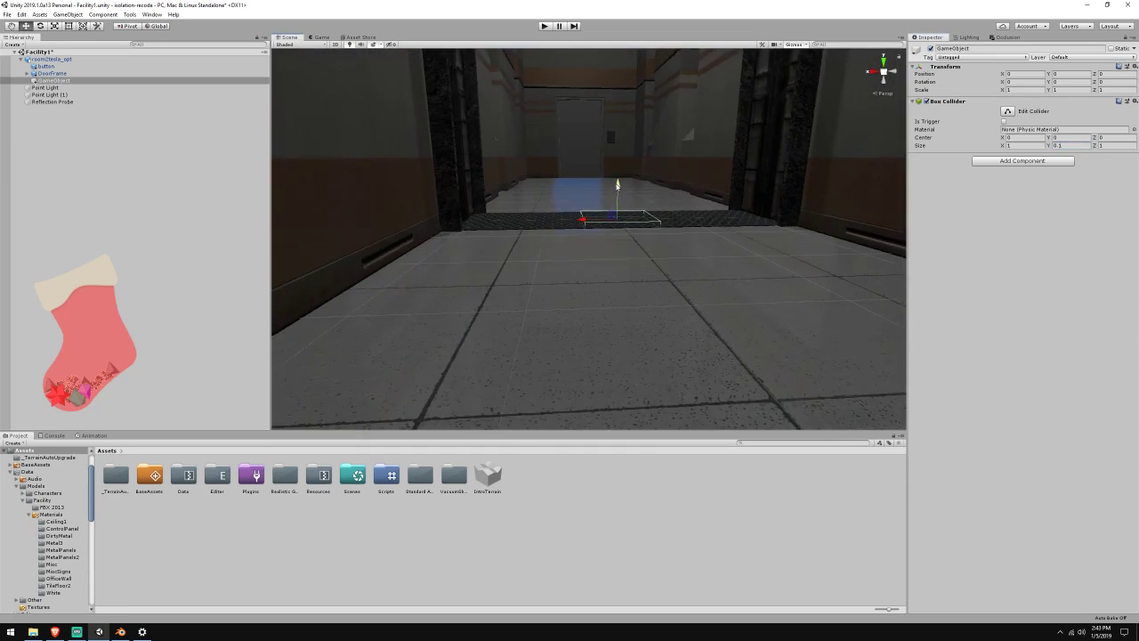
click(1069, 145)
Search the components for other colliders, and try a 3D Plane before deleting it
click(986, 162)
text(coll)
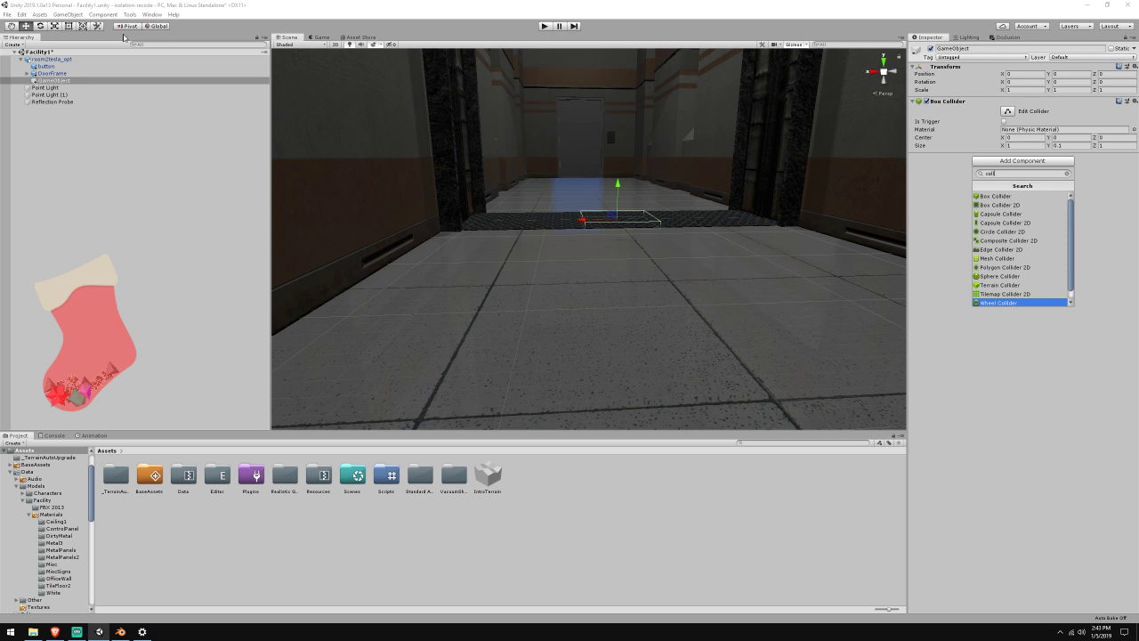
click(69, 15)
mouse_move(107, 46)
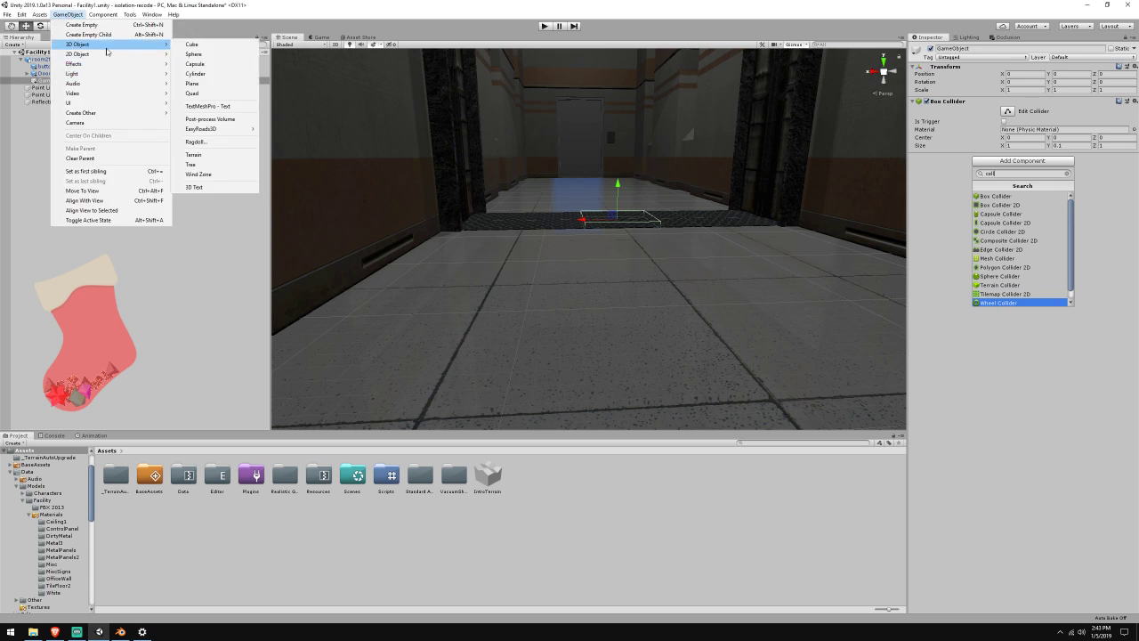
click(214, 82)
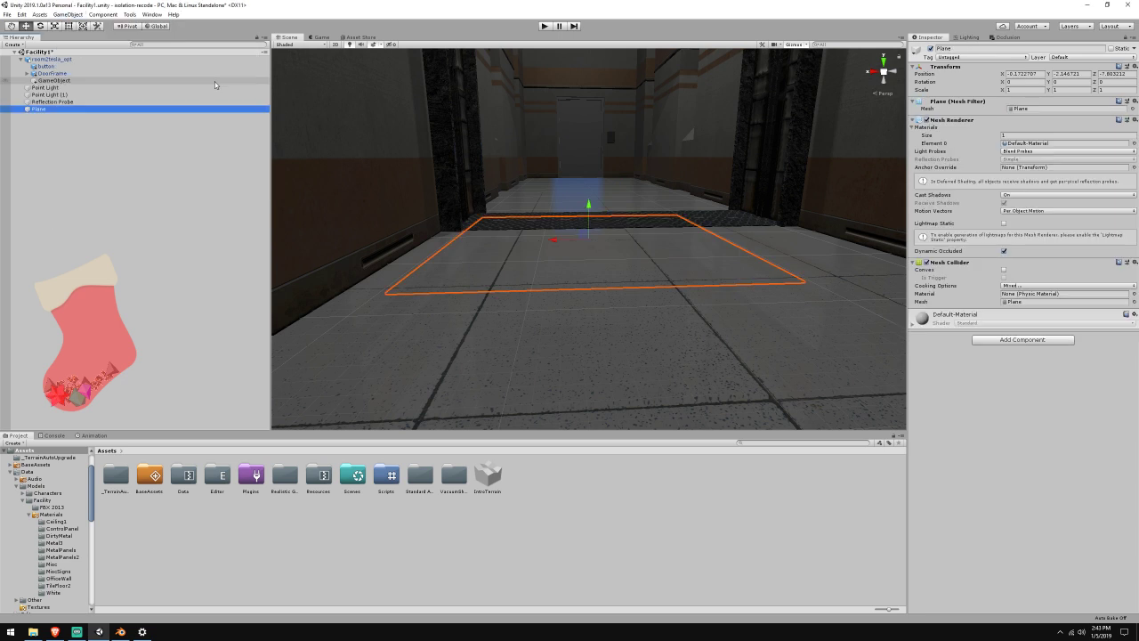
key(Delete)
click(215, 81)
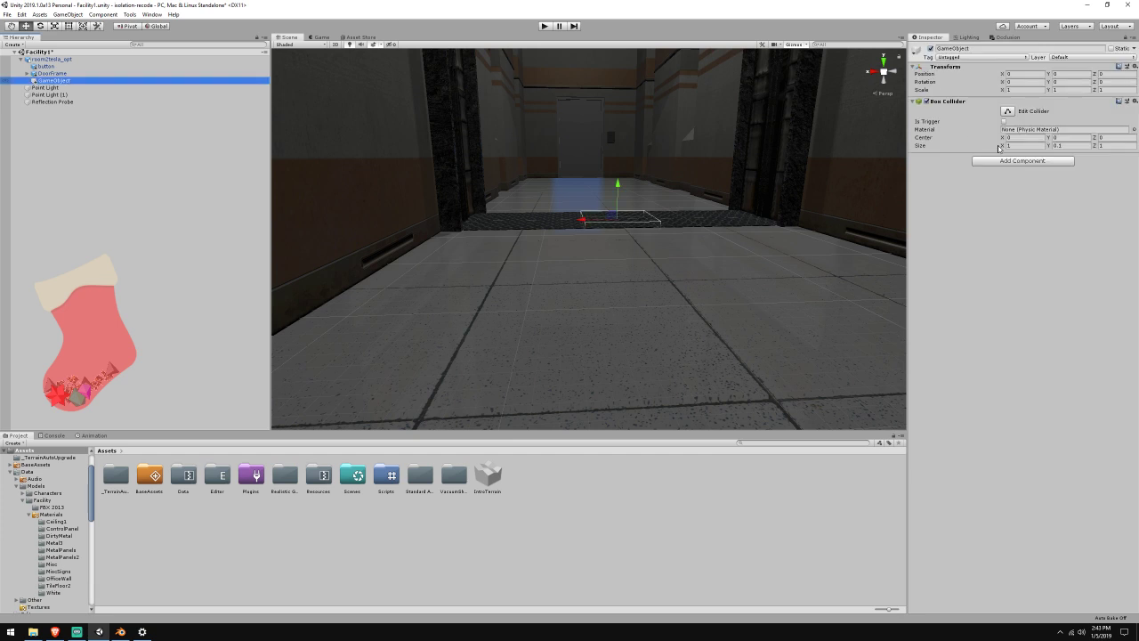
Add a Mesh Collider to room2tesla_opt and try its Convex option, leaving it off
click(107, 60)
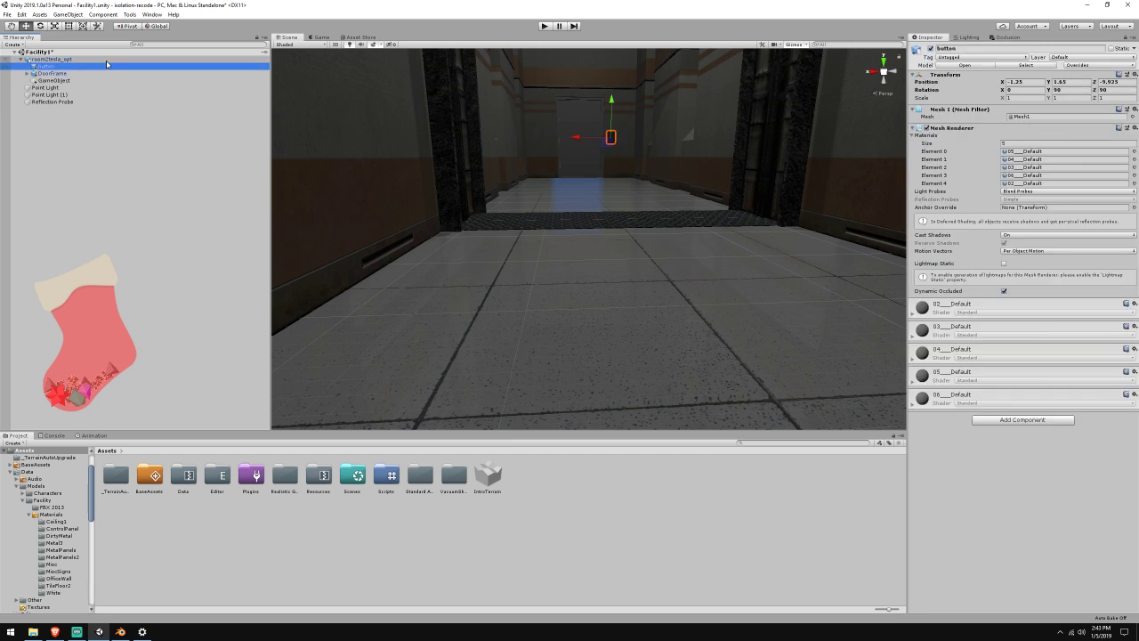
scroll(1068, 358, down, 3)
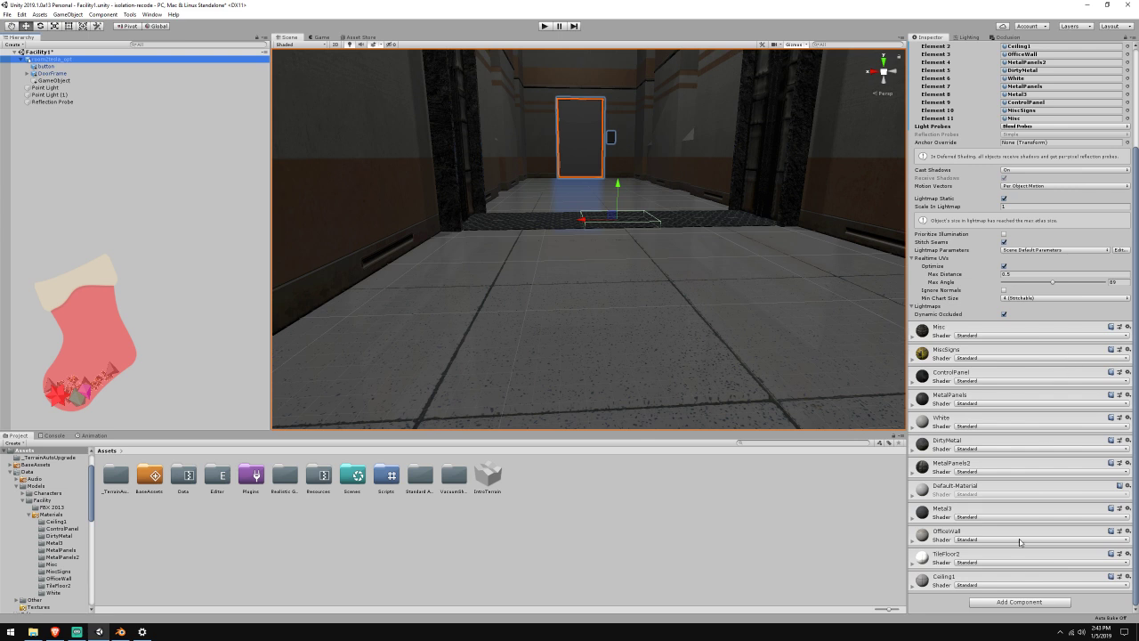
click(1032, 602)
text(me)
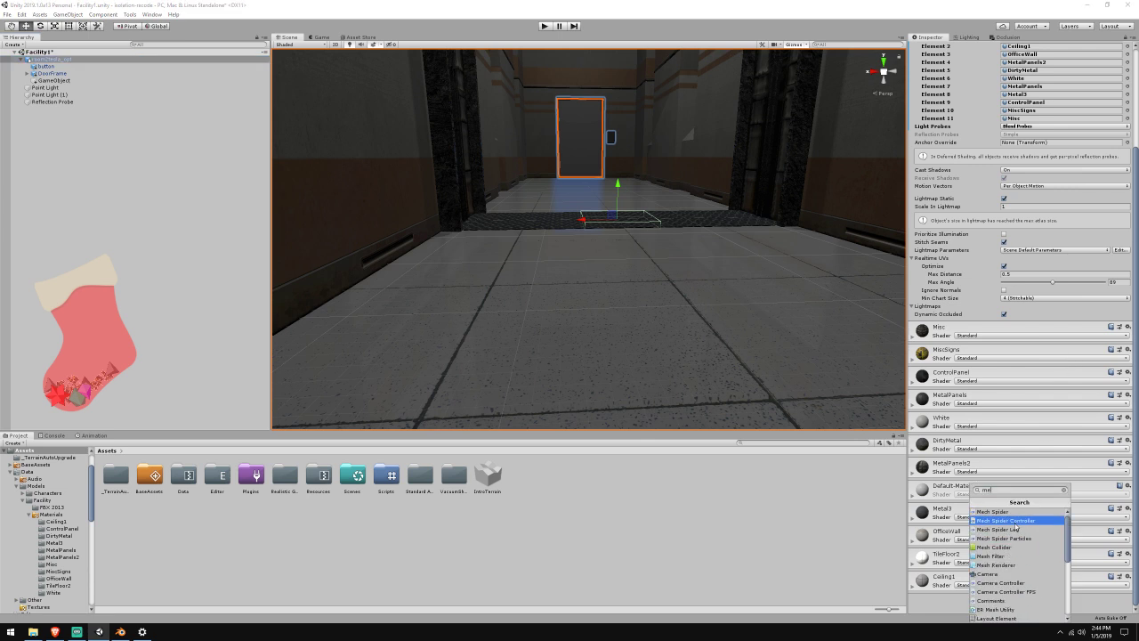
text(sh)
click(993, 510)
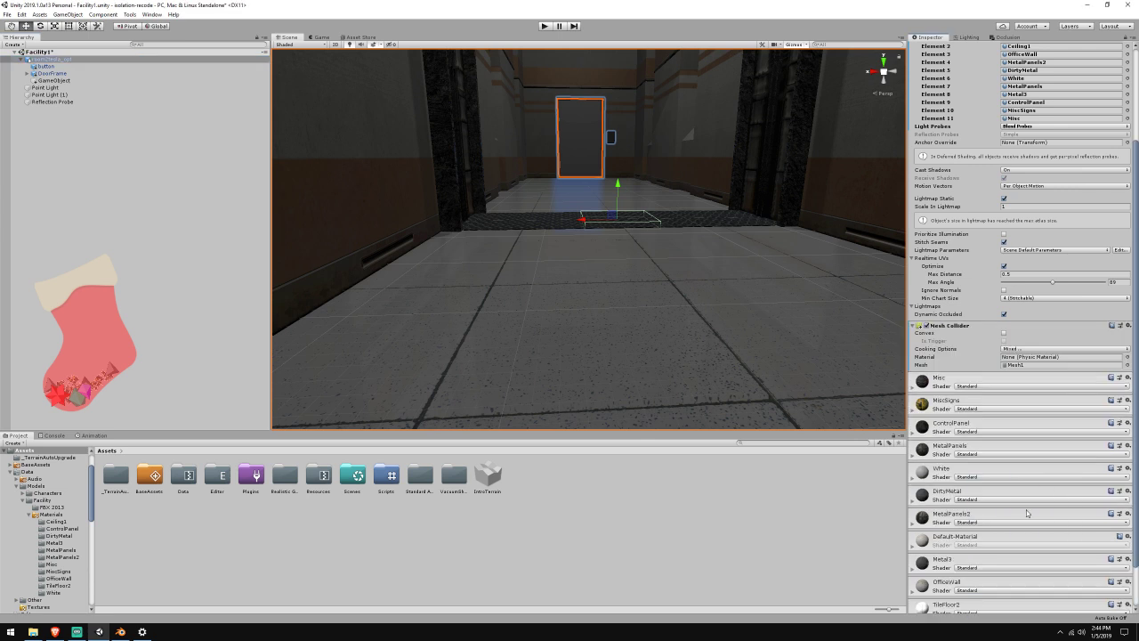
click(1004, 335)
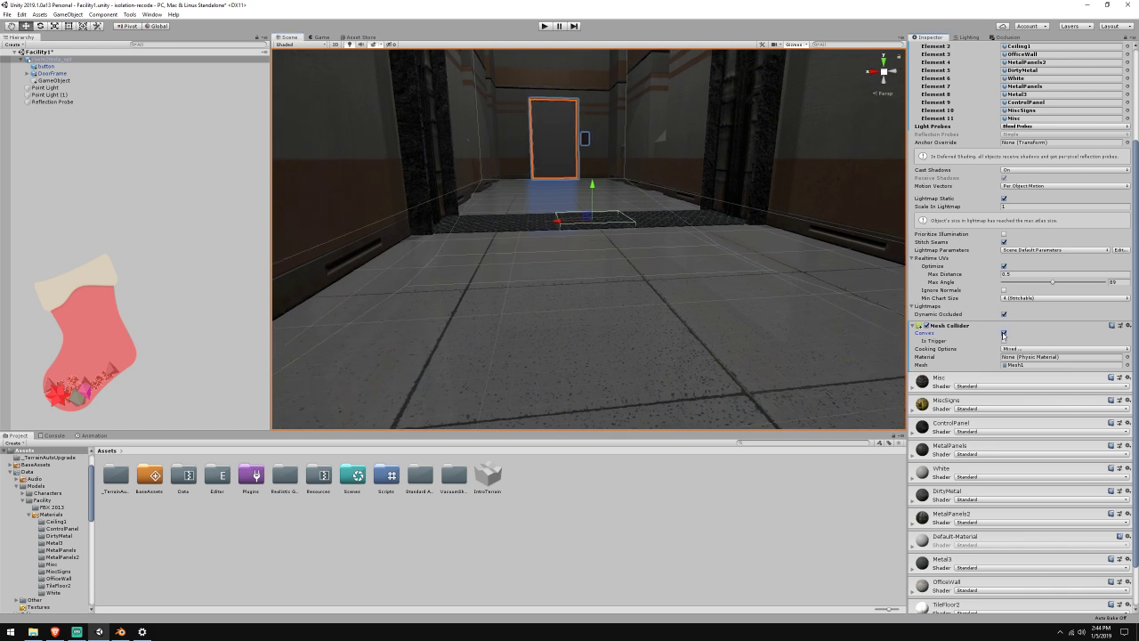
click(1004, 334)
Delete the empty game object that carries the box collider
right_drag(706, 299, 737, 299)
click(104, 80)
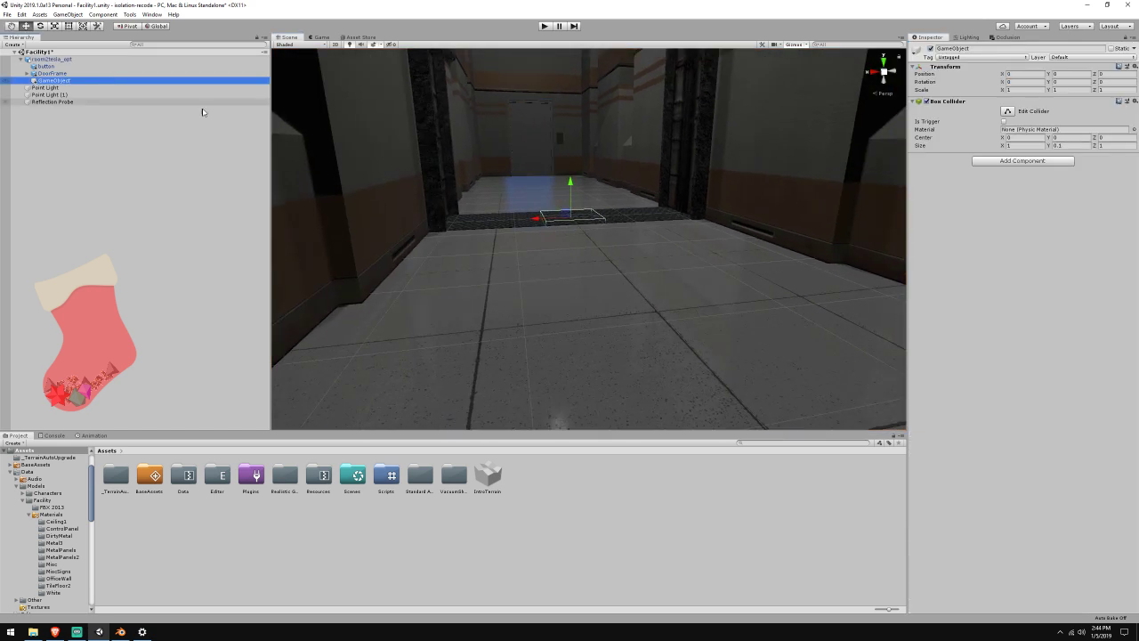
key(Delete)
Locate the TileFloor2 material through room2tesla_opt's material list and open its settings
double_click(82, 60)
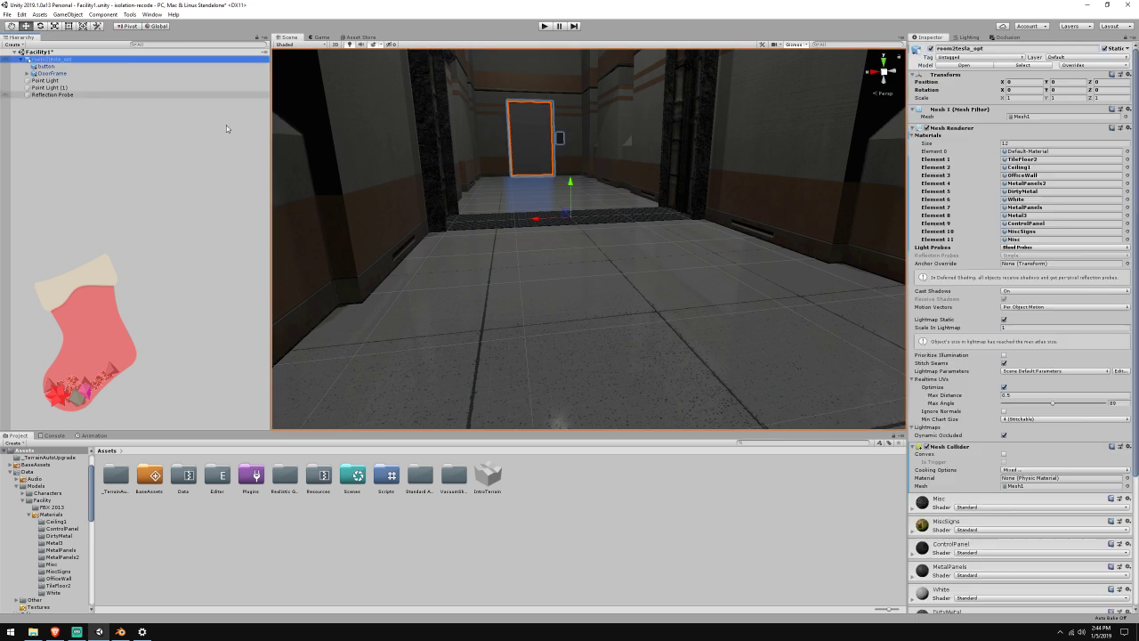
right_drag(443, 165, 652, 254)
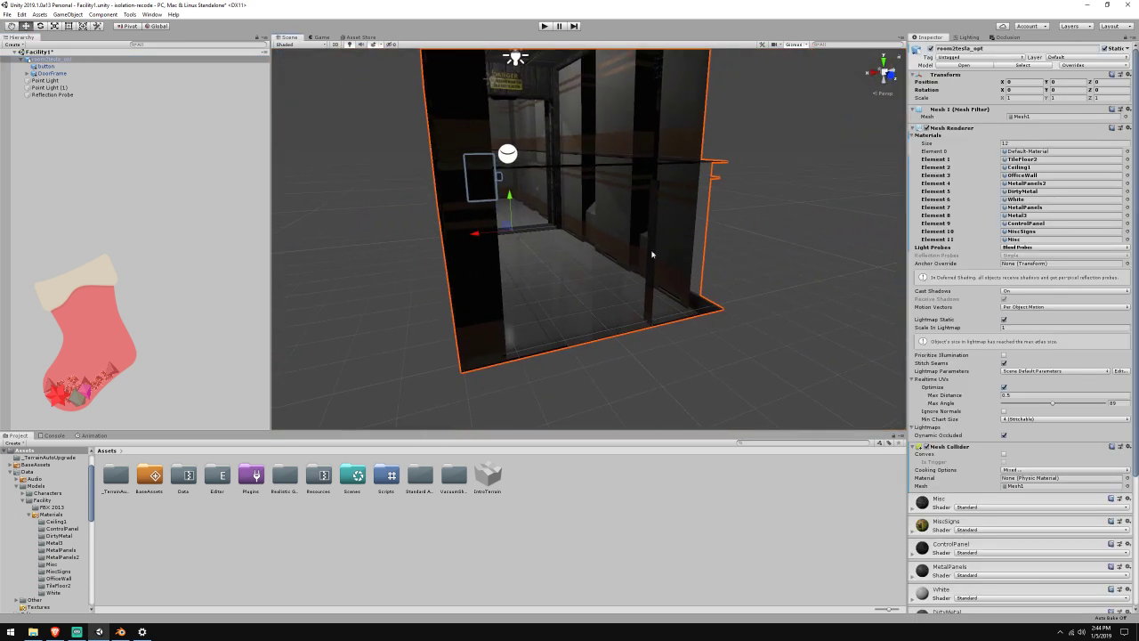
right_drag(680, 315, 637, 306)
key(w)
right_drag(564, 215, 531, 332)
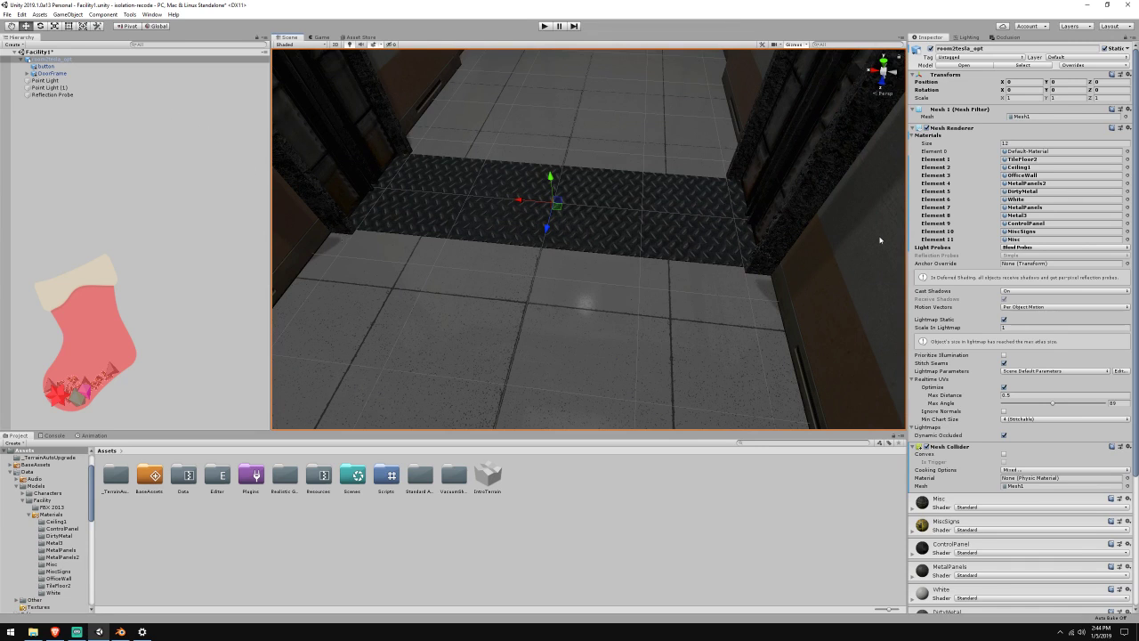
click(1037, 160)
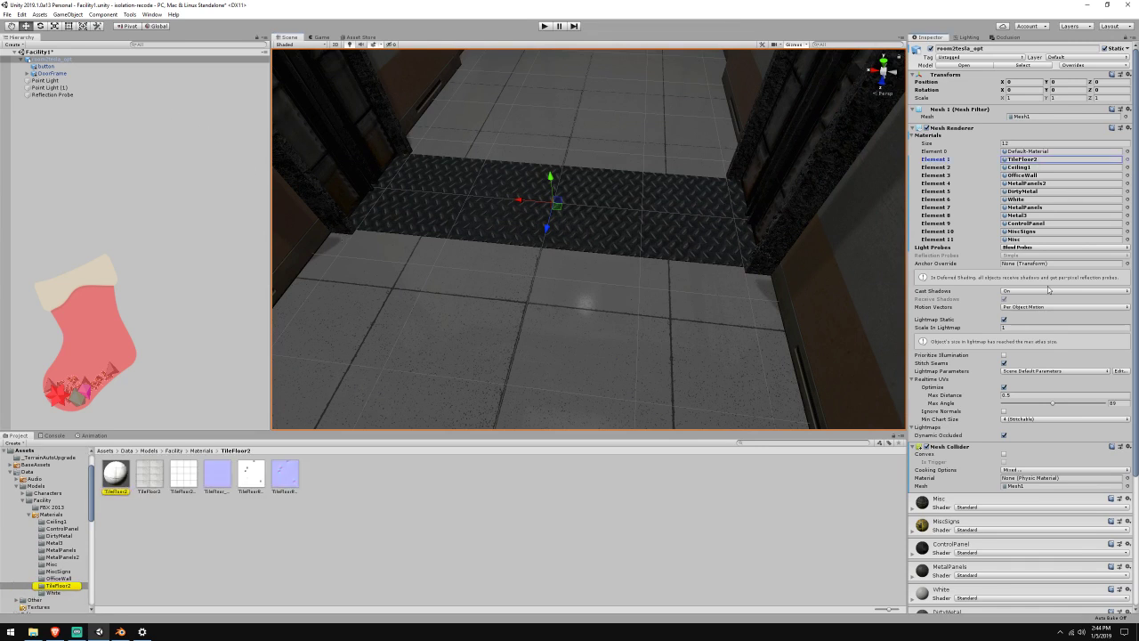
click(116, 476)
Change the TileFloor2 material's shader to VacuumShaders/Beast/Standard
right_drag(641, 320, 741, 269)
click(987, 56)
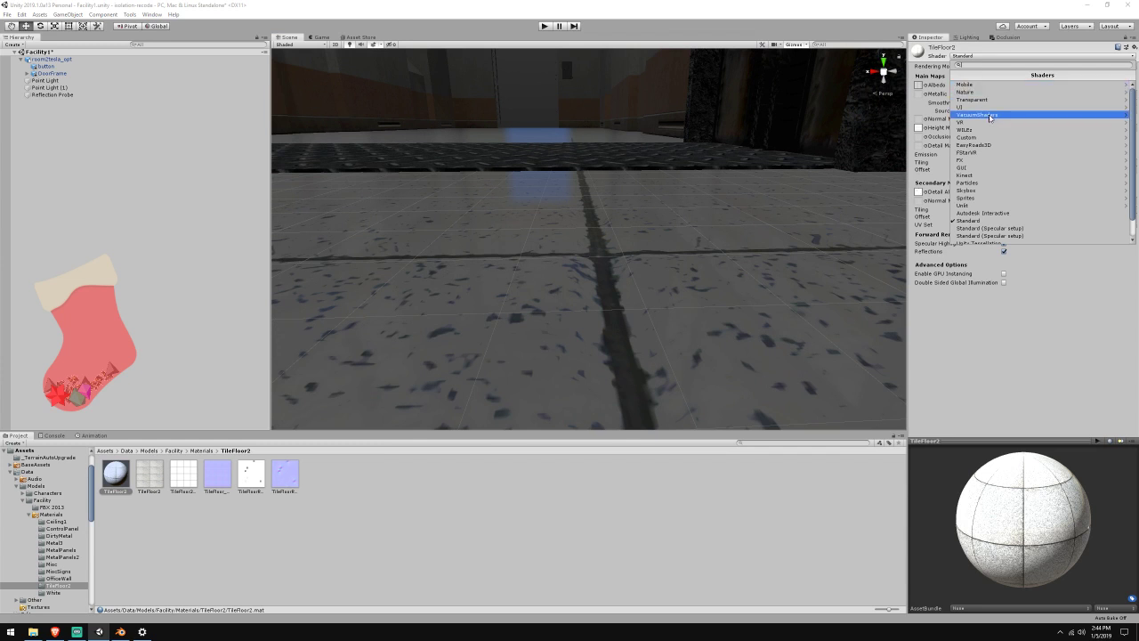
click(991, 116)
click(978, 84)
click(978, 92)
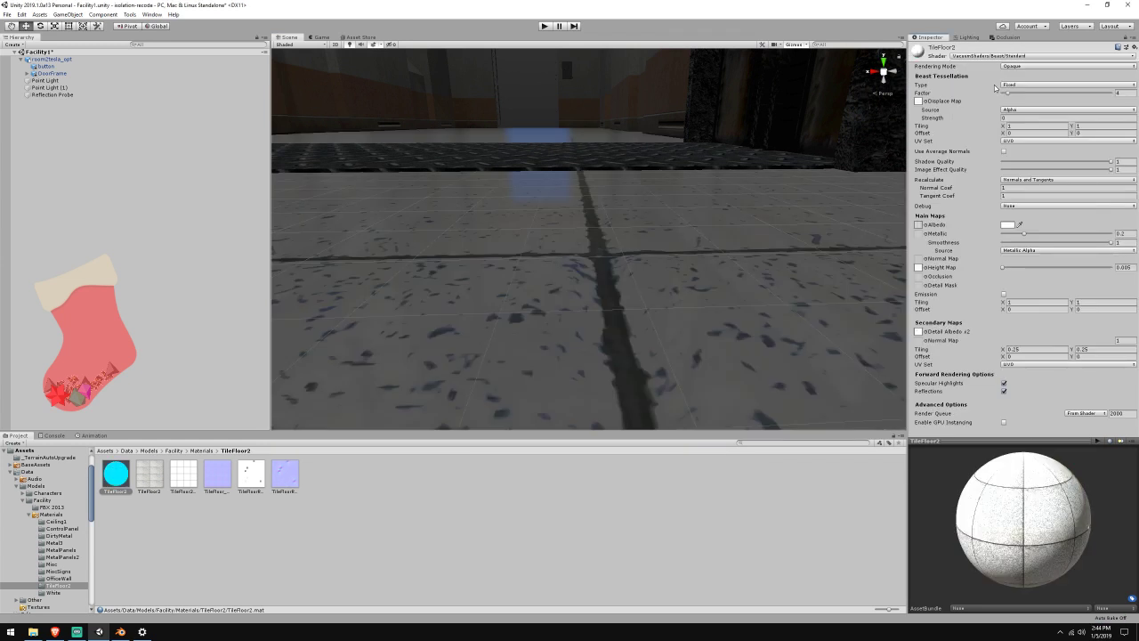
Set the floor's displacement source to Red Channel, try a strength of 0.09, and undo the strength change
right_drag(800, 178, 890, 134)
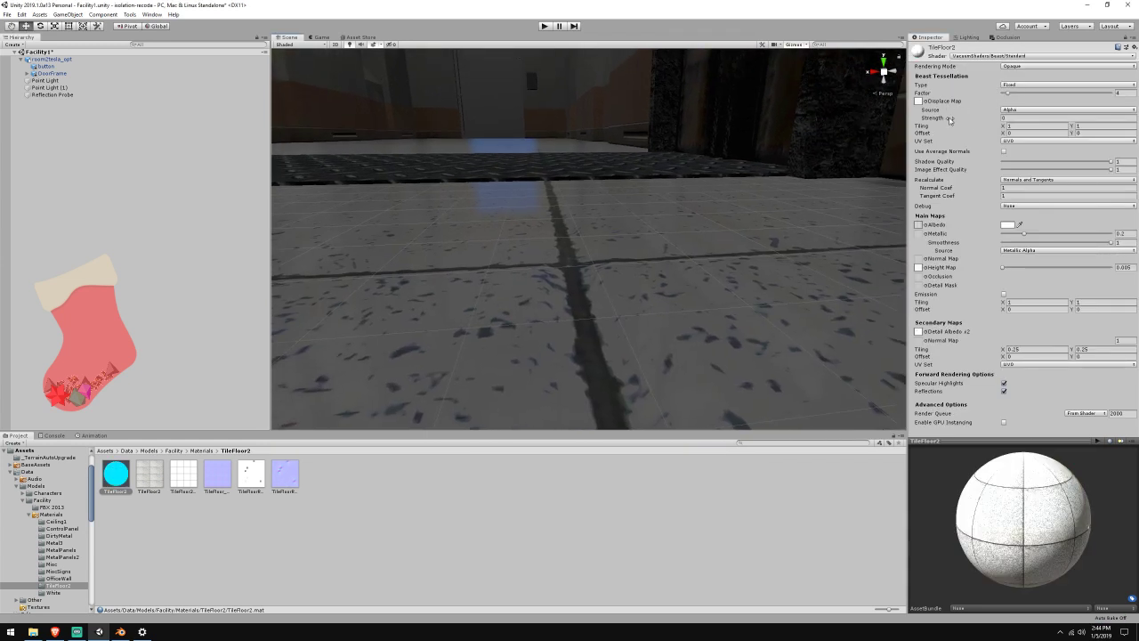
drag(950, 120, 937, 120)
click(1006, 116)
text(0)
click(1007, 111)
click(1014, 118)
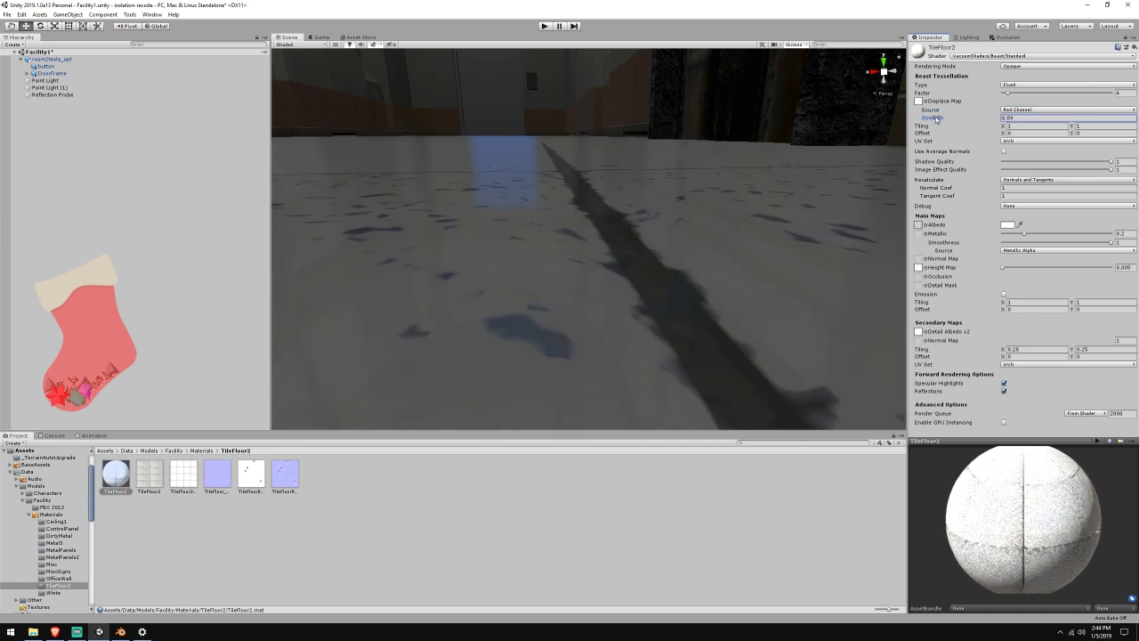
right_click(732, 139)
key(ctrl+z)
Raise the floor's tessellation factor to 18.2 and displacement strength to 0.48, and inspect the deformed tiles
scroll(732, 140, down, 3)
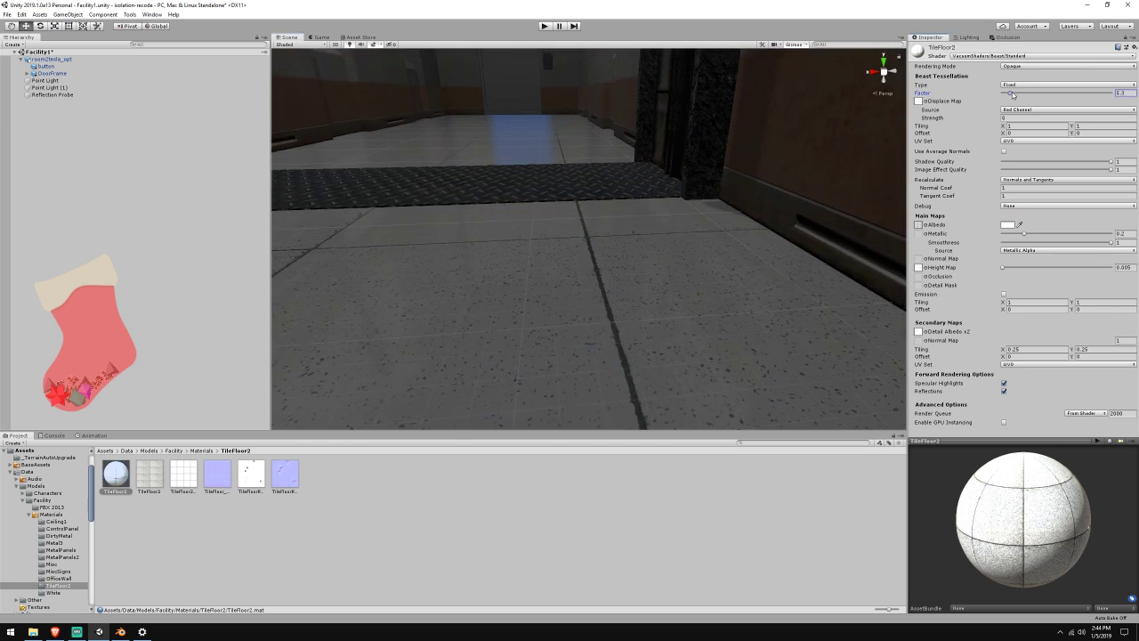
drag(933, 120, 945, 119)
right_drag(774, 135, 633, 181)
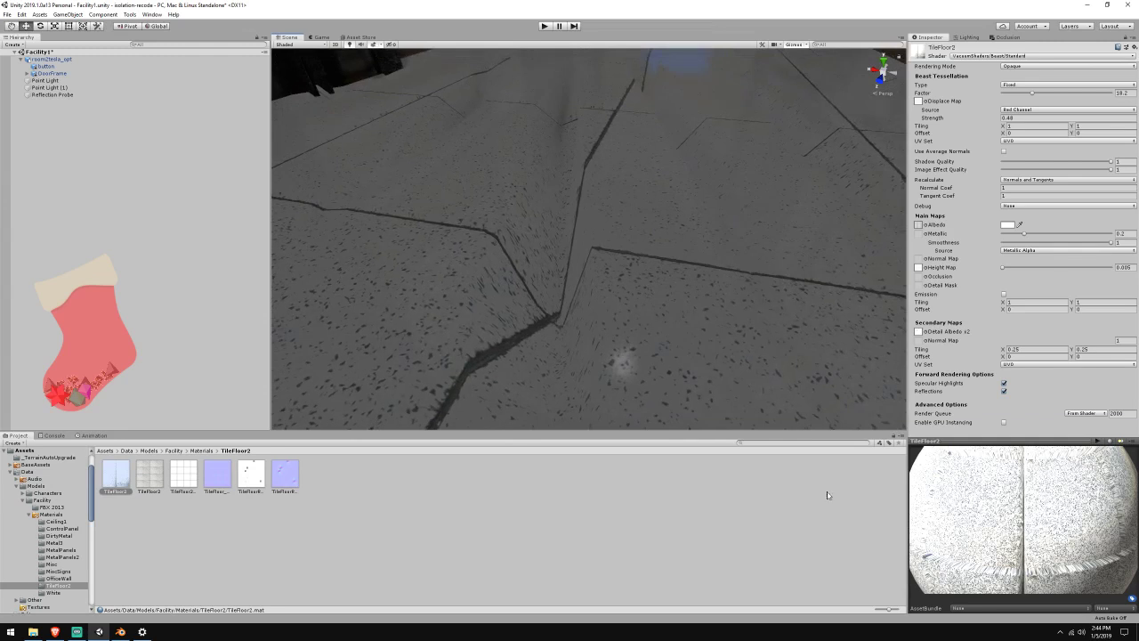
drag(937, 517, 1068, 427)
right_drag(666, 321, 735, 299)
Try the maximum tessellation factor on the floor material and undo it
drag(1034, 94, 1111, 94)
right_drag(663, 188, 656, 204)
key(ctrl+z)
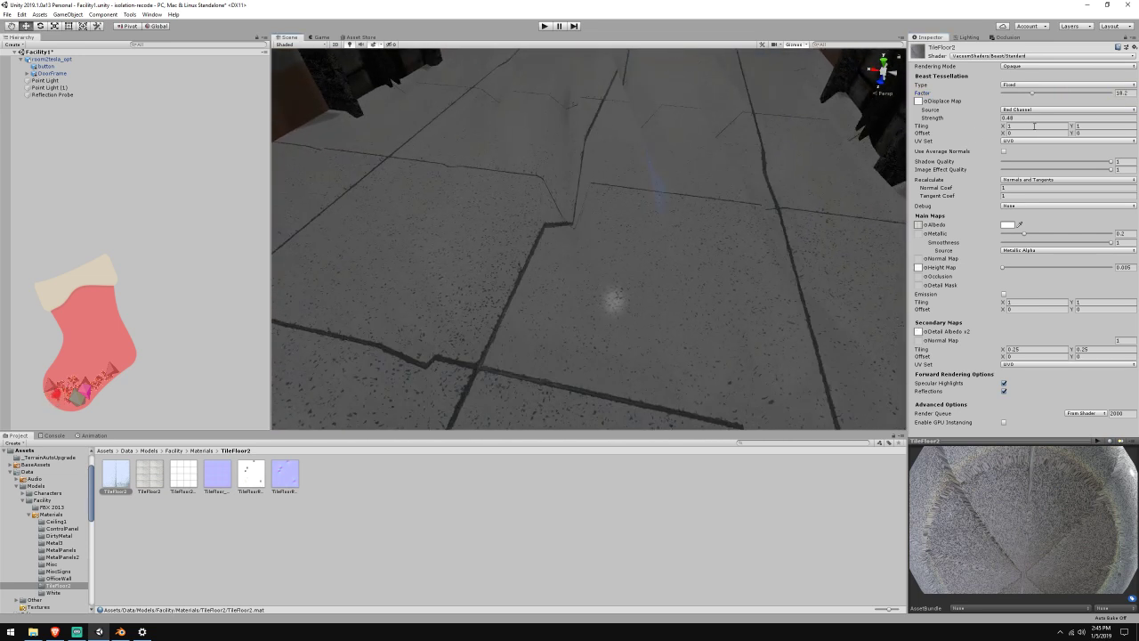
Set the displacement map's tiling to 0.25 in both X and Y
click(1036, 126)
text(0.25)
key(Tab)
text(0.25)
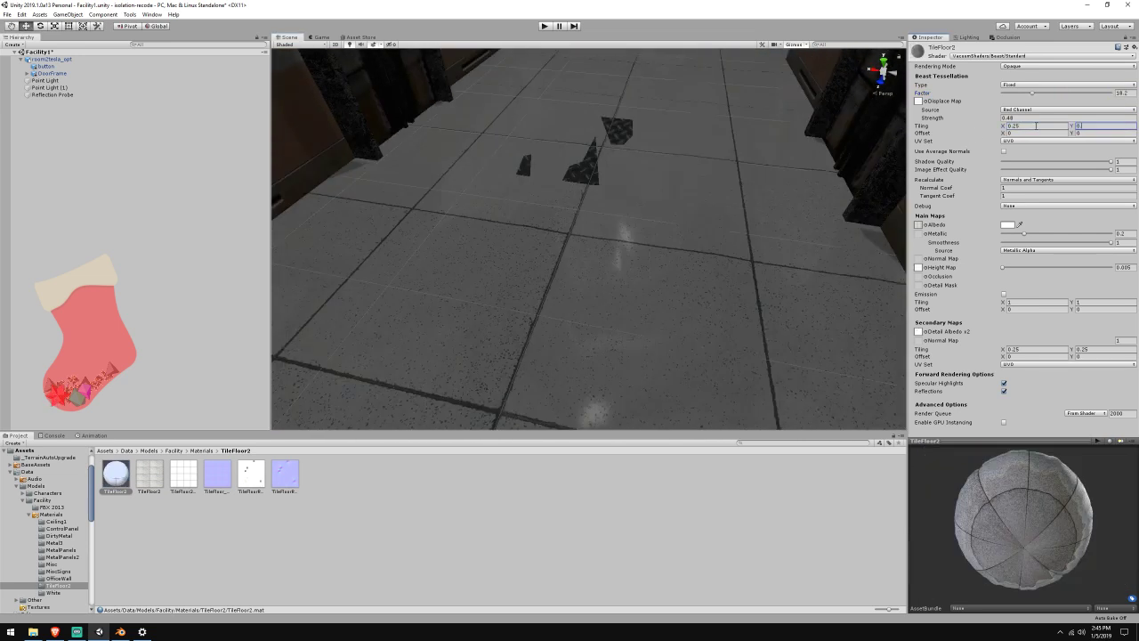
key(Return)
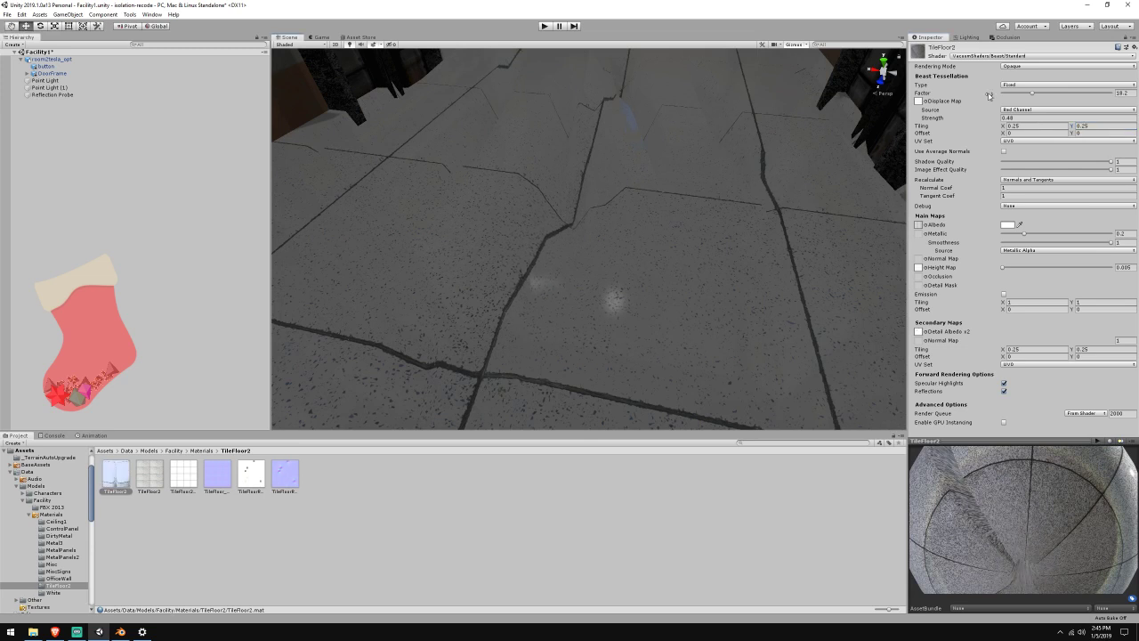
Switch the TileFloor2 material's shader to Standard, locate its height map texture, and view the floor up close
click(1017, 57)
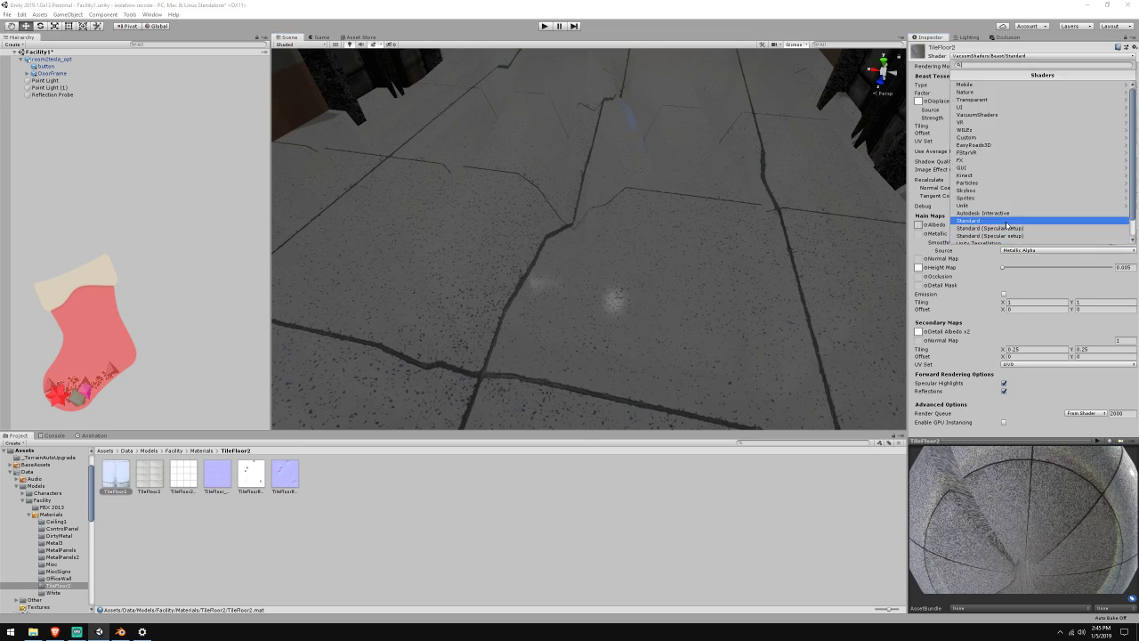
click(1023, 228)
click(920, 130)
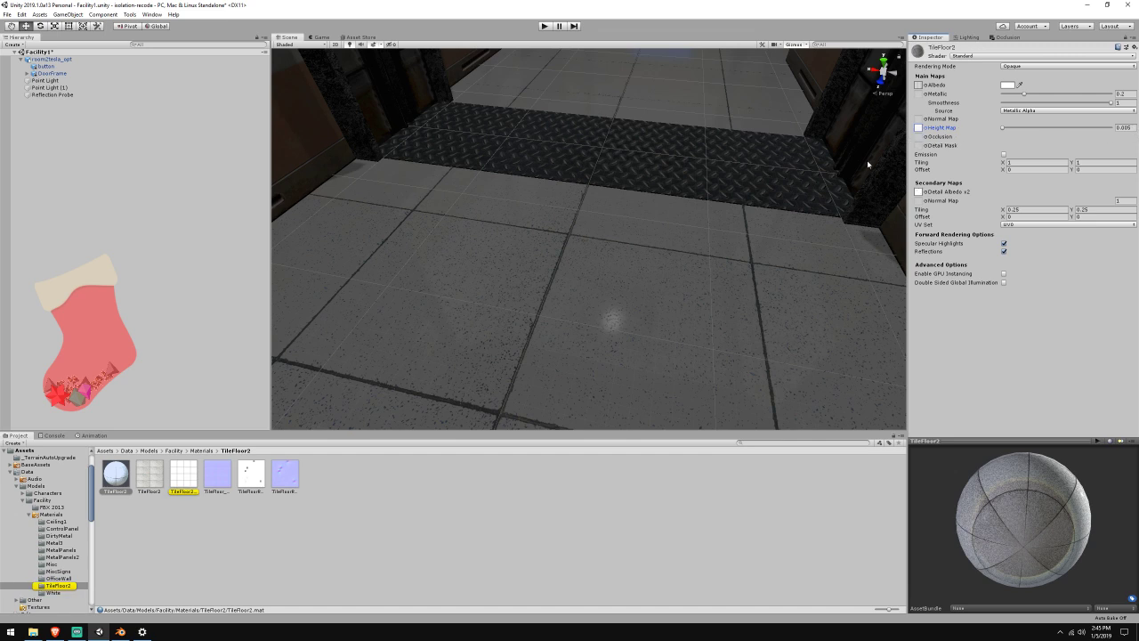
right_drag(676, 258, 735, 100)
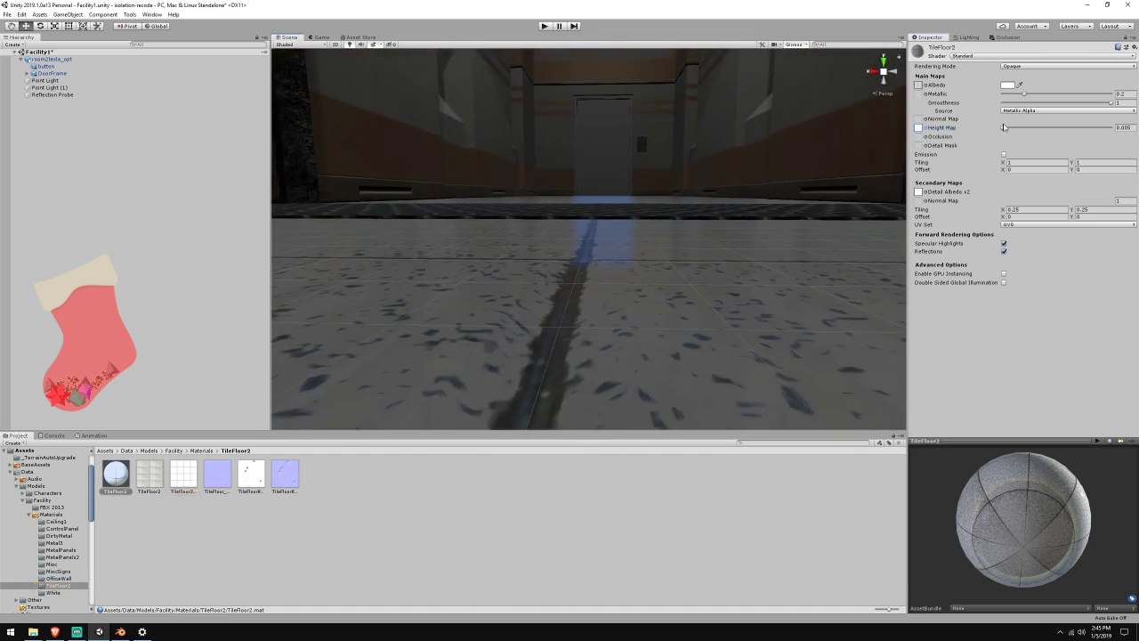
Try a height map value of 0.05 on the floor material and lower it to 0.0065
drag(1003, 128, 1051, 130)
key(ctrl+z)
text(0.05)
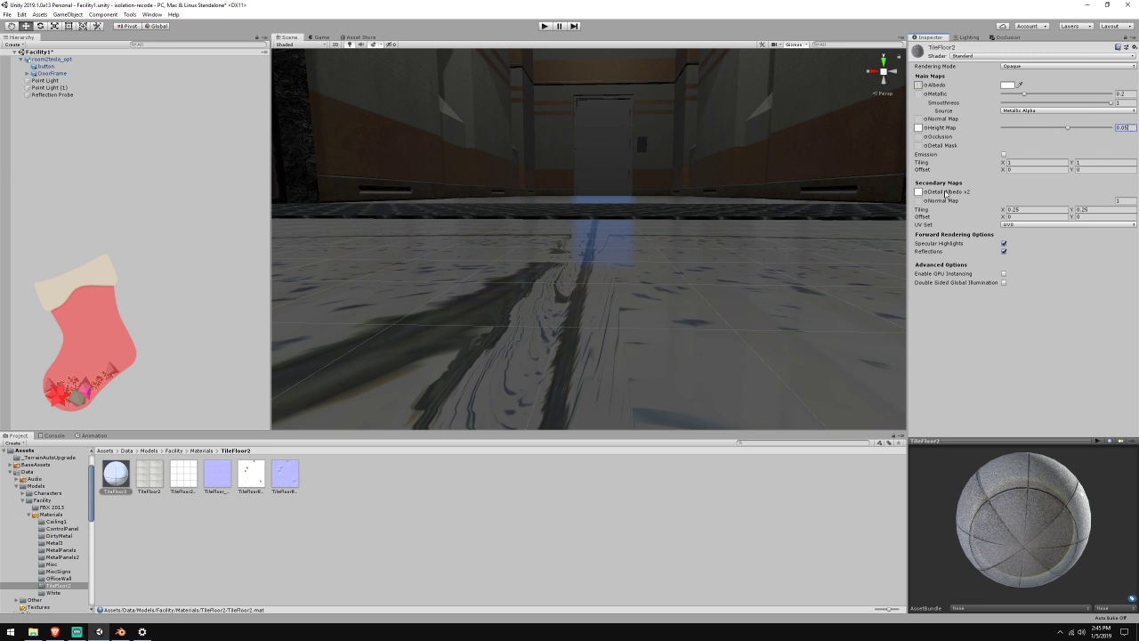
key(s)
right_drag(745, 171, 738, 223)
drag(1070, 129, 1008, 135)
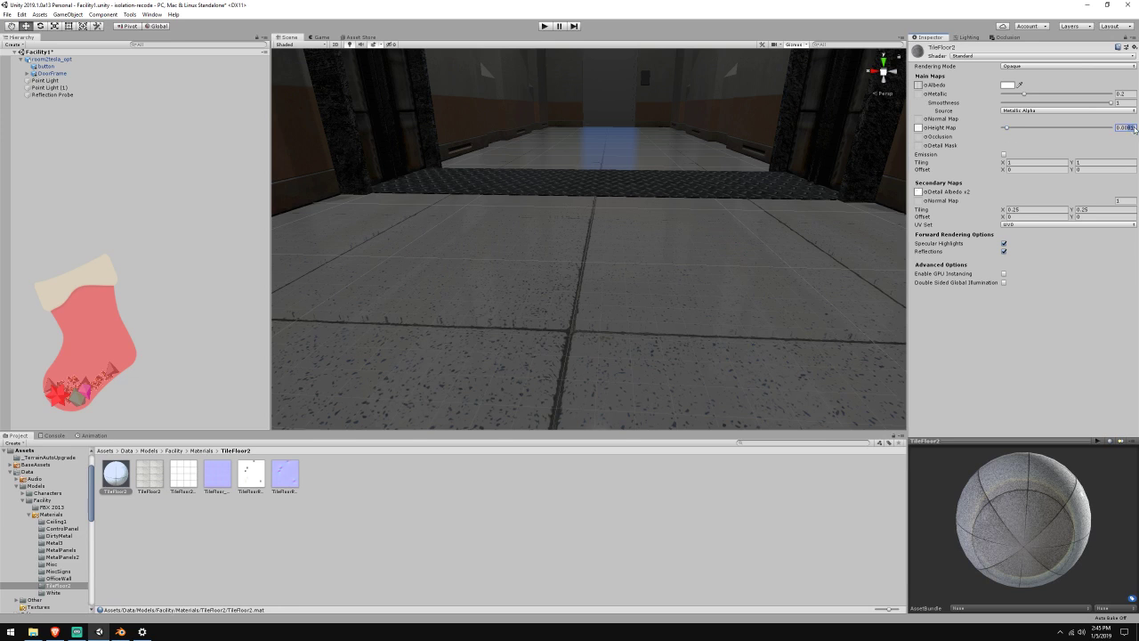
right_drag(685, 234, 685, 234)
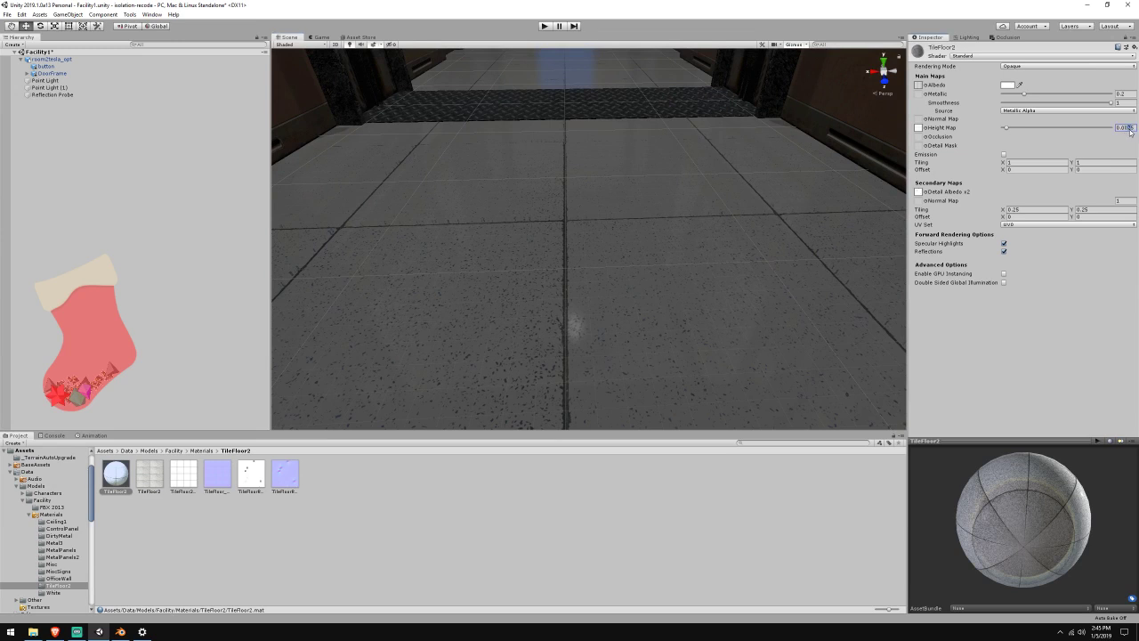
click(77, 631)
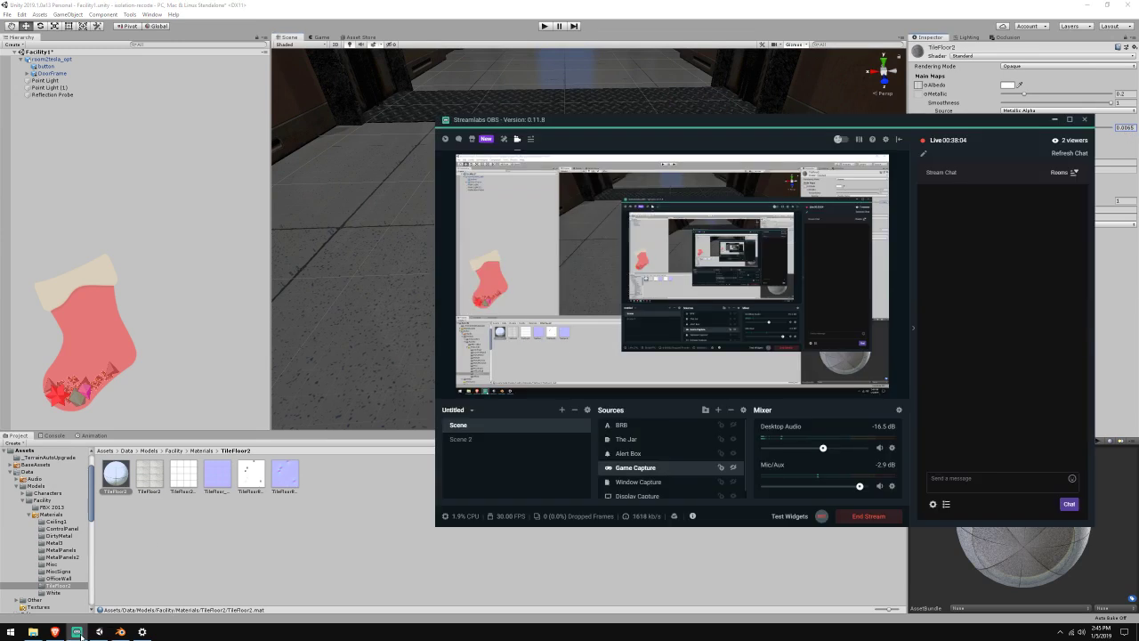
click(55, 633)
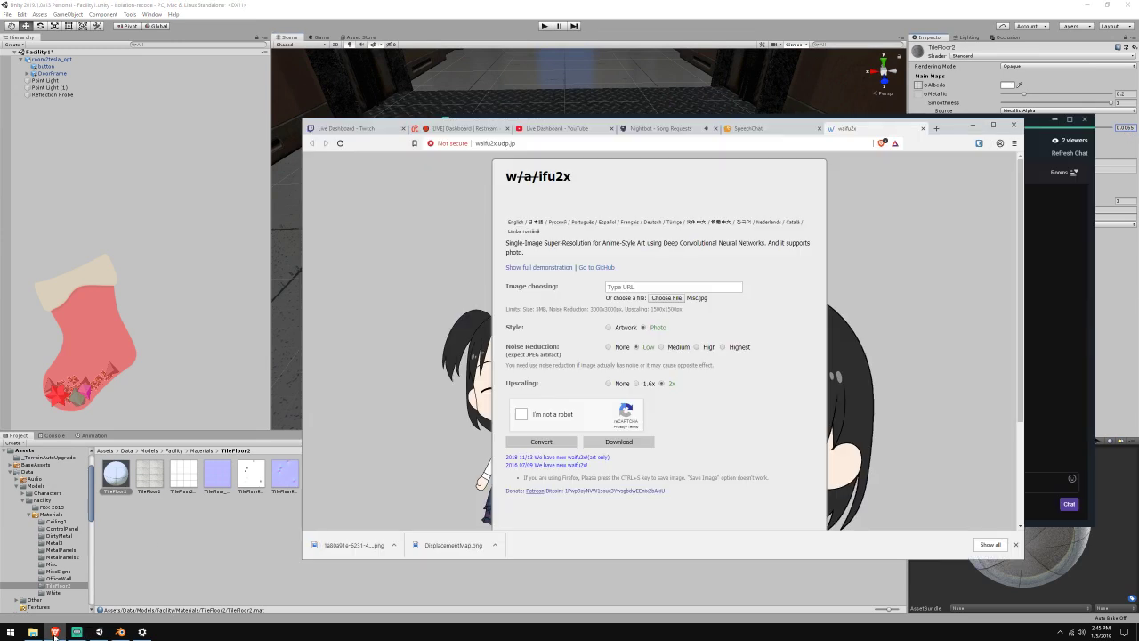
click(767, 125)
click(574, 5)
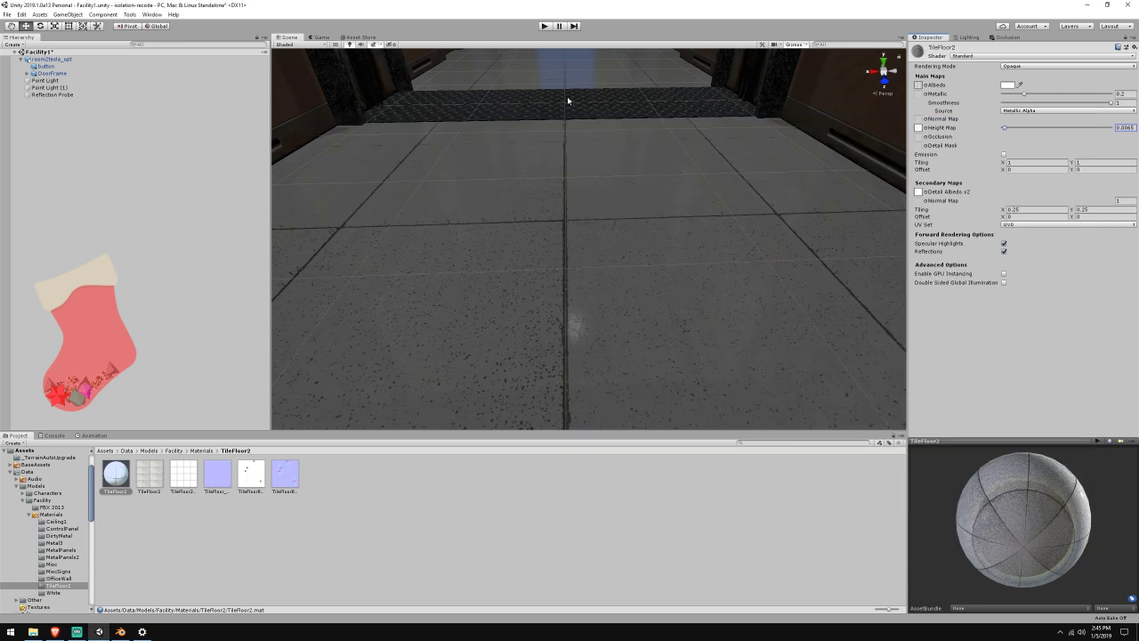
Frame the door in the scene and inspect the components of the room, the button and Door01
right_drag(567, 101, 859, 214)
click(699, 227)
key(f)
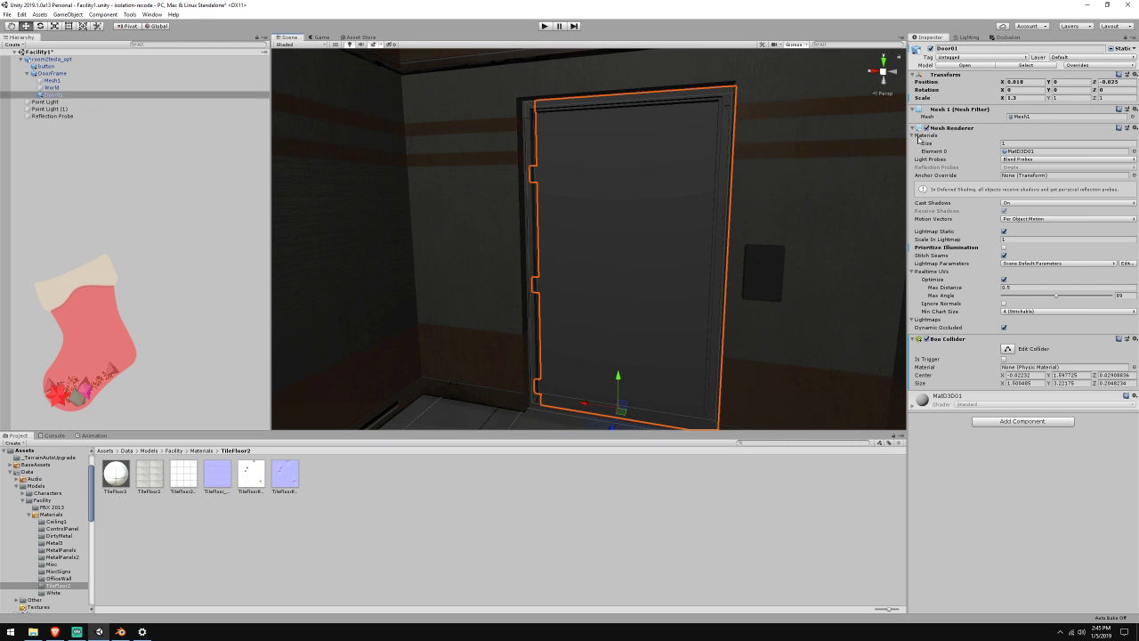
click(120, 60)
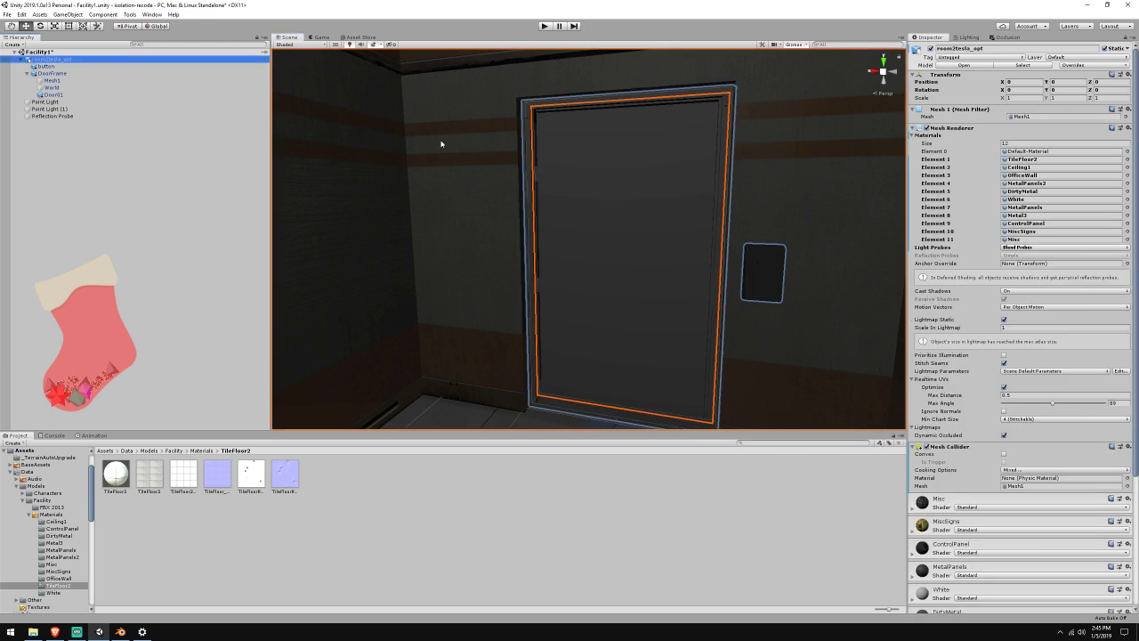
click(78, 65)
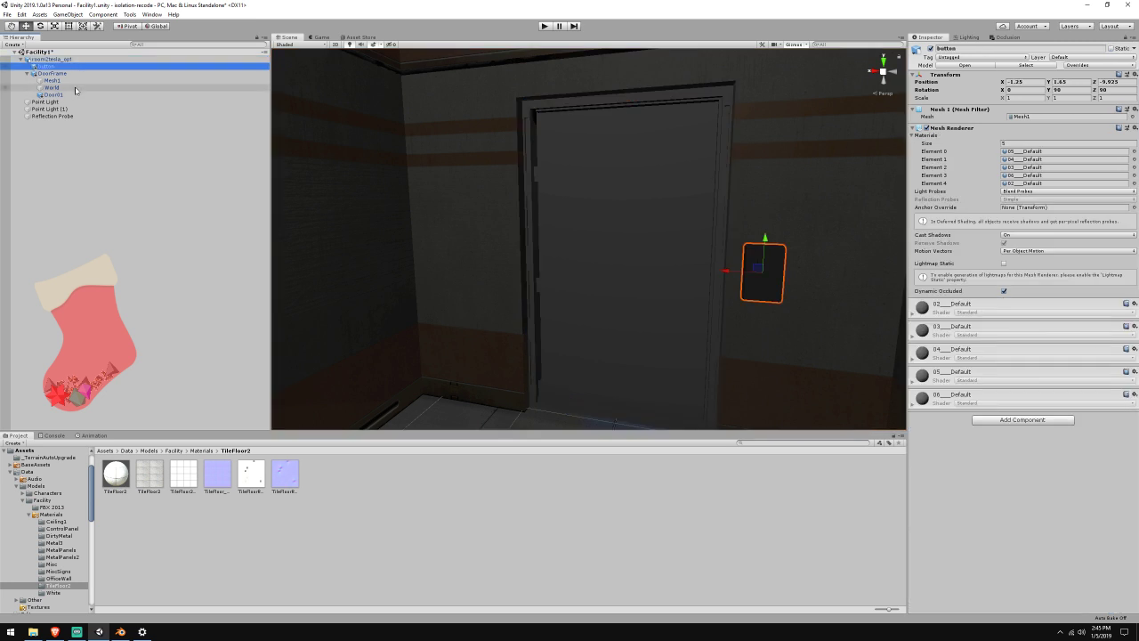
click(71, 95)
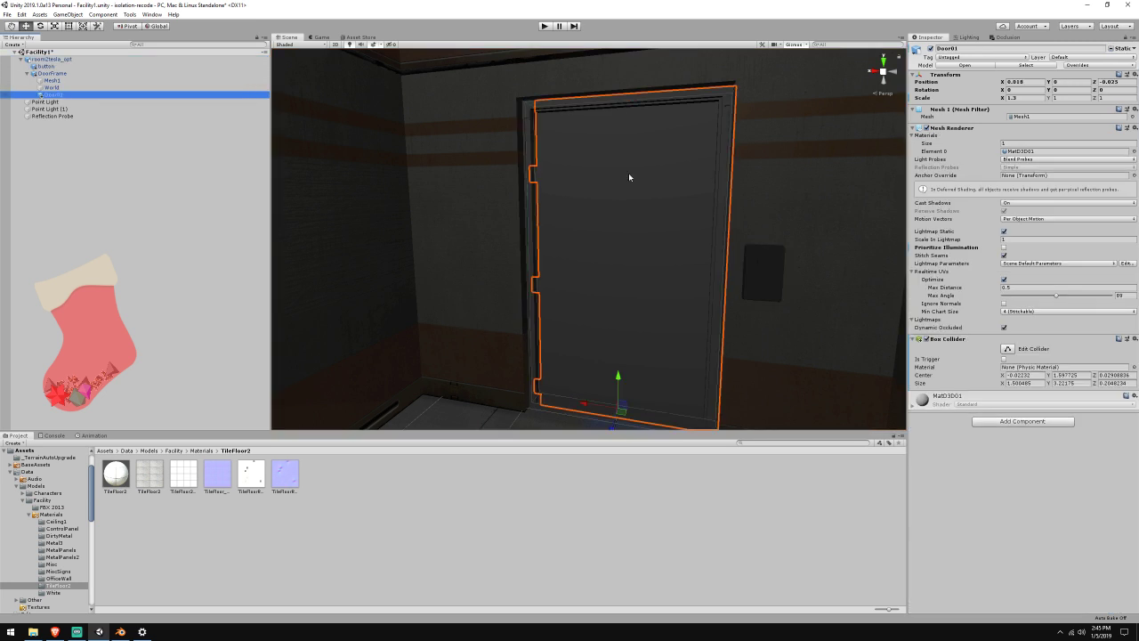
right_drag(727, 180, 773, 180)
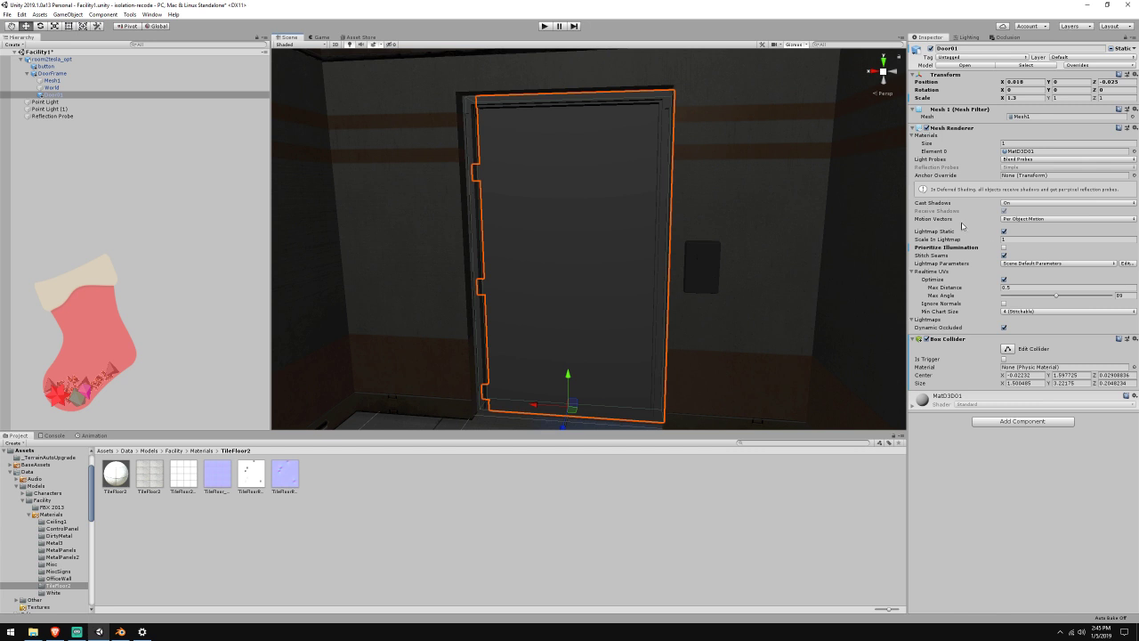
Locate the door's MatD3D01 material in the project and show the Door01 model's import settings
click(1047, 153)
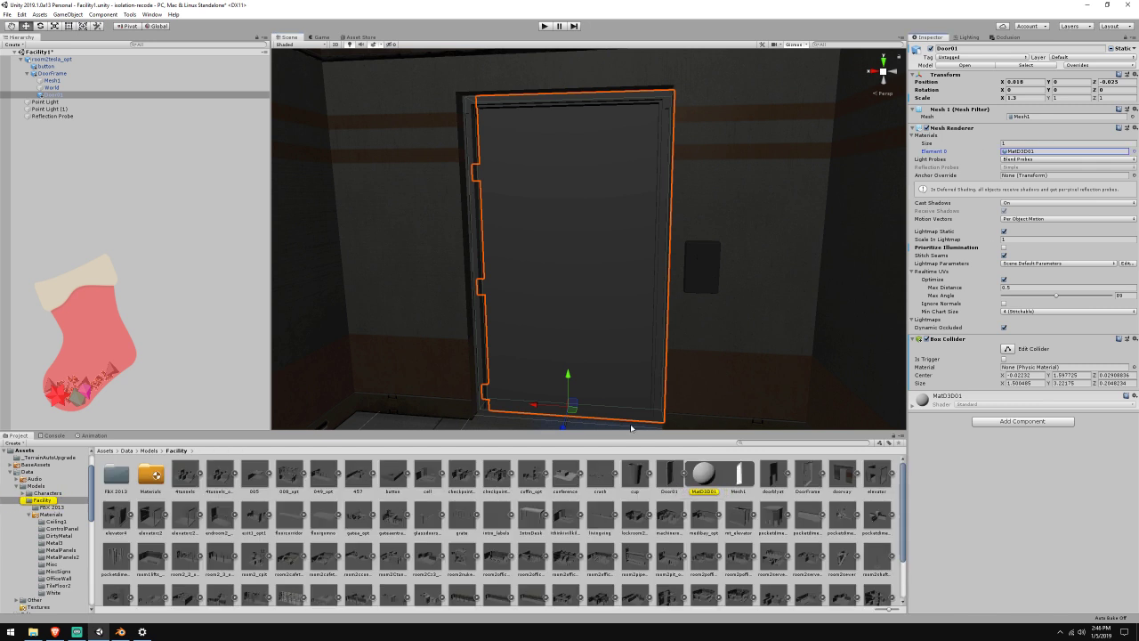
click(703, 476)
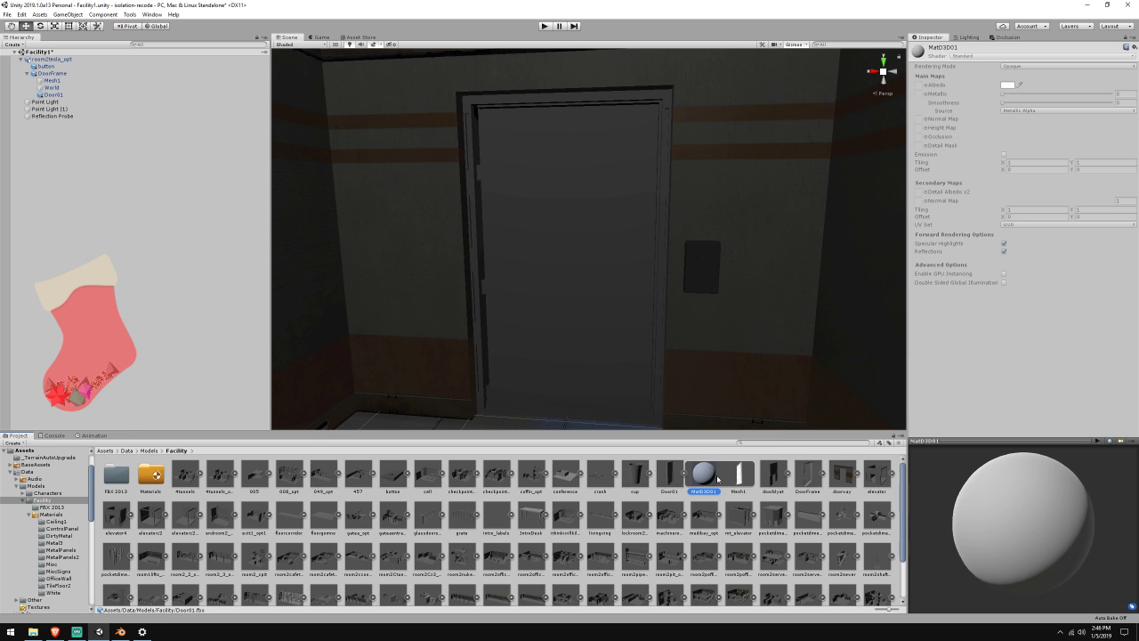
click(672, 480)
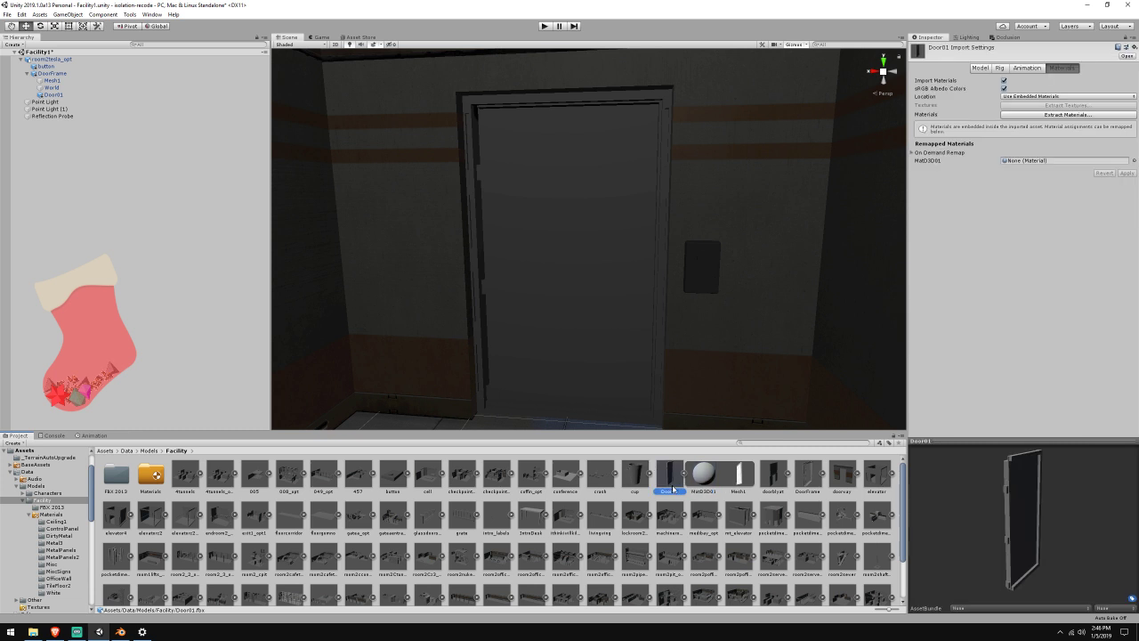
Launch Autodesk FBX Converter x64 2013 and open its source file selection with the FBX 2013 folder selected
click(34, 631)
click(881, 294)
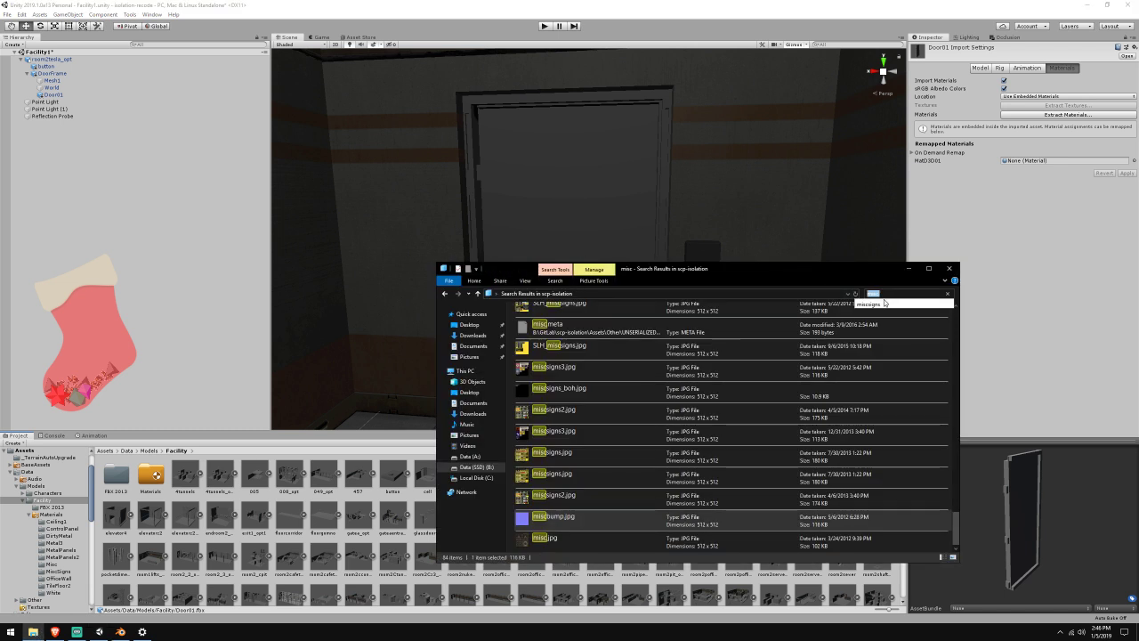
click(11, 632)
scroll(111, 494, down, 1)
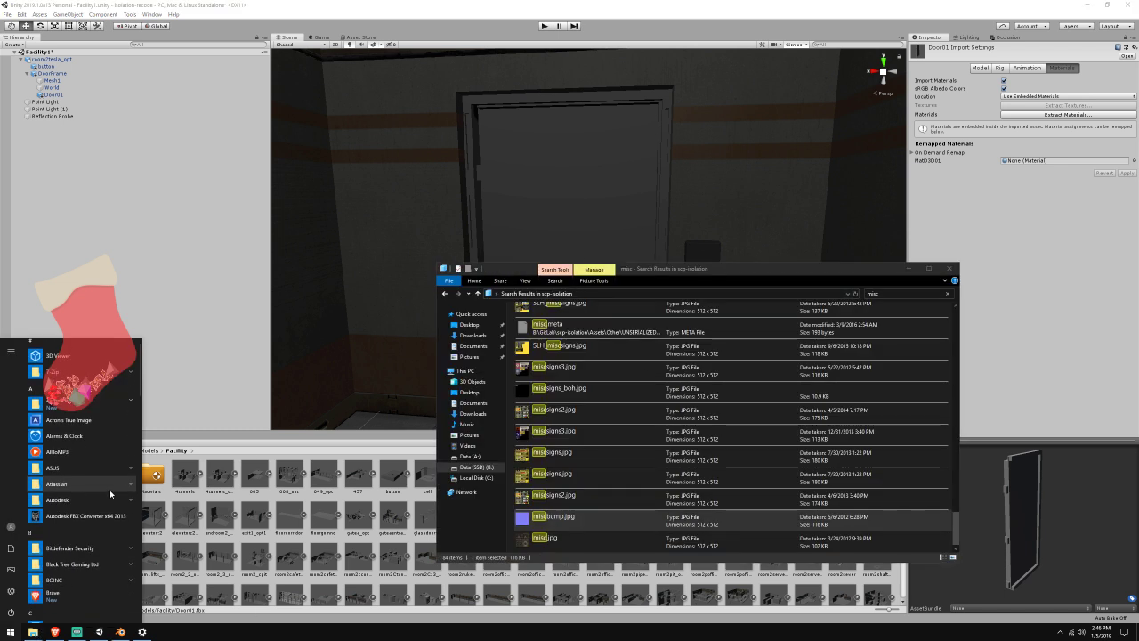
click(110, 482)
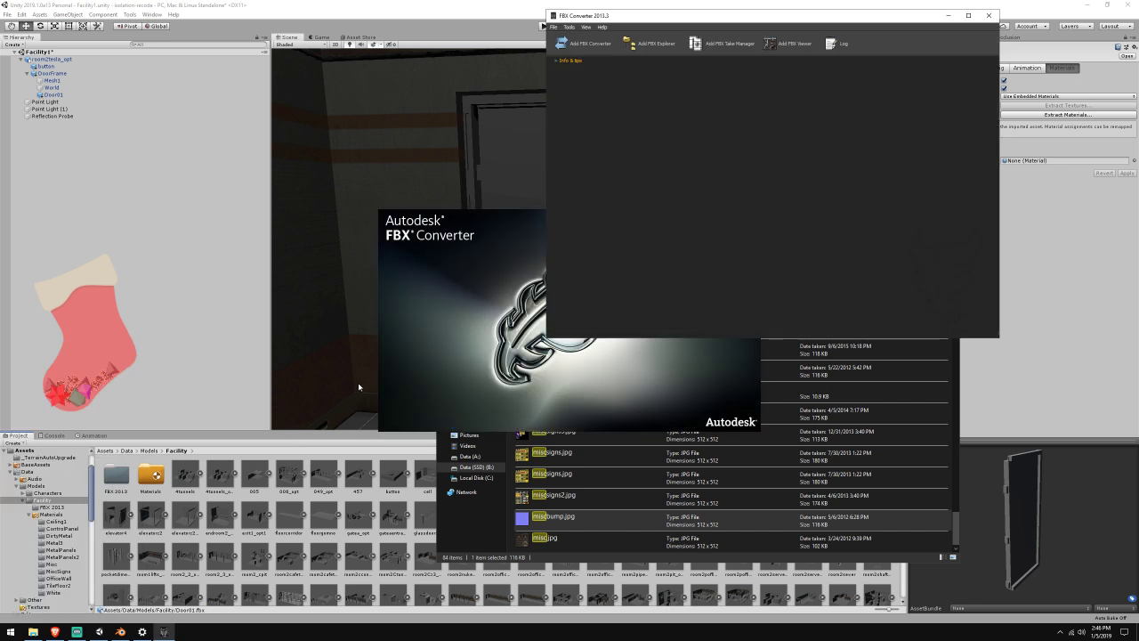
click(604, 52)
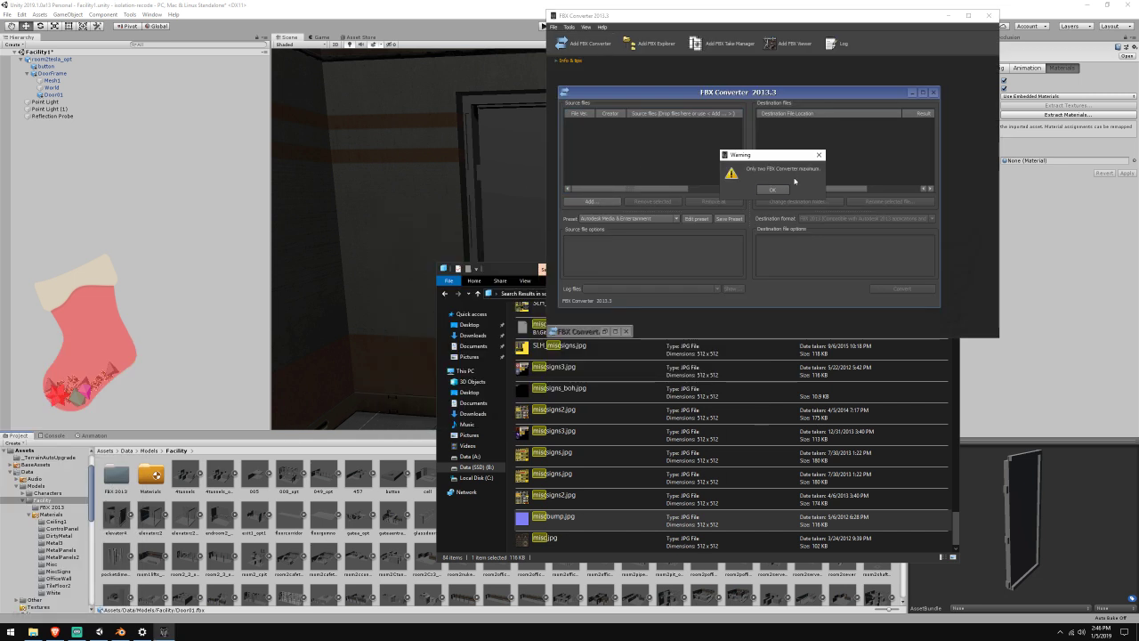
click(771, 188)
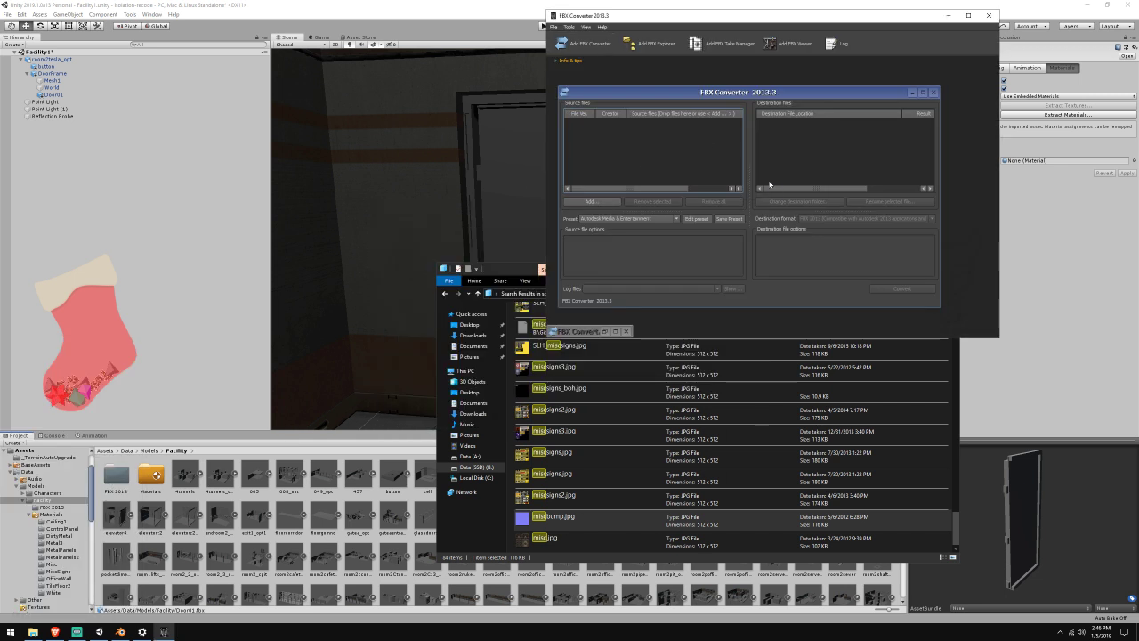
click(598, 201)
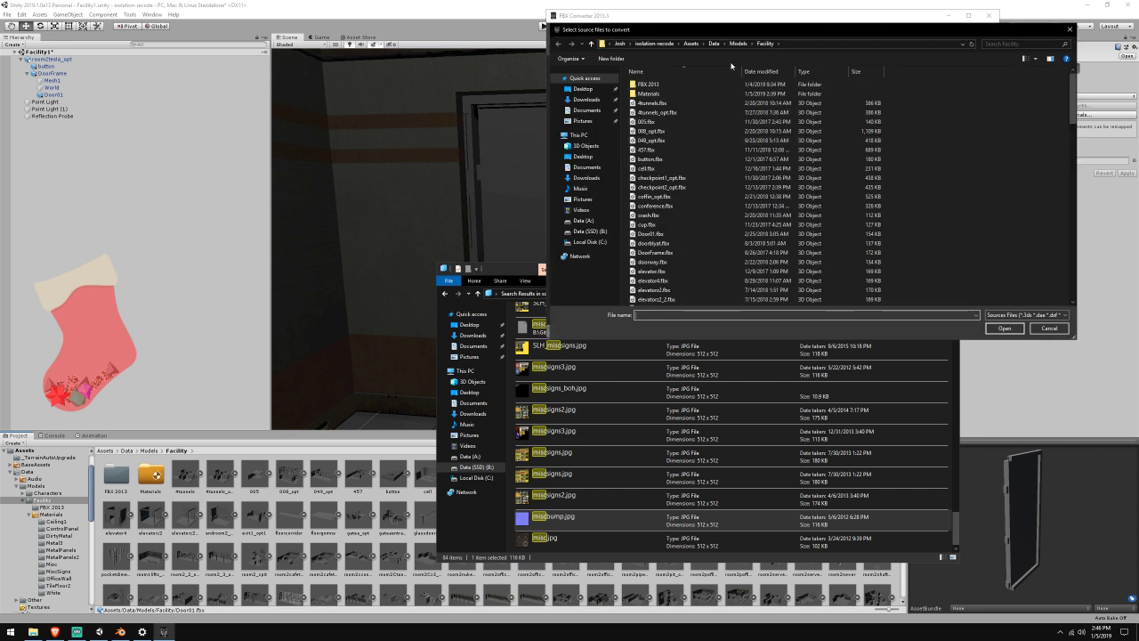
click(699, 83)
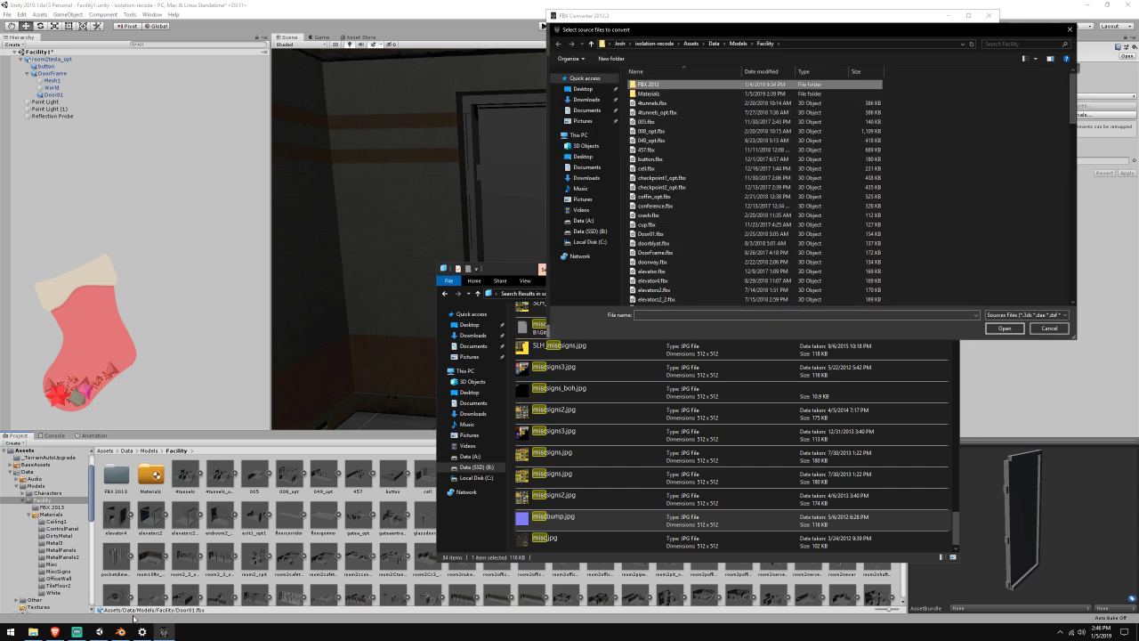
Switch to Blender and replace the open room file with a new General scene
click(121, 631)
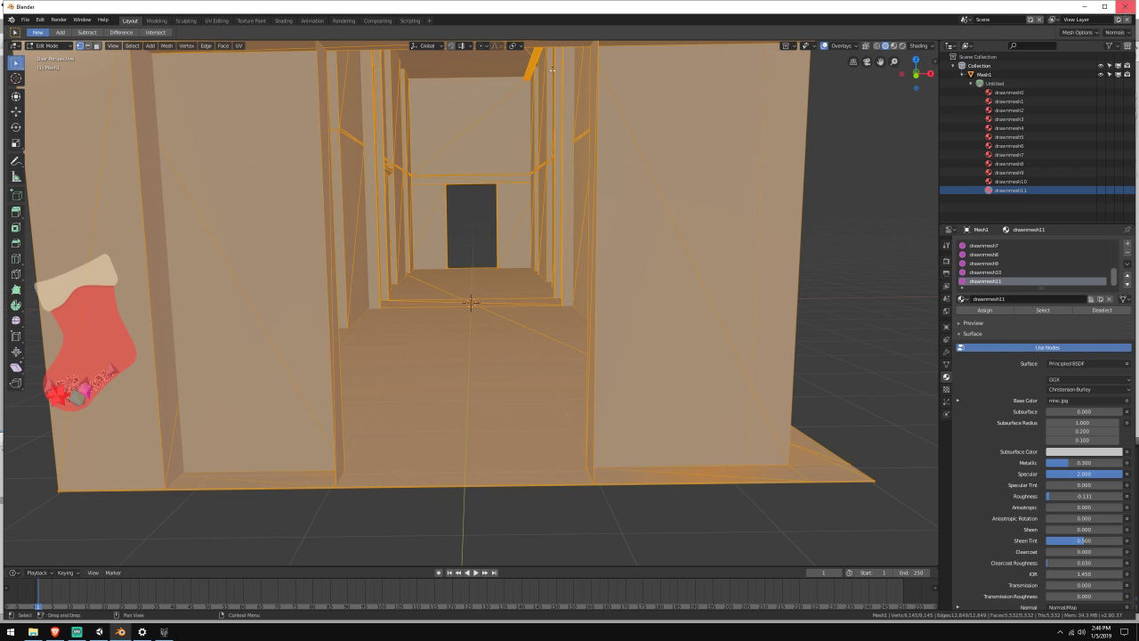
click(26, 19)
mouse_move(53, 30)
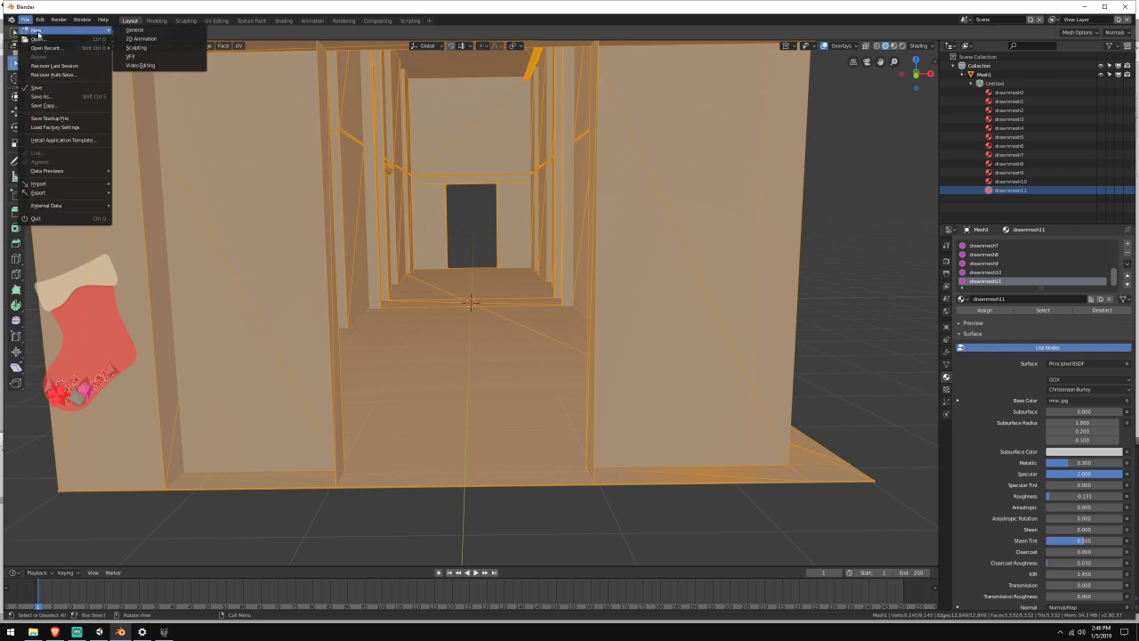
click(151, 30)
key(alt+Tab)
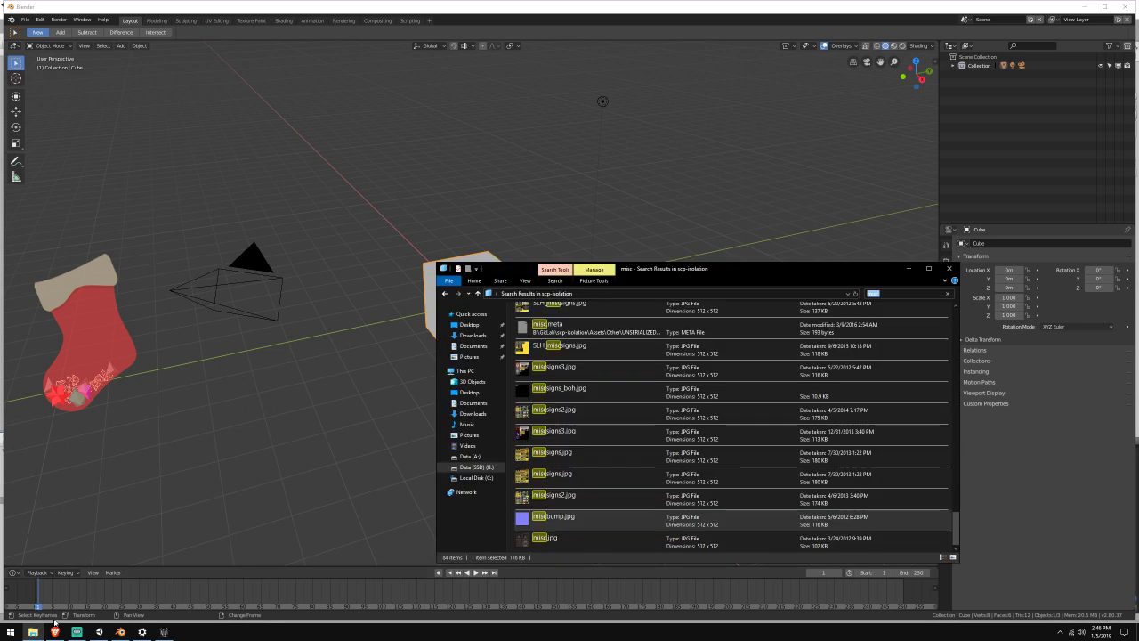
Switch back to FBX Converter, delete the FBX 2013 folder, and add Door01.fbx as the source file
click(163, 631)
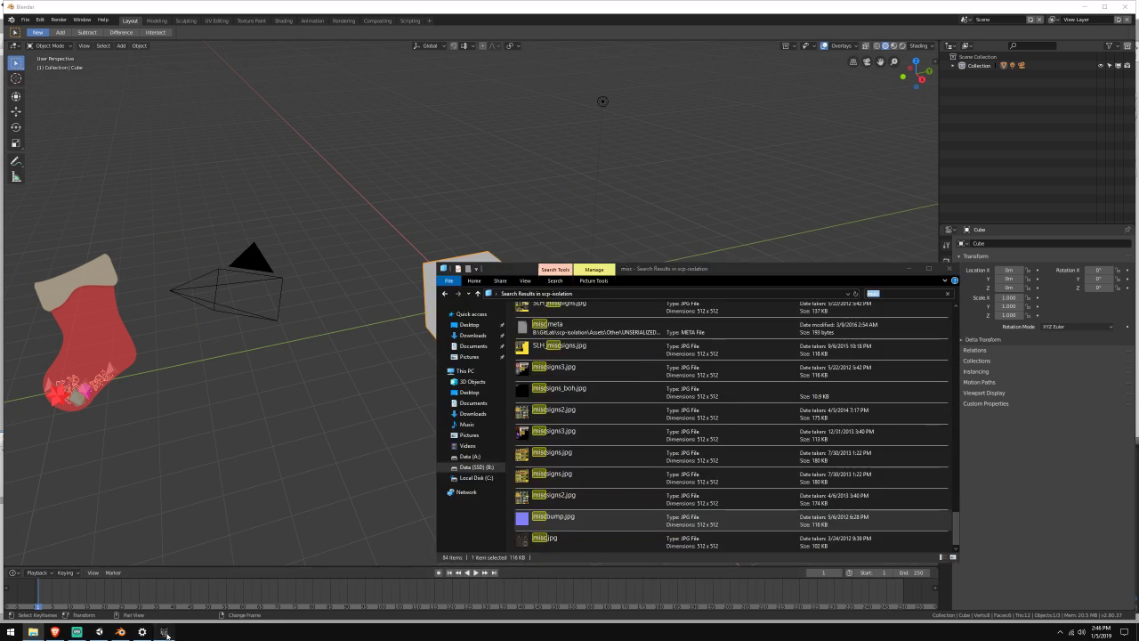
click(715, 108)
click(722, 88)
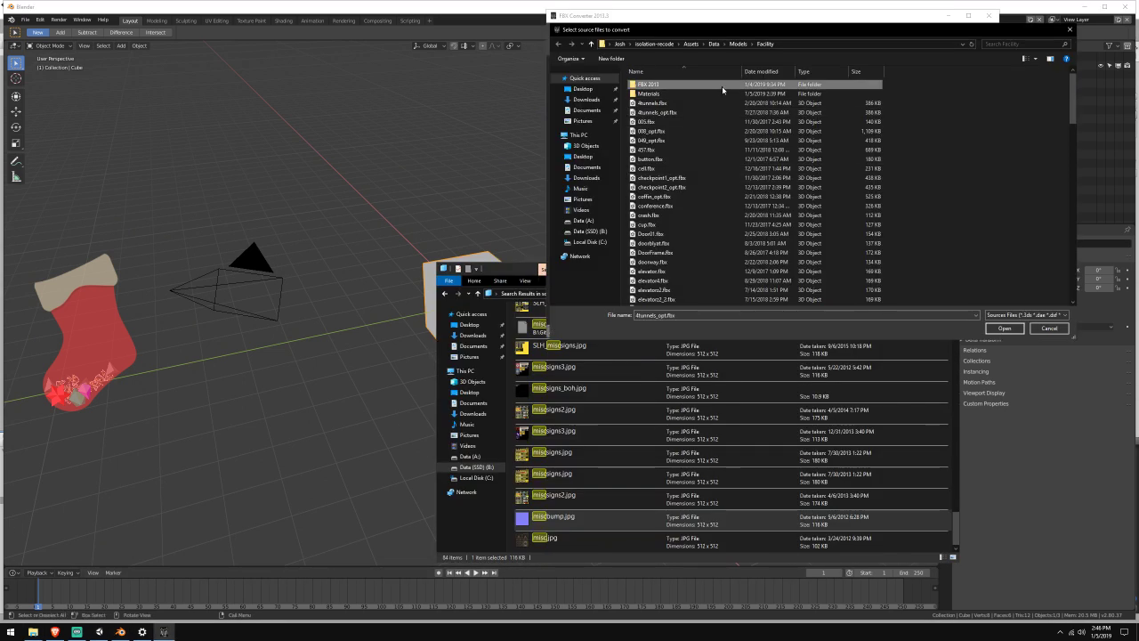
key(Delete)
scroll(701, 178, down, 3)
double_click(704, 143)
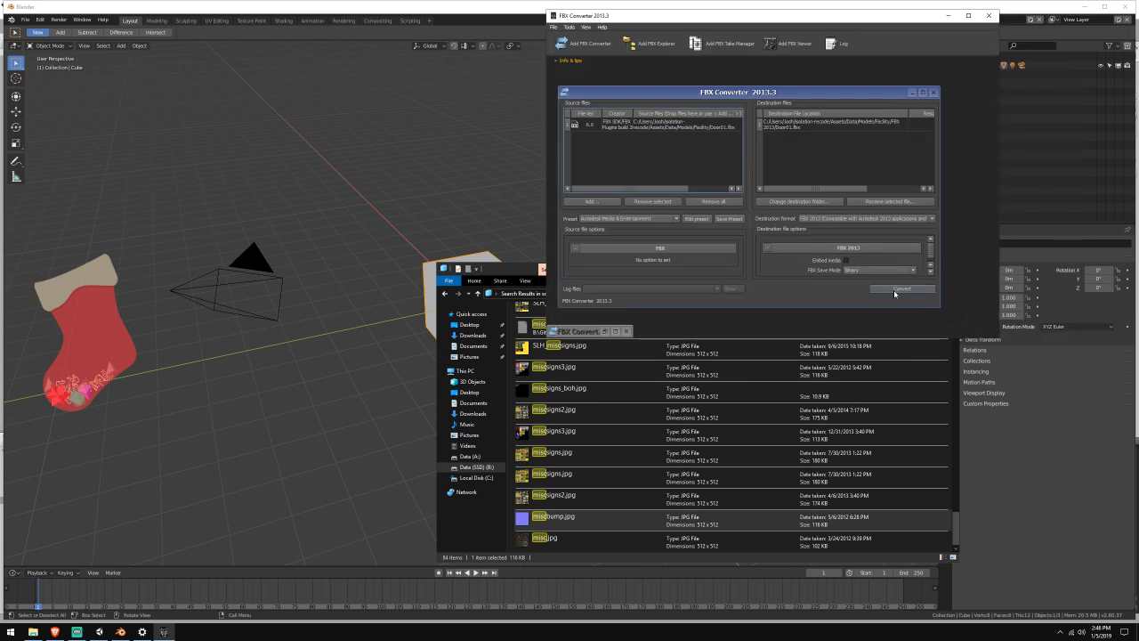
Enable embedded media and convert Door01.fbx to the FBX 2013 format
click(846, 260)
click(902, 289)
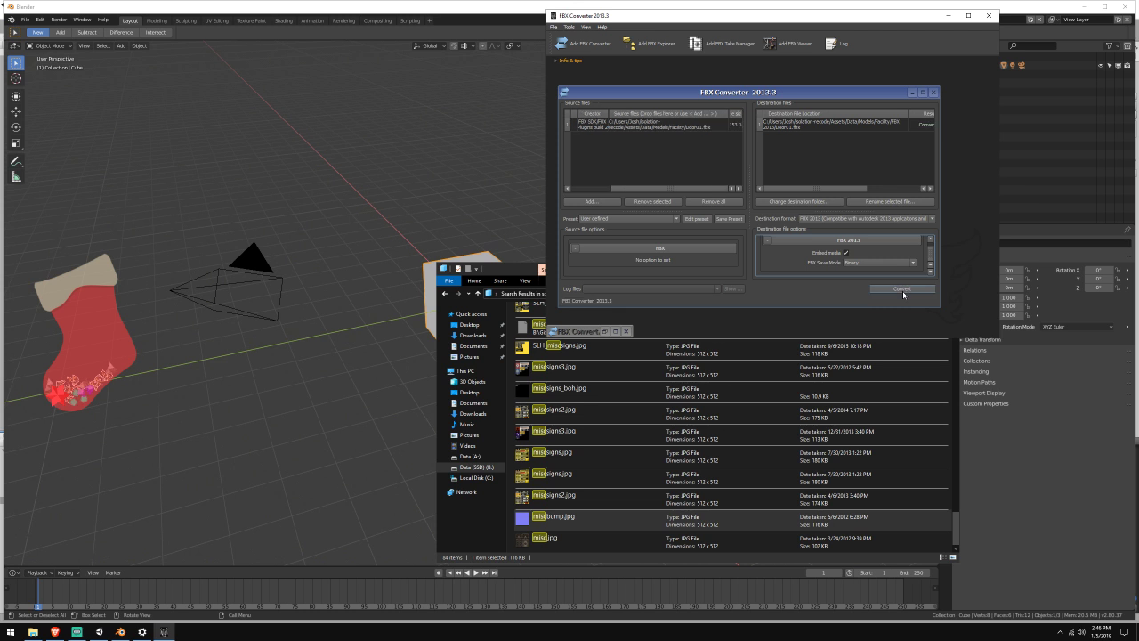
click(947, 17)
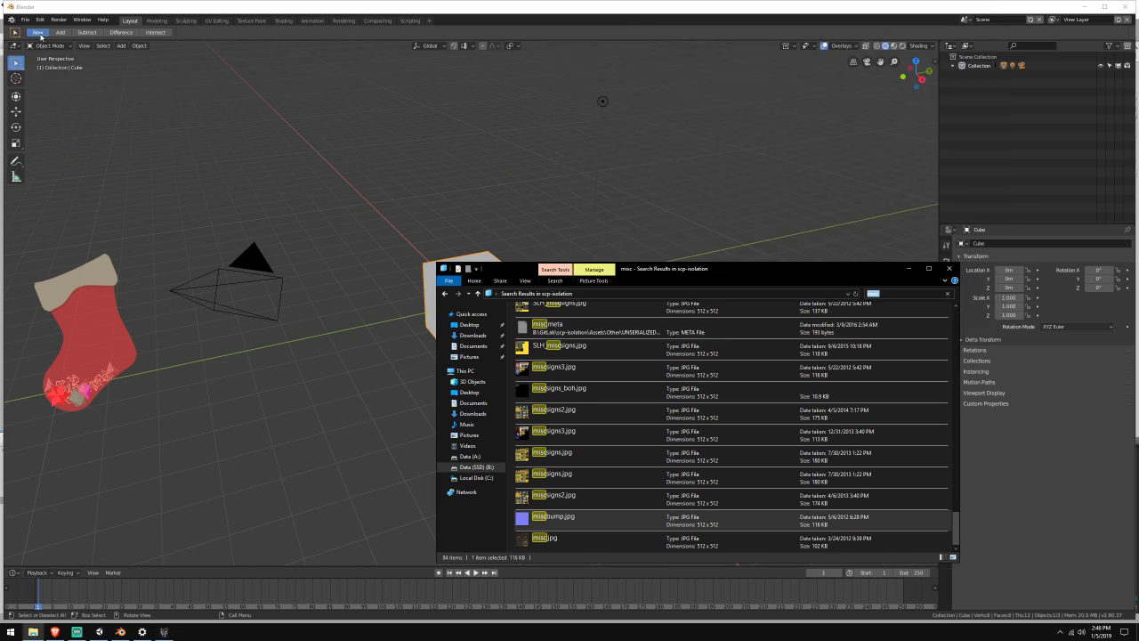
Delete all default objects from the new Blender scene
click(25, 19)
click(269, 137)
key(a)
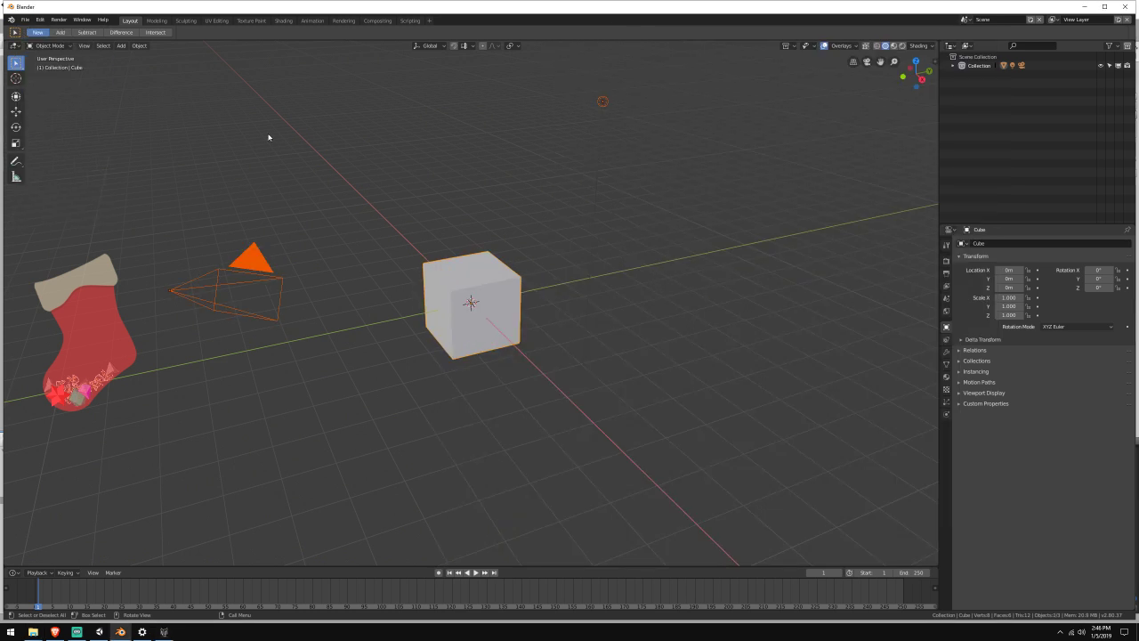
key(Delete)
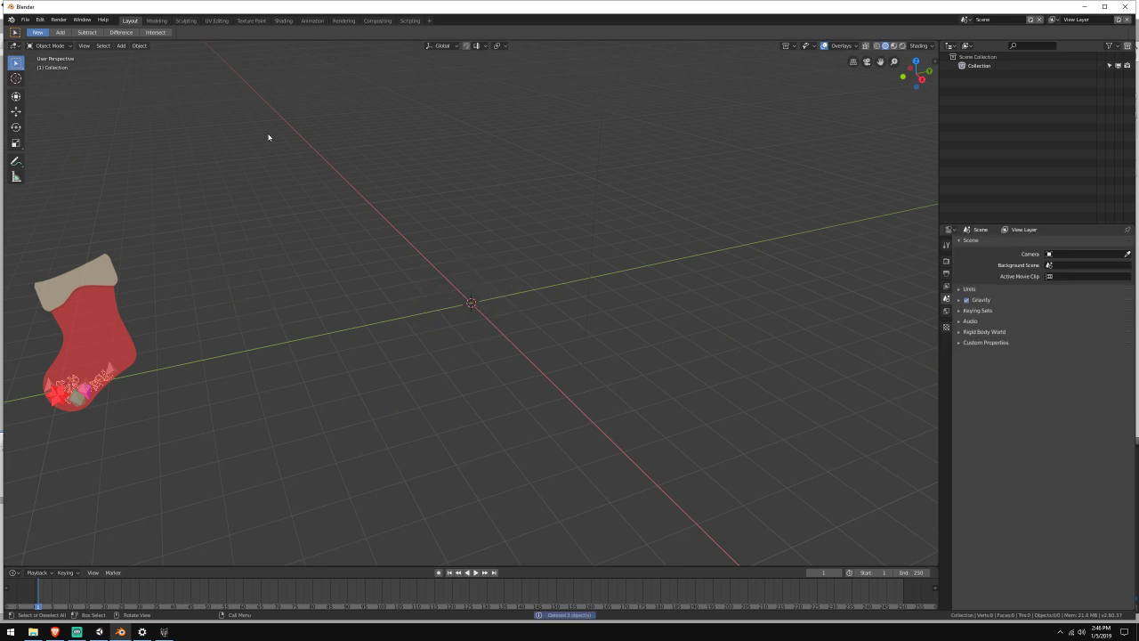
Import Door01.fbx from the isolation-recode project's Assets/Data/Models/Facility/FBX 2013 folder
click(30, 23)
mouse_move(80, 183)
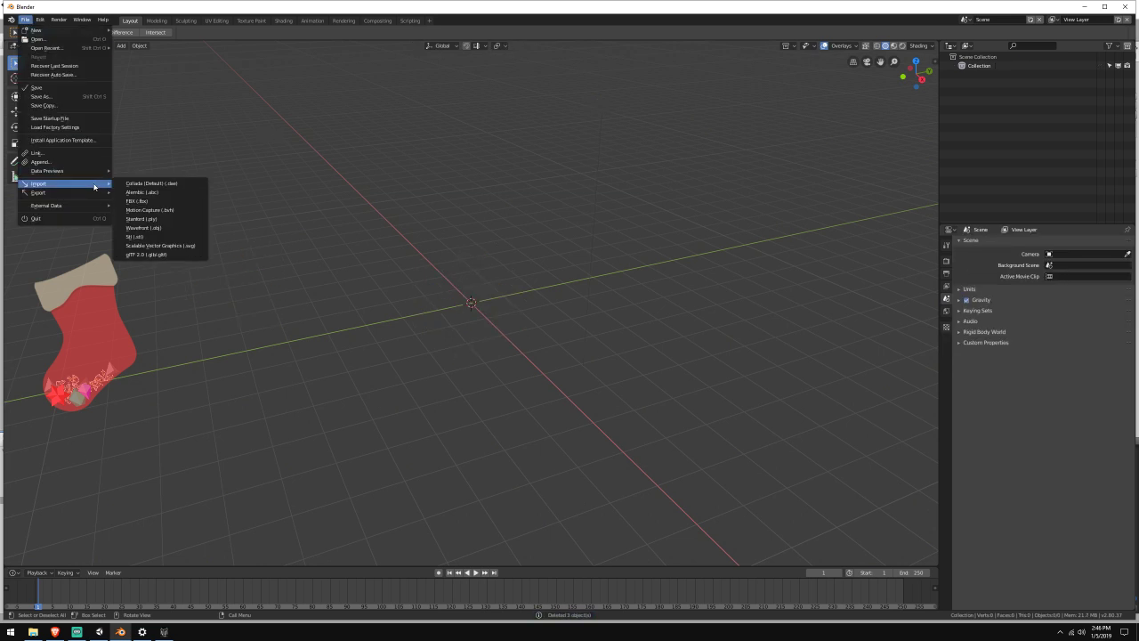
click(176, 203)
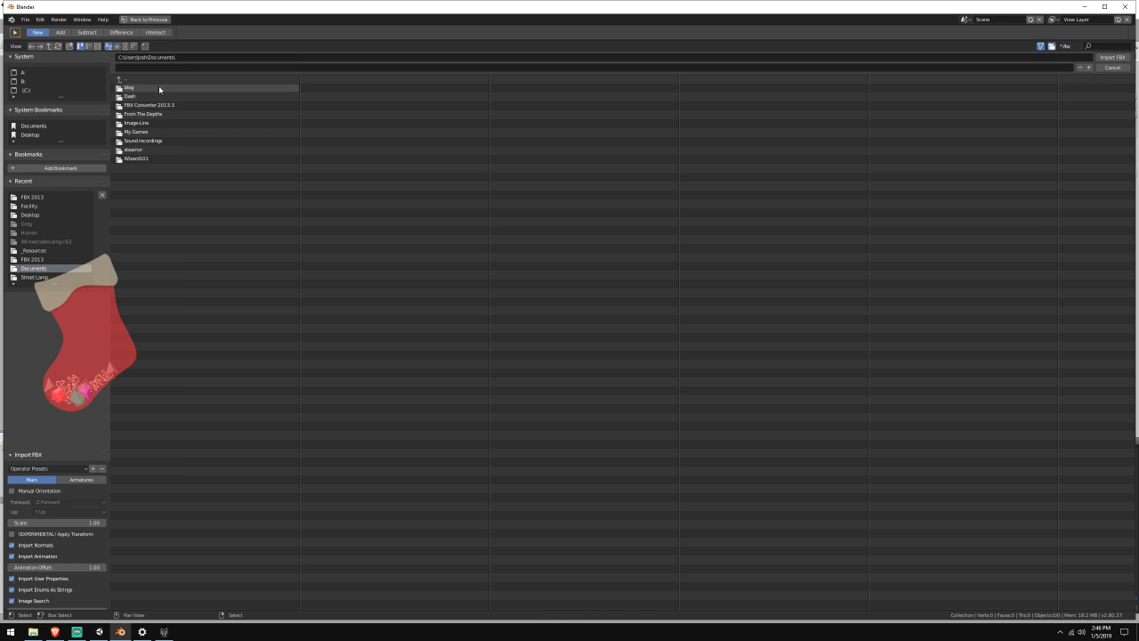
click(123, 79)
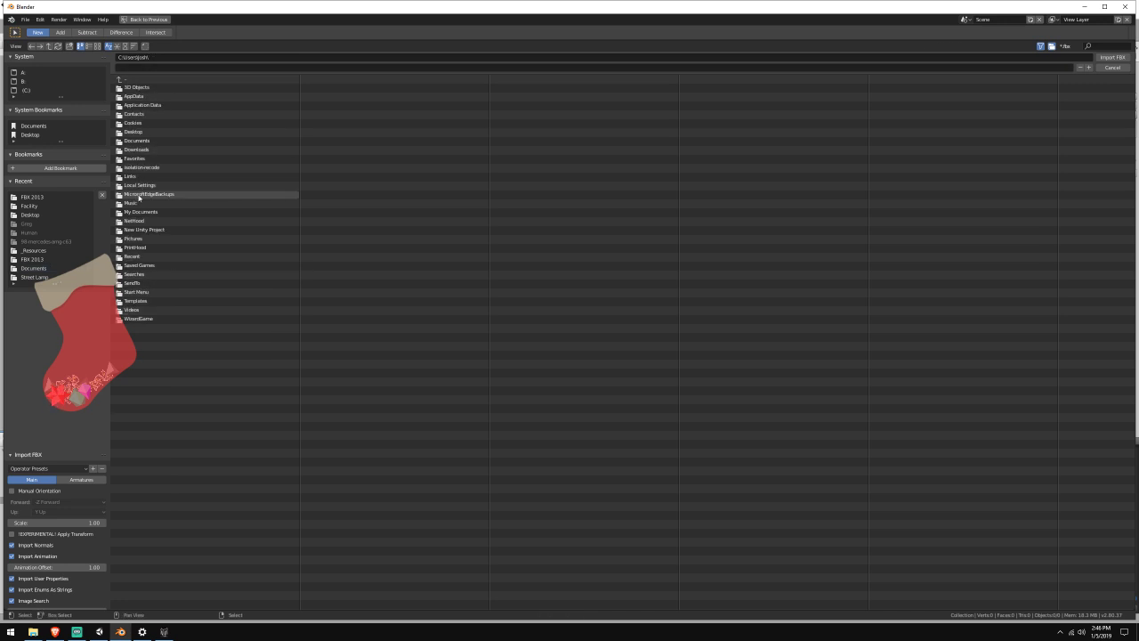
click(143, 167)
click(135, 88)
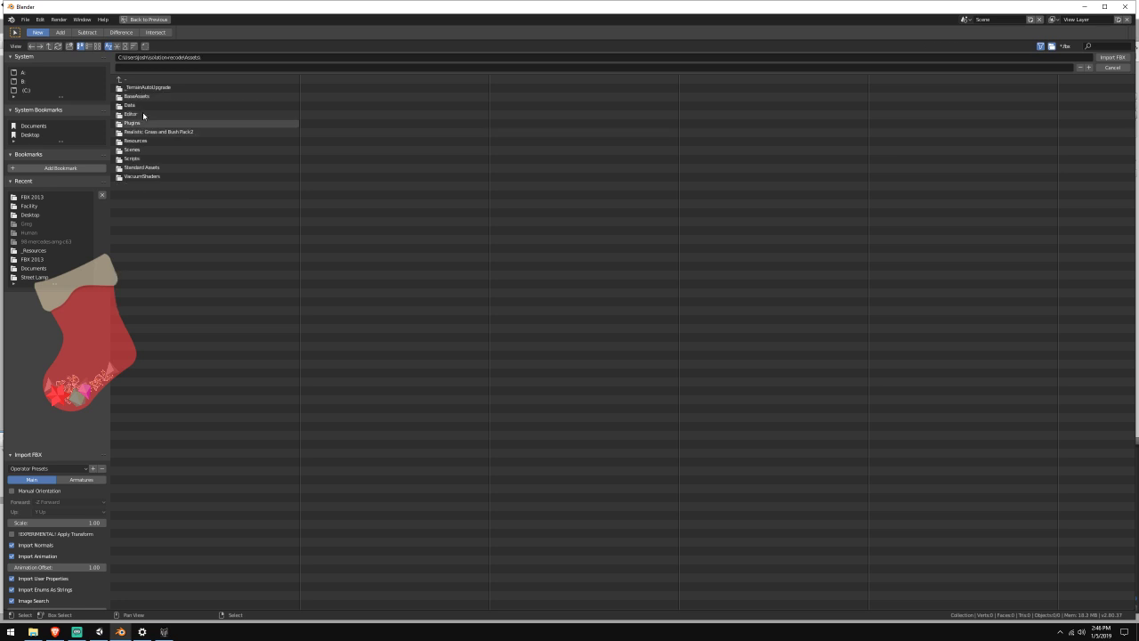
click(144, 105)
click(146, 98)
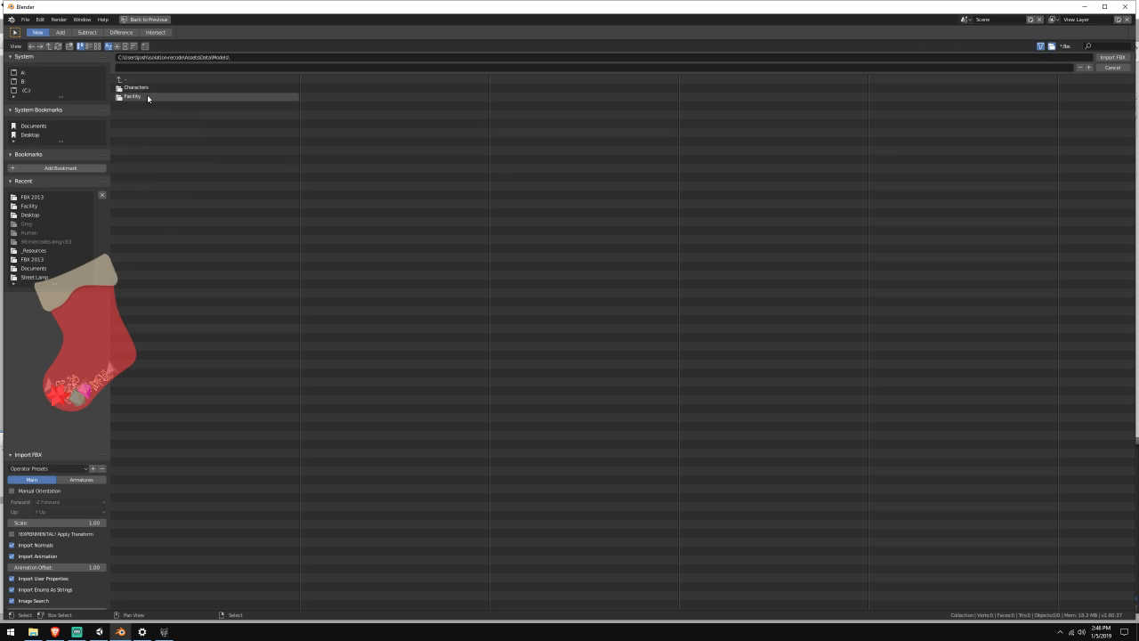
click(147, 95)
click(149, 87)
click(150, 86)
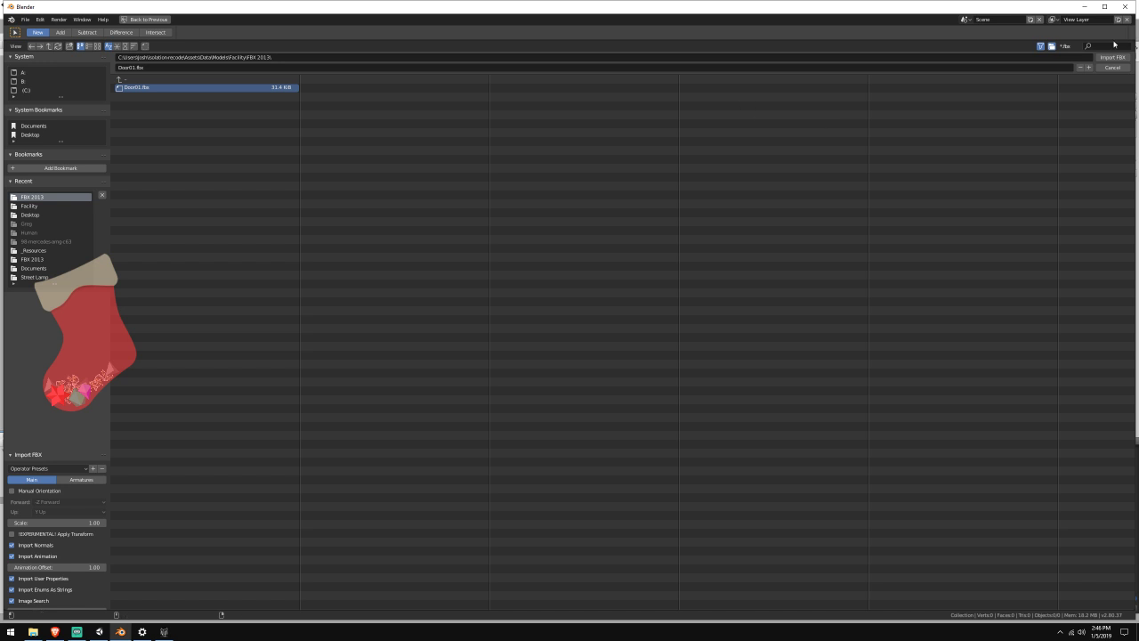
click(1112, 57)
scroll(500, 244, up, 10)
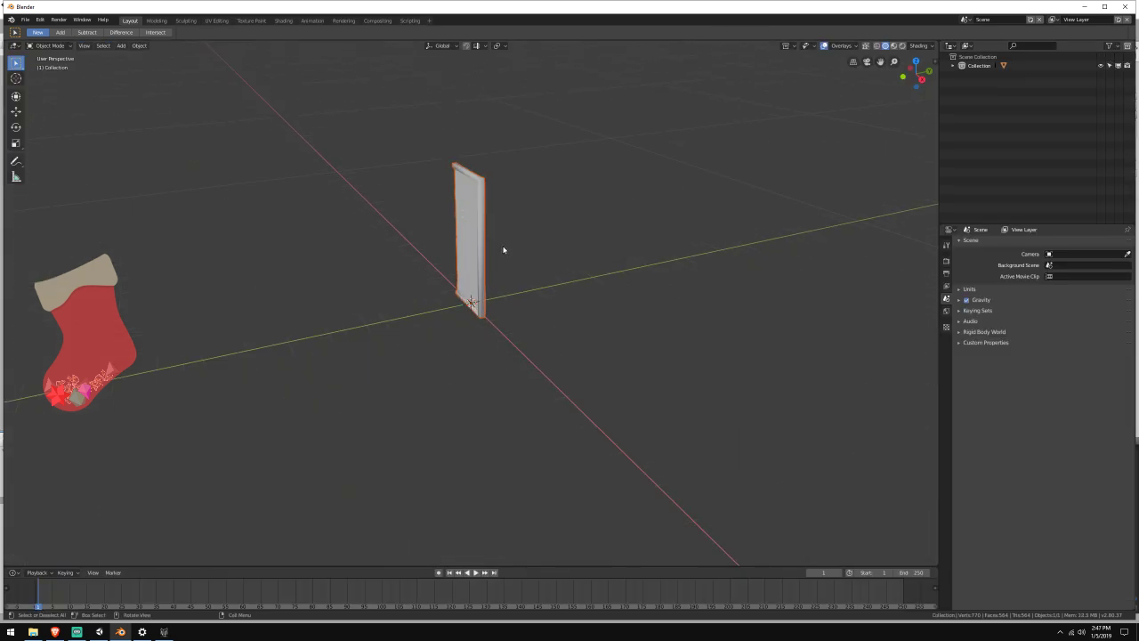
Open the MatD3D01 material of the imported door mesh and examine its base color texture and surface settings
middle_drag(570, 229, 922, 252)
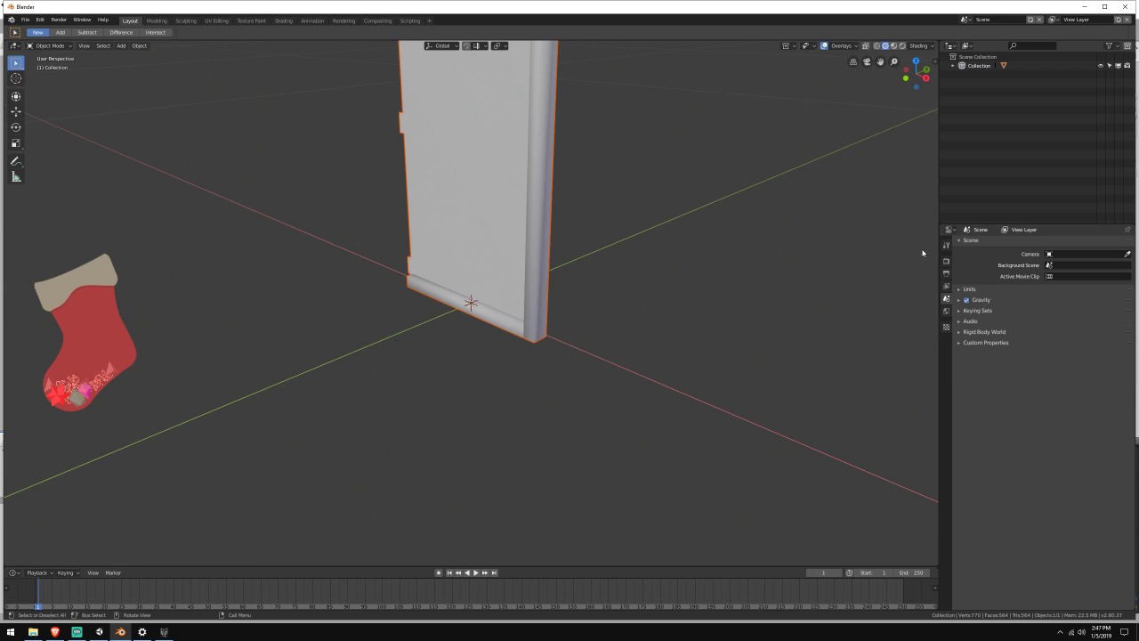
click(946, 310)
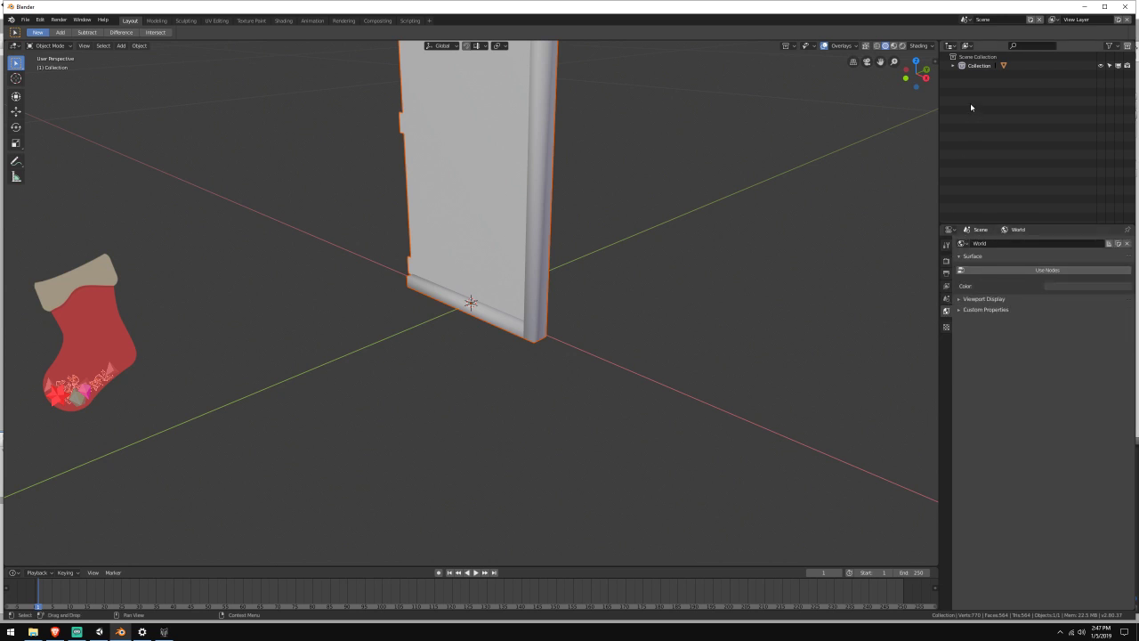
click(952, 65)
click(961, 73)
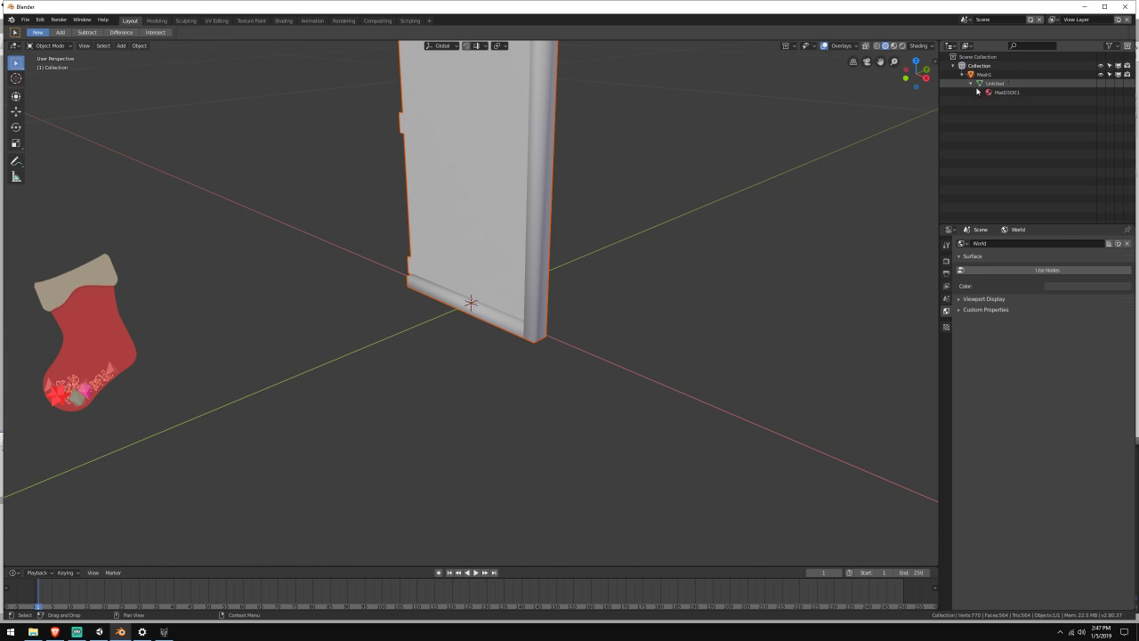
click(989, 93)
click(946, 376)
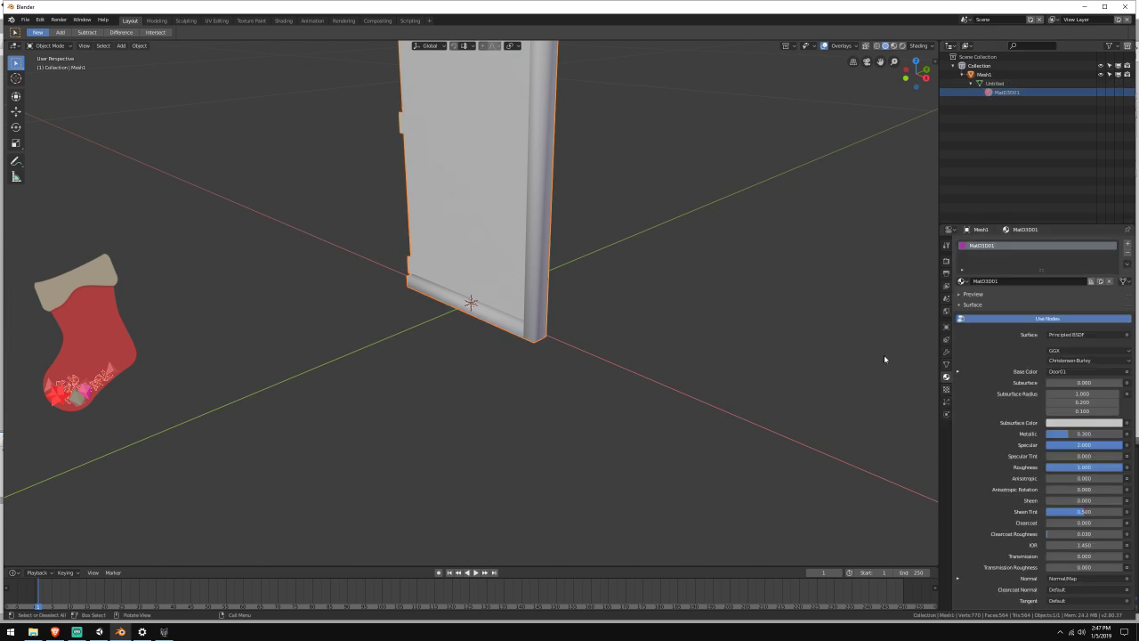
middle_drag(885, 356, 808, 303)
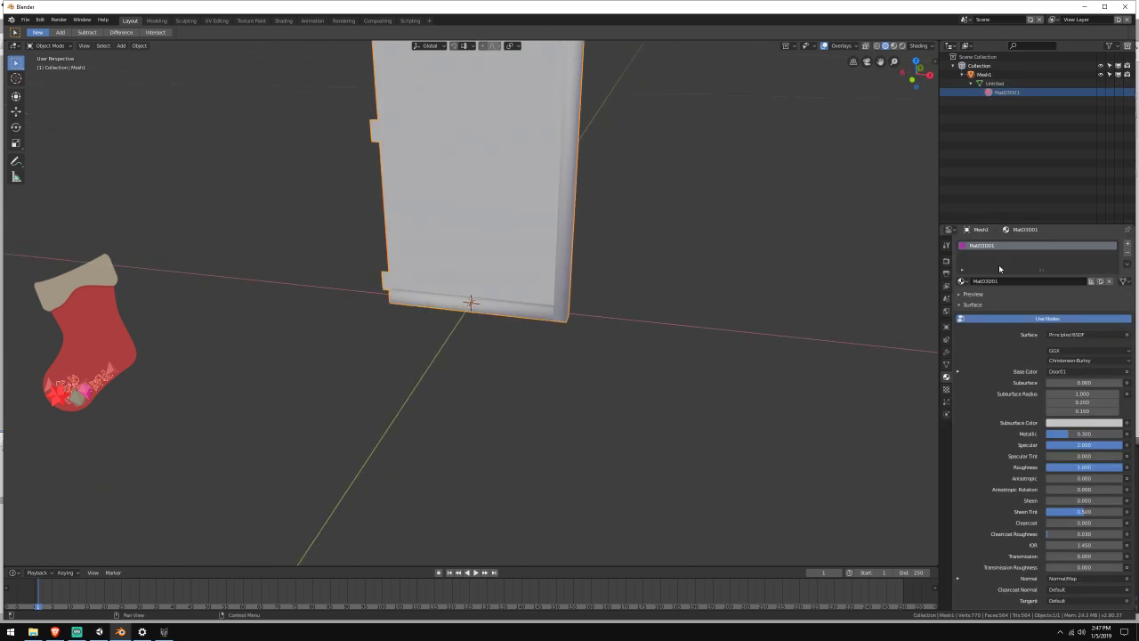
click(1074, 372)
click(1069, 374)
middle_drag(410, 378, 503, 384)
Launch Unity Hub and open the scp-isolation project
click(10, 632)
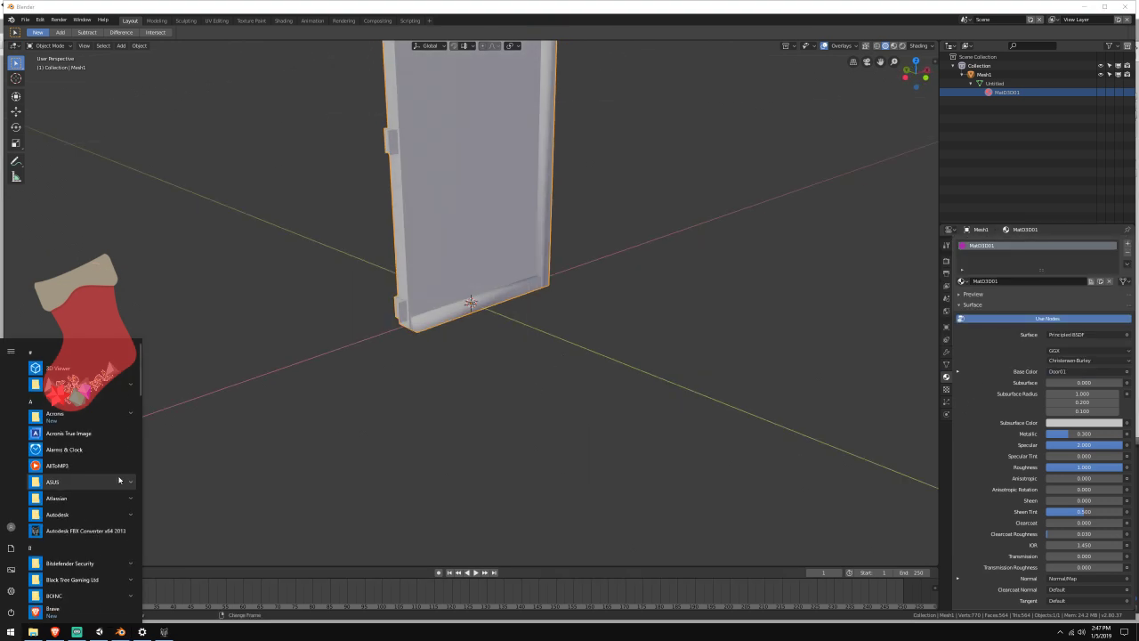
scroll(118, 480, down, 15)
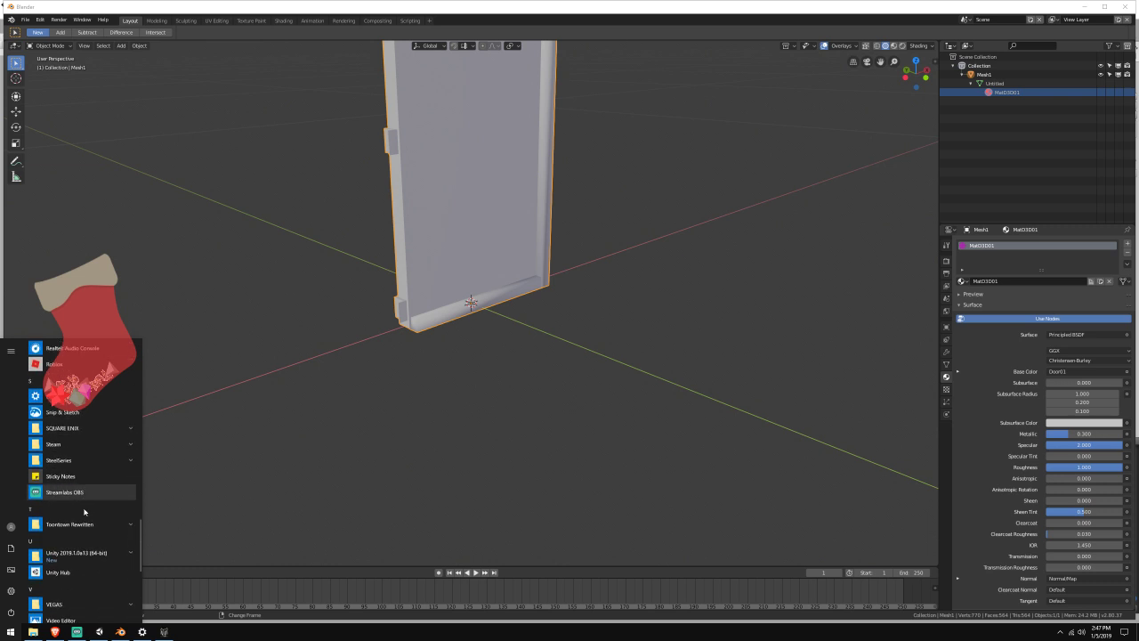
scroll(85, 506, down, 2)
click(85, 466)
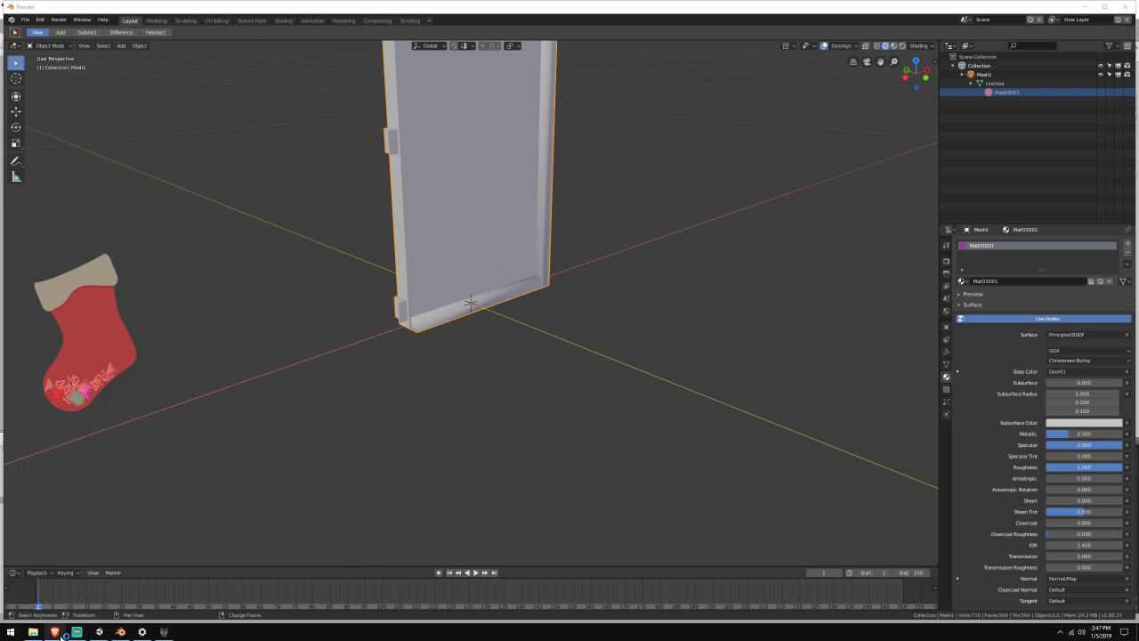
click(57, 633)
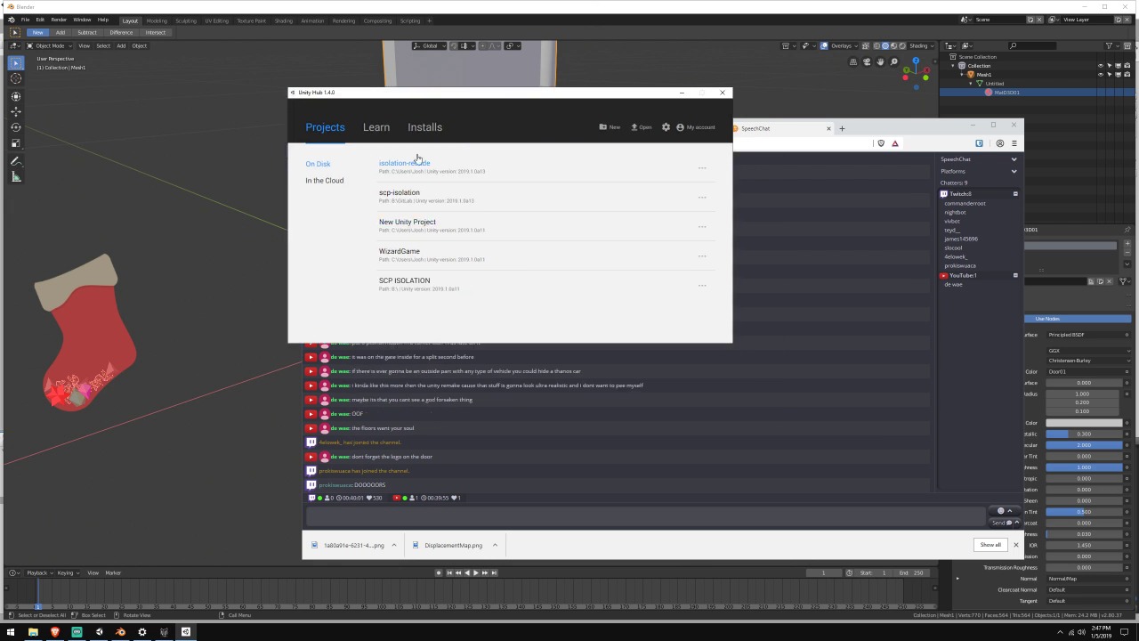
click(405, 193)
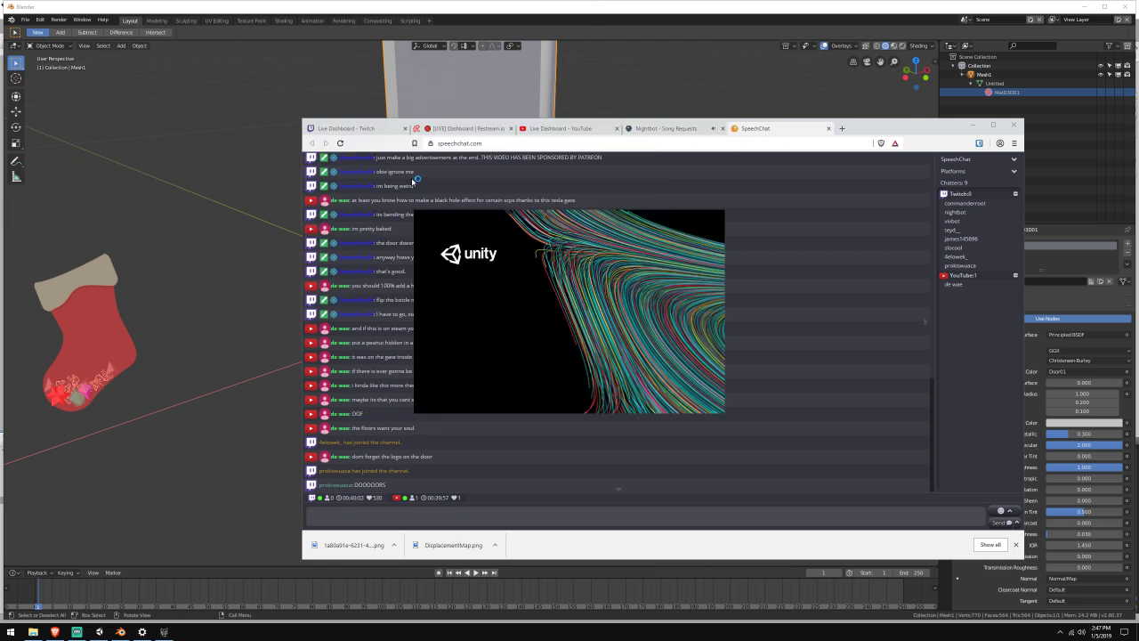
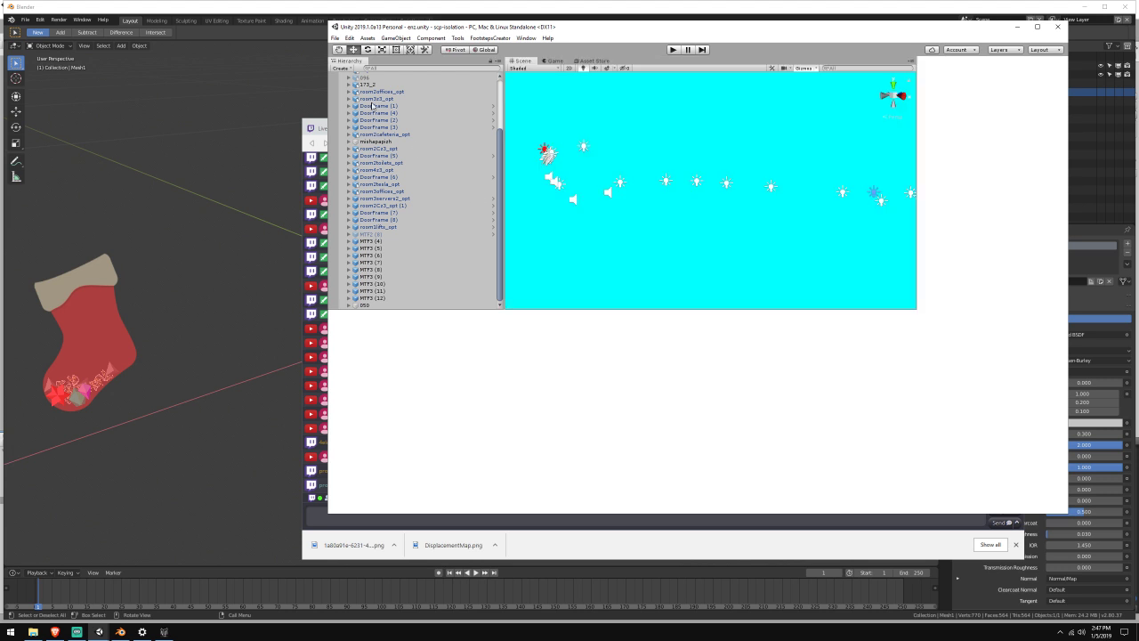
Frame the double door in the scene, select the mesh under Door02, and locate its door material in the project files
right_drag(665, 175, 356, 178)
click(709, 139)
key(f)
click(679, 142)
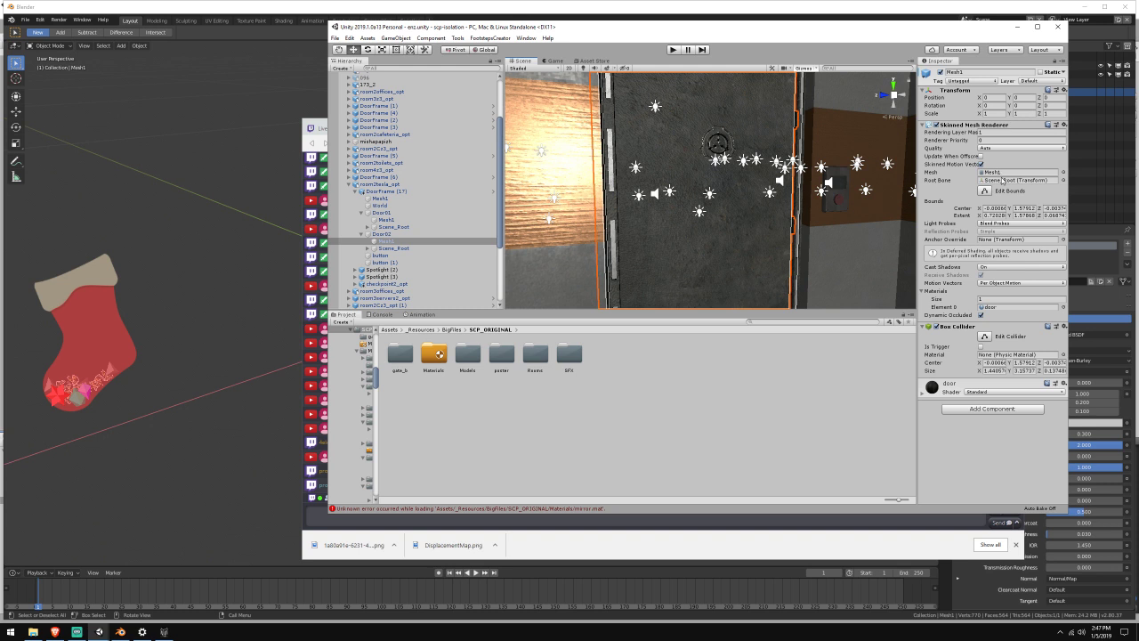
click(997, 307)
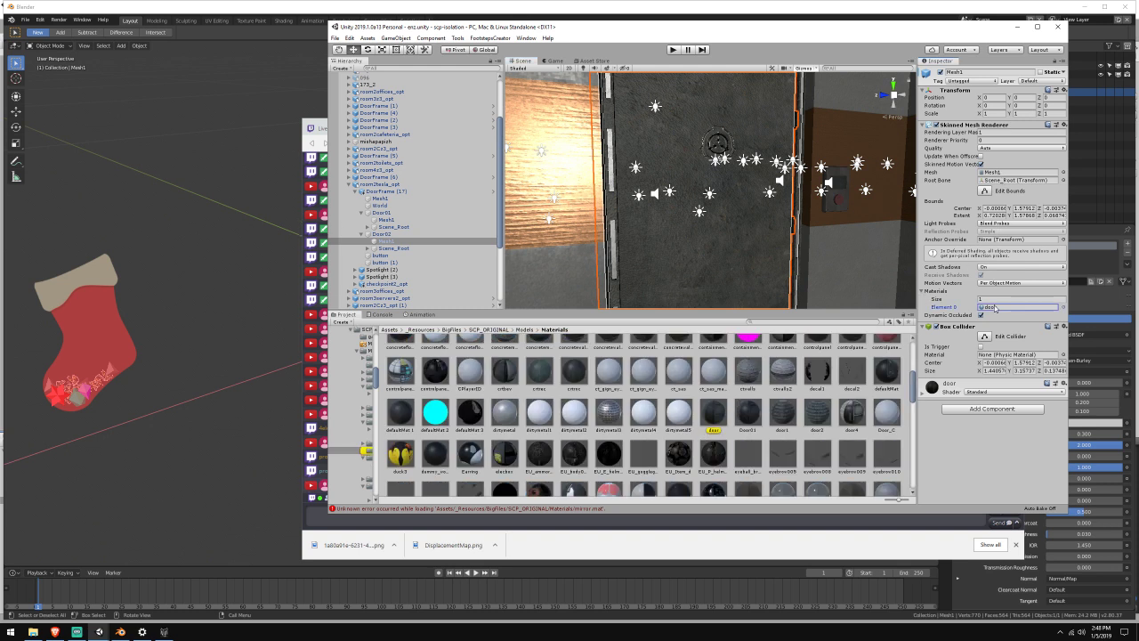
click(325, 372)
click(711, 35)
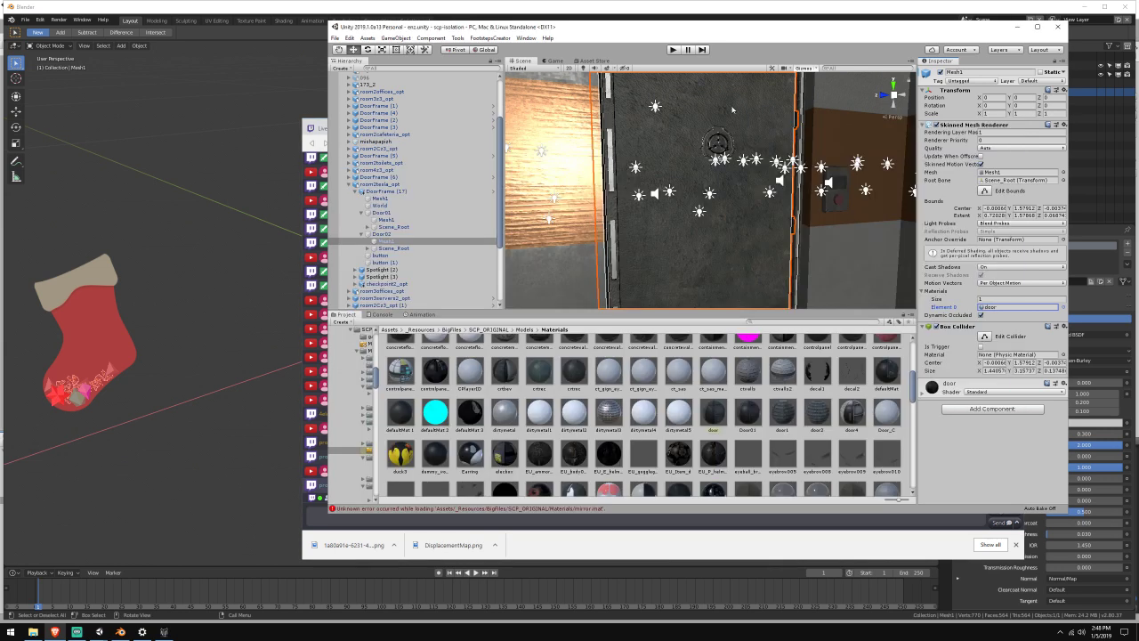
Select and frame the mesh under Door01, and open the door material it uses
click(800, 239)
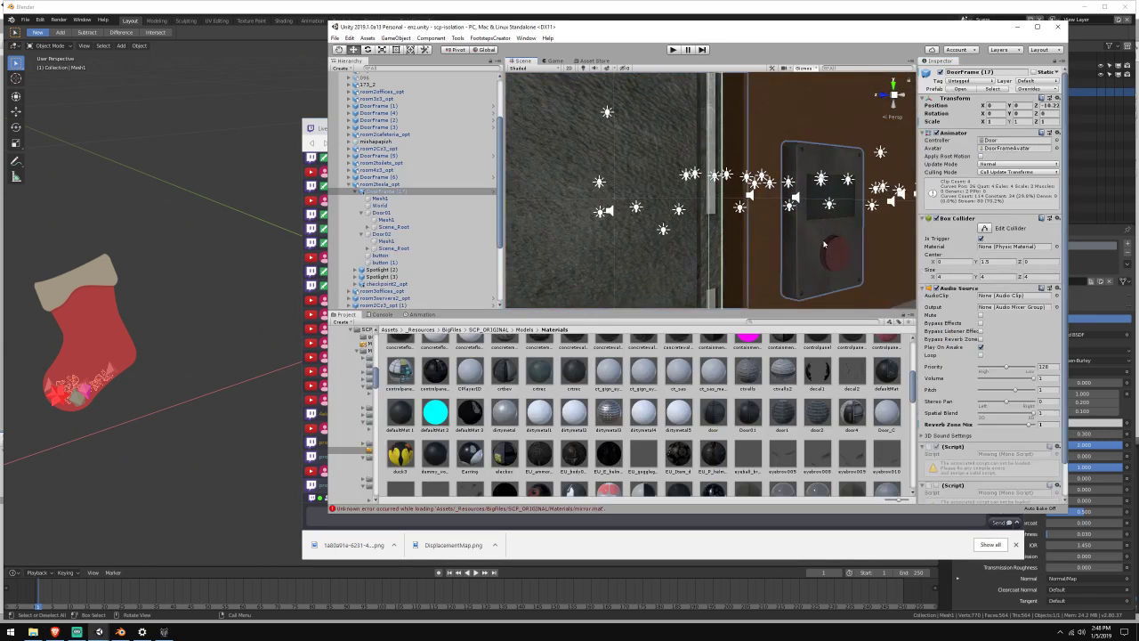
click(688, 255)
key(f)
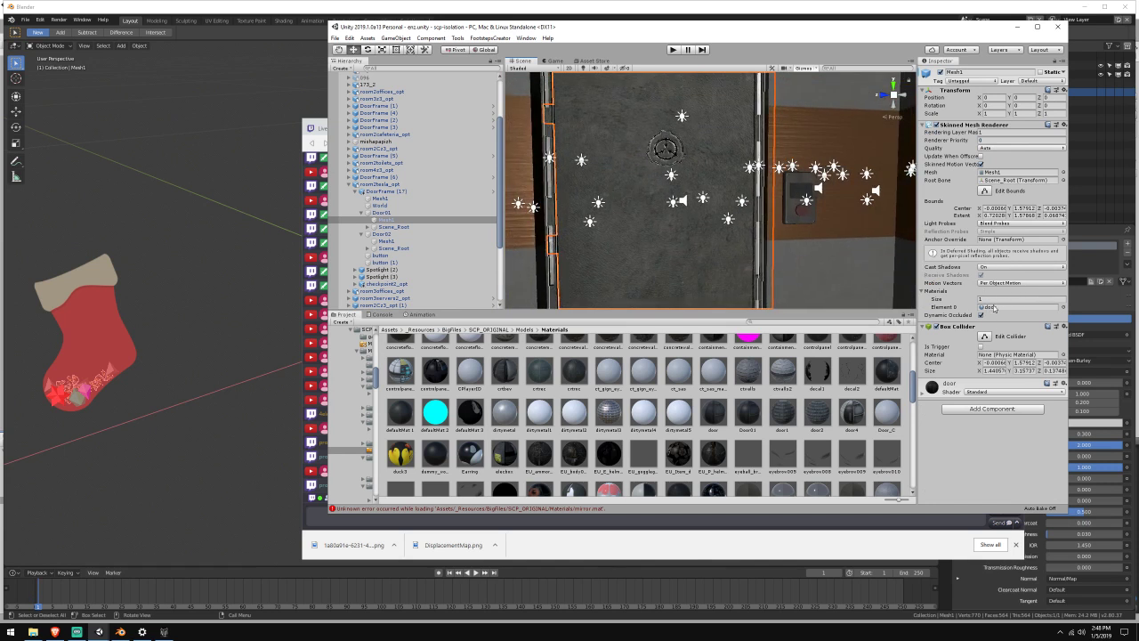
click(994, 308)
click(708, 414)
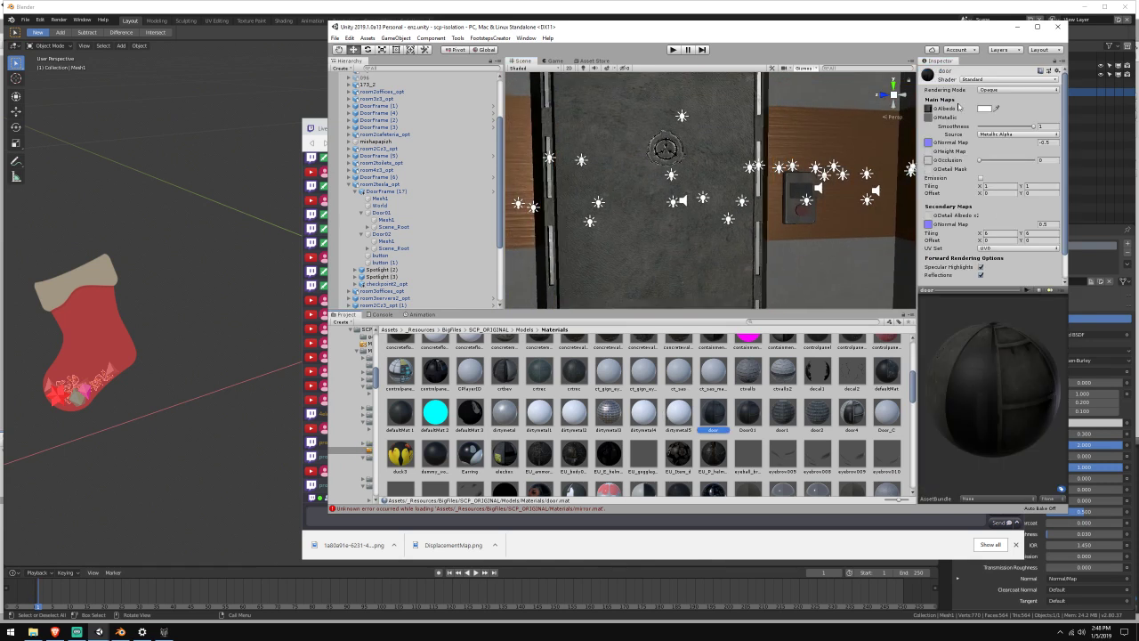
Locate the door material's albedo and metallic textures, and open the Door01_SPEC import settings
click(928, 109)
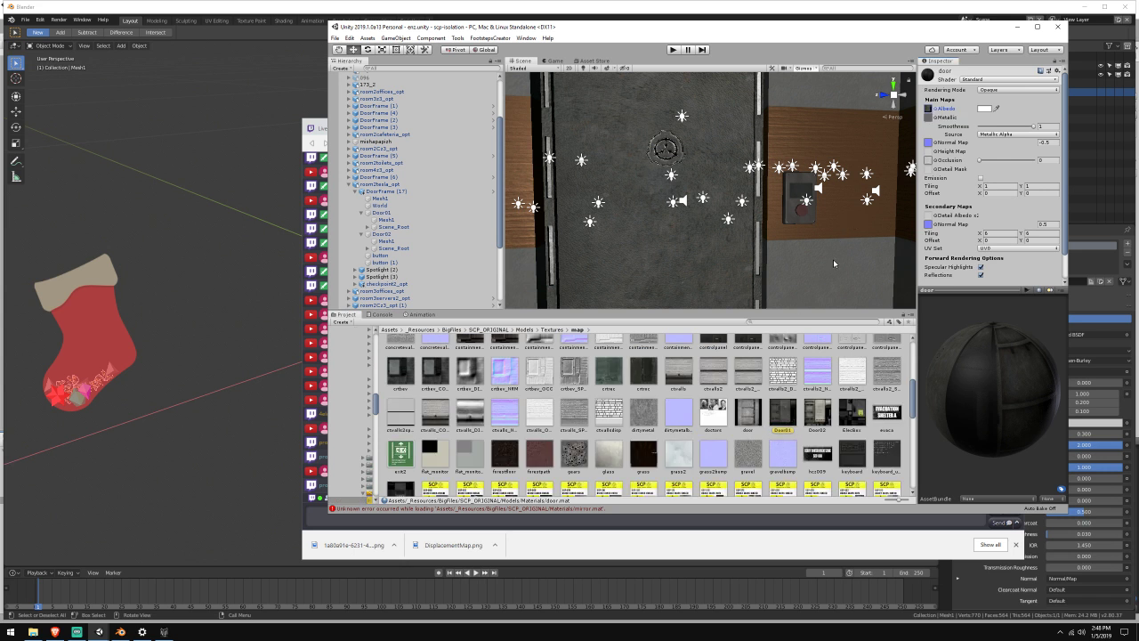
click(928, 118)
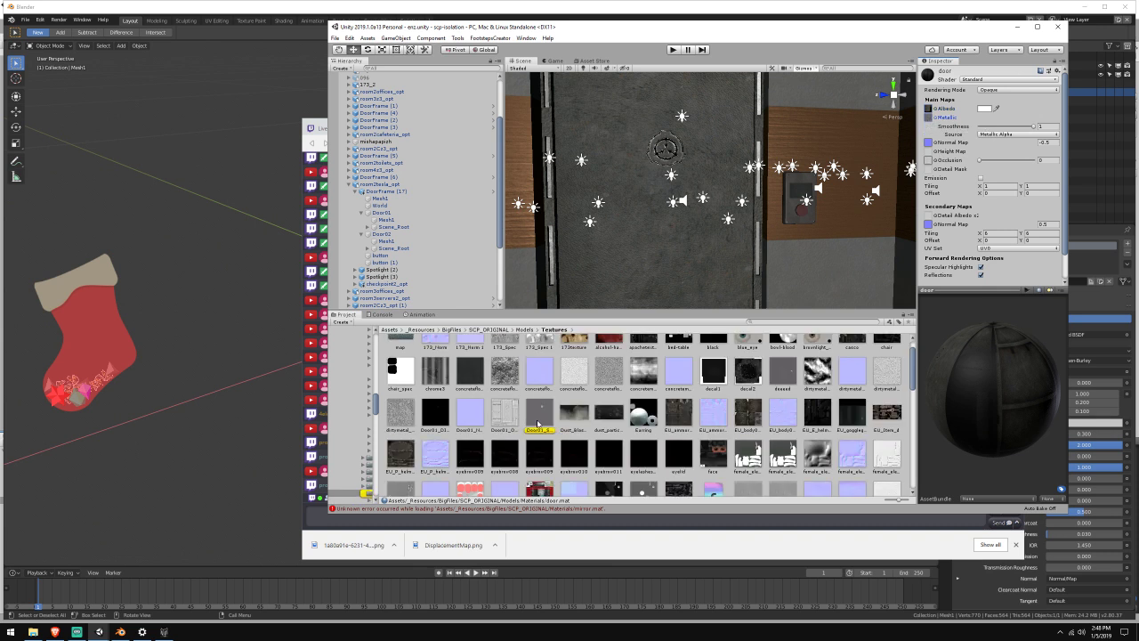
click(538, 413)
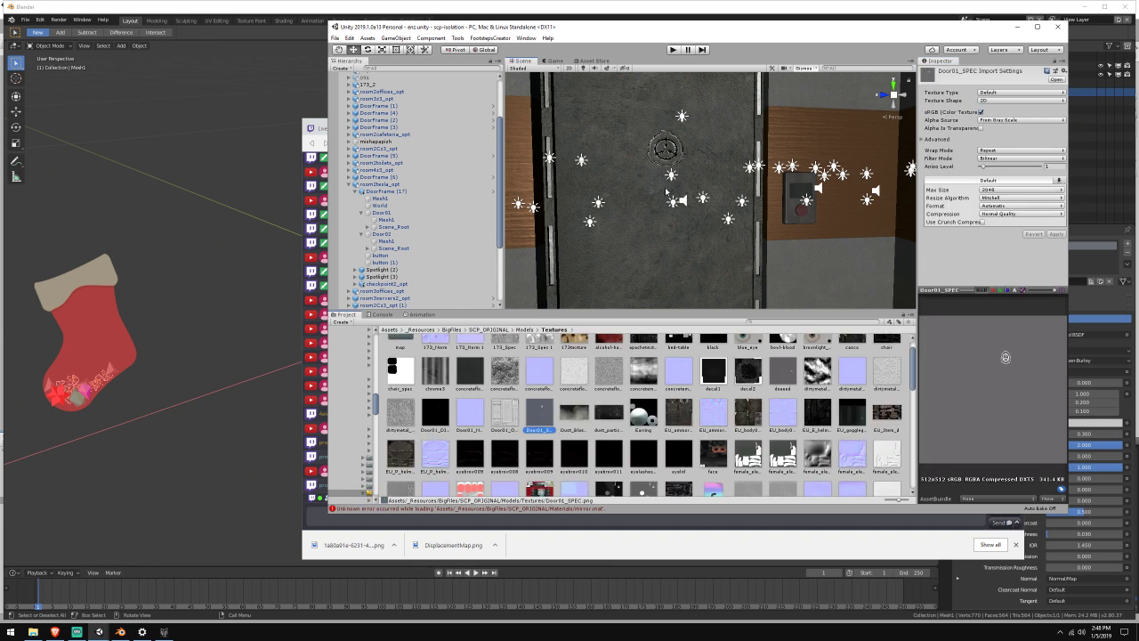
Reselect the mesh under Door01, reopen its door material, and locate the main normal map texture
click(607, 305)
scroll(964, 294, down, 2)
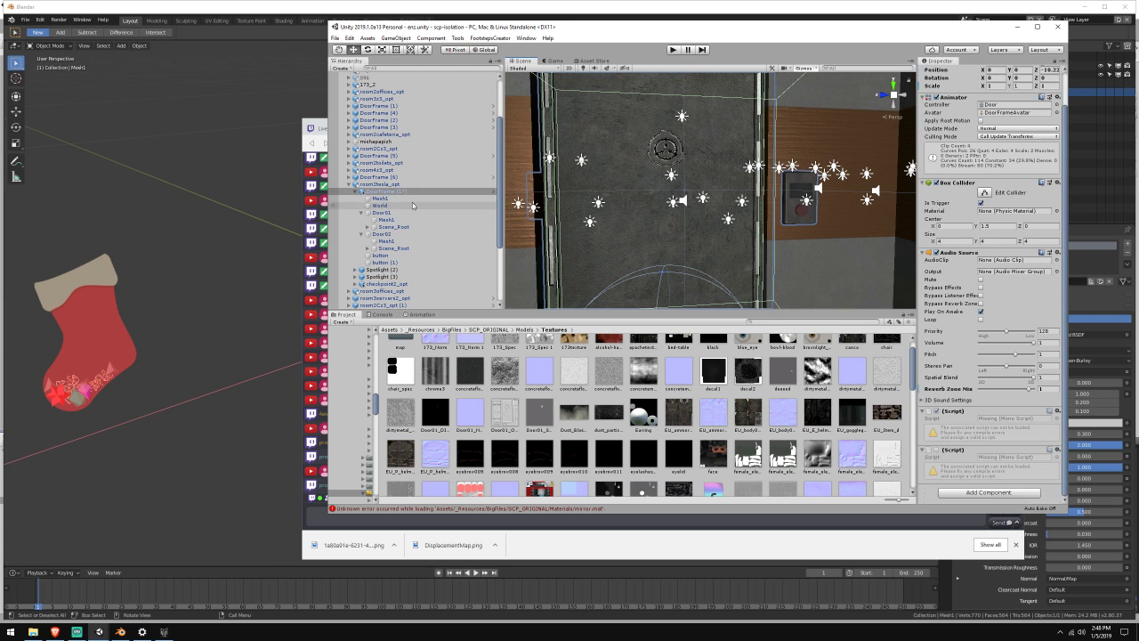
click(396, 198)
click(407, 218)
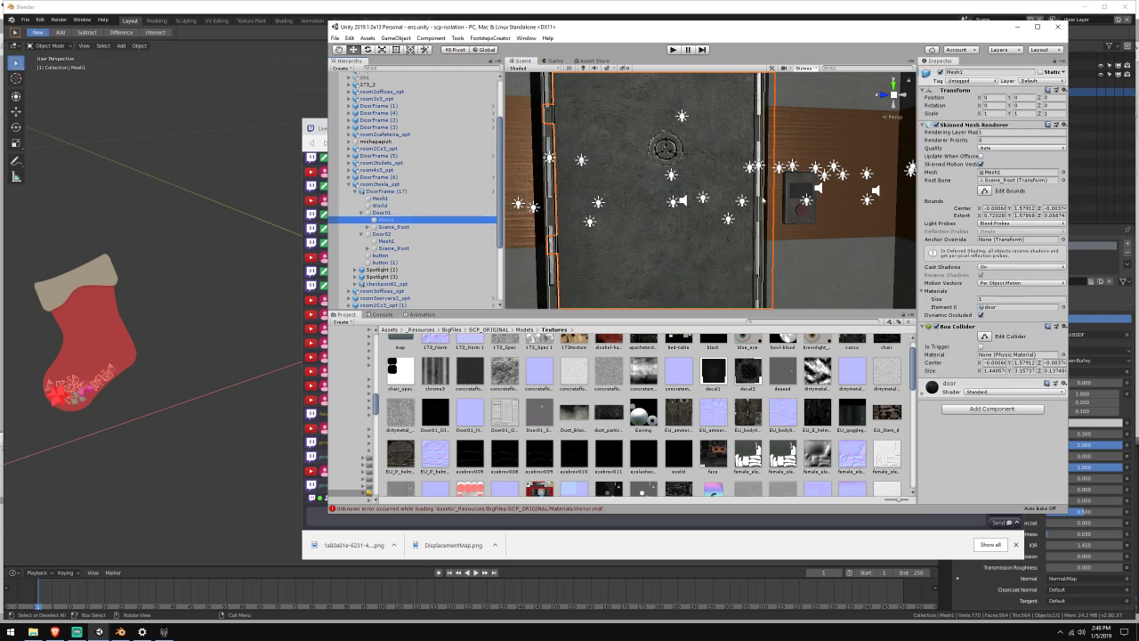
double_click(951, 307)
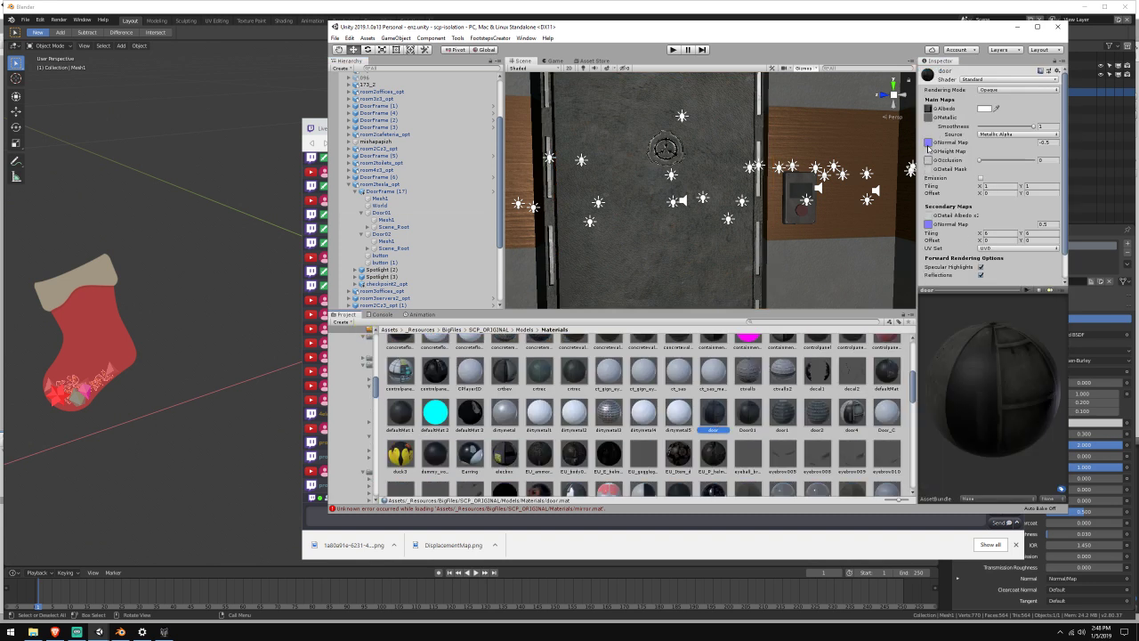
click(928, 143)
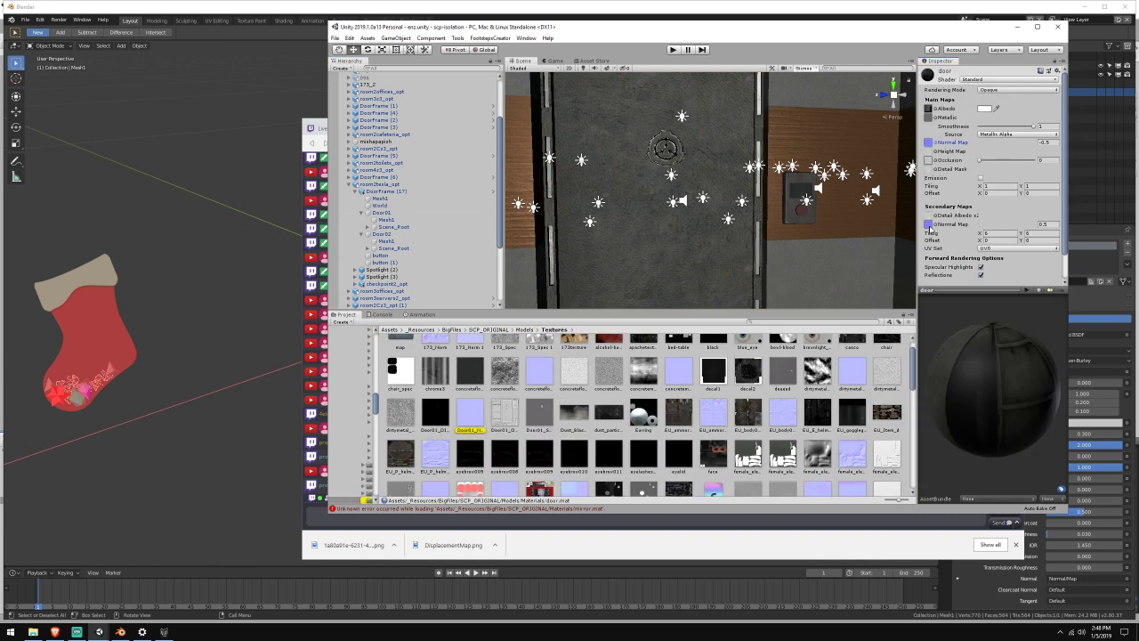
Locate the door material's secondary normal map texture and examine its effect on the door surface up close
click(929, 224)
alt+drag(776, 289, 858, 254)
click(929, 225)
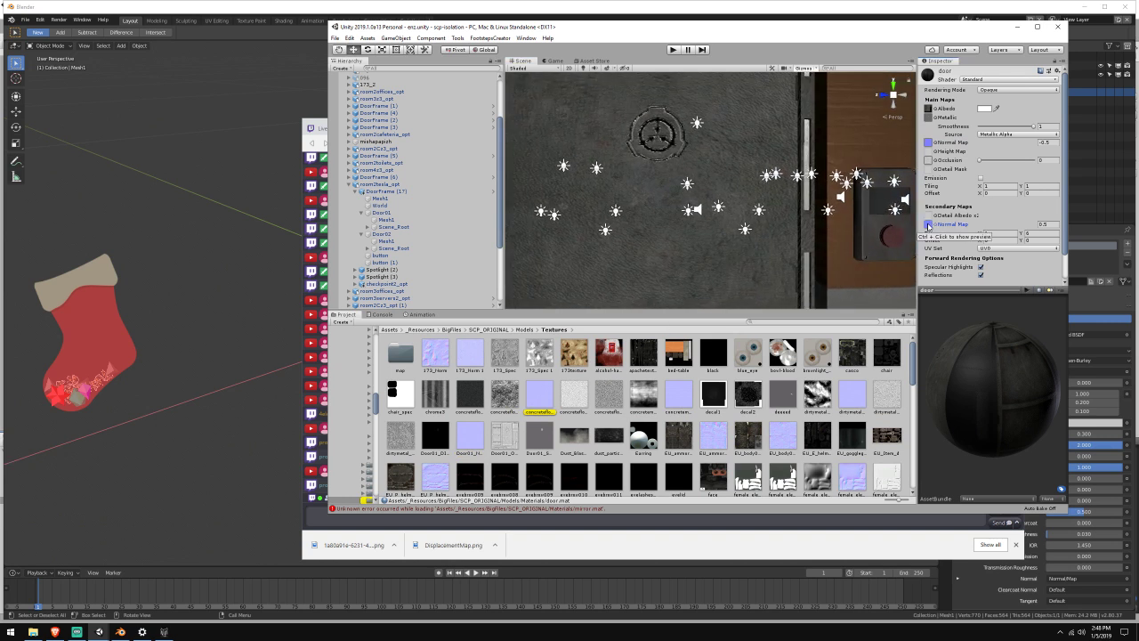
right_drag(863, 231, 869, 231)
key(s)
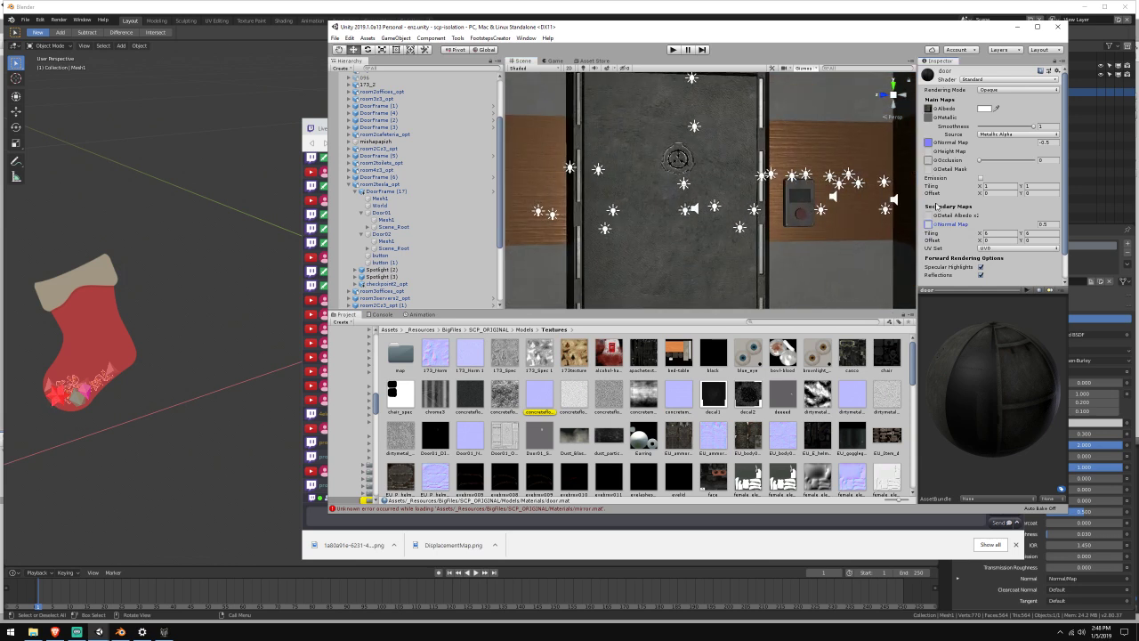
key(w)
right_drag(774, 196, 783, 165)
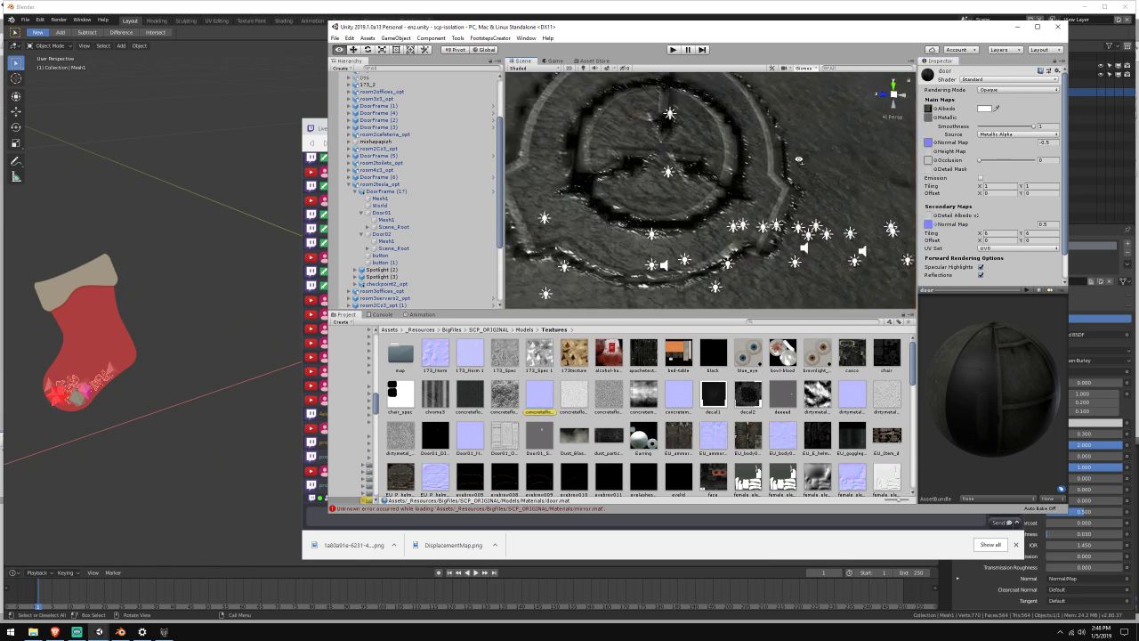
click(929, 225)
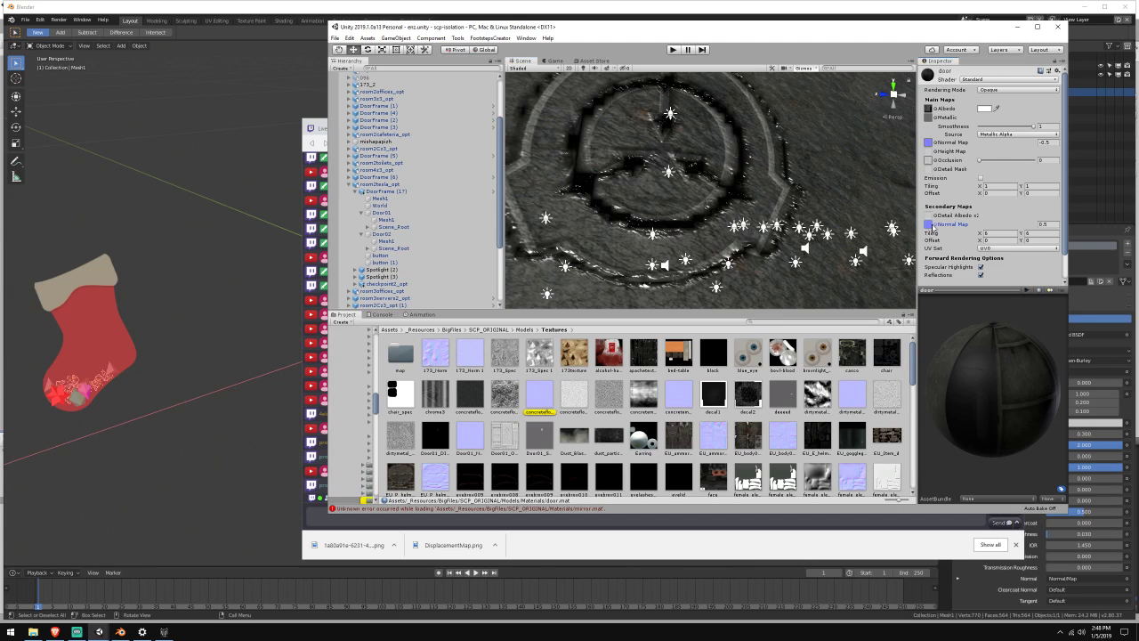
Remove the door material's secondary normal map and set its main normal map strength to 0.47
key(Delete)
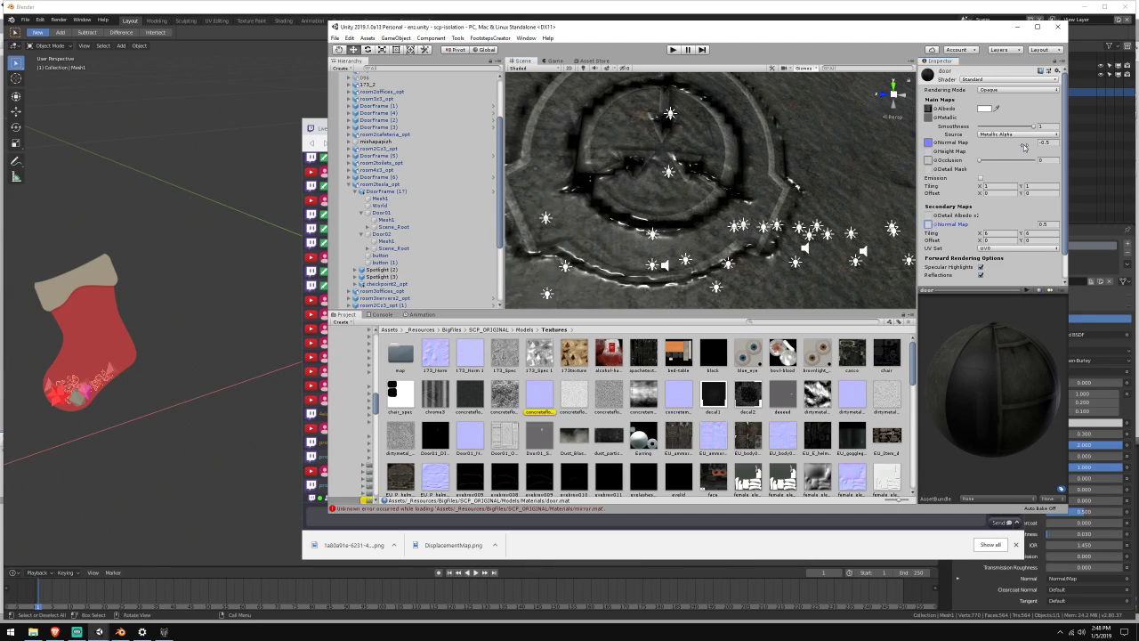
drag(1024, 146, 1046, 145)
scroll(792, 153, down, 5)
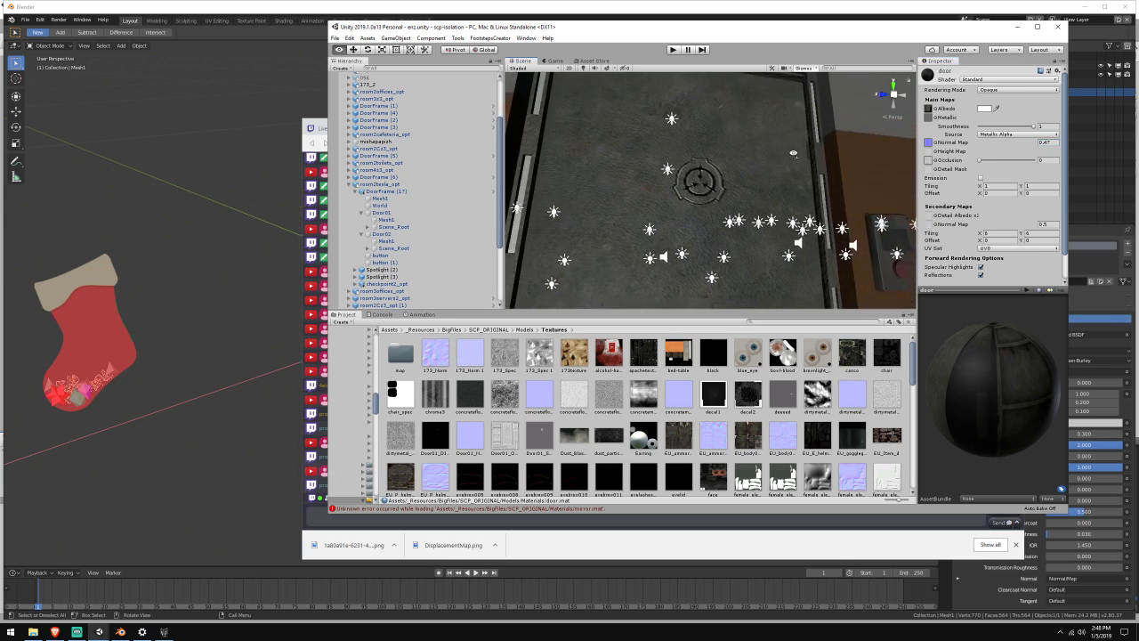
alt+drag(793, 153, 735, 198)
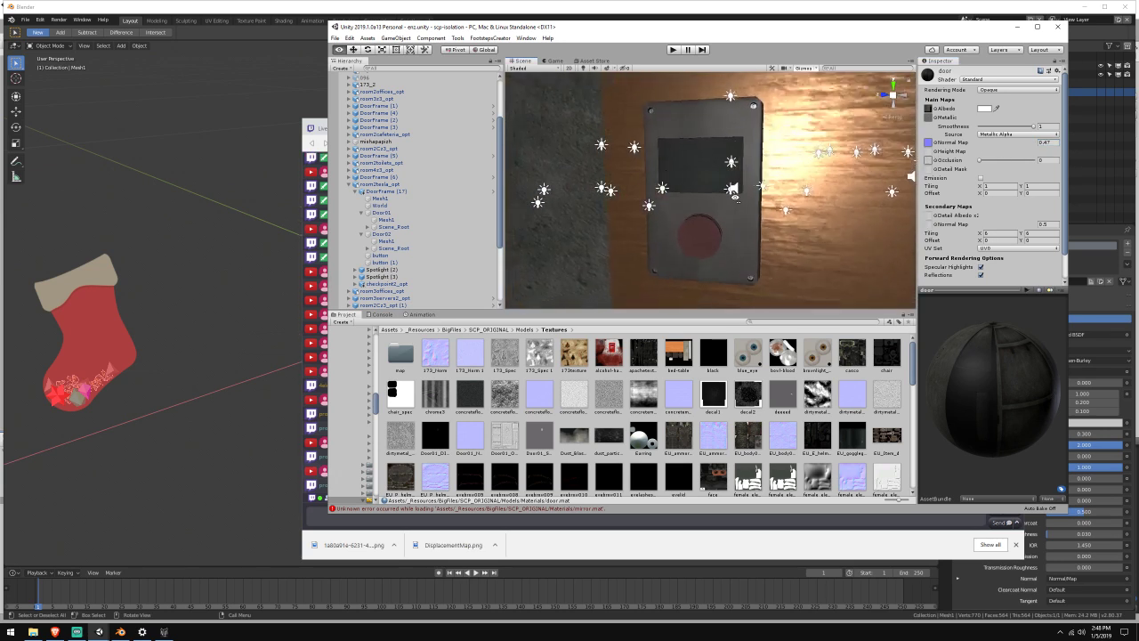
Select the door frame's wall panel and examine it beside the door, and check the stream chat
click(732, 191)
key(f)
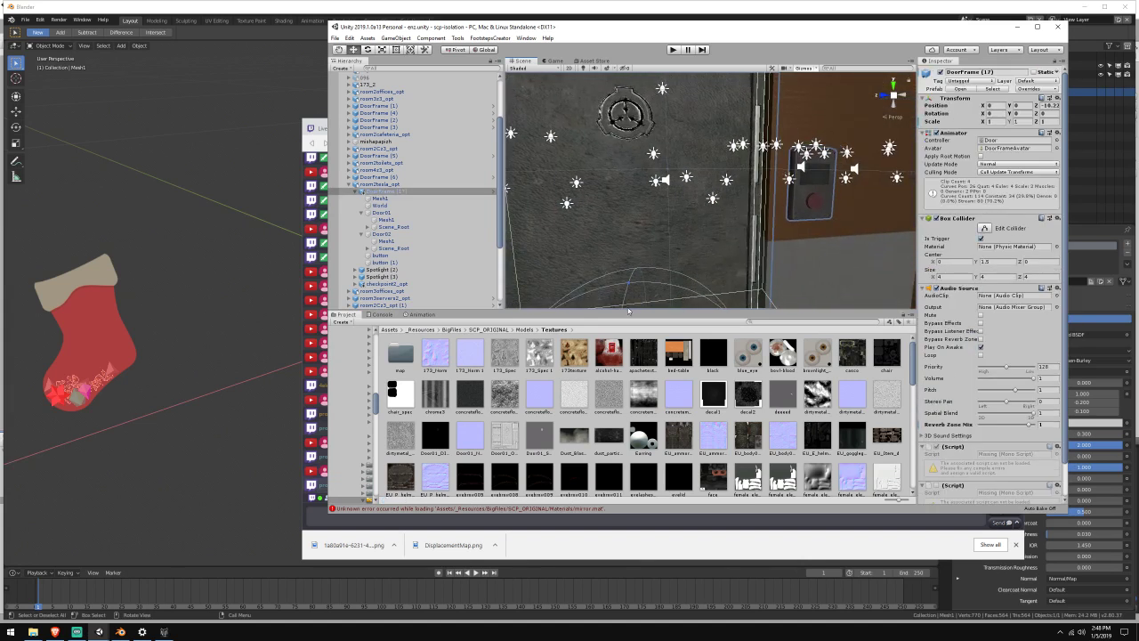
click(394, 532)
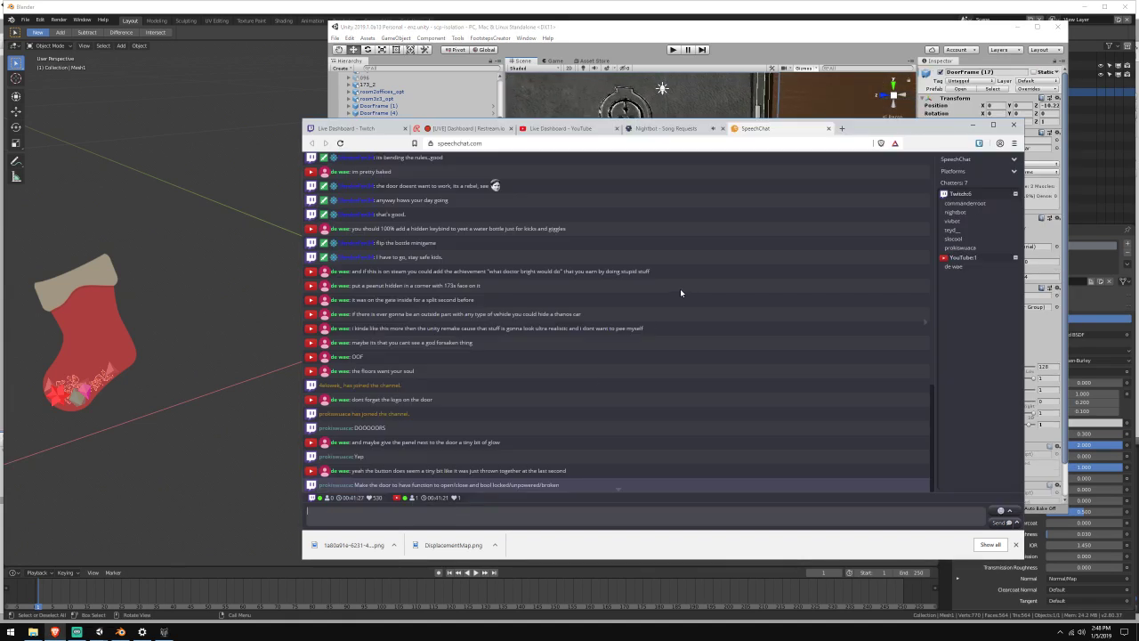
click(709, 34)
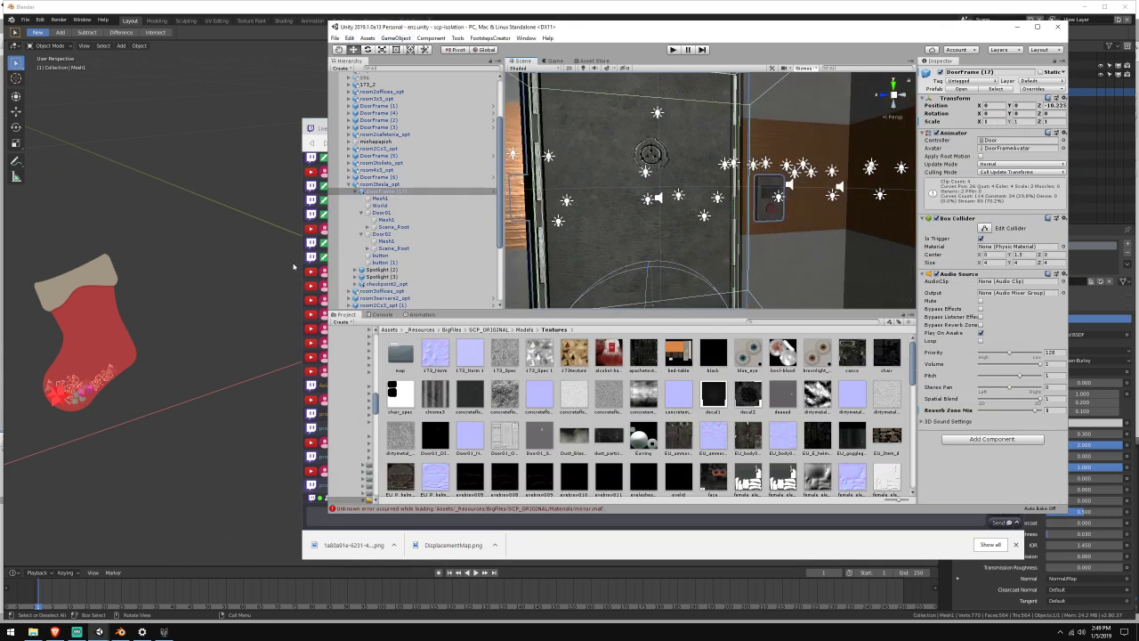
Switch to the isolation-recode project, create a Door1 folder inside the Facility Materials folder, and open it
mouse_move(99, 631)
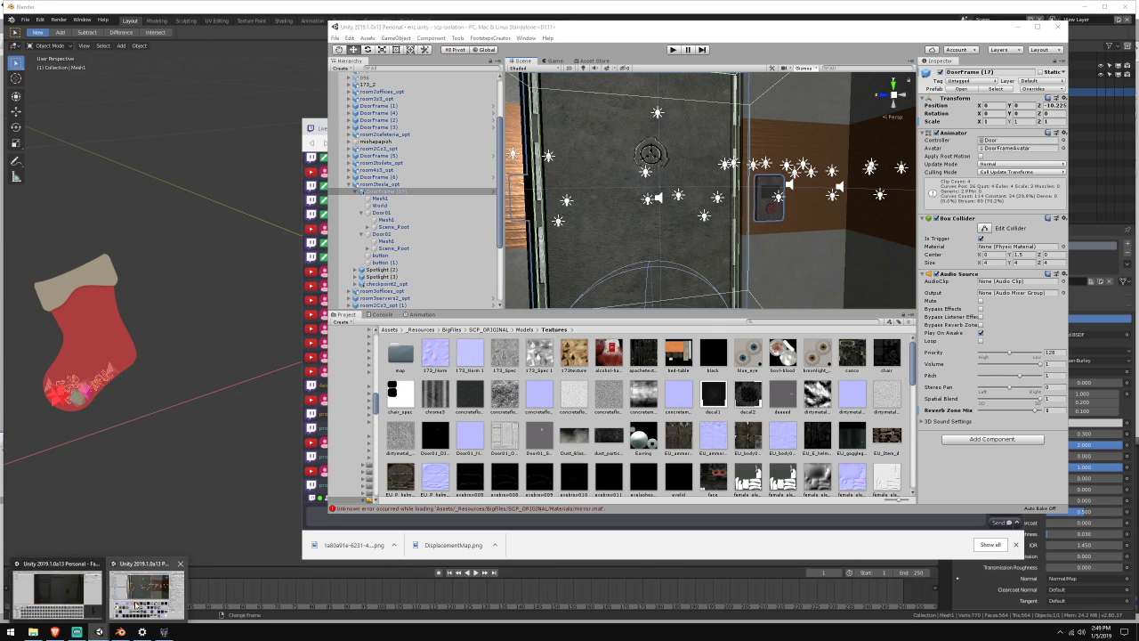
click(135, 604)
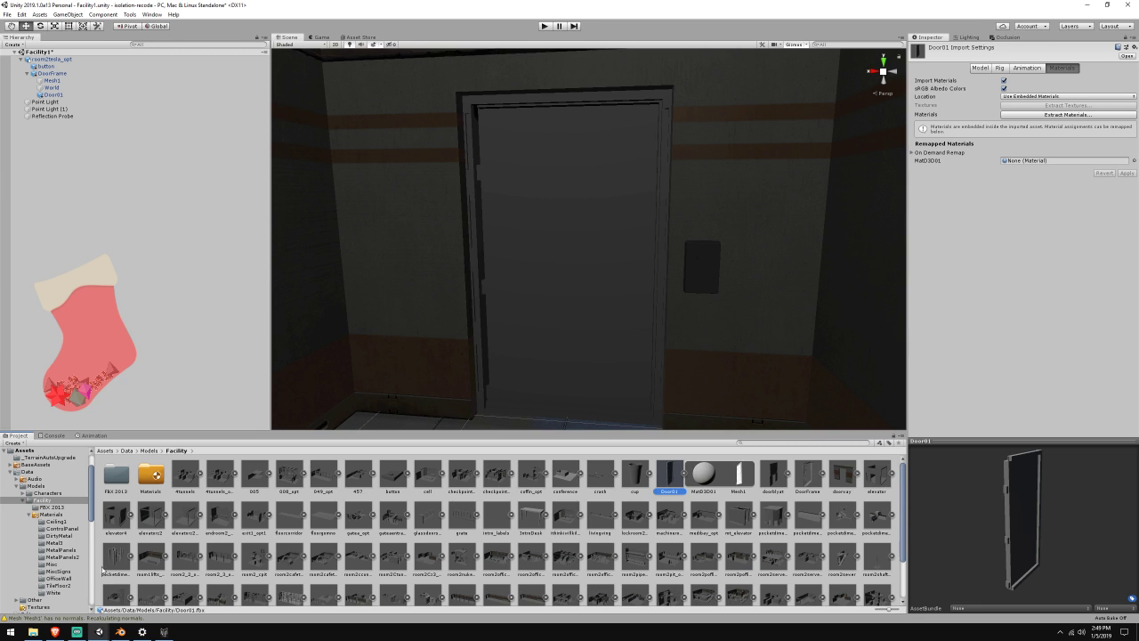
click(684, 474)
double_click(150, 475)
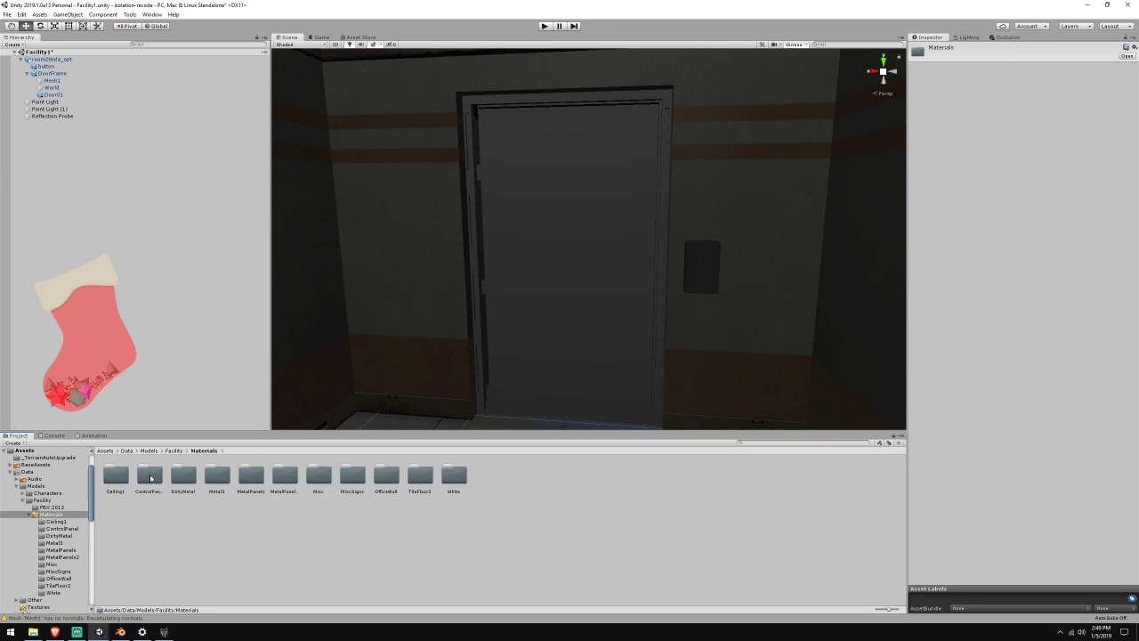
right_click(228, 557)
mouse_move(286, 350)
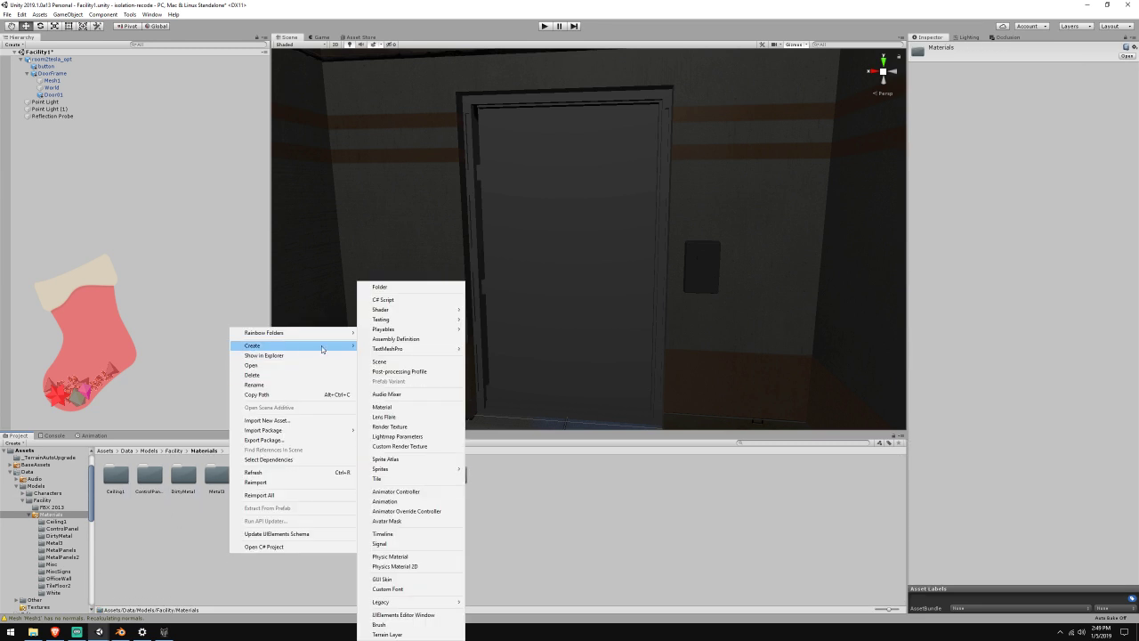
click(402, 287)
text(Dood1)
key(Return)
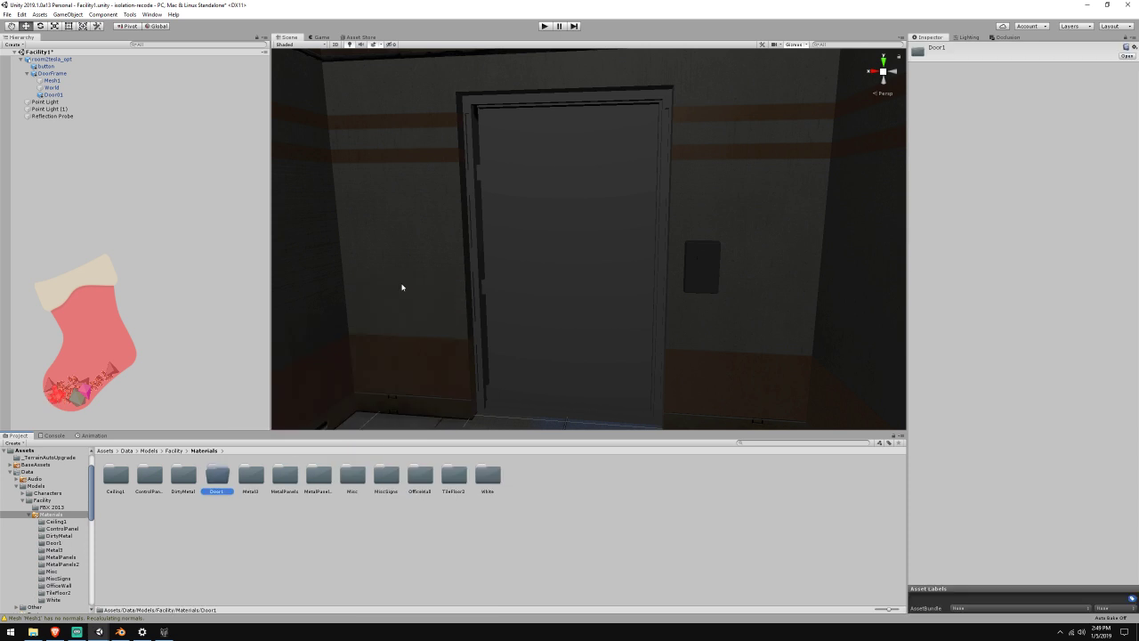
click(100, 632)
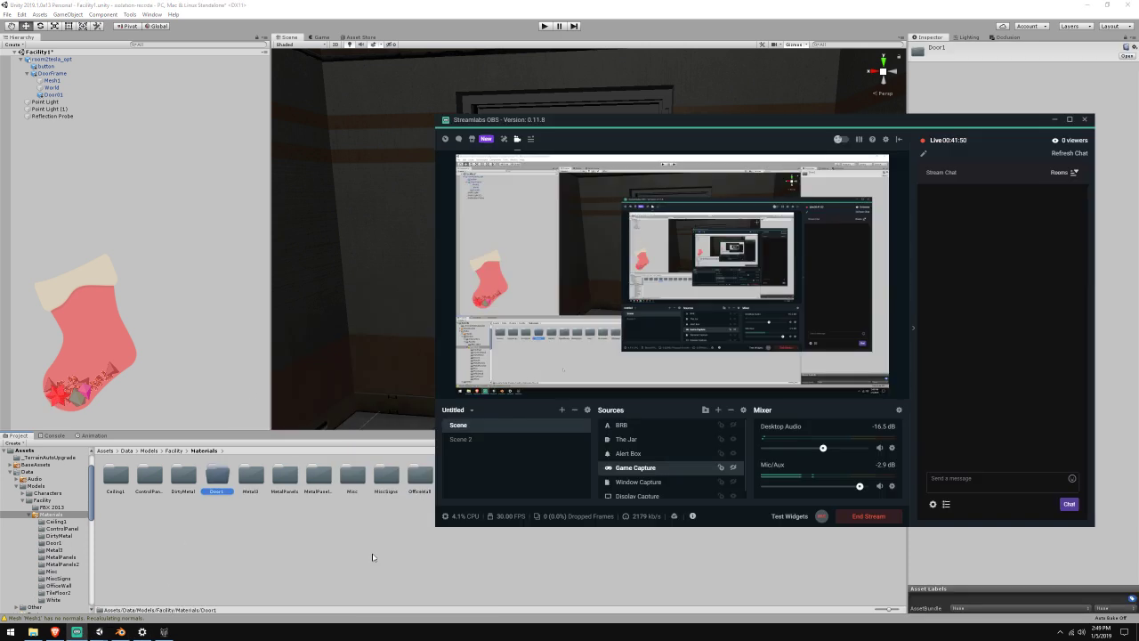
double_click(223, 492)
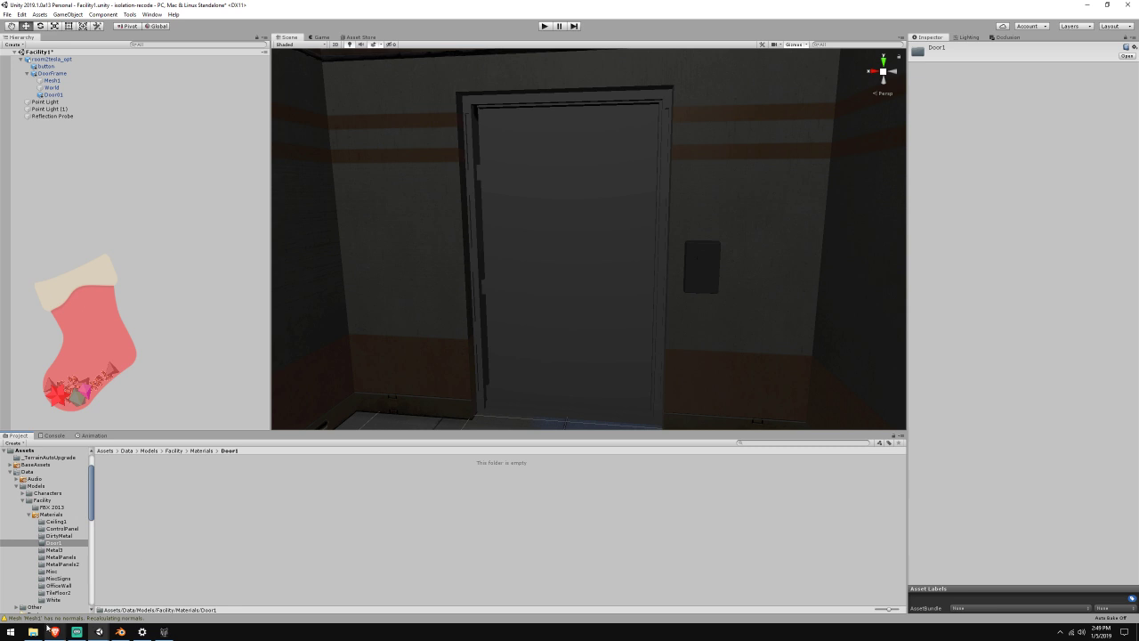
Search the scp-isolation files for door1, and locate the door material's albedo texture in the old scp-isolation project
click(44, 632)
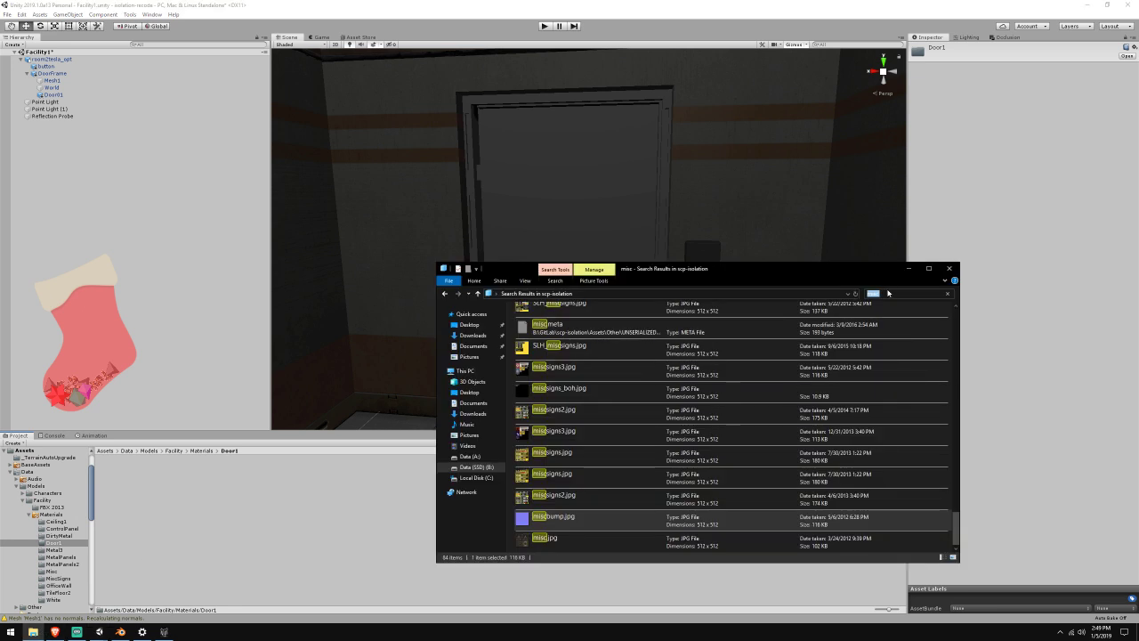
text(door1)
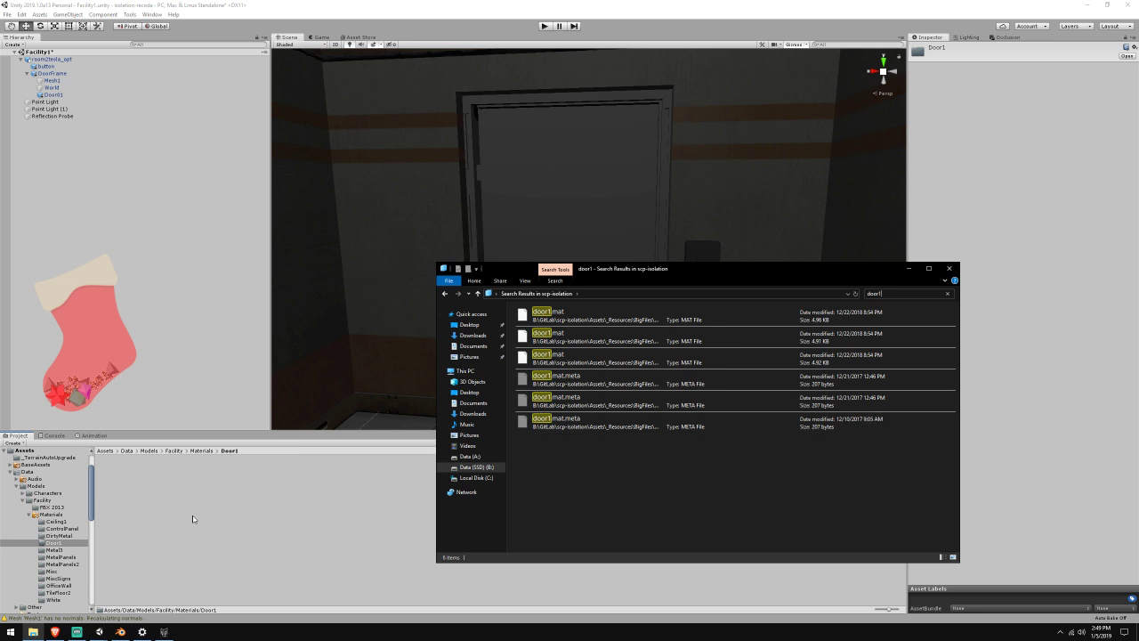
mouse_move(99, 631)
click(178, 592)
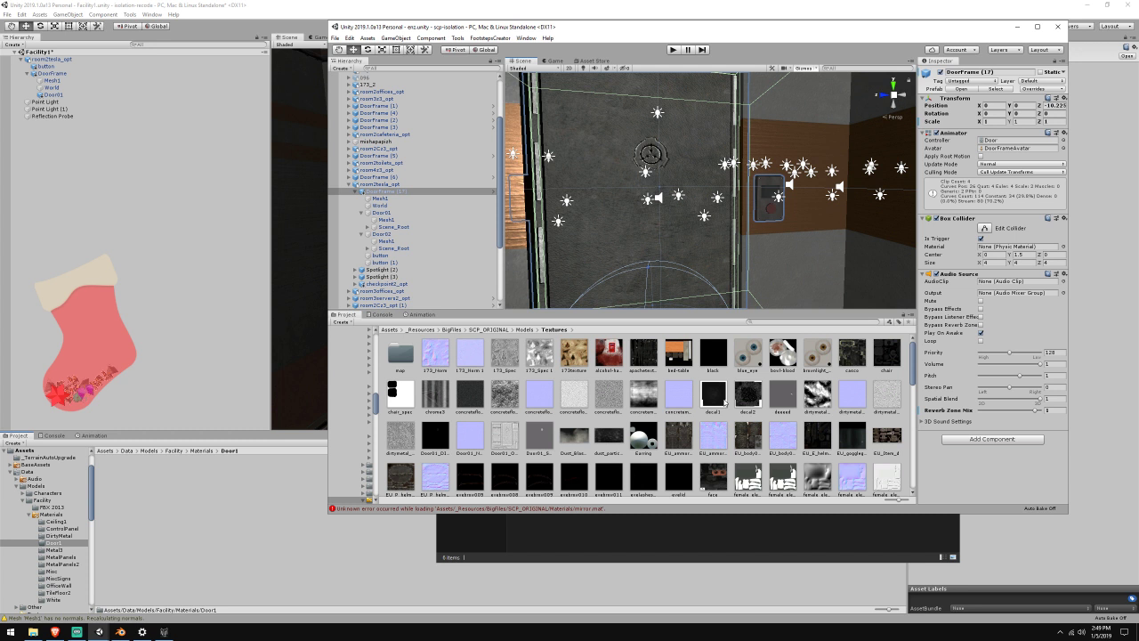
click(401, 219)
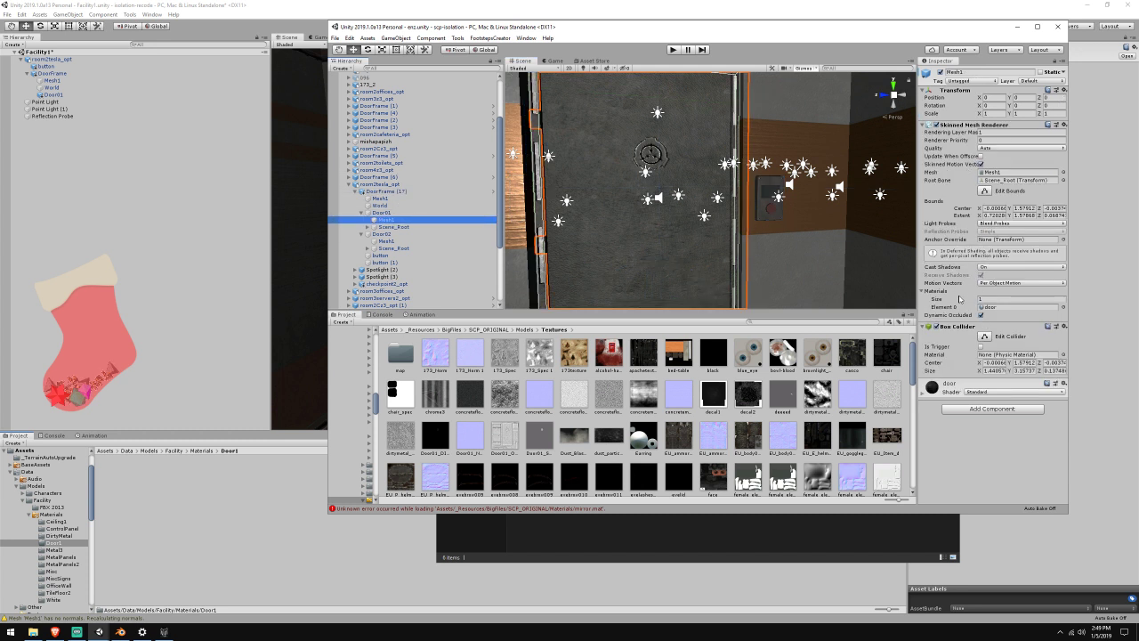
click(989, 307)
click(706, 412)
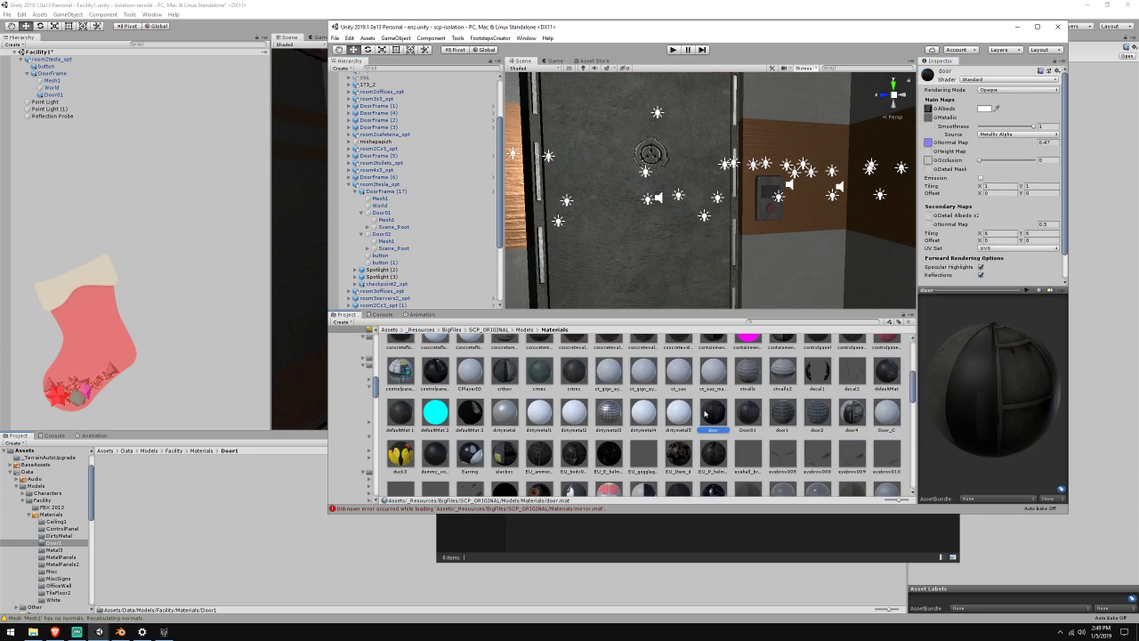
click(927, 109)
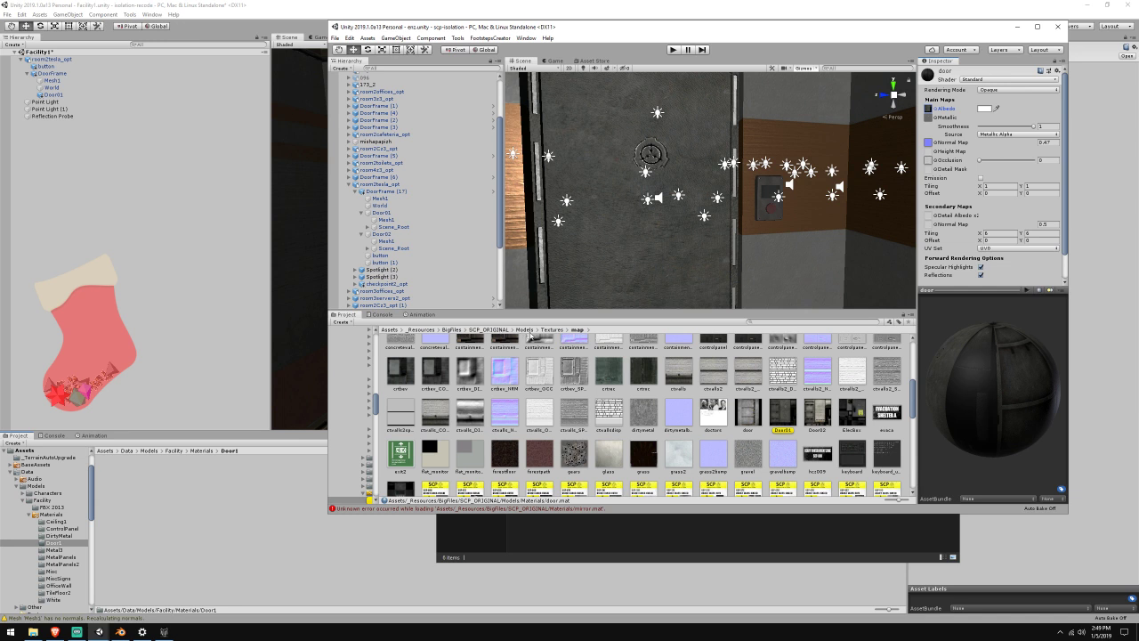
click(783, 413)
Search the scp-isolation files in File Explorer for Door01
click(800, 525)
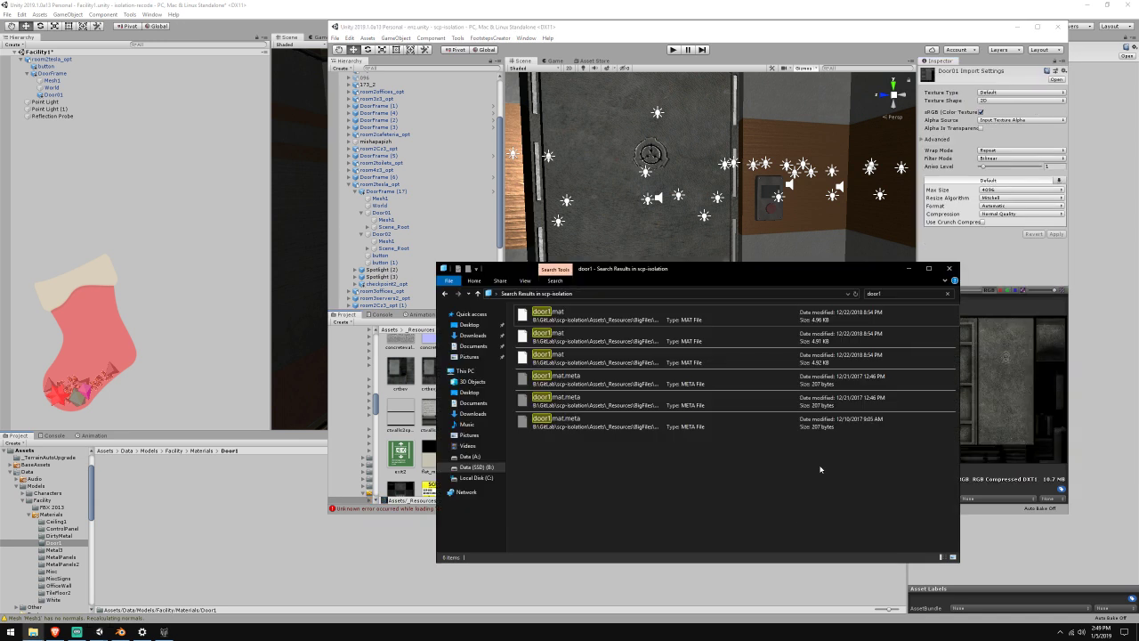
click(889, 296)
text(Door01)
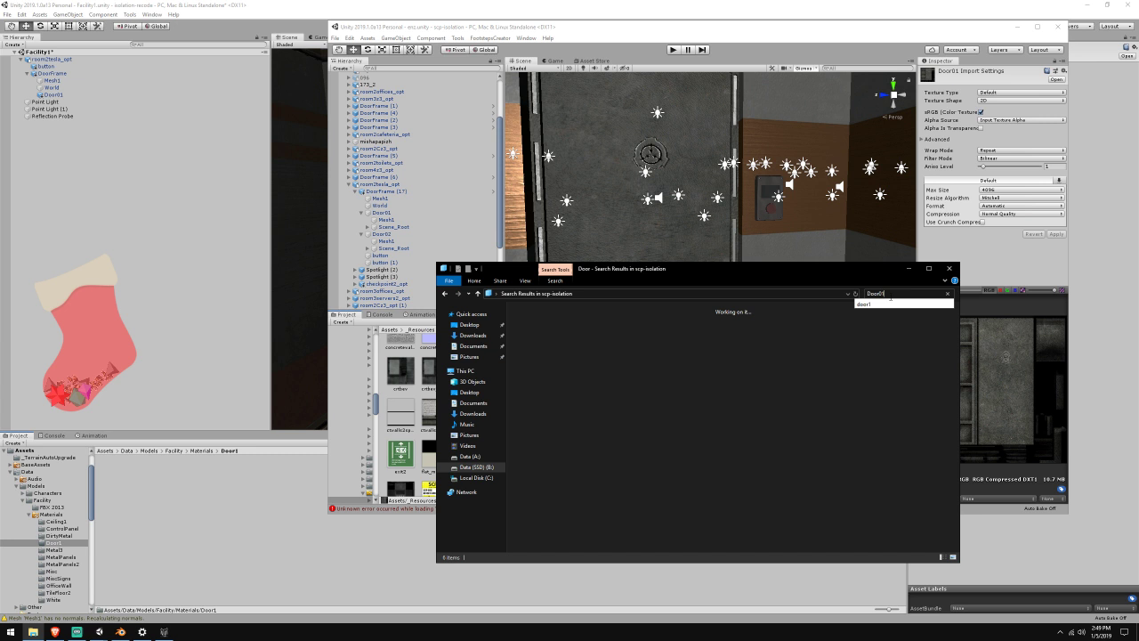
key(Return)
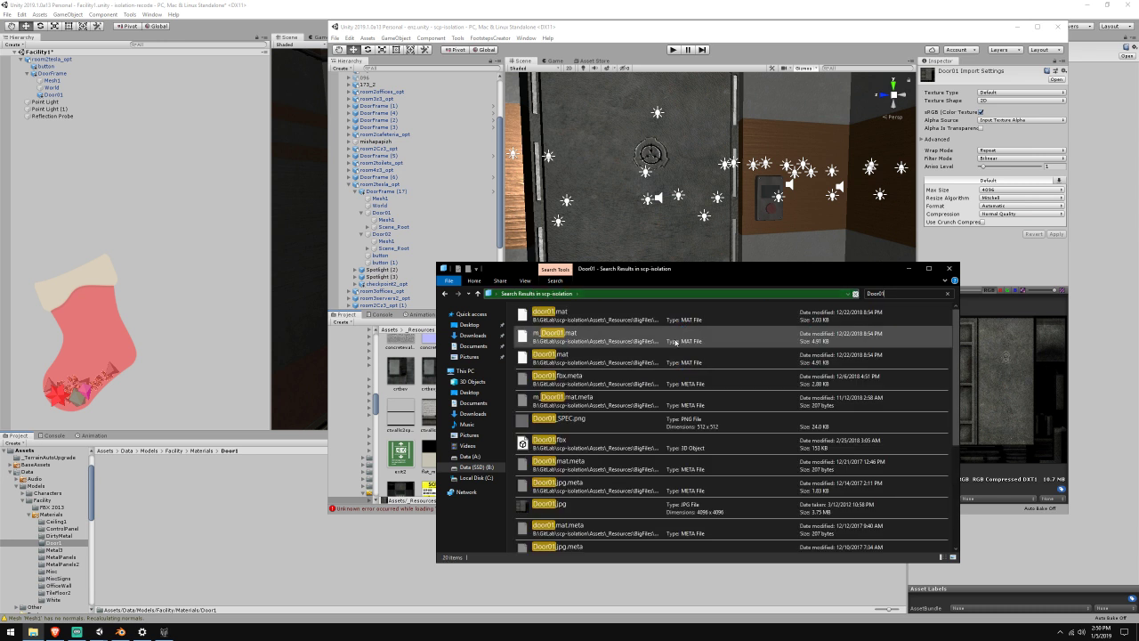
Select the Door01 SPEC, DISP, OCC and NRM maps together with both Door01.jpg files in the search results
click(660, 422)
scroll(659, 411, down, 1)
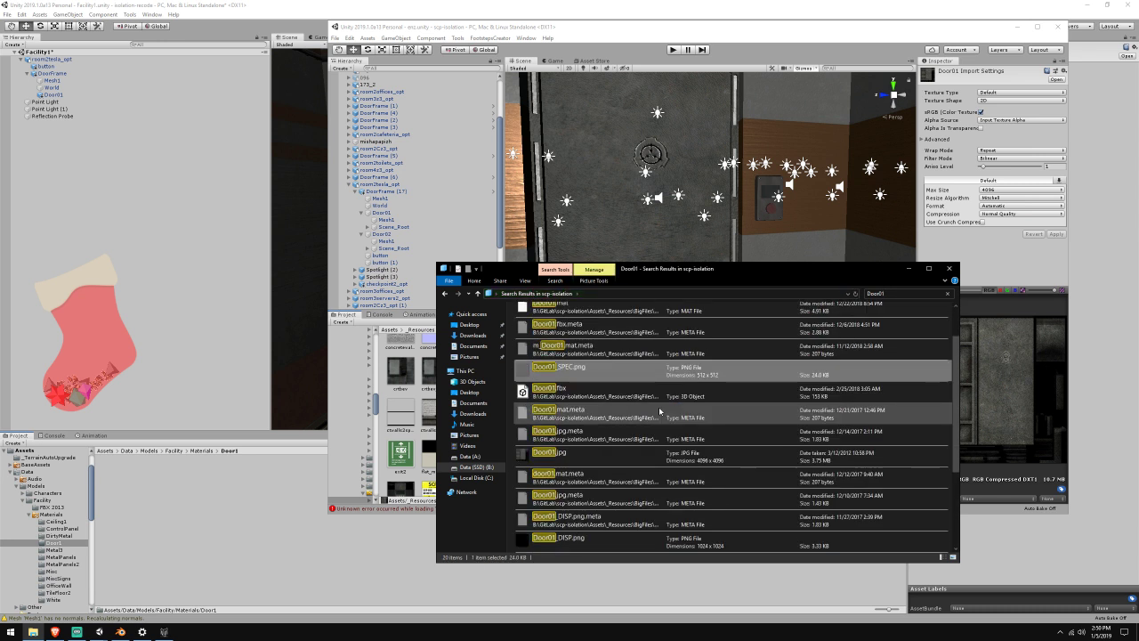
ctrl+click(628, 453)
scroll(654, 406, down, 3)
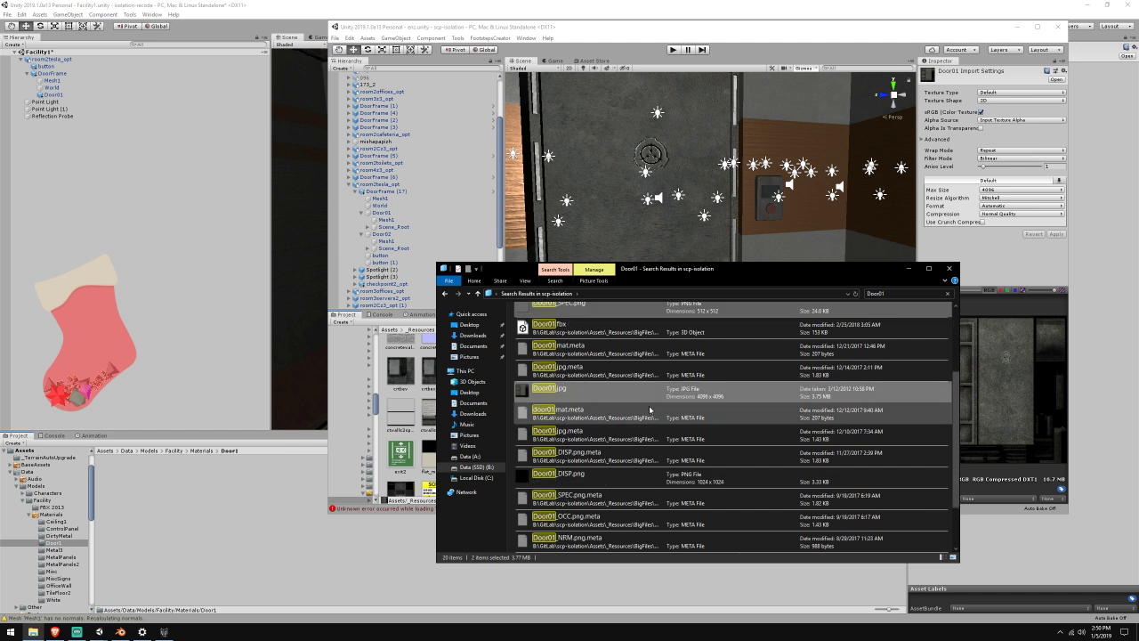
ctrl+click(631, 419)
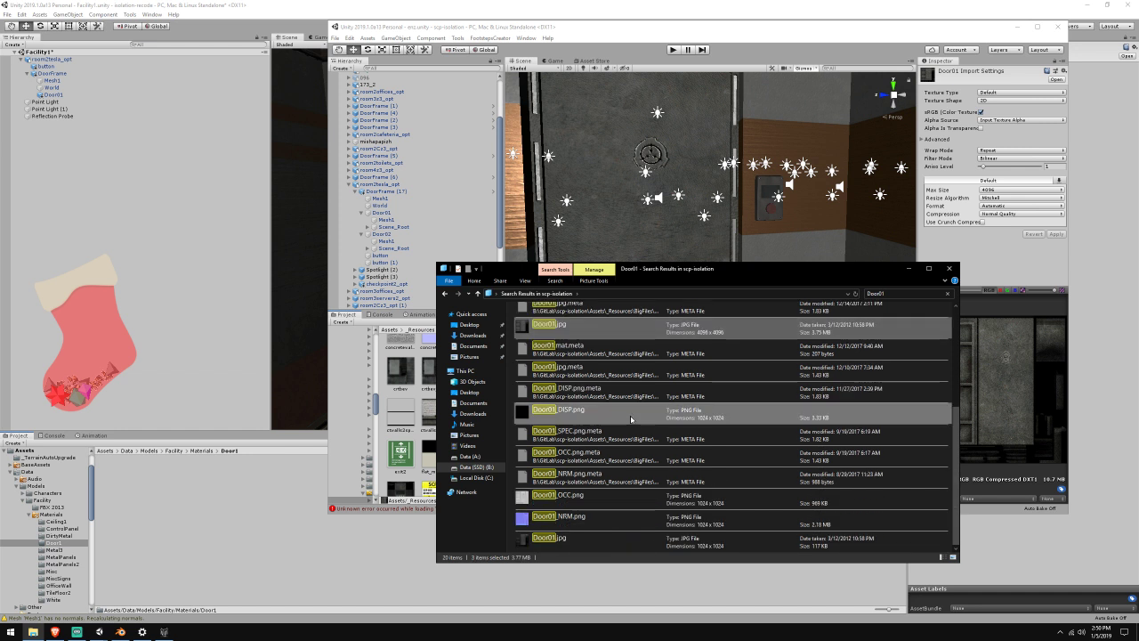
ctrl+click(610, 499)
ctrl+click(609, 520)
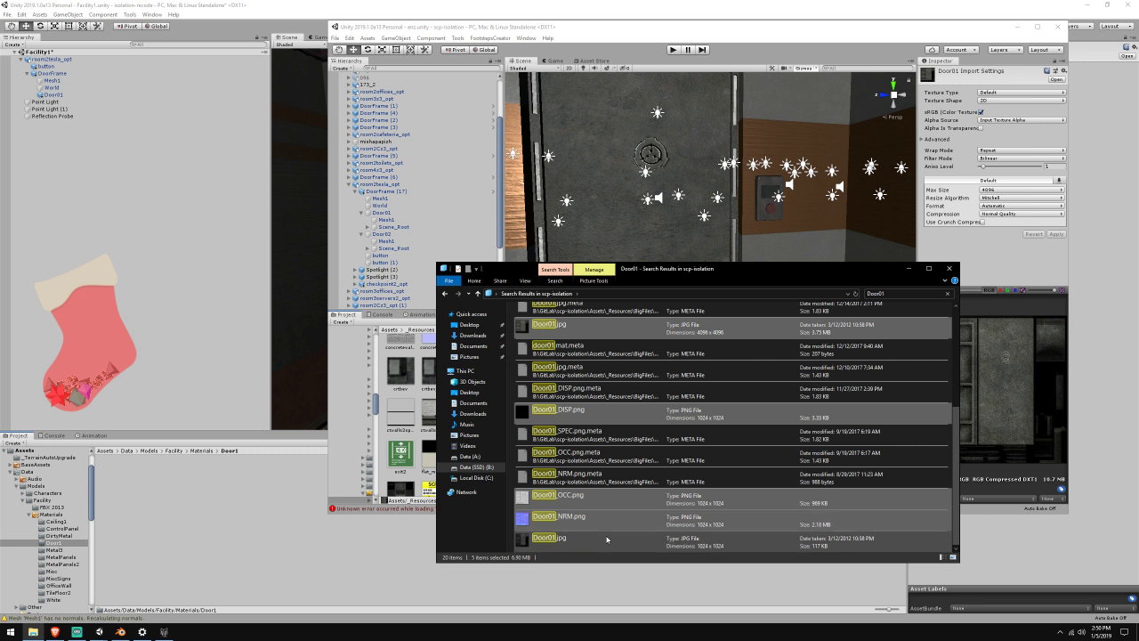
scroll(596, 478, up, 3)
ctrl+click(584, 356)
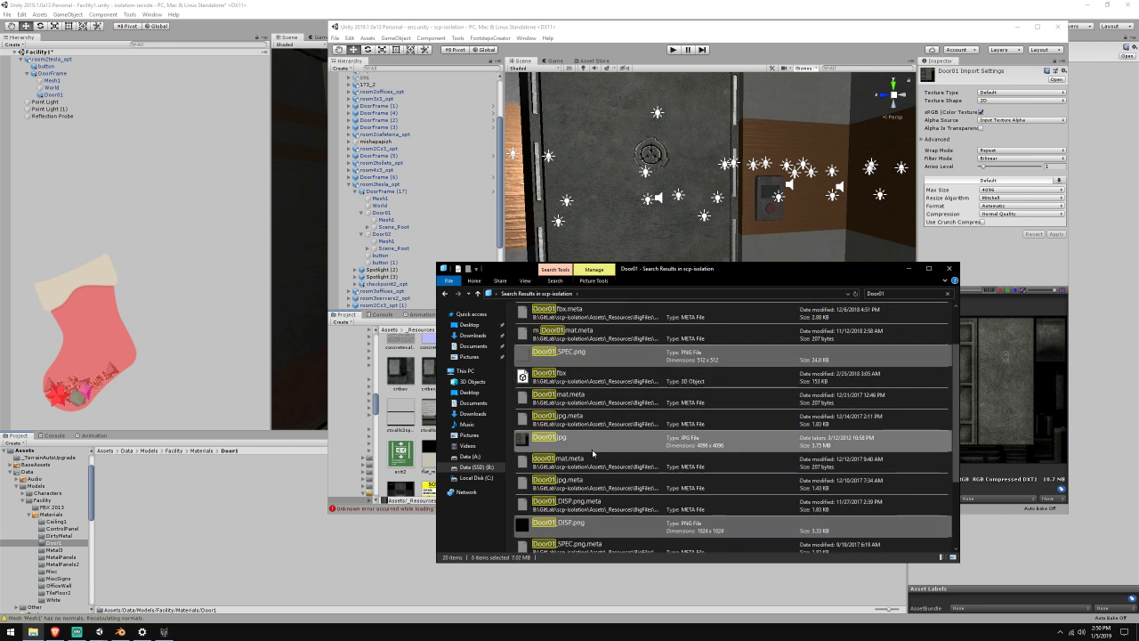
scroll(614, 445, down, 3)
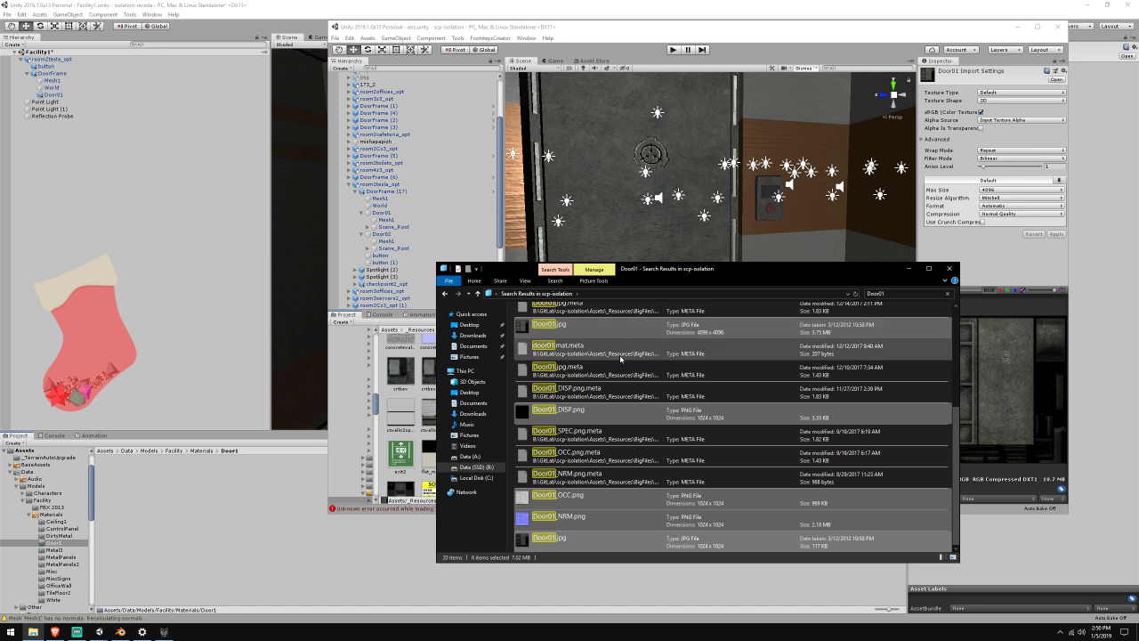
Copy Door01_SPEC.png, Door01_DISP.png, Door01_OCC.png and Door01_NRM.png into the isolation-recode project's Door1 folder, and check the stream chat
click(612, 412)
scroll(609, 493, up, 4)
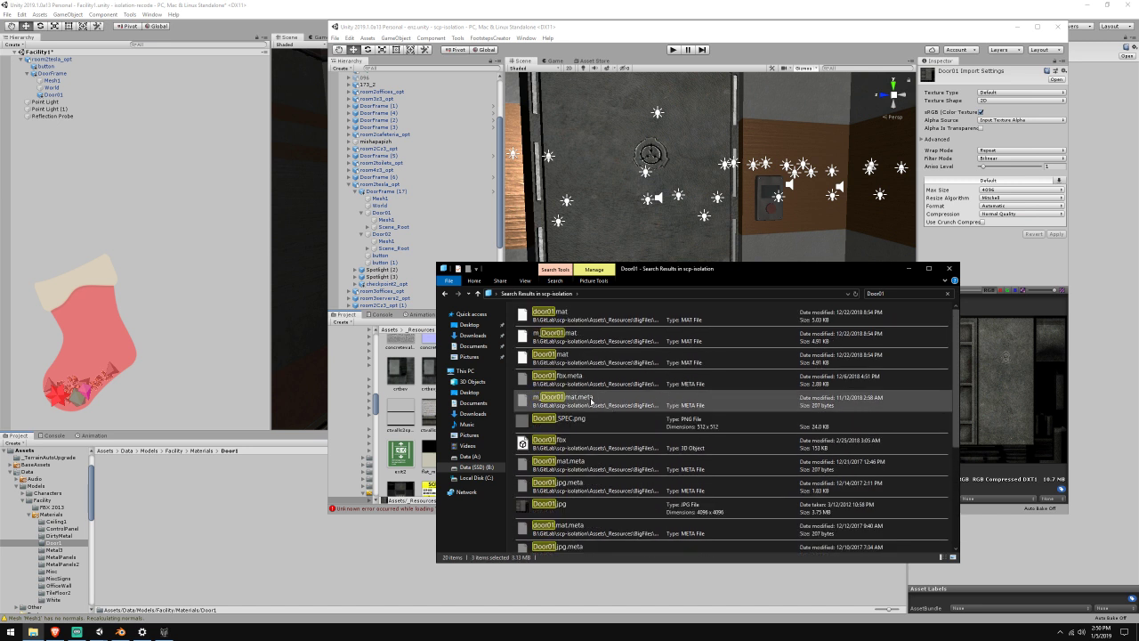
ctrl+click(587, 417)
ctrl+click(616, 405)
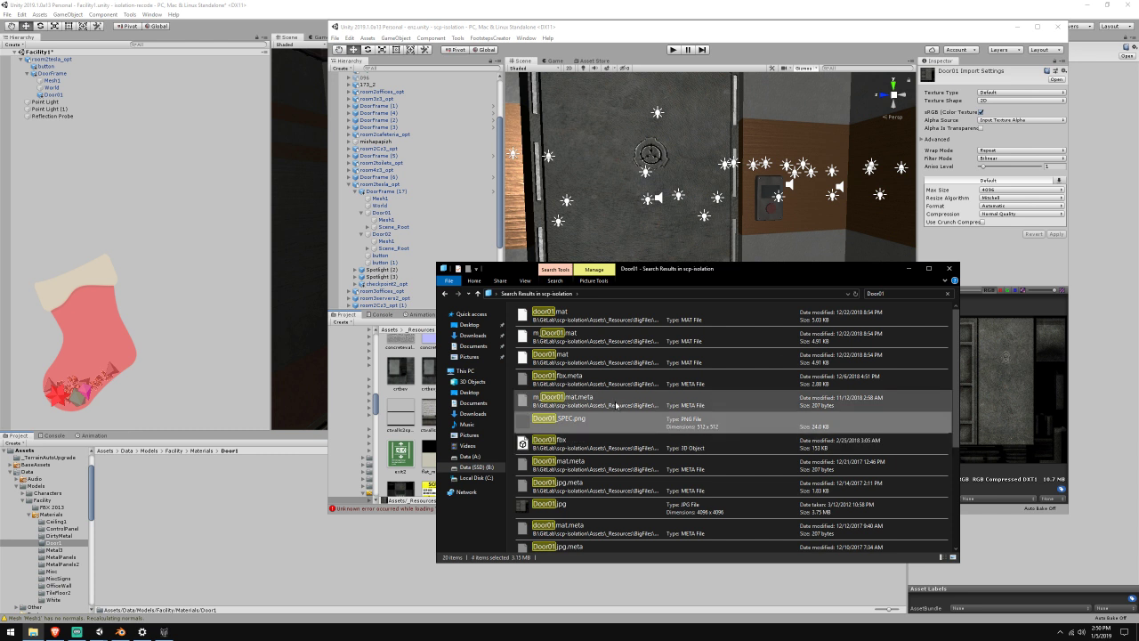
scroll(587, 412, down, 3)
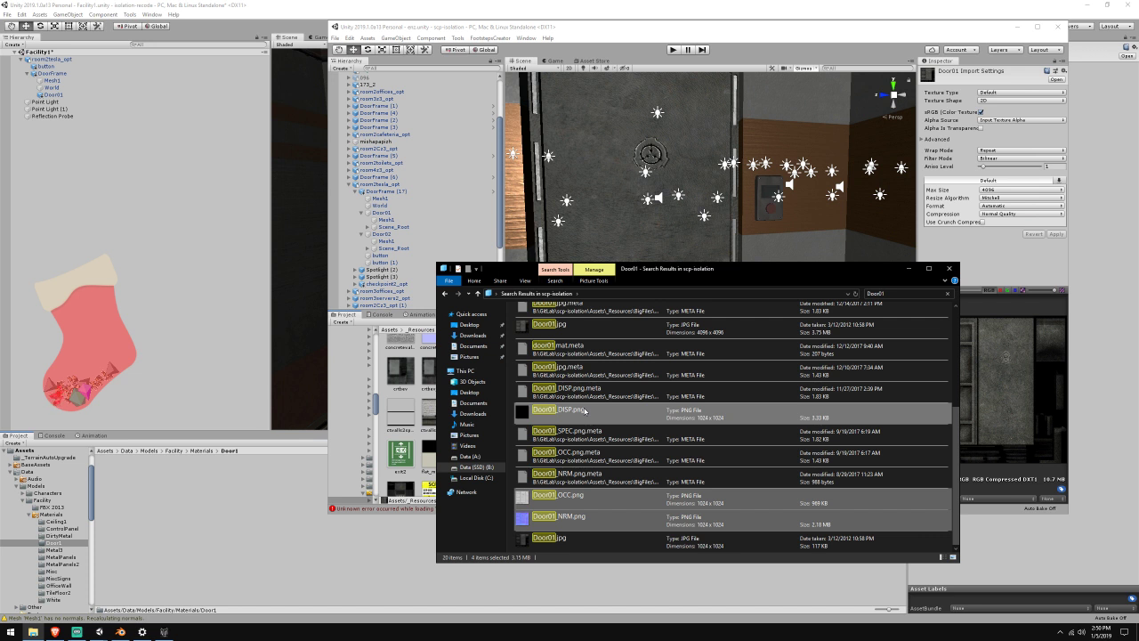
scroll(584, 411, up, 3)
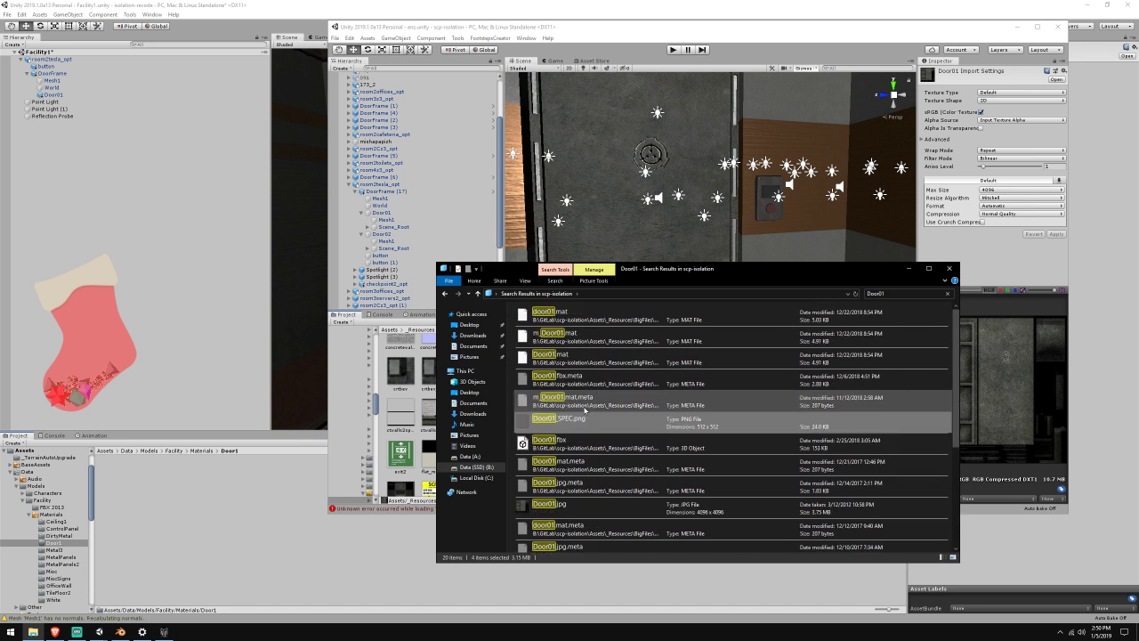
scroll(585, 410, down, 3)
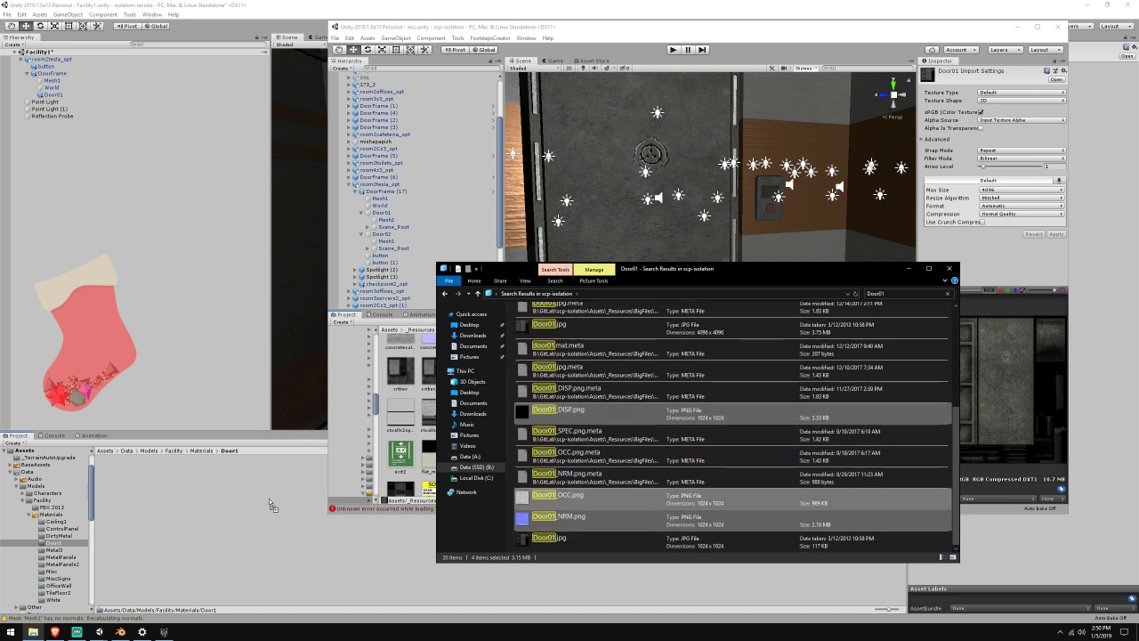
drag(272, 504, 276, 514)
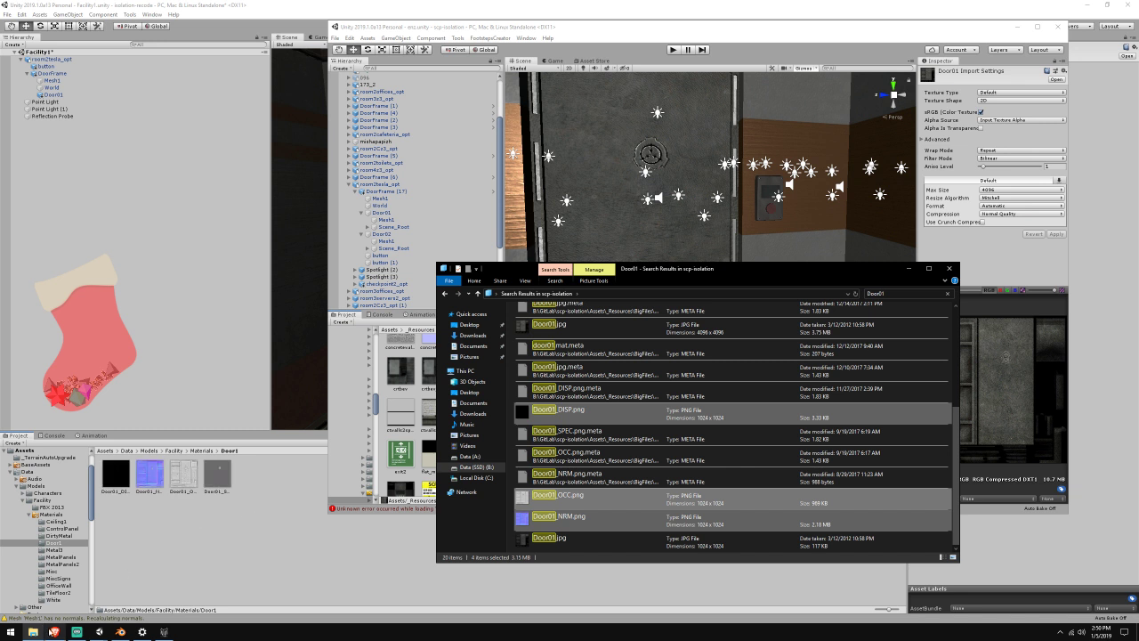
click(54, 631)
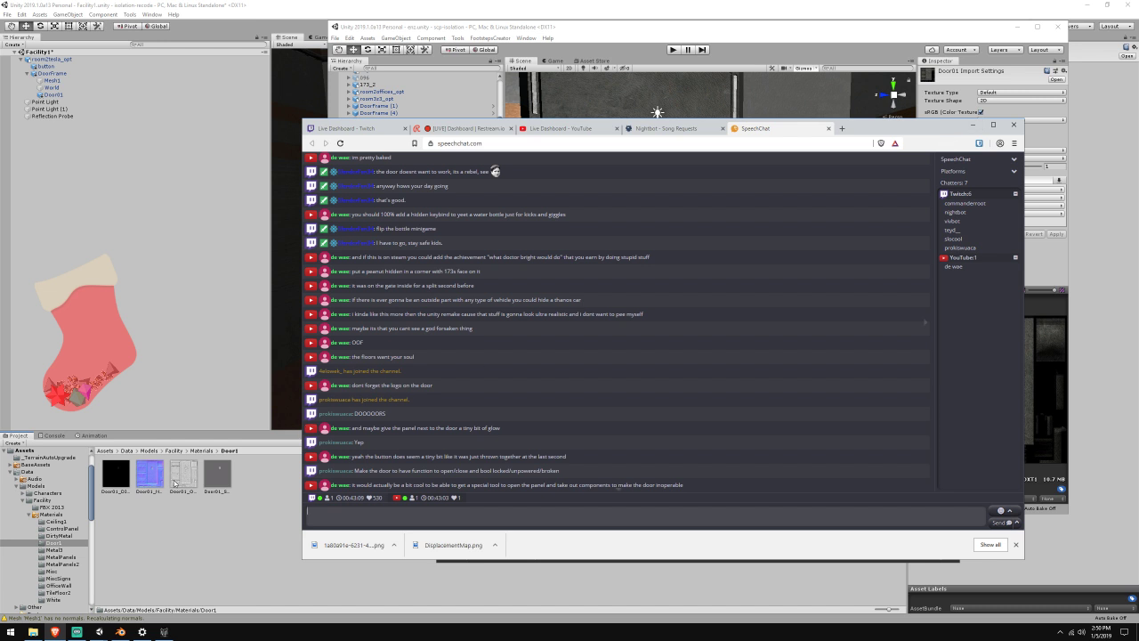
Note in Notepad the idea of opening door control panels to take out wires and components, making doors malfunction to keep monsters from chasing you
key(super)
text(no)
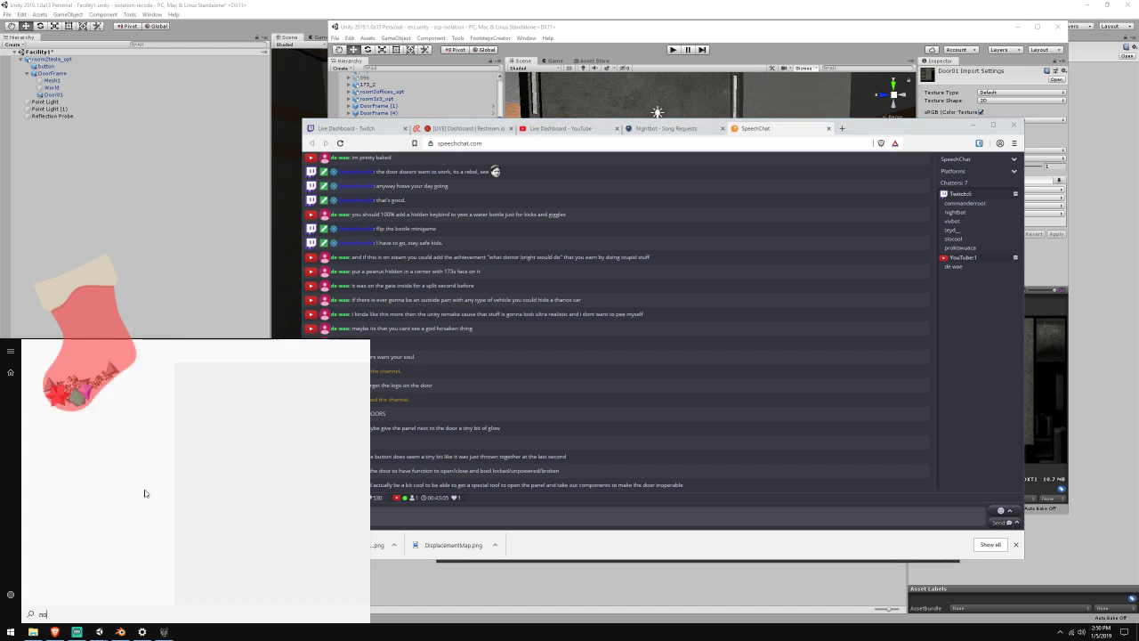
key(Return)
drag(196, 261, 241, 65)
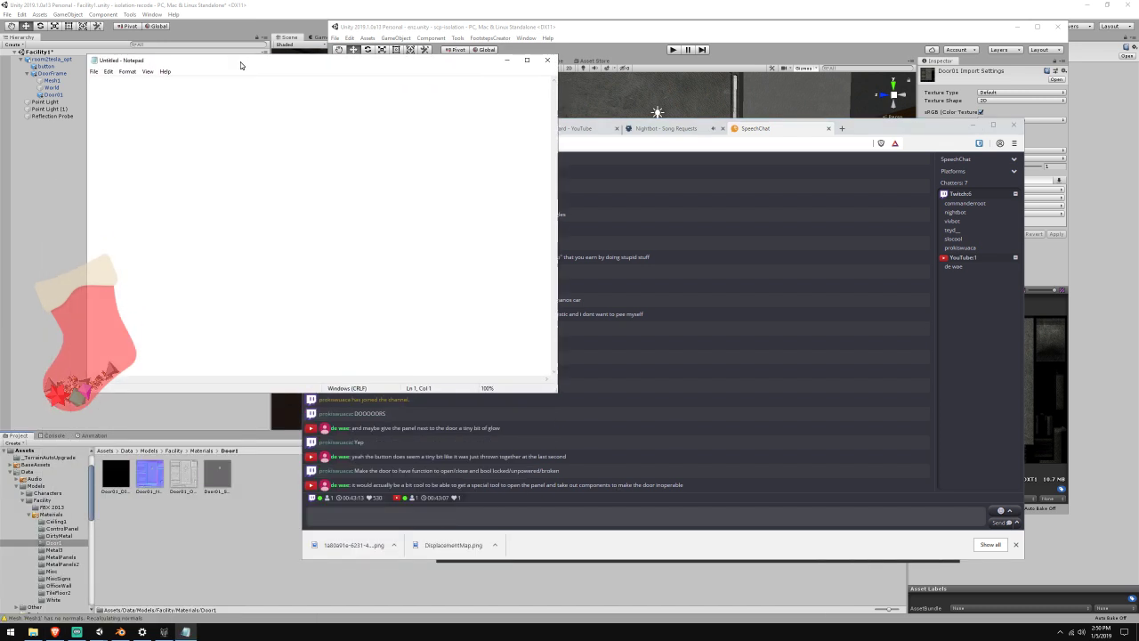
text(May)
text(nels to take out wires and components to make doors malfunction, maybe to keep monsters)
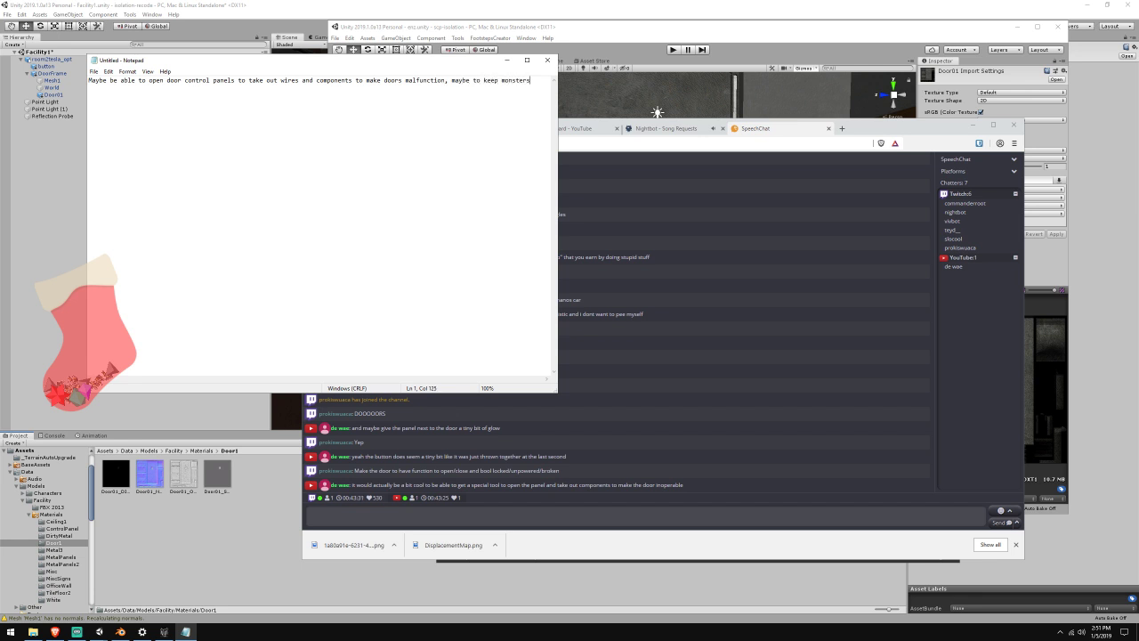
text(from chasing y)
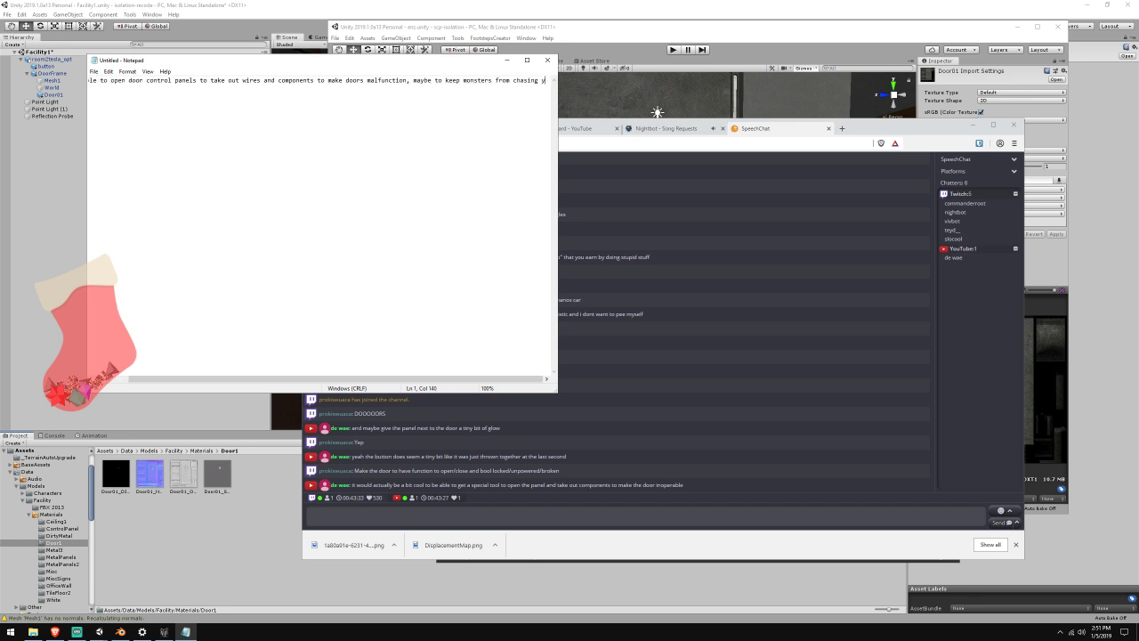
text(oou?)
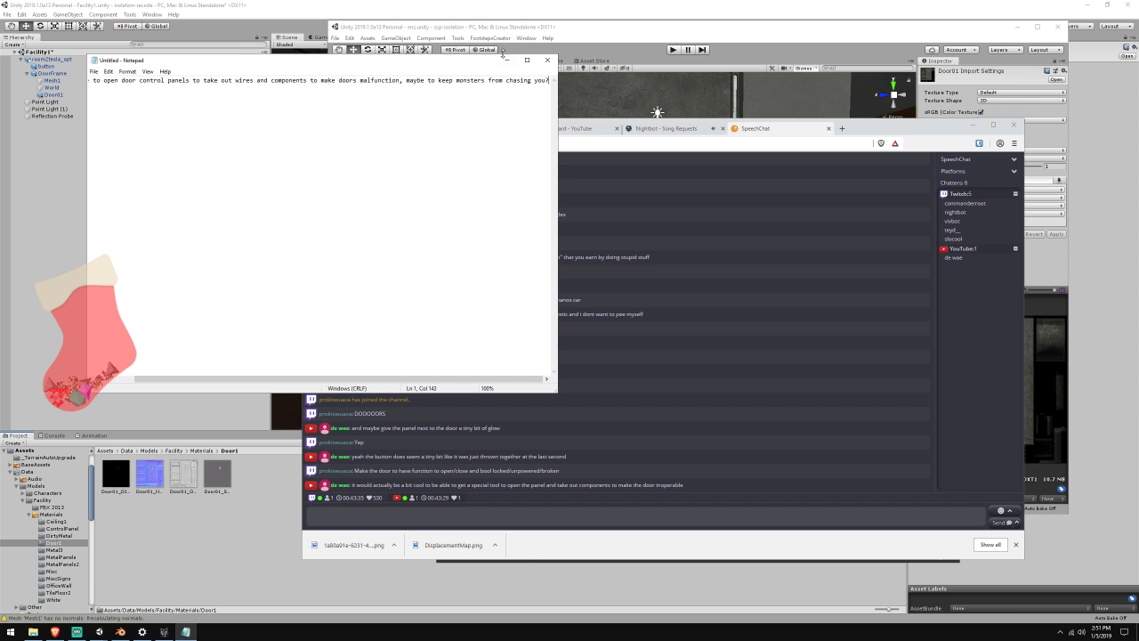
click(506, 59)
Compare the two Door01.jpg files in the scp-isolation search results, and copy the 4096 x 4096 version into the isolation-recode project's Door1 folder
click(507, 30)
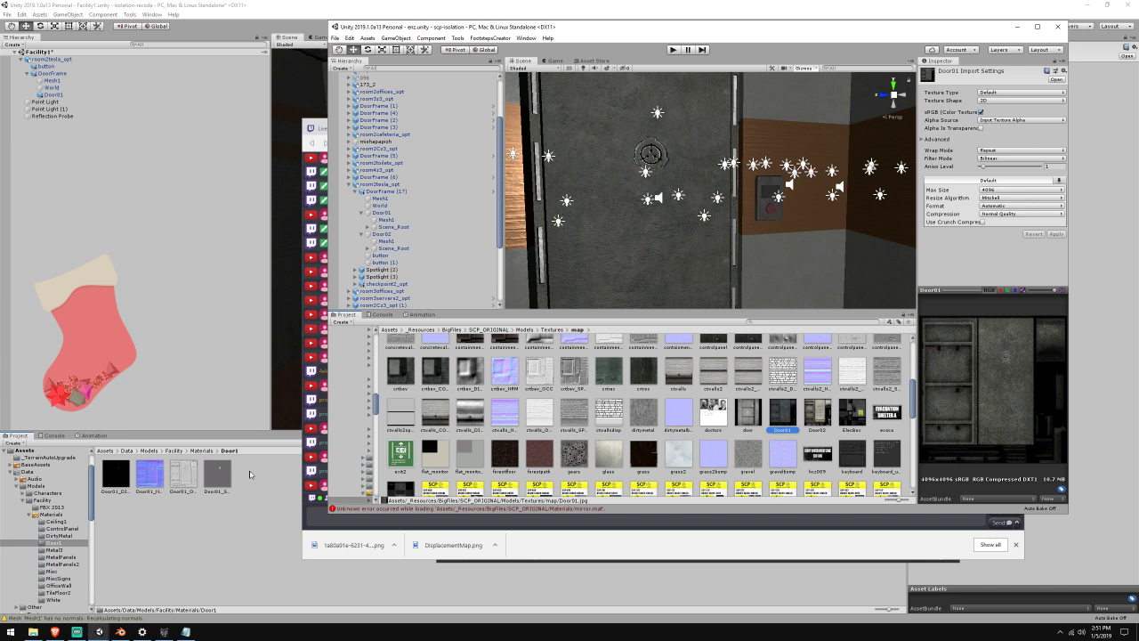
click(33, 631)
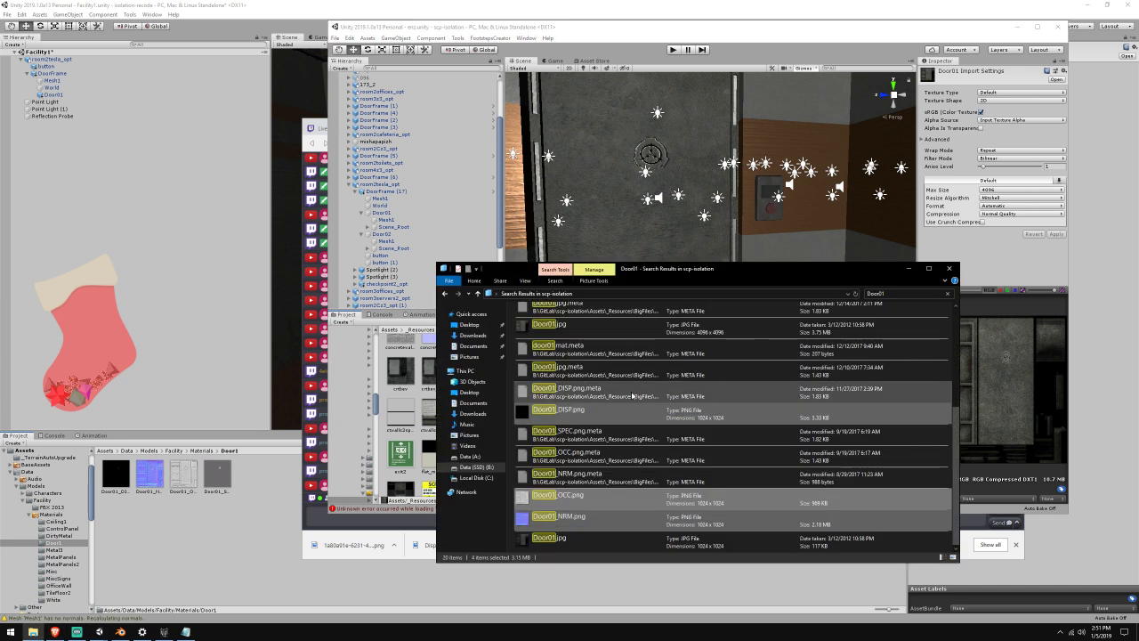
double_click(548, 538)
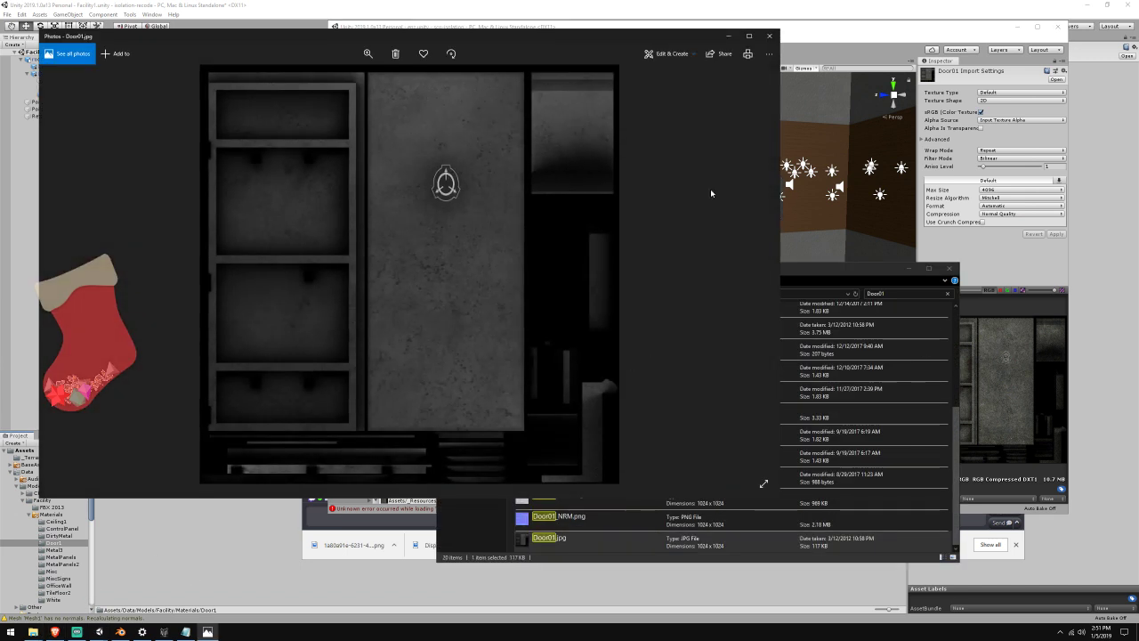
click(769, 35)
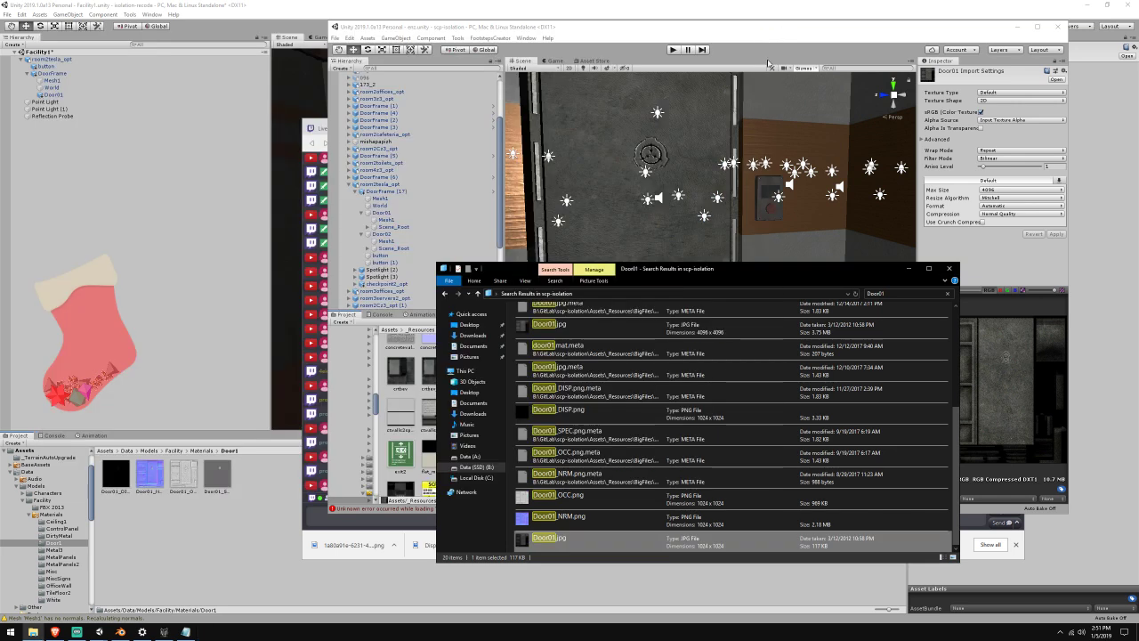
double_click(628, 329)
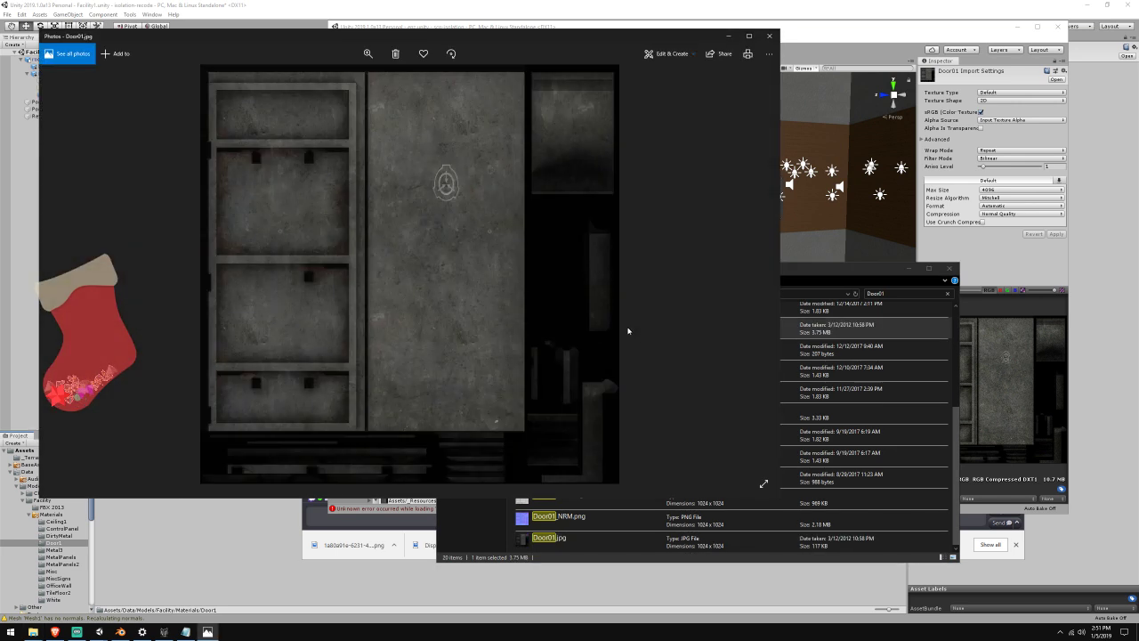
click(770, 36)
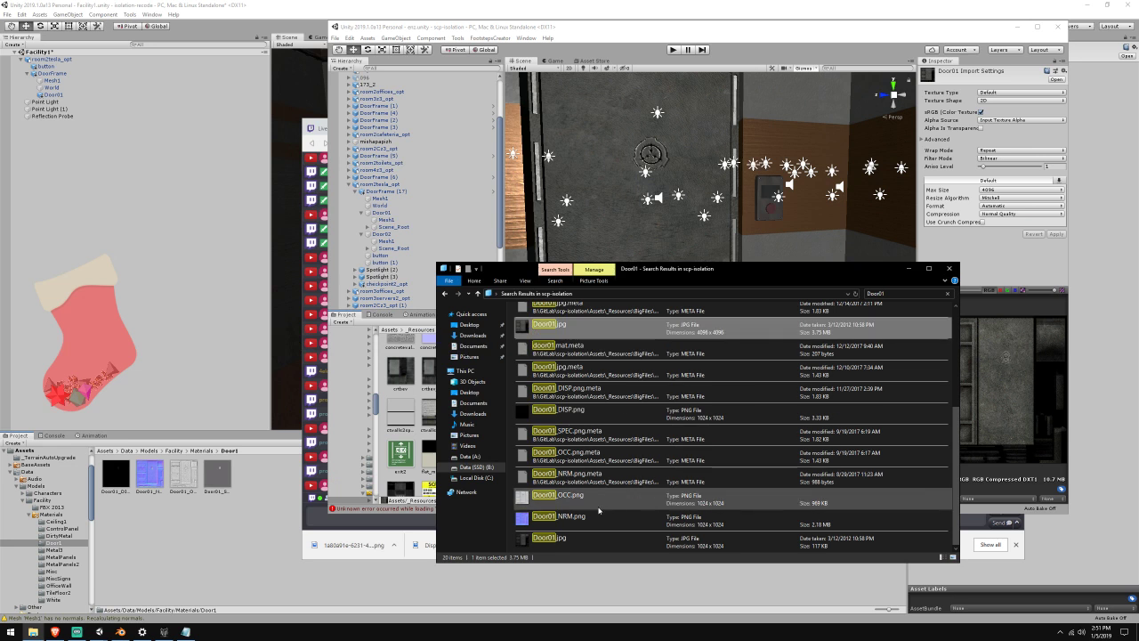
double_click(592, 539)
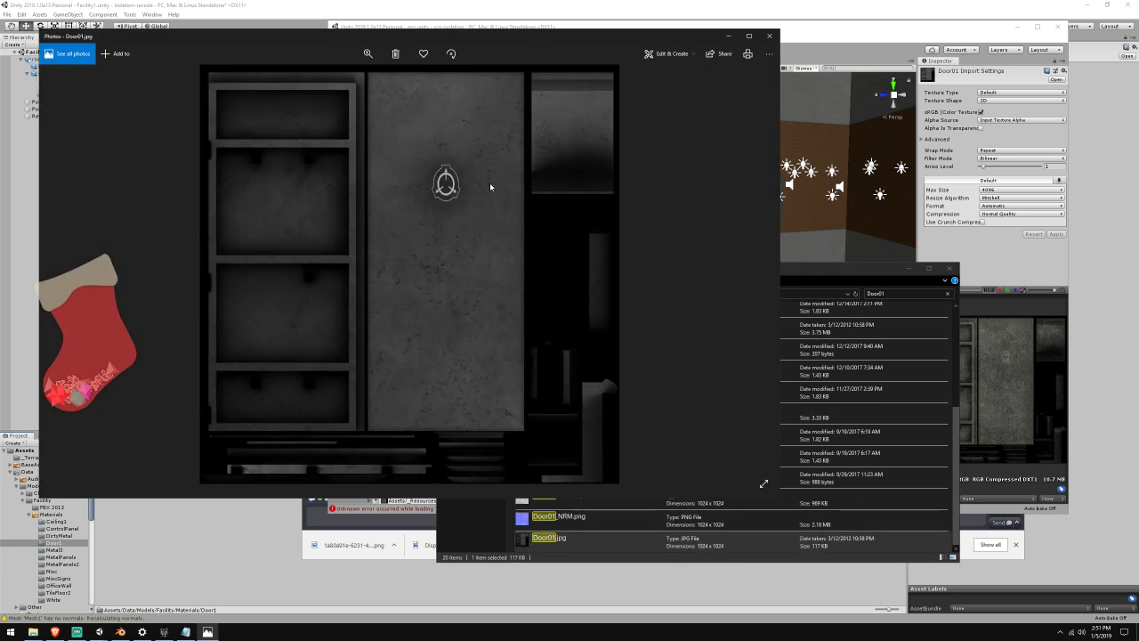
click(770, 36)
double_click(611, 330)
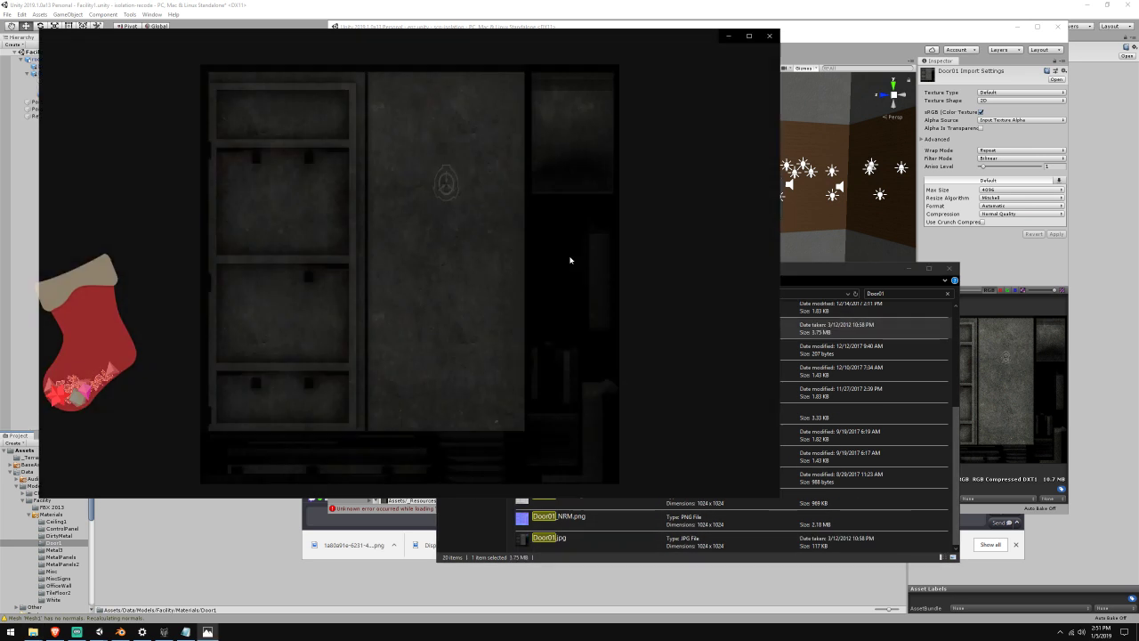
click(764, 38)
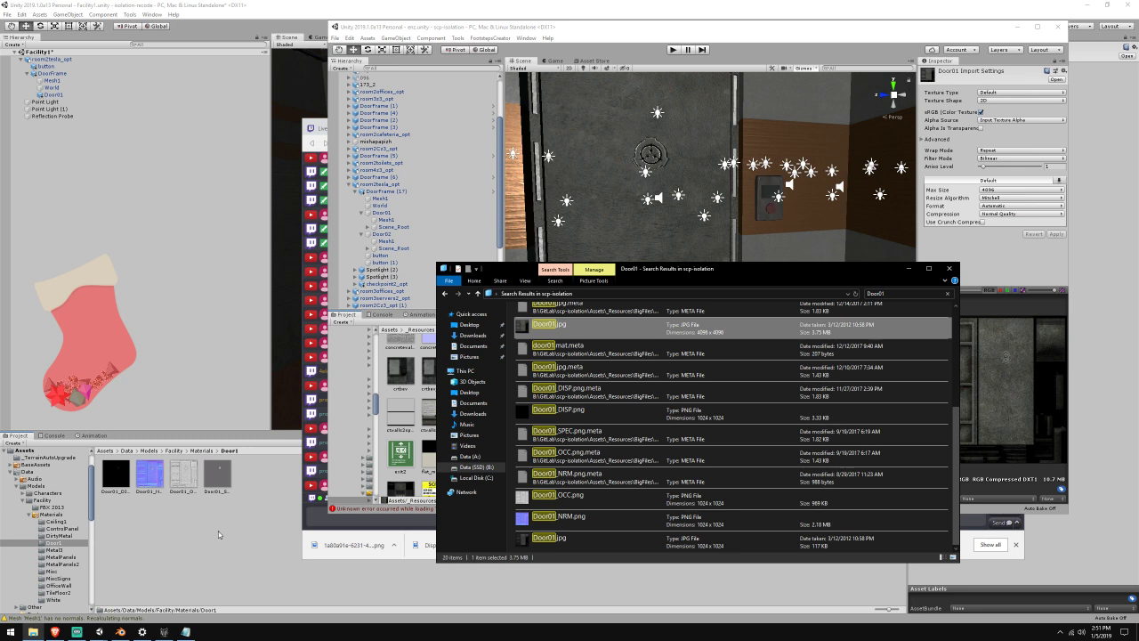
click(116, 474)
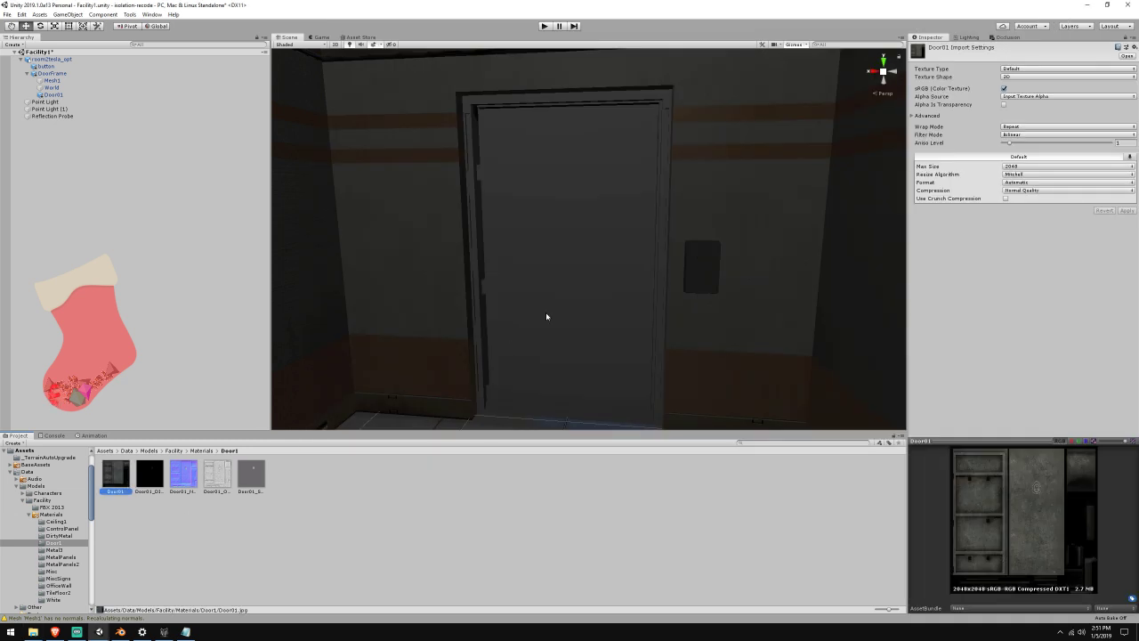
Locate the material assigned to the scene's Door01 object in the project assets, and reopen the Door1 material folder
click(546, 315)
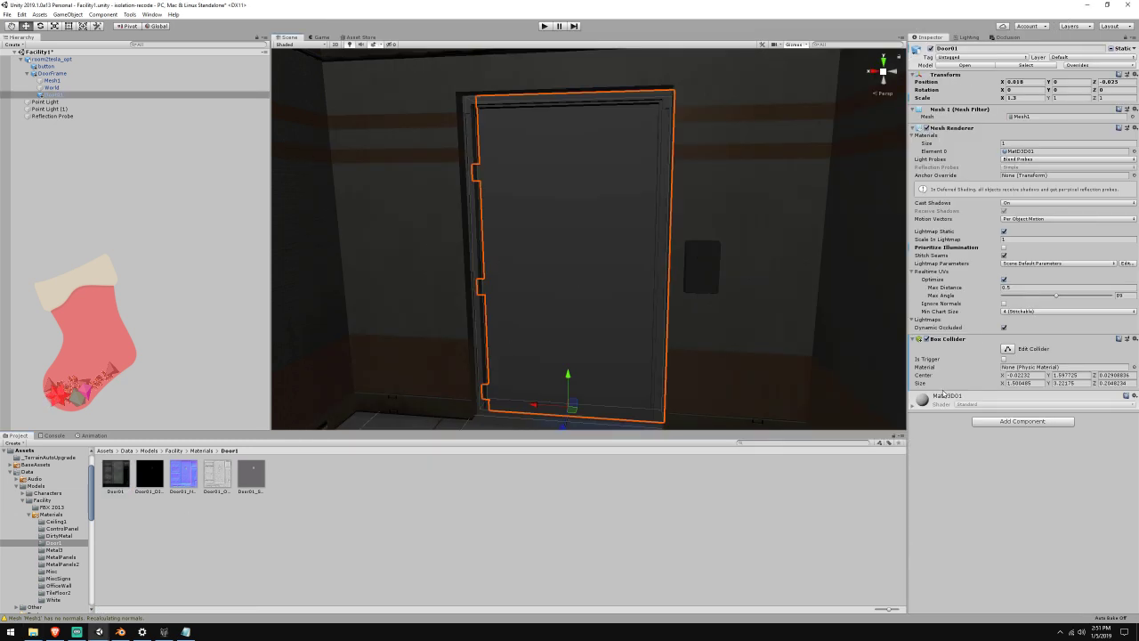
click(1024, 152)
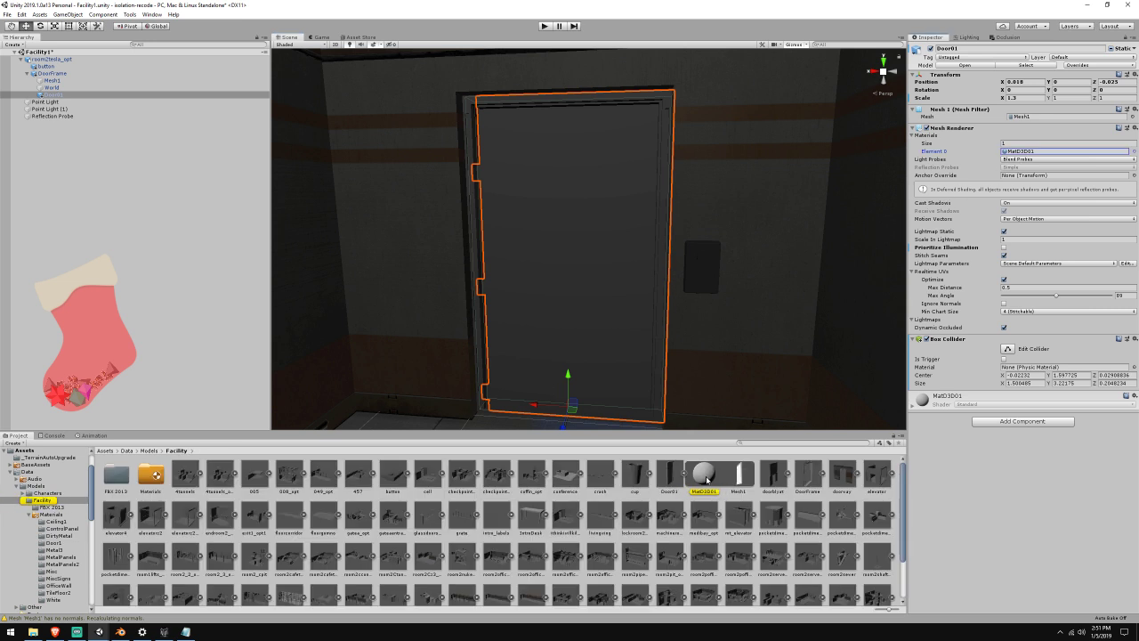
click(705, 477)
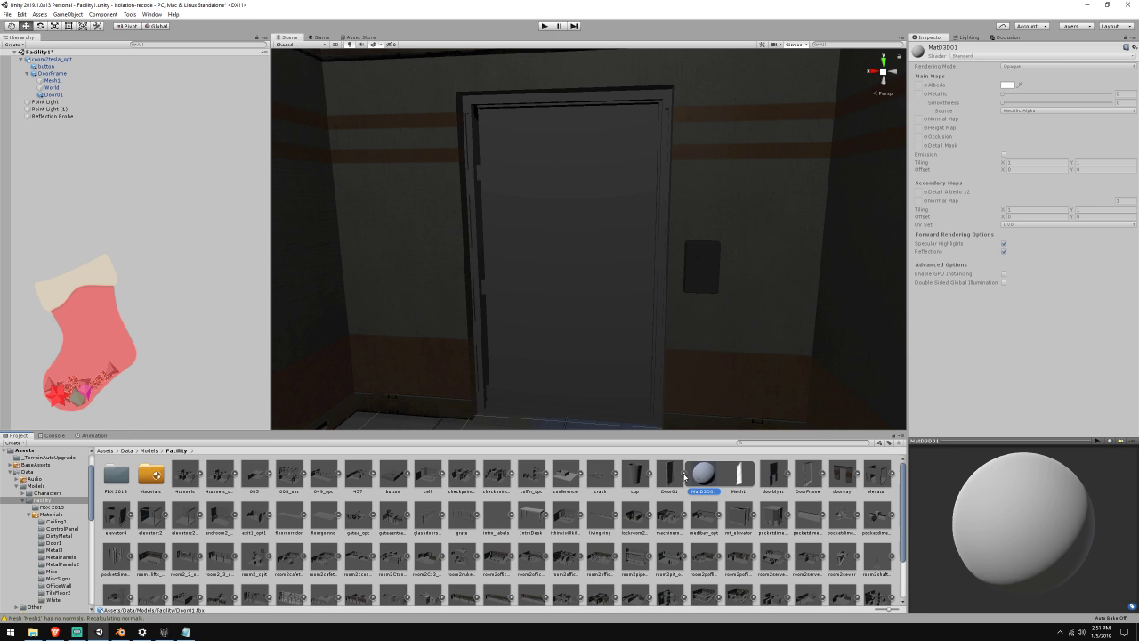
click(683, 476)
double_click(157, 471)
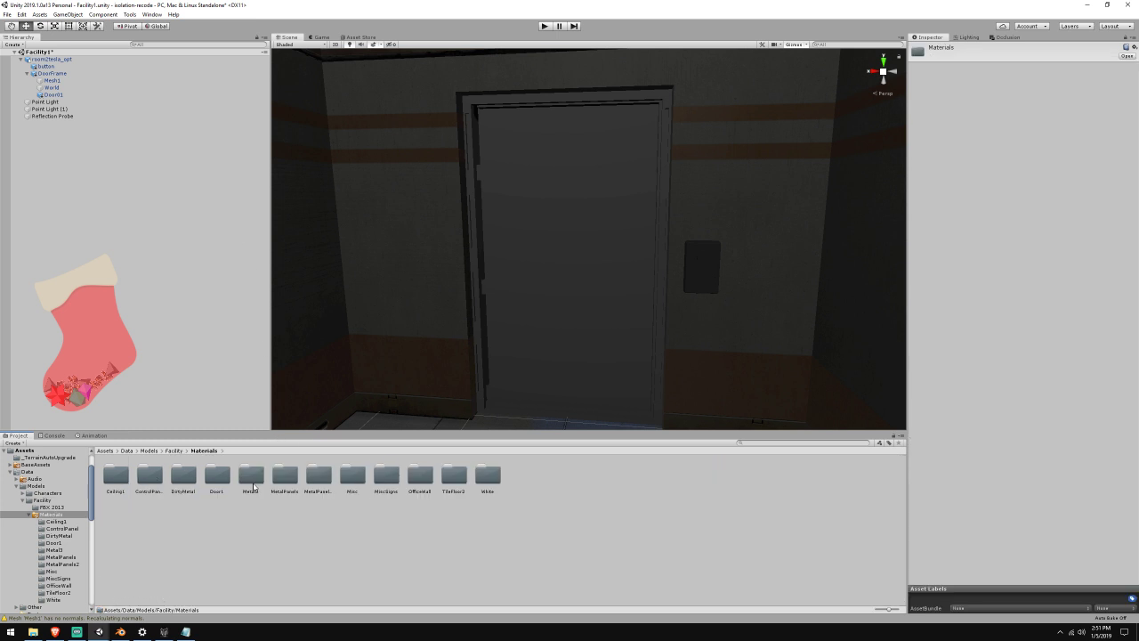
double_click(214, 480)
Review the previews of the Door01 albedo, displacement, normal, occlusion and specular maps in the Door1 folder
click(116, 479)
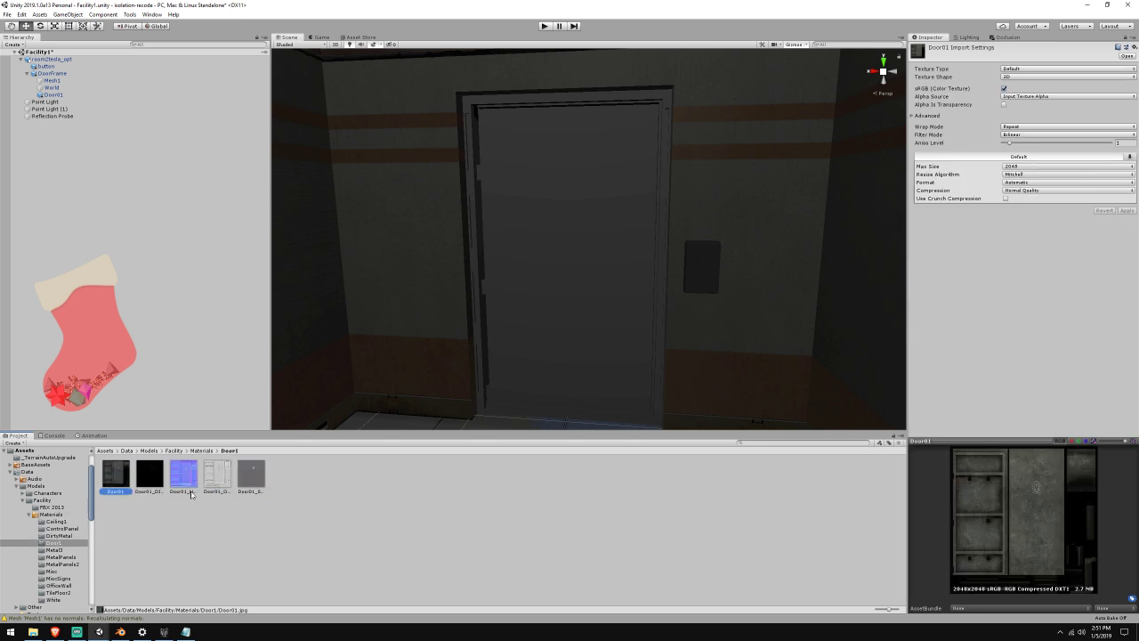
click(185, 486)
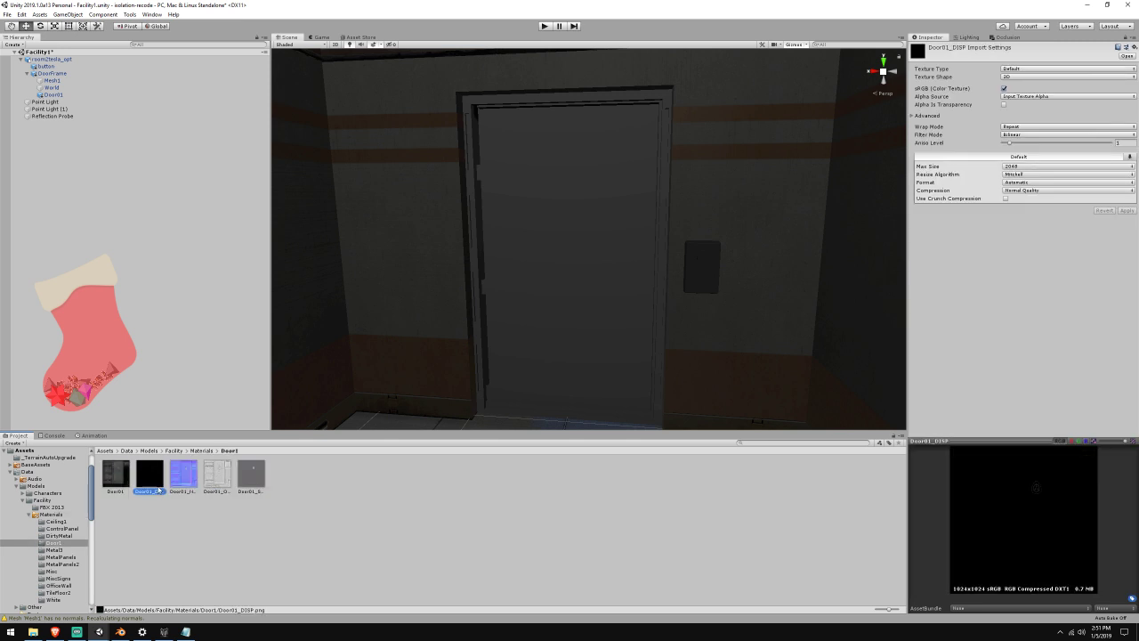
click(215, 480)
key(Right)
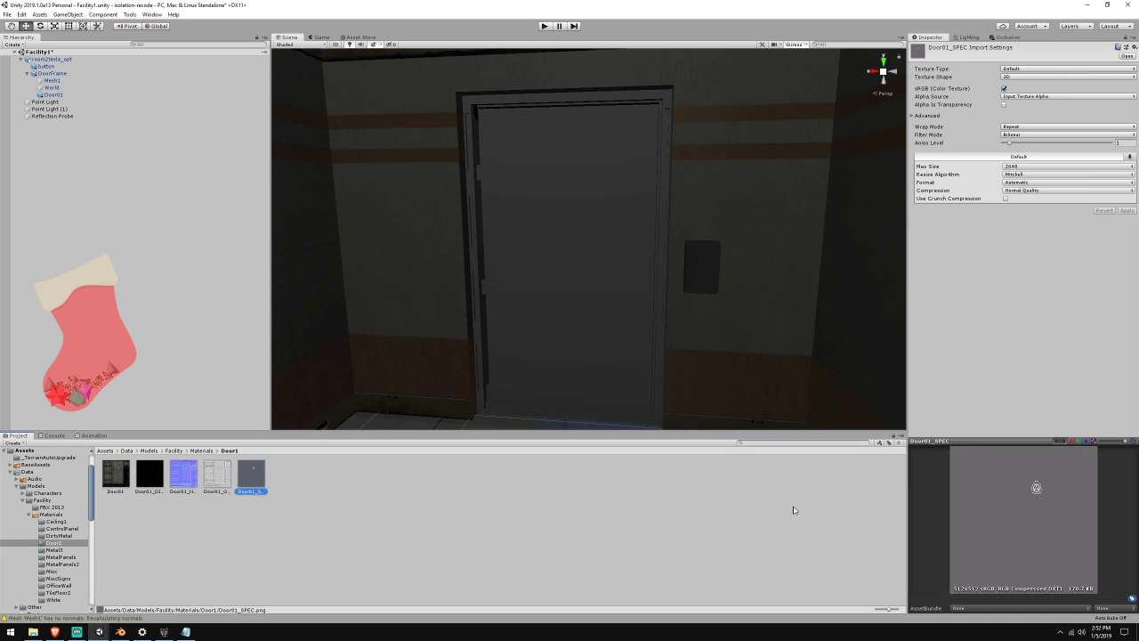
click(119, 486)
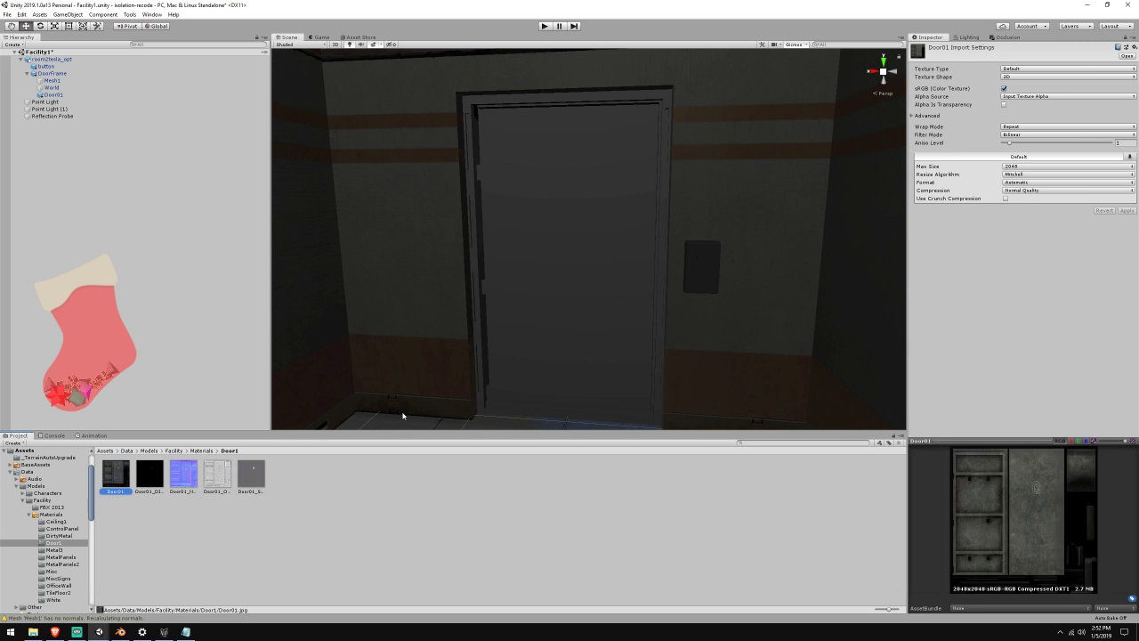
Create a new material named Door01 in the Door1 folder
click(71, 94)
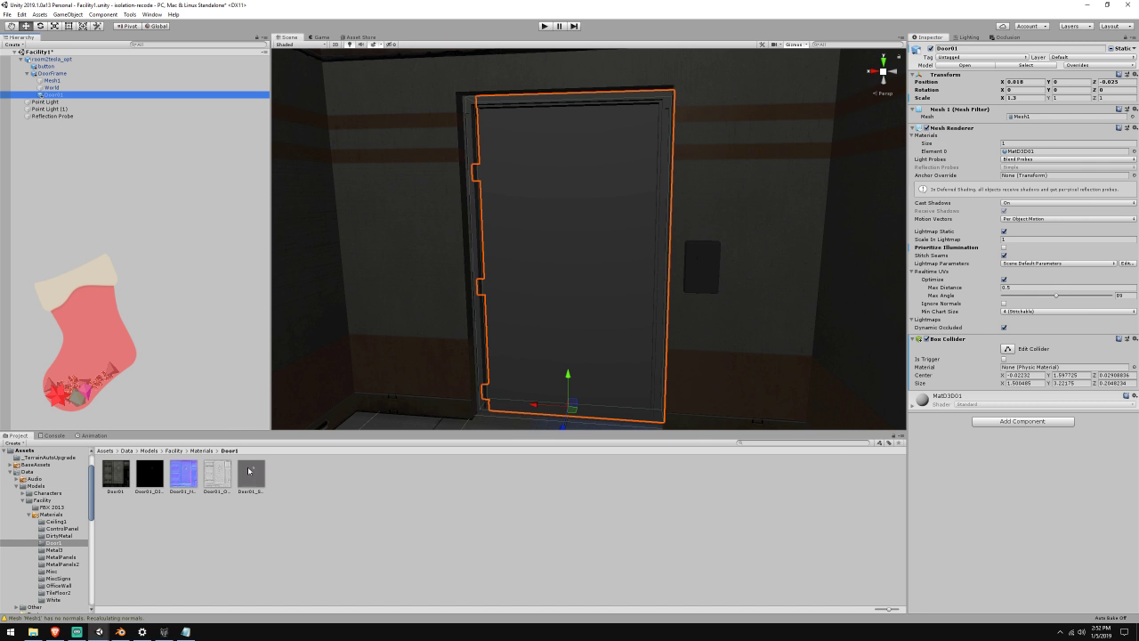
right_click(249, 471)
mouse_move(363, 312)
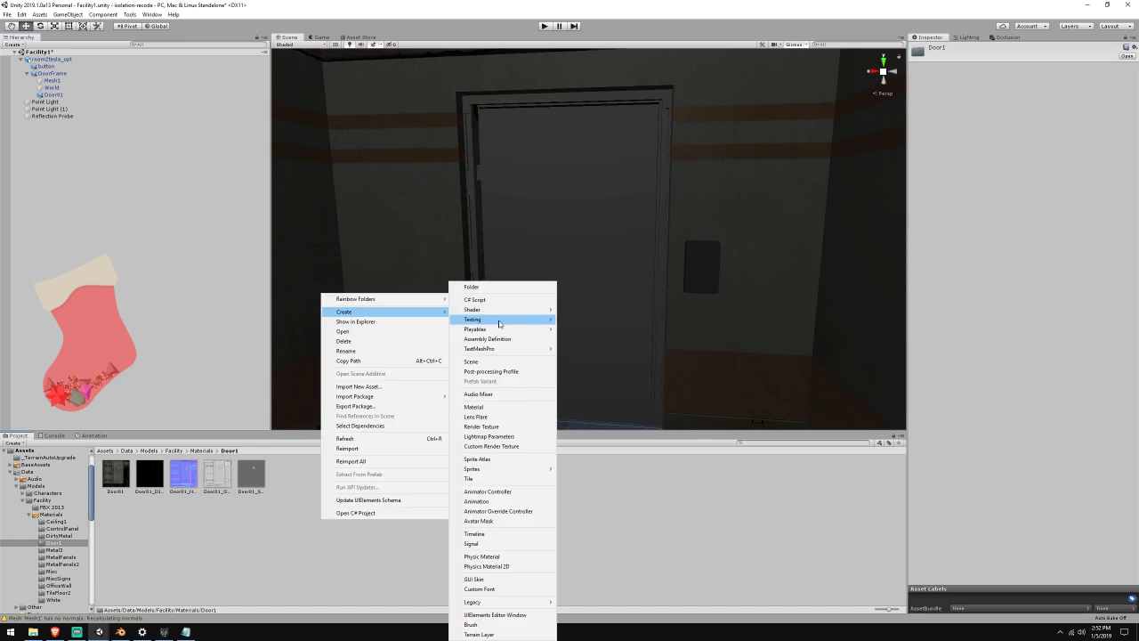
click(474, 406)
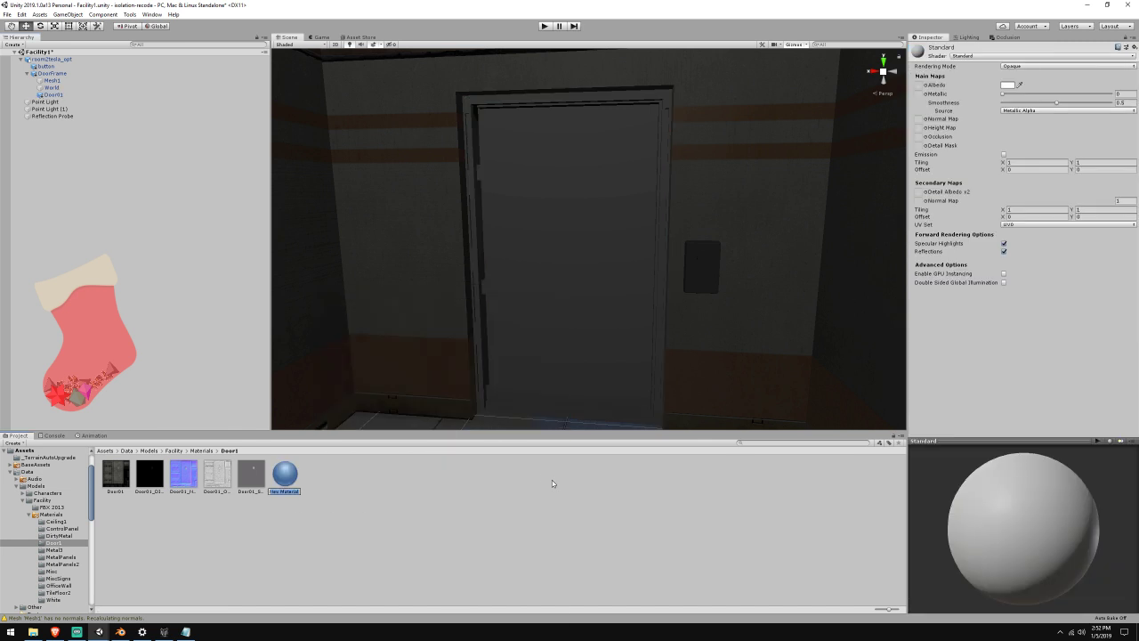
text(Door)
key(Return)
Look through the material folders under Facility/Materials, and reopen the Door1 folder
click(203, 451)
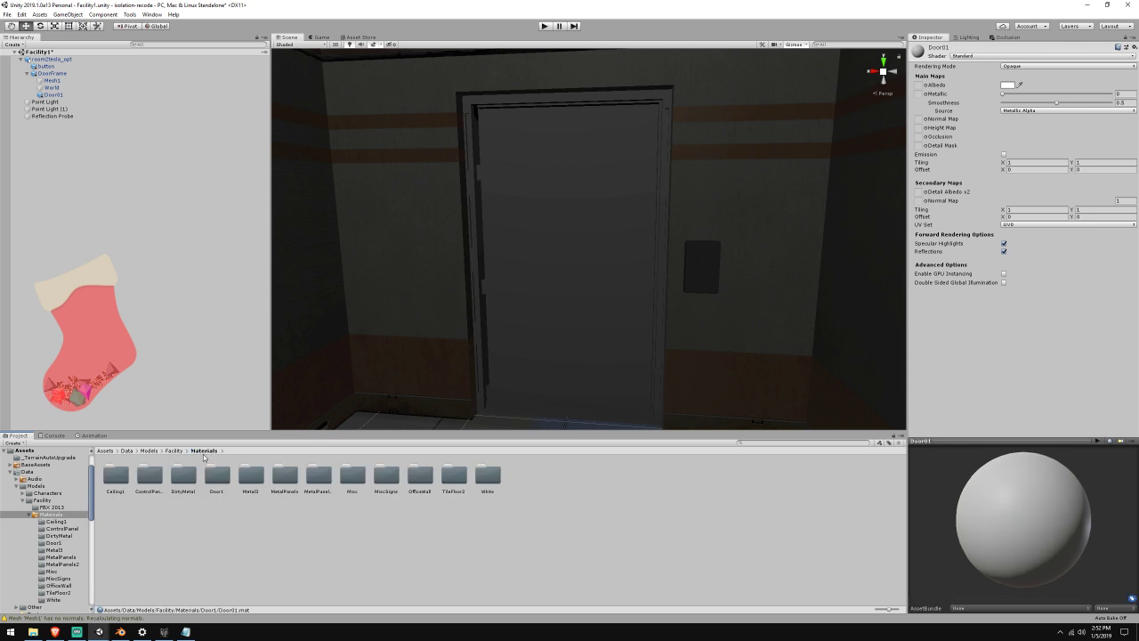
click(107, 478)
key(Right)
key(Right)
key(Right)
key(Right)
key(Right)
key(Right)
key(Right)
key(Right)
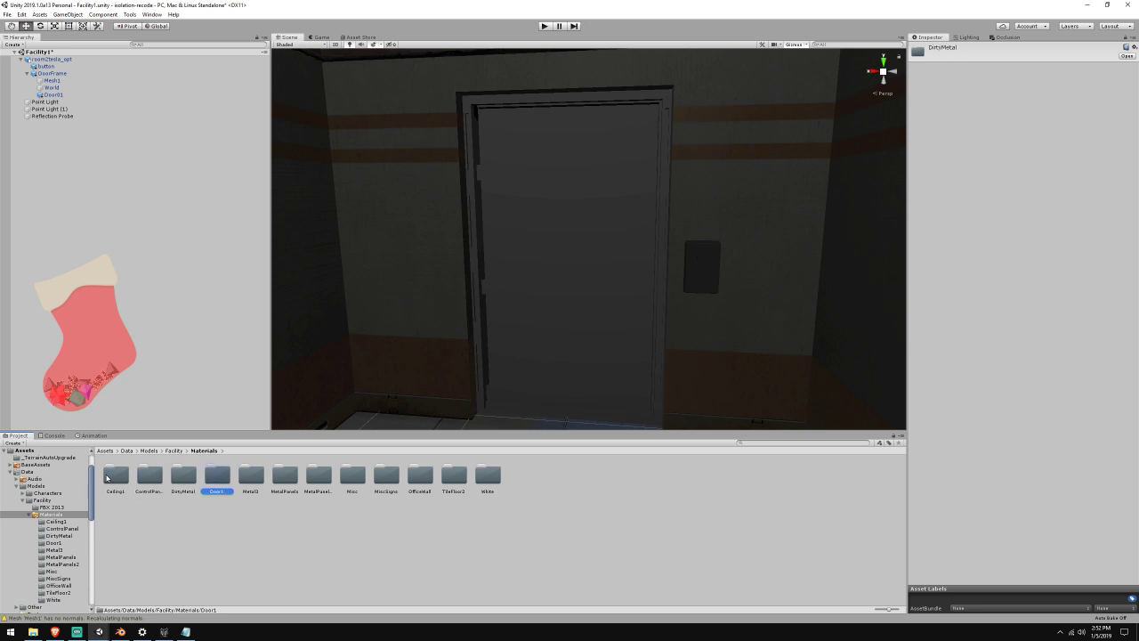
key(Right)
key(Right)
key(Right)
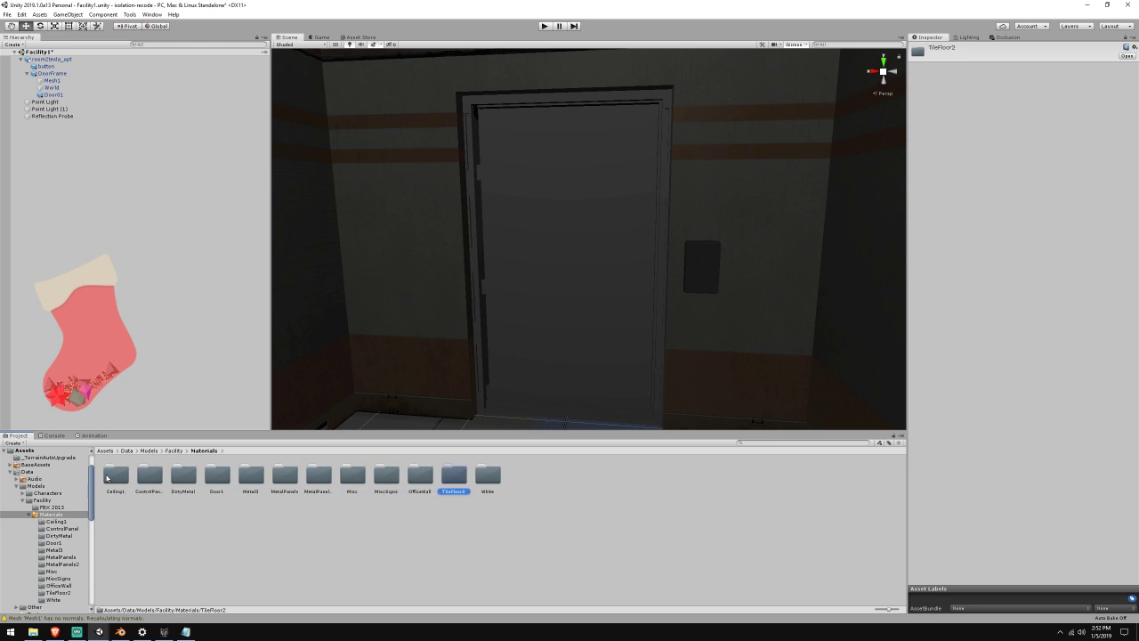
key(Left)
key(Left)
key(Left)
key(Left)
key(Left)
key(Left)
key(Left)
key(Left)
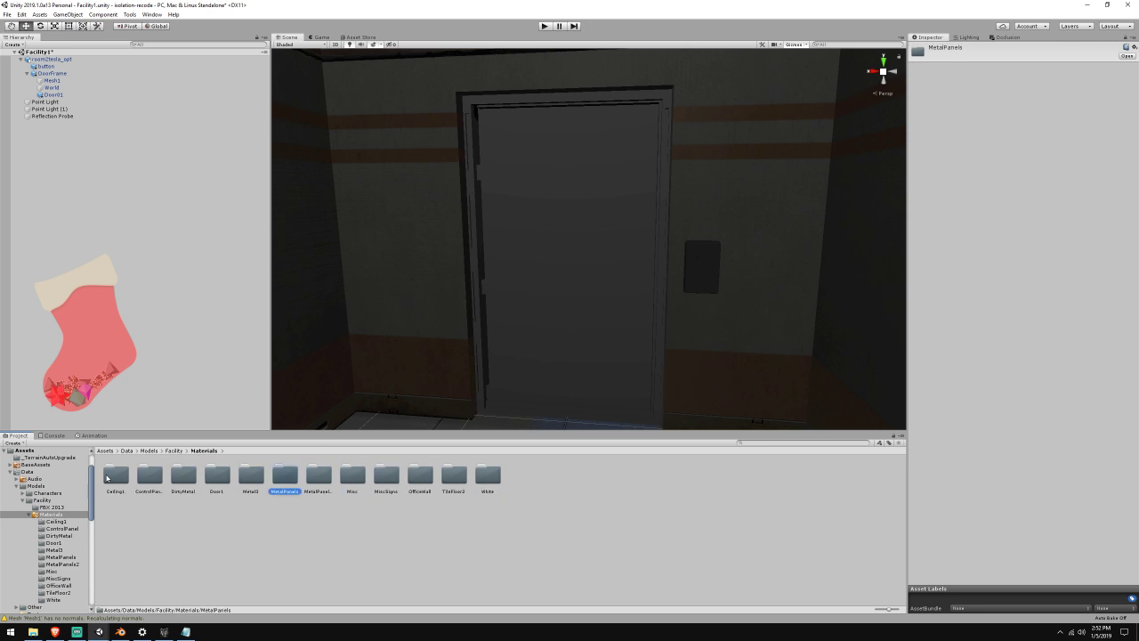
double_click(233, 482)
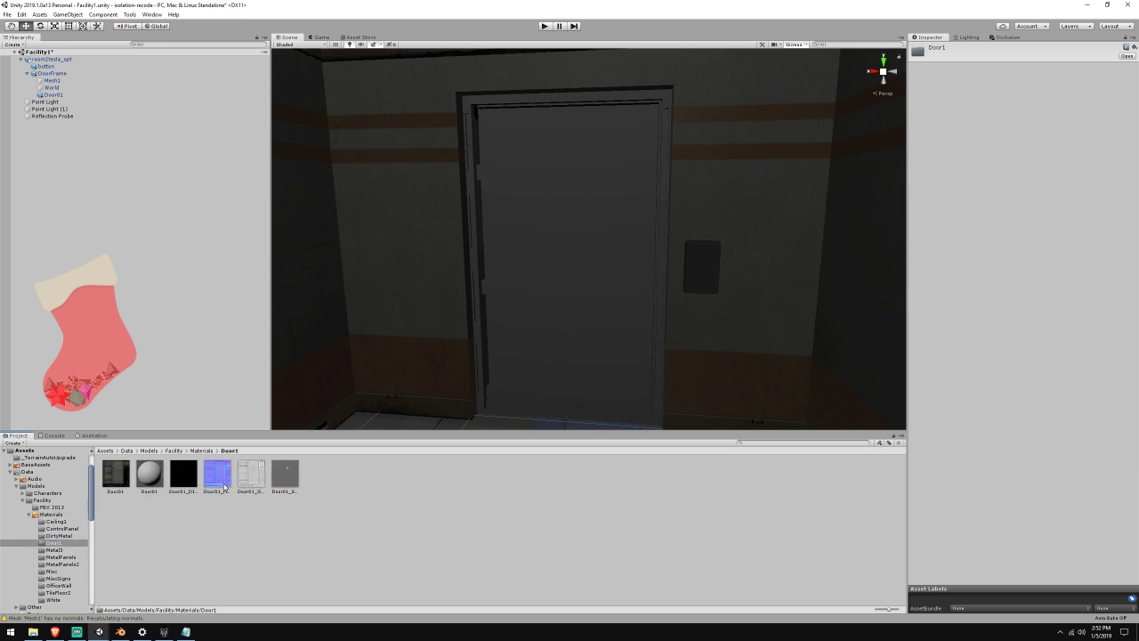
Select the door in the scene, switch to Blender, and rename the door mesh's material to Door1
click(517, 345)
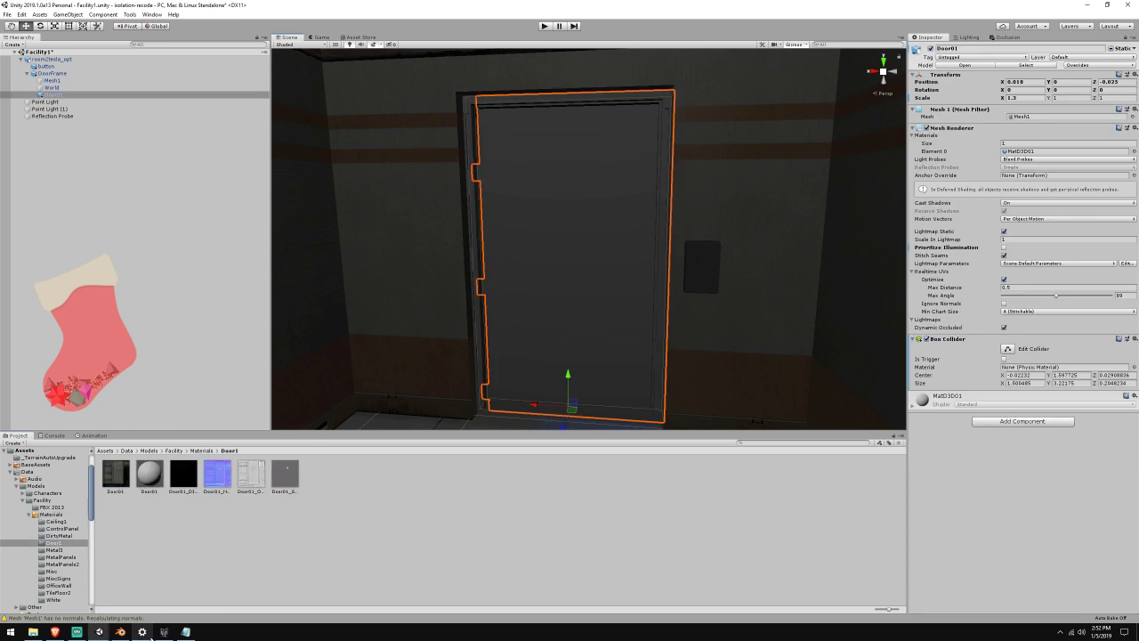
click(164, 631)
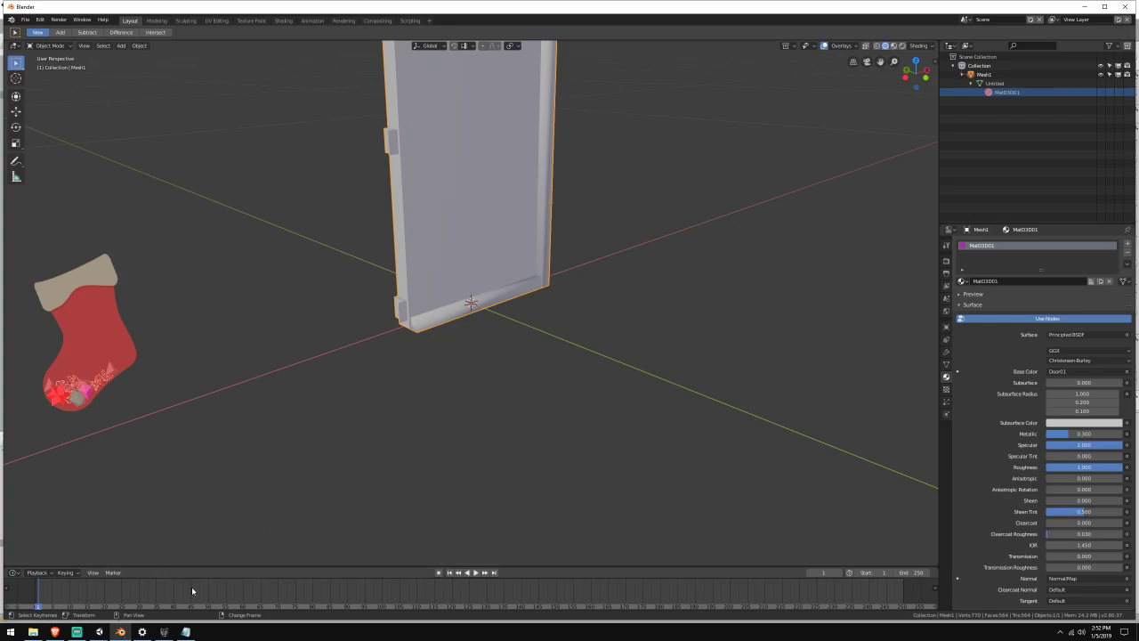
click(120, 632)
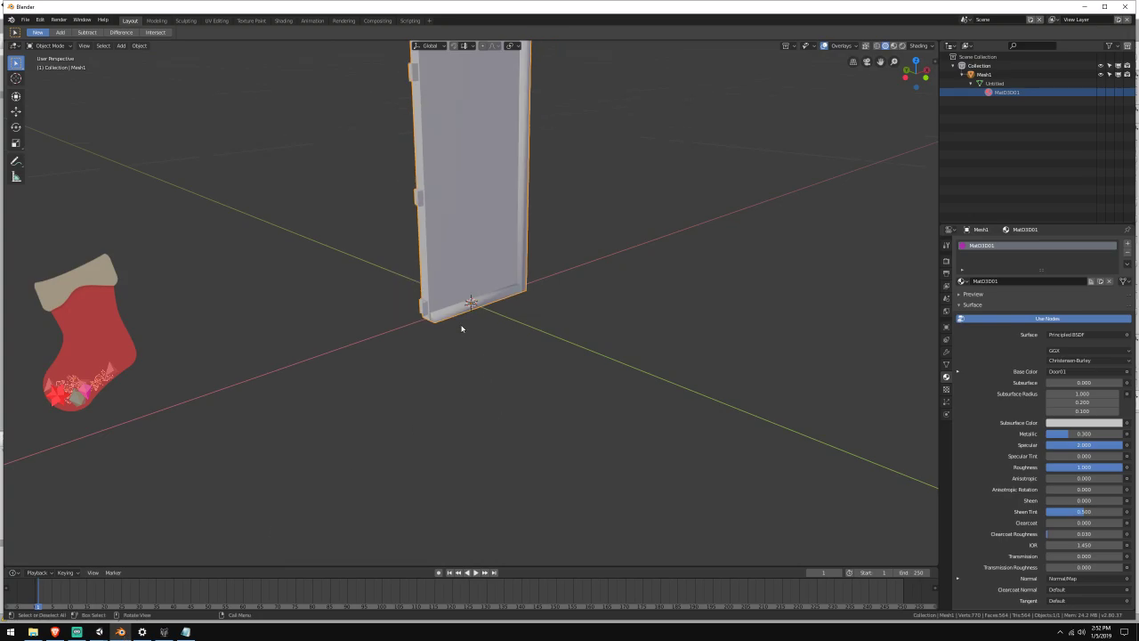
middle_drag(461, 329, 610, 326)
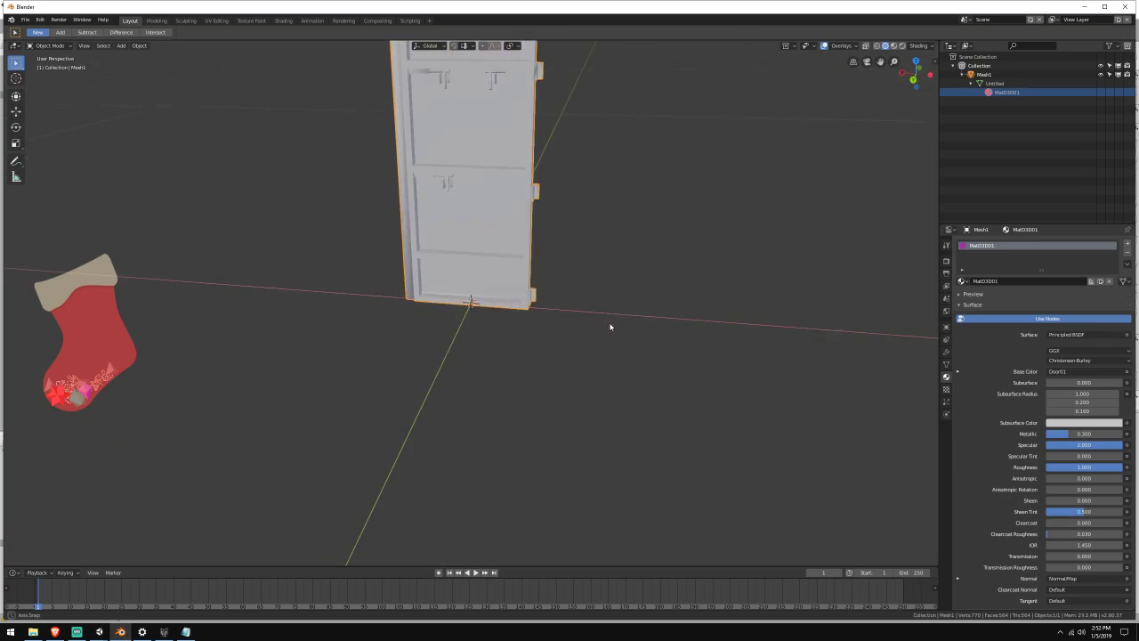
double_click(1010, 92)
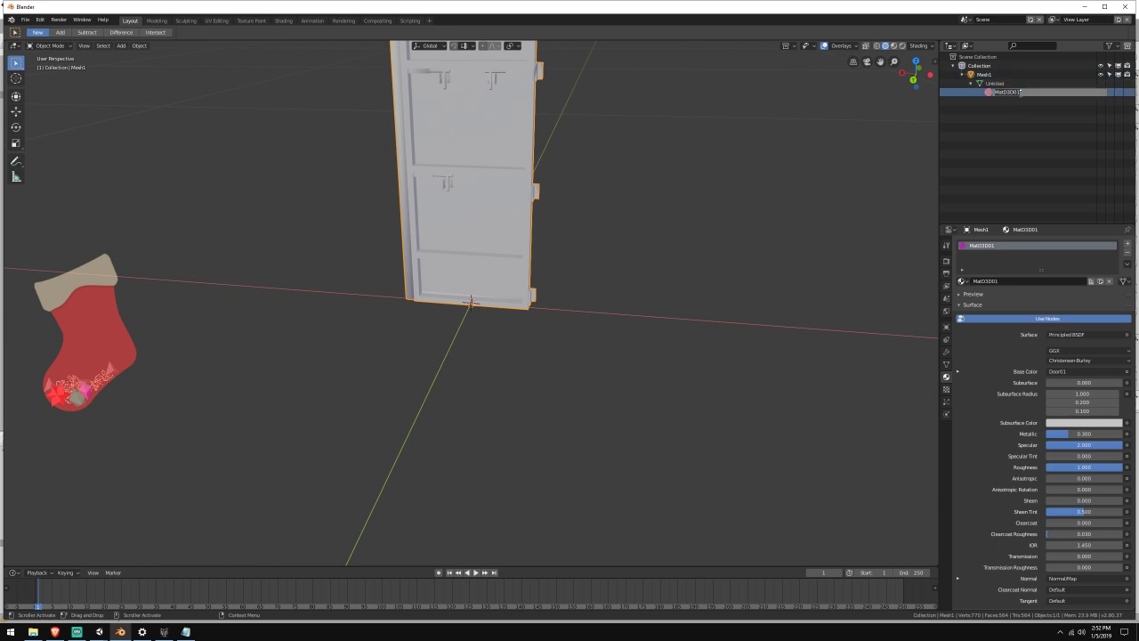
text(Door1)
key(Return)
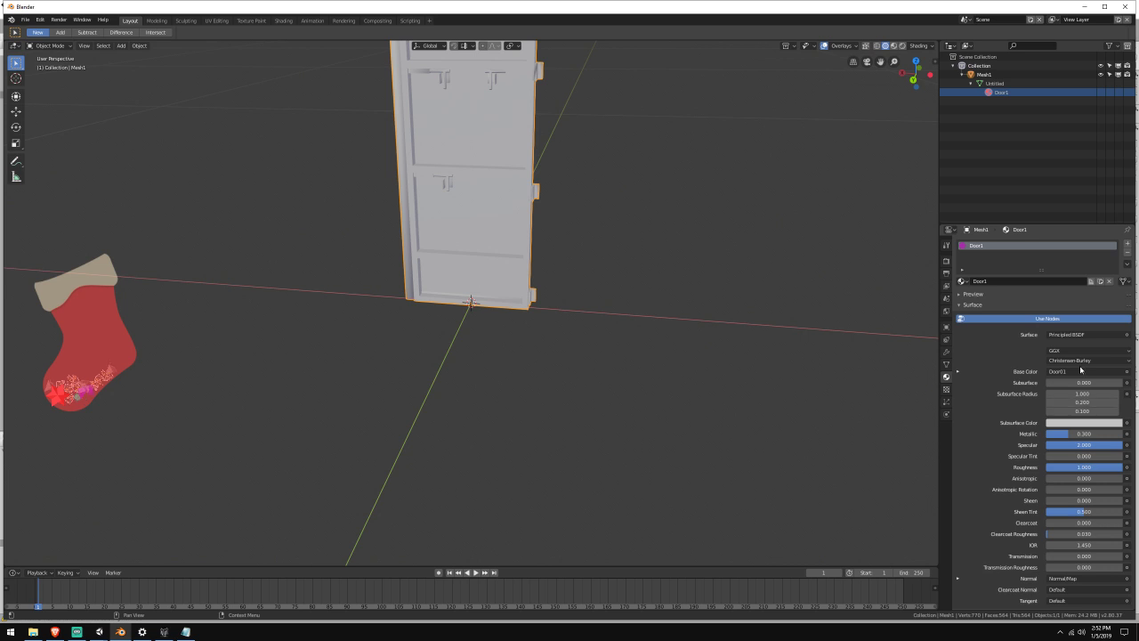
click(1080, 371)
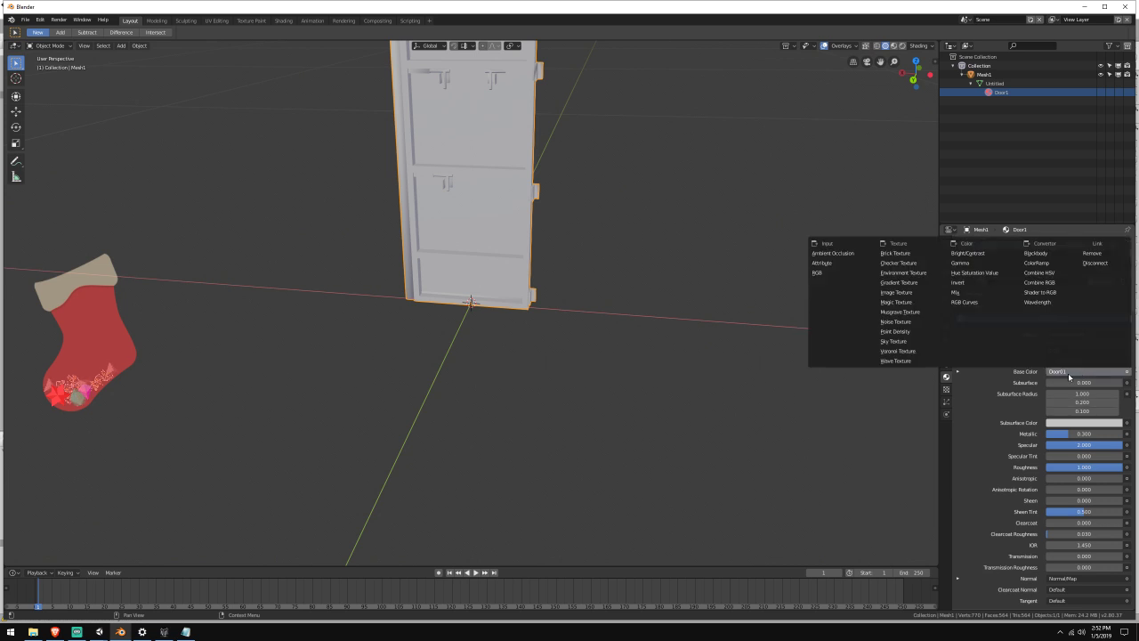
click(1068, 375)
click(1058, 374)
click(1058, 374)
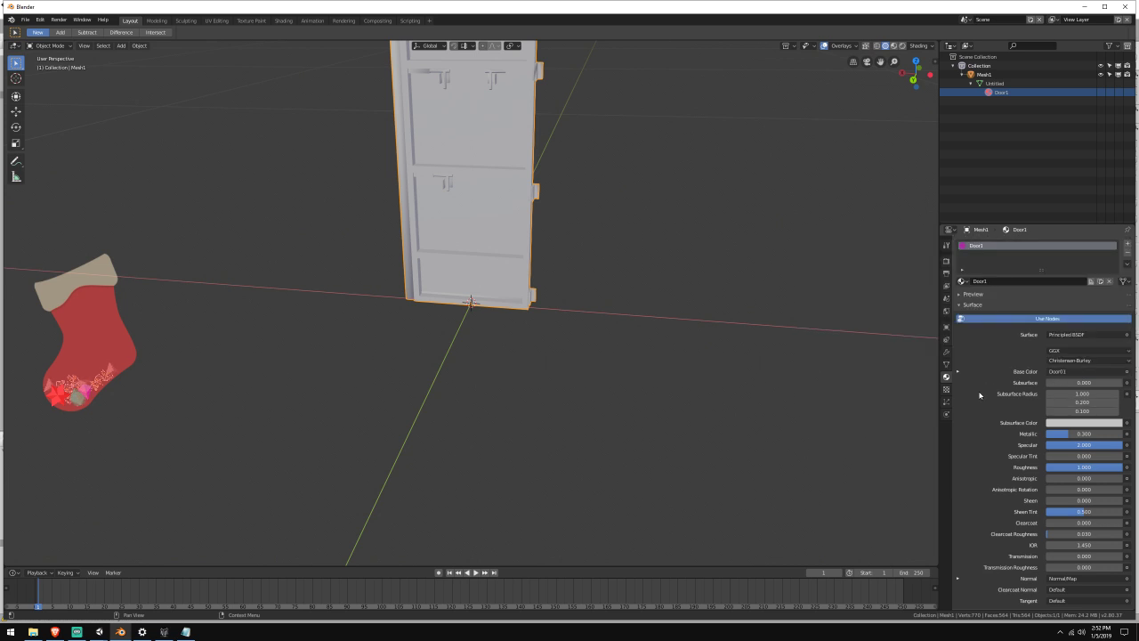
Select the door mesh, view it from another side, and check the door in the old and current Unity projects
mouse_move(142, 617)
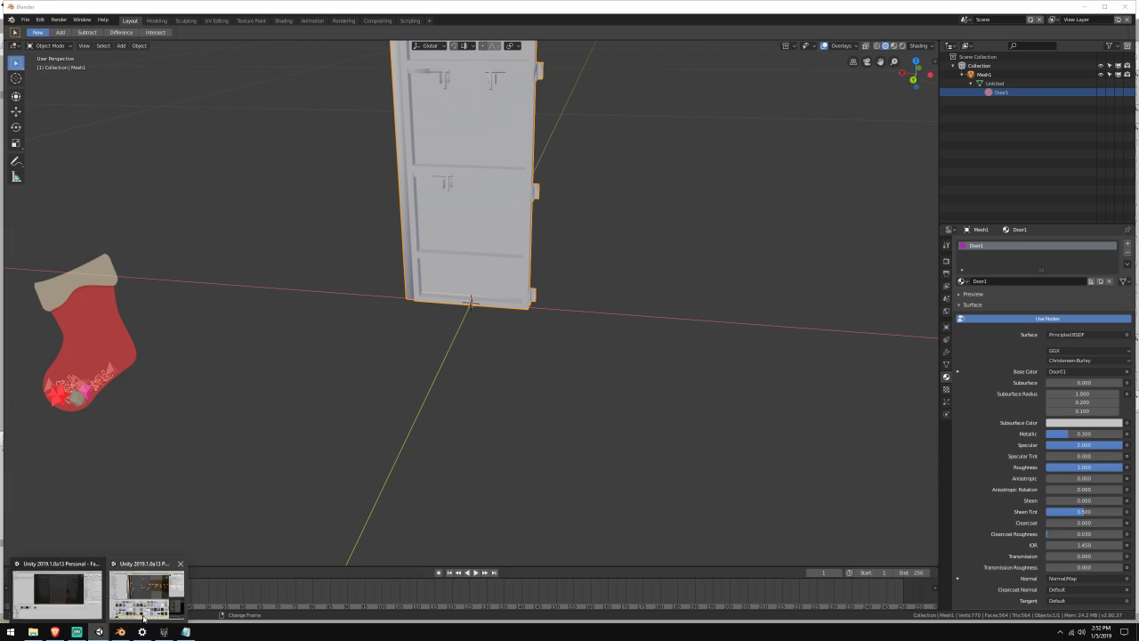
click(983, 74)
middle_drag(602, 313, 725, 336)
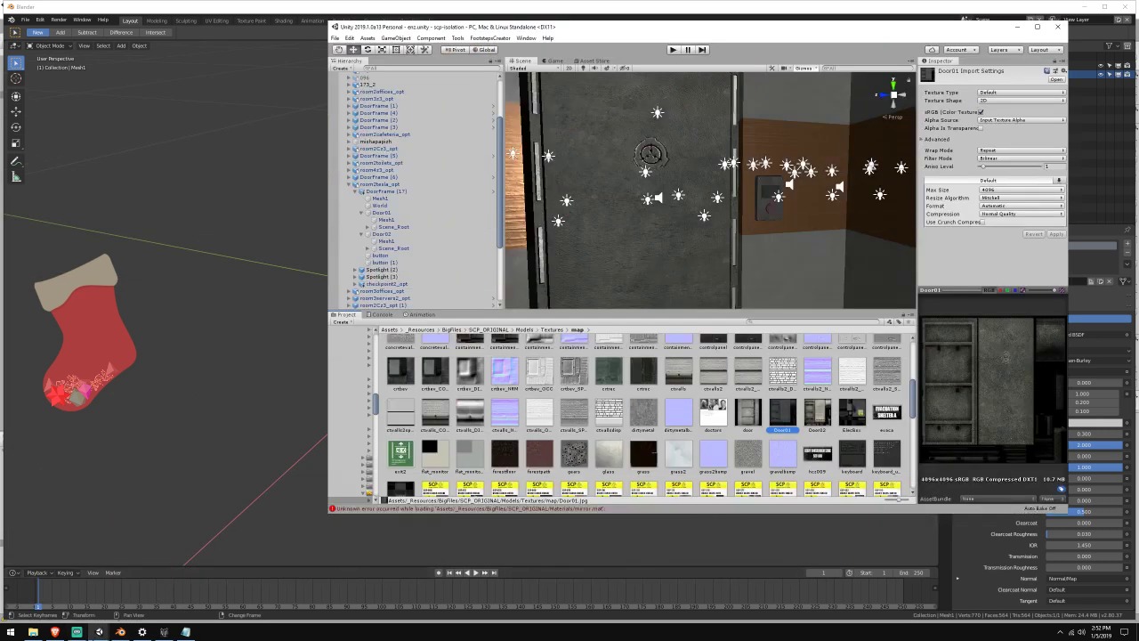
click(99, 632)
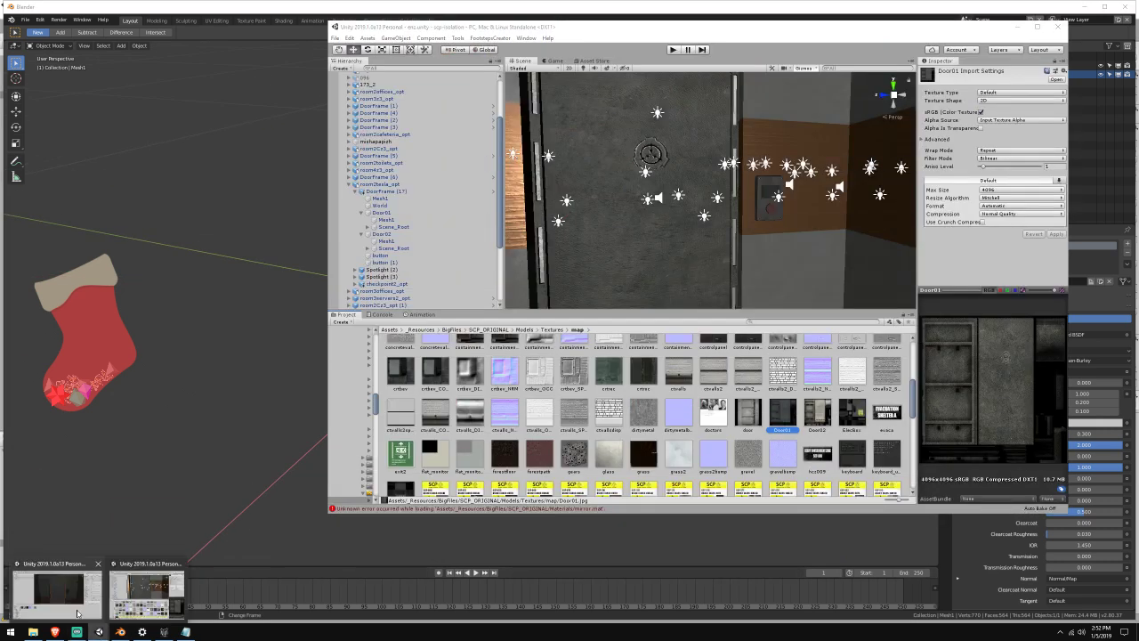
click(56, 589)
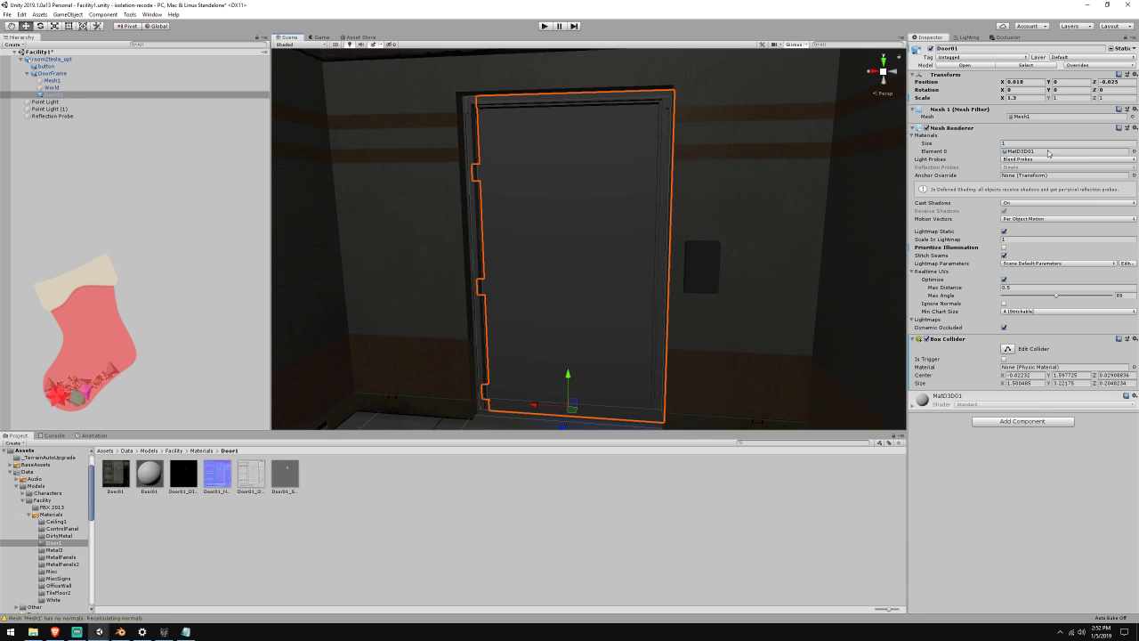
click(166, 632)
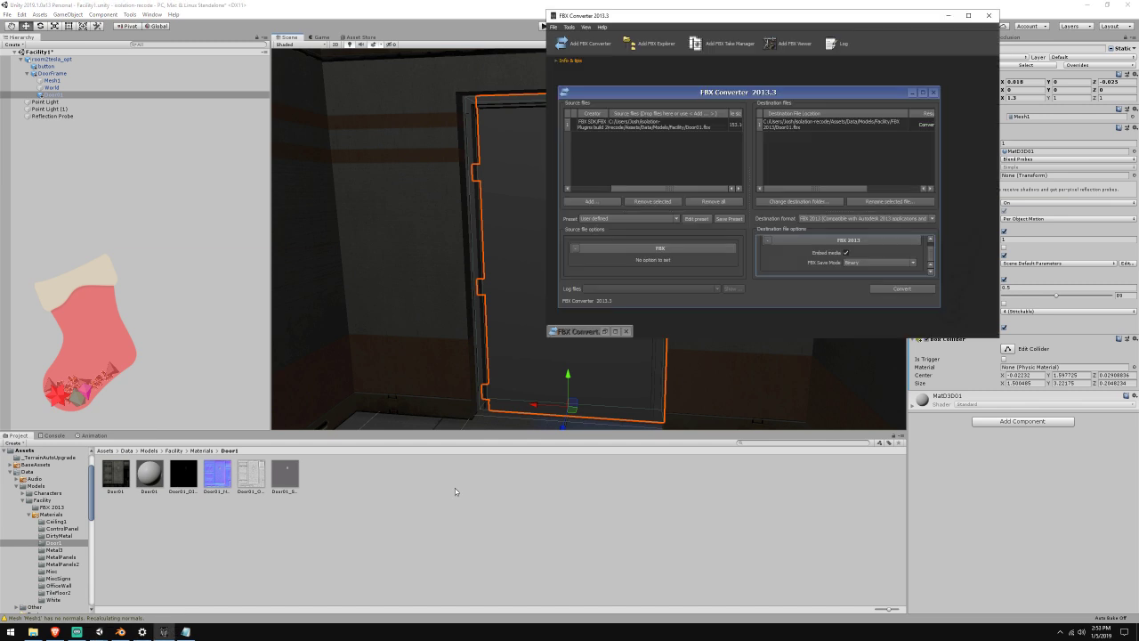
Switch back to Blender, put the door mesh in Edit Mode, and start exporting the model
click(120, 631)
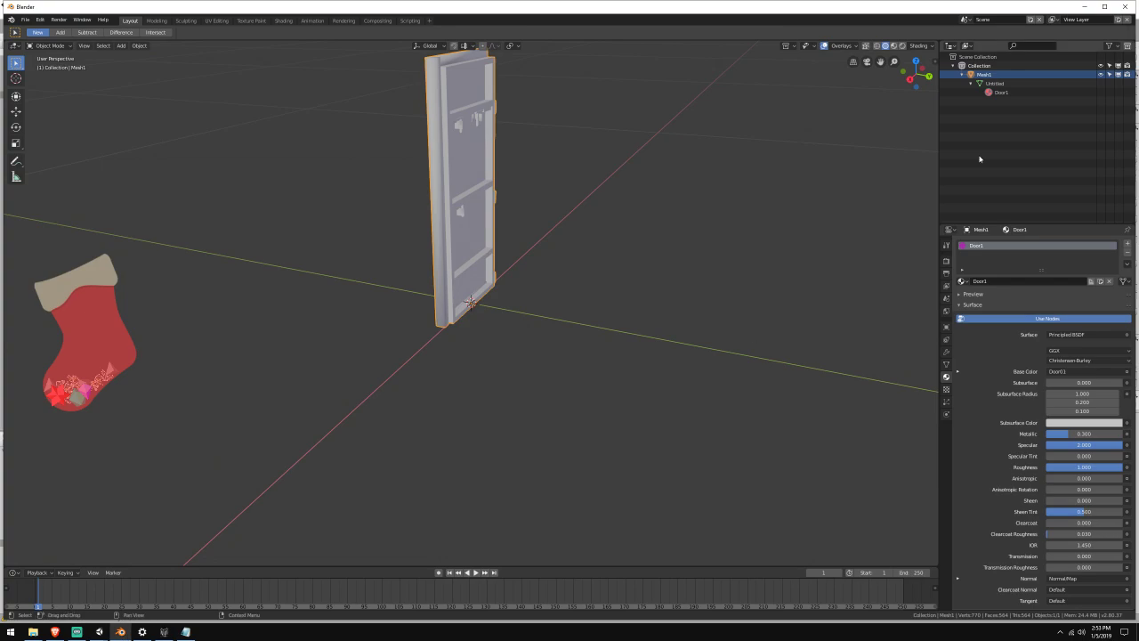
click(1014, 83)
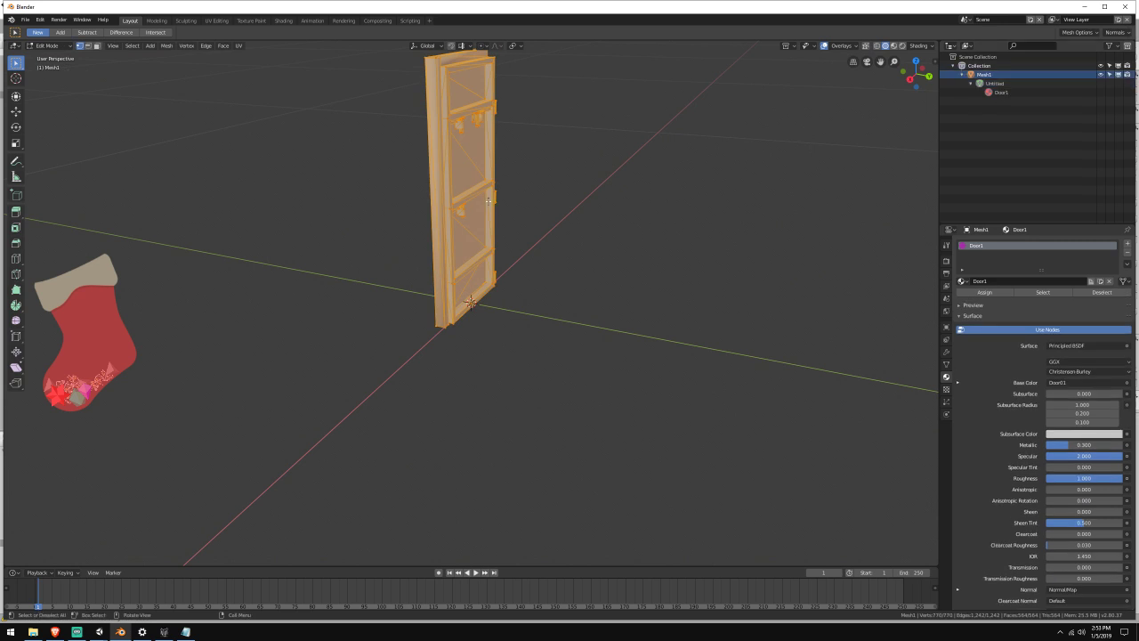
click(25, 20)
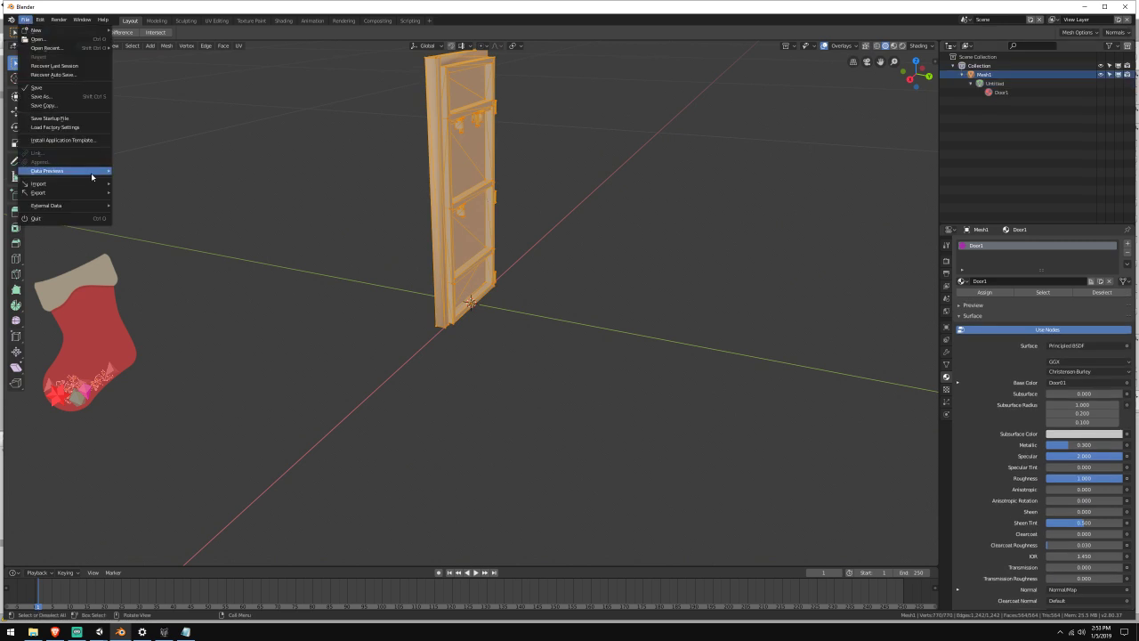
Start an FBX export of the door and browse to the project's Assets/Data/Models/Facility folder
mouse_move(85, 194)
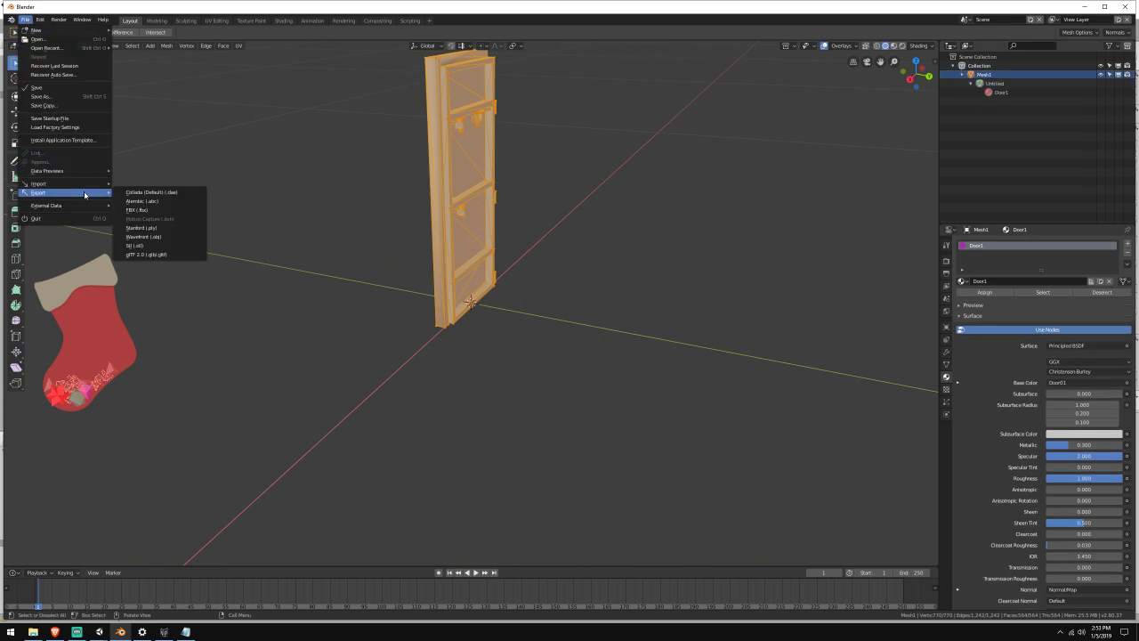
click(152, 211)
click(125, 79)
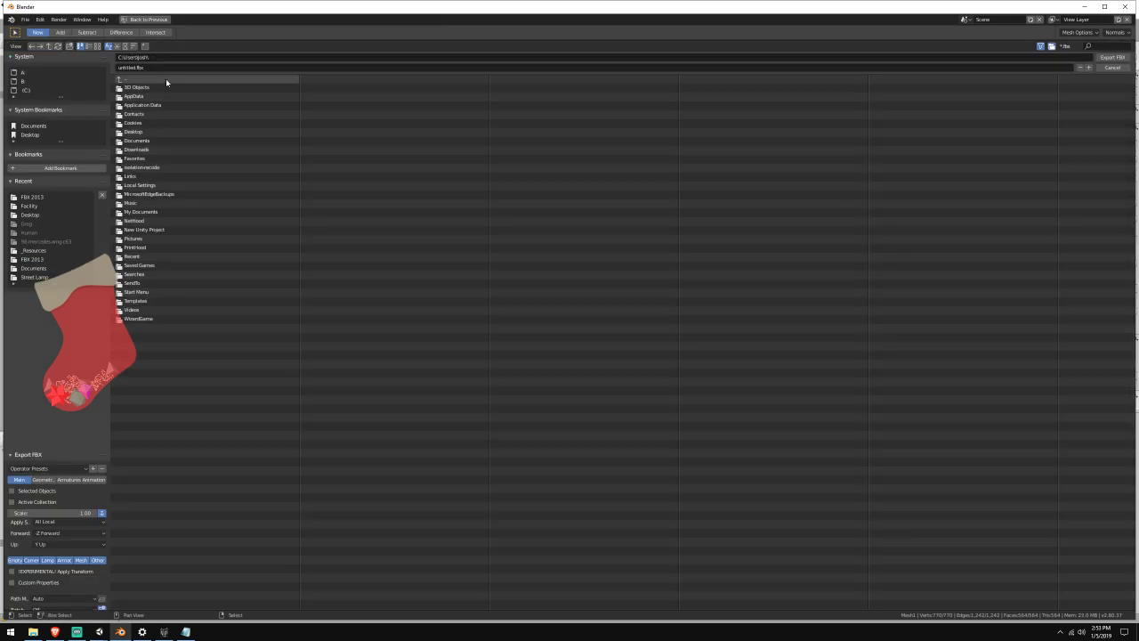
click(160, 170)
click(146, 95)
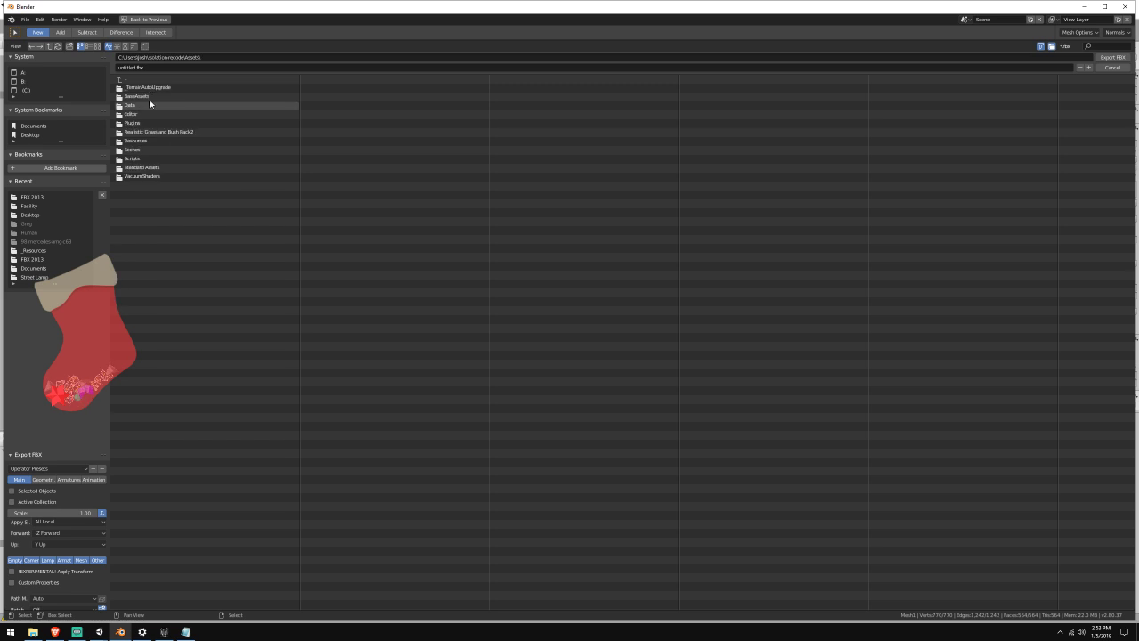
click(151, 99)
click(155, 95)
click(155, 95)
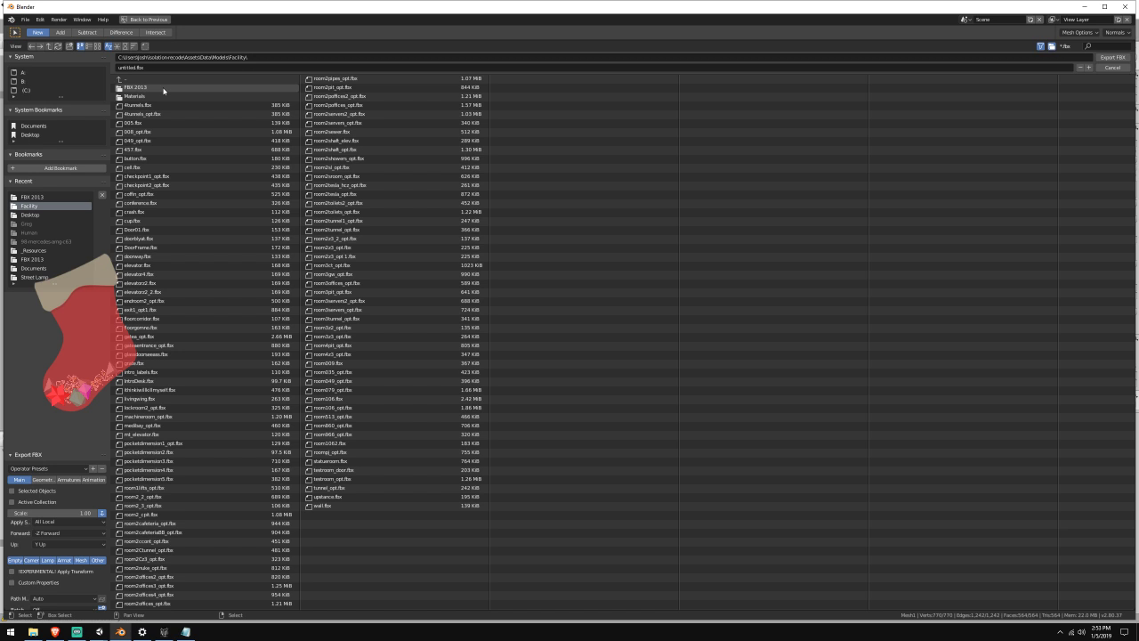
Name the export Door1_BINfbx, export it as FBX, and return to Unity
click(149, 70)
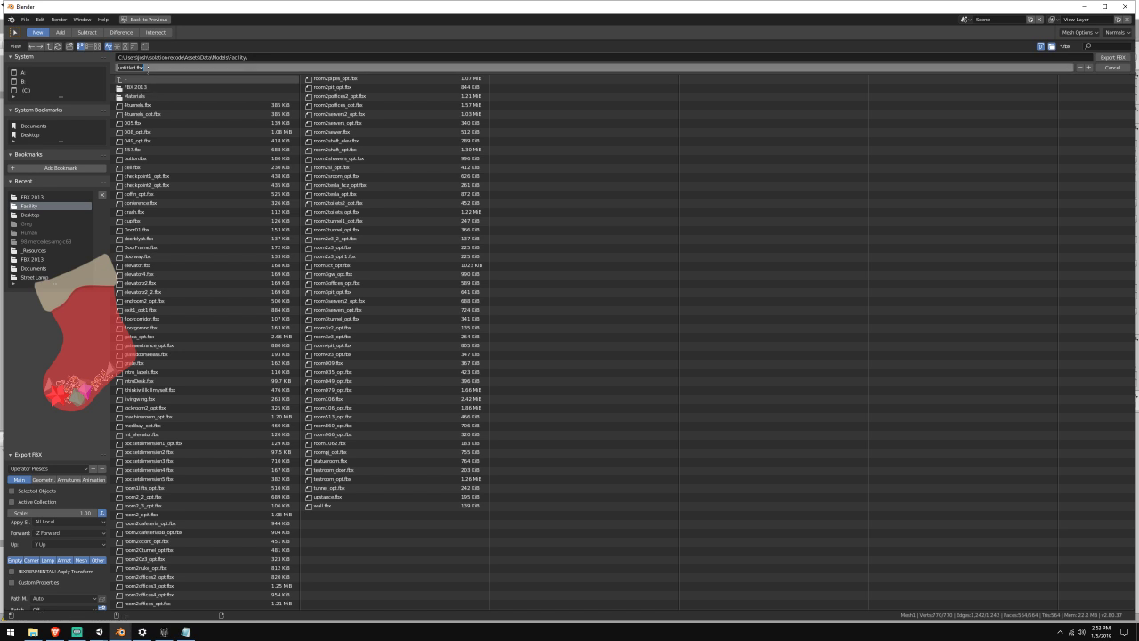
text(Office)
click(1112, 57)
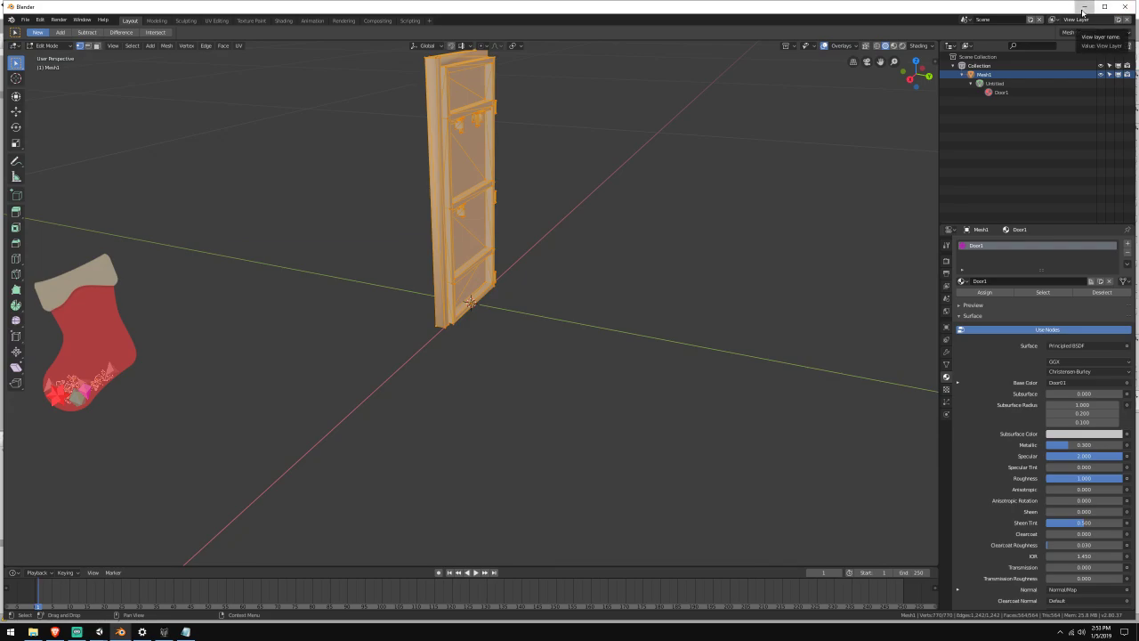
click(1125, 8)
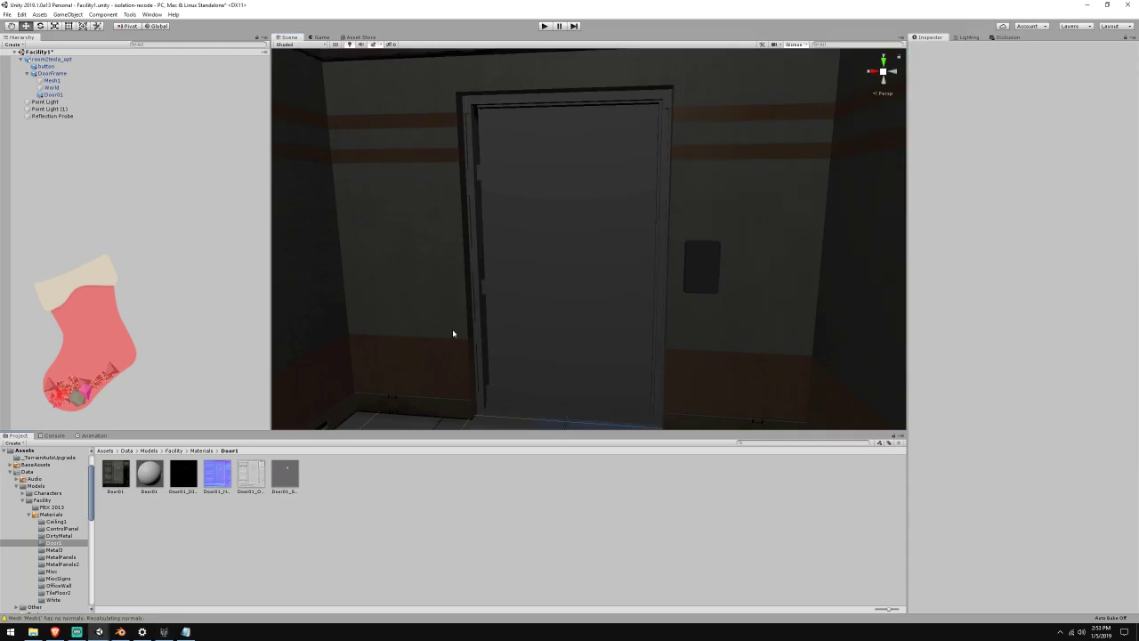
click(590, 269)
click(1133, 116)
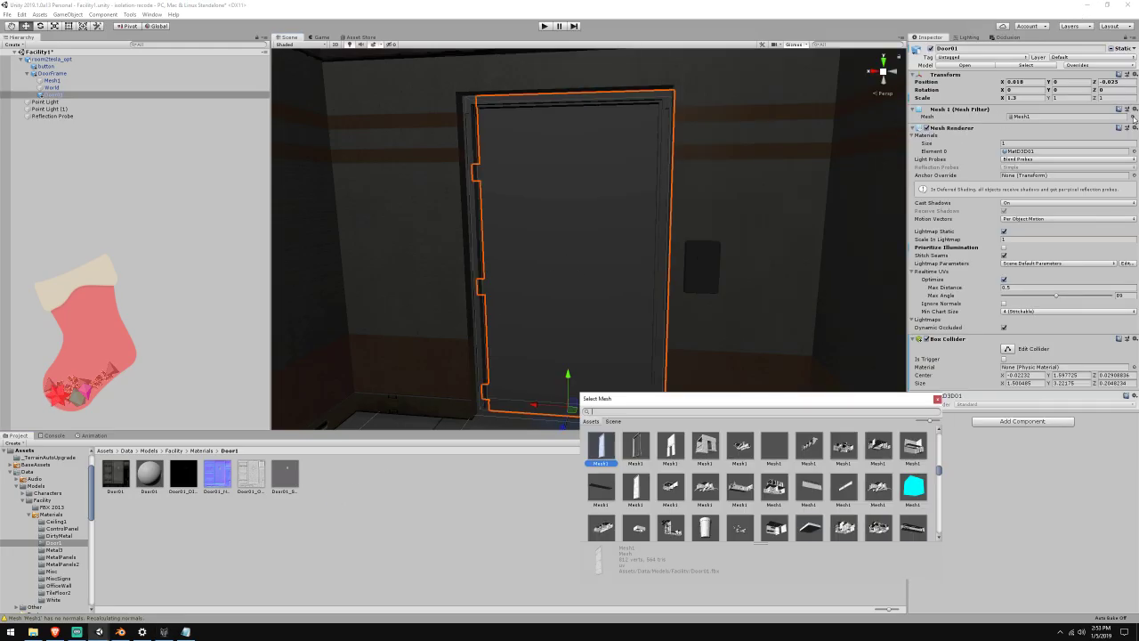
text(door)
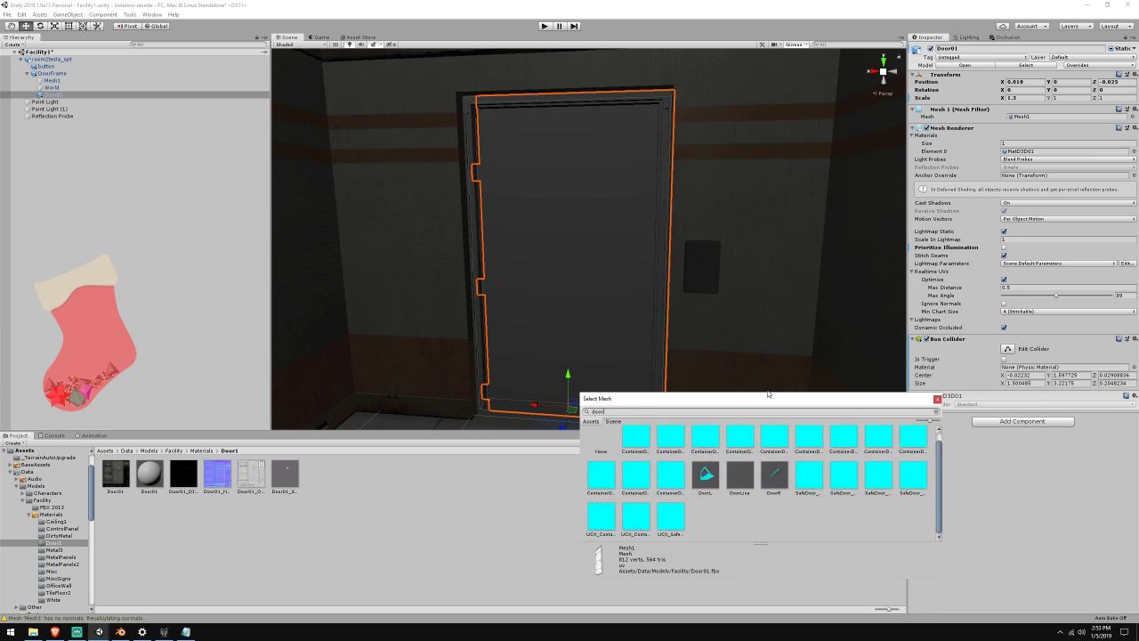
text(1)
key(BackSpace)
key(BackSpace)
key(BackSpace)
key(BackSpace)
key(BackSpace)
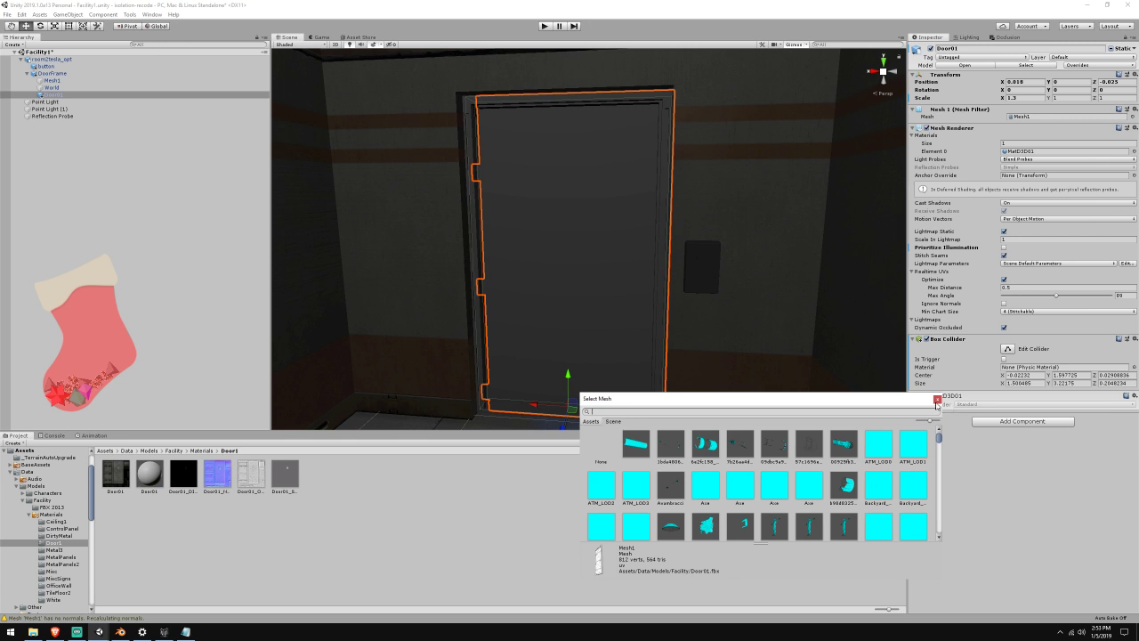
click(937, 401)
Browse to the Facility models folder and compare the Door01 and Door1_BINfbx model assets
click(174, 450)
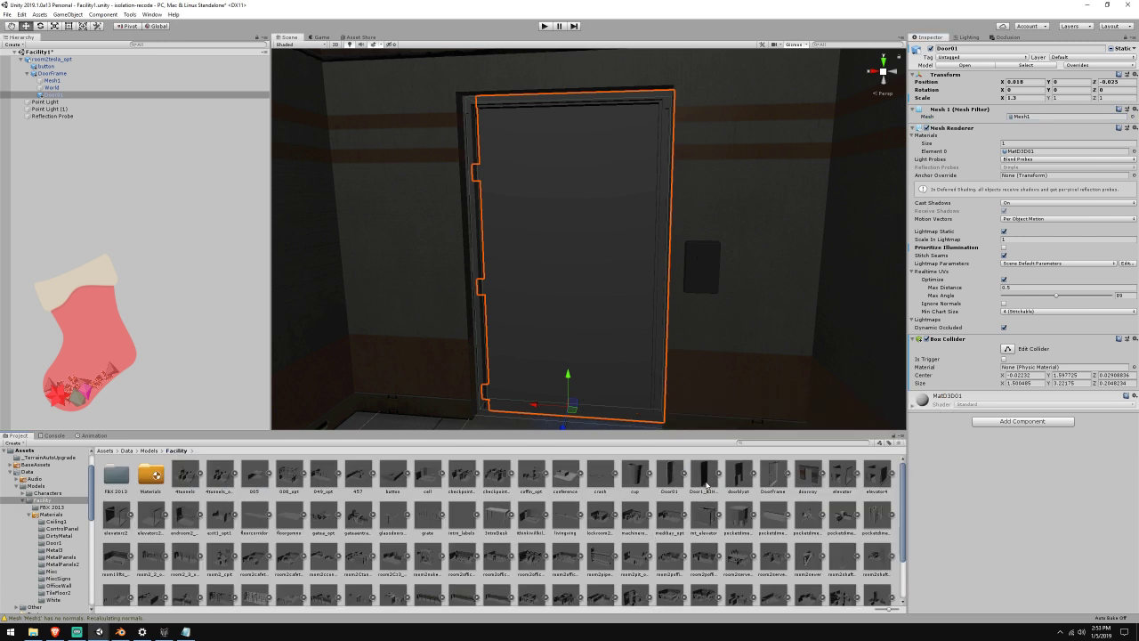
click(704, 480)
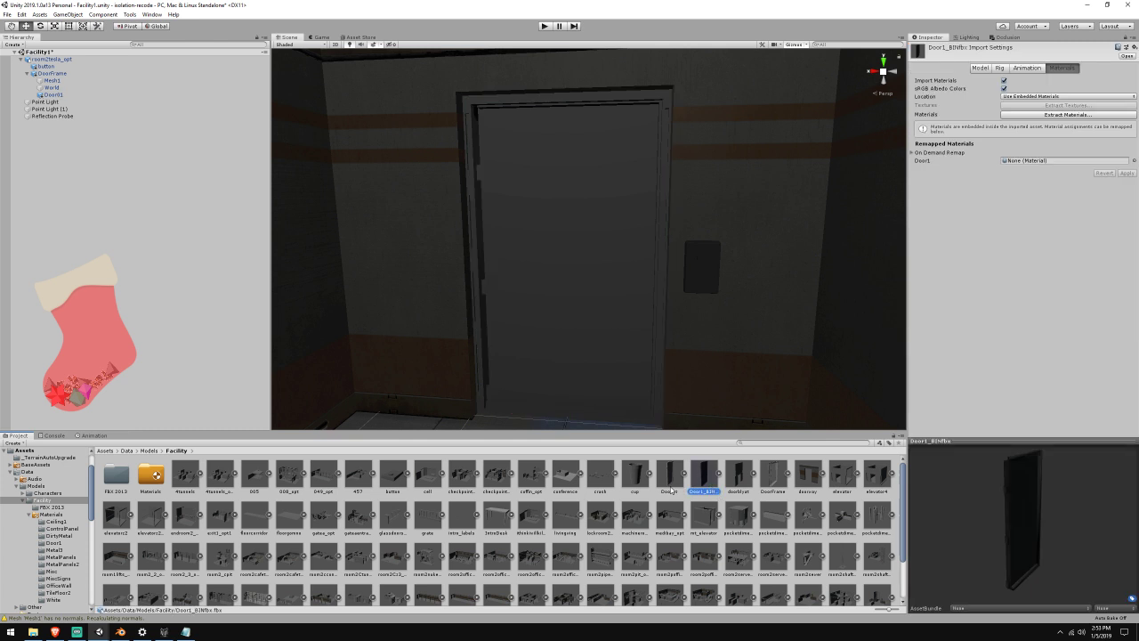
click(672, 489)
click(698, 483)
click(673, 481)
click(689, 483)
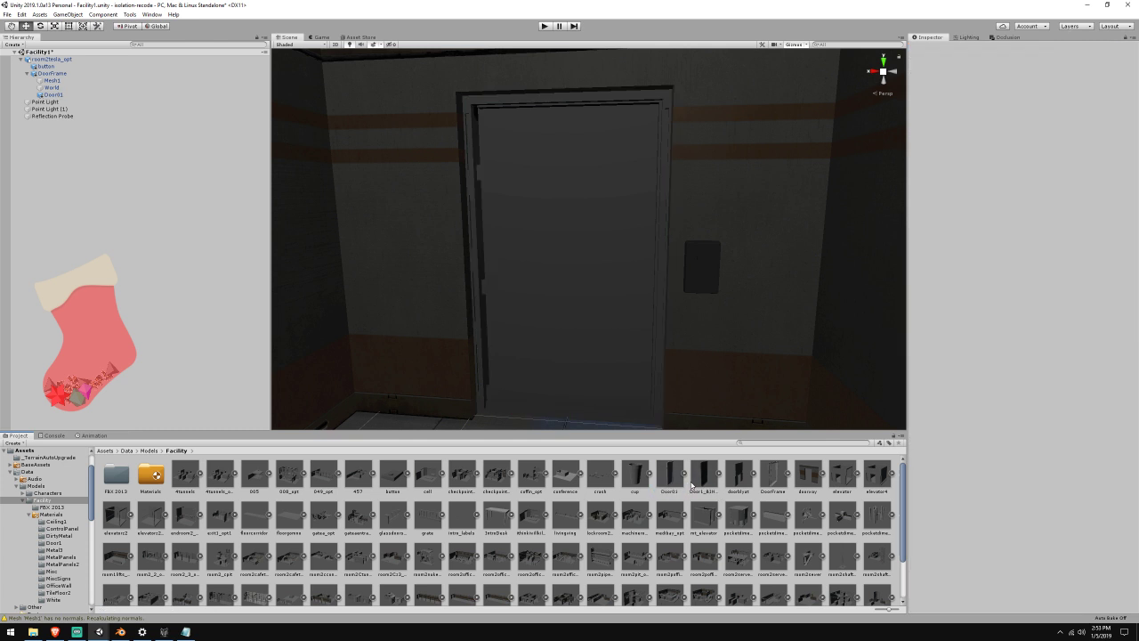
click(692, 485)
click(669, 481)
click(702, 481)
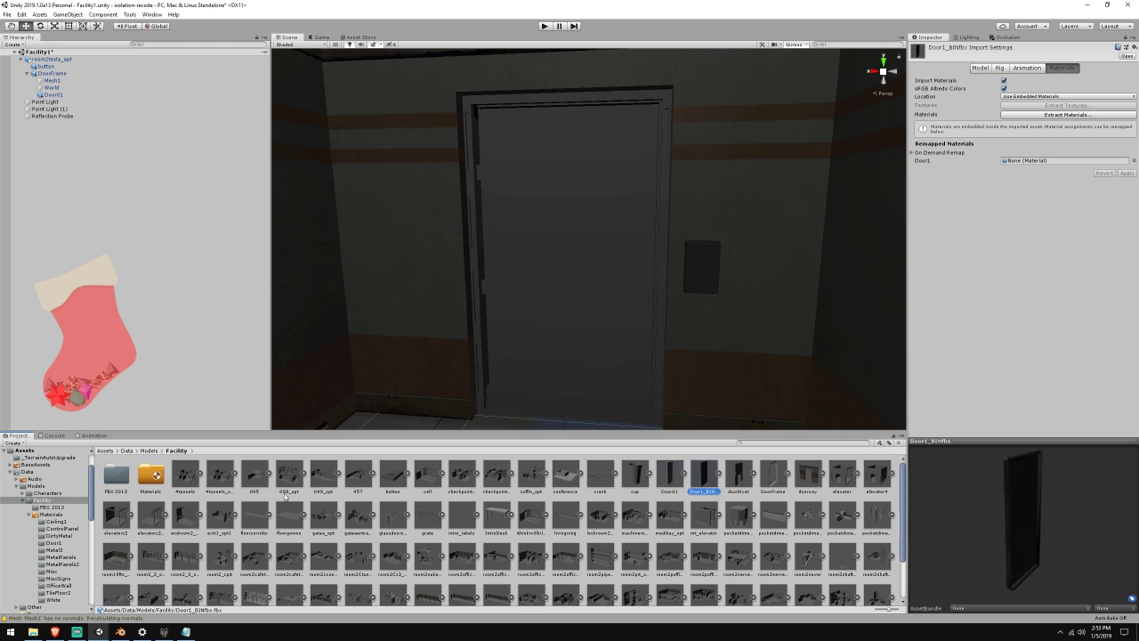
Assign Mesh1 from the Door1_BINfbx model to the Mesh Filter of the scene's Door01 object
click(83, 94)
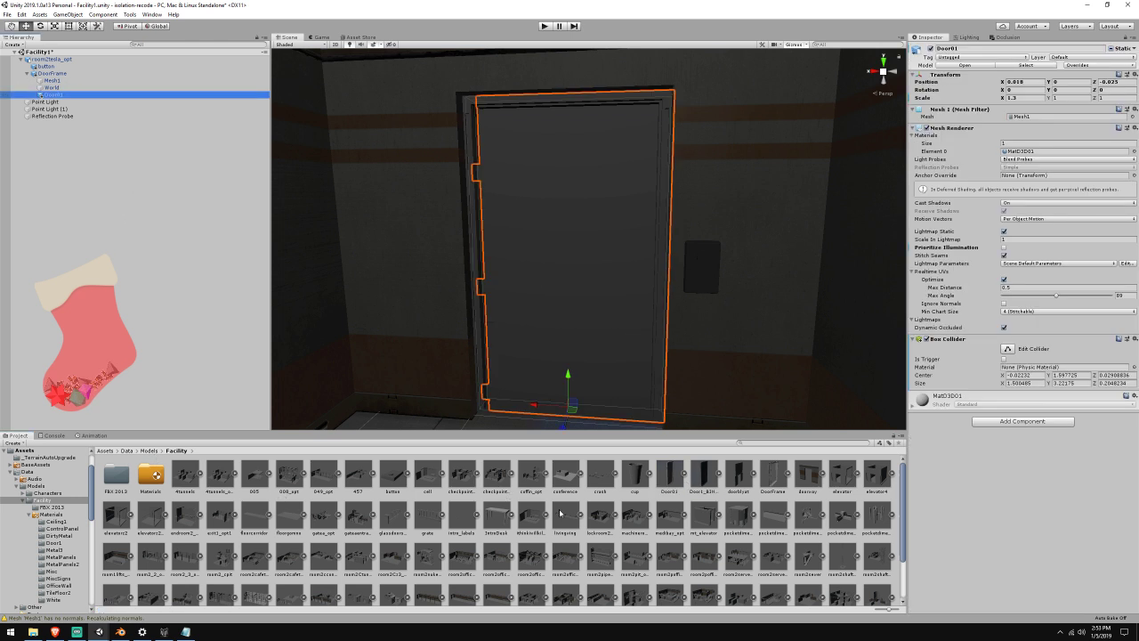
drag(708, 483, 1043, 117)
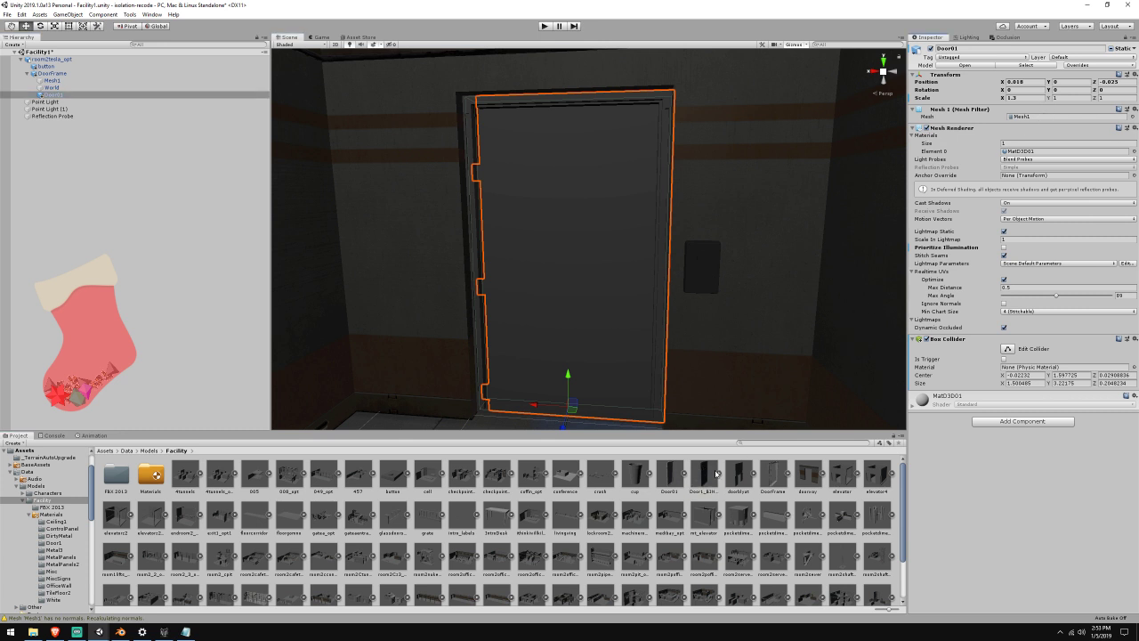
click(716, 472)
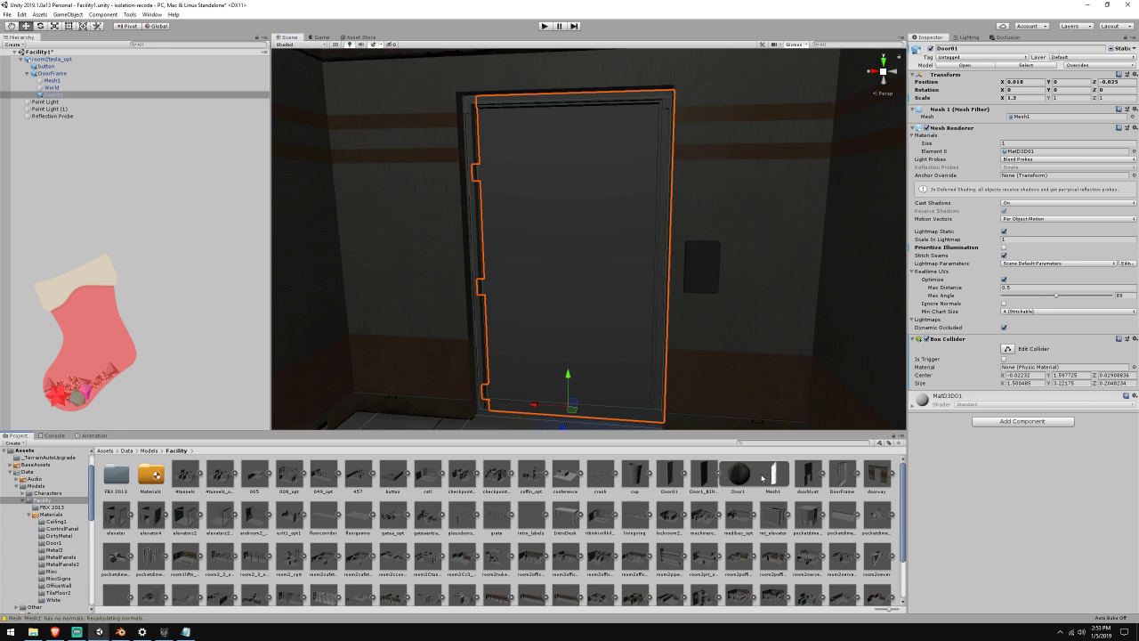
drag(762, 478, 1032, 121)
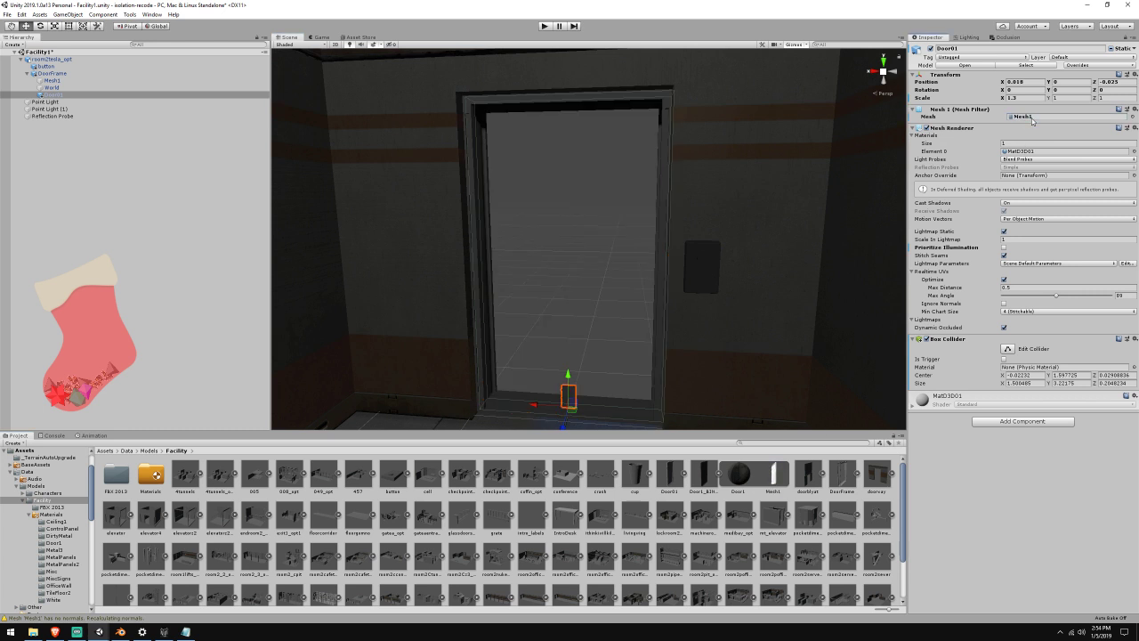
right_drag(579, 375, 579, 435)
key(w)
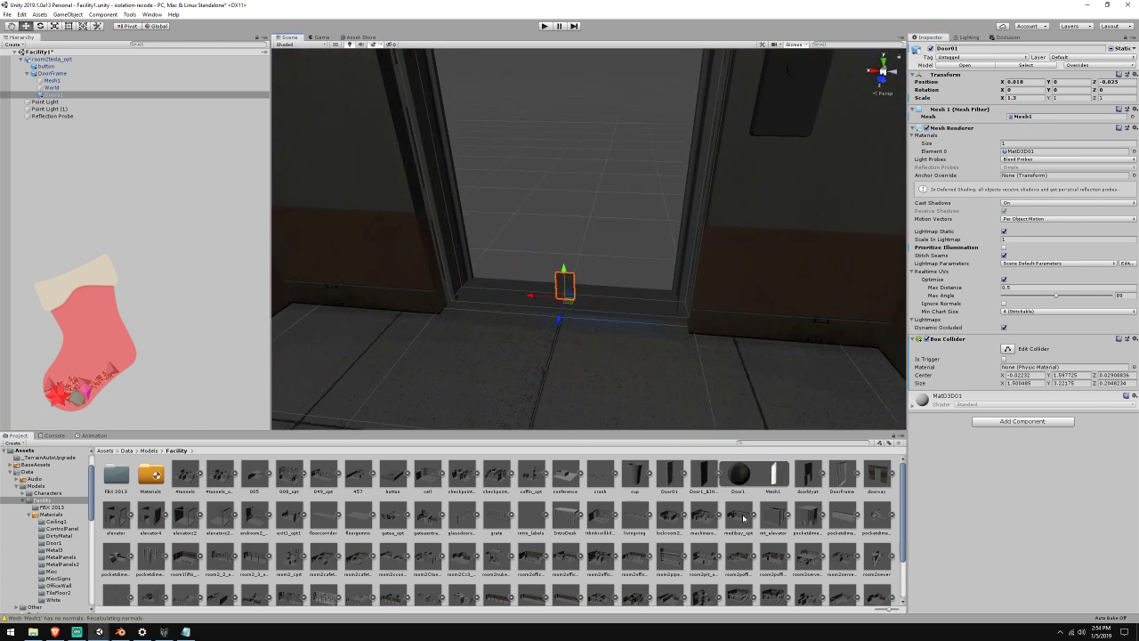
Copy Door01's import scale factor of 0.1315 to the Door1_BINfbx model, turn off Convert Units, and apply the import settings
click(670, 478)
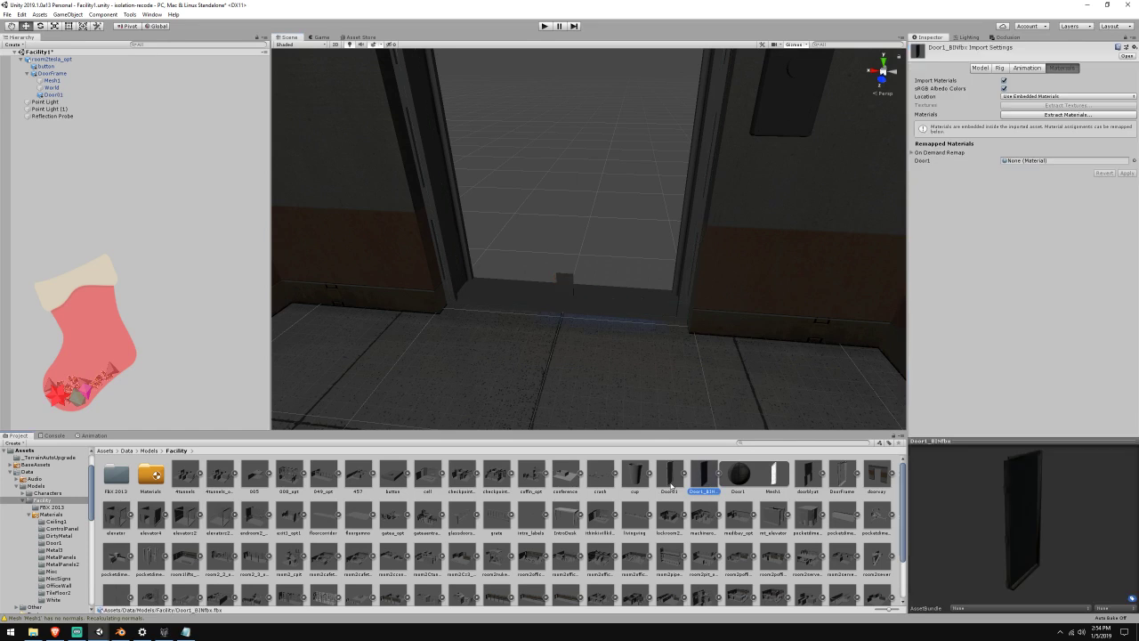
click(980, 67)
click(1011, 92)
key(ctrl+c)
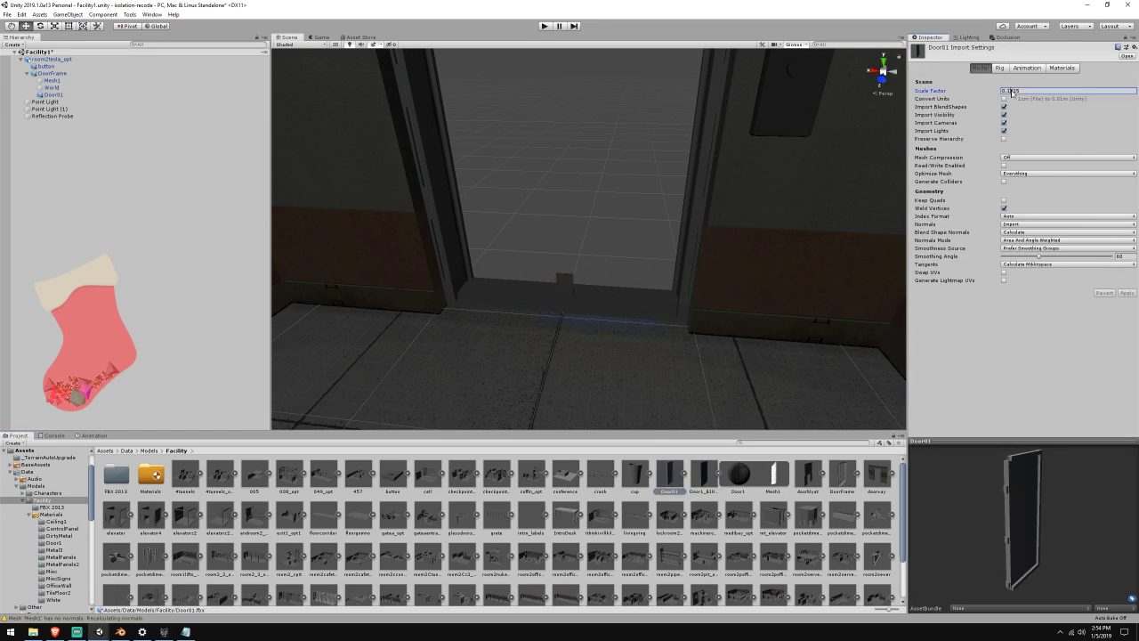
click(703, 476)
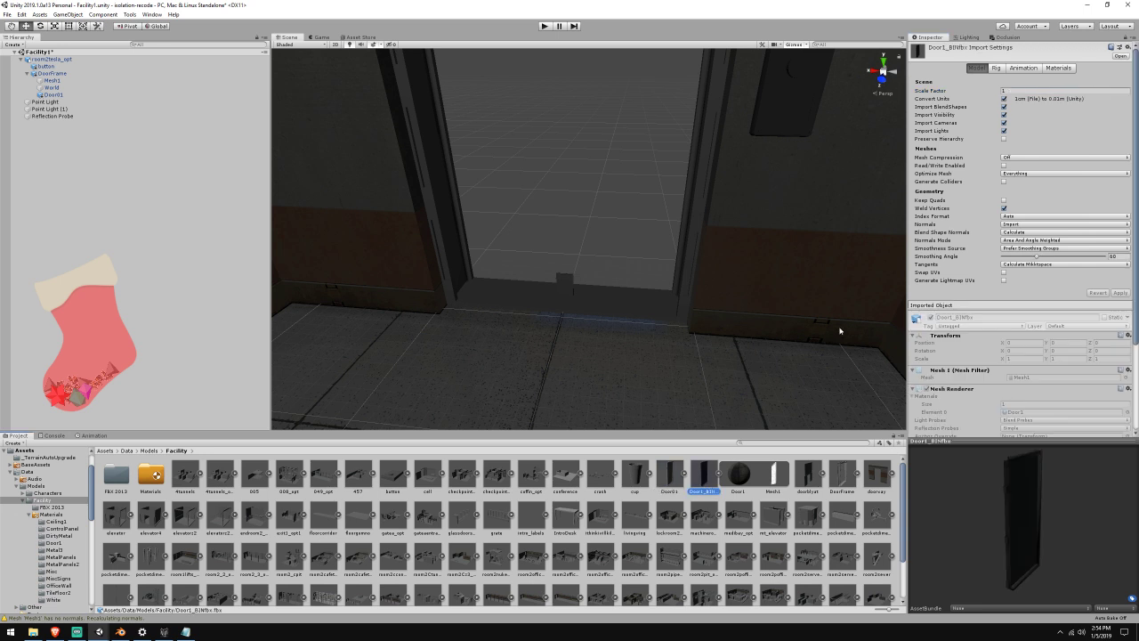
click(1011, 90)
key(ctrl+v)
click(1004, 98)
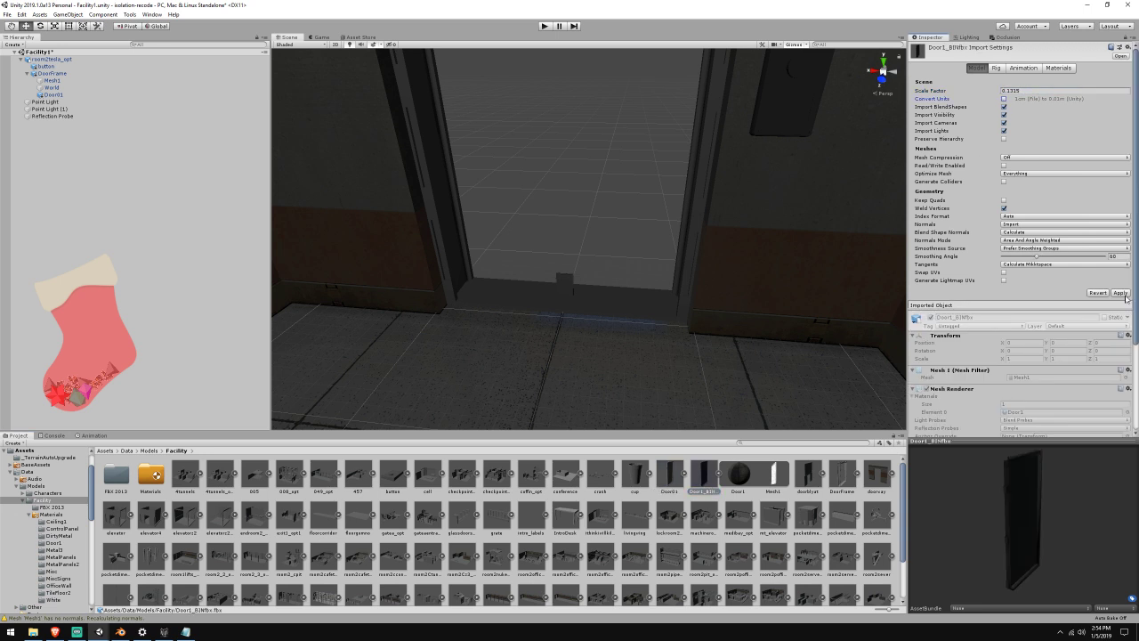
click(1123, 295)
Inspect the door in the scene and locate its assigned MatD3D01 material among the project assets
scroll(758, 277, down, 5)
right_drag(755, 276, 721, 234)
click(642, 242)
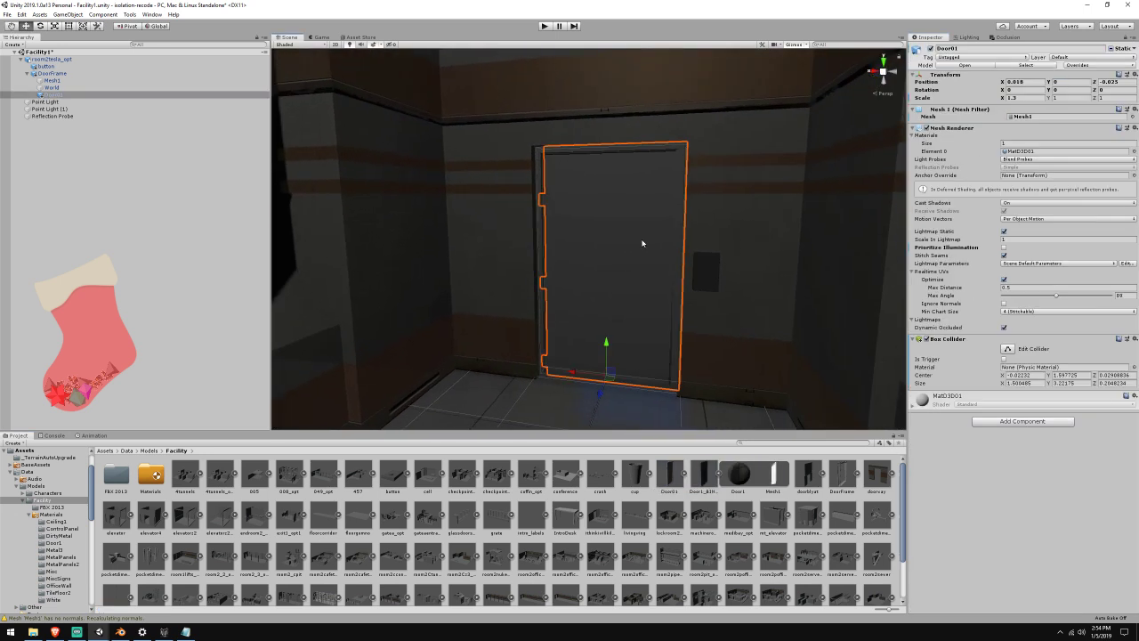
key(f)
click(1019, 152)
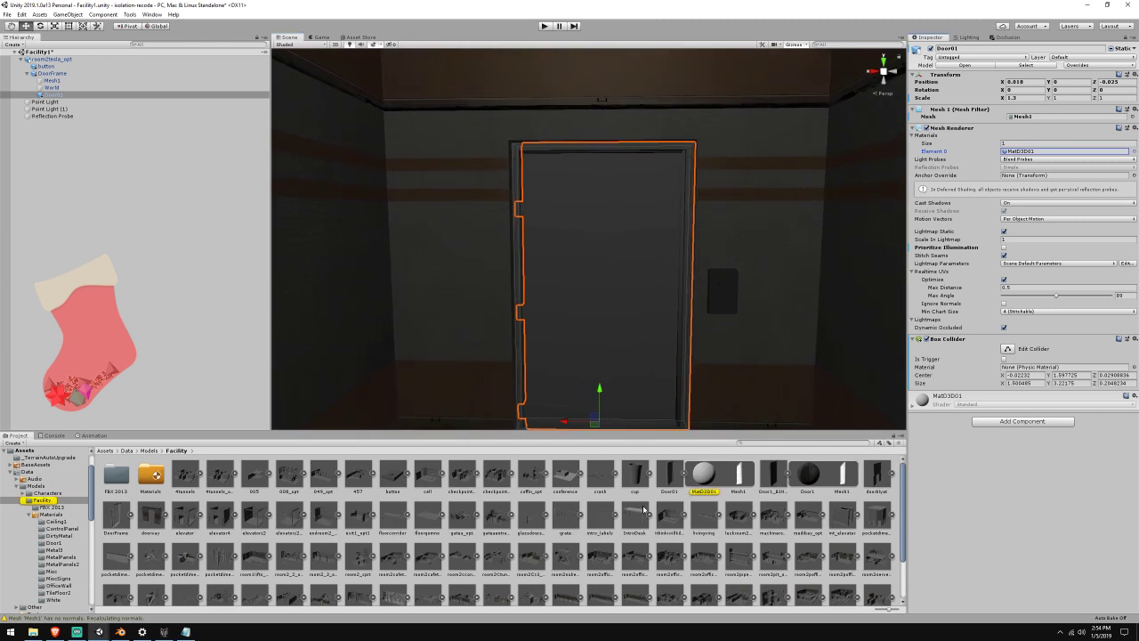
click(684, 474)
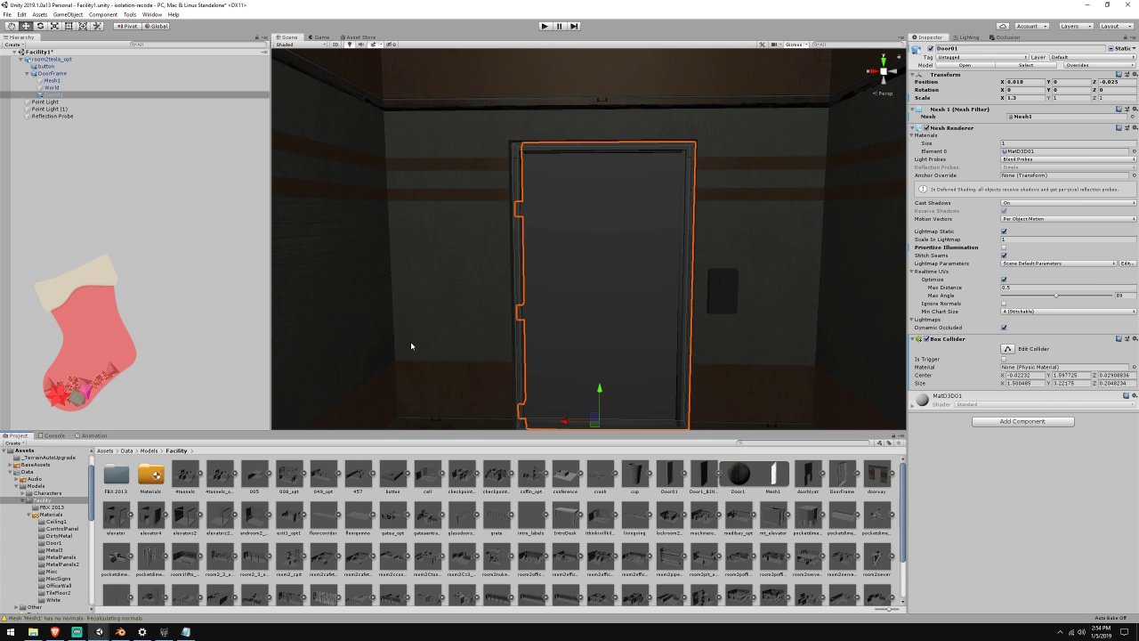
Copy the Transform component of the scene's Door01 object, and delete that object
click(61, 96)
right_click(950, 78)
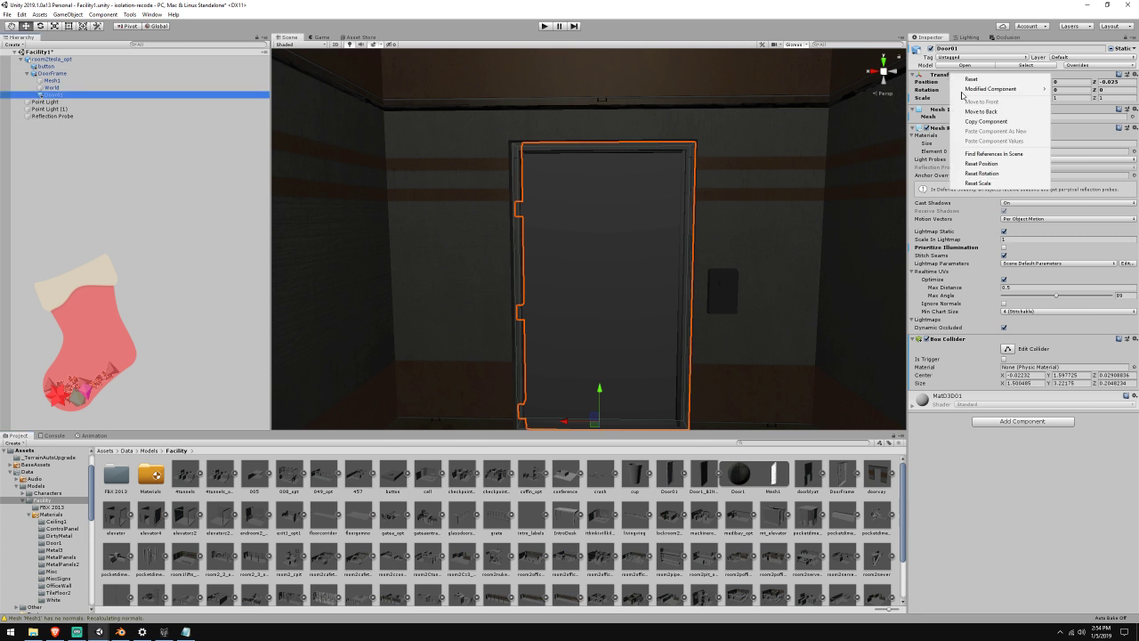
click(987, 122)
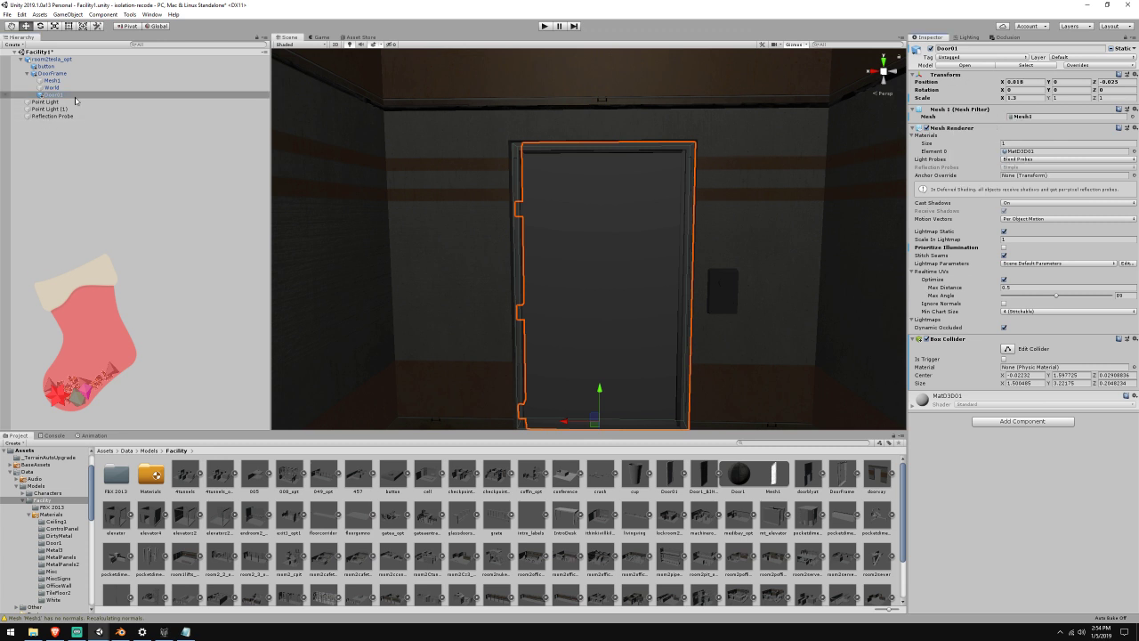
key(Delete)
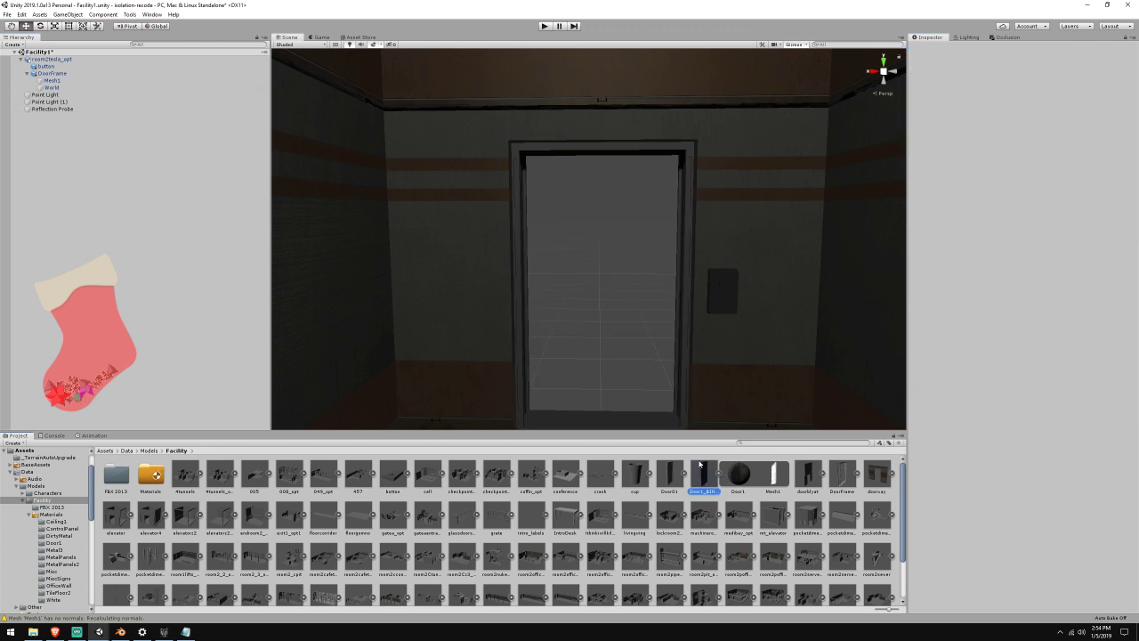
Add the Door1_BINfbx model to the scene and paste the copied Transform values onto it
drag(700, 471, 53, 94)
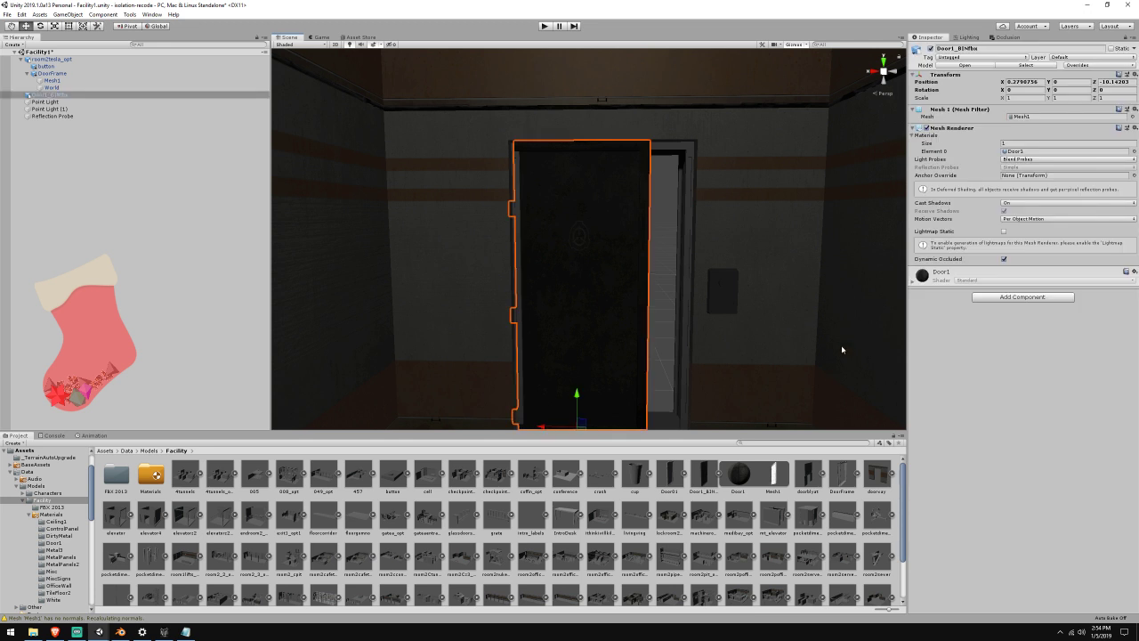
right_click(949, 75)
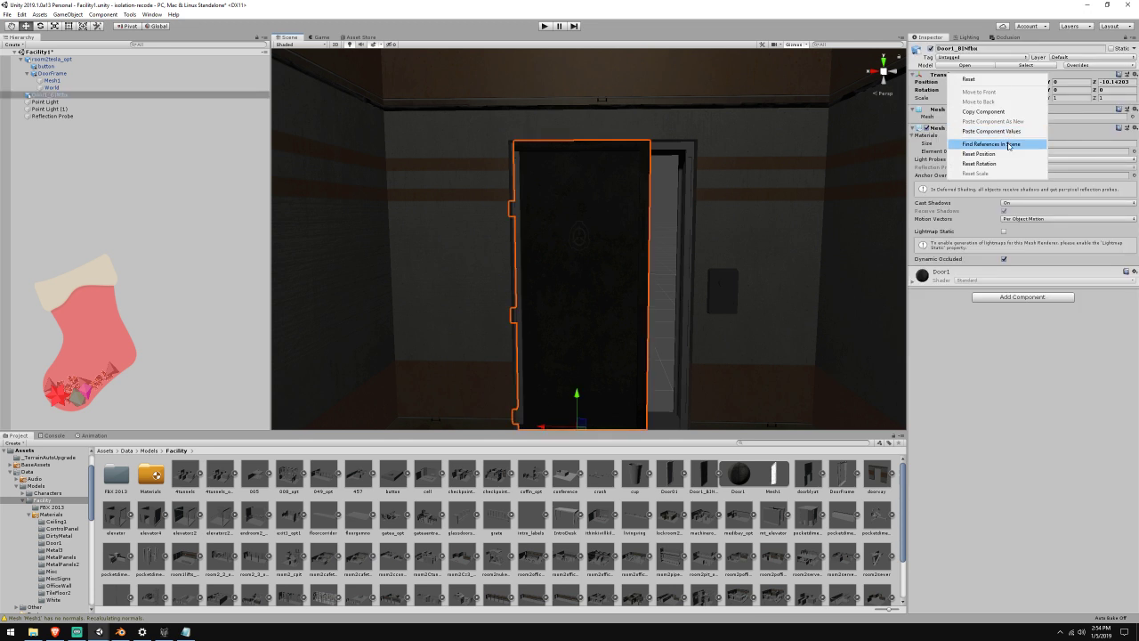
click(994, 131)
key(f)
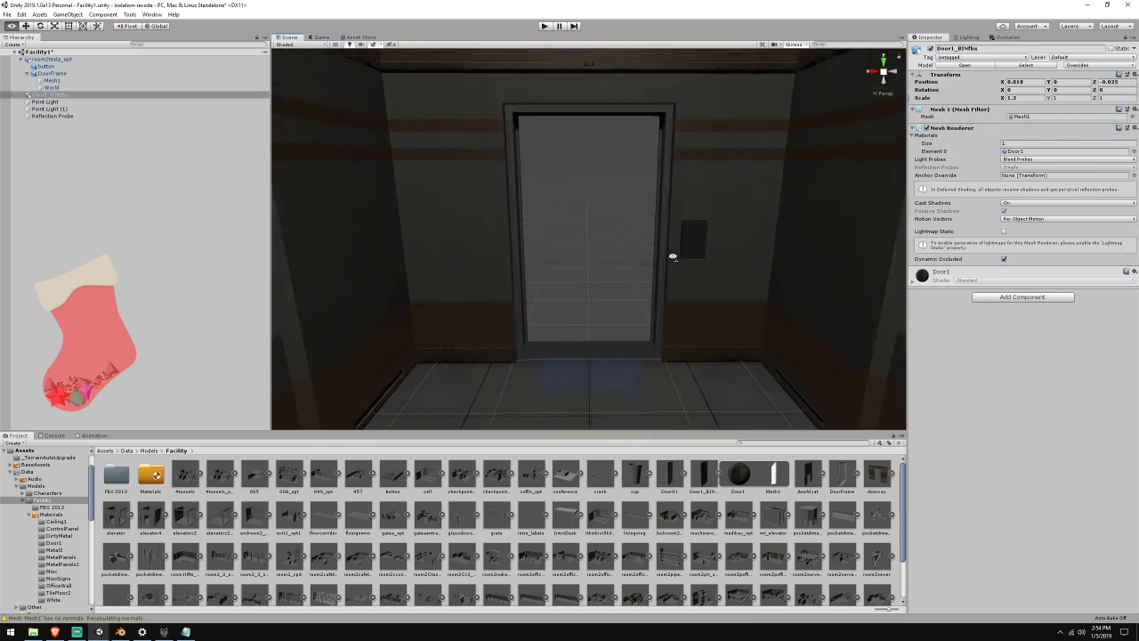
right_drag(674, 279, 672, 283)
Parent the Door1_BINfbx object to DoorFrame and paste the copied Transform values again so it fits the frame
drag(46, 96, 51, 73)
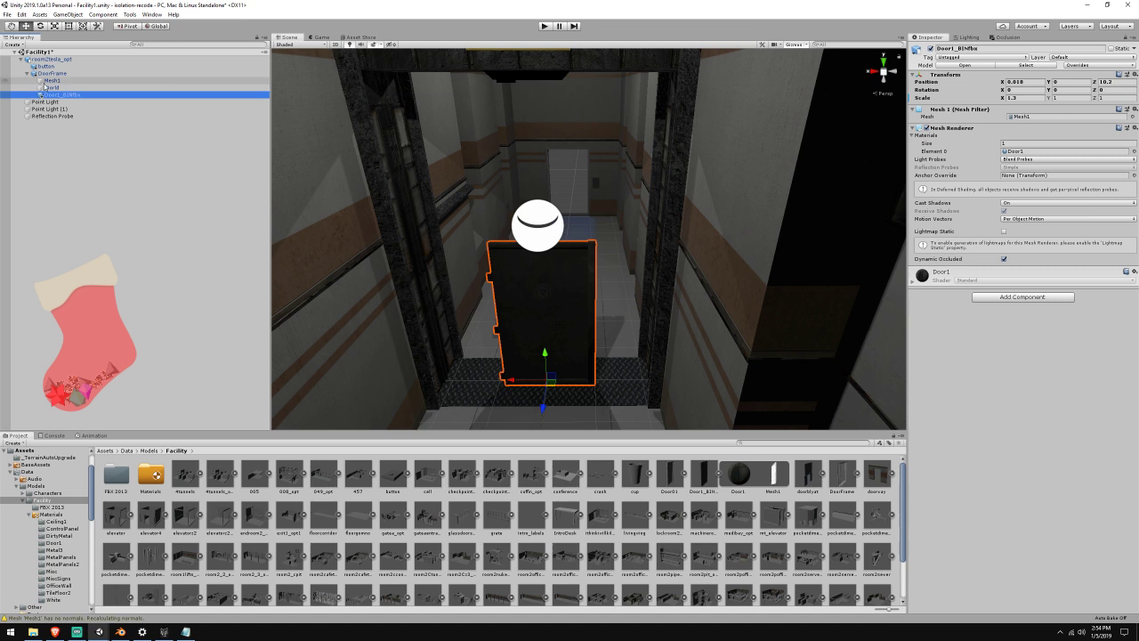
right_click(951, 77)
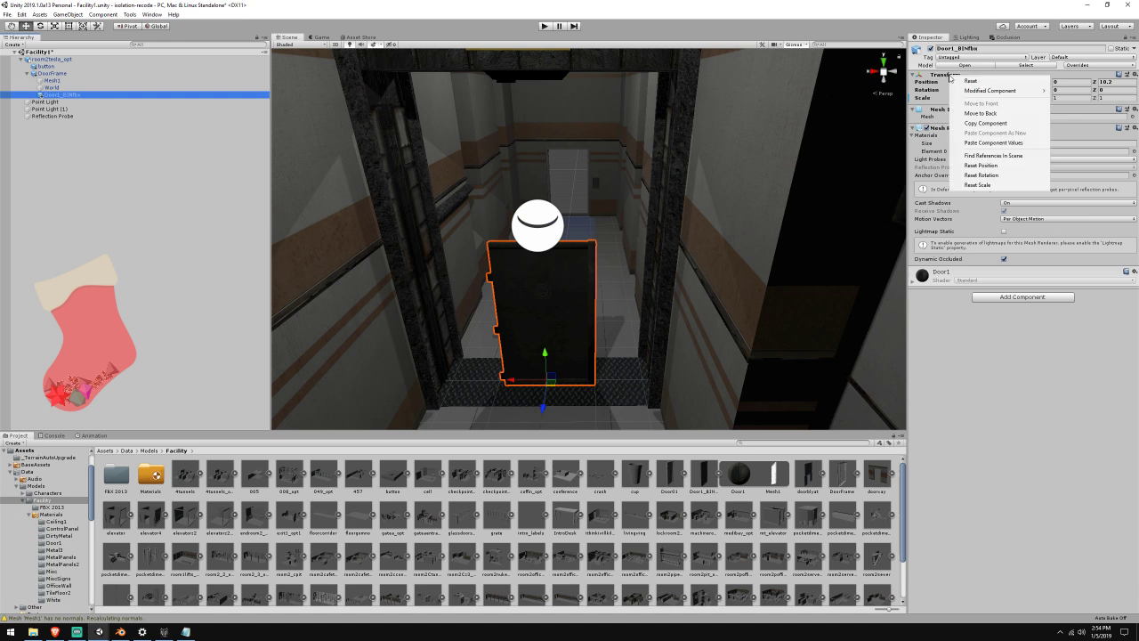
click(987, 146)
right_drag(627, 179, 629, 150)
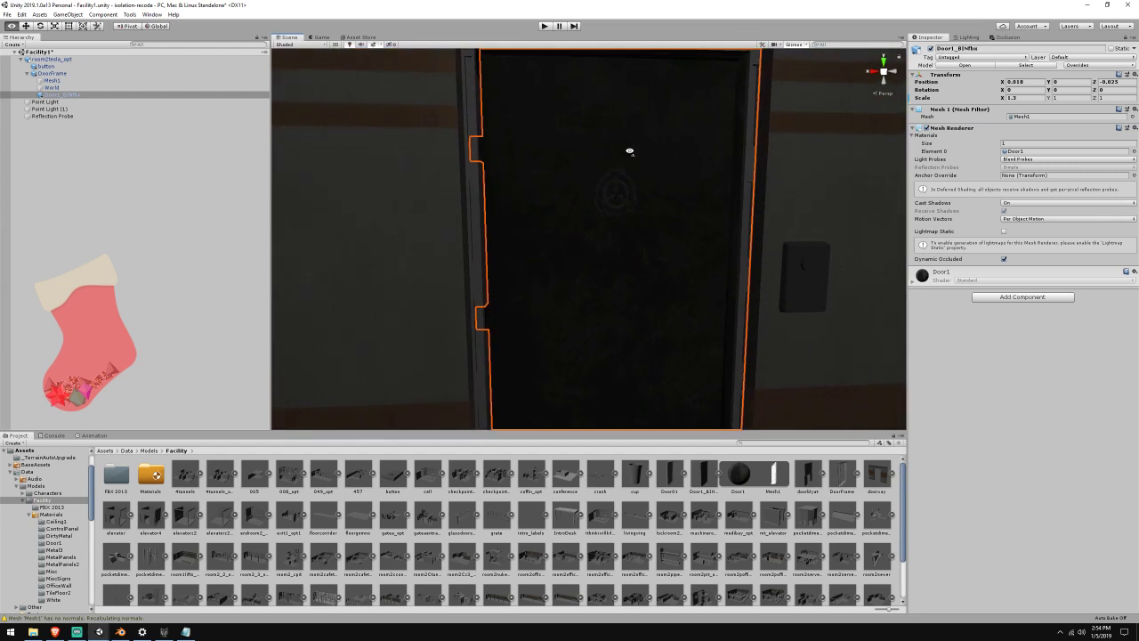
Switch to the scp-isolation Unity project and examine how the Door01 mesh sits inside DoorFrame (17)
right_drag(573, 231, 522, 178)
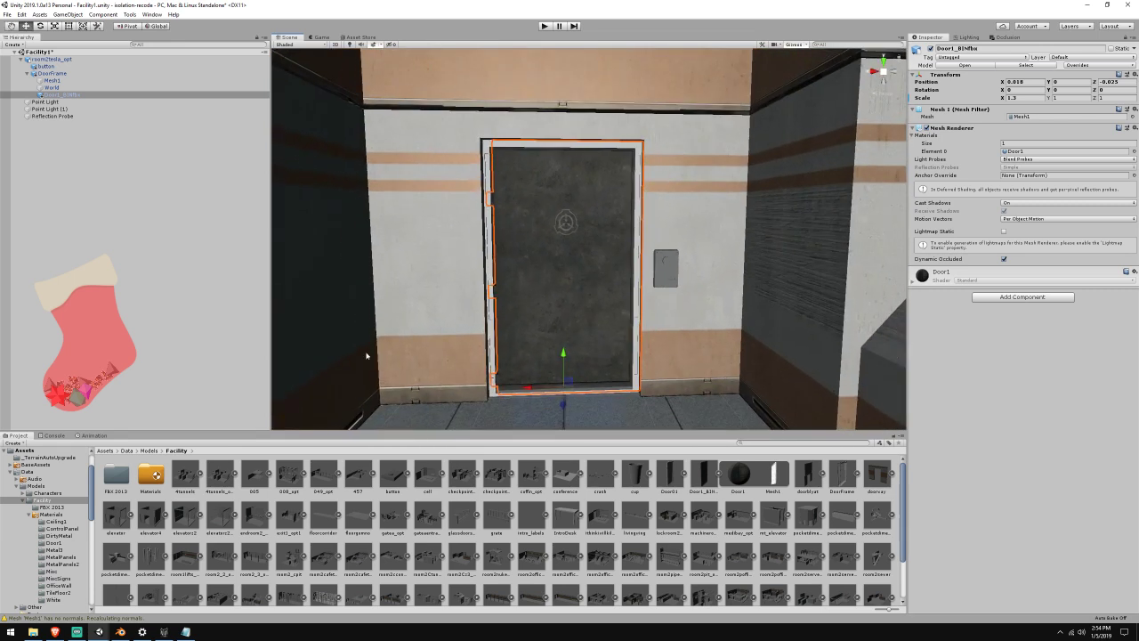
click(106, 635)
click(143, 596)
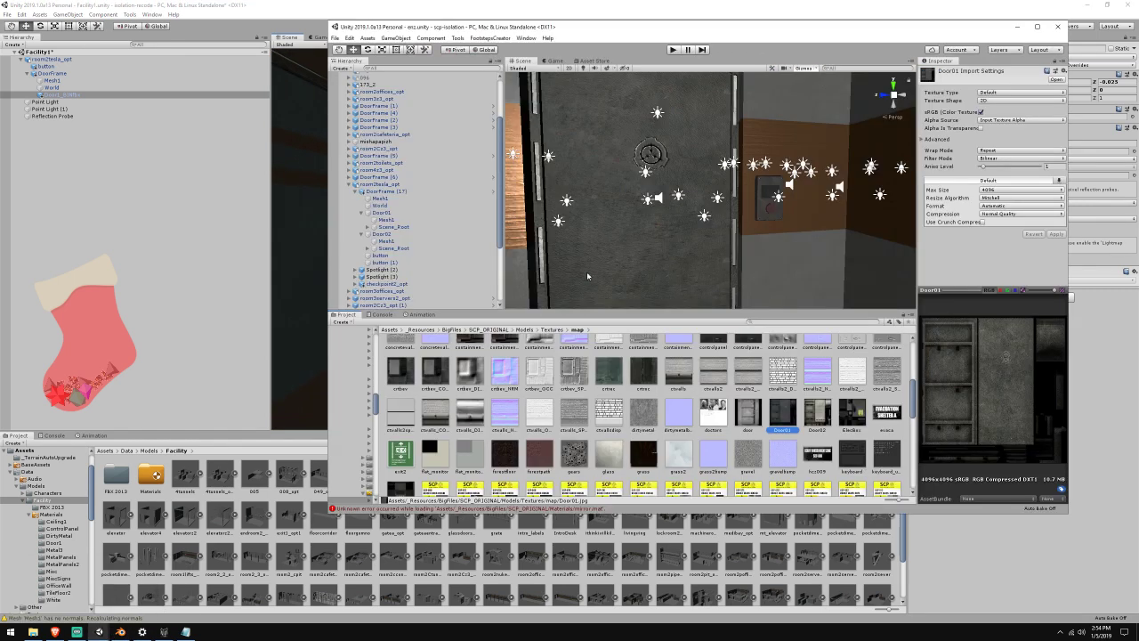
right_drag(586, 271, 535, 234)
click(698, 245)
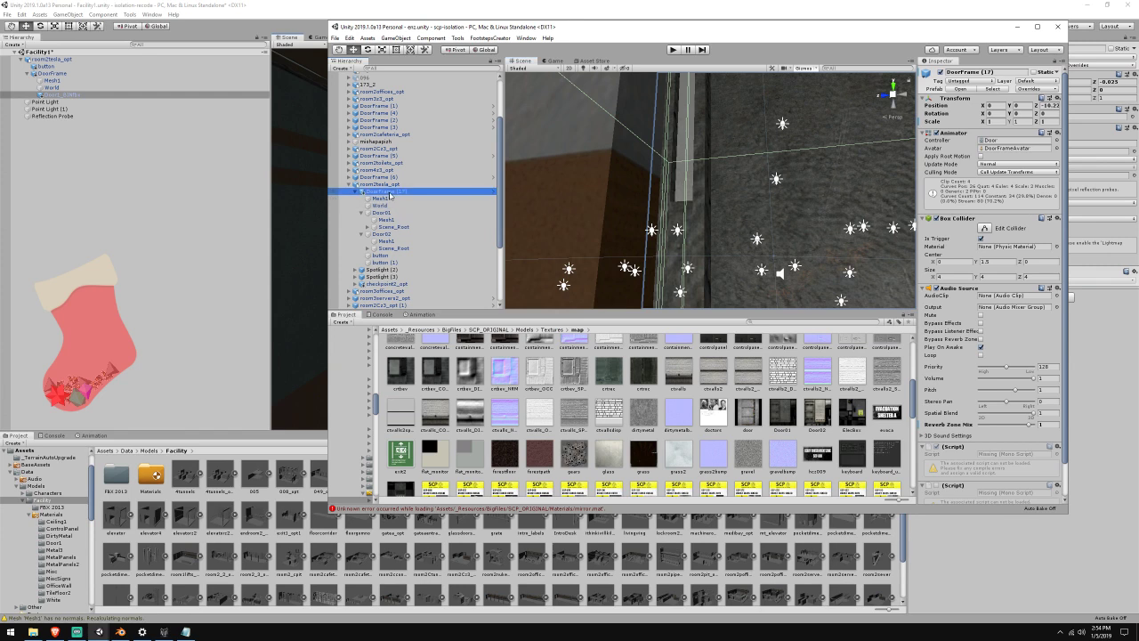
click(385, 219)
key(f)
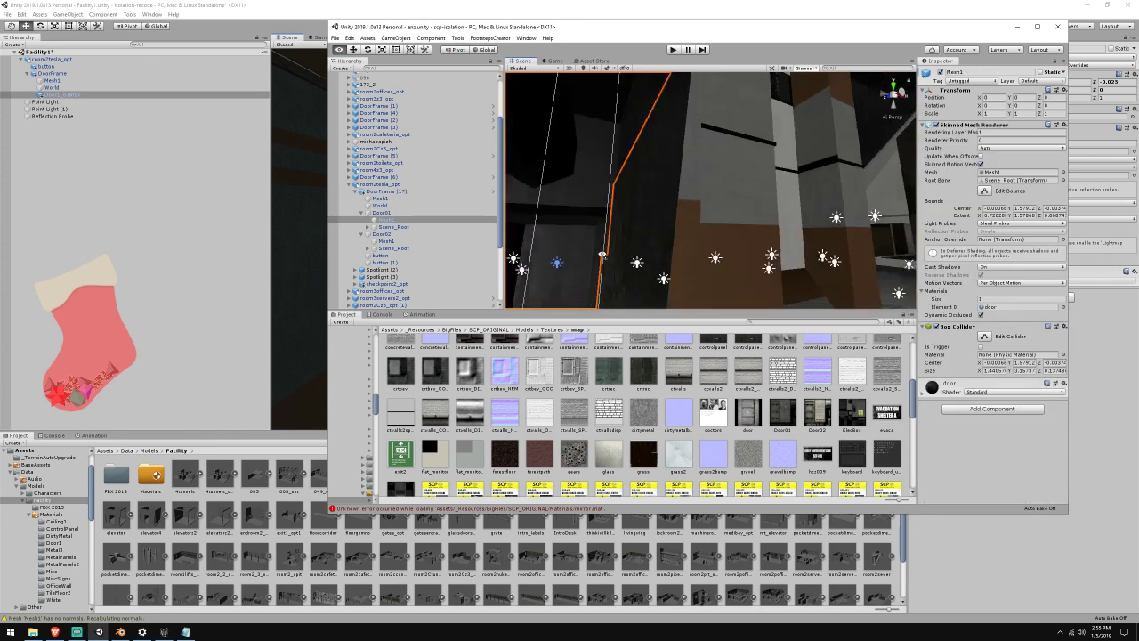
click(648, 287)
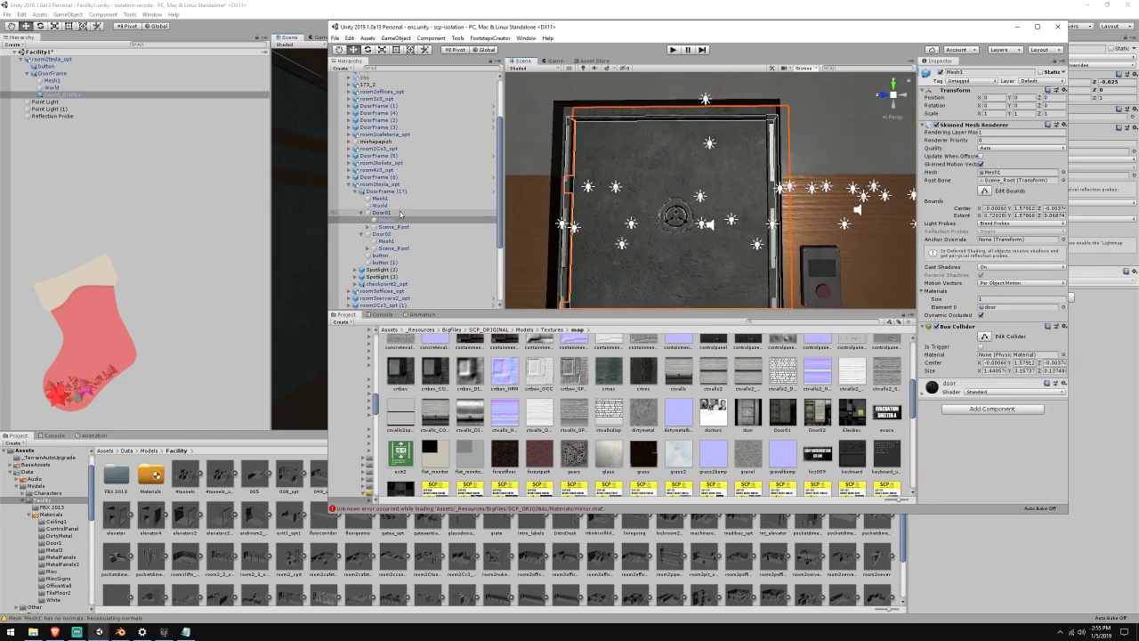
Try moving the Door01 and Door02 parts of DoorFrame (17) to tell them apart, and undo the moves
alt+drag(578, 192, 666, 307)
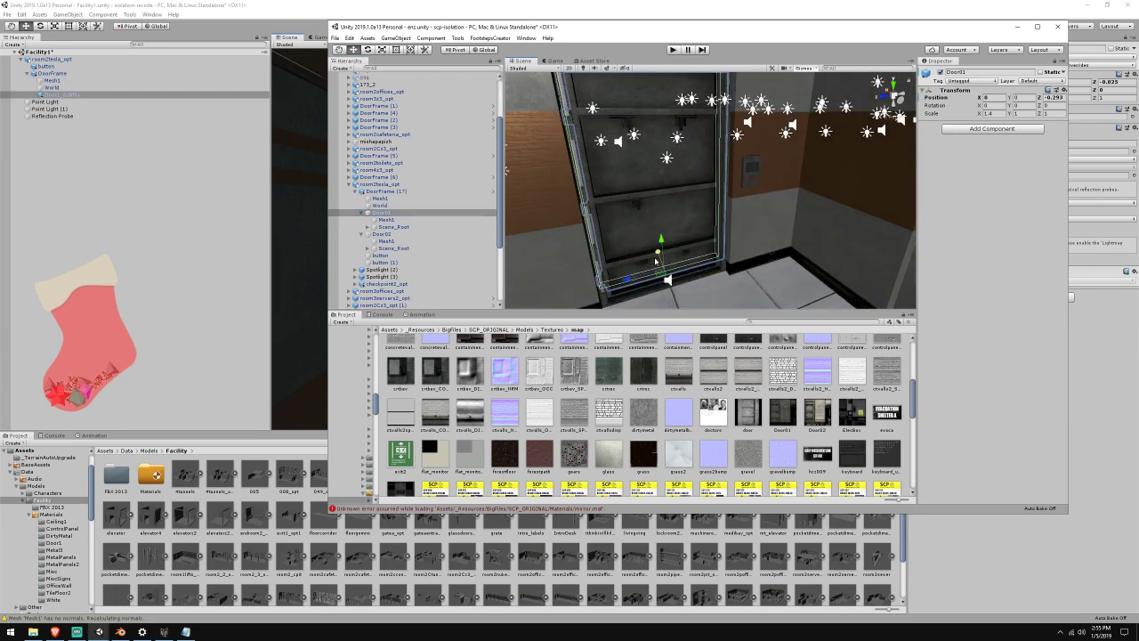
click(408, 235)
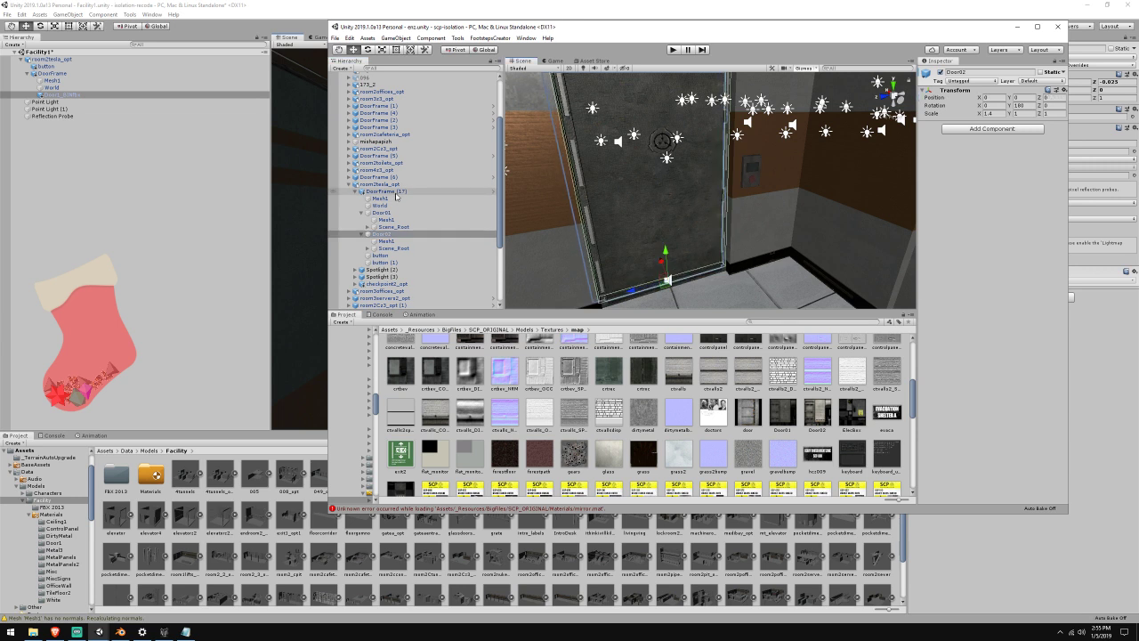
click(661, 246)
drag(662, 263, 678, 304)
key(ctrl+z)
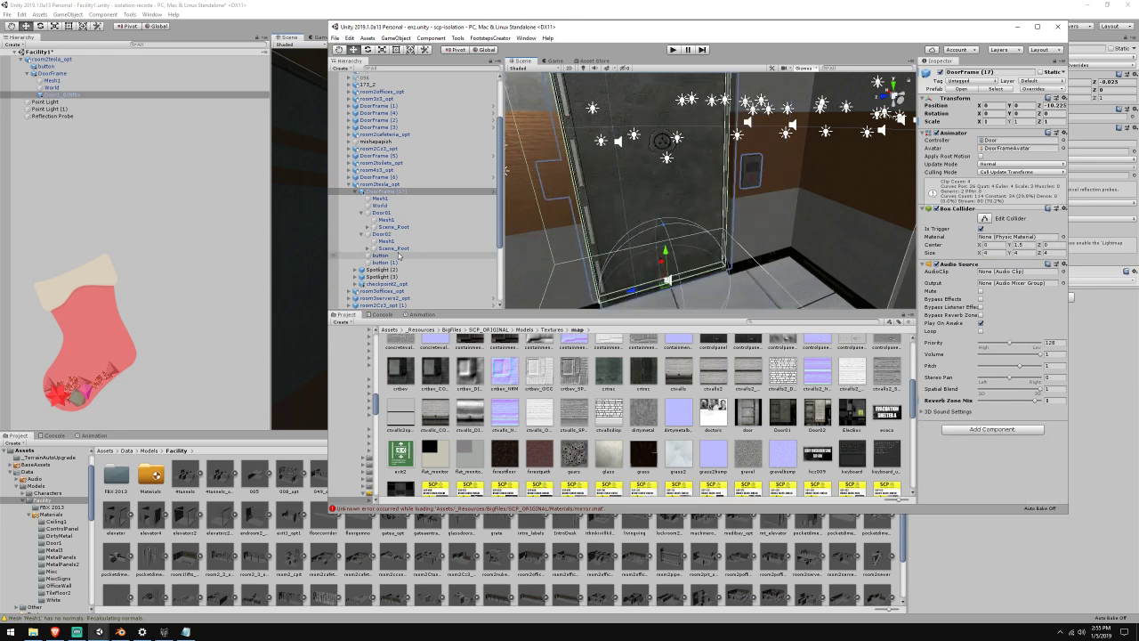
right_drag(614, 242, 465, 216)
Check the facility scene's door against the scp-isolation project and inspect Door01's Transform values there
click(339, 3)
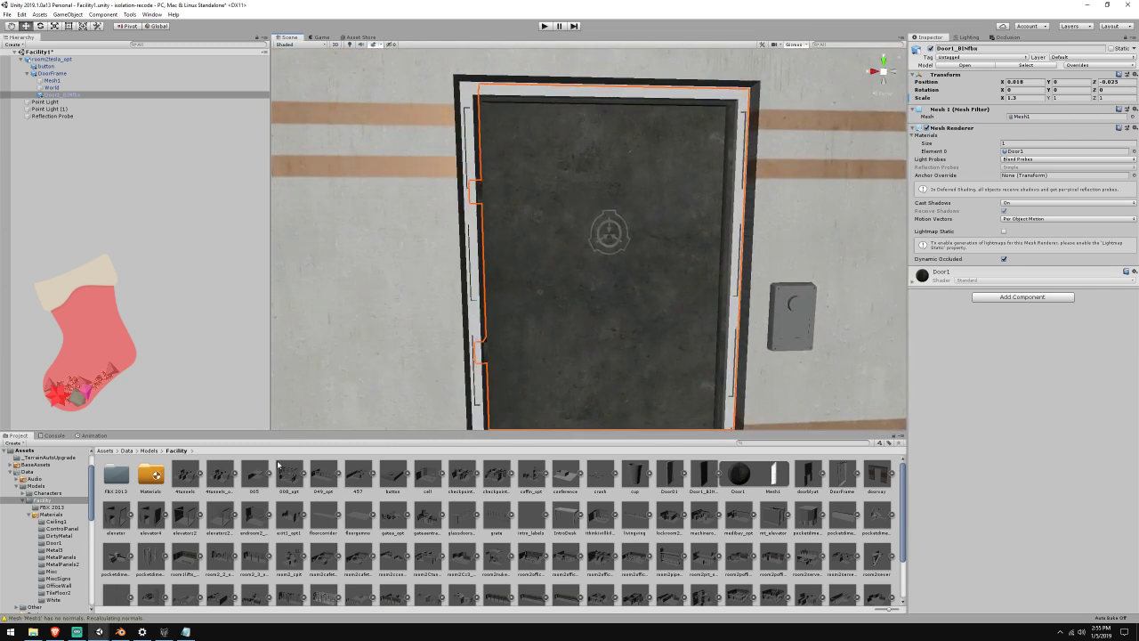
click(101, 632)
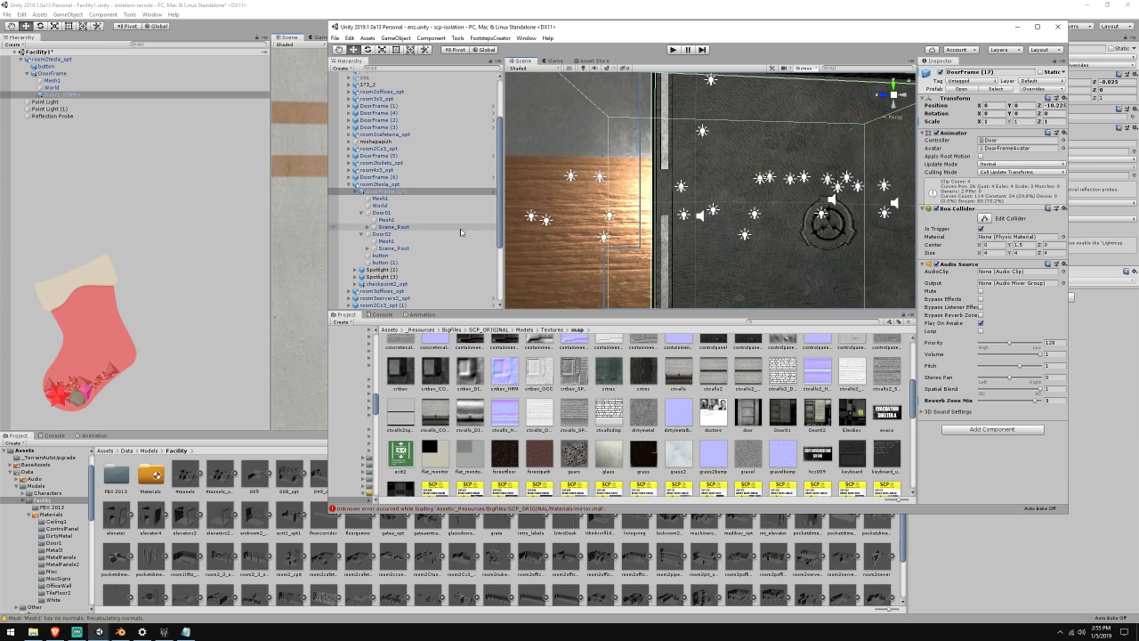
click(402, 213)
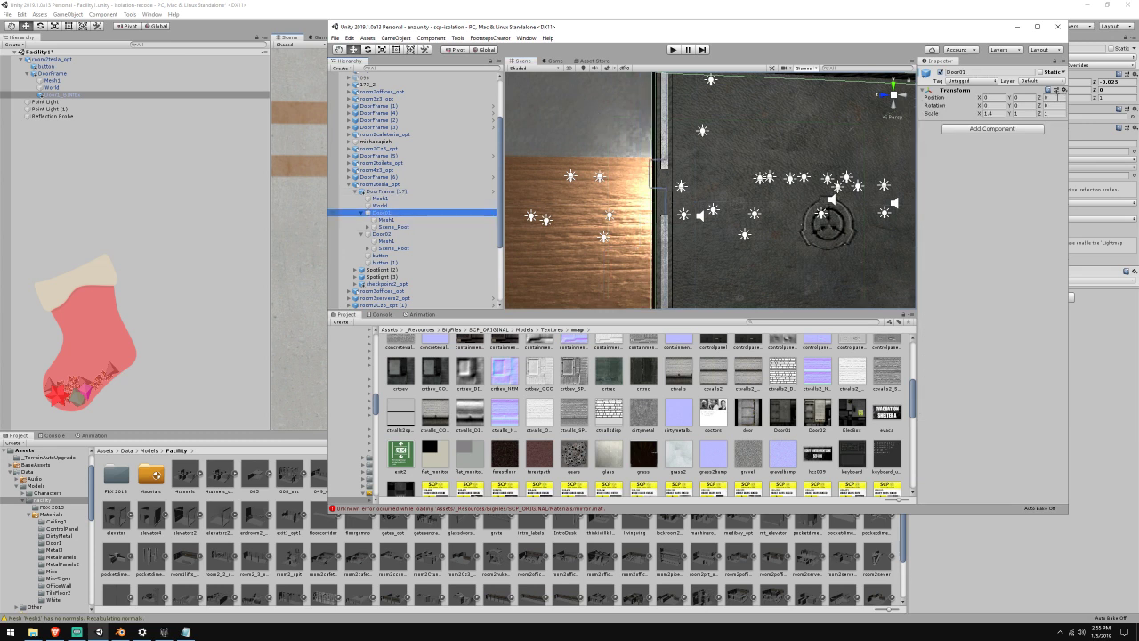
Return to the Facility1 scene and set the X and Z position of Door1_BINfbx to 0
click(907, 4)
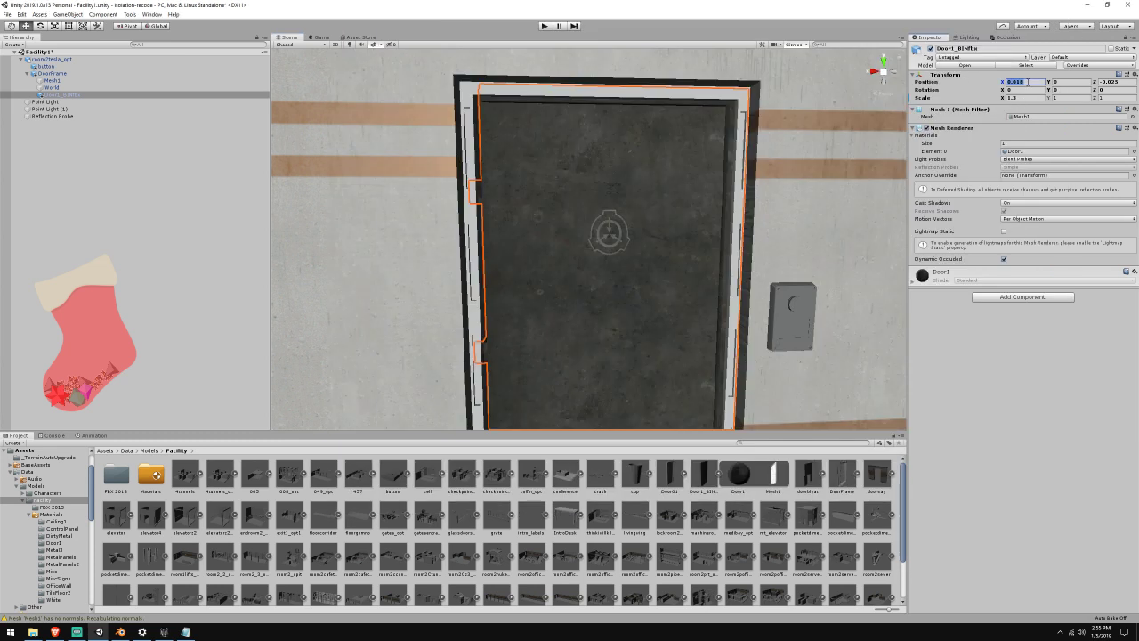
text(0)
click(1112, 81)
text(0)
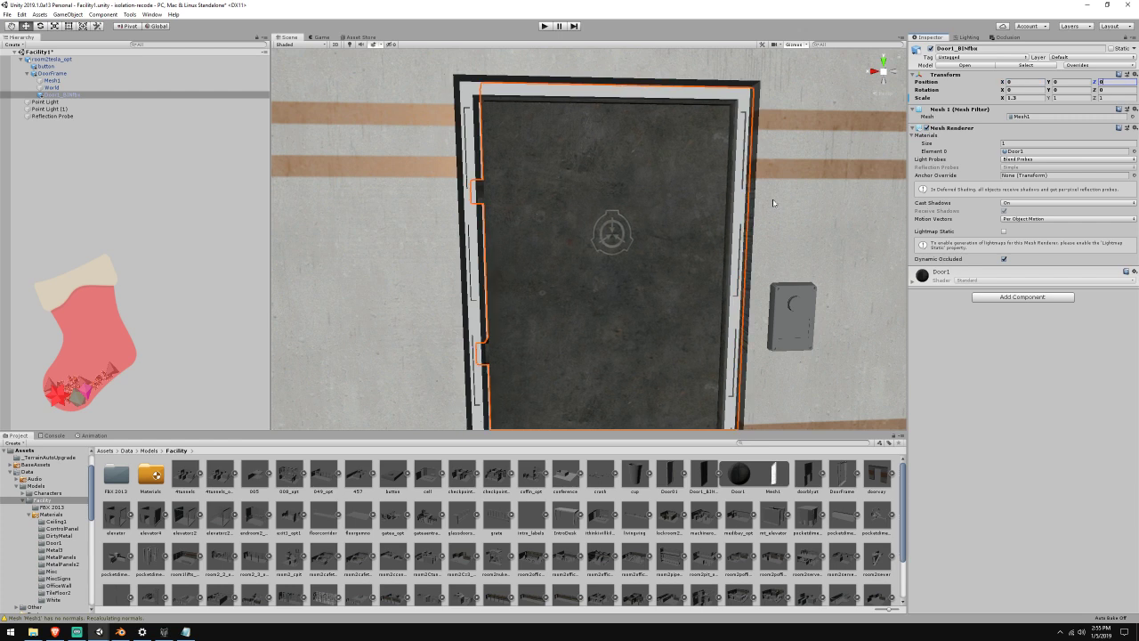
scroll(693, 223, down, 5)
scroll(694, 229, up, 2)
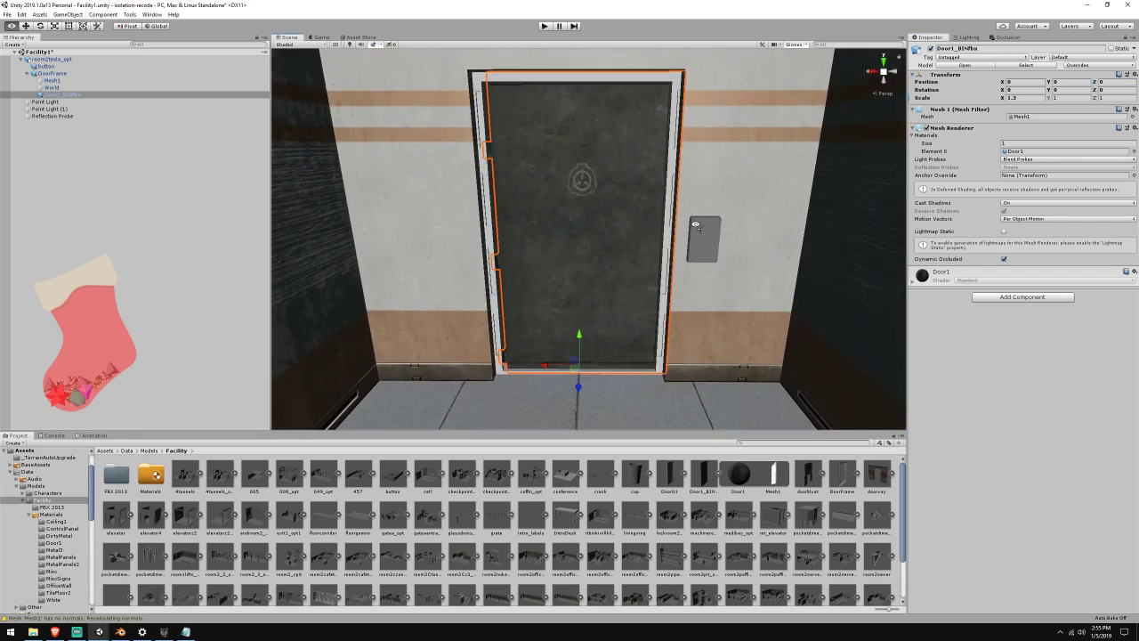
Compare how the door fits its frame in the scp-isolation project and in the Facility1 scene
mouse_move(121, 632)
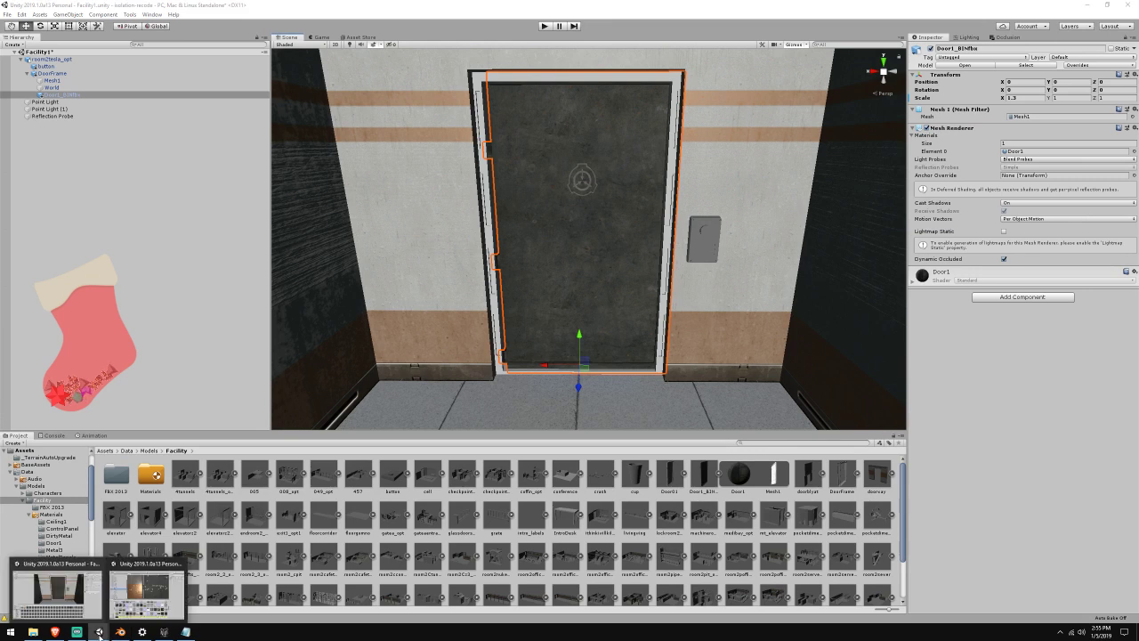
click(146, 592)
key(f)
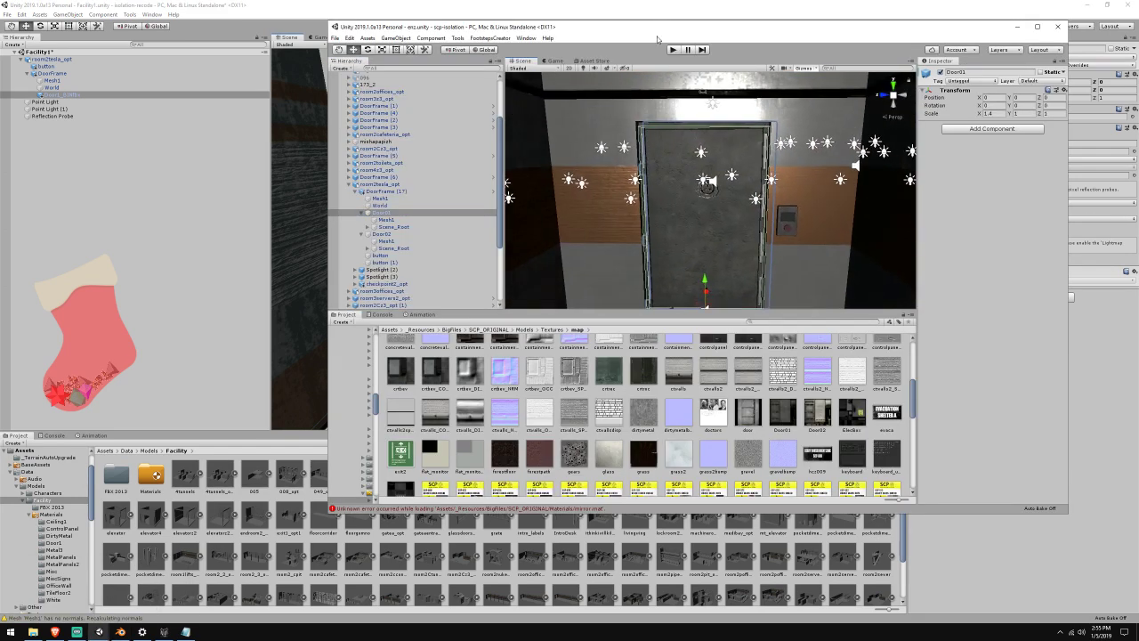
click(691, 3)
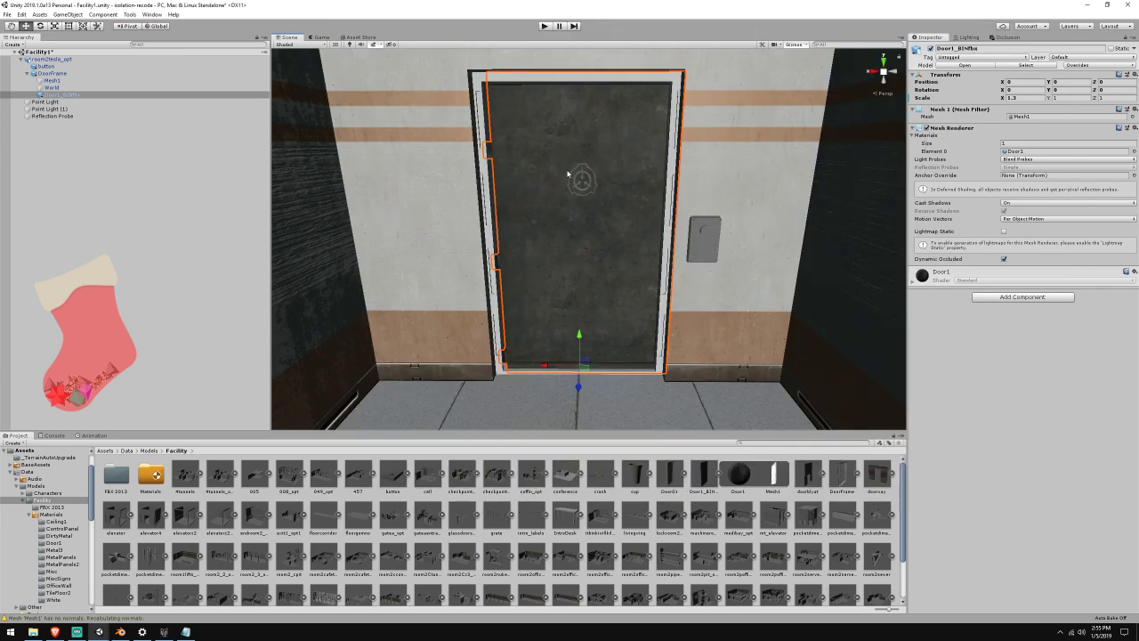
right_drag(568, 173, 557, 178)
key(s)
key(w)
key(f)
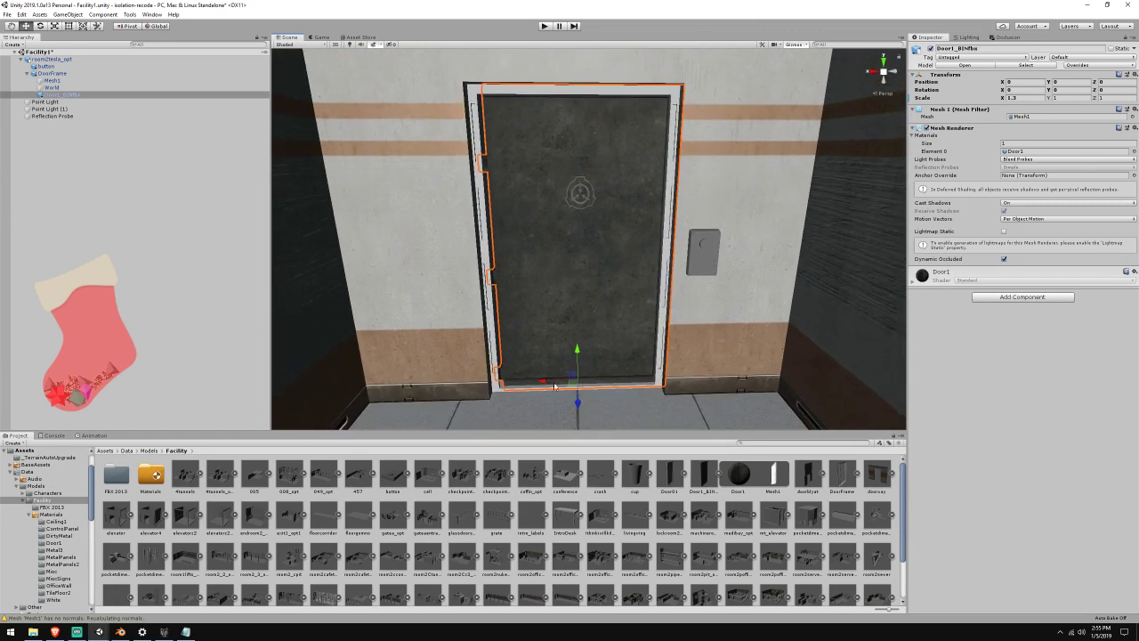
Try the door at about 0.055 in X with an X scale of 1.2, undo the scale change, and reset X position to 0
mouse_move(540, 383)
mouse_down()
mouse_move(519, 381)
mouse_move(536, 382)
mouse_up()
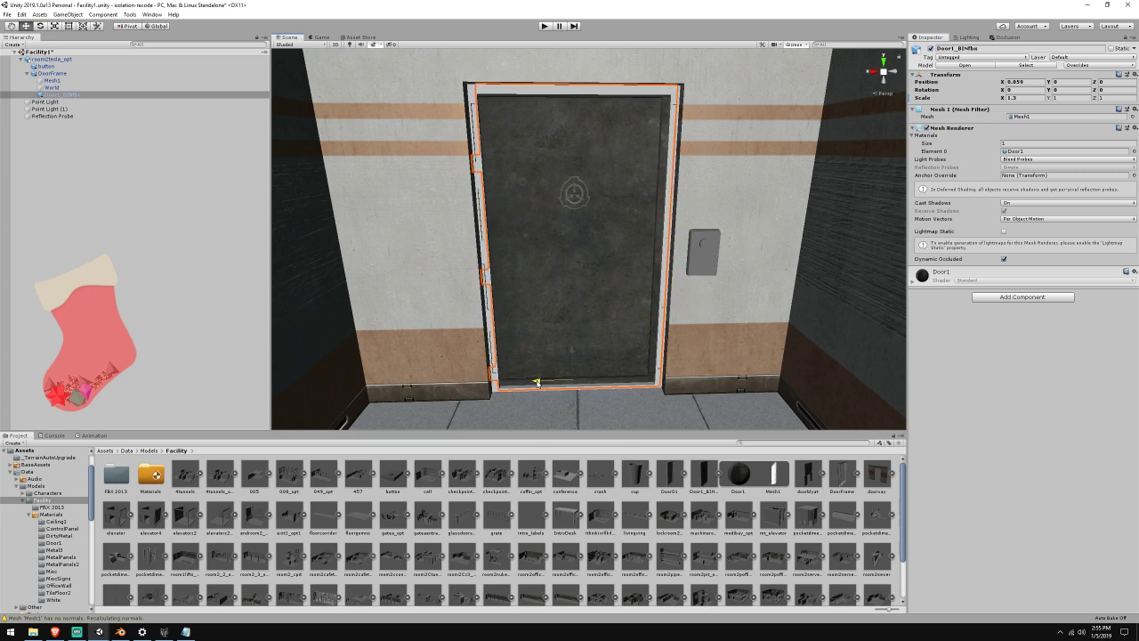
key(BackSpace)
text(2)
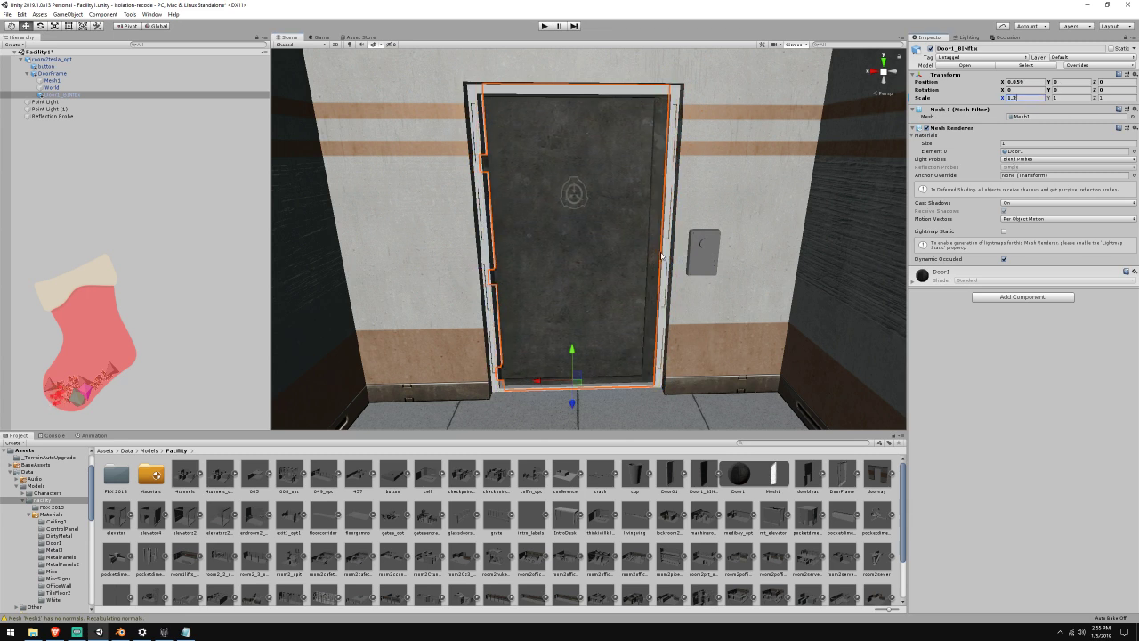
drag(541, 383, 537, 385)
key(ctrl+z)
key(ctrl+z)
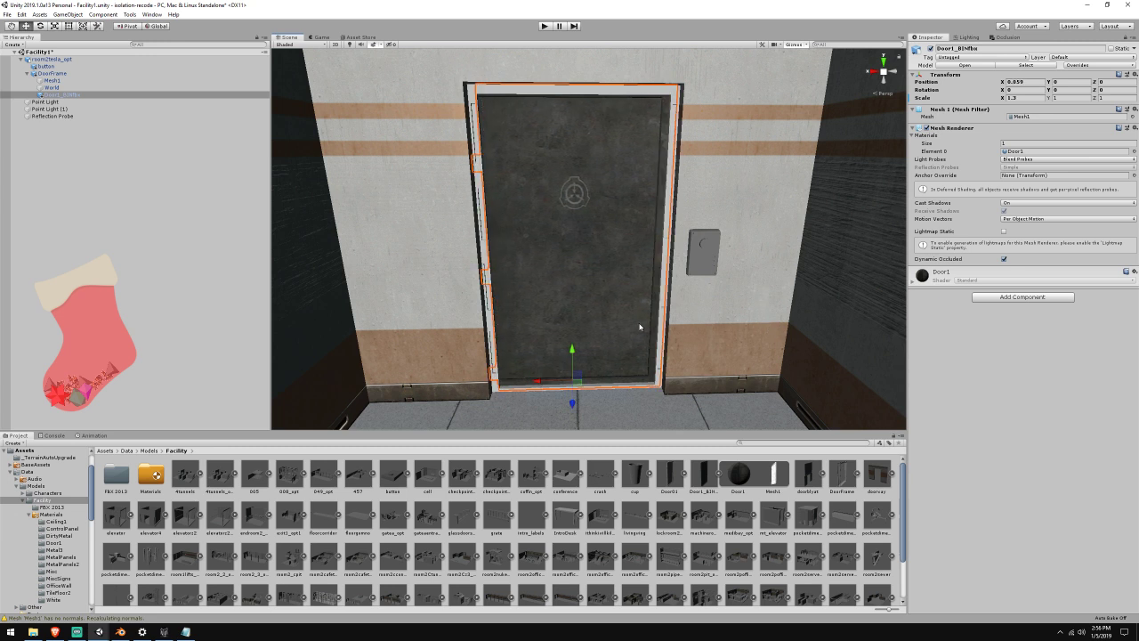
text(0)
key(Return)
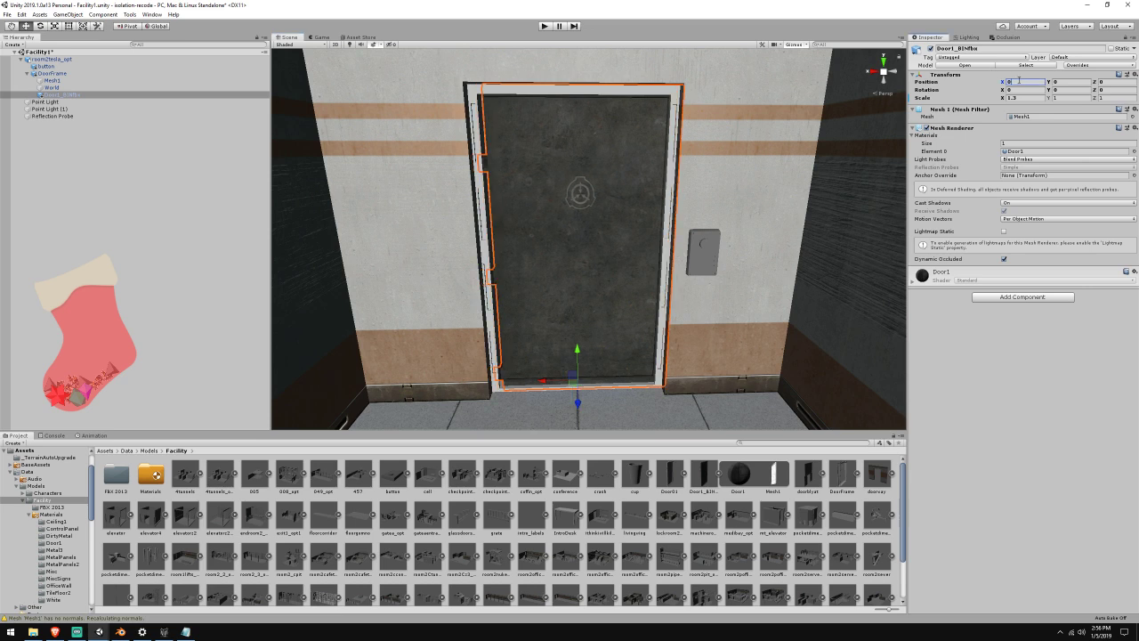
Try shifting the door about 0.12 along X, and undo the shift
scroll(586, 293, down, 6)
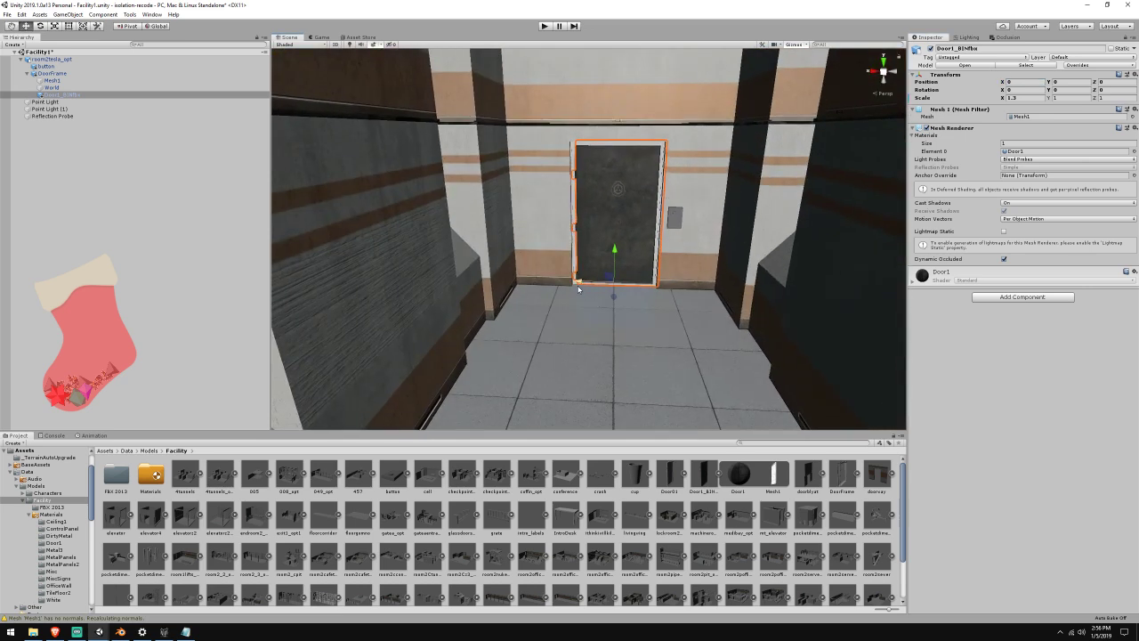
mouse_move(578, 287)
mouse_down()
mouse_move(500, 281)
mouse_move(574, 285)
mouse_up()
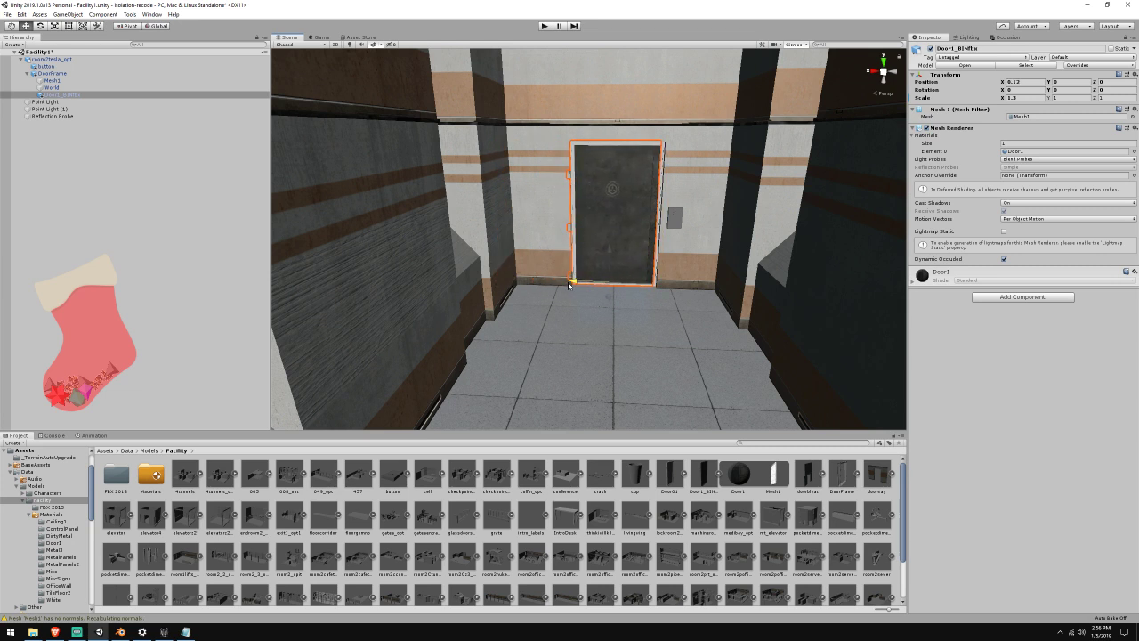
key(f)
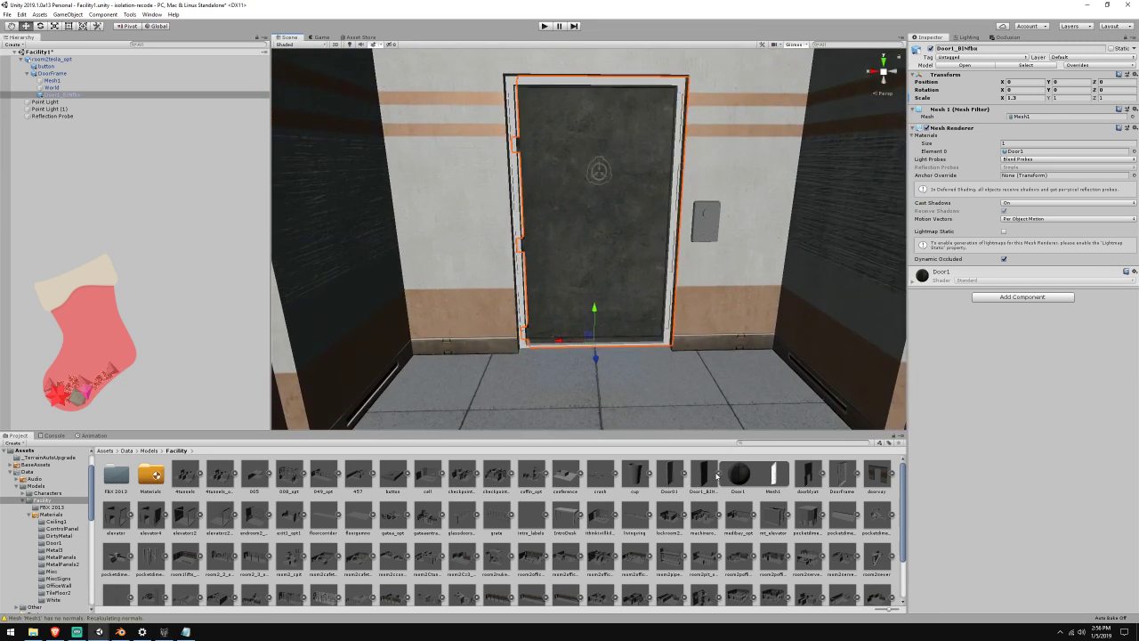
Collapse the Door1_BINfbx asset's contents and look through the models in the Facility folder
click(717, 475)
key(s)
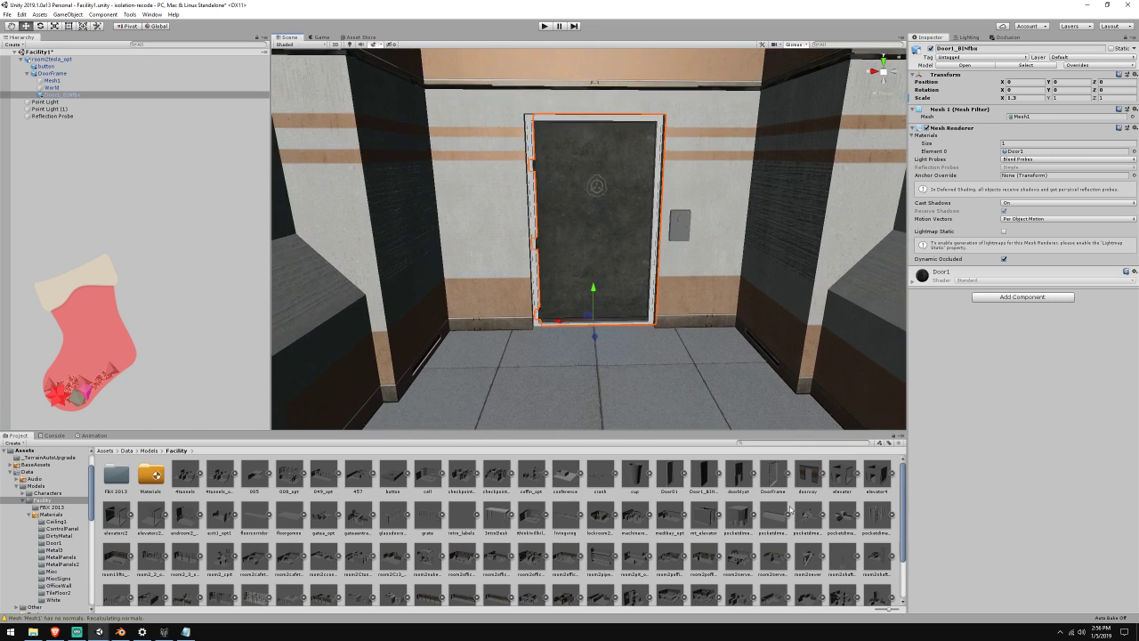
scroll(649, 549, down, 3)
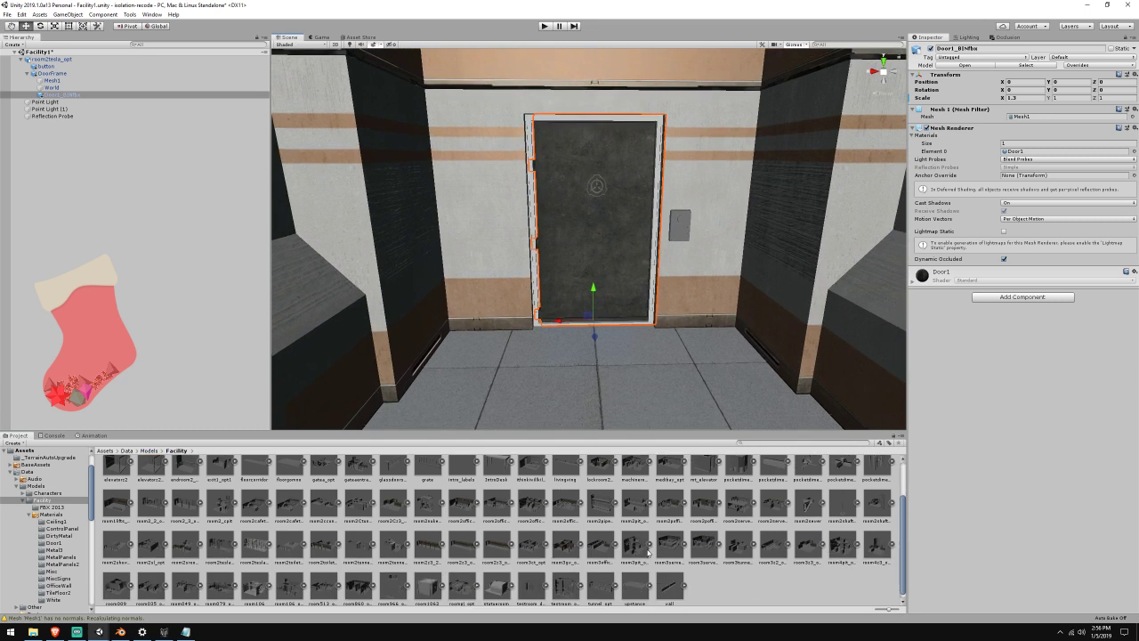
scroll(643, 553, up, 3)
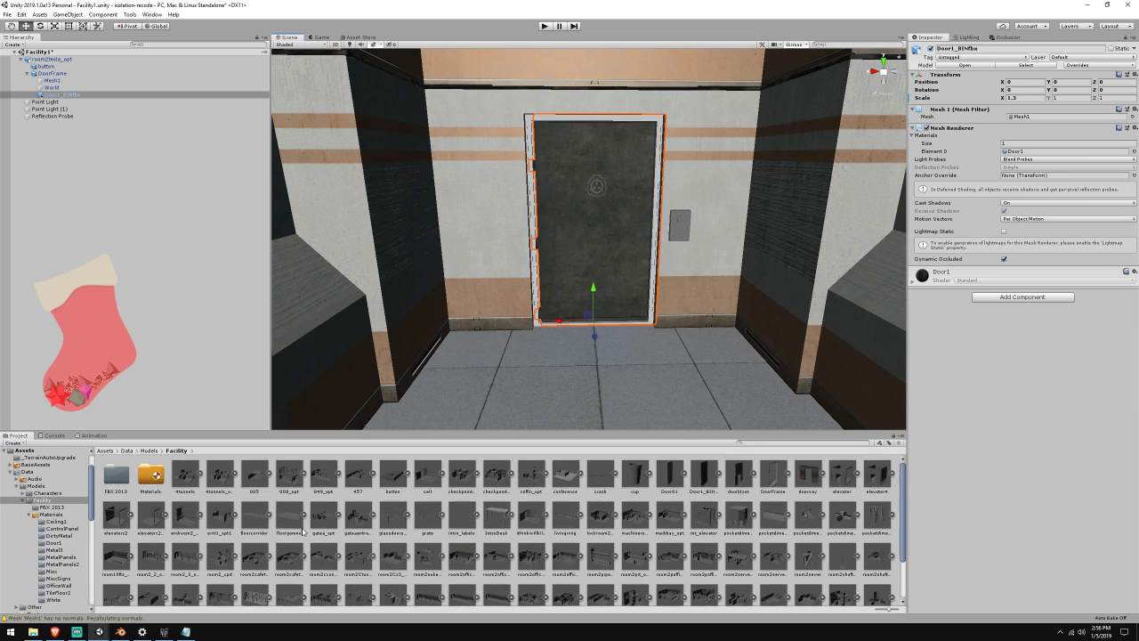
Switch to File Explorer, search the scp-isolation folder for "door", and sort the results by type
click(32, 632)
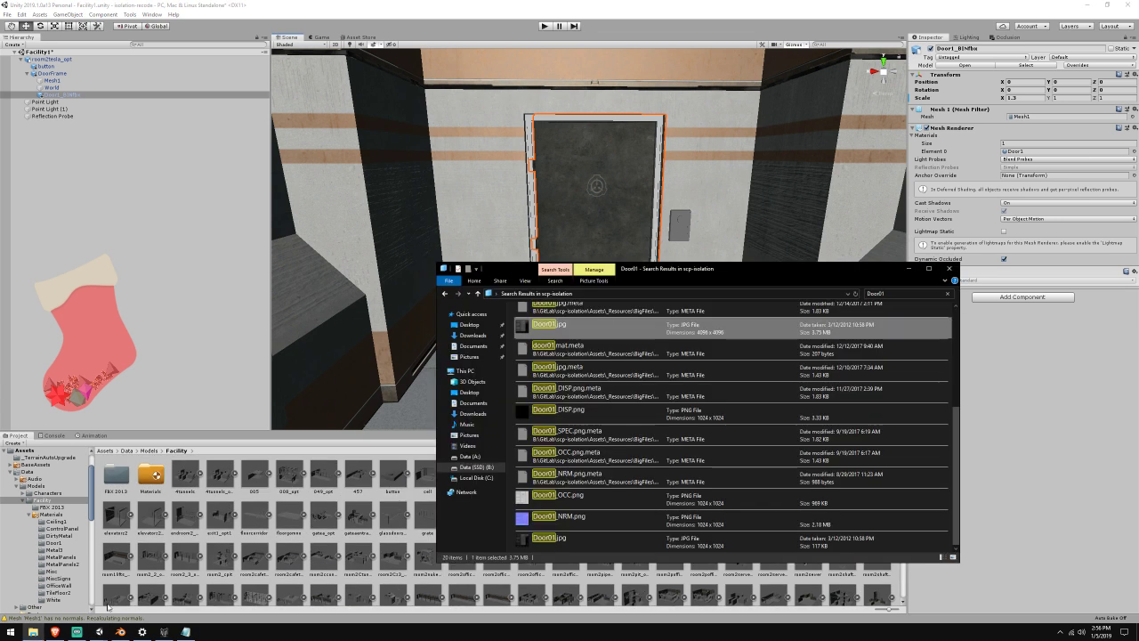
click(881, 294)
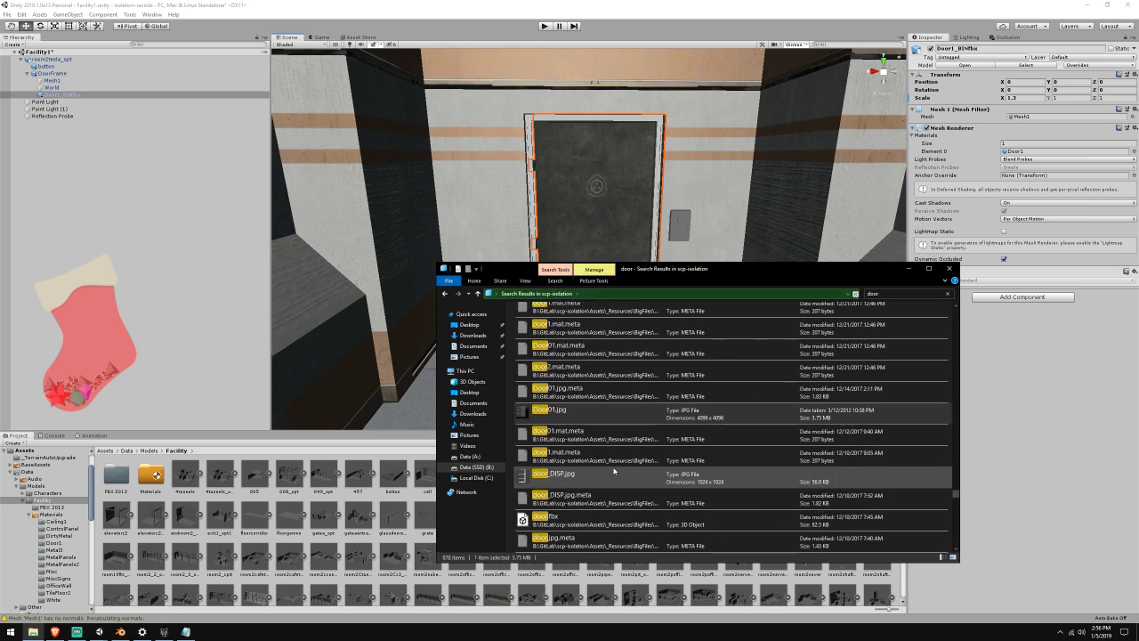
scroll(613, 467, up, 1)
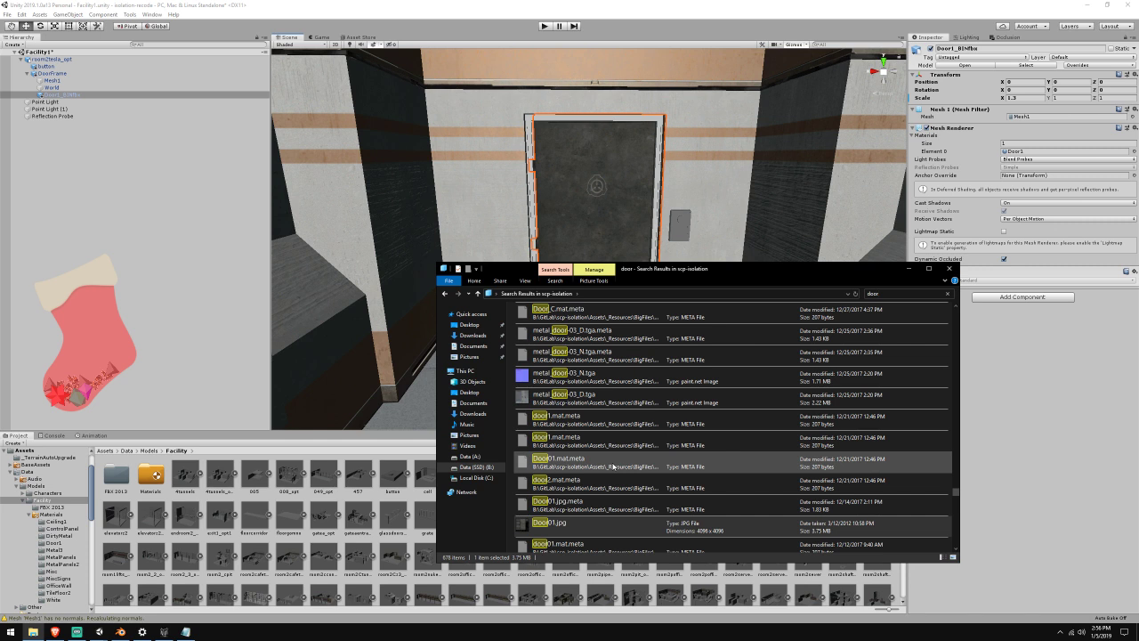
scroll(613, 465, up, 5)
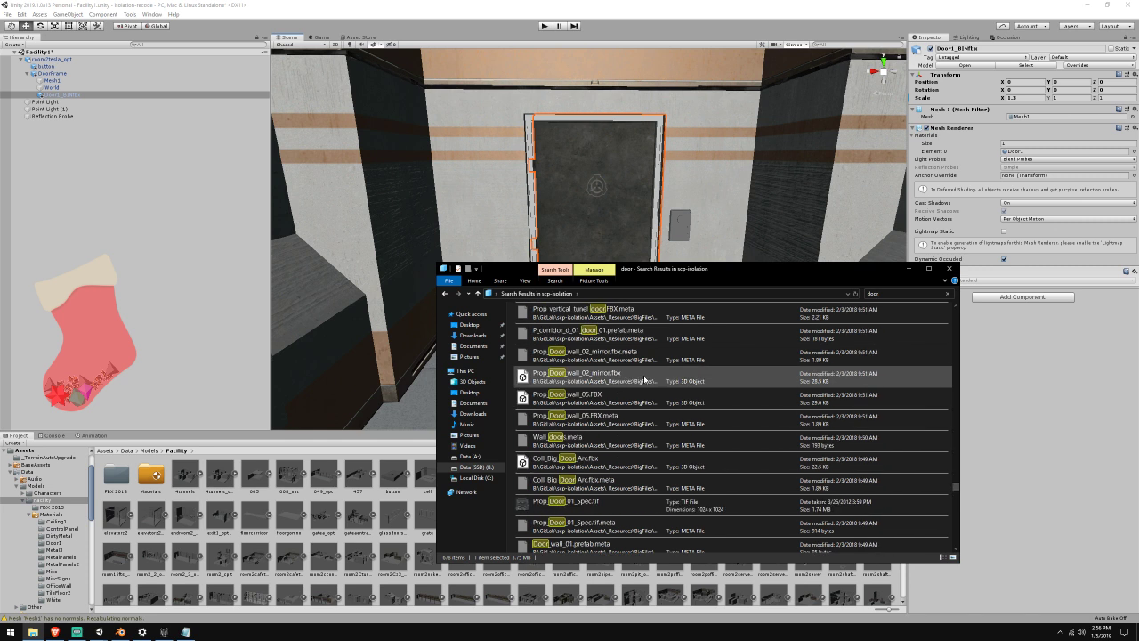
click(525, 280)
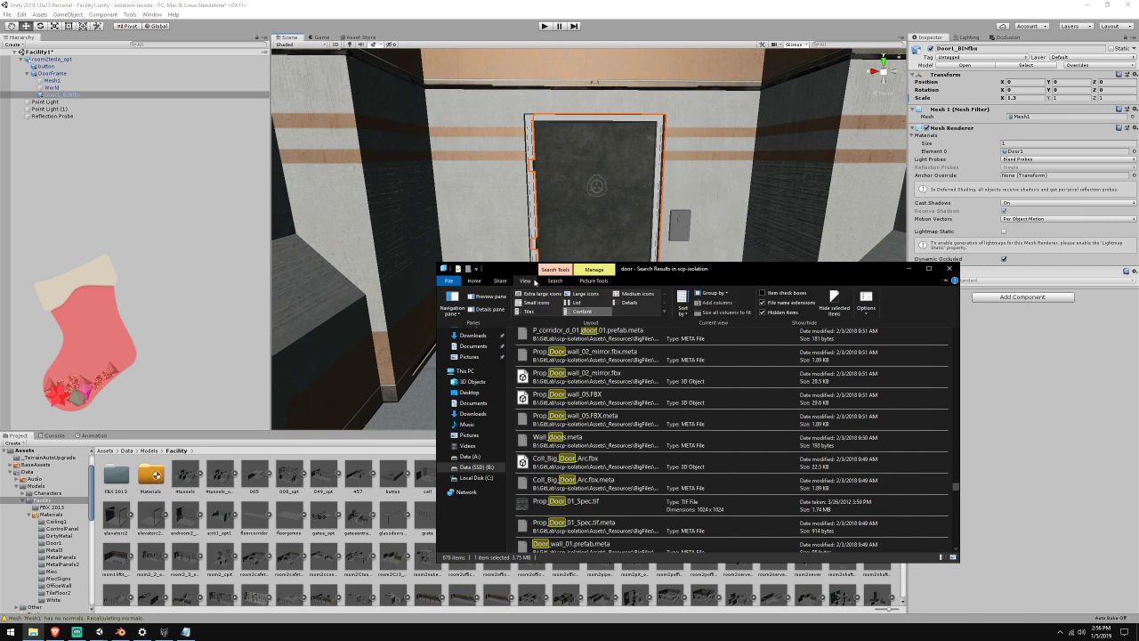
click(687, 313)
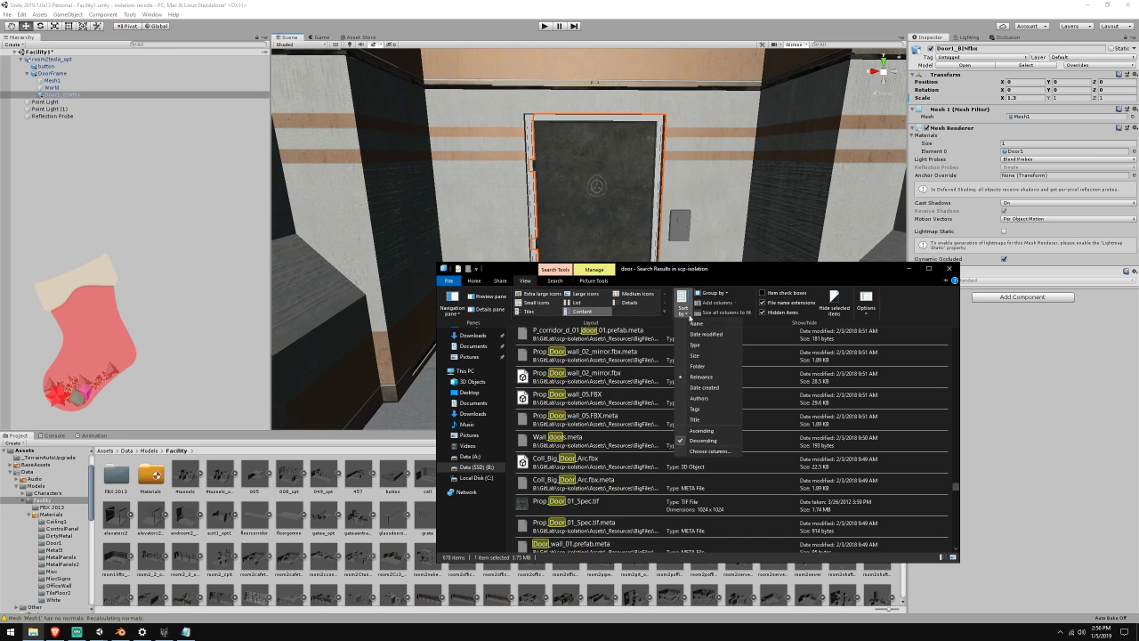
click(696, 344)
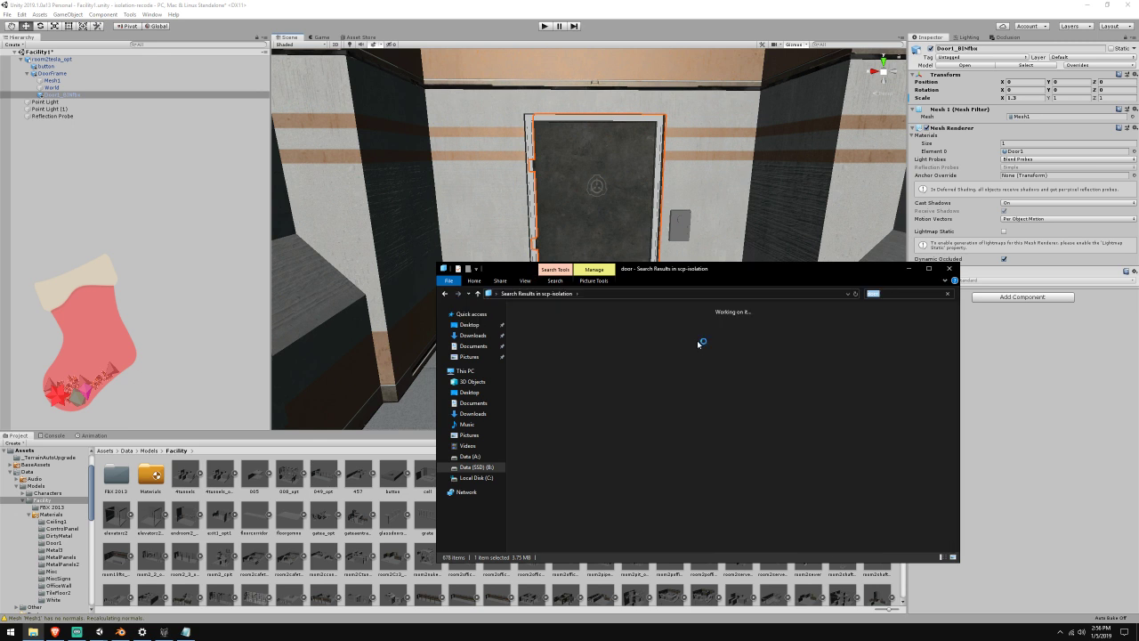
Enlarge the search results window and look through the listed files for the FBX door models
click(930, 267)
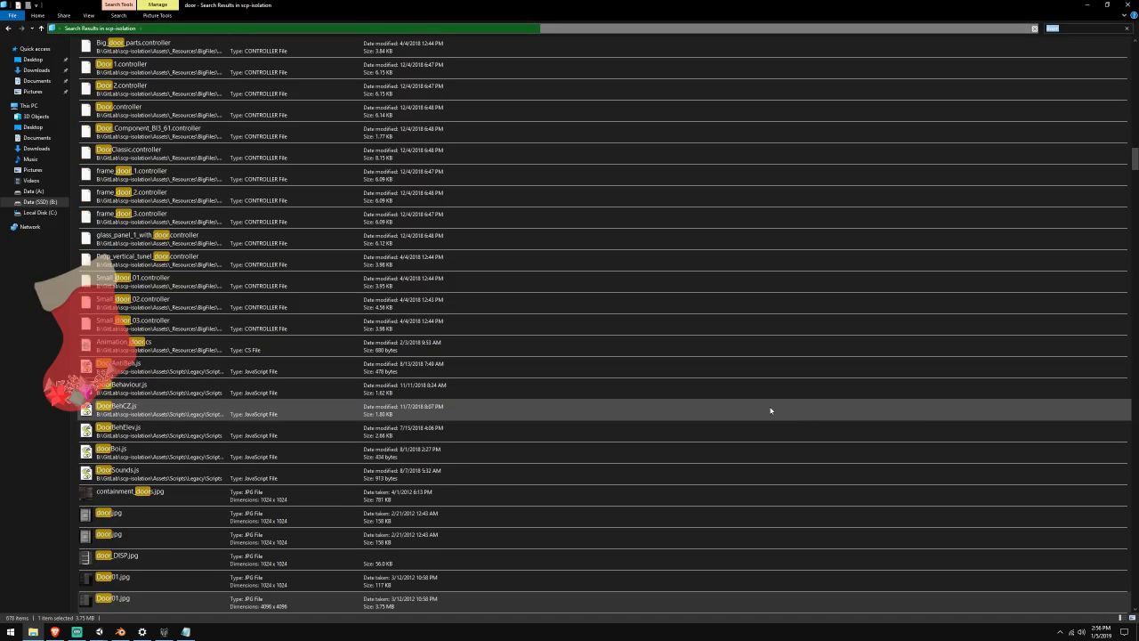
scroll(487, 398, up, 20)
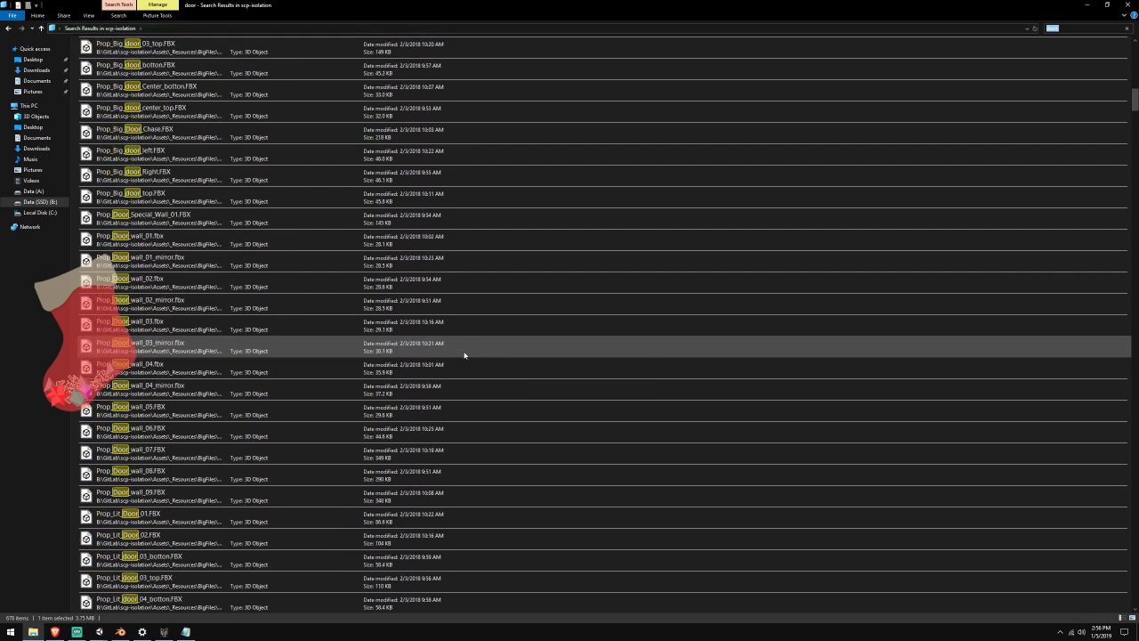
scroll(381, 306, up, 1)
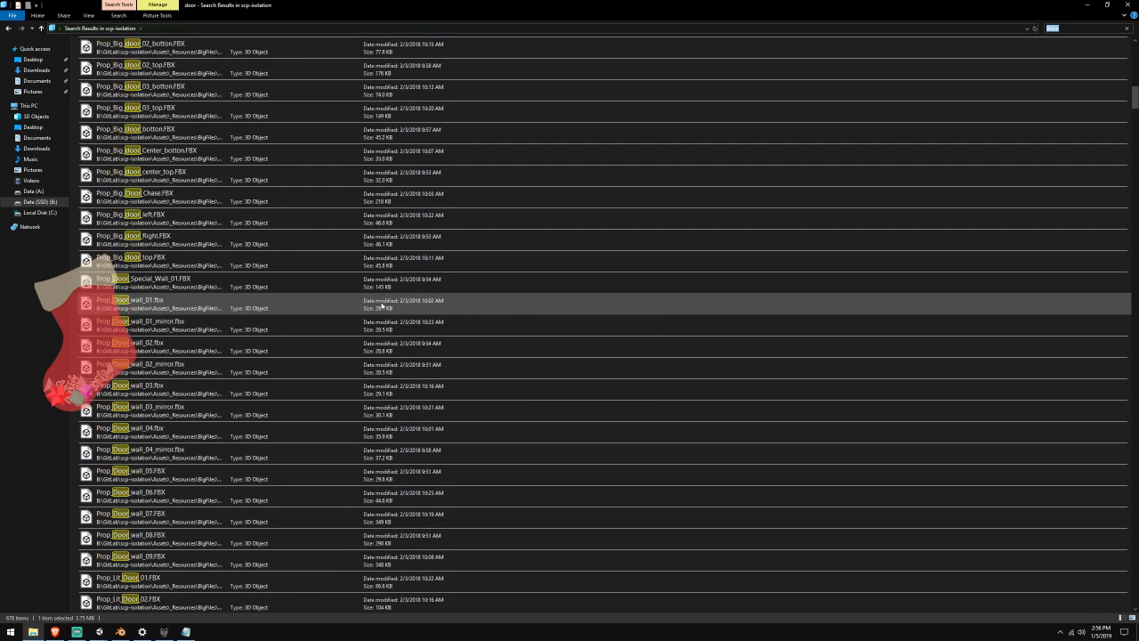
scroll(374, 343, up, 1)
scroll(316, 392, up, 1)
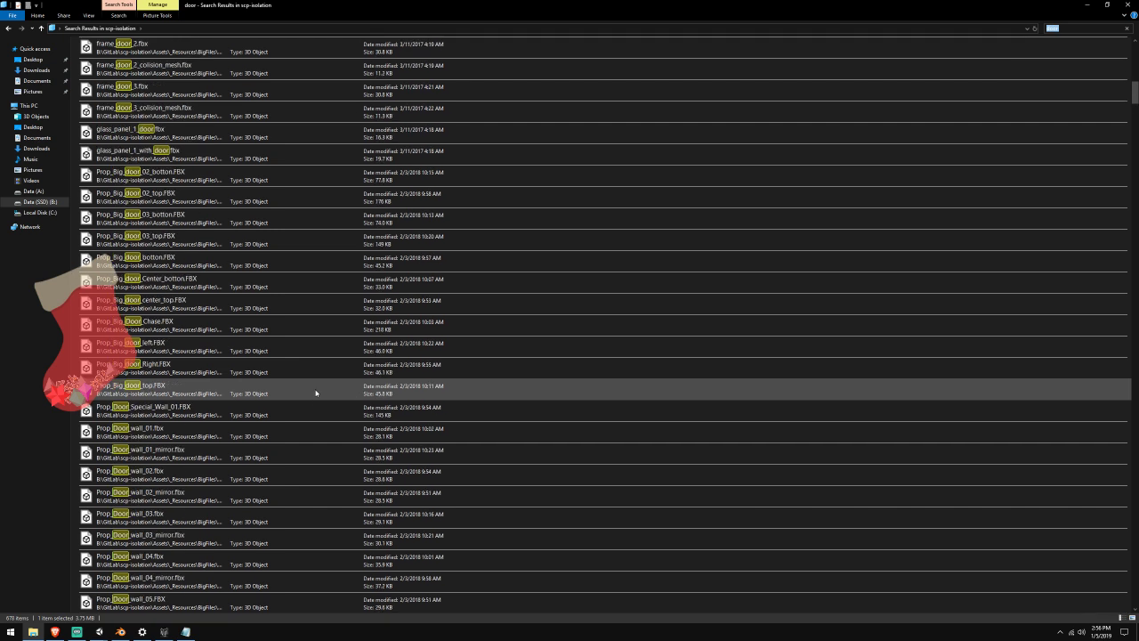
scroll(315, 392, up, 8)
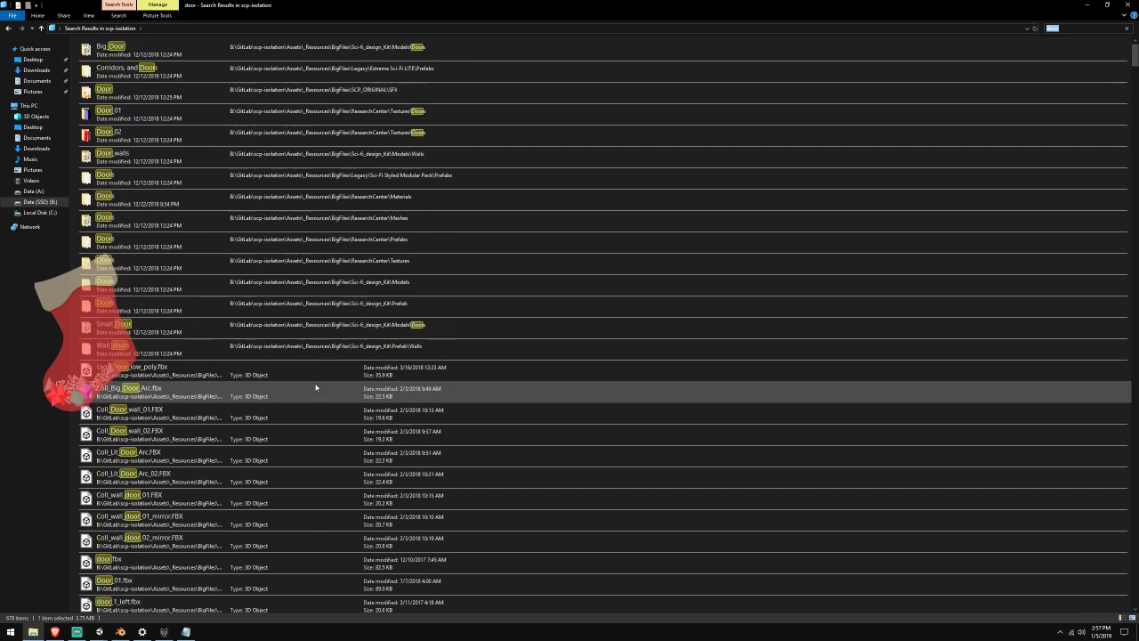
scroll(315, 387, down, 3)
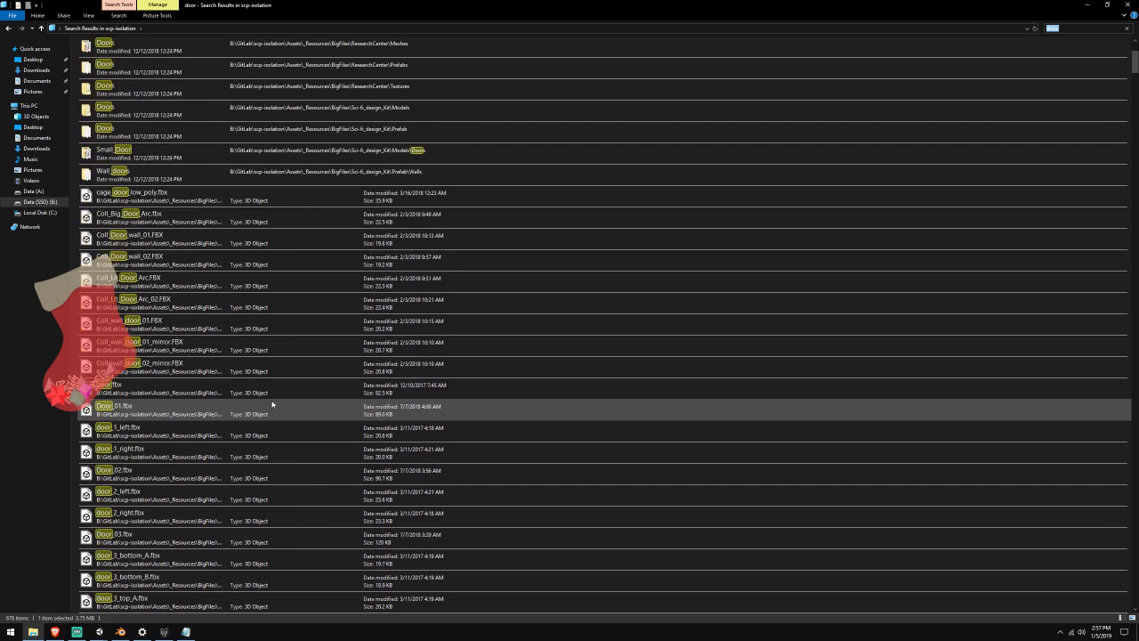
Preview door.fbx, door_1_left.fbx and Door_02.fbx one after another in 3D Viewer, closing each preview
double_click(277, 391)
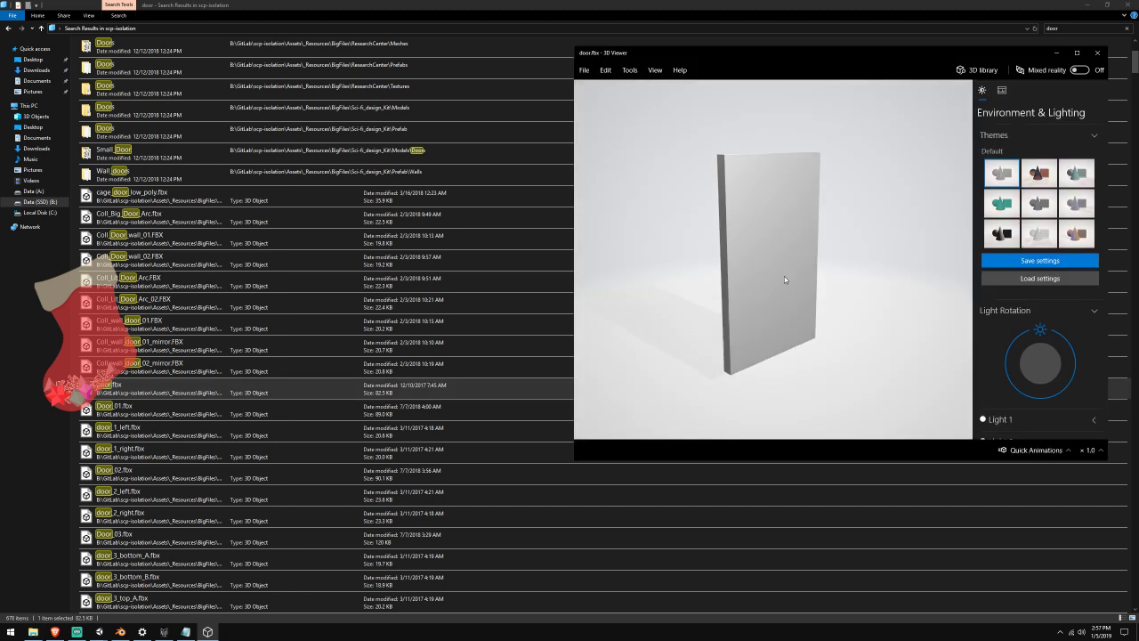
mouse_move(784, 280)
mouse_down()
mouse_move(864, 275)
mouse_move(804, 272)
mouse_up()
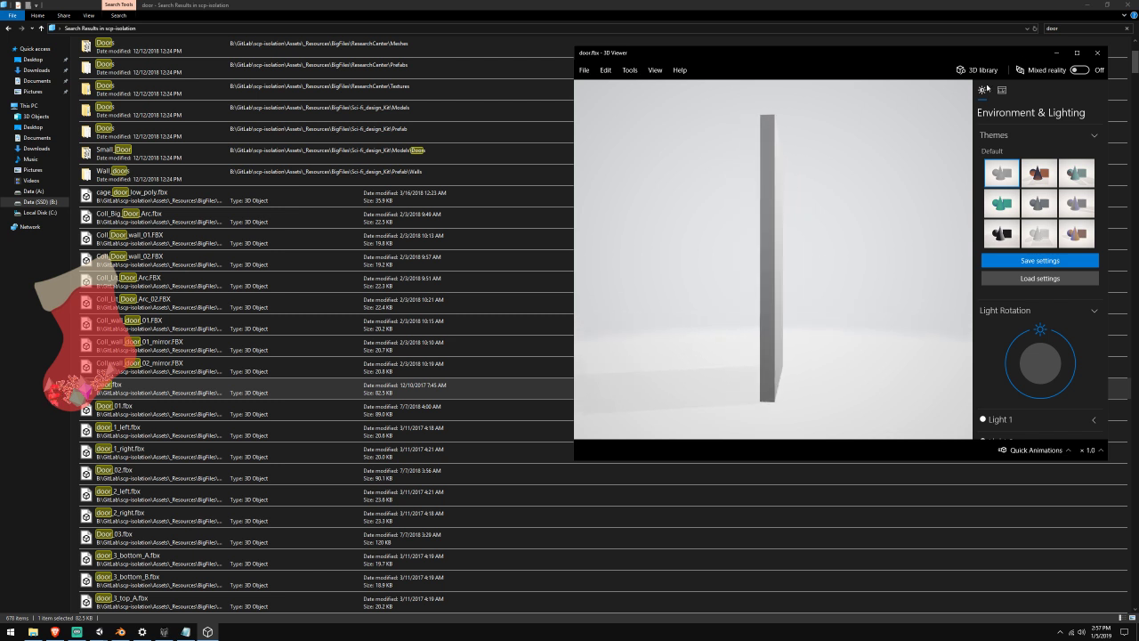
click(1097, 52)
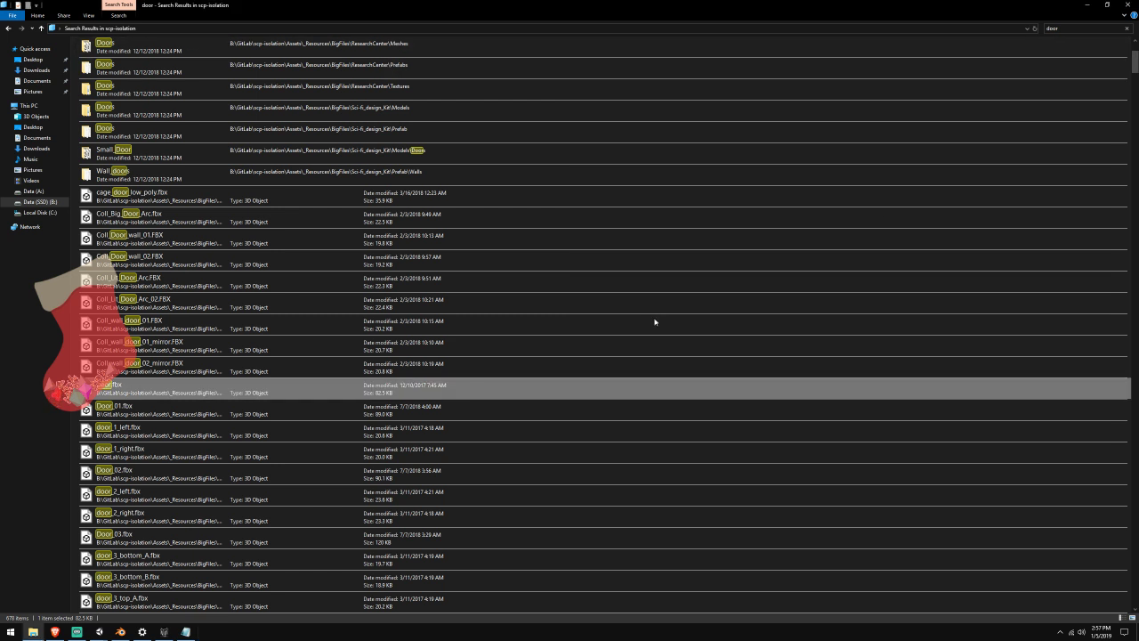
double_click(450, 429)
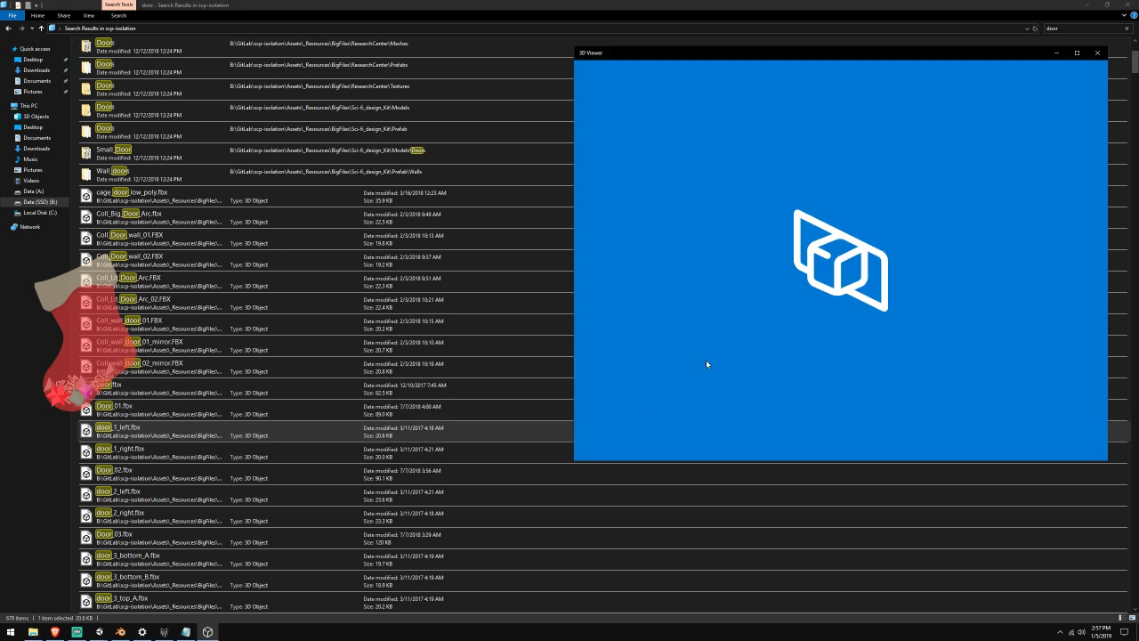
click(1097, 52)
double_click(166, 472)
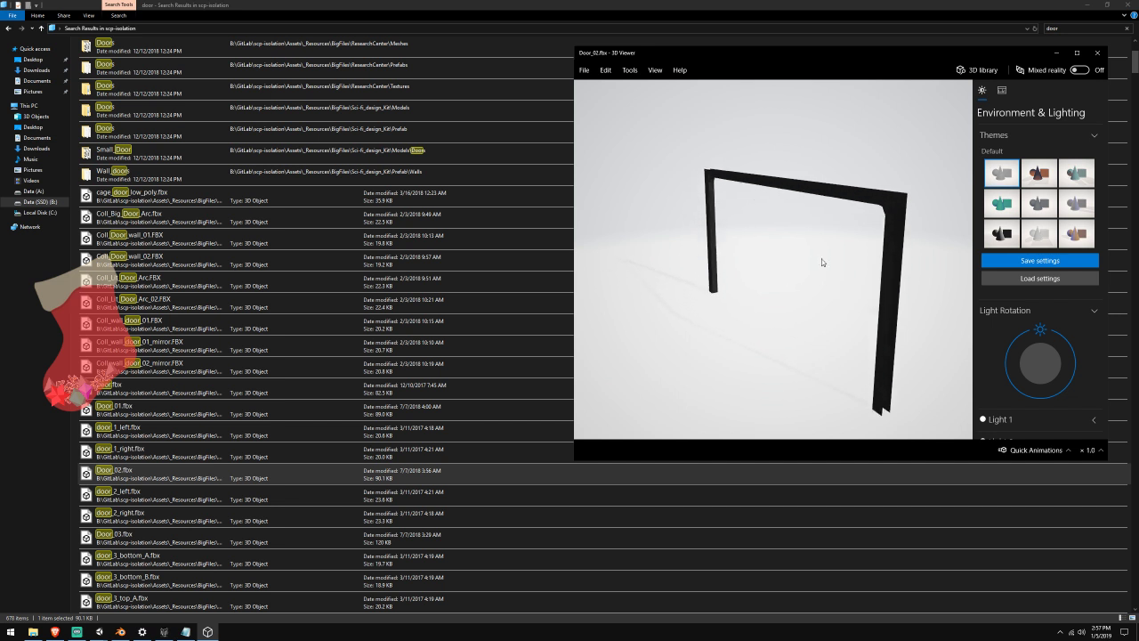
click(1097, 53)
Preview the Door_03.fbx and door_2_left.fbx models in 3D Viewer and close each preview
scroll(461, 435, down, 1)
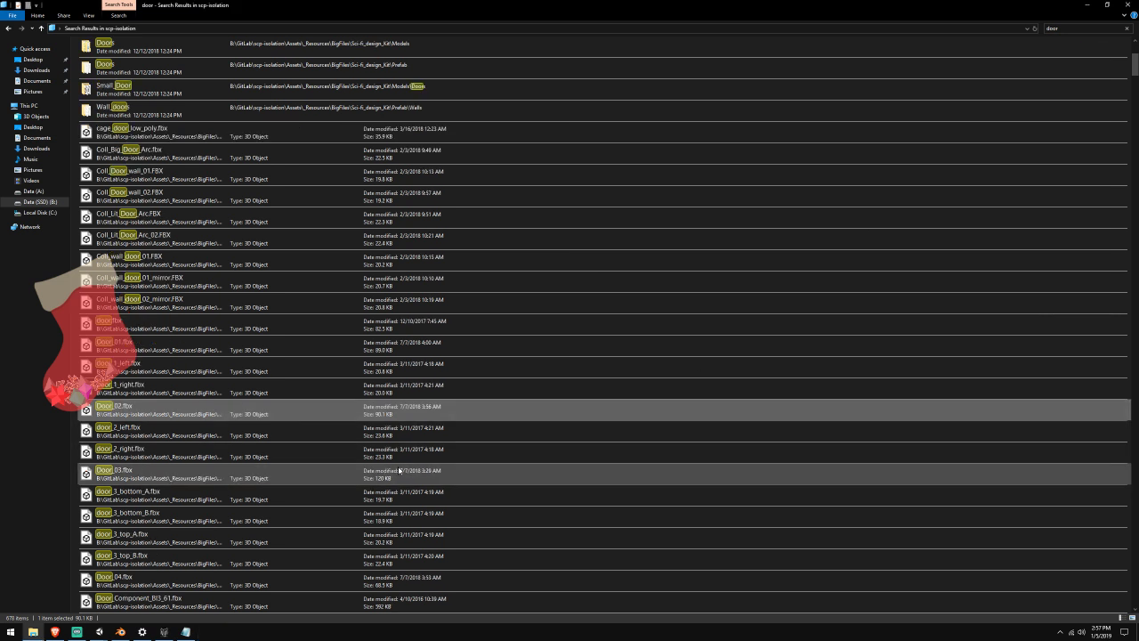
double_click(399, 469)
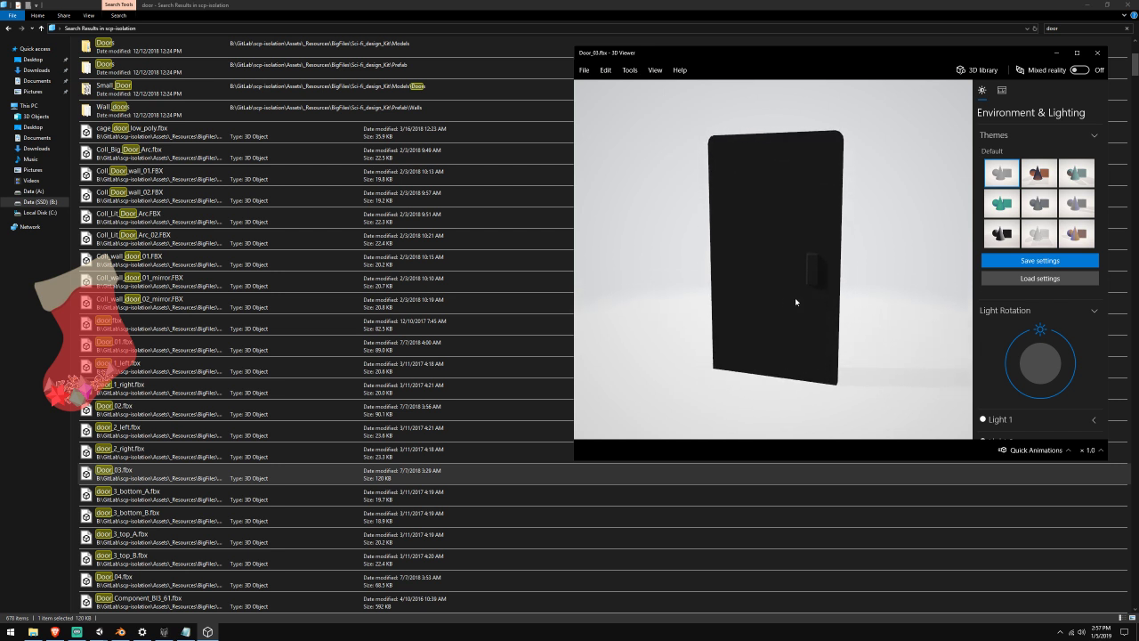
click(1097, 52)
double_click(330, 431)
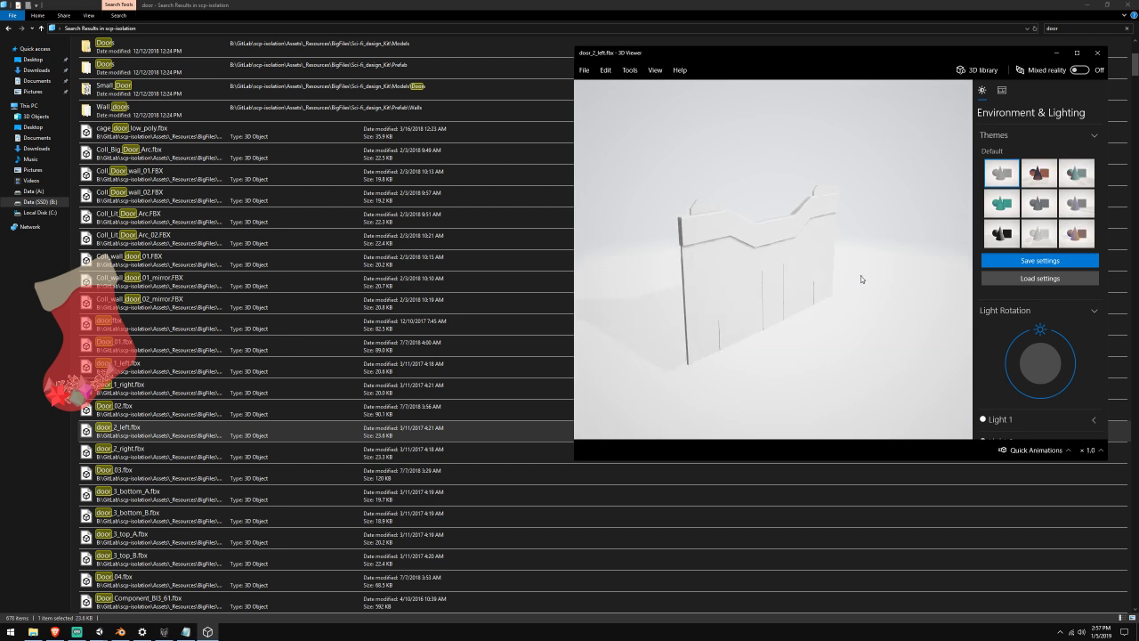
click(1097, 52)
Preview Door_04.fbx in 3D Viewer and continue through the list of door models
scroll(305, 412, down, 2)
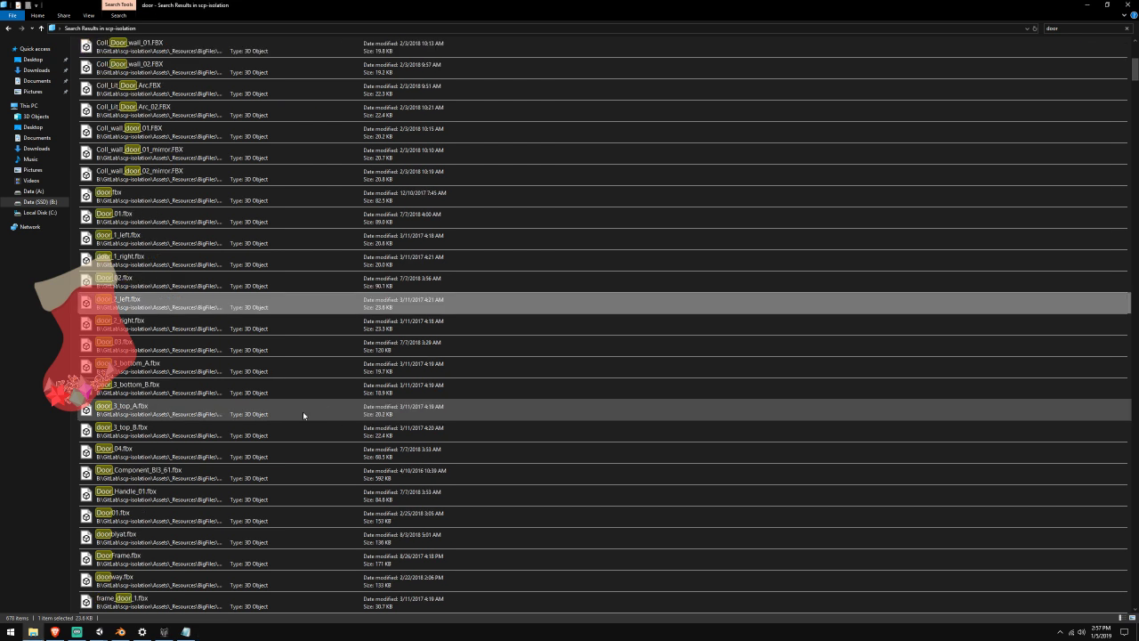
click(284, 342)
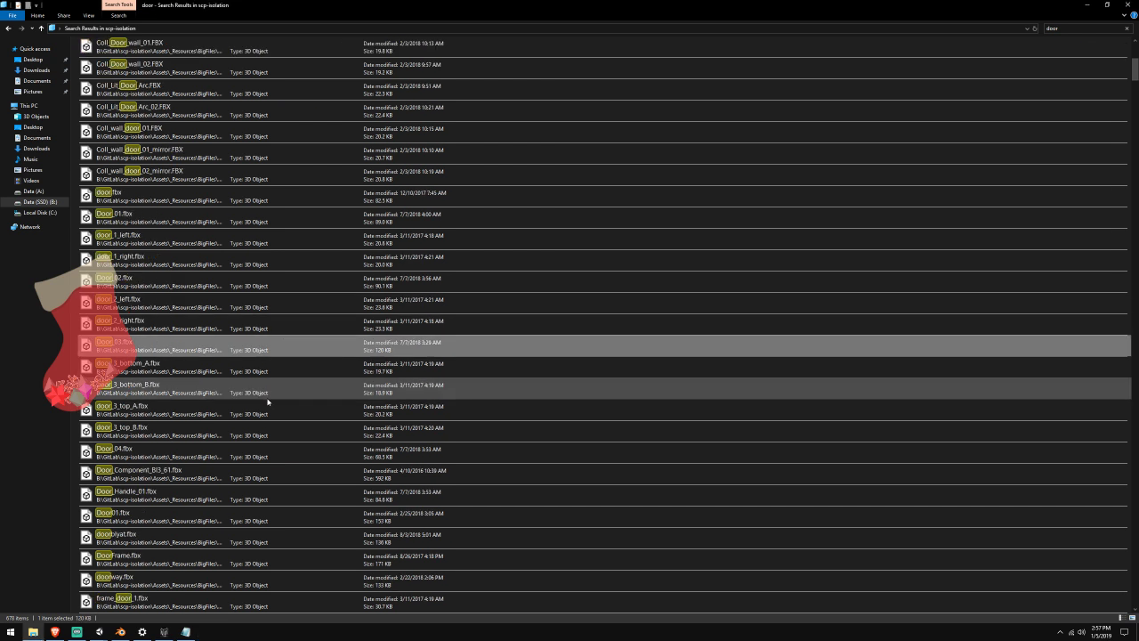
double_click(240, 455)
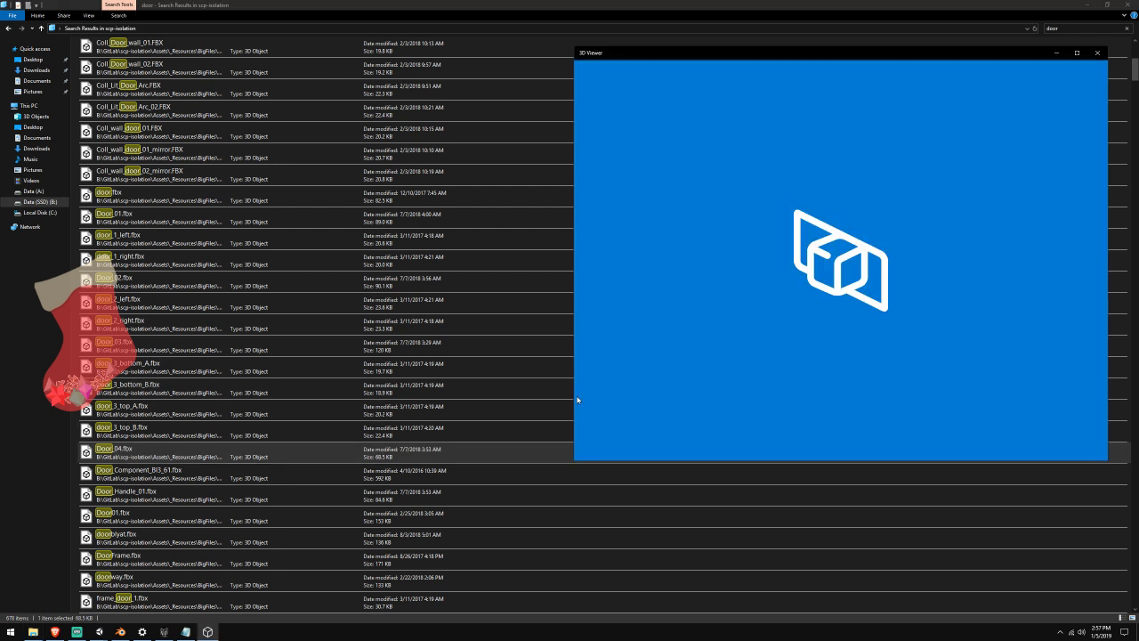
scroll(851, 277, up, 5)
drag(851, 278, 680, 289)
scroll(465, 361, down, 2)
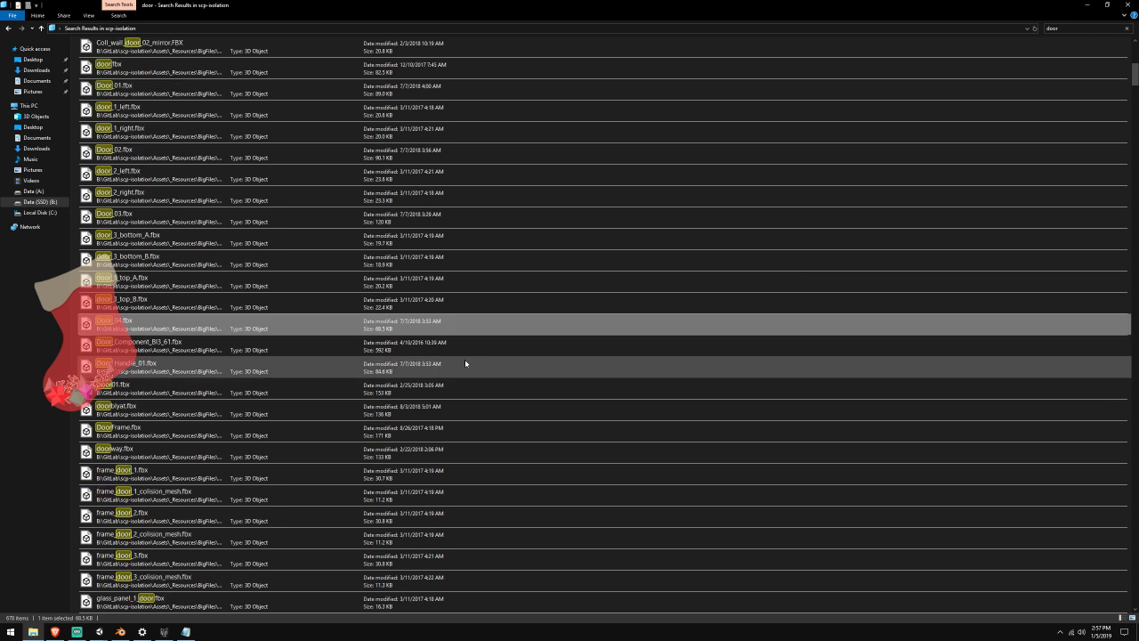
Preview Door01.fbx and Door_01.fbx in 3D Viewer, and open doorblyat.fbx for viewing
click(368, 397)
double_click(368, 397)
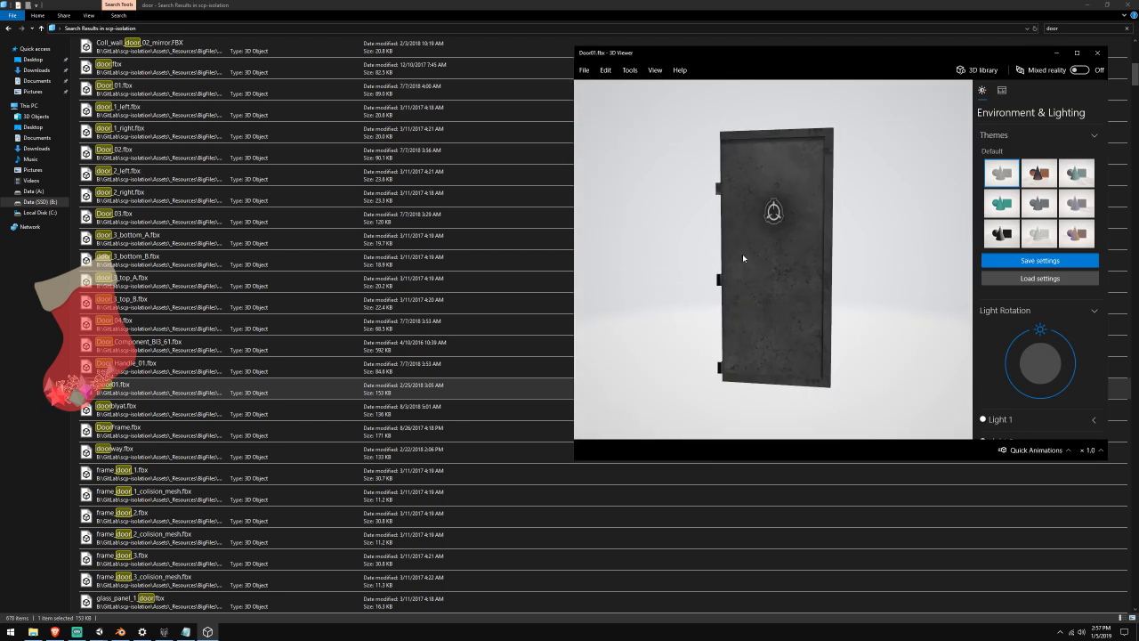
double_click(455, 97)
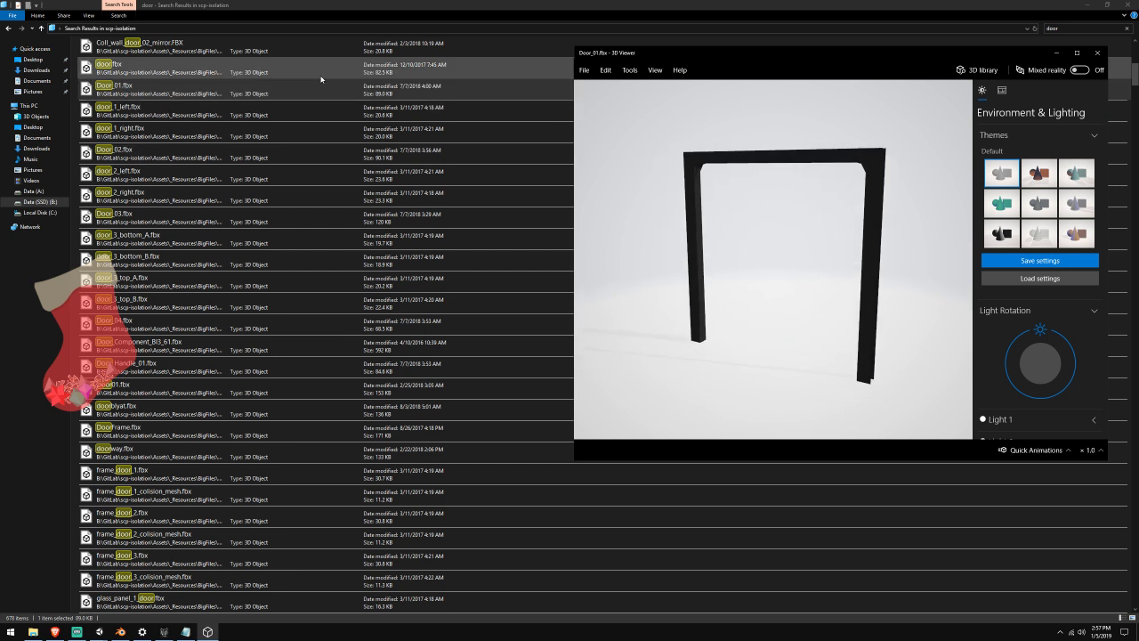
drag(757, 219, 816, 165)
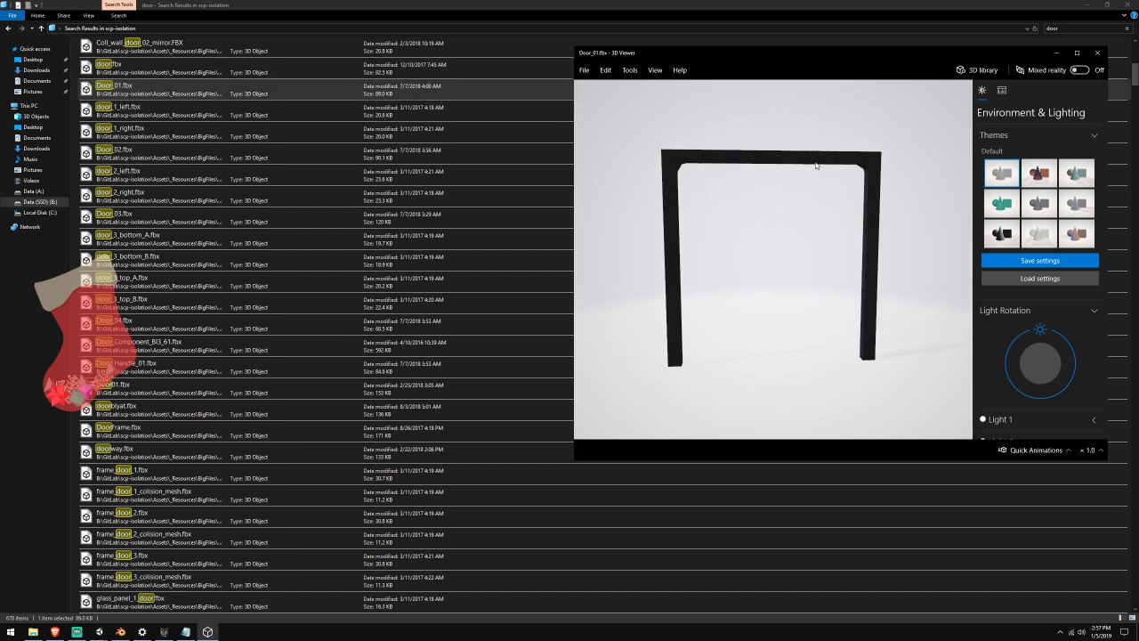
click(1097, 53)
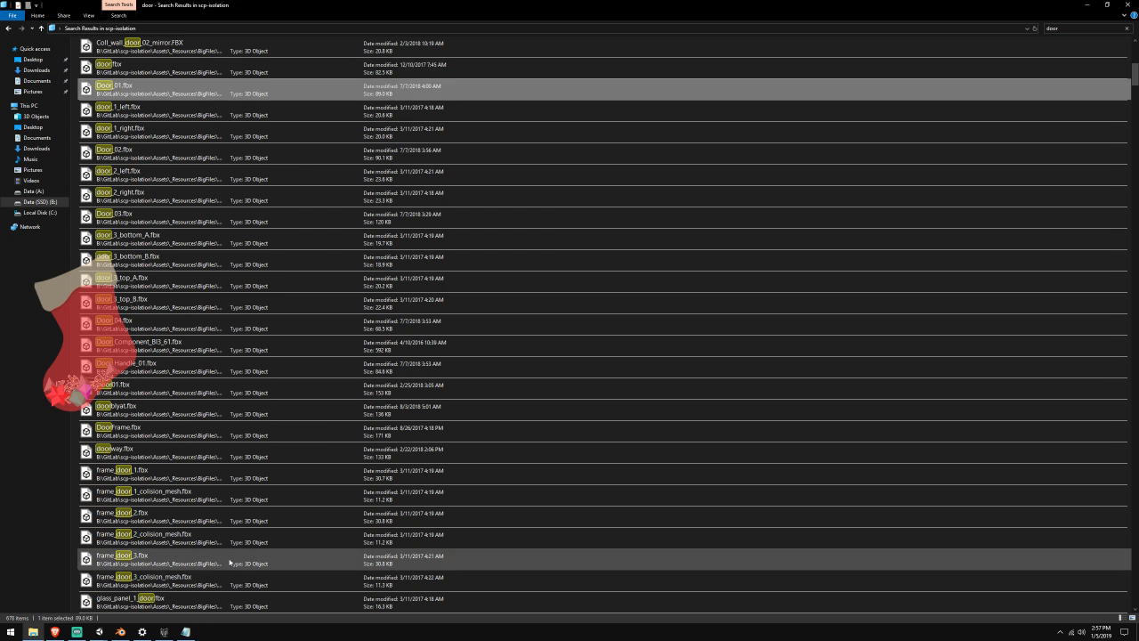
click(236, 390)
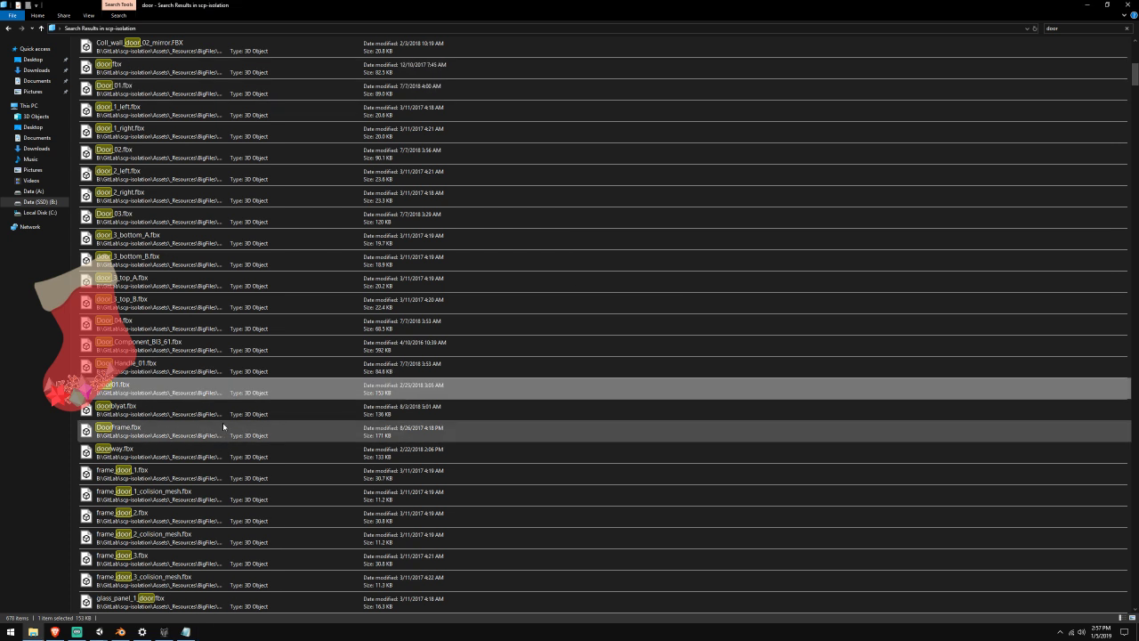
double_click(229, 414)
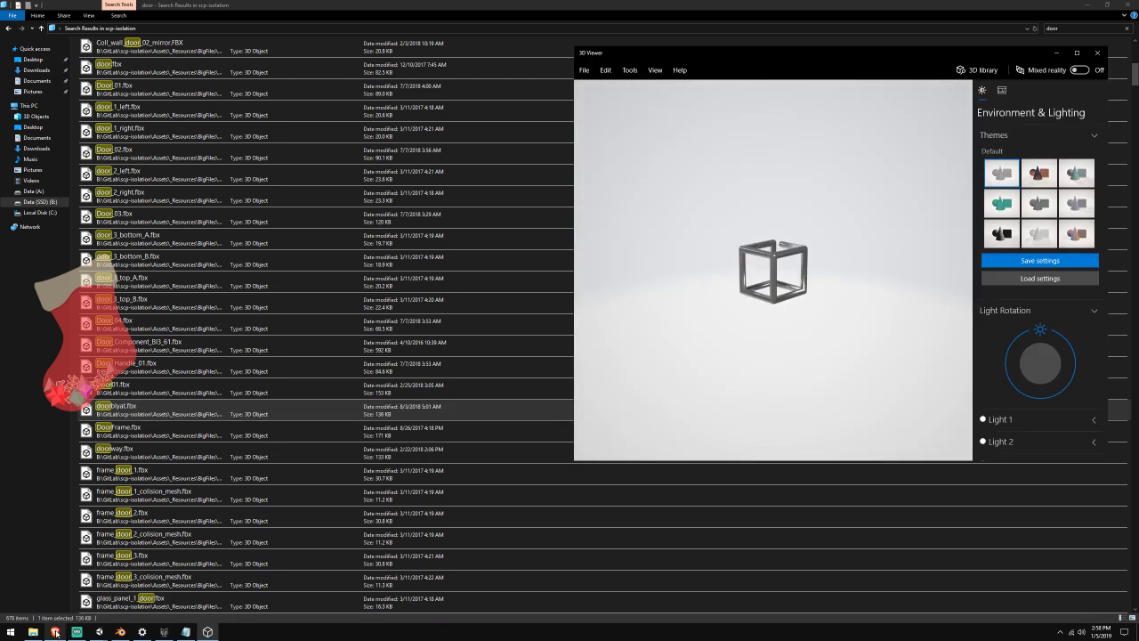
Switch to the browser, open Nightbot's custom commands in a new tab, and copy the Discord invite link from the !discord command
click(55, 632)
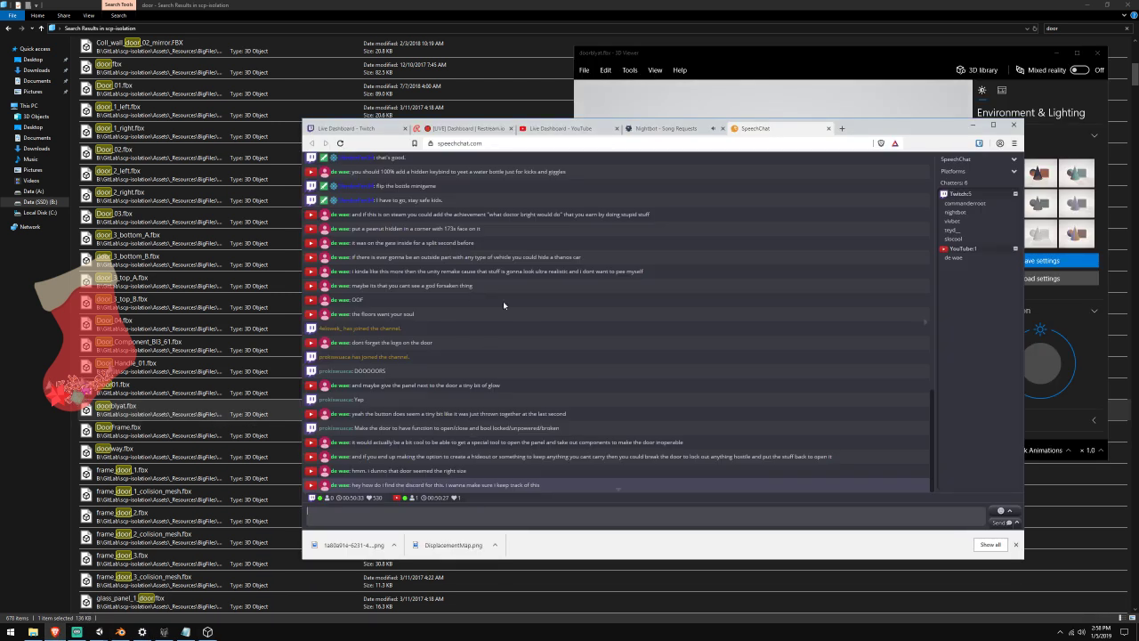
click(665, 128)
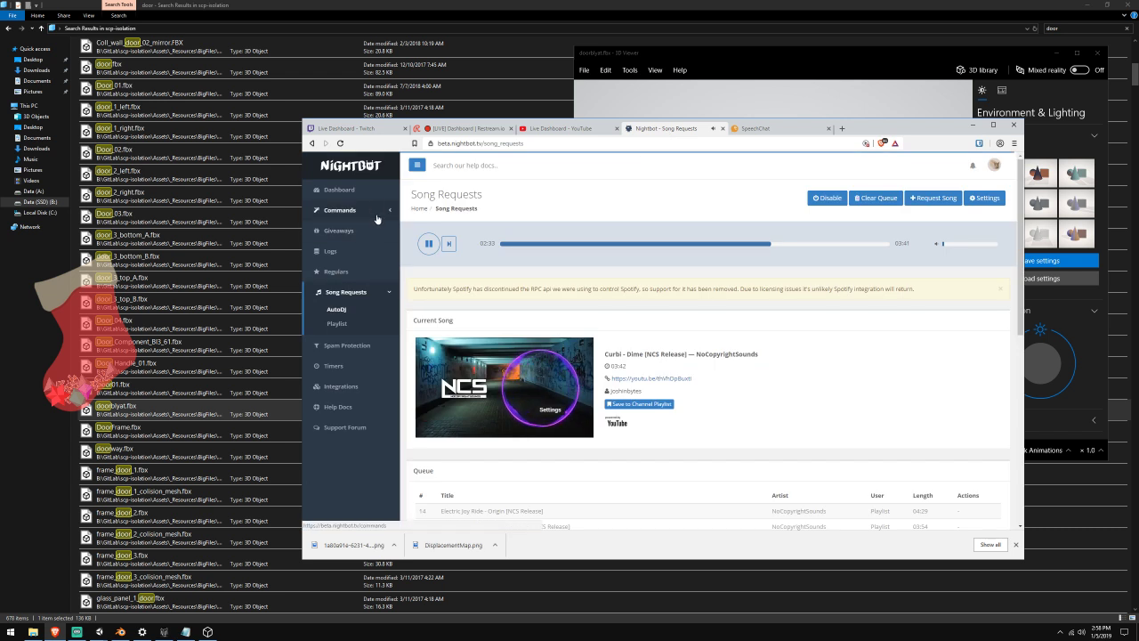
right_click(376, 219)
click(396, 234)
click(782, 133)
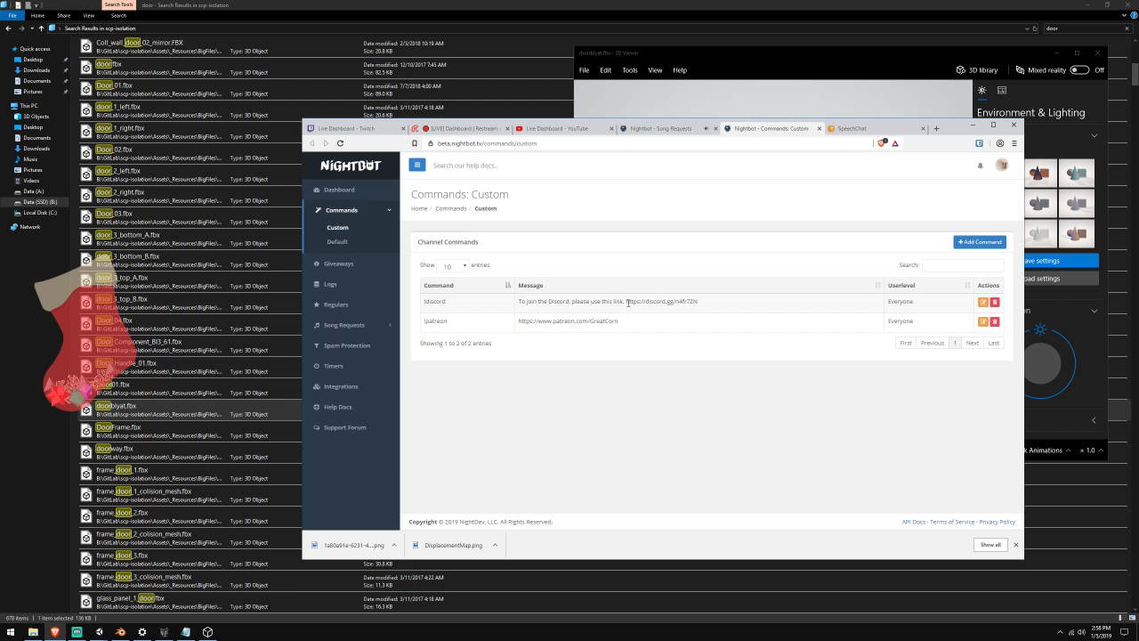
drag(627, 302, 707, 303)
key(ctrl+c)
Post the copied Discord invite link in the YouTube live chat, closing the browser's downloads bar
click(594, 128)
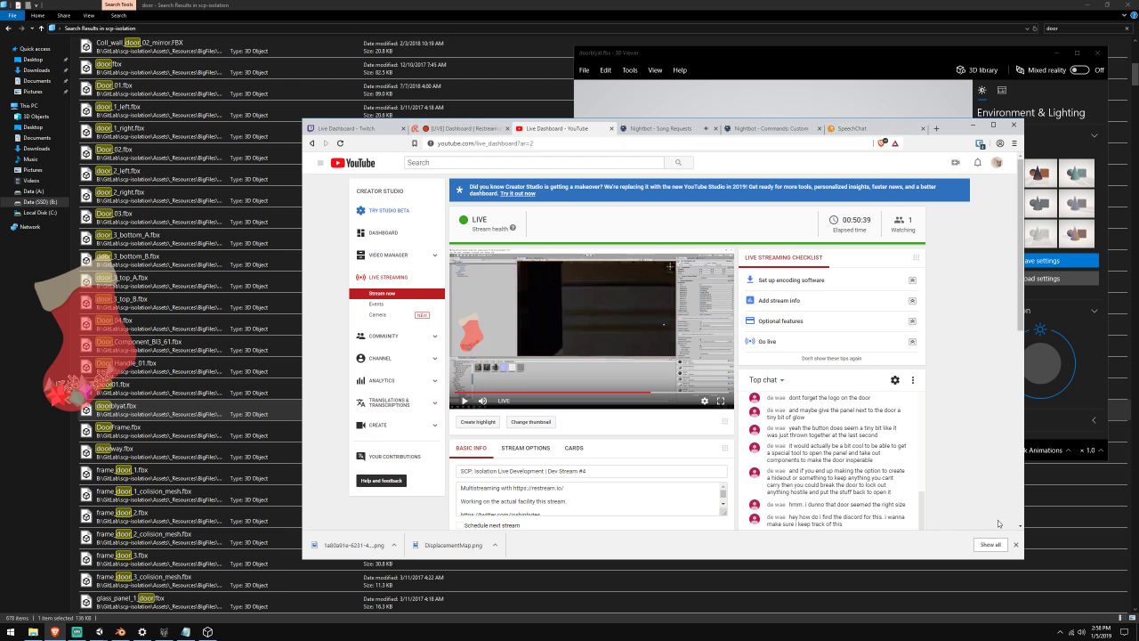
click(1015, 545)
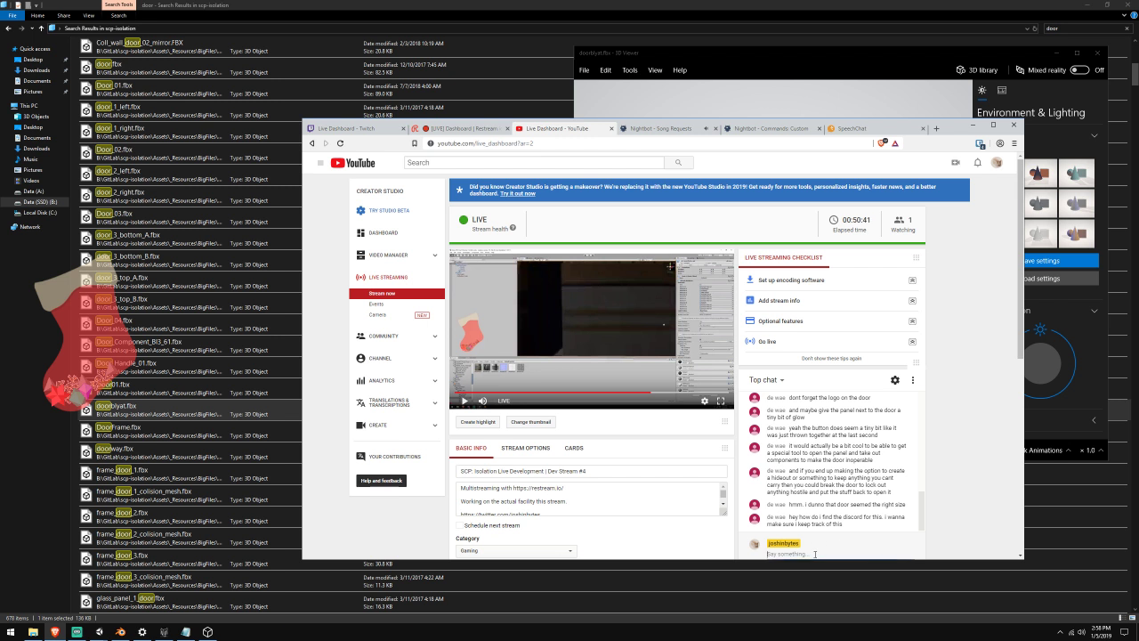
key(ctrl+v)
key(Return)
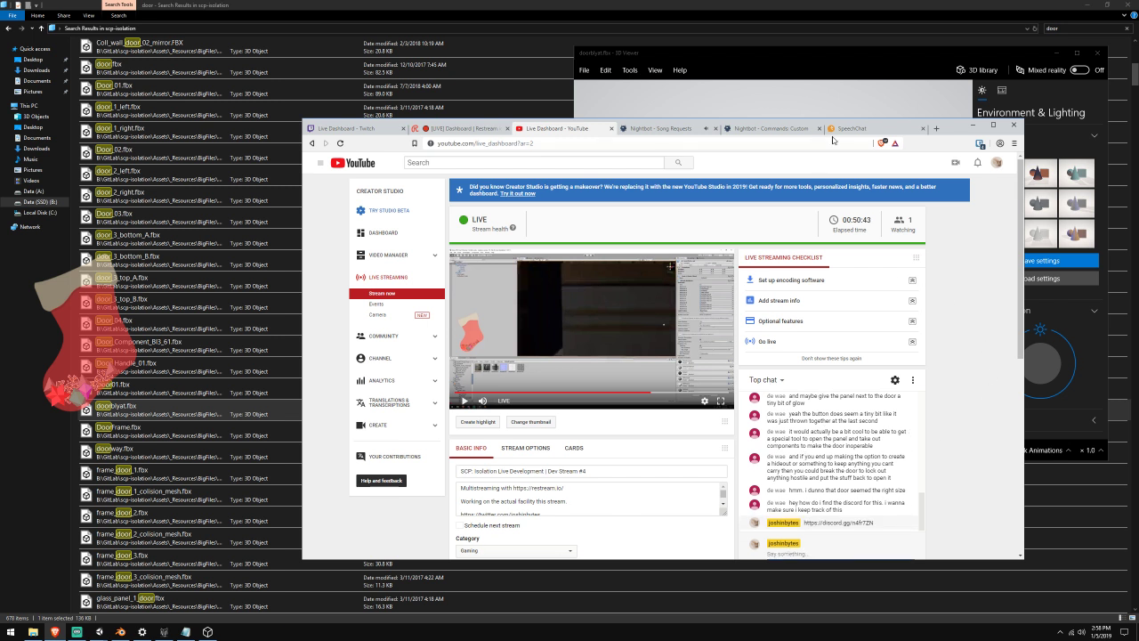
Check the posted message in SpeechChat and close the Nightbot custom commands page
click(838, 129)
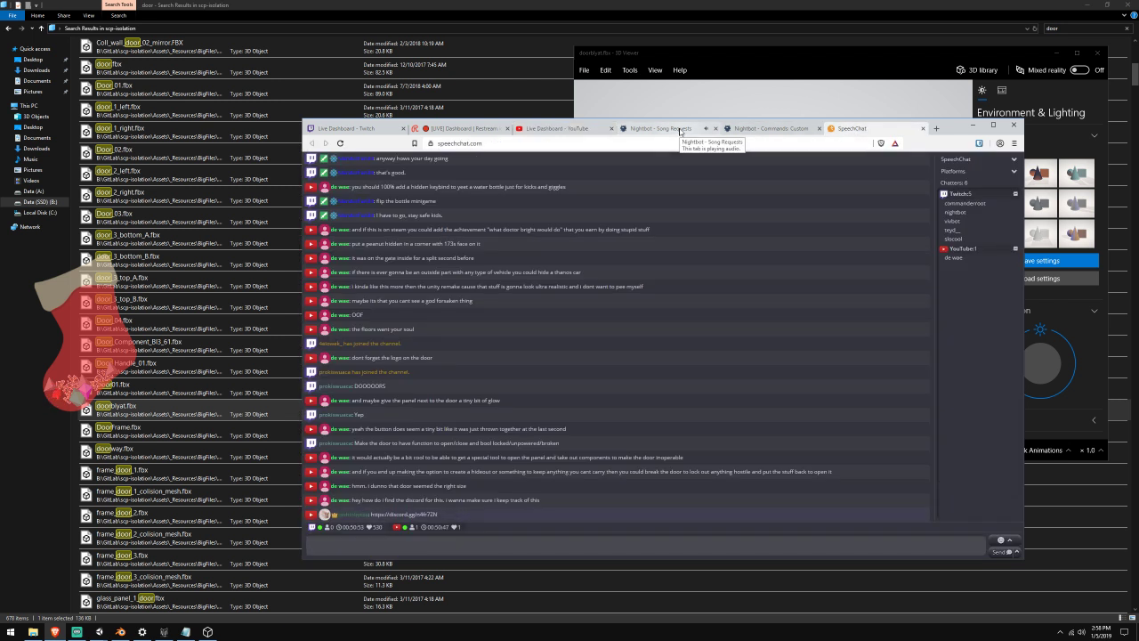
click(769, 129)
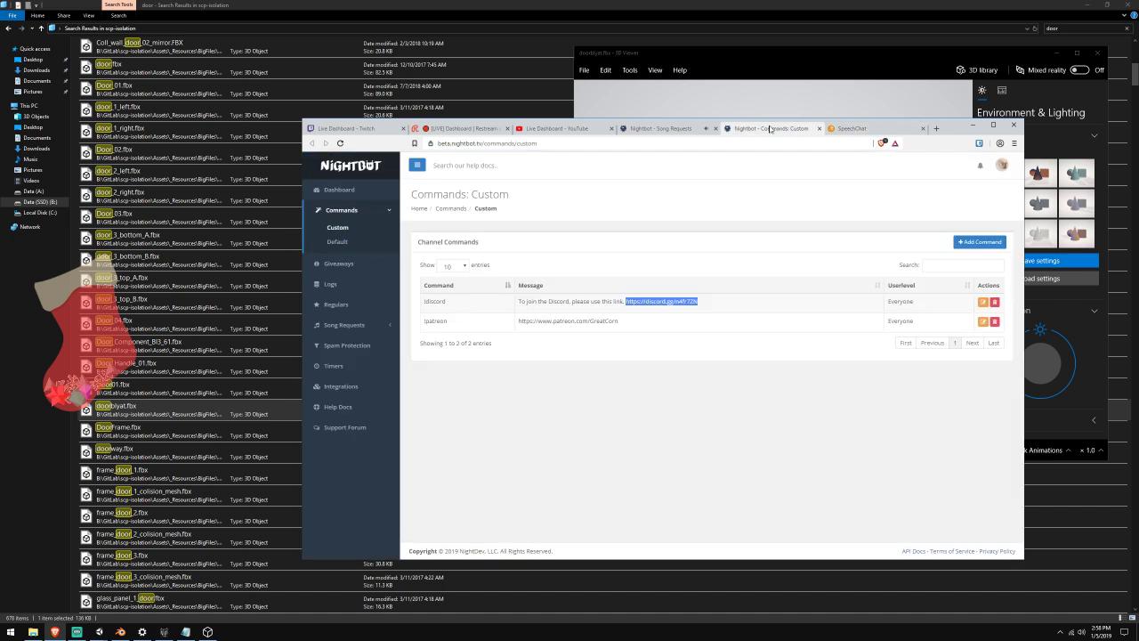
click(819, 129)
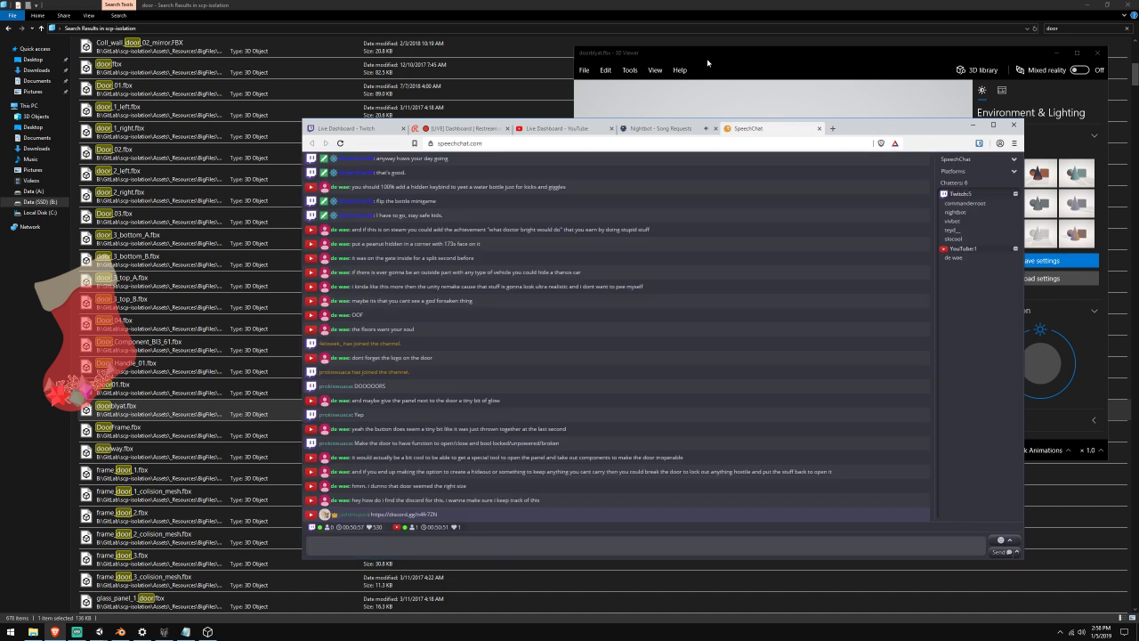
Return to 3D Viewer and inspect the doorblyat.fbx model
click(708, 60)
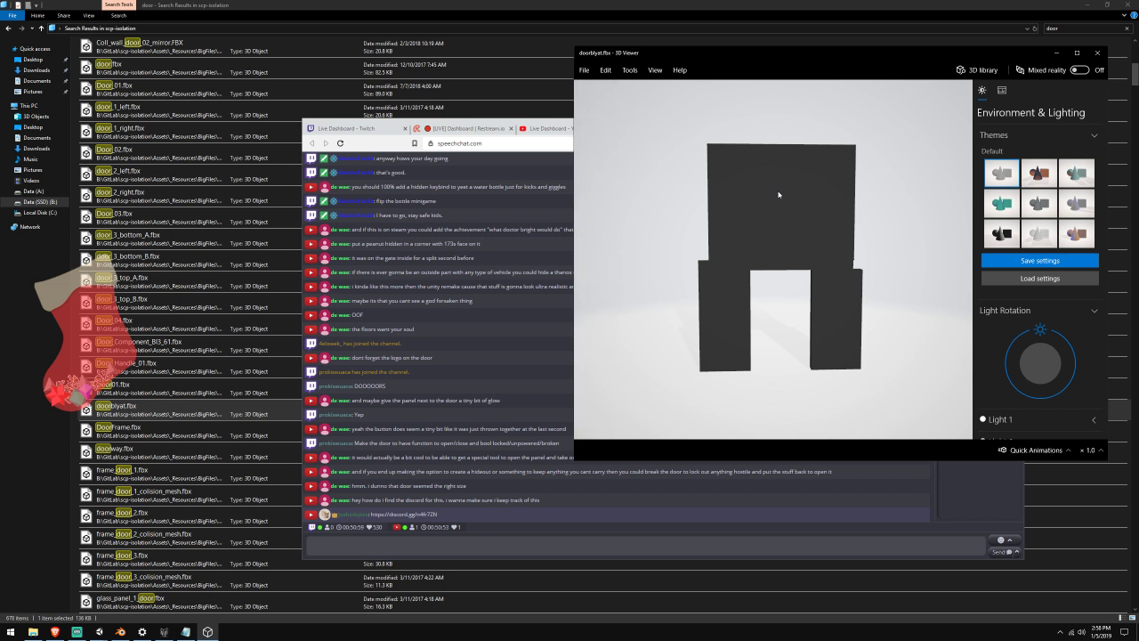
drag(781, 195, 802, 217)
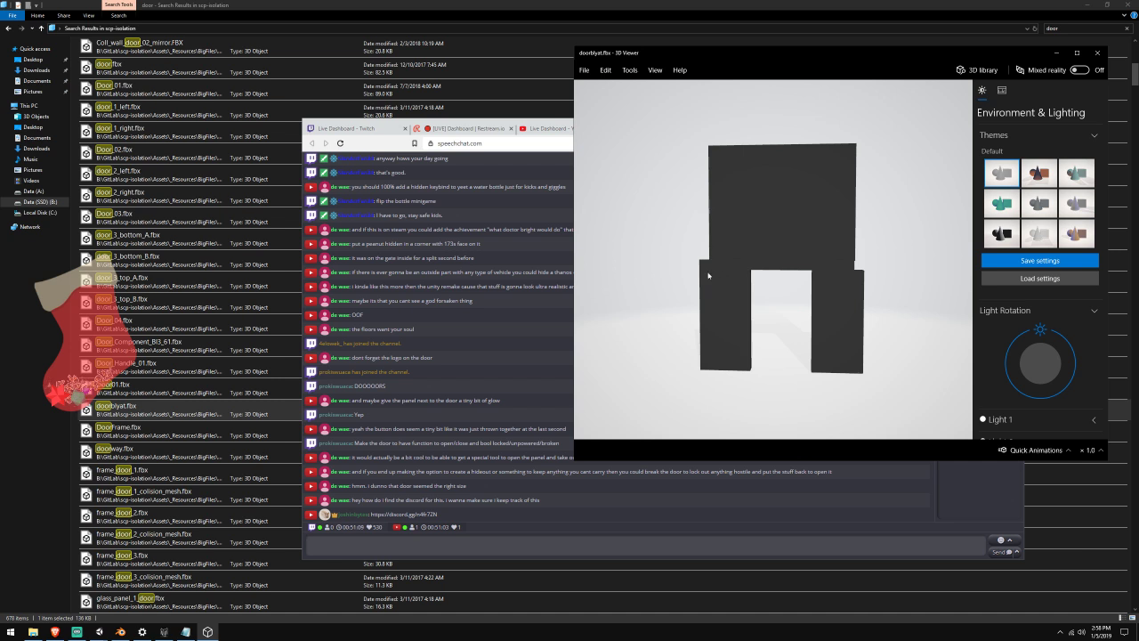
Try to turn on mixed reality for the doorblyat.fbx preview, dismiss the camera notice and close 3D Viewer
click(1078, 69)
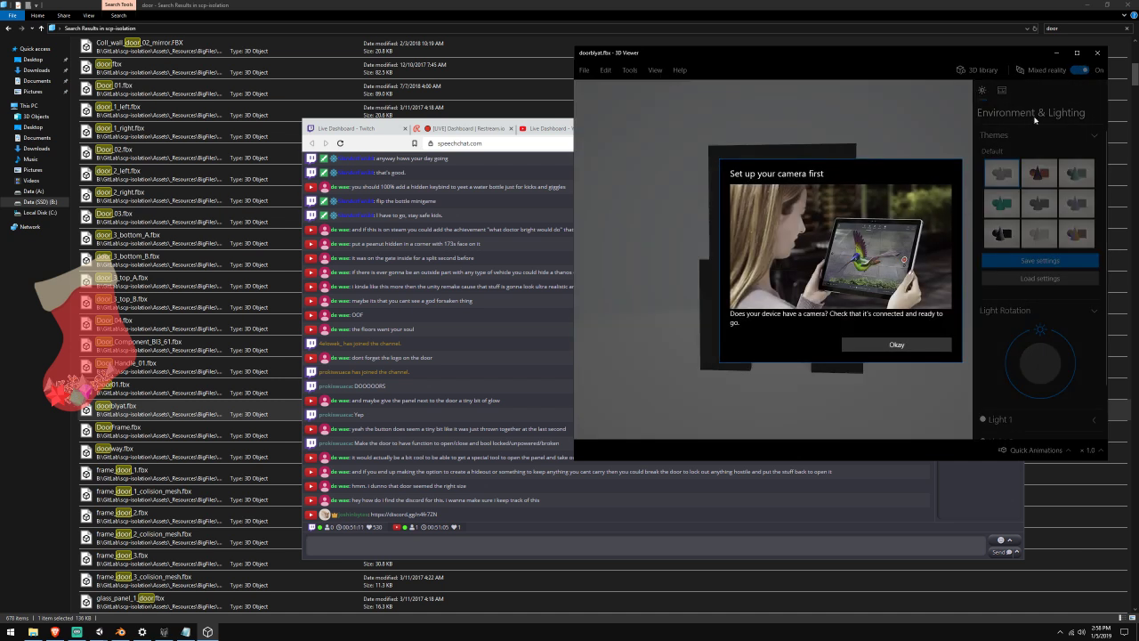
click(901, 344)
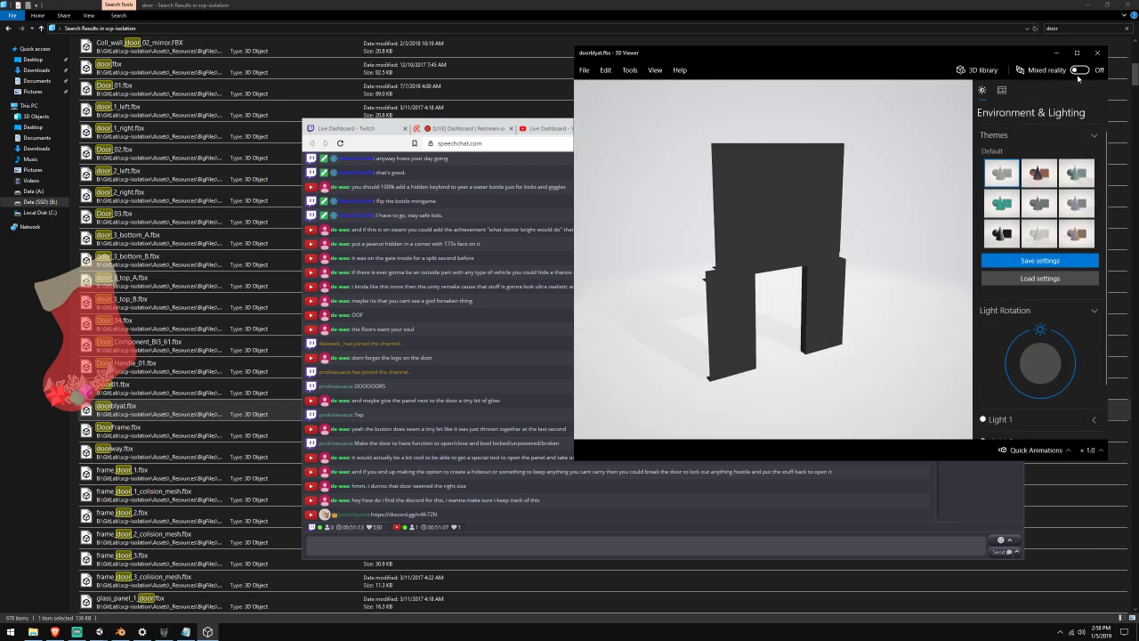
click(1077, 77)
click(911, 346)
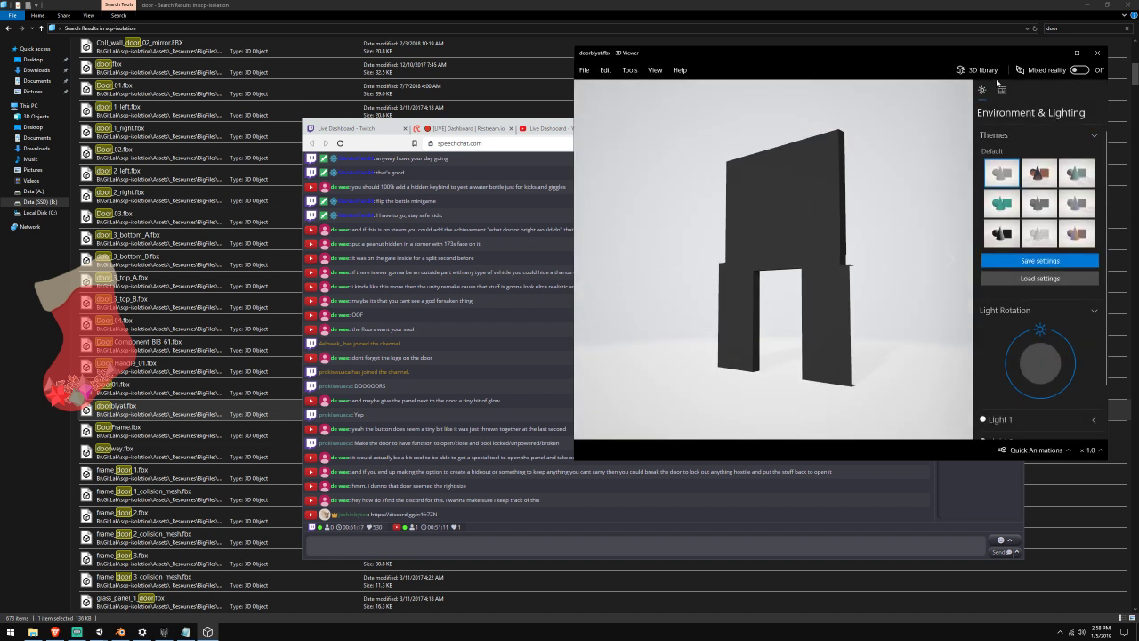
click(1097, 52)
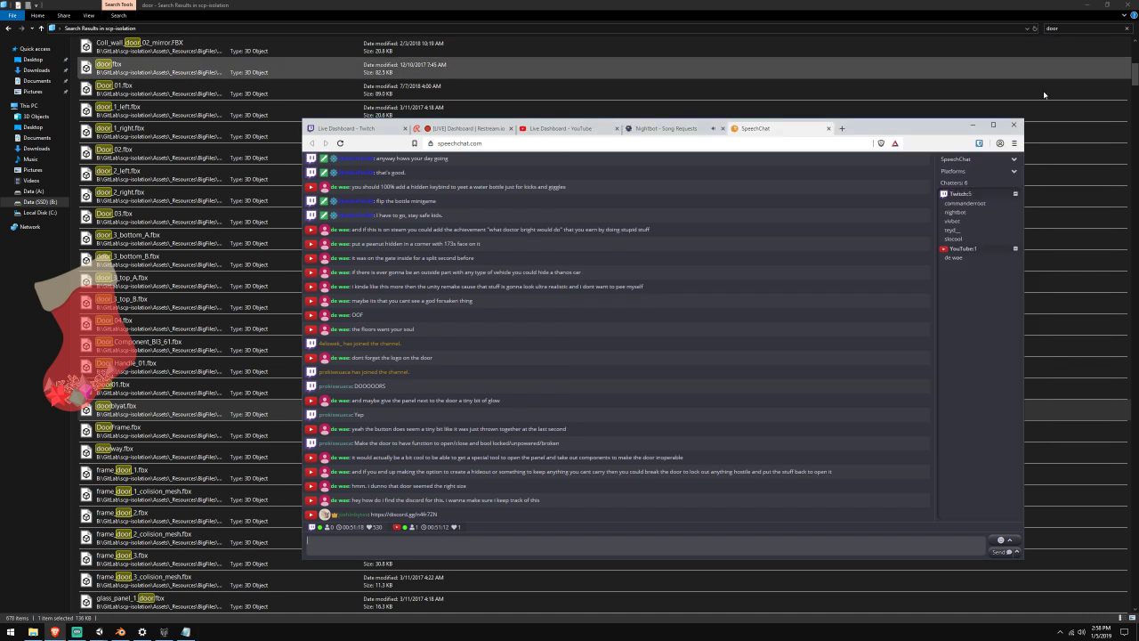
Switch to File Explorer and preview the DoorFrame.fbx and doorway.fbx models from the door search results, closing each preview
click(215, 419)
scroll(254, 363, down, 2)
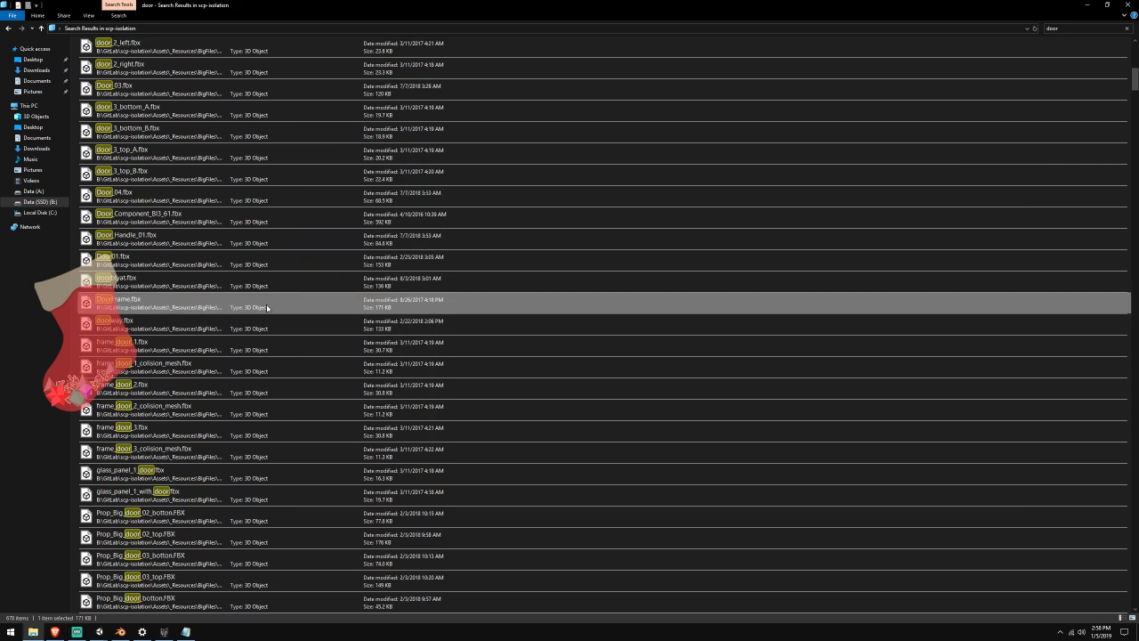
double_click(267, 307)
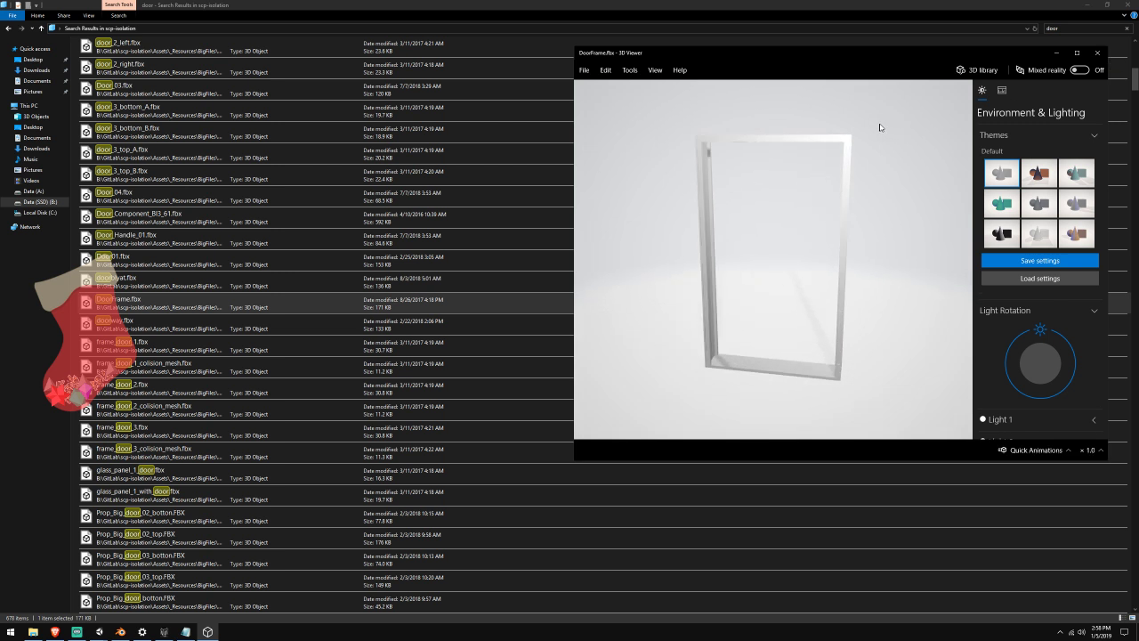
click(1097, 52)
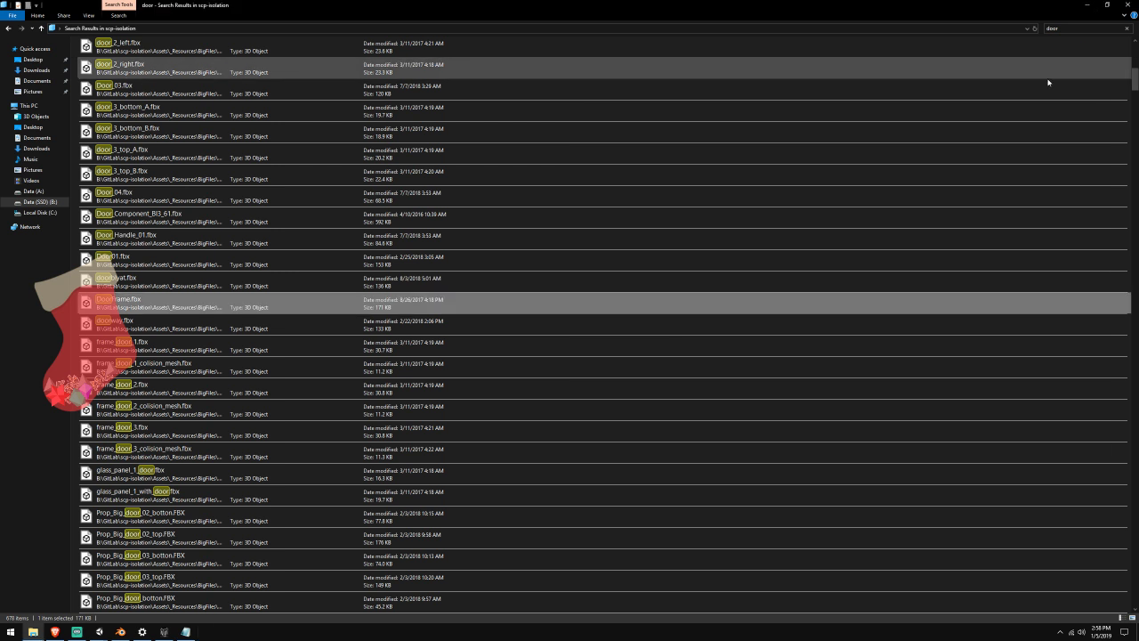
double_click(324, 322)
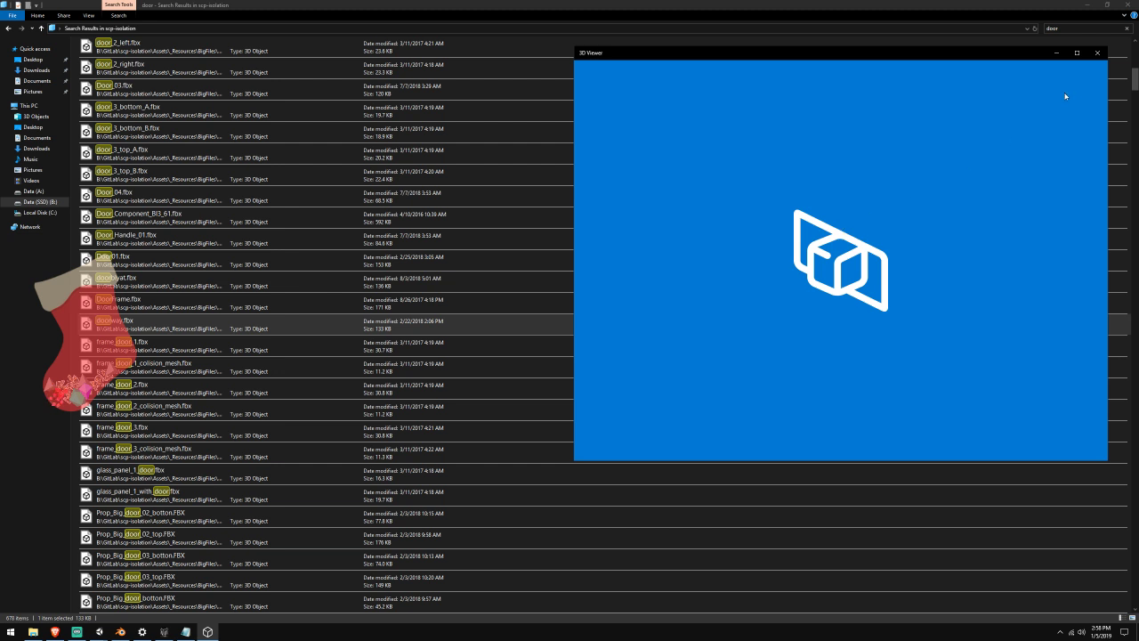
click(1097, 52)
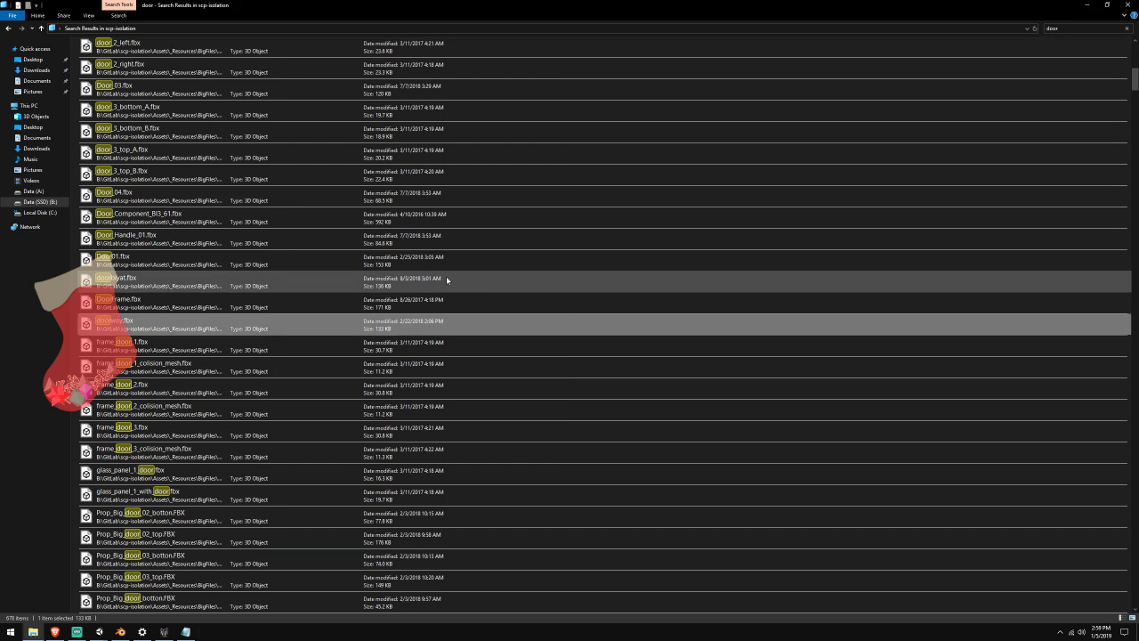
Find Prop_Big_door_botton.FBX in the door search results, preview the model and close it
scroll(355, 246, down, 7)
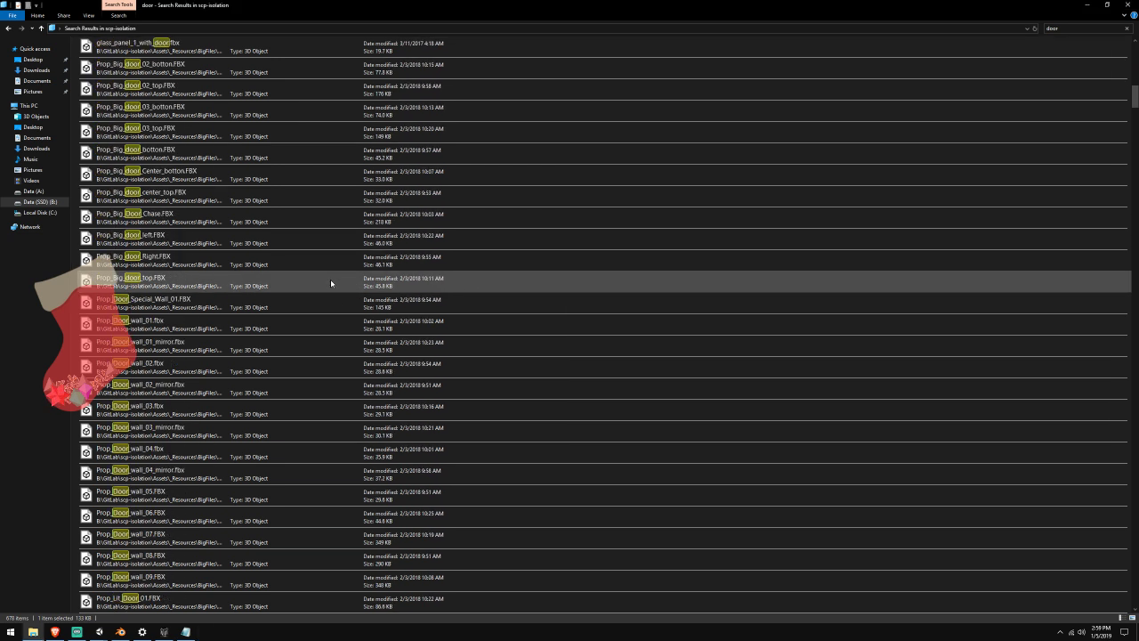
scroll(275, 133, up, 2)
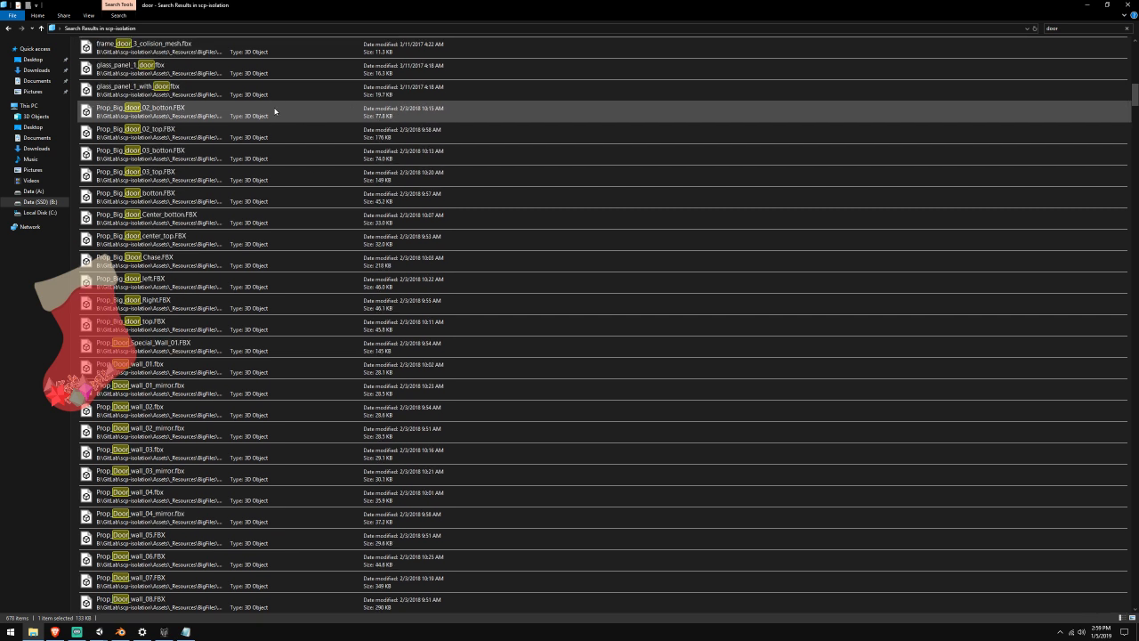
double_click(265, 194)
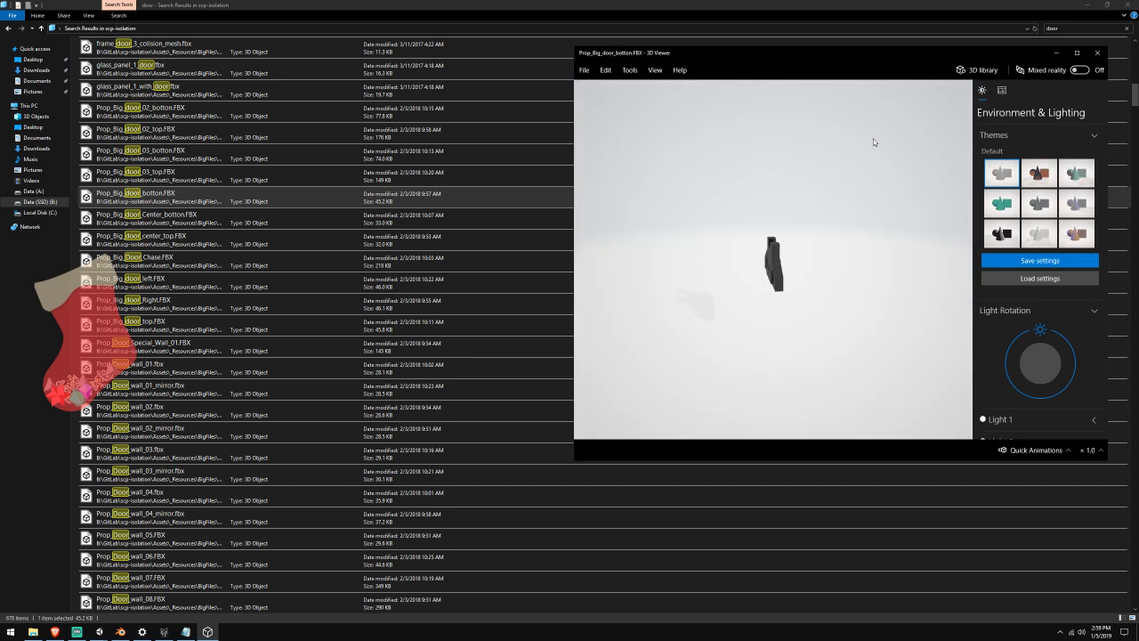
click(1097, 52)
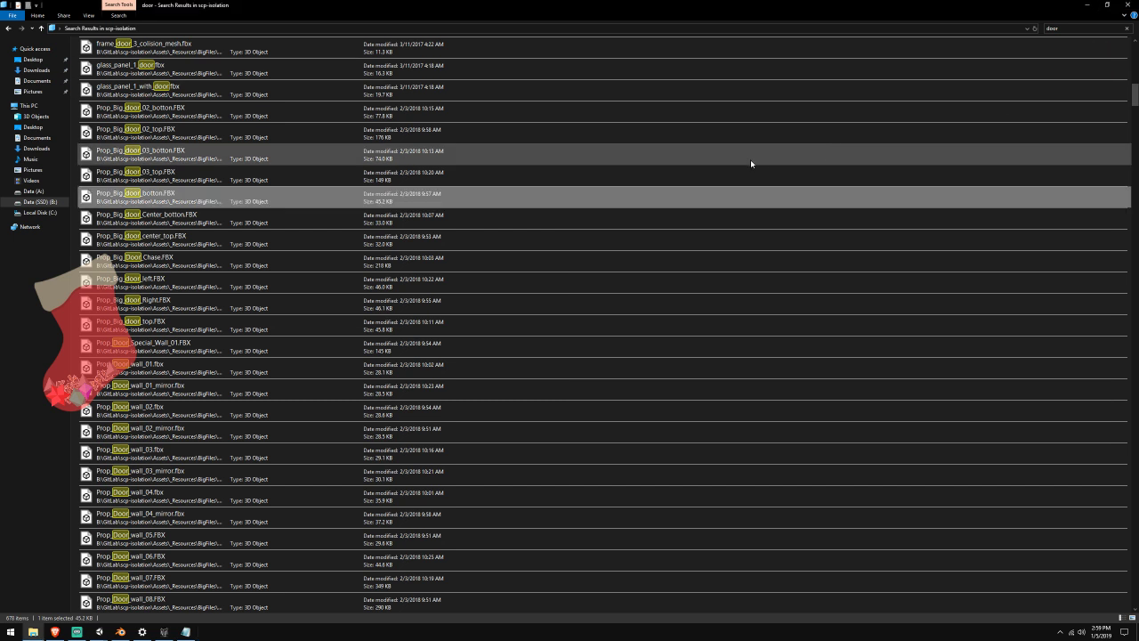
Open Prop_Door_wall_01.fbx from the search results in 3D Viewer and close the preview
scroll(747, 193, down, 4)
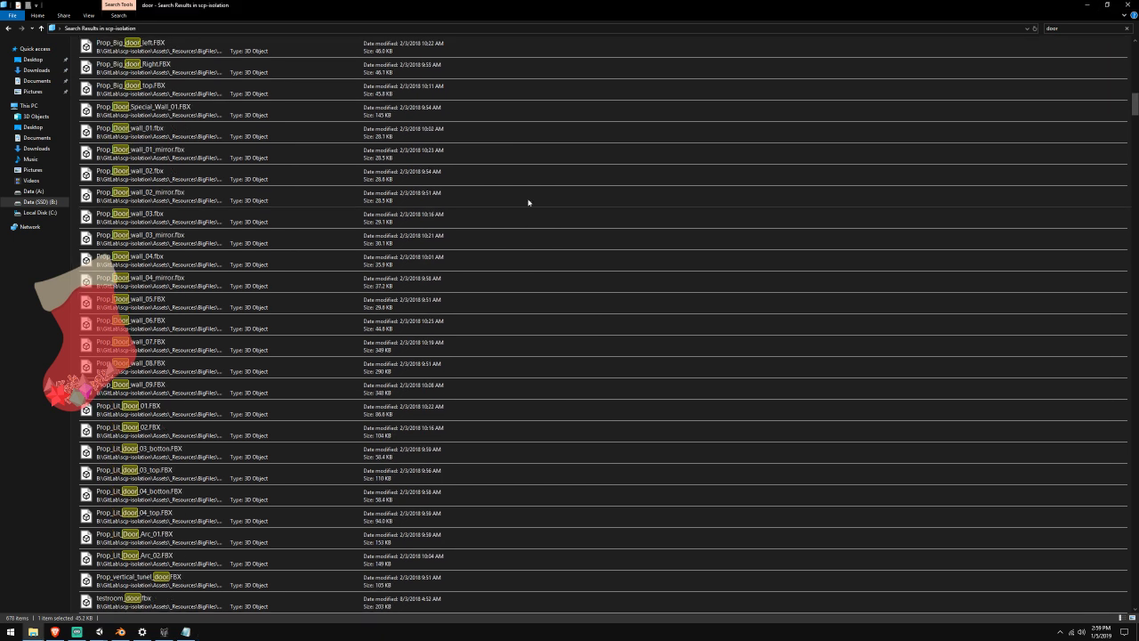
click(533, 131)
double_click(533, 130)
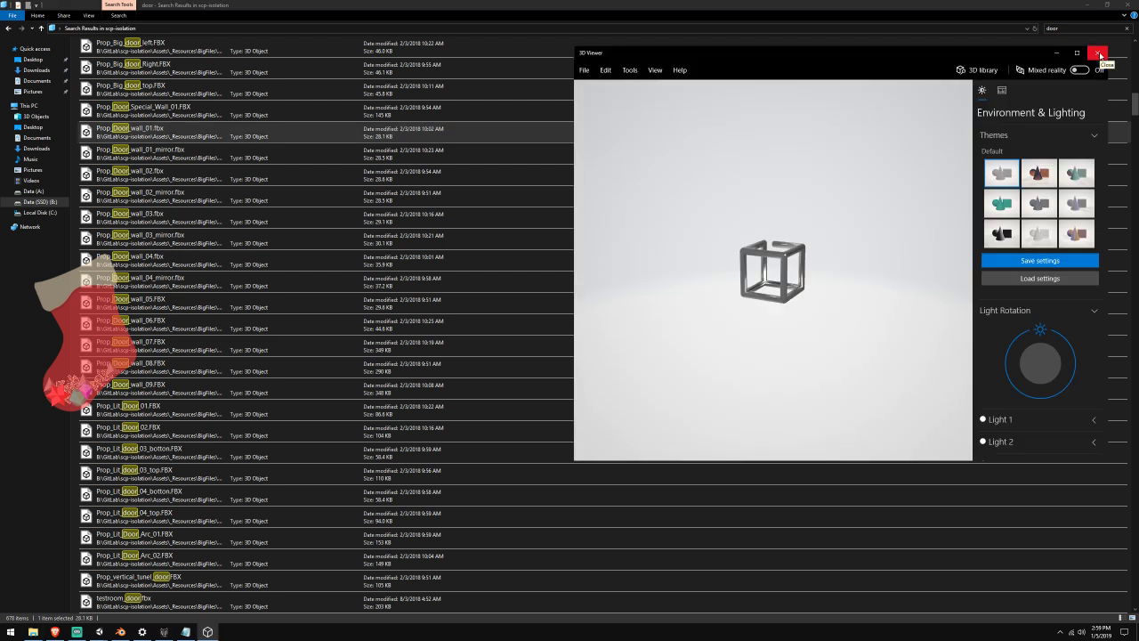
click(1024, 18)
Preview Prop_Lit_Door_01.FBX, orbit around the model to inspect its shape, and close the viewer
scroll(569, 303, down, 4)
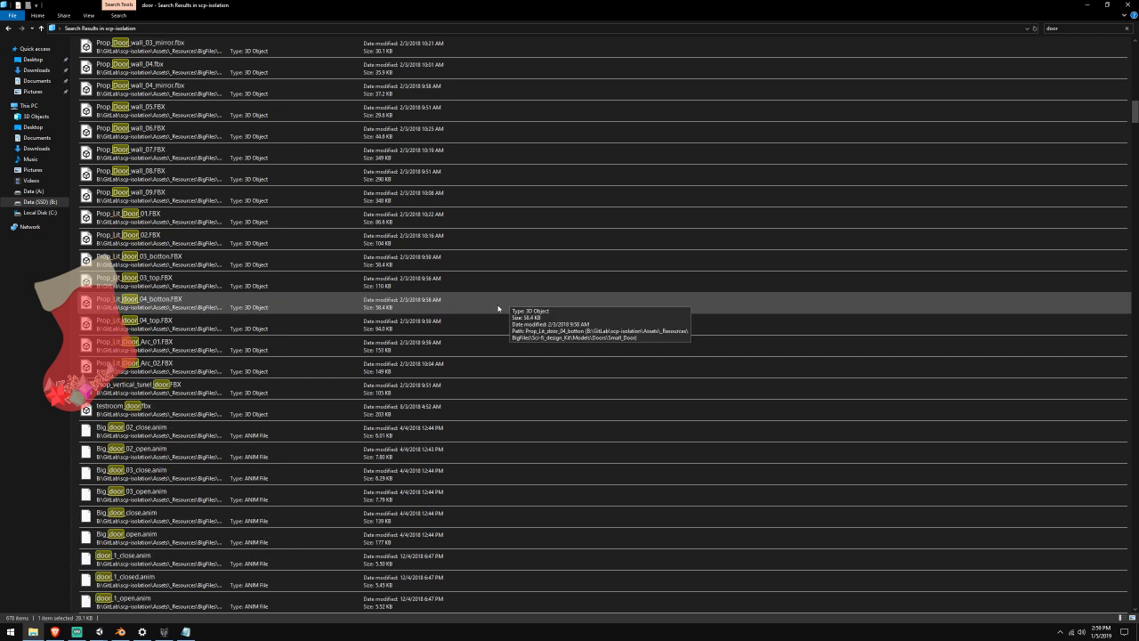
double_click(380, 161)
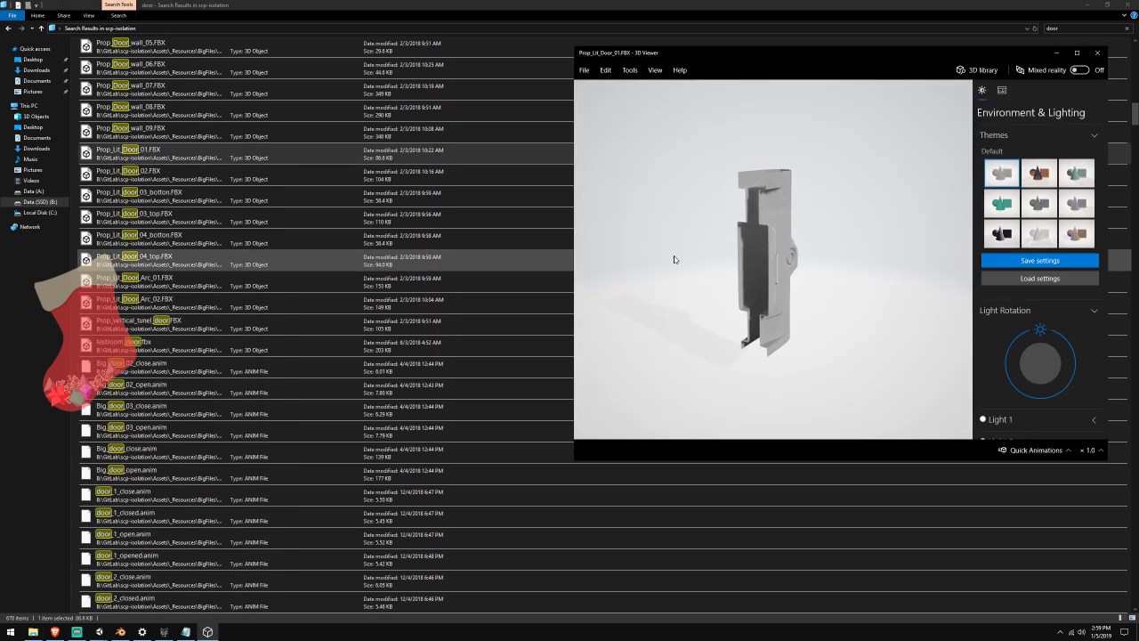
drag(674, 259, 828, 186)
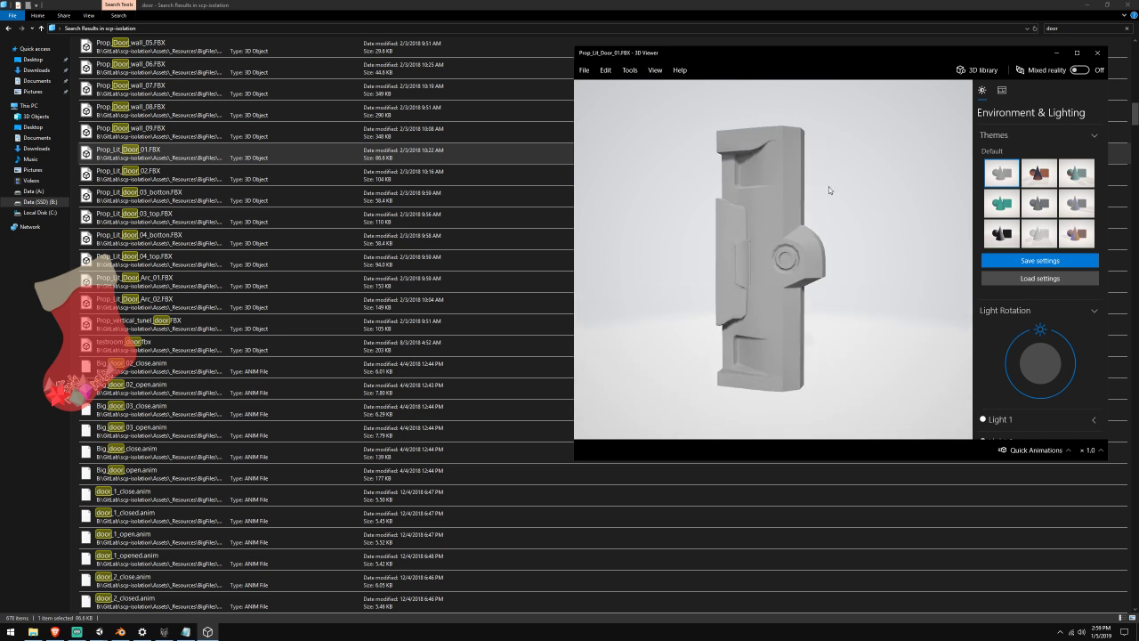
click(1097, 52)
Return to Unity and rename the Door1_BINfbx object under DoorFrame as Door1
click(1082, 5)
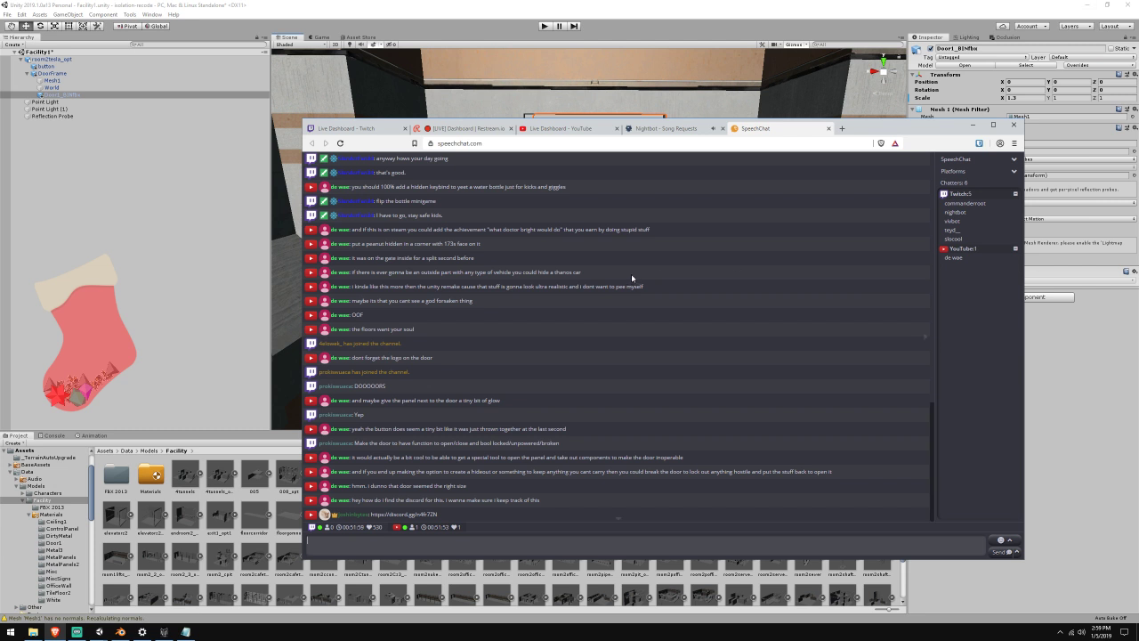
click(681, 4)
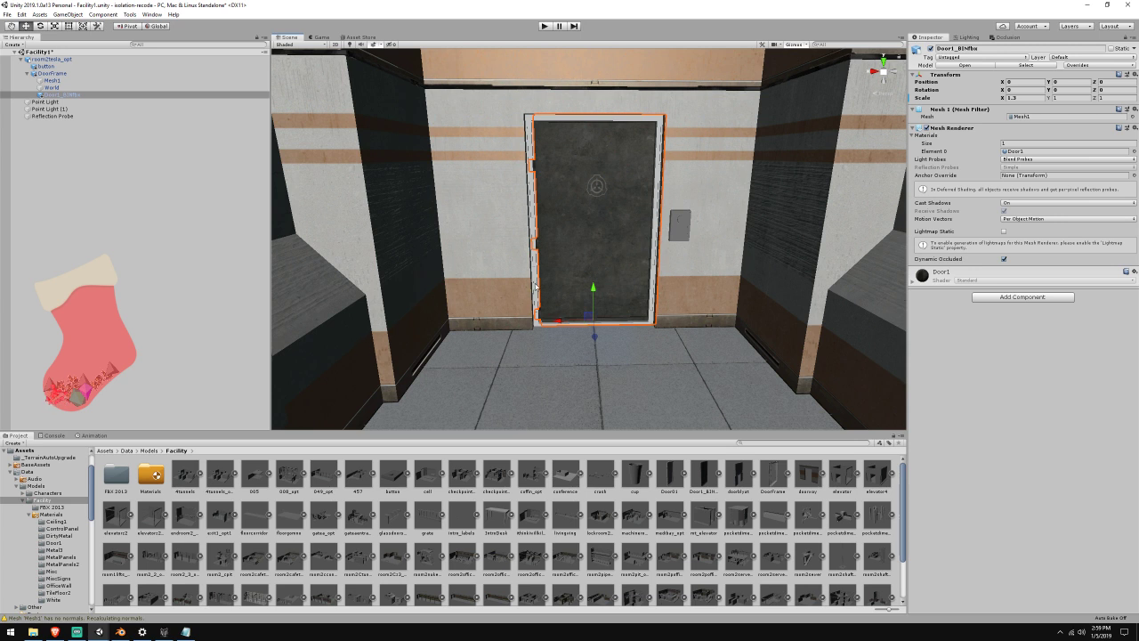
click(967, 48)
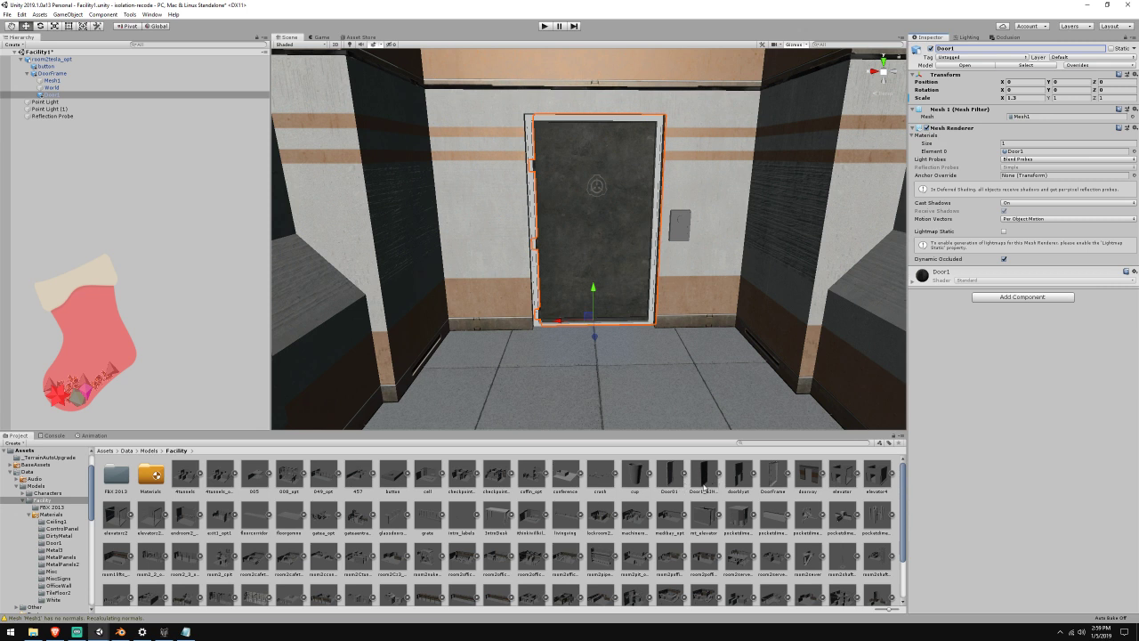
Place the Door01 model from the Facility folder in the corridor for comparison, and delete it from the scene
click(704, 485)
click(673, 489)
drag(678, 490, 487, 403)
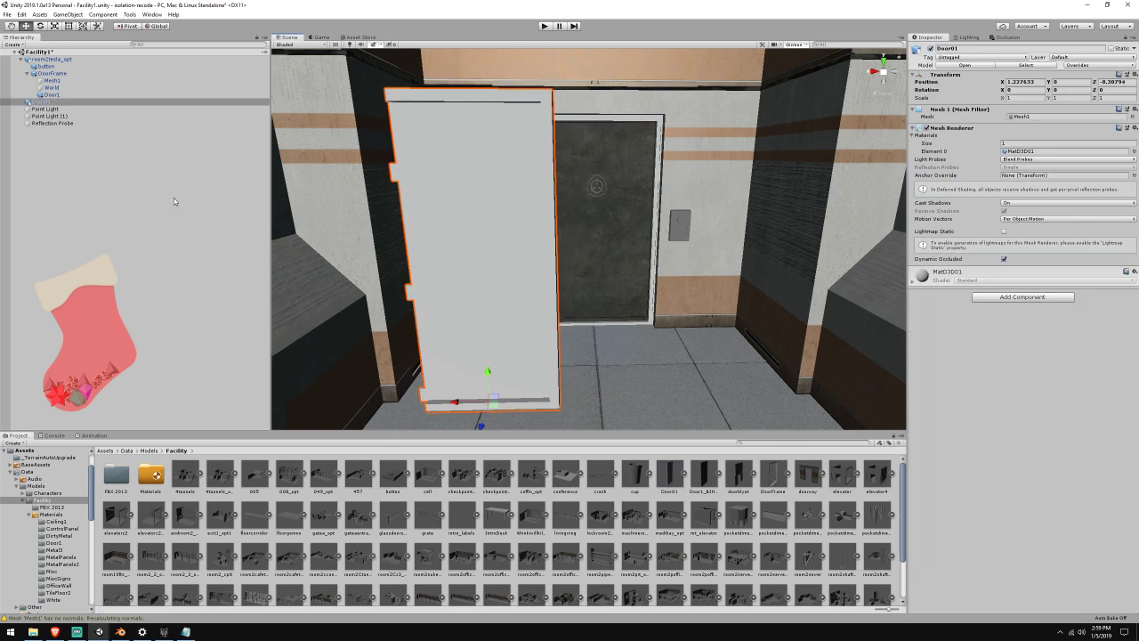
click(98, 102)
key(Delete)
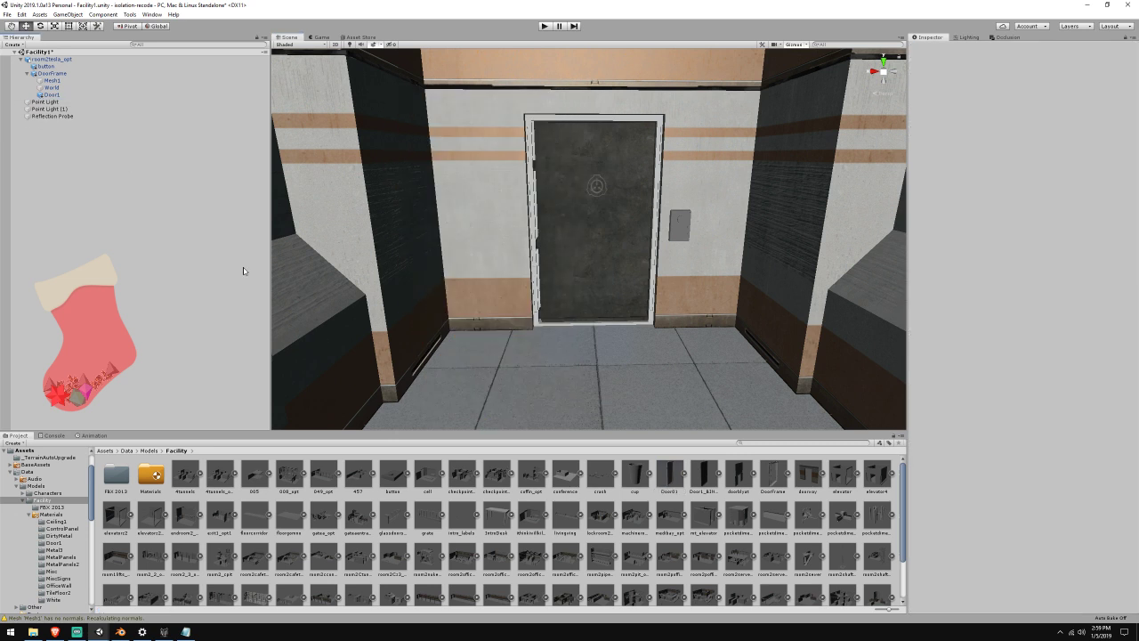
Rename the Door1_BINfbx model asset in the Facility folder as Door1
right_click(703, 486)
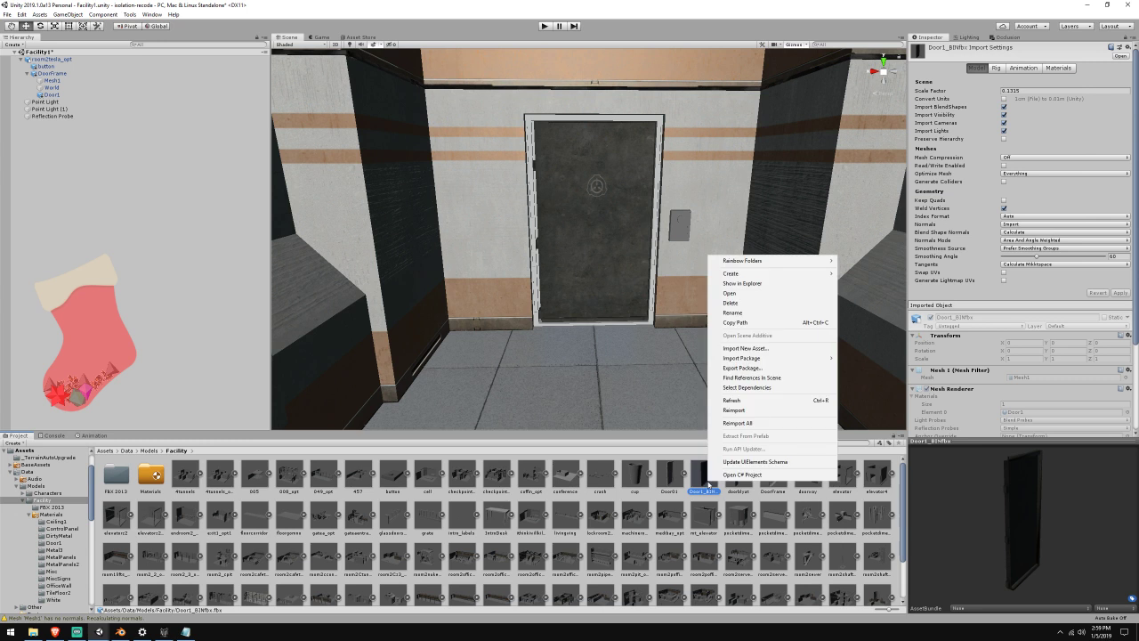
click(734, 313)
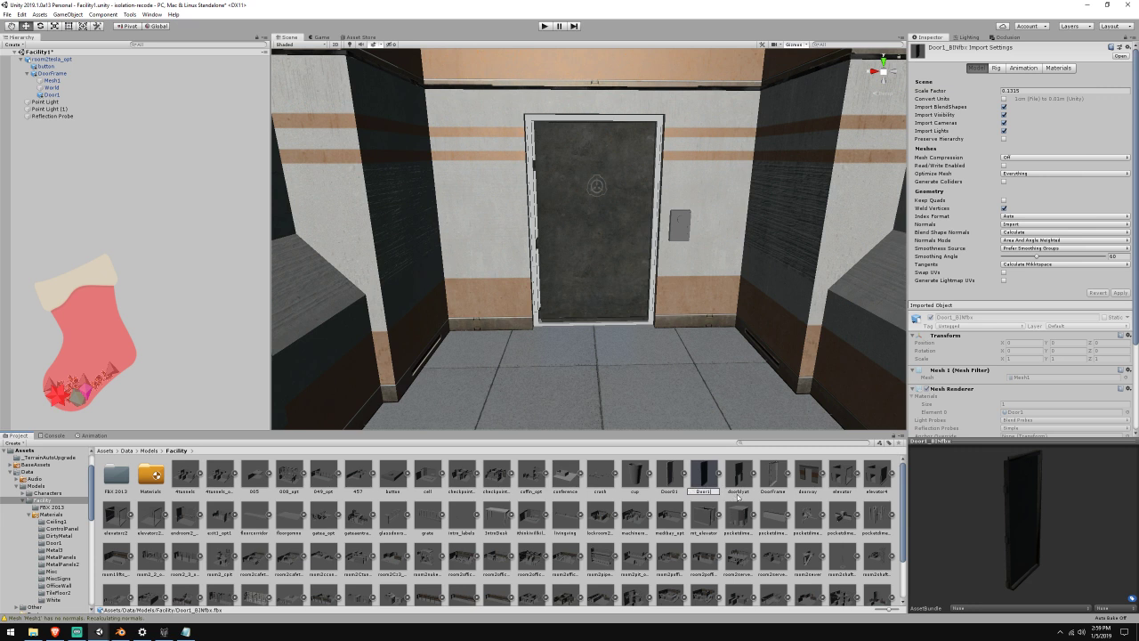
key(Return)
click(705, 519)
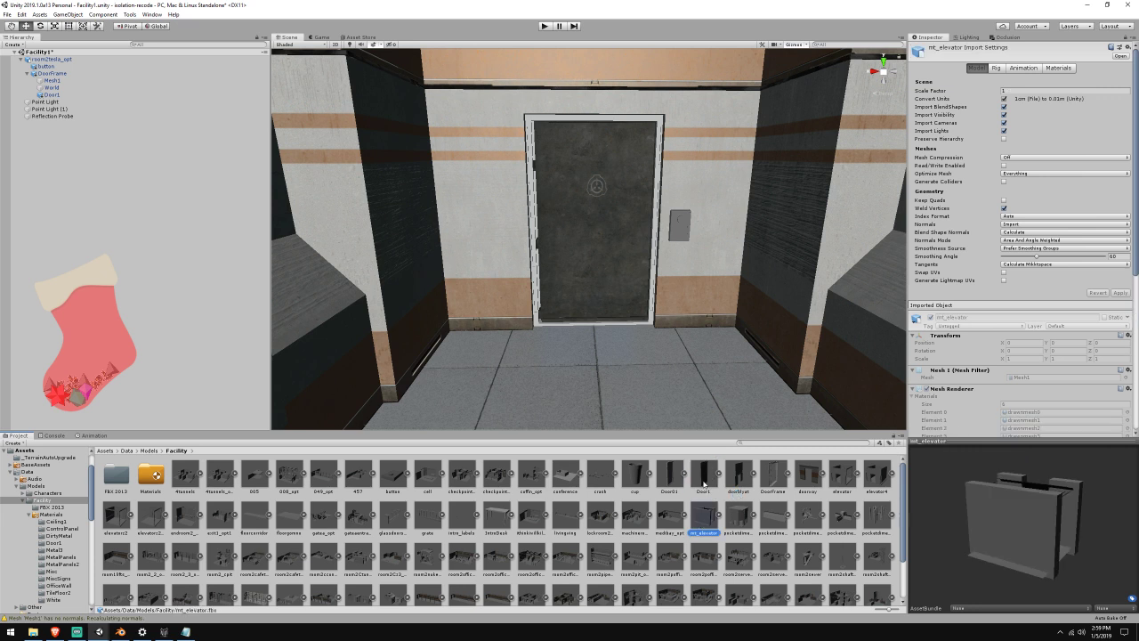
Place a copy of the renamed Door1 model in front of the door frame, and delete that copy from the scene
click(704, 481)
drag(705, 481, 589, 391)
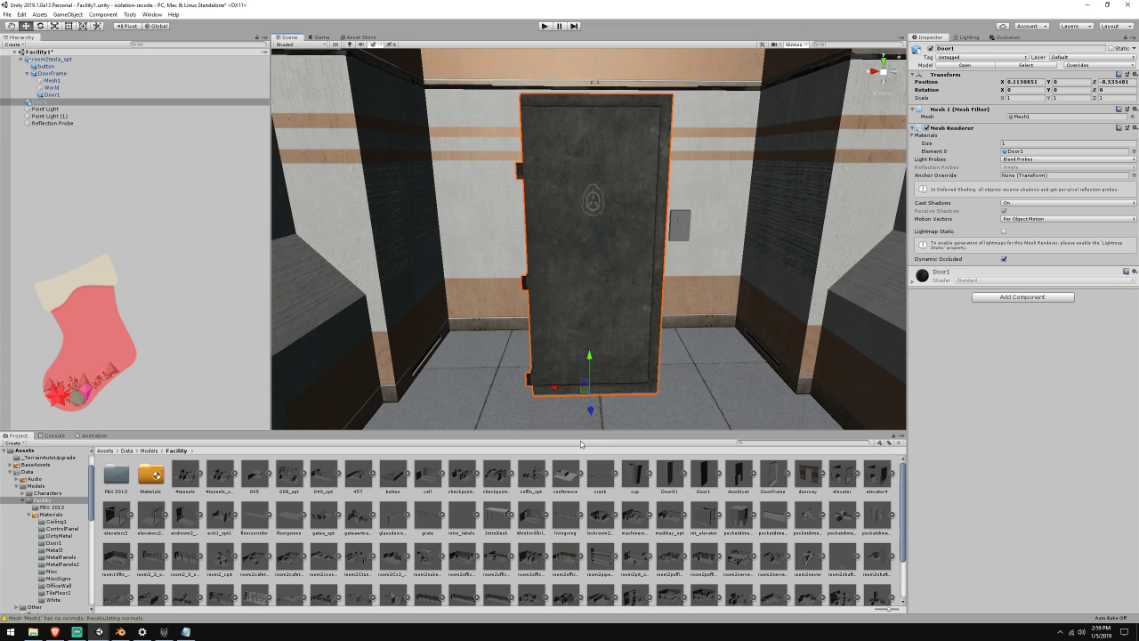
click(64, 114)
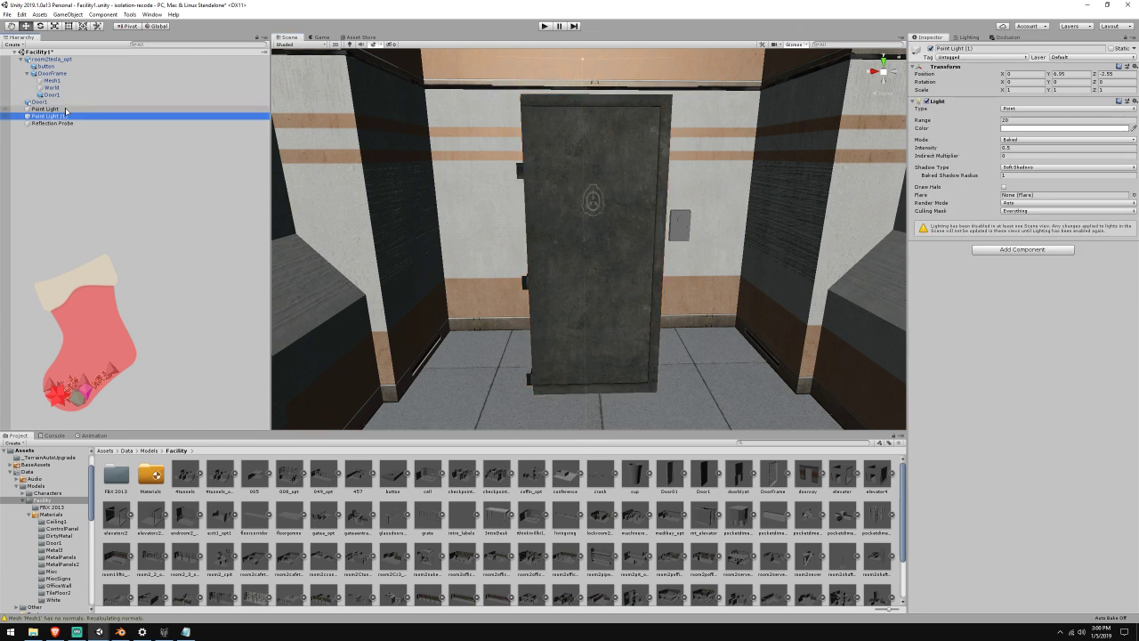
click(53, 102)
key(Delete)
Select the Door1 object under DoorFrame and shift it slightly along X to about 0.006
click(52, 73)
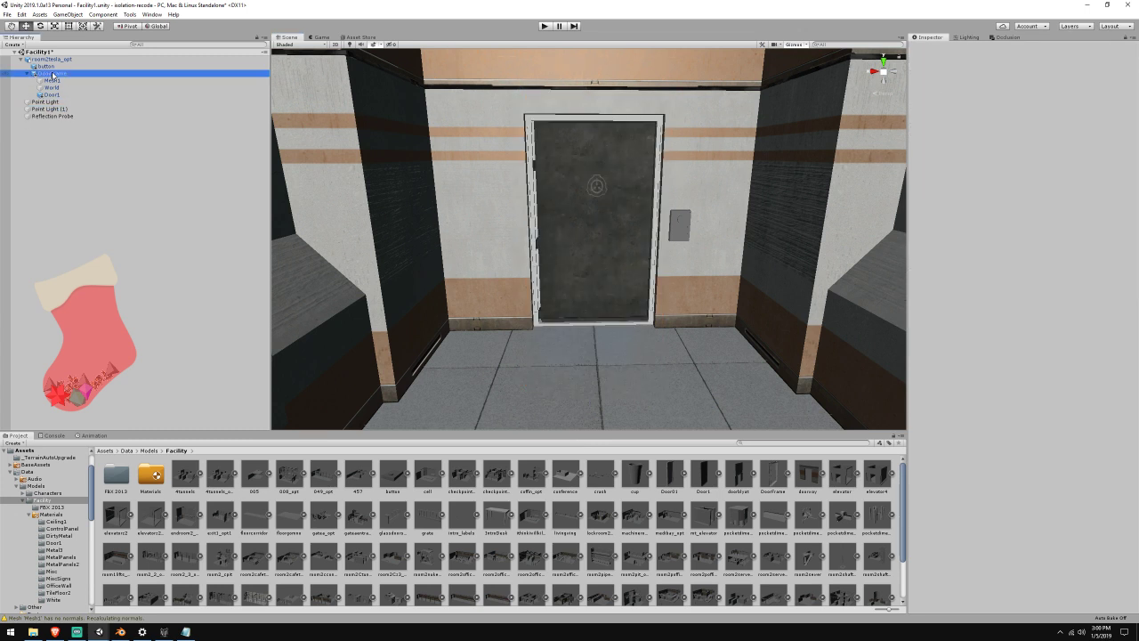
click(52, 95)
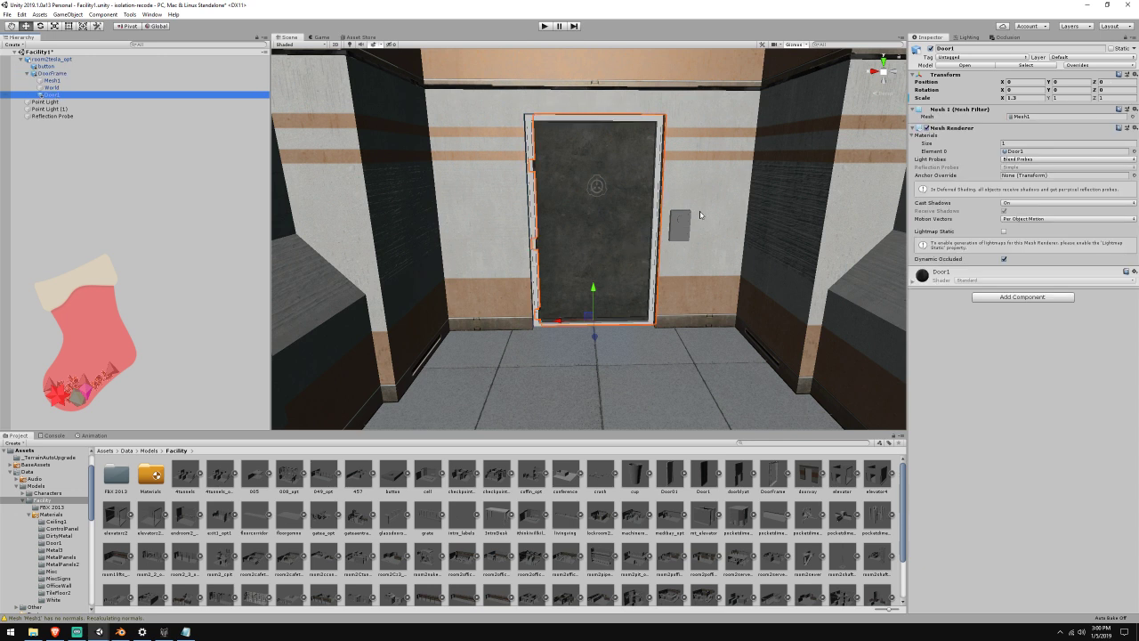
mouse_move(561, 321)
mouse_down()
mouse_move(450, 321)
mouse_move(564, 313)
mouse_up()
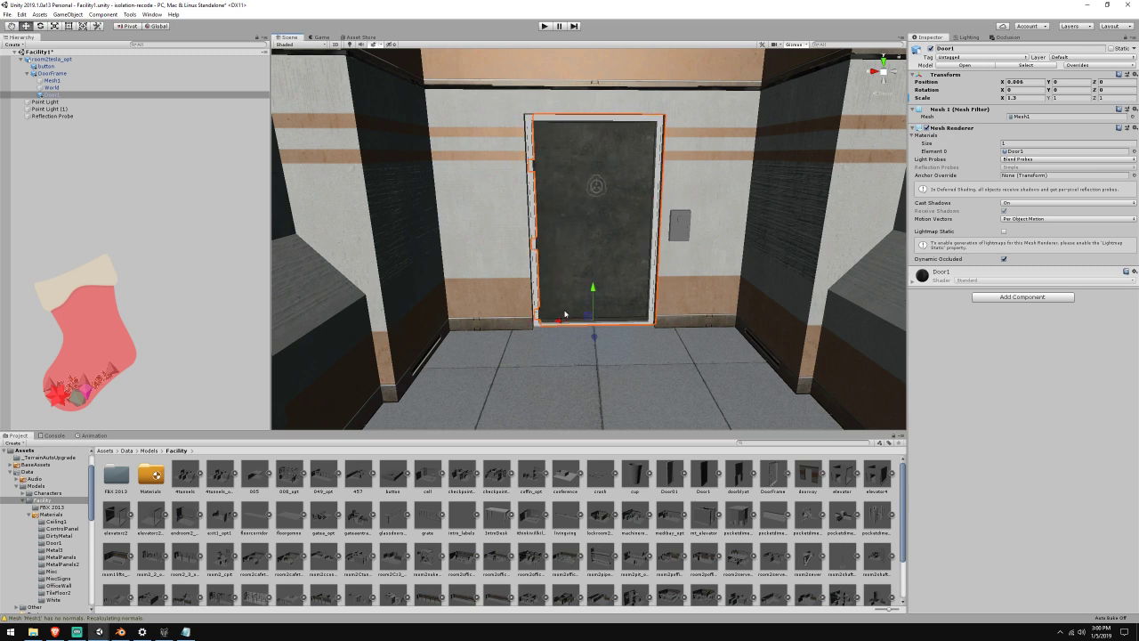
Examine the Door1 material's settings on the door object and among the Door1 model asset's contents
click(946, 275)
scroll(608, 326, up, 5)
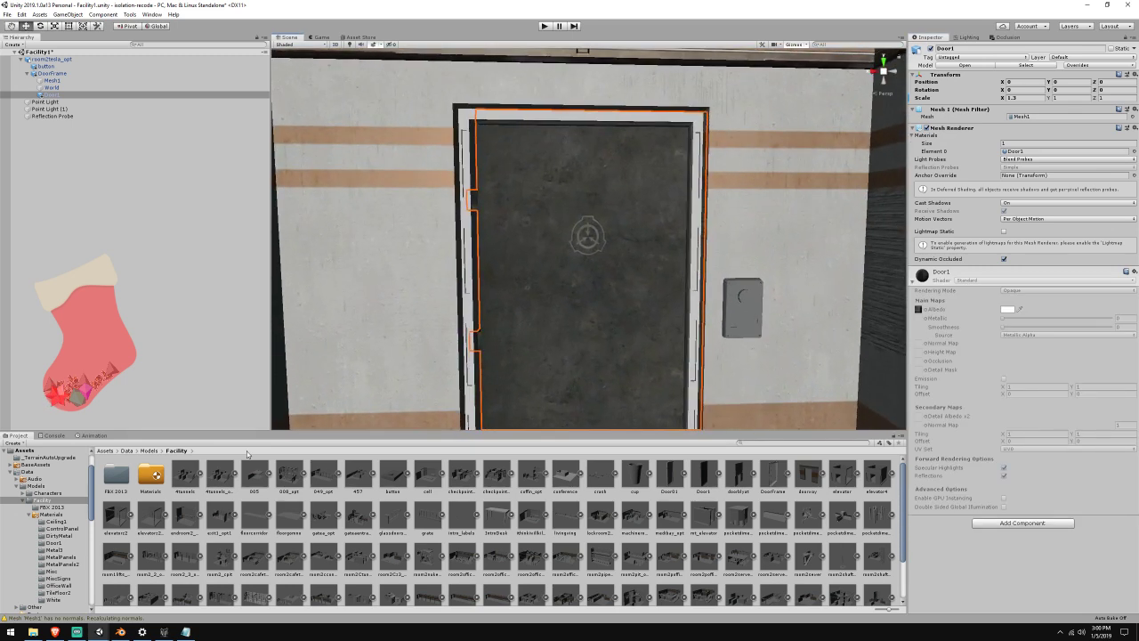
click(721, 475)
click(733, 477)
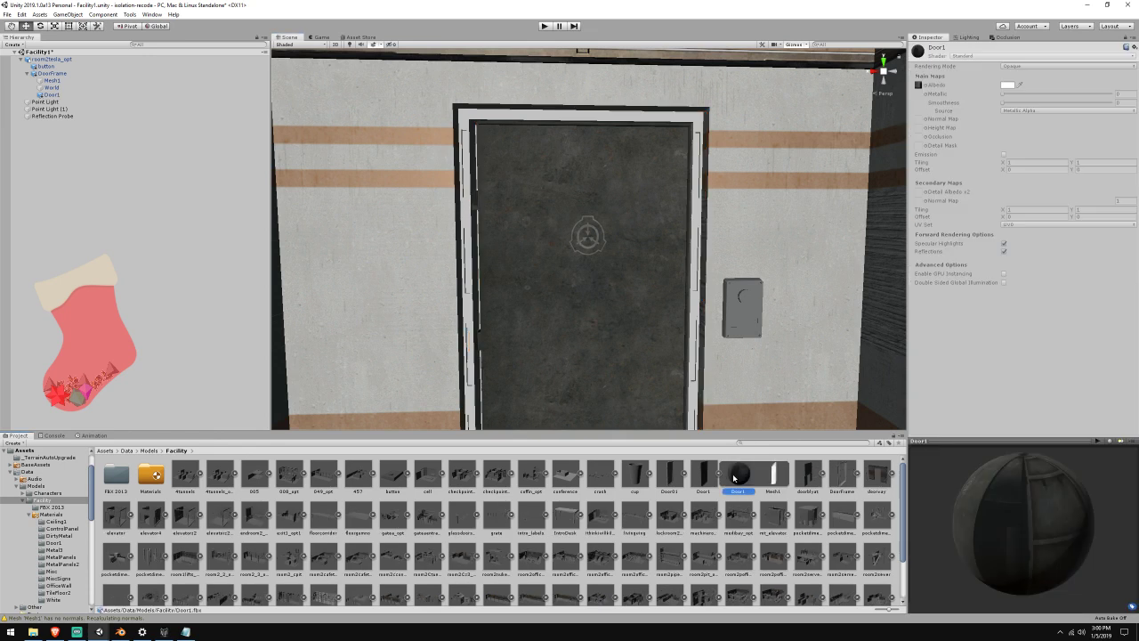
click(720, 476)
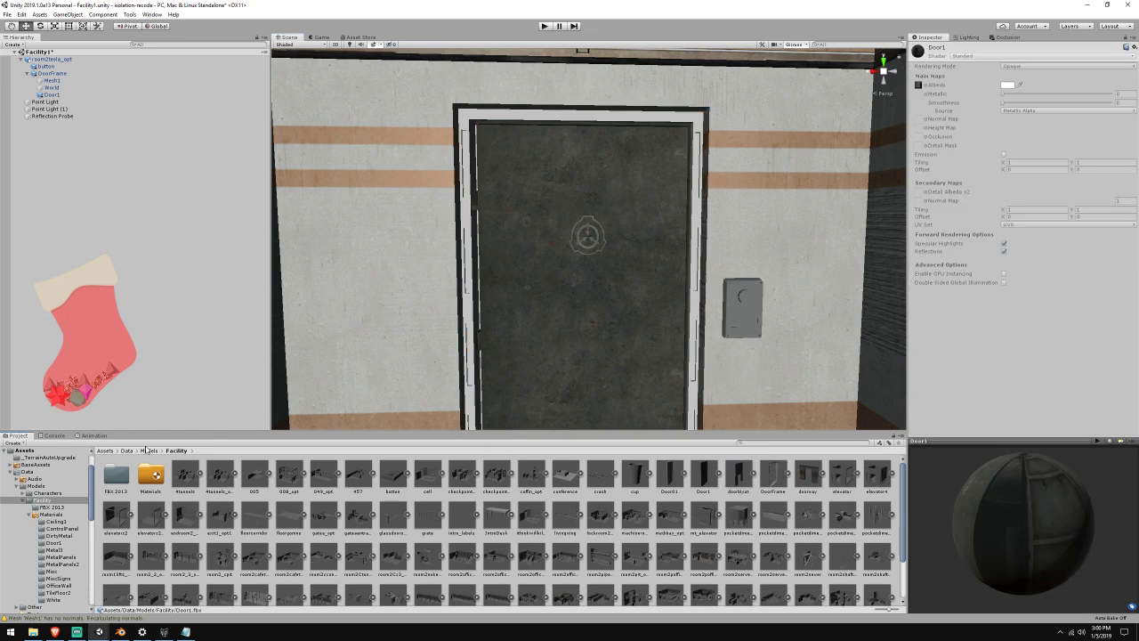
Open the Materials folder inside the Facility models folder
click(149, 450)
double_click(149, 478)
double_click(149, 478)
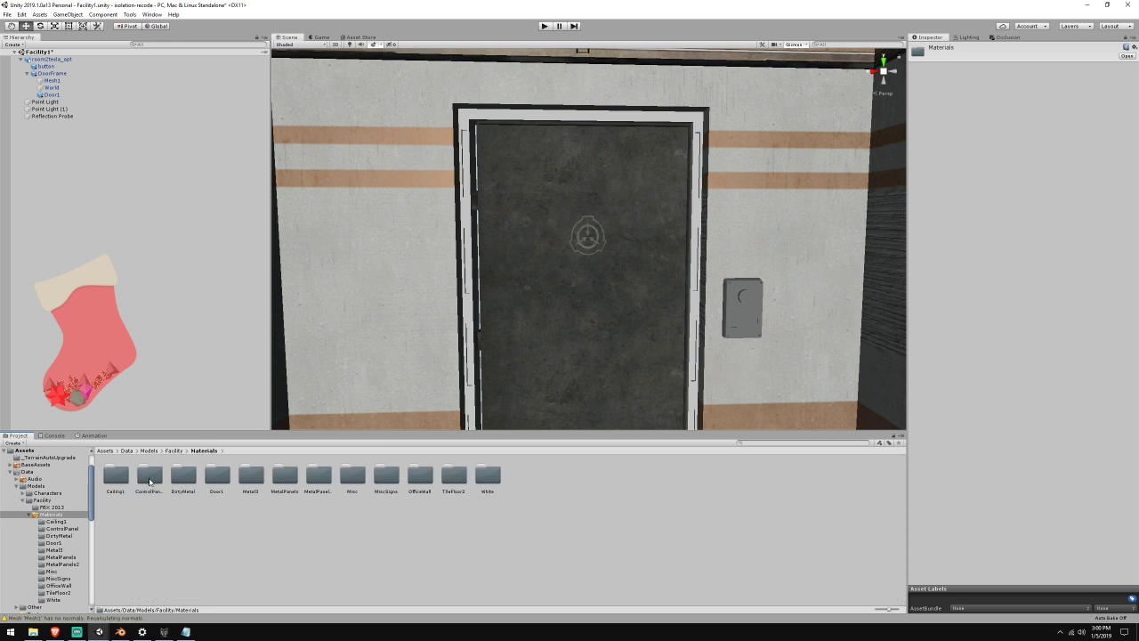
Apply the Door01 material from the Door1 materials folder to the Door1 object and assign the Door01 texture as its albedo
double_click(217, 477)
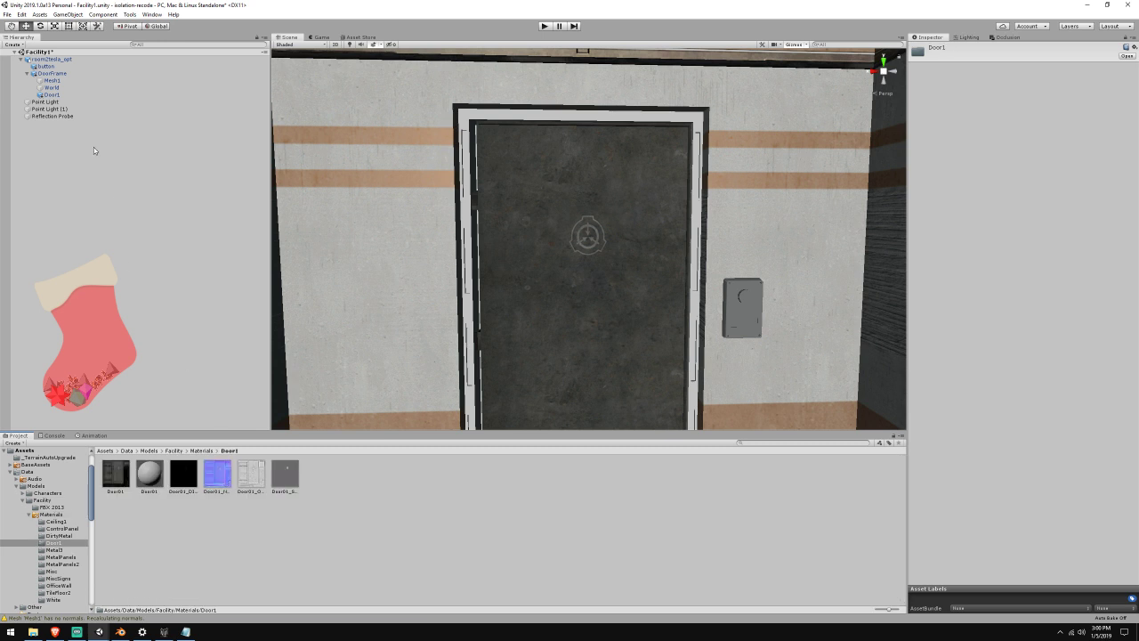
click(74, 95)
drag(141, 491, 1018, 153)
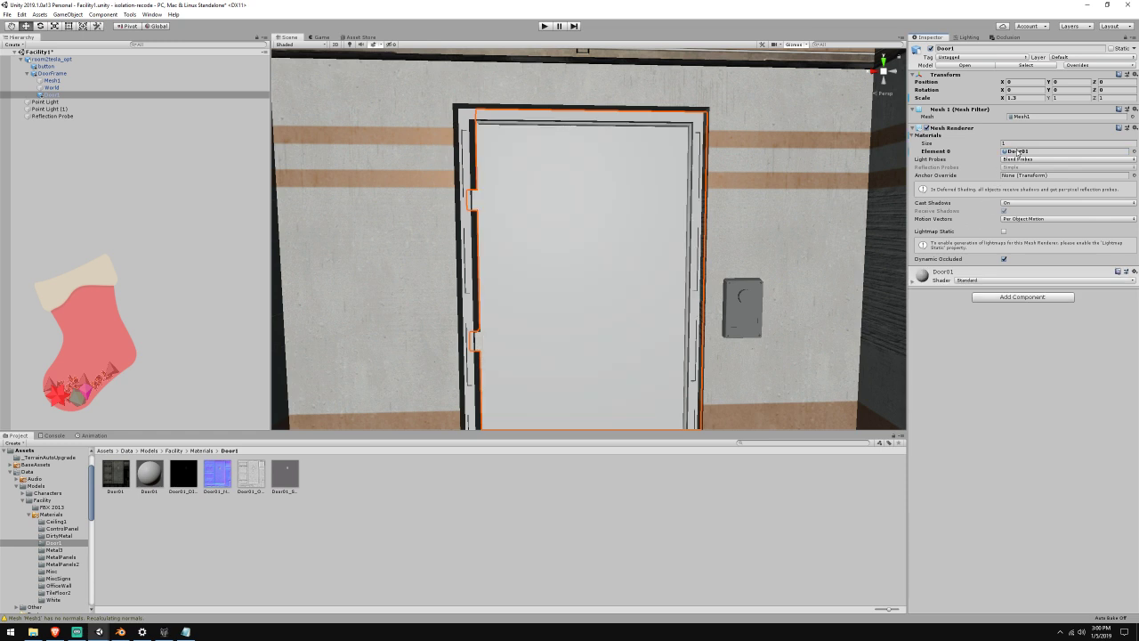
click(958, 272)
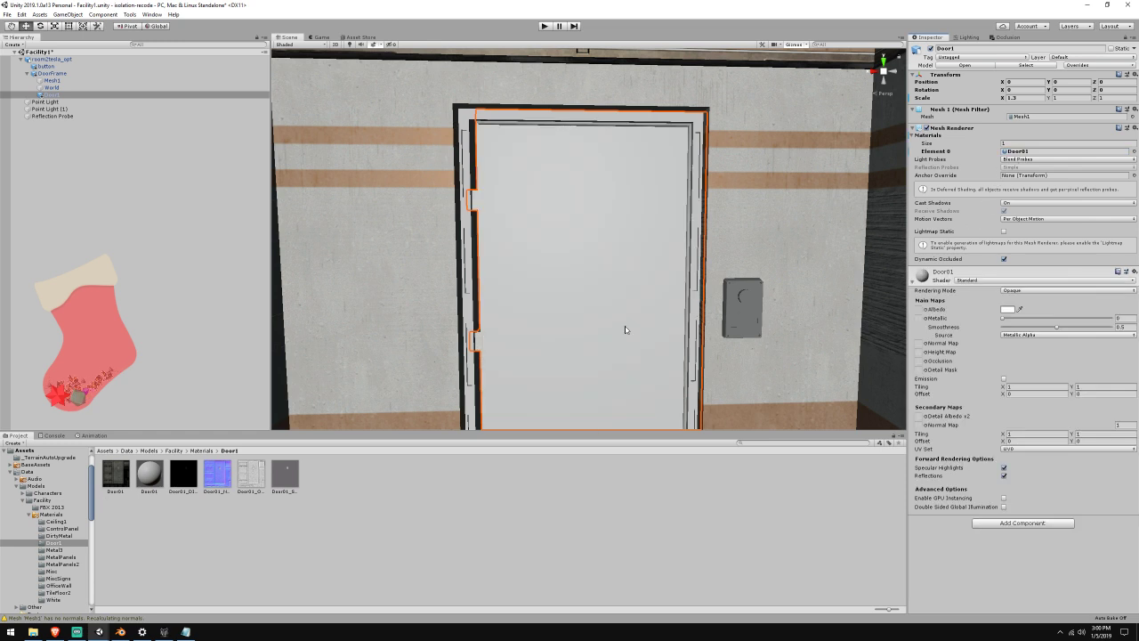
drag(561, 347, 919, 310)
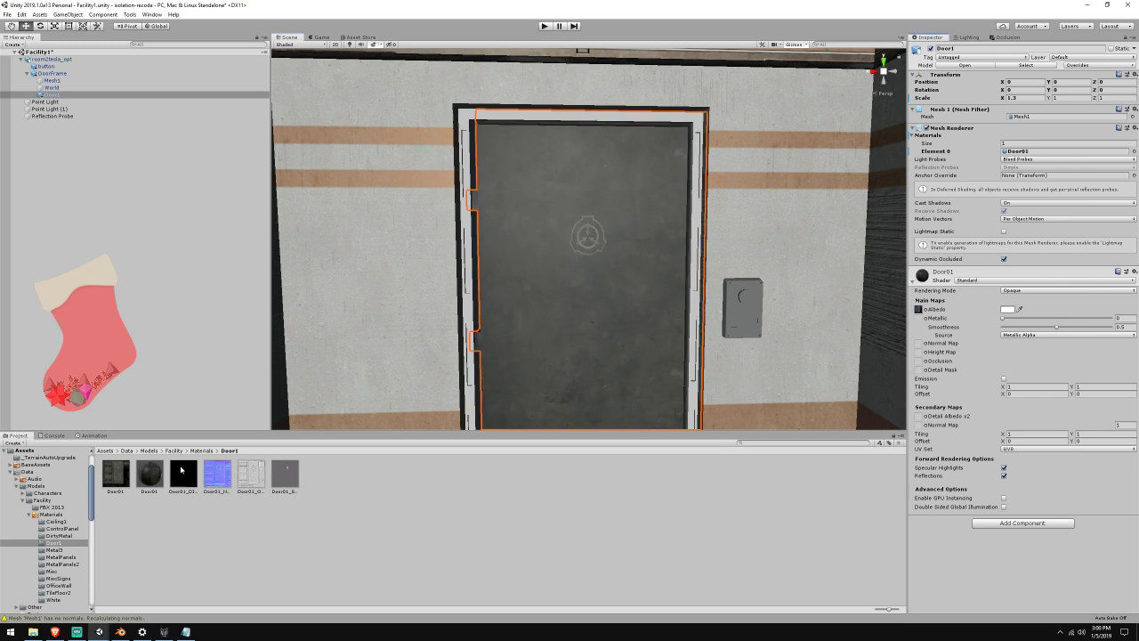
Try the Door01_DISP texture as the Door01 material's height map, adjust the height strength, and clear the map again
click(179, 477)
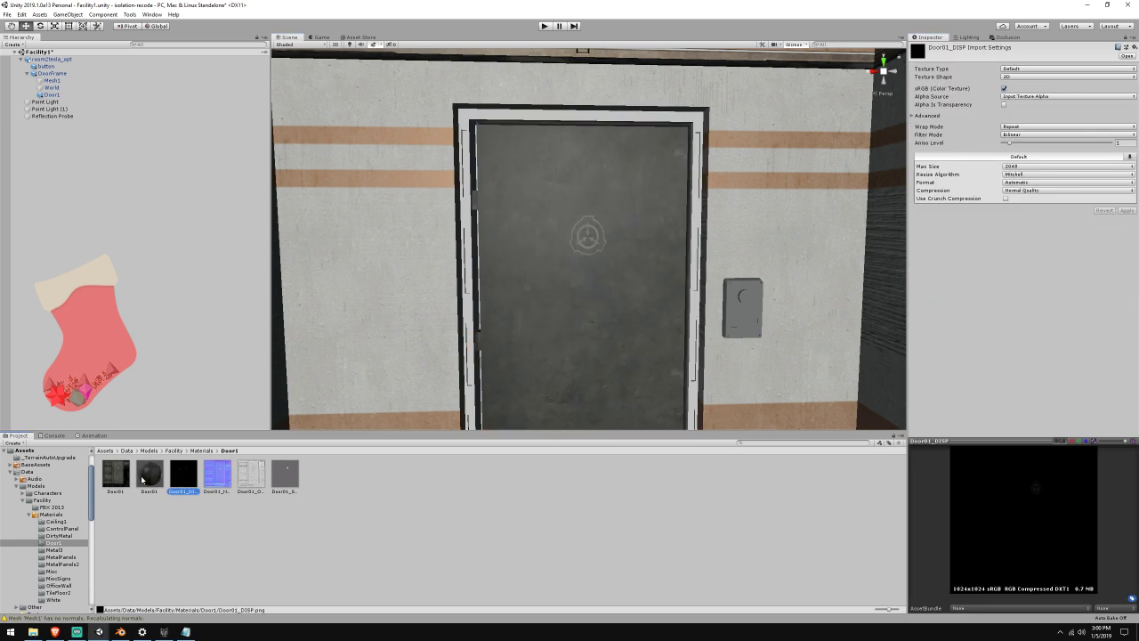
click(148, 477)
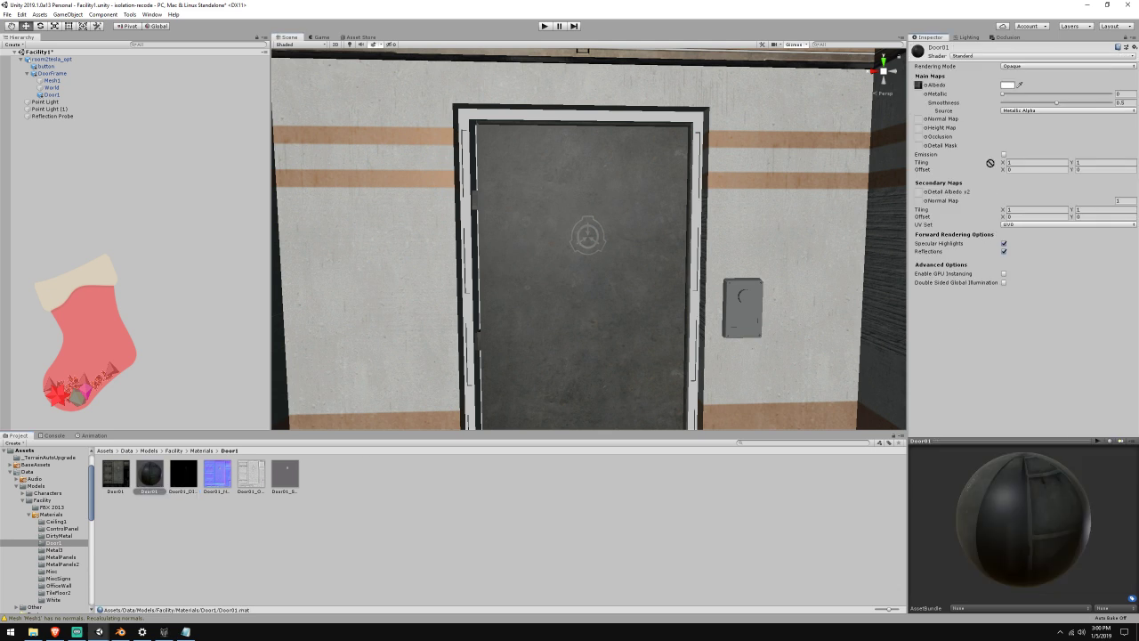
drag(928, 132, 921, 129)
scroll(812, 213, up, 5)
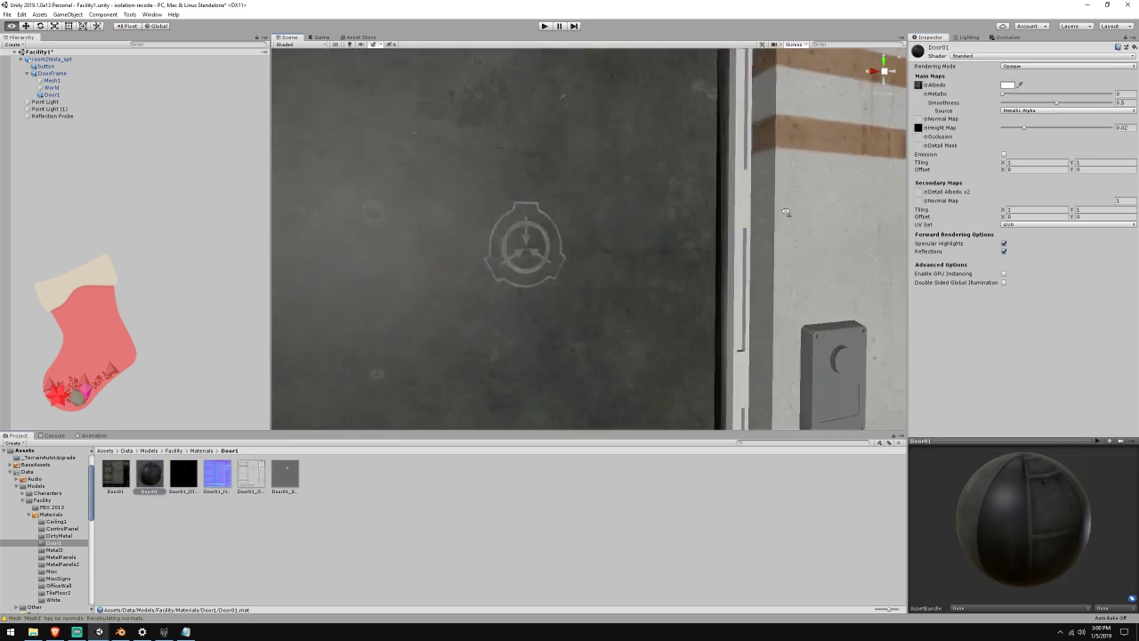
drag(1024, 128, 1067, 140)
scroll(771, 222, down, 5)
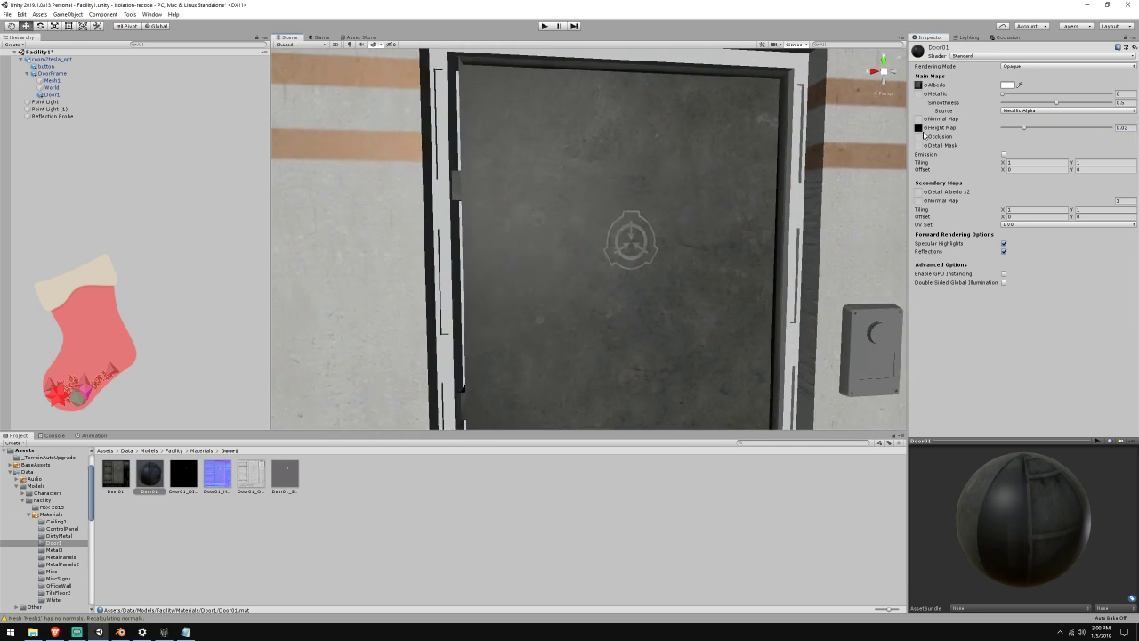
click(920, 129)
key(Delete)
Switch the Door01 material's shader to VacuumShaders/Beast/Standard
click(984, 54)
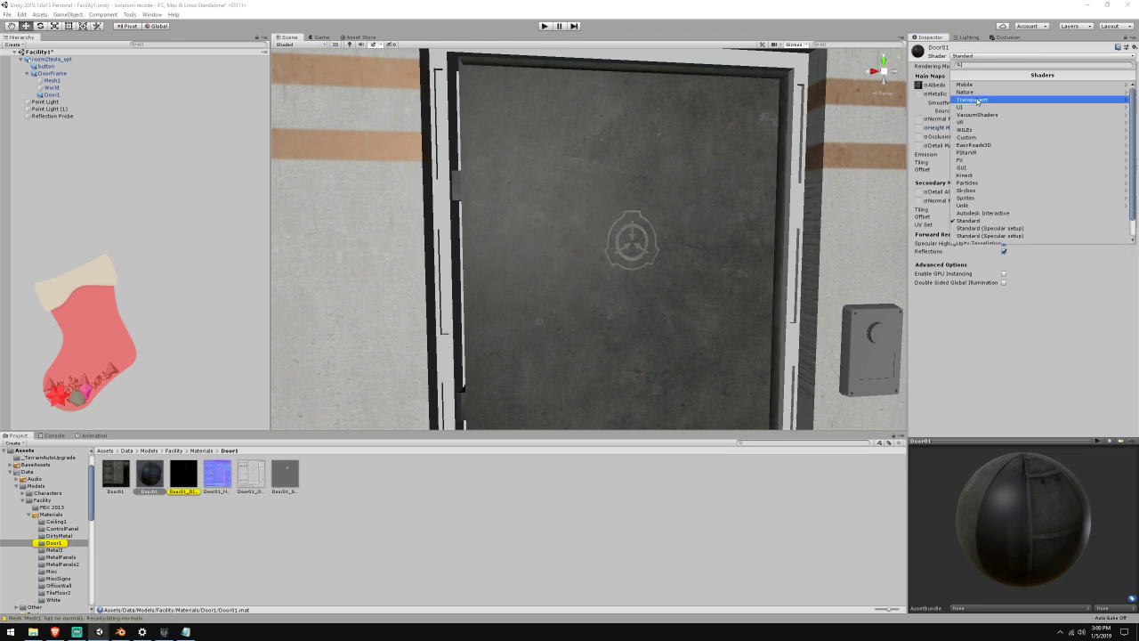
click(985, 114)
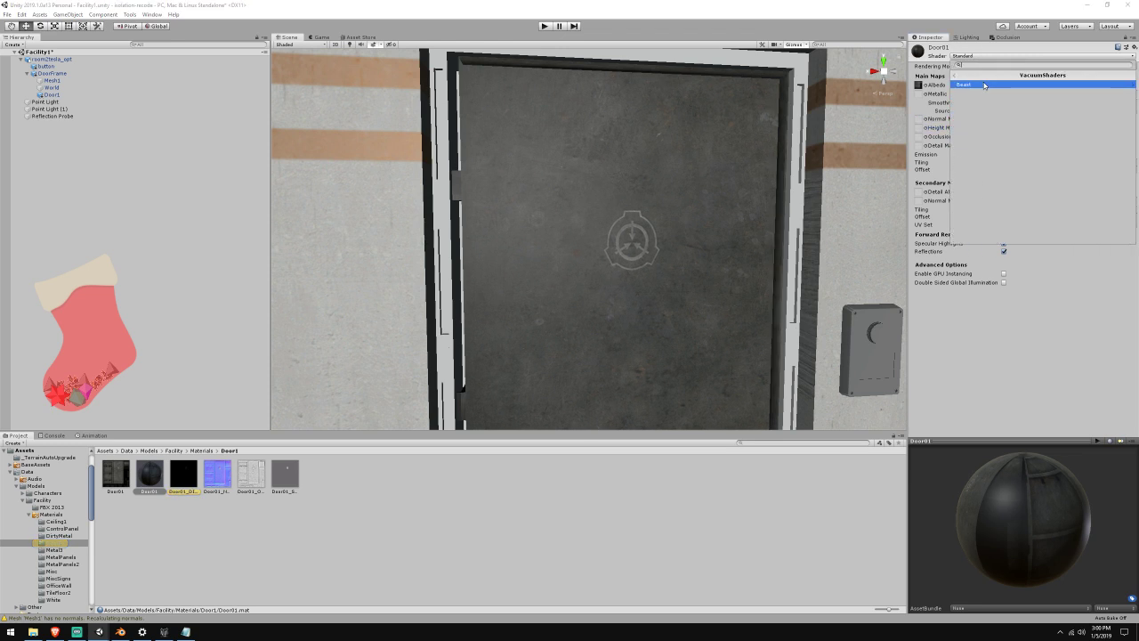
click(985, 84)
click(985, 86)
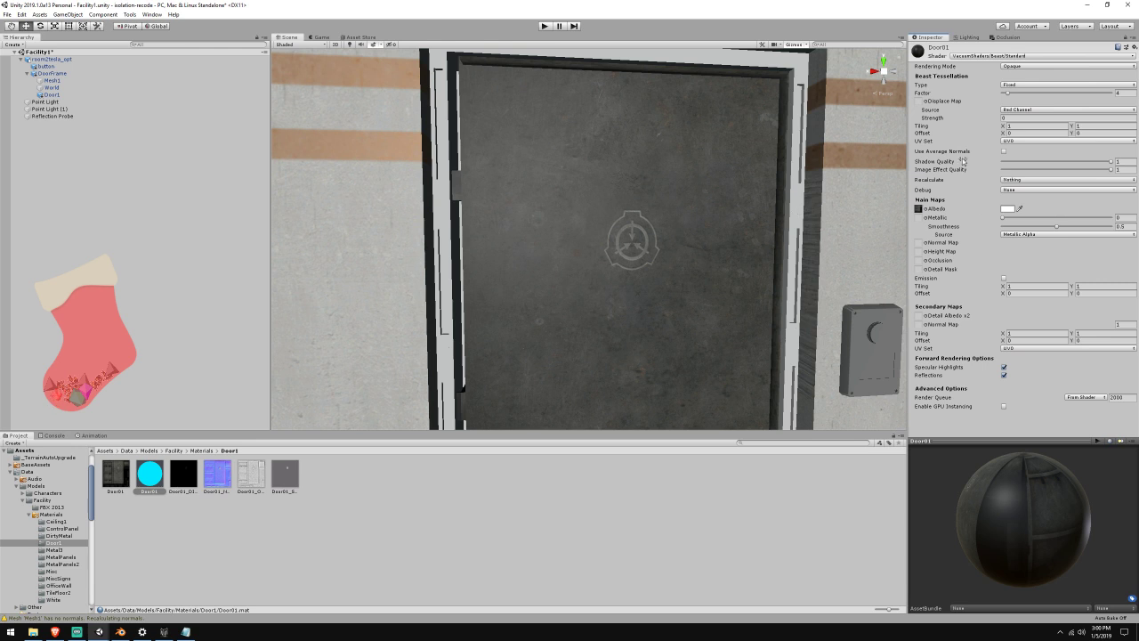
Assign Door01_DISP as the material's displace map and raise the displacement strength to about 25, checking the door and material preview
drag(191, 479, 994, 119)
drag(916, 104, 943, 118)
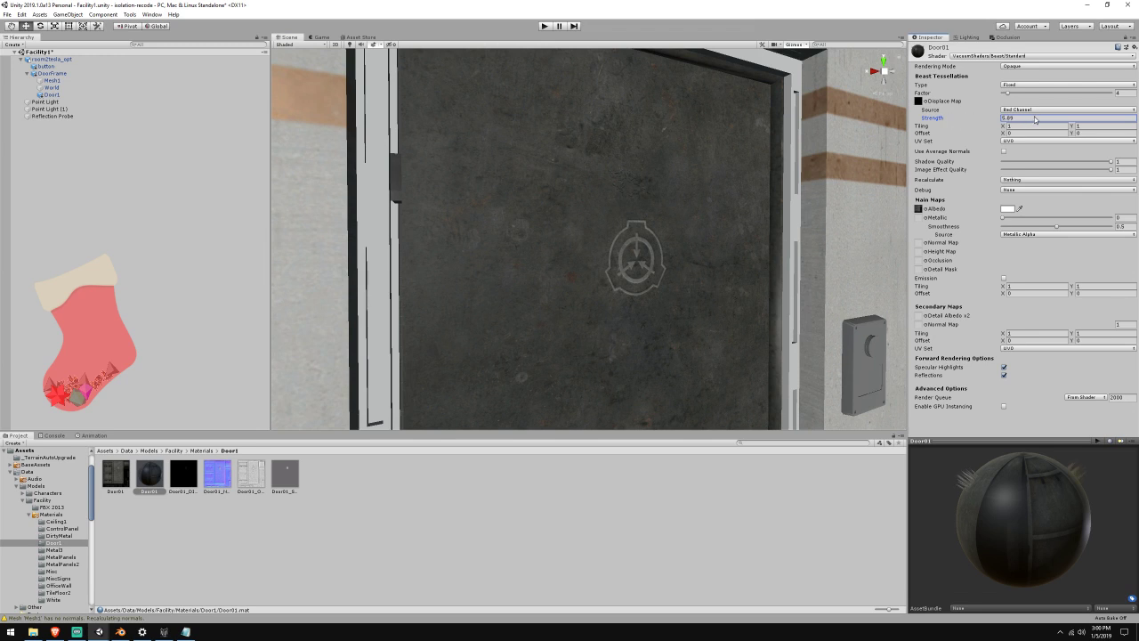
drag(1035, 119, 11, 118)
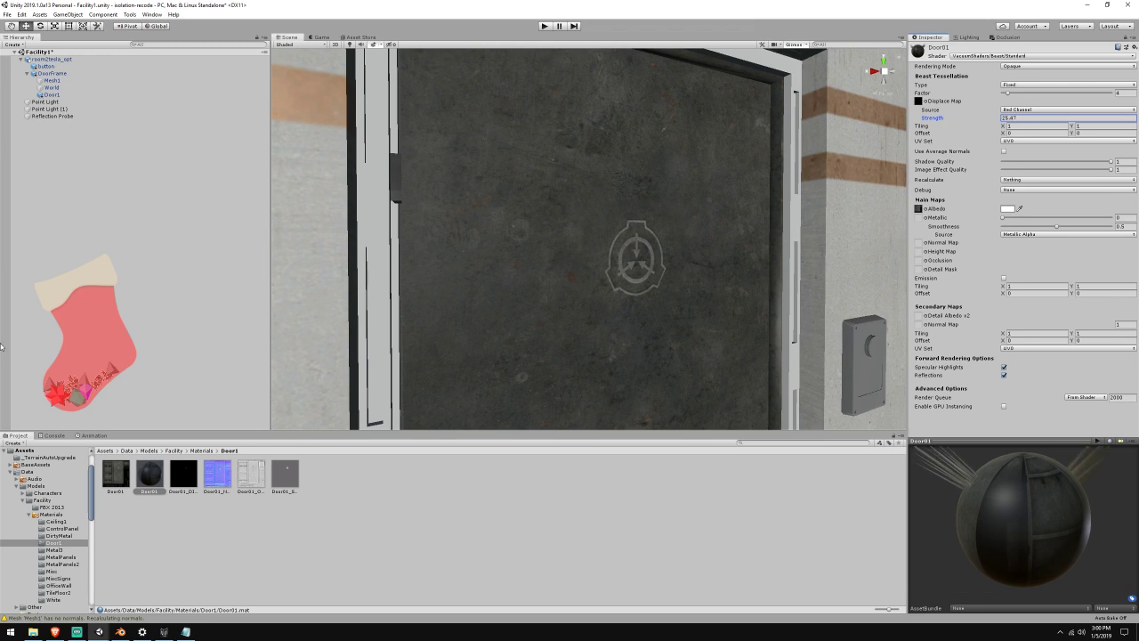
drag(1012, 490, 997, 496)
key(s)
right_drag(740, 383, 865, 368)
key(a)
key(d)
mouse_move(1024, 523)
mouse_down()
mouse_move(1072, 519)
mouse_move(1005, 514)
mouse_move(1027, 510)
mouse_up()
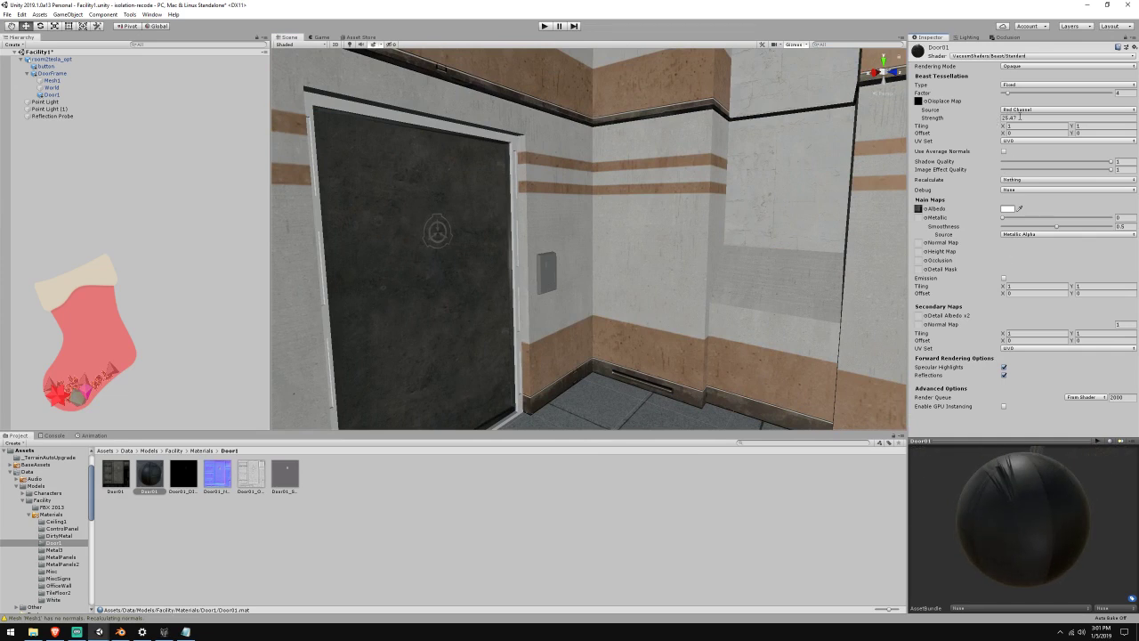
Reset the displacement strength to 0 and raise it slightly to about 3.69
text(0)
drag(1005, 494, 1058, 511)
right_drag(832, 401, 765, 379)
scroll(783, 355, up, 3)
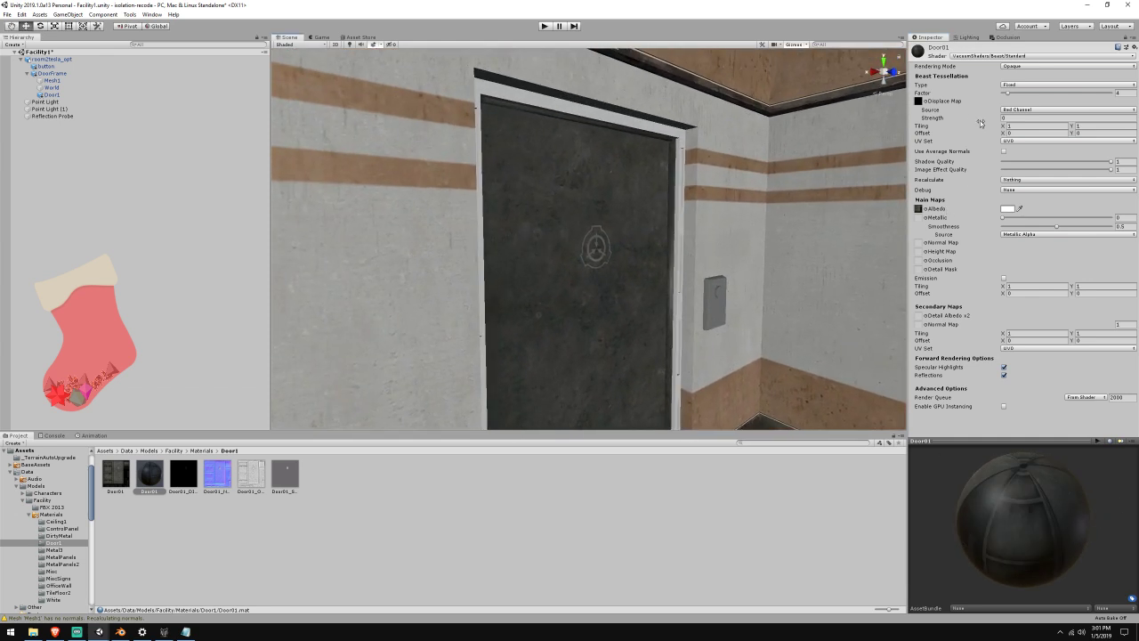
drag(931, 119, 951, 120)
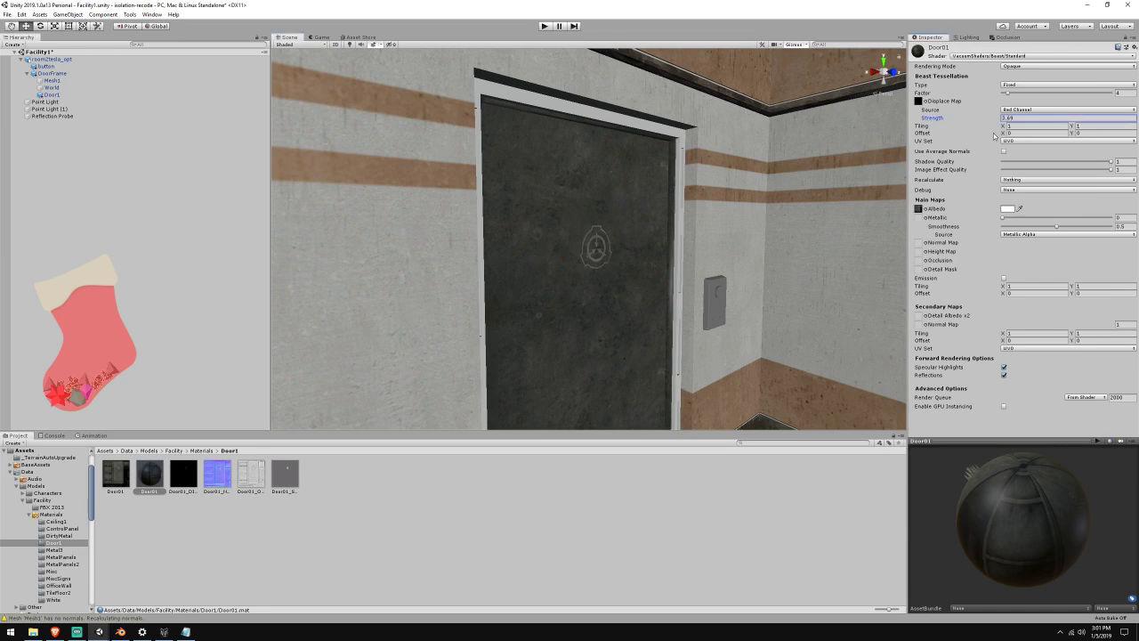
Try Alpha as the displace map's source and switch it back to Red Channel
click(1004, 152)
click(1008, 111)
click(1009, 127)
click(1007, 110)
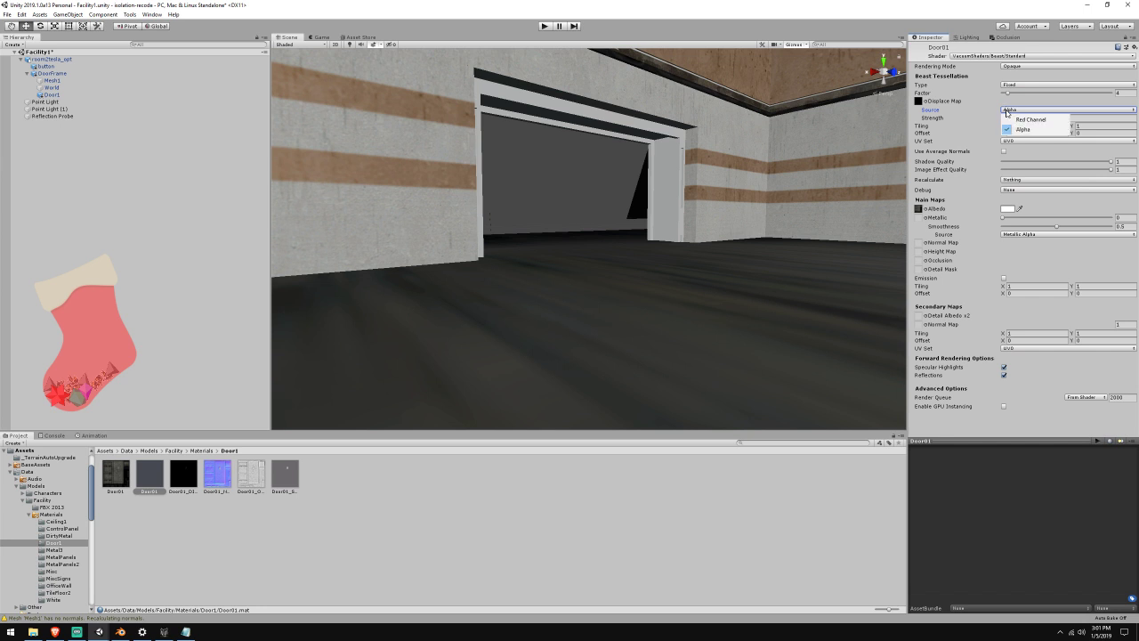
click(1008, 118)
Raise the tessellation factor to 64 and the displacement strength to 13.75, checking the effect on the door's emblem
drag(1009, 94, 1035, 94)
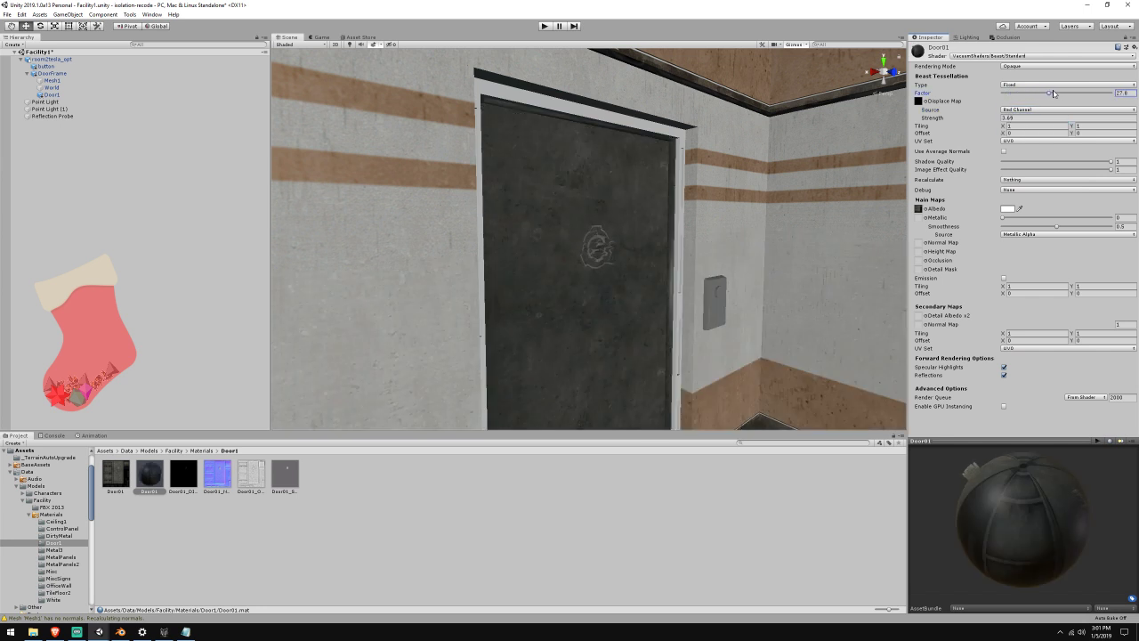
scroll(763, 183, up, 10)
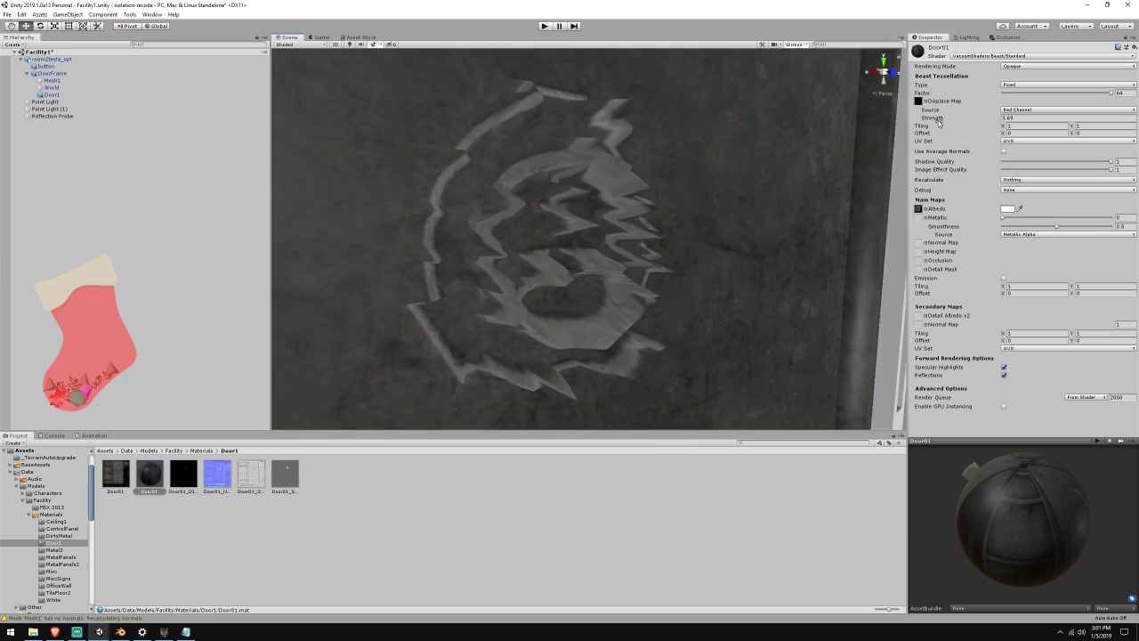
drag(938, 120, 1088, 117)
right_drag(790, 200, 787, 160)
click(1023, 111)
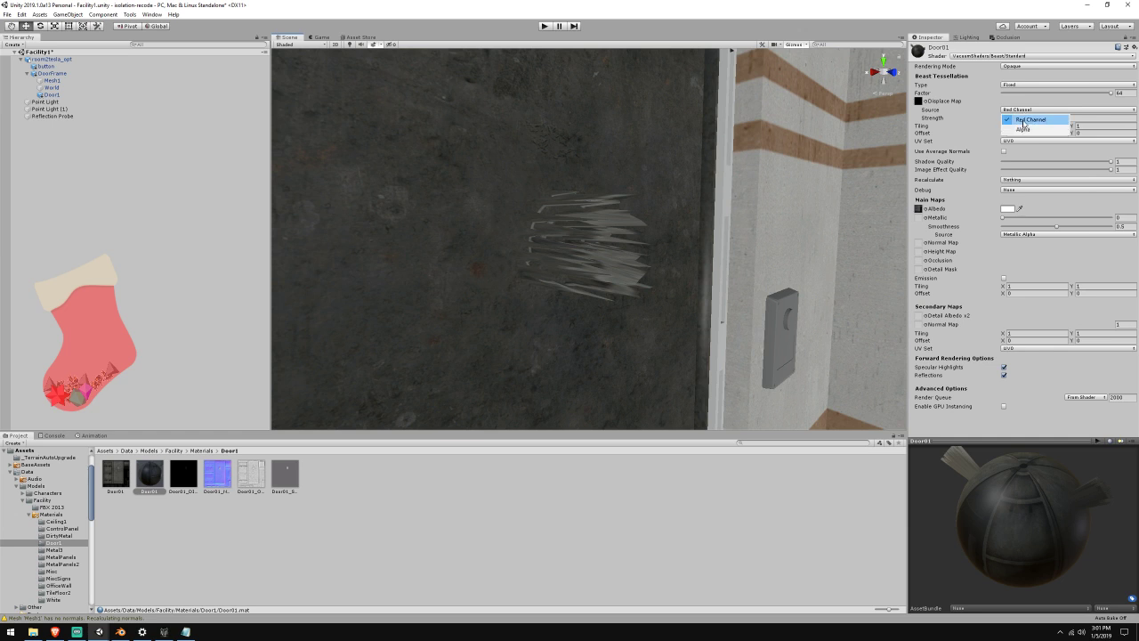
click(865, 164)
Try the Distance Based tessellation type, change it to Edge Length, and inspect the emblem up close
click(1026, 86)
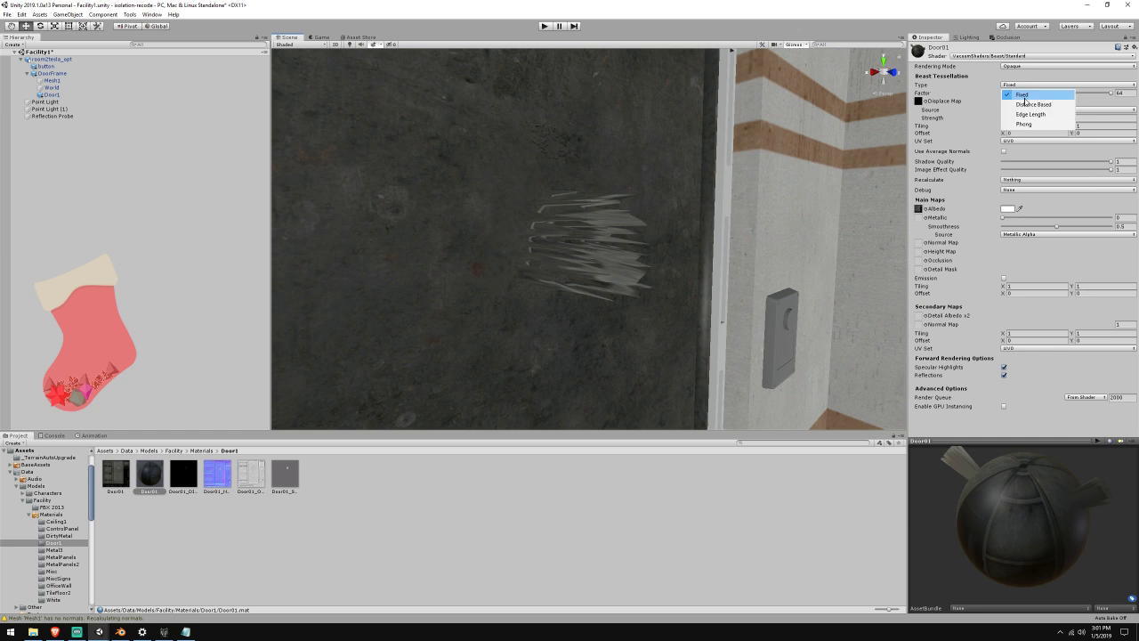
click(1008, 94)
click(1019, 86)
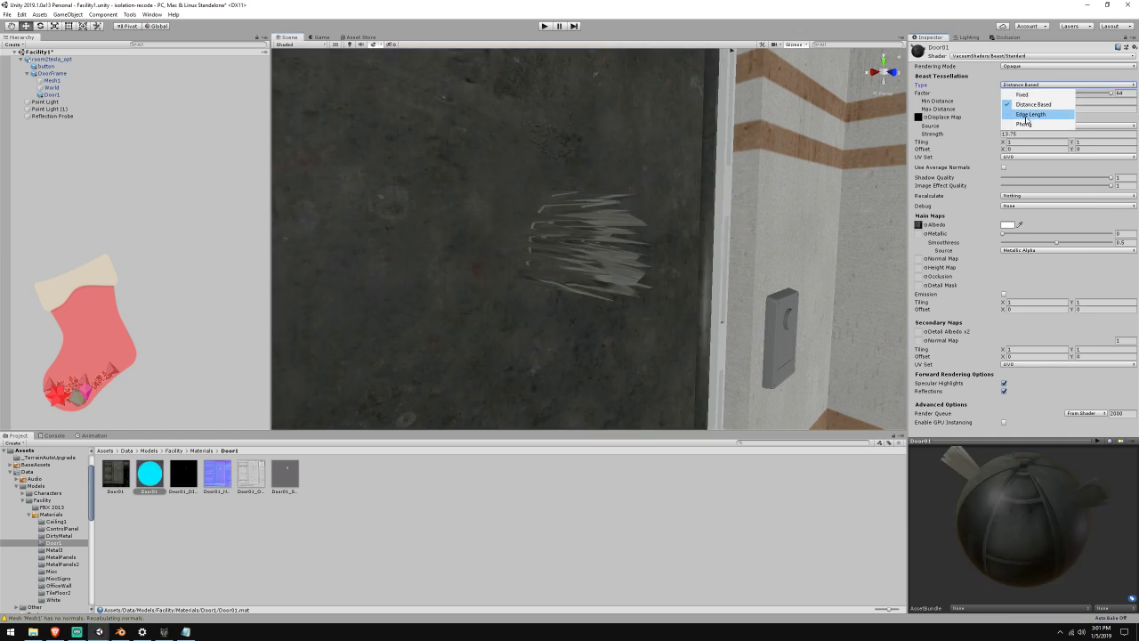
click(1030, 117)
right_drag(817, 159, 764, 152)
key(s)
key(w)
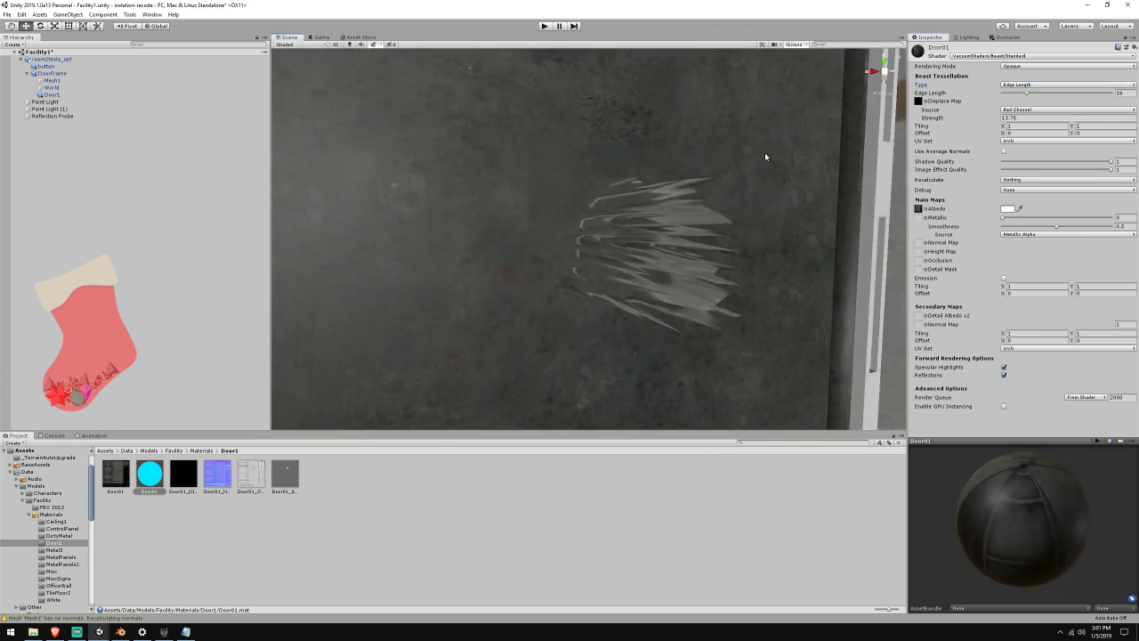
Clear the Door01 material's displace map and return its shader to Standard
click(926, 102)
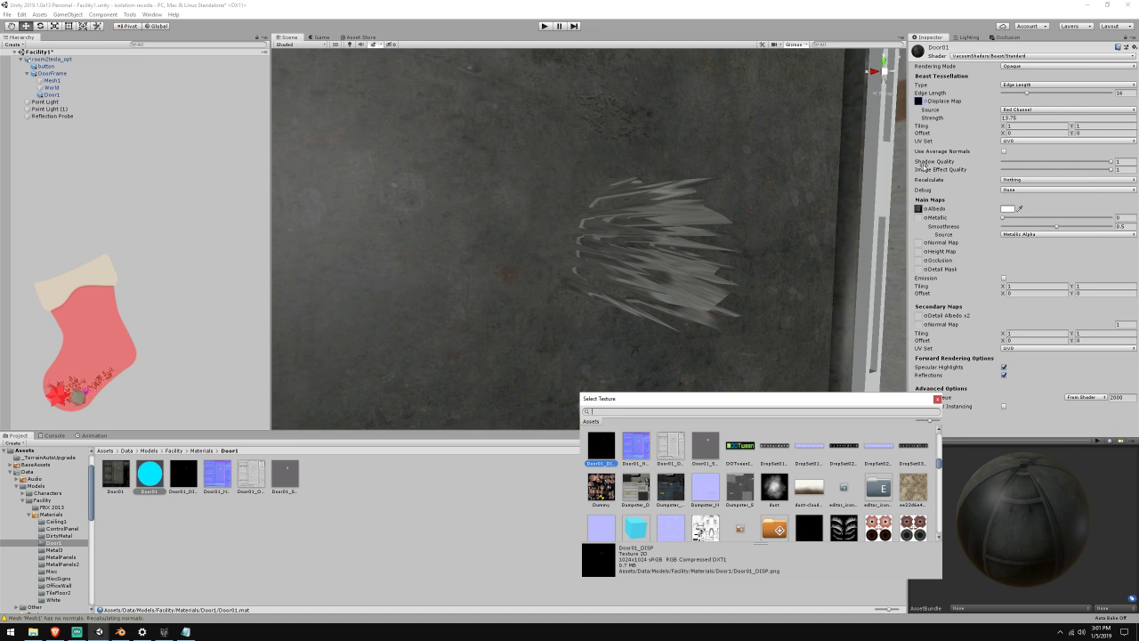
click(936, 399)
click(918, 101)
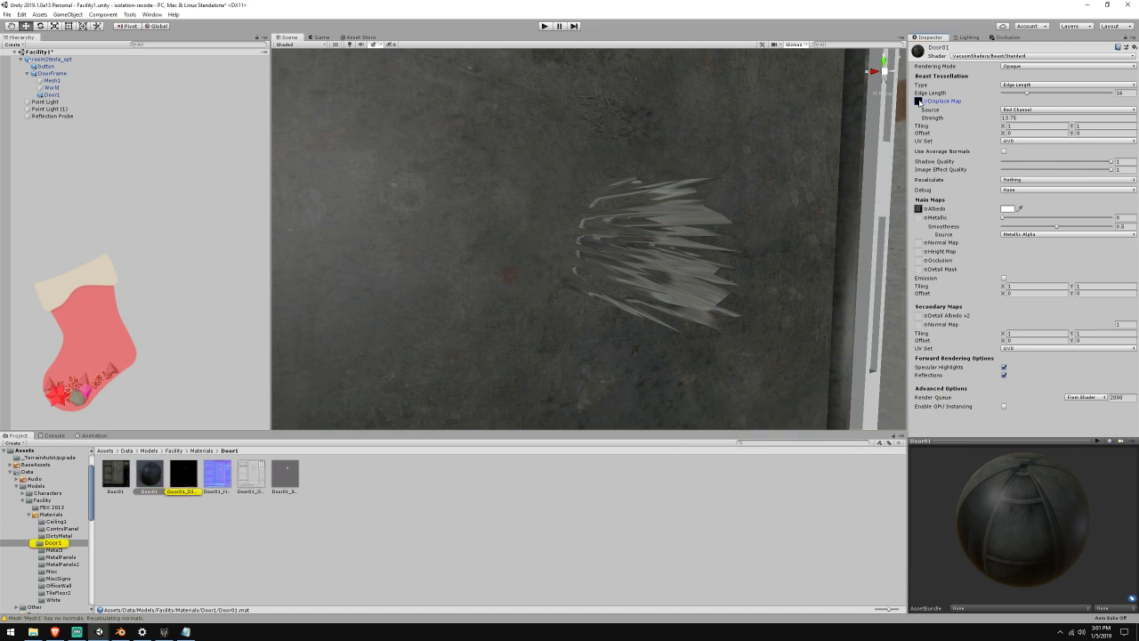
key(Delete)
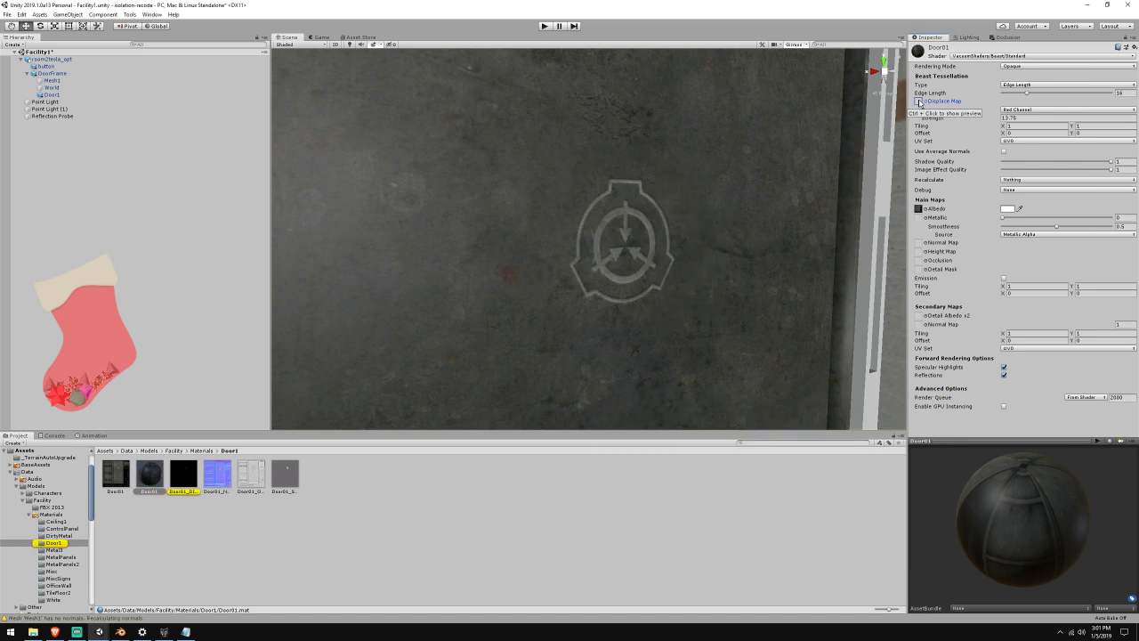
click(970, 56)
click(986, 224)
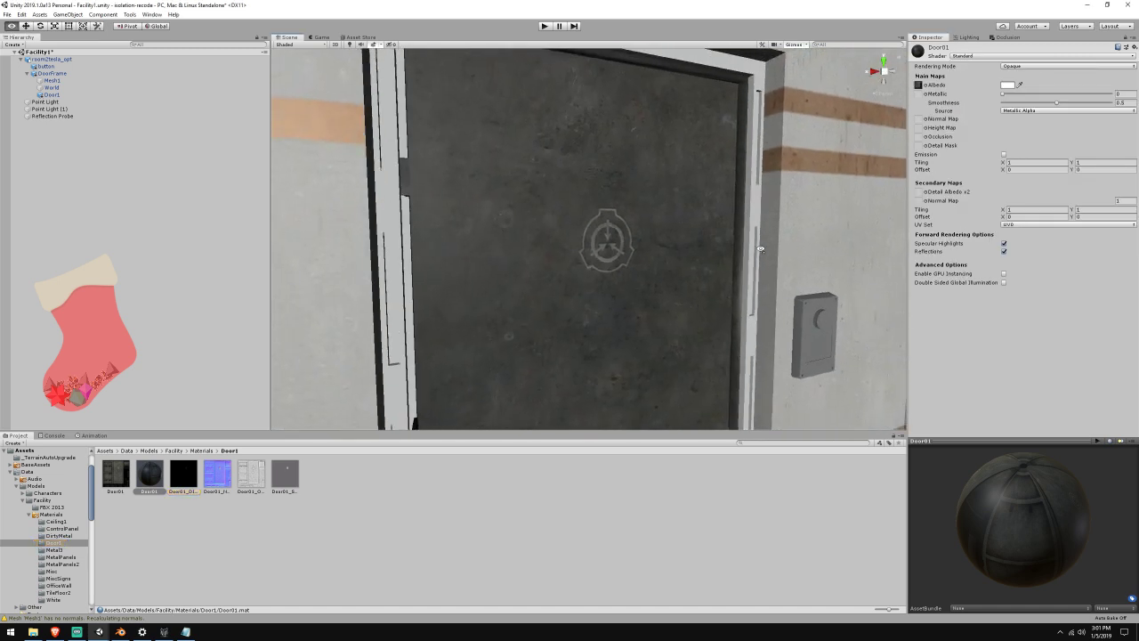
Assign the Door01 normal texture as the material's normal map and set the normal strength to 0.25
right_drag(760, 249, 782, 240)
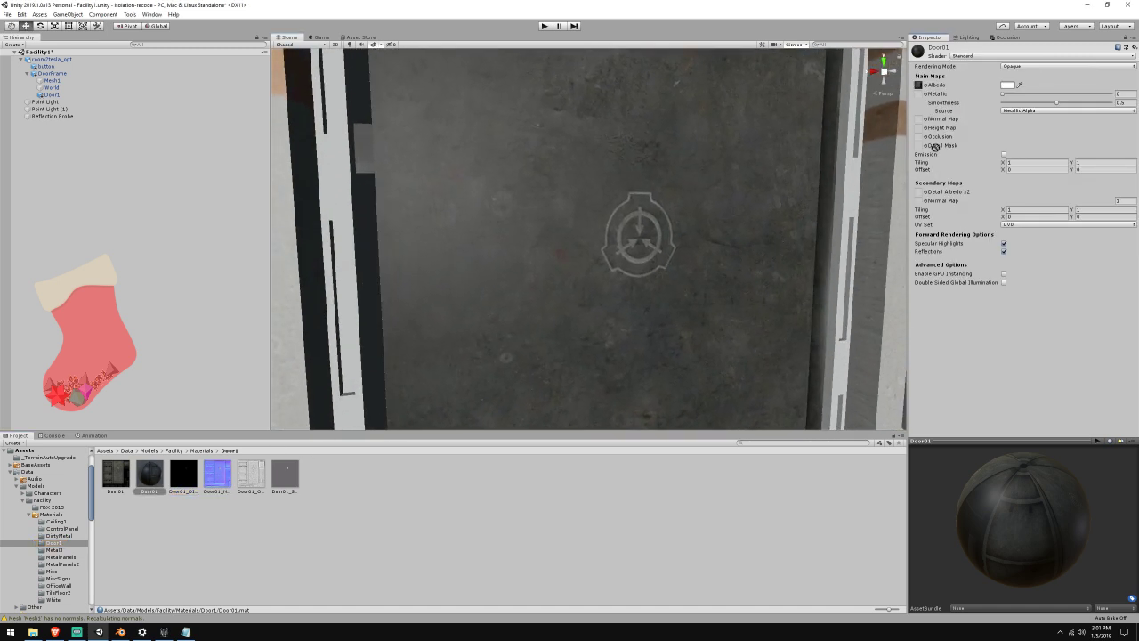
drag(921, 123, 919, 119)
click(1121, 137)
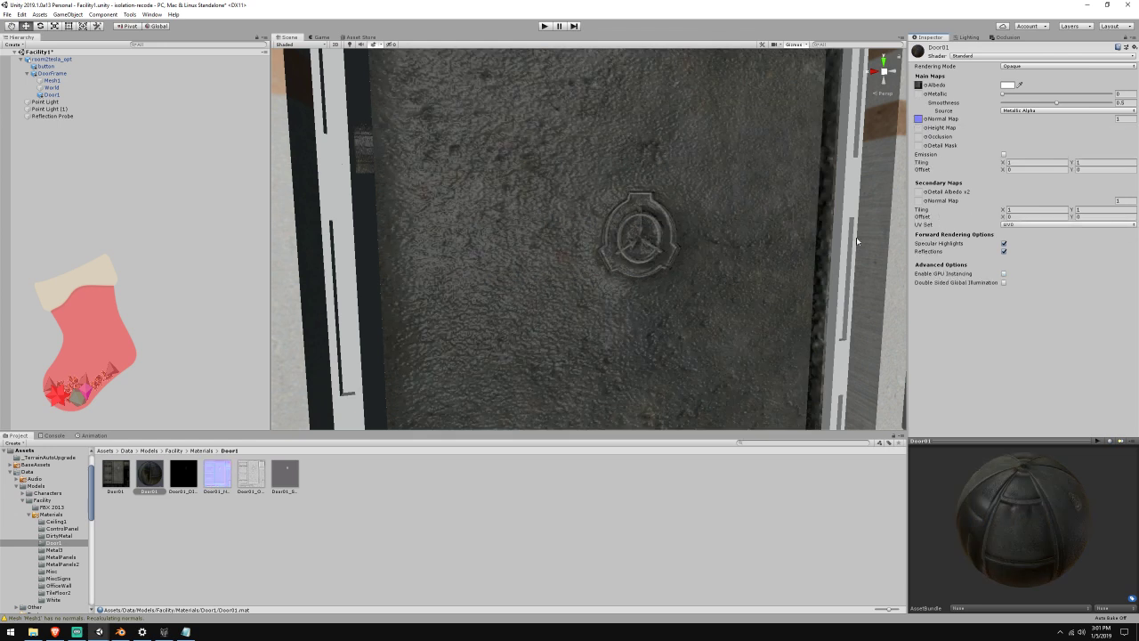
text(0.5)
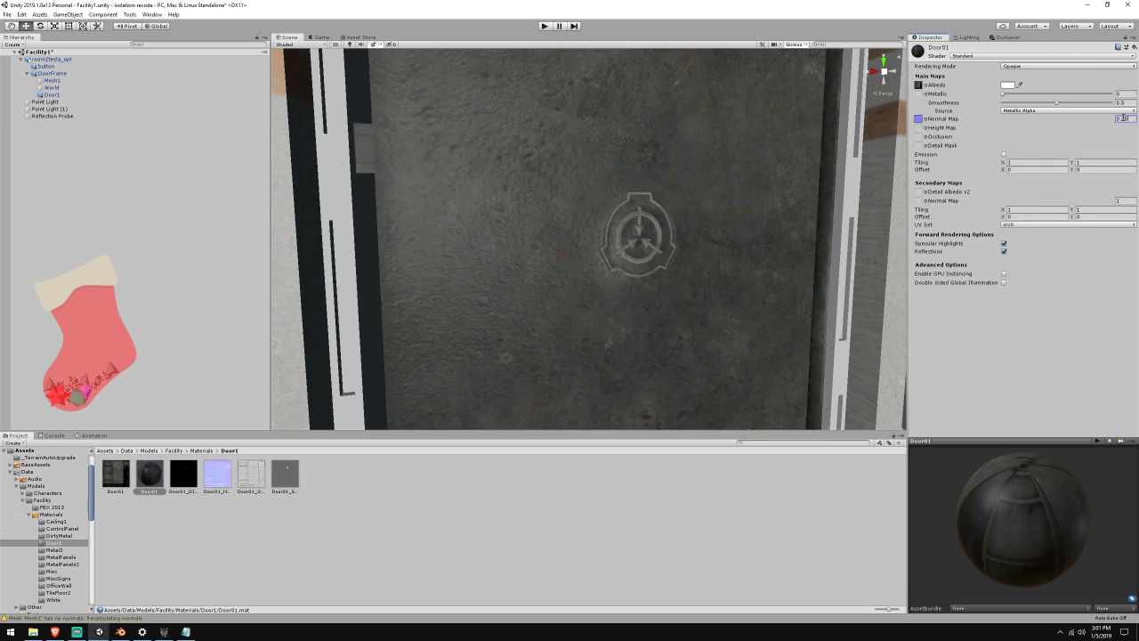
Try a normal map strength of about -2.31 on the door and undo the change
mouse_move(792, 186)
right_down()
mouse_move(753, 193)
mouse_move(788, 181)
right_up()
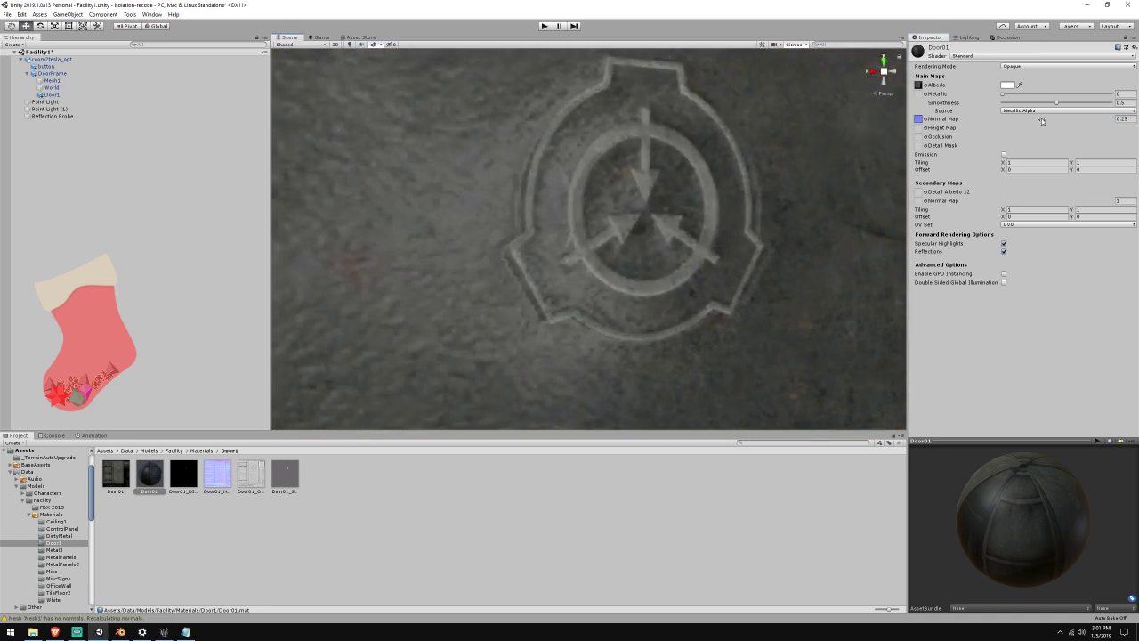
mouse_move(1040, 118)
mouse_down()
mouse_move(1021, 119)
mouse_move(1050, 121)
mouse_up()
right_drag(812, 175, 815, 174)
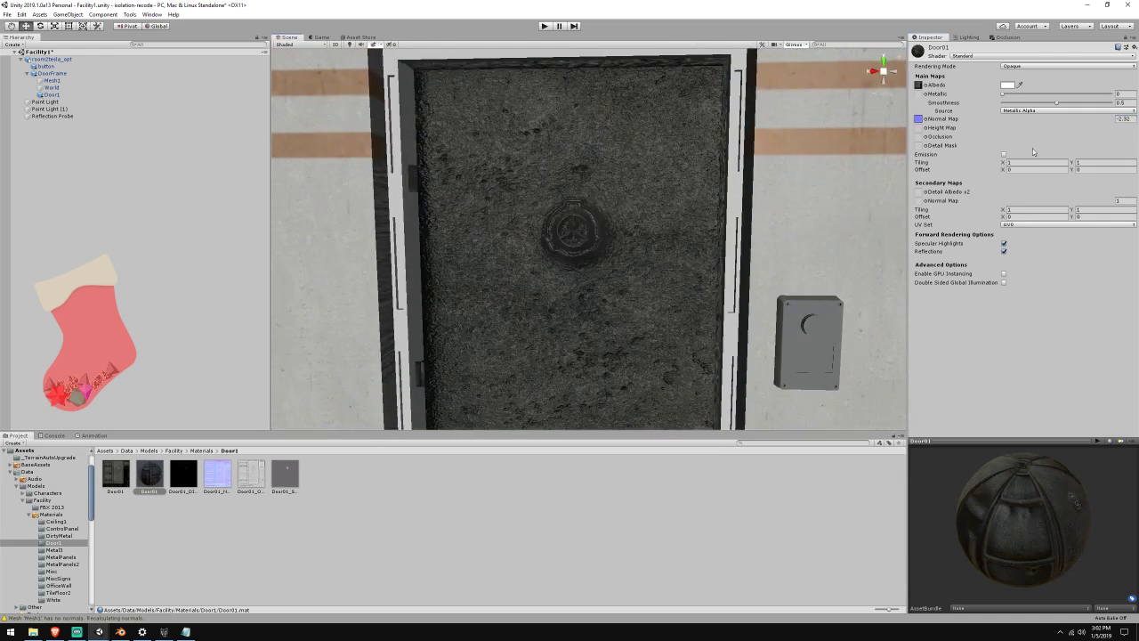
key(ctrl+z)
scroll(806, 162, up, 3)
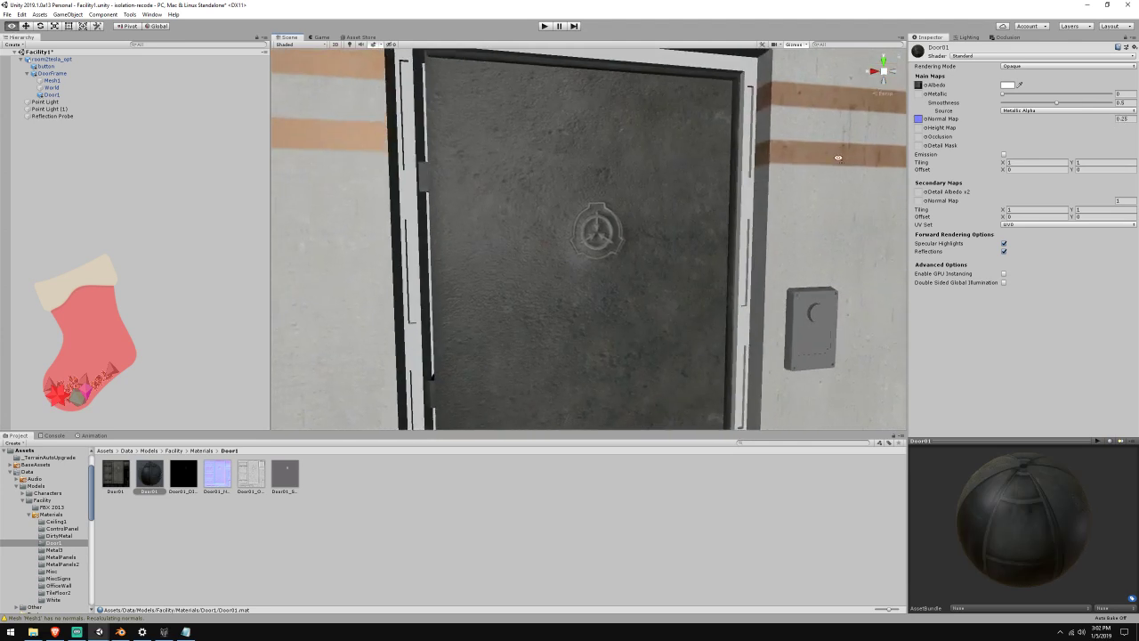
Locate the Door01 material's albedo texture in the project and open the image for viewing
click(918, 85)
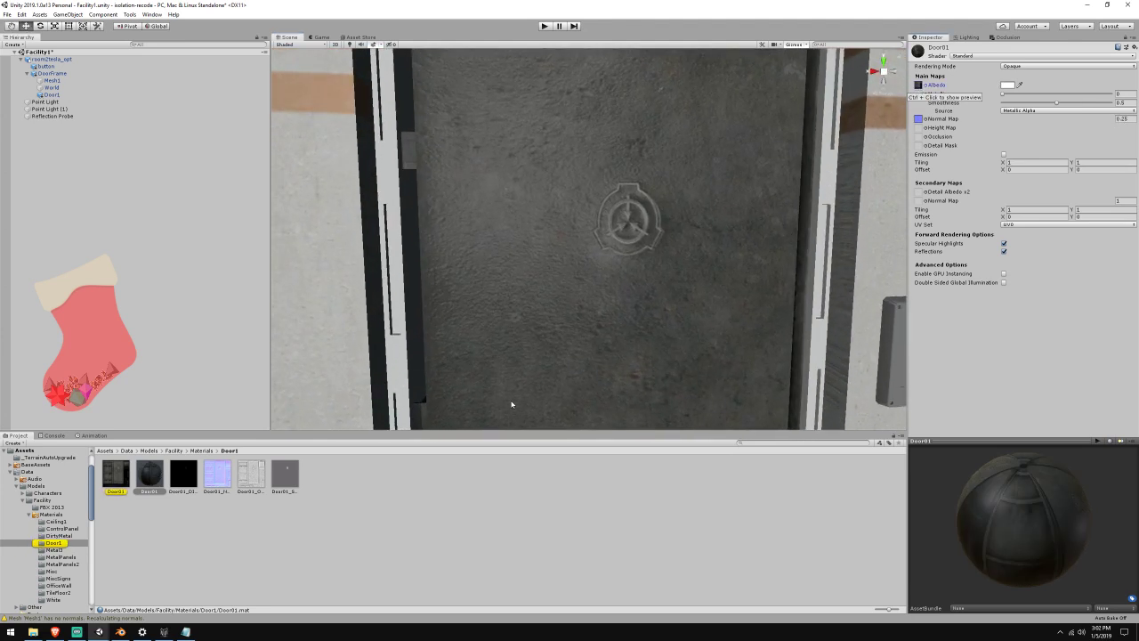
double_click(119, 480)
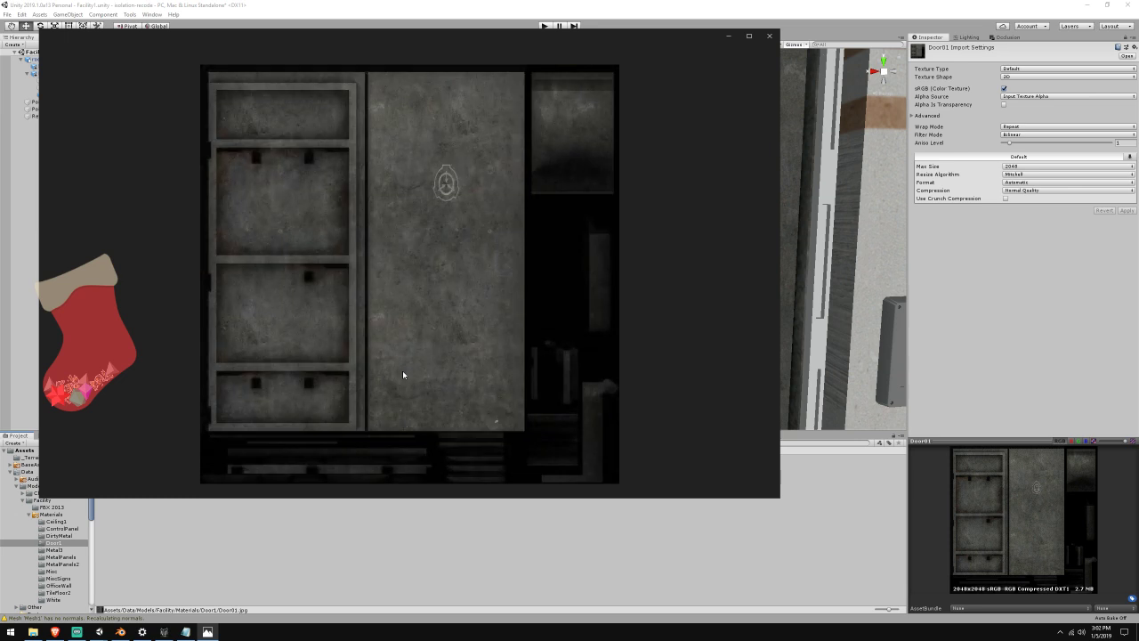
Close the albedo image and compare the door's surface and logo with the door in the other Unity project's window
click(770, 36)
scroll(727, 211, down, 3)
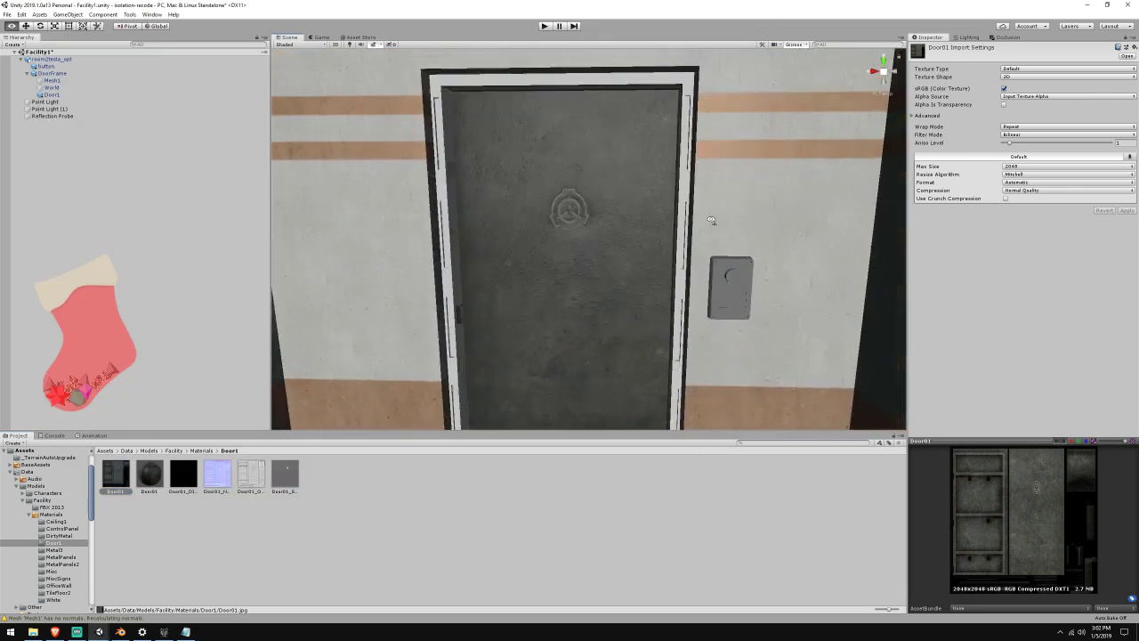
scroll(711, 219, down, 5)
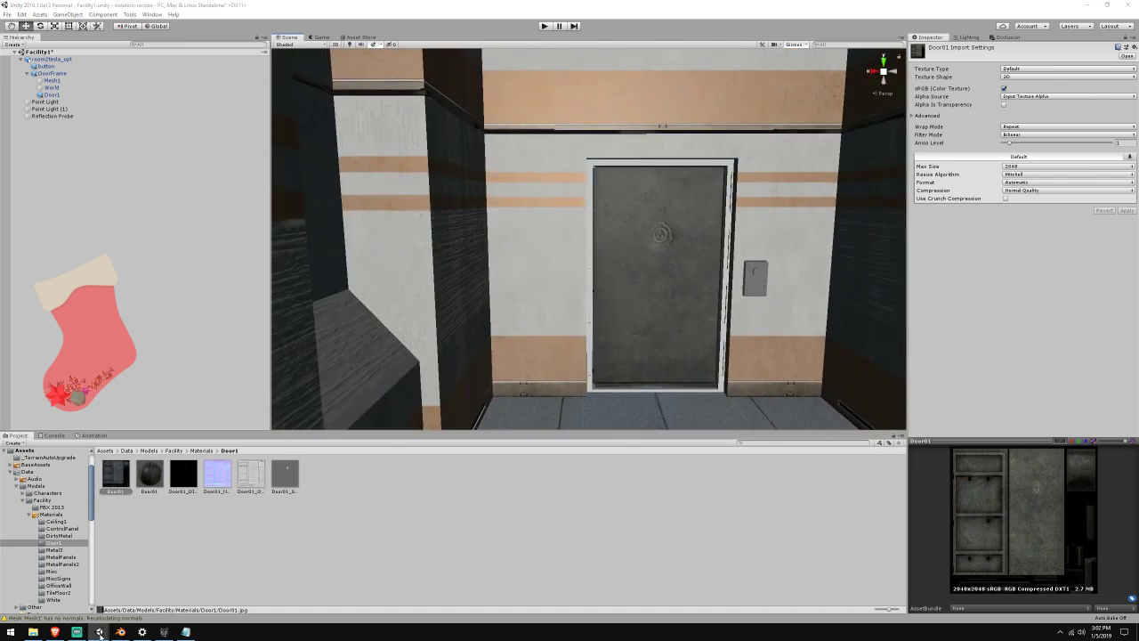
mouse_move(101, 635)
click(63, 594)
scroll(658, 239, up, 3)
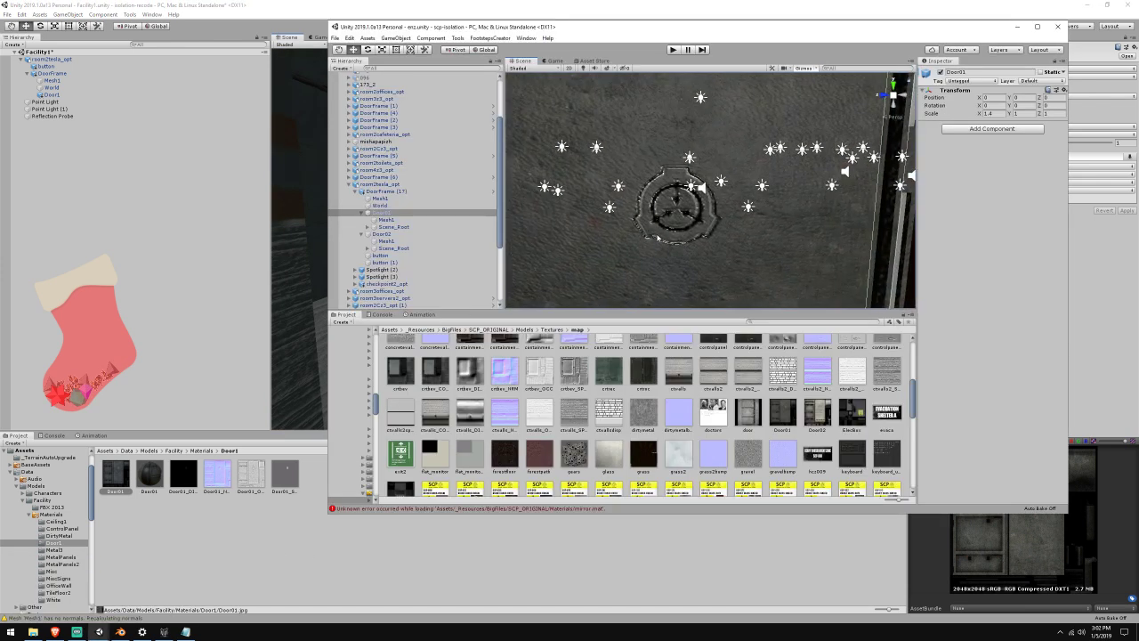
click(623, 6)
scroll(606, 215, up, 8)
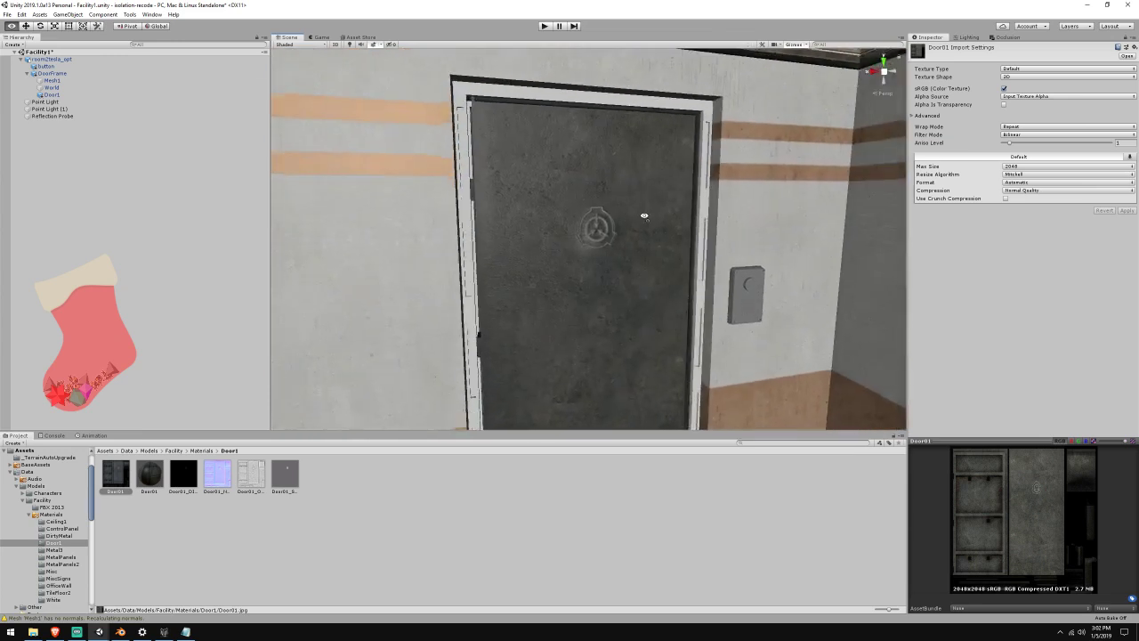
scroll(644, 215, up, 2)
right_drag(644, 215, 643, 211)
scroll(650, 214, down, 3)
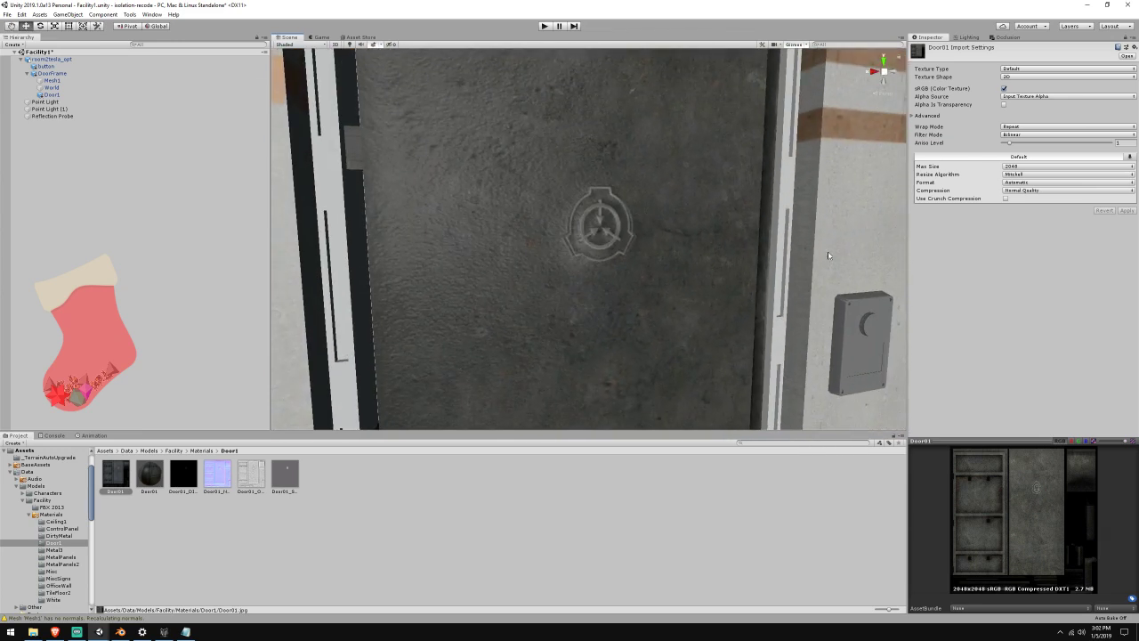
Assign the Door01 specular texture as the Door01 material's metallic map and set the smoothness to about 0.228 with Metallic Alpha as source
click(149, 474)
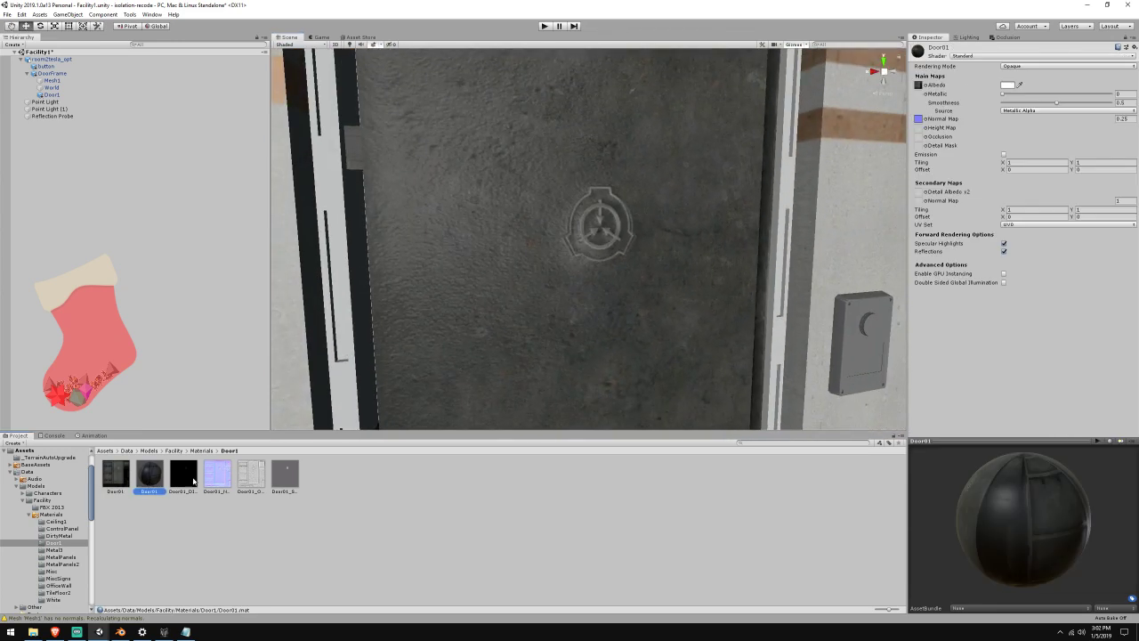
key(Left)
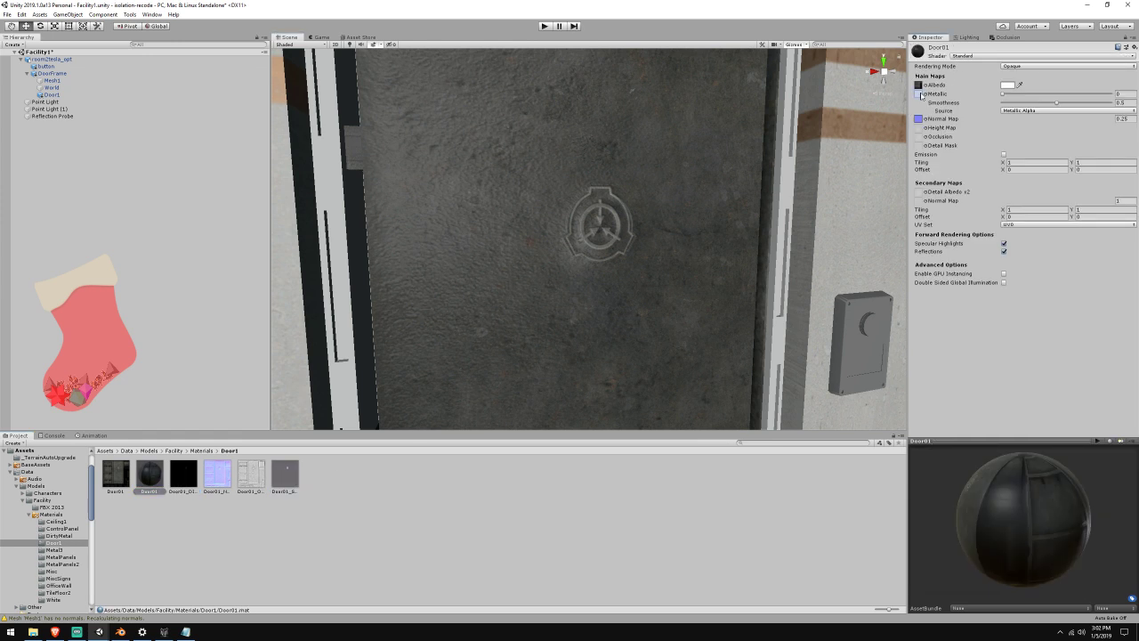
drag(920, 96, 922, 94)
drag(1106, 103, 1031, 103)
click(1030, 110)
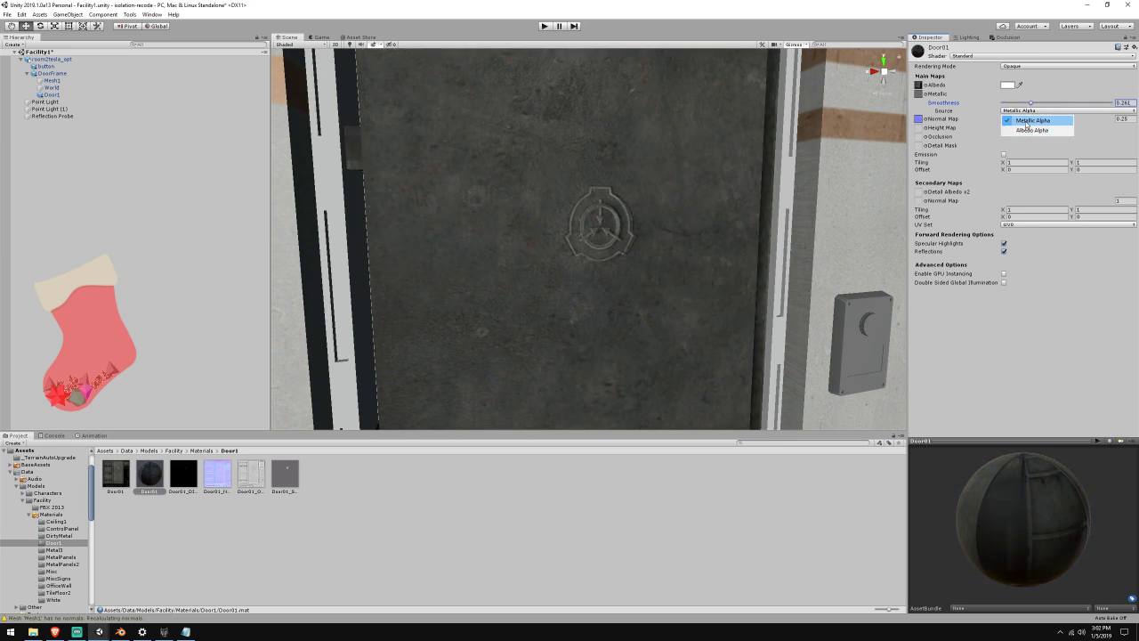
click(1032, 120)
click(1030, 104)
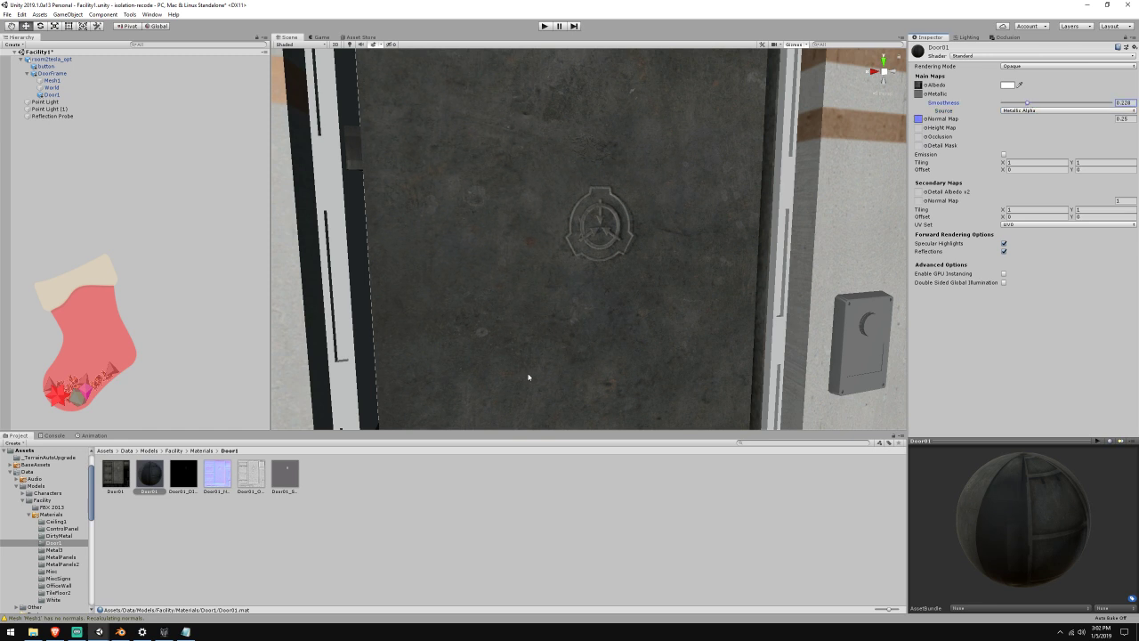
Assign the Door01 occlusion texture to the Door01 material's occlusion map
click(222, 471)
click(149, 473)
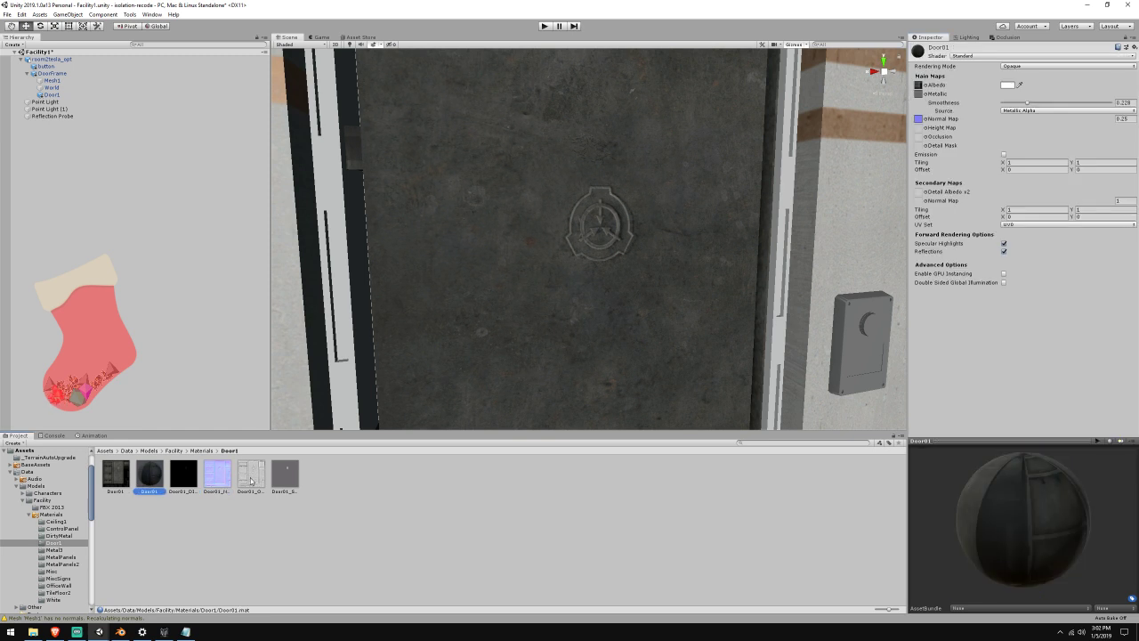
drag(252, 474, 918, 140)
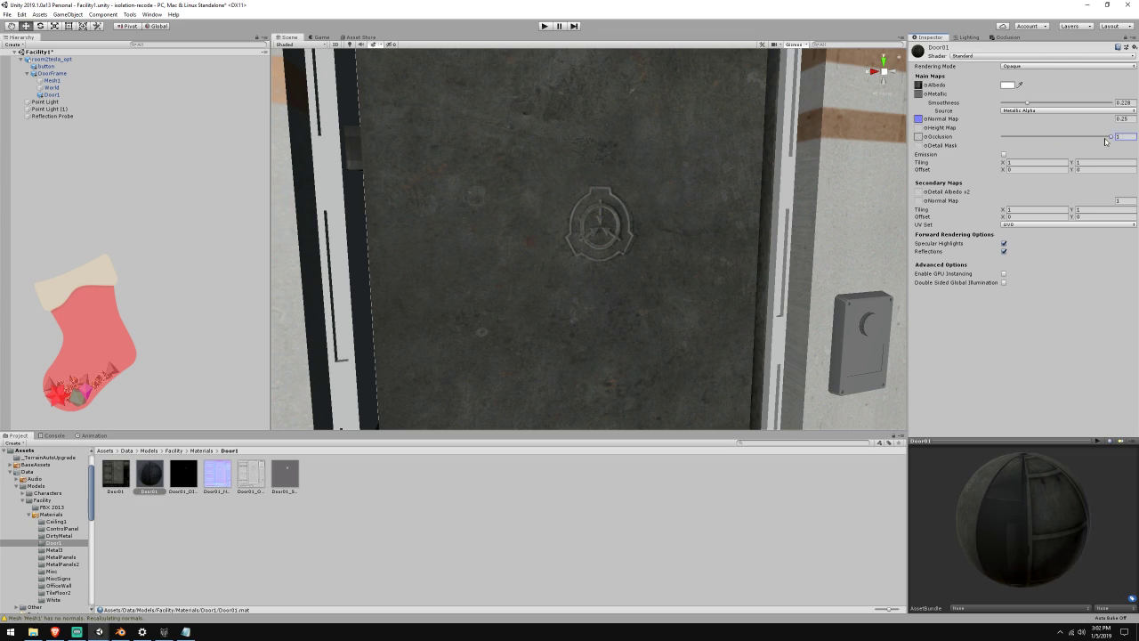
Examine the door from farther back and inspect the Mesh1 and Door1 objects inside DoorFrame
right_drag(650, 178, 588, 235)
key(s)
click(545, 327)
right_drag(716, 239, 650, 212)
key(s)
key(w)
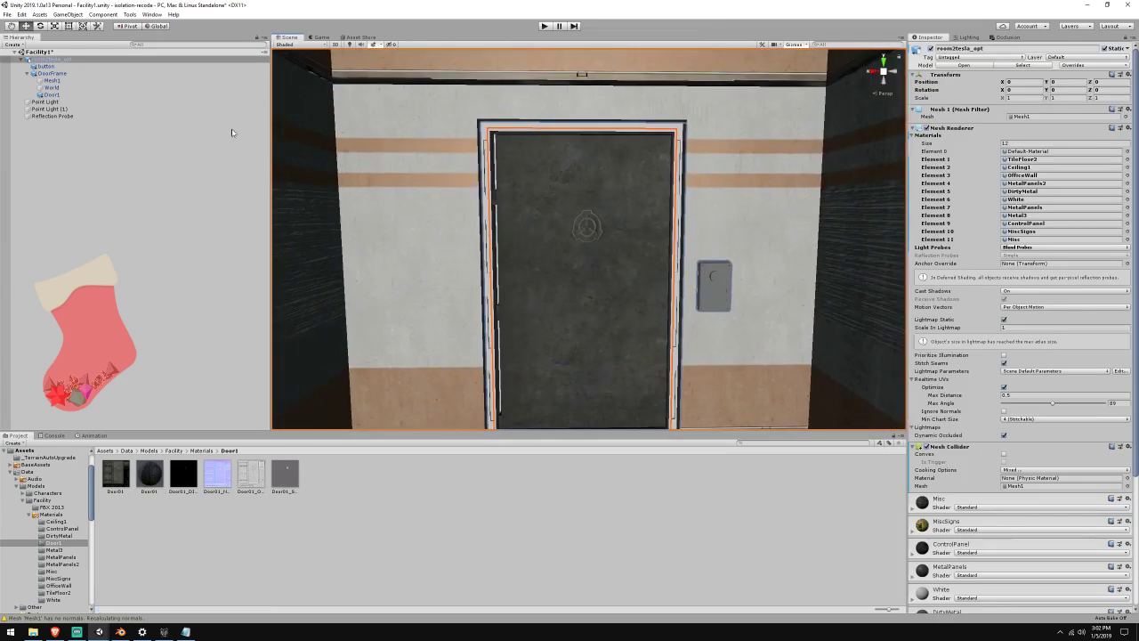
click(93, 74)
click(54, 81)
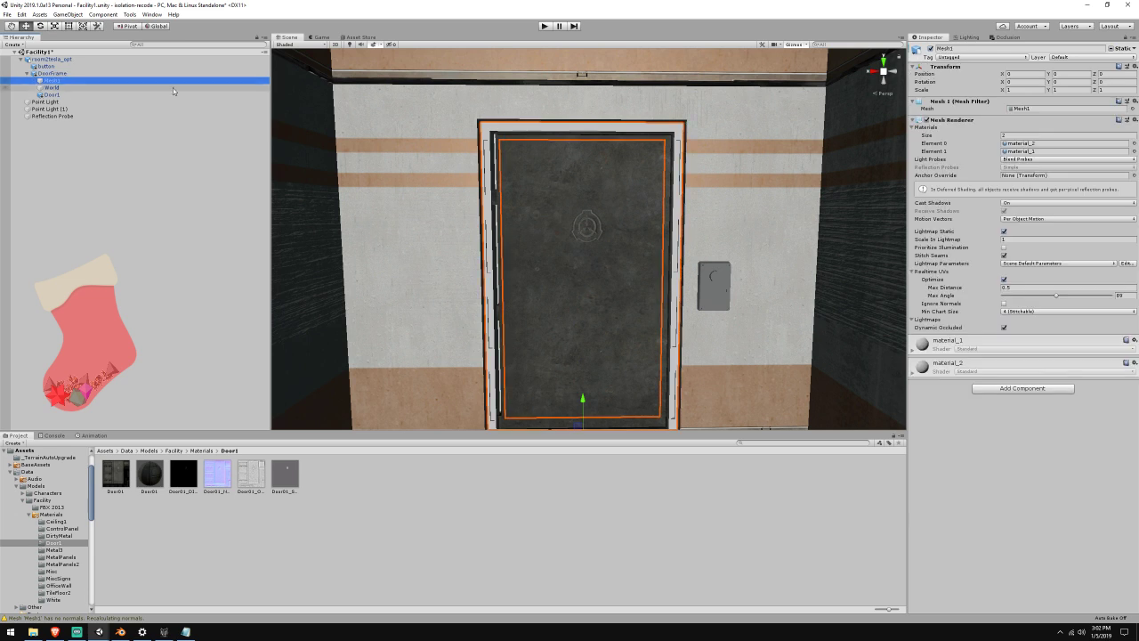
click(46, 94)
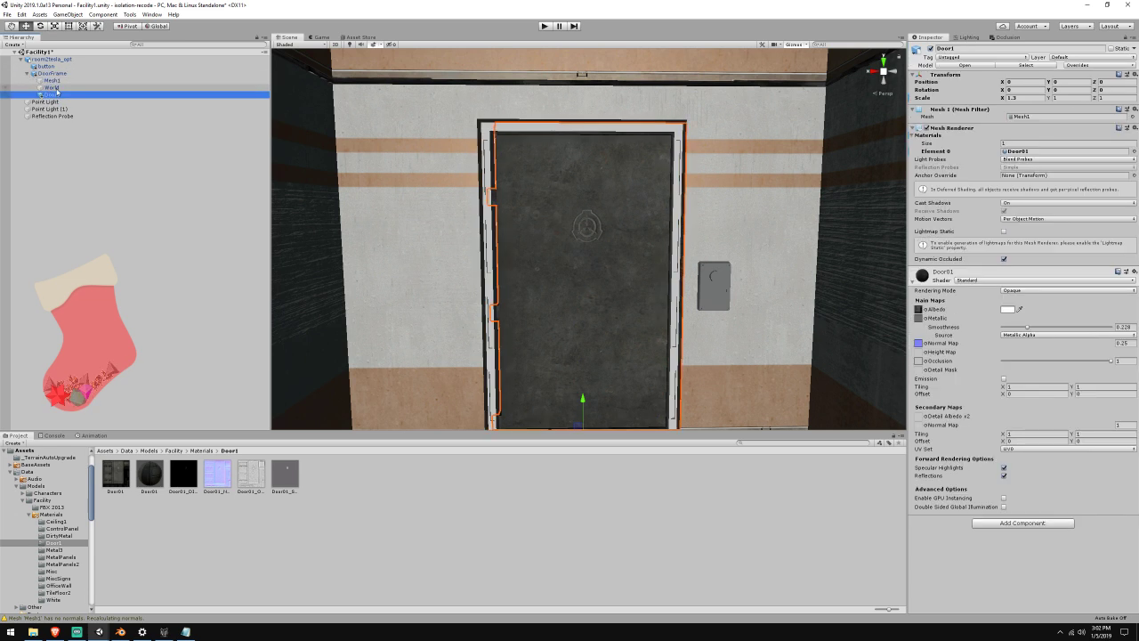
Try moving DoorFrame's World object along the X axis and undo the move
click(51, 88)
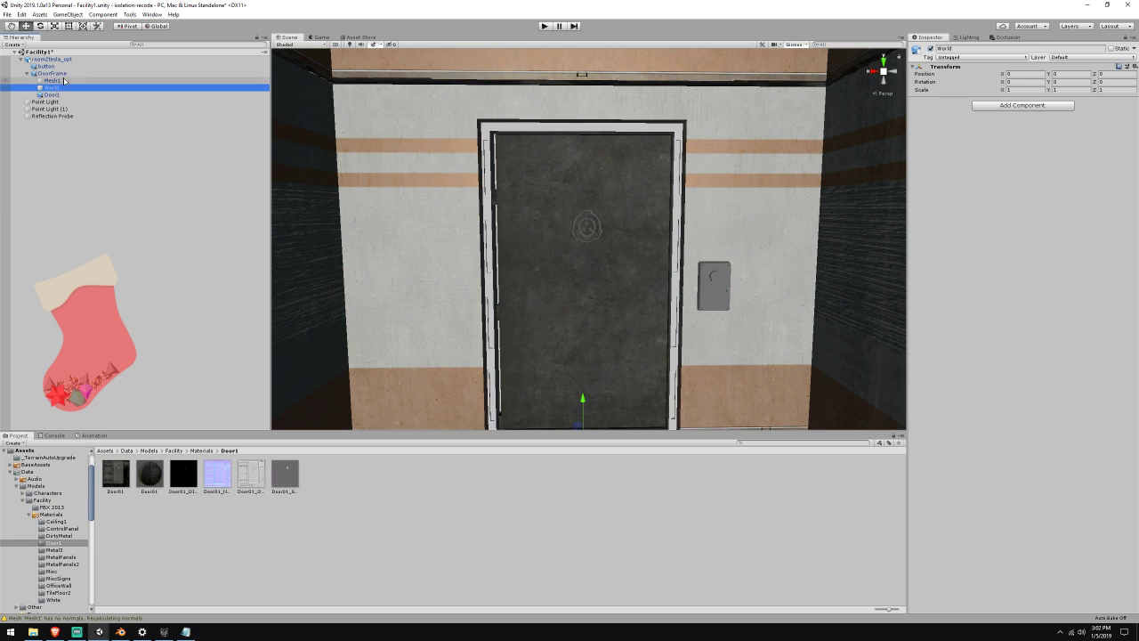
scroll(556, 338, down, 5)
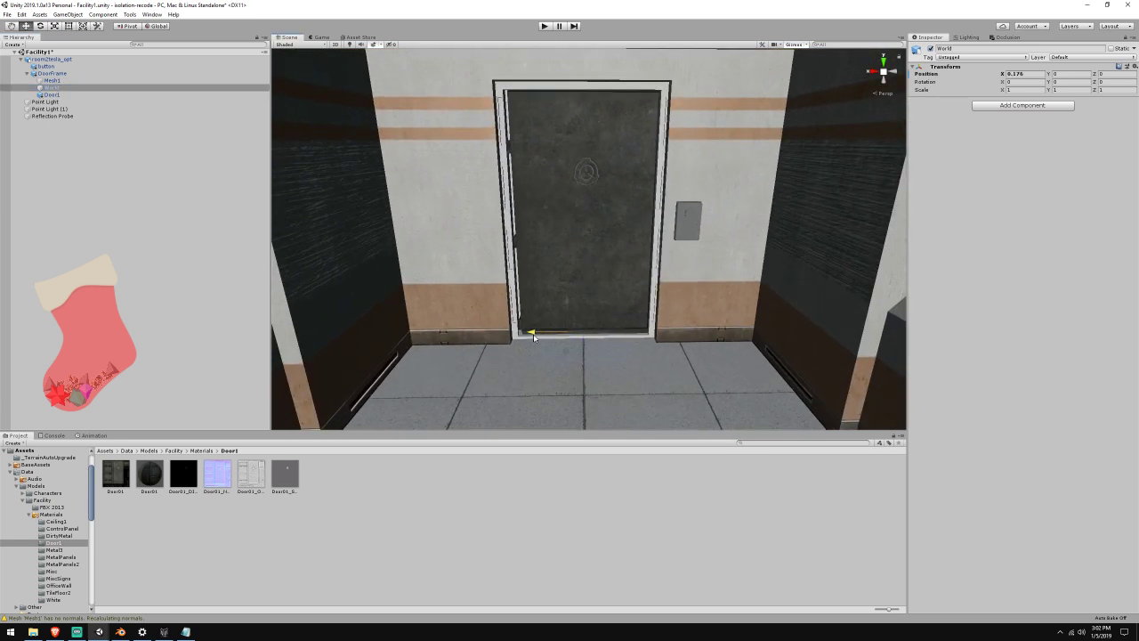
key(ctrl+z)
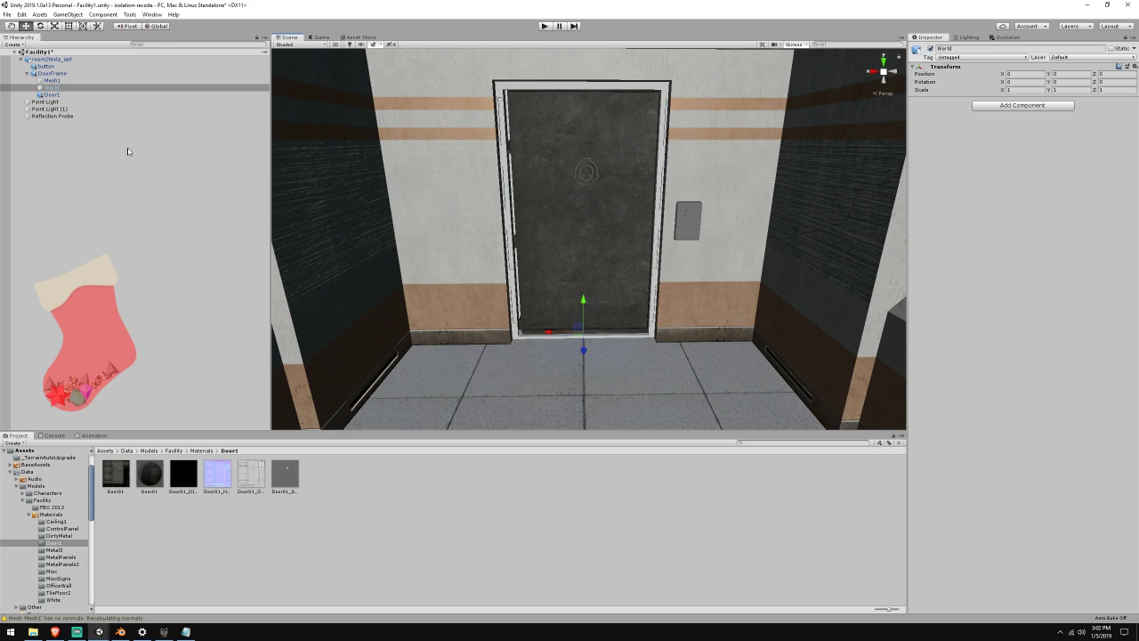
Try to delete the World object from the DoorFrame prefab instance
click(72, 100)
click(71, 89)
key(Delete)
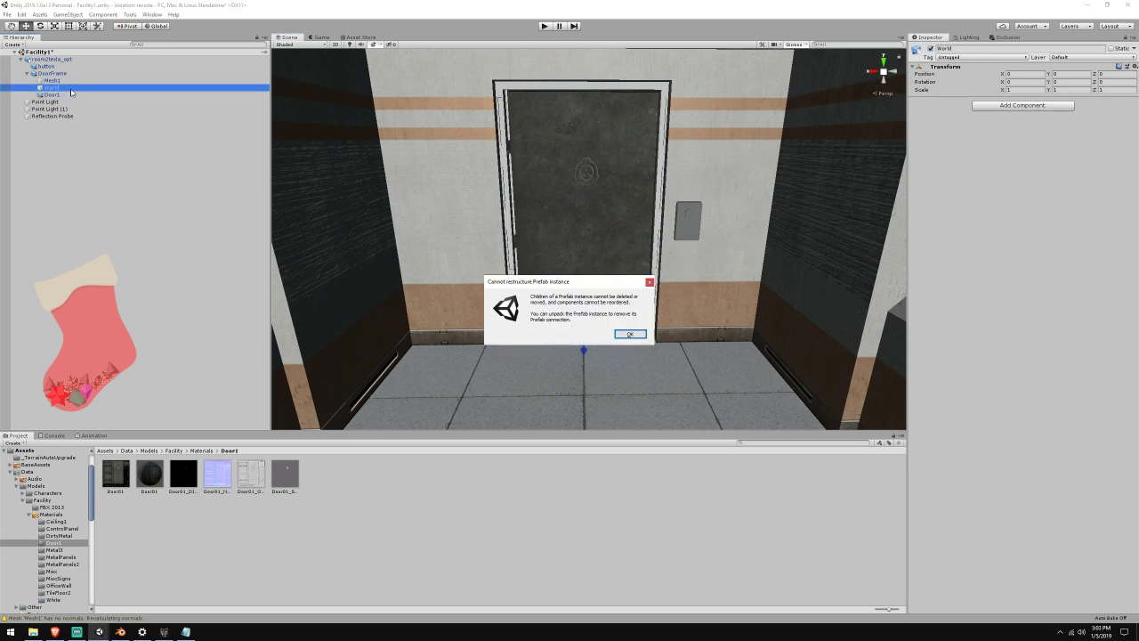
key(Return)
Unpack the DoorFrame prefab completely and delete its World child object
click(71, 75)
right_click(73, 75)
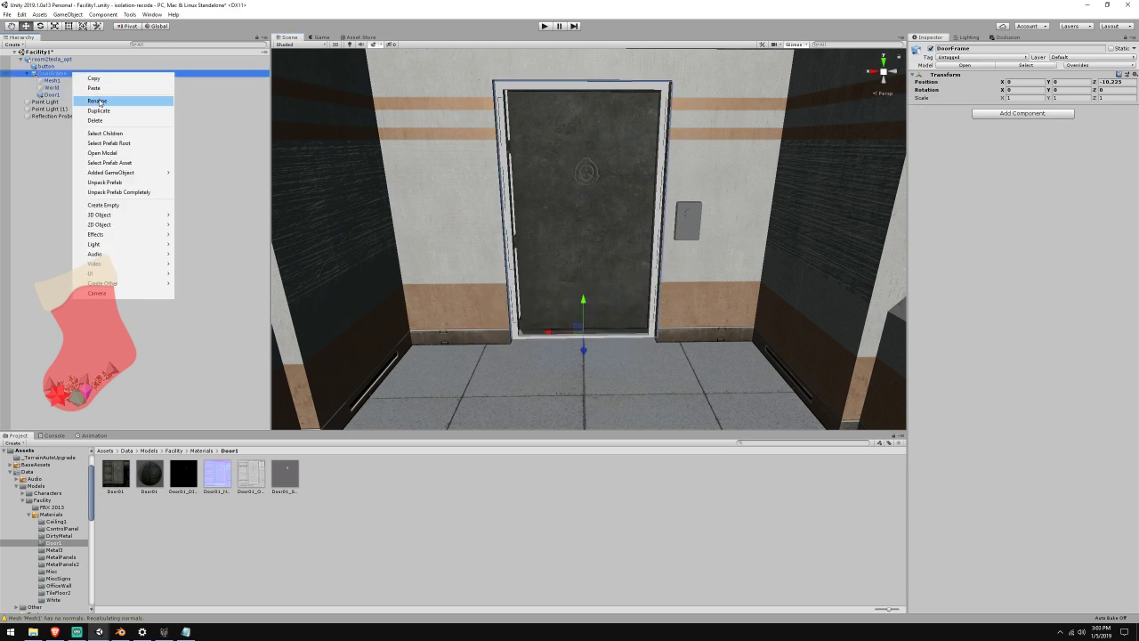
click(120, 191)
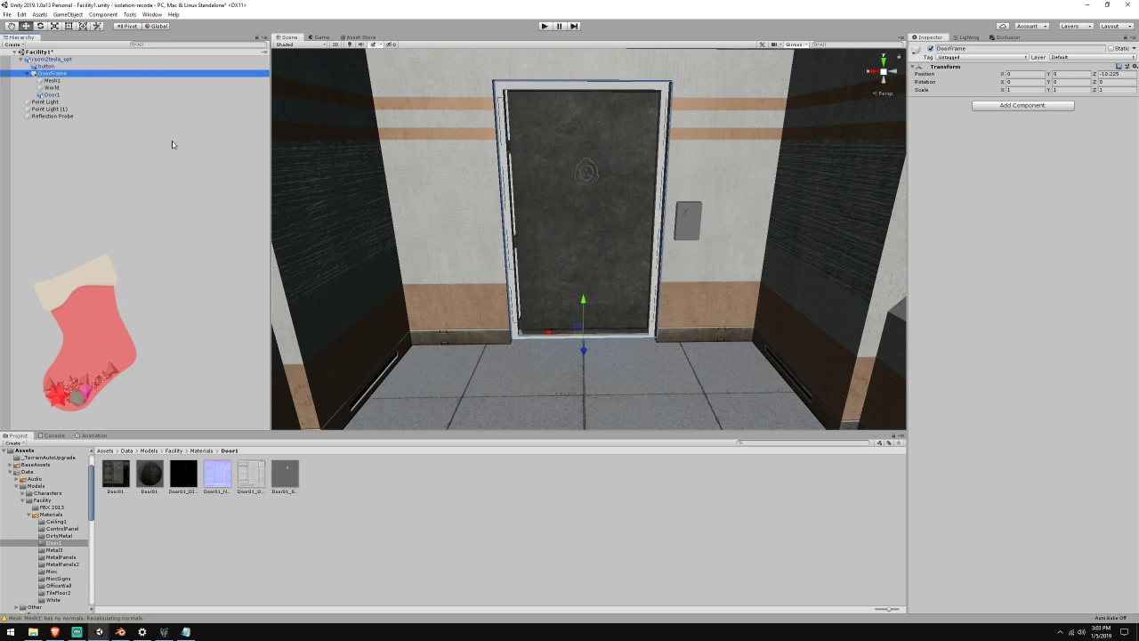
click(75, 89)
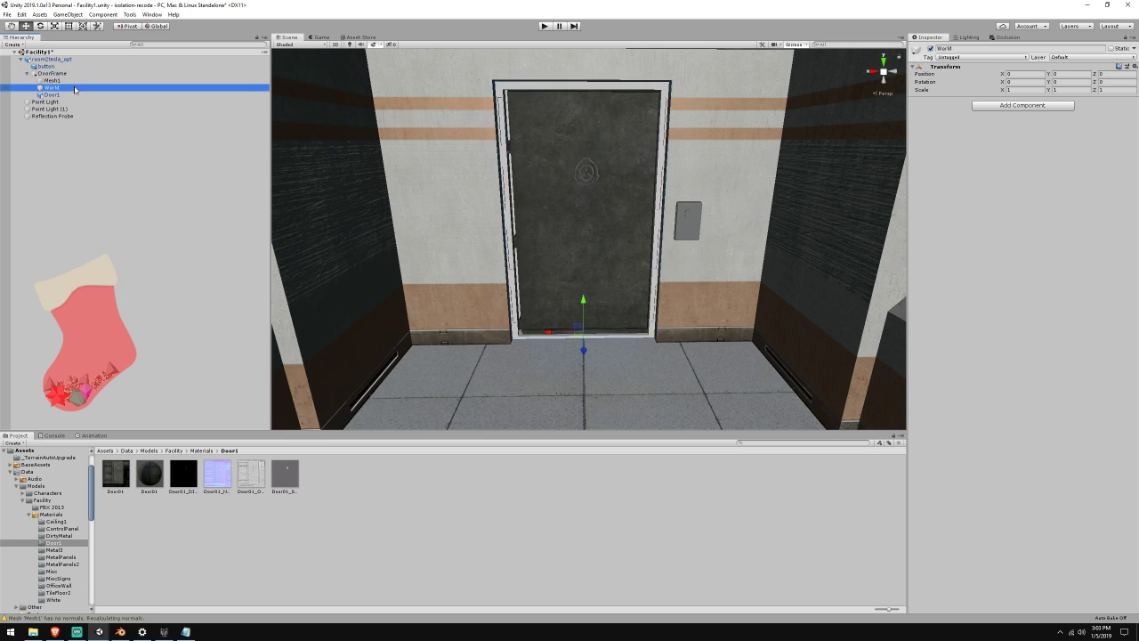
key(Delete)
right_click(73, 74)
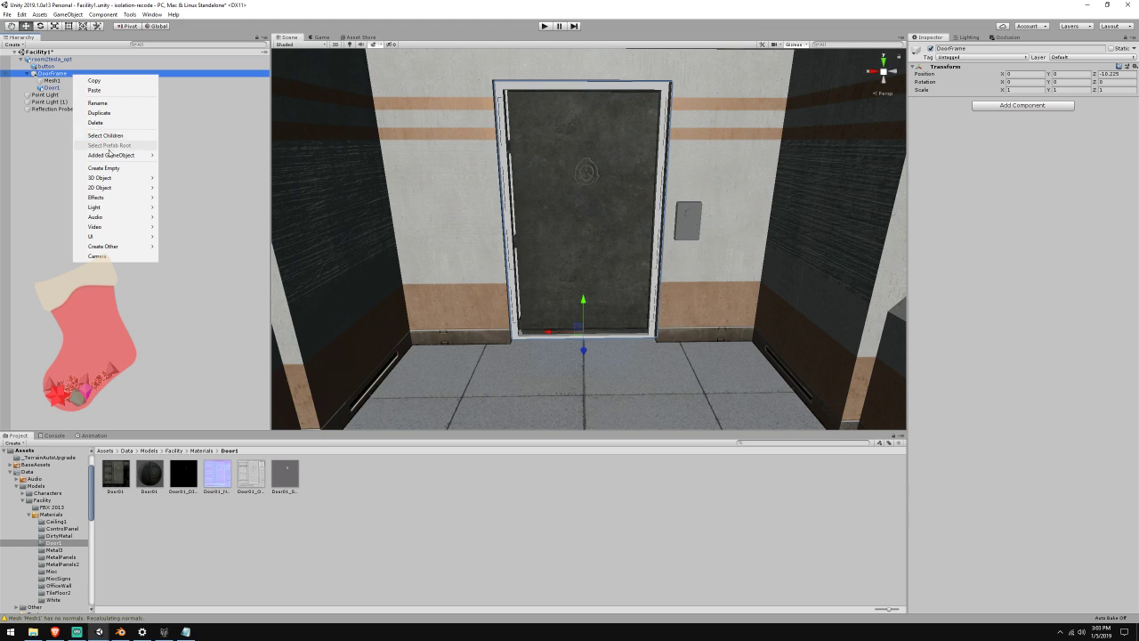
mouse_move(128, 157)
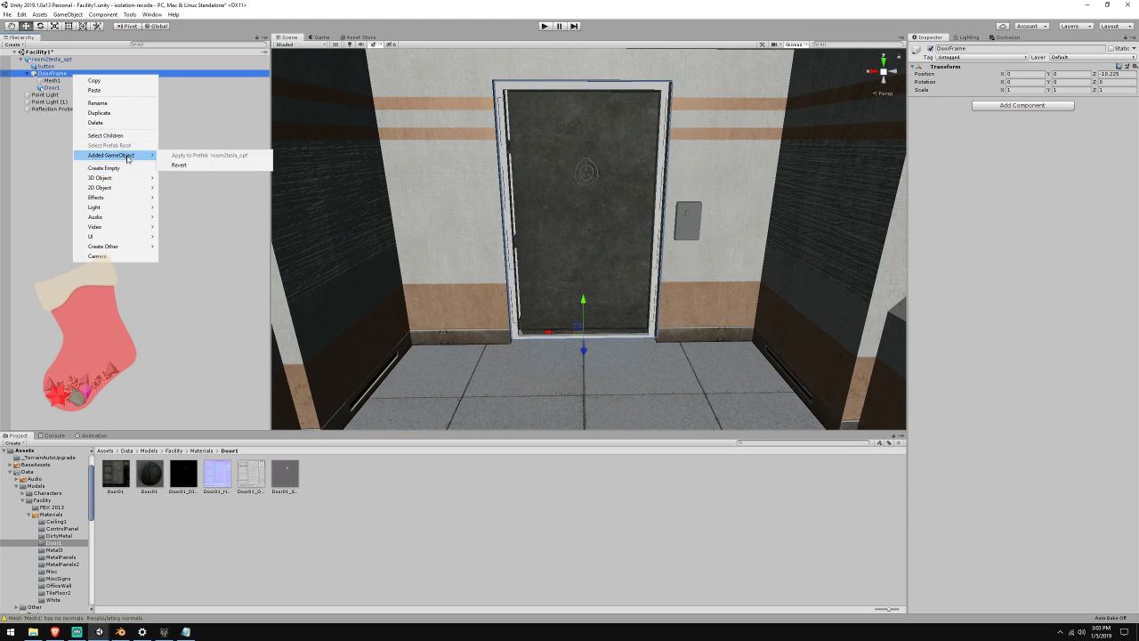
click(97, 103)
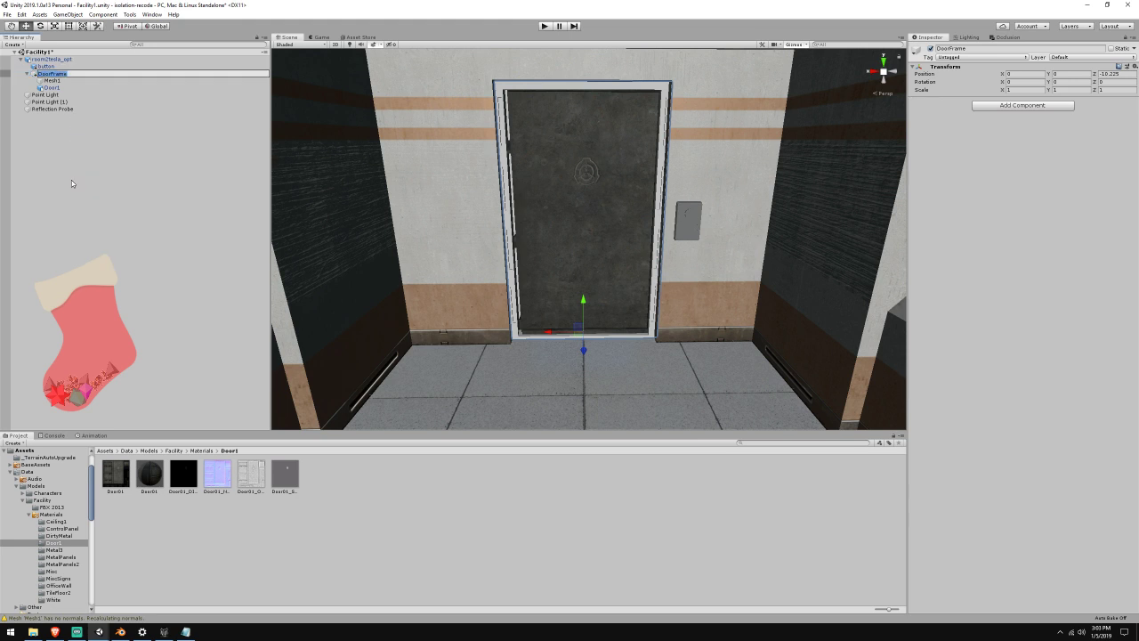
Select Door1 inside DoorFrame, check the SpeechChat stream chat in the browser and return to Unity
click(77, 88)
right_click(459, 181)
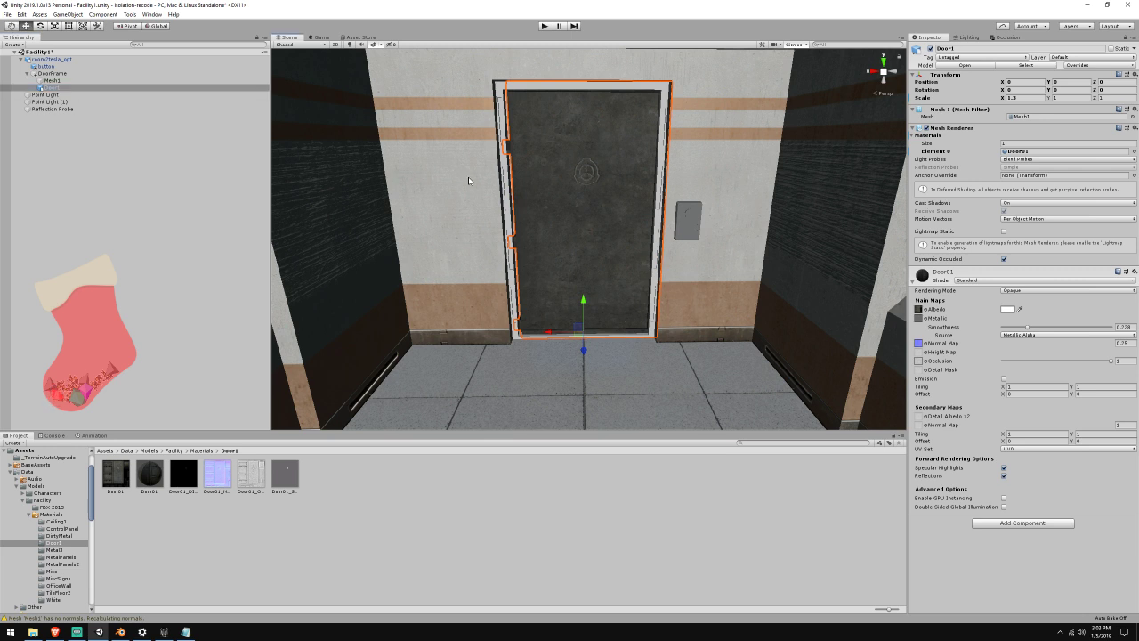
click(73, 631)
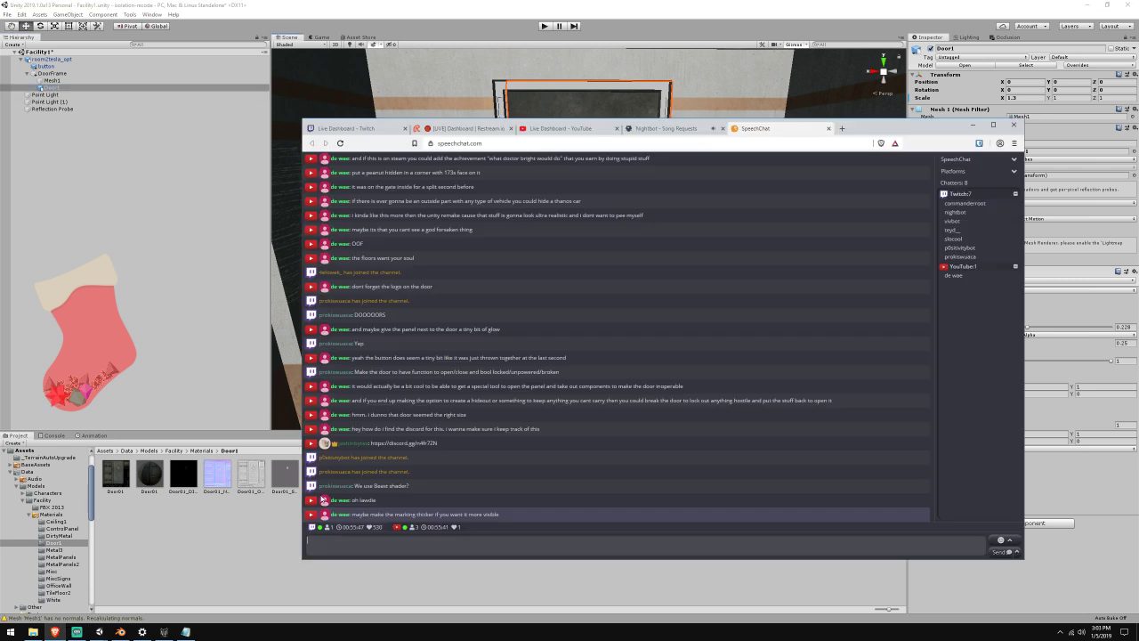
click(652, 4)
Enable Lightmap Static for the Door1 and button objects, and check the settings of Mesh1 and room2tesla_opt
key(w)
right_drag(643, 109, 642, 70)
key(s)
key(w)
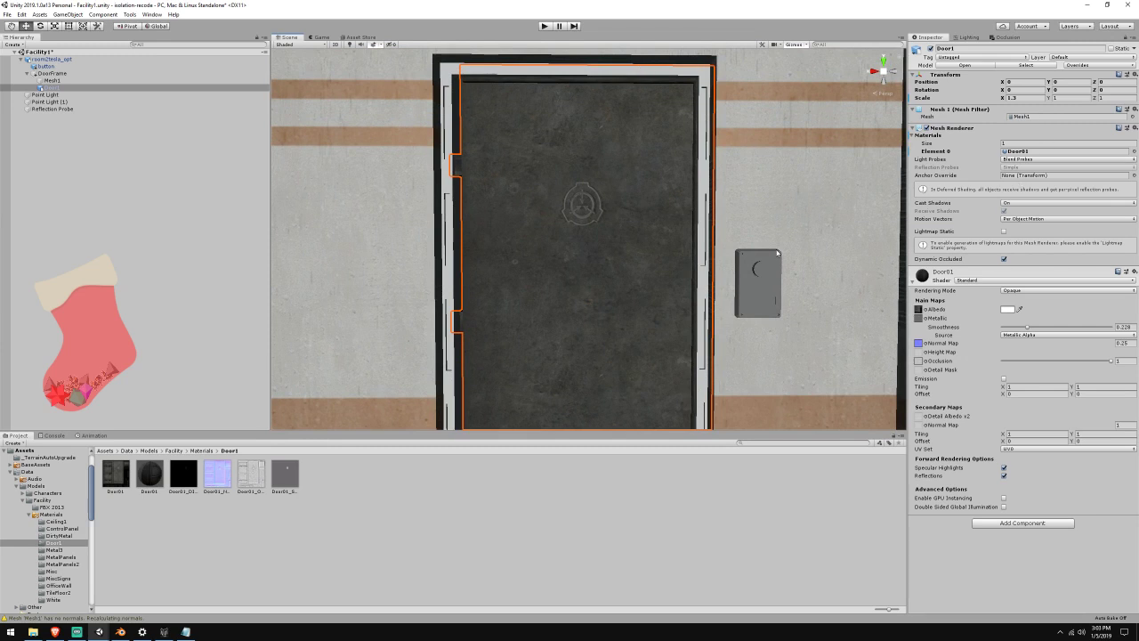
click(1004, 233)
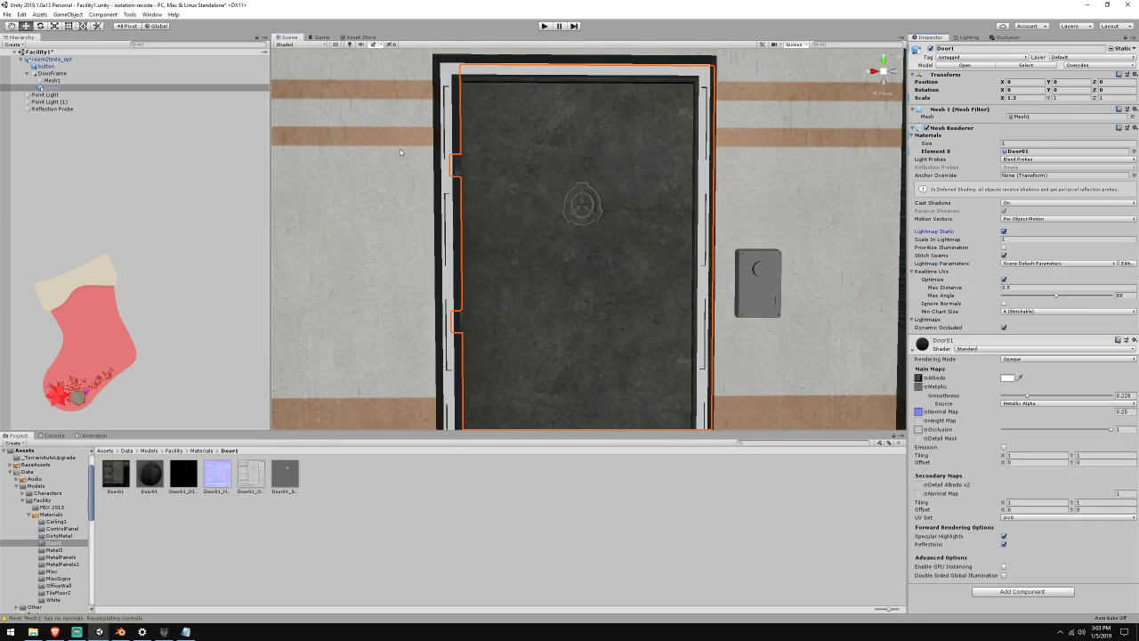
click(97, 80)
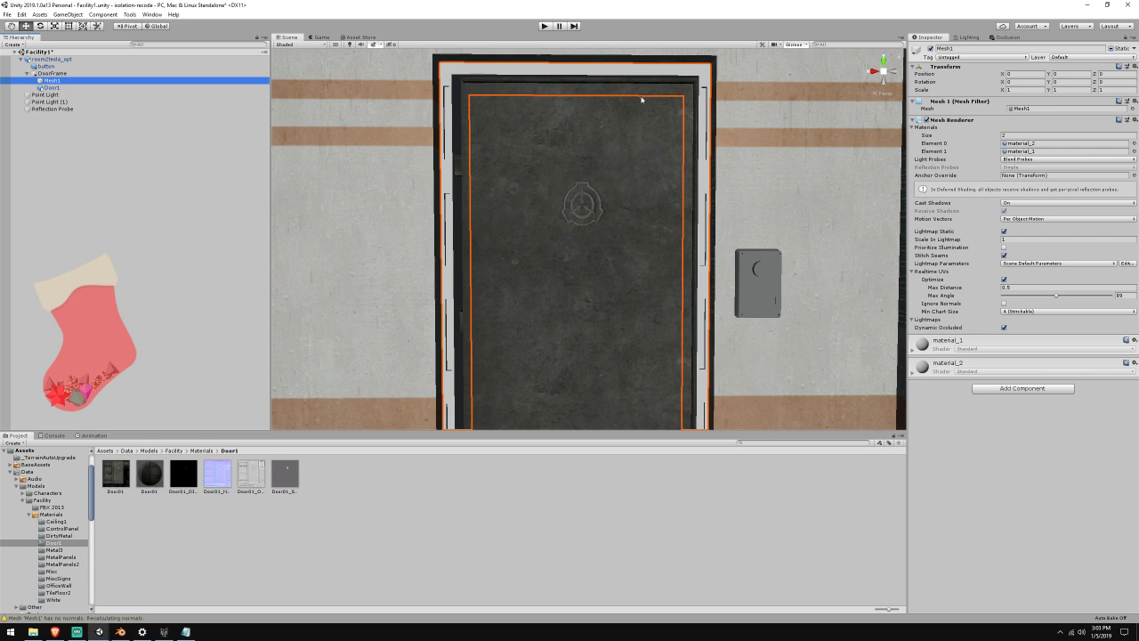
click(112, 66)
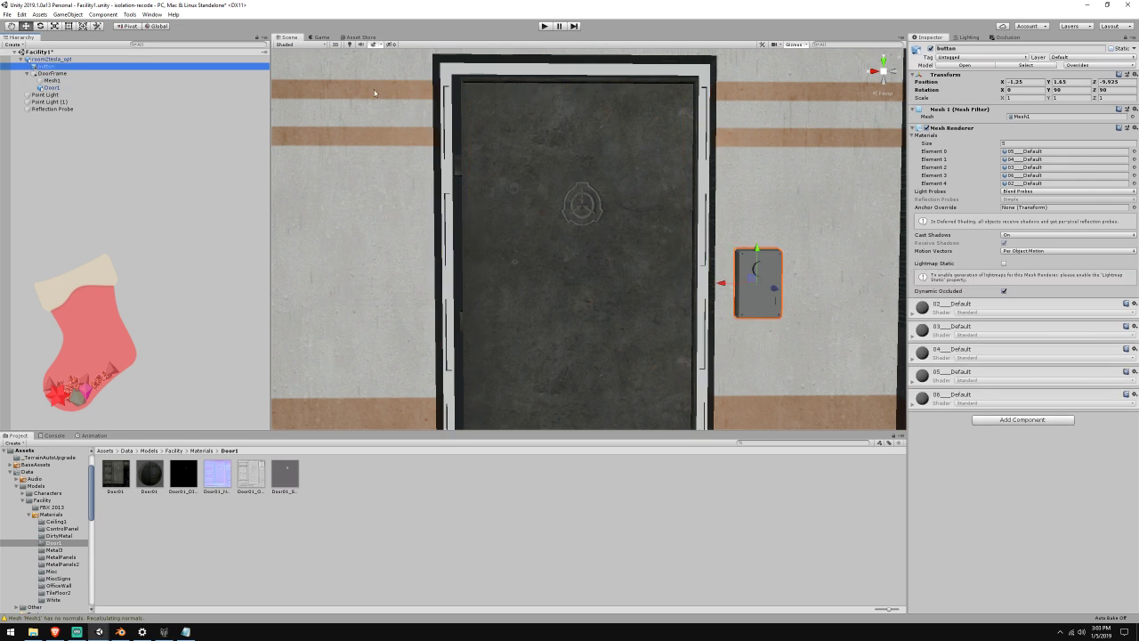
click(1004, 264)
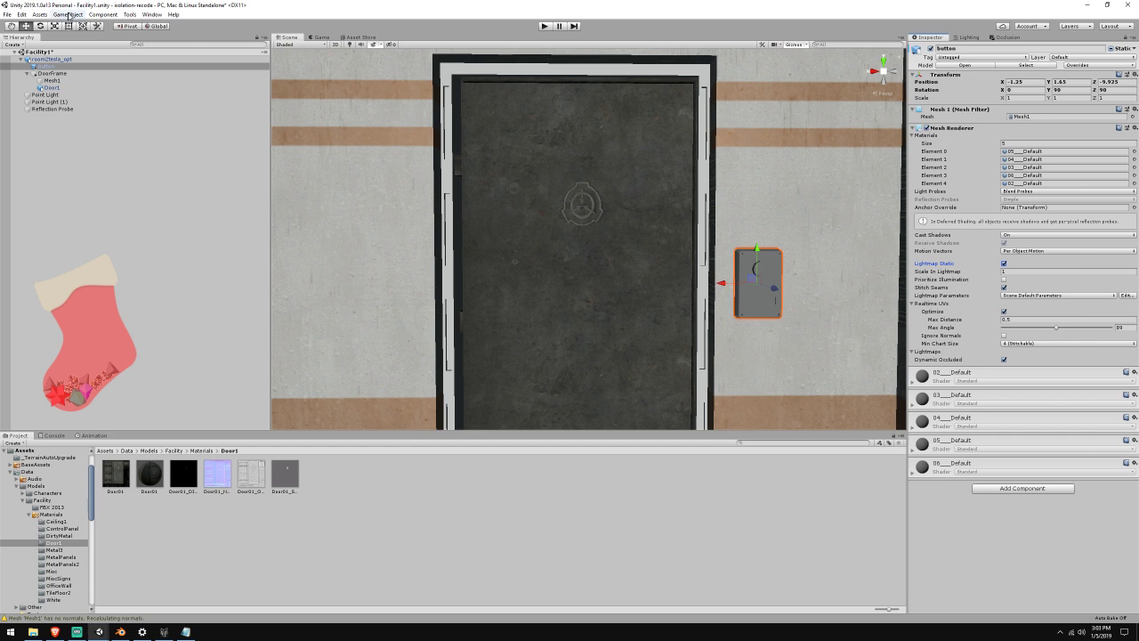
click(96, 60)
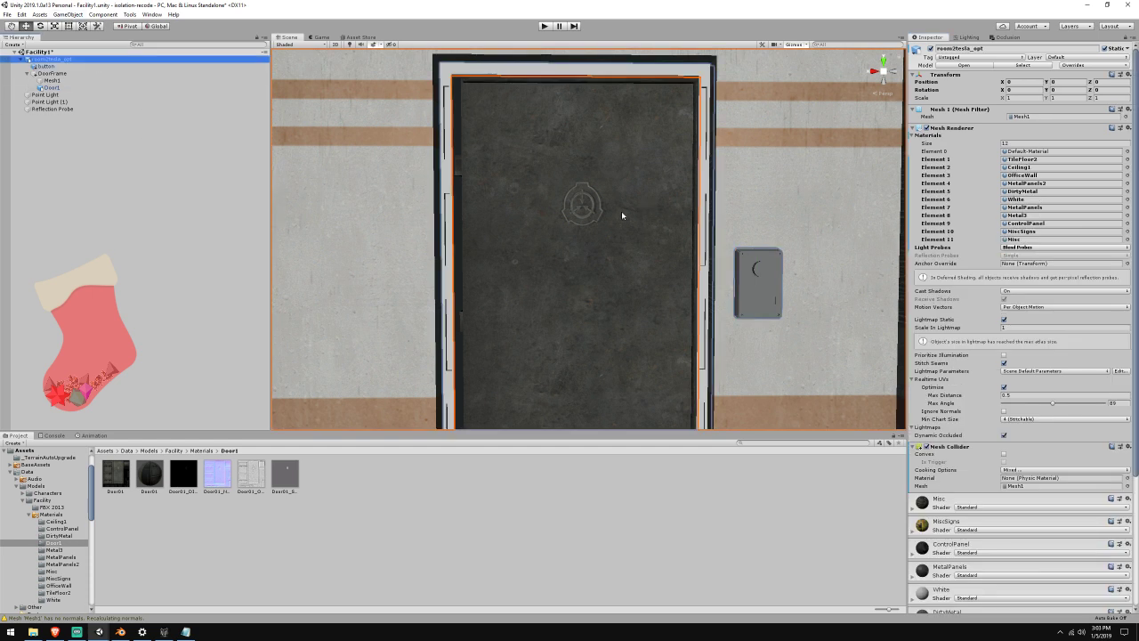
Set the light mode of Point Light (1) to Mixed
click(53, 102)
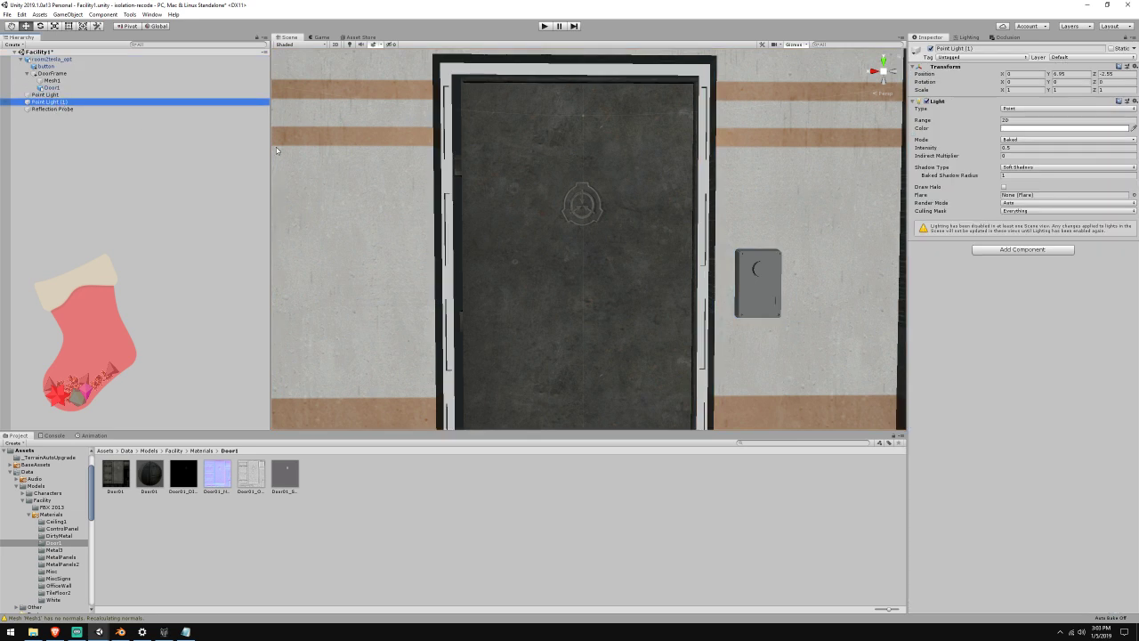
mouse_move(654, 236)
right_down()
mouse_move(656, 224)
mouse_move(654, 236)
right_up()
key(s)
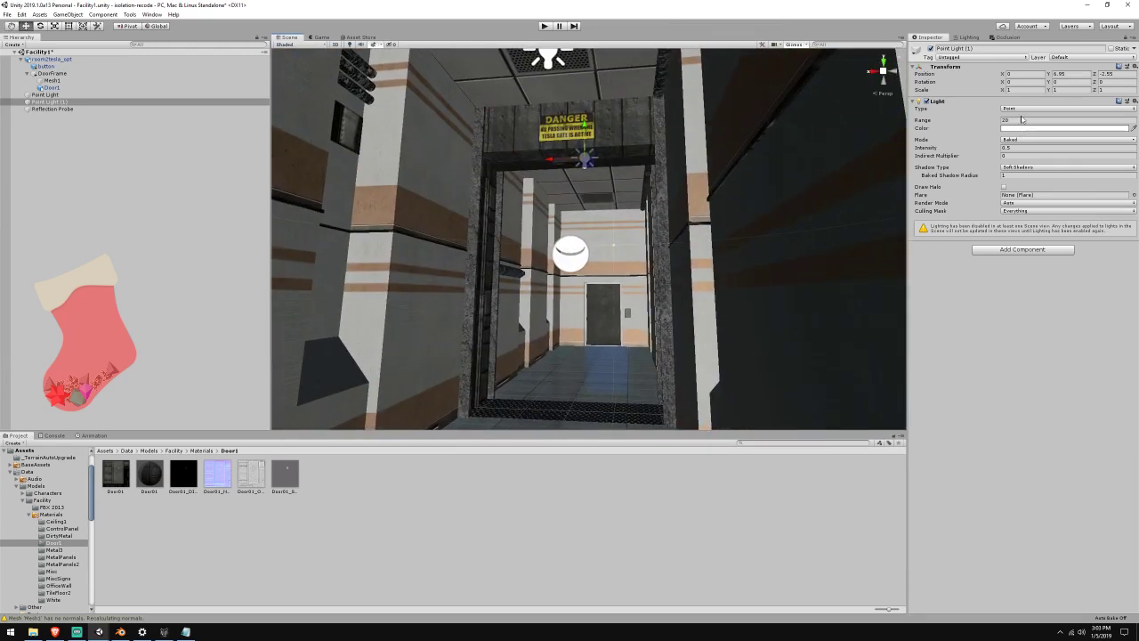
click(1021, 139)
click(1023, 157)
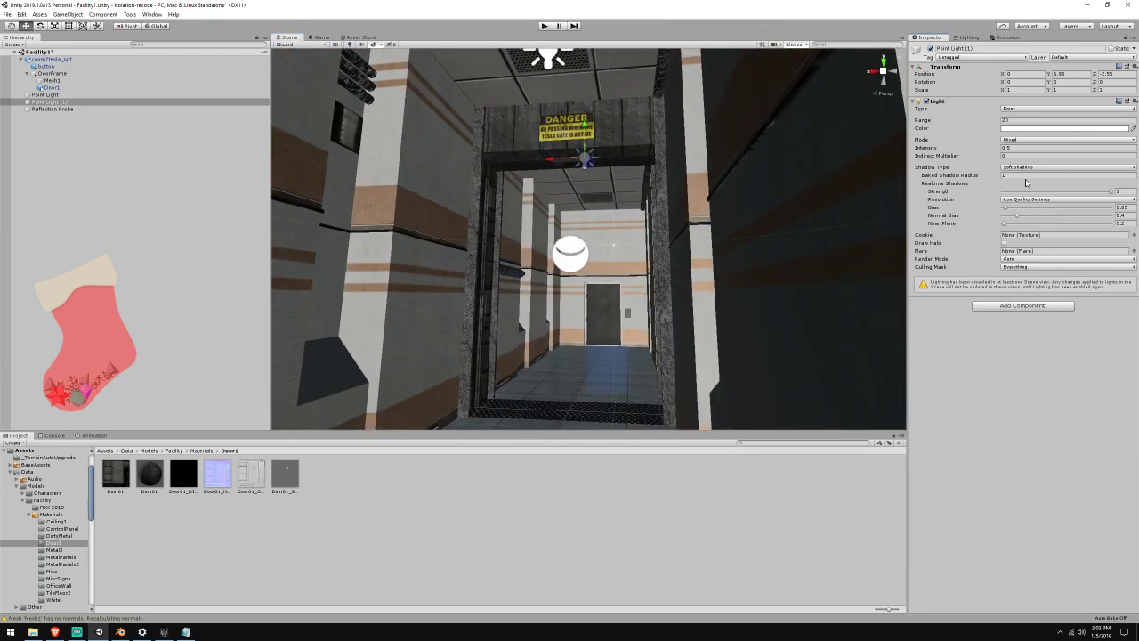
Set the light mode of Point Light to Mixed and view the closed door beside the button up close
click(256, 95)
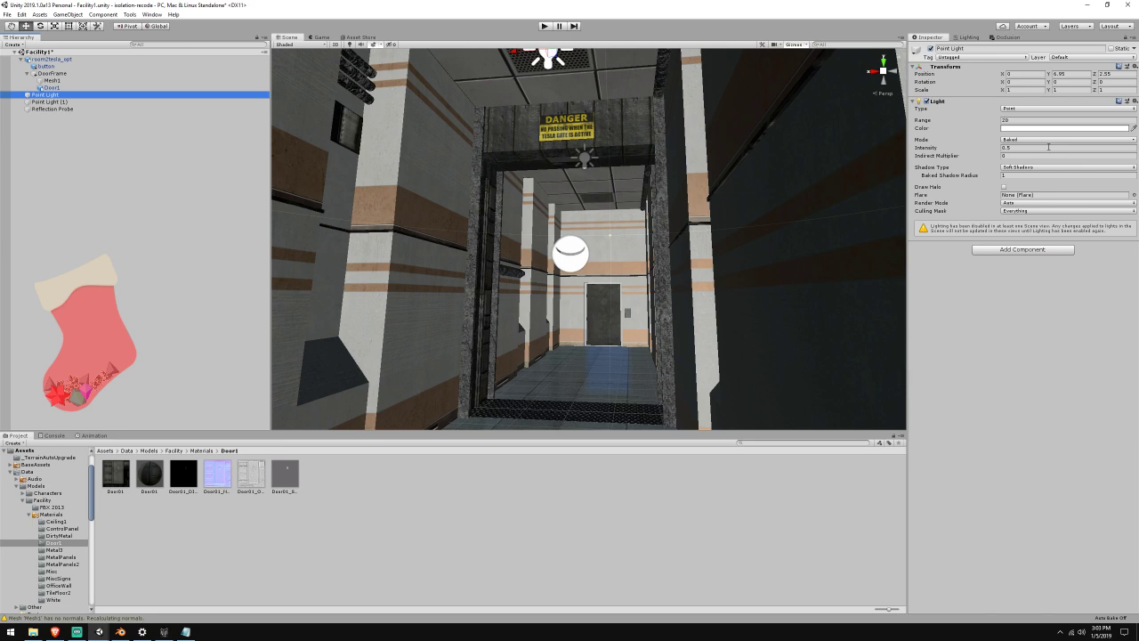
click(1048, 140)
click(1023, 158)
right_drag(605, 222, 392, 155)
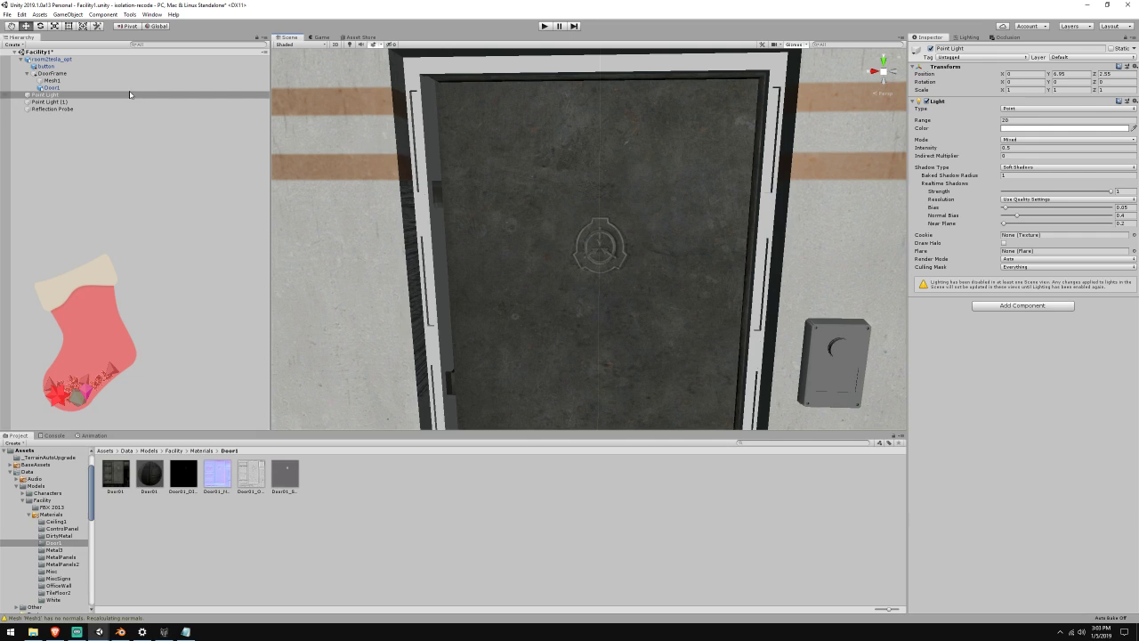
Select Mesh1 inside DoorFrame and examine its mesh renderer and materials
click(28, 73)
click(39, 74)
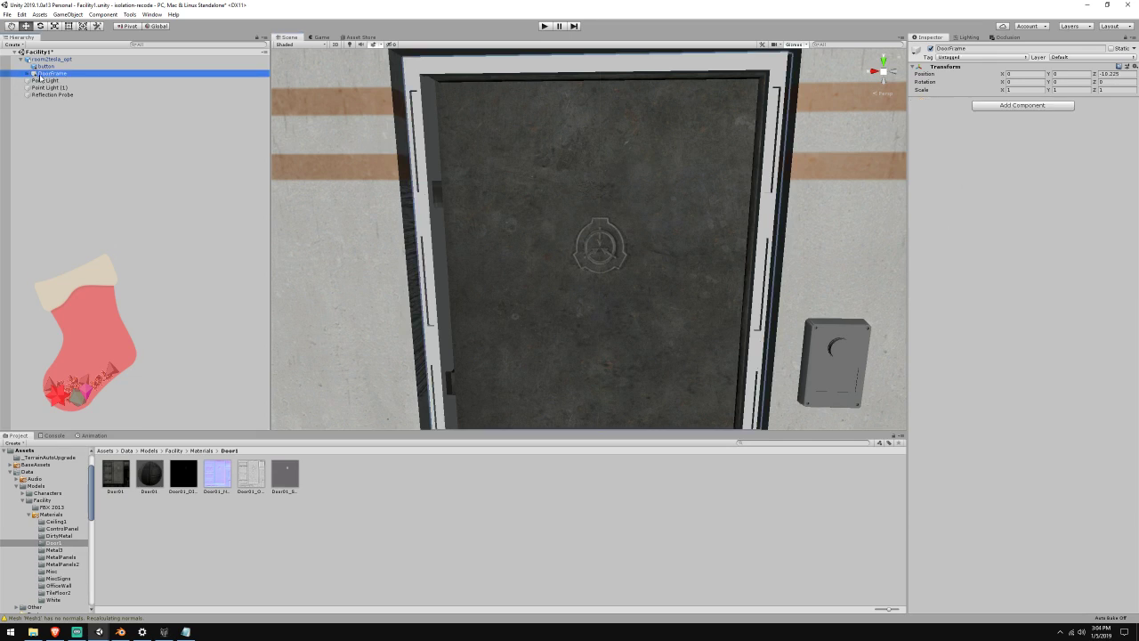
click(28, 74)
click(49, 80)
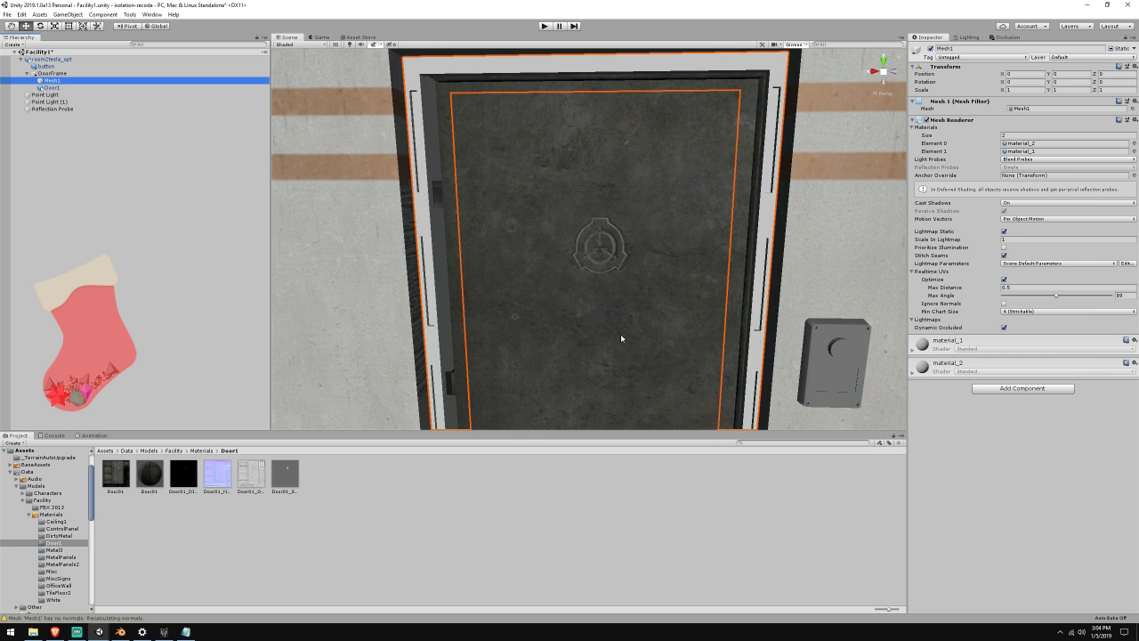
Switch to FBX Converter, remove Door01.fbx from the source files and start choosing a new source file
click(163, 632)
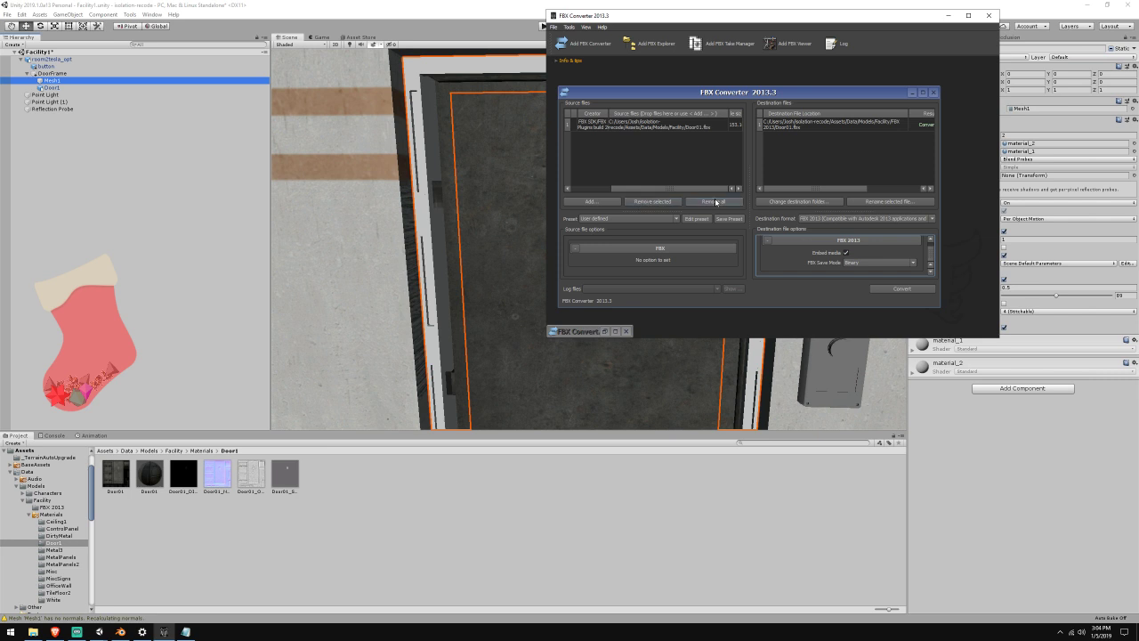
click(660, 202)
click(589, 201)
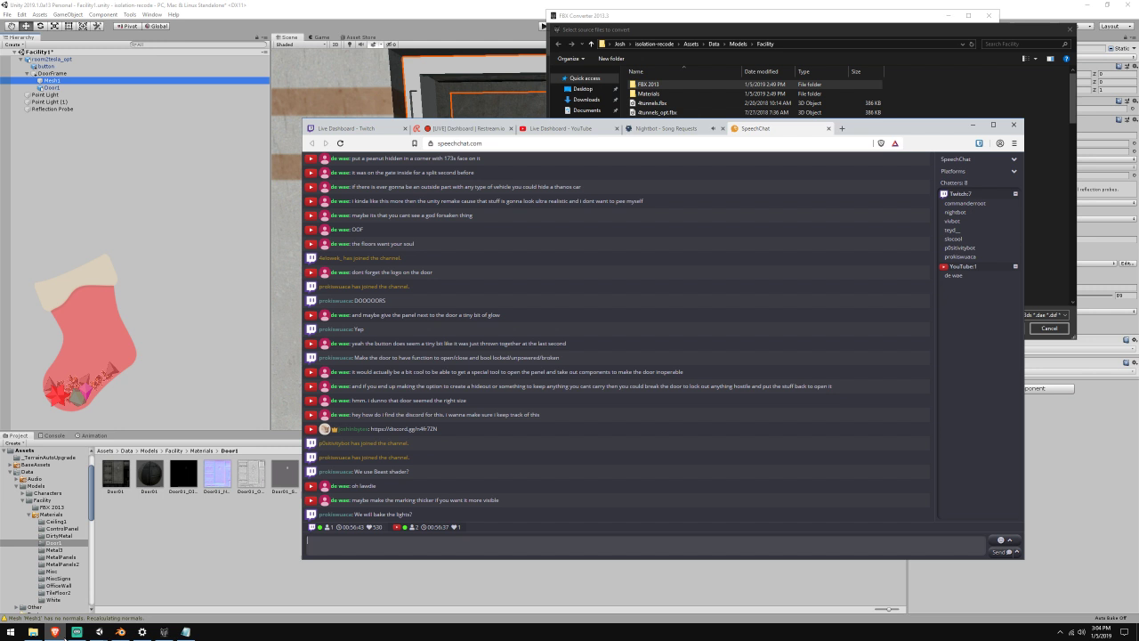
Check the SpeechChat stream chat in the browser, then look over the room in the second Unity project, scp-isolation, and minimize it
click(55, 631)
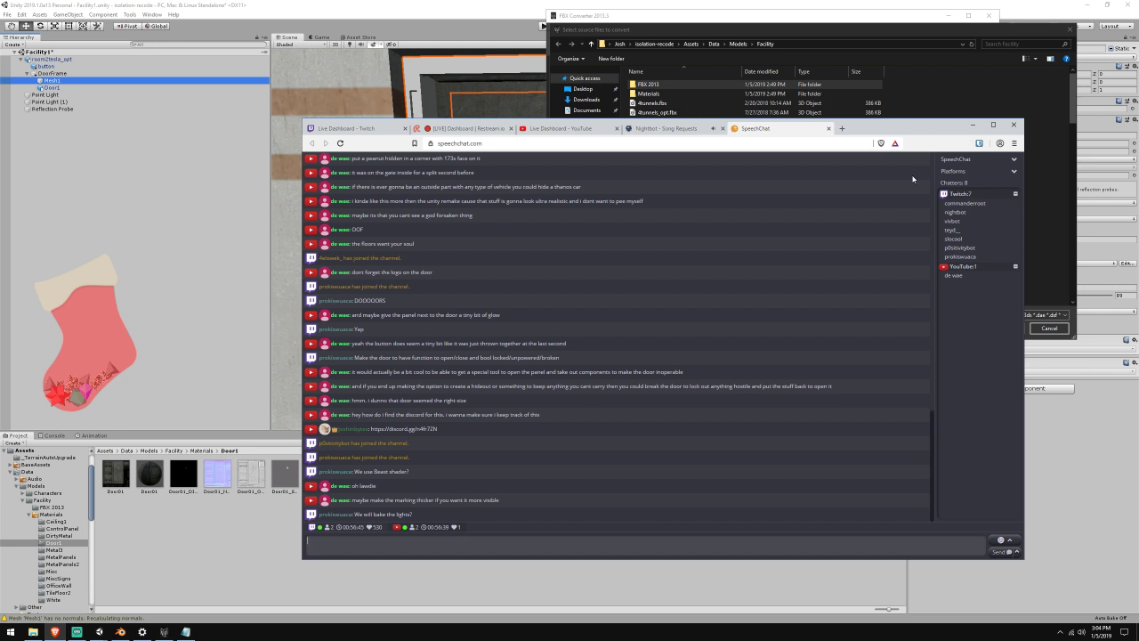
click(973, 125)
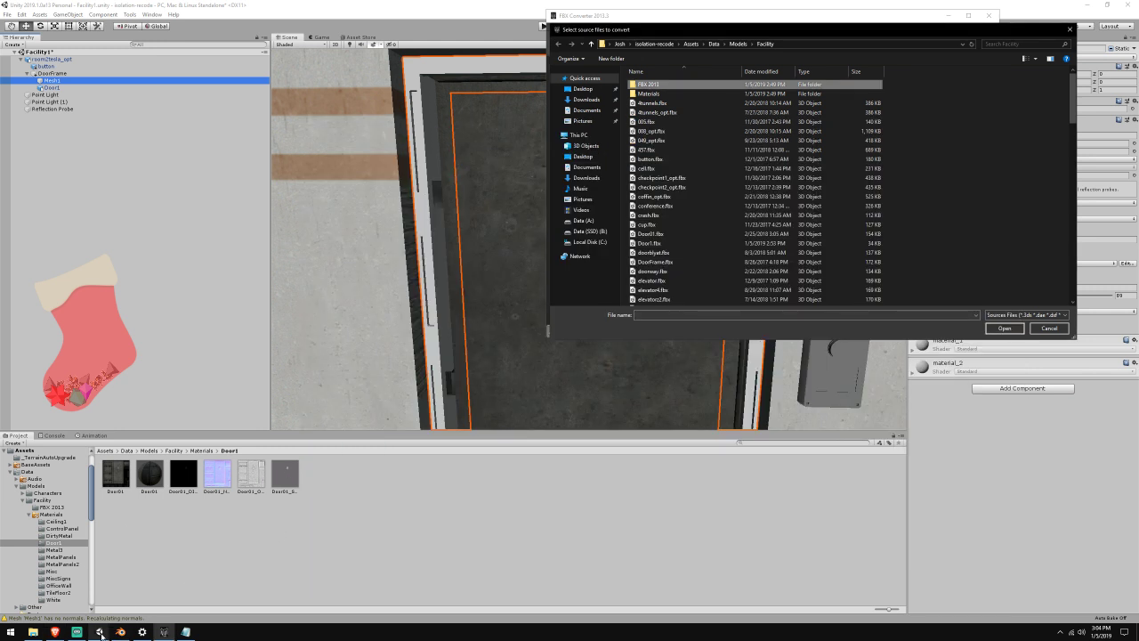
mouse_move(98, 632)
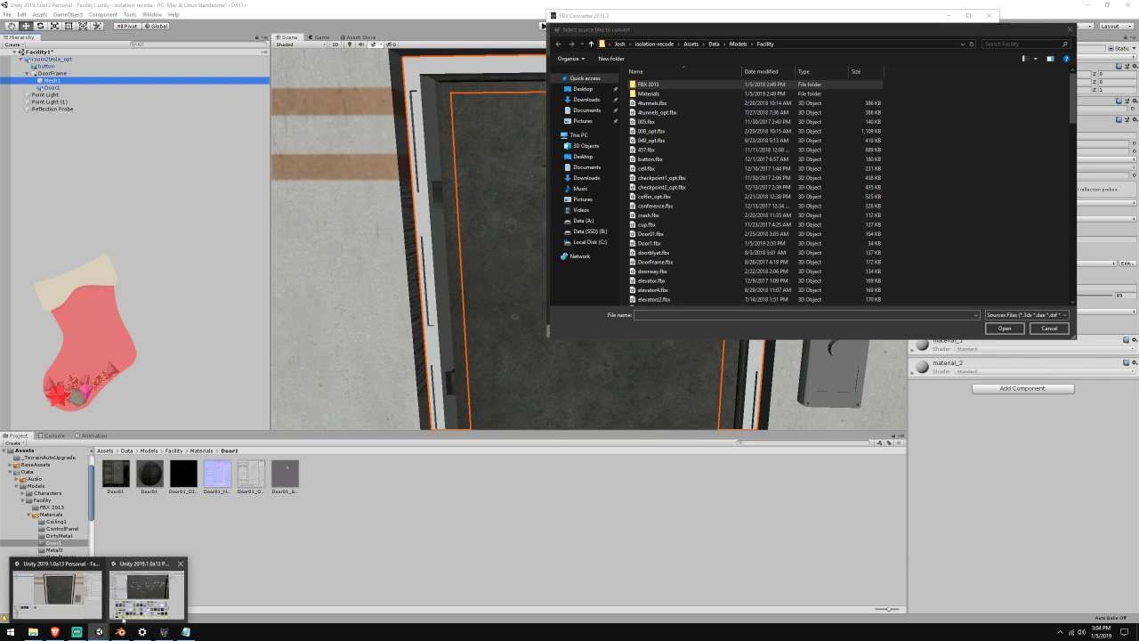
click(145, 590)
right_drag(881, 223, 1024, 215)
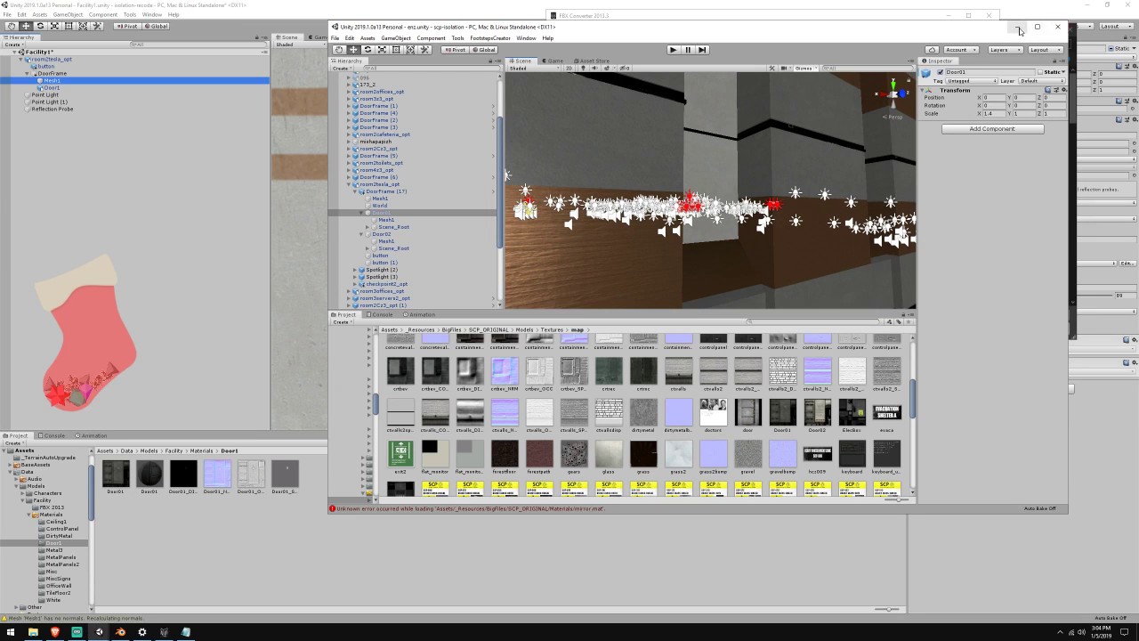
click(1019, 27)
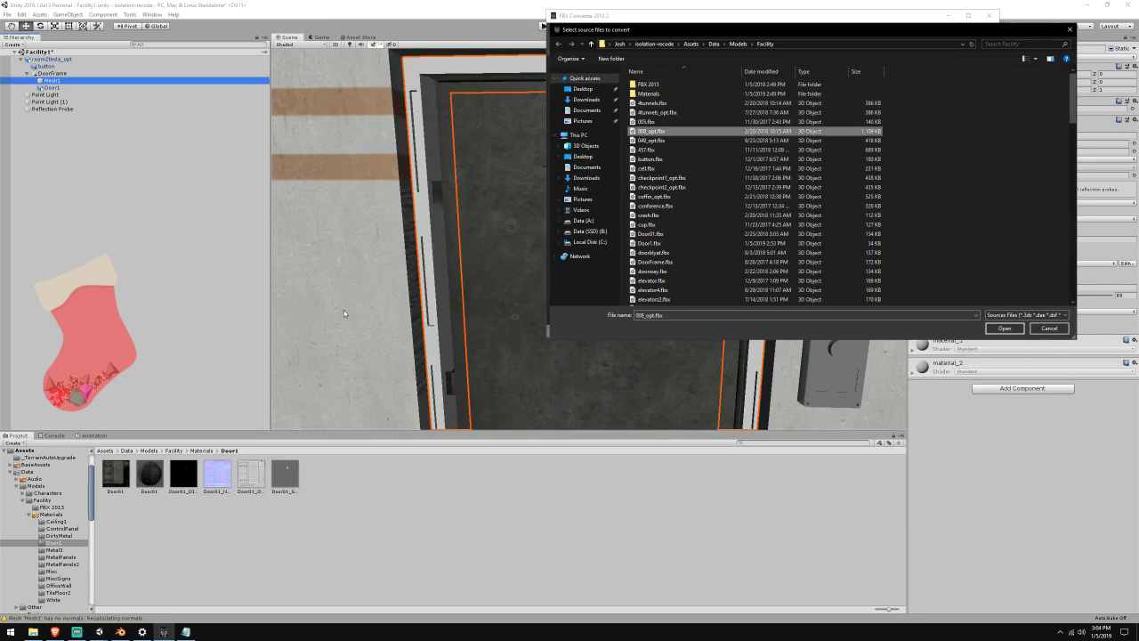
Switch to Blender and delete all of the selected door geometry in Mesh1
click(120, 630)
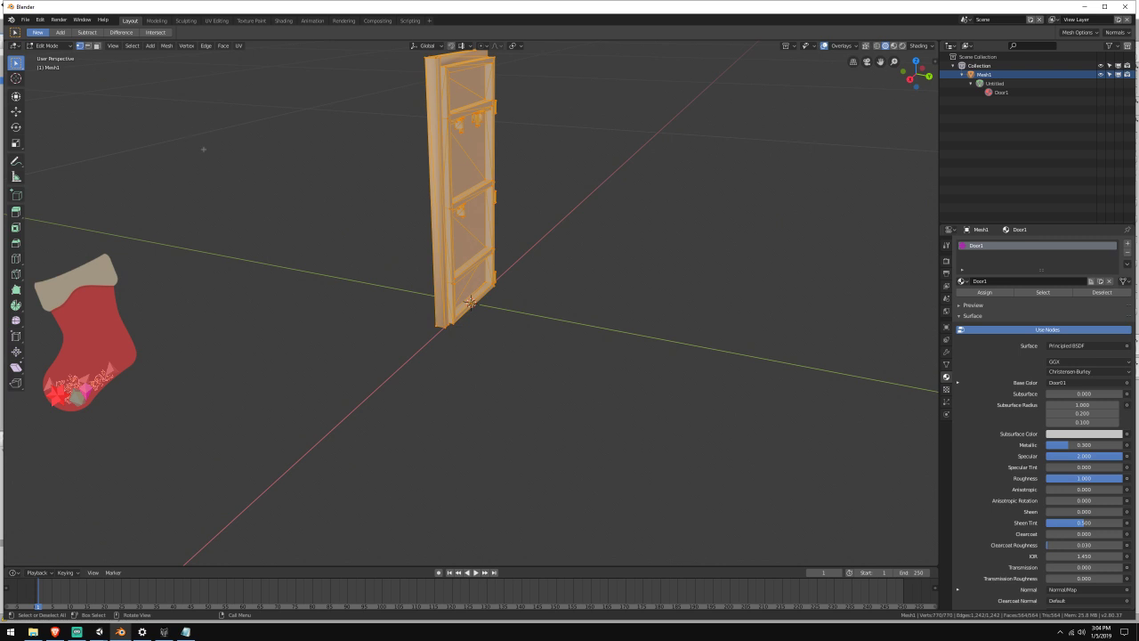
key(x)
click(161, 149)
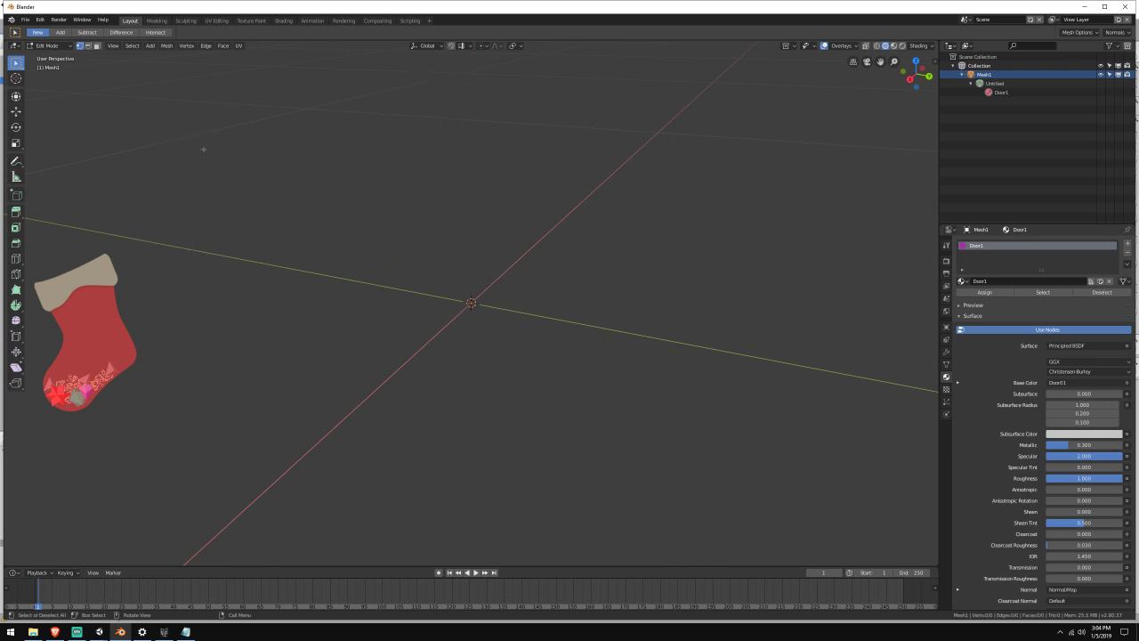
Look at Blender's FBX import option, check the SpeechChat stream chat in the browser and return to Blender
click(25, 19)
mouse_move(89, 183)
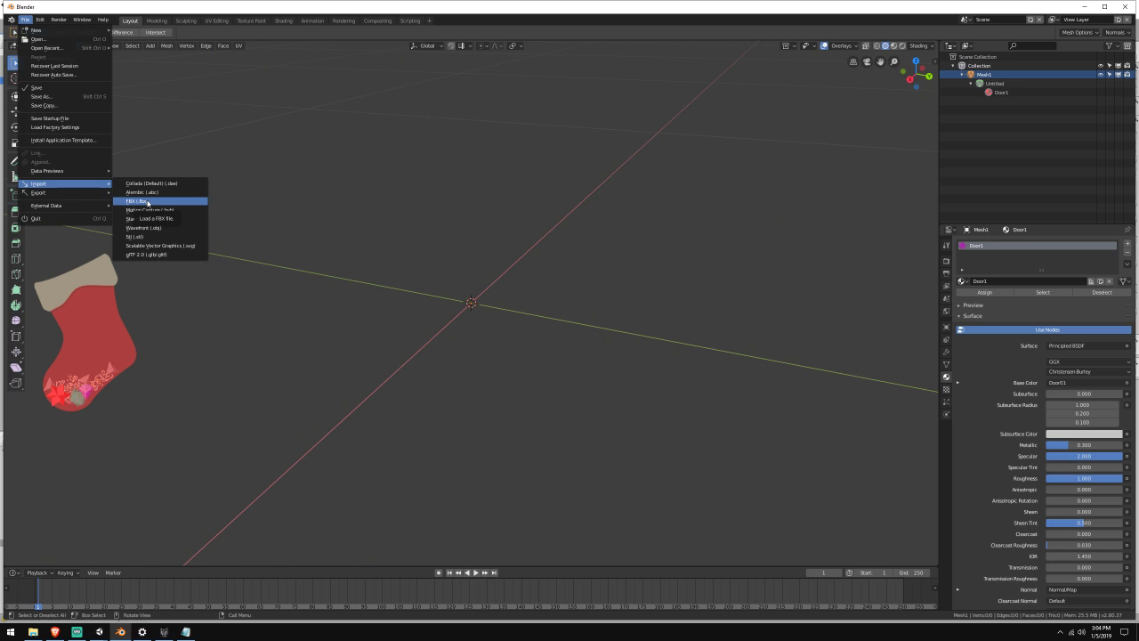
click(56, 631)
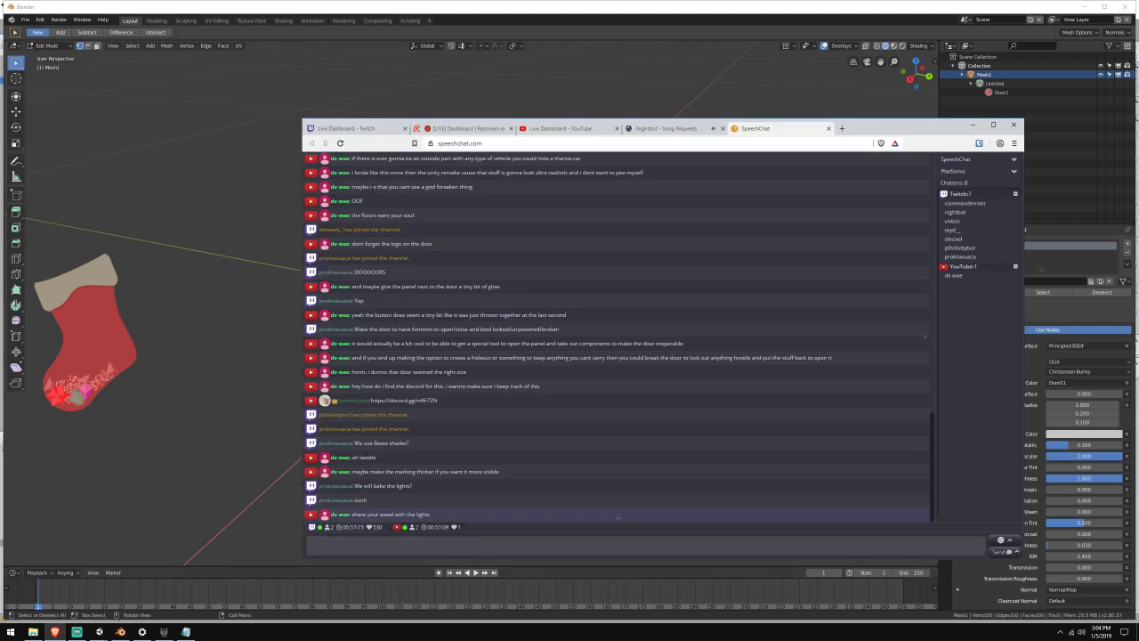
click(430, 9)
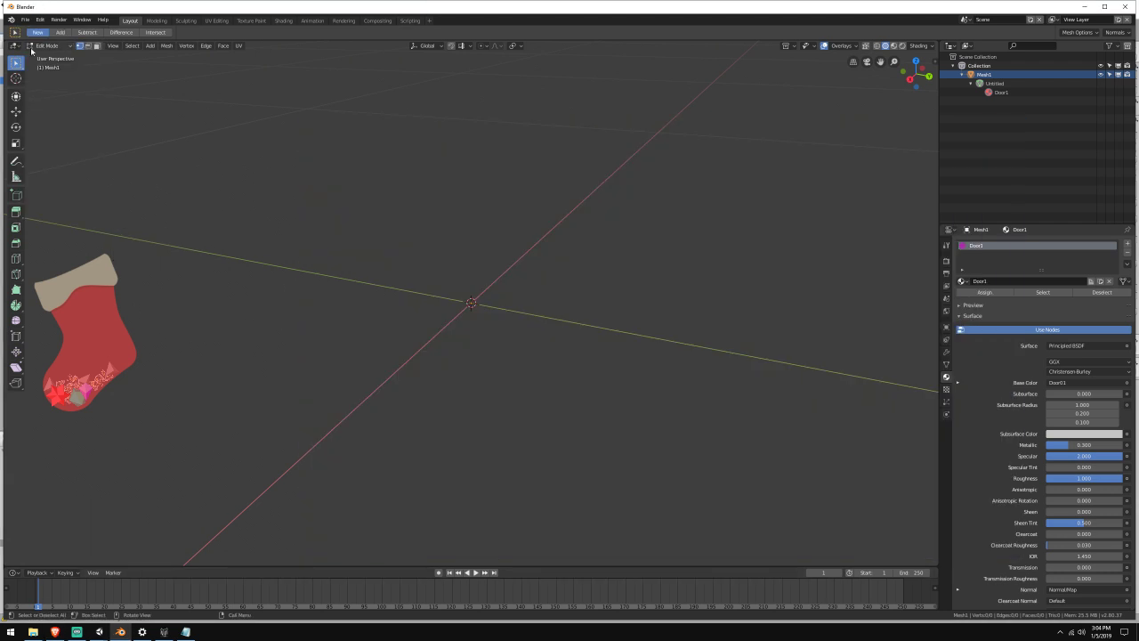
click(26, 19)
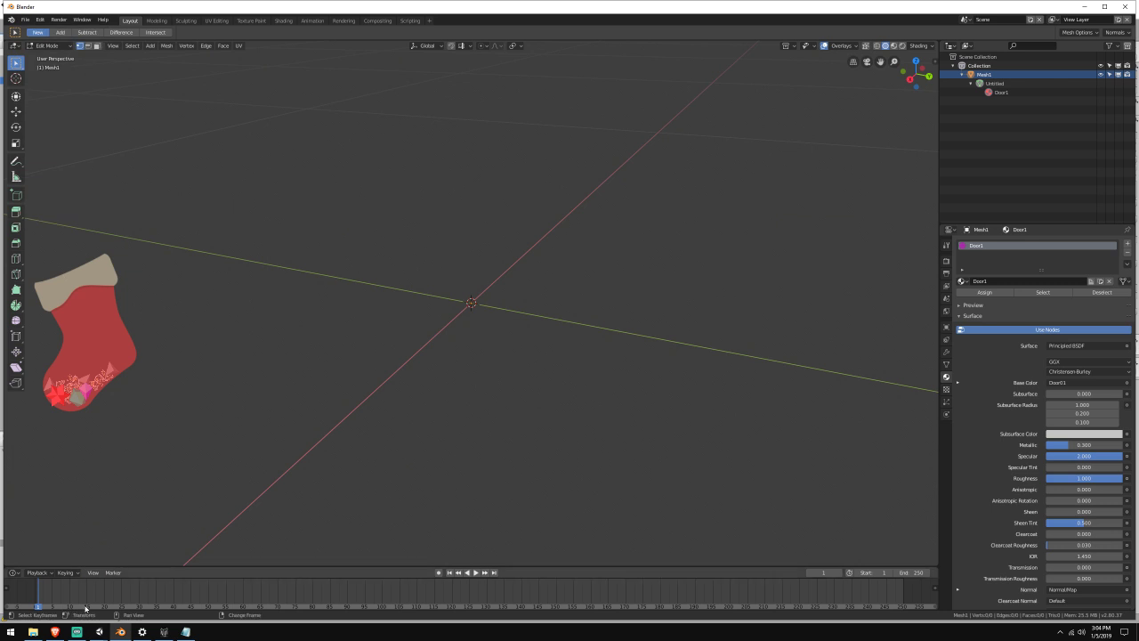
Switch to FBX Converter and pick Door1.fbx from the Facility models as the source file
click(164, 630)
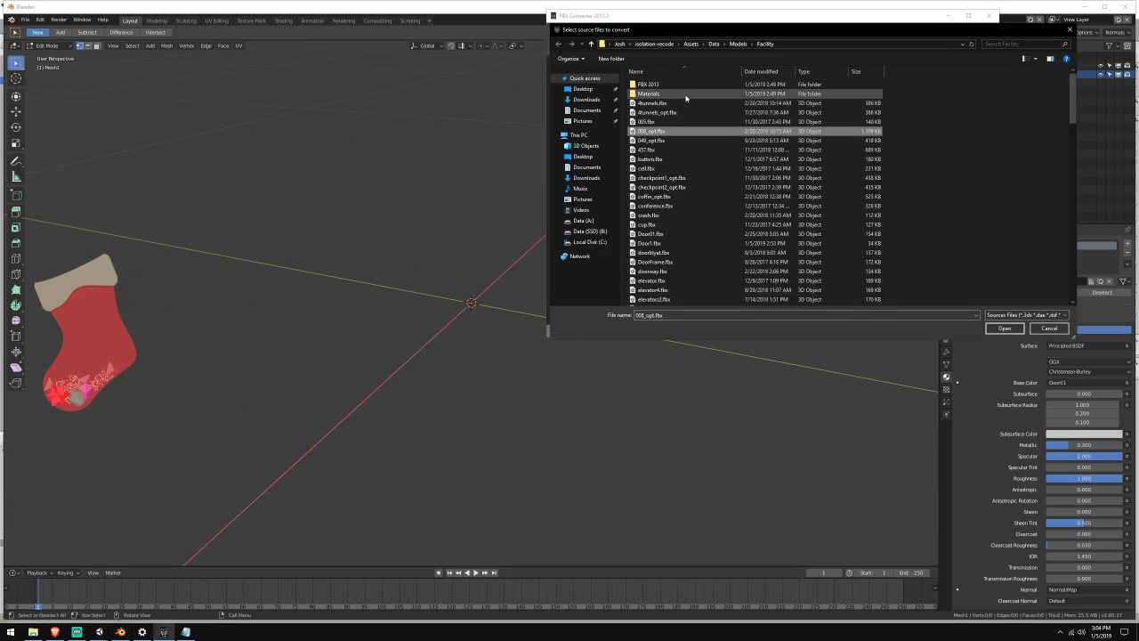
scroll(683, 133, down, 5)
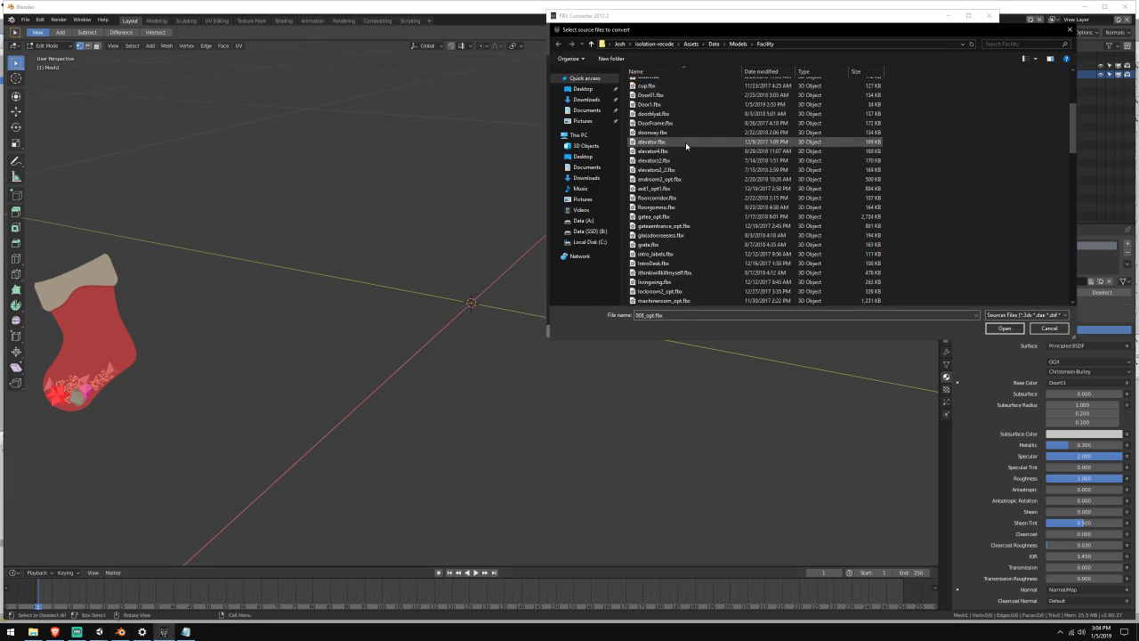
scroll(685, 145, up, 1)
click(694, 120)
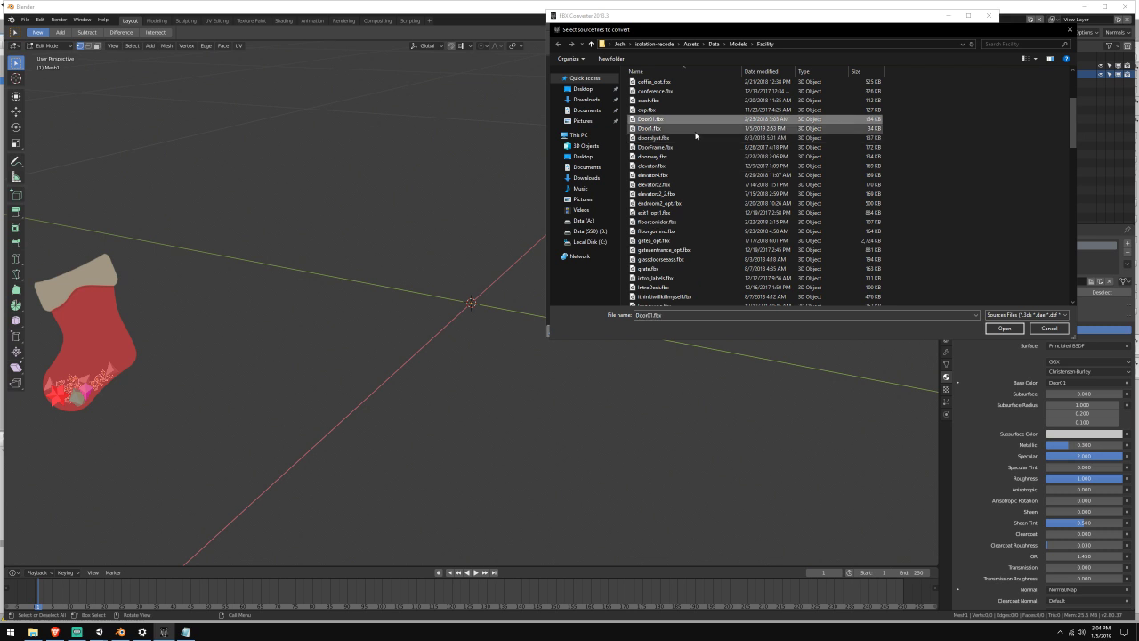
click(695, 129)
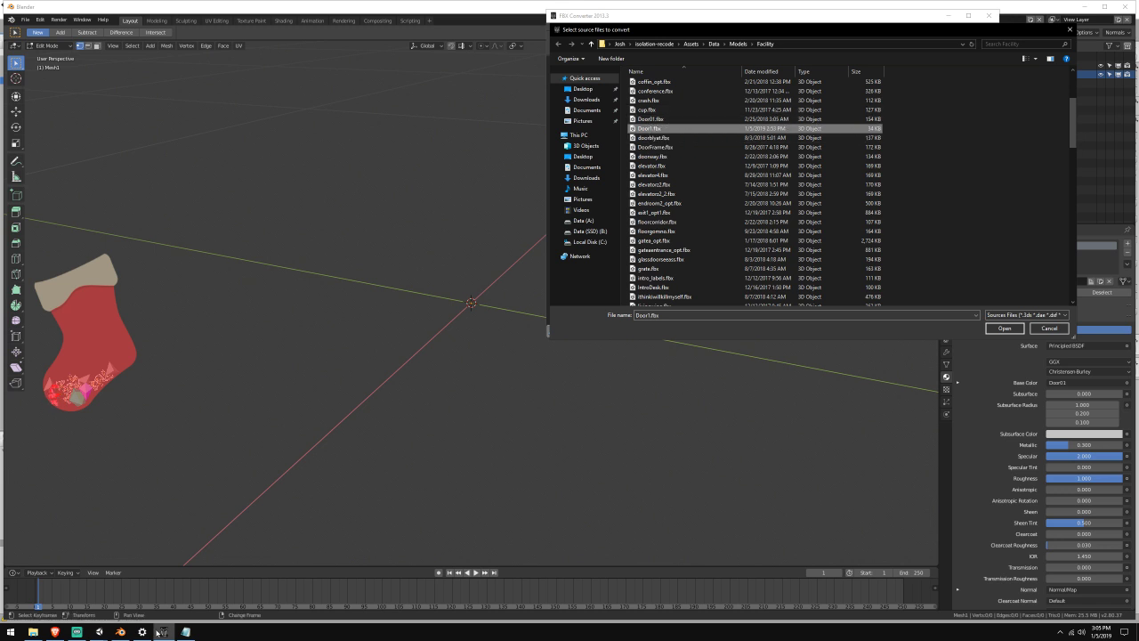
Switch to the browser, check the stream chat and search the web for "sector culling unity" in a new tab
click(55, 632)
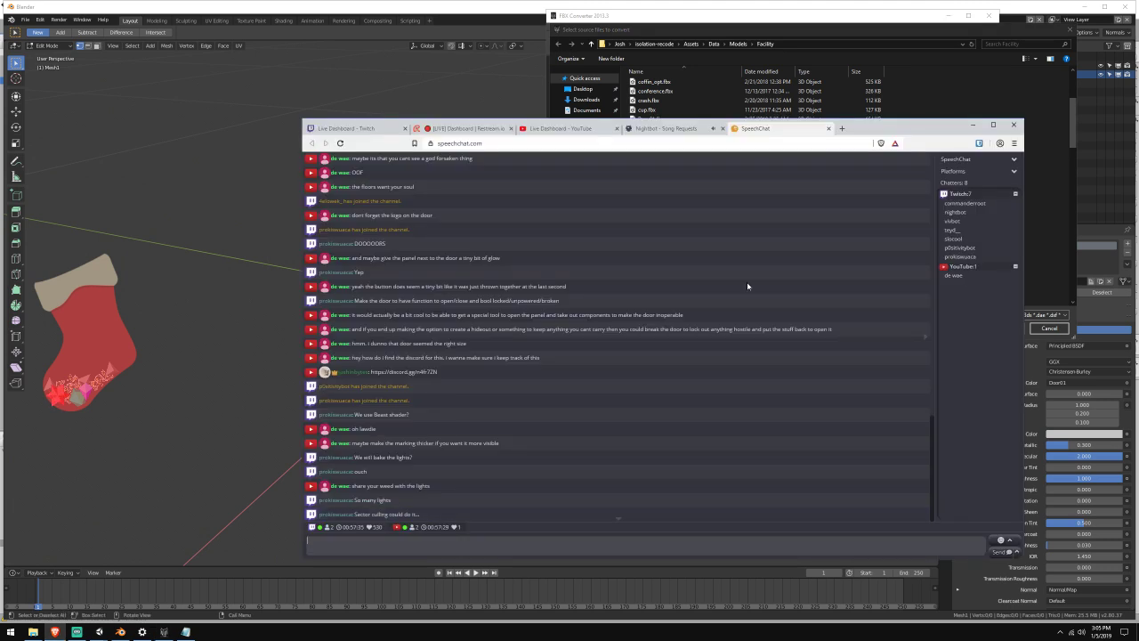
click(843, 130)
text(sector cull)
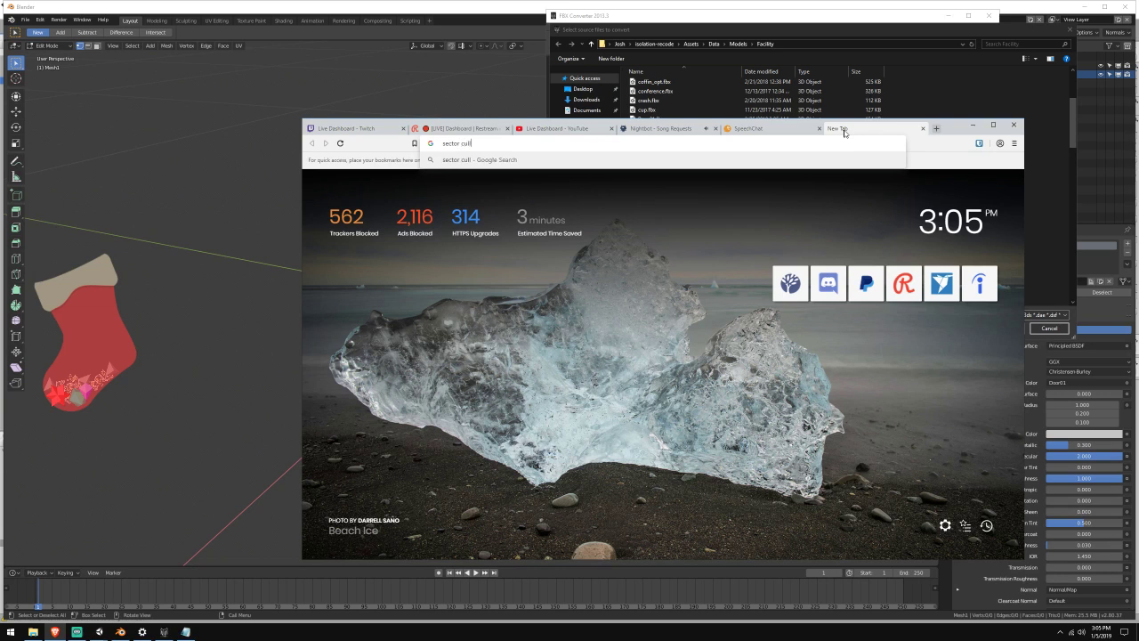
text(ing)
key(Return)
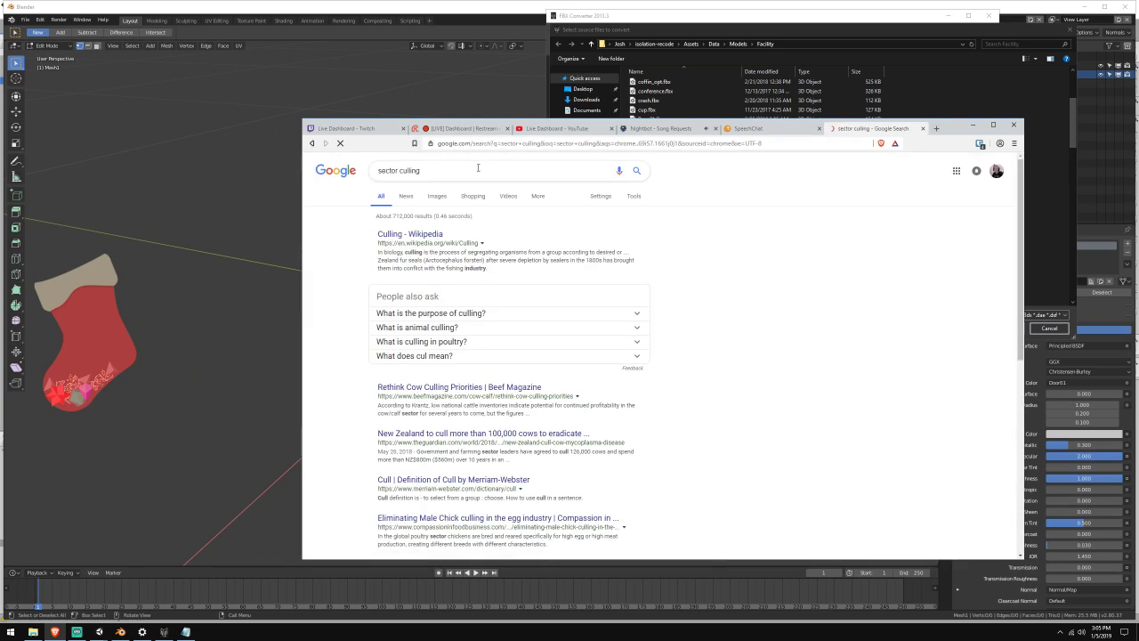
click(481, 167)
text(unity)
key(Return)
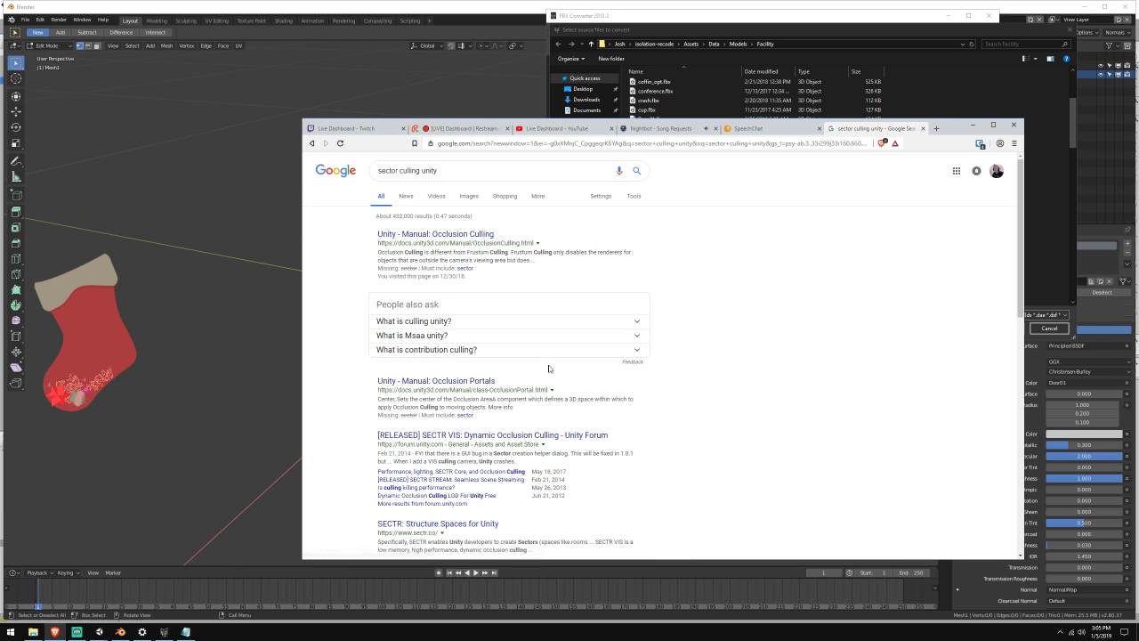
Read the Unity forum thread on SECTR VIS: Dynamic Occlusion Culling, close its tab and minimize the browser
scroll(552, 356, down, 1)
scroll(559, 386, down, 1)
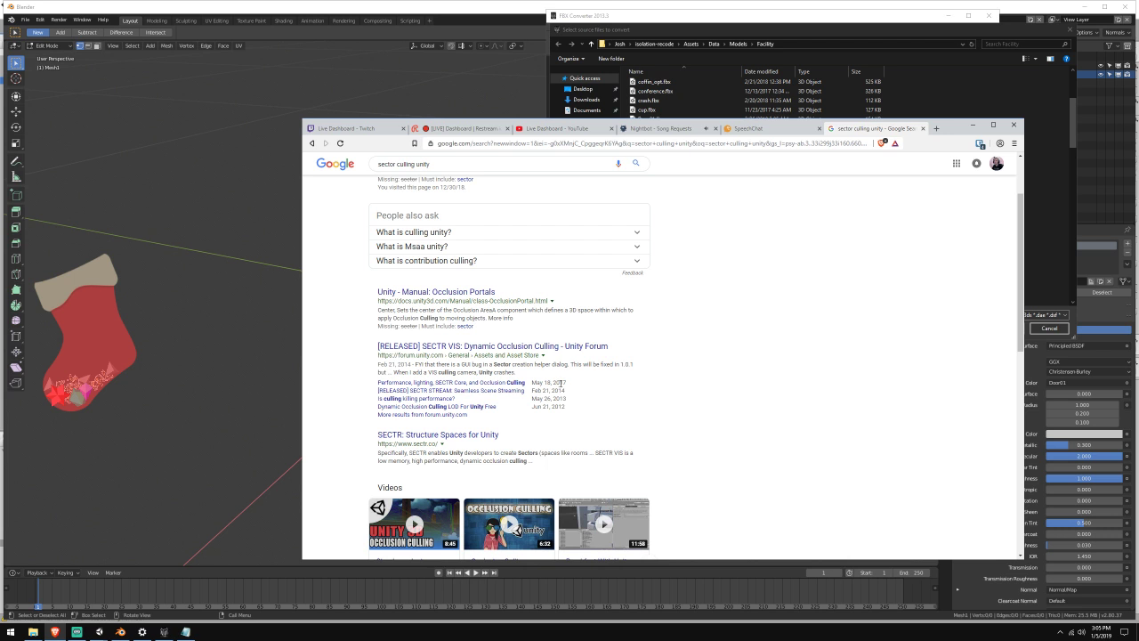
click(526, 349)
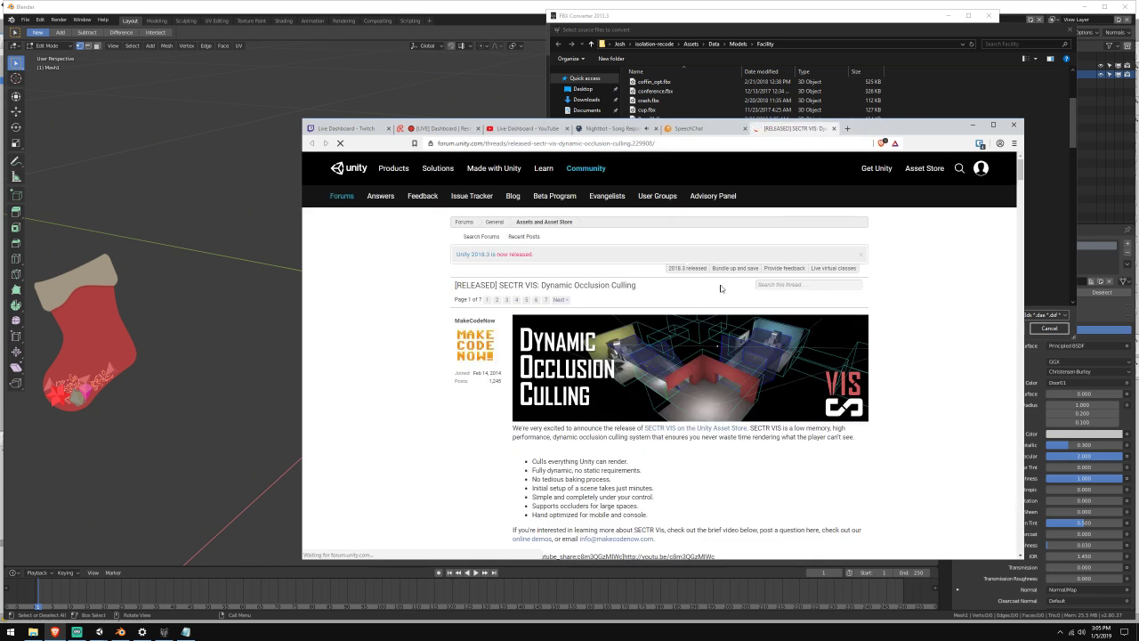
scroll(589, 411, down, 1)
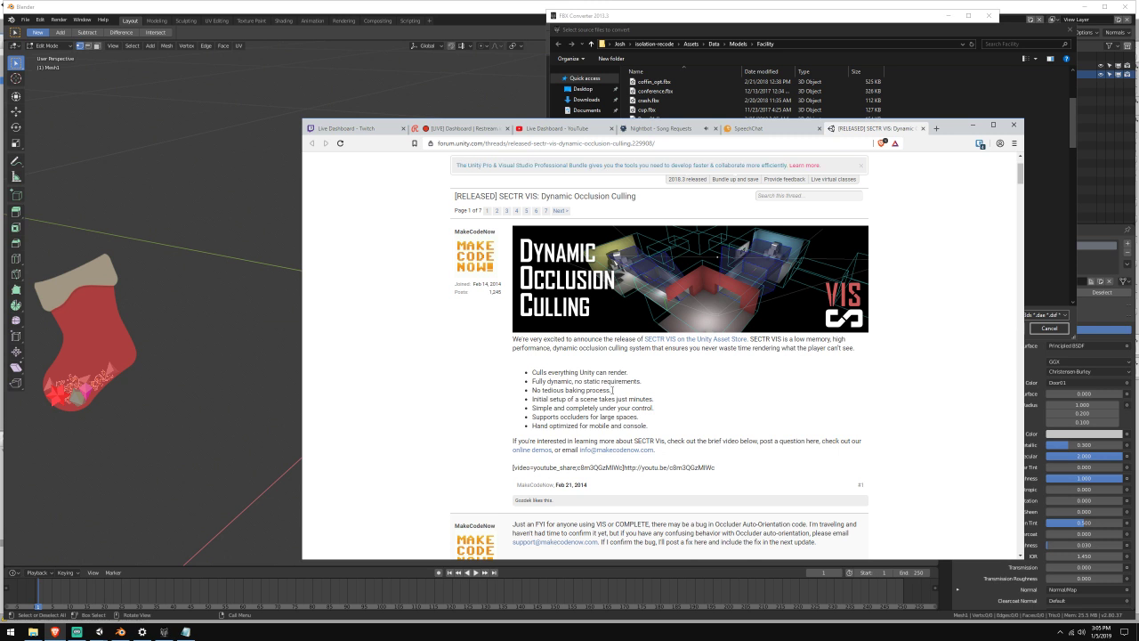
click(923, 128)
click(973, 125)
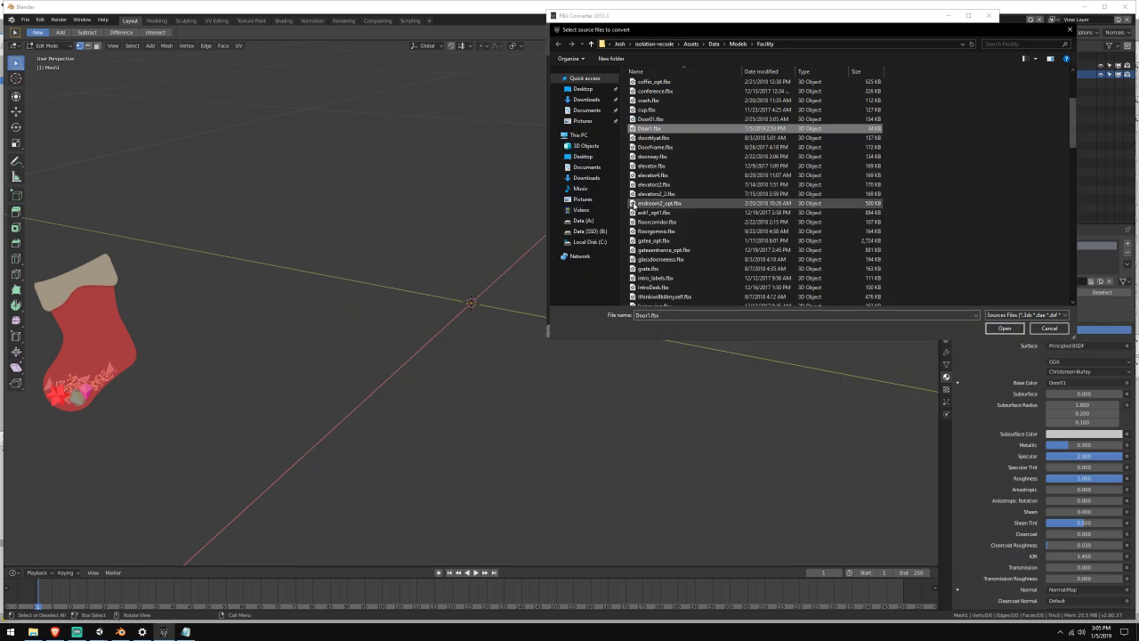
click(582, 221)
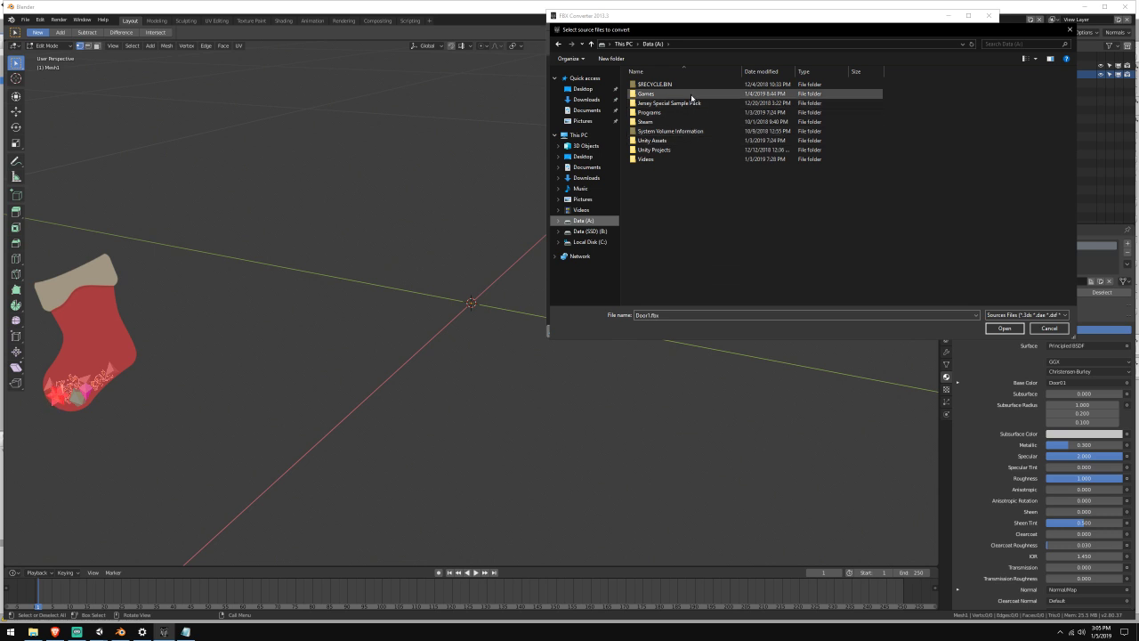
double_click(673, 141)
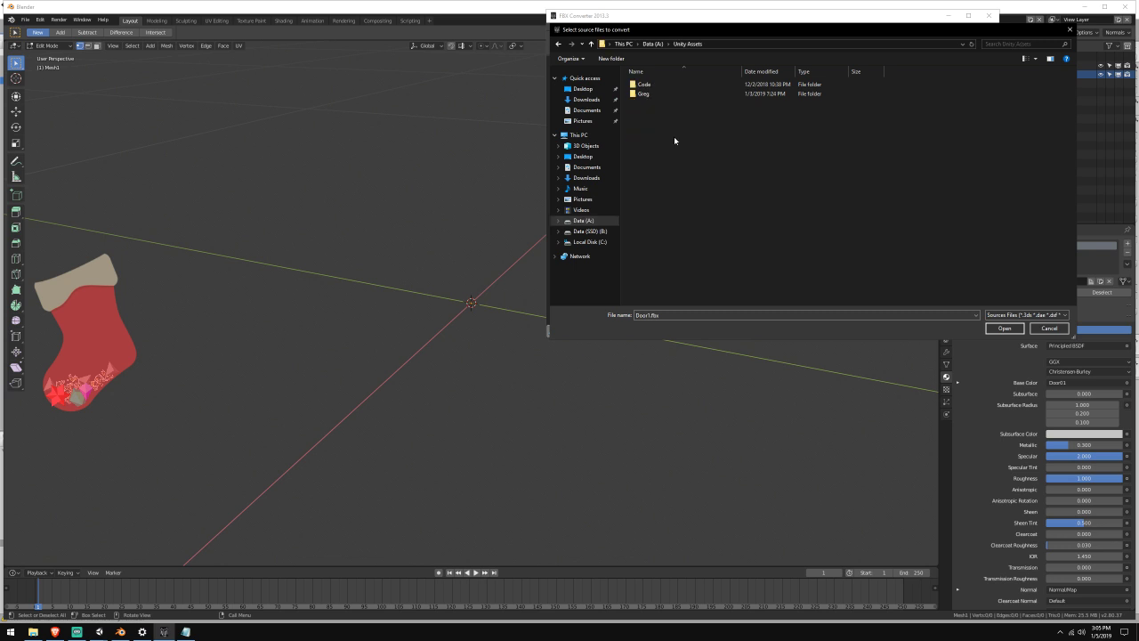
click(653, 44)
click(1049, 328)
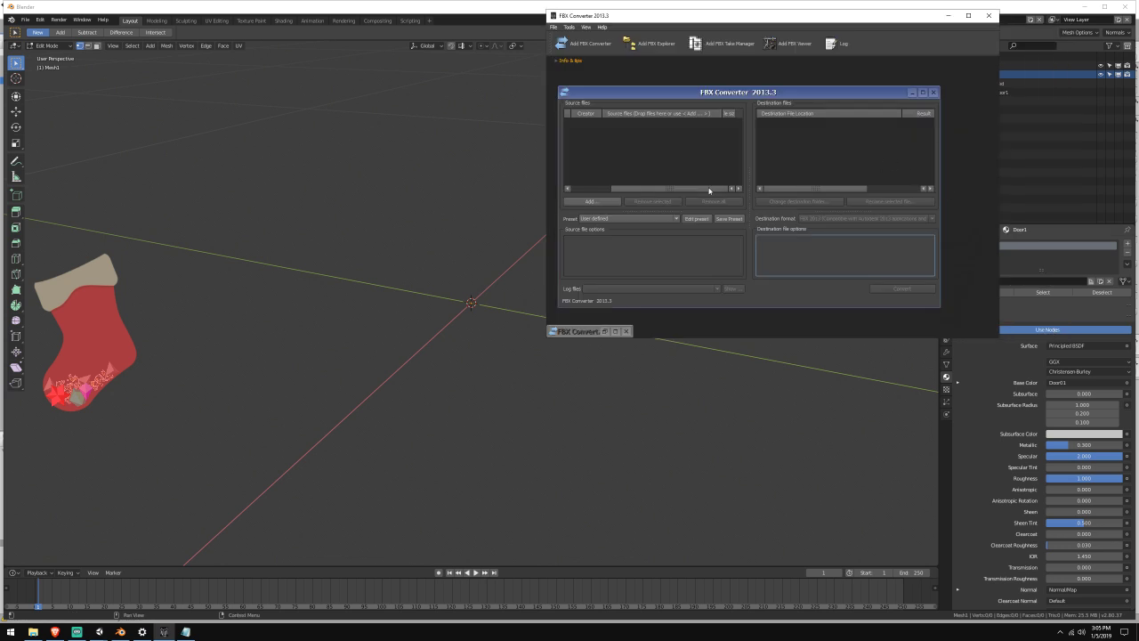
Add DoorFrame.fbx from the Facility models folder as the FBX Converter source file and switch back to Blender
click(604, 202)
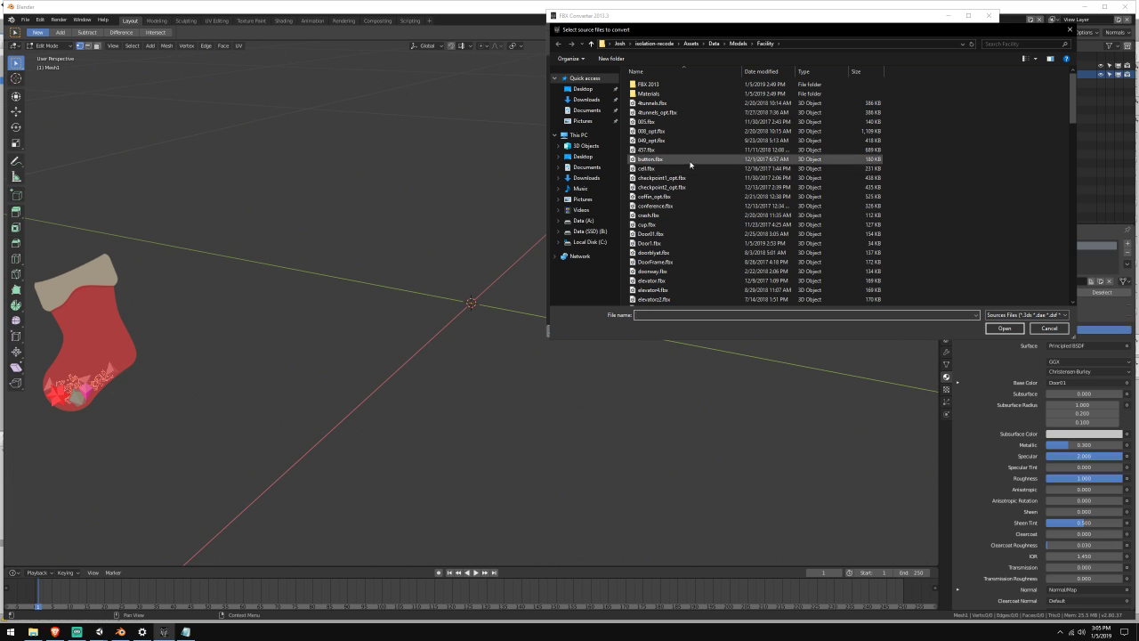
scroll(690, 165, down, 5)
double_click(687, 121)
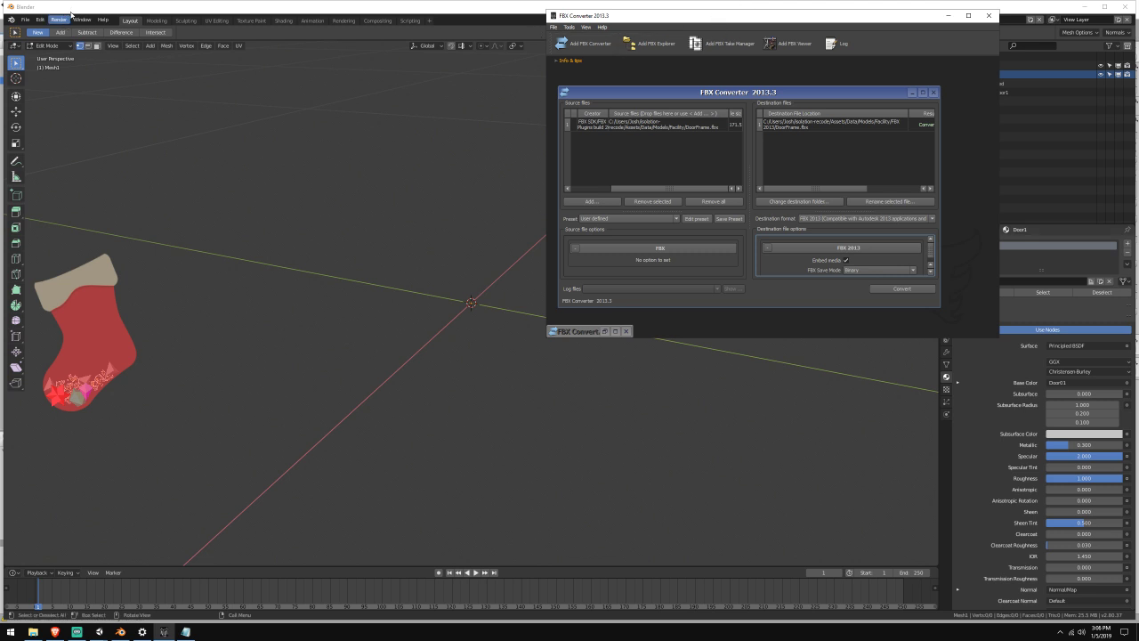
click(519, 19)
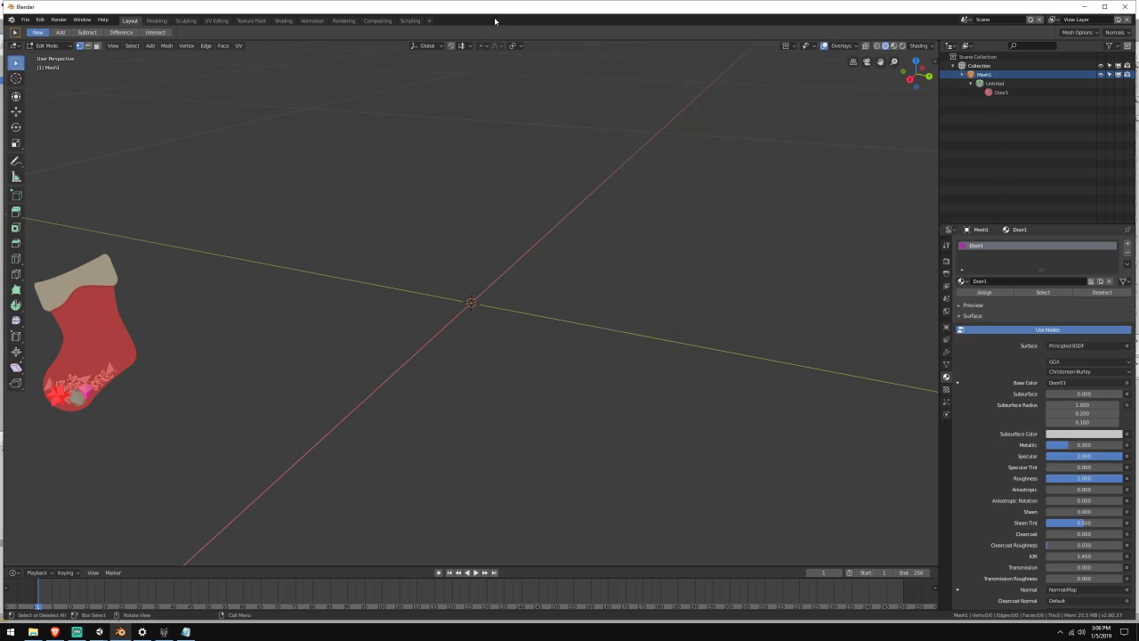
Import DoorFrame.fbx from the FBX 2013 folder into the scene and bring the whole door frame into view
click(26, 19)
mouse_move(84, 189)
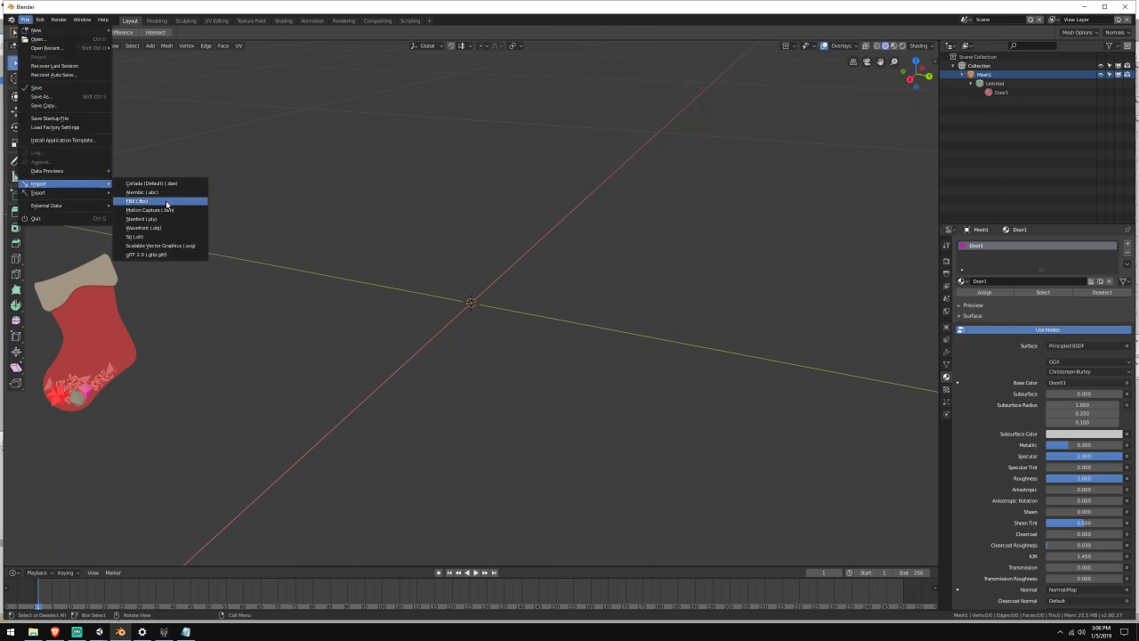
click(168, 207)
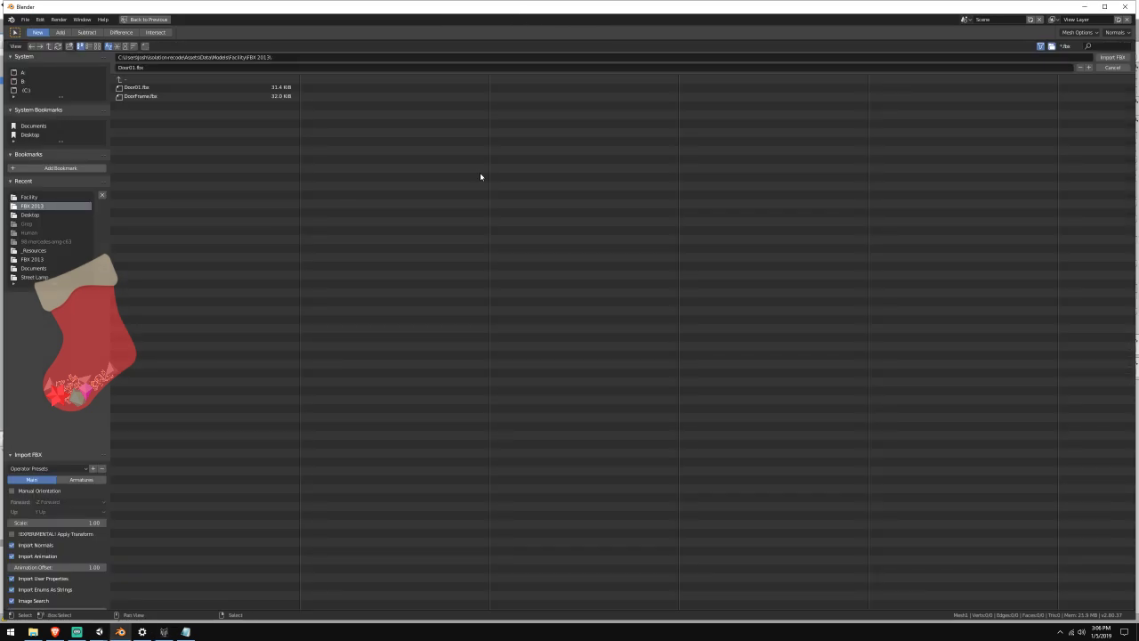
click(168, 88)
click(167, 94)
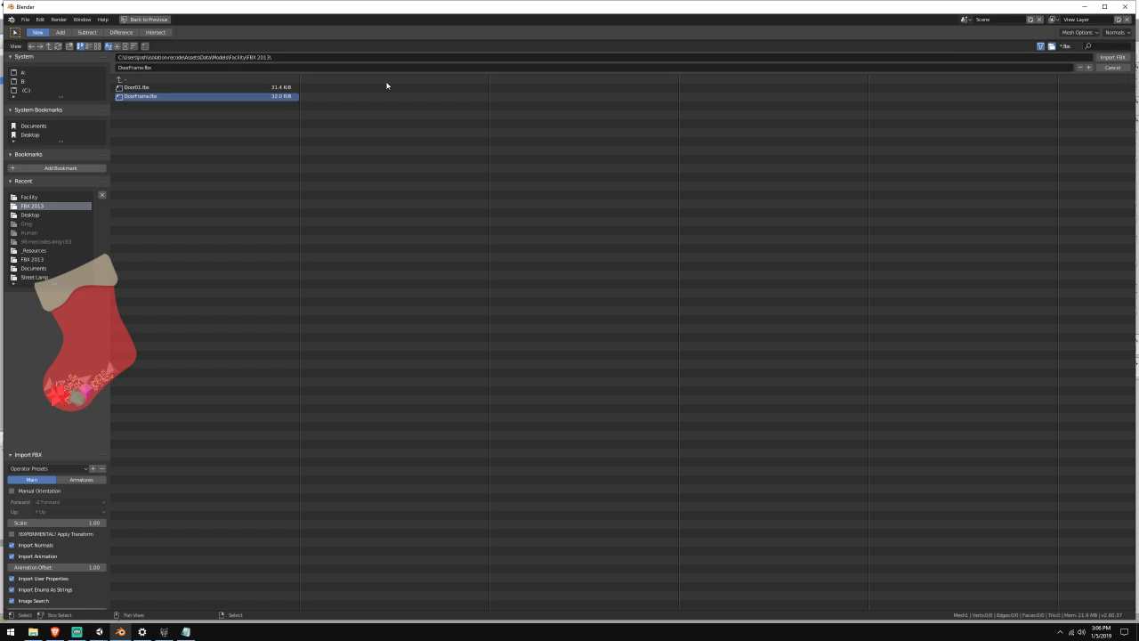
click(258, 88)
click(258, 96)
click(1112, 57)
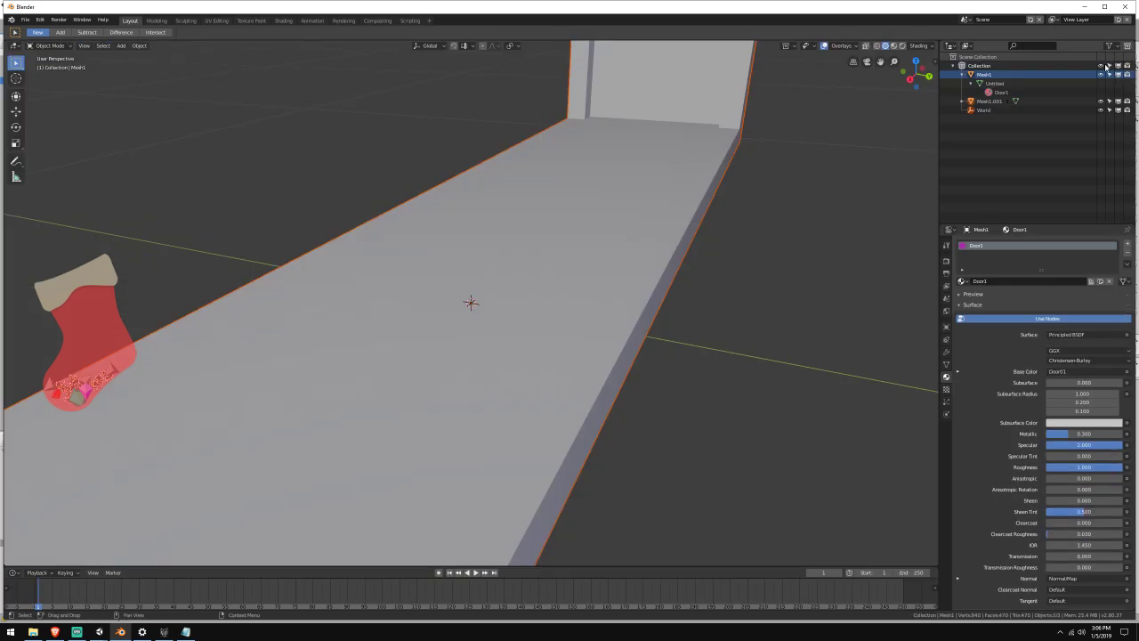
middle_drag(624, 187, 751, 187)
scroll(749, 187, down, 7)
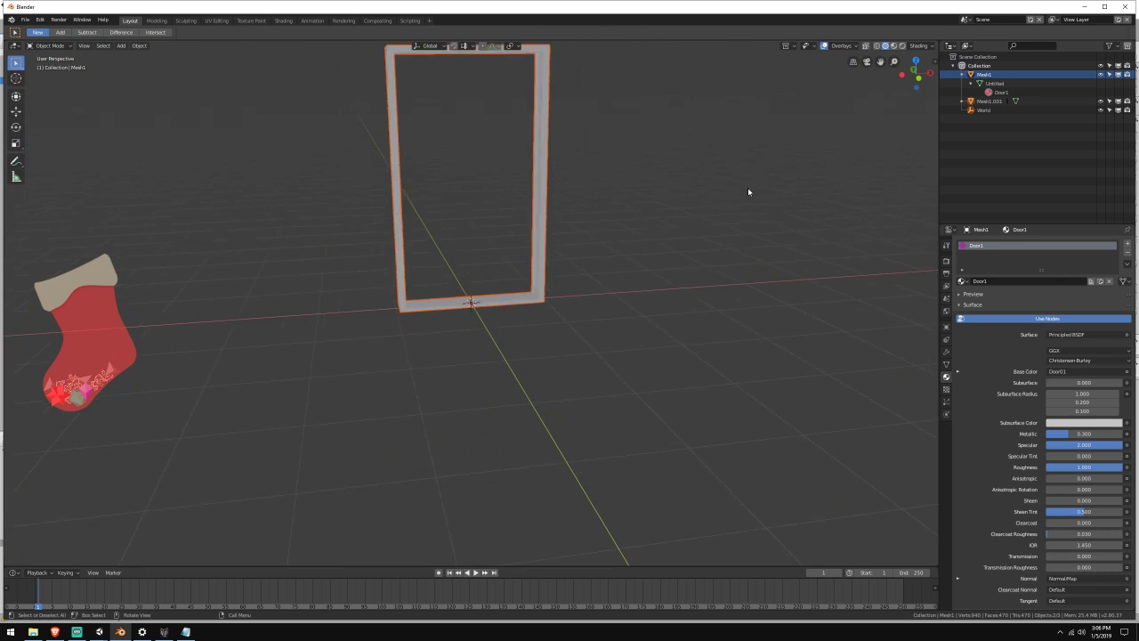
middle_drag(681, 179, 739, 186)
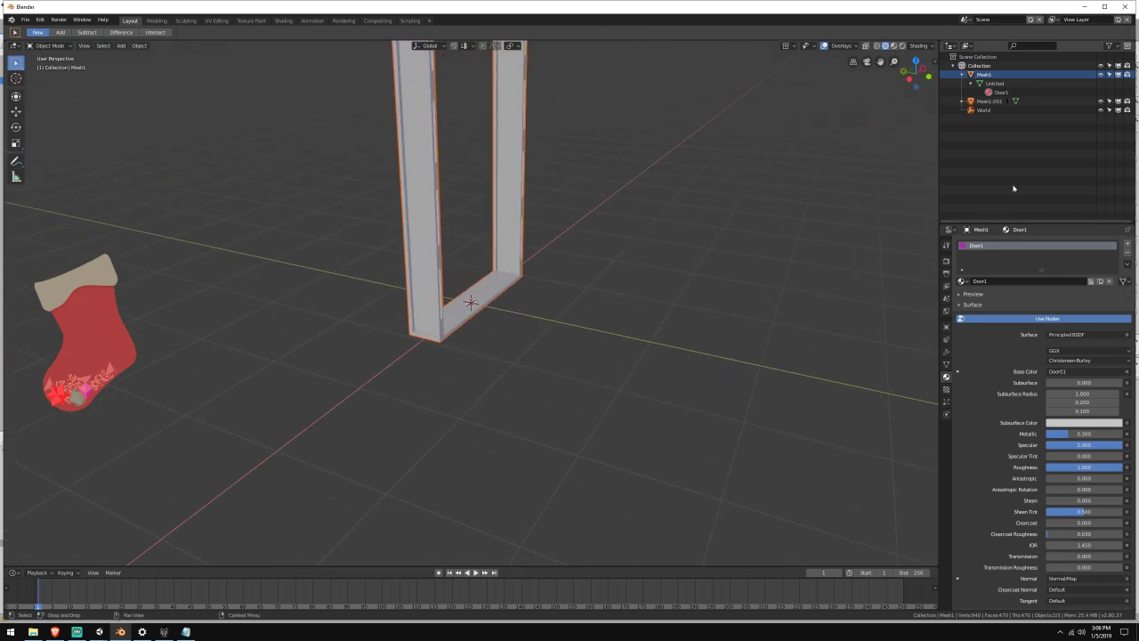
Expand the imported frame's hierarchy in the outliner and delete the old Mesh1 door object
click(965, 101)
click(971, 109)
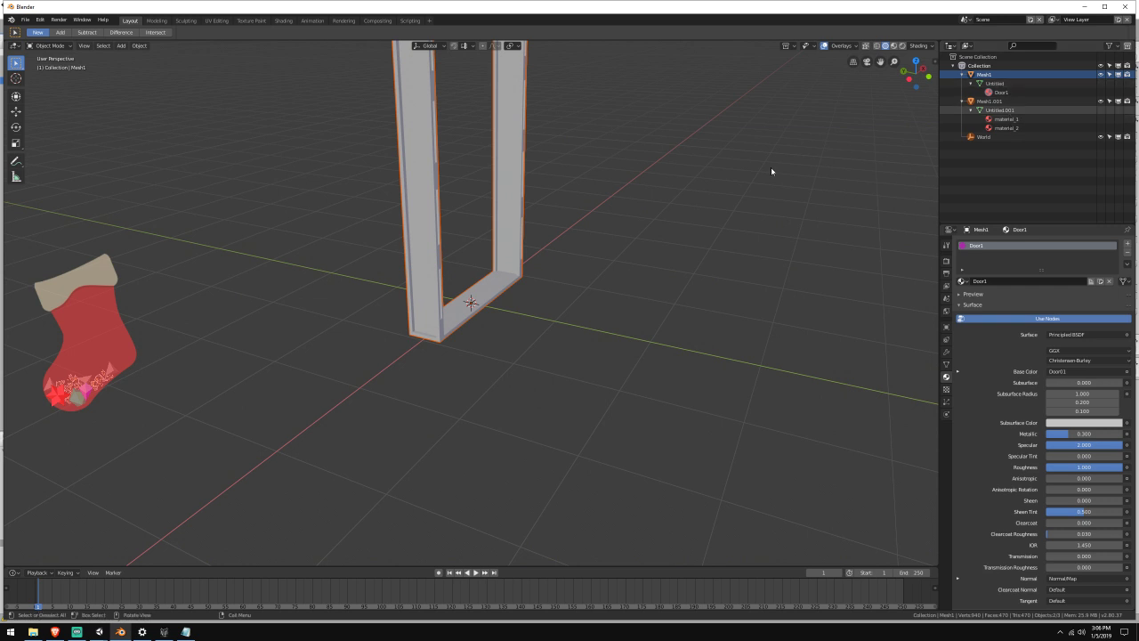
middle_drag(771, 170, 725, 170)
scroll(786, 183, down, 3)
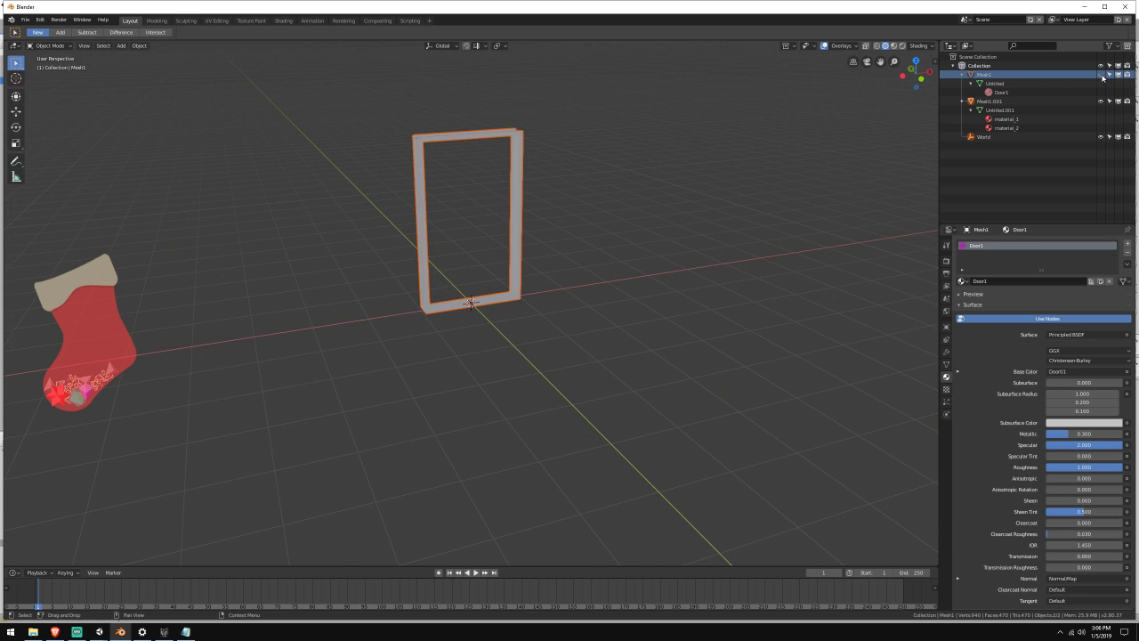
click(997, 78)
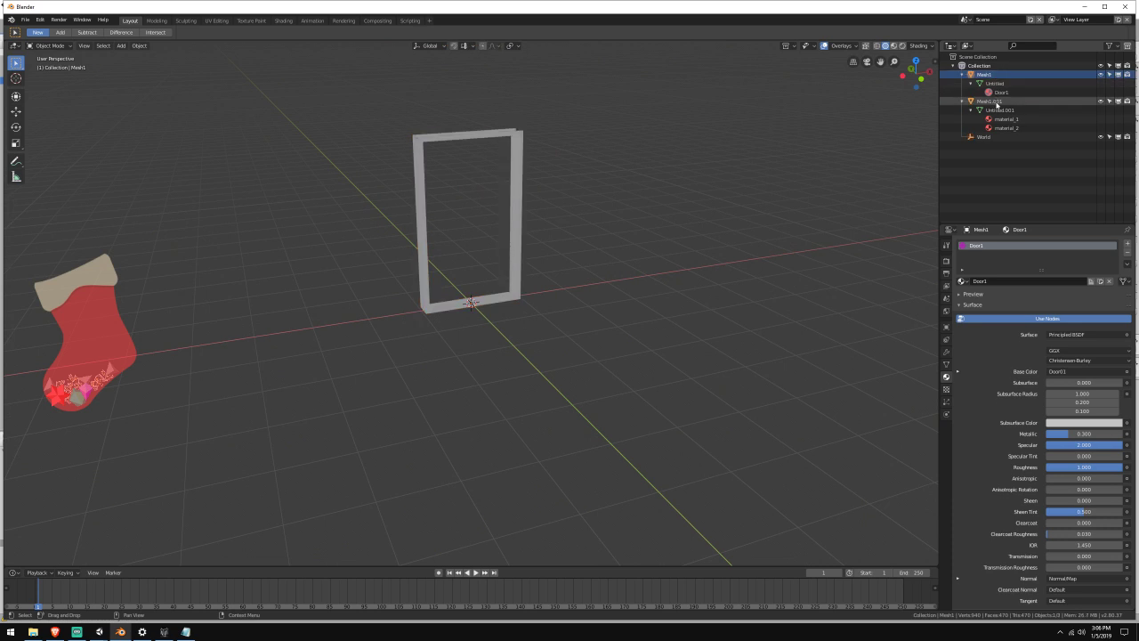
click(996, 103)
click(1001, 79)
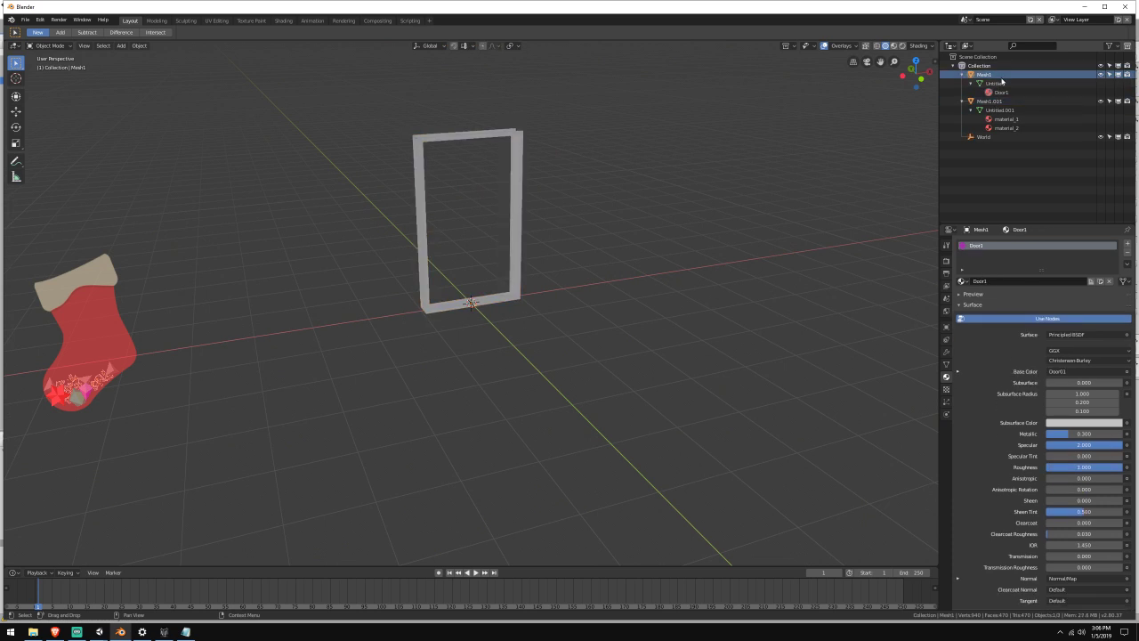
click(1003, 93)
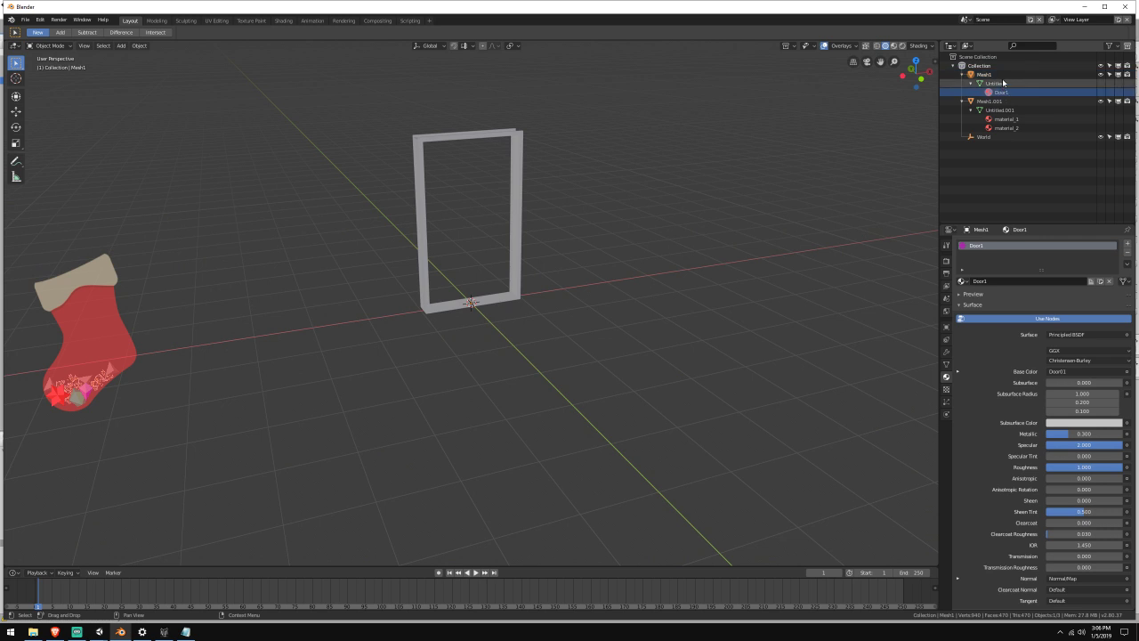
click(1003, 84)
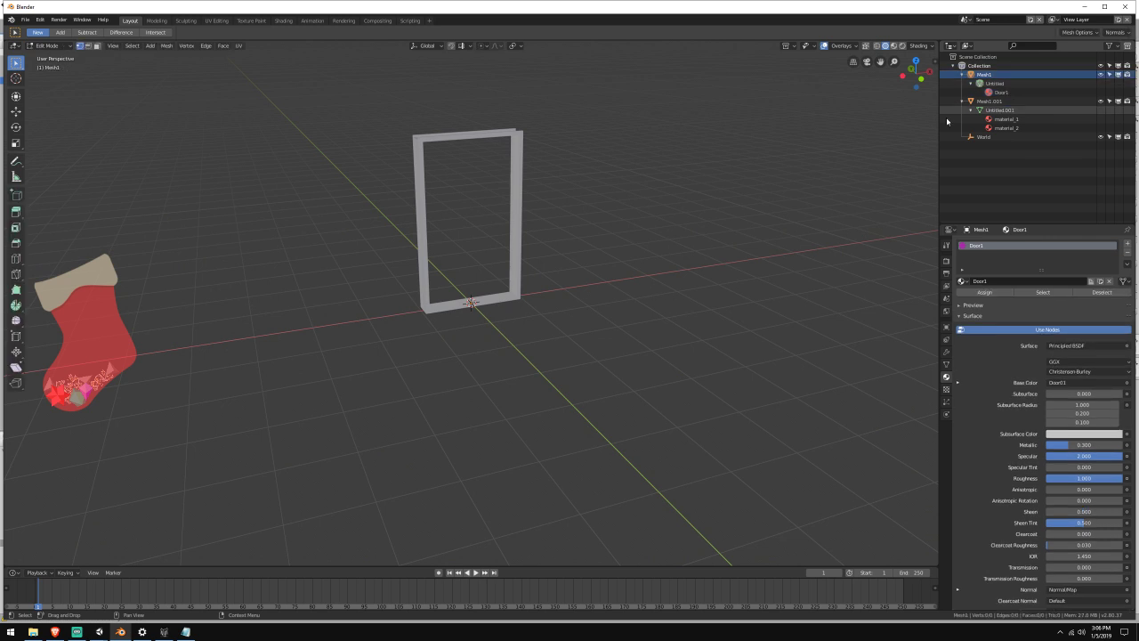
key(x)
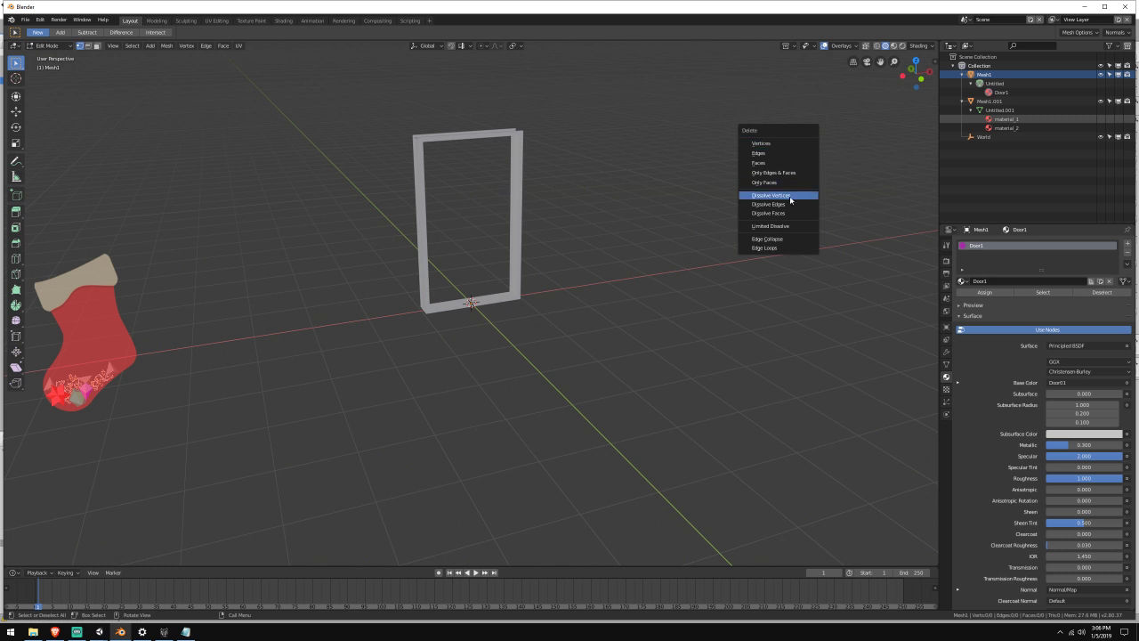
right_click(1003, 80)
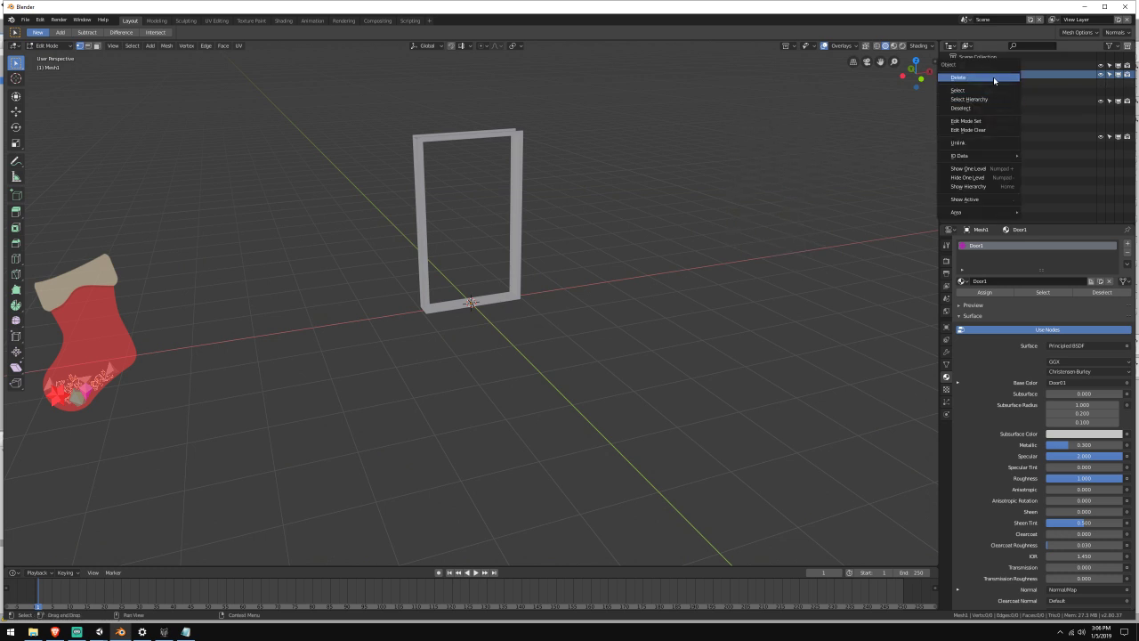
click(995, 81)
Rename the door frame's materials according to their base color textures: material_1 as DirtyMetal and material_2 as Door1
scroll(679, 179, up, 3)
middle_drag(679, 179, 745, 186)
click(1004, 94)
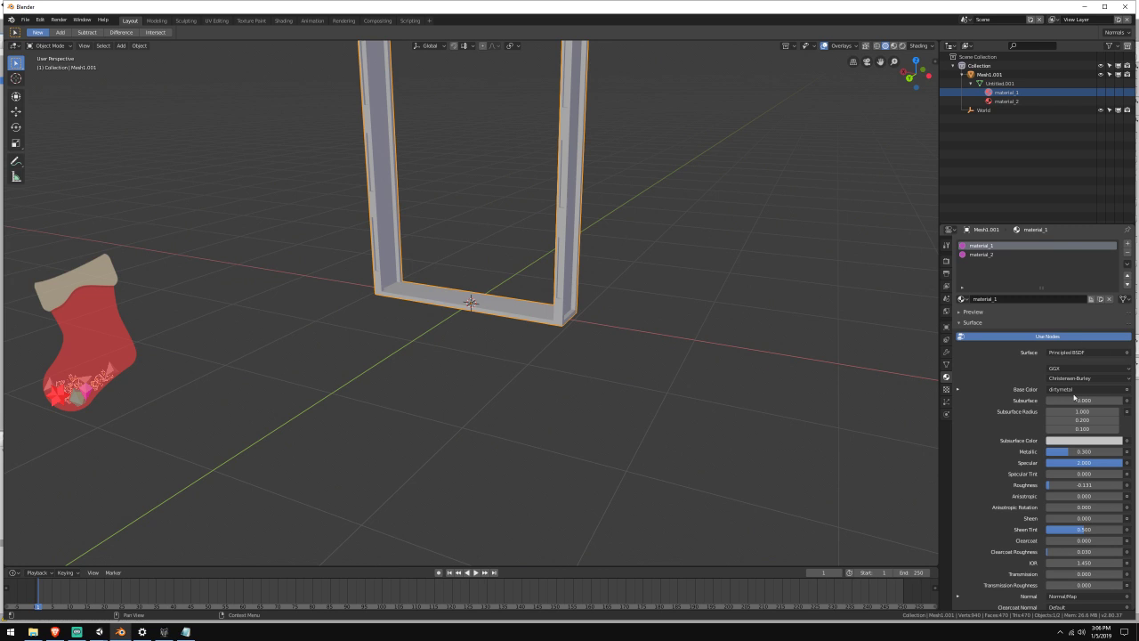
click(1006, 101)
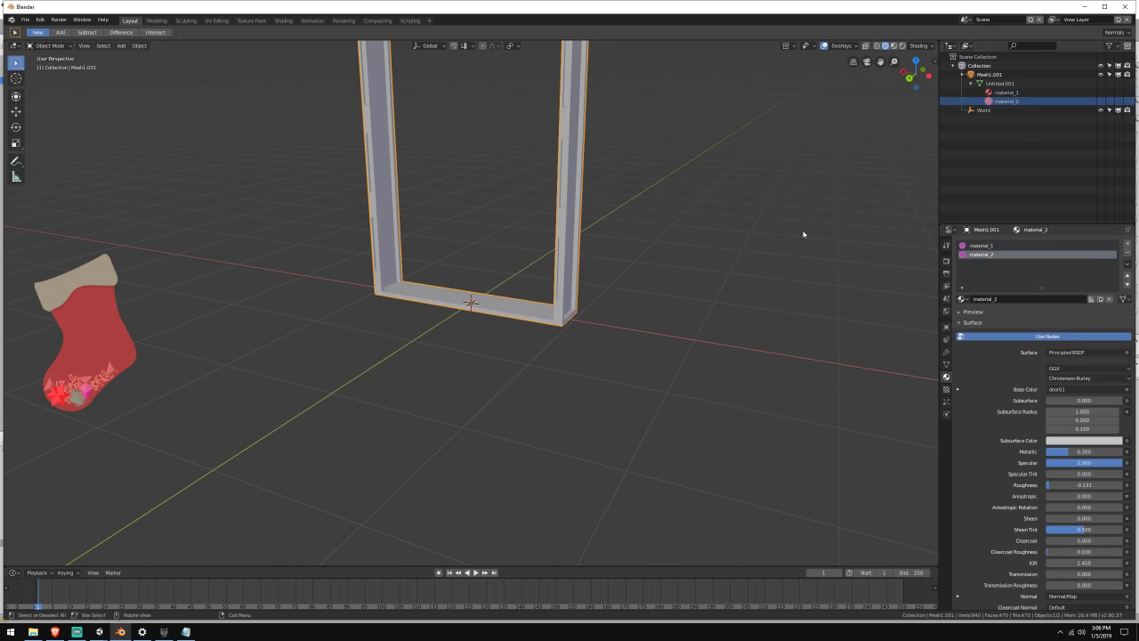
double_click(1006, 93)
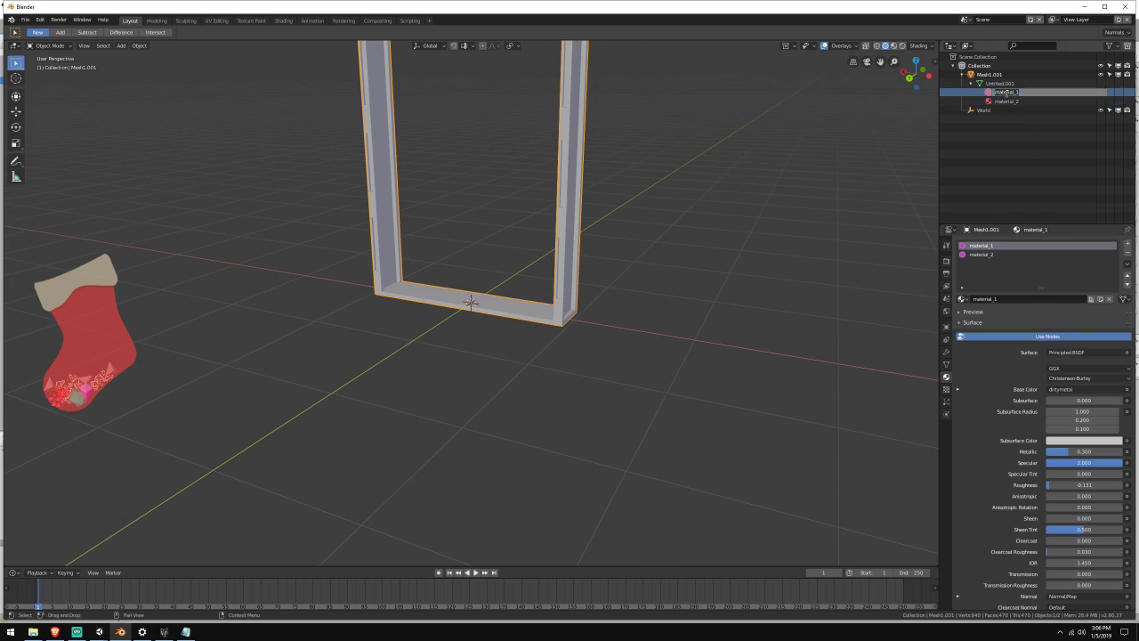
text(dirtyMetal)
key(Return)
double_click(1005, 100)
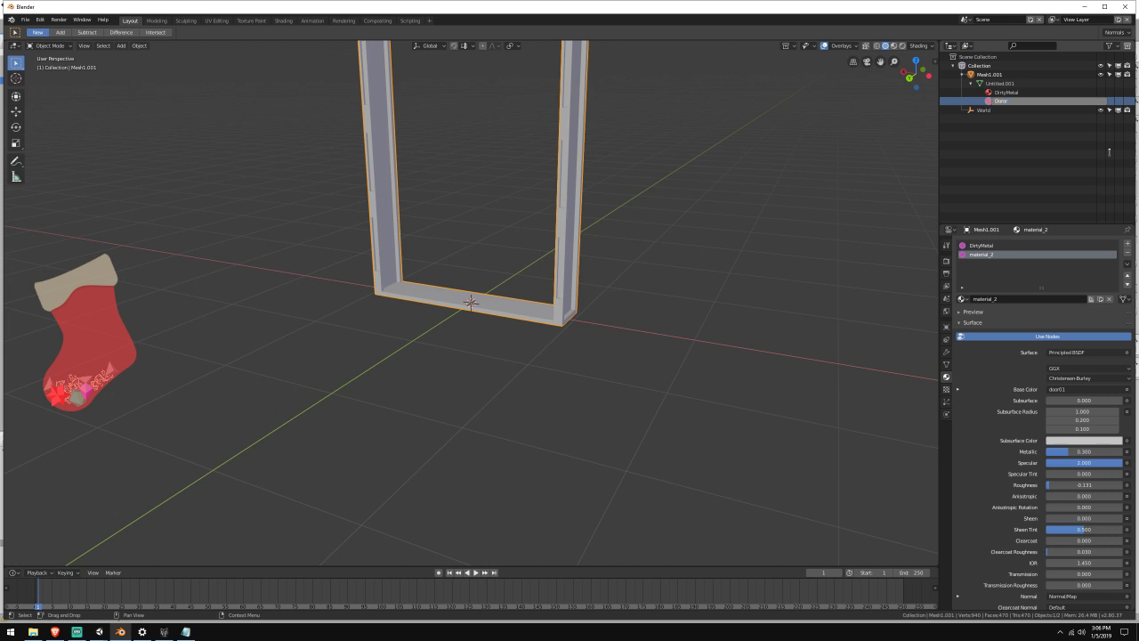
text(Door1)
key(Return)
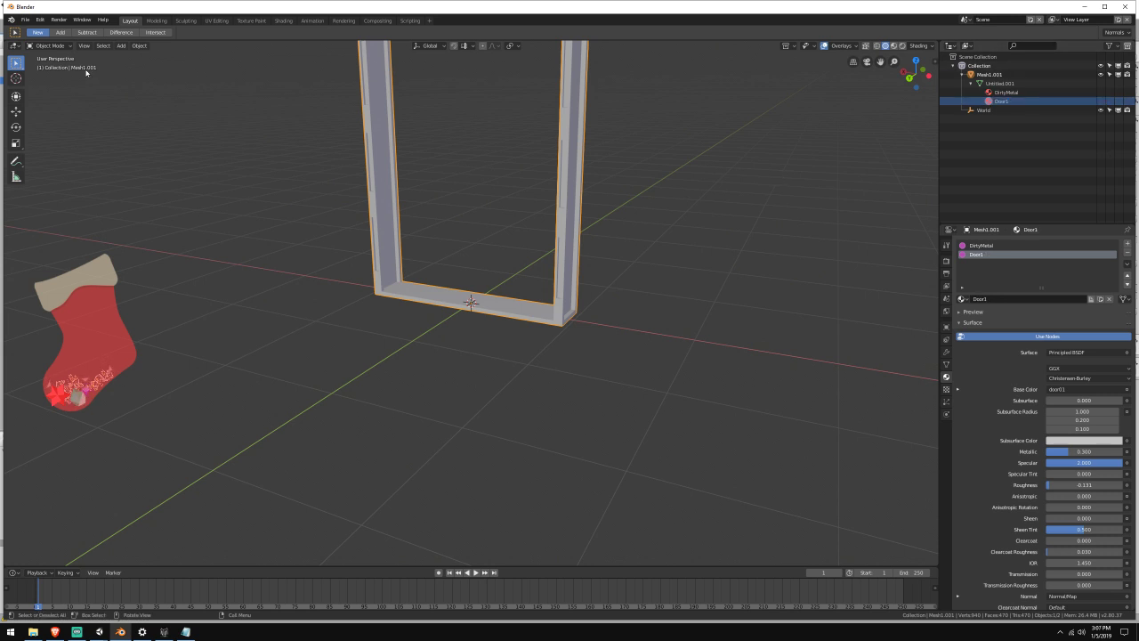
click(1077, 389)
Export the door frame as an FBX file named DoorFrame_BIN.fbx into the Facility models folder
click(25, 20)
mouse_move(54, 192)
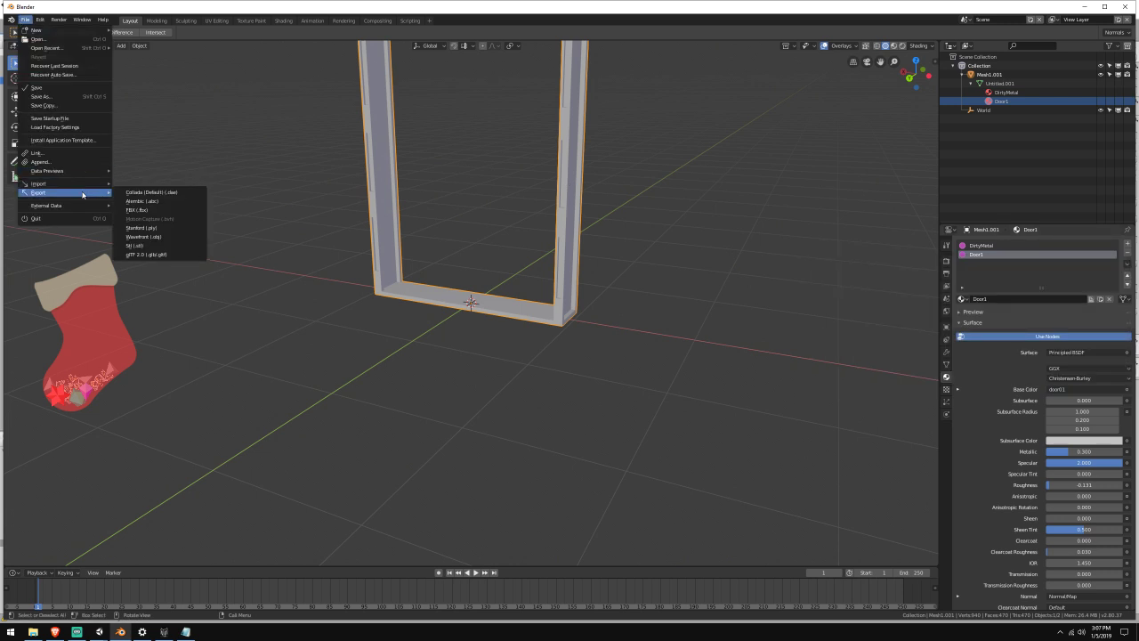
click(140, 209)
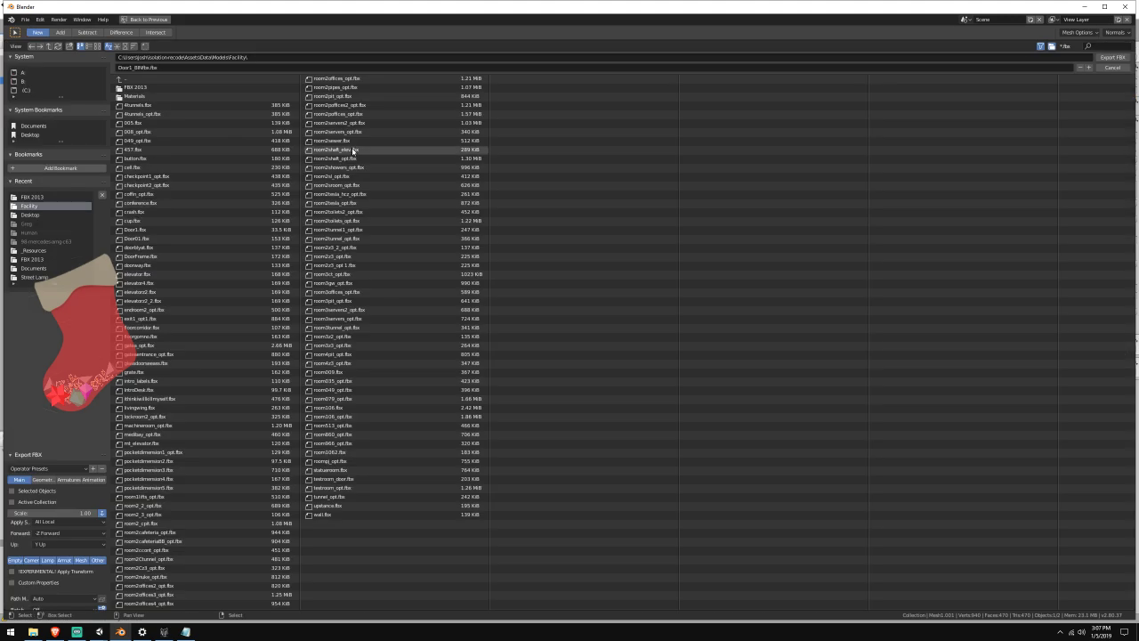
click(211, 67)
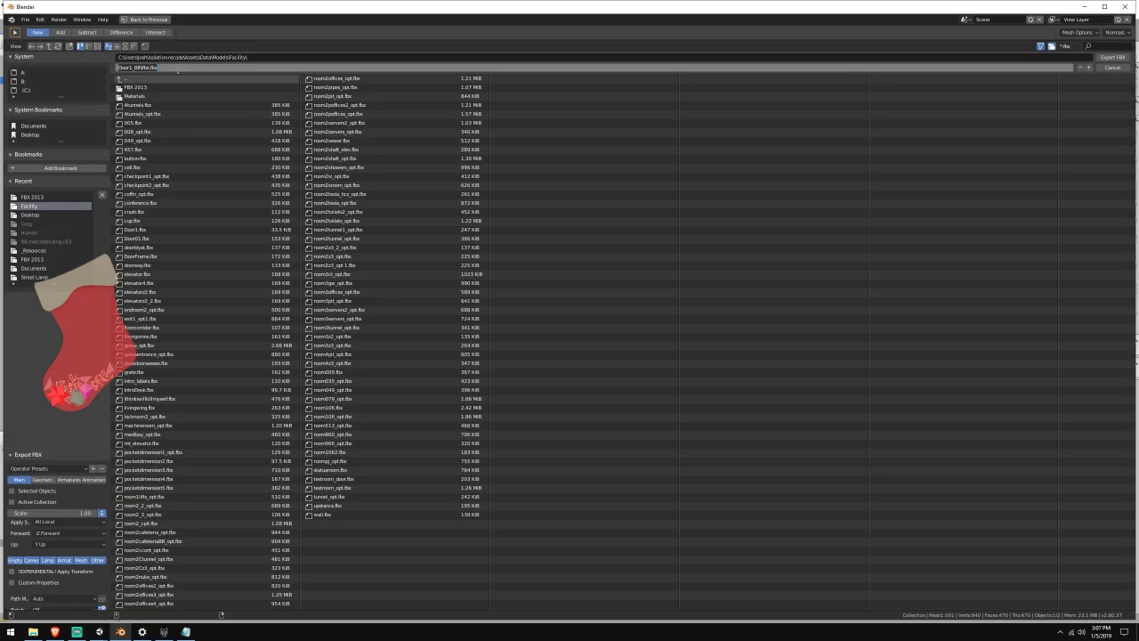
text(o)
key(Return)
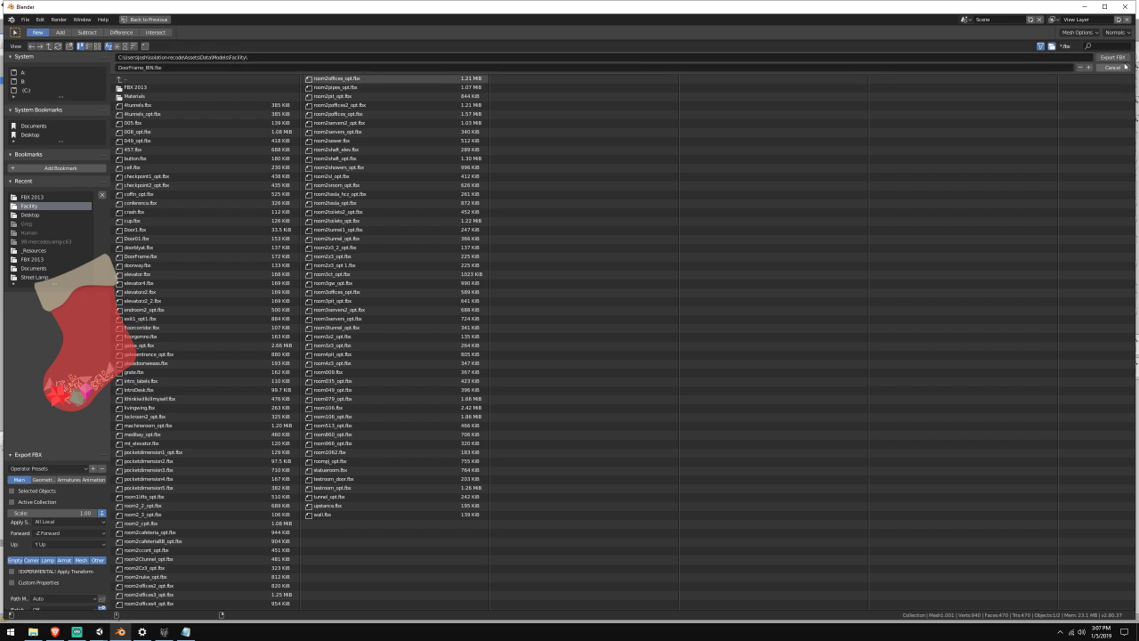
click(1112, 57)
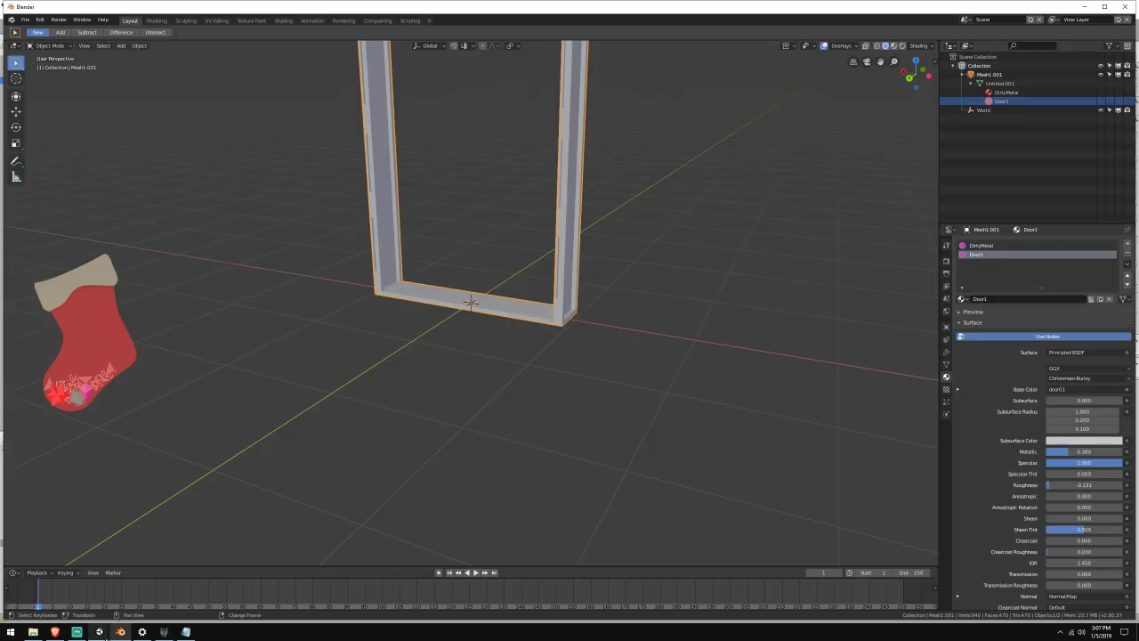
Switch to Unity and delete the Door01 model from the Facility models folder, keeping Door1
click(99, 632)
click(60, 591)
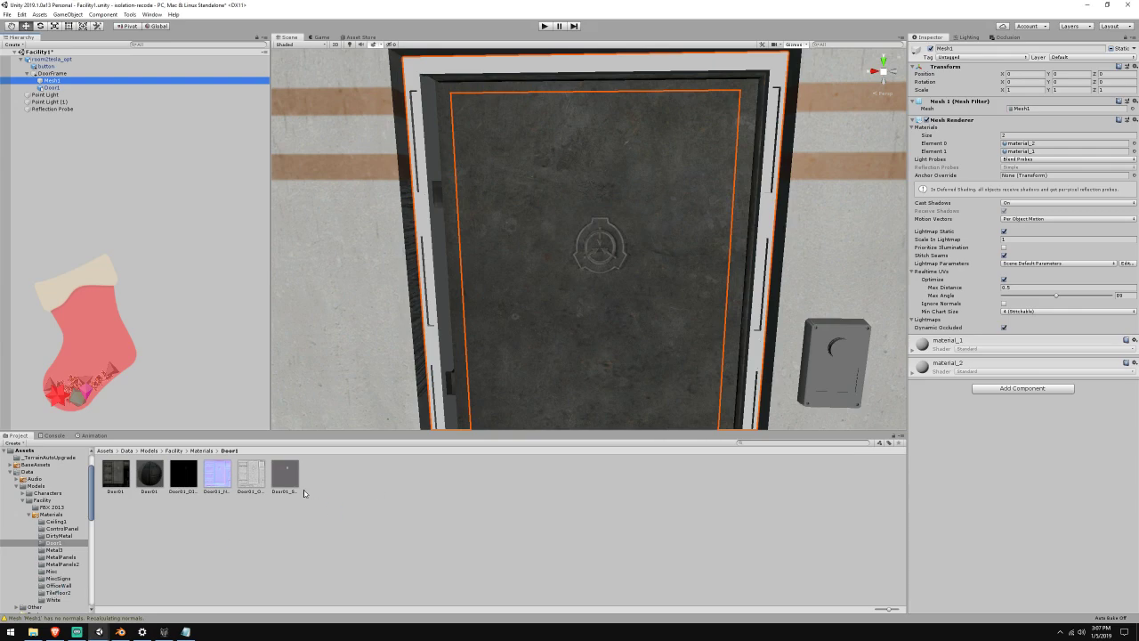
click(172, 450)
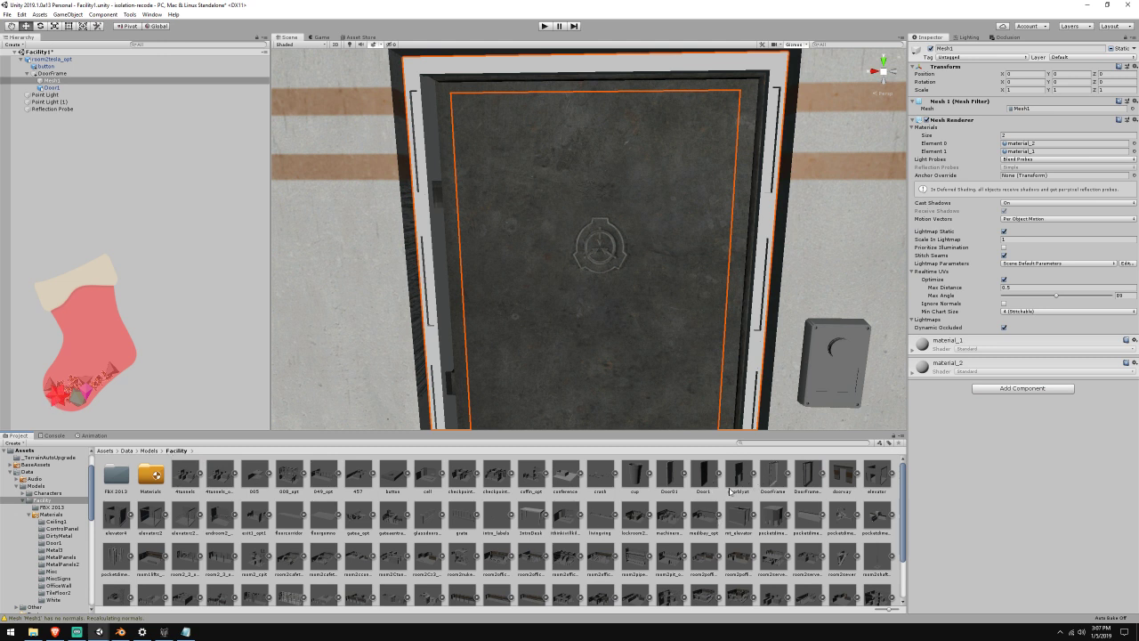
click(681, 487)
click(706, 487)
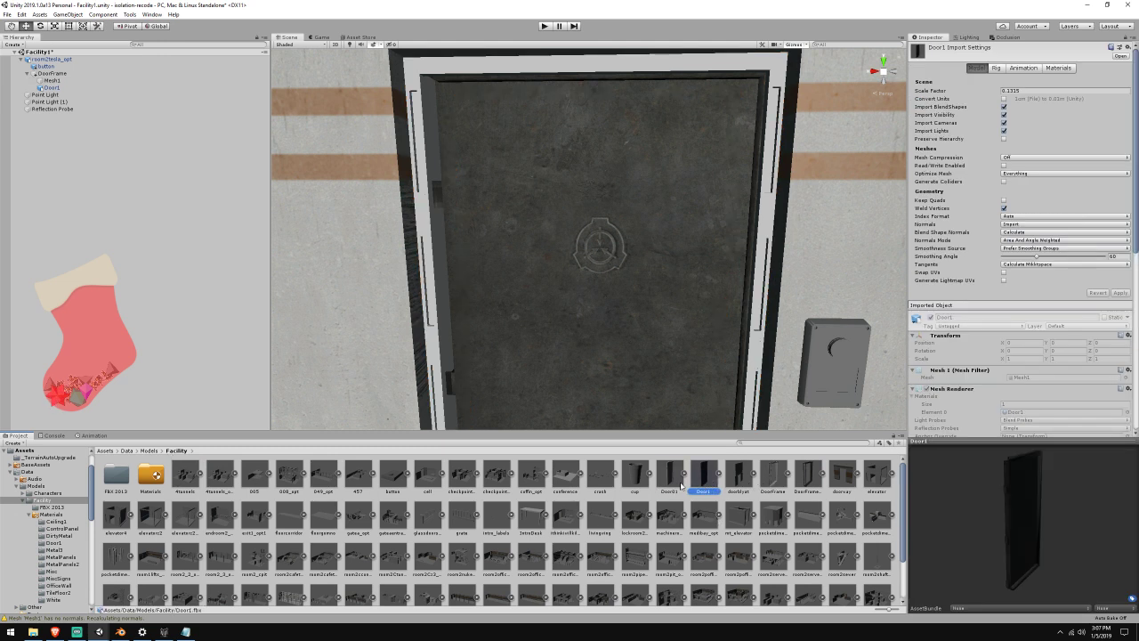
click(681, 487)
click(698, 487)
click(677, 488)
click(700, 488)
click(677, 487)
key(Delete)
key(Return)
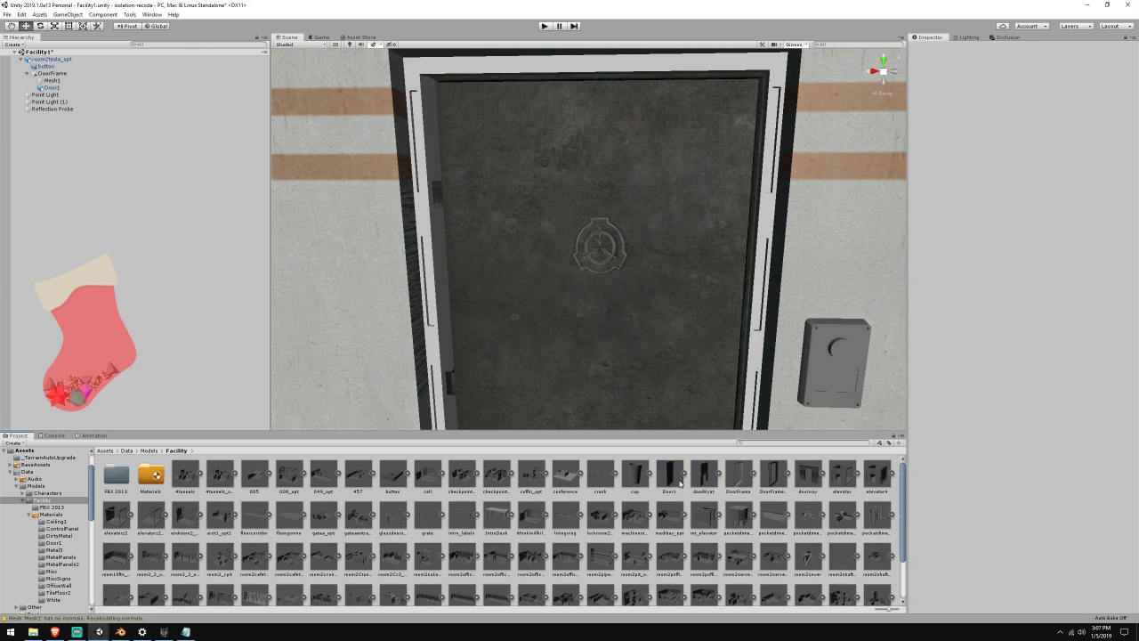
Compare the import settings and previews of the DoorFrame and DoorFrame_BIN models
click(767, 481)
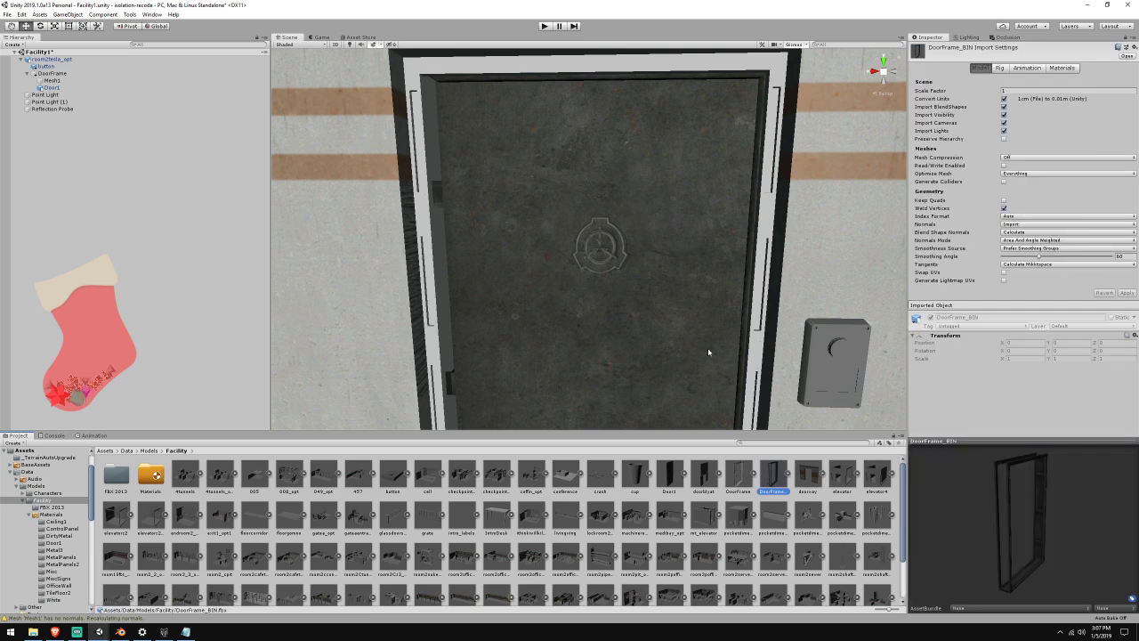
scroll(709, 343, down, 5)
scroll(717, 339, down, 3)
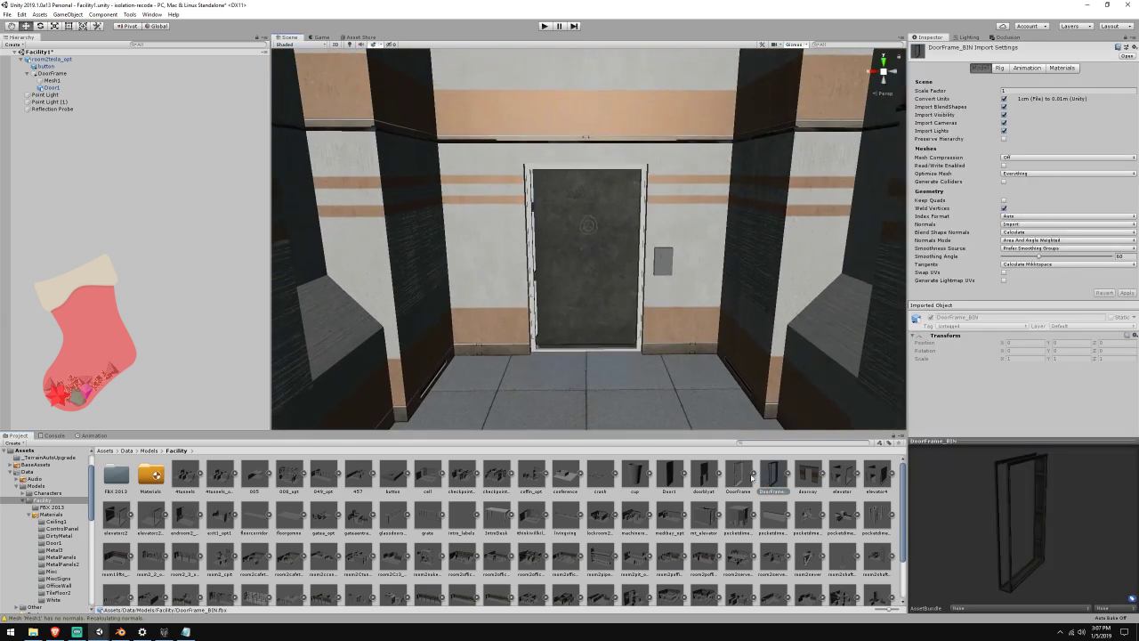
click(742, 480)
click(770, 480)
click(739, 480)
click(769, 481)
click(739, 487)
click(763, 487)
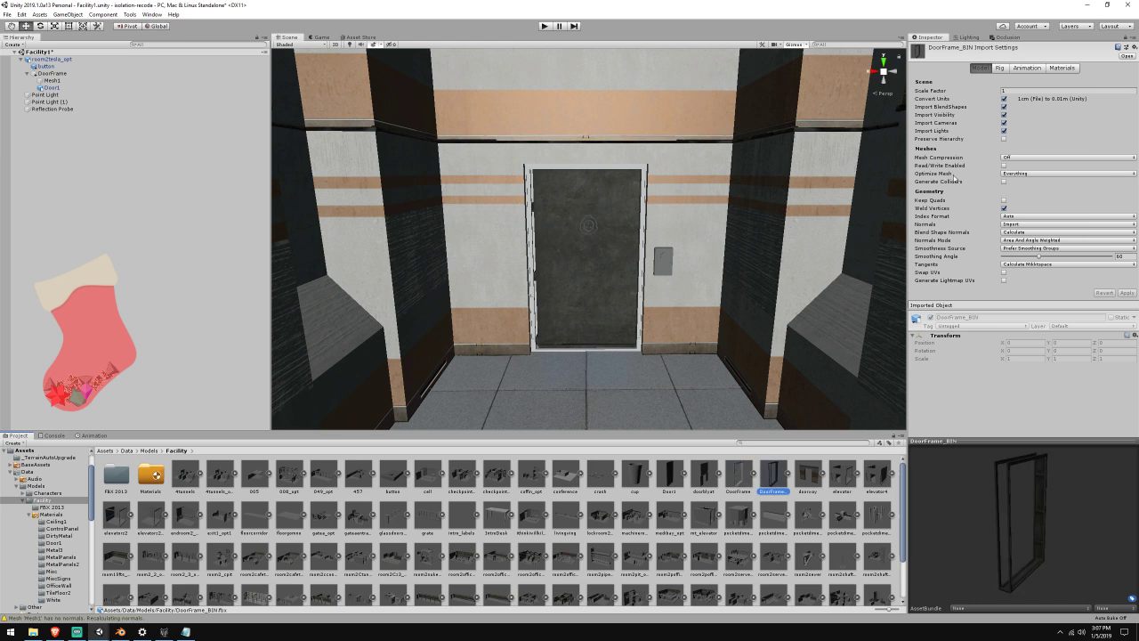
click(751, 467)
click(760, 476)
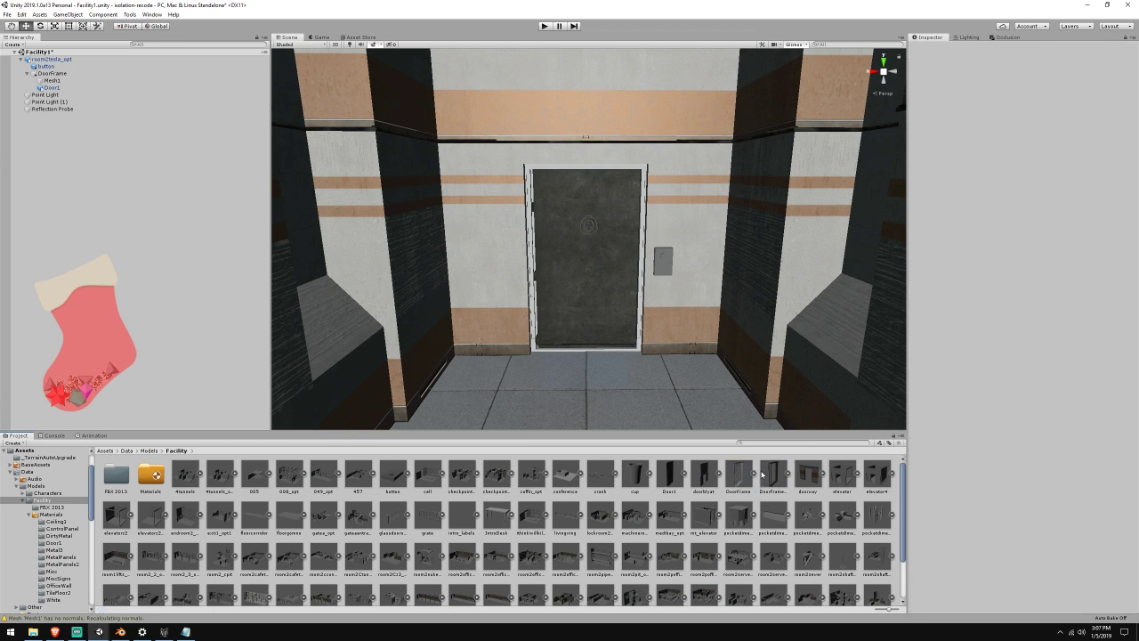
Turn off visibility, camera, light and animation import for the DoorFrame_BIN model and apply the import settings
click(773, 472)
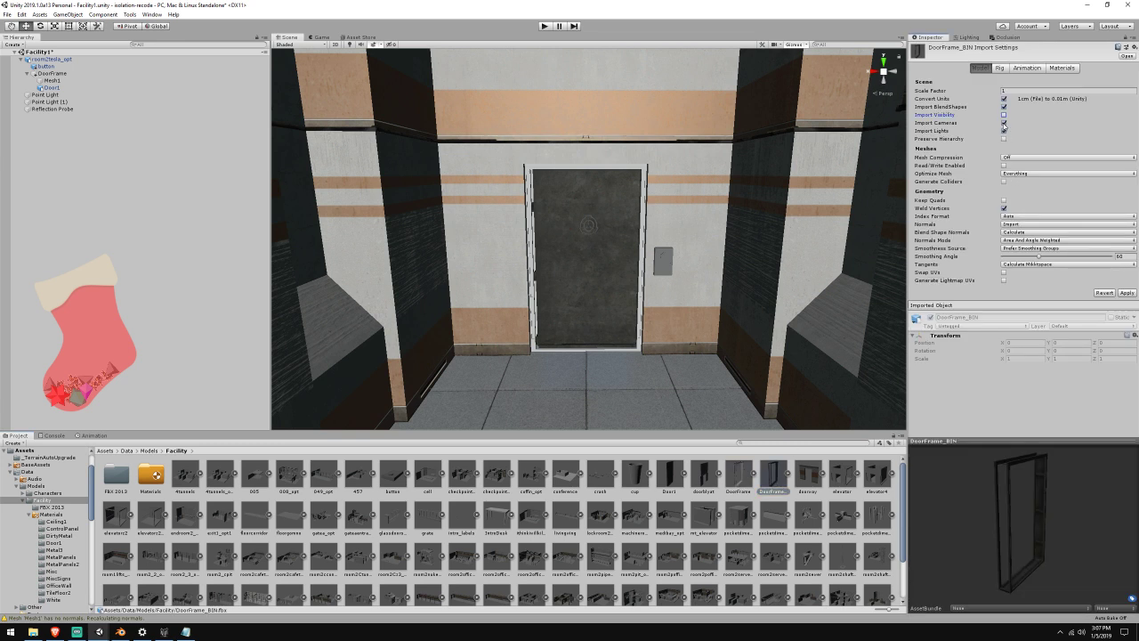
click(1126, 293)
click(1005, 69)
click(1023, 69)
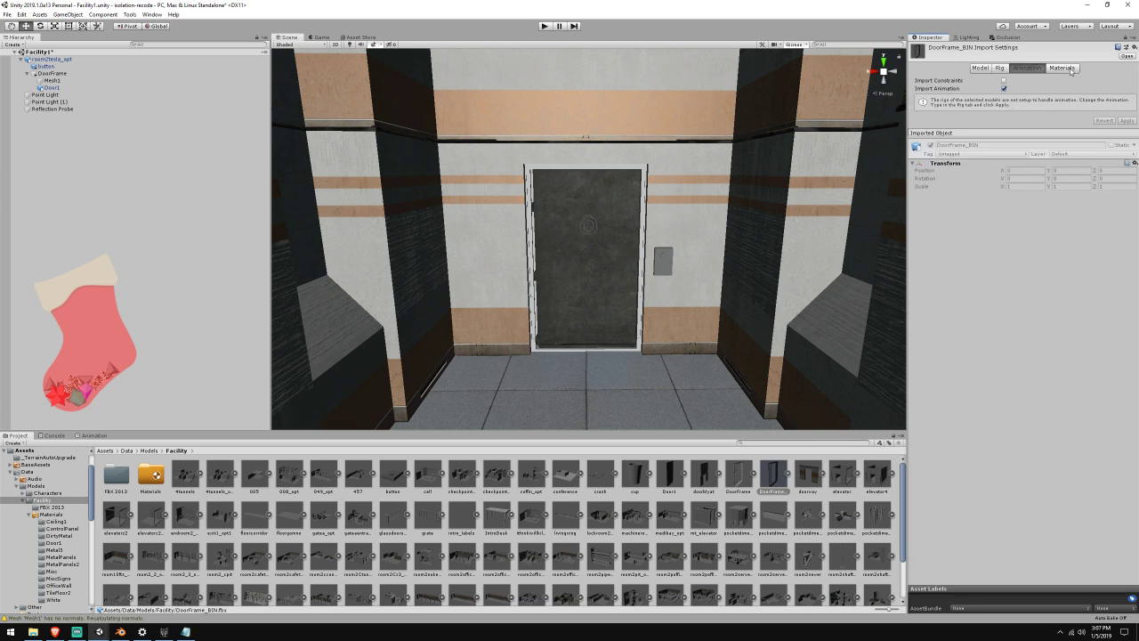
click(1007, 88)
click(1129, 99)
click(1064, 68)
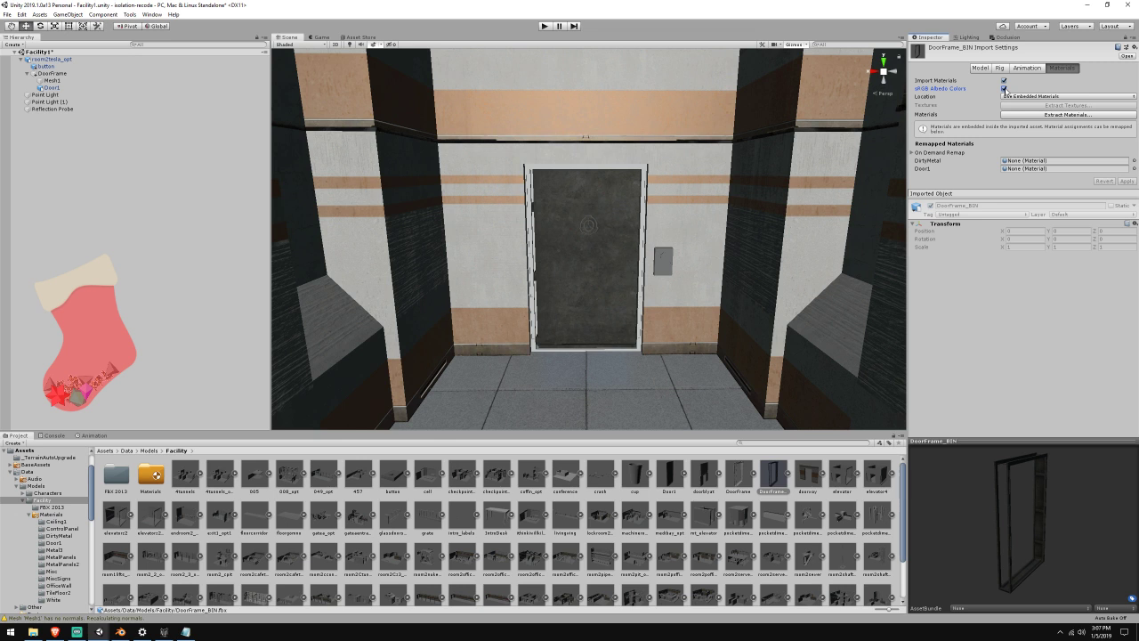
click(978, 69)
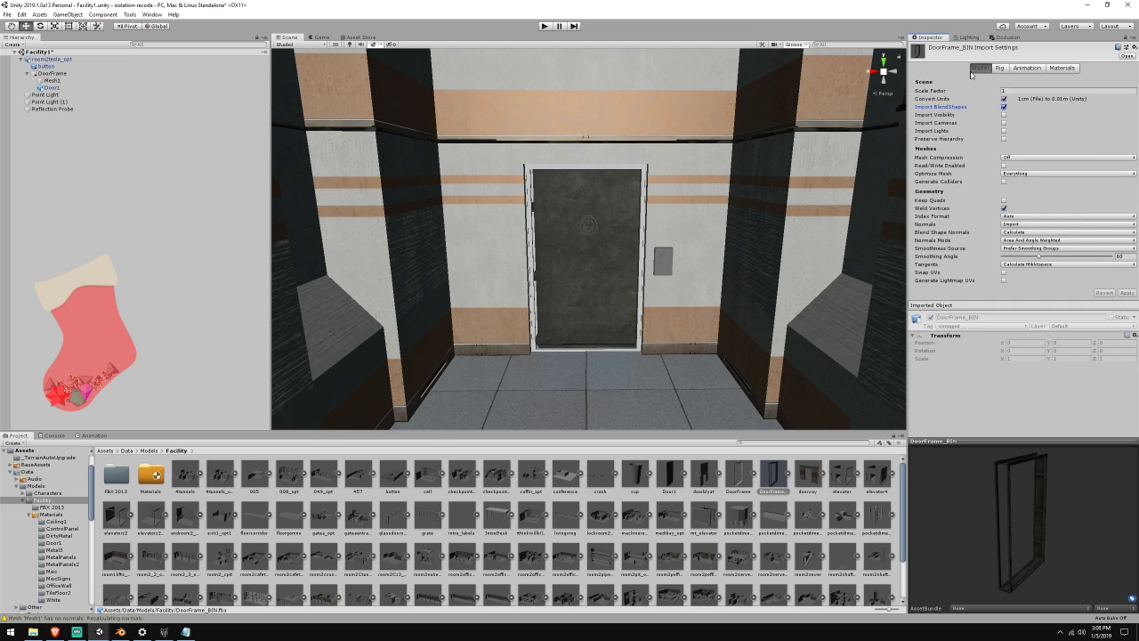
Place the DoorFrame_BIN model in the scene and make it a child of room2tesla_opt
drag(765, 485, 535, 409)
key(f)
right_drag(536, 408, 512, 389)
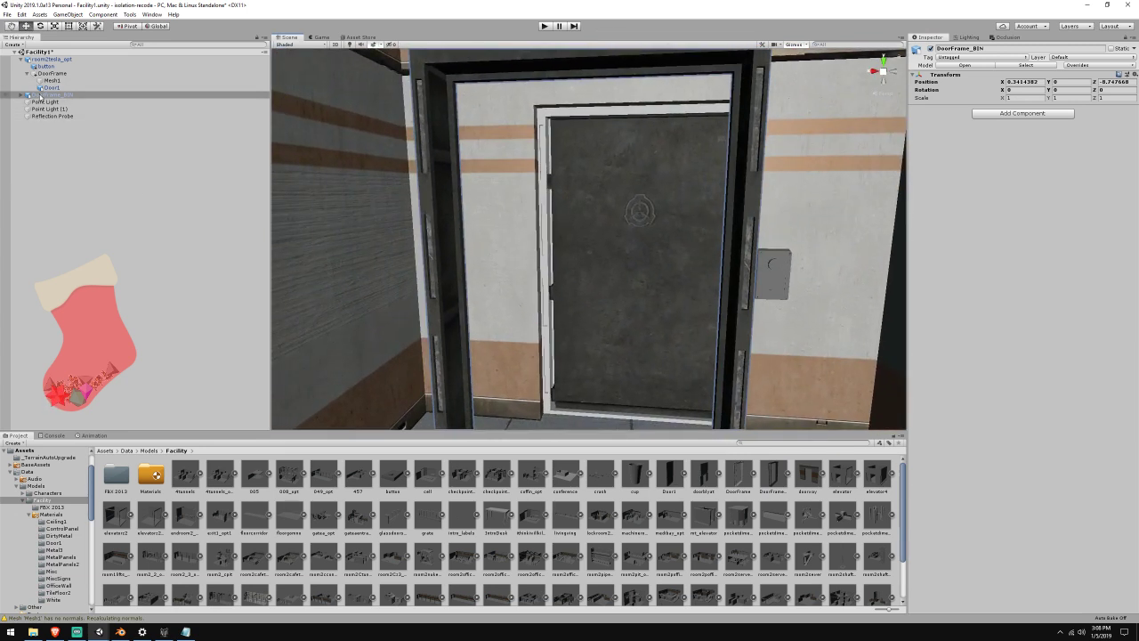
drag(45, 96, 49, 70)
Copy the Transform values of the old DoorFrame object onto DoorFrame_BIN
click(51, 81)
right_click(952, 73)
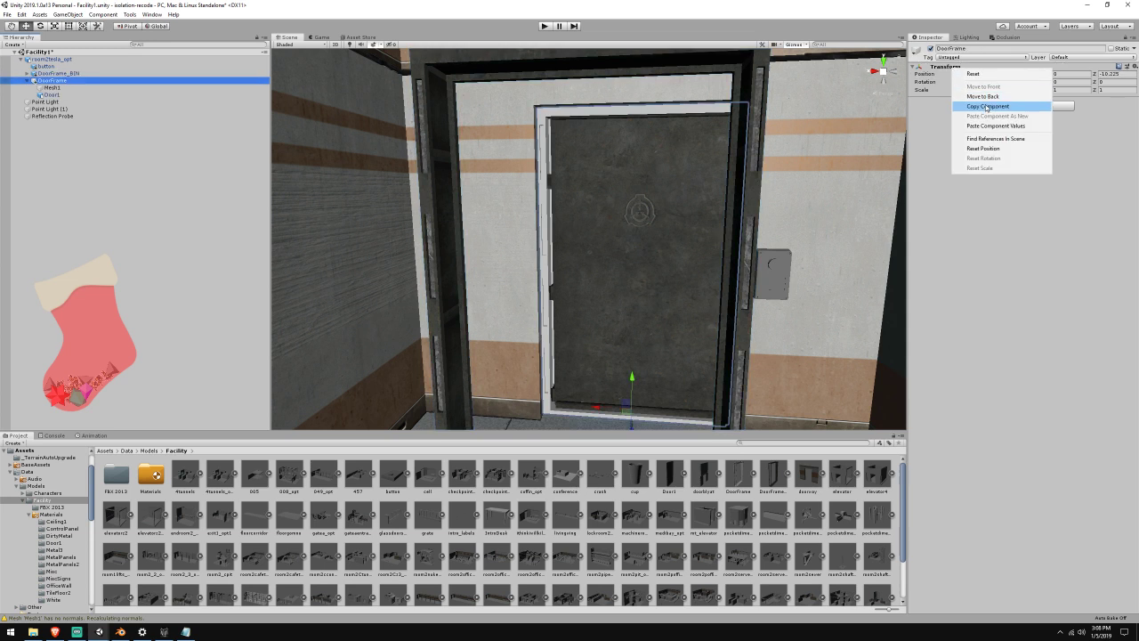
click(988, 107)
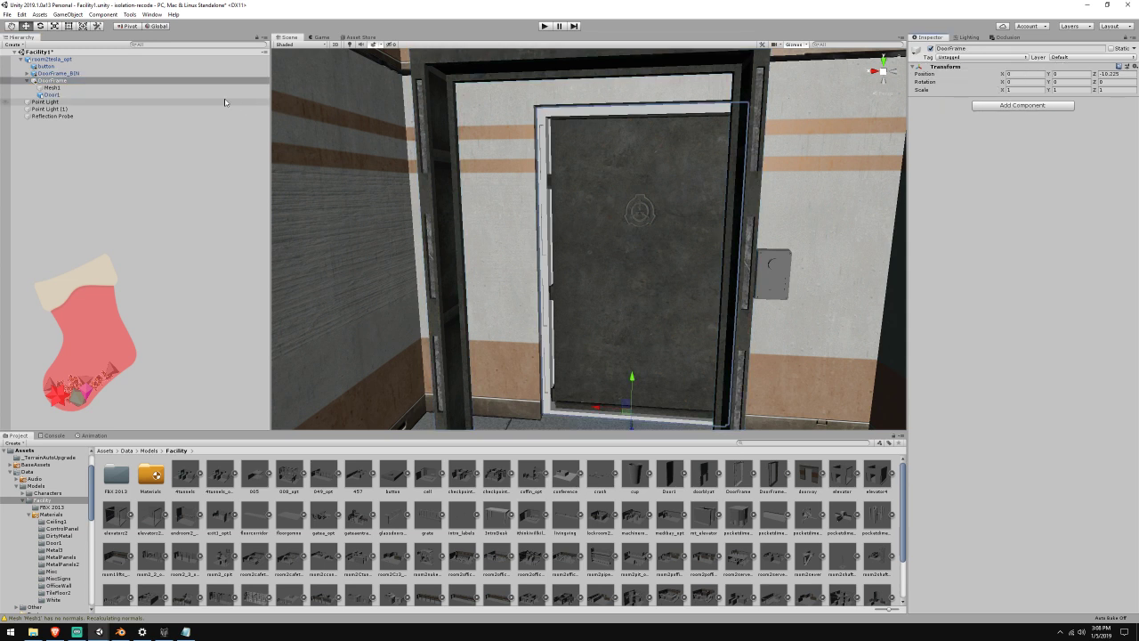
click(108, 72)
right_click(941, 74)
click(989, 132)
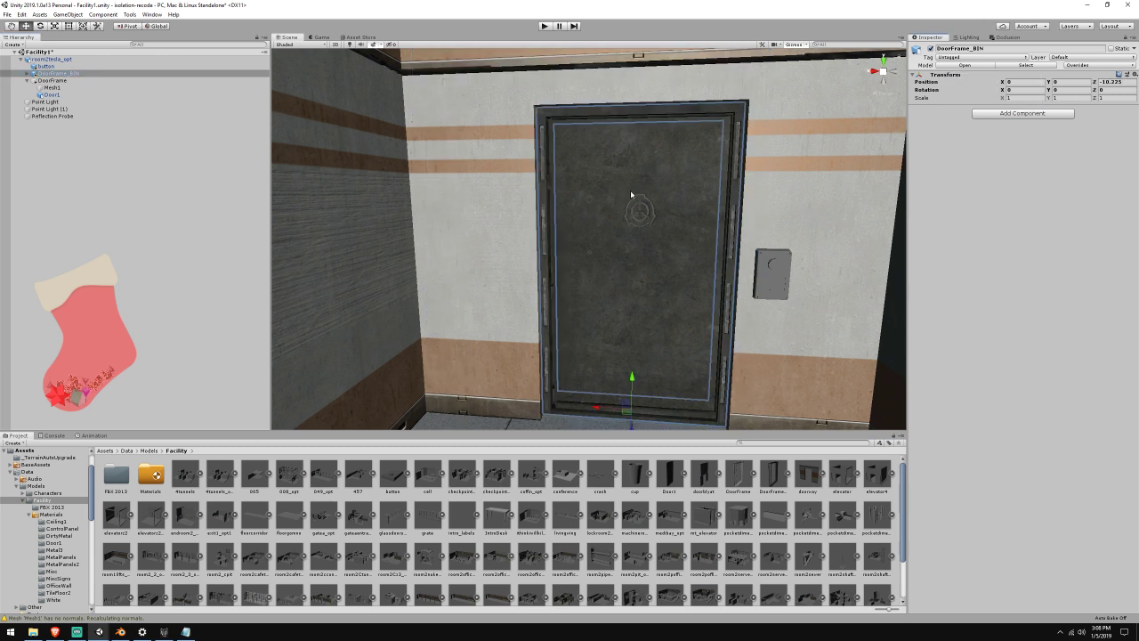
Move the Door1 object out of the old DoorFrame and make it a child of DoorFrame_BIN
key(f)
click(62, 95)
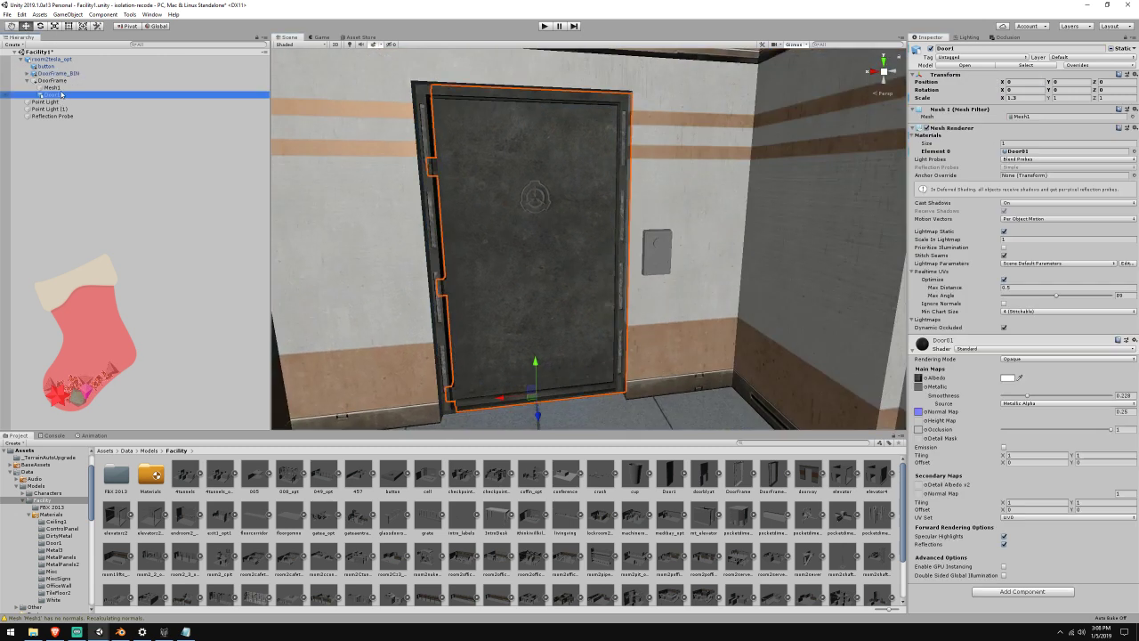
click(57, 88)
click(53, 95)
mouse_move(53, 95)
mouse_down()
mouse_move(59, 73)
mouse_move(65, 82)
mouse_up()
Try to delete the World child object of DoorFrame_BIN
click(54, 81)
click(54, 87)
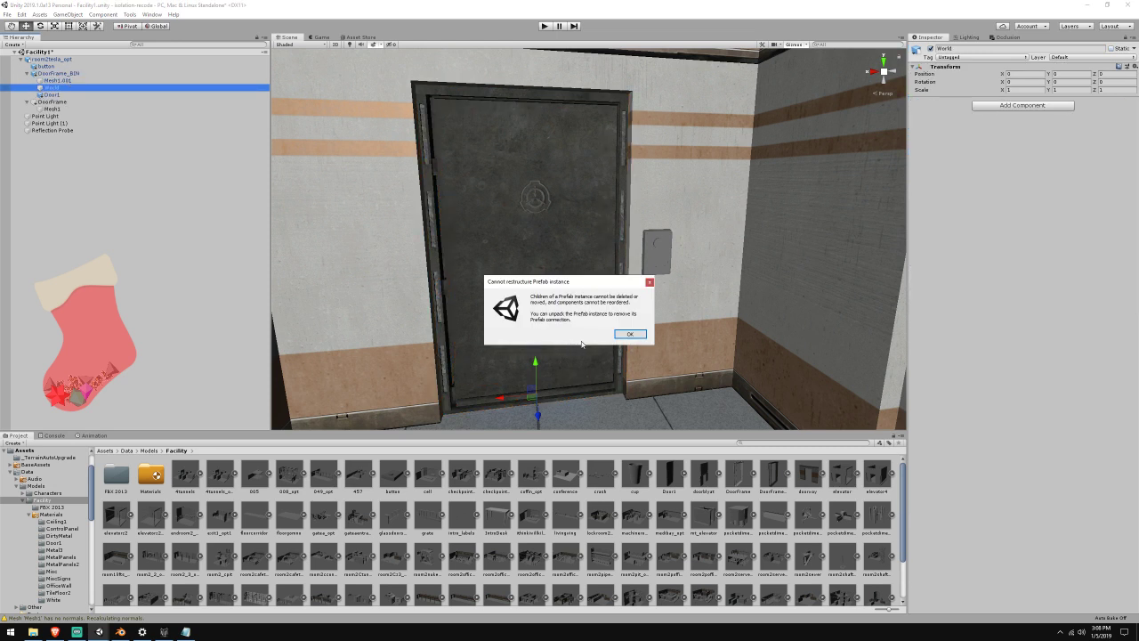
click(626, 335)
right_click(65, 73)
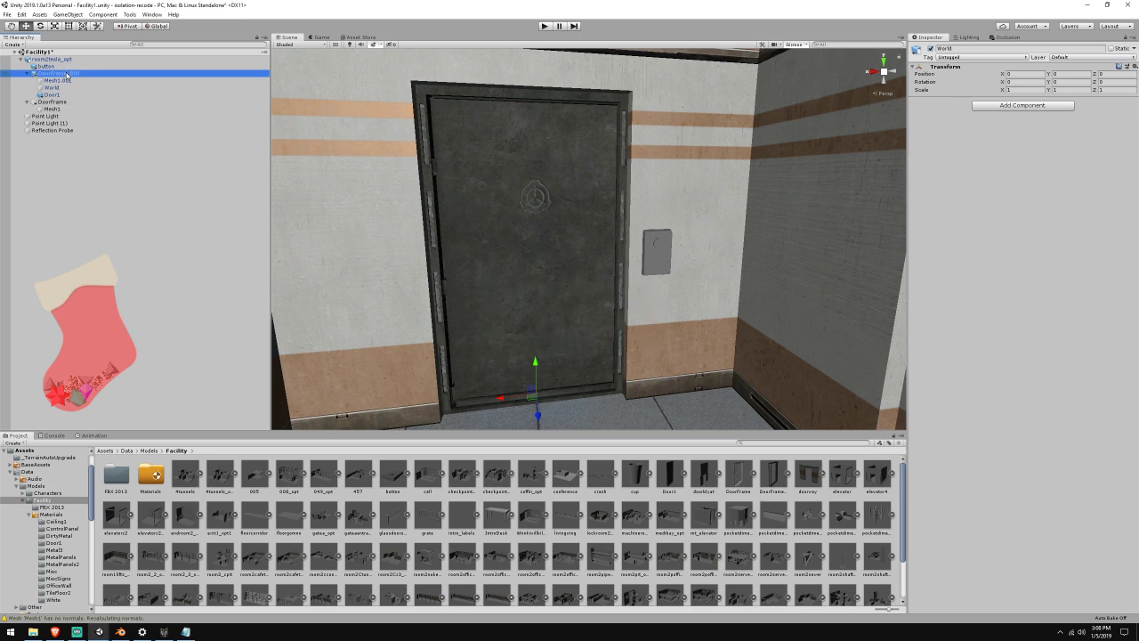
Switch to Blender and rename the frame's mesh data as Untitled and the Mesh1.001 object as DoorFrame
click(121, 632)
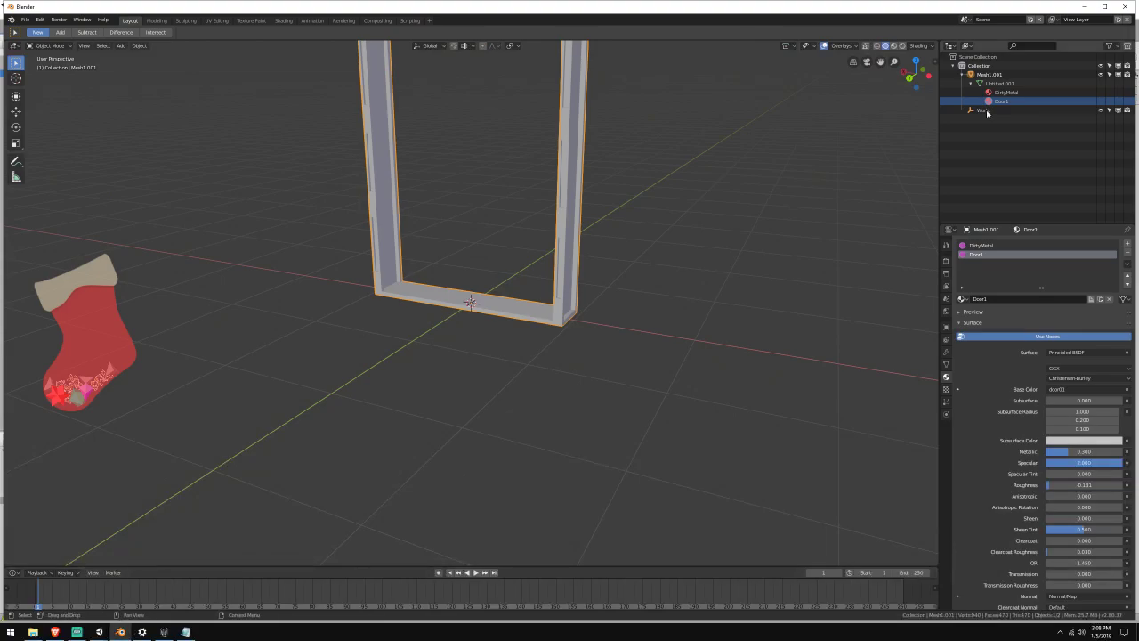
click(998, 83)
click(1021, 83)
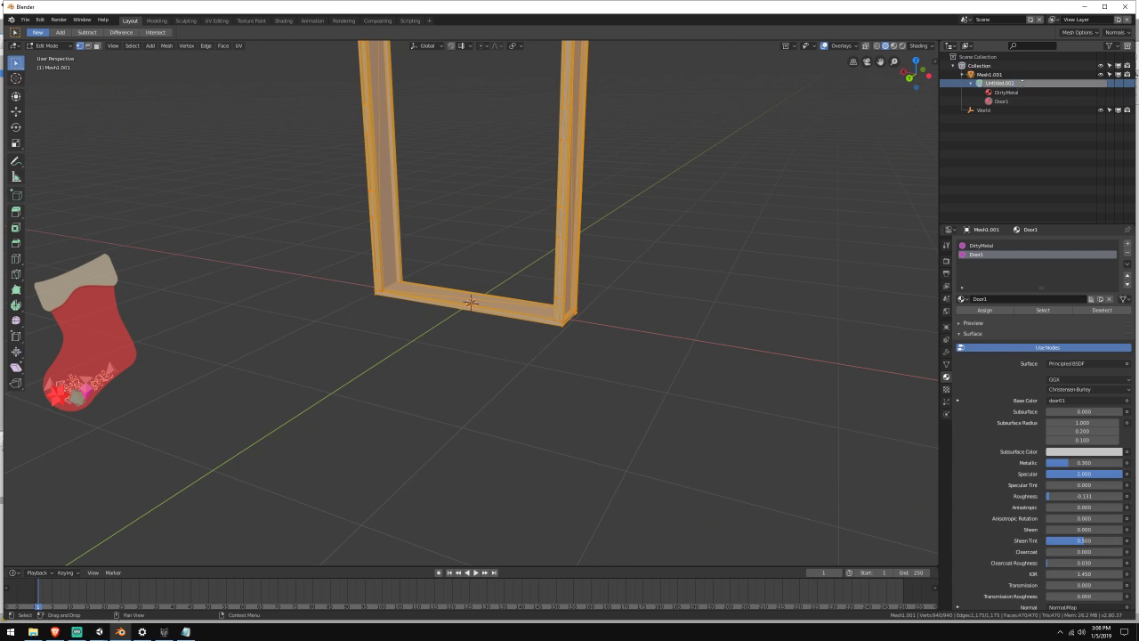
key(Return)
double_click(990, 75)
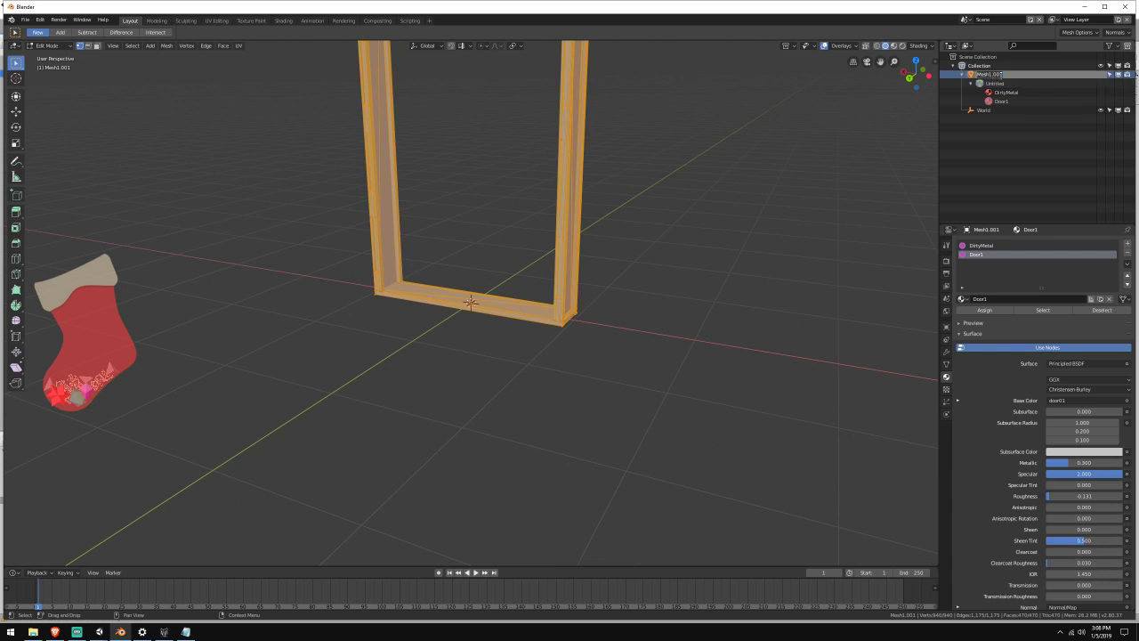
click(1005, 76)
key(BackSpace)
key(BackSpace)
text(DoorFrame)
key(Return)
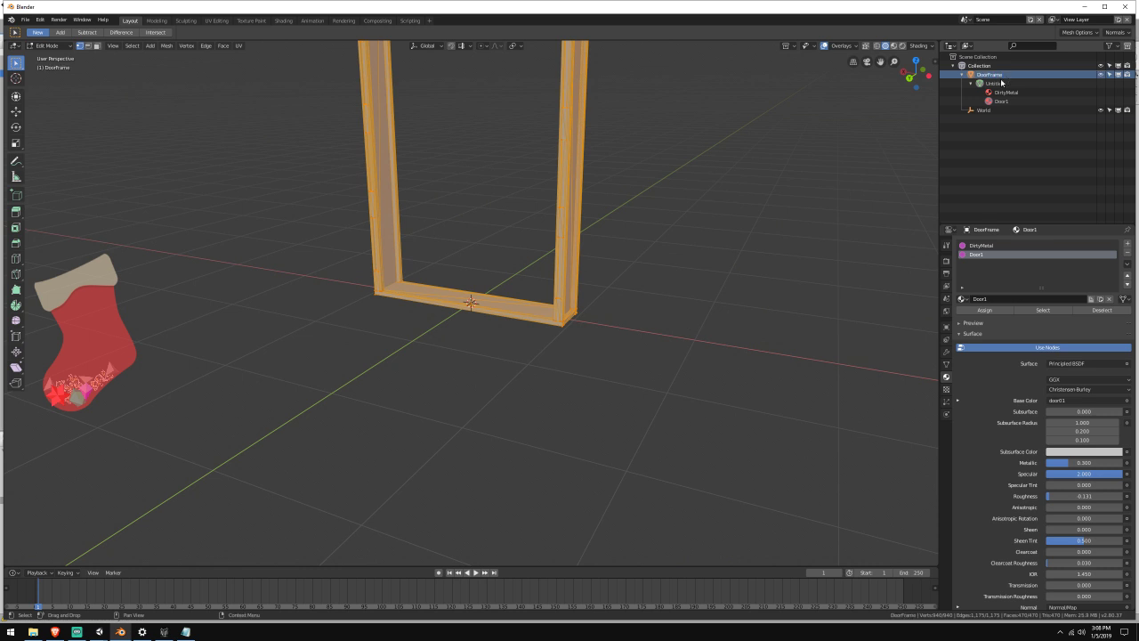
Export the renamed door frame as FBX, overwriting DoorFrame_BIN.fbx in the Facility models folder
click(26, 20)
mouse_move(99, 198)
click(138, 210)
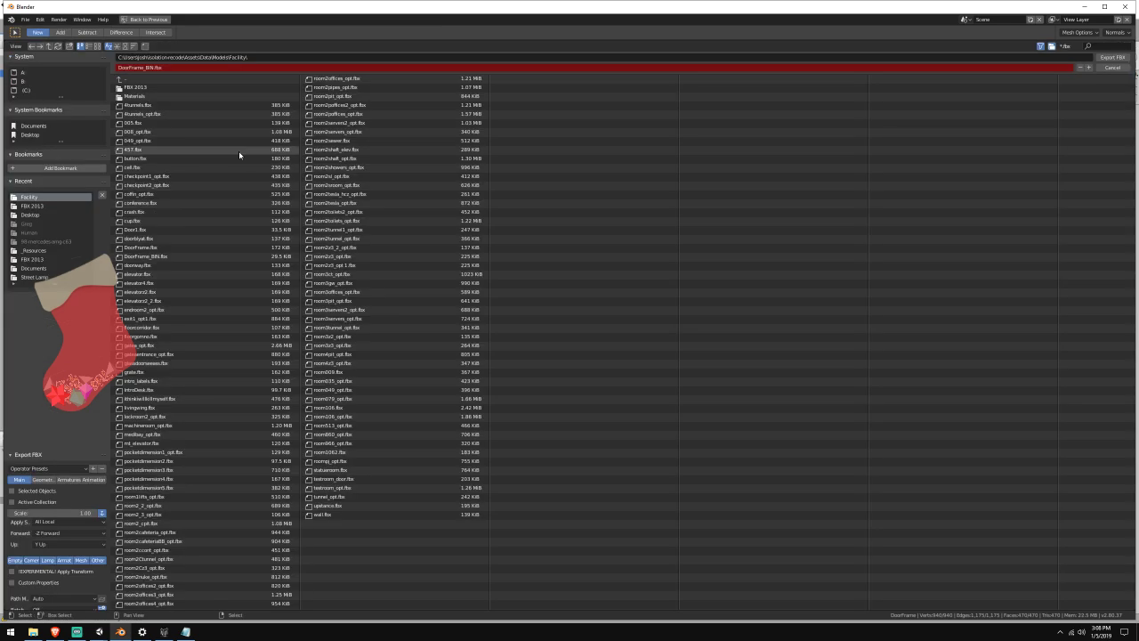
click(1112, 57)
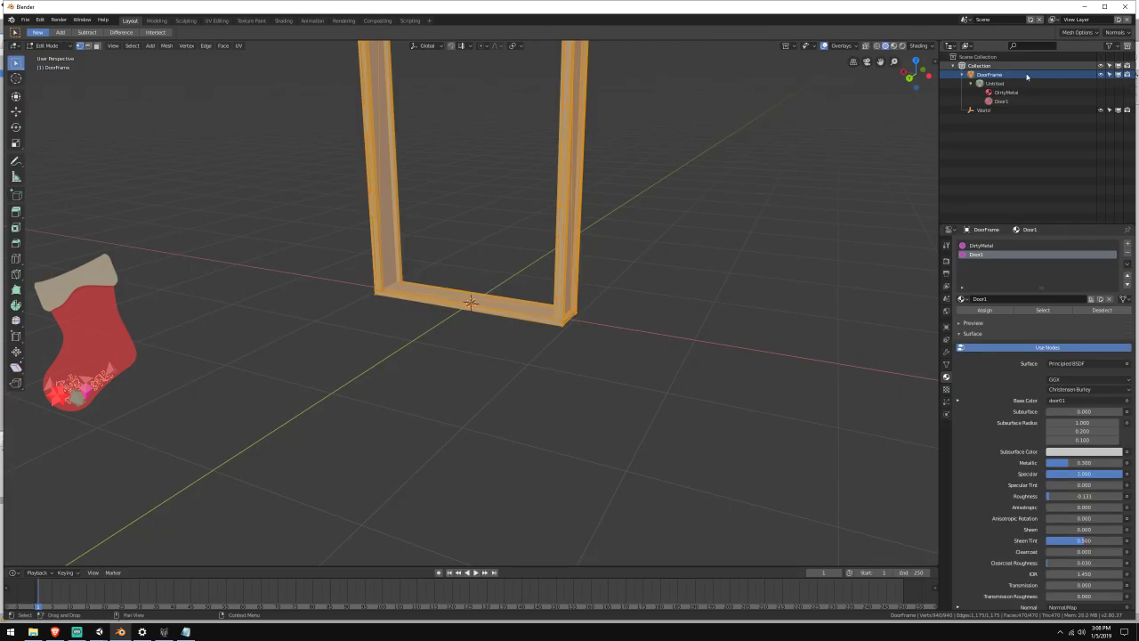
Switch to Unity, rename the DoorFrame_BIN scene object as DoorFrame, and delete the old DoorFrame object
mouse_move(101, 634)
click(53, 592)
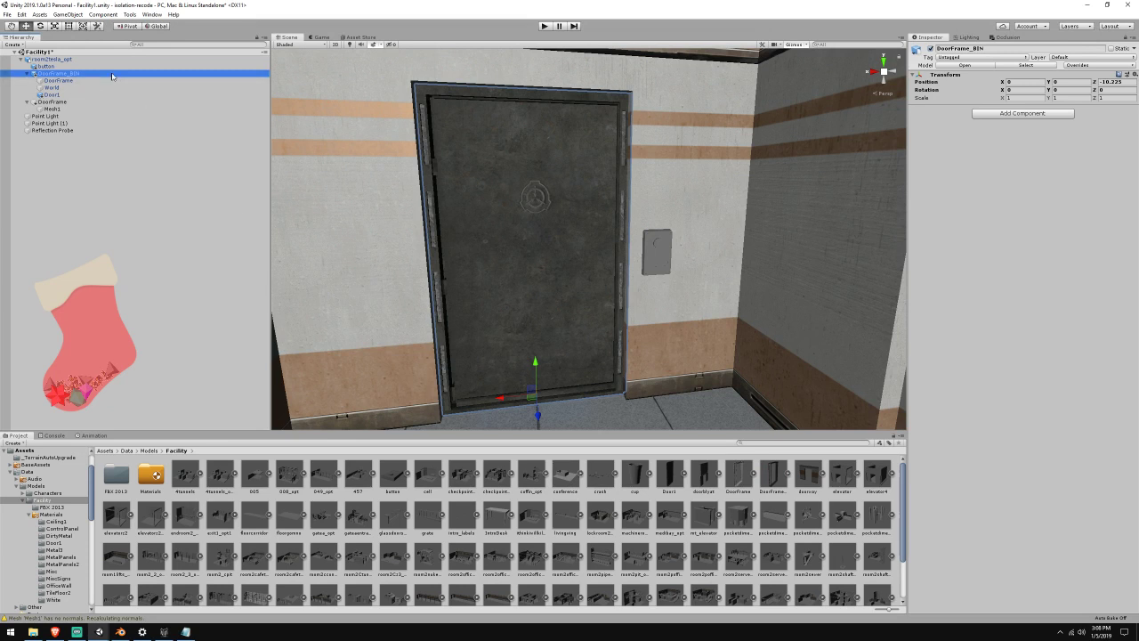
click(981, 47)
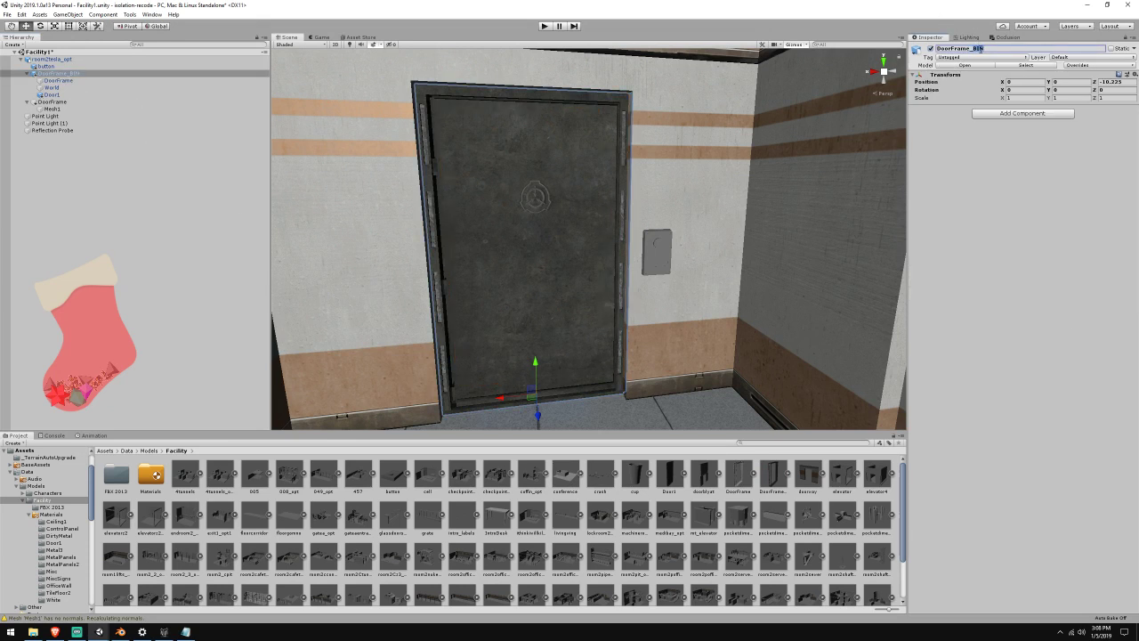
key(BackSpace)
key(BackSpace)
key(BackSpace)
key(BackSpace)
click(59, 103)
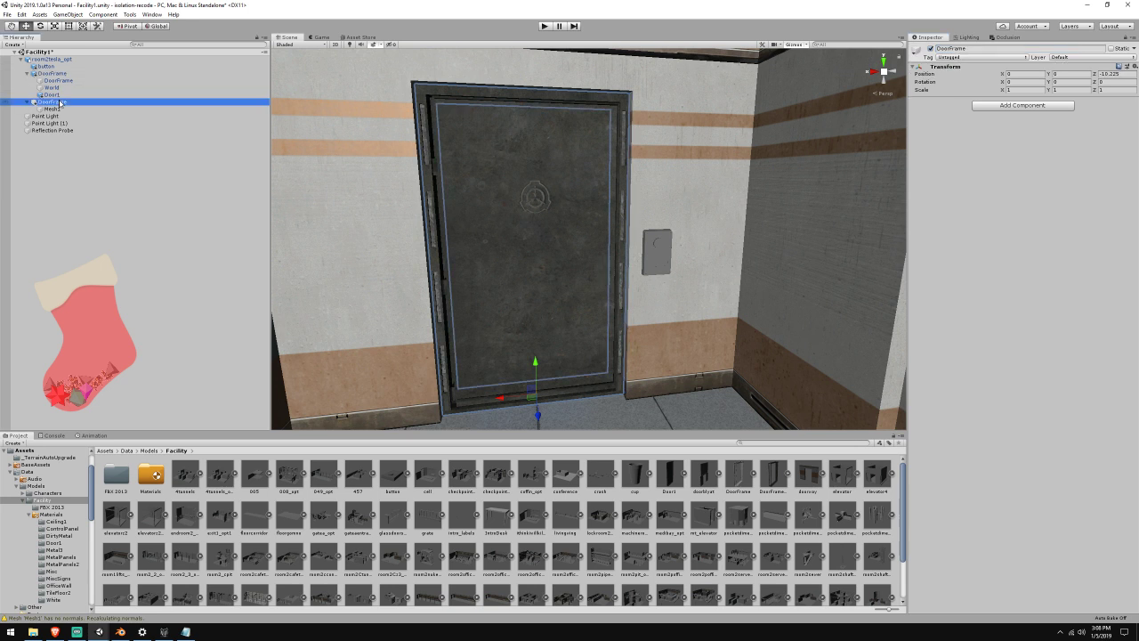
key(Delete)
Try to delete the World object from the renamed DoorFrame prefab instance
click(52, 87)
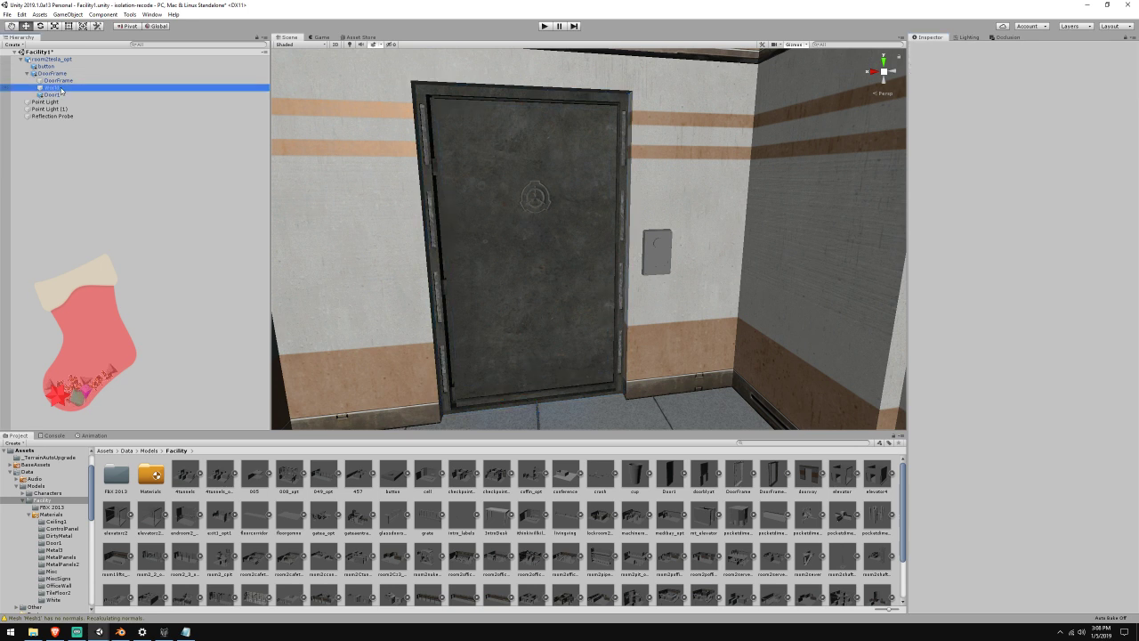
key(Delete)
key(Return)
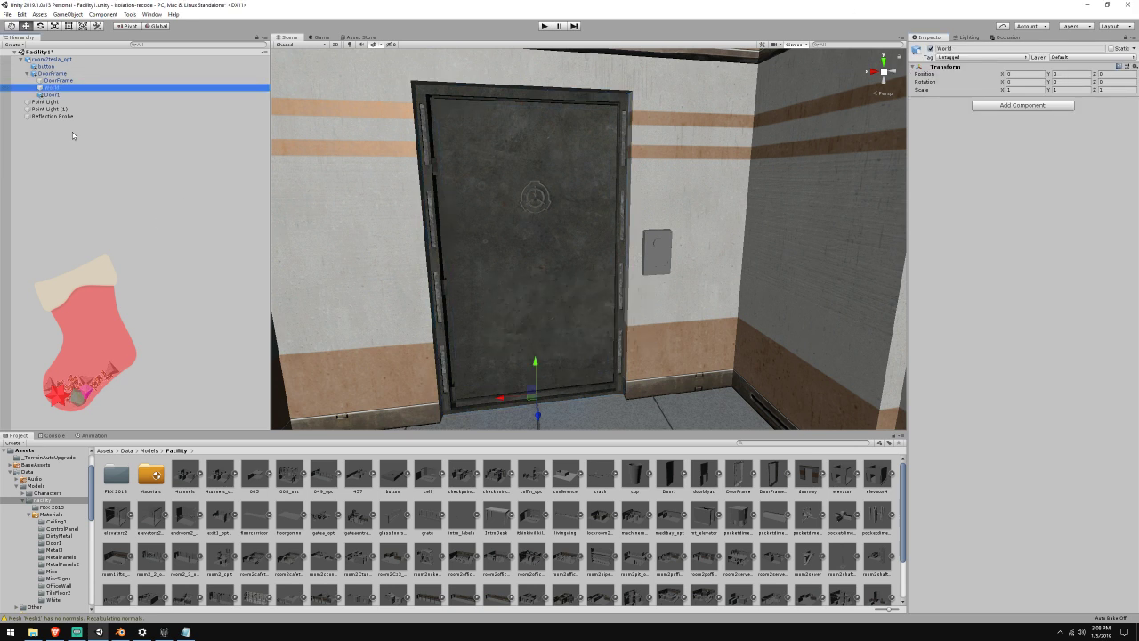
Unpack the DoorFrame prefab instance and delete its World child object
right_click(53, 73)
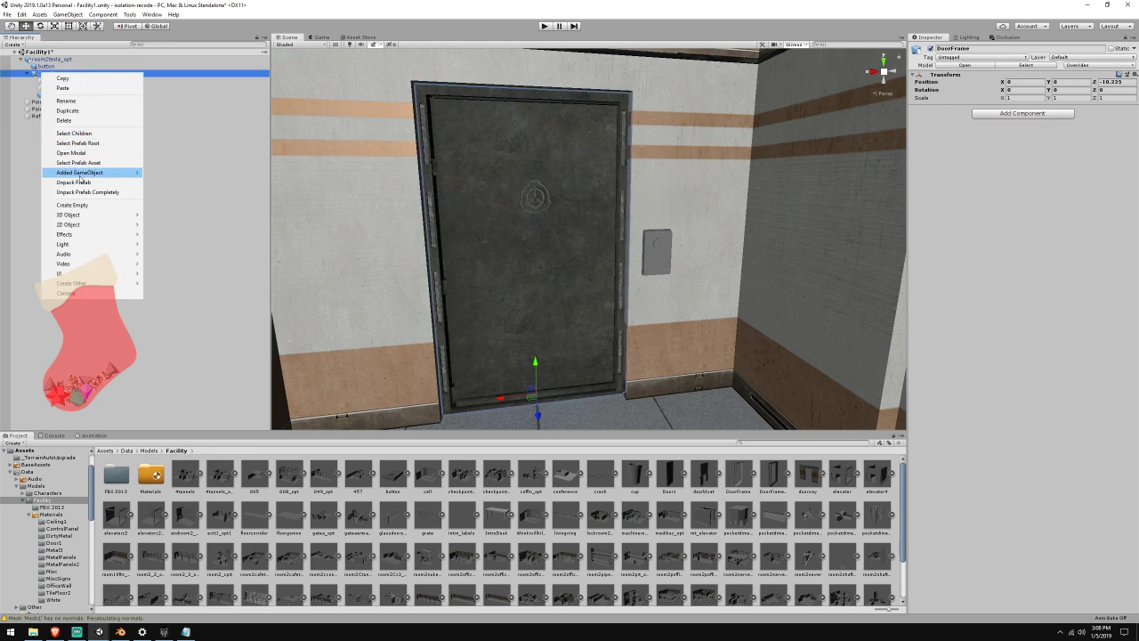
click(74, 181)
click(67, 89)
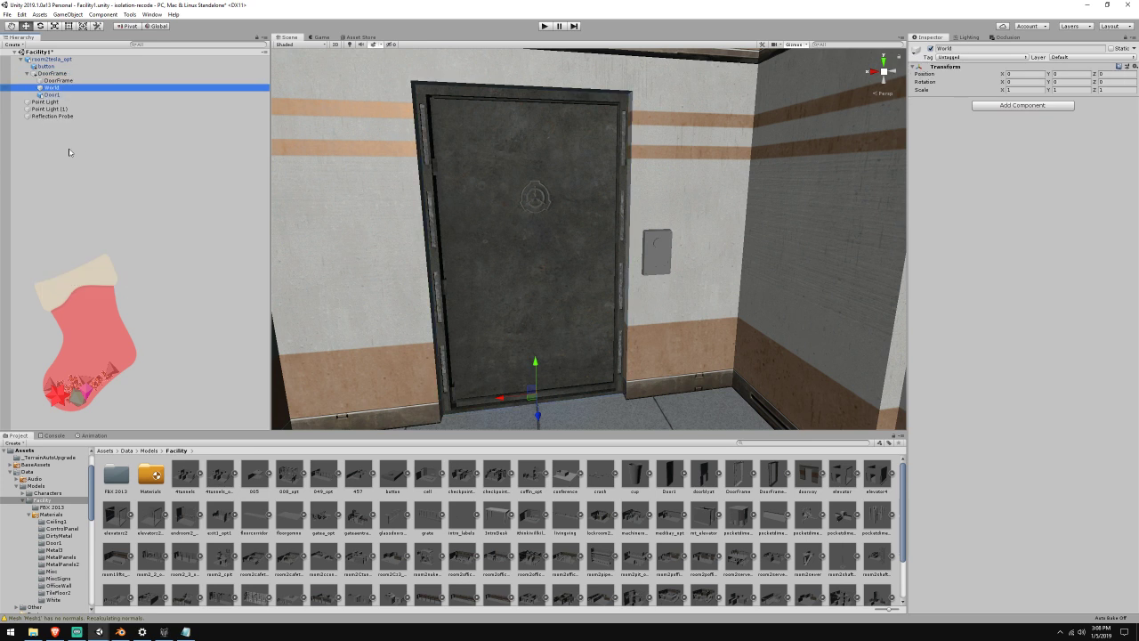
key(Delete)
Mark the DoorFrame mesh object inside the parent DoorFrame as static
click(68, 80)
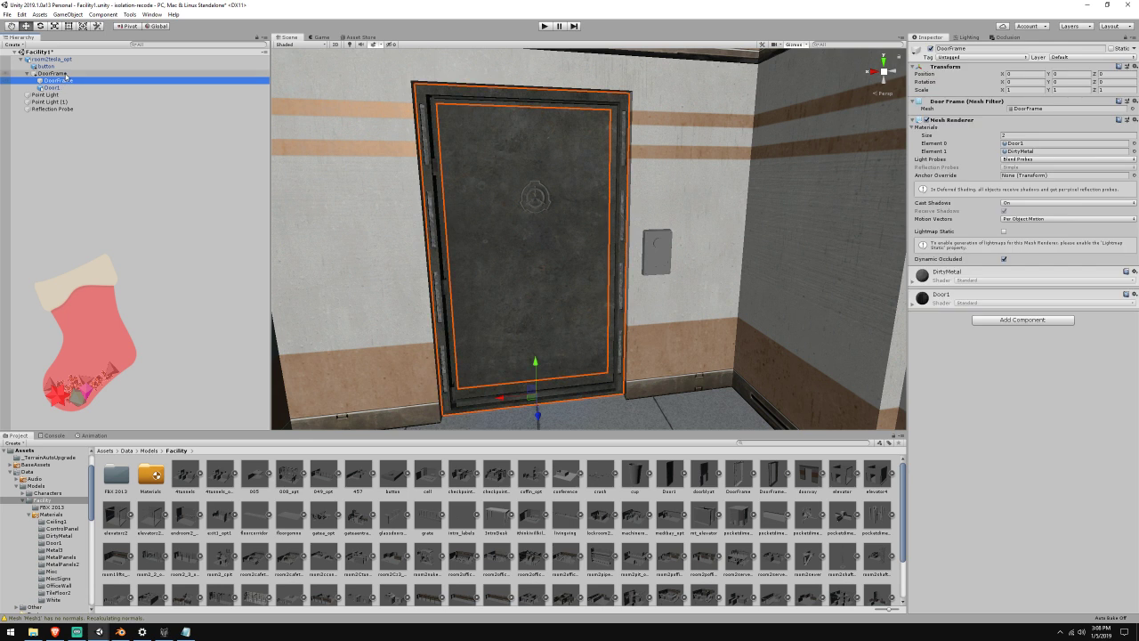
click(65, 74)
click(67, 81)
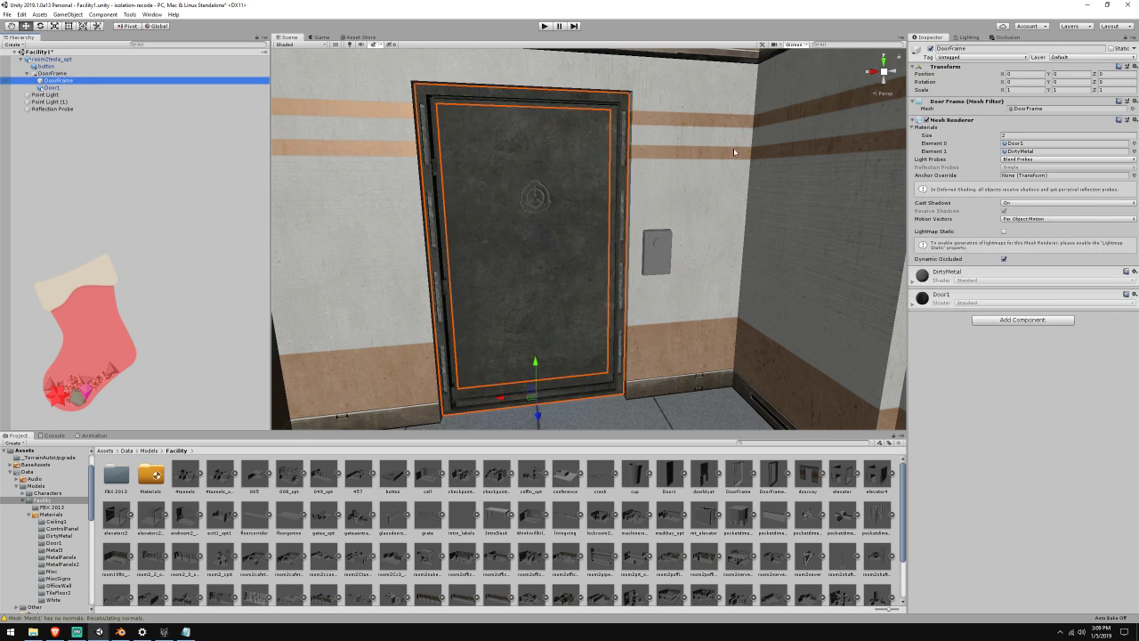
click(50, 74)
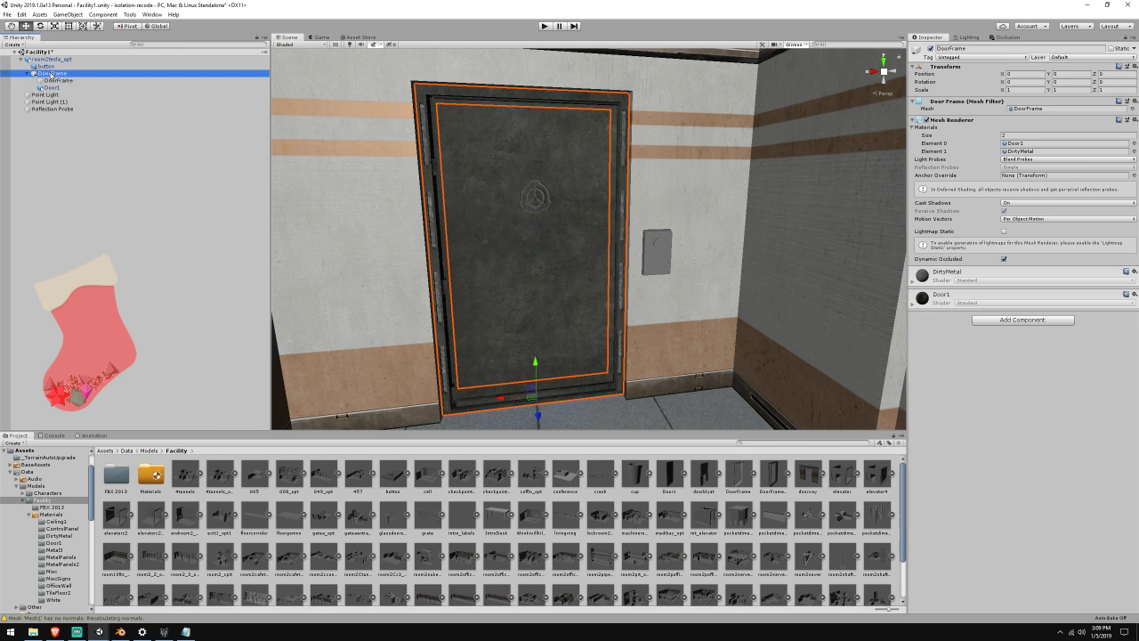
click(79, 81)
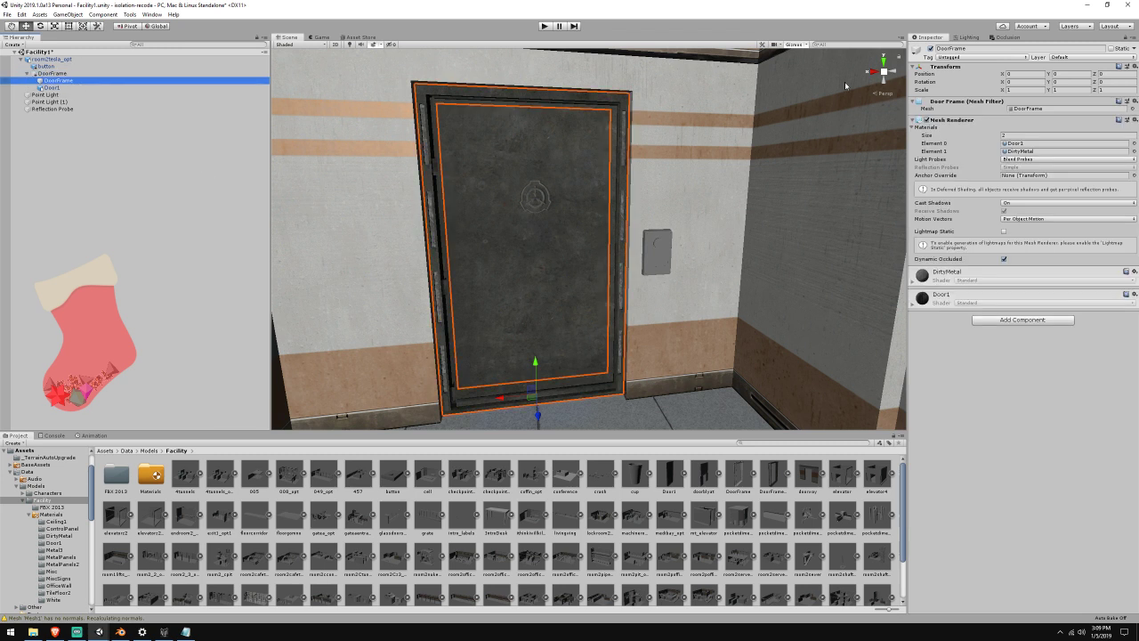
click(1111, 49)
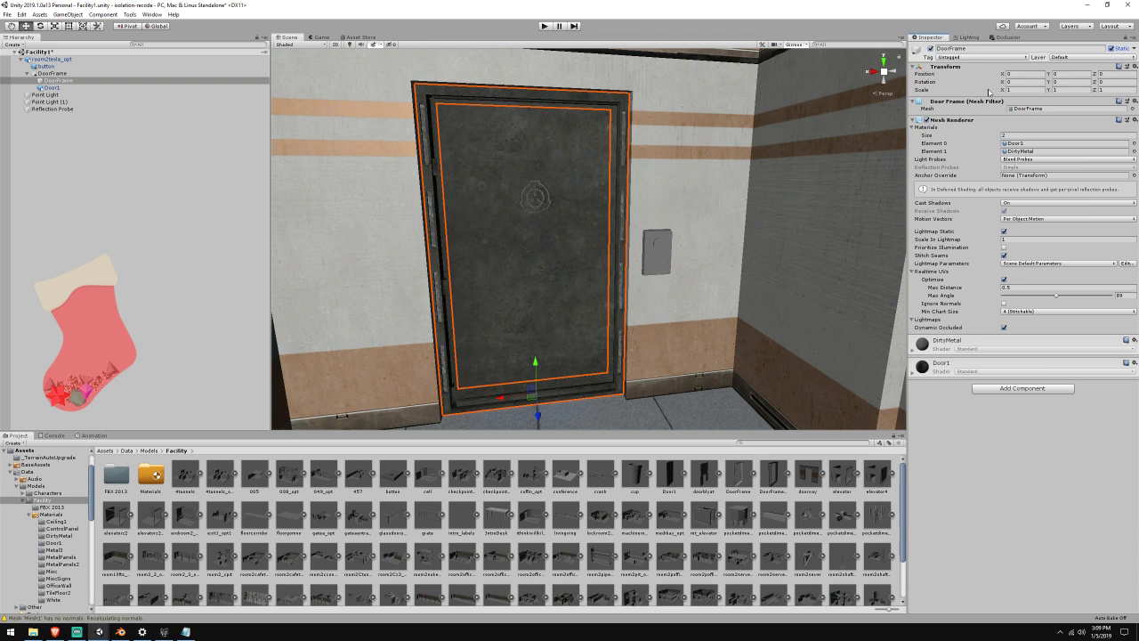
Switch to the browser to check the stream chat in SpeechChat, and minimise it again
click(55, 631)
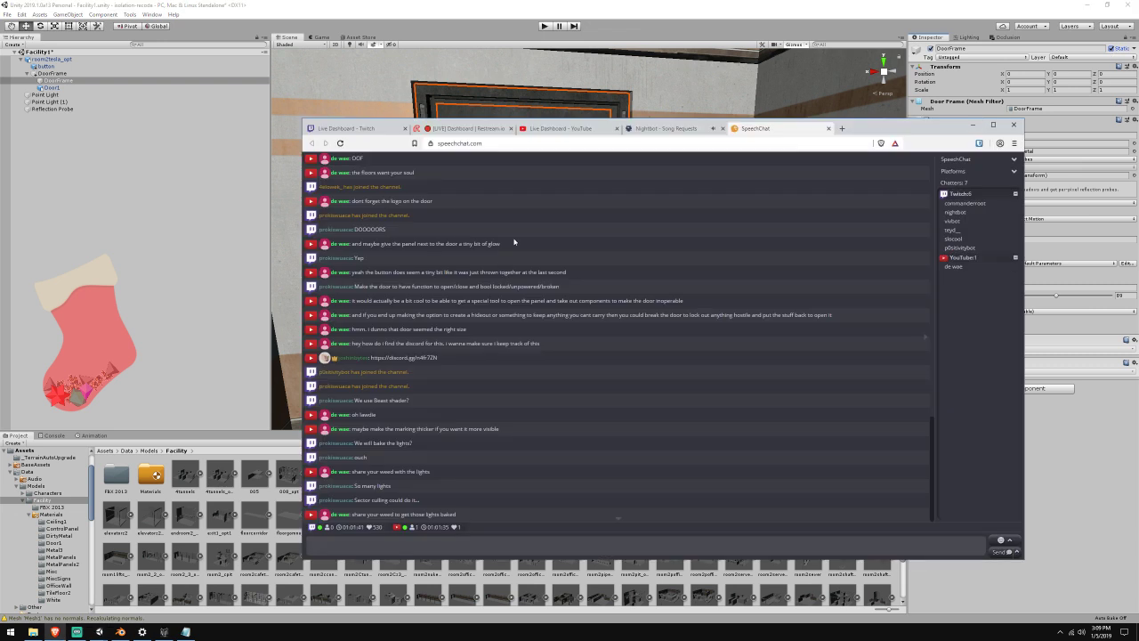
click(972, 124)
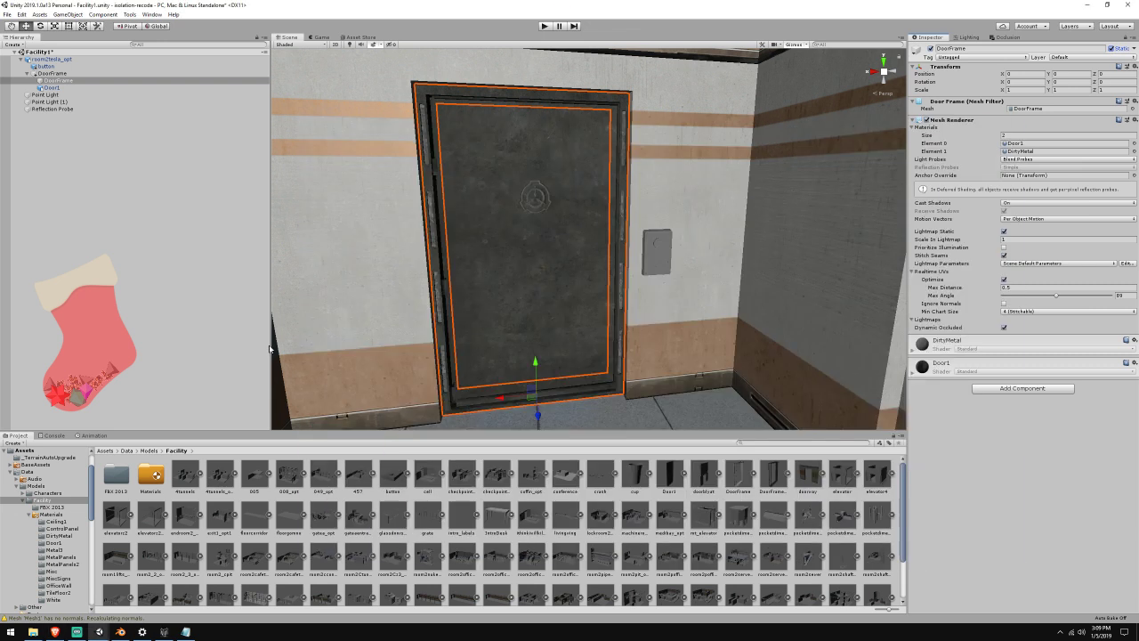
Switch to File Explorer, open the Easy Cull package from the Unity Assets folder on drive A, and close the Explorer window
click(33, 631)
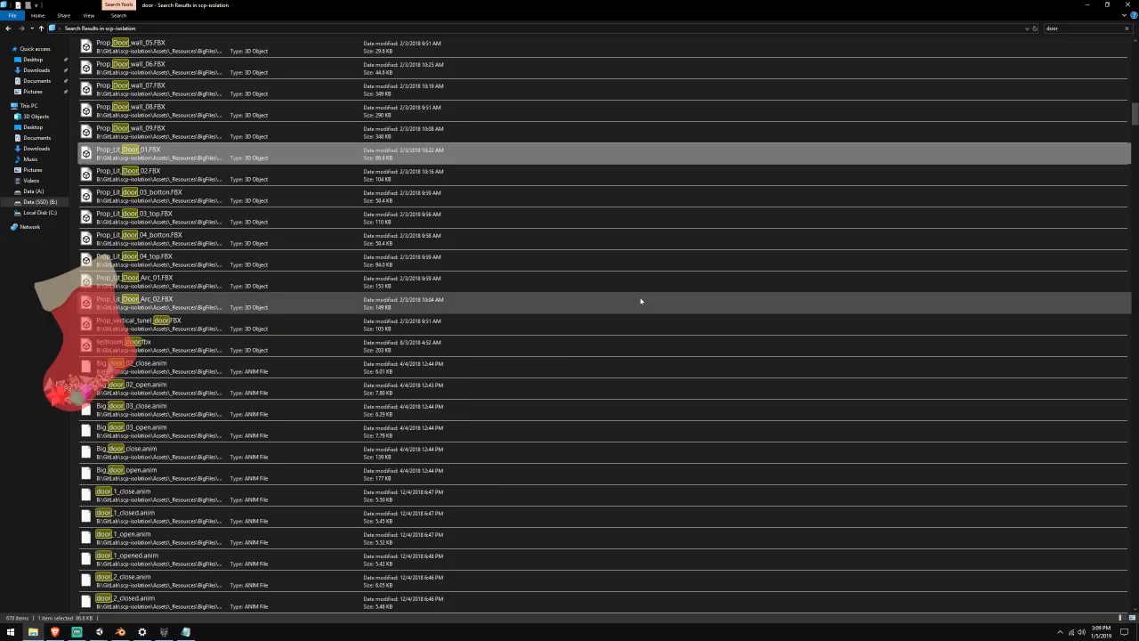
click(34, 190)
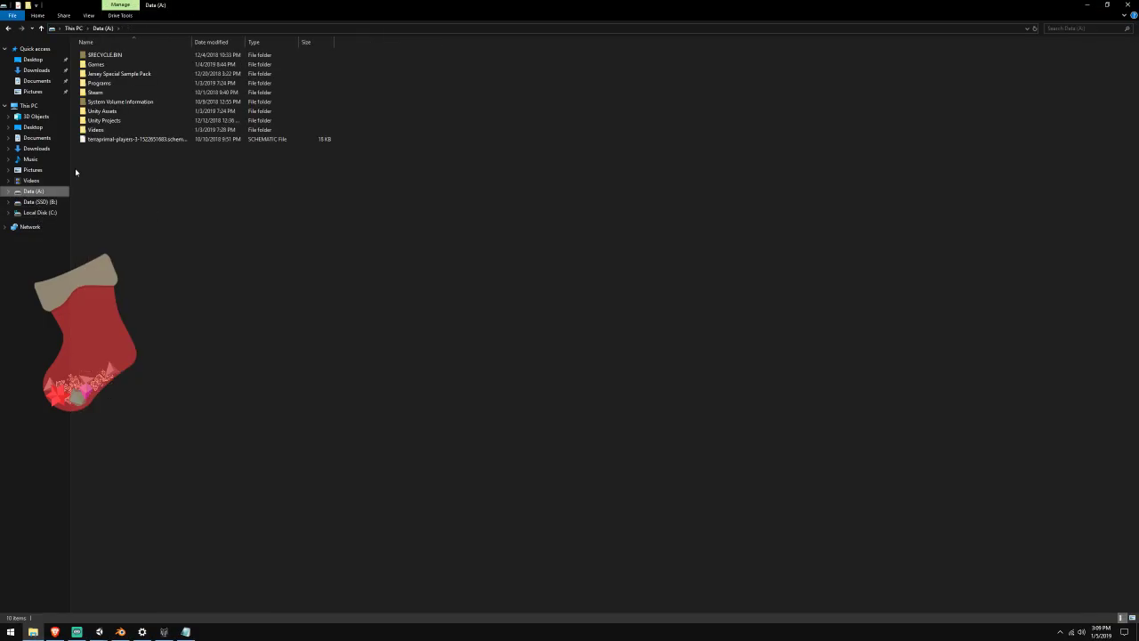
double_click(121, 111)
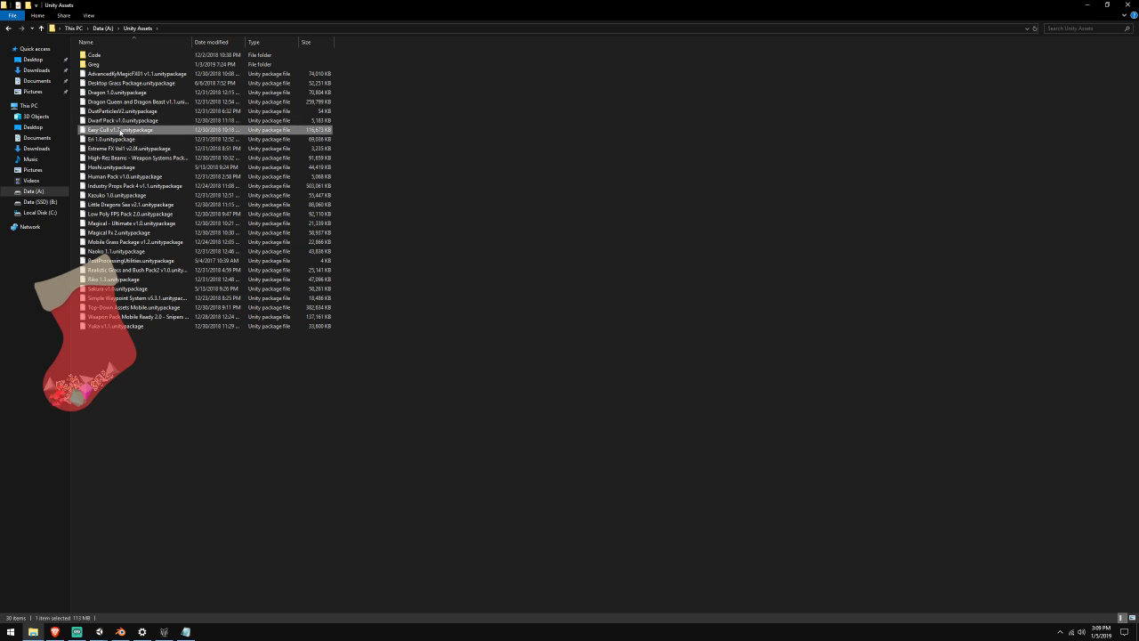
double_click(119, 129)
click(585, 318)
click(1129, 4)
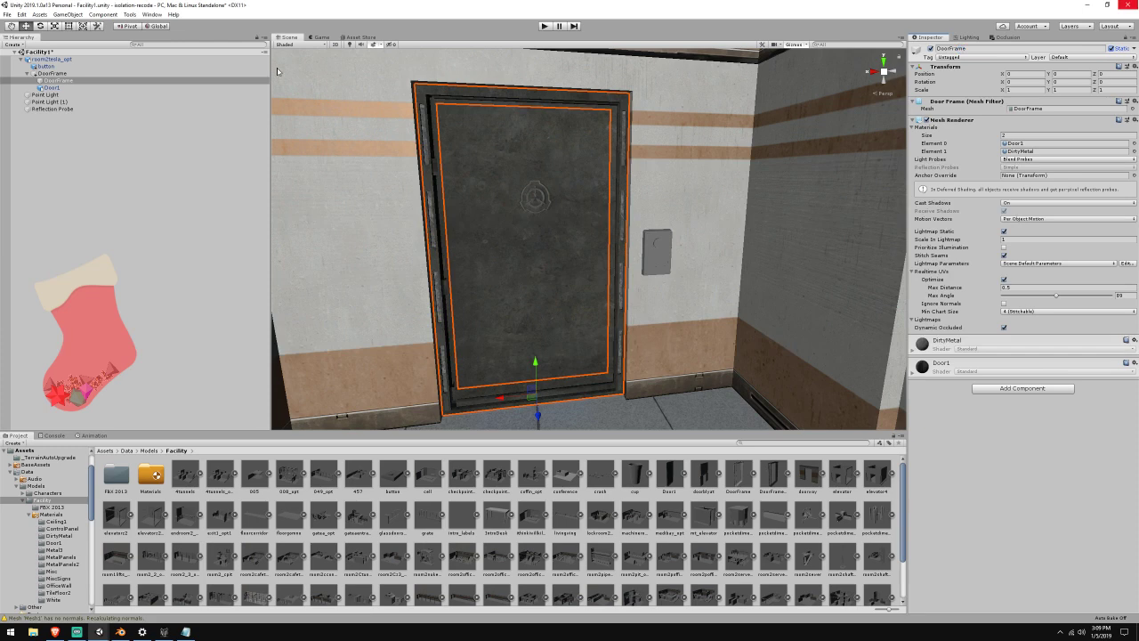
Open the Easy Cull package for import from the Unity Assets folder on drive A
click(39, 14)
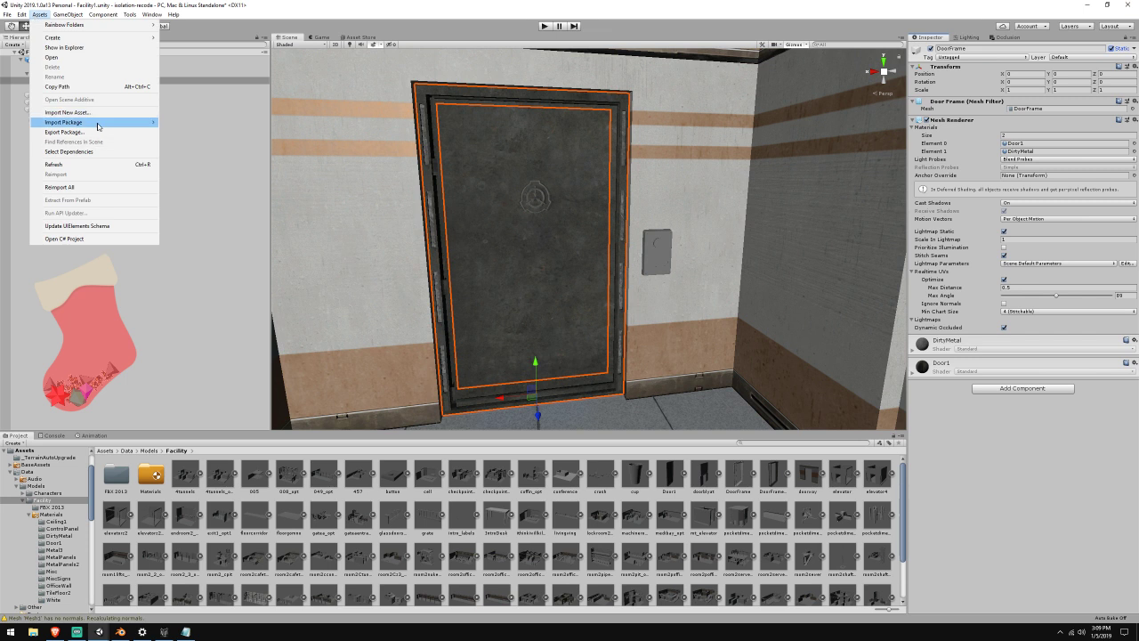
mouse_move(89, 122)
click(227, 123)
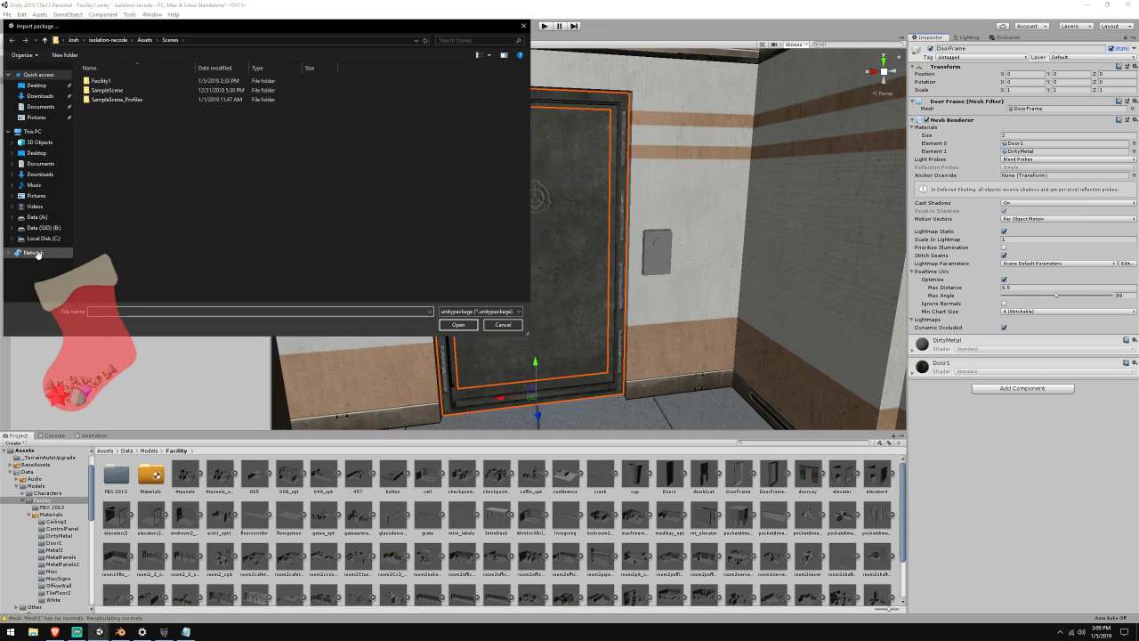
click(45, 219)
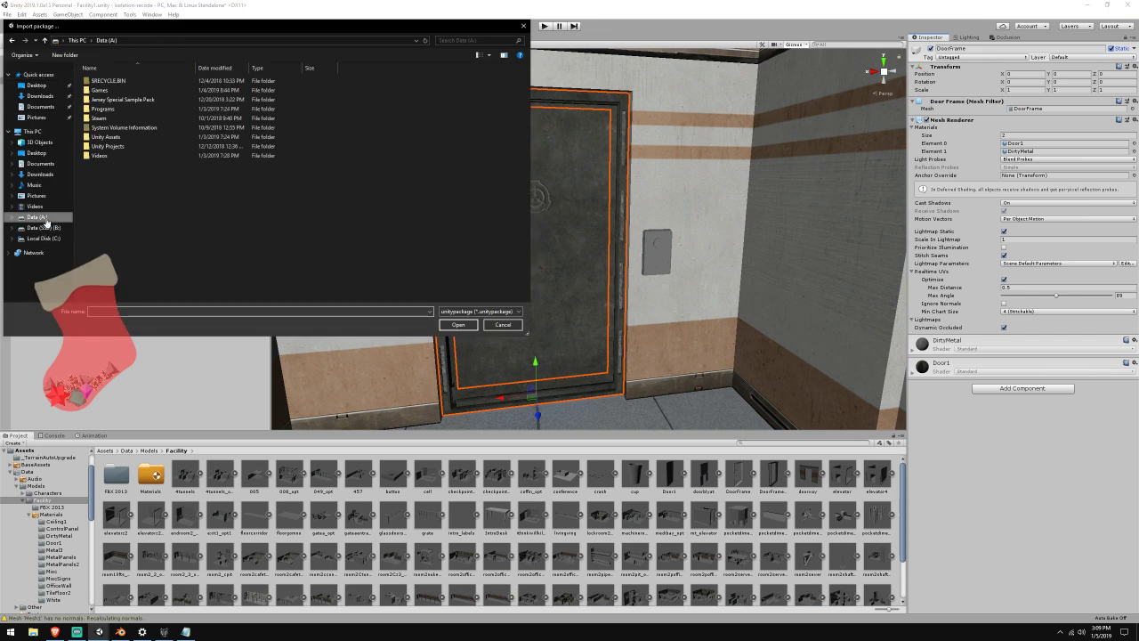
double_click(127, 138)
double_click(127, 138)
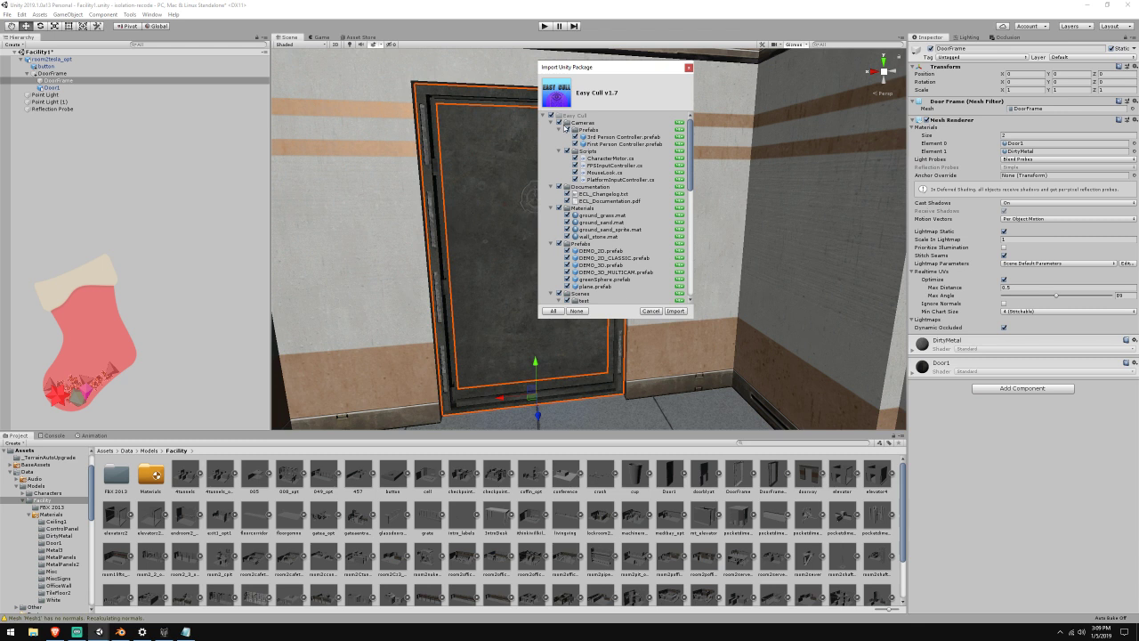
Exclude the Cameras prefabs, the Cameras scripts and the Materials folder from the Easy Cull import
click(567, 130)
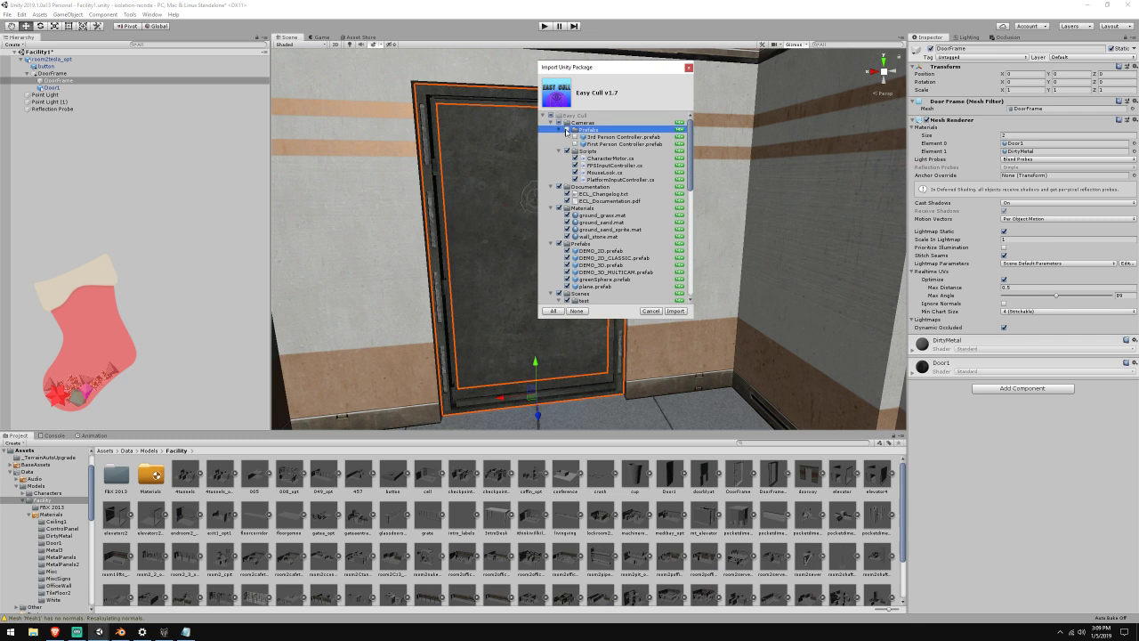
click(603, 138)
click(605, 145)
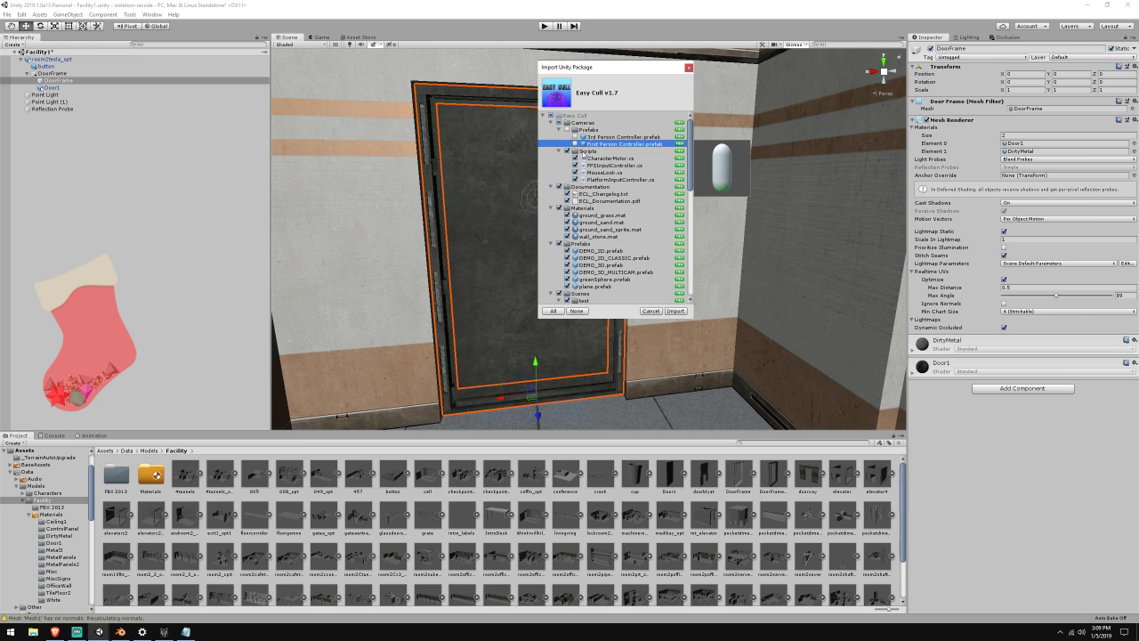
click(567, 152)
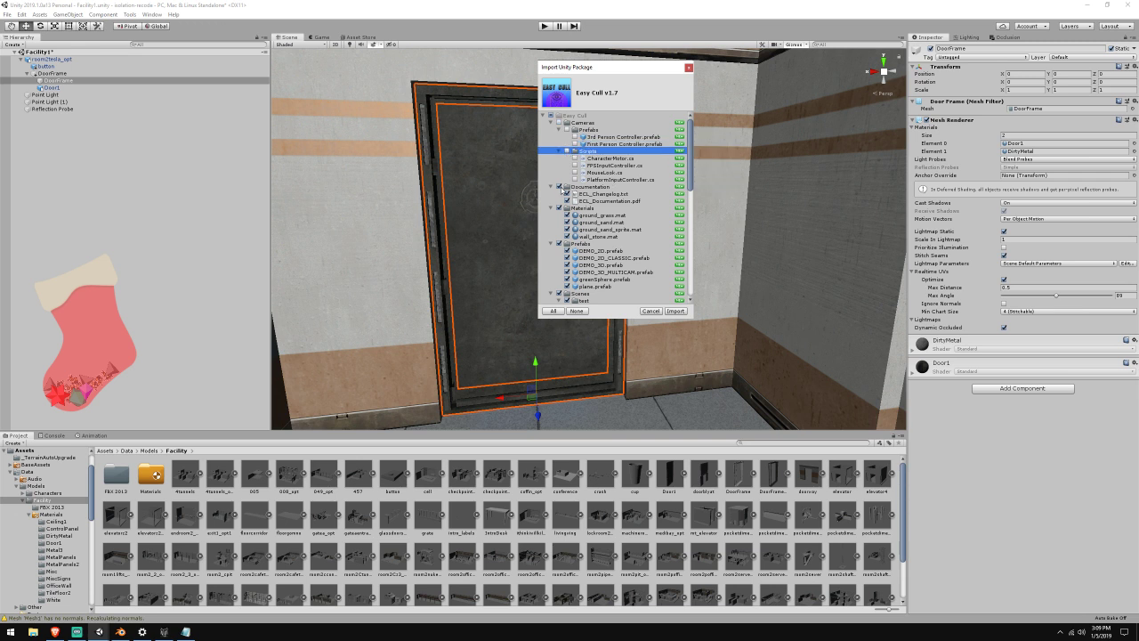
scroll(561, 189, down, 3)
click(559, 155)
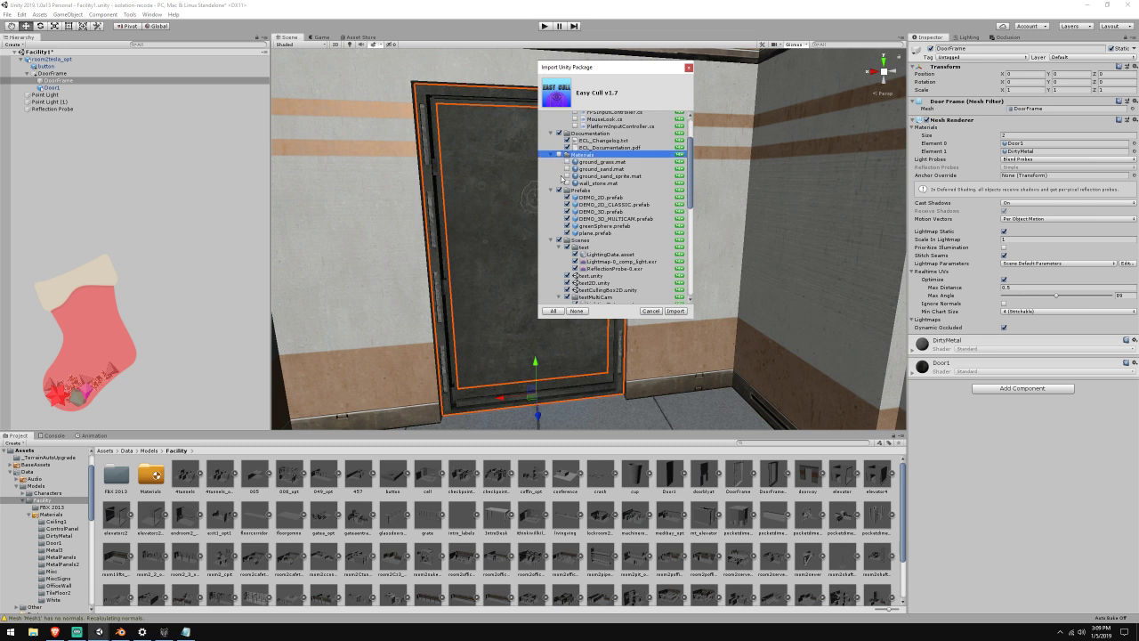
Exclude the Prefabs, Scenes and Textures folders from the Easy Cull import
scroll(561, 178, down, 2)
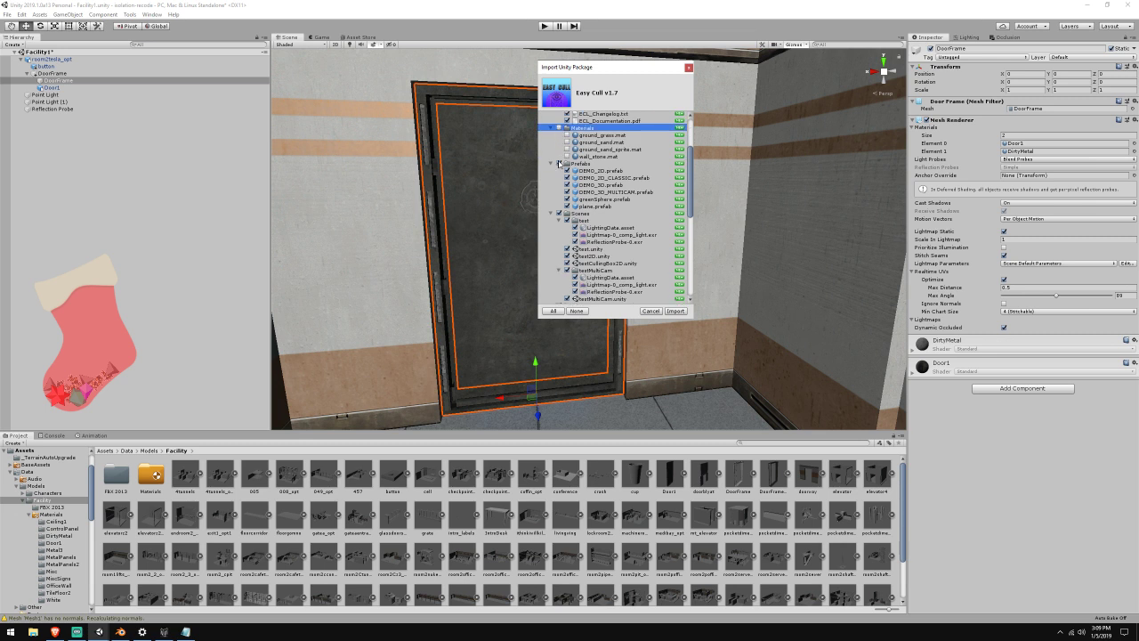
click(559, 163)
scroll(560, 180, down, 3)
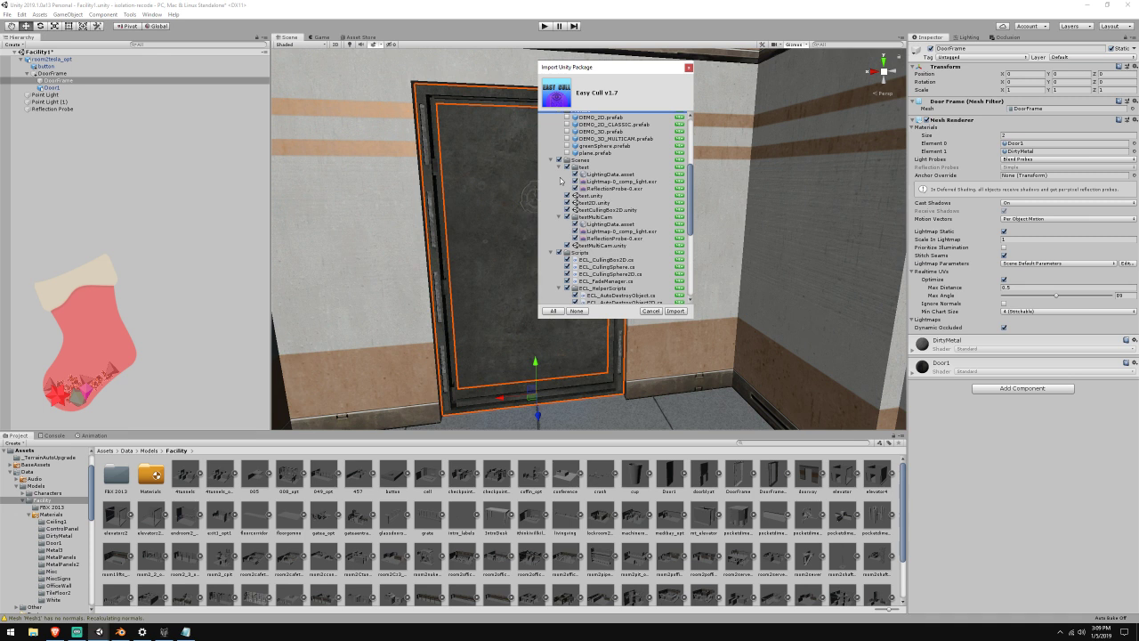
click(559, 159)
scroll(561, 187, down, 6)
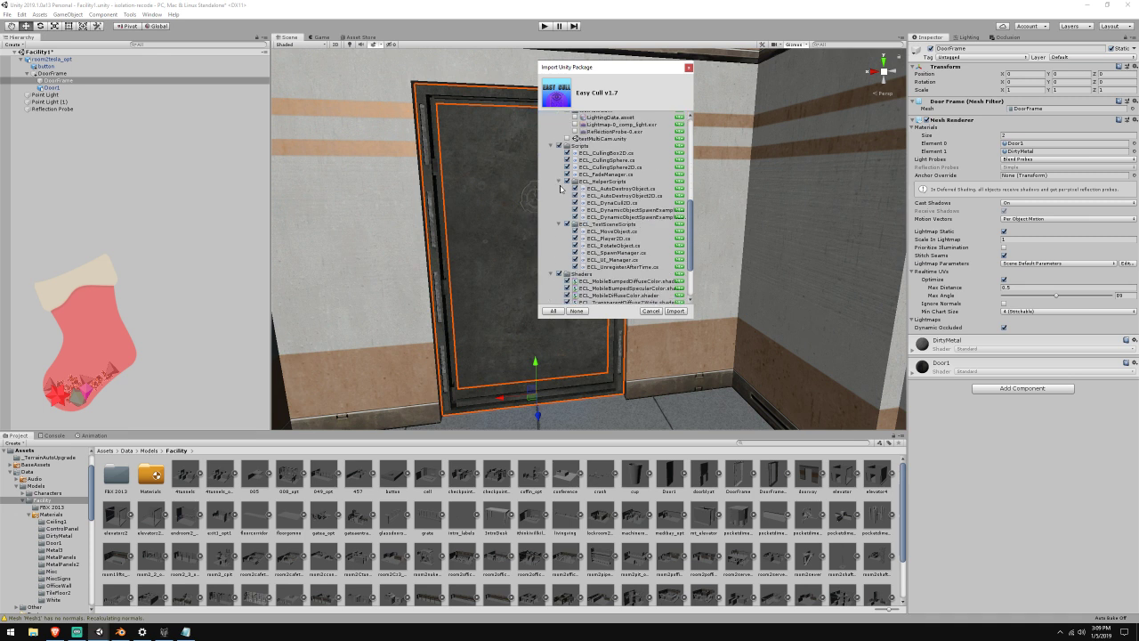
scroll(561, 188, down, 4)
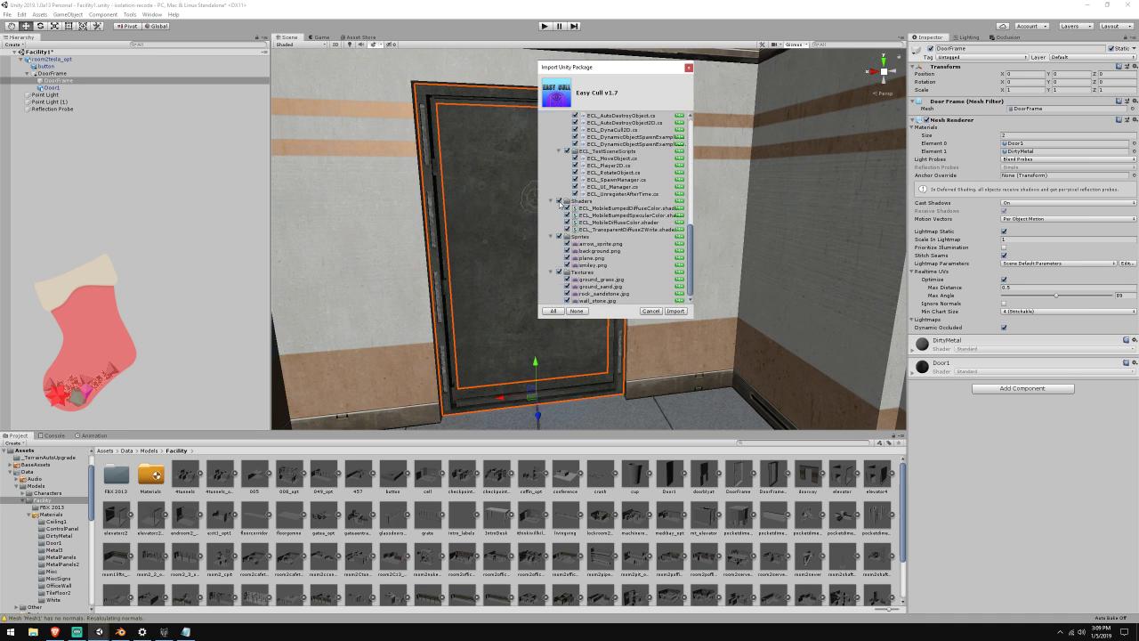
click(559, 272)
Preview the images in the Sprites folder of the Easy Cull package
click(616, 244)
click(616, 251)
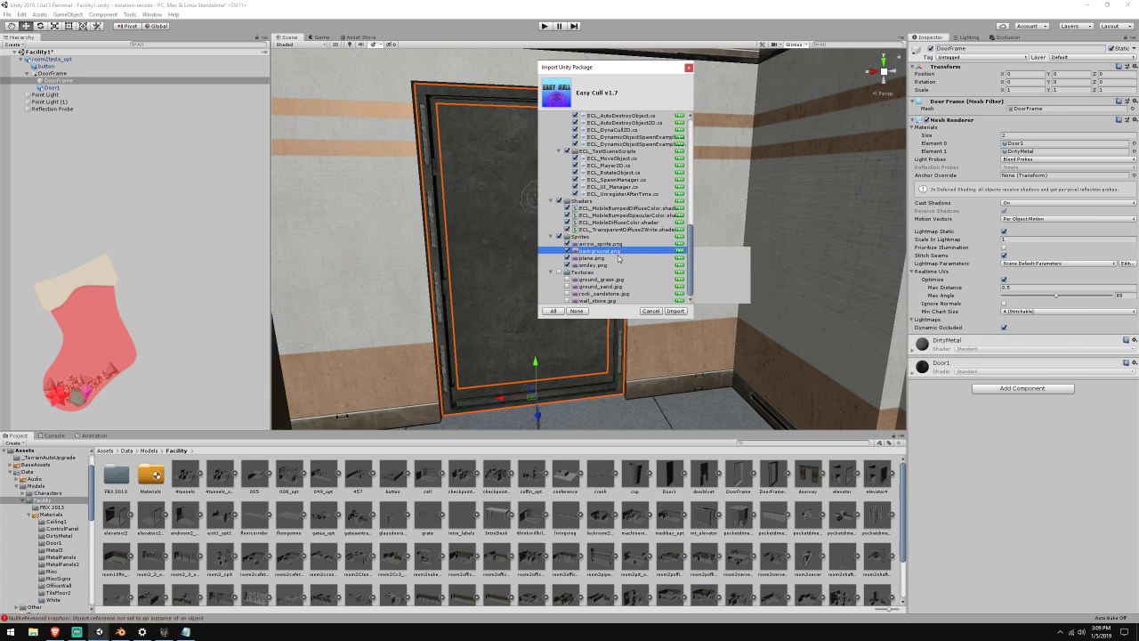
click(617, 258)
click(618, 266)
drag(691, 272, 686, 151)
Switch to the browser to check the stream chat in SpeechChat, and minimise it again
click(54, 632)
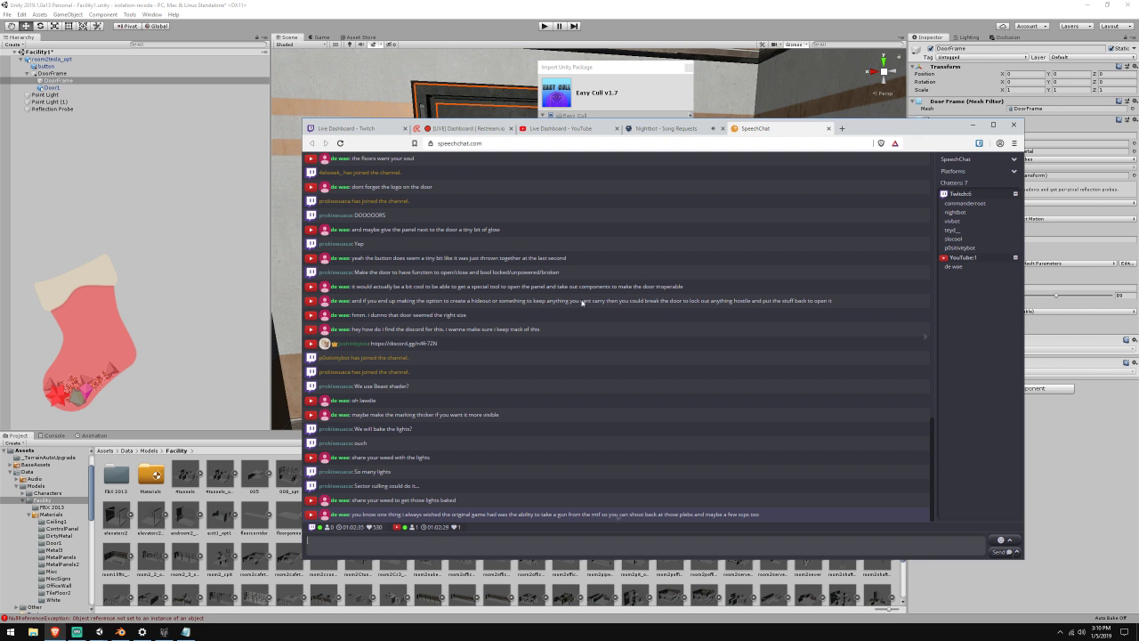
click(973, 125)
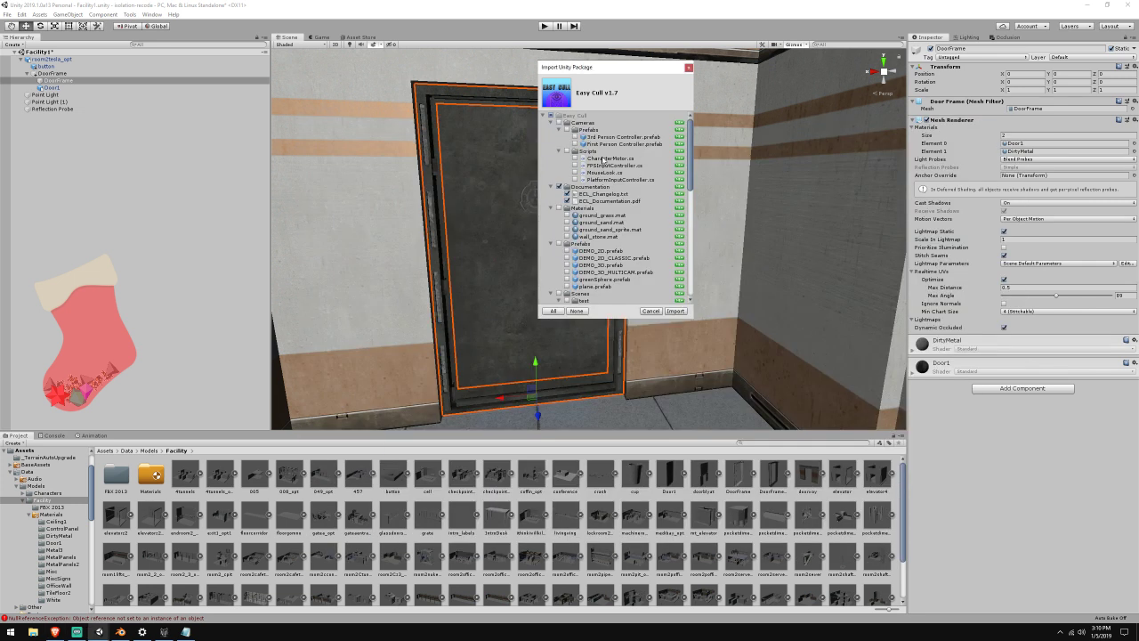
Review the Easy Cull file list and import its Documentation, main Scripts, Shaders and Sprites folders
click(598, 194)
click(599, 202)
click(613, 159)
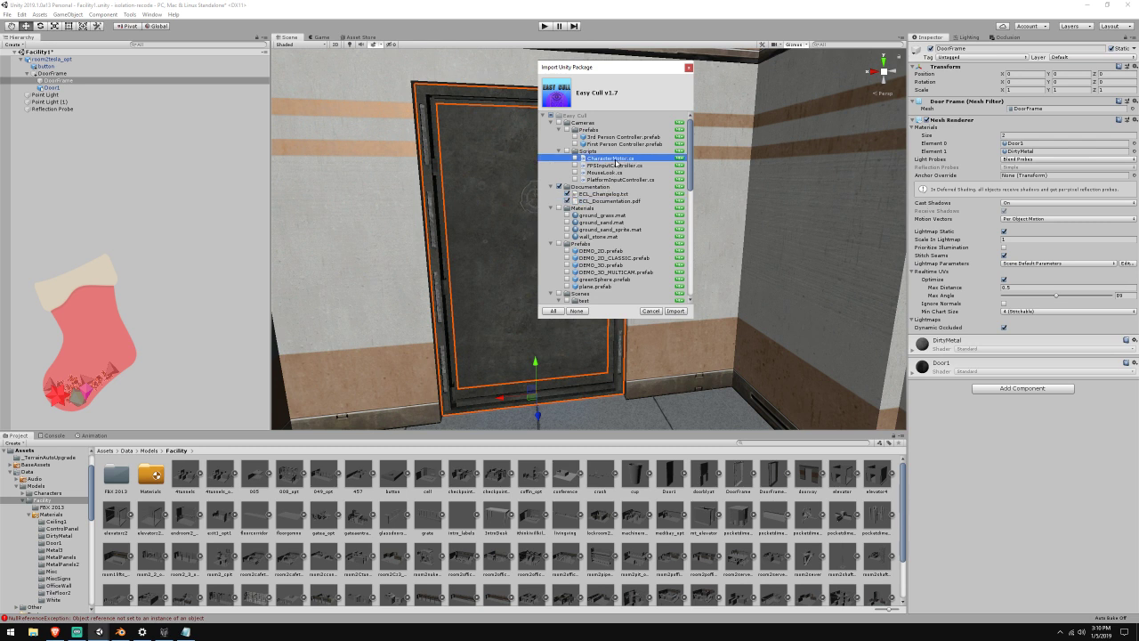
click(616, 166)
click(617, 157)
scroll(608, 187, down, 4)
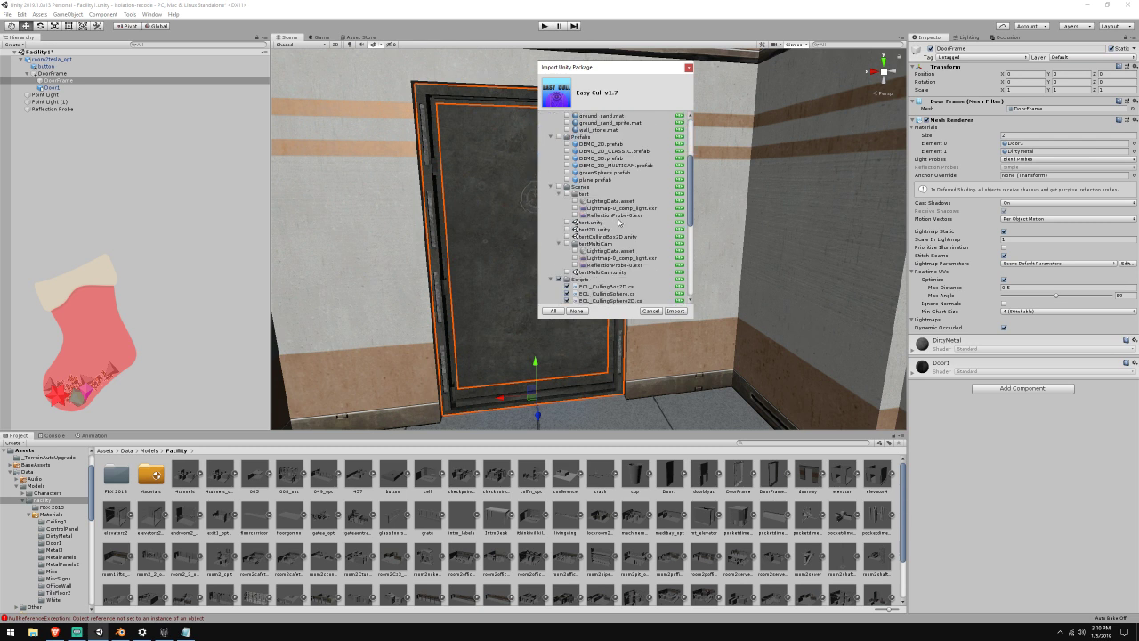
scroll(626, 212, up, 4)
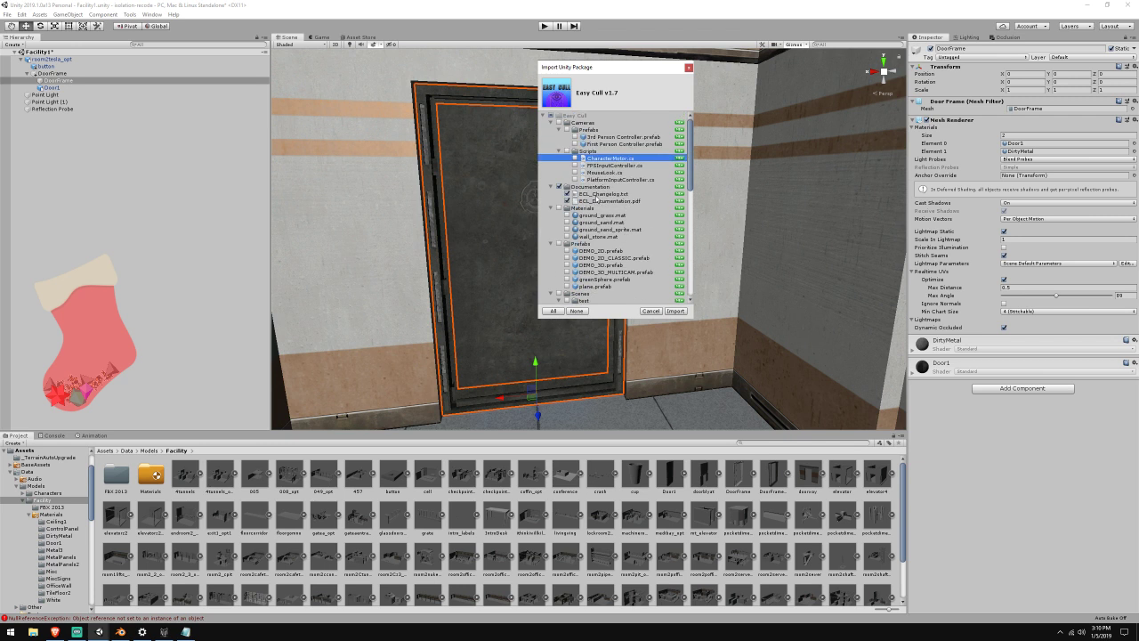
scroll(605, 200, down, 6)
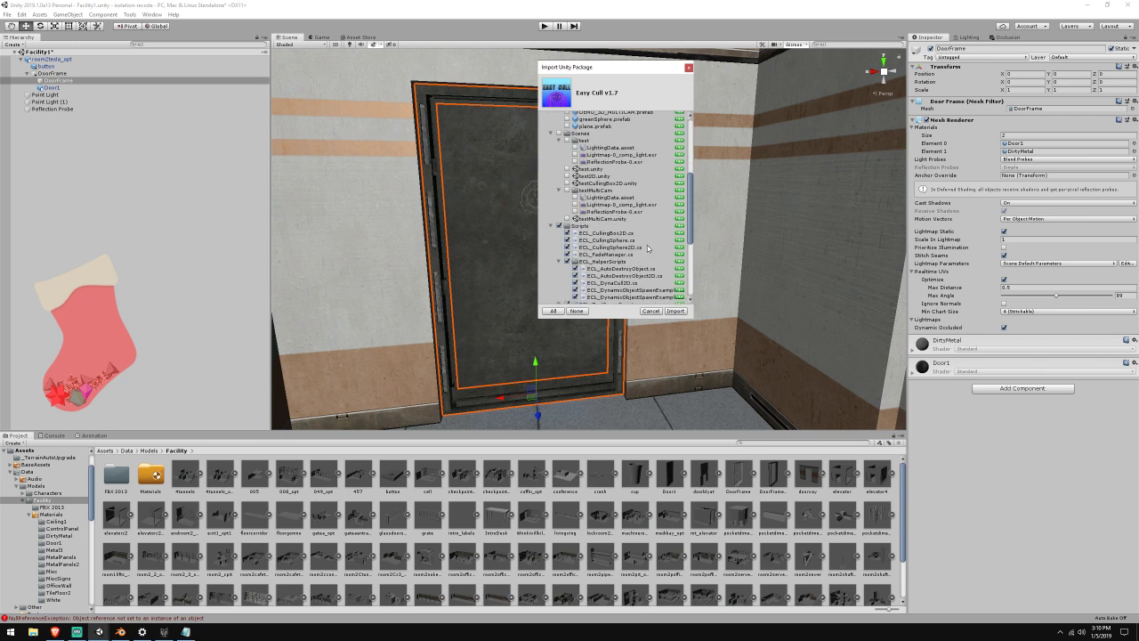
scroll(647, 248, down, 6)
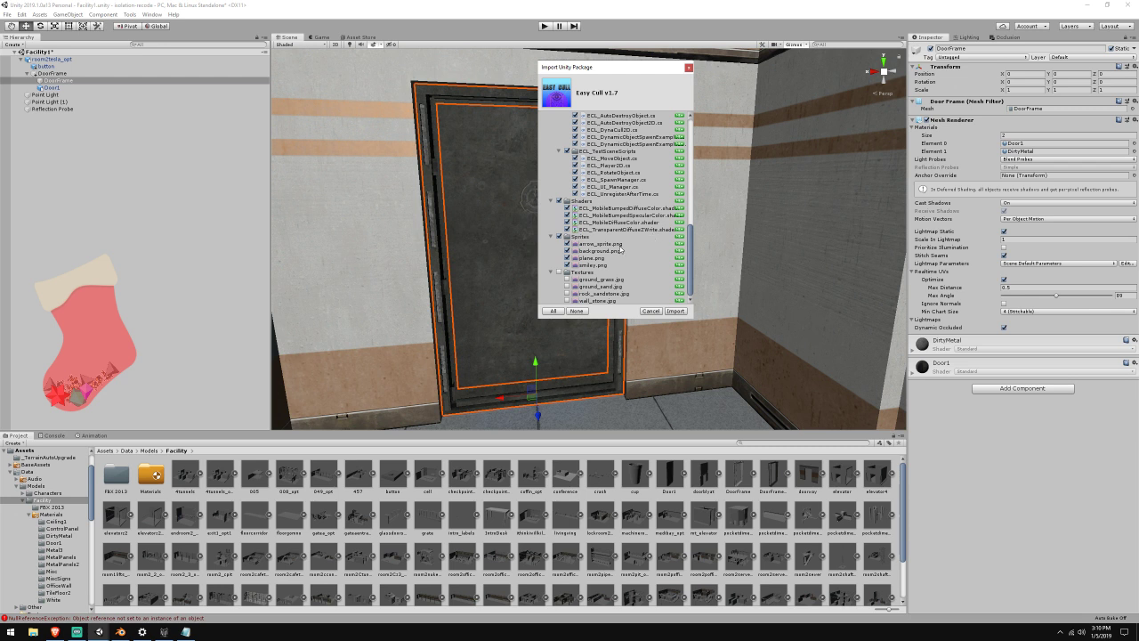
scroll(620, 250, up, 10)
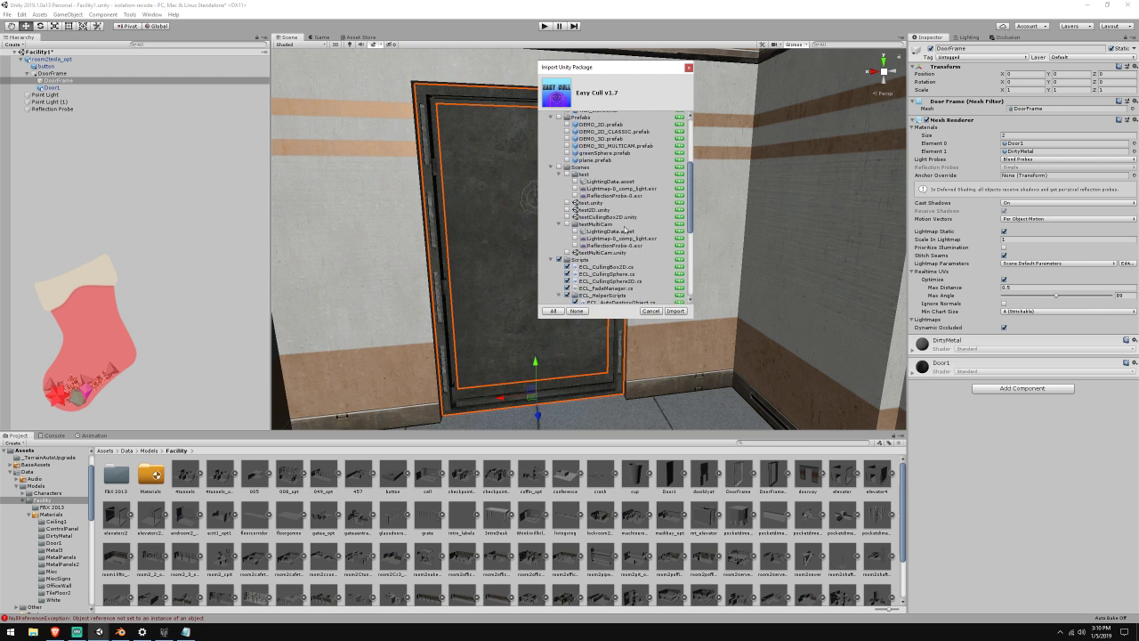
click(676, 310)
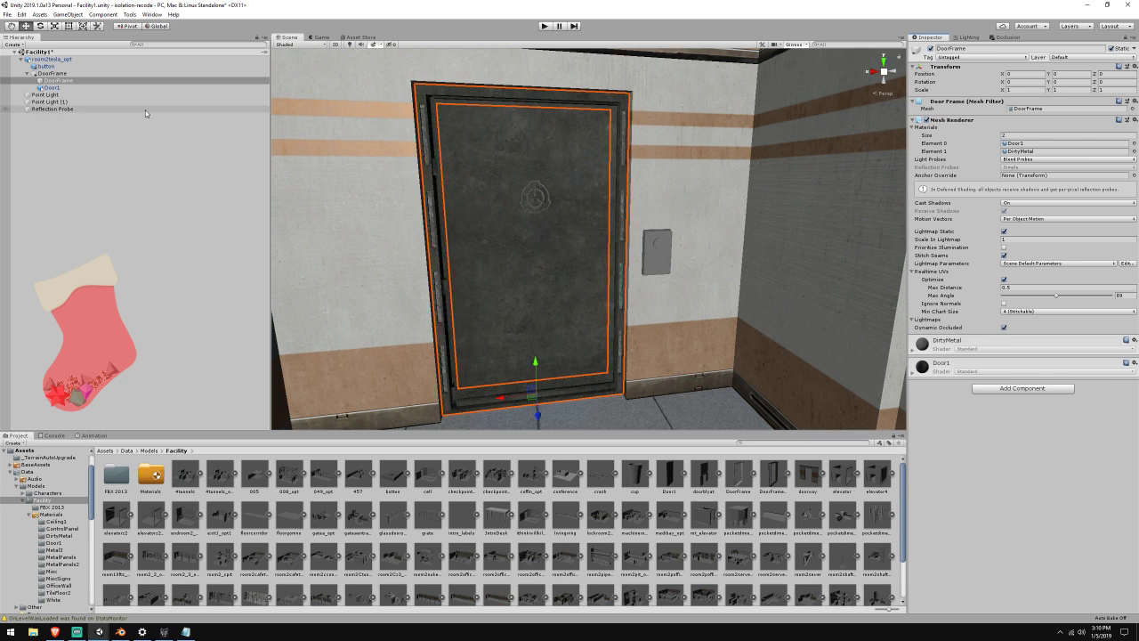
Assign the Door01 material from the Facility Materials Door1 folder to Element 0 of the DoorFrame mesh renderer
click(149, 450)
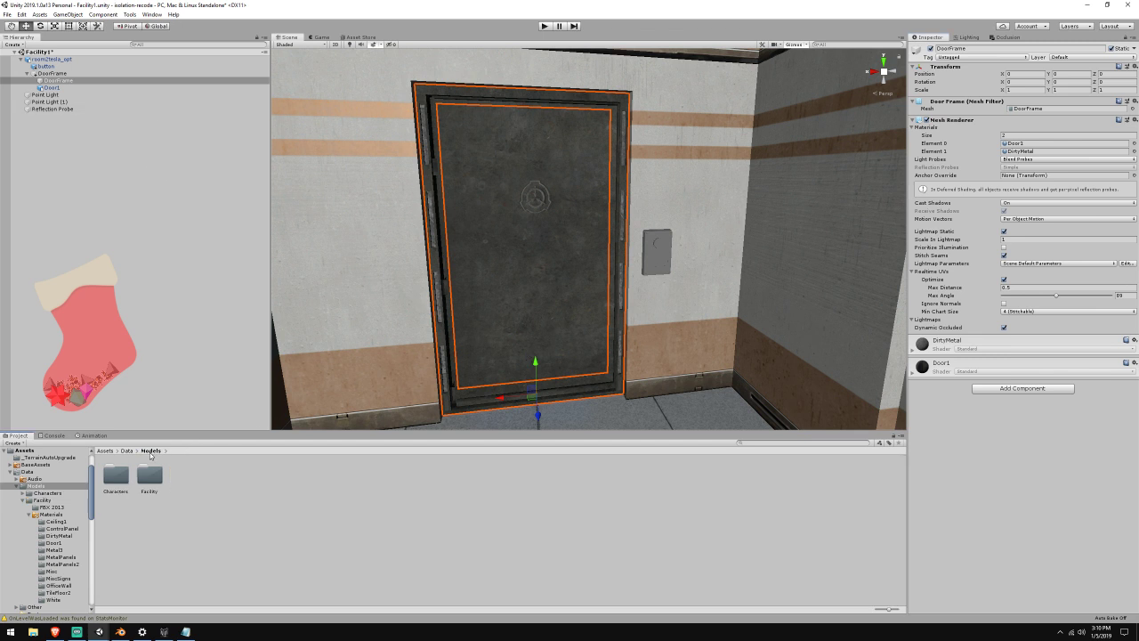
double_click(151, 474)
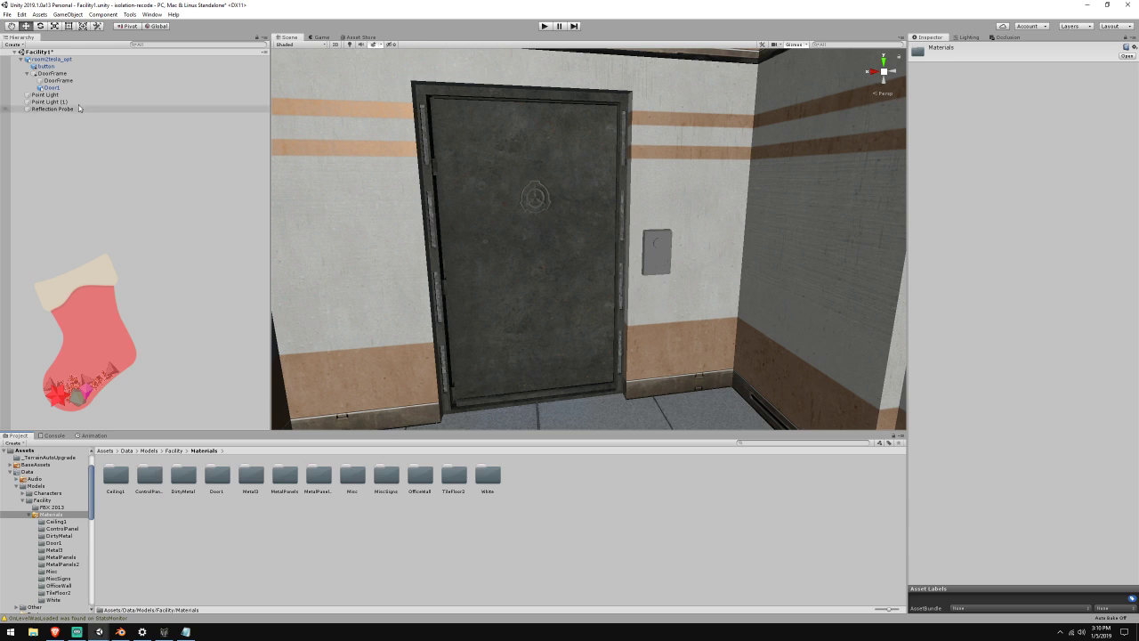
click(91, 80)
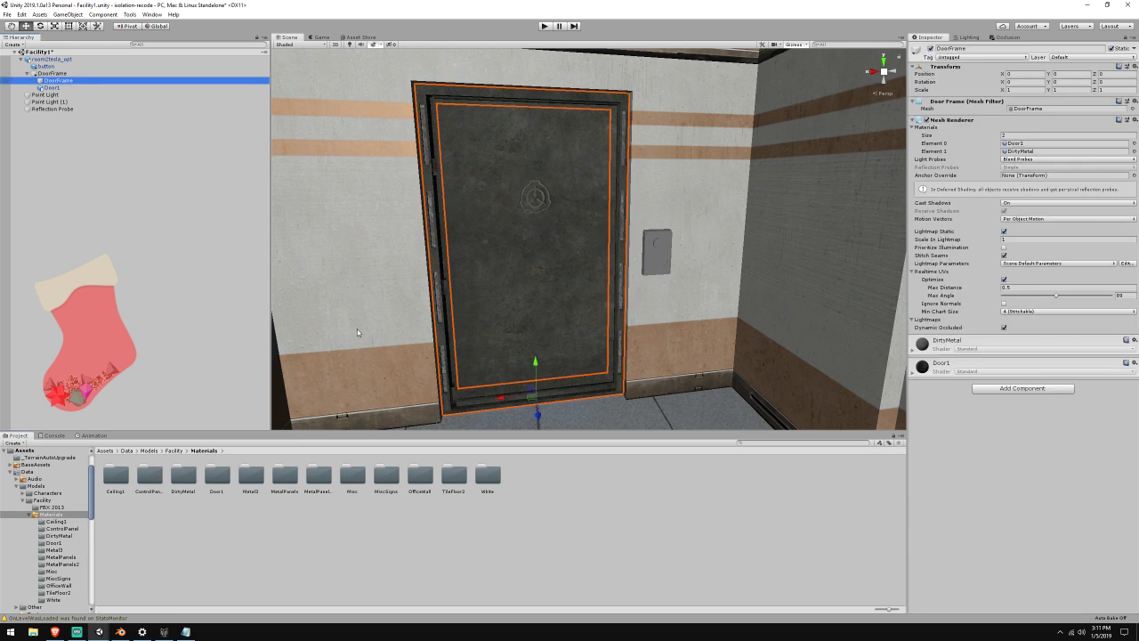
double_click(217, 476)
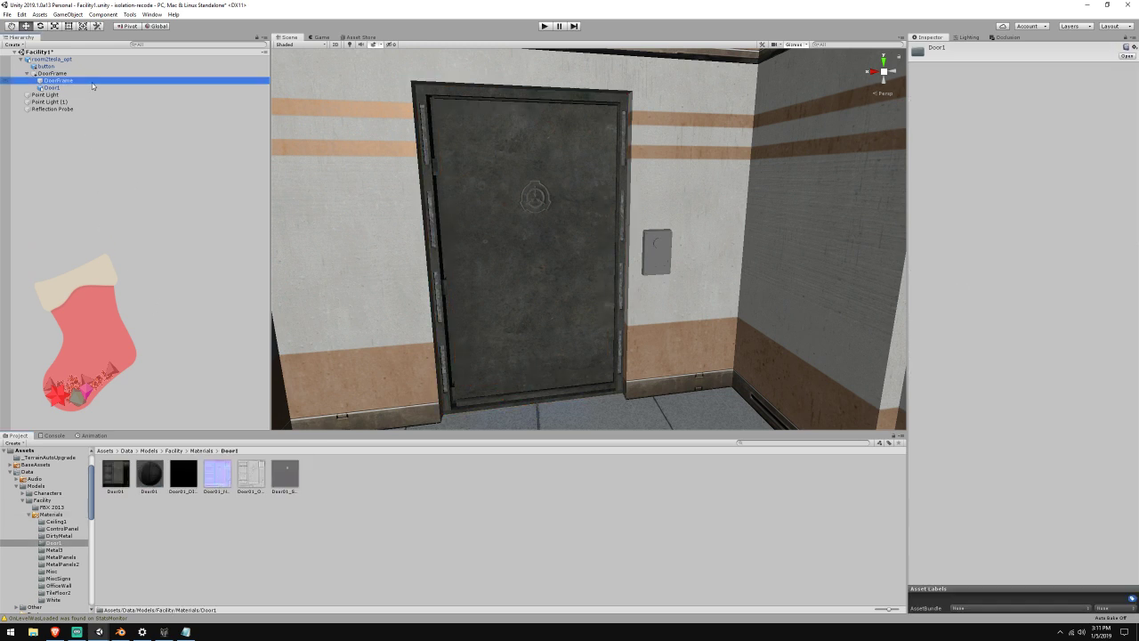
drag(149, 474, 1030, 147)
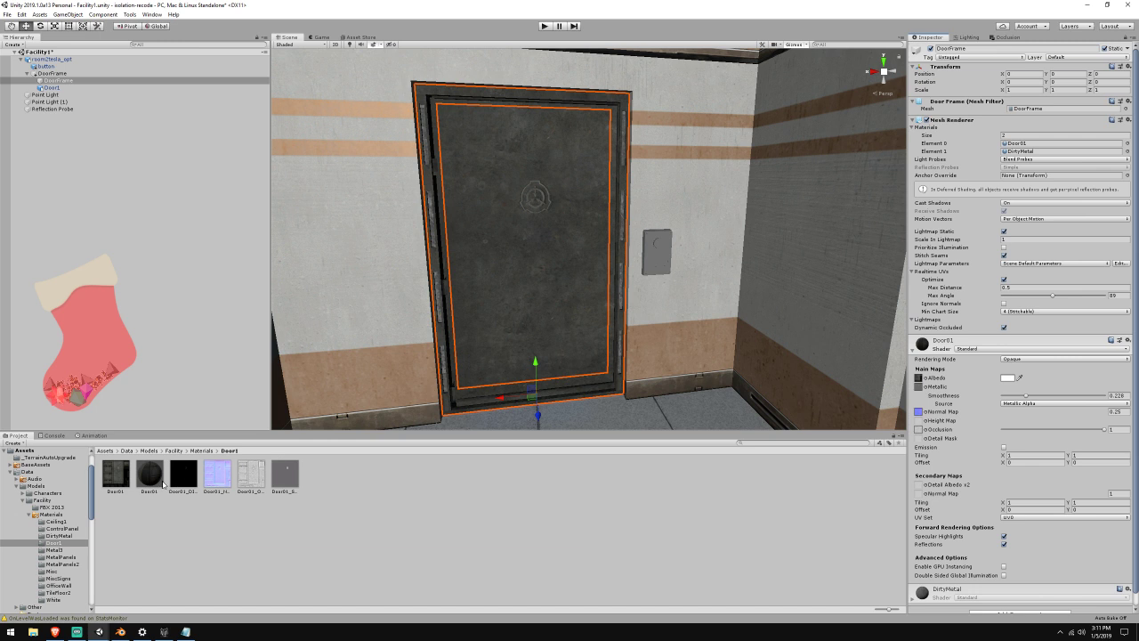
Rename both the Door01 texture and the Door01 material as Door1
right_click(118, 484)
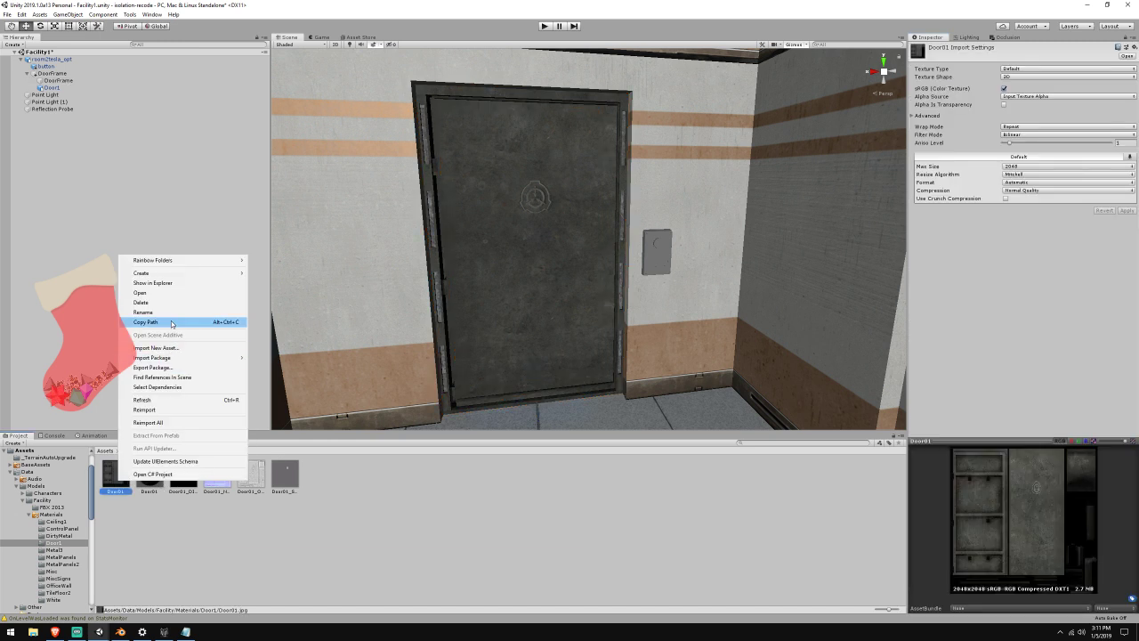
click(171, 318)
click(121, 492)
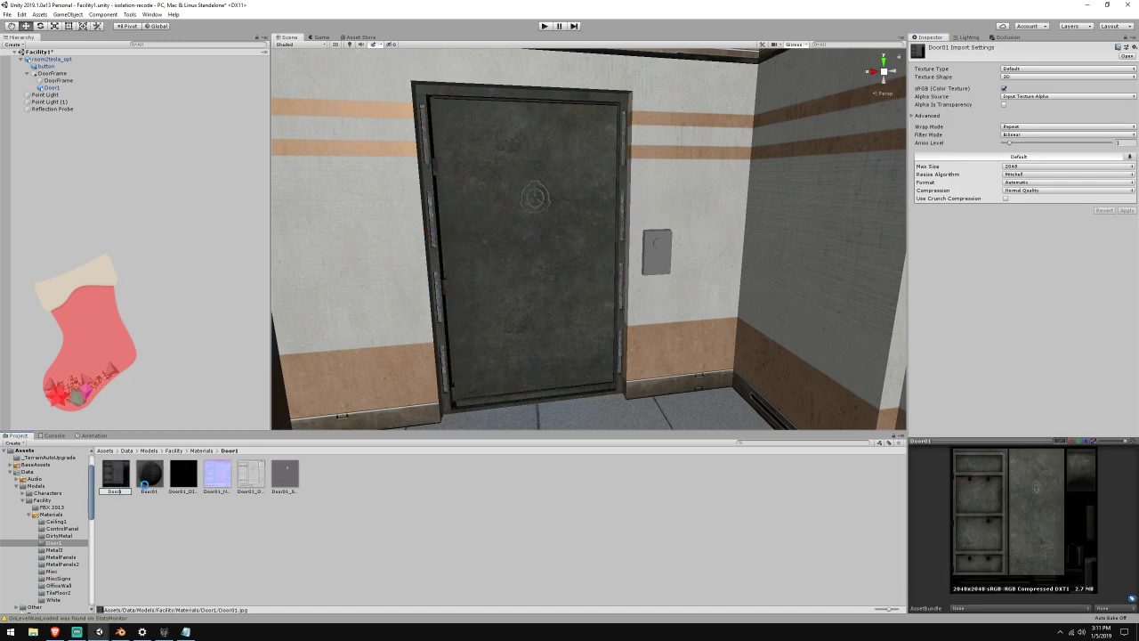
key(Return)
right_click(111, 479)
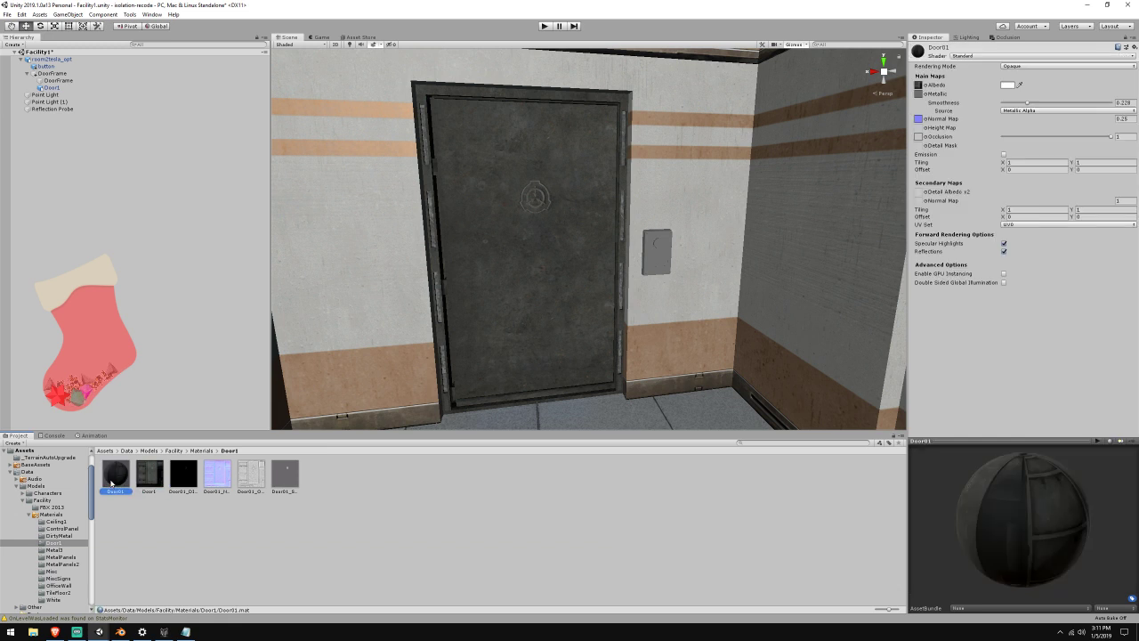
click(138, 311)
key(Return)
Rename the displacement texture as Door1_DISP and the normal map as Door1_NRM
right_click(193, 480)
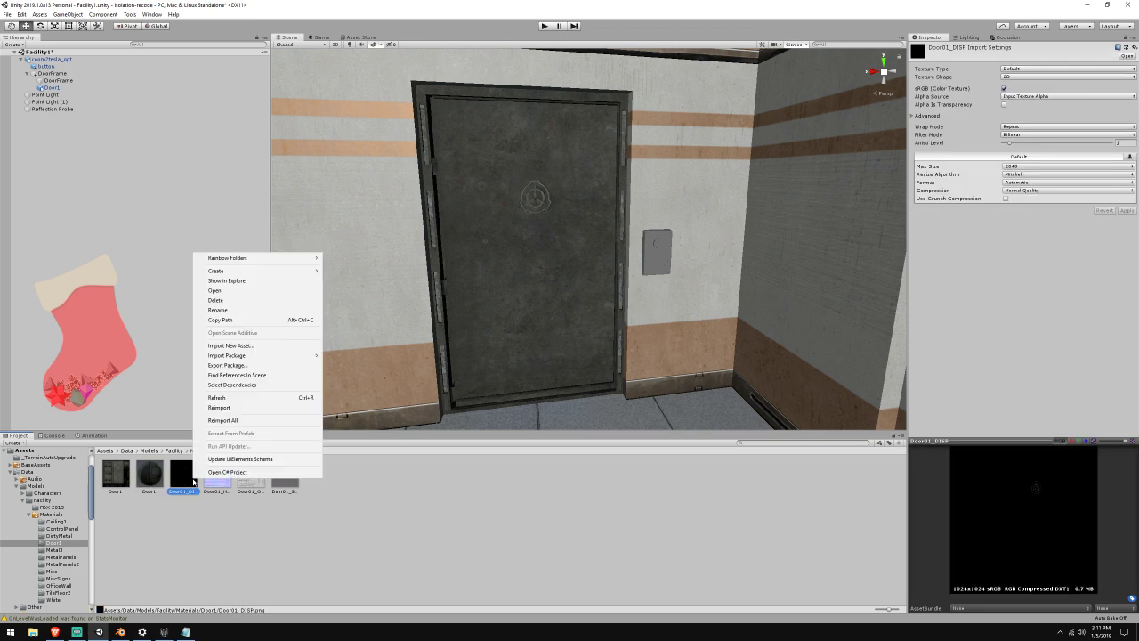
click(229, 312)
text(Door1_DISP)
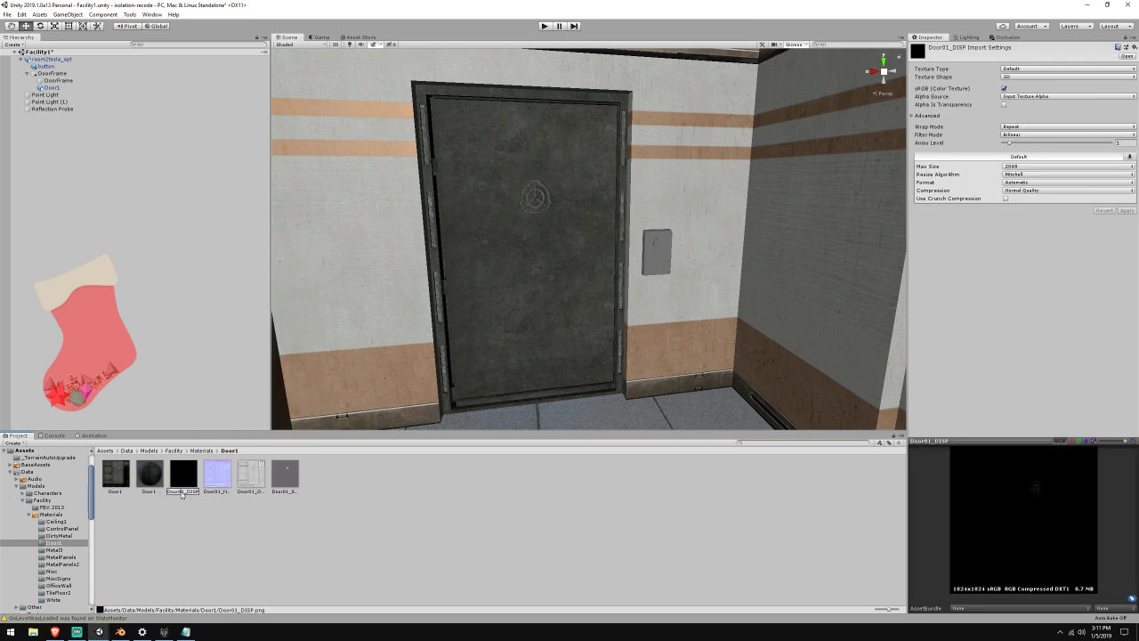
click(217, 476)
right_click(219, 485)
click(254, 313)
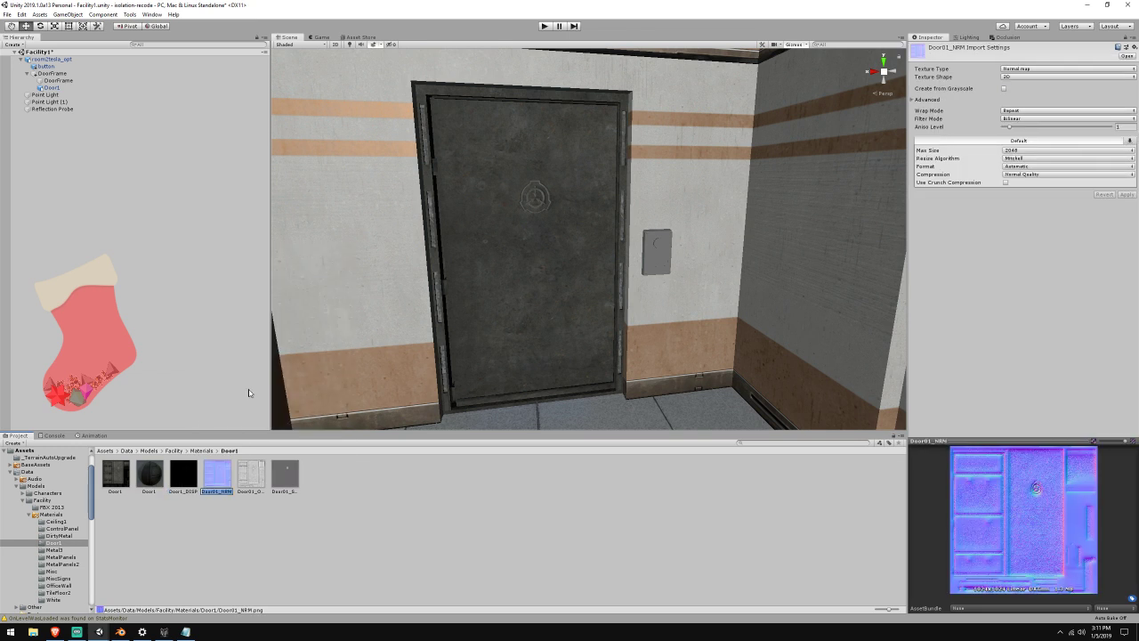
text(Door1_NRM)
key(Return)
Rename the occlusion texture as Door1_OCC and the specular texture as Door1_SPEC
right_click(251, 478)
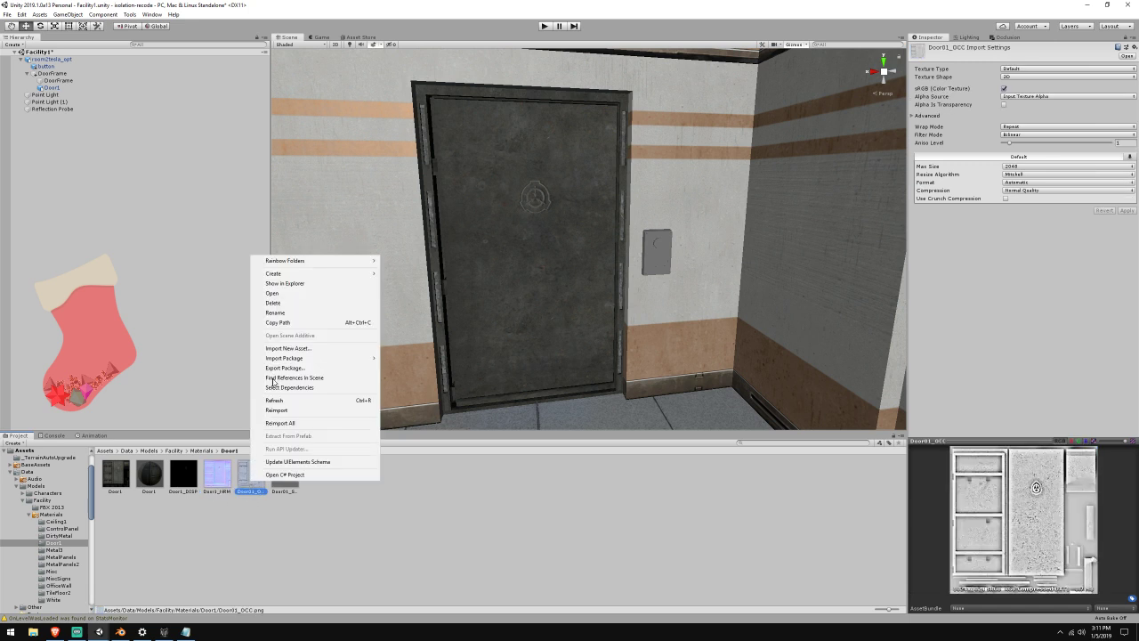
click(288, 314)
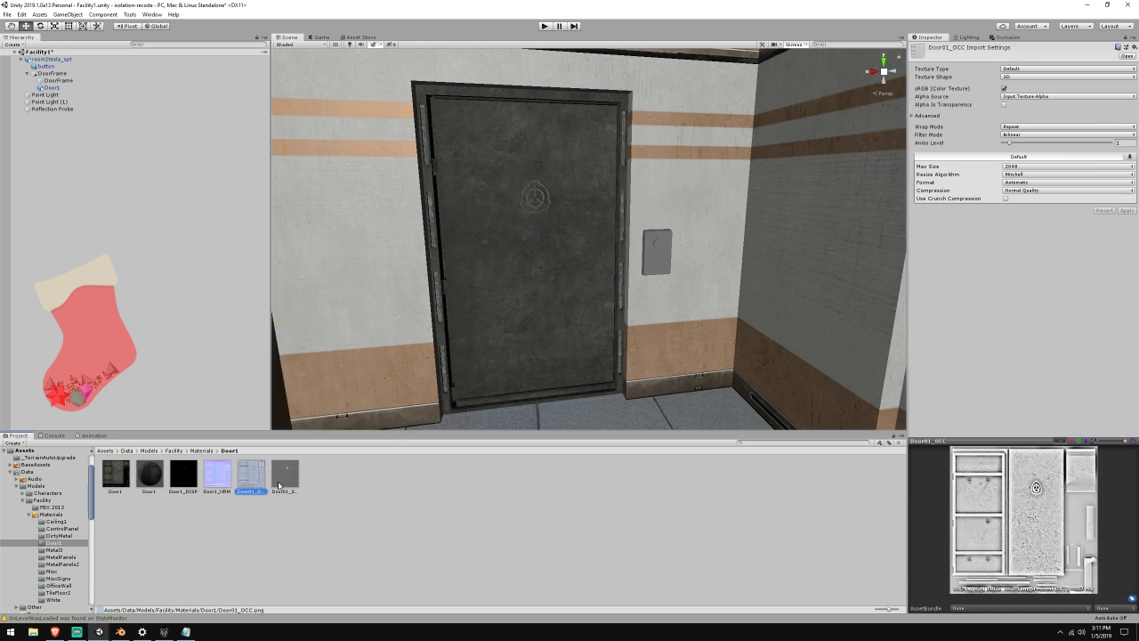
right_click(249, 484)
click(285, 304)
text(Door1_OCC)
right_click(285, 478)
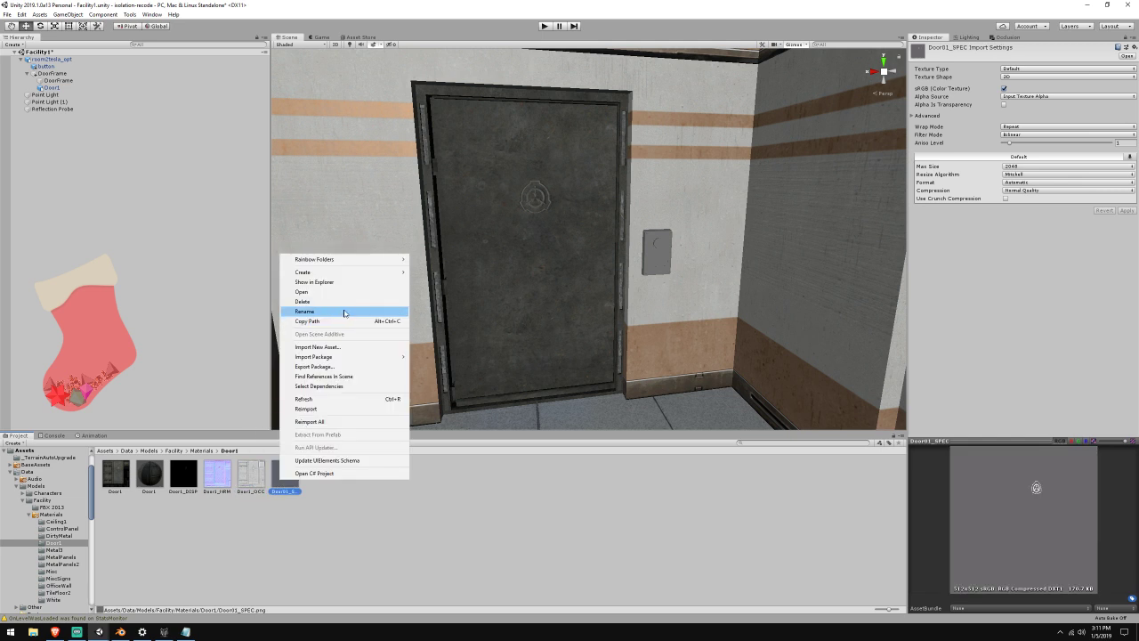
click(338, 313)
click(285, 492)
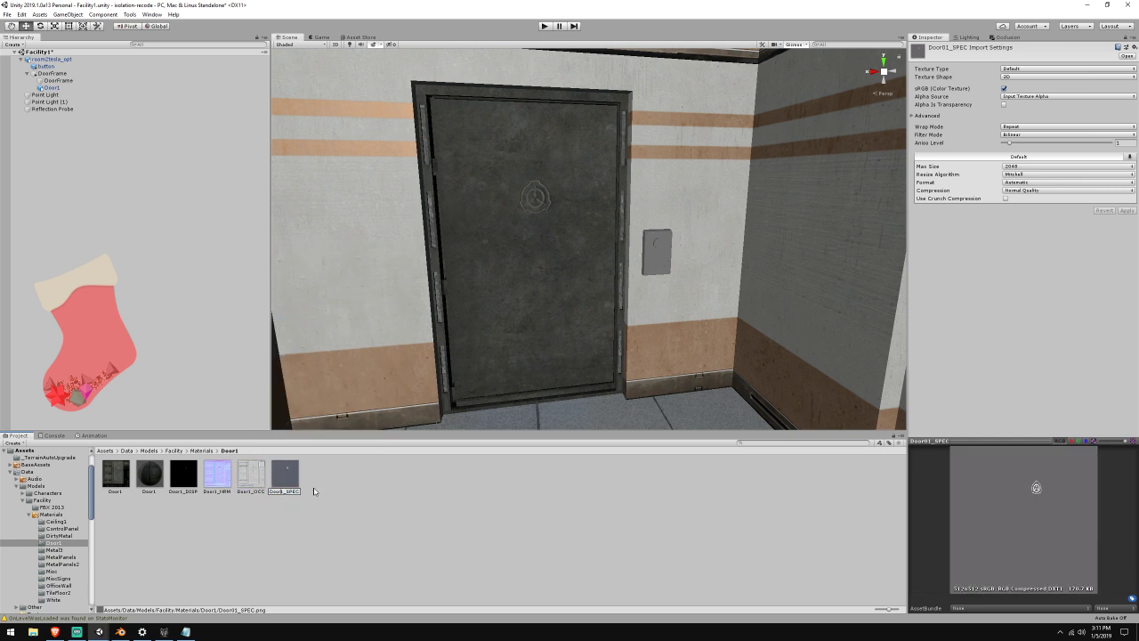
key(Return)
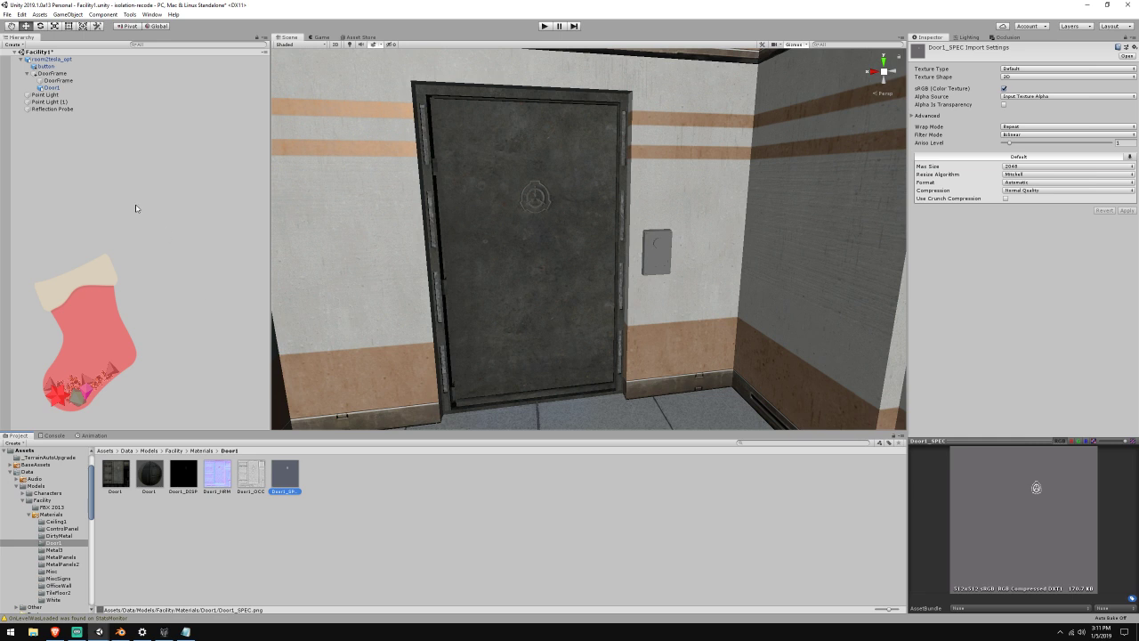
Assign the DirtyMetal material from the Facility Materials DirtyMetal folder to Element 1 of the DoorFrame mesh renderer and inspect the frame's edge
click(58, 80)
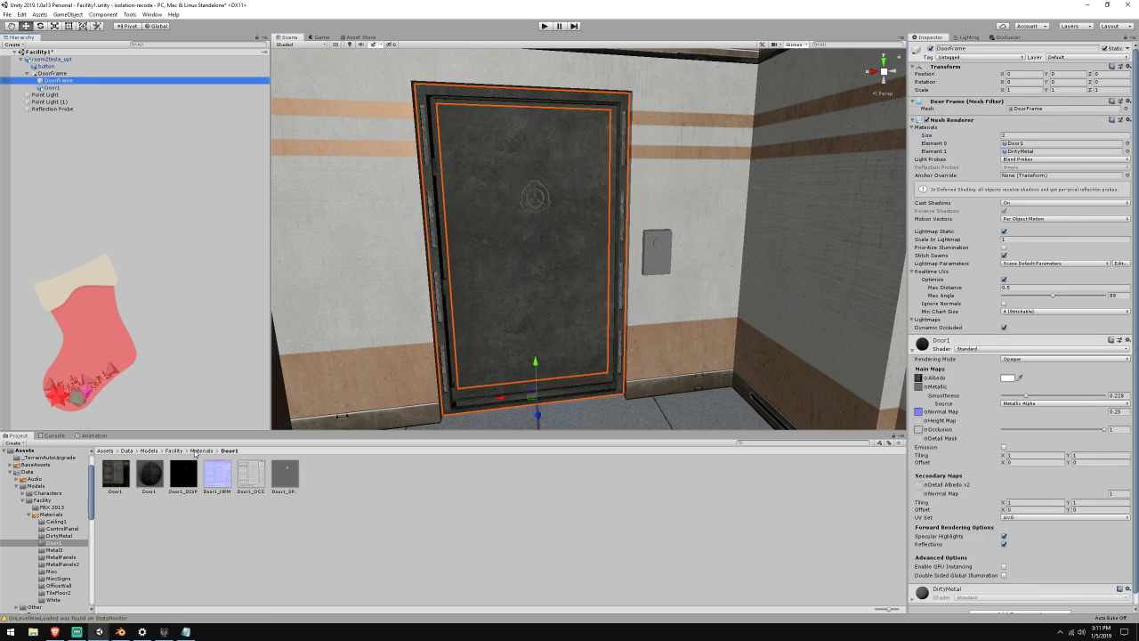
click(197, 450)
double_click(184, 475)
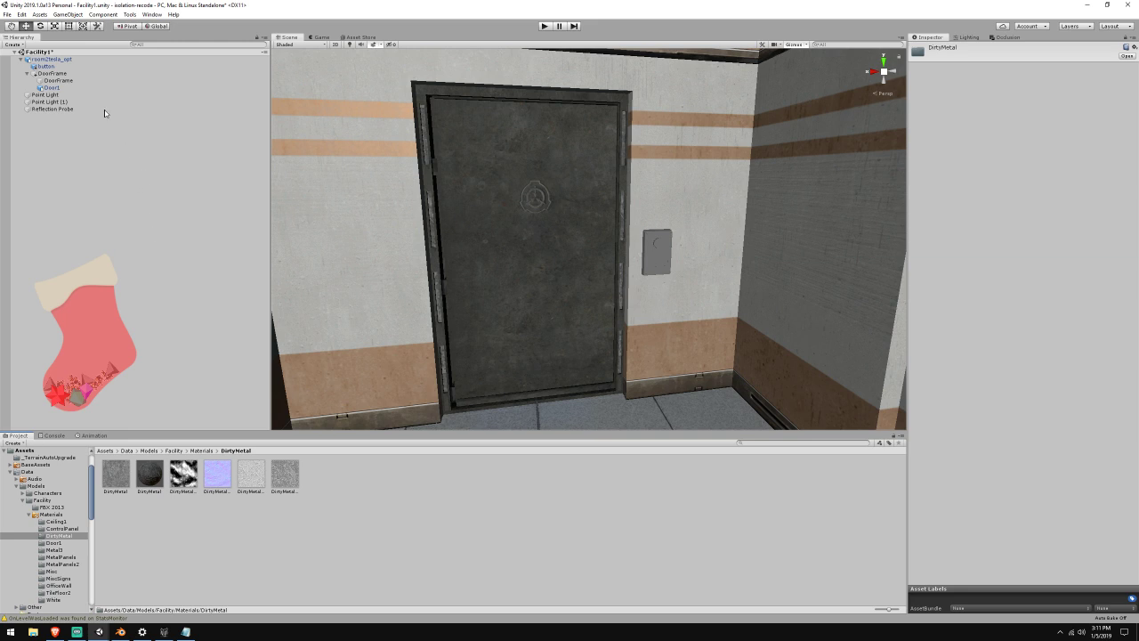
click(95, 81)
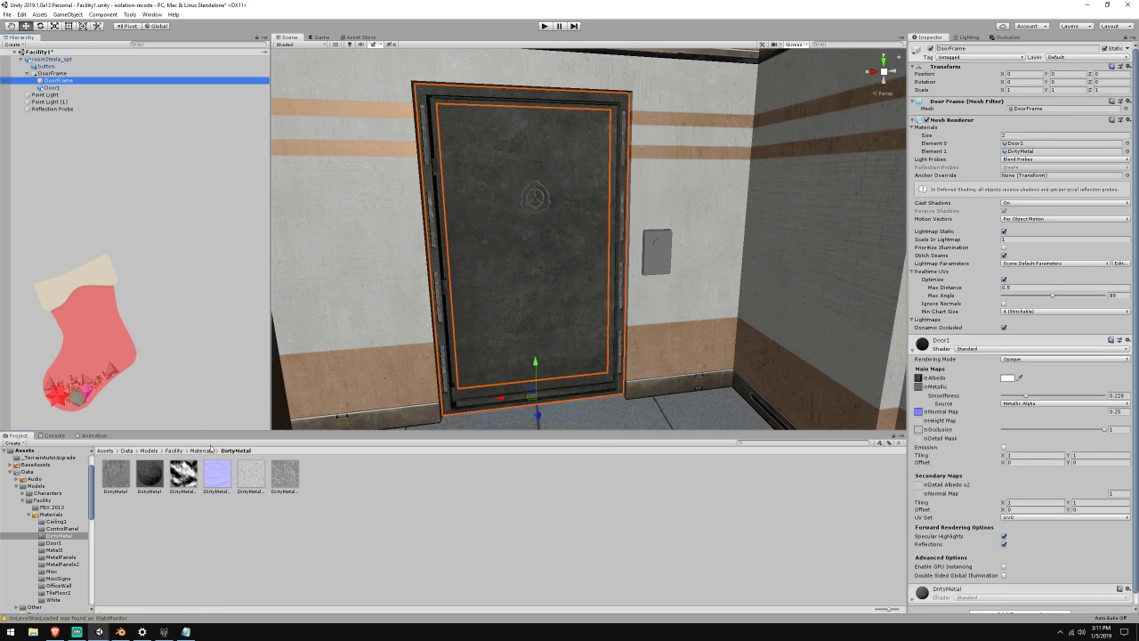
drag(163, 474, 1042, 155)
scroll(649, 247, up, 4)
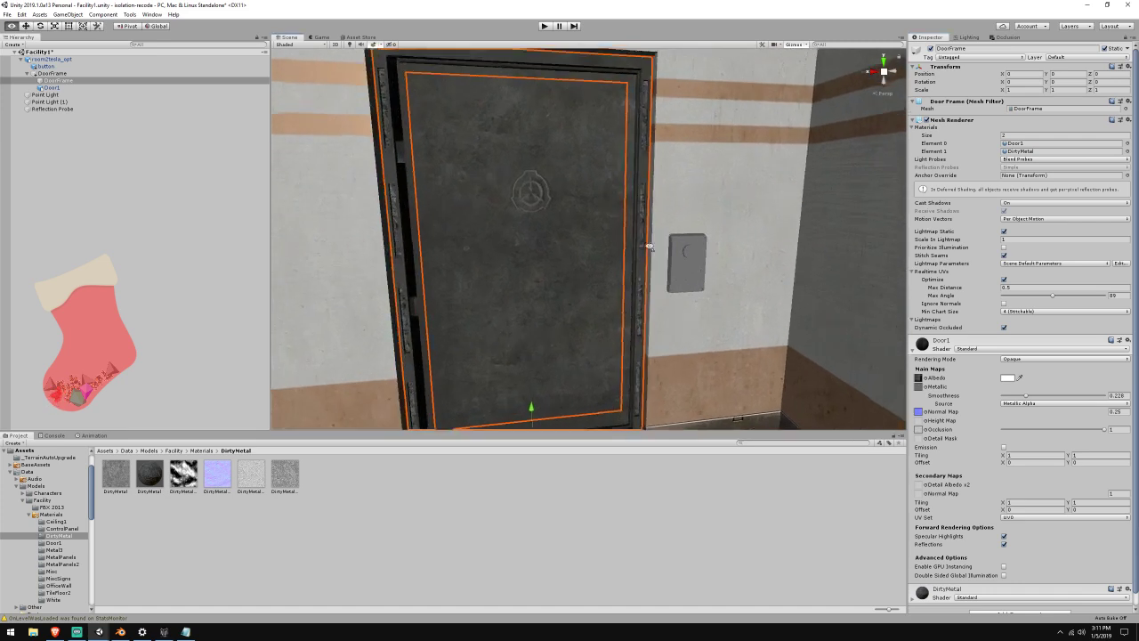
right_drag(648, 246, 559, 235)
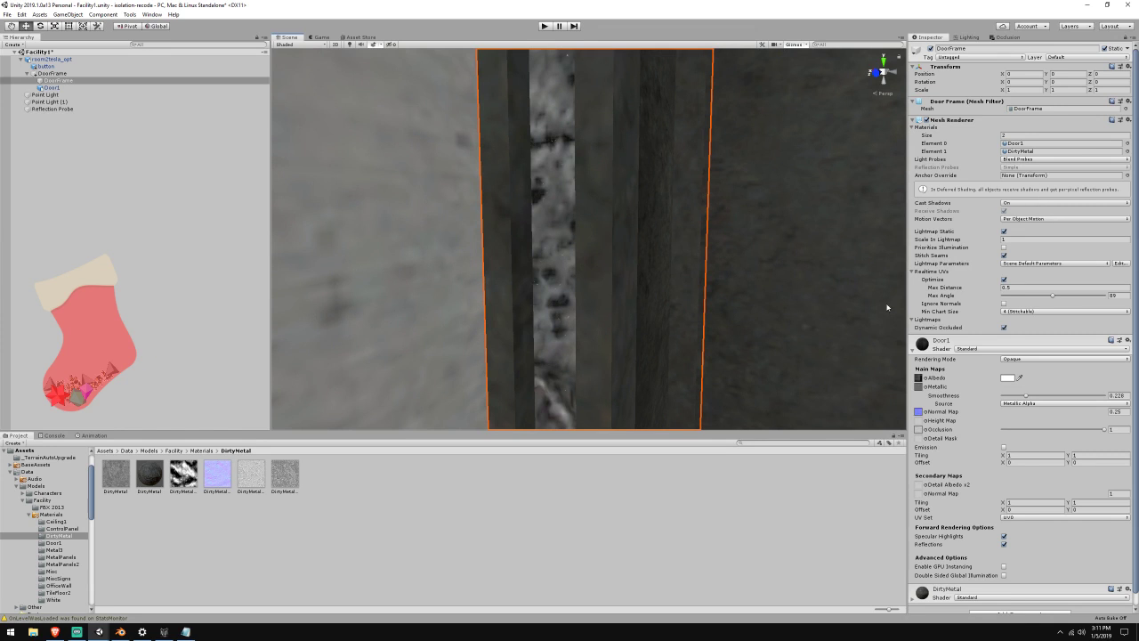
Set the DirtyMetal material's normal map strength to 0.5 and check the door in the scene
click(1041, 151)
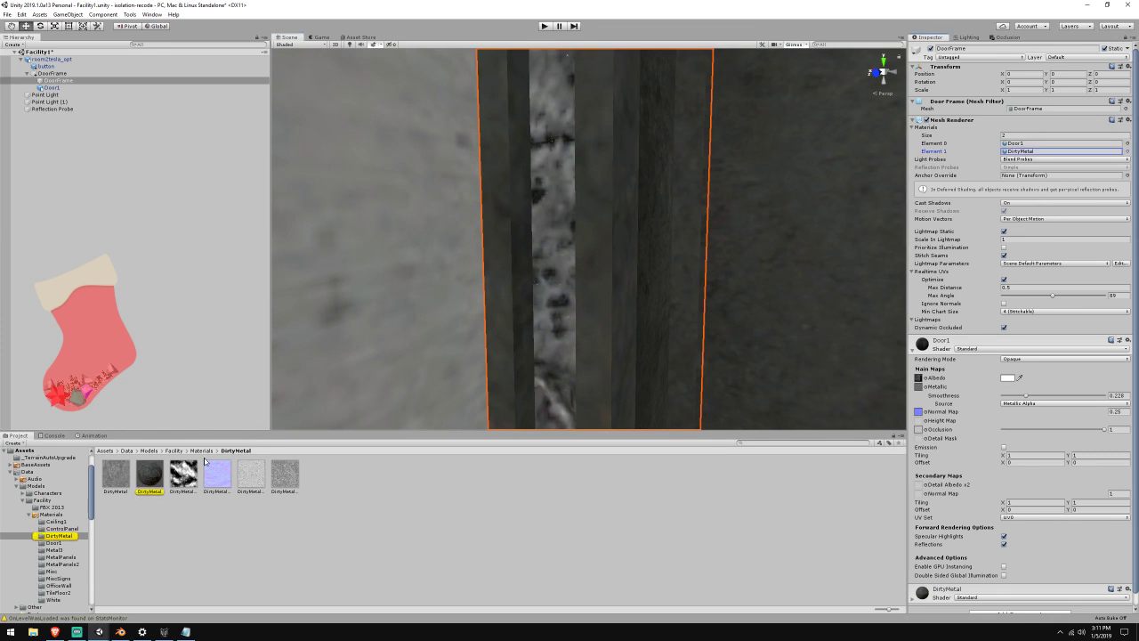
click(165, 471)
click(154, 473)
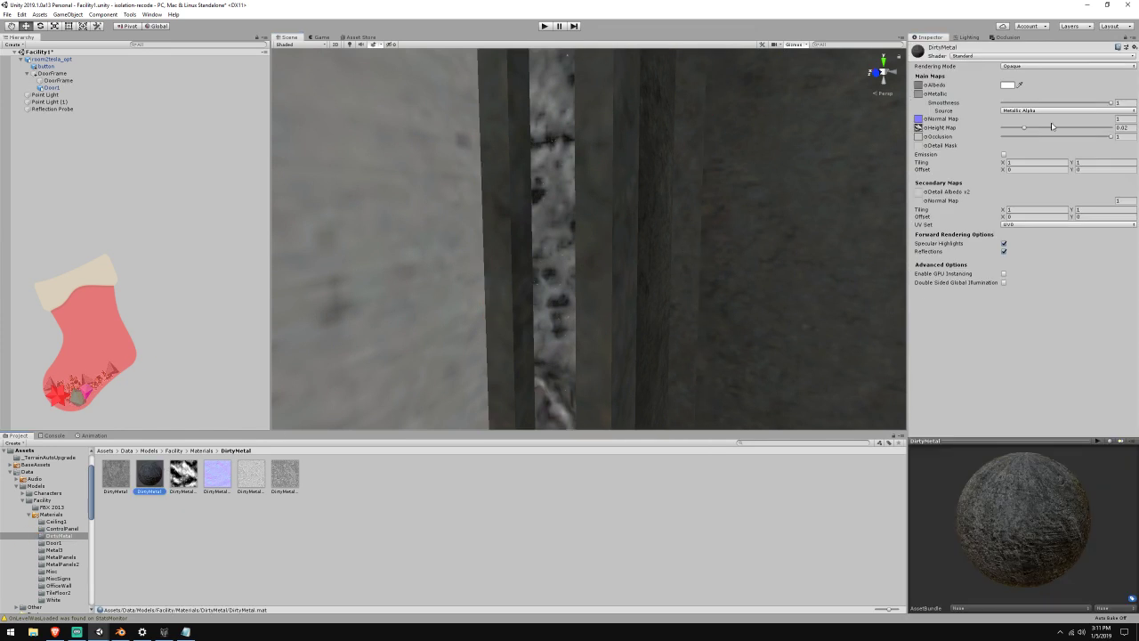
click(1125, 119)
text(0.5)
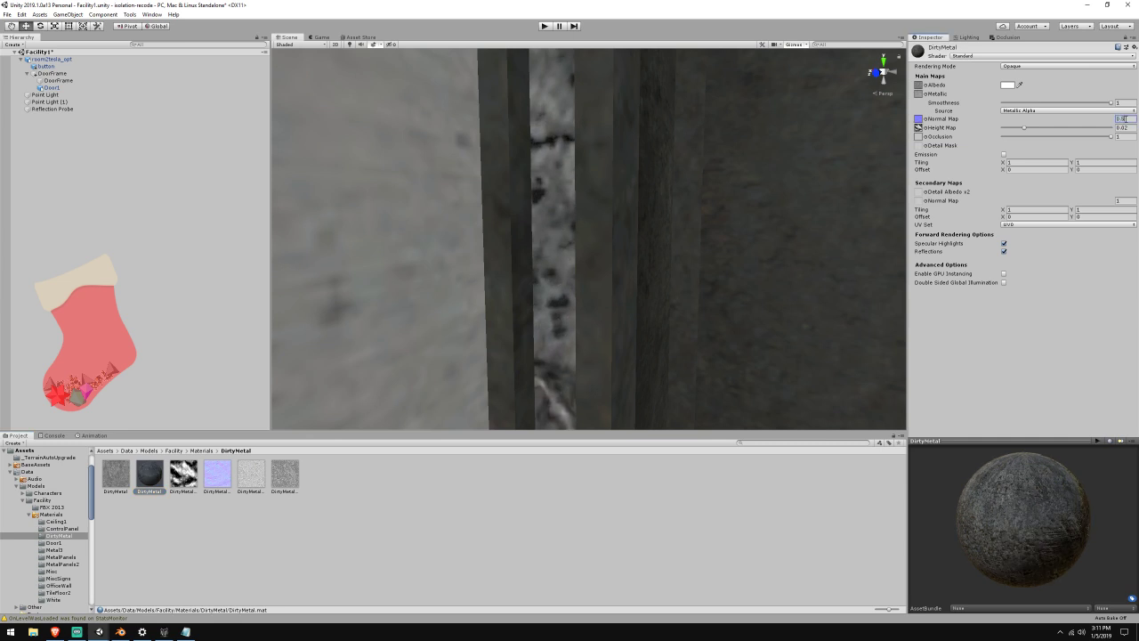
right_drag(680, 160, 576, 240)
key(s)
key(w)
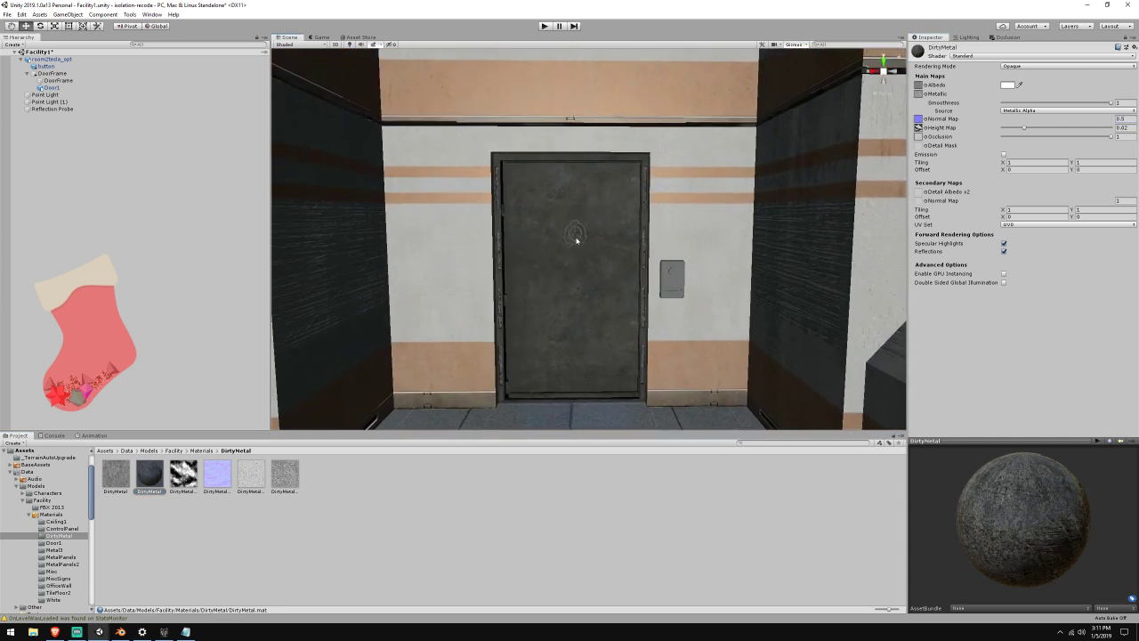
Check the stream chat in the browser, return to Unity and look over the lighting around the tesla gate corridor
click(54, 632)
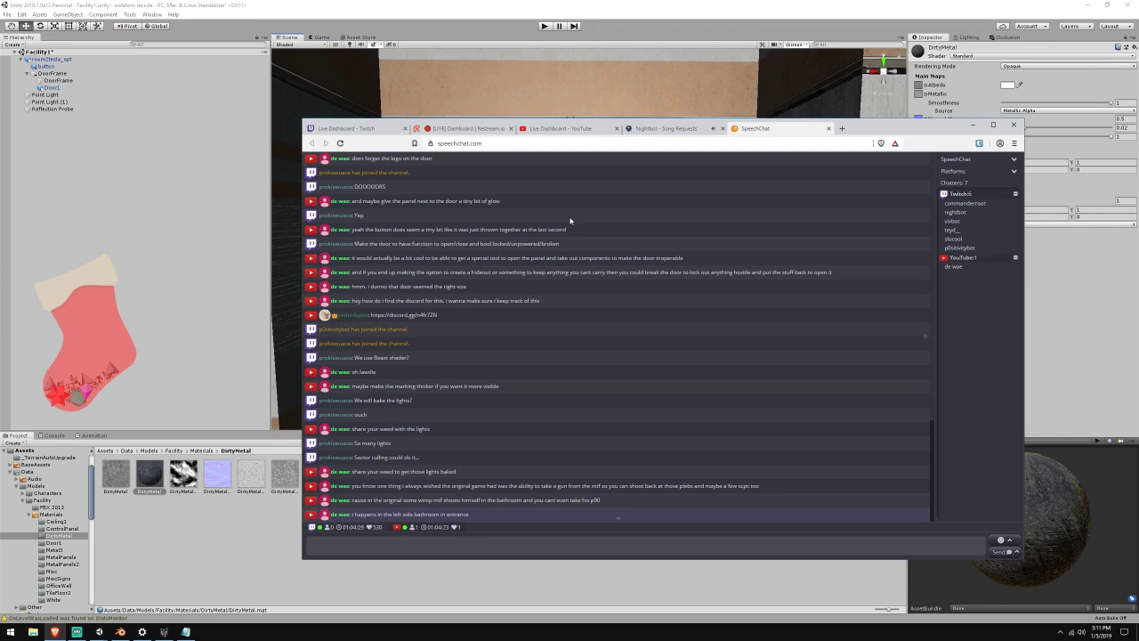
key(alt+Tab)
right_drag(550, 164, 285, 169)
key(s)
key(w)
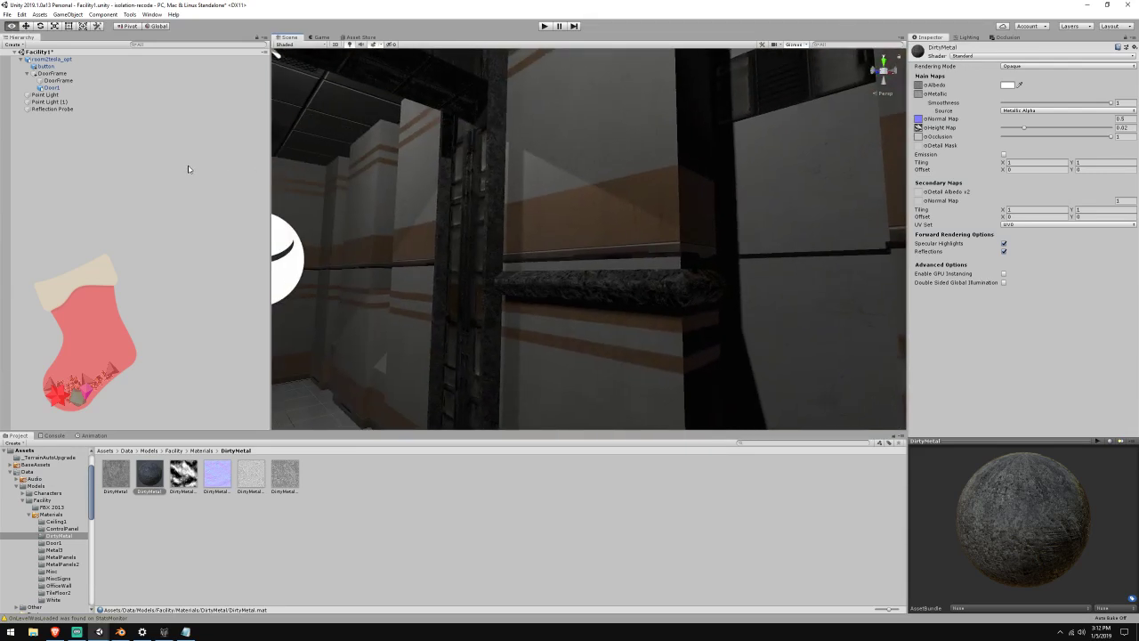
Set the intensity of both point lights to 0.4 and look over the corridor
click(48, 95)
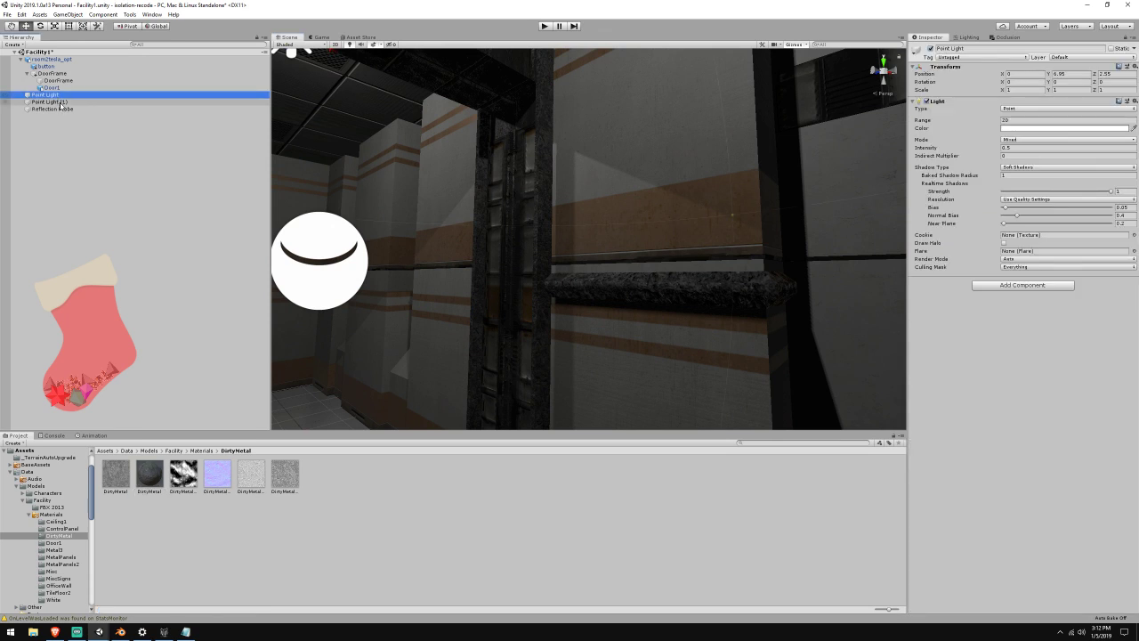
shift+click(59, 102)
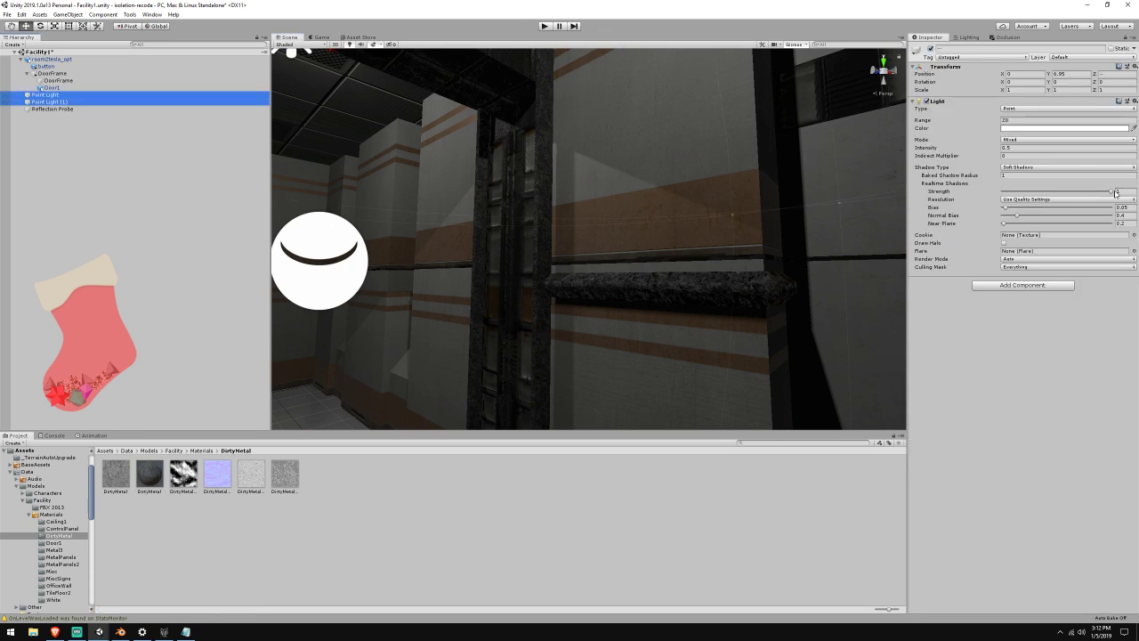
mouse_move(1116, 193)
mouse_down()
mouse_move(1081, 193)
mouse_move(1132, 193)
mouse_up()
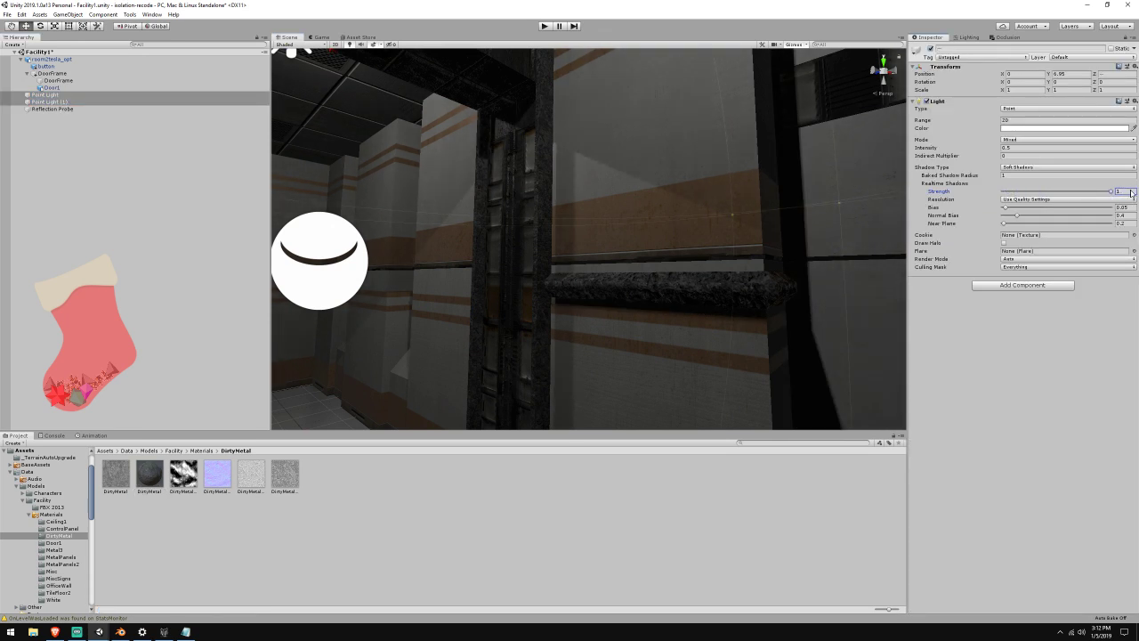
click(1016, 174)
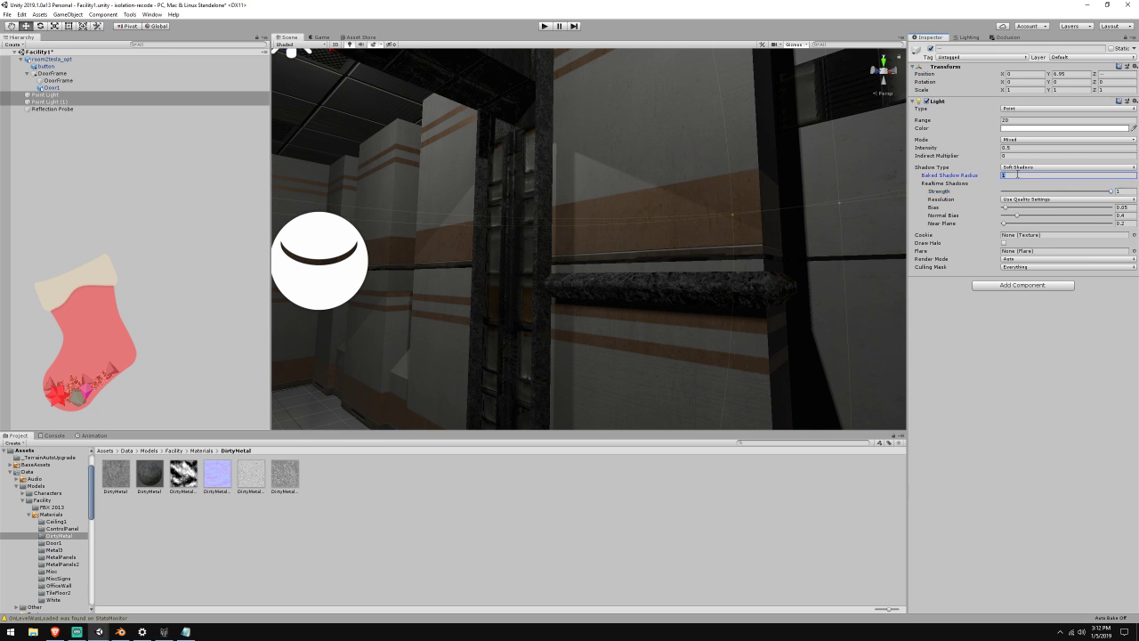
click(1028, 147)
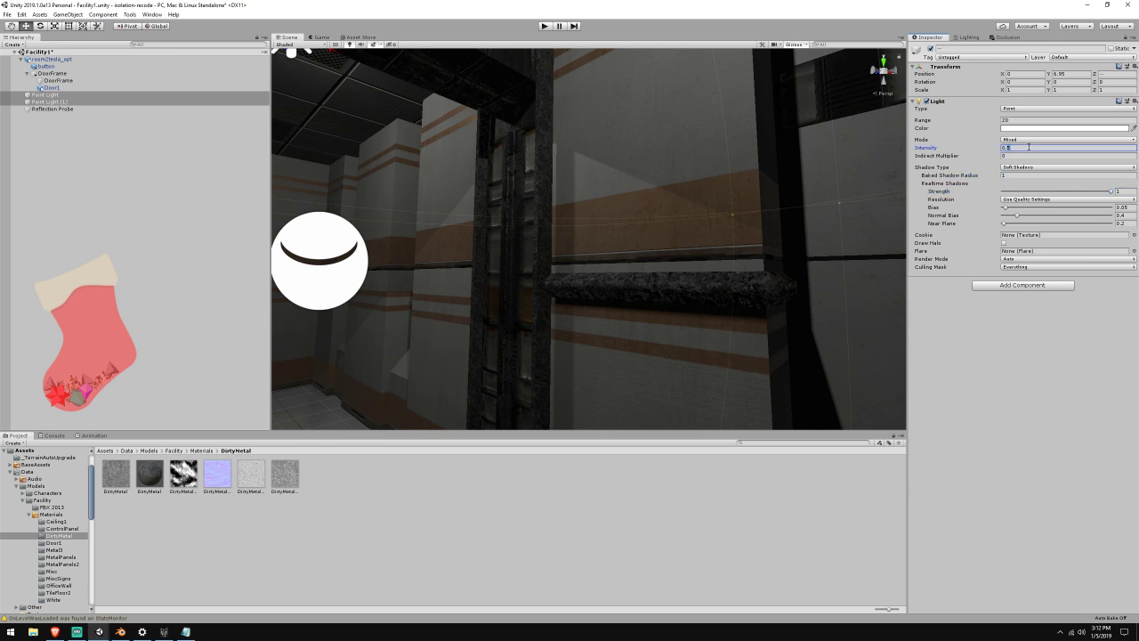
text(4)
right_drag(627, 213, 676, 254)
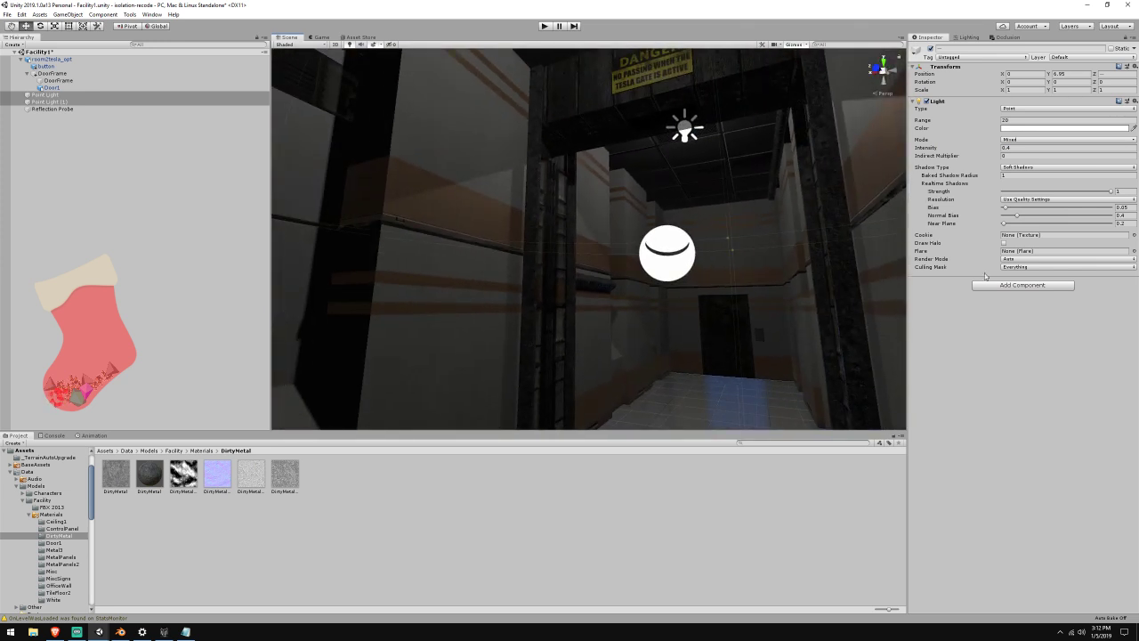
Look for an existing flicker component for both point lights, and add a new script named LightFlicker to them
click(1031, 286)
text(flick)
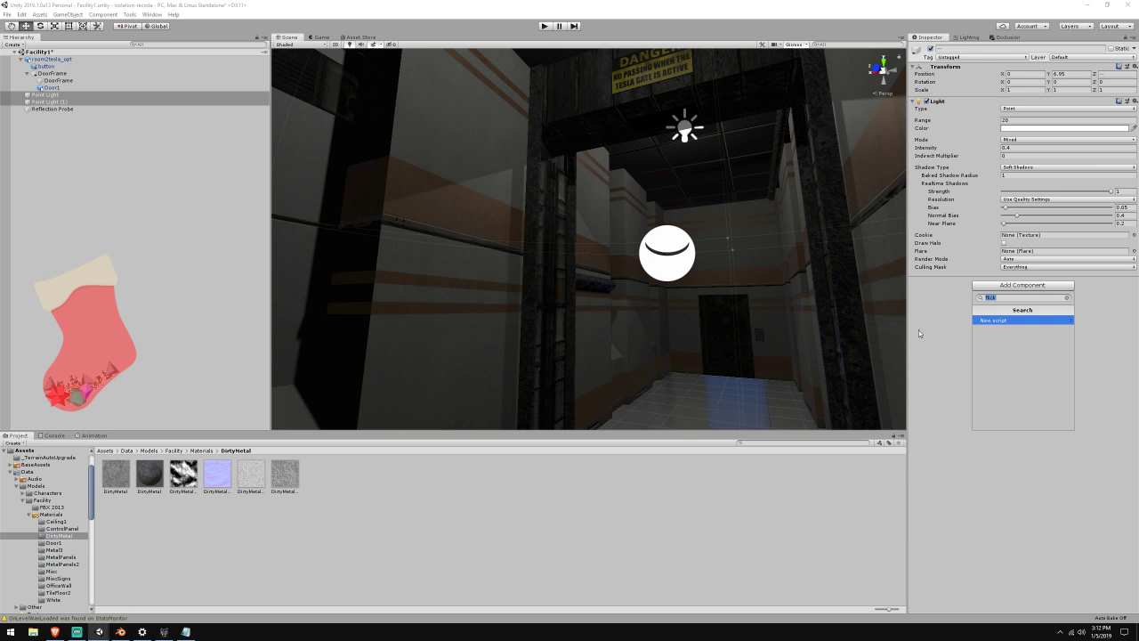
click(919, 334)
click(1014, 284)
click(1002, 319)
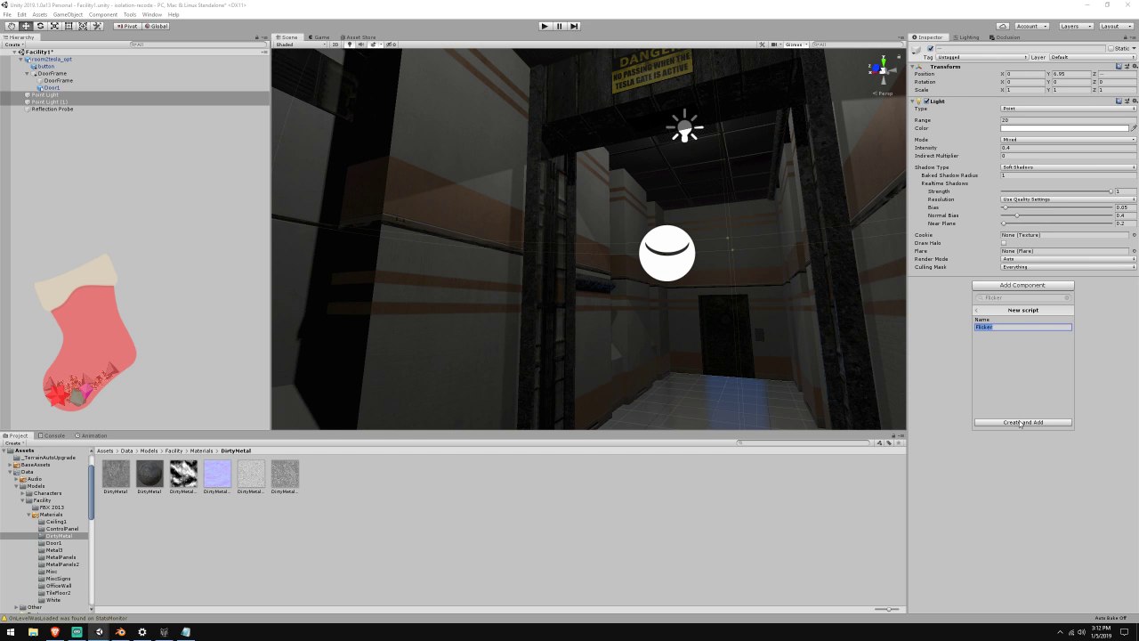
text(Light)
key(Return)
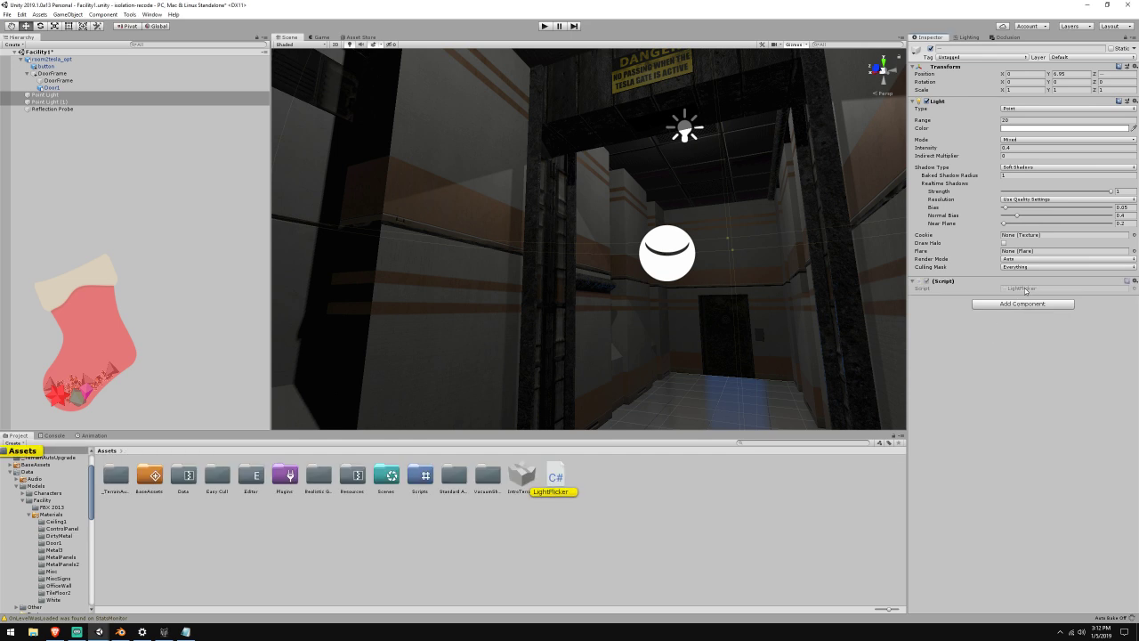
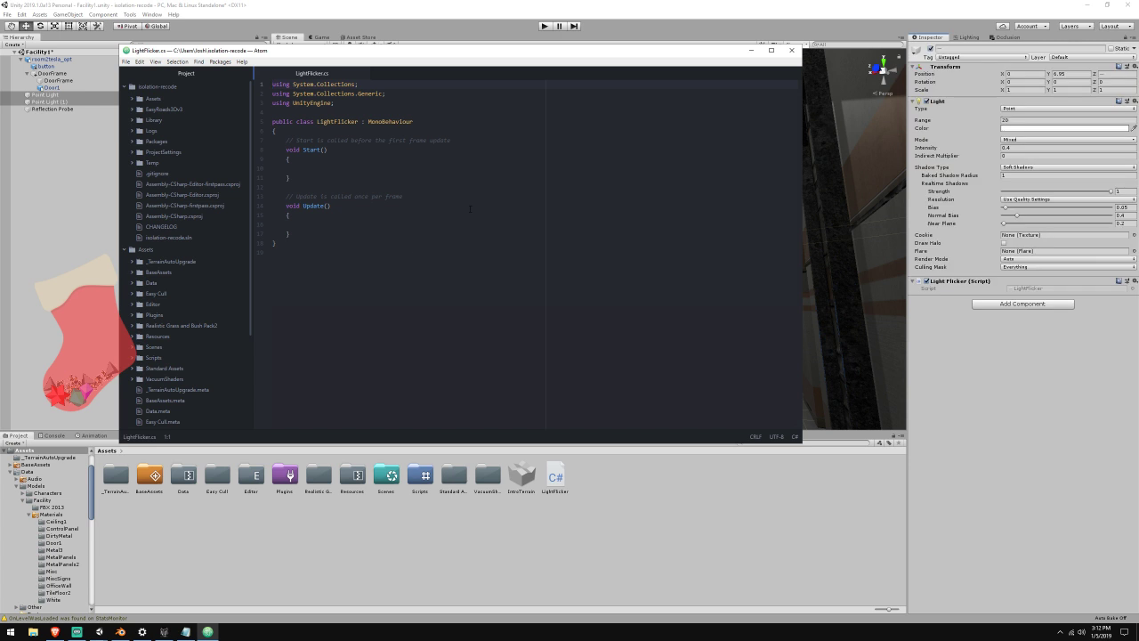
Switch to the web browser and search in a new tab for "unity light flicker c#"
click(55, 631)
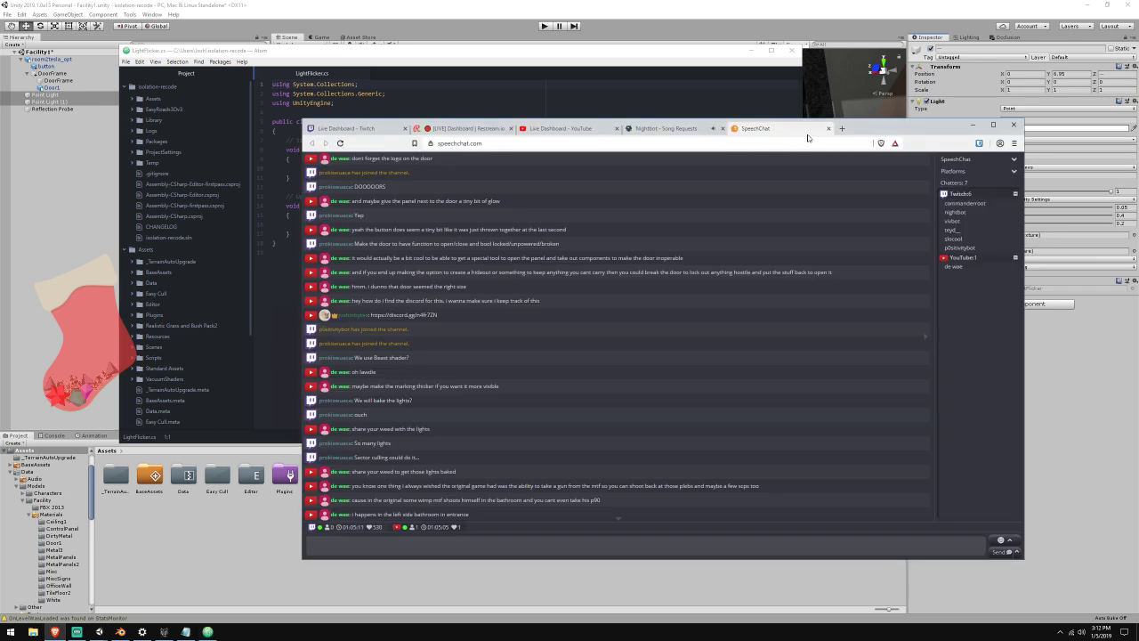
click(841, 130)
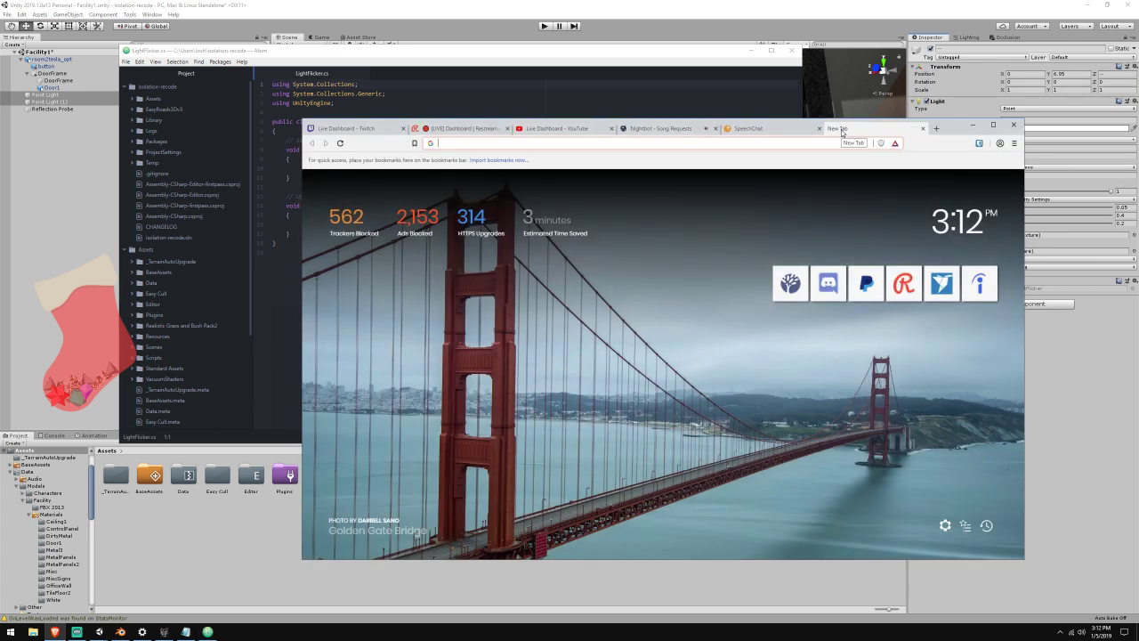
text(unity li)
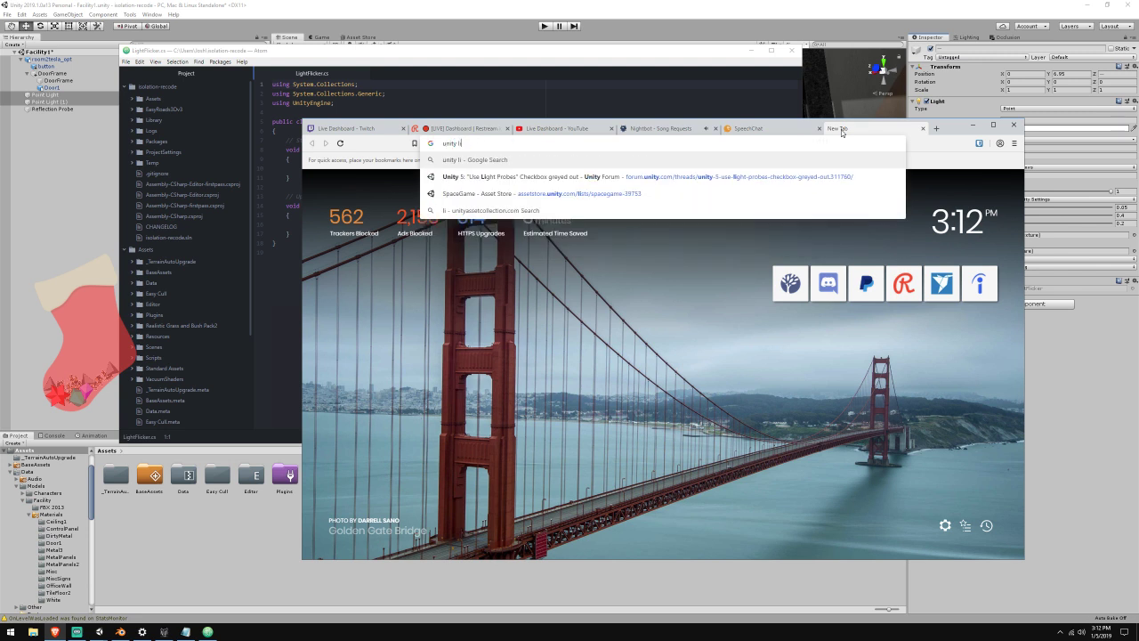
text(ght flicker s)
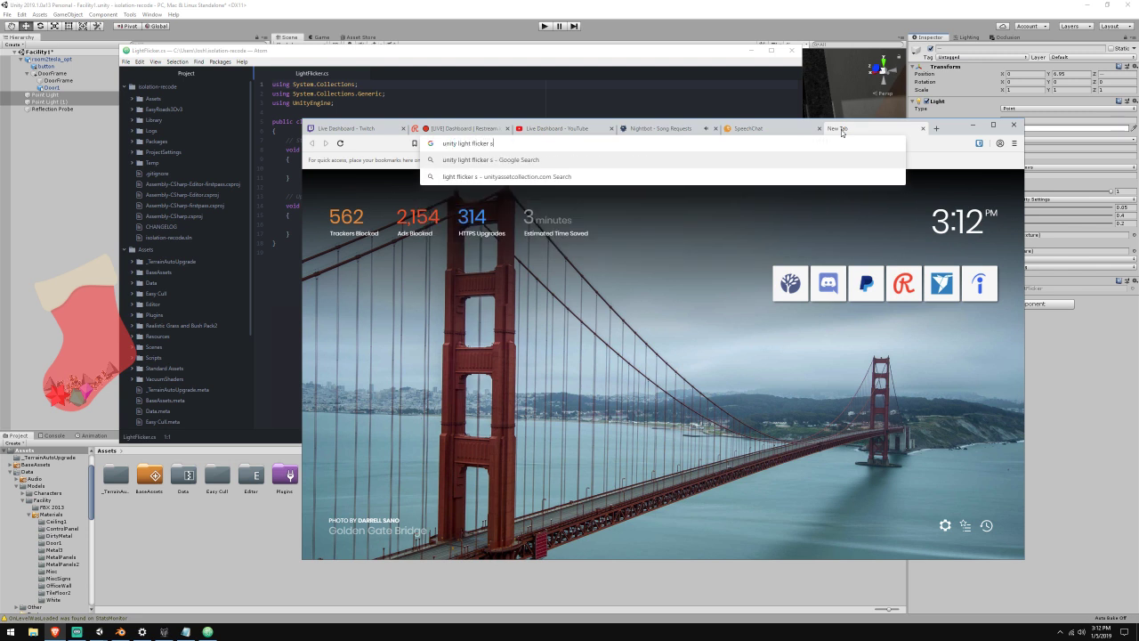
key(BackSpace)
text(c#)
key(Return)
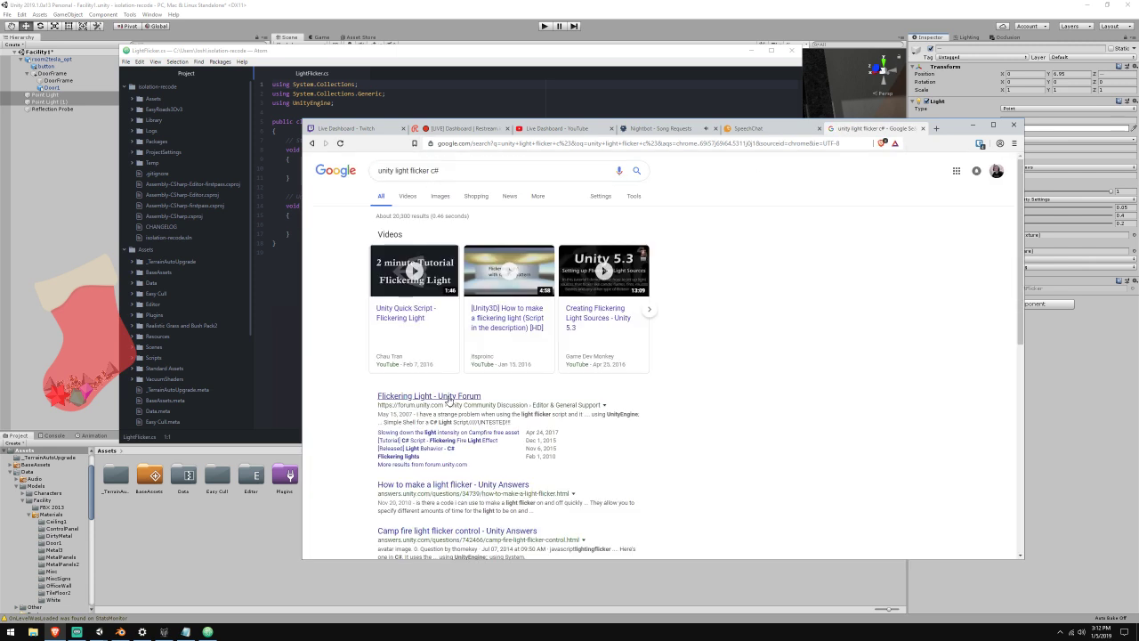
Open the Flickering Light Unity Forum thread and the GitHub light flicker script from the results, and read through the forum thread
right_click(445, 397)
click(462, 404)
scroll(459, 426, down, 2)
scroll(459, 426, down, 1)
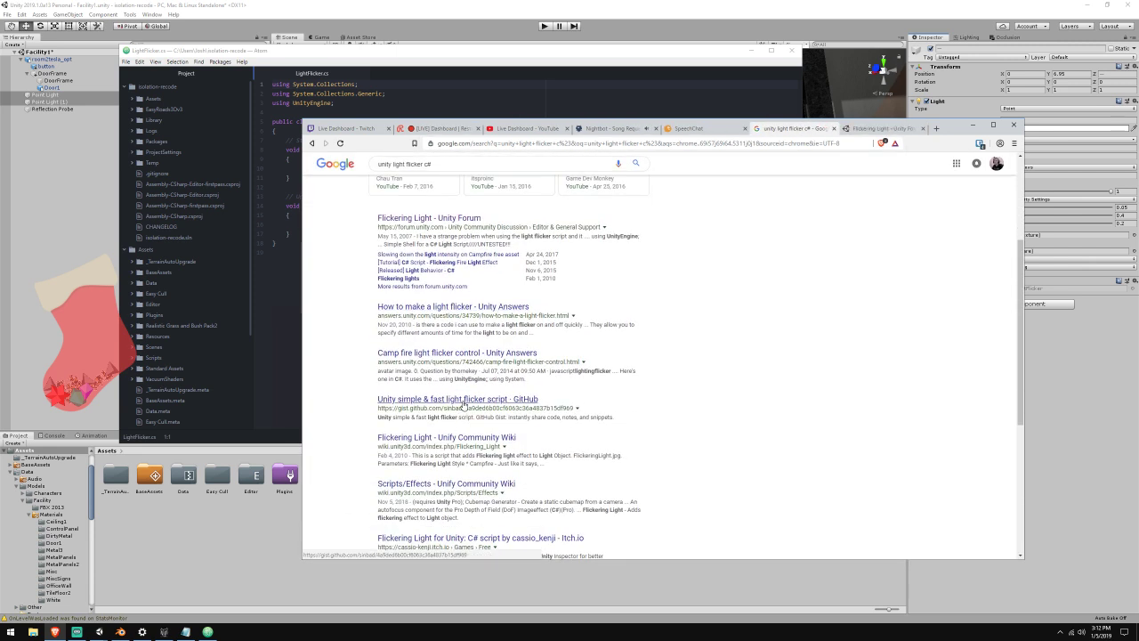
click(465, 405)
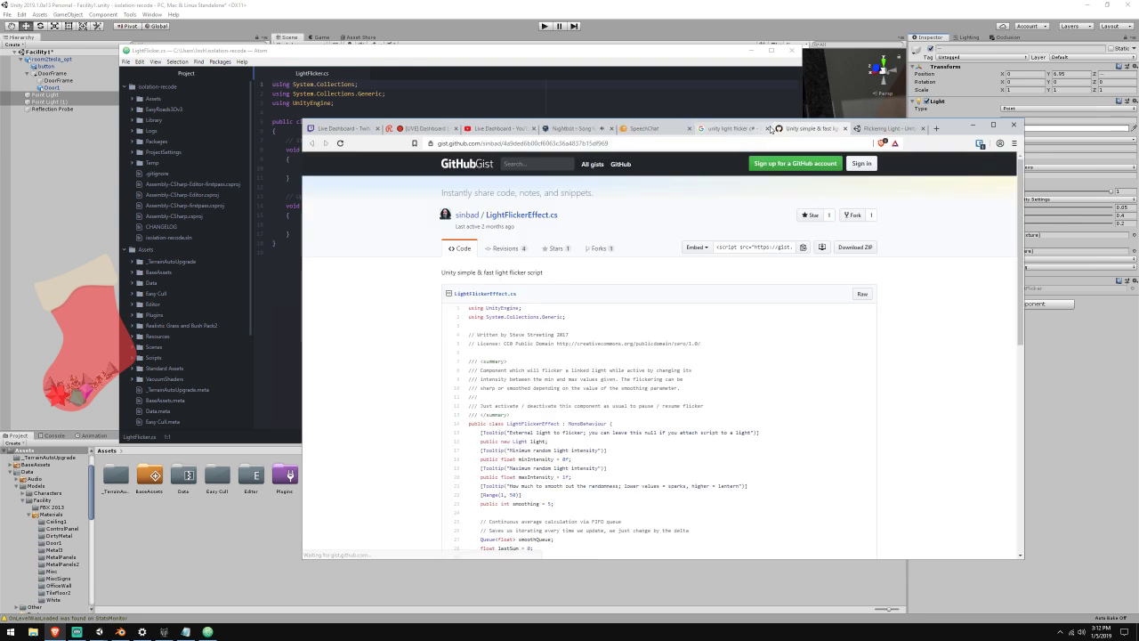
click(833, 128)
scroll(762, 272, down, 15)
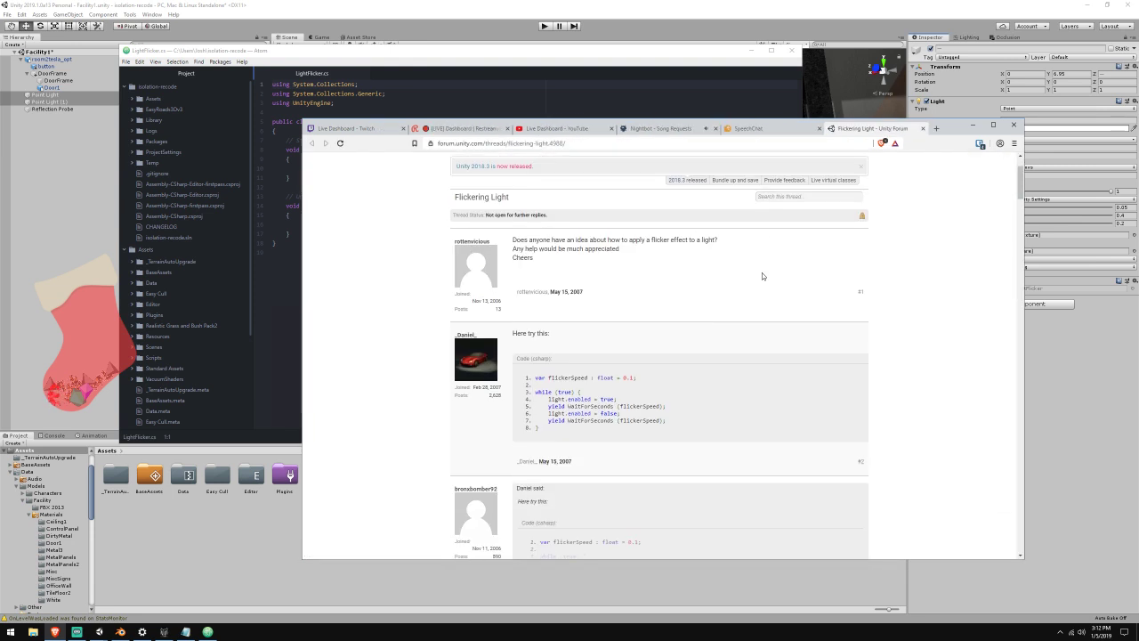
scroll(676, 312, down, 15)
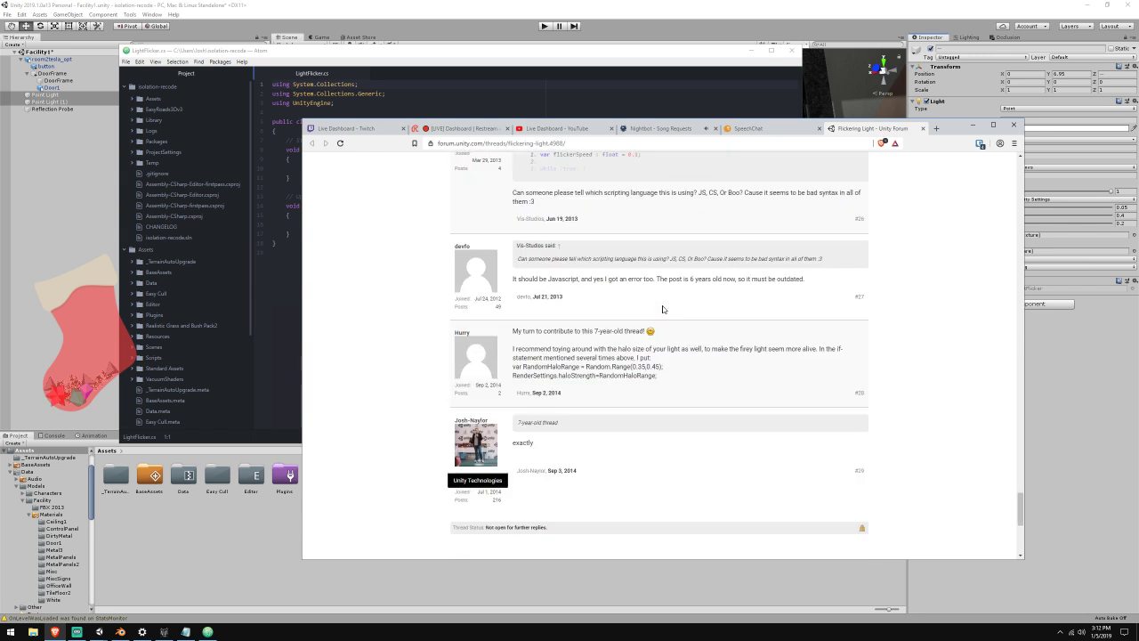
Search for "unity light" and open the suggested GitHub page with the simple and fast light flicker script
click(829, 143)
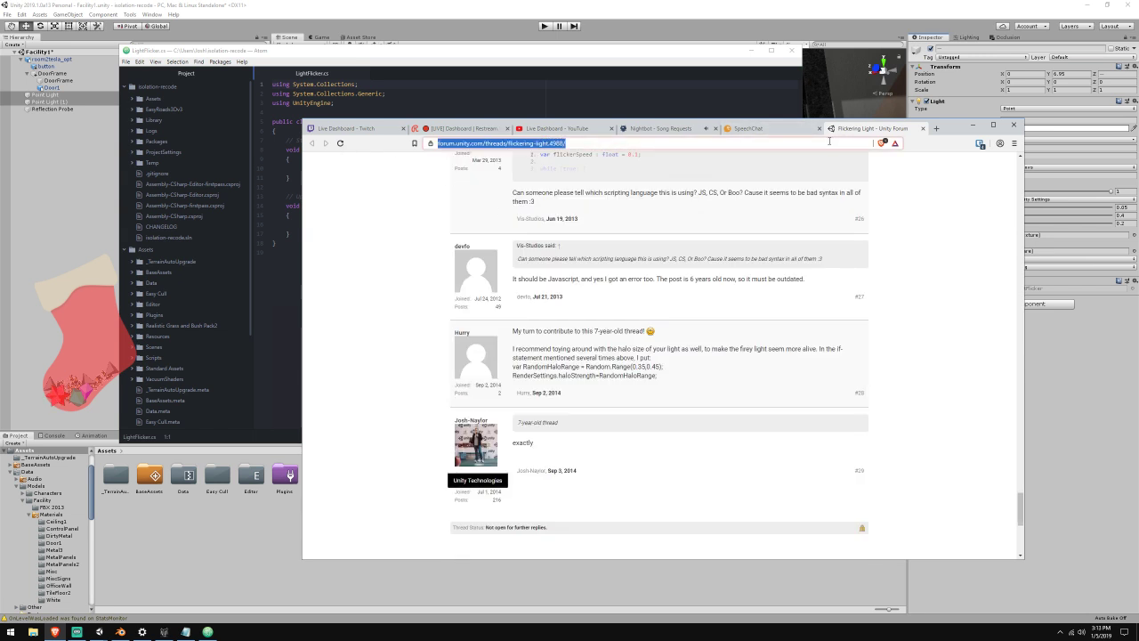
text(unity light)
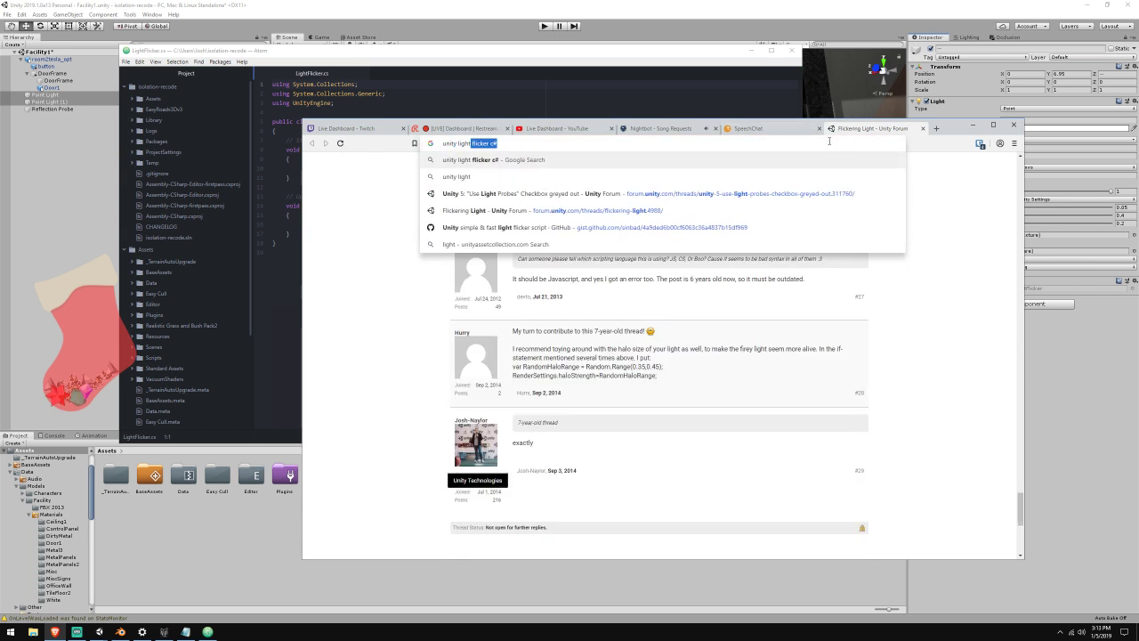
key(Down)
key(Down)
key(Down)
key(Down)
key(Return)
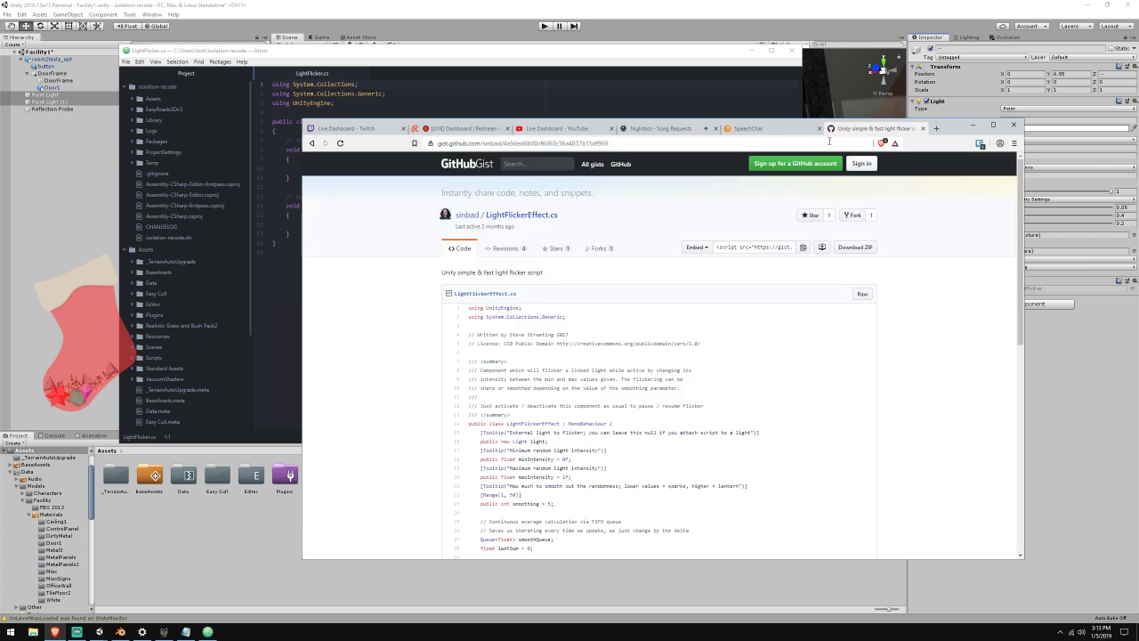
Copy the body of the LightFlickerEffect class and paste it over the body of the LightFlicker class in Atom
scroll(501, 360, down, 2)
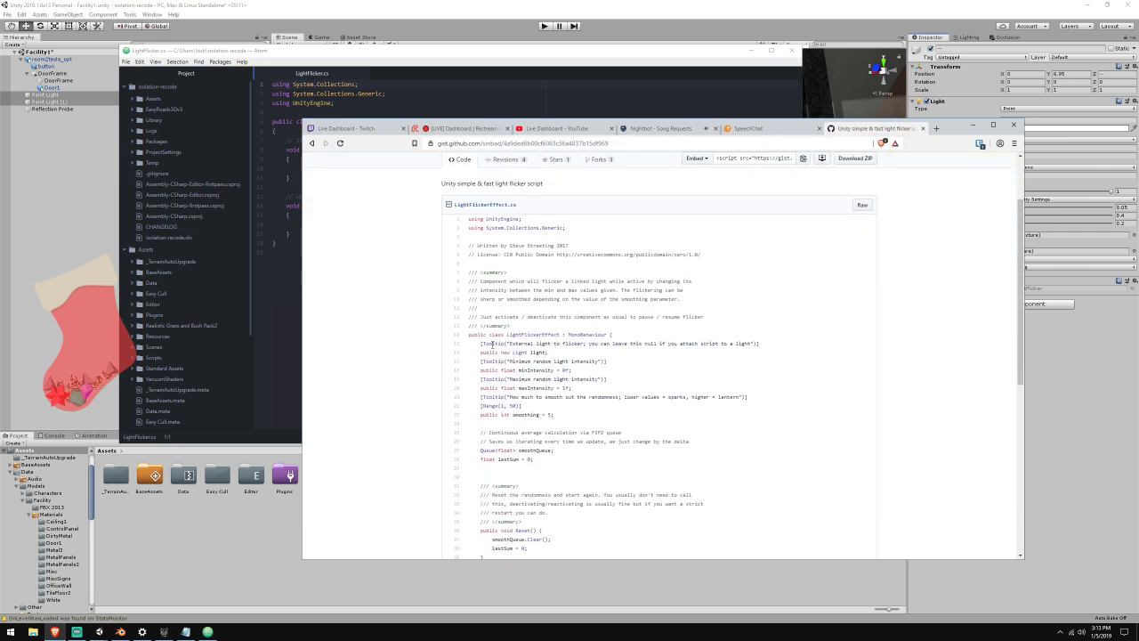
drag(481, 343, 547, 439)
click(257, 246)
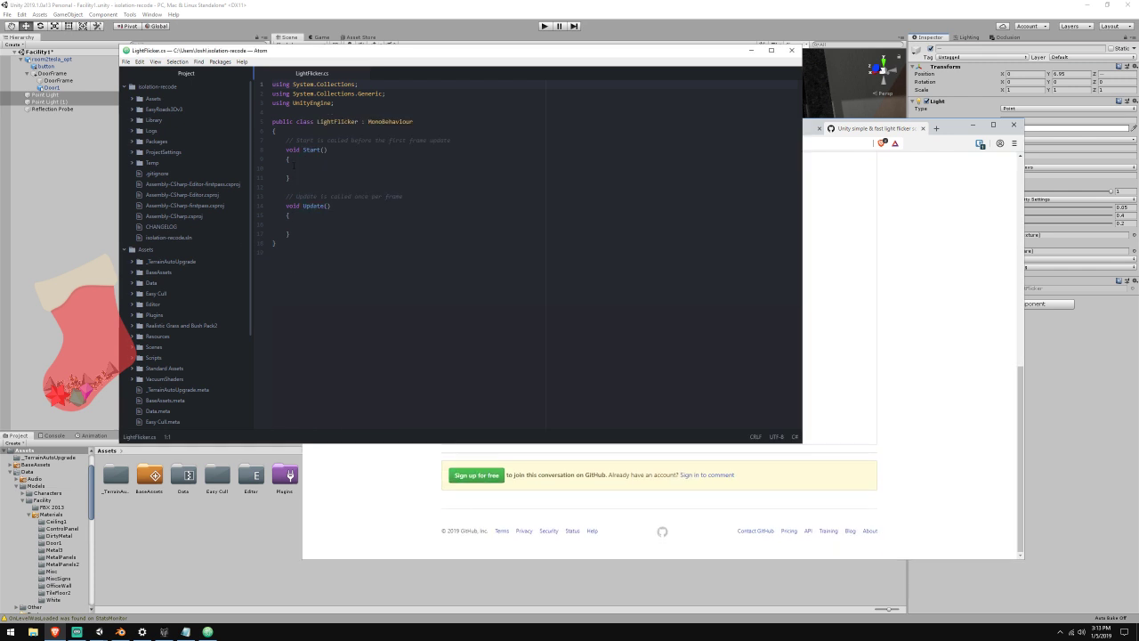
key(ctrl+a)
key(ctrl+v)
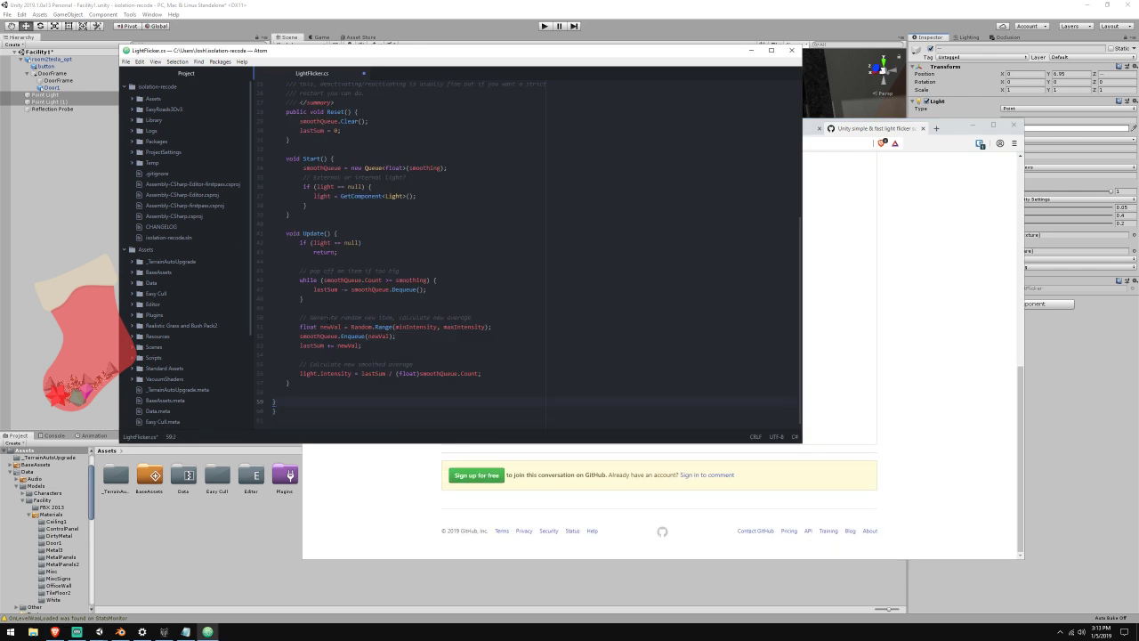
Remove the surplus closing brace at the end of LightFlicker.cs, save the script, and review its code
key(BackSpace)
key(BackSpace)
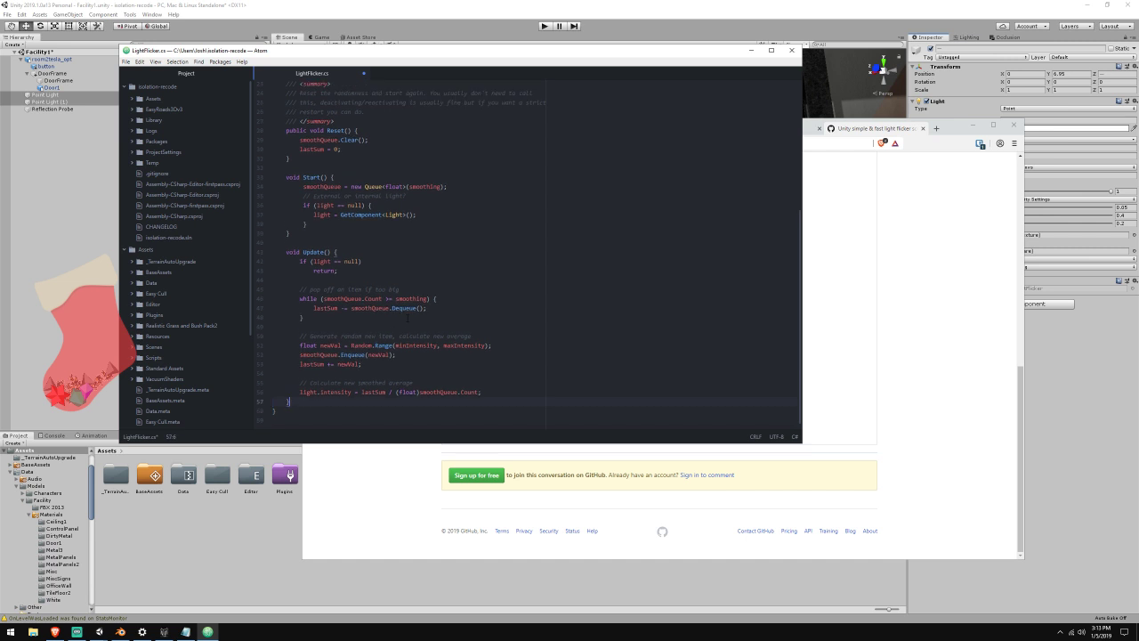
key(ctrl+s)
scroll(435, 303, up, 5)
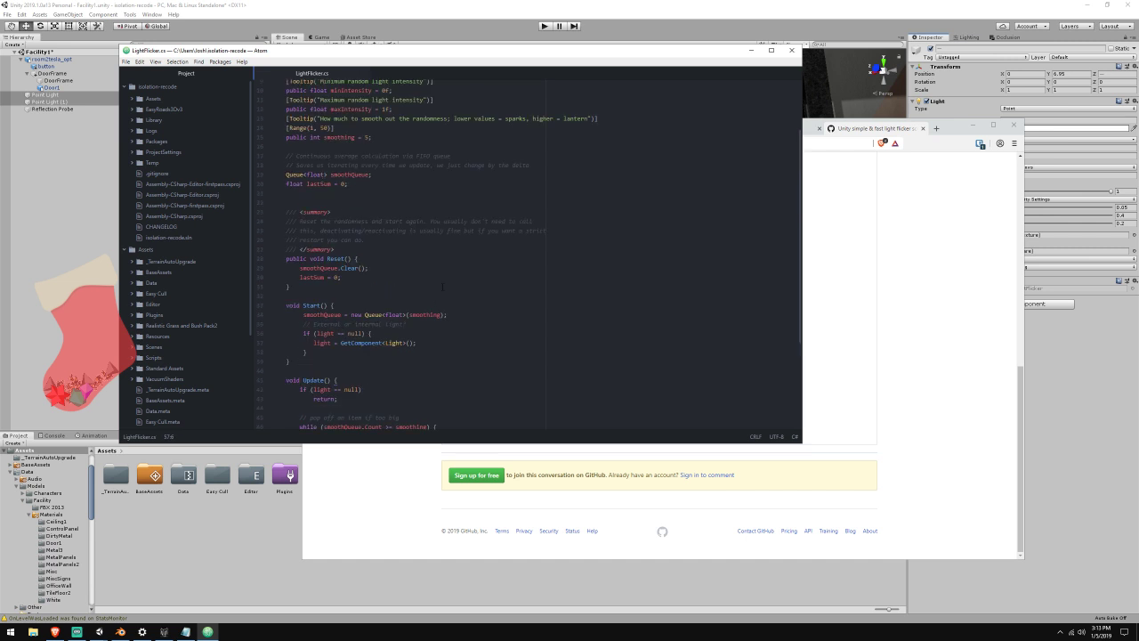
scroll(442, 286, up, 2)
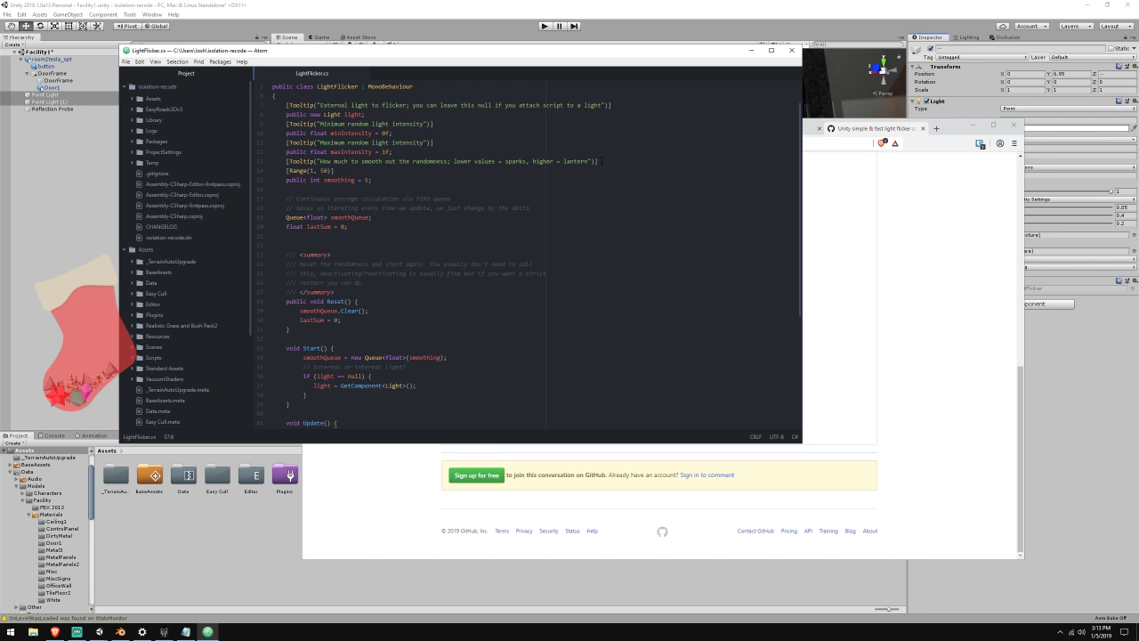
Switch back to Unity and select both point lights to show their shared Light Flicker settings
click(588, 3)
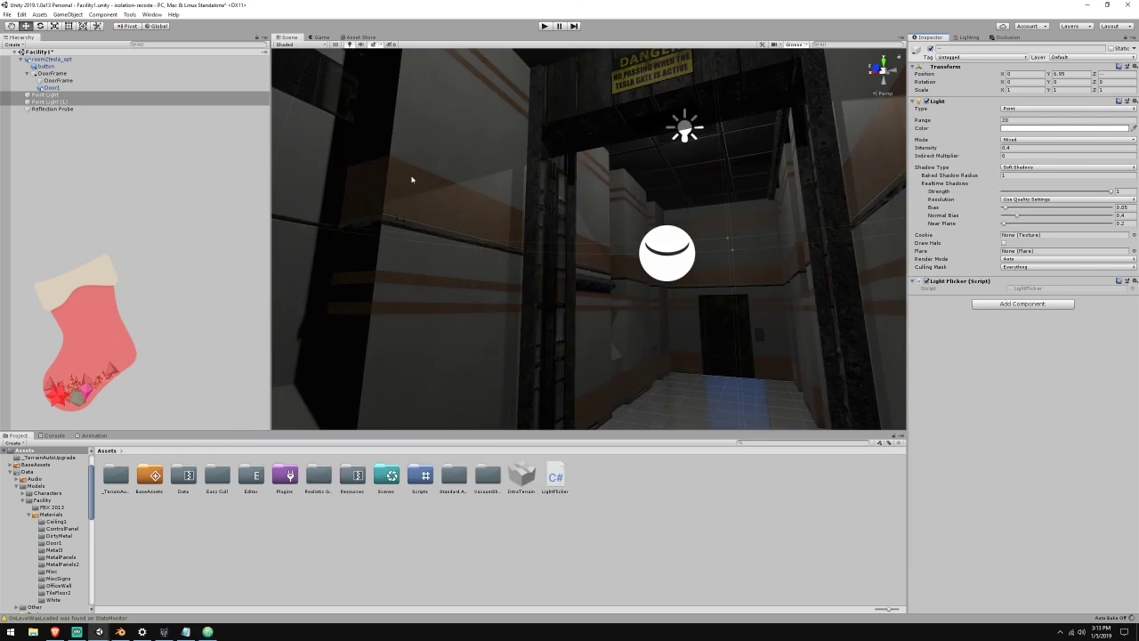
click(92, 95)
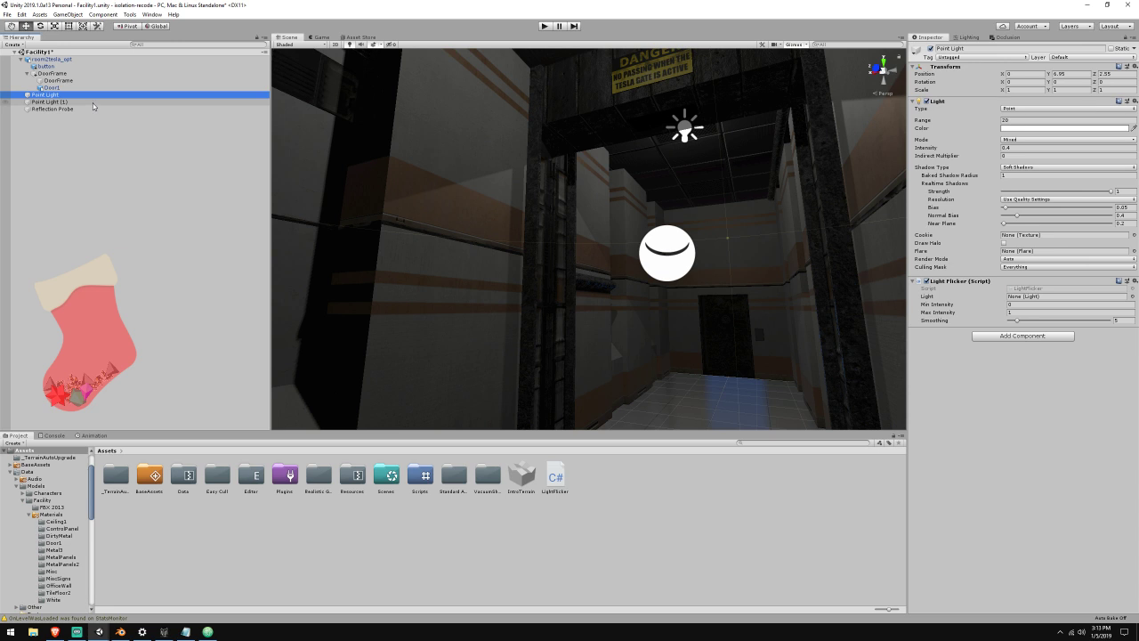
ctrl+click(94, 103)
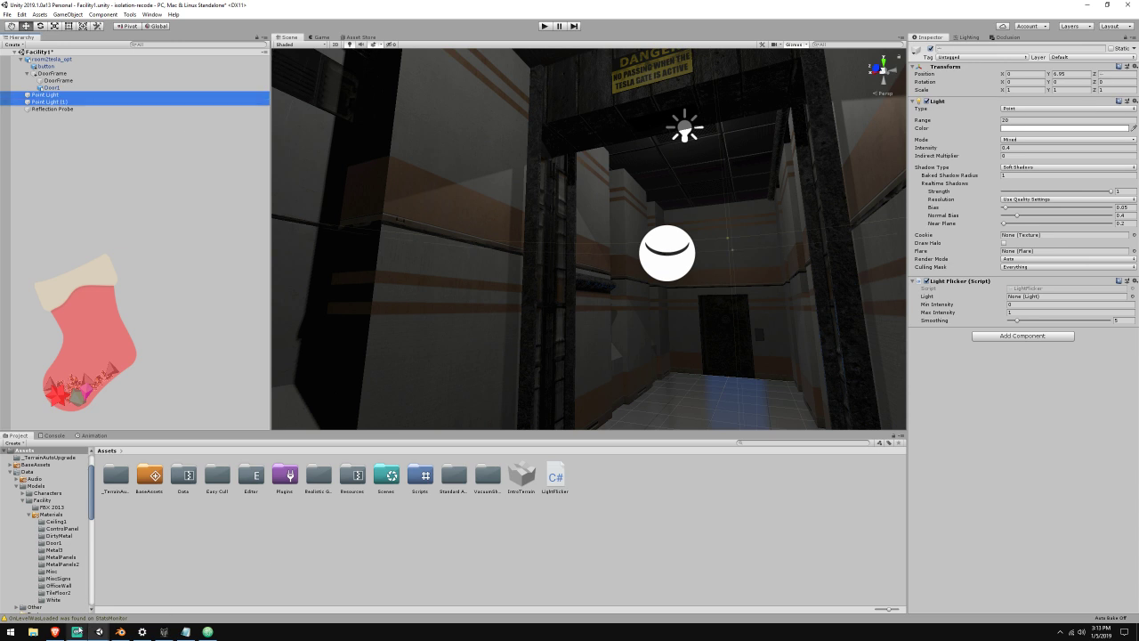
Check the stream chat messages on SpeechChat in the browser
click(60, 633)
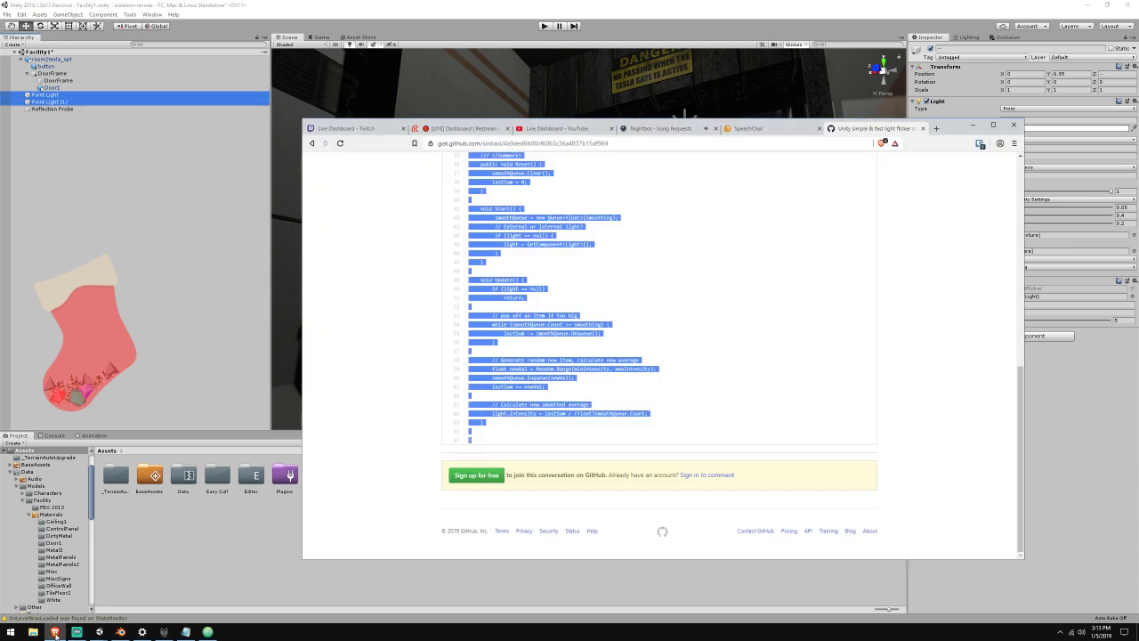
click(662, 128)
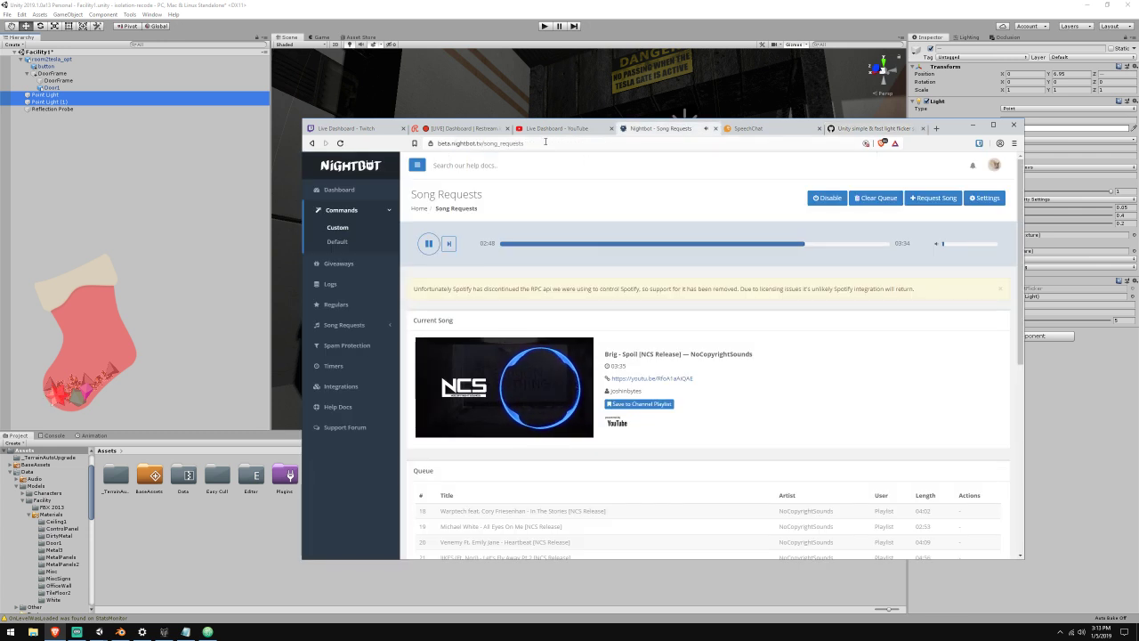
click(748, 128)
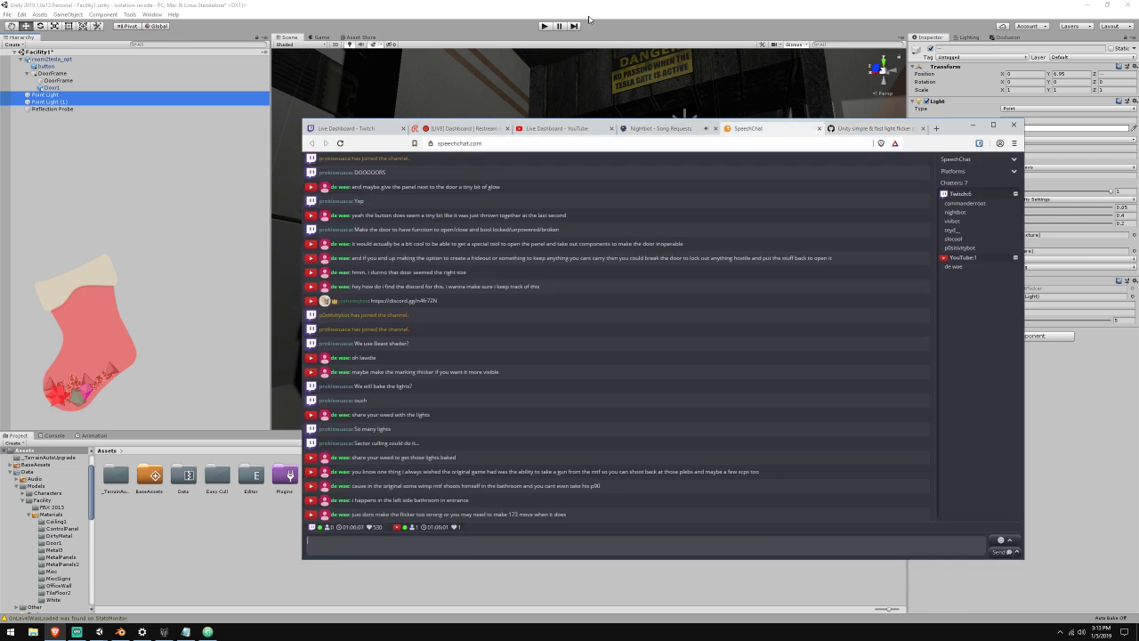
click(588, 18)
Switch to Atom and delete the summary comment block above the Reset method in LightFlicker.cs
click(207, 632)
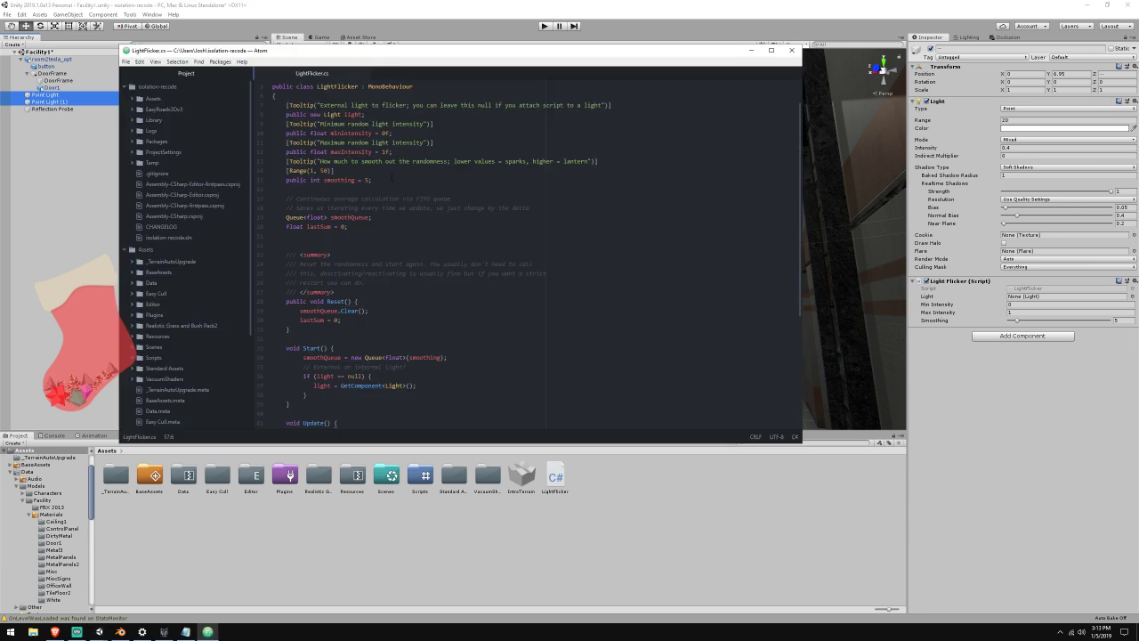
scroll(510, 113, down, 3)
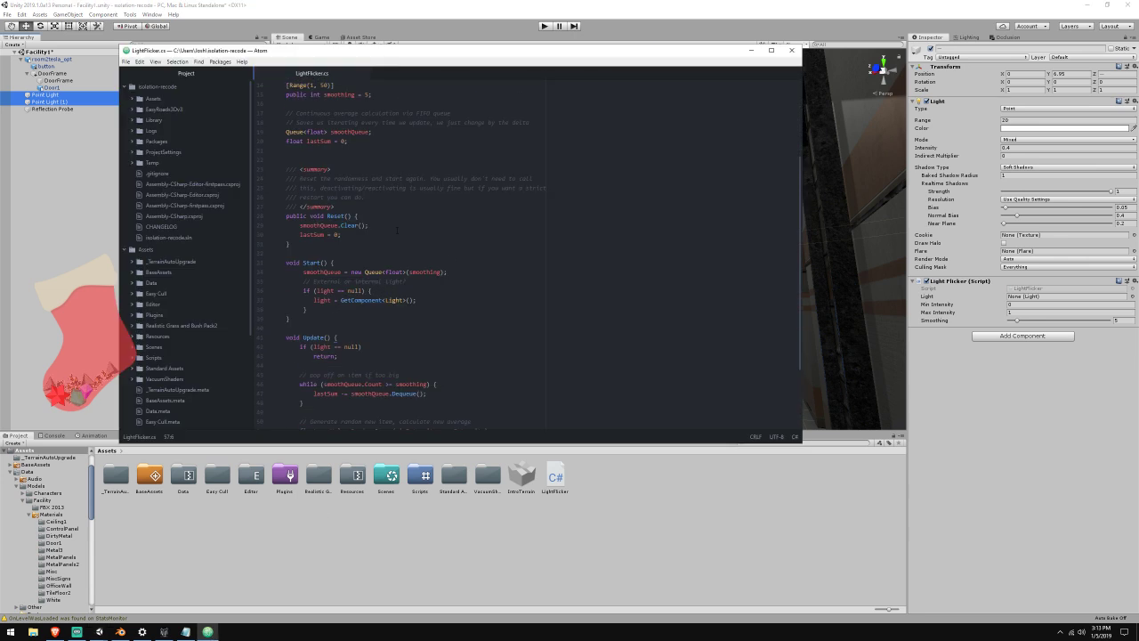
drag(335, 206, 233, 158)
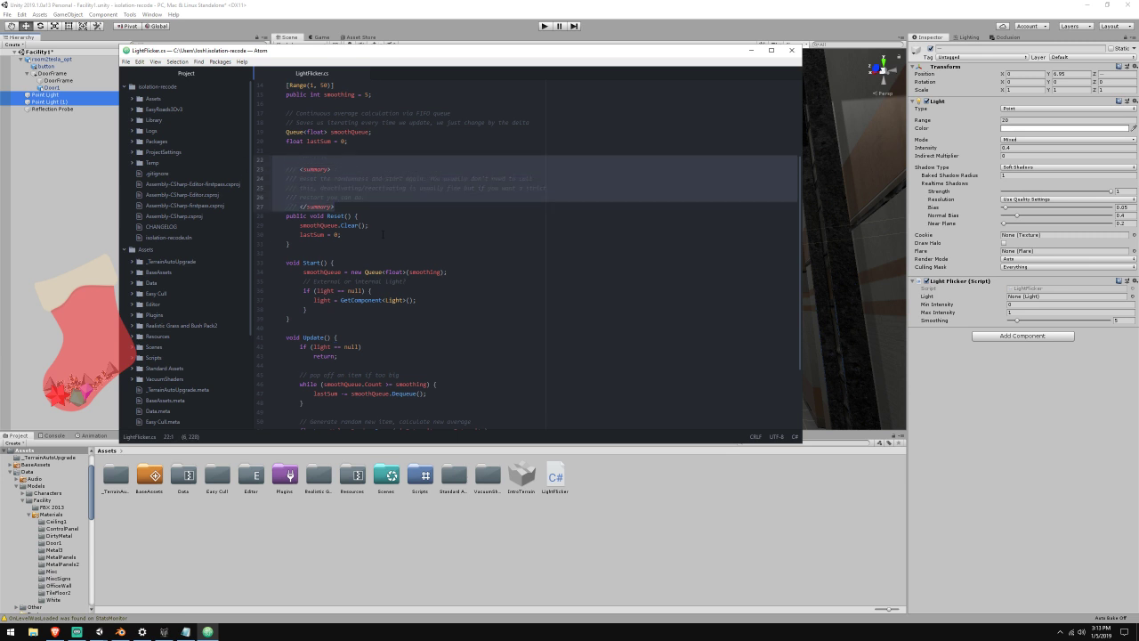
key(BackSpace)
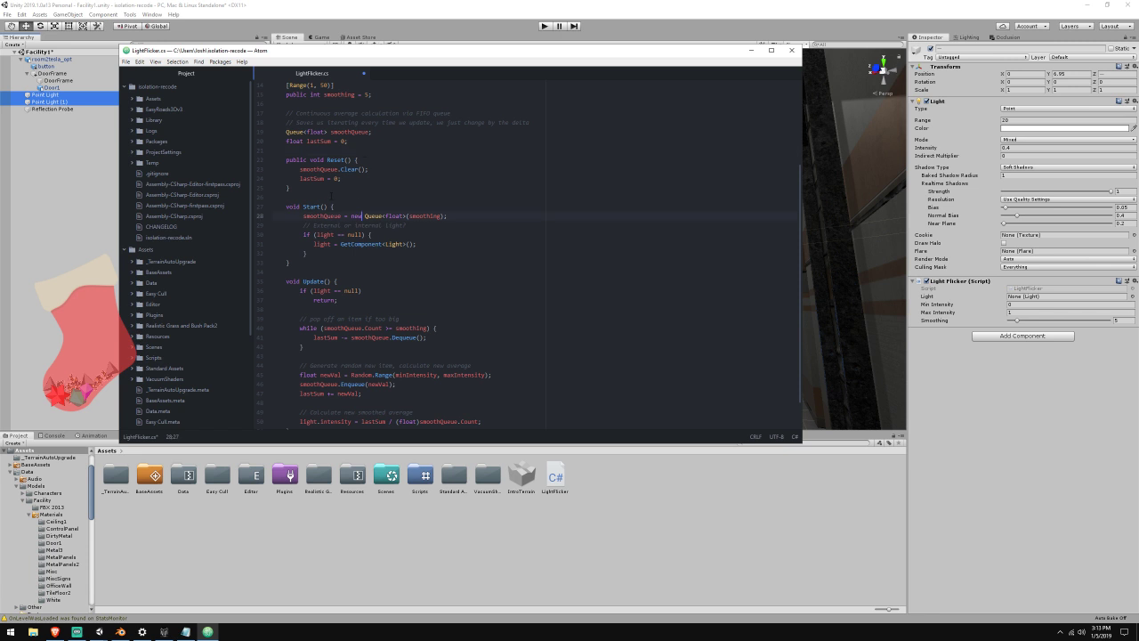
Add a void Awake () method above Start, with a line beginning with light in its body
key(Return)
key(Return)
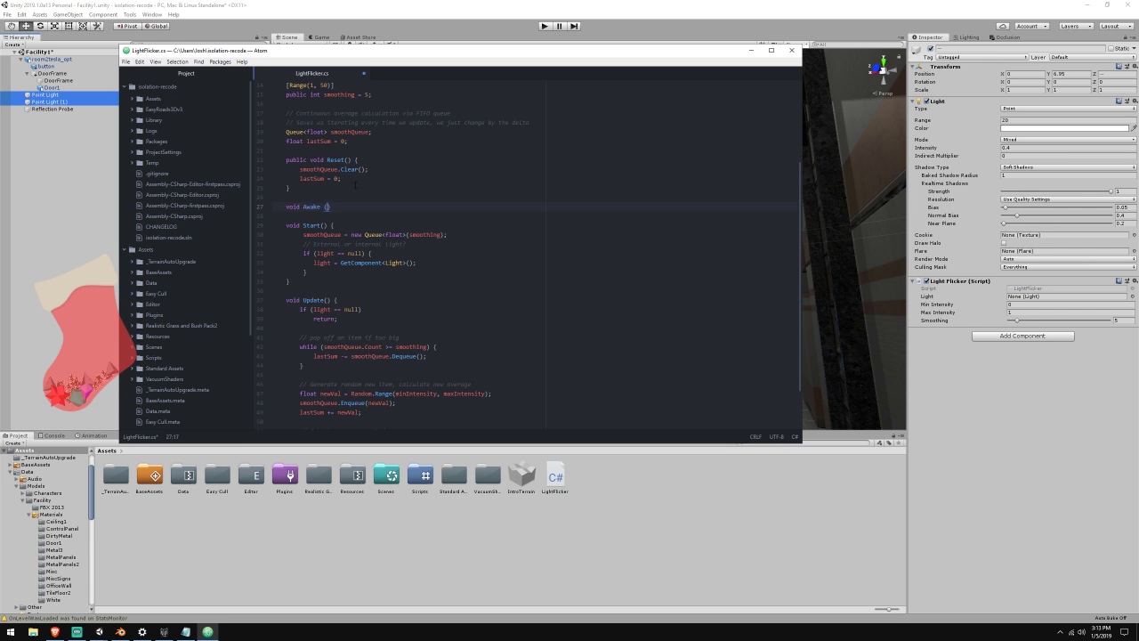
key(Return)
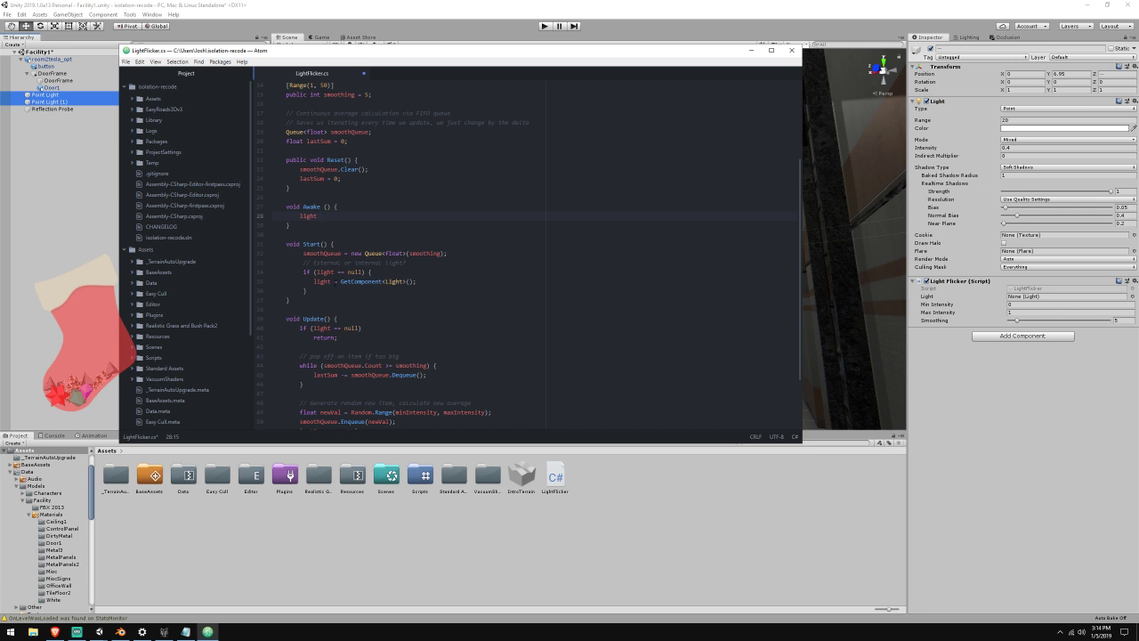
Delete the external-or-internal light comment and the light null check from the Start method
drag(335, 288, 191, 266)
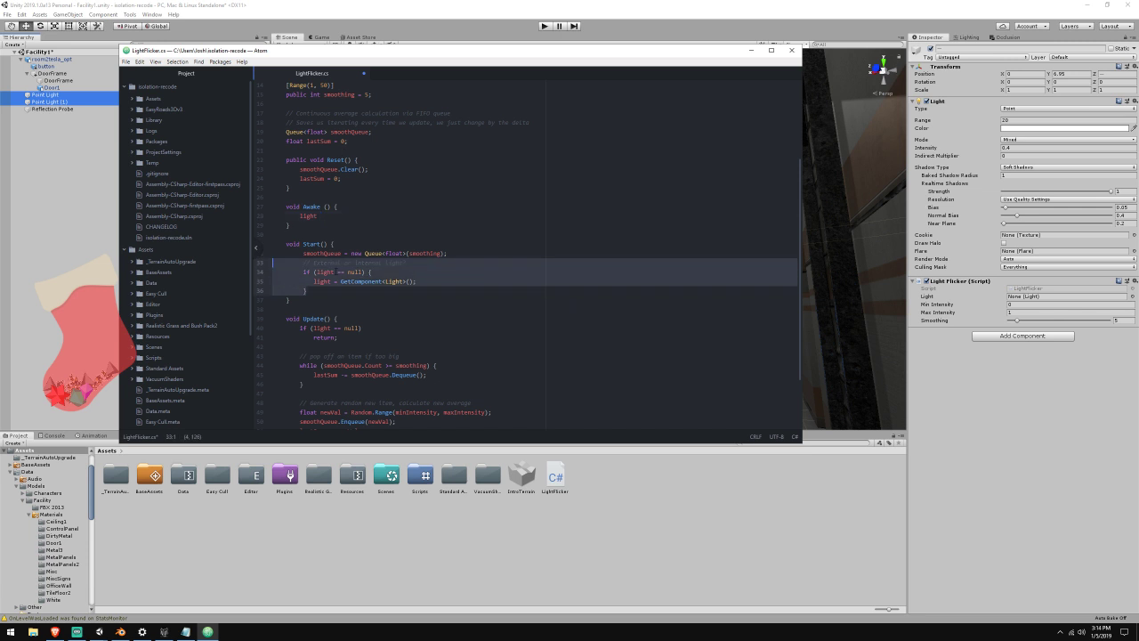
key(BackSpace)
key(BackSpace)
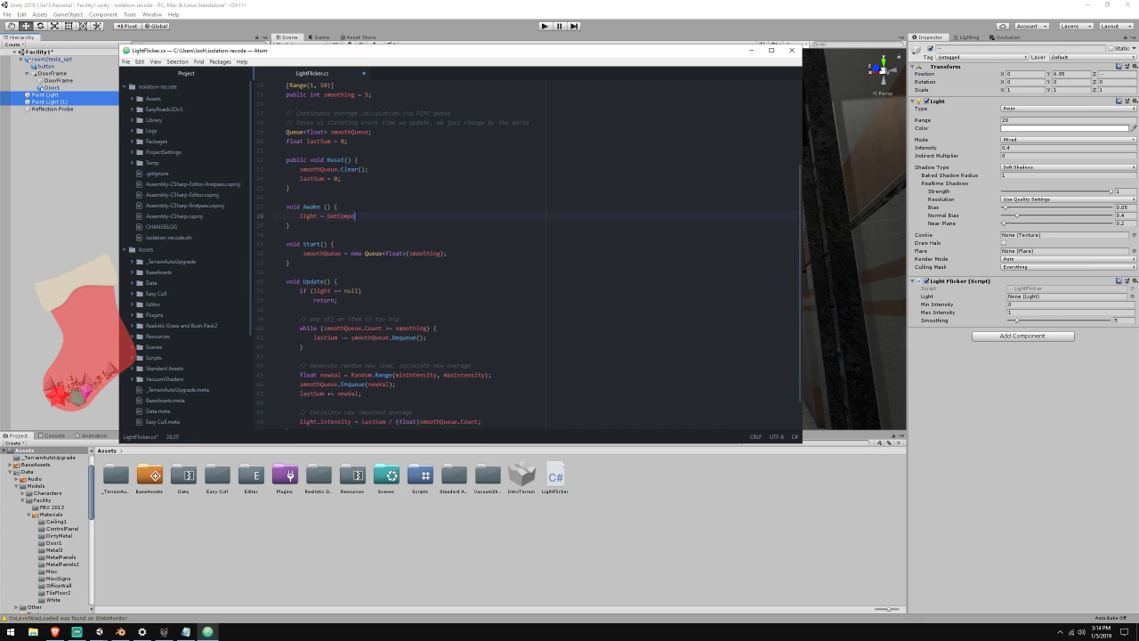
Complete the statement in Awake as mLight = GetComponent<Light>();
text(>();)
double_click(307, 215)
text(mLight)
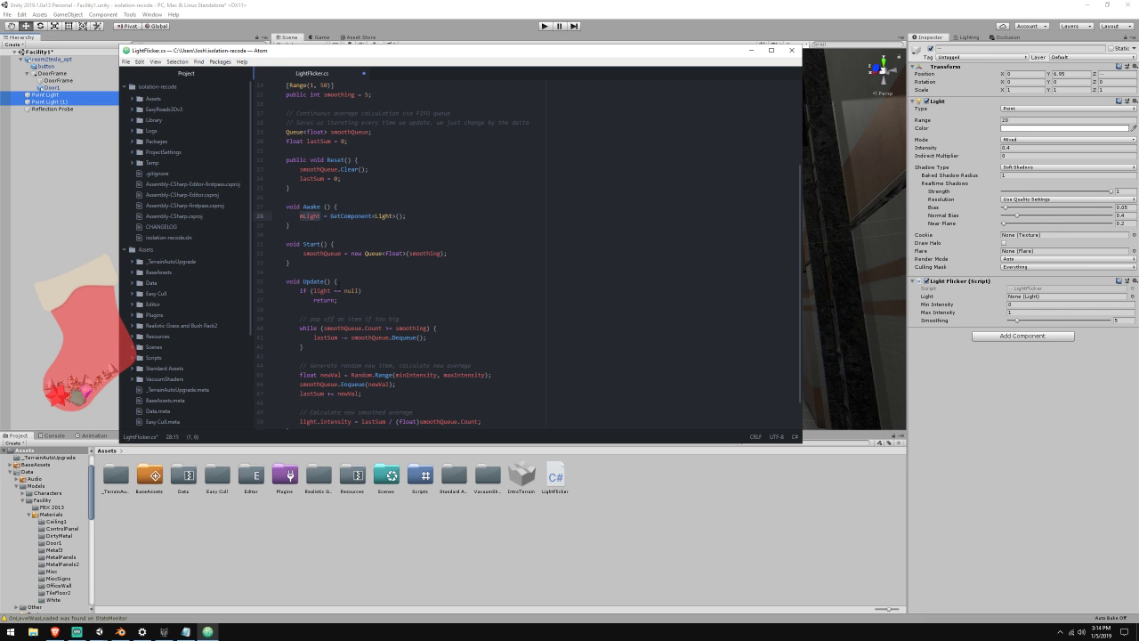
Rename light to mLight in the Update method's null check and in its intensity assignment
double_click(322, 290)
text(mLight)
scroll(402, 286, down, 1)
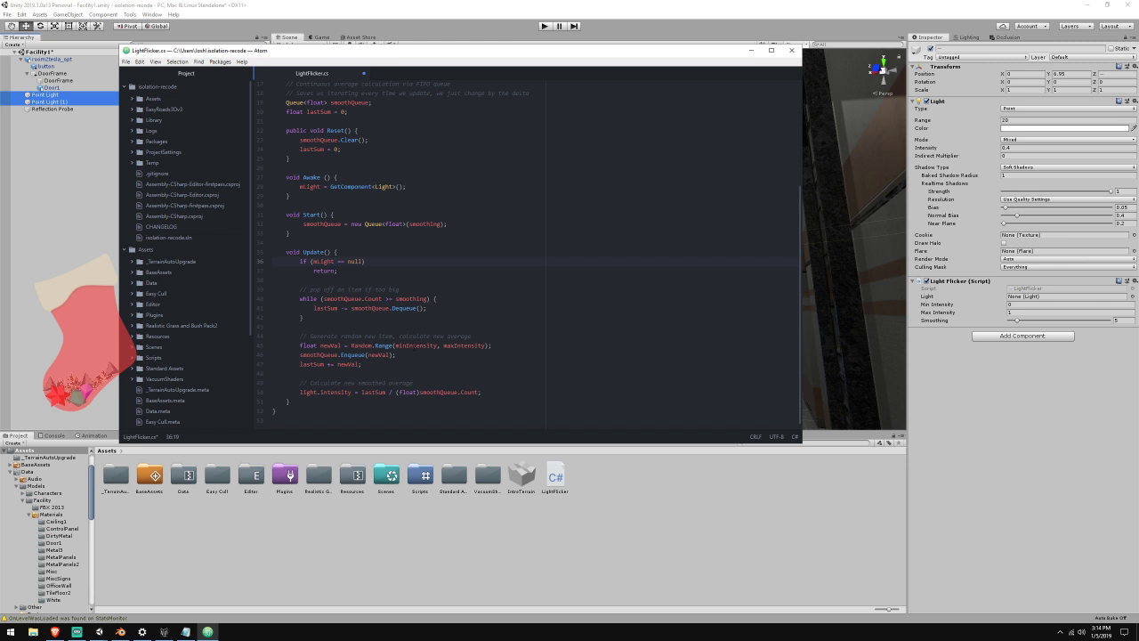
double_click(314, 393)
text(mLight)
Rename the class's Light field to mLight and change its access from public to private
scroll(467, 365, up, 5)
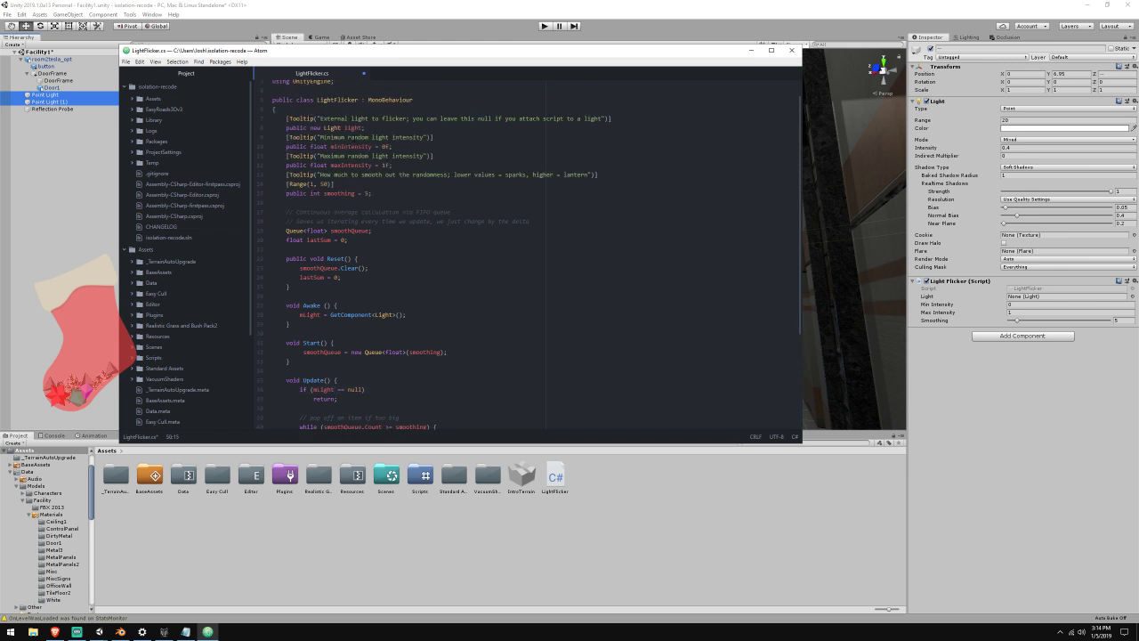
double_click(354, 128)
text(mLight)
double_click(297, 127)
text(private)
drag(287, 128, 387, 128)
click(387, 128)
Delete the external-light Tooltip line above the mLight declaration
drag(614, 119, 257, 122)
key(BackSpace)
key(BackSpace)
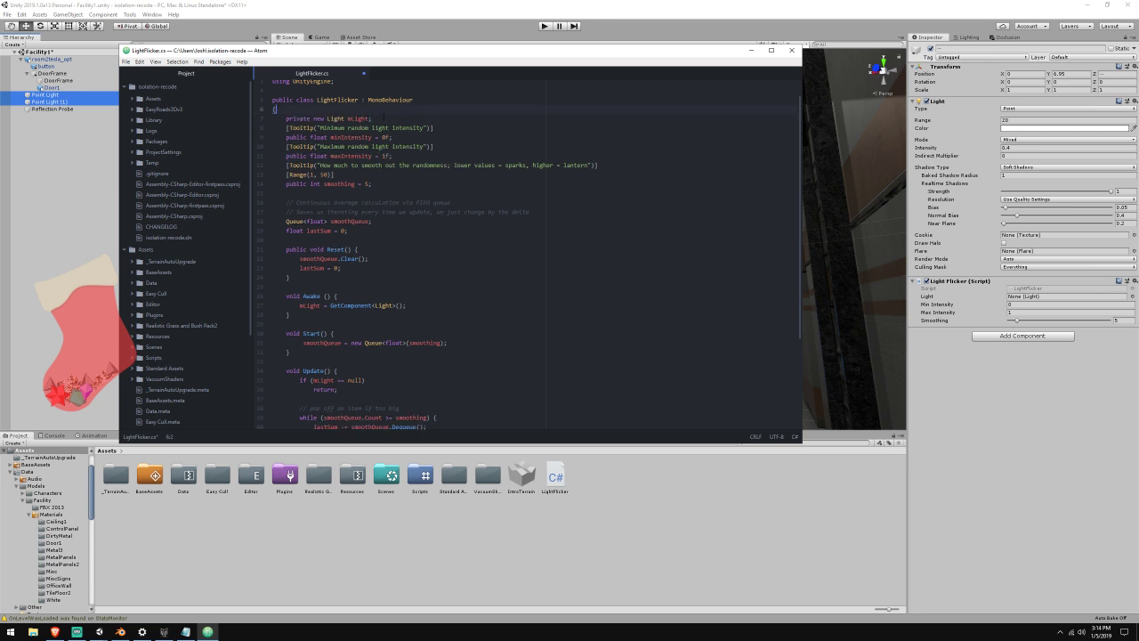
Move the private new Light mLight; declaration below the smoothing field, leaving a blank line between them
drag(373, 119, 286, 119)
key(ctrl+c)
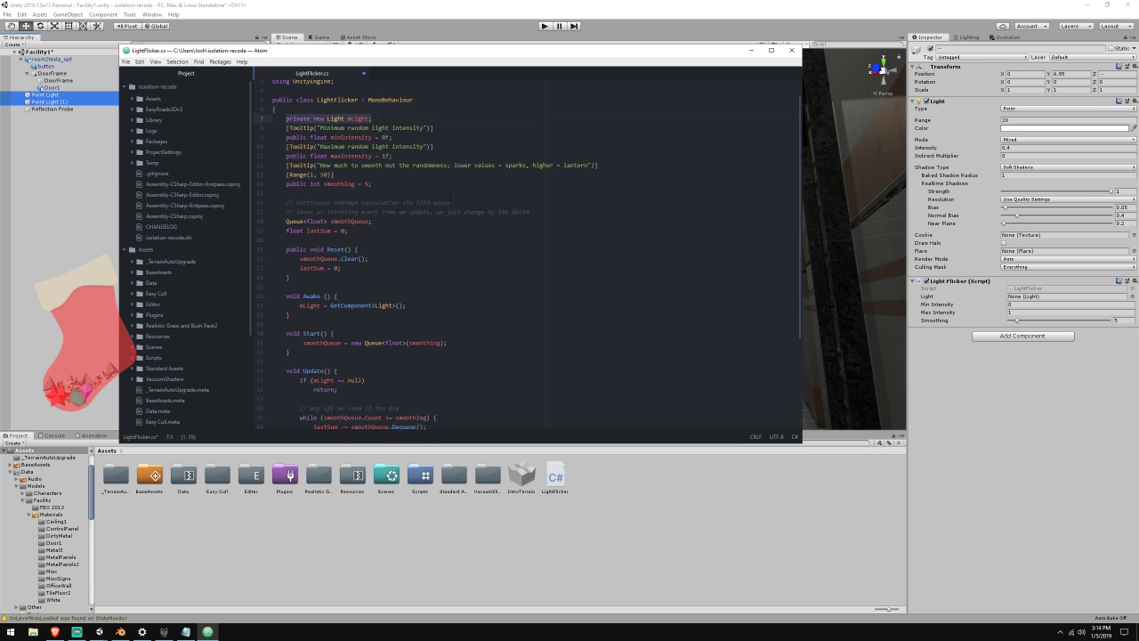
click(458, 185)
key(Return)
key(Return)
key(ctrl+v)
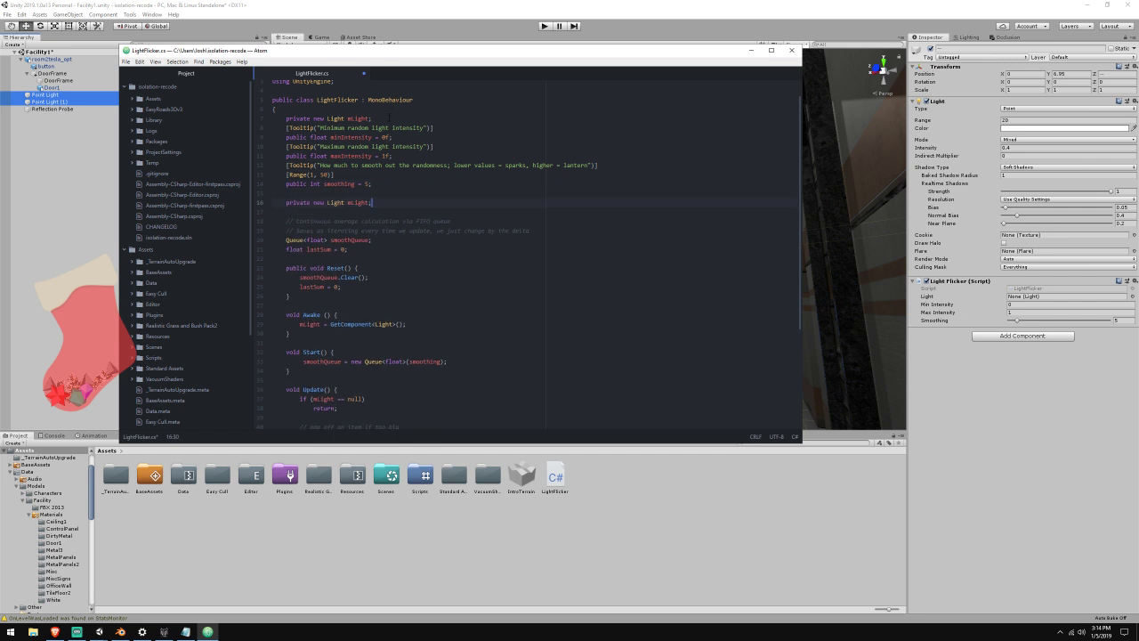
drag(388, 118, 258, 110)
key(BackSpace)
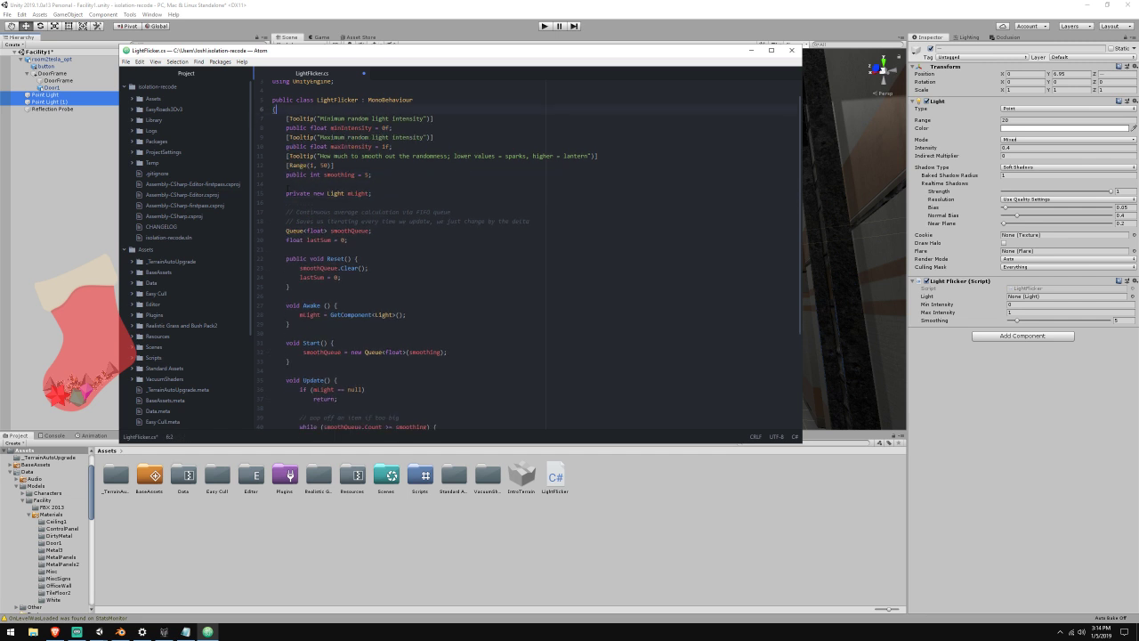
Remove the private new modifiers from the mLight declaration and switch back to Unity
drag(286, 193, 328, 193)
key(BackSpace)
click(466, 2)
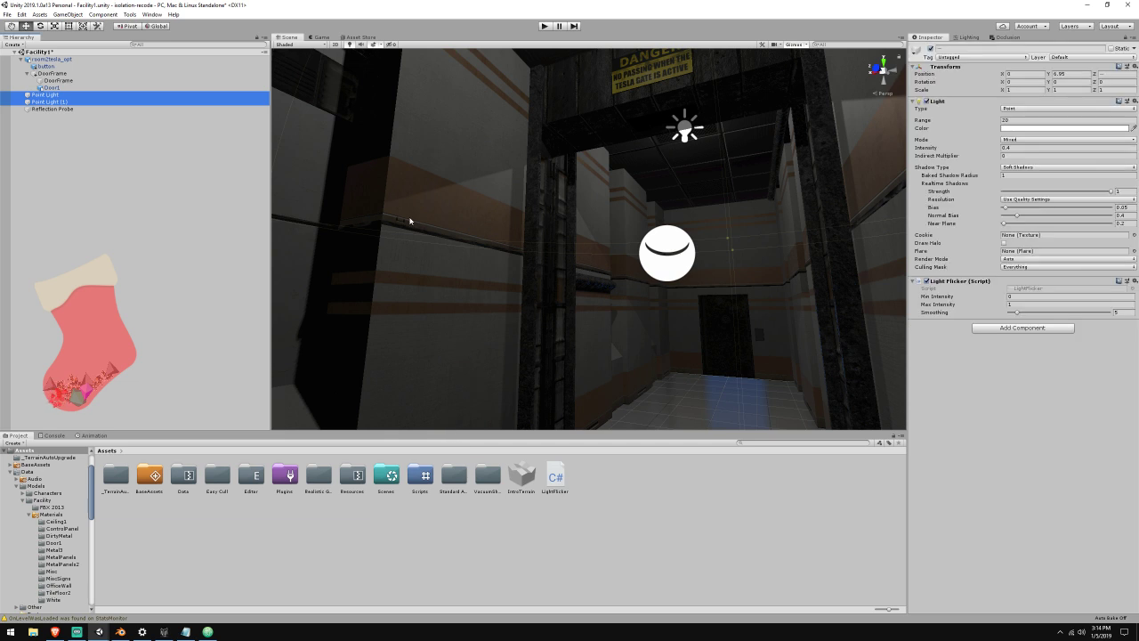
Test the light flicker in Play mode in the Scene view with Smoothing at 10, and stop playback
click(544, 26)
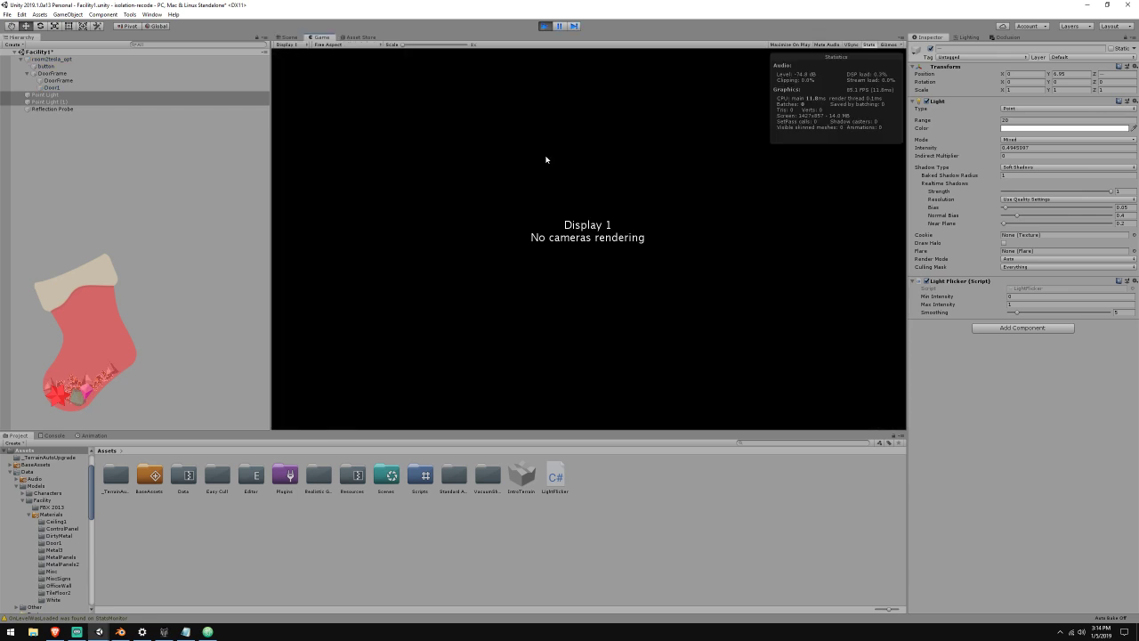
click(288, 37)
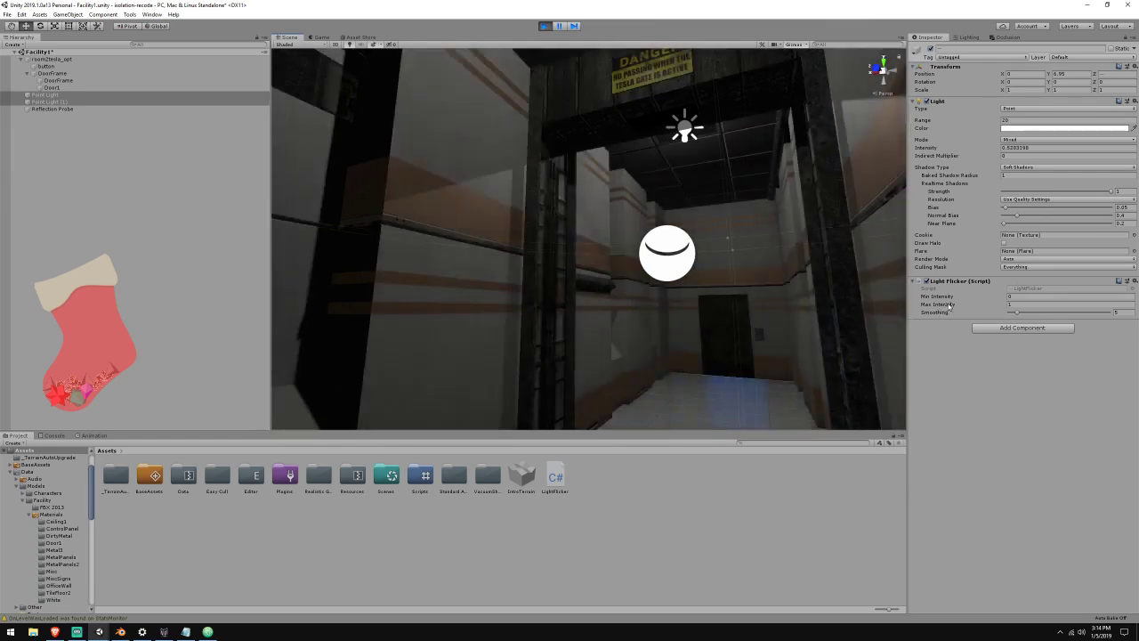
mouse_move(1018, 314)
mouse_down()
mouse_move(1137, 323)
mouse_move(1020, 320)
mouse_up()
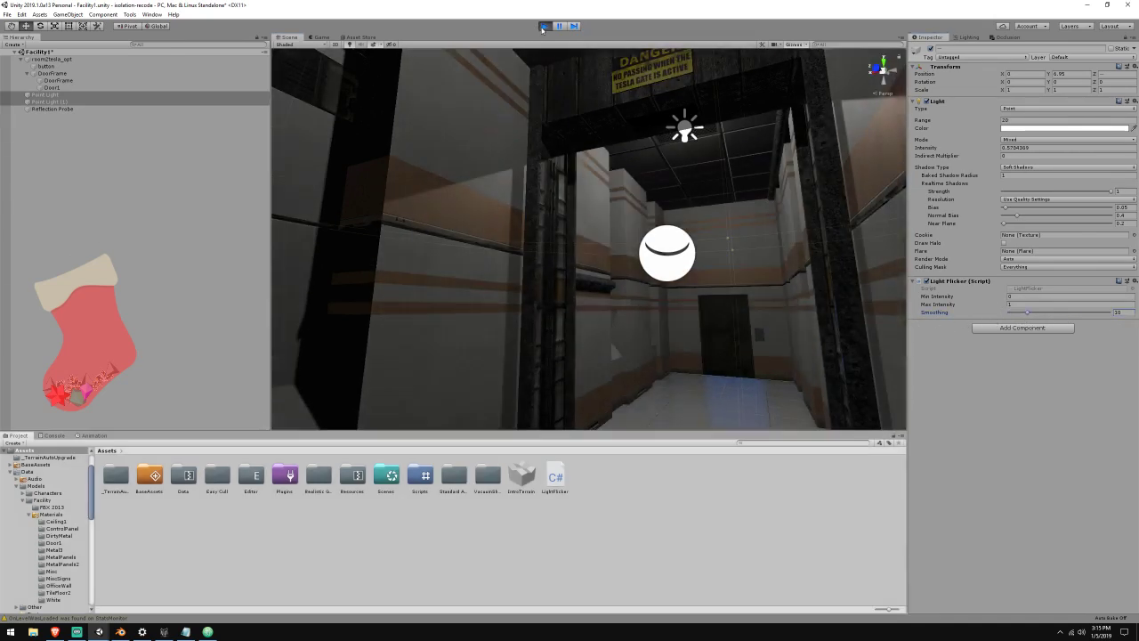
key(ctrl+p)
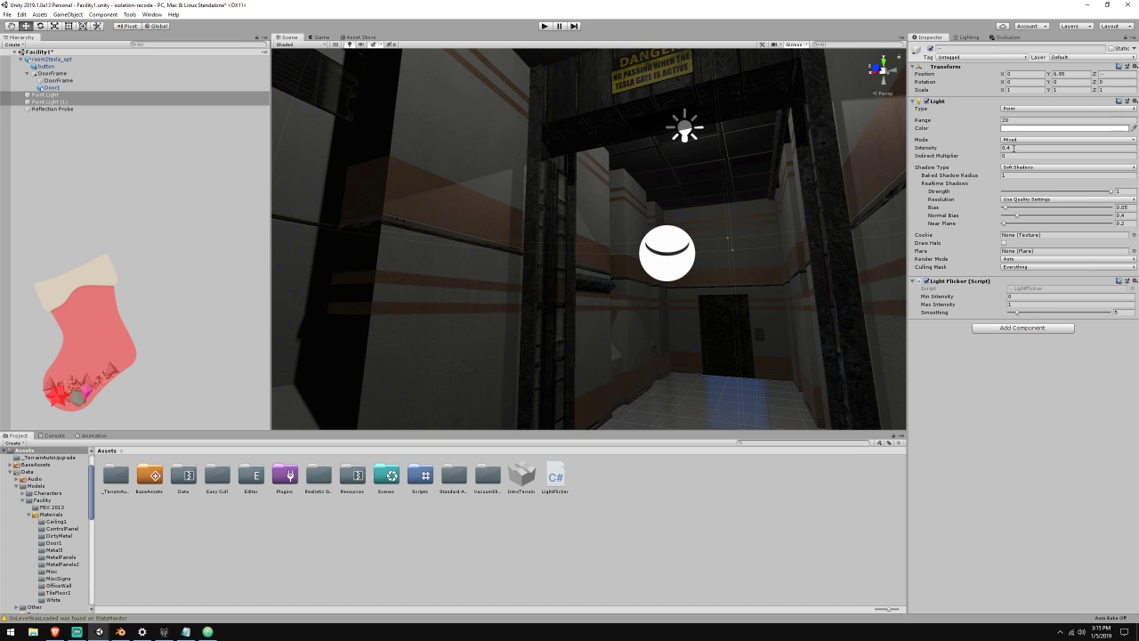
Set both point lights' Intensity to 0.45, and their Light Flicker Min Intensity to 0.3, Max Intensity to 0.5 and Smoothing to 6
click(1014, 149)
text(5)
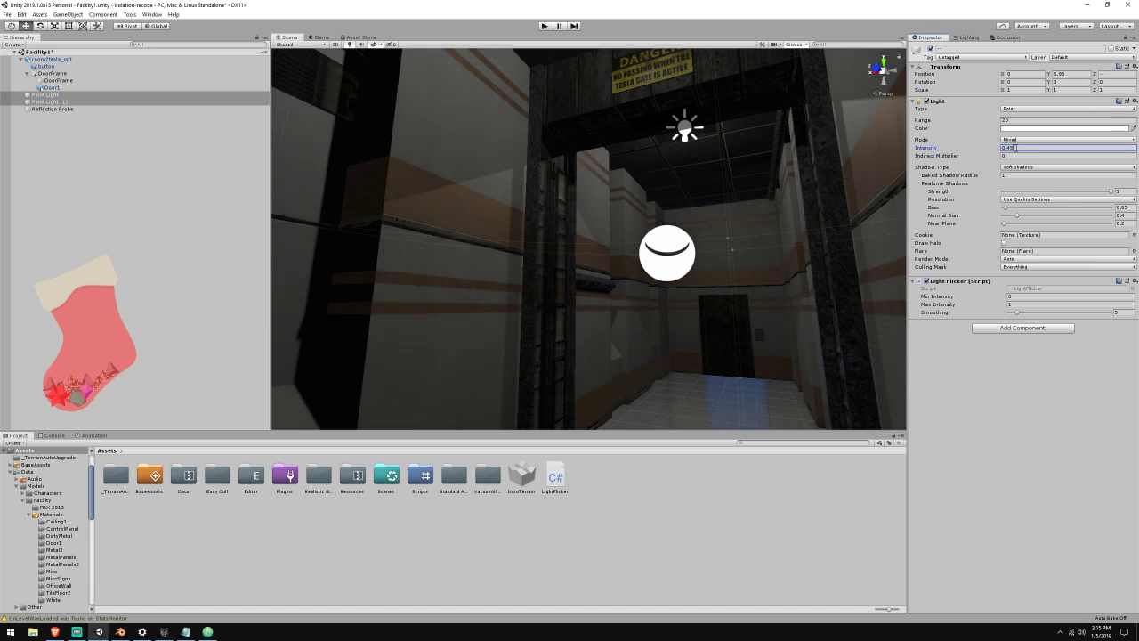
click(1025, 297)
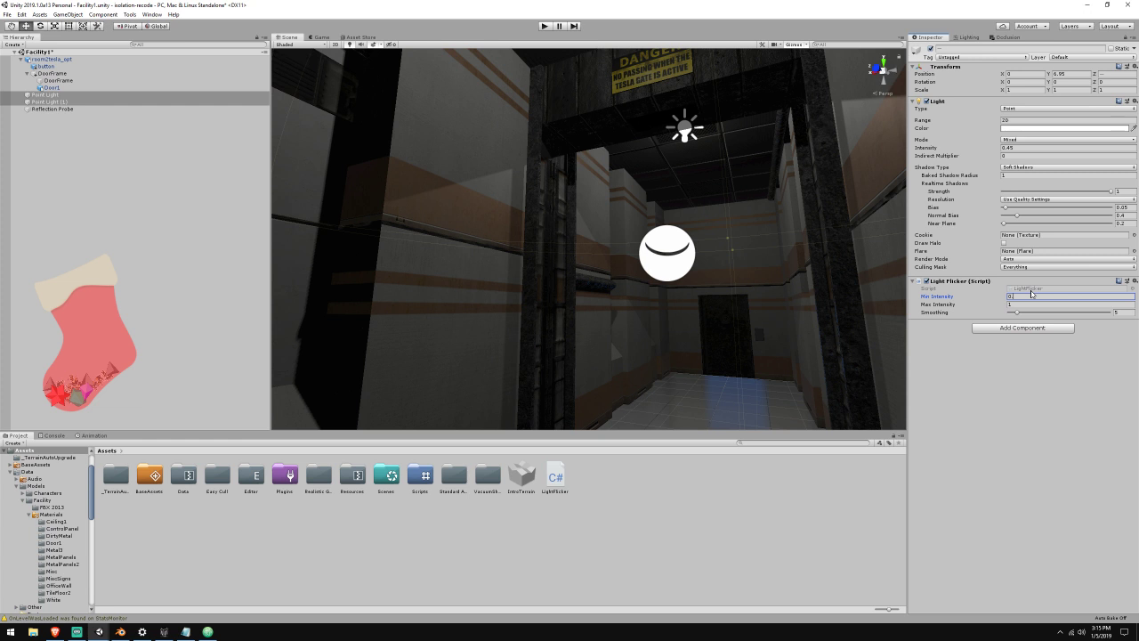
click(1020, 305)
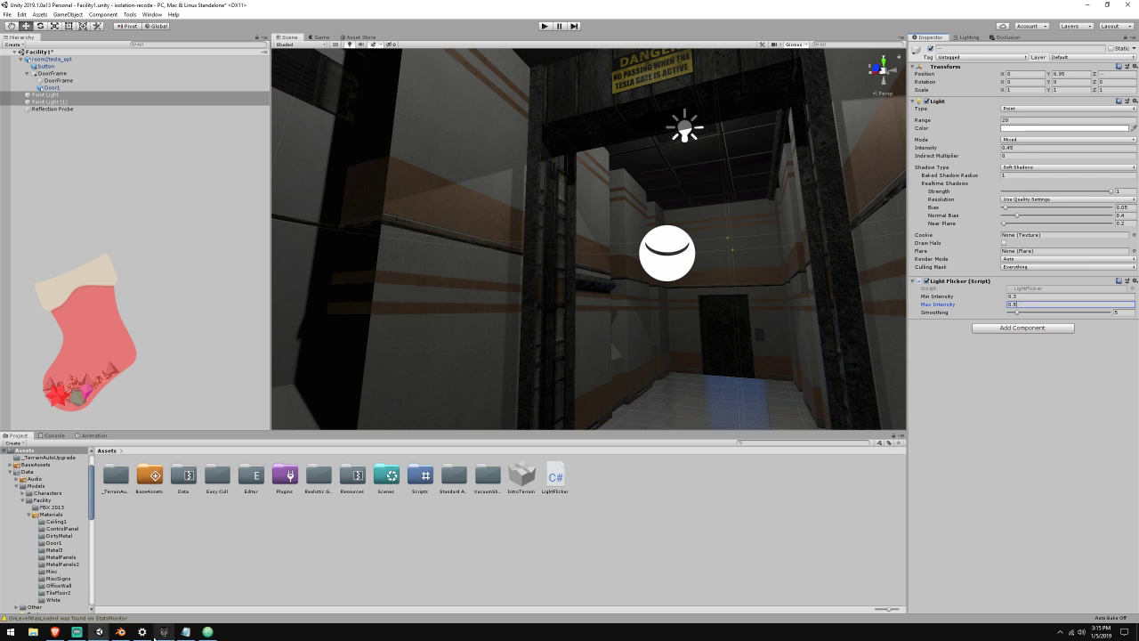
key(Tab)
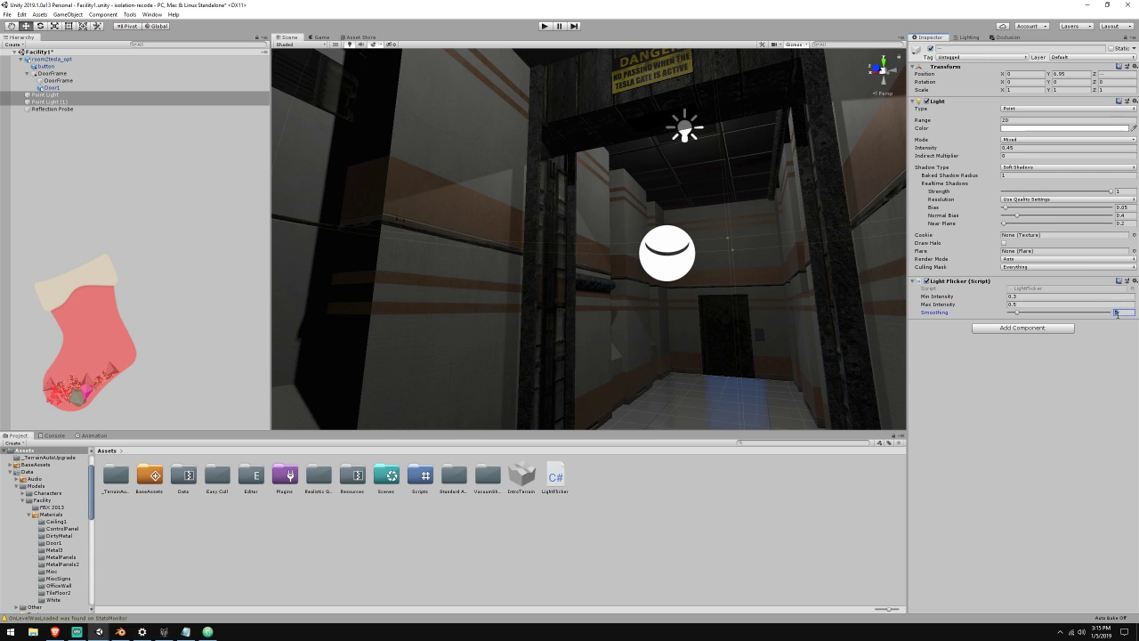
Play the scene again, try a Min Intensity of 0.4 while viewing the ceiling lights in the Scene view, and stop playback
click(545, 26)
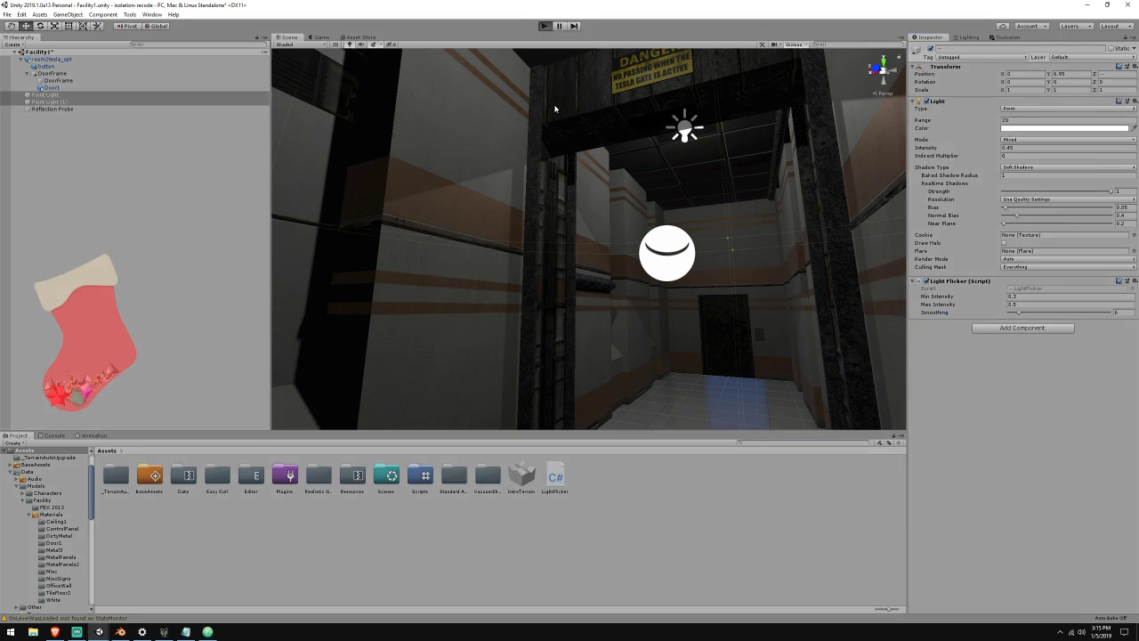
click(289, 37)
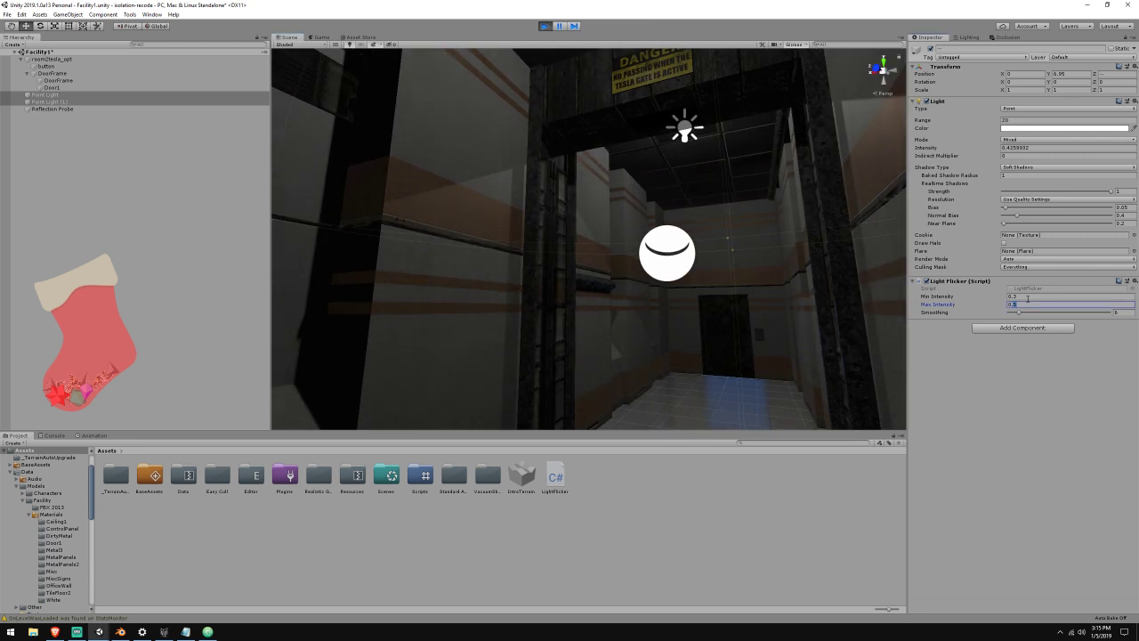
click(1027, 297)
text(0.4)
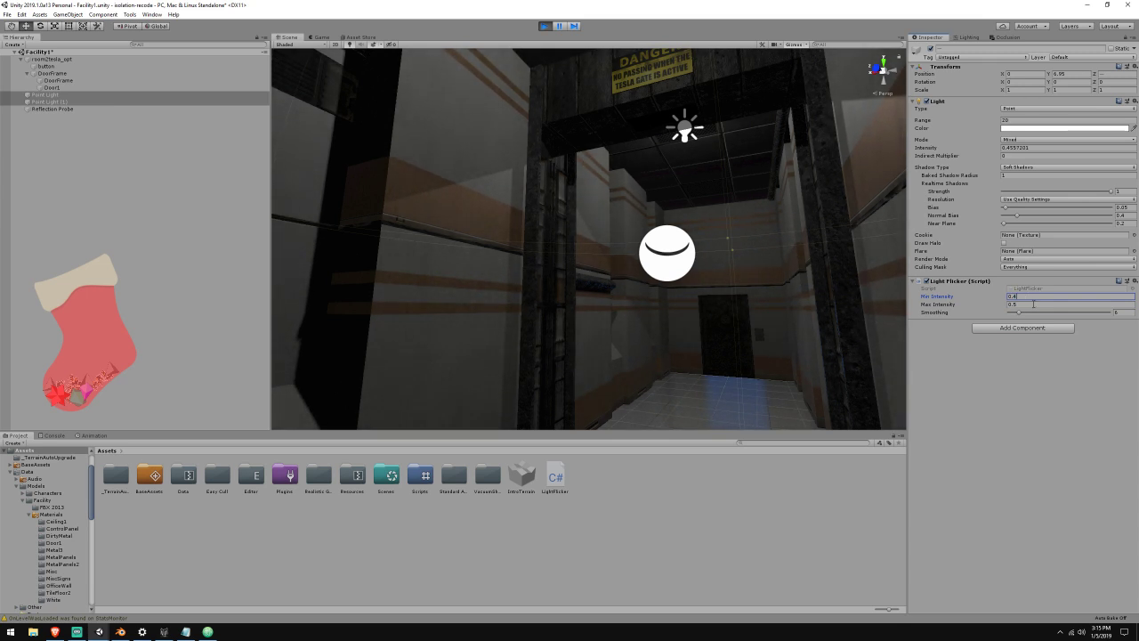
right_drag(585, 116, 246, 47)
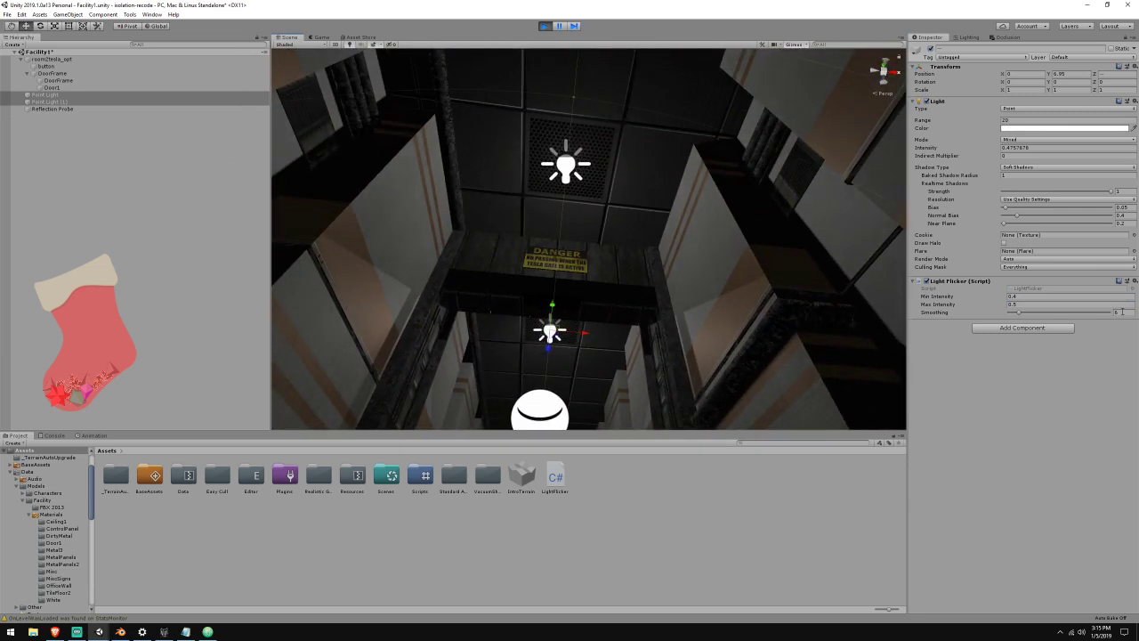
click(545, 26)
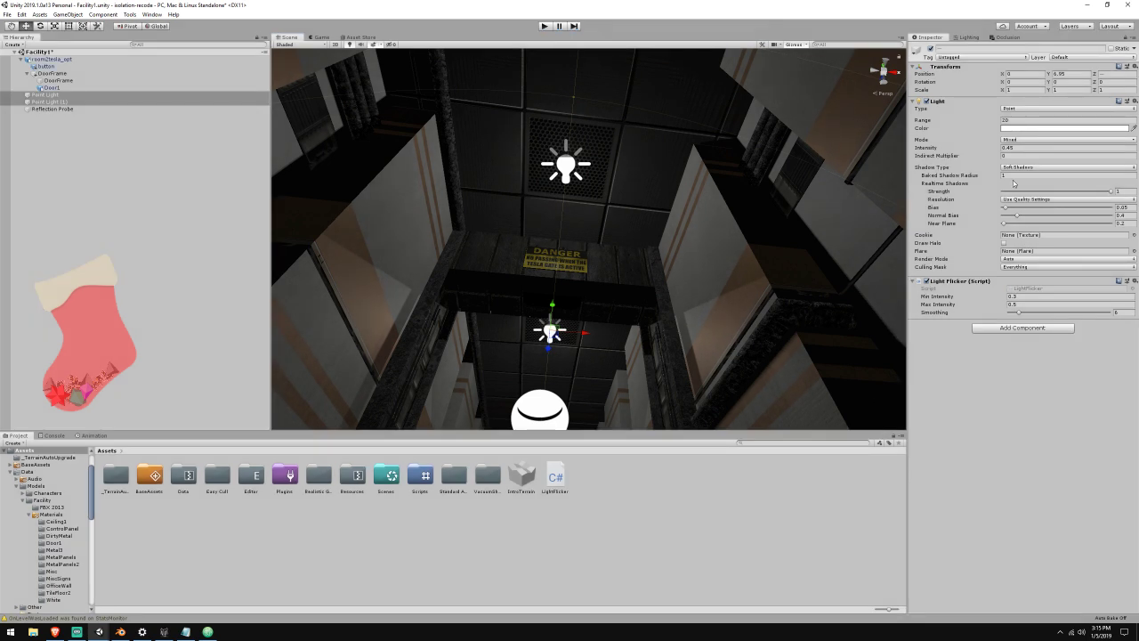
Set the Light Flicker script's Min Intensity to 0.35 and Max Intensity to 0.47 on both point lights
click(1015, 148)
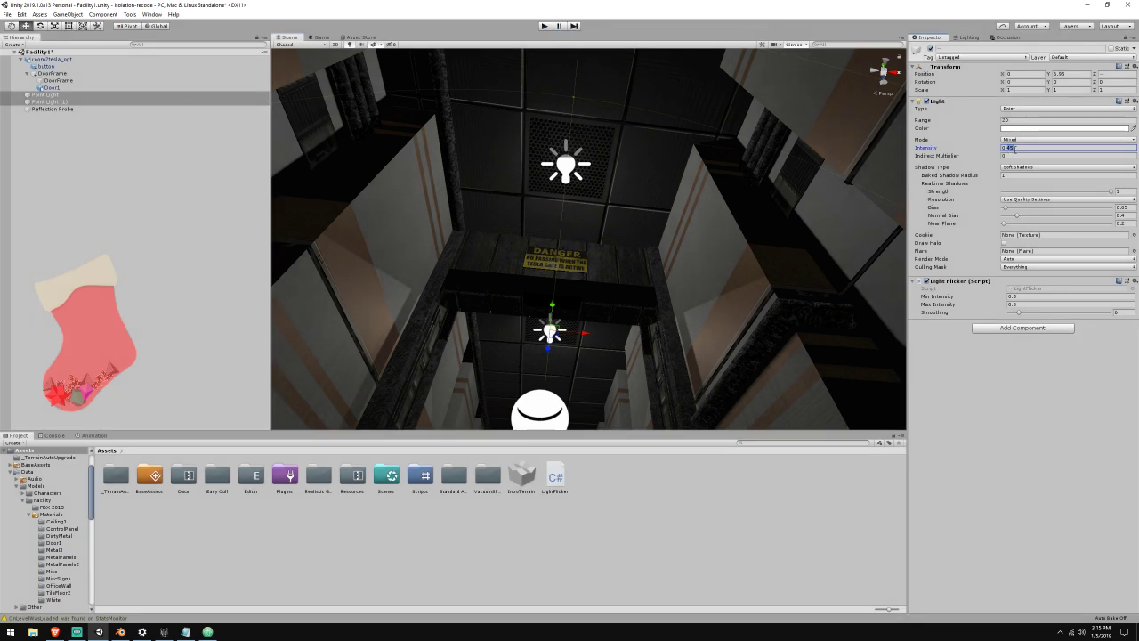
click(1045, 296)
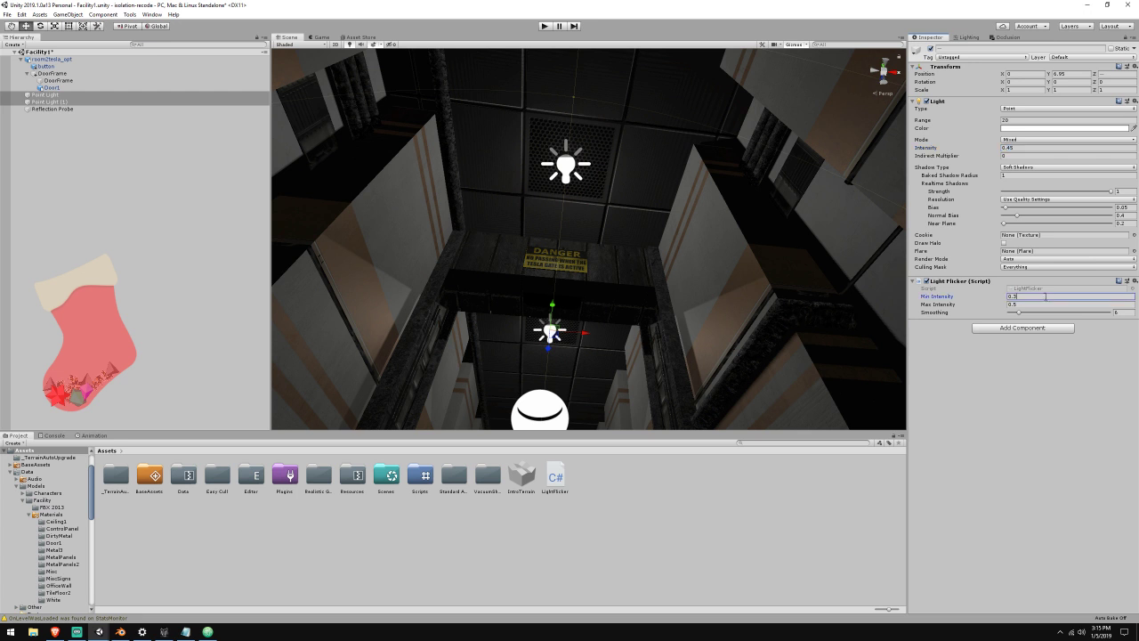
text(5)
click(1046, 304)
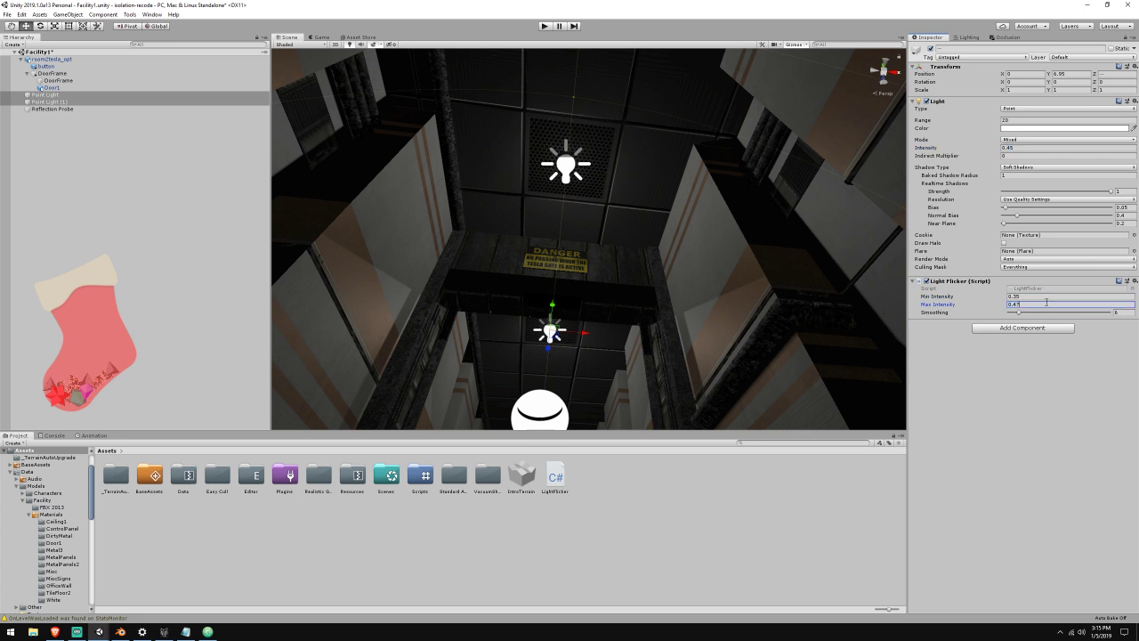
Set Max Intensity to 0.475 and Smoothing to 12 on both point lights, test the flicker in Play mode from the Scene view, and stop playback
click(1127, 311)
click(546, 26)
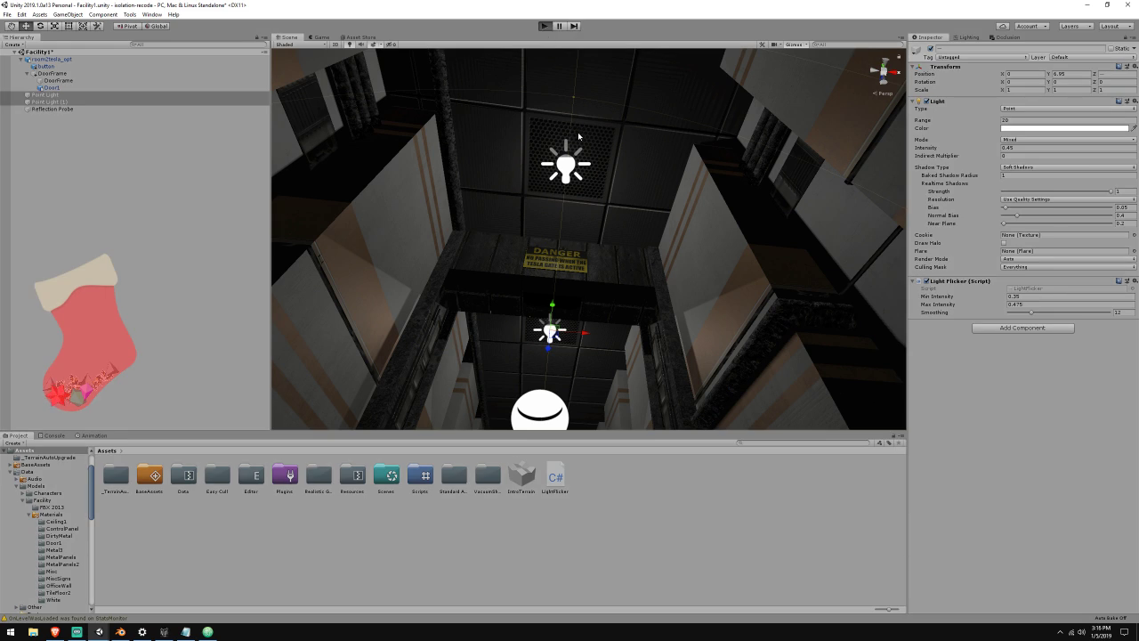
click(292, 37)
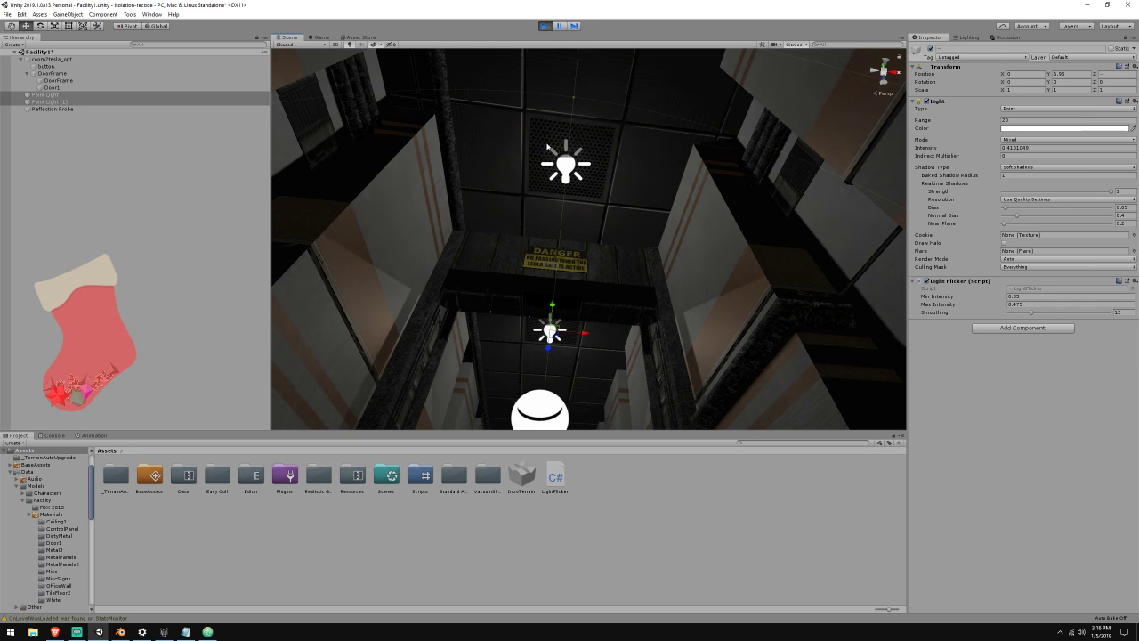
right_drag(548, 145, 565, 265)
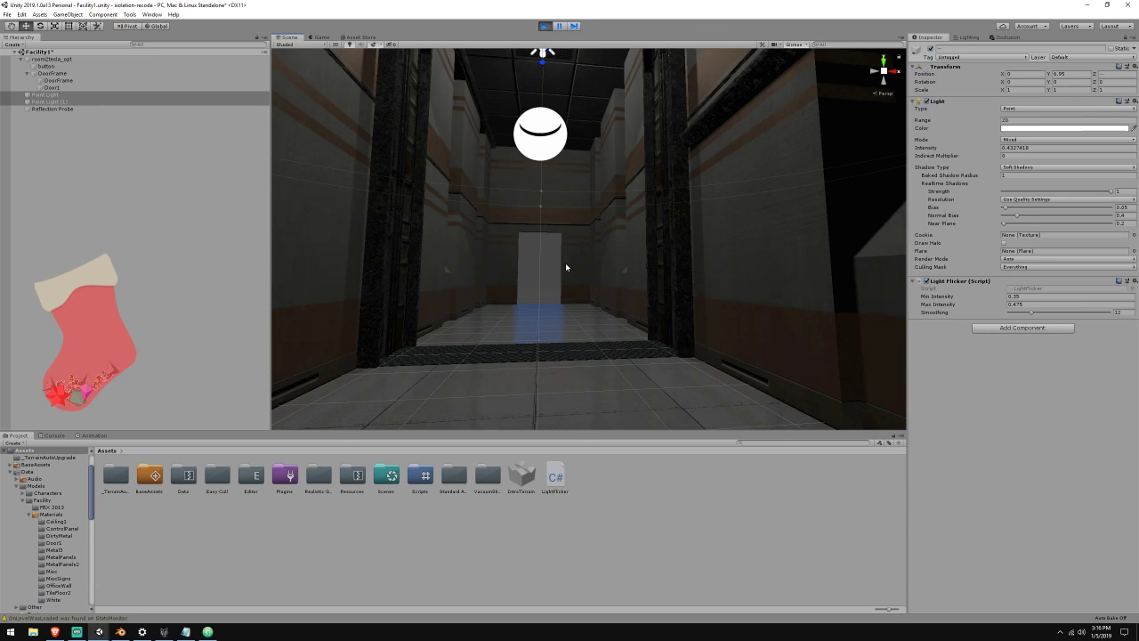
key(w)
right_drag(709, 231, 7, 220)
key(w)
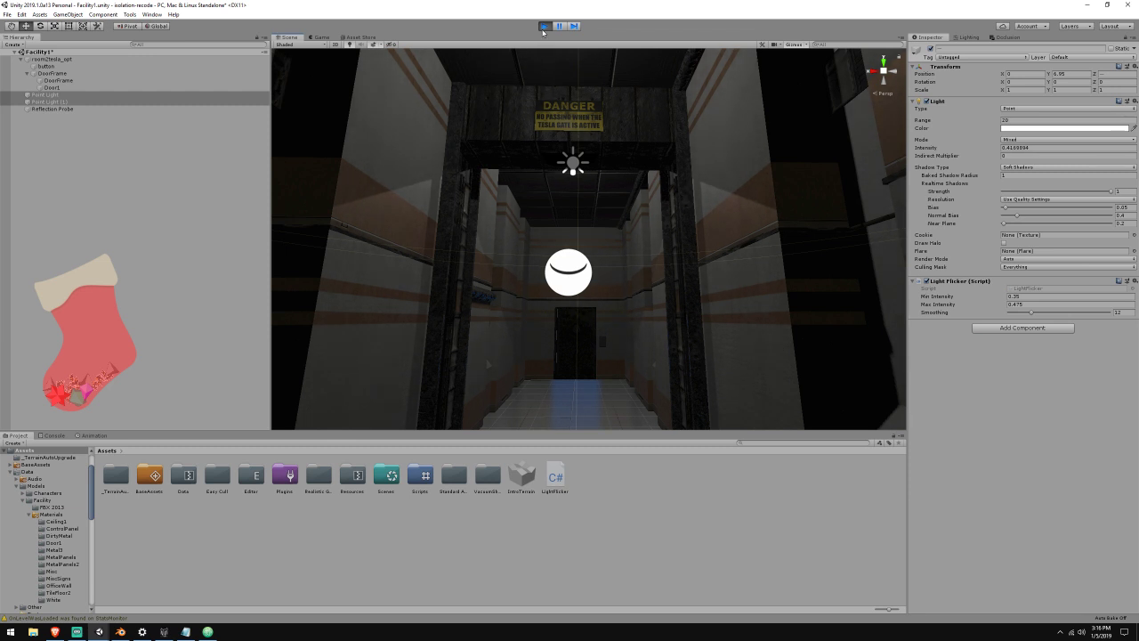
key(ctrl+p)
Inspect the Point Light, both DoorFrame objects and Door1, and bring the door into focus in the Scene view
click(89, 94)
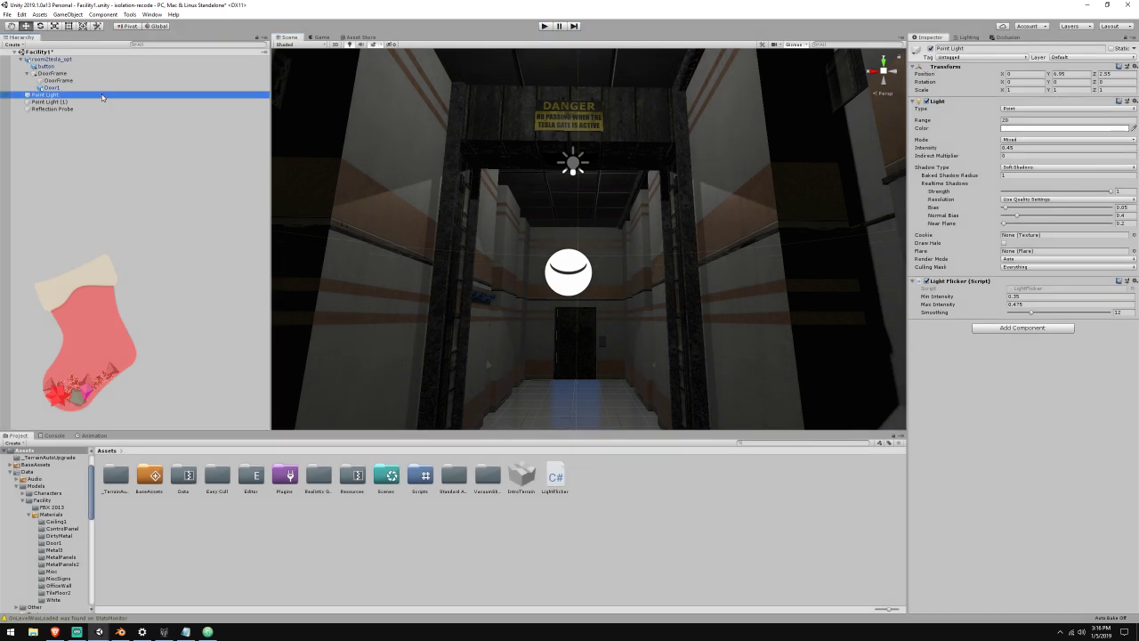
click(95, 74)
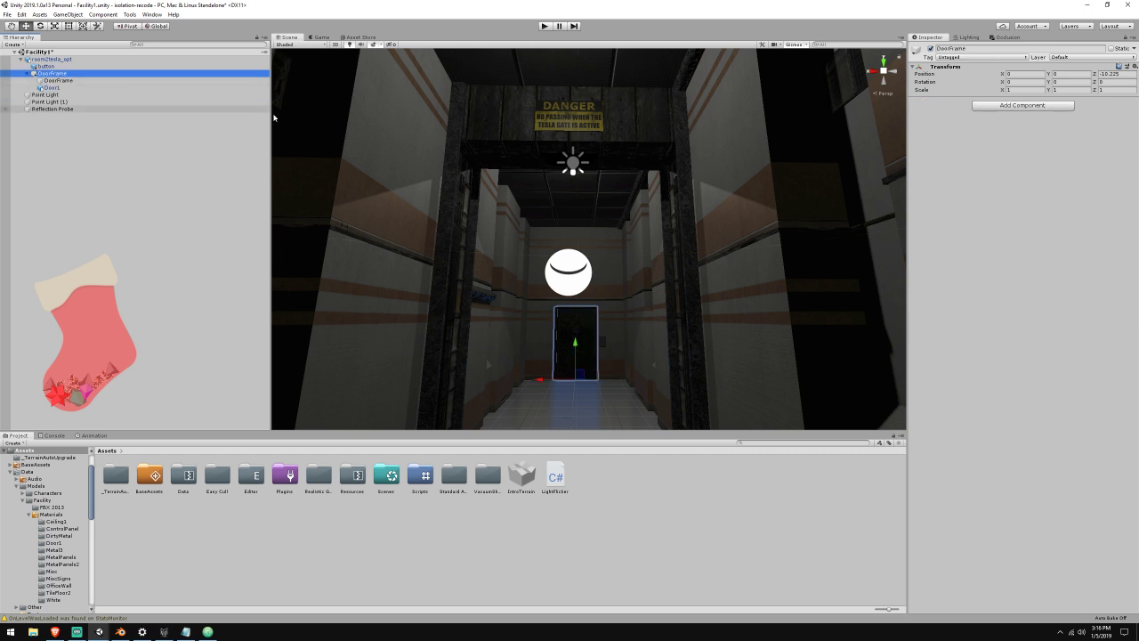
click(86, 81)
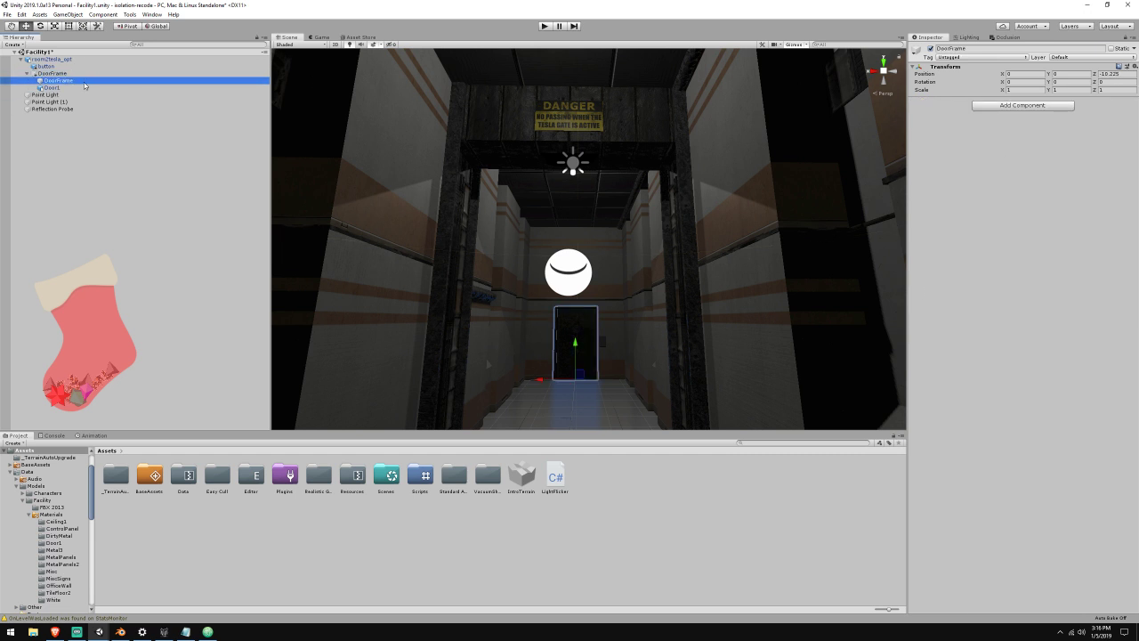
click(88, 74)
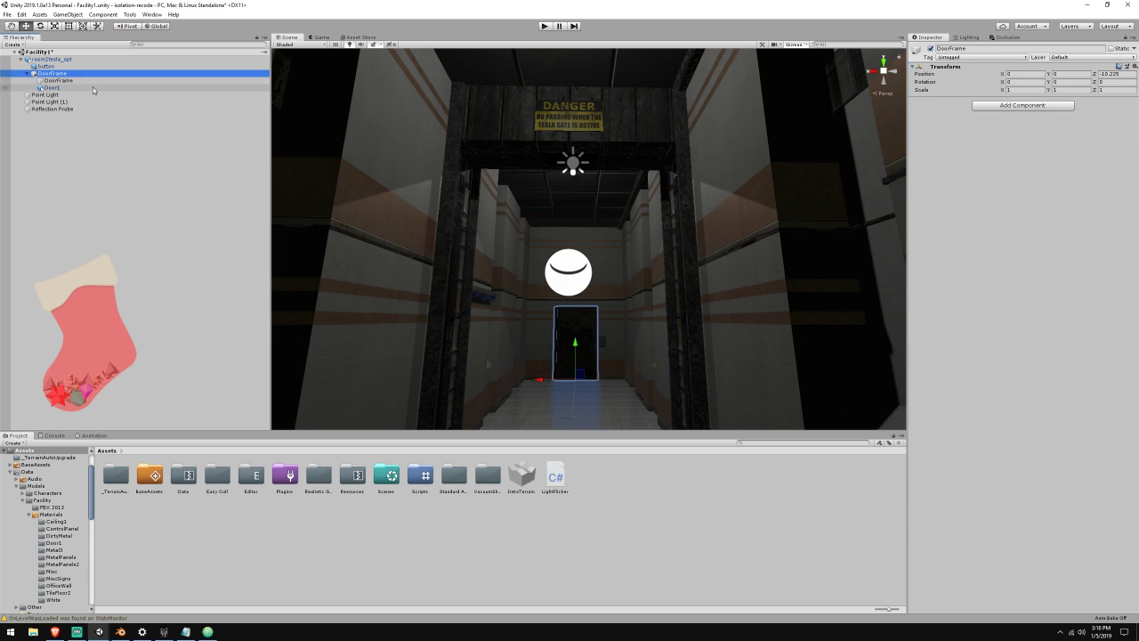
click(93, 87)
key(f)
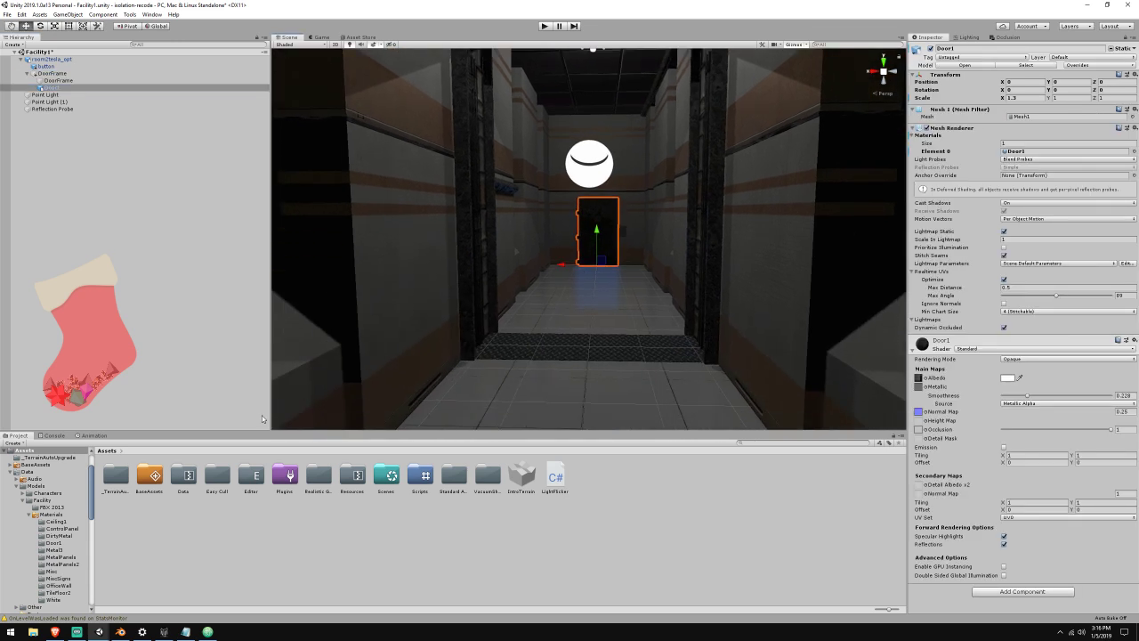
Switch to the browser to check the stream chat and the Twitch live dashboard, and return to Unity
click(55, 632)
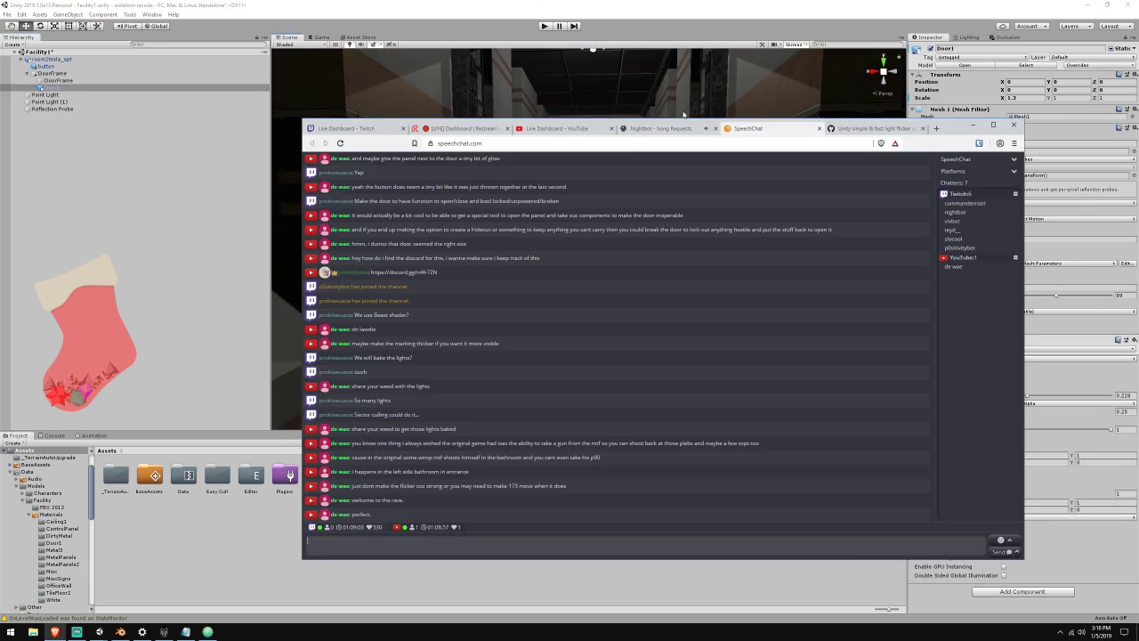
click(352, 128)
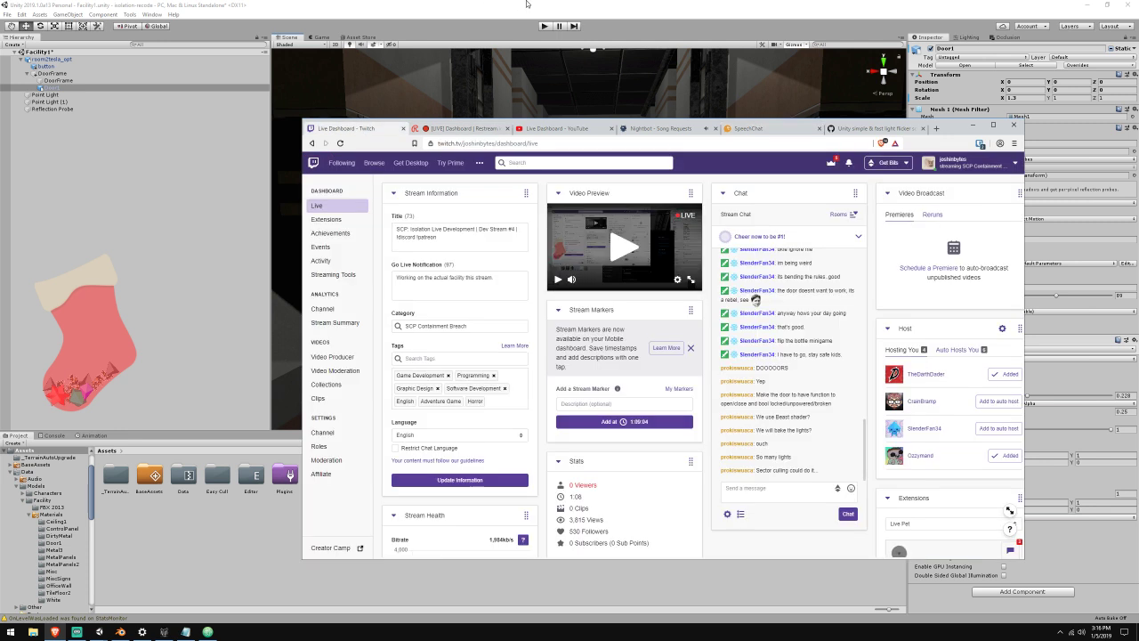
click(526, 3)
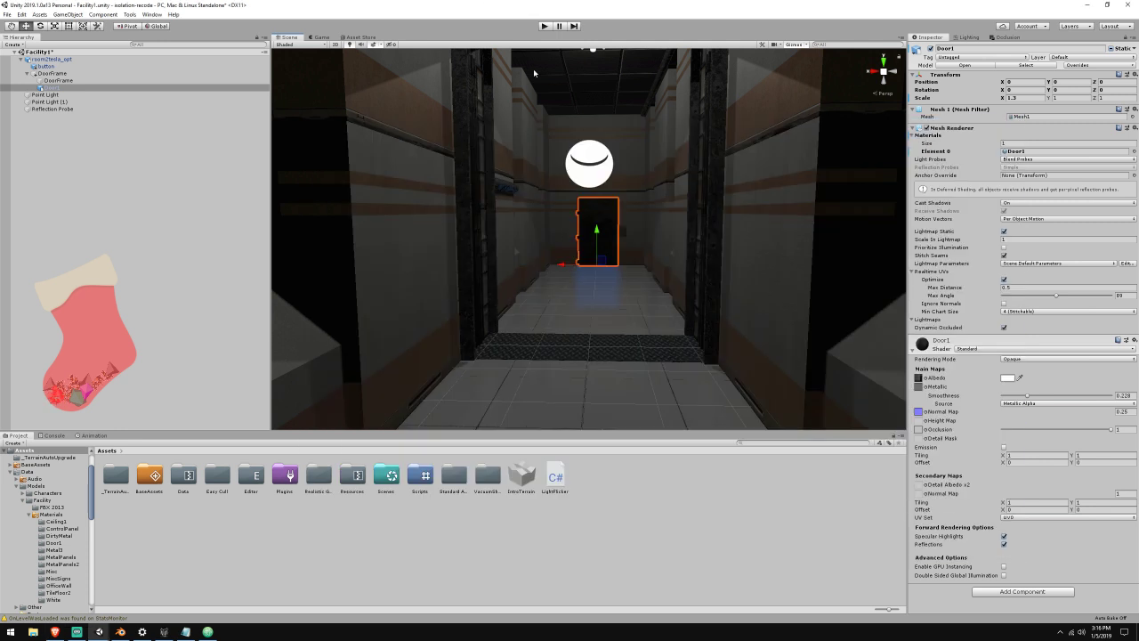
Browse the Easy Cull Scripts folder and view the ECL_CullingBox2D script's contents
double_click(206, 476)
double_click(150, 485)
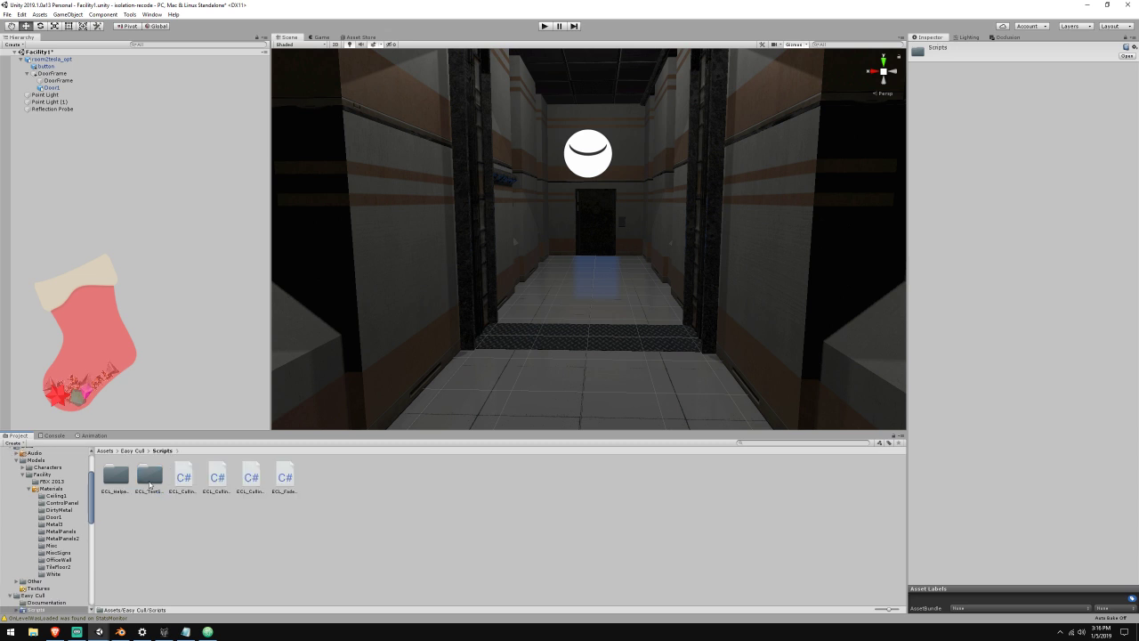
click(183, 480)
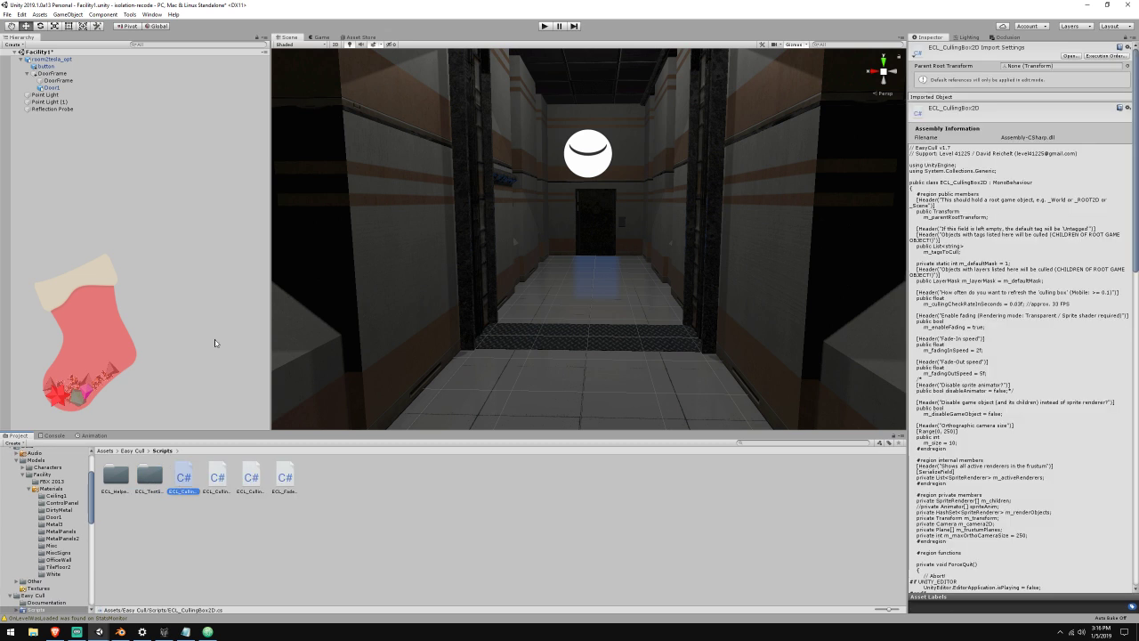
Add a Camera to the scene and check what it sees in the Game view
click(68, 14)
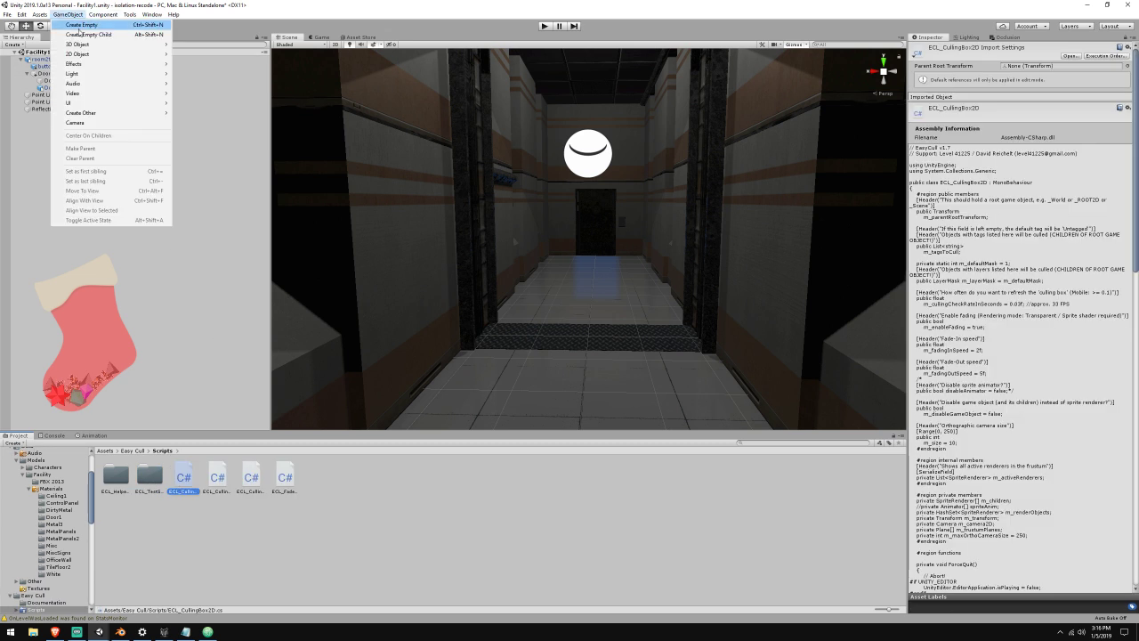
mouse_move(114, 44)
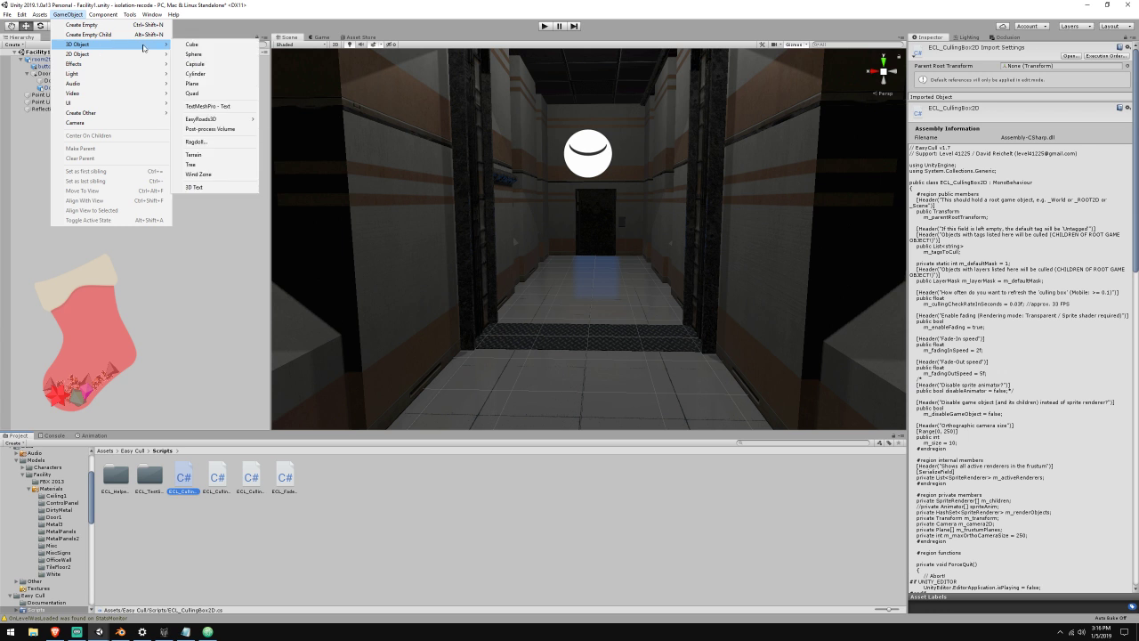
click(124, 121)
right_drag(413, 260, 416, 258)
key(w)
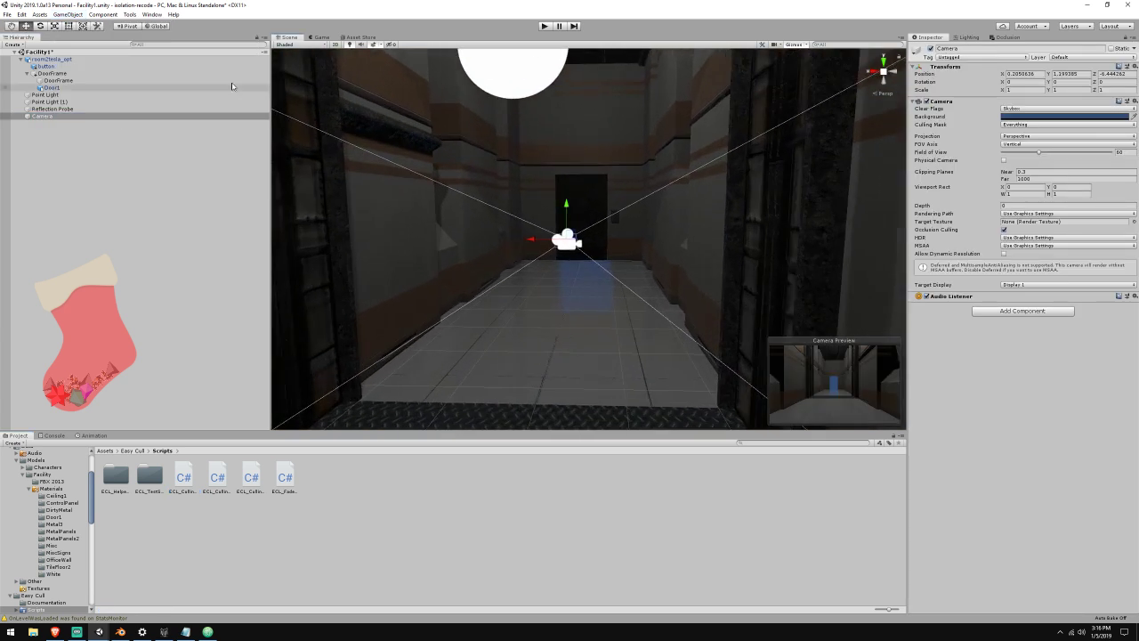
click(317, 38)
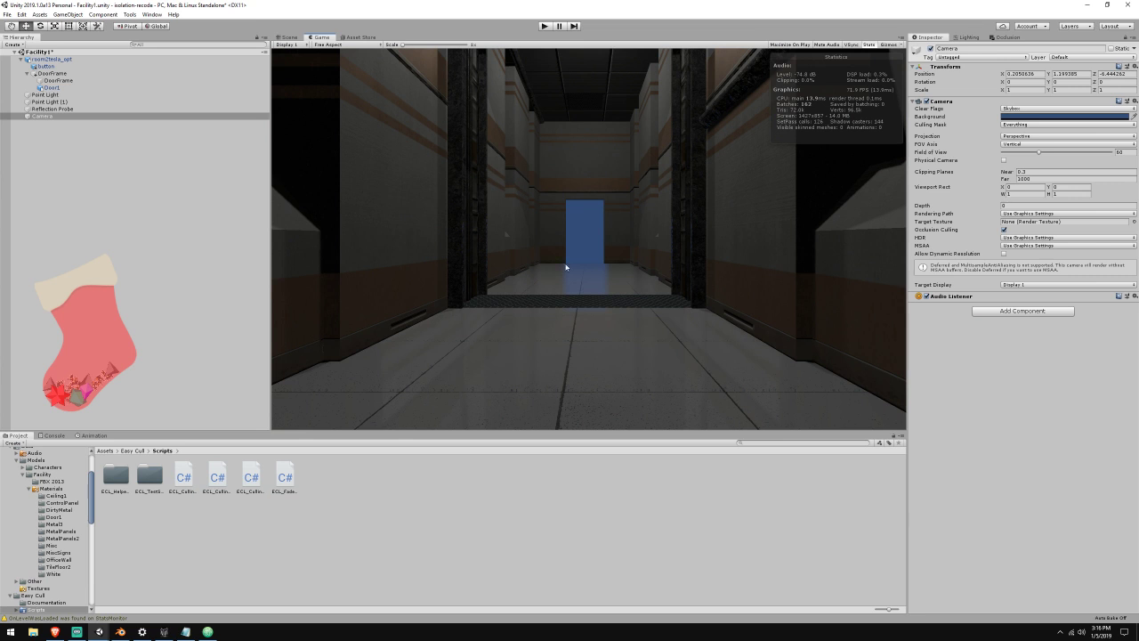
Reset the Camera's transform and raise it above the floor to a Y position of about 1.5
right_click(965, 68)
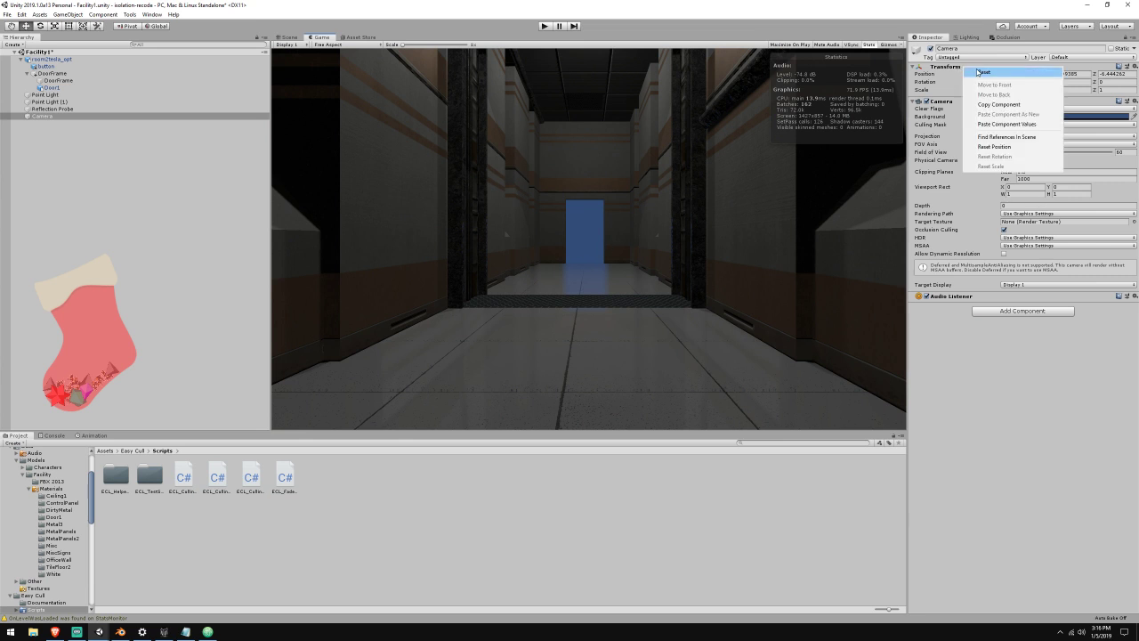
click(974, 73)
click(279, 38)
key(f)
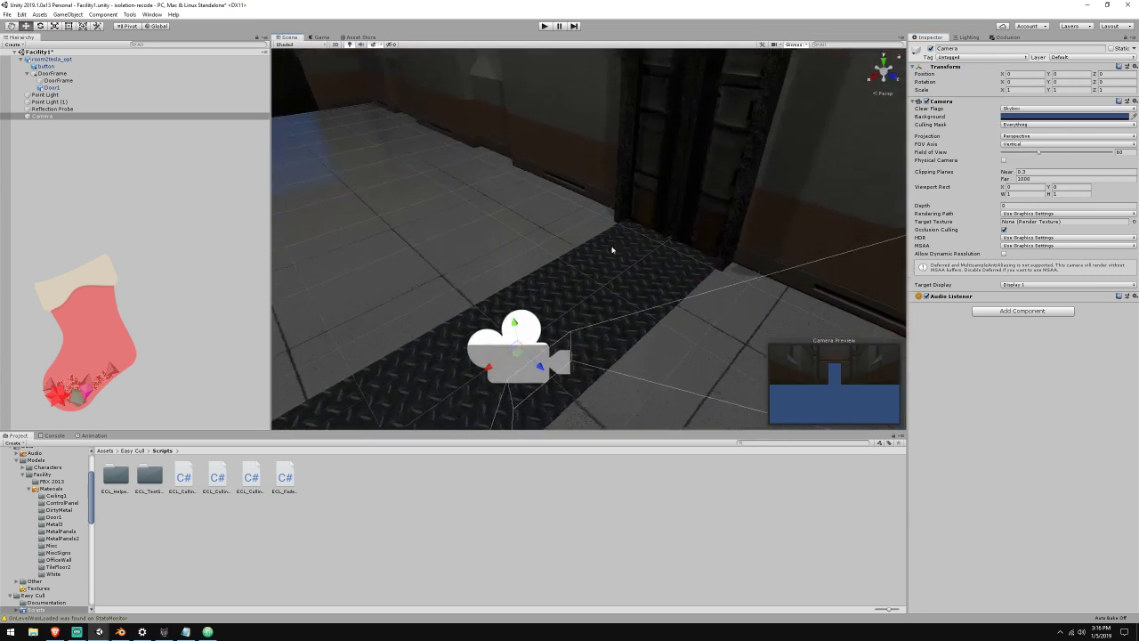
drag(571, 316, 574, 178)
alt+drag(574, 178, 449, 142)
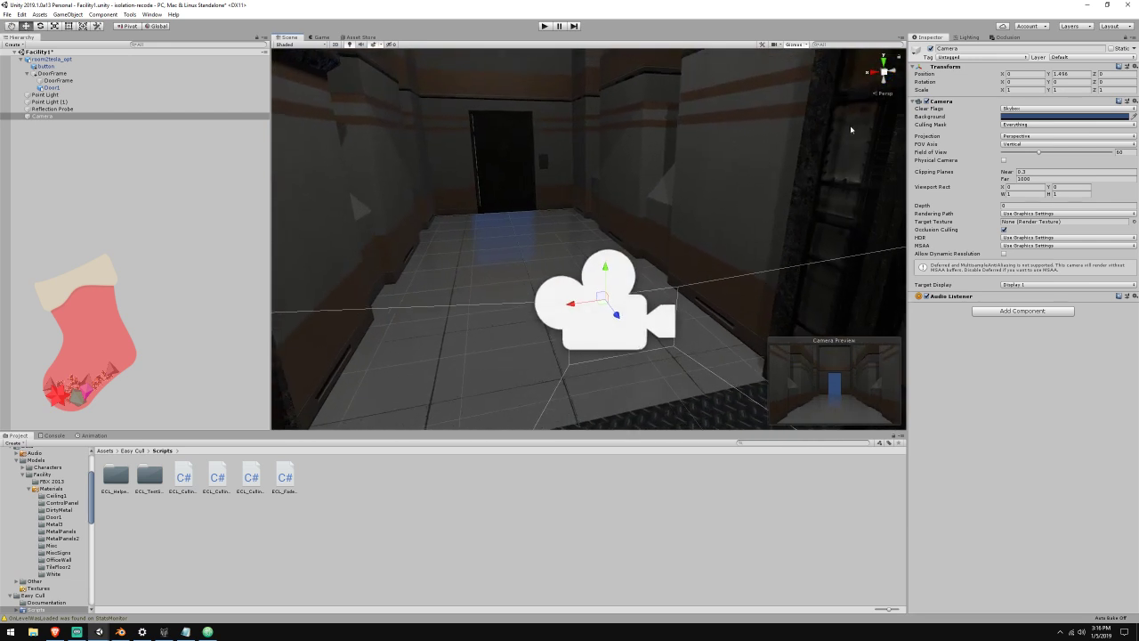
Set the Camera's Y rotation to 180 and move it low near the hallway's end, at about X 1.36, Y 0.46, Z 10.64
click(1059, 83)
text(180)
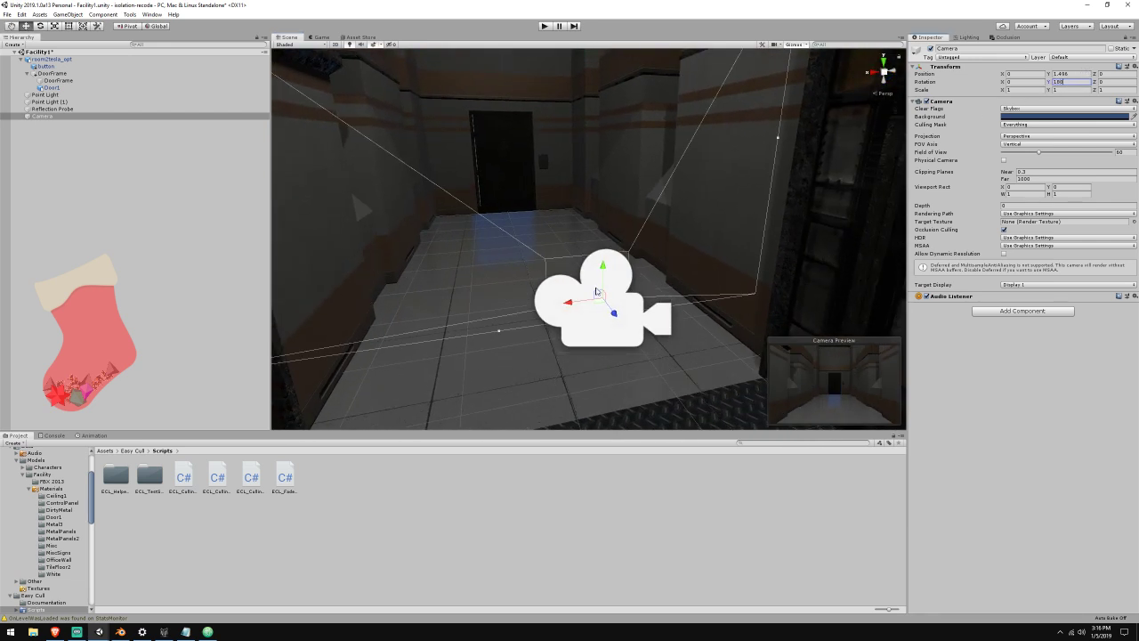
alt+drag(676, 294, 930, 612)
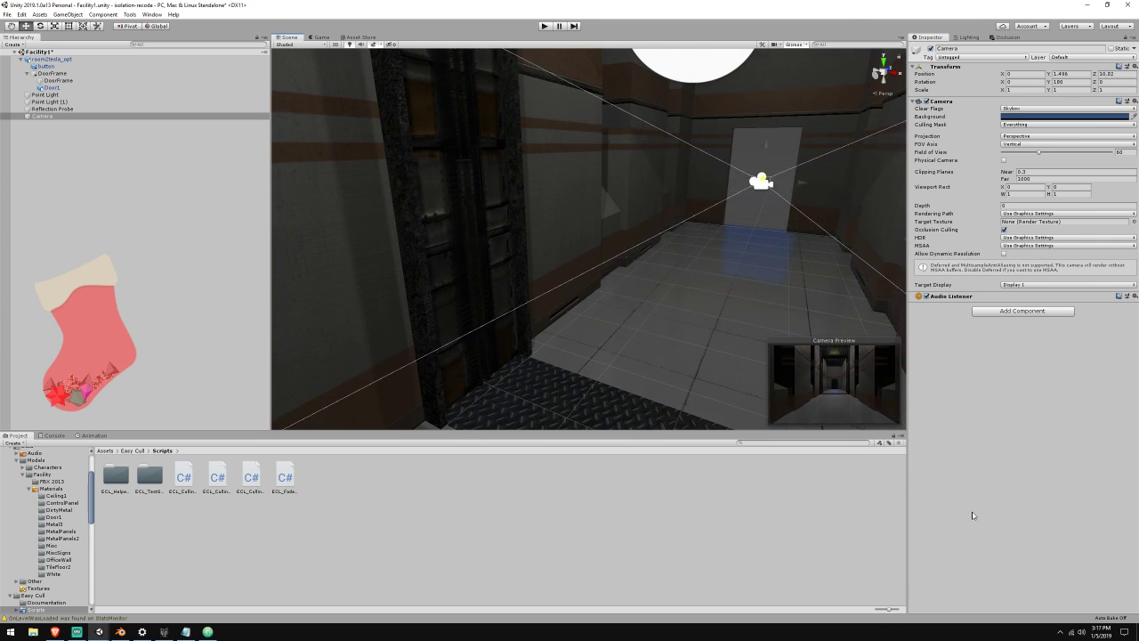
right_drag(571, 272, 693, 256)
key(w)
drag(518, 183, 570, 240)
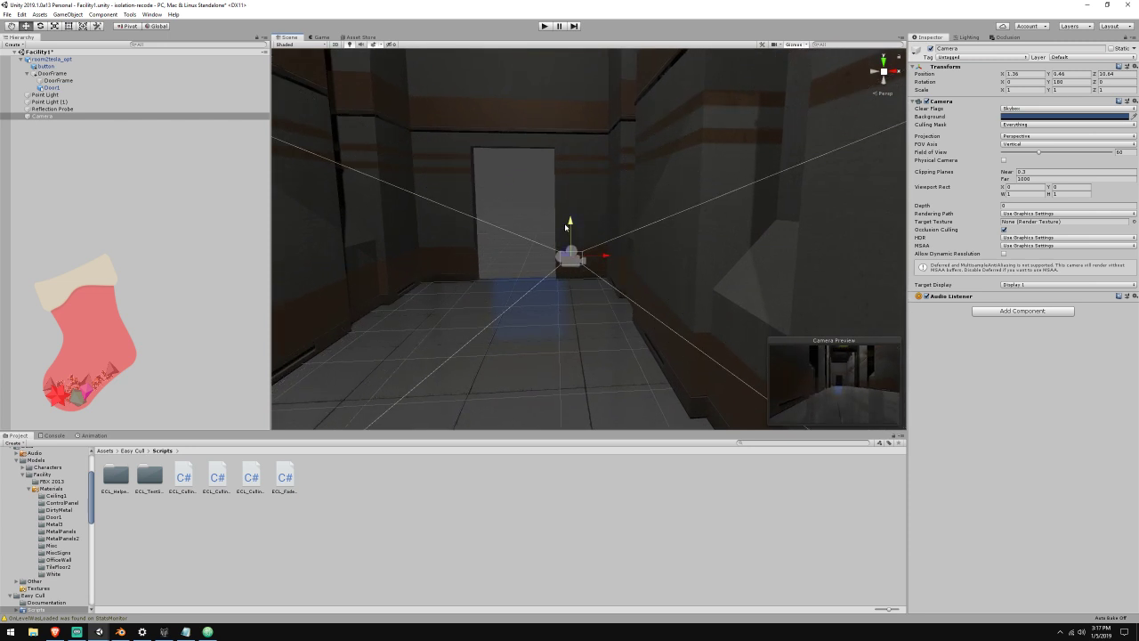
Rotate the Camera to look up the hallway at about X -15.3, Y 195.6, Z -1.5, and check the shot in the Game view
right_drag(570, 241, 579, 312)
key(w)
click(42, 28)
key(w)
right_drag(378, 178, 416, 160)
mouse_move(519, 257)
mouse_down()
mouse_move(520, 243)
mouse_move(524, 253)
mouse_move(496, 240)
mouse_move(520, 237)
mouse_up()
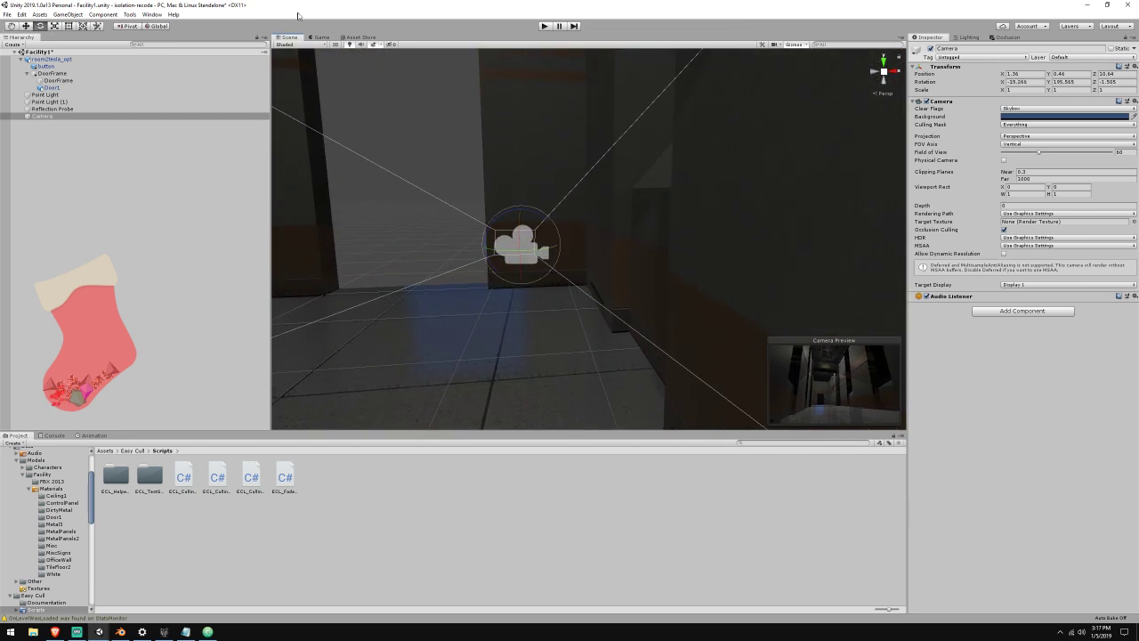
click(319, 37)
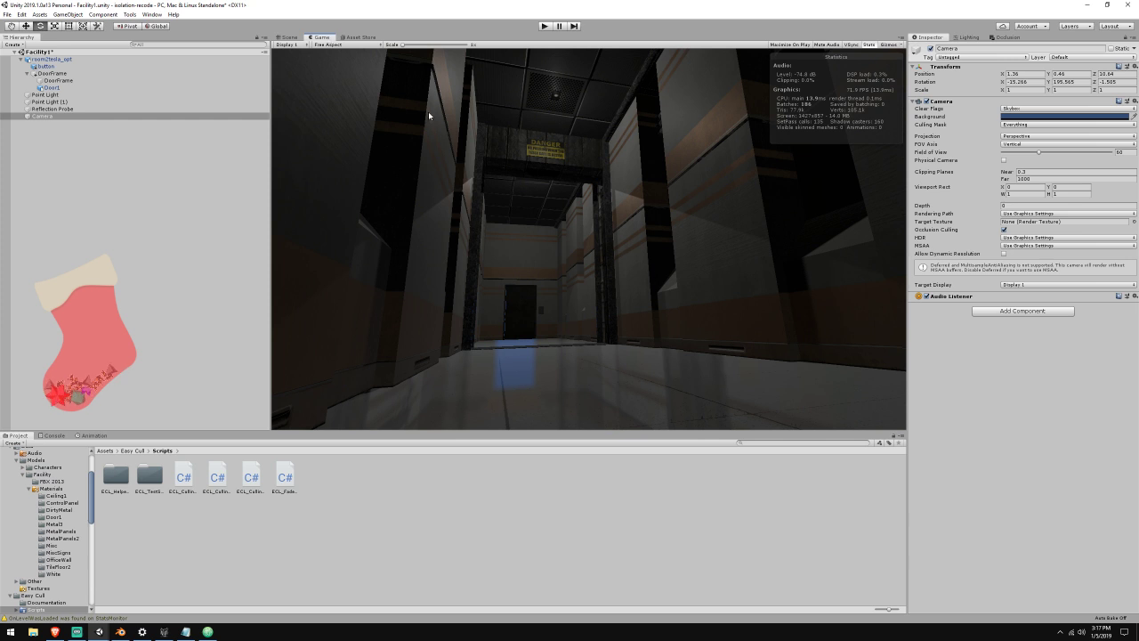
Move the Camera along the hallway to about Z 10.05 and lower it to about Y 0.13
click(288, 38)
key(w)
key(f)
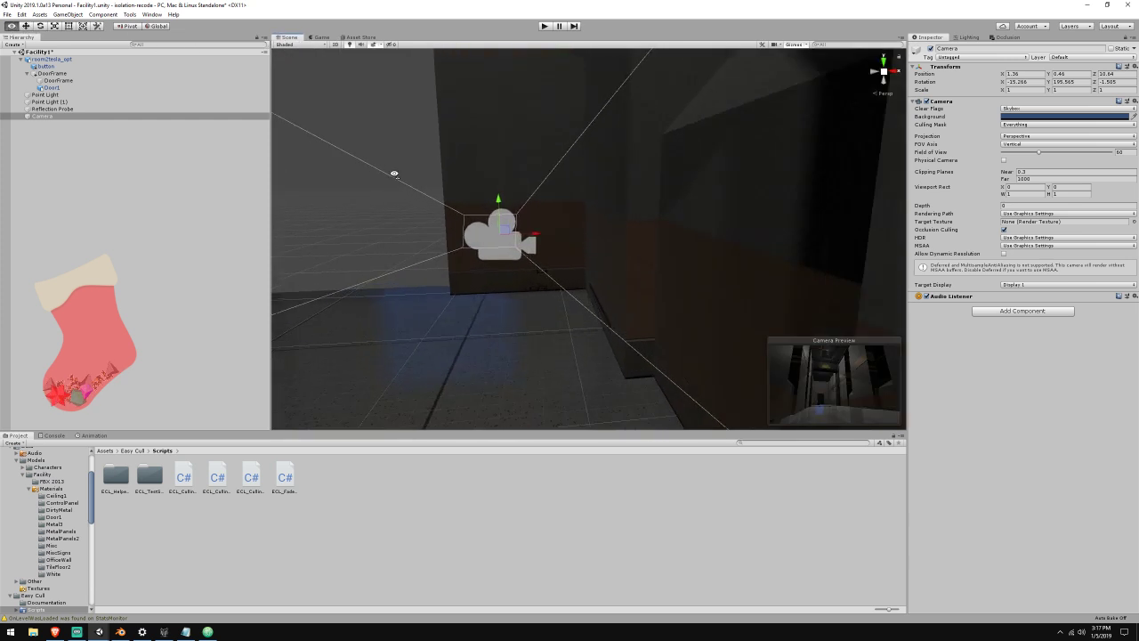
alt+drag(532, 238, 578, 246)
key(f)
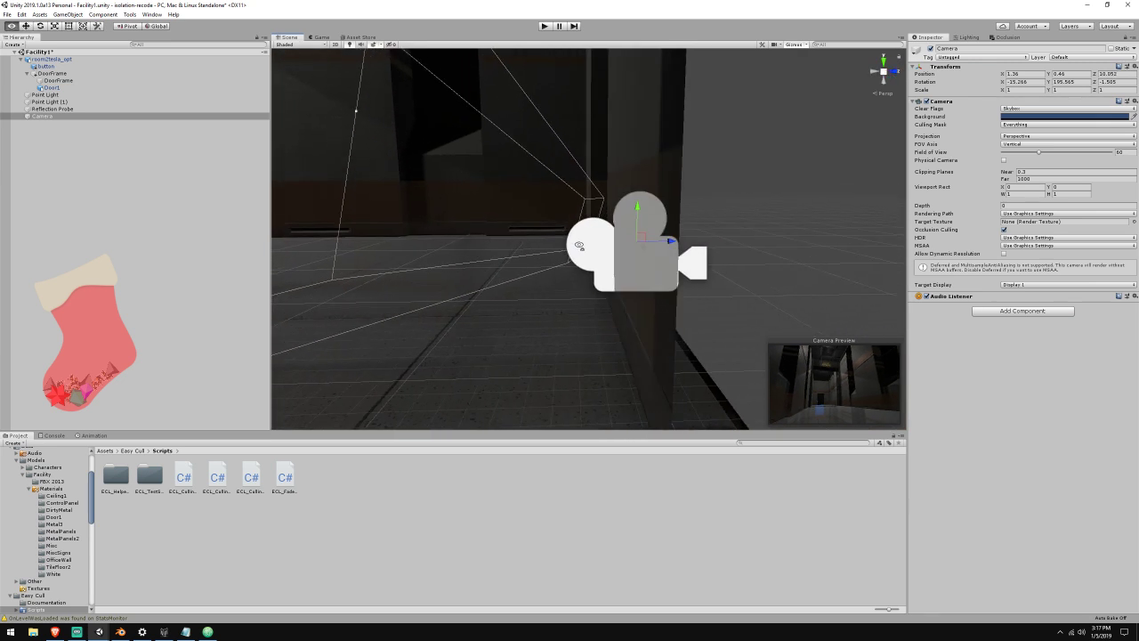
drag(650, 210, 649, 258)
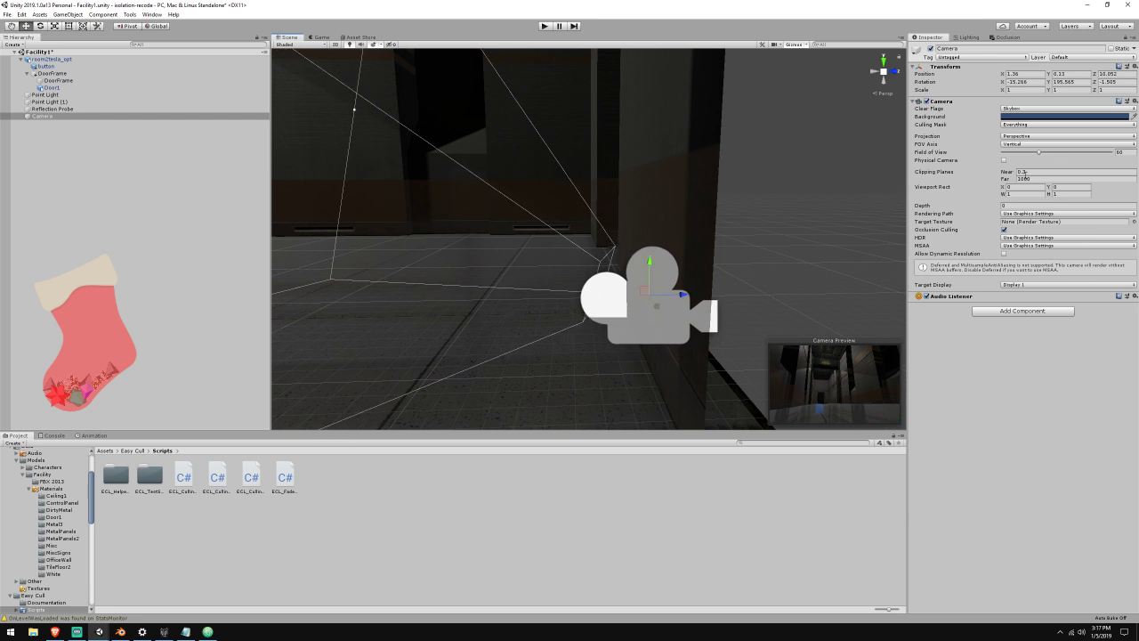
Set the Camera's near clipping plane to 0.01, lower it to about Y 0.07, and check the shot in the Game view
click(1037, 173)
text(0.01)
drag(649, 261, 650, 270)
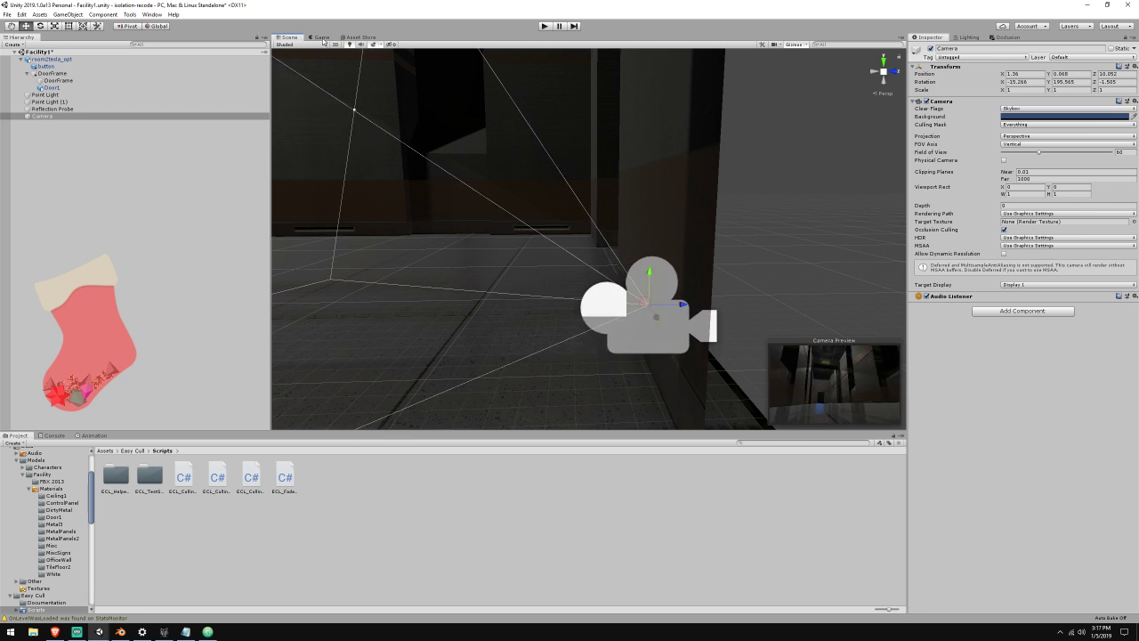
click(321, 38)
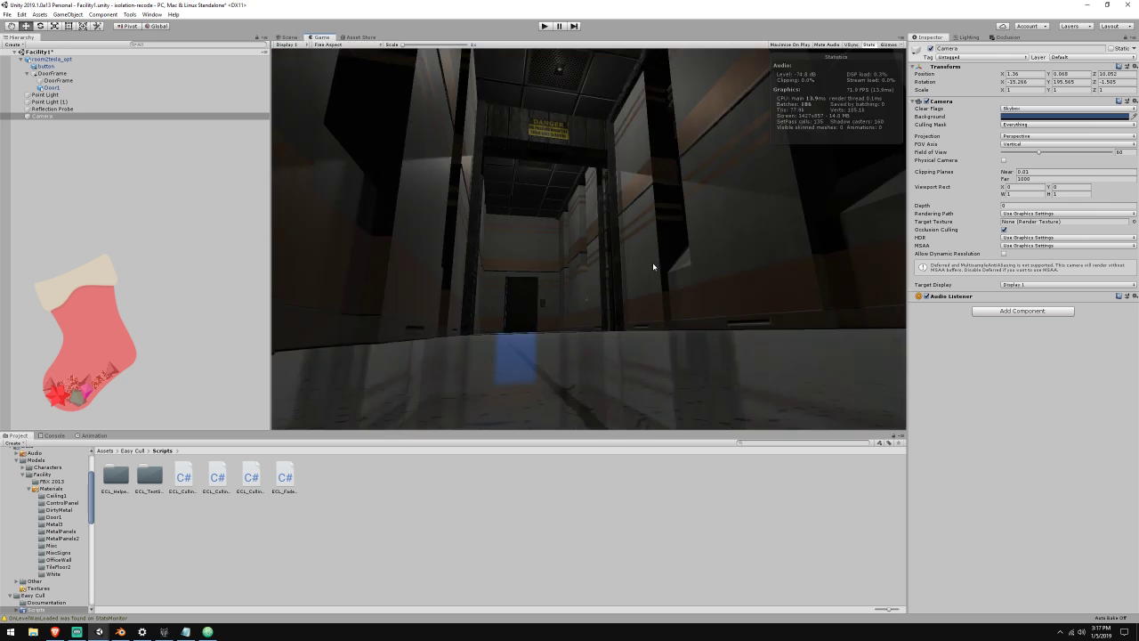
Raise the Camera to about Y 0.13, rotate it to about X -16, Y 190.6, Z 2.3, and check the shot in the Game view
click(289, 38)
drag(652, 270, 652, 260)
key(e)
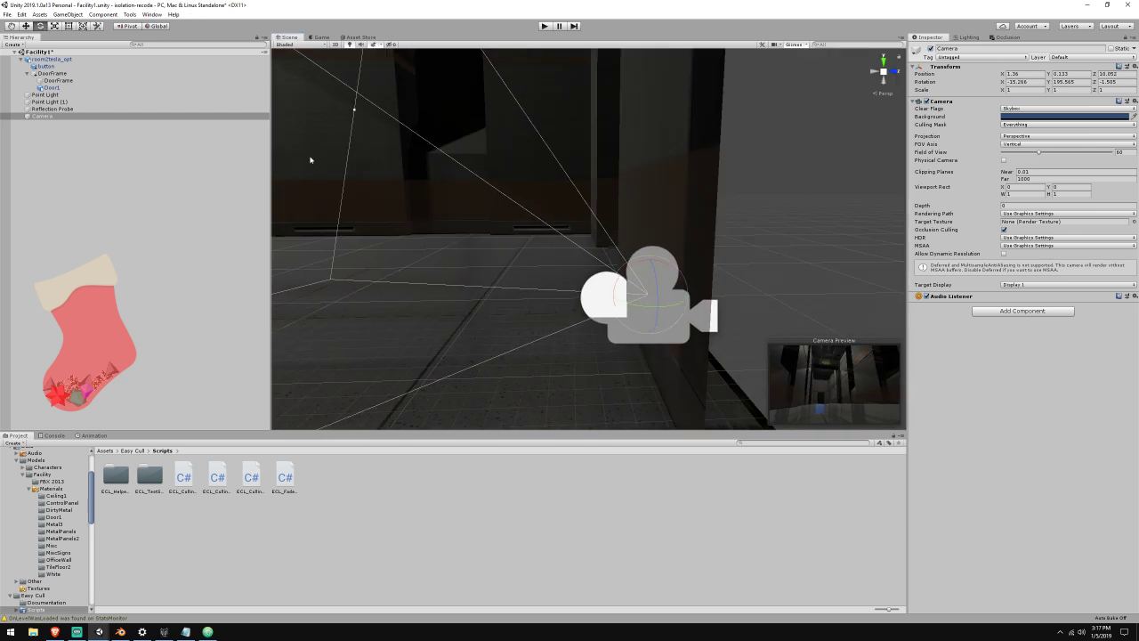
drag(625, 303, 635, 308)
drag(636, 308, 660, 279)
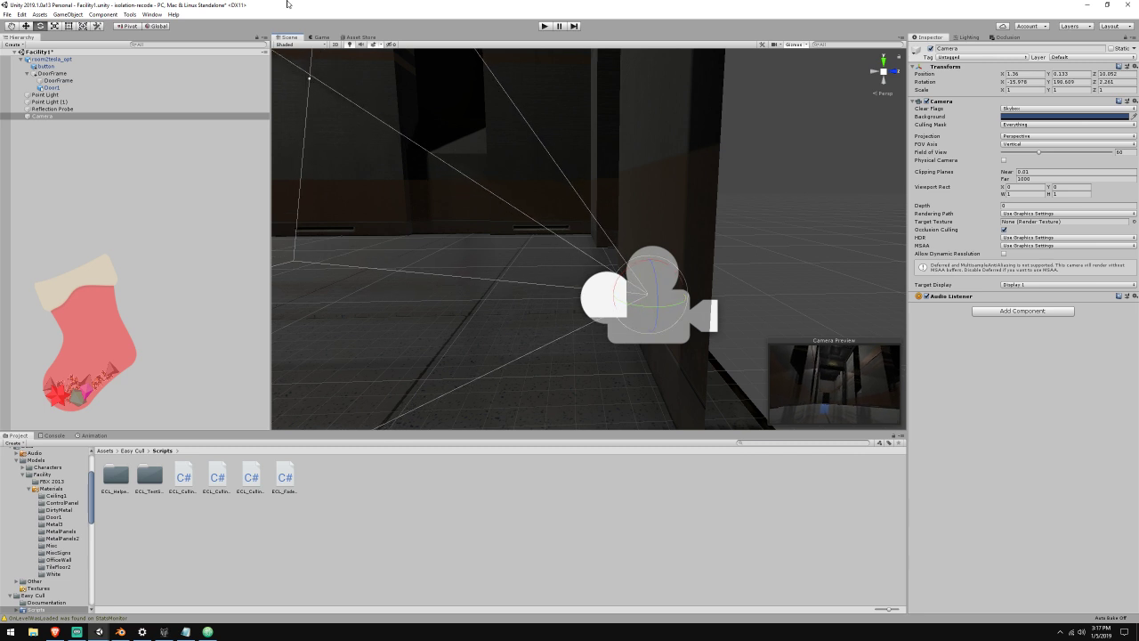
click(321, 37)
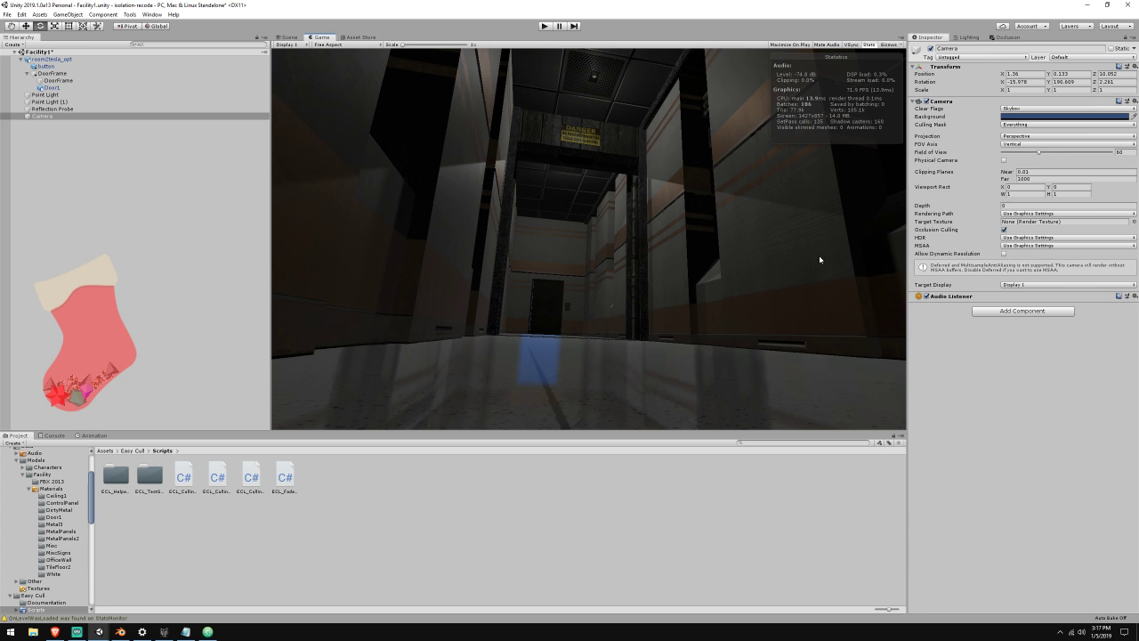
Add a Post-process Layer component to the Camera and set its volume blending layer to Default
click(991, 312)
text(post pr)
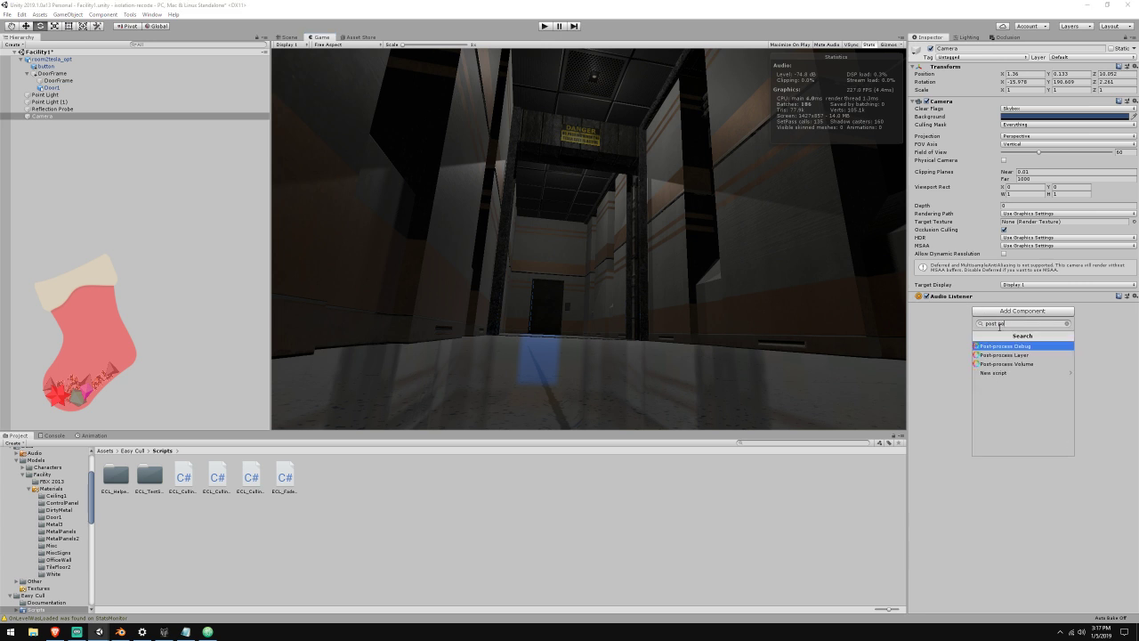
click(1004, 354)
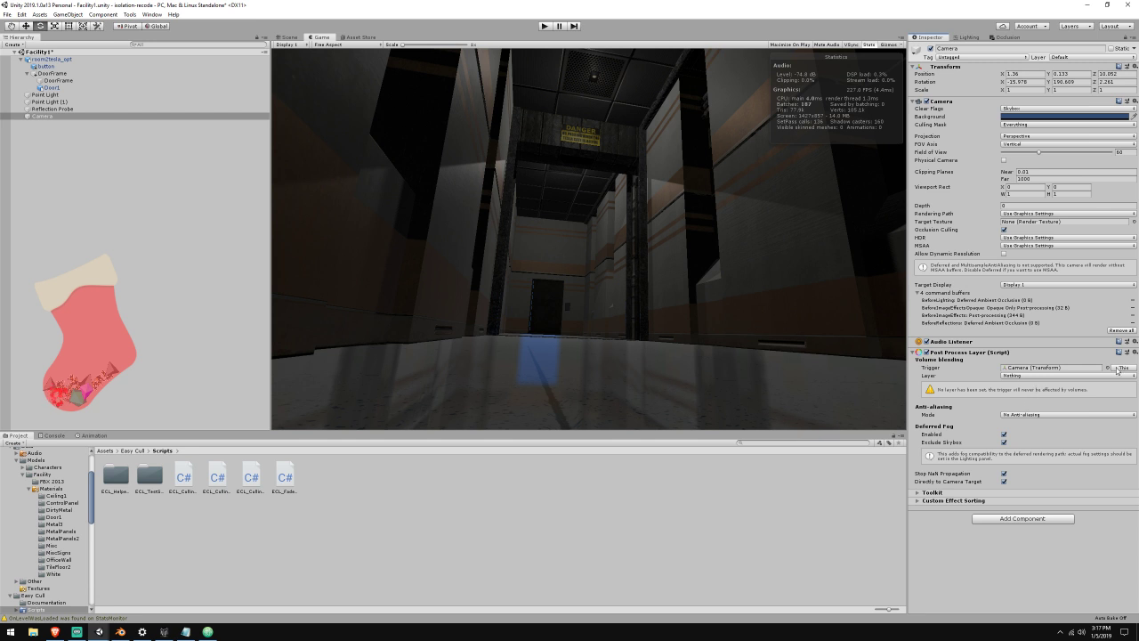
click(1039, 377)
click(1040, 408)
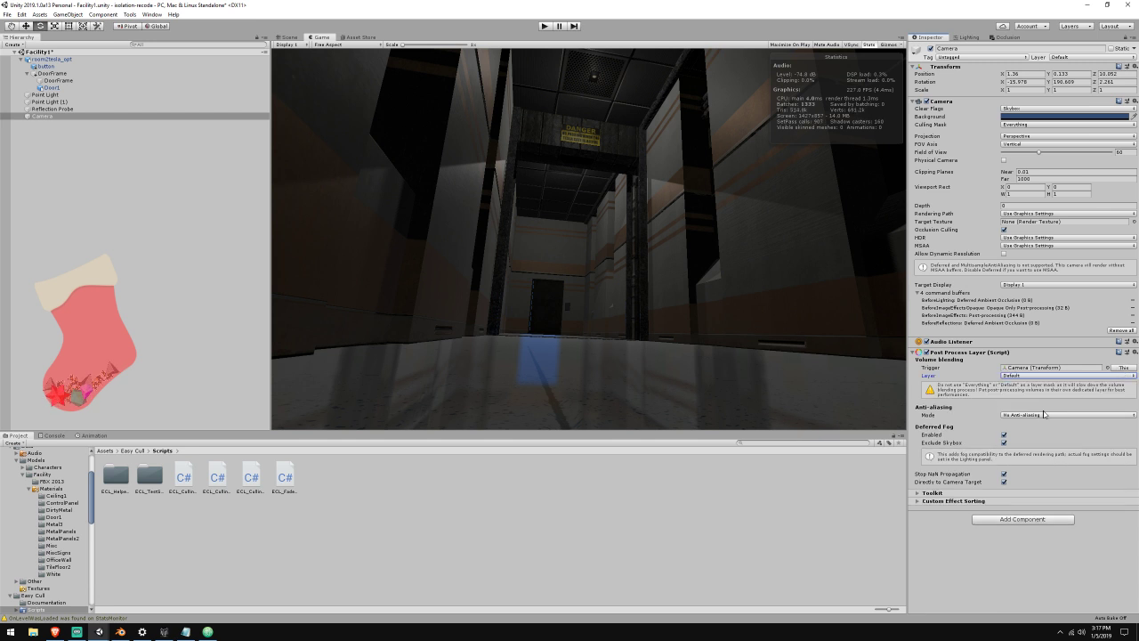
Set the Post Process Layer's anti-aliasing mode to Fast Approximate Anti-aliasing (FXAA) with Fast Mode on and Keep Alpha off
click(1043, 415)
click(1014, 430)
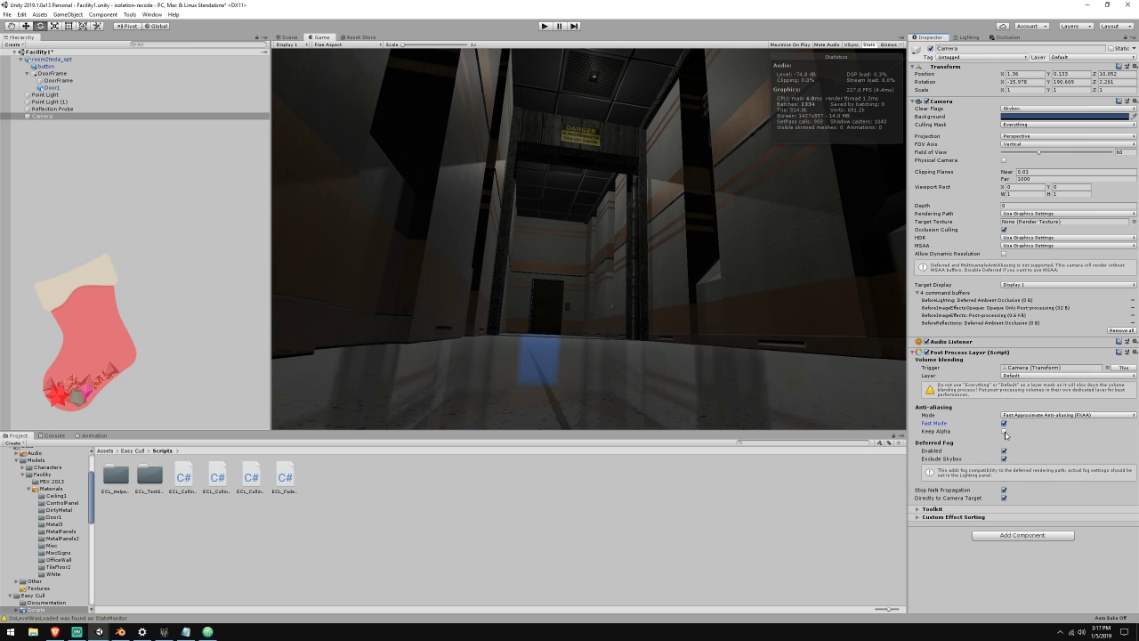
click(1004, 432)
Turn MSAA off on the Camera and remove all of its command buffers
click(1022, 247)
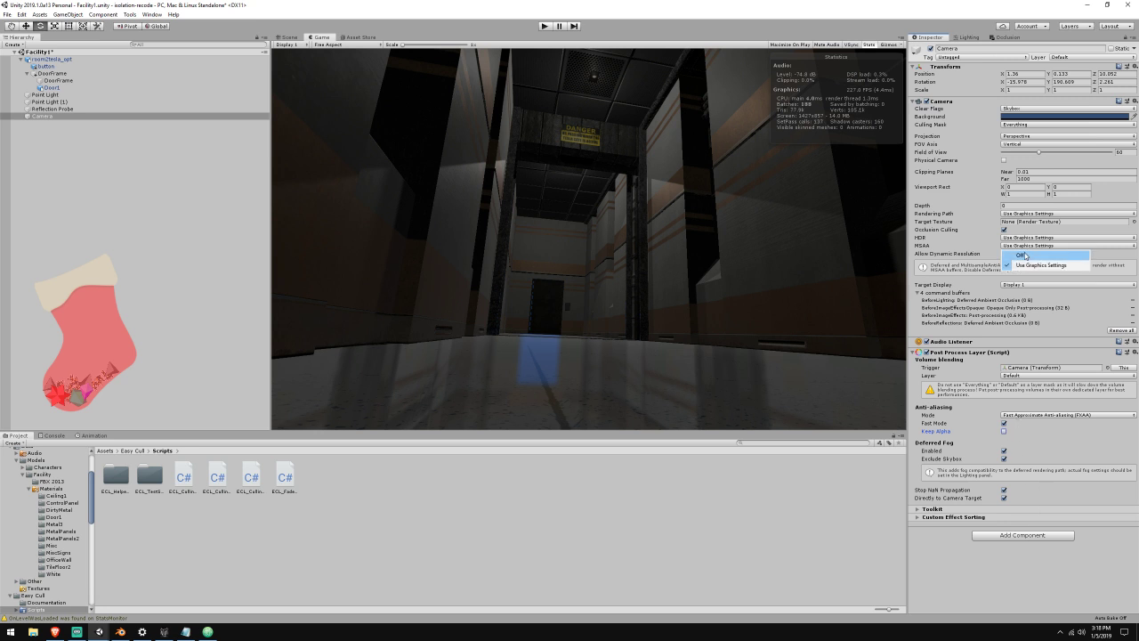
click(1026, 256)
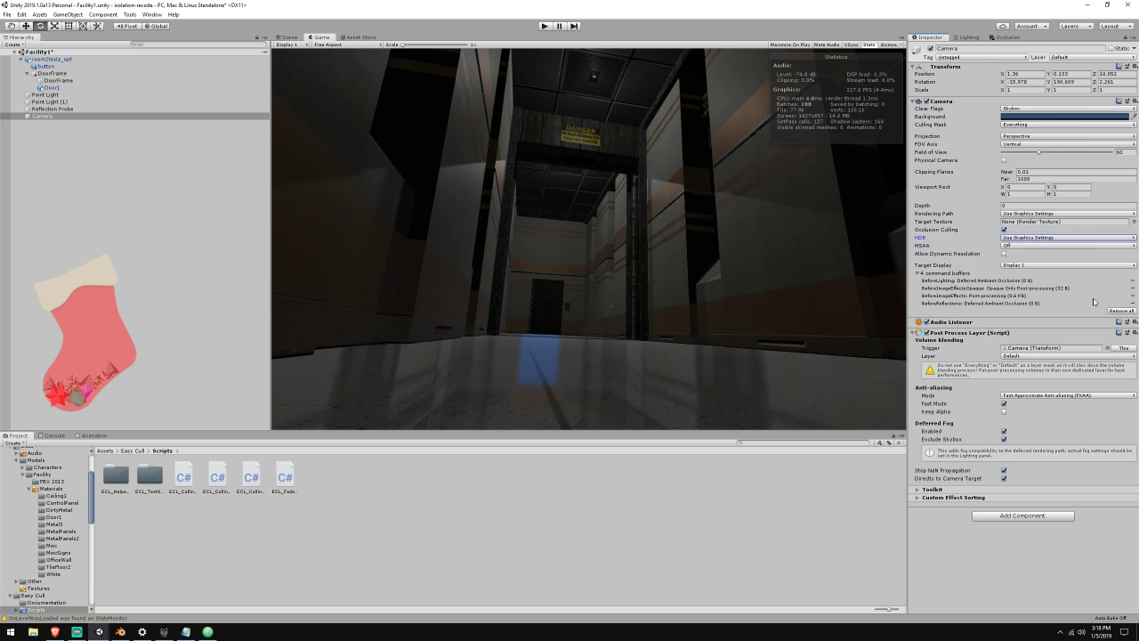
click(1121, 311)
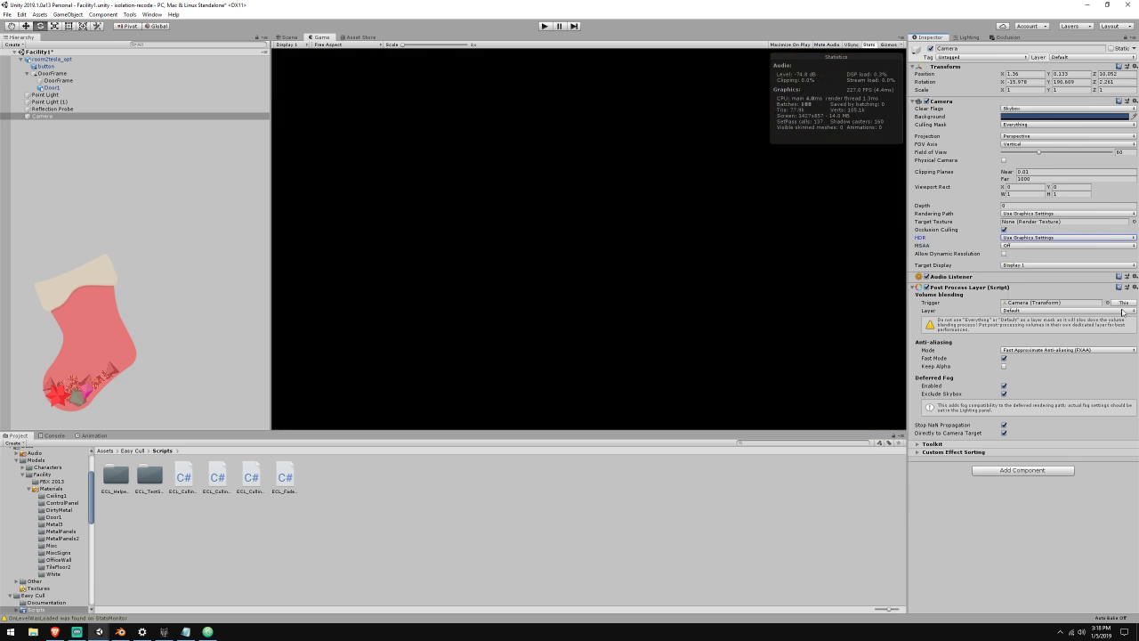
Add a Post-process Volume component to the Camera and make it global
click(1010, 471)
text(post po)
click(1039, 527)
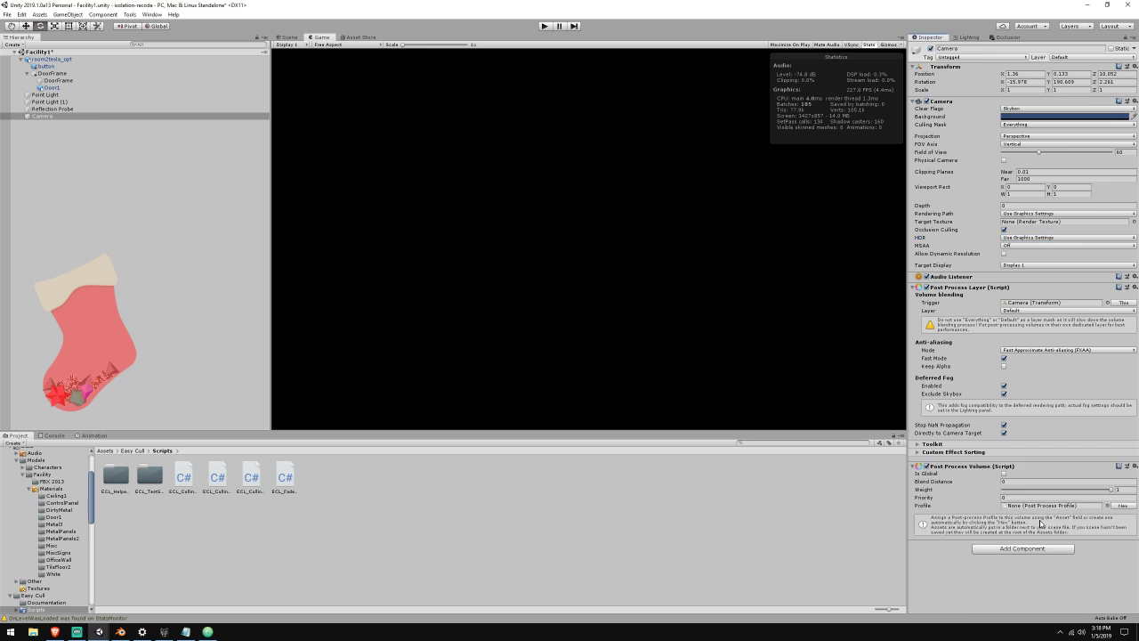
click(1003, 474)
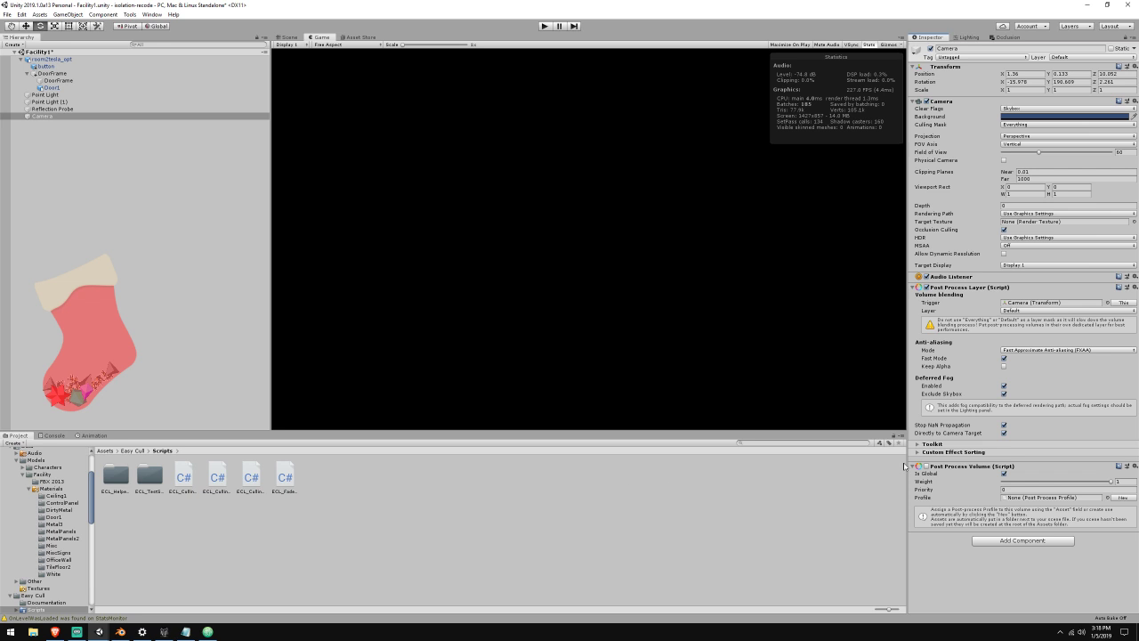
Open the Facility1 folder inside Assets > Scenes
click(105, 451)
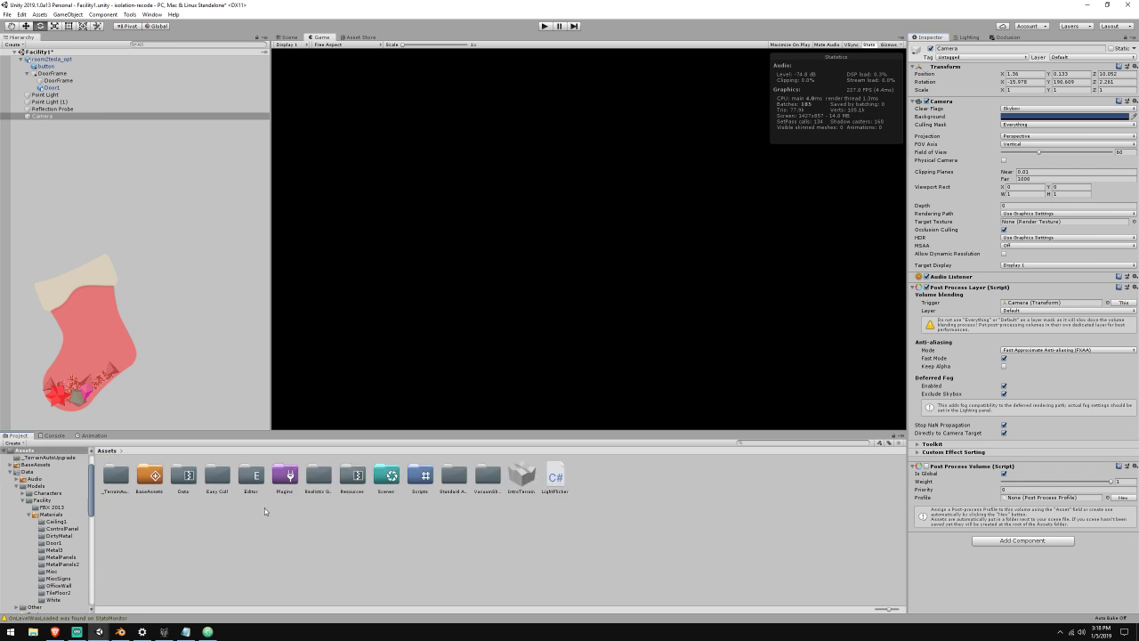
click(1074, 304)
double_click(380, 481)
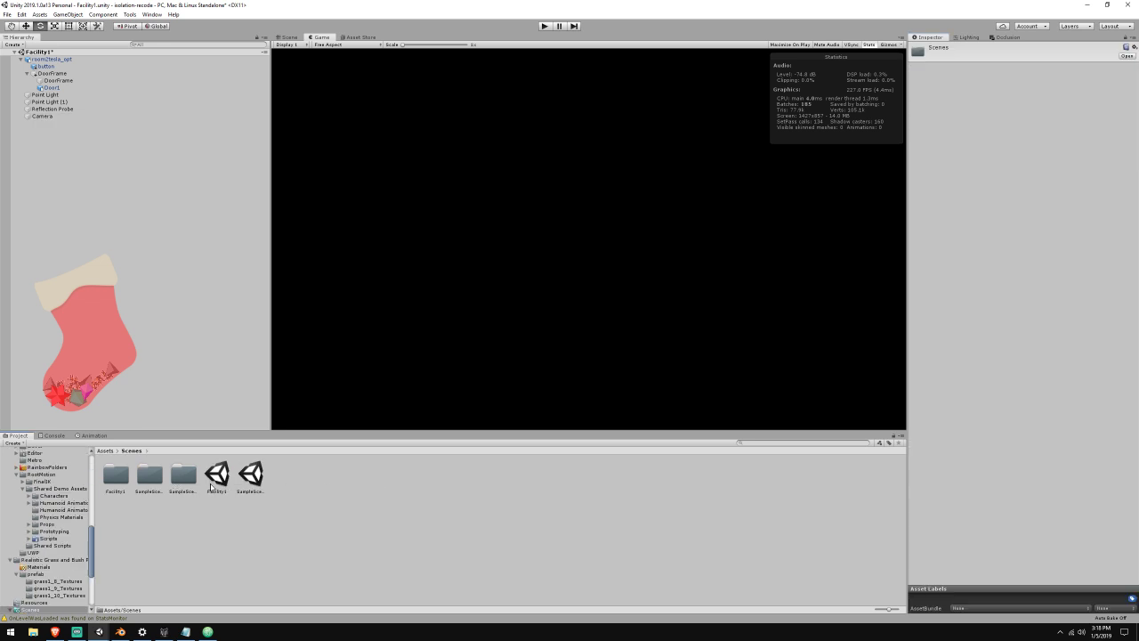
double_click(110, 481)
Compare the baked assets in the Facility1 folder and delete the ReflectionProbe-1 texture
click(183, 480)
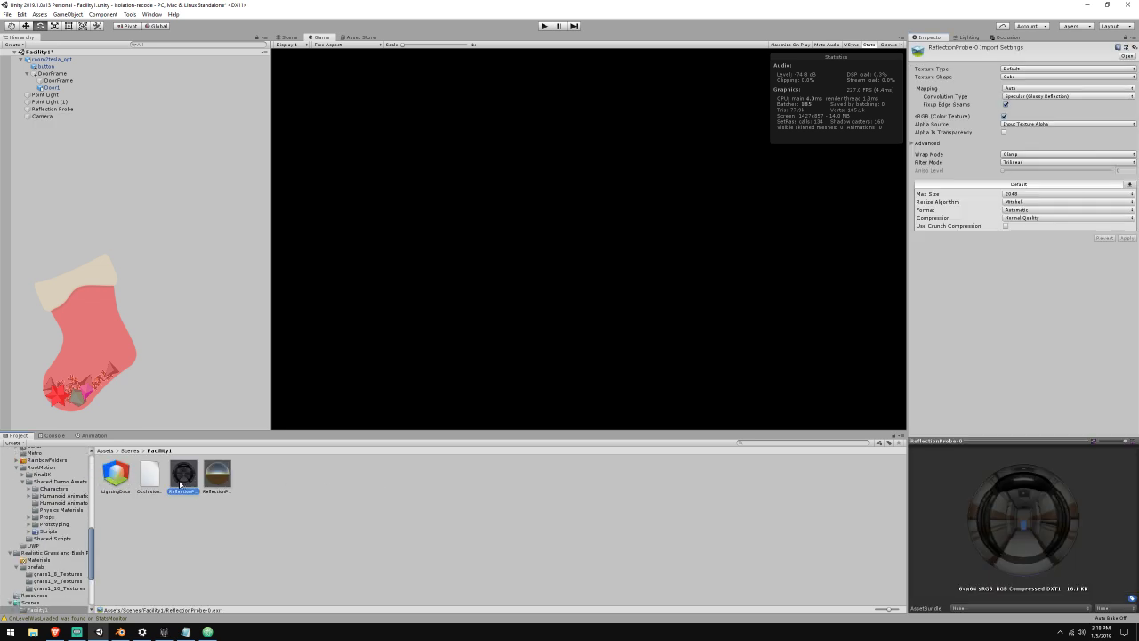
click(153, 480)
click(116, 479)
click(217, 480)
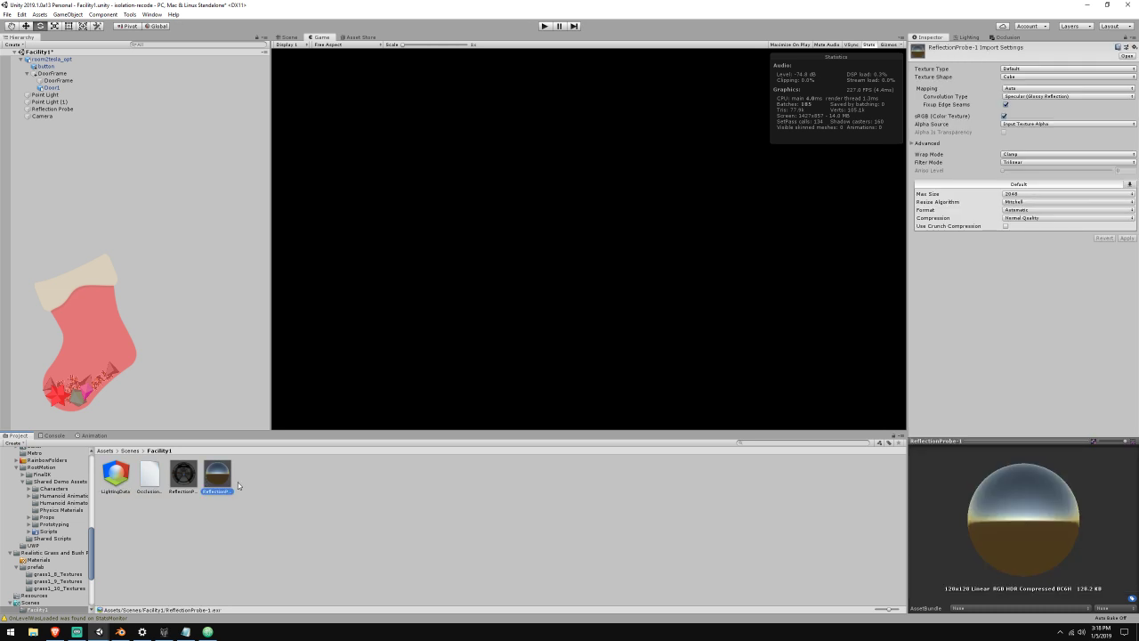
click(239, 485)
click(221, 489)
click(185, 487)
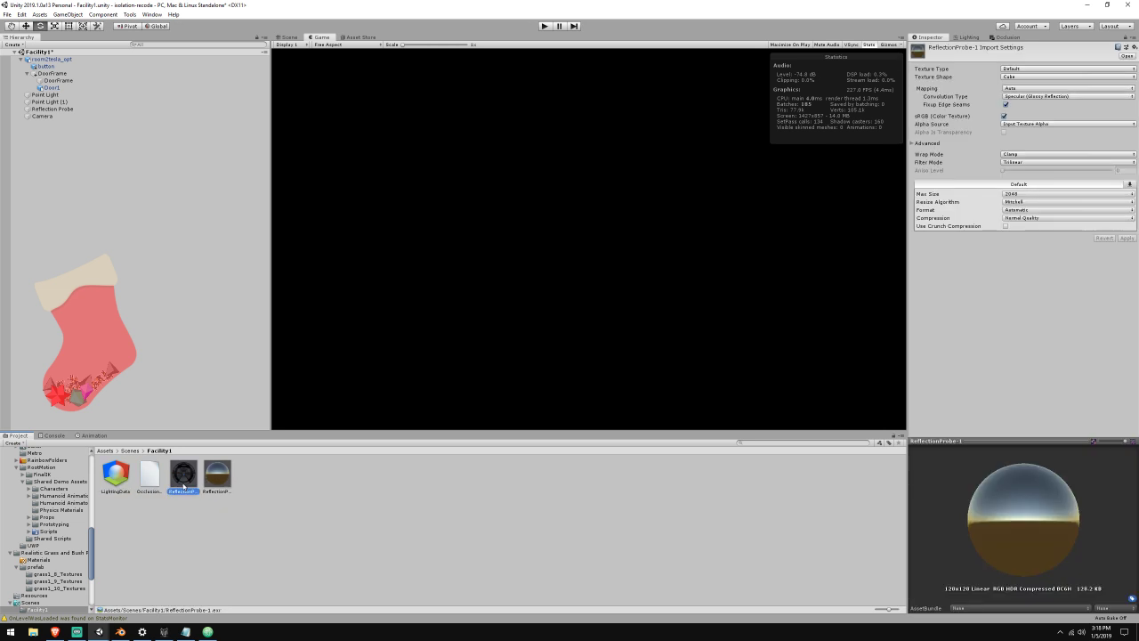
click(220, 487)
click(185, 487)
click(220, 486)
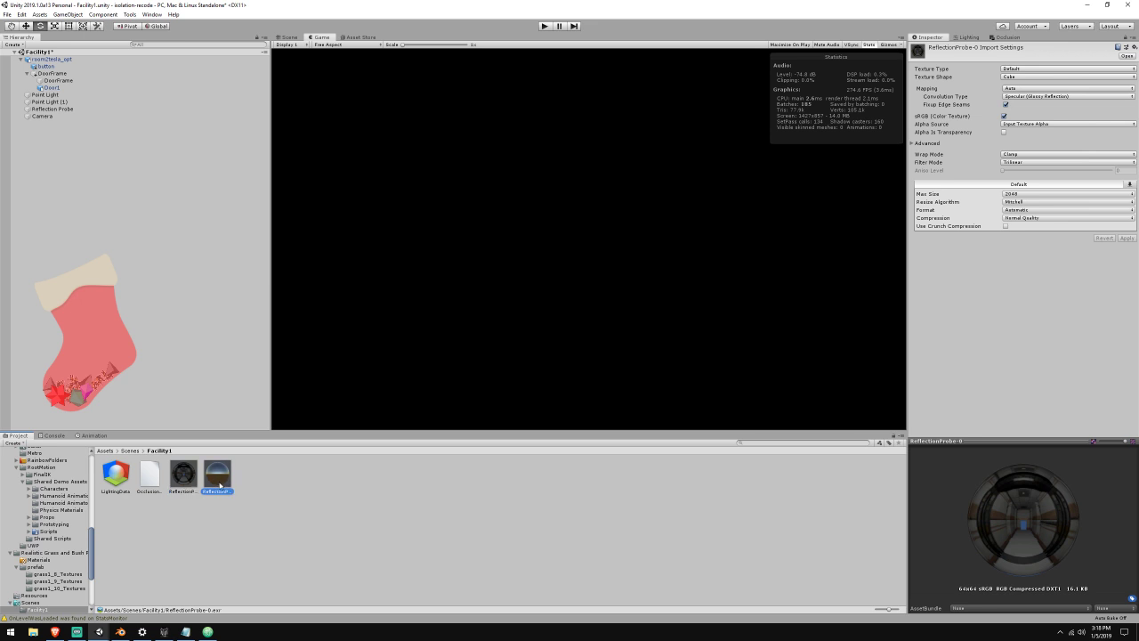
click(185, 486)
click(219, 487)
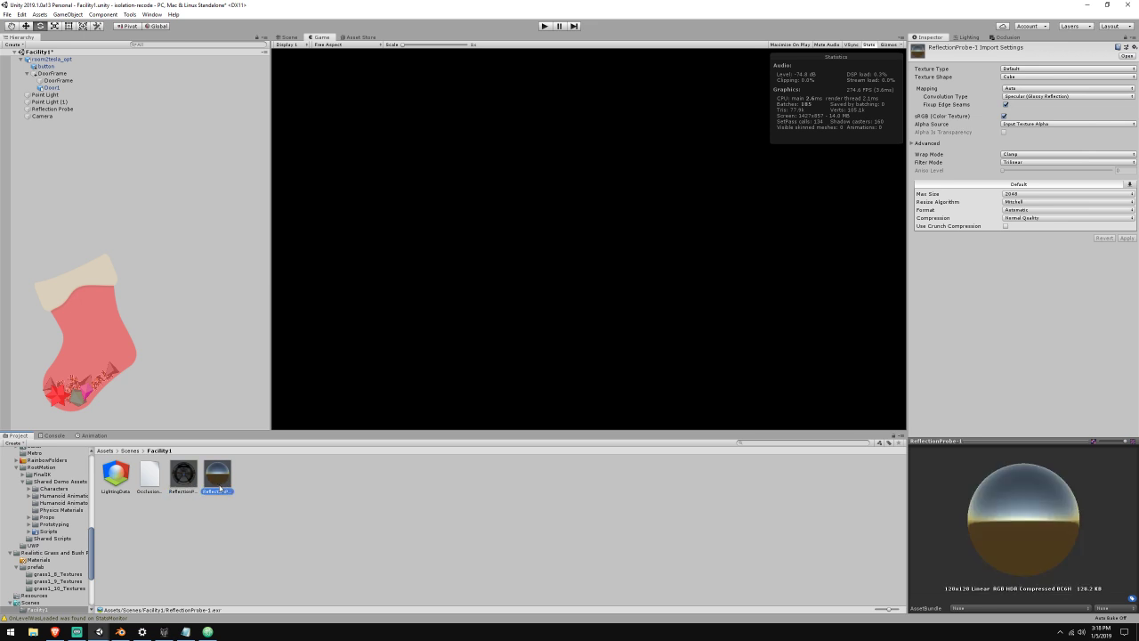
click(190, 488)
click(215, 486)
click(185, 486)
click(219, 487)
key(shift+Delete)
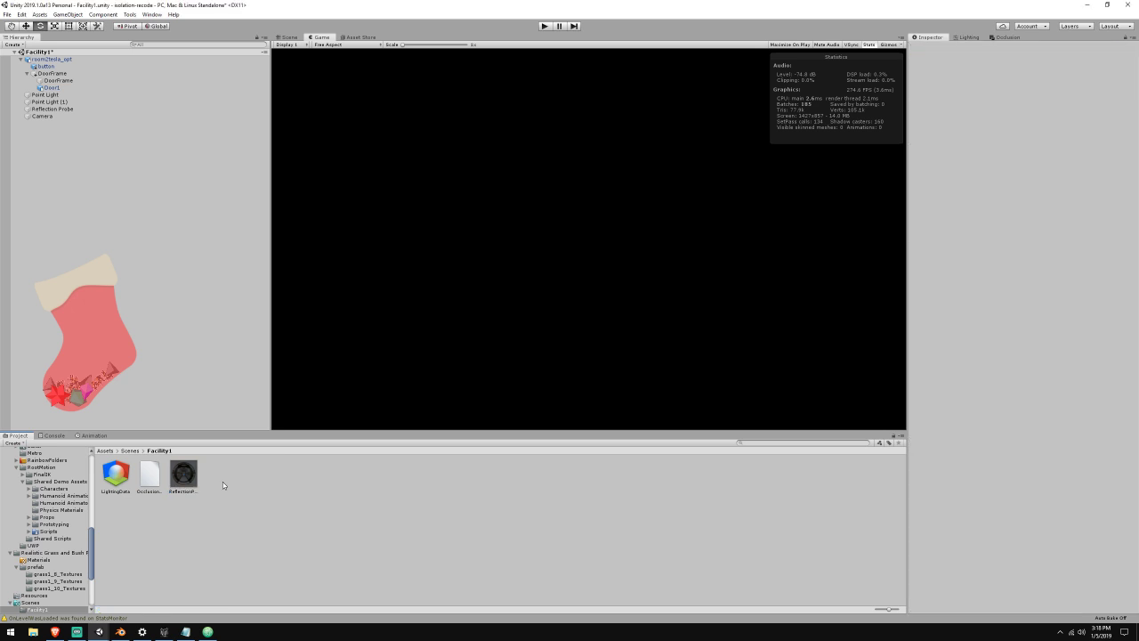
Inspect the Camera in the Scene view and briefly run the scene to check its shot in the Game view
click(296, 38)
right_drag(478, 197, 348, 178)
right_drag(458, 178, 474, 178)
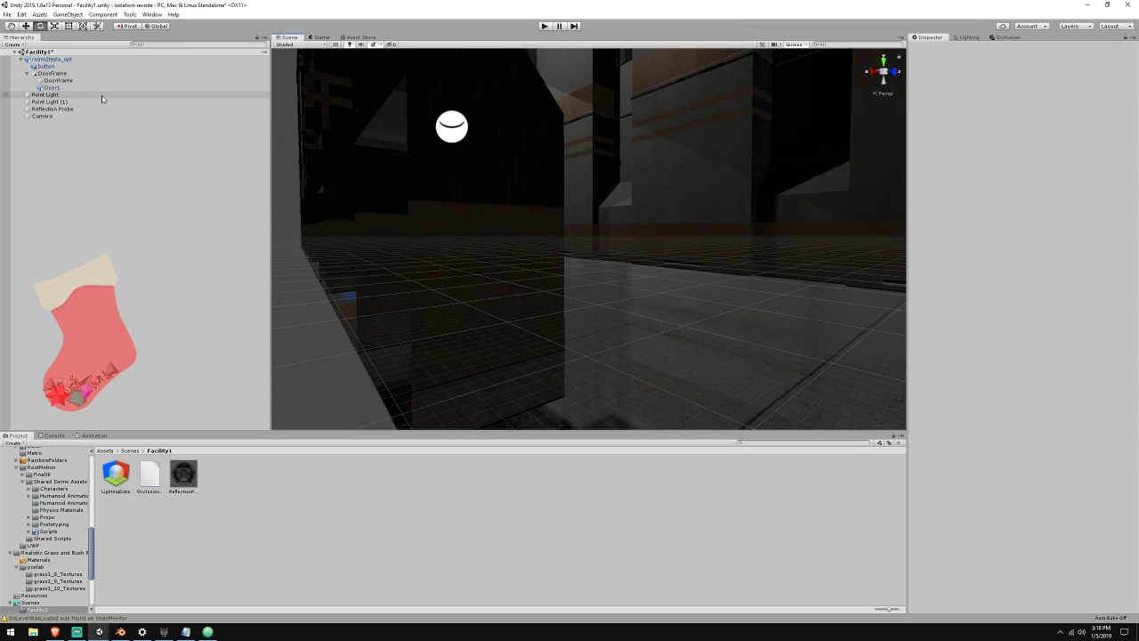
click(89, 116)
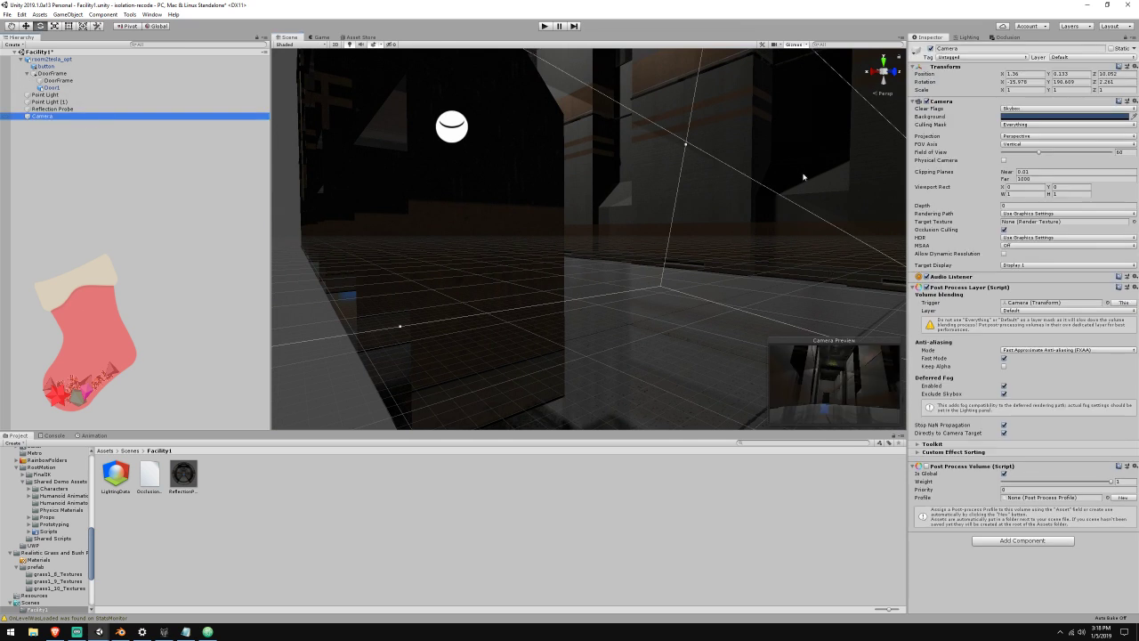
click(329, 38)
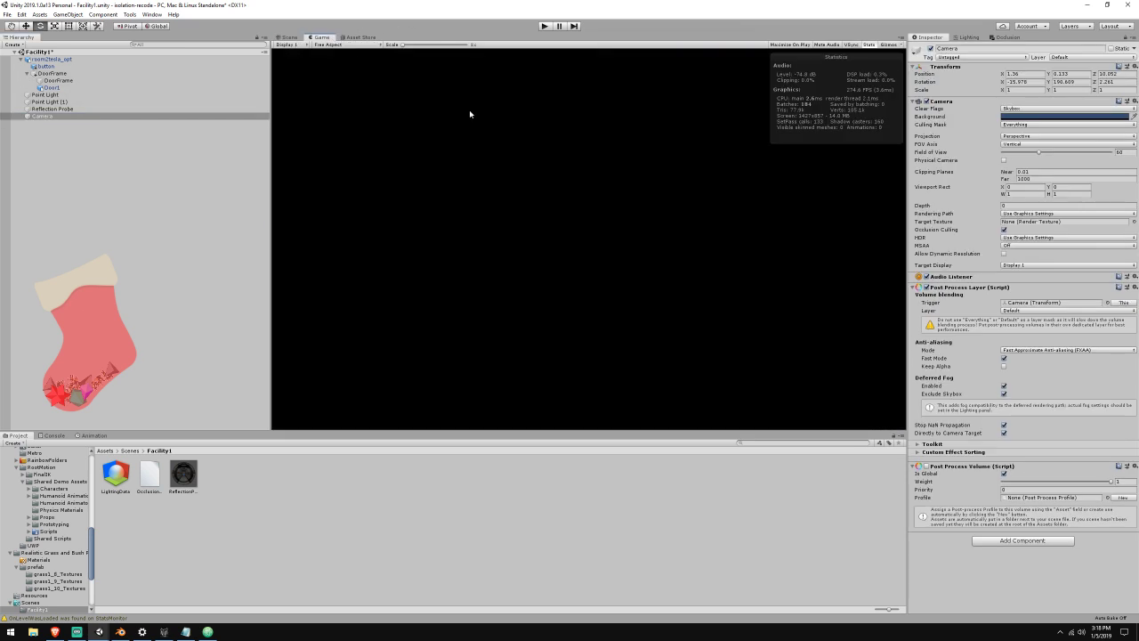
click(543, 27)
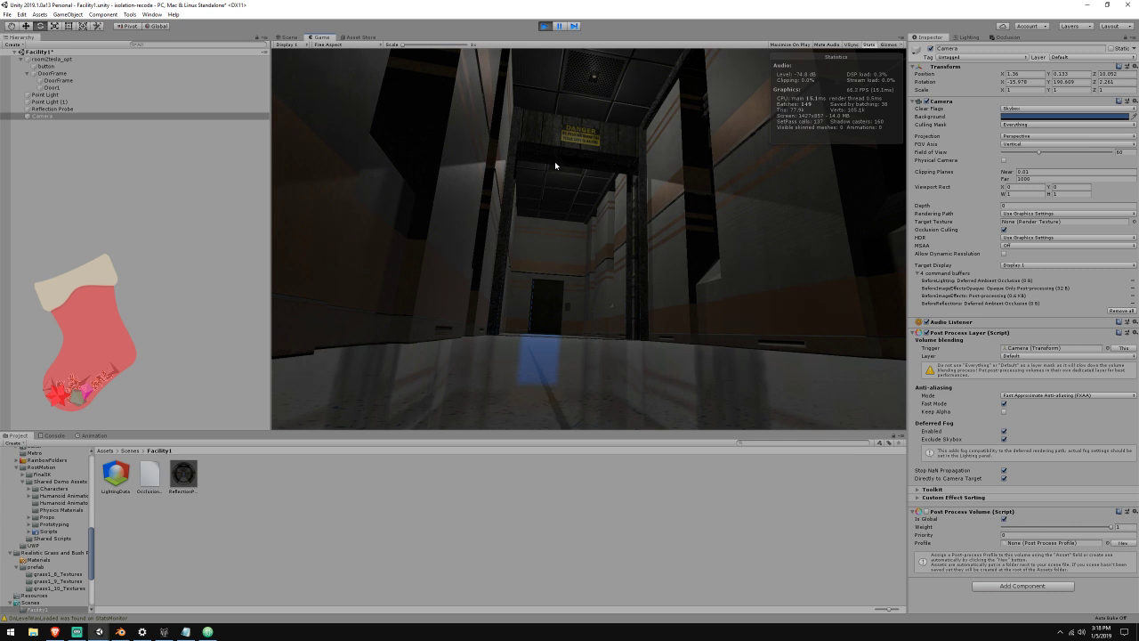
click(545, 26)
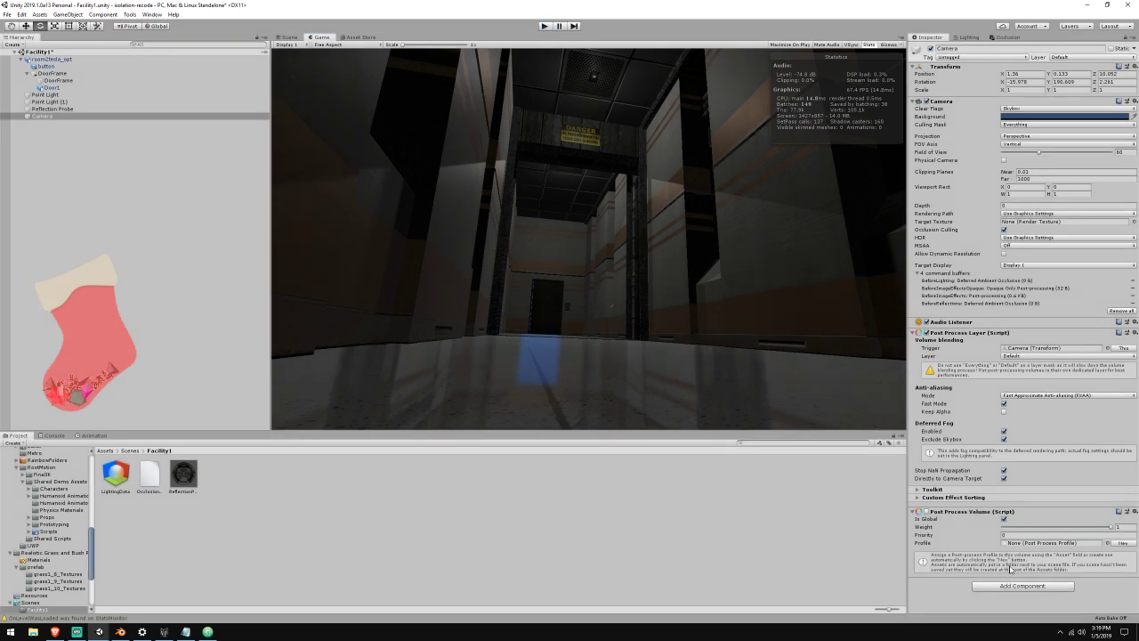
Create a post-processing profile named Main in the Facility1 folder and assign it to the Camera's Post Process Volume
right_click(247, 499)
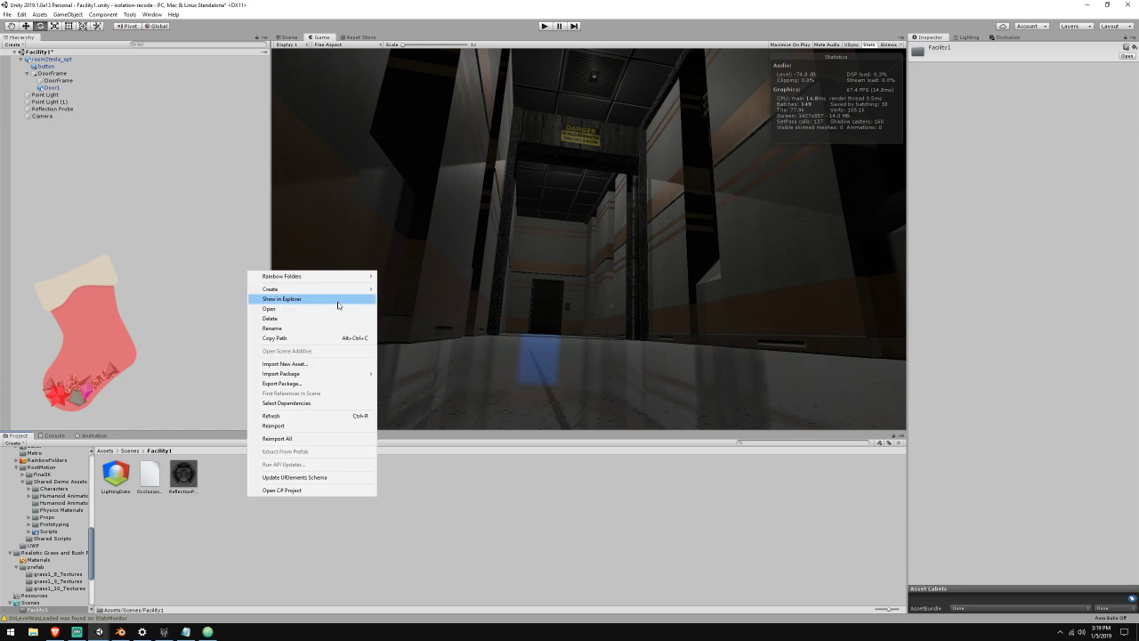
mouse_move(338, 289)
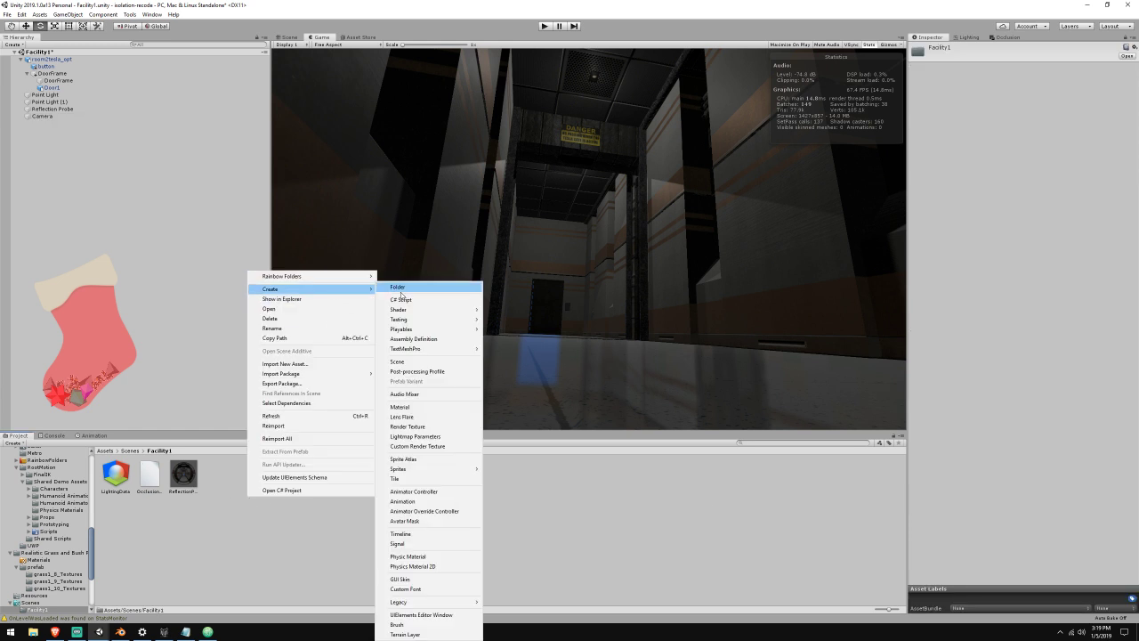
click(449, 371)
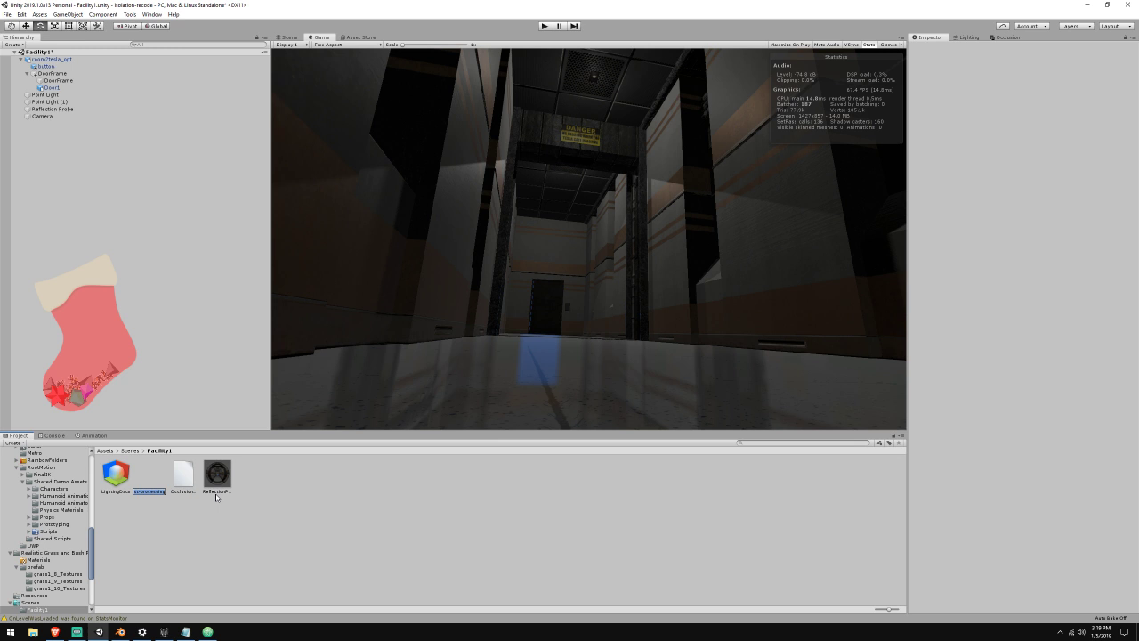
text(Main)
key(Return)
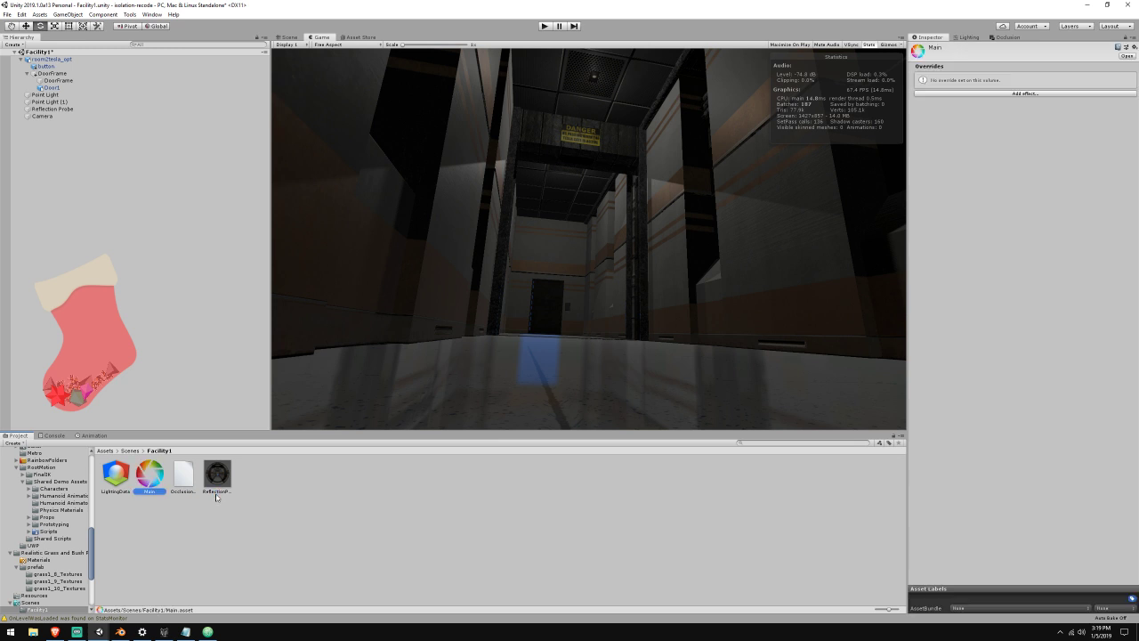
click(64, 115)
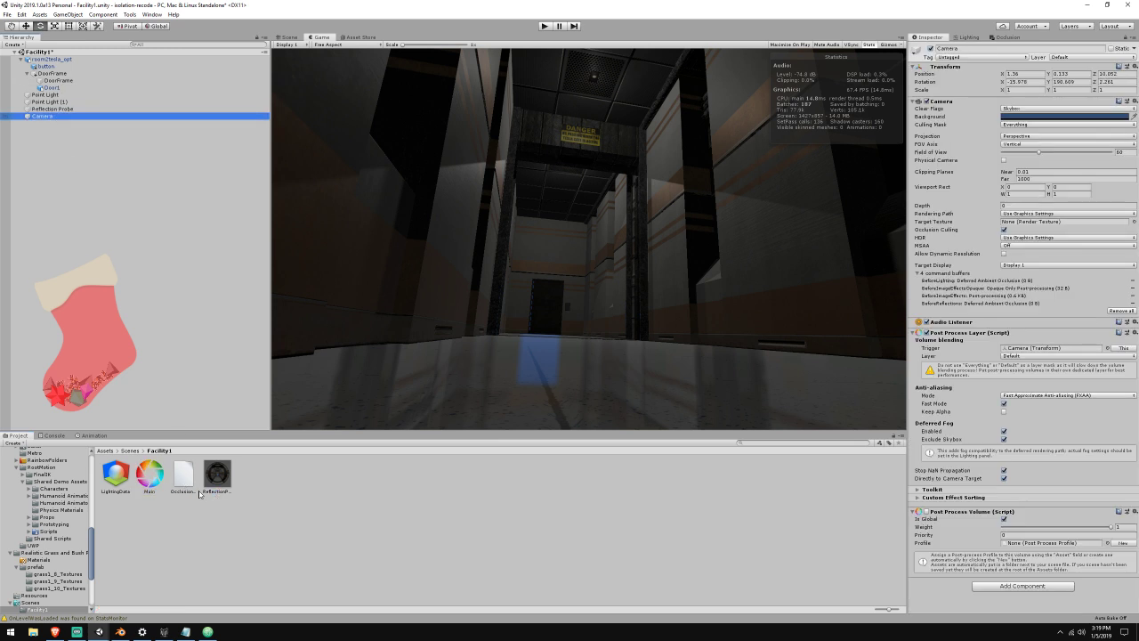
drag(154, 478, 1043, 542)
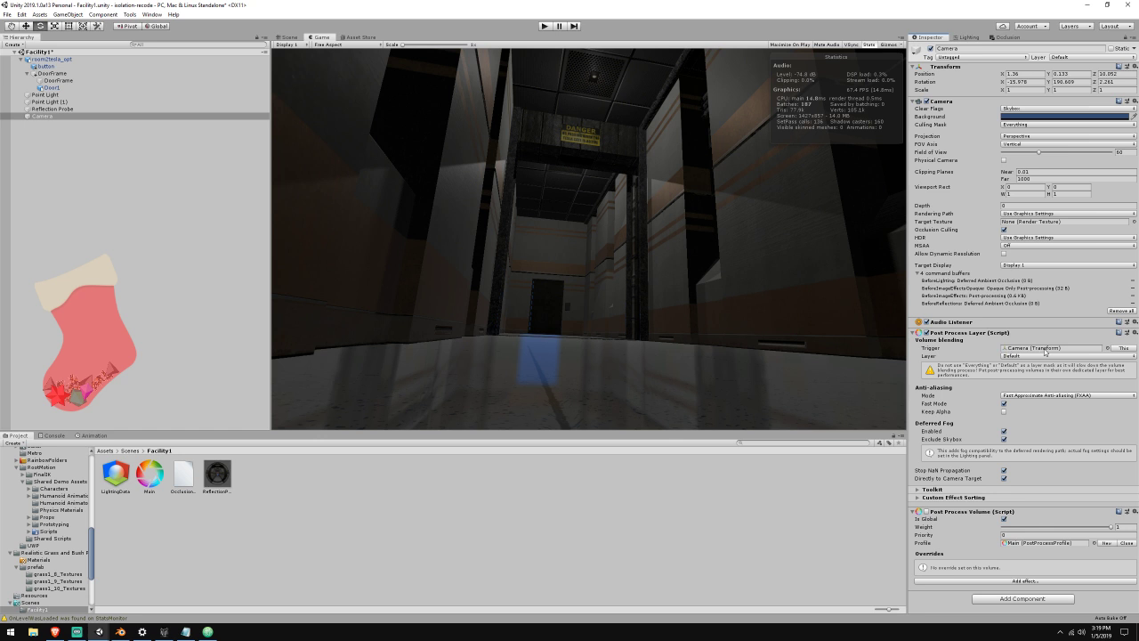
Clear the Post Process Layer's trigger and toggle the layer off and on to compare the shot
click(1022, 349)
key(Delete)
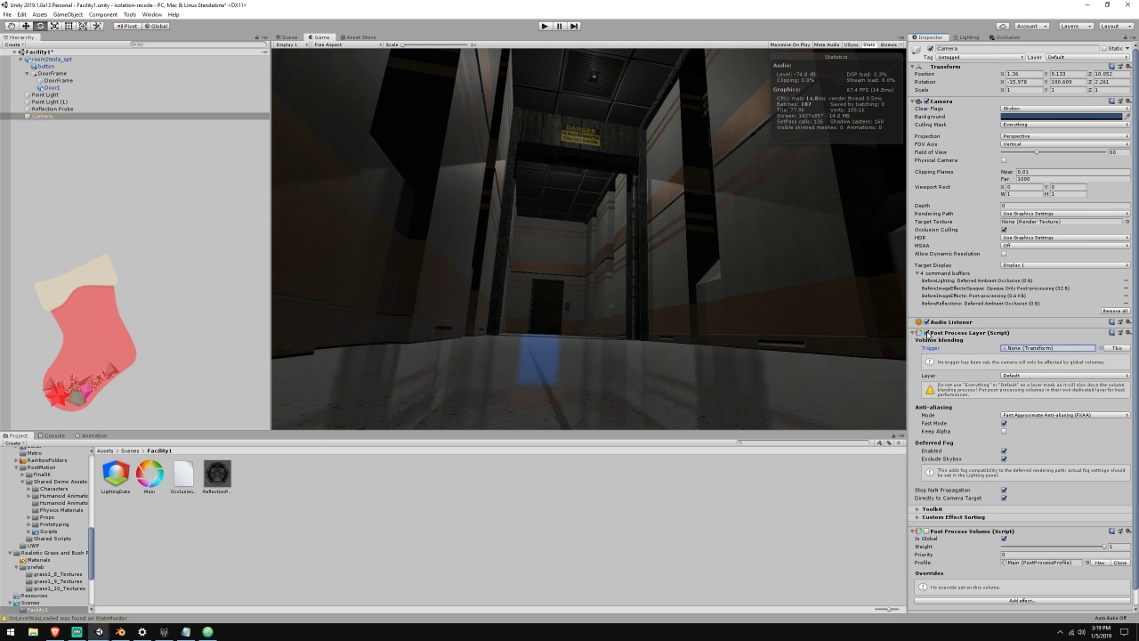
click(927, 333)
click(927, 333)
click(927, 287)
scroll(1005, 405, down, 2)
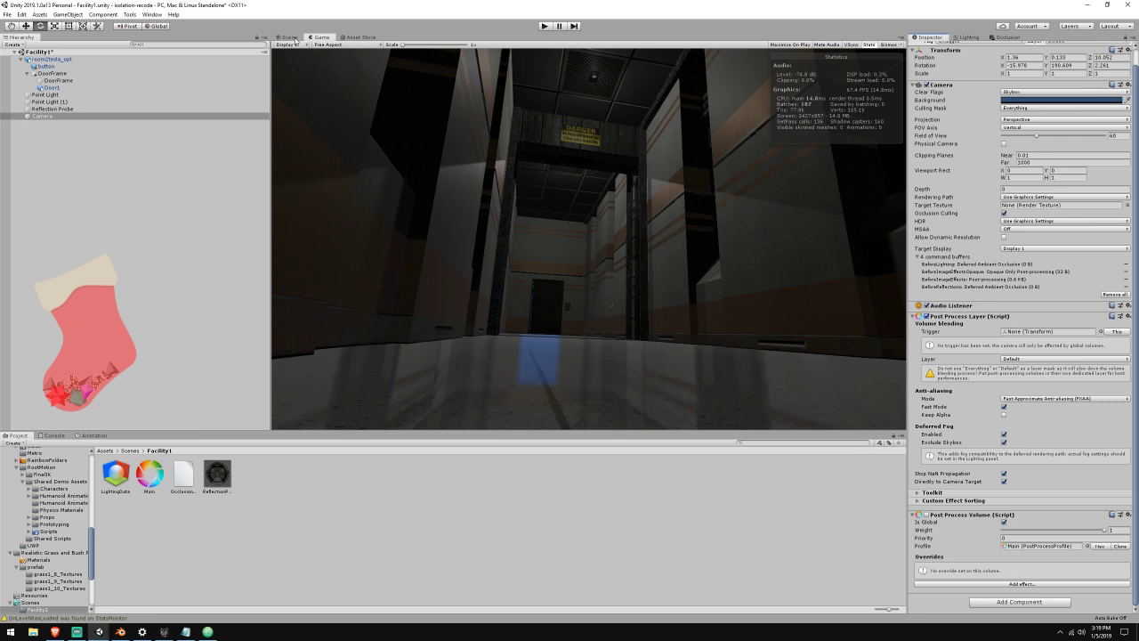
Focus on Door1 in the Scene view and nudge it along X to about 0.007
click(289, 38)
mouse_move(577, 198)
right_down()
mouse_move(484, 190)
mouse_move(572, 205)
right_up()
click(65, 88)
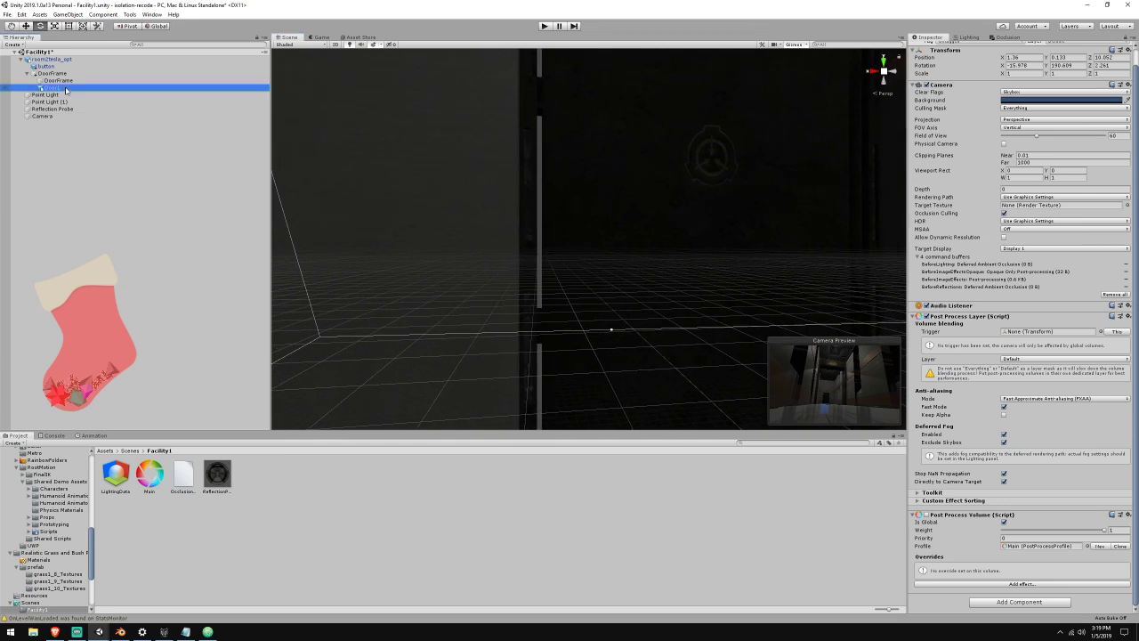
double_click(64, 88)
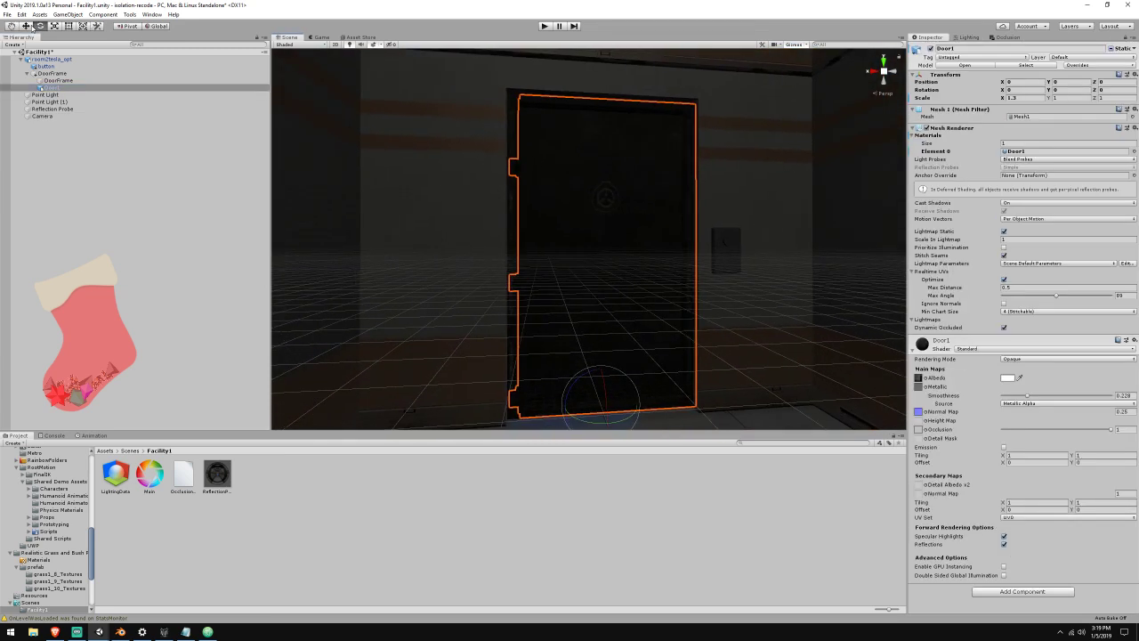
alt+drag(597, 414, 628, 374)
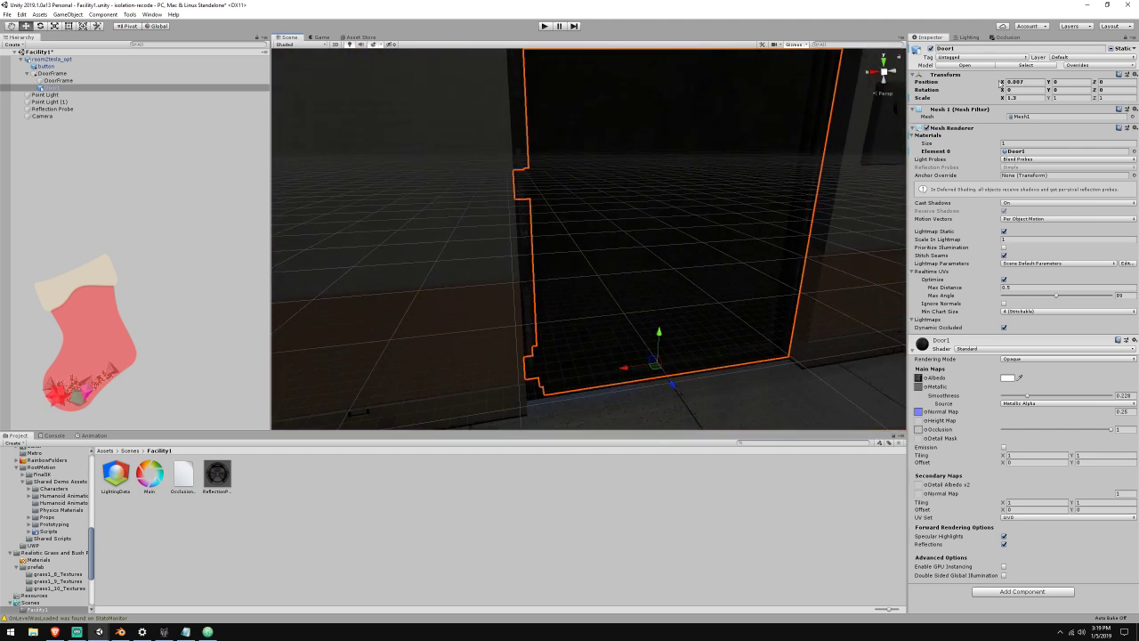
Set Door1's X position to 0.025, check how it sits in its frame, and deselect it
drag(1017, 82, 1024, 85)
key(w)
right_drag(701, 233, 693, 266)
click(699, 213)
key(s)
click(667, 209)
key(s)
drag(1017, 84, 1025, 85)
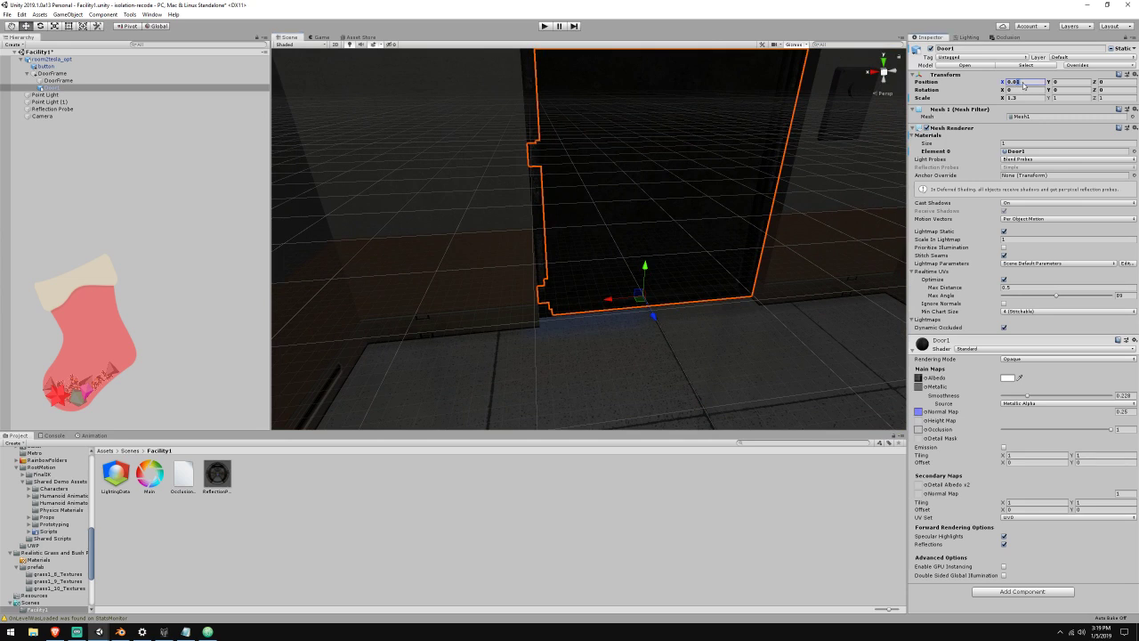
text(25)
key(w)
right_drag(703, 171, 712, 223)
click(689, 128)
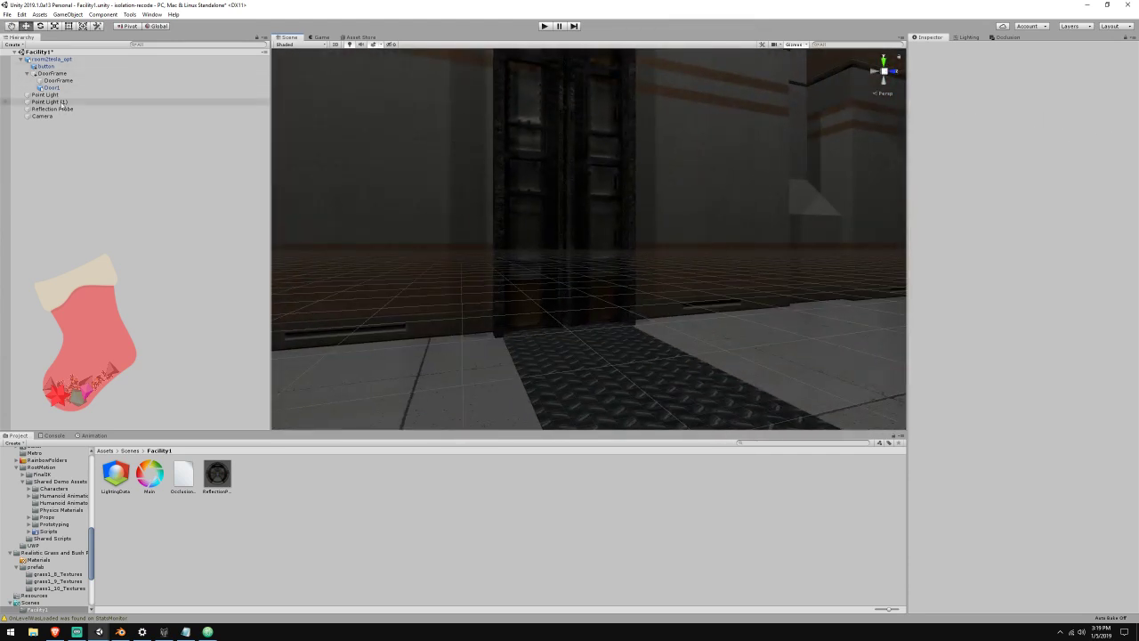
Select the Reflection Probe, frame it in the Scene view and bake it
click(223, 109)
key(f)
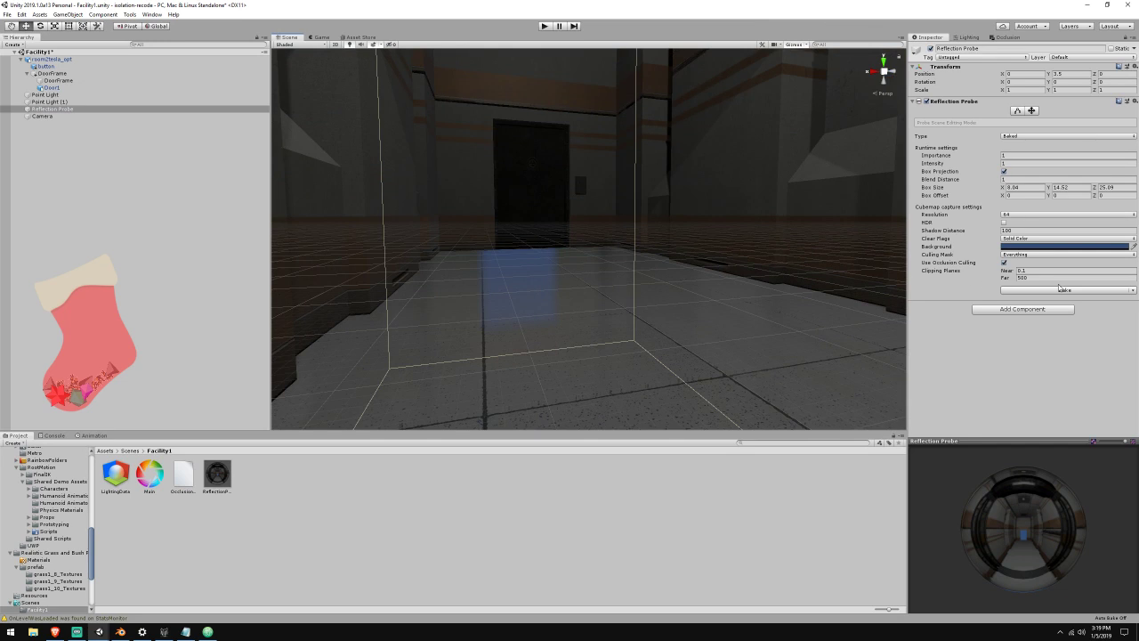
click(1133, 290)
click(1050, 301)
scroll(589, 216, up, 8)
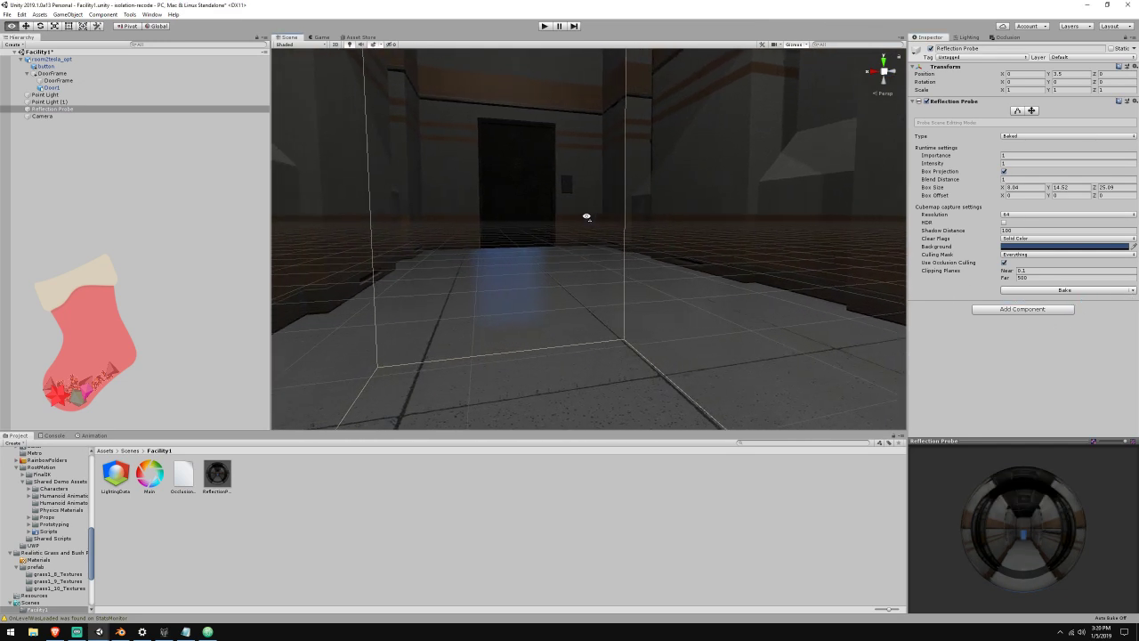
Set the Reflection Probe's box size Y to 7 to match the height of the room
key(a)
right_drag(709, 208, 950, 222)
key(s)
key(w)
key(d)
key(s)
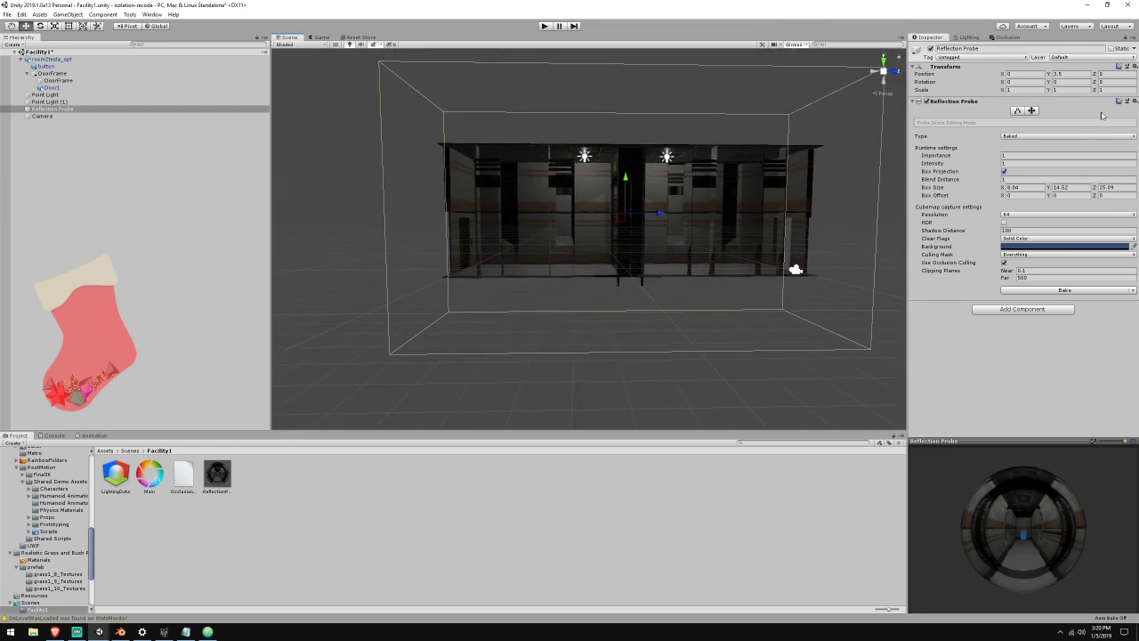
click(1079, 186)
text(12)
key(BackSpace)
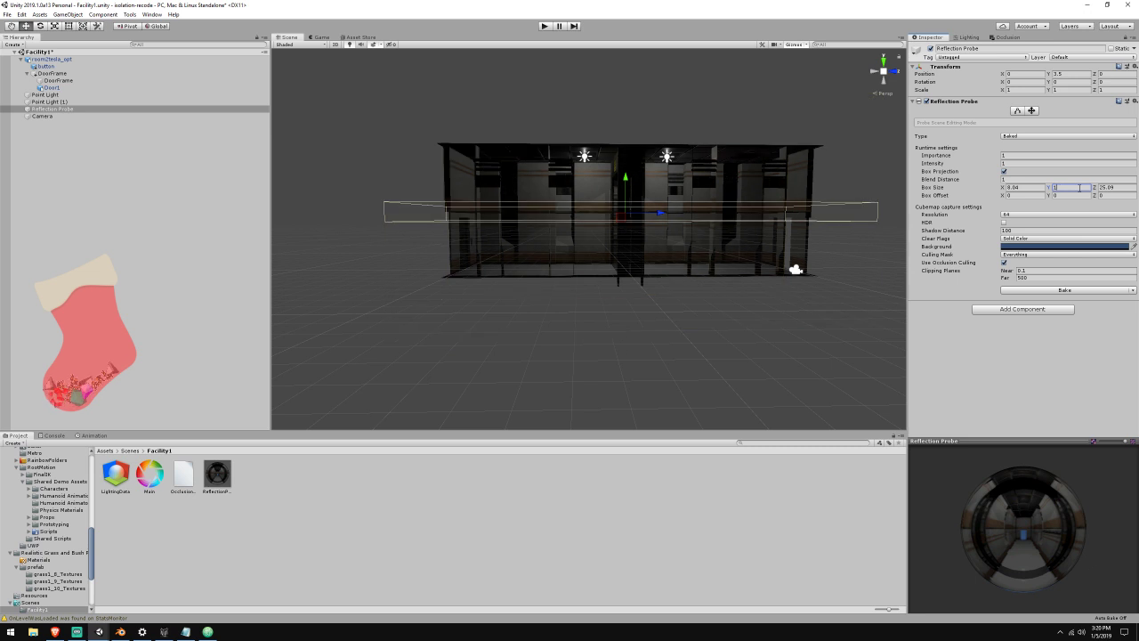
key(BackSpace)
text(8)
key(BackSpace)
text(7)
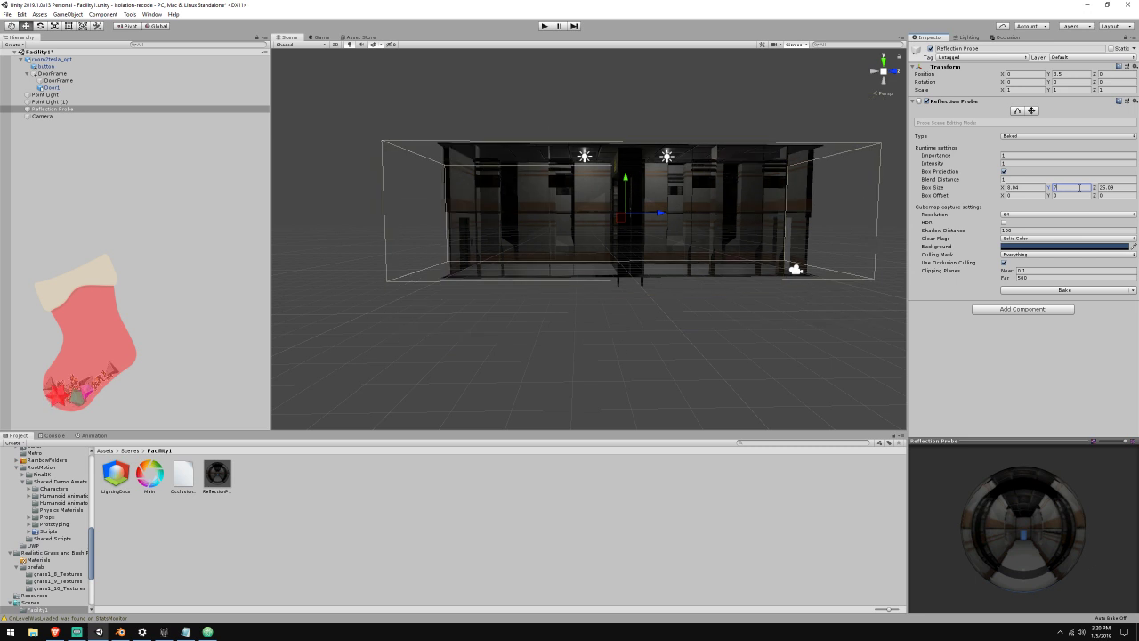
click(1026, 187)
text(6)
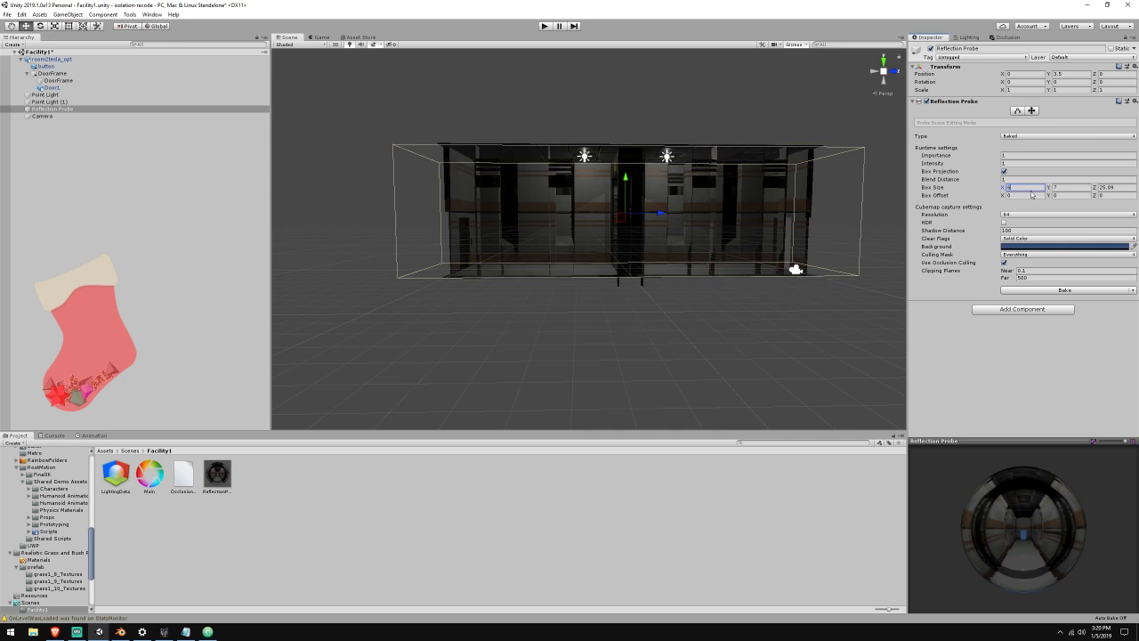
key(ctrl+z)
Set the Reflection Probe's box size X to 6.25, judging the fit from the end of the hallway
key(a)
key(w)
right_drag(724, 234, 988, 218)
click(1043, 187)
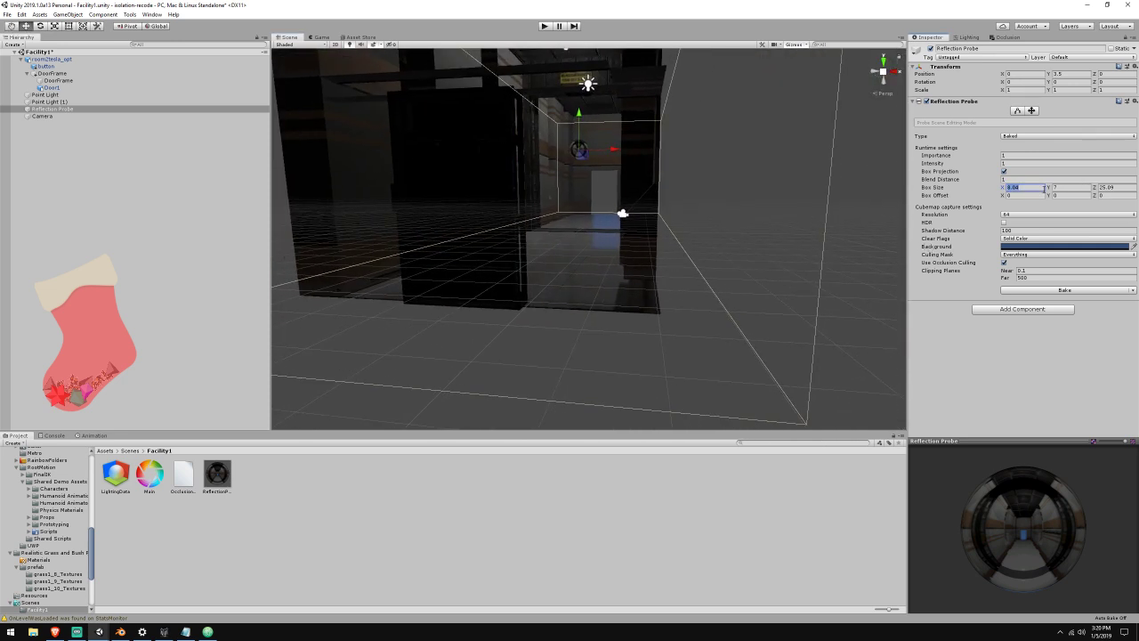
text(6.)
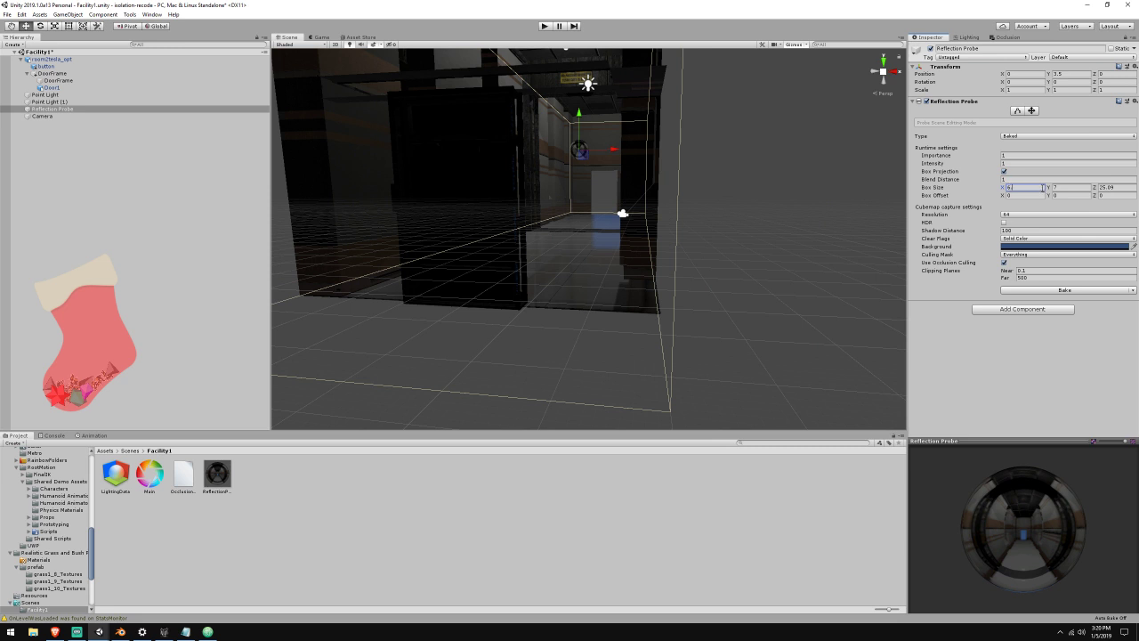
text(5)
key(BackSpace)
text(25)
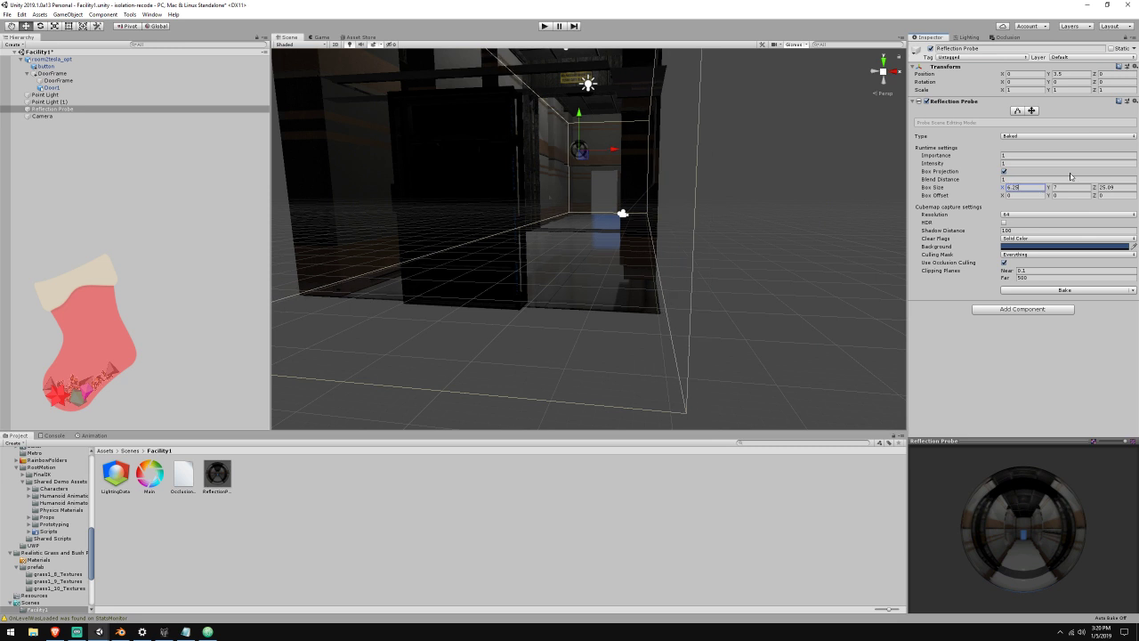
Set the Reflection Probe's box size Z to 21.5 so it encloses the hallway's length
click(1119, 187)
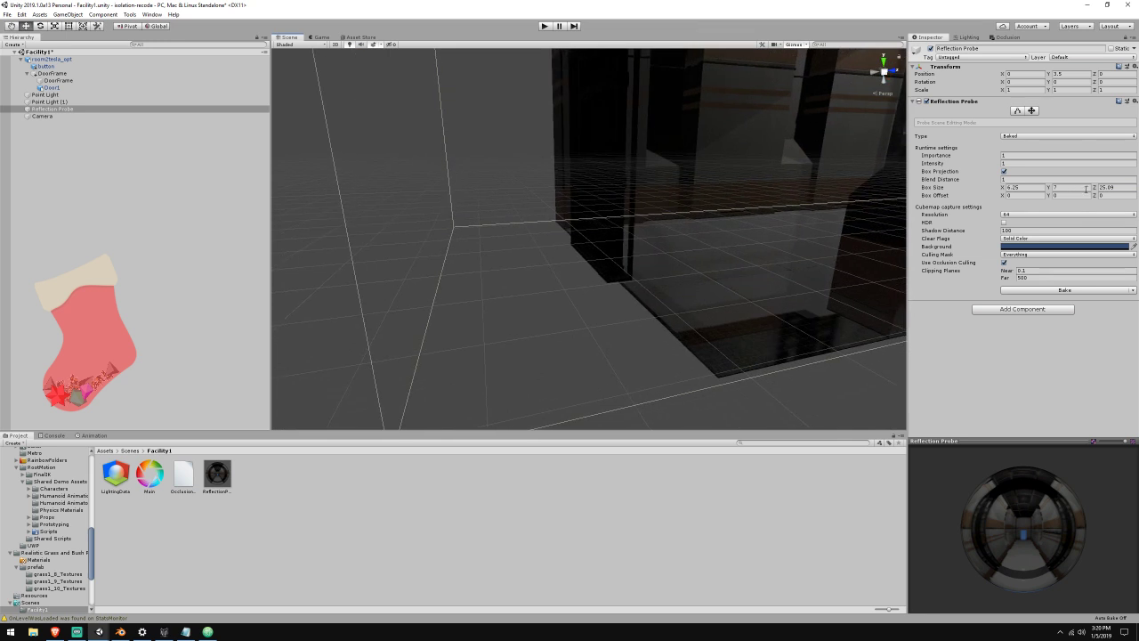
text(20)
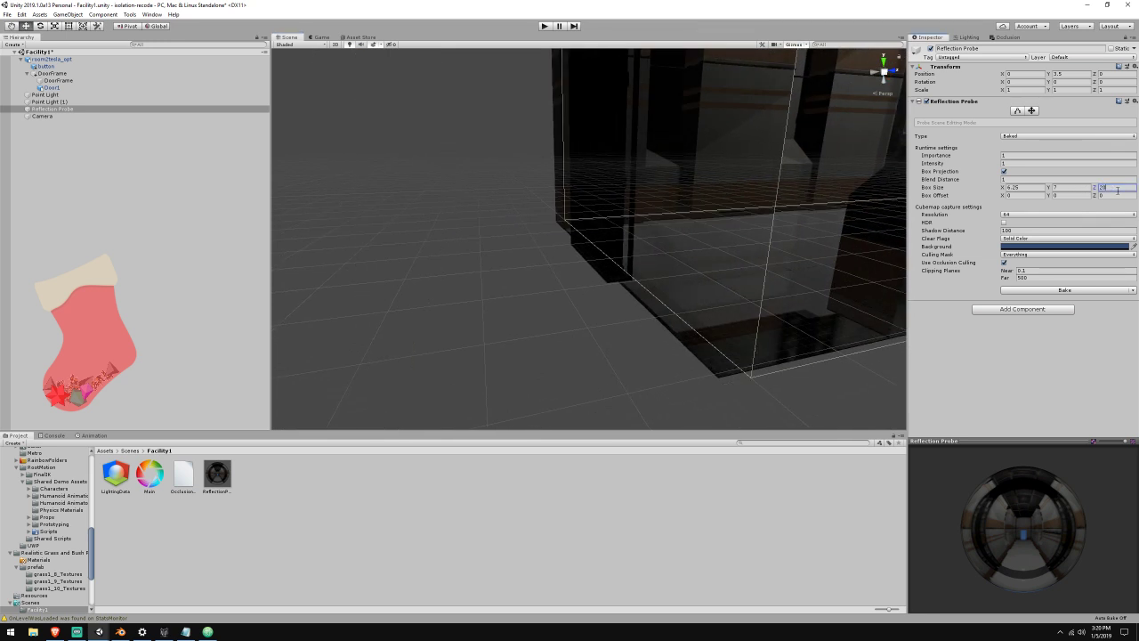
key(BackSpace)
text(2)
key(BackSpace)
text(1.5)
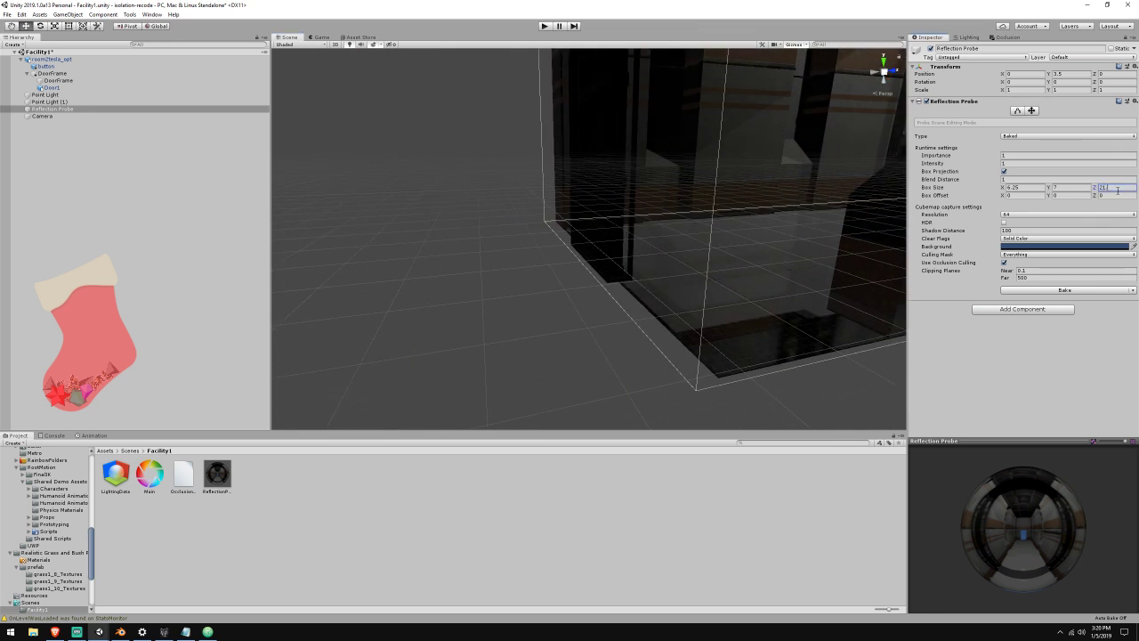
Check the resized probe box against the room's inner corner and rebake the Reflection Probe
key(d)
right_drag(814, 229, 680, 192)
key(s)
key(d)
key(w)
click(1057, 291)
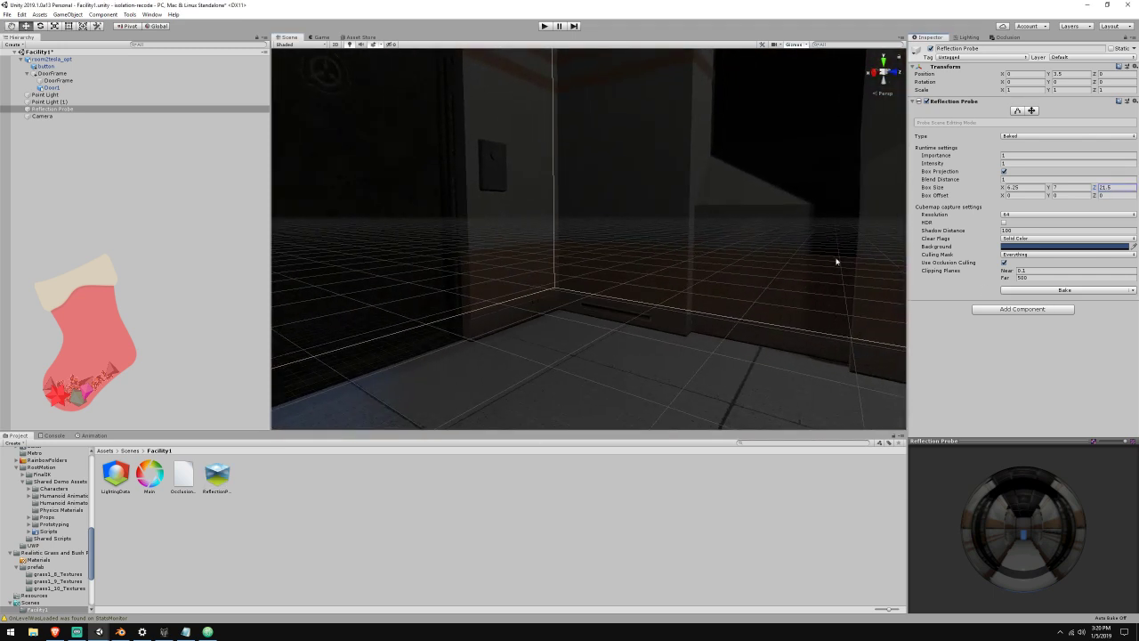
Set the Reflection Probe's background colour to black, rebake it and inspect the floor reflection near the door
right_drag(836, 257, 588, 294)
key(w)
click(1020, 248)
drag(794, 346, 773, 377)
click(851, 273)
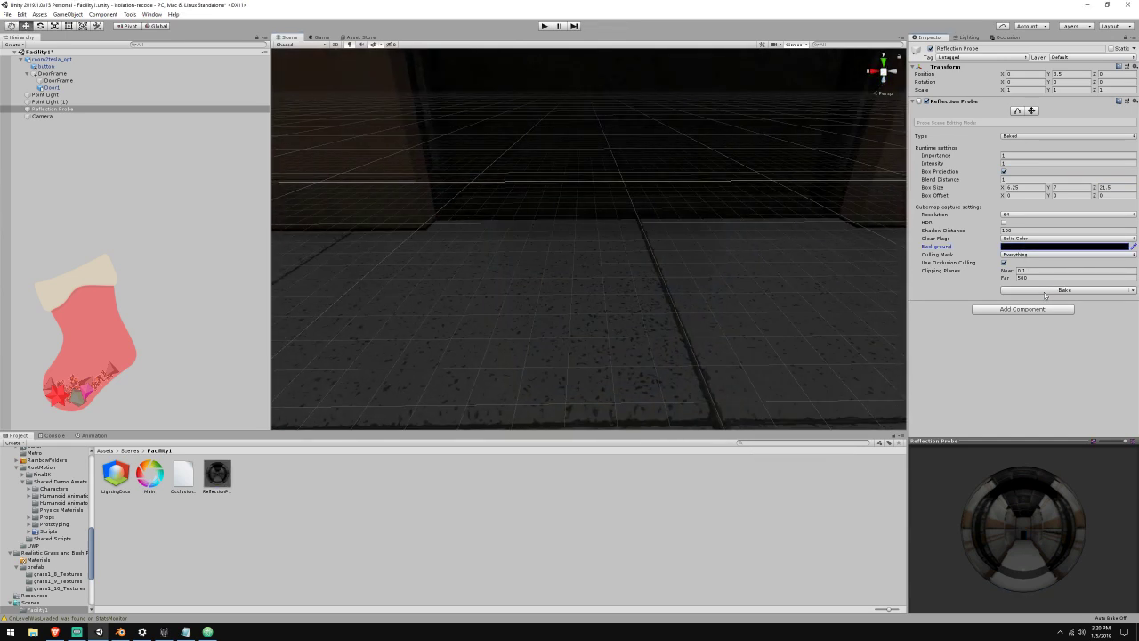
right_drag(685, 233, 691, 231)
key(s)
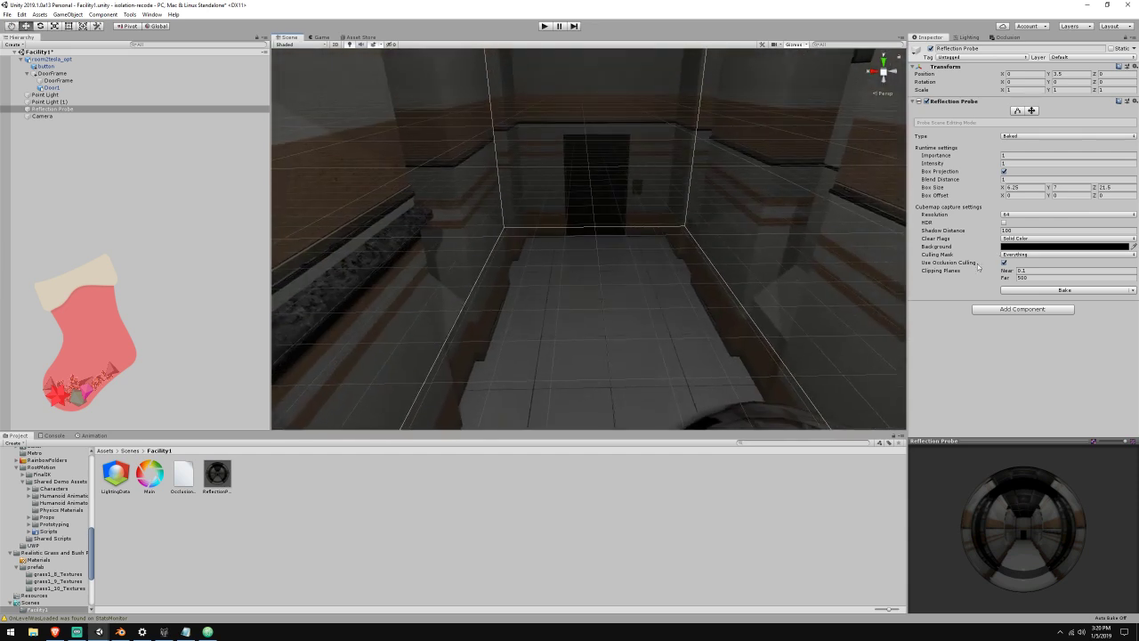
scroll(739, 224, up, 8)
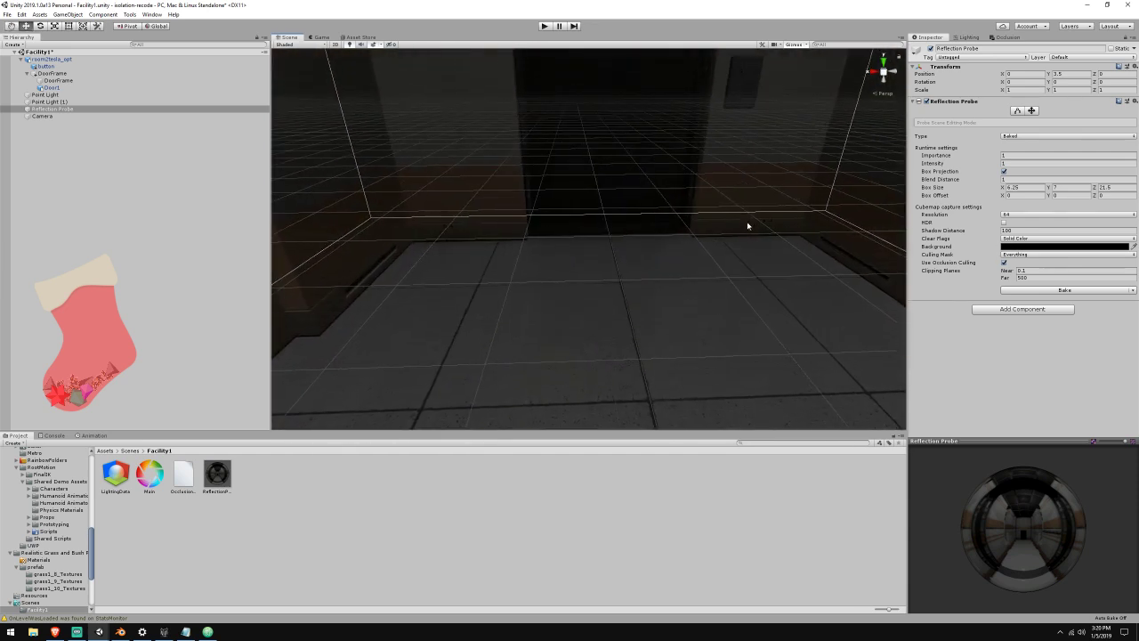
Undo the black background and rebake the probe with Use Occlusion Culling turned off
key(ctrl+z)
click(1033, 290)
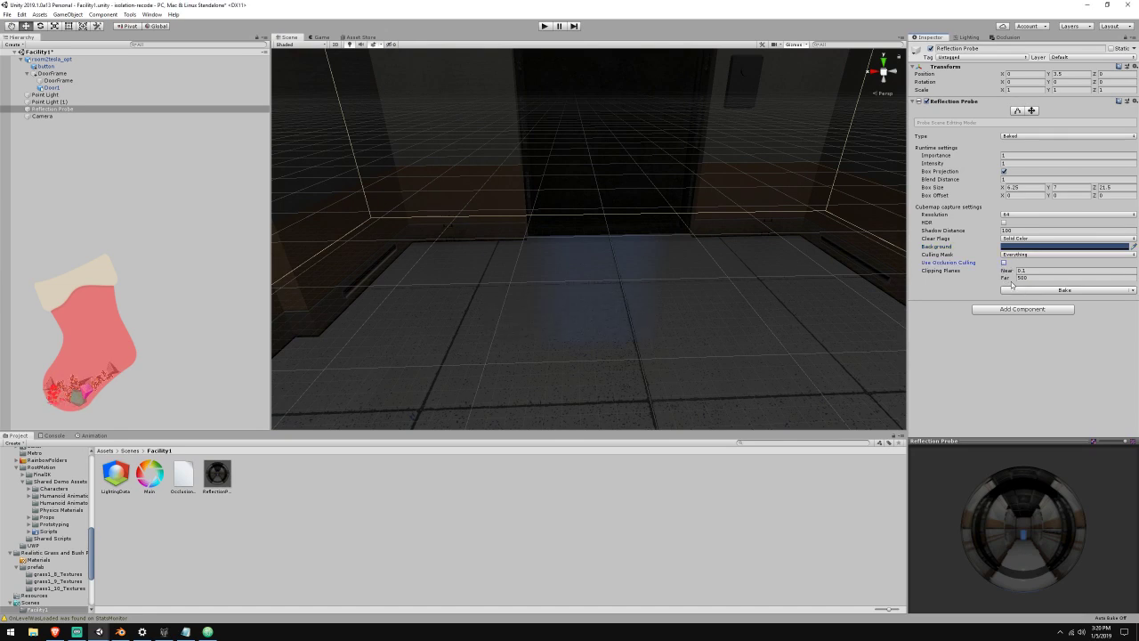
right_drag(898, 222, 582, 178)
Duplicate DoorFrame and flip the sign of the copy's Z position to place it at the opposite end of the hallway
click(52, 73)
key(ctrl+d)
key(s)
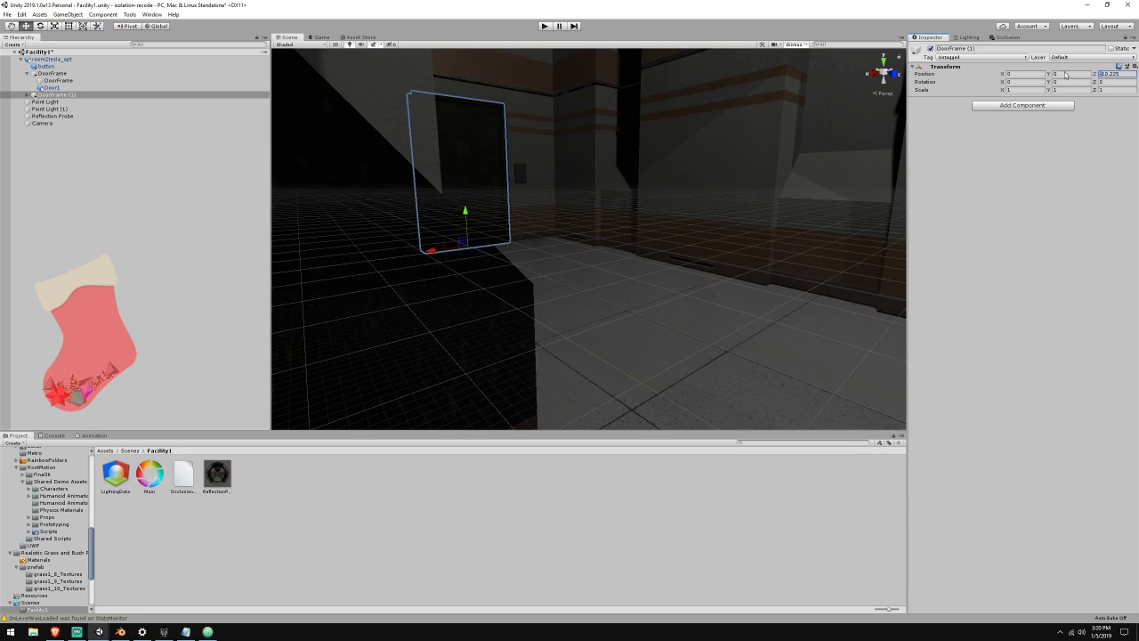
key(BackSpace)
right_drag(712, 169, 653, 190)
Rebake the Reflection Probe with the second door frame in place and look over the floor reflections
click(132, 115)
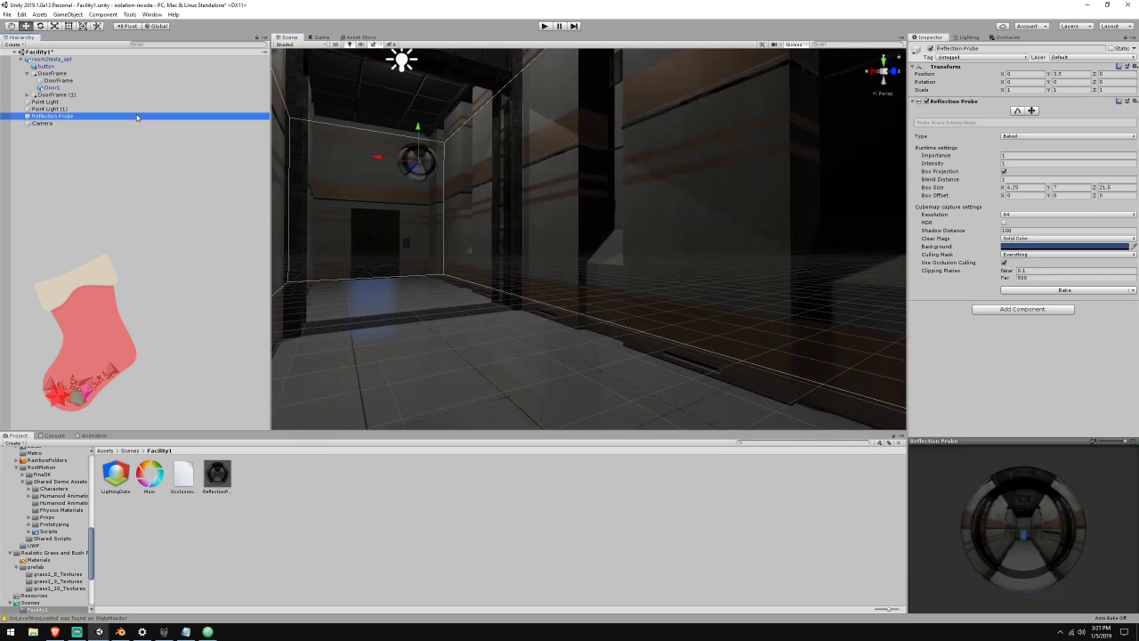
click(1047, 290)
right_drag(827, 234, 343, 273)
right_drag(781, 328, 640, 386)
Switch to the browser to read the Twitch and YouTube live chats, and return to Unity
click(56, 632)
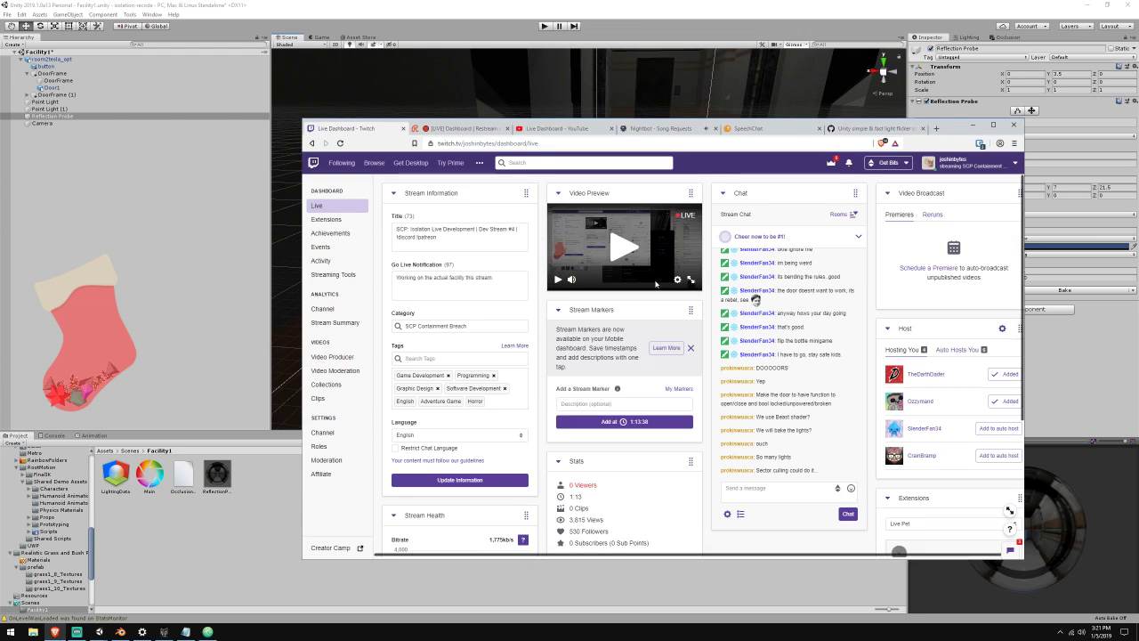
click(540, 130)
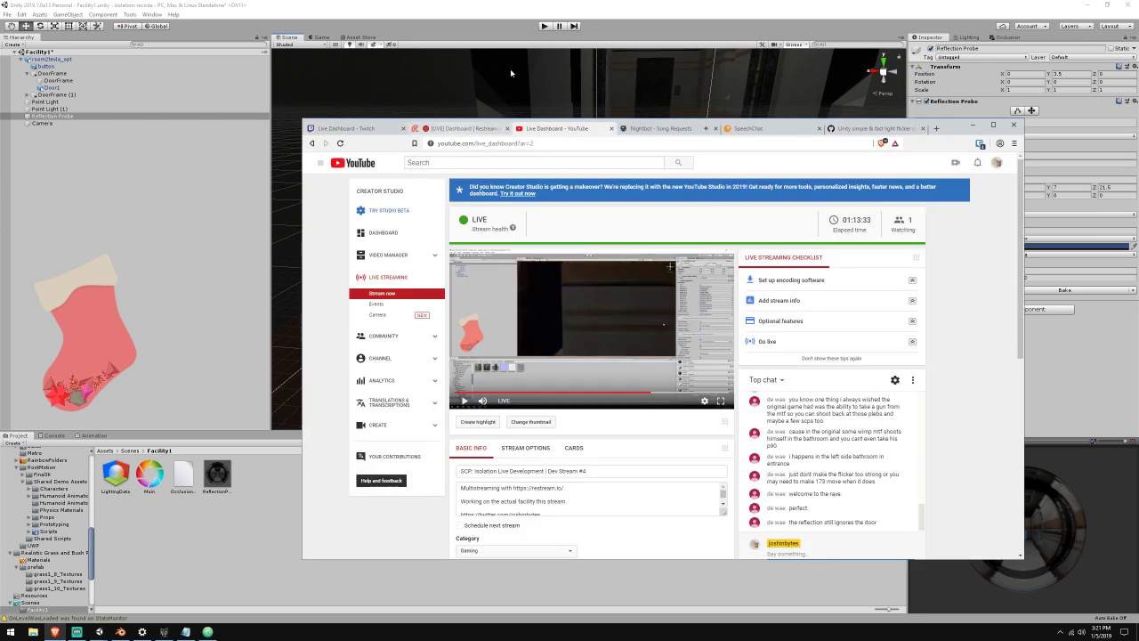
click(510, 73)
Turn off the Reflection Probe's box projection and rebake it
right_drag(631, 173, 1095, 161)
key(s)
key(a)
key(s)
click(1004, 171)
click(1038, 291)
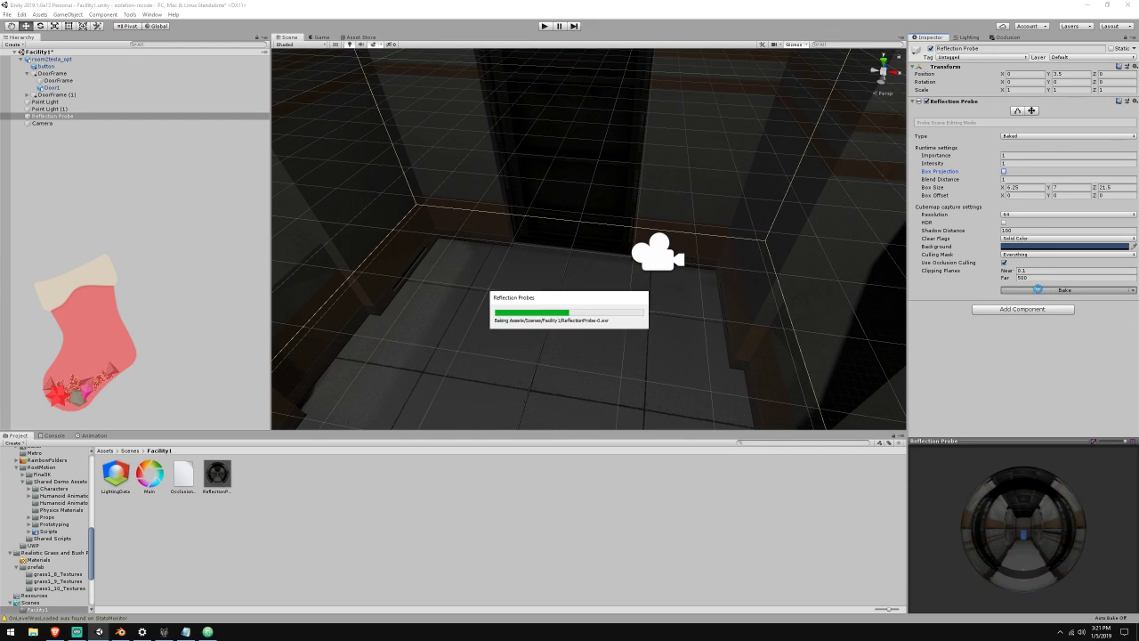
Toggle the probe's box projection to compare the floor reflection by the door, leaving it enabled
right_drag(742, 246, 312, 168)
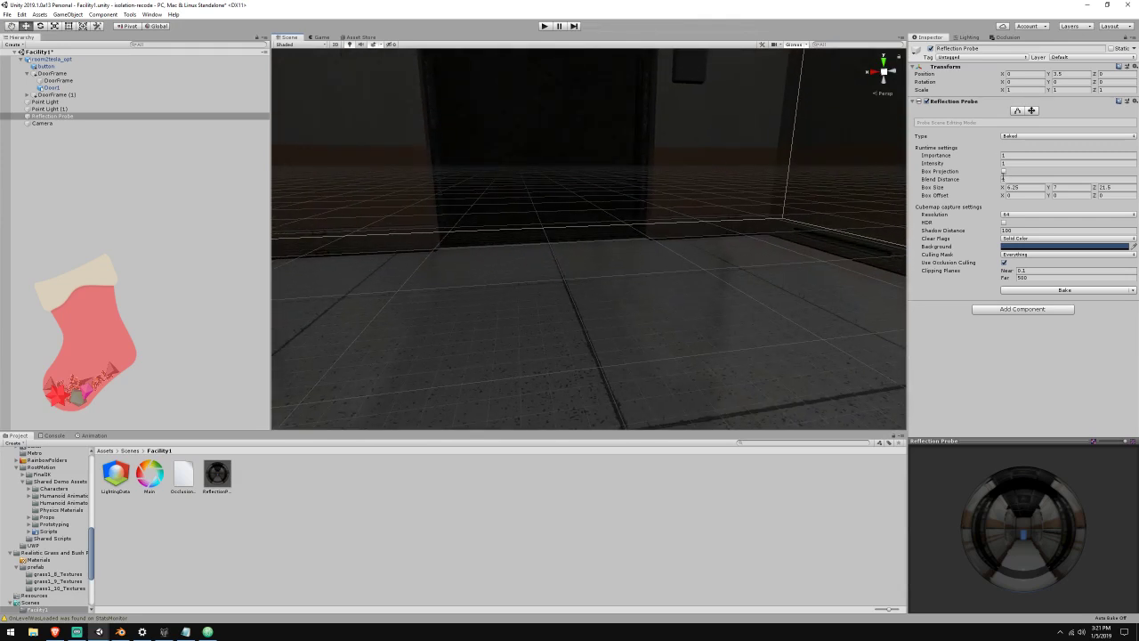
click(1003, 172)
click(1004, 174)
click(1004, 173)
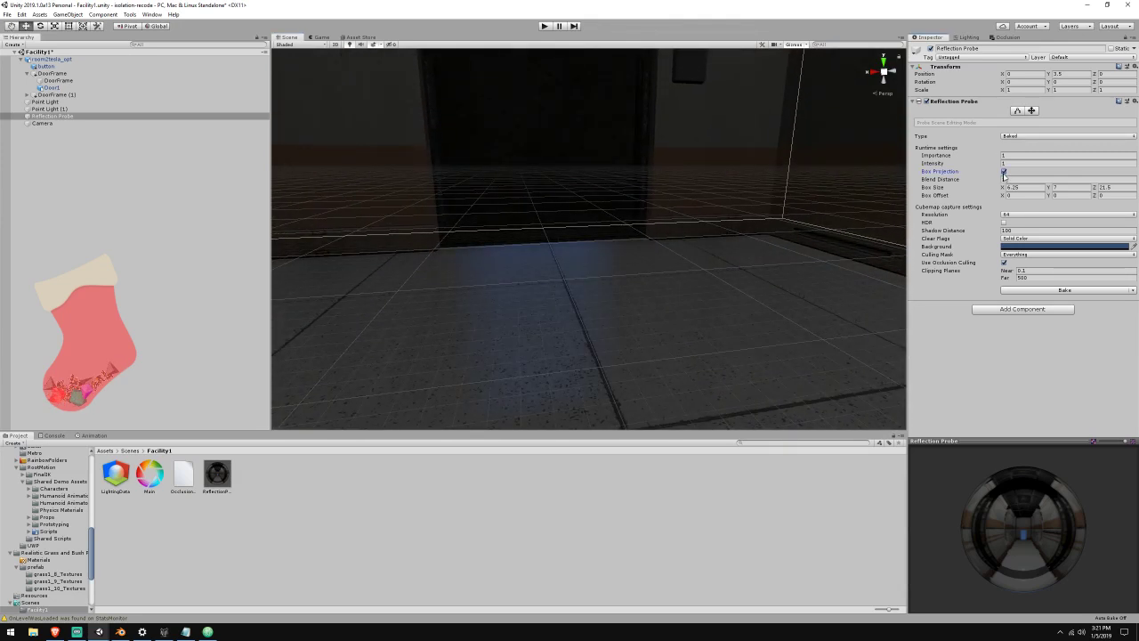
click(1003, 174)
right_drag(783, 209, 418, 206)
click(1003, 172)
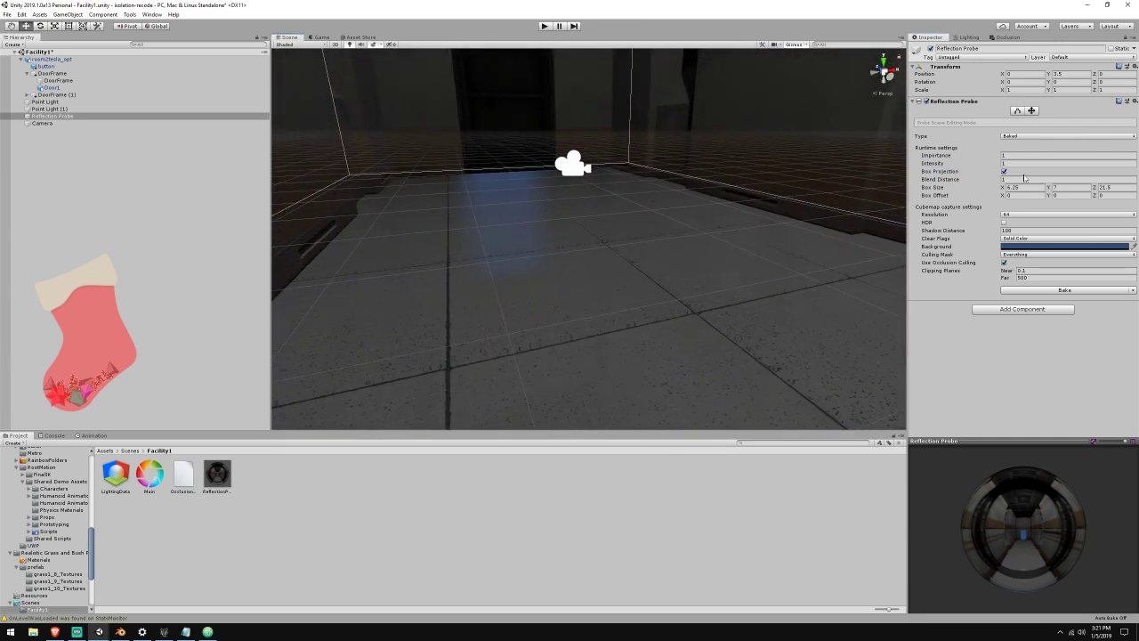
Set the Reflection Probe's resolution to 1024, rebake it and inspect the floor reflection
click(1022, 215)
click(1024, 290)
click(1032, 290)
right_drag(621, 233, 904, 258)
Lower the Reflection Probe's resolution to 32 and rebake it
click(1028, 217)
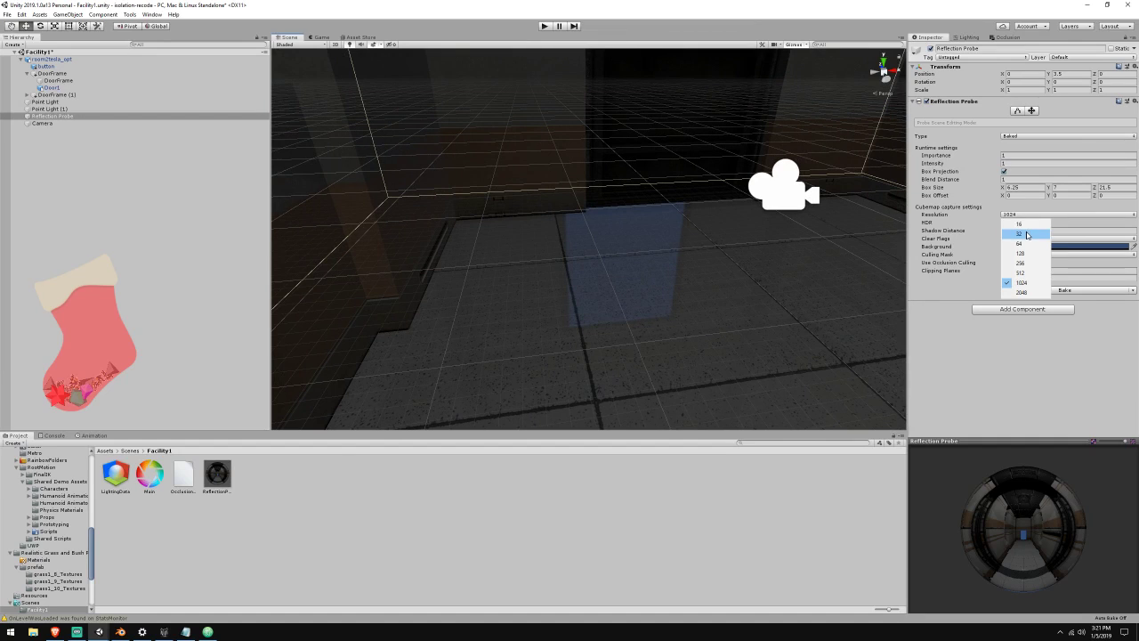
click(1024, 229)
right_drag(734, 274, 776, 270)
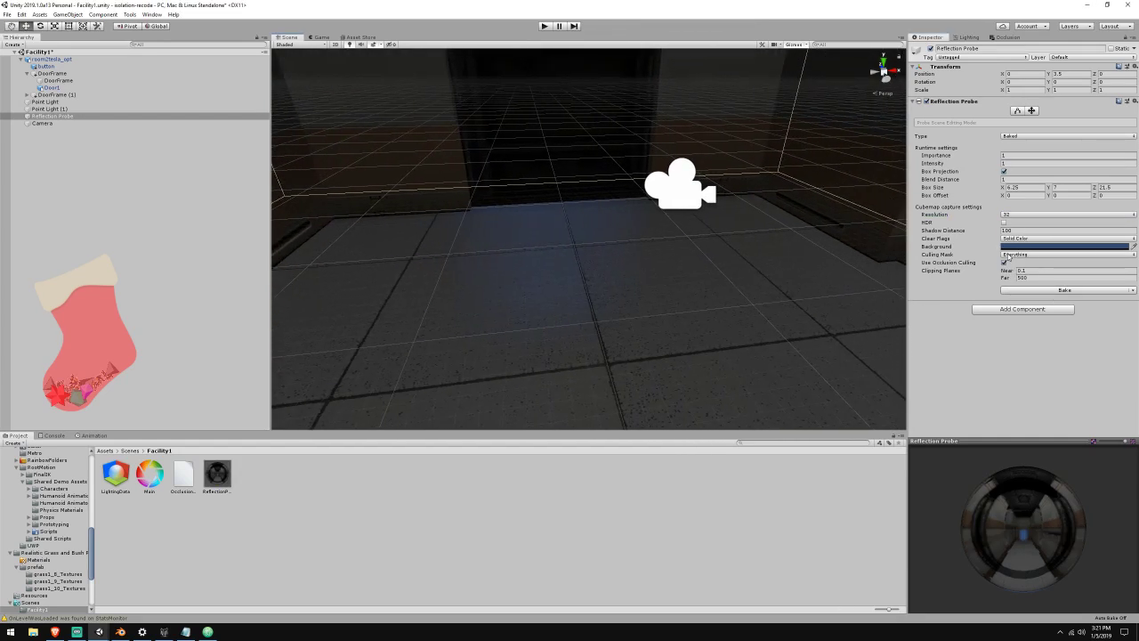
Set the Reflection Probe's resolution to 128, rebake it and view the reflection along the hallway
click(1016, 216)
click(1023, 247)
click(1035, 290)
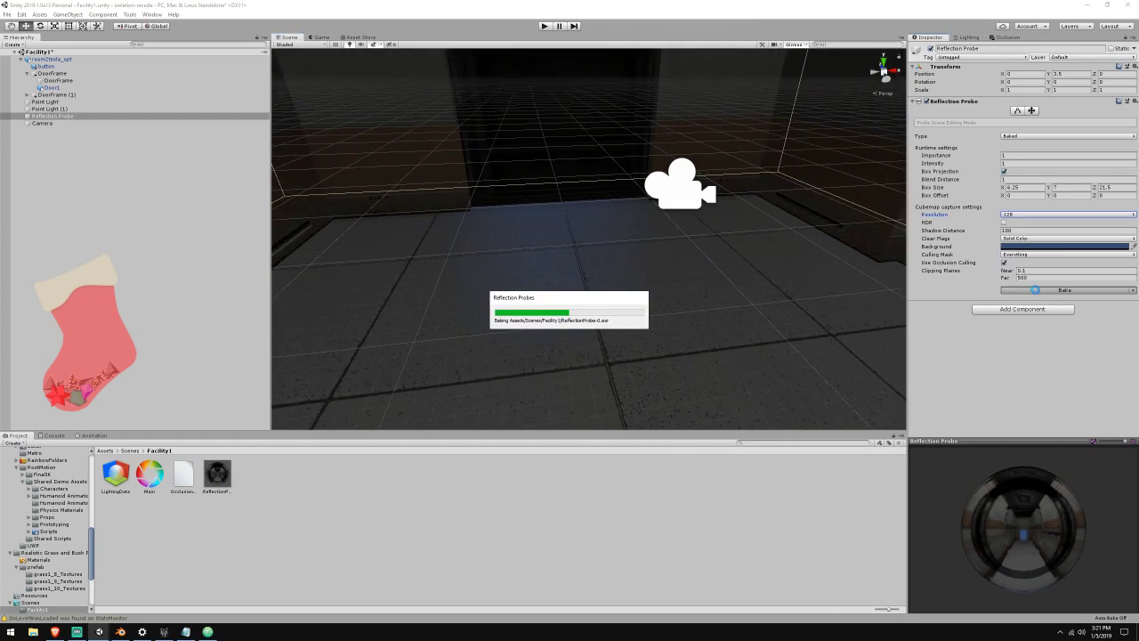
right_drag(765, 254, 3, 389)
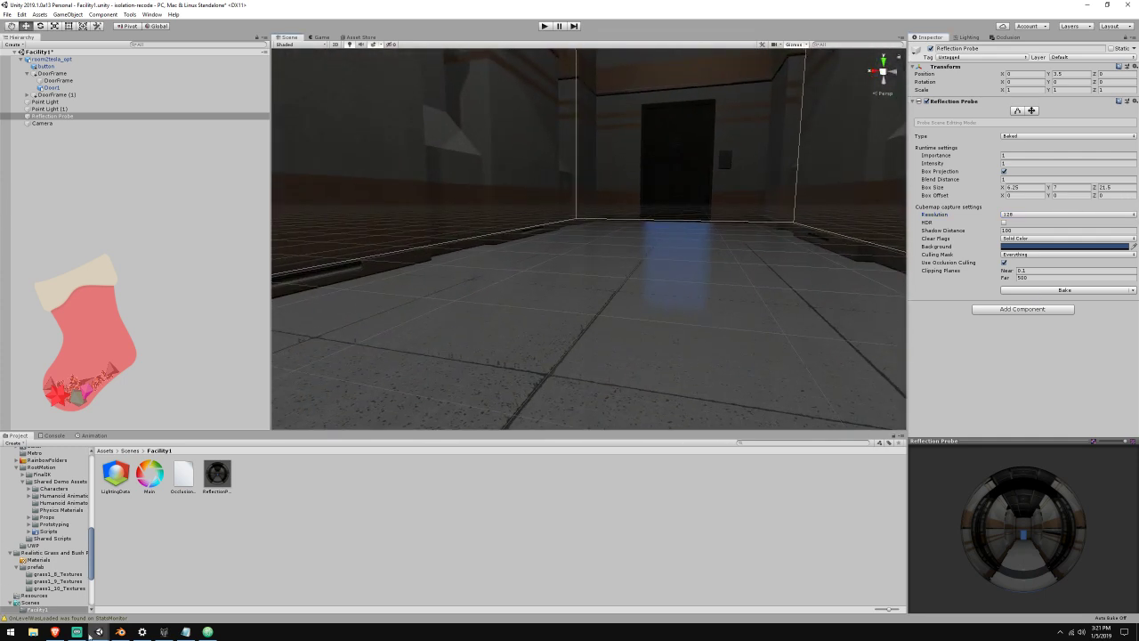
Switch to the browser and look through the Nightbot song requests, Restream dashboard and YouTube live chat
click(54, 631)
click(659, 128)
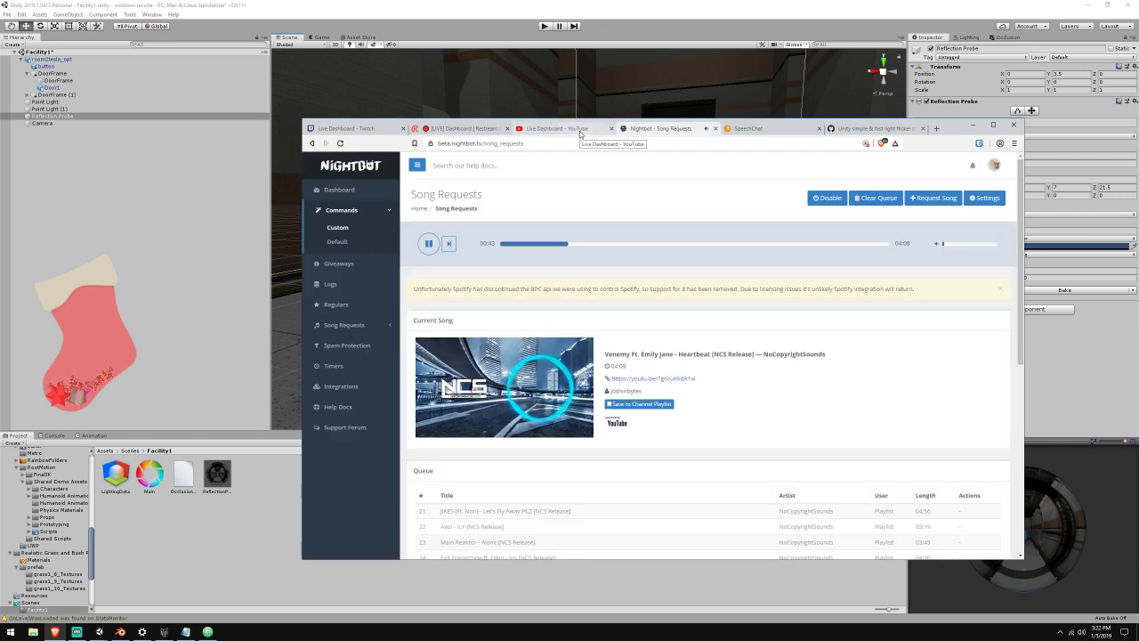
click(556, 128)
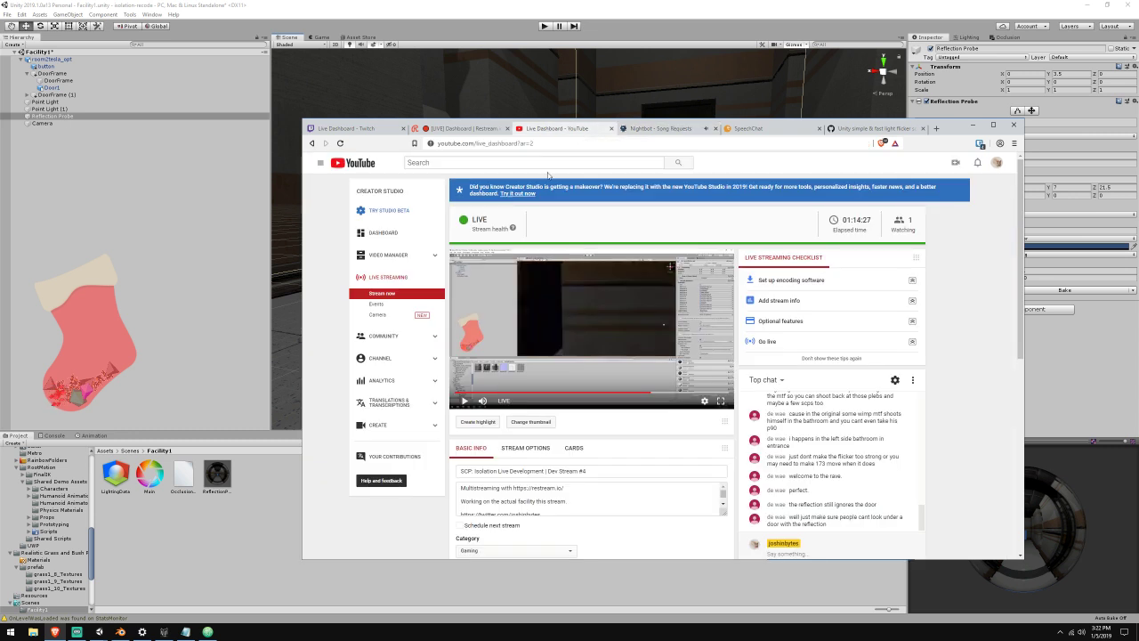
click(486, 131)
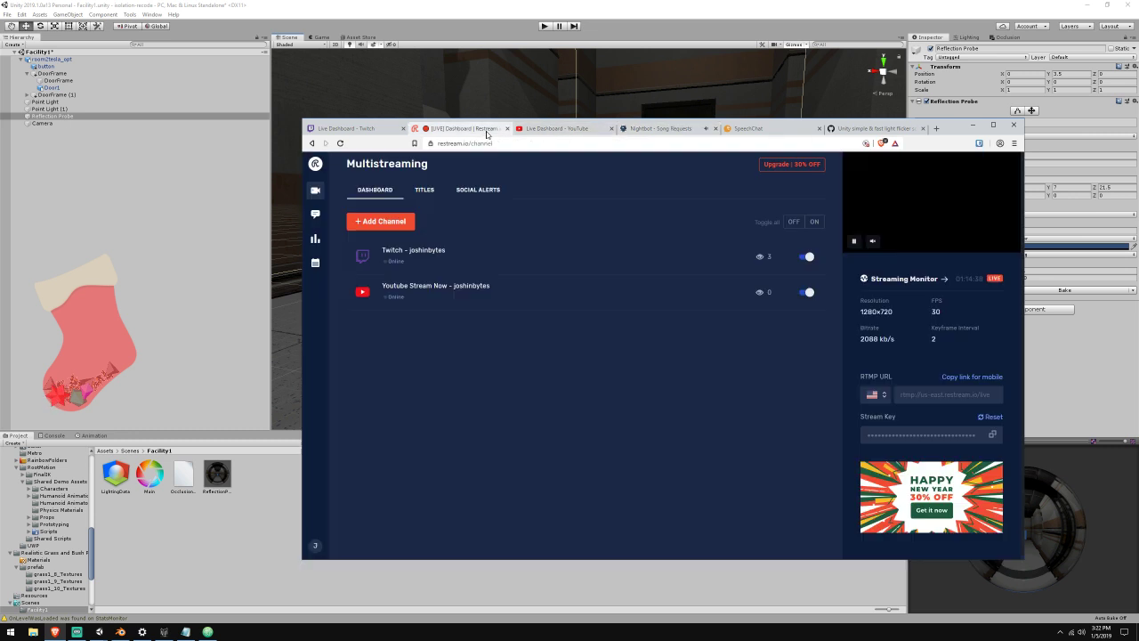
click(529, 131)
Search YouTube for "copycat meme" and open a video from the results
click(489, 165)
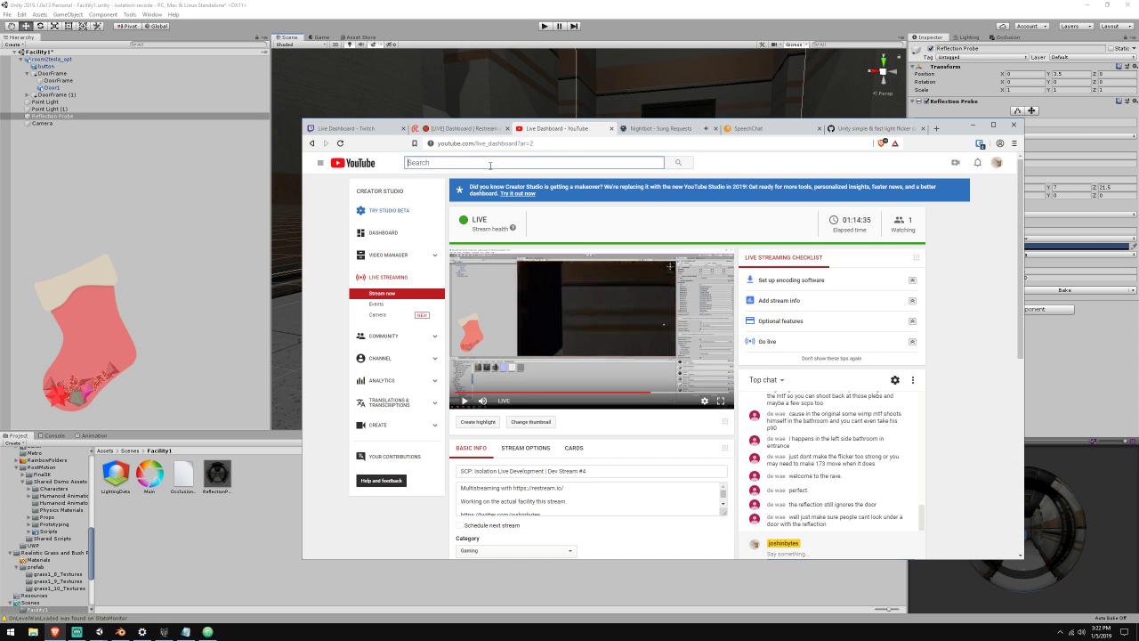
text(copycat meme)
key(Return)
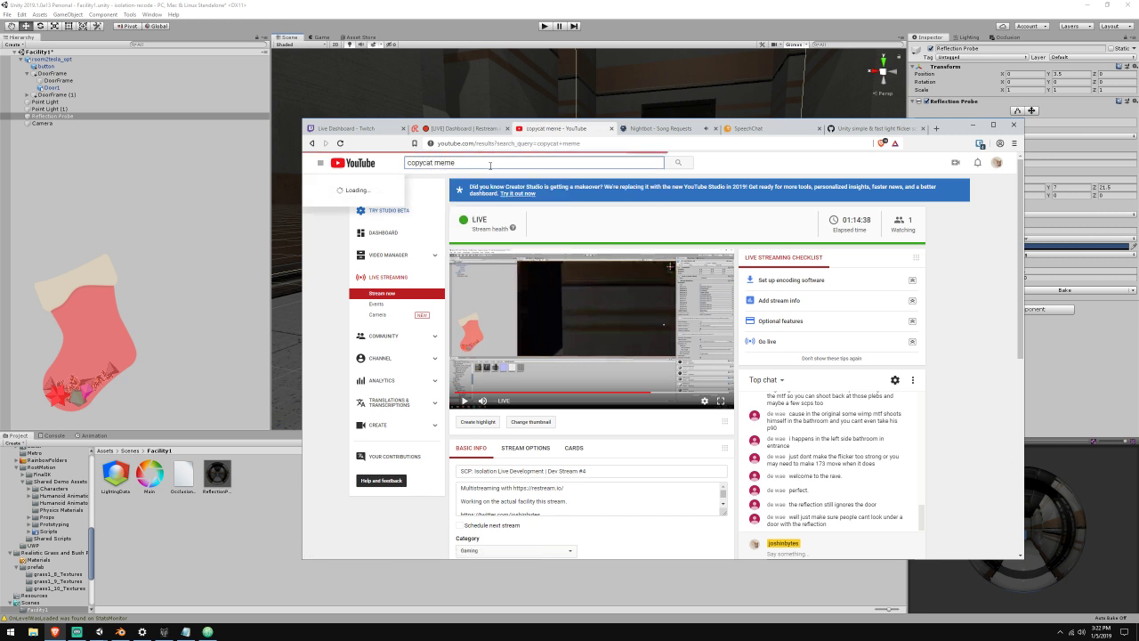
click(623, 204)
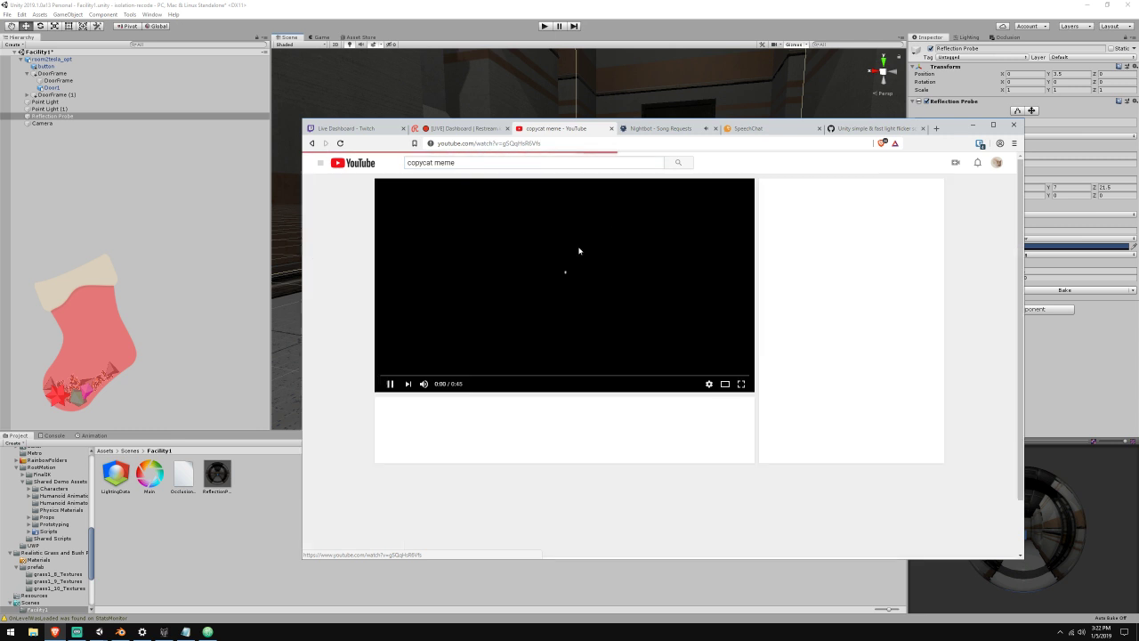
Read the expanded description of the Copycat meme video, close its tab and check the SpeechChat messages
scroll(534, 338, down, 3)
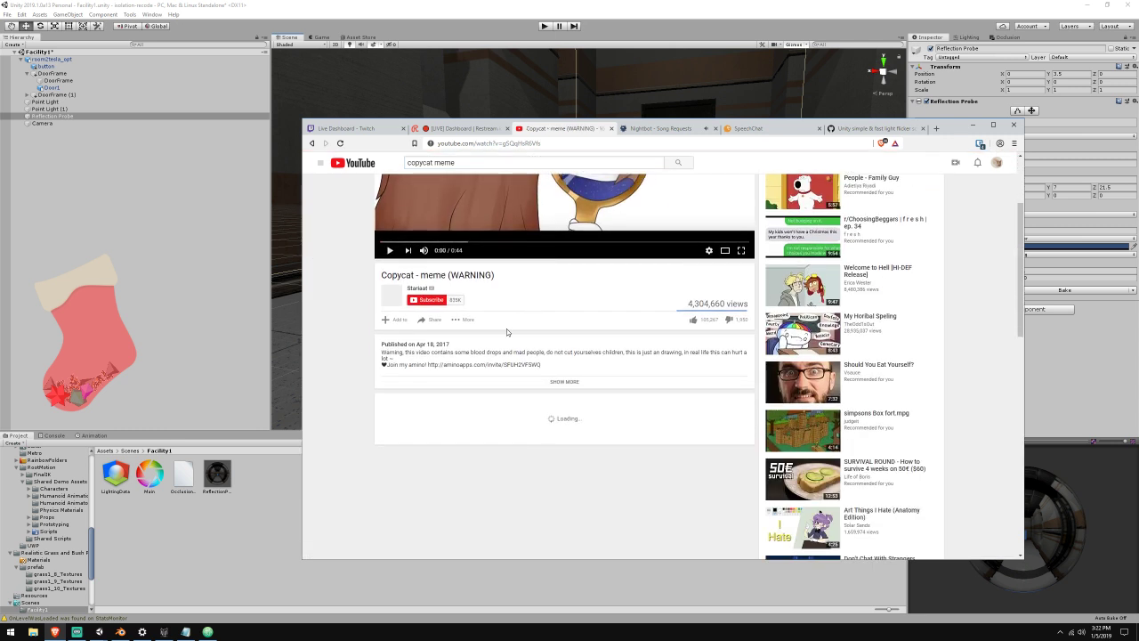
click(574, 383)
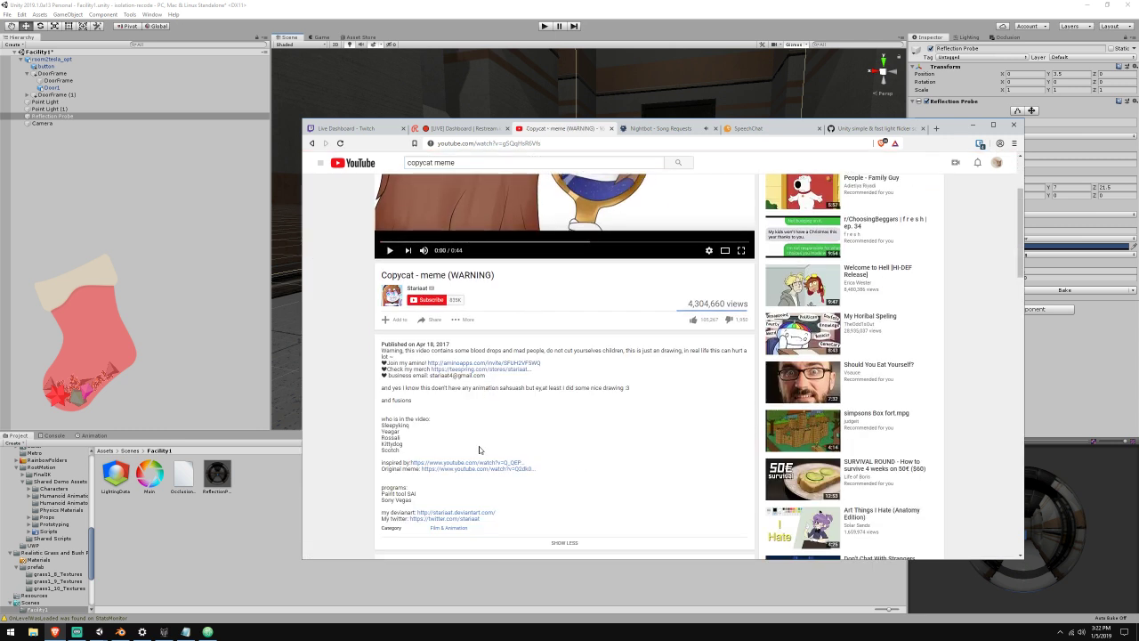
click(610, 129)
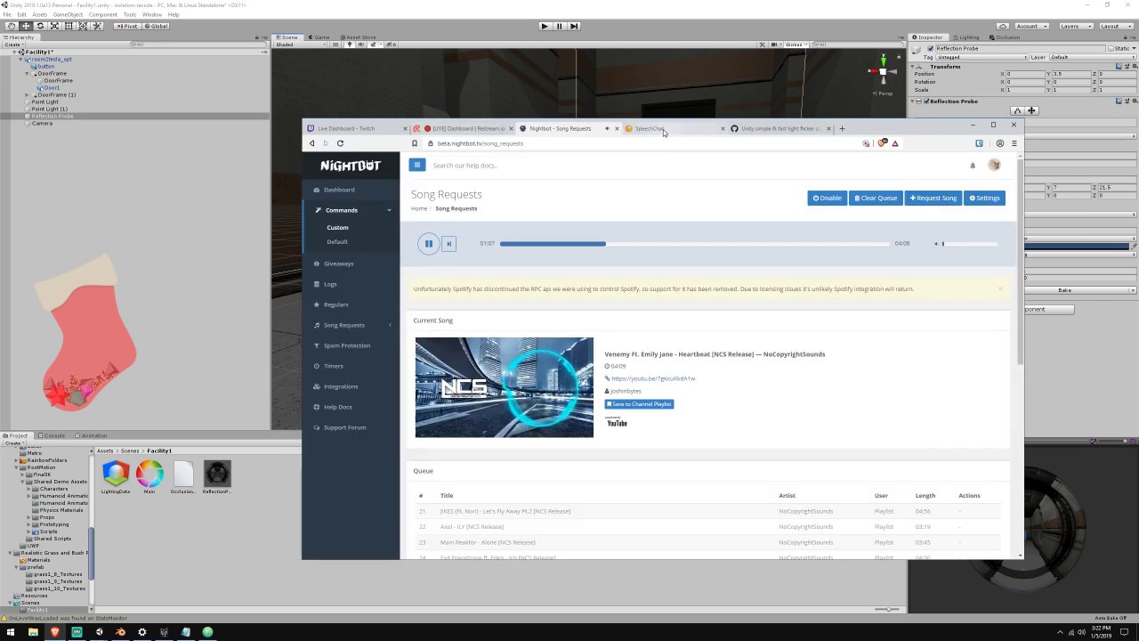
click(658, 129)
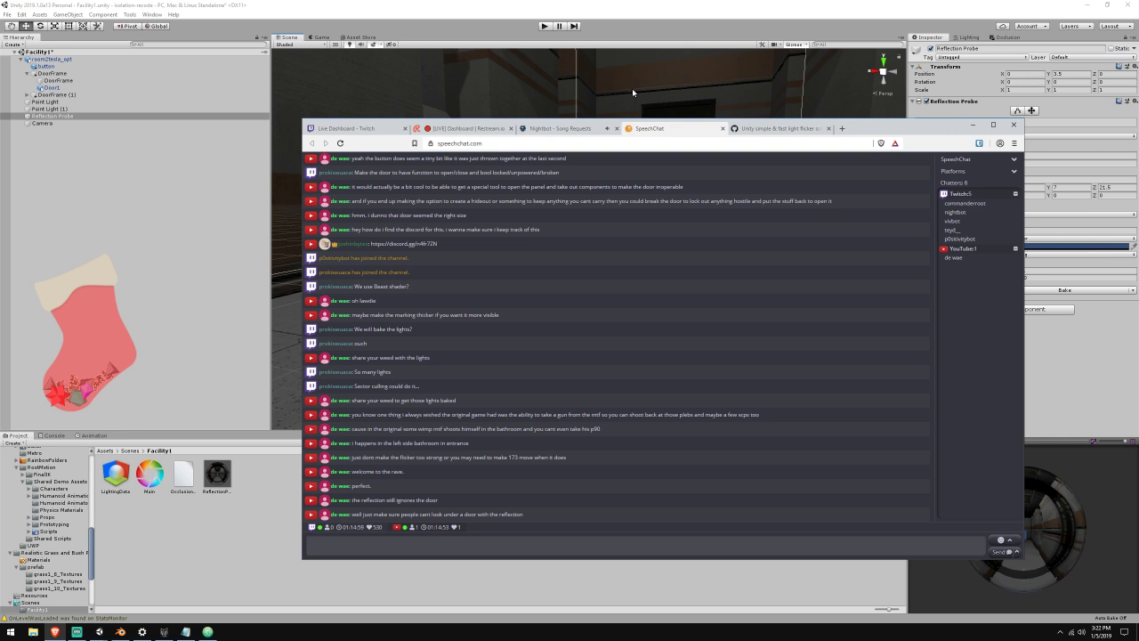
Return to Unity and set the Y rotation of DoorFrame (1) at the hallway's end to 180
right_drag(633, 93, 321, 135)
key(w)
right_drag(614, 154, 597, 240)
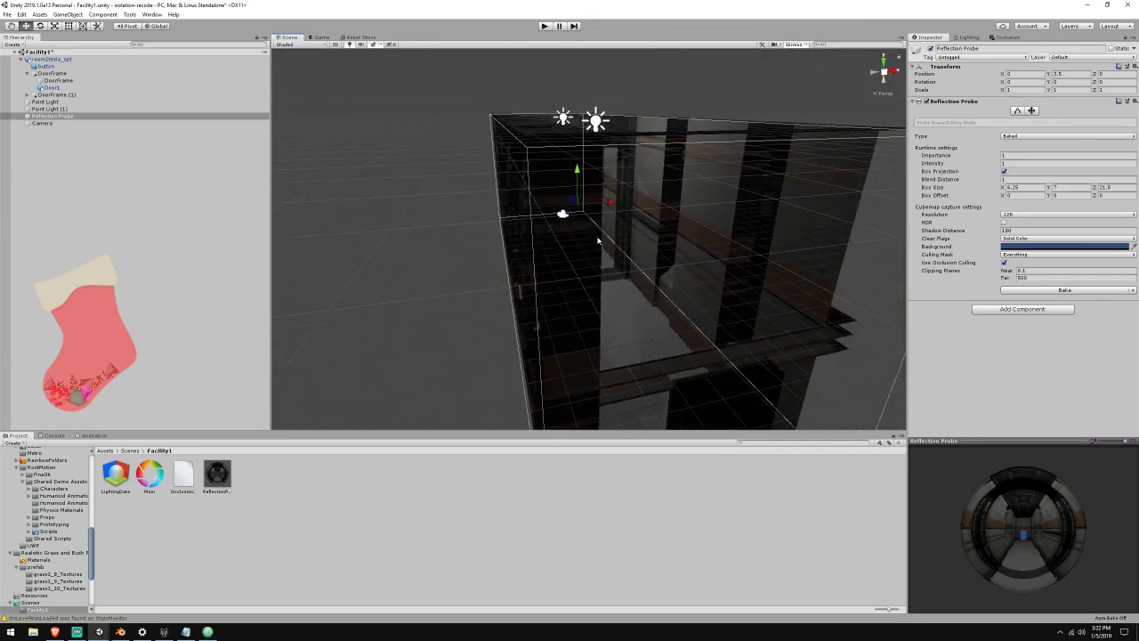
right_drag(834, 167, 588, 112)
click(588, 115)
click(153, 95)
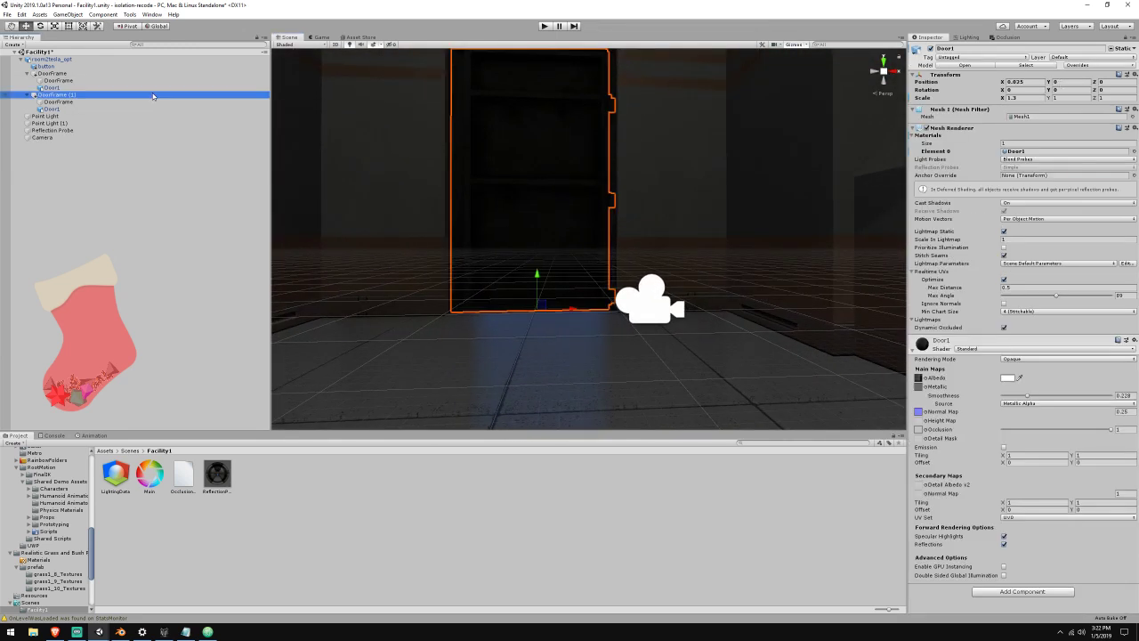
click(1067, 83)
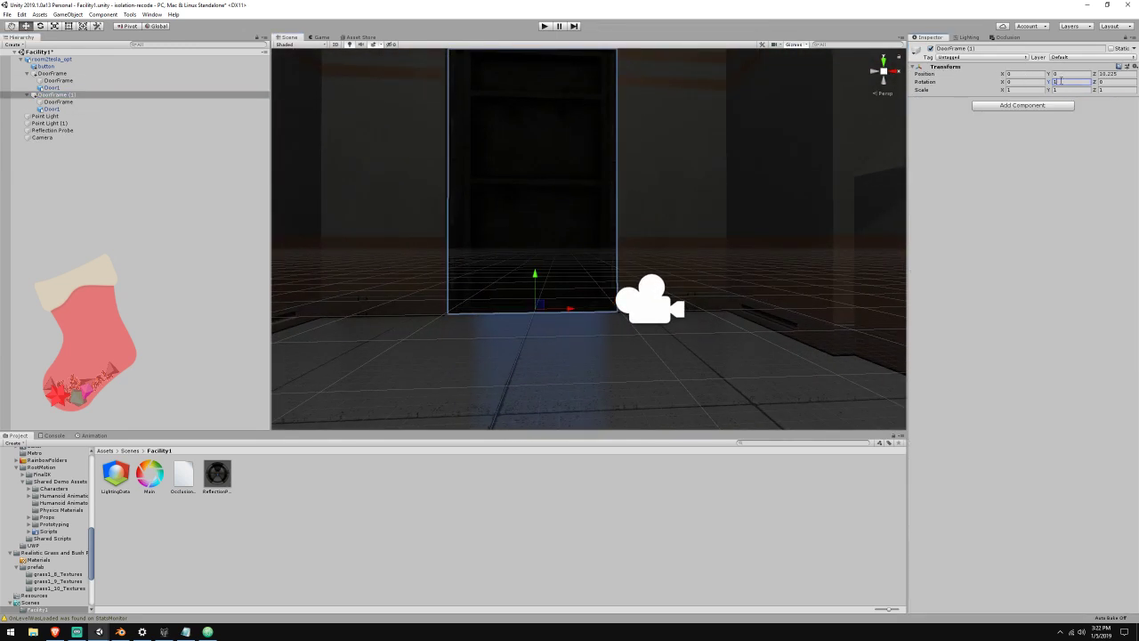
text(180)
key(Return)
right_drag(691, 177, 576, 299)
click(673, 182)
key(d)
key(w)
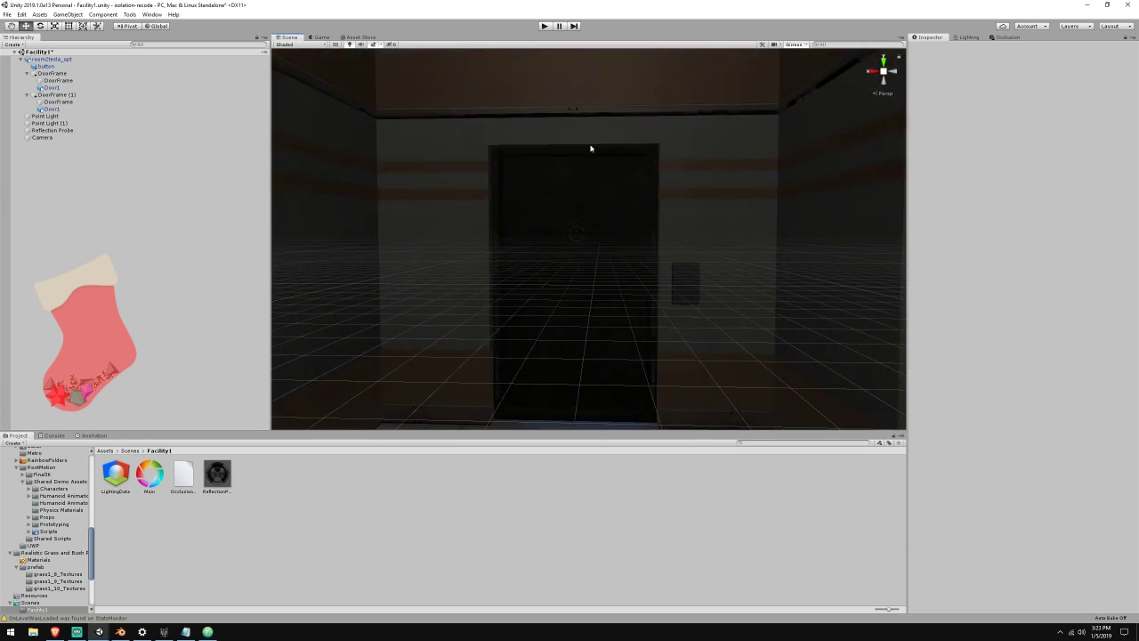
Show the camera's game view and add a Bloom effect to the Main post-processing profile
click(61, 138)
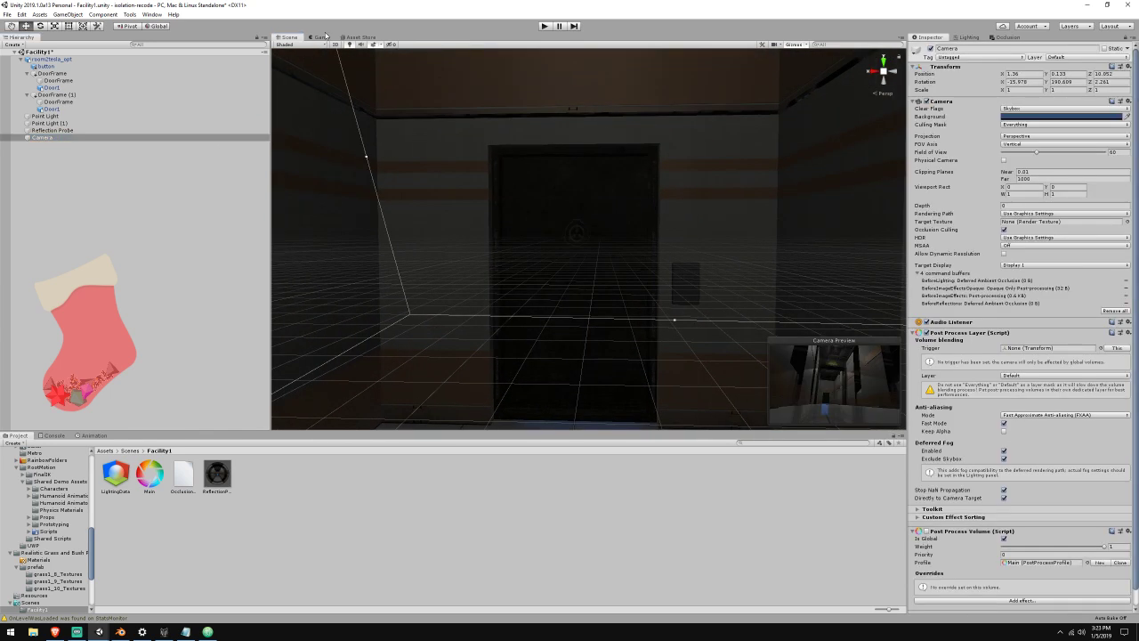
click(324, 36)
scroll(958, 392, down, 1)
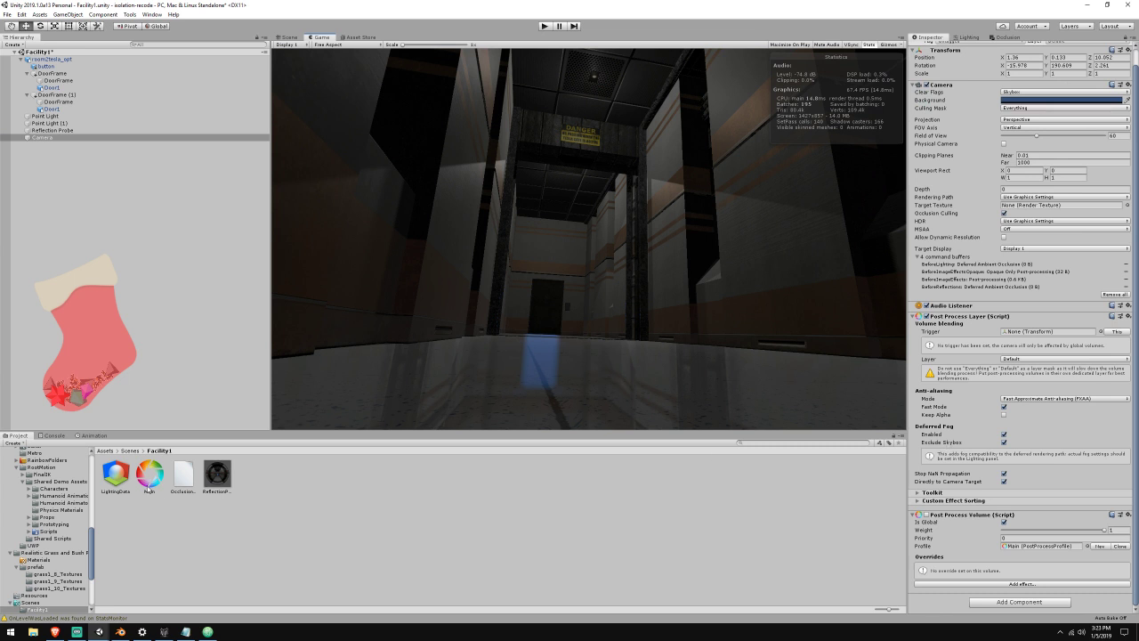
click(149, 480)
click(1053, 94)
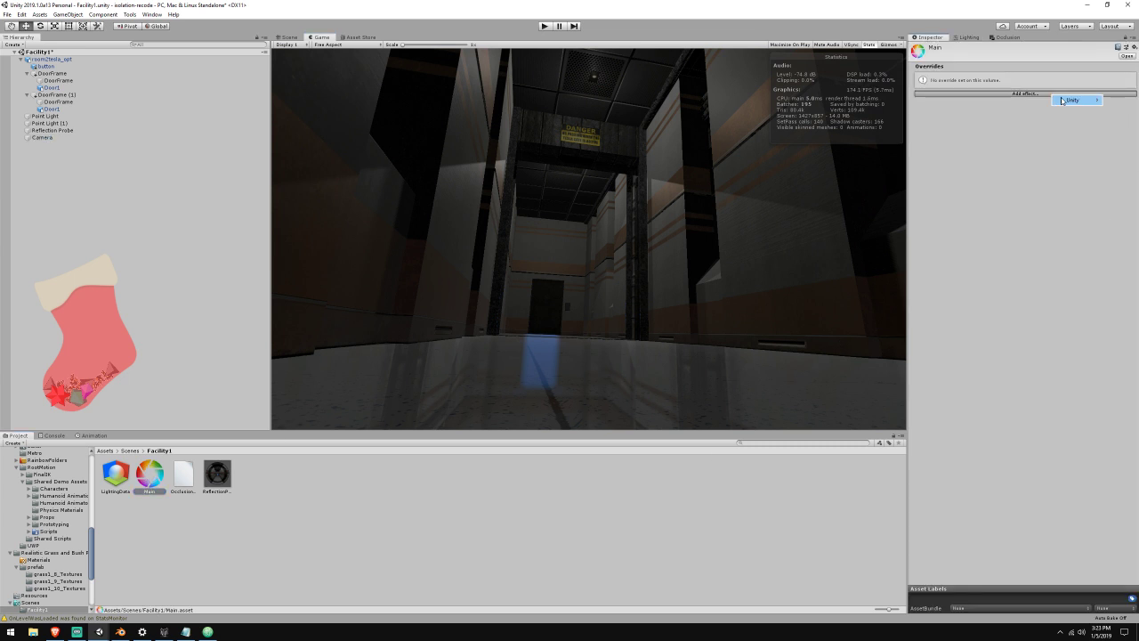
mouse_move(1063, 101)
click(987, 119)
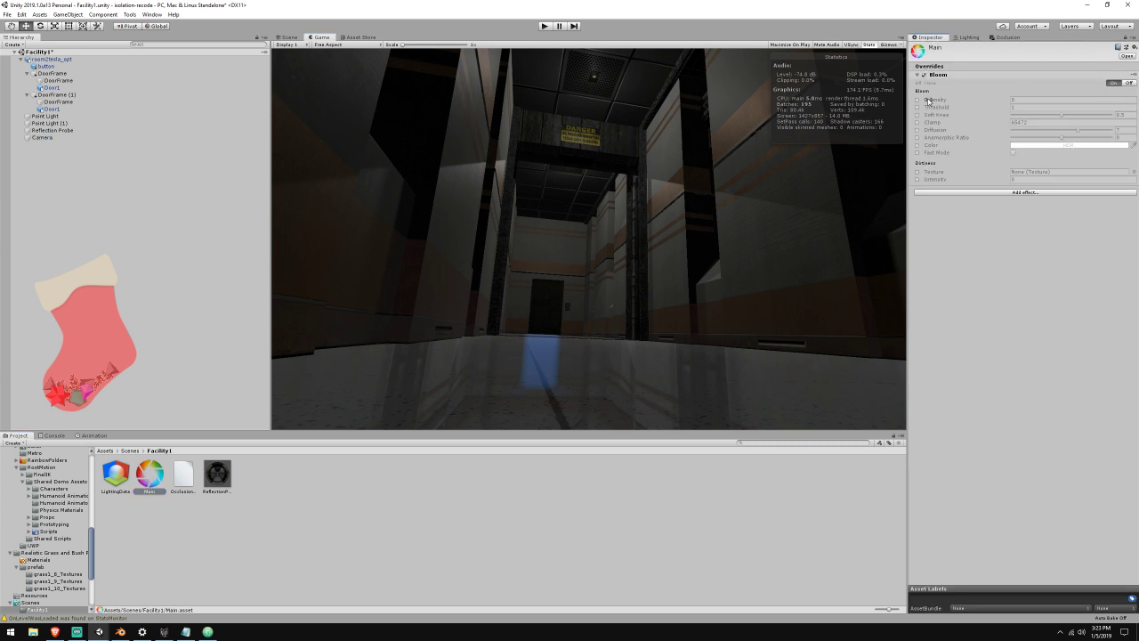
Enable every Bloom override in the Main profile, including the Dirtiness texture and intensity, and turn on Fast Mode
click(917, 100)
drag(935, 103, 1106, 101)
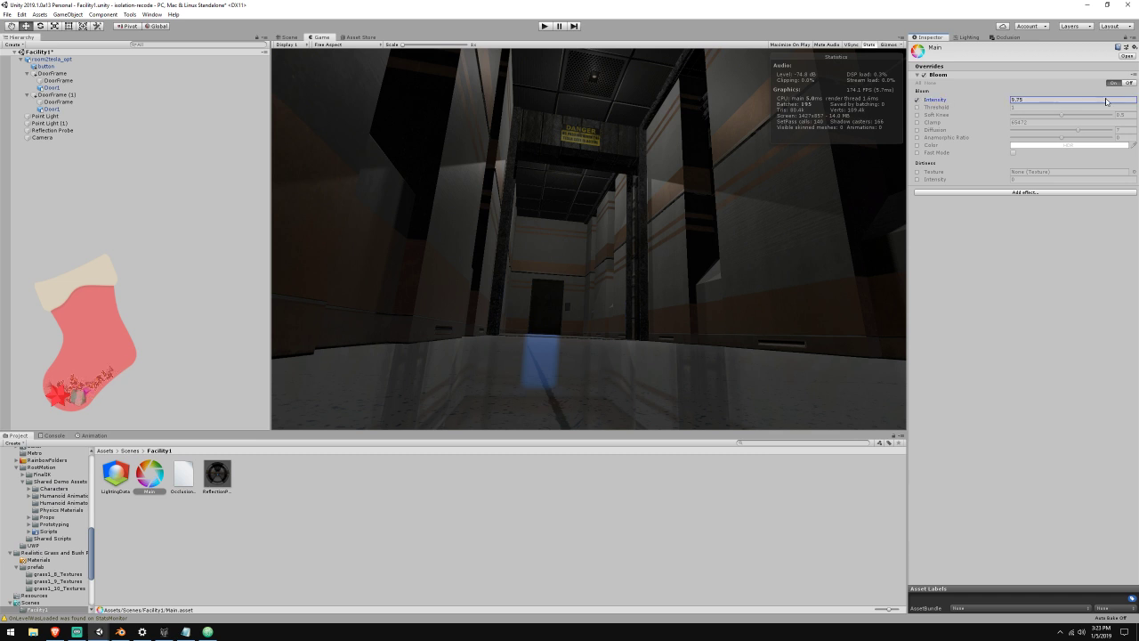
click(917, 107)
click(917, 114)
click(917, 122)
click(918, 130)
click(917, 137)
click(918, 145)
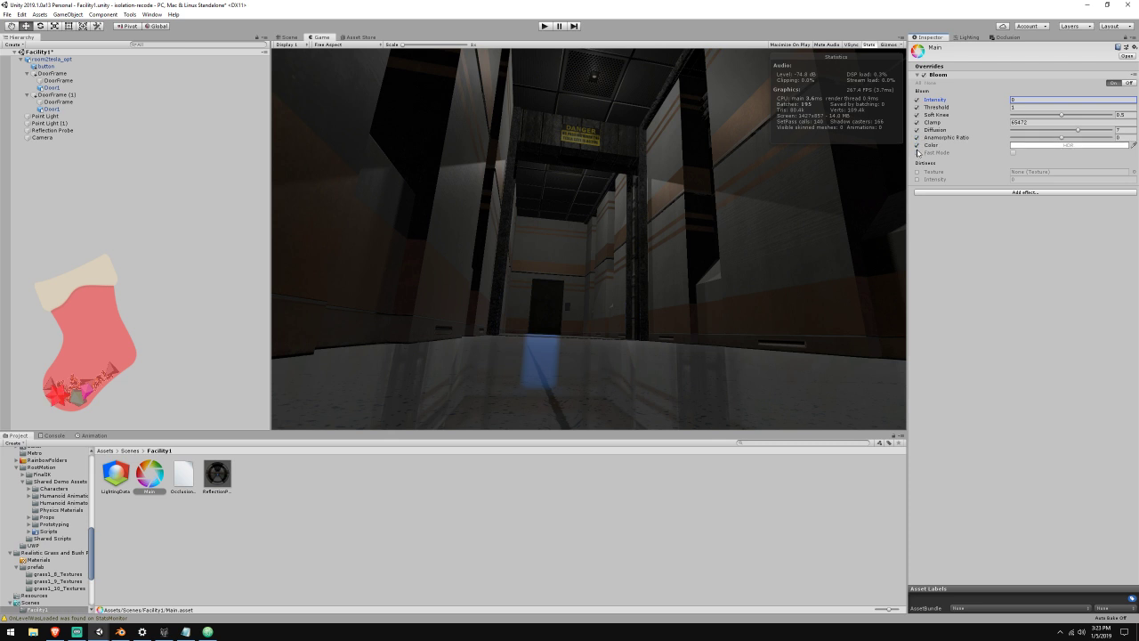
click(917, 172)
click(917, 179)
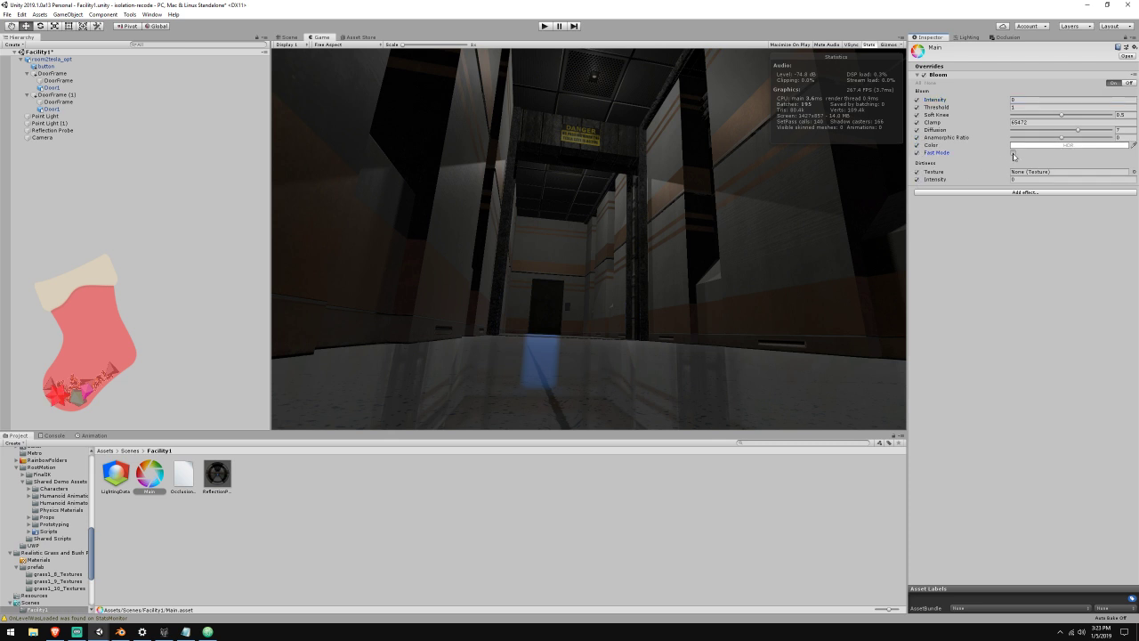
Enable the Camera's Post Process Volume component and set its Bloom intensity to 1
click(76, 138)
scroll(916, 317, down, 3)
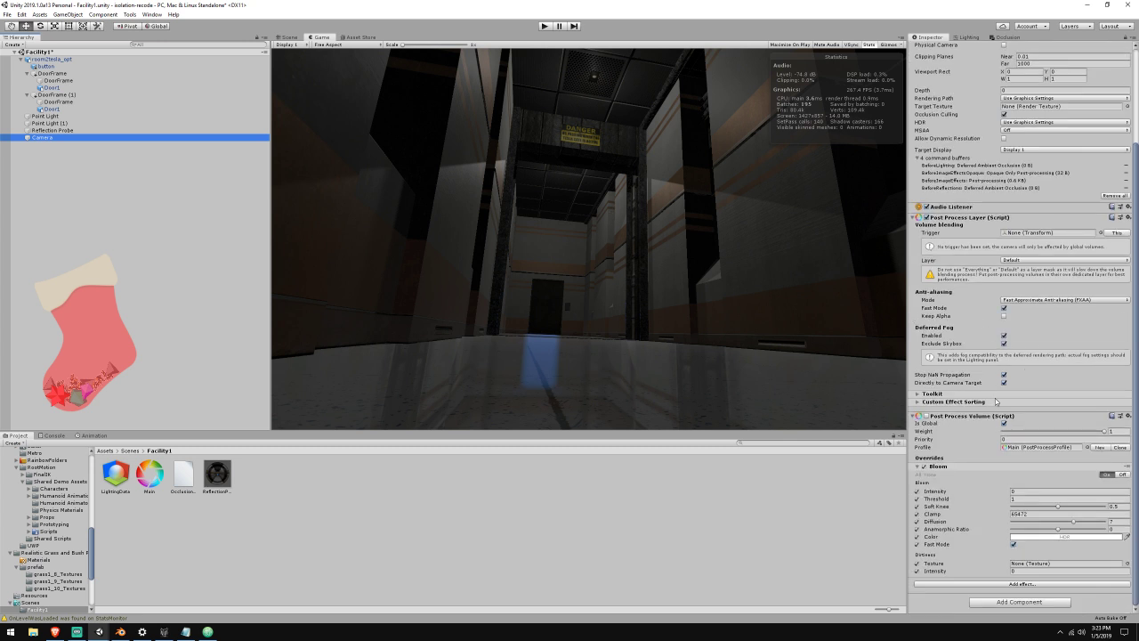
click(923, 419)
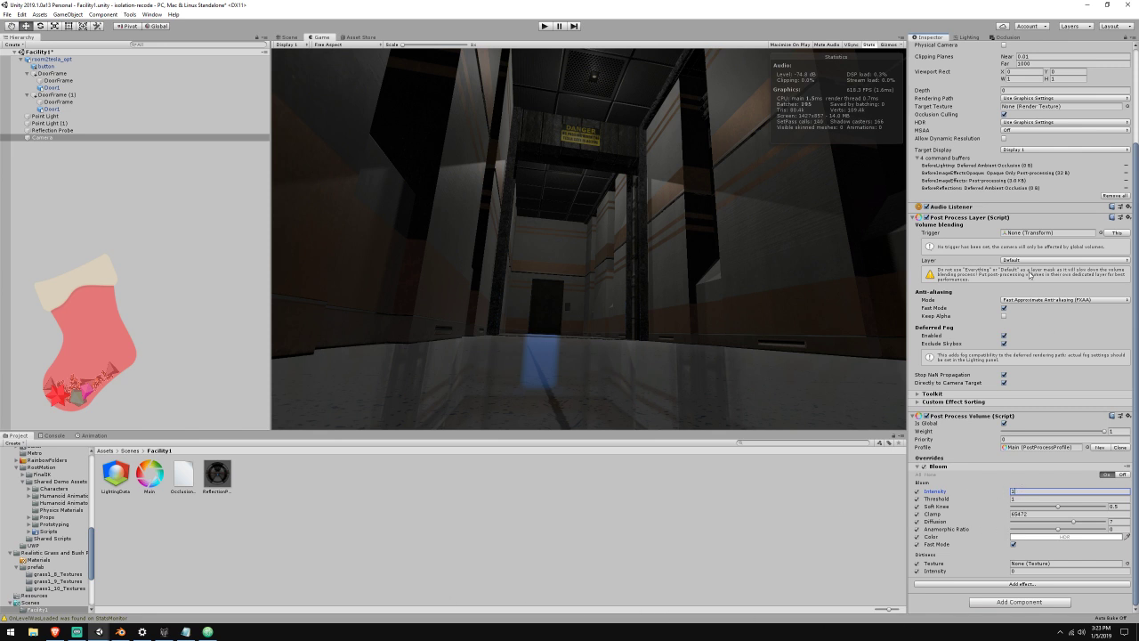
Set the Post Process Layer's trigger to the Camera itself, enable Directly to Camera Target and Keep Alpha, and disable deferred fog
click(1114, 234)
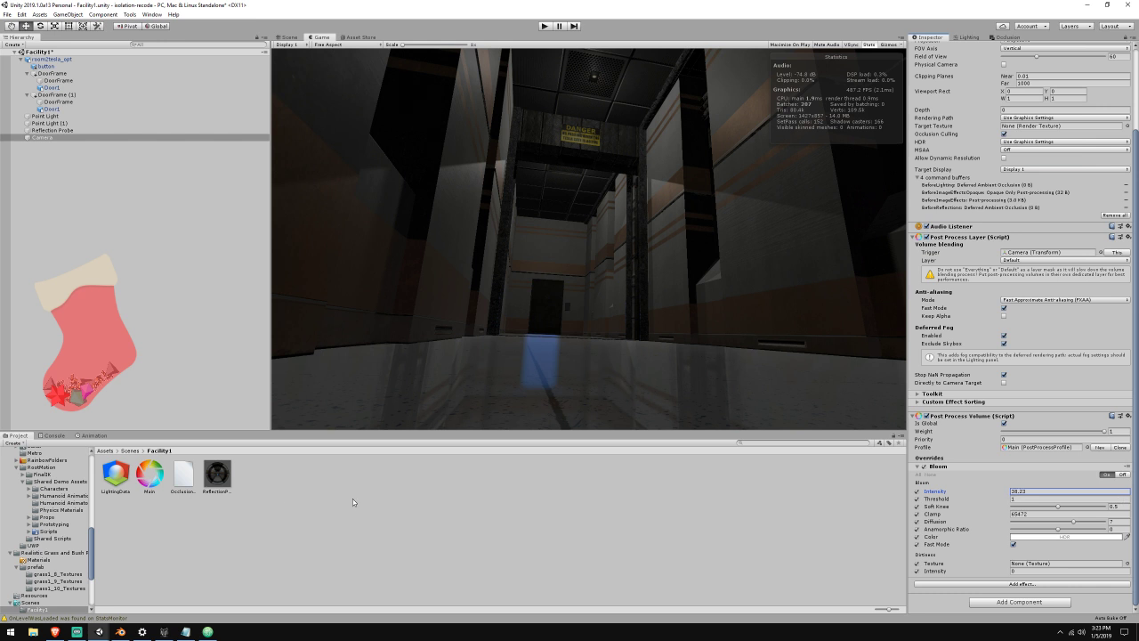
click(1004, 383)
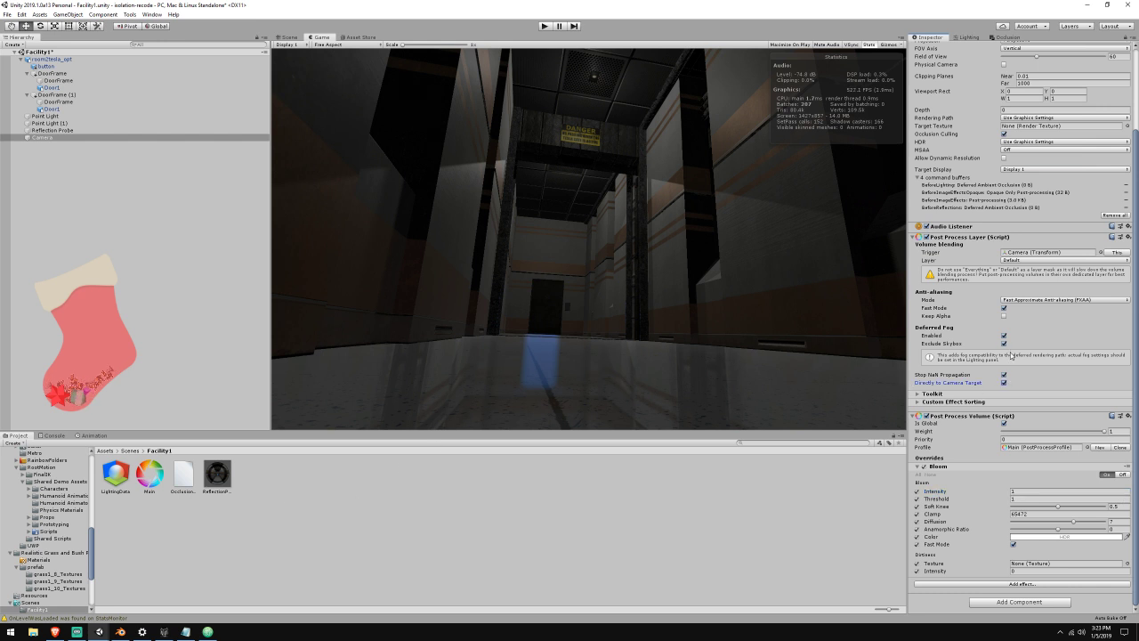
click(1004, 336)
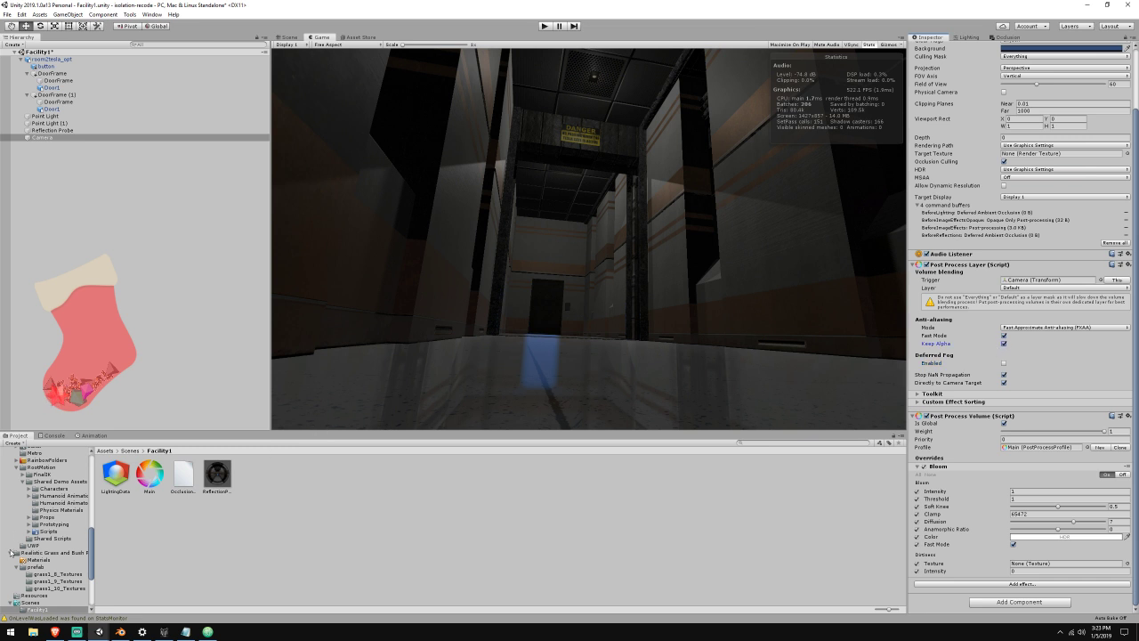
Switch to the browser and search the web for "country roads" in a new tab
click(54, 631)
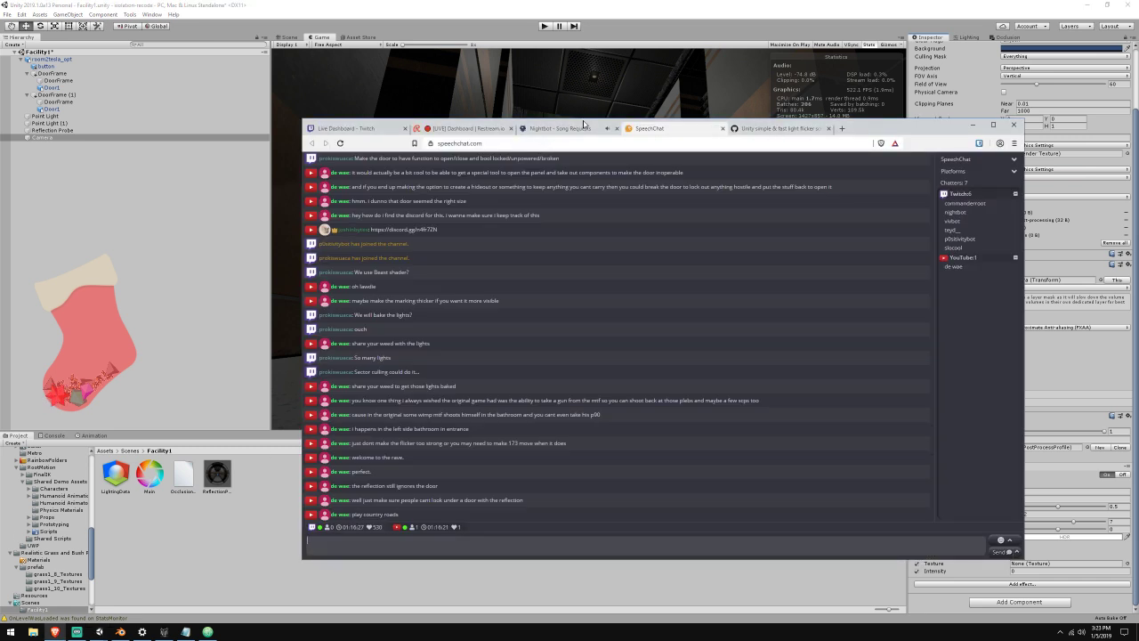
click(580, 129)
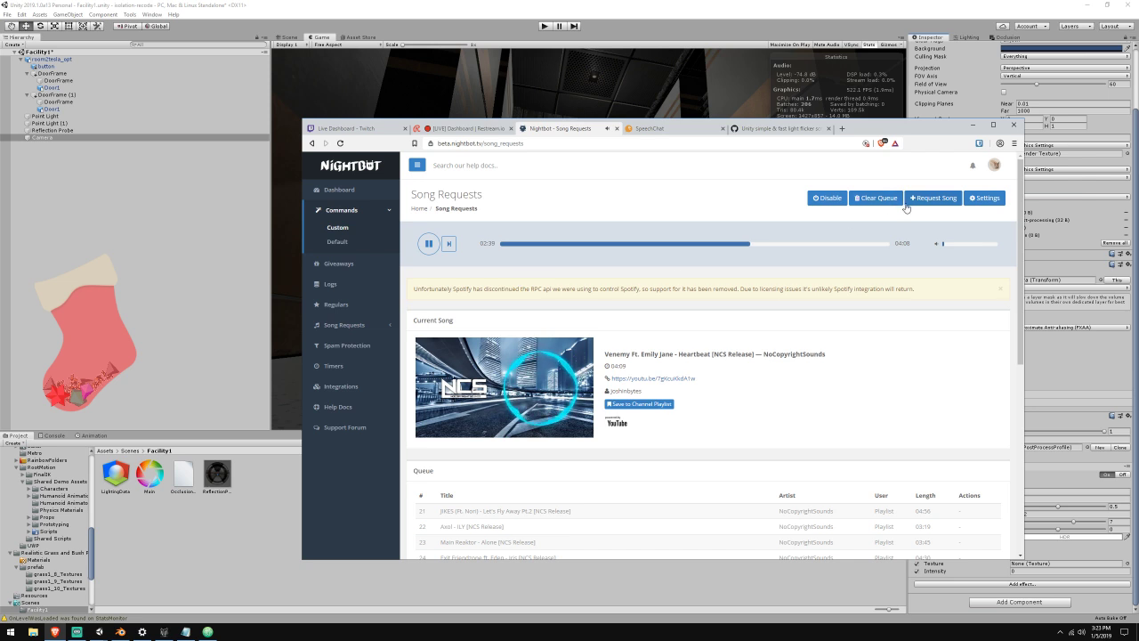
click(939, 198)
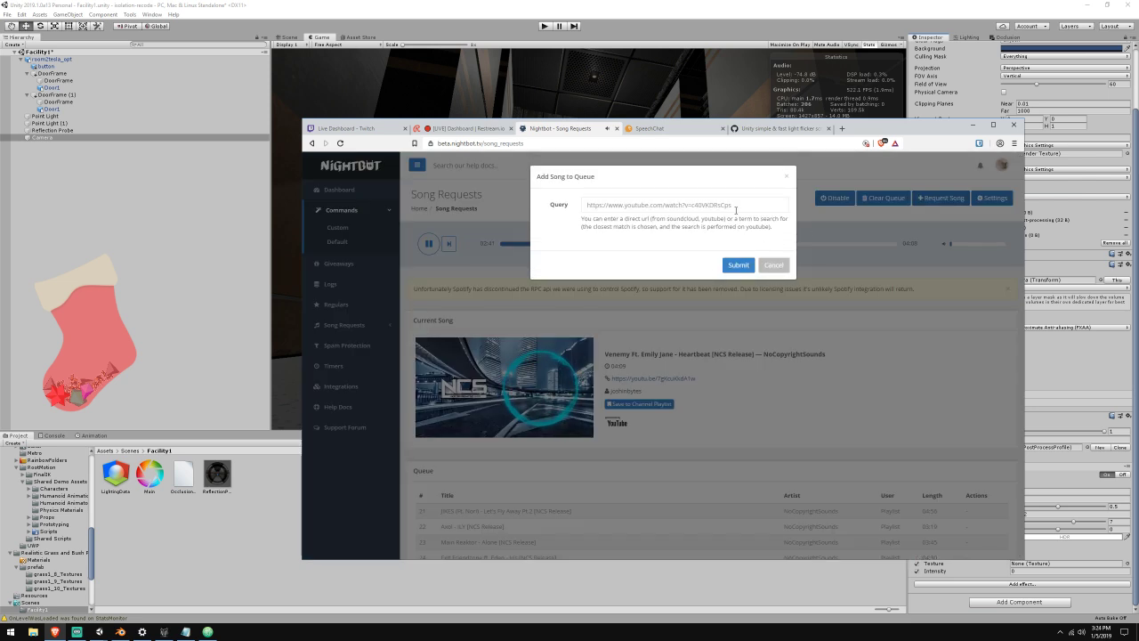
click(772, 267)
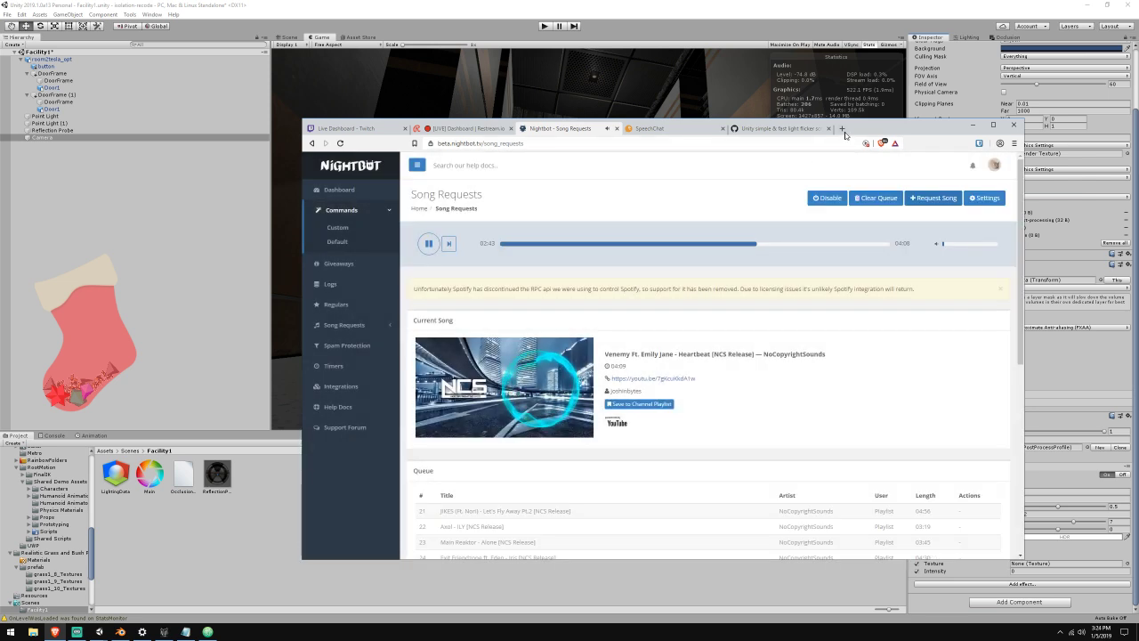
click(842, 129)
text(country ro)
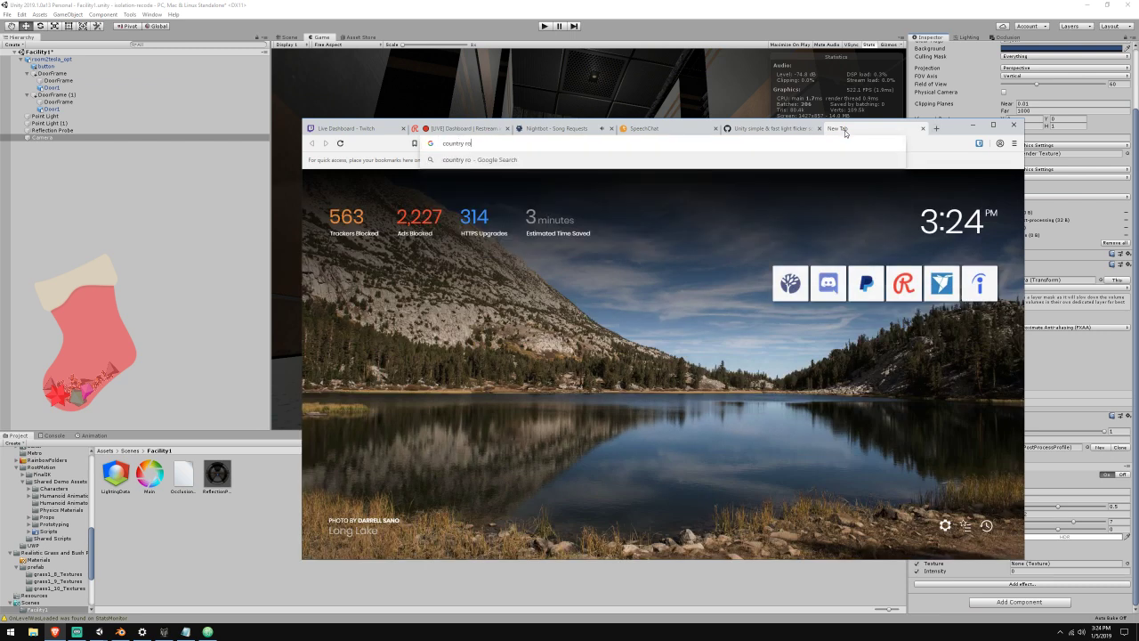
text(ads)
key(Return)
Refine the web search to "country roads thepruld" and open ThePruld's Take Me Home Country Road video
click(551, 128)
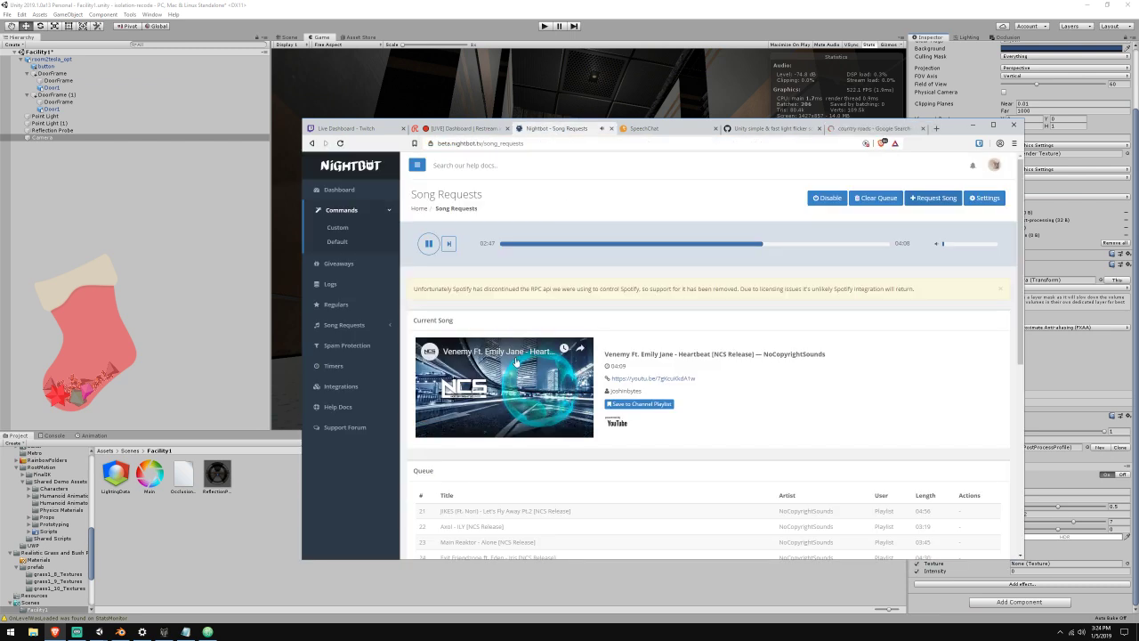
click(854, 130)
click(498, 170)
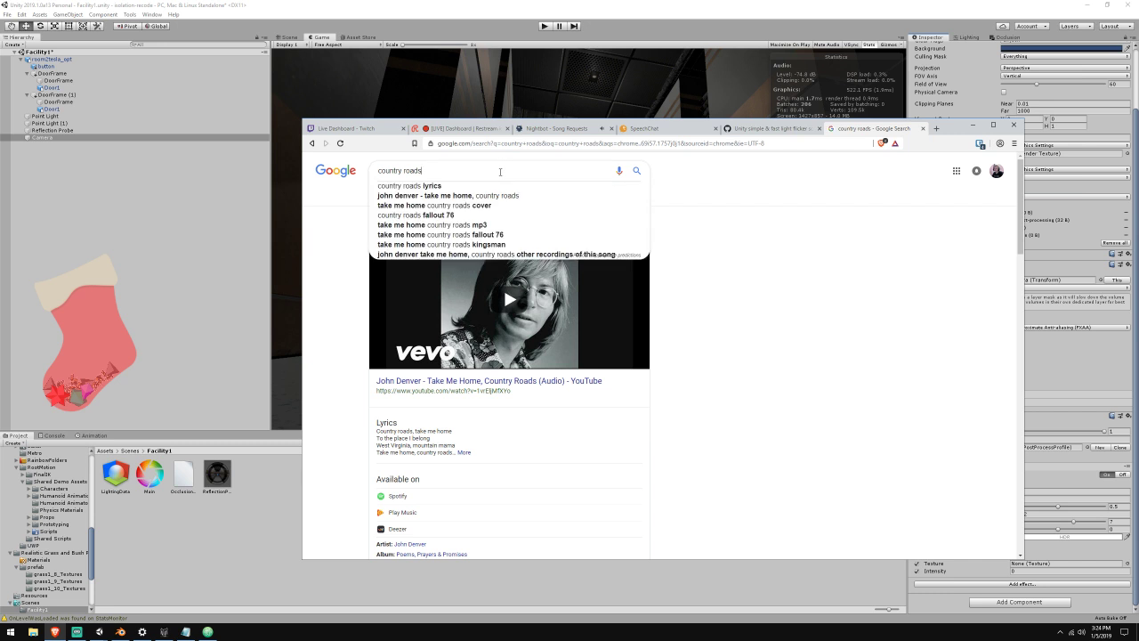
text(thepruld)
key(Return)
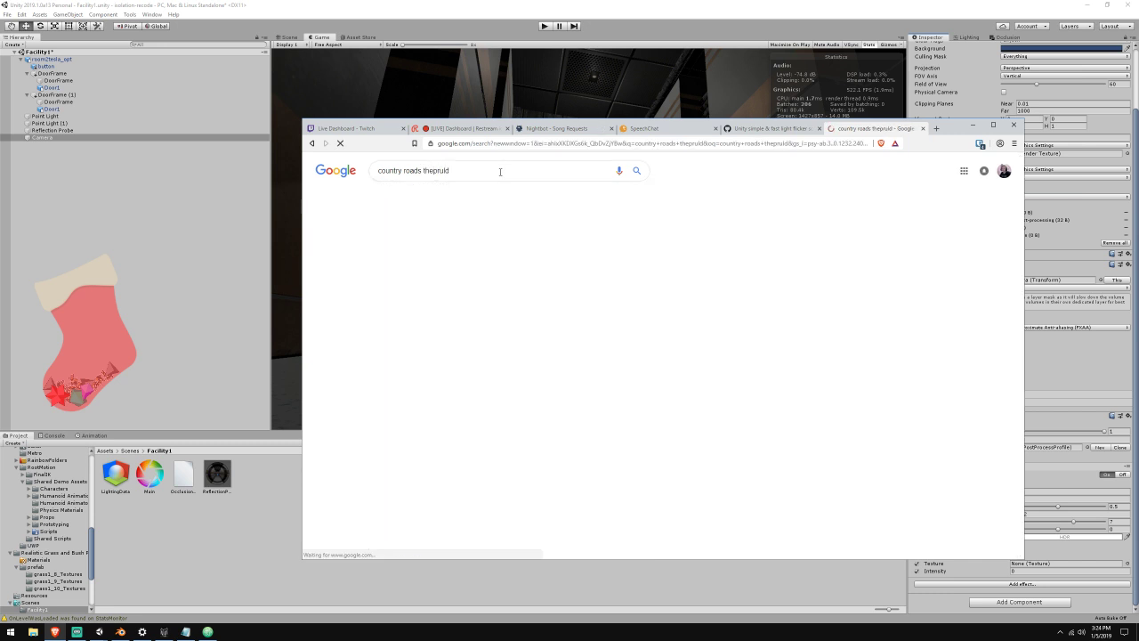
click(420, 318)
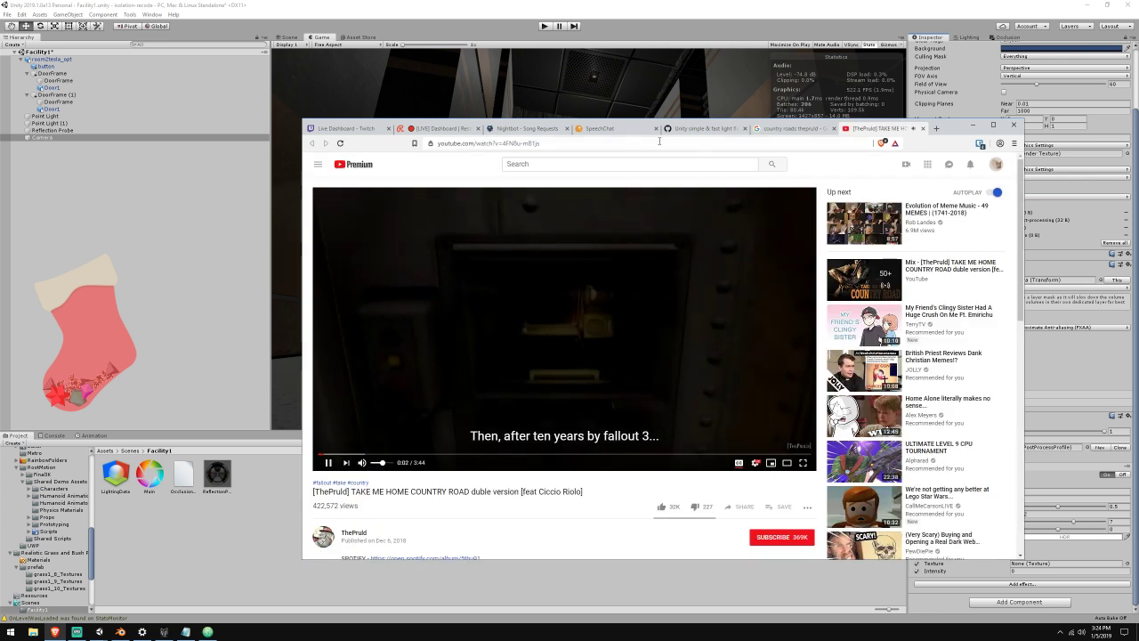
Check the audio mixer in Streamlabs OBS, and close the browser's web search and GitHub gist tabs
click(77, 631)
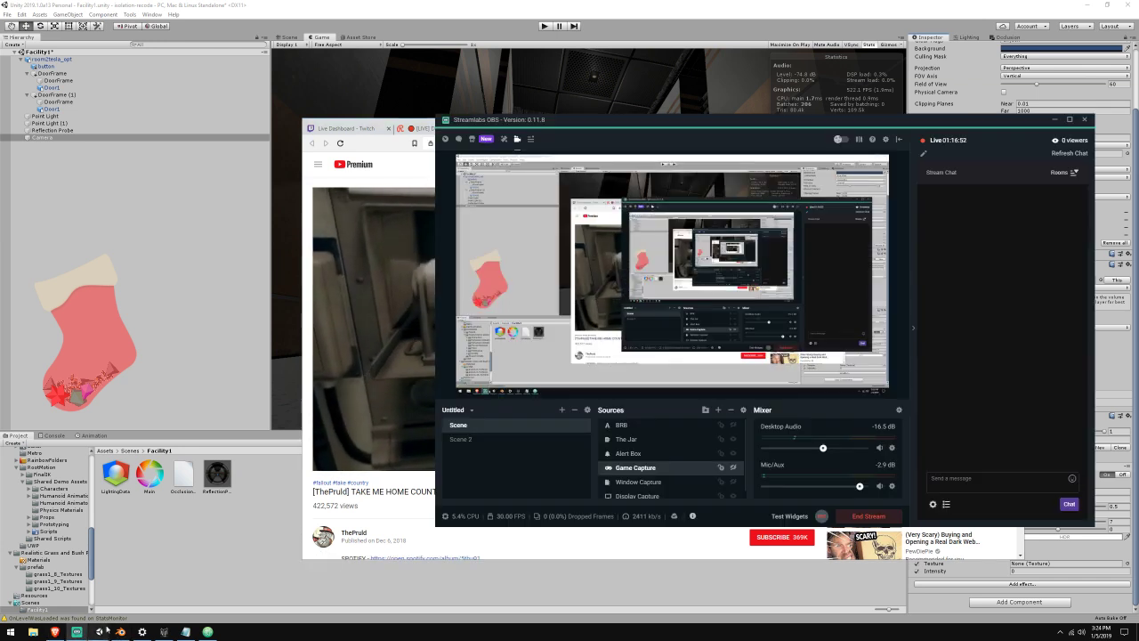
click(1055, 120)
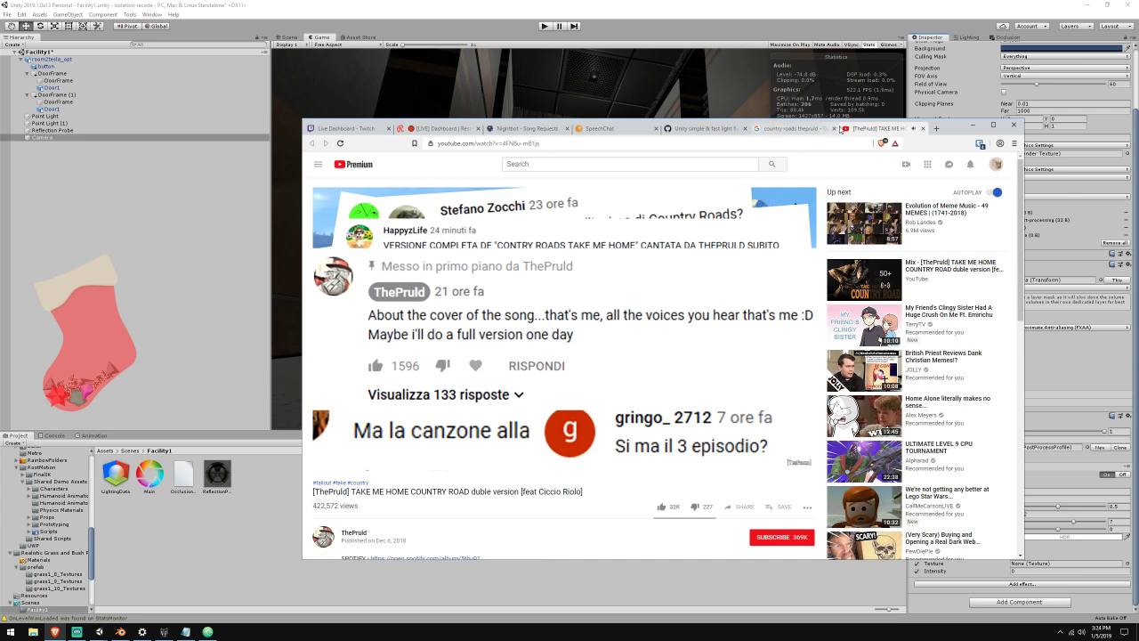
click(834, 128)
click(702, 128)
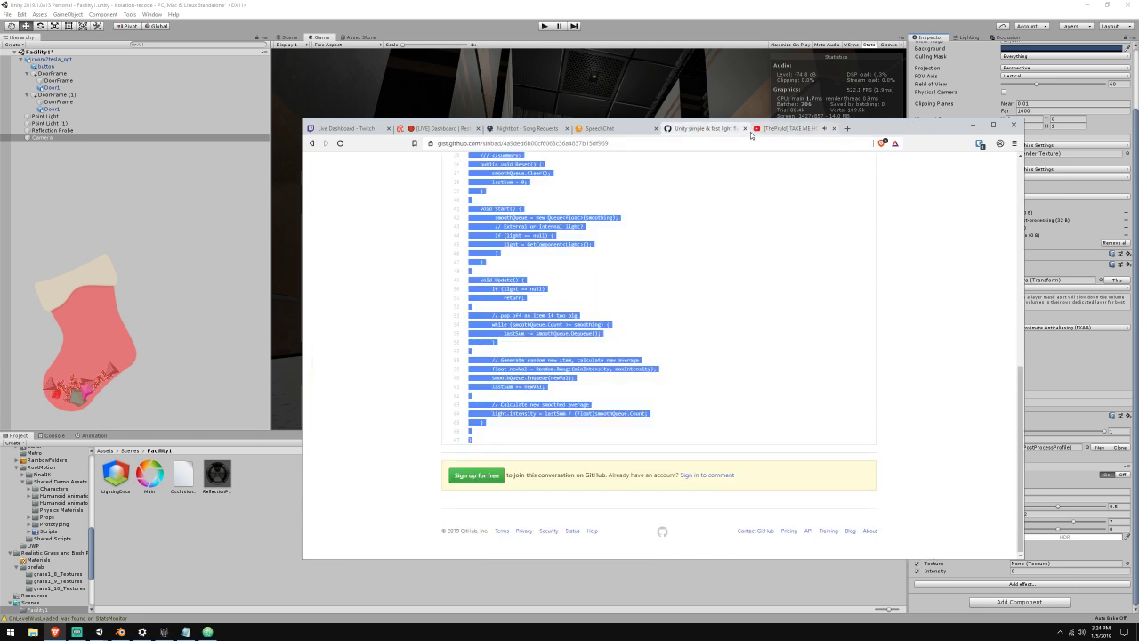
click(744, 128)
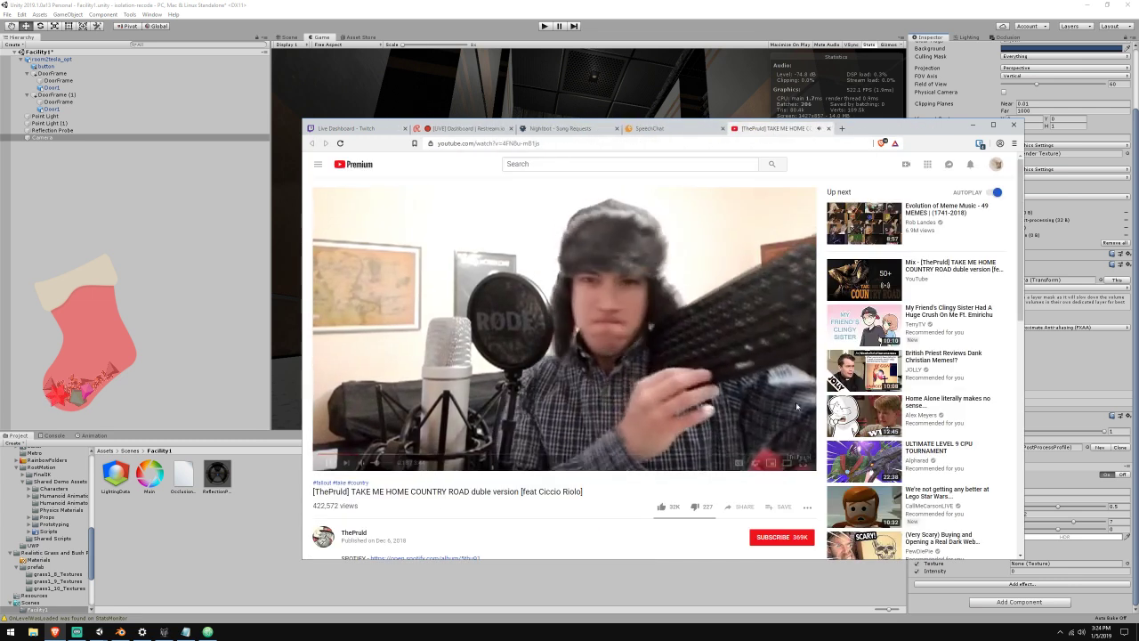
Change the playback quality of the Country Road video and bring up the Streamlabs OBS audio mixer
click(754, 463)
click(785, 445)
click(785, 424)
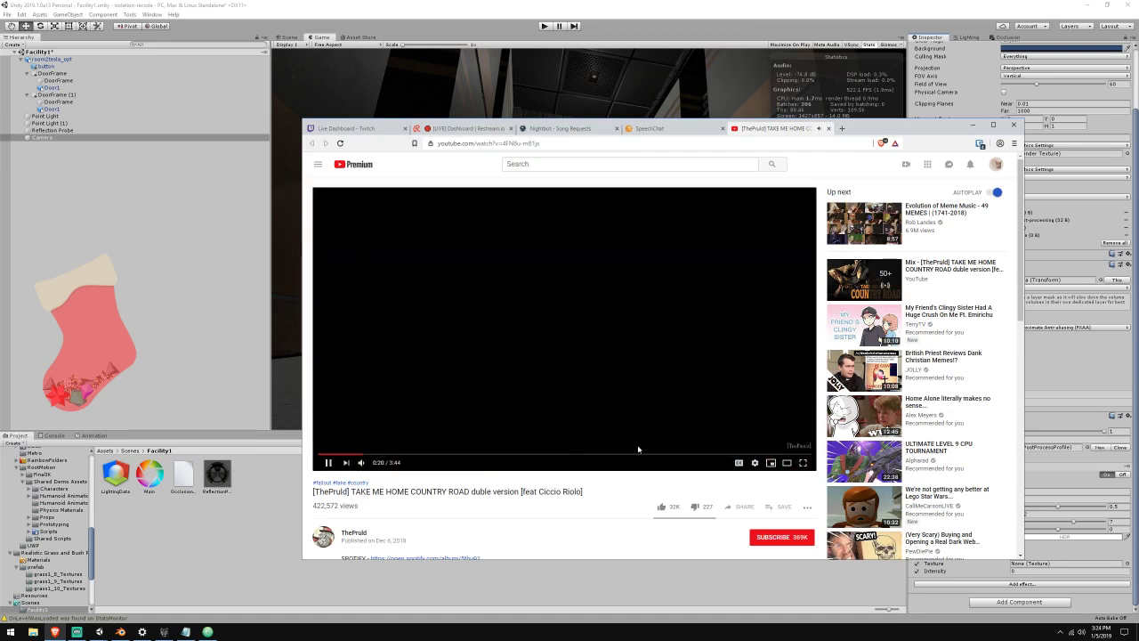
click(77, 632)
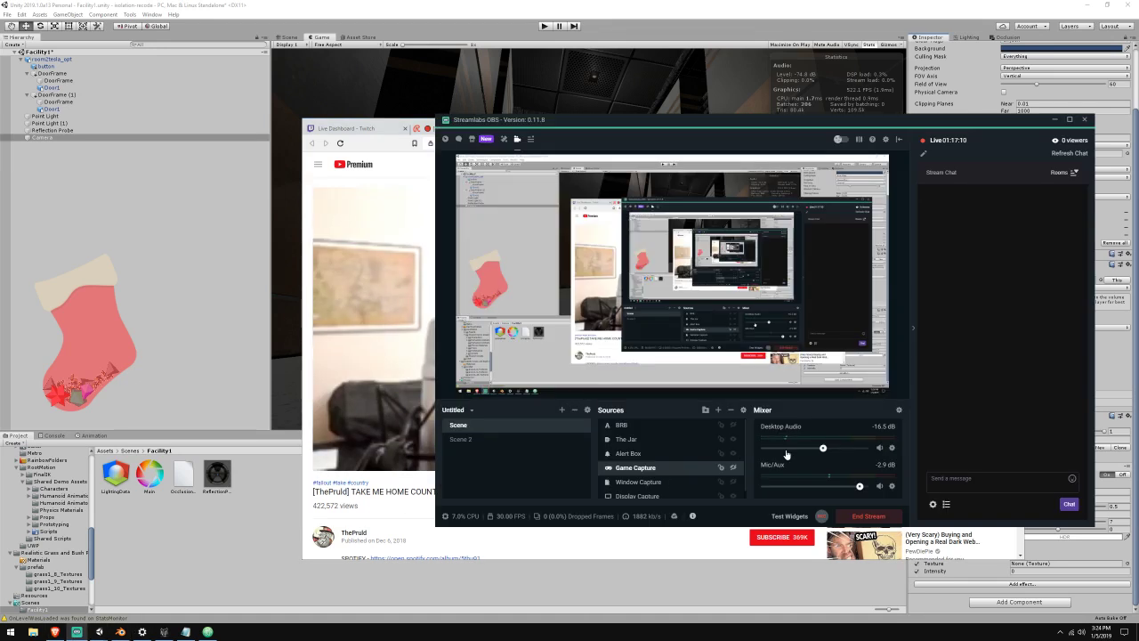
Minimize Streamlabs OBS and the browser to return to Unity, and inspect the hallway around the camera in the Scene and Game views
click(1054, 118)
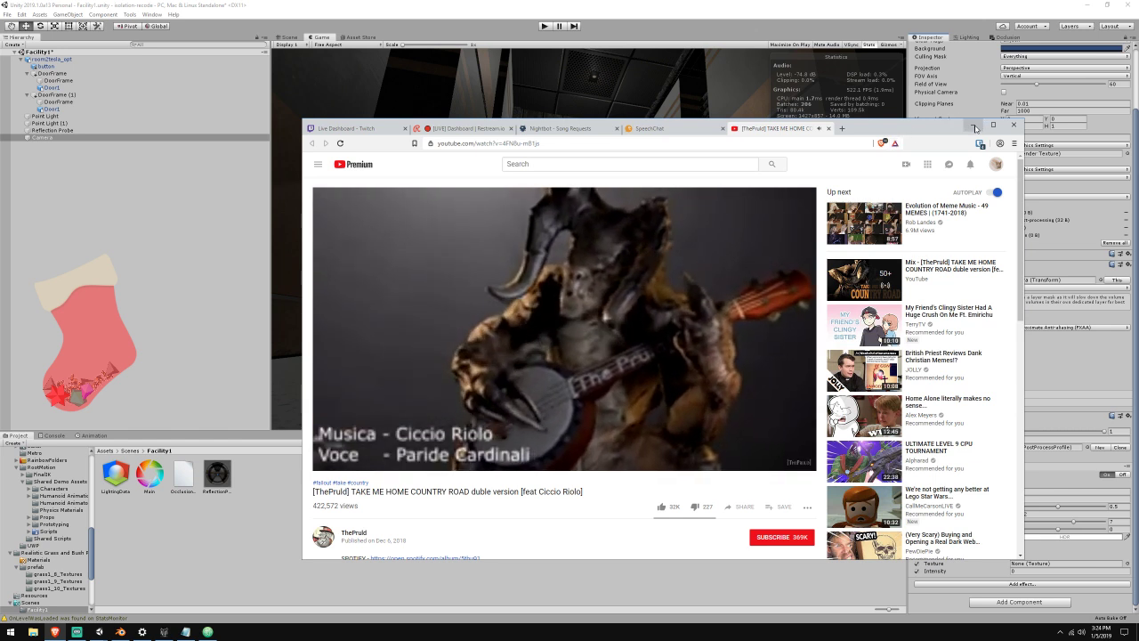
click(975, 128)
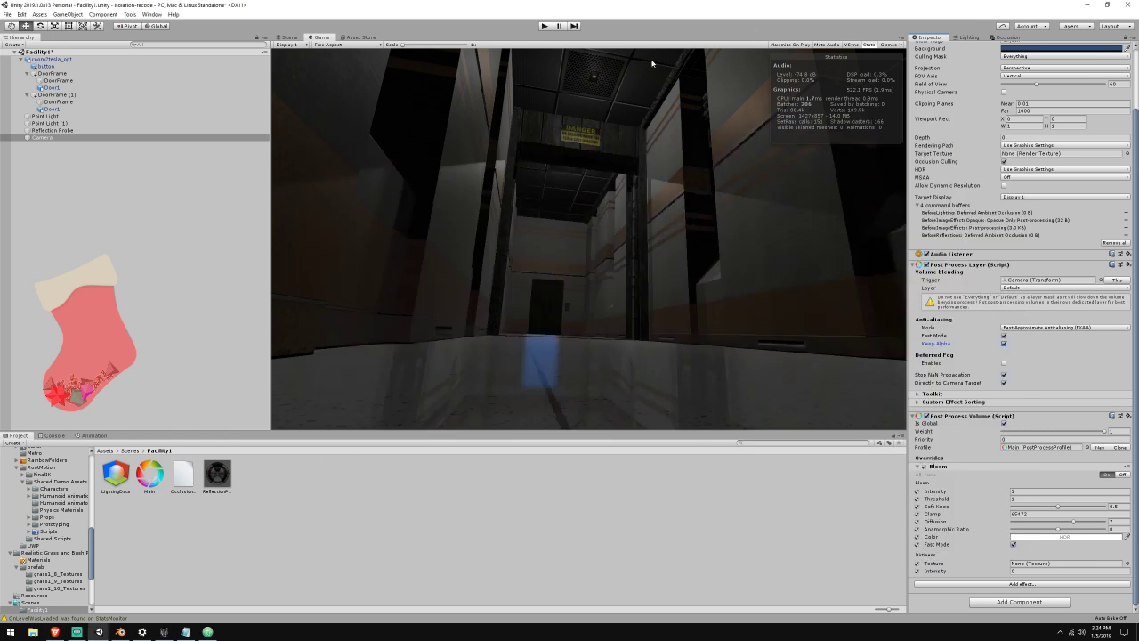
click(289, 37)
right_drag(523, 231, 653, 234)
key(s)
key(w)
key(s)
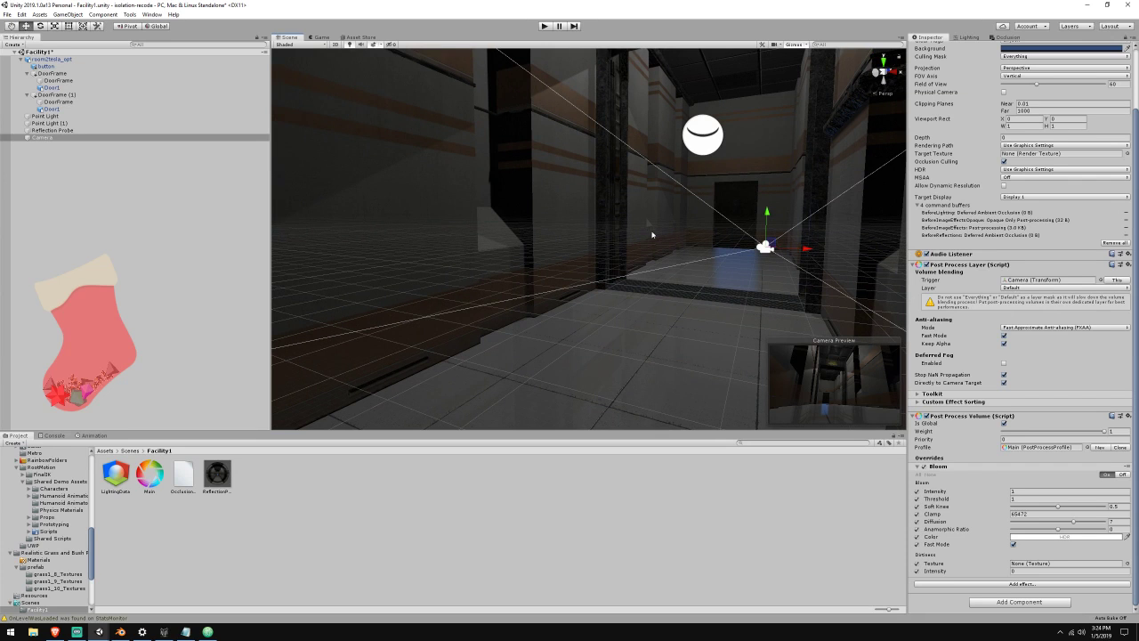
click(321, 37)
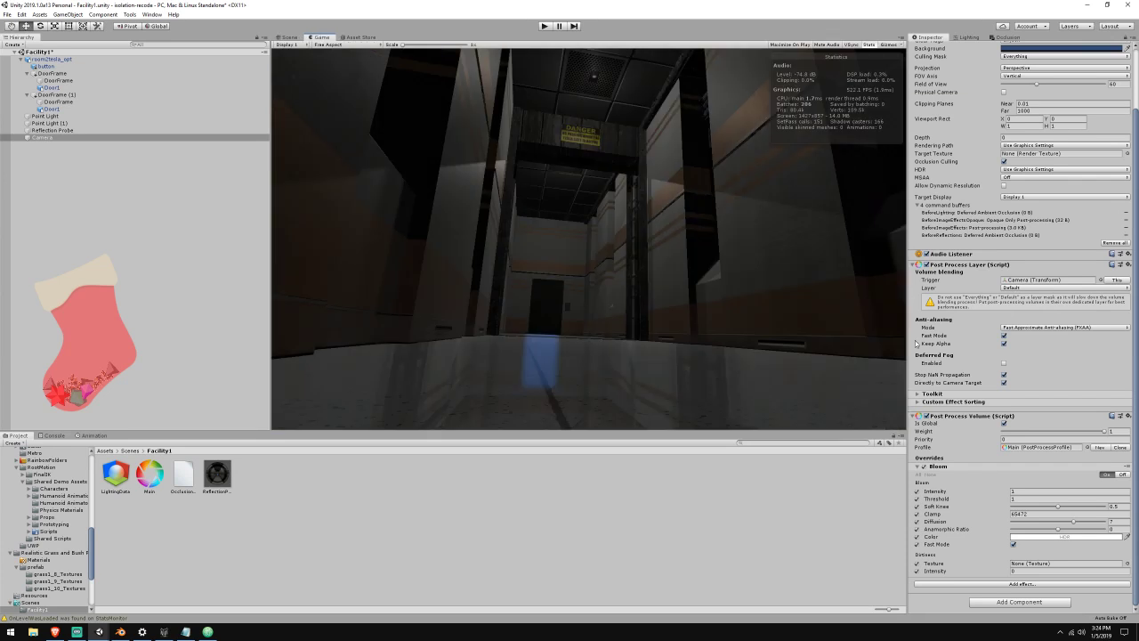
Toggle the post-process volume's Is Global option off and on, and enter play mode to try a different Bloom intensity
click(1004, 423)
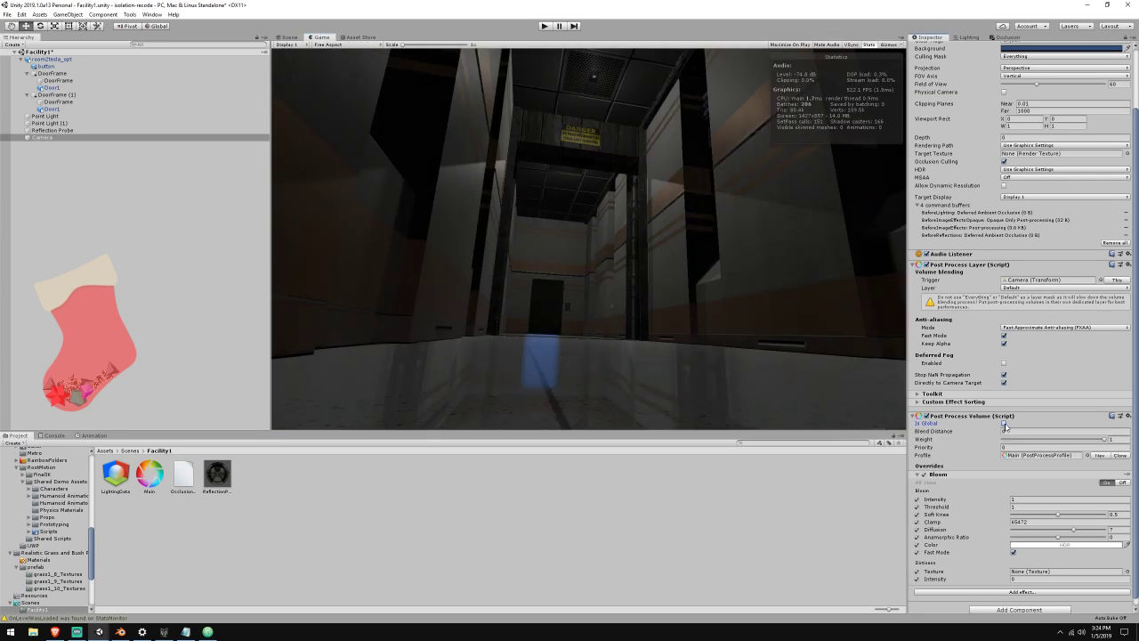
click(1005, 424)
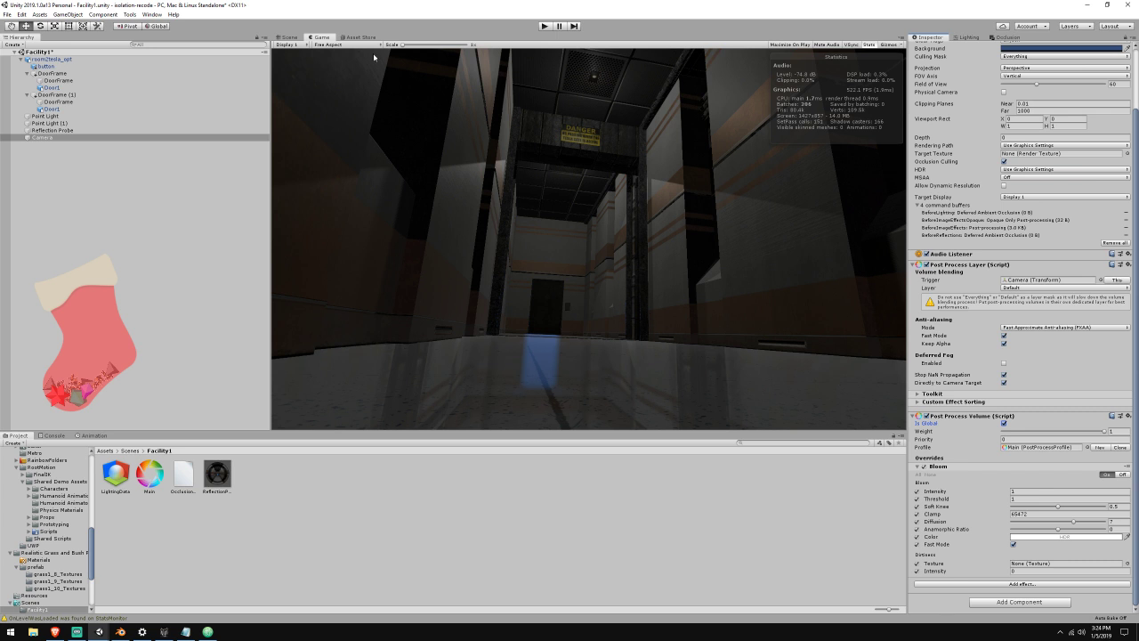
click(543, 26)
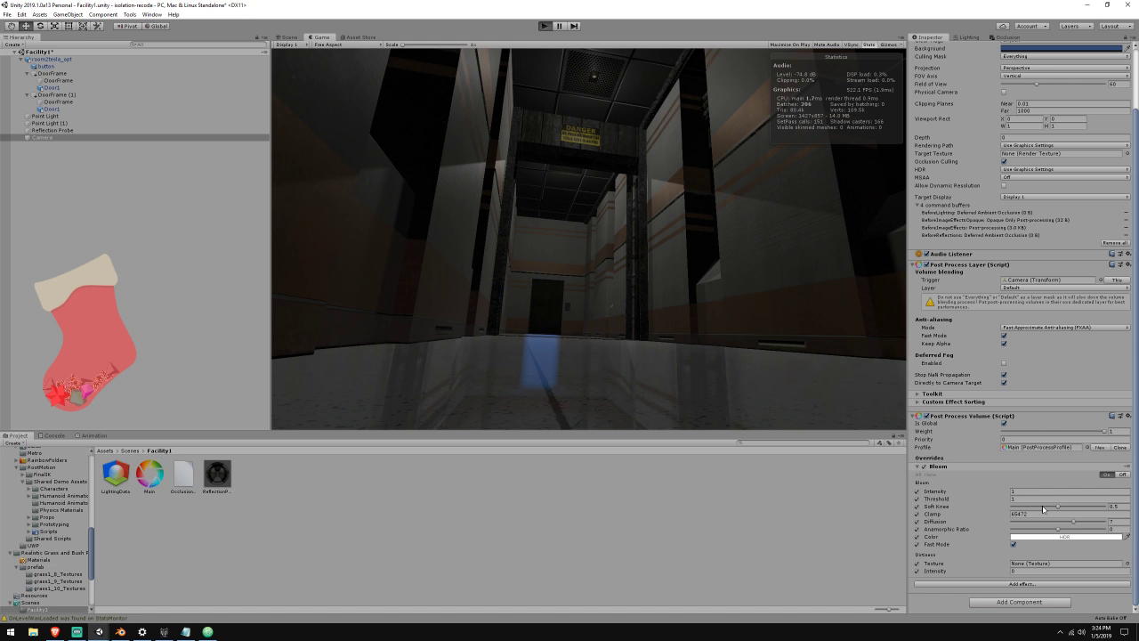
drag(938, 559, 863, 570)
key(ctrl+z)
scroll(966, 510, down, 3)
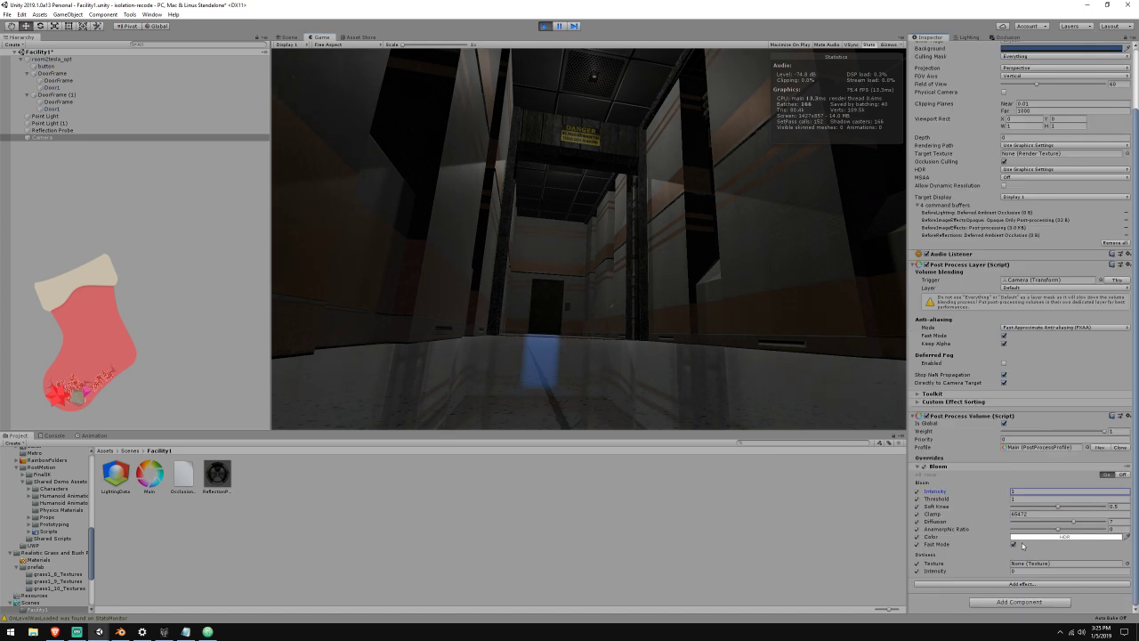
Try the post-process layer's volume Layer as Everything and toggle its Stop NaN Propagation and Directly to Camera Target options
click(1032, 288)
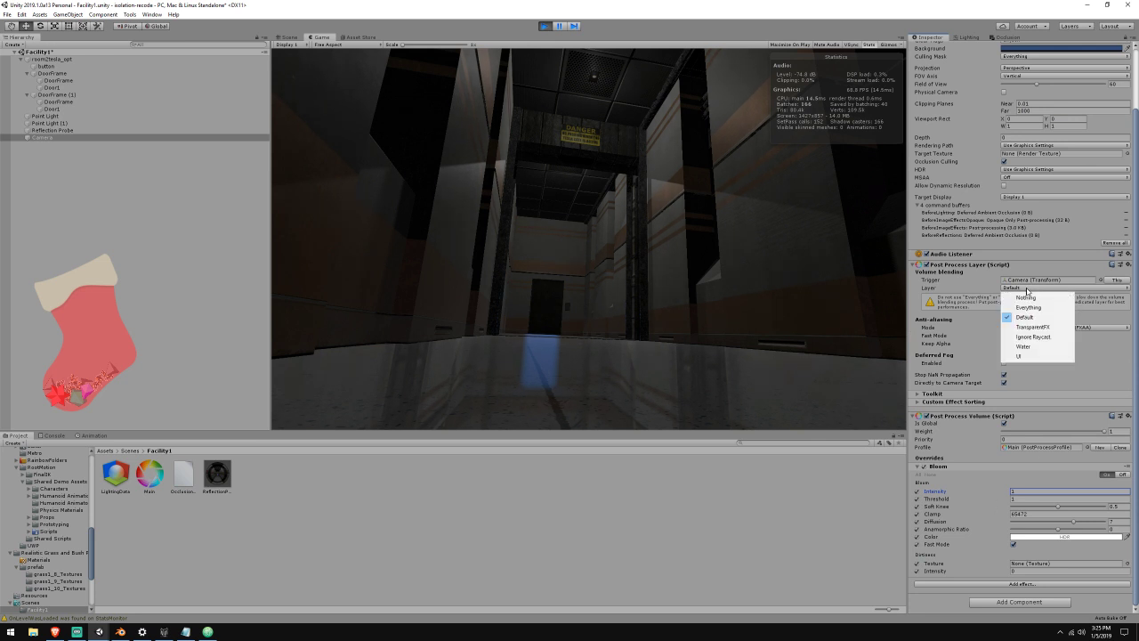
click(1033, 305)
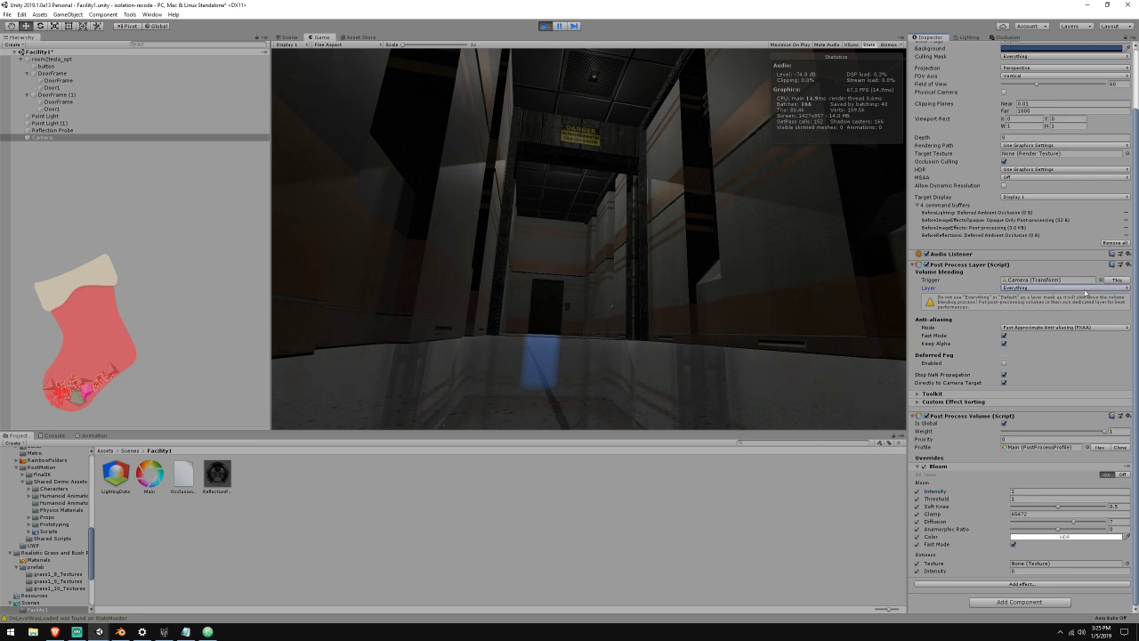
click(1079, 281)
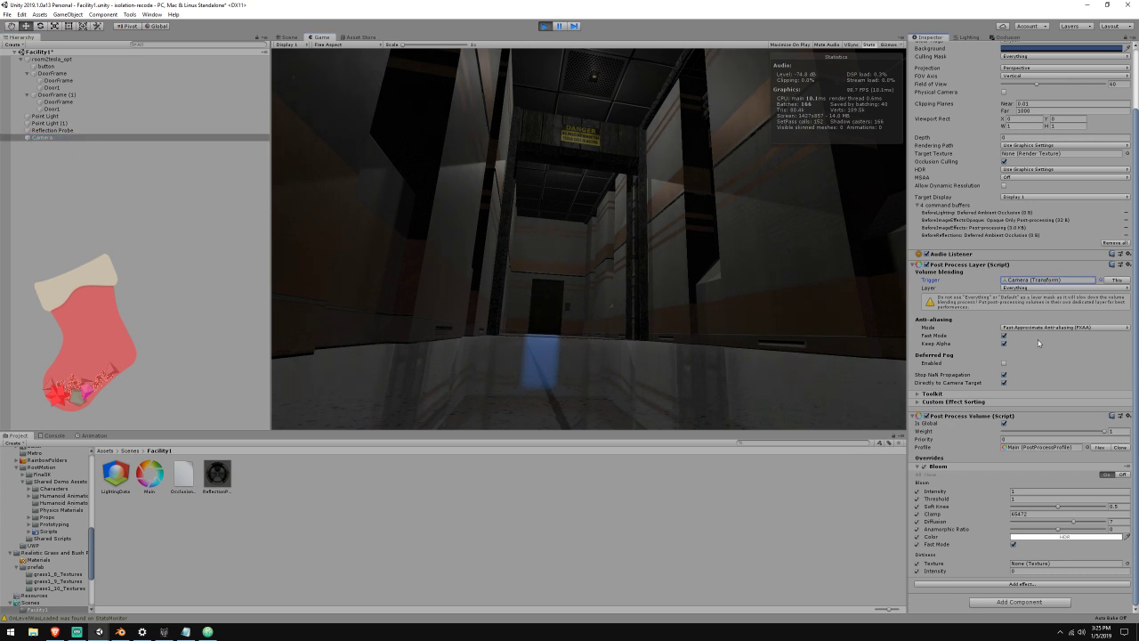
click(1004, 376)
click(1003, 374)
click(1005, 383)
Try changing the Bloom intensity by a large amount, undo it, and exit play mode
drag(935, 491, 263, 485)
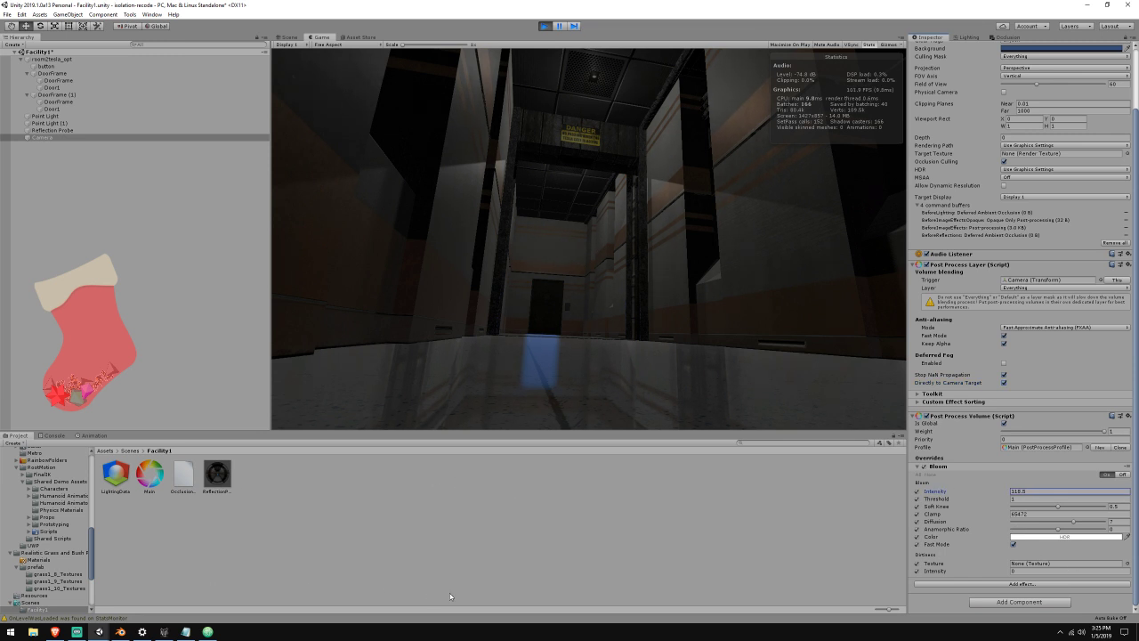
key(ctrl+z)
click(545, 25)
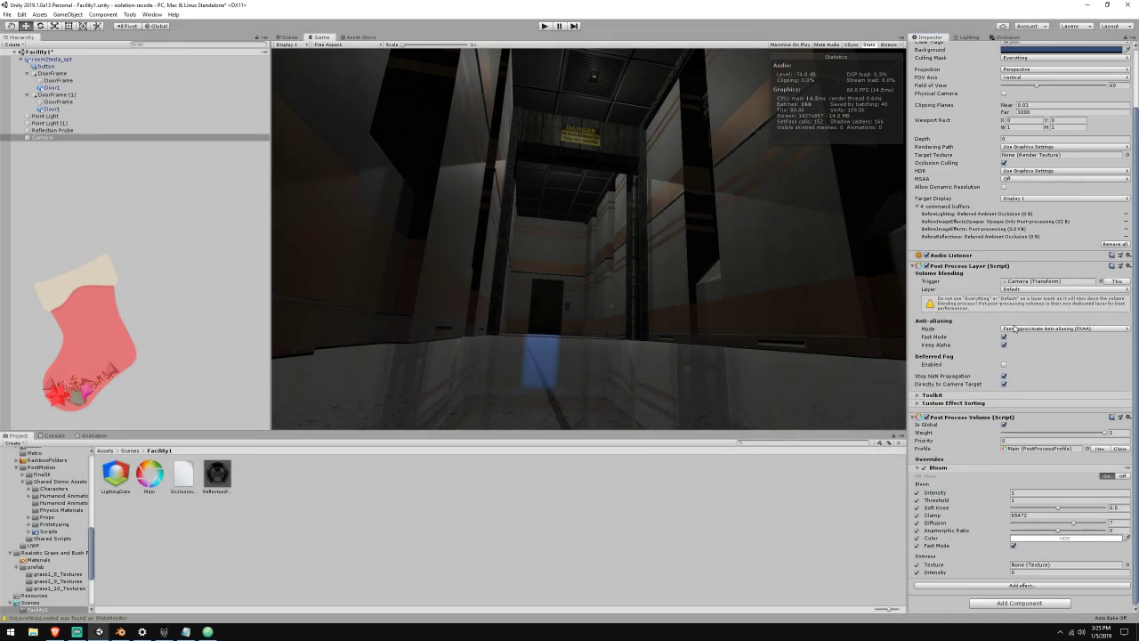
Try the SMAA and TAA anti-aliasing modes on the camera's post-process layer, and return to Fast Approximate Anti-aliasing (FXAA)
click(1015, 328)
click(1021, 360)
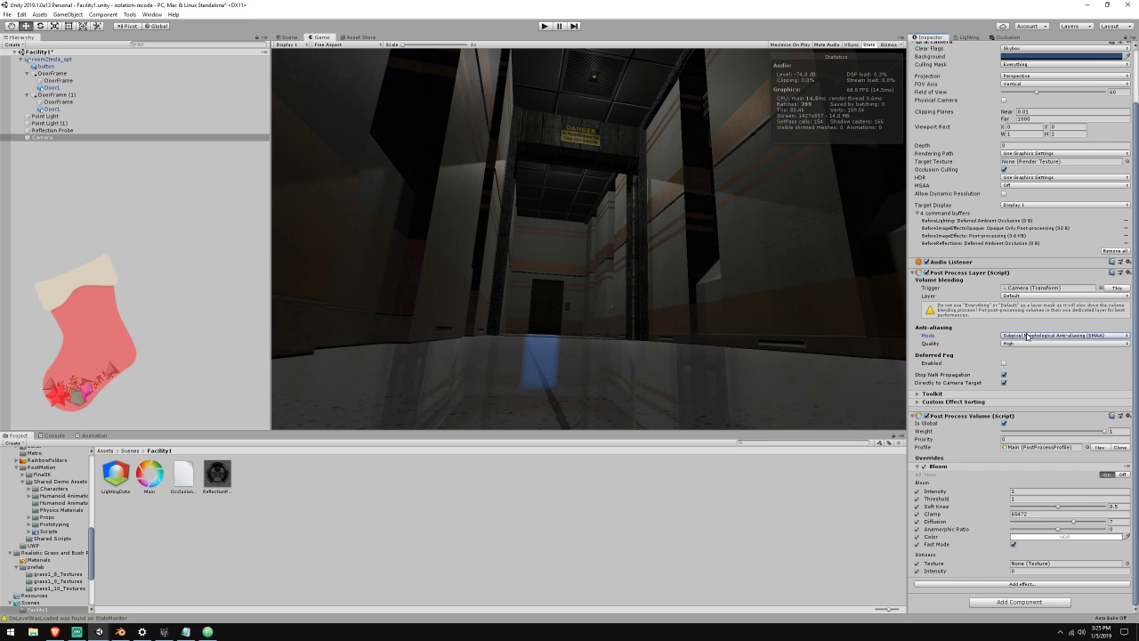
click(1030, 336)
click(1029, 373)
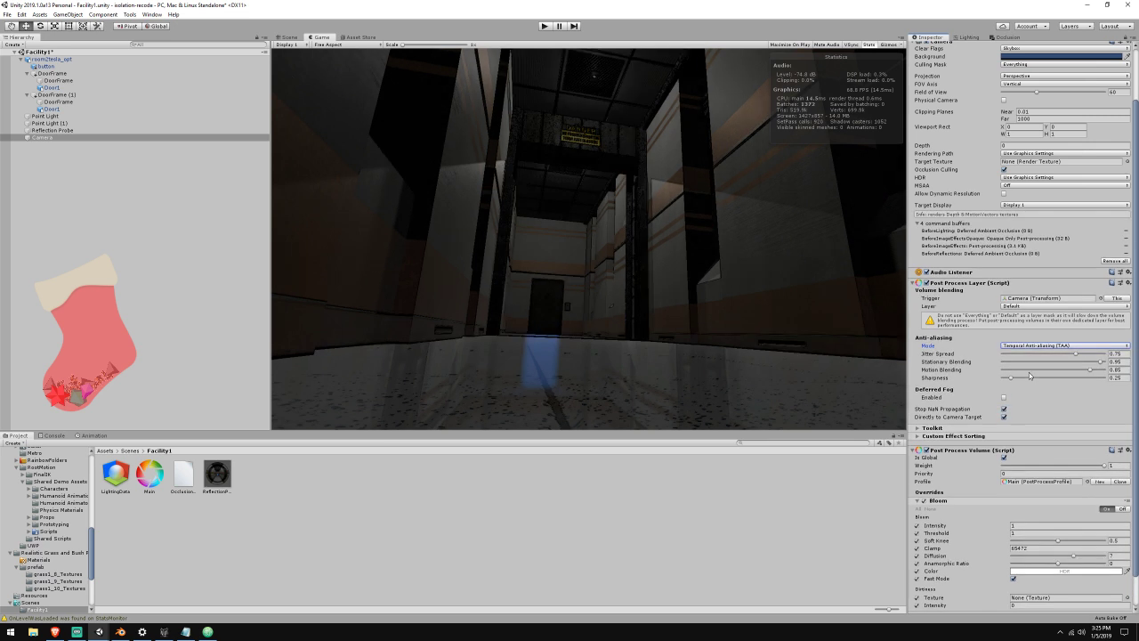
click(1019, 346)
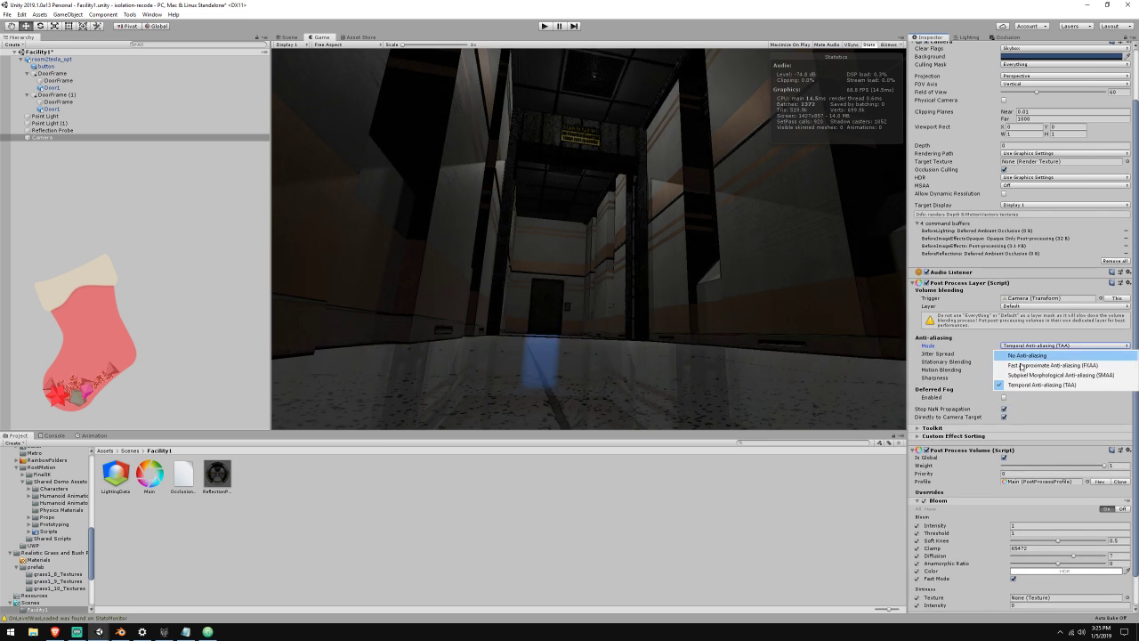
click(1022, 373)
click(1023, 347)
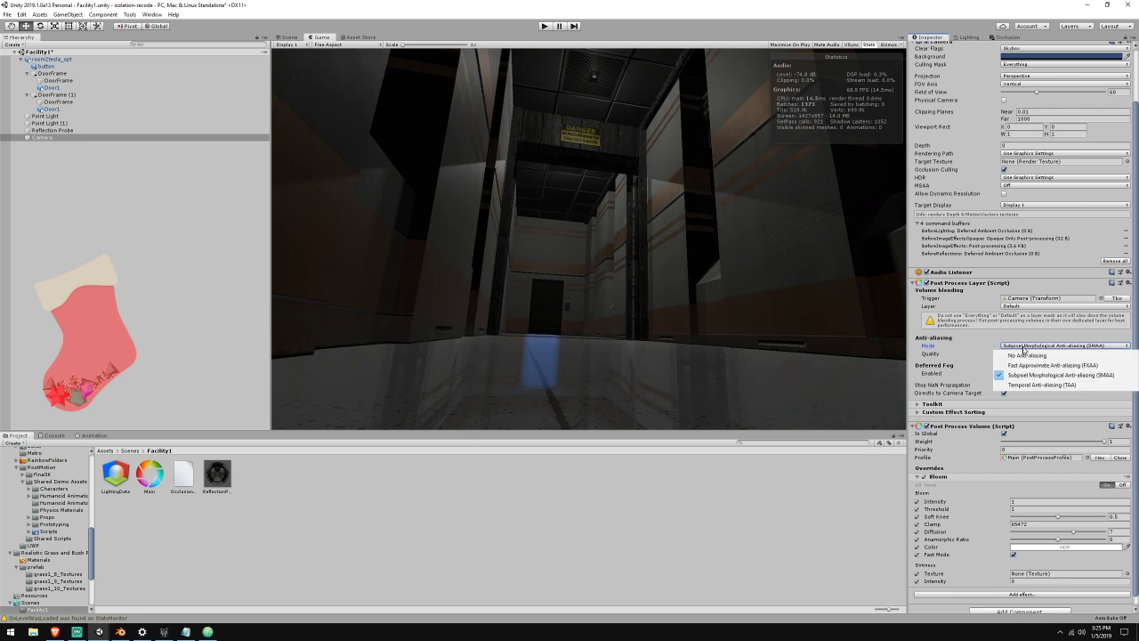
click(1023, 367)
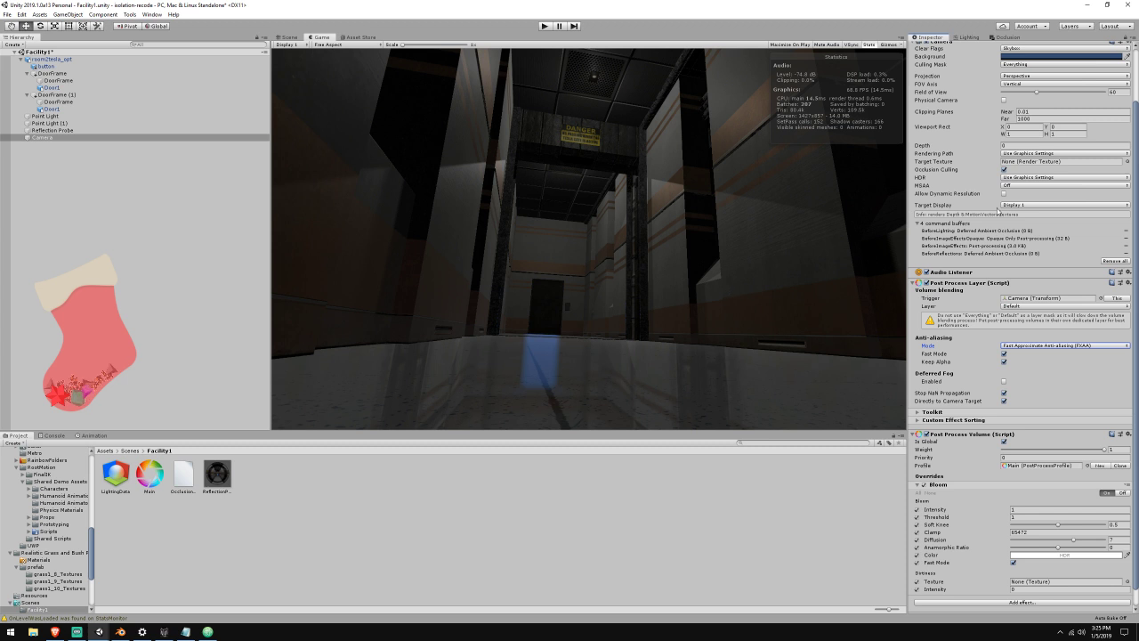
Try adding a Lens Distortion effect to the camera's post-process volume, and remove it from the overrides
scroll(1020, 369, down, 2)
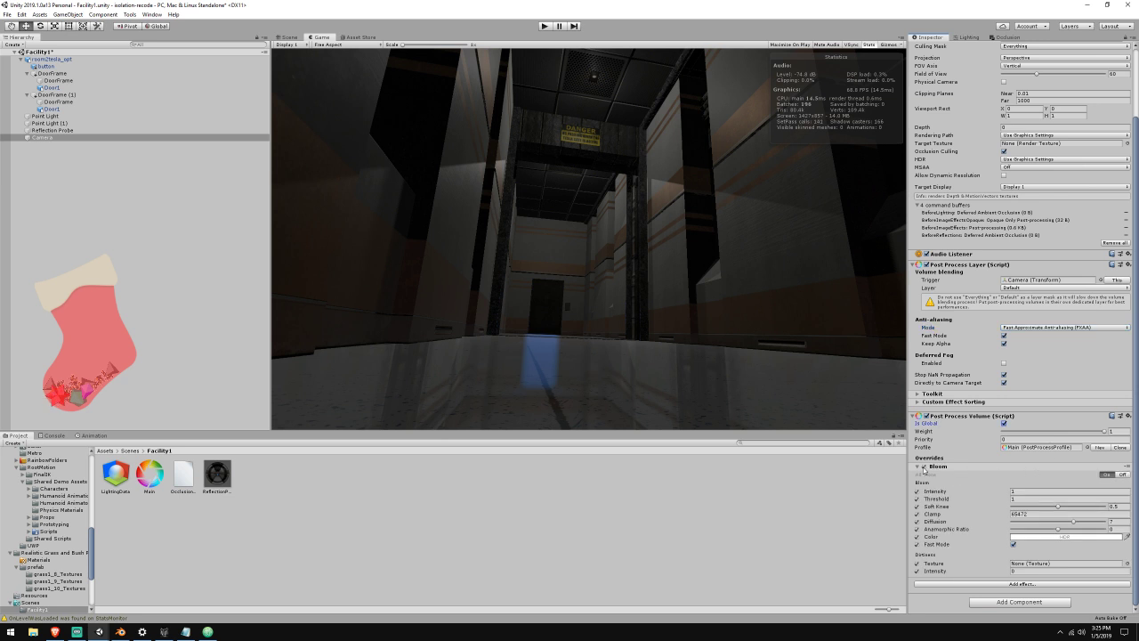
click(1026, 585)
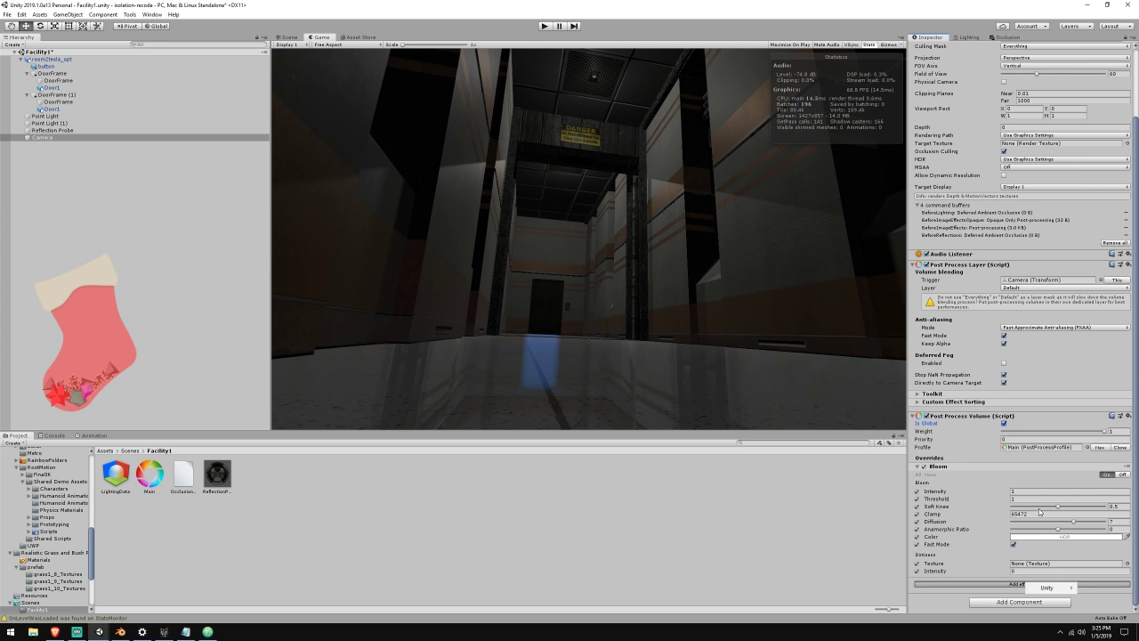
mouse_move(1048, 586)
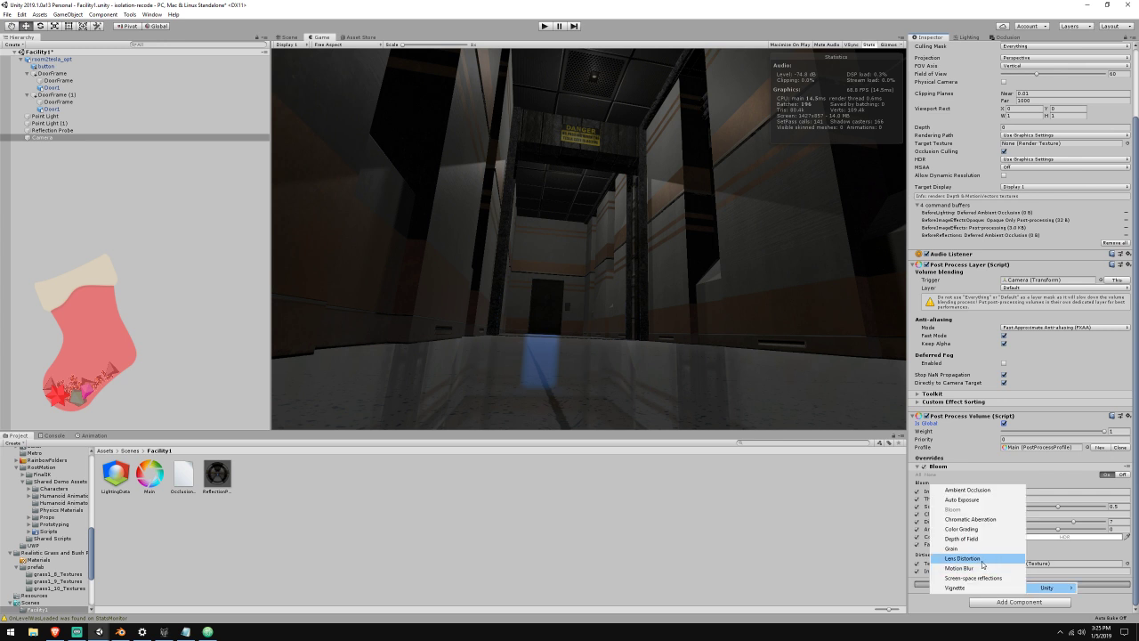
click(981, 560)
scroll(980, 563, down, 3)
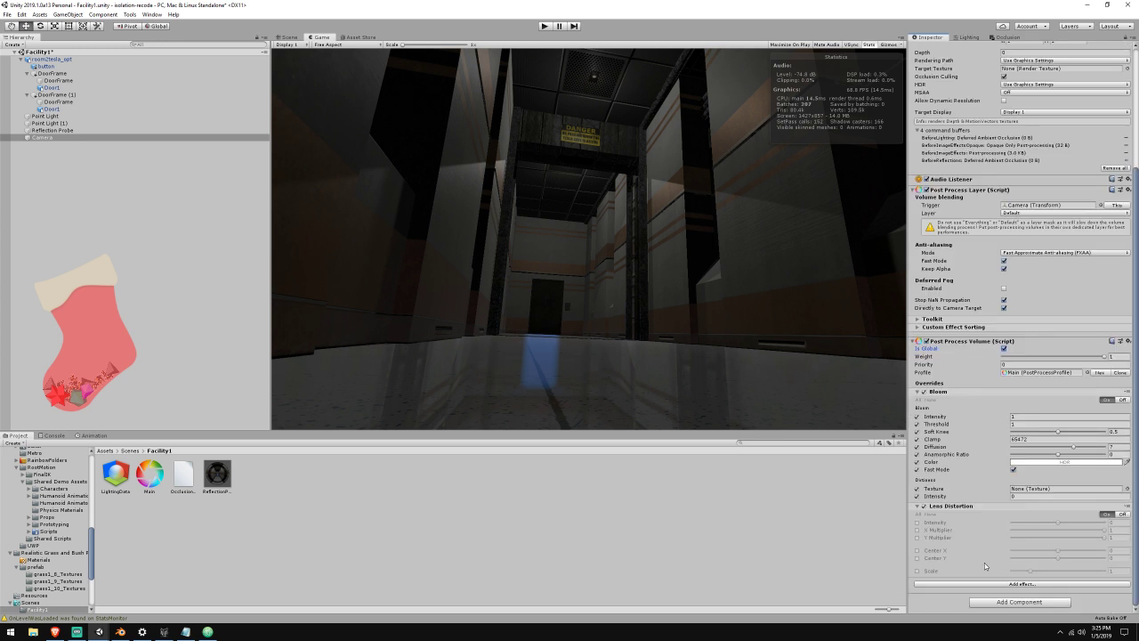
click(1127, 506)
click(1090, 525)
Add a Vignette effect to the camera's post-process volume
click(1052, 583)
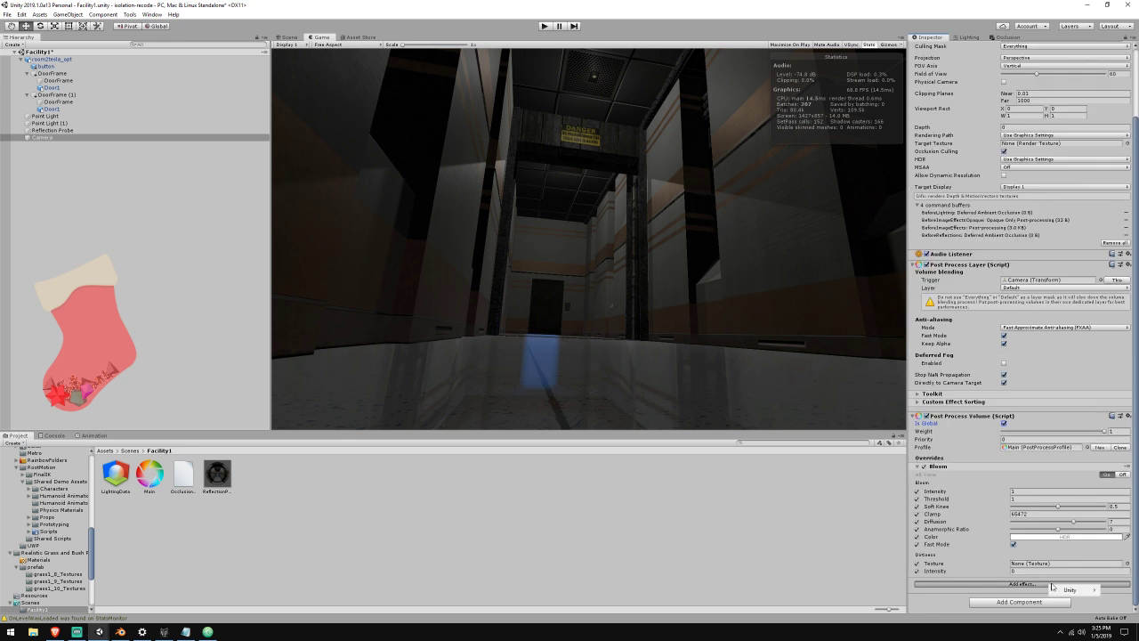
mouse_move(1051, 586)
click(979, 592)
scroll(1010, 553, down, 3)
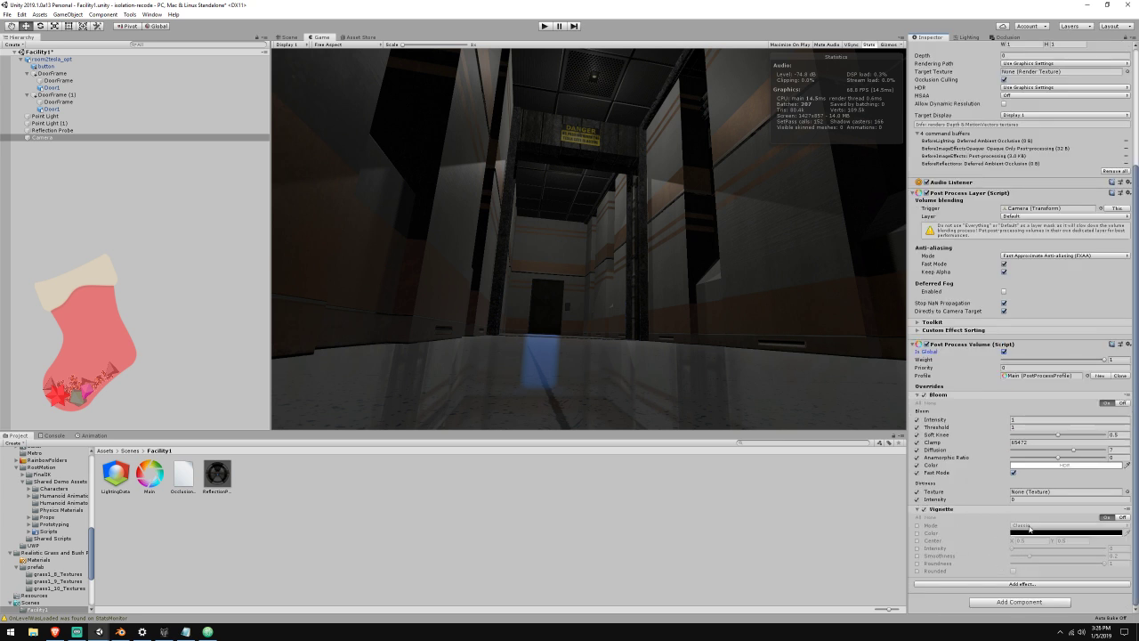
Enable all of the Vignette's override parameters and set its intensity to about 0.496
click(916, 525)
click(917, 533)
click(916, 540)
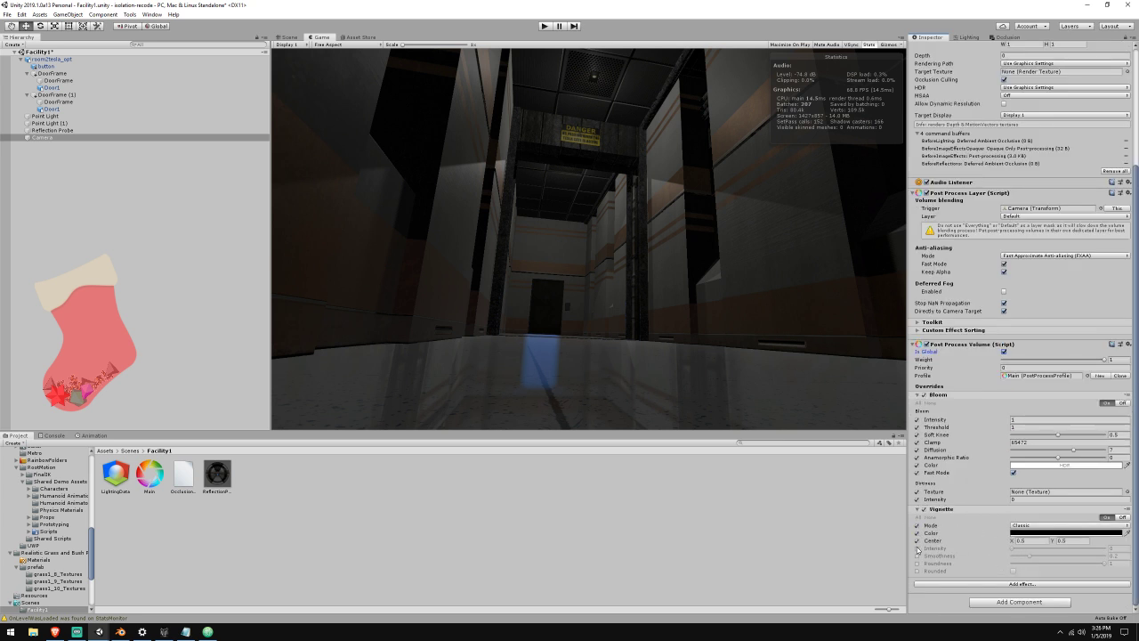
click(916, 548)
click(917, 556)
click(917, 563)
click(917, 570)
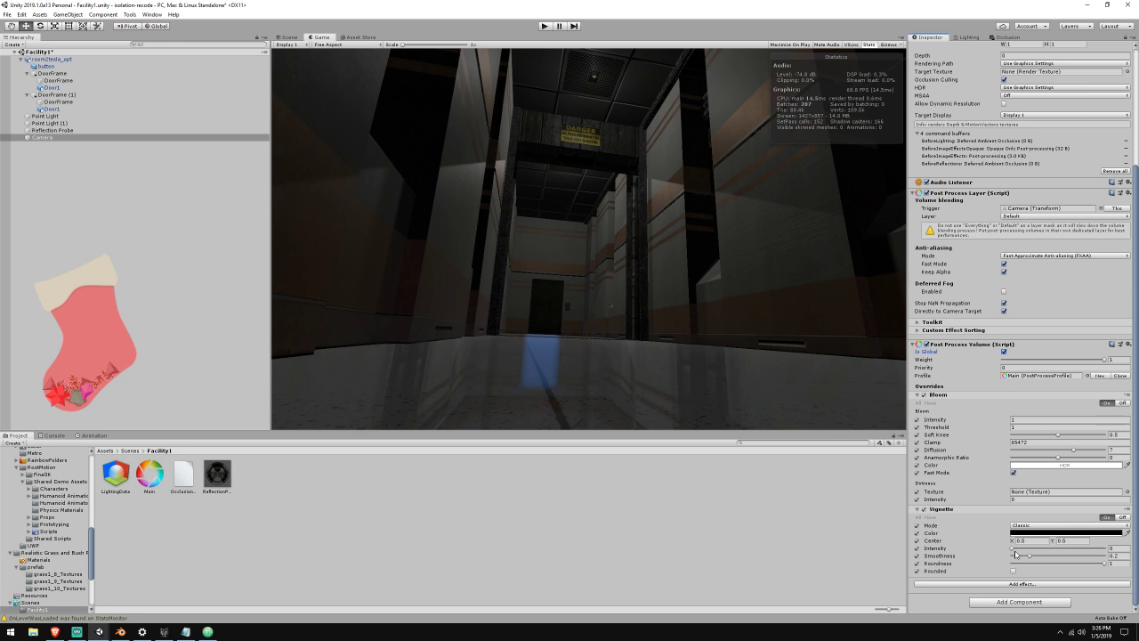
drag(1012, 549, 1057, 550)
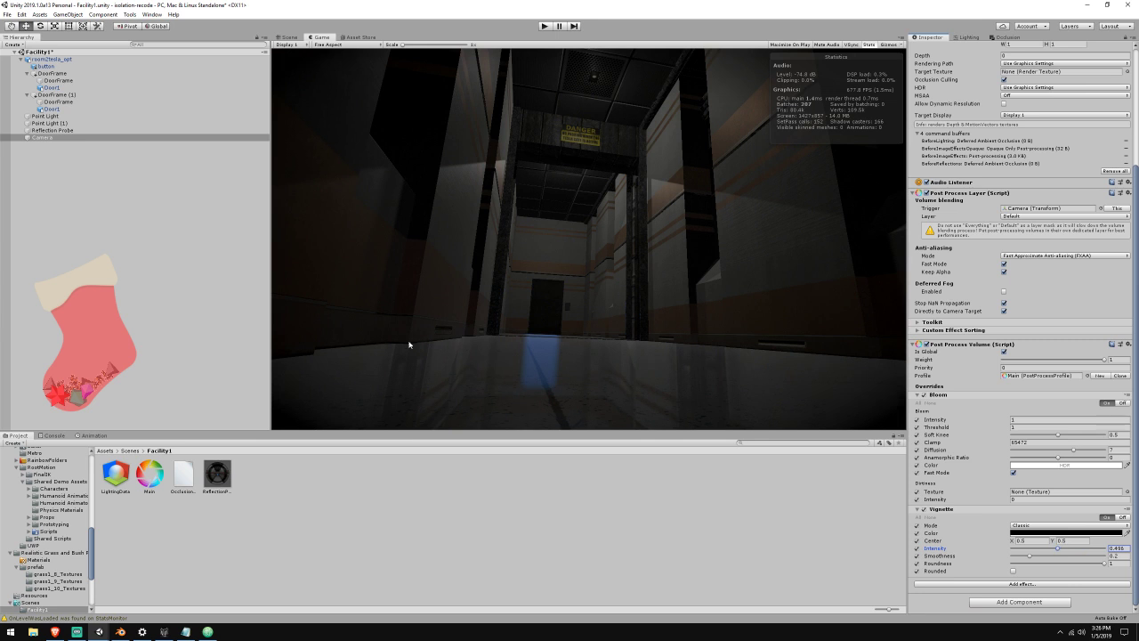
Change the light mode of both Point Light and Point Light (1) to Realtime
click(111, 115)
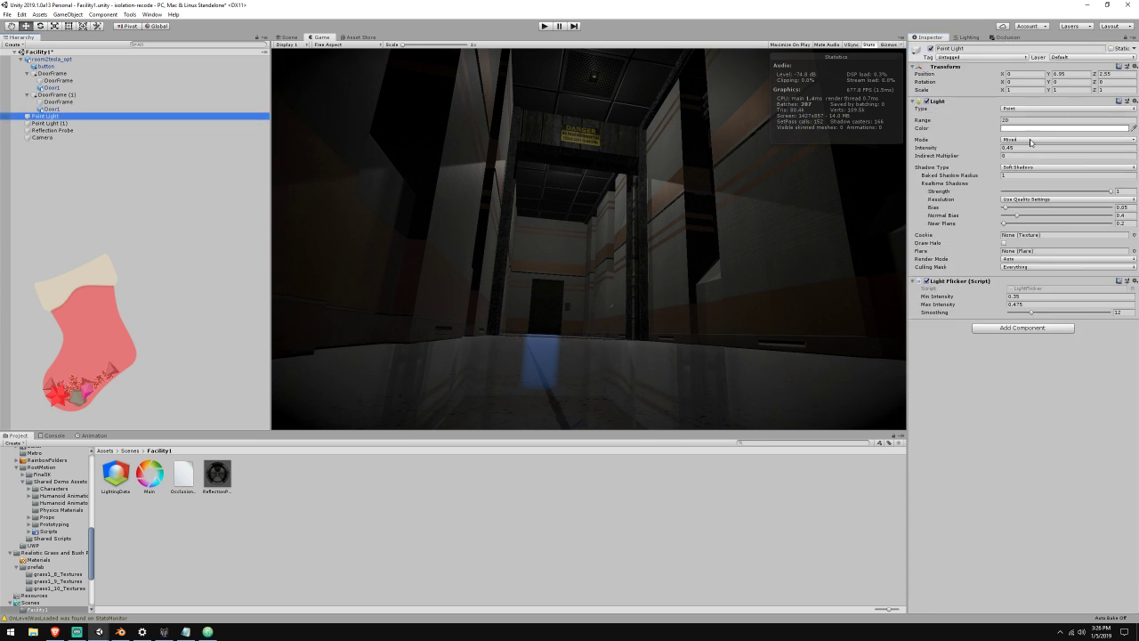
click(1030, 140)
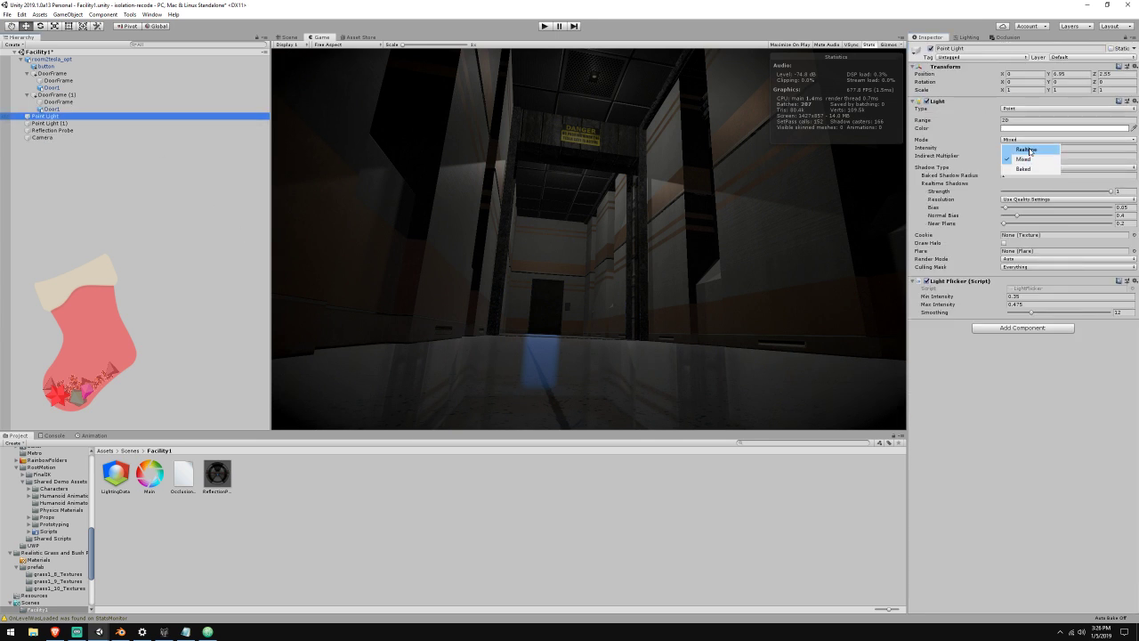
click(1026, 149)
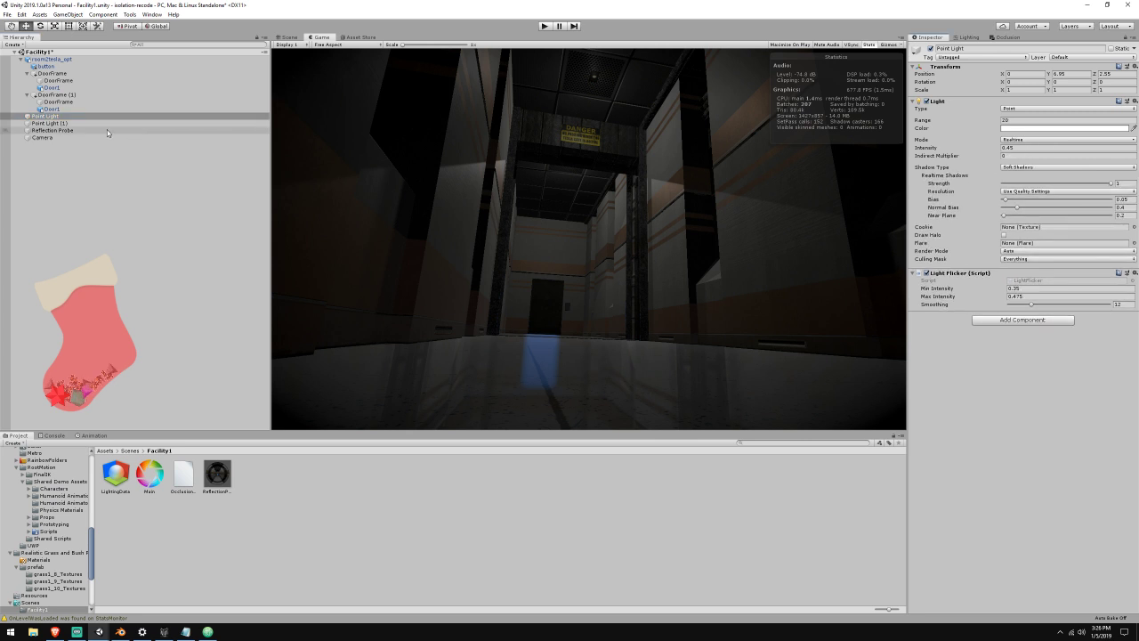
click(107, 124)
click(1010, 141)
click(1023, 148)
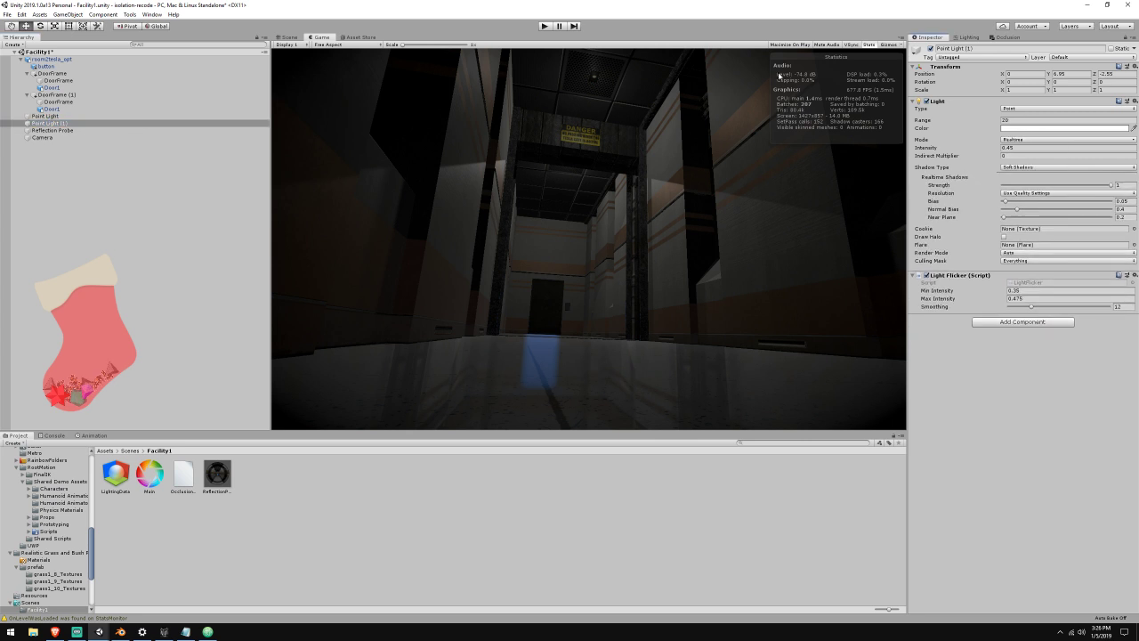
Enter play mode and experiment with different Bloom intensity values on the camera's post-process volume
click(543, 26)
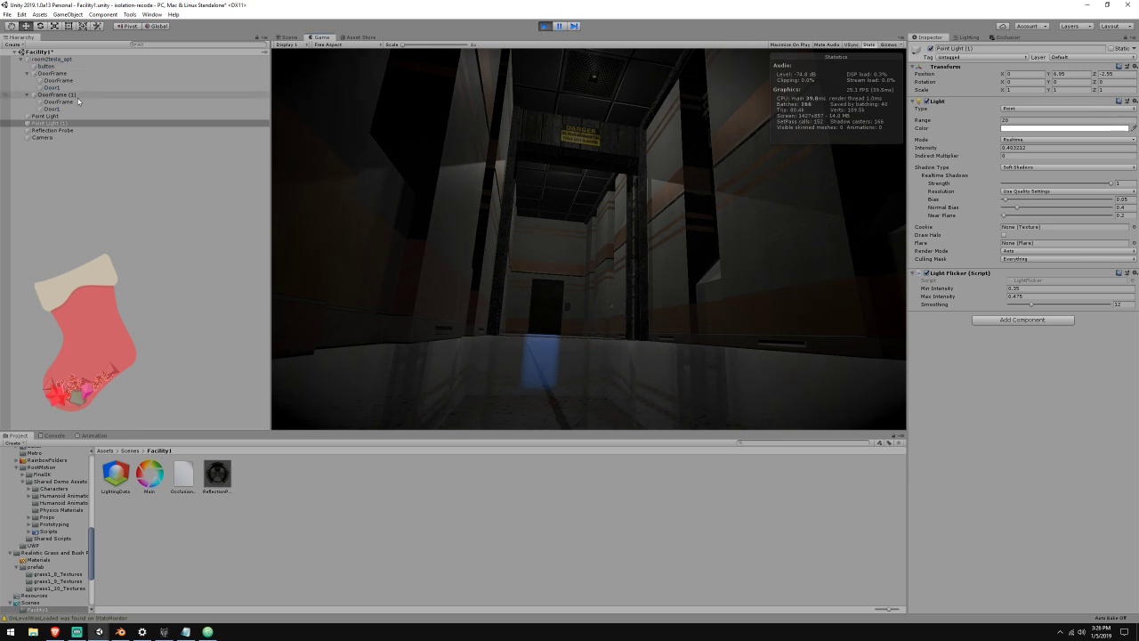
click(42, 137)
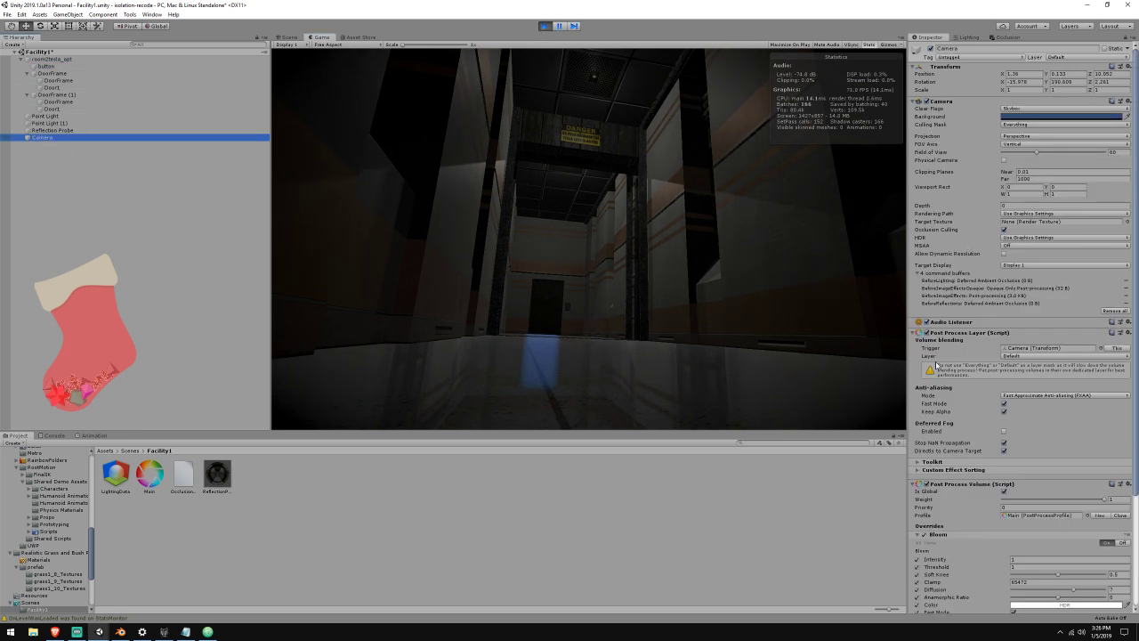
scroll(1008, 423, down, 5)
drag(939, 420, 94, 422)
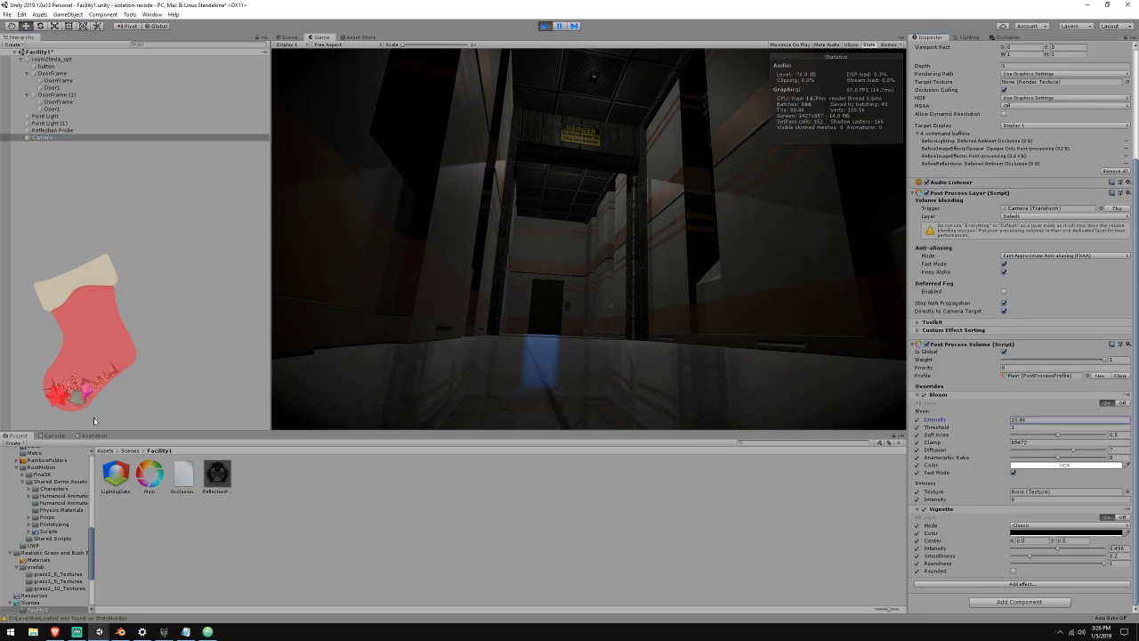
drag(719, 394, 959, 476)
drag(581, 511, 321, 470)
Try a much larger range on Point Light during play mode, and undo the change
click(44, 115)
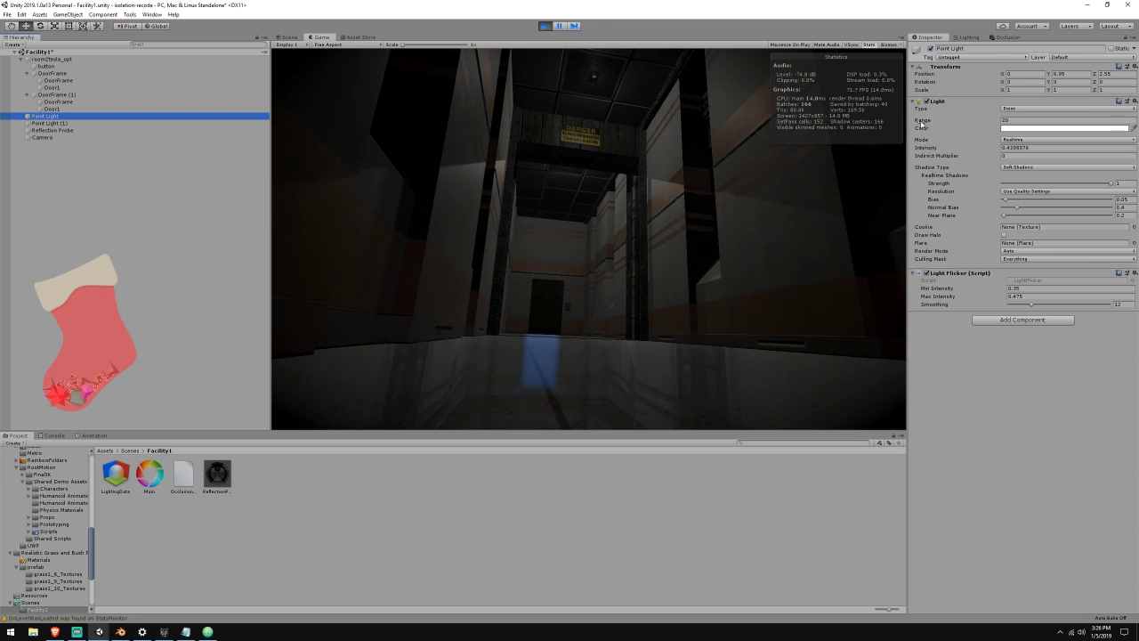
drag(921, 124, 167, 81)
drag(1030, 126, 661, 160)
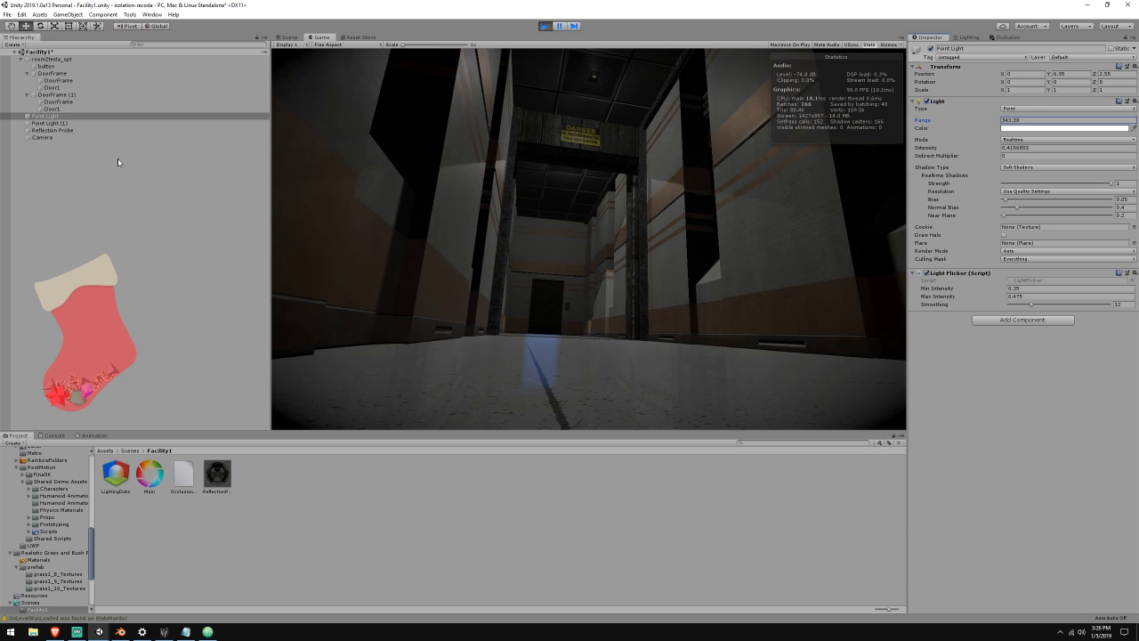
key(ctrl+z)
Exit play mode and select the Camera to bring up its post-process settings
click(542, 26)
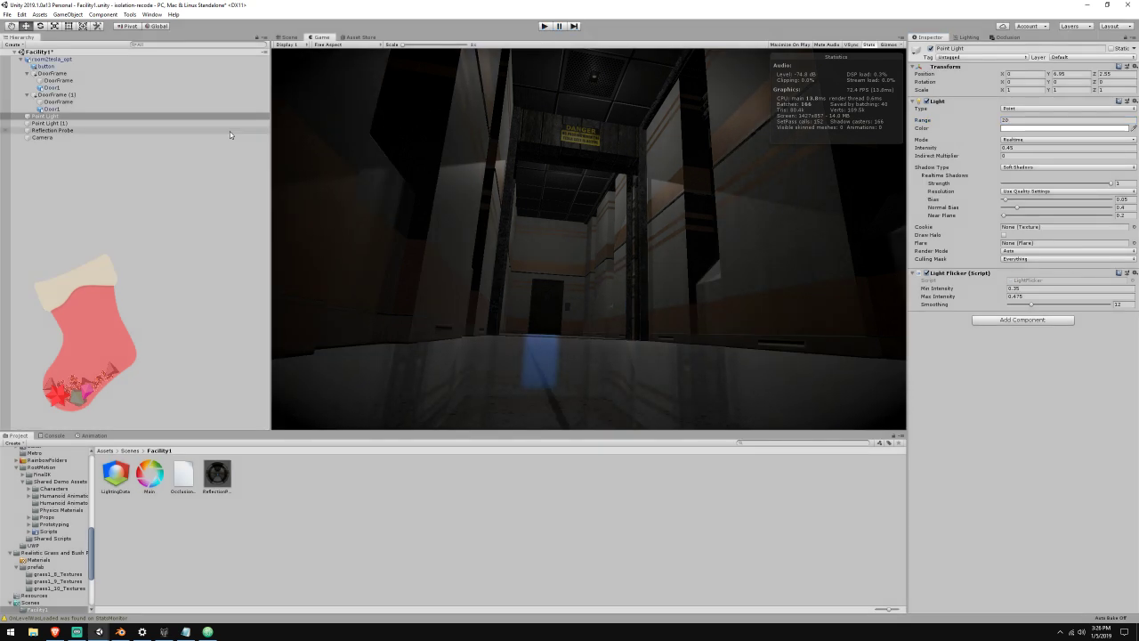
click(113, 138)
scroll(935, 436, down, 4)
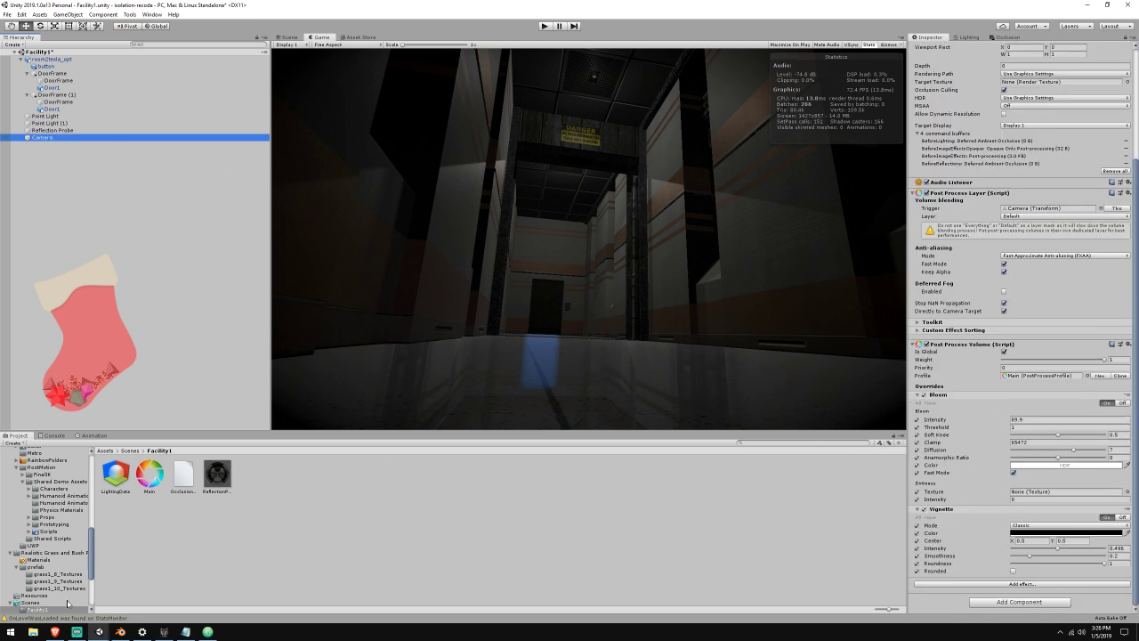
Check the SpeechChat stream chat in the browser and return to the Unity editor
click(55, 631)
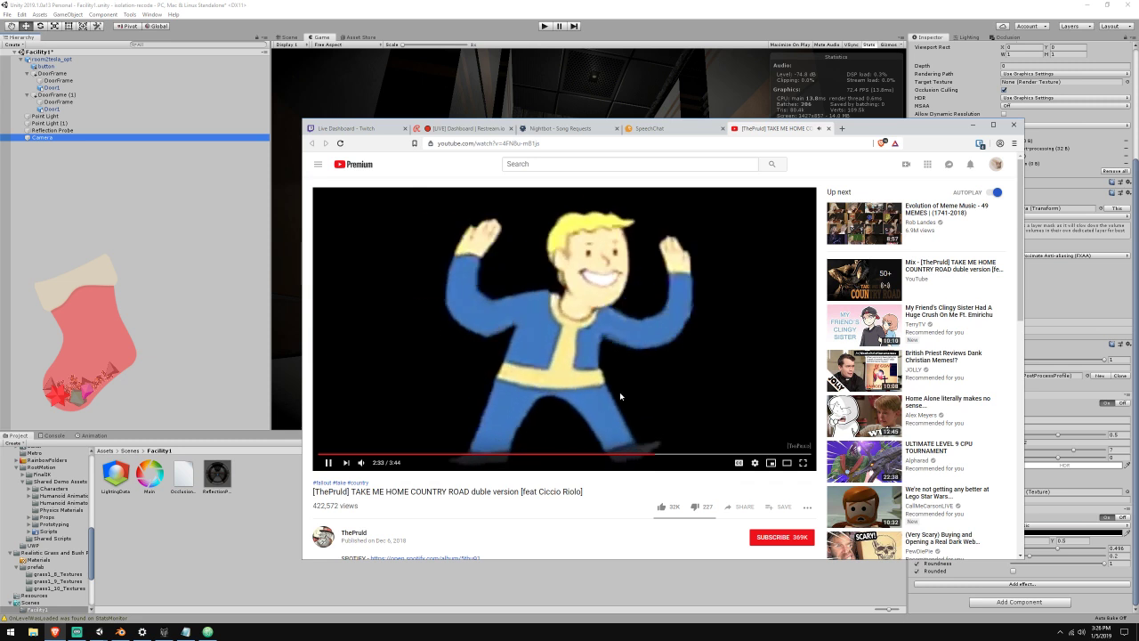
click(650, 128)
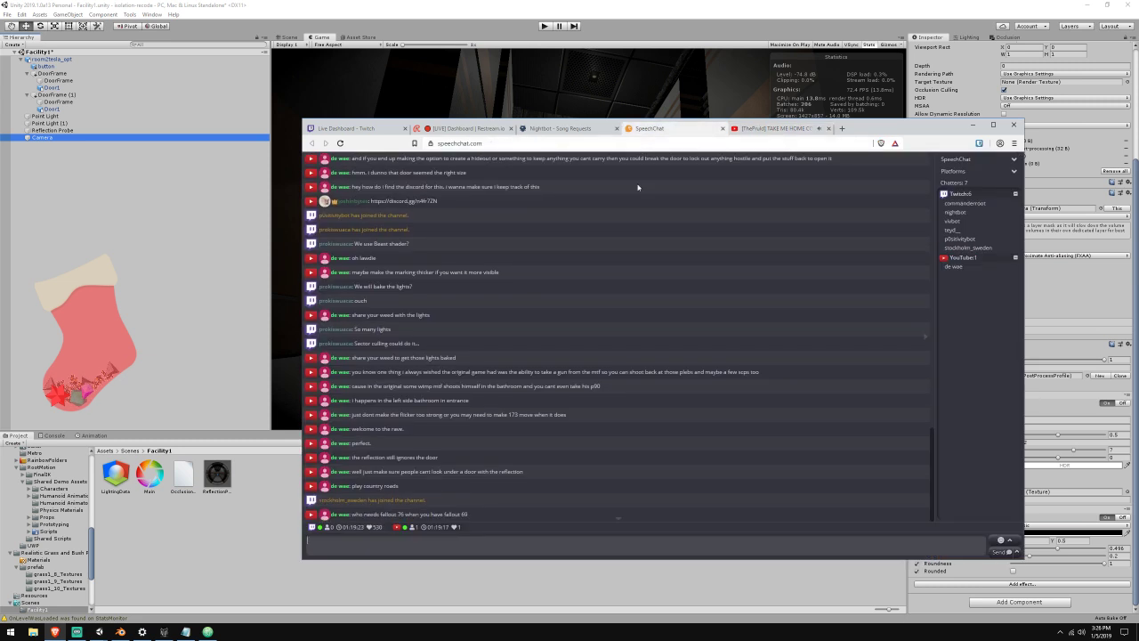
click(774, 129)
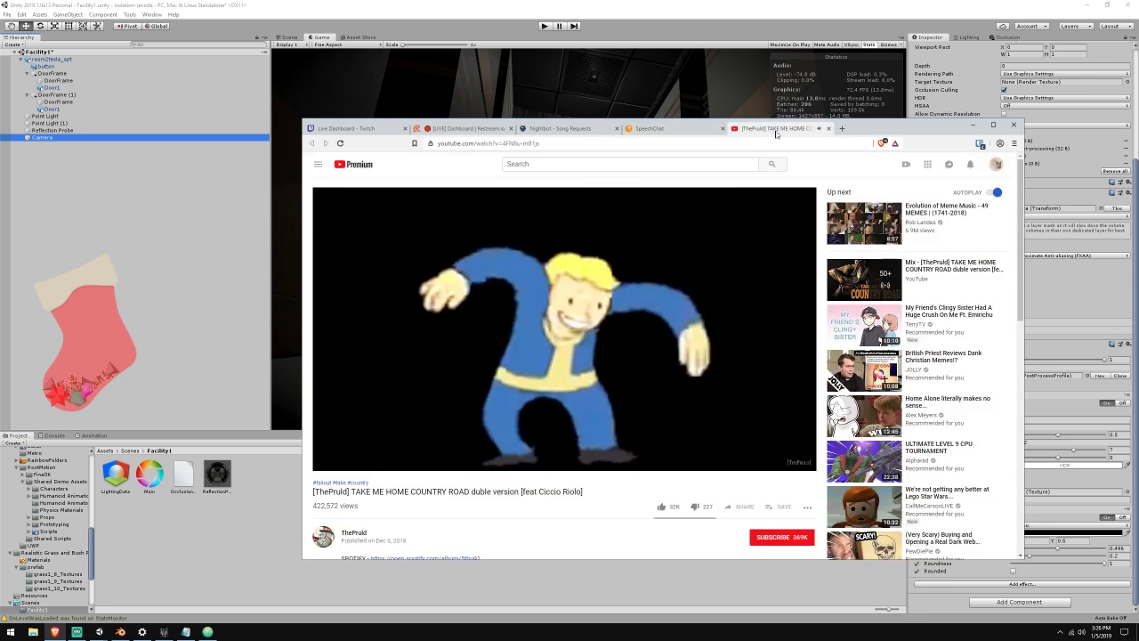
click(783, 27)
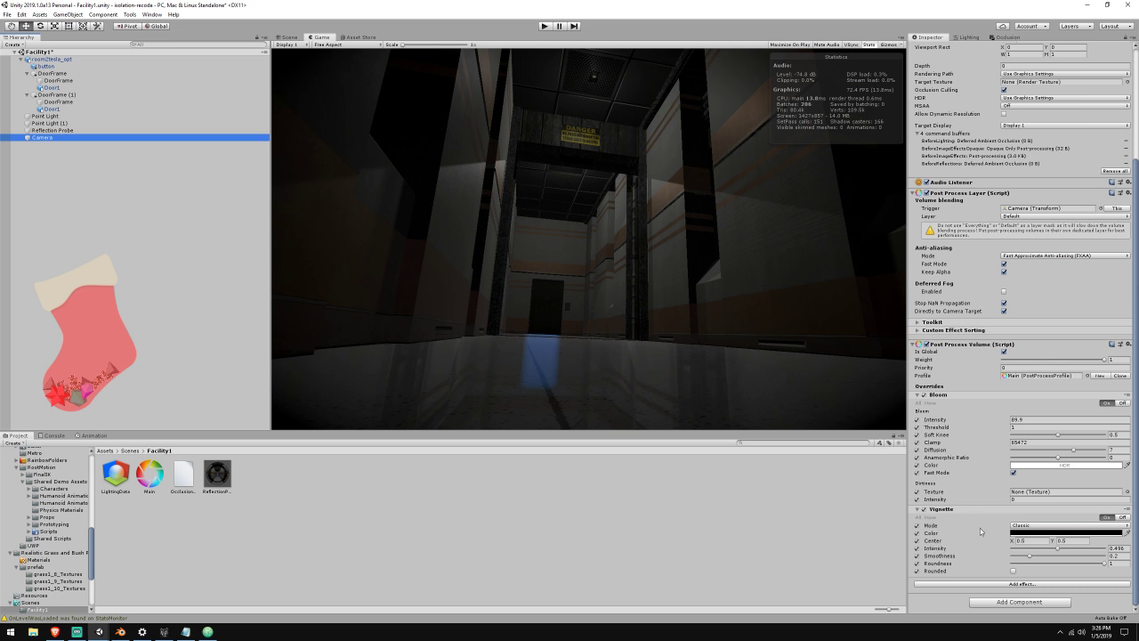
Set the camera's Vignette intensity to 0.35 and its Bloom intensity to 1
mouse_move(1057, 548)
mouse_down()
mouse_move(997, 551)
mouse_move(1054, 553)
mouse_up()
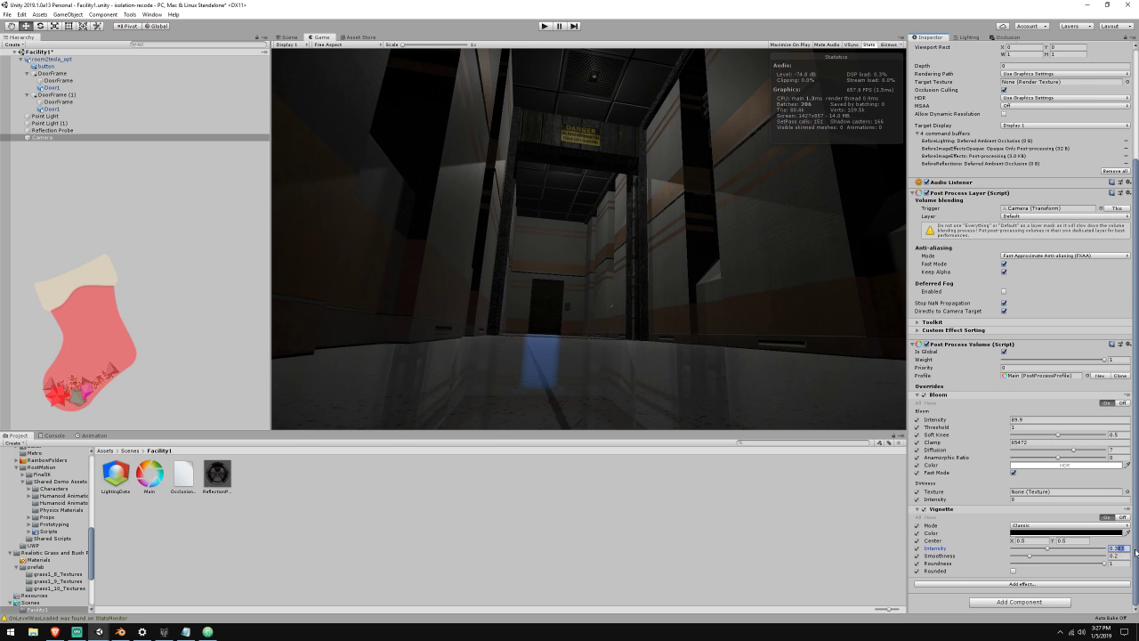
text(0.35)
click(1028, 418)
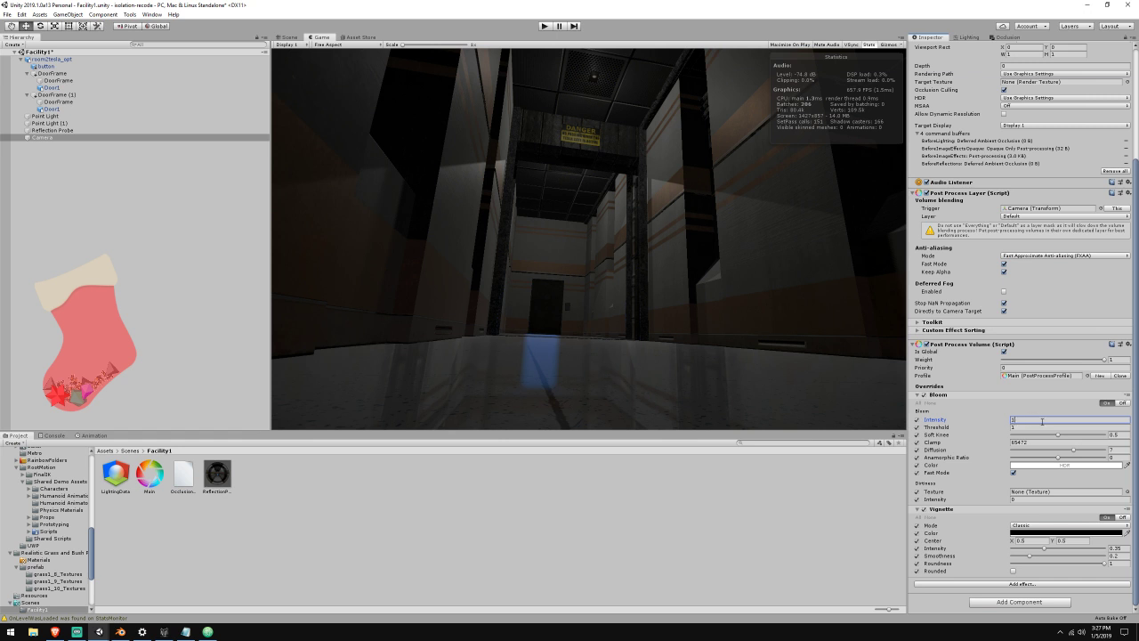
Change the Camera's clear flags to Solid Color
scroll(1050, 331, up, 3)
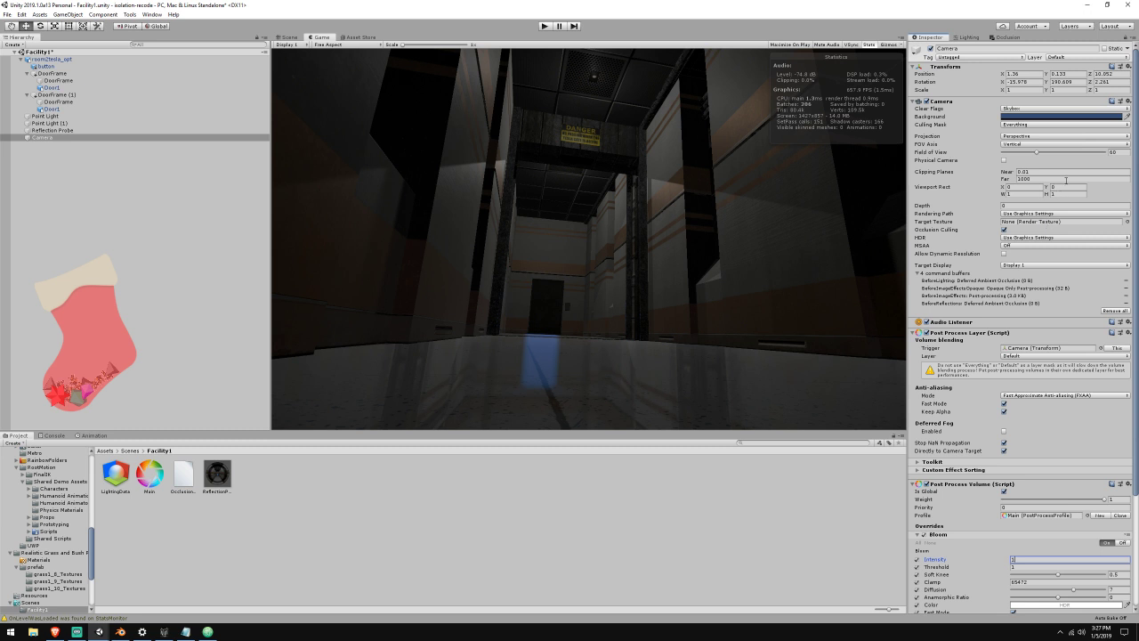
click(1022, 109)
click(1030, 127)
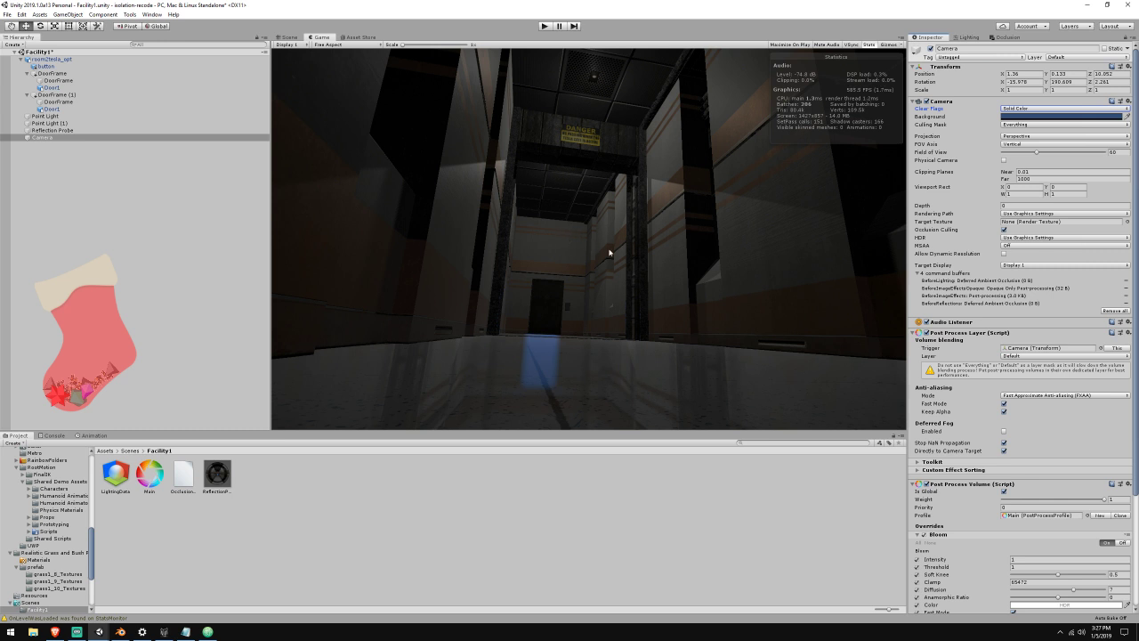
Try Deferred Fog on the camera's Post Process Layer, and disable it again
scroll(956, 345, down, 3)
click(1004, 350)
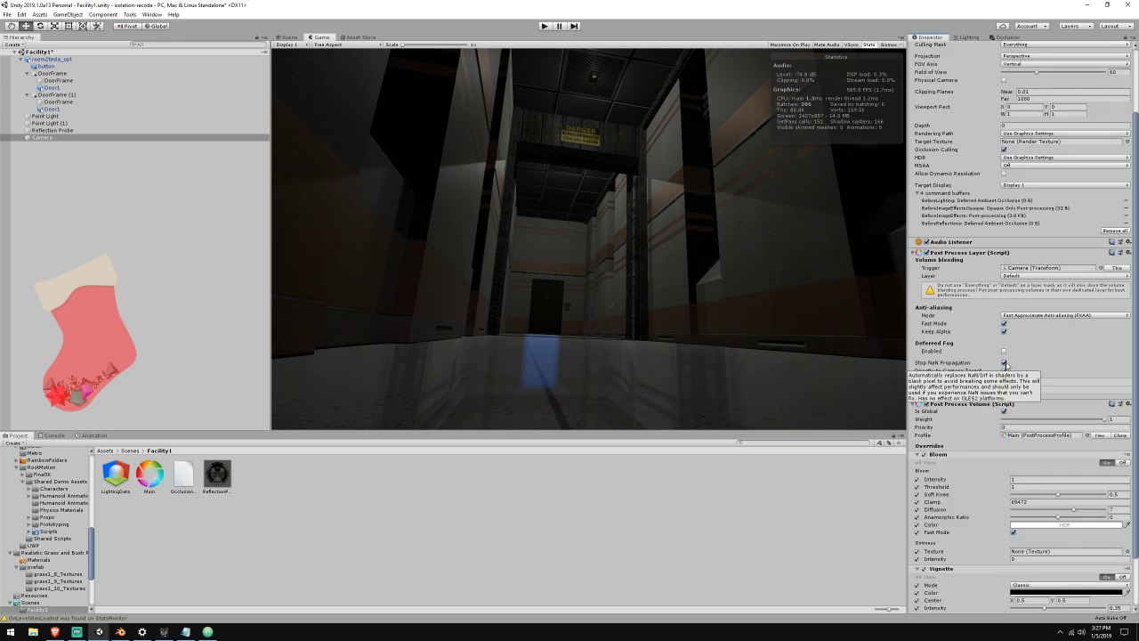
scroll(1011, 356, down, 3)
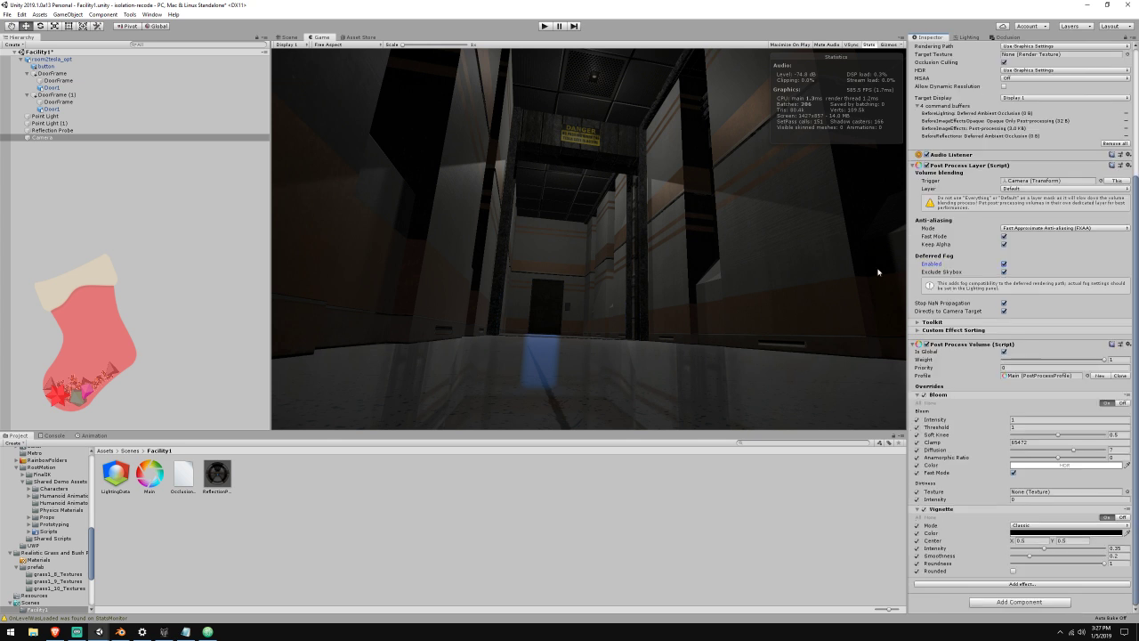
click(1005, 264)
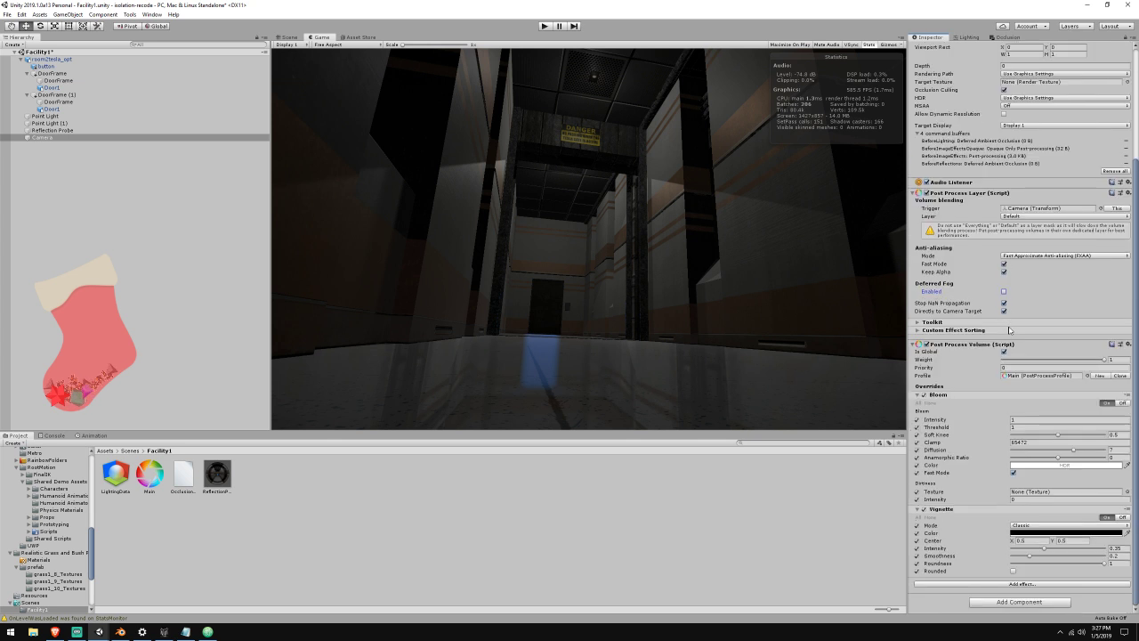
Switch to the Scene view, look down the hallway and check the available 3D objects
click(289, 37)
right_drag(570, 169, 997, 148)
key(w)
click(67, 14)
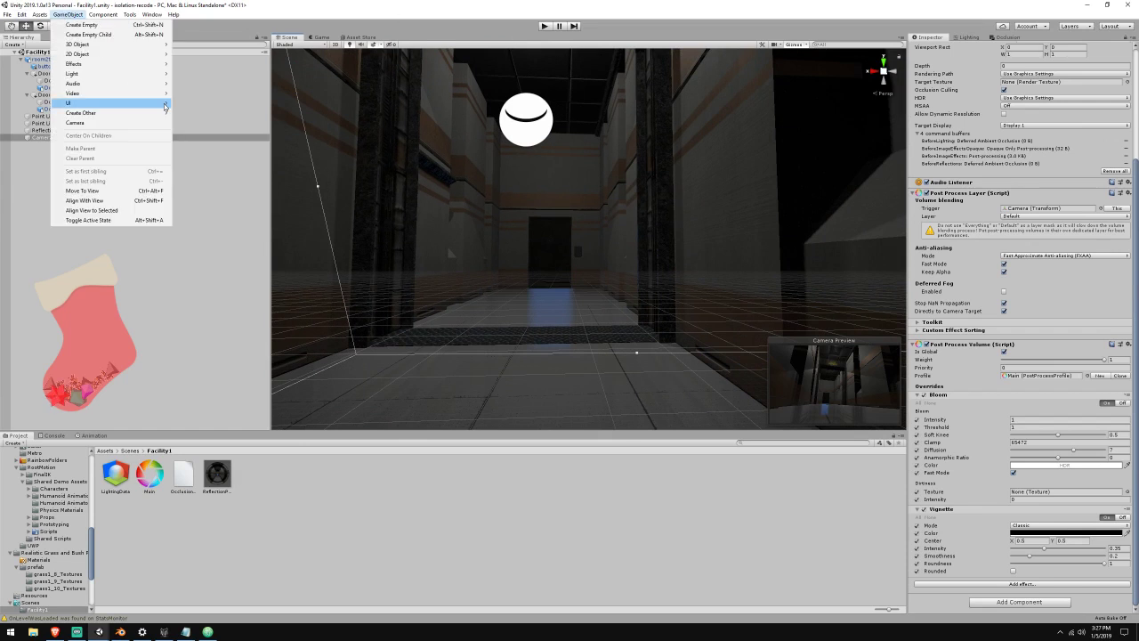
mouse_move(154, 48)
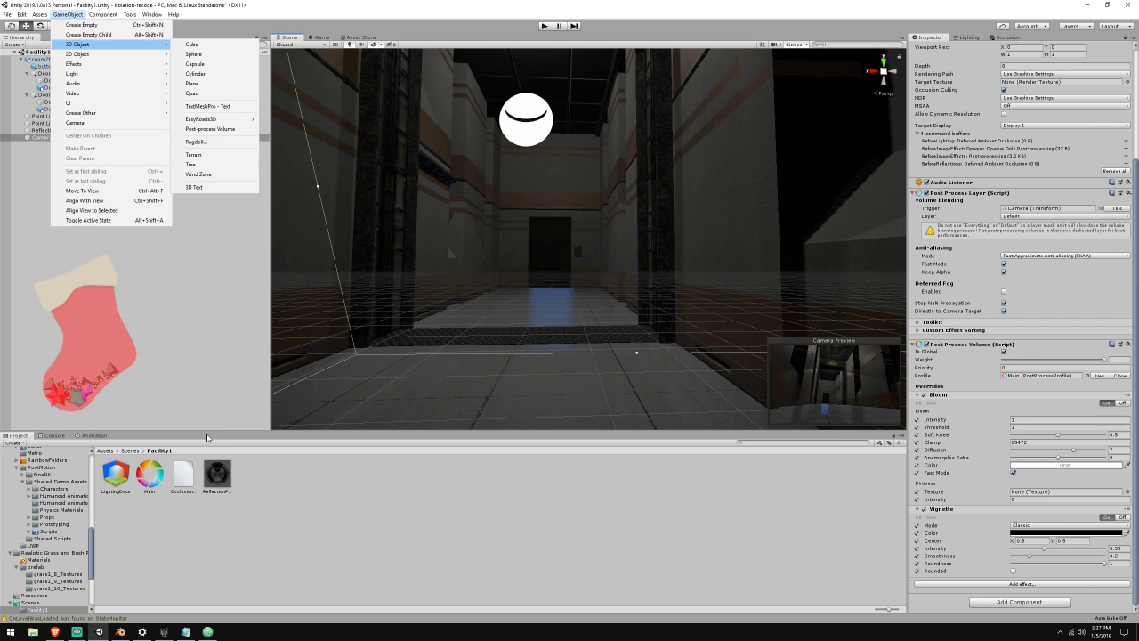
In the scp-isolation Unity project, examine the components of room2tesla_opt and go back to the root Assets folder
click(101, 631)
click(147, 591)
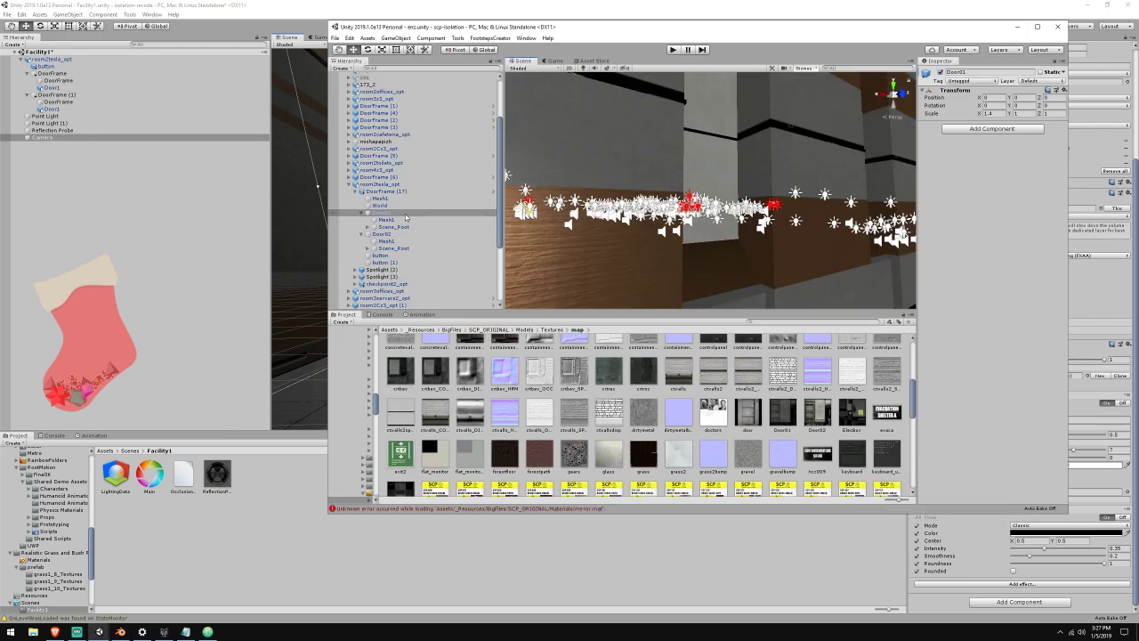
click(395, 184)
scroll(987, 300, down, 6)
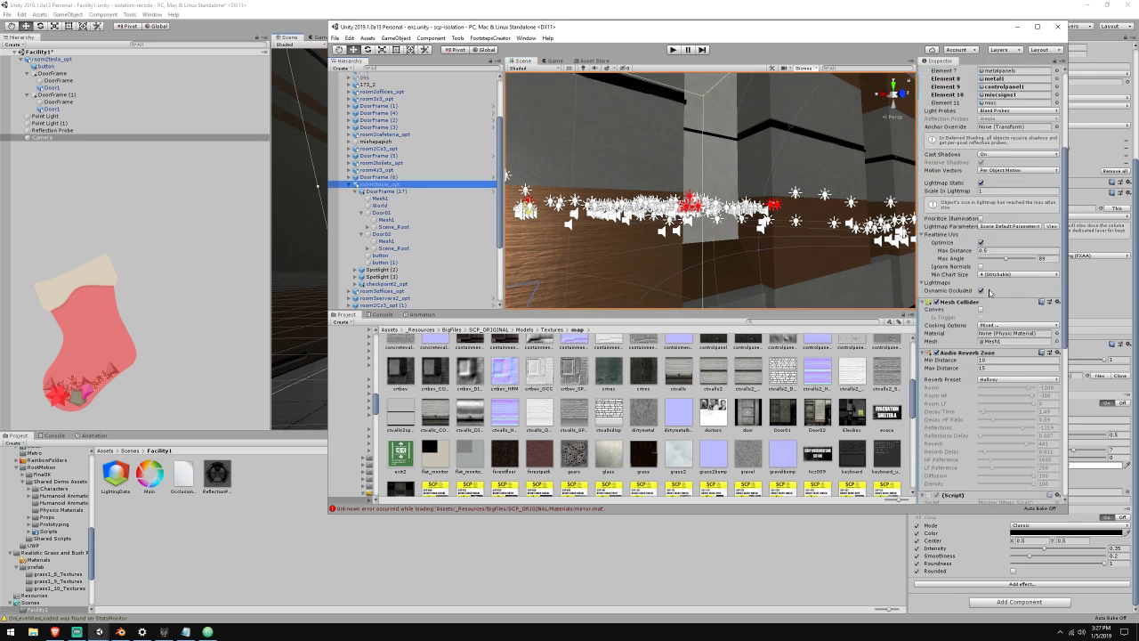
scroll(988, 299, down, 3)
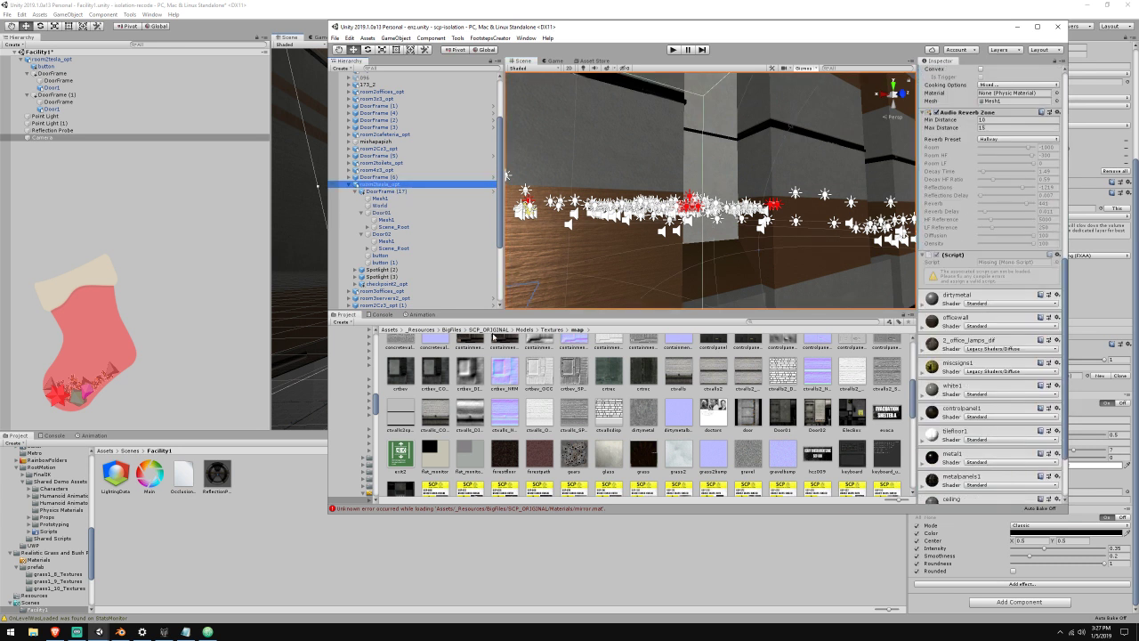
click(439, 330)
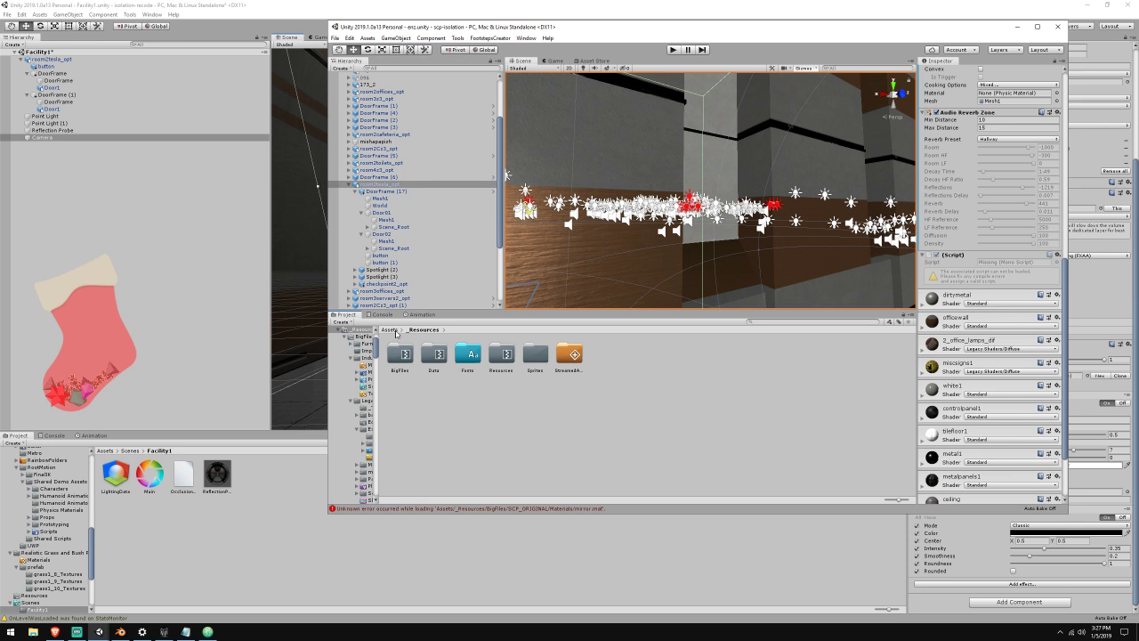
click(391, 331)
Close the YouTube video in the browser, go to the Nightbot song requests page, and return to the scp-isolation project
click(56, 632)
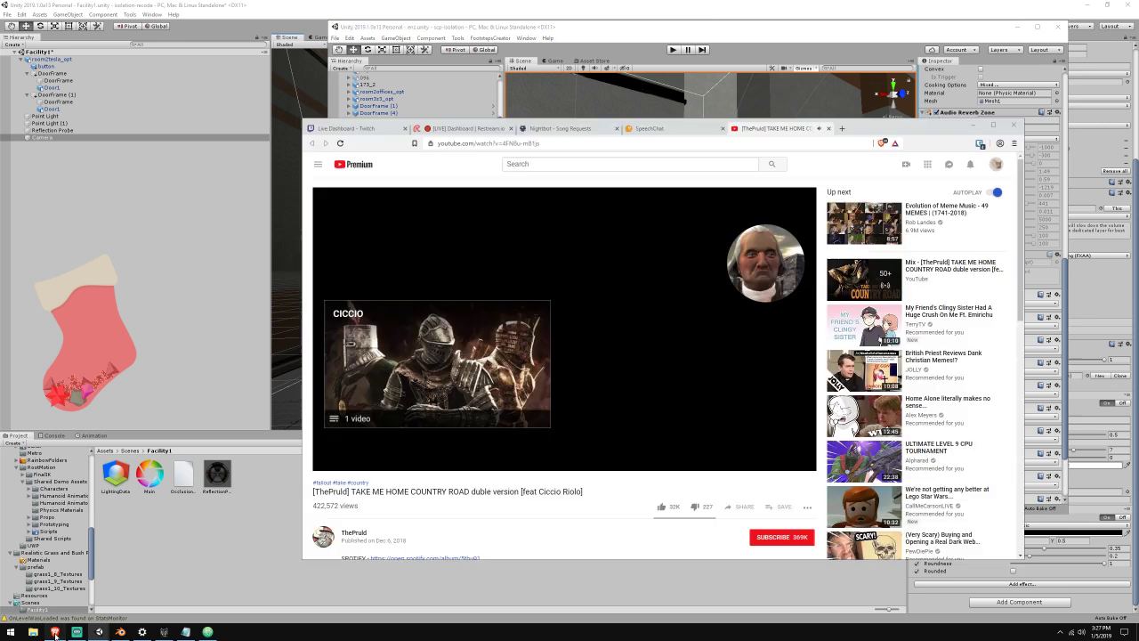
click(828, 128)
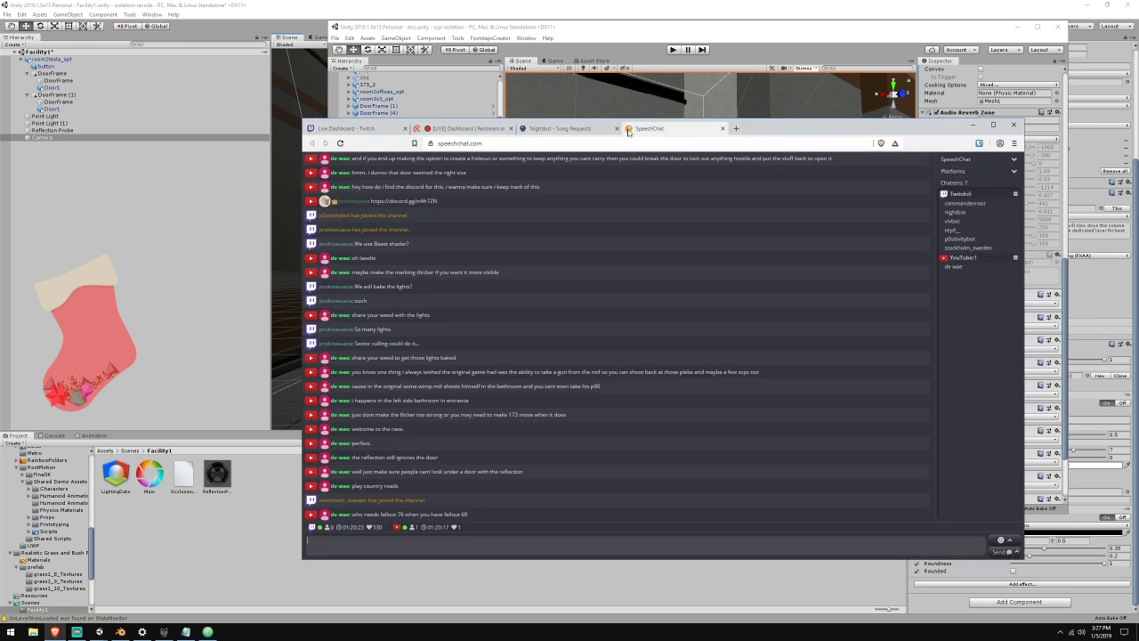
click(560, 128)
click(428, 243)
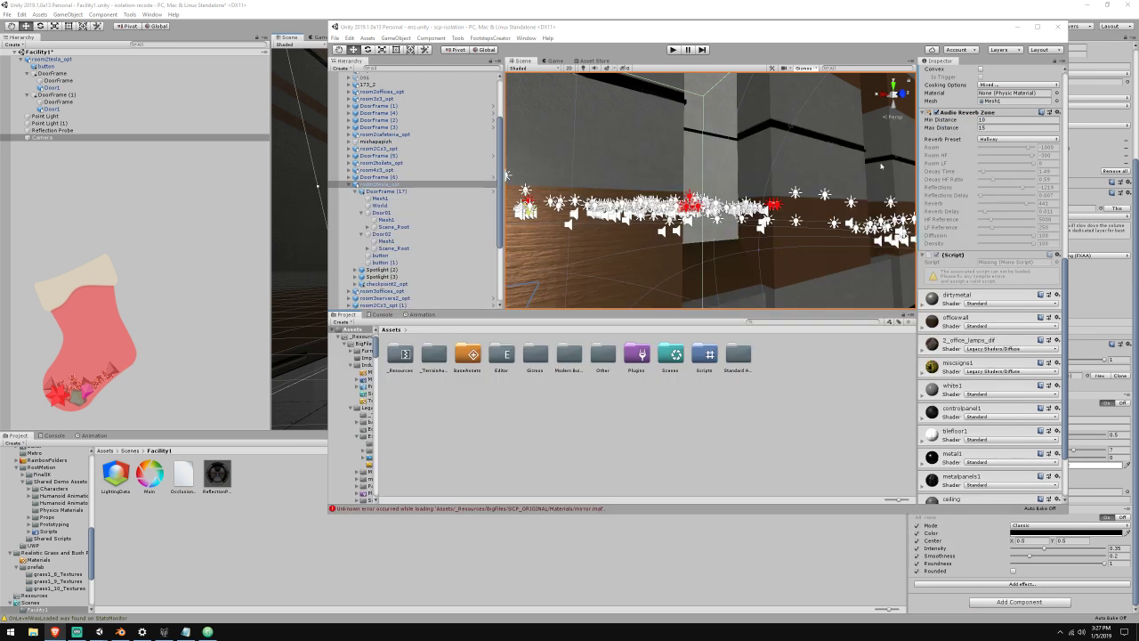
click(970, 125)
View the tesla hallway in the scene and browse the project's assets to the Scripts/Legacy/Scripts/zone2 folder
right_drag(711, 187, 785, 334)
key(s)
key(w)
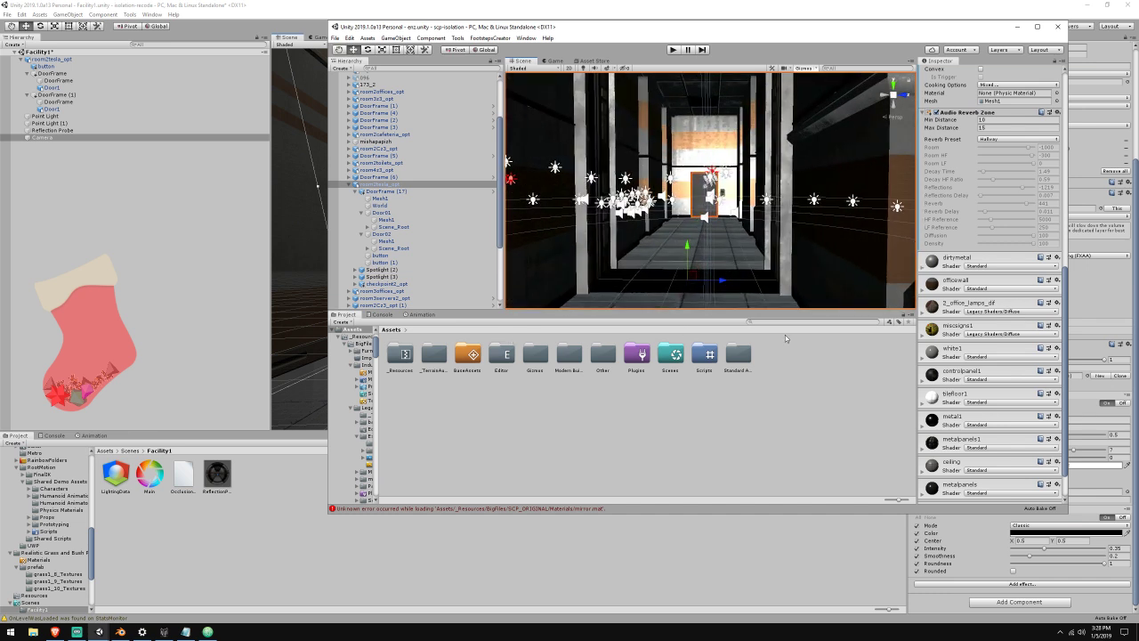
click(888, 321)
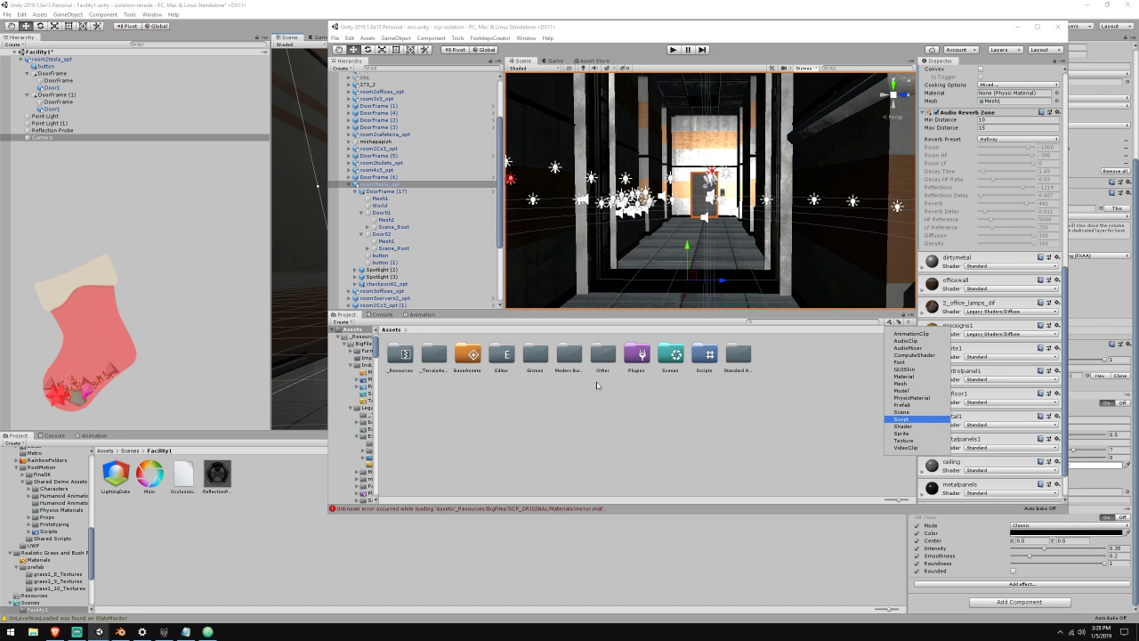
double_click(709, 360)
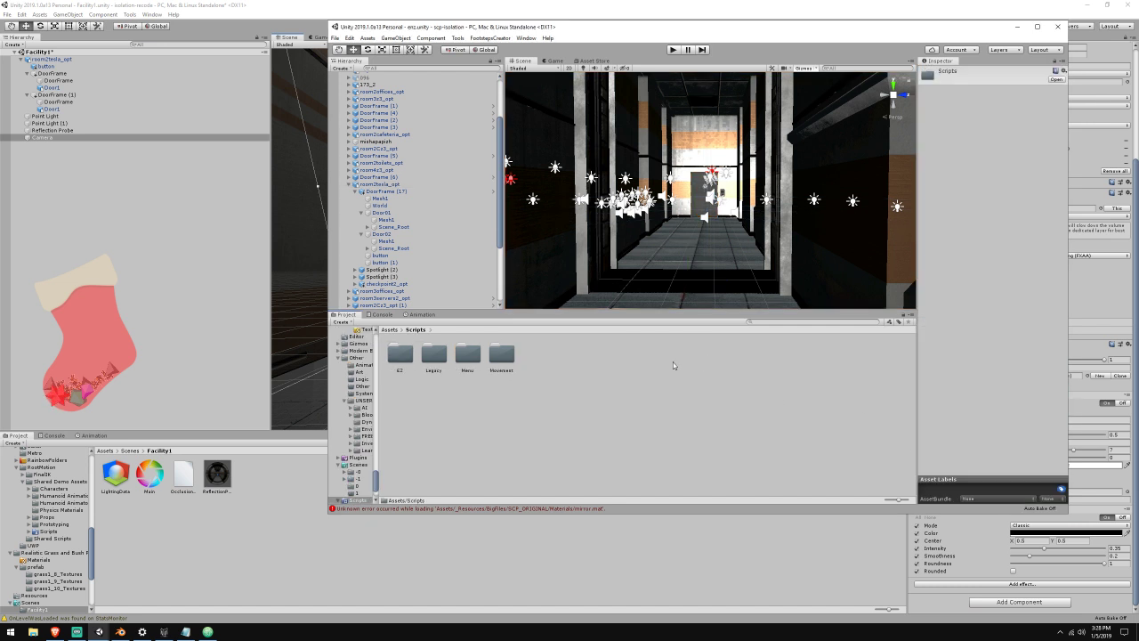
double_click(429, 356)
double_click(399, 356)
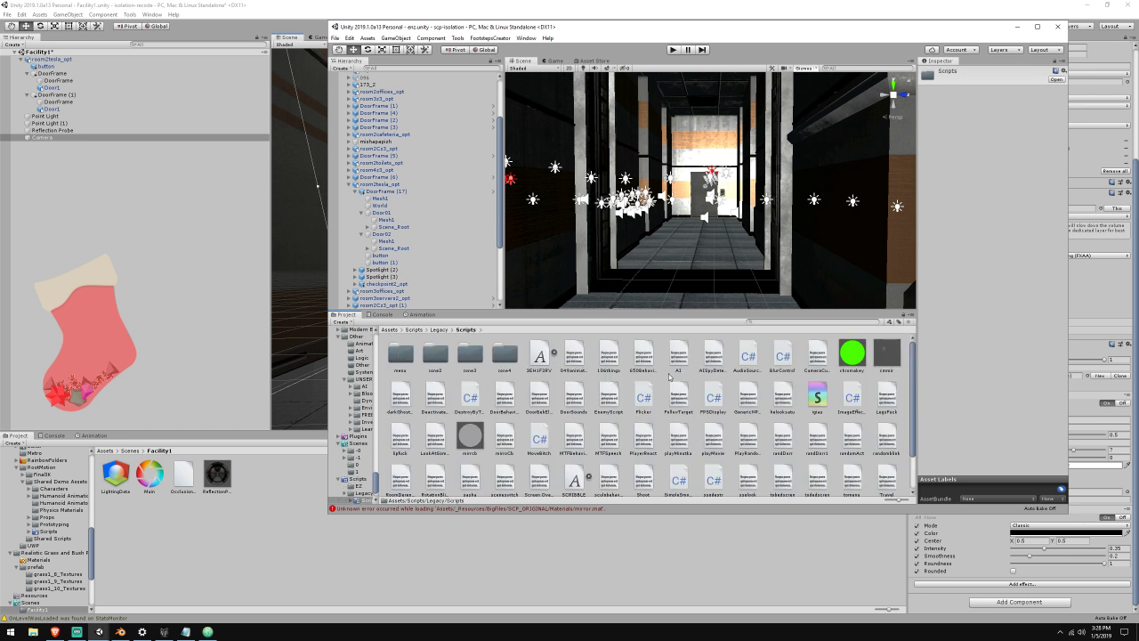
scroll(795, 411, down, 1)
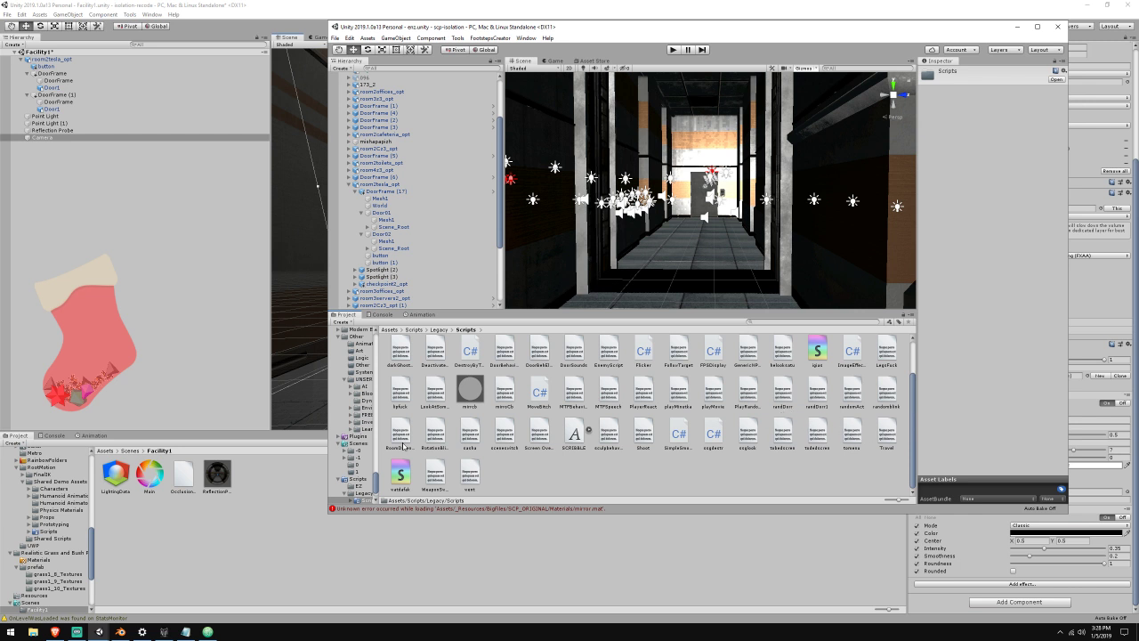
scroll(511, 390, up, 1)
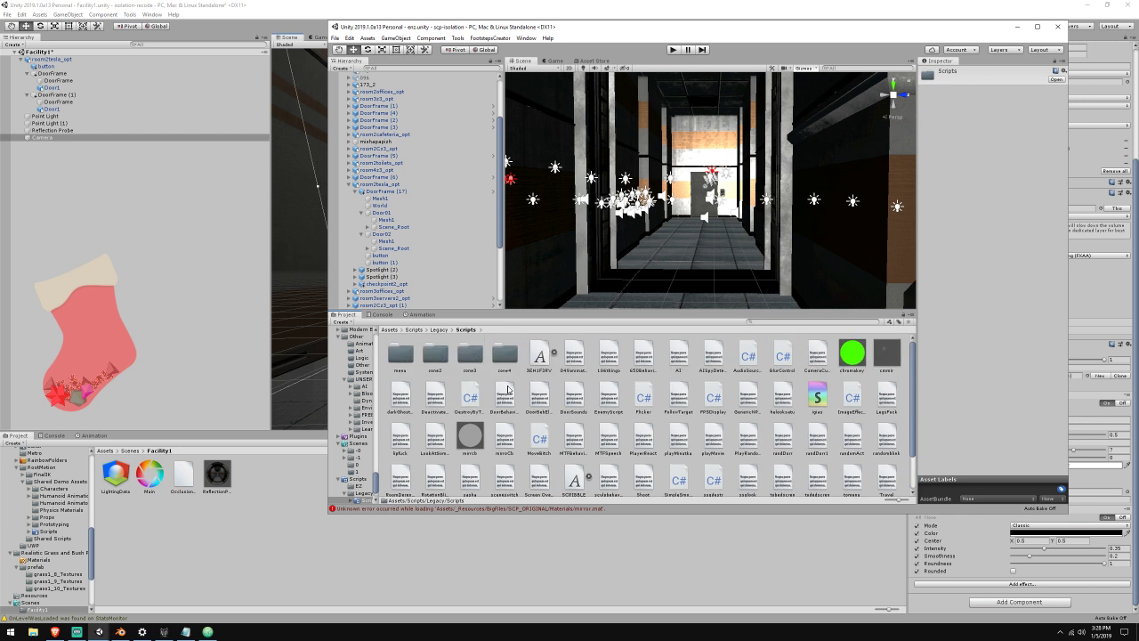
scroll(433, 347, down, 1)
scroll(457, 335, up, 1)
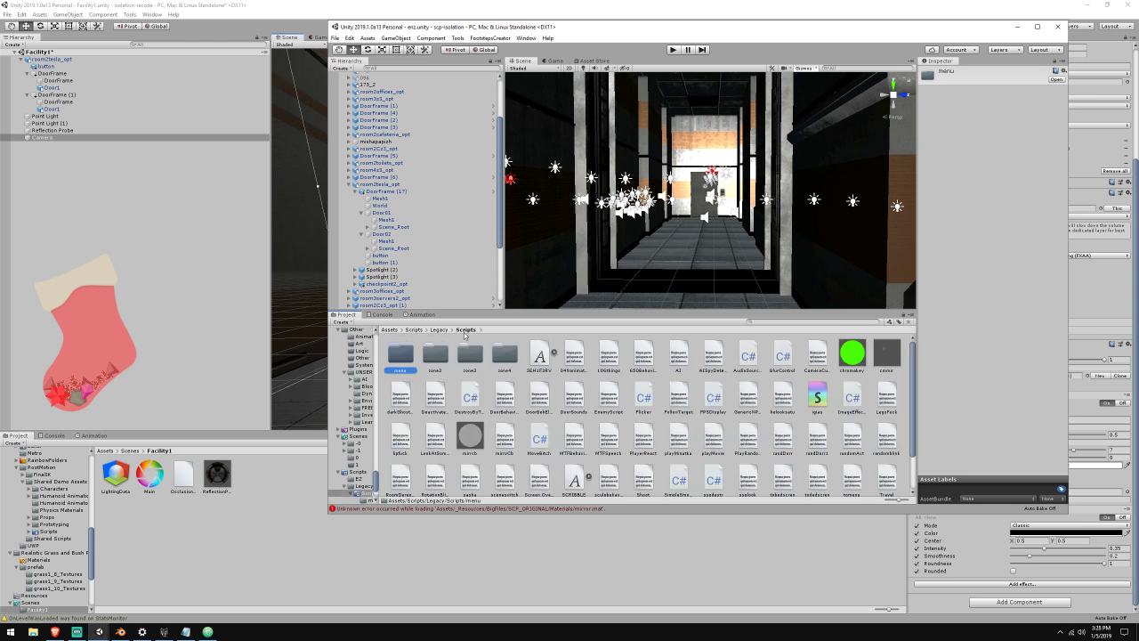
double_click(435, 354)
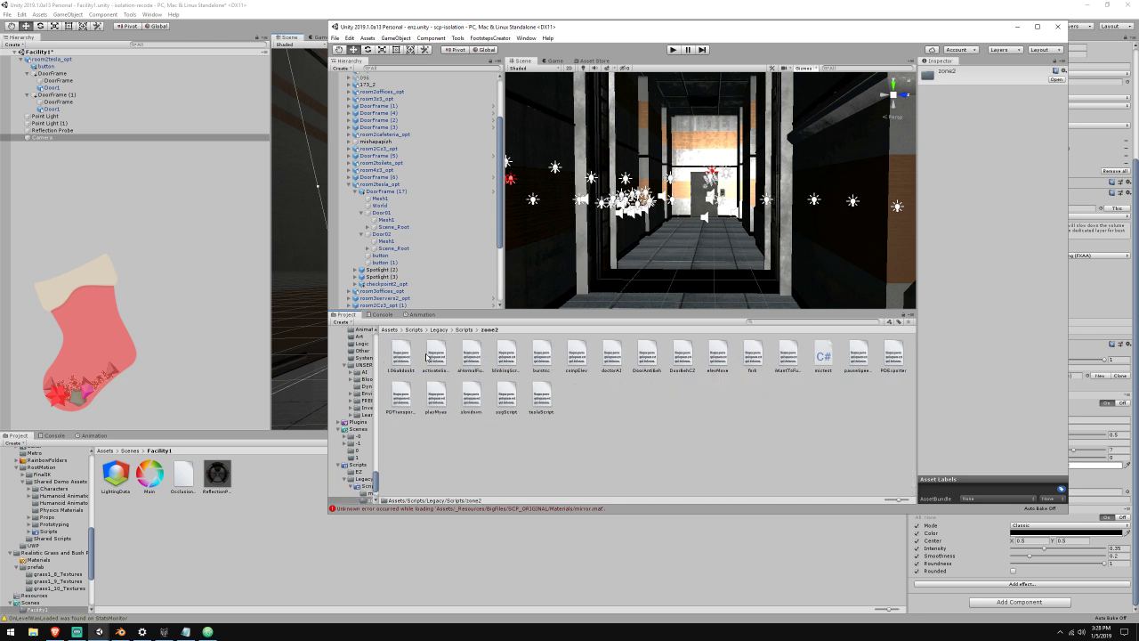
Open teslaScript from the zone2 folder in Atom, read its trigger code, and close the file
click(539, 398)
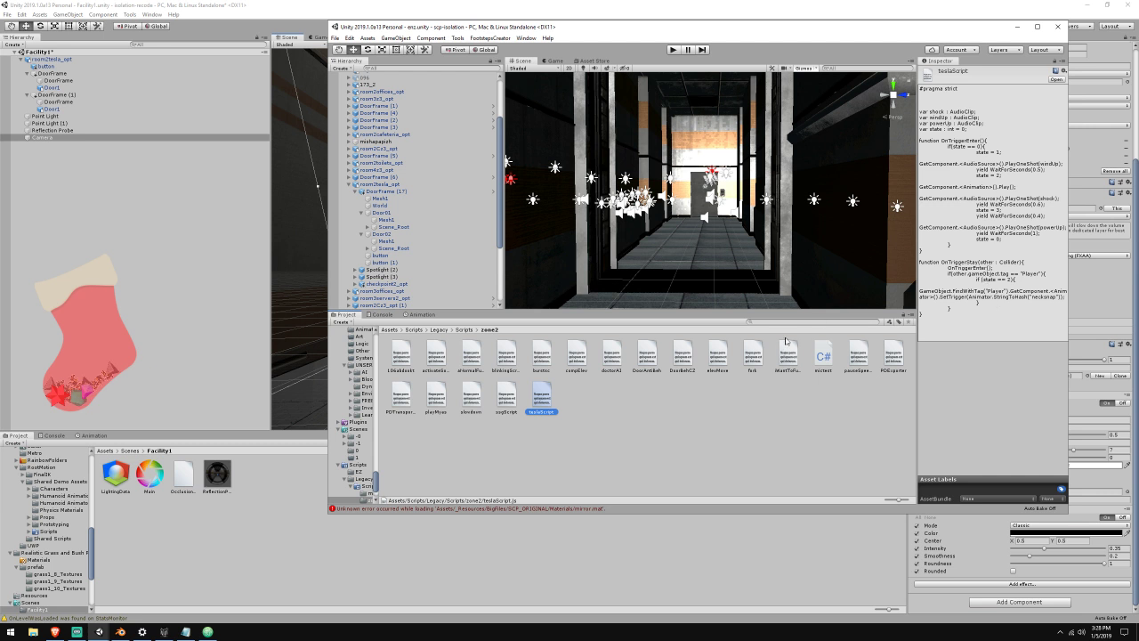
double_click(551, 403)
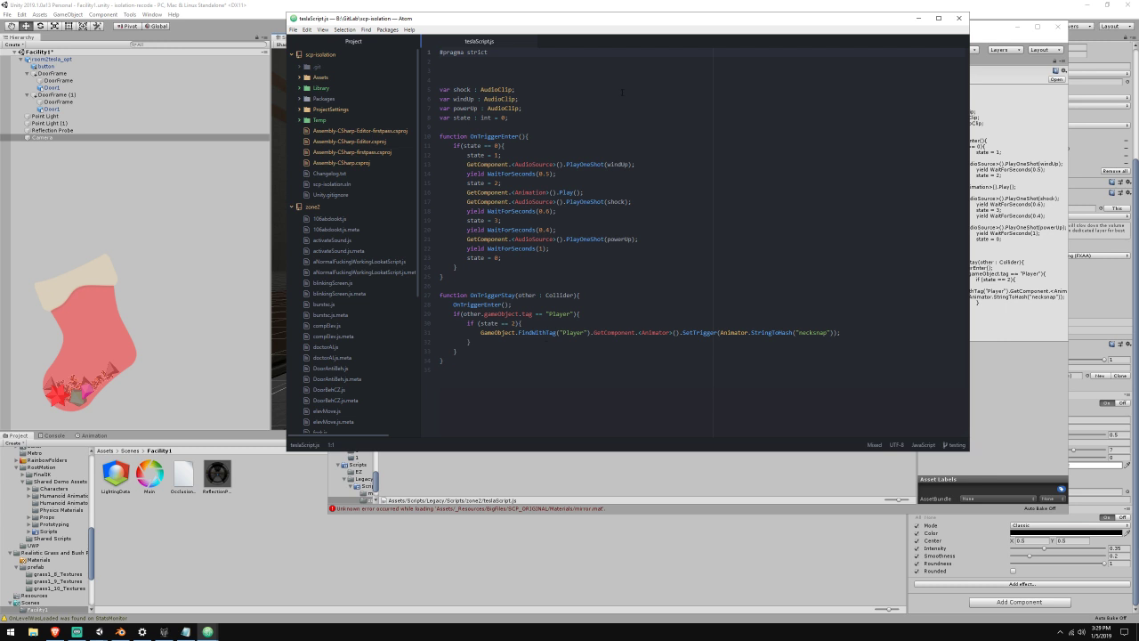
click(532, 41)
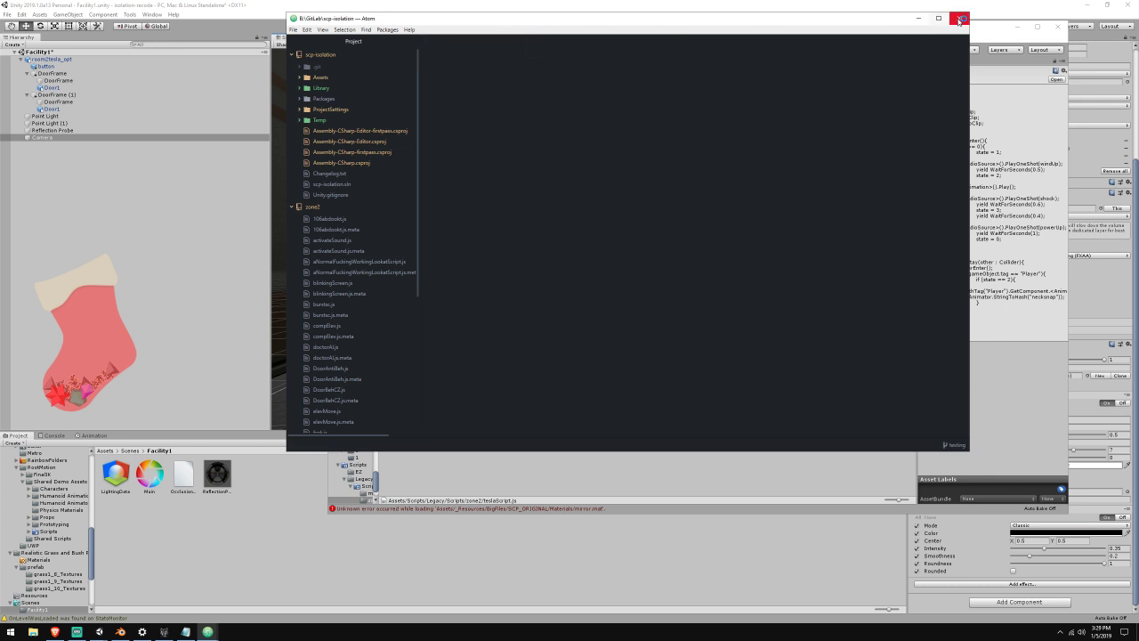
Close the Atom window and preview the triggeredAlex script in the project's zone3 folder
click(960, 19)
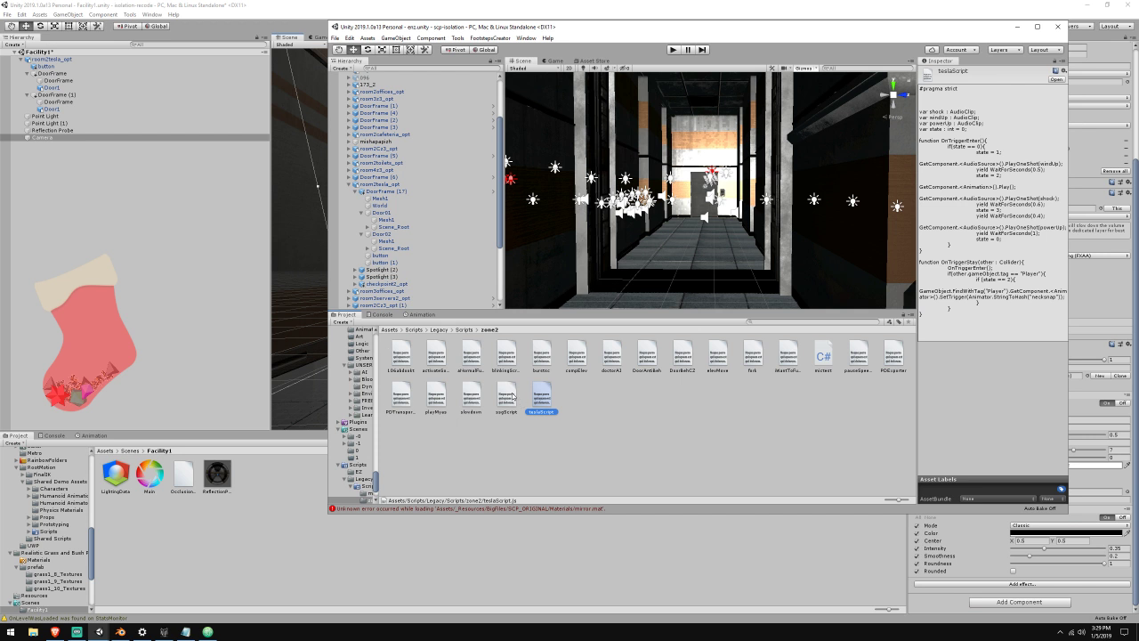
click(464, 330)
double_click(475, 354)
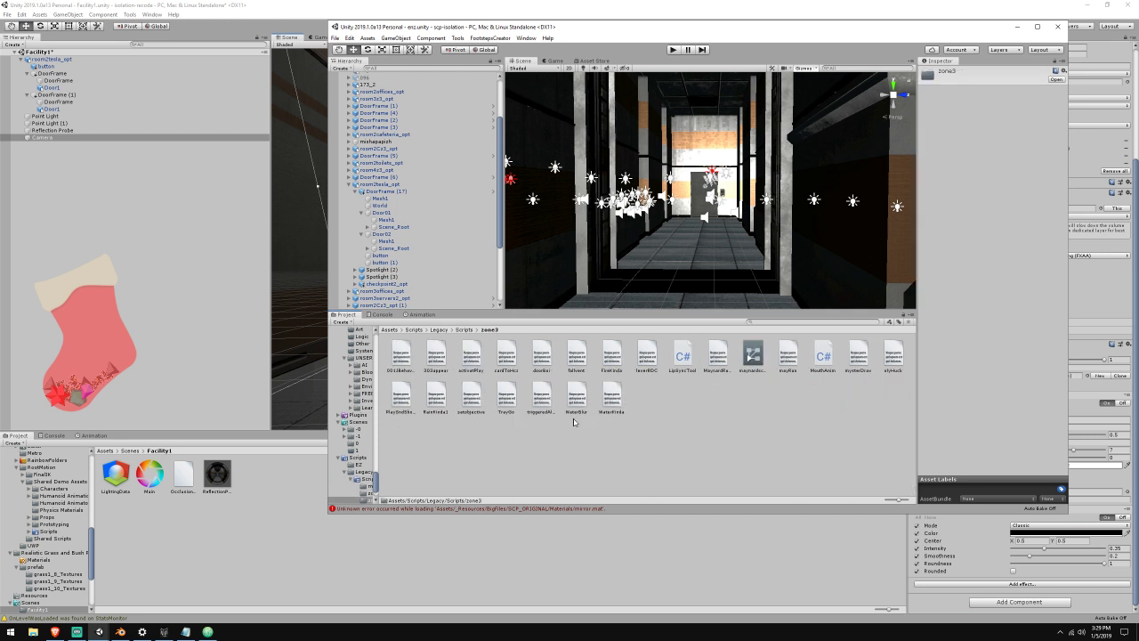
click(542, 405)
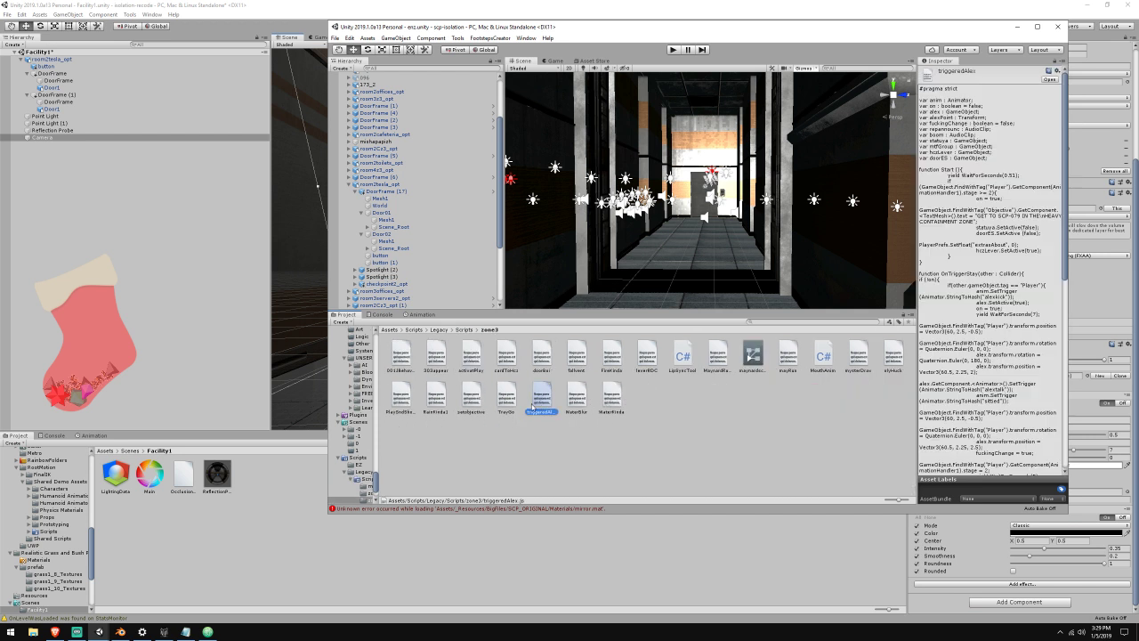
Browse to the zone4 scripts folder and preview the code of turretActivate, sinTest and several other legacy scripts
click(464, 329)
double_click(546, 398)
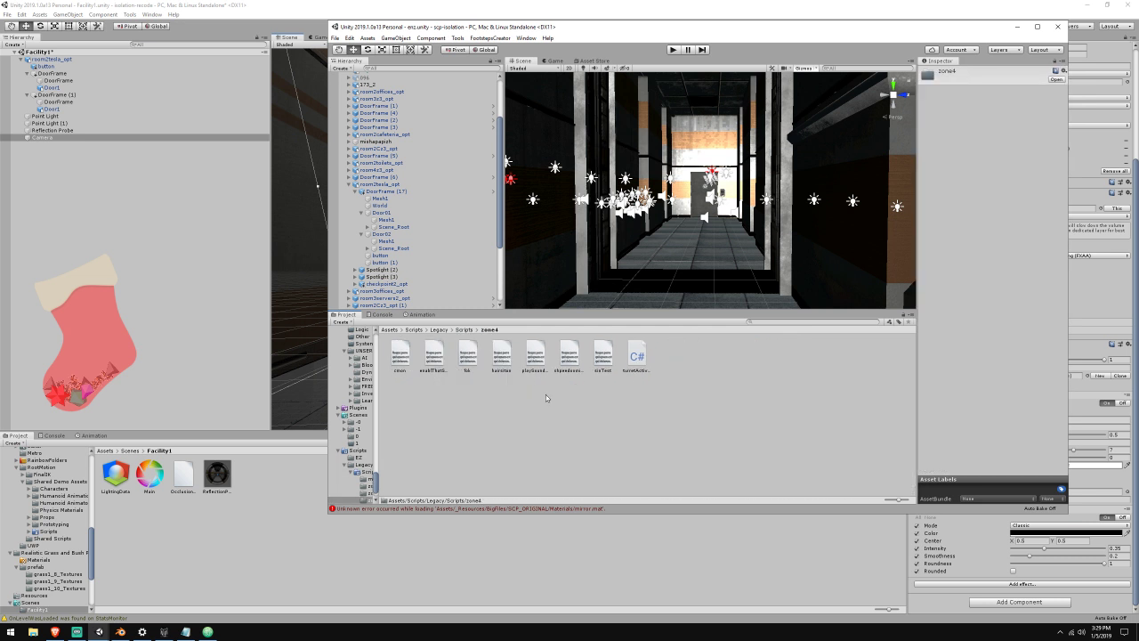
click(651, 366)
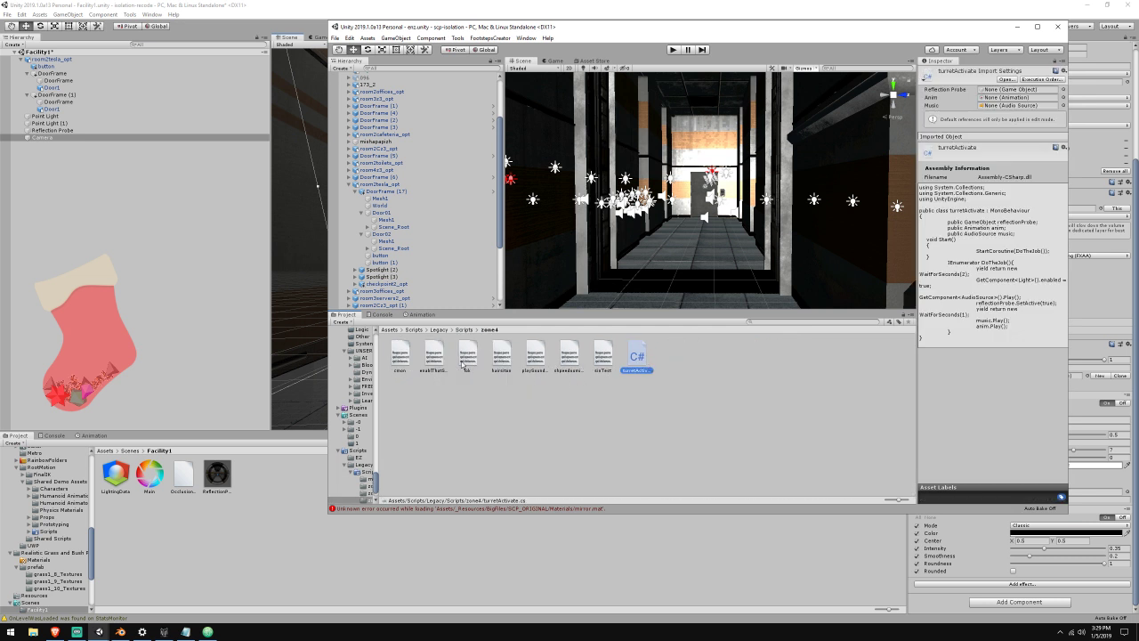
click(534, 356)
click(580, 364)
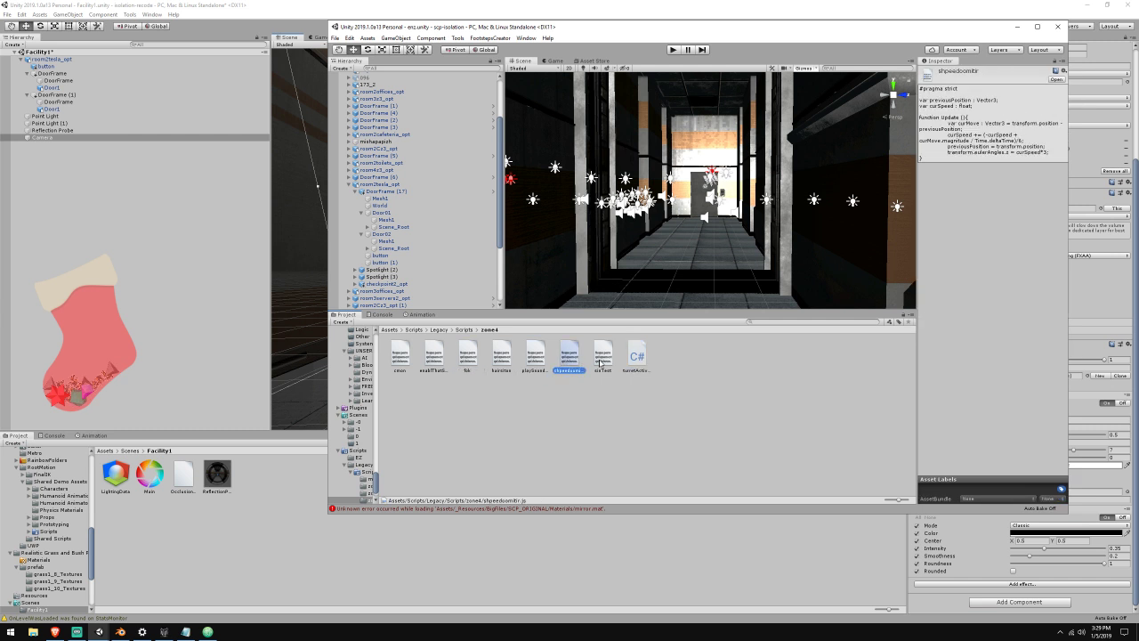
click(601, 358)
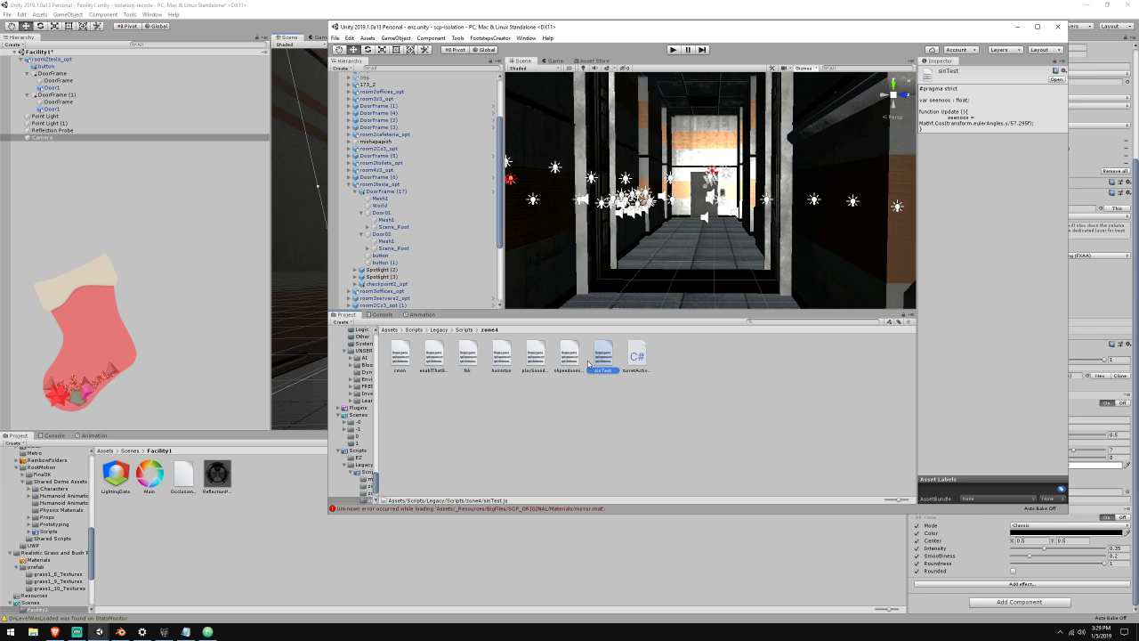
click(468, 357)
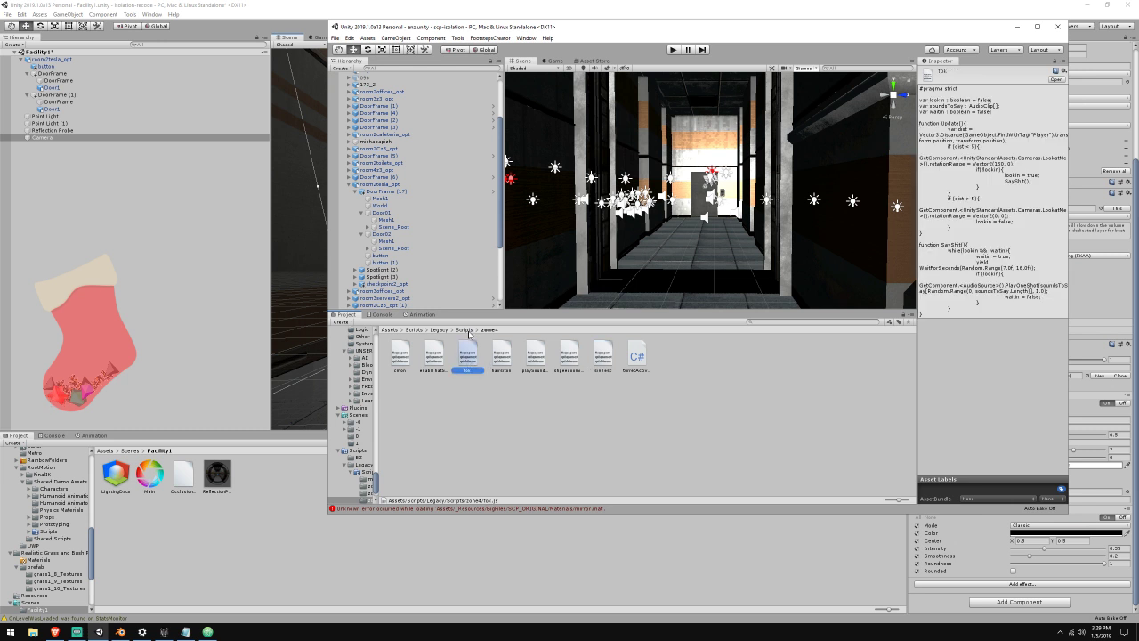
Return to the zone2 scripts folder and preview several of its scripts, ending with DoorAntiBeh
click(465, 330)
double_click(444, 359)
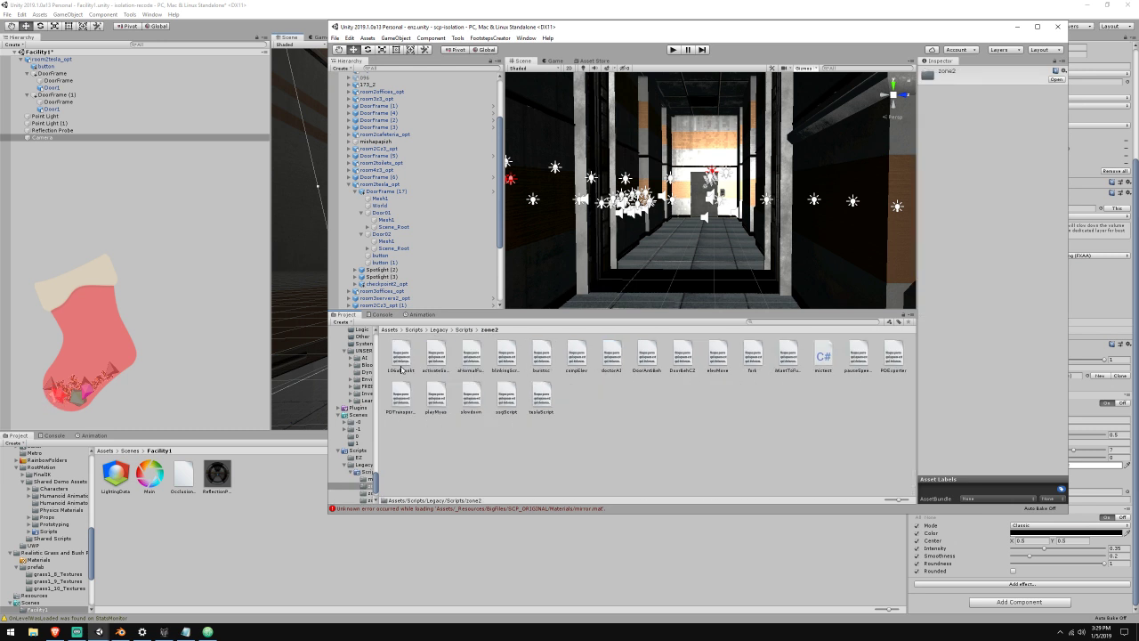
click(400, 356)
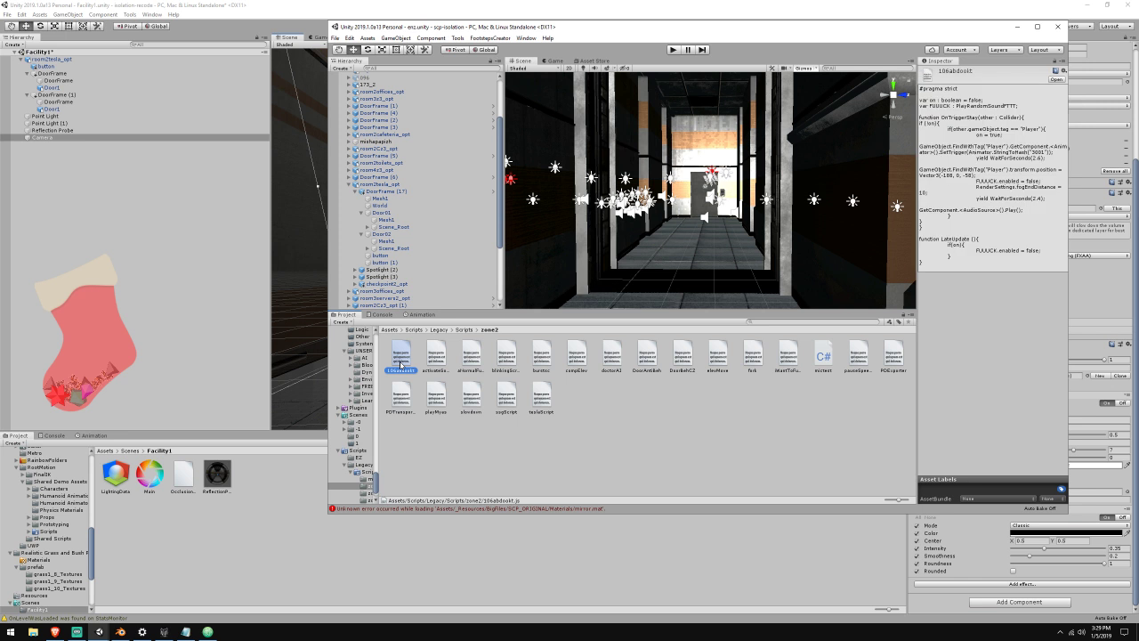
click(505, 356)
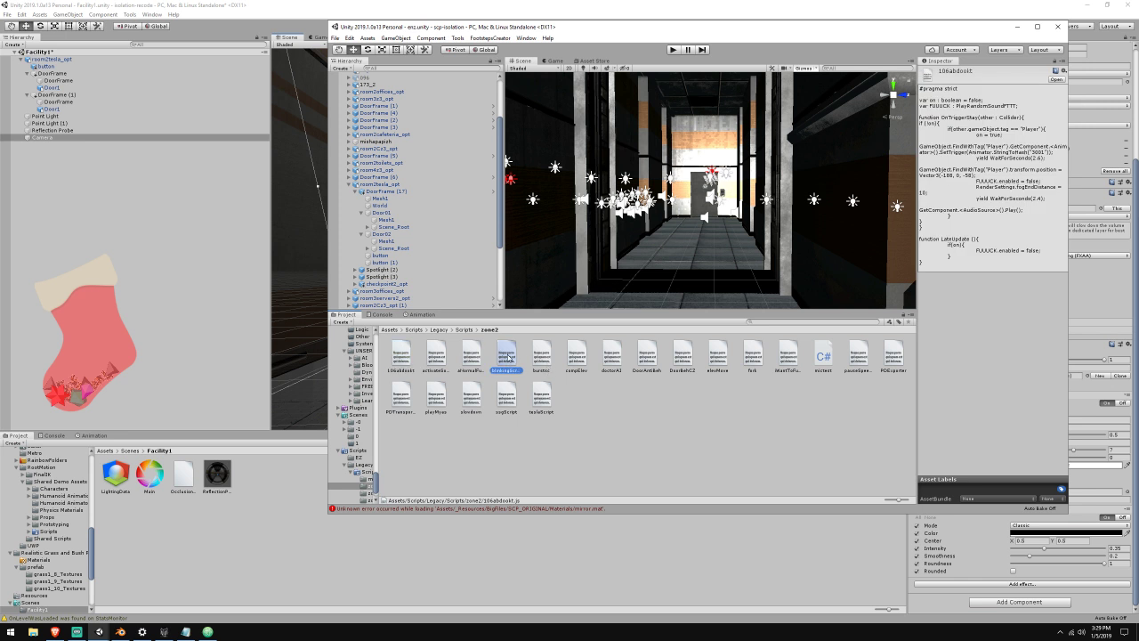
click(580, 356)
click(611, 357)
click(647, 357)
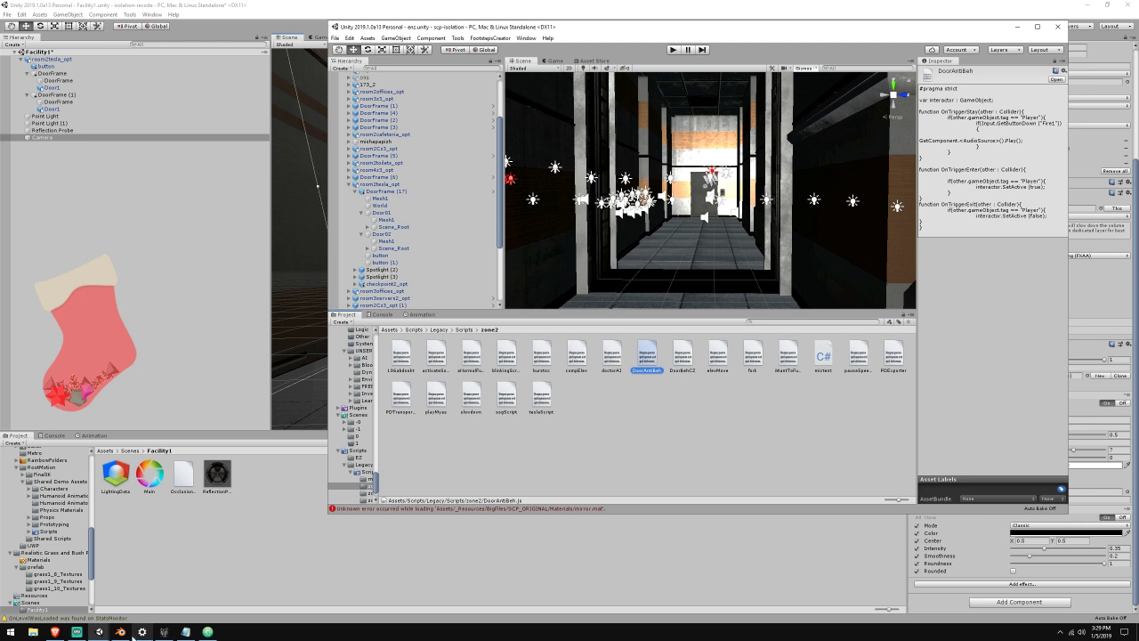
Switch to the browser, send "!discord" in the SpeechChat stream chat, and return to the scp-isolation project
click(55, 631)
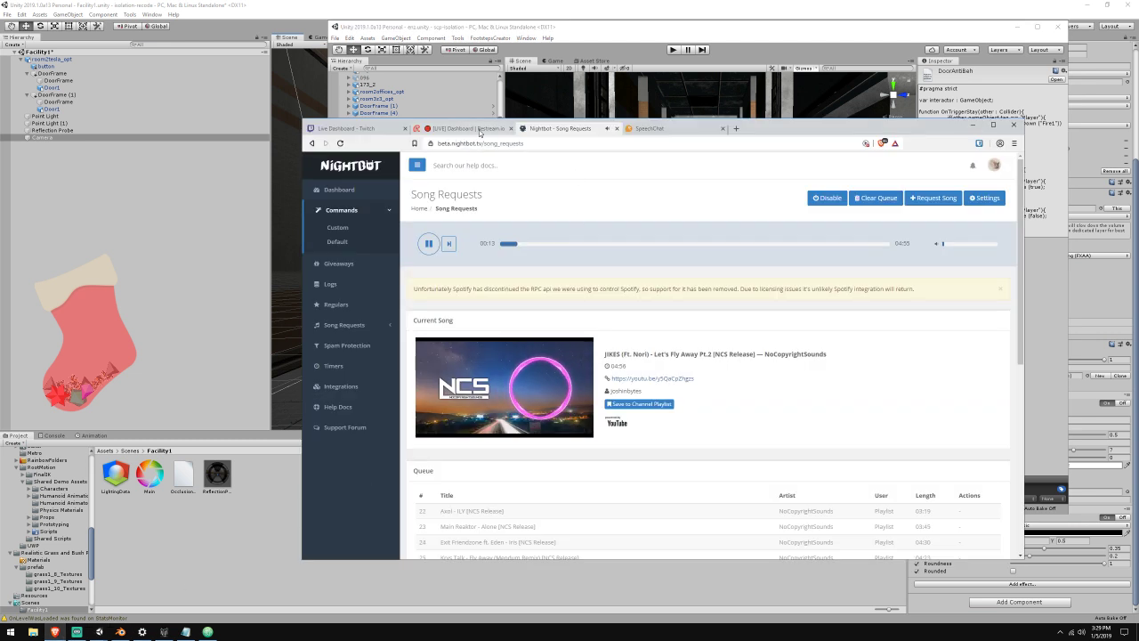
click(696, 132)
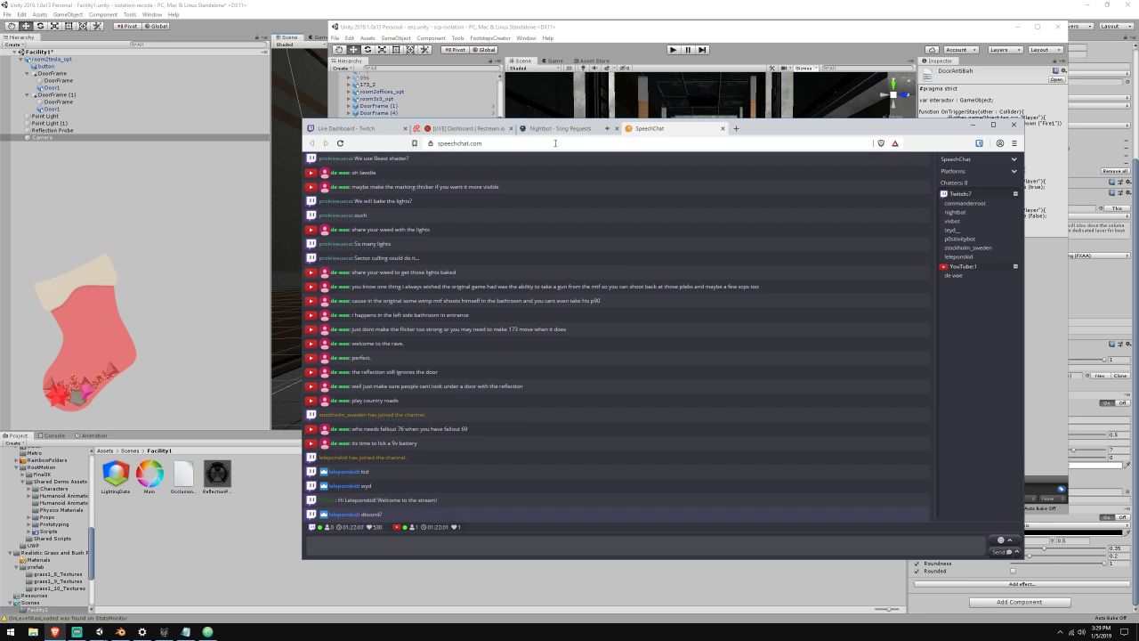
text(!d)
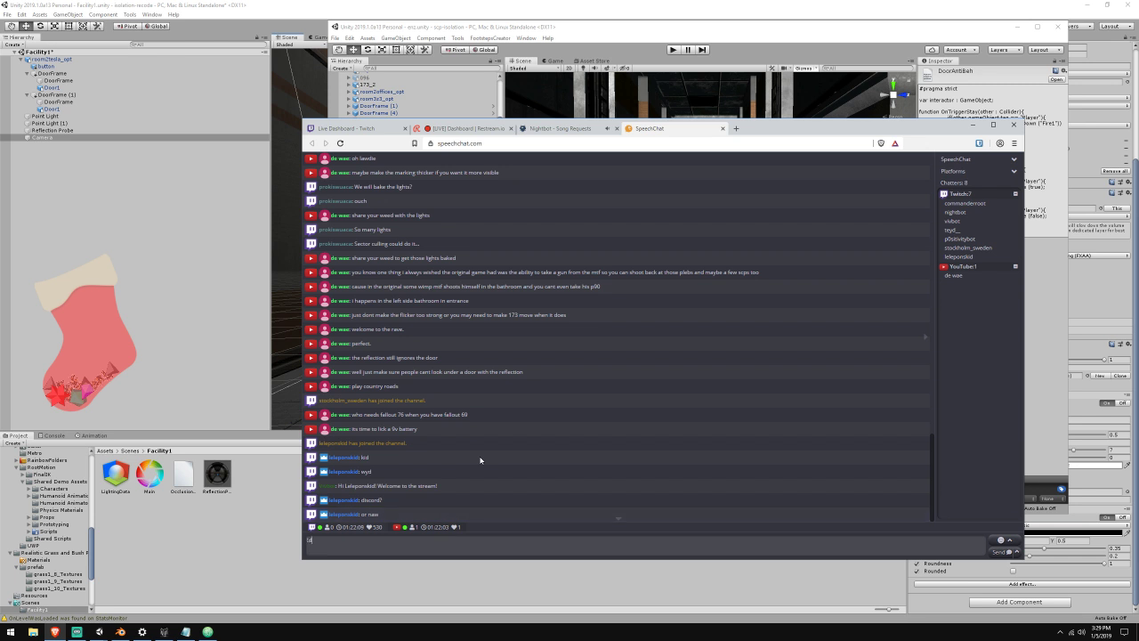
text(iscord)
key(Return)
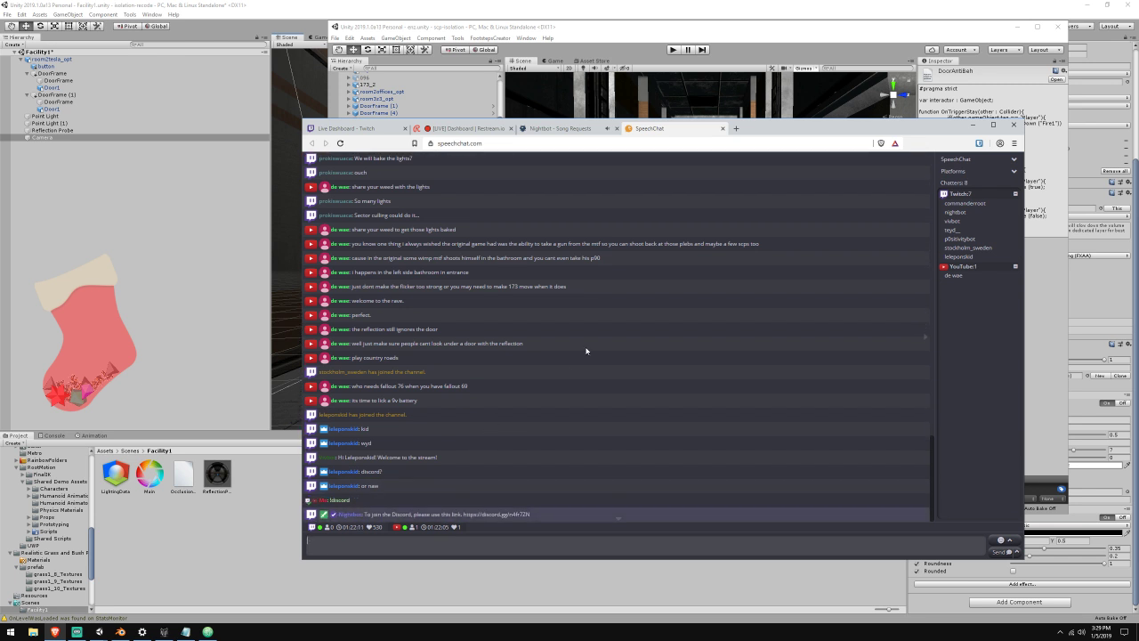
click(969, 128)
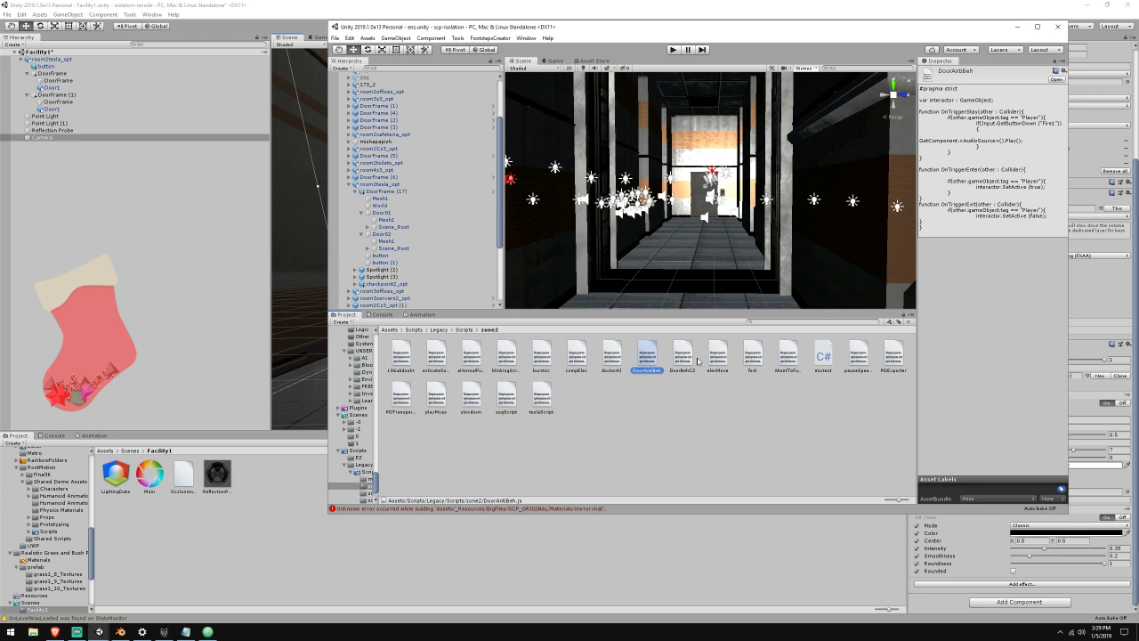
Open the zone2 script containing the TransportToElevator function in Atom and read through its variables and movement code
click(788, 356)
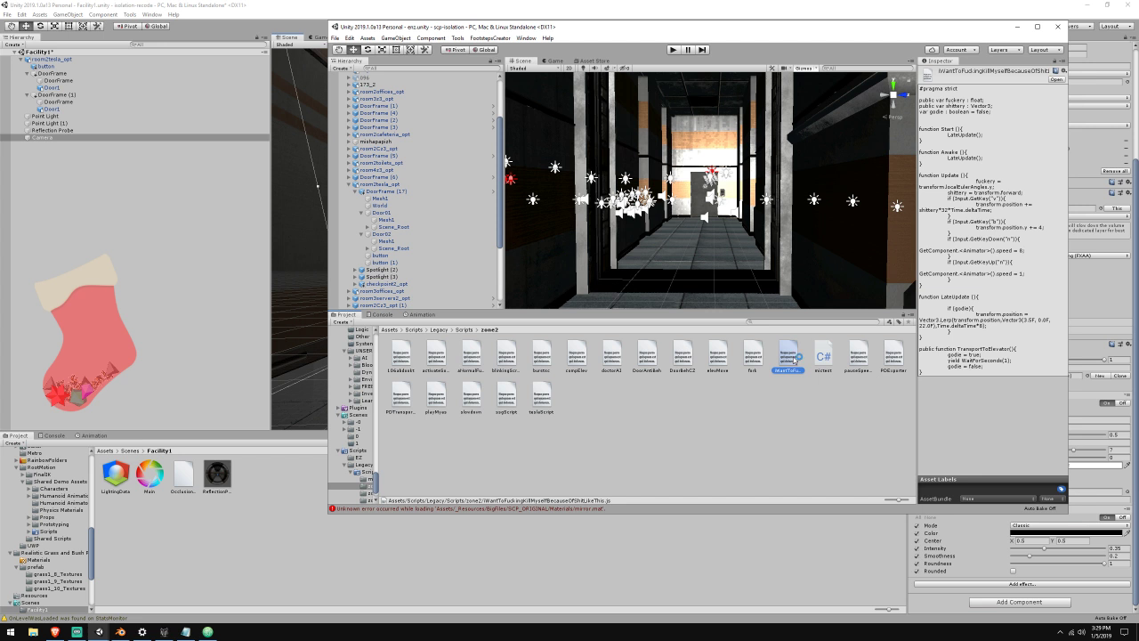
double_click(794, 359)
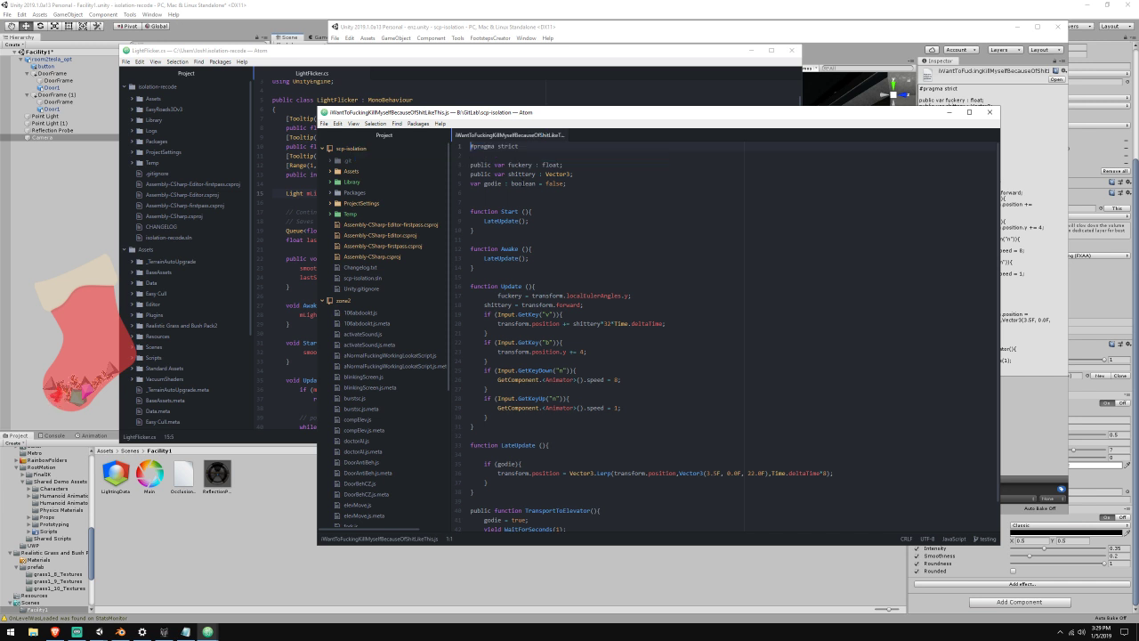
scroll(595, 255, down, 1)
scroll(606, 257, up, 1)
drag(560, 165, 496, 164)
click(523, 175)
drag(570, 174, 534, 193)
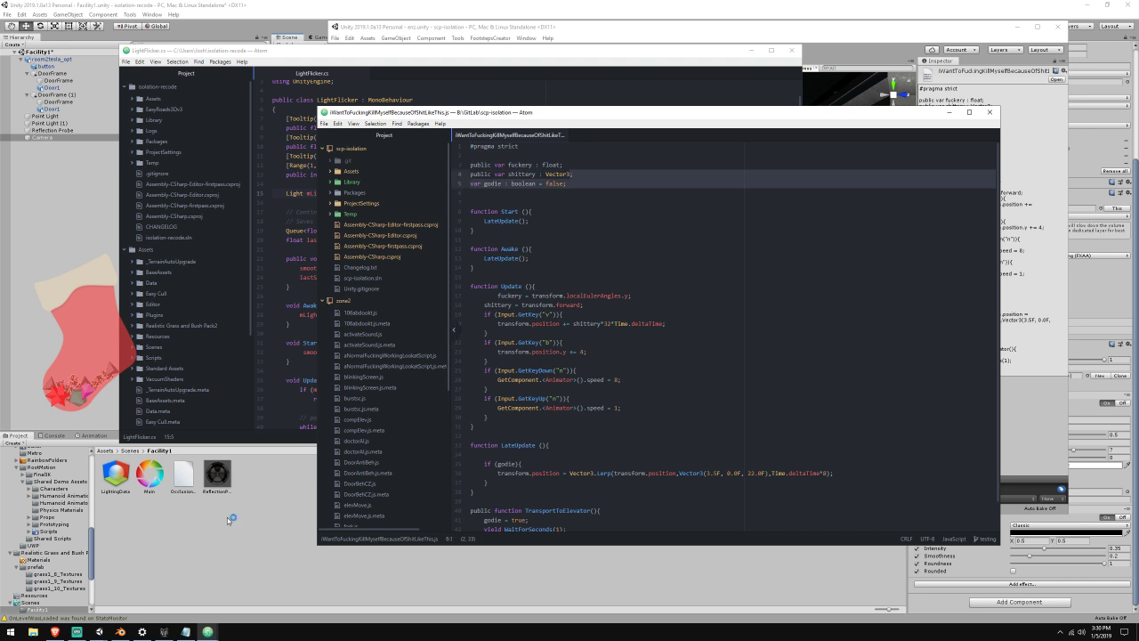
click(123, 634)
click(549, 156)
drag(571, 175, 478, 174)
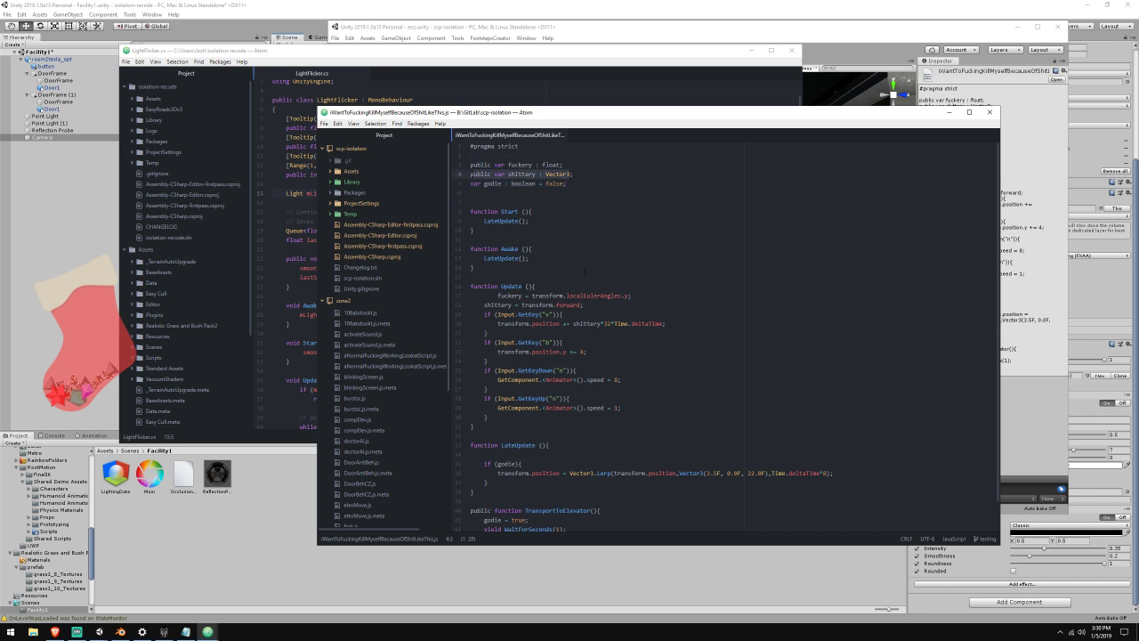
scroll(569, 245, down, 1)
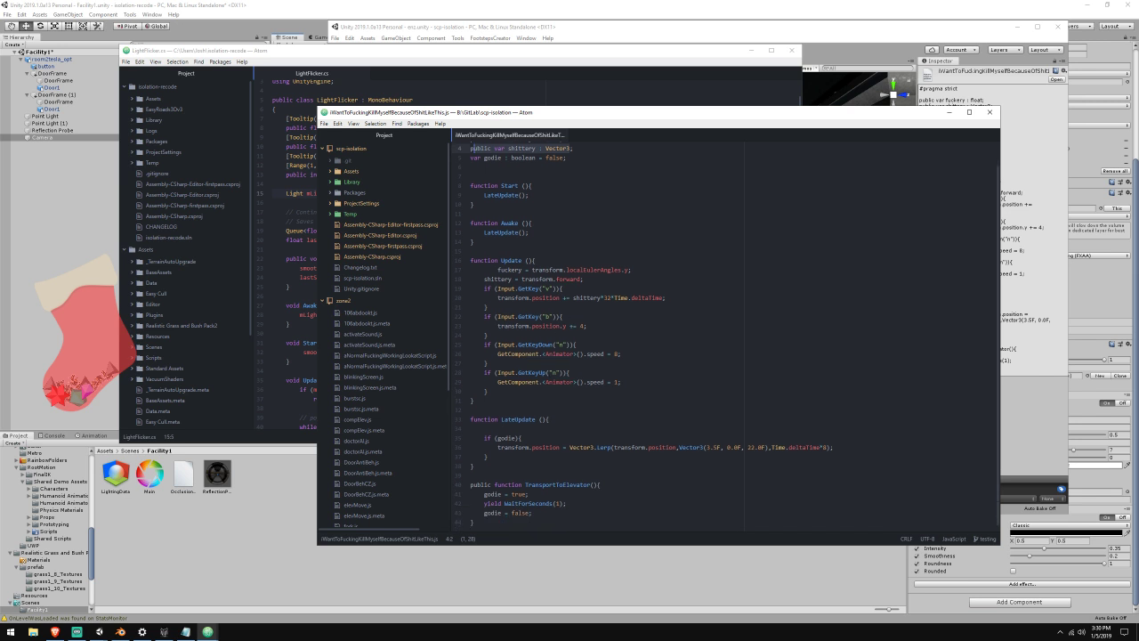
Check the Restream dashboard, the Twitch dashboard and the SpeechChat messages in the browser, and return to Atom
click(55, 632)
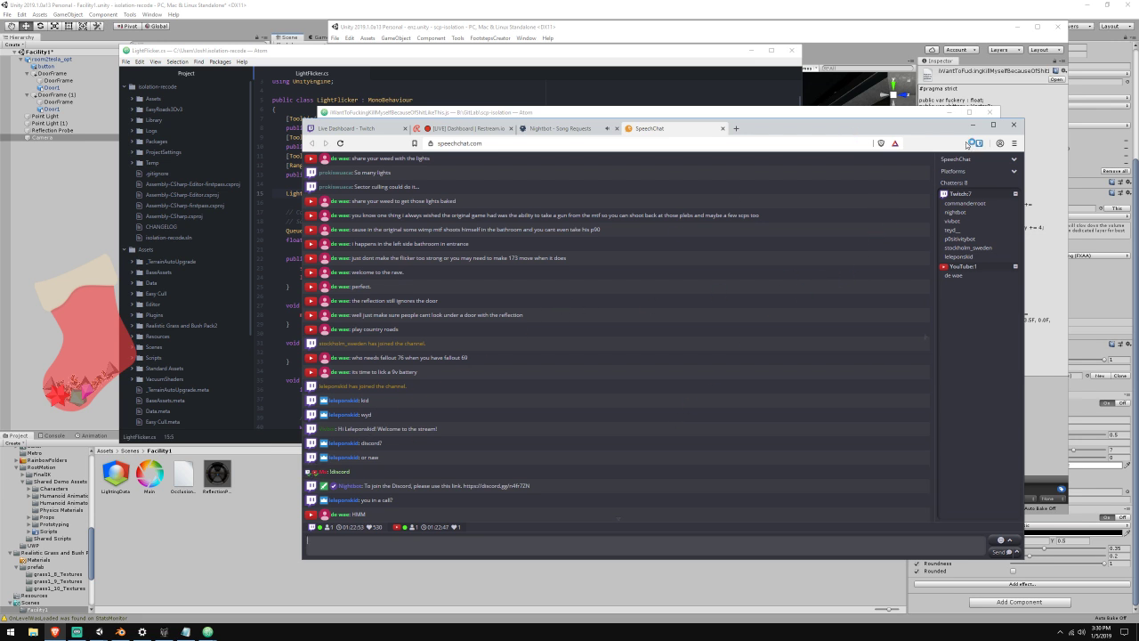
click(440, 128)
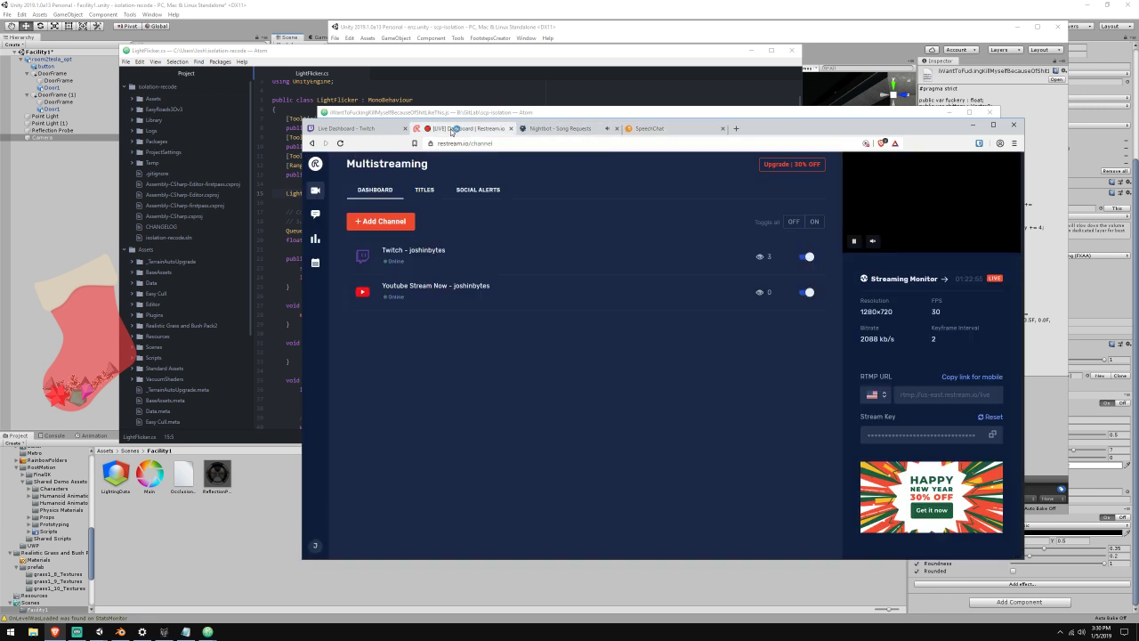
click(387, 131)
click(670, 129)
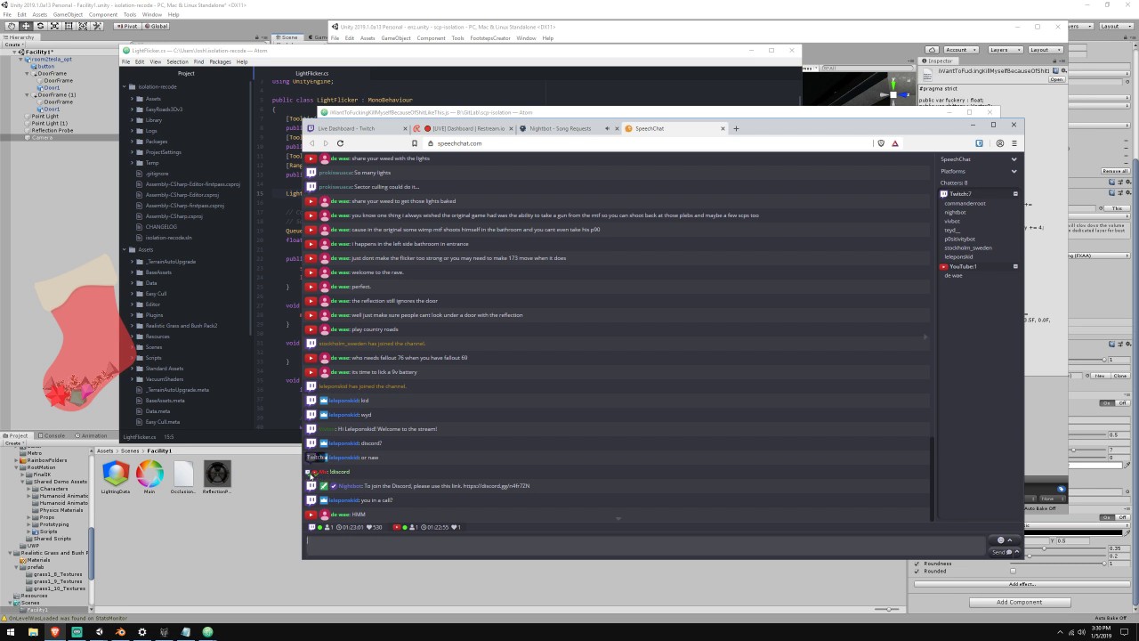
click(971, 124)
click(686, 229)
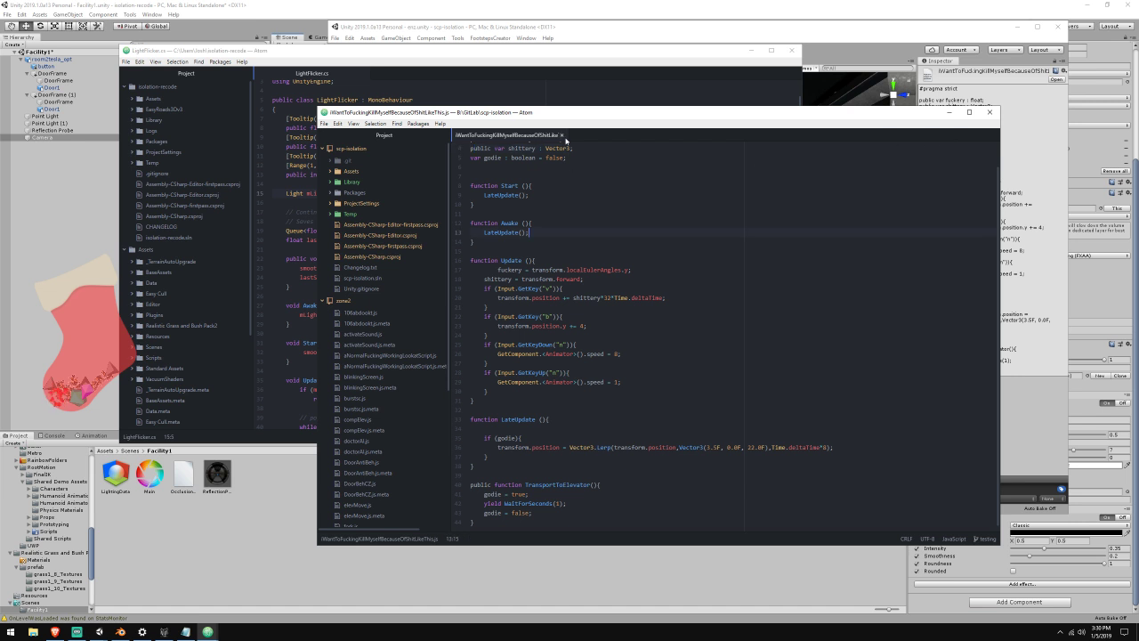
click(54, 631)
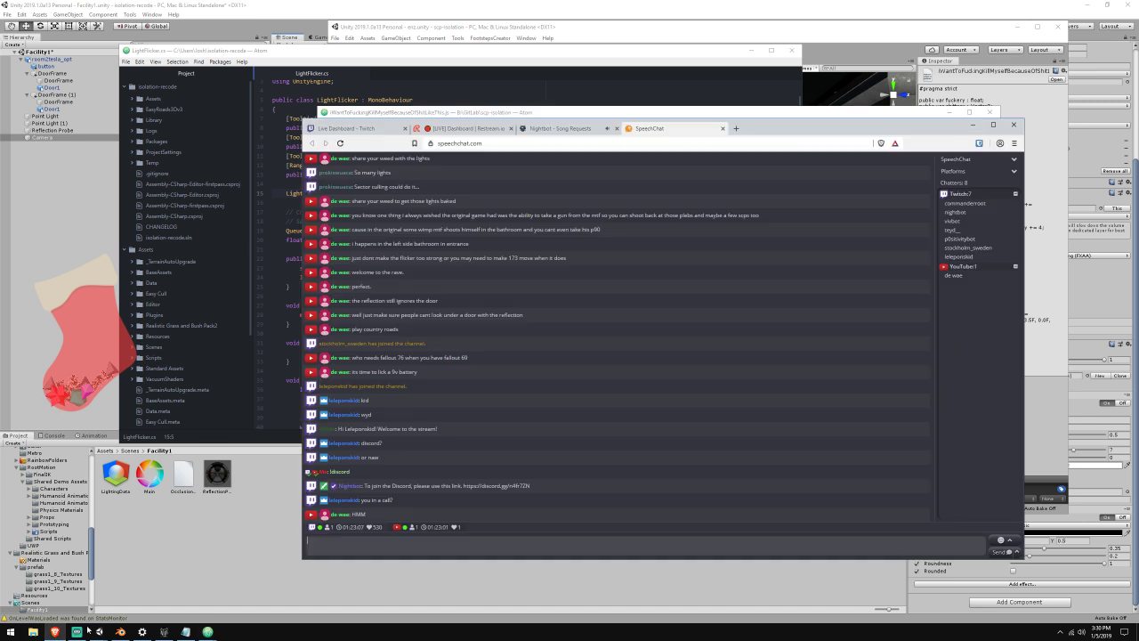
click(972, 125)
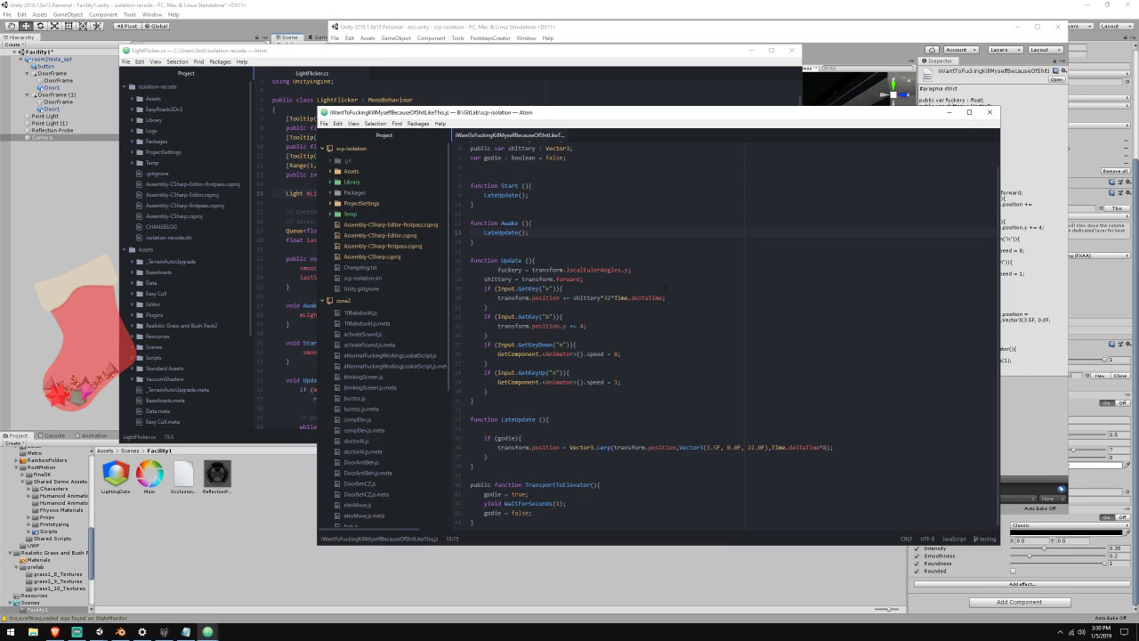
Close the open zone2 script and LightFlicker.cs along with both Atom windows
click(560, 135)
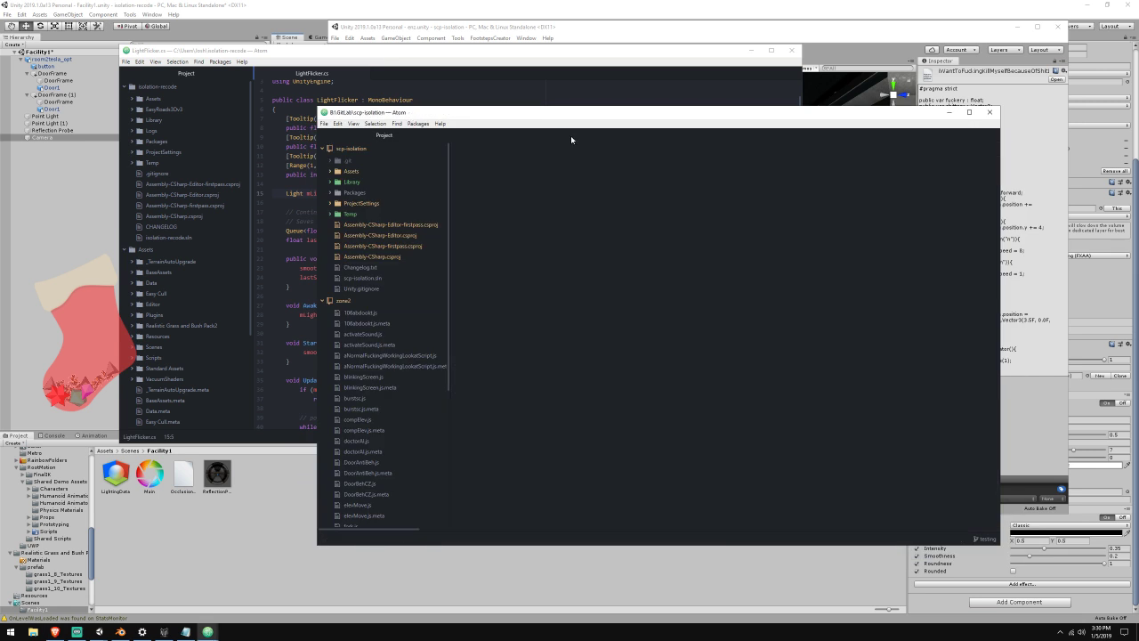
click(989, 112)
click(364, 77)
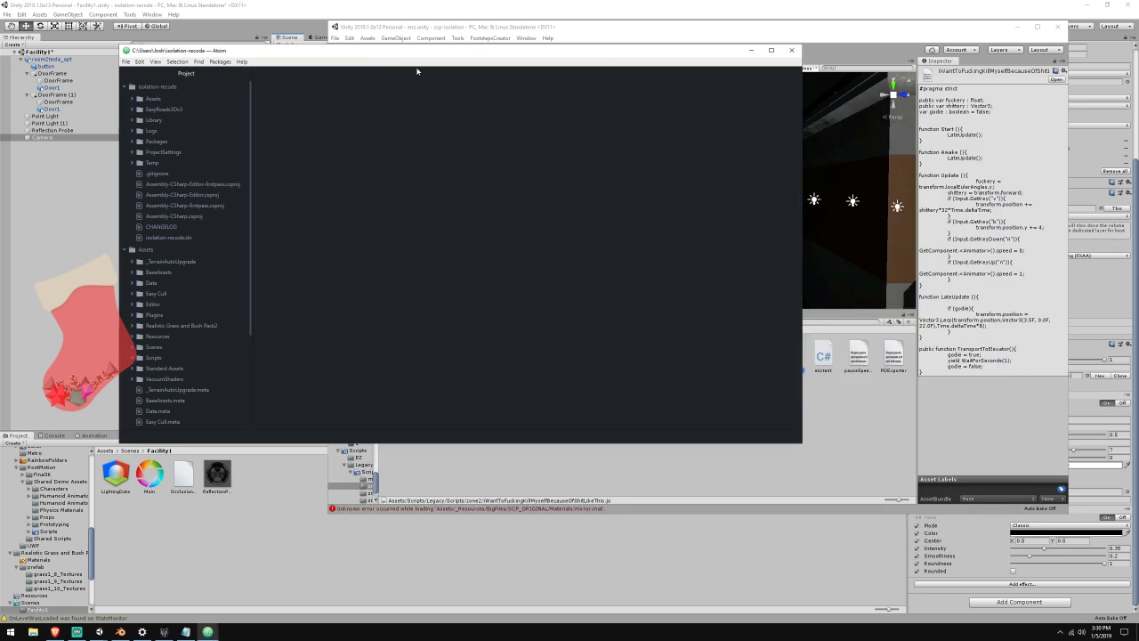
click(791, 50)
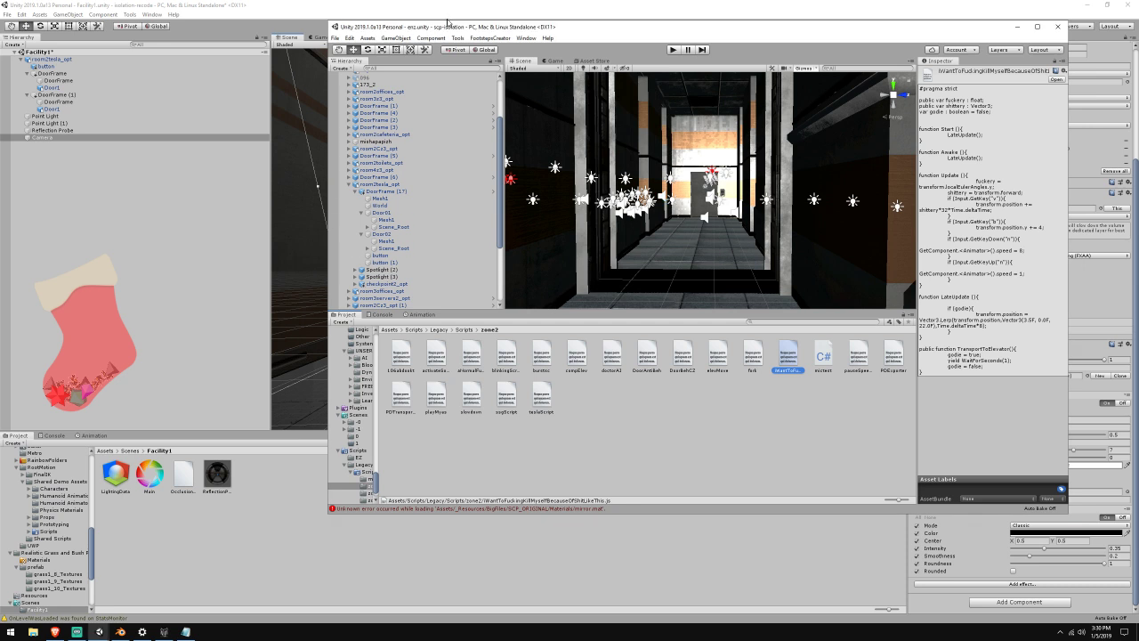
Switch to the isolation-recode project and set the light mode of Point Light and Point Light (1) to Mixed
click(450, 16)
right_drag(548, 255, 231, 284)
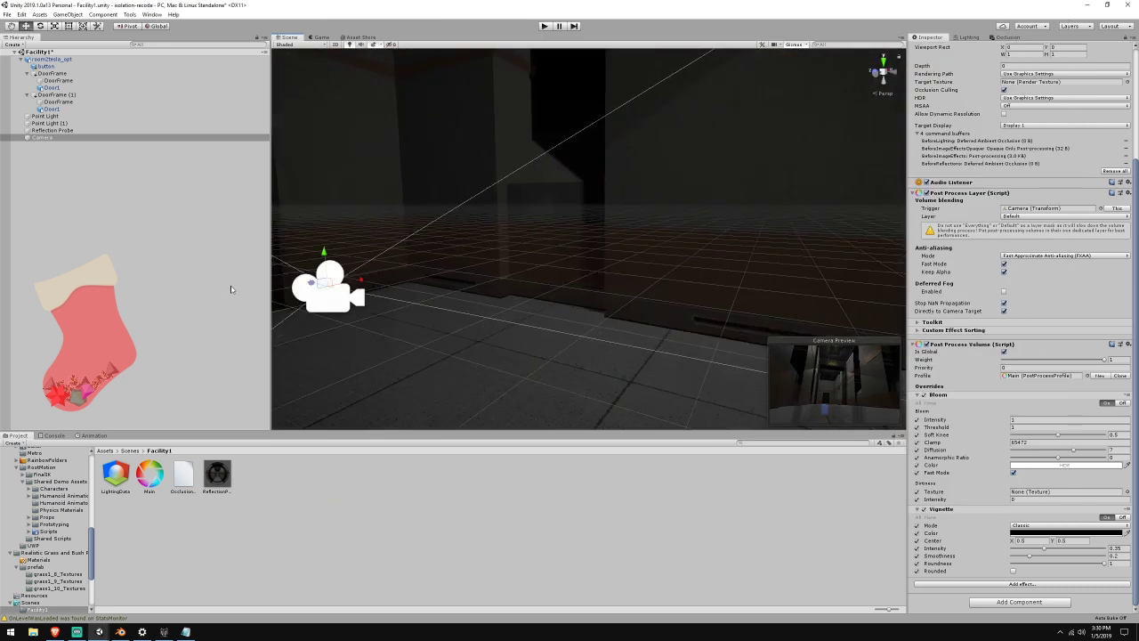
right_click(230, 282)
right_drag(541, 282, 432, 245)
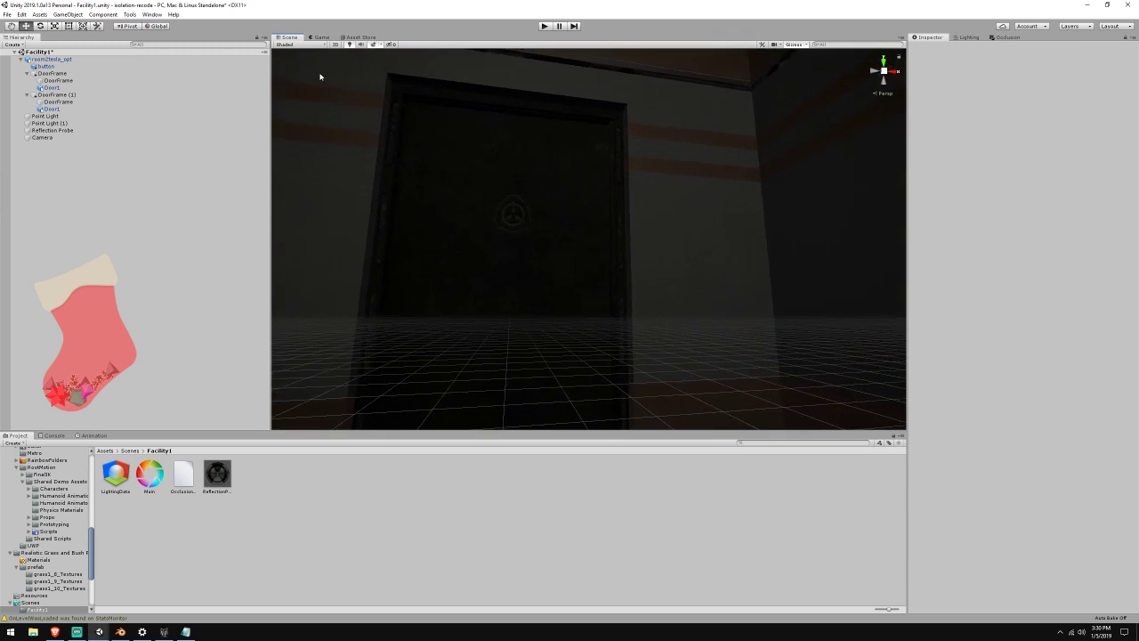
right_drag(420, 160, 534, 158)
click(83, 123)
shift+click(80, 115)
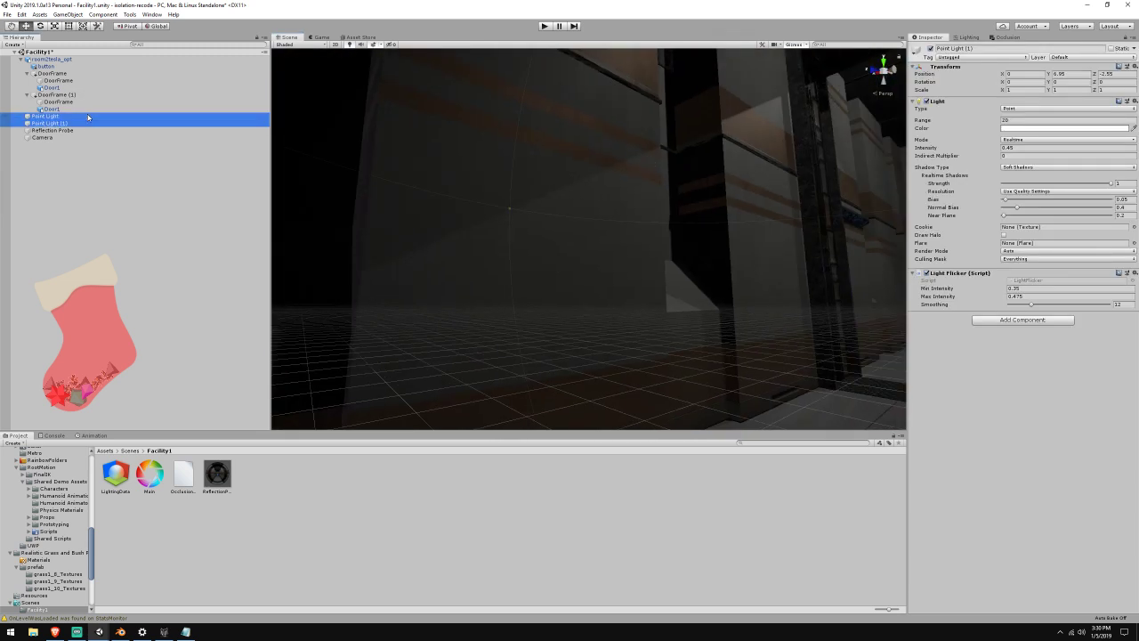
click(1067, 139)
click(1019, 163)
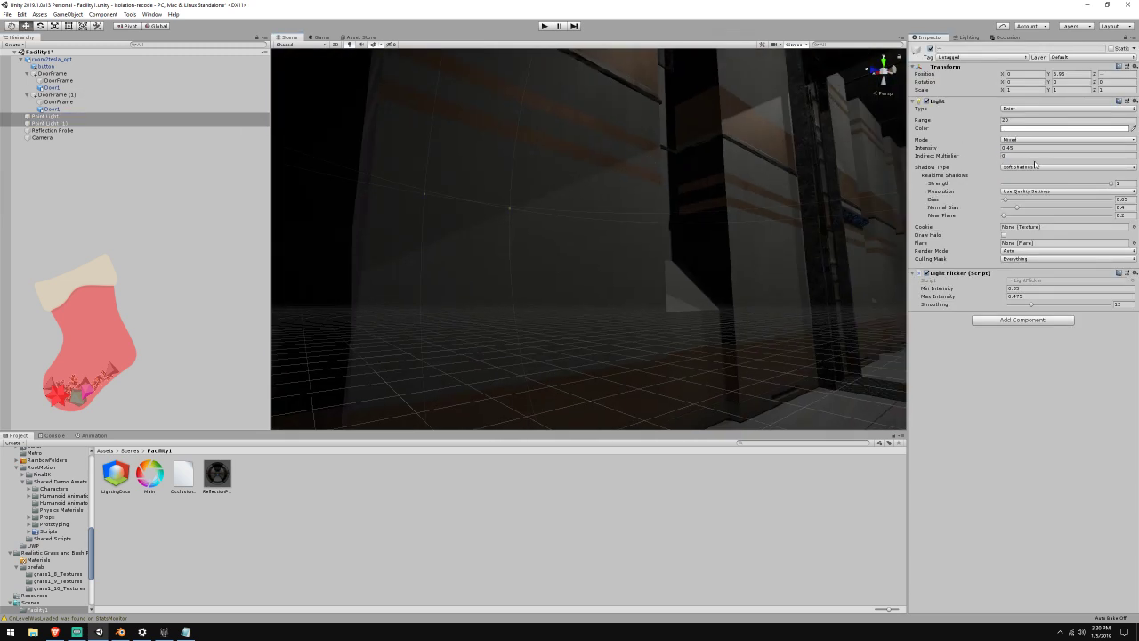
Clear the baked lighting data of the Facility1 scene and generate the lighting again
key(f)
click(969, 38)
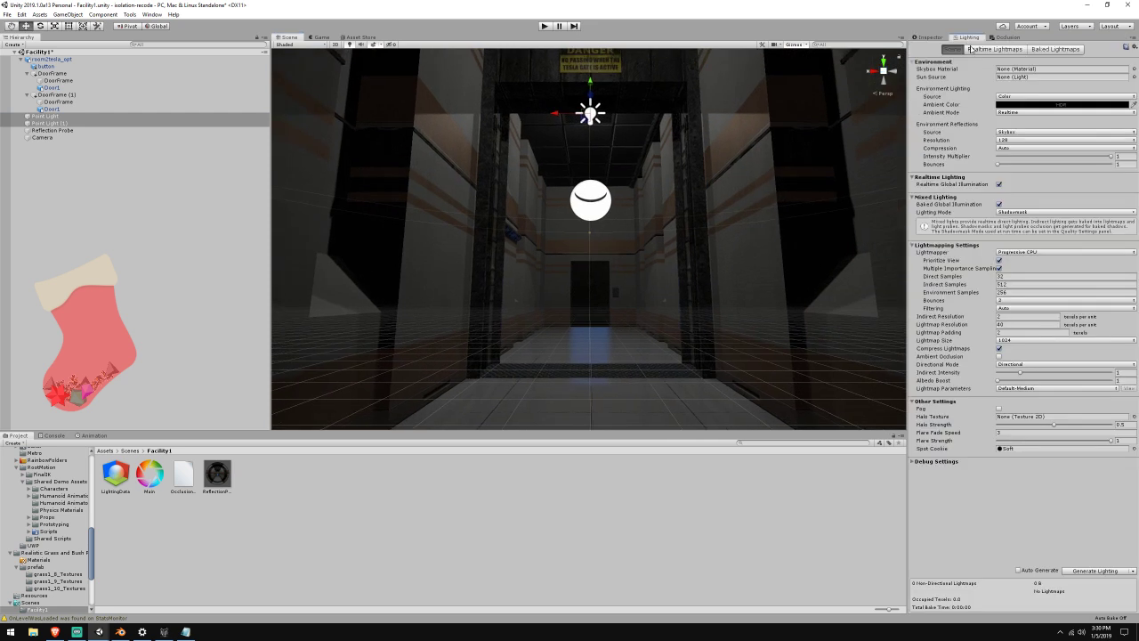
click(1132, 573)
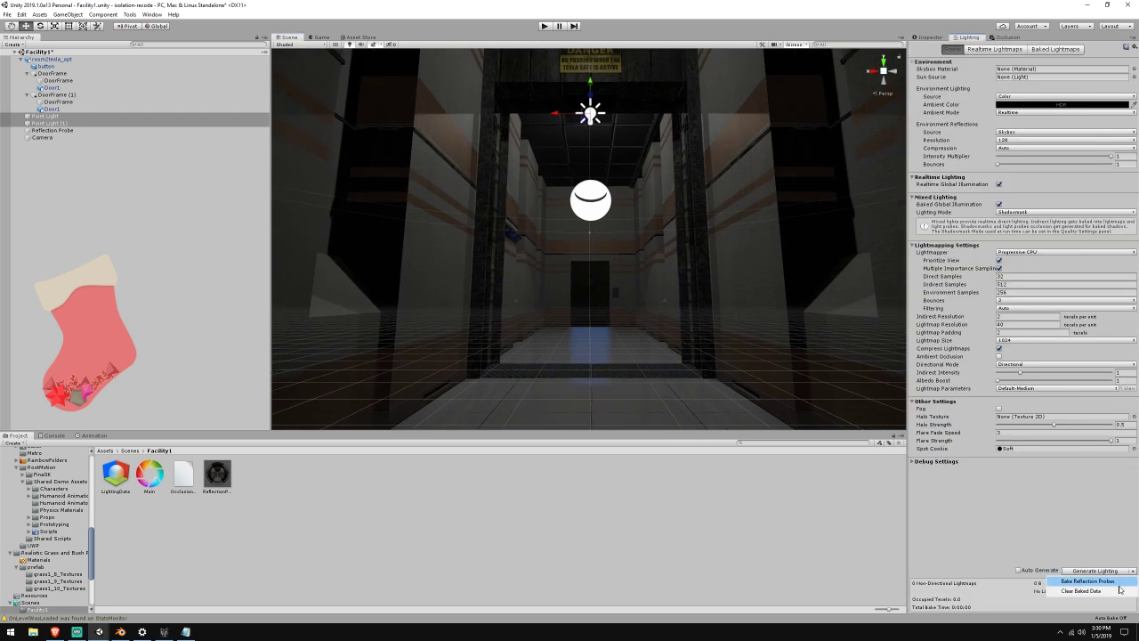
click(1093, 626)
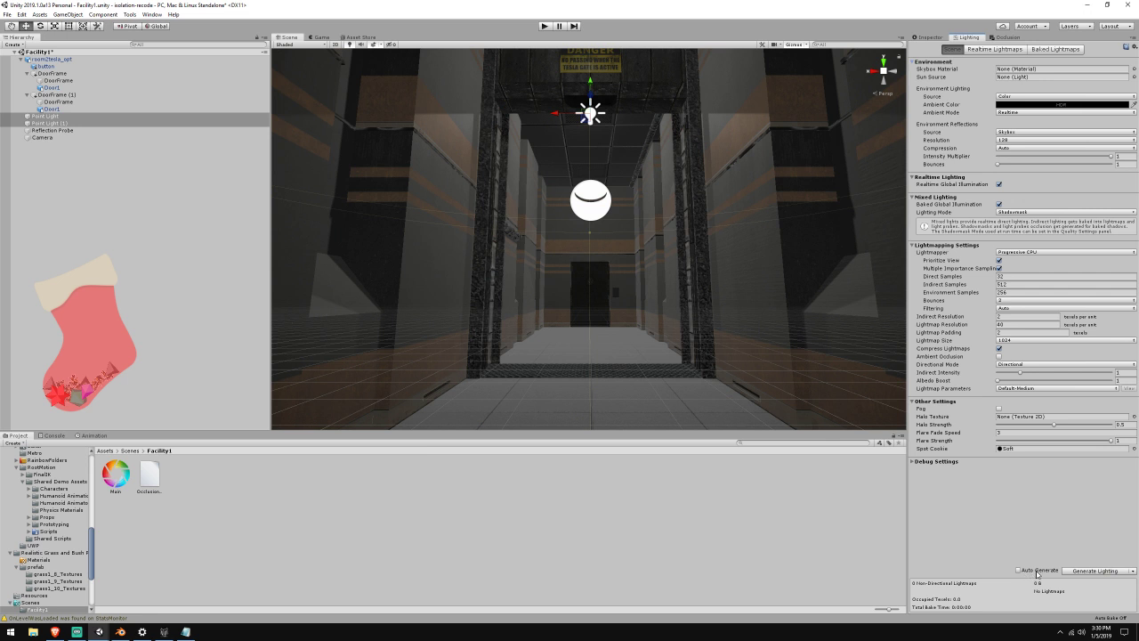
click(1091, 574)
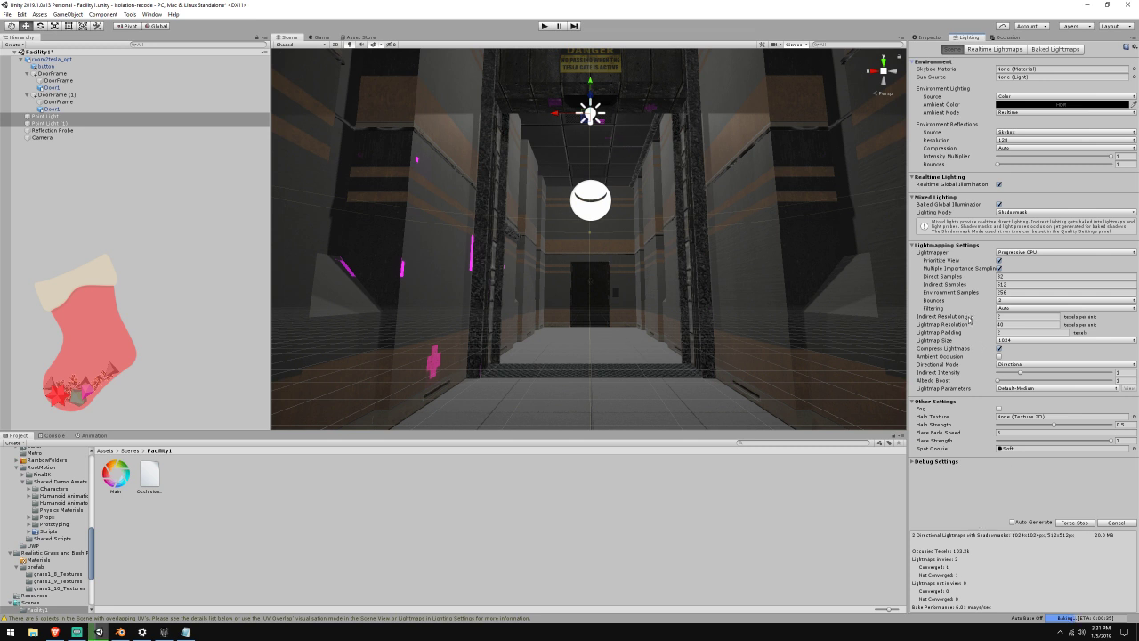
Review the Lightmapper options and the hallway during the bake, and check the livestream in Streamlabs OBS
click(1025, 253)
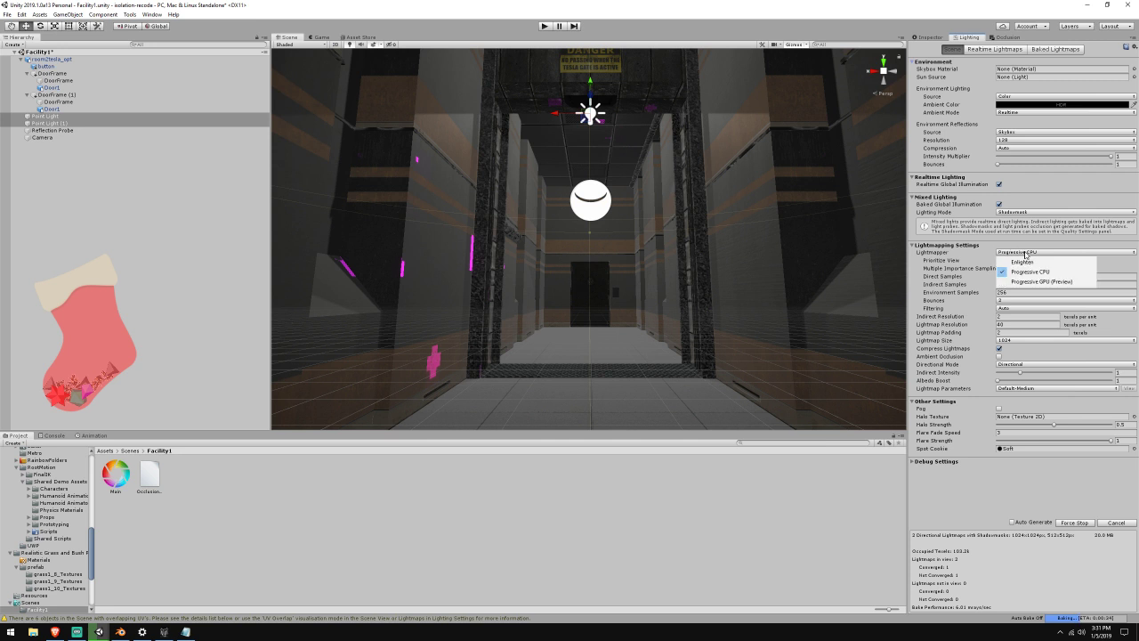
click(1025, 253)
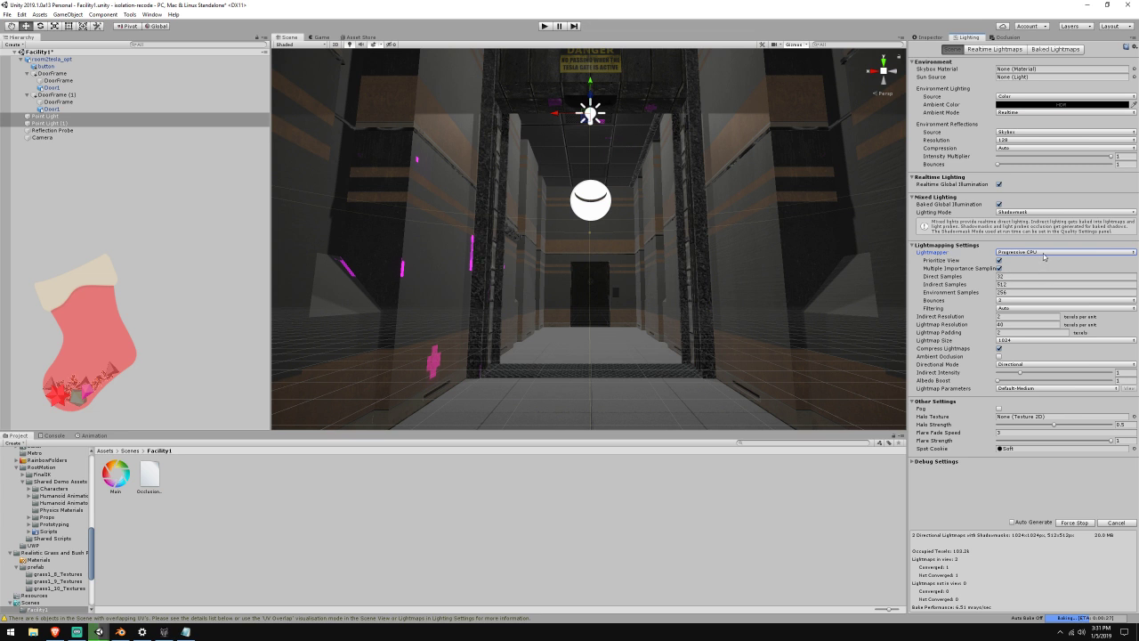
click(1046, 254)
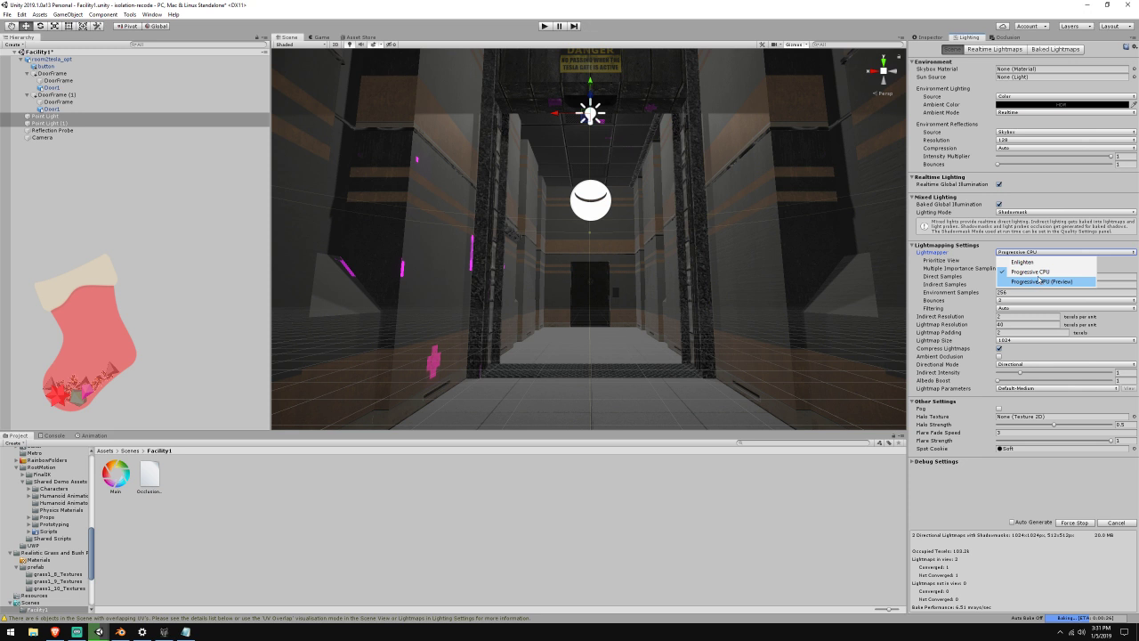
click(989, 473)
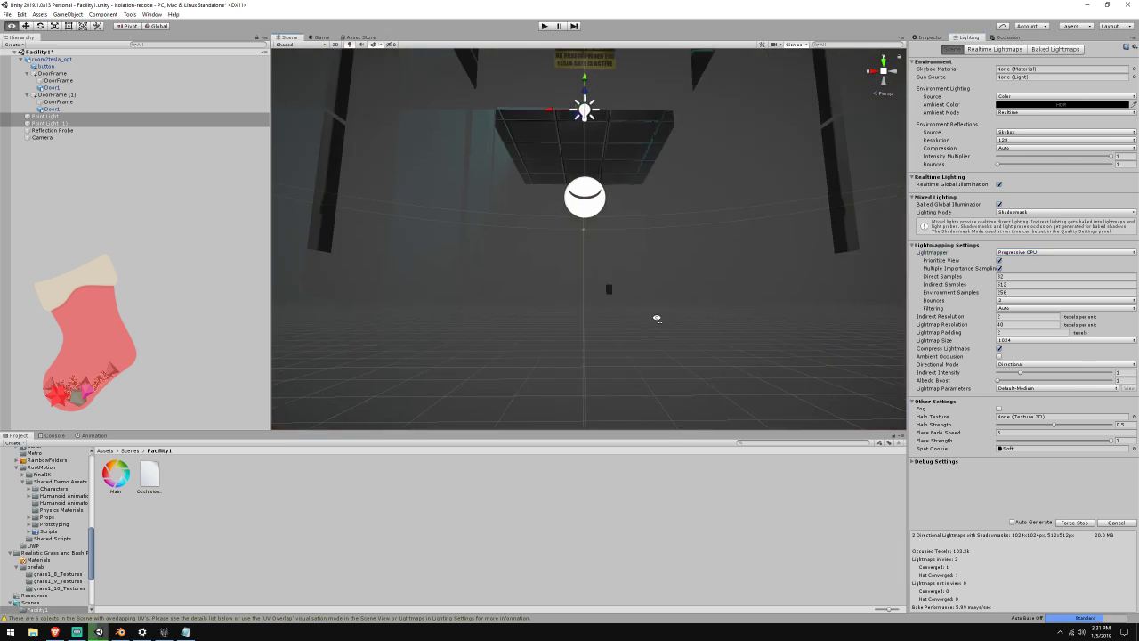
right_drag(666, 317, 661, 322)
key(w)
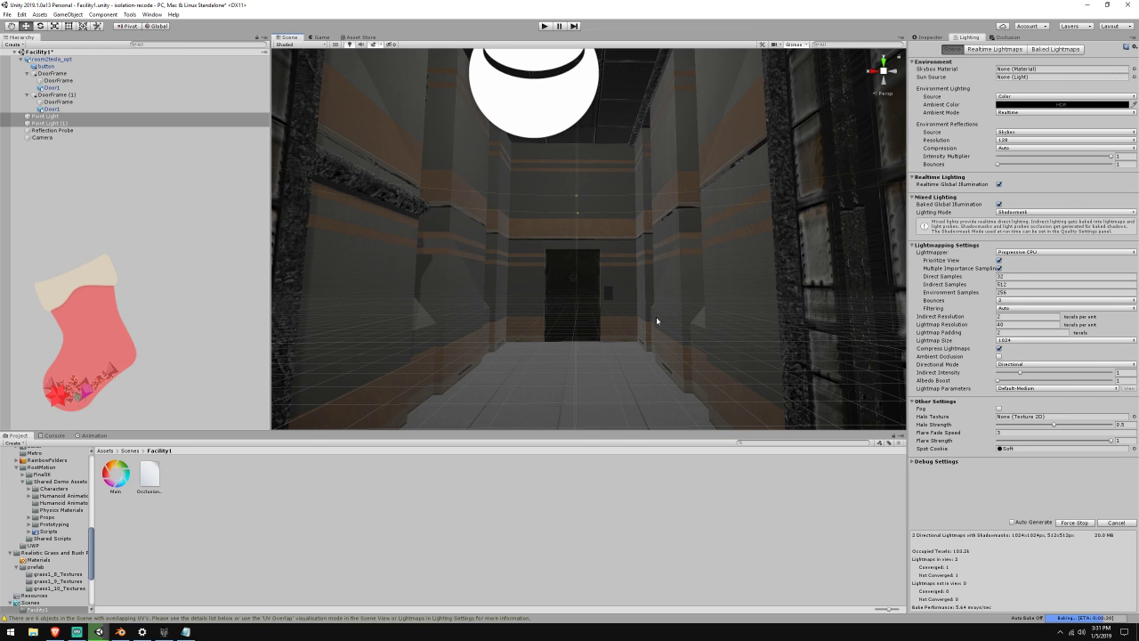
click(78, 631)
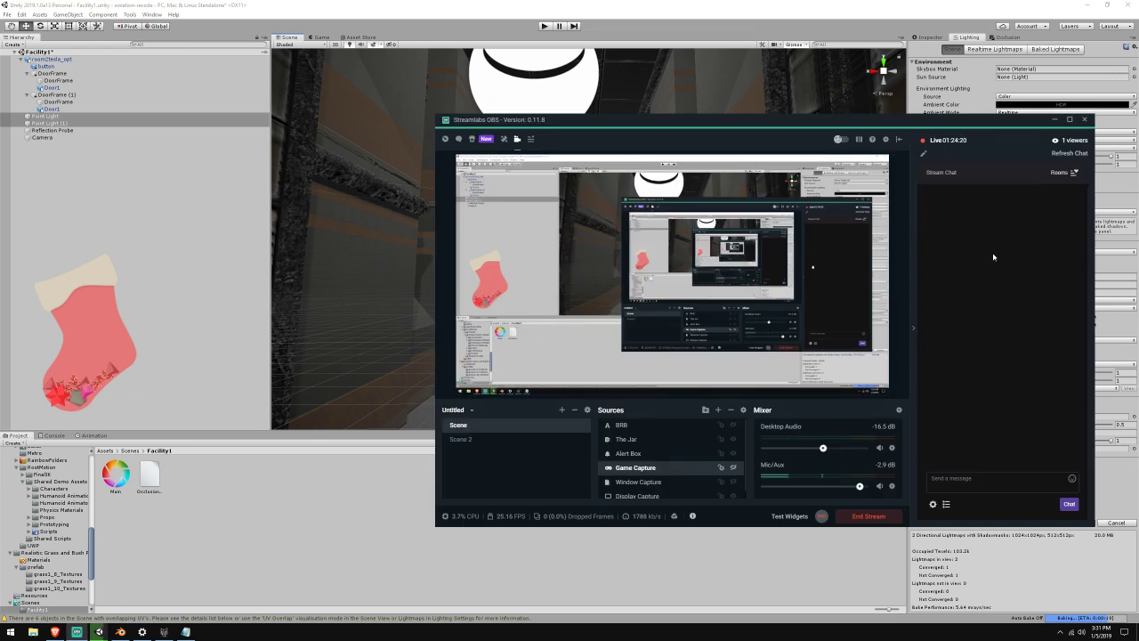
click(1054, 119)
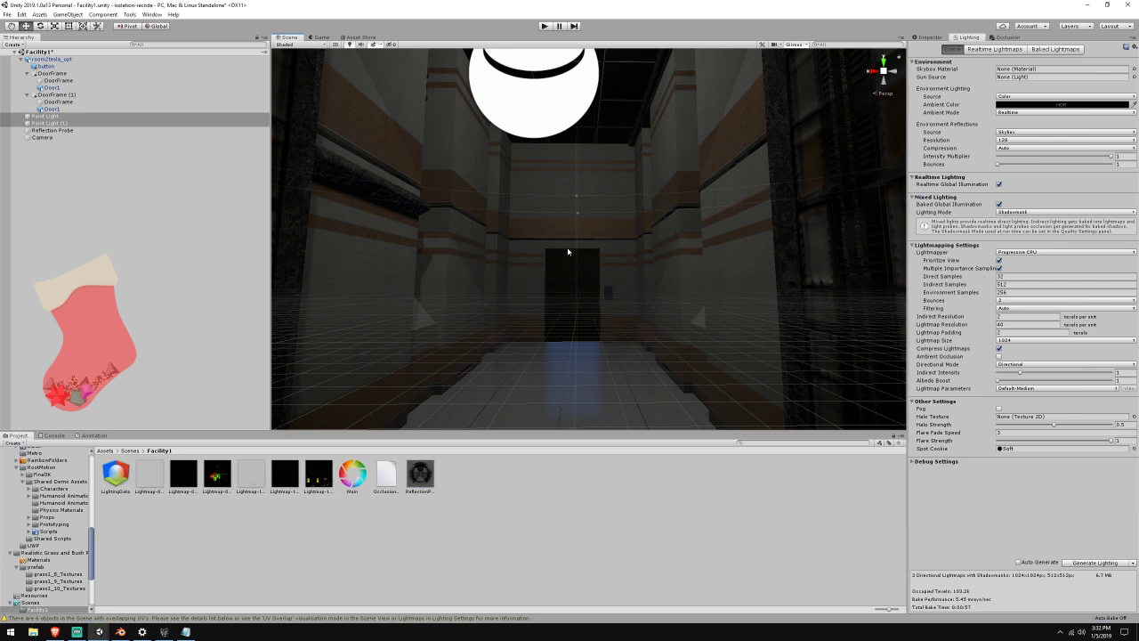
Inspect the Lightmap-0 shadowmask, Lightmap-1 light and shadowmask, occlusion data and reflection probe assets, reverting unapplied import settings
click(229, 493)
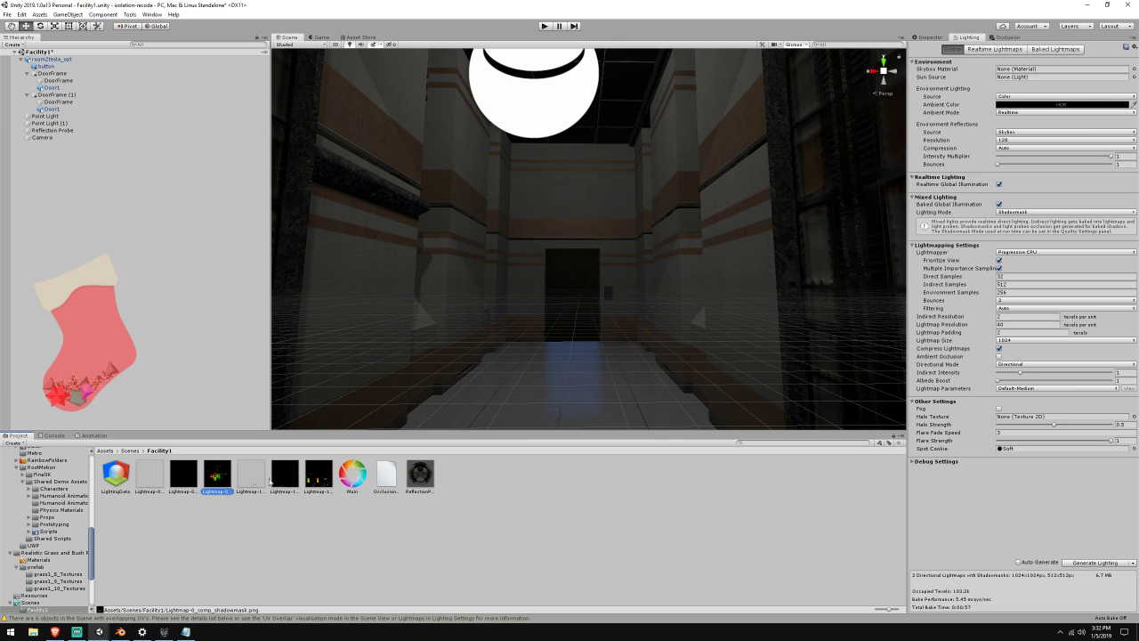
click(931, 39)
click(287, 475)
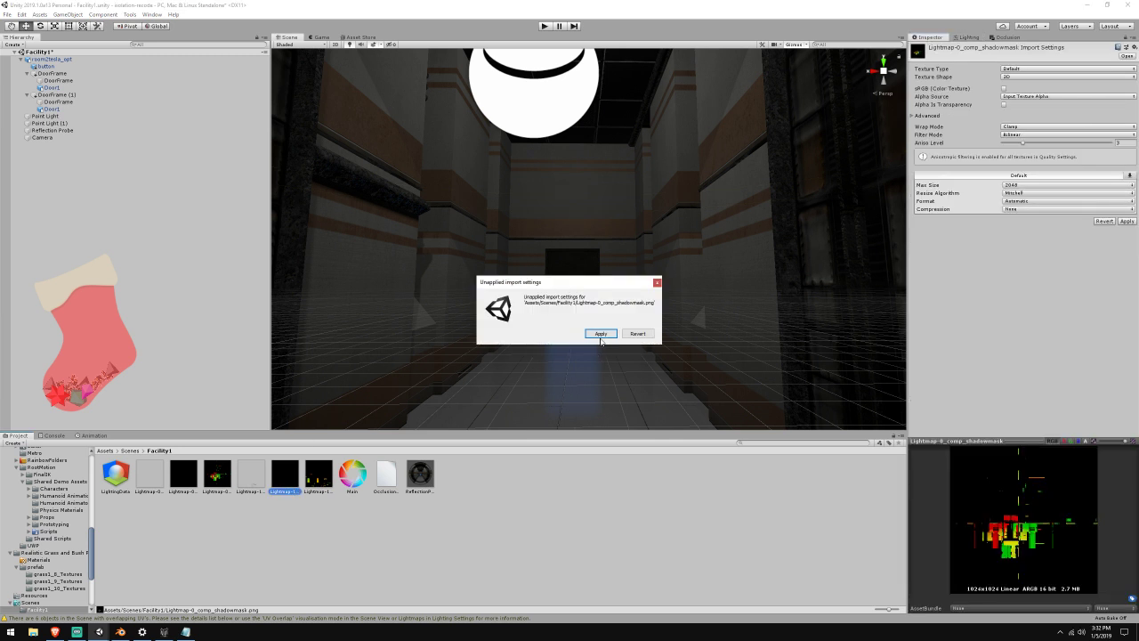
click(638, 334)
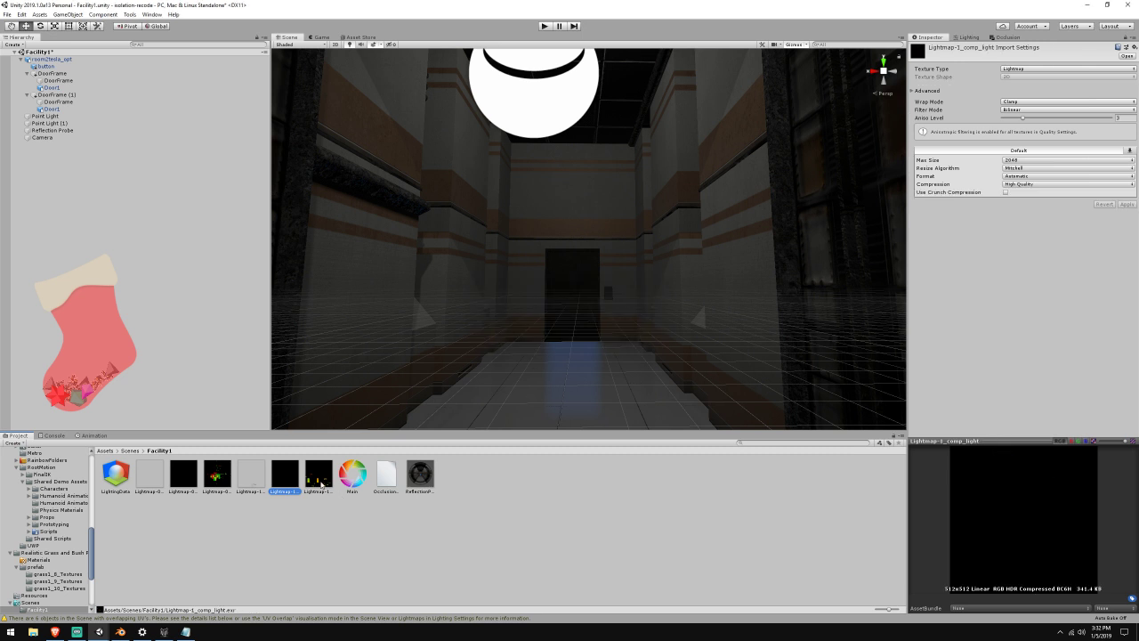
click(321, 484)
click(390, 481)
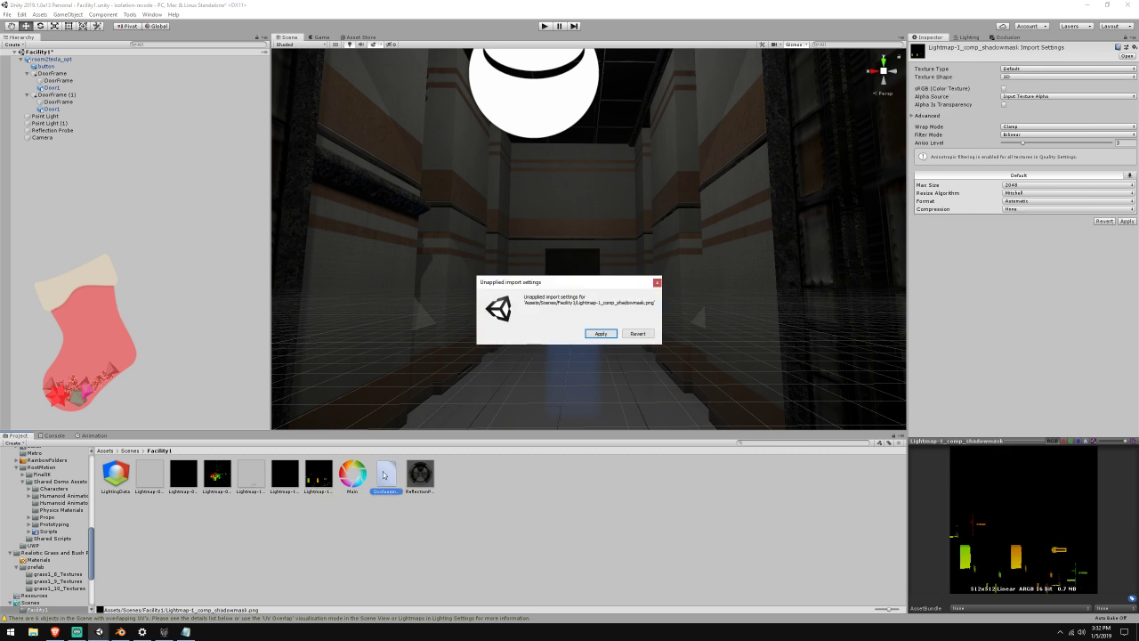
click(638, 334)
click(432, 480)
Compare the shadowmask, light and directional textures of Lightmap-1 and Lightmap-0, and go back to the Scenes folder
click(318, 486)
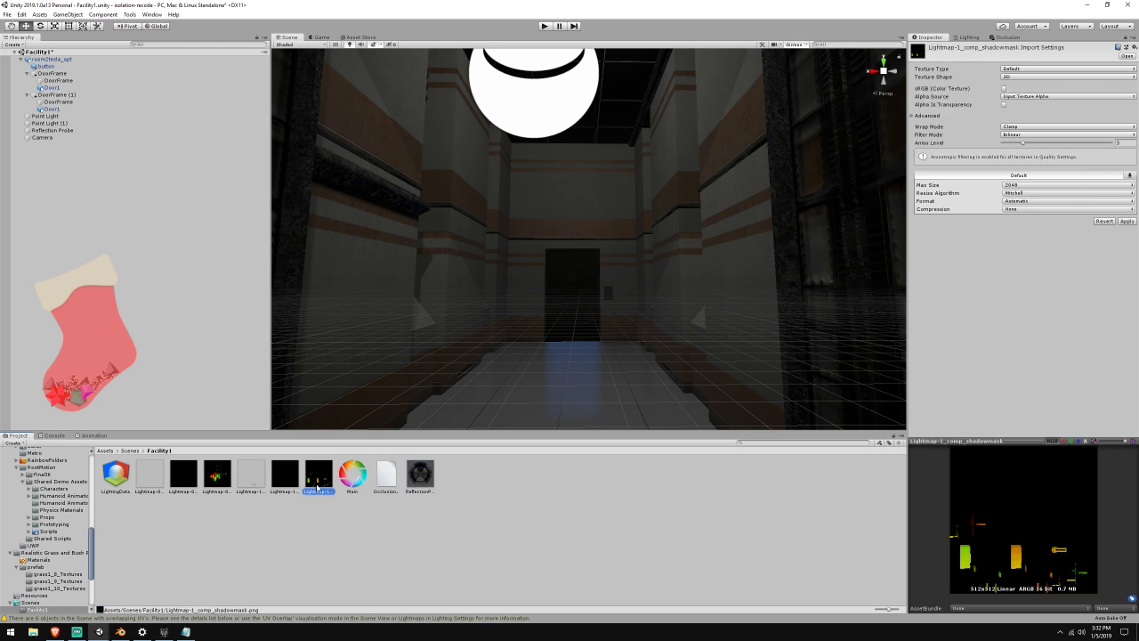
click(274, 488)
click(637, 333)
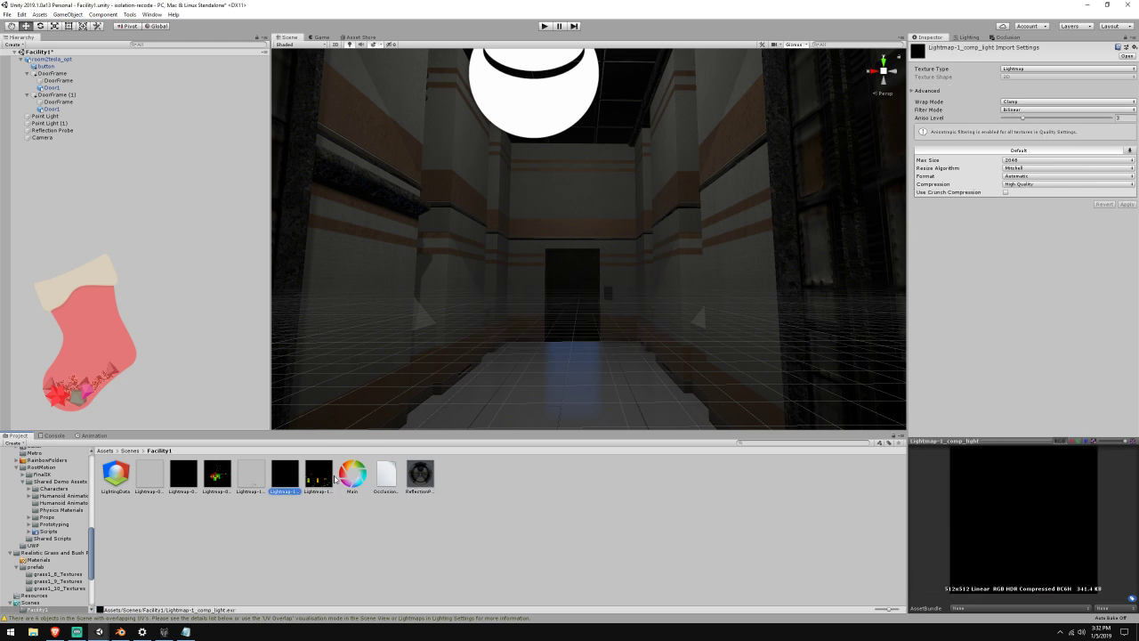
click(212, 481)
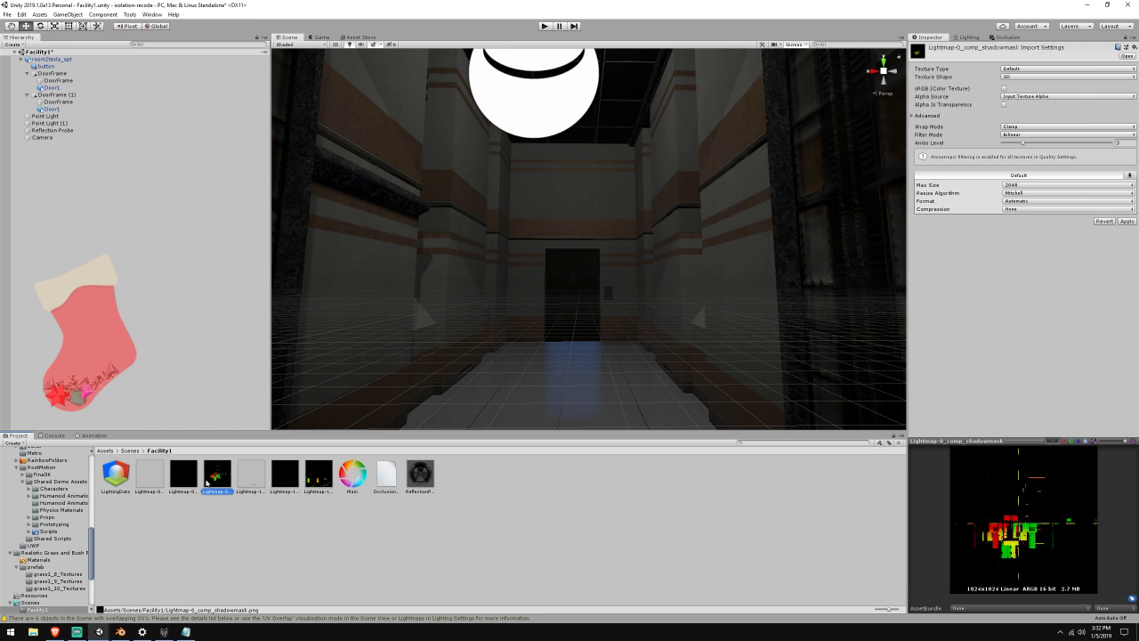
click(191, 482)
click(601, 335)
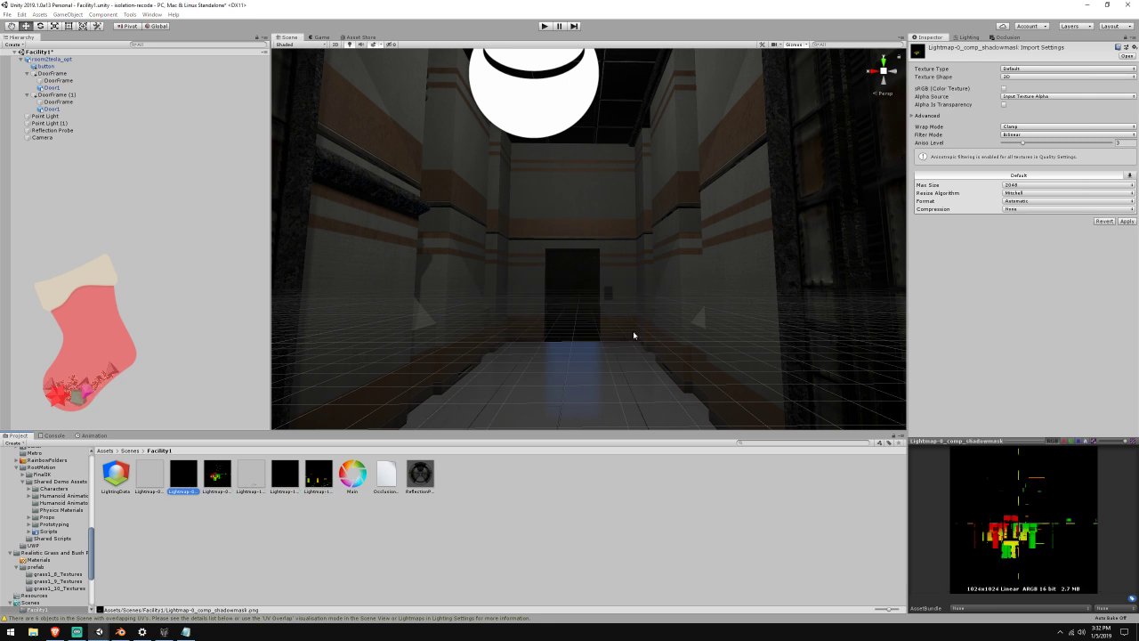
click(151, 482)
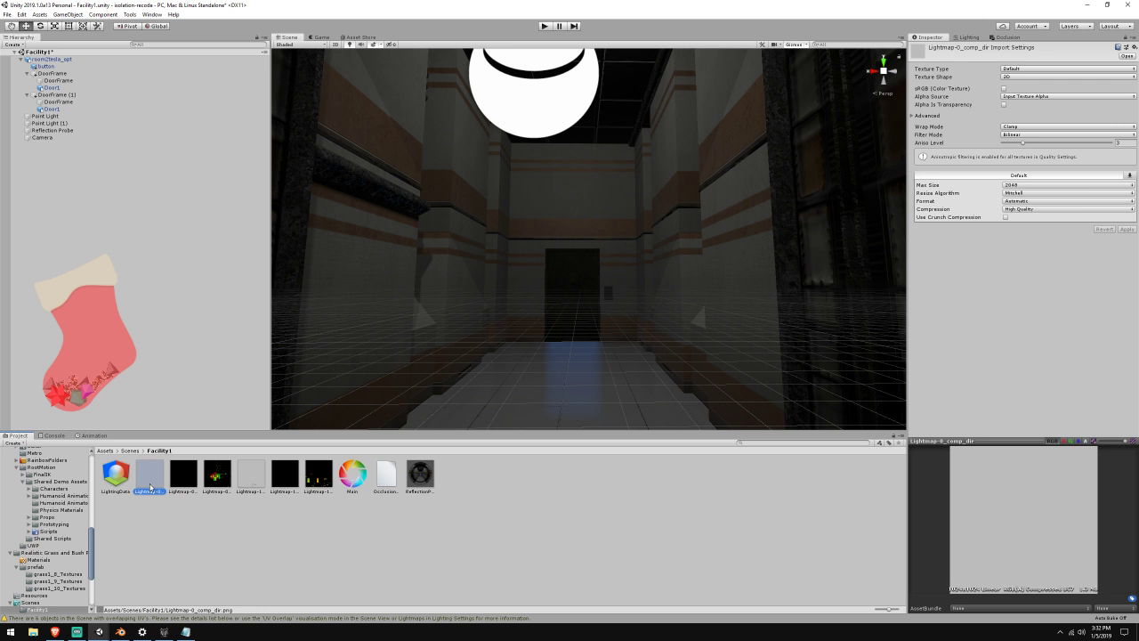
click(130, 450)
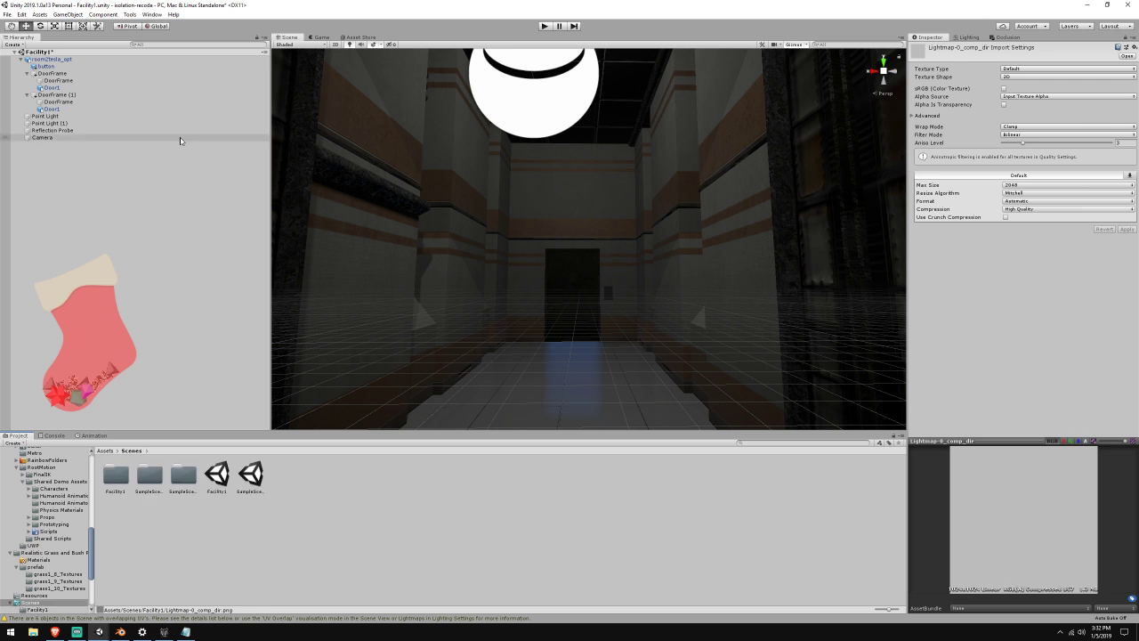
Set the scene's lightmapper to Progressive GPU (Preview)
click(143, 73)
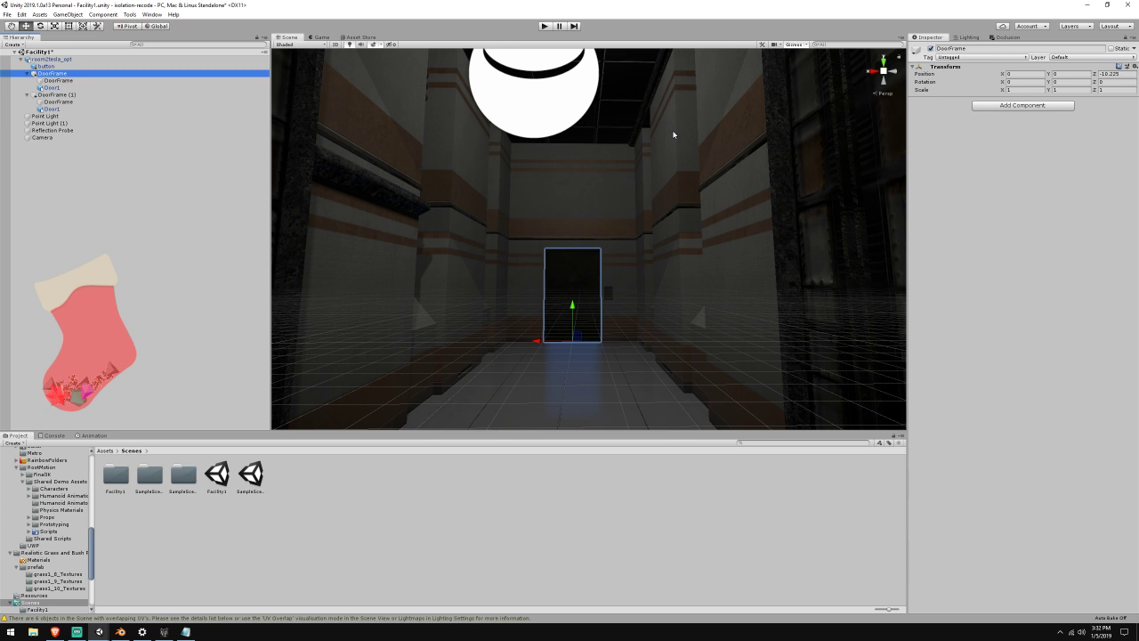
click(1004, 38)
click(975, 39)
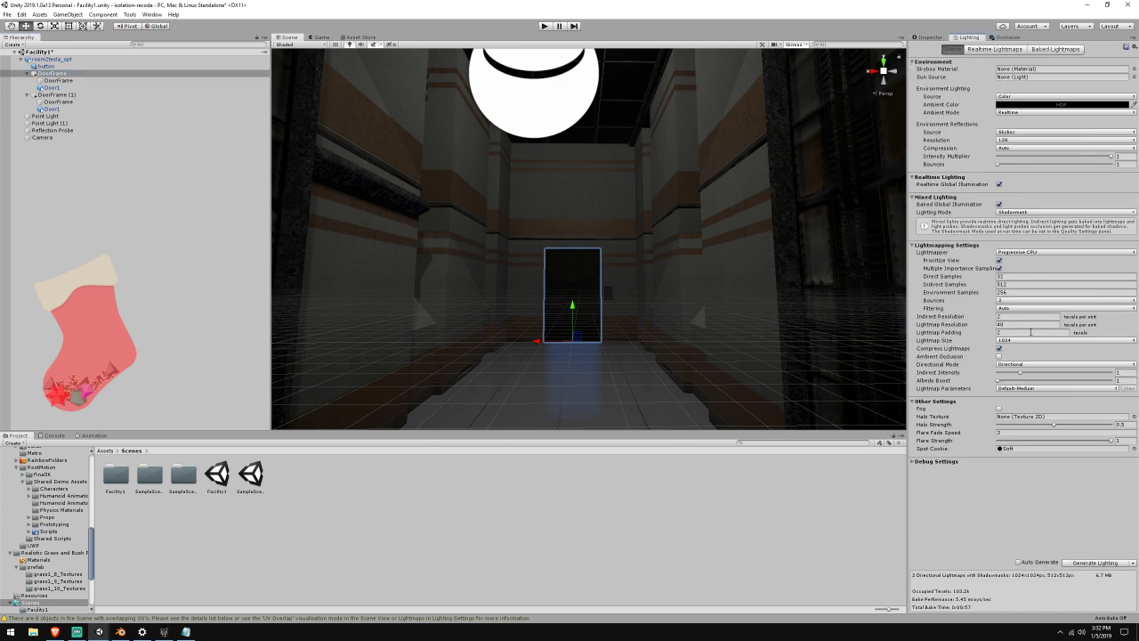
click(1030, 253)
click(1037, 286)
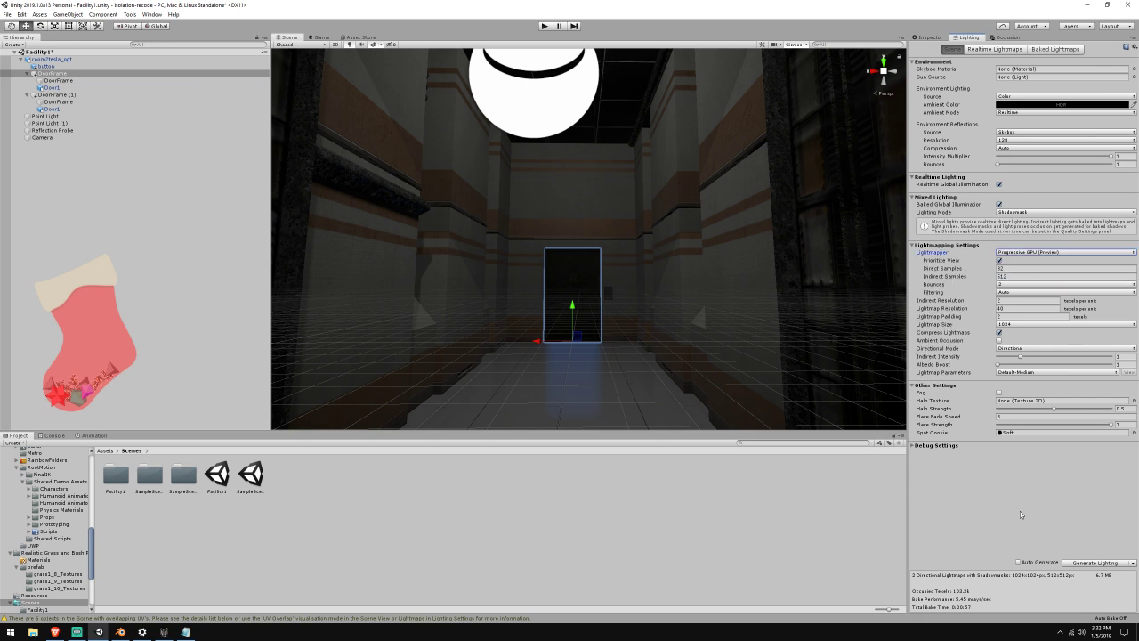
Switch to the scp-isolation project window to look at its hallway scene, and return to isolation-recode
right_drag(756, 392, 726, 427)
click(102, 633)
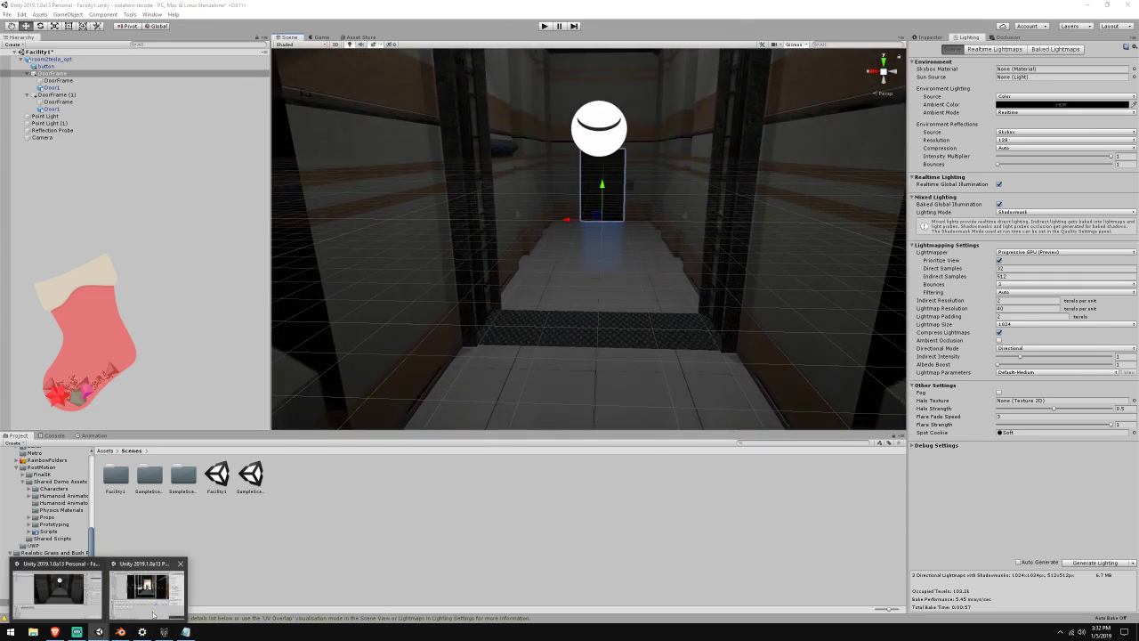
click(145, 591)
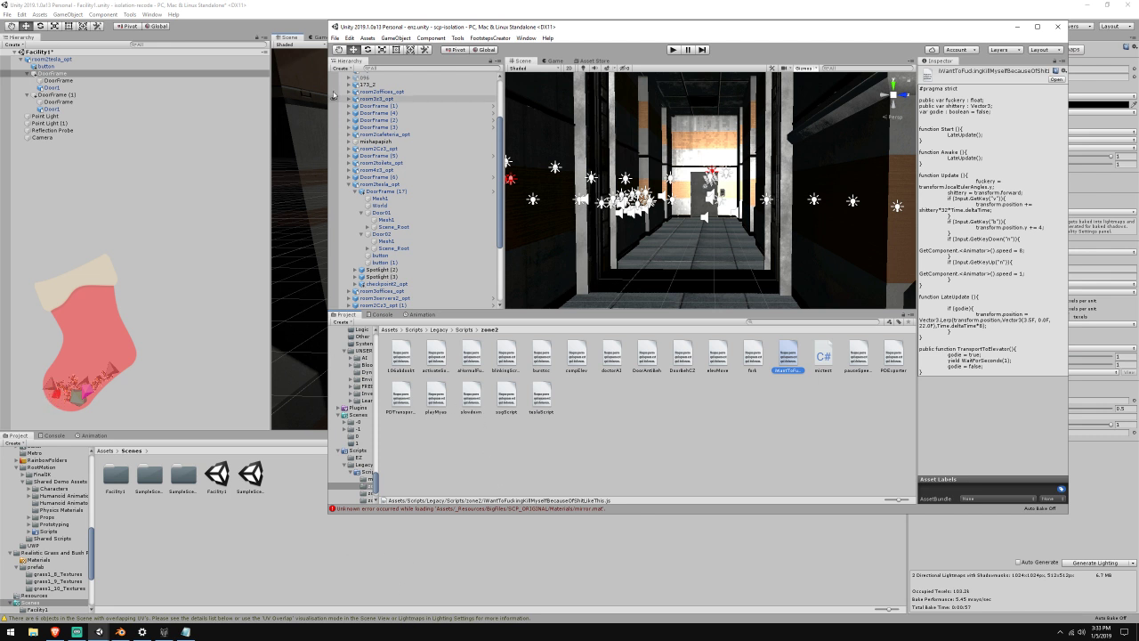
click(336, 2)
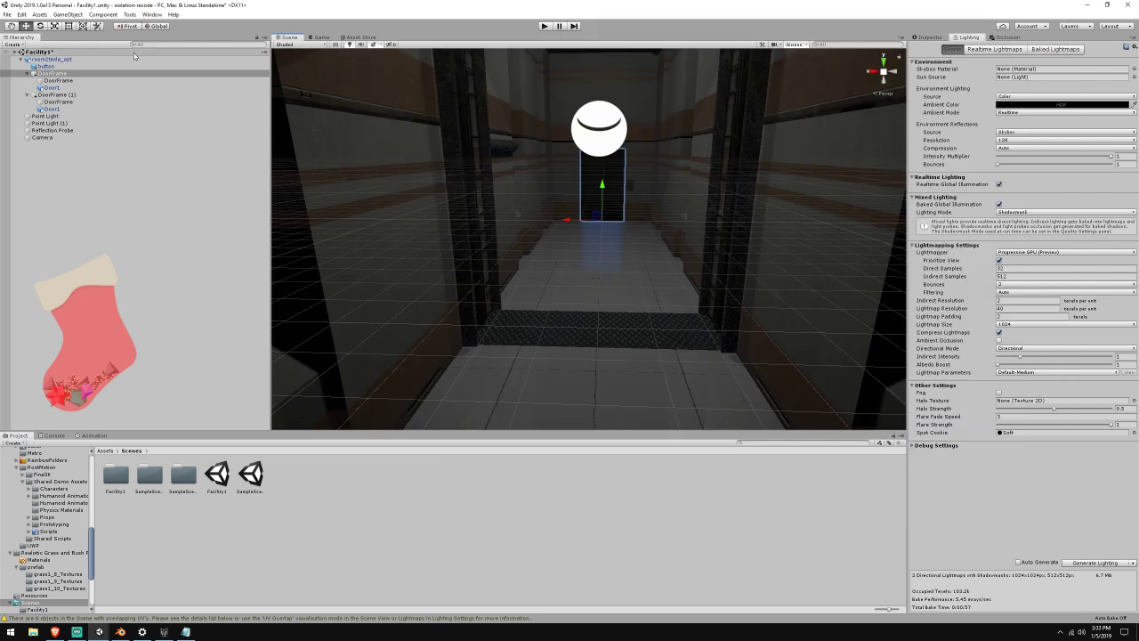
Create a particle system in the hallway, reset its transform, and raise it to a Y position of about 3.2
click(67, 14)
mouse_move(129, 79)
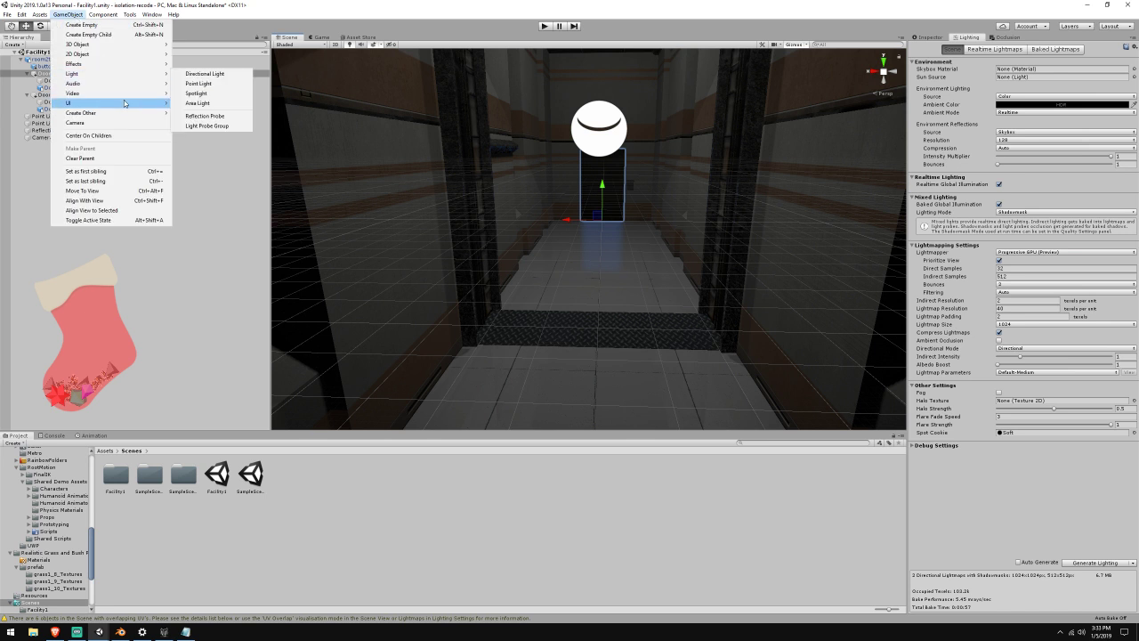
mouse_move(134, 49)
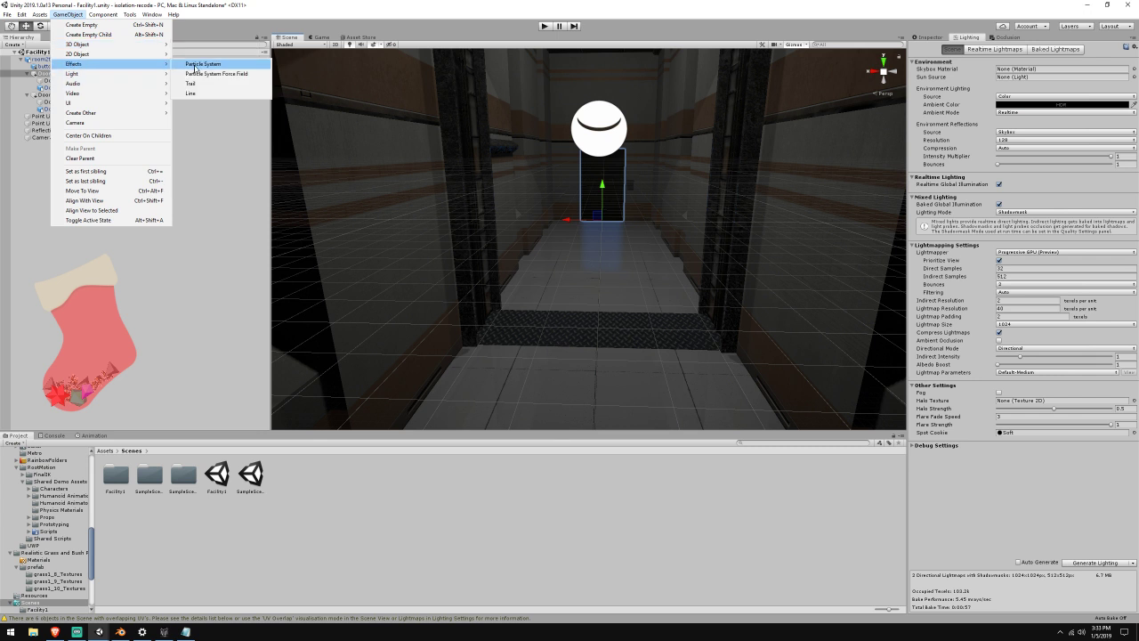
click(198, 64)
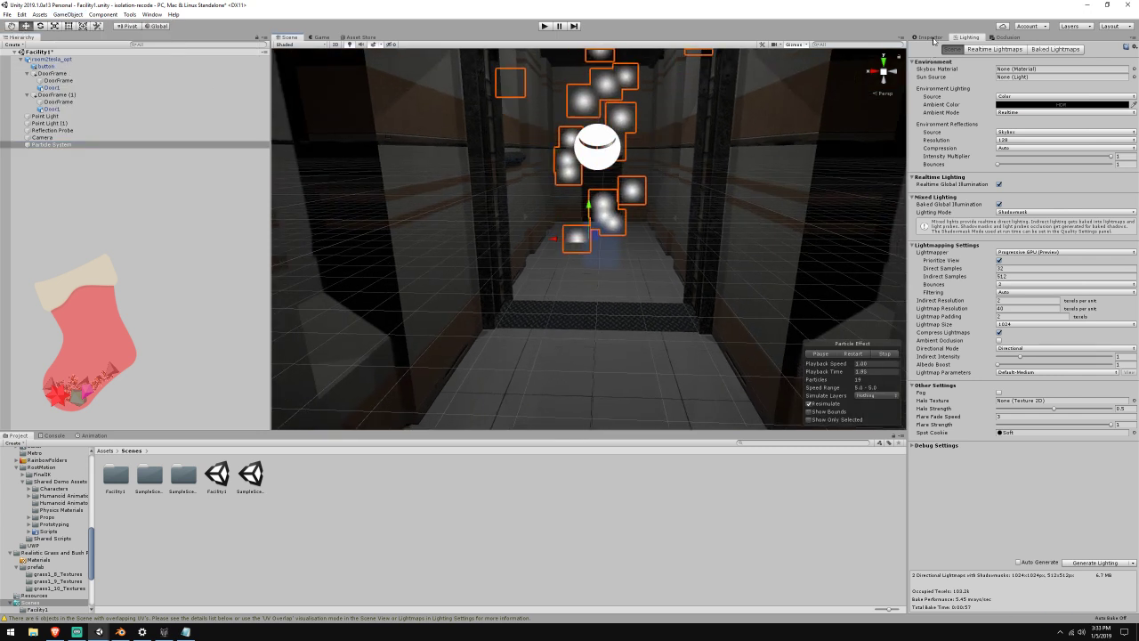
click(933, 39)
right_click(954, 68)
click(964, 74)
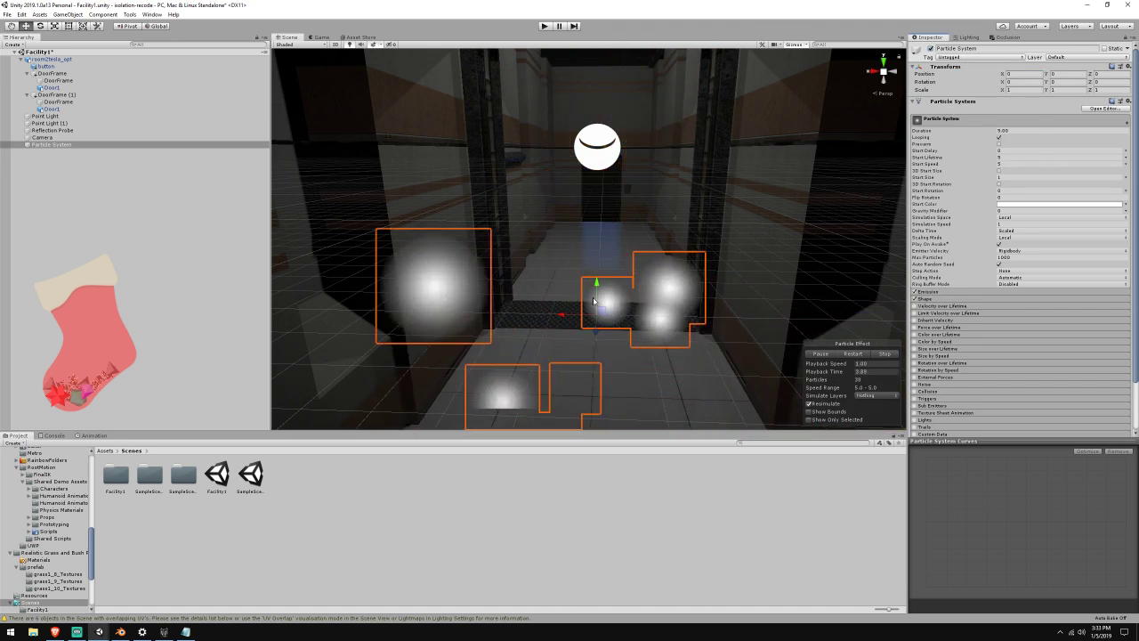
drag(593, 300, 595, 153)
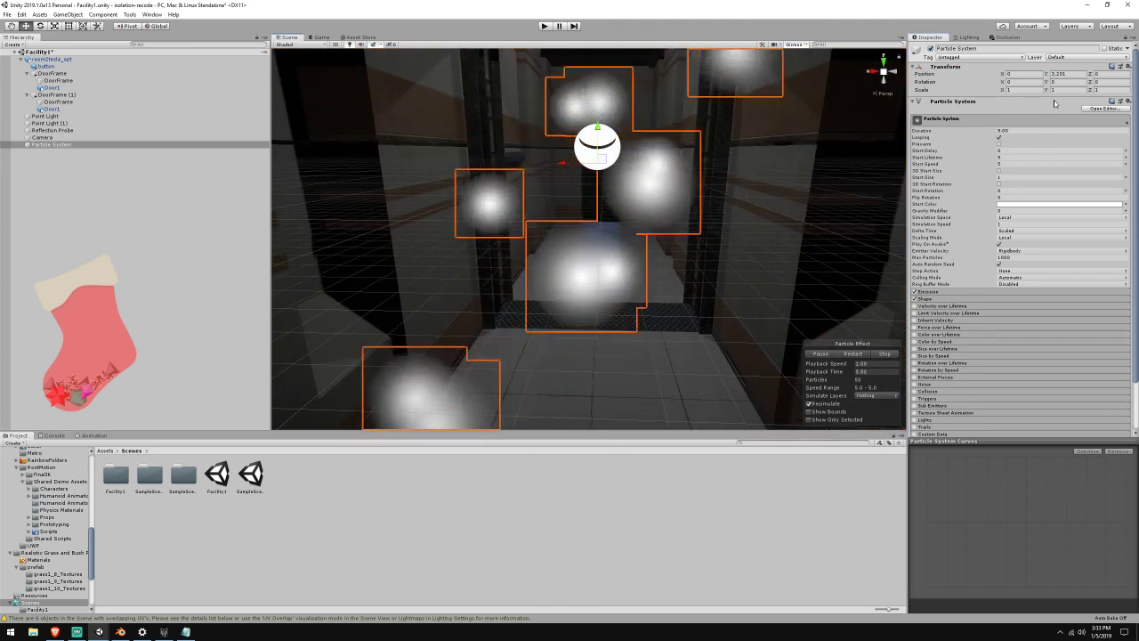
Set the particle system's emitter shape to Box
right_drag(689, 168, 786, 167)
key(w)
click(958, 300)
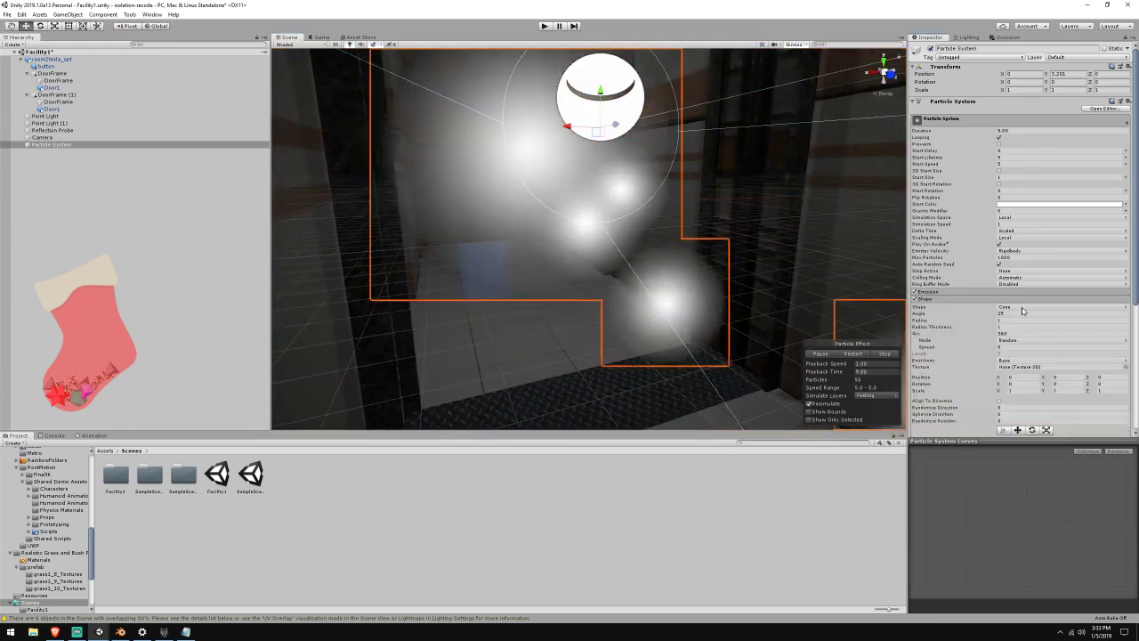
click(1022, 308)
click(1023, 356)
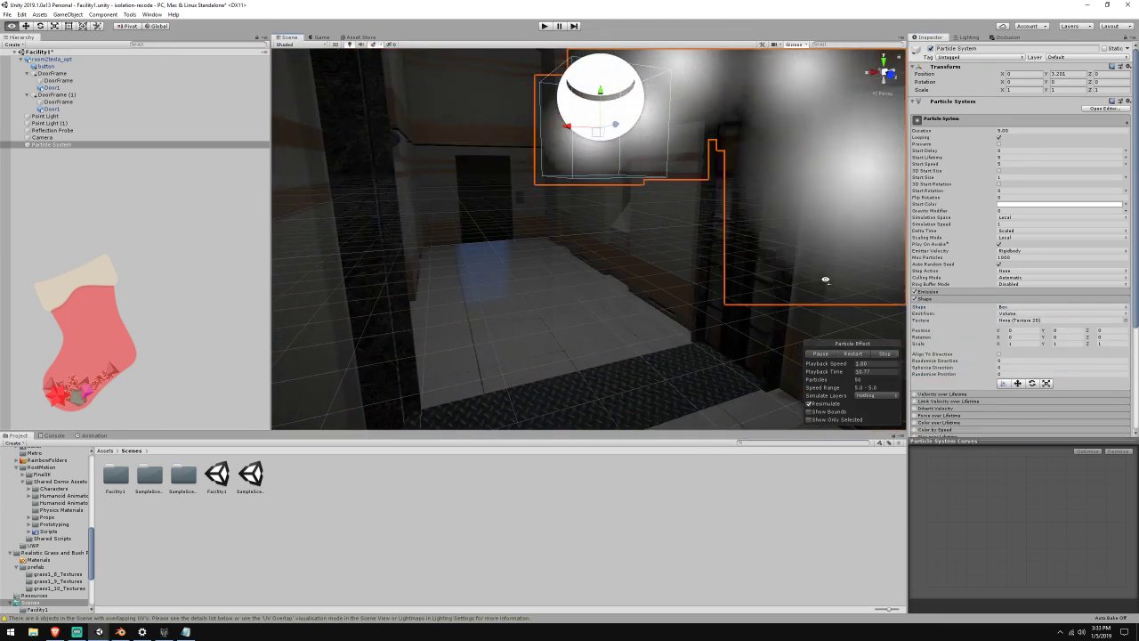
key(s)
right_drag(826, 280, 805, 279)
key(d)
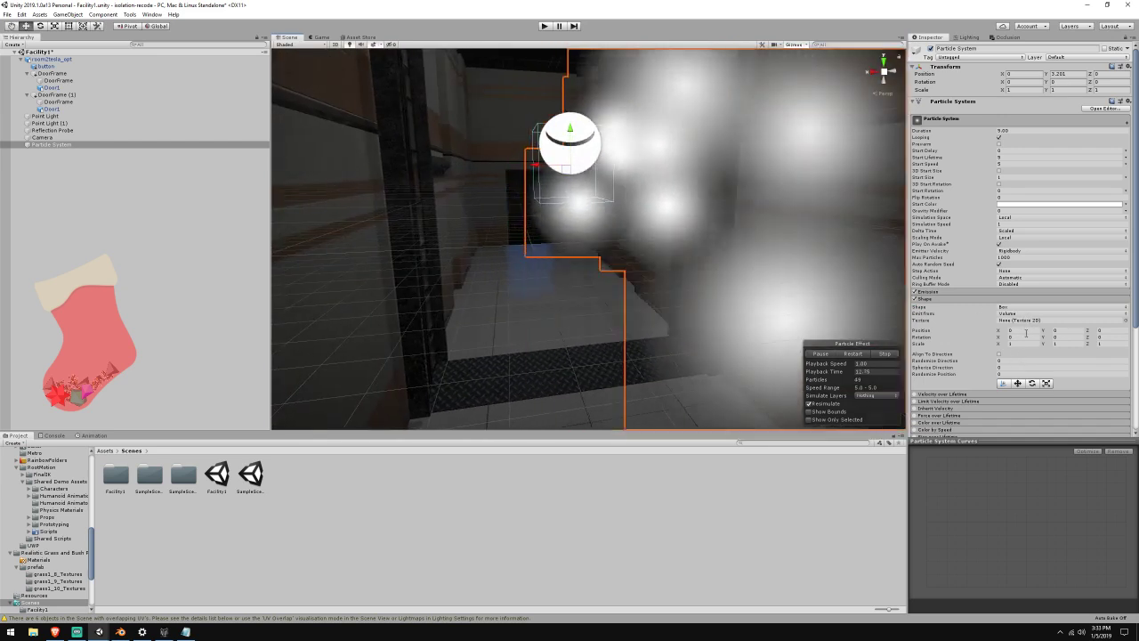
Set the Y scale of the particle system's box emitter to 6
click(1063, 343)
text(5)
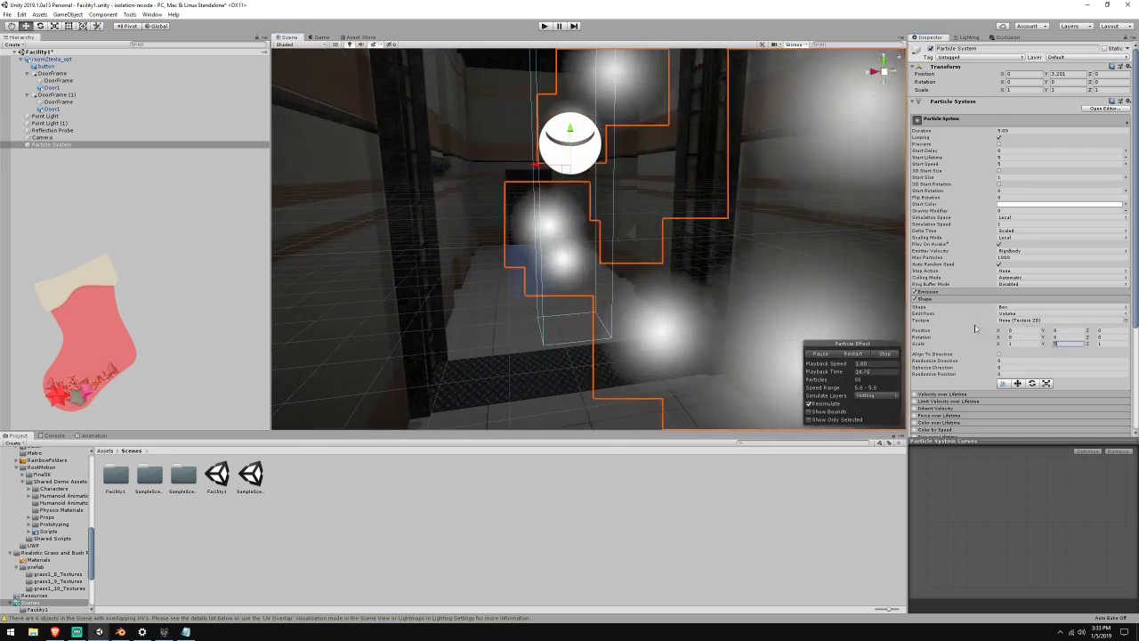
key(s)
right_drag(836, 299, 826, 276)
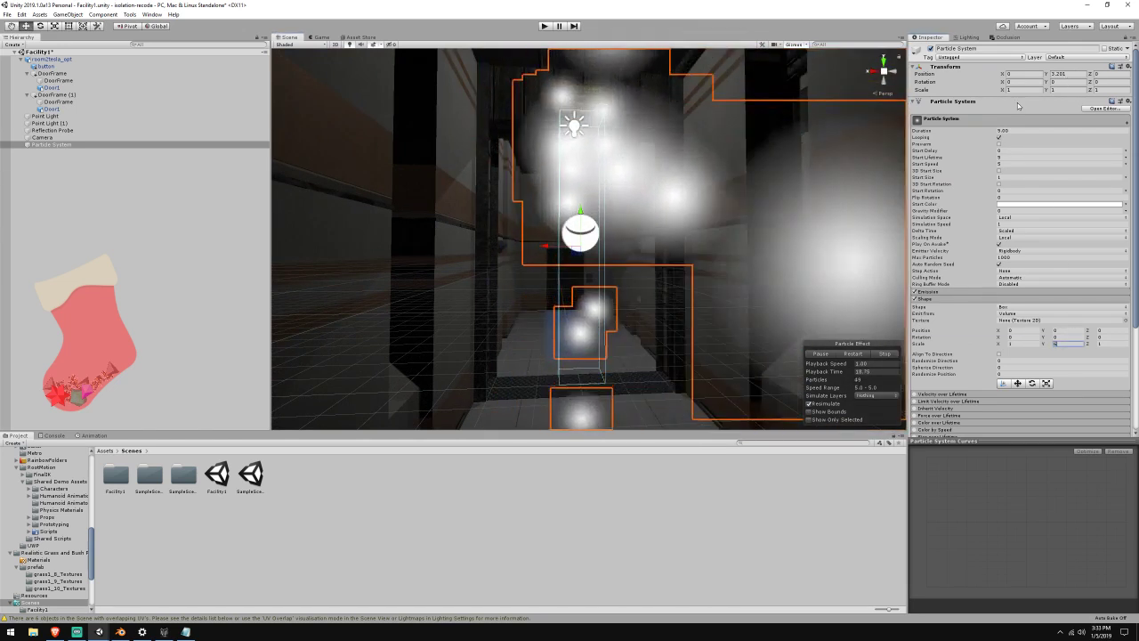
Check the reflection probe's position, and set the particle system's Y position to 3.5
click(588, 243)
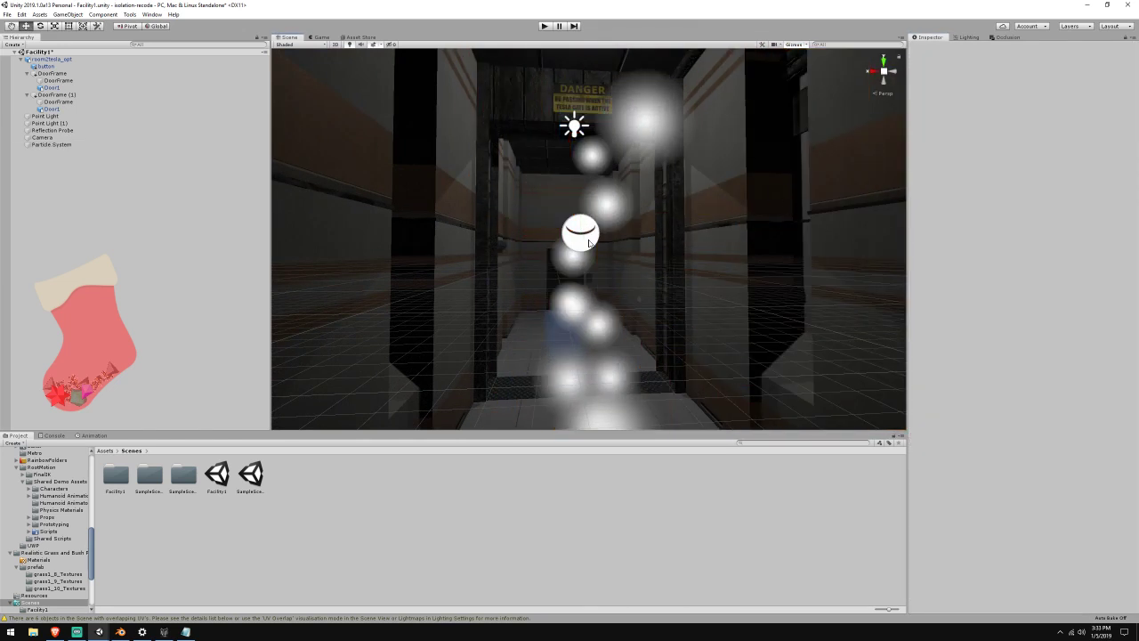
click(588, 243)
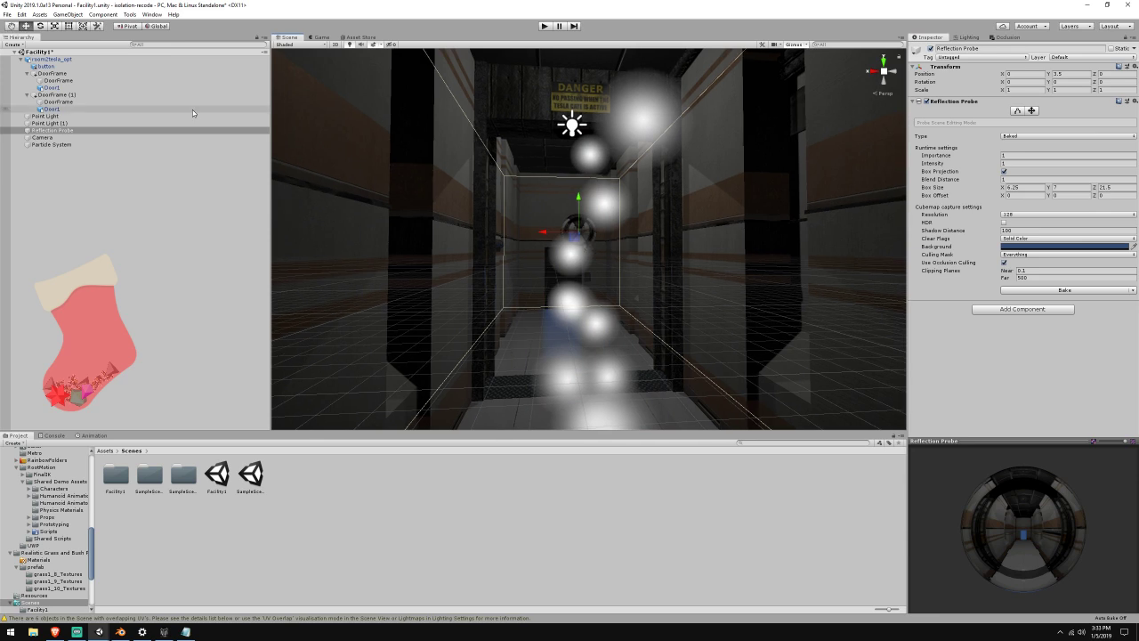
click(177, 144)
click(1067, 74)
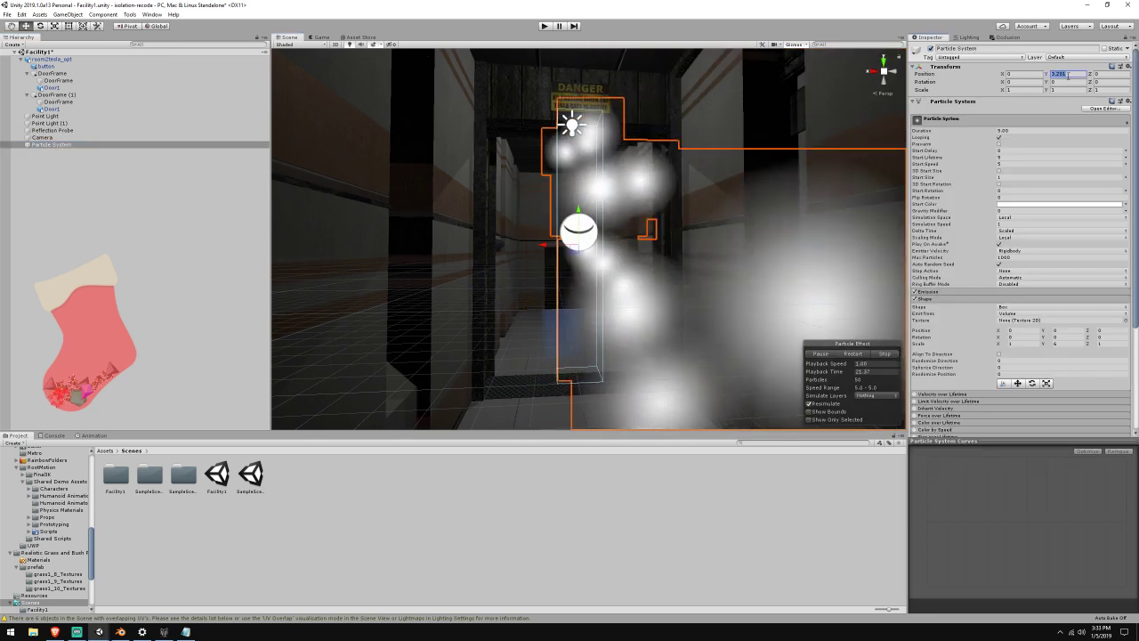
text(3.5)
key(Return)
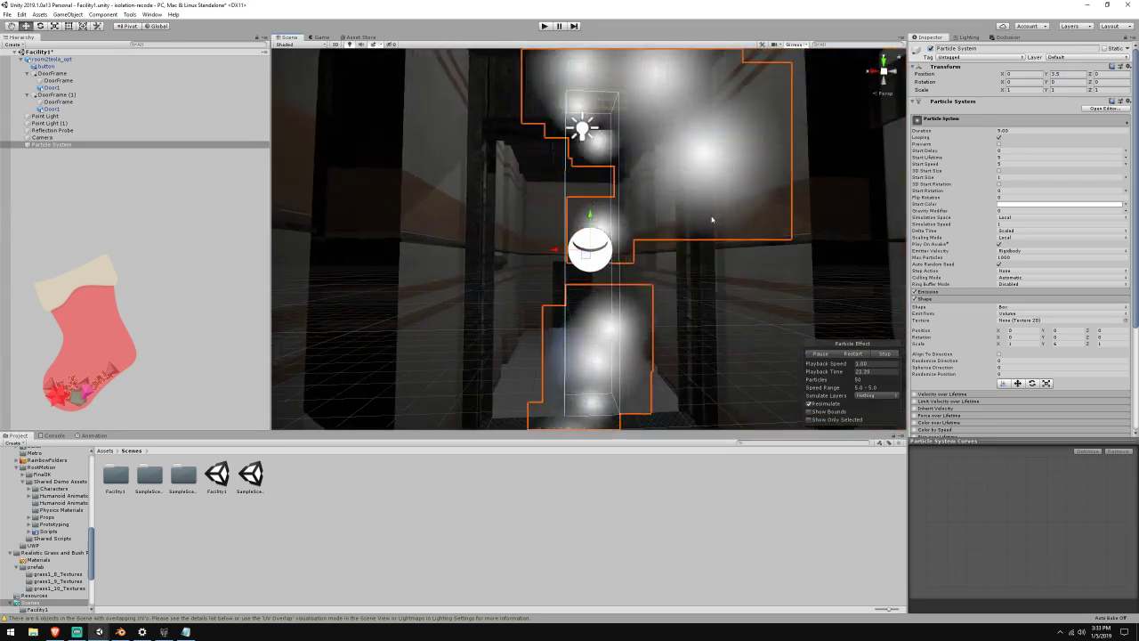
Set the particle system's Y position to 3 and inspect how its emitter box fits the doorway
key(f)
click(1071, 74)
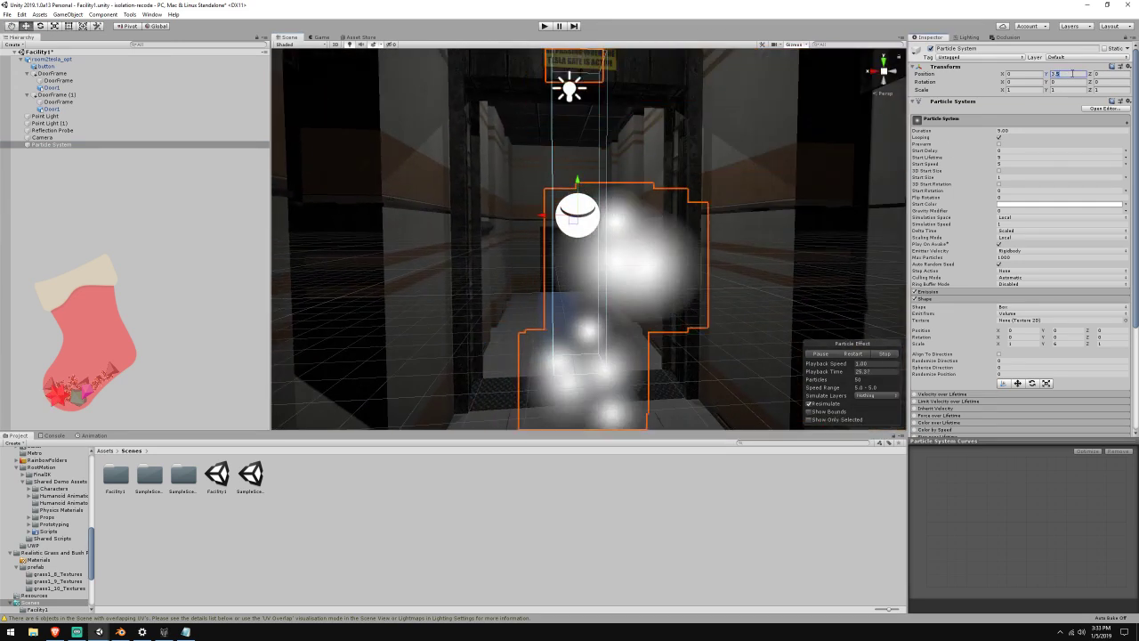
text(3)
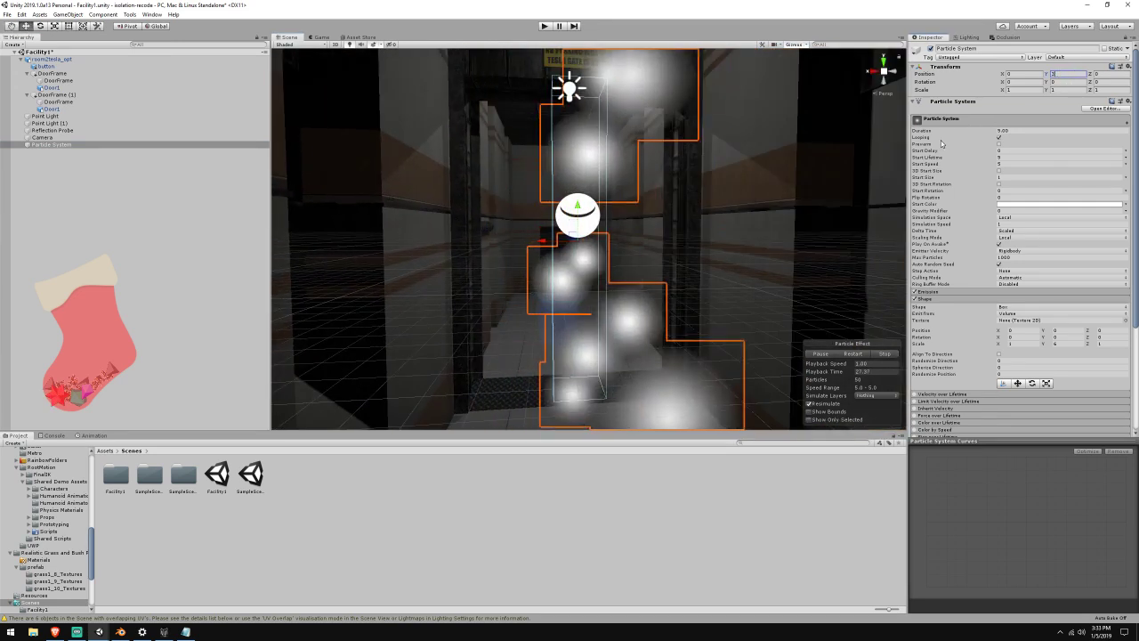
right_drag(749, 165, 711, 184)
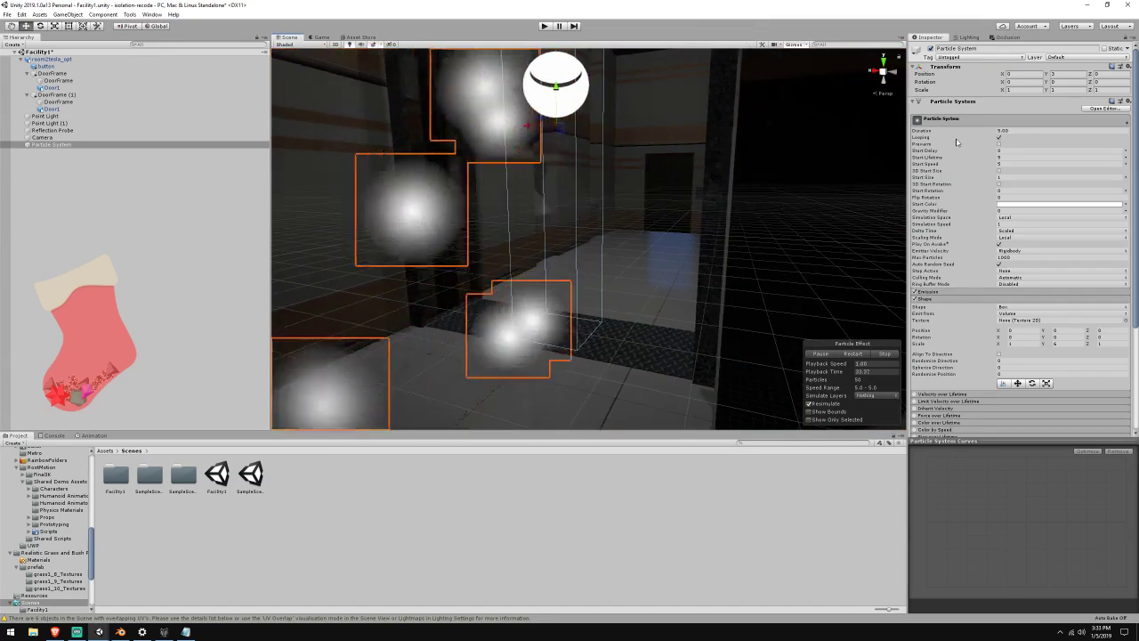
Widen the box emitter to an X scale of 4 and check its fit in the doorway
click(1025, 345)
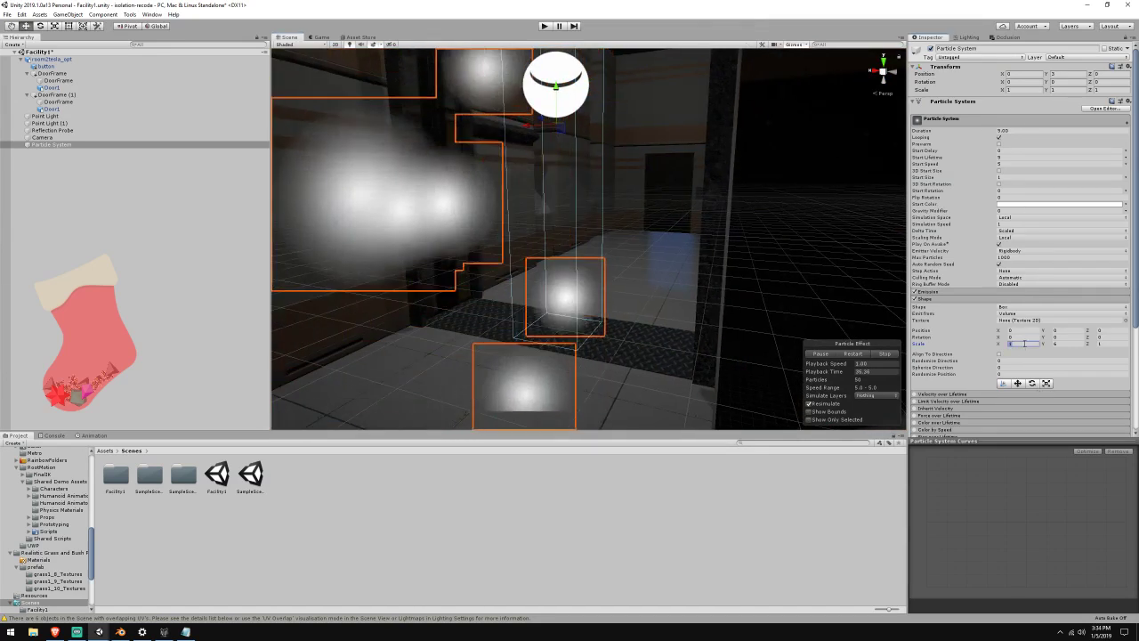
text(5)
right_drag(799, 286, 776, 270)
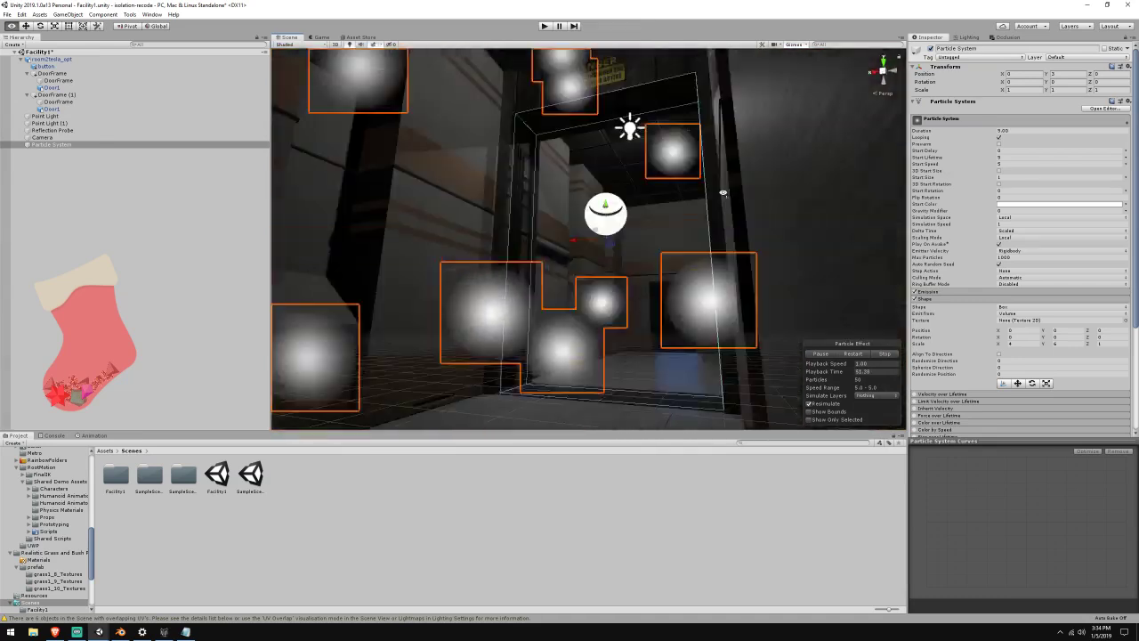
right_drag(723, 192, 756, 214)
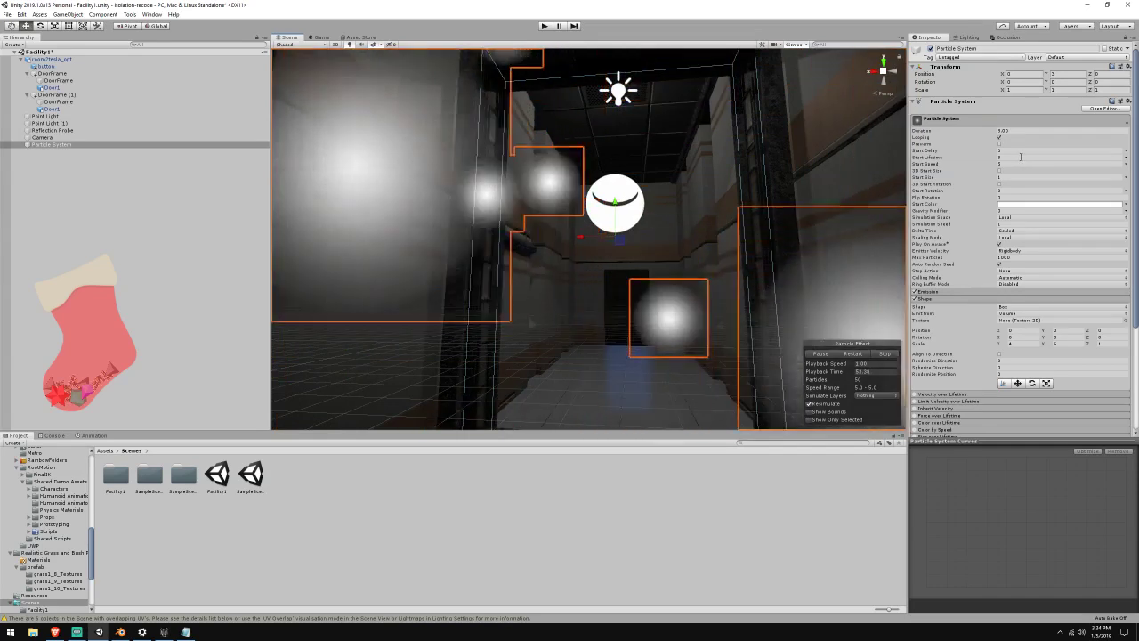
Set the particles' start speed to 0 and their start size to 0.1
click(1016, 164)
text(0)
key(Return)
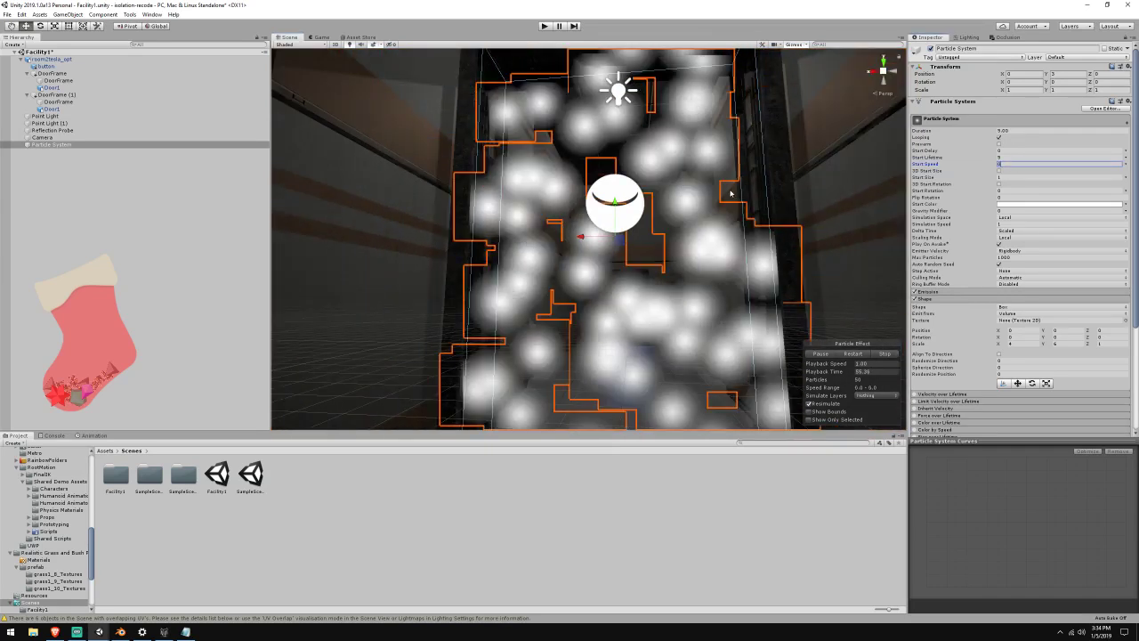
key(f)
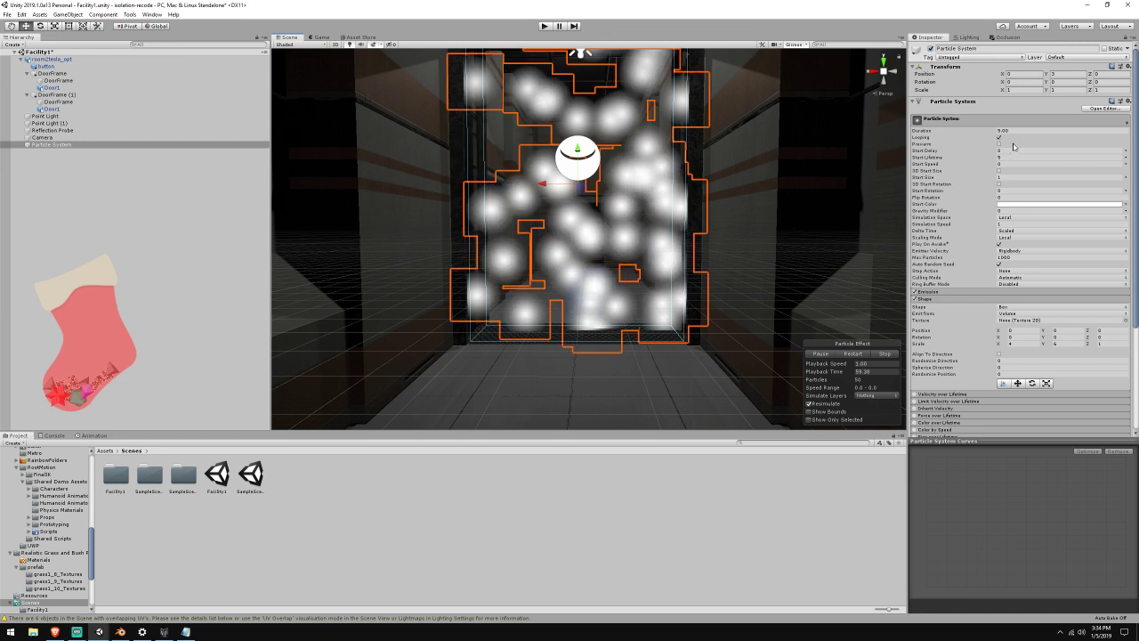
click(1014, 176)
text(0.1)
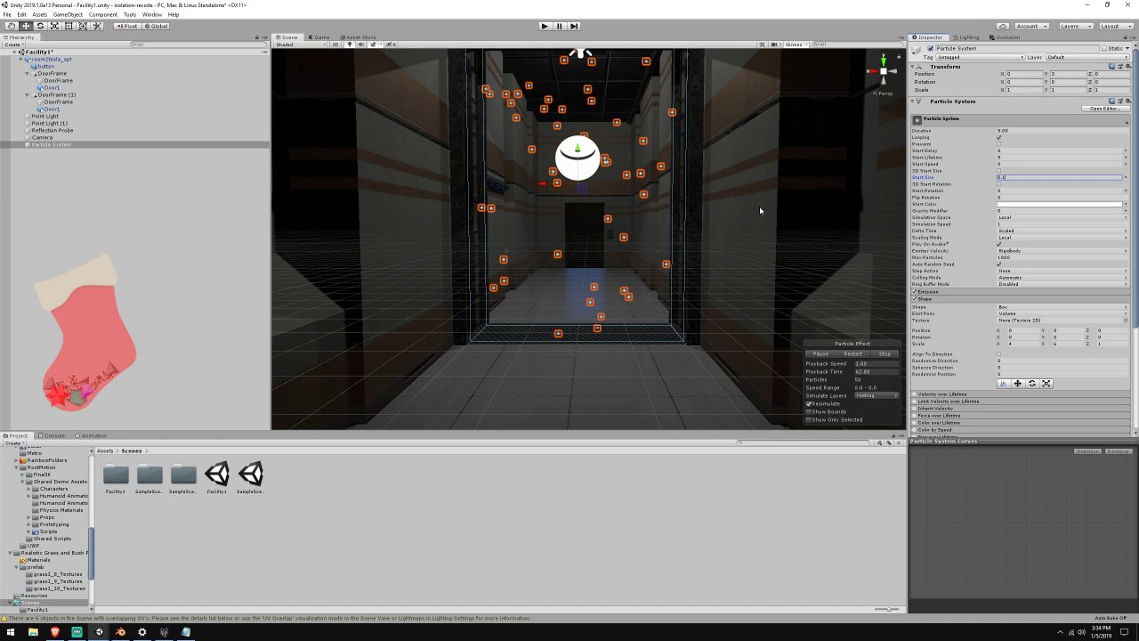
right_drag(759, 206, 872, 249)
Try a Force over Lifetime with an X force of 2 on the particles, and disable the module
click(927, 298)
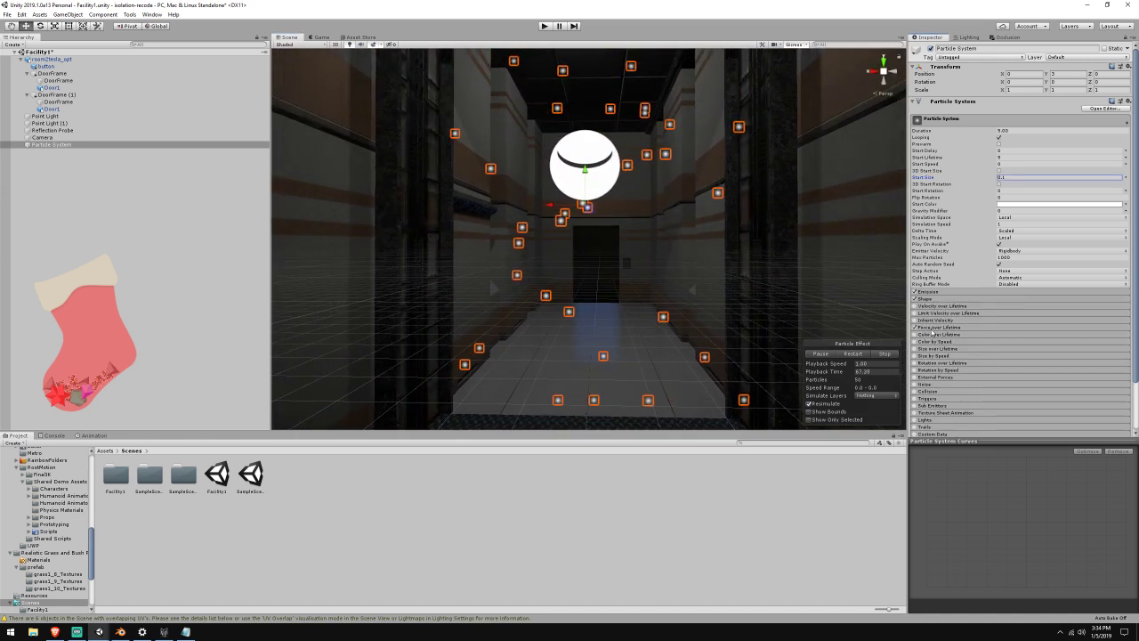
click(933, 327)
click(966, 338)
text(2)
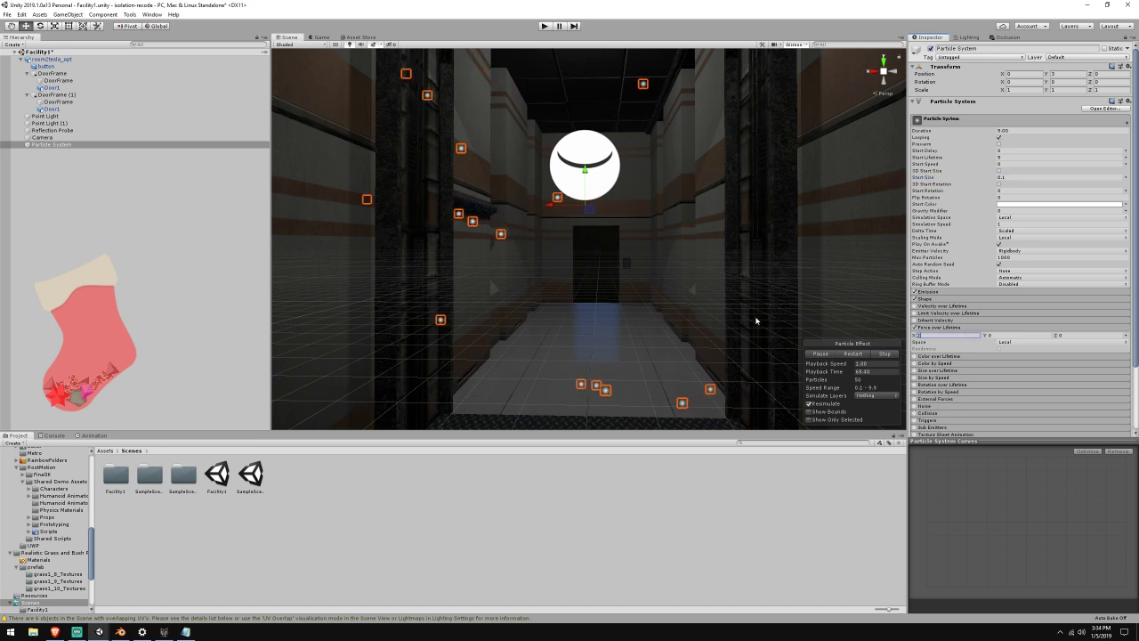
right_drag(753, 318, 783, 305)
click(914, 327)
click(926, 328)
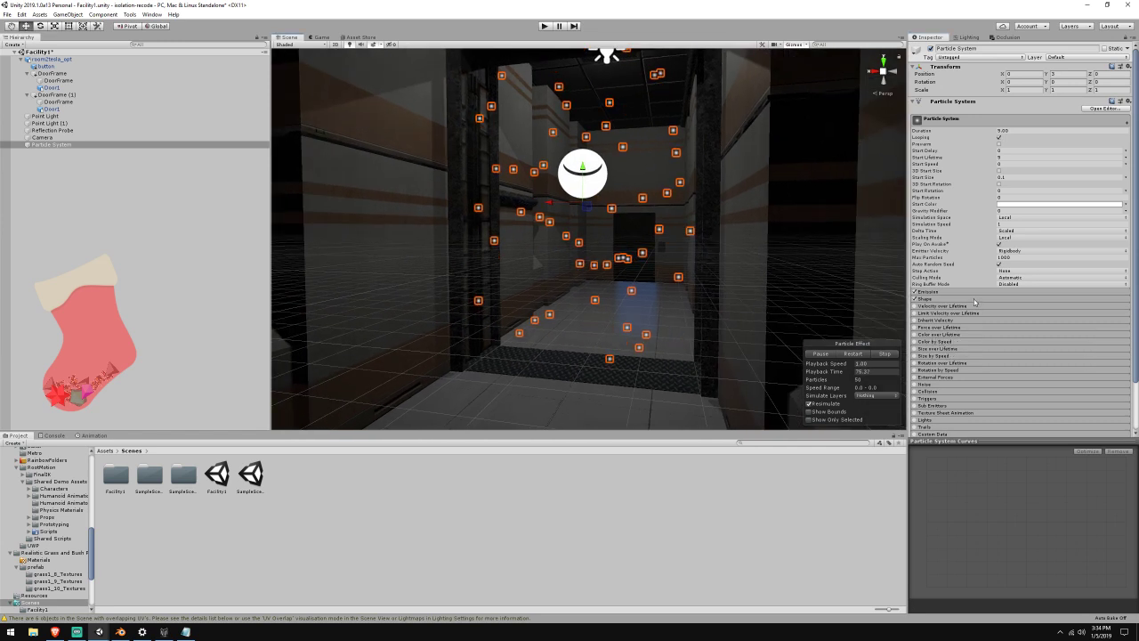
Reopen the particle system's Shape settings and narrow the box emitter to an X scale of 1
click(163, 146)
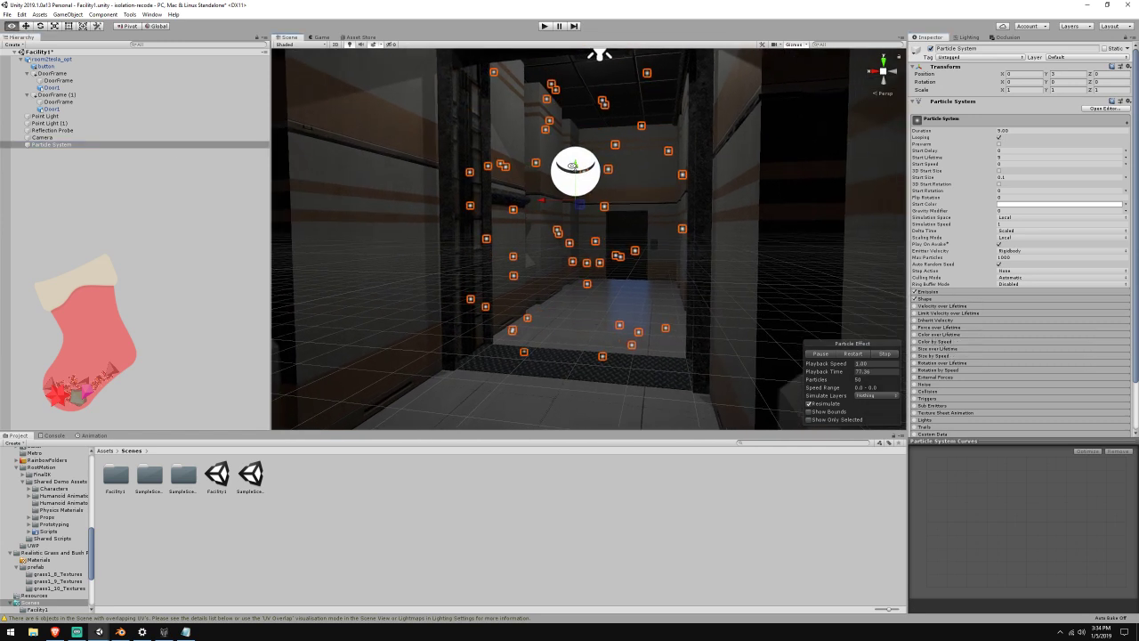
middle_drag(772, 142, 813, 142)
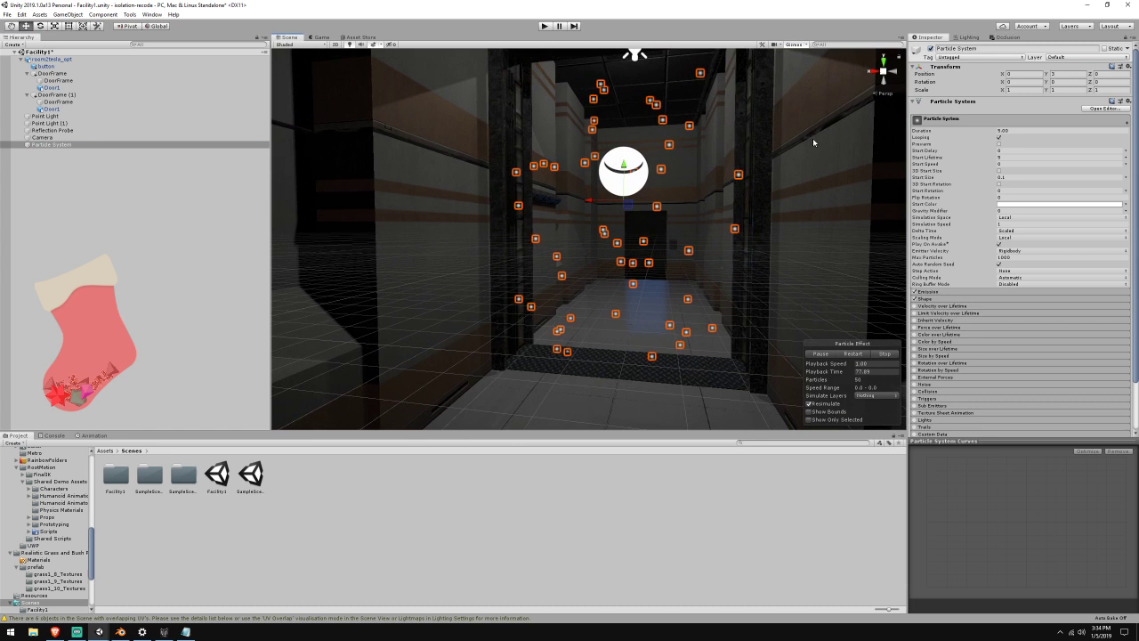
click(966, 299)
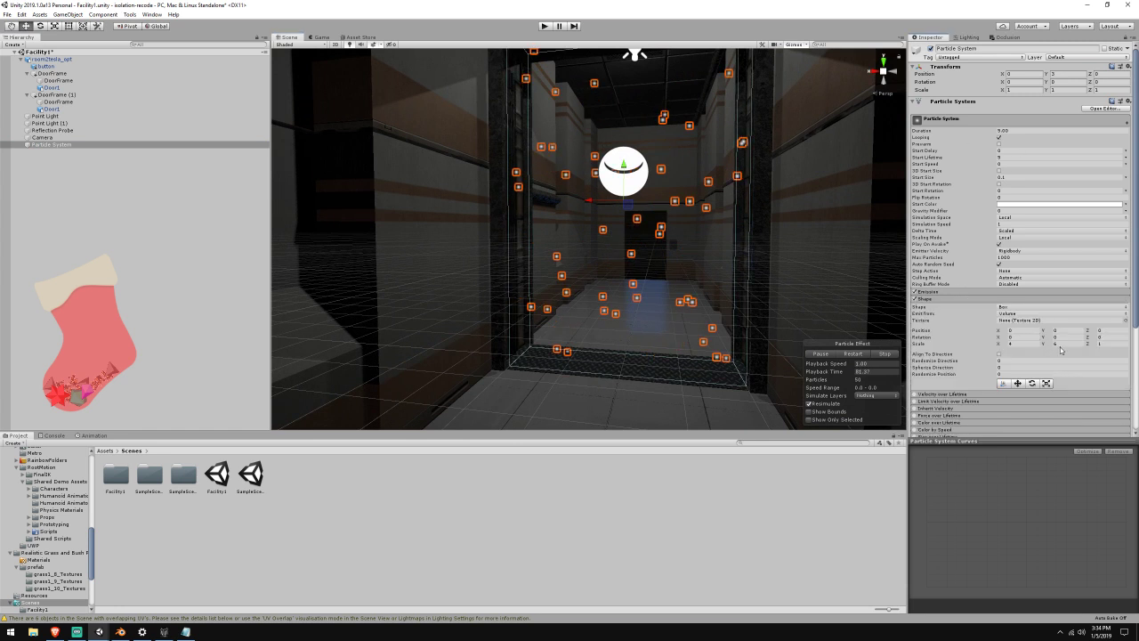
click(1021, 345)
text(1)
middle_drag(598, 225, 634, 224)
scroll(633, 224, up, 2)
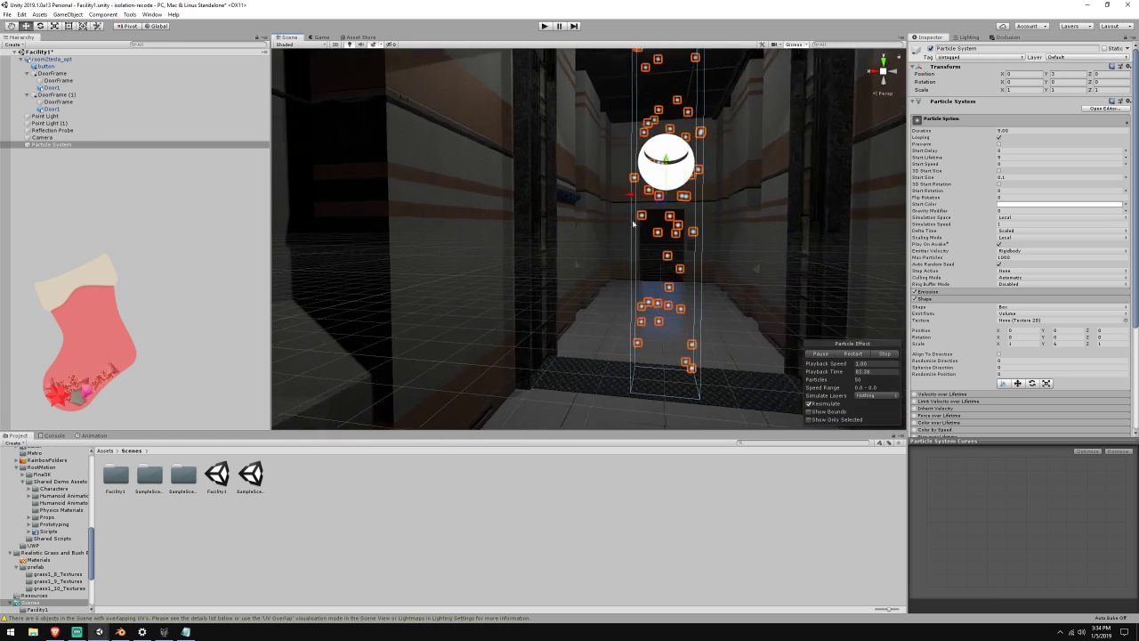
Move the particle system sideways to the edge of the door frame and set its X position to 1.5
drag(633, 201, 637, 314)
scroll(547, 205, up, 4)
click(1033, 76)
text(5)
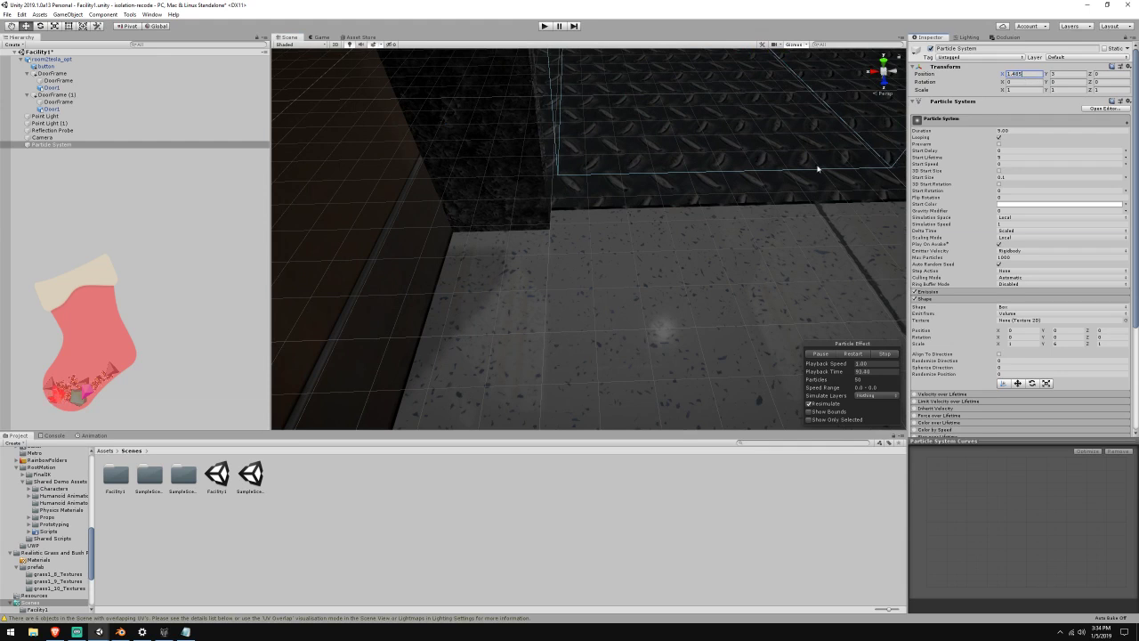
key(Return)
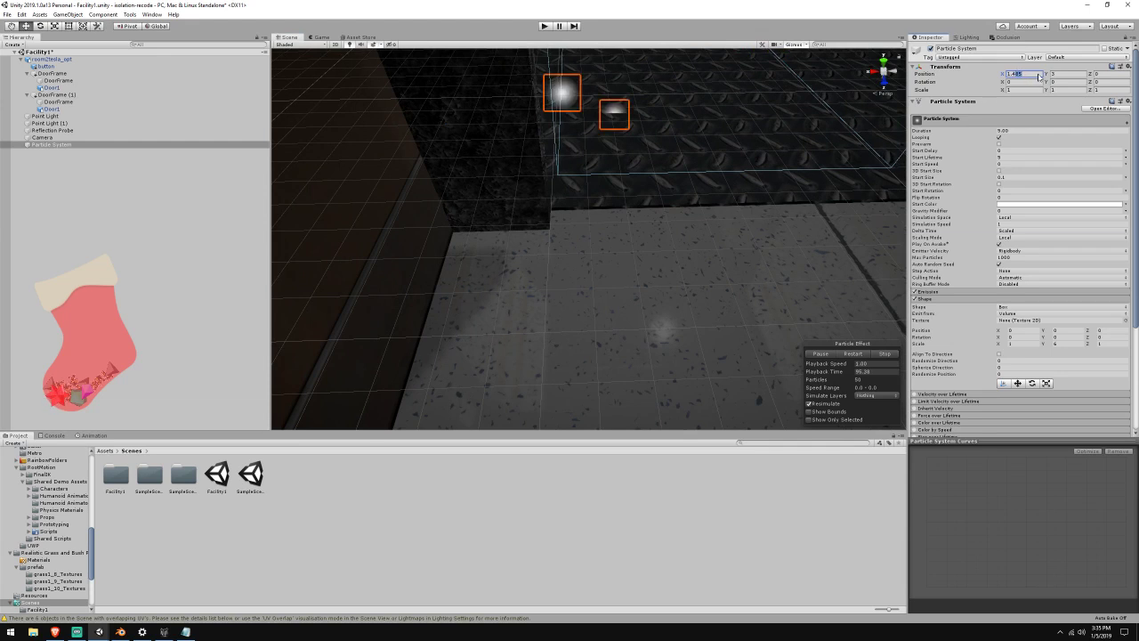
text(1.5)
scroll(635, 155, down, 5)
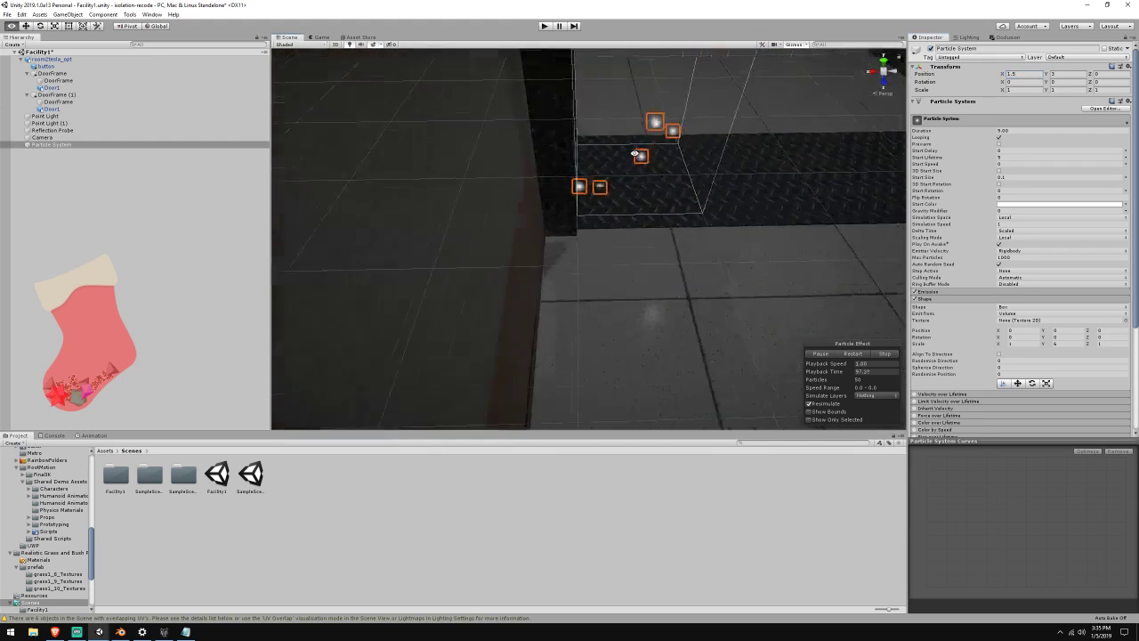
right_drag(633, 154, 621, 112)
scroll(621, 112, down, 2)
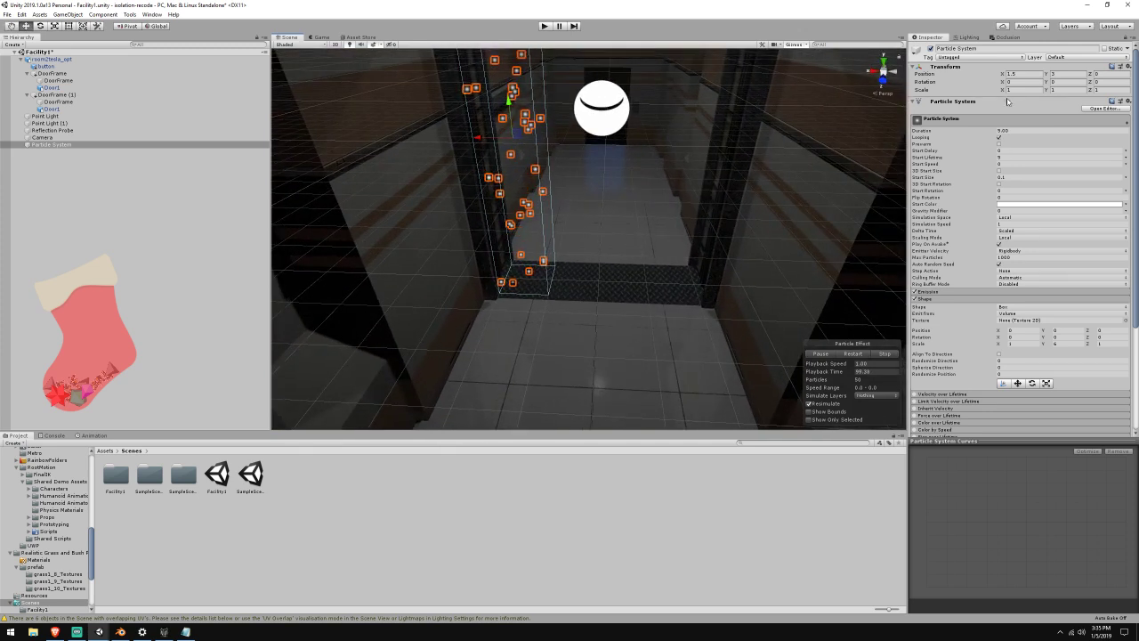
Set the particle system's X position to 1 and its box emitter's X scale to 2
click(1024, 72)
text(1)
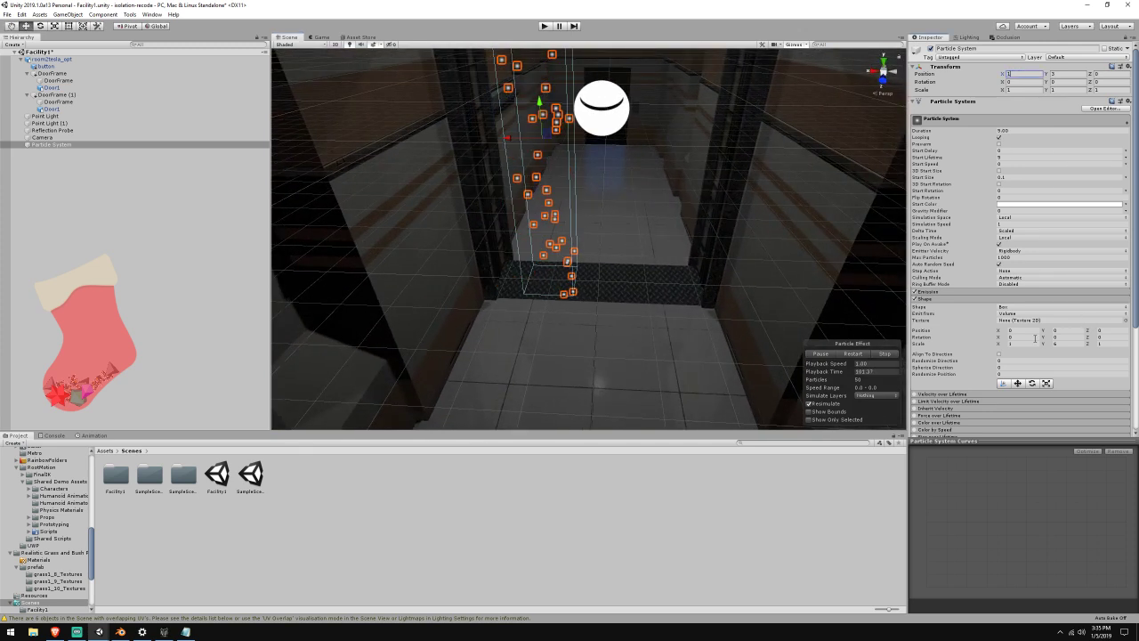
text(02)
right_drag(690, 228, 702, 213)
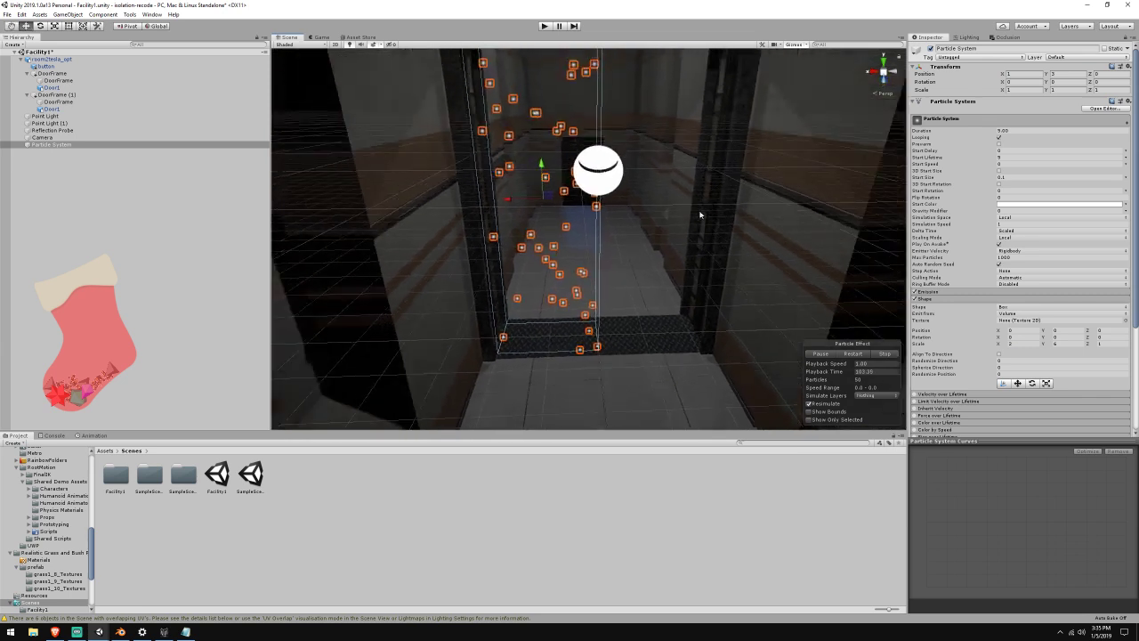
scroll(702, 212, down, 2)
Duplicate the particle system, set the copy's X position to -1, and select both systems to compare their coverage
click(53, 144)
key(ctrl+d)
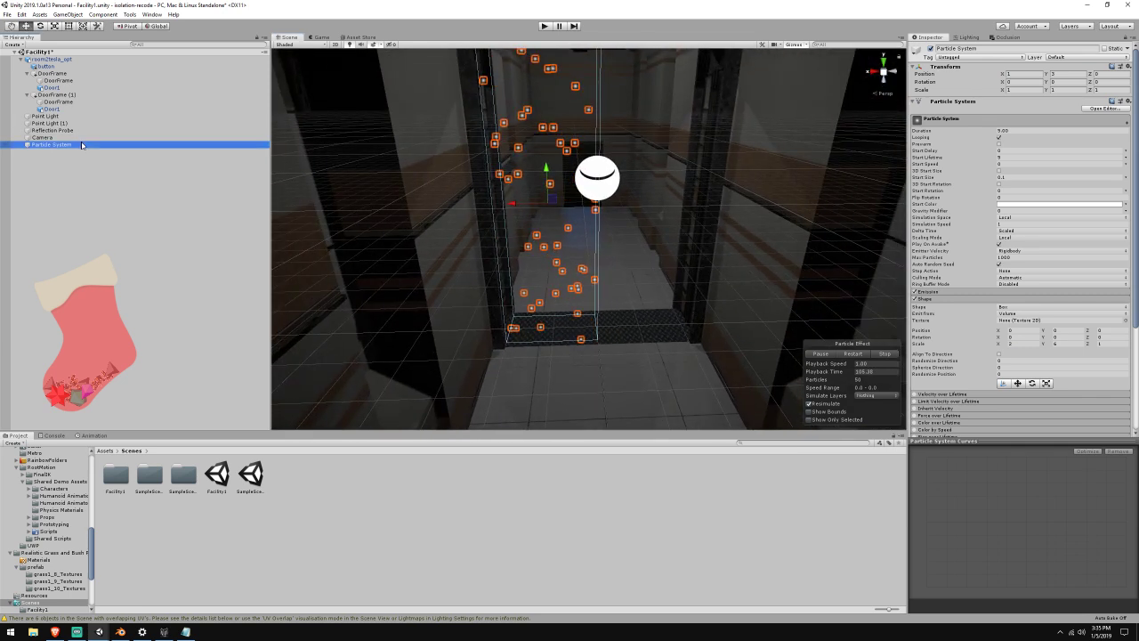
click(1008, 73)
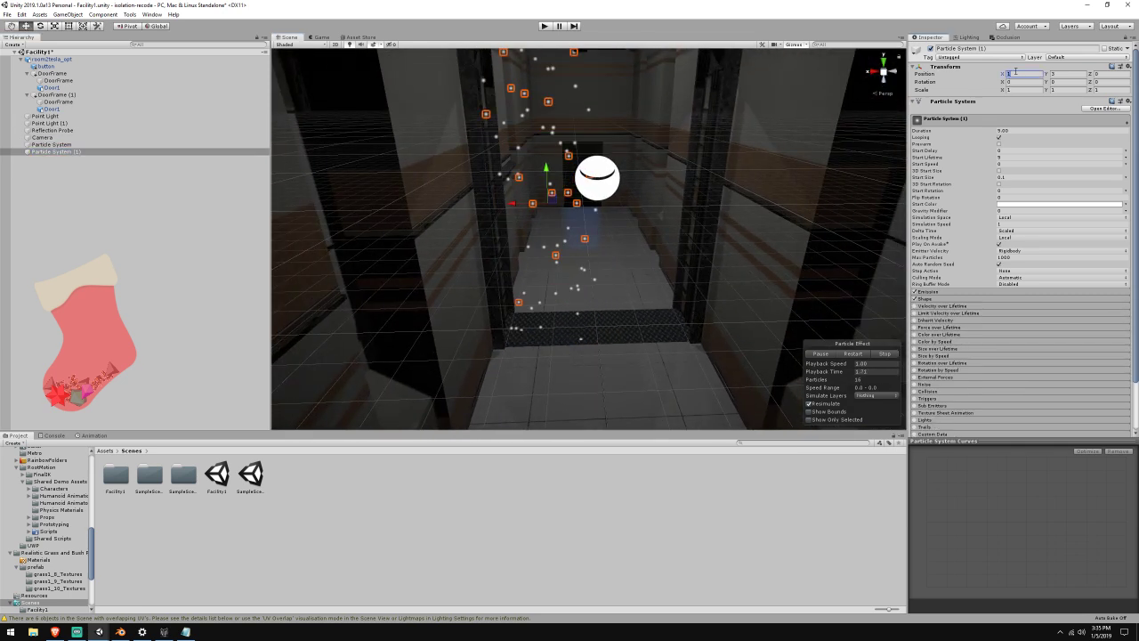
text(-1)
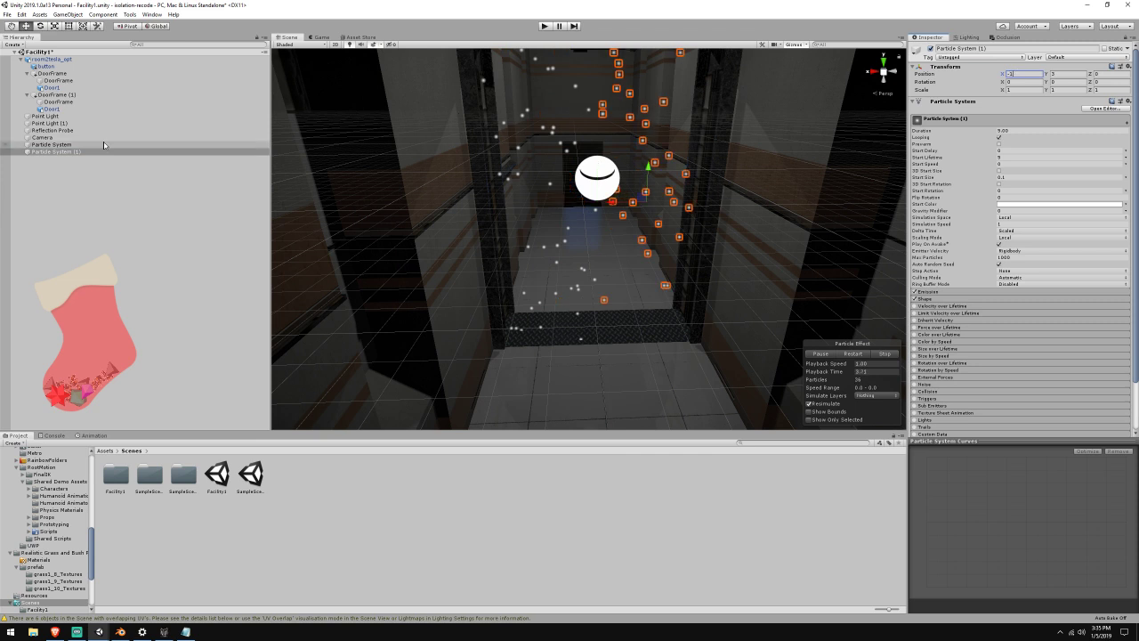
ctrl+click(52, 145)
right_drag(499, 223, 493, 242)
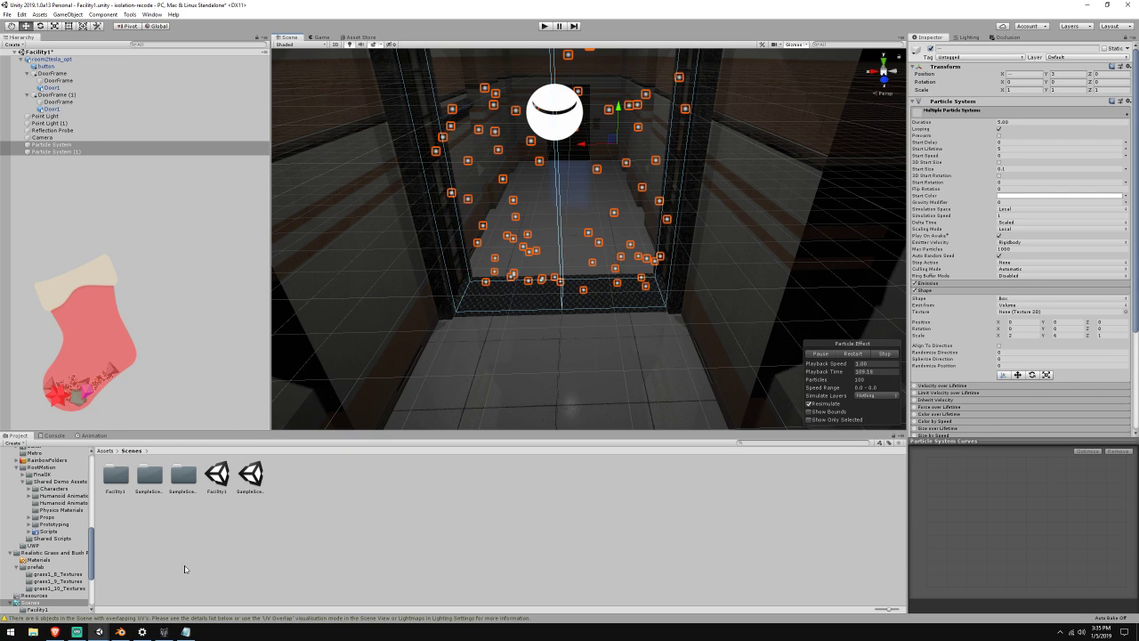
Switch to the browser to read the SpeechChat stream chat, and return to isolation-recode to look over the doorway's particles
click(54, 633)
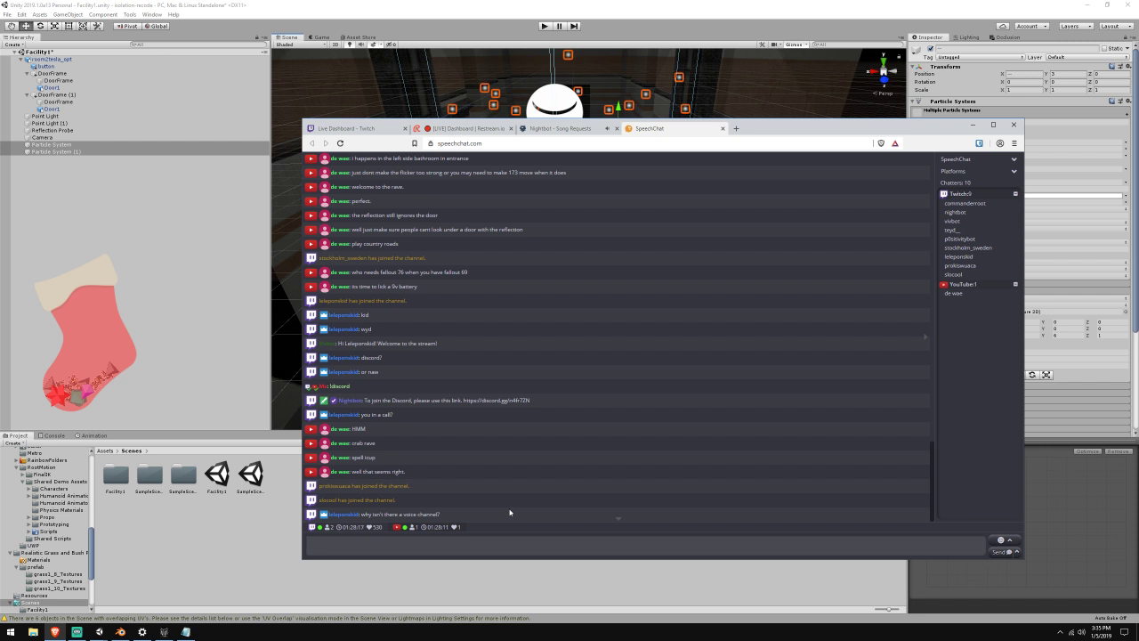
key(alt+Tab)
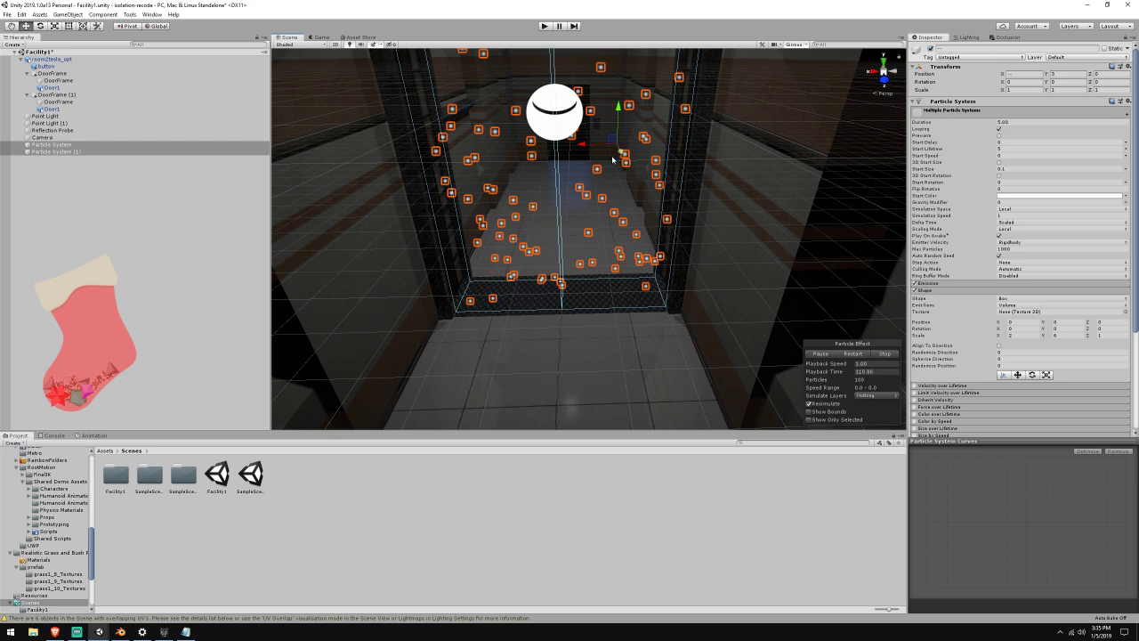
key(s)
right_drag(617, 153, 616, 122)
key(w)
key(s)
click(617, 121)
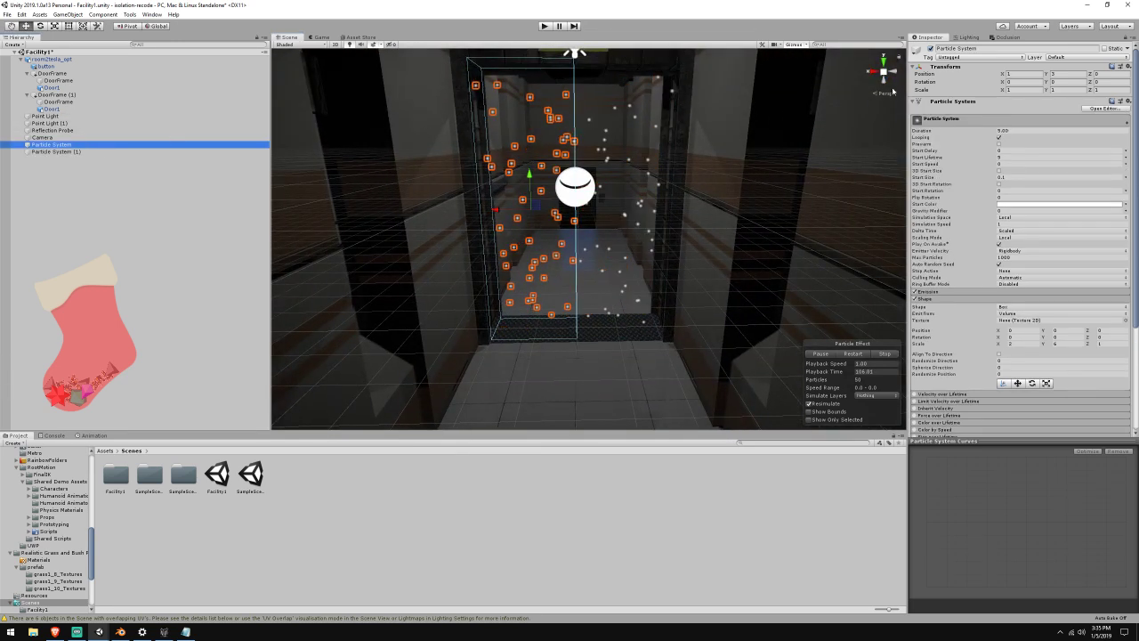
Set the X position of both particle systems to 0
click(1008, 77)
text(0)
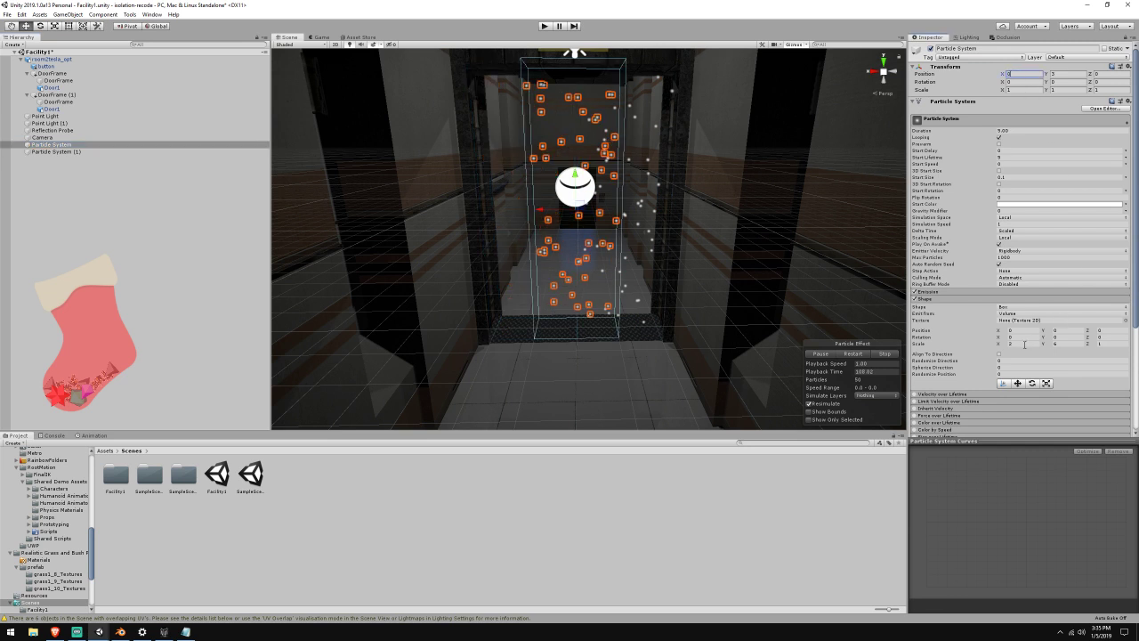
click(177, 152)
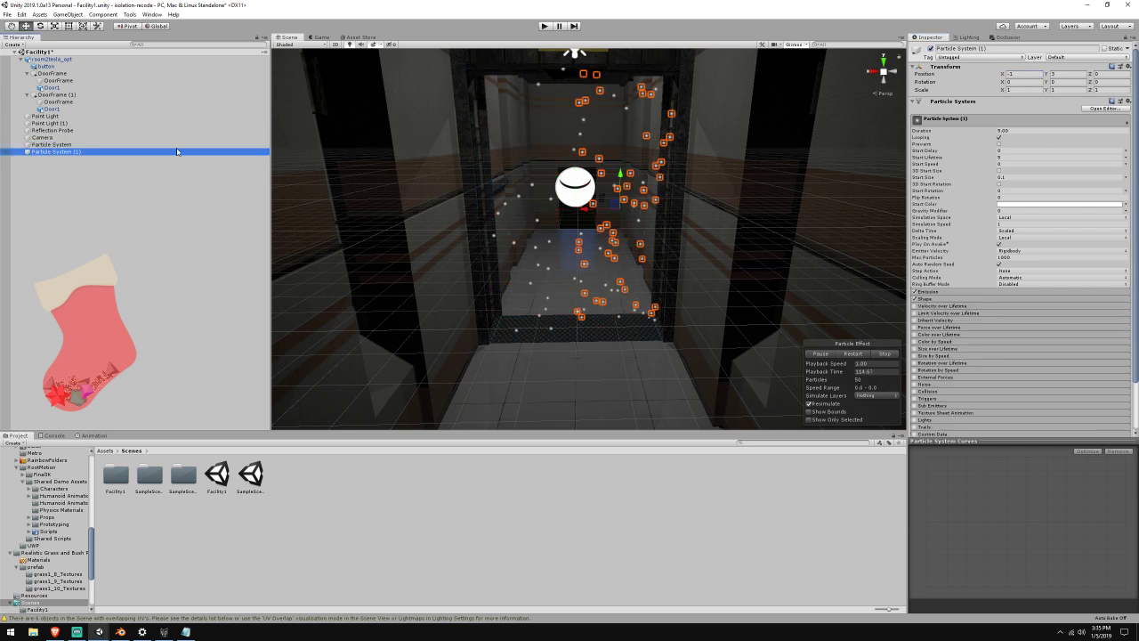
key(alt+Tab)
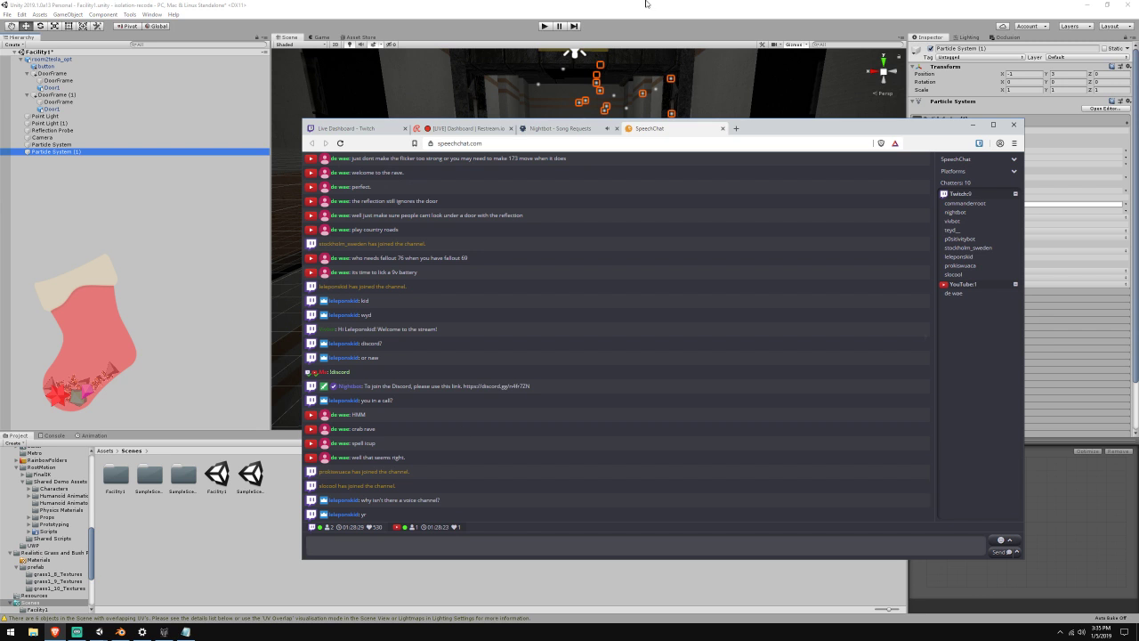
key(alt+Tab)
click(1026, 74)
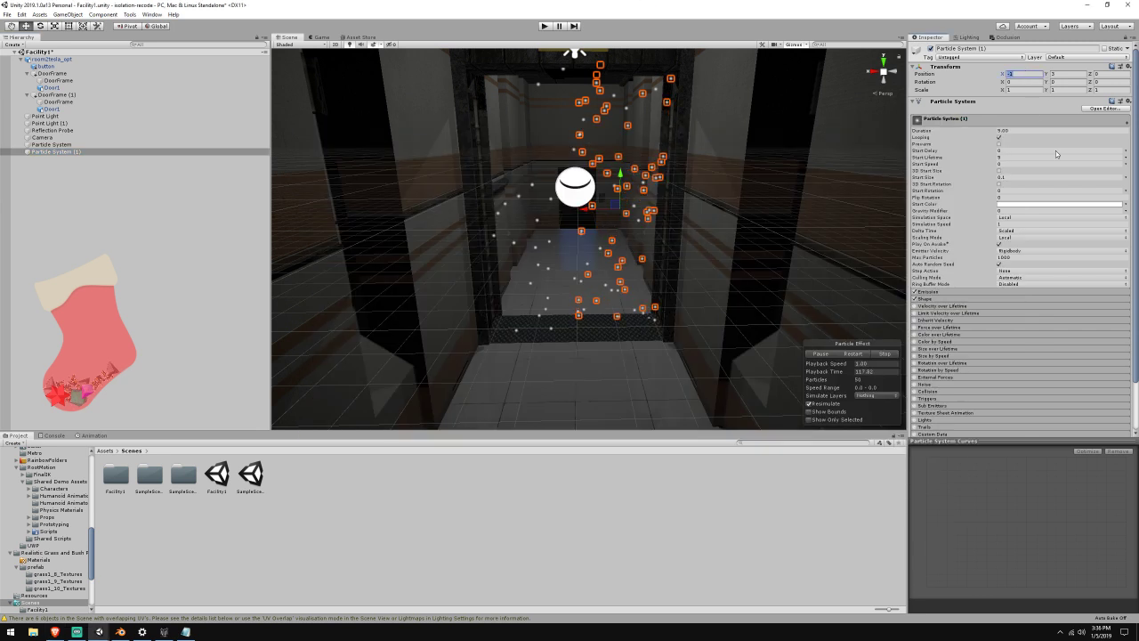
text(0)
Set the box emitter's X scale to 4 on the duplicate particle system
scroll(1005, 311, down, 3)
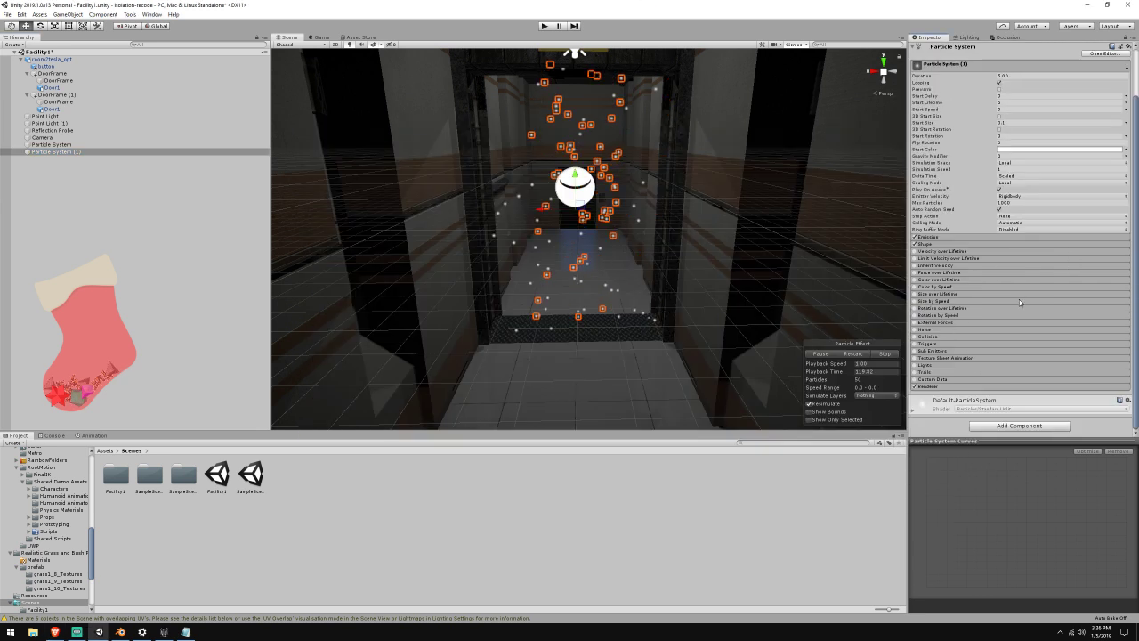
scroll(1011, 265, up, 3)
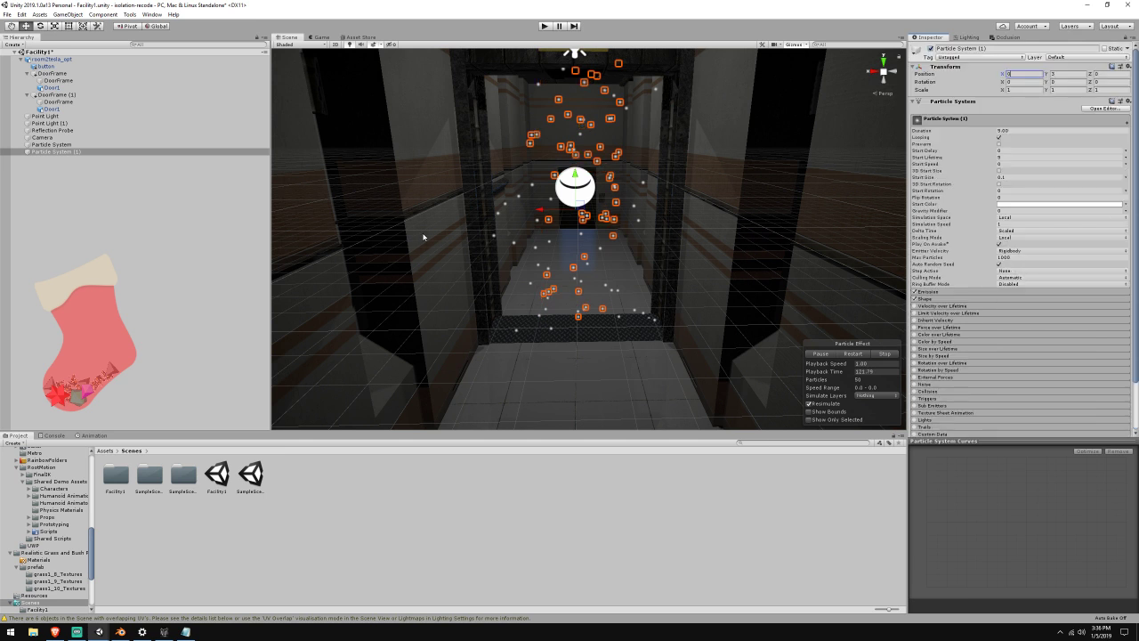
click(961, 292)
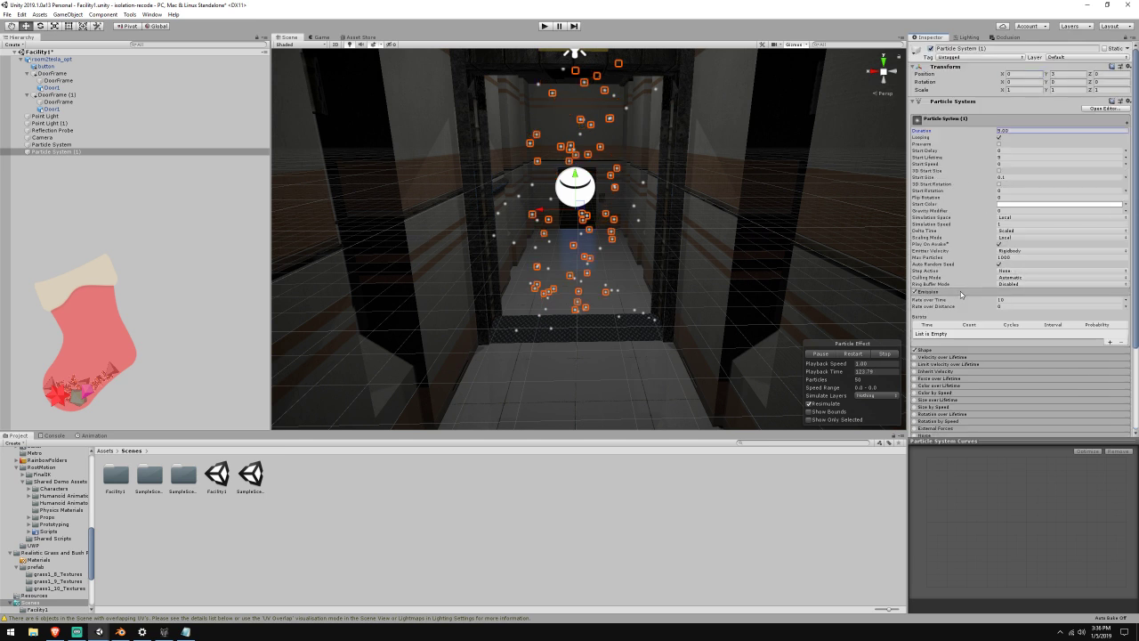
click(966, 292)
click(965, 299)
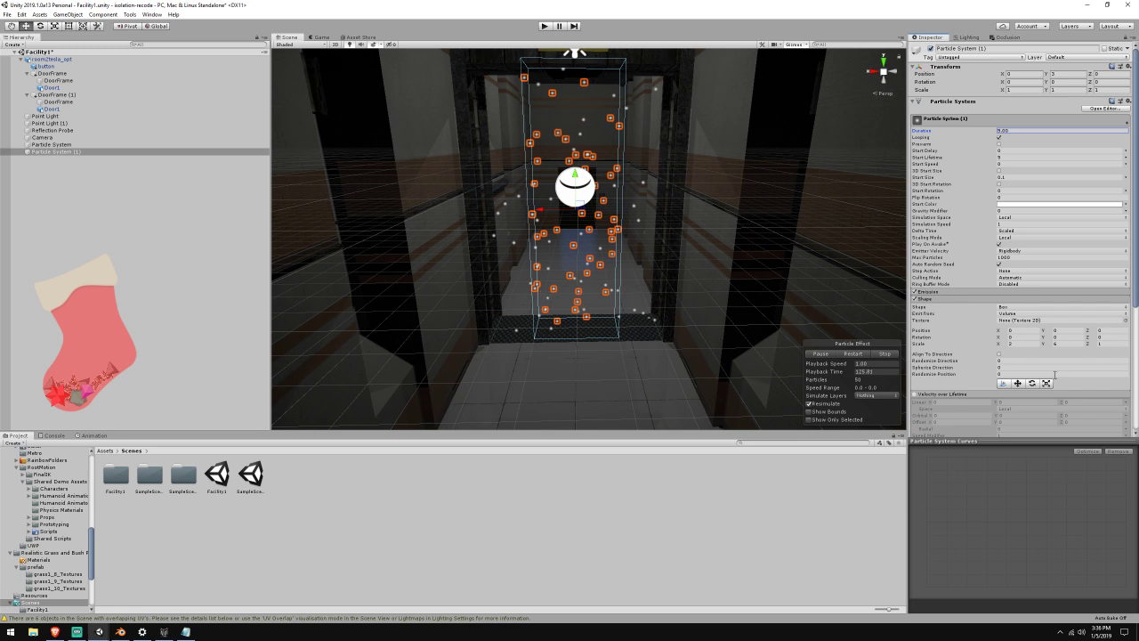
click(1028, 342)
text(4)
key(s)
right_drag(702, 269, 696, 268)
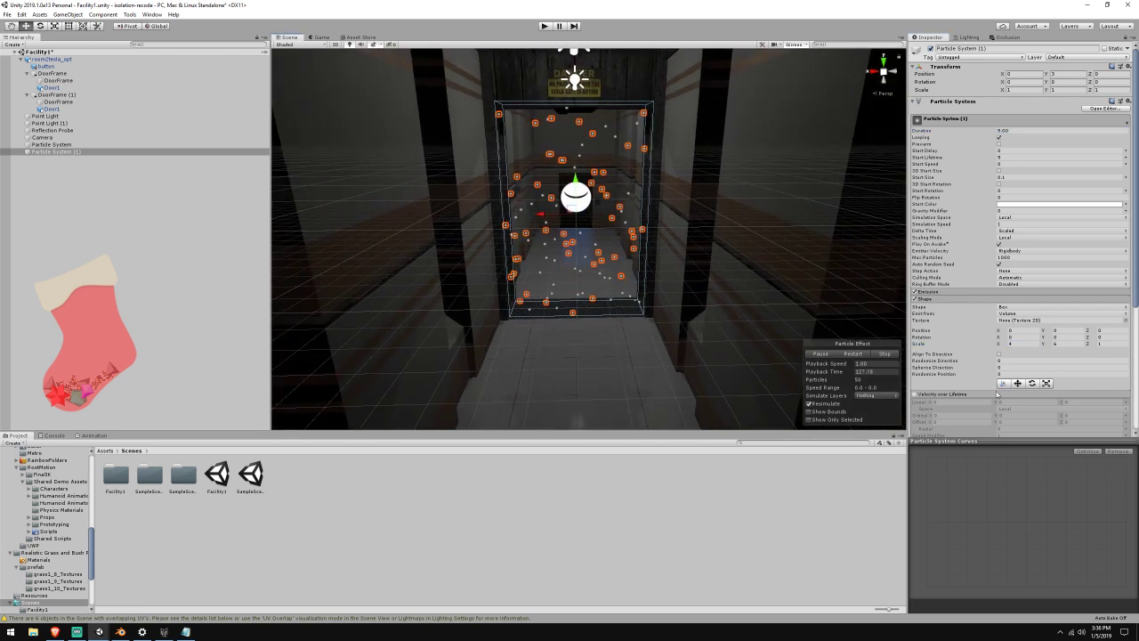
click(966, 398)
scroll(685, 260, up, 3)
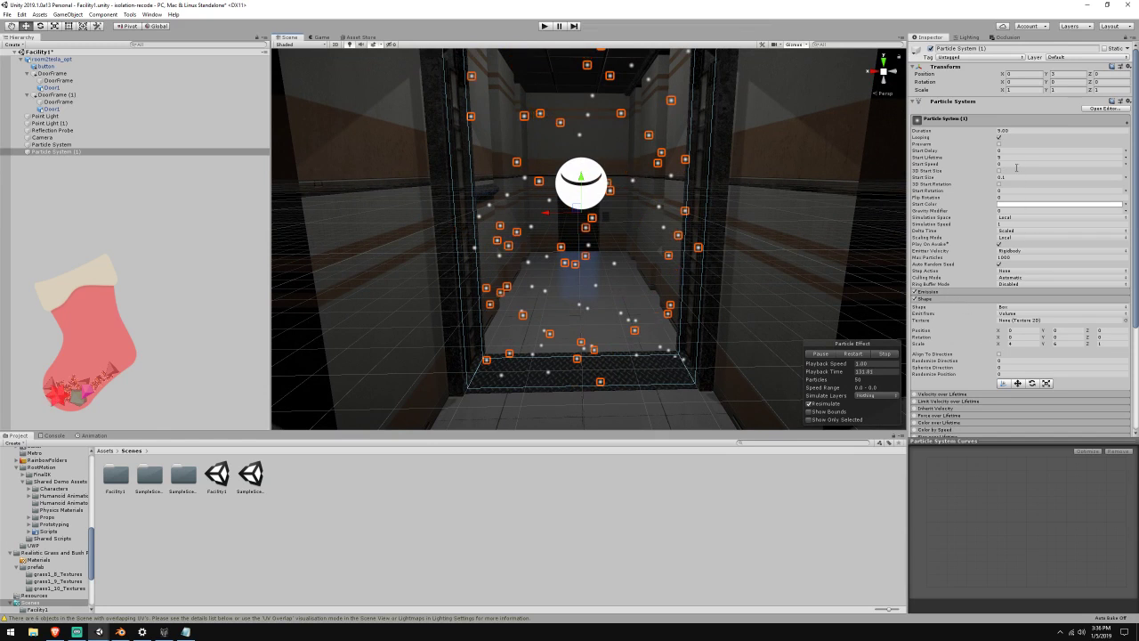
Enable Velocity over Lifetime on the duplicate particle system, try a linear X velocity of 1, and reset it to 0
click(961, 300)
scroll(980, 326, down, 3)
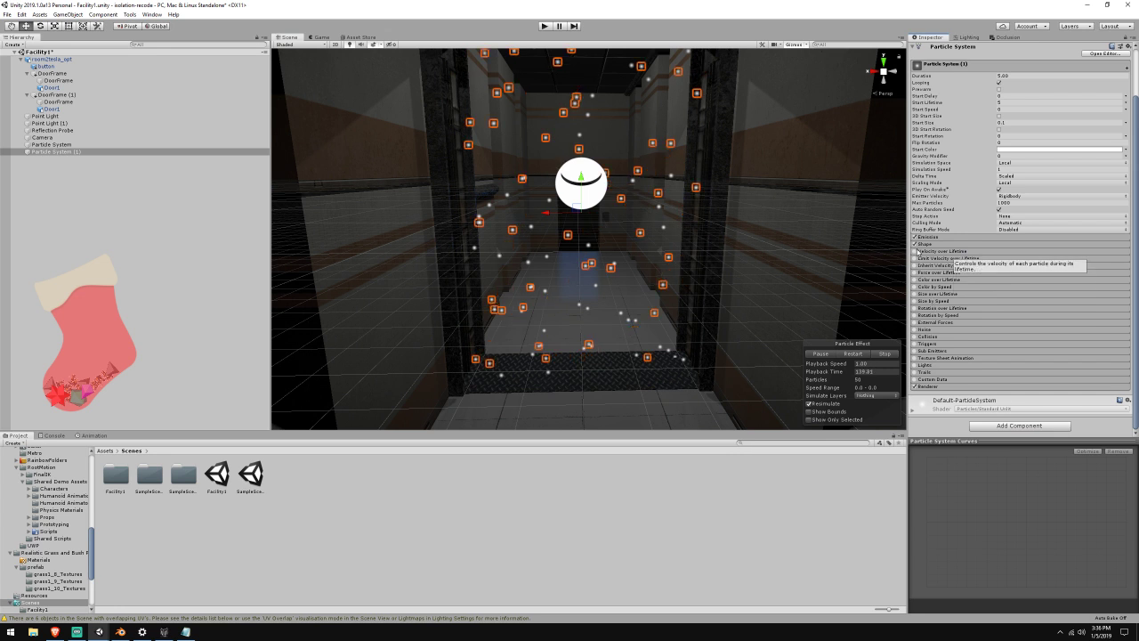
click(915, 251)
text(1)
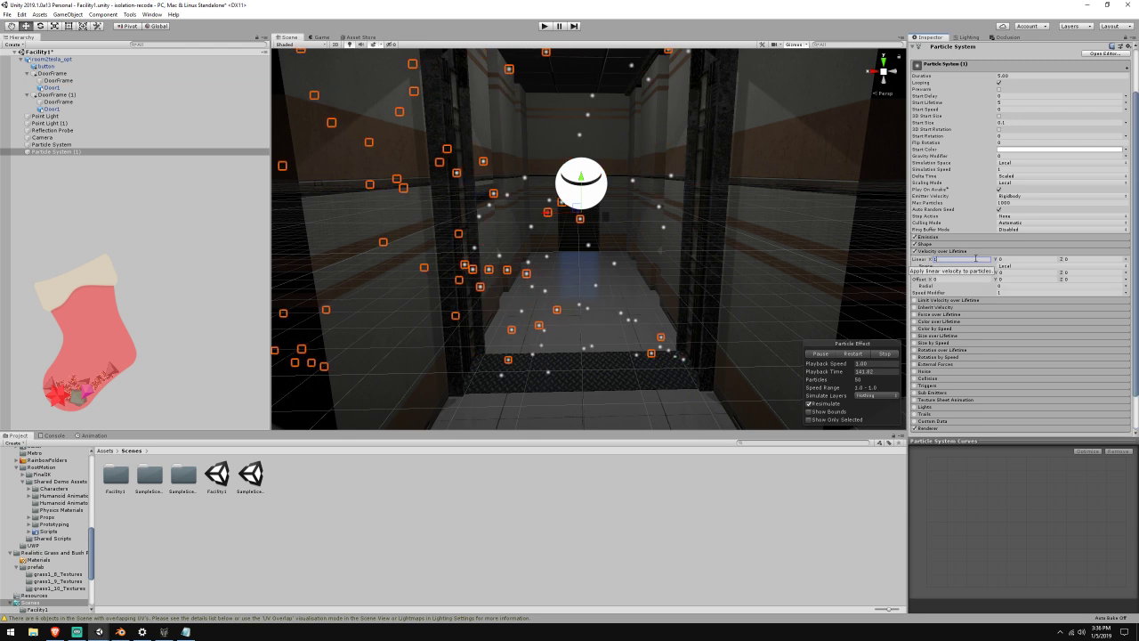
right_drag(783, 270, 710, 265)
click(948, 258)
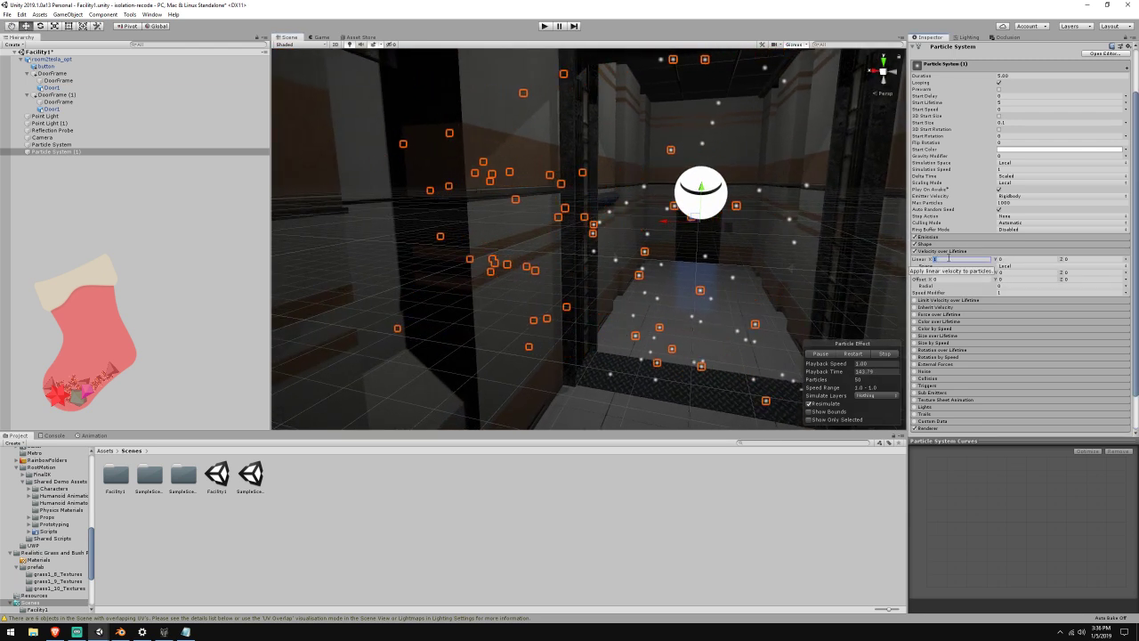
text(0)
Try an orbital X velocity of 1, reset it to 0, and disable Velocity over Lifetime
click(958, 272)
text(1)
right_drag(743, 265, 796, 267)
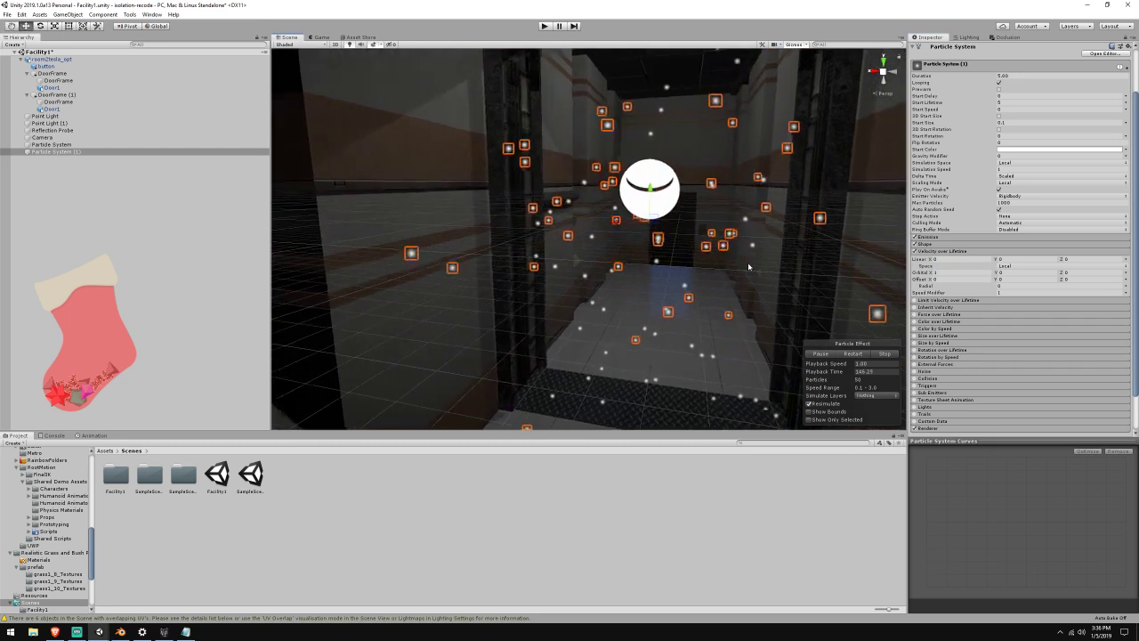
click(955, 272)
text(0)
click(1007, 272)
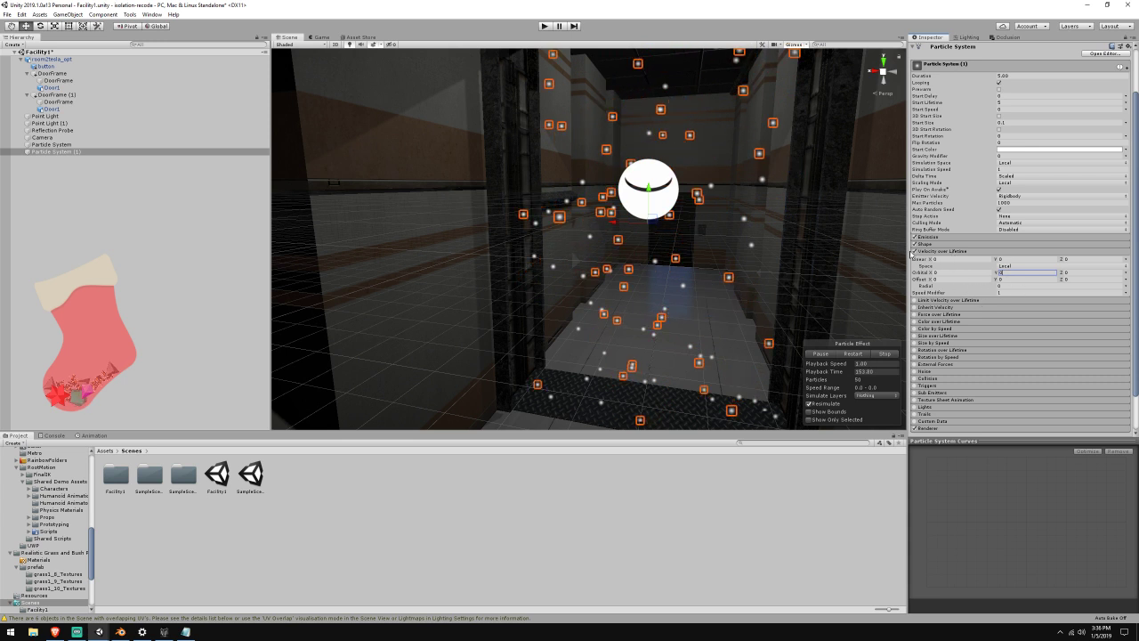
click(944, 251)
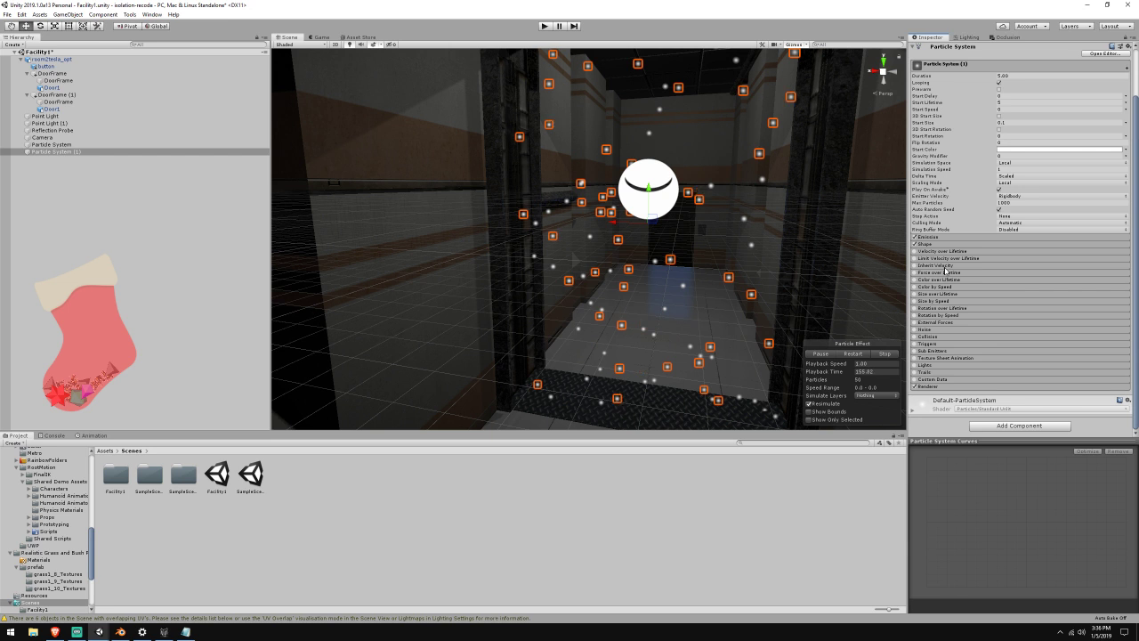
Try Inherit Velocity in Initial mode on the duplicate particle system and disable it again
click(944, 267)
click(914, 265)
click(1013, 274)
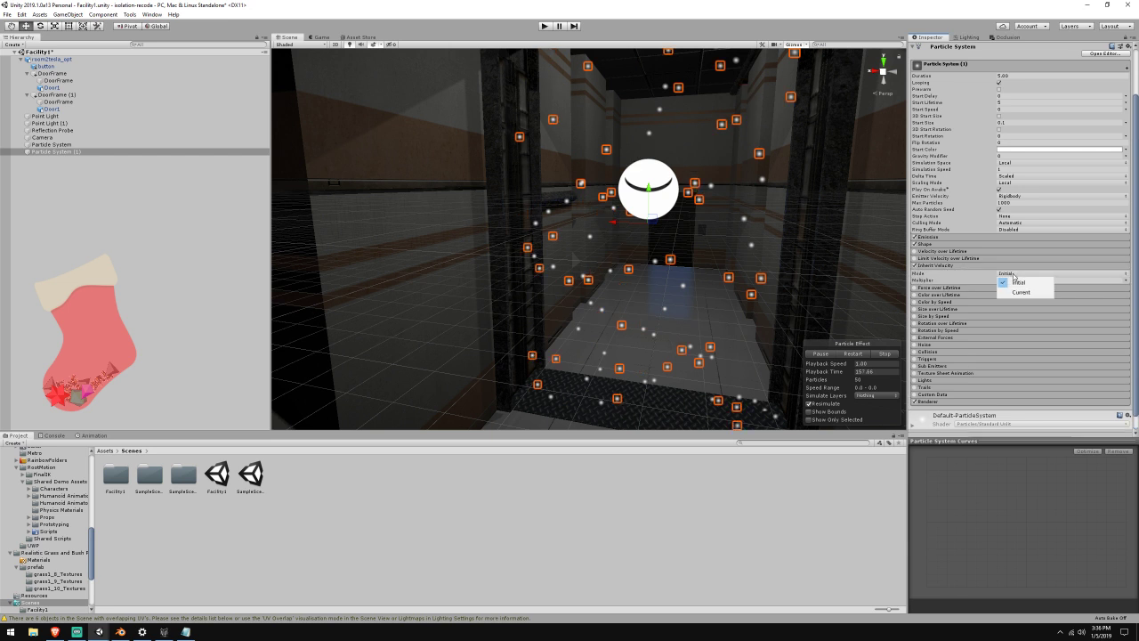
click(1014, 282)
click(1004, 279)
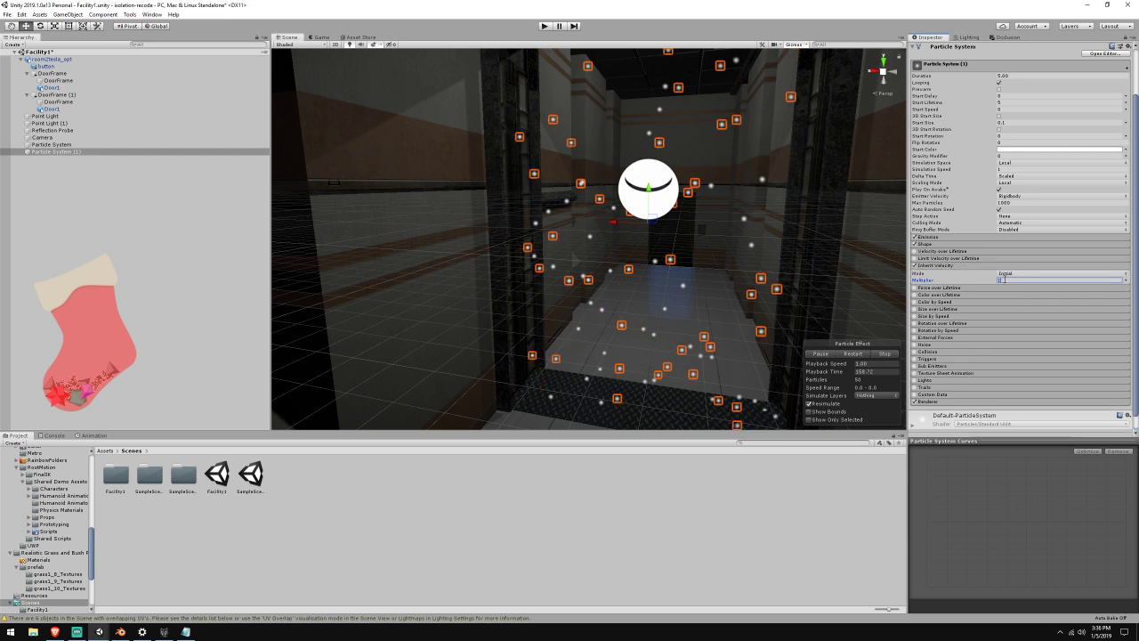
click(918, 266)
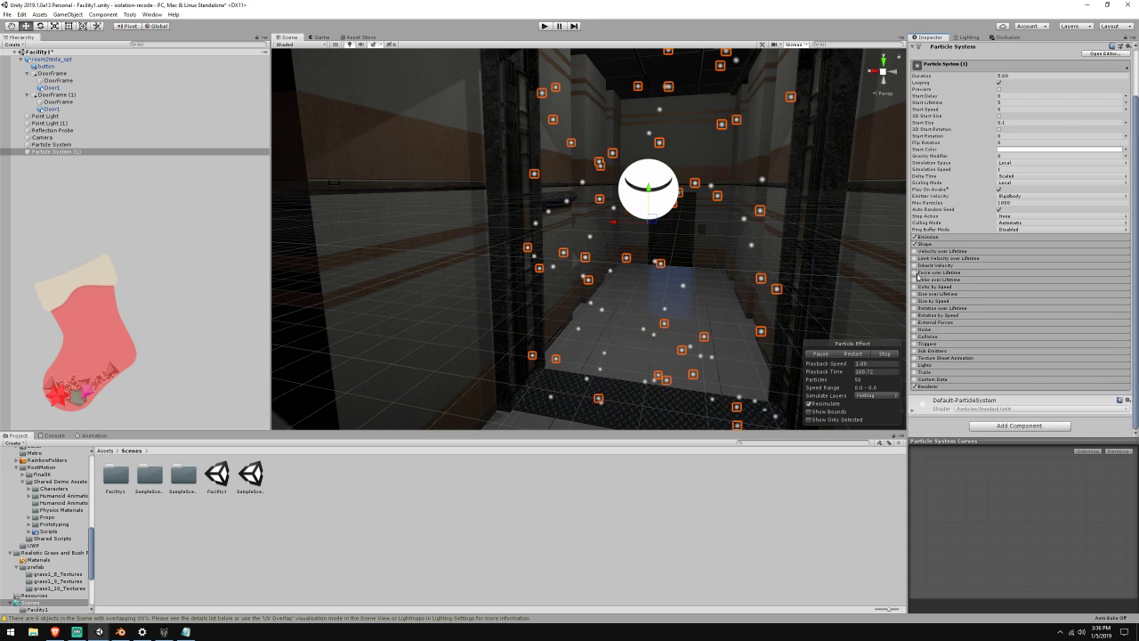
Enable Force over Lifetime on the duplicate particle system with an X force of 1
click(914, 272)
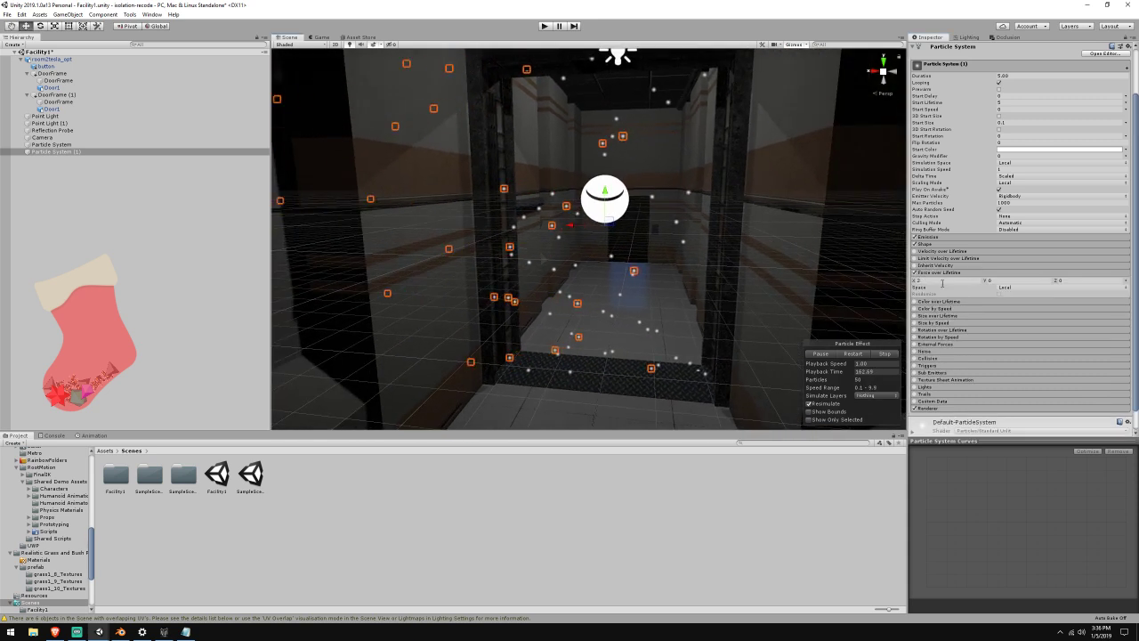
click(943, 281)
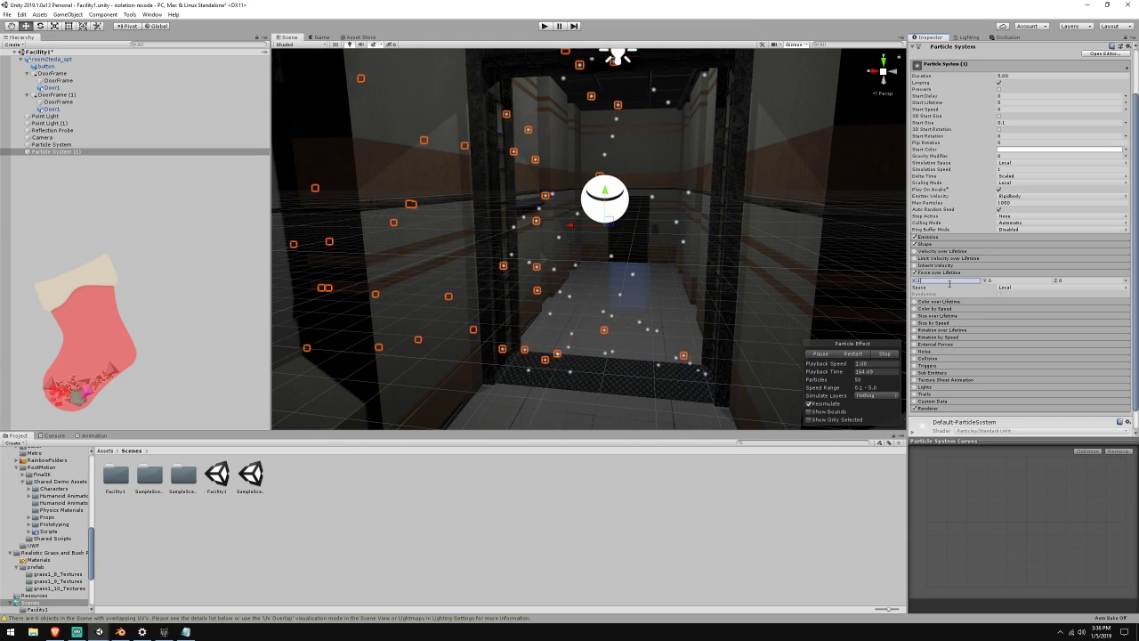
scroll(706, 265, down, 3)
mouse_move(707, 264)
right_down()
mouse_move(585, 263)
mouse_move(699, 266)
right_up()
key(w)
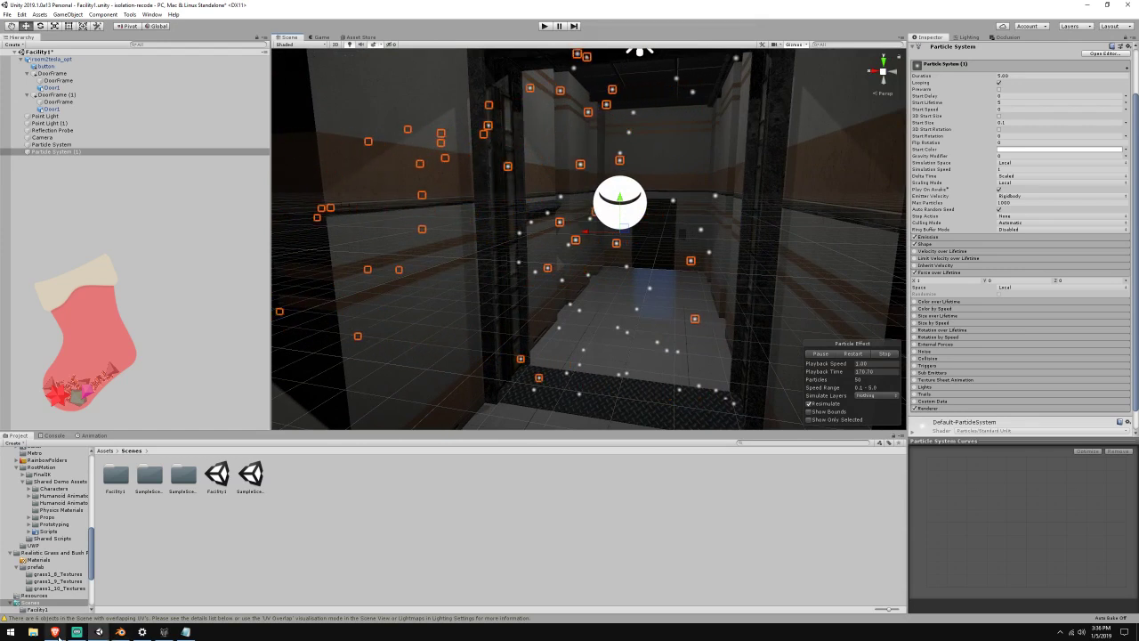
Switch to the browser to read the newest SpeechChat messages and return to the Unity scene
click(57, 632)
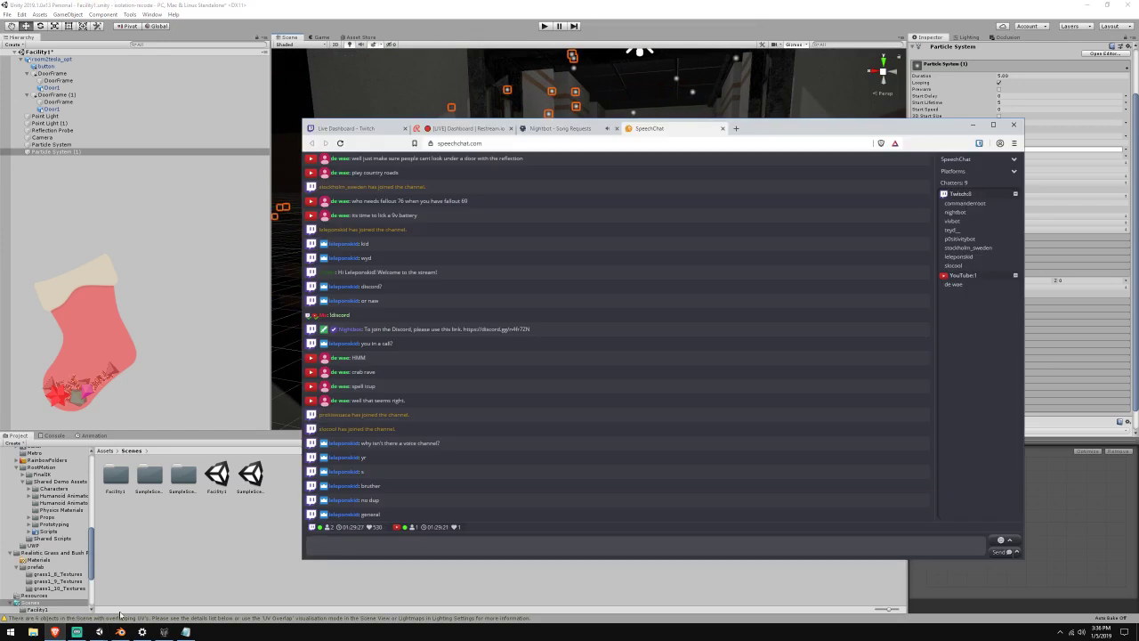
click(614, 4)
right_drag(646, 259, 651, 253)
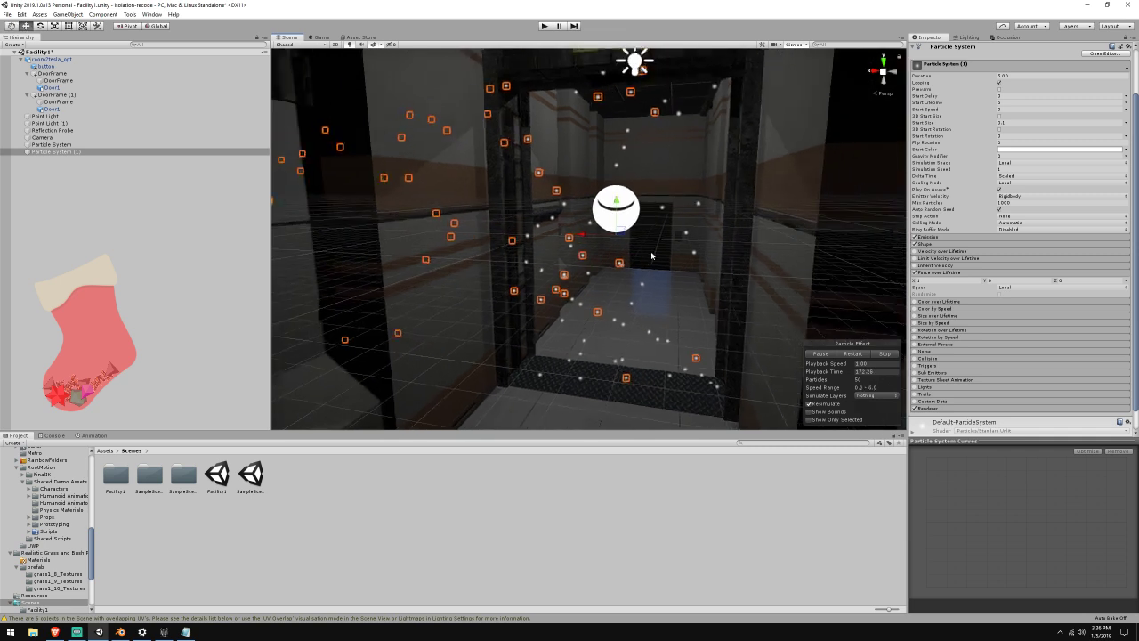
Set the original particle system's box emitter X scale to 4 and enable Force over Lifetime with an X force of -1
click(62, 145)
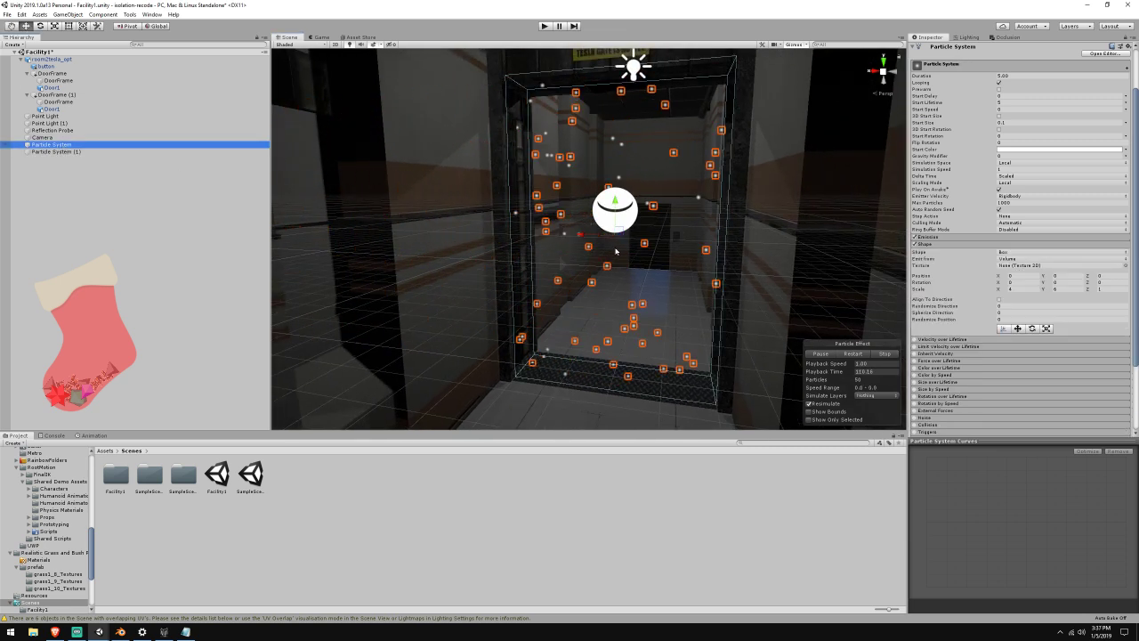
click(931, 244)
click(935, 272)
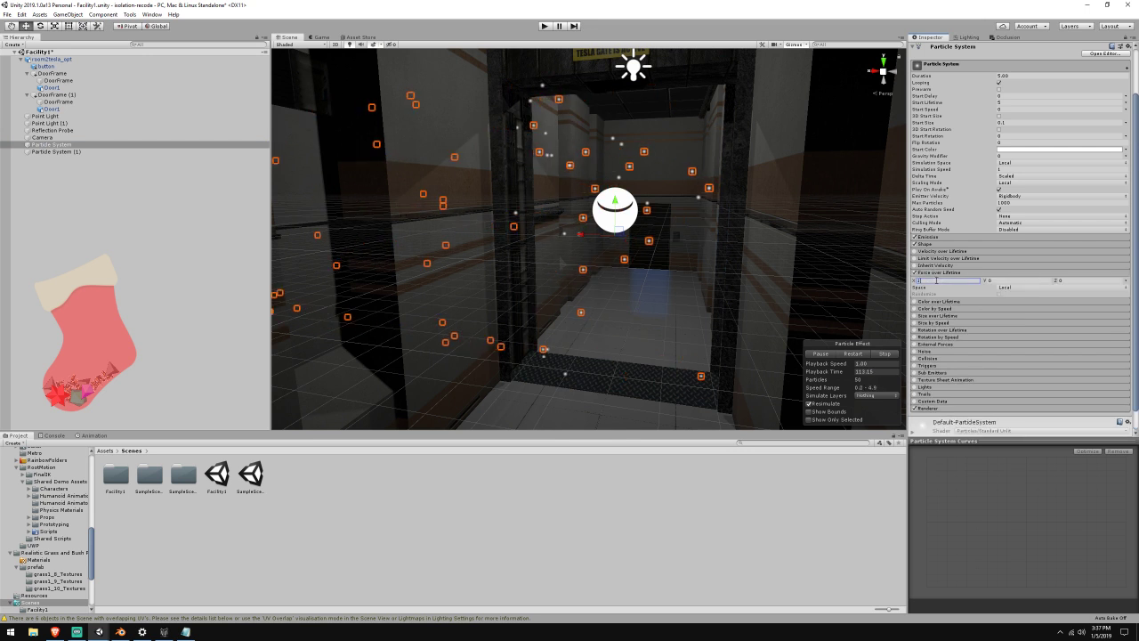
click(936, 281)
text(-1)
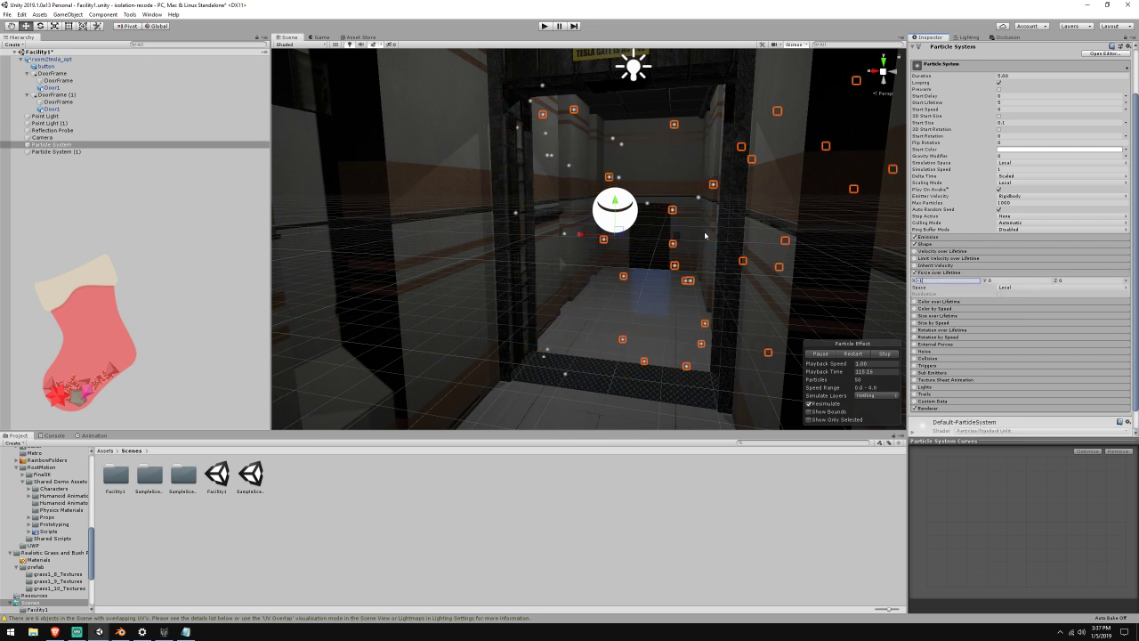
Select both particle systems and compare how their particles drift to either side of the doorway
ctrl+click(53, 152)
right_drag(500, 229, 537, 226)
key(s)
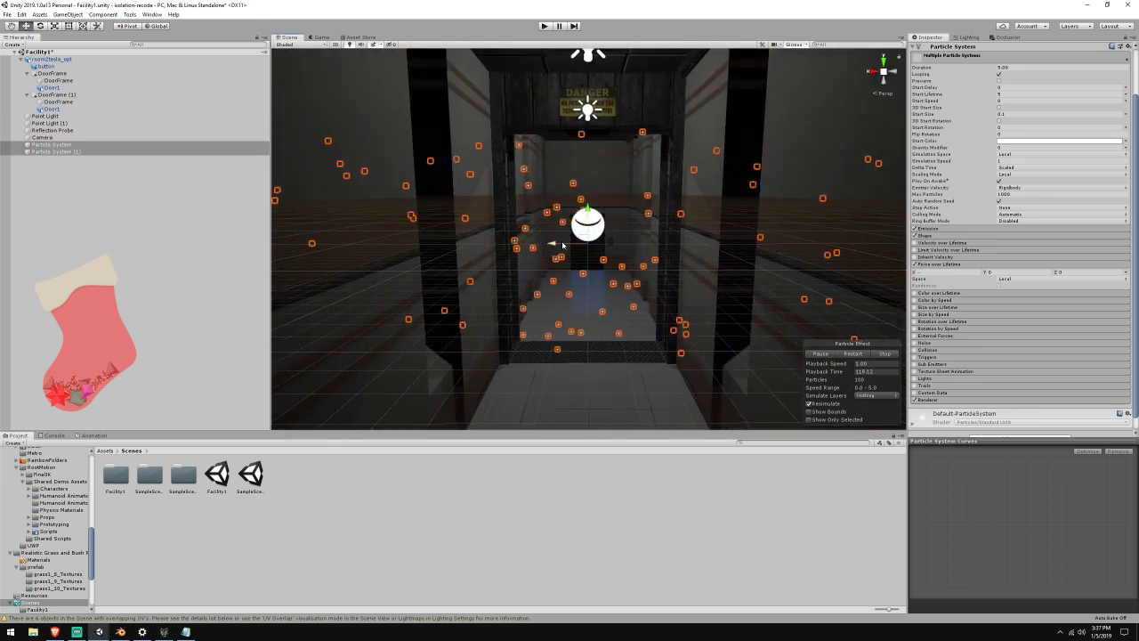
Try emitting the original particle system from the box's Shell, and set its Emit from option to Edge
click(71, 146)
right_drag(451, 205, 452, 204)
key(w)
click(979, 244)
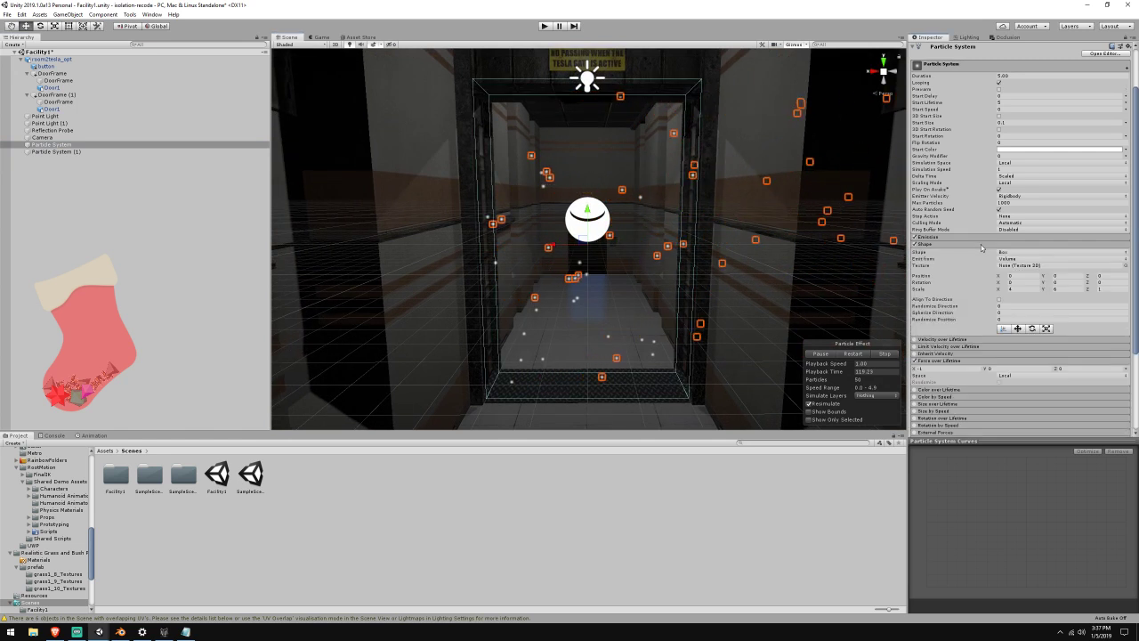
click(1016, 259)
click(1017, 277)
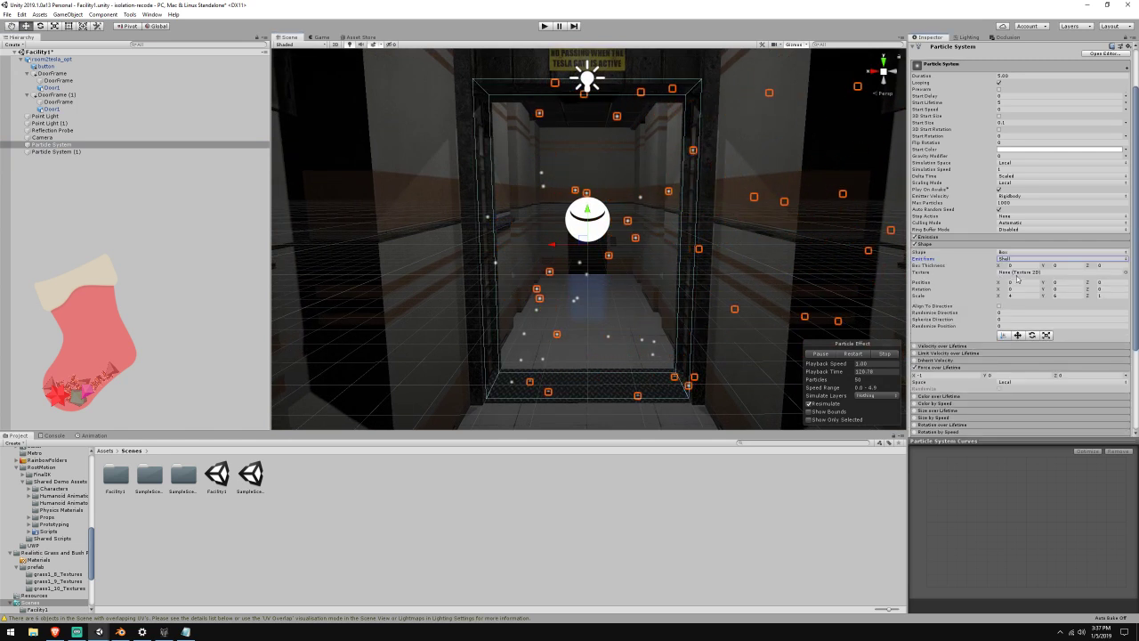
click(1014, 258)
click(1010, 283)
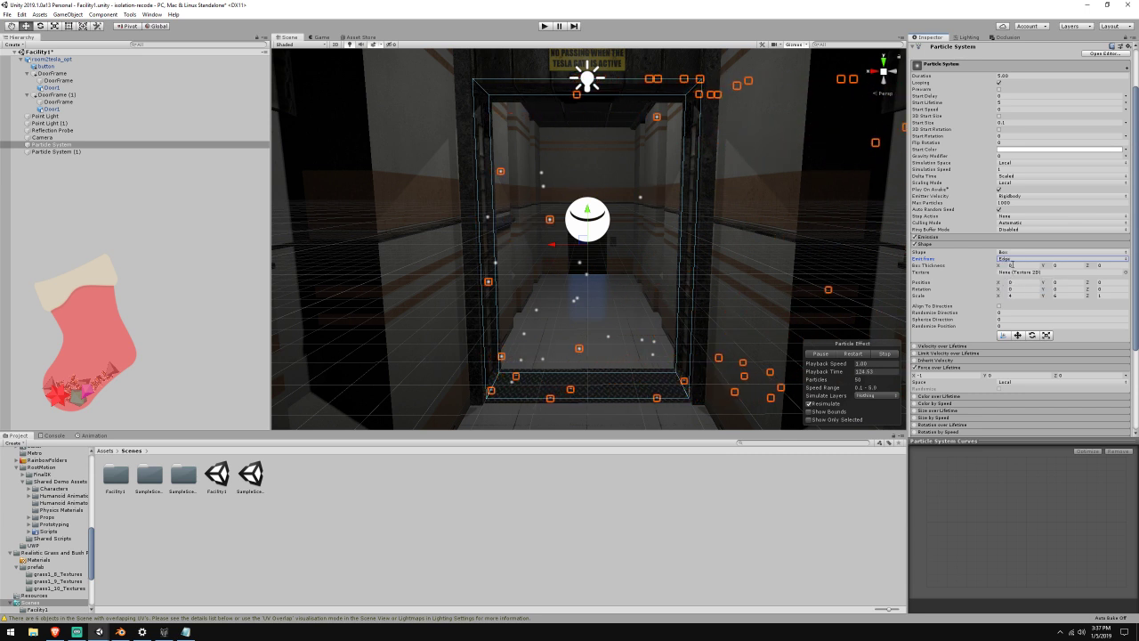
Try an X scale of 1 on the original system's box emitter and set it to 0
click(1058, 265)
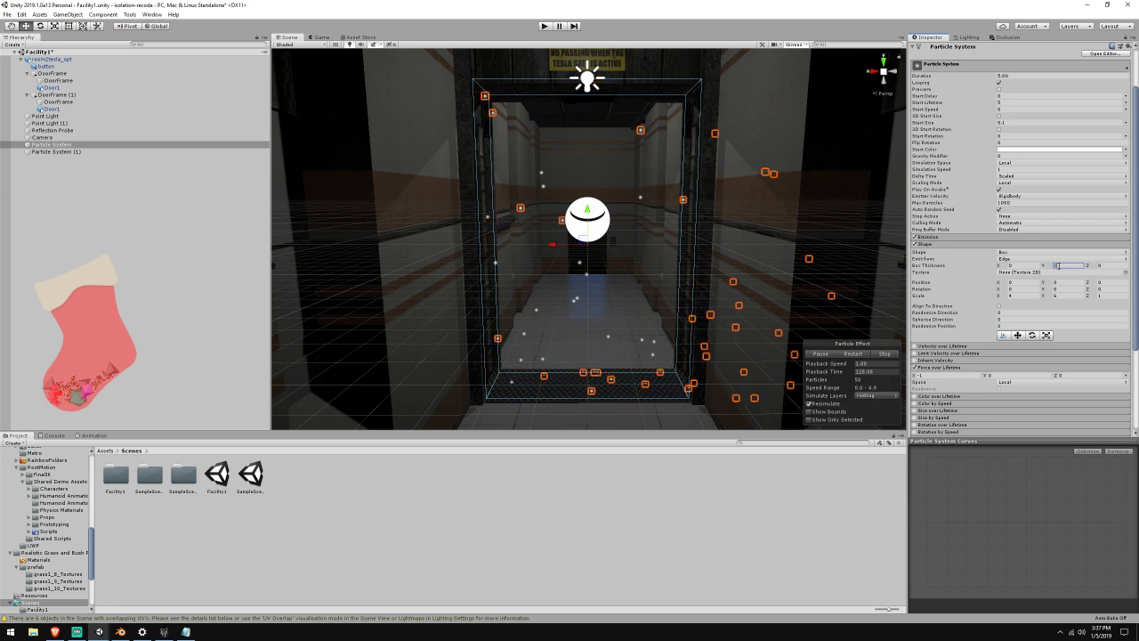
click(1021, 295)
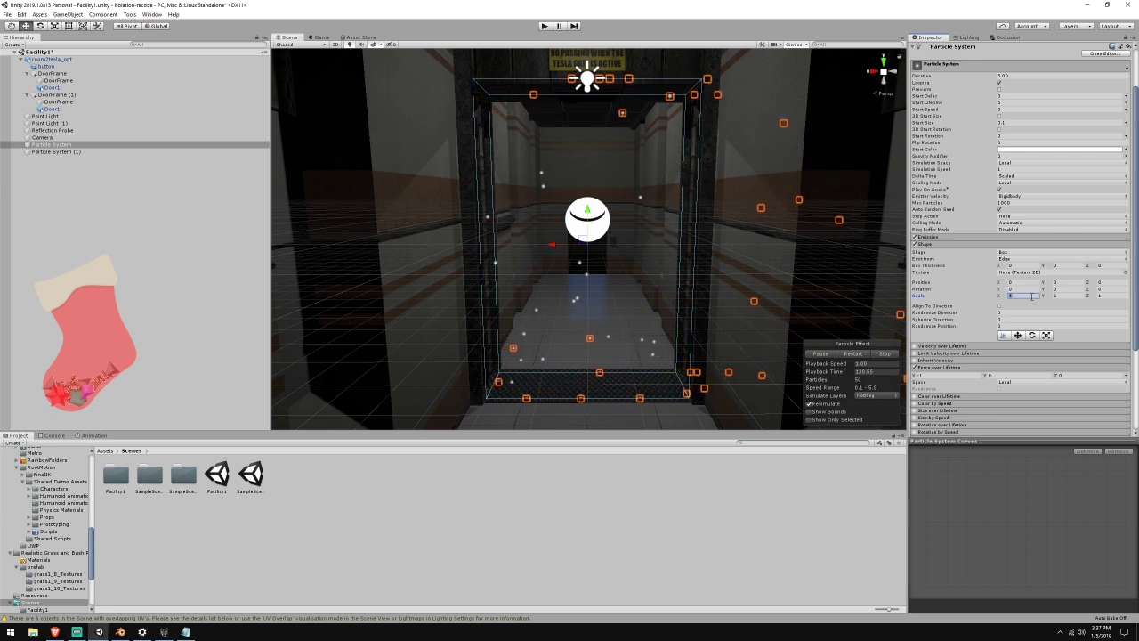
text(1)
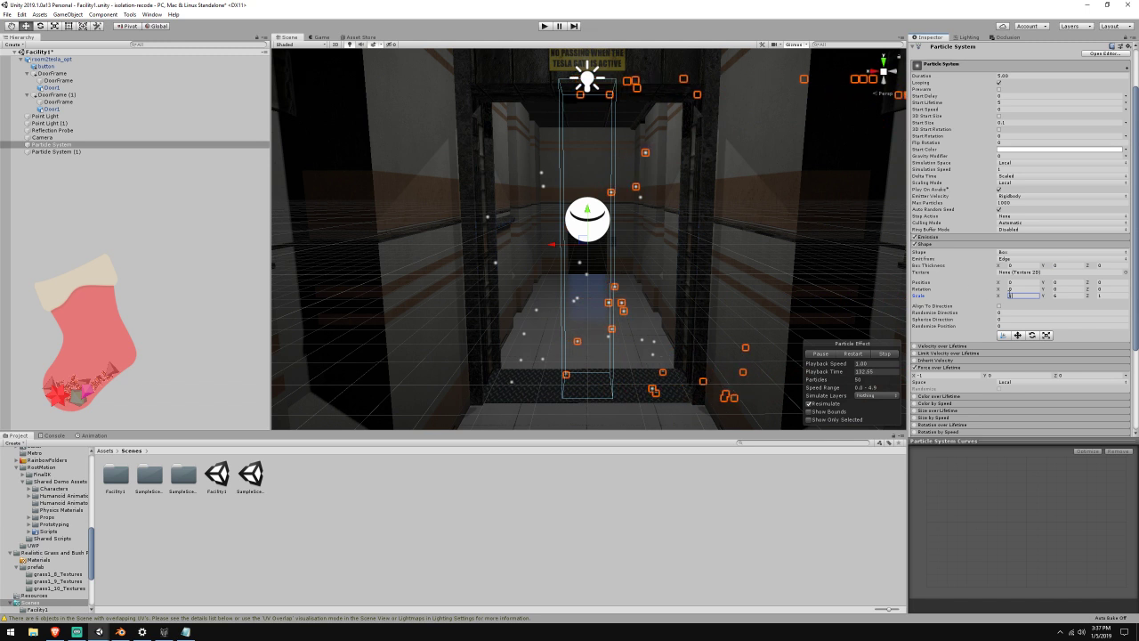
key(BackSpace)
text(0)
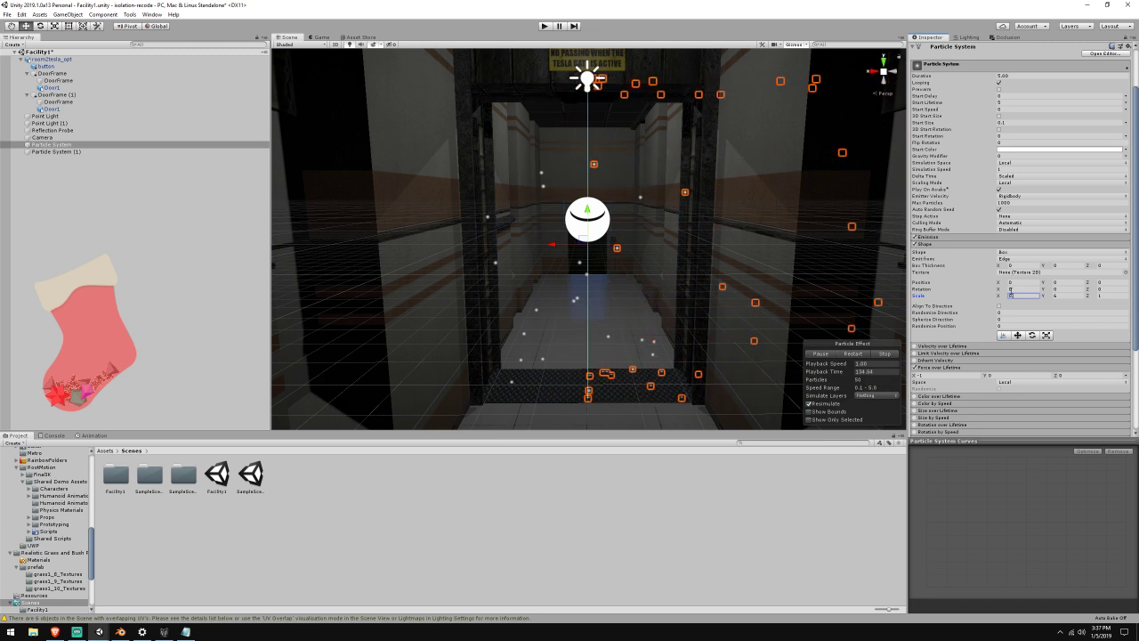
Move the original particle system to the edge of the doorway by setting its X position to 2
alt+drag(724, 290, 566, 237)
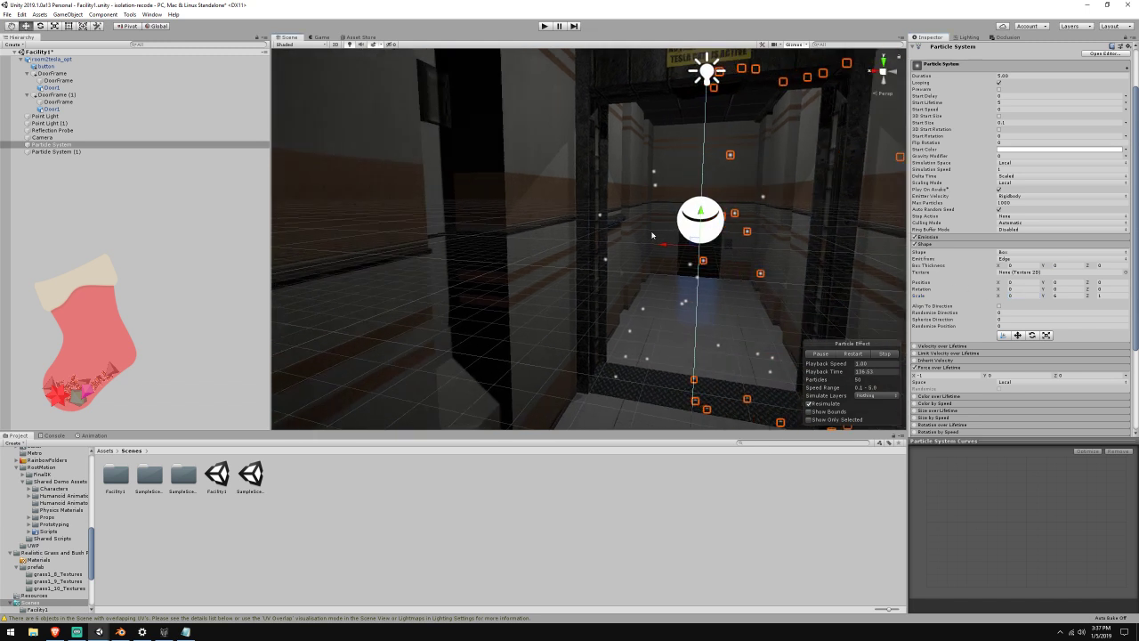
scroll(566, 238, up, 5)
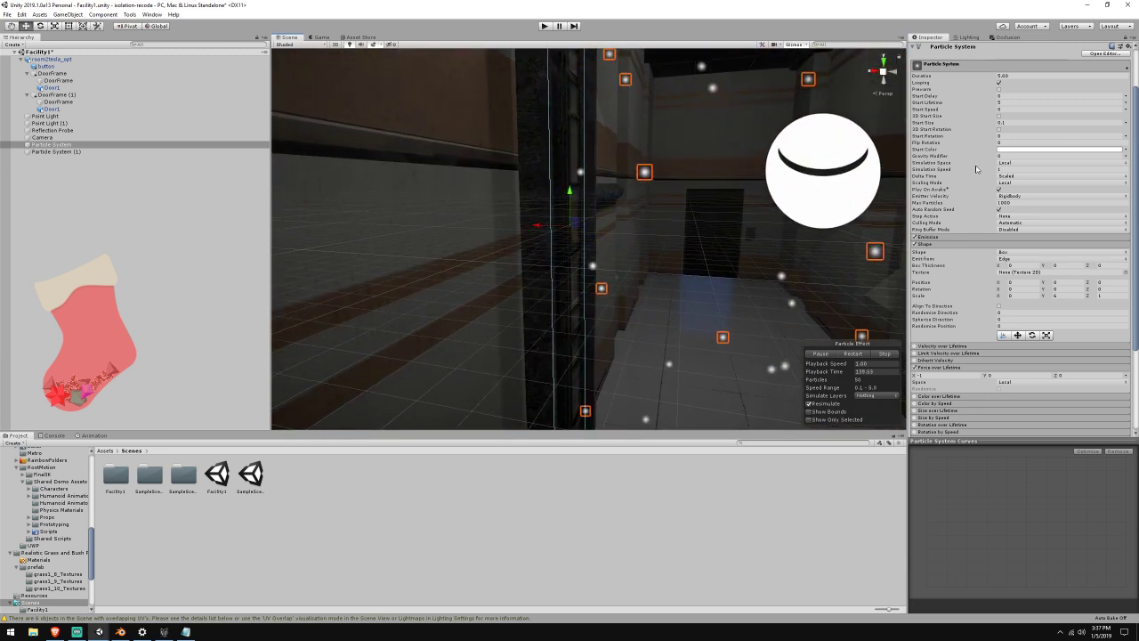
scroll(976, 170, up, 2)
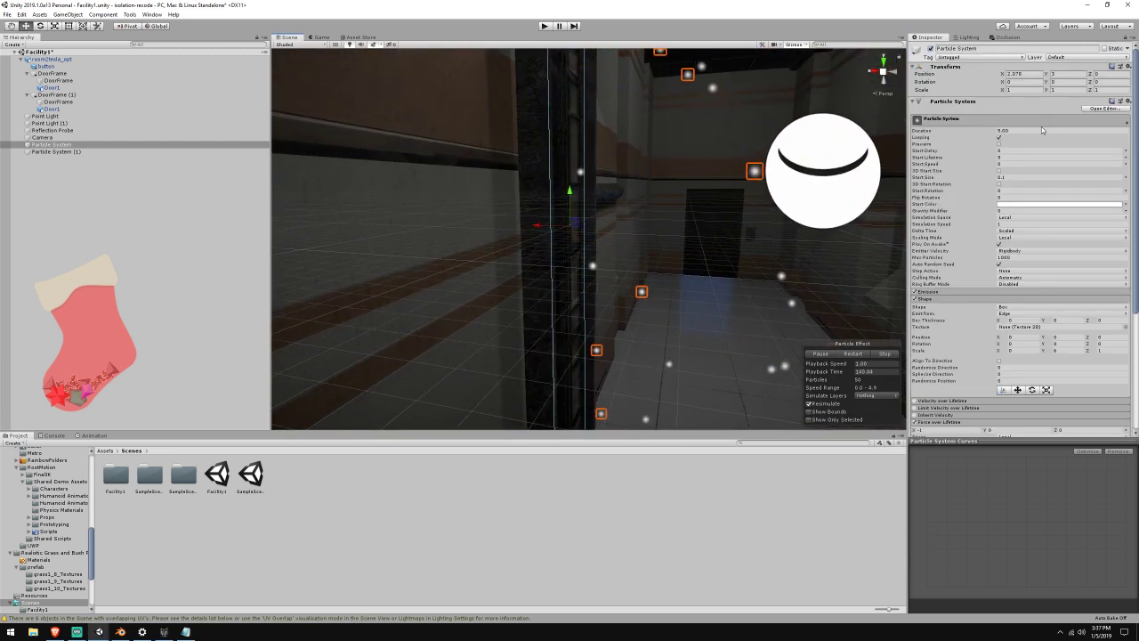
click(1019, 73)
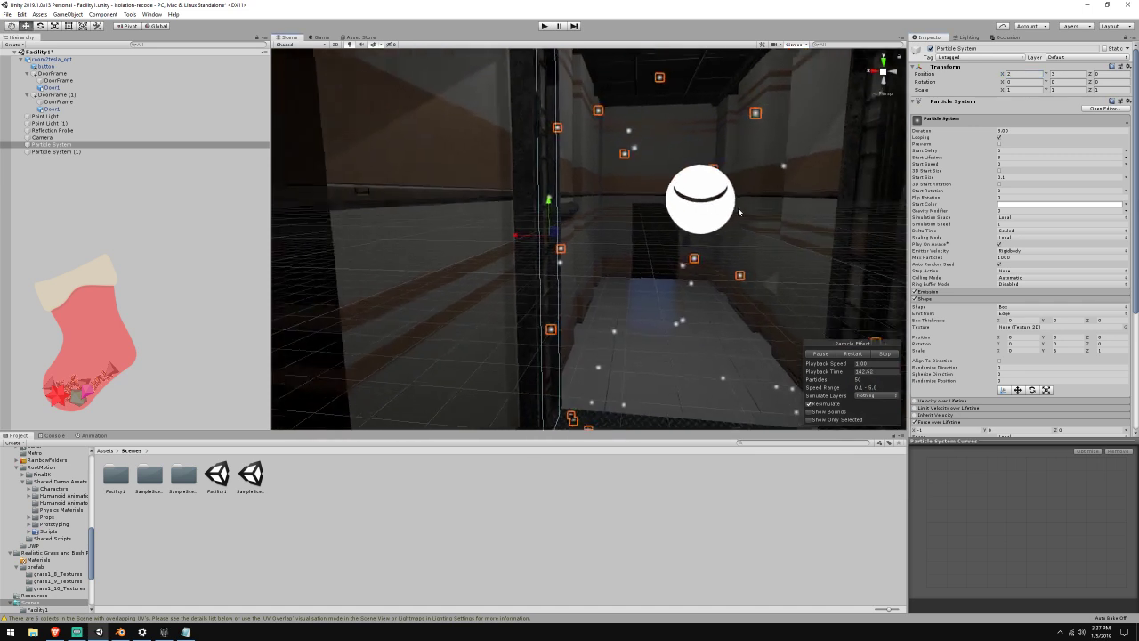
Set Particle System (1)'s X position to -2 and its box emitter's X scale to 0
click(178, 151)
click(1019, 74)
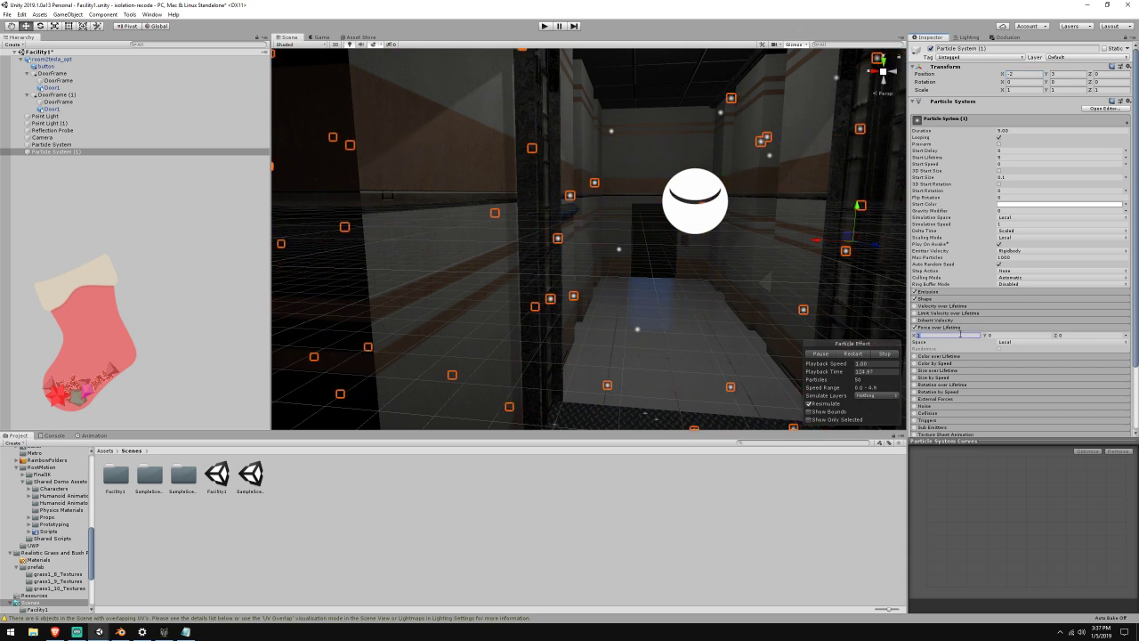
click(969, 299)
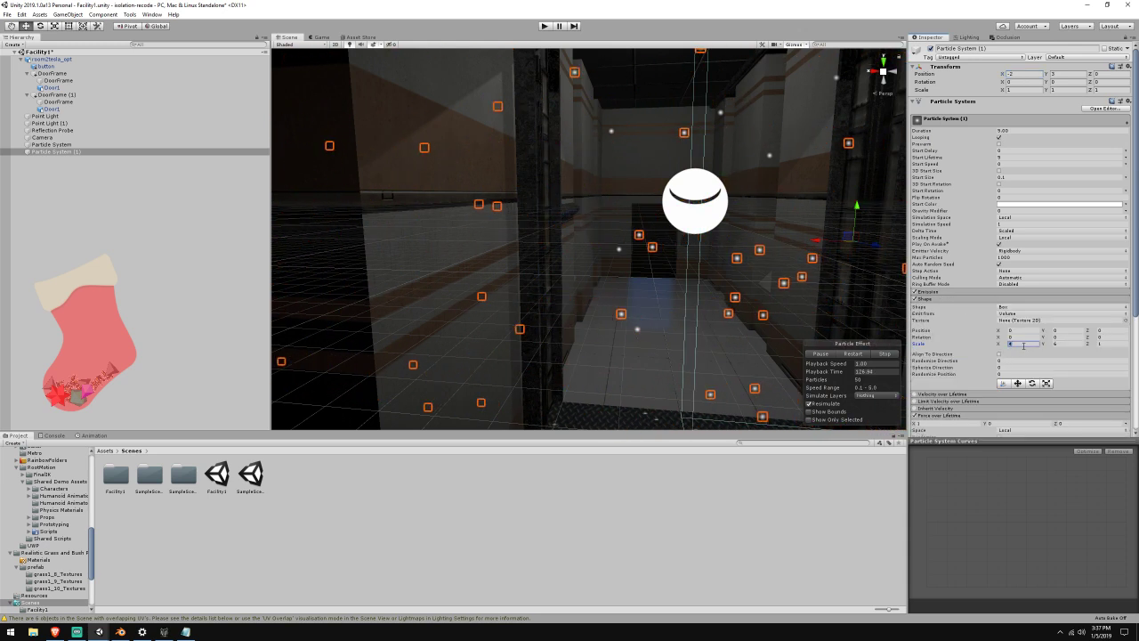
text(0)
Select both particle systems and examine their combined drift across the doorway and their shared module settings
key(s)
right_drag(658, 280, 715, 264)
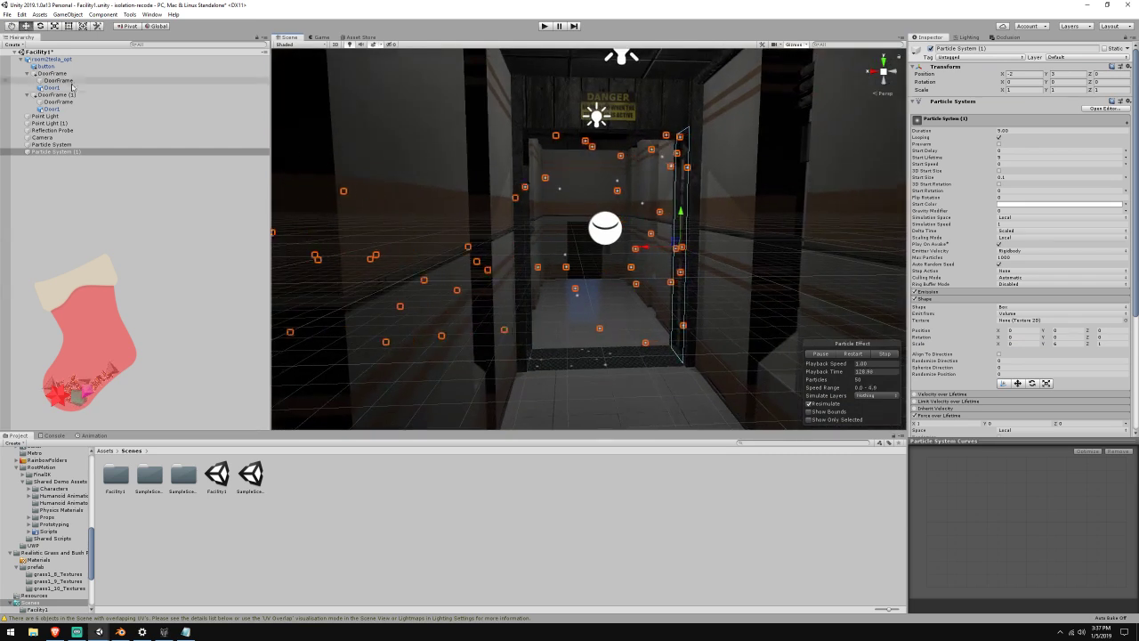
ctrl+click(54, 145)
right_drag(524, 196, 541, 190)
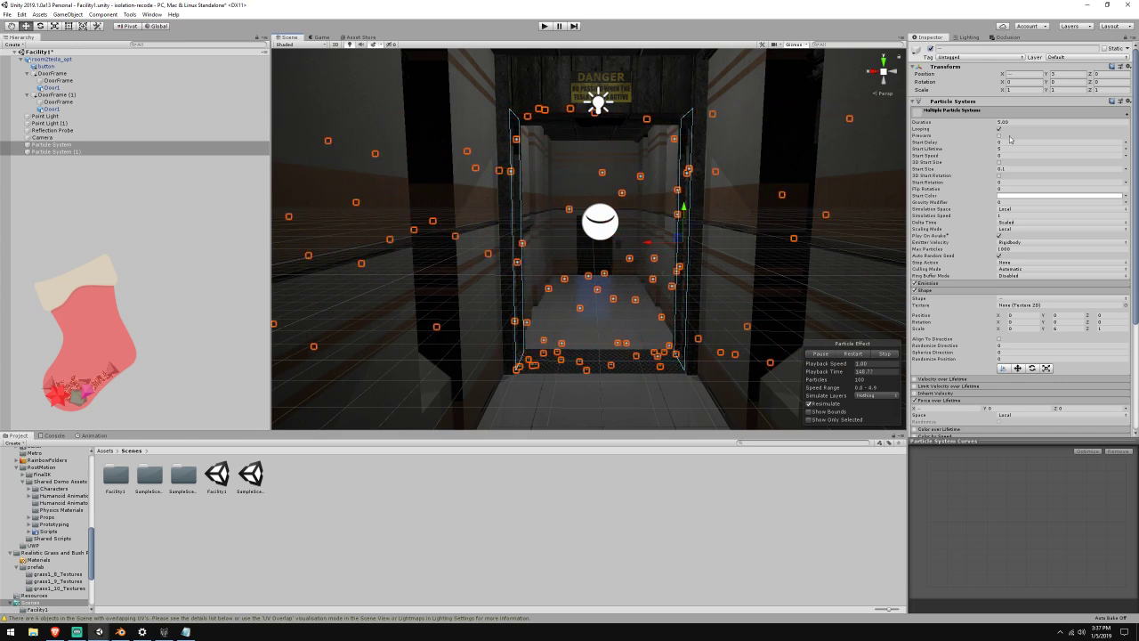
scroll(965, 206, down, 3)
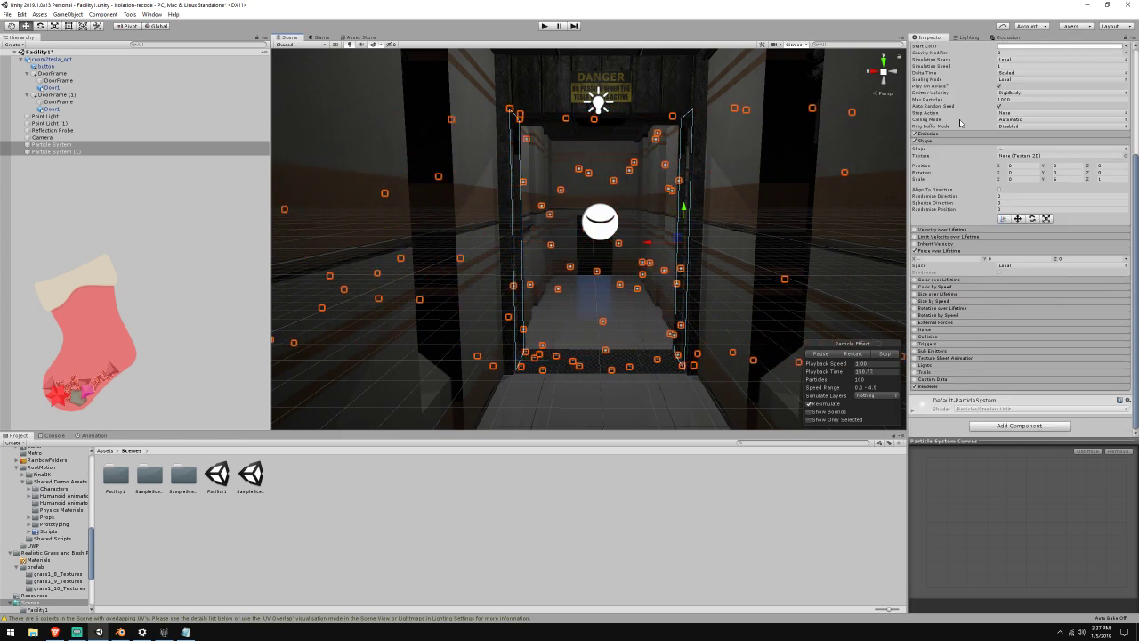
scroll(979, 215, down, 3)
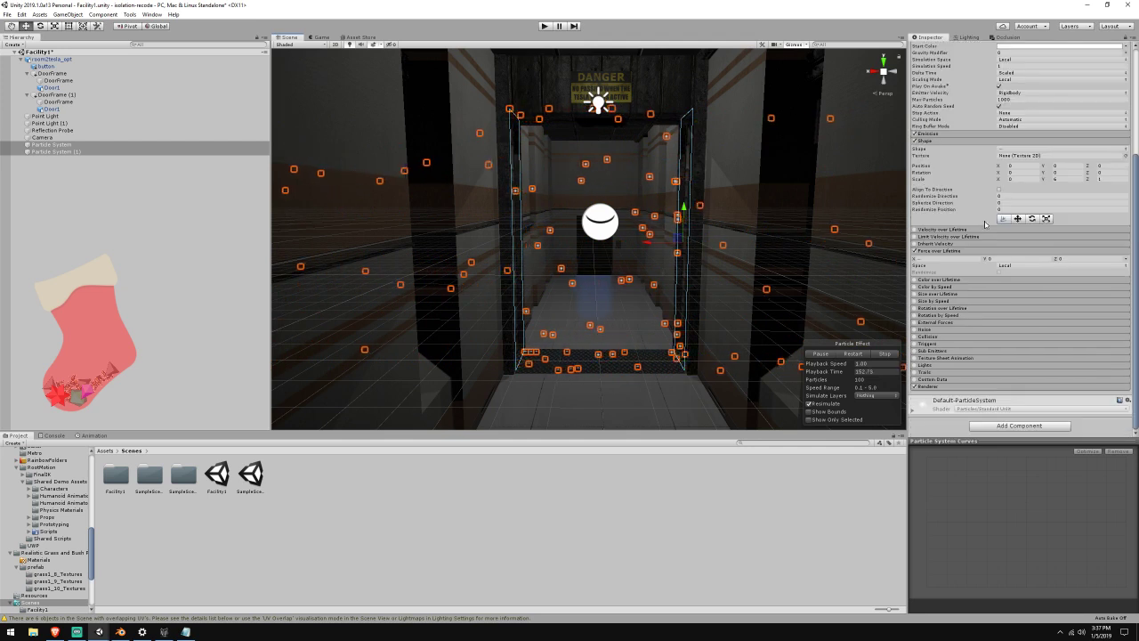
Collapse the Shape and Force over Lifetime modules of both particle systems, and glance at the browser before returning to the editor
click(1047, 152)
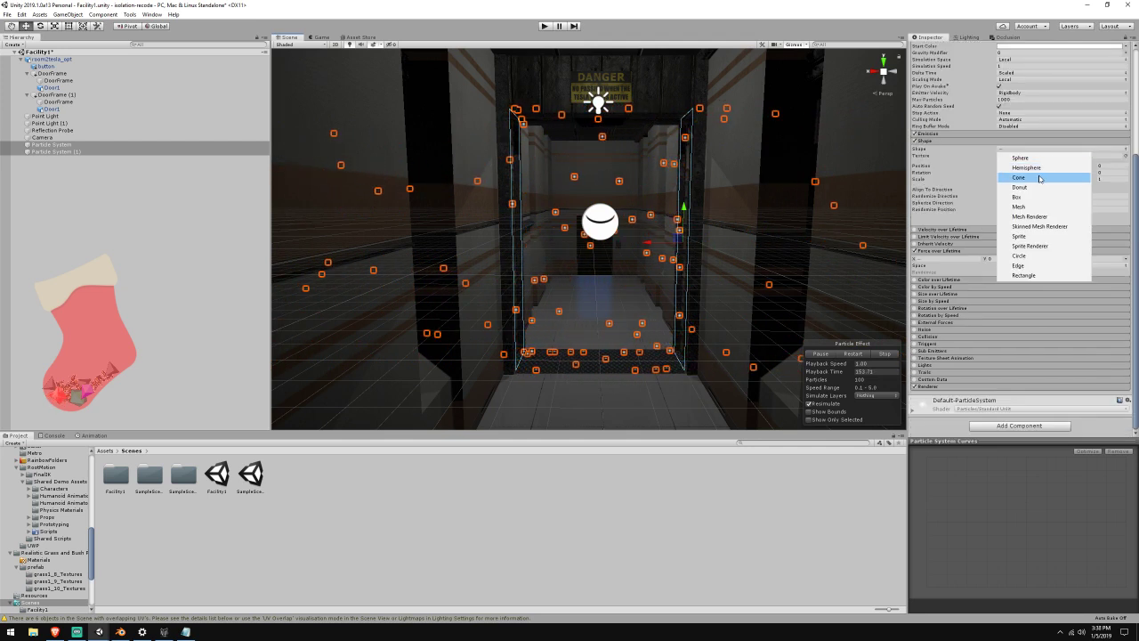
click(91, 146)
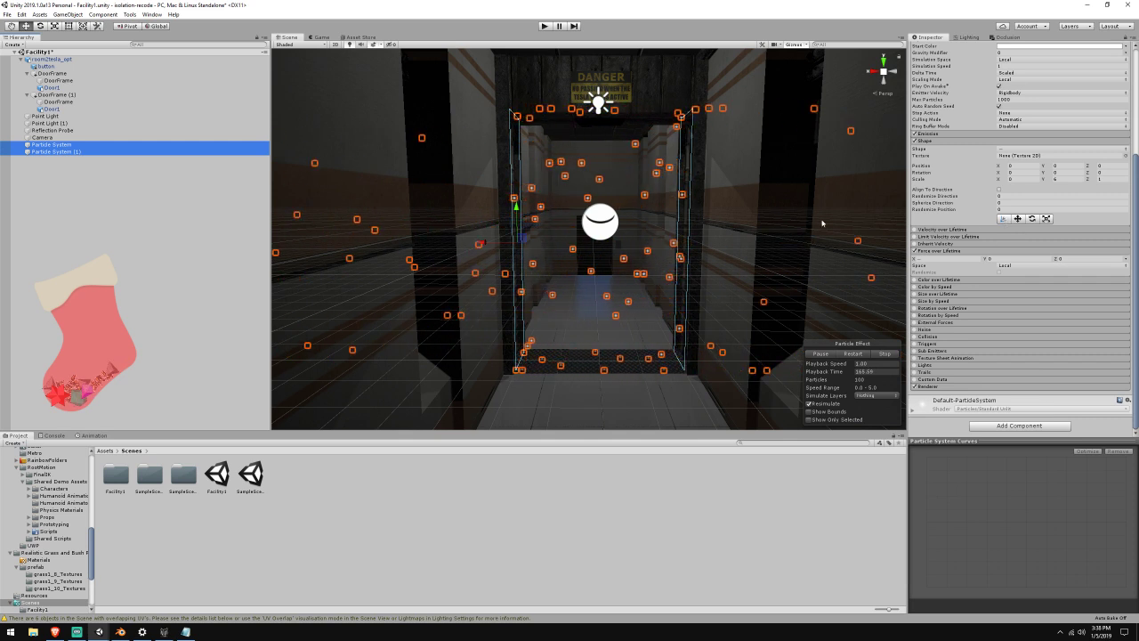
scroll(981, 206, up, 3)
click(945, 221)
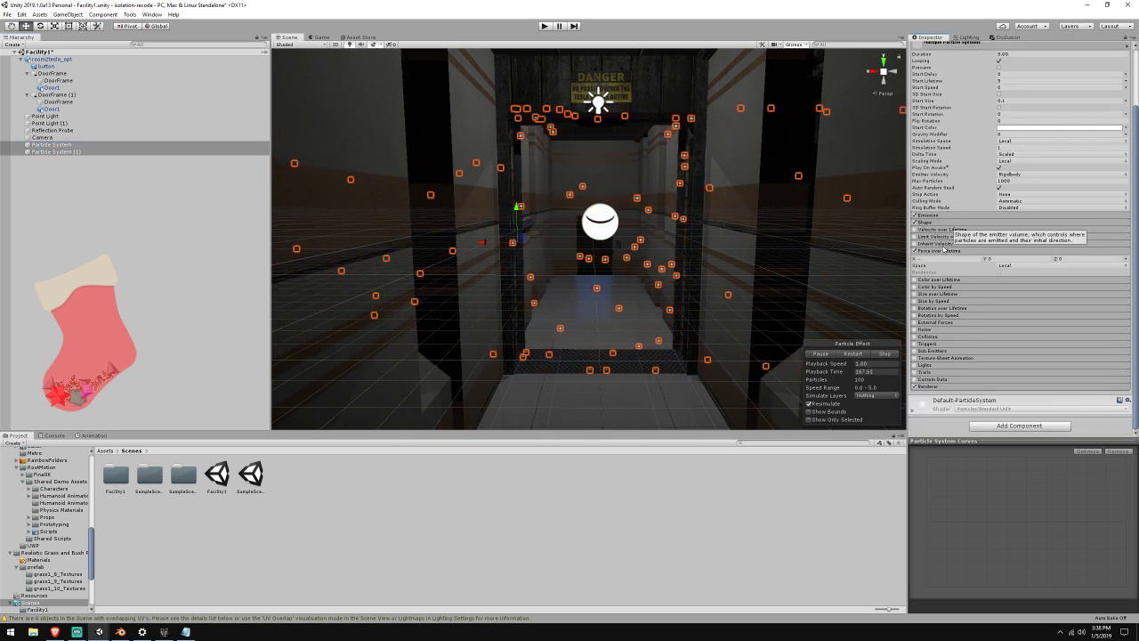
click(942, 251)
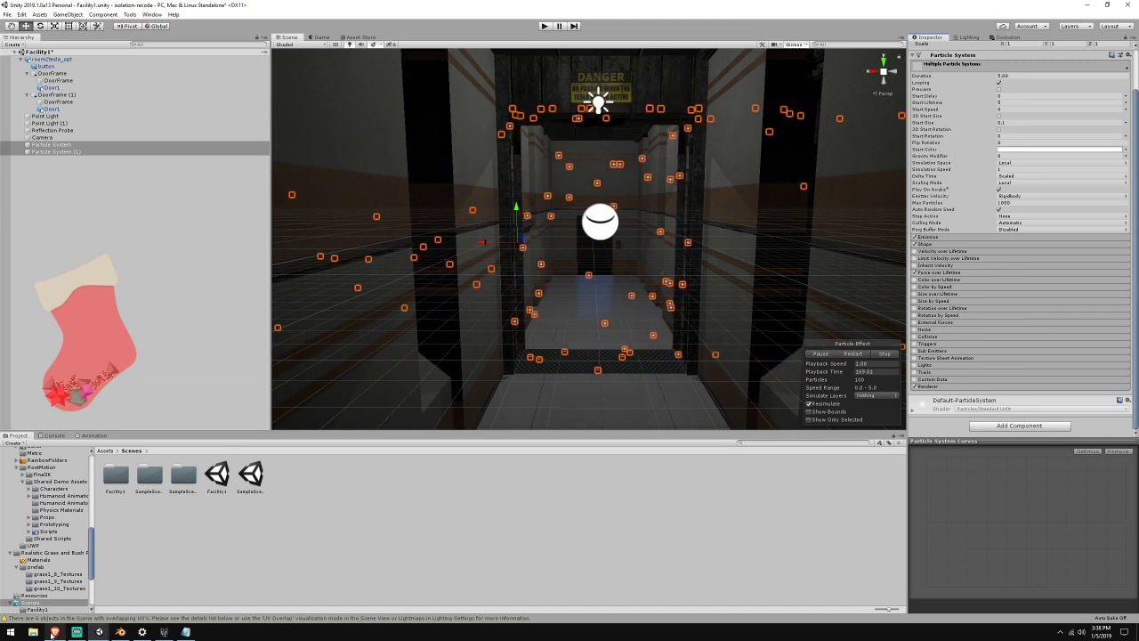
click(53, 633)
click(539, 3)
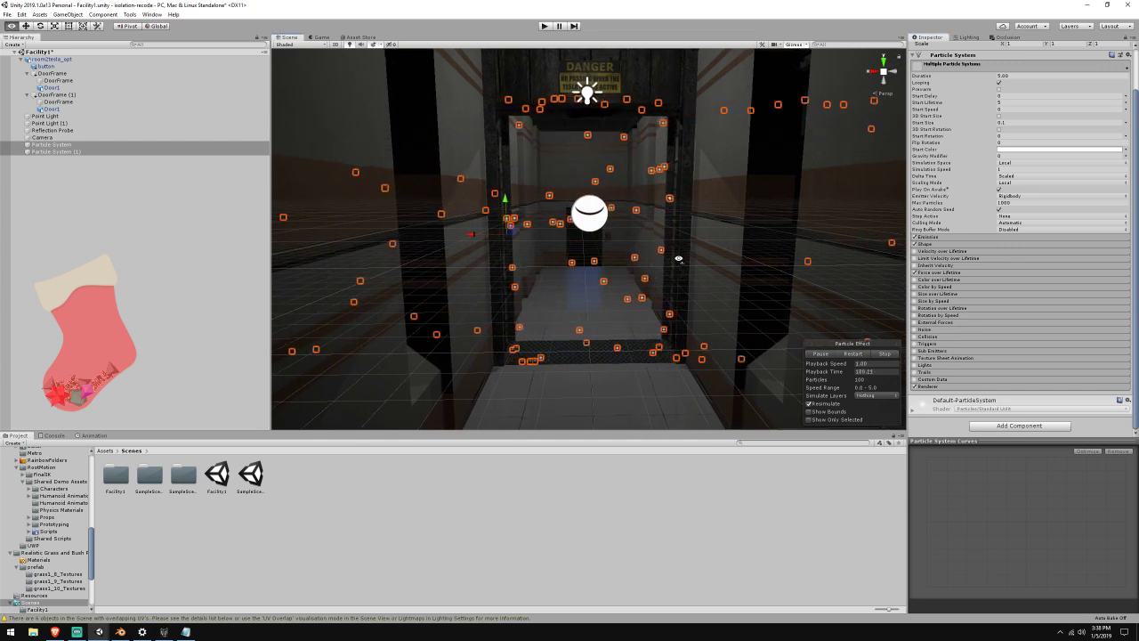
Enable the Trails module on both selected particle systems and view the doorway effect up close
scroll(838, 321, down, 2)
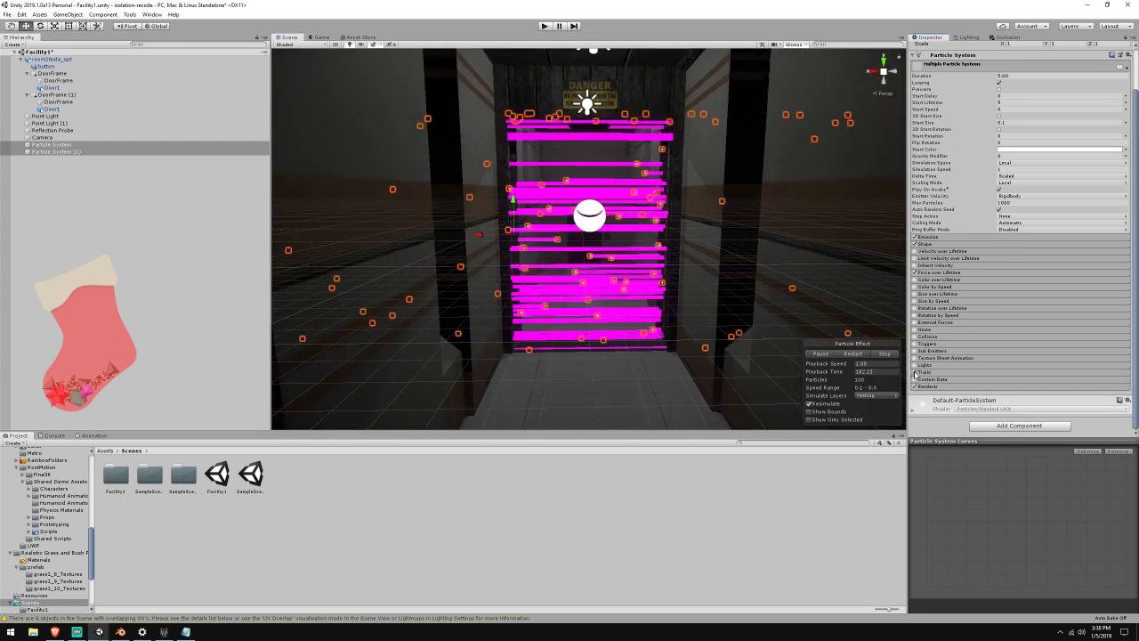
click(916, 372)
scroll(732, 294, up, 3)
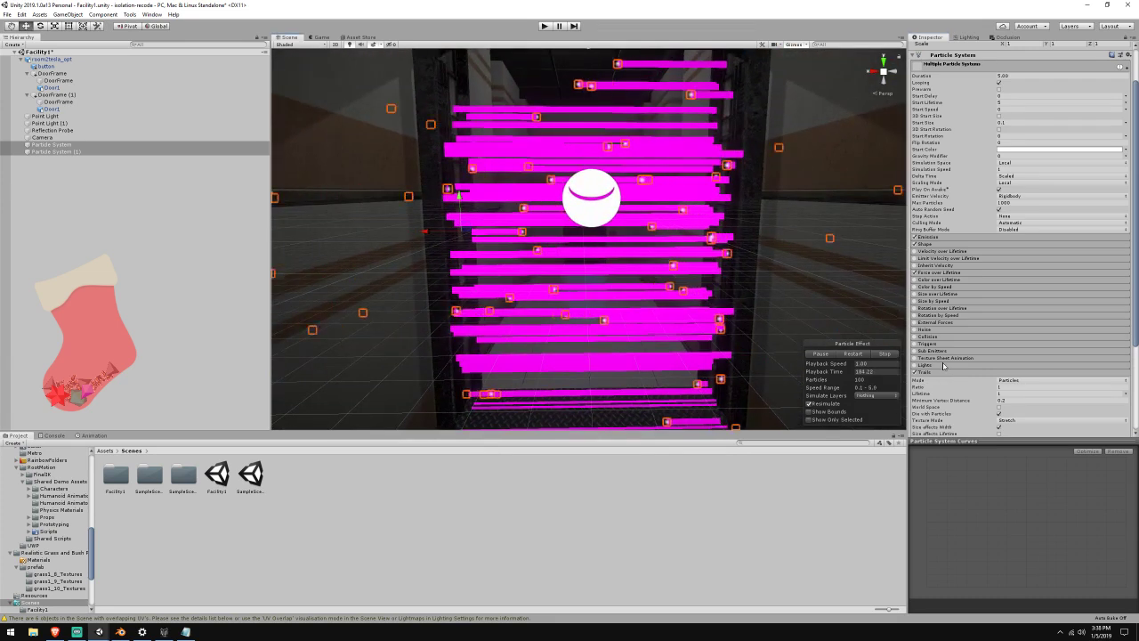
Try the Ribbon mode for the trails with the Tile, RepeatPerSegment and Stretch texture modes
scroll(1070, 362, down, 3)
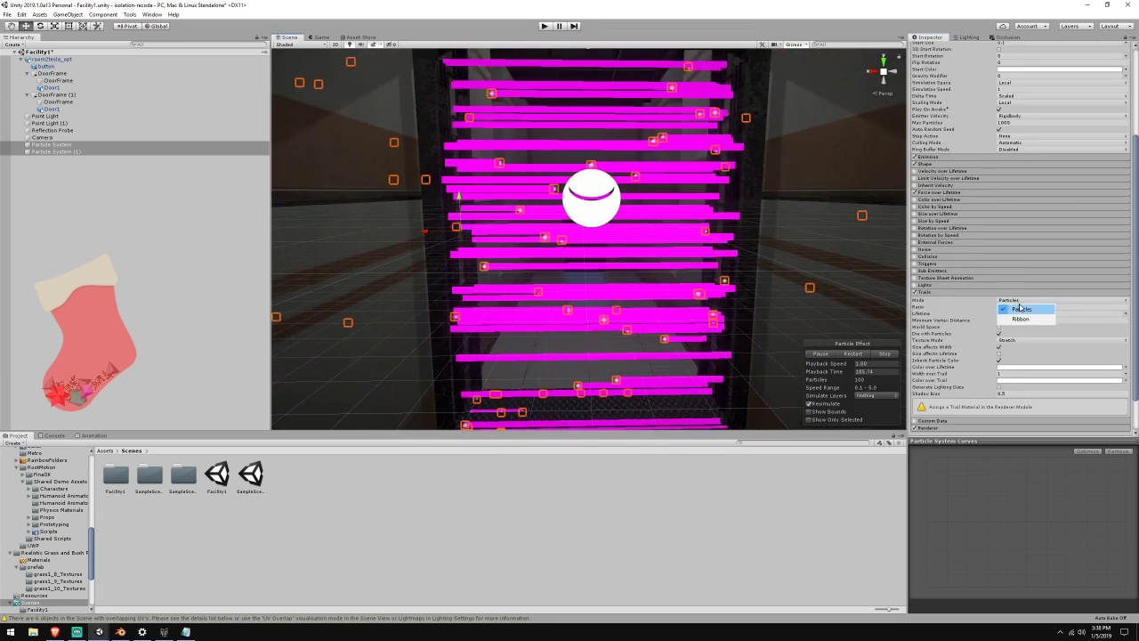
click(1020, 318)
scroll(775, 294, down, 2)
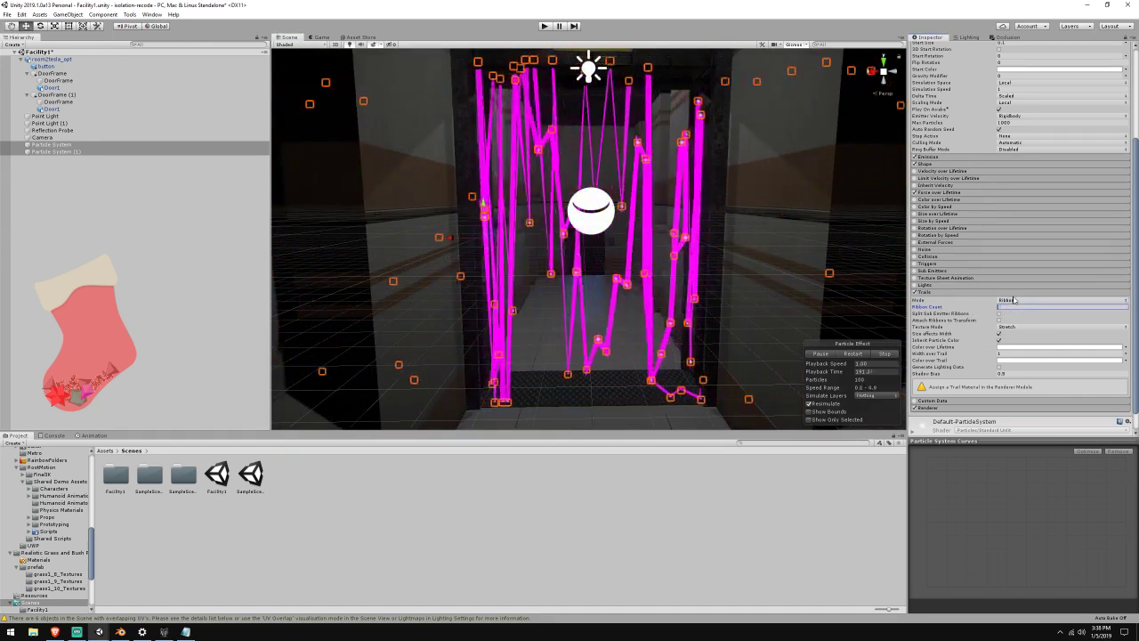
click(1012, 327)
click(1017, 347)
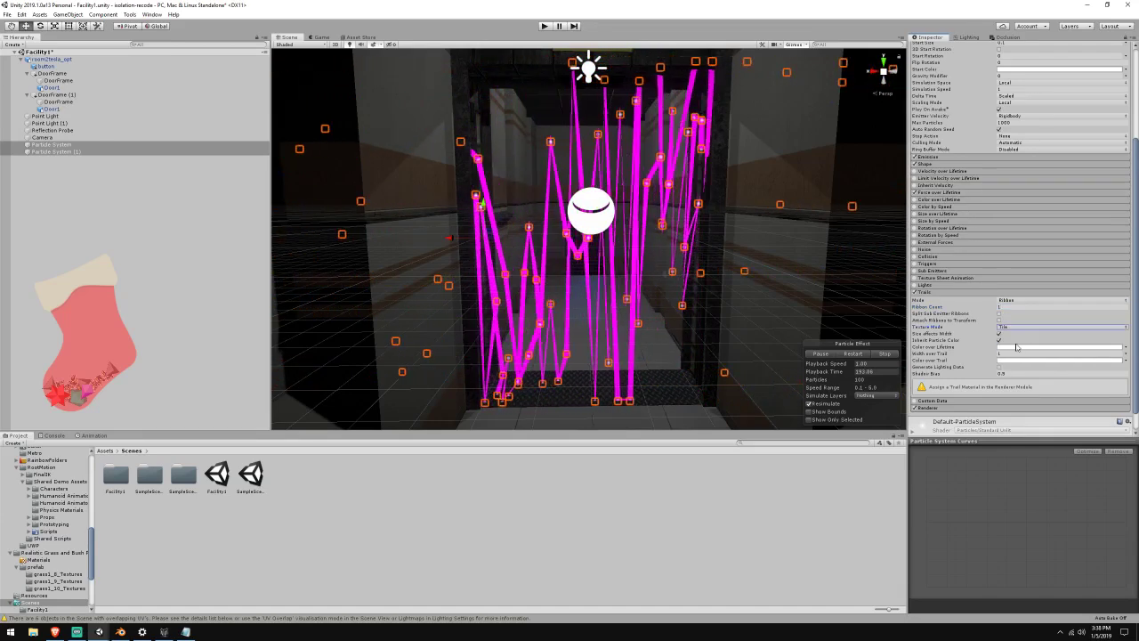
click(1019, 328)
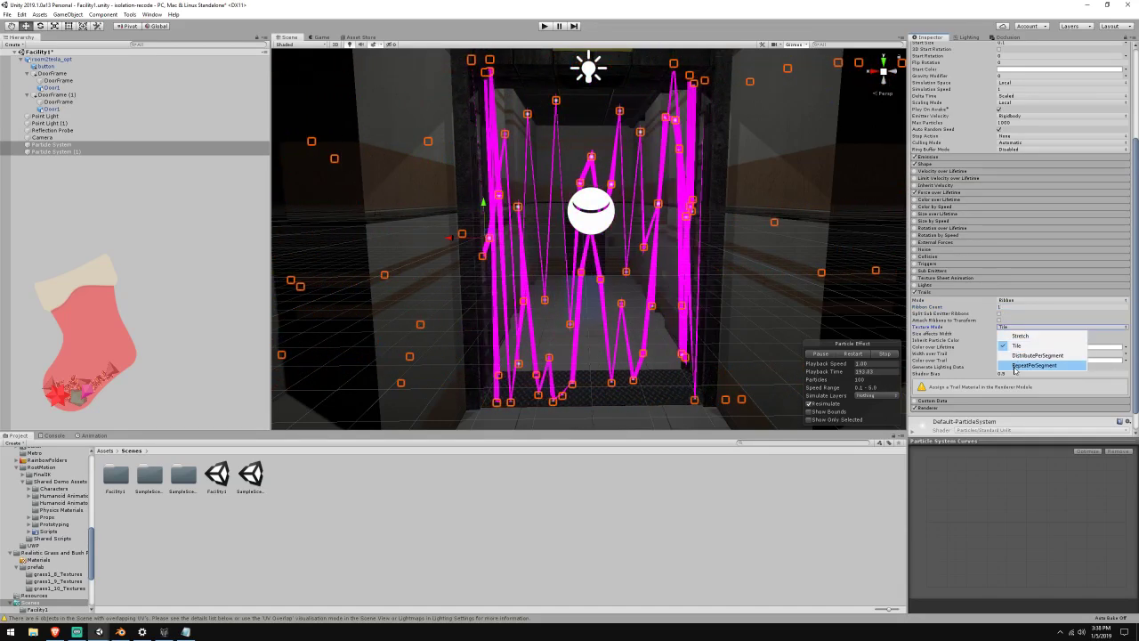
click(1015, 367)
click(1019, 327)
click(1020, 335)
Return the Trails mode to Particles for both particle systems
click(1023, 293)
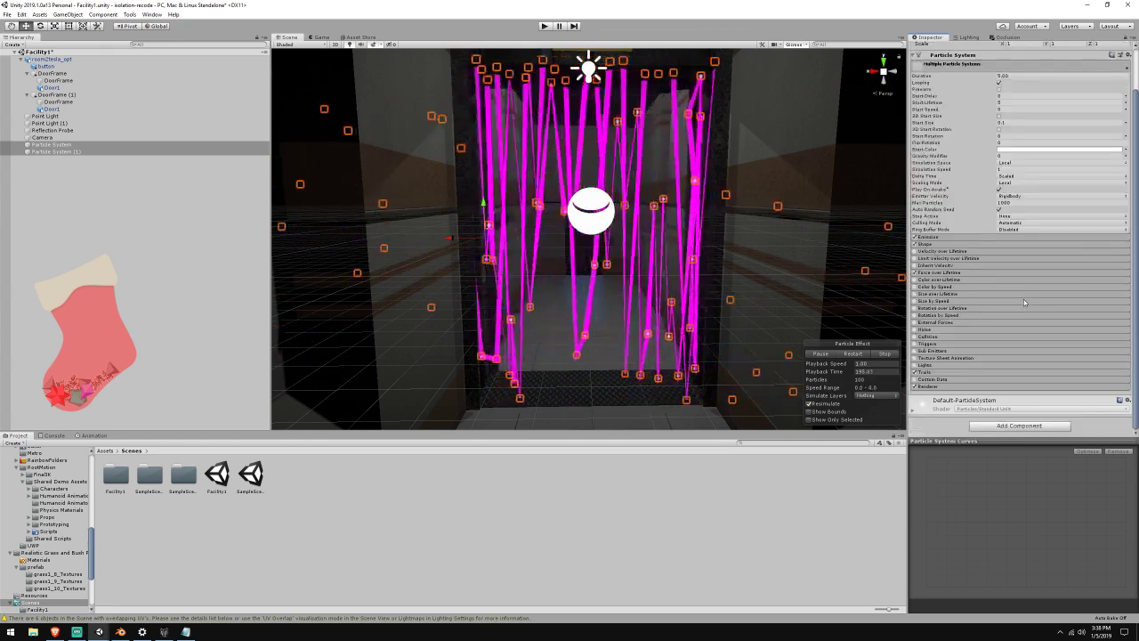
click(1005, 372)
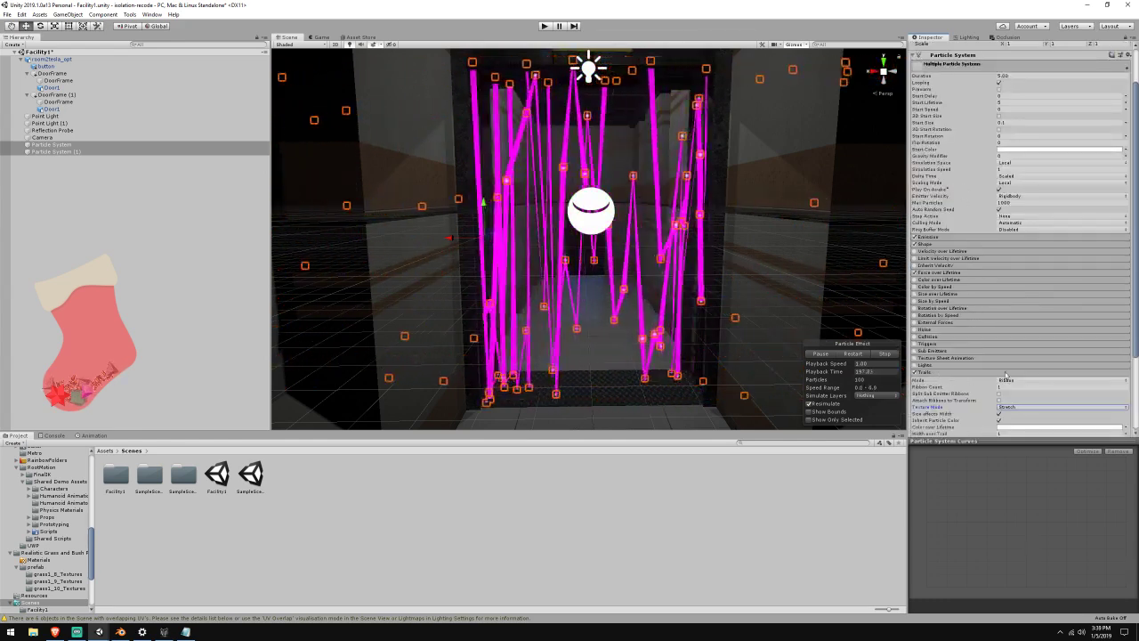
scroll(1006, 375, down, 3)
click(1023, 299)
click(1014, 307)
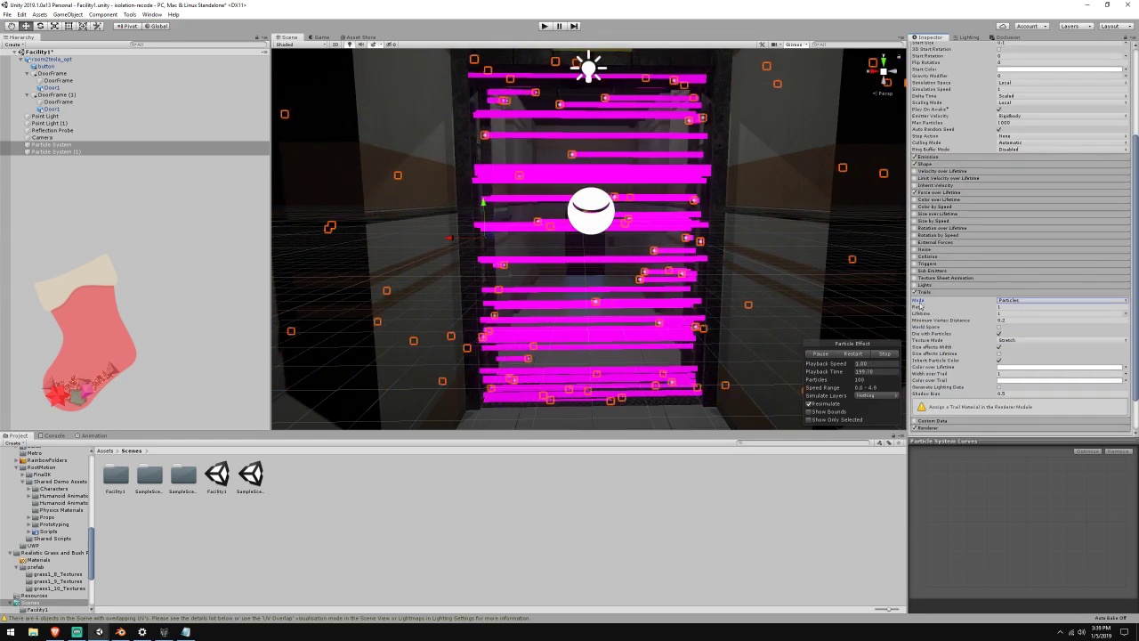
Shorten the trail Lifetime, testing 0.1 first and settling on 0.025
click(1019, 313)
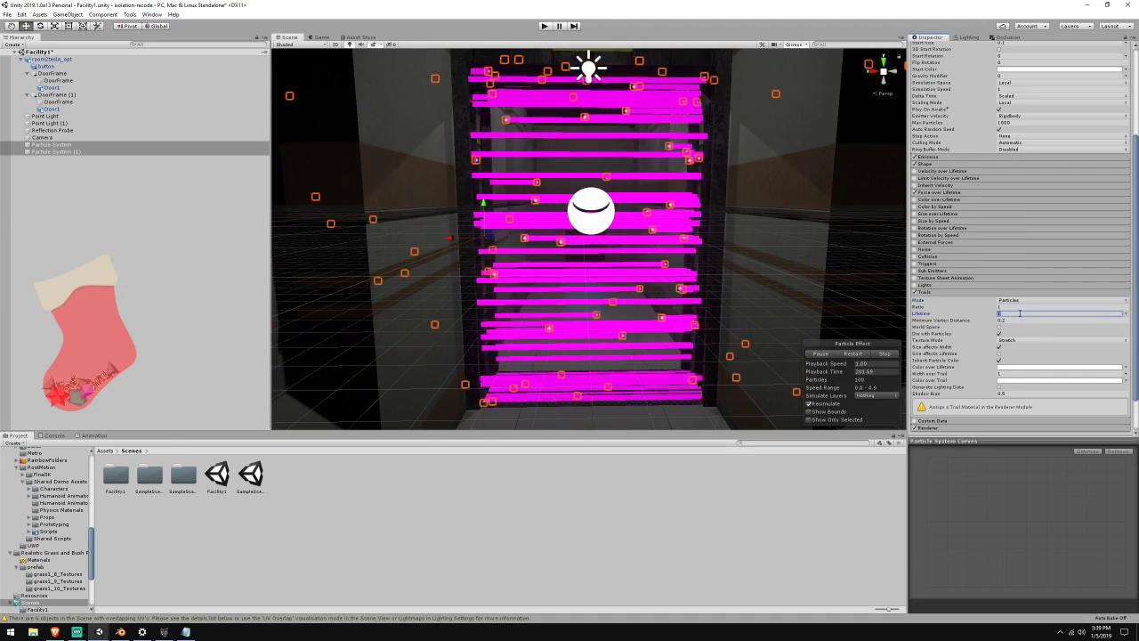
text(0.1)
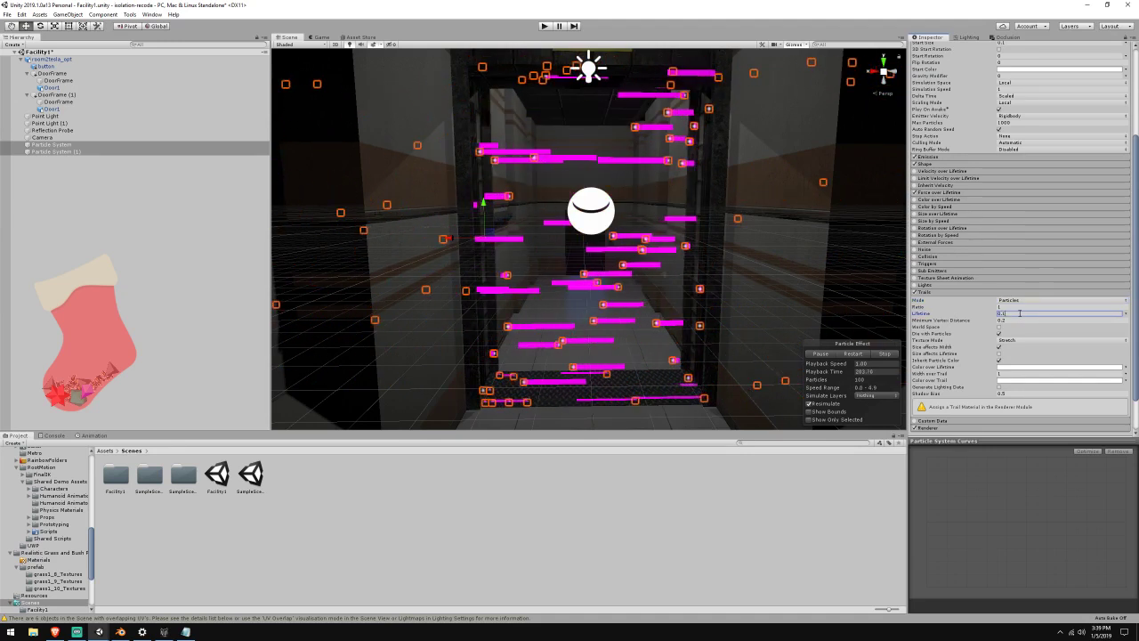
right_drag(714, 252, 719, 252)
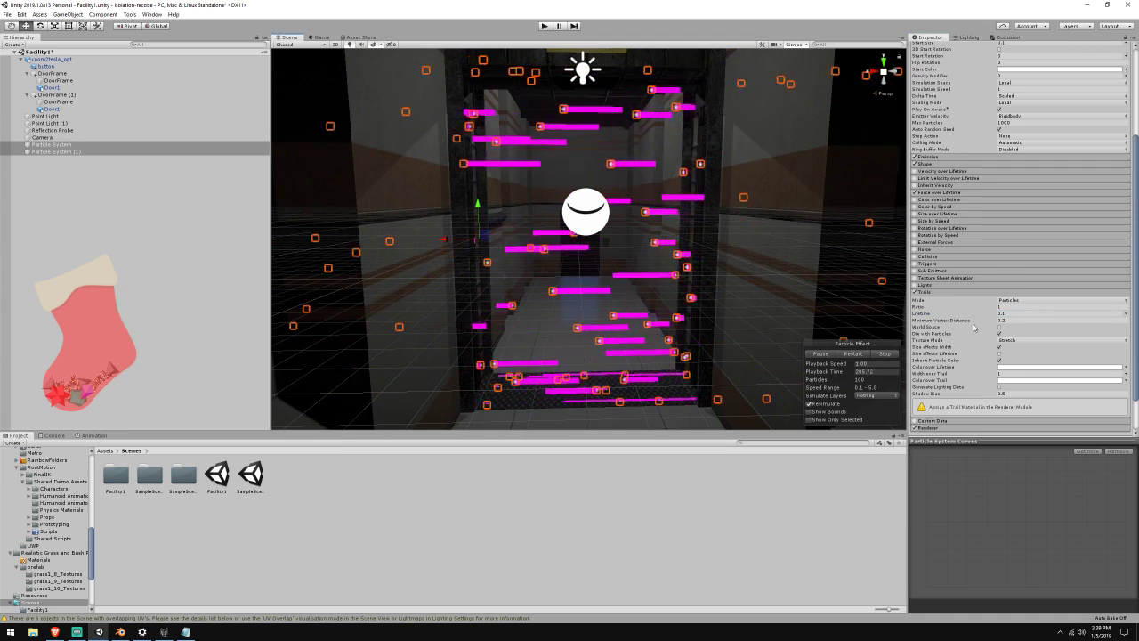
click(1003, 313)
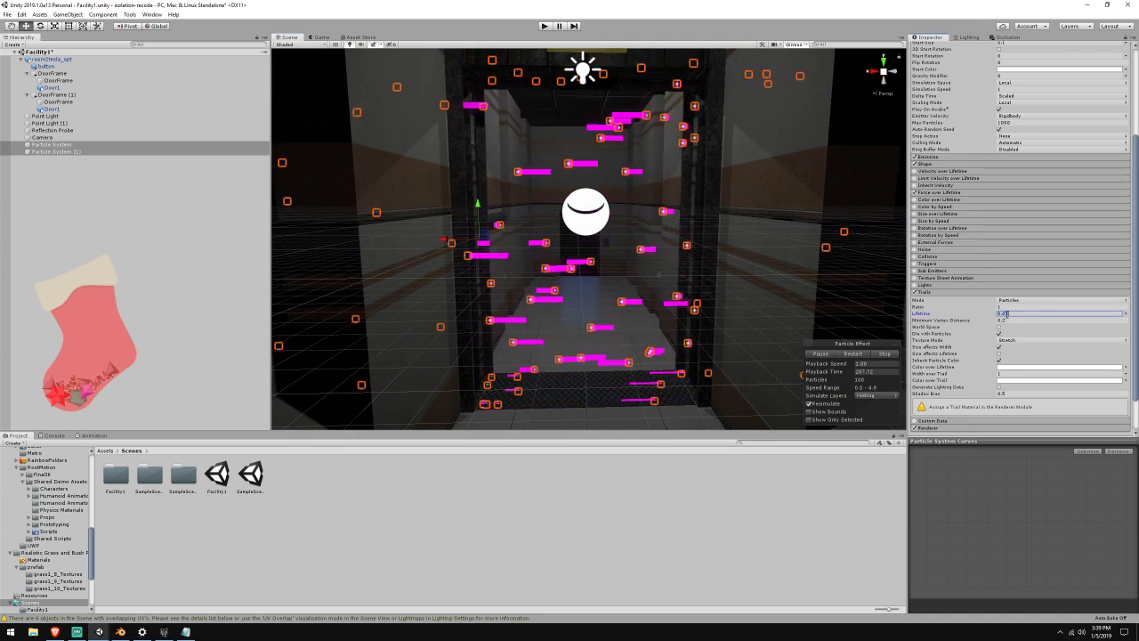
text(0.025)
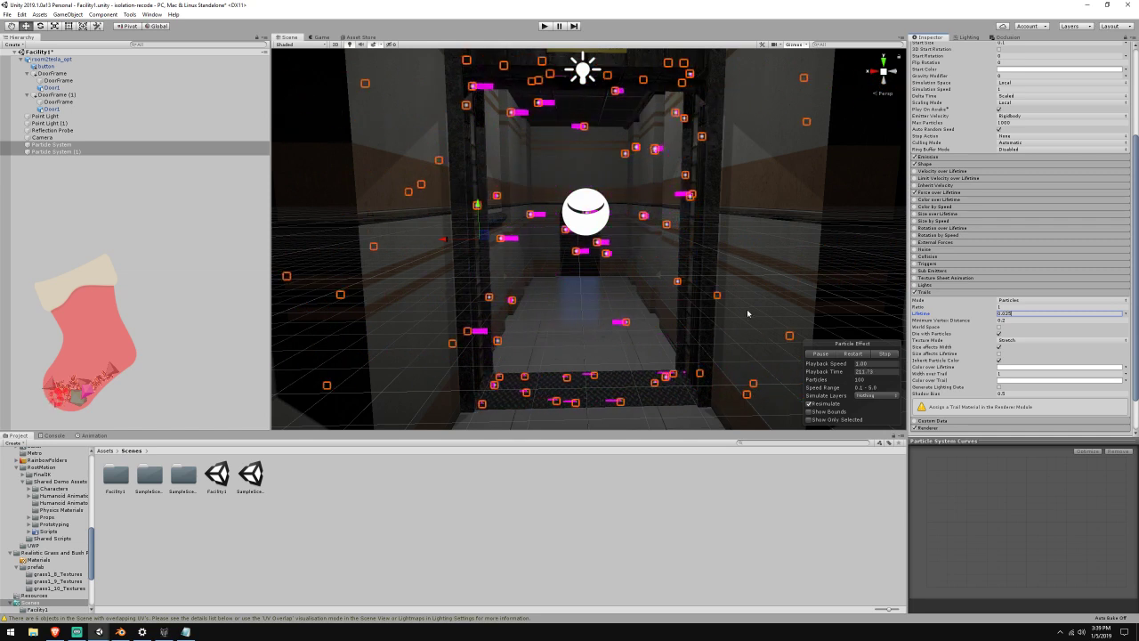
Test the Tile texture mode on the trails and settle on RepeatPerSegment
click(1014, 341)
click(1014, 354)
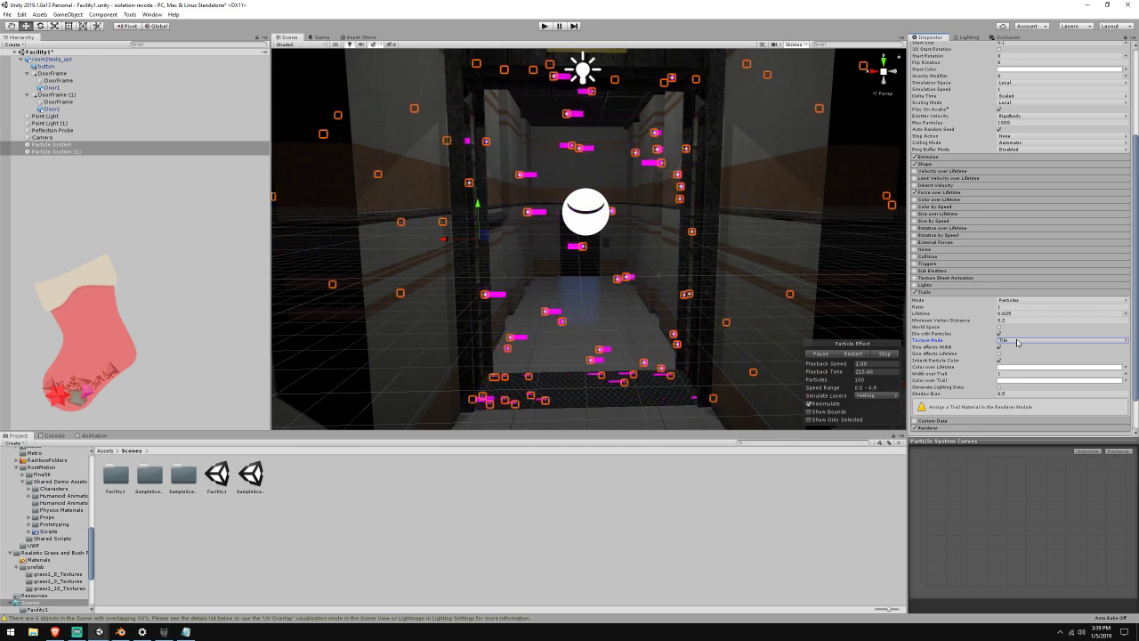
click(1016, 341)
click(1033, 378)
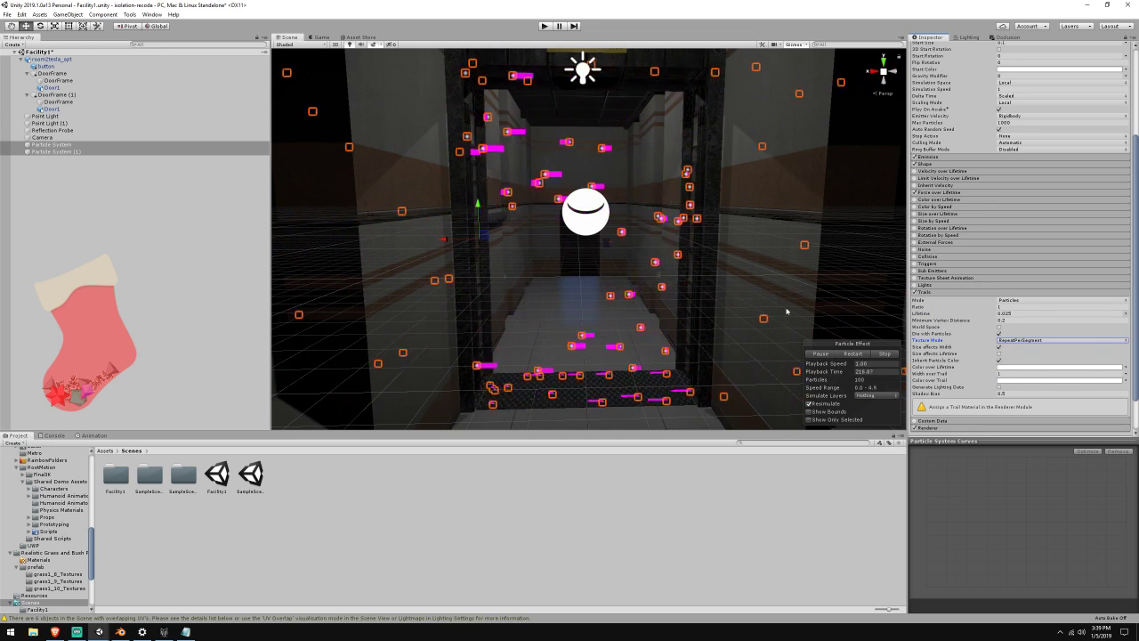
View the doorway from farther back and test the trails with Size affects Width off, restoring the option
right_drag(786, 312, 837, 328)
key(w)
key(s)
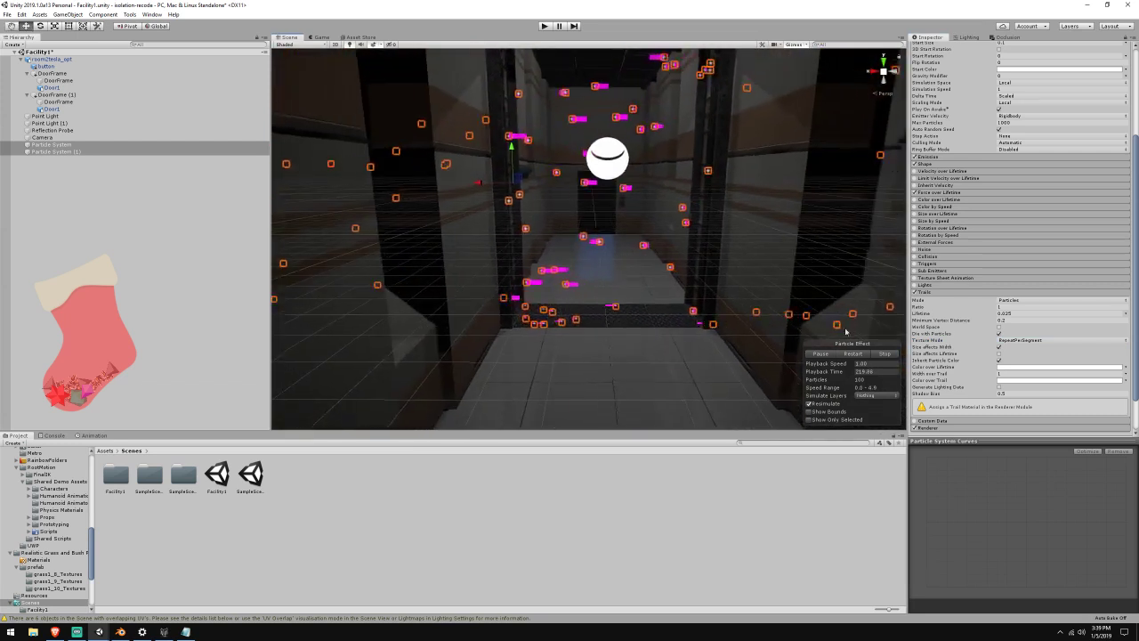
click(998, 347)
click(998, 347)
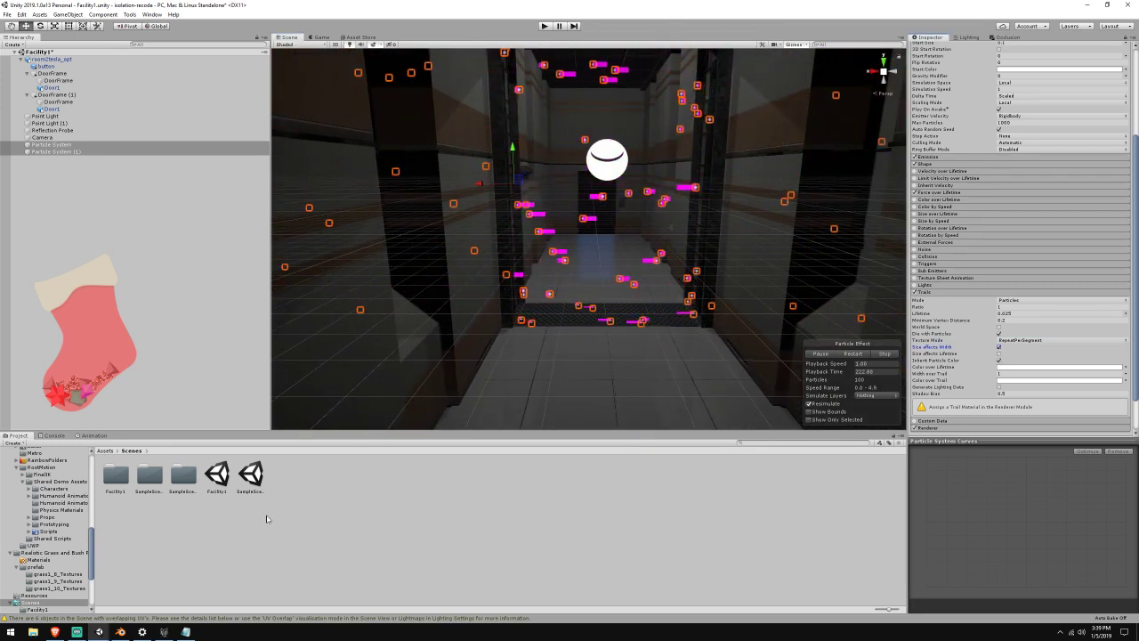
Switch to the browser to read the SpeechChat feed, and return to the Unity scene
click(55, 631)
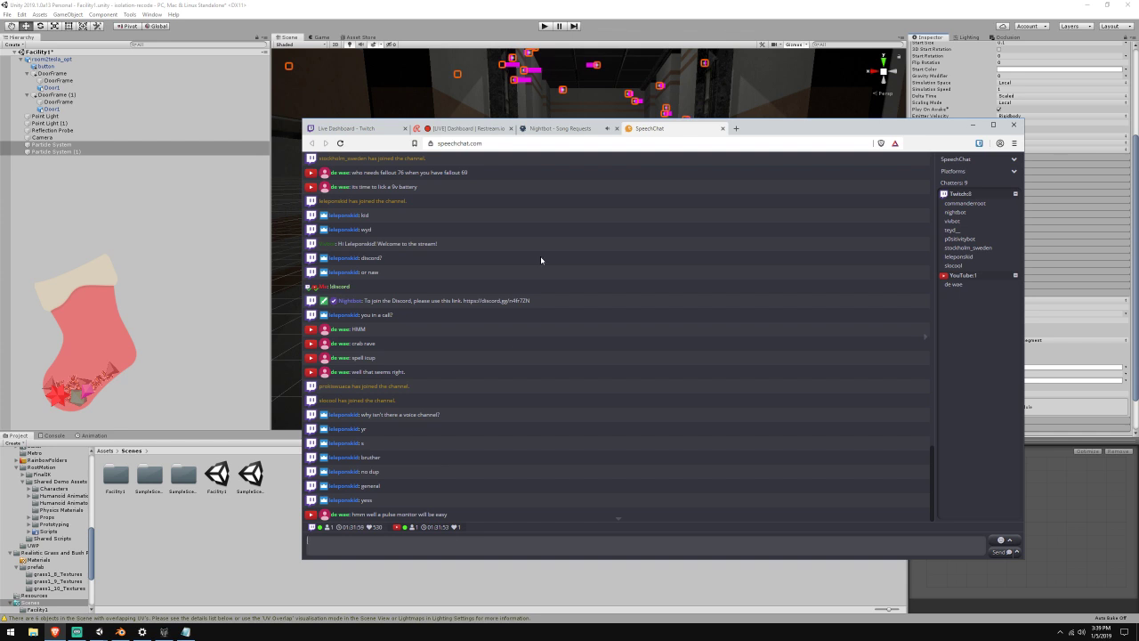
click(652, 4)
mouse_move(765, 264)
right_down()
mouse_move(779, 225)
mouse_move(781, 250)
right_up()
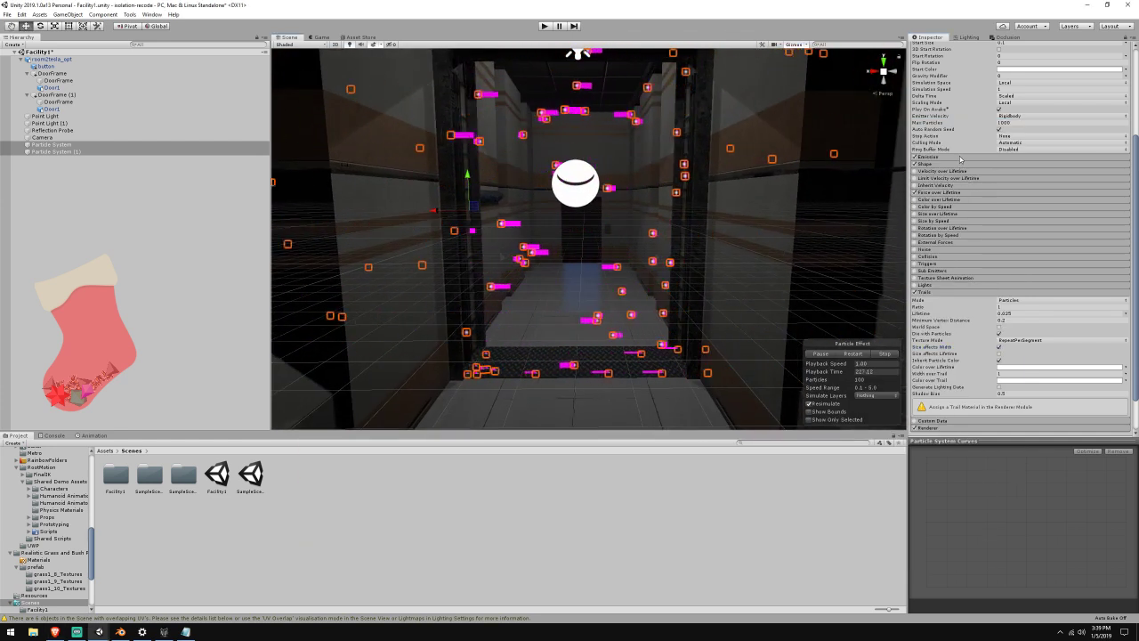
Open the Data (SSD) (B:) drive in File Explorer, and pause the Nightbot song request playback in the browser
key(super+e)
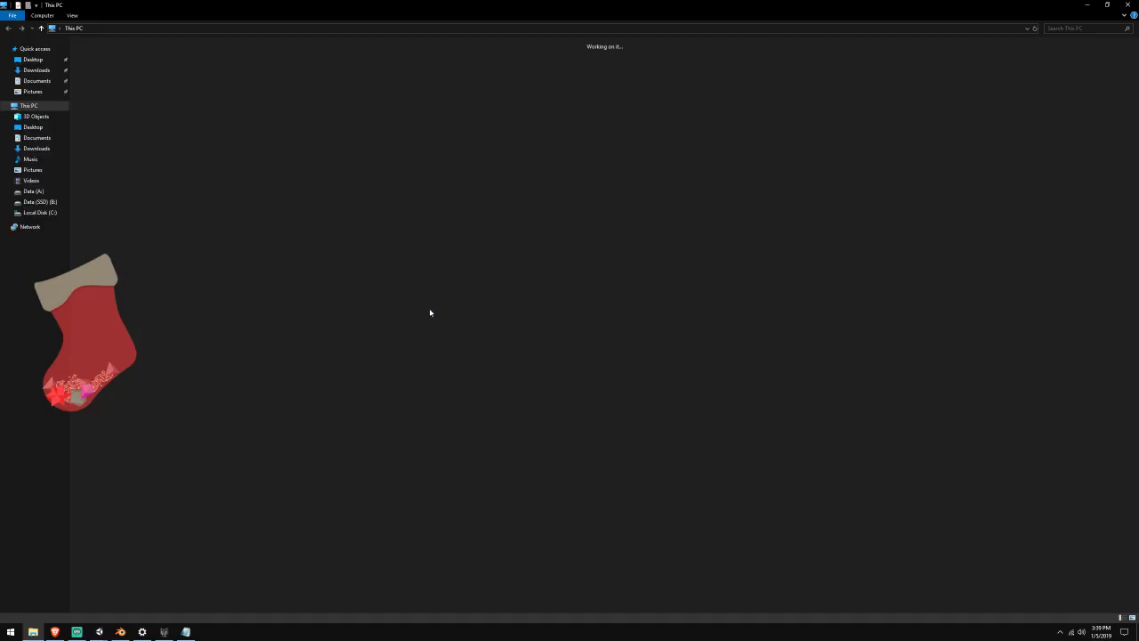
click(66, 202)
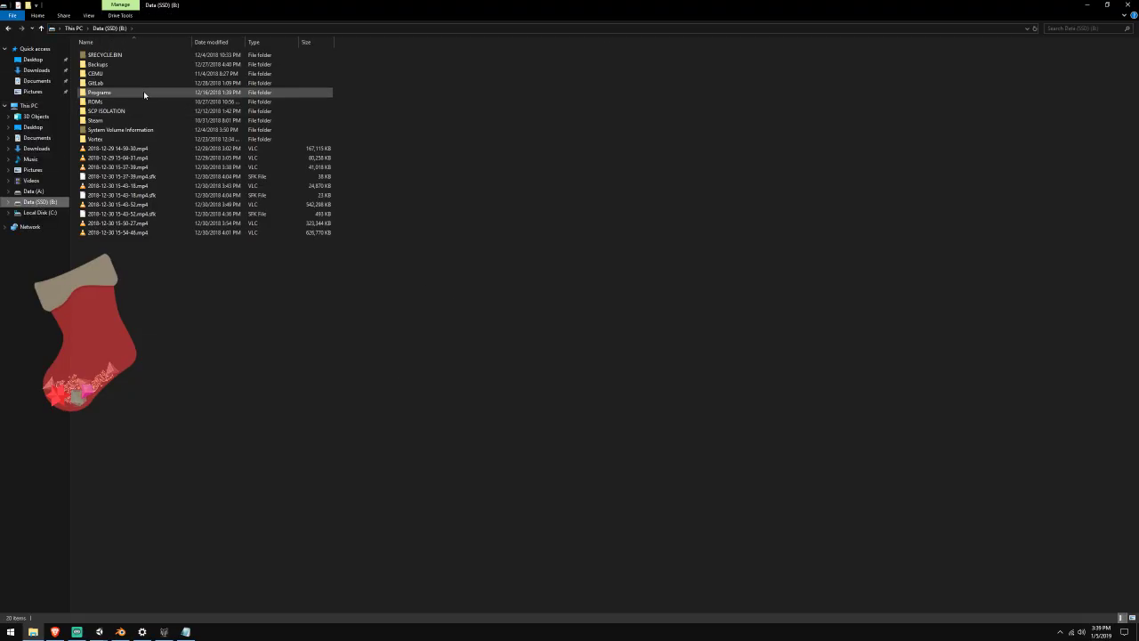
click(55, 632)
click(602, 131)
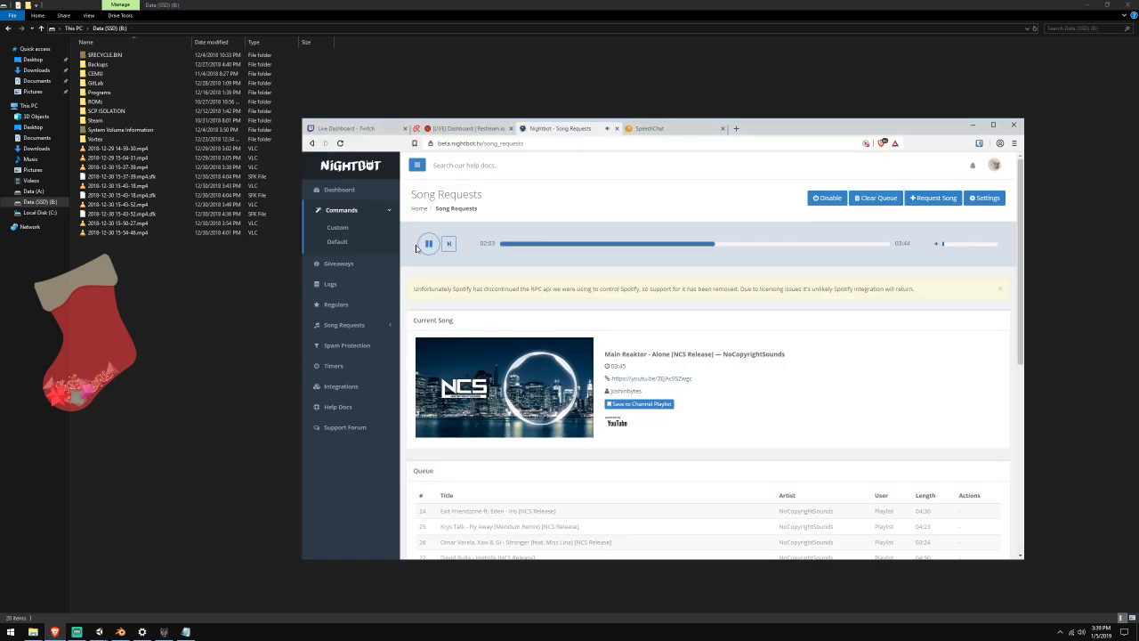
click(274, 246)
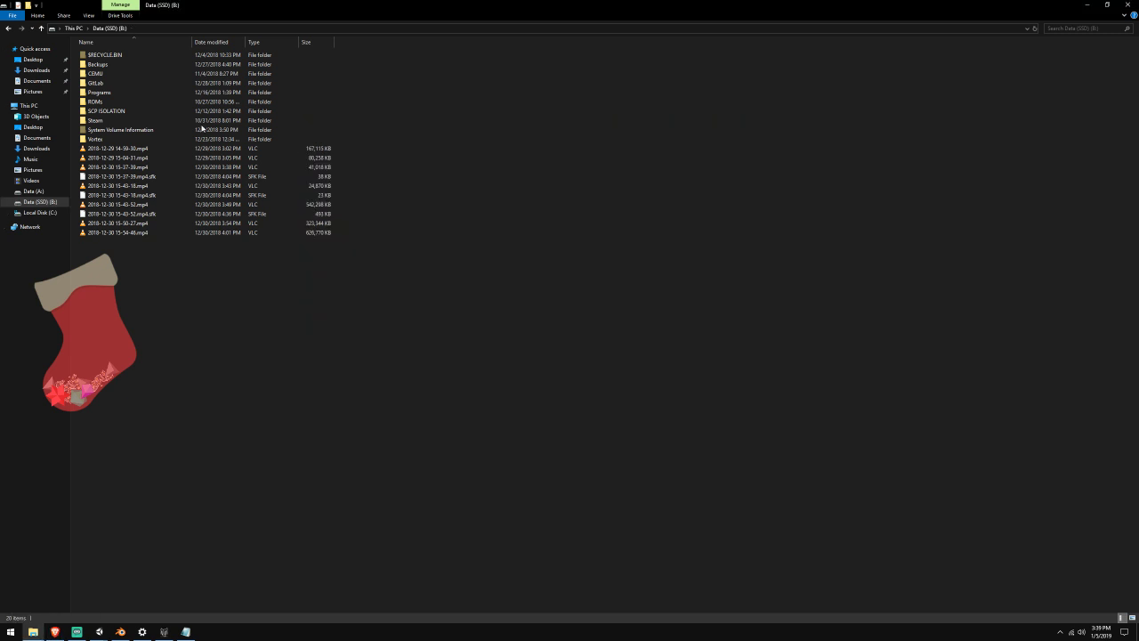
Launch SCP - ISOLATION.exe from the version 0.1.3 folder inside Games on the Data (A:) drive
click(41, 193)
double_click(125, 65)
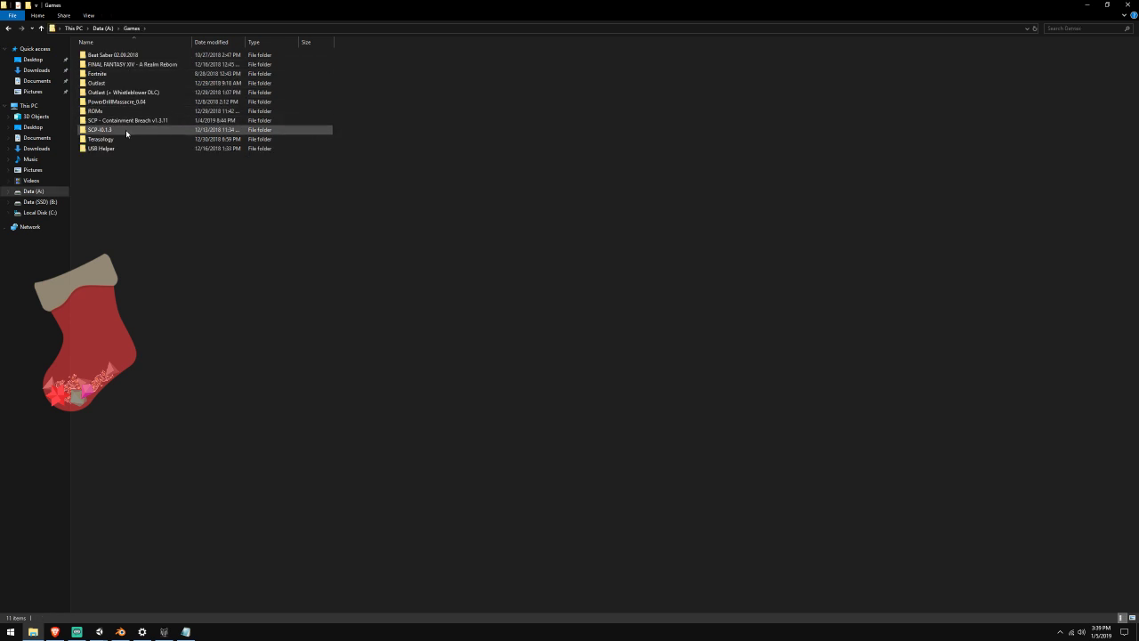
double_click(127, 130)
double_click(126, 64)
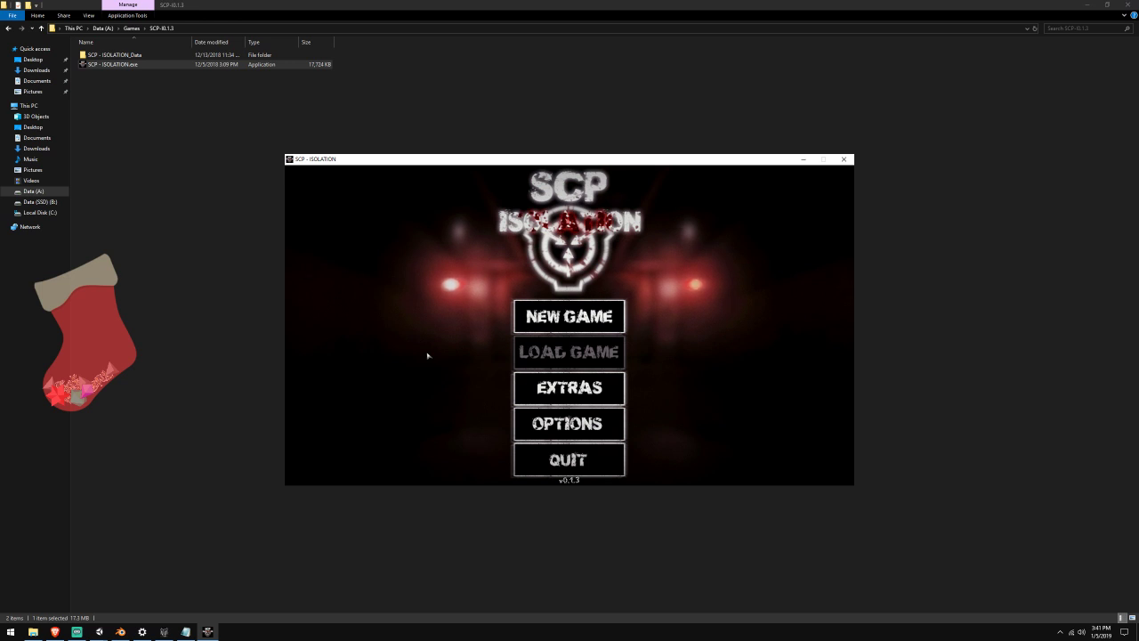
Check the SpeechChat feed and the Streamlabs OBS window, and shift the chat's browser window slightly aside
click(55, 632)
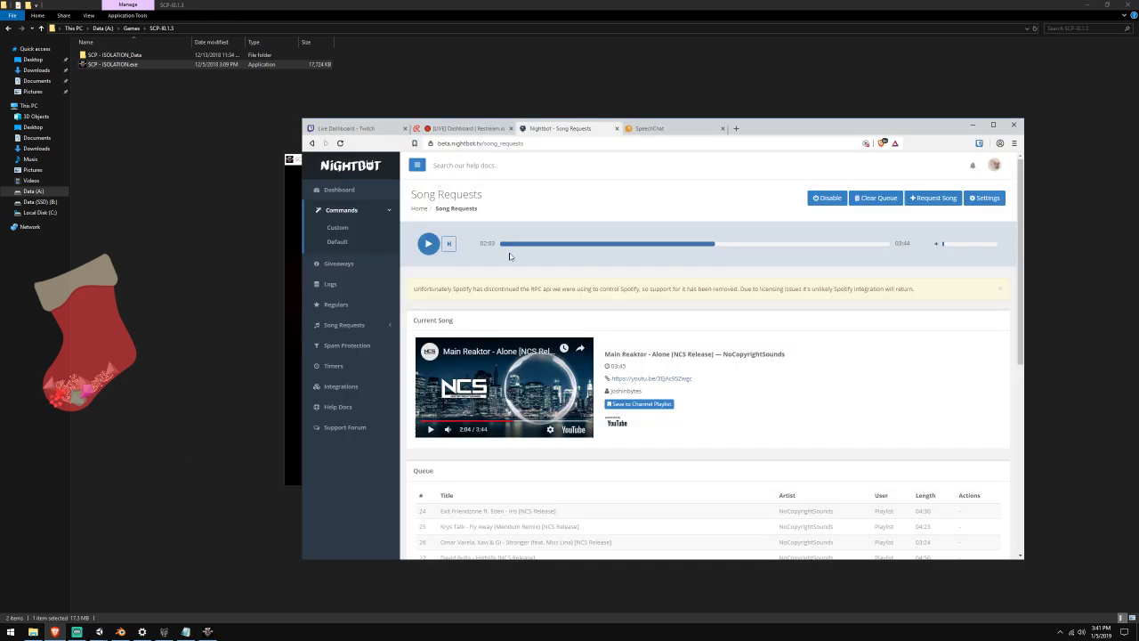
click(647, 129)
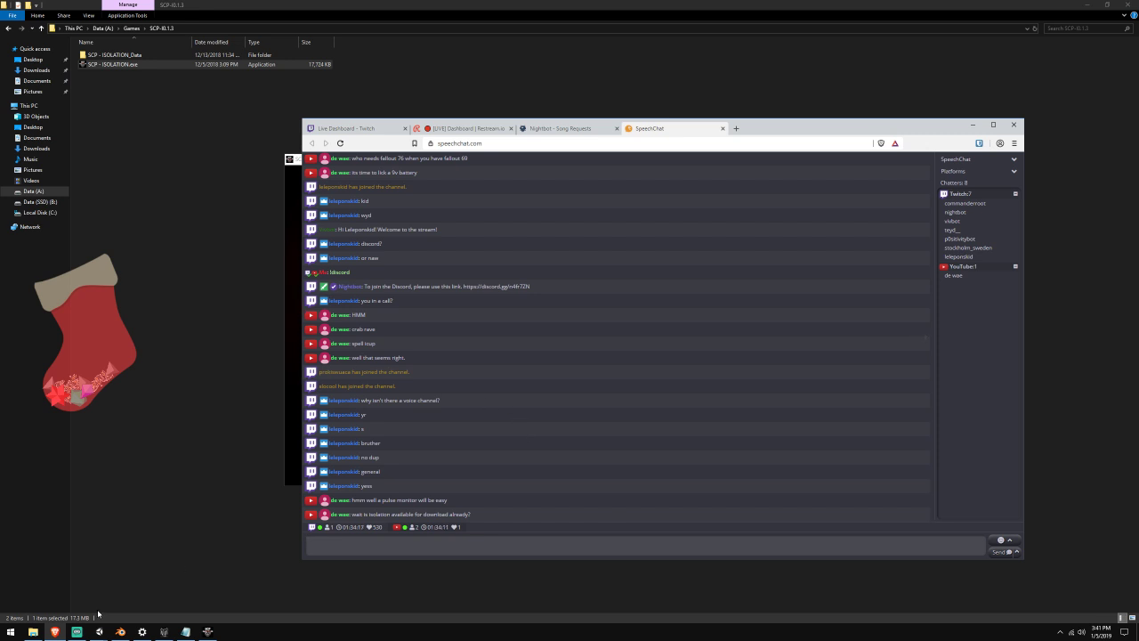
click(85, 632)
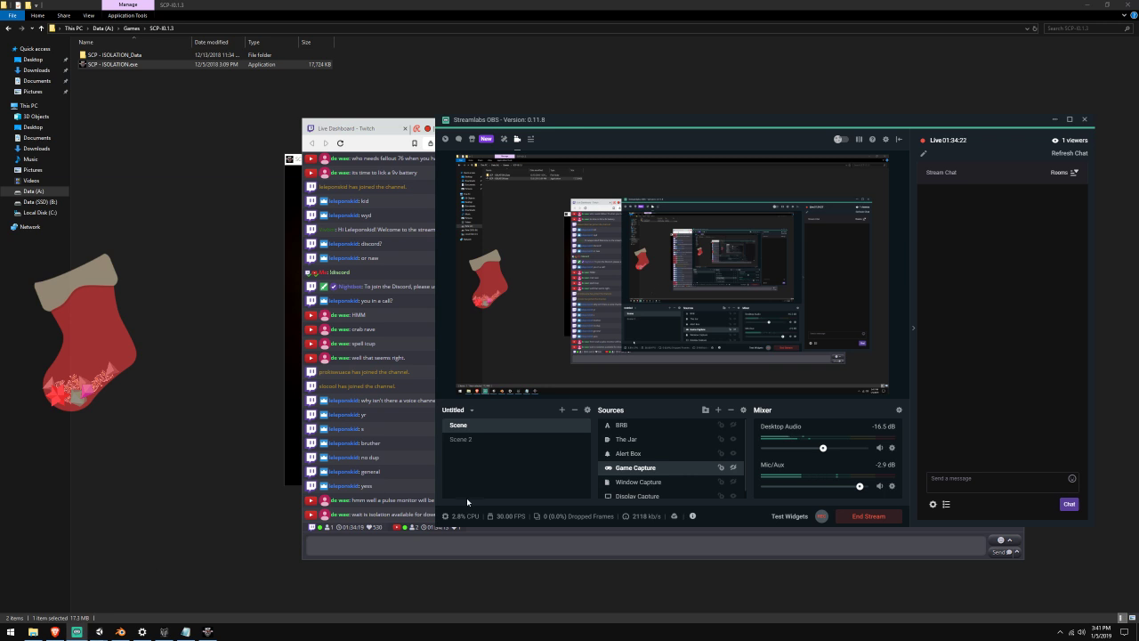
click(1054, 121)
drag(924, 128, 963, 132)
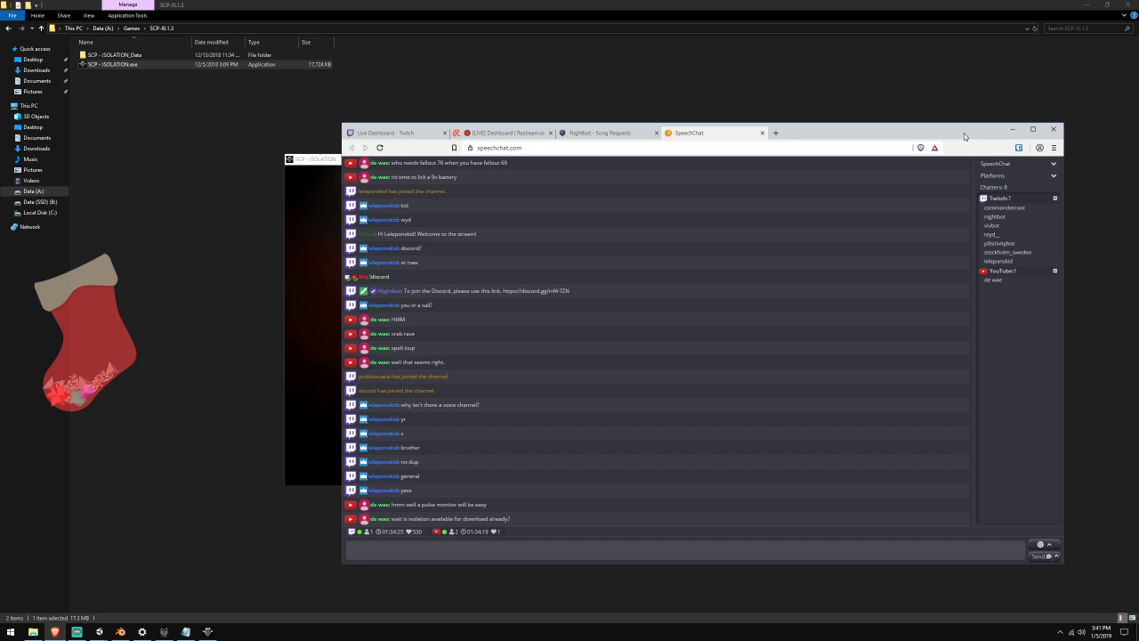
Bring the SCP - ISOLATION window forward, move it clear of the chat messages, and start a new game
click(317, 305)
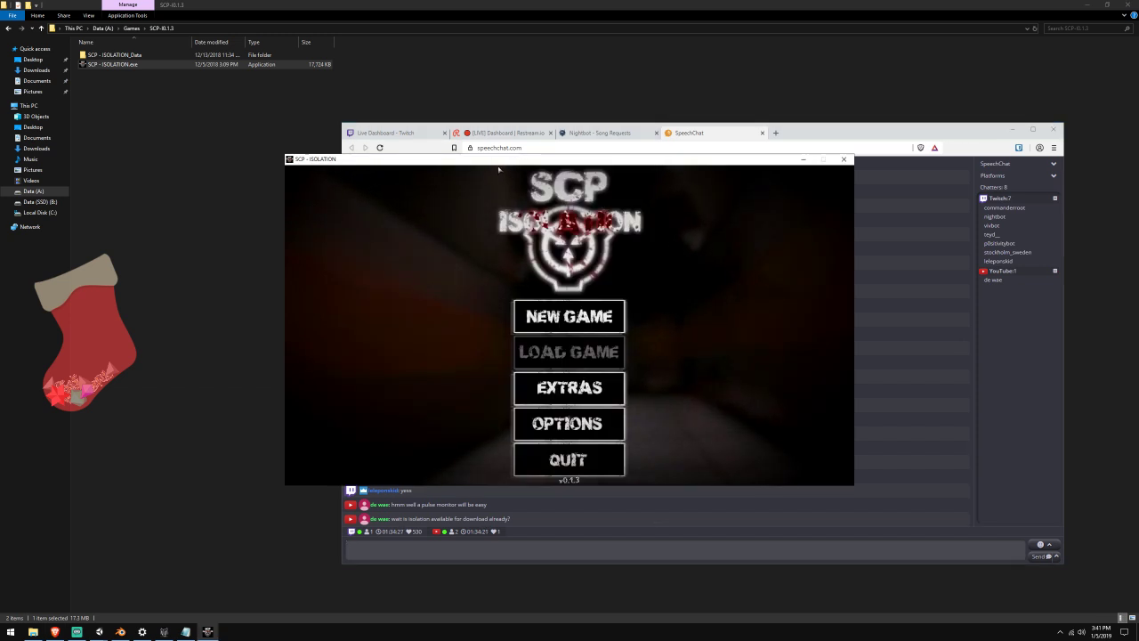
drag(499, 164, 374, 35)
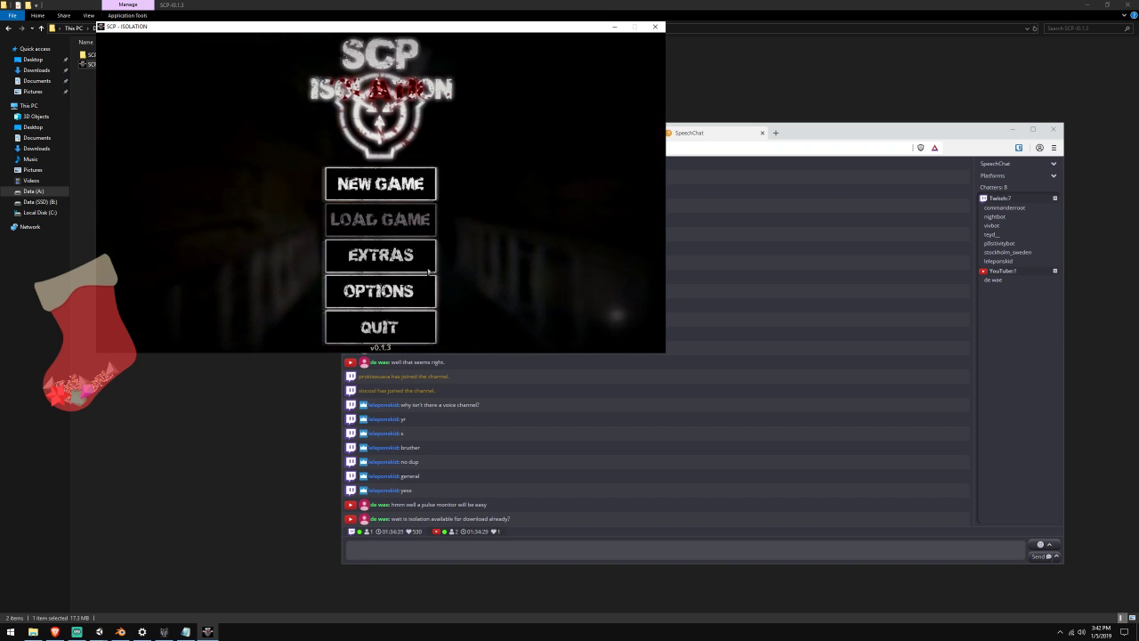
click(397, 183)
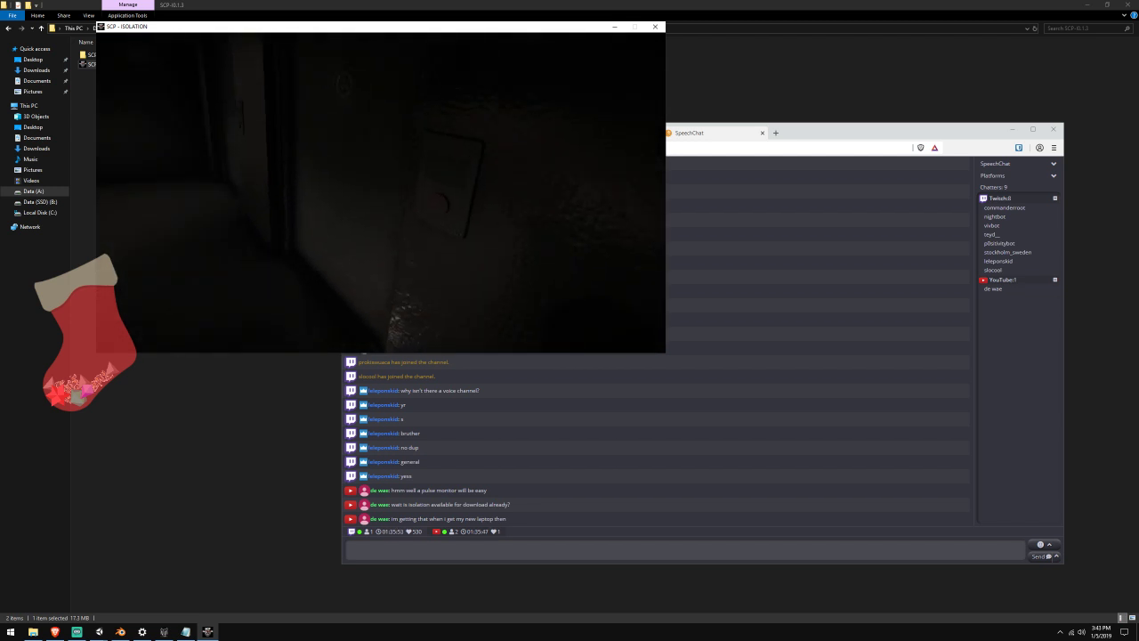
Walk up to the wall panel beside the dark room's door, open the door, and enter the lit metal chamber
key(w)
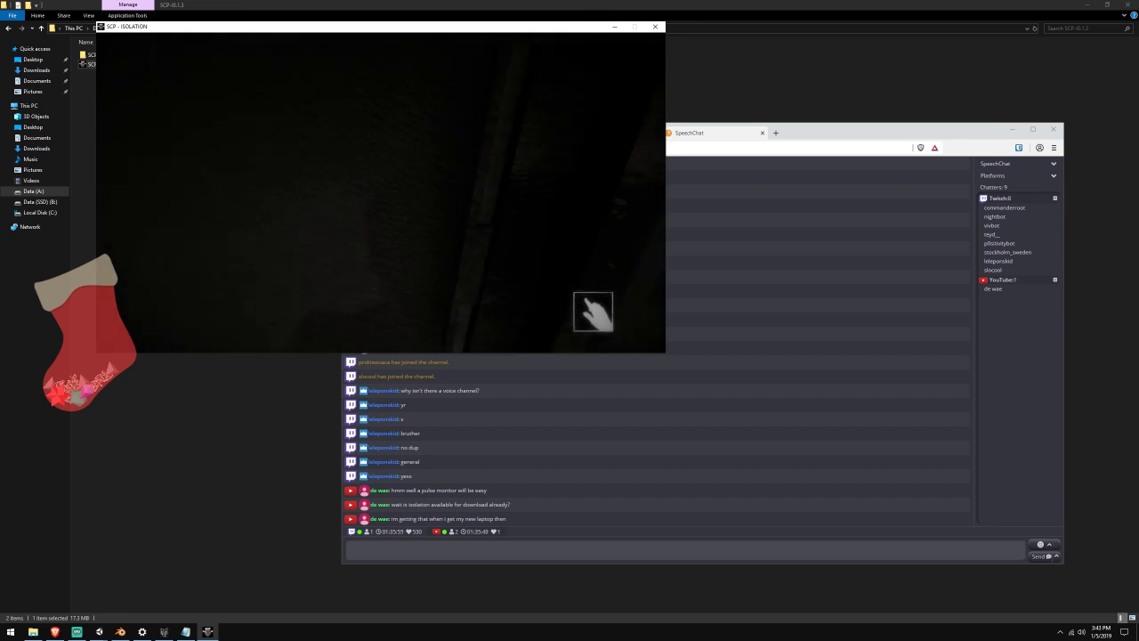
key(s)
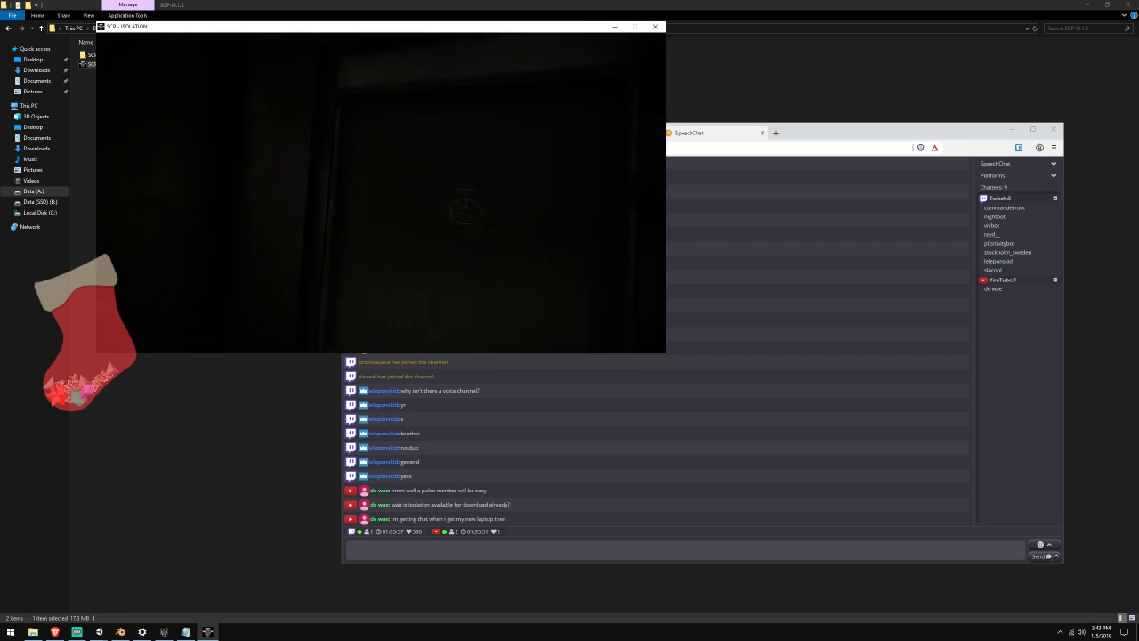
key(w)
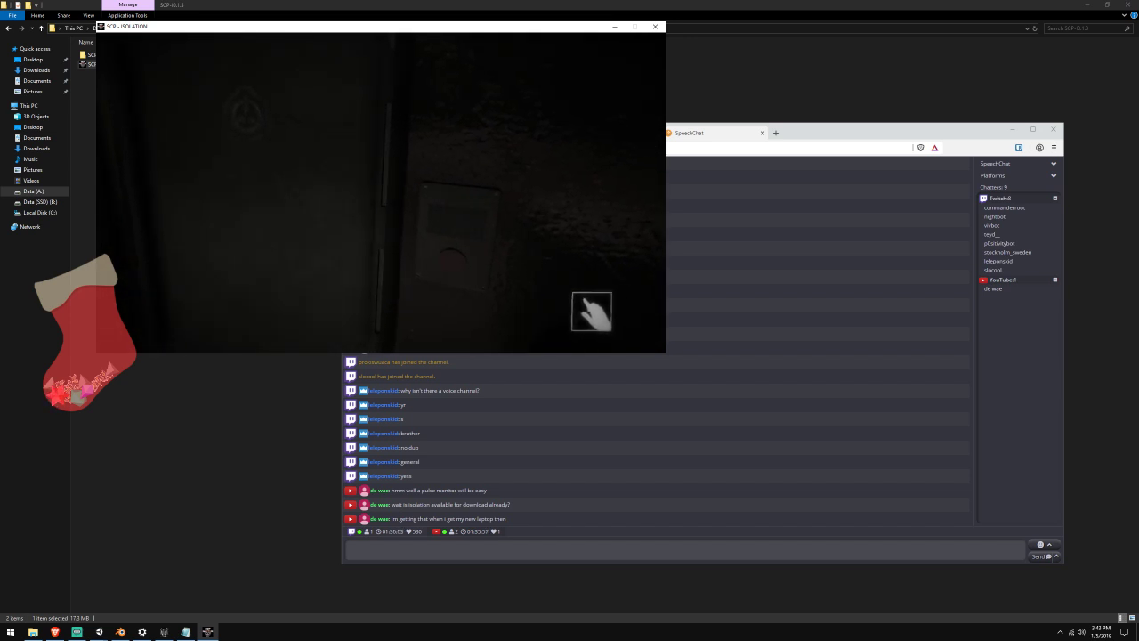
click(381, 192)
key(w)
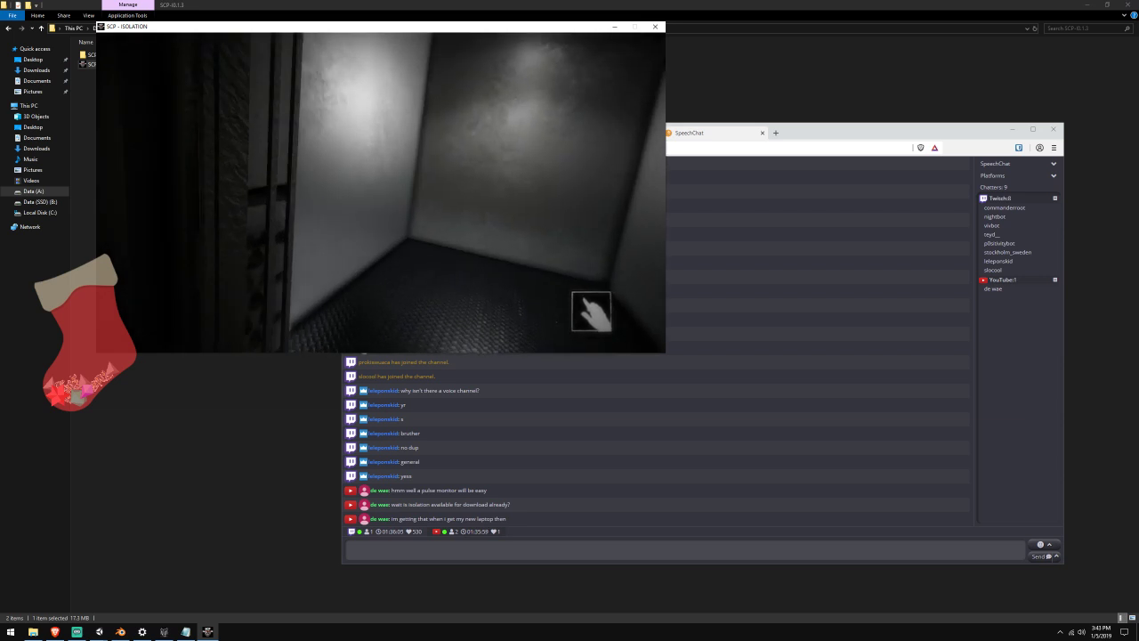
Turn back to the keypad door in the metal chamber, open it, and walk out into the tiled area
key(s)
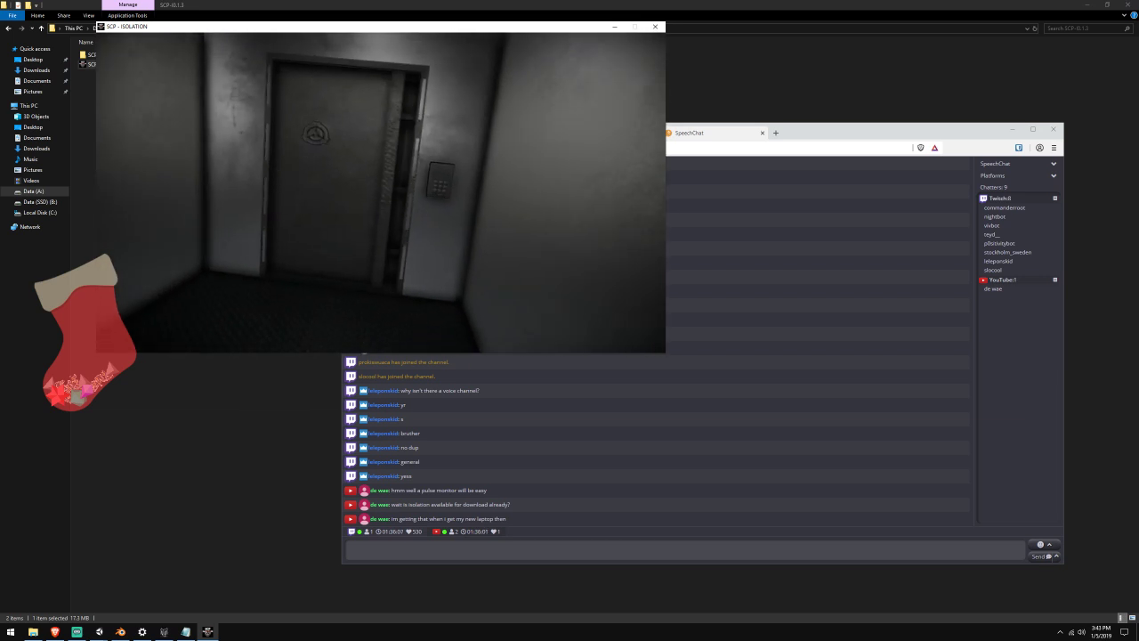
key(w)
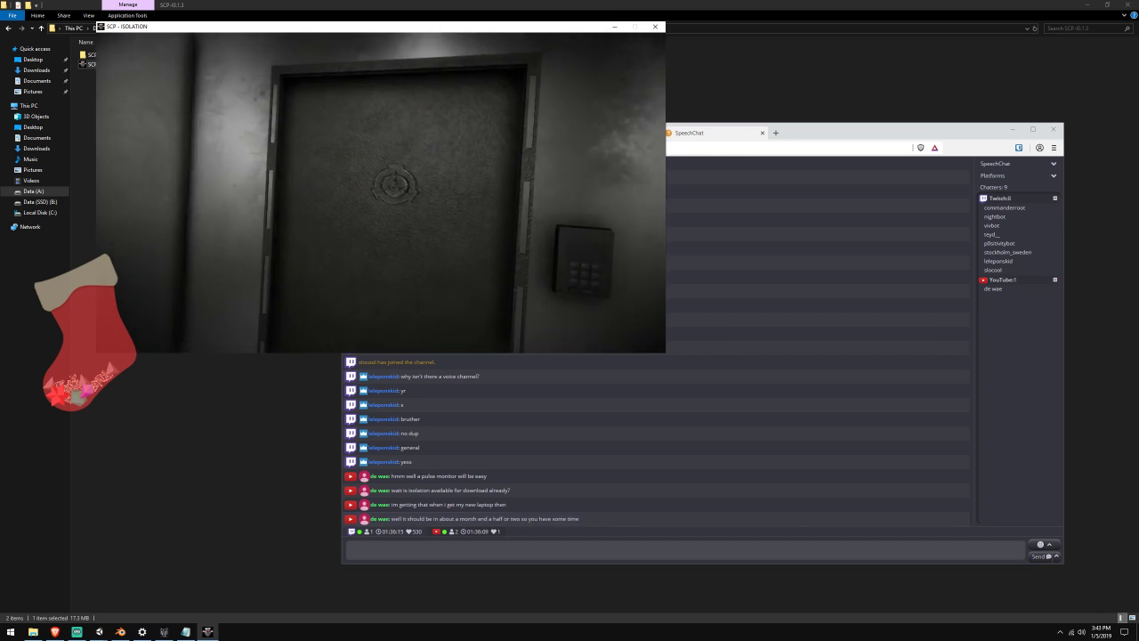
key(e)
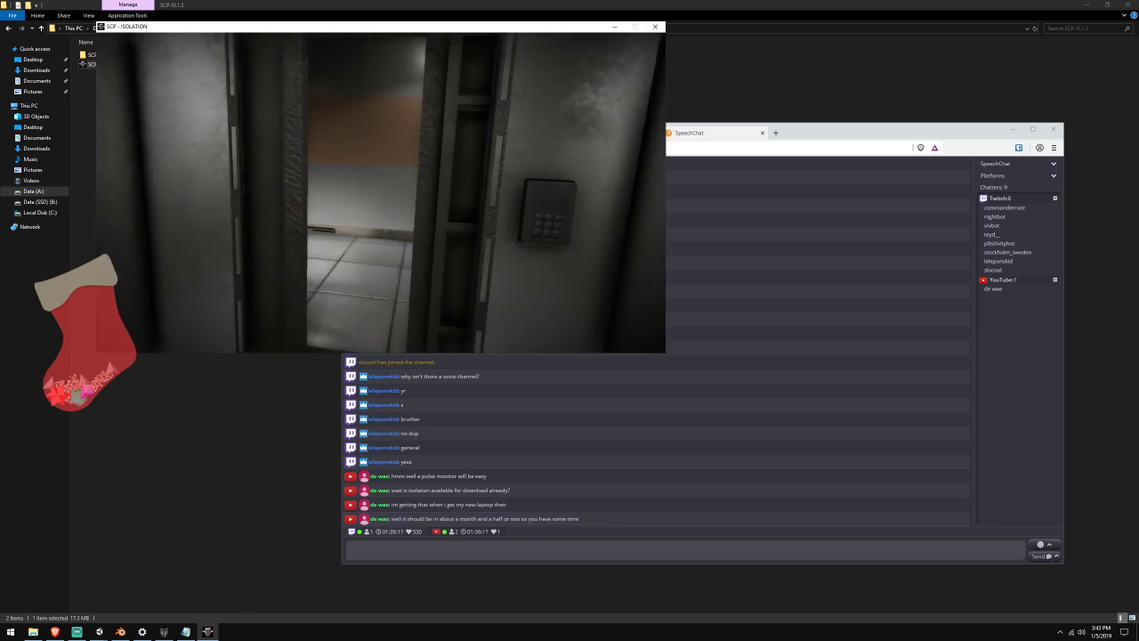
key(w)
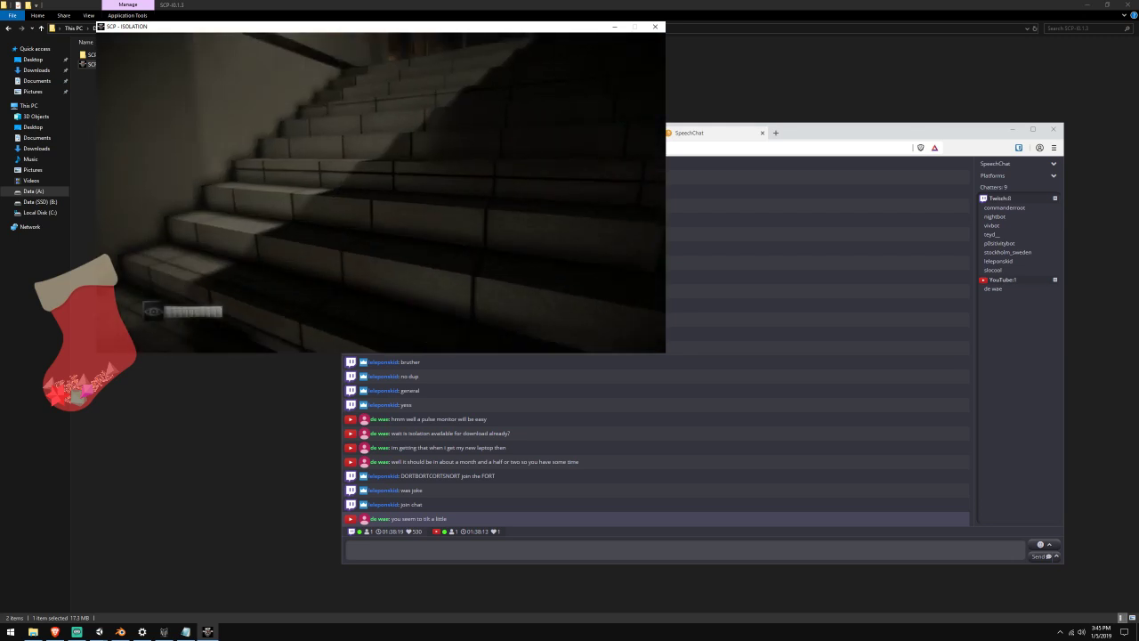
Climb the stairs, pass through the emblem door, and cross the railed walkway to the next grey door
key(w)
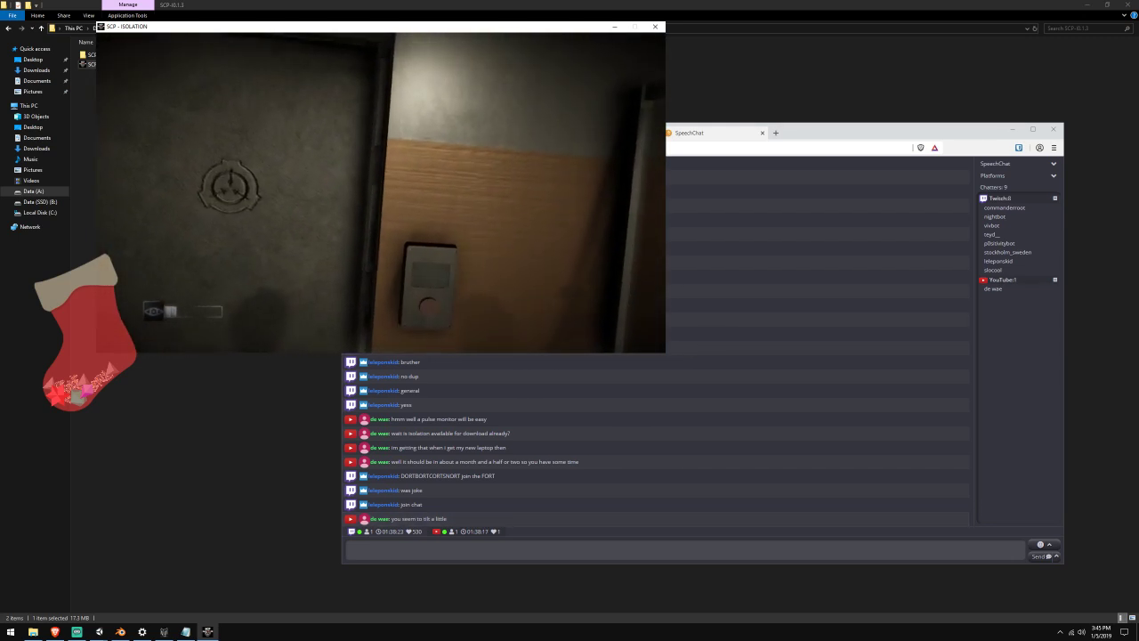
key(w)
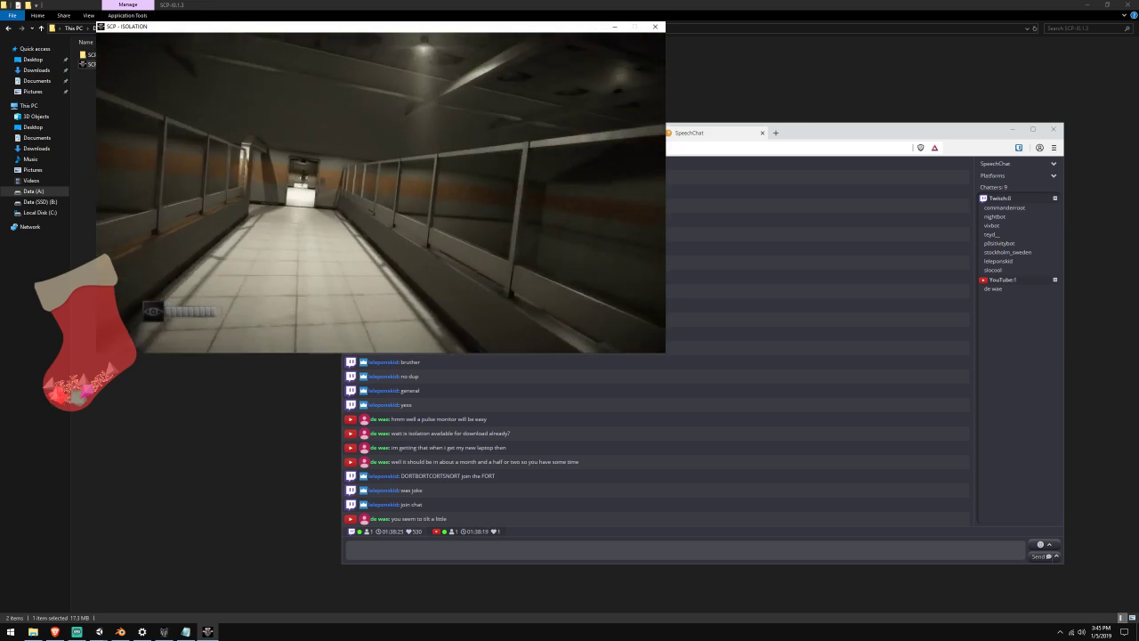
key(w)
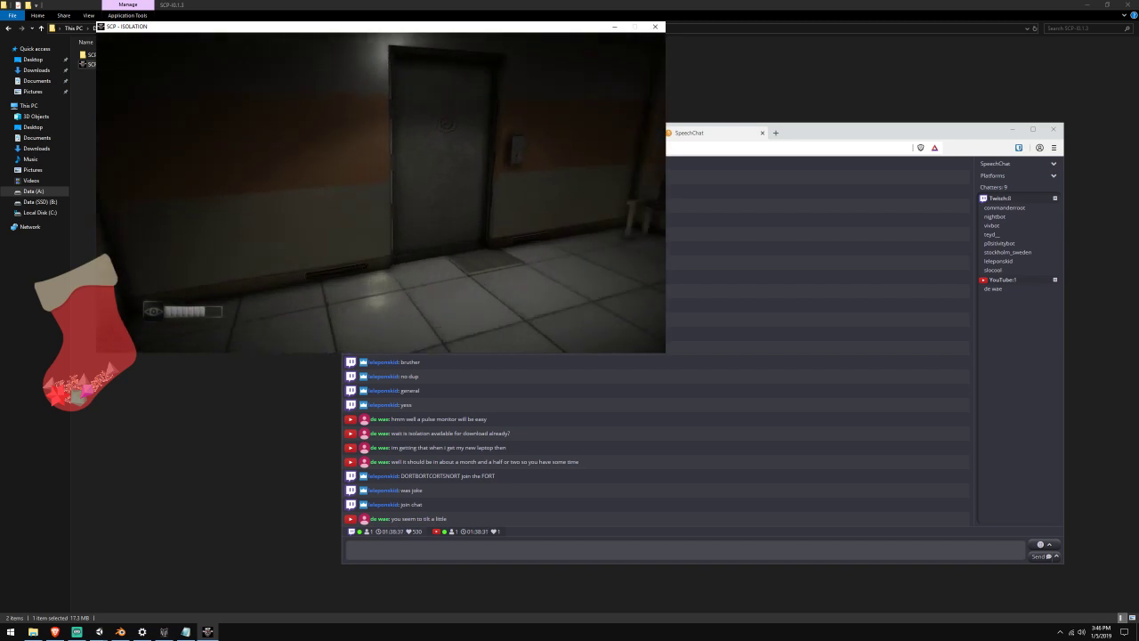
key(w)
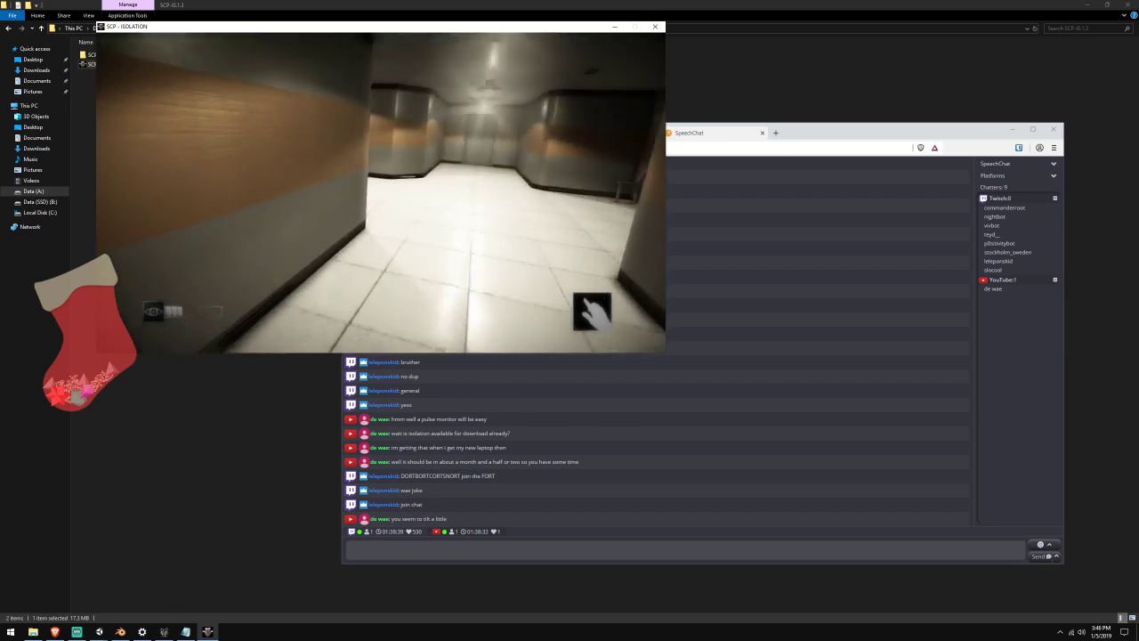
Cross the bright tiled hall, follow the dark corridor, and enter the bedroom with the desk and computer
key(w)
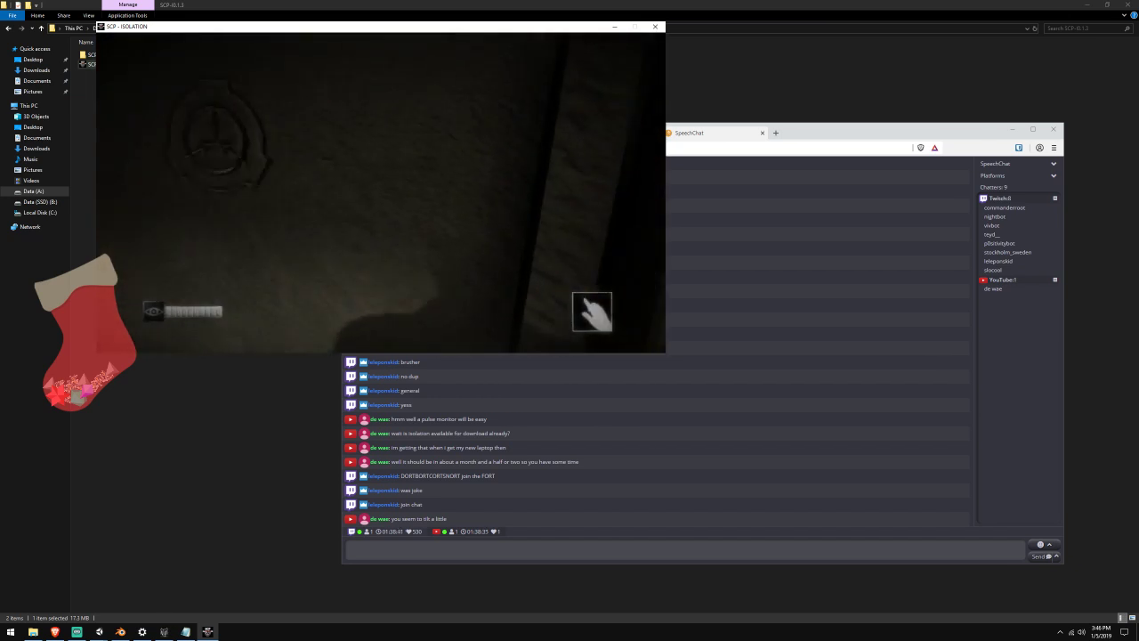
key(w)
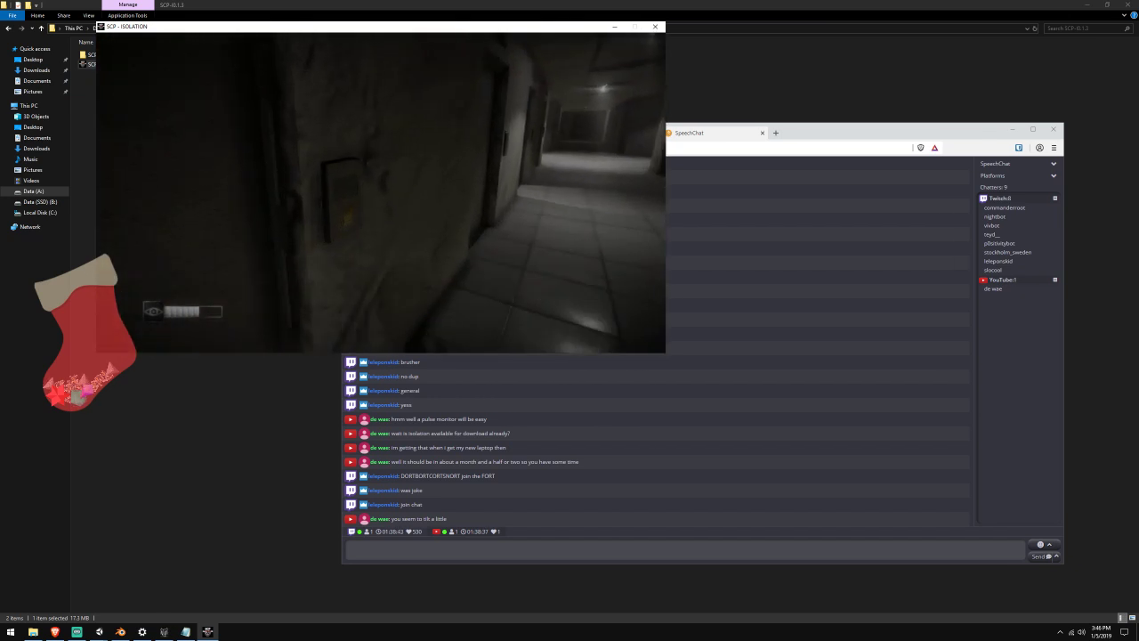
key(w)
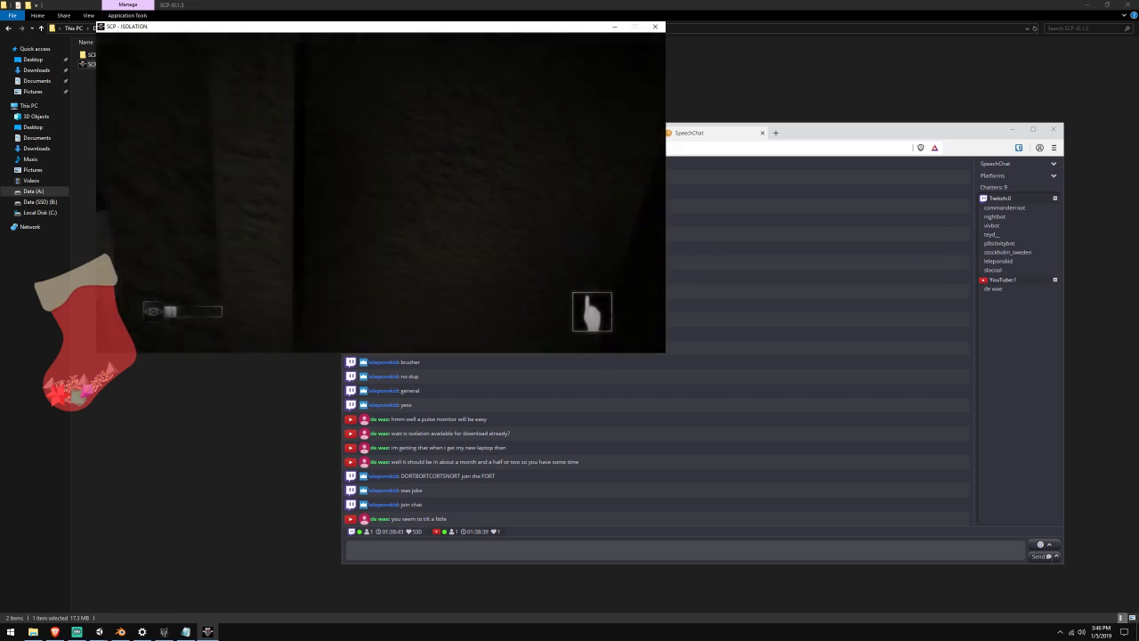
key(w)
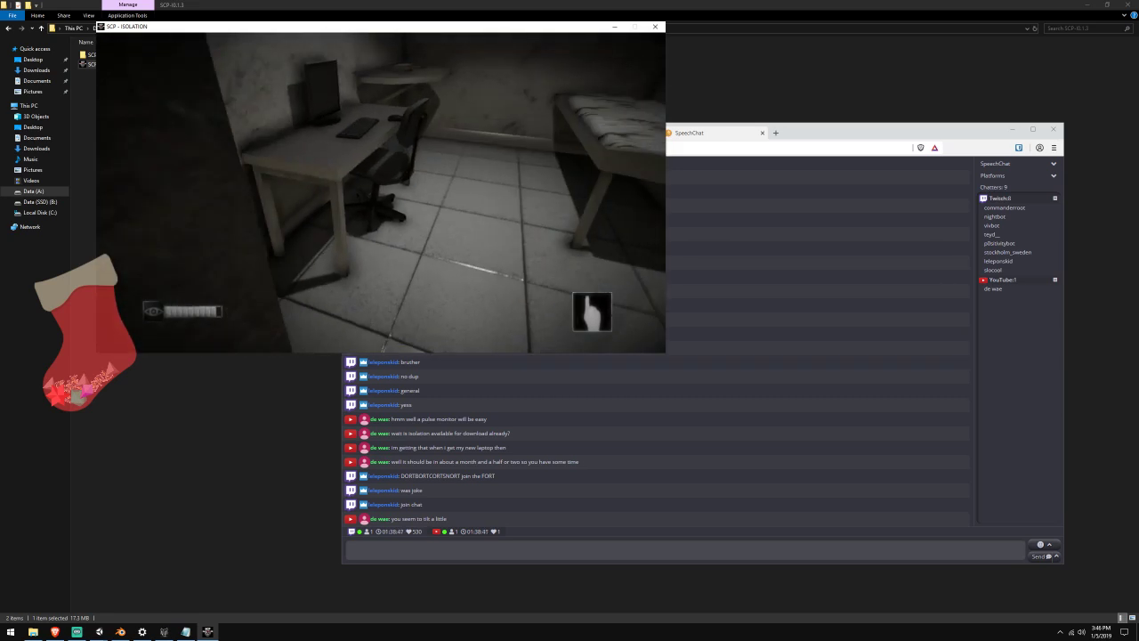
key(w)
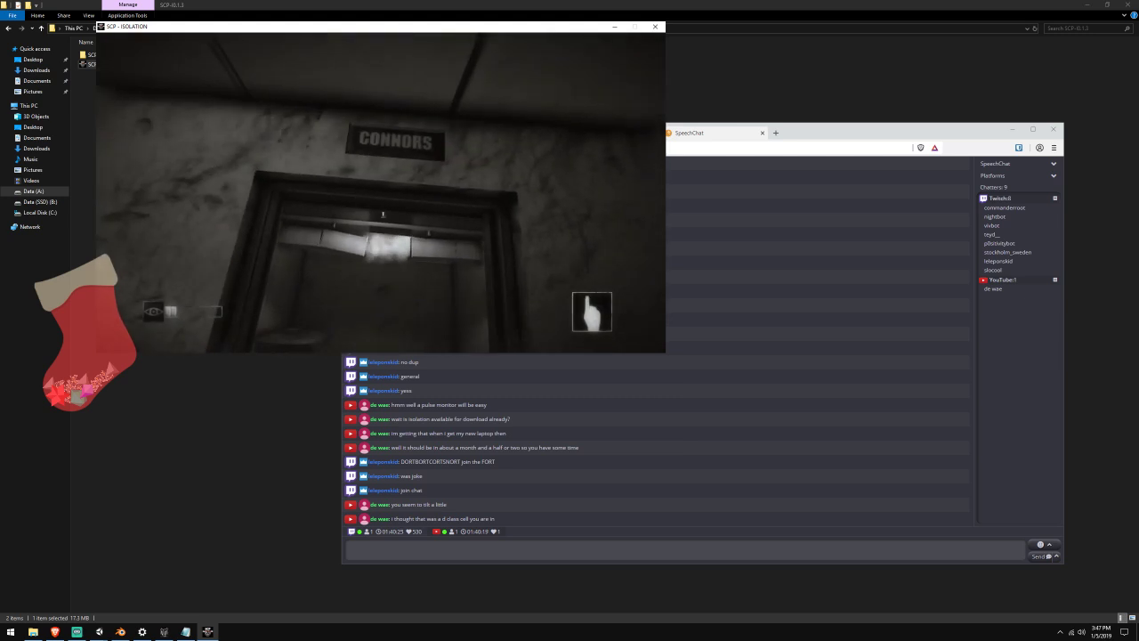
Walk from the doorway with the nameplate along the tiled hallway and through the narrow concrete corridor
key(w)
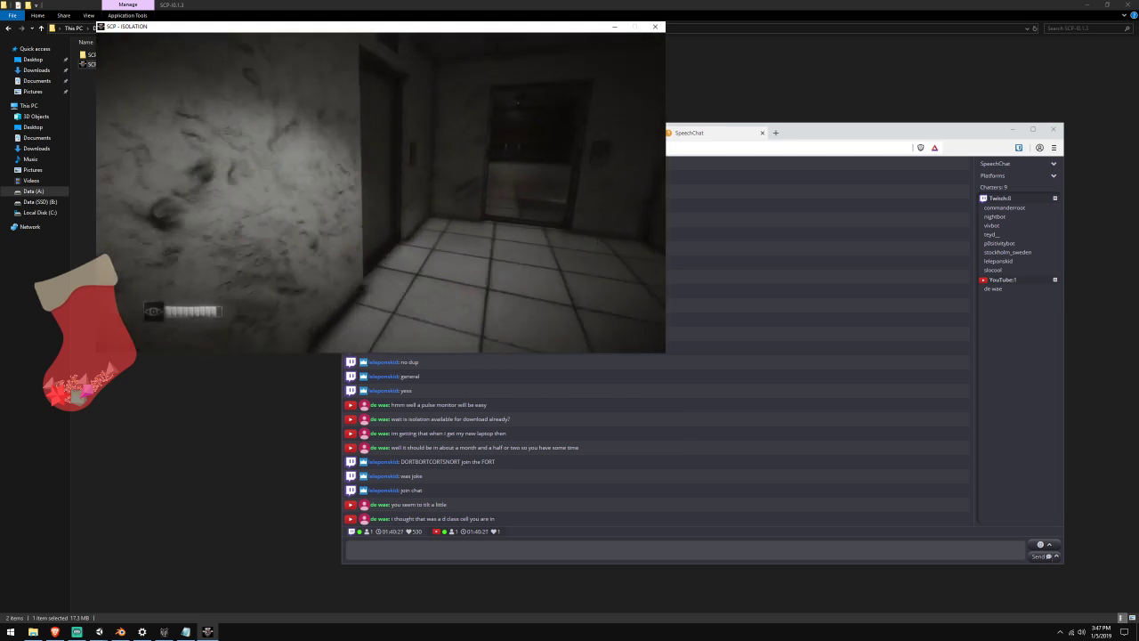
key(w)
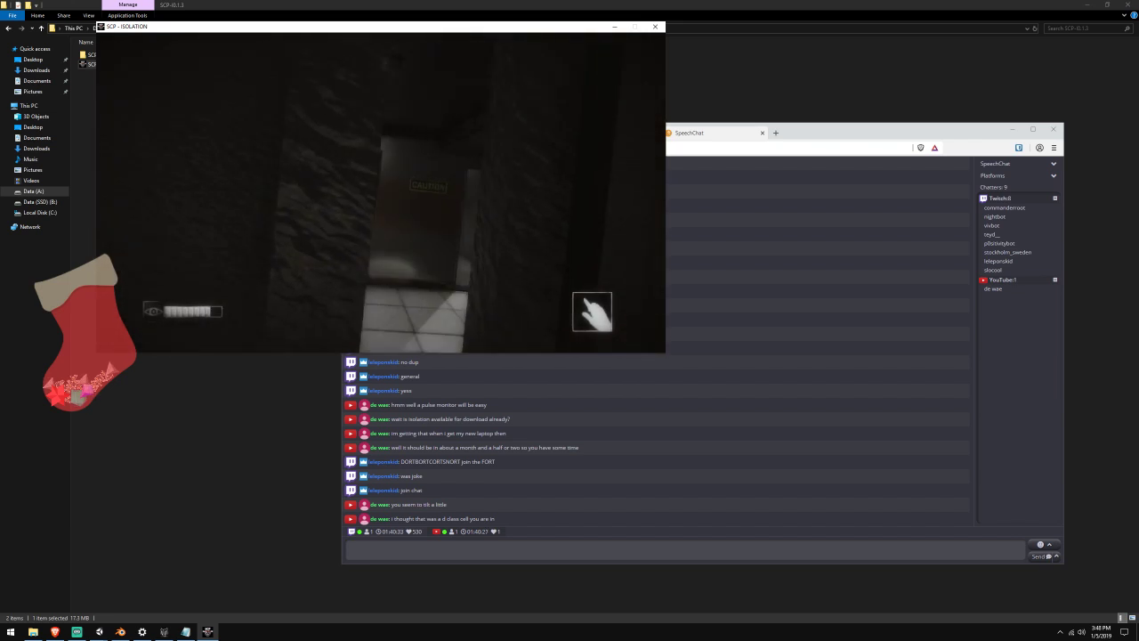
key(w)
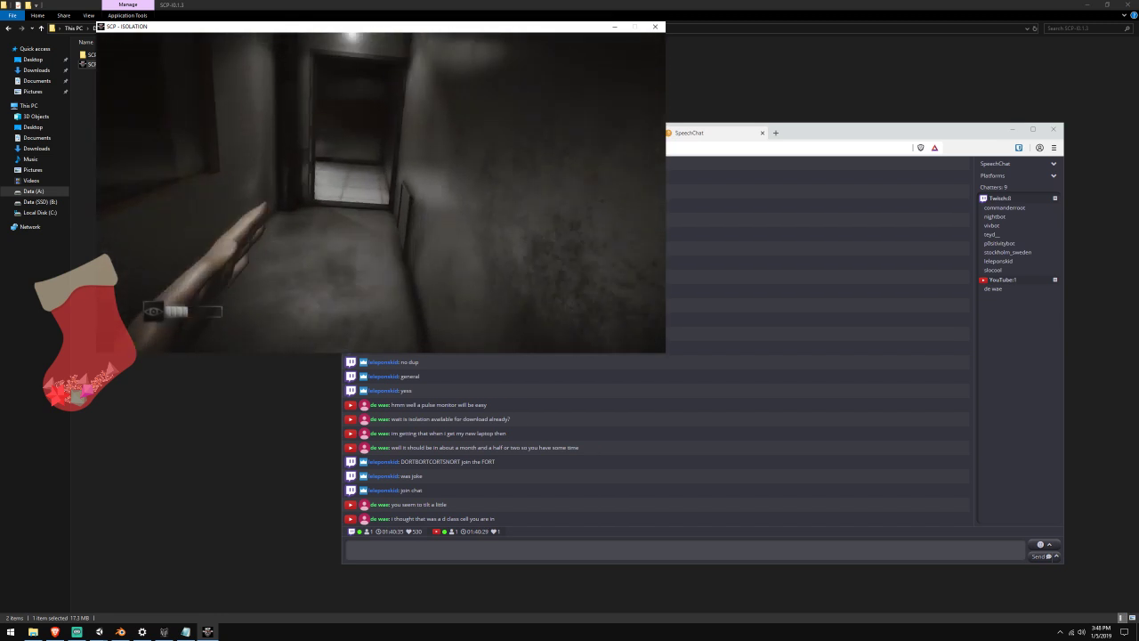
key(w)
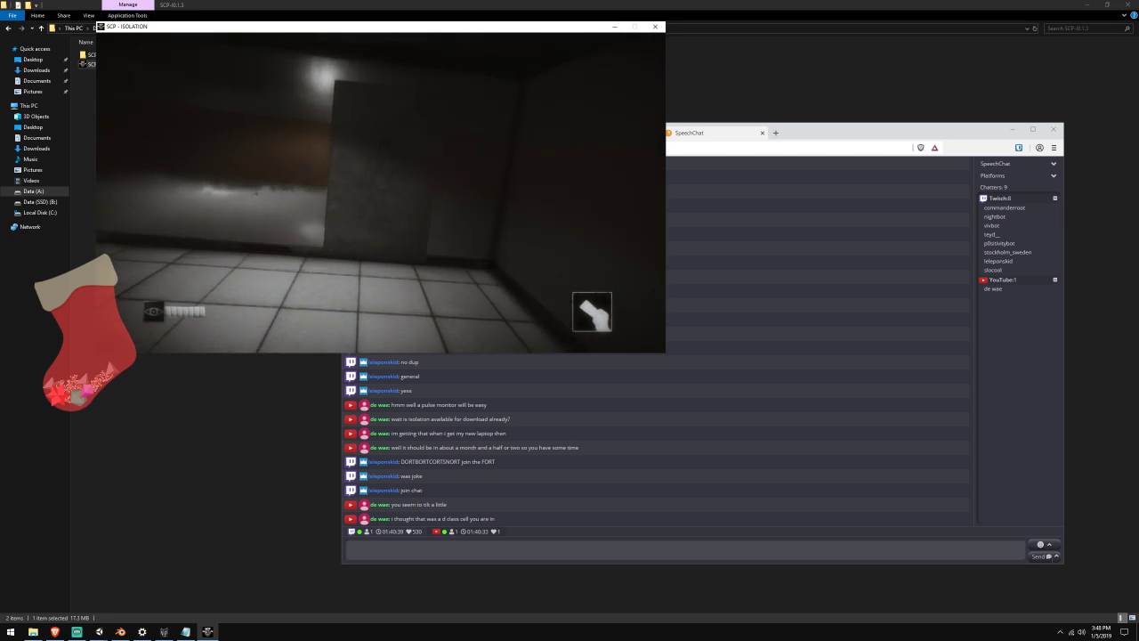
Go through the sliding door under the yellow sign and look into the room with the desk and office chair
key(w)
key(w)
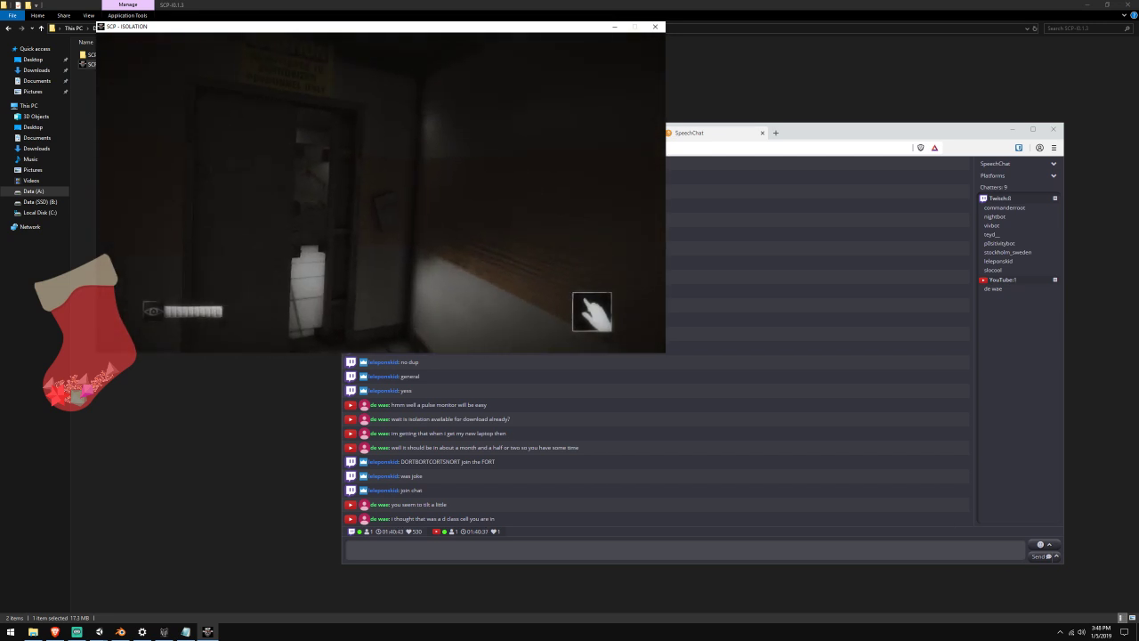
key(w)
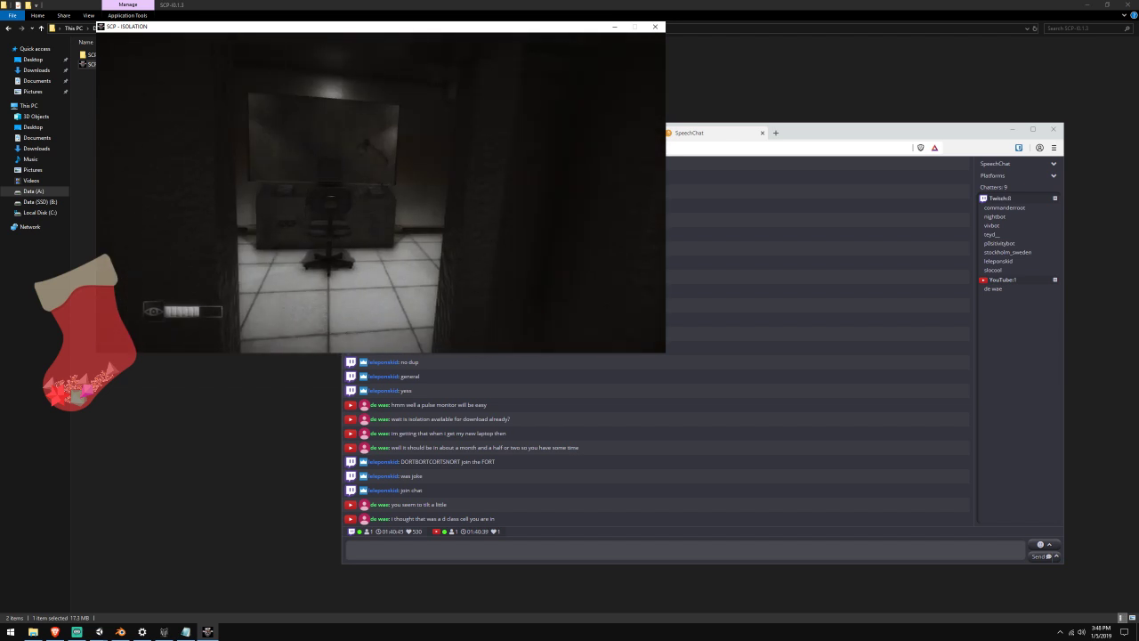
key(w)
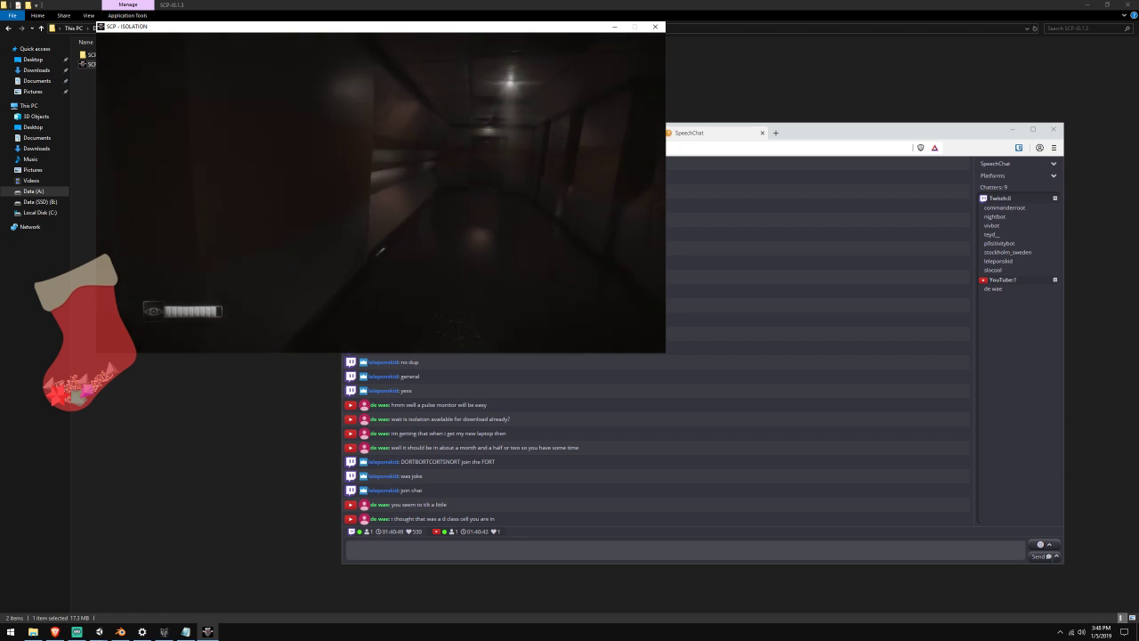
Follow the dim corridor to the open door at its far end
key(w)
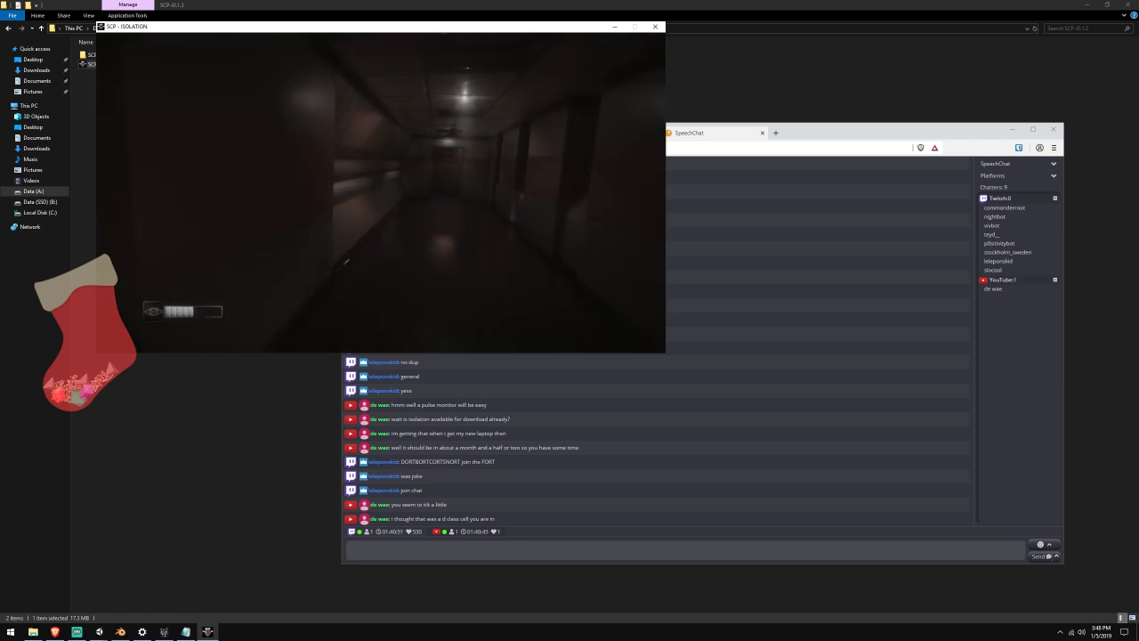
key(w)
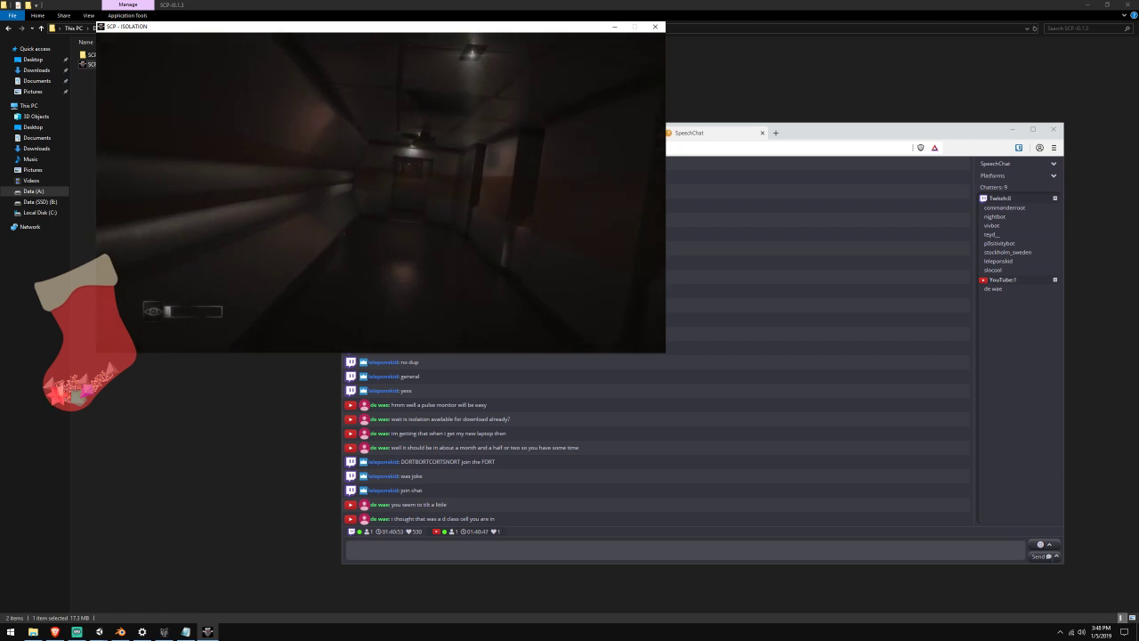
key(w)
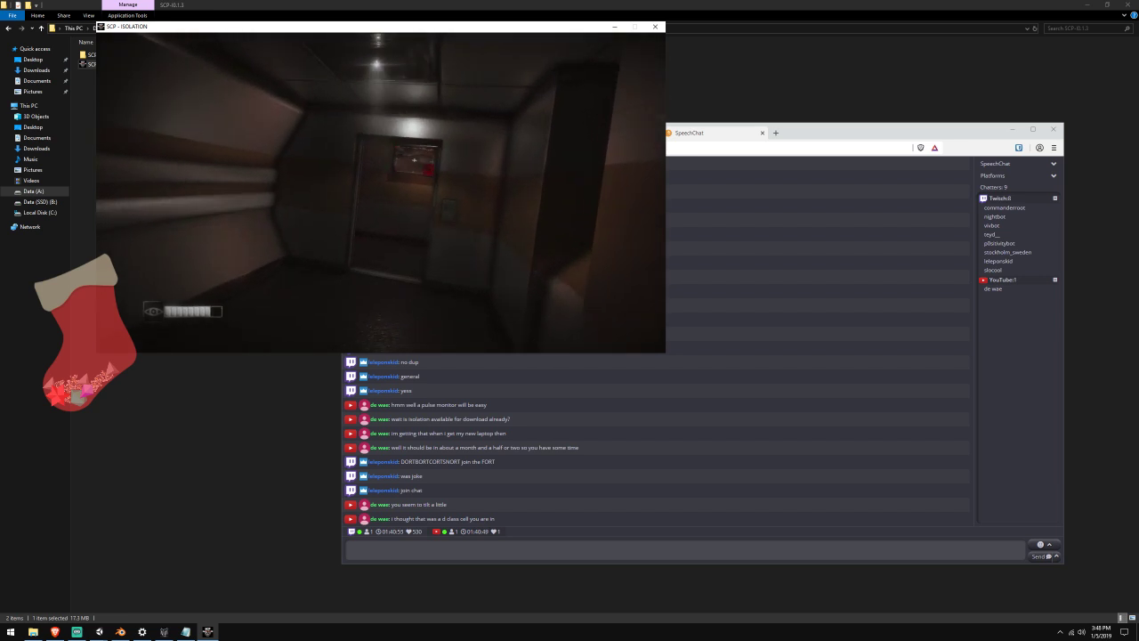
key(w)
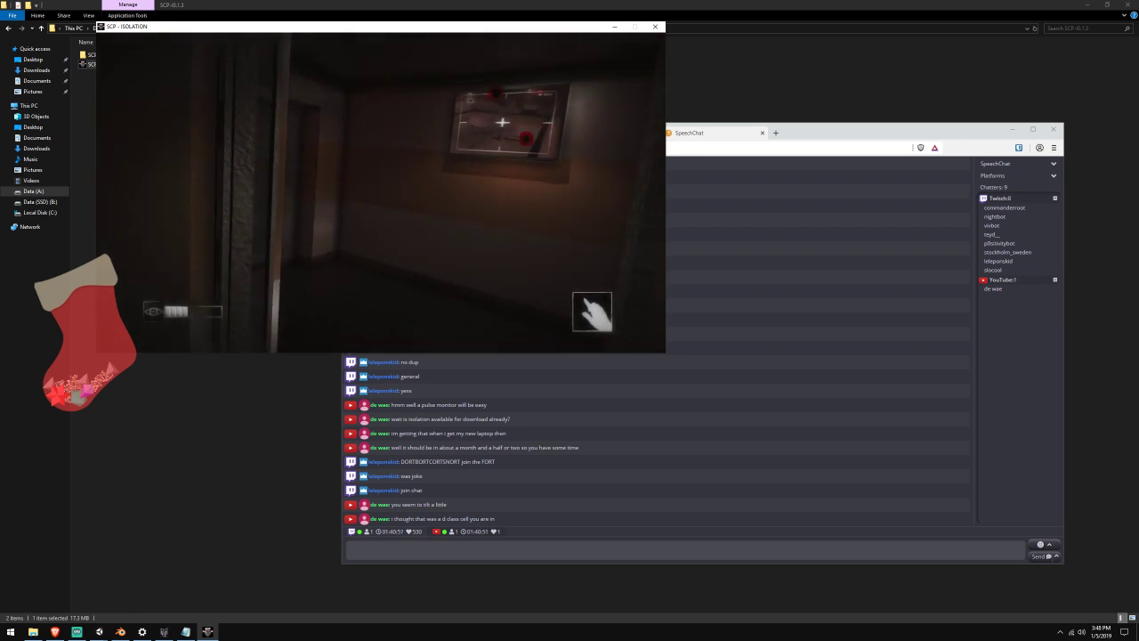
Continue past the wall monitor and explore the red-lit room with the stained floor
key(w)
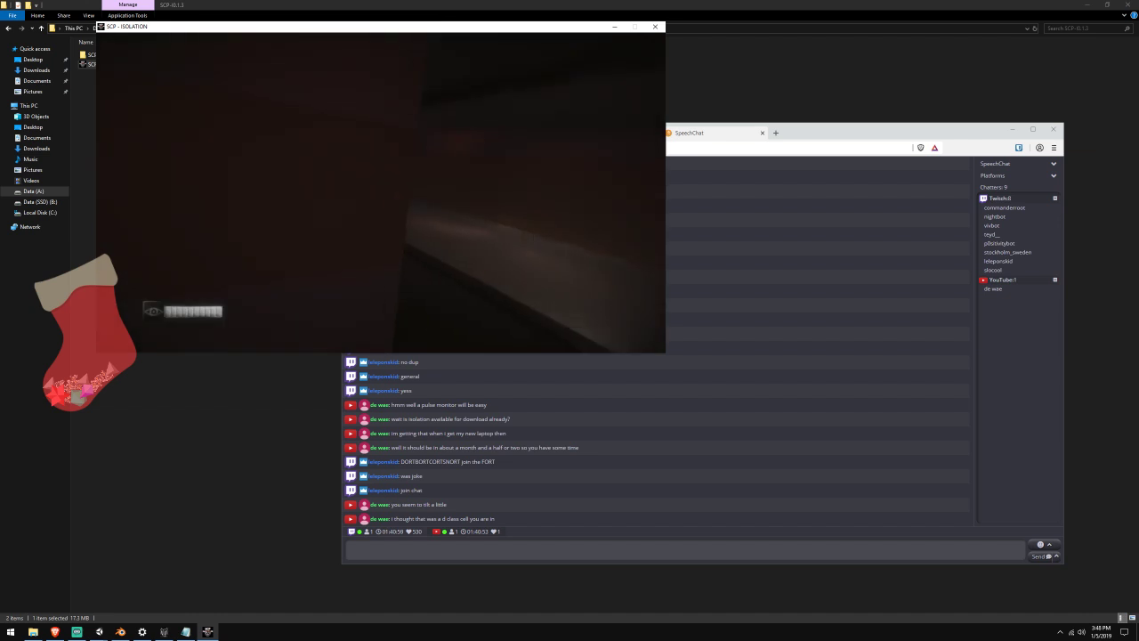
key(w)
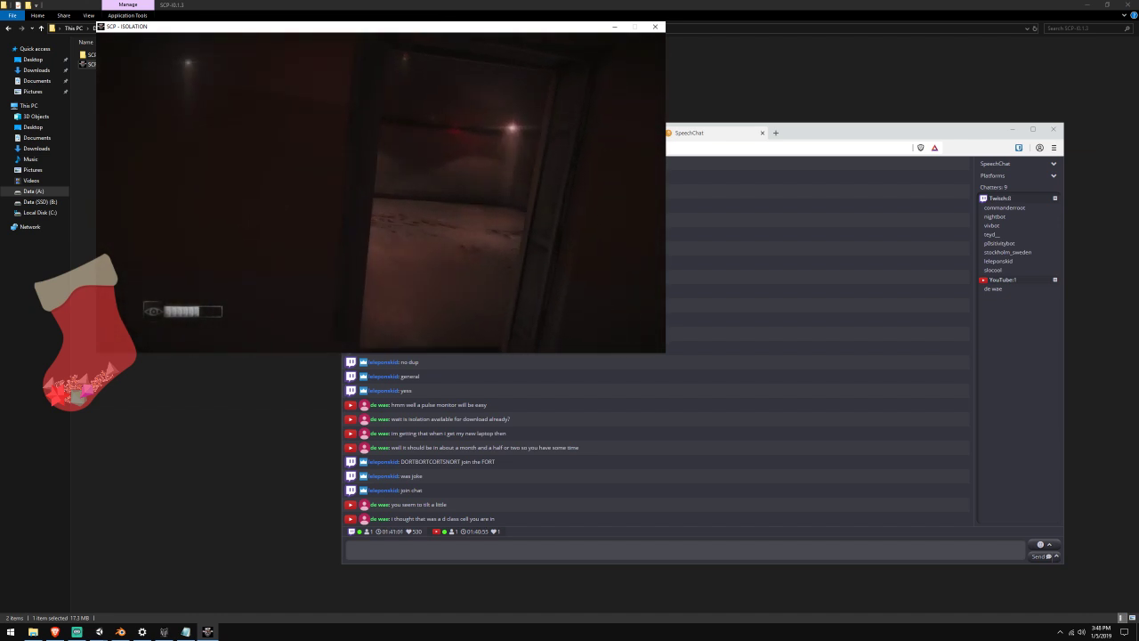
key(w)
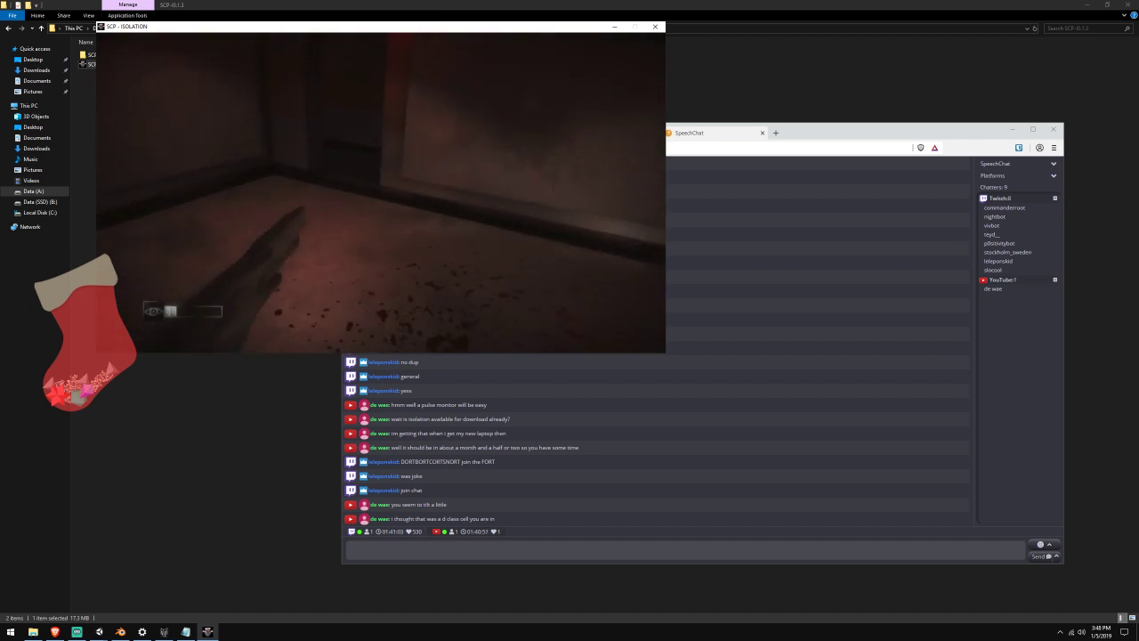
key(w)
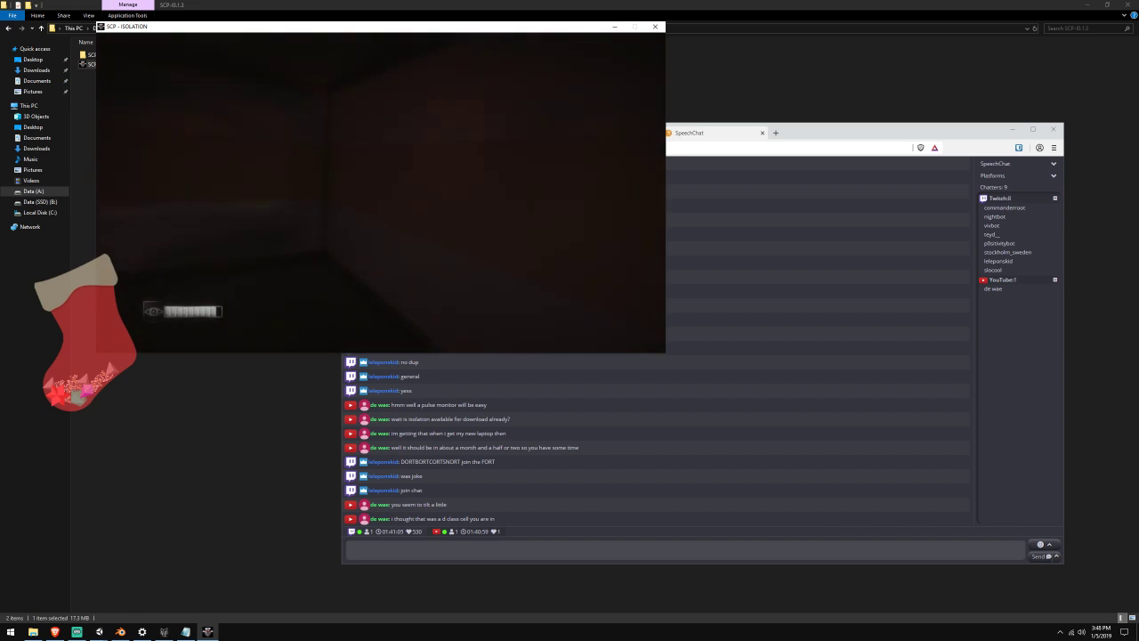
Leave the red-lit room, pass the windowed tiled room and go through the pale door into the dark hallway
key(w)
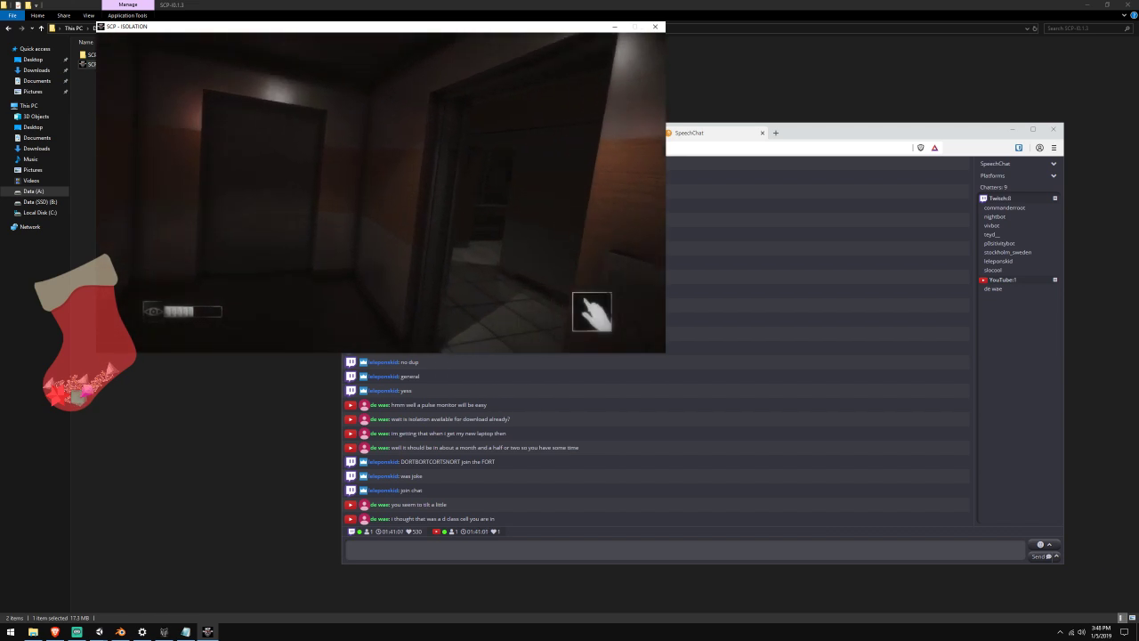
key(w)
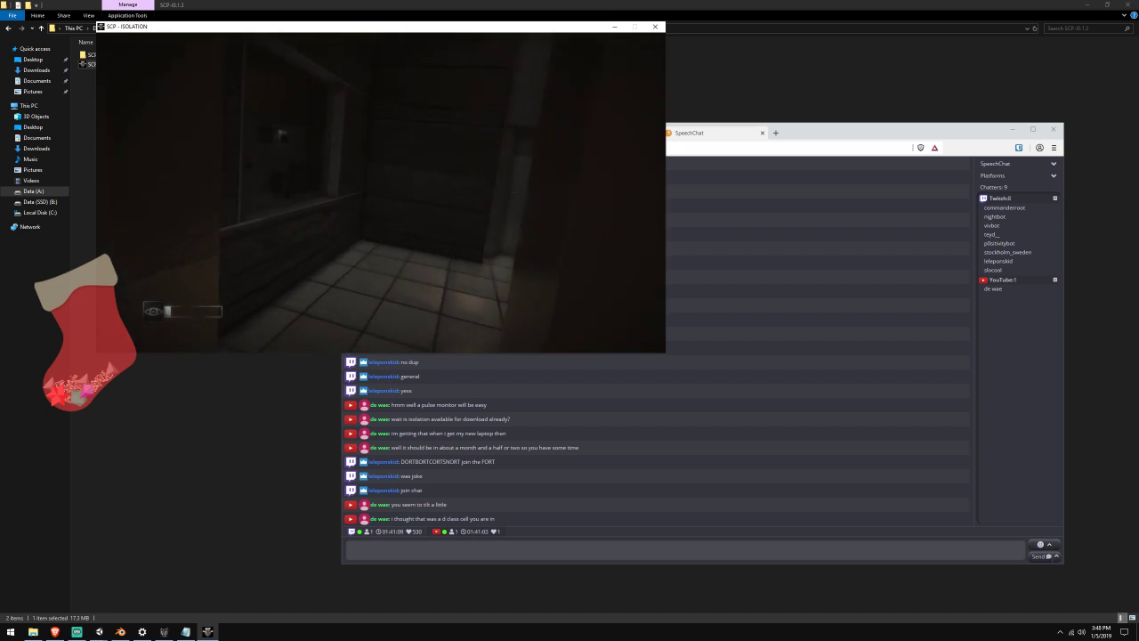
key(w)
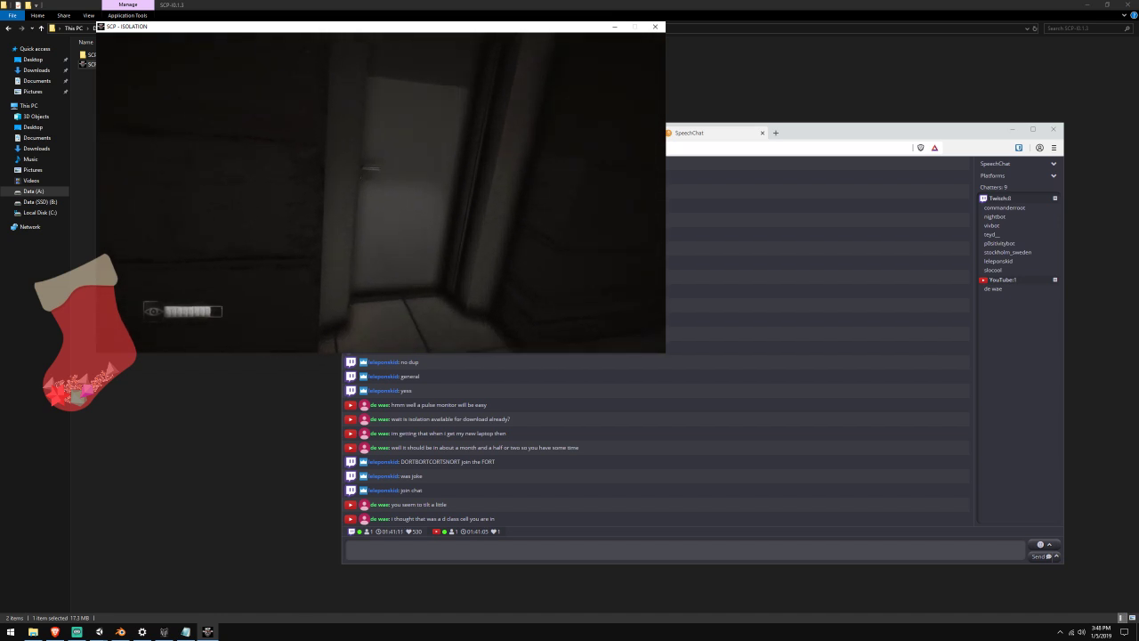
key(w)
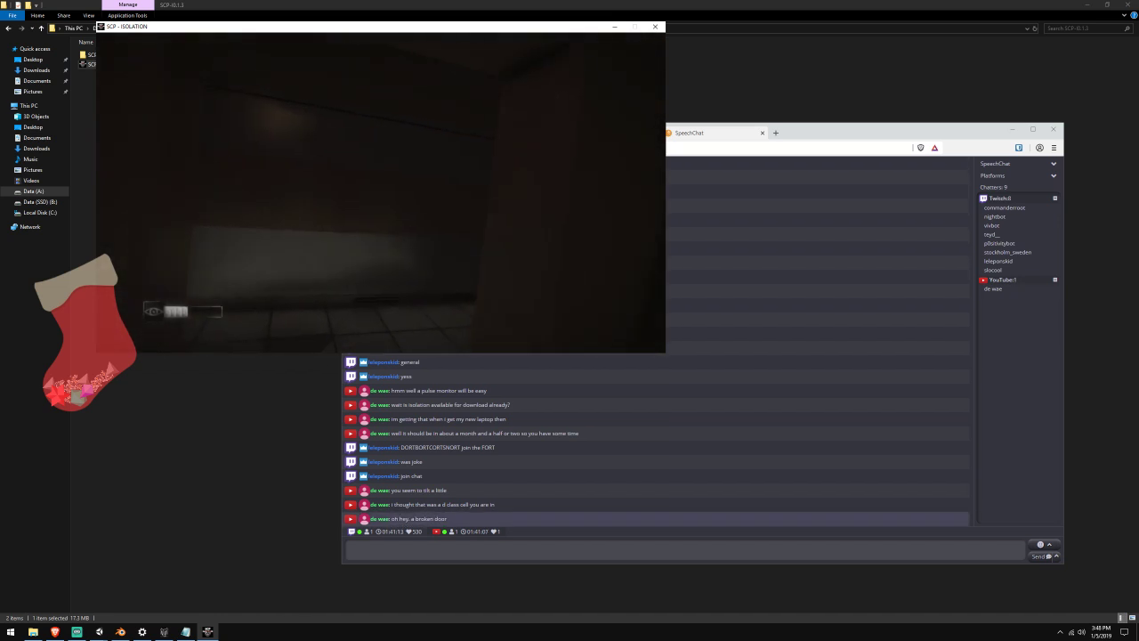
key(w)
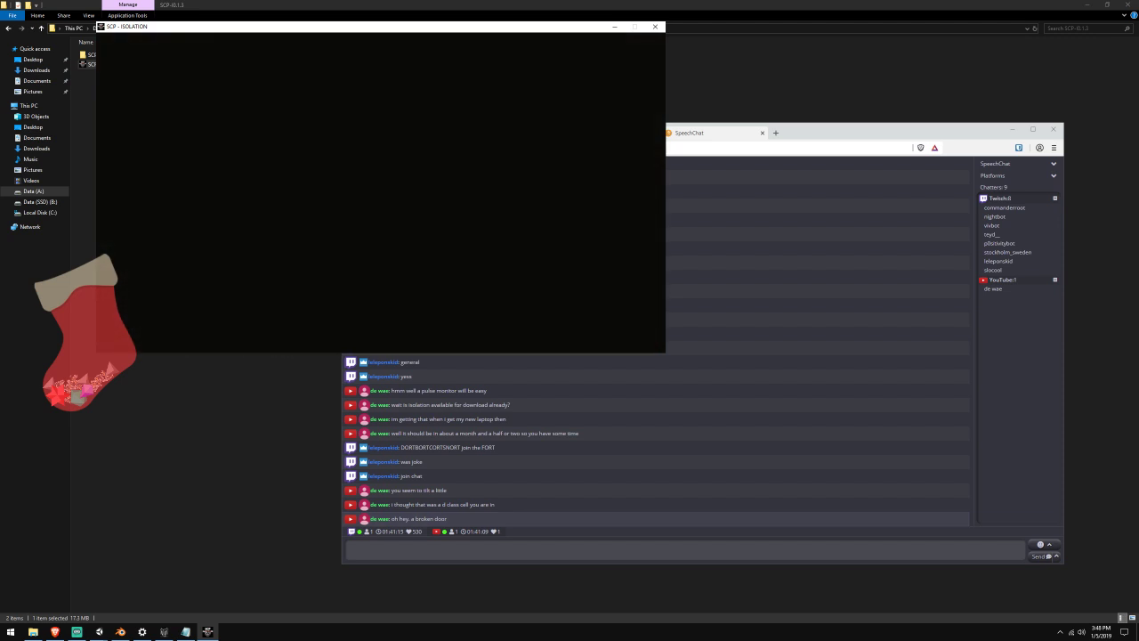
Check the running stream in Streamlabs OBS and return to the SCP - ISOLATION game window
key(alt+Tab)
click(85, 631)
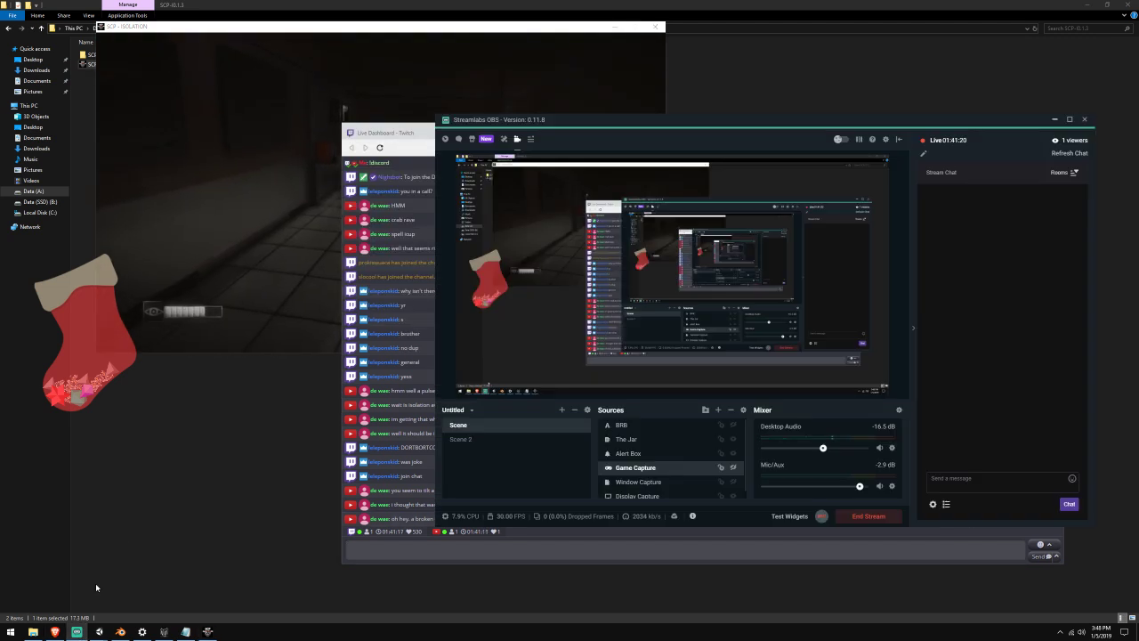
click(345, 107)
Walk past the white table with the red binders and through the dark door into the room with the bench
key(w)
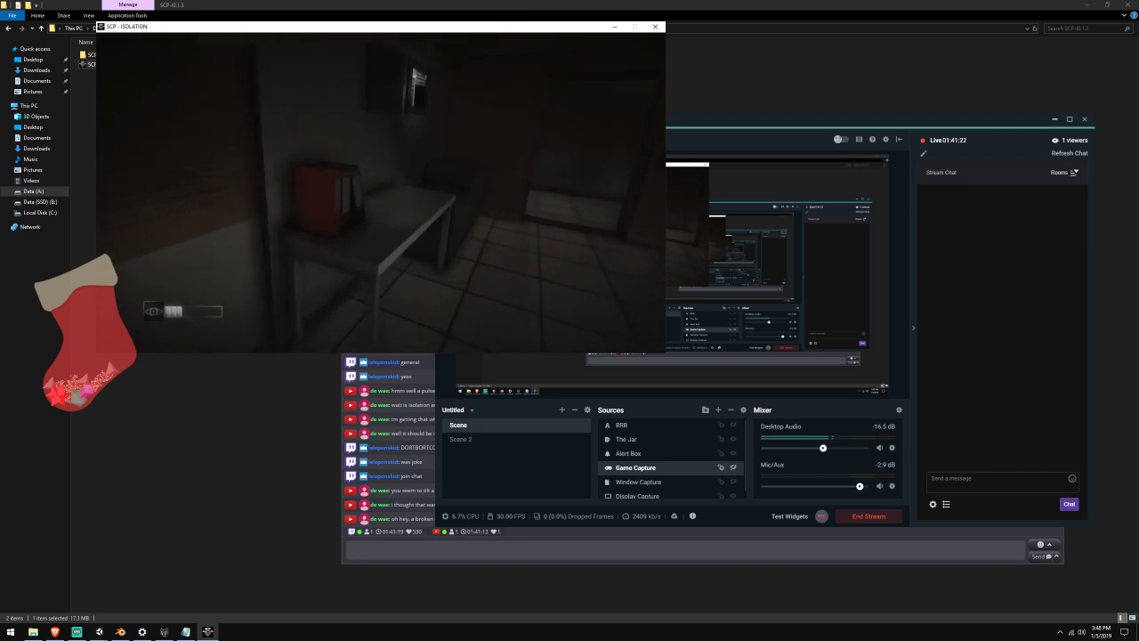
key(w)
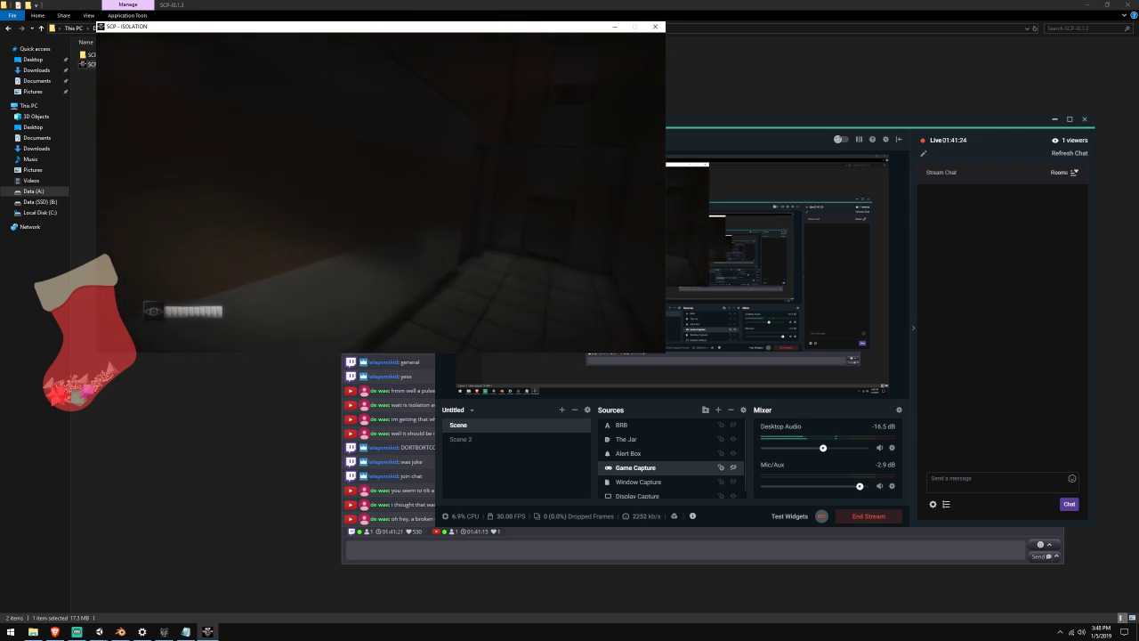
key(w)
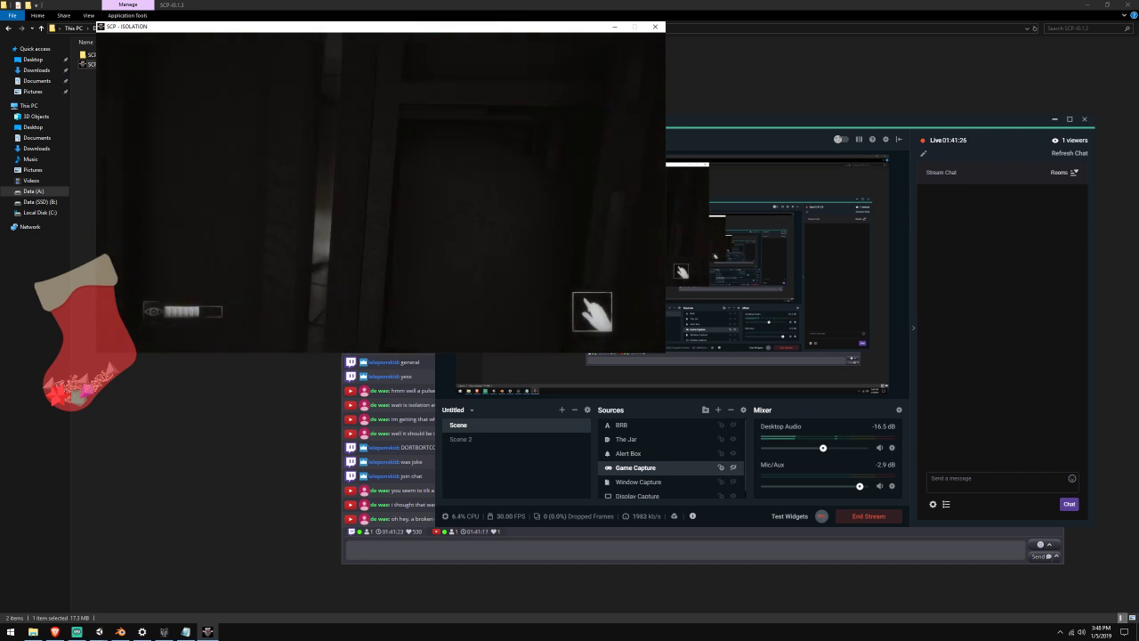
key(w)
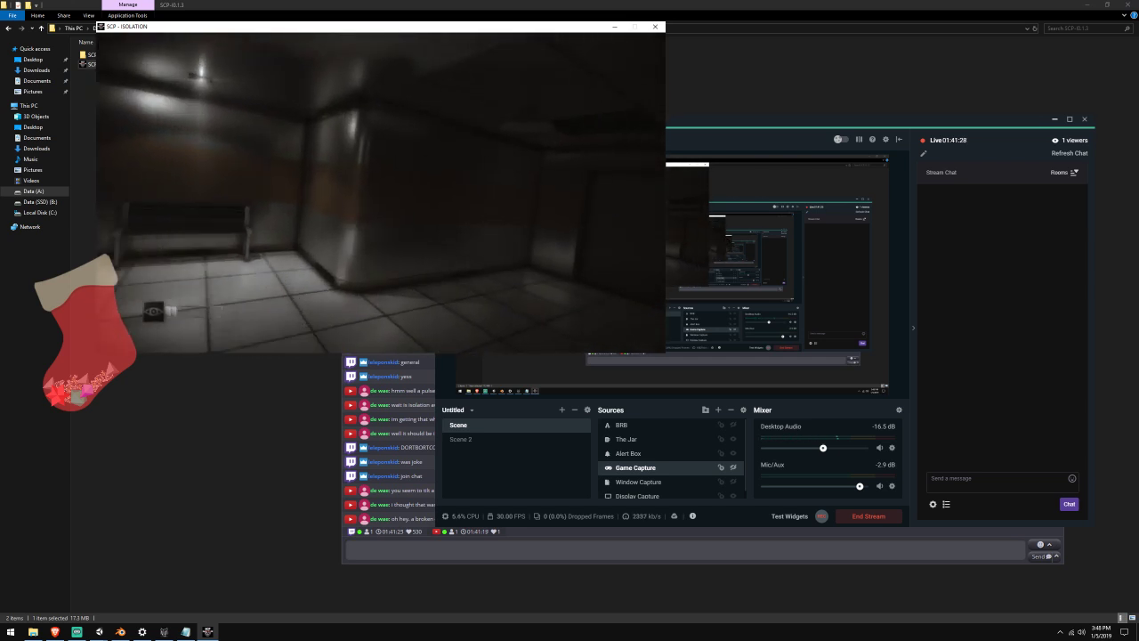
Cross the dimly lit bench room and follow the dark corridor to the doorway of the brightly lit hallway
key(w)
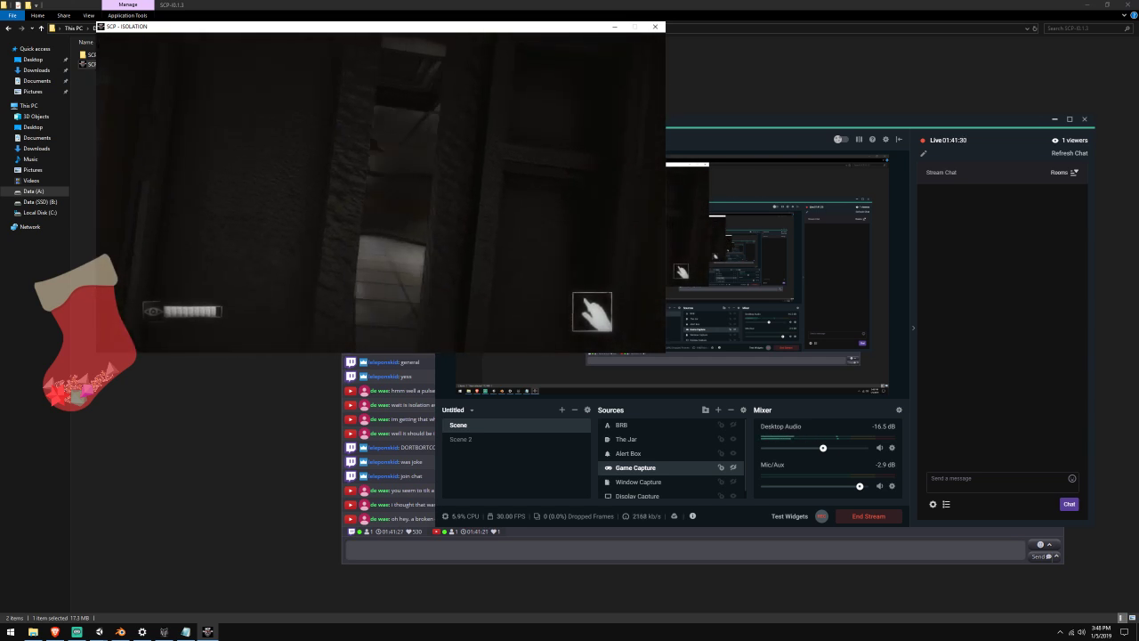
key(w)
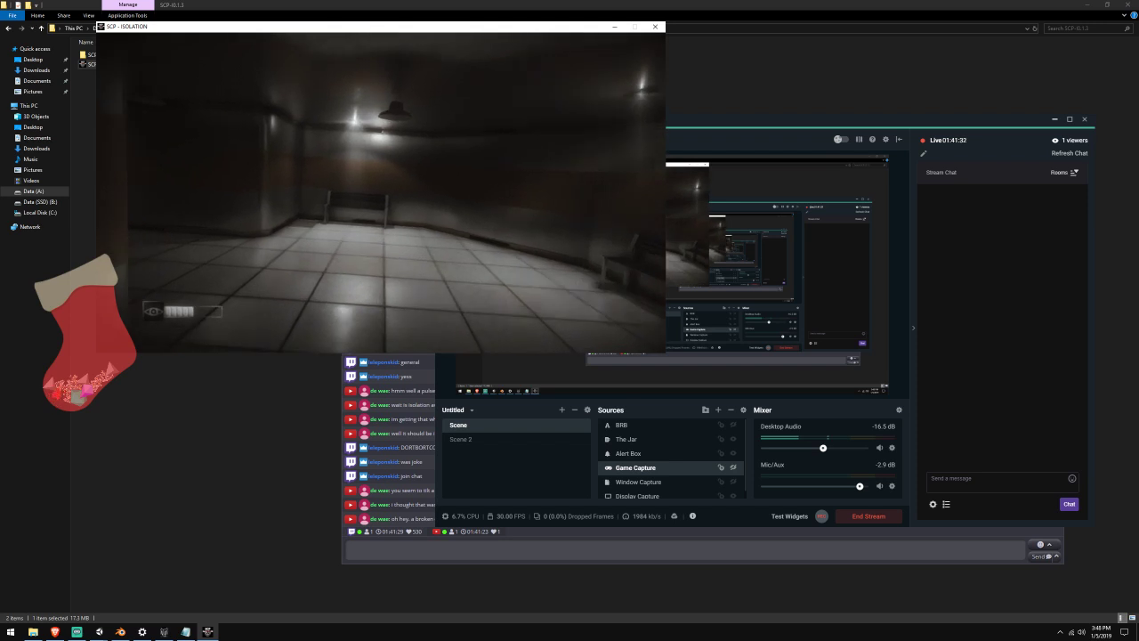
key(w)
key(w)
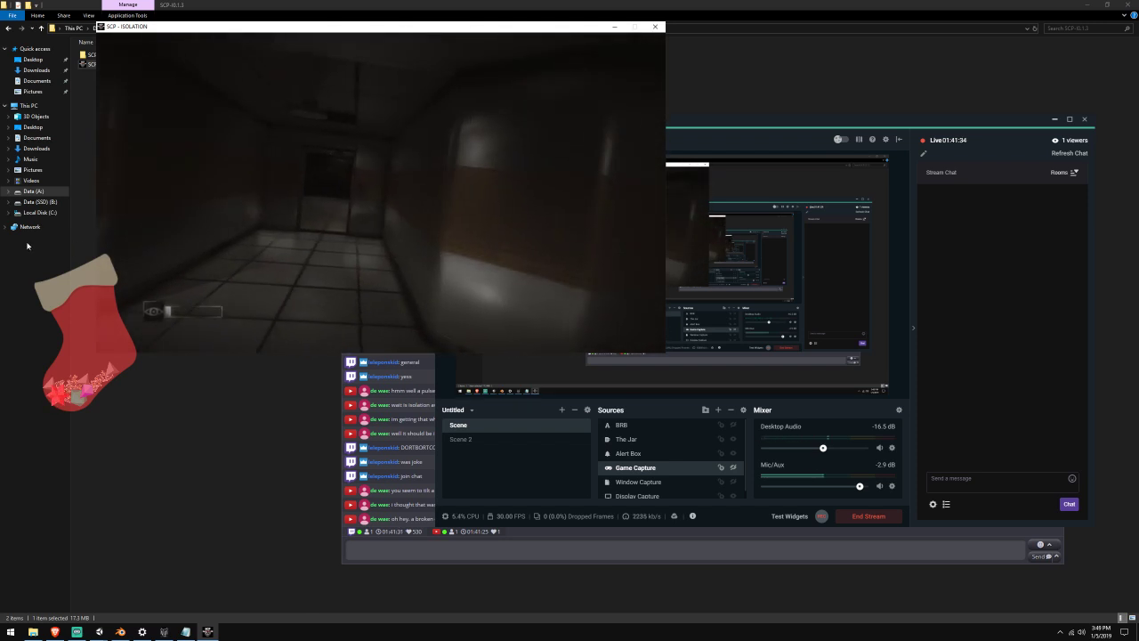
key(w)
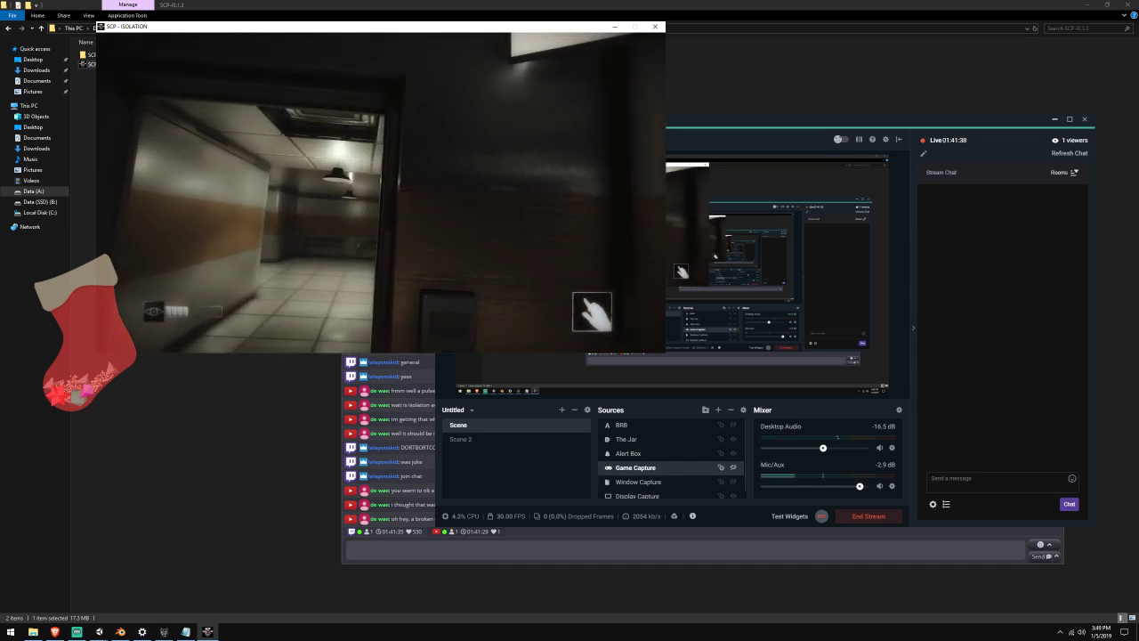
Enter the brightly lit hallway and look back through its doorway at the railed walkway
key(w)
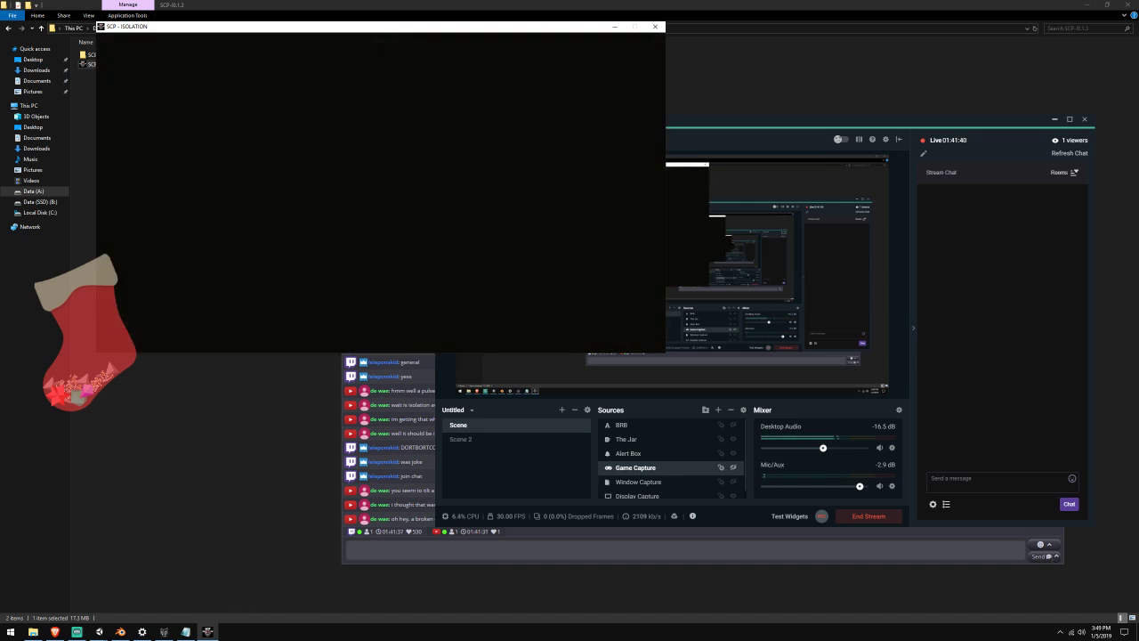
key(w)
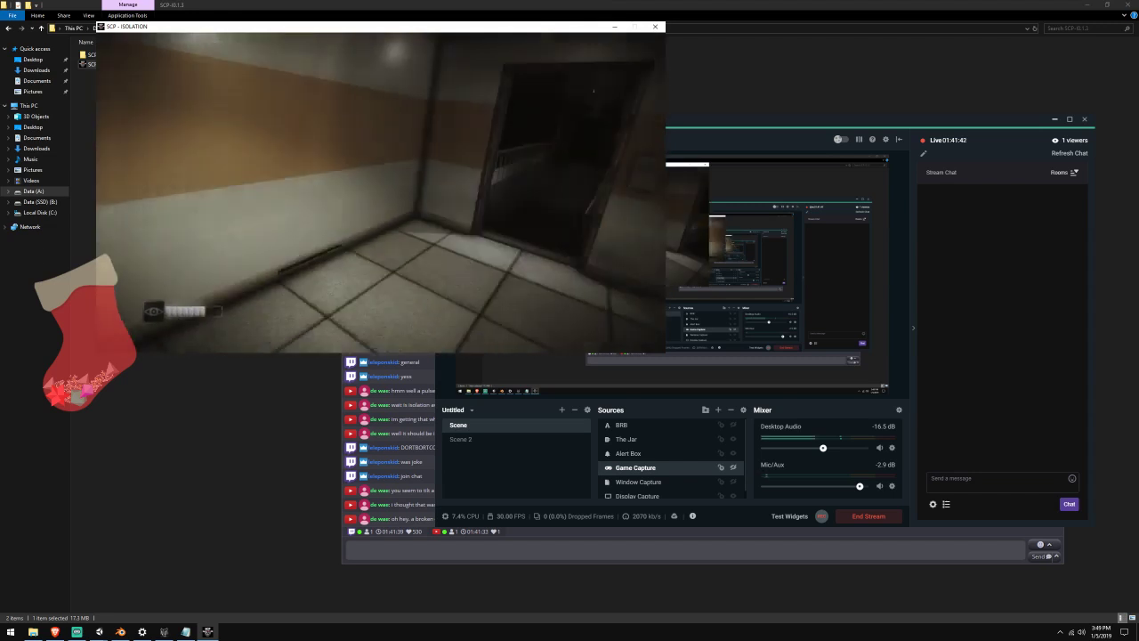
key(w)
key(s)
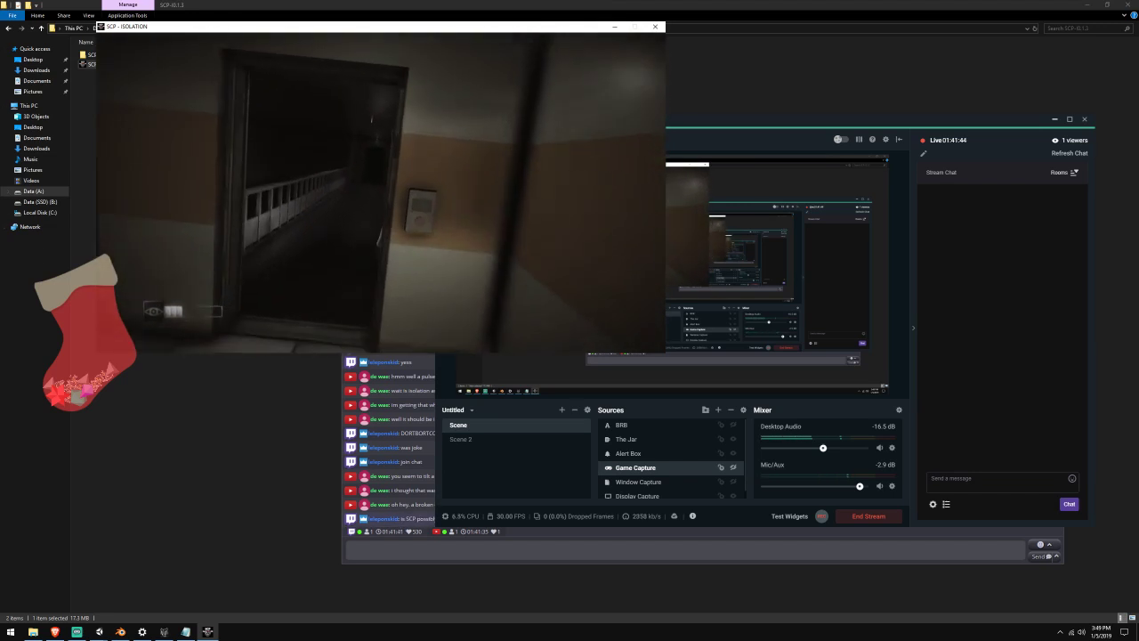
Go through the door at the end of the bright hallway and cross the bench room into the next hallway
key(w)
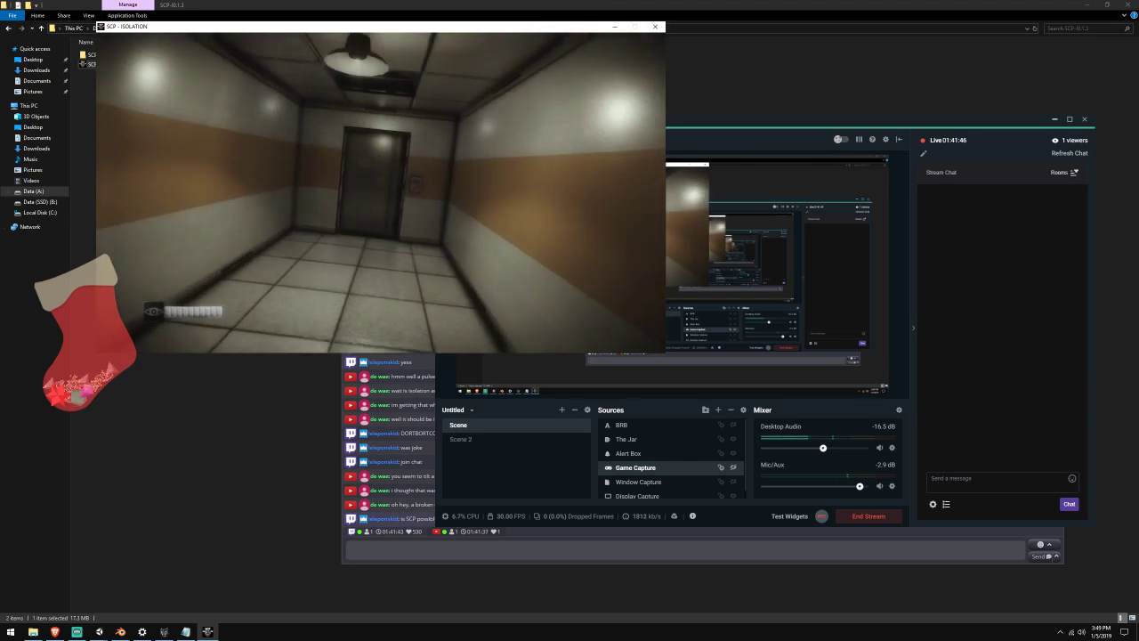
key(w)
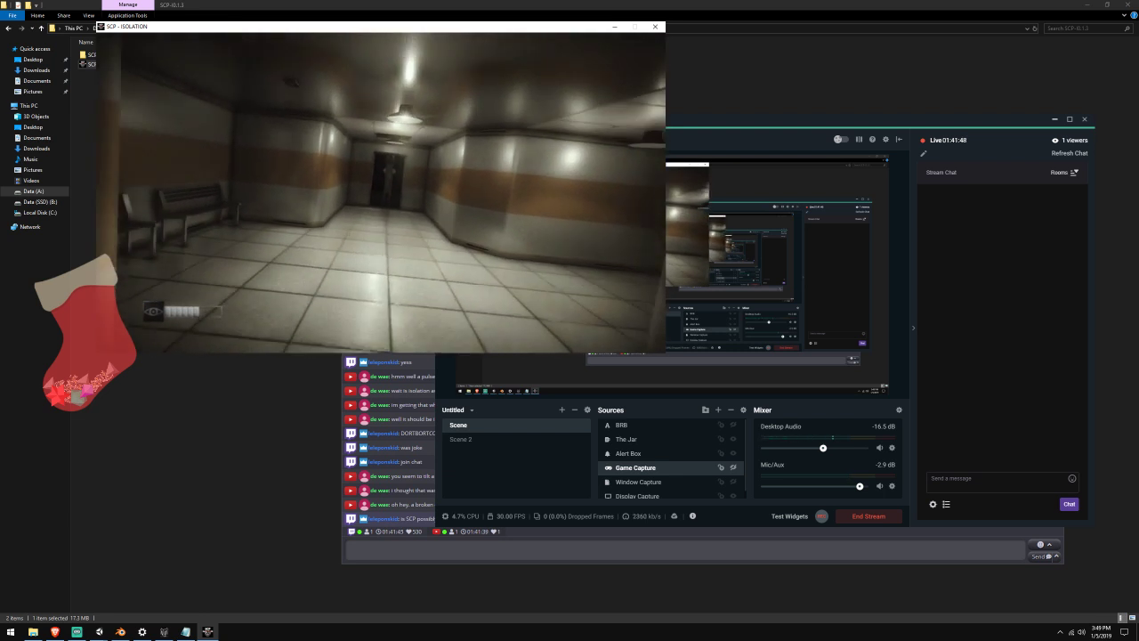
key(s)
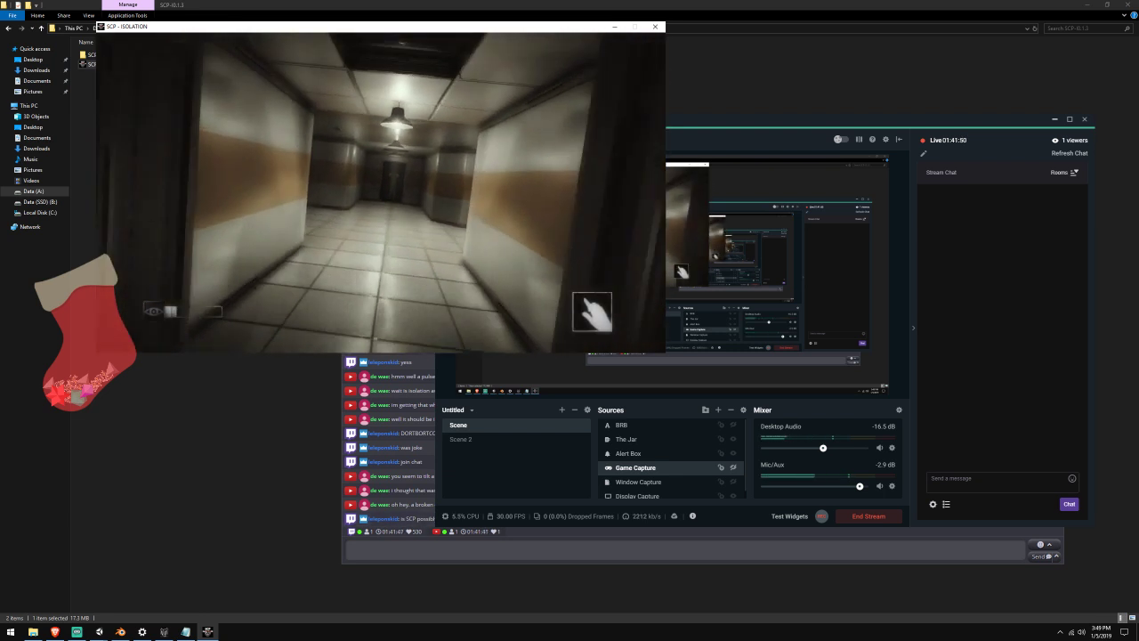
key(s)
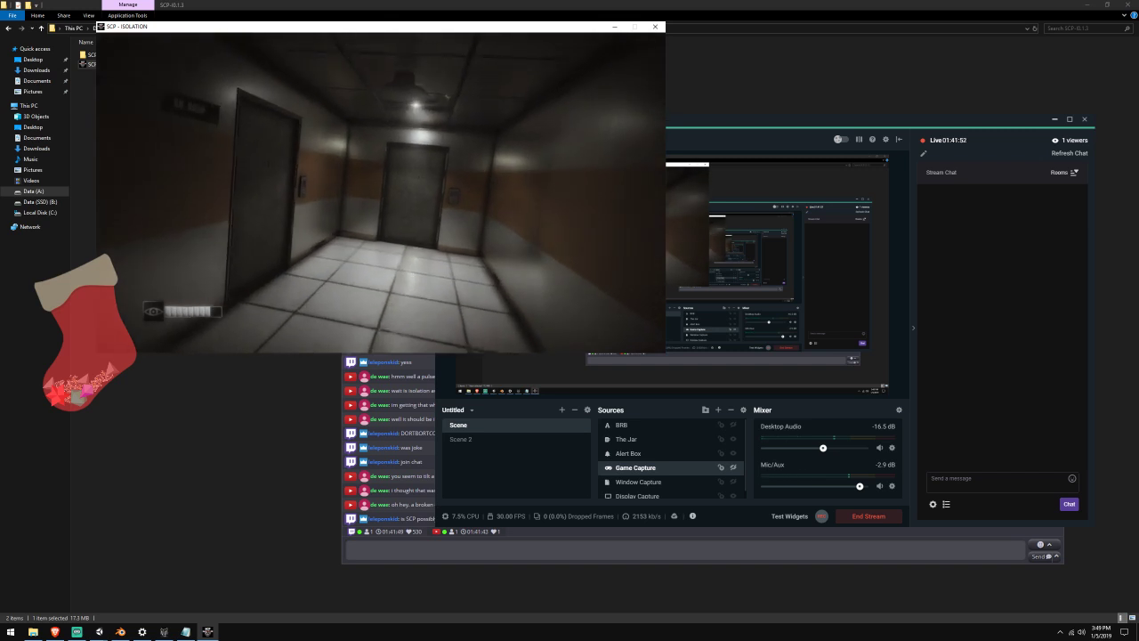
Explore the dim hallway with the signed side door up to a closed door with a wall panel
key(w)
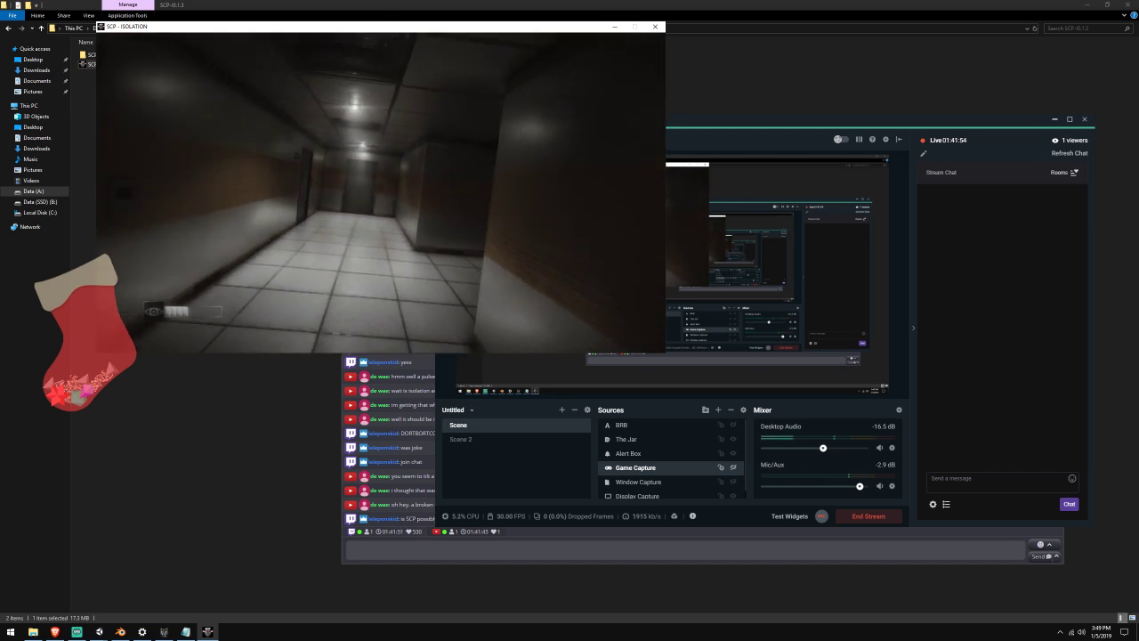
key(w)
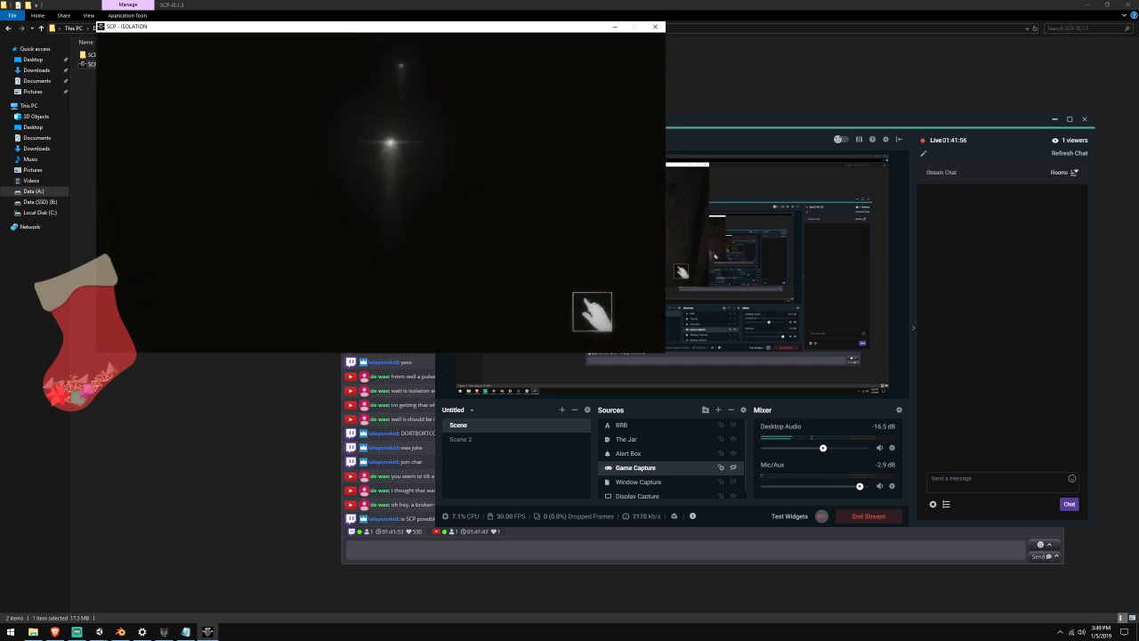
key(w)
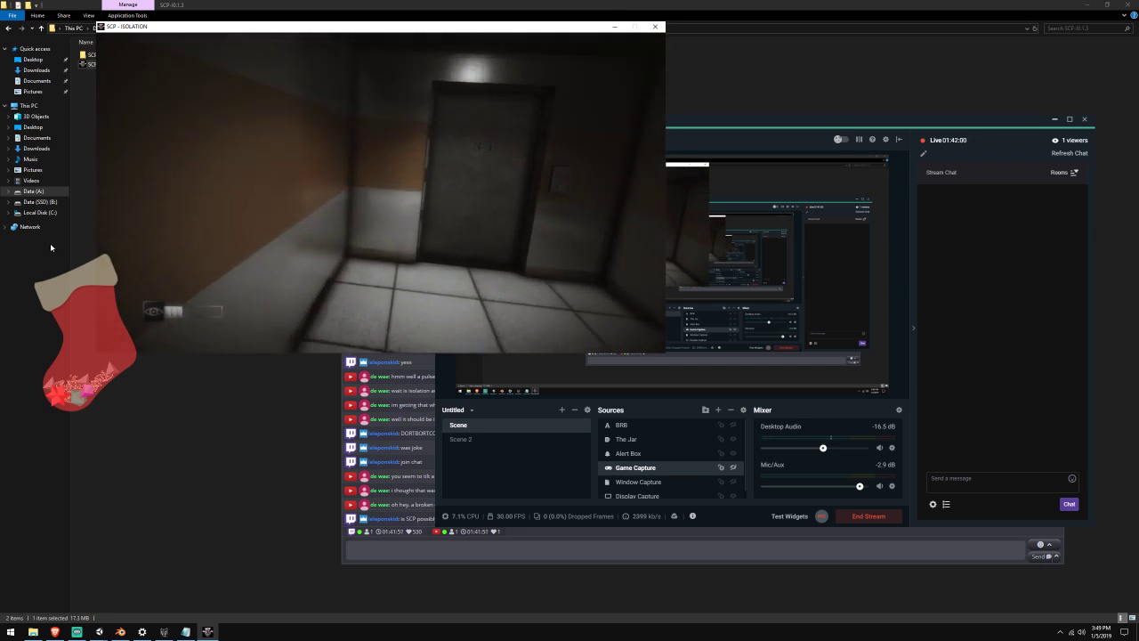
Switch to File Explorer and back to the SCP - ISOLATION game window
click(55, 247)
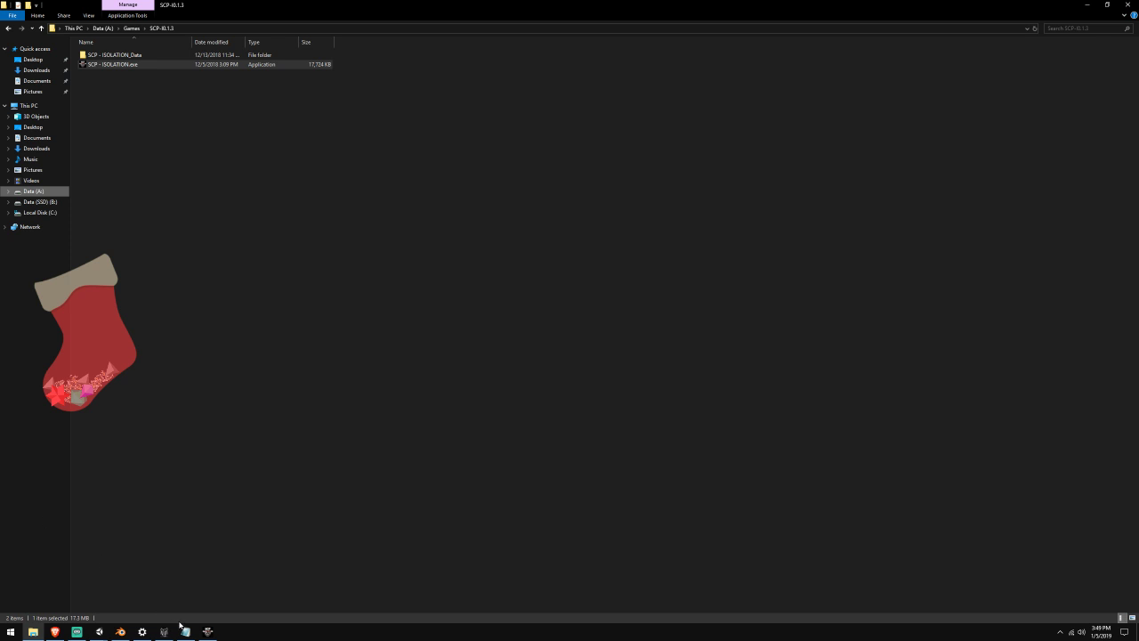
click(215, 634)
click(215, 635)
click(206, 633)
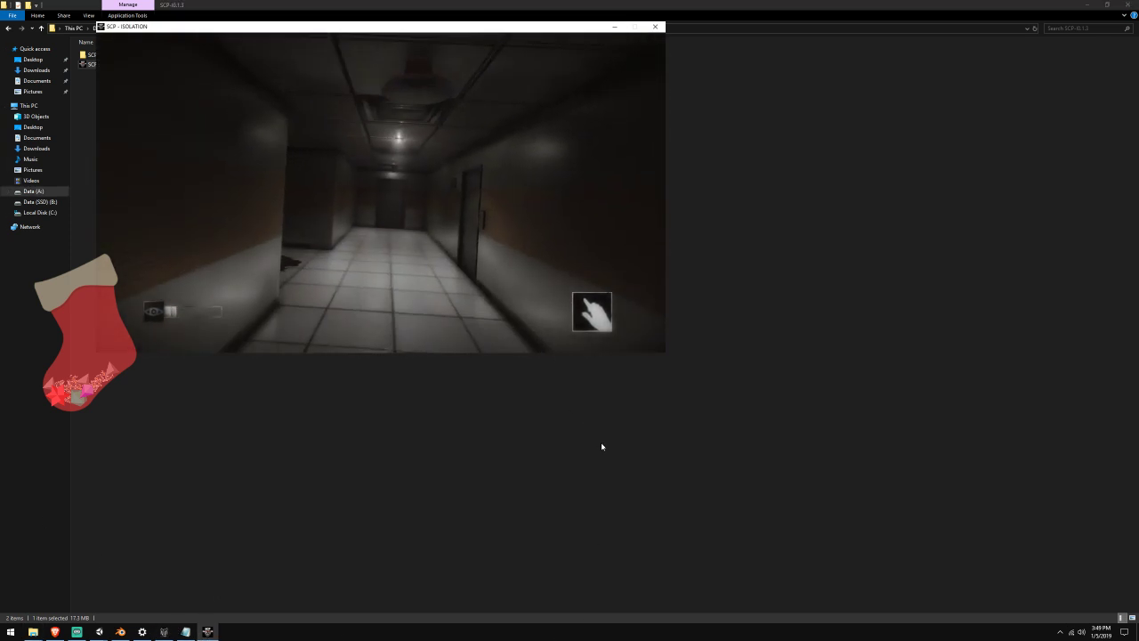
Follow the dim hallway past the benches and through the closed door into the corridor with large windows
key(w)
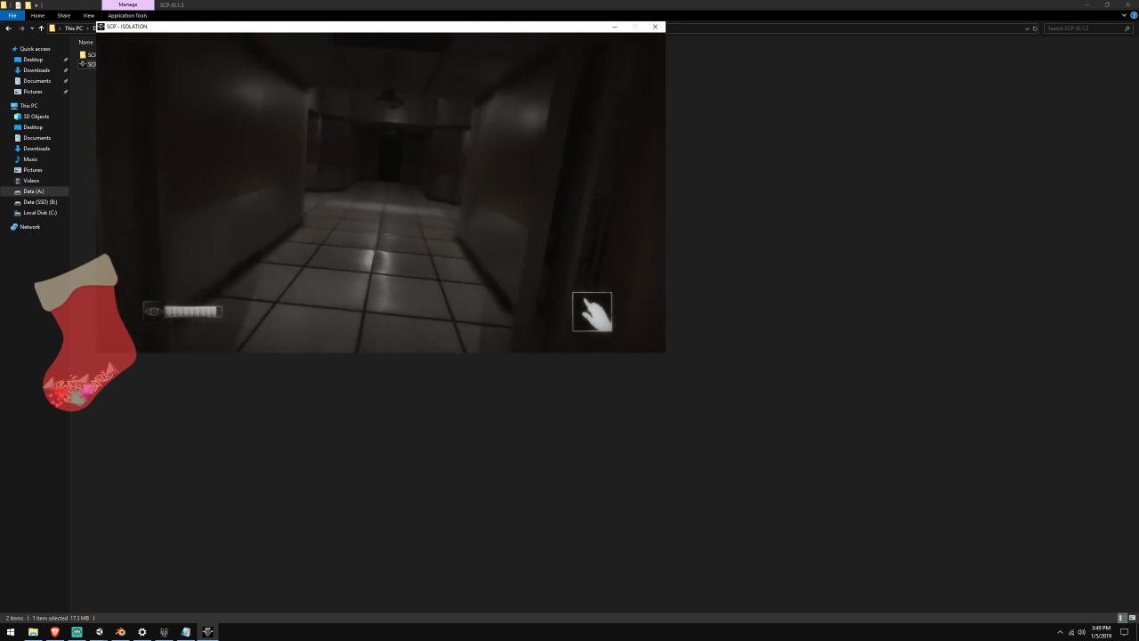
key(w)
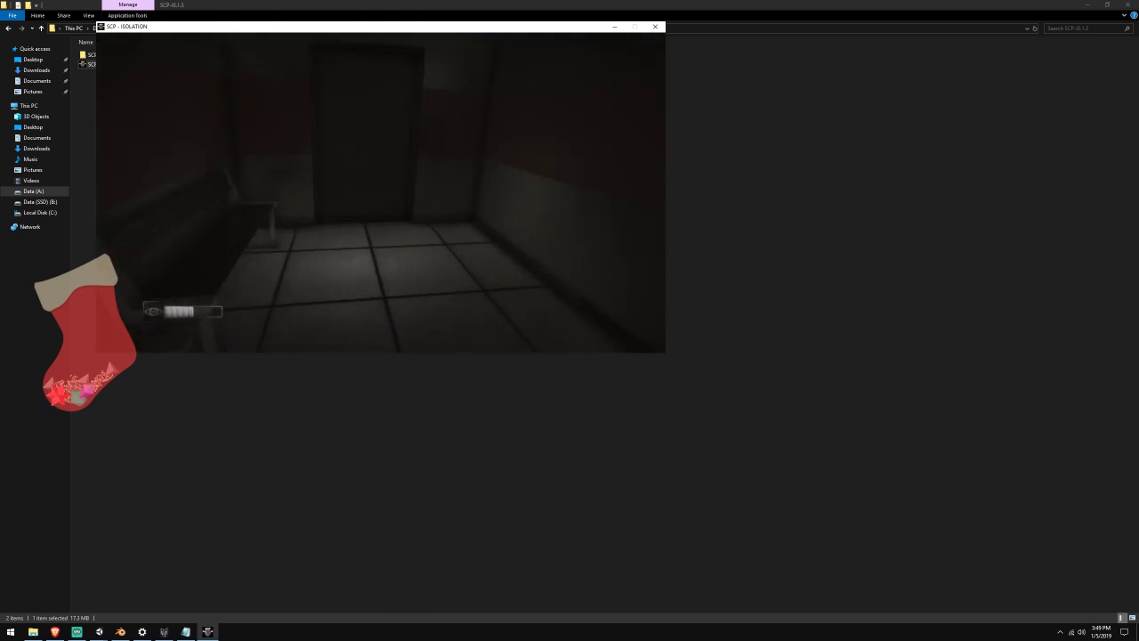
key(w)
key(w)
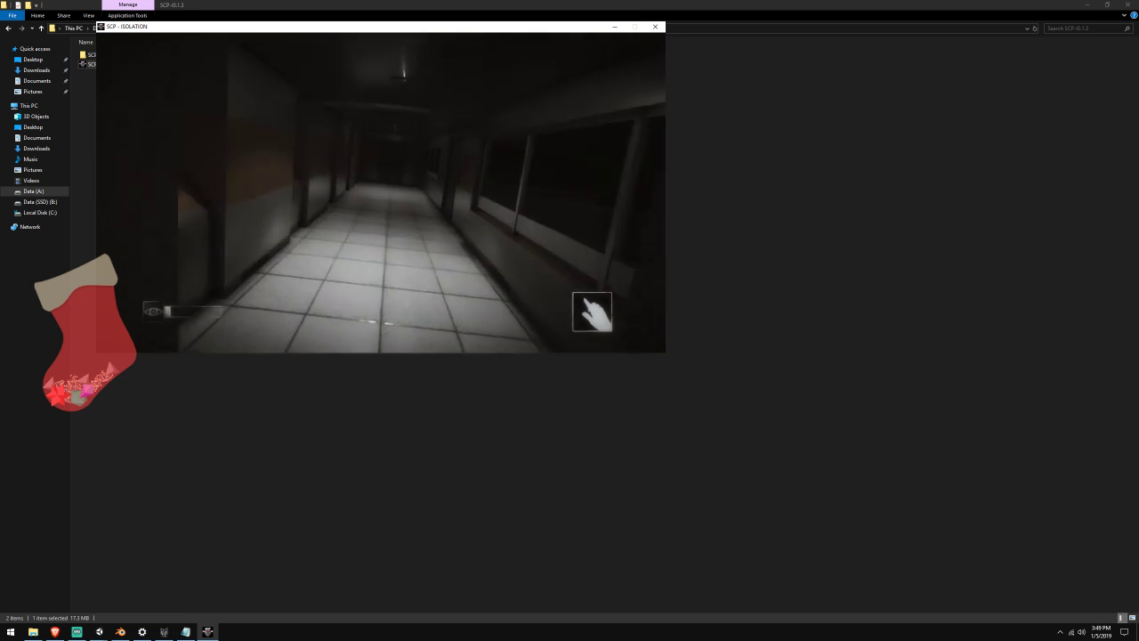
Walk down the windowed corridor to the dark door with the wall panel and explore the unlit area there
key(w)
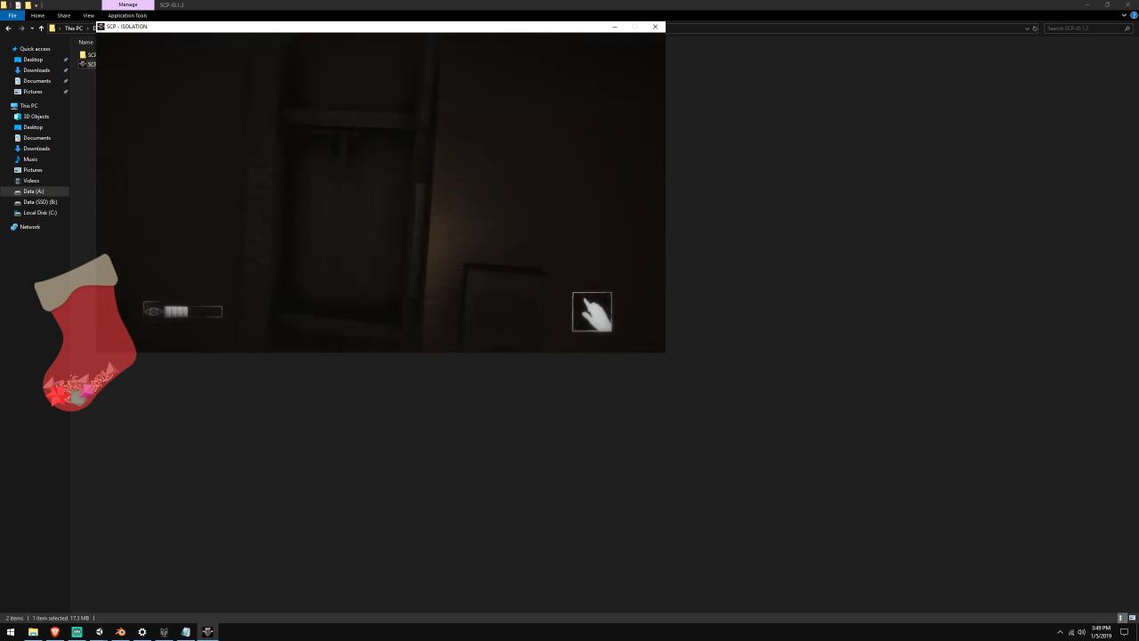
key(w)
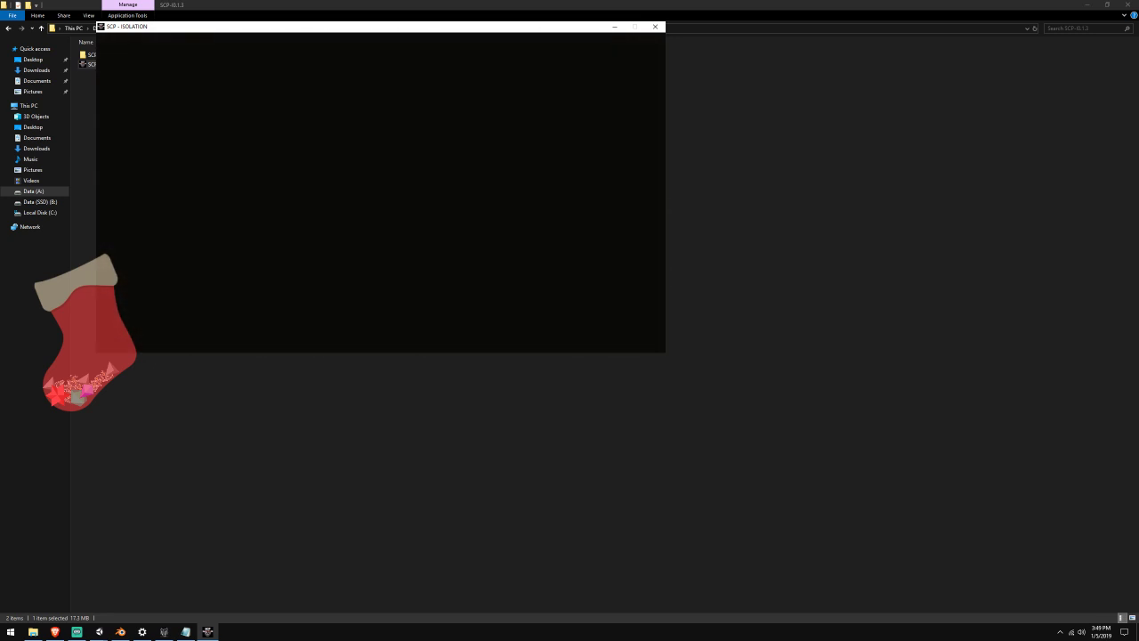
key(w)
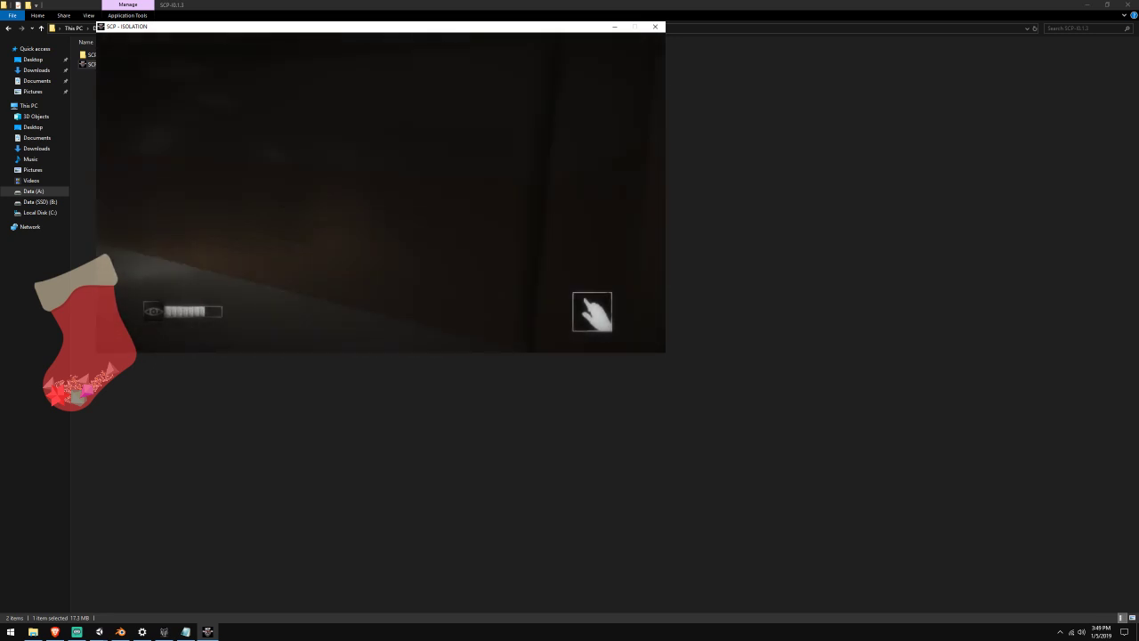
Go through the open doorway into the tiled corridor and follow its windows toward the door at the far end
key(w)
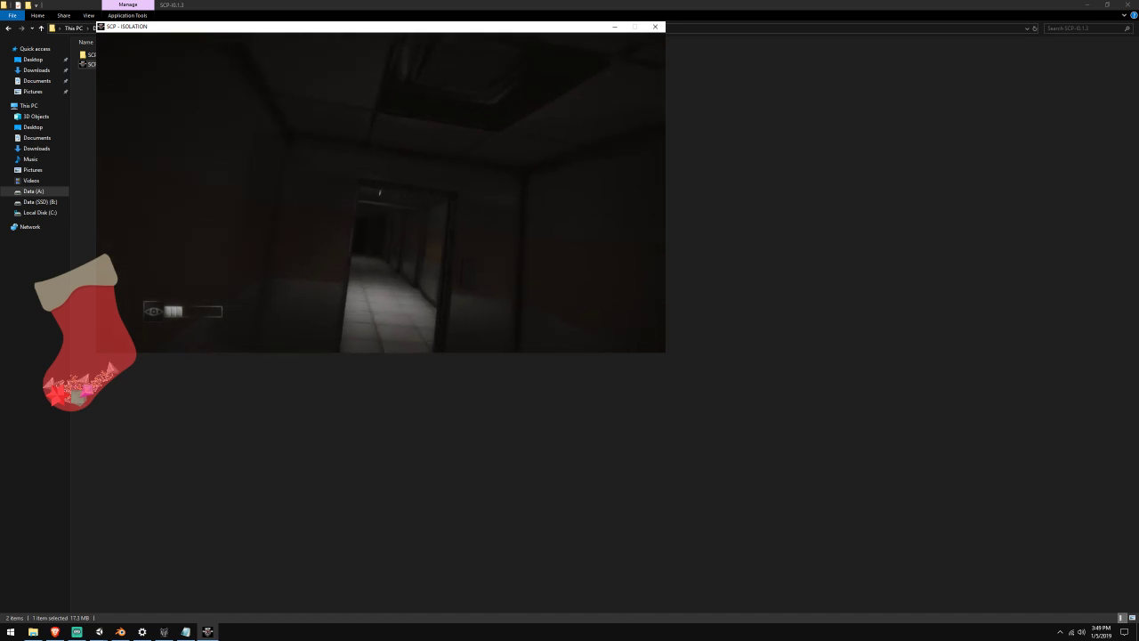
key(w)
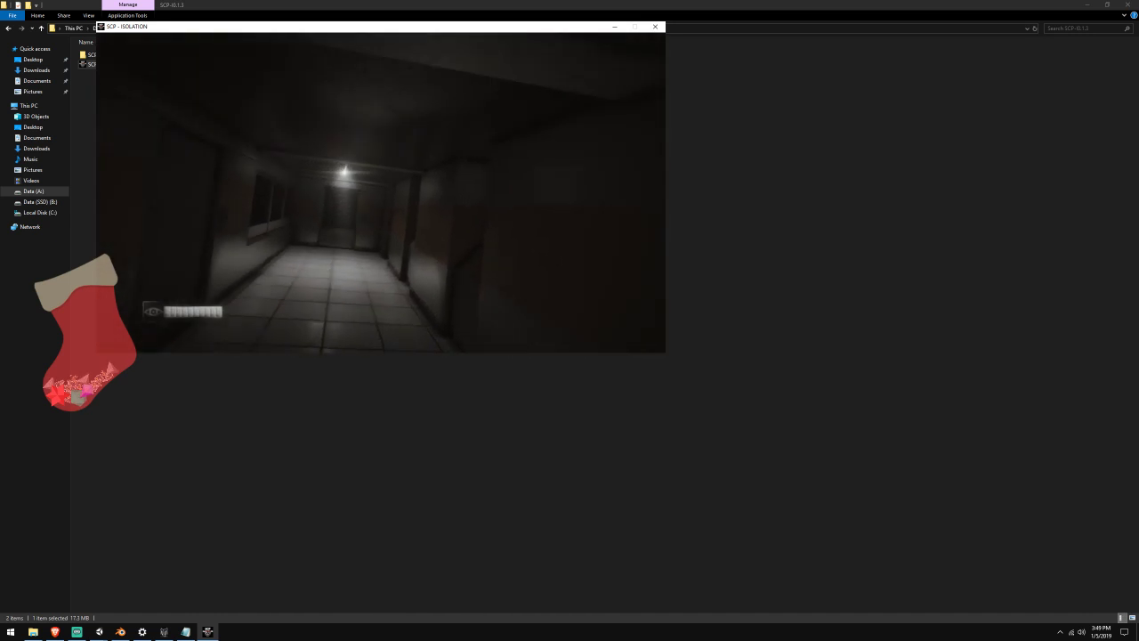
key(w)
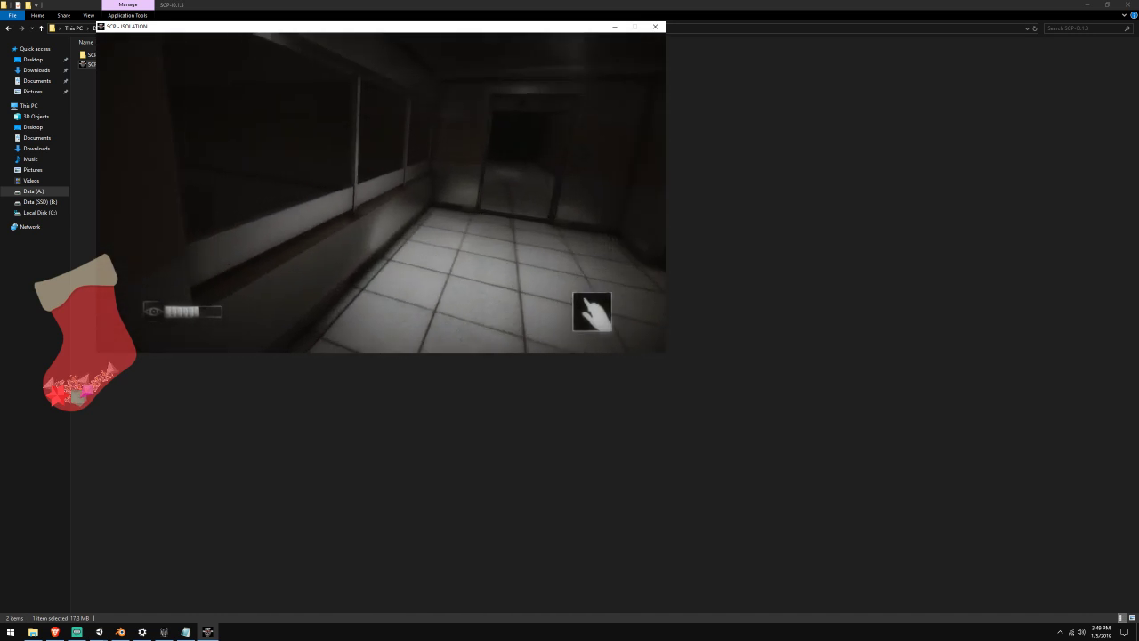
Walk out of the windowed corridor into the large dim hall, and start a new game from the death screen
key(w)
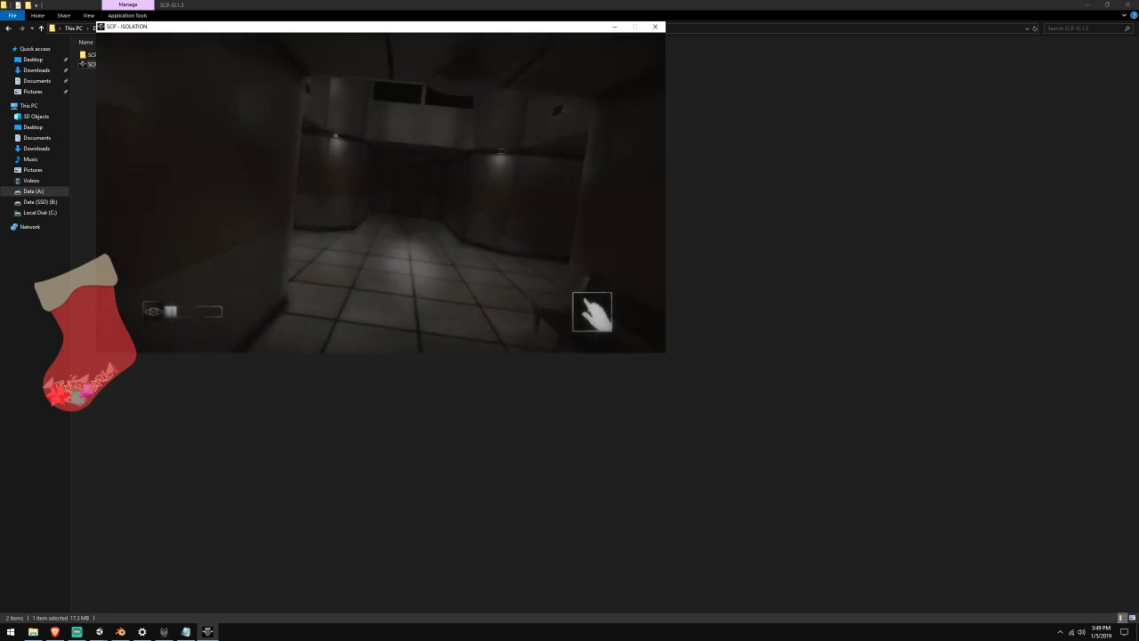
key(w)
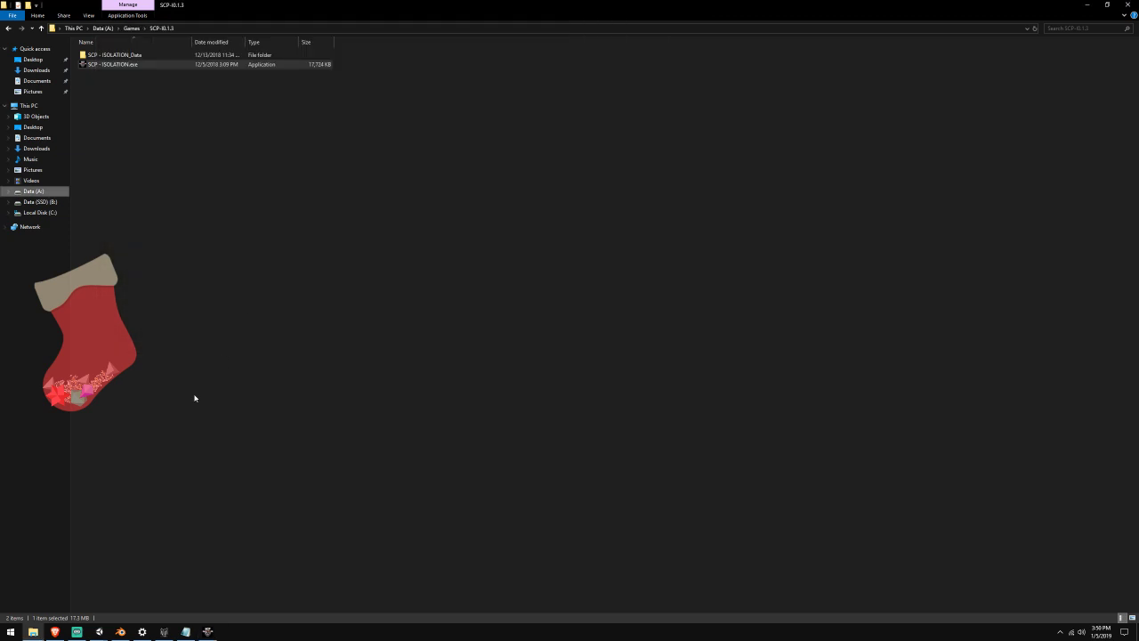
click(57, 631)
click(210, 631)
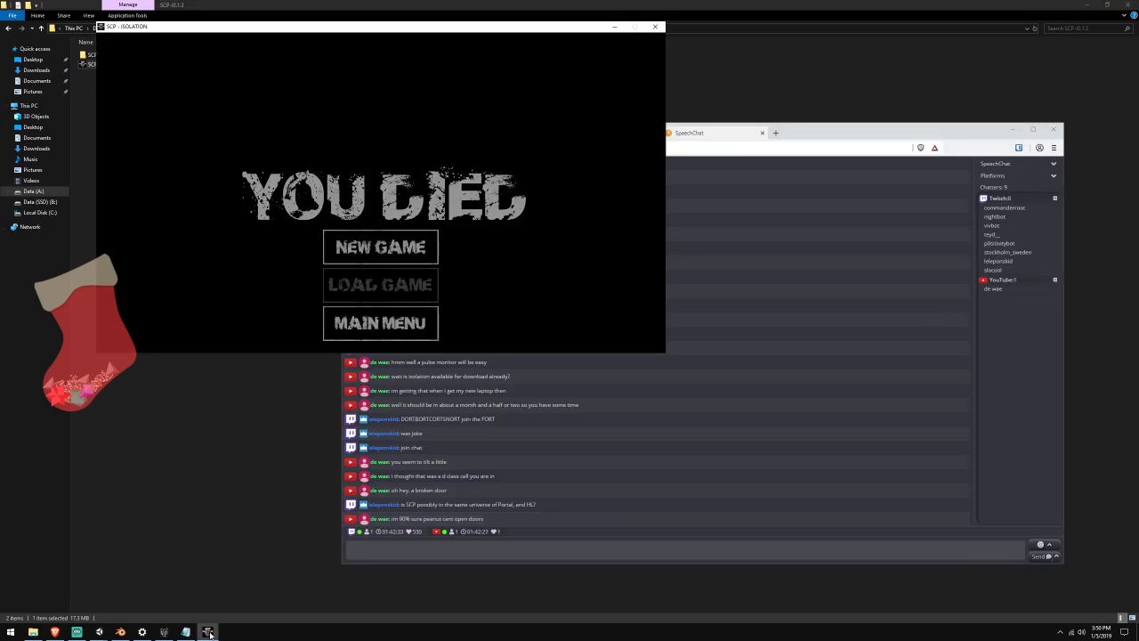
click(391, 248)
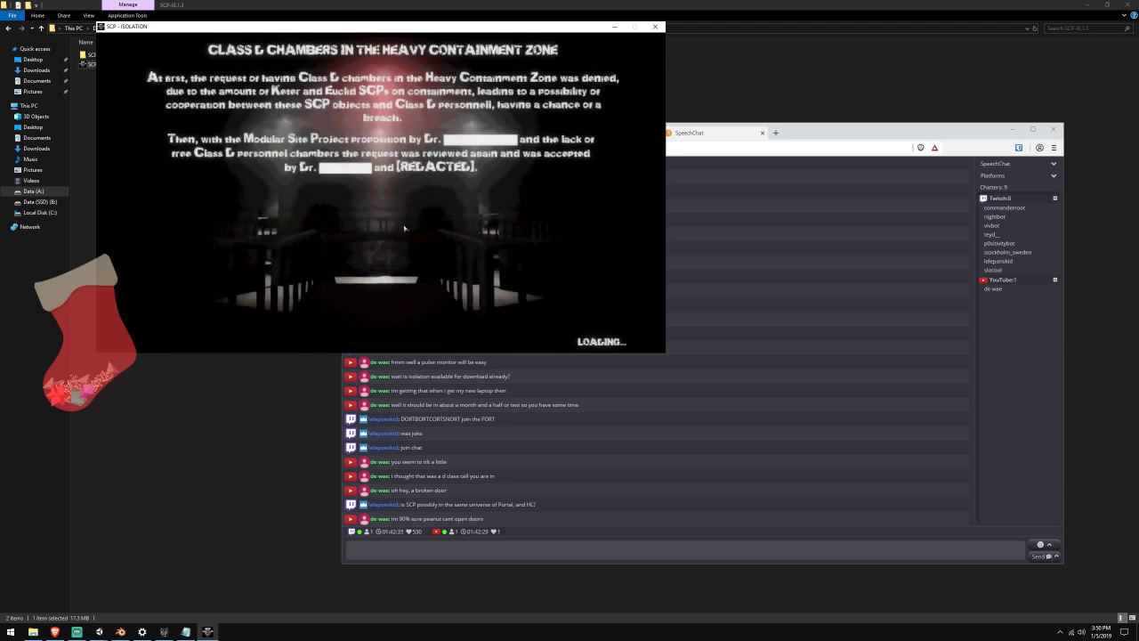
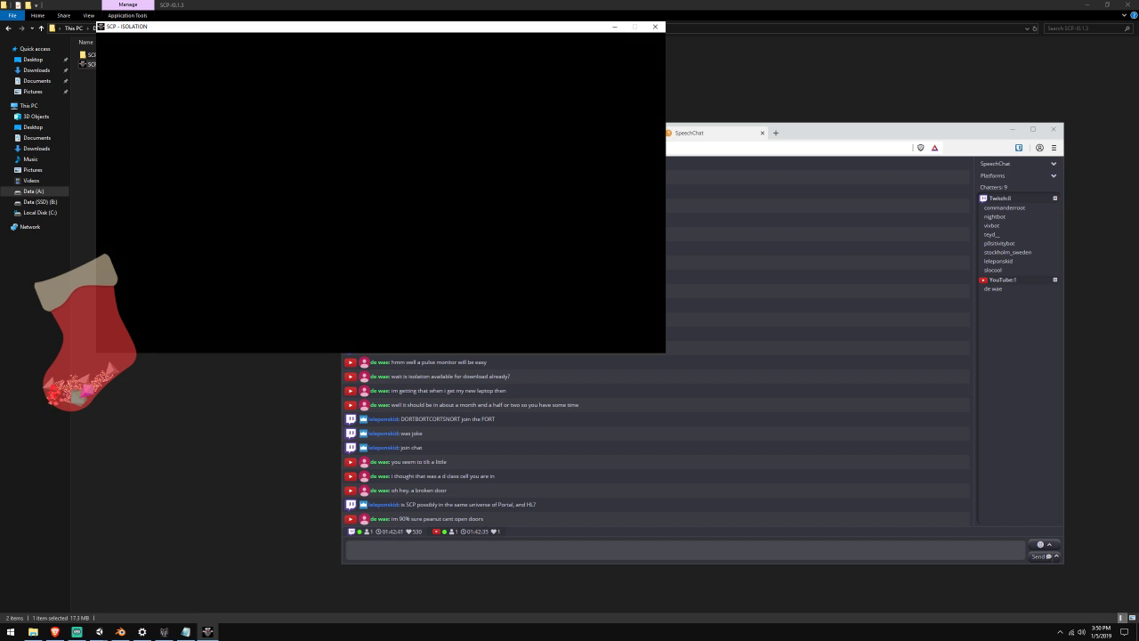
Leave the game and switch to the Unity editor with the Facility1 scene open
key(alt+Tab)
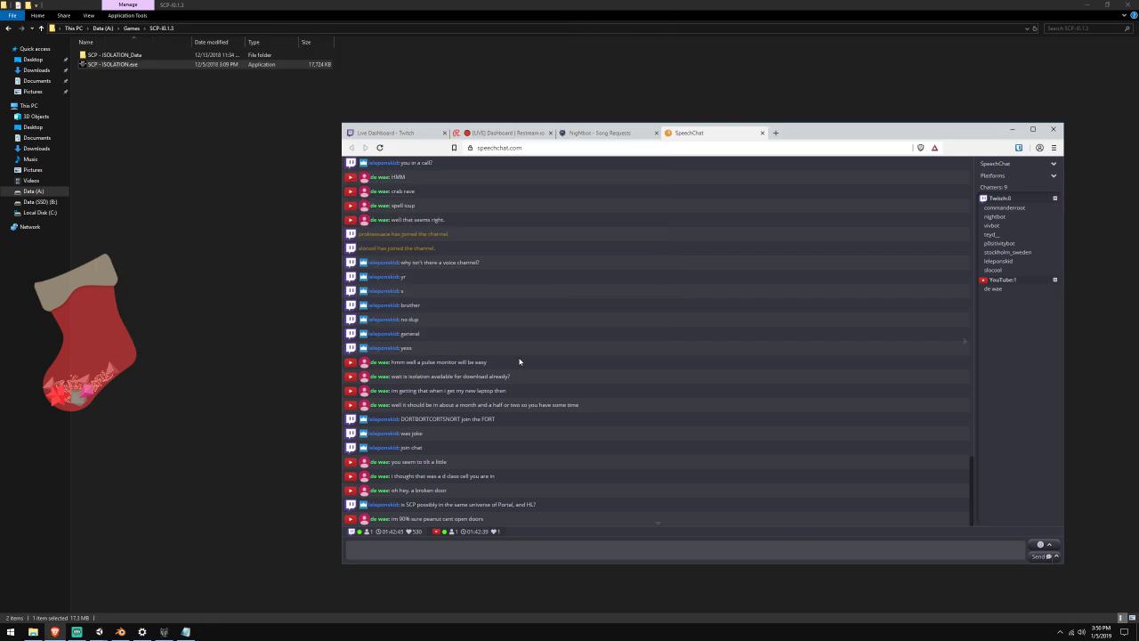
mouse_move(99, 629)
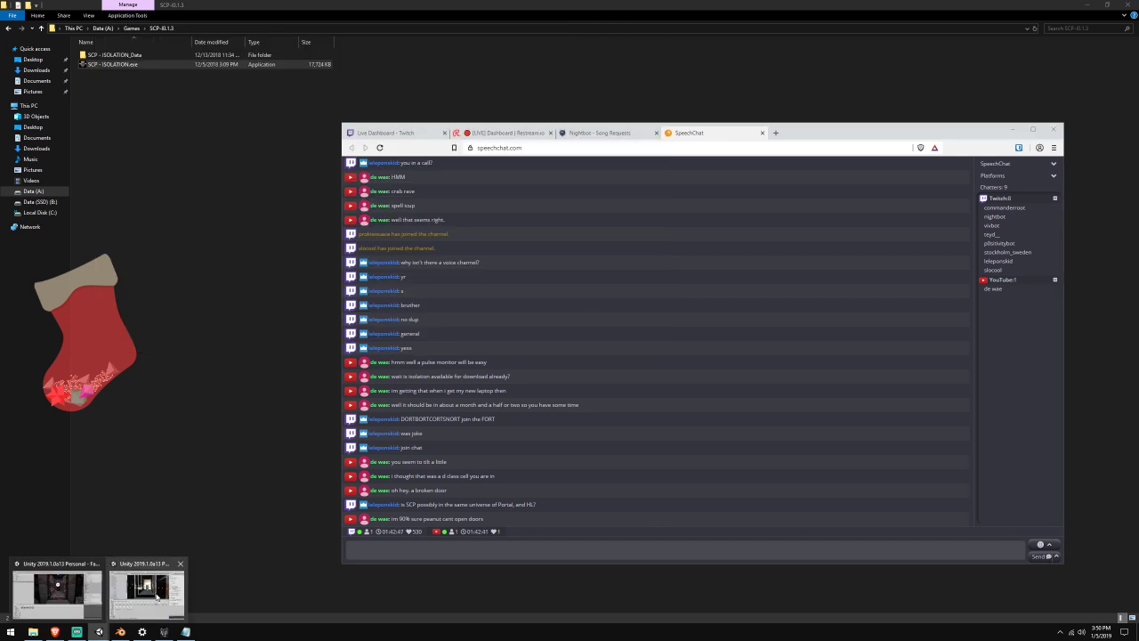
click(88, 597)
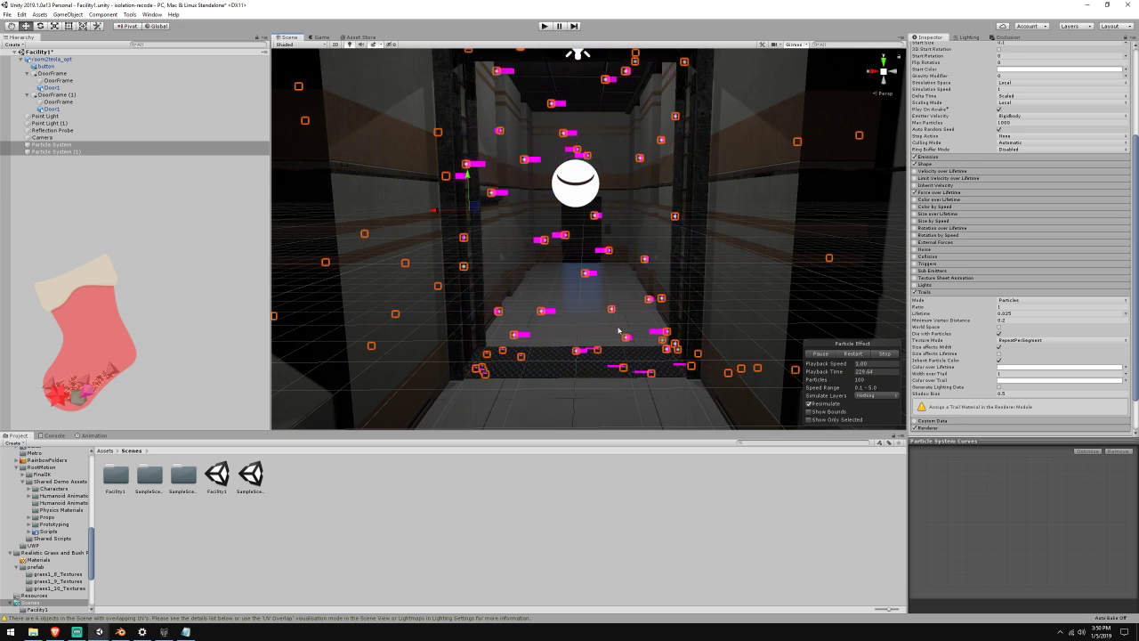
Deactivate both particle system objects in the doorway and clear the selection
key(s)
right_drag(623, 314, 626, 317)
key(w)
scroll(986, 156, up, 5)
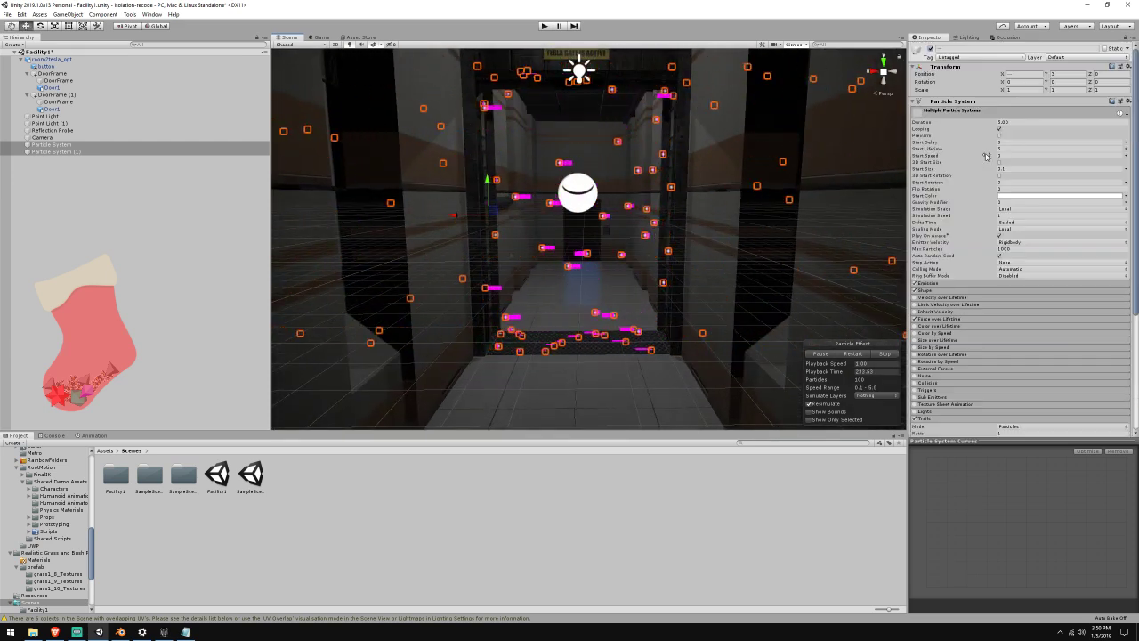
click(85, 145)
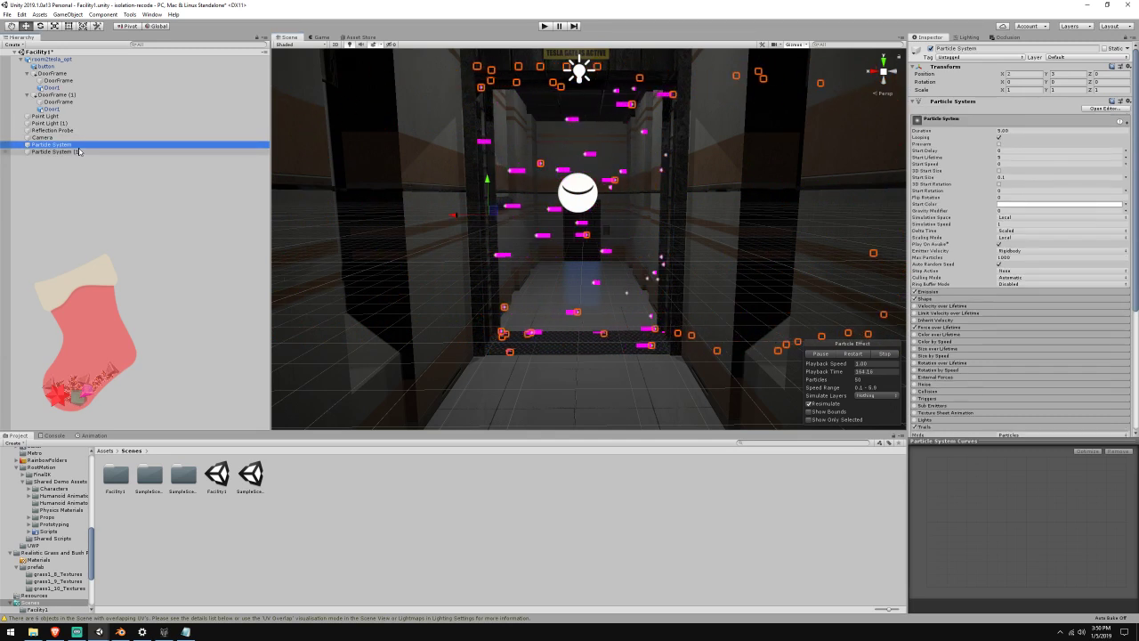
shift+click(85, 151)
click(930, 48)
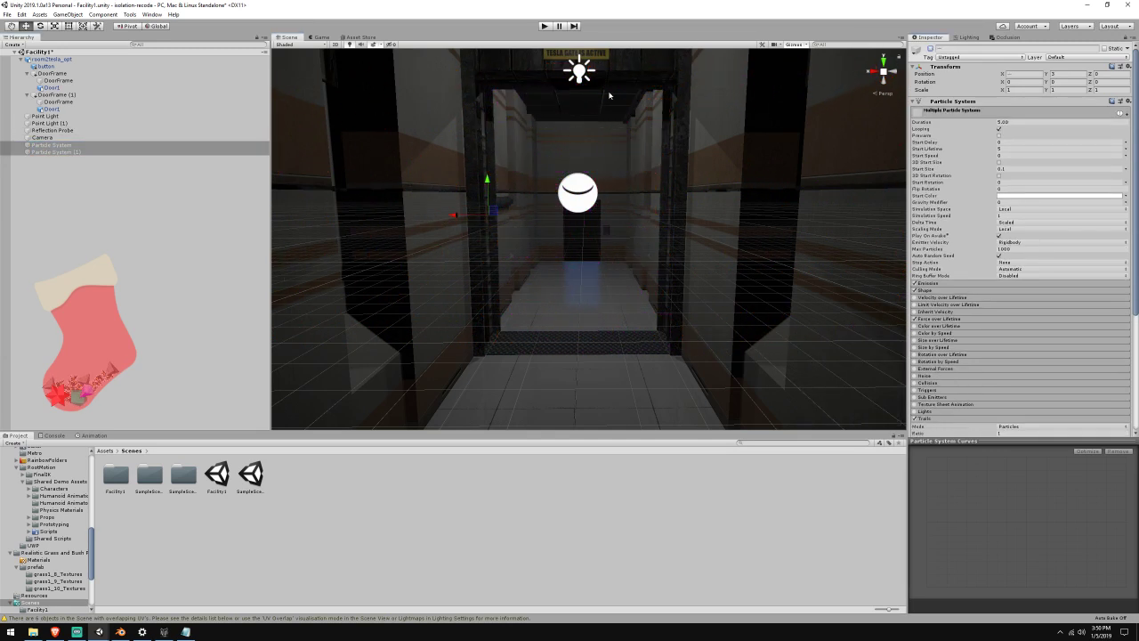
click(201, 220)
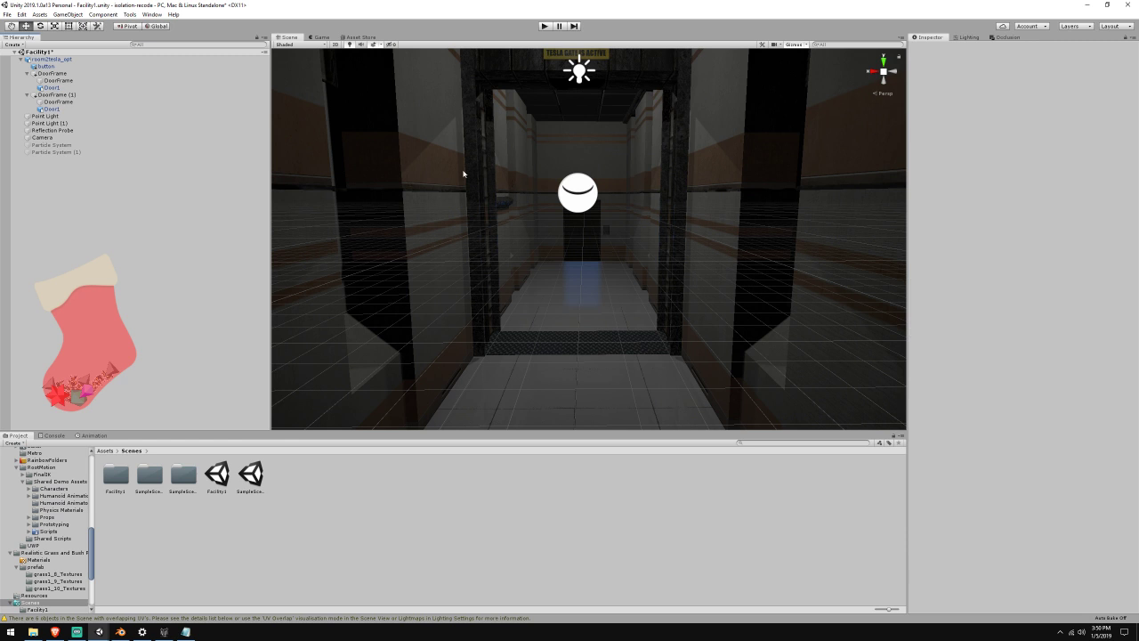
click(68, 15)
mouse_move(98, 43)
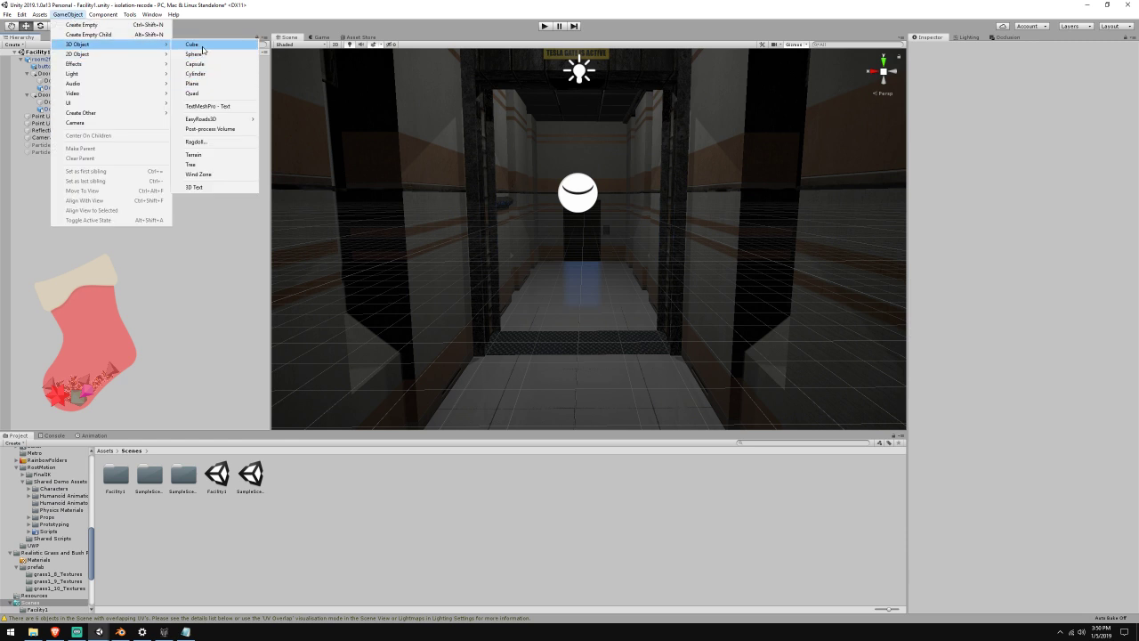
click(191, 82)
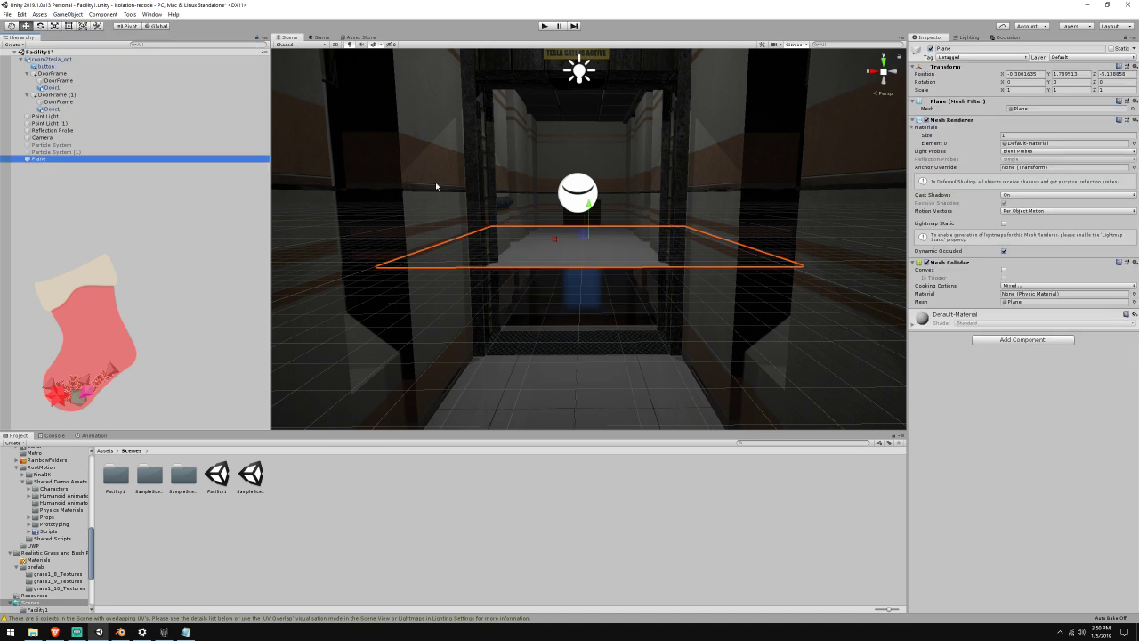
right_drag(437, 183, 559, 219)
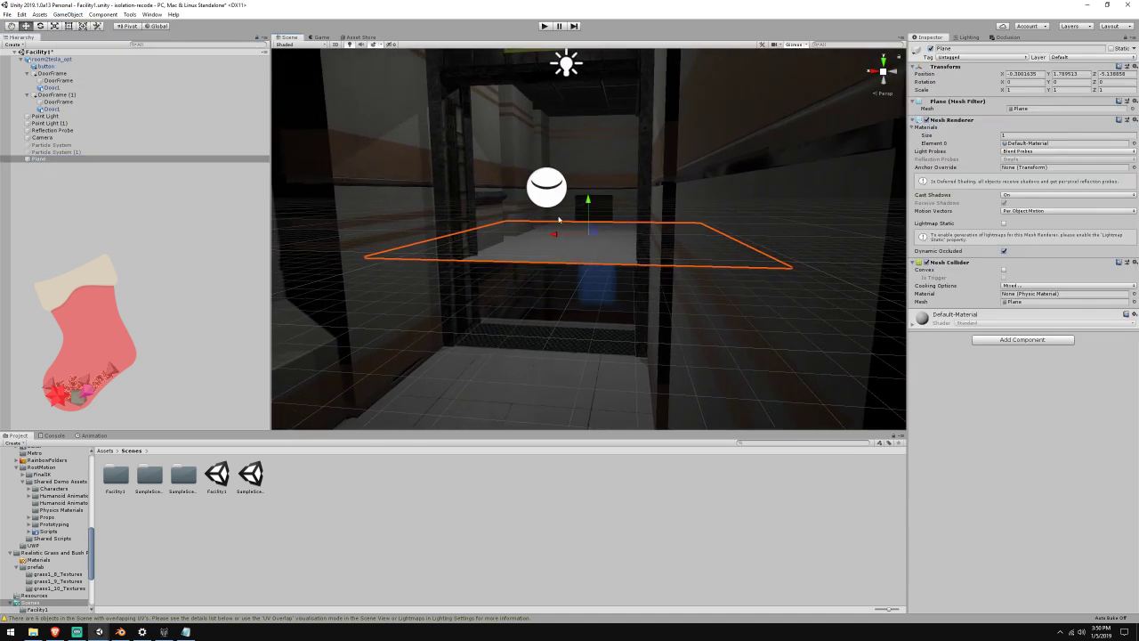
click(86, 160)
key(Delete)
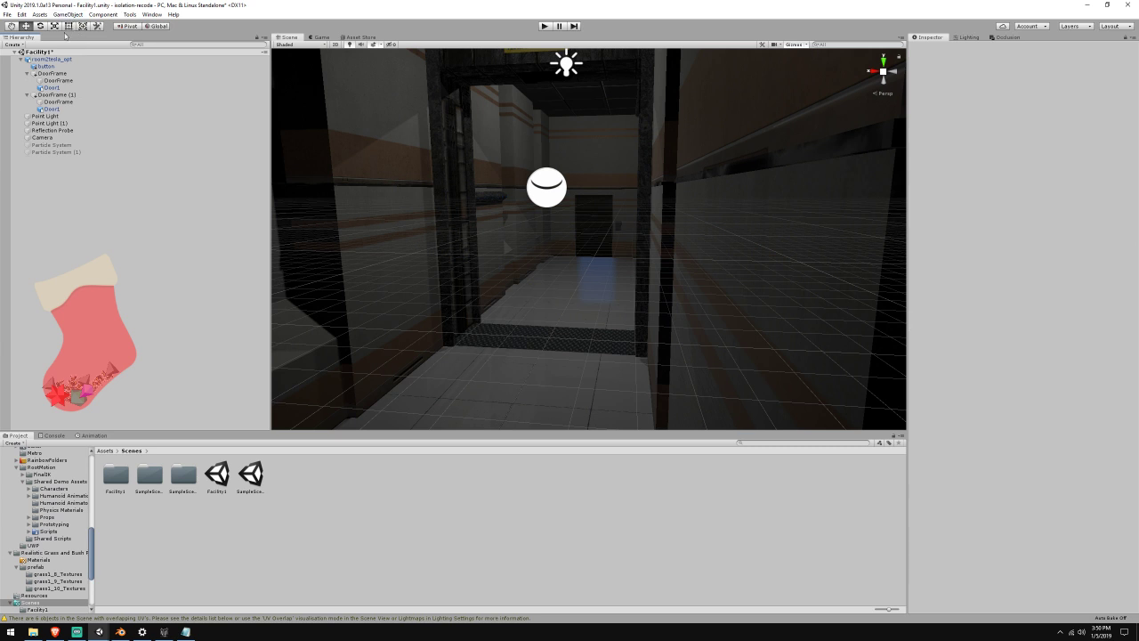
Create an empty object inside room2tesla_opt, reset its transform and name it TeslaCollider
click(58, 59)
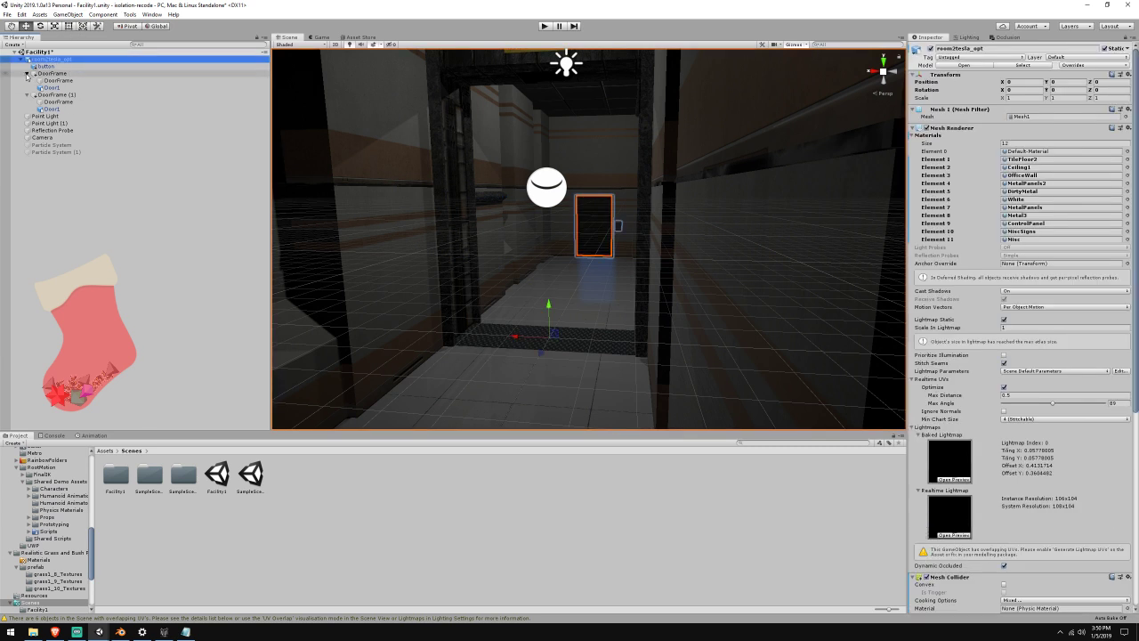
click(27, 74)
click(27, 80)
click(68, 14)
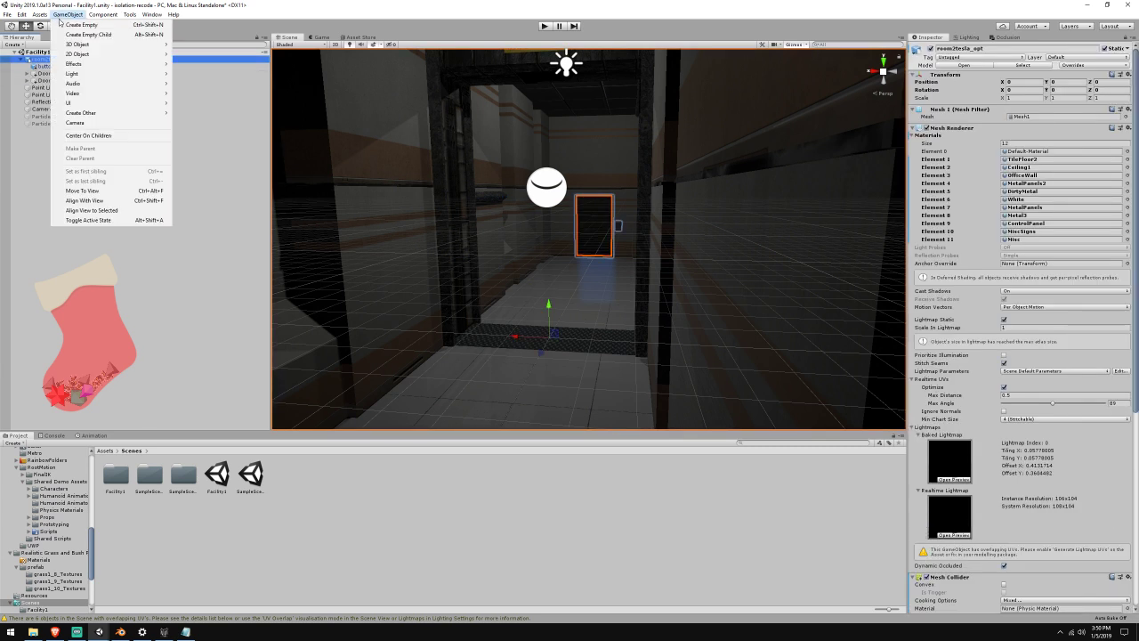
click(66, 25)
drag(48, 130, 49, 85)
right_click(950, 70)
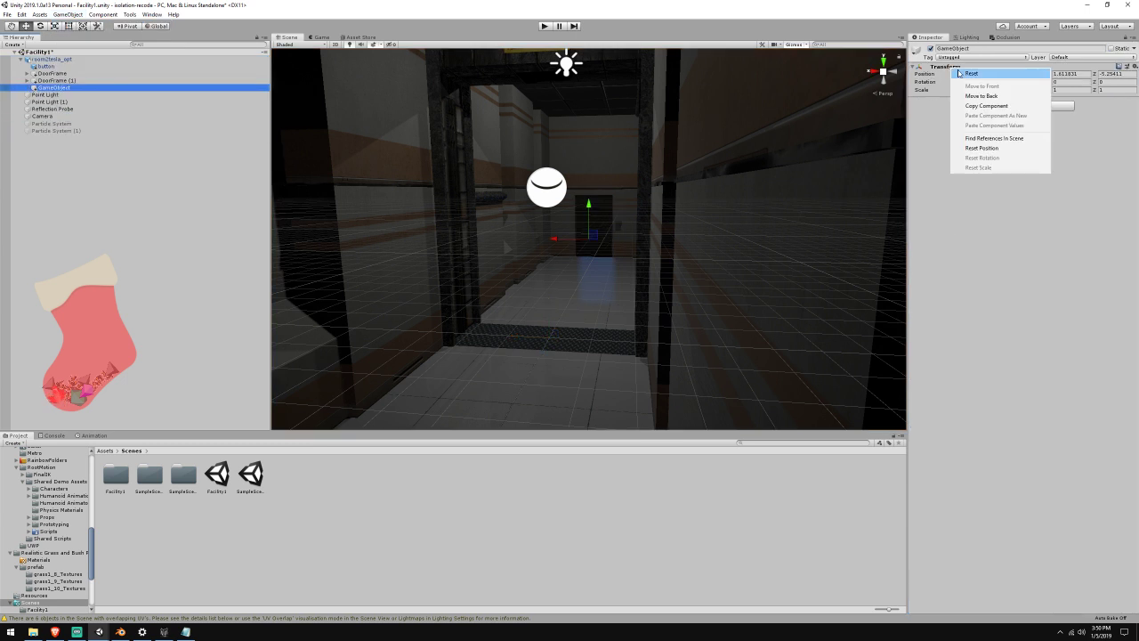
click(966, 77)
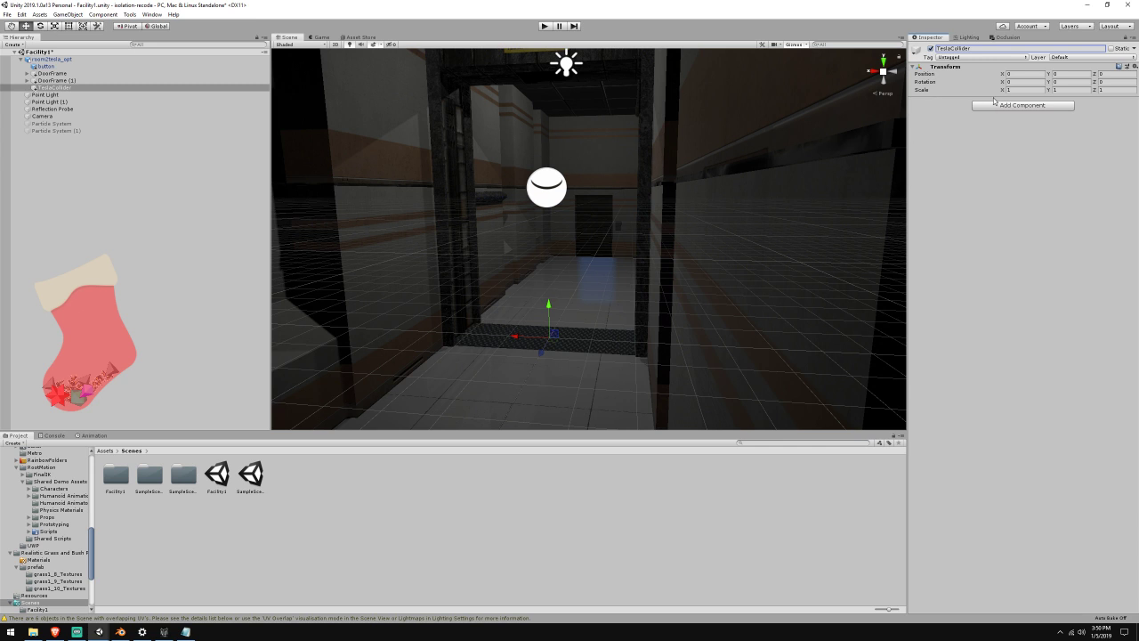
Add a Box Collider to TeslaCollider and set its center Y to 3
click(1021, 105)
text(box)
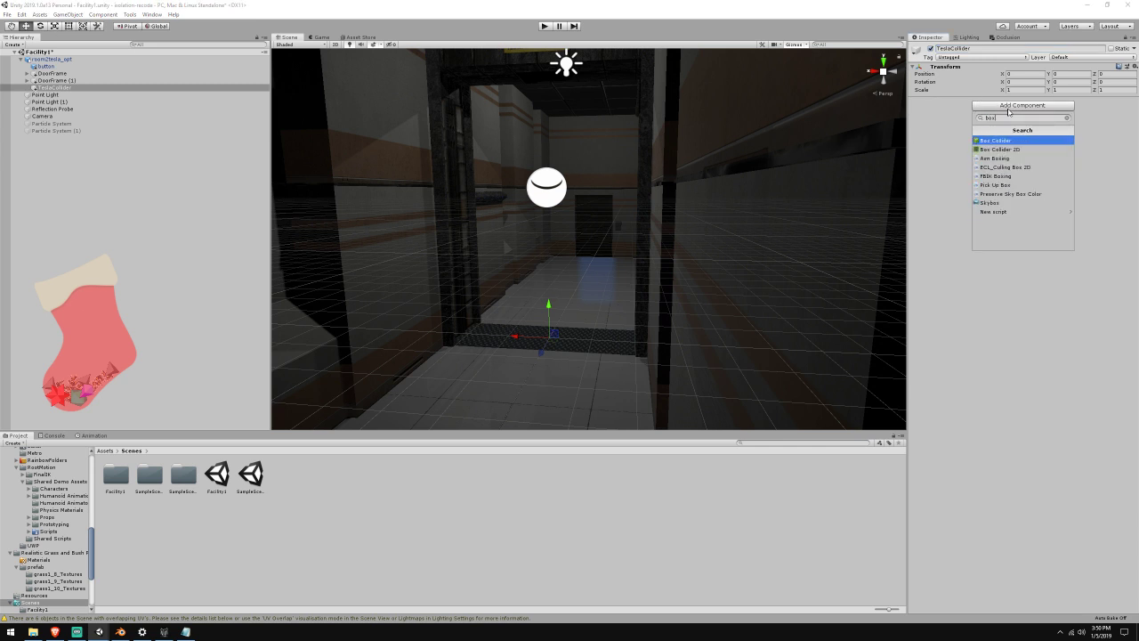
key(Return)
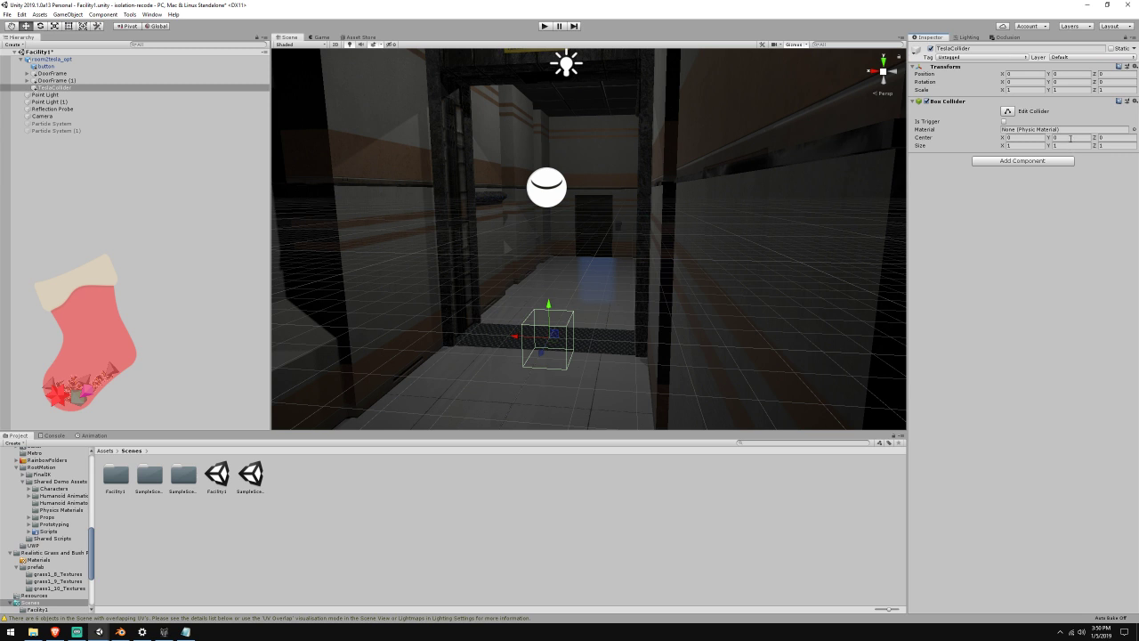
click(1070, 138)
text(2.5)
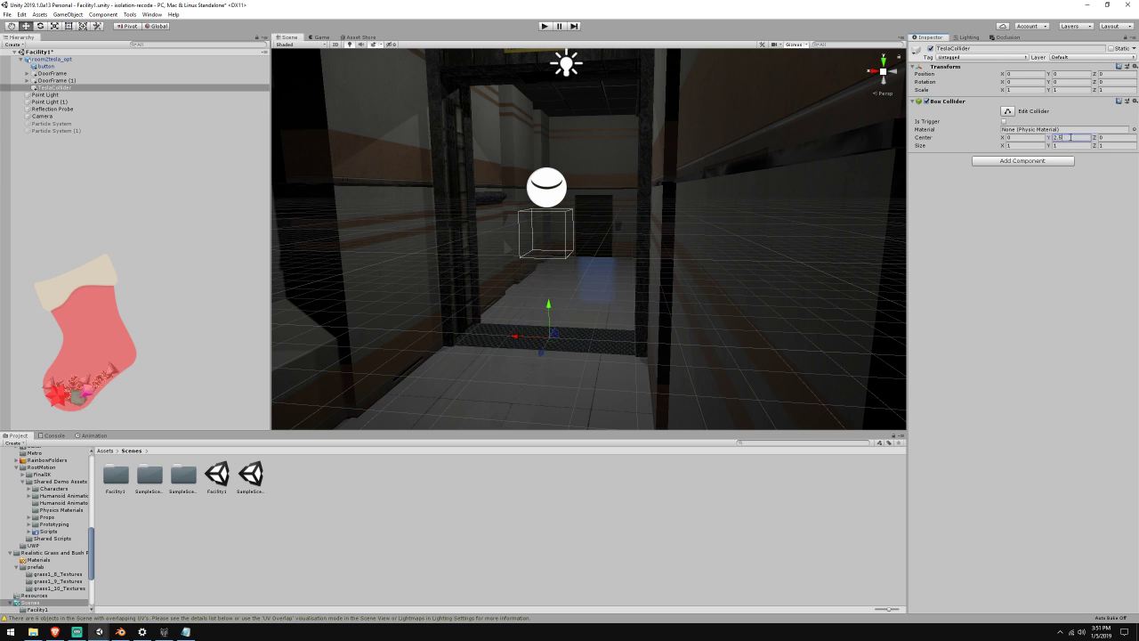
key(Return)
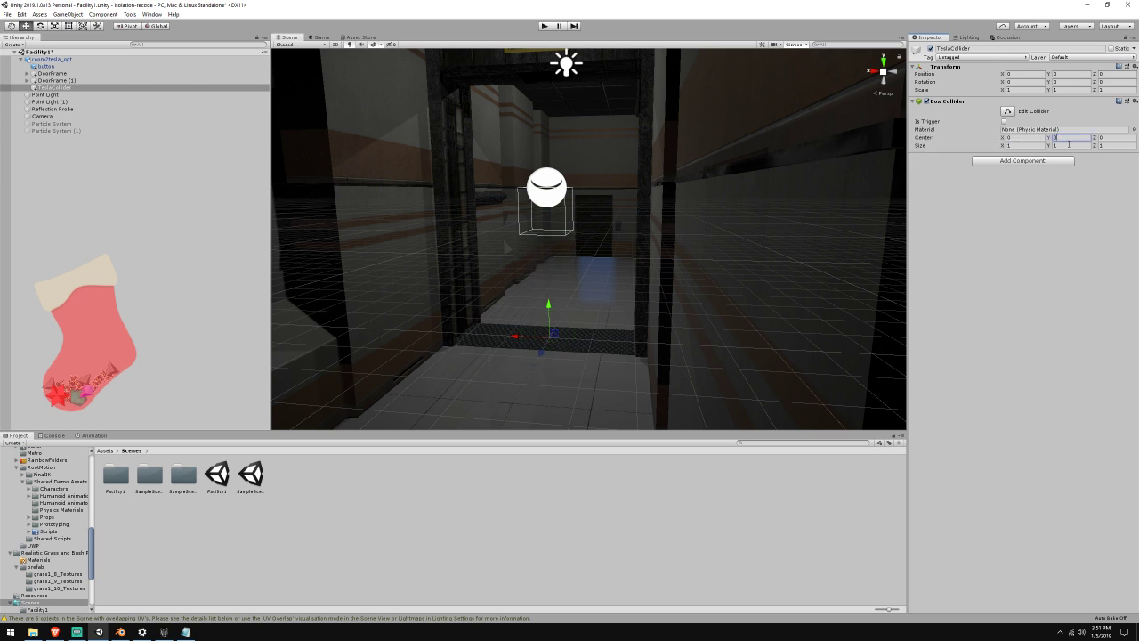
Size the Box Collider to 6 in Y and 4 in X to span the gate opening
click(1071, 144)
text(3)
key(BackSpace)
text(4)
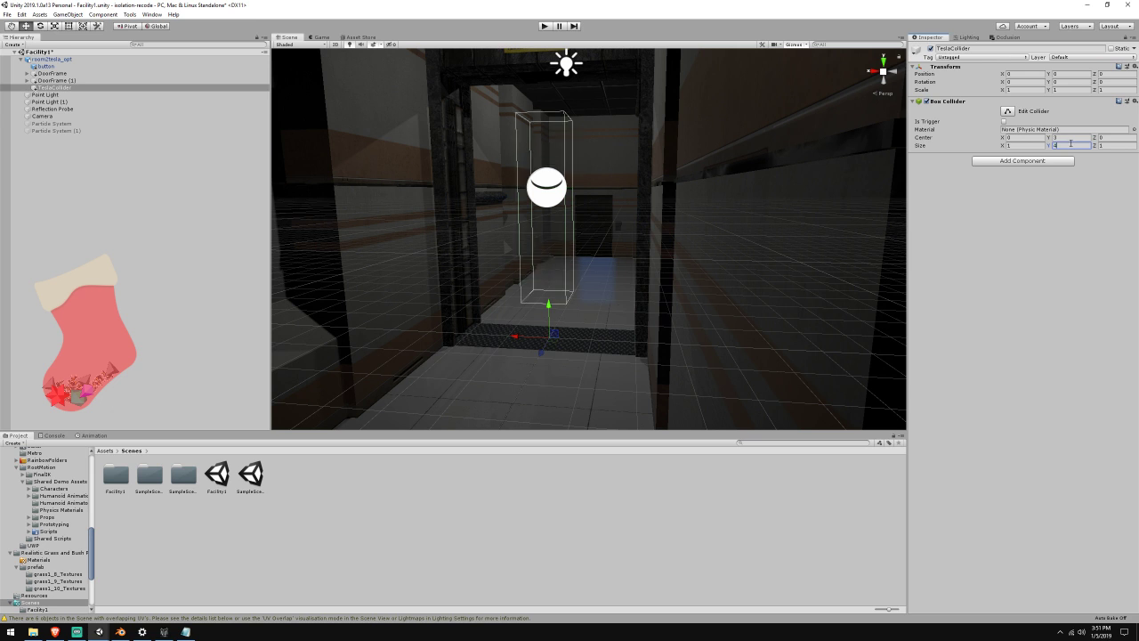
key(BackSpace)
text(5)
key(BackSpace)
text(6)
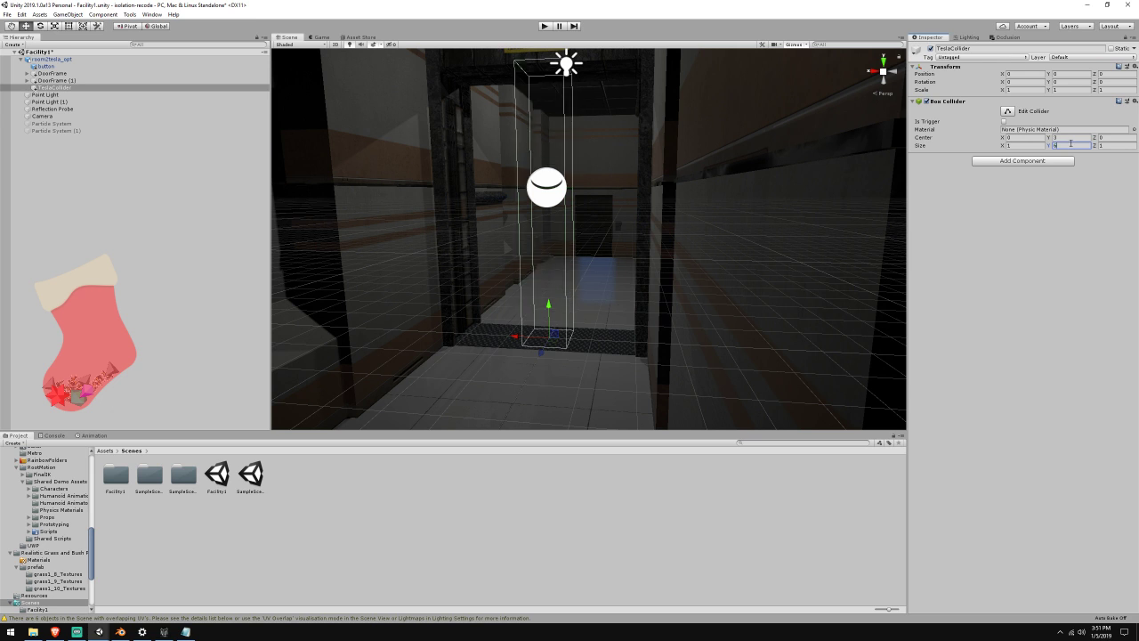
click(1028, 145)
text(3)
key(BackSpace)
text(4)
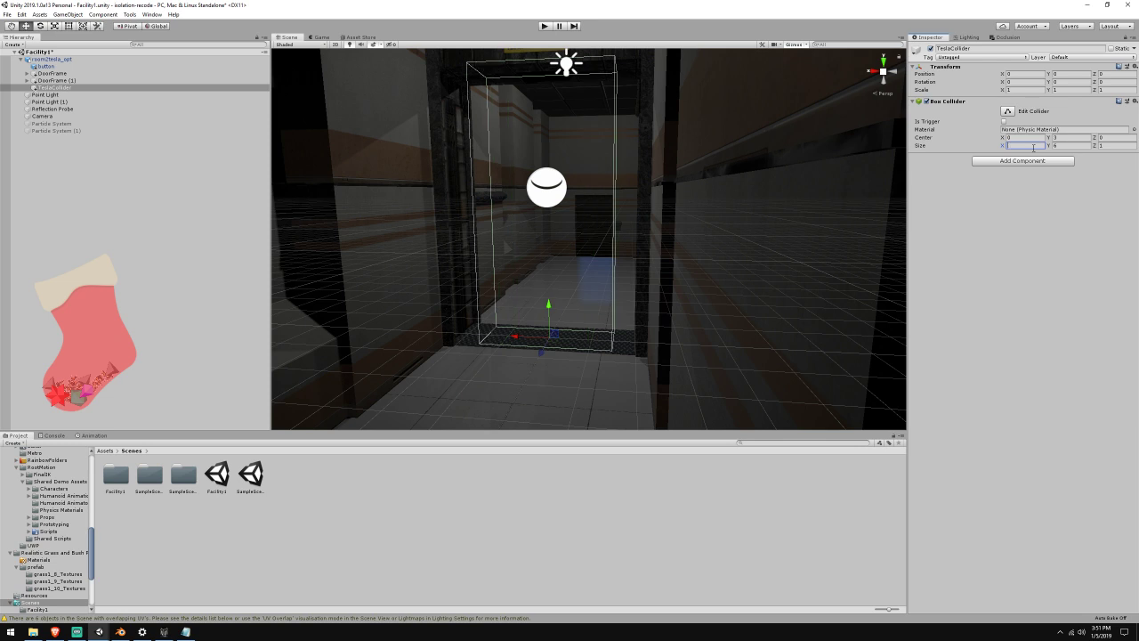
Check the collider against the metal floor strip from several angles and set its Z size to 0.5
right_drag(715, 173, 968, 214)
key(a)
key(w)
key(w)
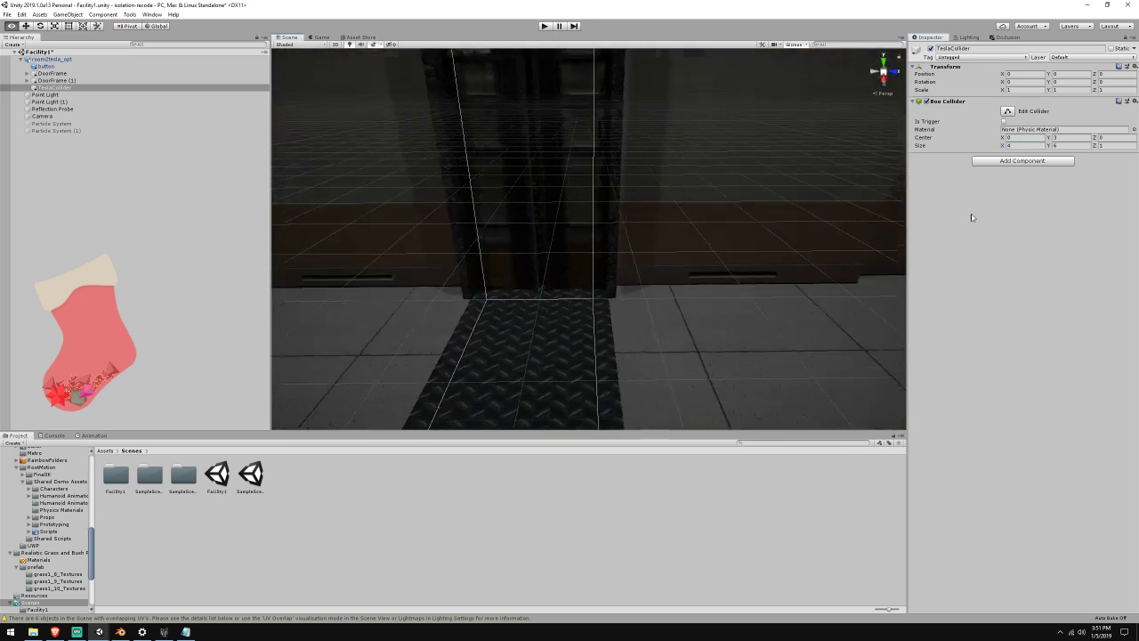
mouse_move(816, 161)
right_down()
mouse_move(678, 173)
mouse_move(805, 162)
right_up()
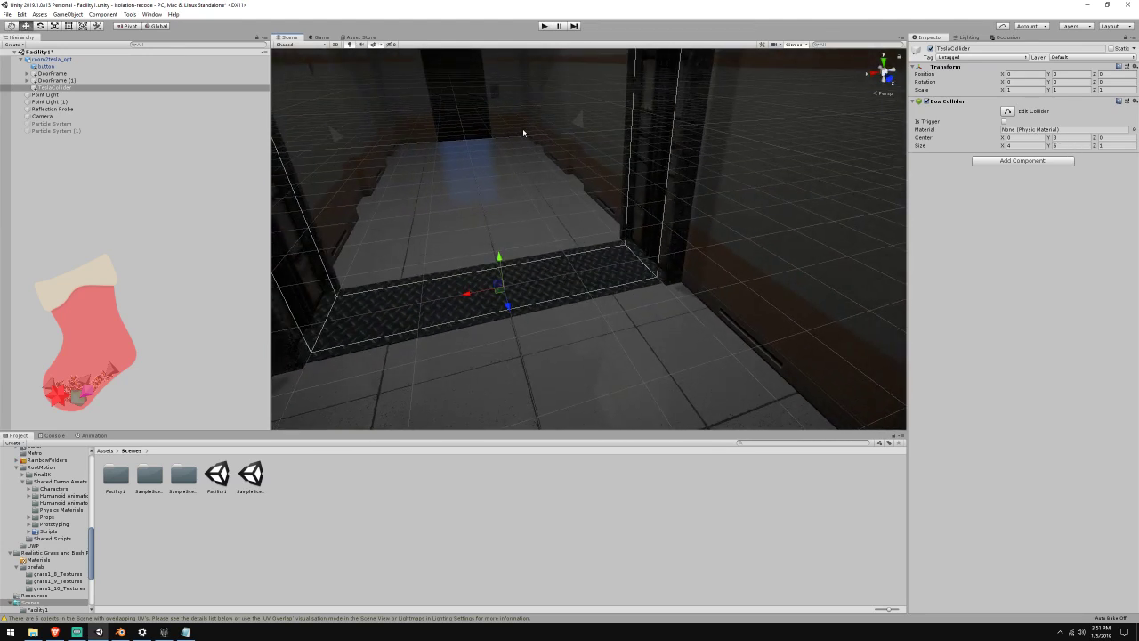
click(1112, 146)
text(0.5)
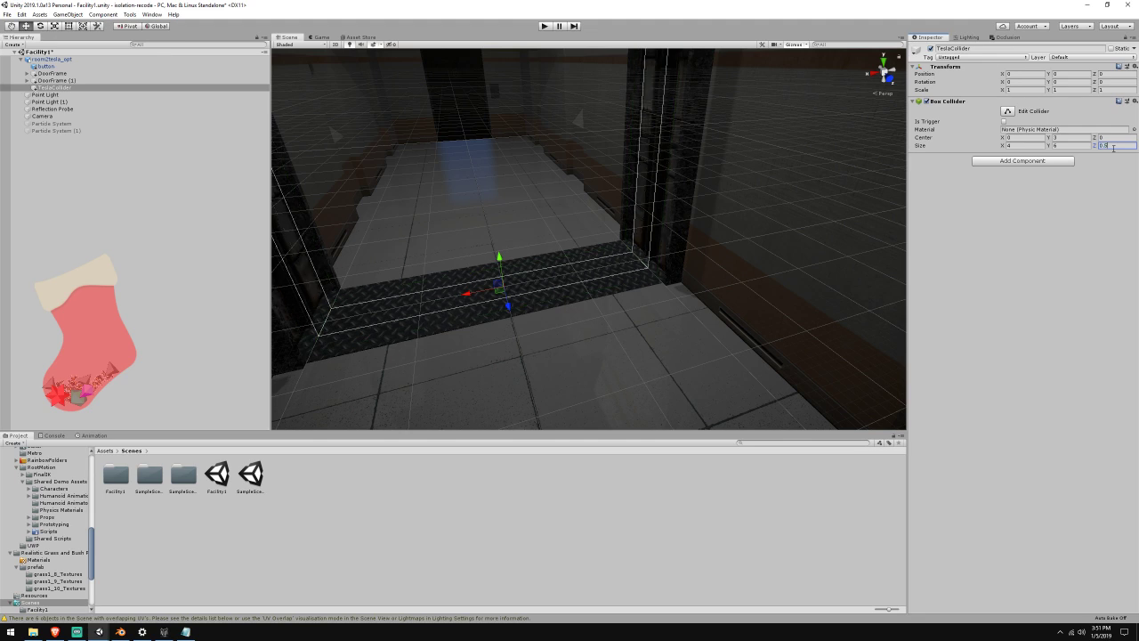
right_drag(675, 162, 661, 190)
Add a new script named TeslaGateController to TeslaCollider and minimize the code editor window
click(1014, 164)
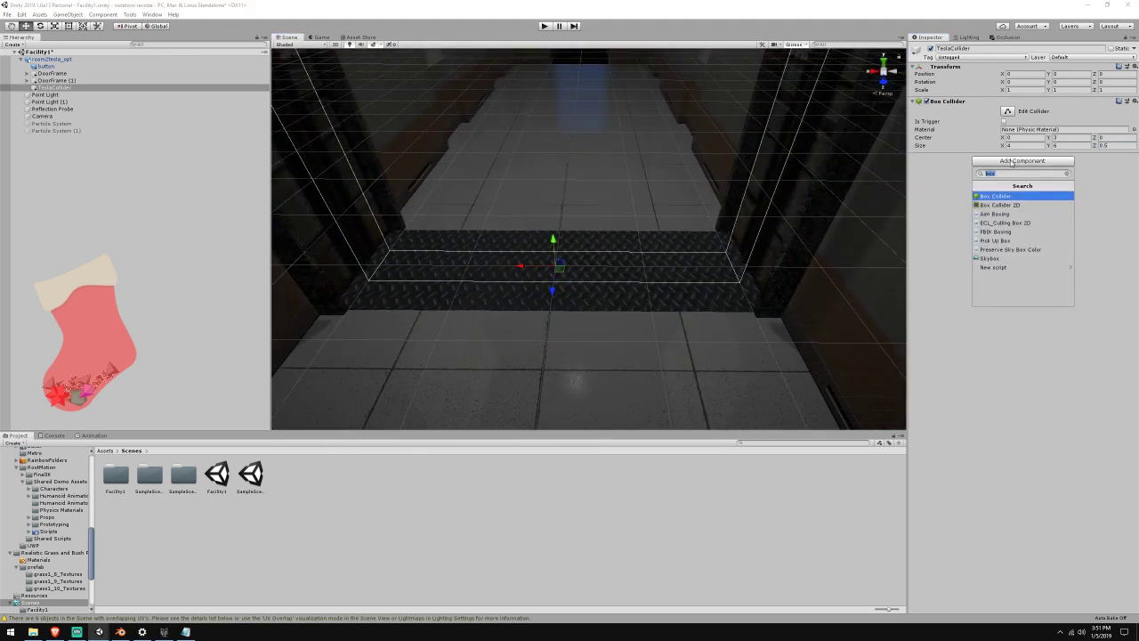
click(1015, 267)
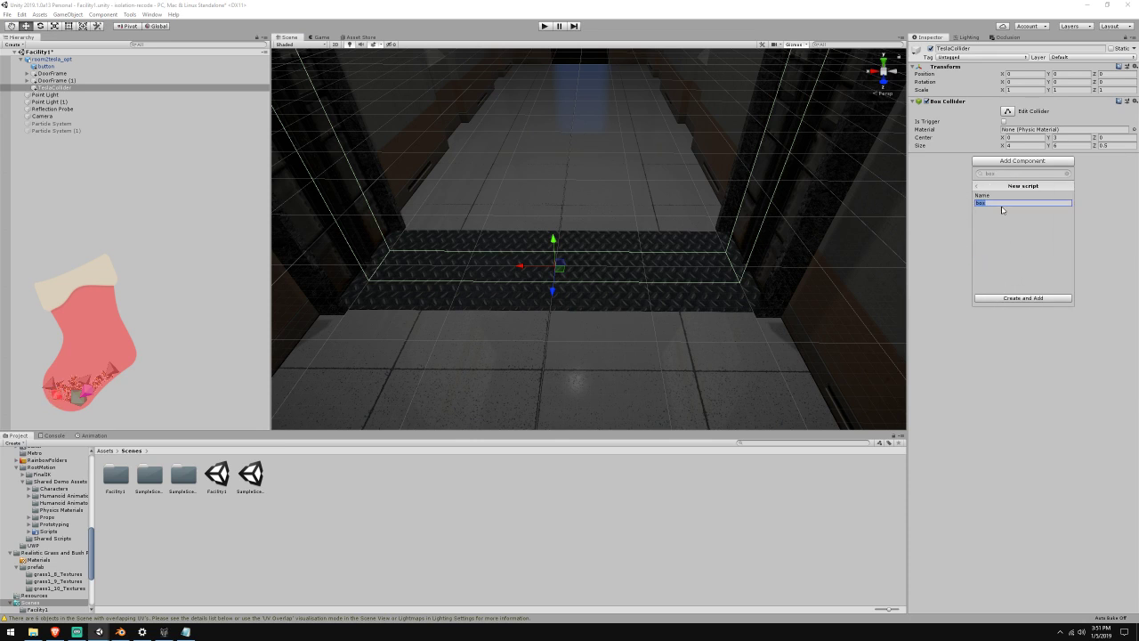
text(TeslaCo)
text(ateContr)
key(Return)
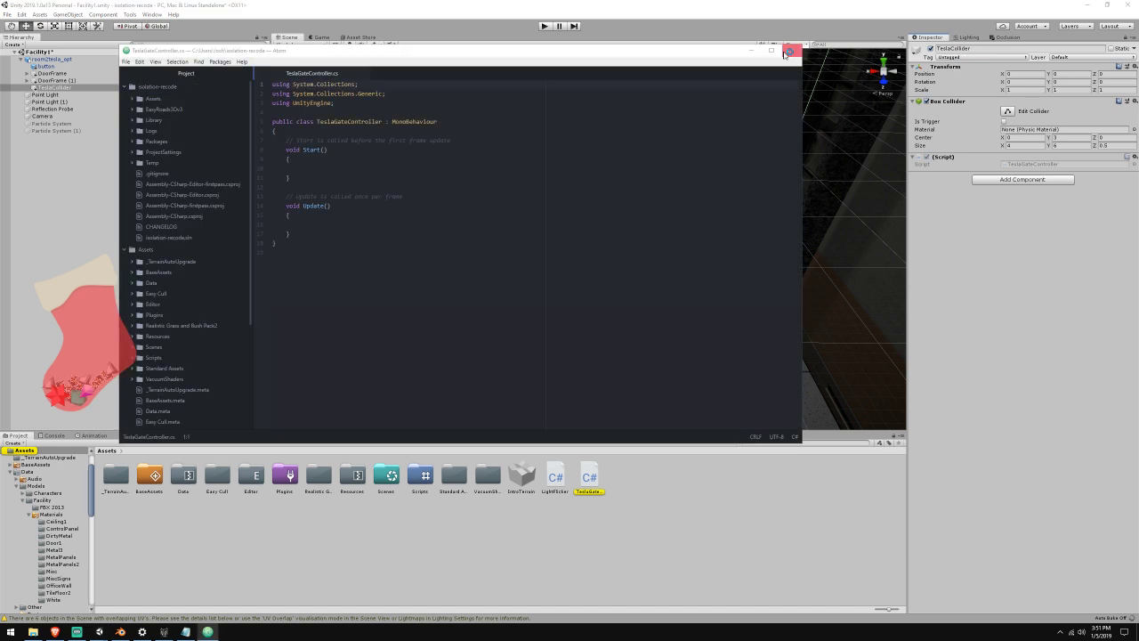
click(752, 50)
Rename the TeslaCollider object as TeslaGateCollider
click(956, 50)
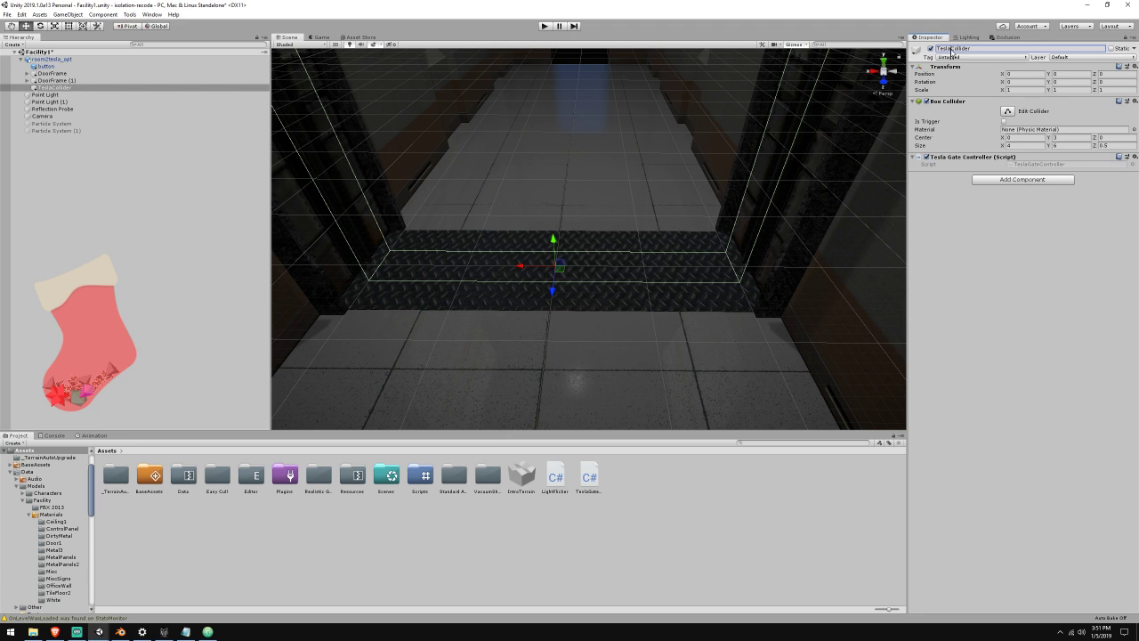
drag(951, 50, 975, 50)
key(BackSpace)
Switch to the browser and show the Nightbot Song Requests page
click(54, 631)
click(589, 133)
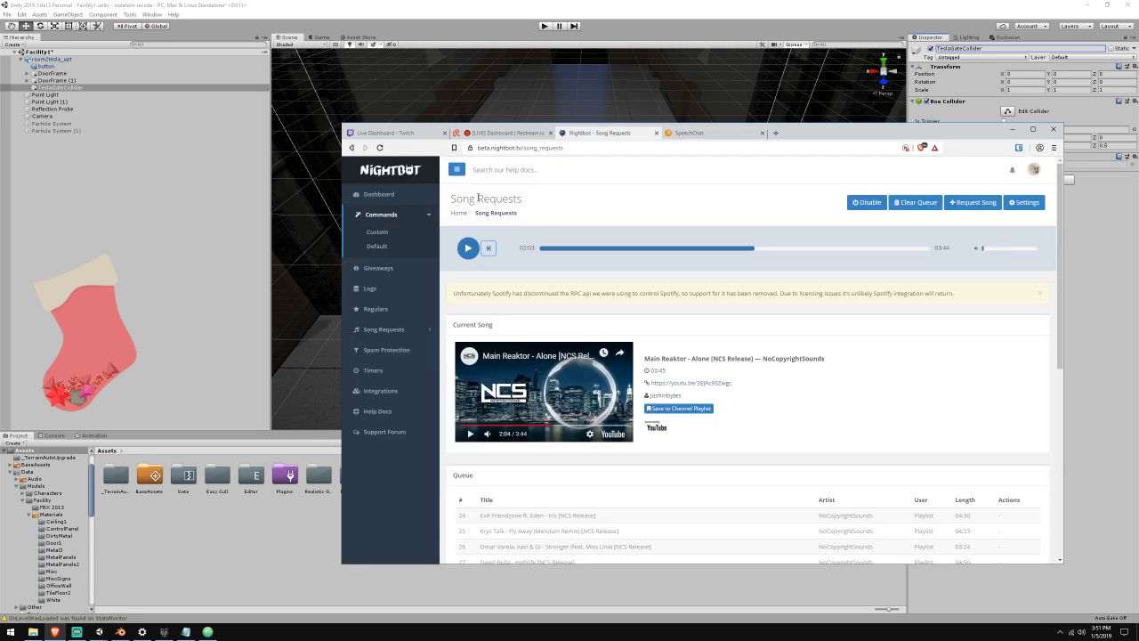
Resume the song request playback and rename the TeslaGateCollider object as TeslaGateController in the Facility1 scene
click(470, 247)
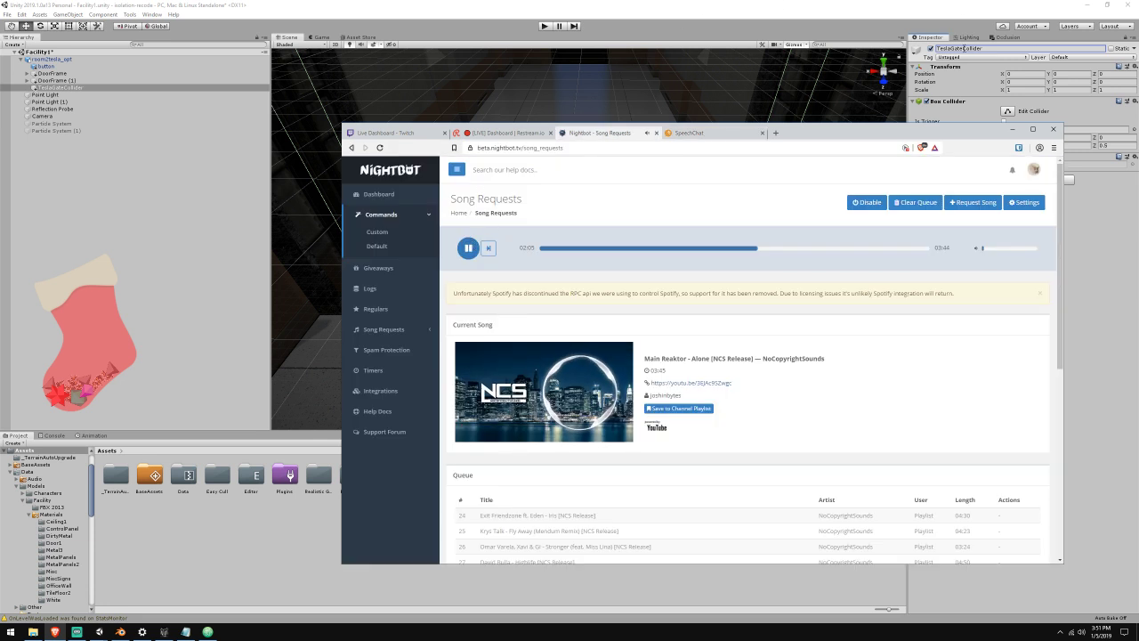
click(1023, 46)
drag(968, 47, 1016, 50)
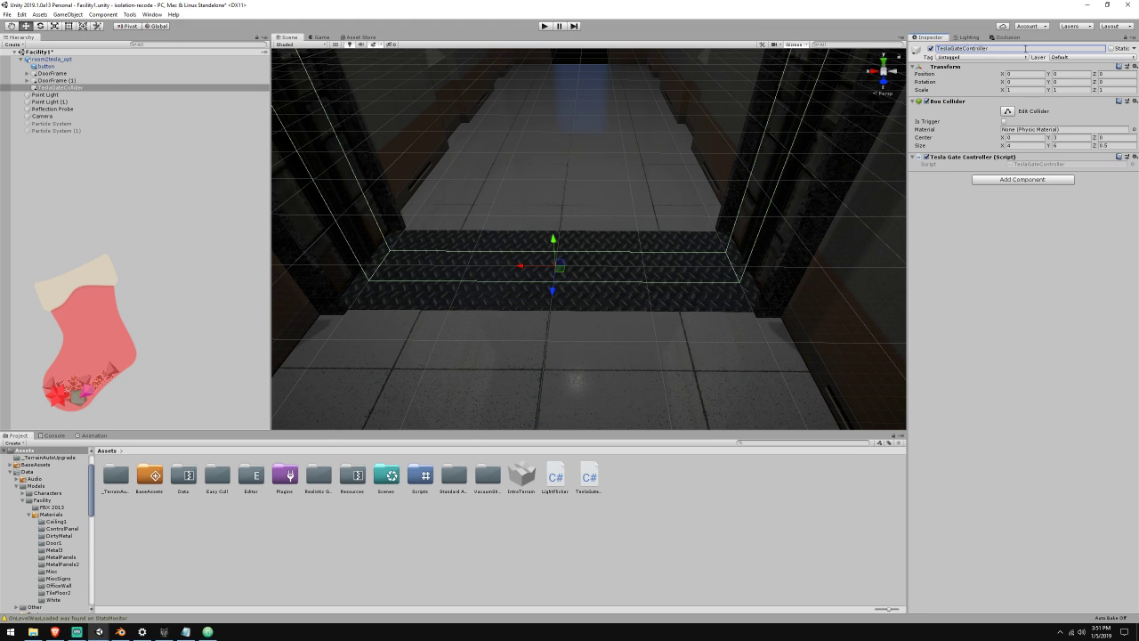
Delete the template comments above Start and Update in the TeslaGateController.cs script in Atom
click(208, 632)
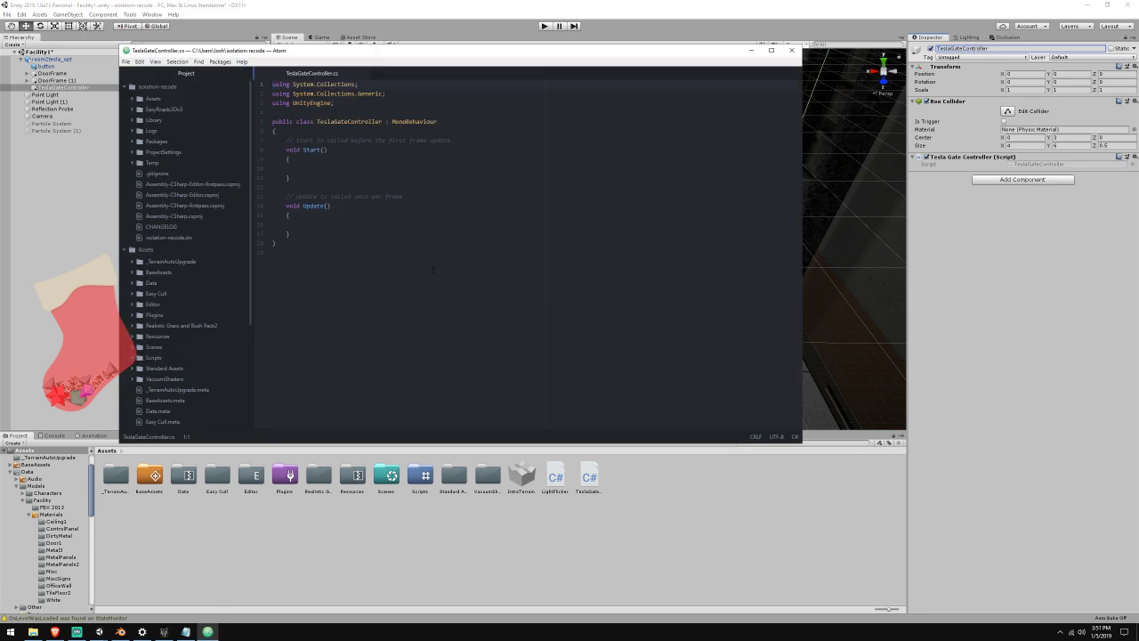
drag(450, 141, 268, 141)
key(BackSpace)
key(BackSpace)
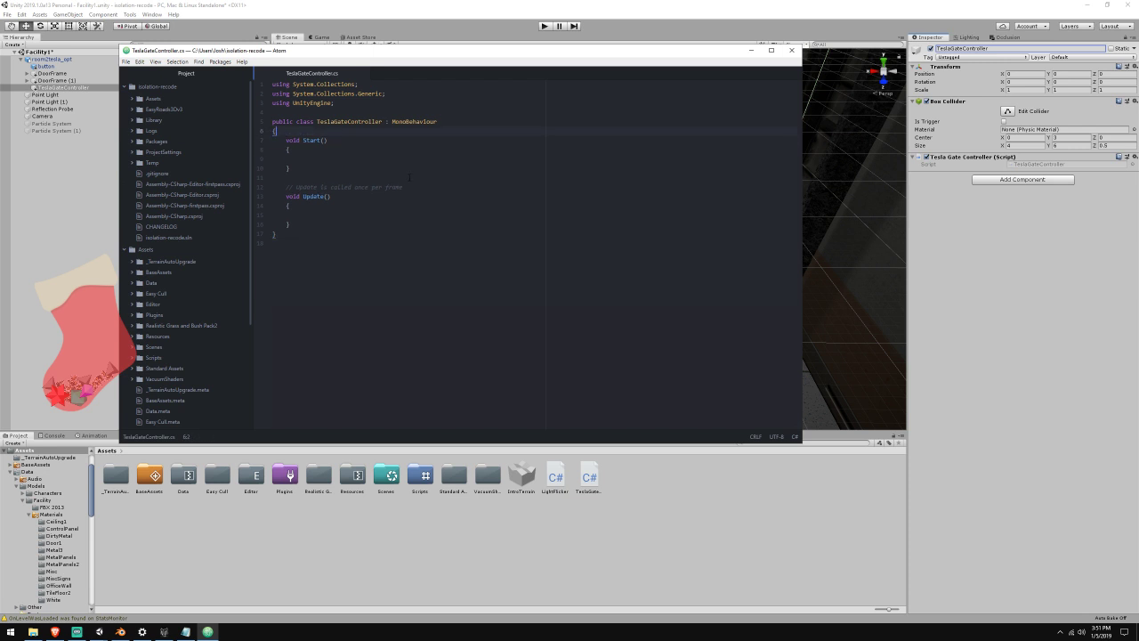
drag(402, 187, 255, 187)
key(BackSpace)
key(BackSpace)
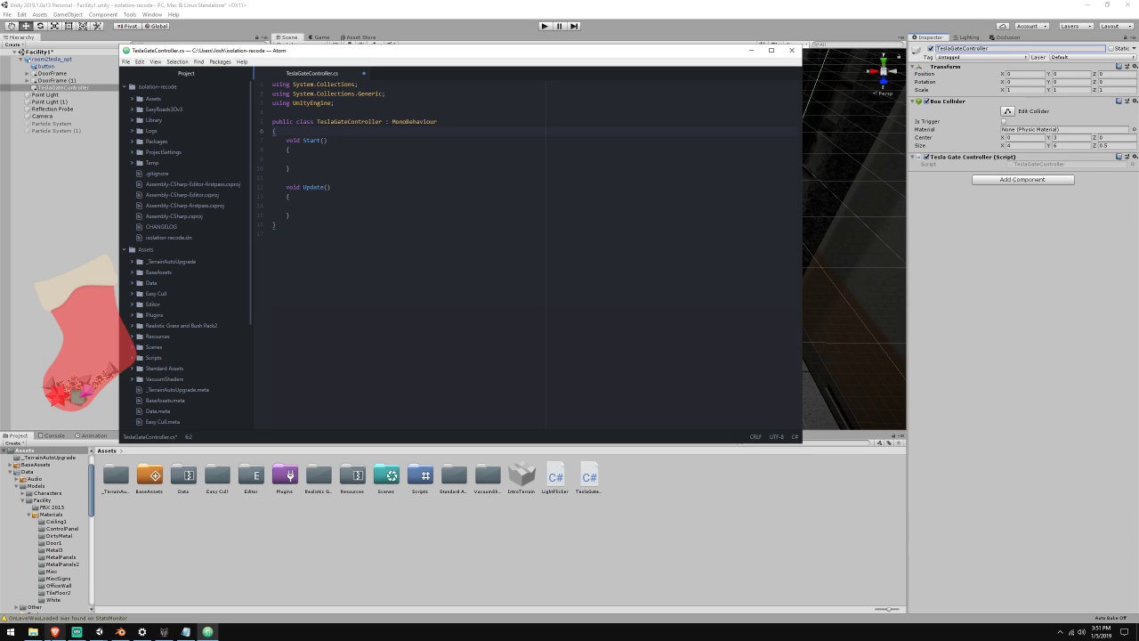
click(33, 631)
click(1107, 5)
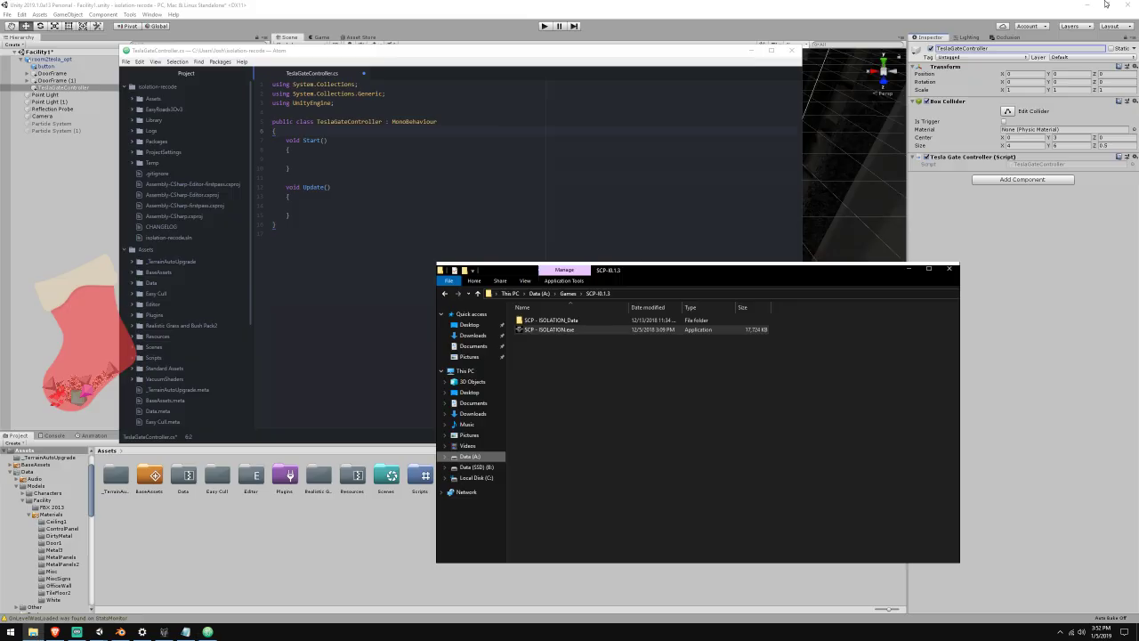
click(909, 269)
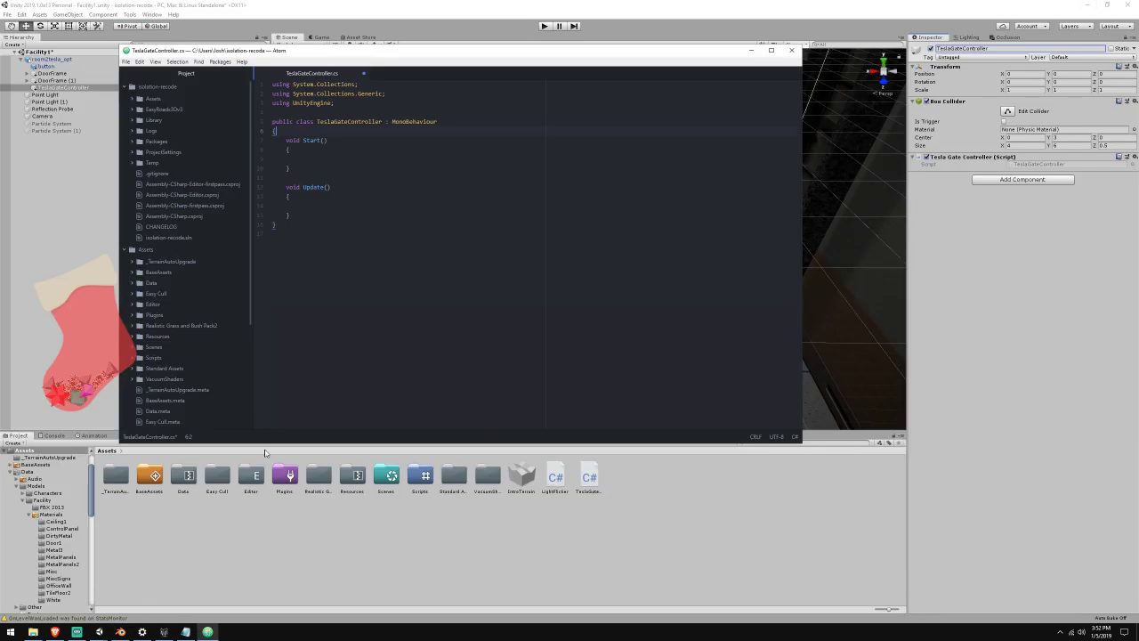
Switch to the scp-isolation Unity project, open teslaScript from the zone2 scripts to check its audio clip variables, and close the editor
mouse_move(98, 631)
click(151, 588)
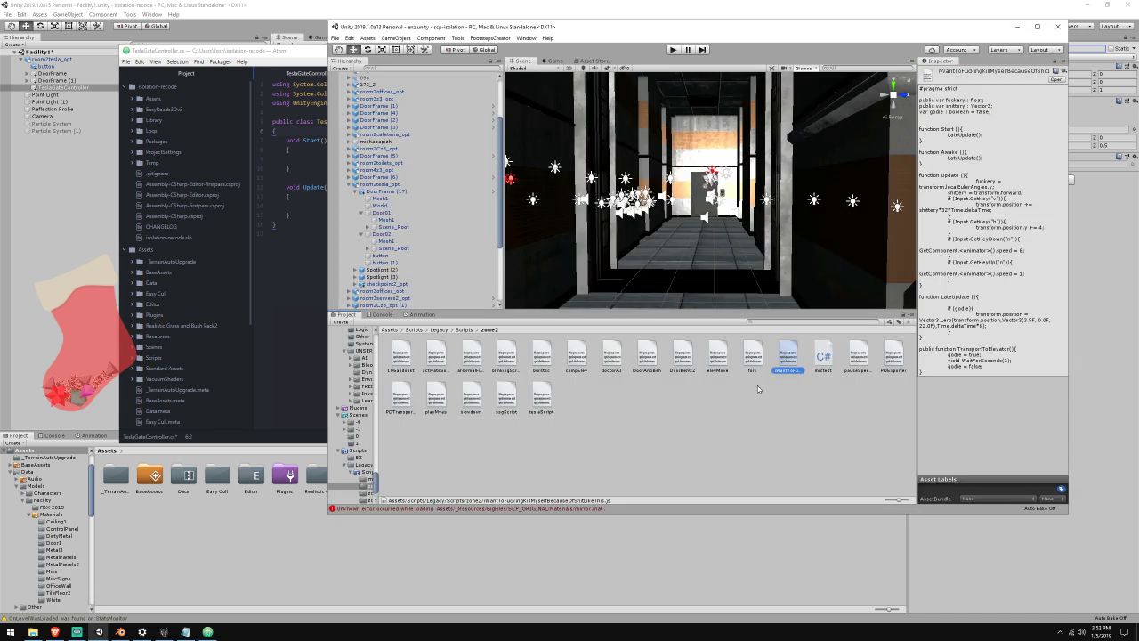
click(540, 399)
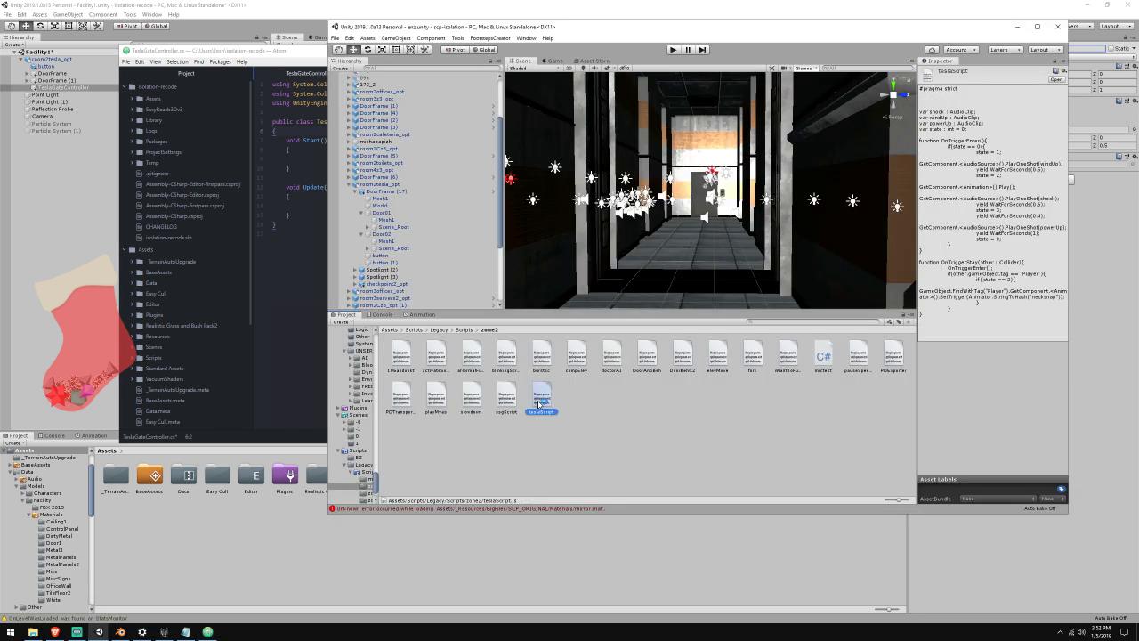
double_click(540, 398)
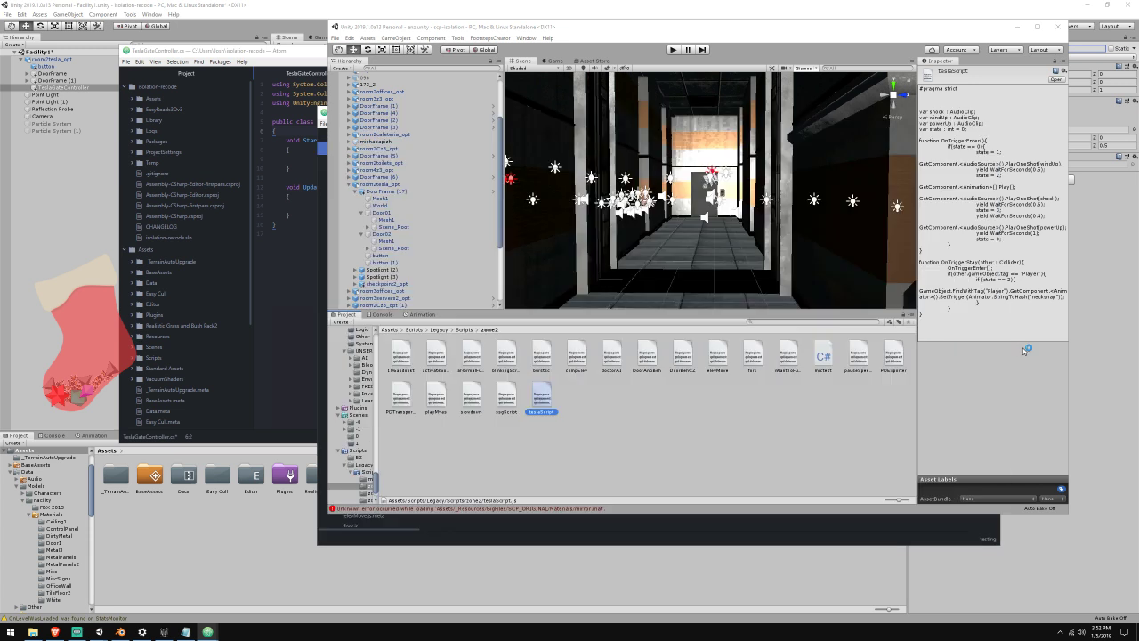
click(776, 525)
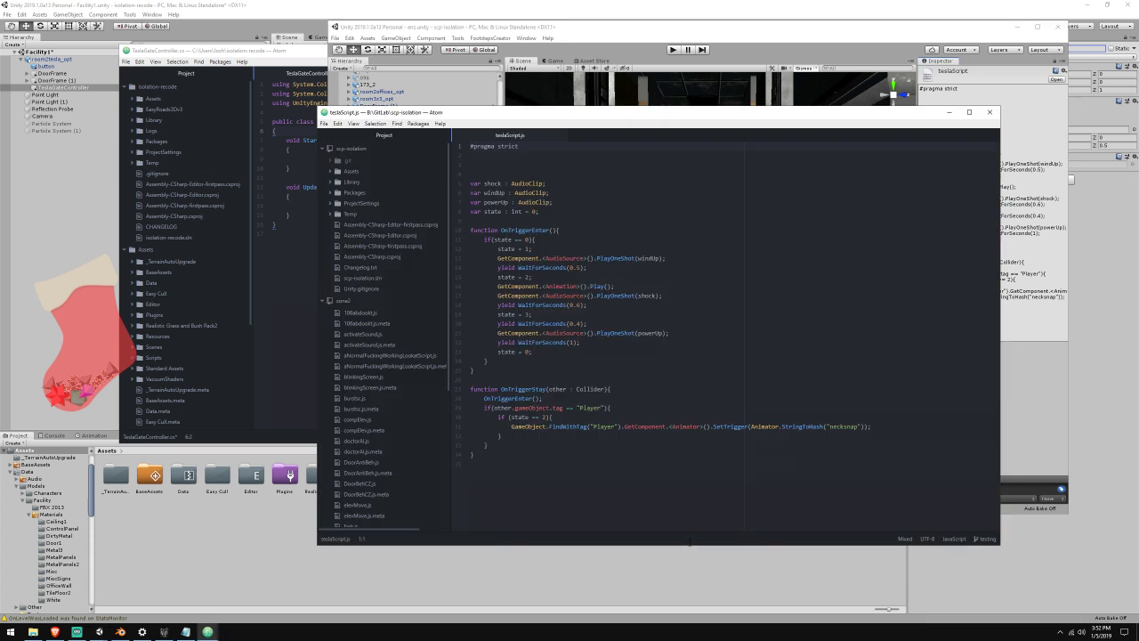
drag(512, 183, 544, 183)
click(566, 135)
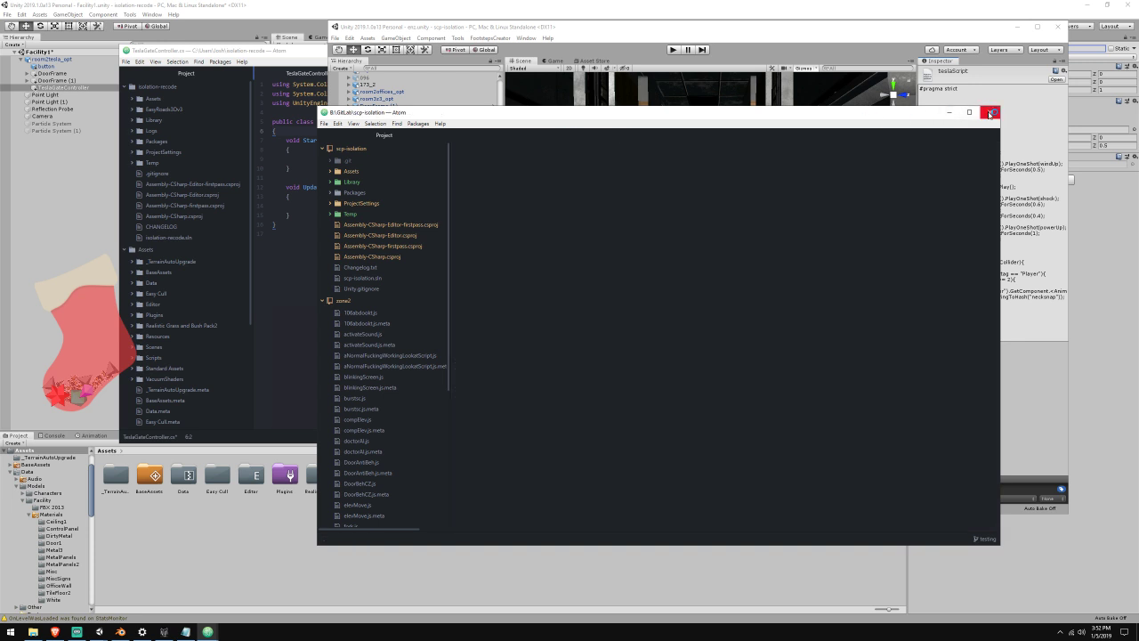
click(989, 113)
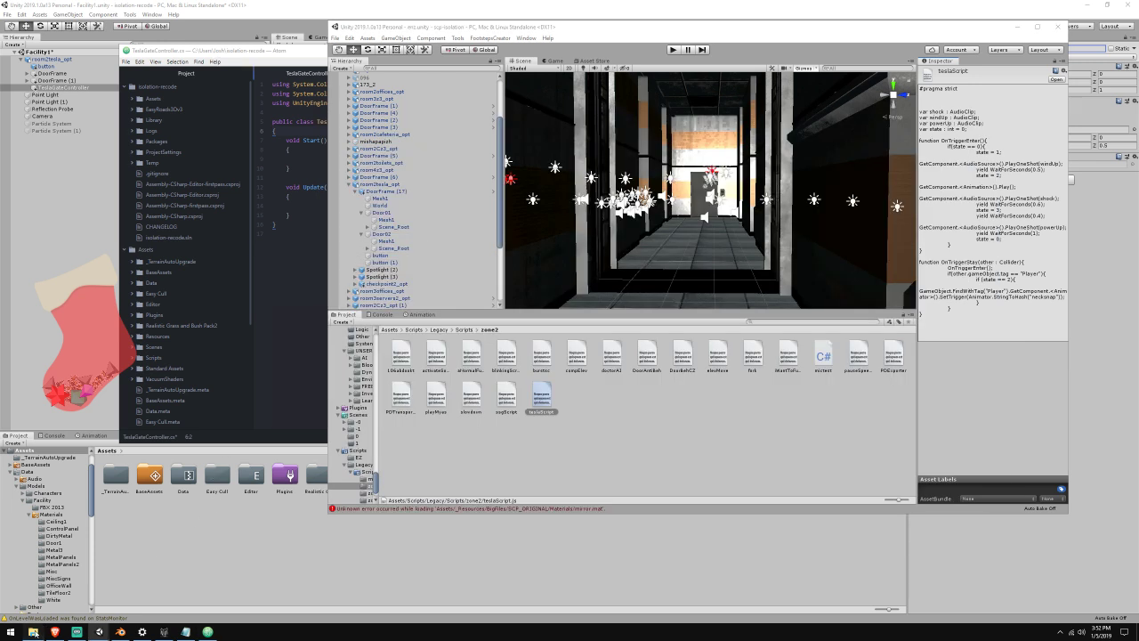
In File Explorer, go to the scp-isolation Assets folder in GitLab on the Data (SSD) (B:) drive and search for "shock"
click(33, 631)
click(486, 466)
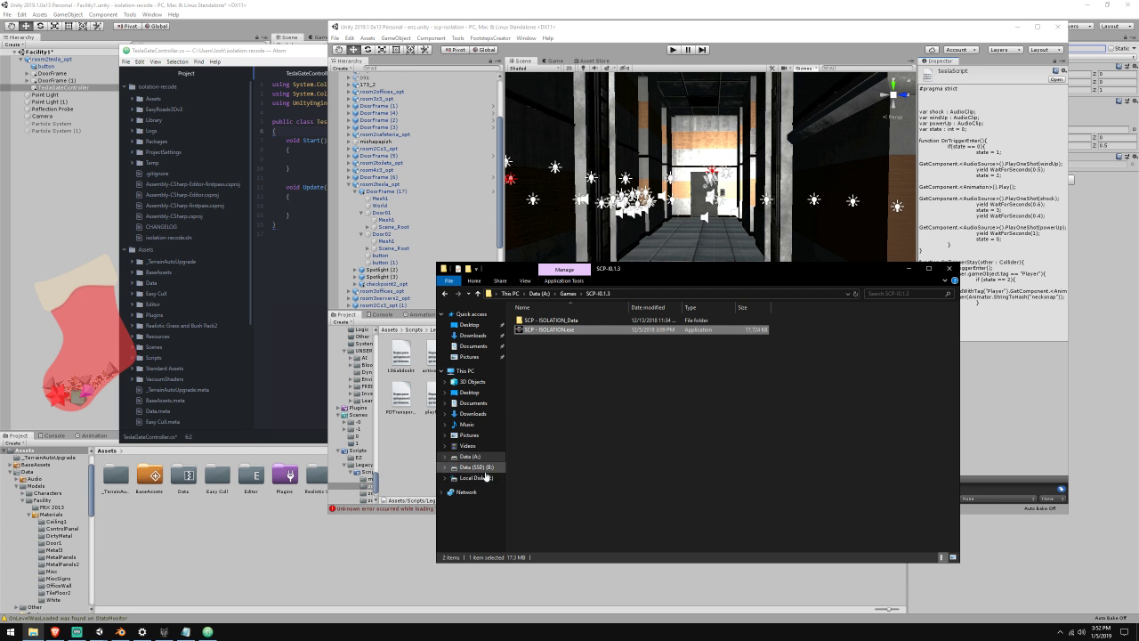
double_click(571, 349)
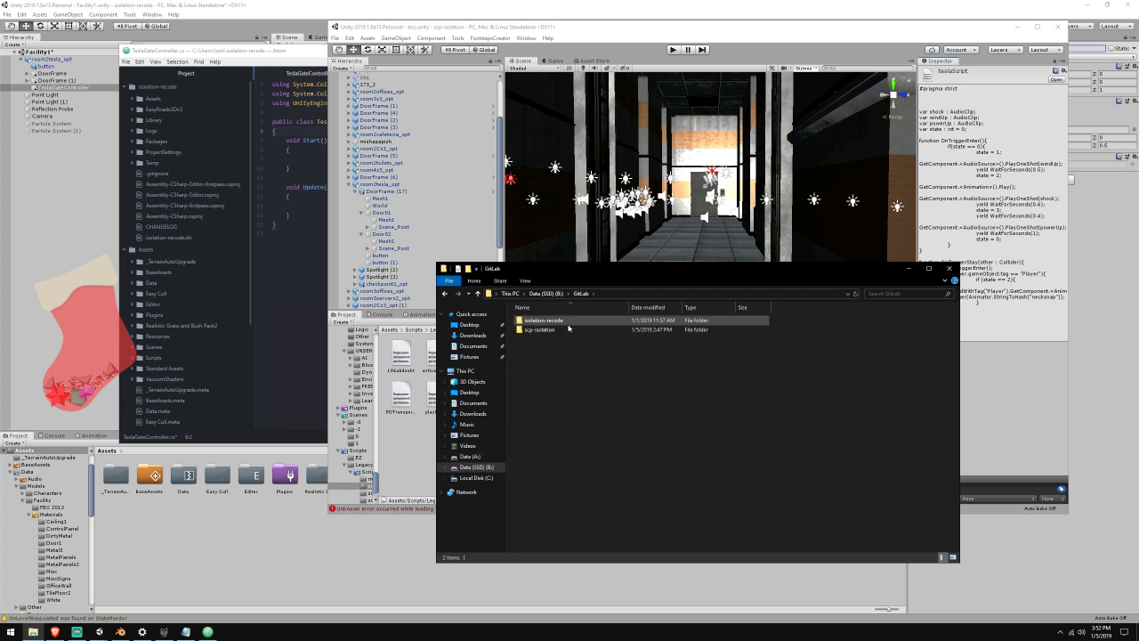
double_click(568, 328)
click(892, 293)
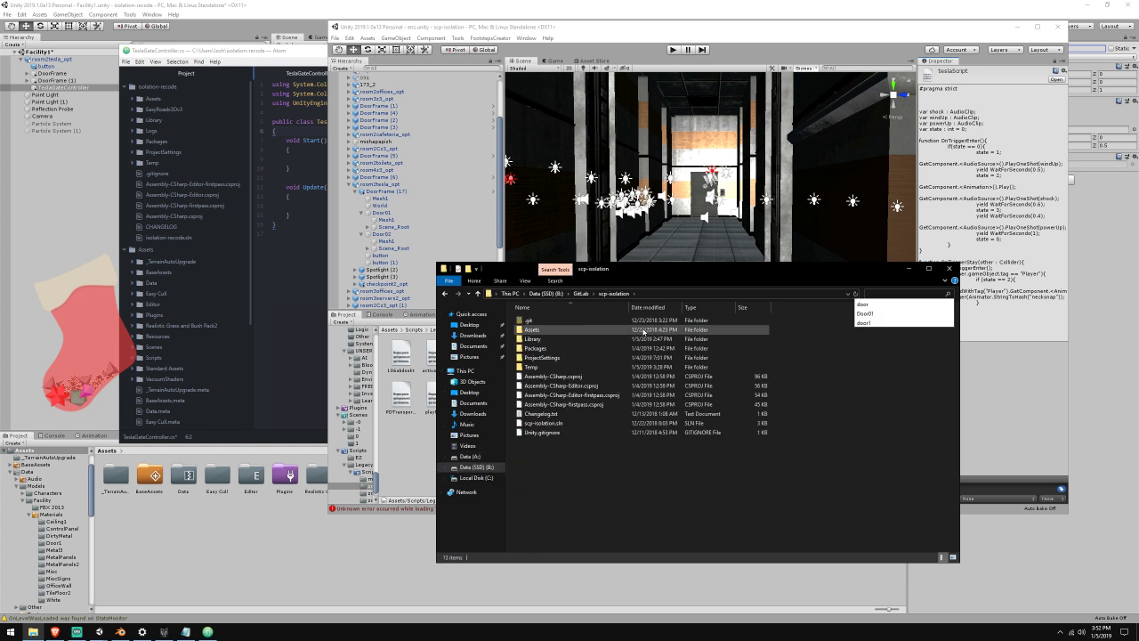
double_click(534, 329)
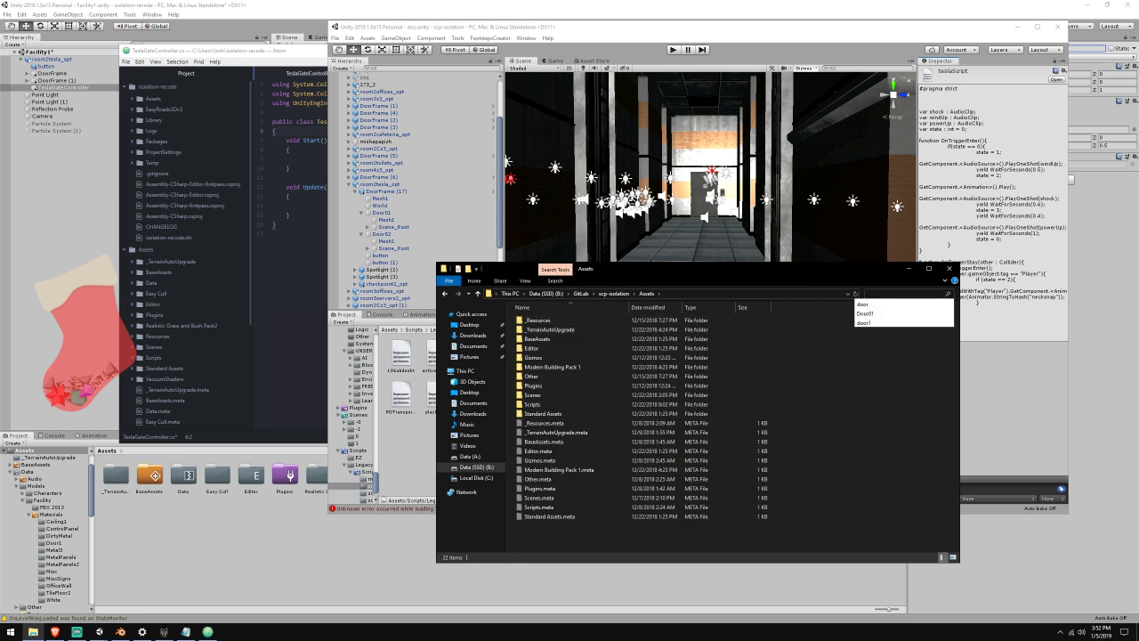
text(shock)
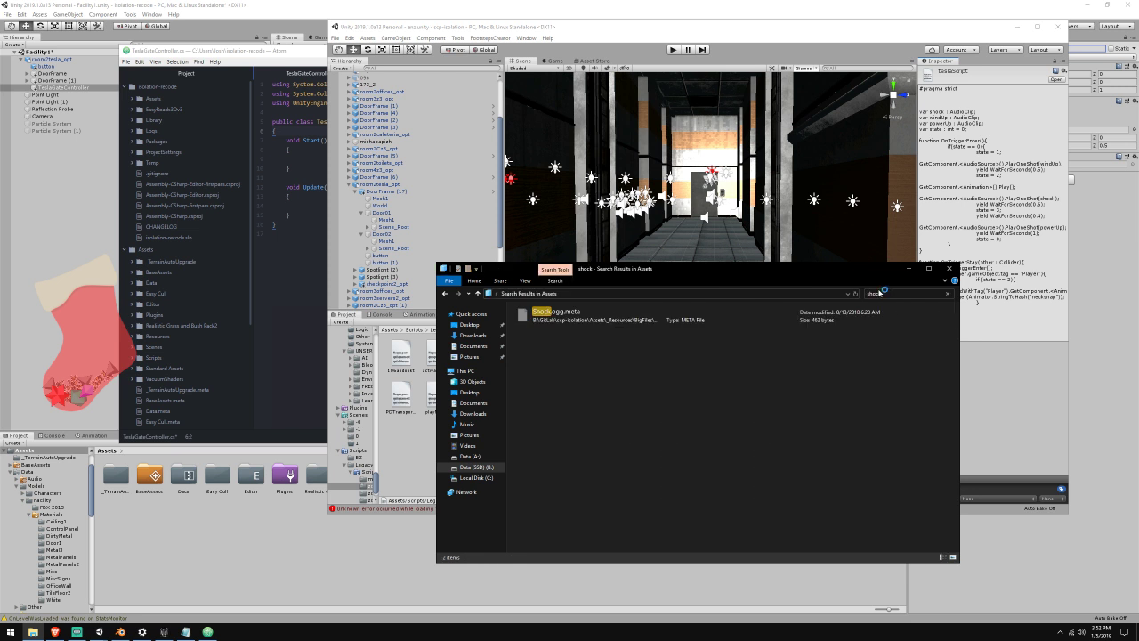
Open Shock.ogg with VLC and choose it as the app always used for .ogg files
click(551, 336)
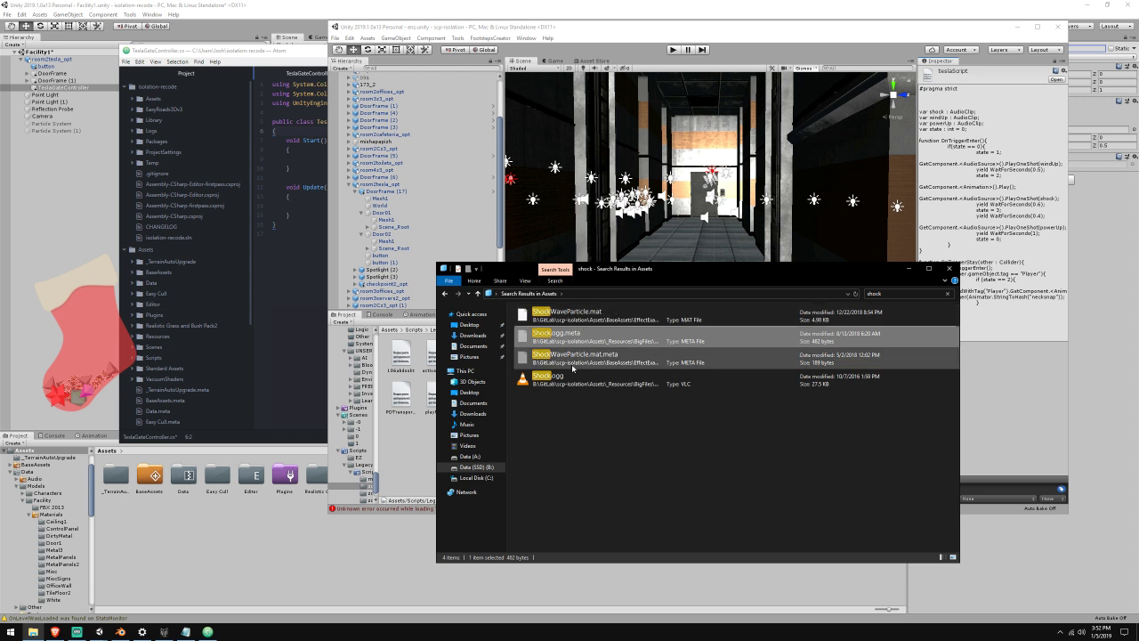
double_click(568, 379)
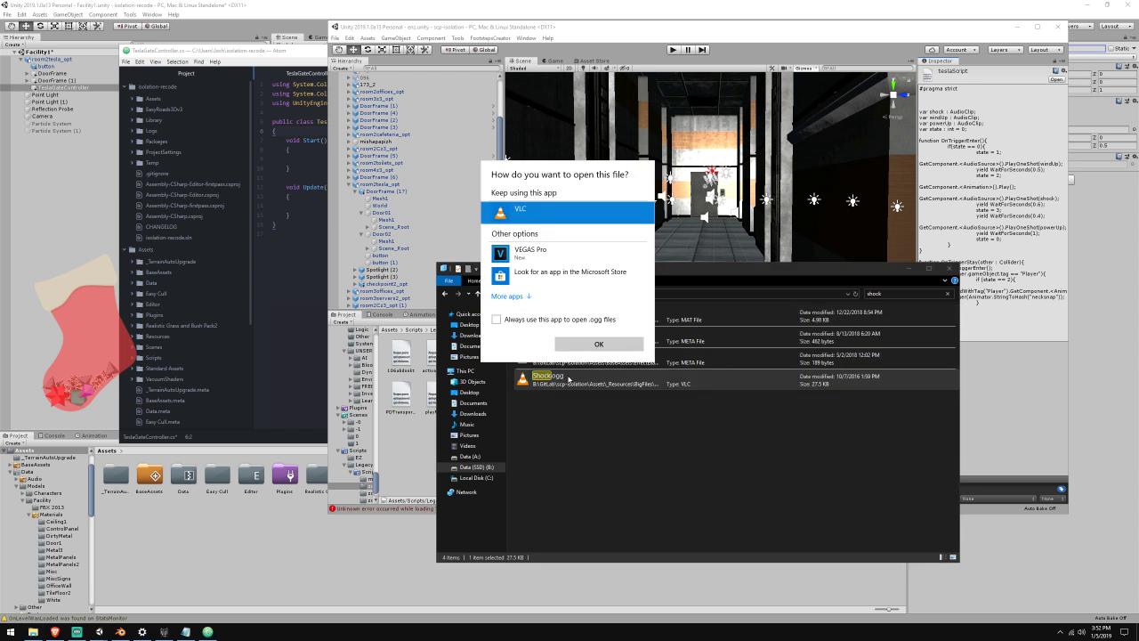
click(566, 321)
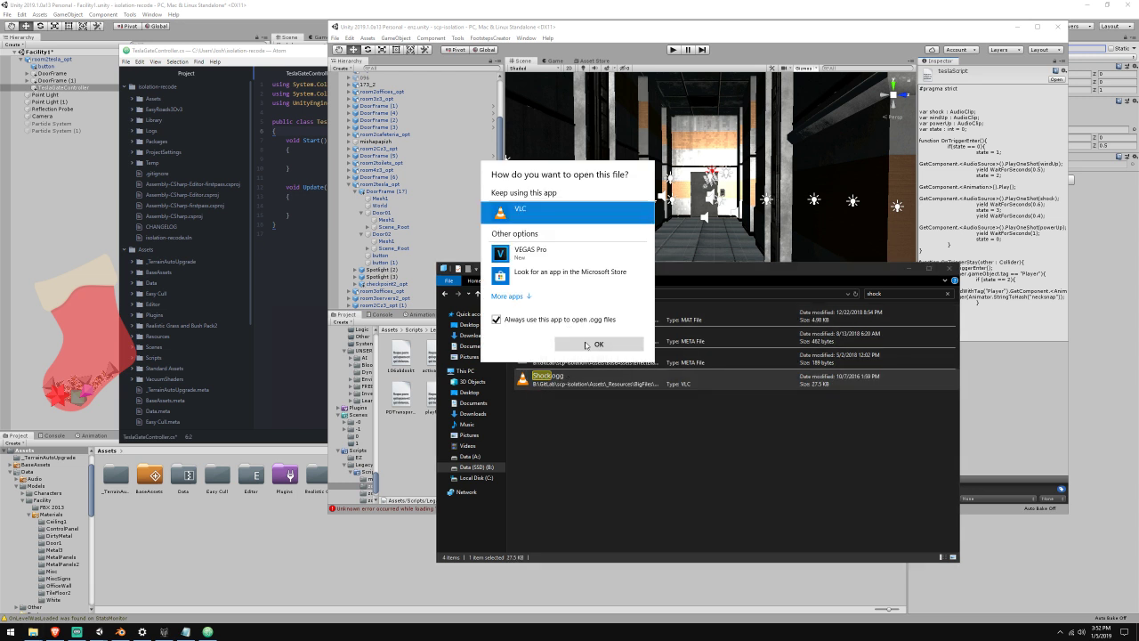
click(586, 343)
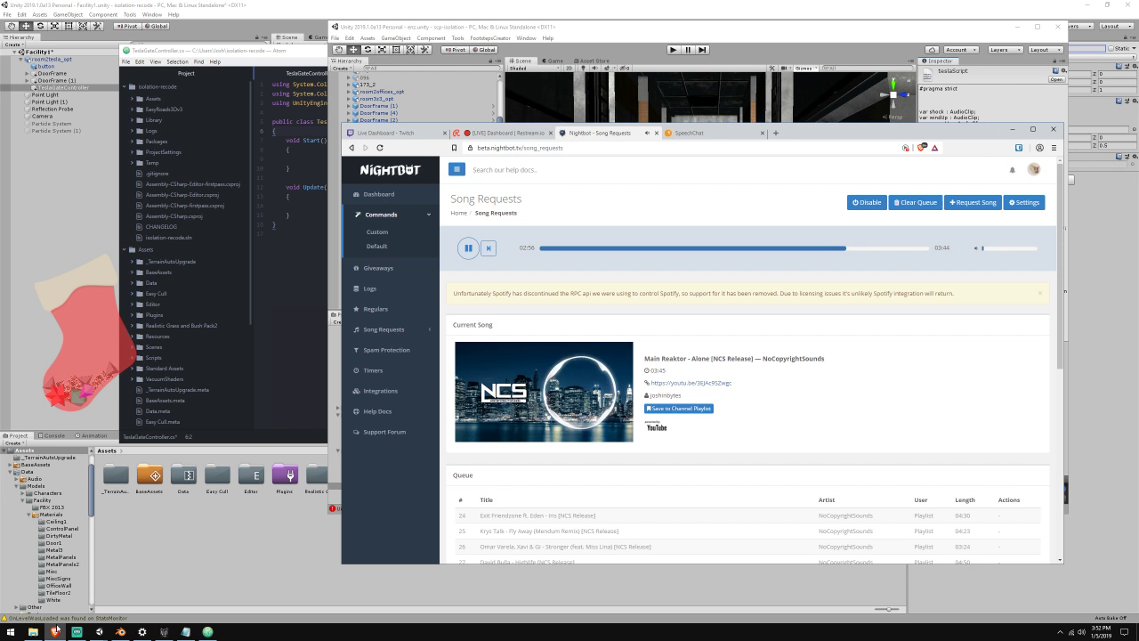
Switch to the browser, read the SpeechChat stream messages and minimize the window
click(54, 632)
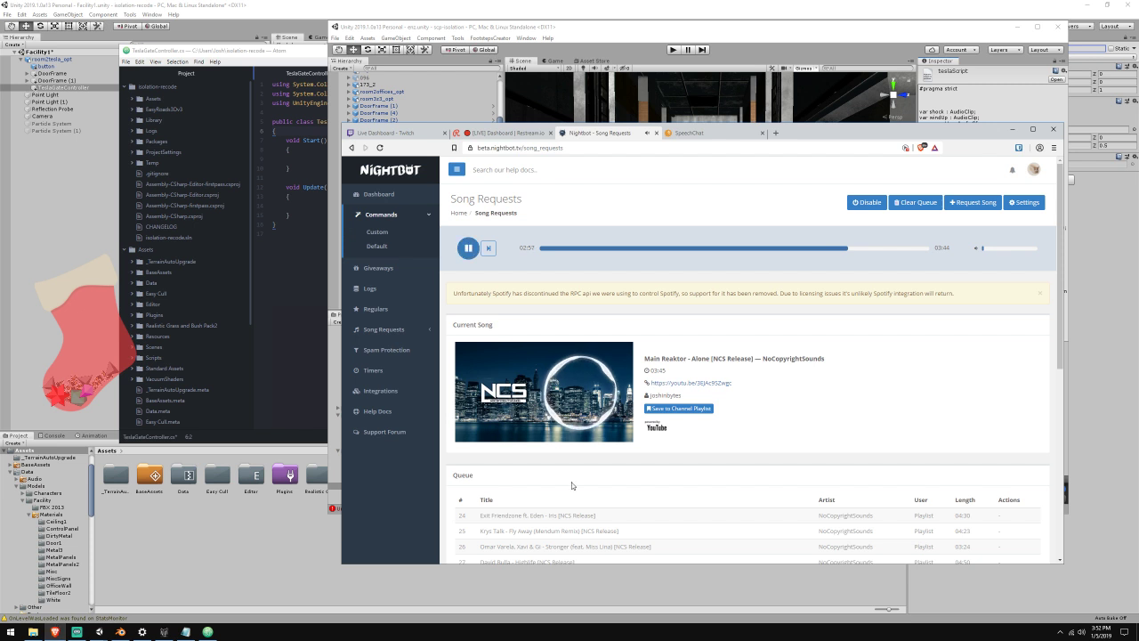
click(692, 132)
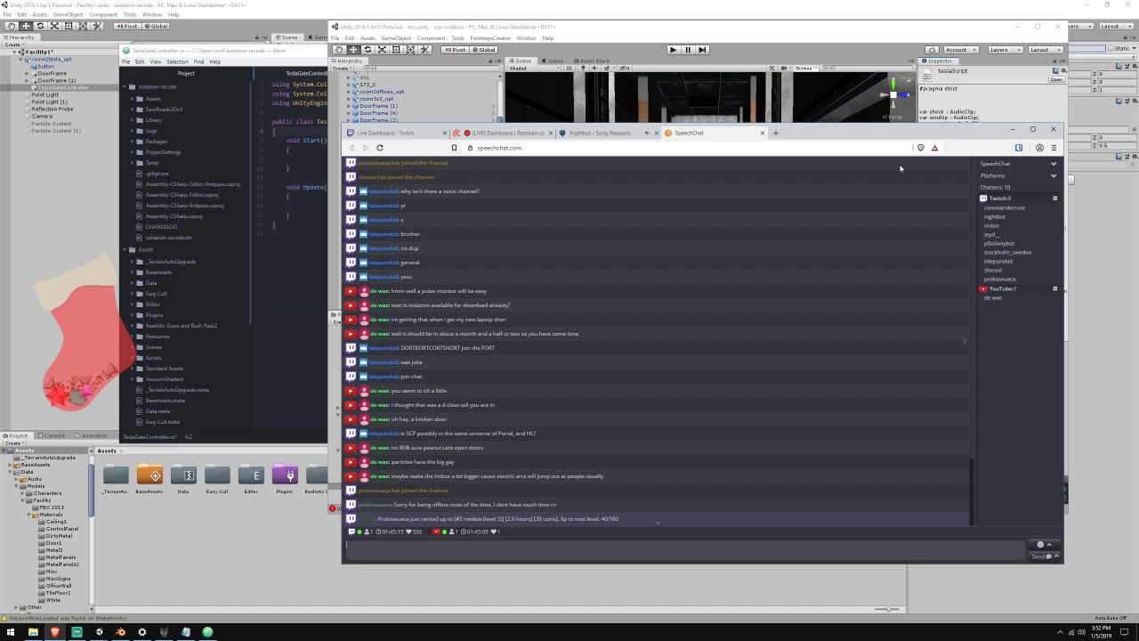
click(1009, 130)
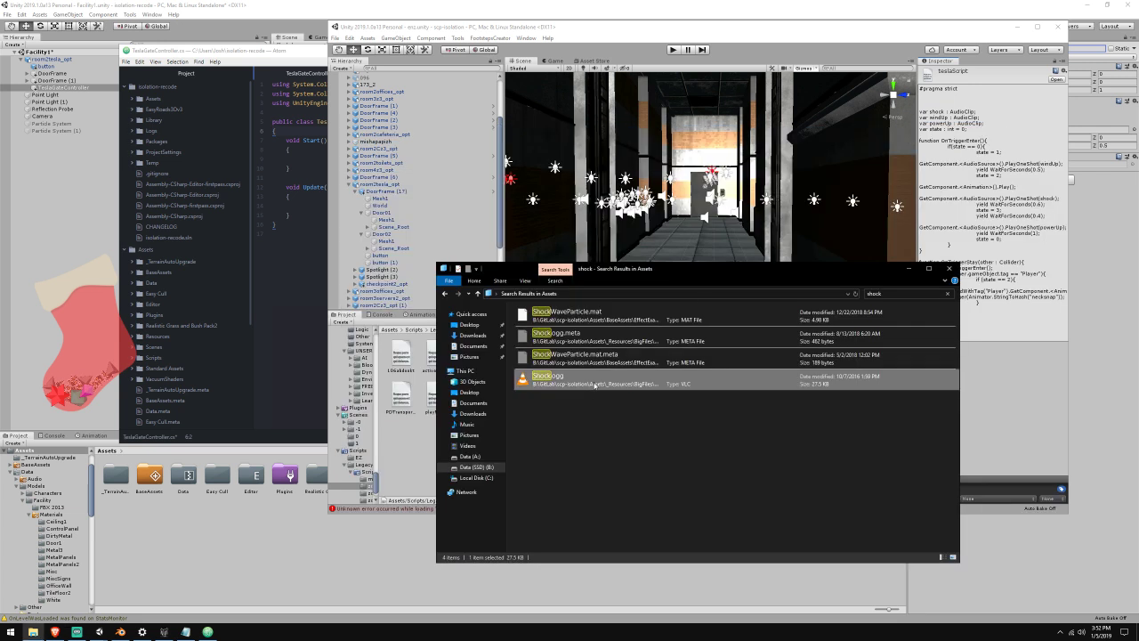
Play the Shock.ogg sound in VLC and close the player
double_click(594, 384)
click(588, 349)
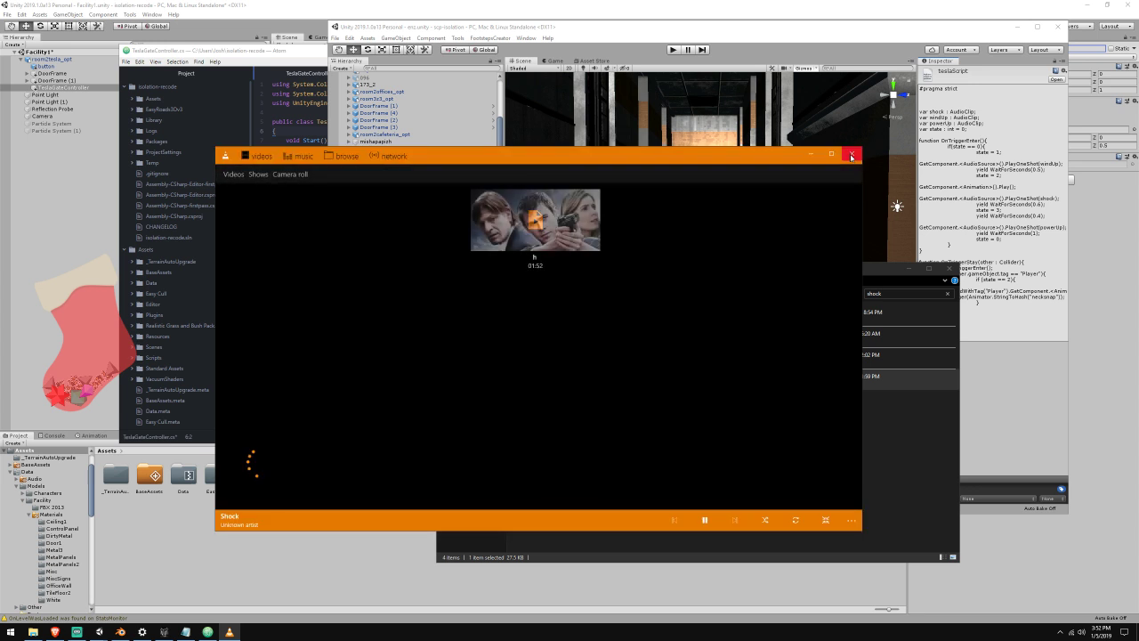
click(851, 154)
In the Facility1 Unity project, create a folder named Teslagate inside Assets/Data/Audio/Sounds
click(277, 512)
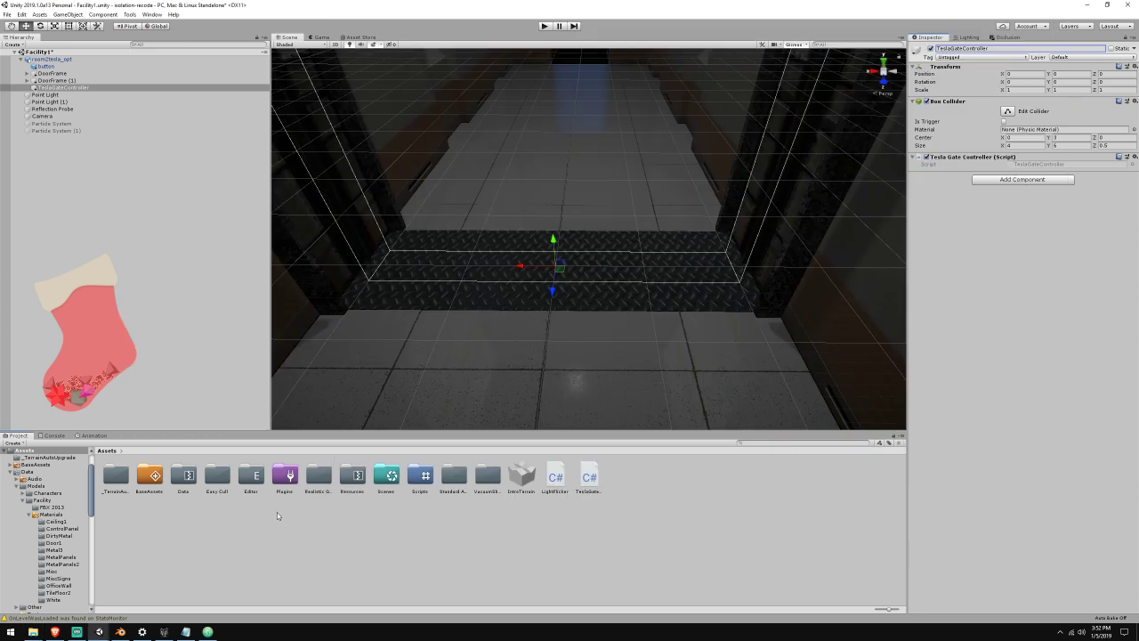
double_click(184, 482)
double_click(114, 477)
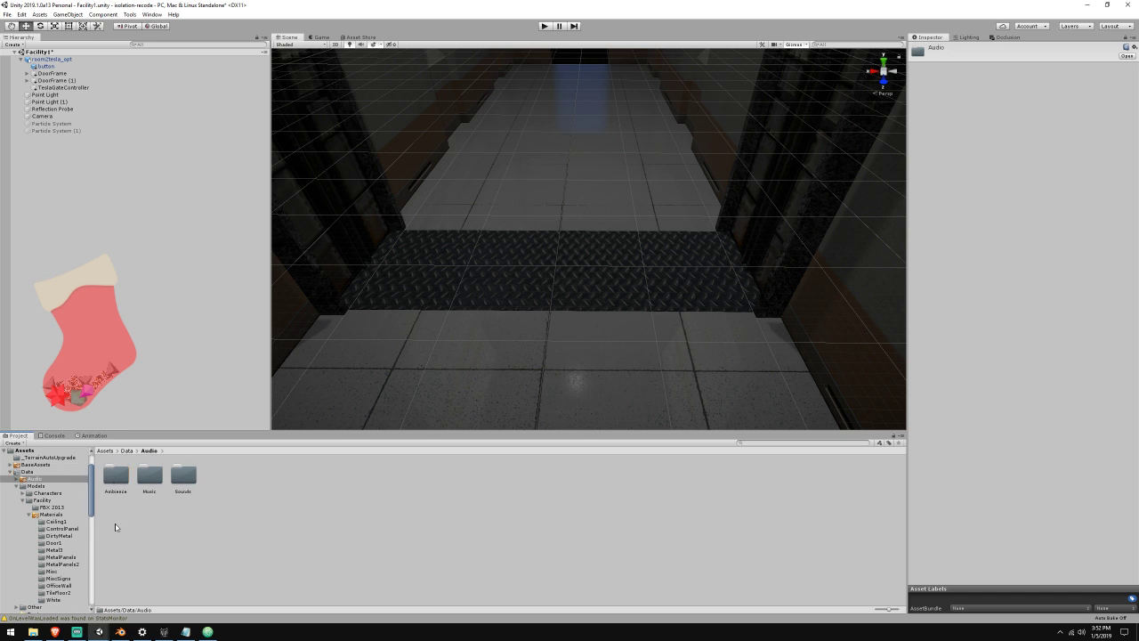
double_click(184, 476)
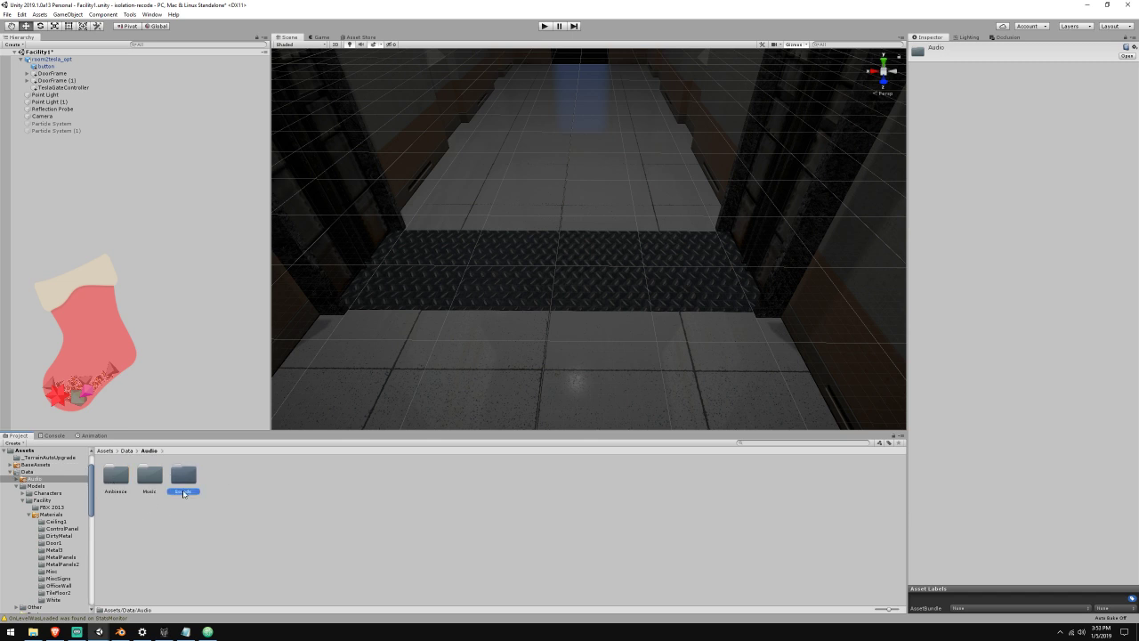
right_click(158, 532)
mouse_move(228, 326)
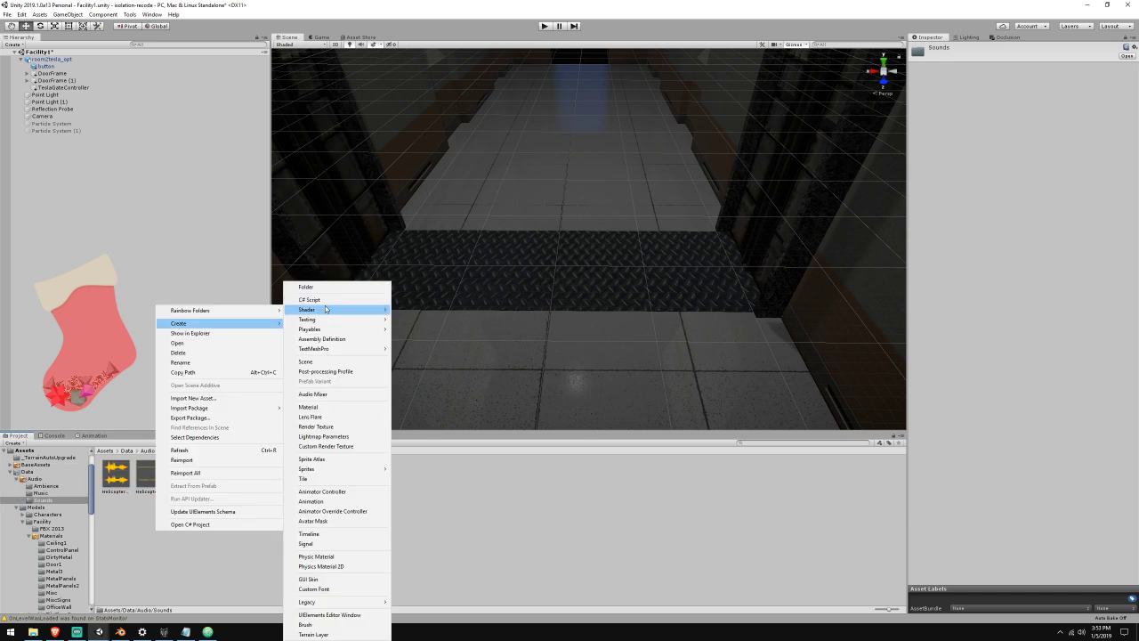
click(335, 290)
text(Te)
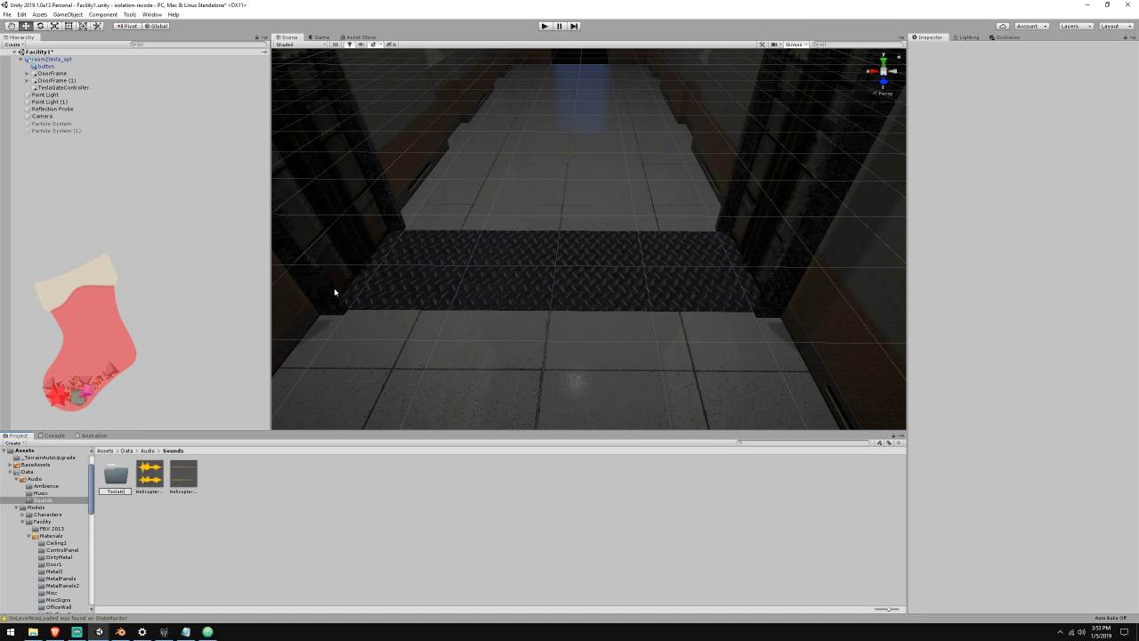
text(slagate)
key(Return)
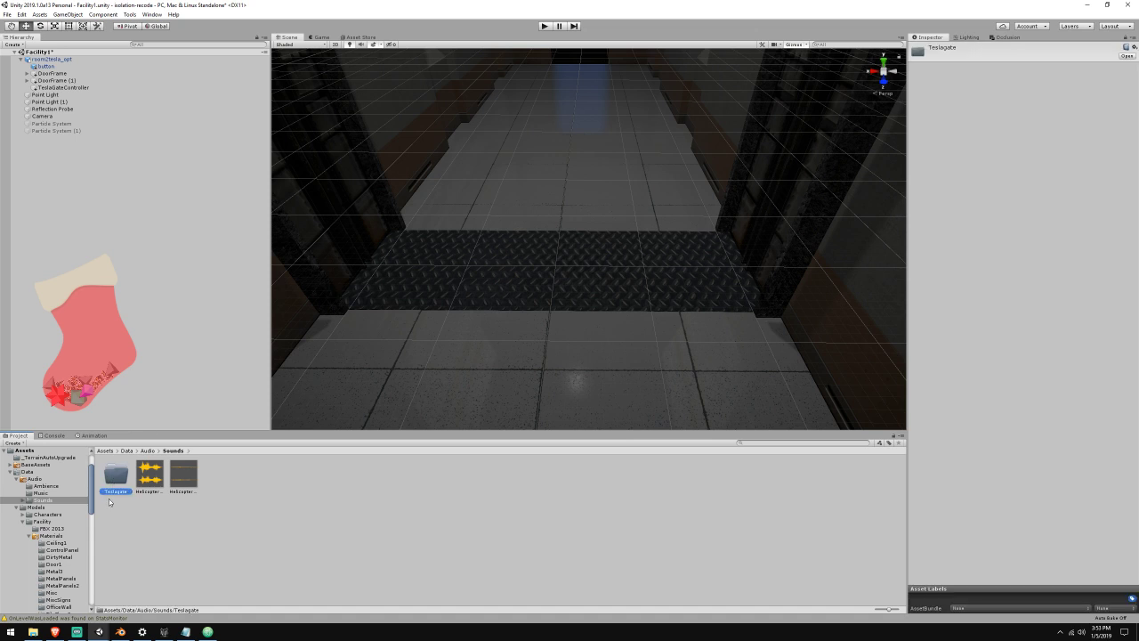
Rename the new sounds folder as TeslaGate and open it
right_click(118, 477)
click(171, 311)
text(TeslaGate)
key(Return)
double_click(123, 495)
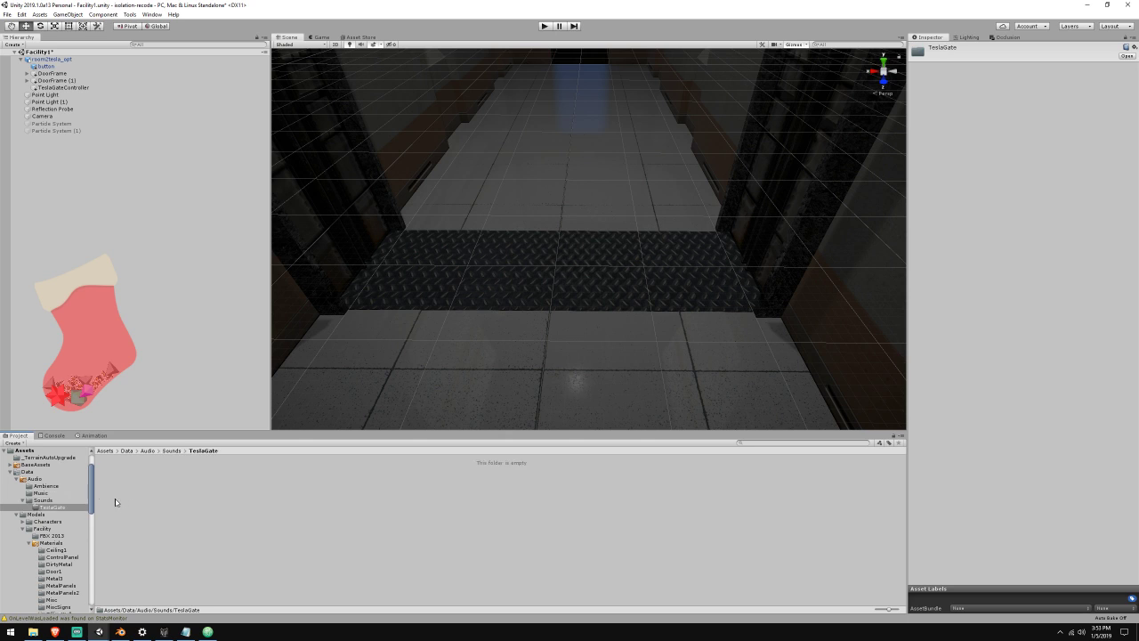
Import Shock.ogg from the File Explorer search results into the project's TeslaGate sounds folder
click(38, 631)
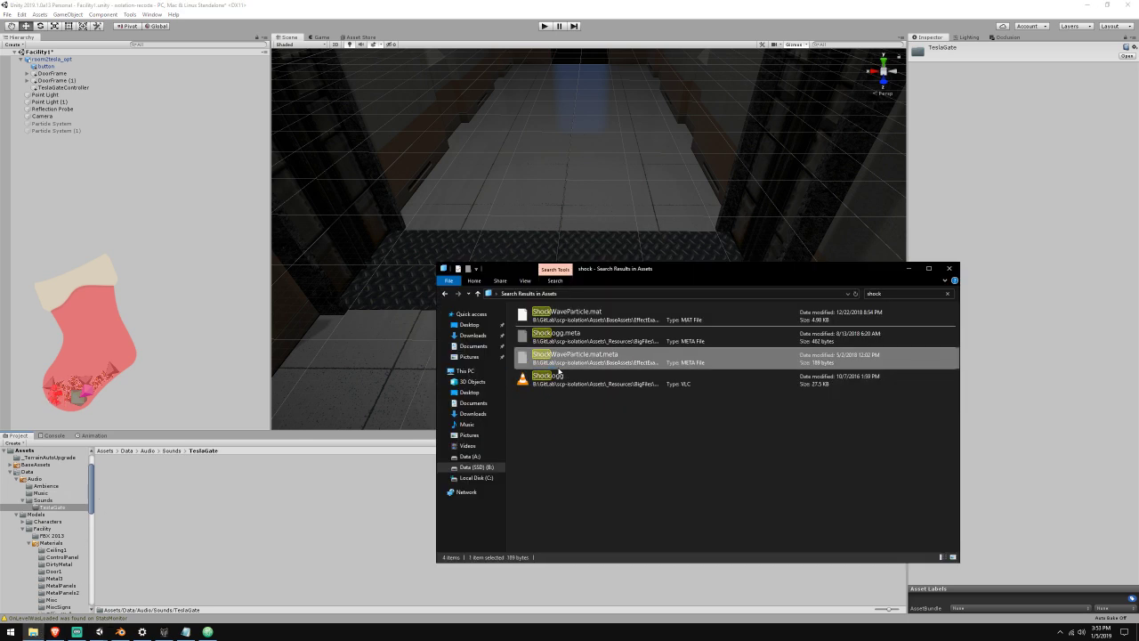
drag(568, 386, 373, 487)
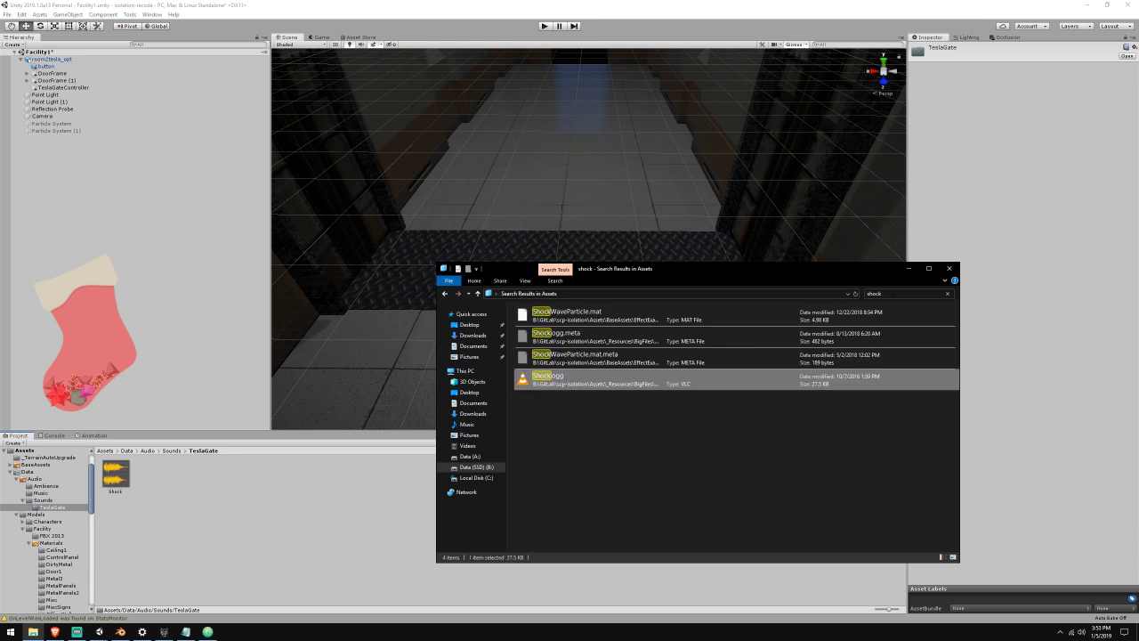
Search the old project's assets for windup and import WindUp.ogg into the Unity project's TeslaGate sounds folder
click(892, 293)
text(windu)
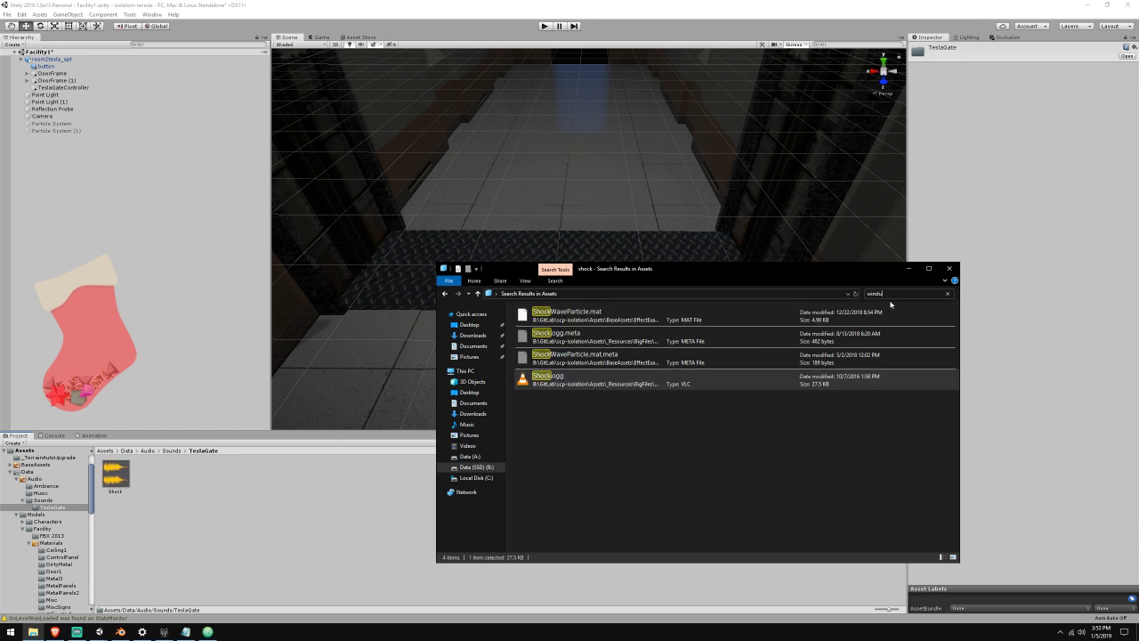
text(p)
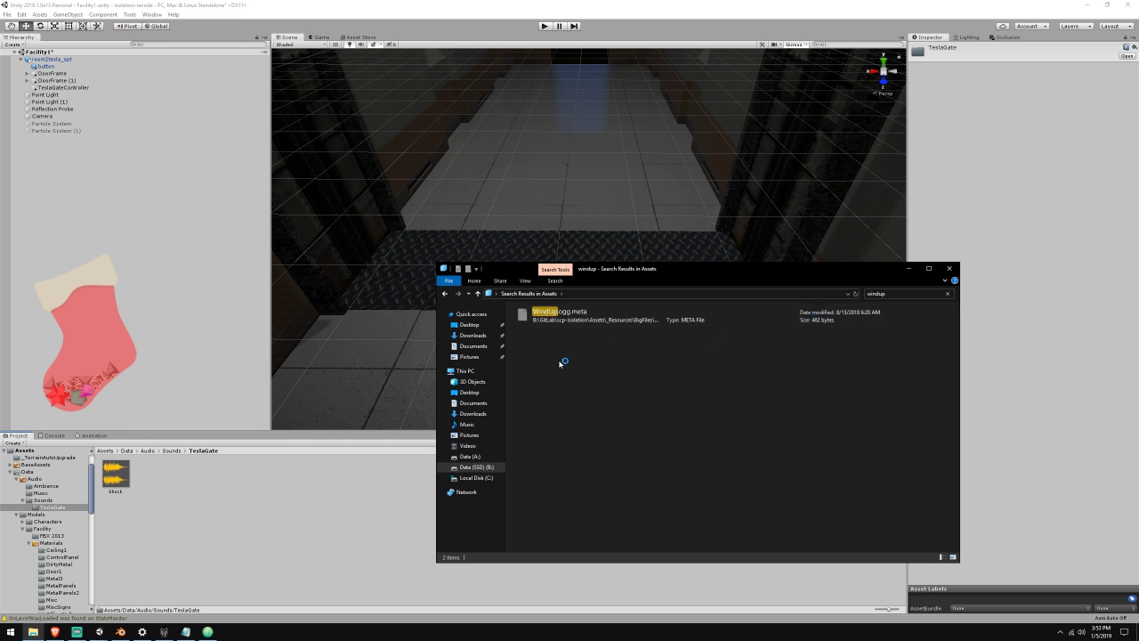
drag(574, 349, 286, 546)
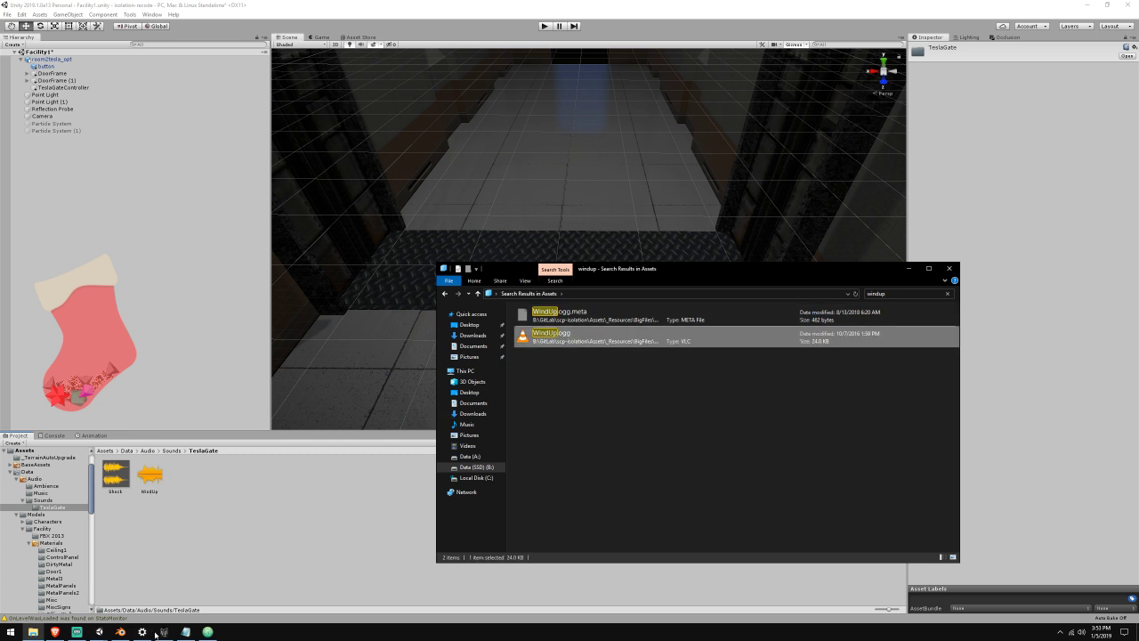
Check the audio clips that teslaScript uses in the scp-isolation Unity project, and minimize that project's window
click(207, 631)
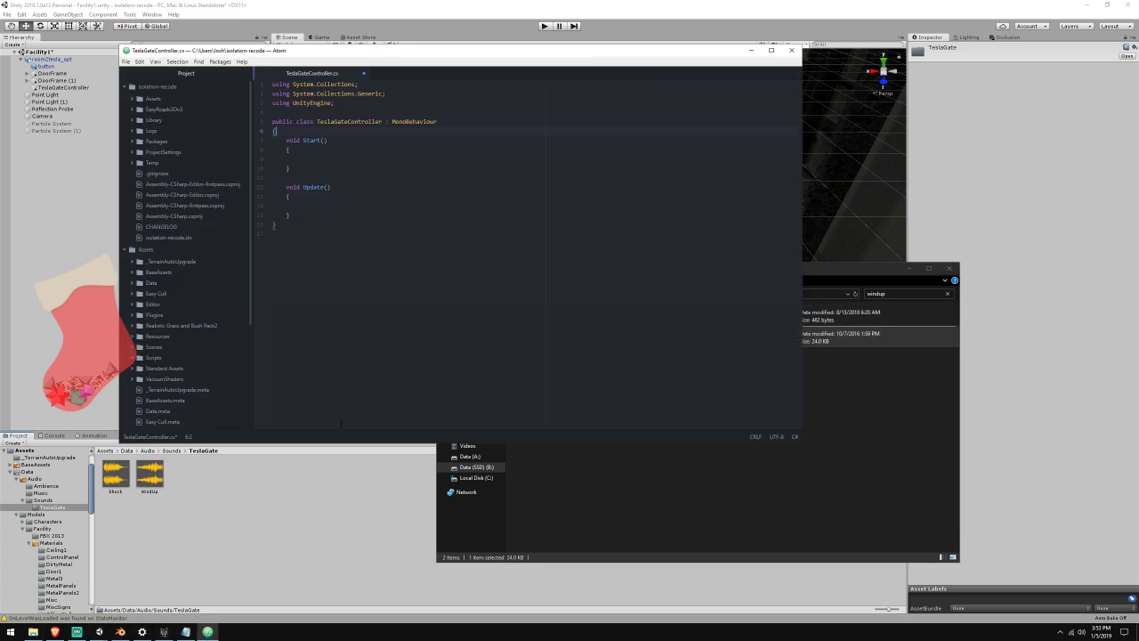
click(99, 631)
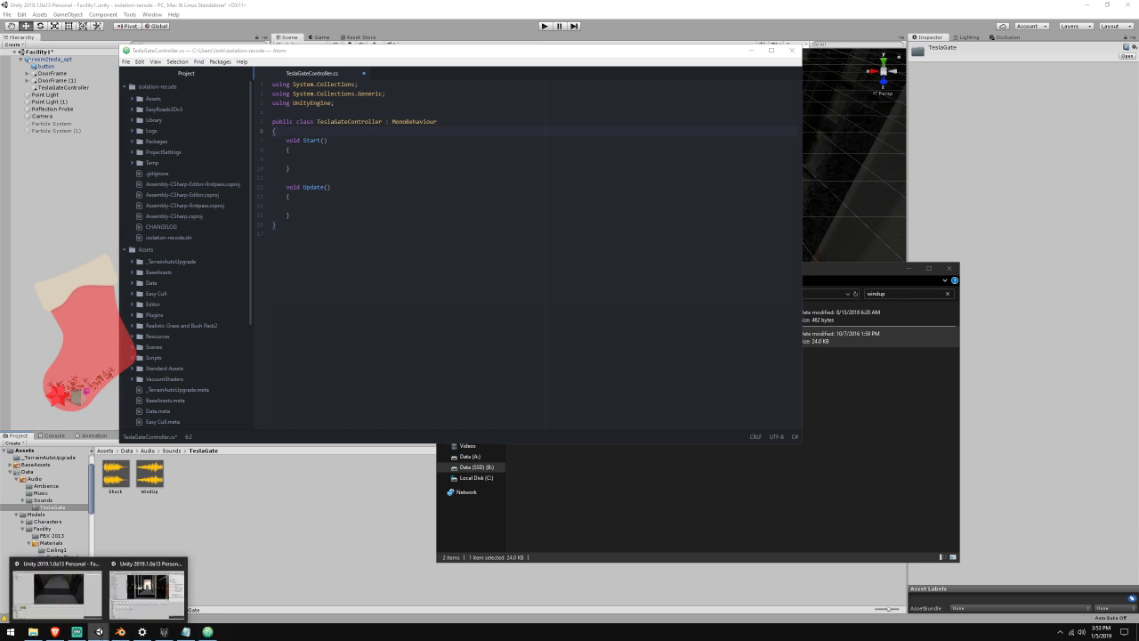
click(151, 613)
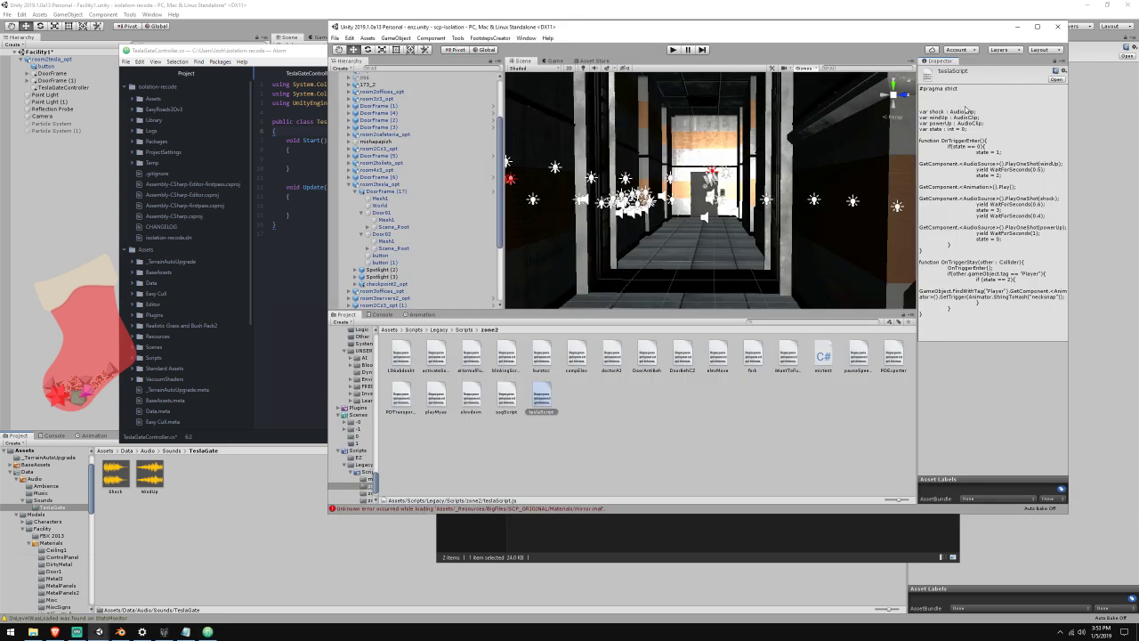
click(1017, 26)
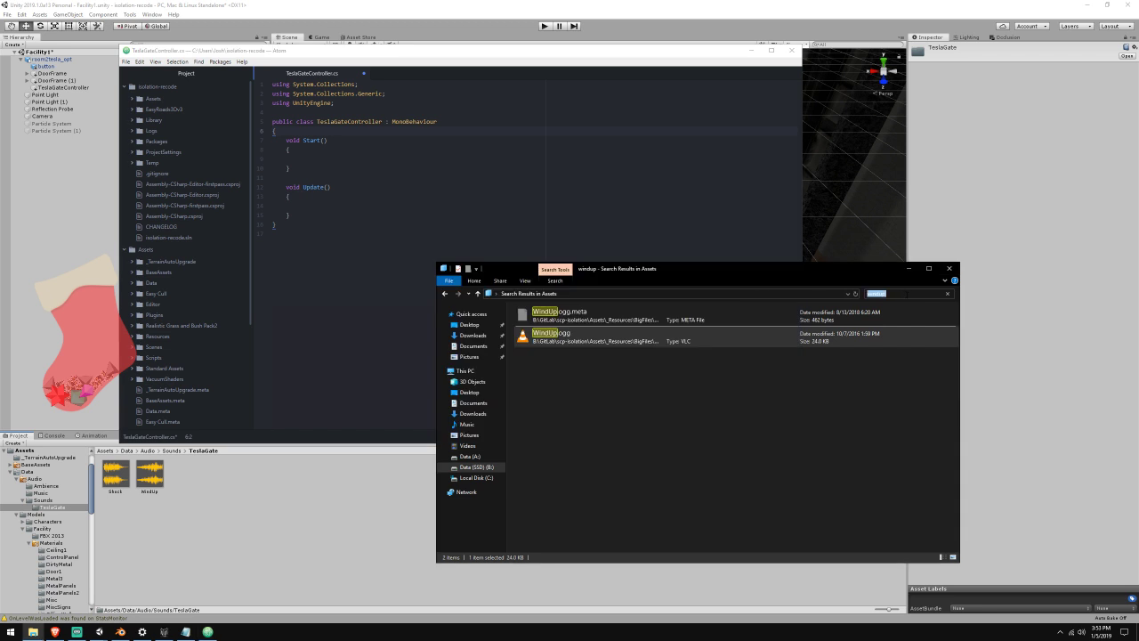
Search the old project's assets for powerup, preview PowerUp.ogg and import it into the TeslaGate sounds folder
text(pwer)
key(BackSpace)
key(BackSpace)
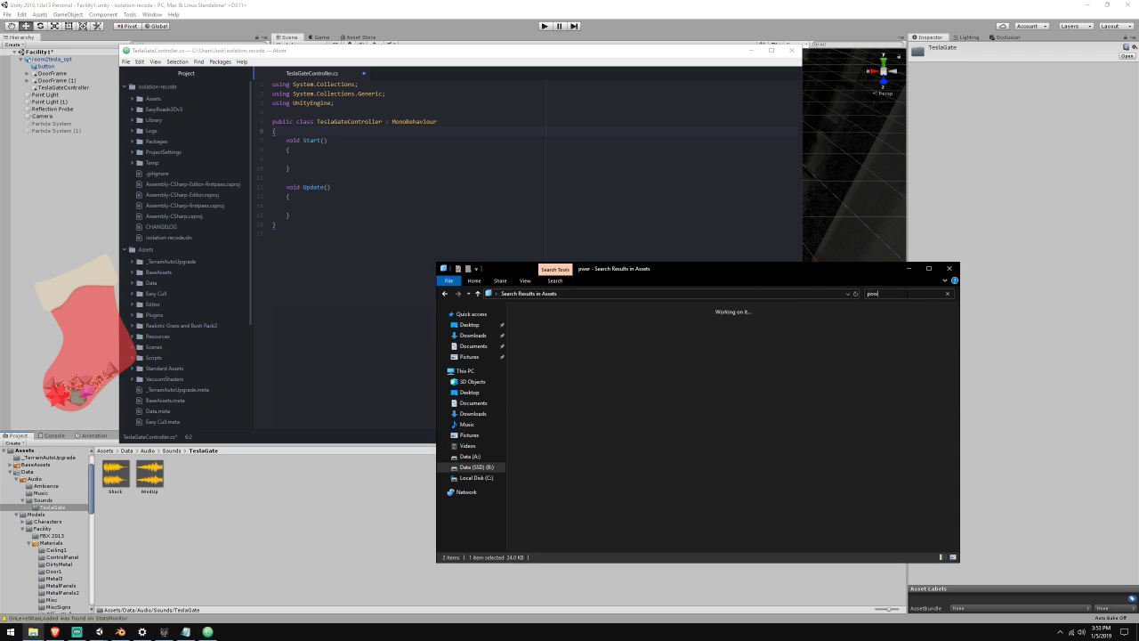
text(p)
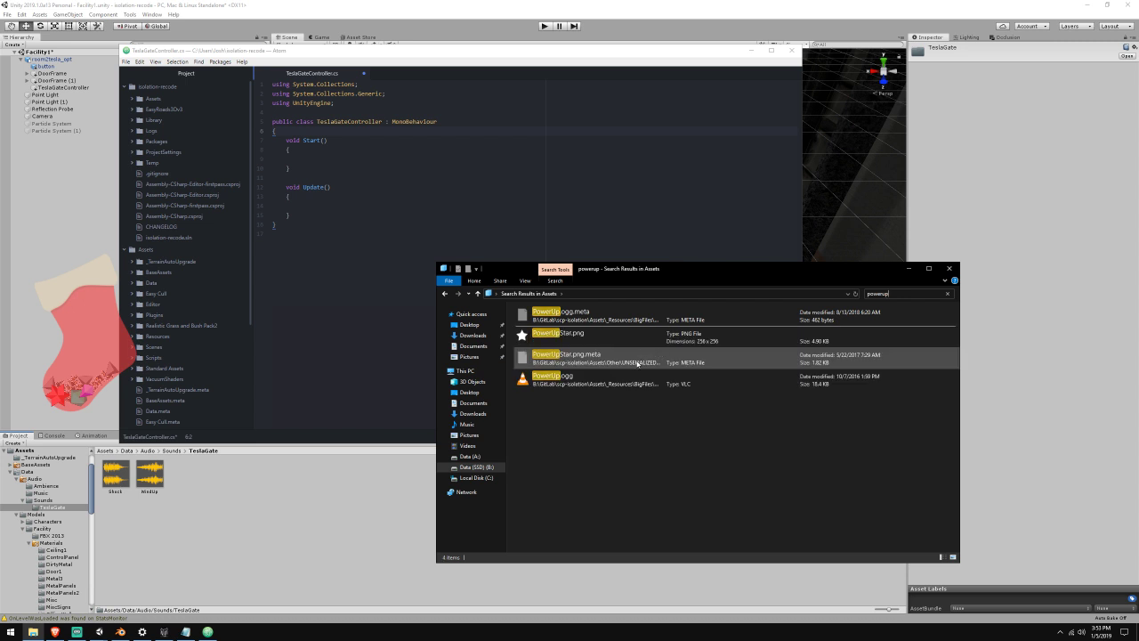
double_click(628, 379)
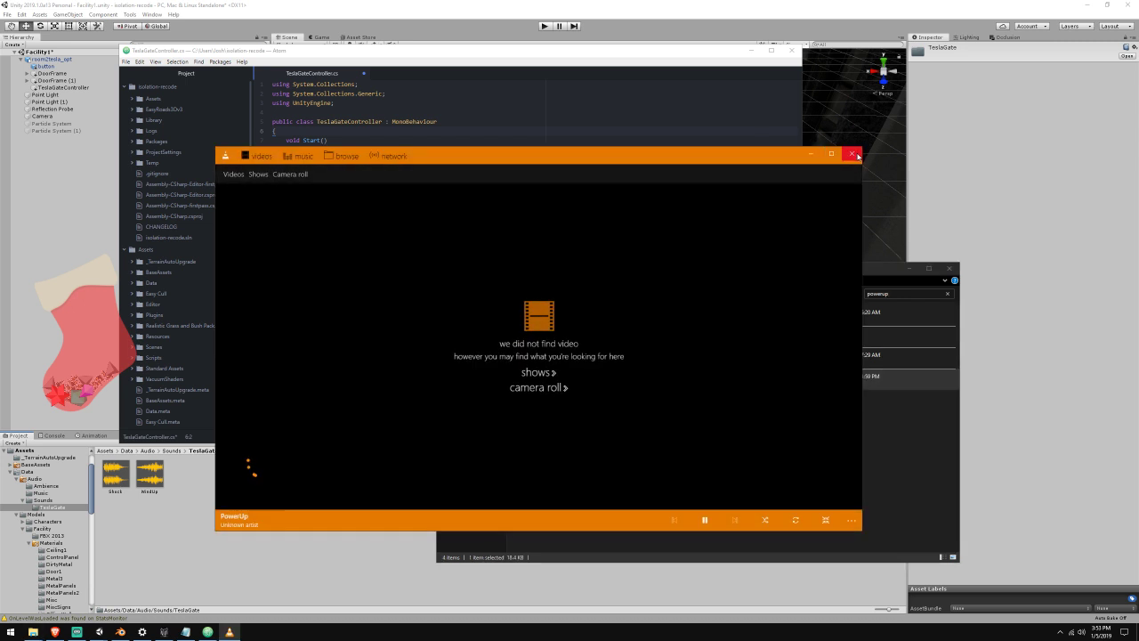
click(852, 154)
drag(534, 381, 349, 510)
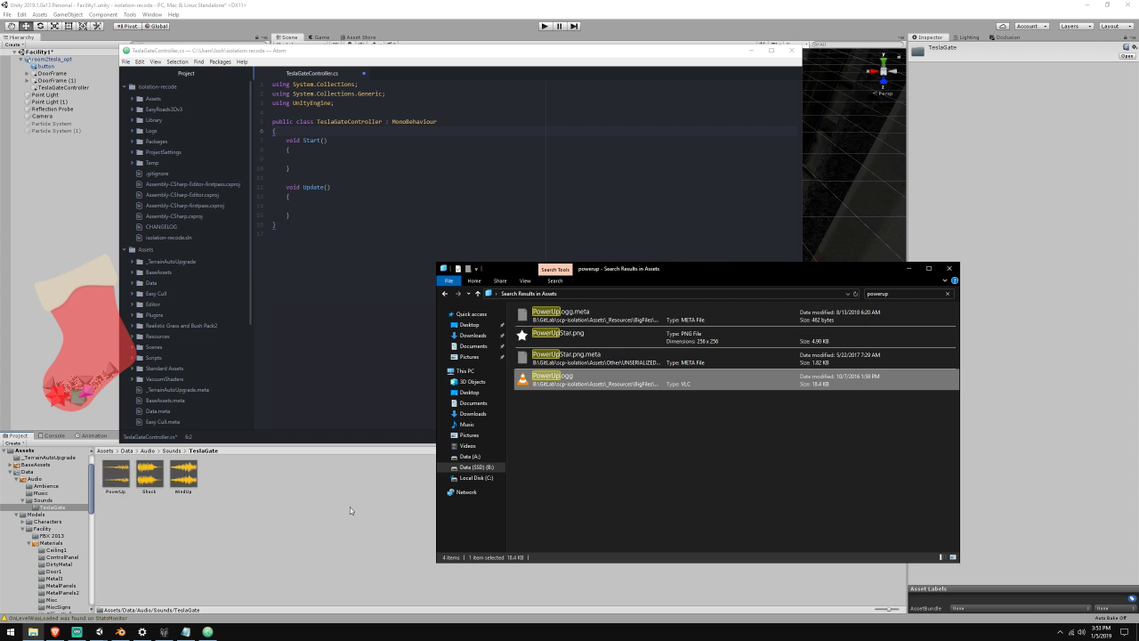
Preview the imported PowerUp, WindUp and Shock clips in Unity
click(116, 475)
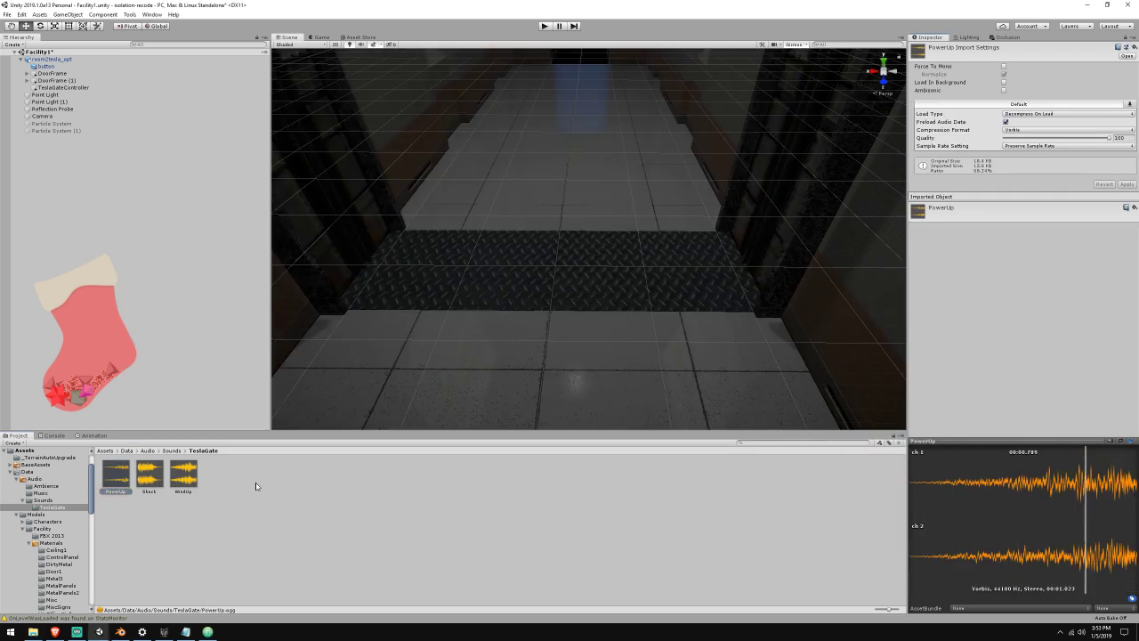
click(184, 477)
click(1132, 441)
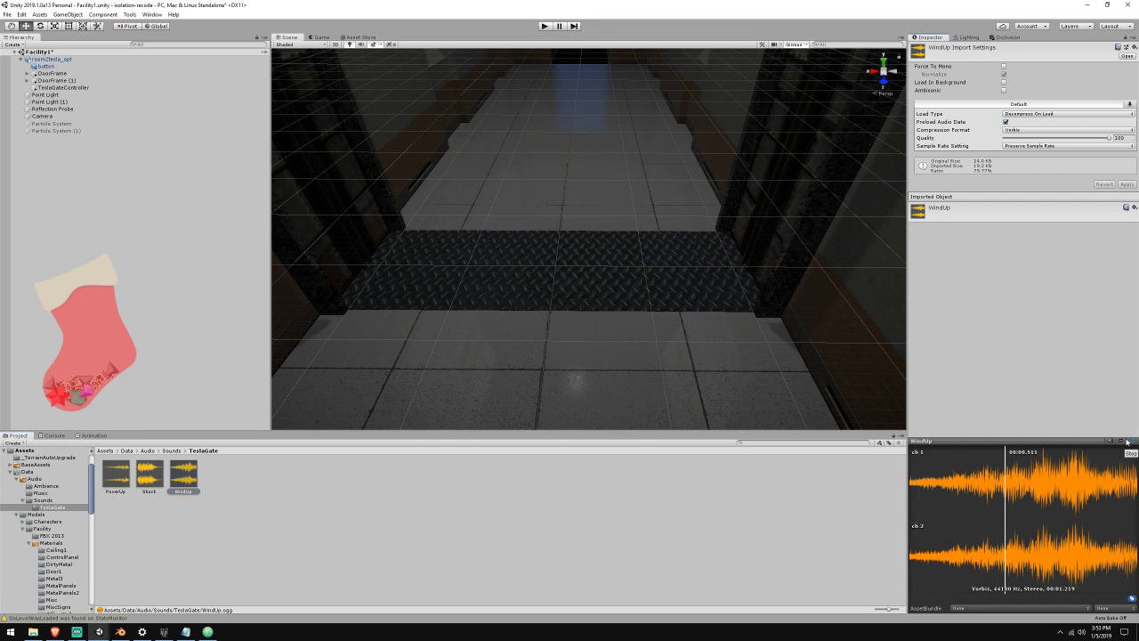
click(182, 477)
click(1131, 441)
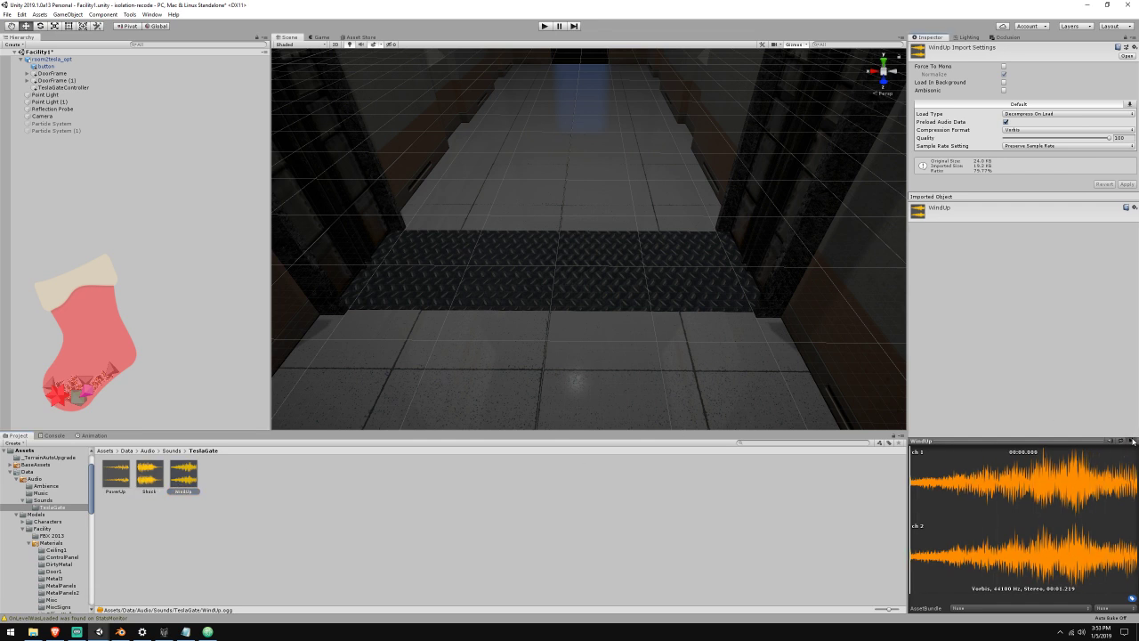
click(149, 477)
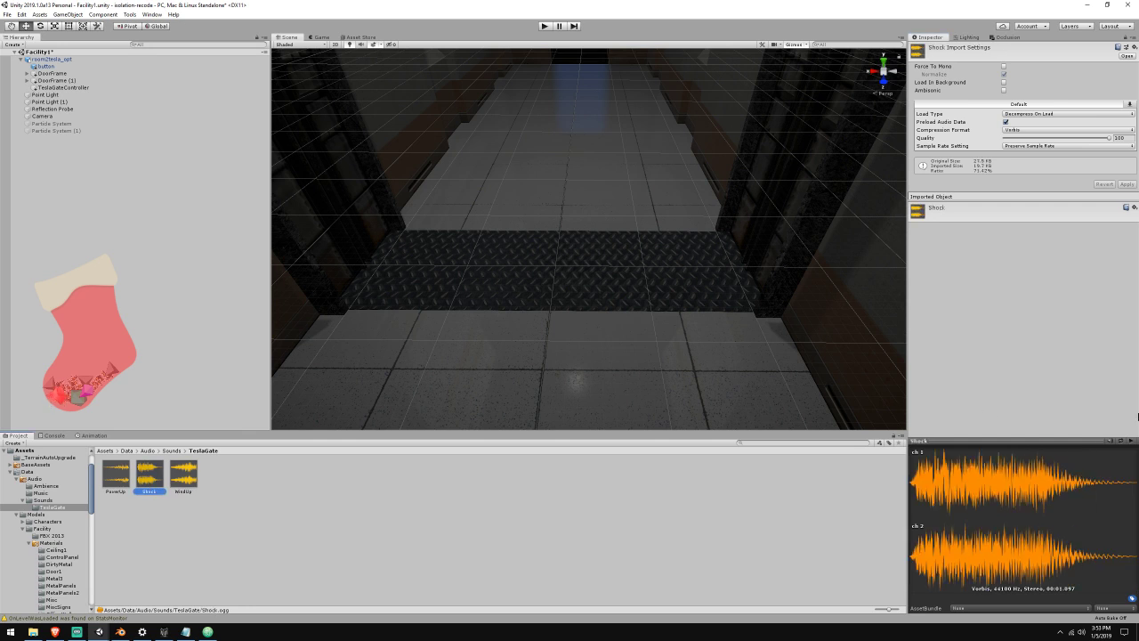
click(1131, 441)
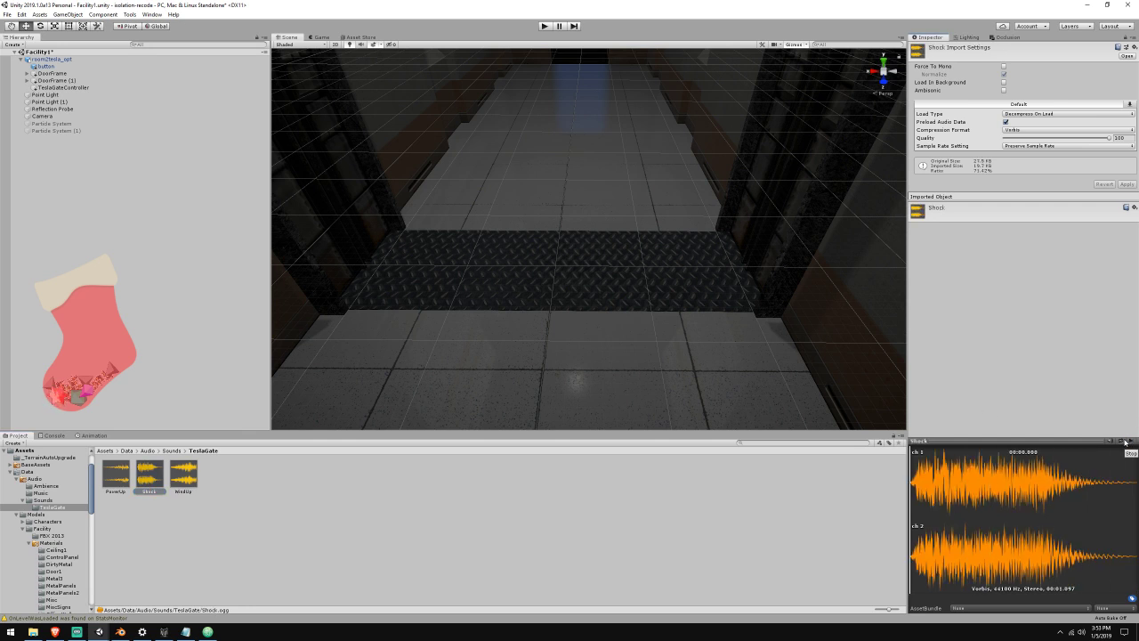
Remove the System.Collections using lines from TeslaGateController.cs and declare a public AudioClip named shock in the class
click(99, 88)
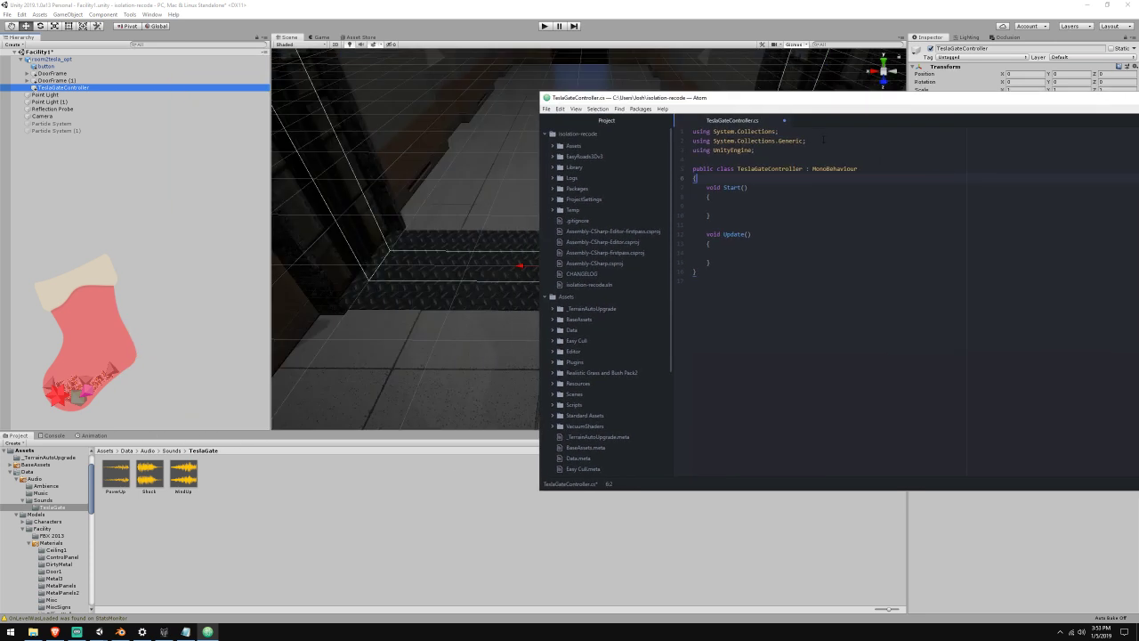
key(BackSpace)
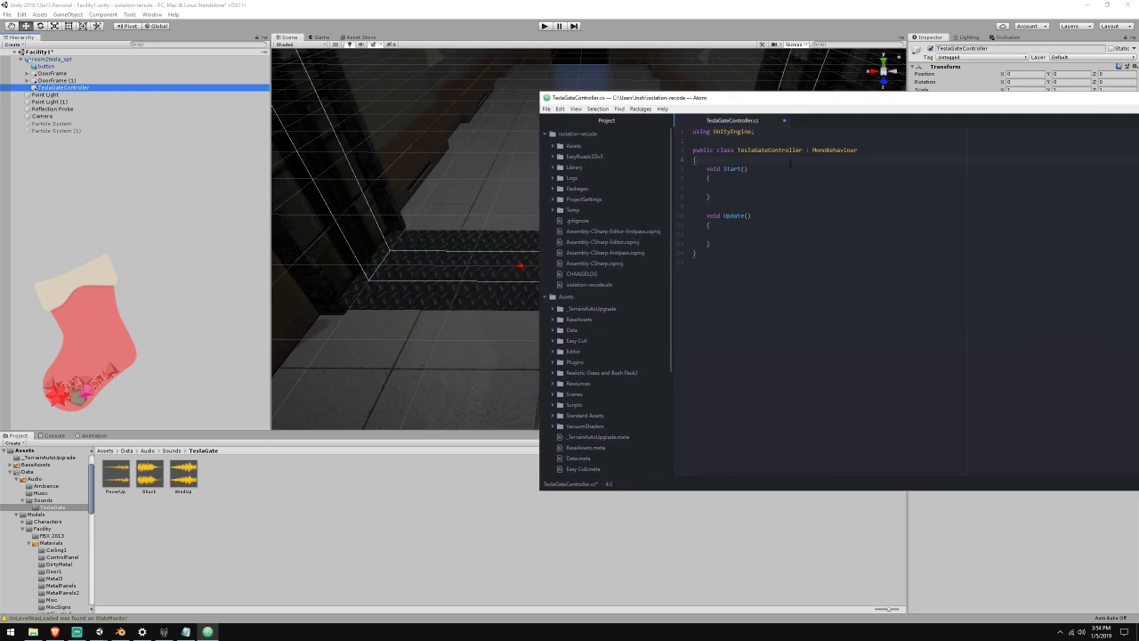
key(Return)
key(Return)
key(Return)
key(Up)
text(p)
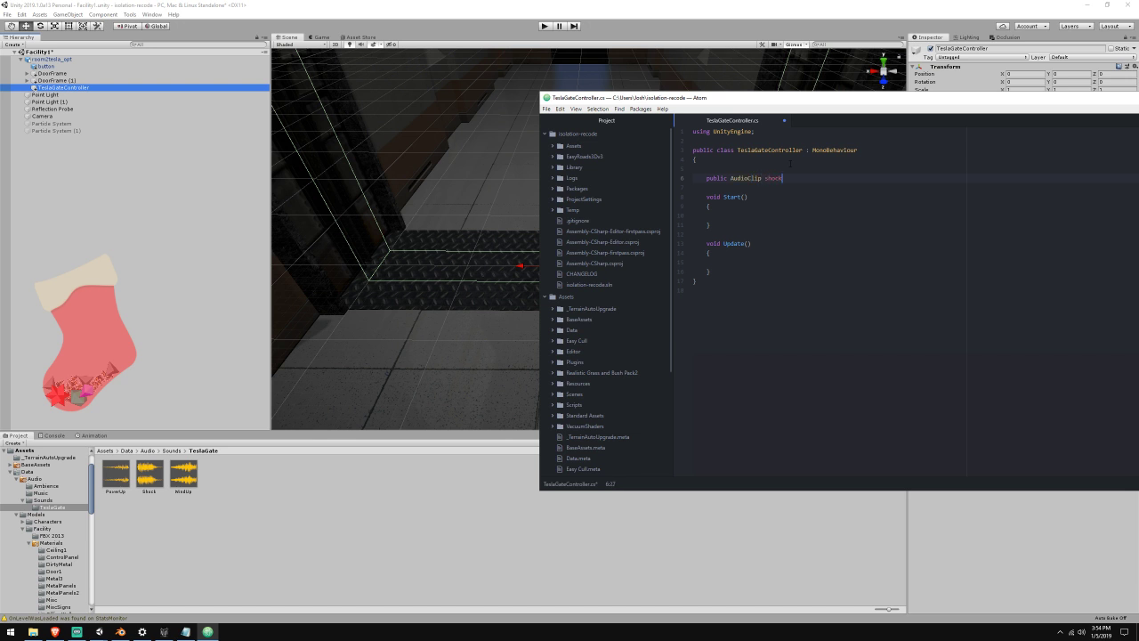
Declare two more public AudioClip fields named windUp and powerUp below shock
key(Return)
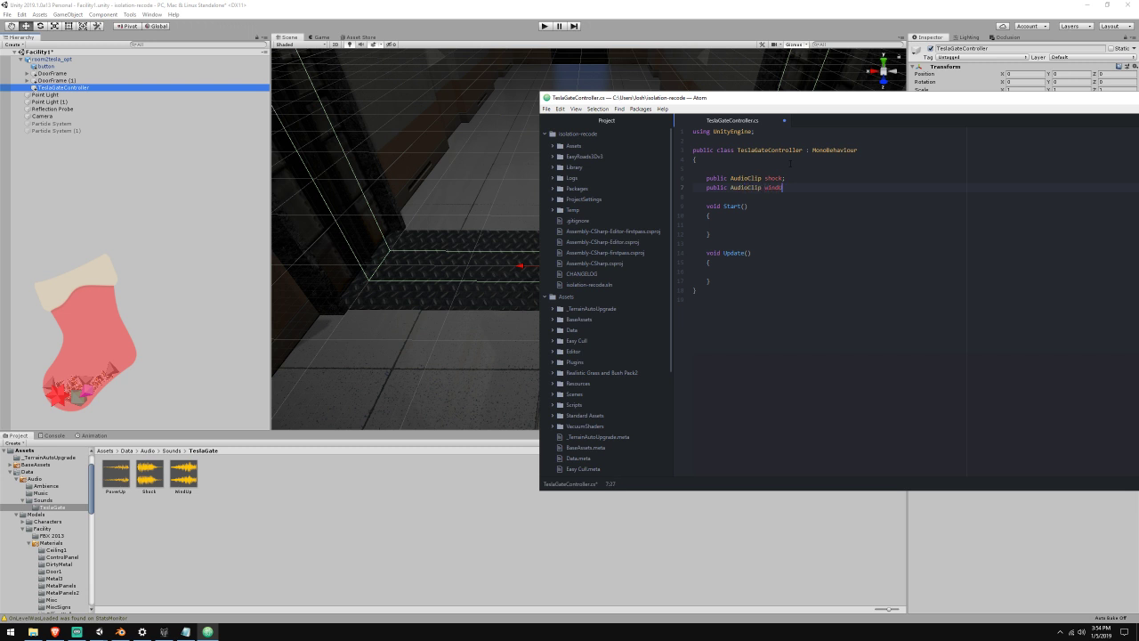
key(Return)
text(ic AudioCl)
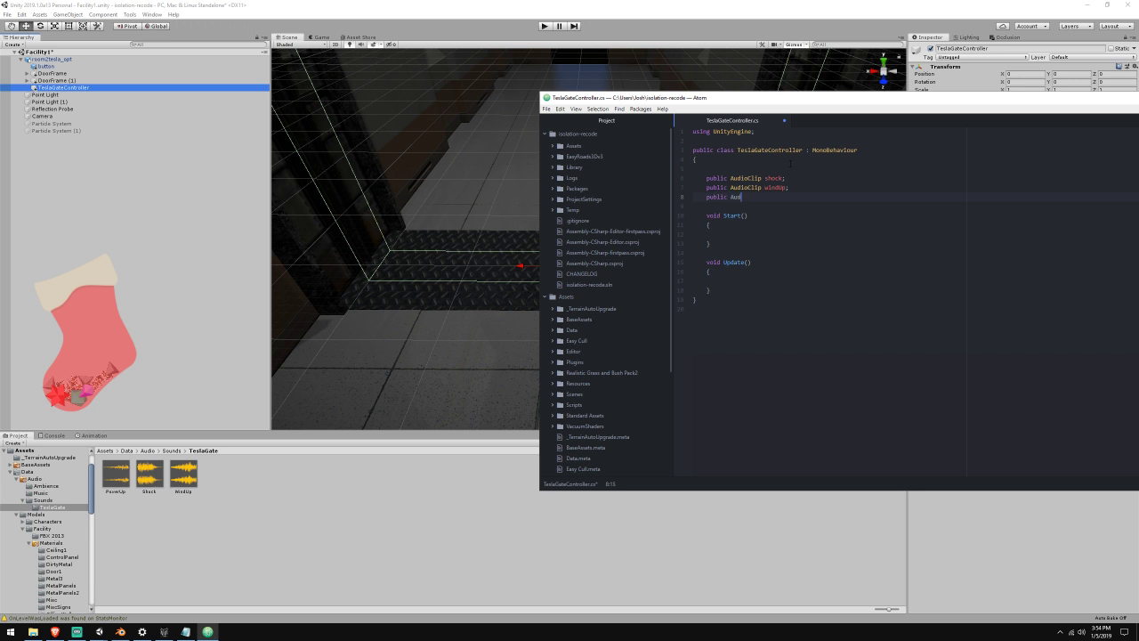
text(ip shock)
key(BackSpace)
key(BackSpace)
key(BackSpace)
text(powerU)
Declare a public Transform named playerTransform above the audio clip fields
click(794, 231)
key(Return)
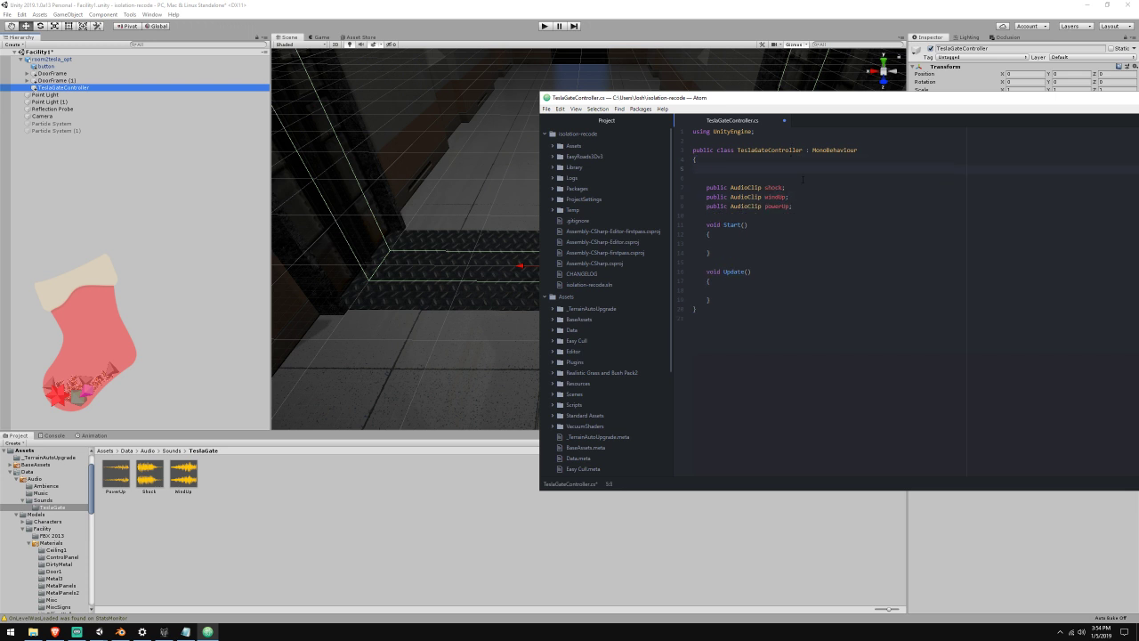
key(Return)
key(BackSpace)
key(Return)
text(public Tr)
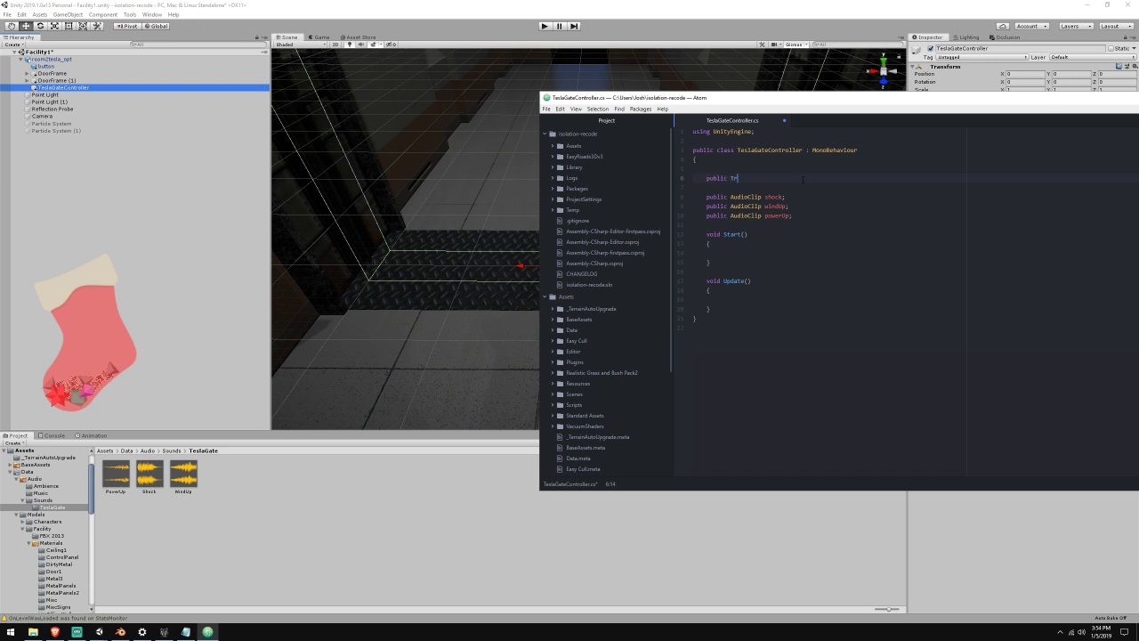
text(ansform playerTransform;)
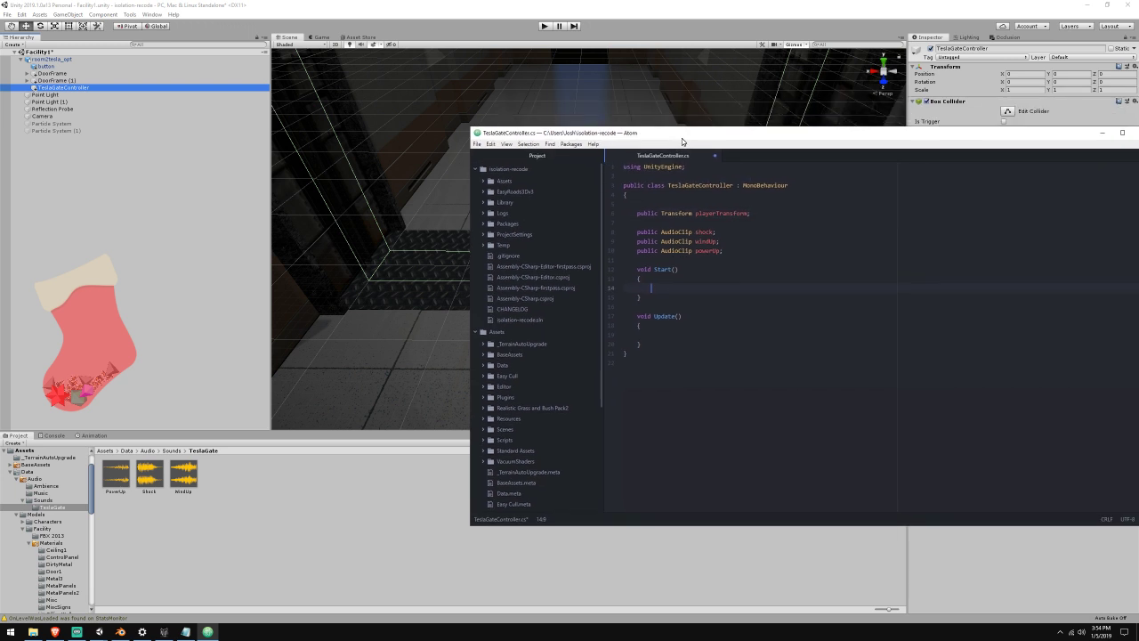
Delete the empty Start method from the TeslaGateController class
drag(753, 99, 683, 135)
click(749, 213)
key(Down)
key(Down)
key(Down)
key(Down)
key(shift+Up)
key(shift+Up)
key(shift+Up)
key(shift+Up)
key(shift+Up)
key(shift+End)
key(BackSpace)
In Update, declare float dist as Vector3.Distance(playerTransform.position, transform.position)
double_click(673, 269)
click(692, 289)
text(var dist =)
double_click(656, 288)
text(float dist = Vector3.Distan)
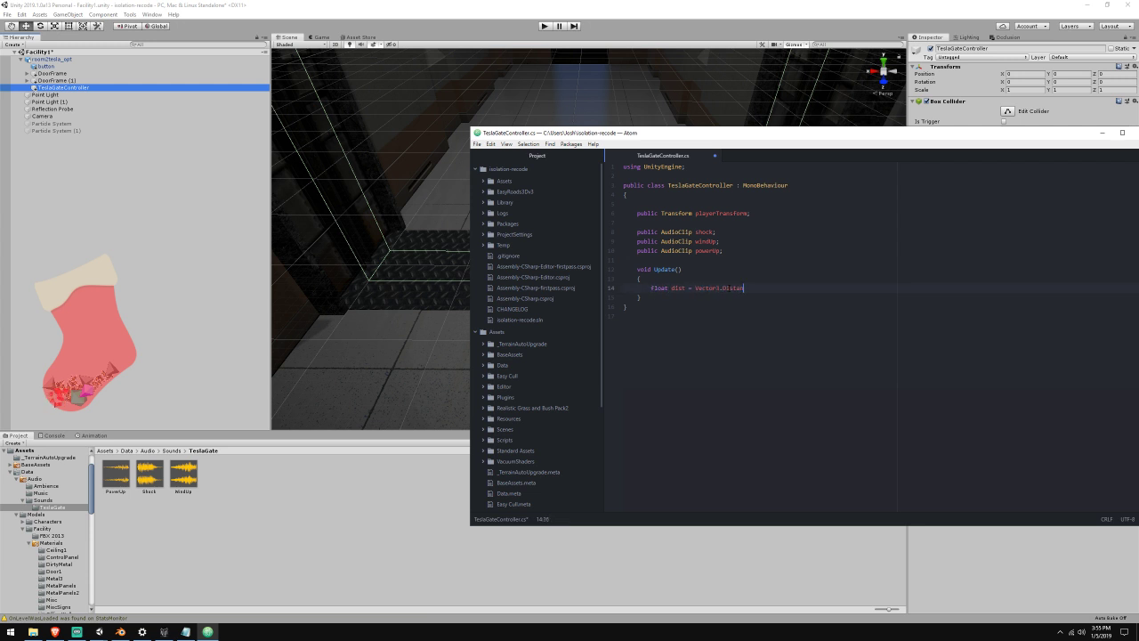
text(ce(playerTransform.)
text(trans)
key(BackSpace)
key(BackSpace)
key(BackSpace)
text(position, transform)
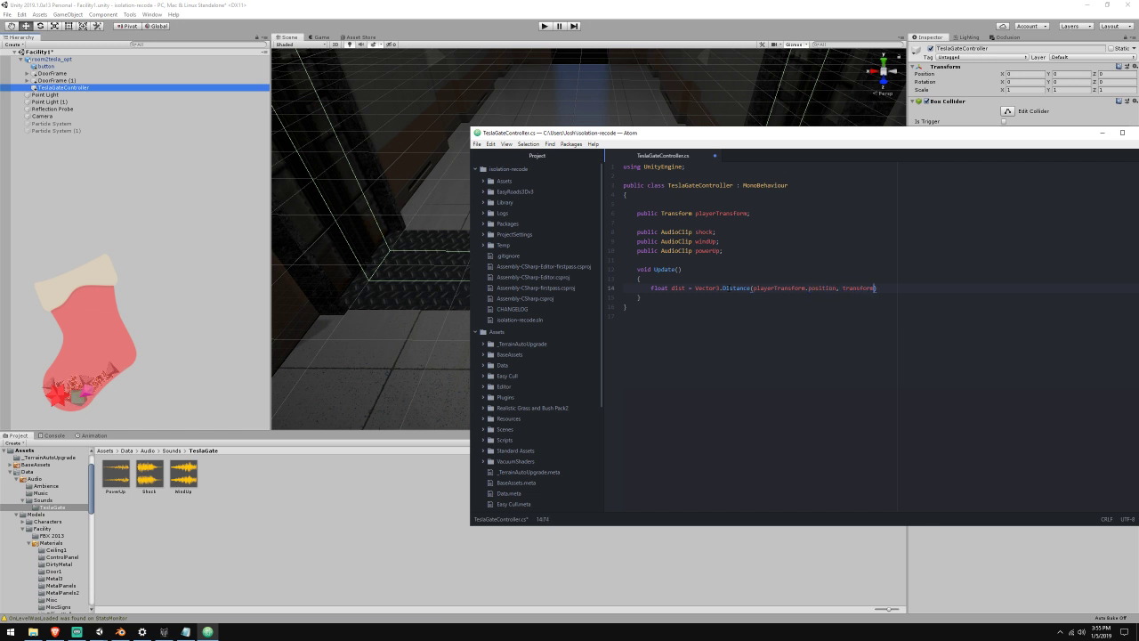
text(.position);)
Add an if (dist < 5f) check in Update and declare bool isTriggered = false below the audio clips
key(Return)
key(Return)
text(if (dist)
click(792, 253)
key(Return)
key(Return)
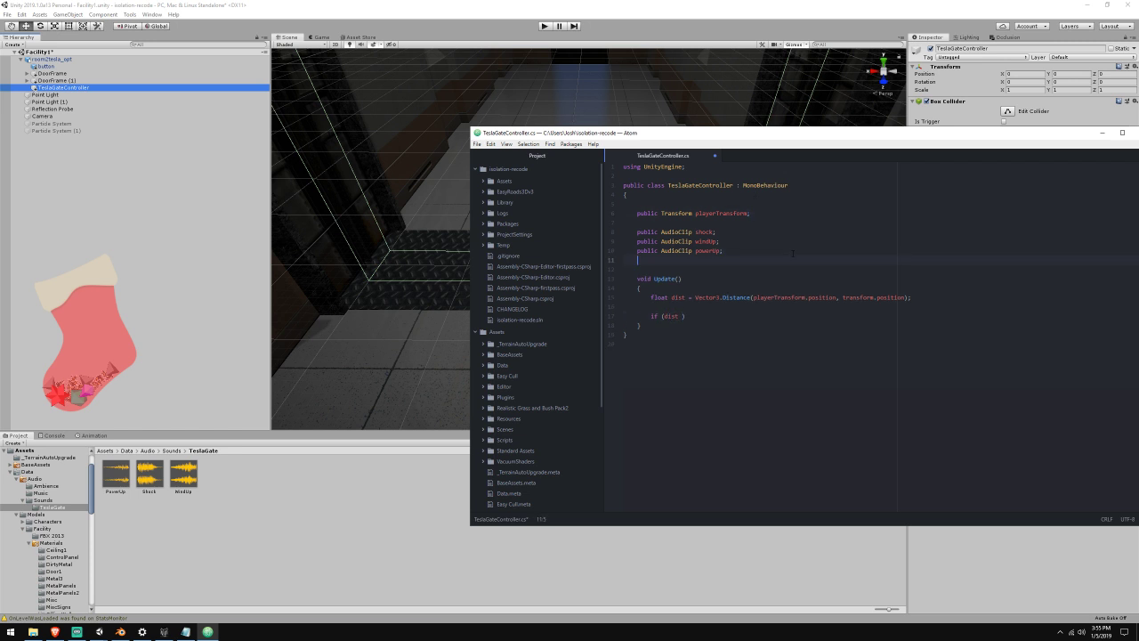
text(public)
key(BackSpace)
key(BackSpace)
key(BackSpace)
key(BackSpace)
key(BackSpace)
key(BackSpace)
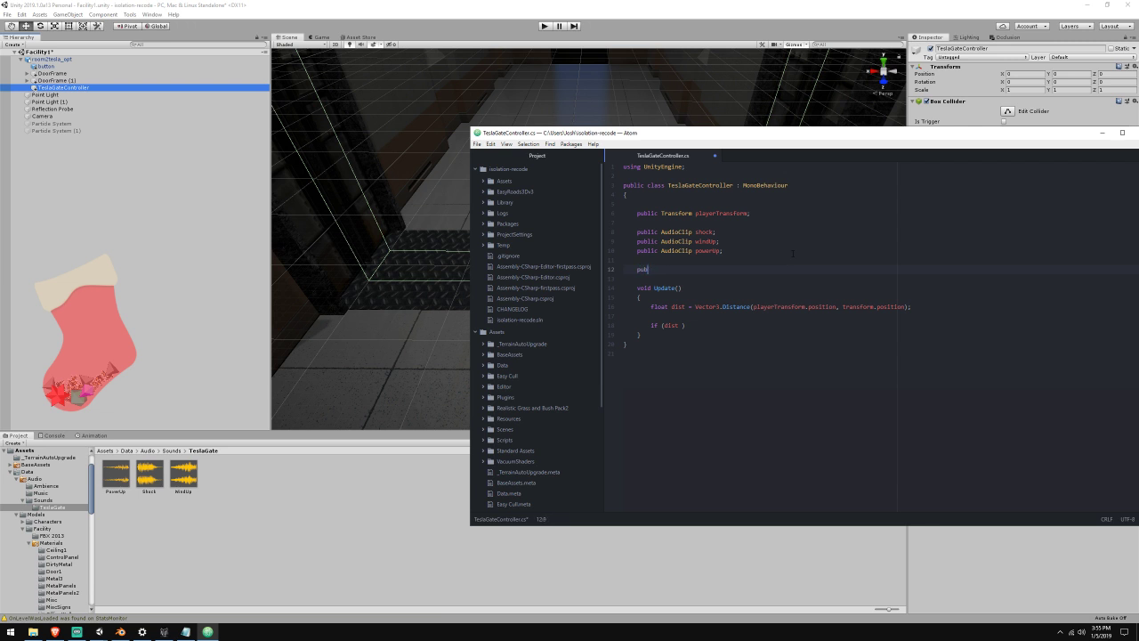
text(bool isTriggered = false;< 5f)
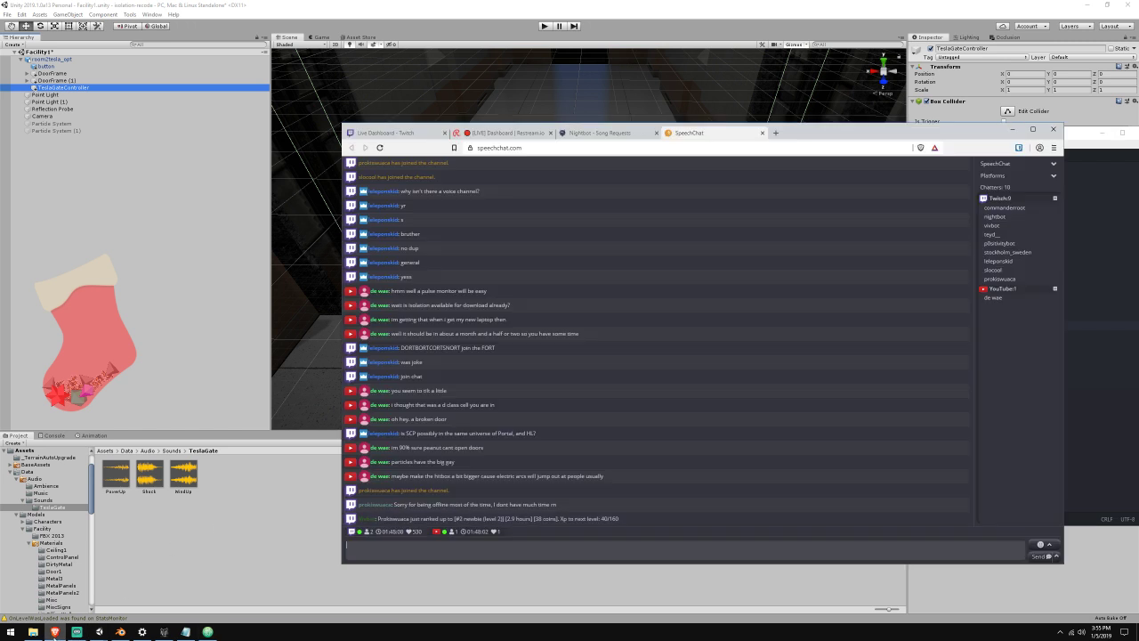
Check the SpeechChat stream chat in the browser and return to the script
click(55, 632)
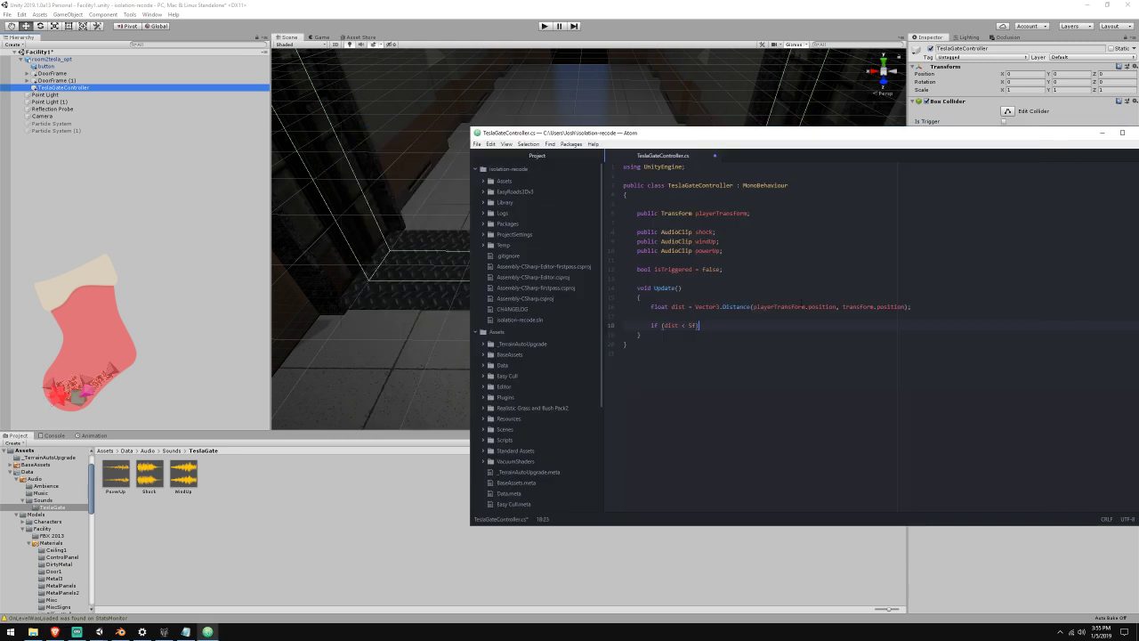
click(1012, 129)
Put a StartCoroutine() call under the distance check and add using System.Collections.Generic at the top of the script
text(StartCoroutine)
click(773, 167)
key(ctrl+shift+Return)
text(using System.Colelc)
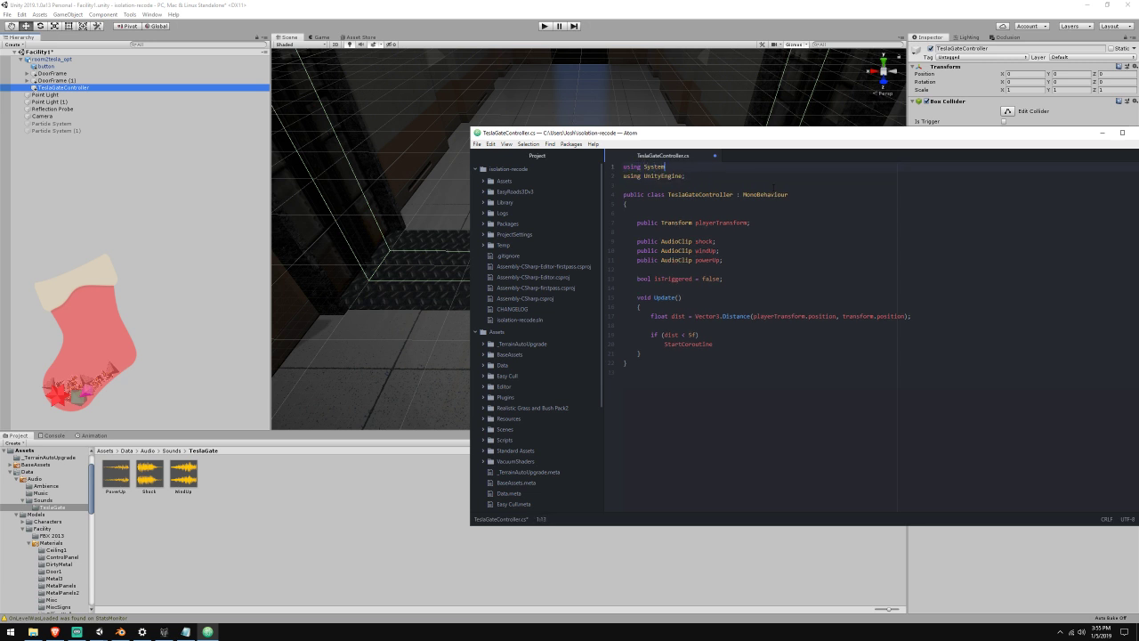
key(BackSpace)
key(BackSpace)
key(BackSpace)
text(lections.Generic;()
Add an empty coroutine IEnumerator TeslaShock () below the Update method
click(731, 353)
key(Return)
key(Return)
text(IENumerator TeslaShock () {)
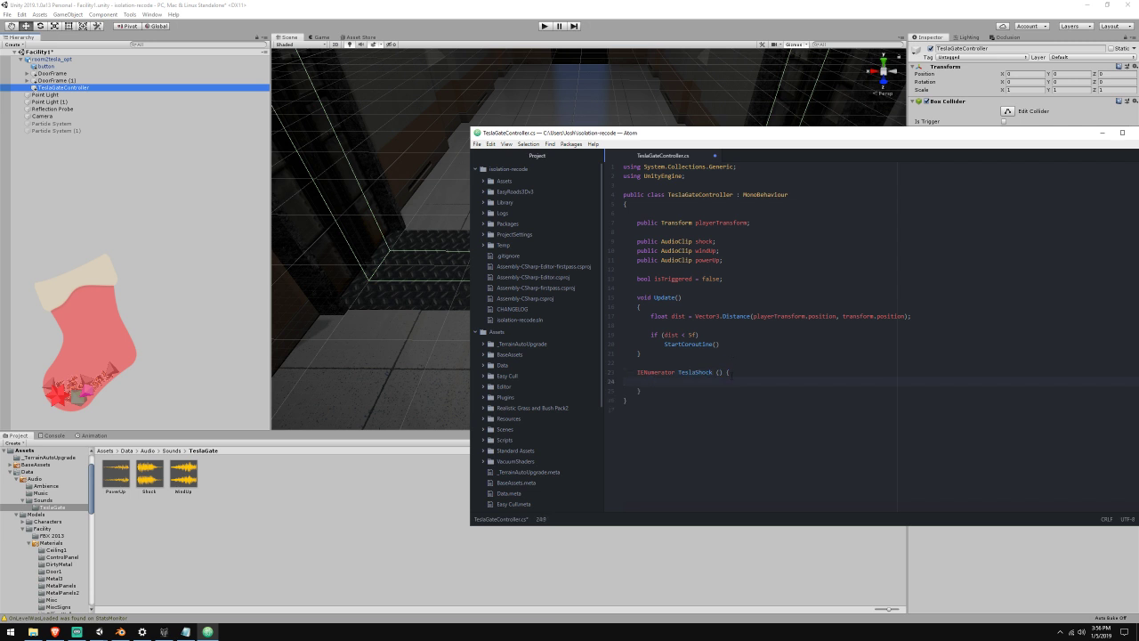
Declare a public AudioSource named mAudioSource above the audio clip fields
text(t)
click(813, 231)
key(Return)
text(public AudioSource)
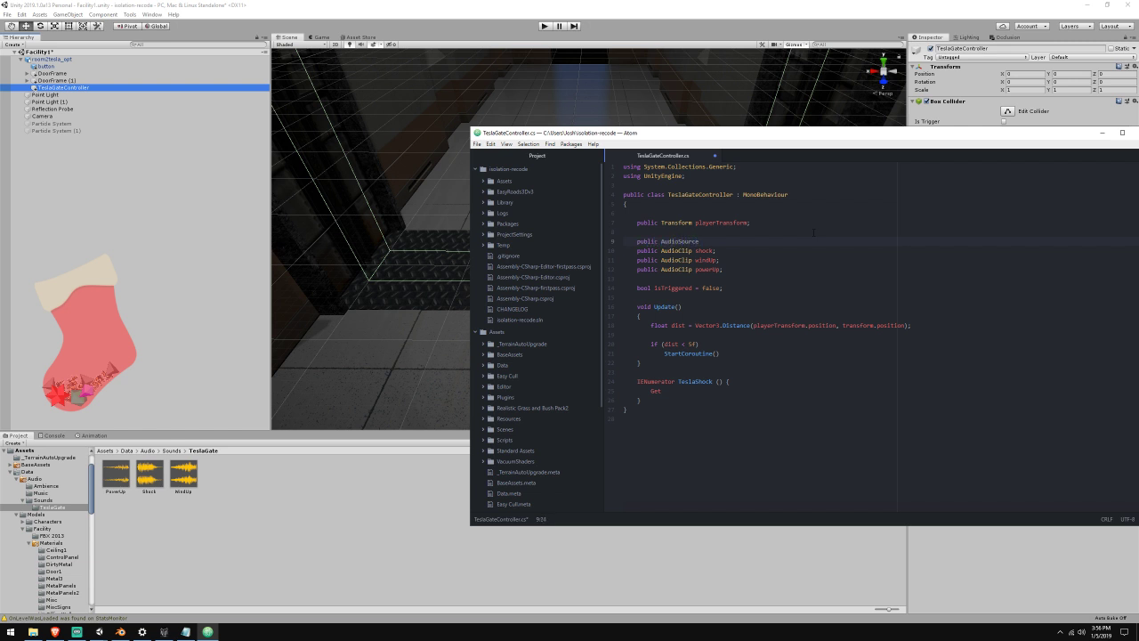
text( mAudioS)
text(ource;)
In TeslaShock, play the powerUp clip with mAudioSource.PlayOneShot
text(mAudioSource.)
text(PlayOne)
text(Shot()
text(powerU)
text(p)
Add a yield return new WaitForSeconds (0.5f) line after the powerUp sound in TeslaShock
text(yield return new )
text(WaitFor)
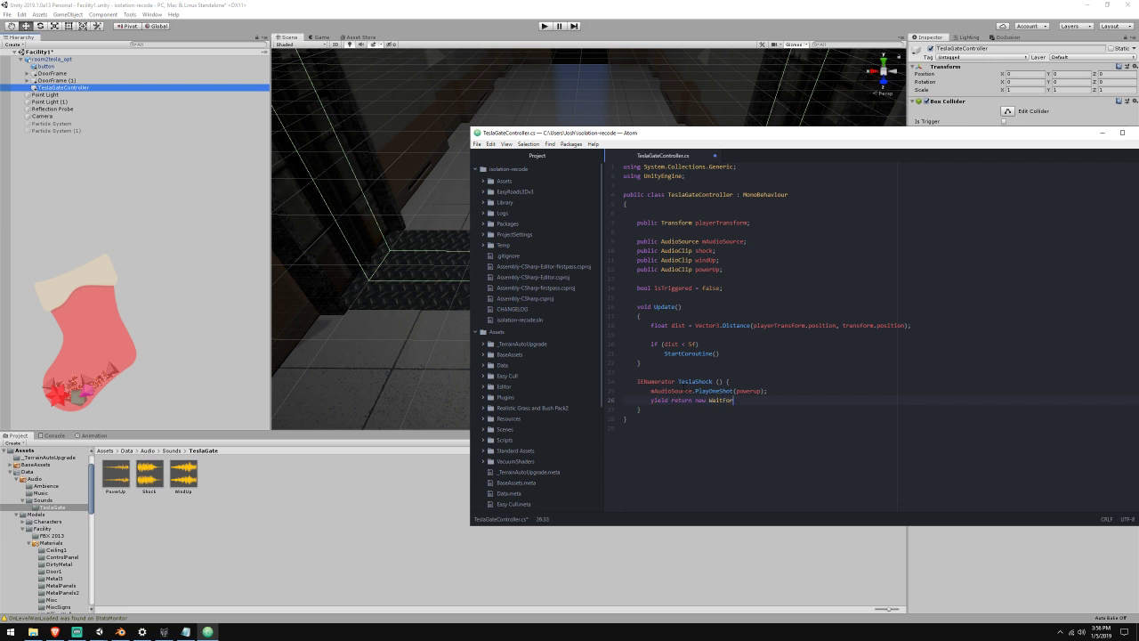
text(Seconds (0.5f)
text(;)
key(Return)
Play the windUp clip with mAudioSource.PlayOneShot after the wait, and correct the powerUp capitalization in the first PlayOneShot call
text(mAudioSource.PlayOneShot(windUp))
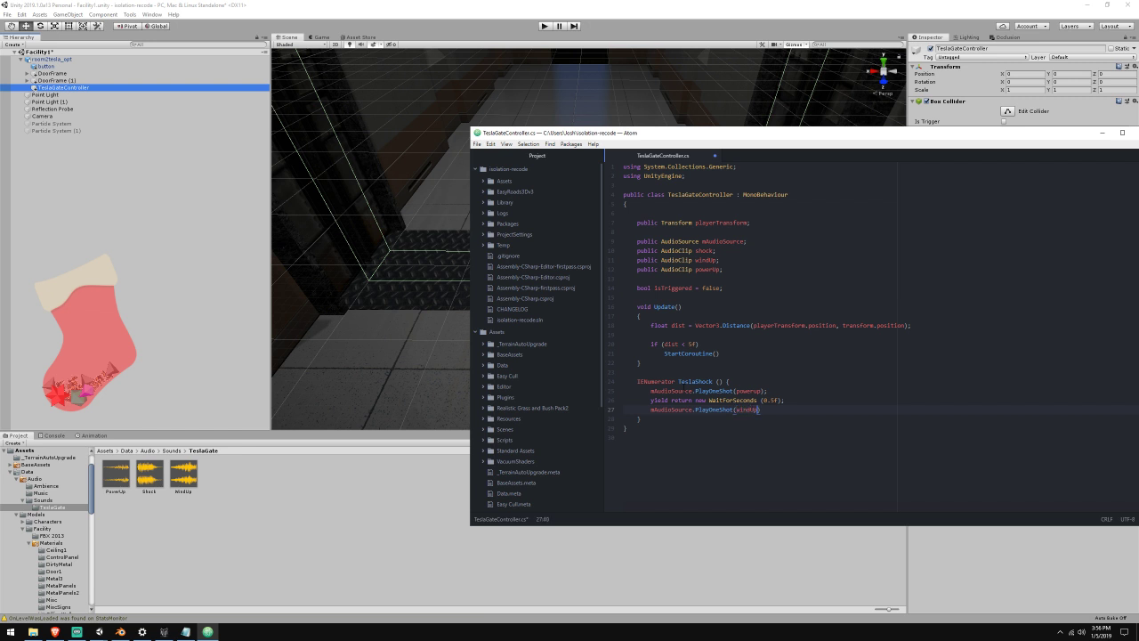
text(;)
click(755, 392)
key(Delete)
text(U)
Add a WaitForSeconds (1f) wait after the windUp sound, followed by mAudioSource.PlayOneShot(shock)
click(788, 418)
text(yield return new WaitForSeconds (1f;AudioSour)
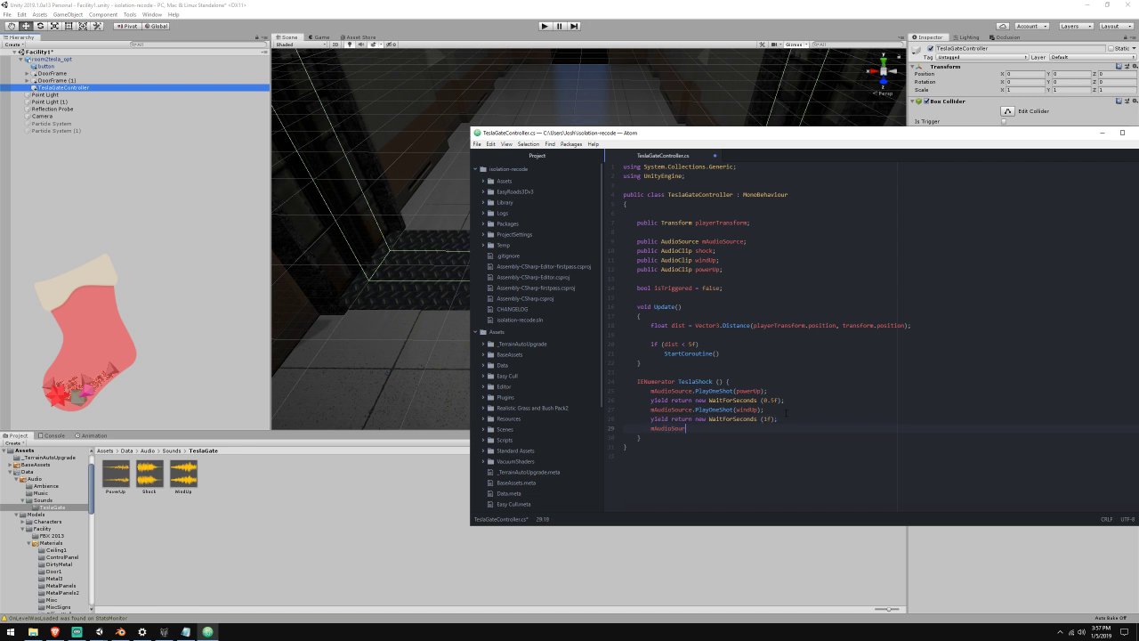
text(ce.PlayOneS)
text(hot()
text(t()
text(shock)
text(yield return nu)
text(ll;)
key(ctrl+s)
drag(728, 437, 566, 435)
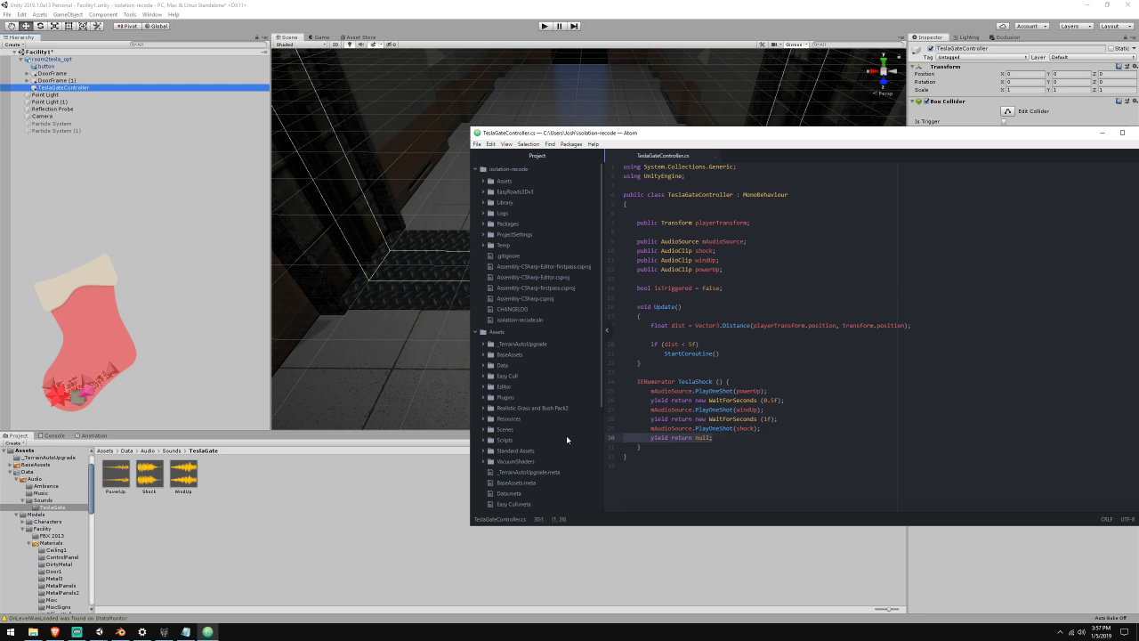
key(BackSpace)
key(BackSpace)
Save the script and complete the call under the distance check as StartCoroutine(TeslaShock());
key(ctrl+s)
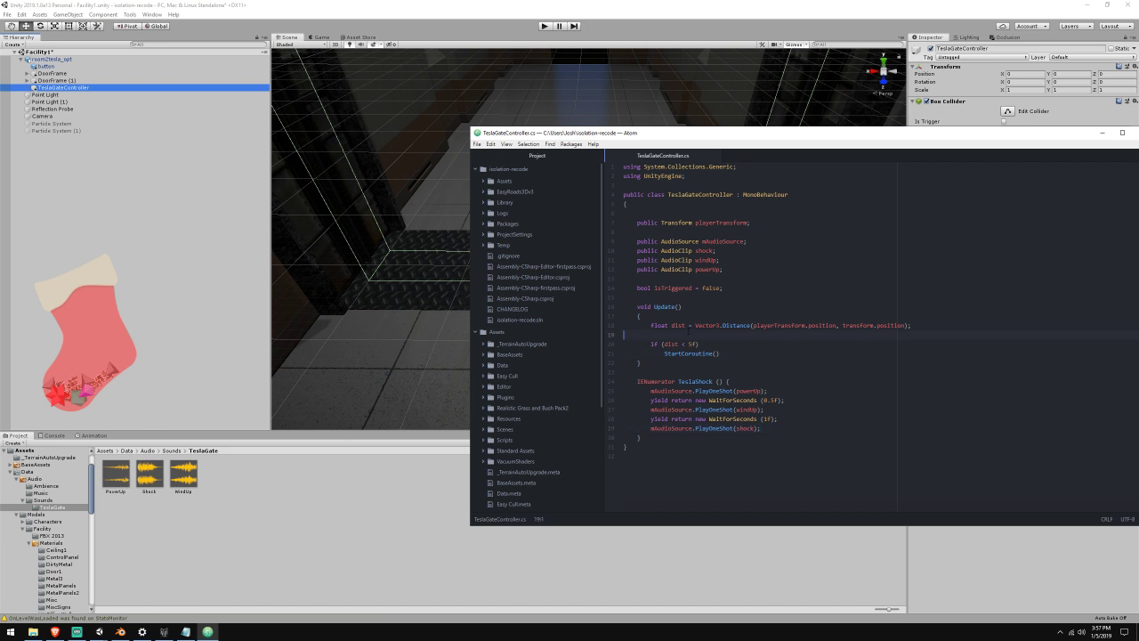
key(alt+Tab)
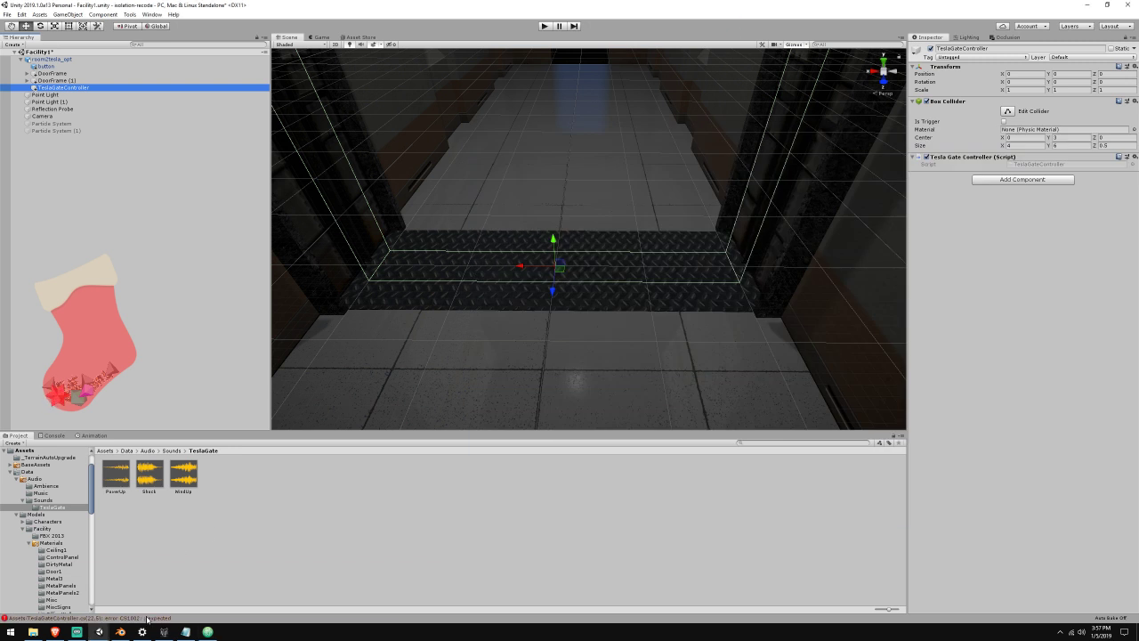
click(207, 630)
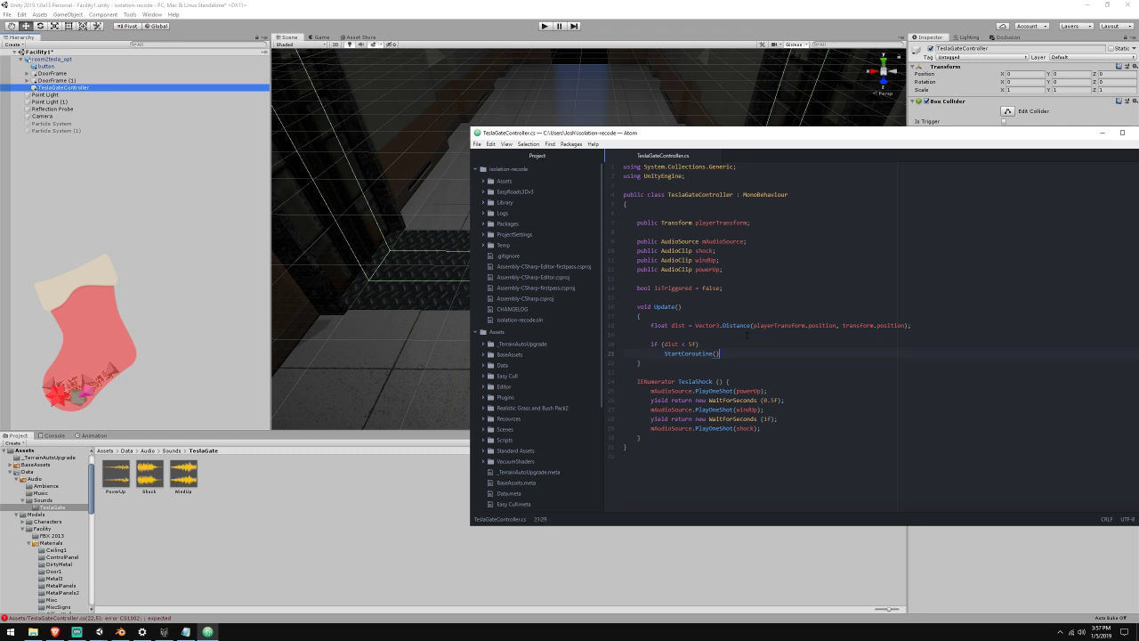
text(TeslaShock()
Examine the TeslaGateController compile error about IEnumerator in the Unity console and compare it with the coroutine declaration in the script
key(alt+Tab)
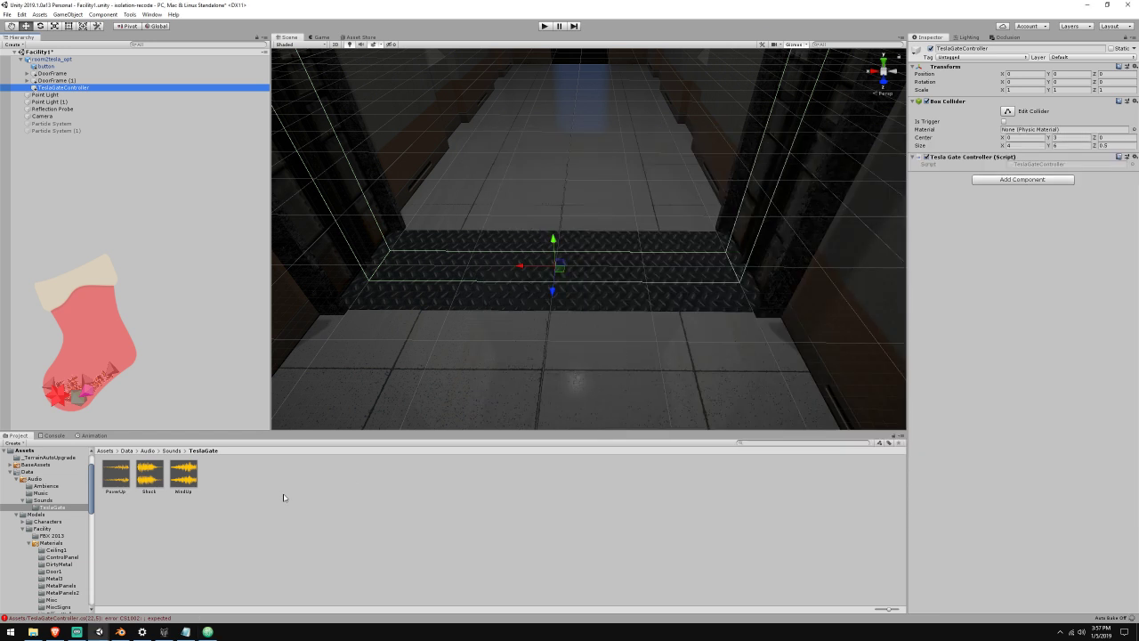
click(153, 616)
click(208, 630)
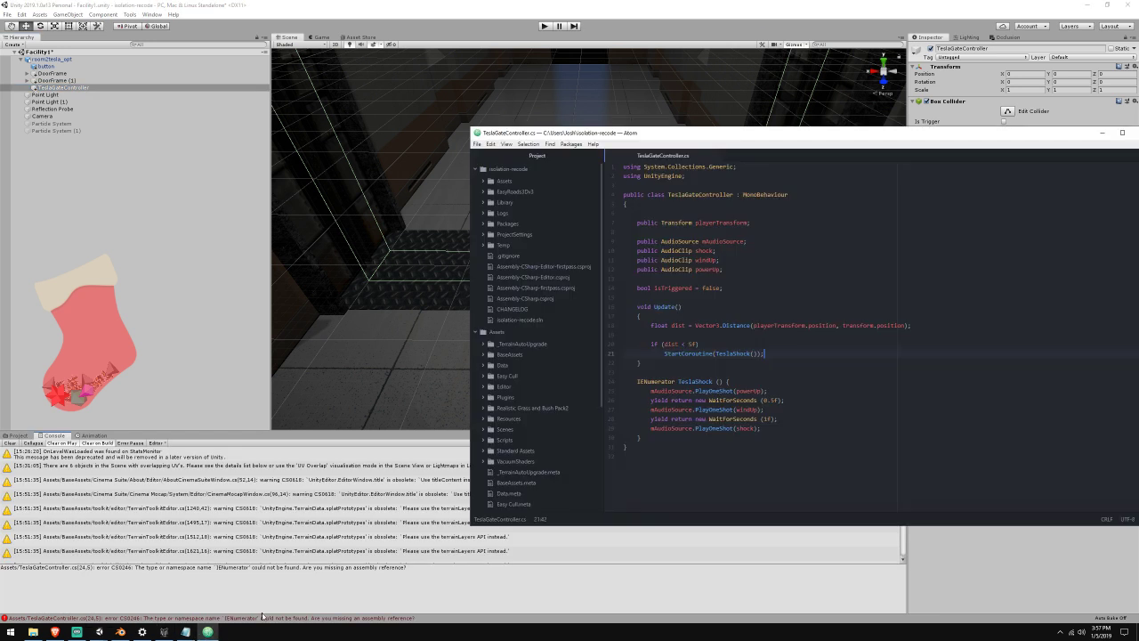
click(645, 381)
key(alt+Tab)
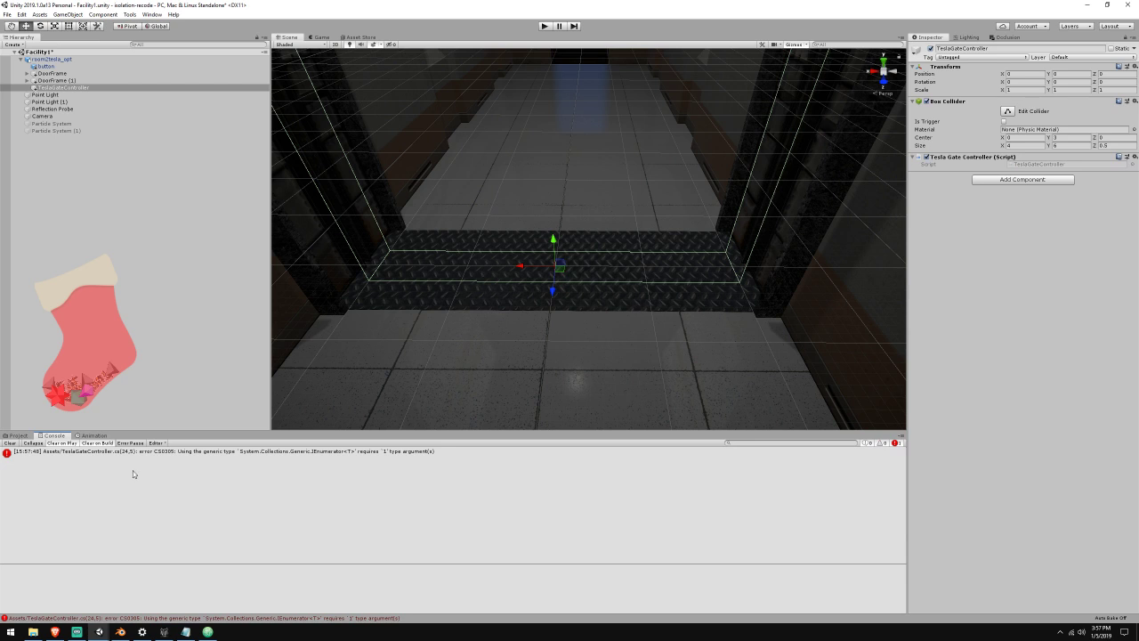
click(202, 452)
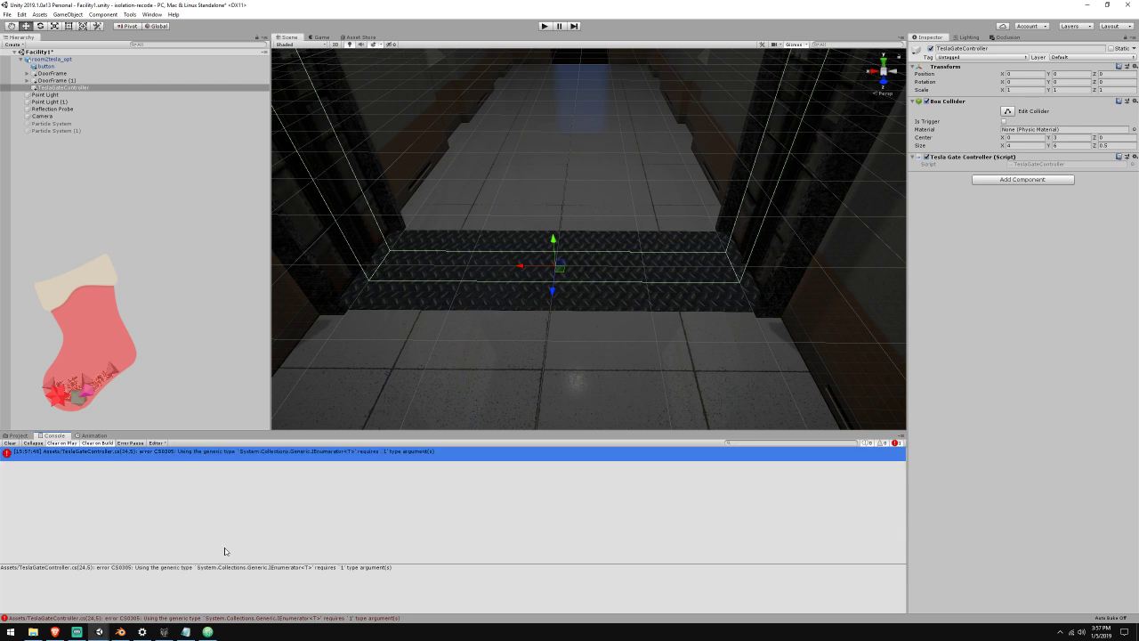
click(207, 631)
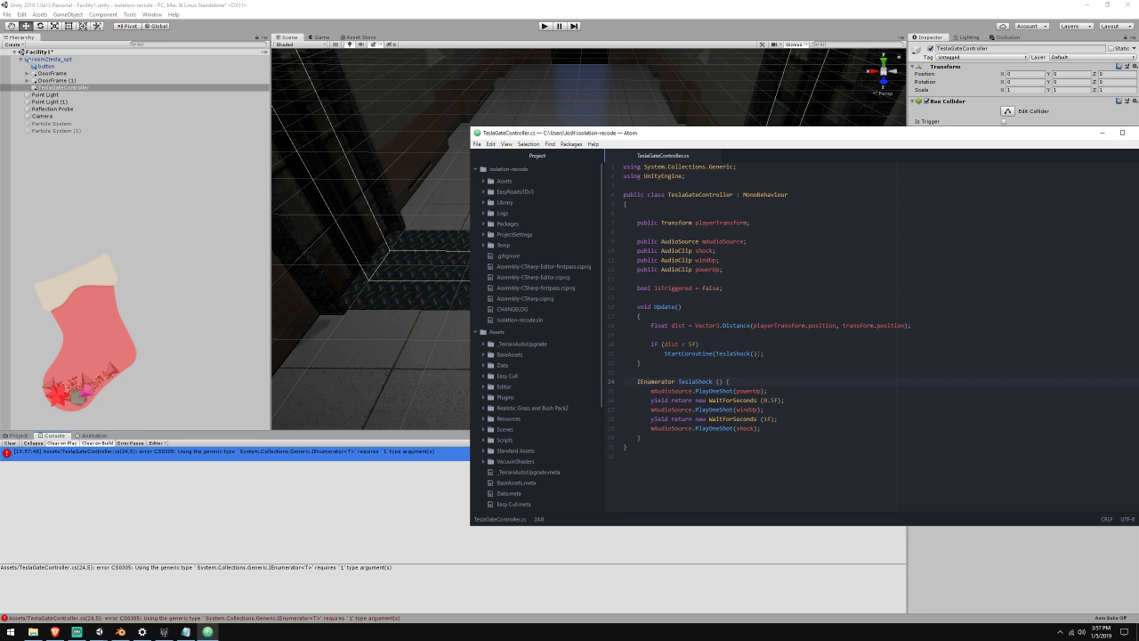
Try starting the coroutine by the string name "TeslaShock" and recheck the compile error in the Unity console
key(BackSpace)
key(BackSpace)
text(")
key(Right)
click(315, 470)
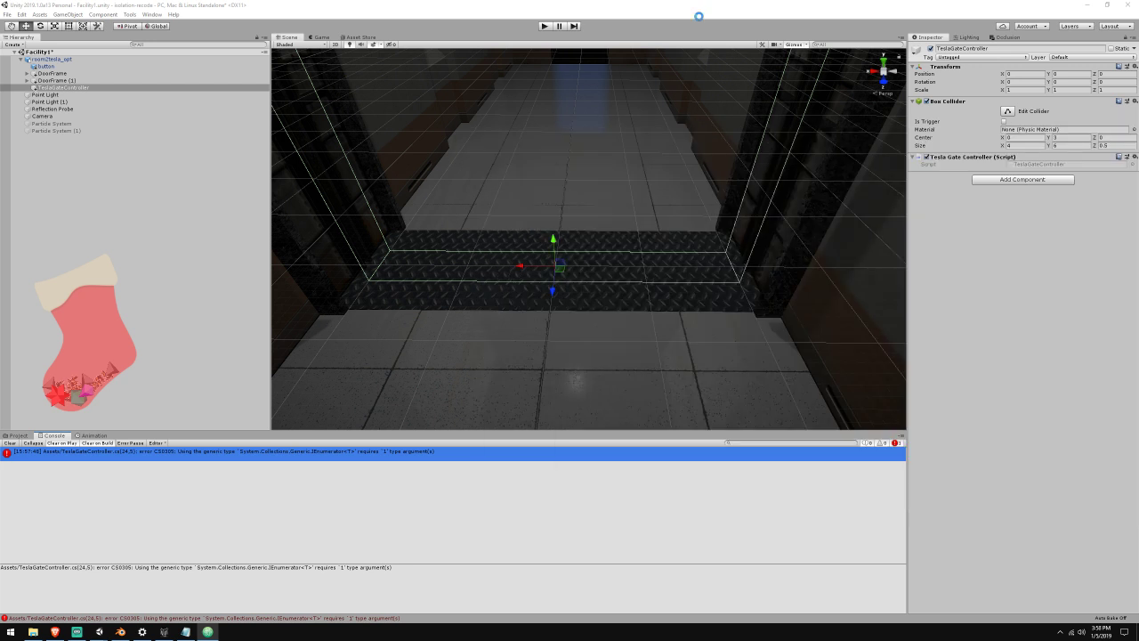
double_click(316, 451)
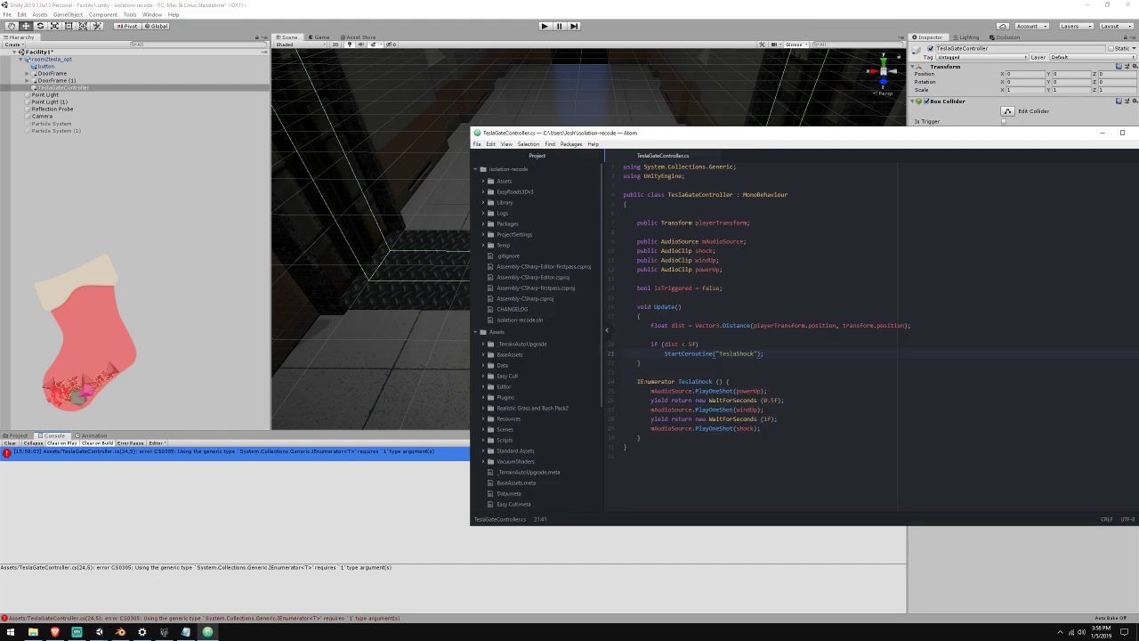
click(273, 507)
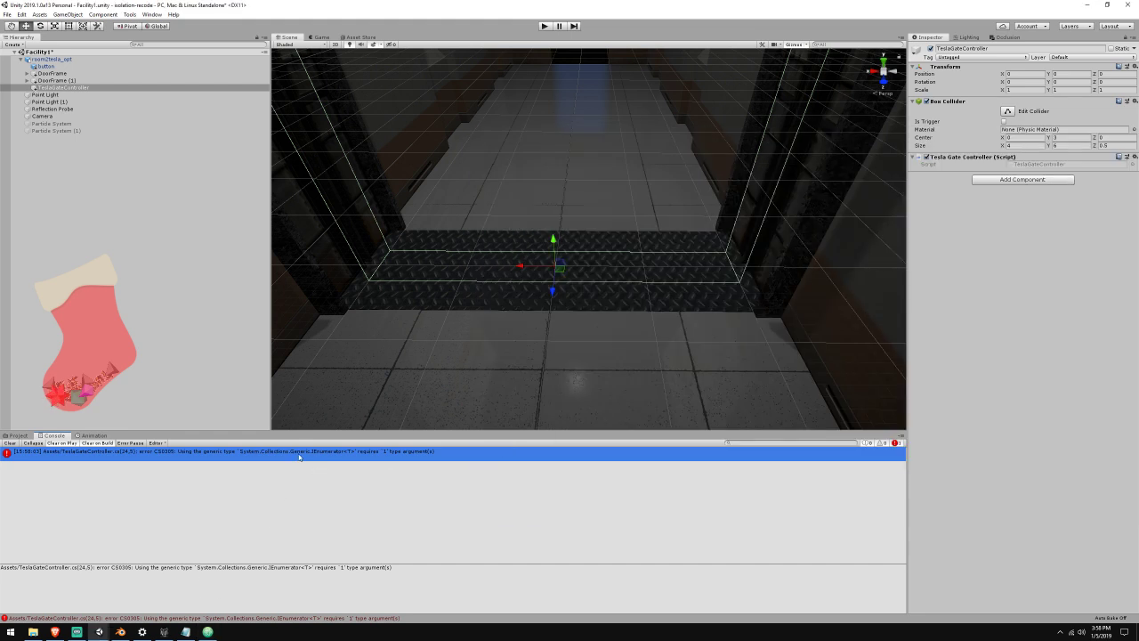
click(207, 632)
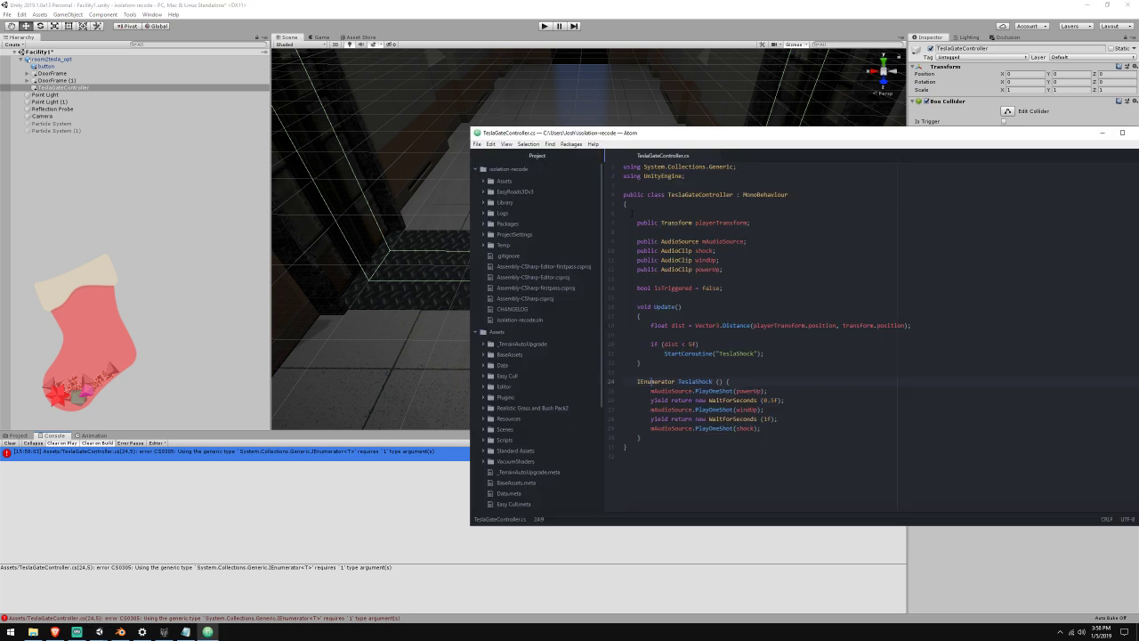
Change the first using directive to System.Collections, restore TeslaShock() as the StartCoroutine argument, and return to Unity
drag(709, 166, 735, 167)
key(BackSpace)
click(757, 354)
key(ctrl+z)
key(alt+Tab)
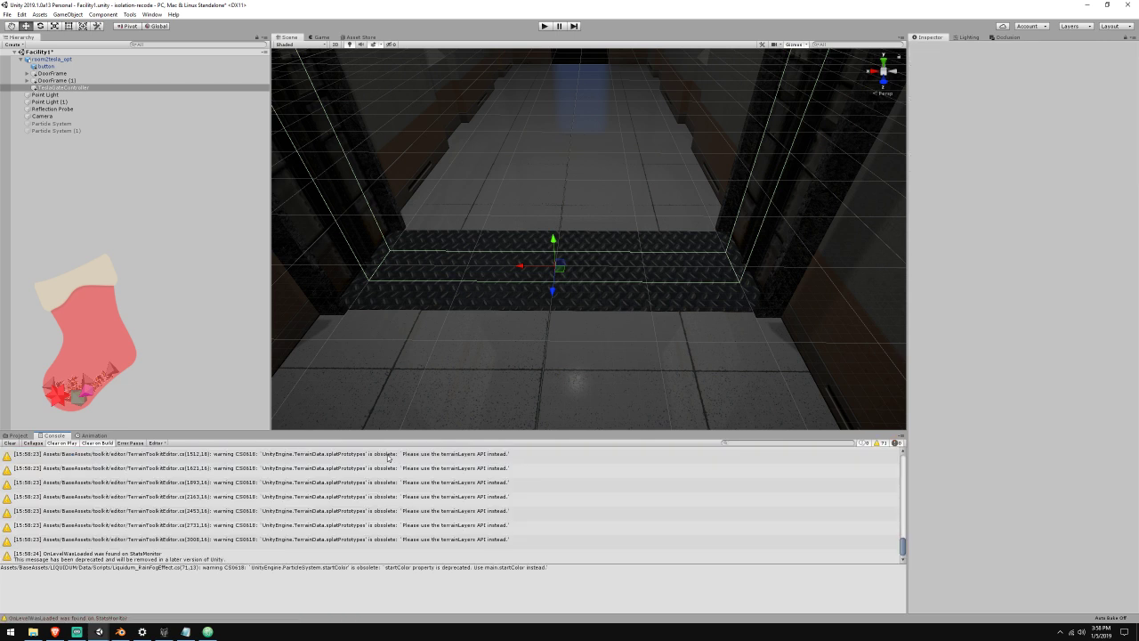
Look through the console warnings and open StatsMonitor.cs from the GetTotalReservedMemory deprecation warning
scroll(213, 526, up, 3)
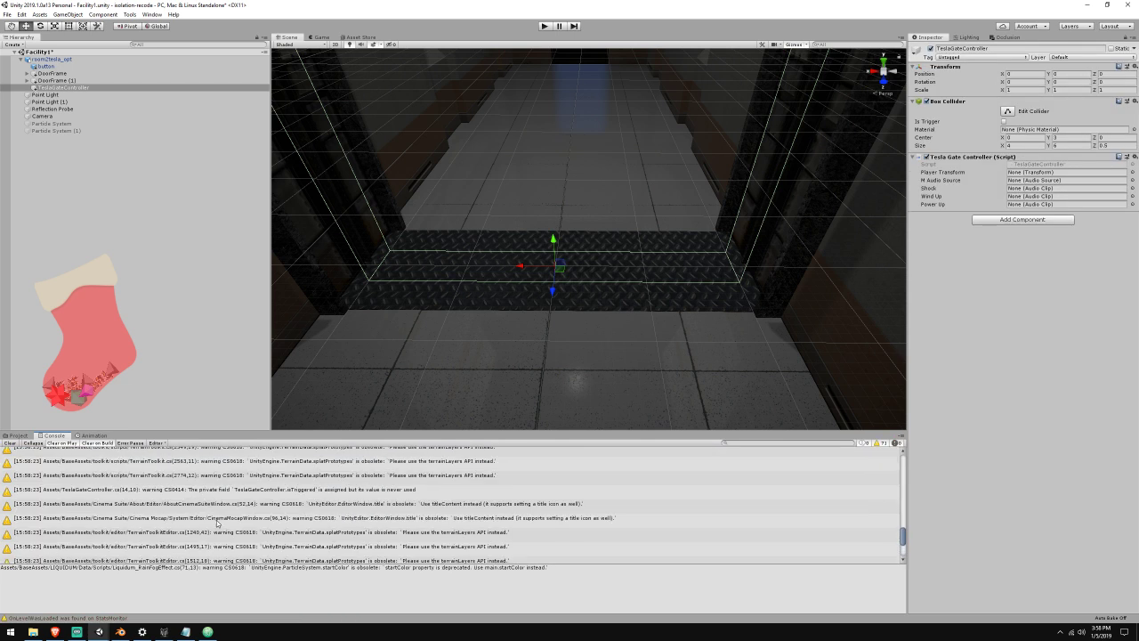
scroll(216, 521, up, 5)
click(218, 513)
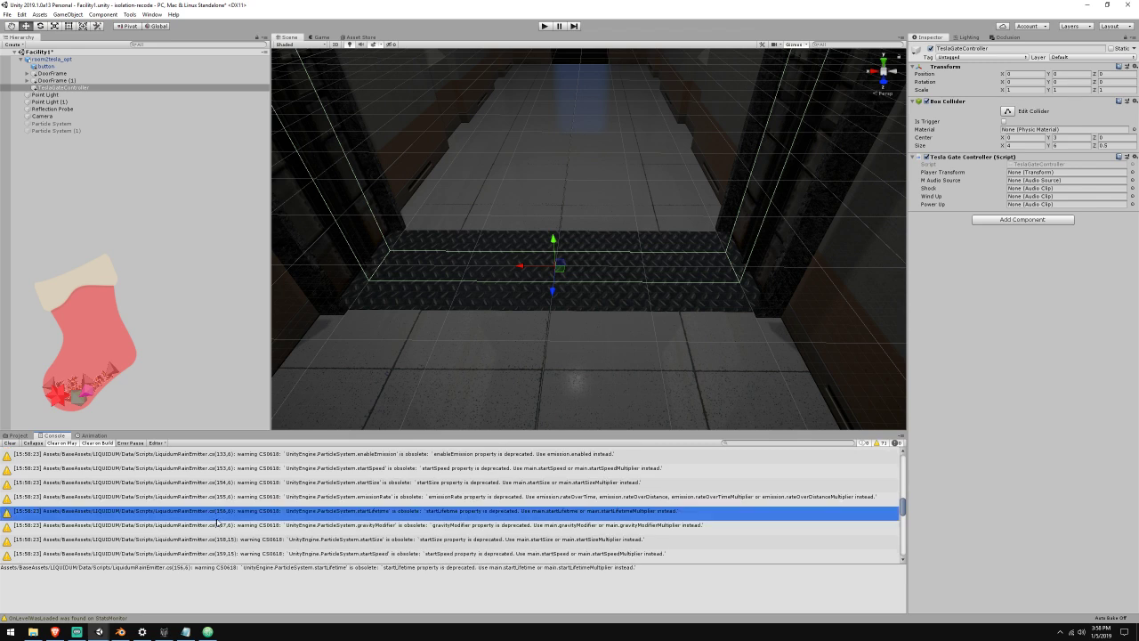
scroll(218, 514, up, 3)
scroll(218, 514, up, 5)
scroll(217, 514, down, 10)
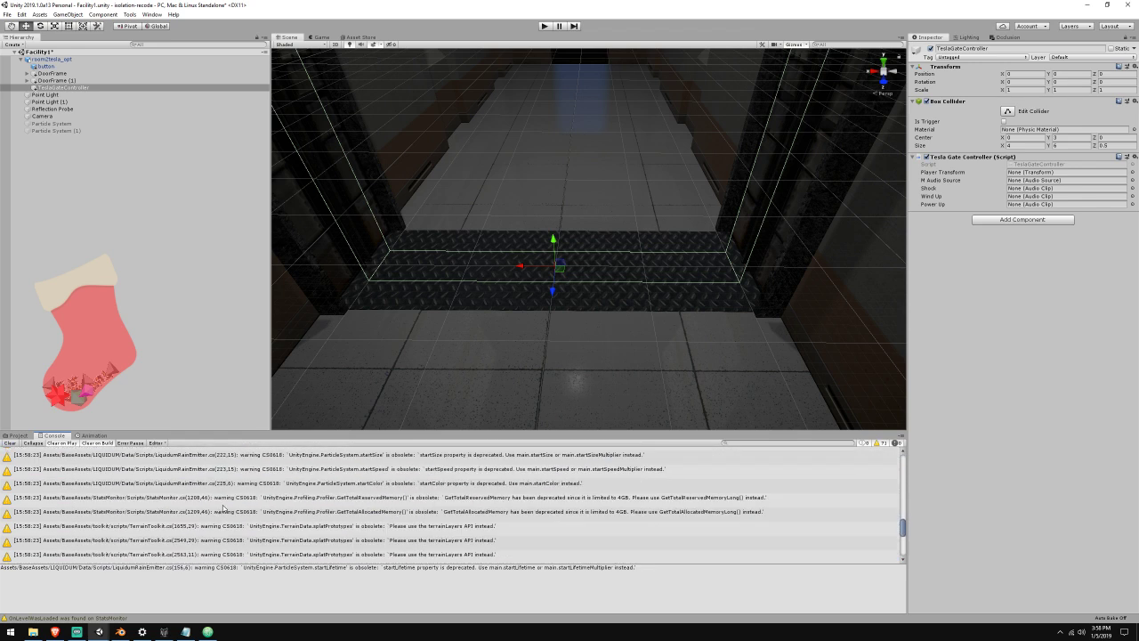
click(223, 502)
click(230, 511)
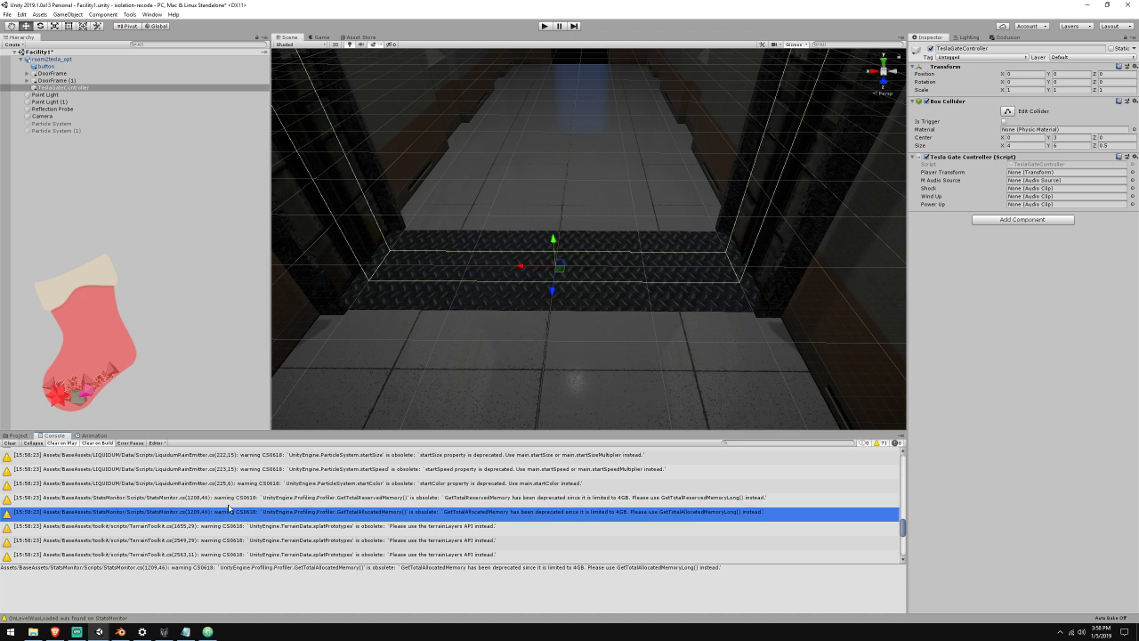
click(430, 502)
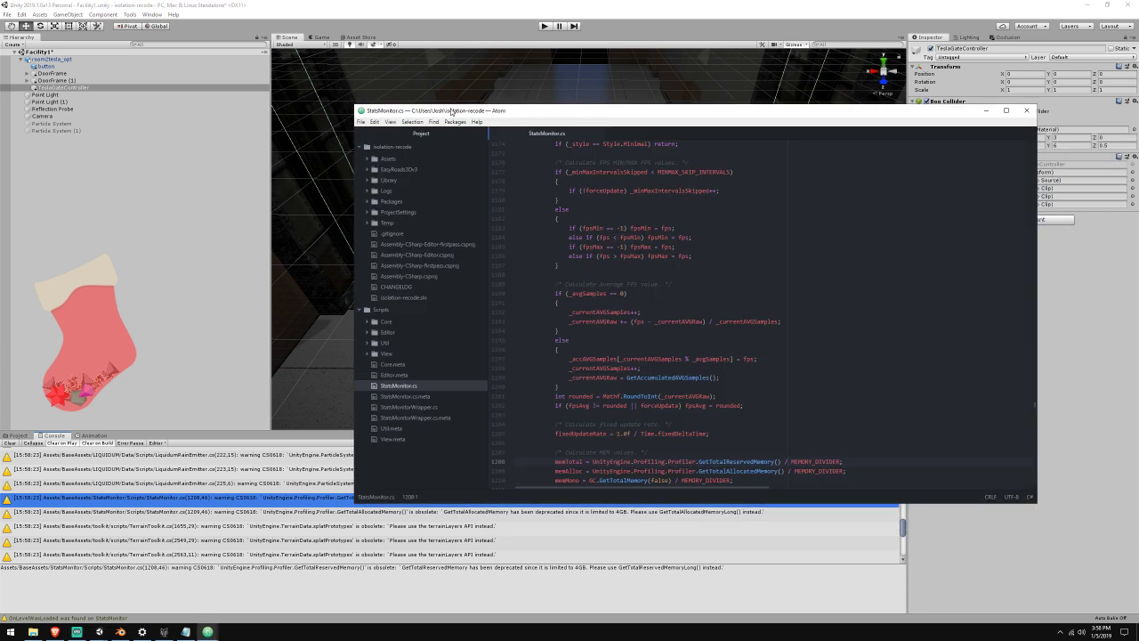
In StatsMonitor.cs, replace the deprecated profiler calls with GetTotalReservedMemoryLong and GetTotalAllocatedMemoryLong, save, and return to Unity
double_click(736, 419)
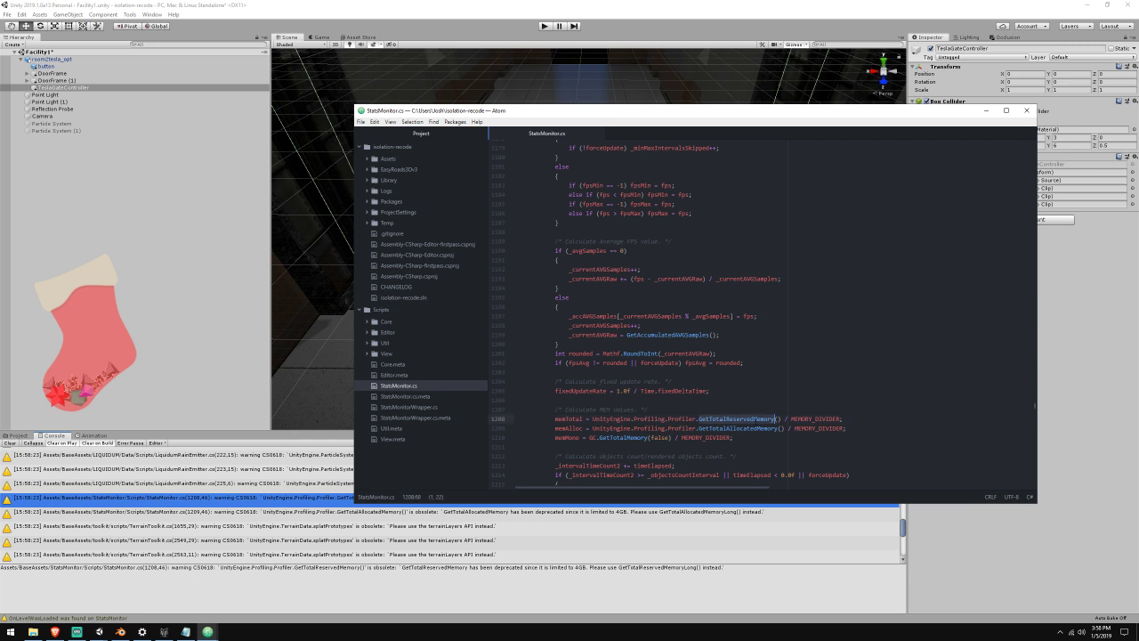
drag(750, 118, 745, 9)
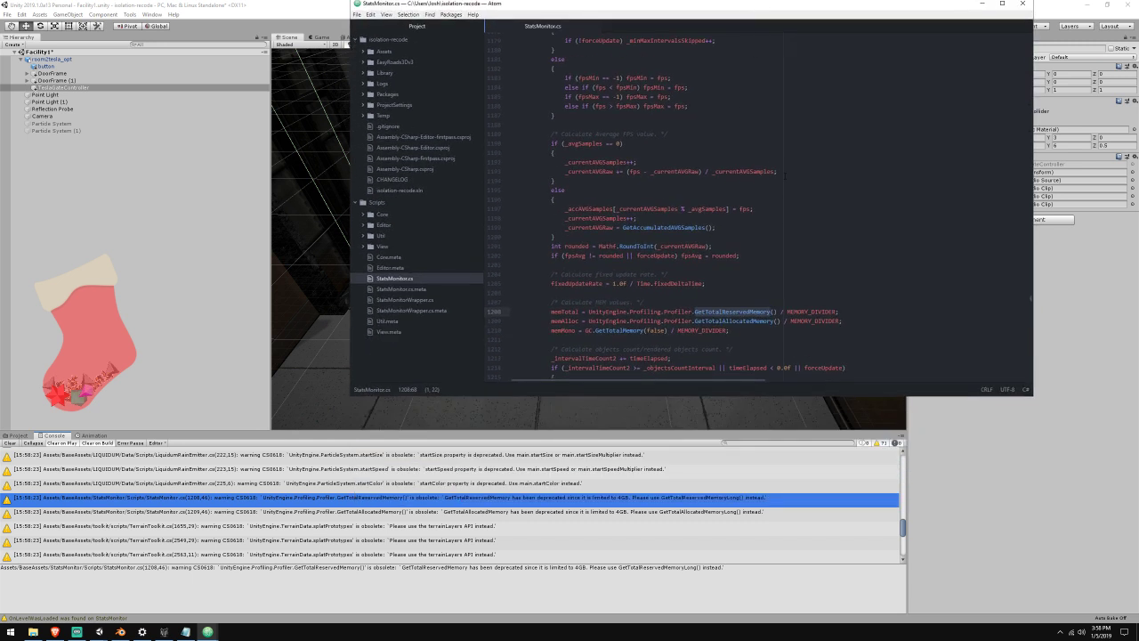
text(GetTotalM)
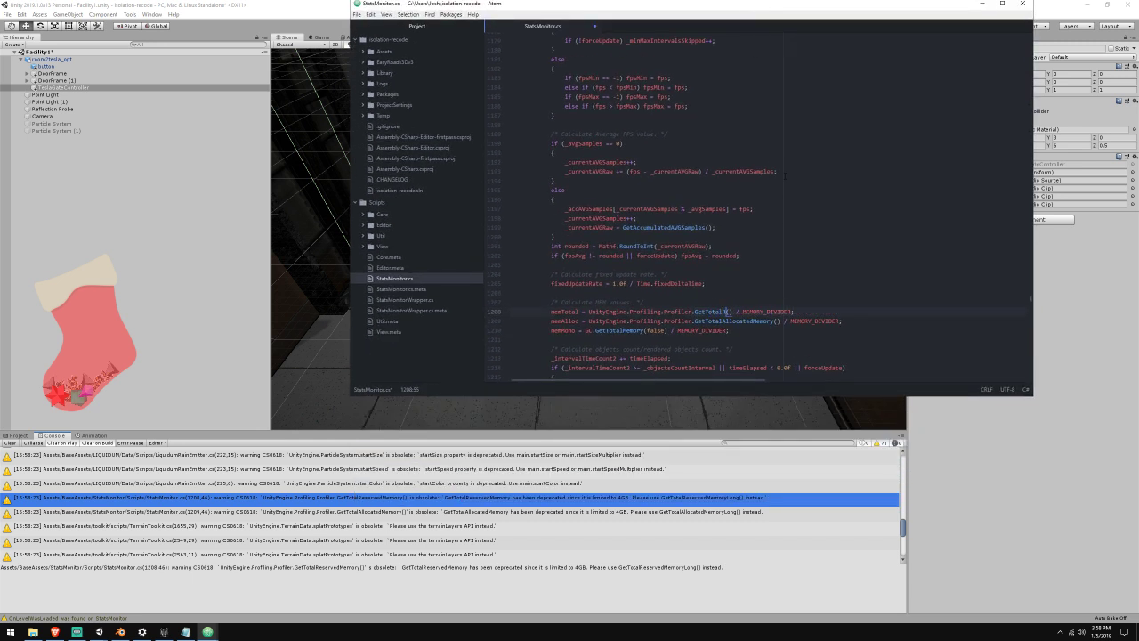
key(BackSpace)
text(ReservedMemoryLong)
click(774, 320)
text(Long)
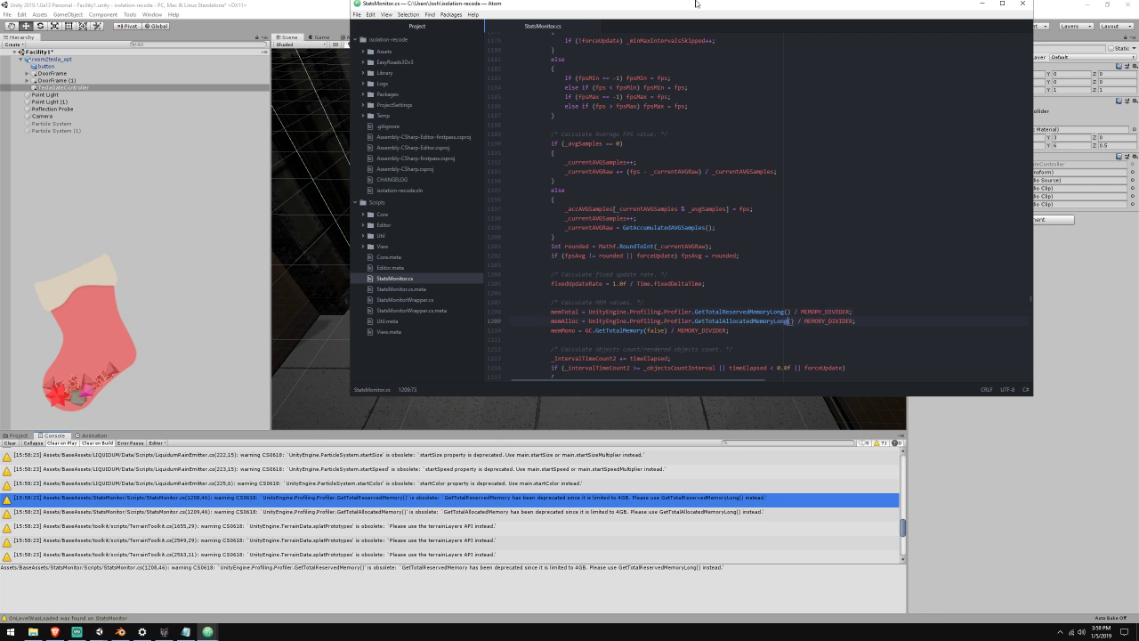
click(304, 4)
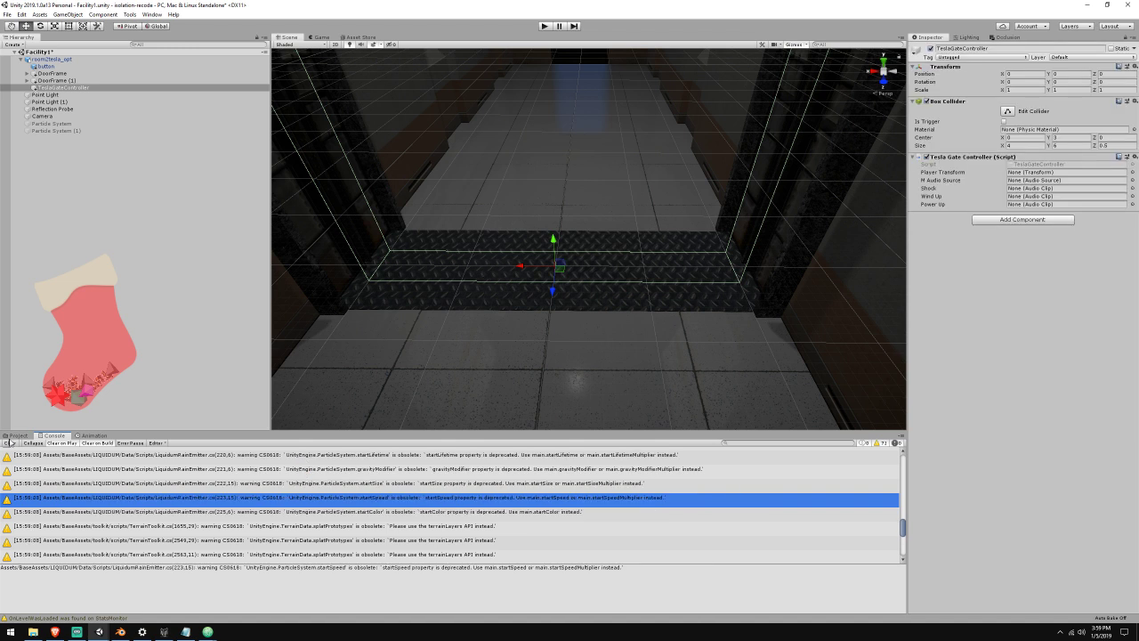
Check the remaining console warnings, clear the console, and show the project's Assets folder
scroll(180, 534, down, 4)
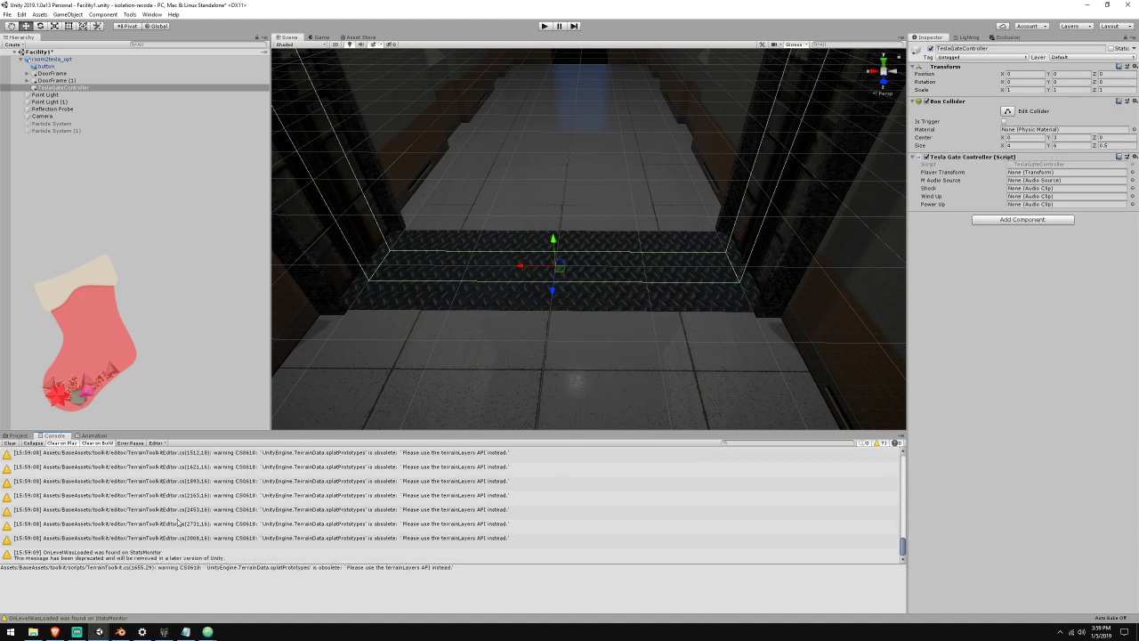
click(178, 561)
click(9, 443)
click(17, 435)
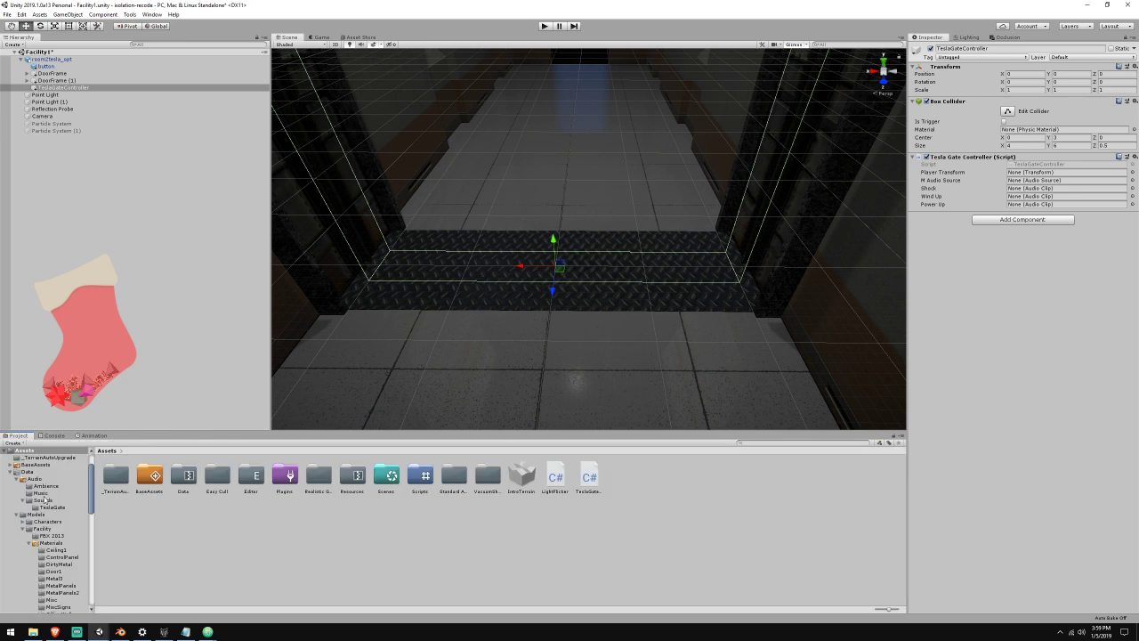
mouse_move(215, 630)
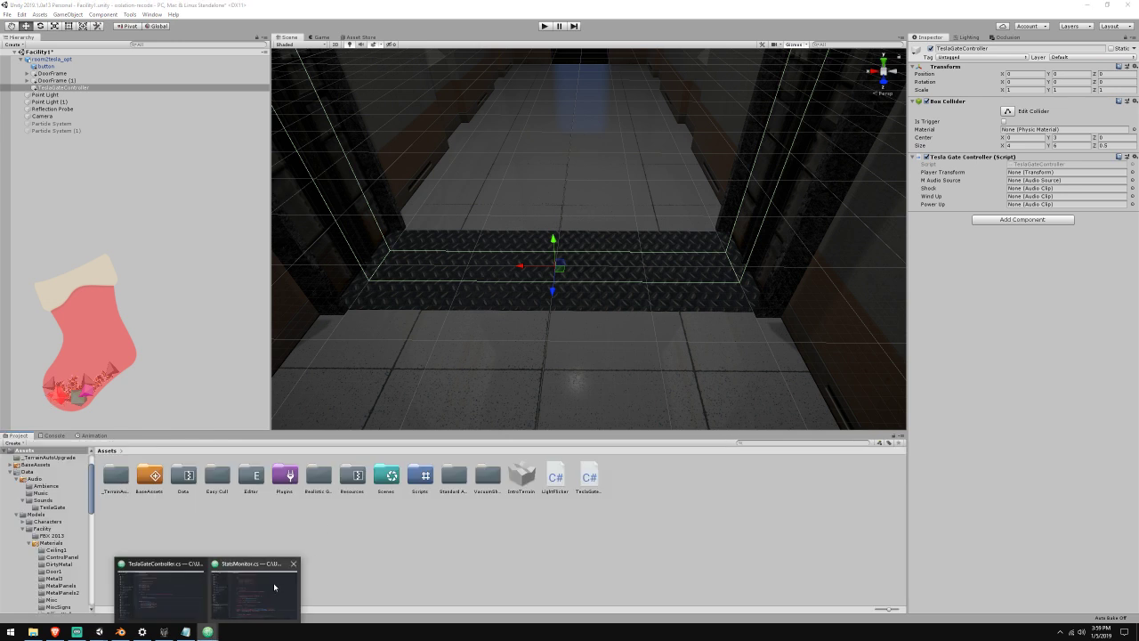
click(215, 581)
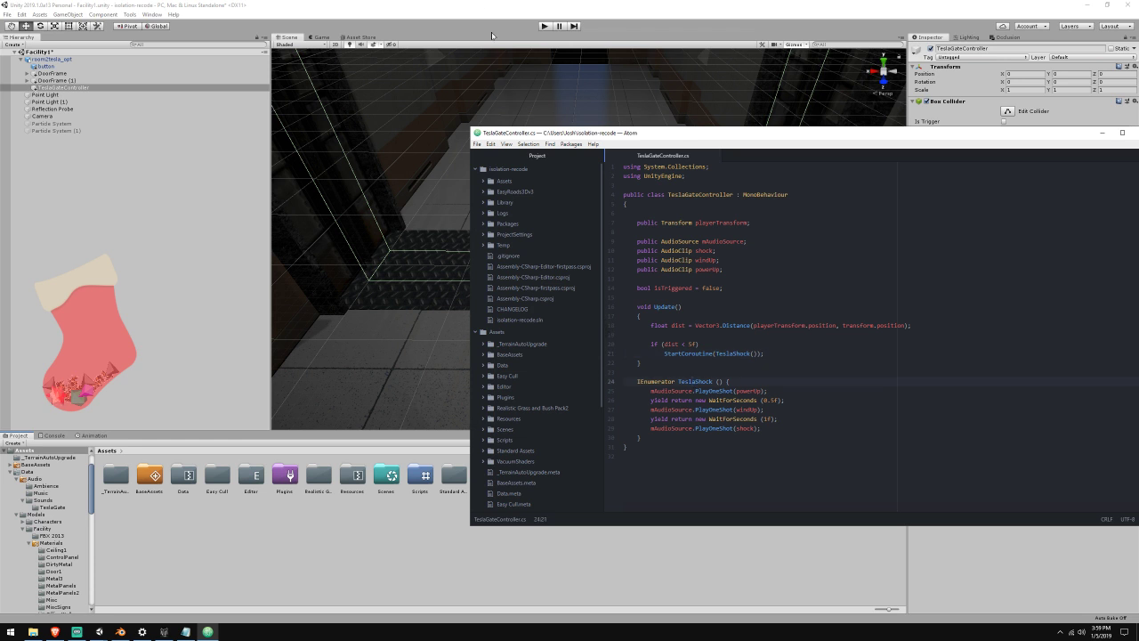
click(443, 34)
Add a 3D cube to the Facility1 scene and reset its transform so it sits in the tesla gate
click(67, 14)
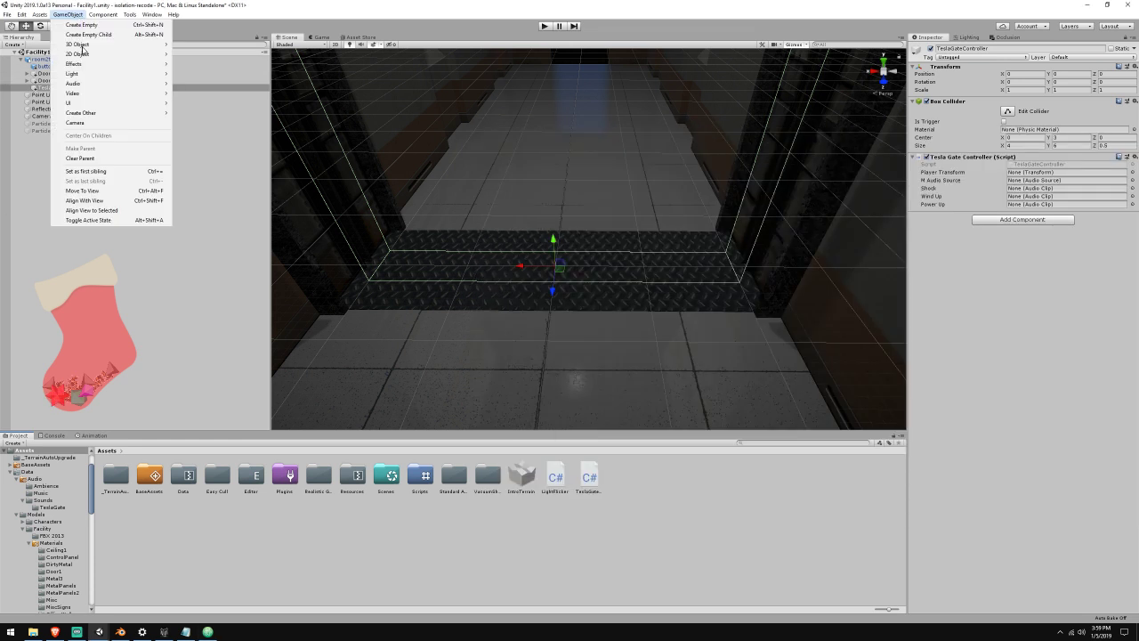
mouse_move(142, 46)
click(193, 44)
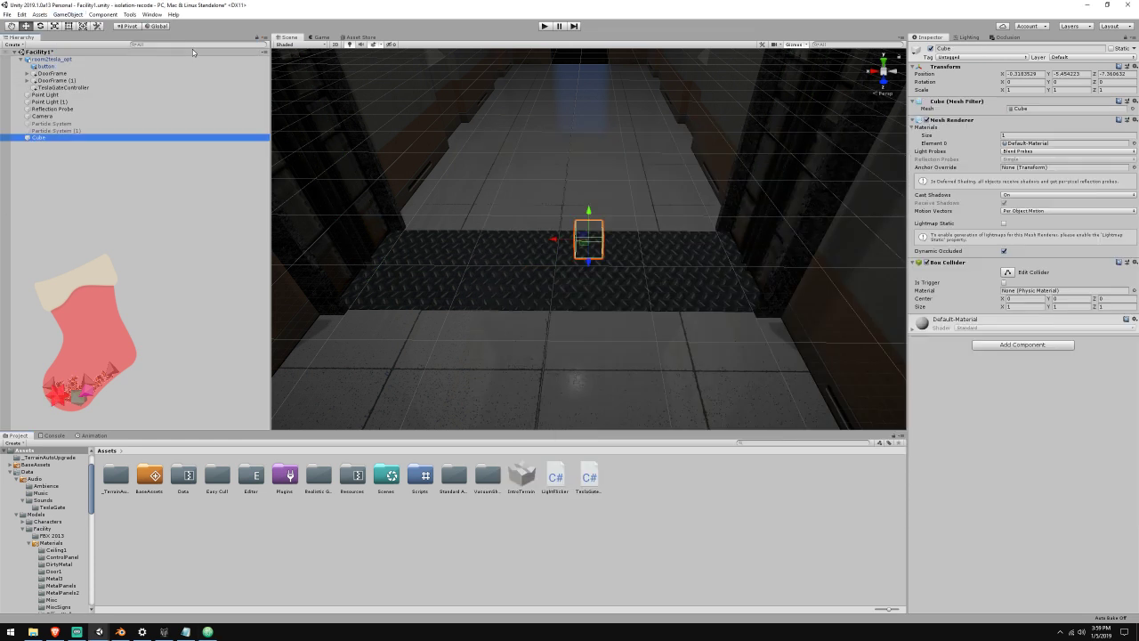
right_drag(644, 234, 623, 233)
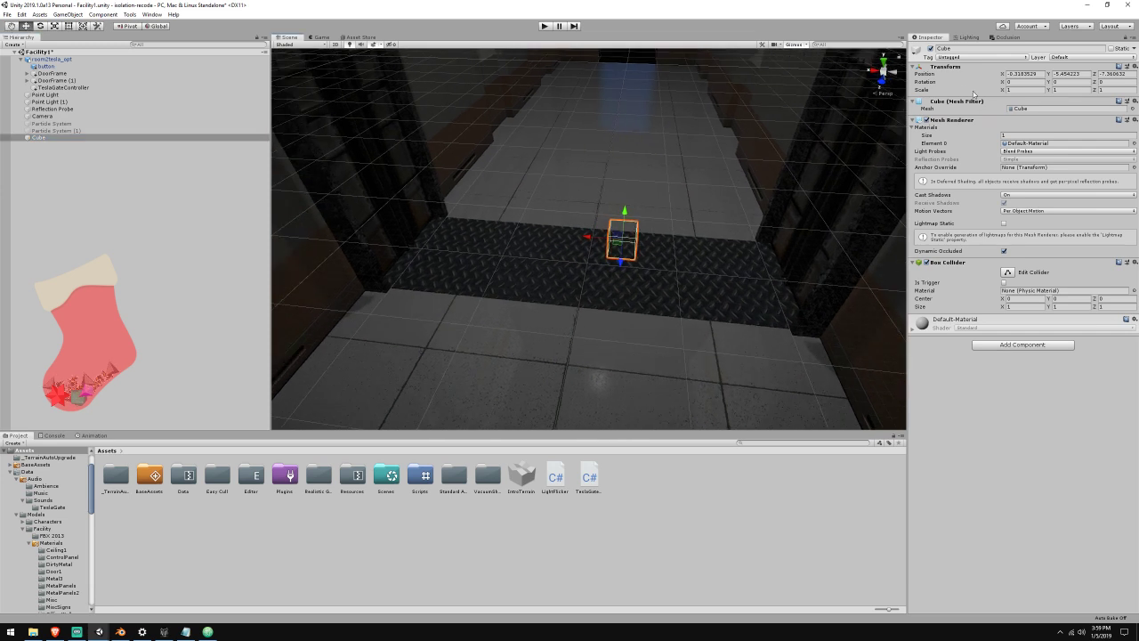
right_click(954, 67)
click(978, 74)
alt+drag(796, 166, 647, 178)
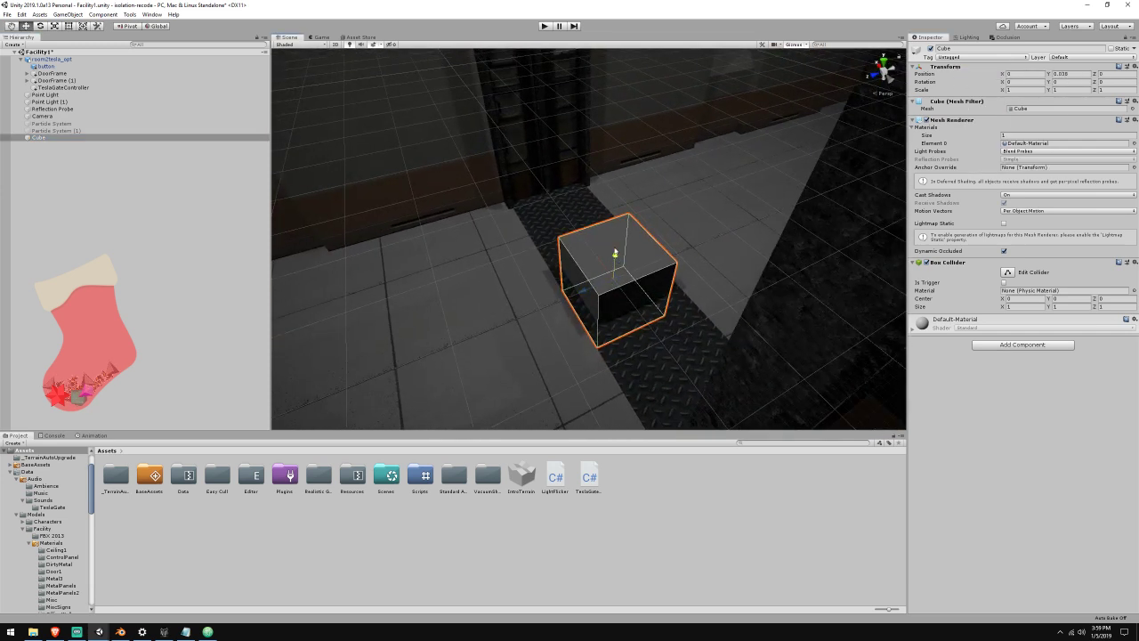
Raise the cube to about Y 0.52 and move it away from the tesla gate to about Z 5.335
drag(615, 255, 614, 226)
drag(583, 262, 321, 303)
key(f)
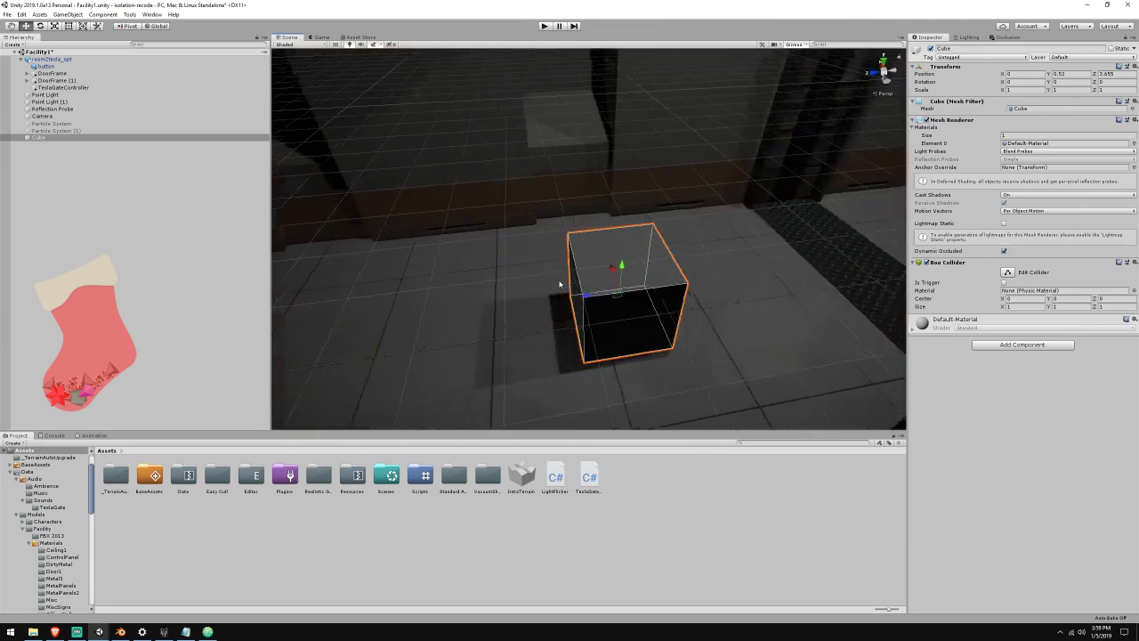
drag(615, 298, 459, 313)
In TeslaGateController.cs, set the player distance check in Update to 3f, save, and return to Unity
click(208, 632)
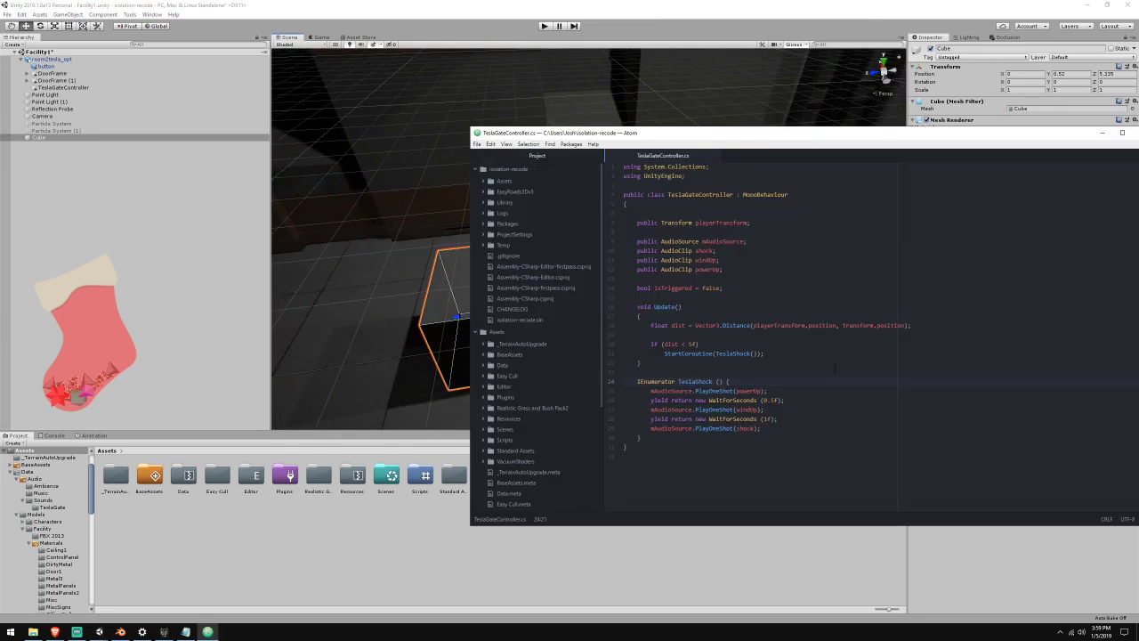
key(Delete)
text(3)
click(682, 125)
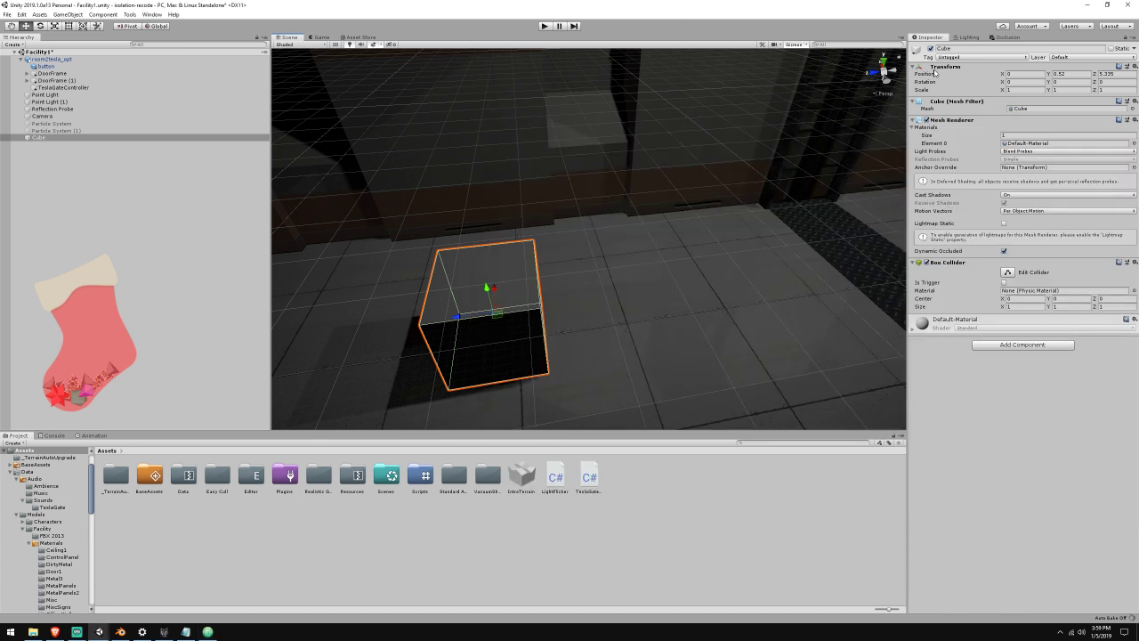
Assign the Cube as the Player Transform of the TeslaGateController object's script
click(91, 88)
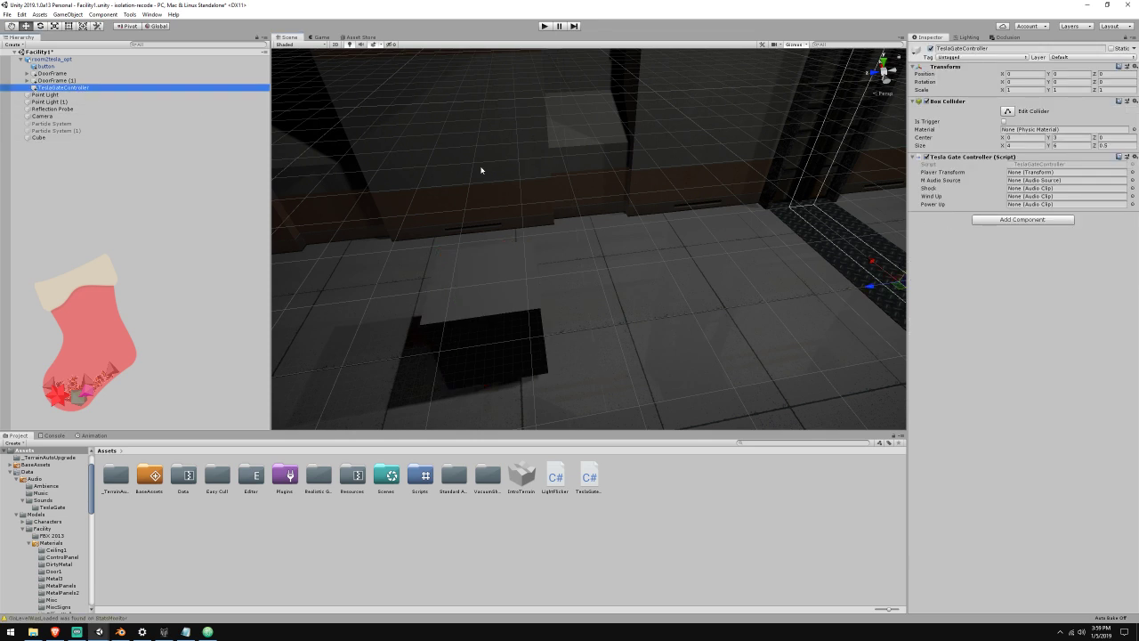
key(f)
click(85, 138)
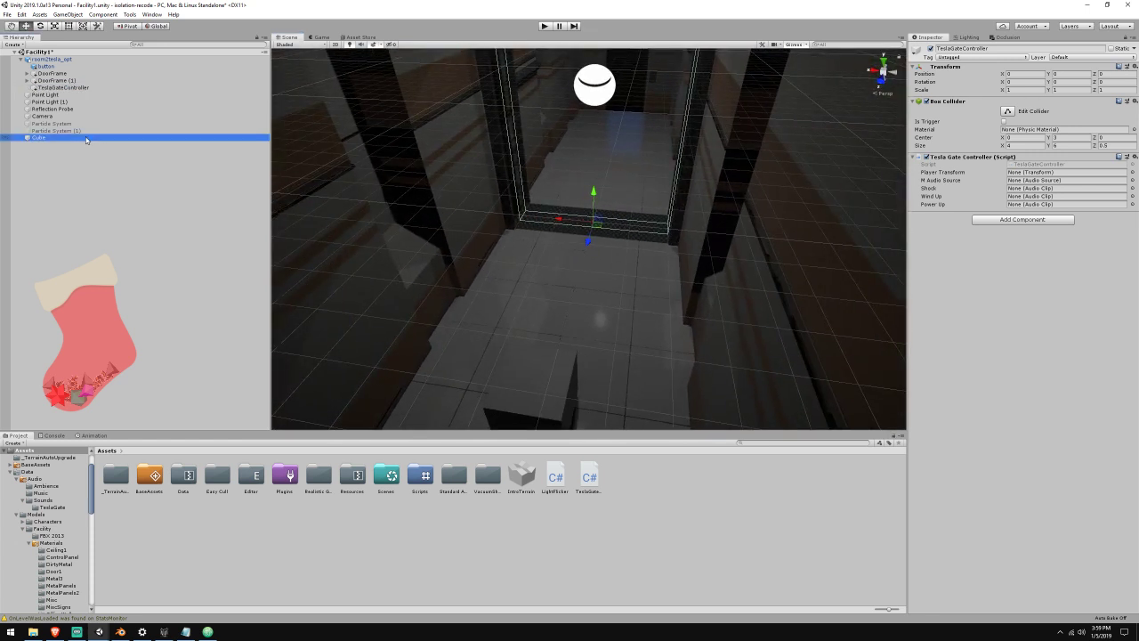
click(63, 88)
drag(39, 138, 1047, 172)
click(208, 632)
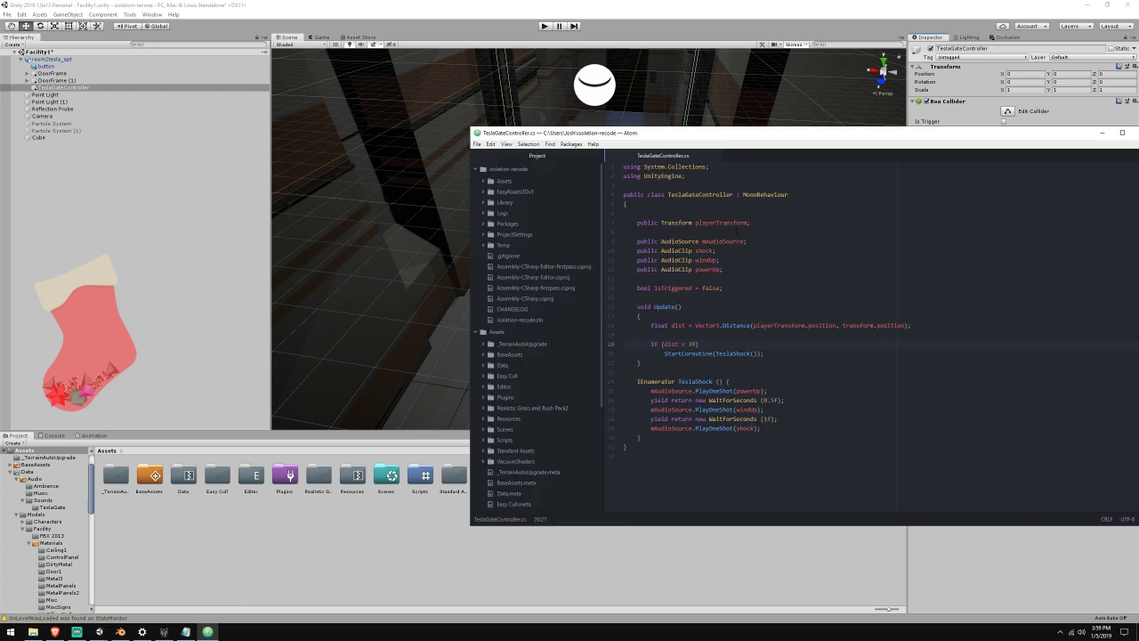
click(662, 4)
right_drag(666, 187, 667, 172)
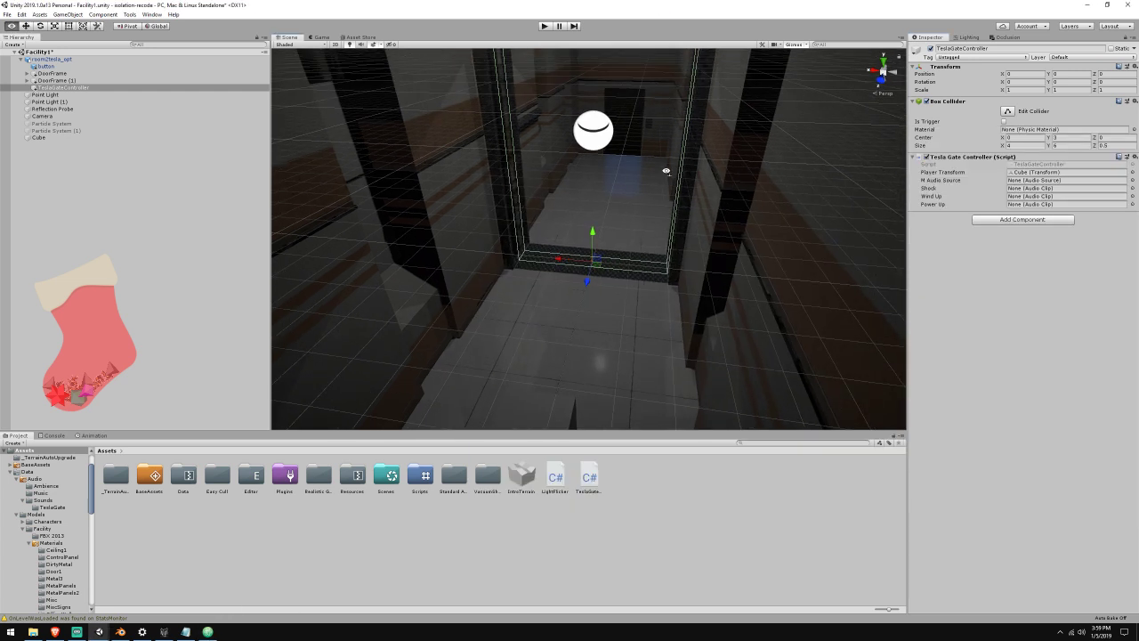
click(545, 26)
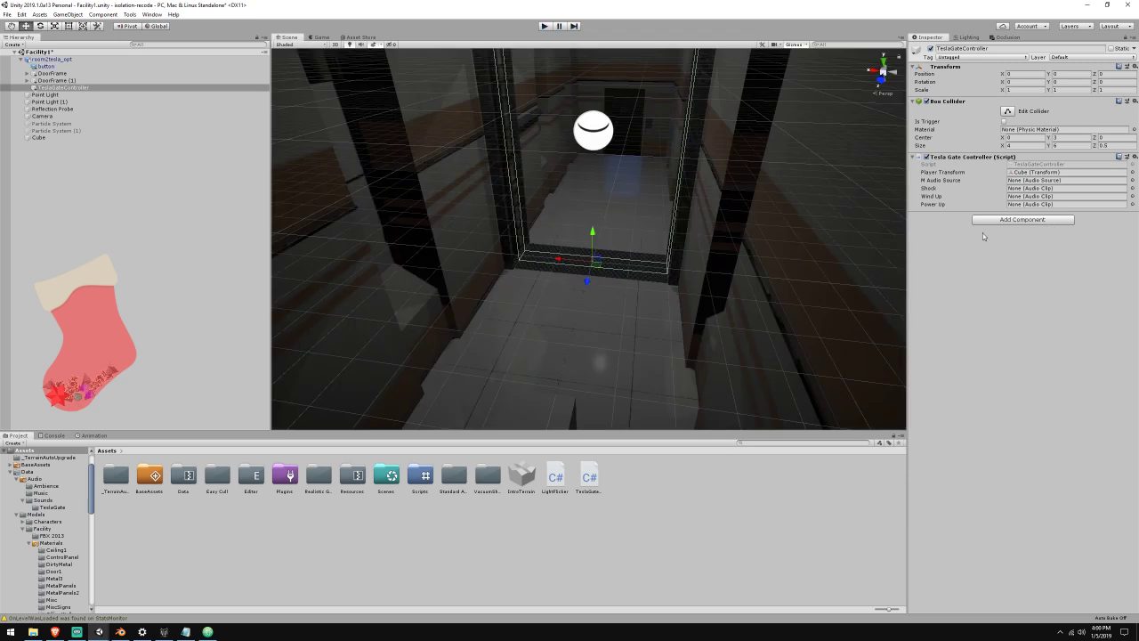
Add an Audio Source component to the TeslaGateController object
click(1011, 221)
text(a)
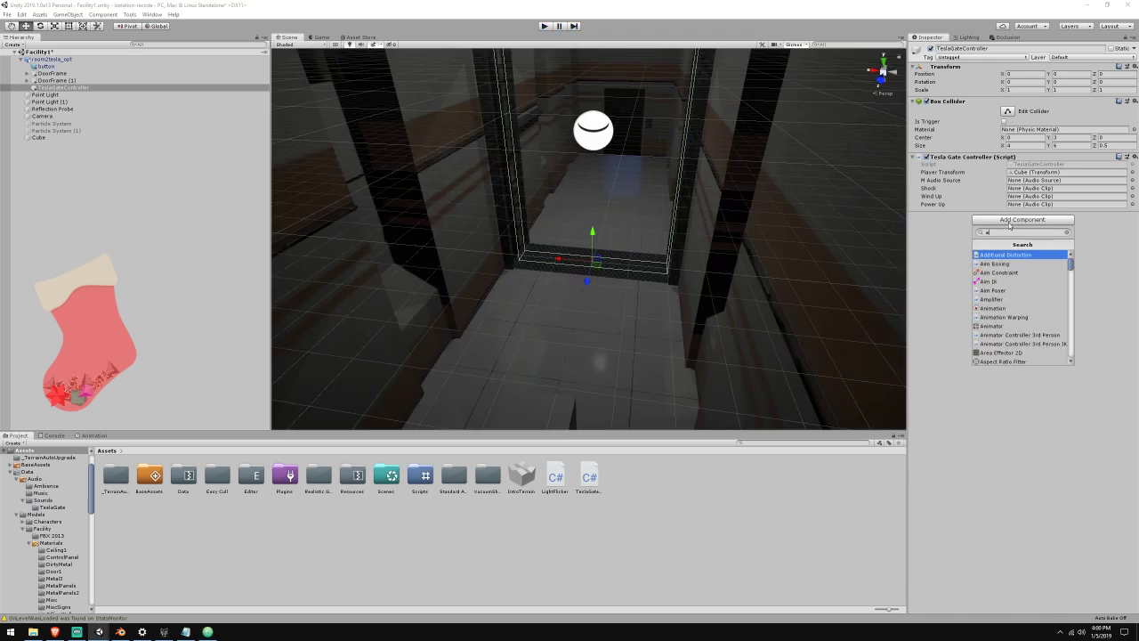
text(udios)
key(Return)
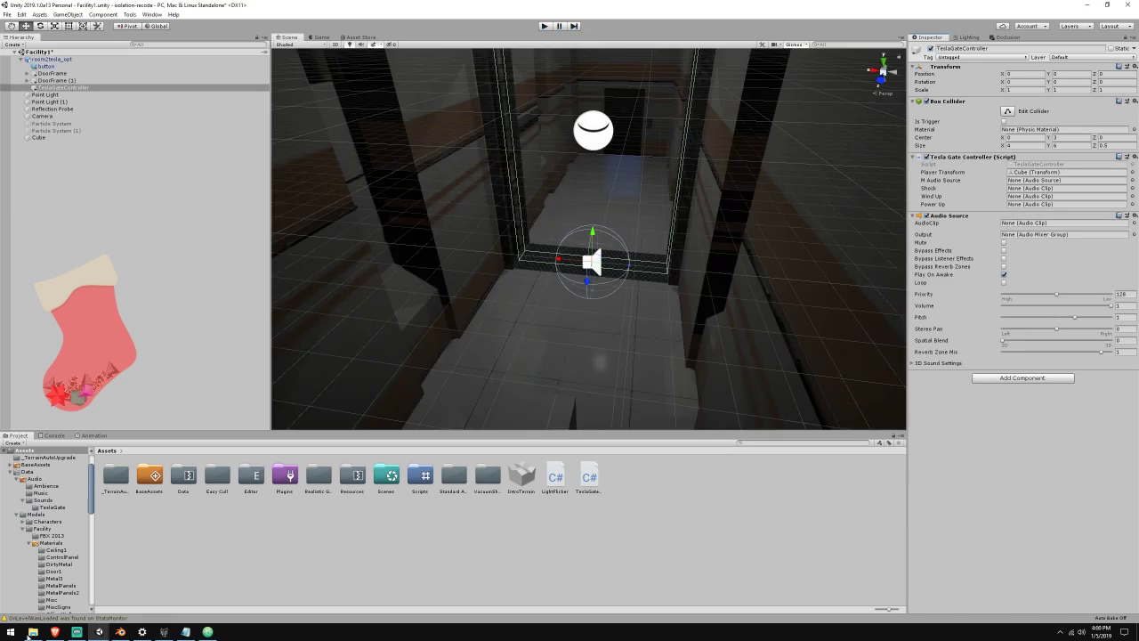
Switch to the Nightbot Song Requests page in the browser, try to resume the music, and reload the page
click(54, 632)
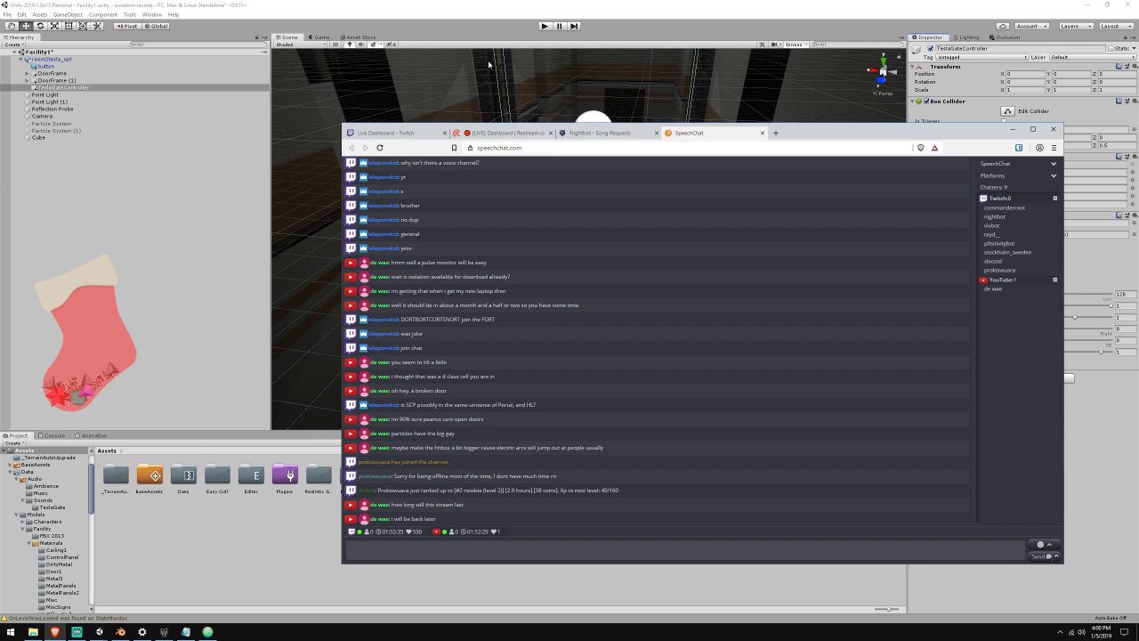
click(594, 133)
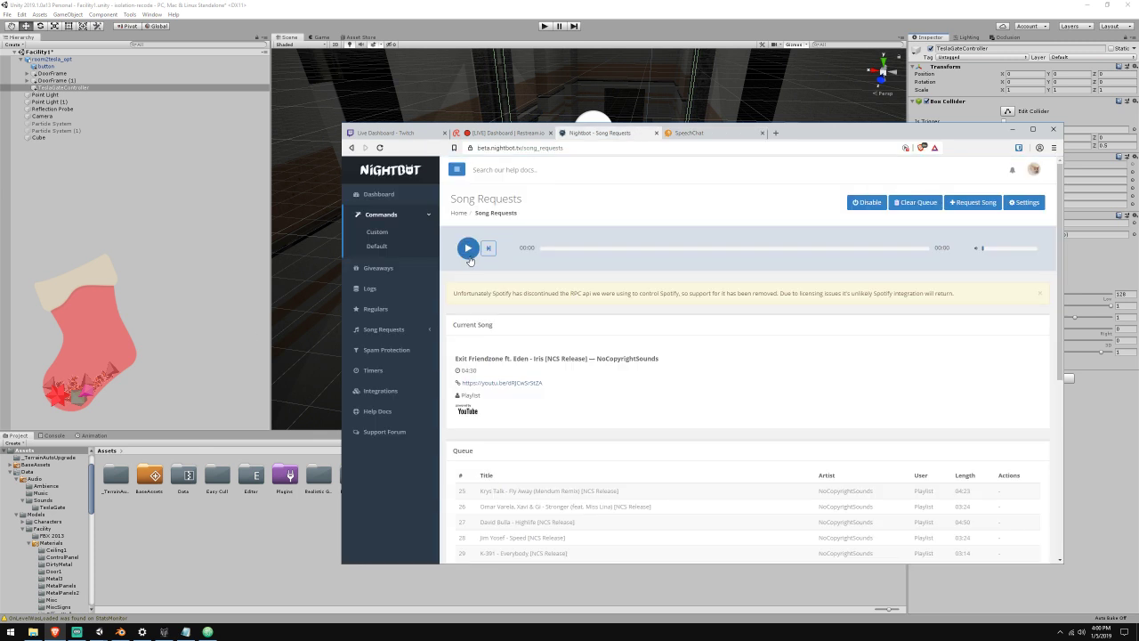
click(469, 257)
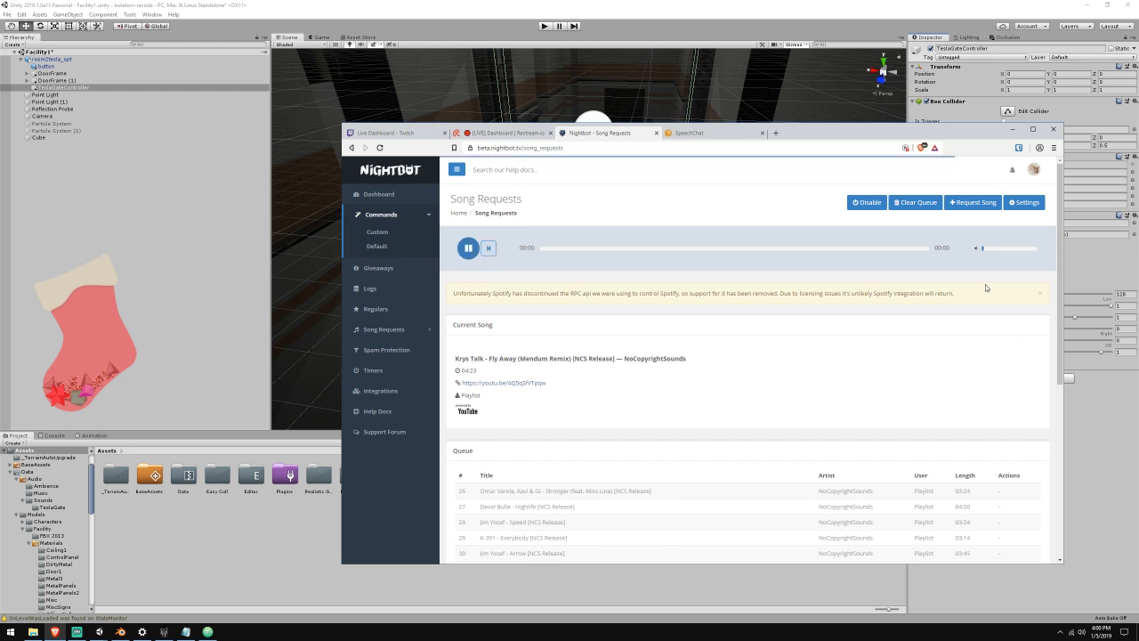
click(1039, 294)
click(380, 147)
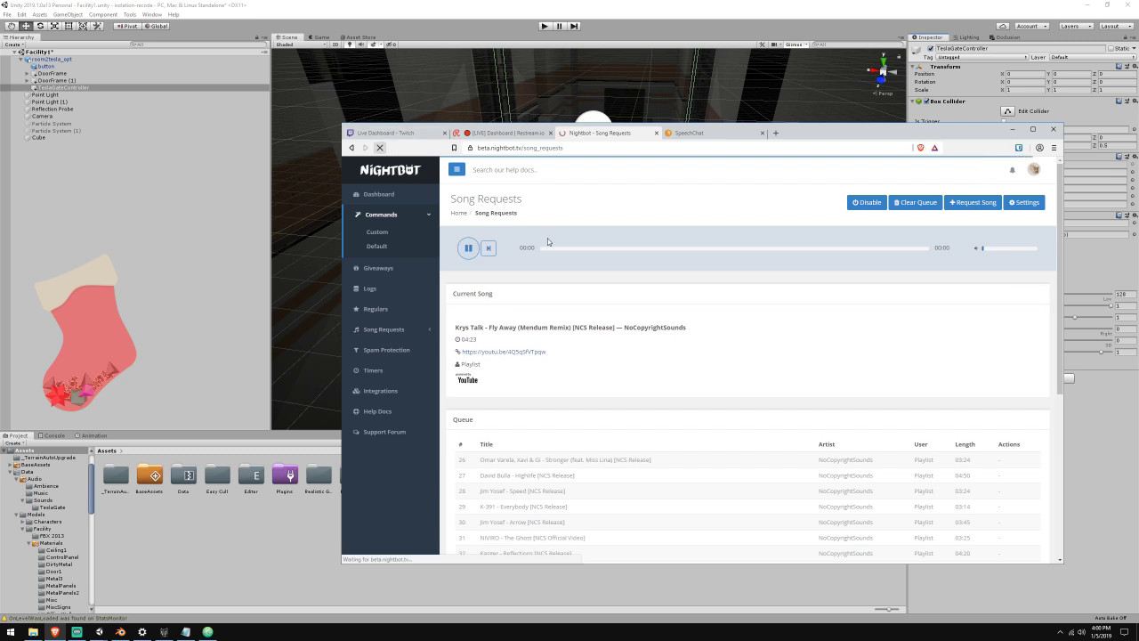
key(ctrl+Tab)
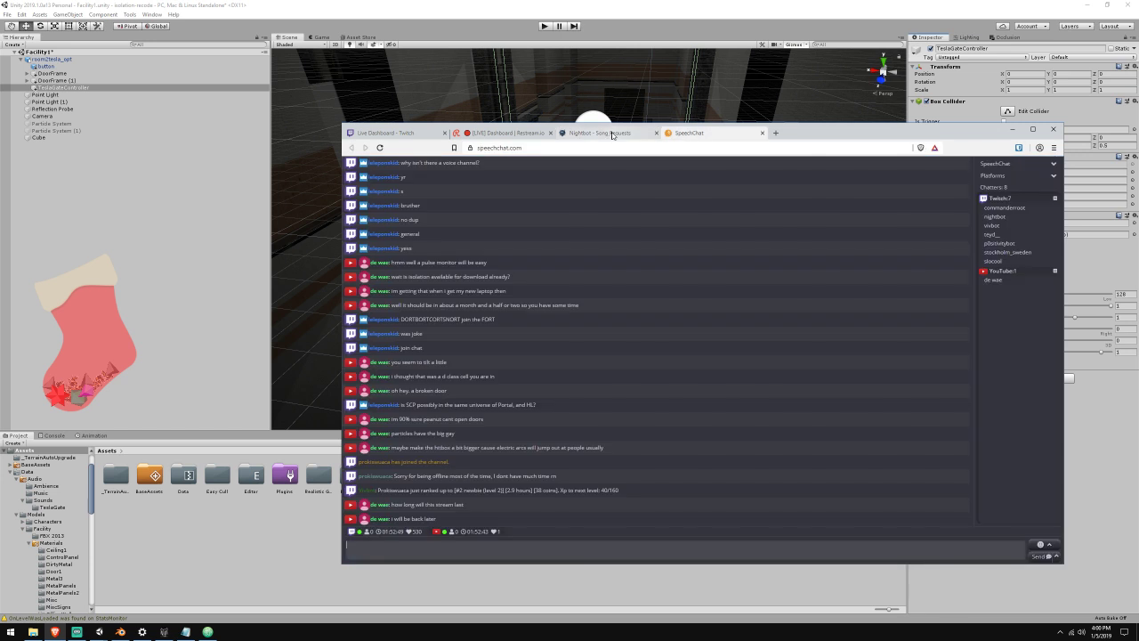
click(610, 134)
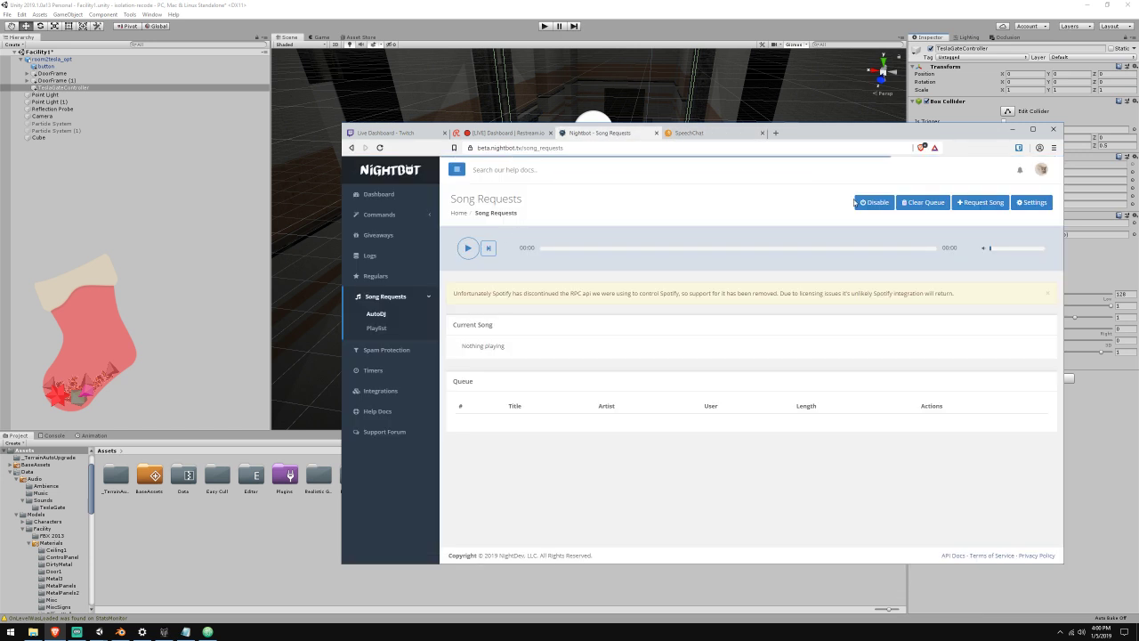
Search the web for ncs in a new tab and open the NoCopyrightSounds YouTube channel's playlists
click(774, 133)
text(ncs)
key(Return)
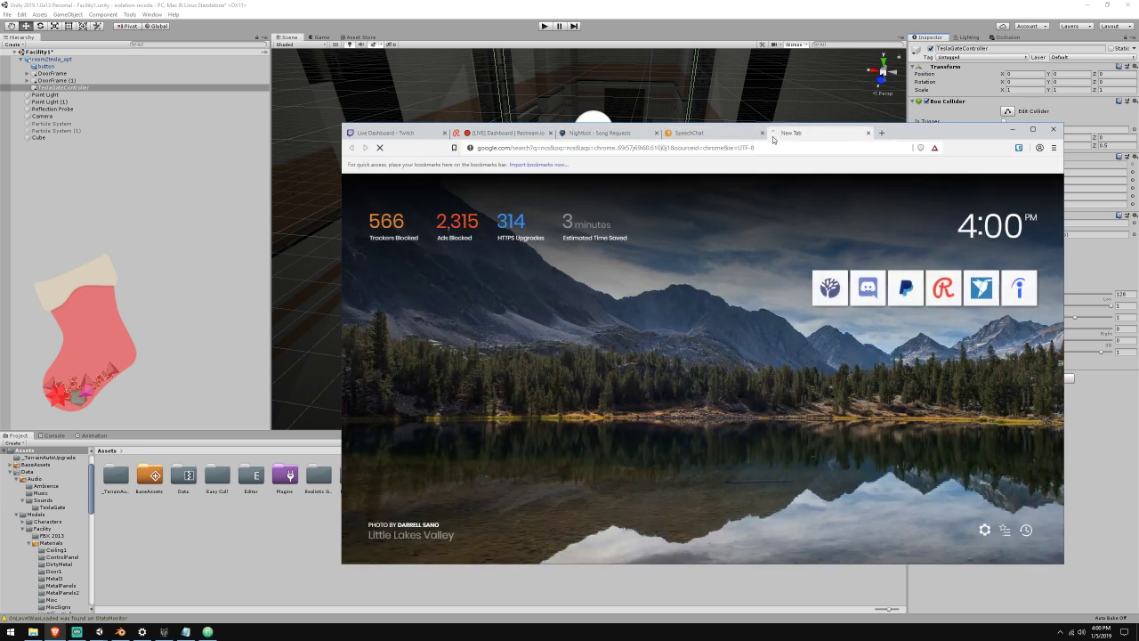
scroll(484, 338, down, 2)
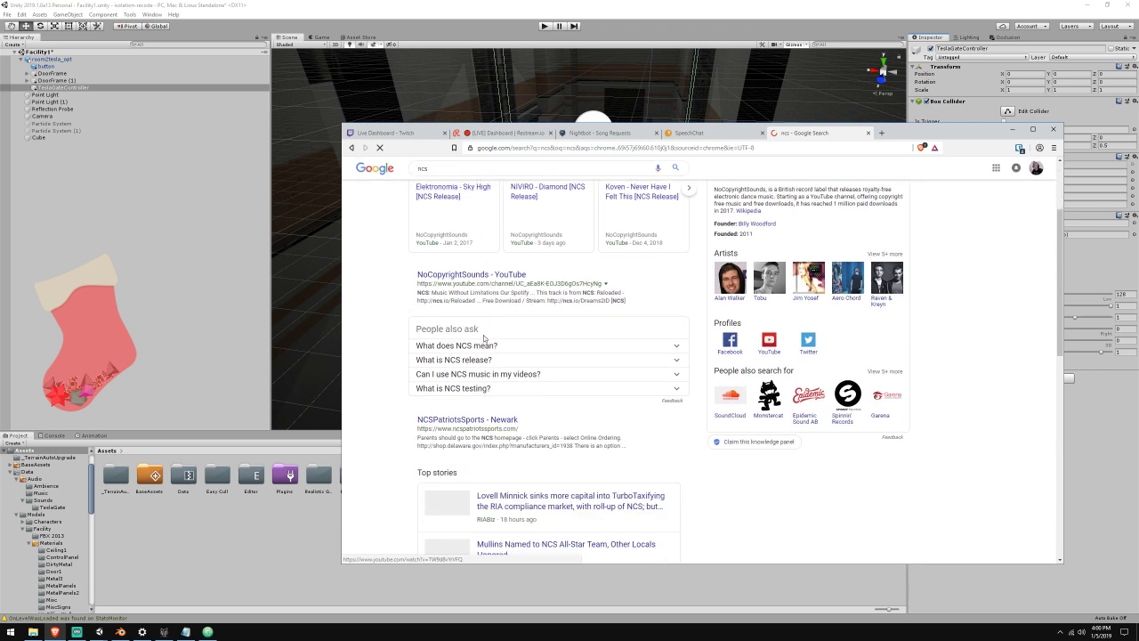
click(508, 268)
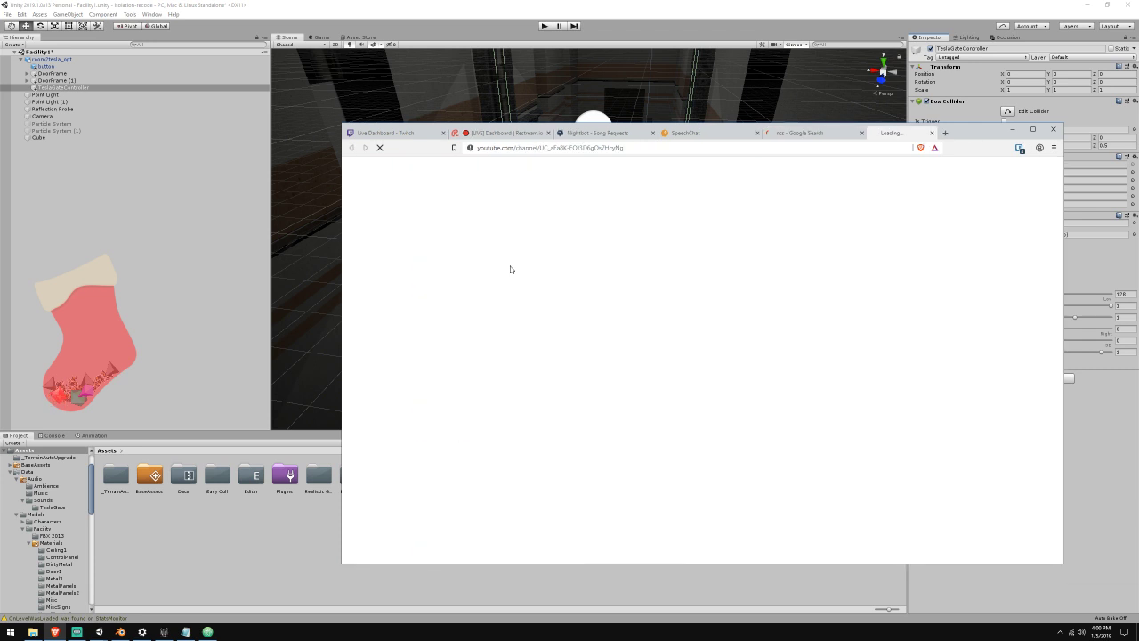
click(857, 133)
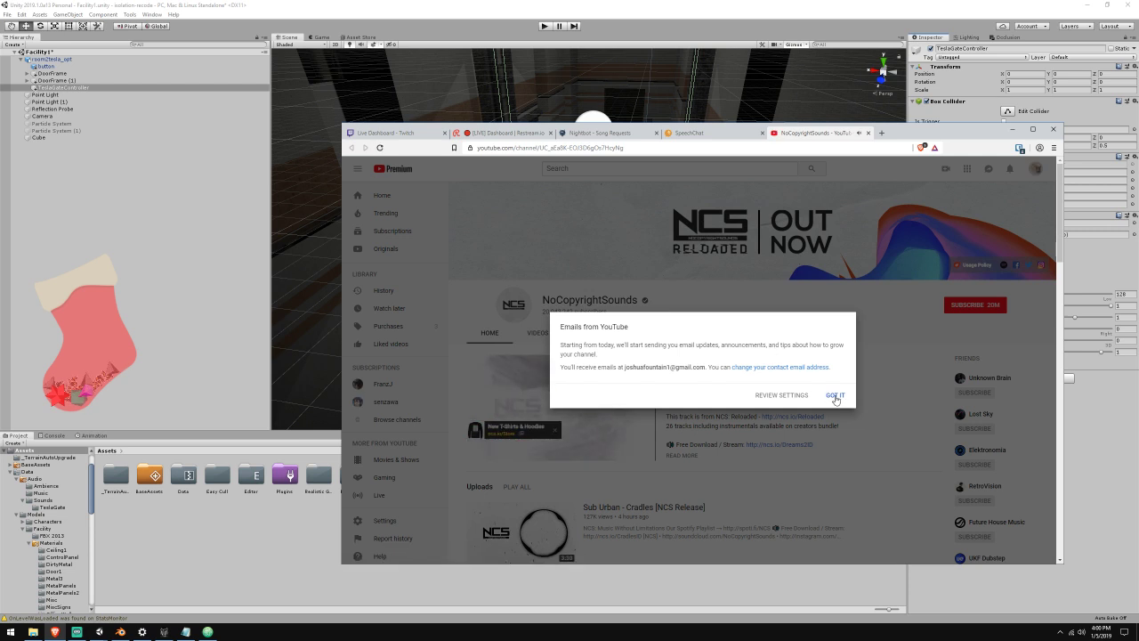
click(836, 396)
click(590, 332)
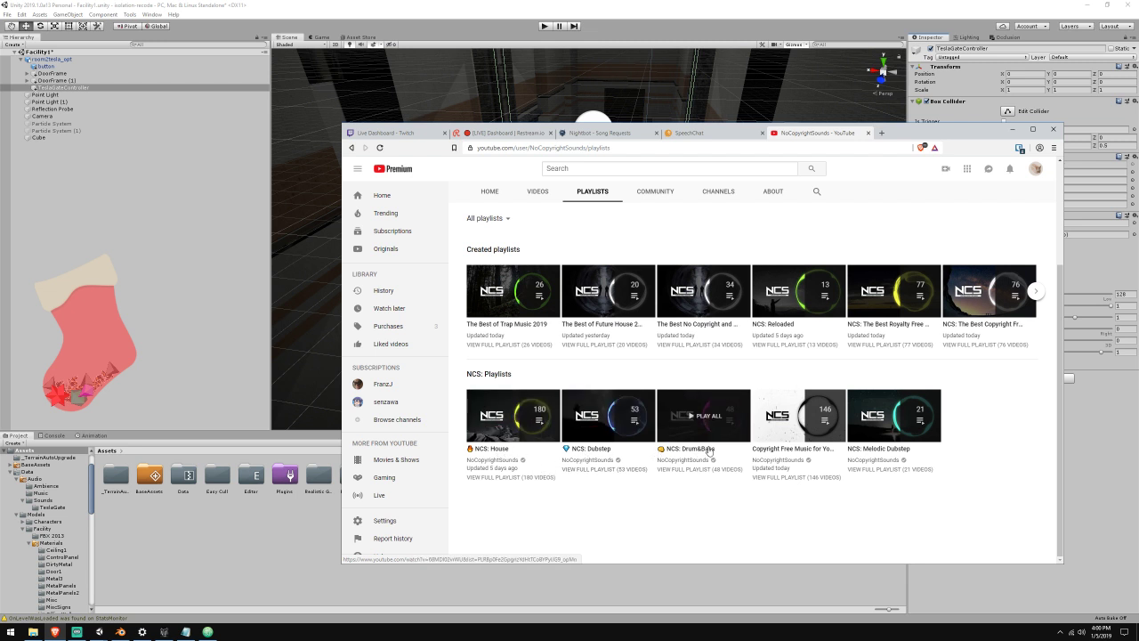
Copy the link of the Copyright Free Music playlist and submit it as a song request in Nightbot
right_click(820, 454)
click(854, 509)
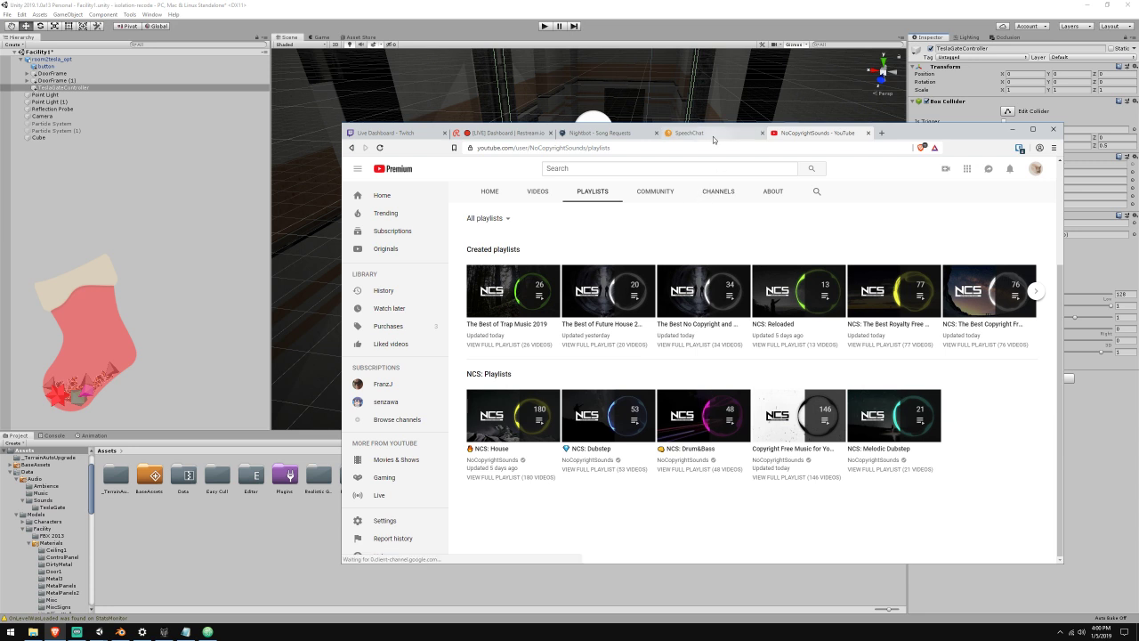
click(600, 133)
click(979, 202)
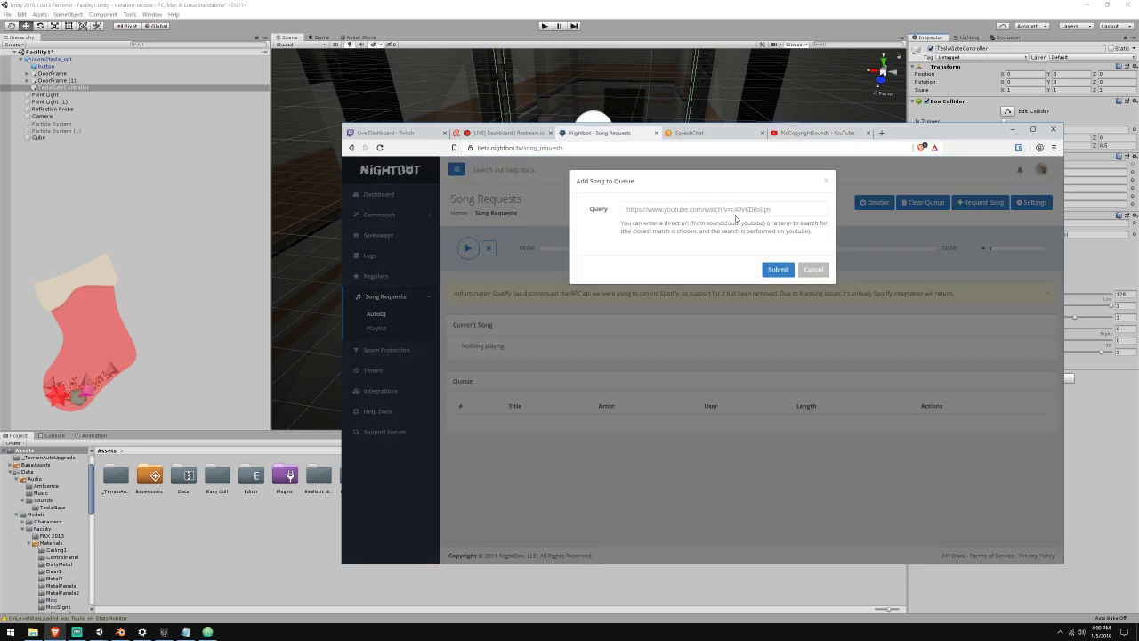
click(736, 213)
key(ctrl+v)
click(821, 271)
click(986, 201)
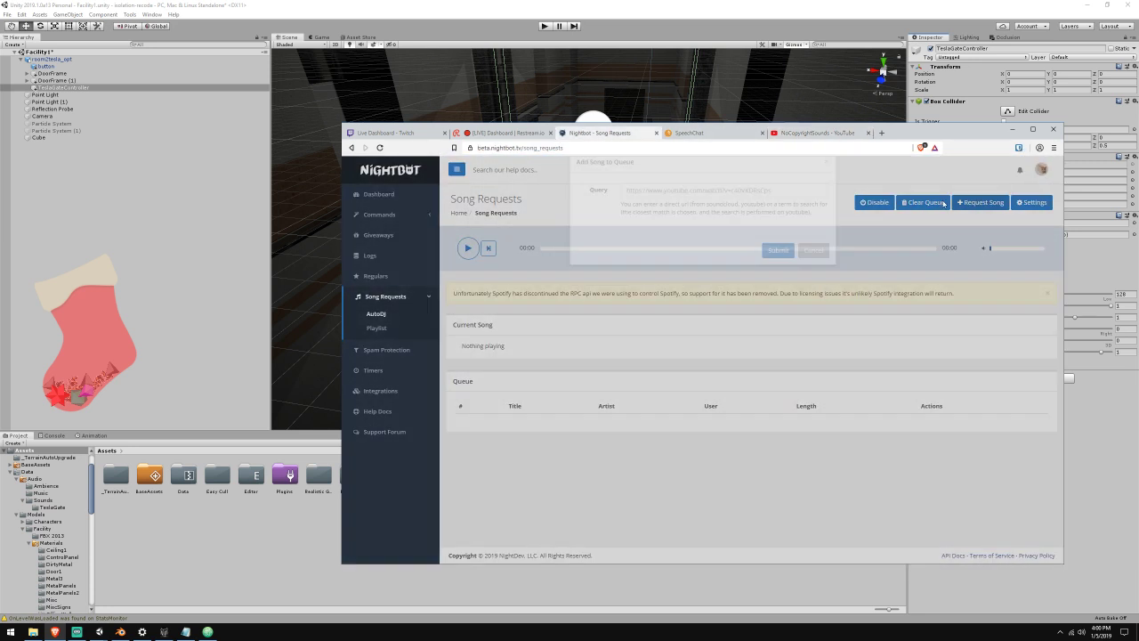
key(ctrl+v)
click(777, 268)
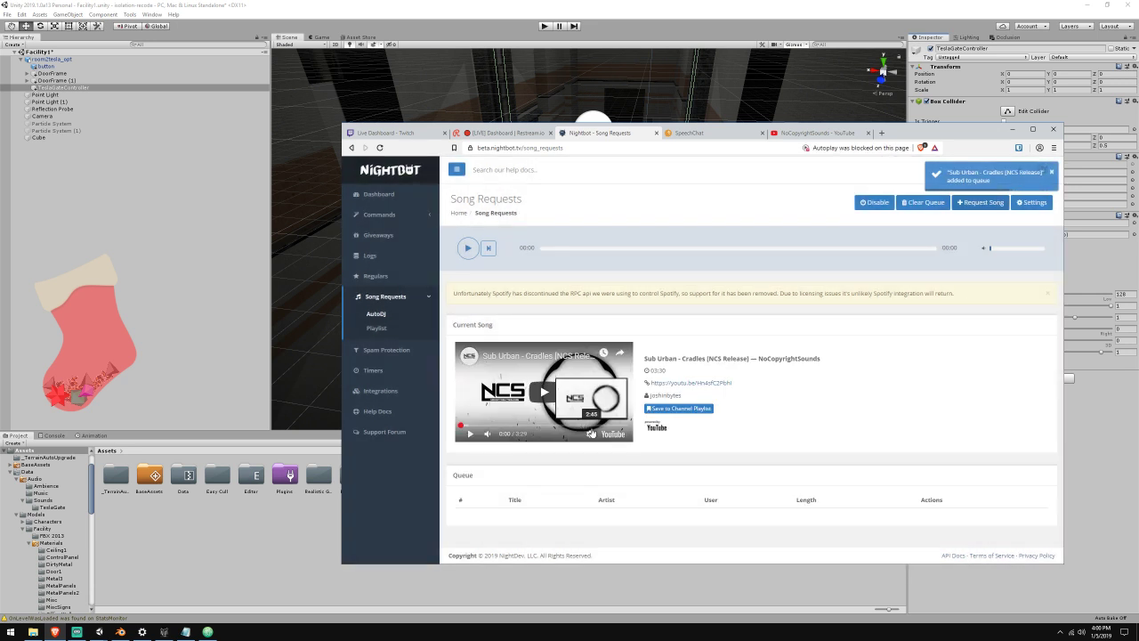
Play the requested song in Nightbot at volume 5 and return to Unity
click(467, 248)
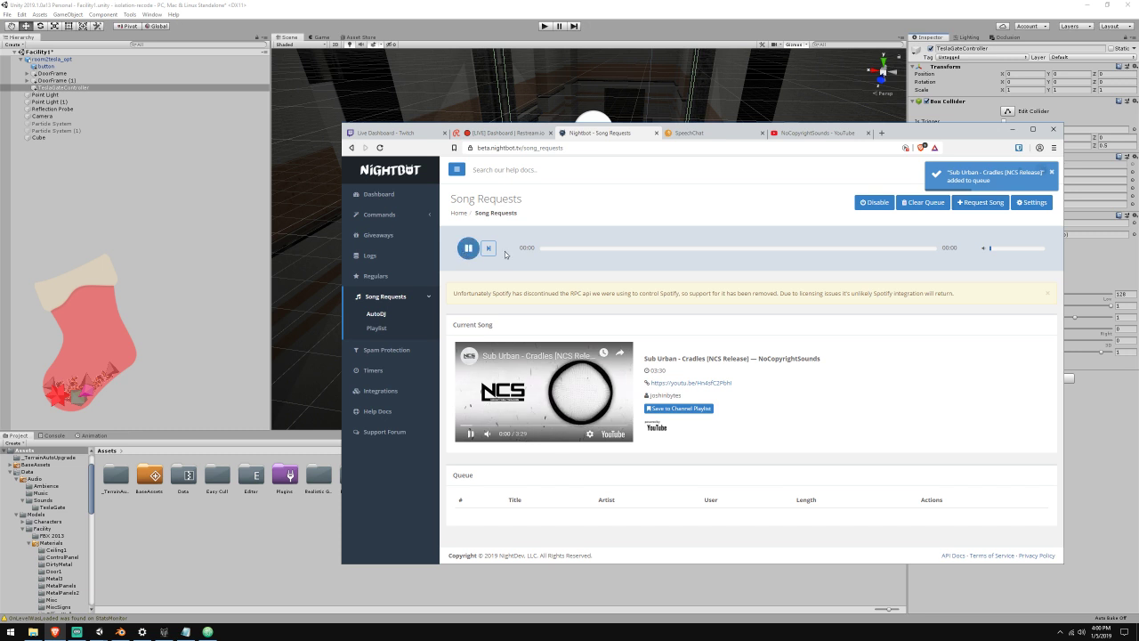
click(992, 251)
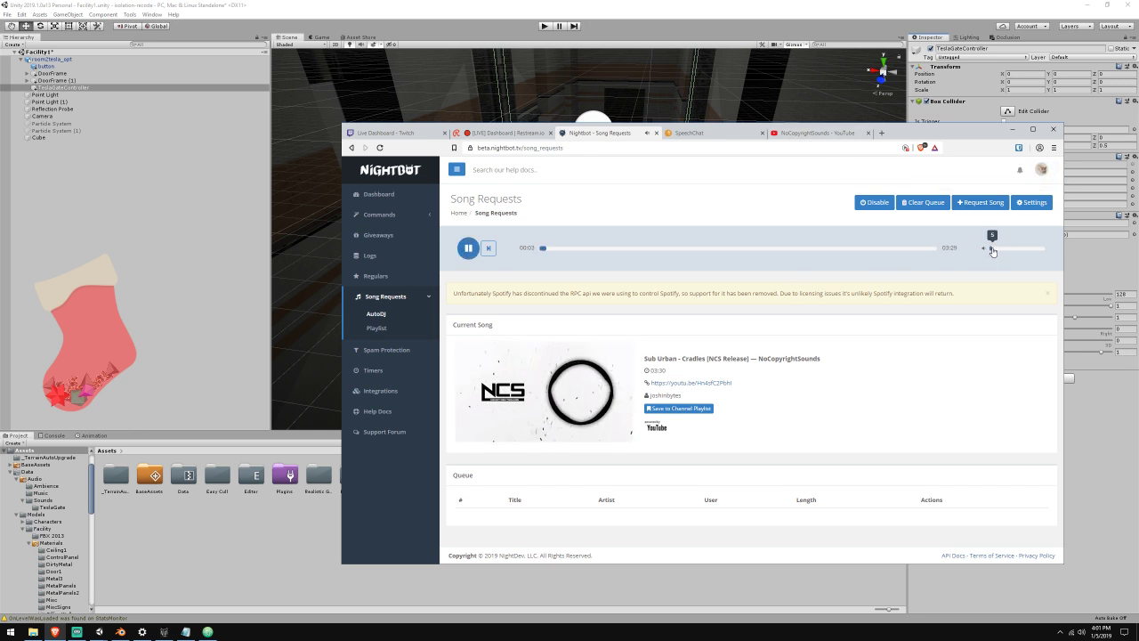
click(1014, 131)
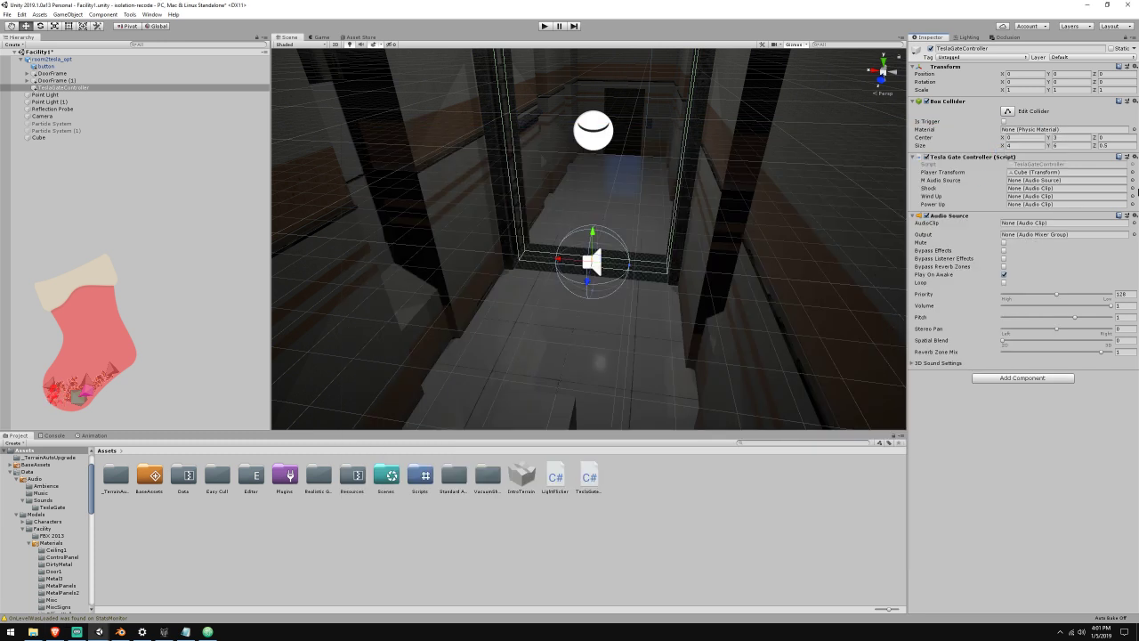
Assign the Shock, WindUp and PowerUp audio clips to the matching fields of the Tesla Gate Controller script
click(1132, 188)
text(shock)
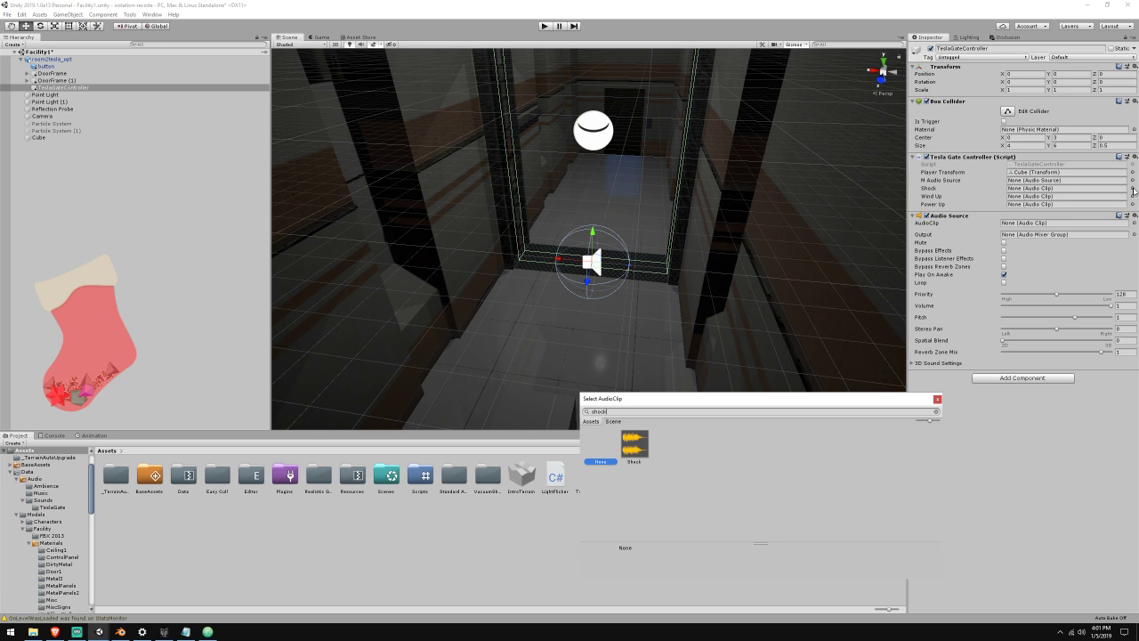
double_click(633, 442)
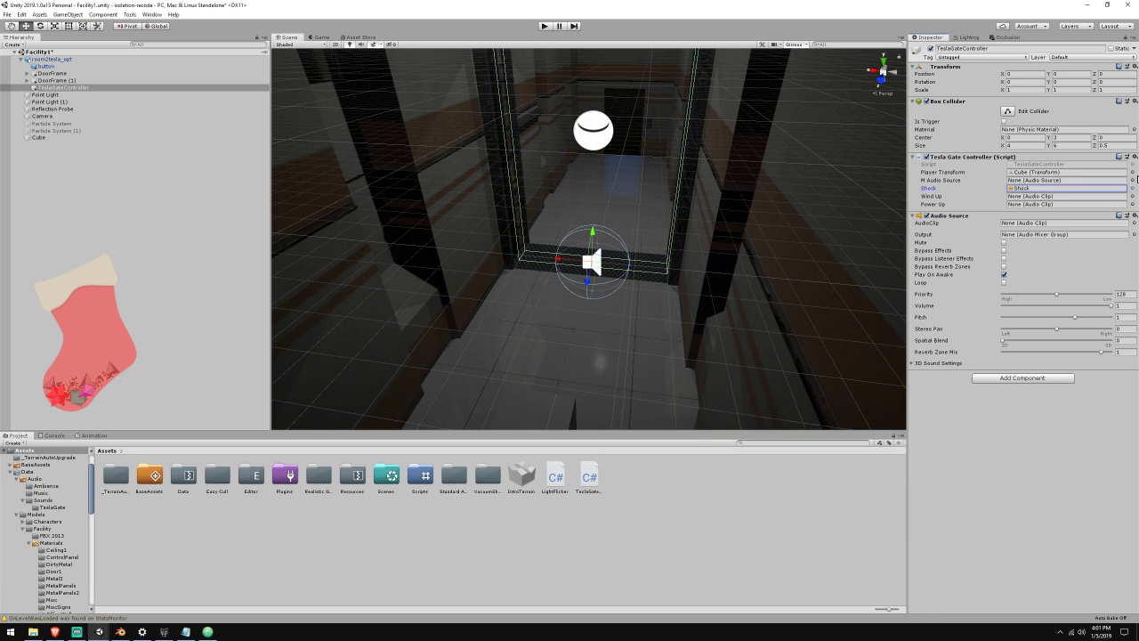
click(1132, 196)
text(wind)
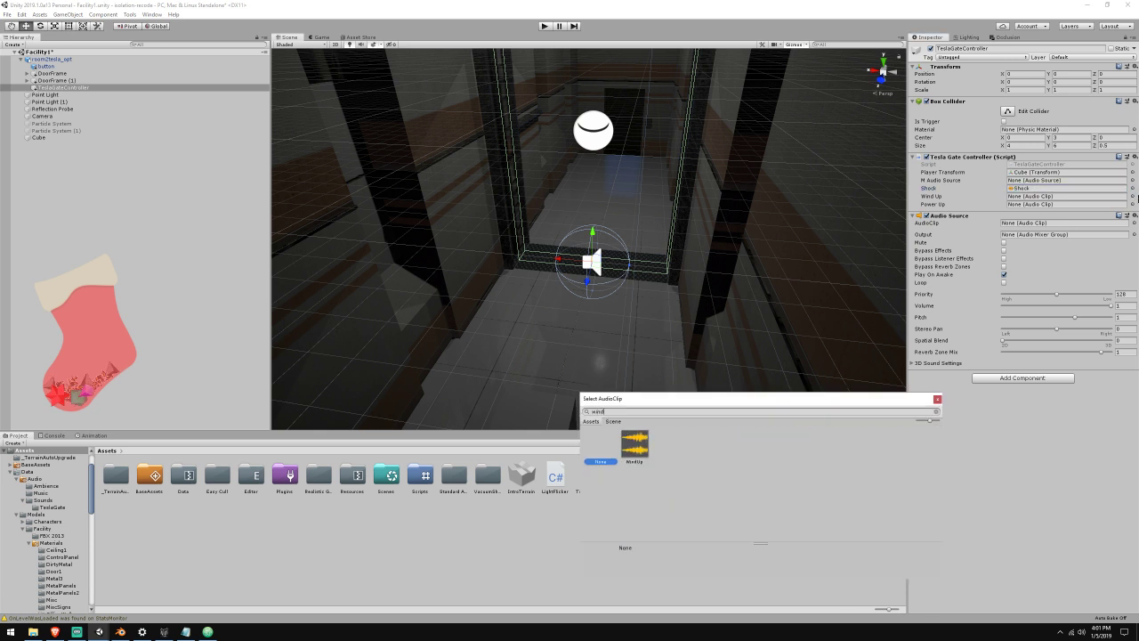
click(637, 455)
double_click(638, 457)
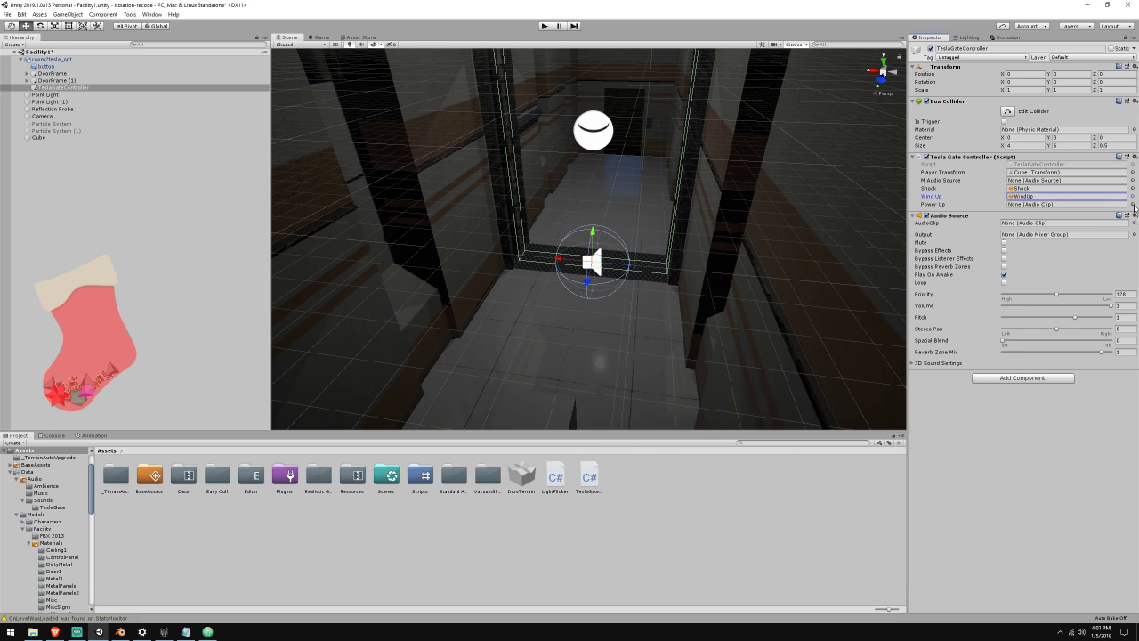
click(1132, 203)
text(power)
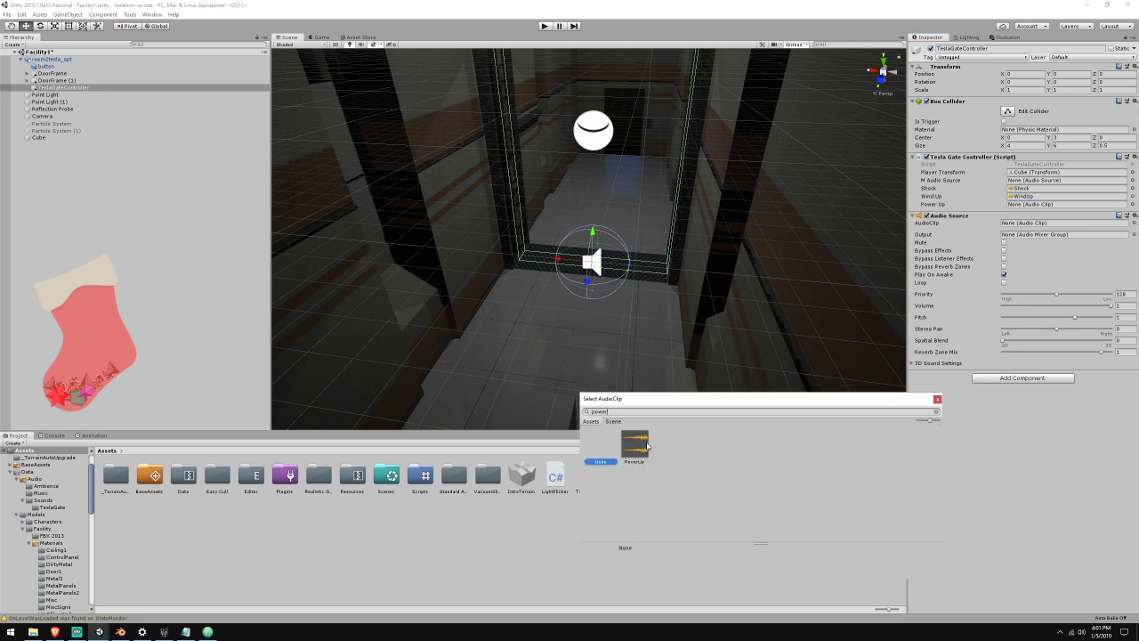
double_click(645, 445)
Run the scene and move the cube along its Z axis toward the tesla gate in the Scene view
click(547, 28)
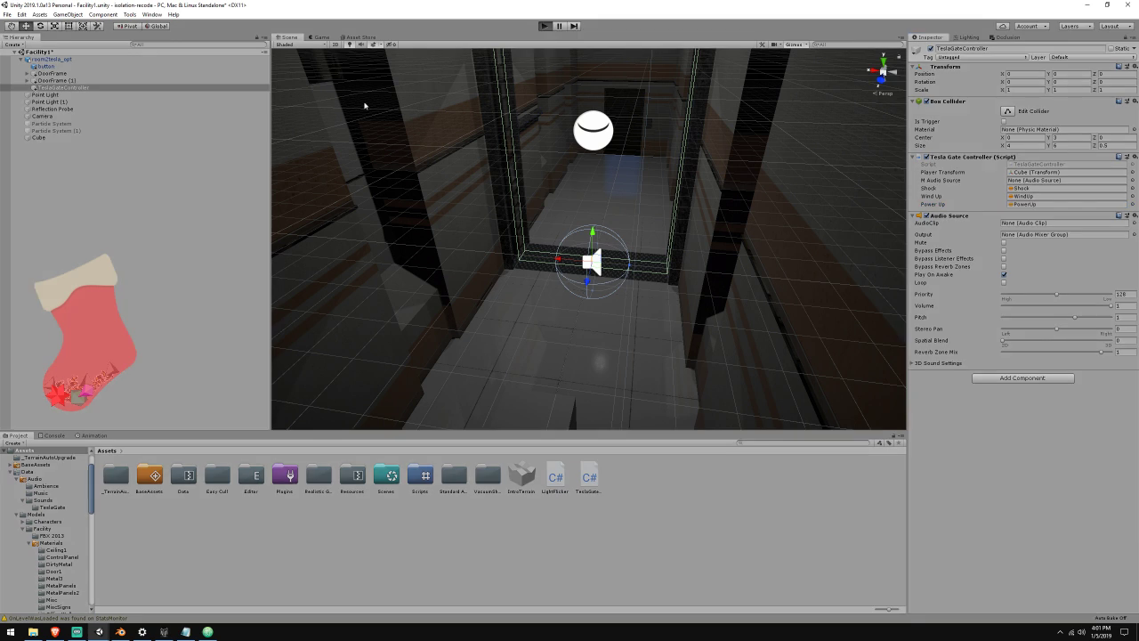
click(291, 38)
right_drag(491, 204, 687, 307)
click(614, 307)
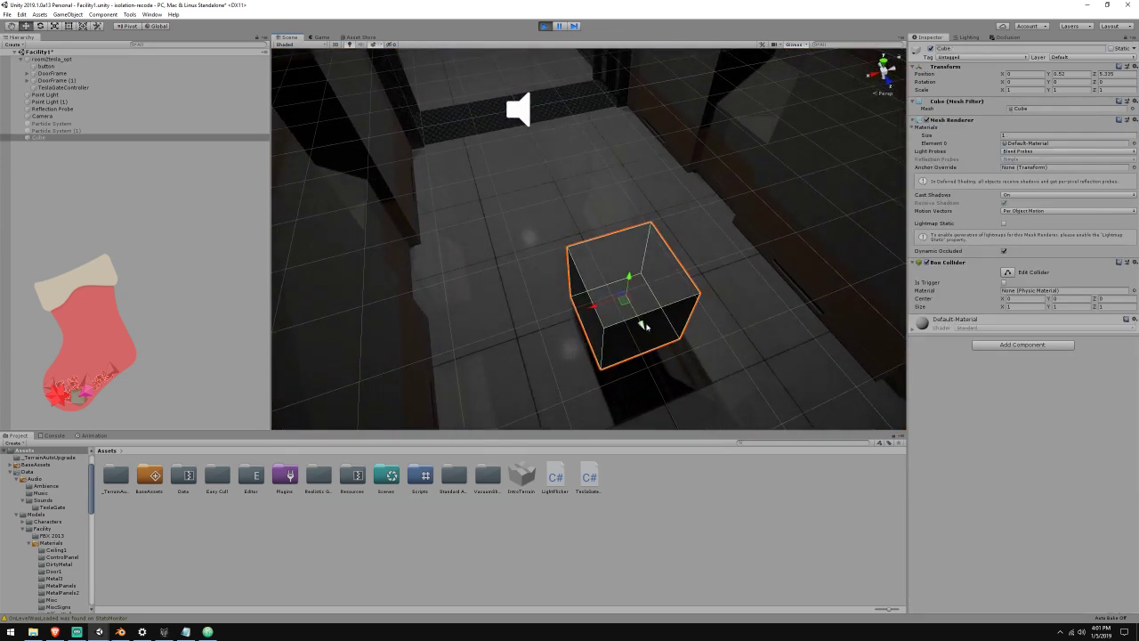
drag(644, 326, 597, 331)
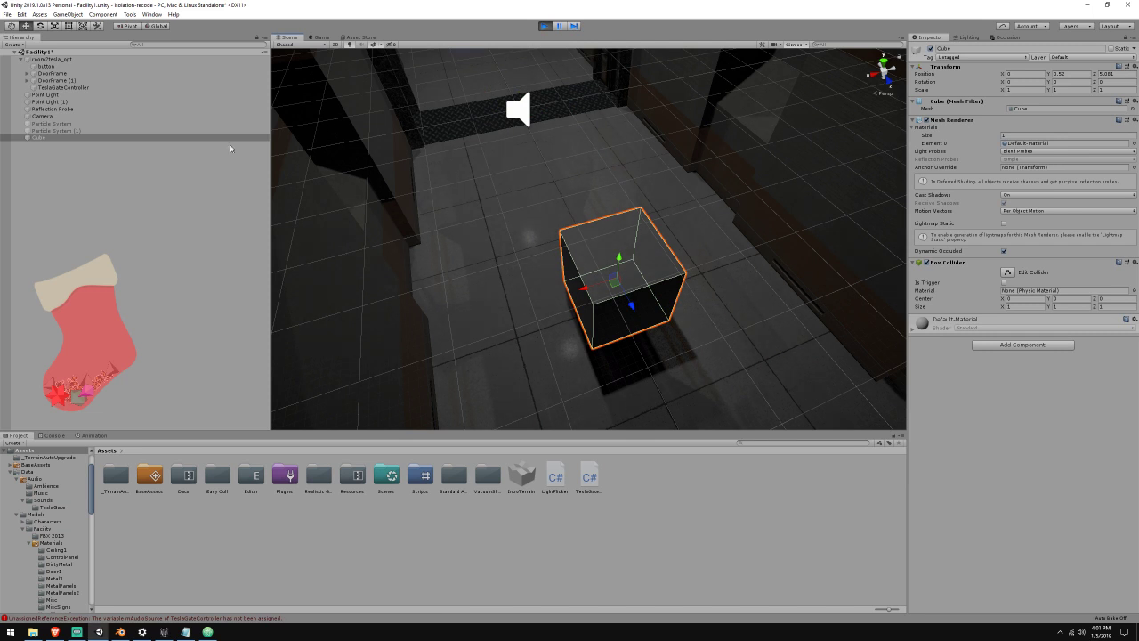
Stop the scene and assign TeslaGateController's own Audio Source to the script's M Audio Source field
click(146, 94)
click(142, 88)
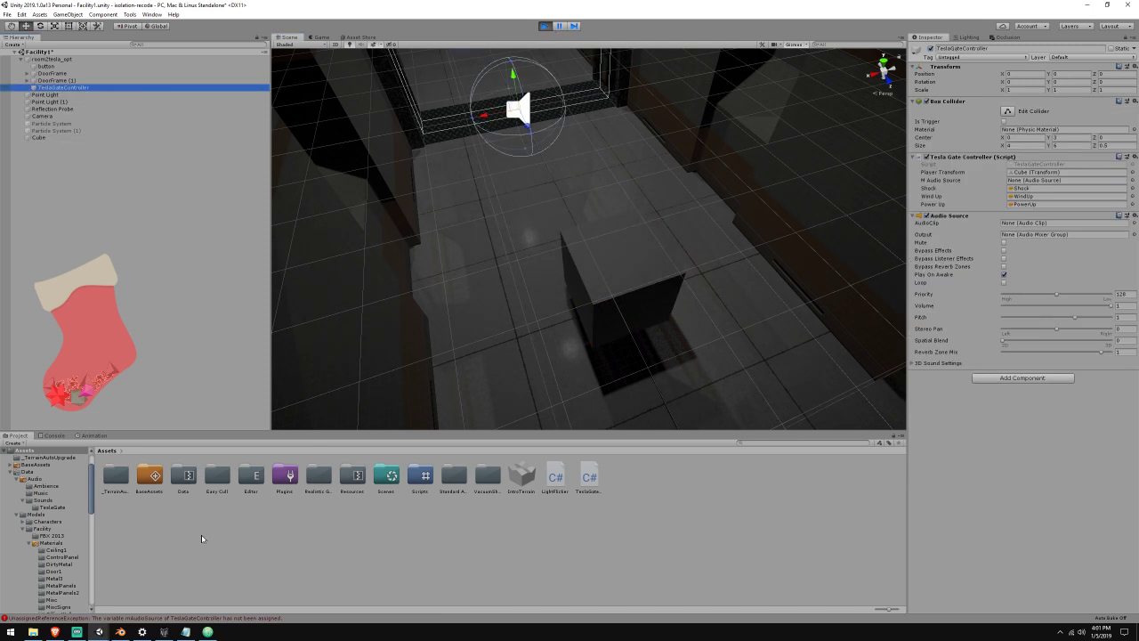
click(545, 27)
click(1043, 181)
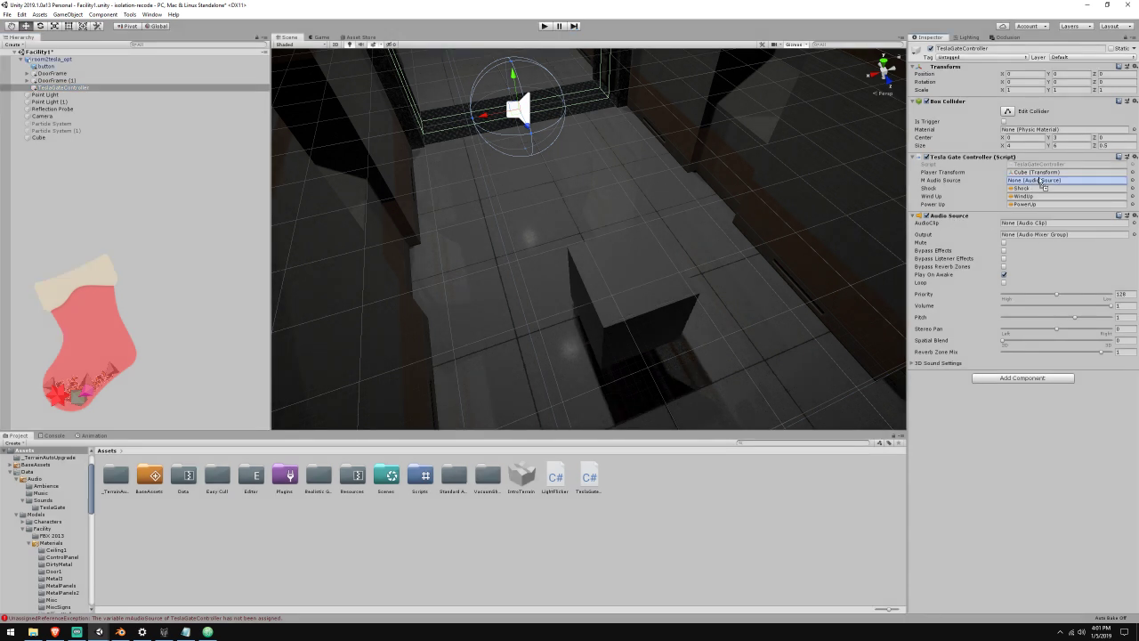
drag(1042, 183, 1042, 182)
In the TeslaGateController script in Atom, enclose the StartCoroutine call under the distance check in braces
click(209, 631)
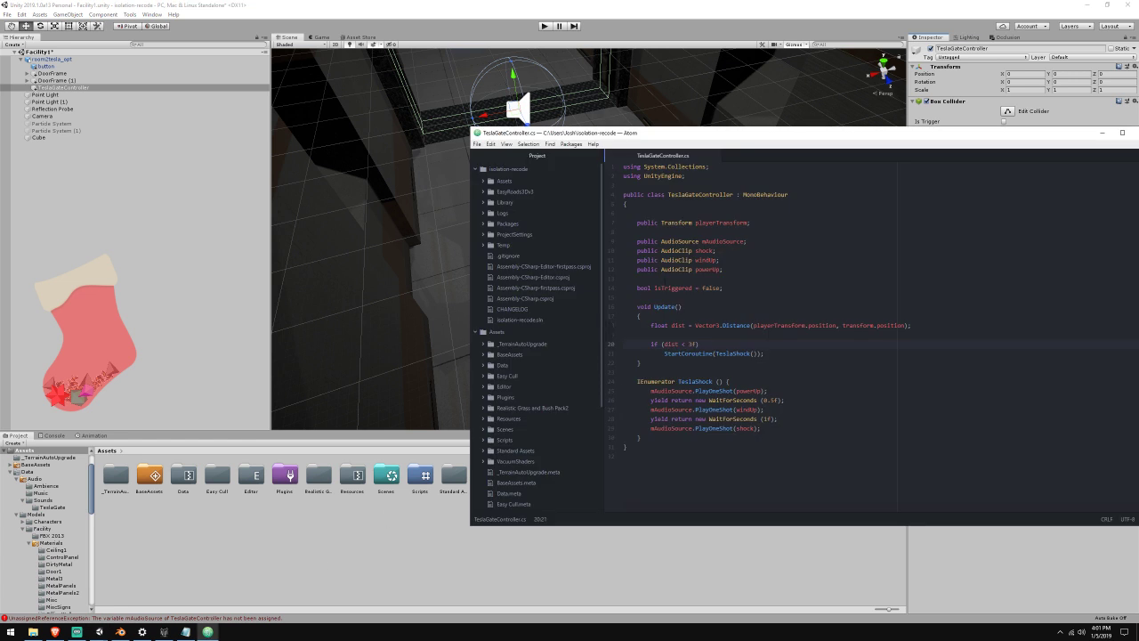
drag(749, 141, 657, 109)
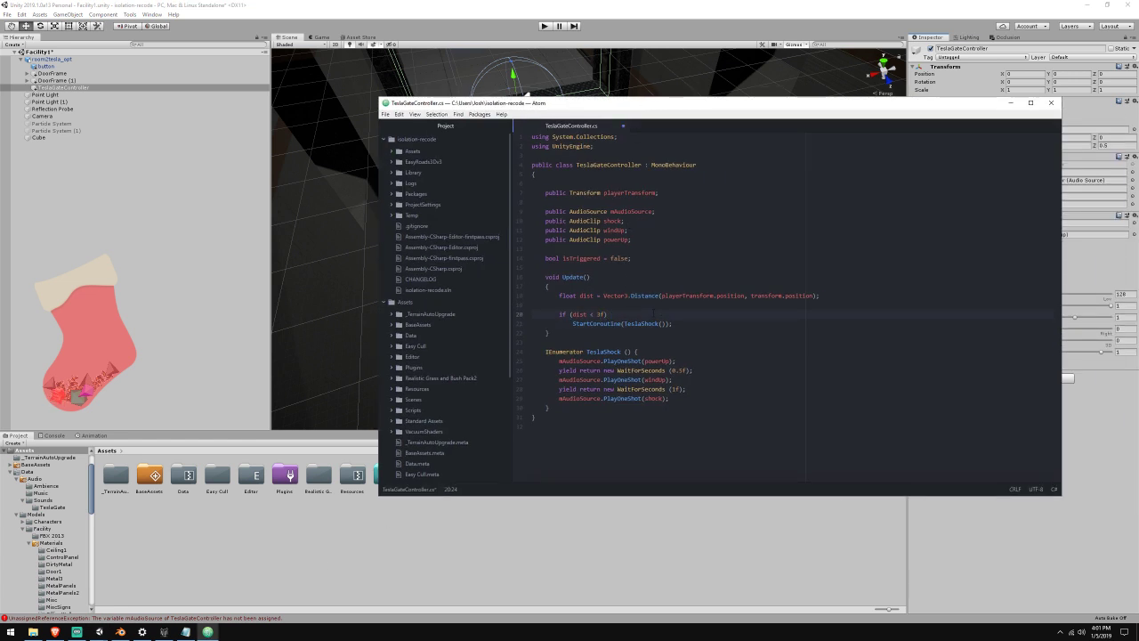
text({})
key(BackSpace)
key(Return)
text(})
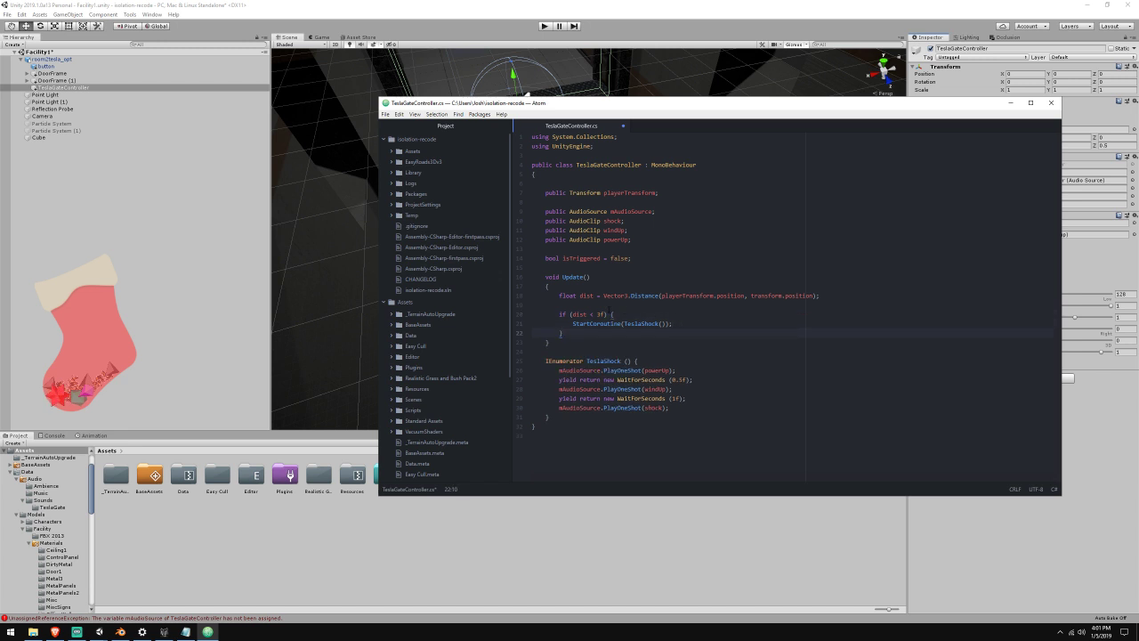
Add "&& isShocking" to the distance condition and rename the isTriggered boolean to isShocking
click(606, 314)
text(&& isShocking)
double_click(583, 258)
text(isShocking)
Set isShocking to true after the StartCoroutine call and back to false at the end of the TeslaShock coroutine
double_click(586, 258)
key(ctrl+c)
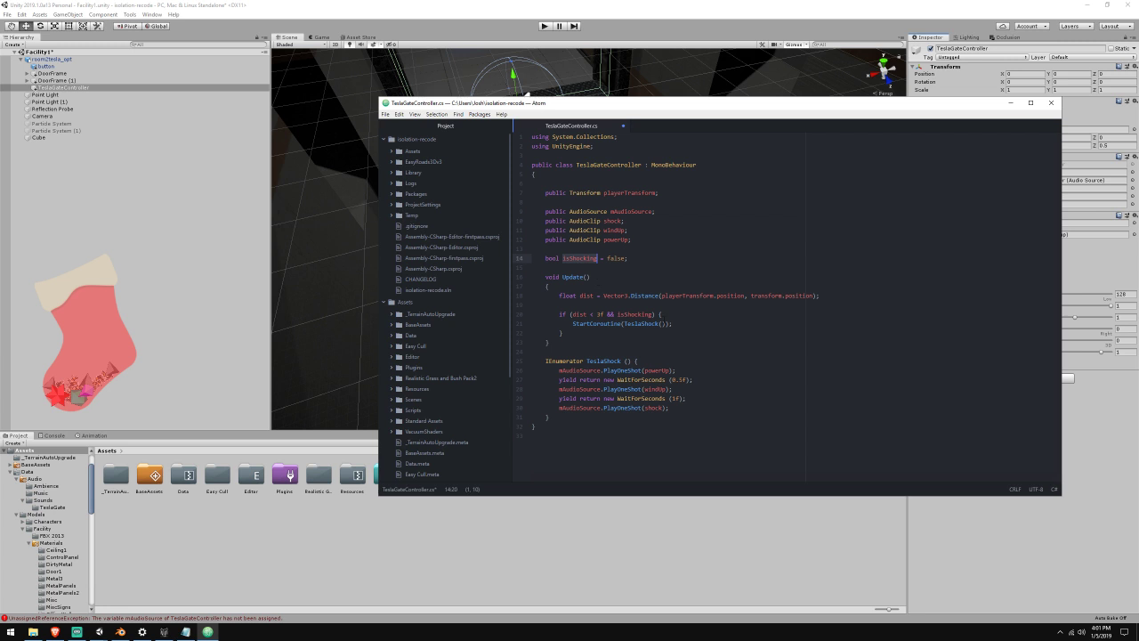
click(687, 325)
key(Return)
key(ctrl+v)
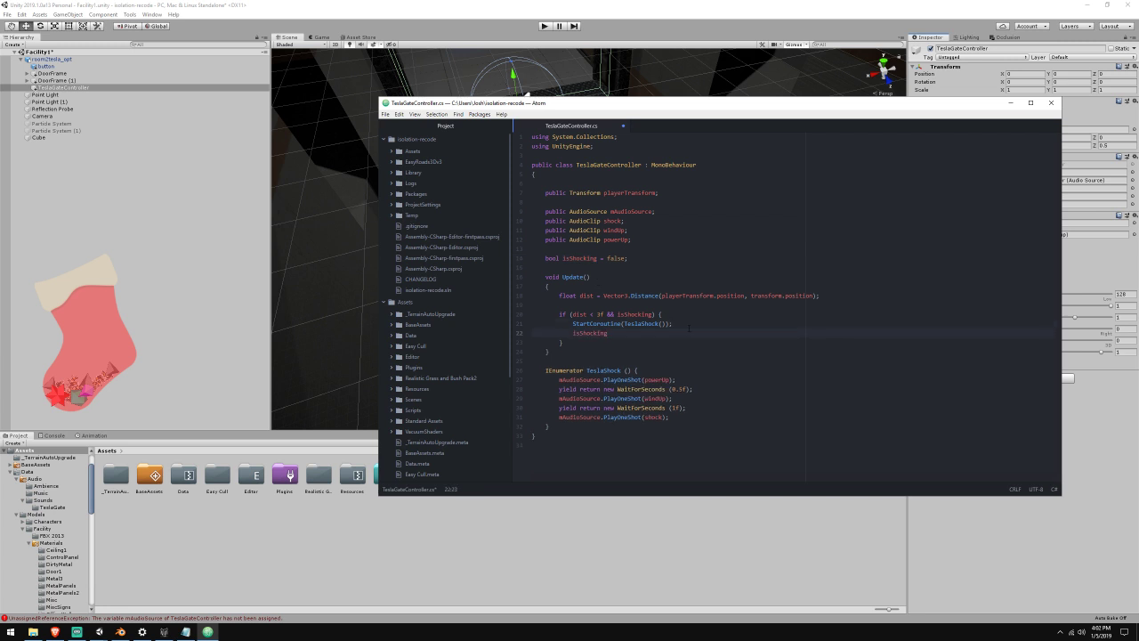
text(= !)
key(ctrl+v)
drag(617, 333, 712, 336)
text(true)
text(isShocking)
text( = false;)
Switch to Unity, run the scene and move the cube toward the tesla gate in the Scene view
click(709, 4)
click(544, 25)
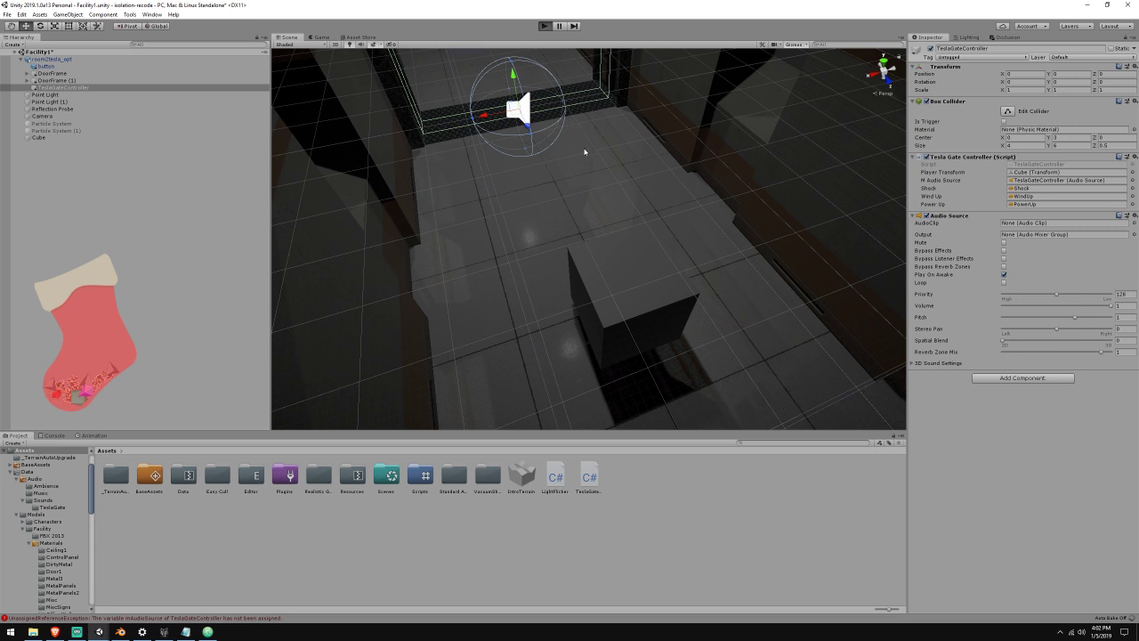
click(292, 38)
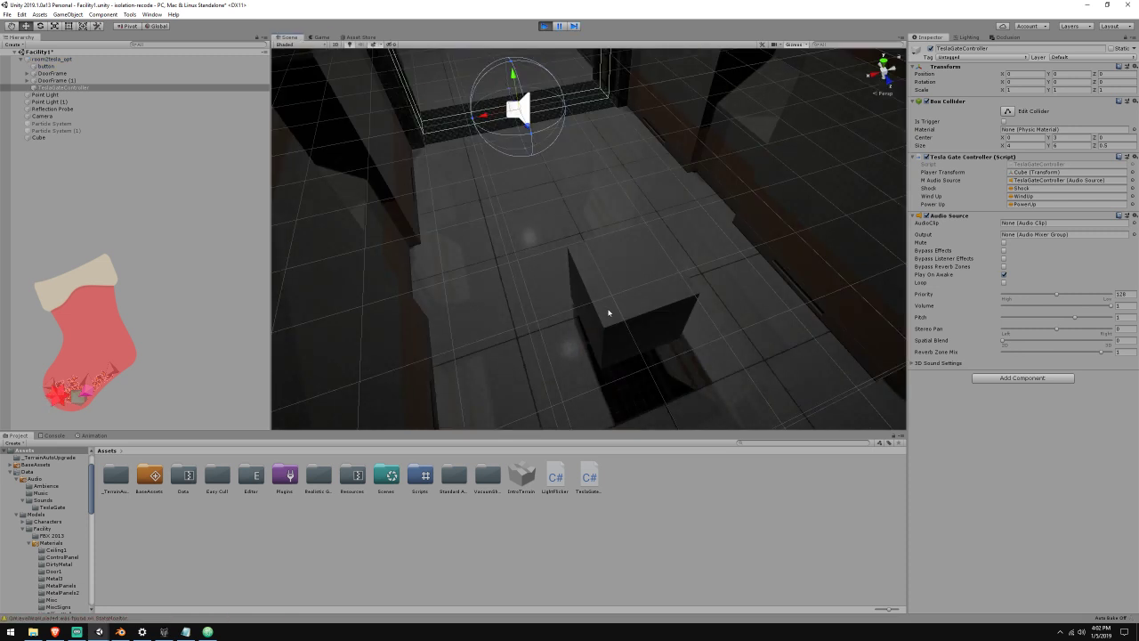
click(609, 313)
key(f)
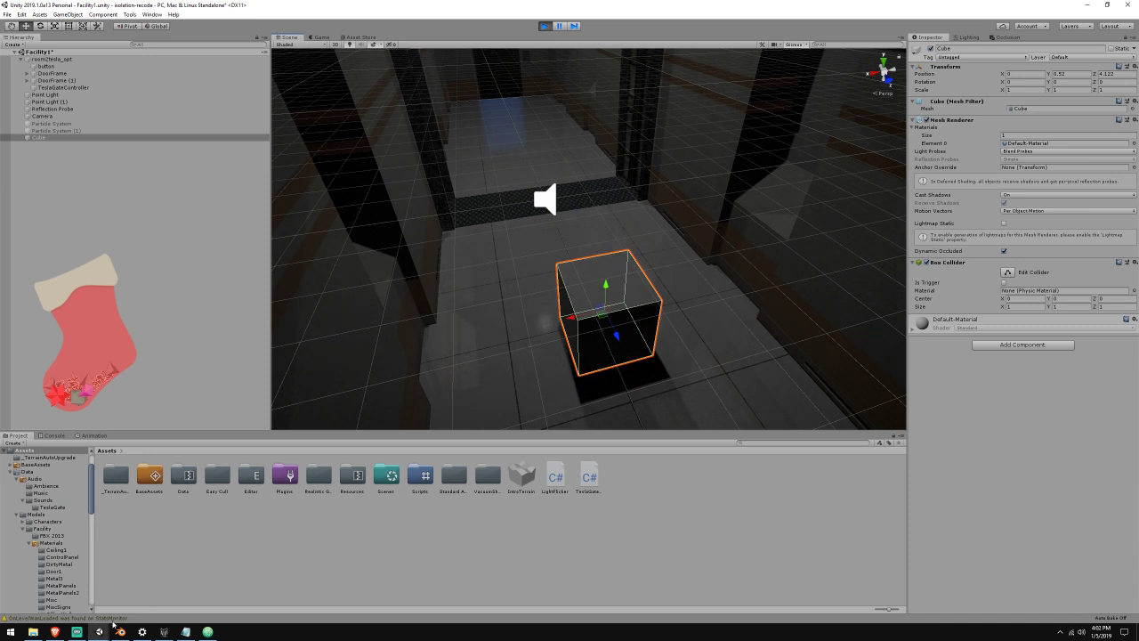
Check the console warning and the TeslaGateController's component values, reposition the cube in the corridor, and stop the scene
click(113, 619)
click(12, 443)
click(19, 436)
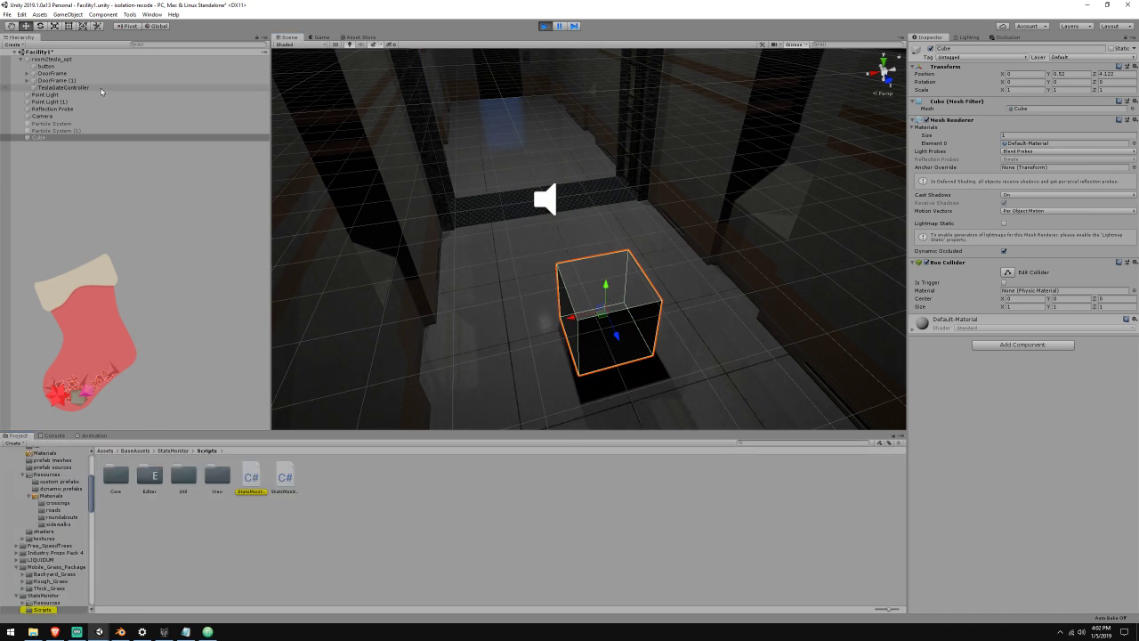
click(100, 89)
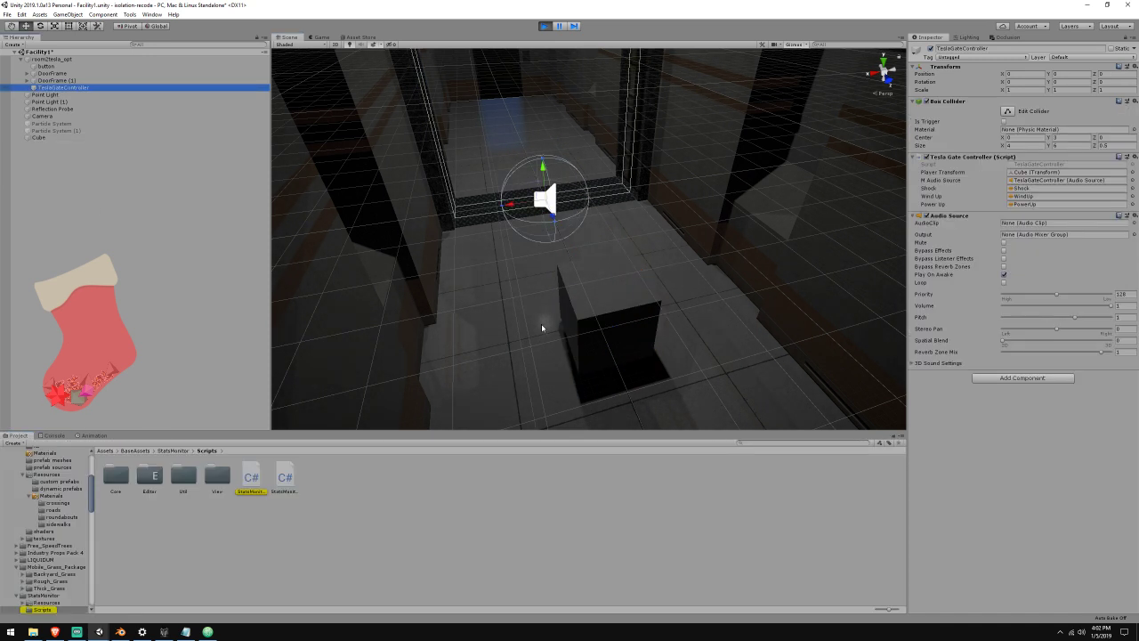
click(600, 362)
drag(626, 348, 692, 379)
click(62, 87)
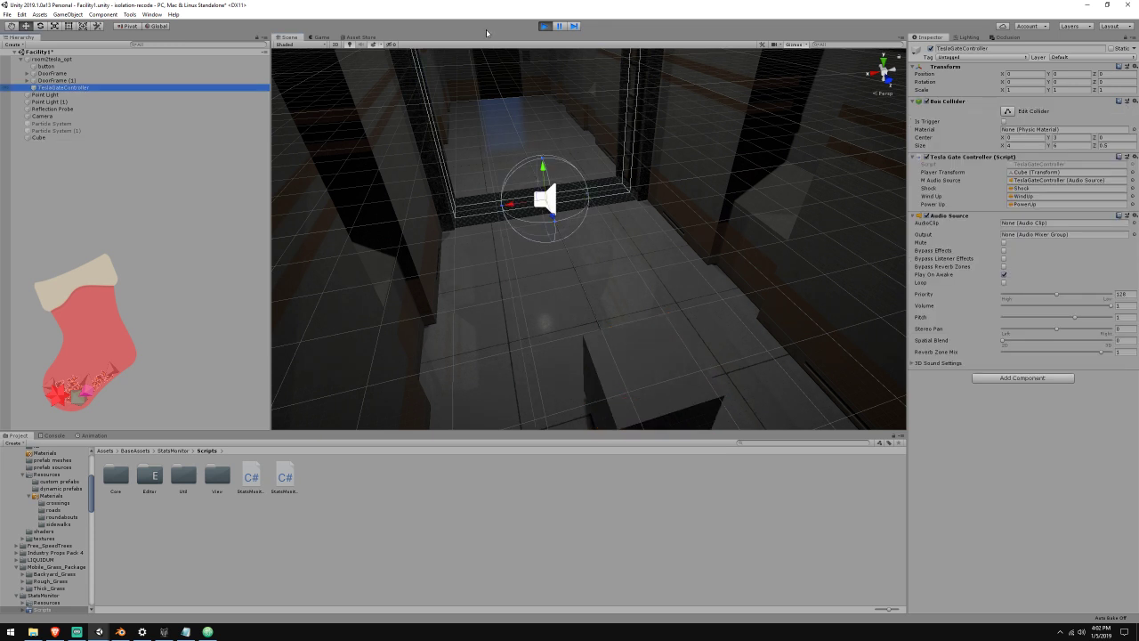
key(ctrl+p)
Declare a public float named distance below the audio clip variables in the TeslaGateController script in Atom
click(208, 633)
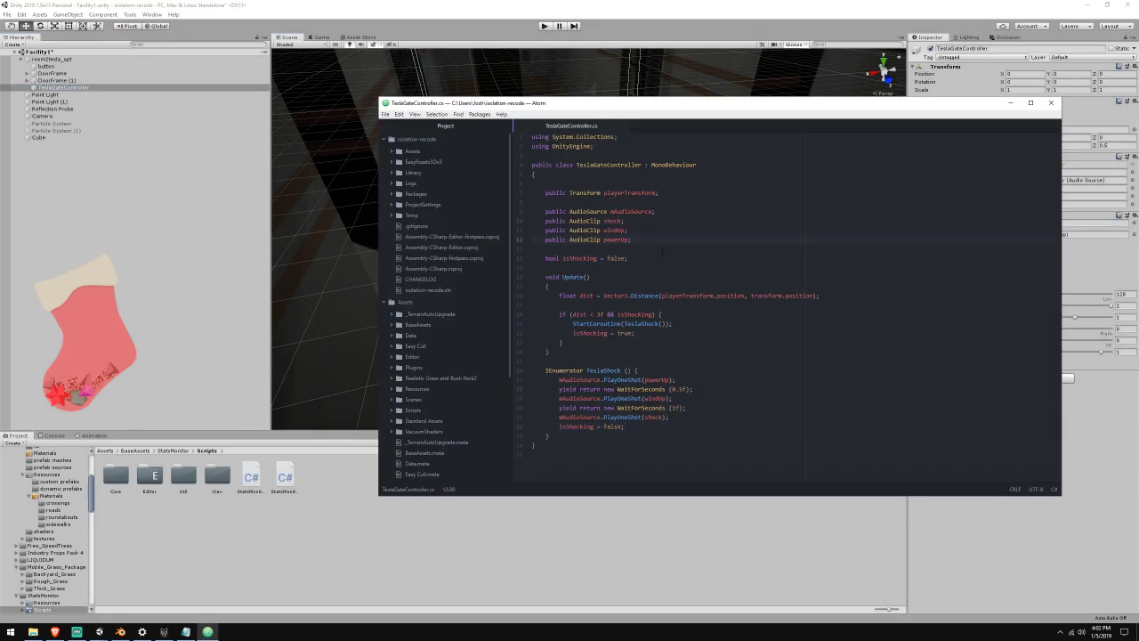
key(Return)
key(Return)
text(public float distance;)
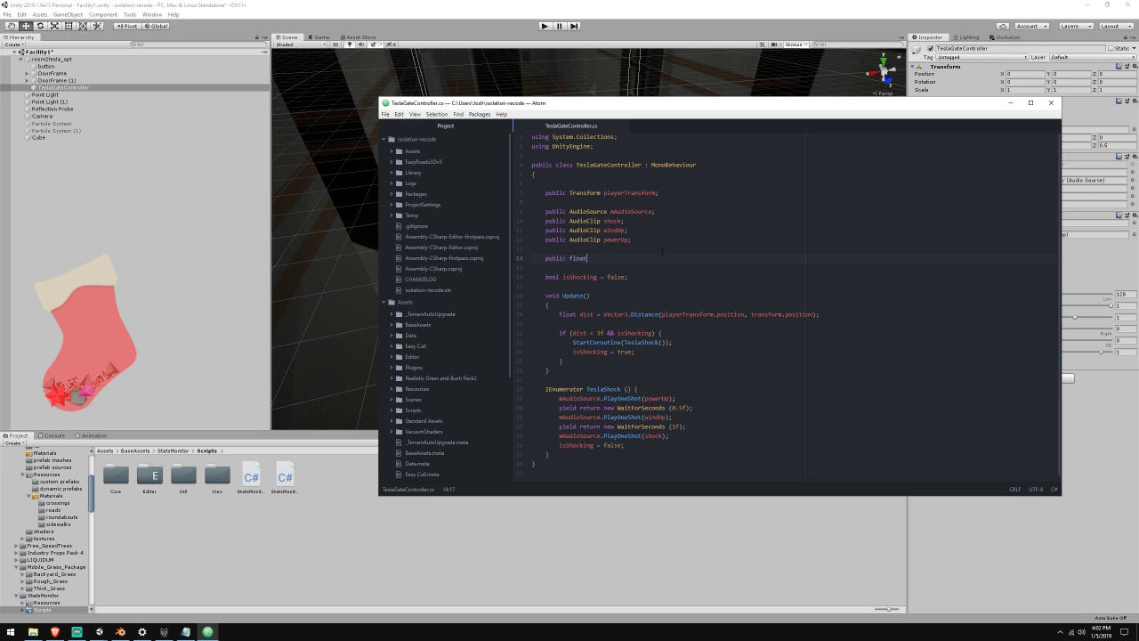
Replace the local dist variable with distance in both the Vector3.Distance assignment and the if condition
double_click(568, 314)
key(BackSpace)
key(Delete)
text(ance)
double_click(574, 314)
key(ctrl+c)
double_click(582, 332)
key(ctrl+v)
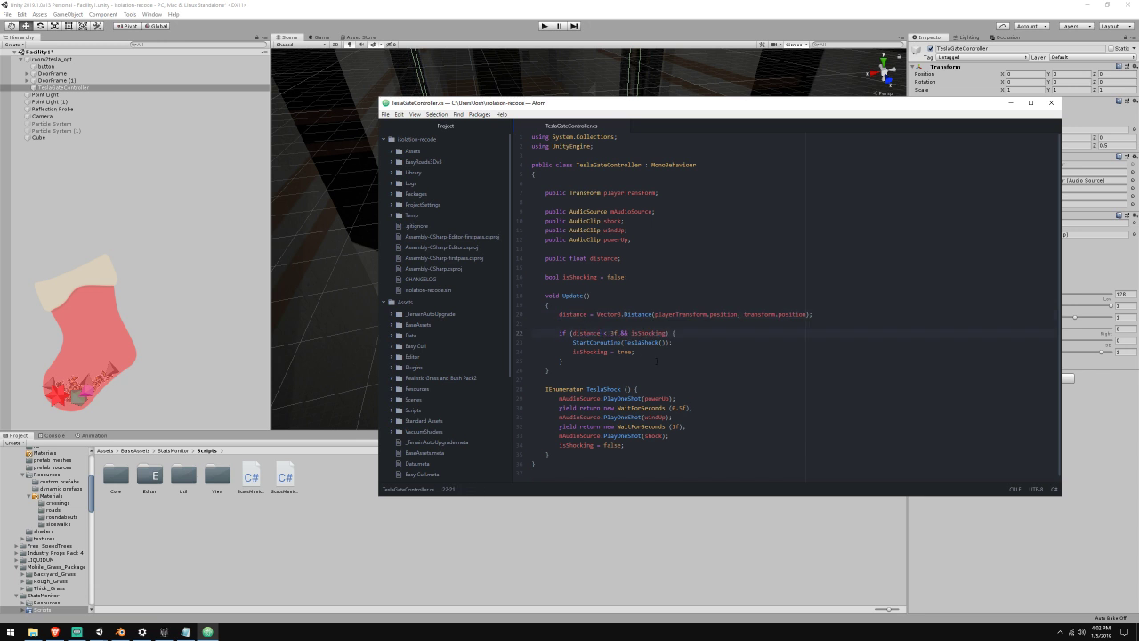
Run the scene in Unity, move the cube close to the tesla gate and inspect the controller's Distance value
click(542, 176)
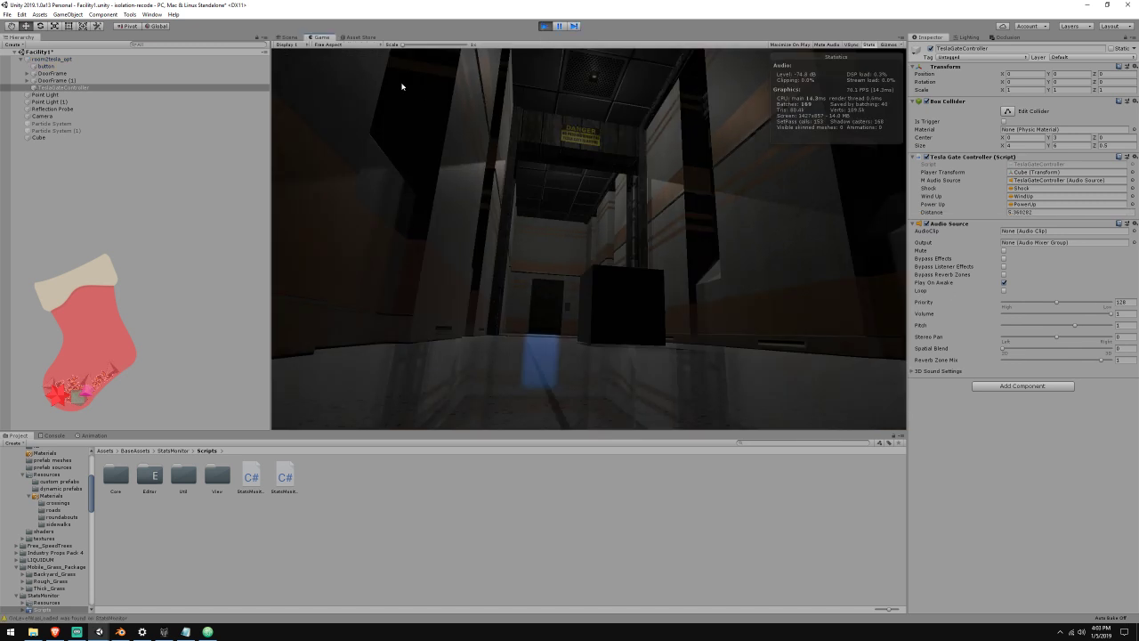
click(287, 36)
right_drag(608, 318, 666, 338)
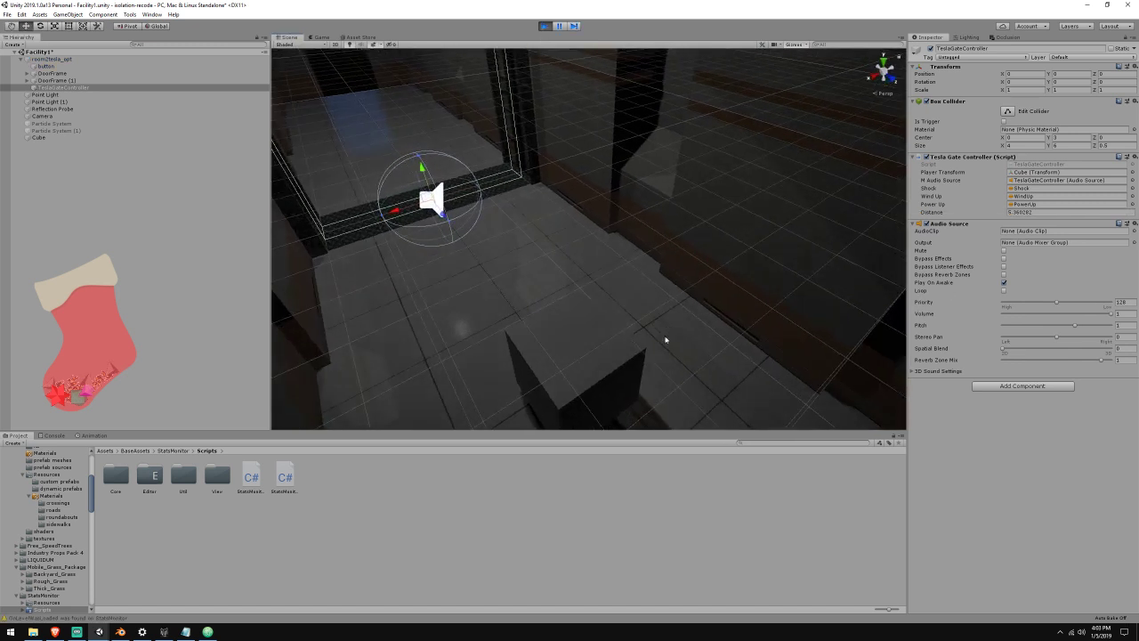
click(594, 391)
drag(590, 389, 489, 267)
click(114, 87)
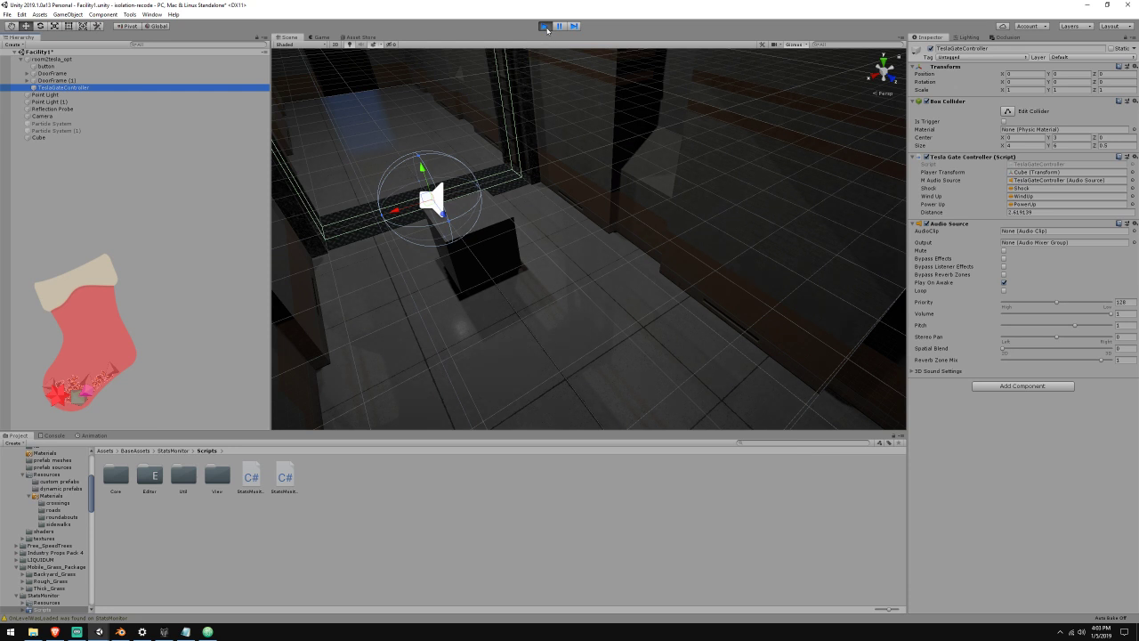
Stop the scene and negate isShocking in the script's if condition so it reads "!isShocking"
click(207, 632)
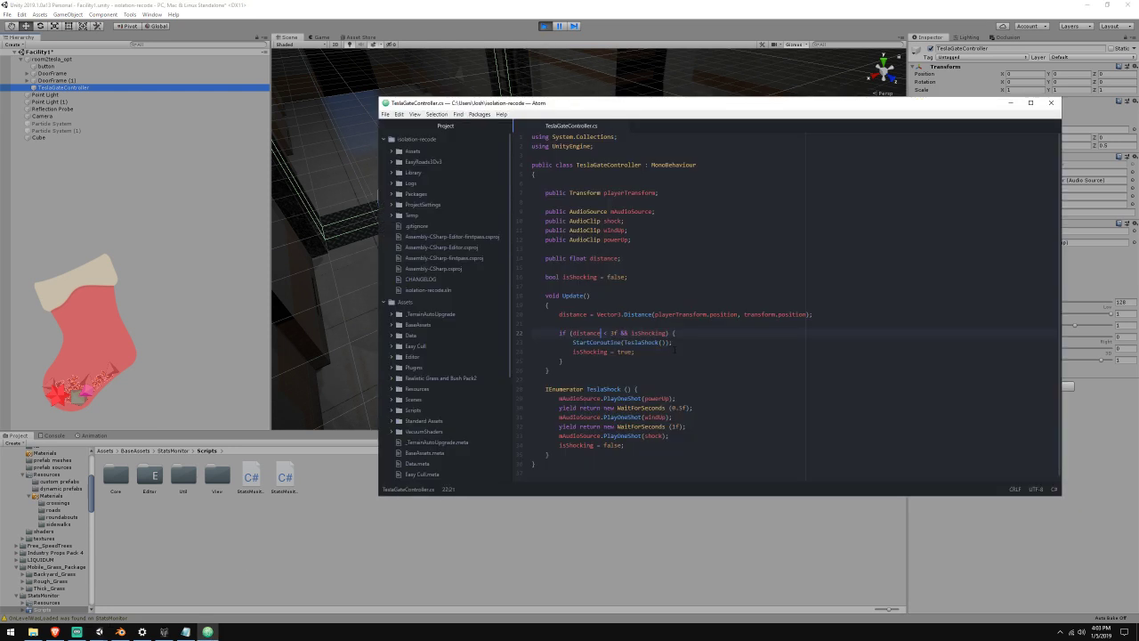
click(553, 37)
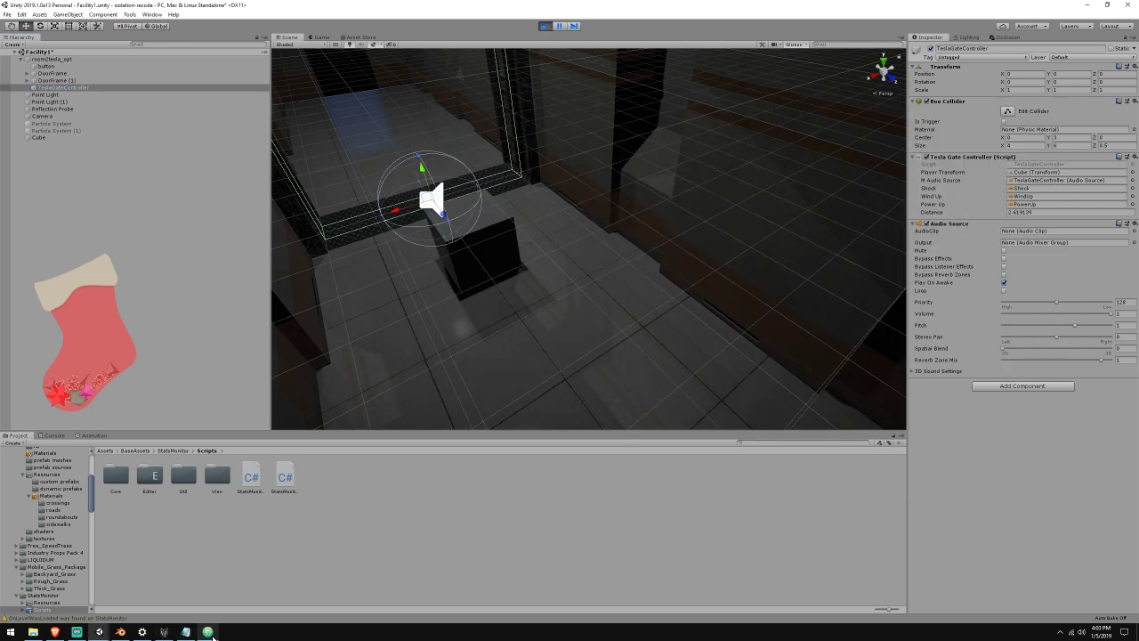
click(207, 632)
click(544, 27)
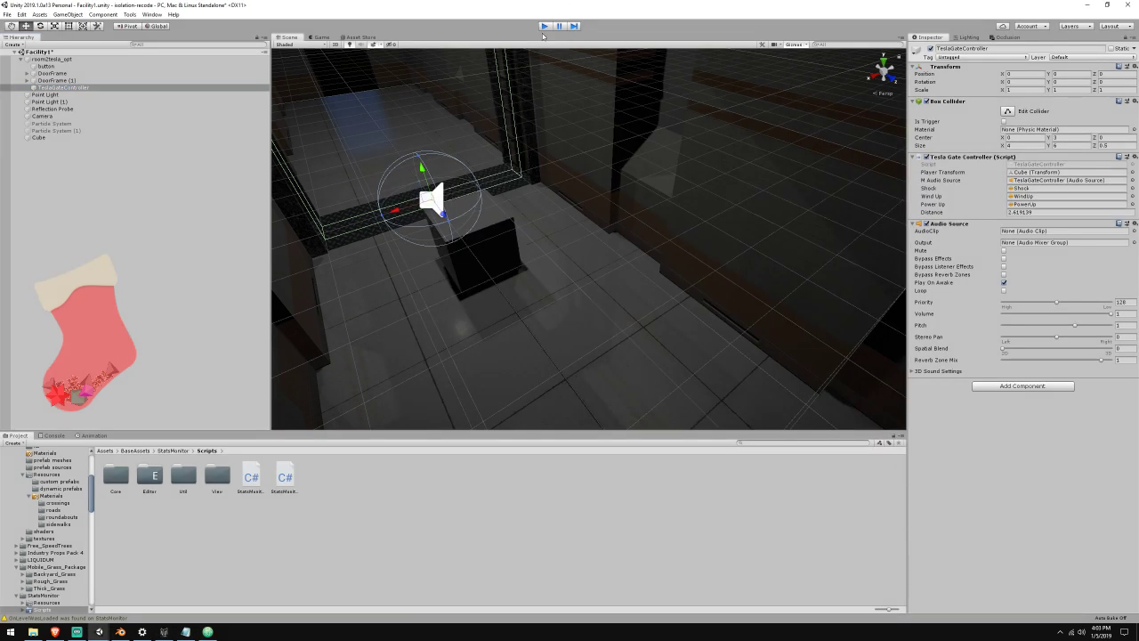
click(207, 631)
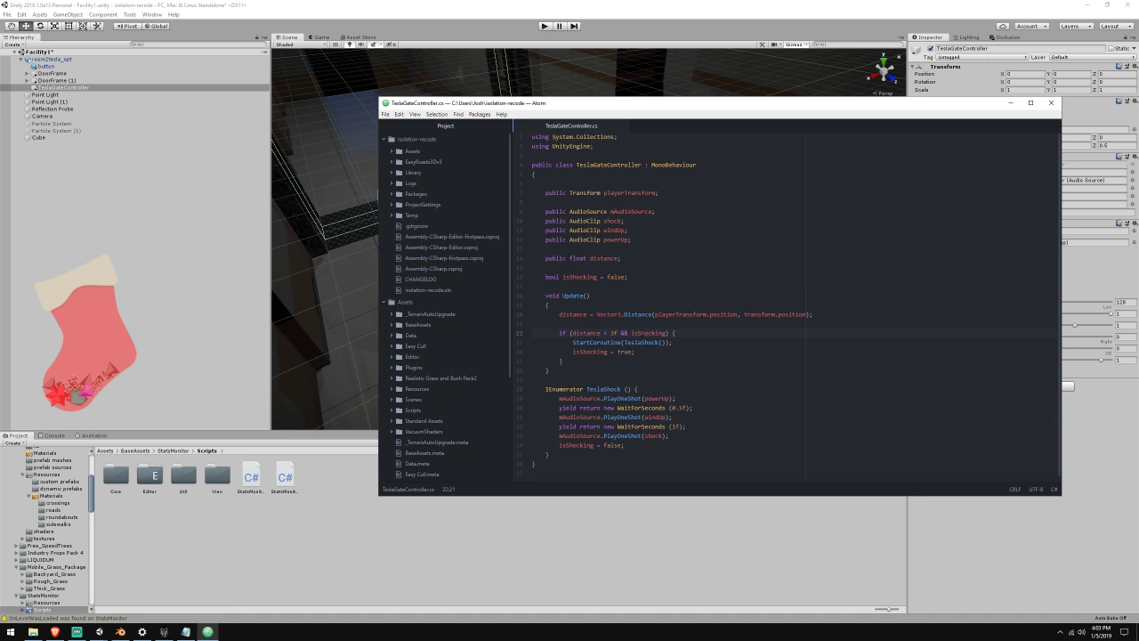
text(!)
Run the scene in Unity twice, moving the cube close to the tesla gate to test the shock sequence, and stop it
click(615, 5)
click(544, 25)
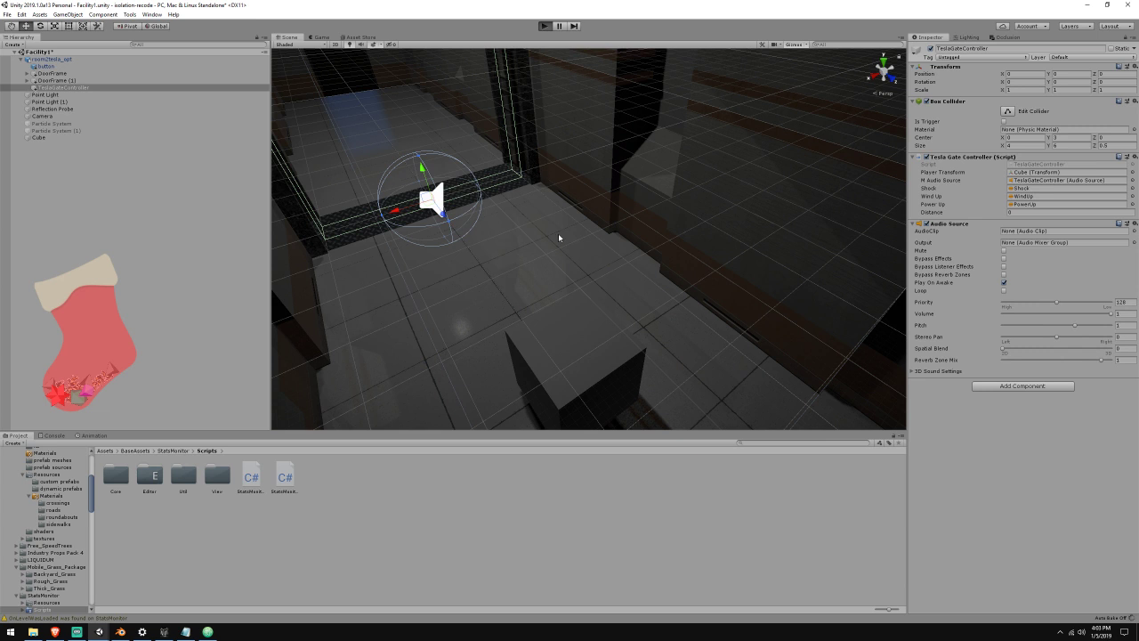
click(293, 37)
click(549, 333)
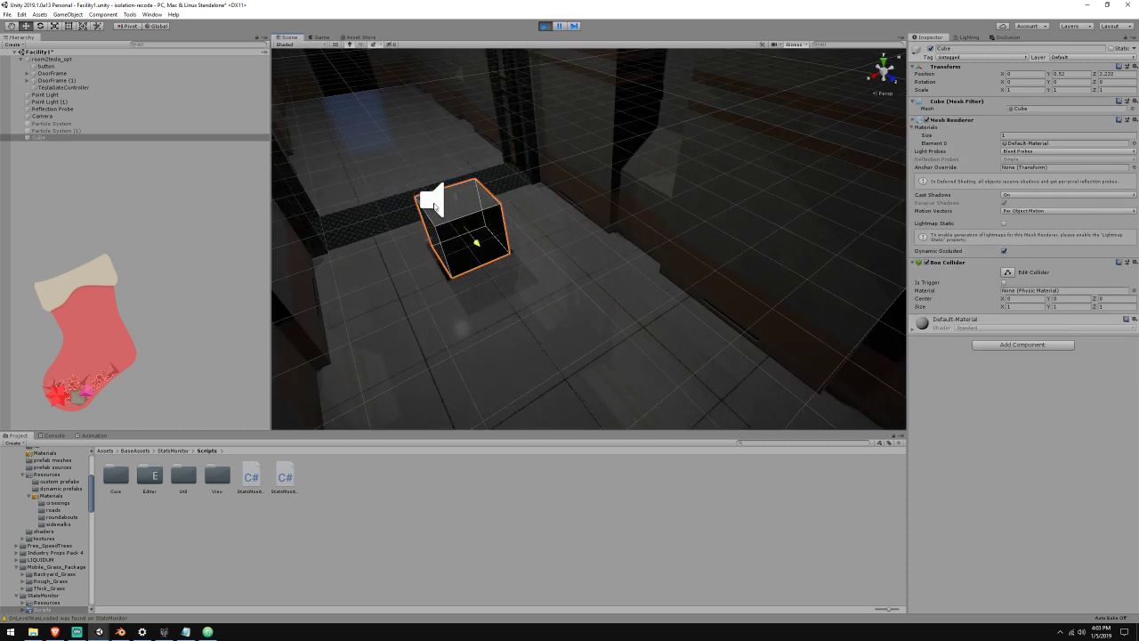
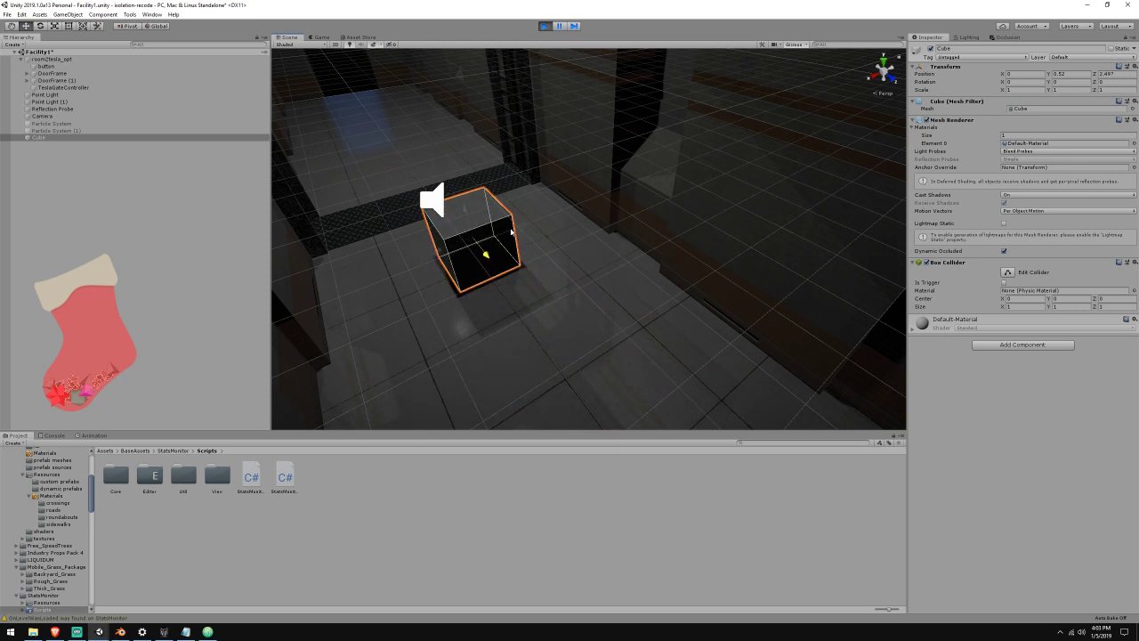
click(545, 26)
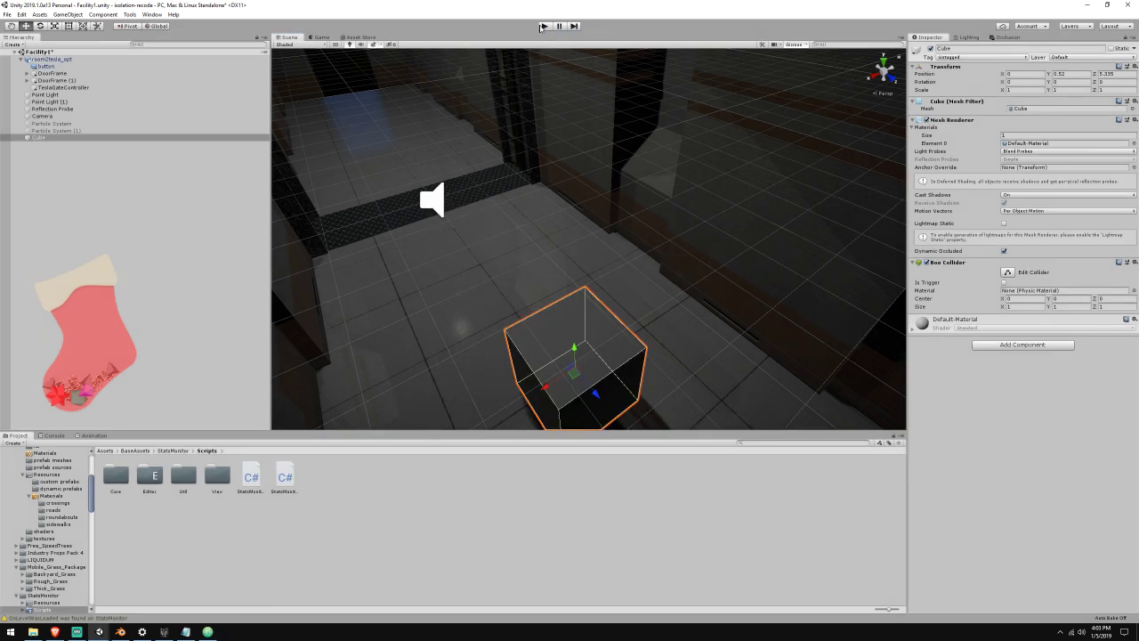
click(544, 26)
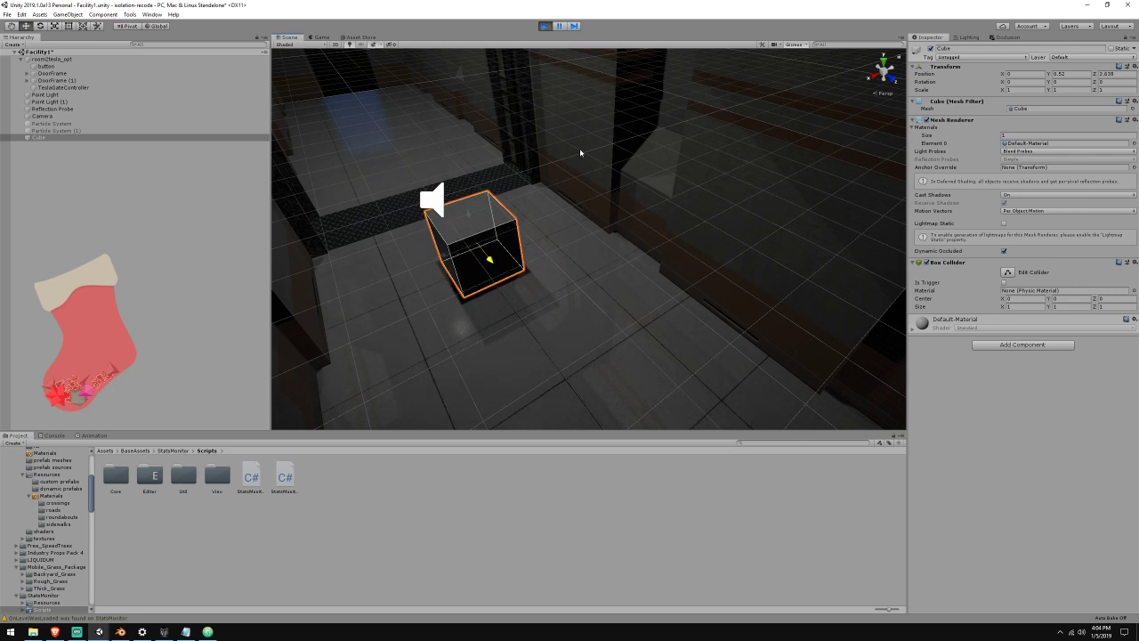
click(545, 26)
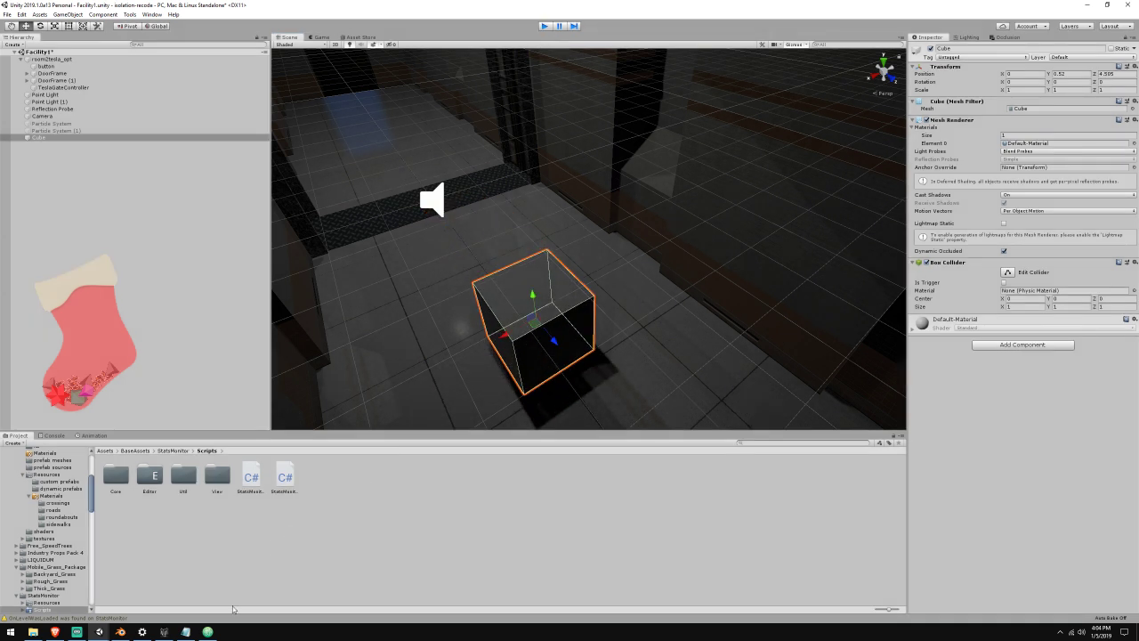
Go to the shock playback line in the script in Atom, check Nightbot's current song in the browser, and return to the script
click(207, 631)
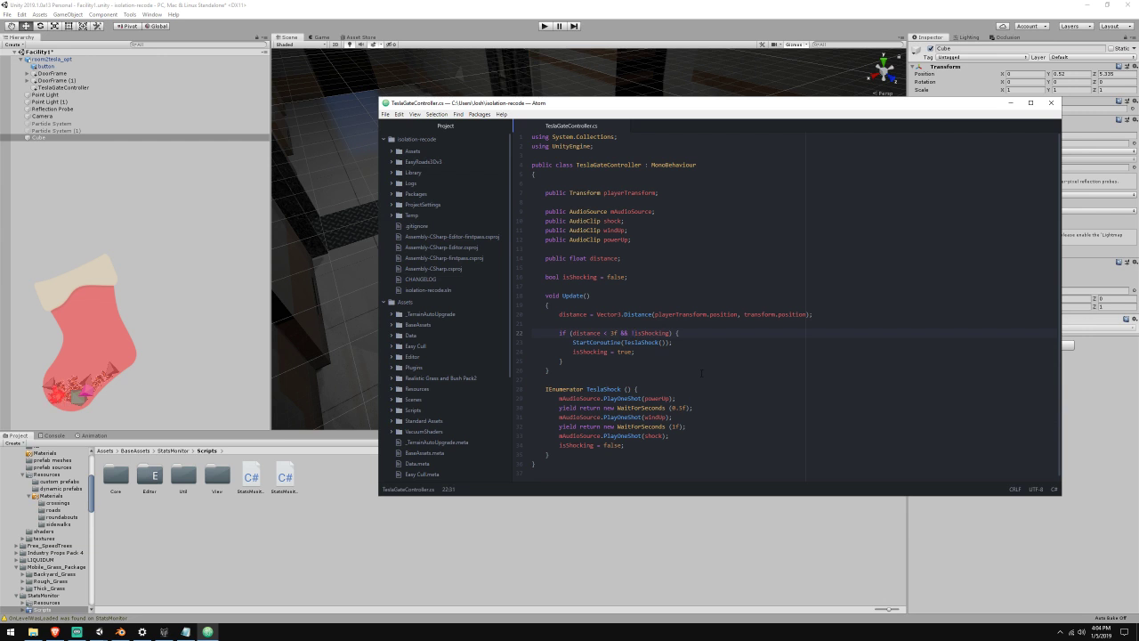
click(667, 435)
click(54, 632)
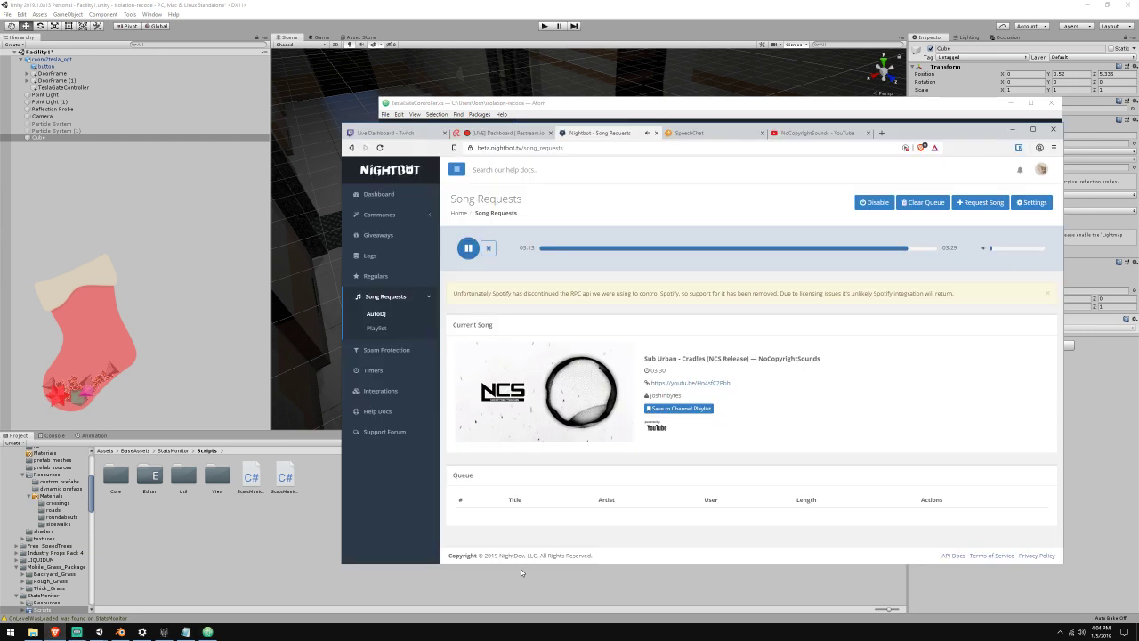
click(590, 433)
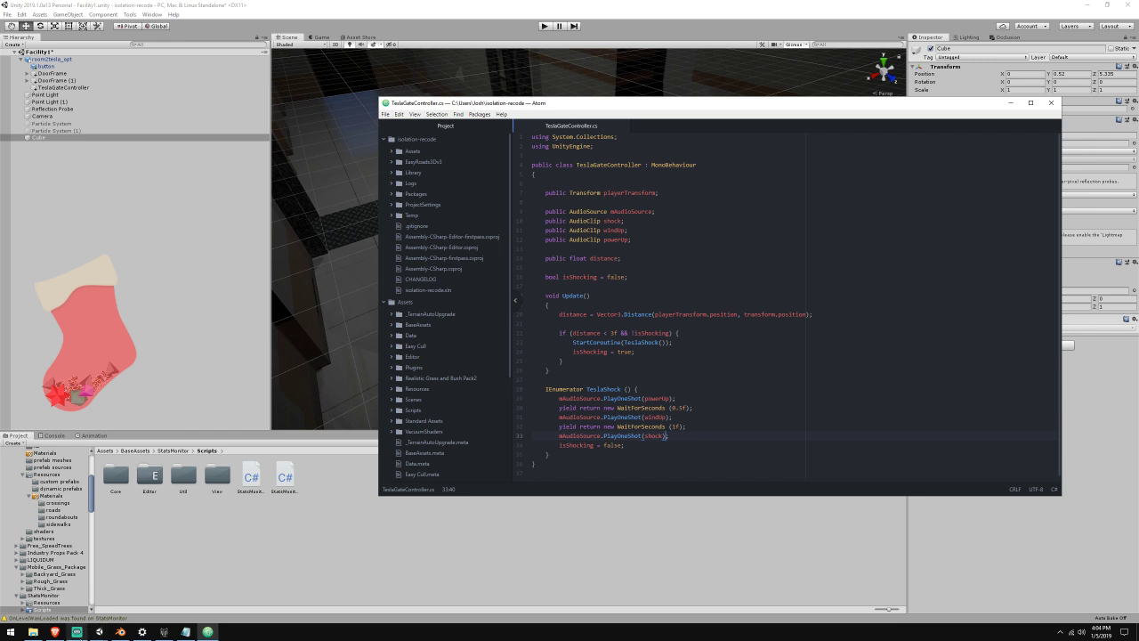
Check the stream in Streamlabs OBS, return to Unity and open the BaseAssets folder
click(77, 631)
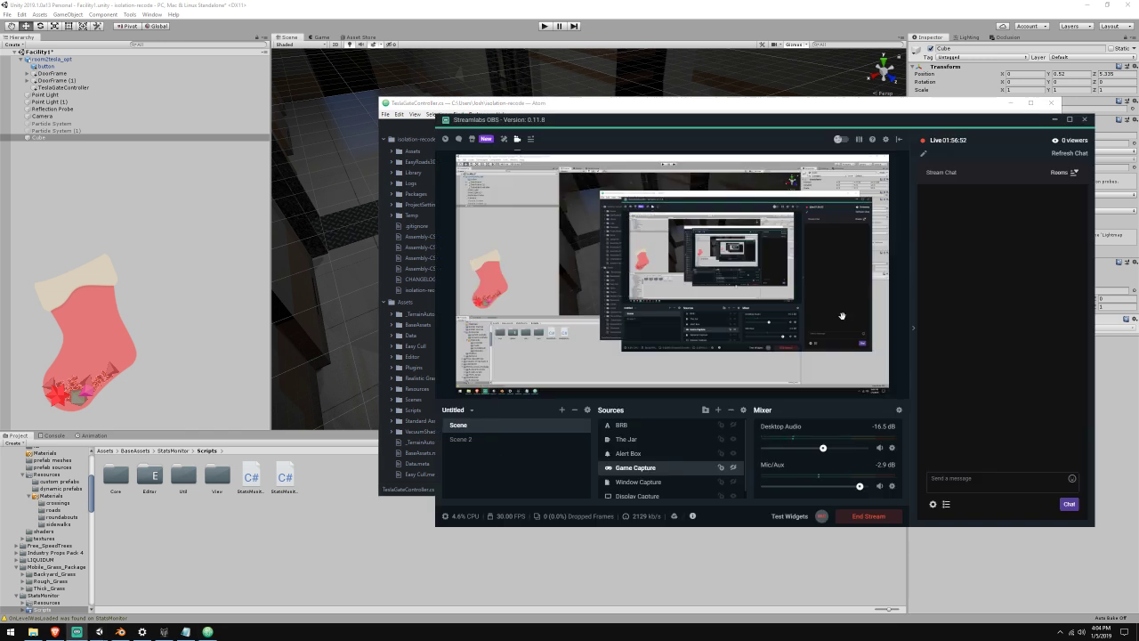
click(1055, 119)
click(1011, 102)
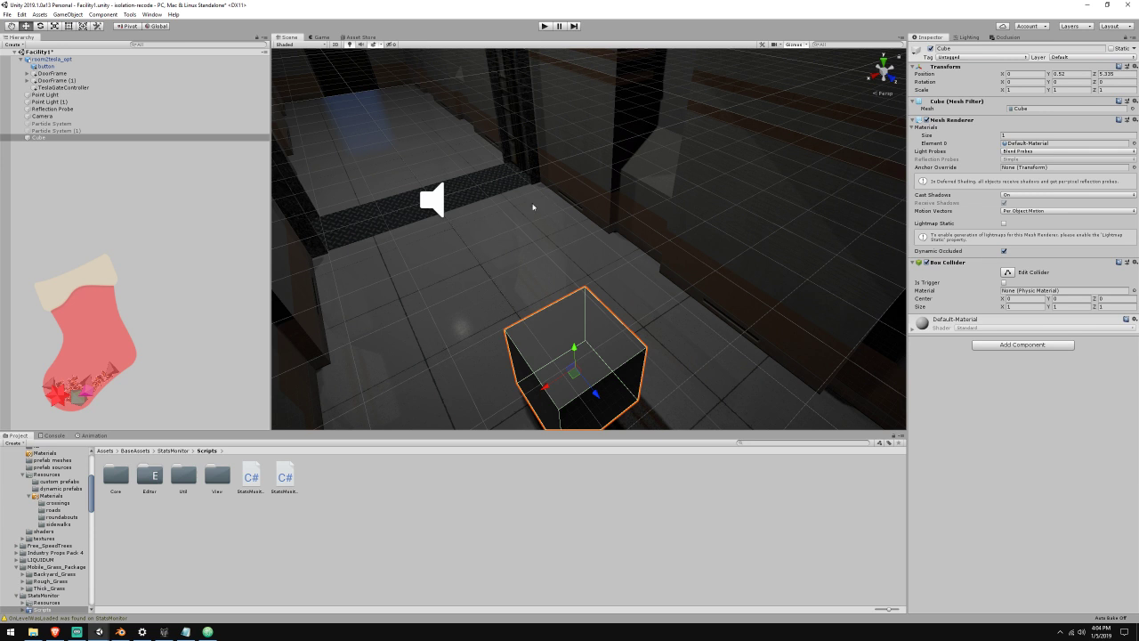
click(175, 450)
click(138, 450)
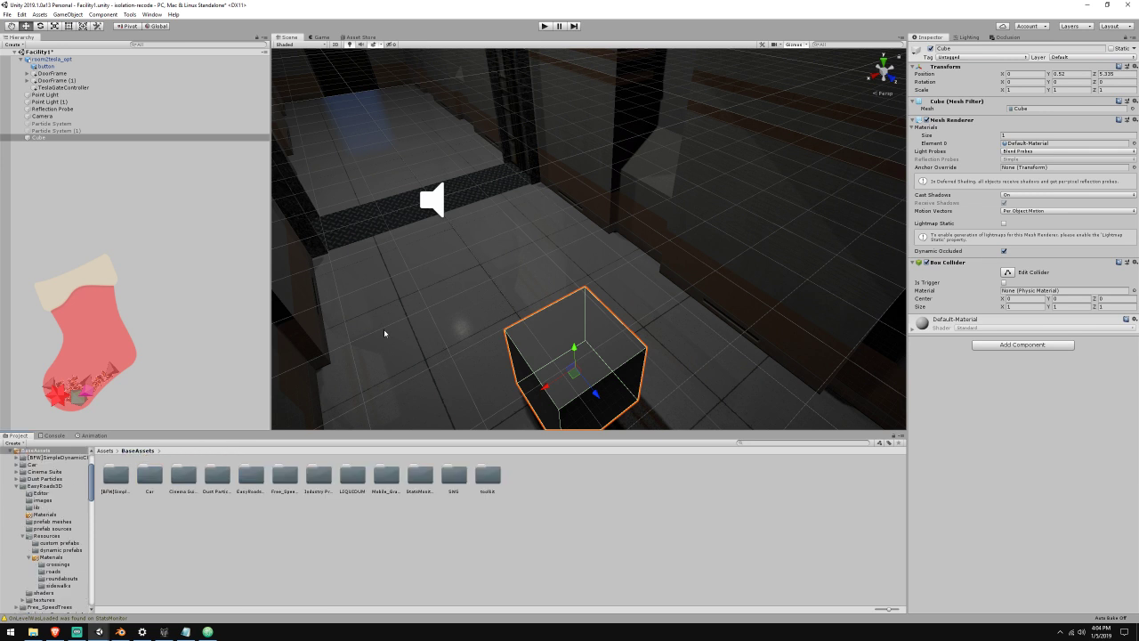
Delete the test Cube from the scene and clear the TeslaGateController's Player Transform reference
right_drag(493, 291, 489, 308)
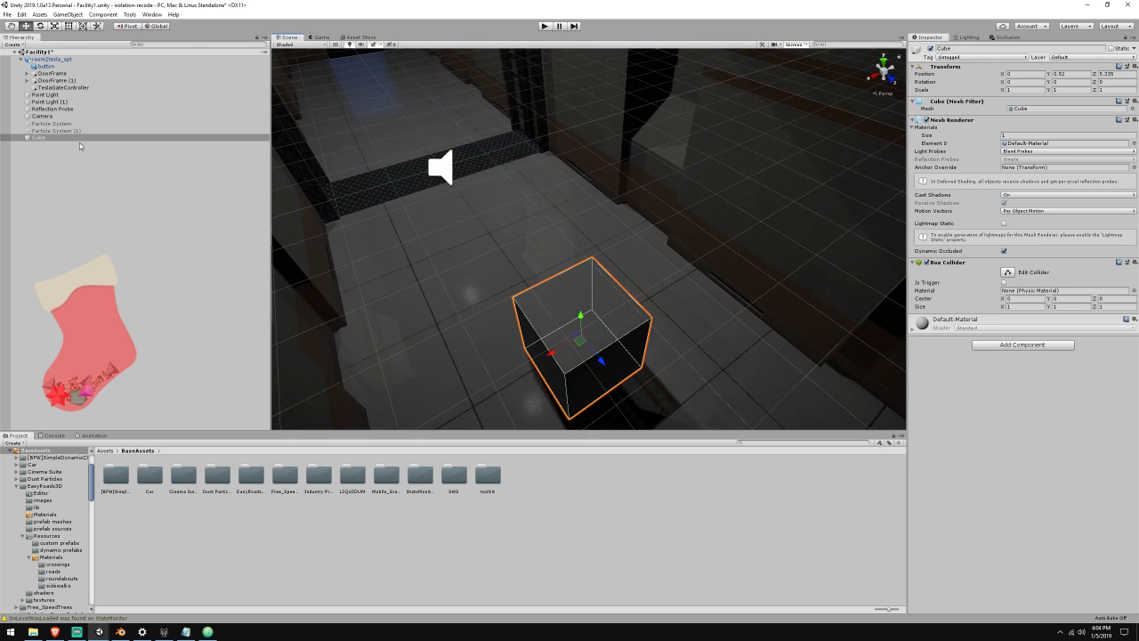
click(79, 139)
key(Delete)
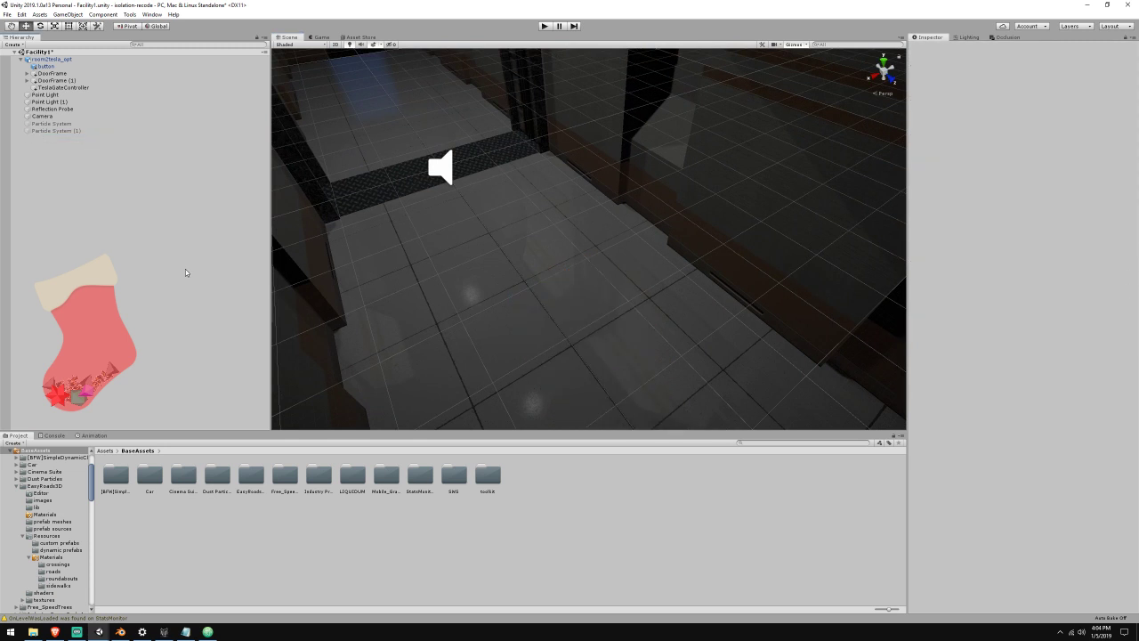
click(96, 87)
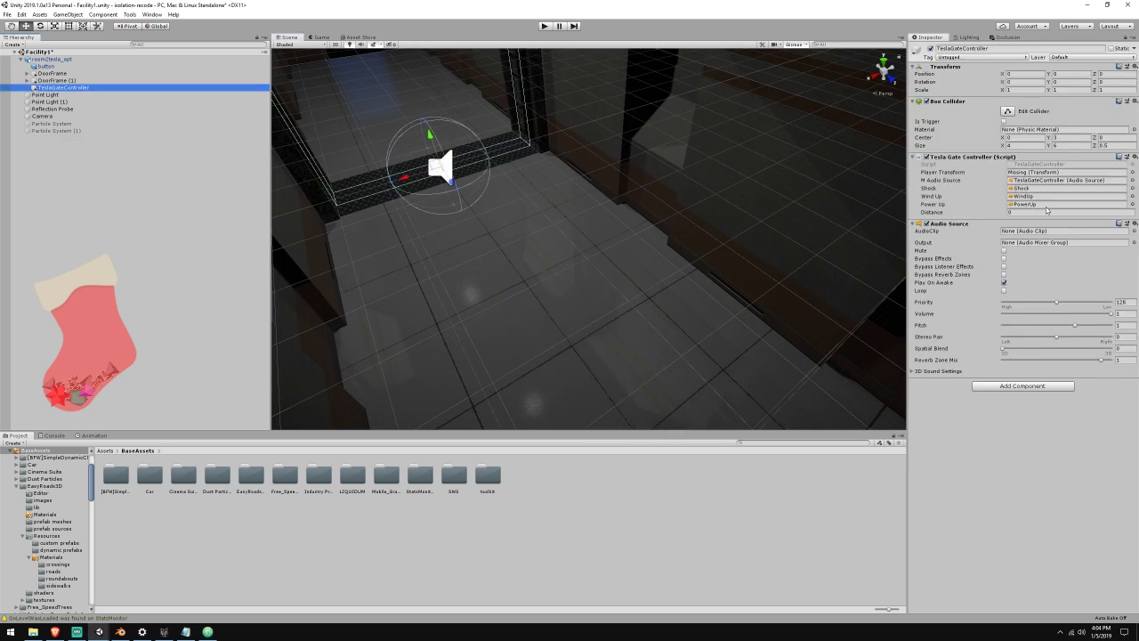
click(1041, 174)
key(Delete)
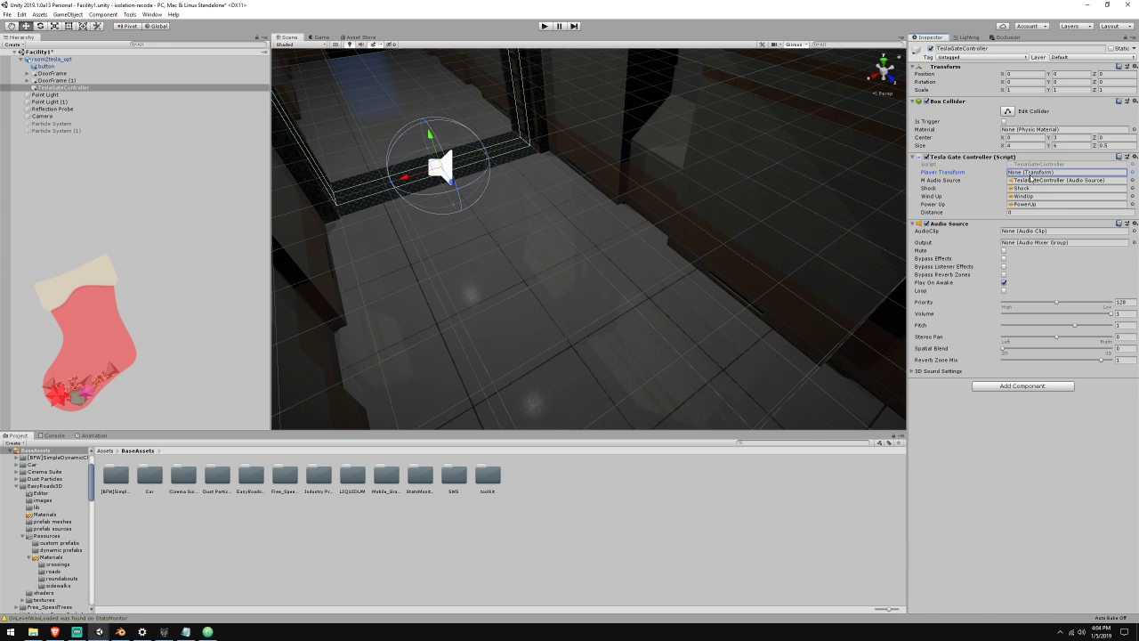
Reorder the TeslaGateController's components so the Box Collider sits below the script and the Audio Source
right_click(946, 104)
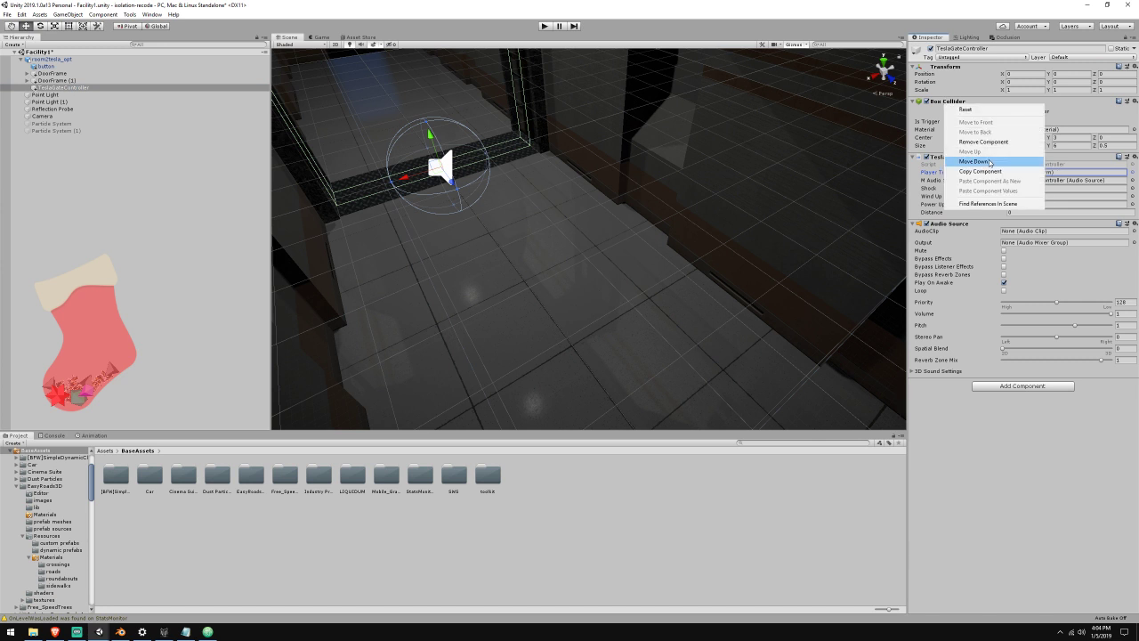
click(989, 163)
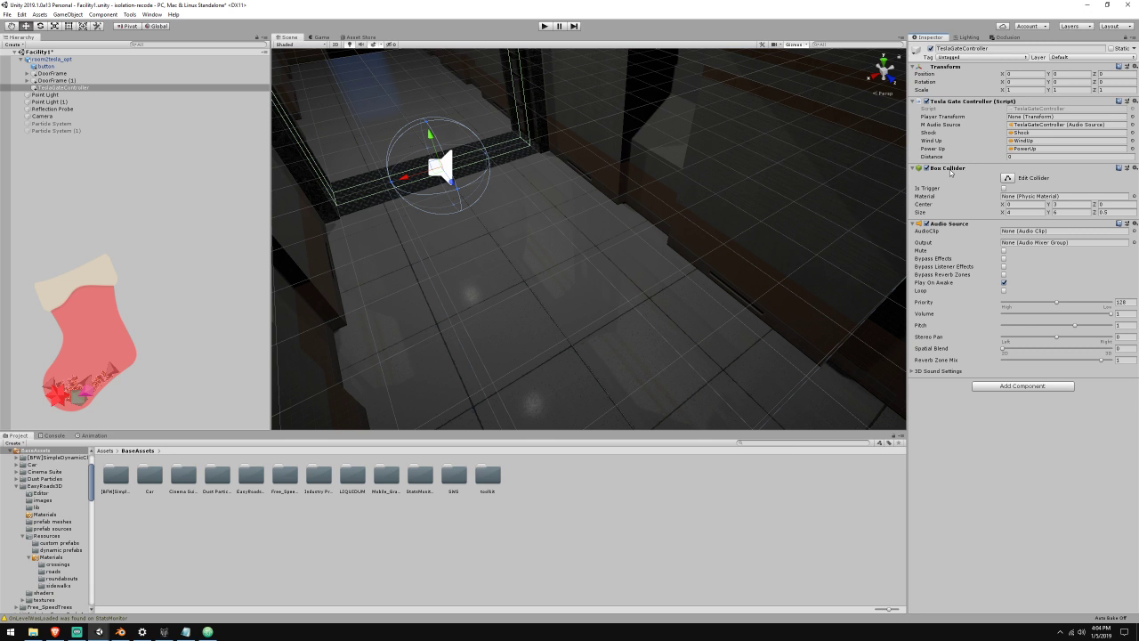
right_click(949, 170)
click(956, 435)
right_click(945, 170)
click(987, 225)
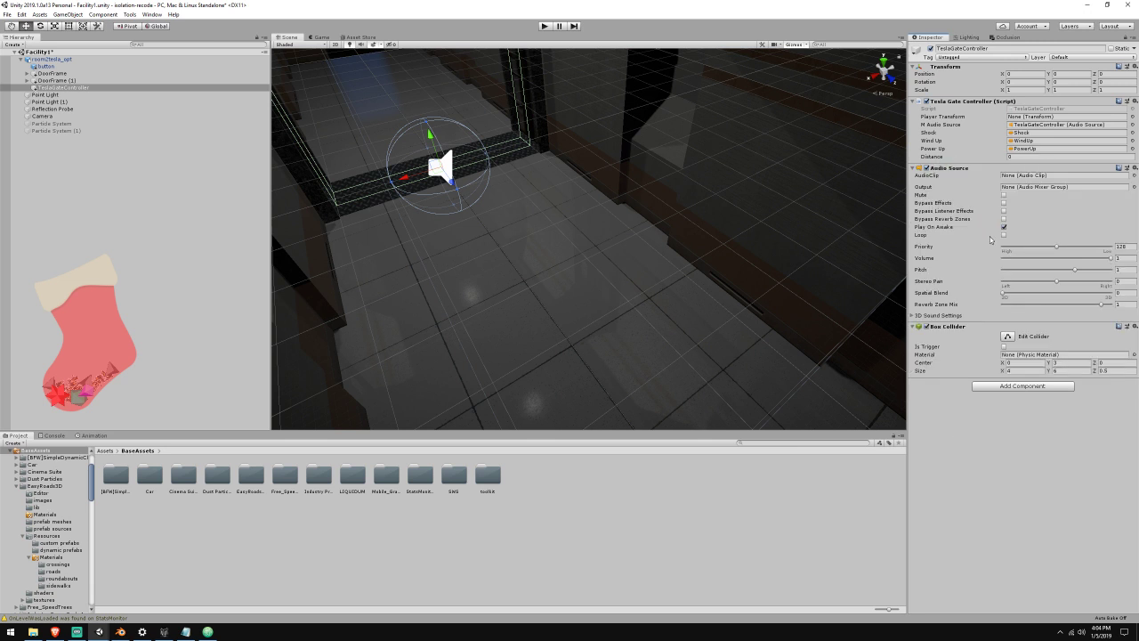
Enable Is Trigger on the TeslaGateController's Box Collider, frame the object and switch to the script in Atom
right_drag(669, 285, 725, 260)
click(1004, 346)
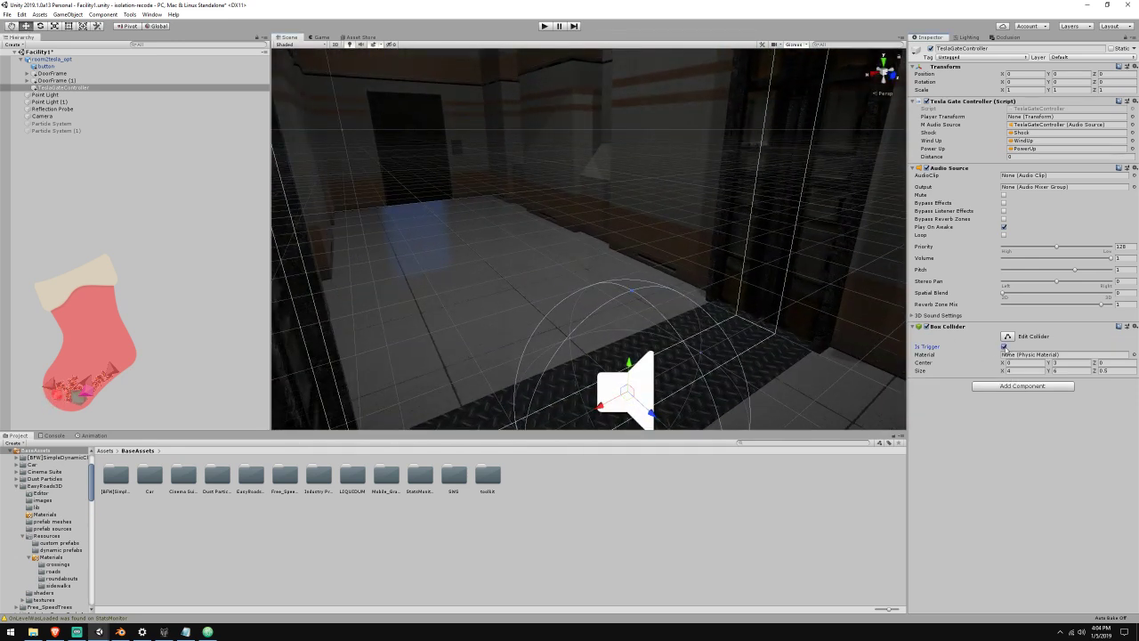
key(f)
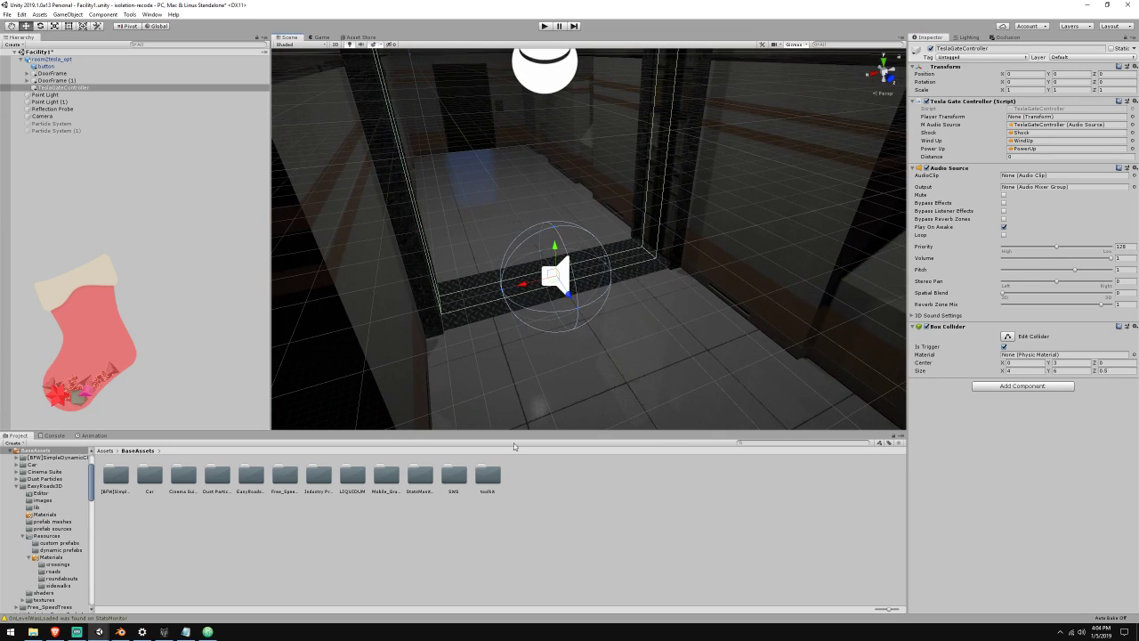
click(207, 632)
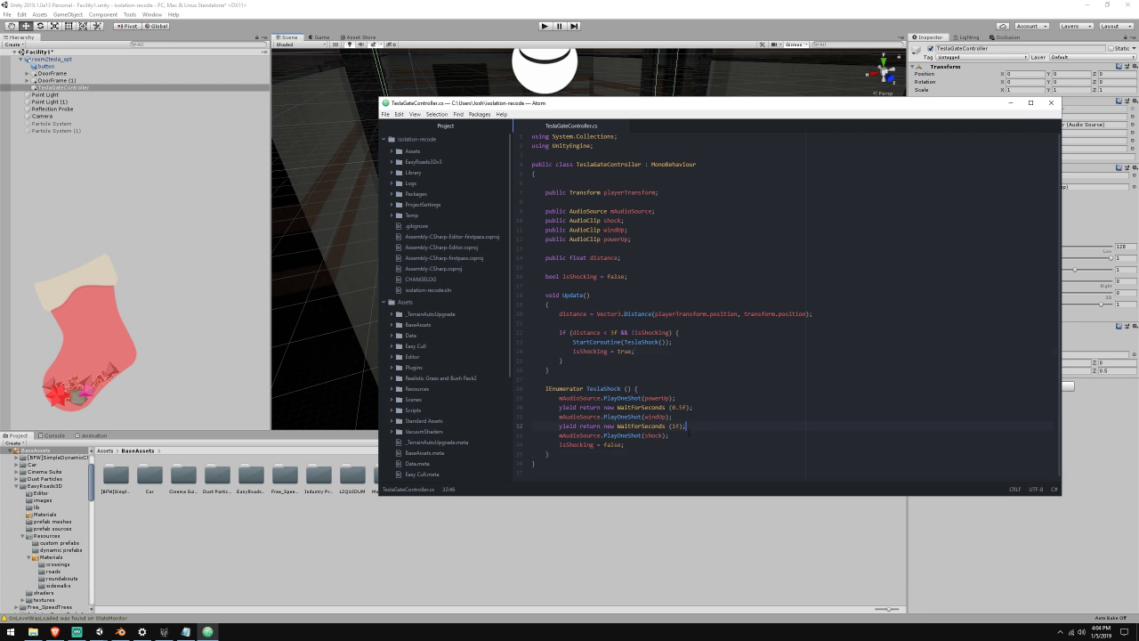
key(Return)
key(Return)
key(Return)
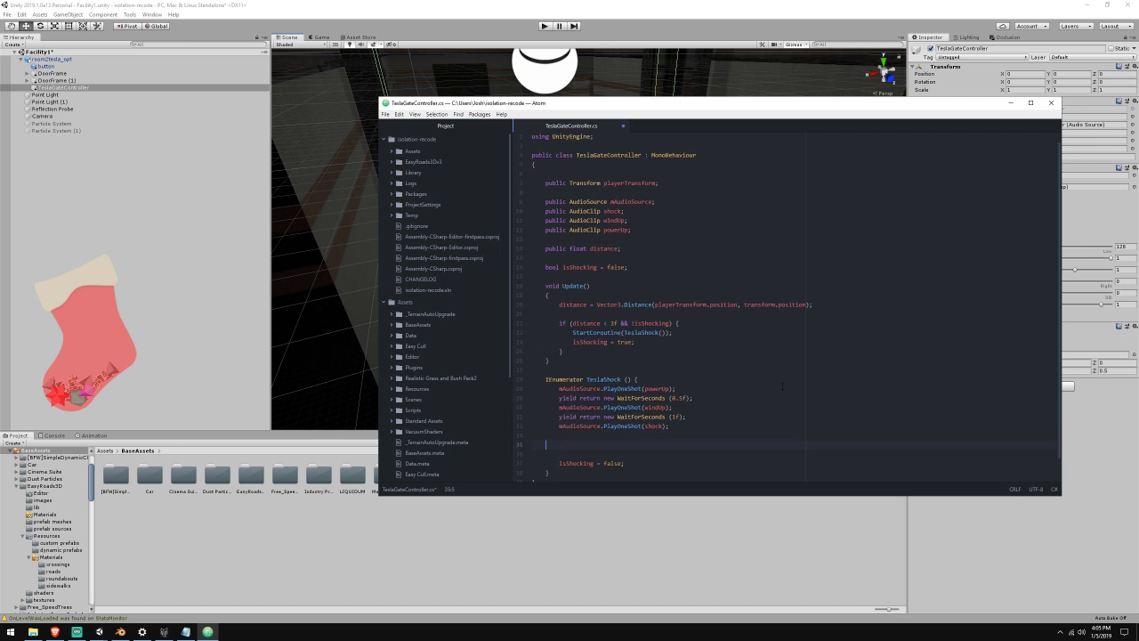
key(BackSpace)
key(BackSpace)
key(ctrl+z)
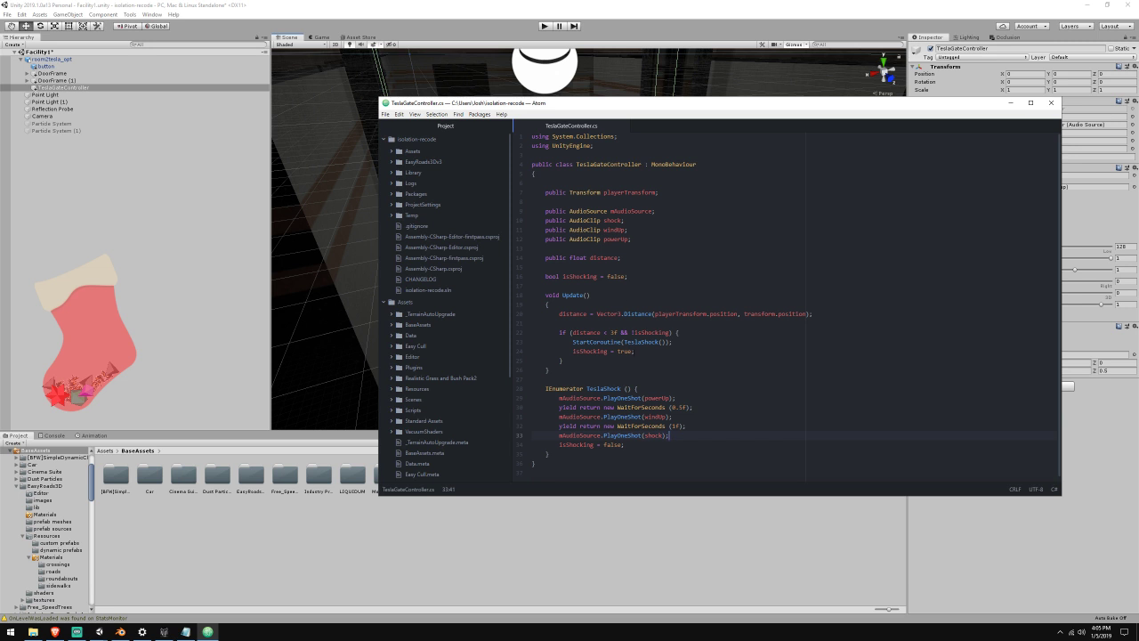
Replace isShocking with isActive in its declaration and throughout Update, and declare a separate "bool isShocking = false;" below it
double_click(651, 332)
text(isActive)
double_click(580, 276)
text(isActive)
key(Return)
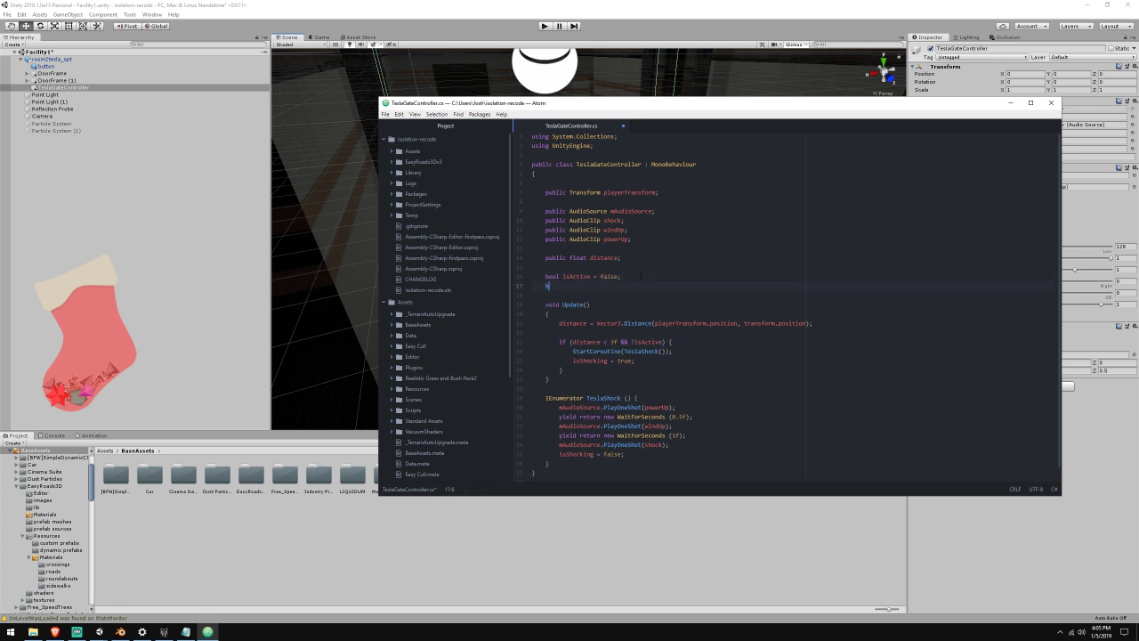
text(bool isShocking = false;)
right_click(641, 274)
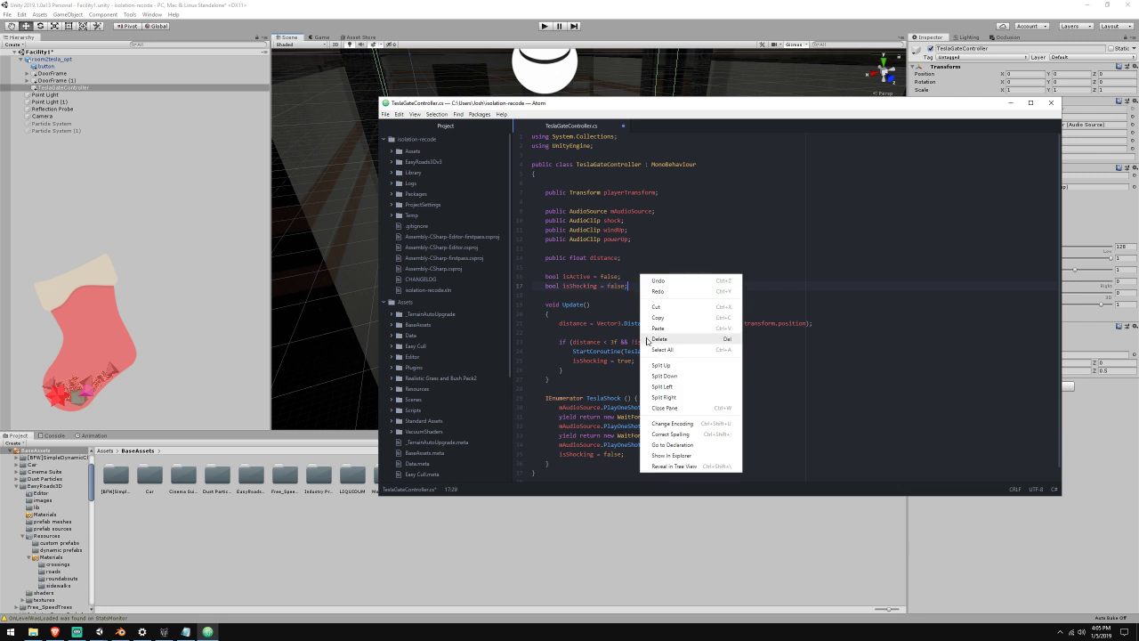
double_click(587, 360)
text(isActive) {)
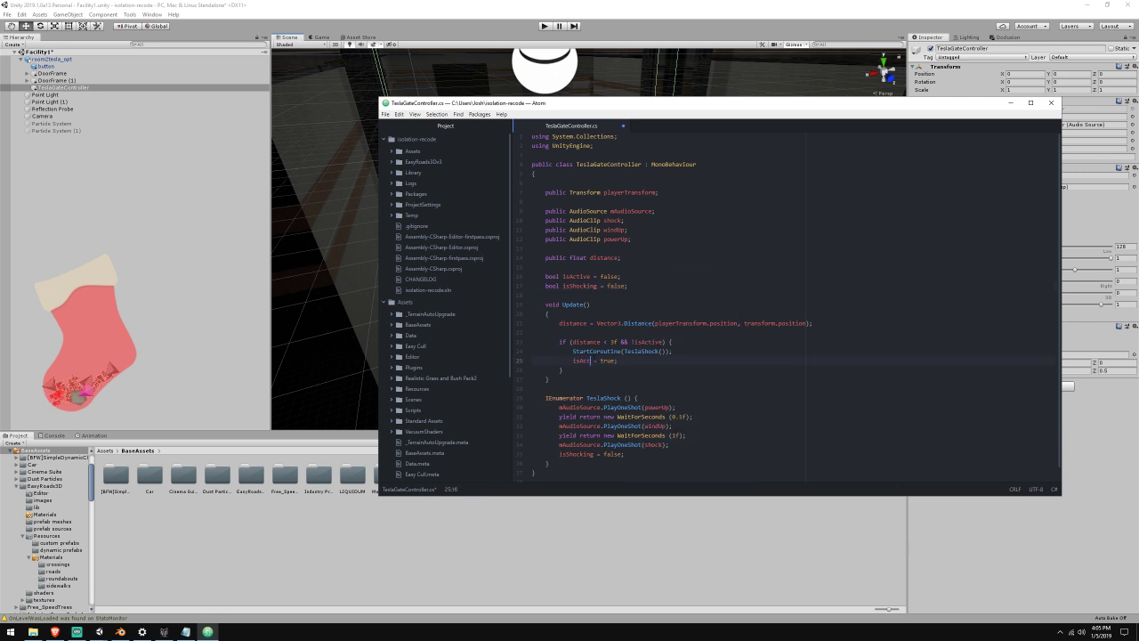
Insert "isShocking = true;" in the TeslaShock coroutine just before the shock clip is played
key(Down)
key(Down)
key(Down)
key(Return)
text(isSh)
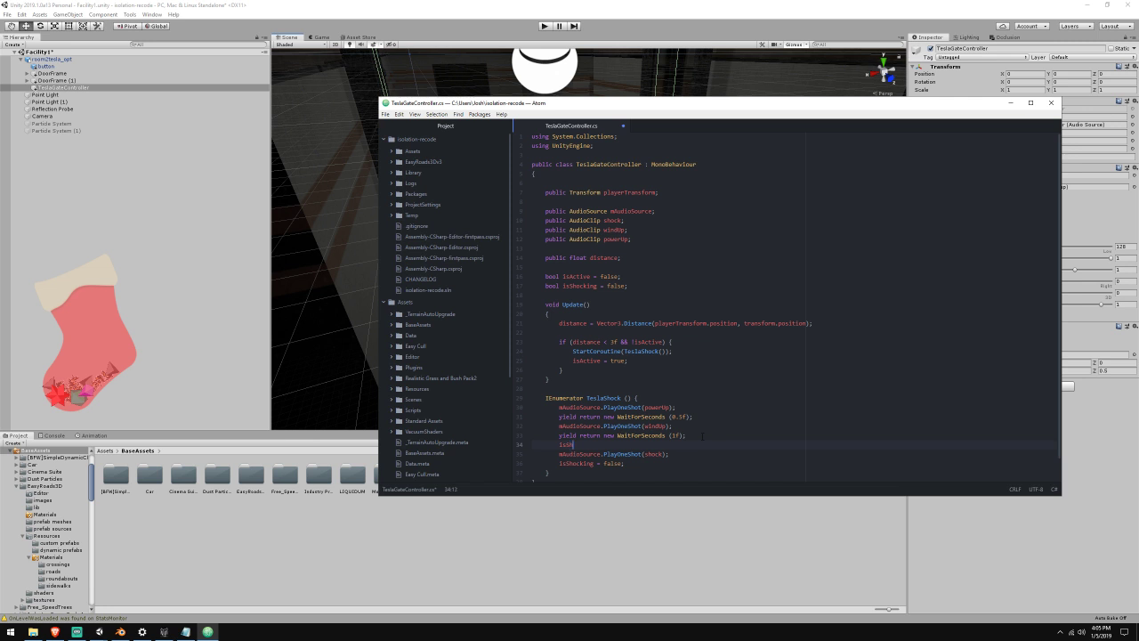
text(ocking = true;)
Add "isActive = false;" after "isShocking = false;" at the end of TeslaShock, save the script and switch to Unity
click(615, 464)
scroll(691, 452, down, 1)
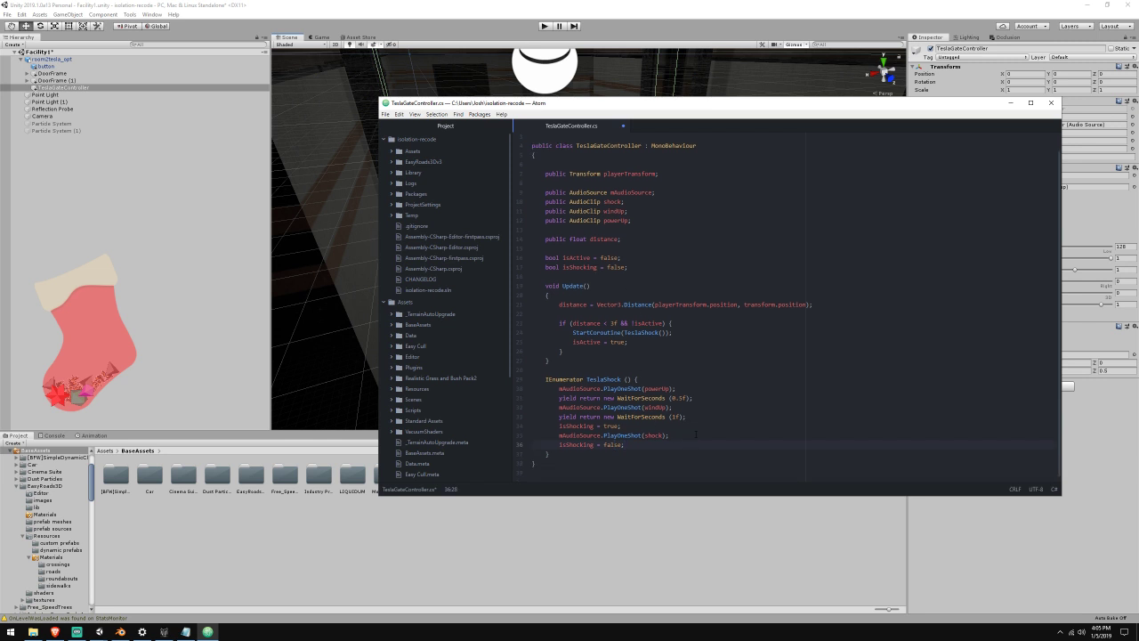
key(Return)
text(isActive = false;)
key(shift+Home)
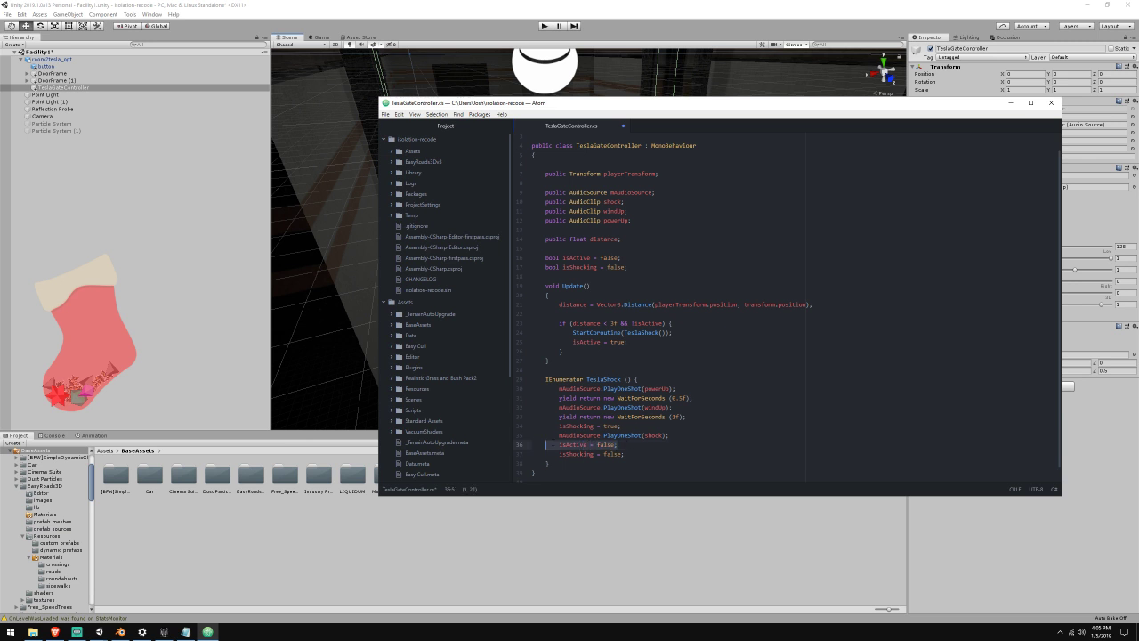
key(ctrl+c)
key(Down)
key(End)
key(Return)
key(ctrl+v)
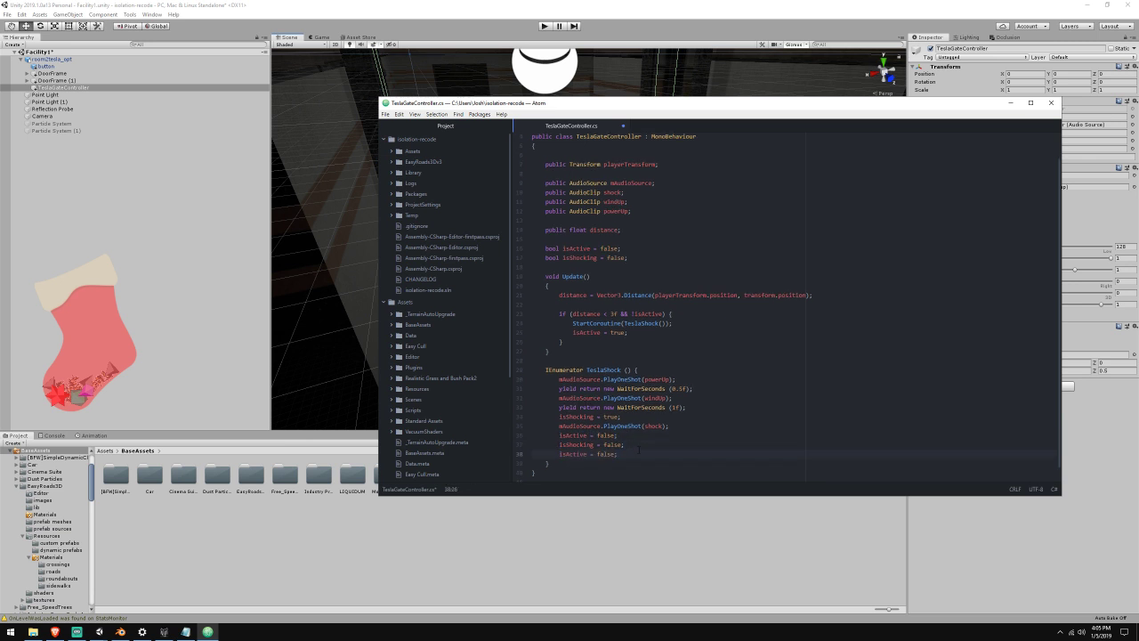
key(Up)
key(Up)
key(shift+Home)
key(BackSpace)
key(BackSpace)
key(ctrl+s)
key(alt+Tab)
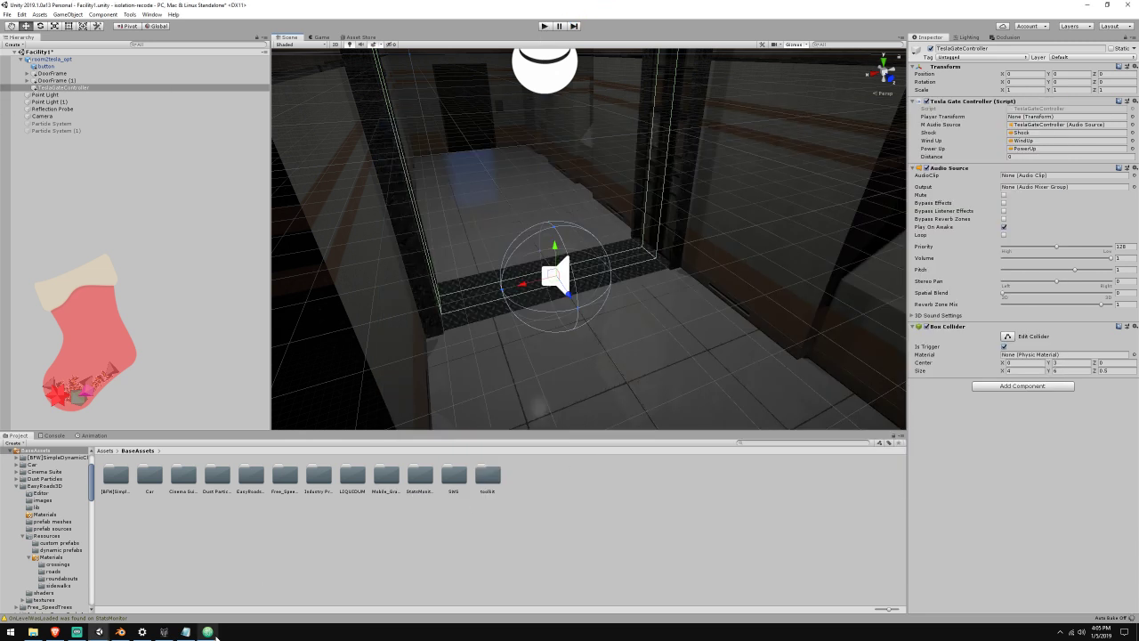
Return to the script in Atom and add an empty "void OnTriggerEnter ()" method below TeslaShock
click(207, 632)
click(593, 452)
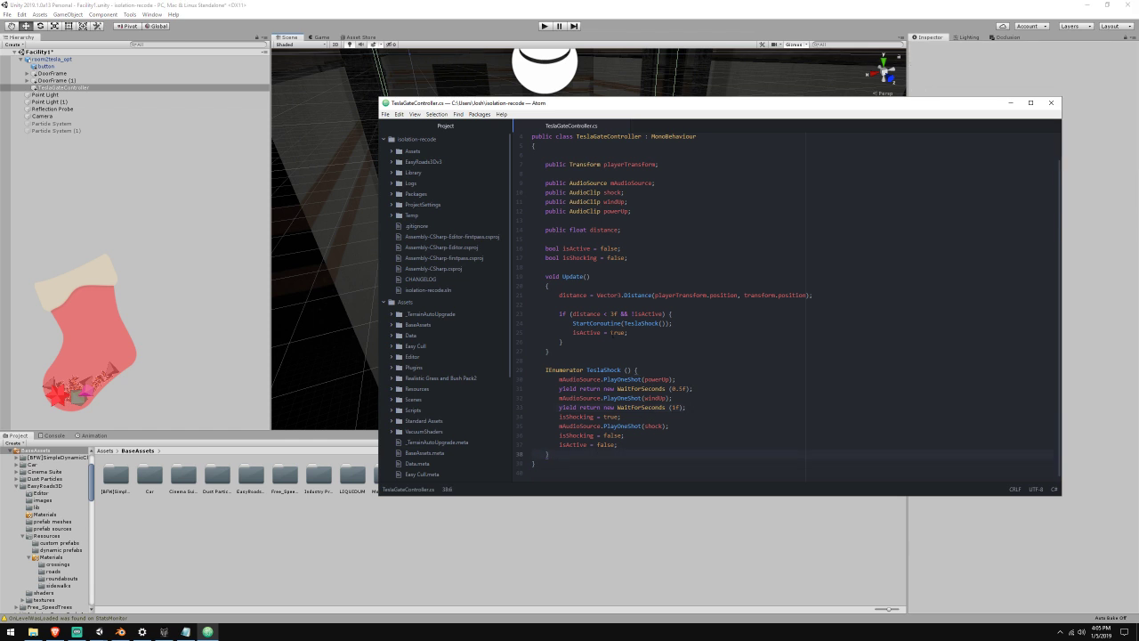
key(Return)
key(Return)
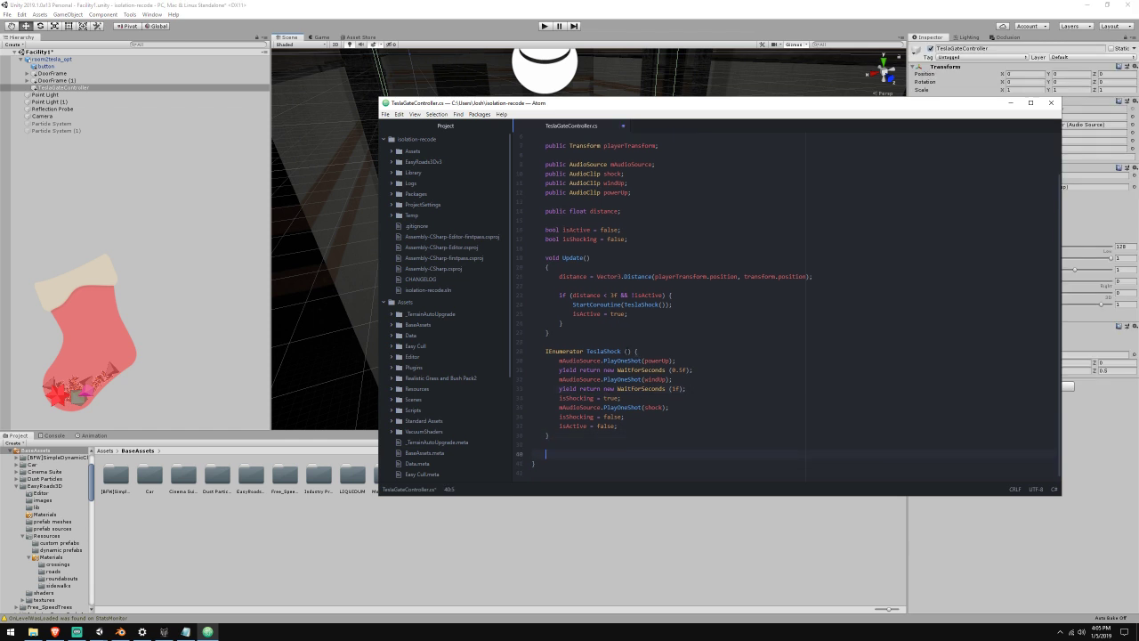
text(void OnTriggerEnter () {)
key(Return)
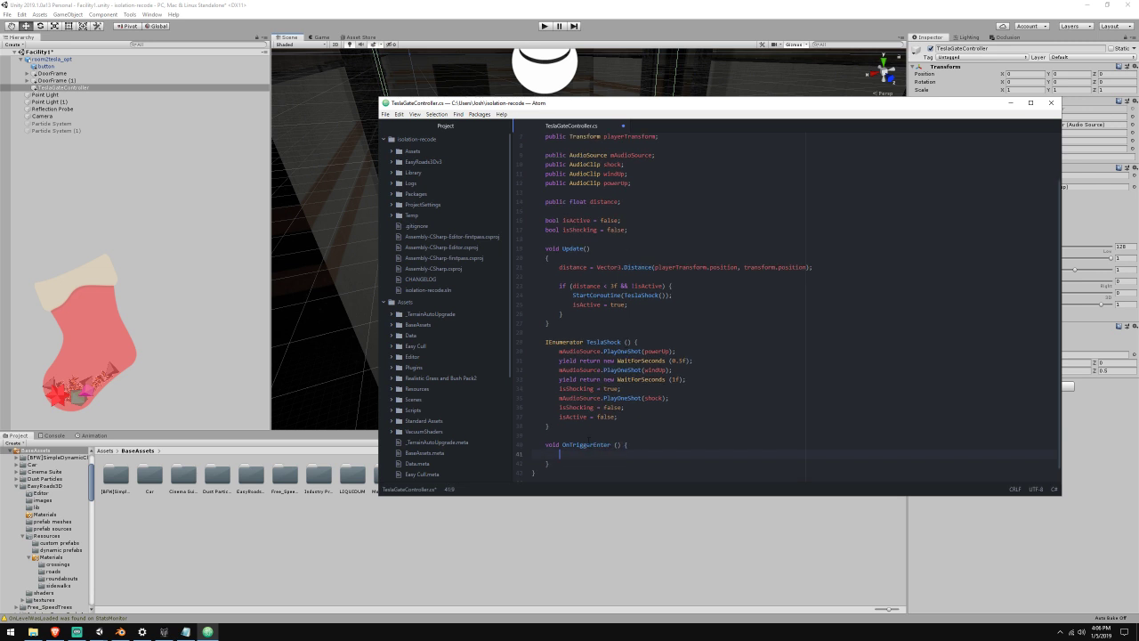
Change the new method to "OnTriggerStay (Collider coll)" and start an if condition with "coll.gameObject." inside it
drag(592, 444, 612, 444)
text(Stay (Collider coll)
scroll(691, 442, down, 1)
text((coll.)
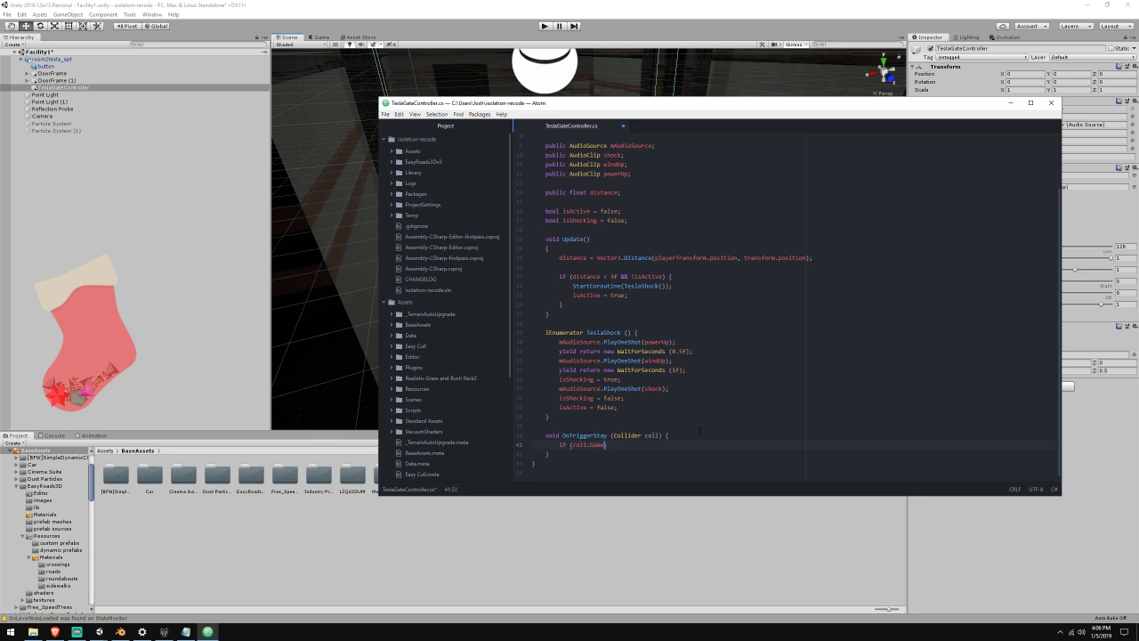
key(BackSpace)
text(.gameObject.)
Search the web for "unity ontriggerstay", read the Collider.OnTriggerStay scripting reference, and return to the script
click(54, 630)
click(880, 133)
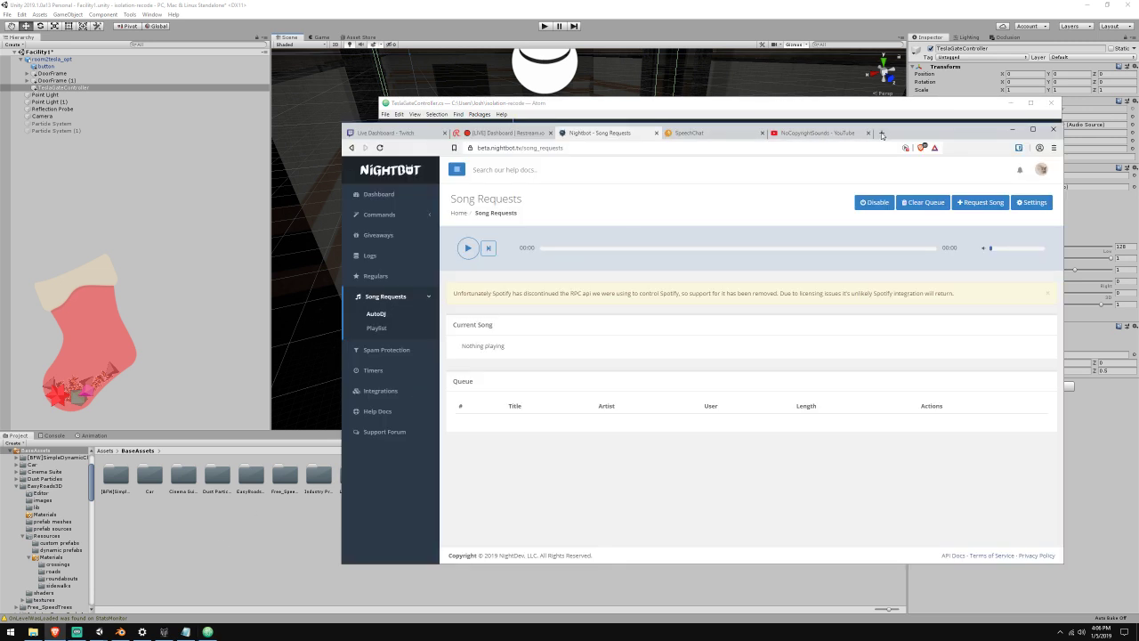
text(unity)
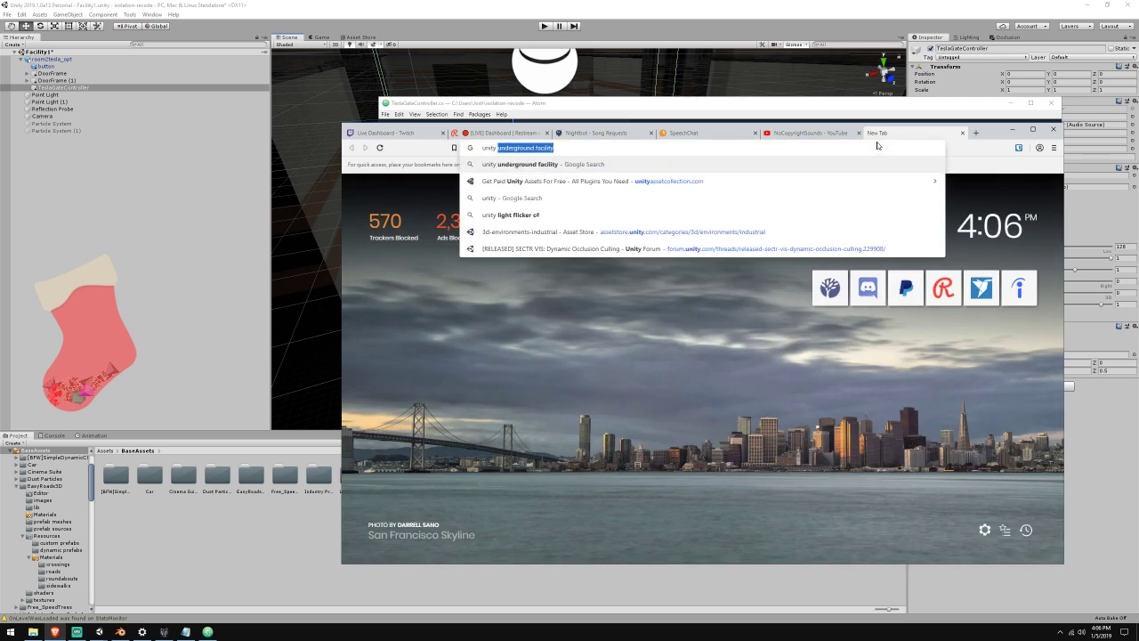
text( ontrigg)
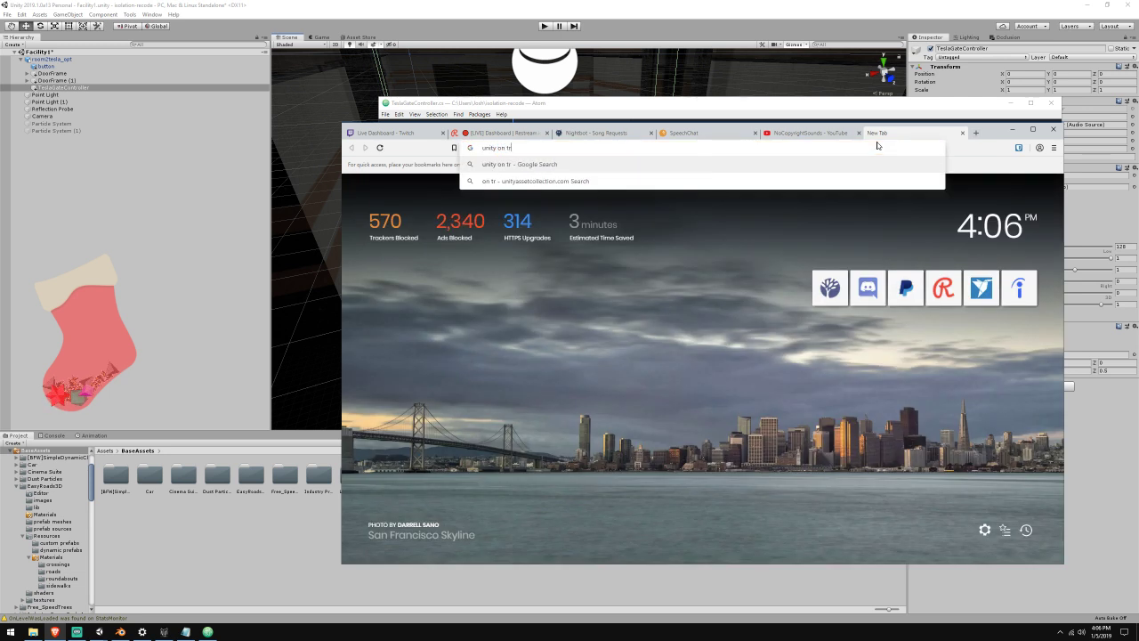
text(erstay)
key(Return)
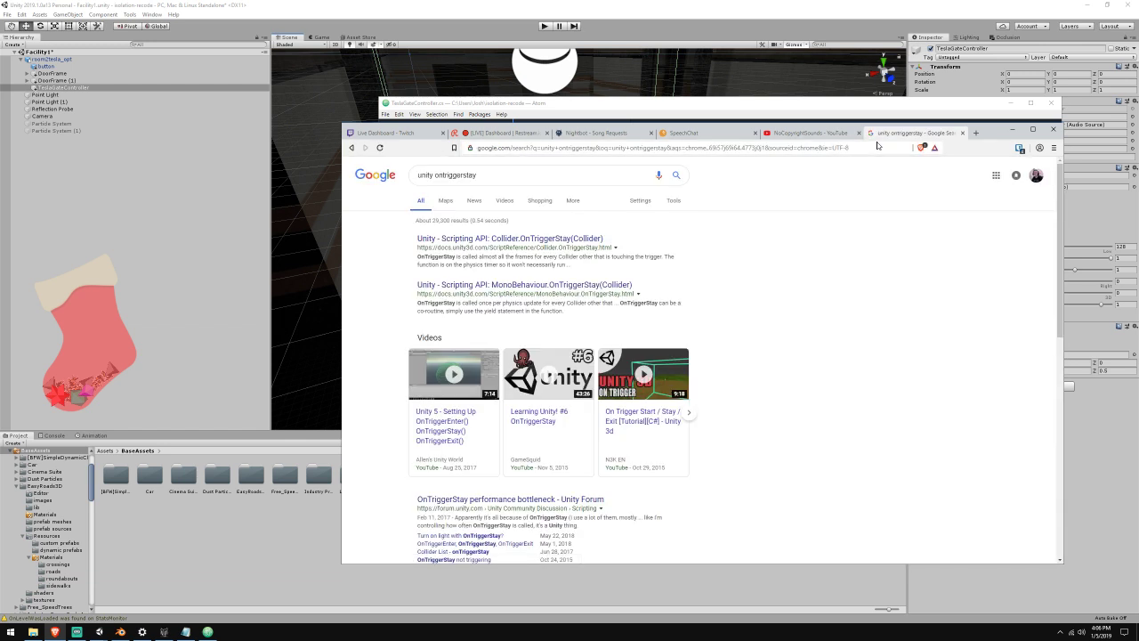
click(553, 240)
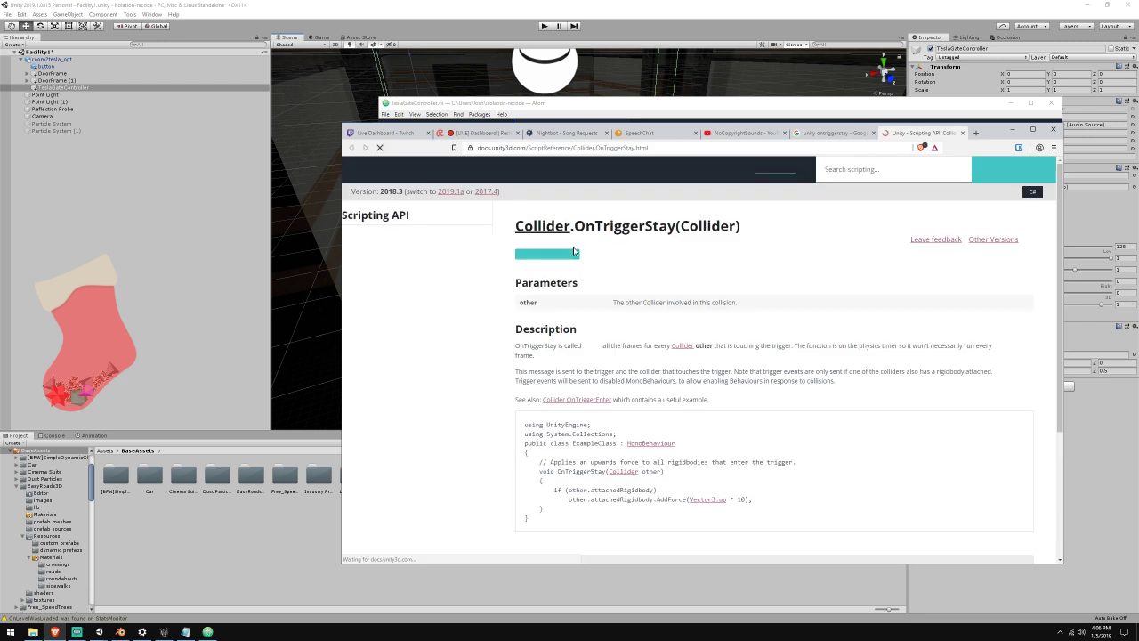
click(873, 134)
scroll(711, 406, down, 2)
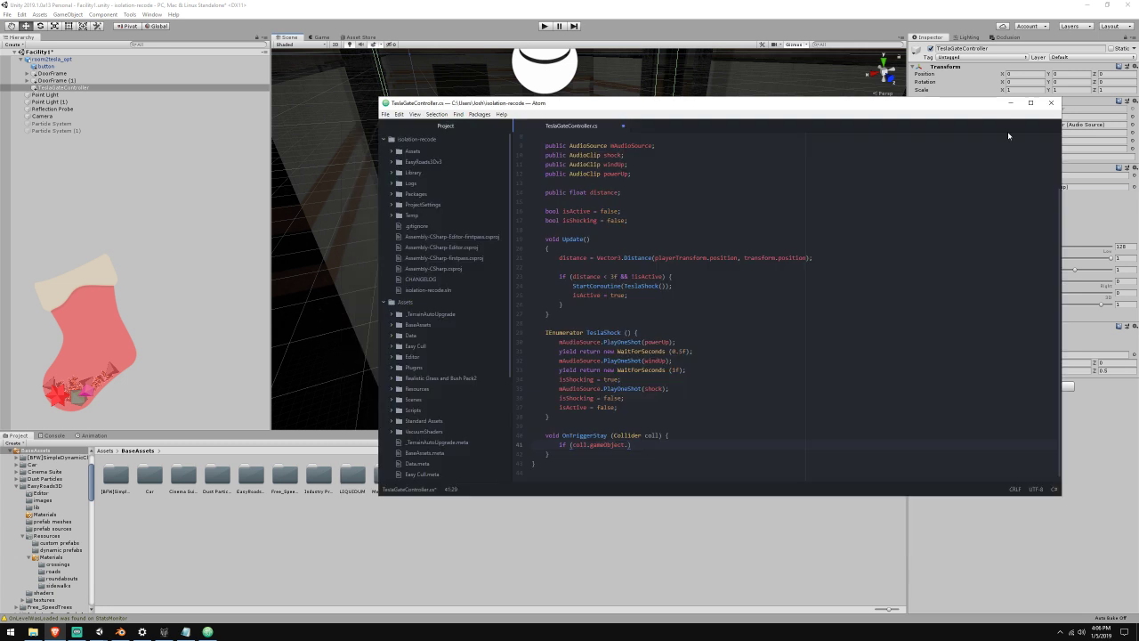
click(1010, 129)
Complete the if condition with CompareTag("Player") and put "Destroy(this.gameObject);" inside its block
text(CompareTag()
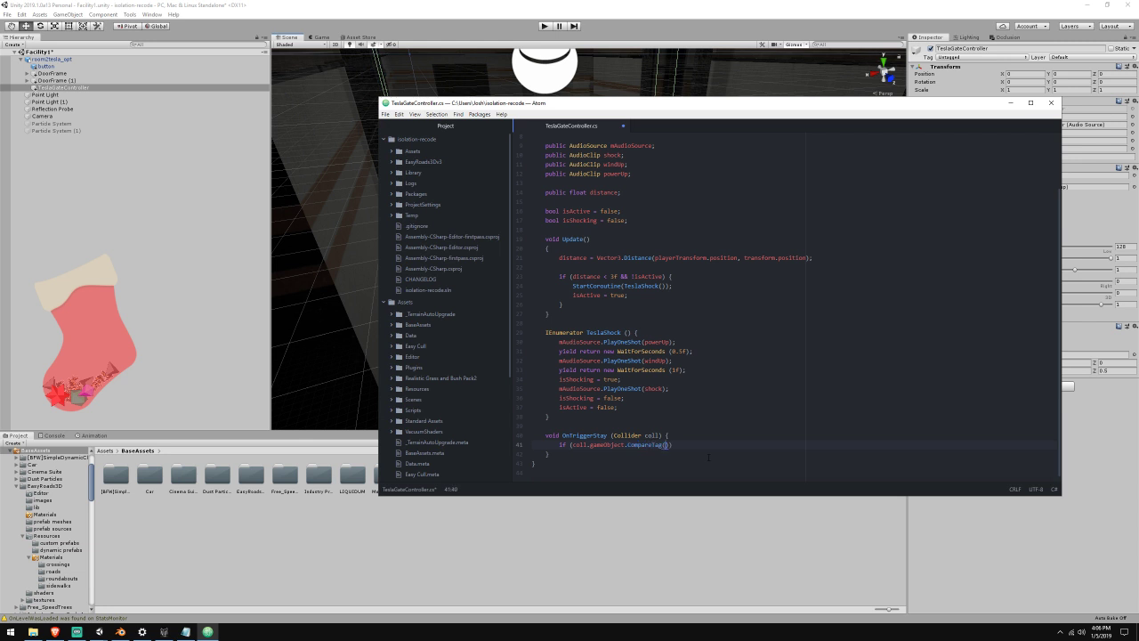
text("Player")) {)
key(Return)
text(Destroy(this.gameObject);)
key(BackSpace)
text();)
scroll(703, 437, down, 1)
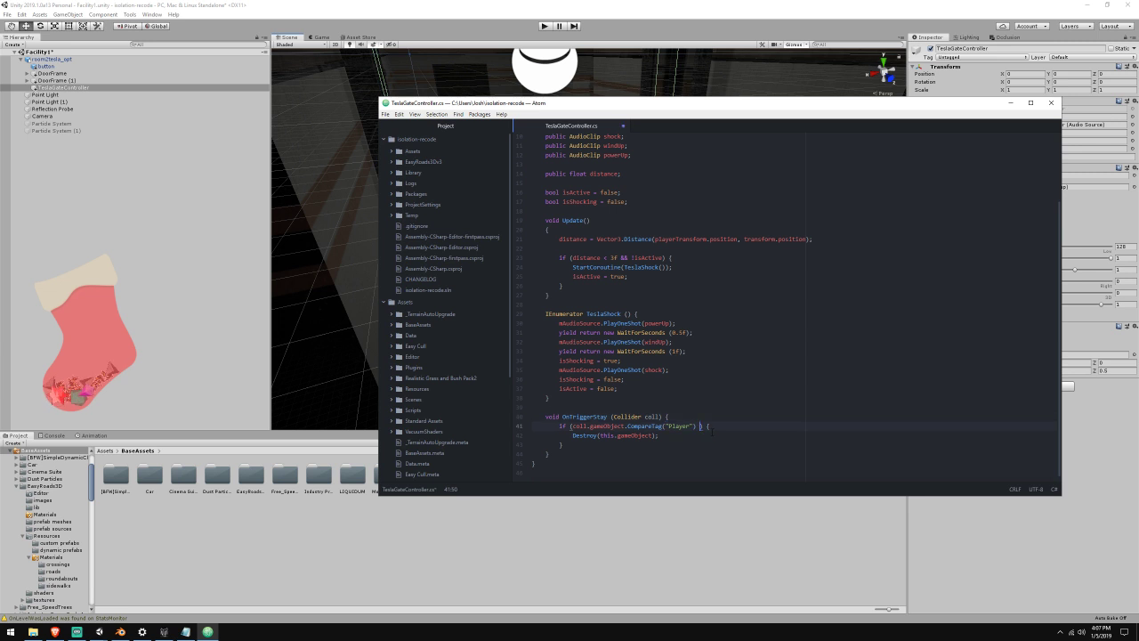
Append "&& isShocking" to the OnTriggerStay condition, save the script, and test-run the scene in Unity
text(&& isShocking)
key(ctrl+s)
click(701, 4)
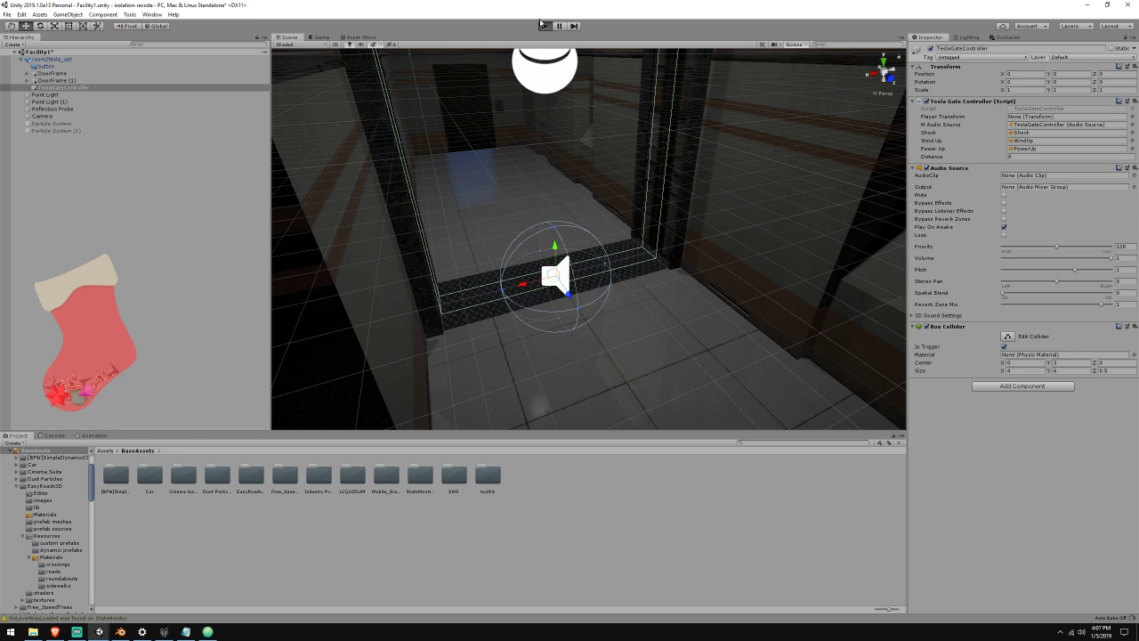
click(545, 27)
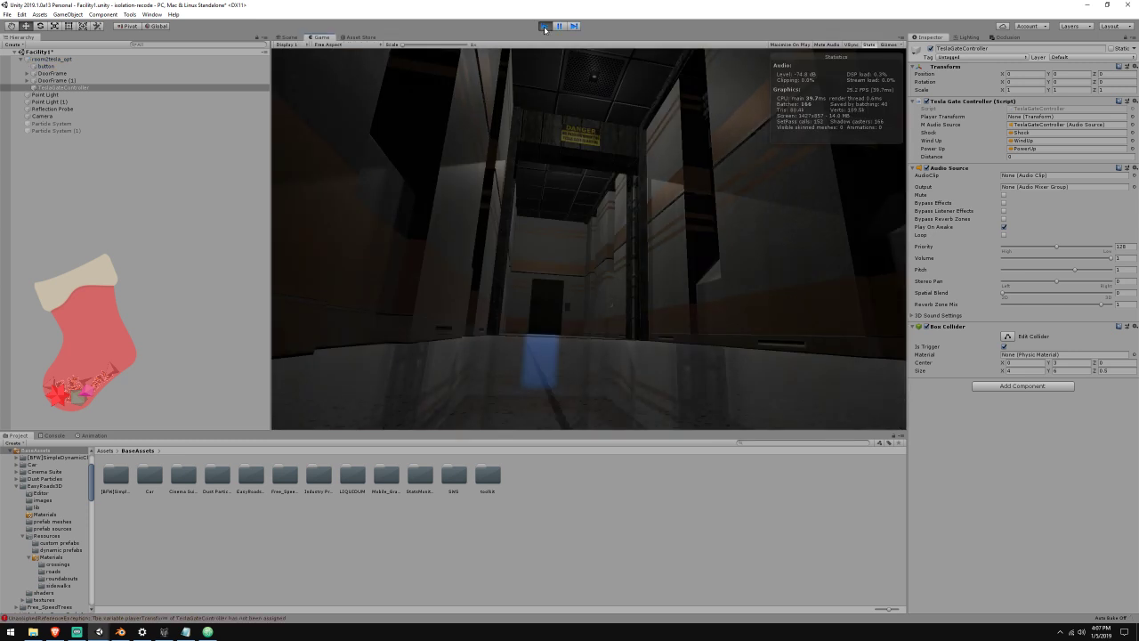
Create a 3D cube, reset its transform, and move it about 7 units along Z away from the tesla gate
click(68, 14)
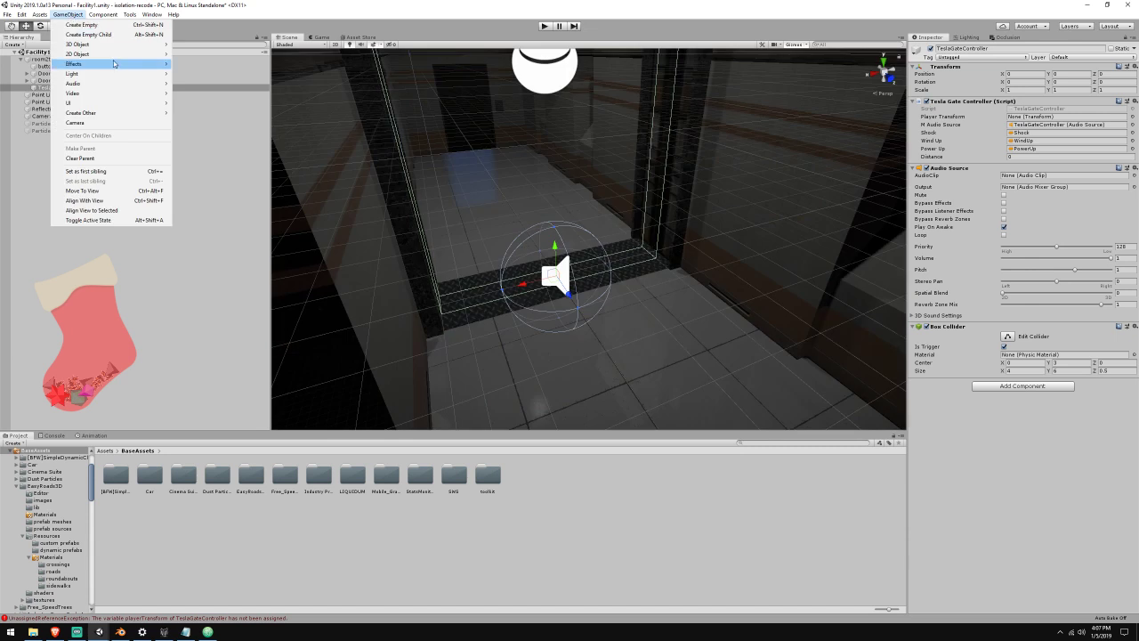
mouse_move(80, 44)
click(213, 44)
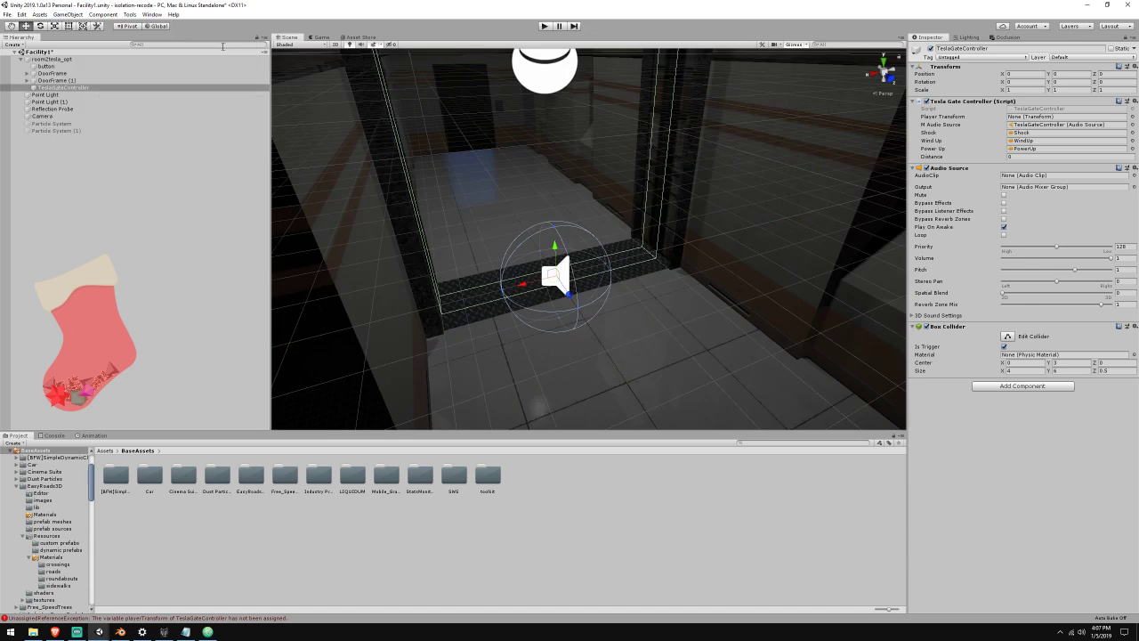
right_click(951, 71)
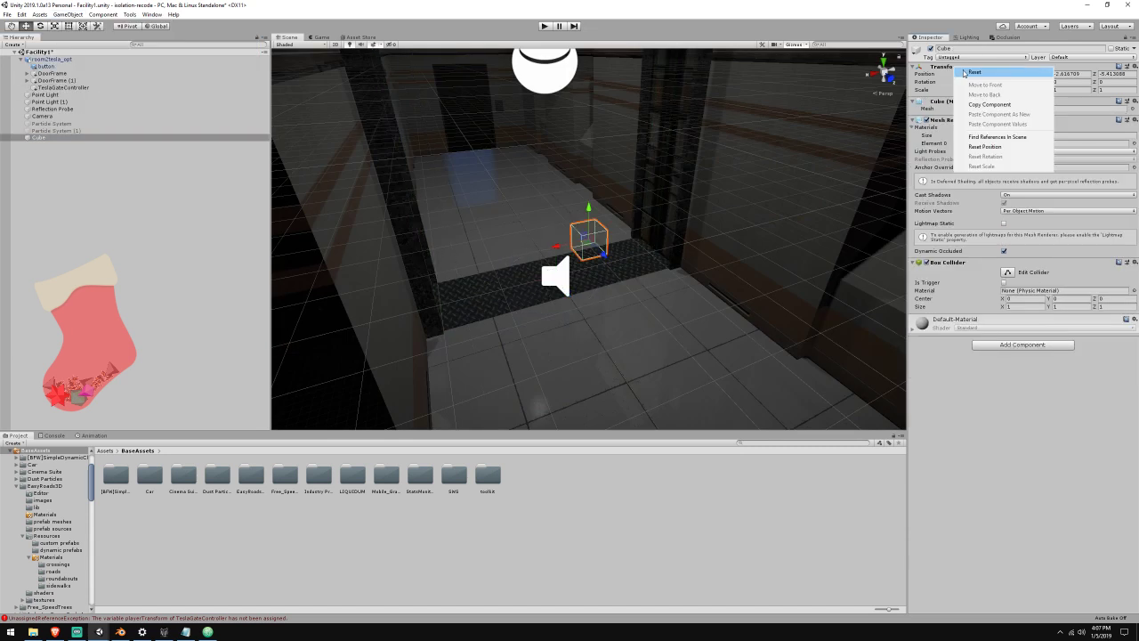
click(965, 73)
drag(576, 308, 778, 427)
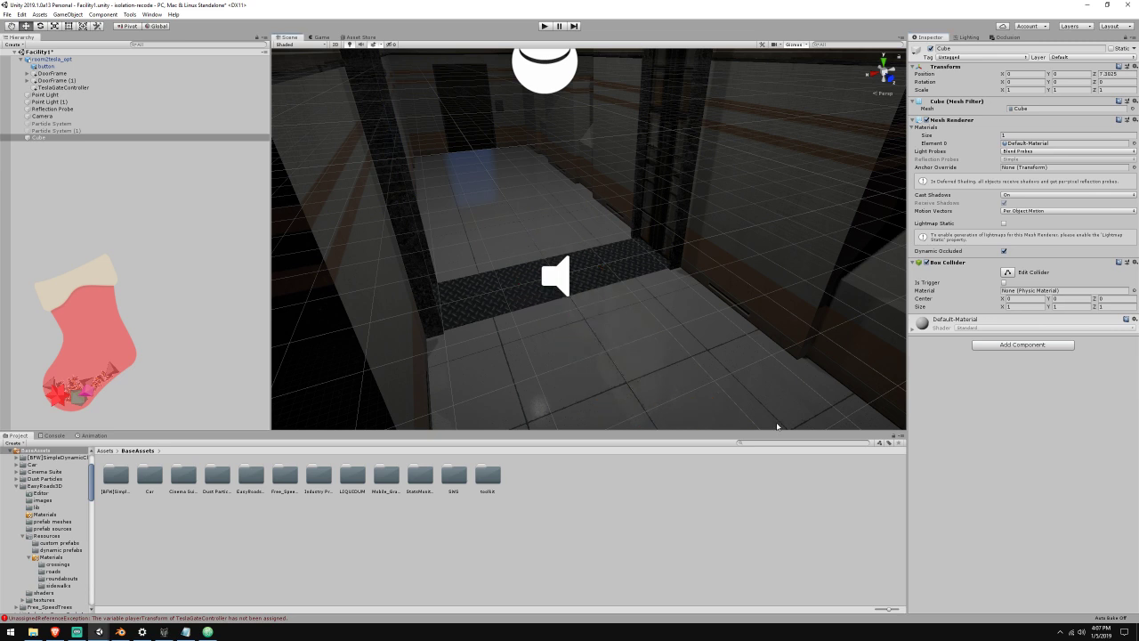
right_drag(614, 292, 689, 323)
Tag the cube as Player and assign it as the Player Transform of TeslaGateController
click(973, 59)
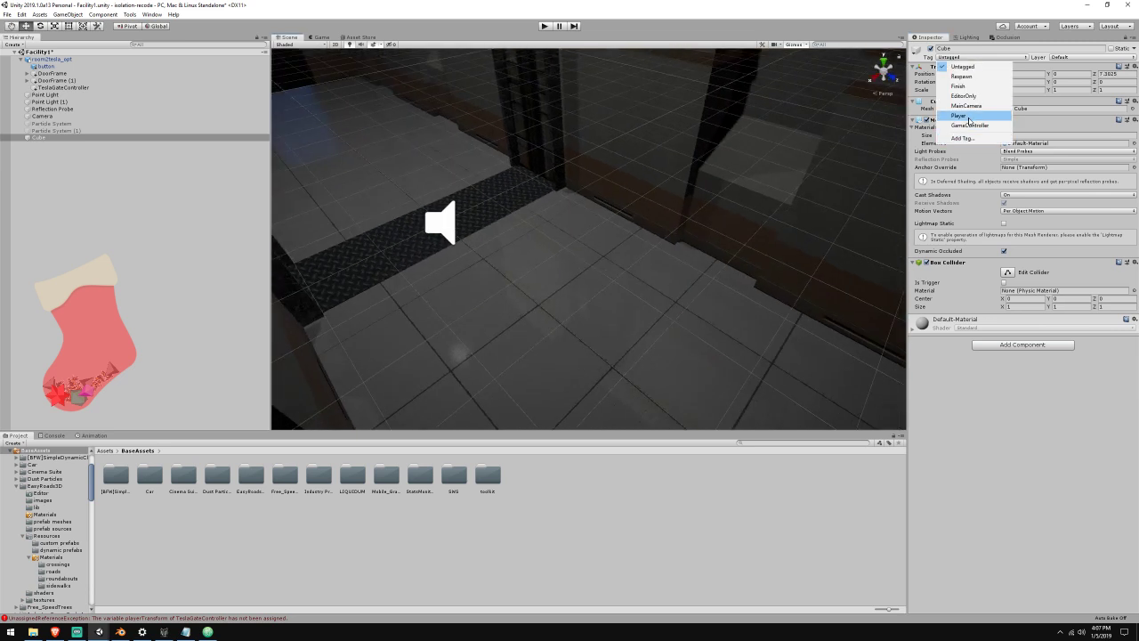
click(963, 117)
right_drag(699, 134, 581, 61)
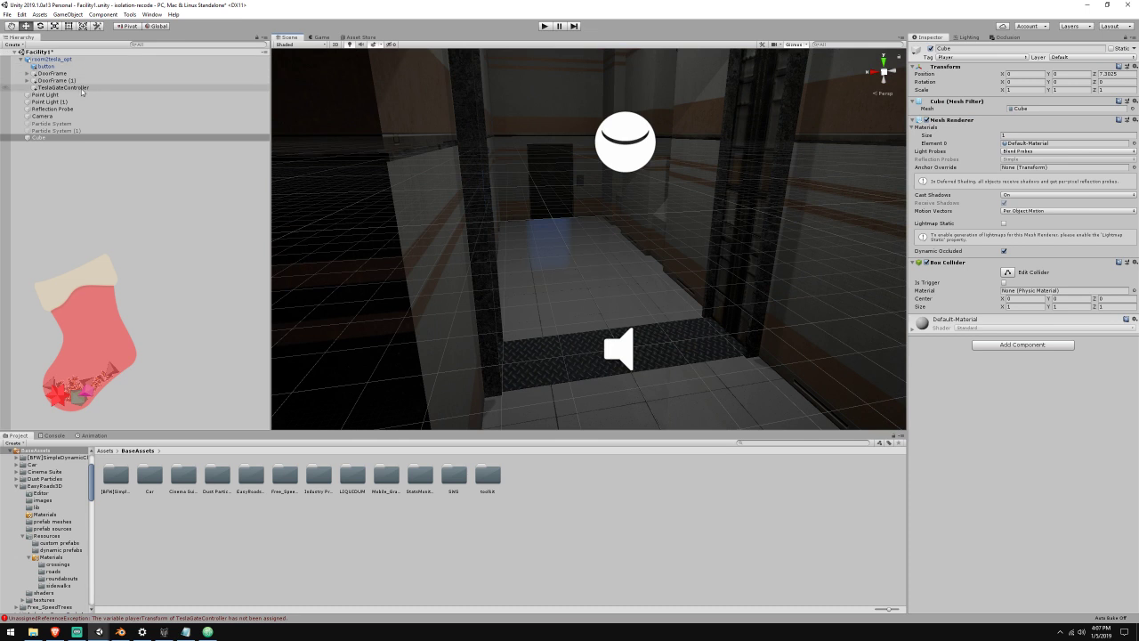
click(107, 87)
drag(1015, 132, 1050, 117)
Run the scene, move the cube through the tesla gate in the Scene view to test the shock, and stop playing
click(544, 25)
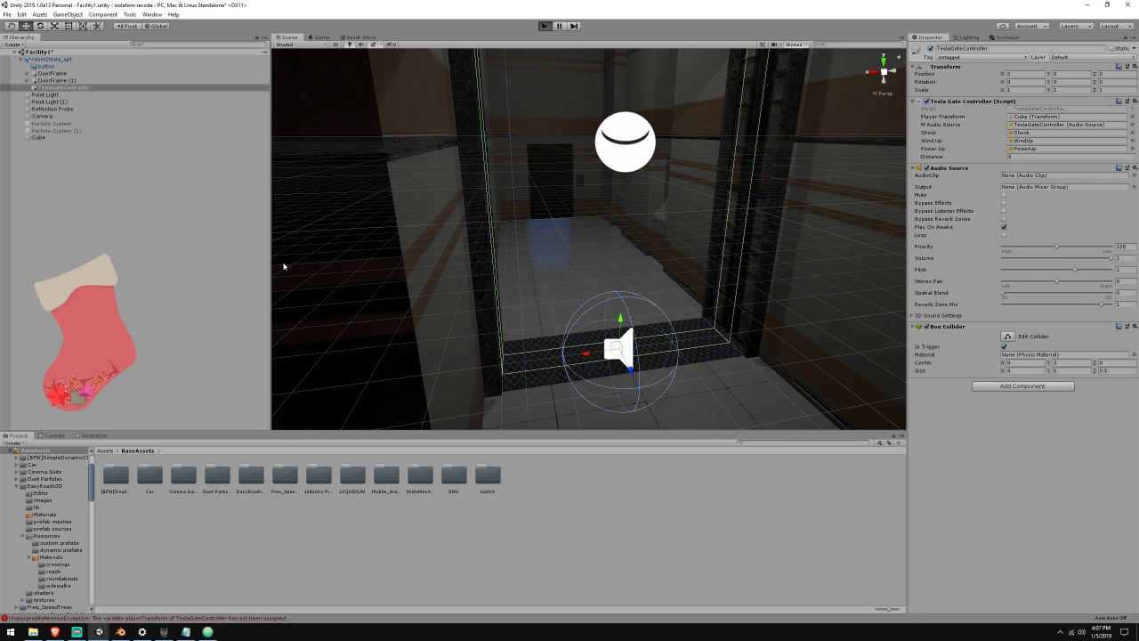
click(39, 137)
click(289, 36)
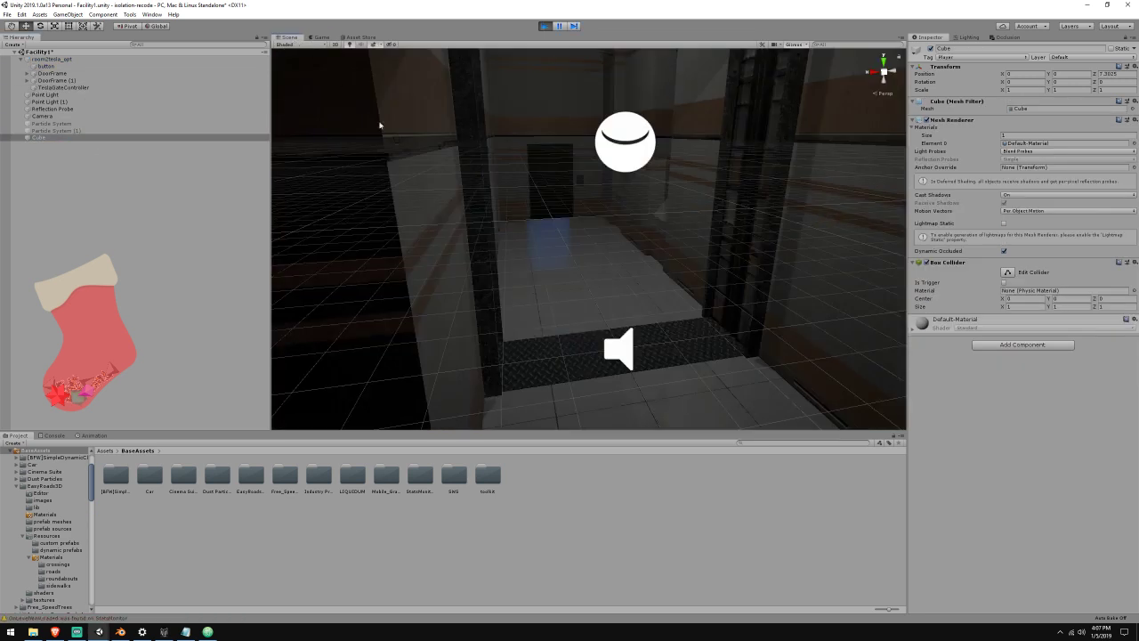
right_drag(379, 125, 590, 272)
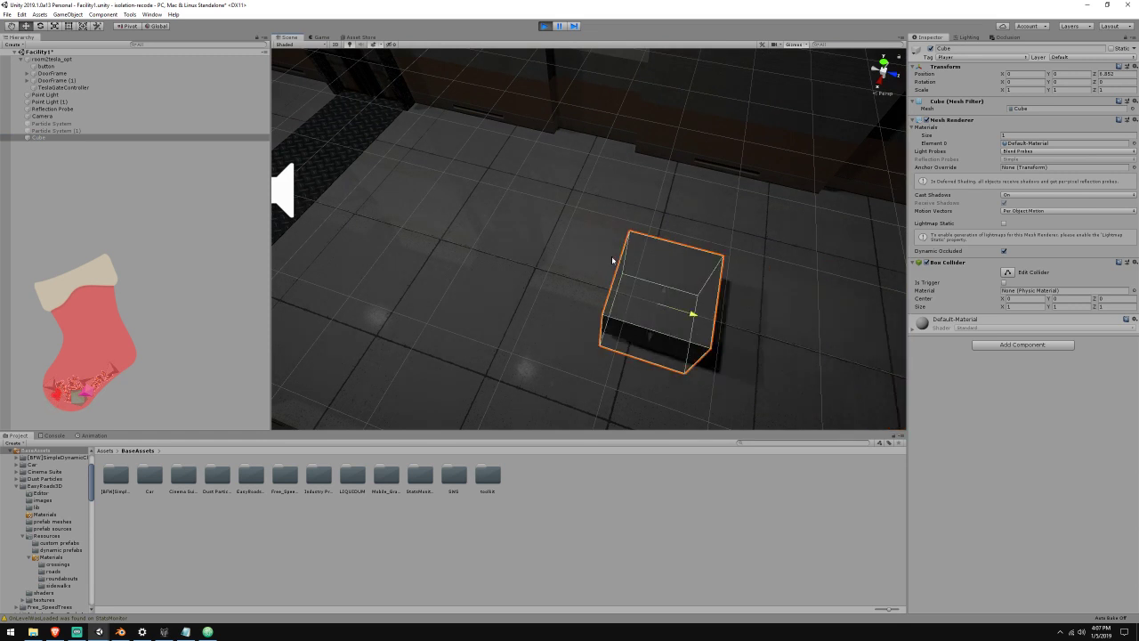
key(f)
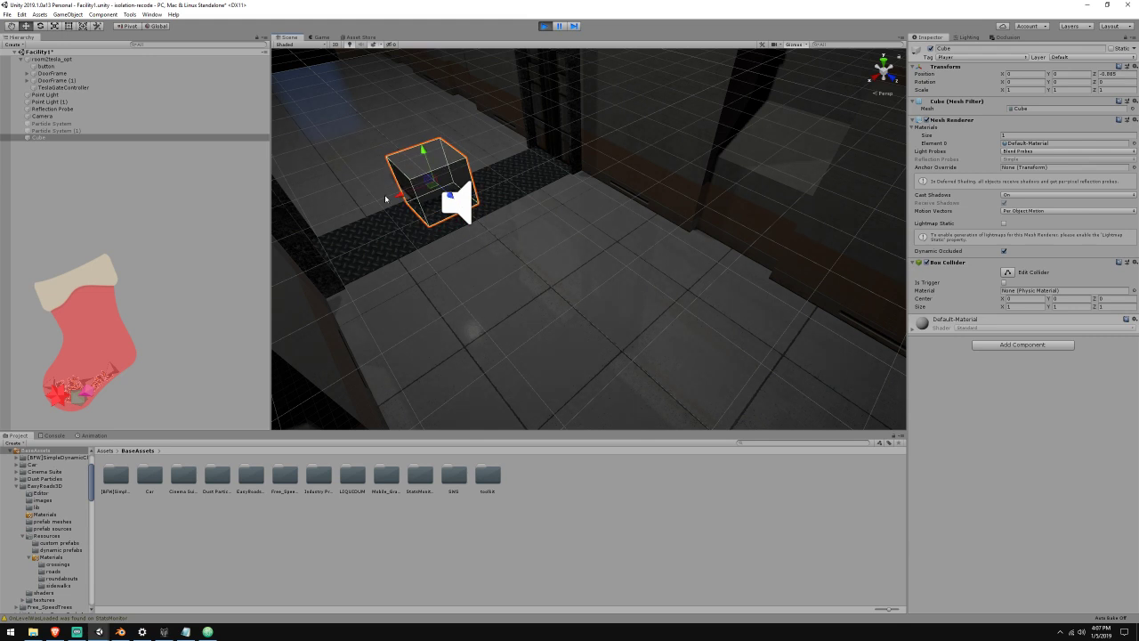
right_drag(385, 198, 554, 89)
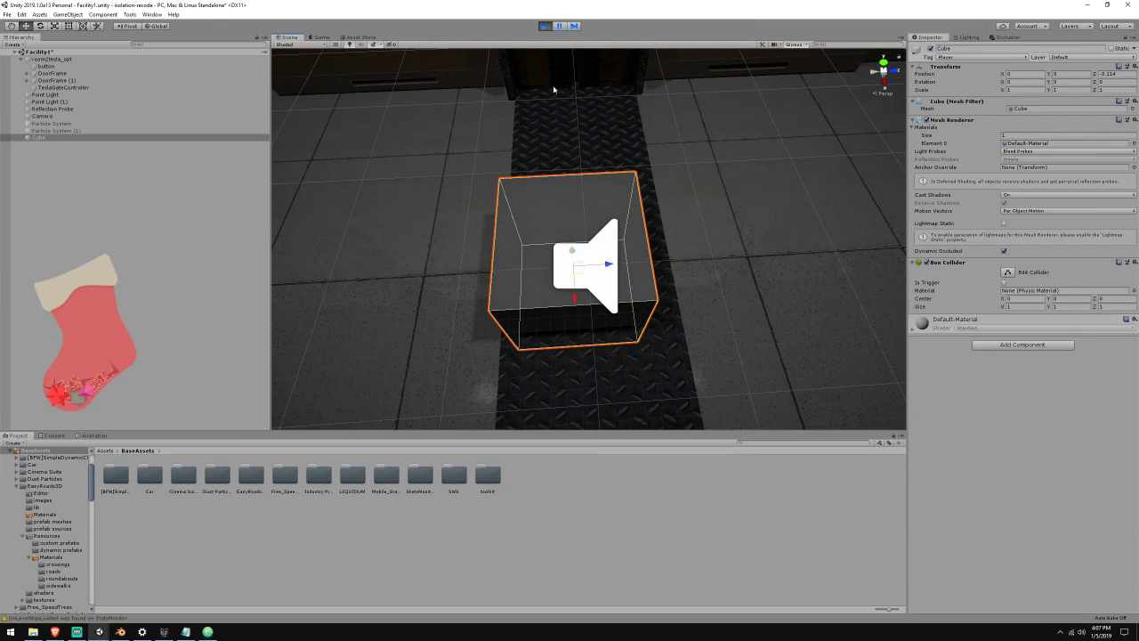
click(544, 26)
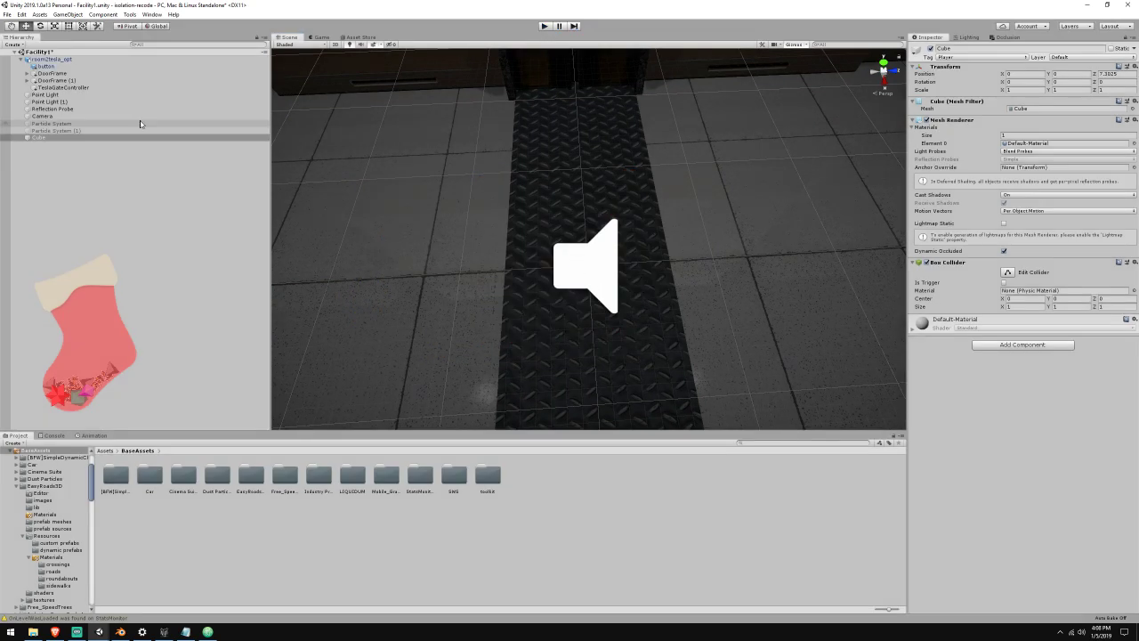
Add a Rigidbody to the cube with Use Gravity off, Is Kinematic on, and Collision Detection kept at Discrete
click(1032, 346)
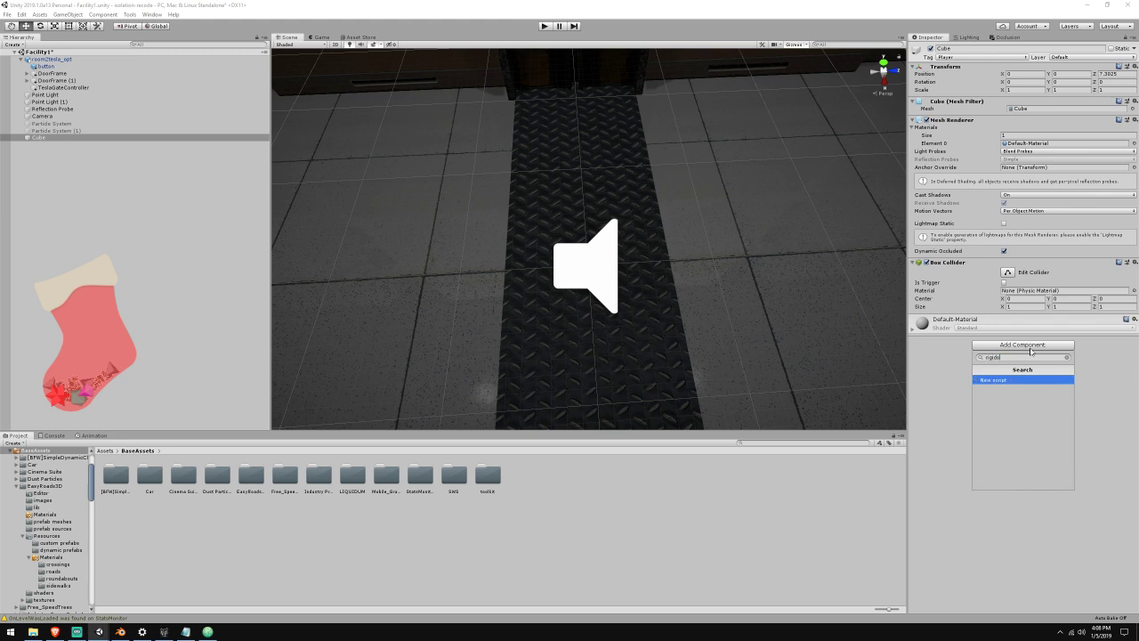
text(rigi)
key(Return)
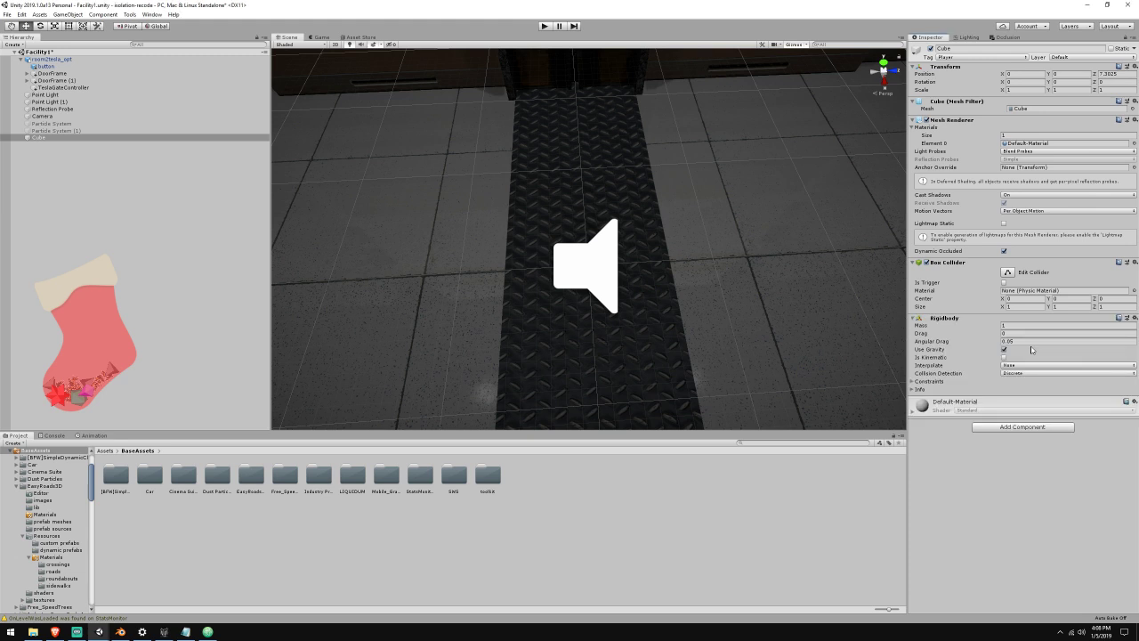
click(1003, 349)
click(1004, 357)
click(1017, 372)
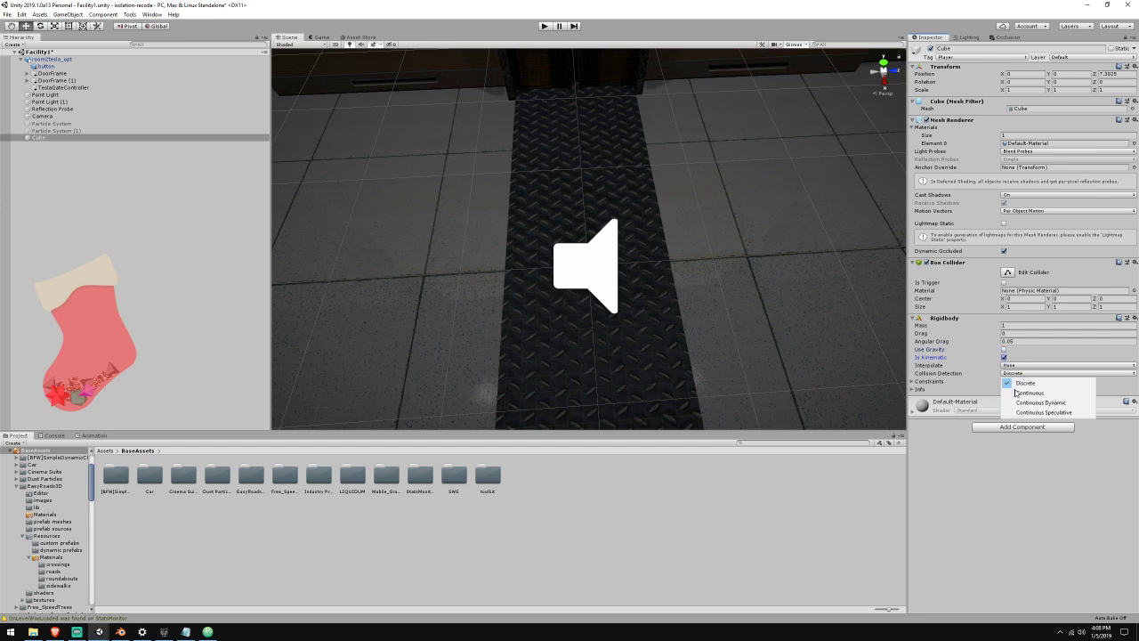
click(1019, 377)
Test the gate again with the Rigidbody cube by moving it into the trigger during play, and stop playing
click(541, 27)
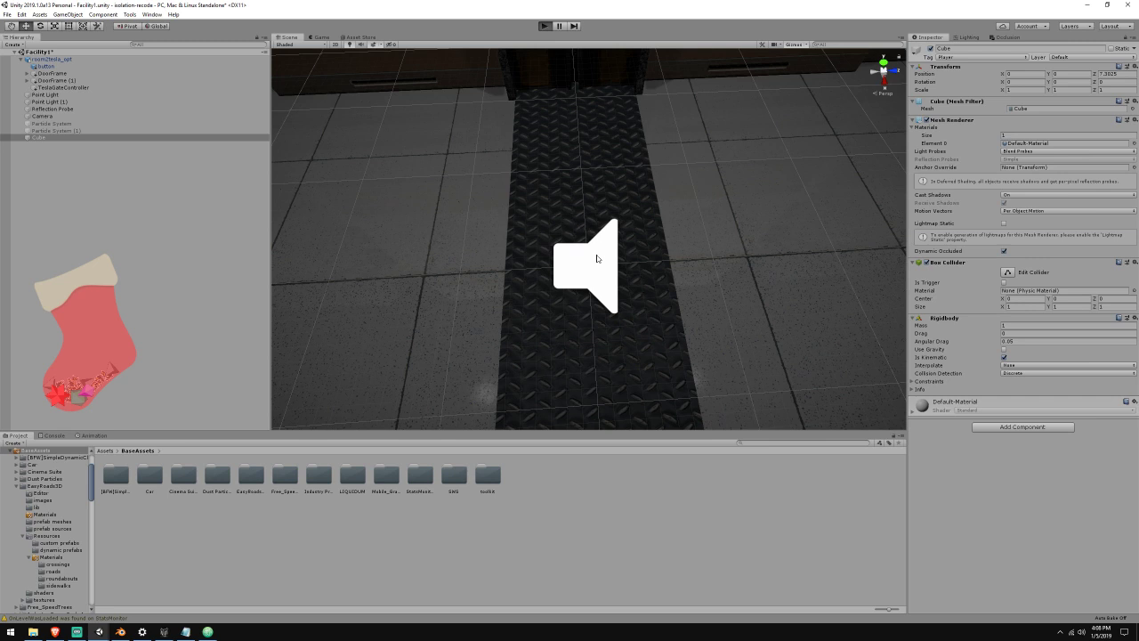
click(297, 38)
right_drag(589, 169, 987, 191)
drag(436, 226, 705, 226)
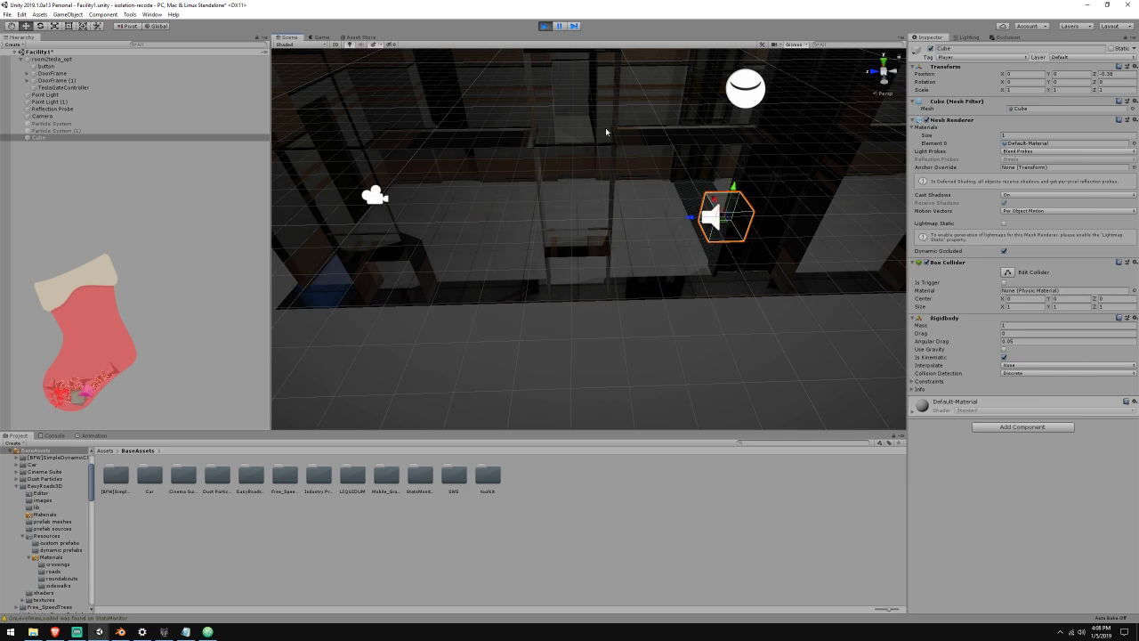
click(544, 24)
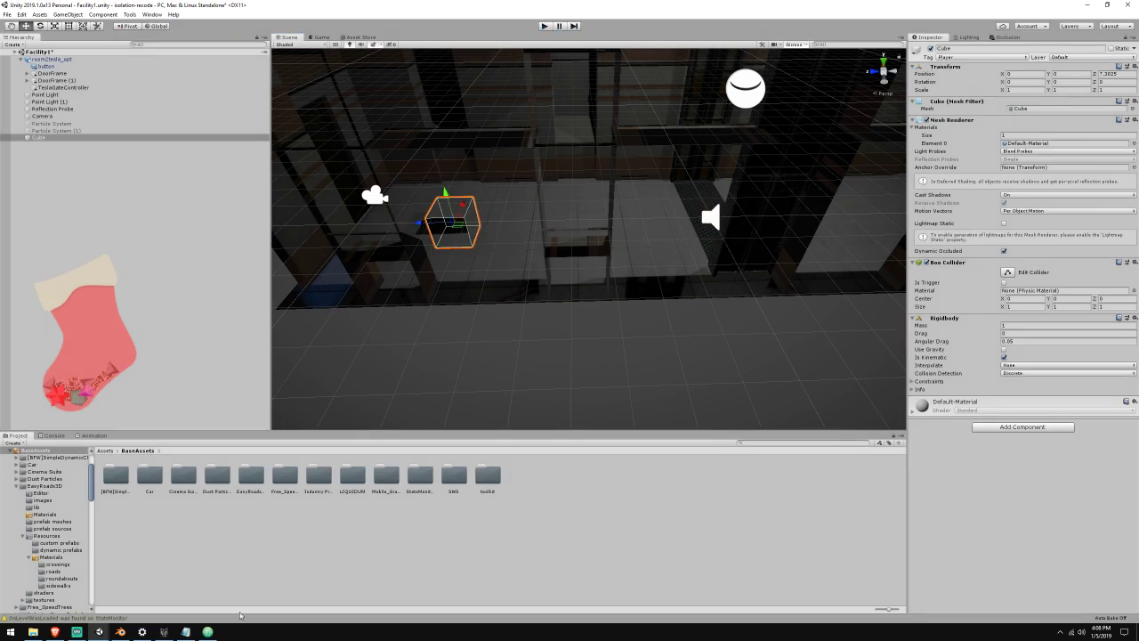
In the Atom script, duplicate the if block in OnTriggerStay and reduce the first copy's condition to CompareTag("Player")
click(207, 631)
click(656, 407)
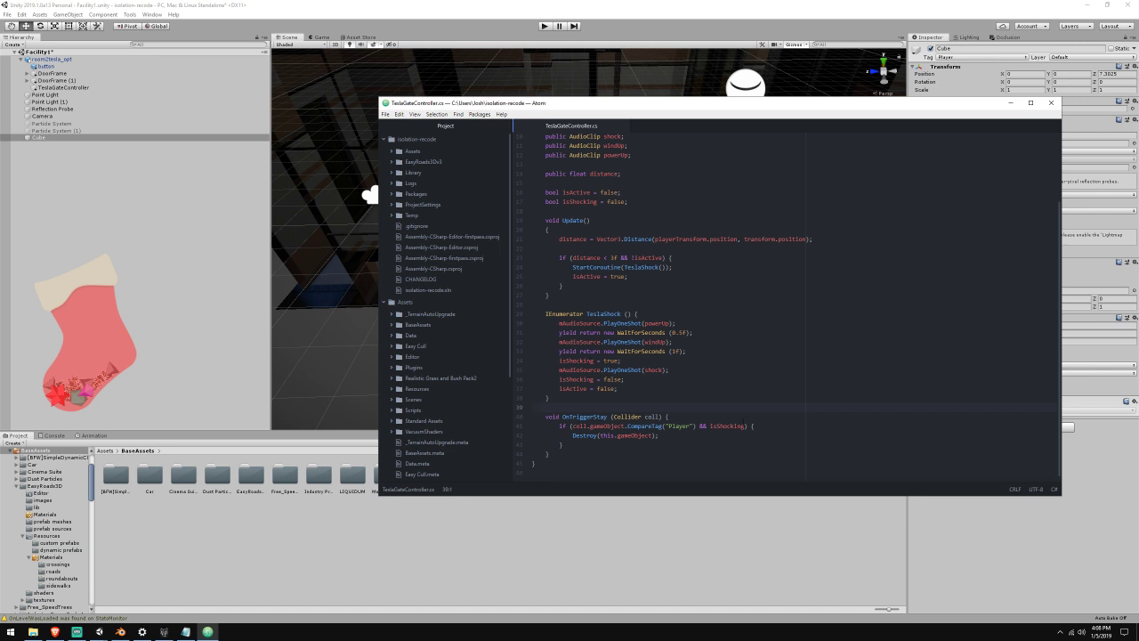
click(772, 435)
click(576, 444)
text(if (coll.gameObject.CompareTag("Player") && isShocking) {     Destroy(this.gameObject); })
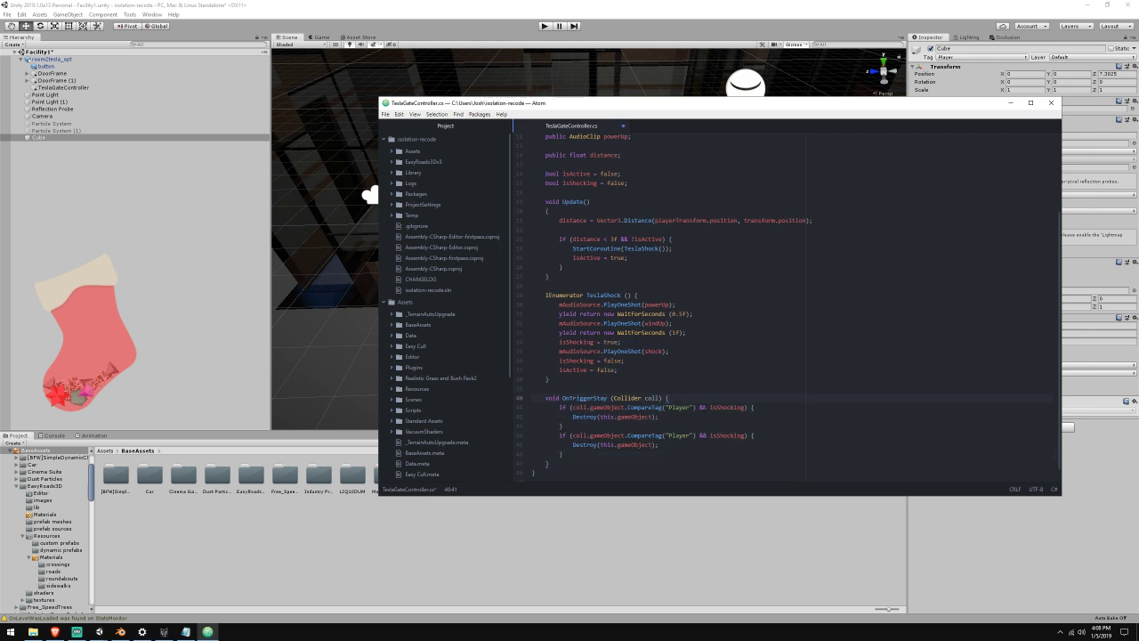
drag(696, 407, 740, 407)
key(BackSpace)
Replace Destroy in the first if block with Debug.Log("The player has been detected, but is not being shocked");
drag(654, 417, 572, 416)
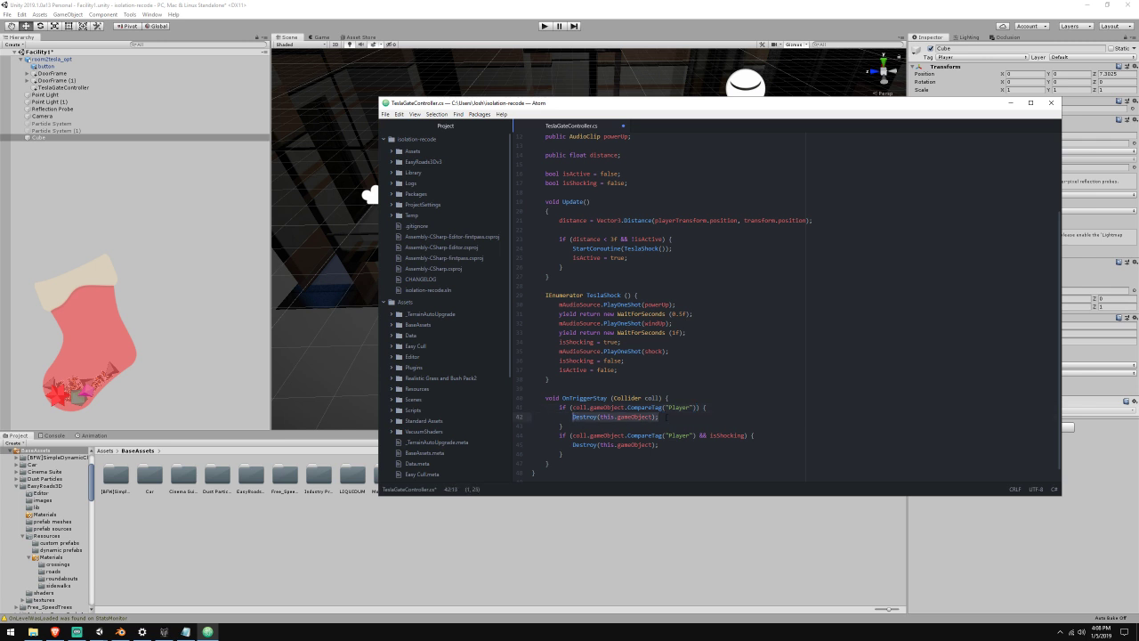
text(Debug.L)
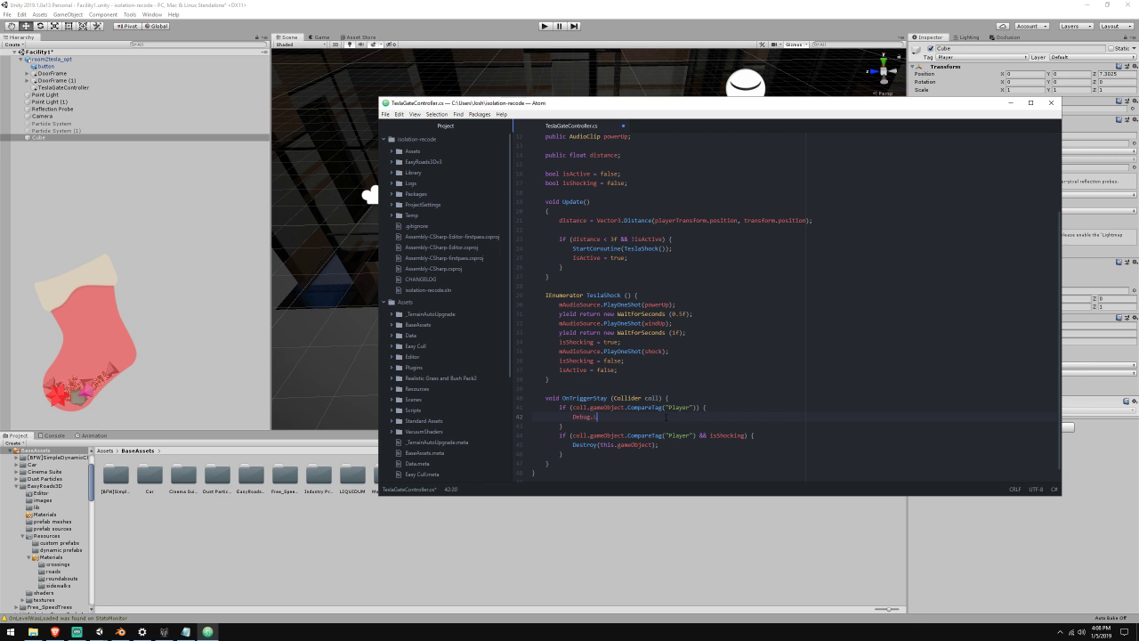
text(og("The player has been detected, but is not being sho)
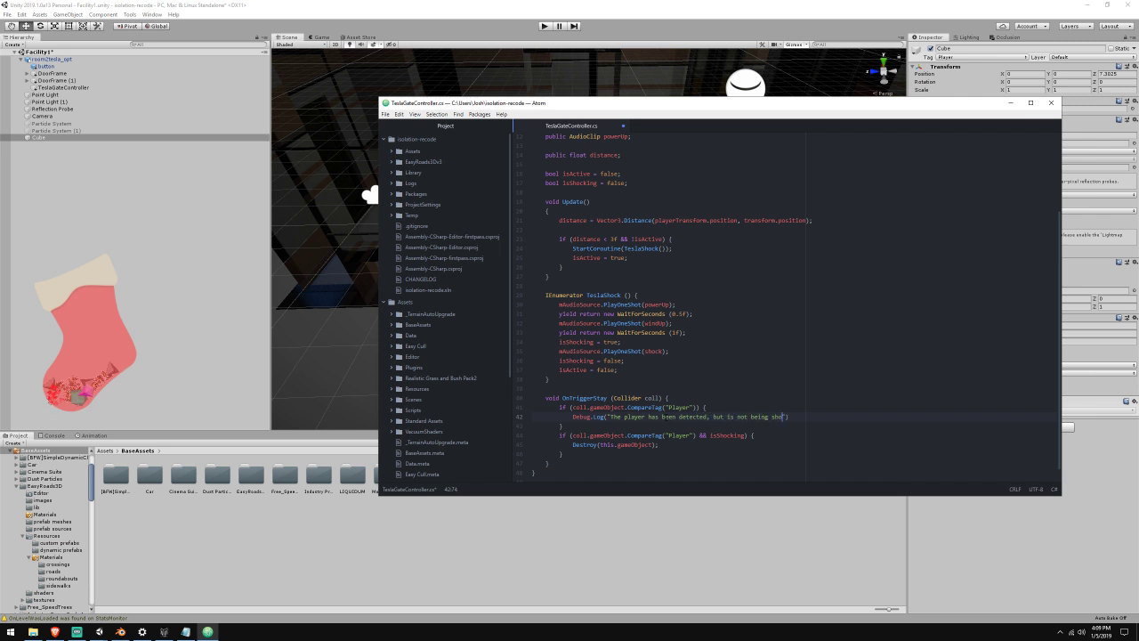
text(cked");)
Add Debug.Log("The player has been detected, and is being shocked") above Destroy in the isShocking block and save
key(Return)
text(Debu)
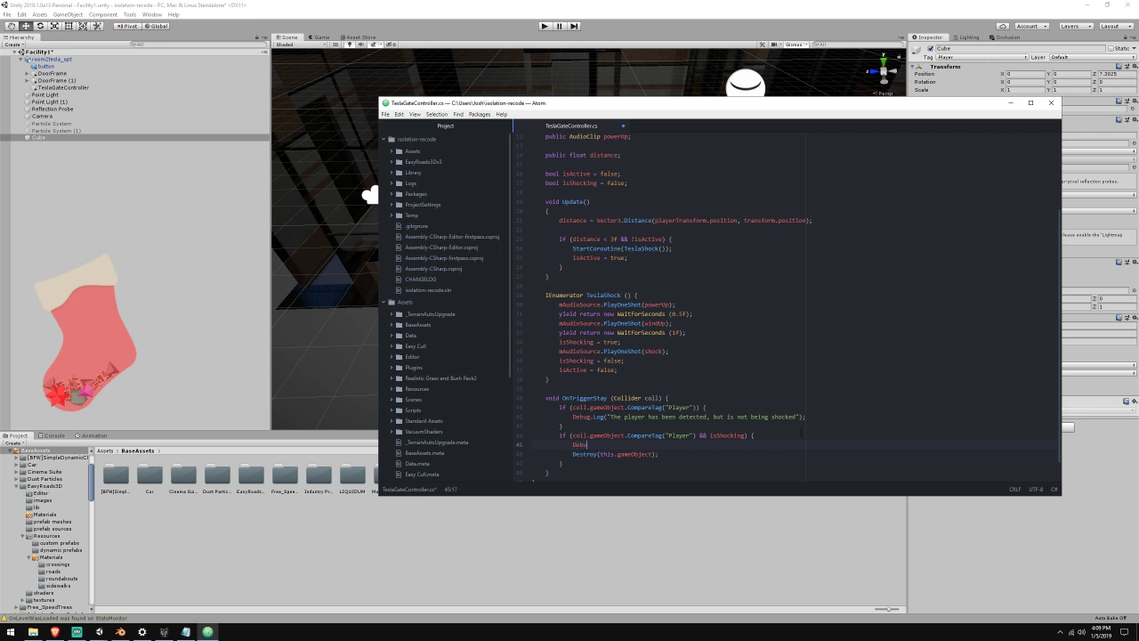
text(g.Log("The player has been detected, and is being shocked)
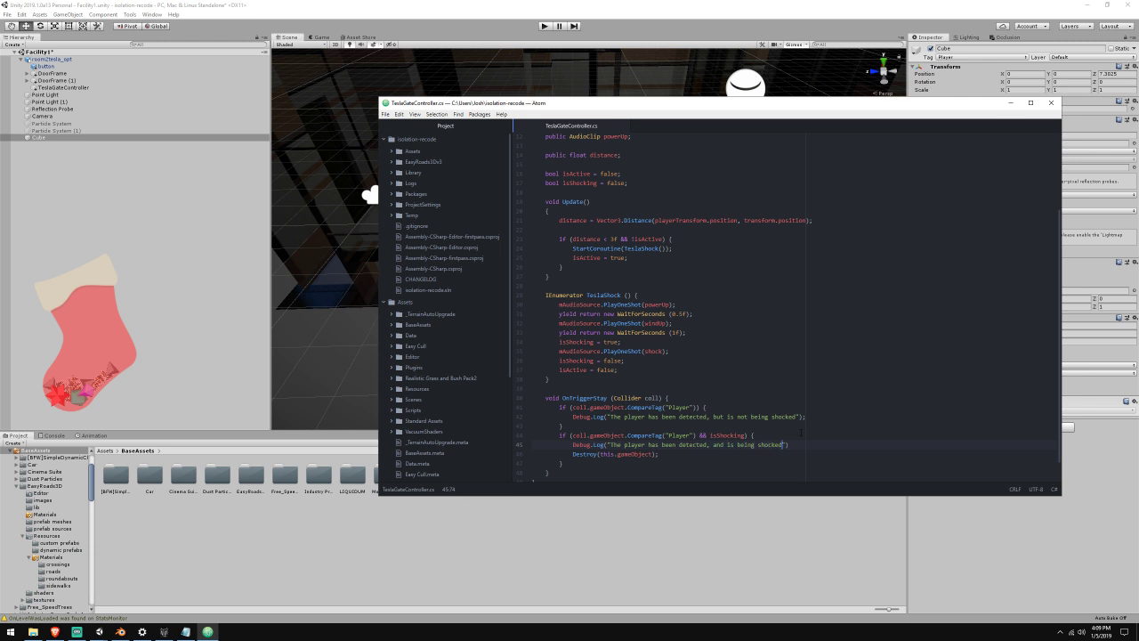
Try to run the scene, check the Console error, and add the missing semicolon after the second Debug.Log call
click(544, 26)
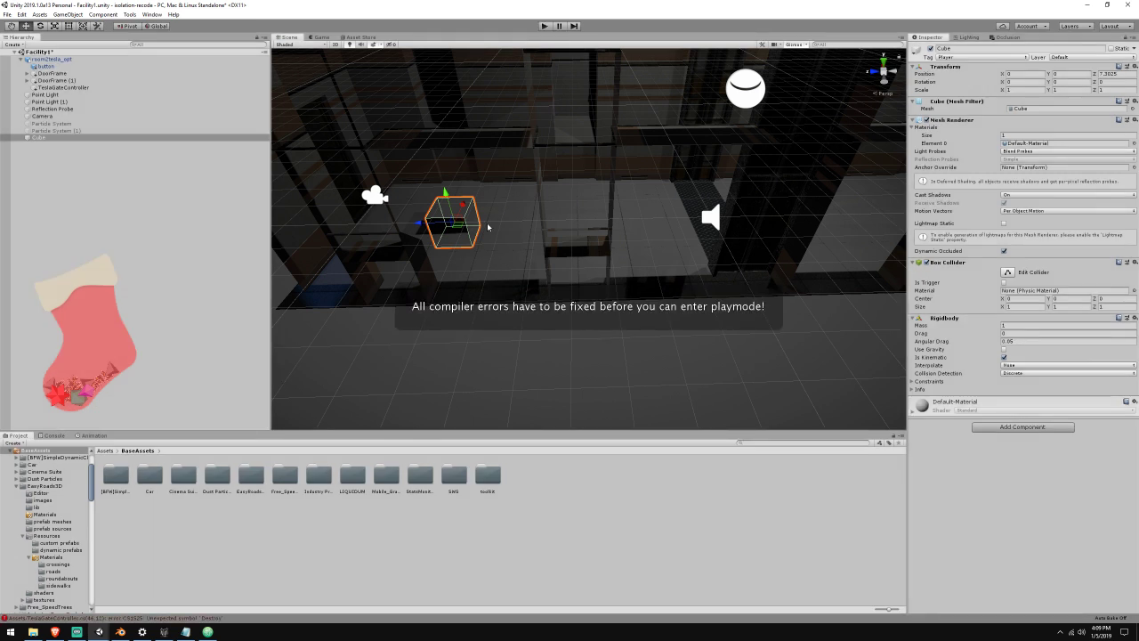
click(212, 617)
click(207, 631)
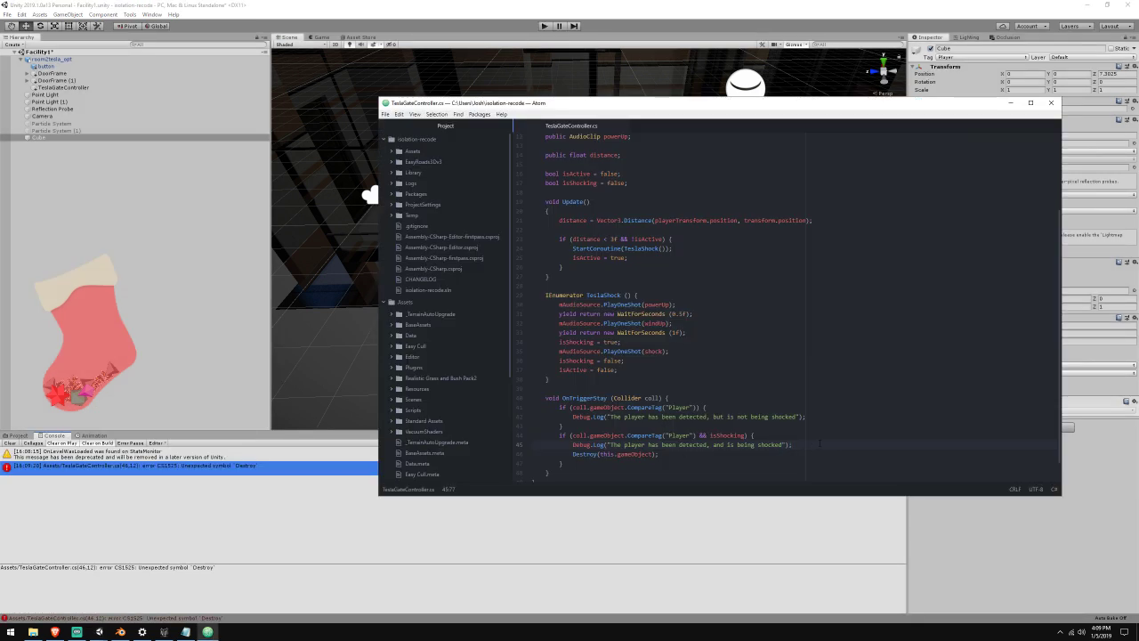
click(825, 3)
Run the scene, move the cube into the gate trigger while checking the Console log, and stop playing
click(544, 26)
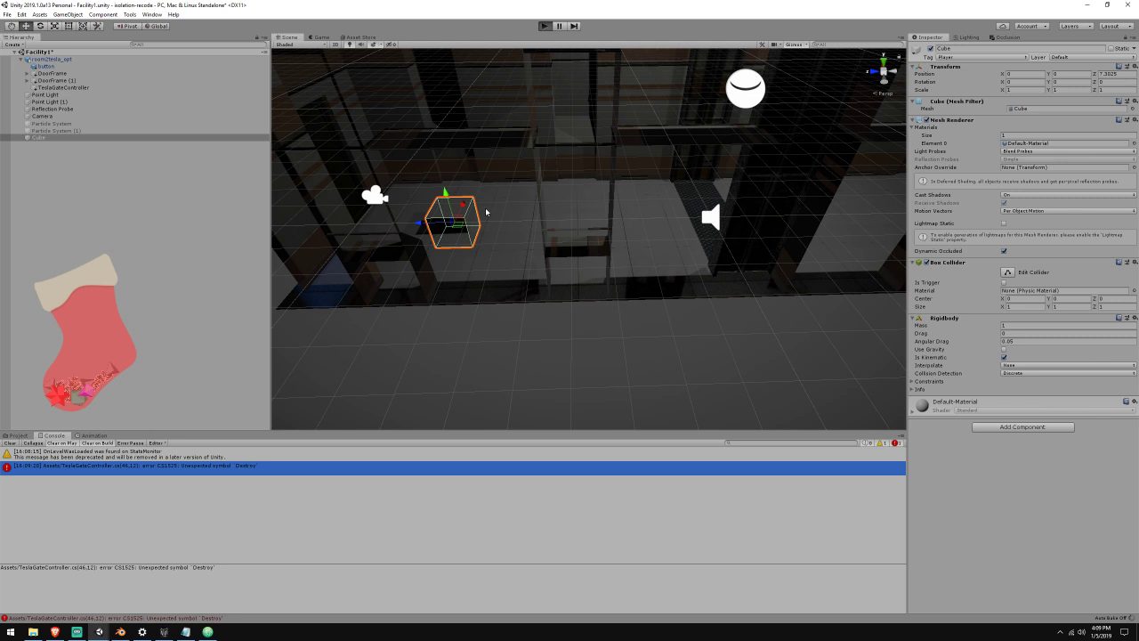
click(290, 37)
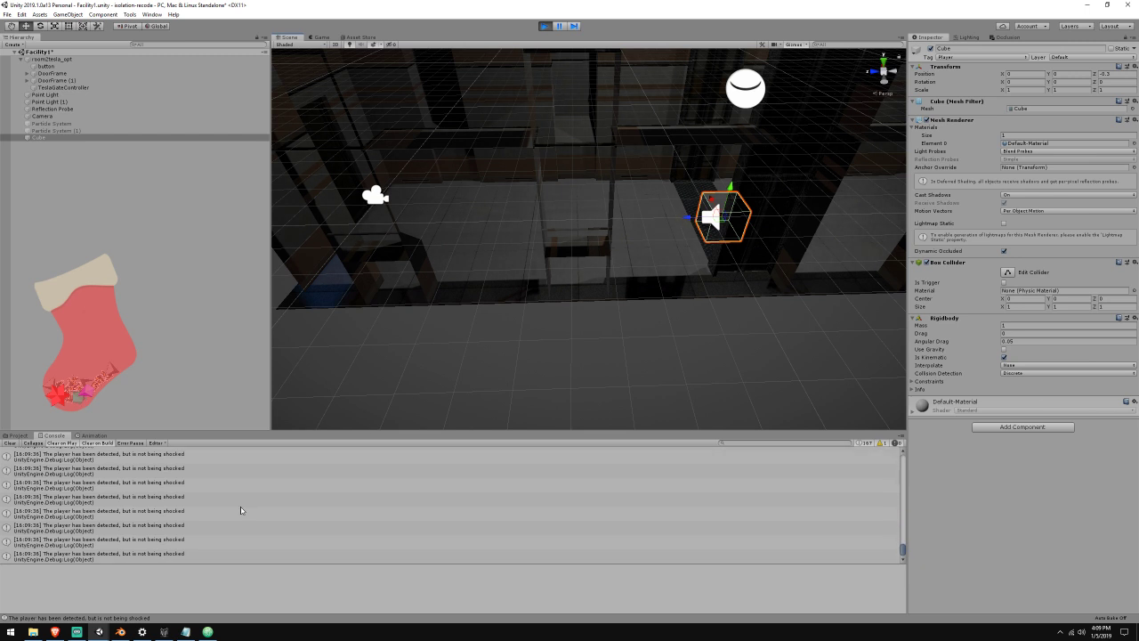
click(544, 26)
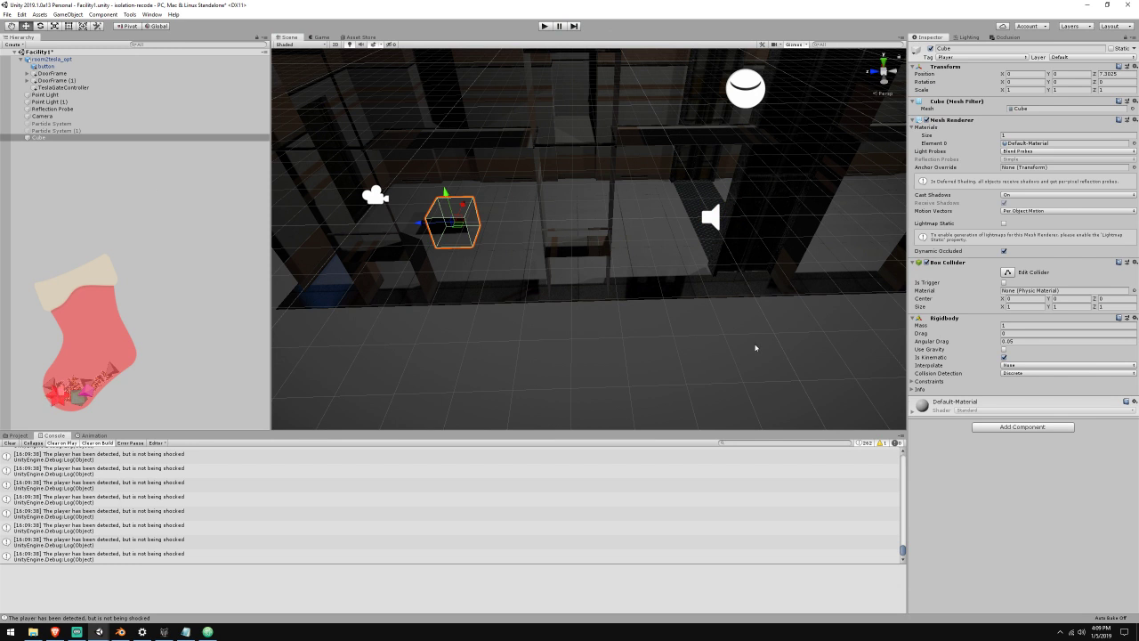
Examine the OnTriggerStay code, the TeslaGateController components, and the Collider.OnTriggerStay reference in the browser for the trigger requirements
click(209, 632)
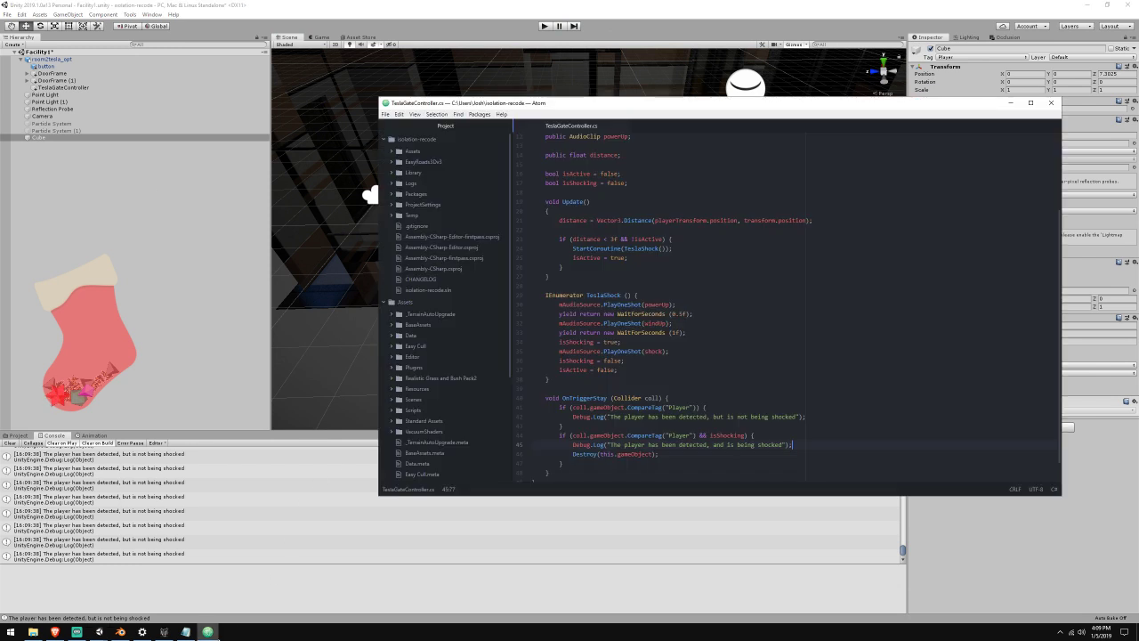
click(112, 88)
click(110, 86)
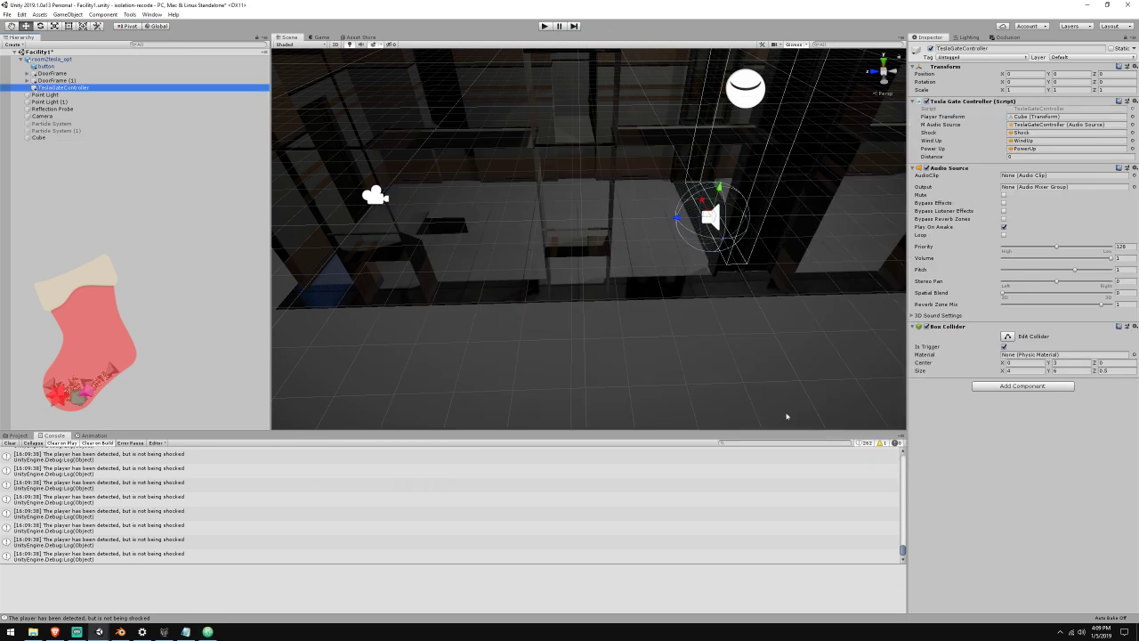
click(56, 632)
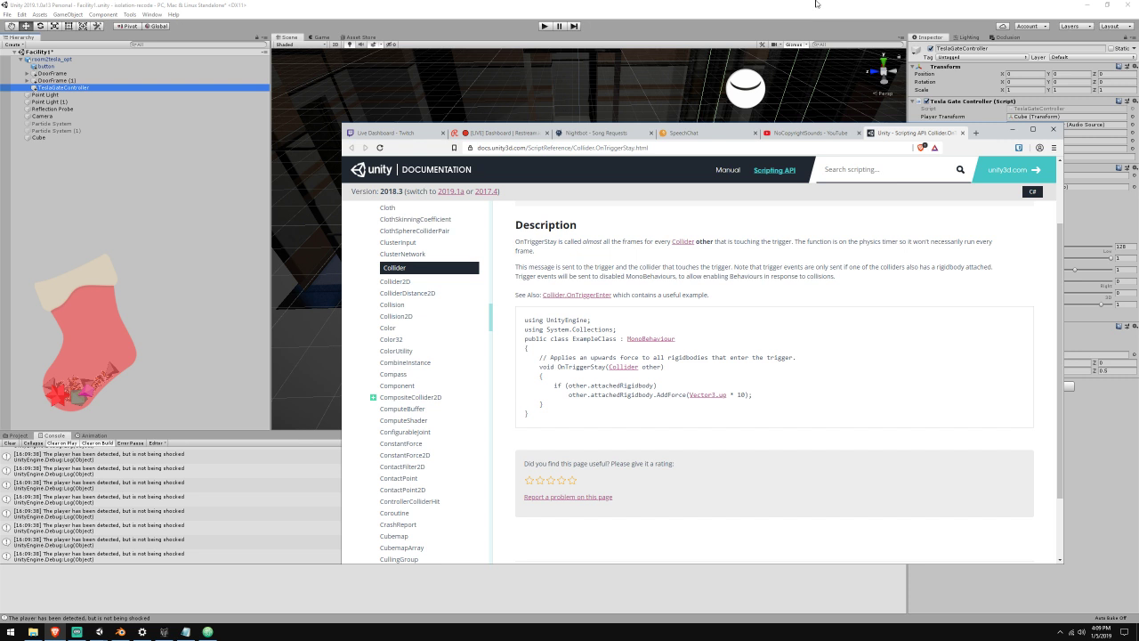
Switch back to Unity and close the editor, saving the changes to the Facility1 scene
key(alt+Tab)
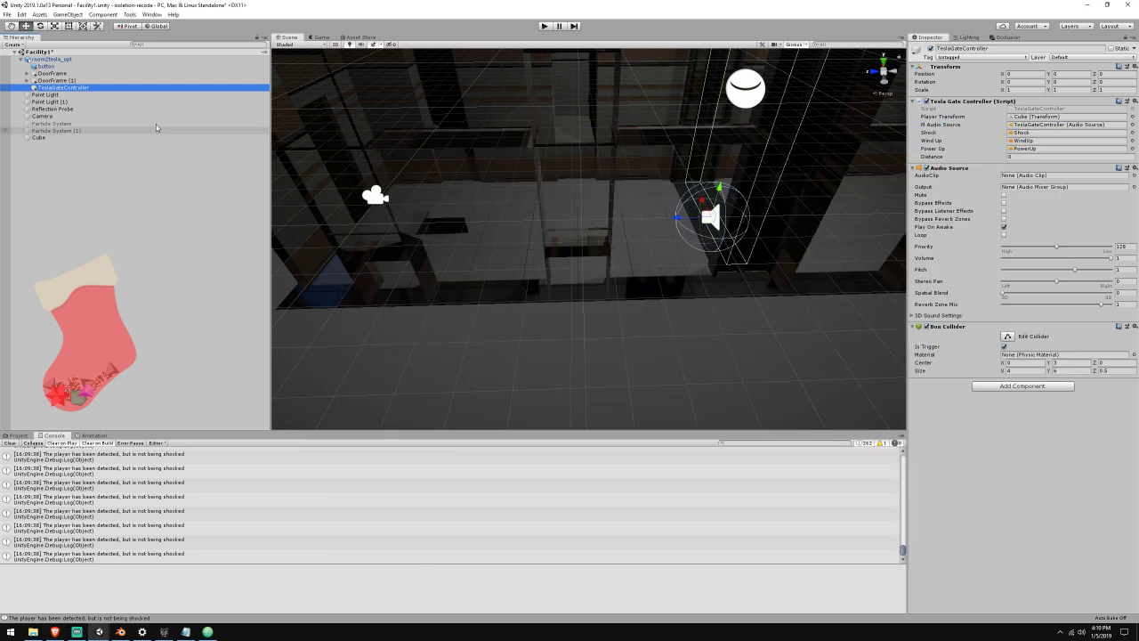
click(1130, 4)
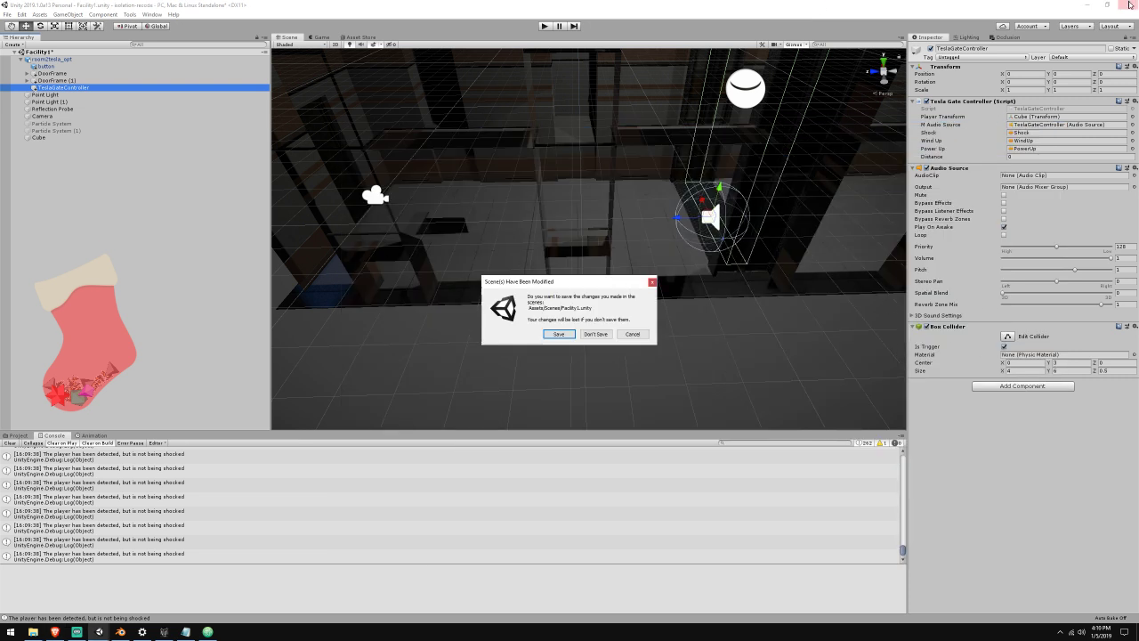
click(555, 338)
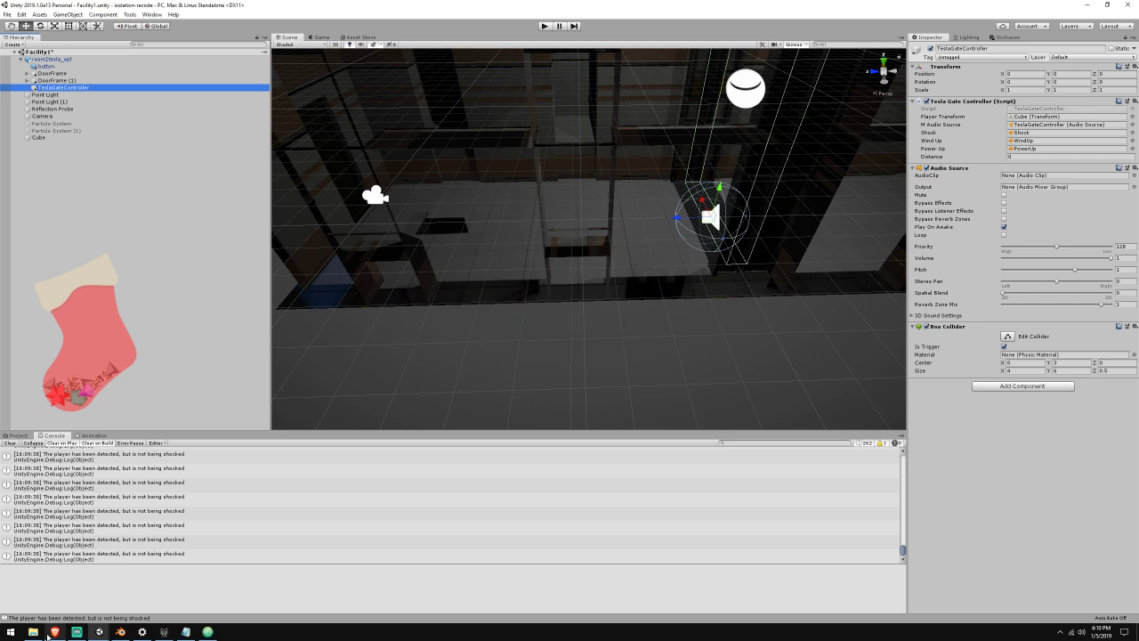
Switch to the browser and close all its tabs, from the Unity Scripting API page to the Twitch Live Dashboard
key(alt+Tab)
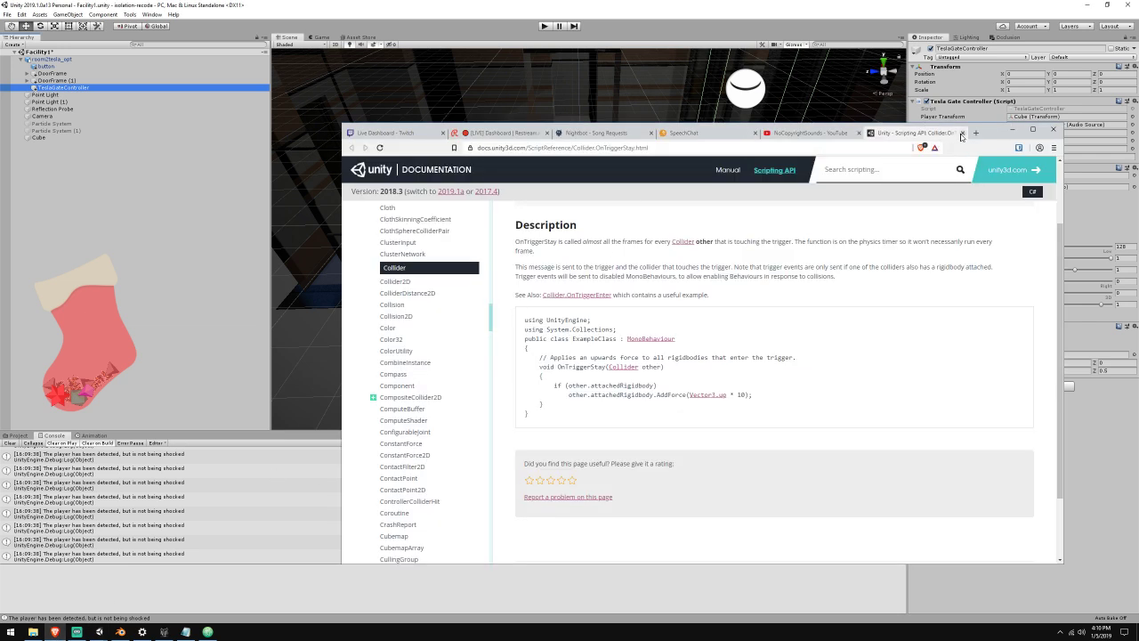
click(962, 133)
click(859, 133)
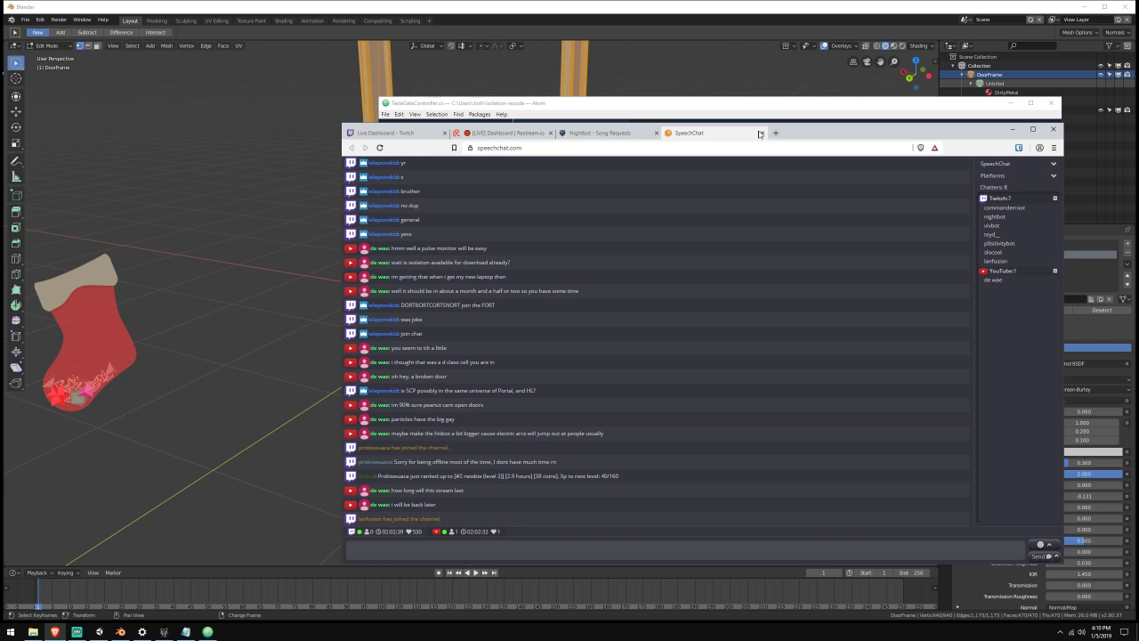
click(760, 133)
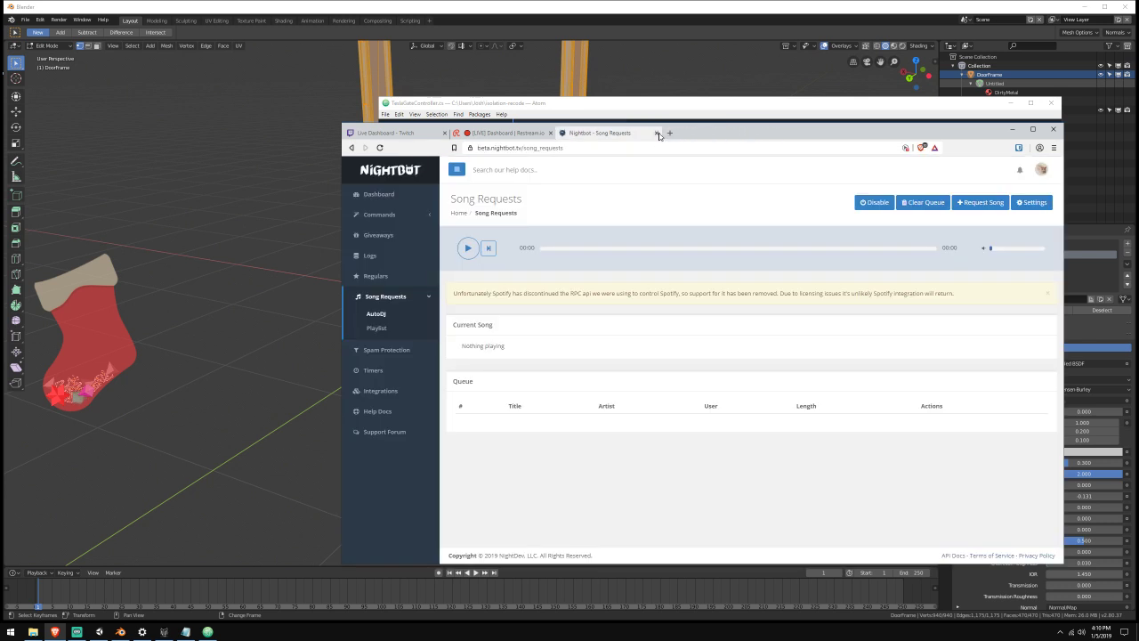
click(656, 132)
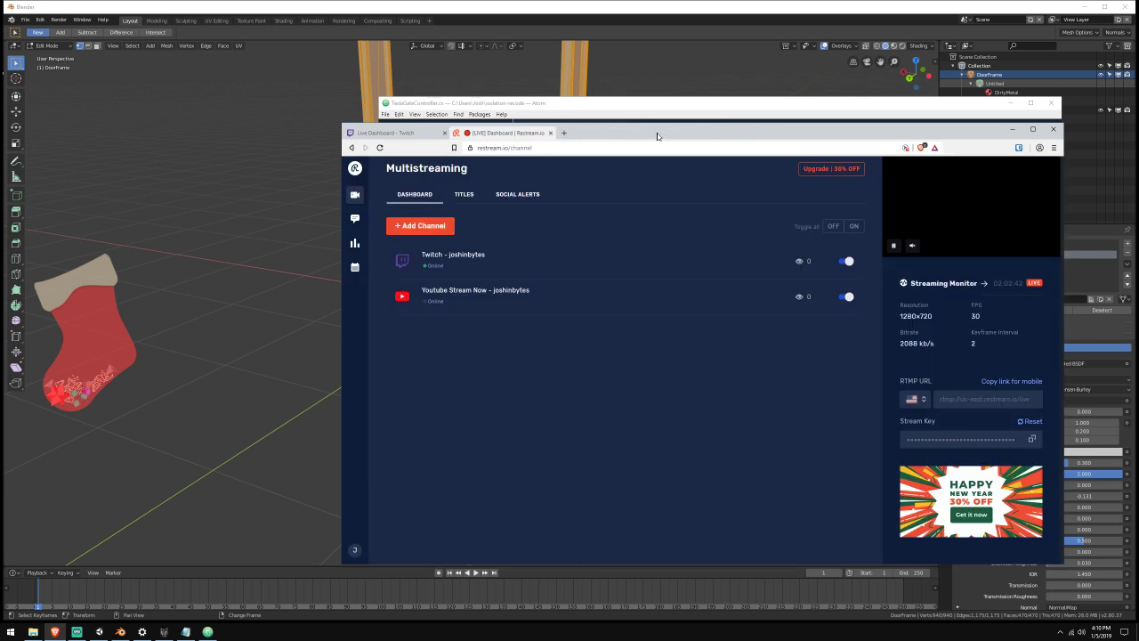
click(550, 132)
click(445, 133)
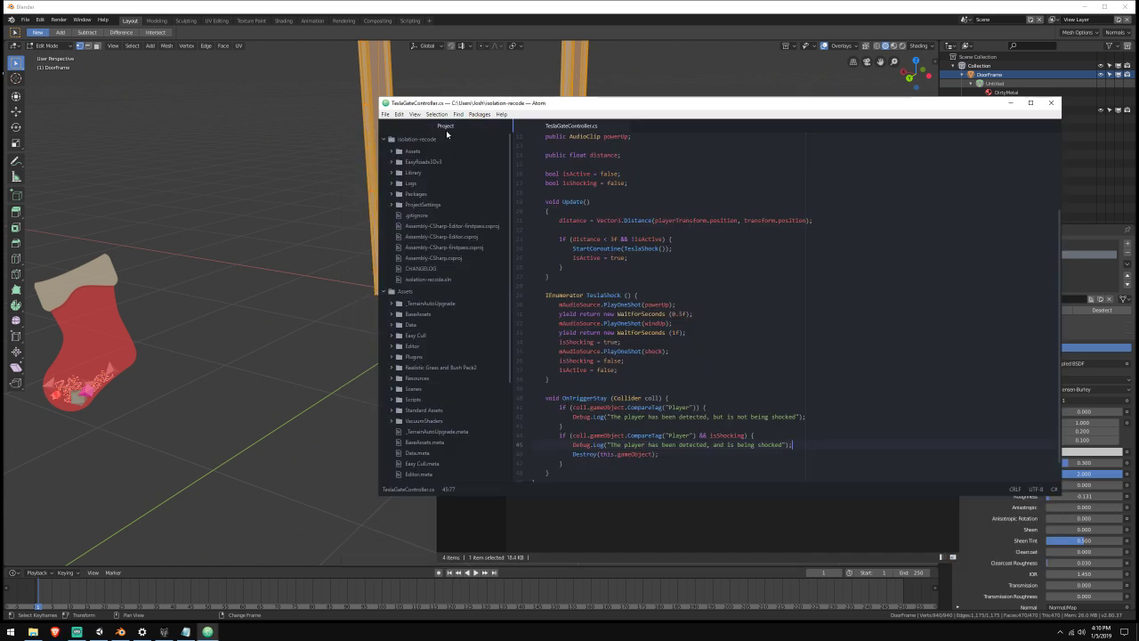
Close the Atom editor showing TeslaGateController.cs, and quit Blender with the DoorFrame model
click(1050, 103)
click(1126, 7)
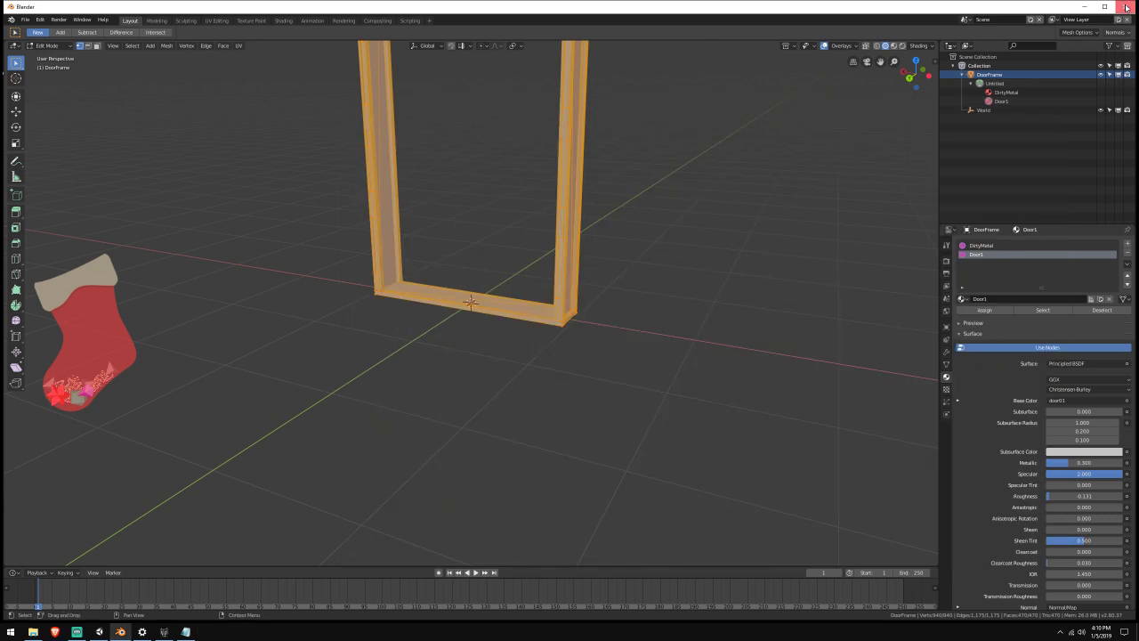
click(1126, 7)
click(582, 350)
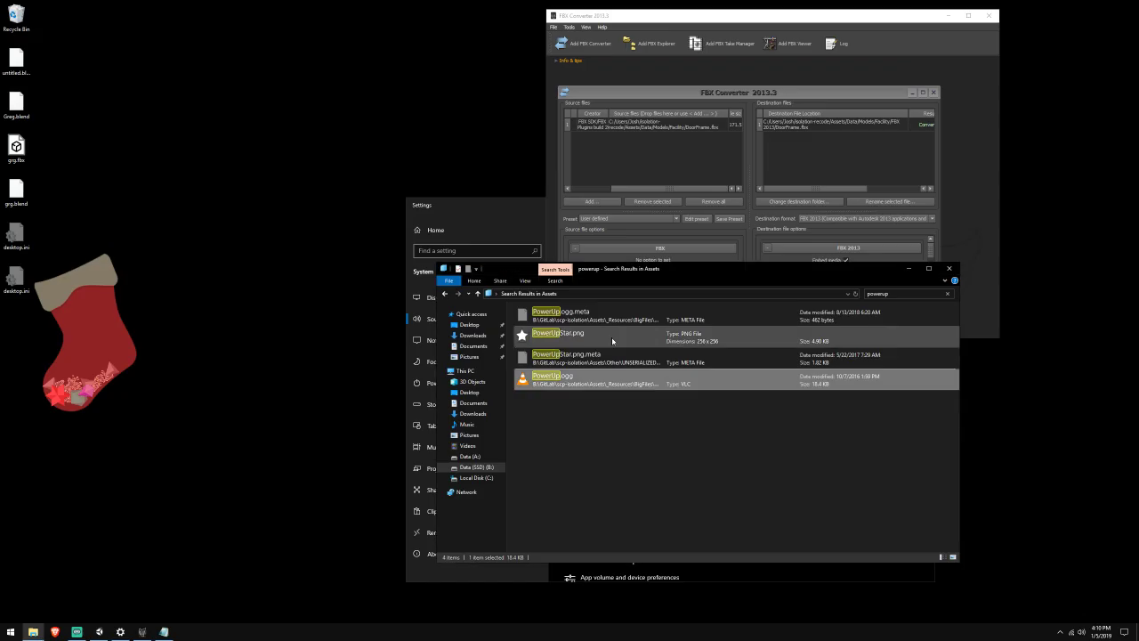
Close the remaining FBX Converter, powerup search results and Sound settings windows to clear the desktop
click(998, 12)
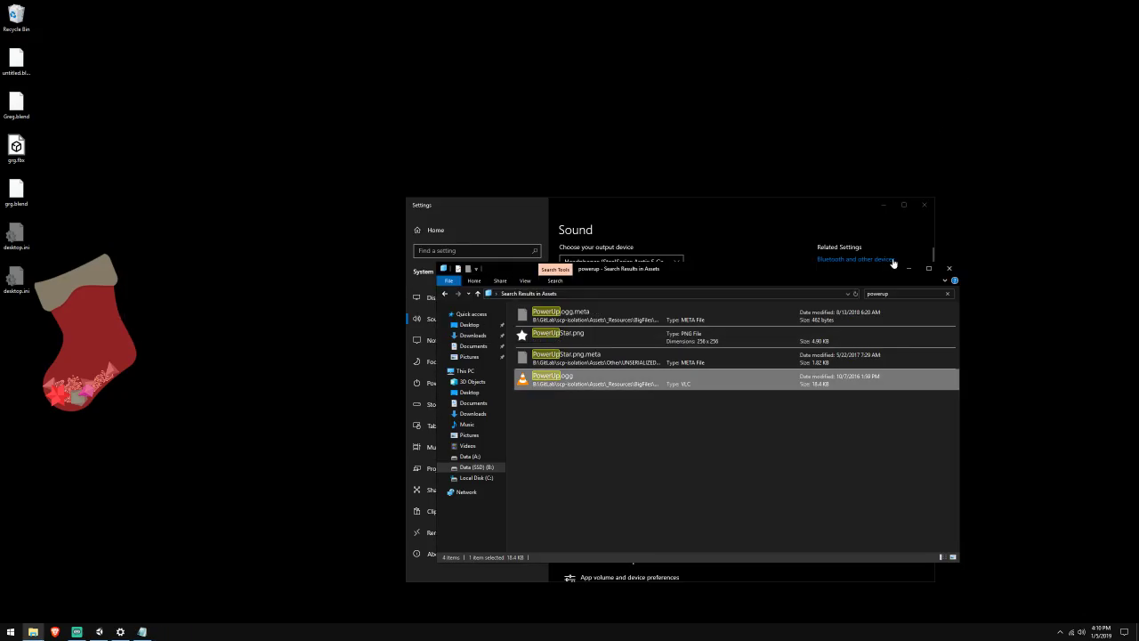
click(949, 267)
click(926, 204)
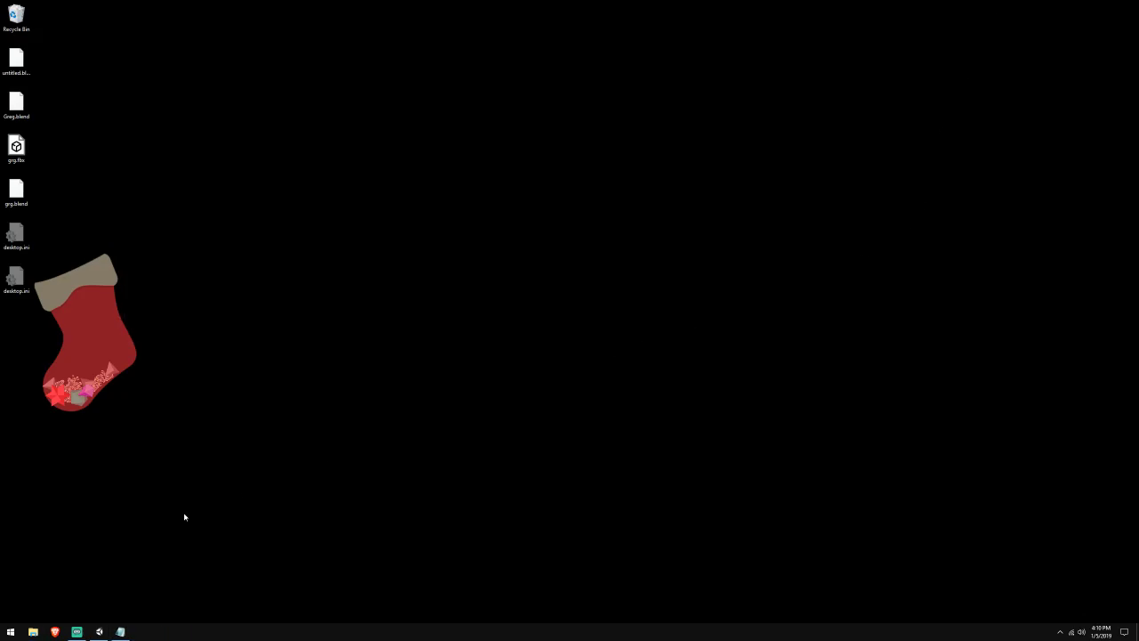